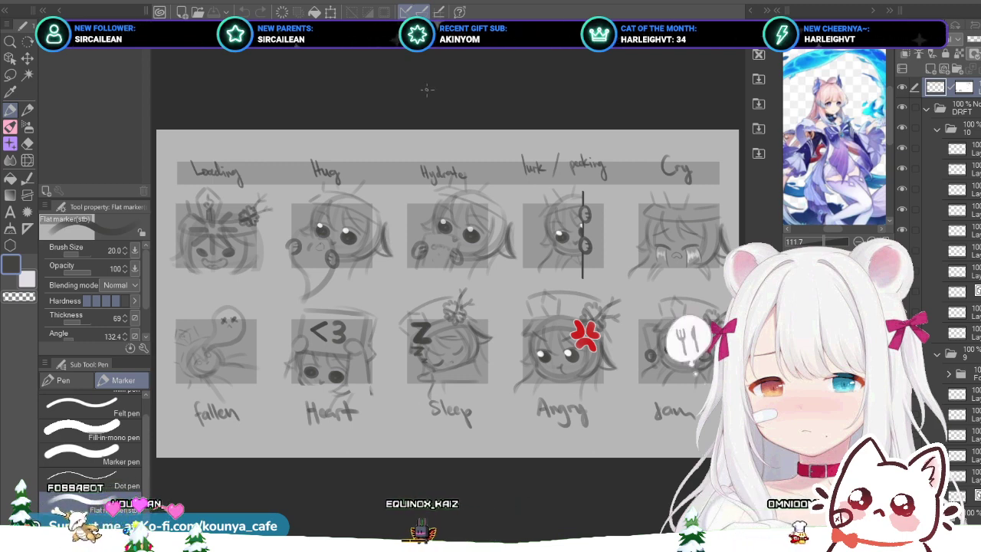
Step: Look through the open documents: the emote sketch sheet, the pink-haired character reference, the box template and the blank canvas
key("ctrl+Tab")
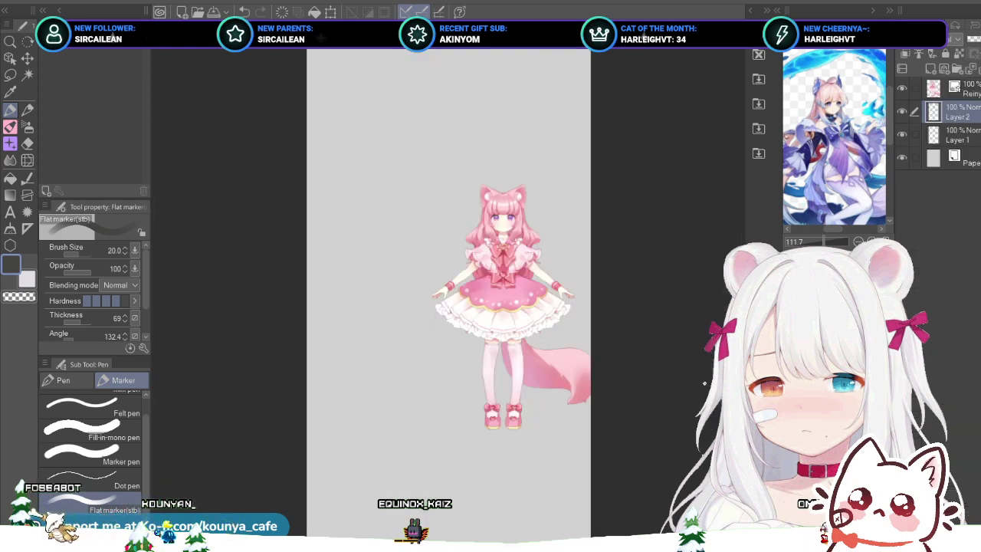
key("ctrl+Tab")
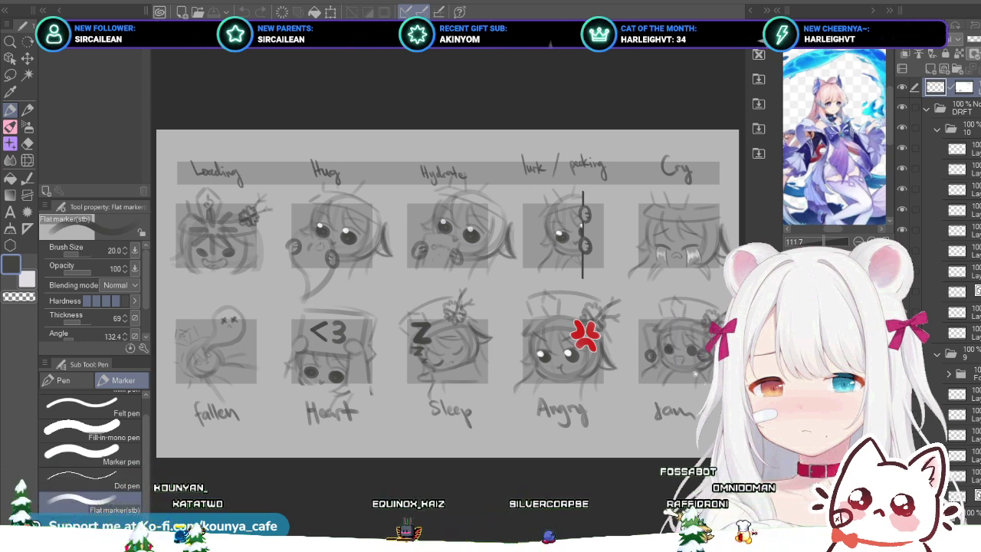
left_click(222, 28)
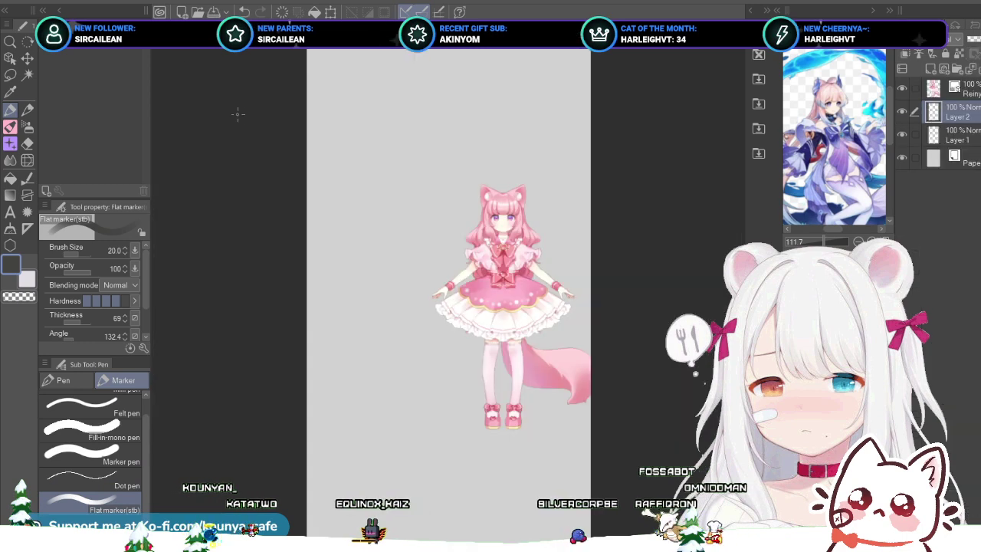
key("ctrl+Tab")
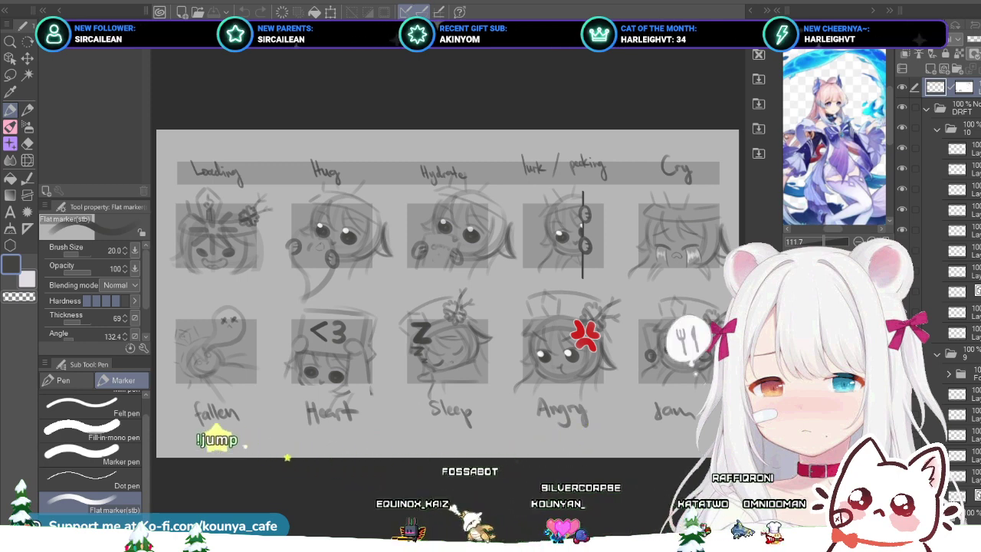
key("ctrl+Tab")
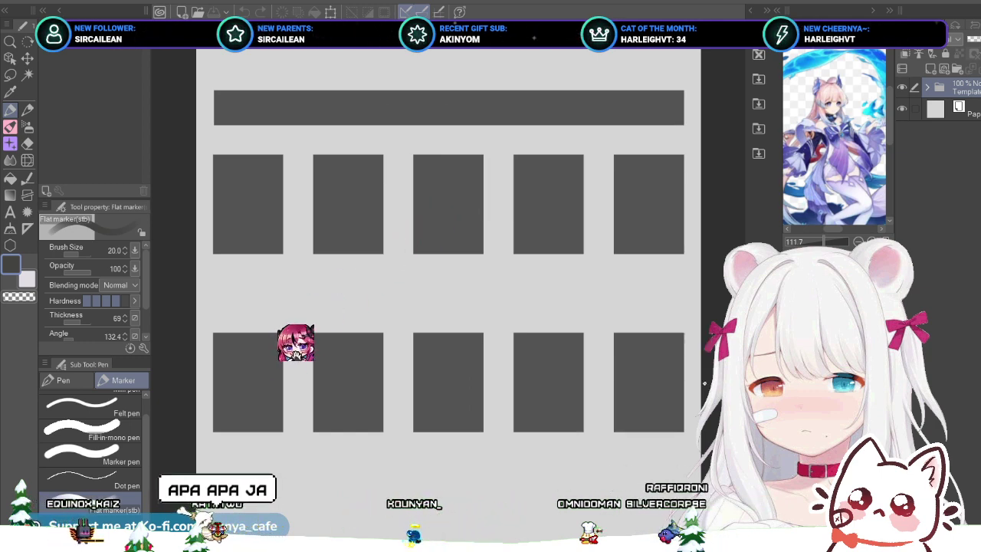
key("ctrl+Tab")
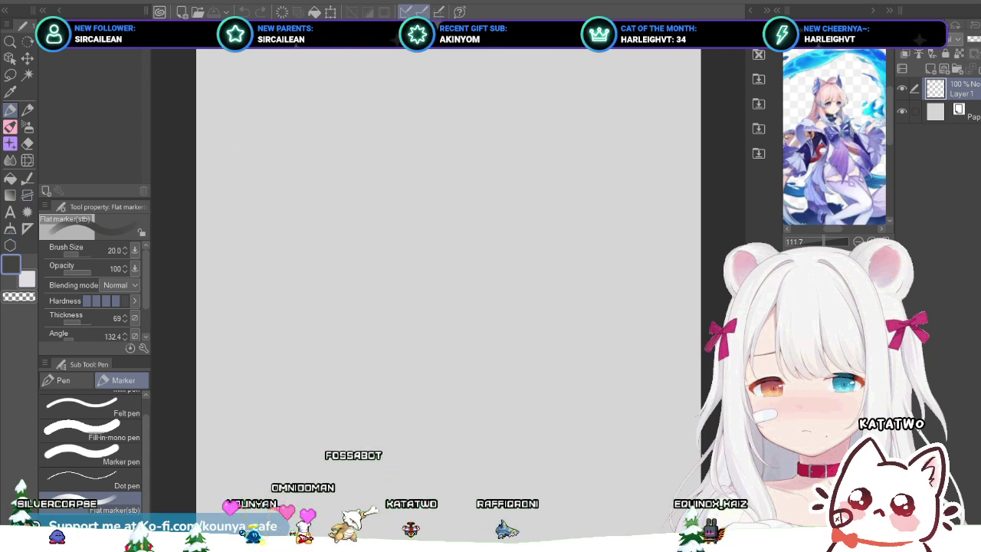
key("ctrl+Tab")
key("ctrl+Tab")
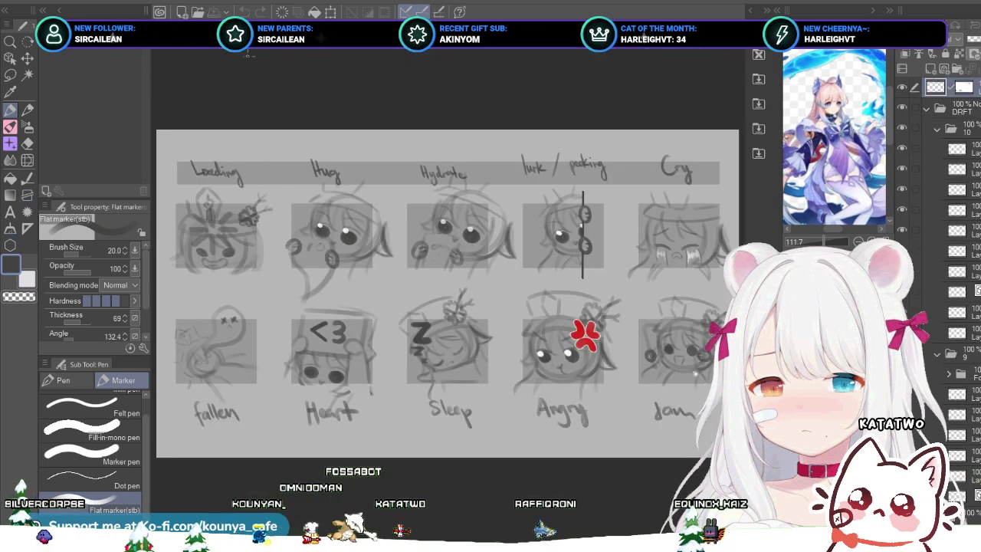
Step: Copy the Hug sketch from the emote sketch sheet and paste it into the blank canvas document
left_click_drag(204, 224, 332, 242)
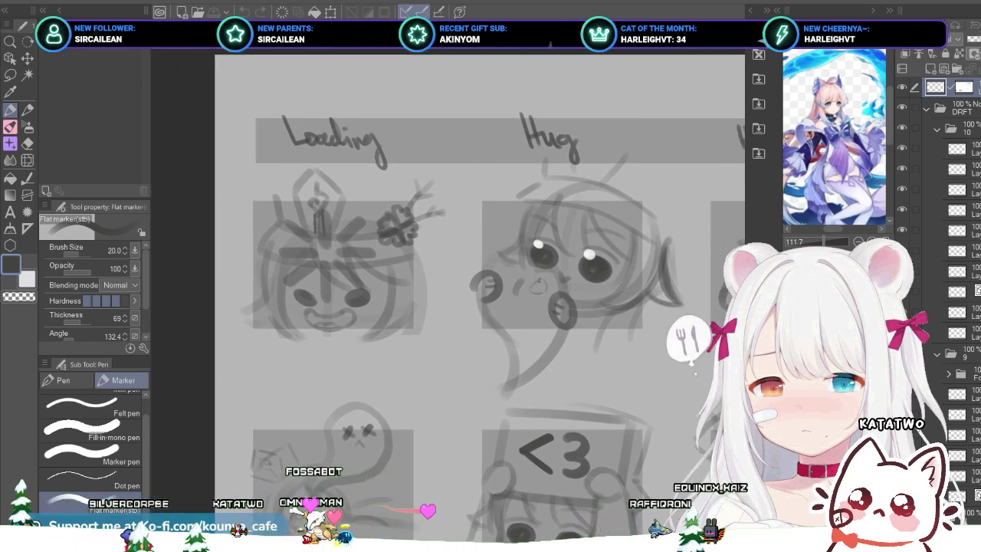
left_click_drag(538, 286, 364, 315)
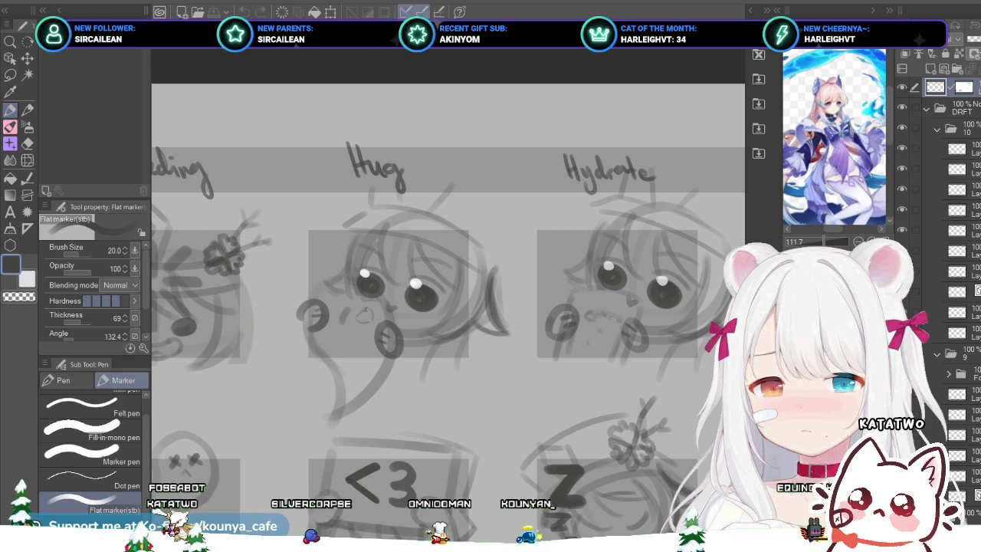
key("ctrl+Tab")
key("ctrl+v")
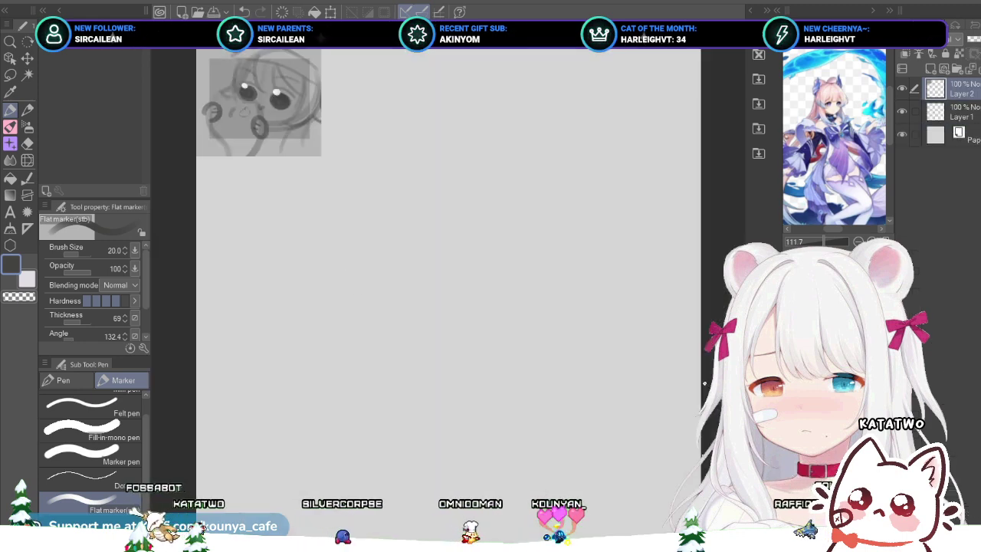
Step: Scale the pasted Hug sketch up to about 400% and position it to fill the canvas width
key("ctrl+t")
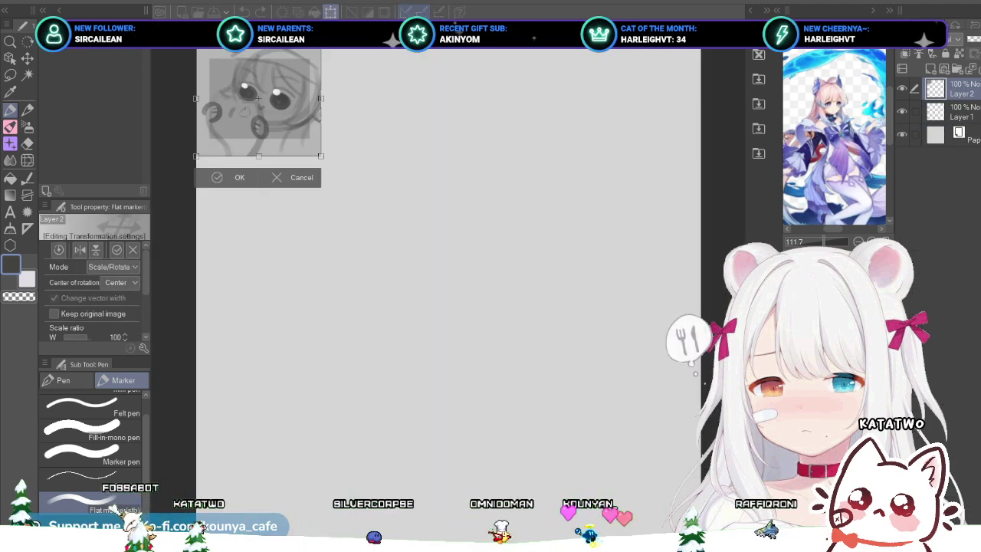
left_click_drag(320, 156, 697, 494)
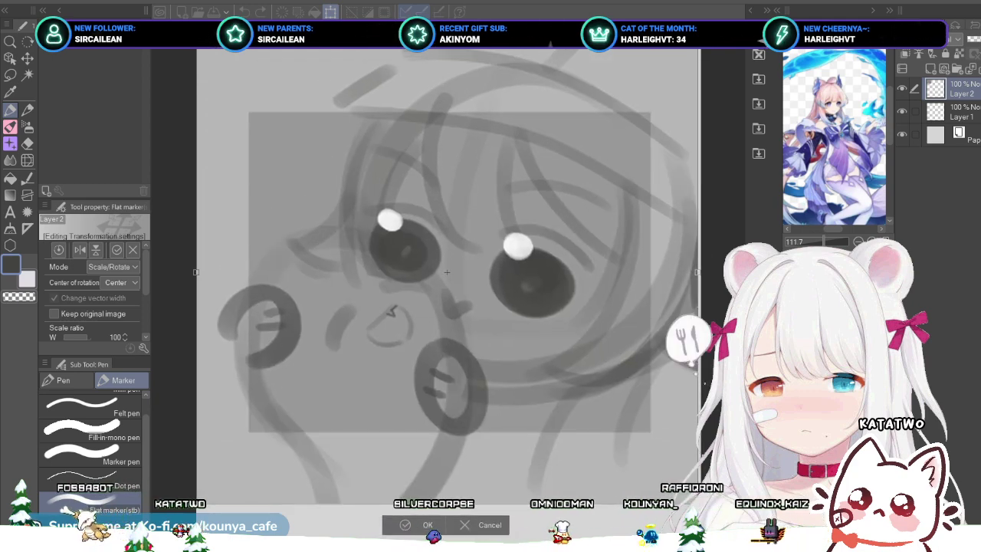
left_click_drag(391, 310, 393, 322)
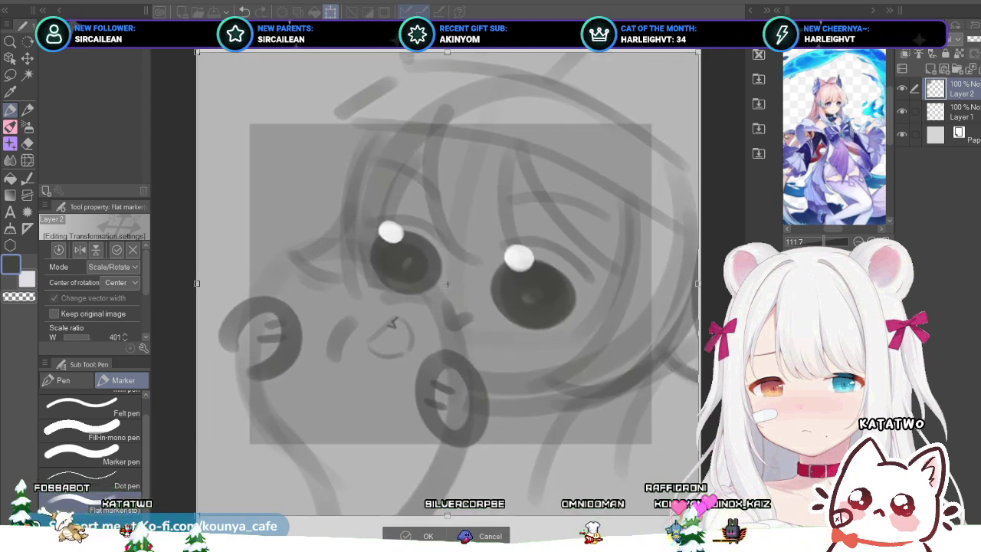
left_click_drag(447, 283, 445, 288)
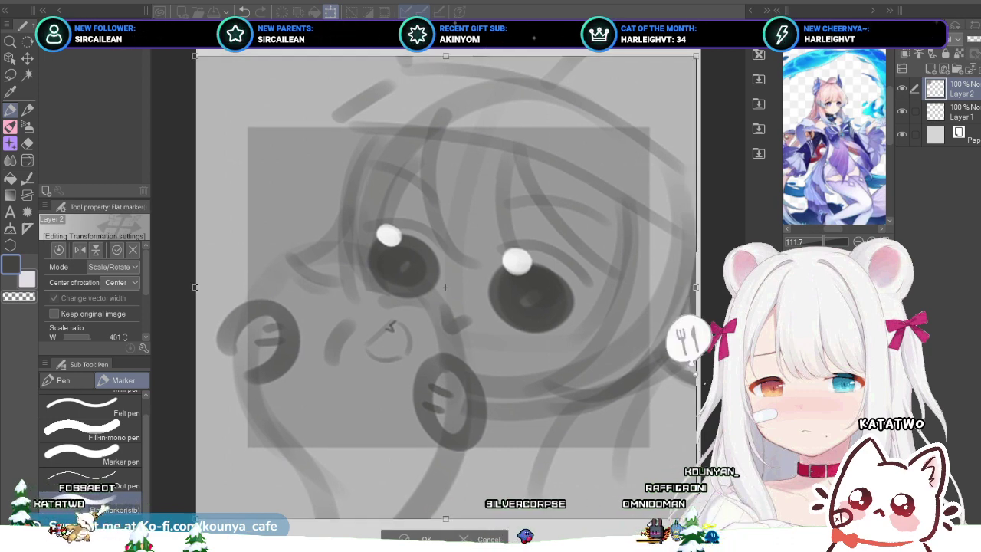
left_click_drag(699, 382, 704, 383)
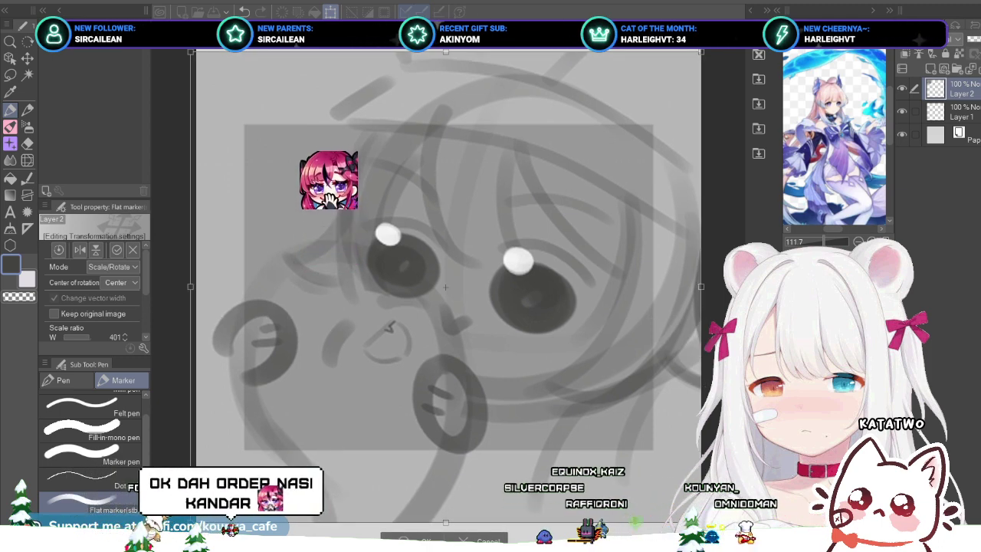
left_click_drag(706, 383, 704, 383)
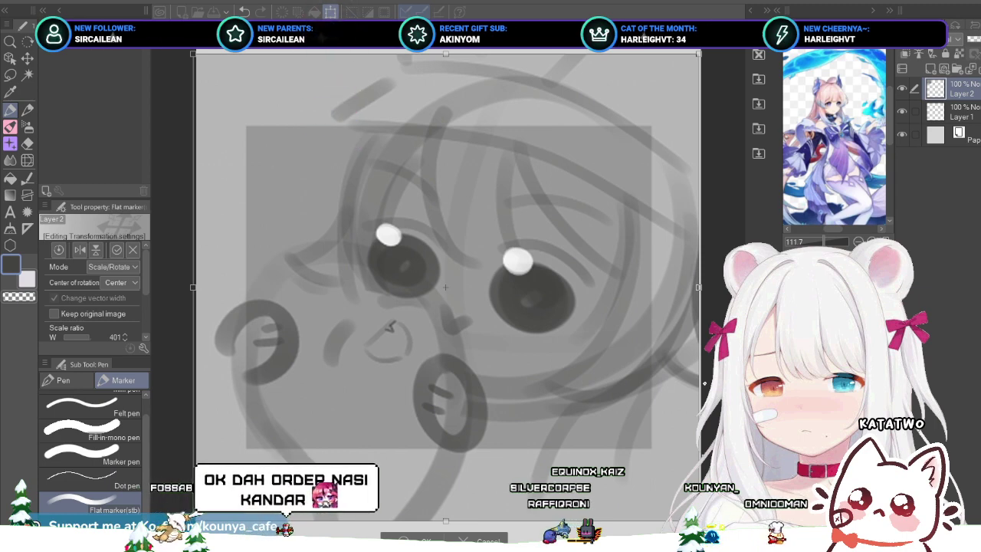
left_click_drag(698, 521, 700, 522)
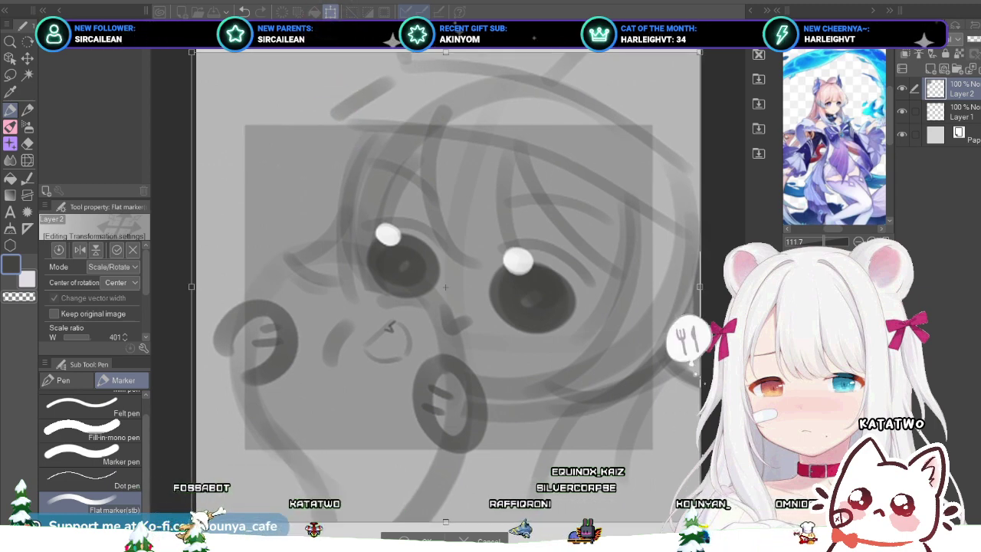
left_click_drag(707, 382, 707, 382)
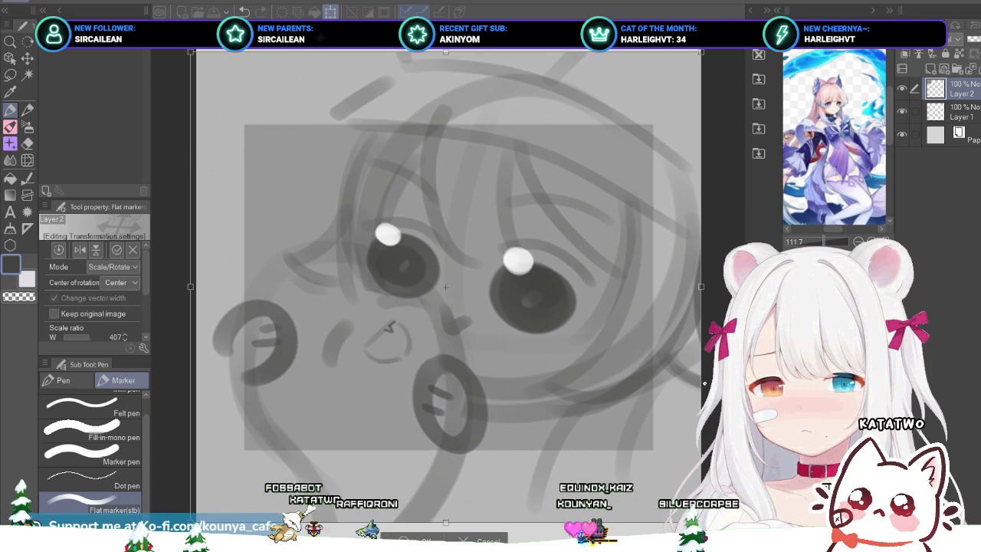
left_click_drag(700, 522, 696, 518)
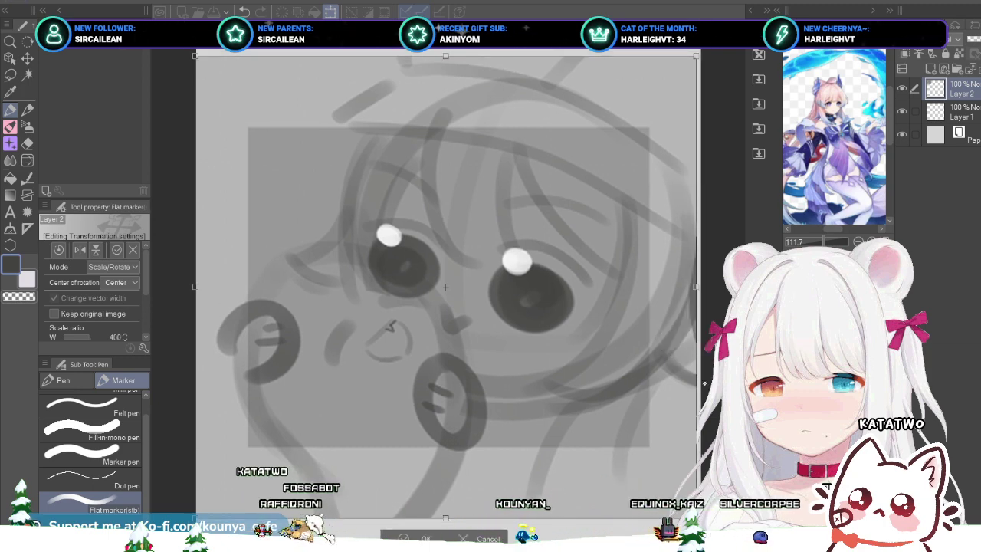
left_click_drag(696, 287, 699, 286)
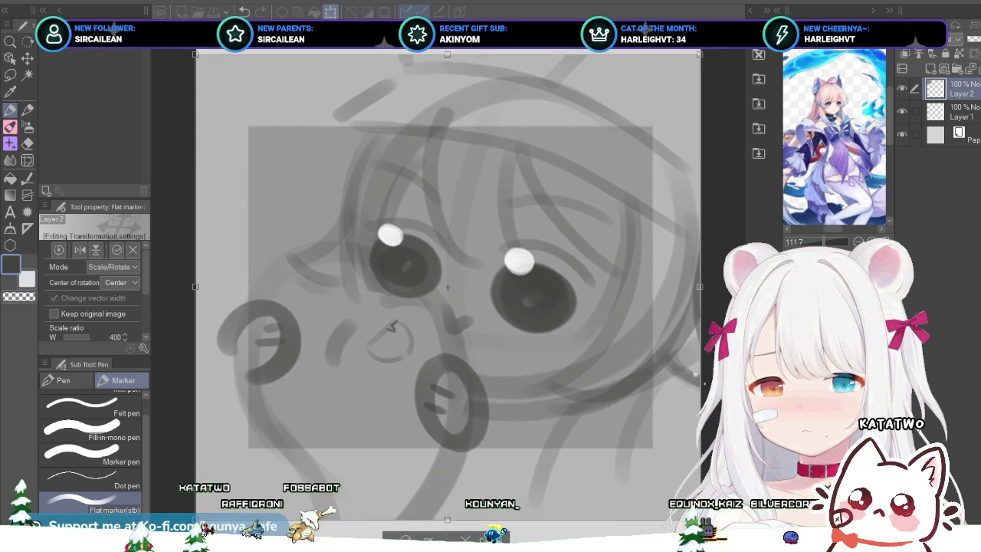
key("Return")
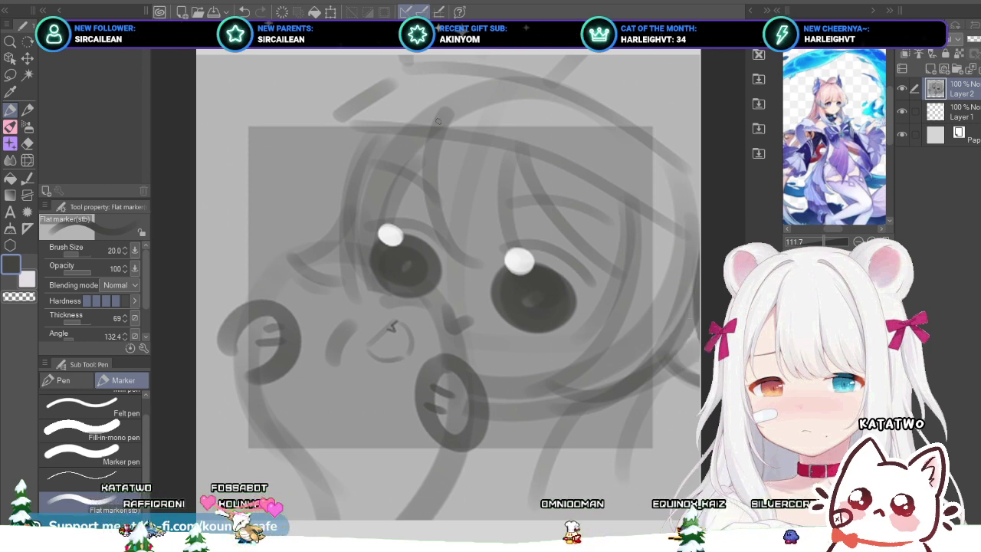
Step: Lower the Hug sketch layer's opacity to 49% and place it beneath the empty Layer 1
left_click(977, 39)
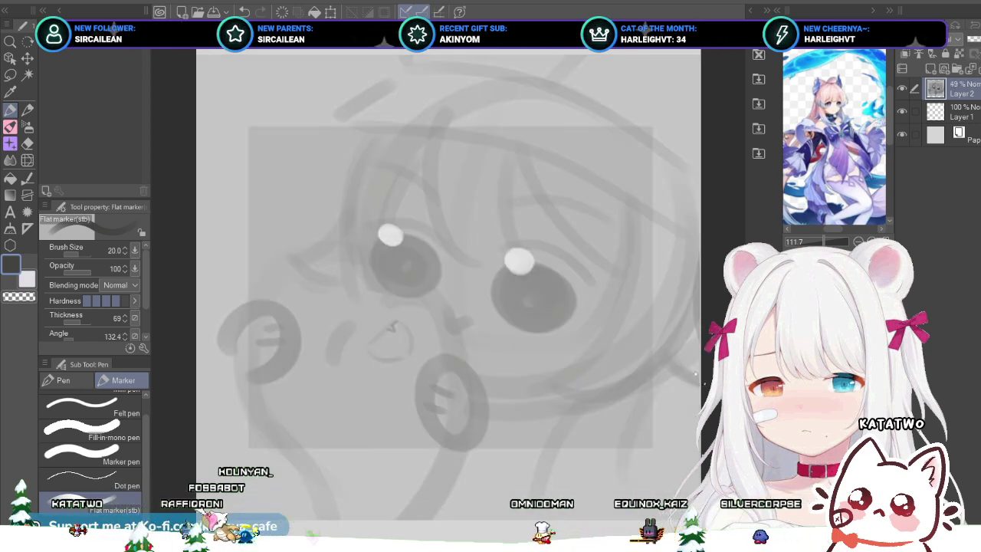
left_click_drag(962, 88, 962, 122)
left_click(962, 89)
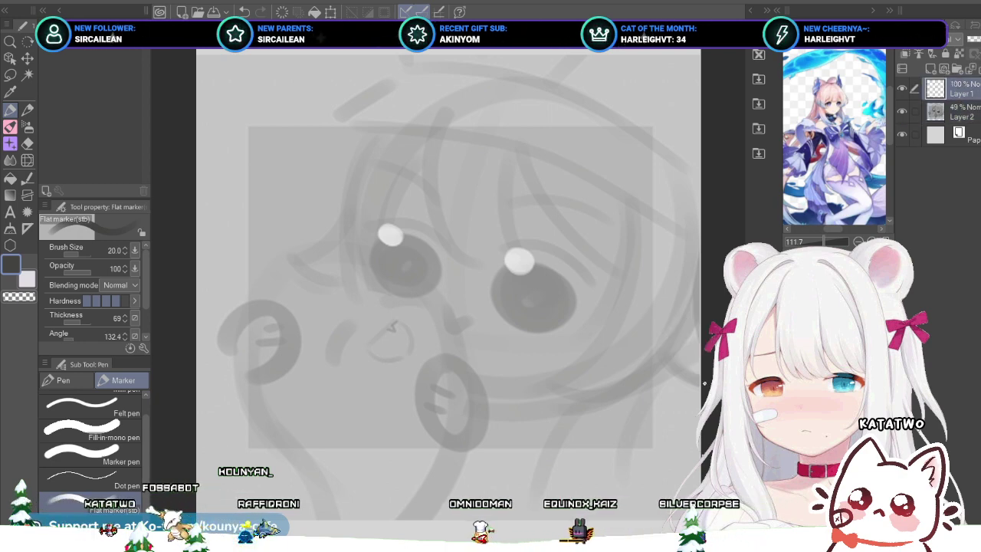
Step: Add a new vector layer inside a folder named L, and put Layer 1 inside a folder named P
key("ctrl+shift+n")
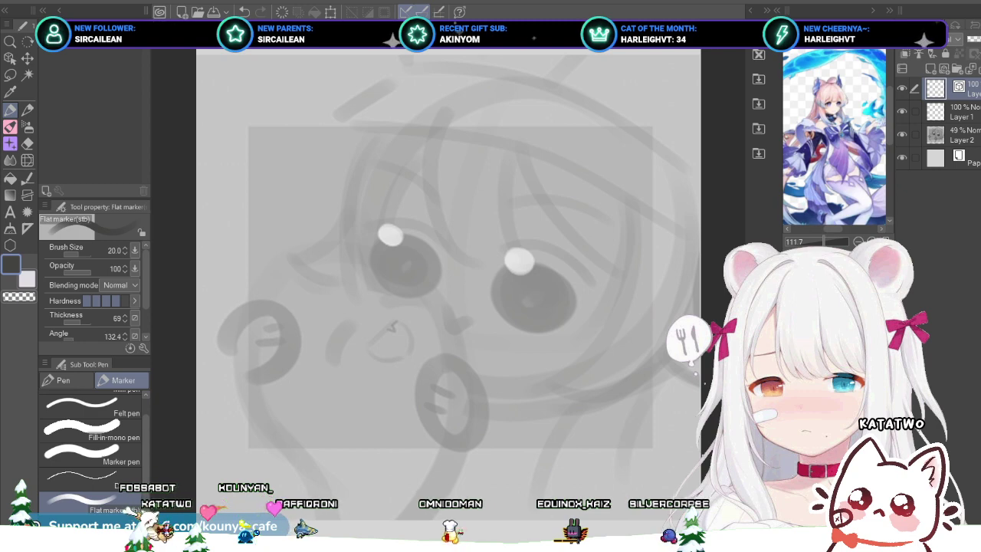
key("ctrl+g")
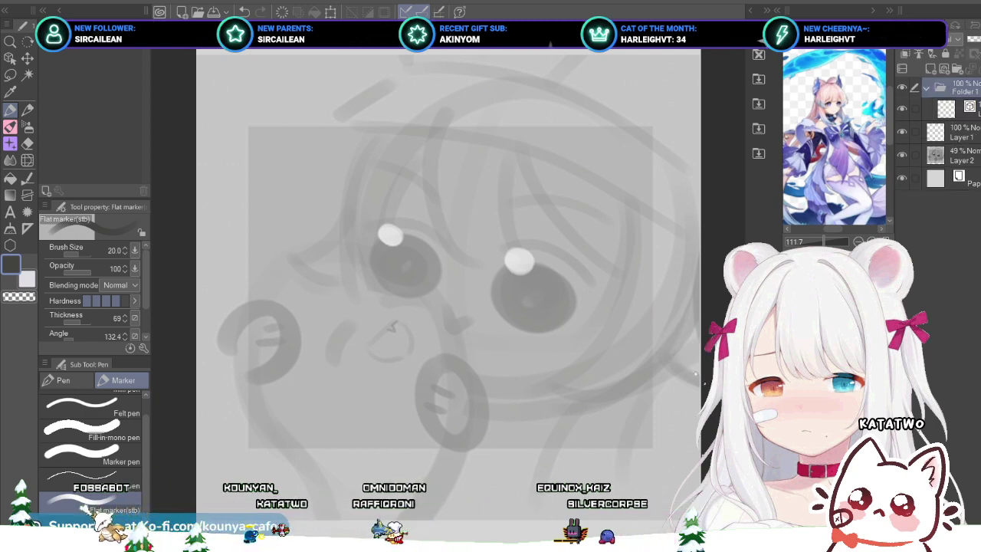
left_click(962, 132)
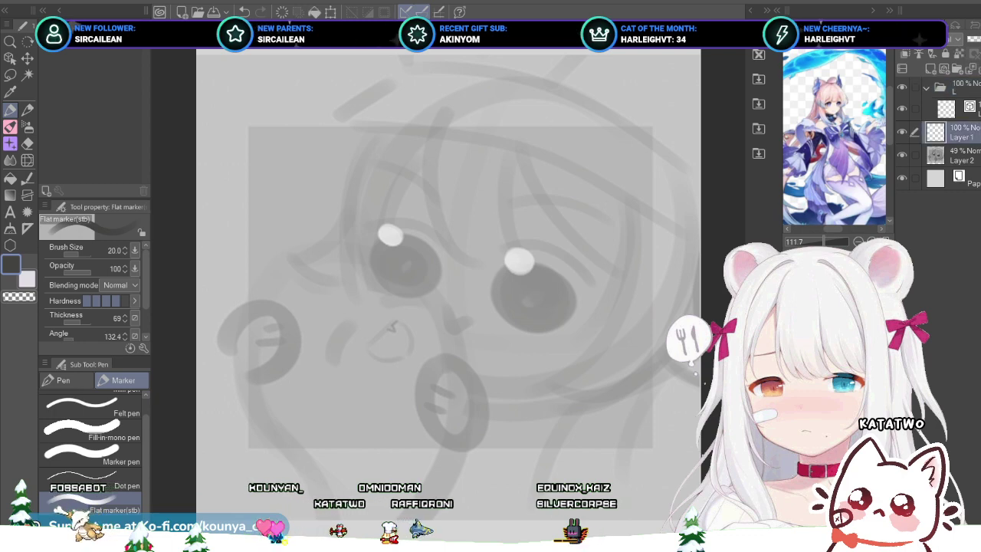
key("ctrl+g")
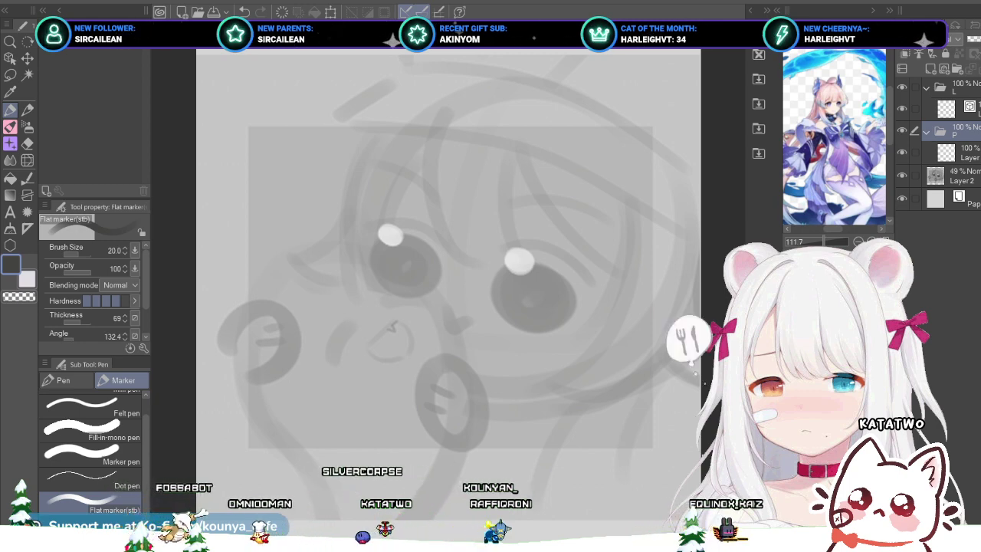
Step: Examine the emote sketch sheet and the finished BABAP U emote at small and large size, returning to the Hug canvas
key("ctrl+Tab")
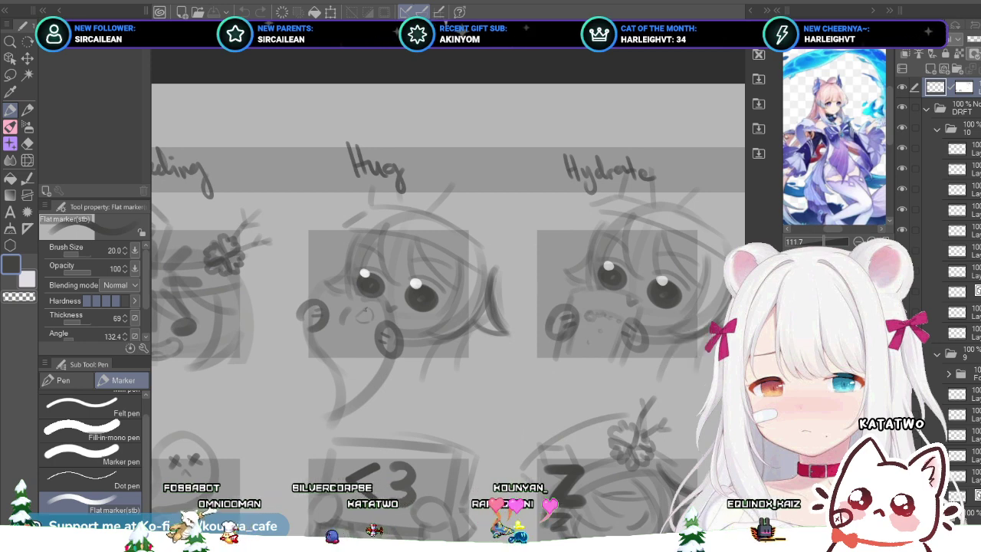
scroll(448, 299, "down", 3)
left_click_drag(687, 396, 694, 374)
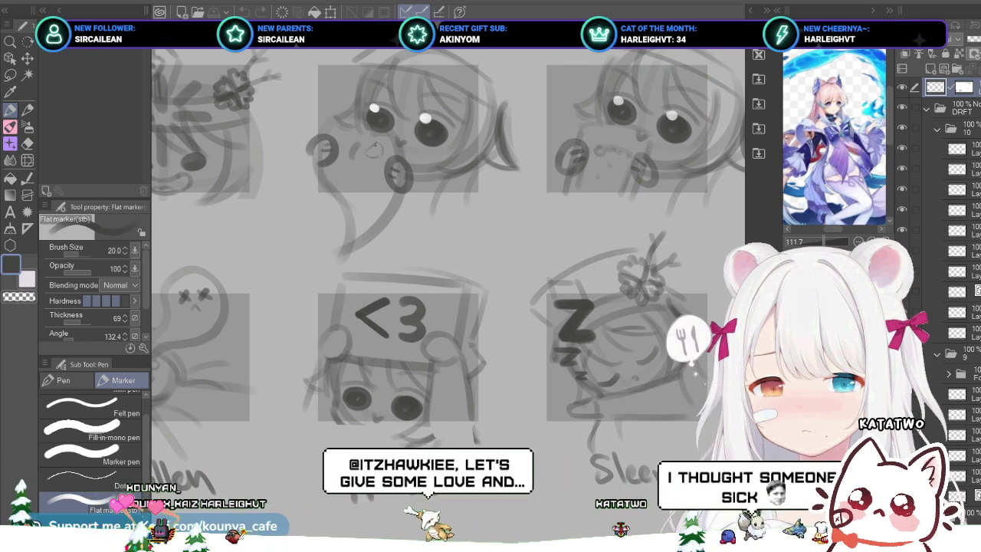
key("ctrl+Tab")
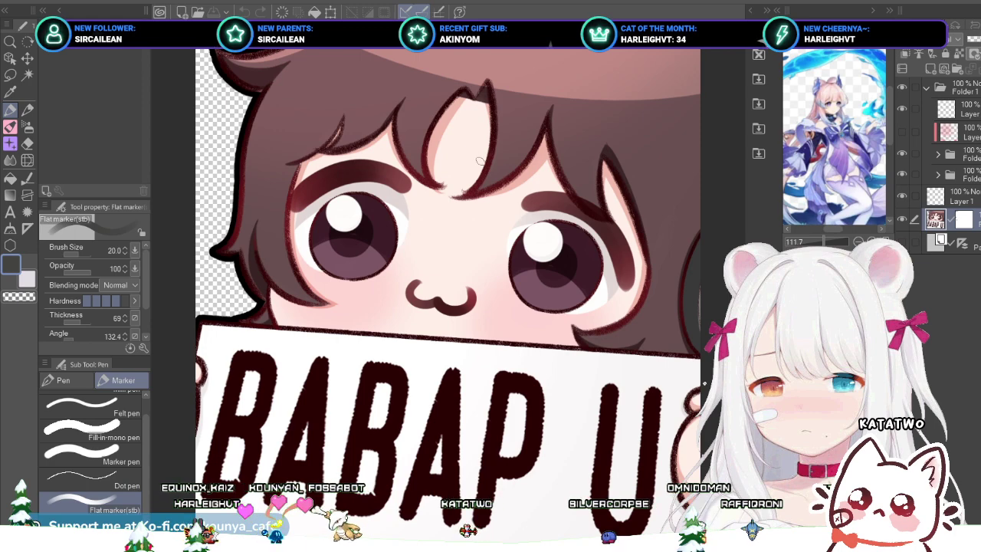
scroll(476, 154, "down", 10)
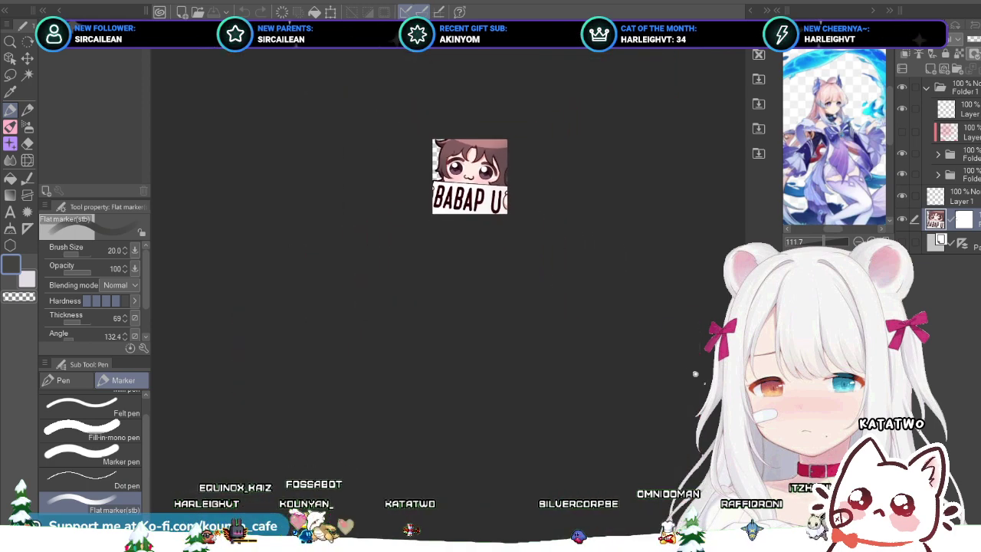
scroll(448, 178, "up", 10)
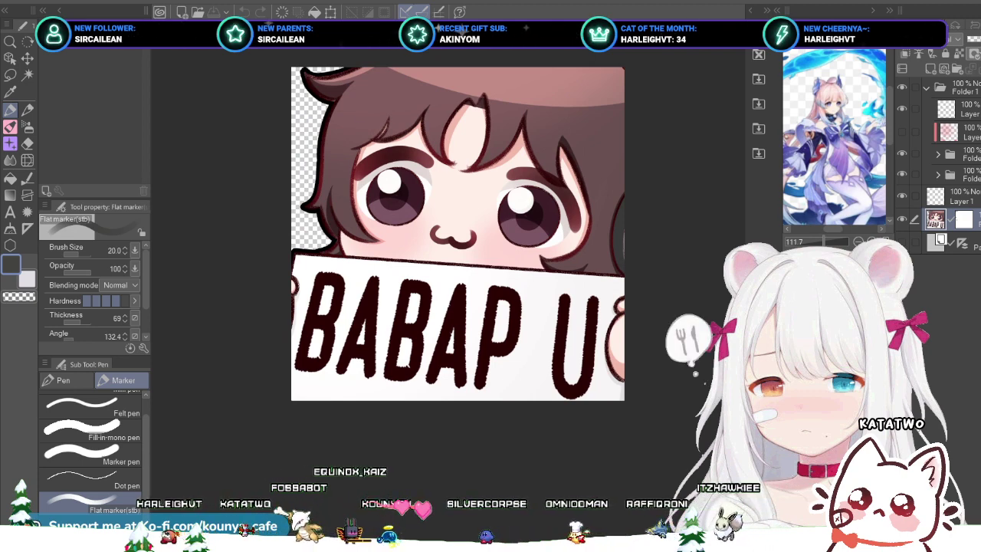
key("ctrl+Tab")
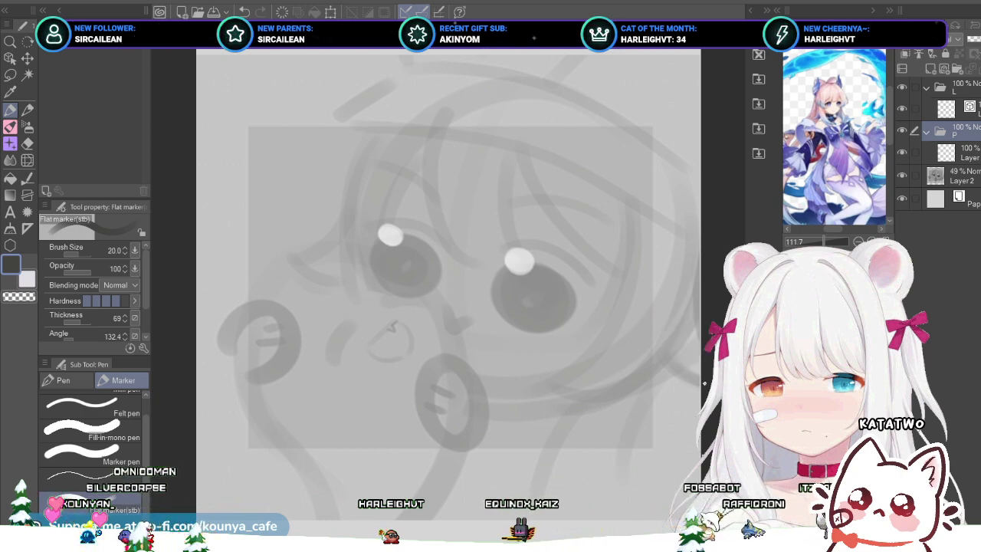
Step: Make the empty vector layer in folder L active and bring up the finished haloed emote for reference
left_click(967, 152)
left_click(967, 109)
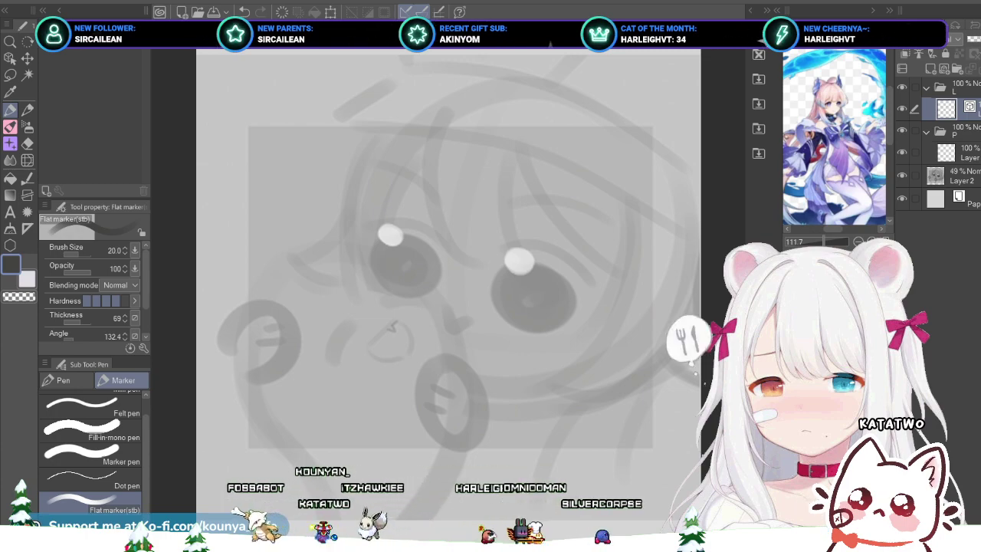
key("ctrl+Tab")
scroll(582, 184, "down", 3)
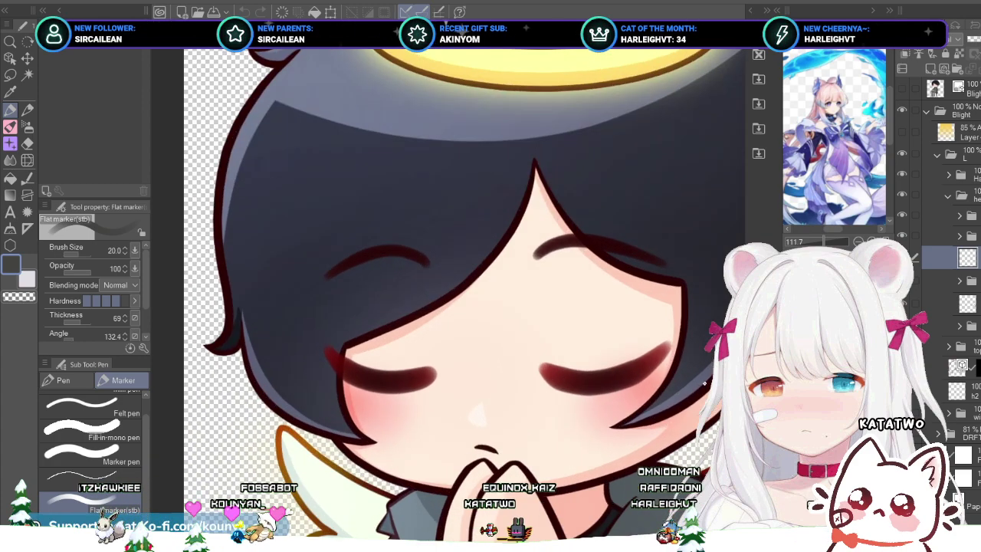
Step: Inspect which layer and vector stroke form the hair outline beside the cheek of the finished haloed emote, and compare the pencil and pen brushes
left_click(222, 413, "ctrl")
left_click(257, 389, "ctrl")
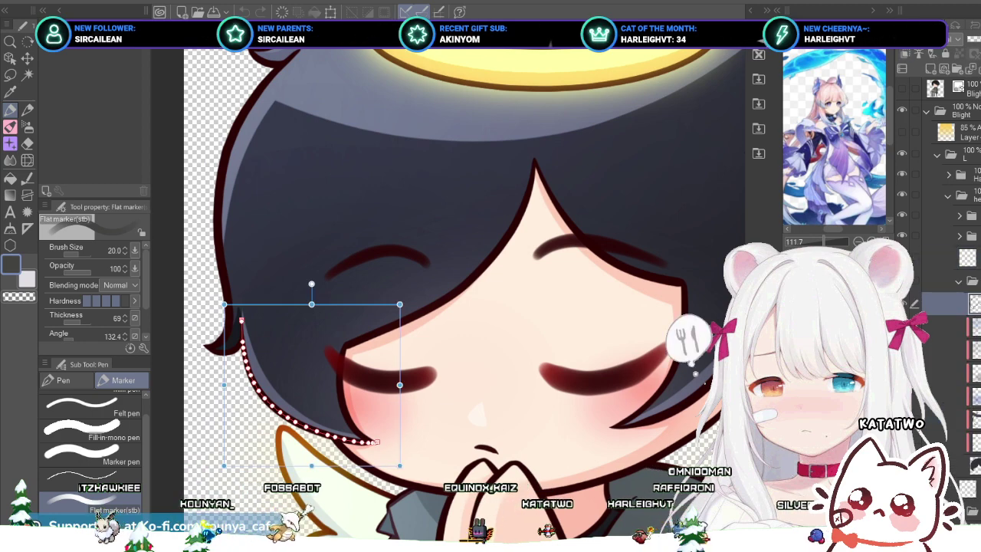
left_click(218, 416, "ctrl")
key("p")
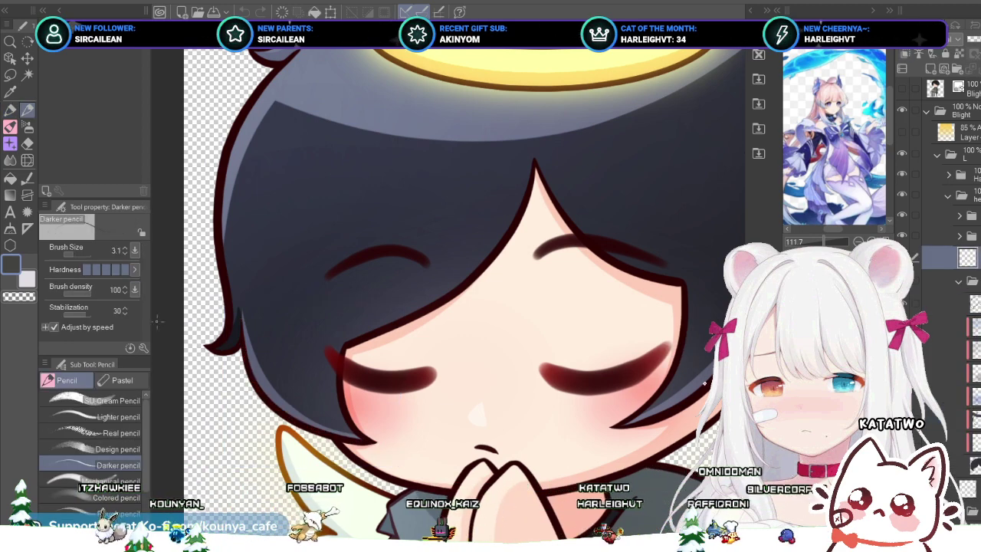
key("p")
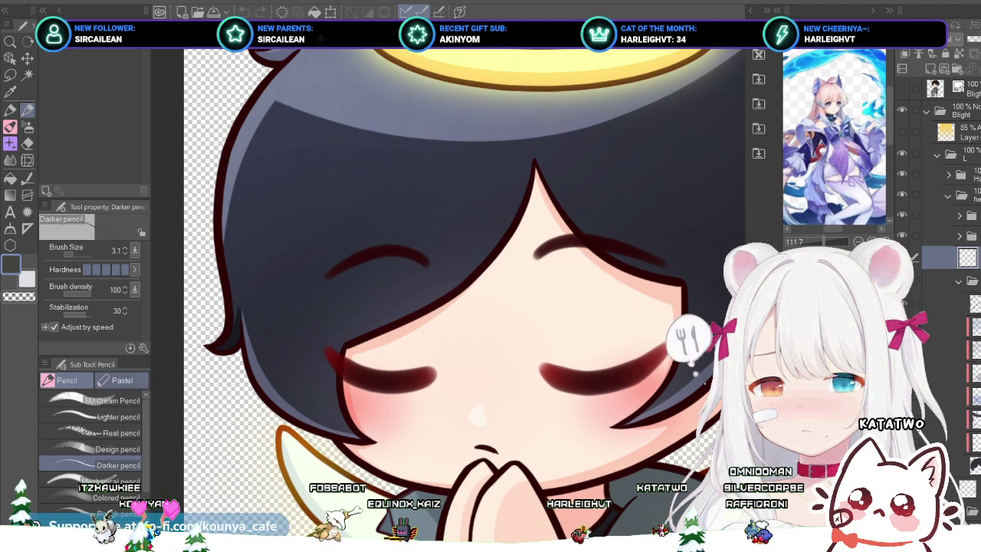
key("p")
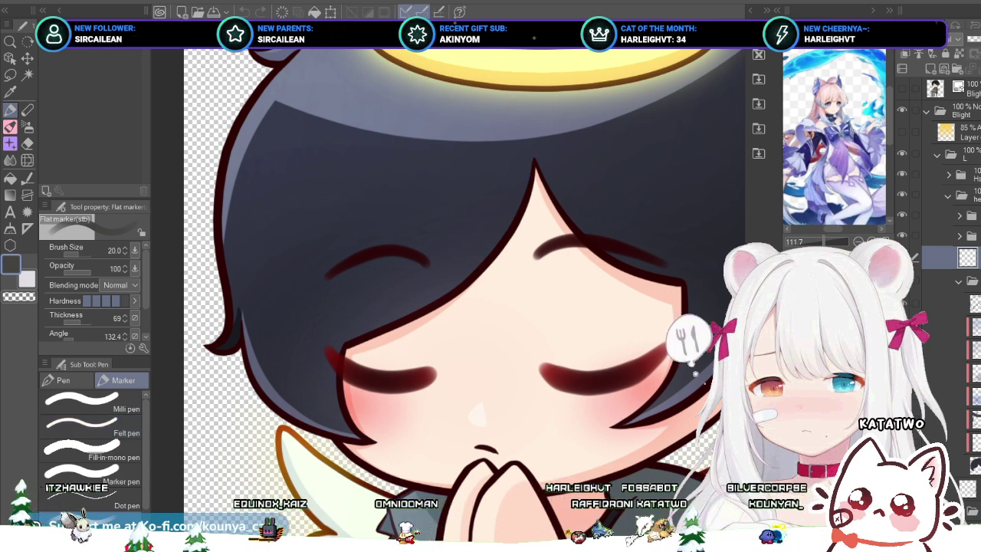
Step: Return to the Hug canvas, frame the sketched eyes and choose the Milli pen
key("ctrl+Tab")
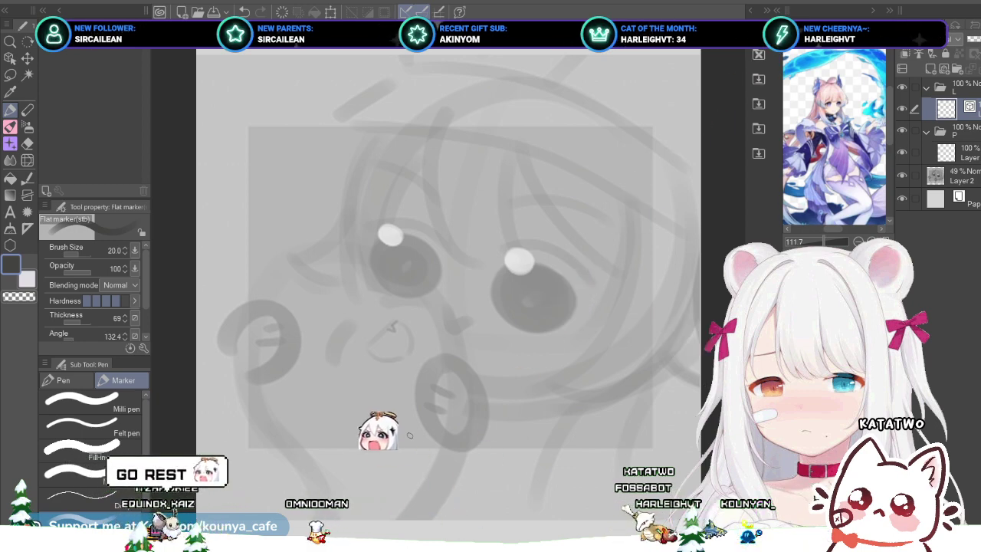
scroll(335, 309, "up", 3)
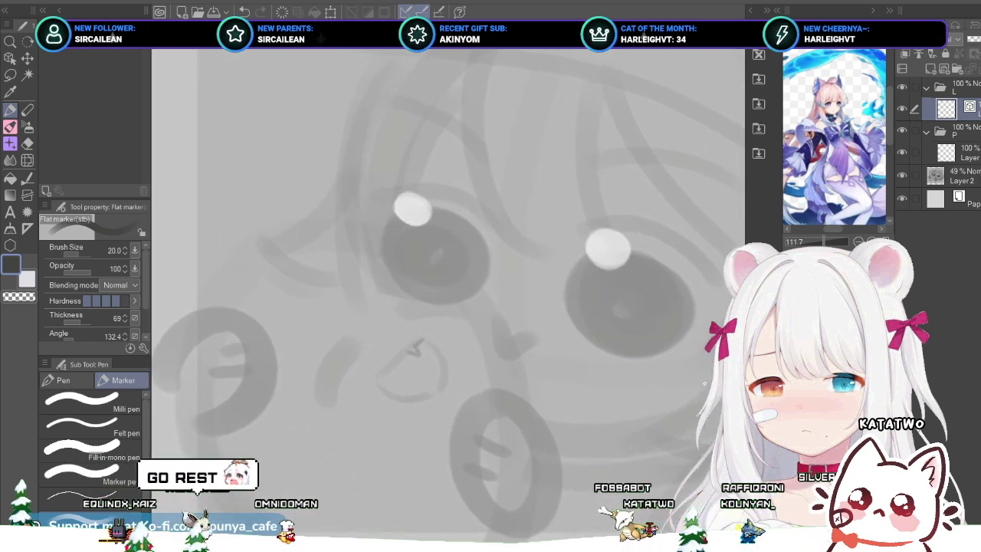
left_click_drag(429, 307, 325, 334)
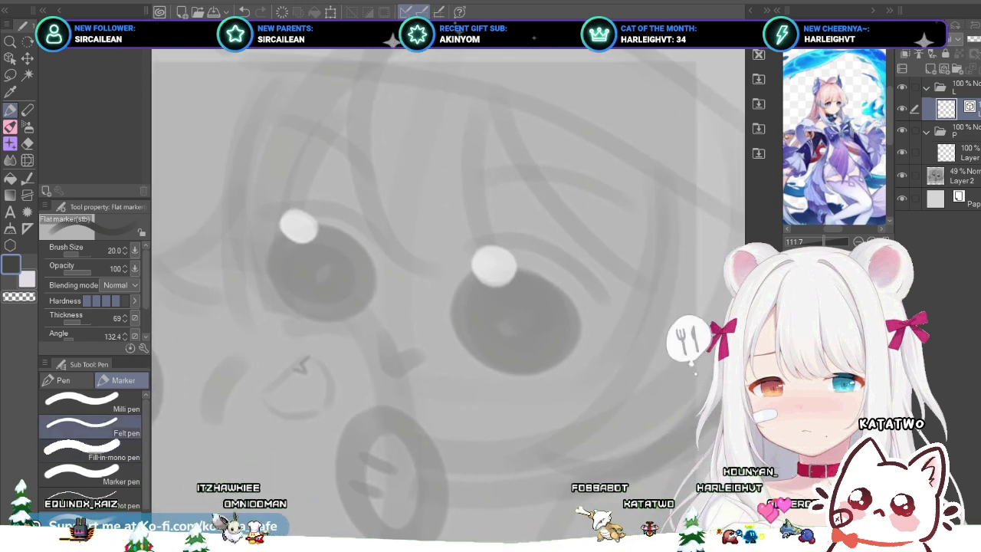
left_click(84, 398)
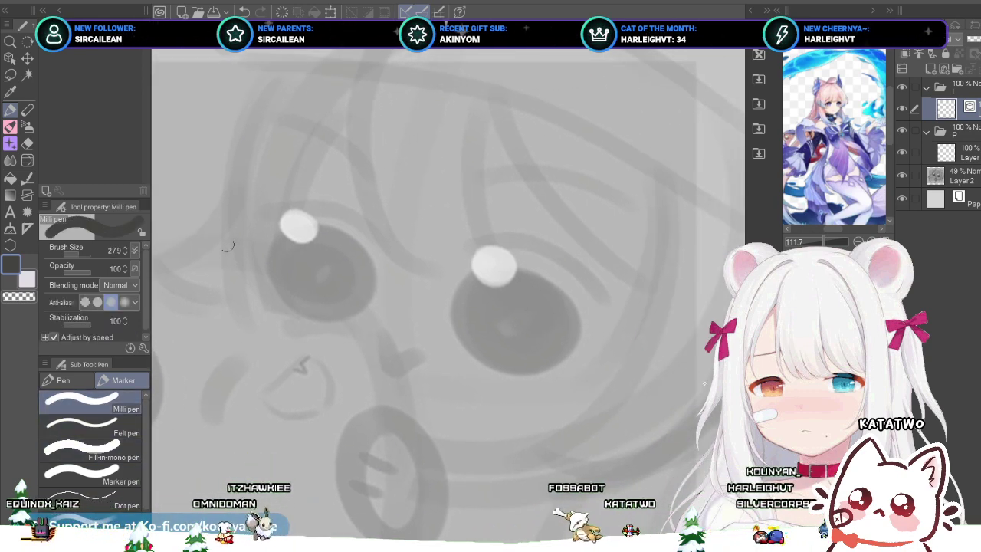
Step: Set the drawing colour to a very dark maroon for the line art
key("x")
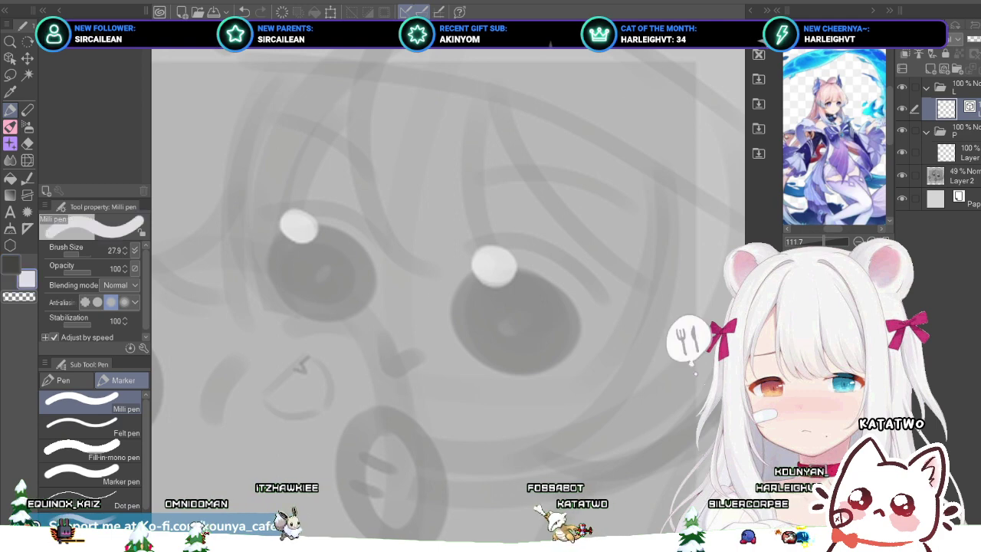
key("x")
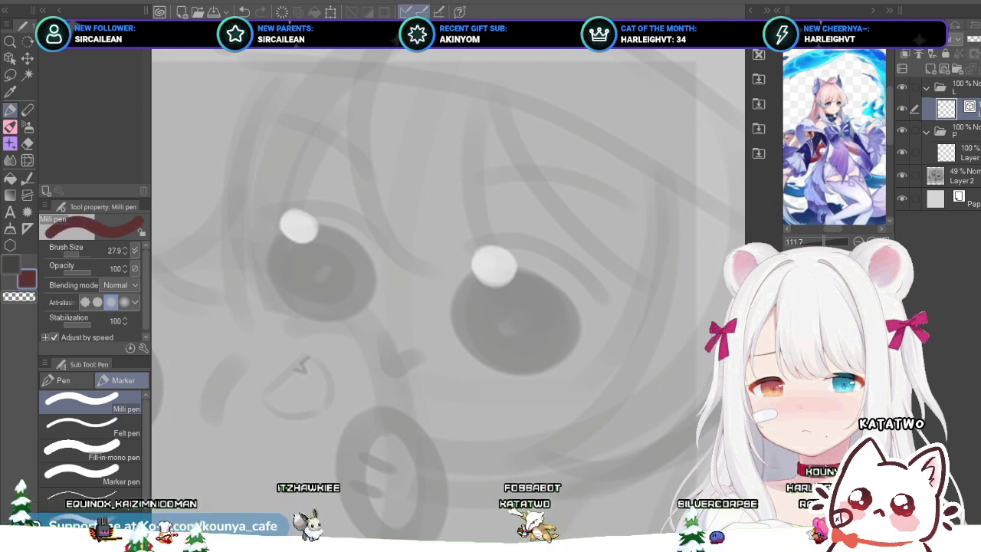
left_click(816, 27)
left_click(802, 27)
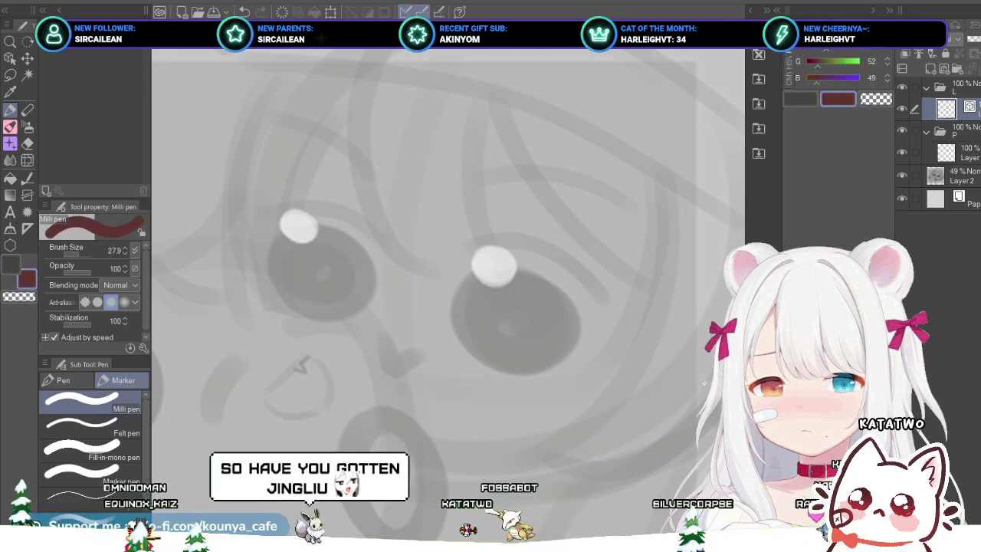
left_click(816, 27)
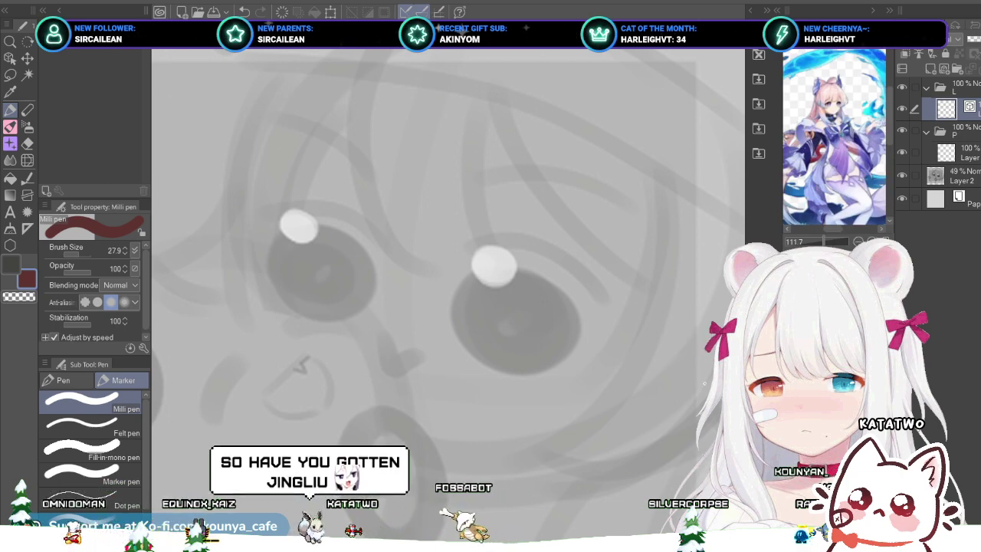
left_click(850, 337)
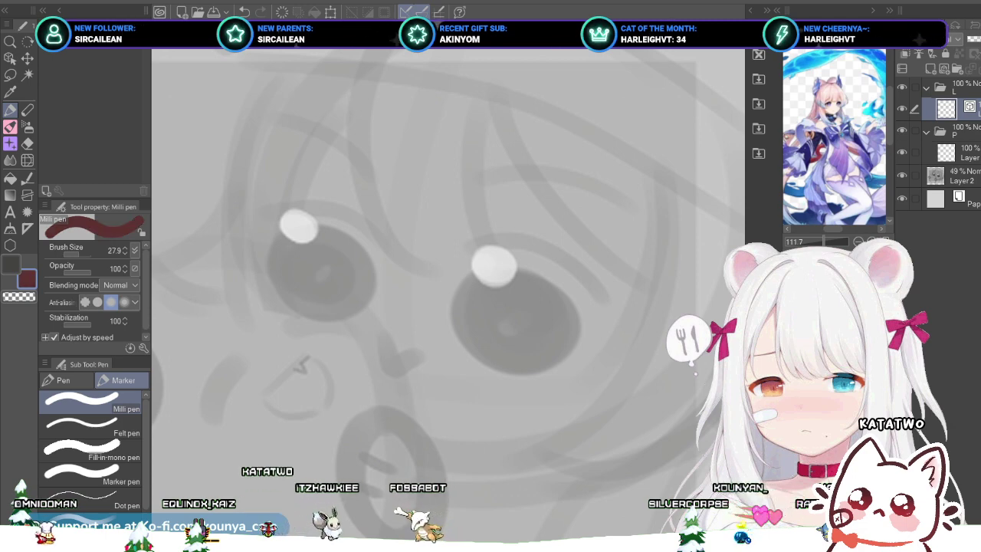
left_click(851, 345)
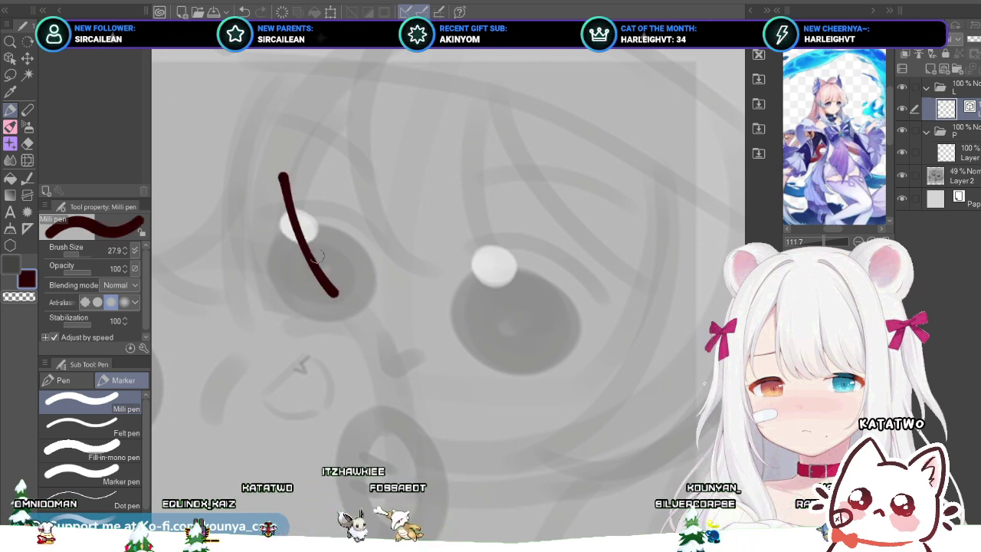
Step: Undo the Milli pen test stroke, switch to the Felt pen and set its brush size to 22.9
scroll(289, 205, "up", 3)
key("ctrl+z")
left_click(106, 426)
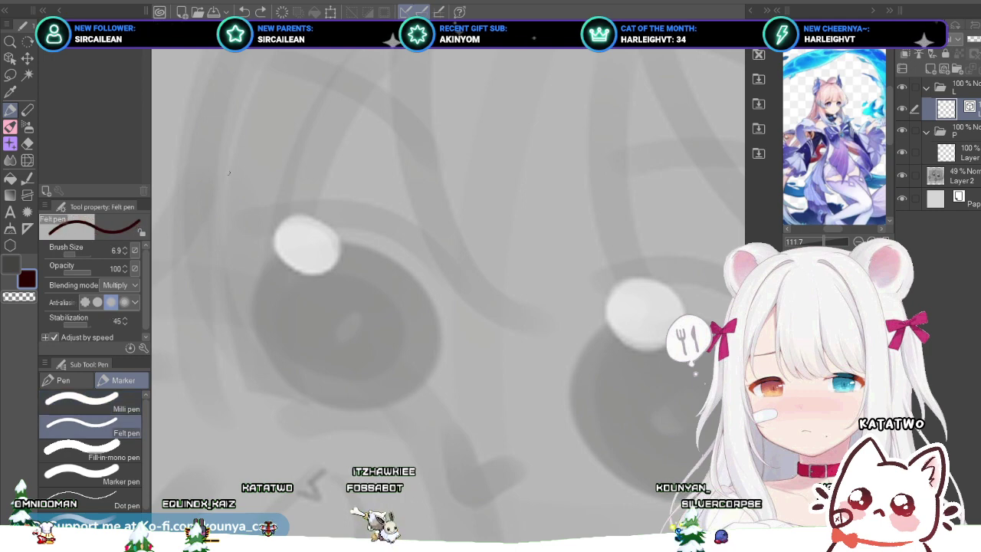
key("ctrl+z")
key("bracketright")
key("bracketright")
key("bracketright")
key("bracketright")
key("bracketright")
key("bracketright")
key("bracketright")
key("bracketright")
key("bracketright")
key("bracketright")
key("bracketright")
key("bracketright")
key("bracketright")
key("bracketright")
key("bracketright")
key("bracketright")
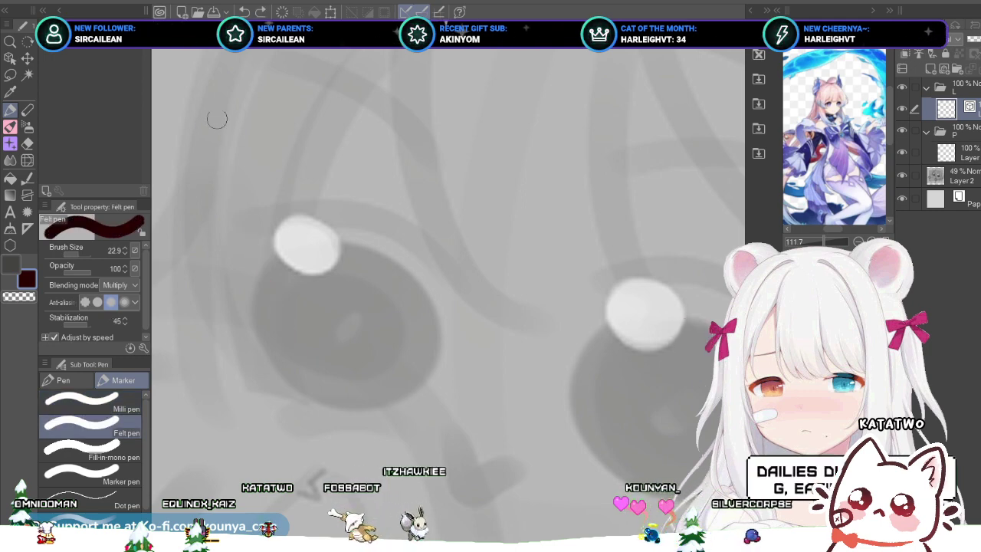
Step: Try two Felt pen strokes over the hair beside the smaller eye and undo them
left_click_drag(219, 114, 278, 353)
key("ctrl+z")
left_click_drag(219, 135, 276, 285)
key("ctrl+z")
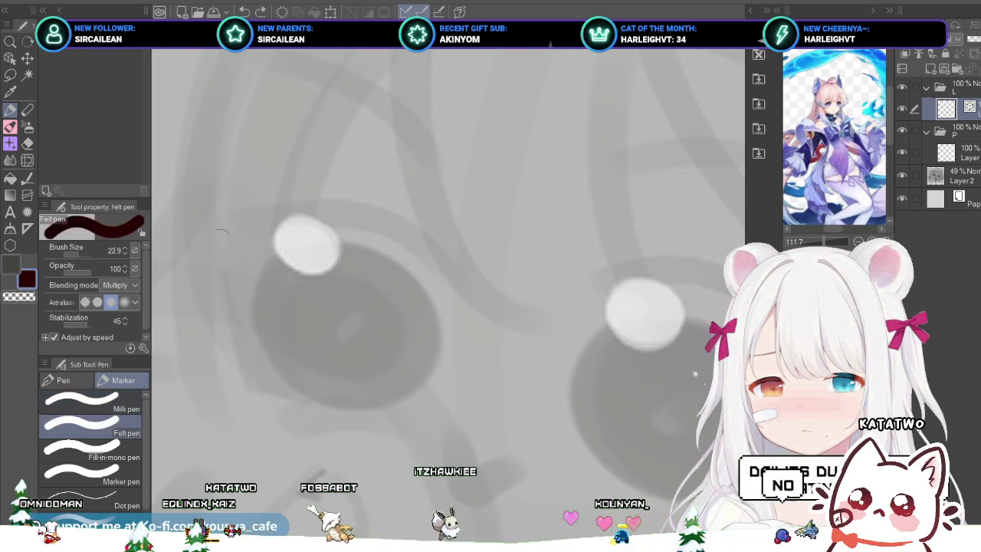
Step: Try one thick Fill-in-mono pen stroke beside the smaller eye and undo it
left_click(92, 450)
left_click_drag(194, 115, 257, 282)
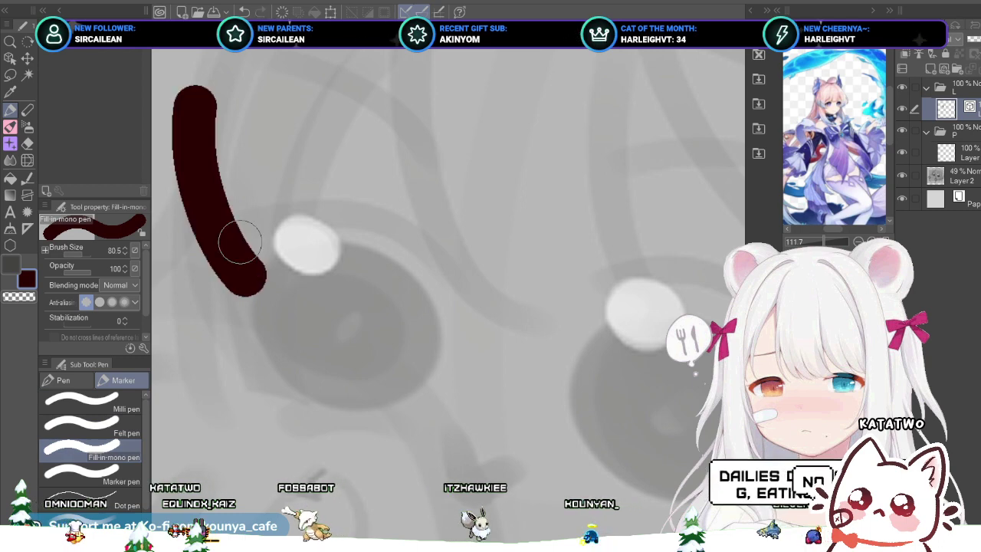
key("ctrl+z")
Step: Try two Marker pen strokes across the smaller eye and undo them
left_click(92, 475)
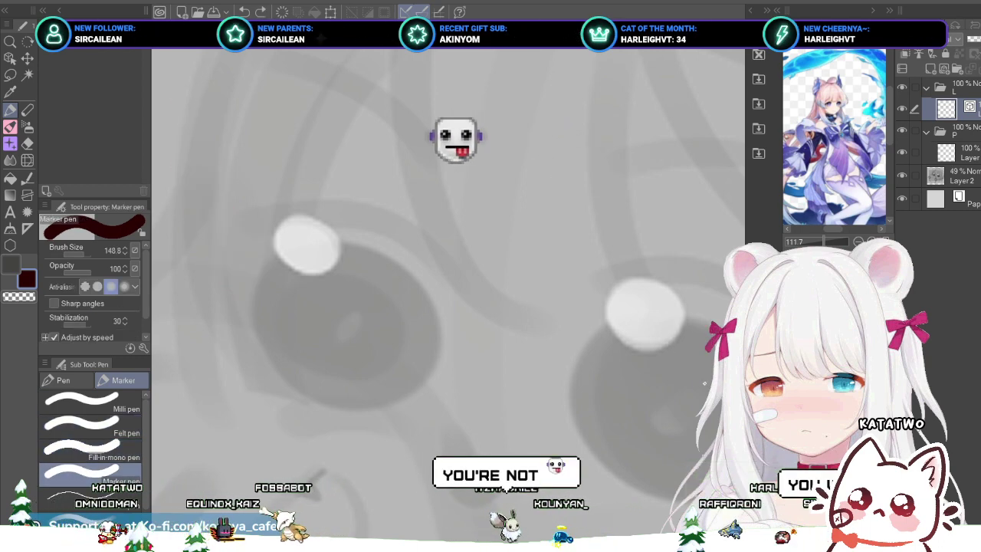
left_click_drag(204, 112, 319, 324)
key("ctrl+z")
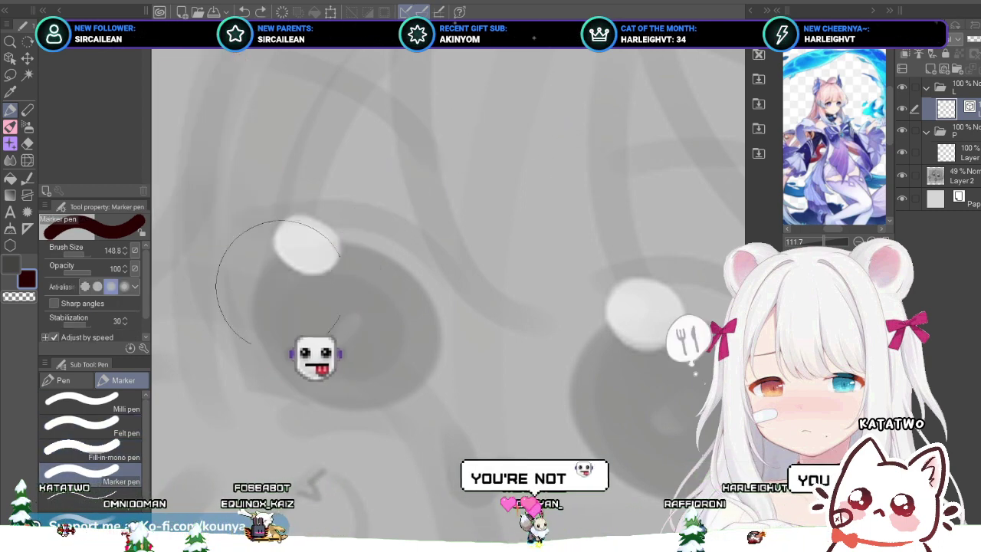
mouse_move(226, 131)
left_mouse_down()
mouse_move(229, 176)
mouse_move(289, 290)
left_mouse_up()
key("ctrl+z")
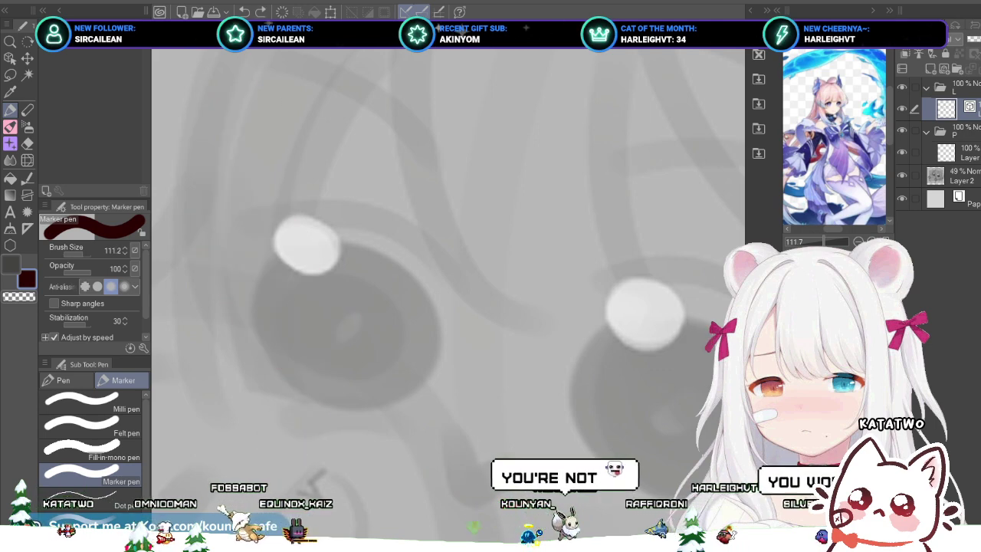
Step: Make the empty layer in folder P active and try the Dot pen beside the smaller eye, undoing the strokes
scroll(290, 260, "down", 3)
left_click(90, 498)
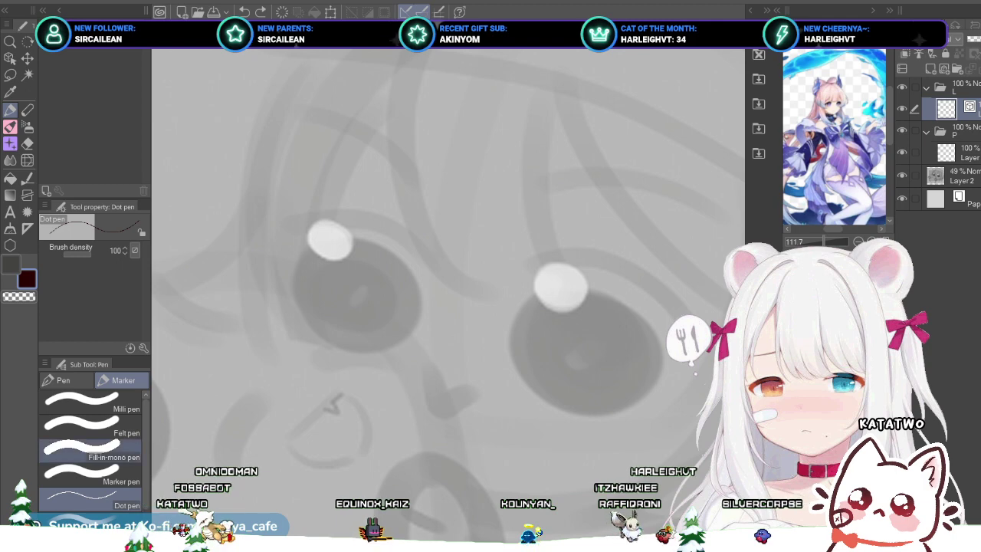
left_click(967, 153)
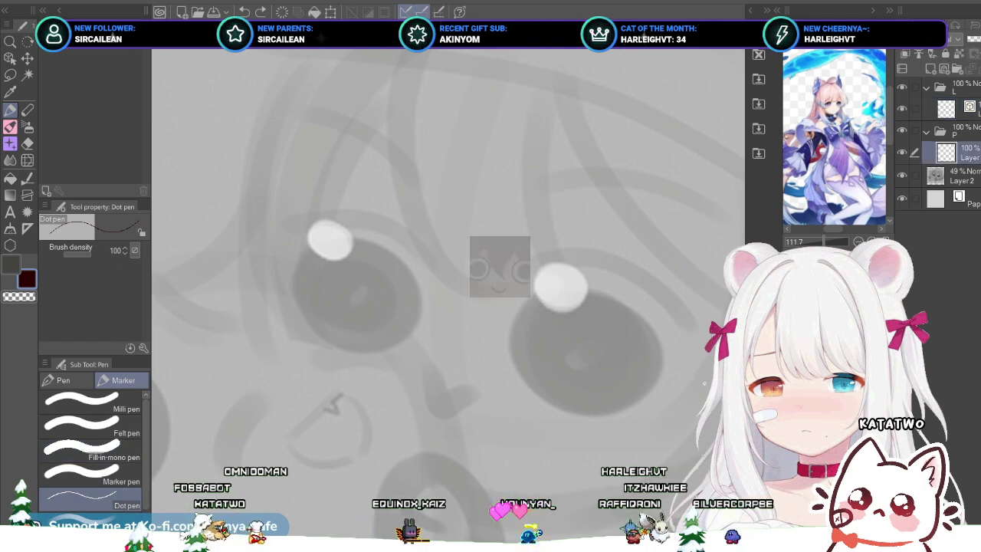
mouse_move(245, 147)
left_mouse_down()
mouse_move(241, 253)
mouse_move(269, 262)
mouse_move(274, 309)
left_mouse_up()
scroll(245, 232, "up", 5)
key("ctrl+z")
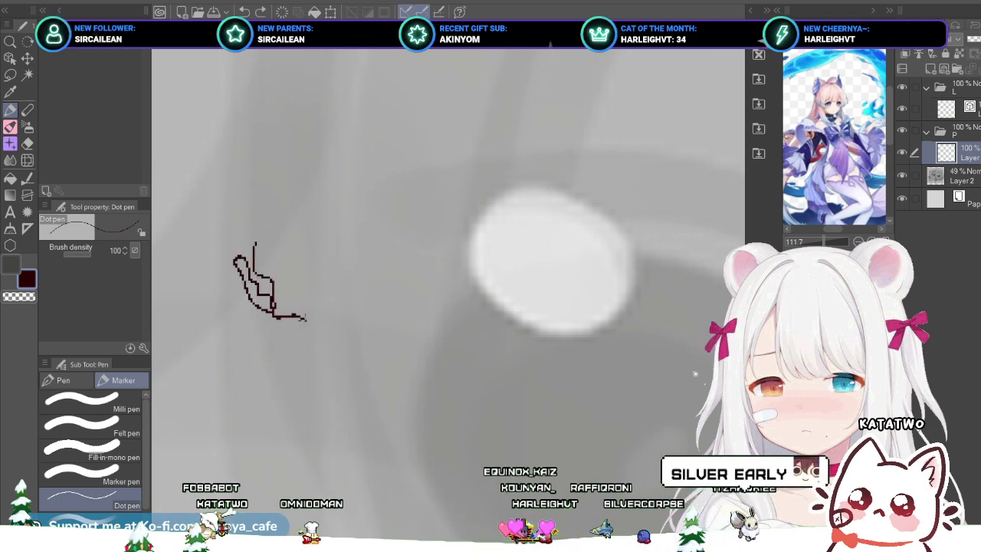
key("ctrl+z")
Step: Try further short Dot pen strokes over the hair beside the smaller eye and remove them
scroll(291, 295, "down", 4)
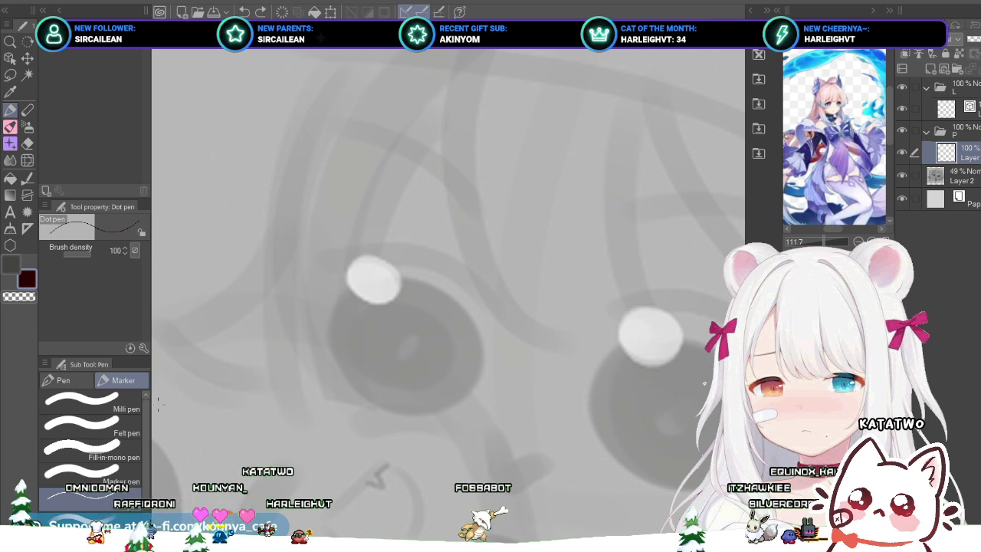
left_click_drag(201, 181, 195, 259)
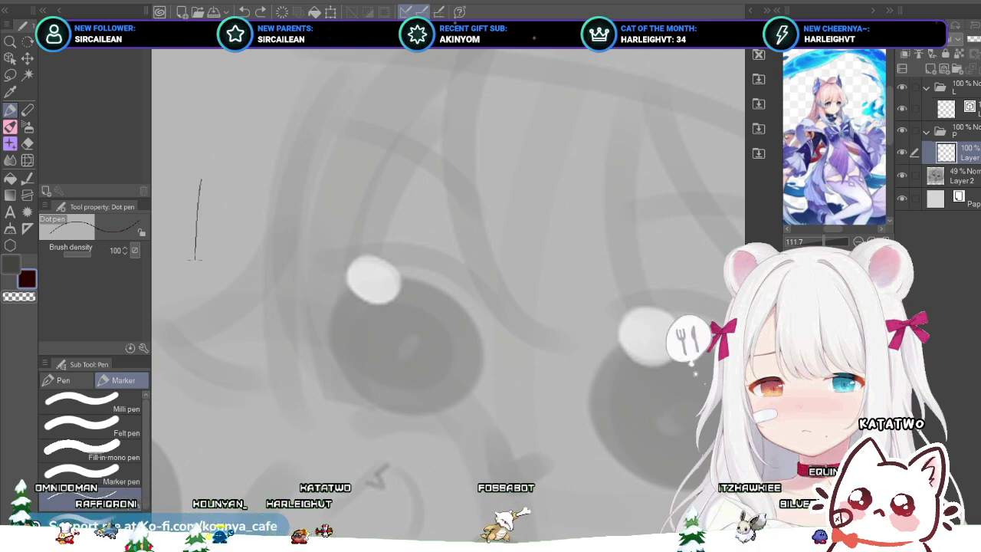
key("ctrl+z")
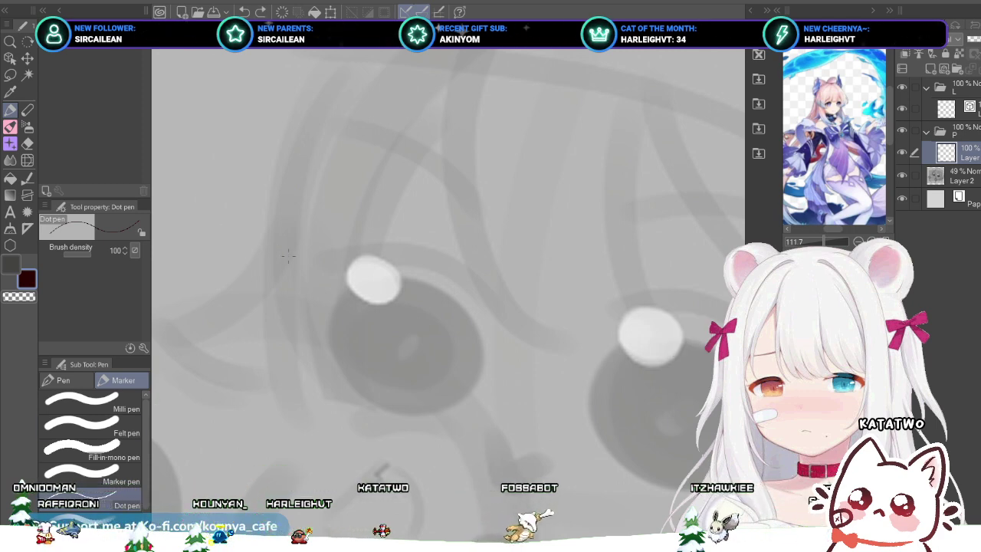
mouse_move(270, 210)
left_mouse_down()
mouse_move(246, 223)
mouse_move(266, 232)
mouse_move(267, 261)
left_mouse_up()
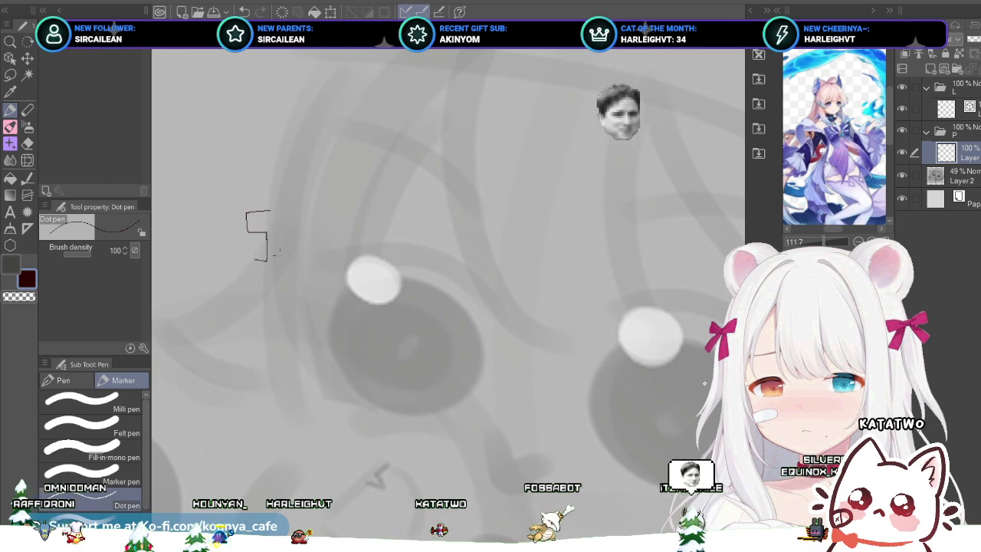
key("Delete")
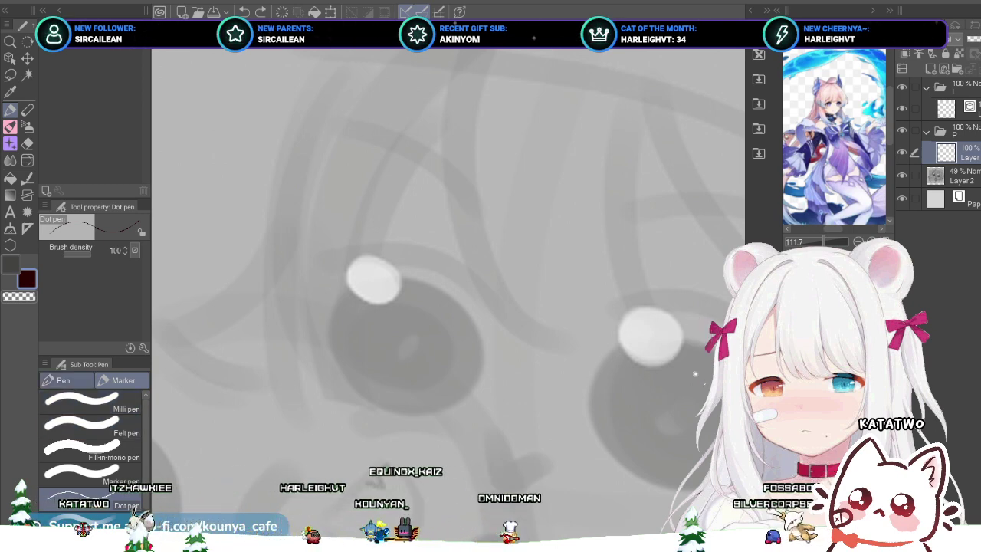
Step: Switch to the Mapping pen, try several diagonal strokes over the hair near the smaller eye and undo them
left_click(65, 380)
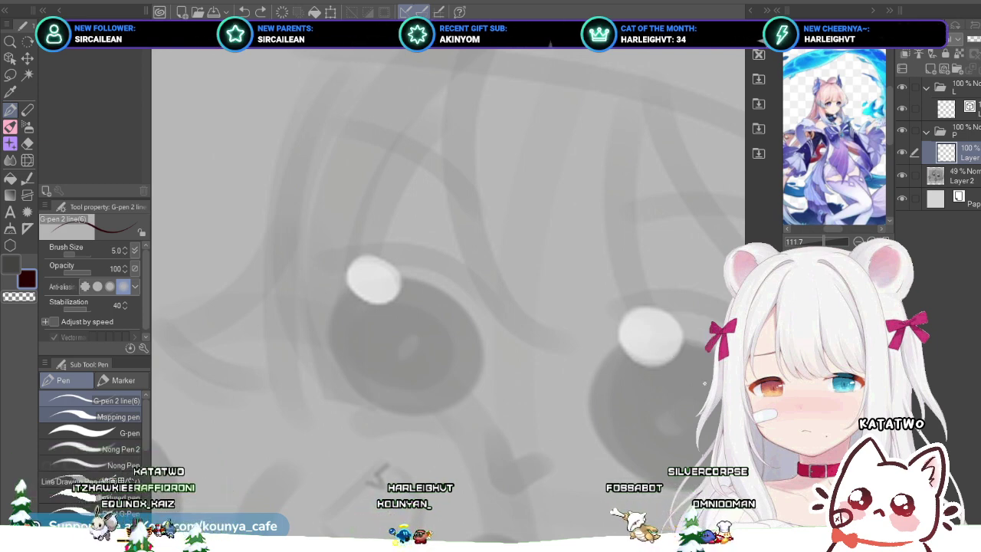
left_click(95, 416)
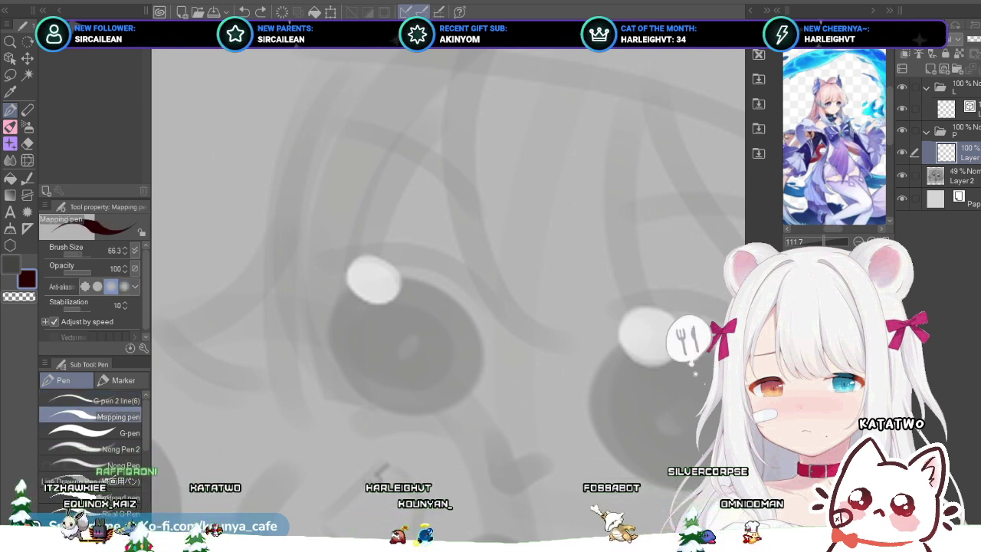
left_click_drag(252, 114, 348, 305)
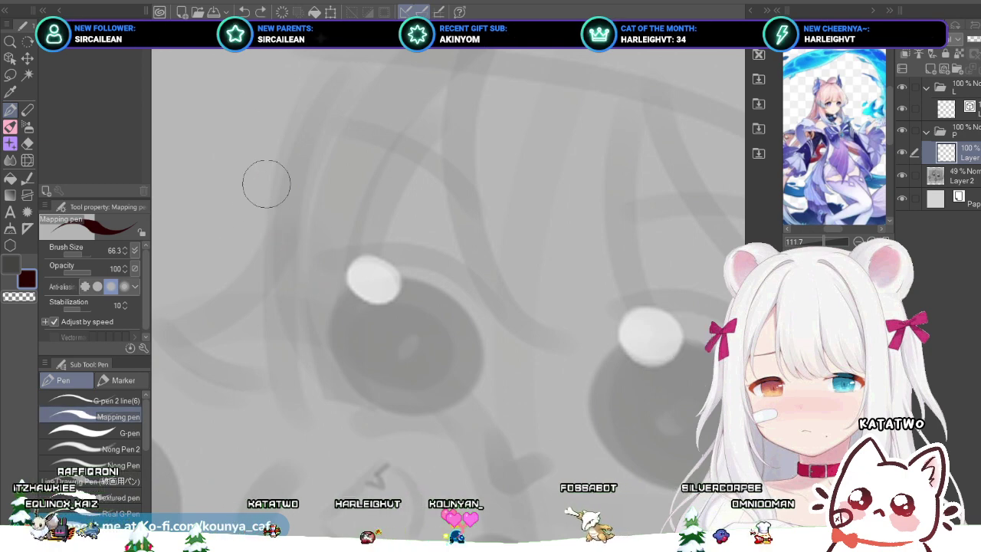
left_click_drag(262, 147, 319, 247)
left_click_drag(256, 218, 333, 282)
key("ctrl+z")
key("ctrl+z")
mouse_move(263, 167)
left_mouse_down()
mouse_move(299, 354)
mouse_move(323, 277)
mouse_move(377, 300)
left_mouse_up()
key("ctrl+z")
Step: Switch to the G-pen, try several long downward strokes over the hair beside the smaller eye and undo them
left_click(95, 400)
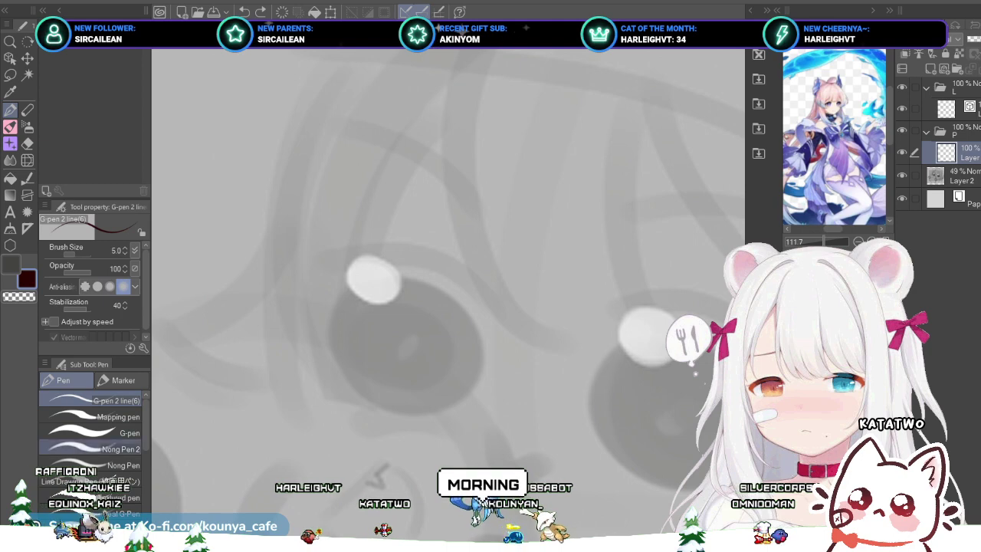
left_click(92, 432)
left_click_drag(213, 125, 288, 316)
key("ctrl+z")
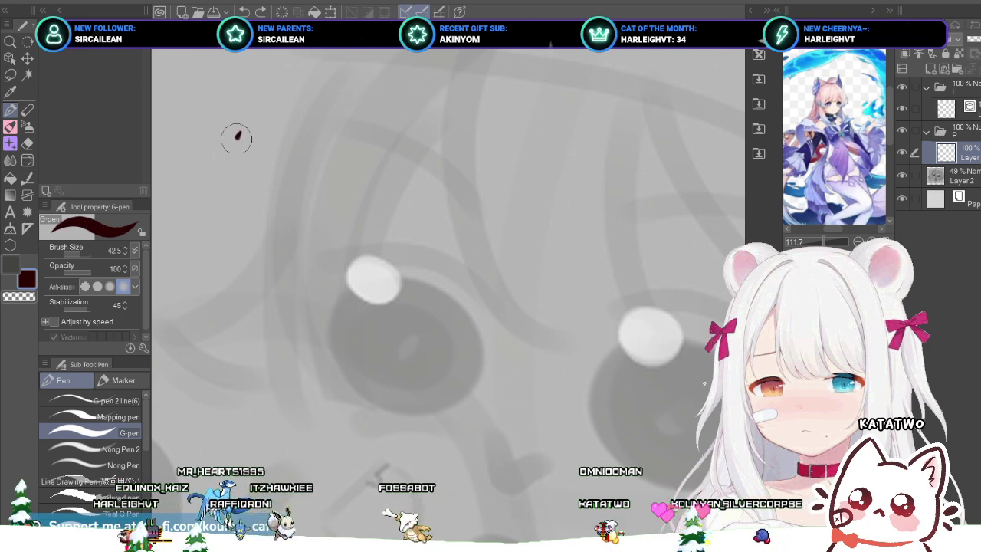
left_click_drag(236, 138, 307, 339)
key("ctrl+z")
mouse_move(259, 106)
left_mouse_down()
mouse_move(250, 170)
mouse_move(282, 306)
left_mouse_up()
scroll(302, 221, "up", 2)
key("ctrl+z")
key("ctrl+z")
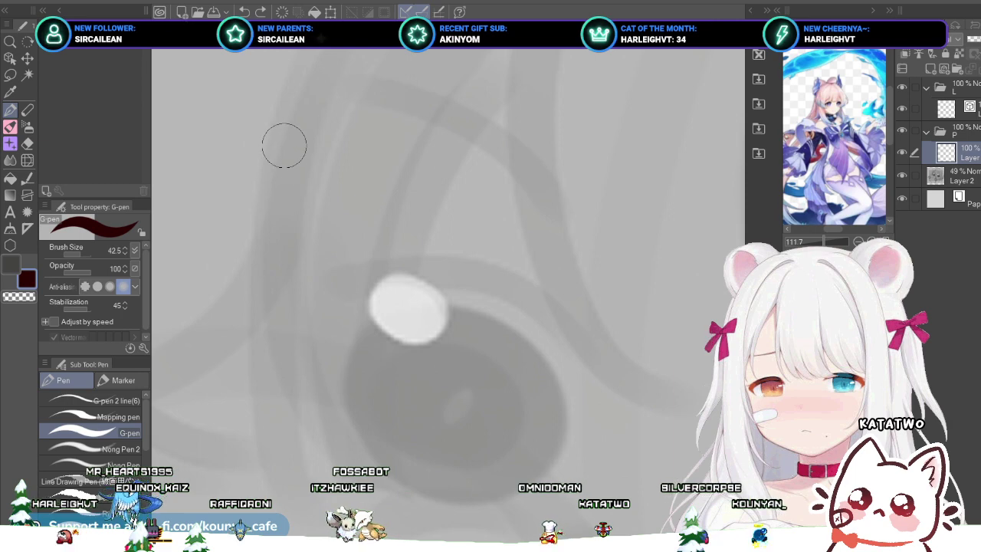
Step: Try more curved and slanted G-pen strokes at size 42.5 over the hair beside the smaller eye, undoing them
key("ctrl+z")
left_click_drag(282, 157, 278, 283)
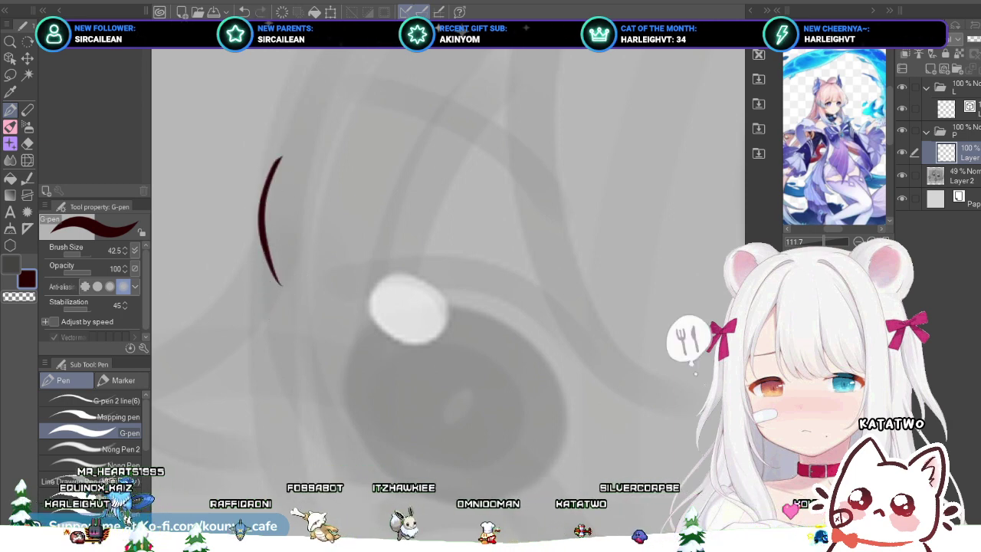
scroll(284, 223, "down", 2)
key("ctrl+z")
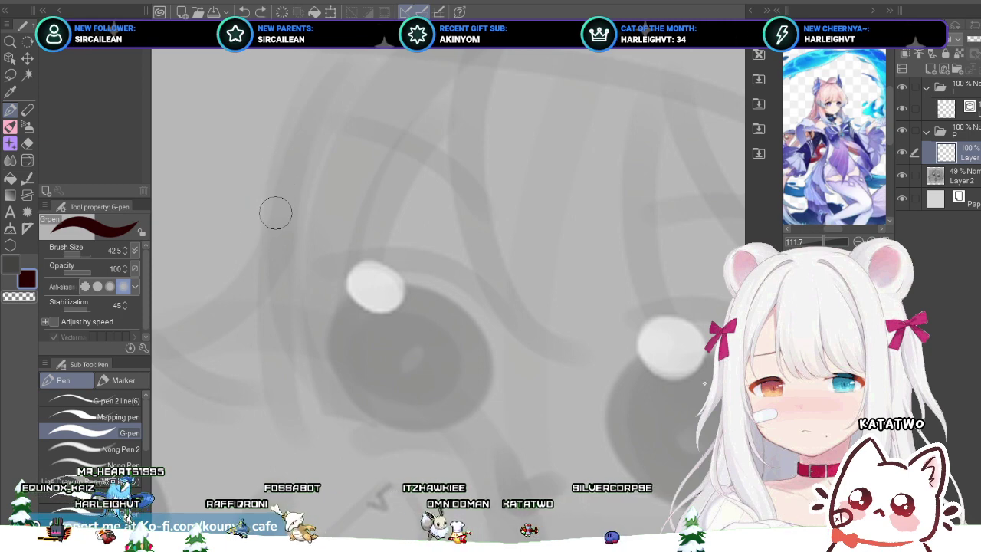
scroll(281, 194, "up", 2)
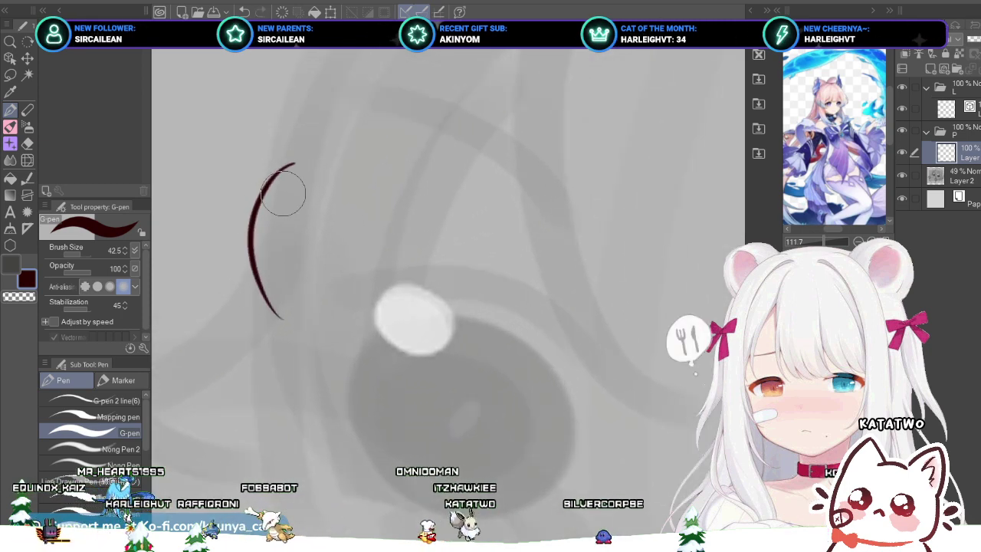
left_click_drag(284, 181, 342, 307)
key("ctrl+z")
left_click_drag(275, 135, 319, 279)
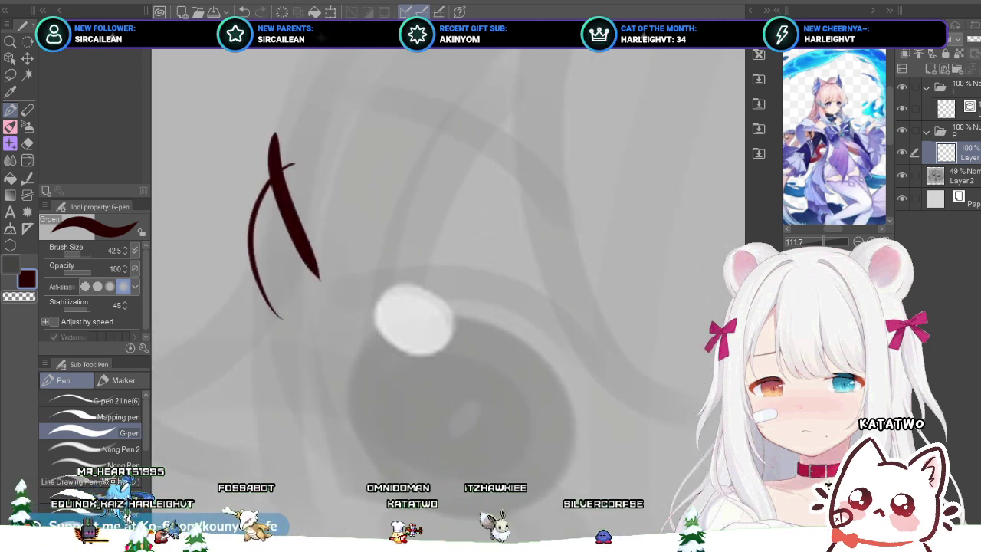
key("ctrl+z")
scroll(266, 199, "down", 2)
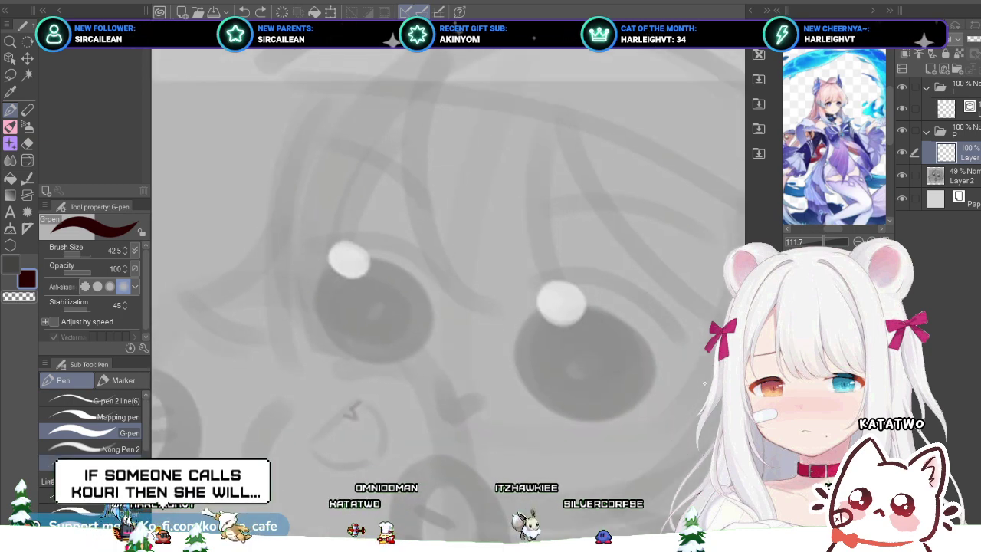
scroll(92, 422, "down", 5)
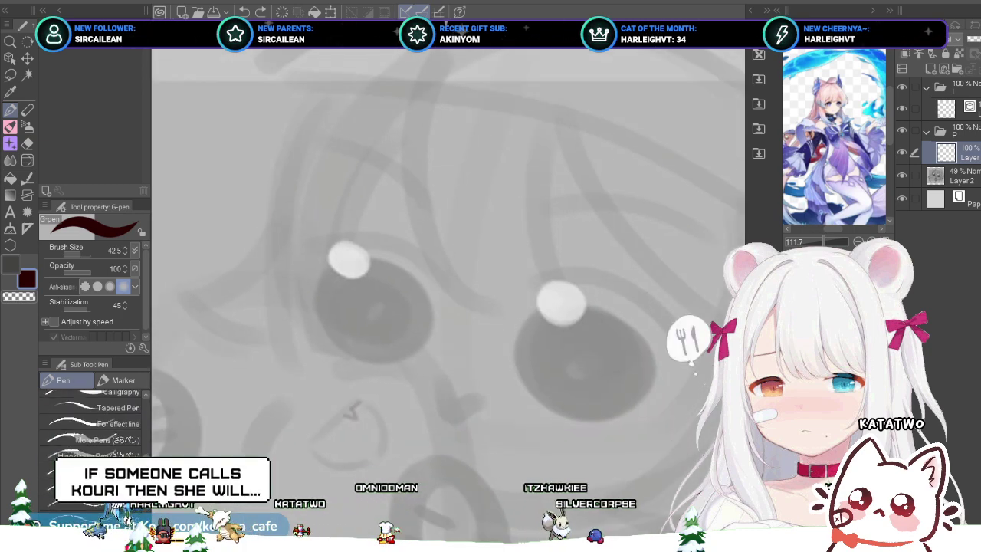
scroll(92, 421, "up", 5)
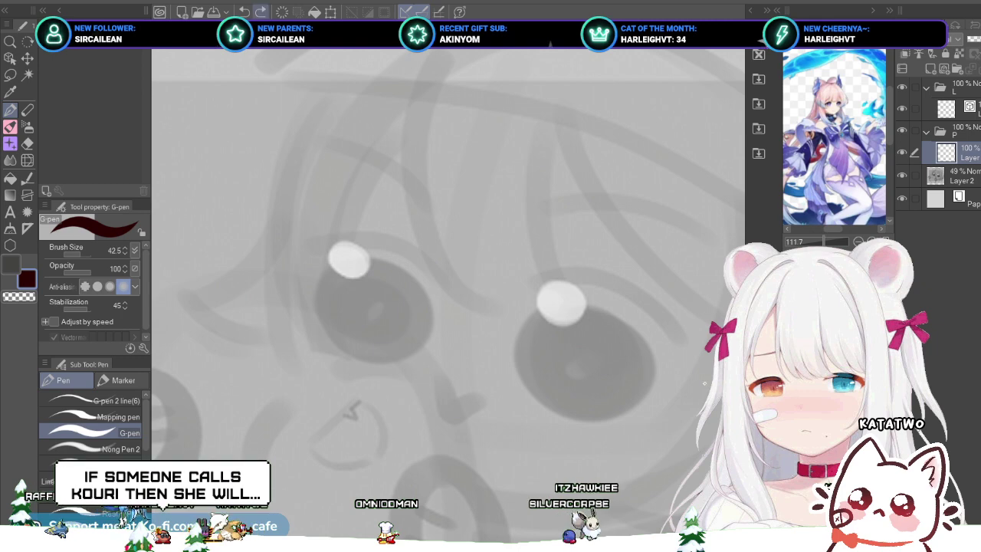
Step: Switch to the finished praying angel emote and examine the thickness of its hair and face outlines
left_click(268, 29)
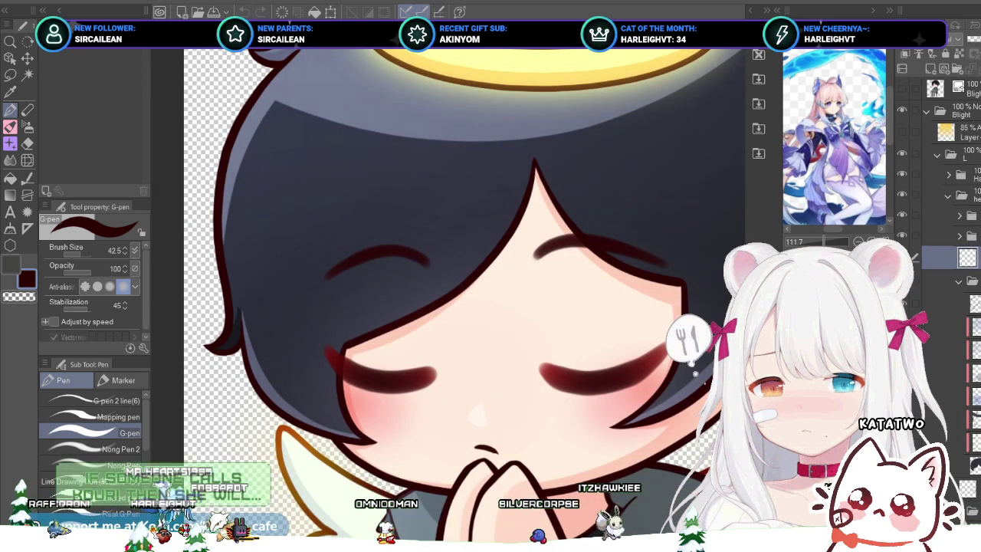
scroll(259, 372, "up", 4)
left_click(251, 393, "ctrl")
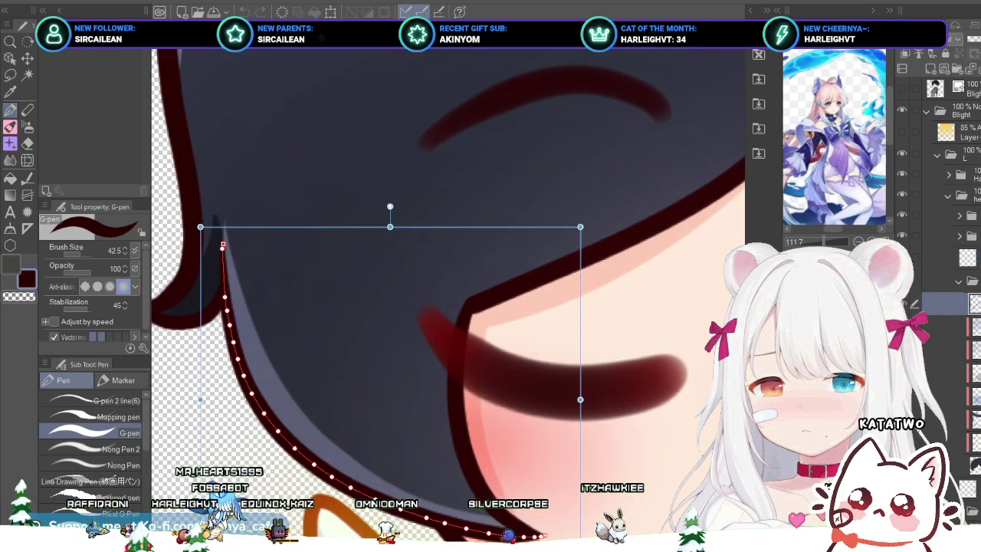
left_click(567, 383, "ctrl+shift")
left_click_drag(566, 383, 540, 357)
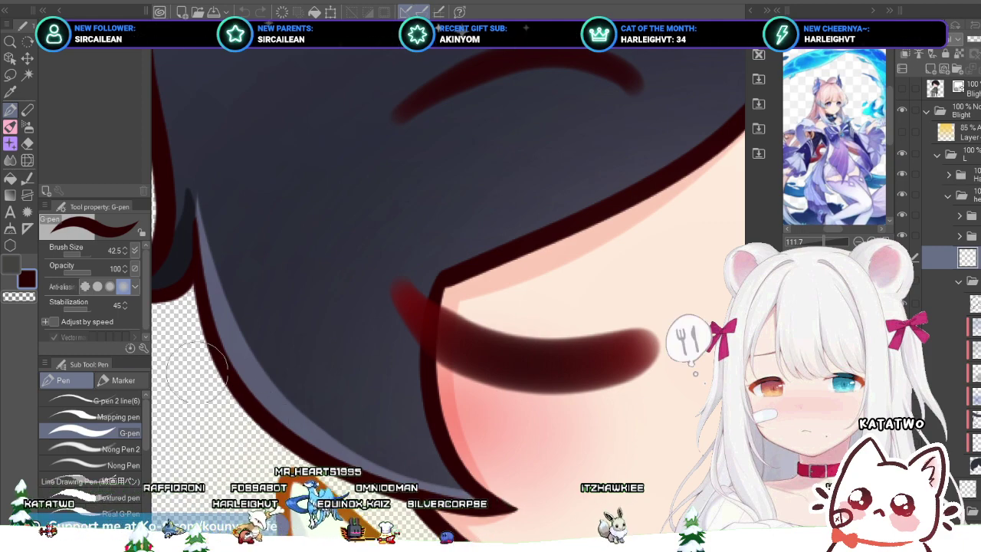
scroll(337, 368, "down", 4)
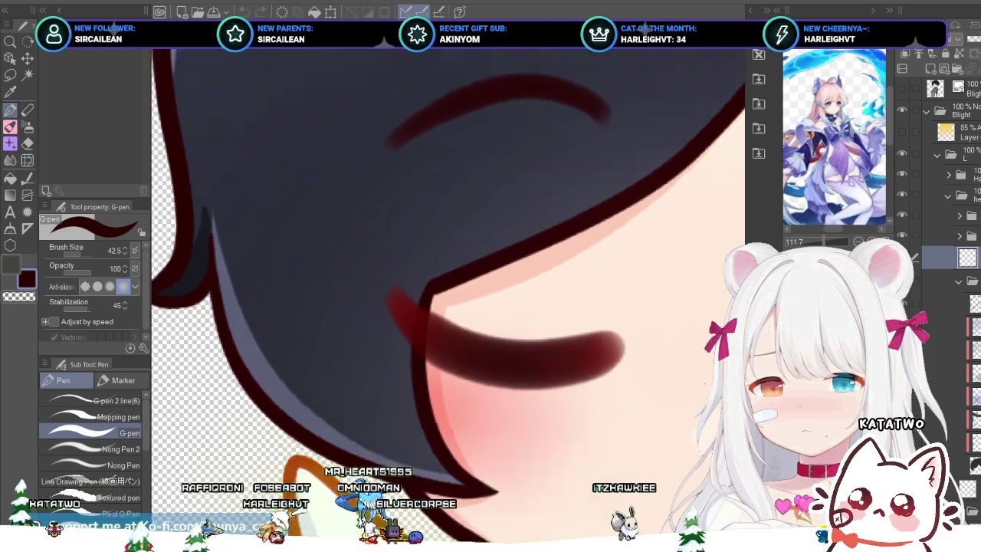
mouse_move(337, 368)
left_mouse_down()
mouse_move(294, 346)
mouse_move(243, 349)
left_mouse_up()
left_click_drag(536, 367, 399, 346)
scroll(443, 260, "down", 3)
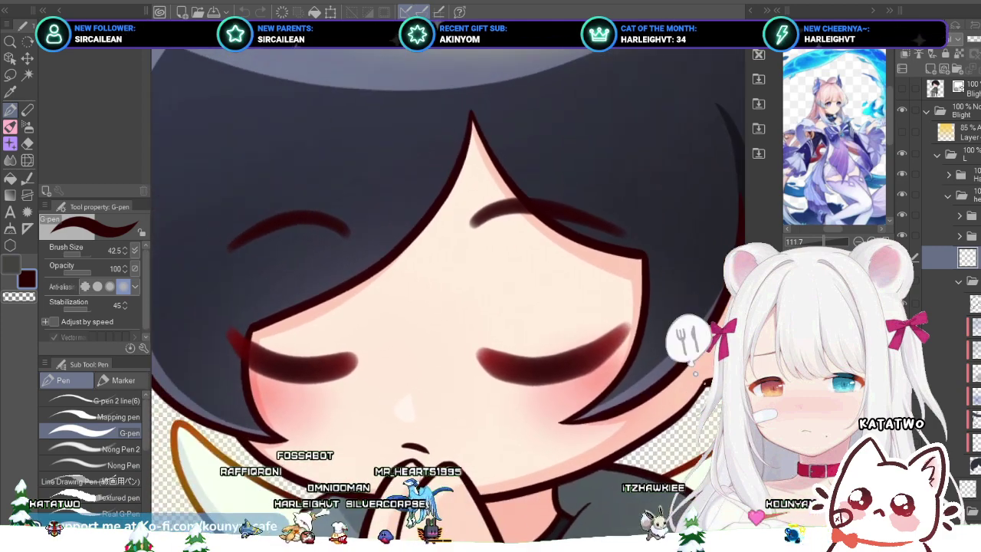
scroll(444, 260, "up", 4)
left_click_drag(444, 283, 435, 240)
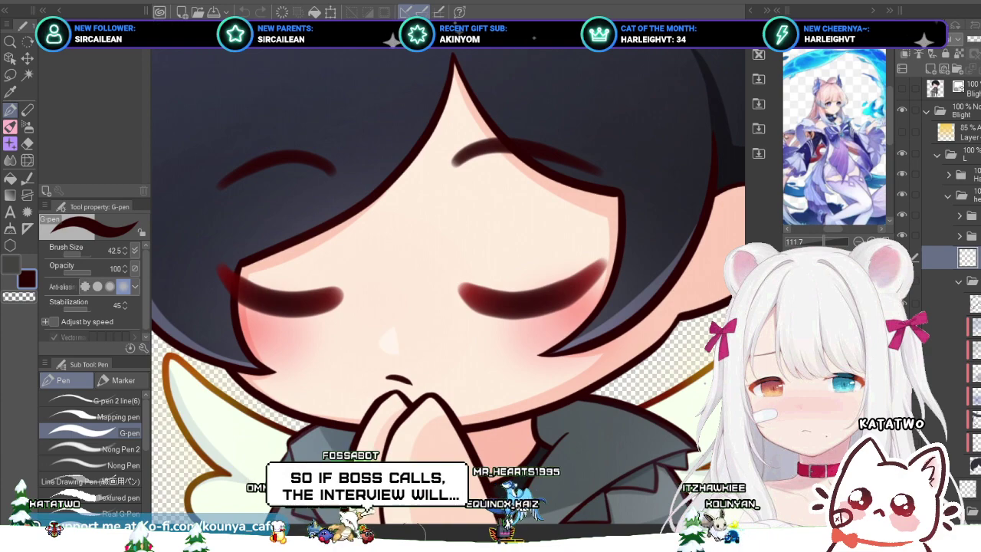
Step: Make the praying hands' line layer active in the finished emote and set the G-pen size to 20
scroll(441, 403, "up", 3)
left_click(437, 411, "ctrl+shift")
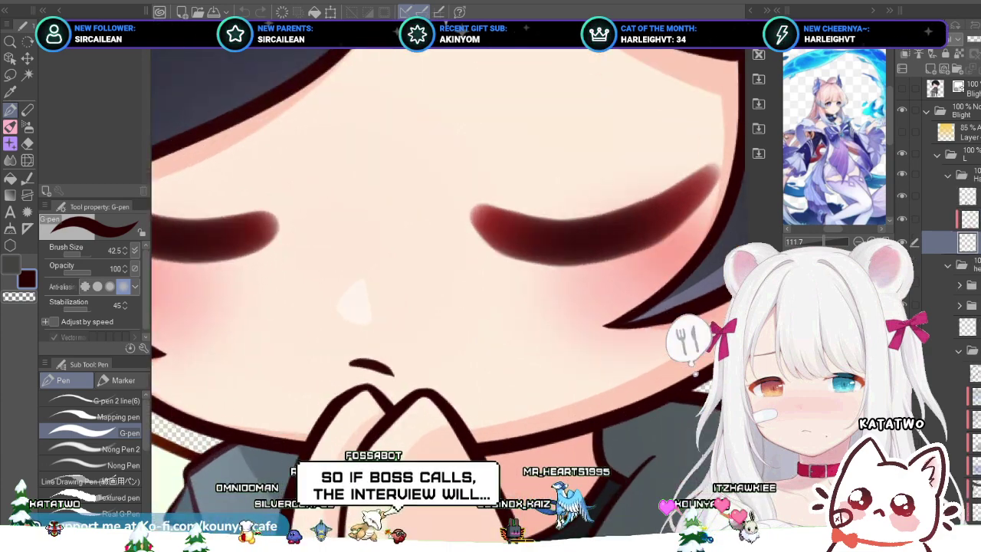
left_click(450, 400, "ctrl+shift")
left_click(443, 404, "ctrl+shift")
left_click(434, 412, "ctrl+shift")
left_click(441, 403, "ctrl+shift")
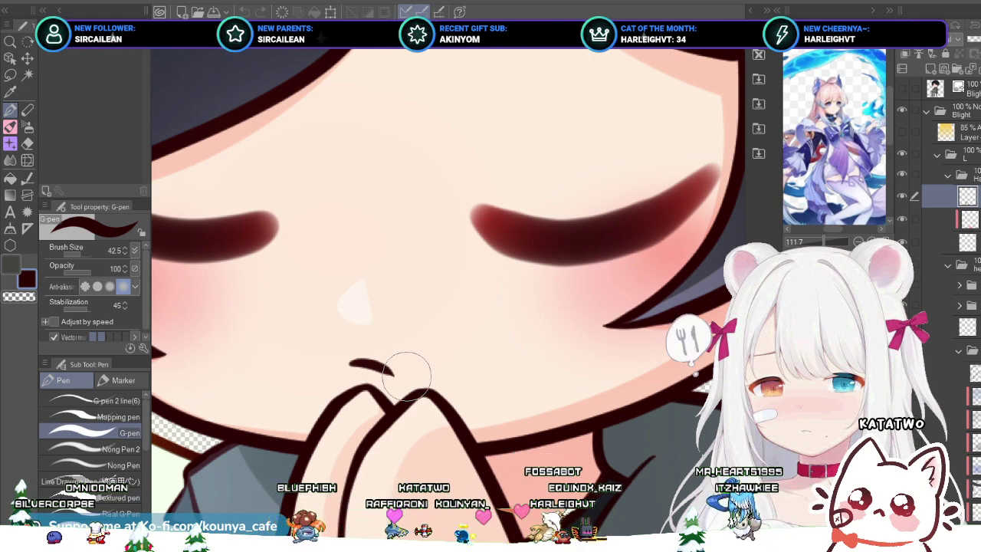
scroll(582, 467, "down", 1)
scroll(609, 466, "up", 5)
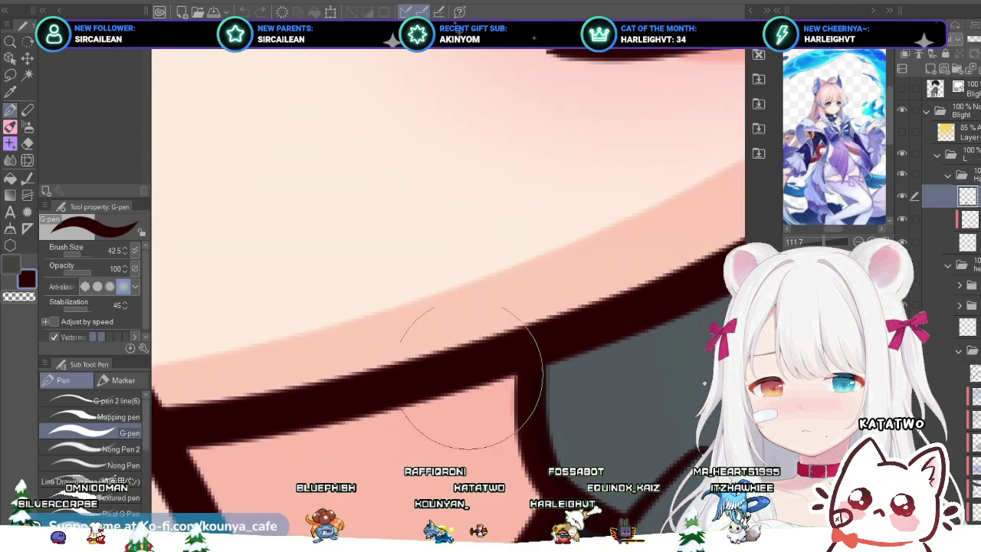
left_click(471, 375, "ctrl")
left_click_drag(381, 274, 345, 273)
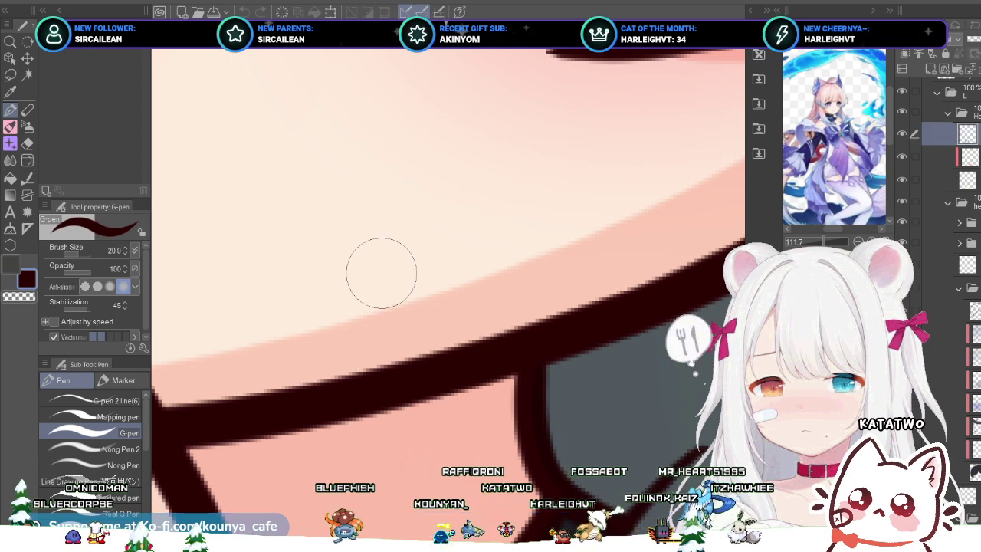
Step: Try size 20 G-pen strokes across the lower face beside the chin outline and undo them for comparison
left_click_drag(366, 335, 516, 281)
key("ctrl+z")
key("ctrl+z")
left_click_drag(313, 300, 567, 218)
key("ctrl+z")
left_click_drag(339, 290, 589, 191)
Step: Try short downward size 20 strokes between the closed eye and the side hair lock, undoing each
scroll(481, 215, "down", 4)
scroll(481, 253, "down", 1)
left_click_drag(481, 253, 352, 411)
key("ctrl+plus")
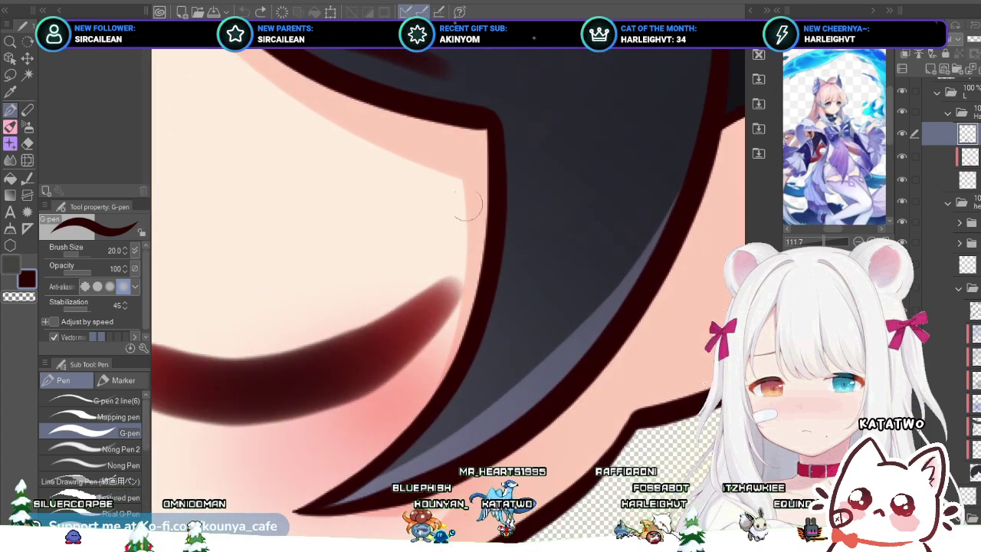
left_click_drag(462, 184, 457, 290)
key("ctrl+z")
left_click_drag(468, 153, 471, 268)
key("ctrl+z")
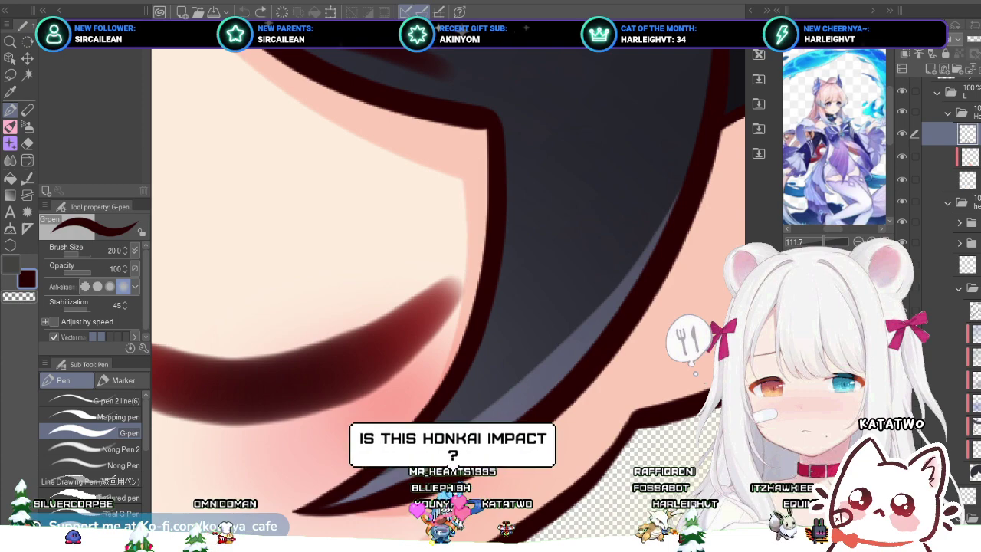
Step: Set the G-pen size to 18 and compare a vertical test stroke beside the closed eye with the outlines, then remove it
key("bracketleft")
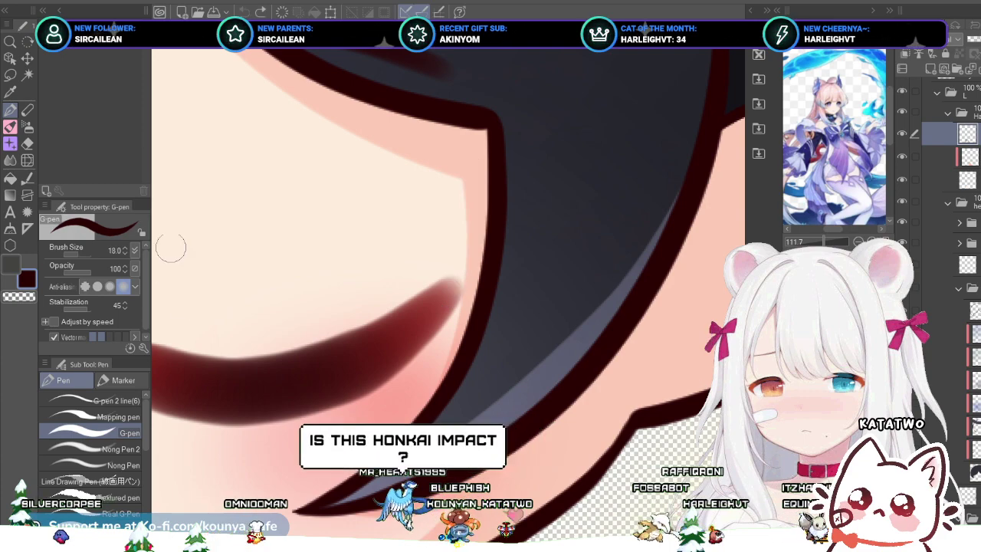
left_click_drag(448, 200, 444, 299)
key("ctrl+z")
left_click_drag(459, 152, 442, 325)
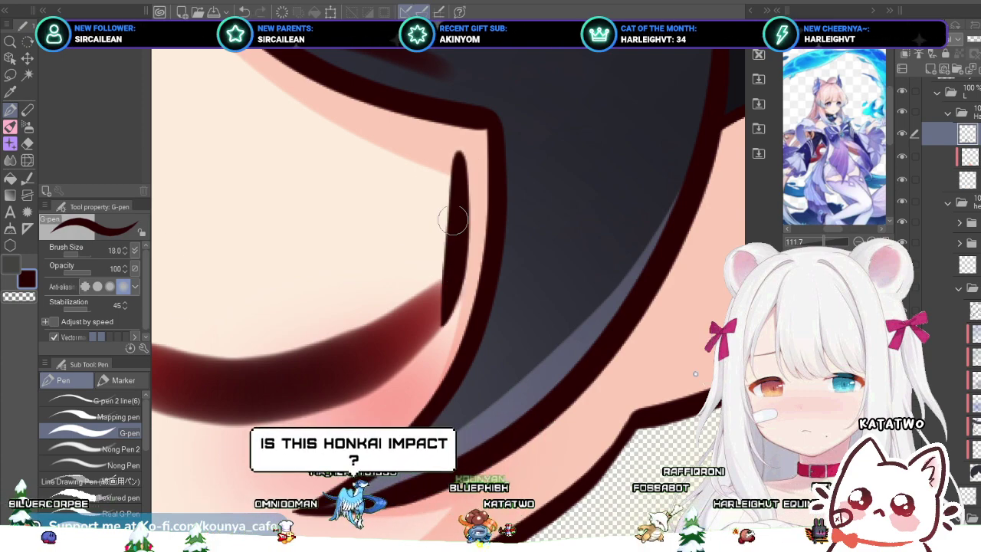
scroll(453, 222, "down", 5)
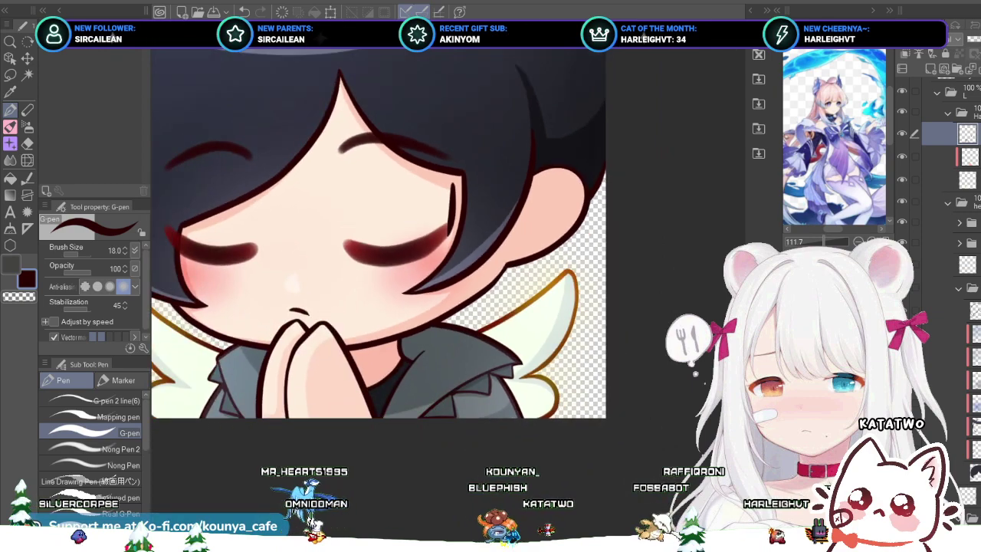
scroll(401, 218, "up", 5)
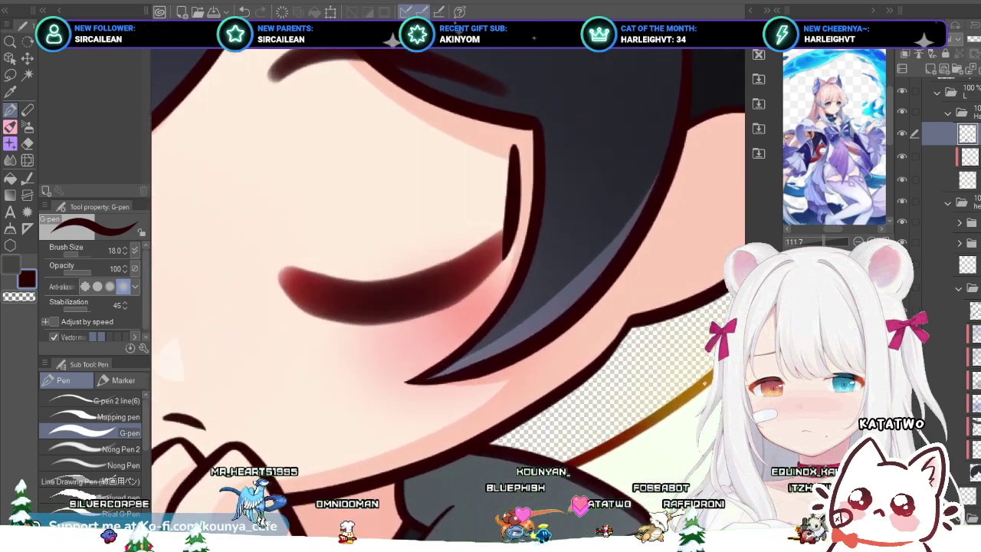
scroll(448, 257, "down", 5)
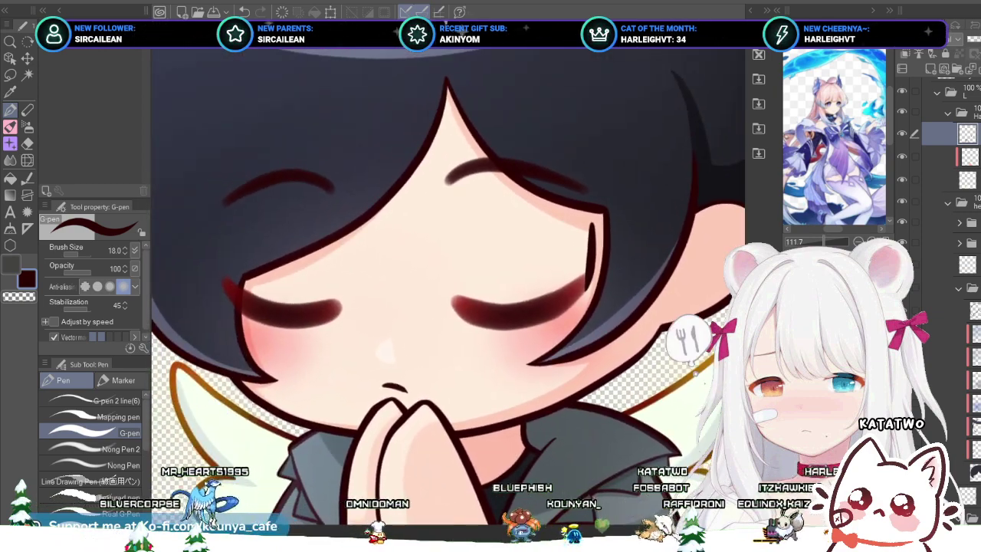
scroll(448, 258, "down", 8)
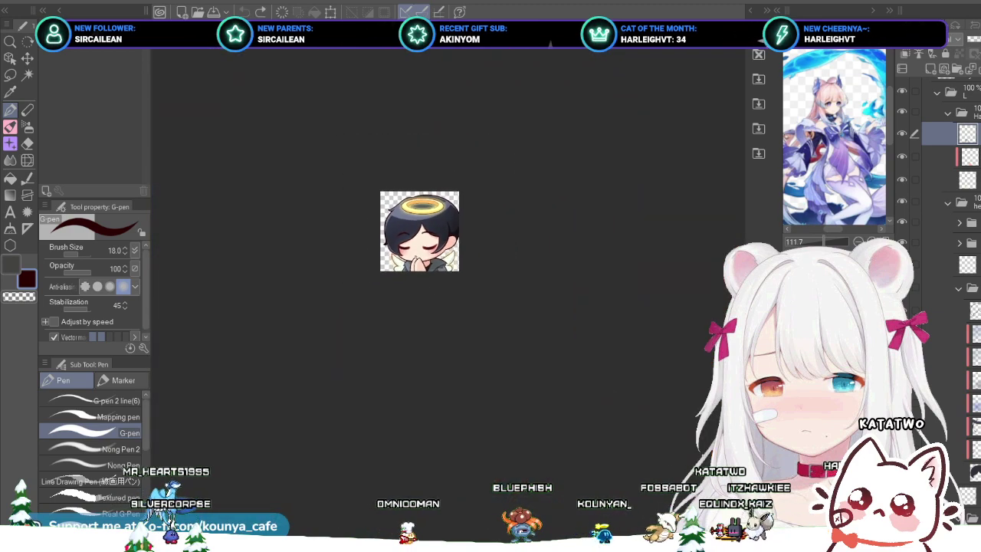
Step: Examine the finished praying emote as a whole and look over the sheet of emote sketches
scroll(415, 227, "up", 6)
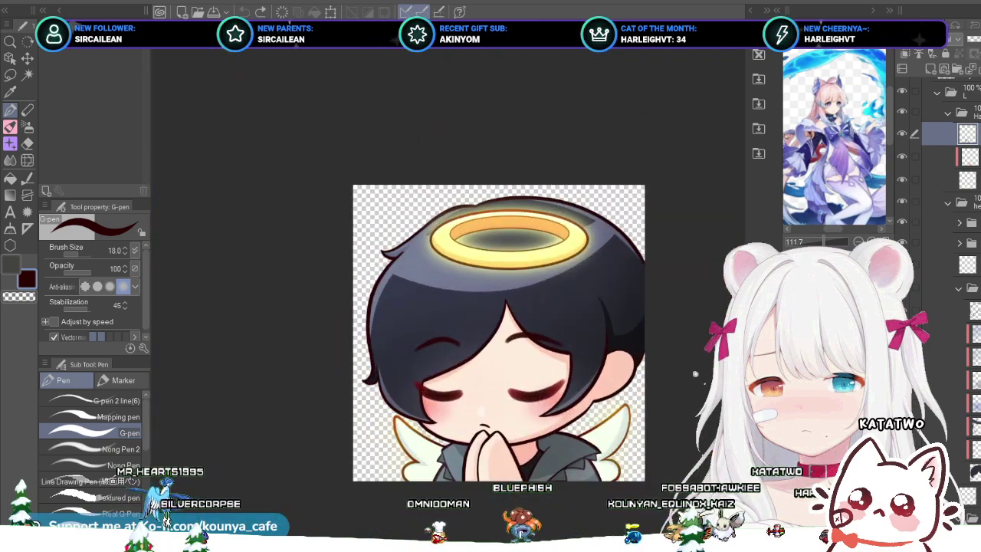
scroll(454, 251, "up", 2)
left_click_drag(381, 204, 409, 279)
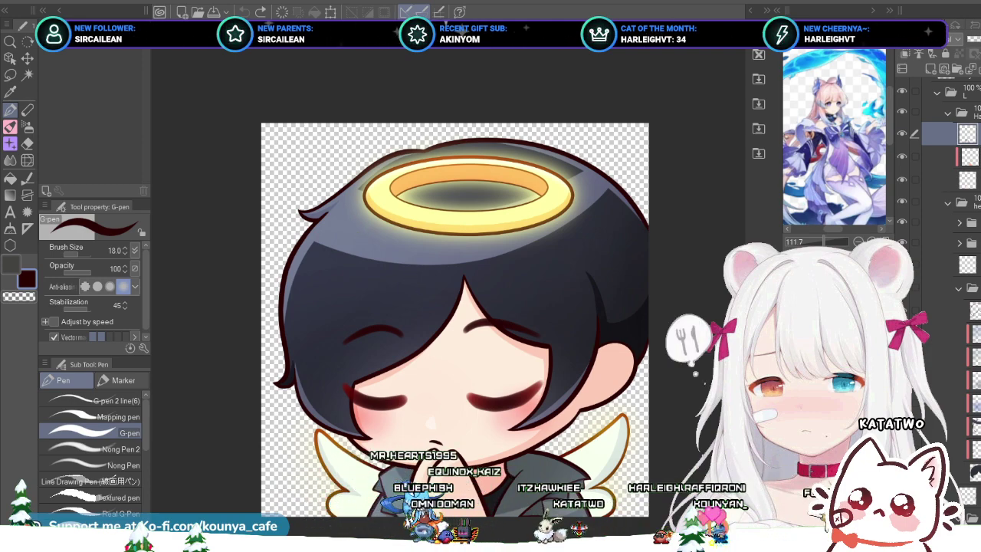
left_click_drag(416, 280, 396, 251)
scroll(407, 262, "up", 2)
left_click_drag(407, 286, 404, 272)
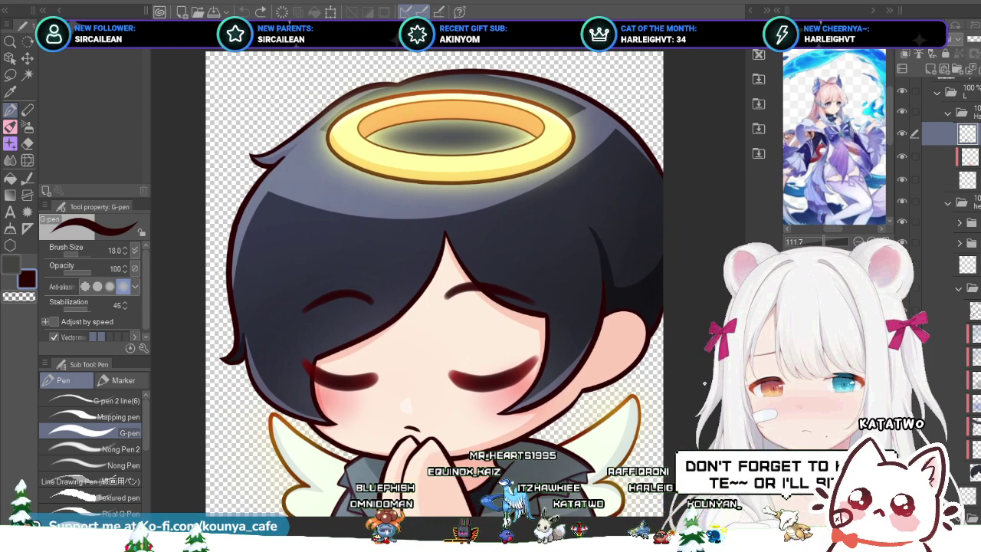
key("ctrl+Tab")
key("ctrl+Tab")
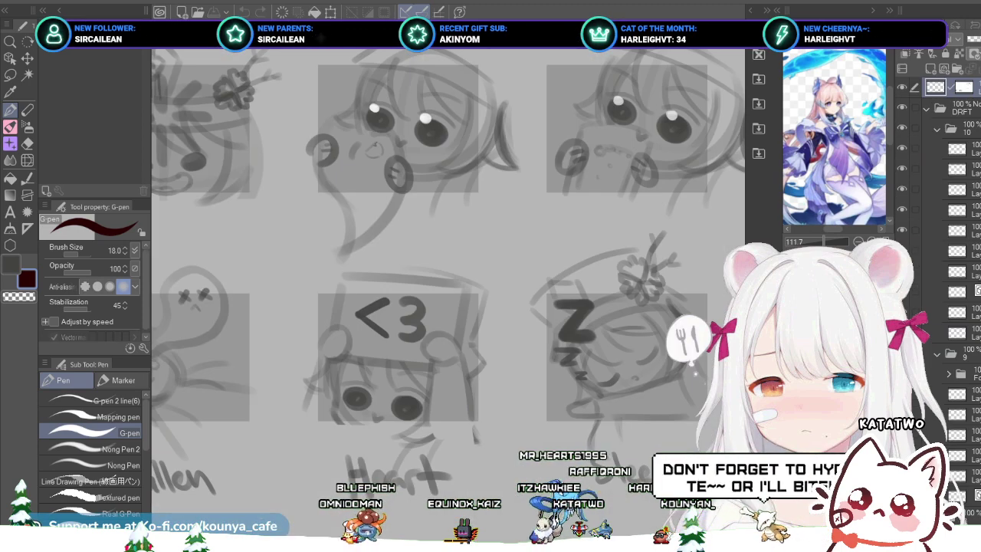
key("ctrl+Tab")
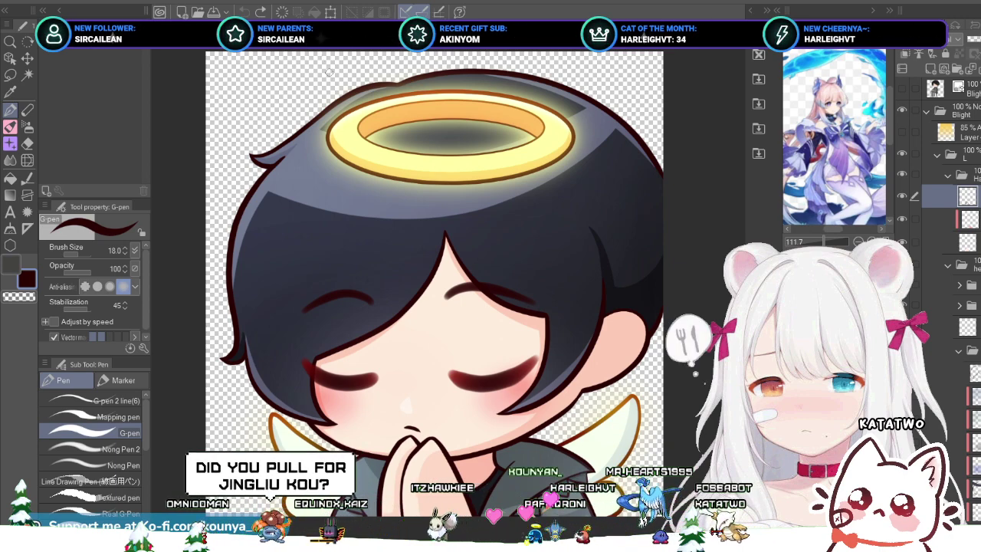
Step: Return to the enlarged Hug emote canvas and bring the whole faded sketch into view
key("ctrl+Tab")
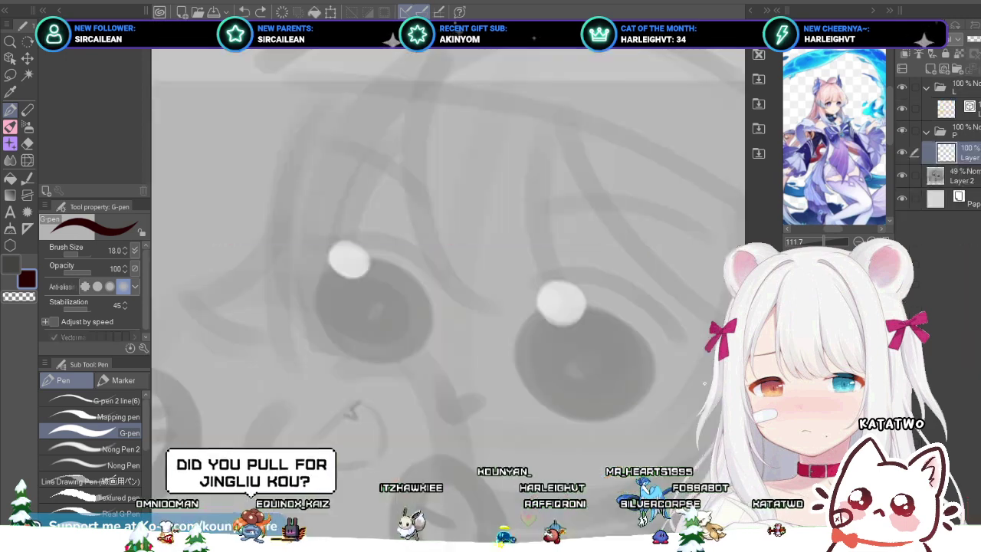
scroll(371, 157, "down", 2)
mouse_move(372, 157)
left_mouse_down()
mouse_move(370, 183)
mouse_move(393, 180)
left_mouse_up()
scroll(387, 156, "down", 1)
scroll(377, 222, "up", 1)
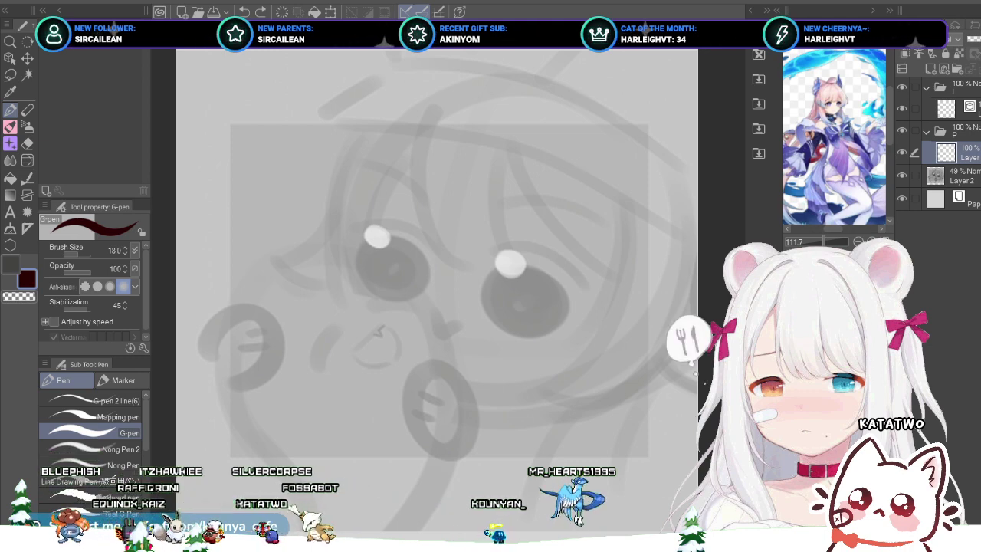
Step: Collapse the layer folders P and L and make the faded sketch on Layer 2 active
left_click(958, 110)
left_click(926, 132)
left_click(926, 88)
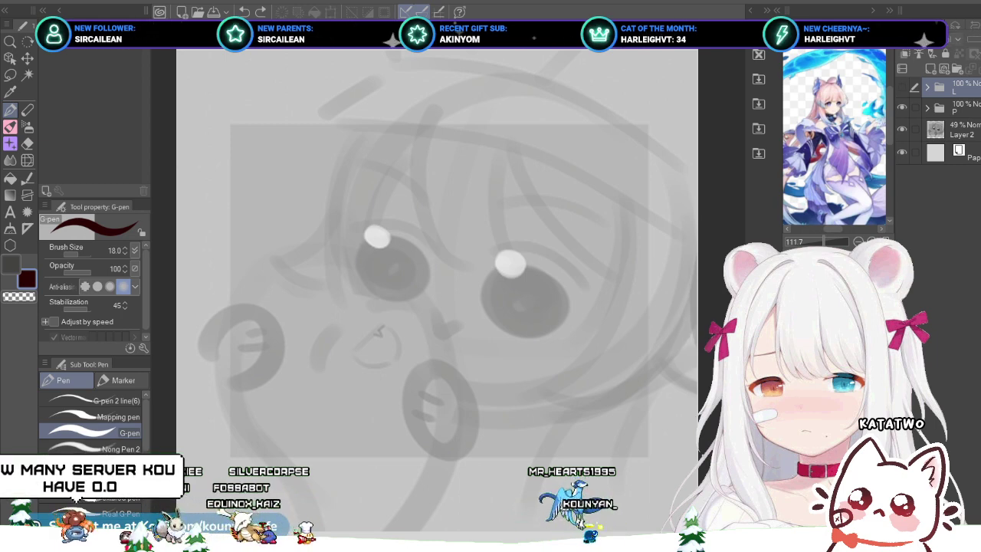
left_click(962, 108)
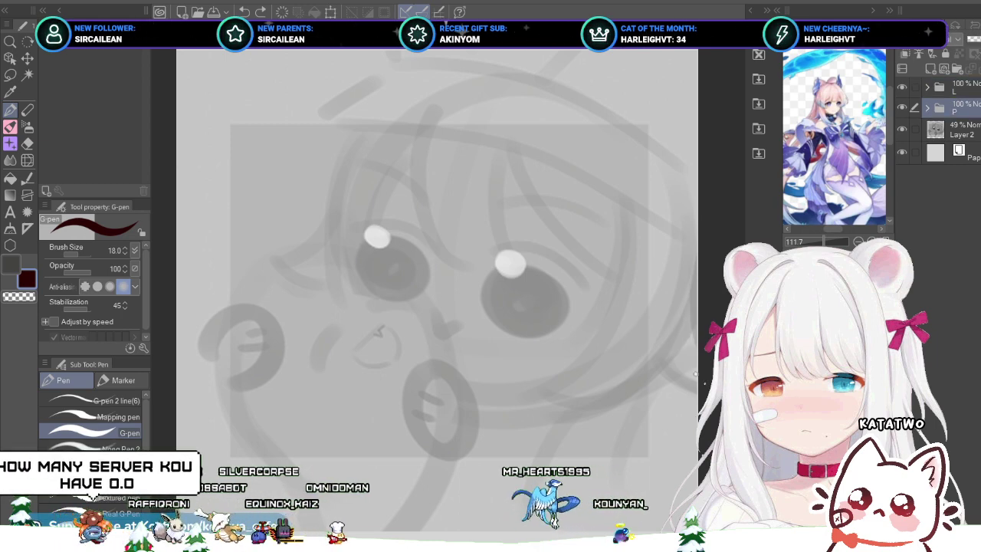
left_click(963, 130)
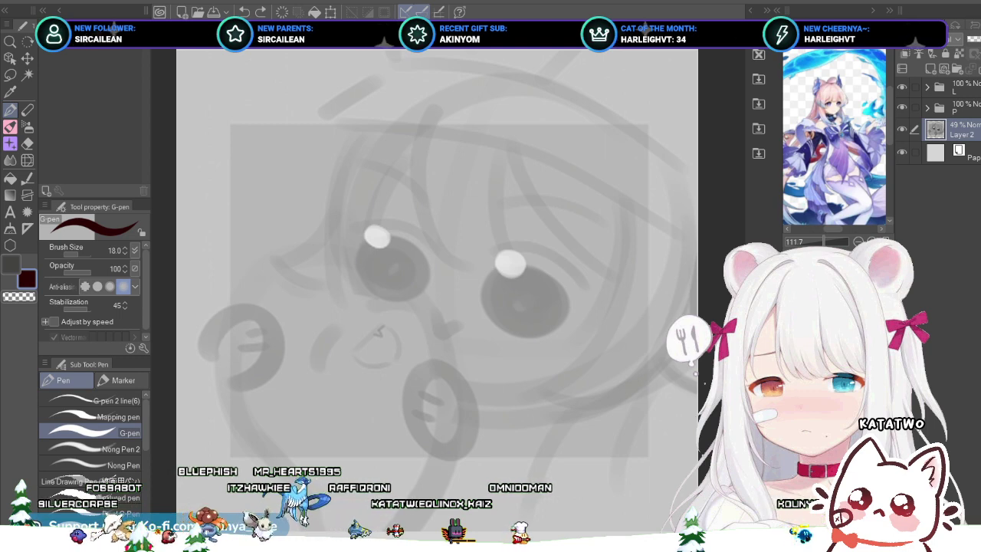
Step: Expand the layer folders P and L and make the line layer inside folder L active
left_click(962, 87)
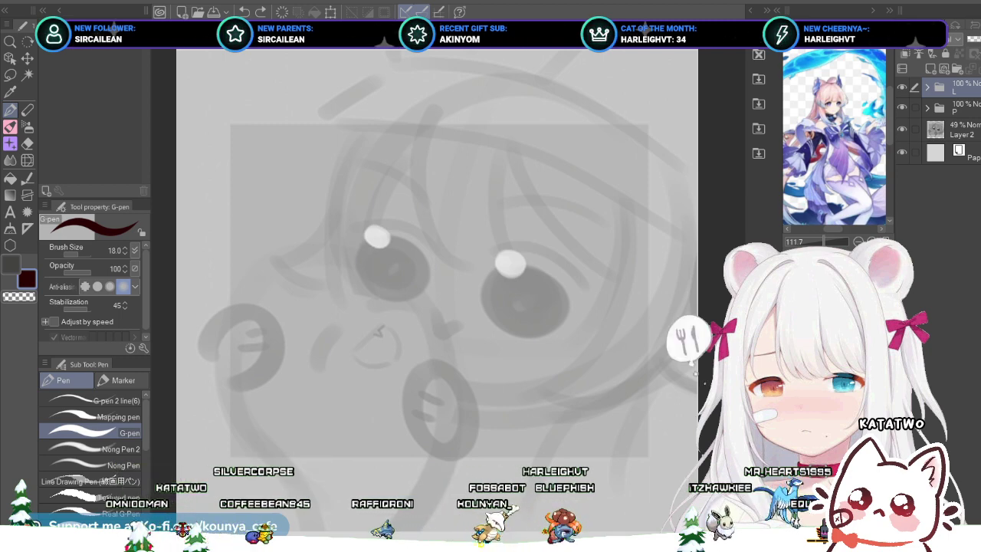
left_click(927, 108)
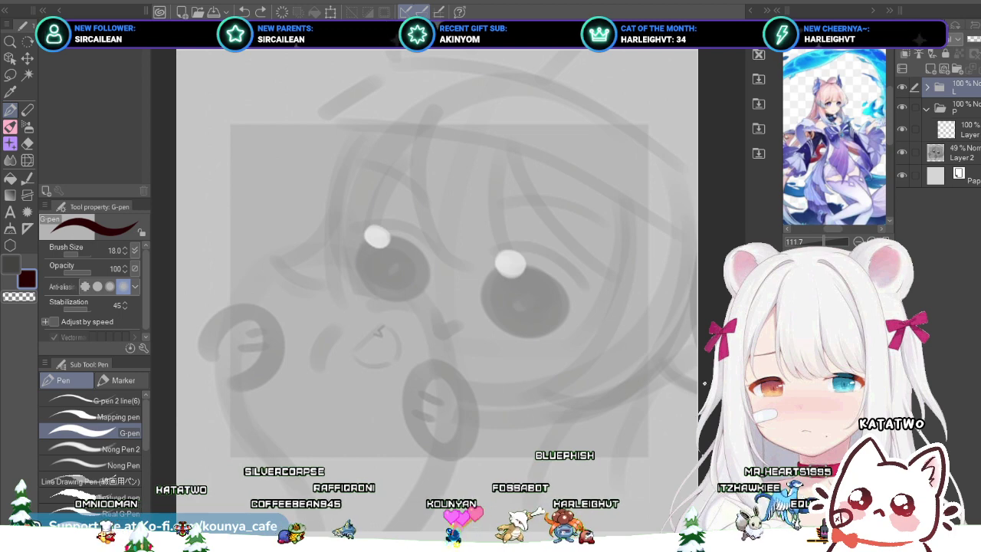
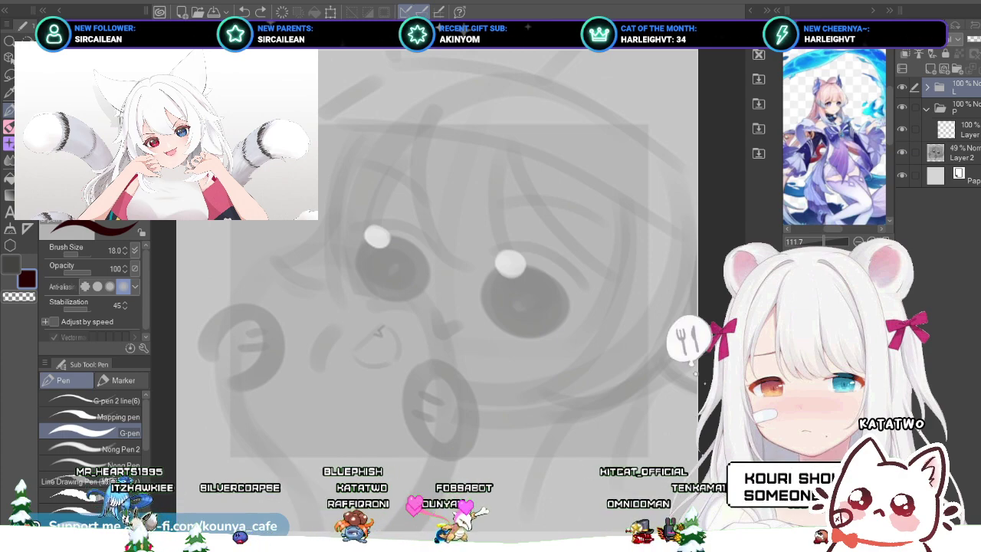
left_click(927, 88)
left_click(961, 110)
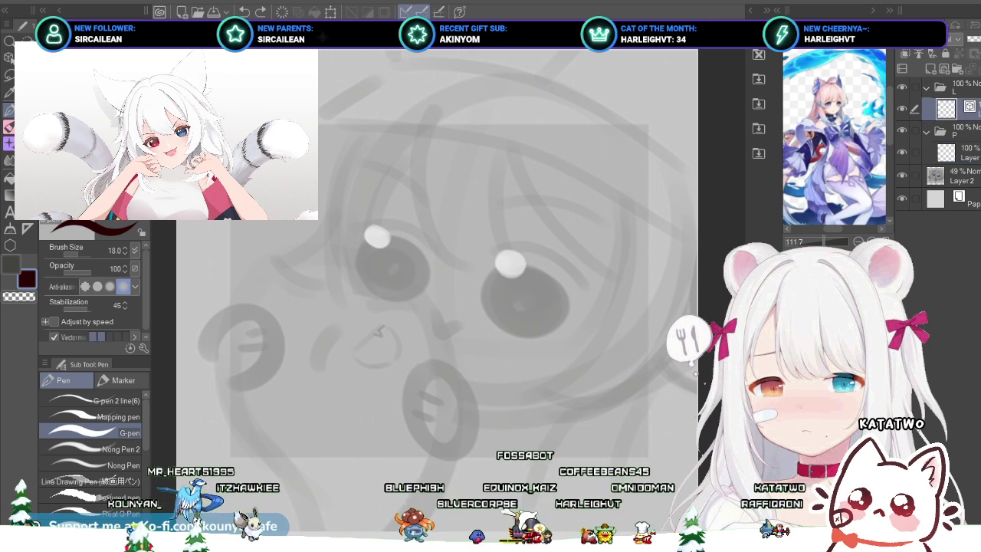
left_click_drag(380, 236, 376, 238)
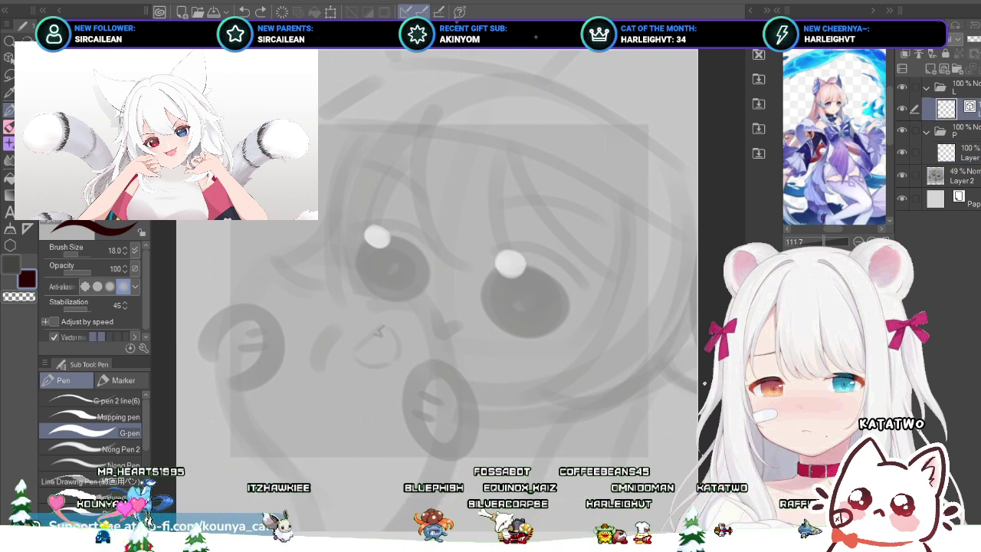
scroll(468, 244, "up", 2)
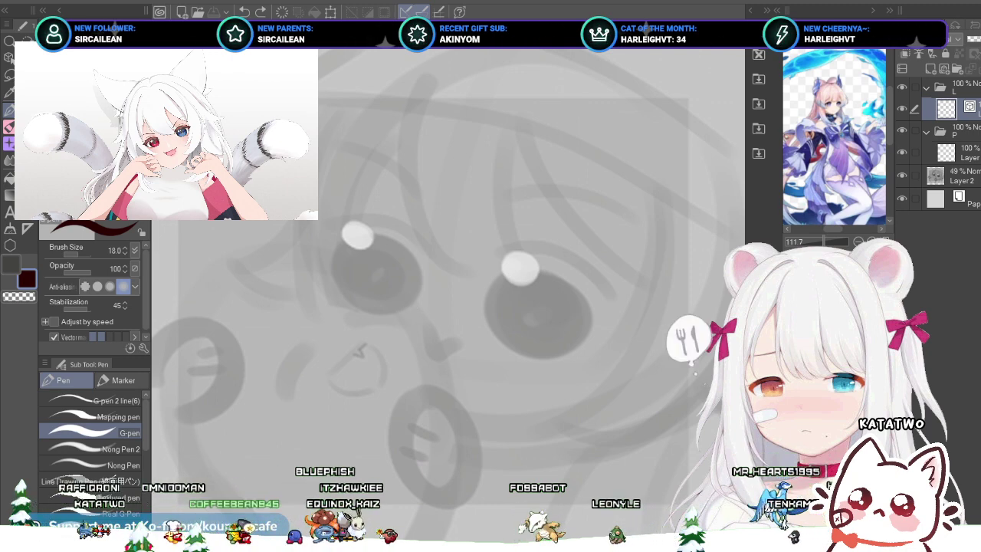
scroll(462, 105, "up", 1)
mouse_move(425, 84)
left_mouse_down()
mouse_move(408, 222)
mouse_move(434, 283)
left_mouse_up()
key("ctrl+z")
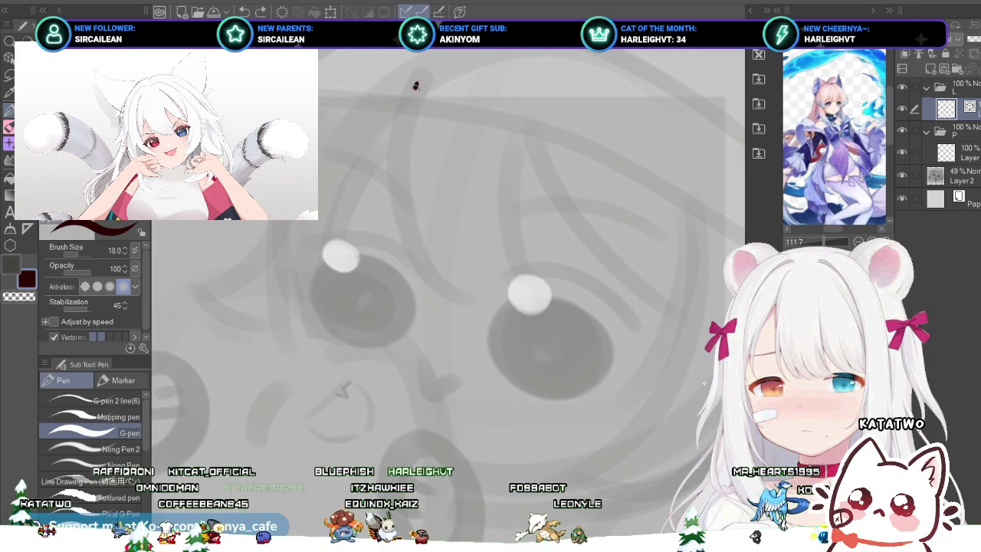
mouse_move(422, 84)
left_mouse_down()
mouse_move(427, 245)
mouse_move(454, 265)
left_mouse_up()
key("ctrl+z")
left_click_drag(424, 79, 481, 294)
key("ctrl+z")
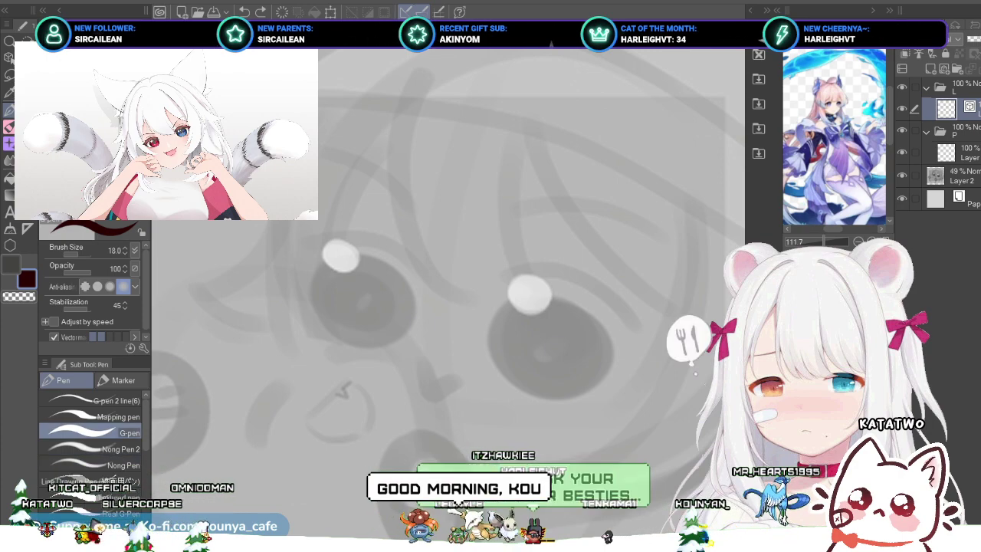
Step: Switch the brush to Nong Pen 2 and try a stroke over the right eye, undoing it
left_click(100, 449)
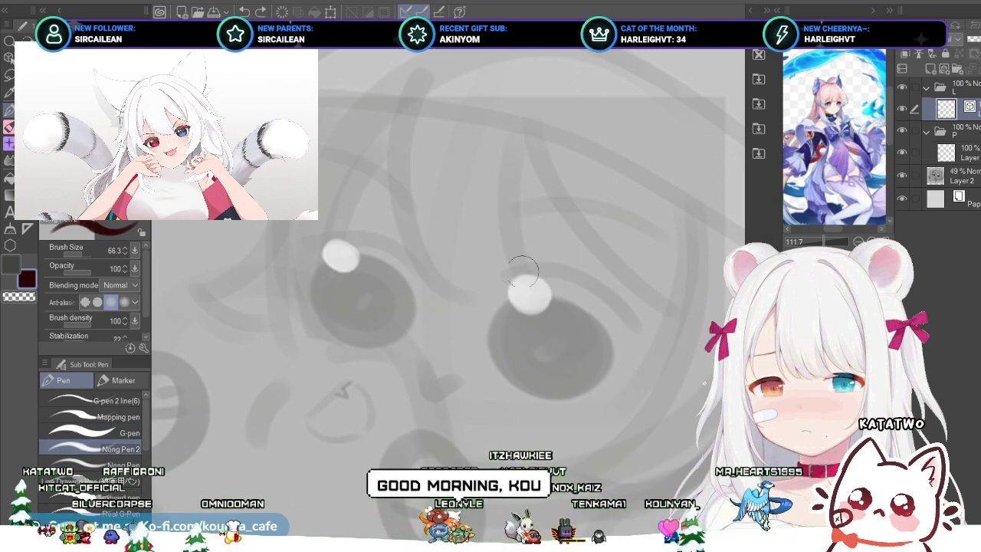
mouse_move(504, 279)
left_mouse_down()
mouse_move(616, 298)
mouse_move(657, 339)
left_mouse_up()
key("ctrl+z")
key("ctrl+z")
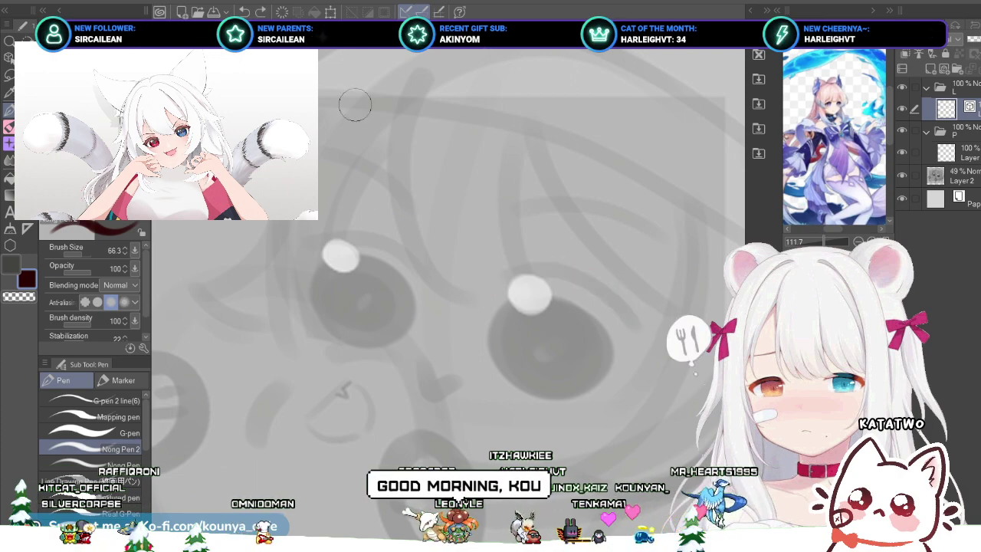
Step: Switch to the finished praying emote and select the lash line of the right closed eye to inspect its thickness
left_click(330, 27)
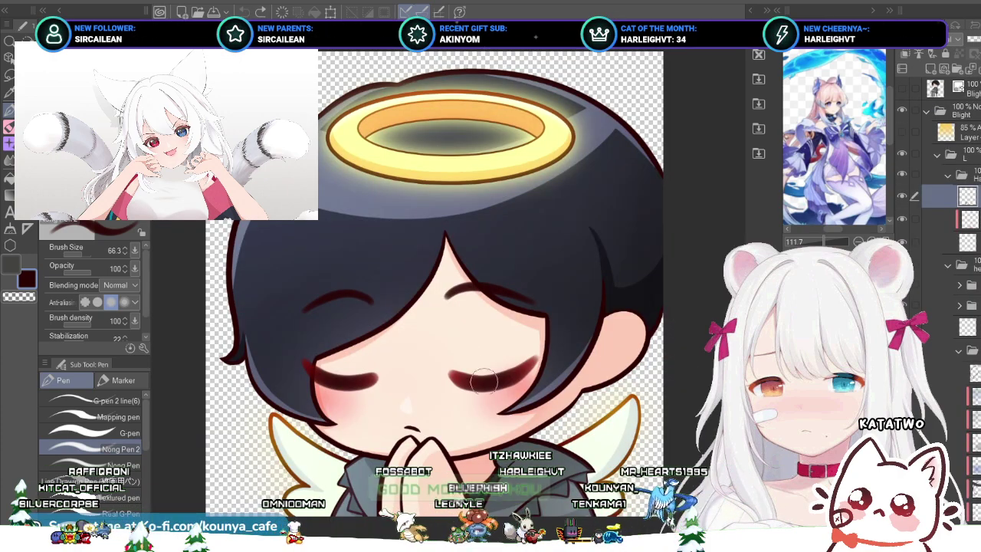
scroll(483, 381, "up", 4)
left_click(490, 358, "ctrl")
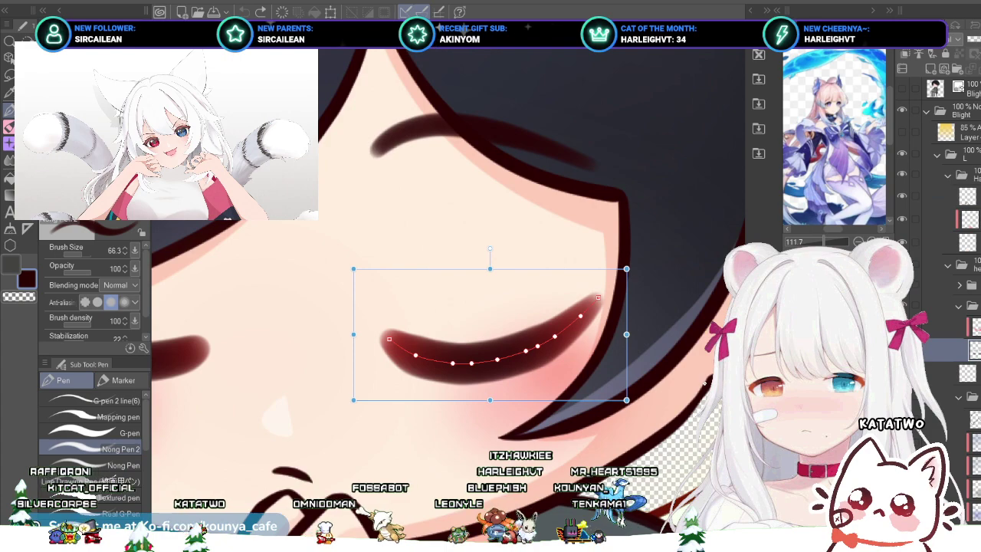
left_click(528, 383, "ctrl+shift")
left_click(490, 358, "ctrl+shift")
left_click(536, 347, "ctrl+shift")
left_click(491, 358, "ctrl+shift")
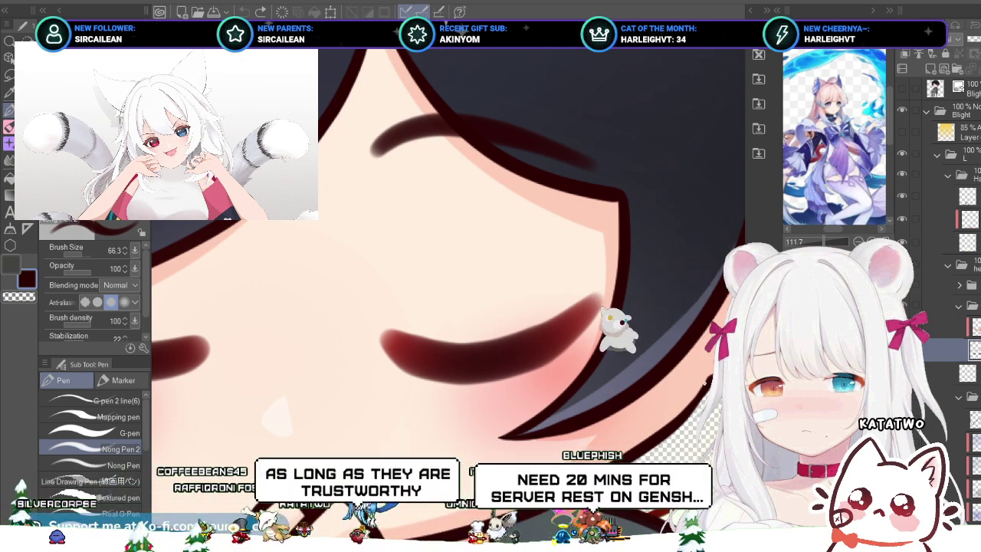
Step: Compare Nong Pen 2 test strokes at size 66.3 above the right closed eye with its lash line, then remove them
scroll(494, 332, "up", 2)
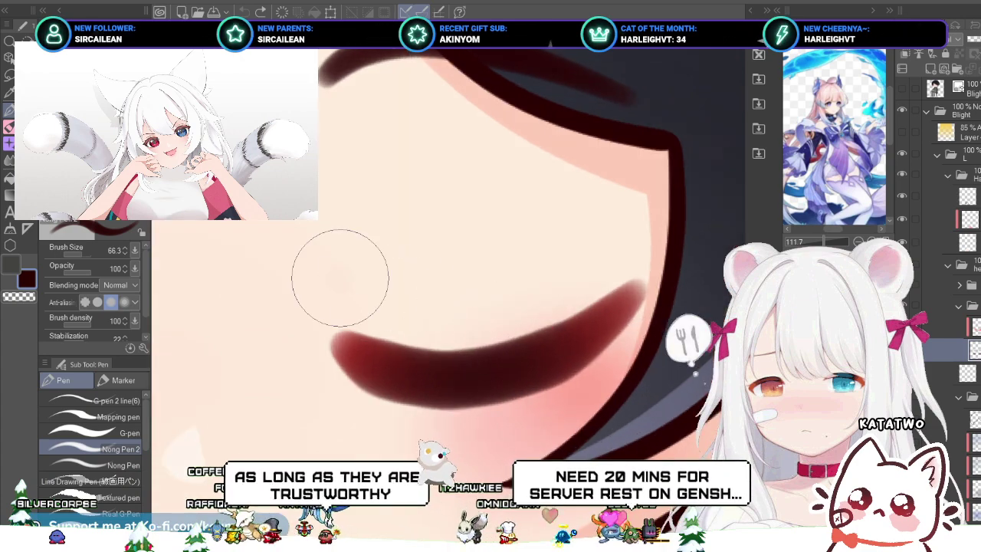
mouse_move(340, 274)
left_mouse_down()
mouse_move(434, 316)
mouse_move(580, 296)
left_mouse_up()
key("ctrl+z")
left_click_drag(318, 274, 588, 228)
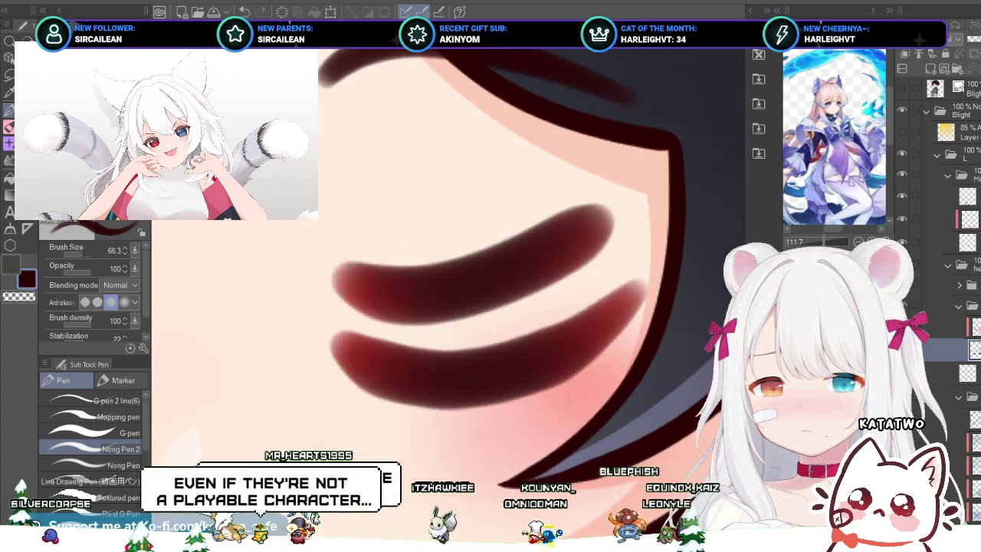
key("ctrl+z")
left_click_drag(328, 268, 565, 260)
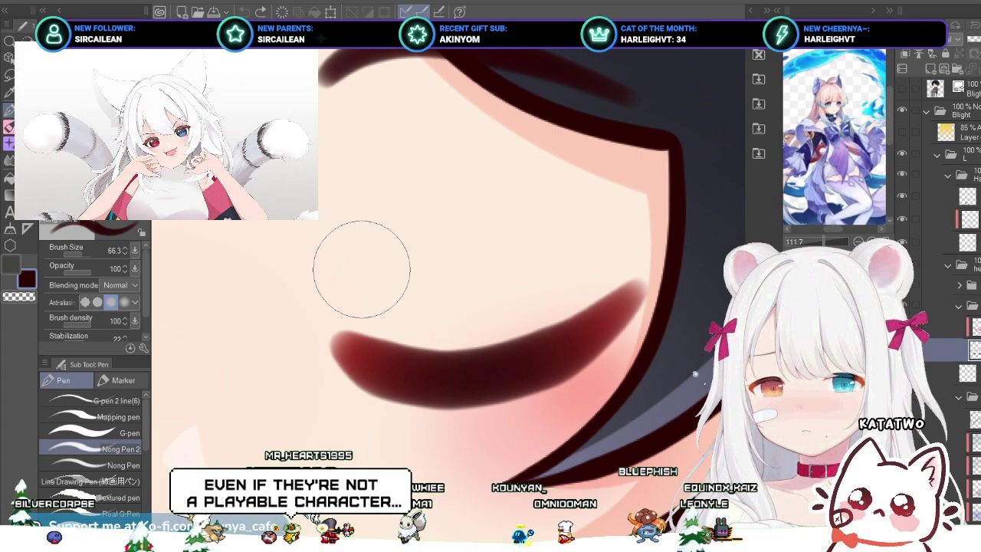
mouse_move(361, 268)
left_mouse_down()
mouse_move(420, 297)
mouse_move(603, 220)
left_mouse_up()
key("ctrl+z")
mouse_move(348, 281)
left_mouse_down()
mouse_move(380, 294)
mouse_move(656, 210)
left_mouse_up()
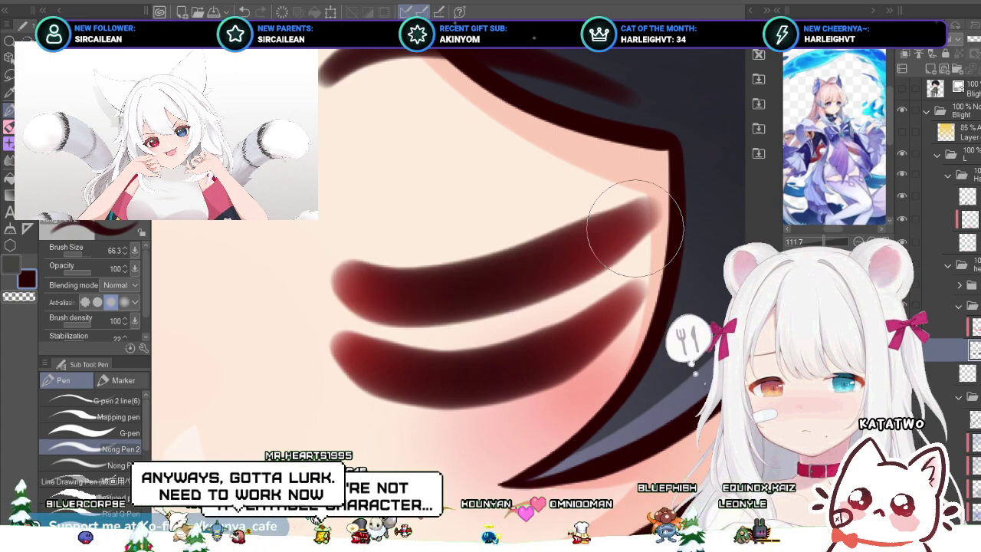
key("ctrl+z")
mouse_move(341, 282)
left_mouse_down()
mouse_move(416, 280)
mouse_move(591, 207)
mouse_move(651, 203)
left_mouse_up()
scroll(476, 266, "down", 4)
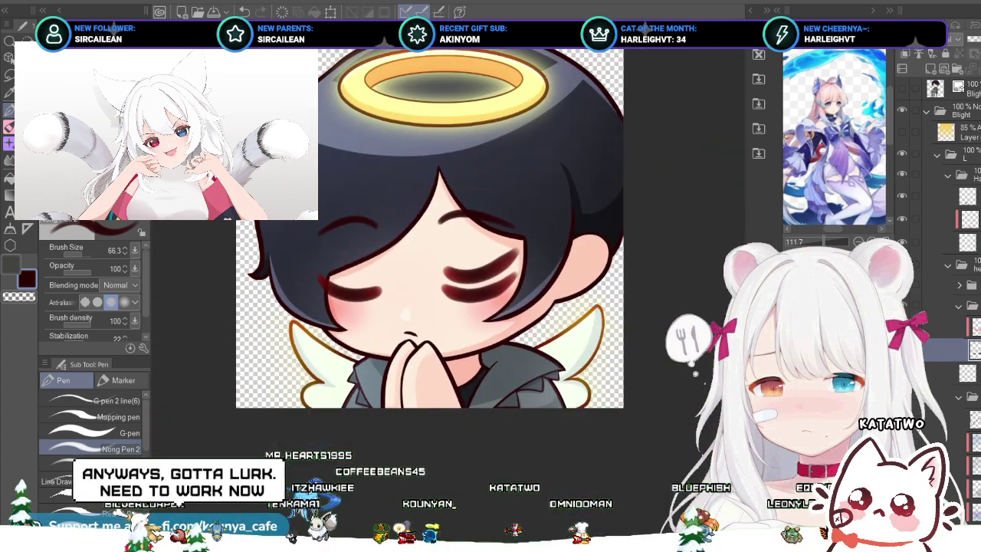
scroll(476, 265, "up", 3)
key("ctrl+z")
Step: Check one more test stroke above the closed eye, remove it and set the Nong Pen 2 size to 65
mouse_move(374, 282)
left_mouse_down()
mouse_move(556, 277)
mouse_move(586, 246)
left_mouse_up()
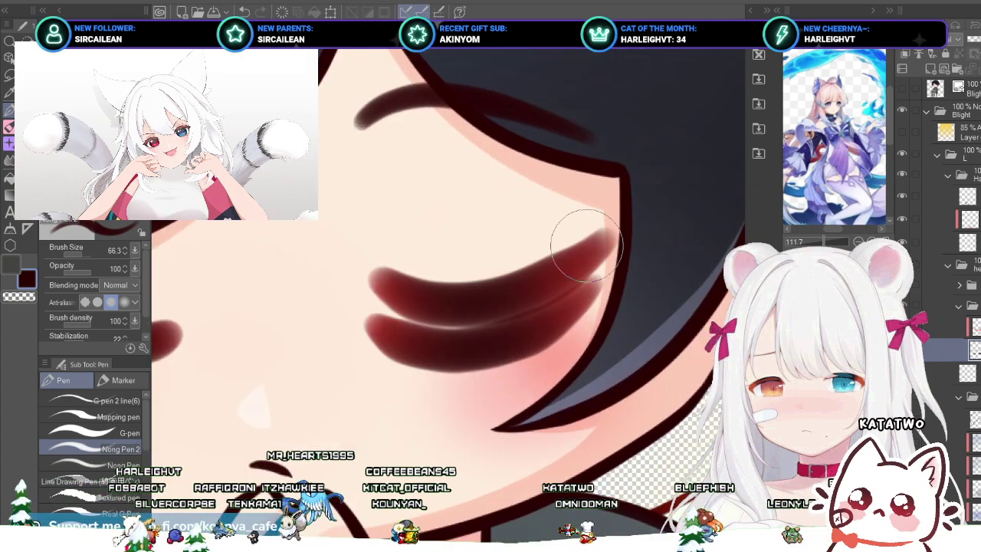
key("ctrl+z")
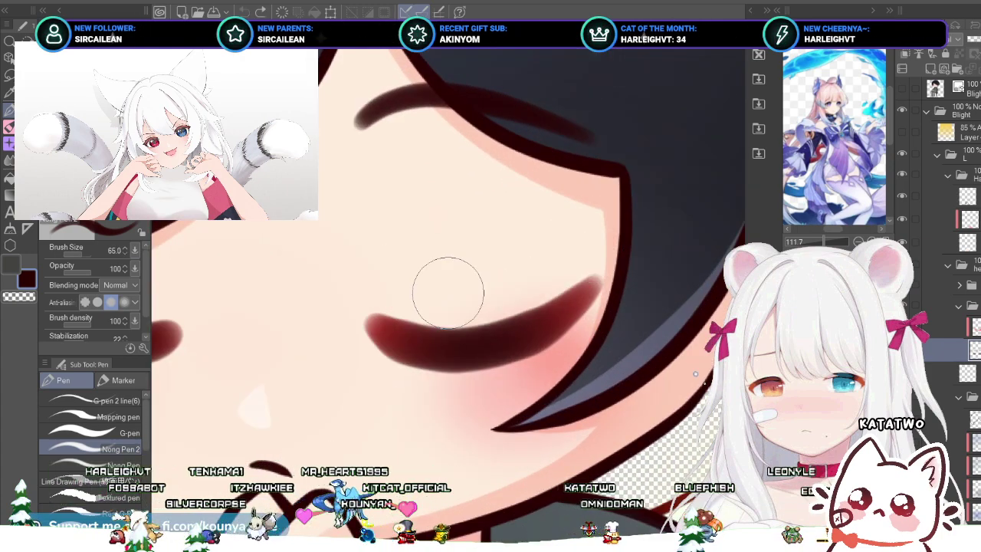
scroll(448, 292, "down", 3)
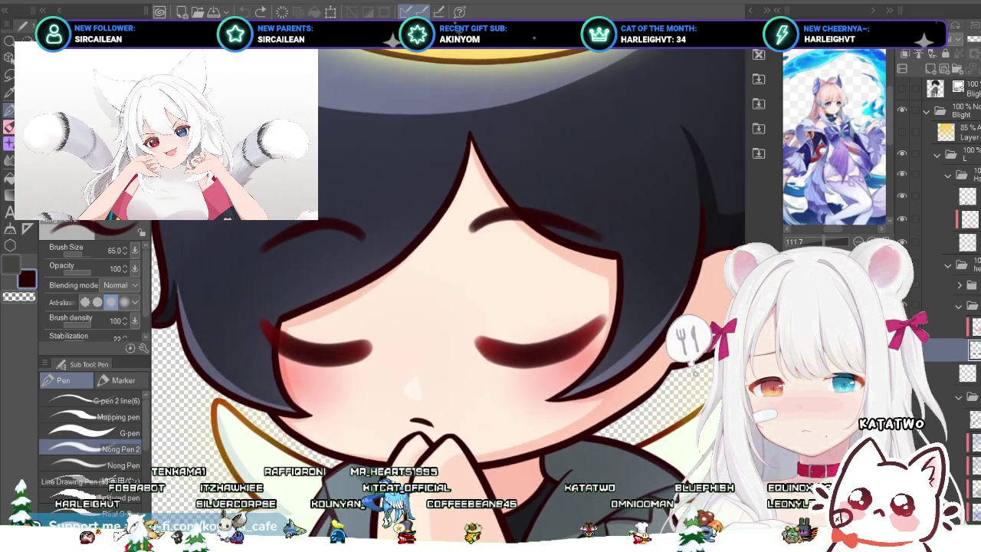
Step: Return to the Hug emote canvas and draw the curved upper lash line over the right eye, redoing it until it follows the sketch
key("ctrl+Tab")
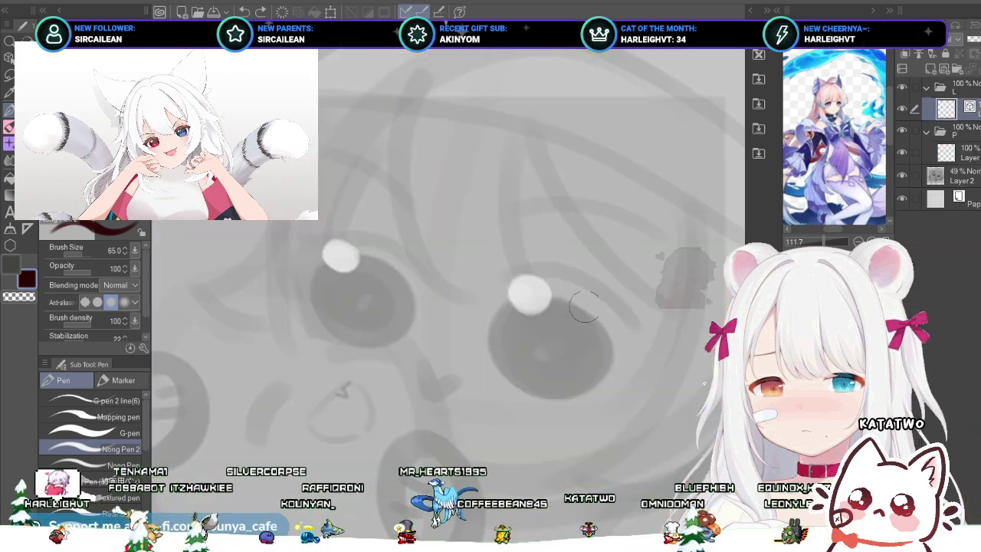
scroll(588, 277, "up", 1)
mouse_move(441, 269)
left_mouse_down()
mouse_move(521, 250)
mouse_move(644, 320)
left_mouse_up()
key("ctrl+z")
mouse_move(435, 264)
left_mouse_down()
mouse_move(490, 256)
mouse_move(597, 324)
left_mouse_up()
key("ctrl+z")
mouse_move(438, 268)
left_mouse_down()
mouse_move(536, 259)
mouse_move(640, 359)
left_mouse_up()
scroll(602, 339, "down", 3)
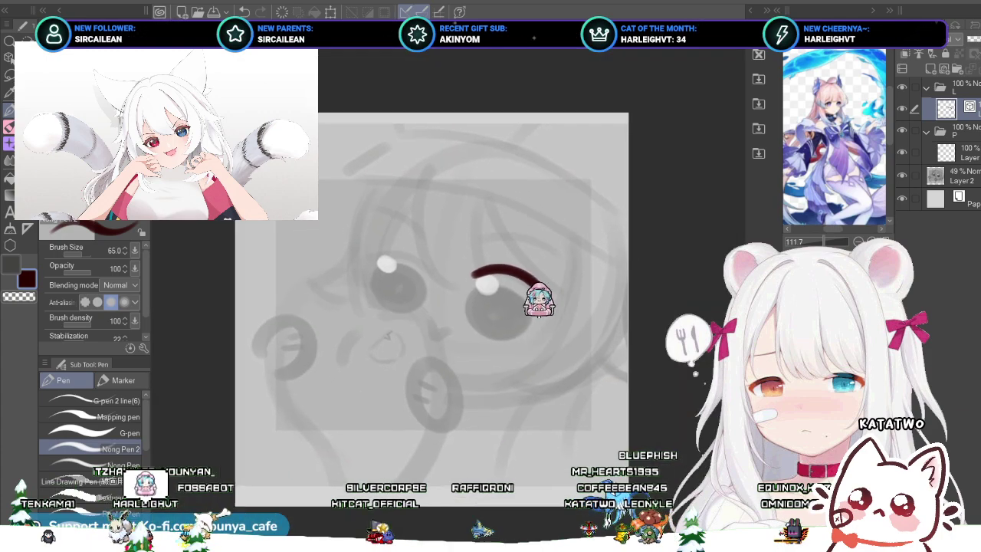
Step: Select the right eye's lash line and scale it slightly narrower and taller
scroll(466, 263, "up", 2)
left_click(578, 305, "ctrl")
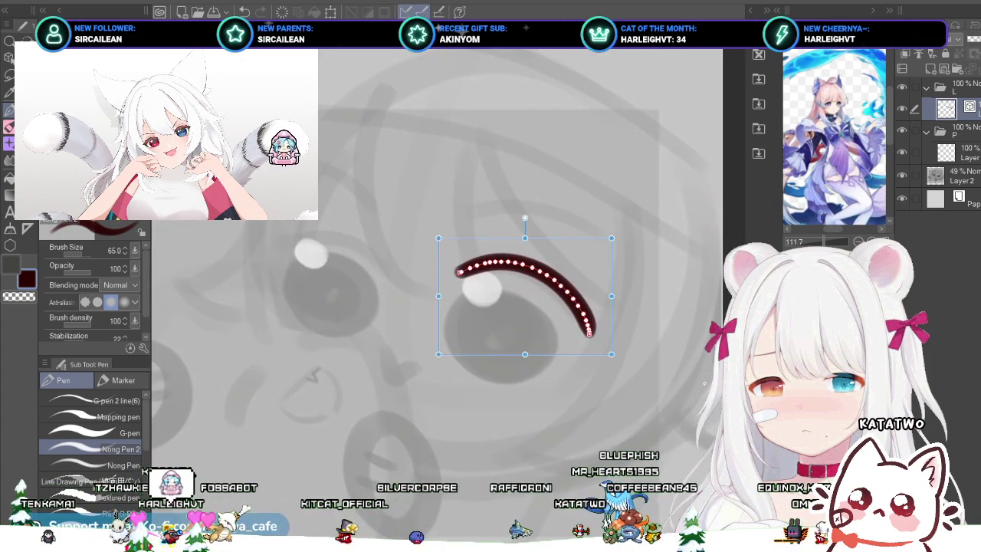
left_click_drag(611, 296, 604, 297)
left_click_drag(605, 356, 604, 359)
scroll(473, 297, "down", 3)
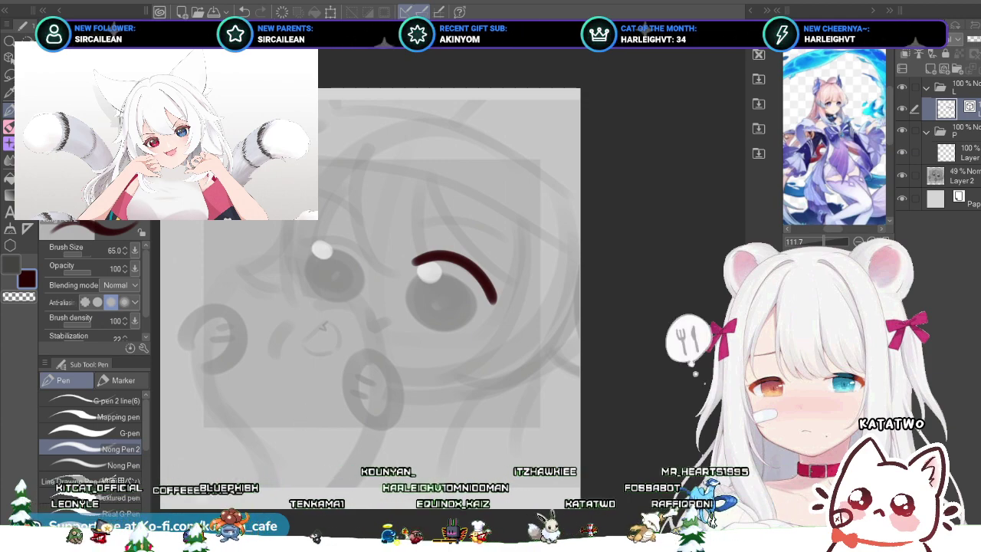
Step: Try out curved upper lash strokes over the left eye, undoing each attempt
scroll(361, 276, "up", 3)
left_click_drag(408, 250, 374, 286)
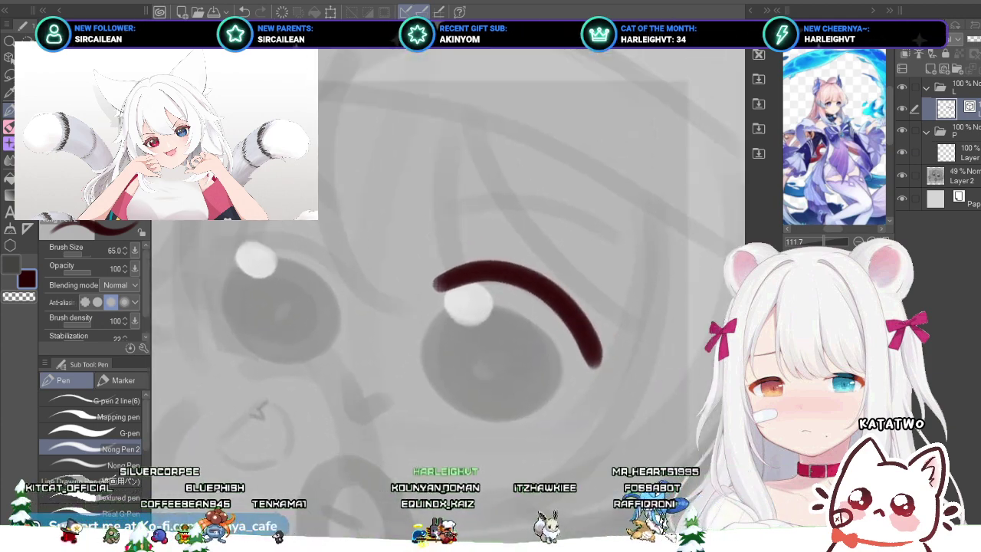
scroll(368, 284, "up", 1)
left_click_drag(264, 253, 347, 269)
mouse_move(253, 263)
left_mouse_down()
mouse_move(301, 247)
mouse_move(409, 271)
mouse_move(423, 296)
left_mouse_up()
key("ctrl+z")
key("ctrl+z")
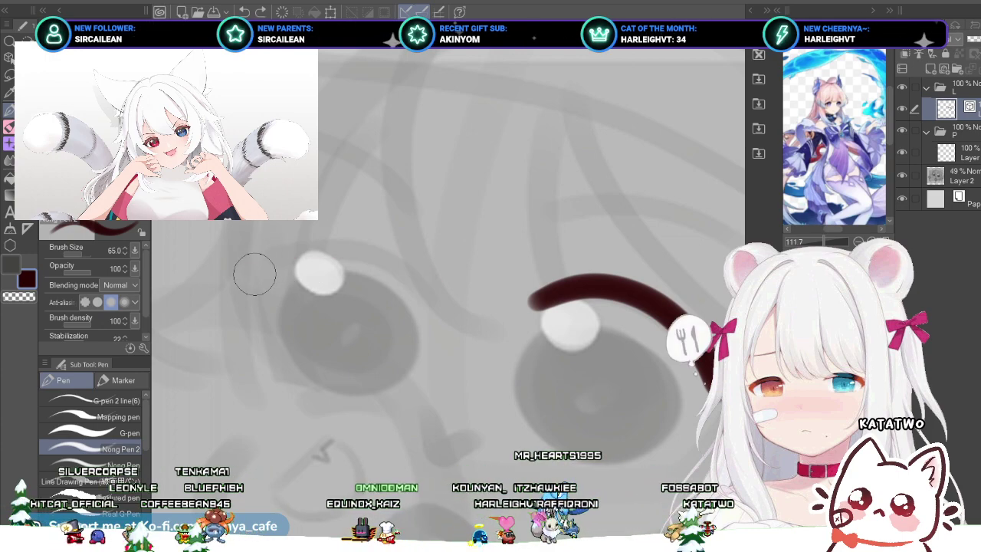
mouse_move(254, 273)
left_mouse_down()
mouse_move(287, 253)
mouse_move(423, 256)
left_mouse_up()
key("ctrl+z")
left_click_drag(264, 265, 407, 257)
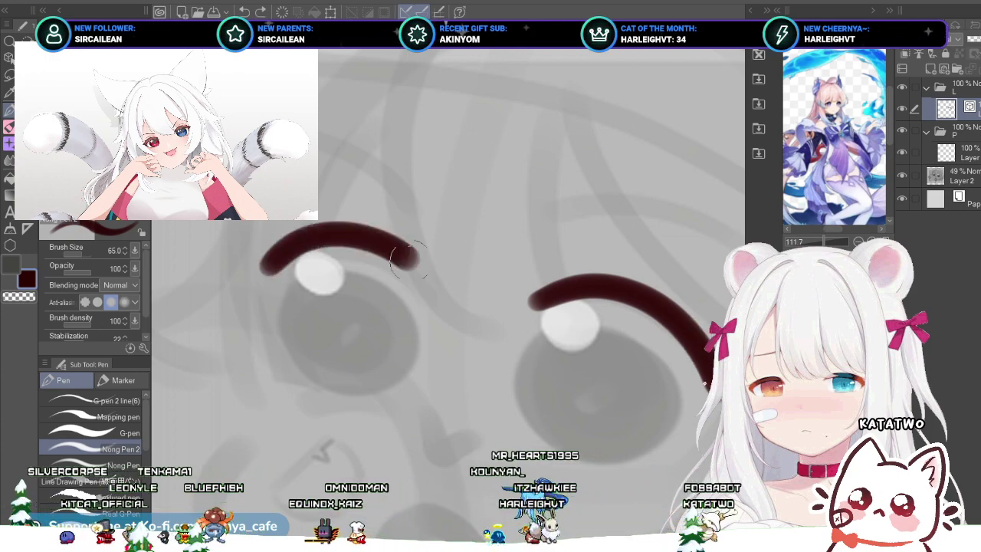
key("ctrl+z")
mouse_move(268, 259)
left_mouse_down()
mouse_move(312, 237)
mouse_move(429, 246)
left_mouse_up()
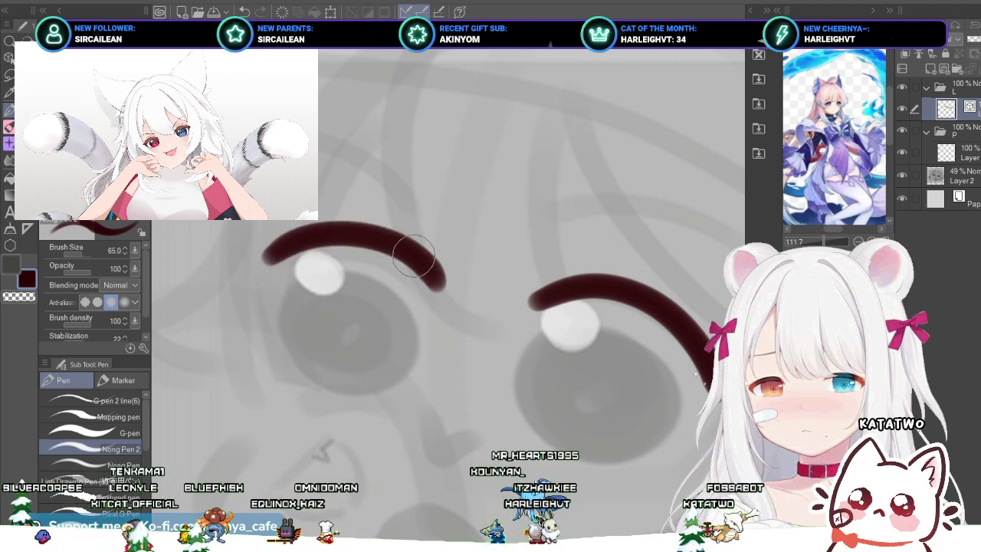
key("ctrl+z")
mouse_move(261, 265)
left_mouse_down()
mouse_move(336, 236)
mouse_move(428, 301)
left_mouse_up()
key("ctrl+z")
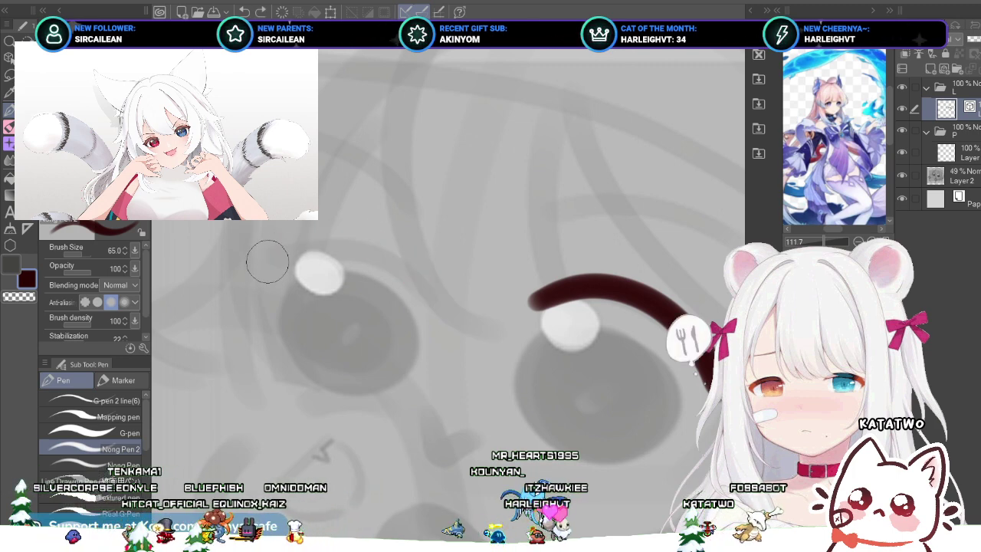
mouse_move(255, 264)
left_mouse_down()
mouse_move(319, 240)
mouse_move(427, 302)
left_mouse_up()
key("ctrl+z")
mouse_move(259, 265)
left_mouse_down()
mouse_move(314, 240)
mouse_move(434, 303)
left_mouse_up()
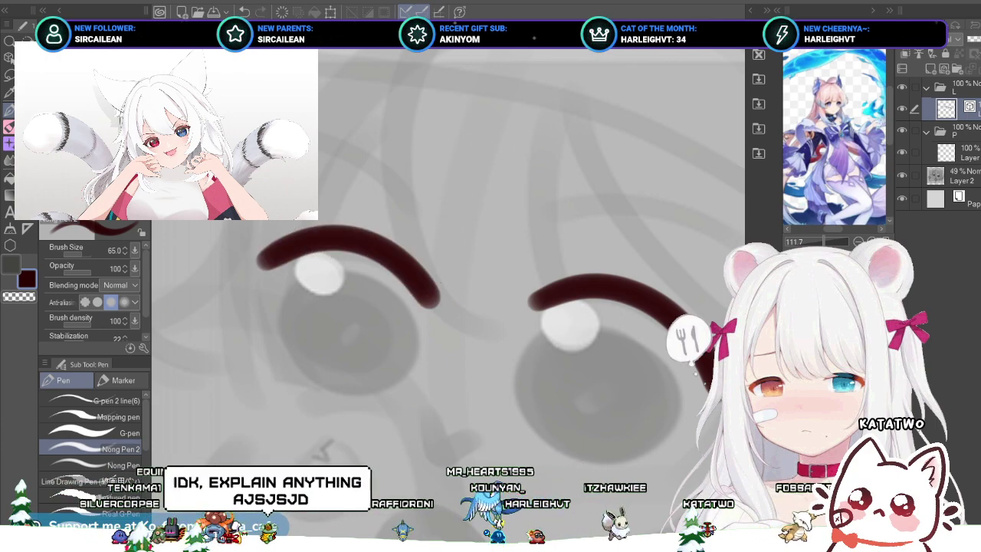
scroll(364, 276, "down", 3)
scroll(364, 276, "up", 4)
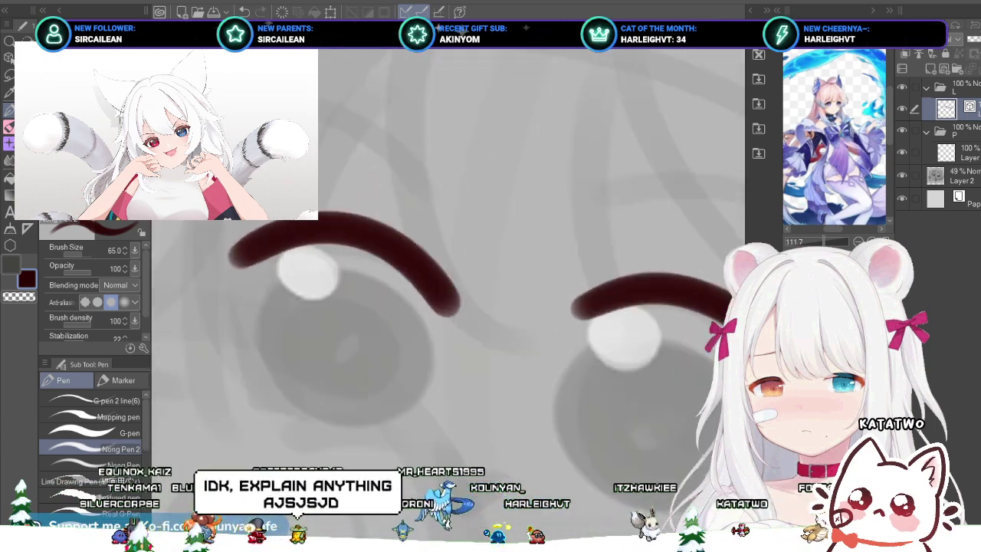
scroll(191, 322, "down", 2)
key("ctrl+z")
Step: Draw the left eye's upper lash line as an arch over the highlight, redoing it until it matches the right eye's lash
left_click_drag(228, 276, 360, 276)
key("ctrl+z")
mouse_move(237, 269)
left_mouse_down()
mouse_move(363, 288)
mouse_move(375, 308)
left_mouse_up()
key("ctrl+z")
mouse_move(222, 276)
left_mouse_down()
mouse_move(314, 258)
mouse_move(368, 278)
mouse_move(262, 258)
mouse_move(372, 322)
left_mouse_up()
key("ctrl+z")
key("ctrl+z")
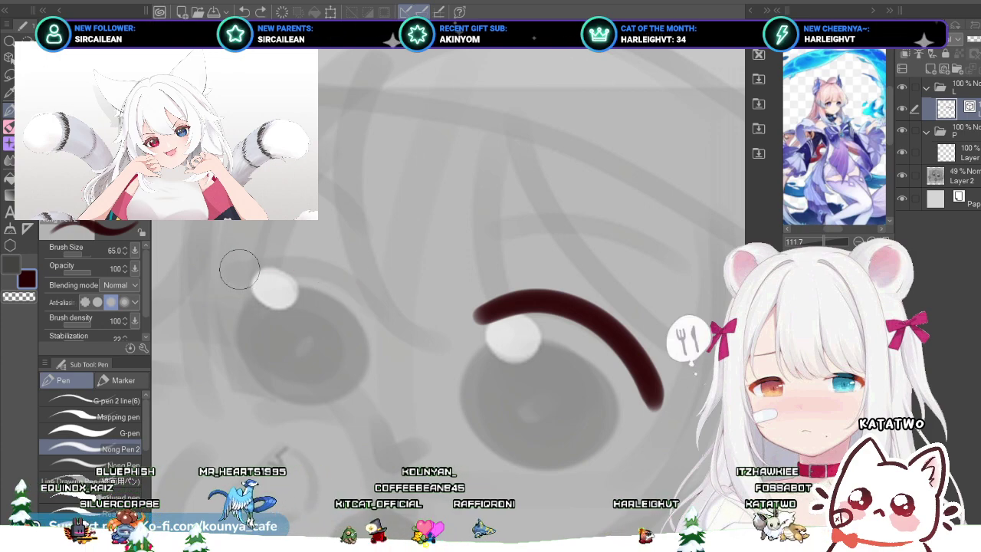
left_click_drag(232, 274, 386, 317)
key("ctrl+z")
mouse_move(230, 269)
left_mouse_down()
mouse_move(256, 260)
mouse_move(387, 313)
left_mouse_up()
scroll(326, 303, "up", 2)
scroll(326, 303, "down", 2)
key("ctrl+z")
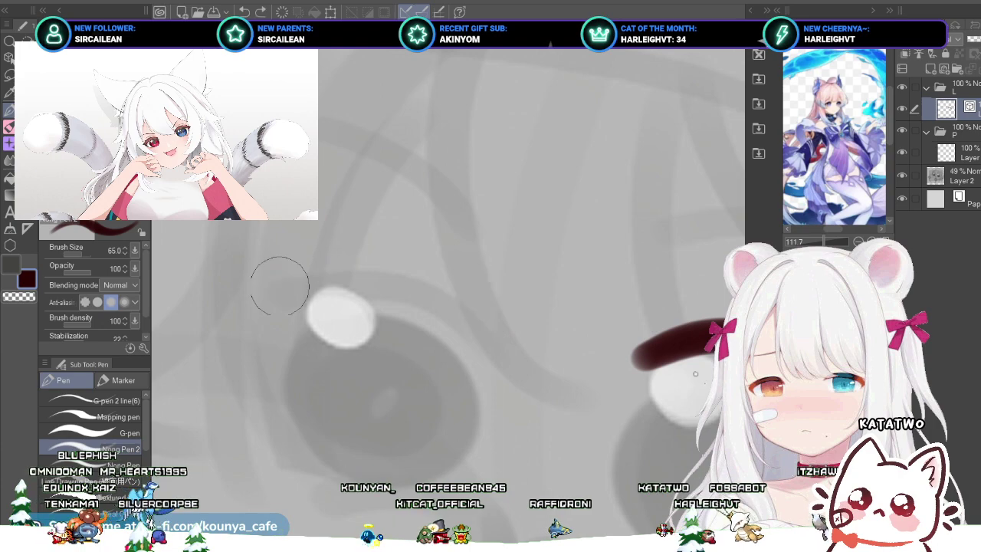
mouse_move(270, 289)
left_mouse_down()
mouse_move(335, 265)
mouse_move(482, 331)
left_mouse_up()
scroll(462, 303, "down", 3)
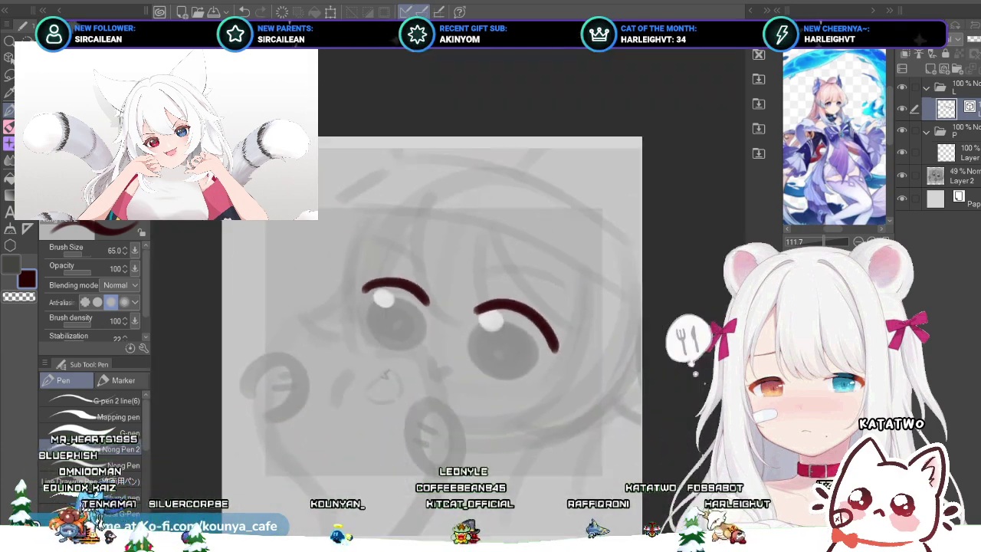
Step: Use the Simplify vector line tool along the left eye's upper lash line to reduce its control points
scroll(461, 303, "up", 1)
scroll(449, 283, "up", 1)
left_click_drag(478, 295, 449, 283)
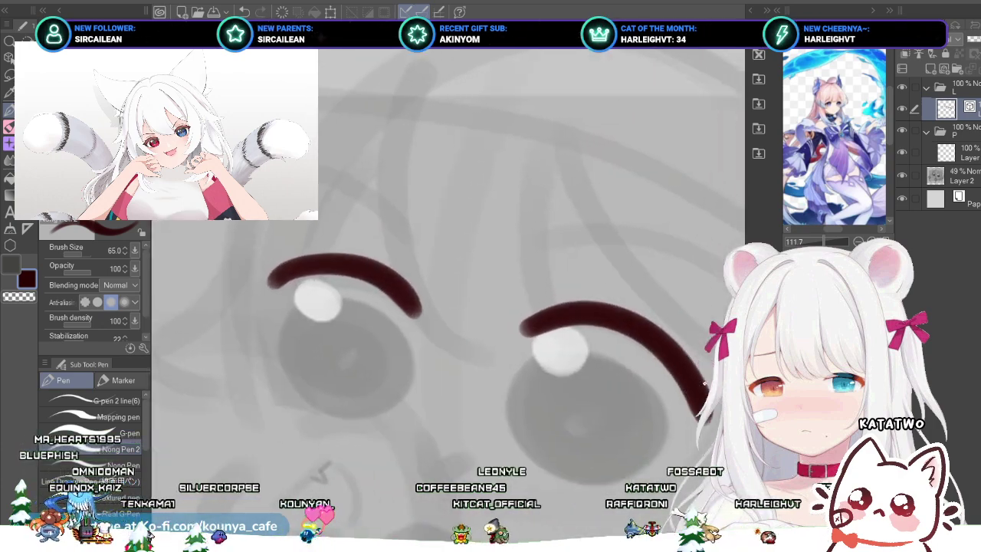
key("ctrl")
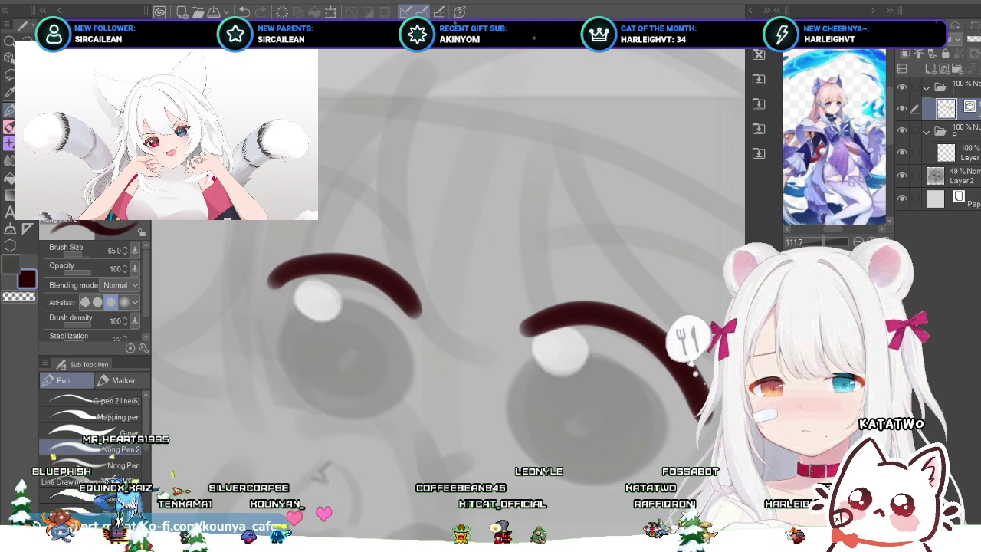
key("y")
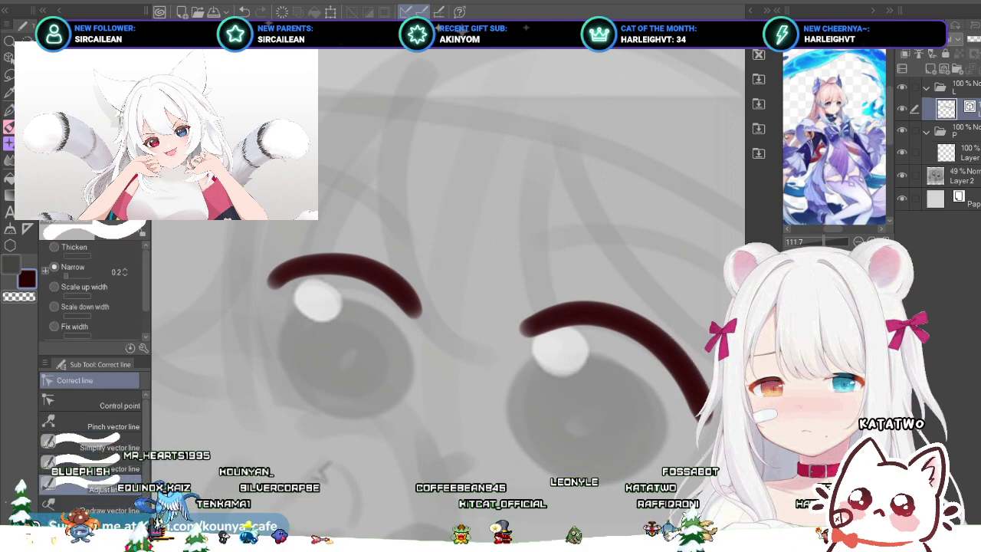
left_click(92, 445)
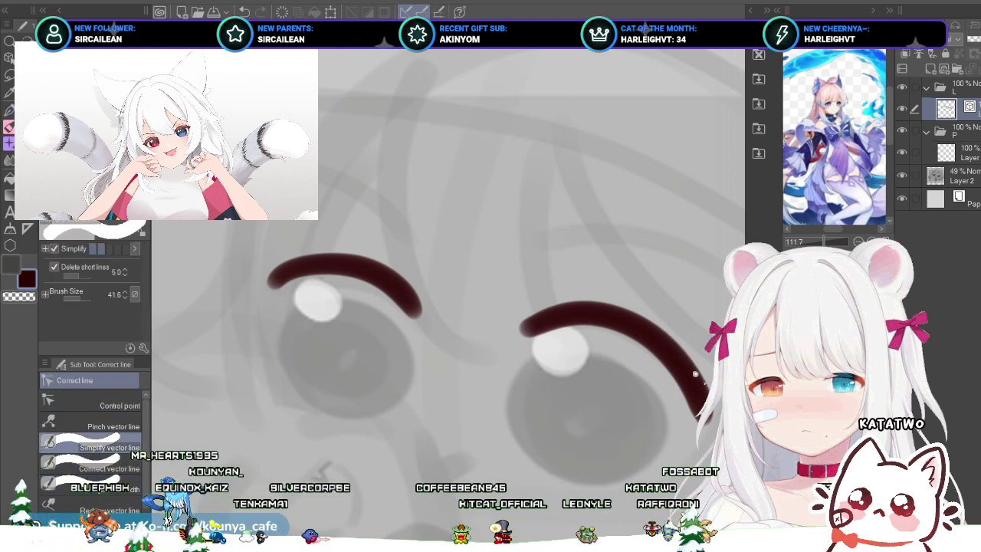
mouse_move(295, 262)
left_mouse_down()
mouse_move(366, 258)
mouse_move(383, 290)
left_mouse_up()
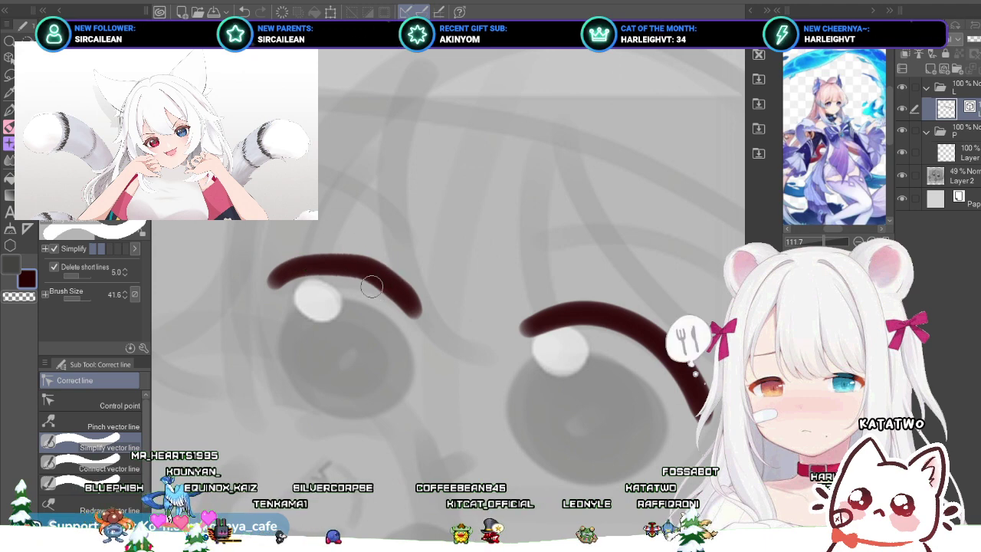
Step: Raise the control point above the highlight on the left eye's lash line to round its arch, undoing the last adjustment
left_click(308, 267, "ctrl")
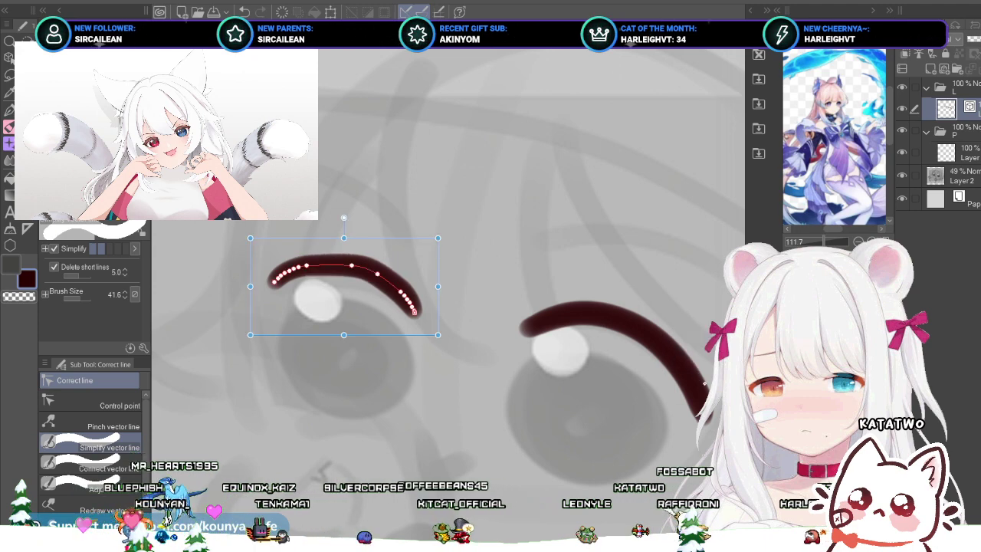
left_click(310, 265, "ctrl")
left_click_drag(309, 266, 310, 262)
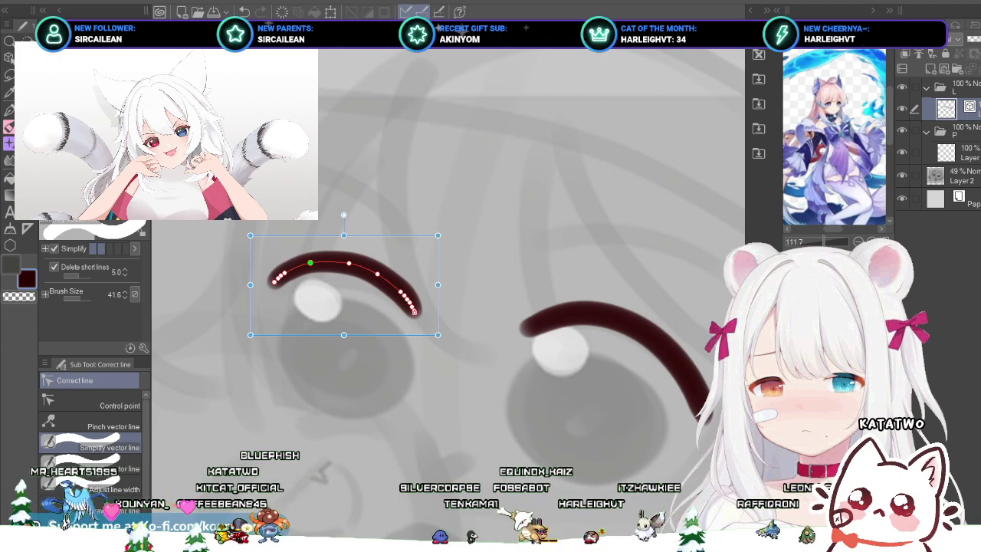
key("ctrl+z")
Step: Simplify the inner end of the left eye's lash line and nudge its control points to smooth the curve
scroll(403, 301, "up", 3)
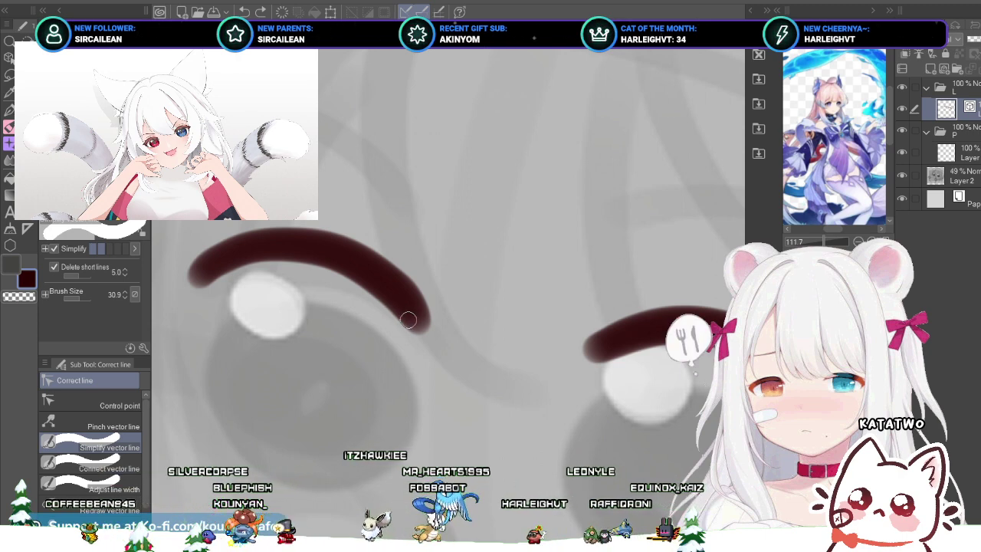
scroll(402, 277, "up", 3)
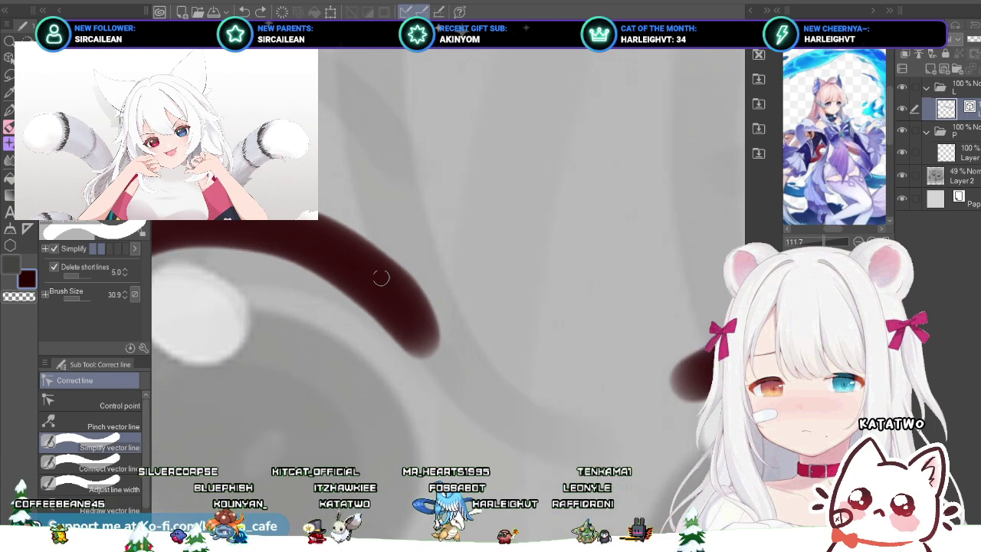
left_click_drag(362, 267, 384, 287)
key("ctrl+z")
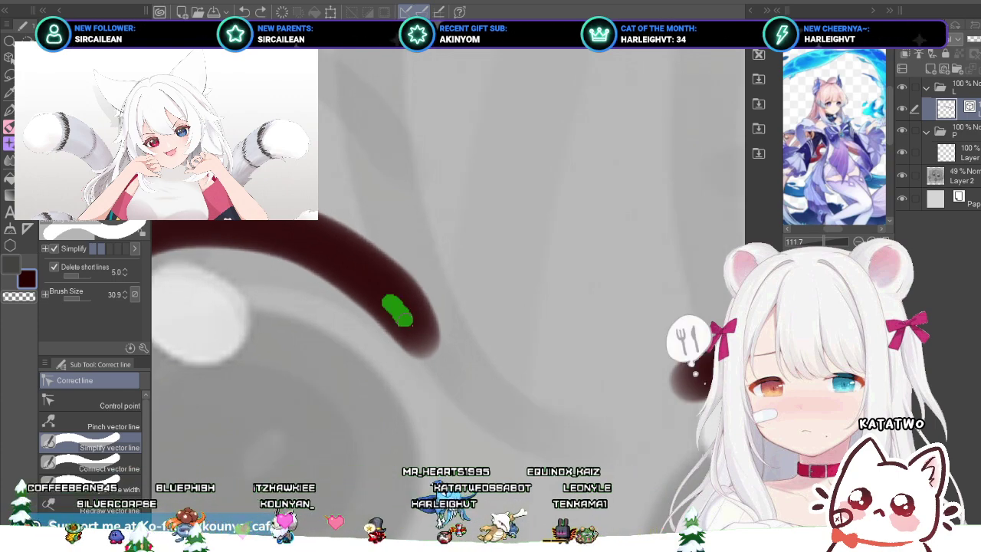
left_click(385, 303)
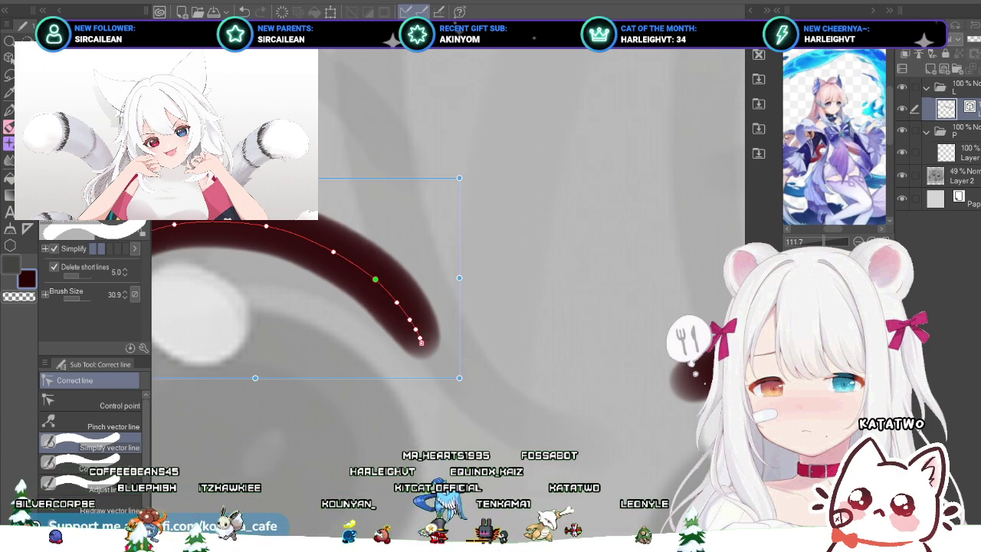
scroll(375, 278, "down", 1)
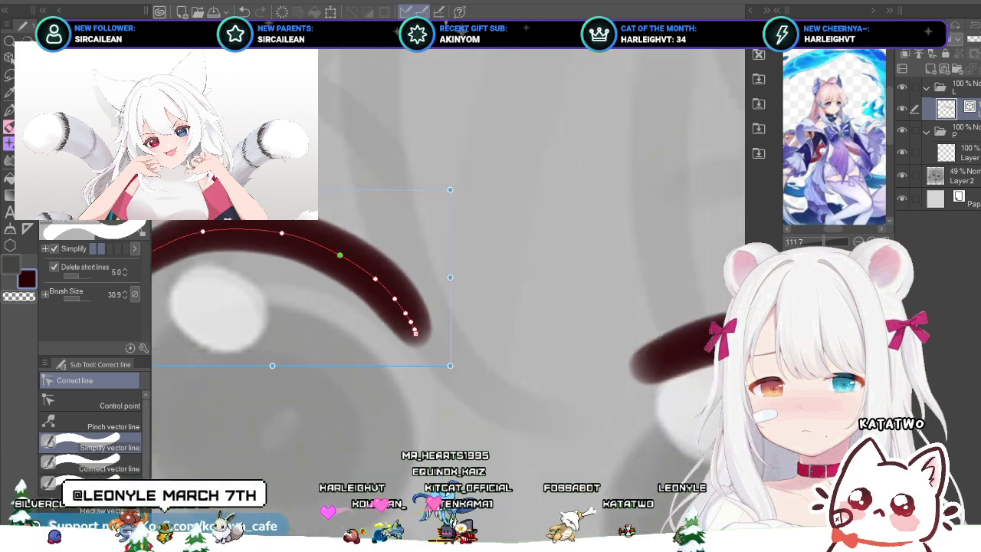
left_click_drag(339, 255, 341, 253)
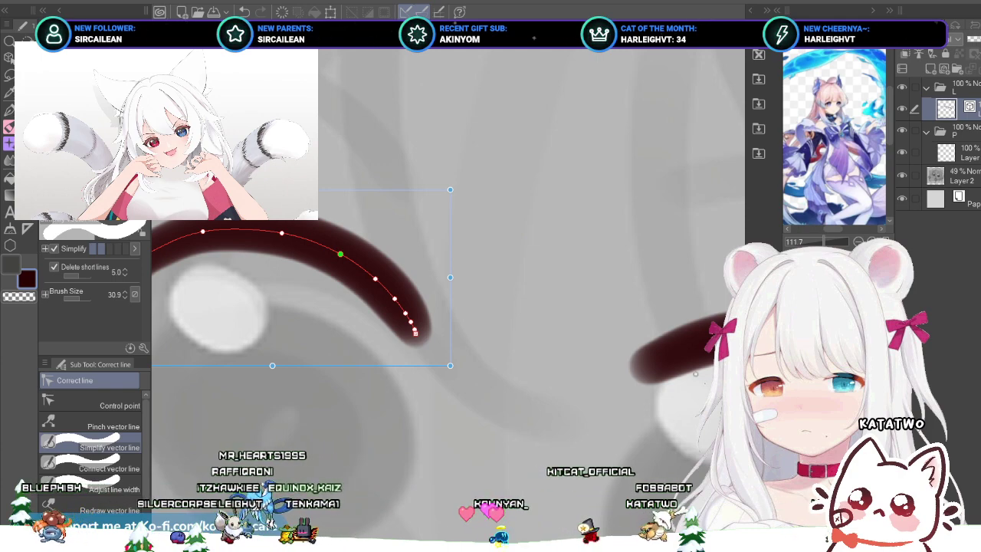
scroll(439, 278, "down", 6)
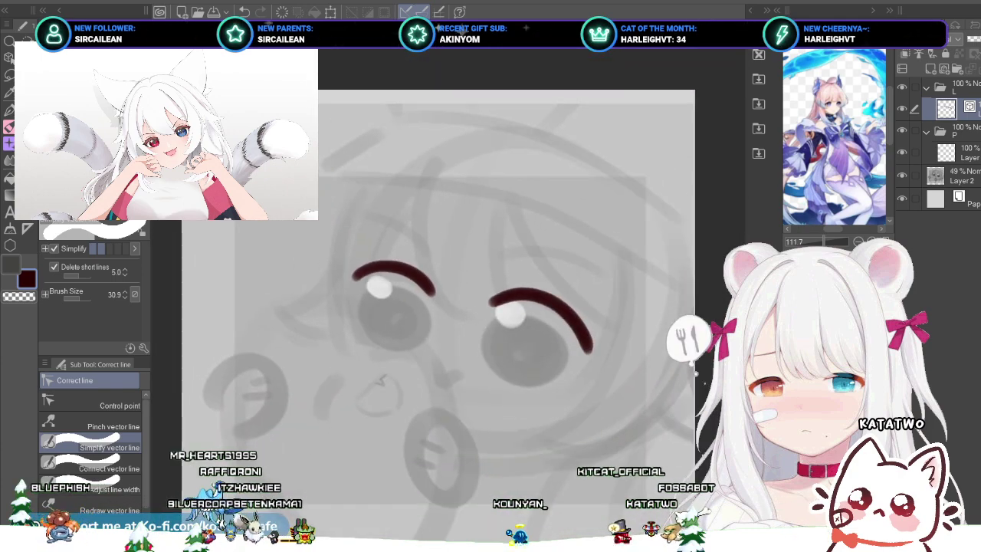
Step: Select the right eye's whole lash line and move it slightly down and toward the nose
scroll(463, 285, "up", 2)
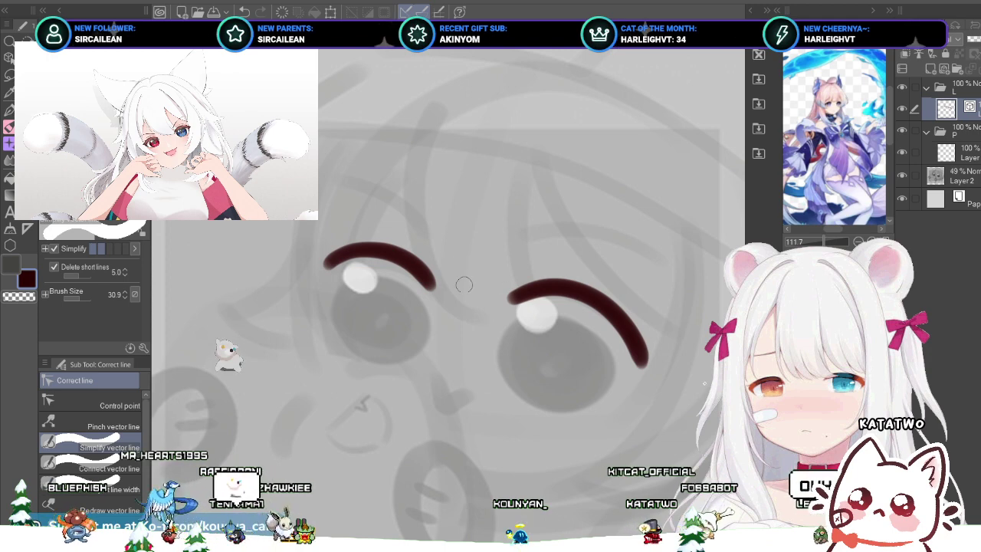
left_click(576, 291, "ctrl")
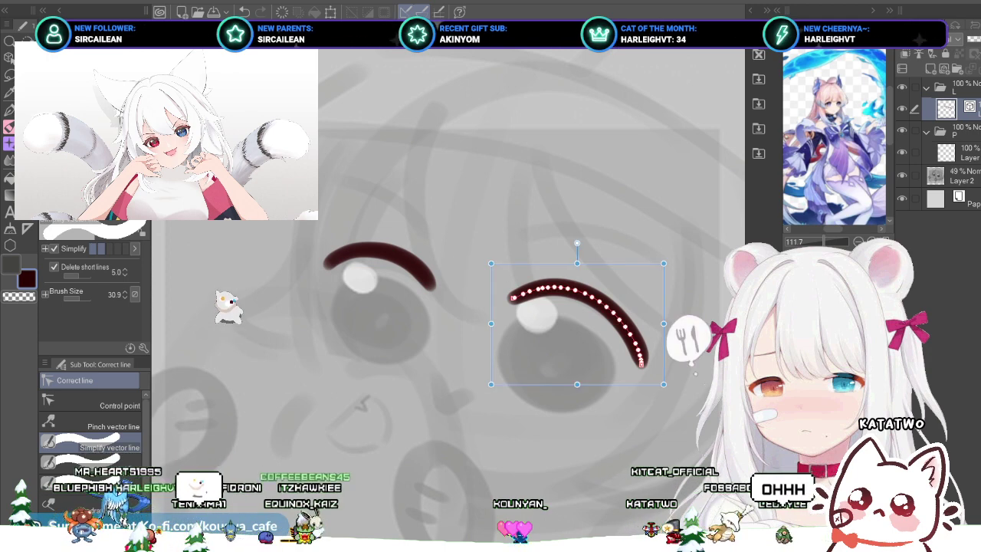
left_click_drag(576, 291, 574, 294)
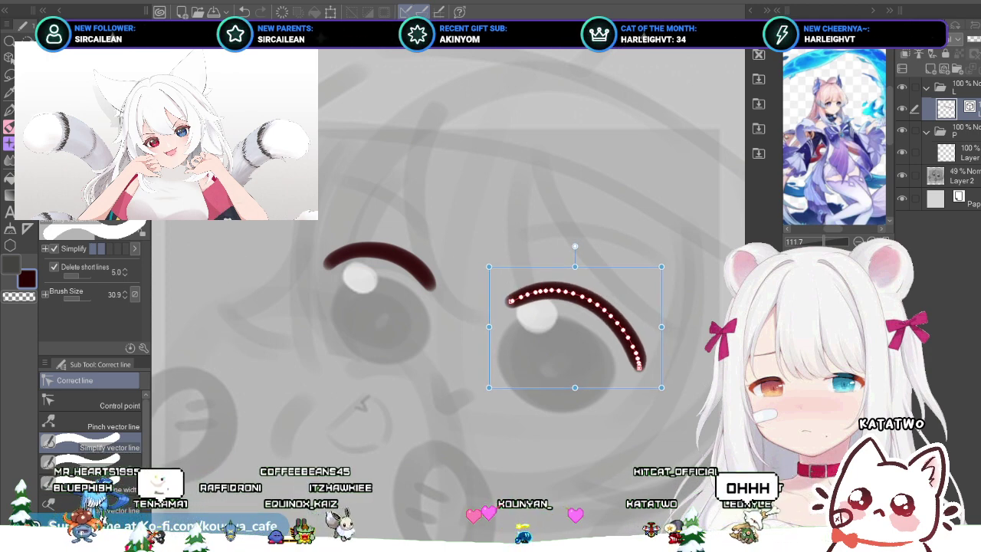
key("ctrl+d")
scroll(460, 306, "down", 2)
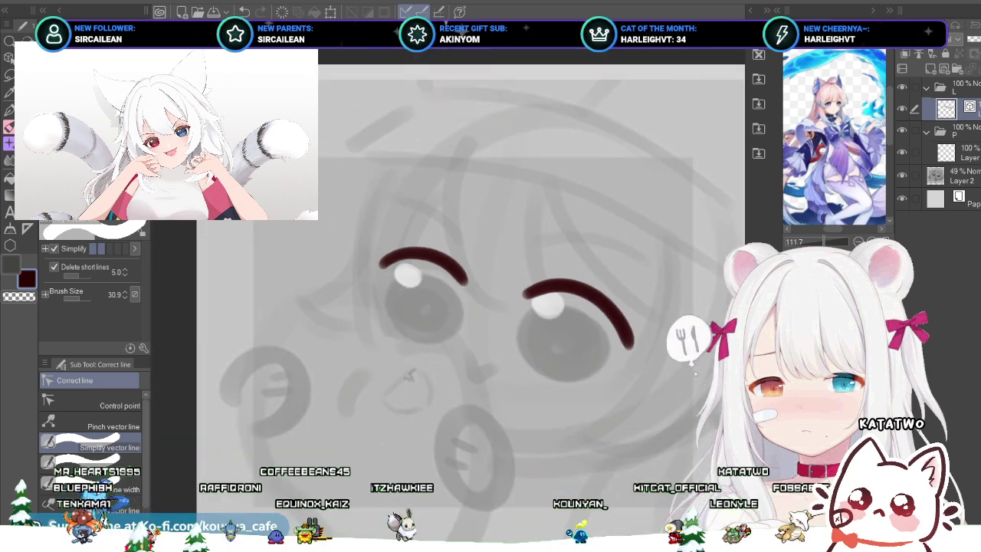
Step: Show the Navigator in place of the reference picture and flip the canvas view horizontally to check the eyes
left_click(799, 26)
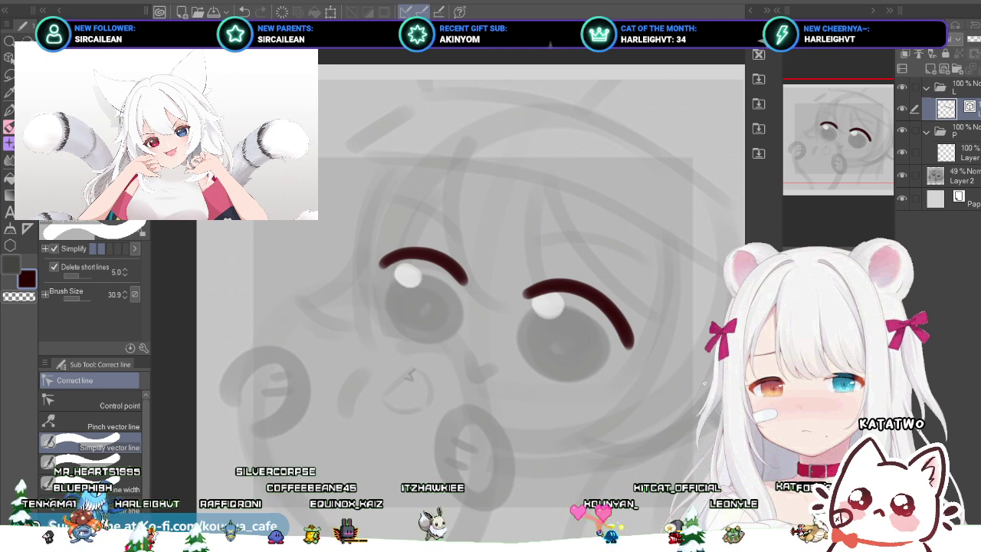
key("h")
key("h")
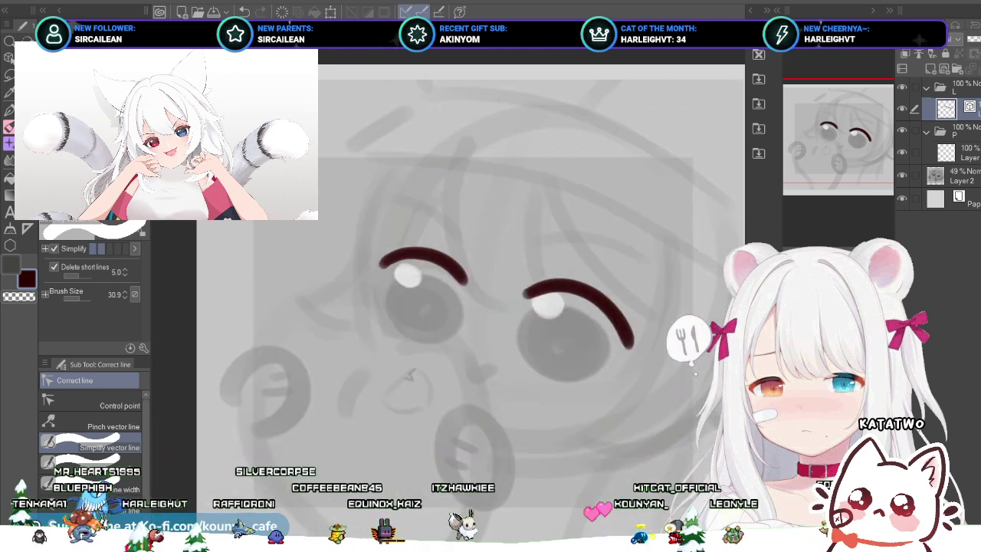
key("h")
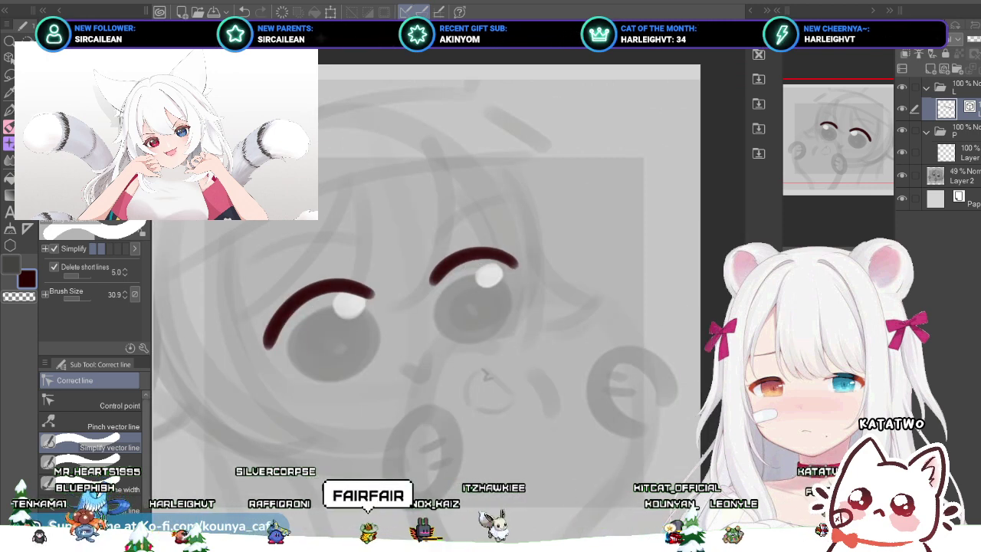
Step: Simplify the outer end of the left eye's lash line in the mirrored view, smooth its control points, and restore the normal view
left_click(475, 254, "ctrl")
scroll(514, 261, "up", 4)
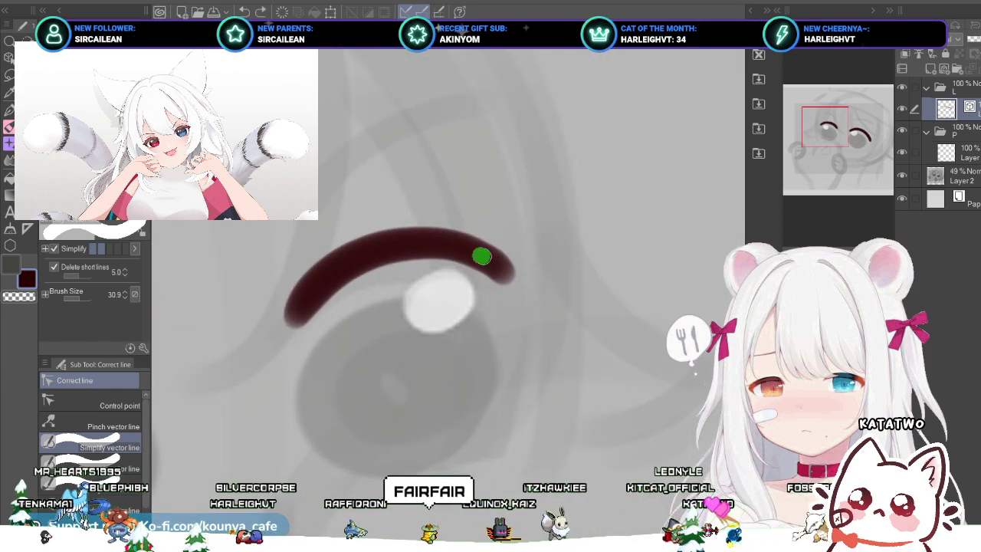
left_click(499, 265)
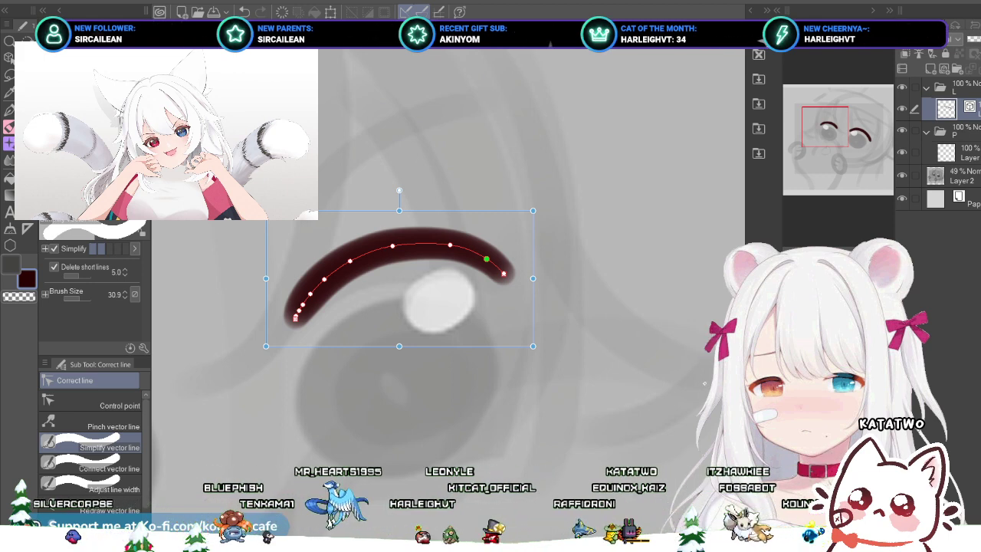
scroll(512, 254, "up", 3)
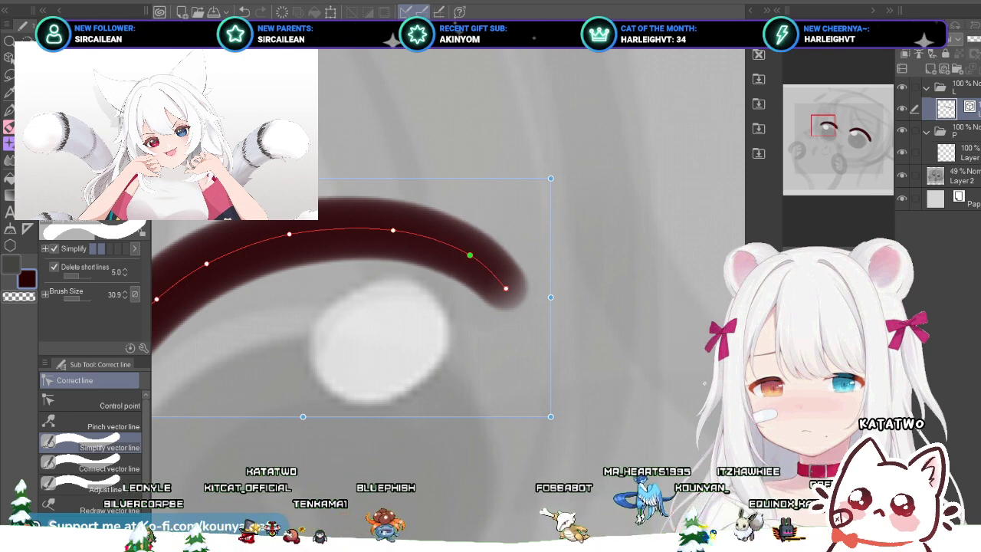
scroll(468, 253, "down", 3)
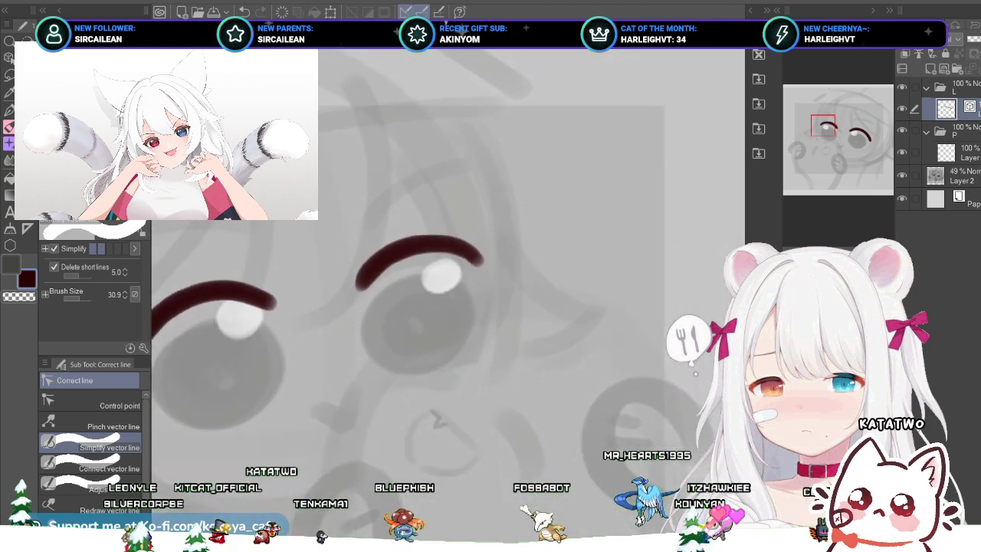
scroll(469, 246, "down", 3)
key("h")
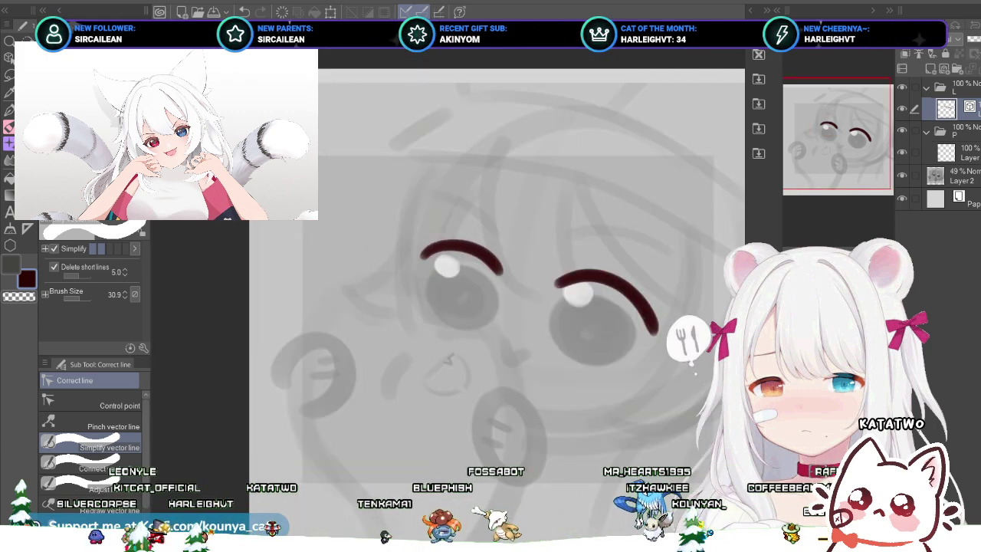
Step: Select the right eye's lash line, resize it slightly toward the nose, and check both lashes in the mirrored view
scroll(619, 271, "up", 3)
left_click(619, 283, "ctrl")
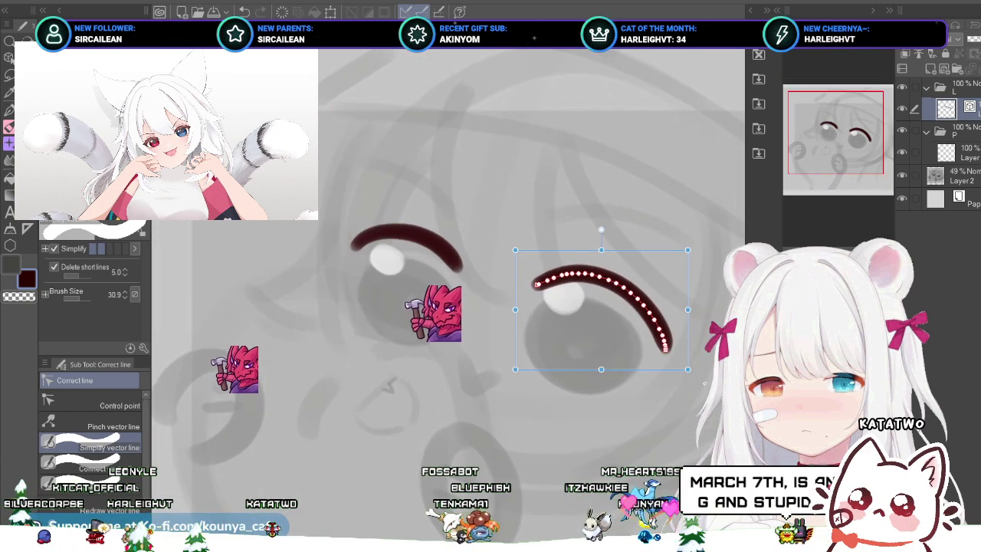
left_click_drag(515, 251, 509, 254)
scroll(512, 255, "down", 3)
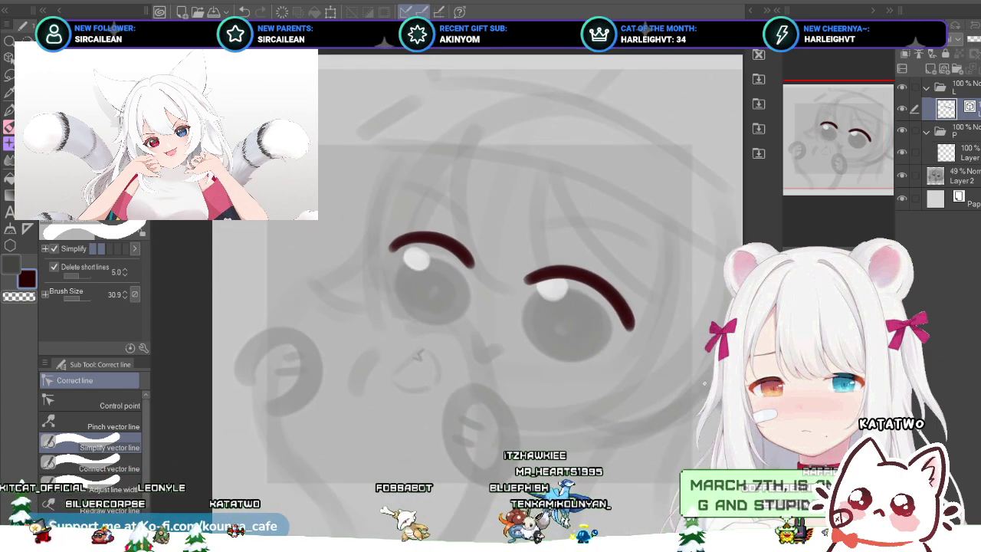
key("h")
key("h")
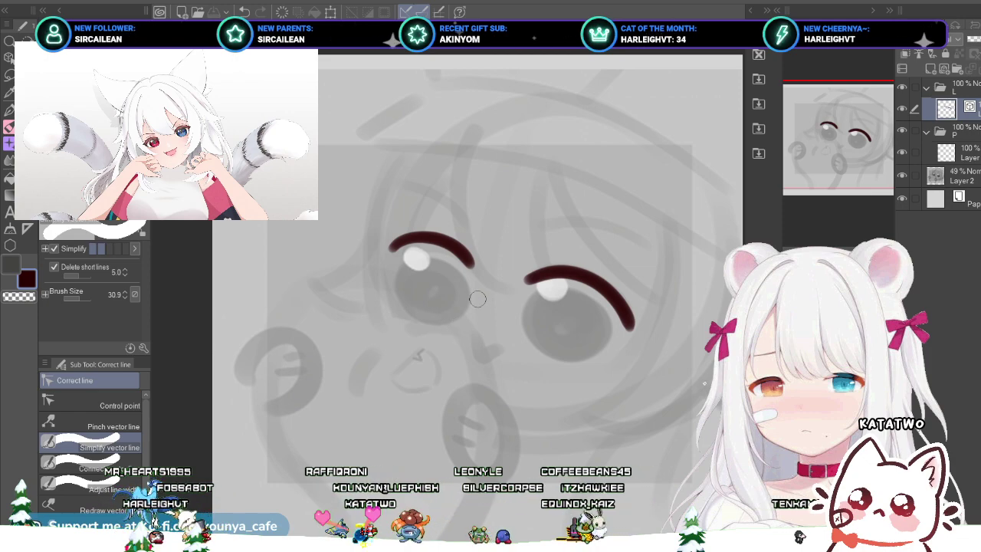
Step: Select the left eye's lash line and scale it slightly larger toward its inner lower end, undoing and redoing the adjustment
scroll(485, 287, "up", 3)
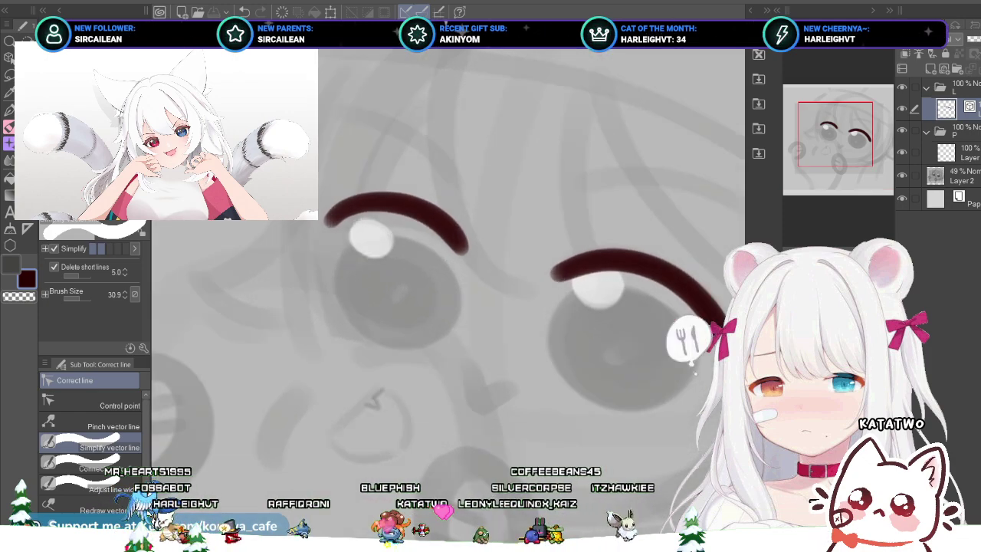
left_click(427, 213, "ctrl")
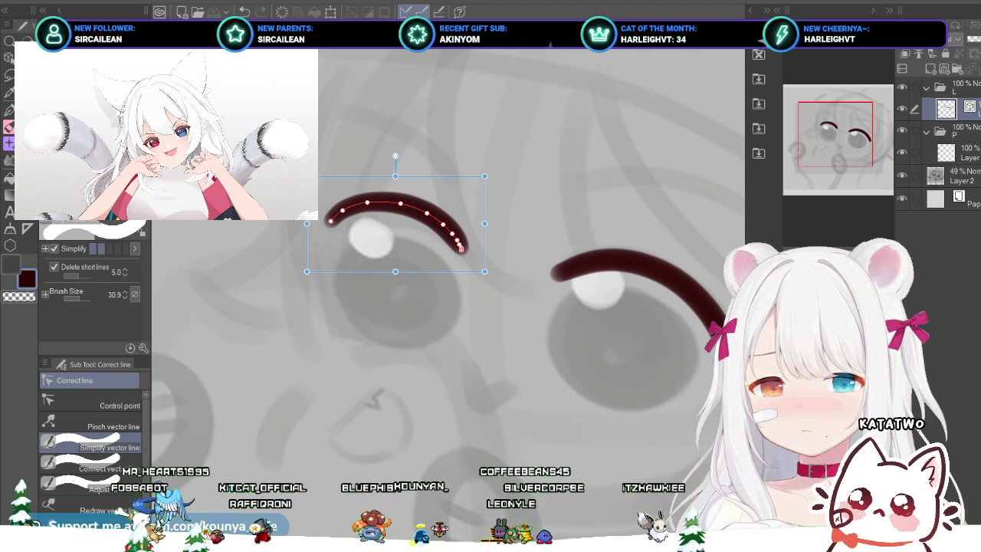
left_click_drag(484, 271, 486, 274)
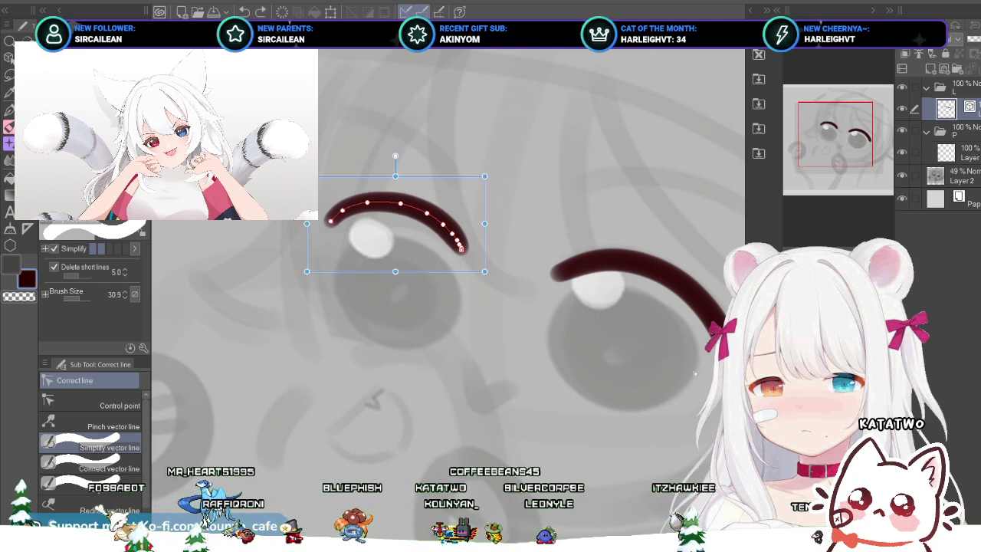
key("ctrl+z")
key("ctrl+z")
key("ctrl+z")
left_click_drag(462, 250, 464, 253)
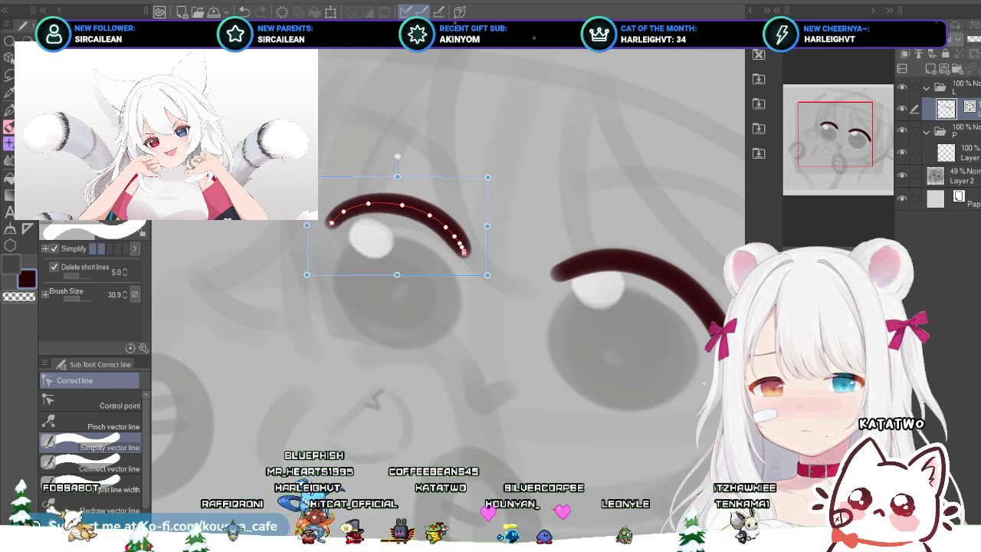
scroll(491, 257, "down", 2)
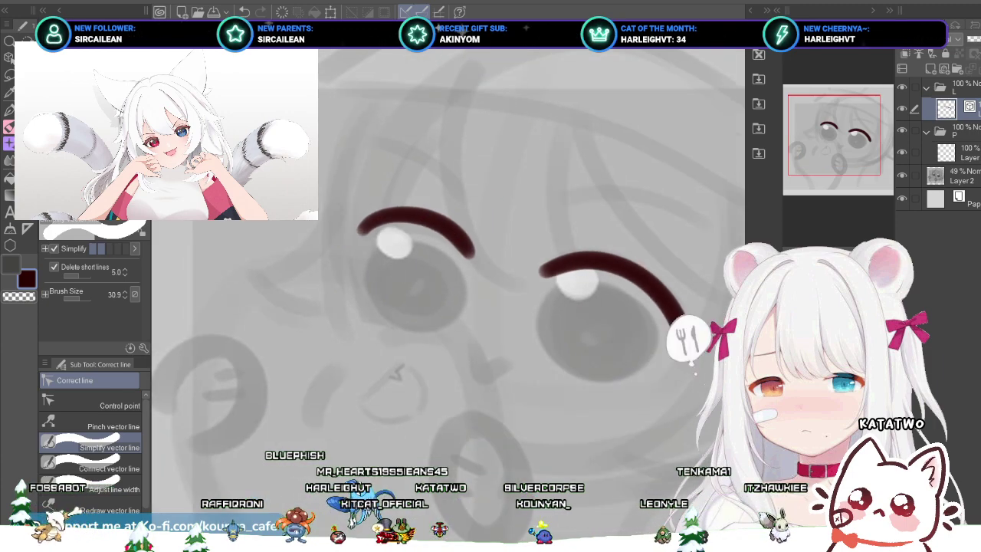
scroll(418, 228, "up", 1)
scroll(695, 373, "up", 1)
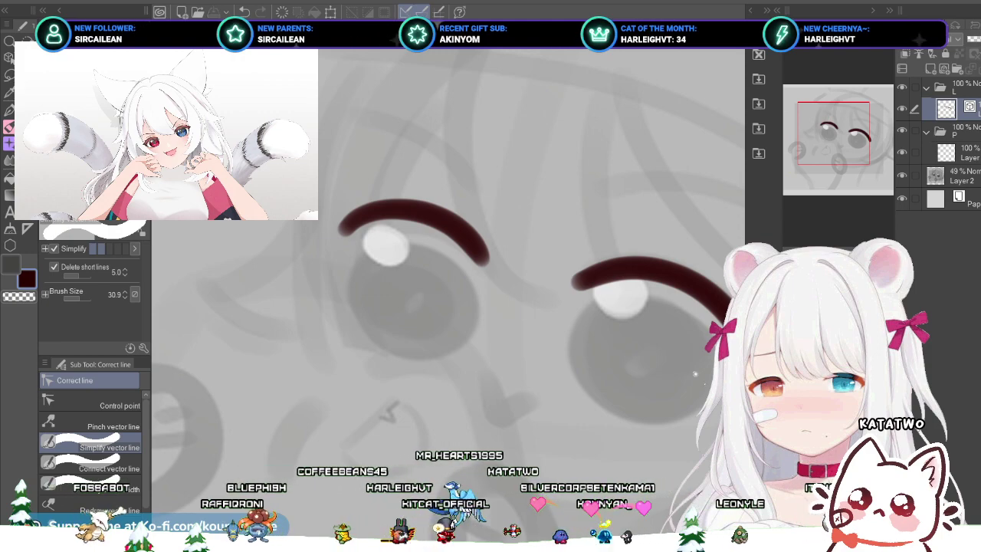
Step: Try to simplify the upper arc of the left eye's lash line with the Simplify vector line tool enlarged to size 96.6
scroll(426, 253, "up", 3)
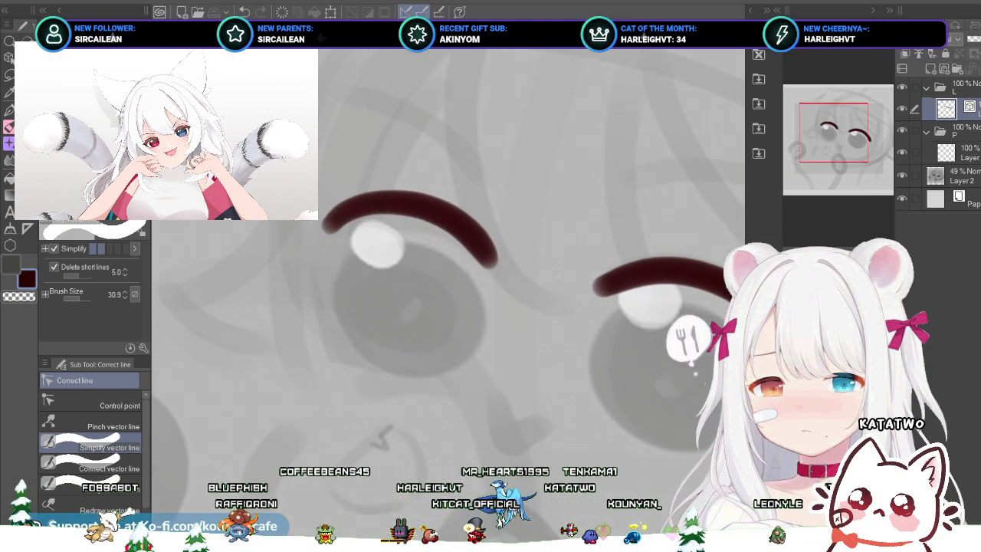
scroll(386, 191, "up", 3)
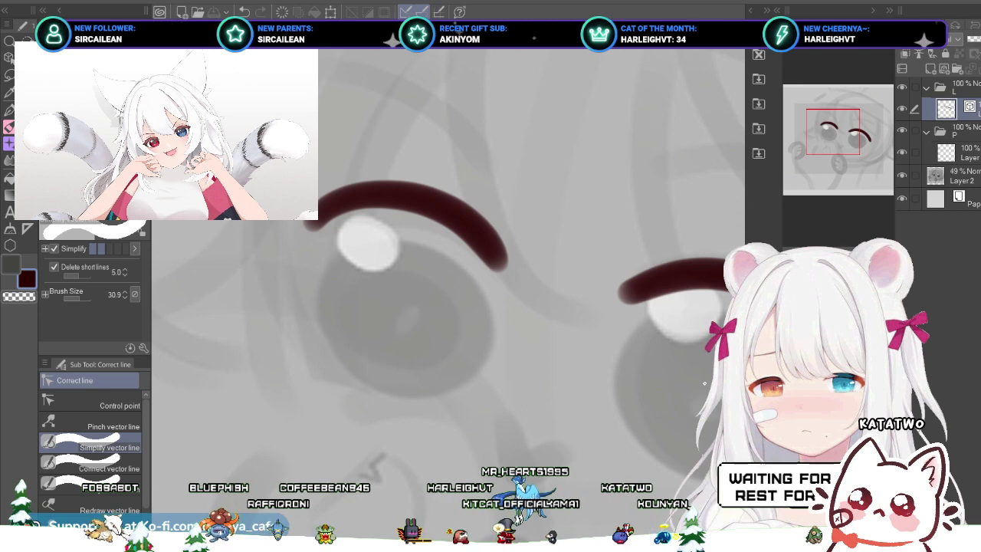
scroll(420, 207, "up", 1)
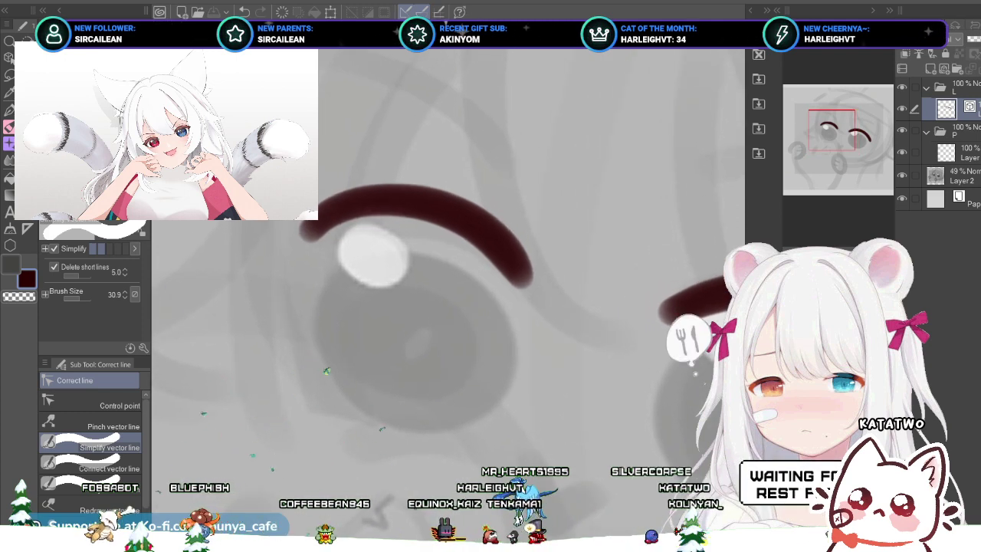
left_click(420, 204, "ctrl")
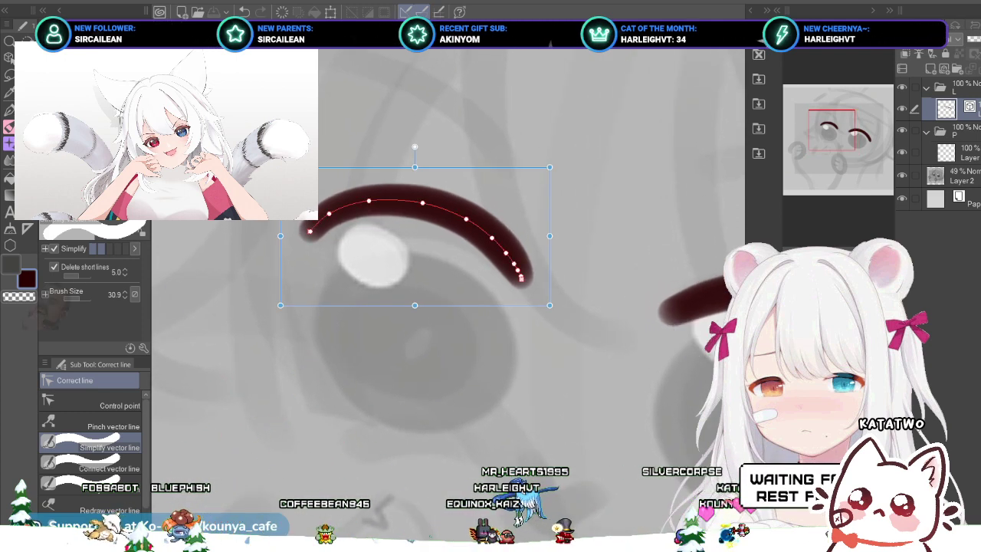
scroll(410, 191, "up", 1)
scroll(402, 154, "up", 1)
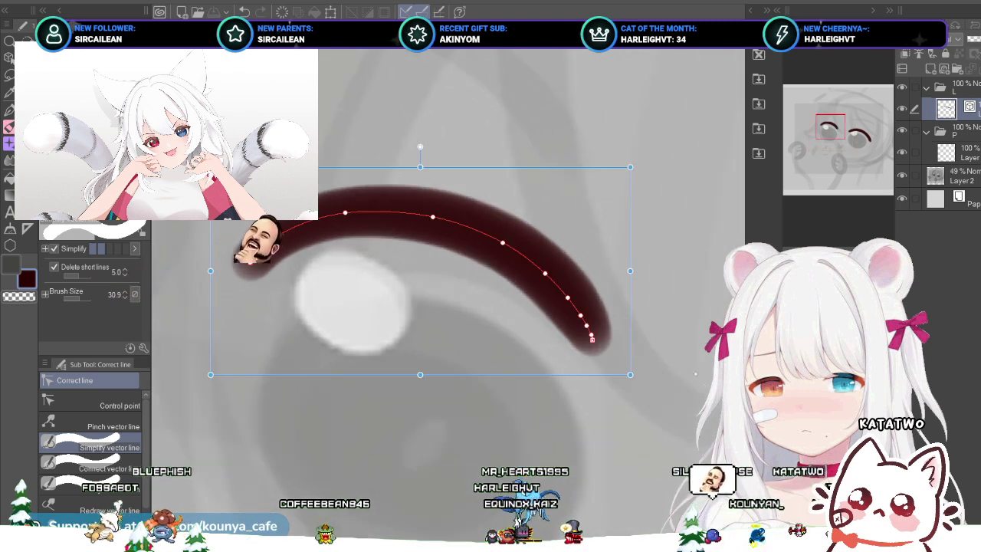
key("]")
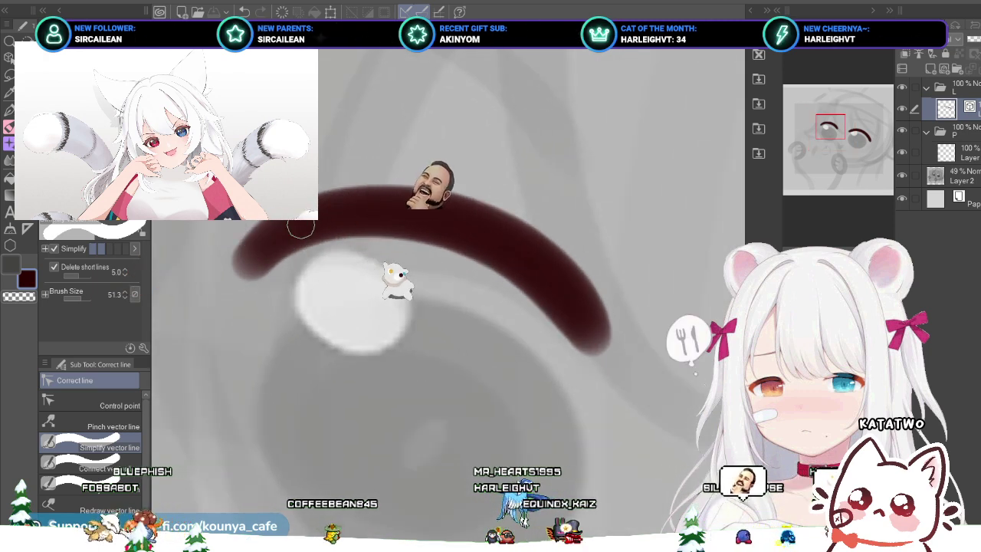
left_click_drag(302, 228, 394, 234)
key("ctrl+z")
key("]")
left_click_drag(307, 229, 477, 253)
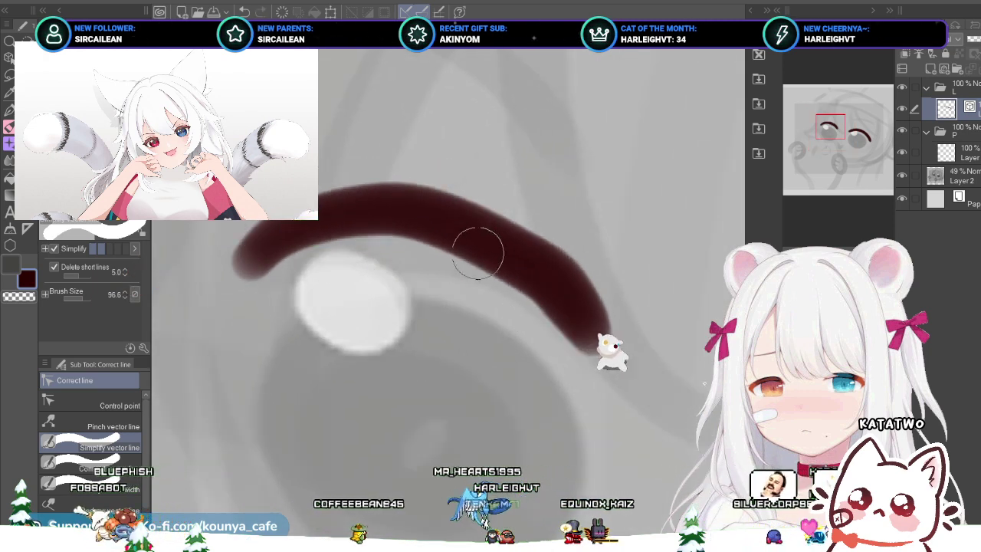
key("ctrl+z")
Step: Nudge the control points along the upper arc of the left eye's lash line to smooth its curve
mouse_move(323, 220)
left_mouse_down()
mouse_move(409, 213)
mouse_move(392, 215)
left_mouse_up()
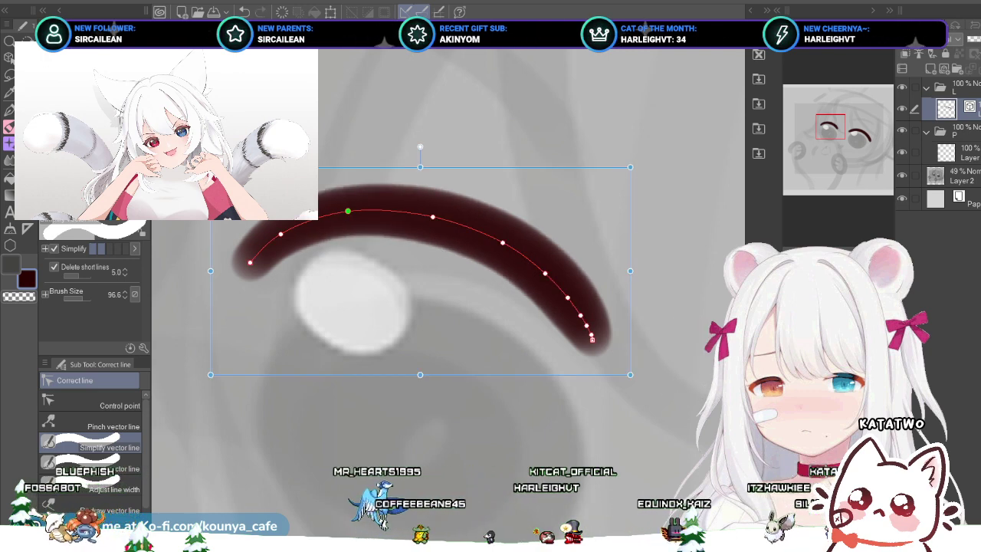
left_click_drag(350, 212, 350, 211)
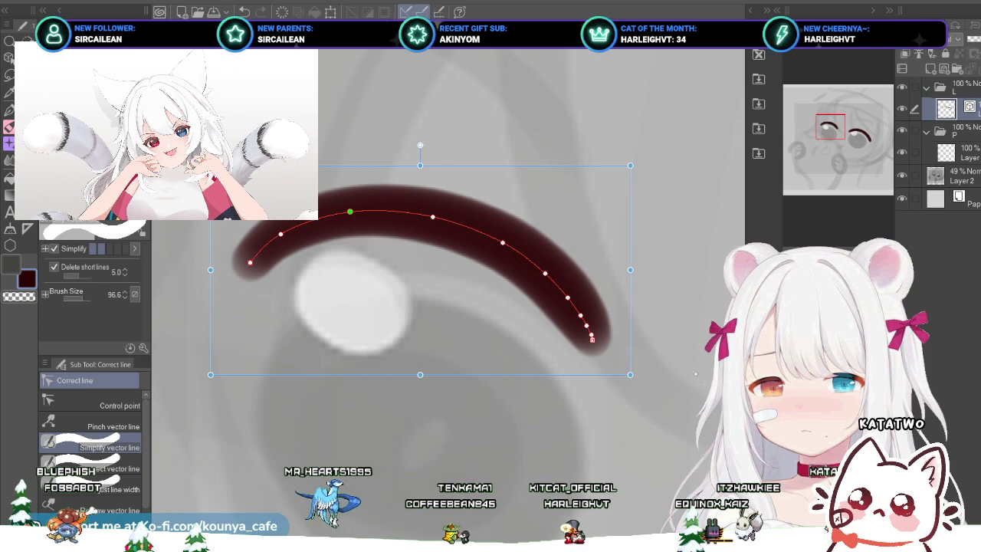
left_click(433, 216, "ctrl")
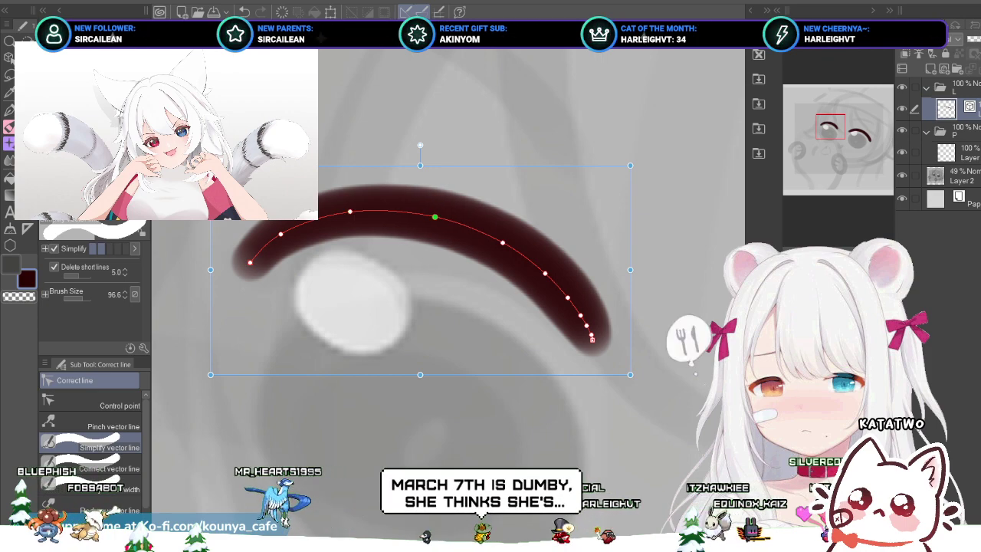
Step: Simplify the inner end of the left eye's lash line with a 57.6 brush size, retrying strokes and undoing the last correction
scroll(473, 235, "down", 2)
mouse_move(539, 273)
left_mouse_down()
mouse_move(455, 267)
mouse_move(452, 240)
mouse_move(441, 280)
left_mouse_up()
scroll(471, 264, "up", 2)
key("ctrl+z")
key("[")
key("[")
left_click_drag(409, 247, 432, 285)
key("ctrl+z")
left_click_drag(408, 255, 430, 279)
key("ctrl+z")
left_click(429, 278, "ctrl")
left_click_drag(404, 242, 417, 253)
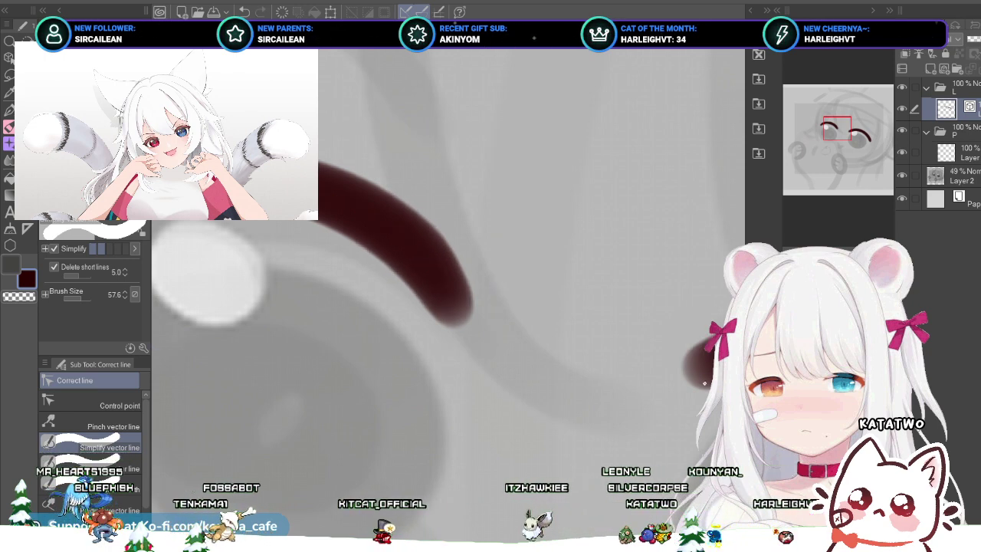
scroll(415, 242, "down", 5)
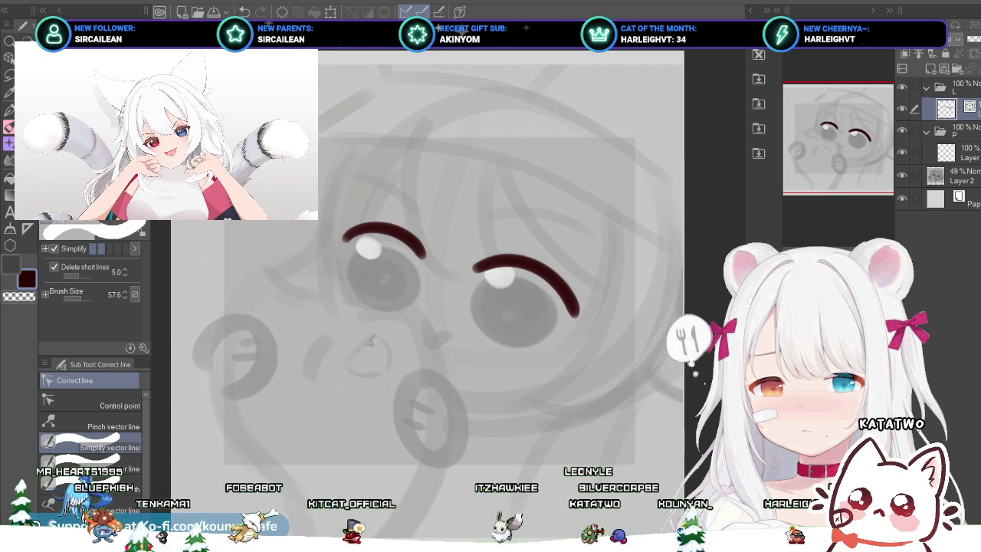
scroll(427, 238, "up", 4)
key("ctrl+z")
scroll(394, 242, "up", 3)
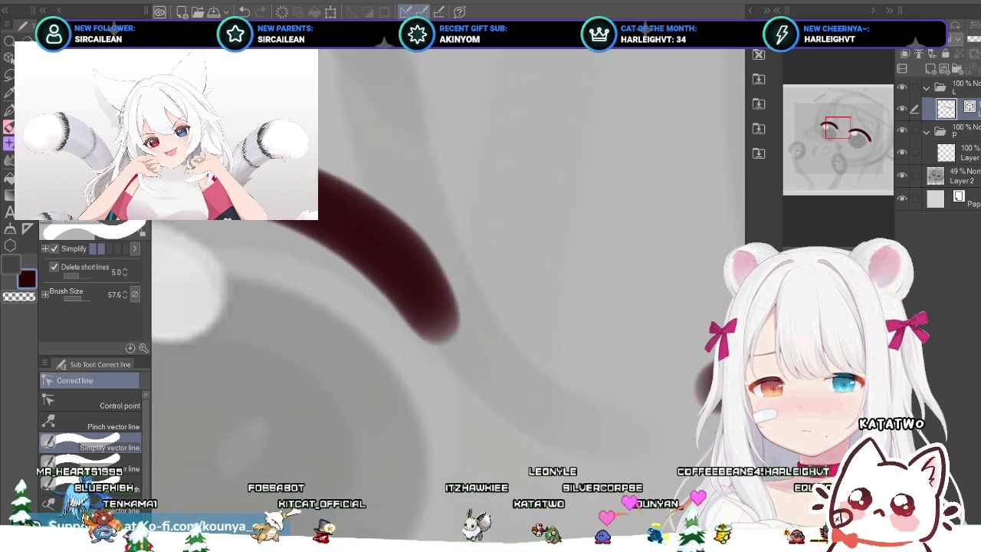
Step: Reposition the control points near the inner end of the left eye's lash line to round its bend evenly
left_click(406, 268, "ctrl")
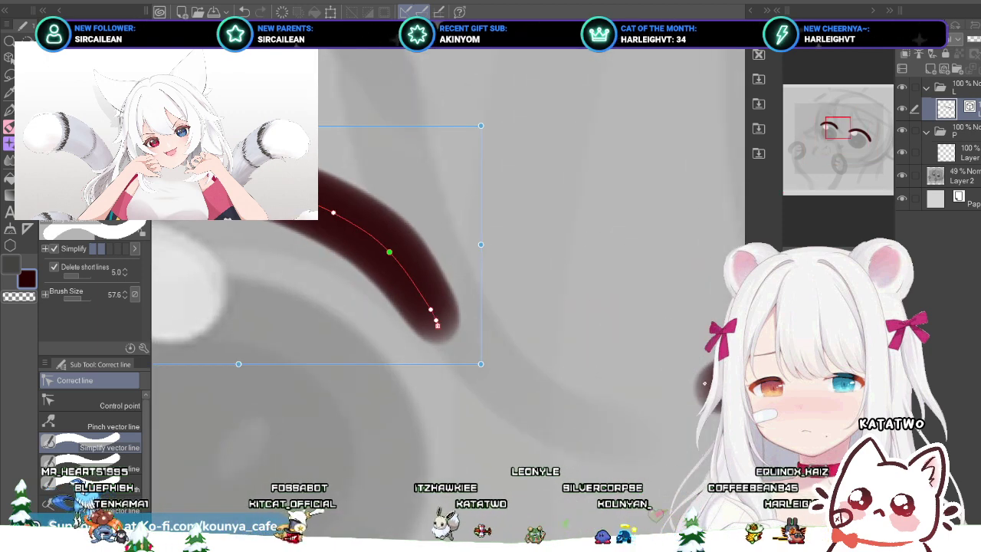
left_click_drag(431, 309, 424, 295)
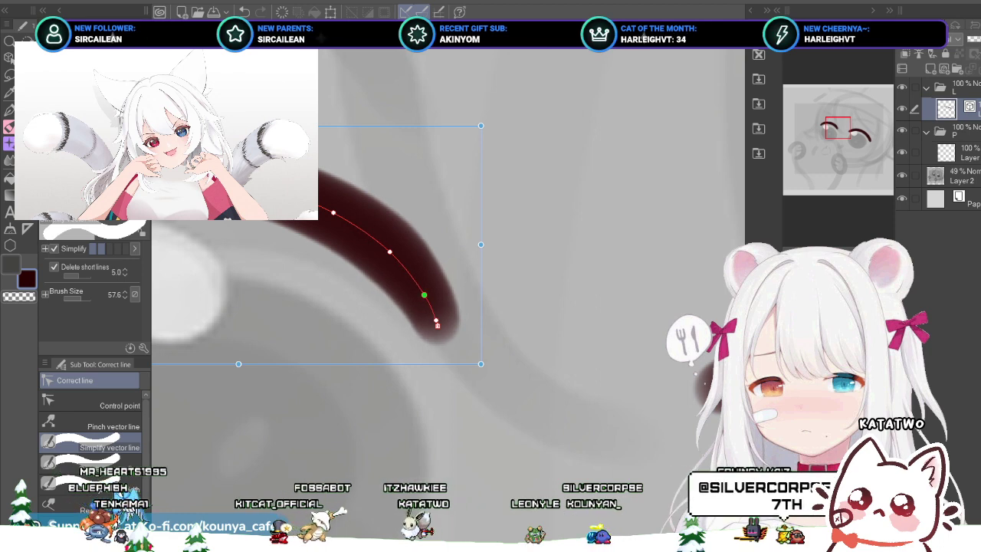
left_click_drag(389, 251, 389, 250)
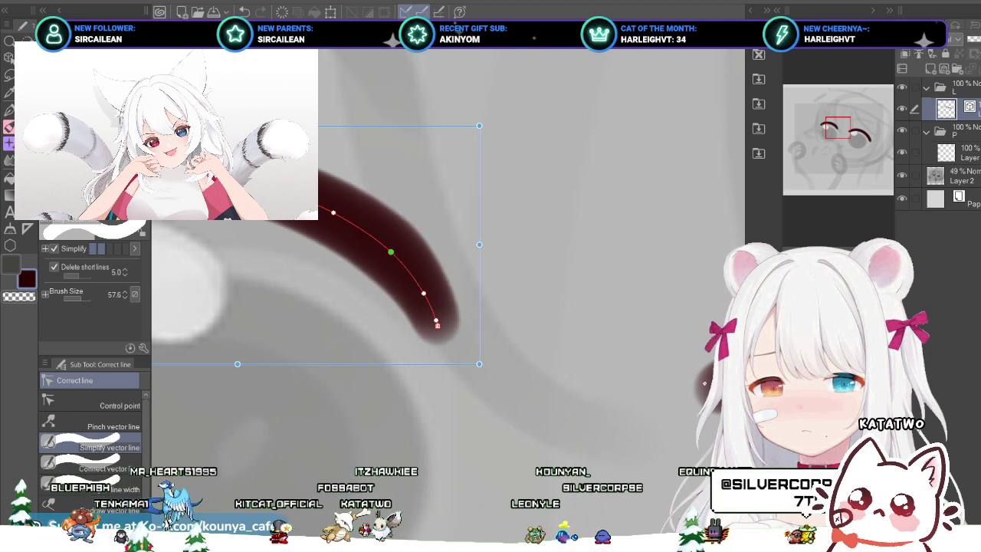
left_click_drag(420, 288, 422, 290)
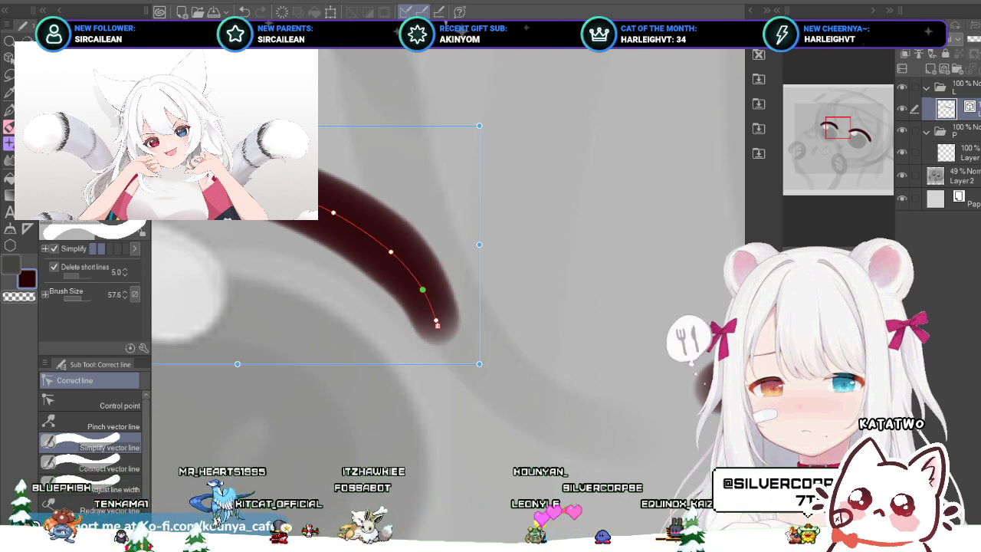
Step: Compare both lashes, and fine-tune the last bend points before the inner tip of the left eye's lash line
scroll(425, 282, "down", 5)
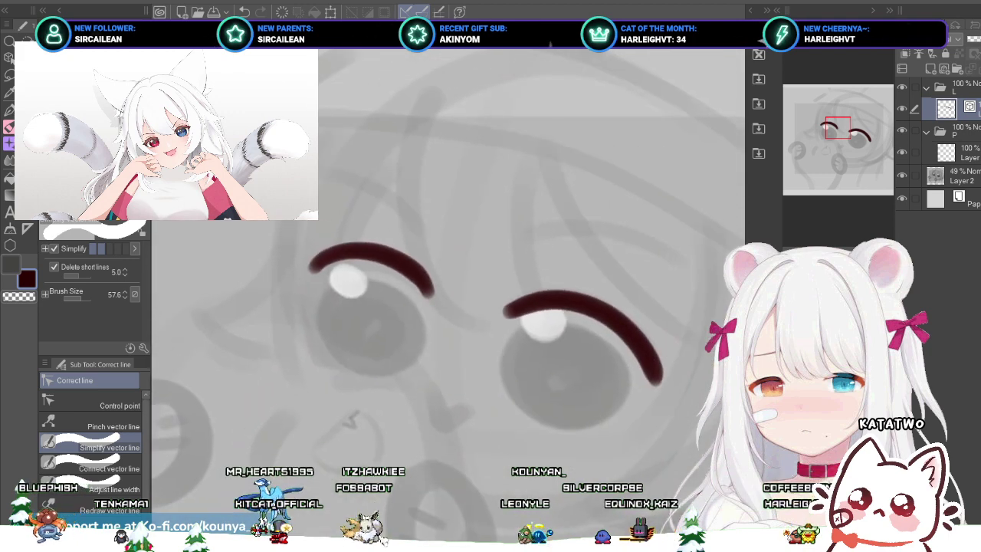
scroll(425, 283, "up", 3)
left_click_drag(377, 246, 376, 244)
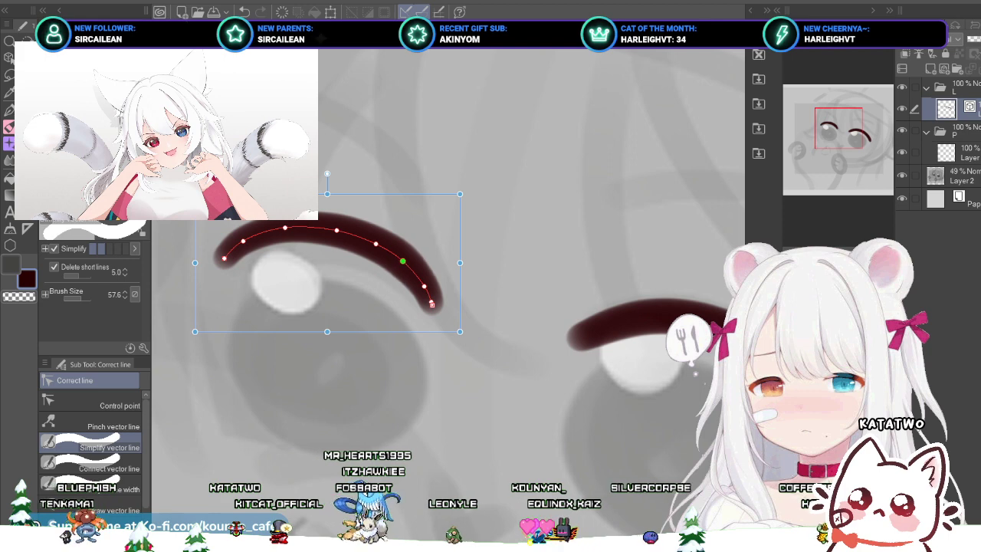
left_click_drag(425, 287, 423, 282)
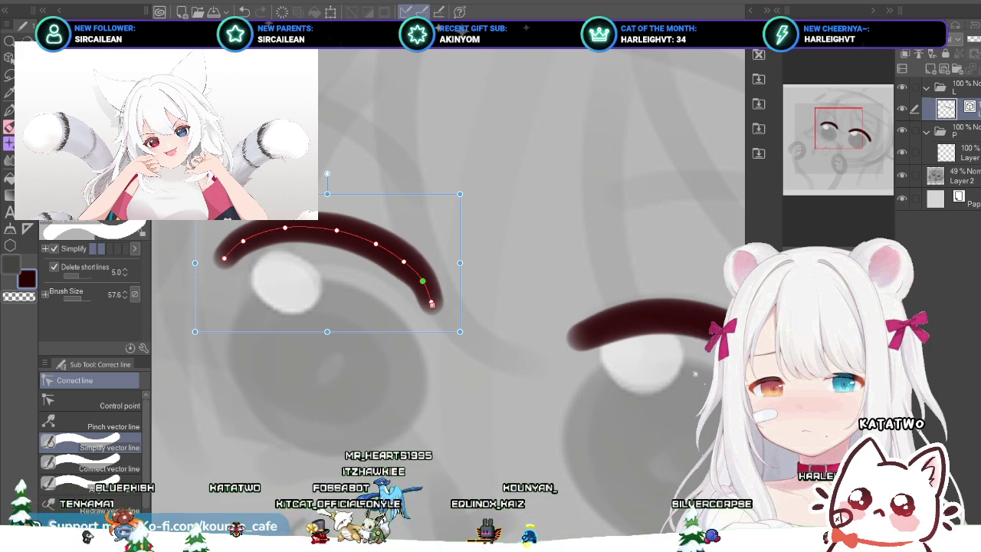
left_click_drag(404, 261, 402, 260)
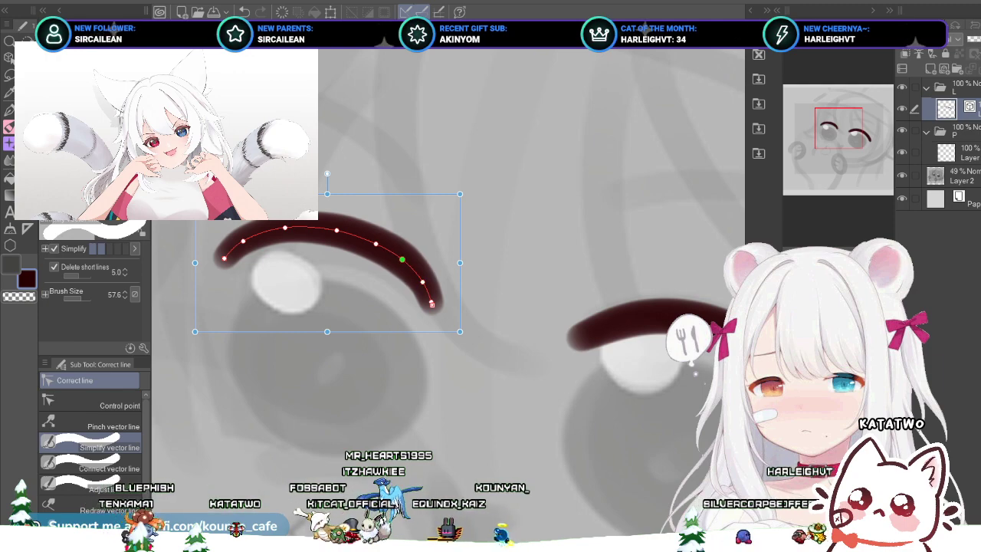
Step: Simplify the left lash's inner curve further with a 25.6 brush size, undoing poor strokes and smoothing its control points
scroll(403, 261, "down", 3)
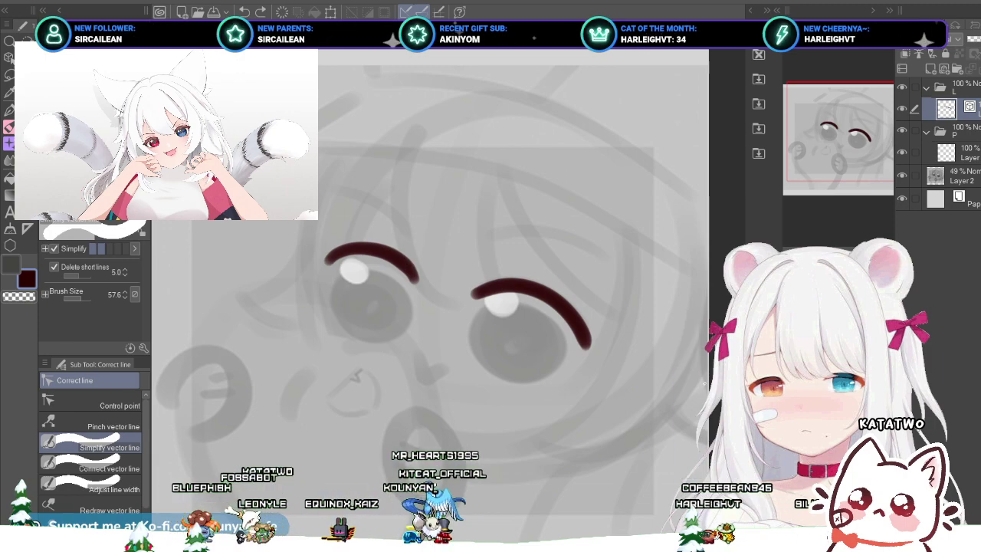
scroll(410, 253, "down", 3)
scroll(410, 253, "up", 6)
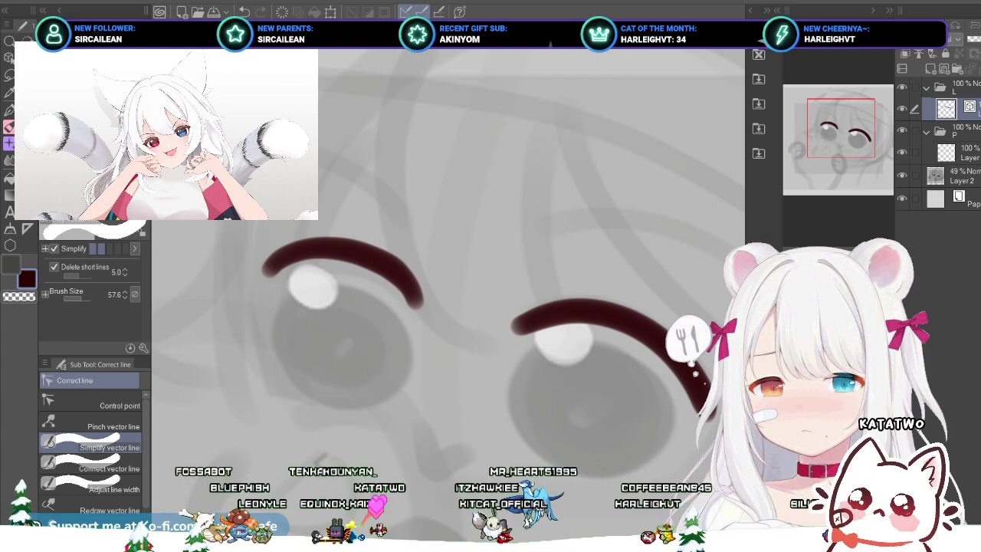
scroll(394, 270, "up", 1)
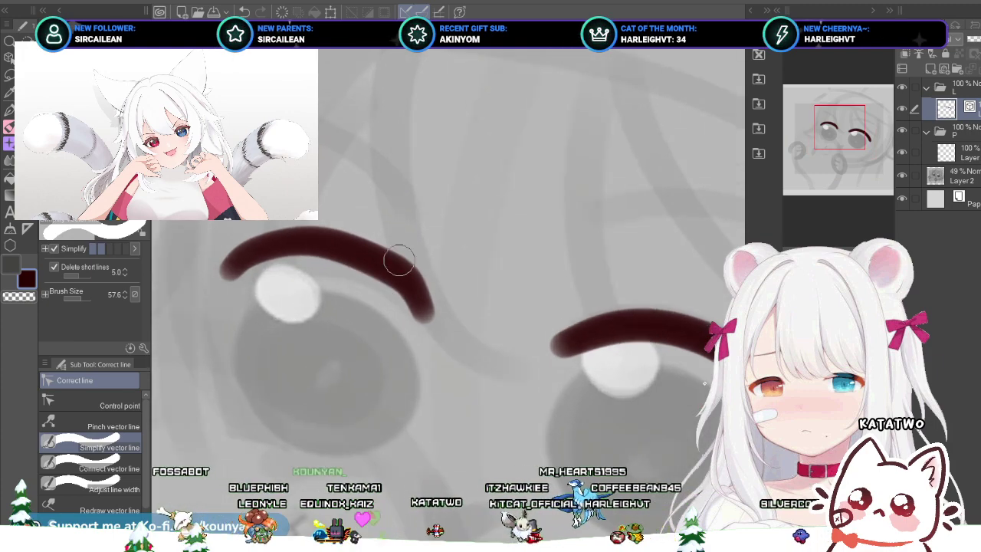
key("ctrl+z")
mouse_move(399, 261)
left_mouse_down()
mouse_move(382, 265)
mouse_move(394, 277)
left_mouse_up()
key("ctrl+z")
left_click(377, 260, "ctrl")
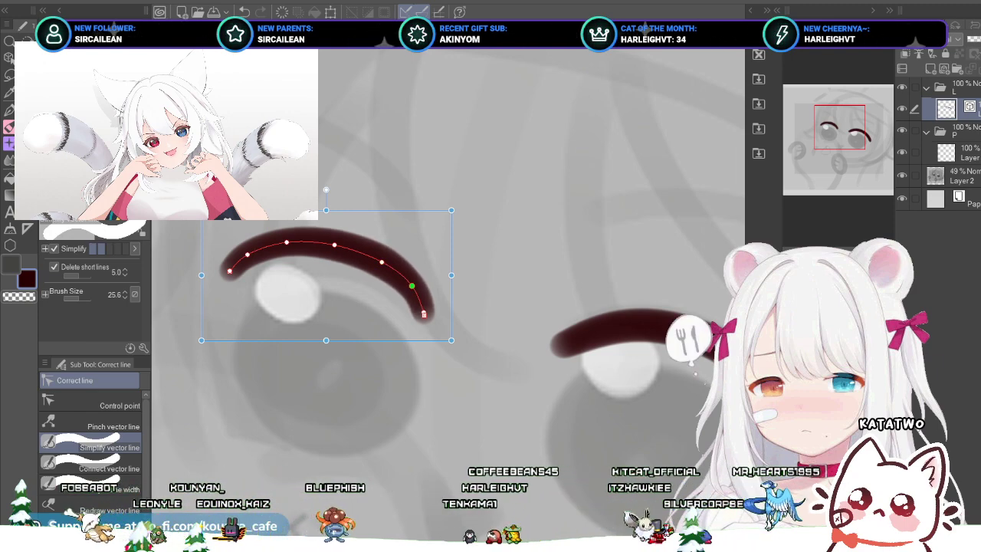
scroll(429, 302, "down", 5)
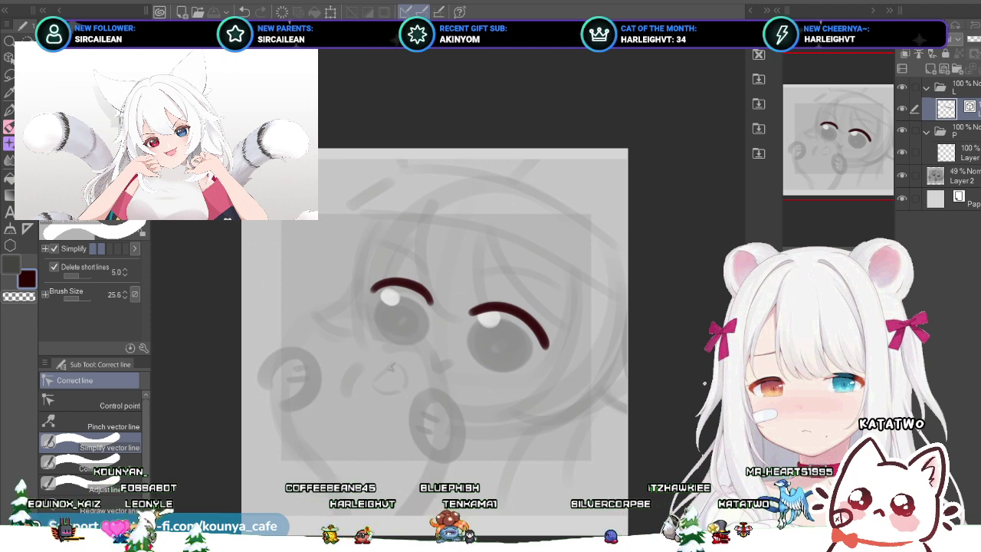
scroll(421, 322, "up", 5)
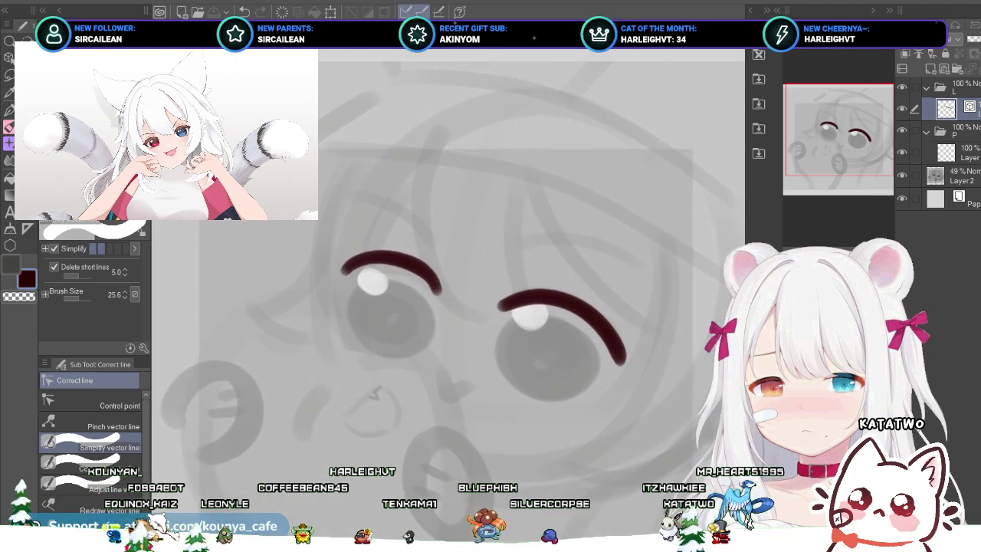
Step: Add a new vector layer above the lash layer and draw an iris-sized ellipse outline beside the left eye
left_click(961, 131)
left_click(961, 109)
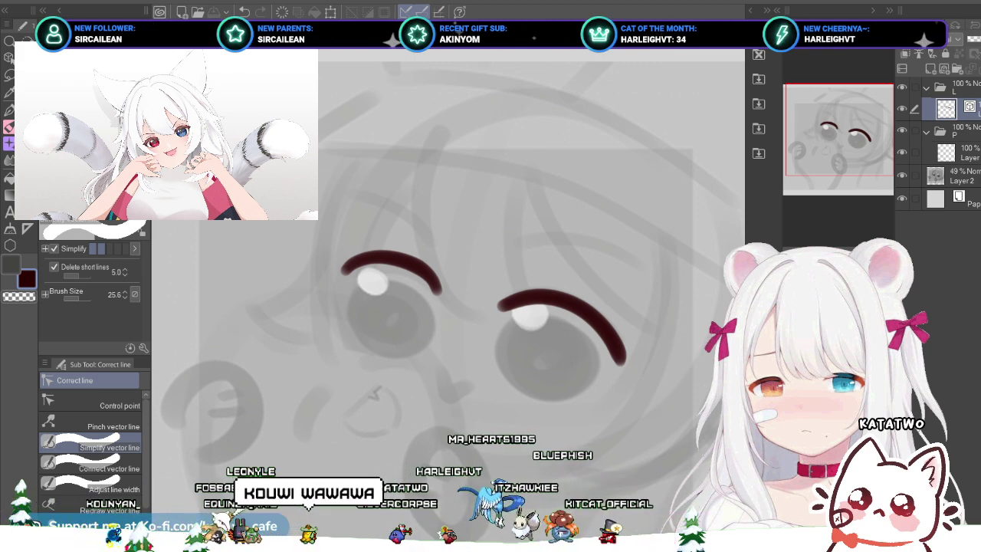
key("ctrl+shift+n")
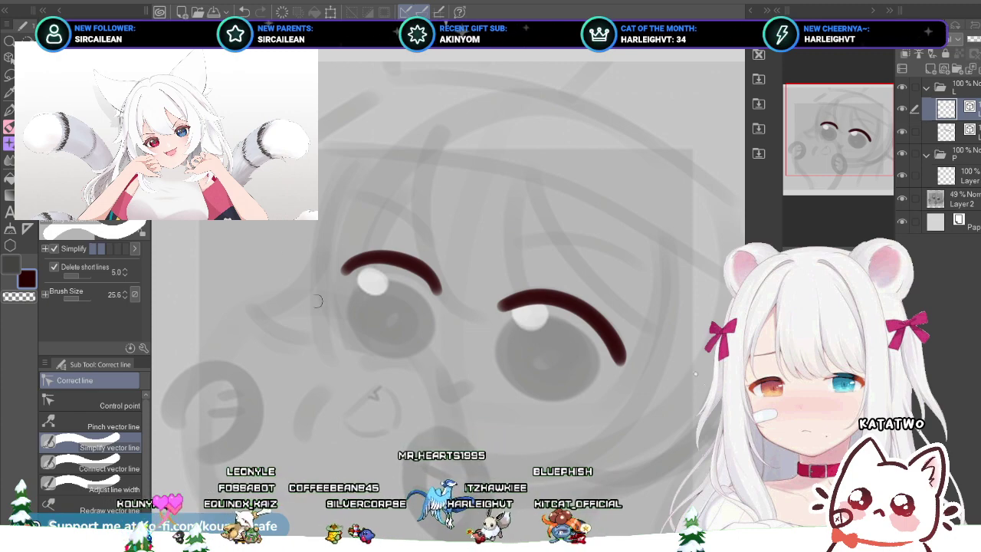
key("u")
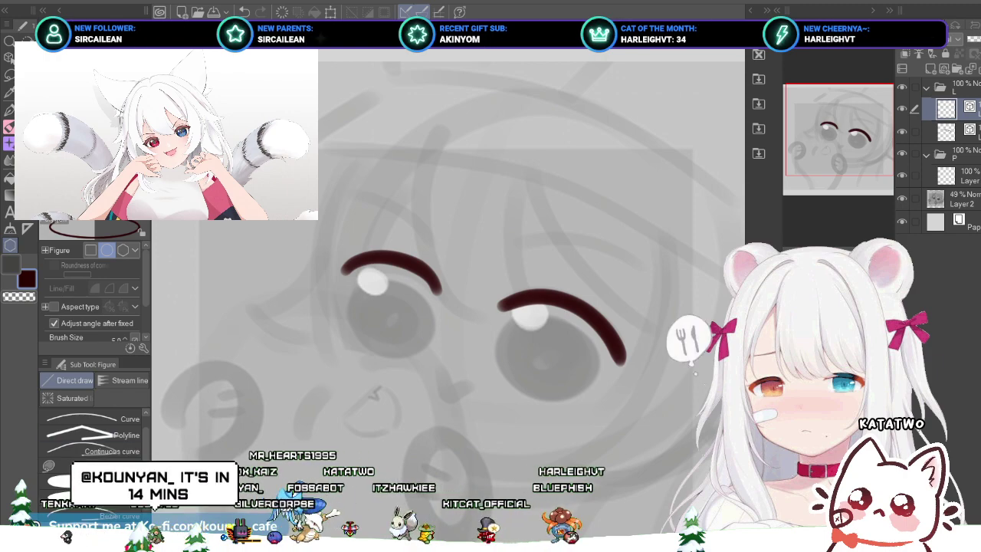
left_click_drag(269, 265, 338, 330)
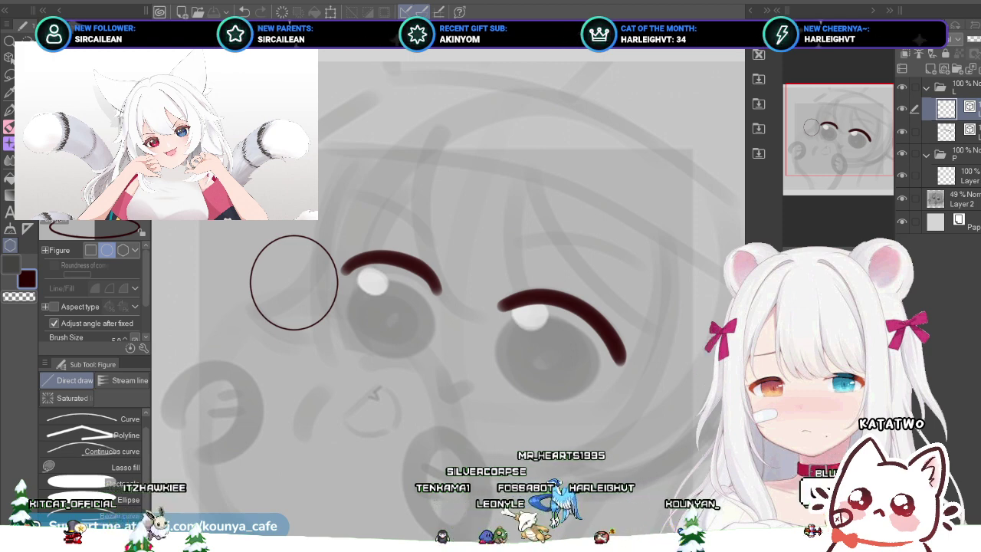
Step: Move the ellipse outline onto the left eye's iris and scale it down to about 94% to fit the sketch
key("ctrl+t")
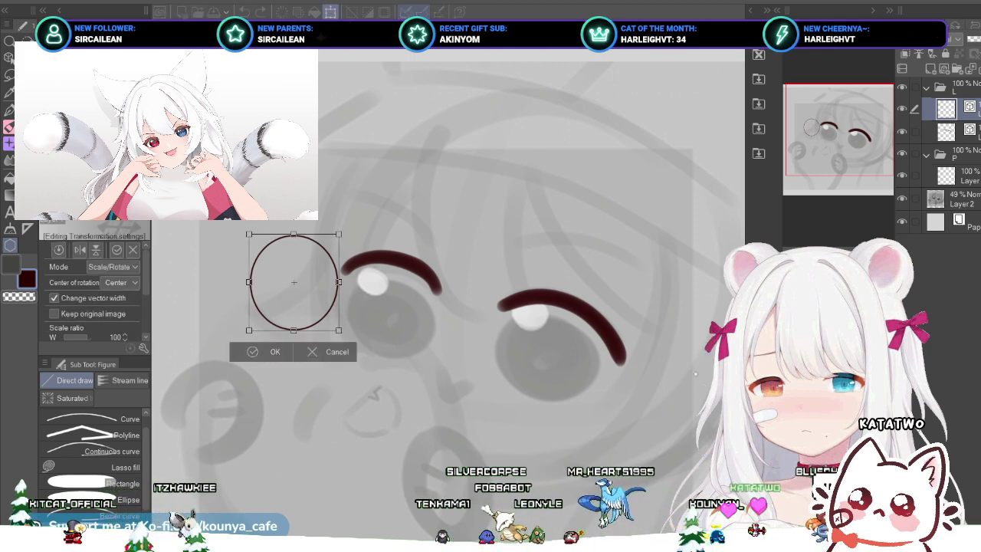
left_click_drag(293, 282, 385, 320)
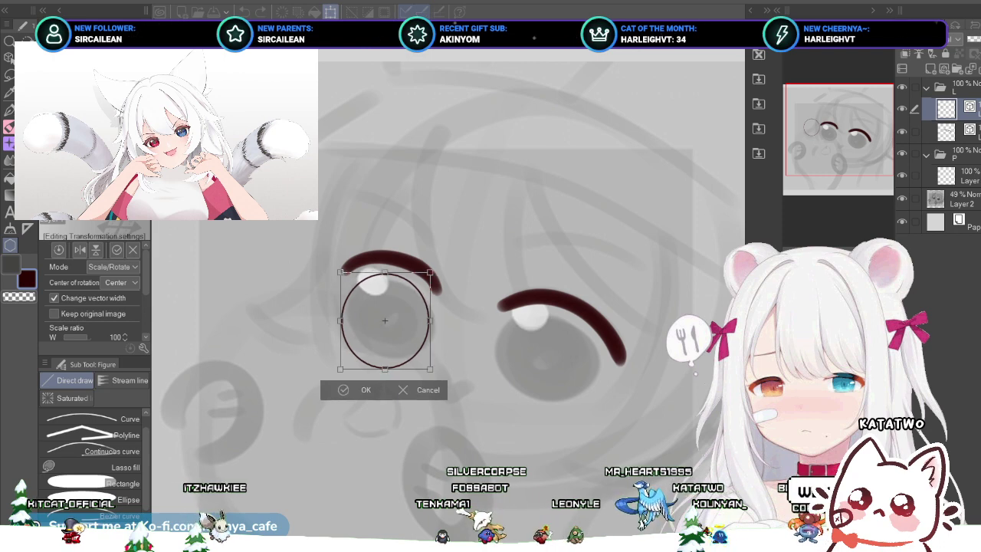
left_click_drag(430, 368, 424, 362)
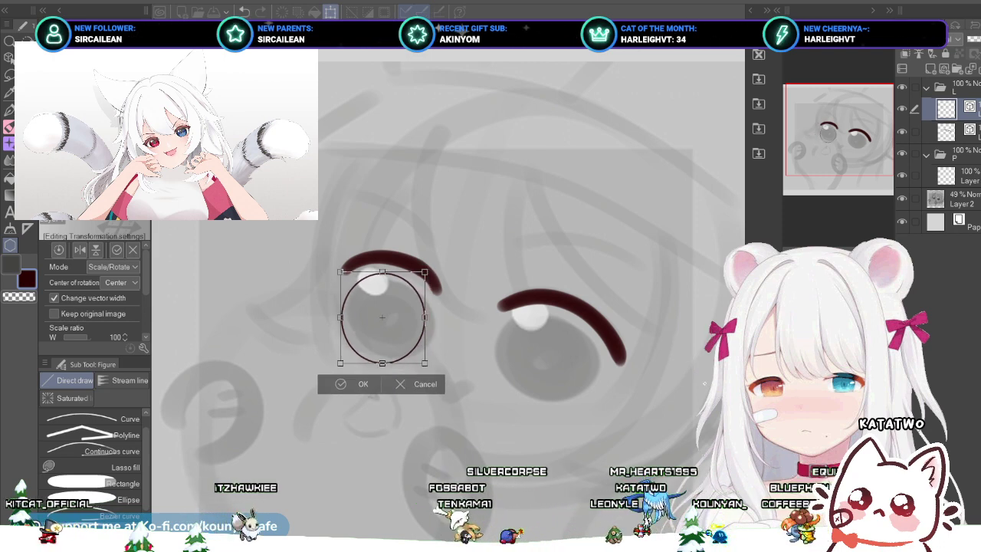
left_click_drag(383, 322, 390, 323)
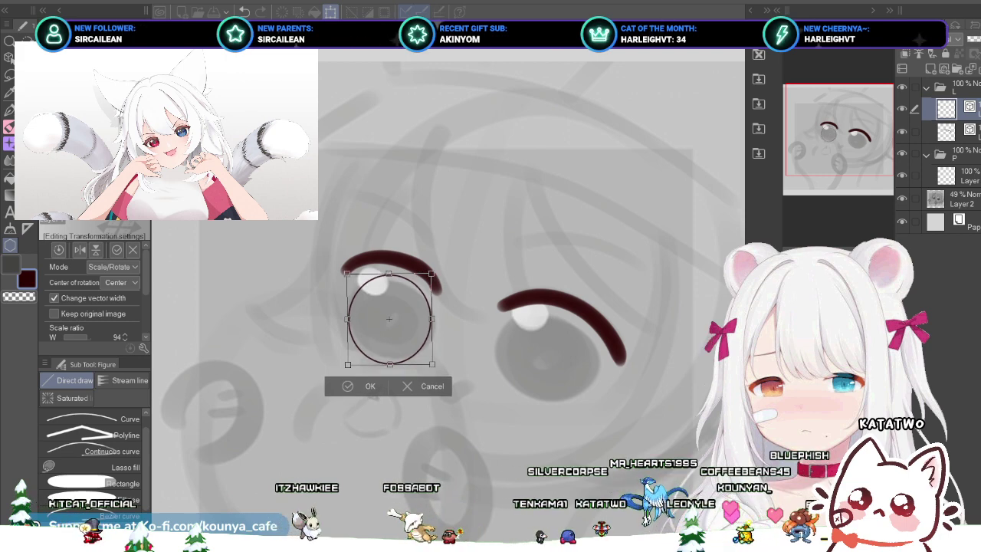
key("Return")
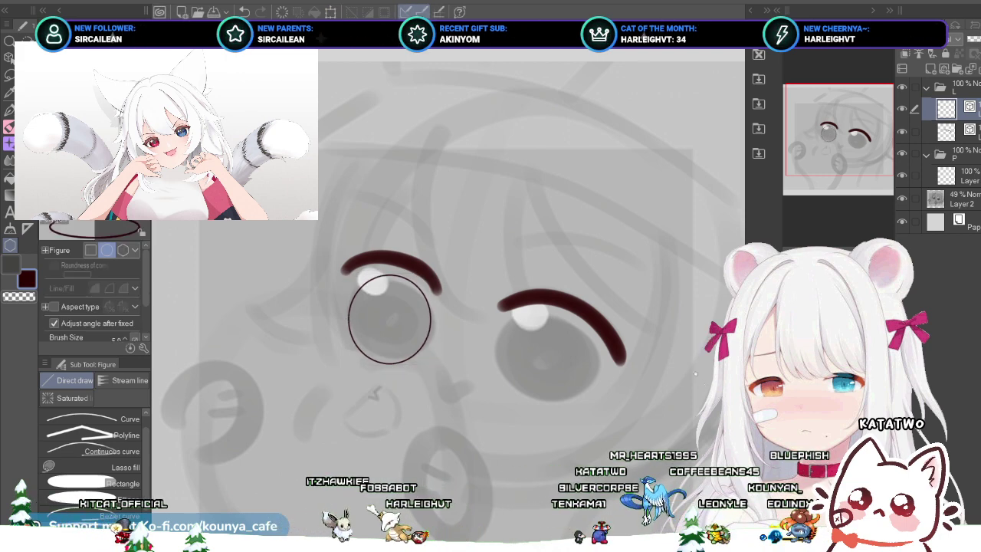
Step: Nudge the left eye's lash line slightly toward the nose, and hide the iris ellipse layer
left_click(395, 259, "ctrl")
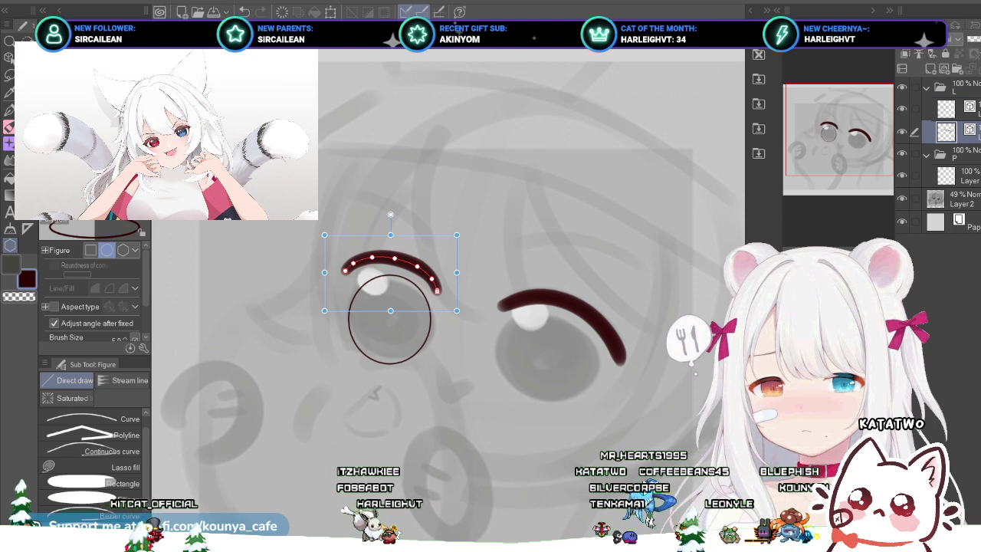
left_click_drag(394, 259, 396, 261)
left_click(947, 109)
left_click(430, 319, "ctrl")
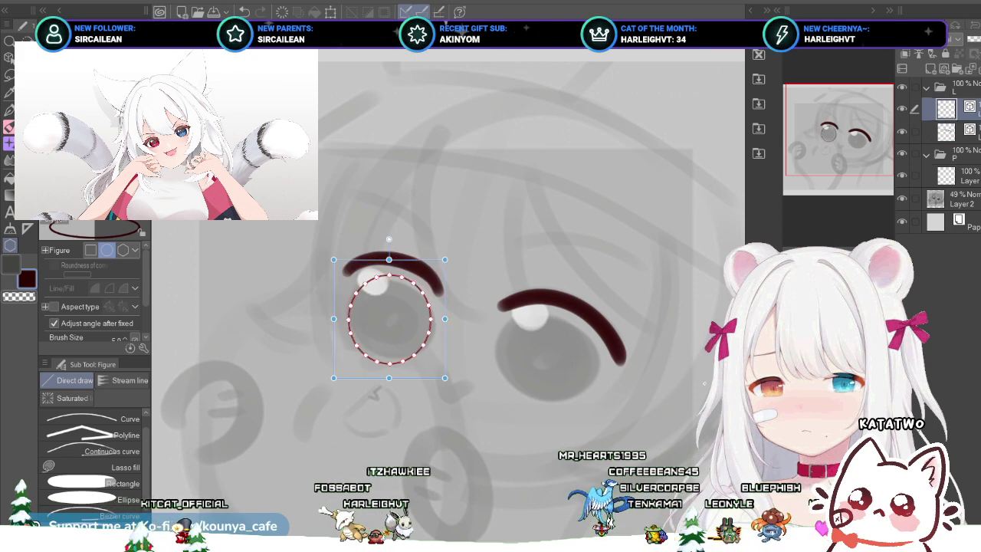
left_click(902, 109)
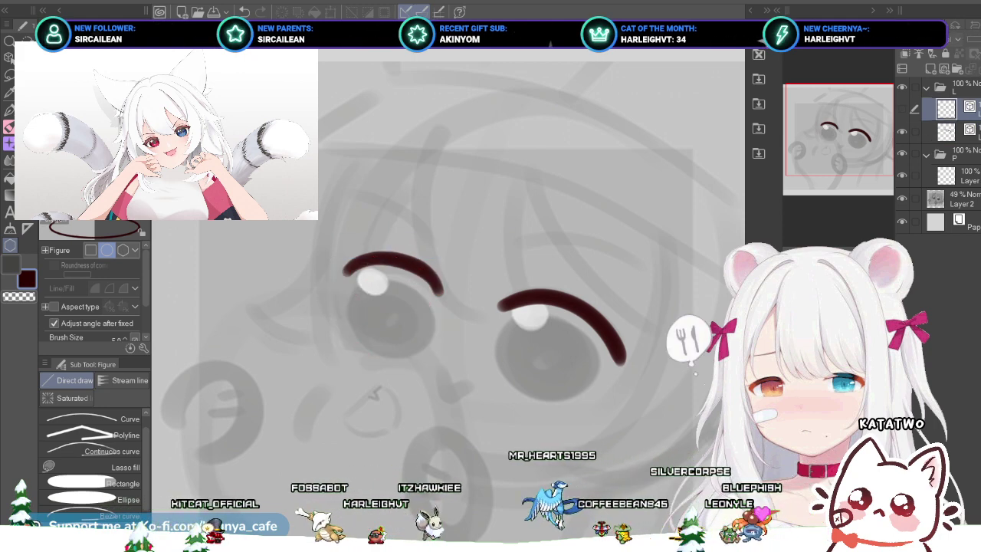
key("alt+[")
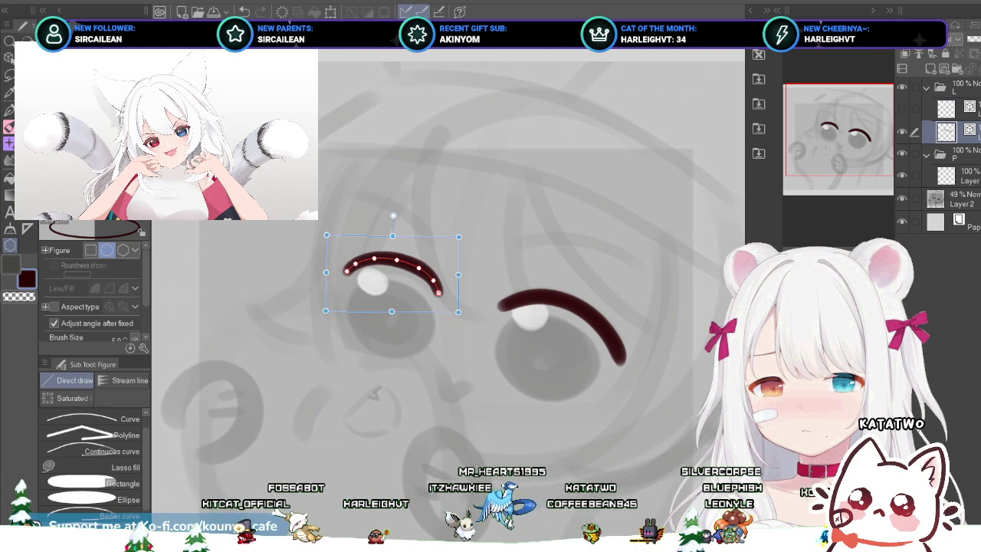
key("alt+]")
key("alt+[")
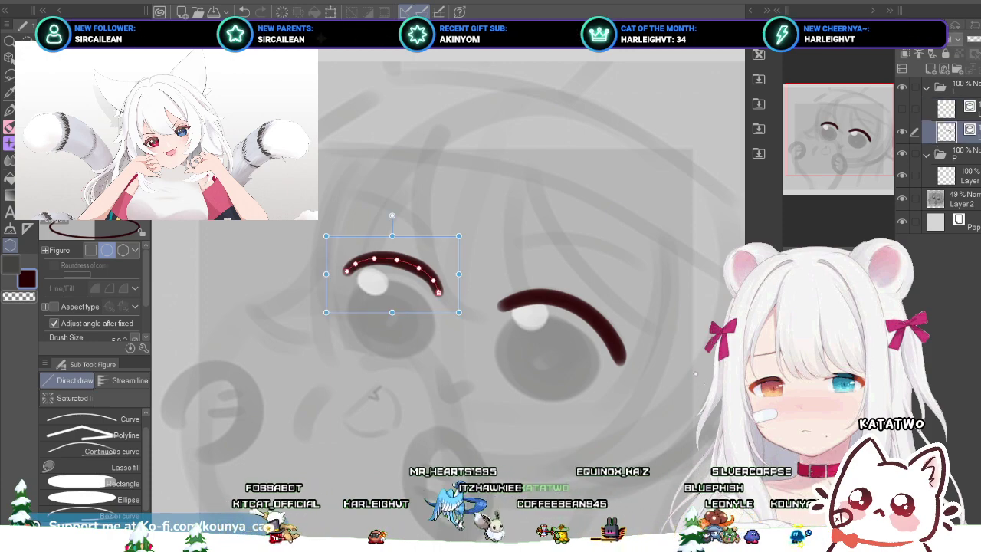
key("alt+]")
Step: Undo the last point nudge on the left lash line, and raise its middle and inner bend points slightly to round the curve
scroll(430, 269, "up", 4)
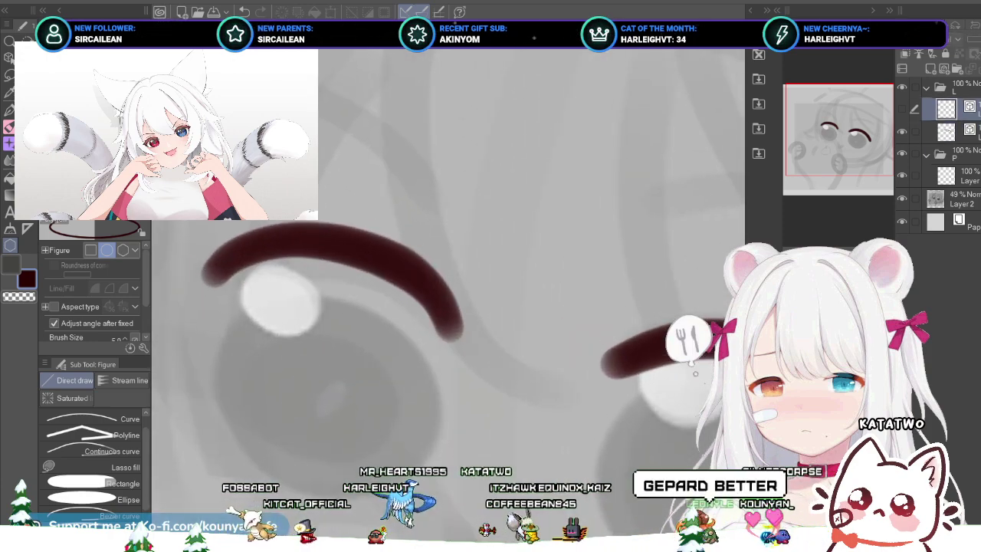
key("alt+[")
left_click_drag(235, 255, 233, 250)
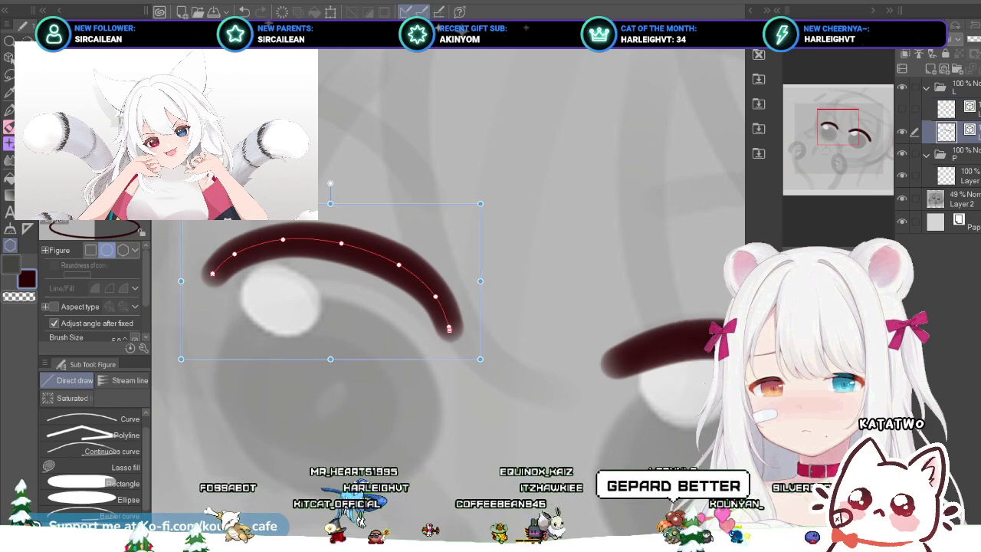
key("ctrl+z")
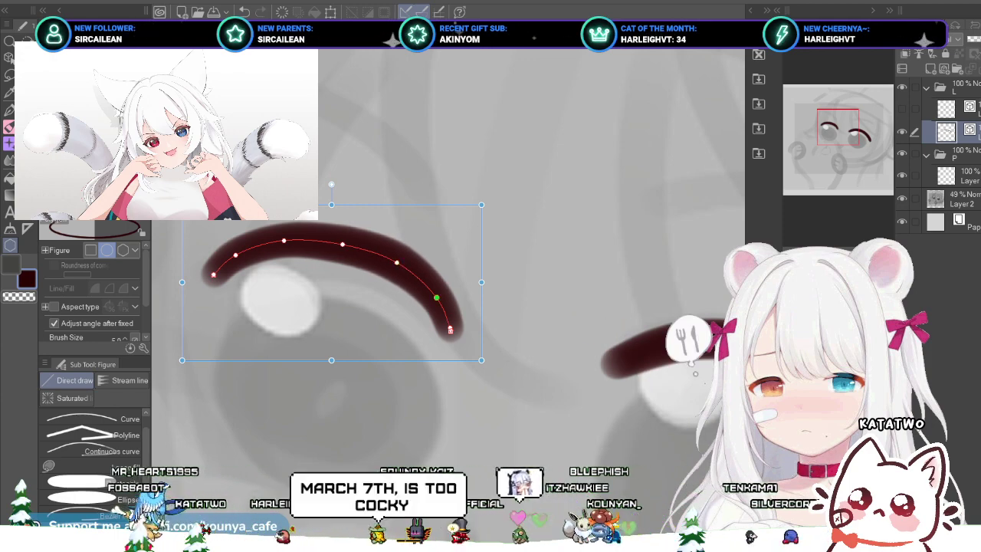
left_click_drag(436, 297, 434, 291)
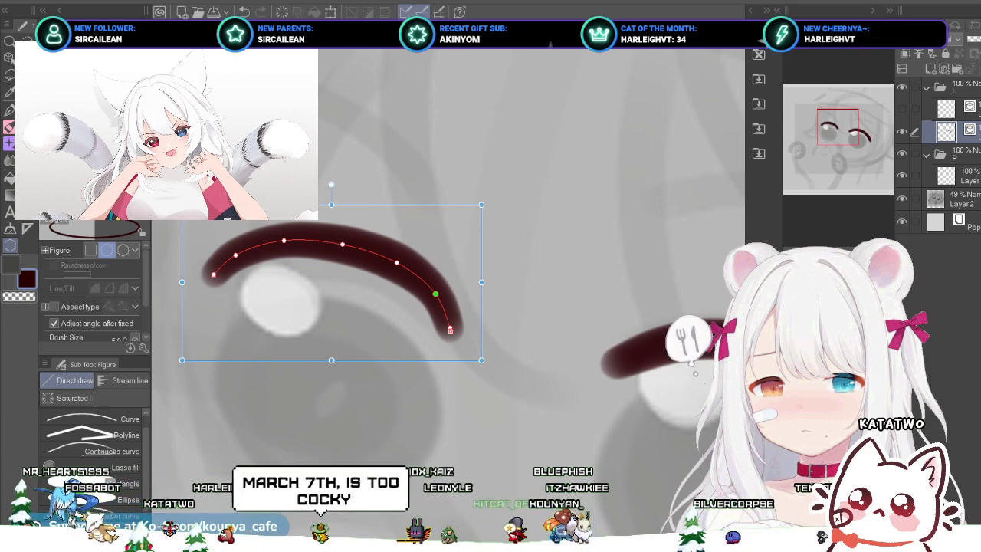
left_click_drag(342, 244, 342, 242)
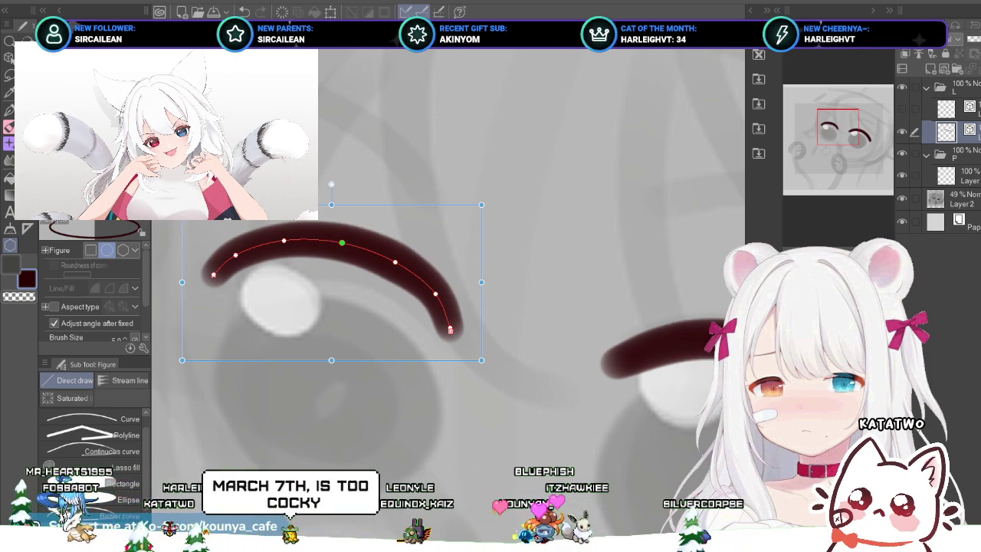
left_click_drag(395, 262, 395, 259)
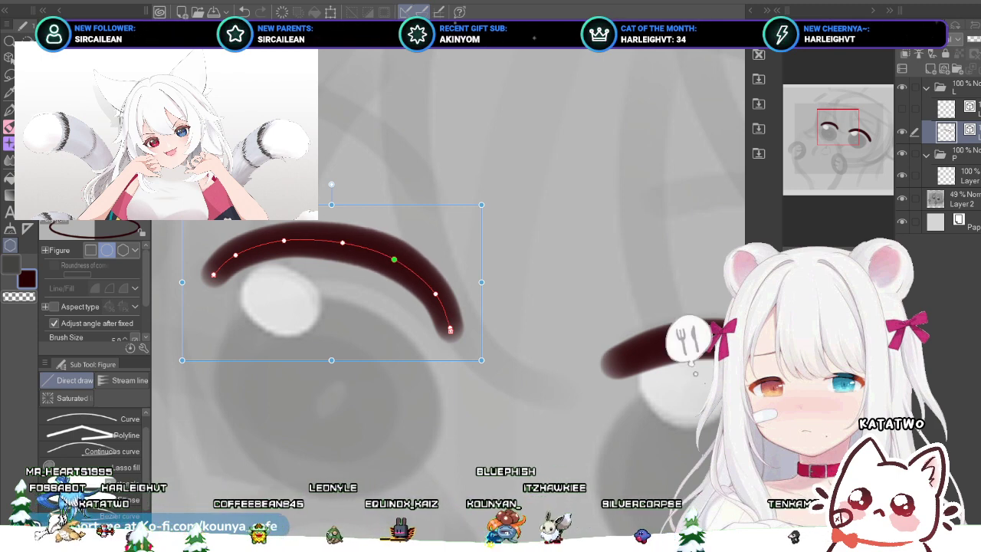
Step: Shift the left lash's middle points toward its outer end, and fine-tune the bend point before the inner tip
left_click_drag(435, 294, 433, 291)
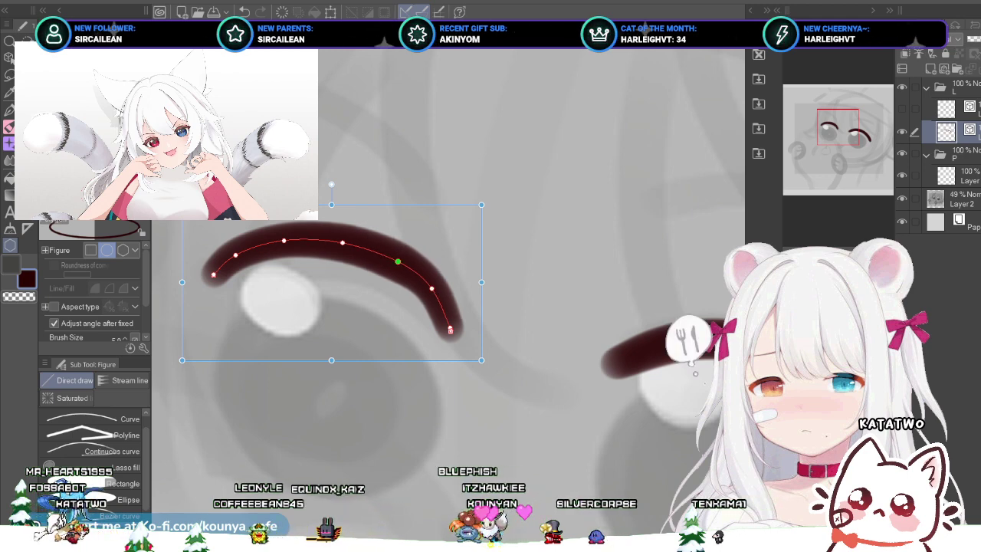
left_click_drag(390, 258, 338, 241)
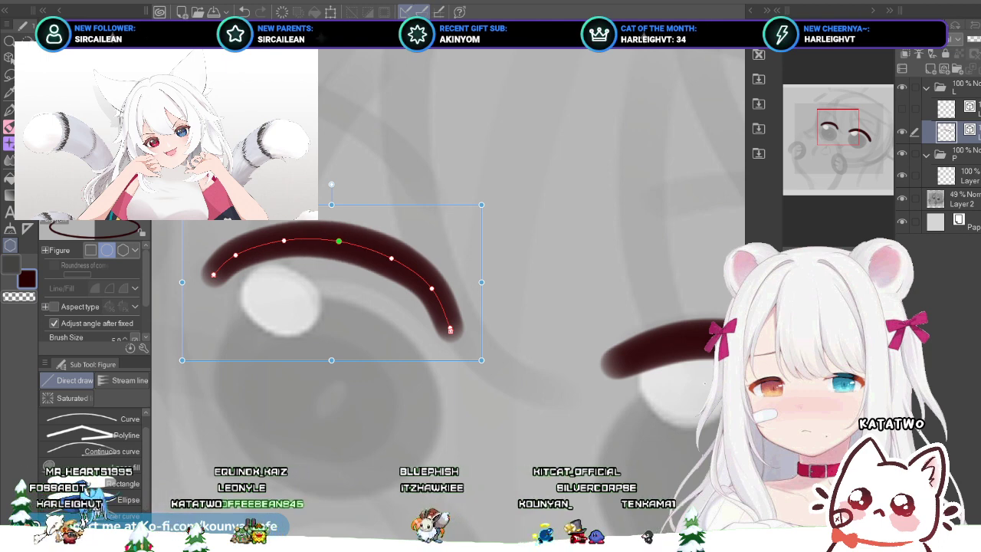
left_click_drag(392, 258, 390, 257)
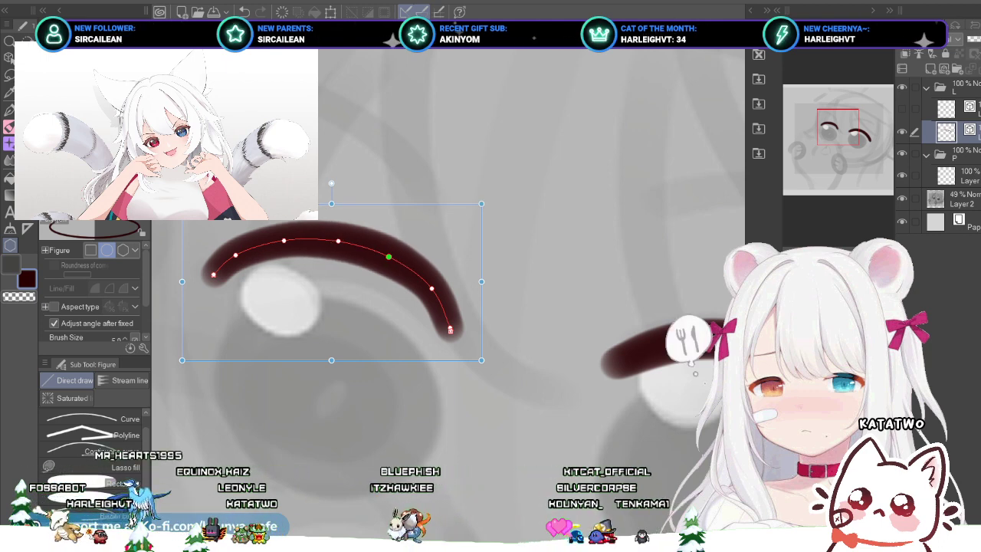
left_click_drag(431, 288, 433, 290)
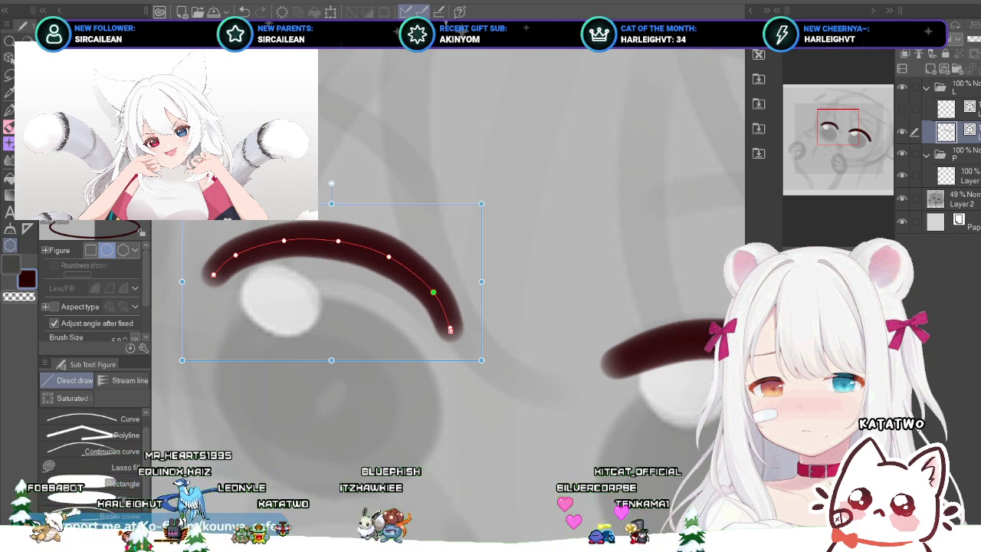
Step: Compare both lashes at a wider view, and show the iris ellipse layer again
key("alt+bracketright")
scroll(433, 288, "down", 5)
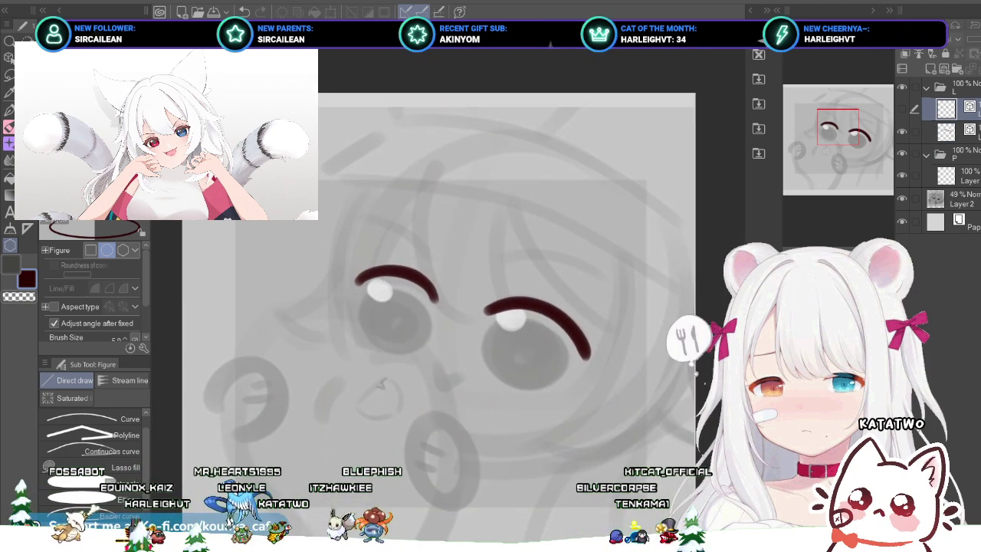
scroll(433, 289, "up", 1)
scroll(484, 322, "up", 3)
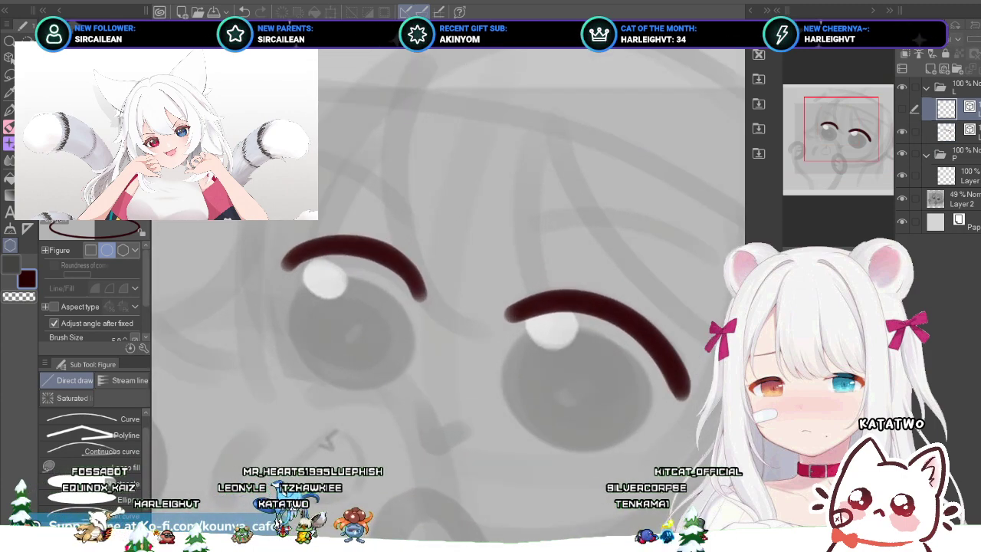
left_click(902, 108)
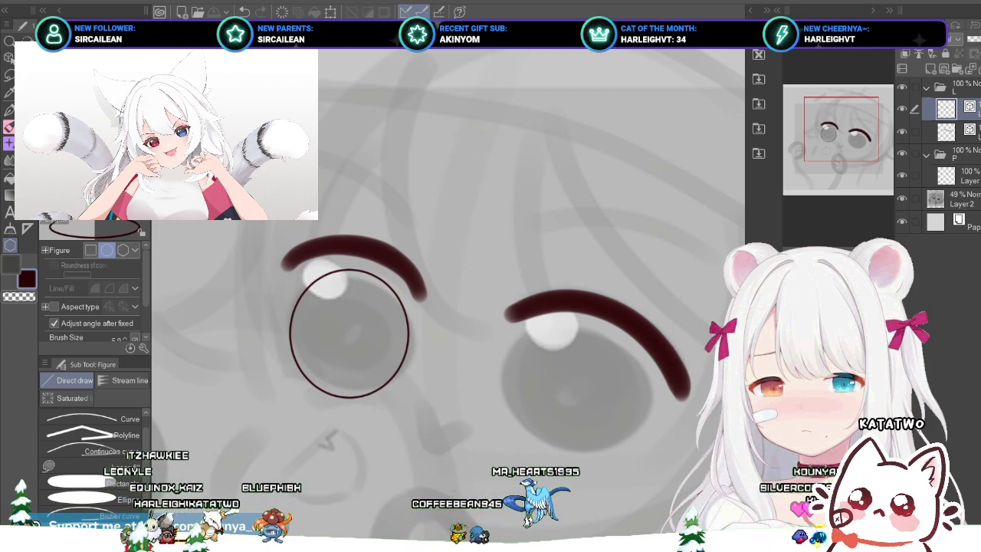
Step: Rotate the left iris ellipse slightly clockwise, reduce its height from the upper edge, and recentre it over the sketched iris
key("ctrl+t")
left_click_drag(429, 260, 444, 282)
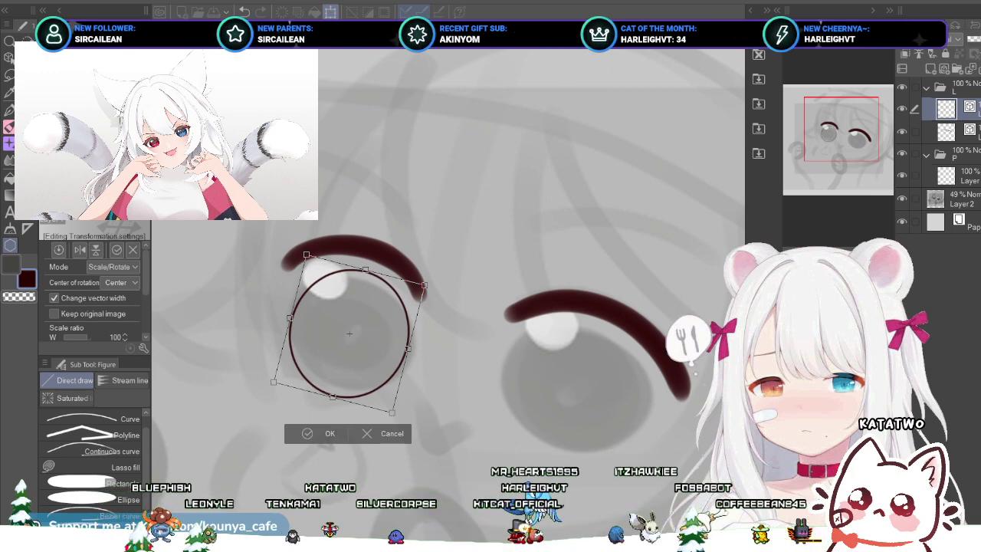
left_click_drag(402, 419, 407, 416)
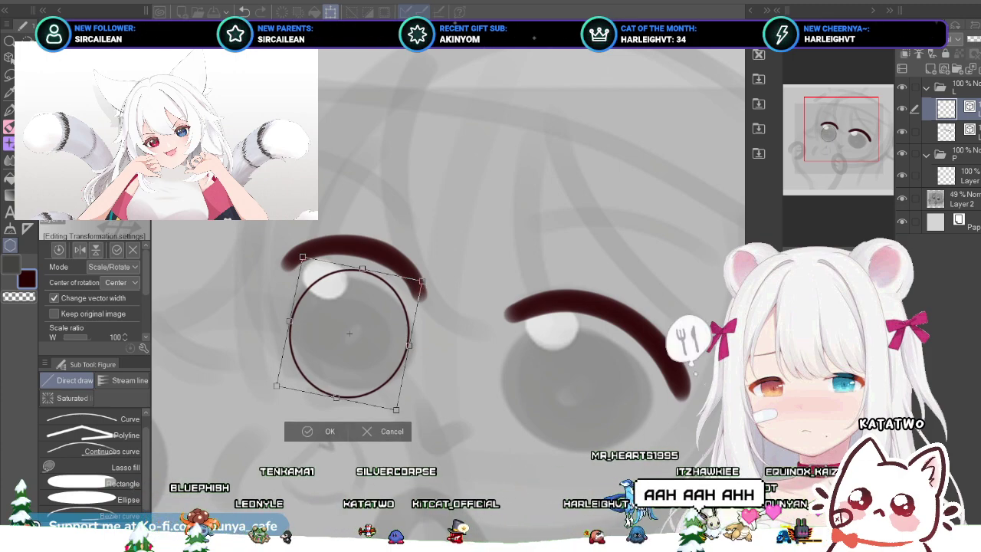
left_click_drag(350, 333, 347, 334)
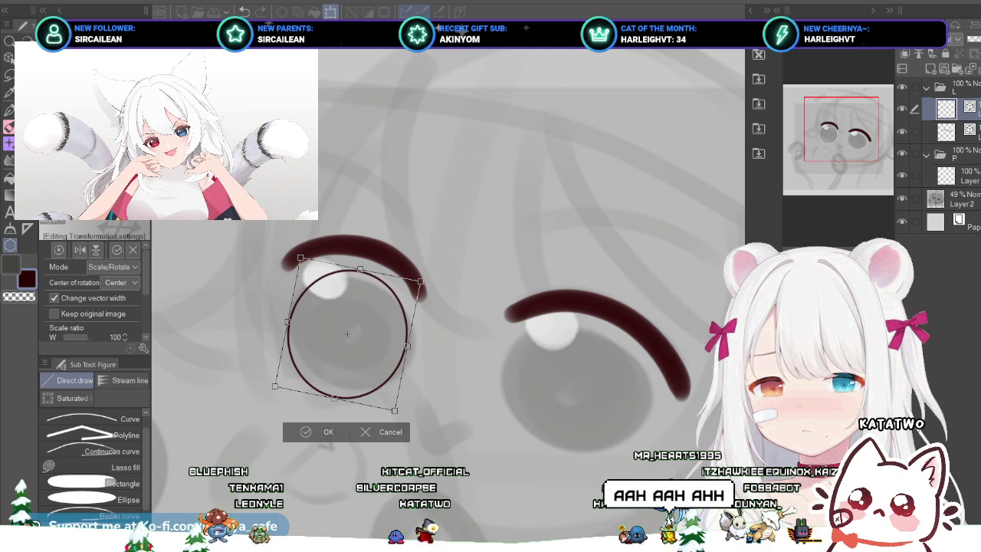
left_click_drag(360, 269, 359, 277)
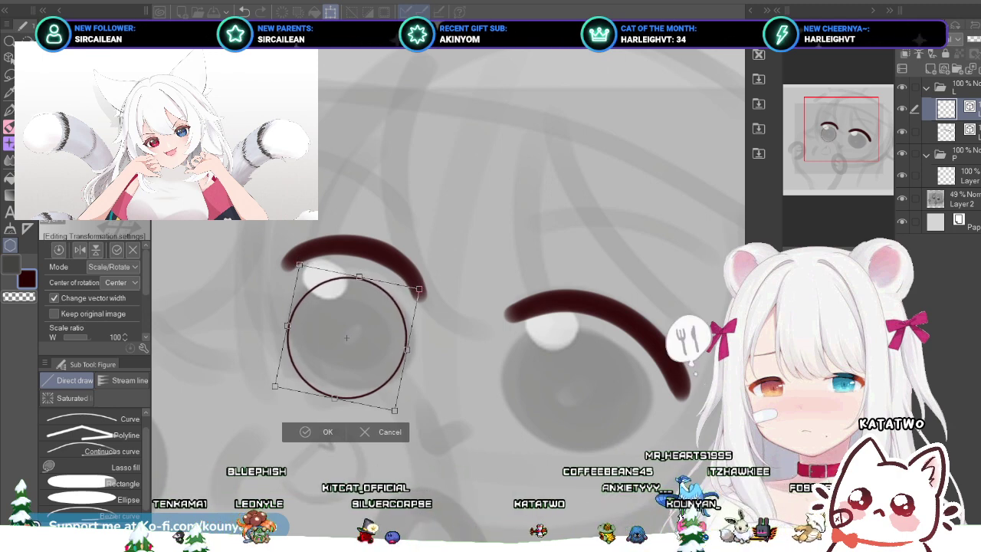
left_click_drag(346, 337, 349, 335)
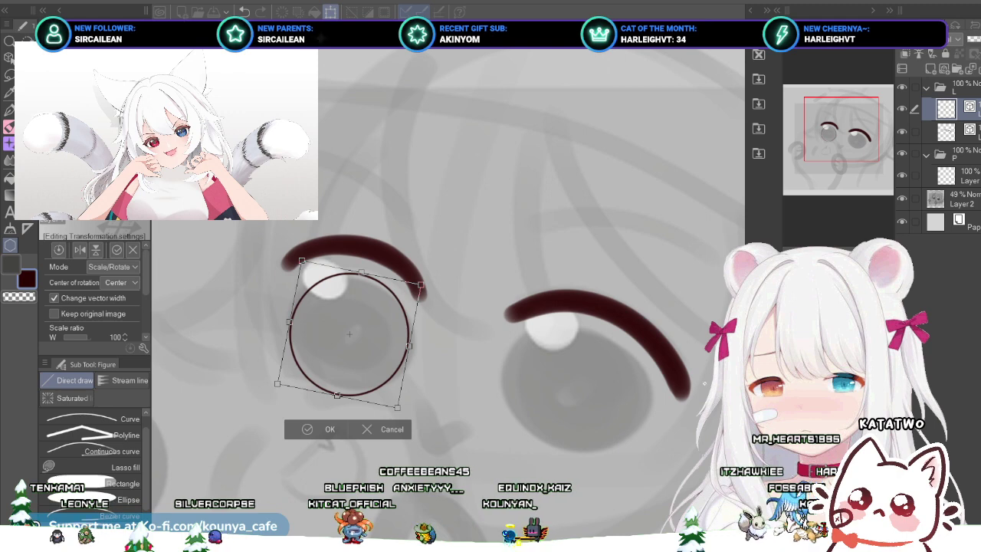
left_click_drag(349, 334, 348, 333)
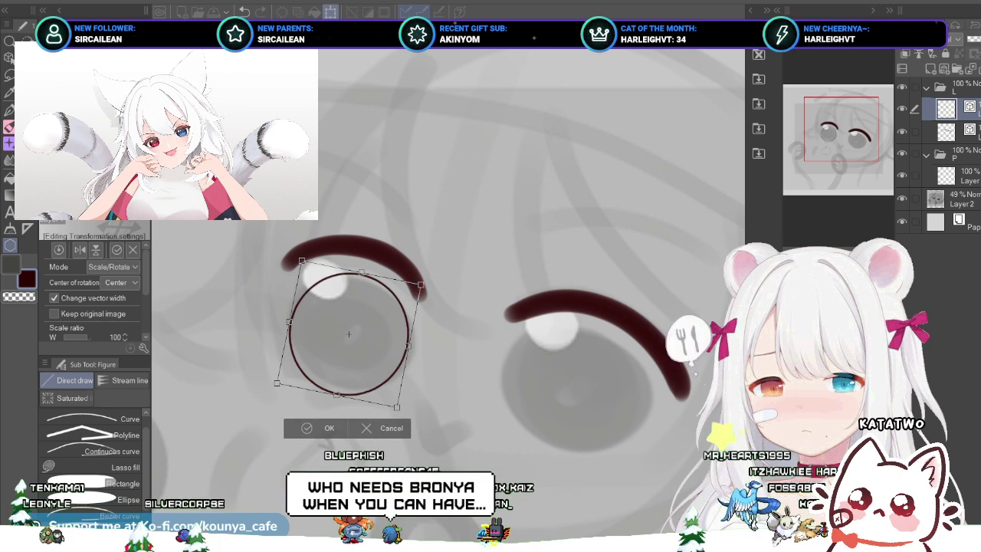
key("Return")
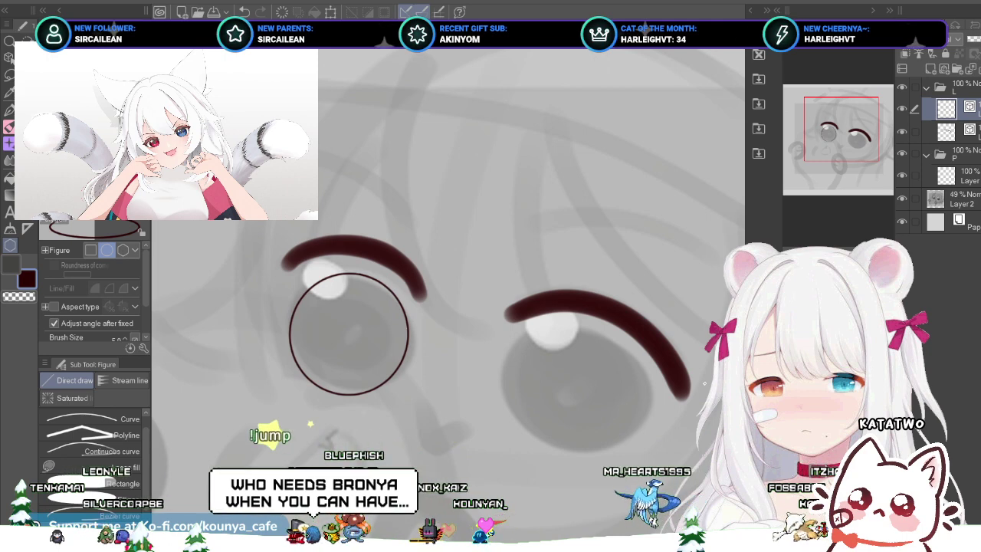
Step: Duplicate the iris ellipse layer, and try placing the copy over the right eye's iris
left_click_drag(957, 110, 958, 98)
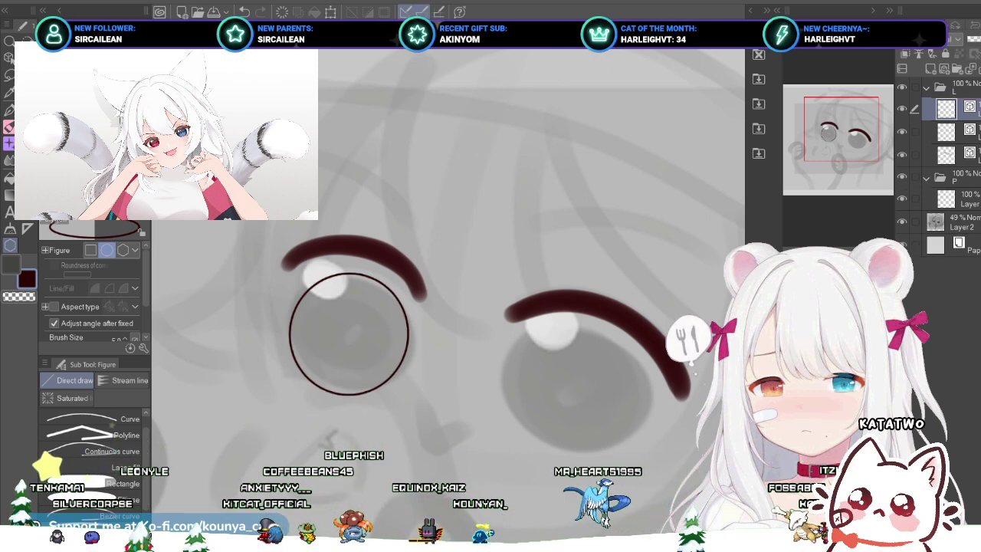
key("ctrl+t")
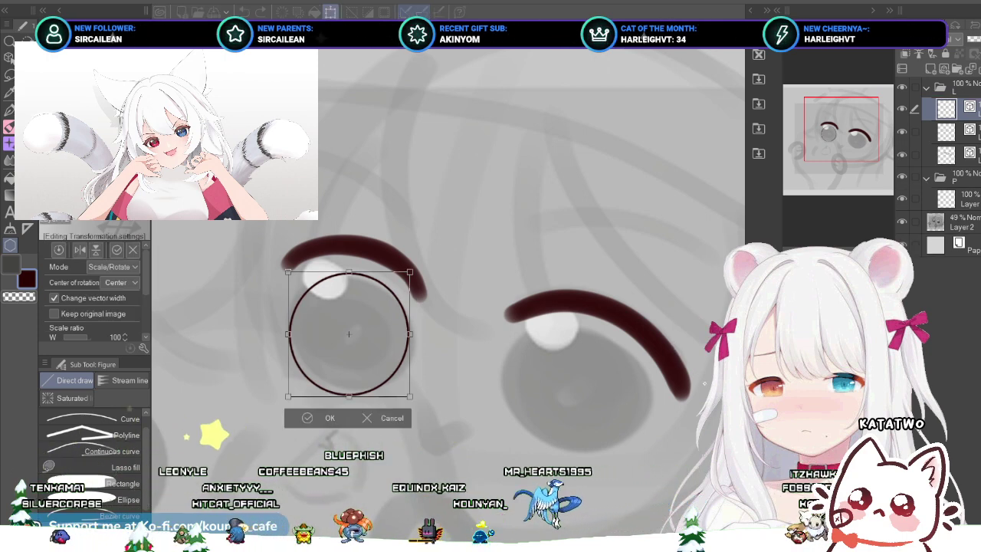
left_click_drag(349, 334, 579, 389)
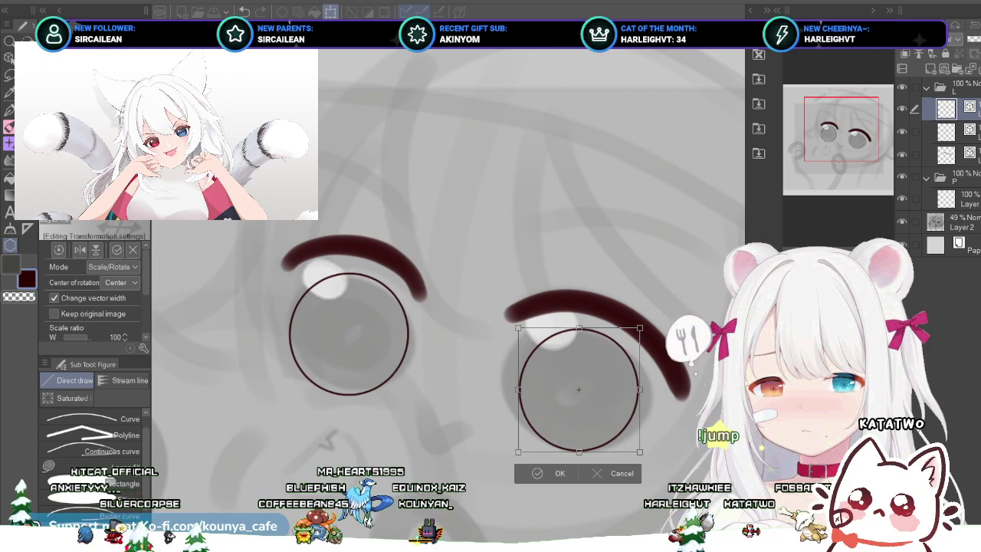
key("Escape")
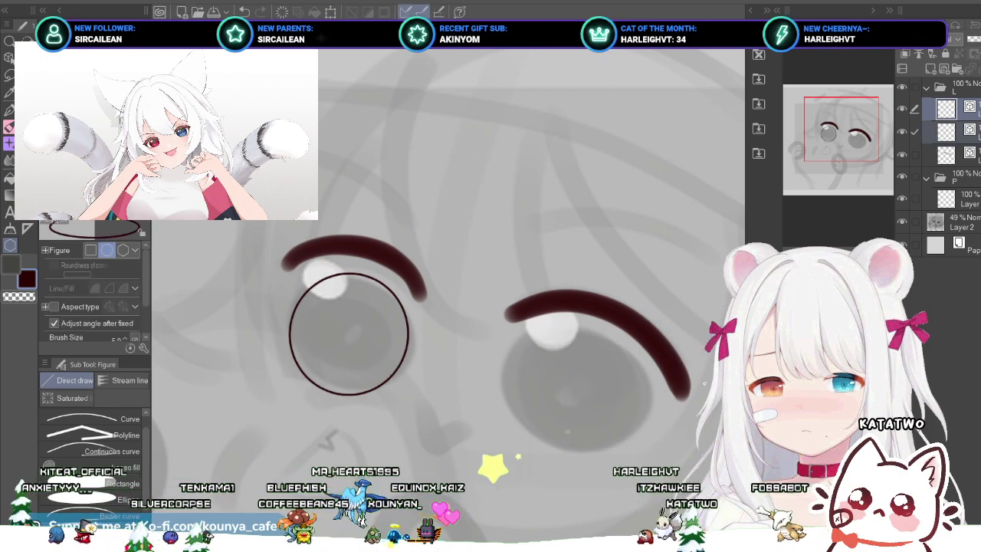
Step: Rotate the two stacked iris ellipses slightly clockwise over the left eye's iris
key("ctrl+t")
left_click_drag(411, 274, 413, 275)
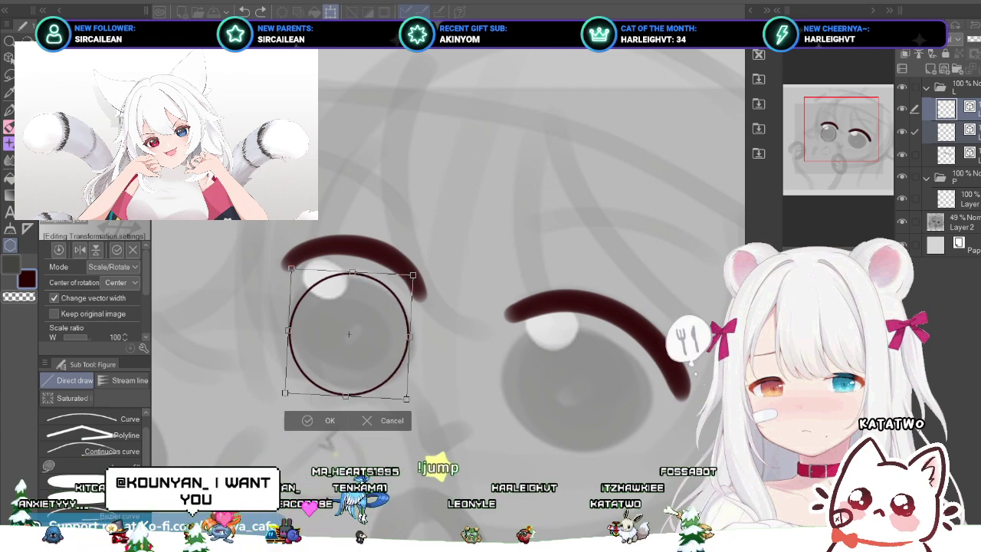
left_click_drag(406, 399, 409, 401)
scroll(437, 299, "down", 2)
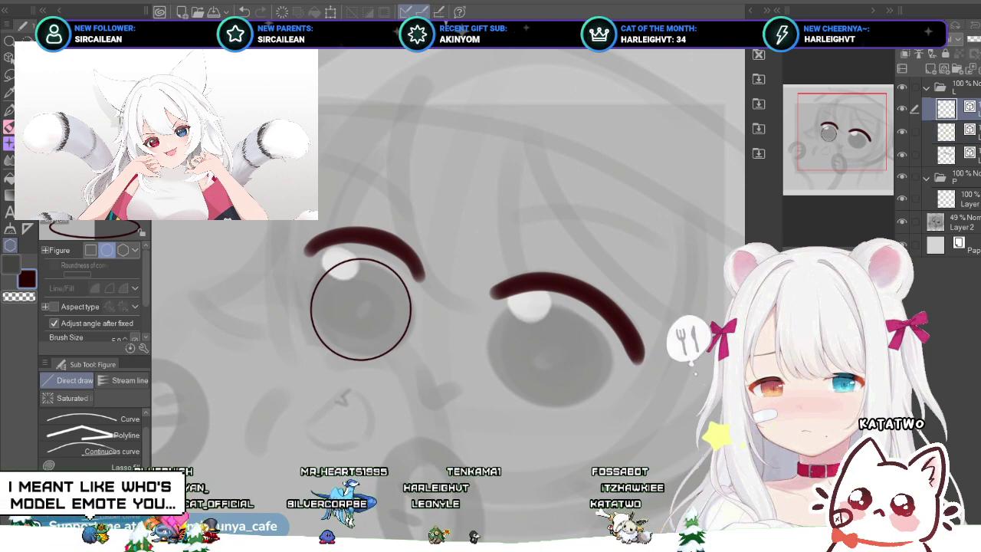
key("ctrl+t")
left_click_drag(360, 308, 548, 355)
key("Escape")
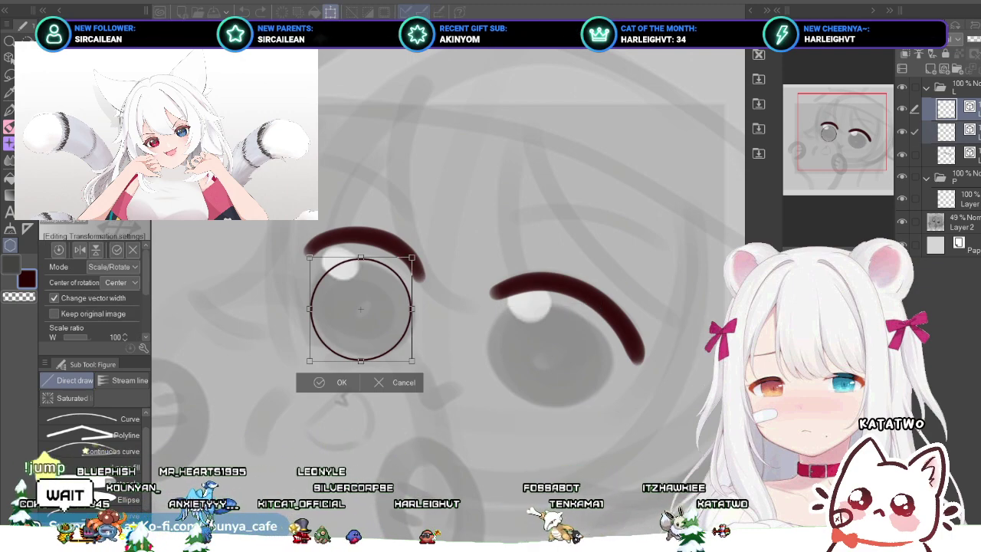
Step: Rotate the stacked iris ellipses a little further clockwise on the left eye, and apply the transformation
left_click_drag(414, 254, 418, 257)
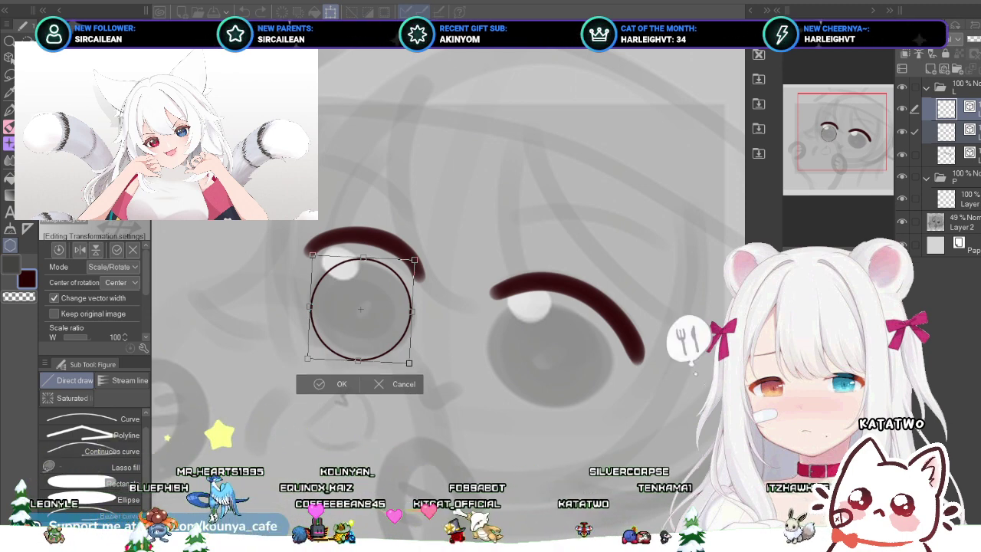
left_click_drag(409, 363, 410, 364)
key("ctrl+z")
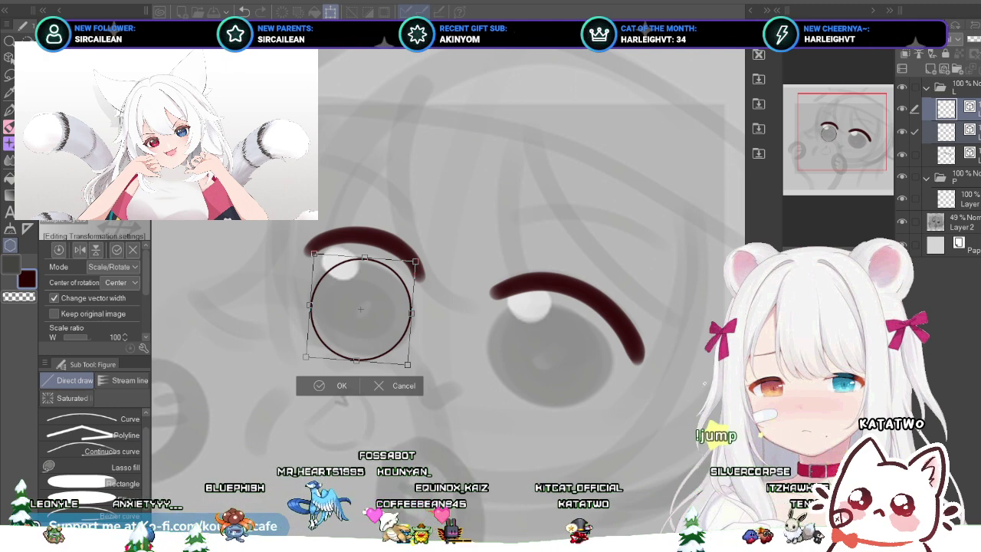
left_click(340, 387)
scroll(403, 360, "up", 1)
key("ctrl+z")
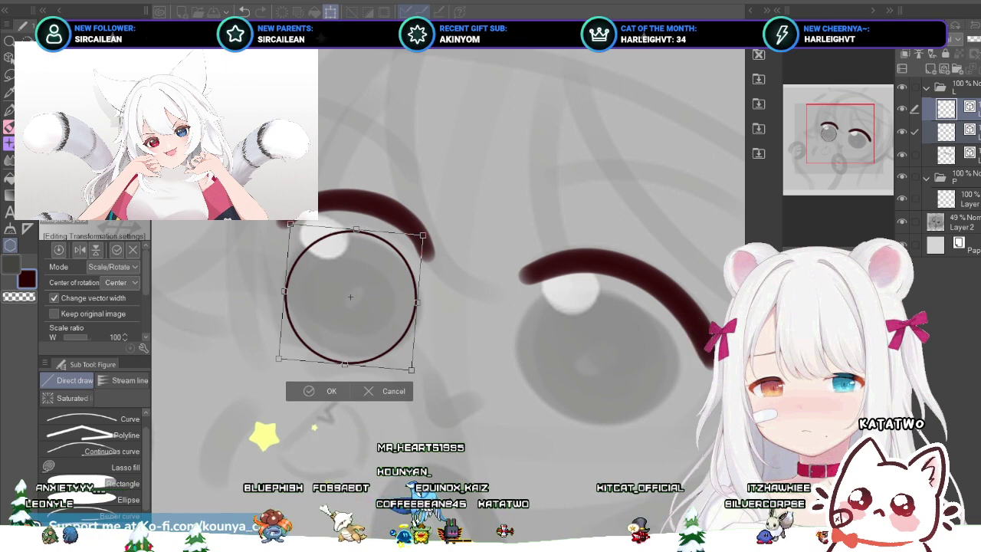
key("Return")
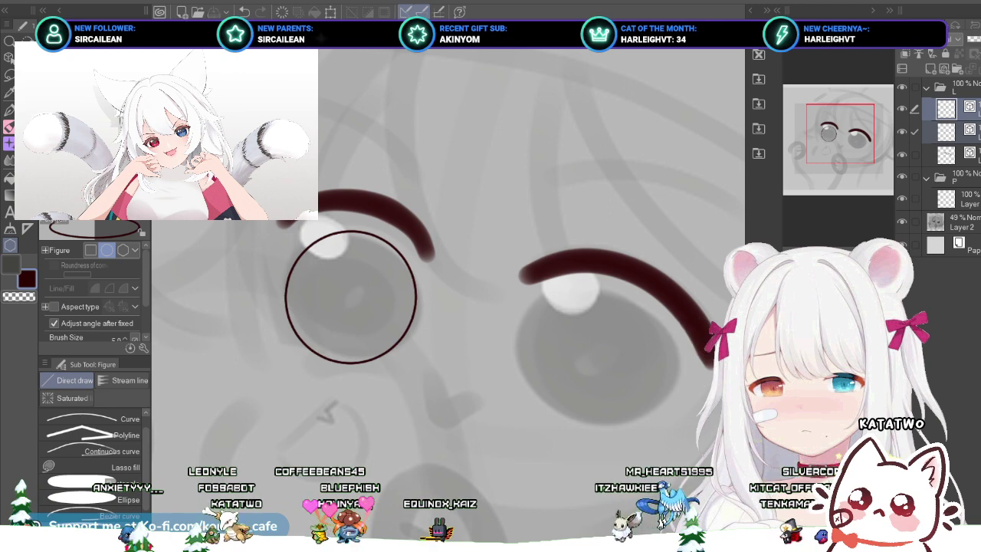
Step: Move the duplicated ellipse over the right eye's iris, and enlarge its width to 102%
scroll(476, 221, "down", 1)
scroll(478, 219, "down", 1)
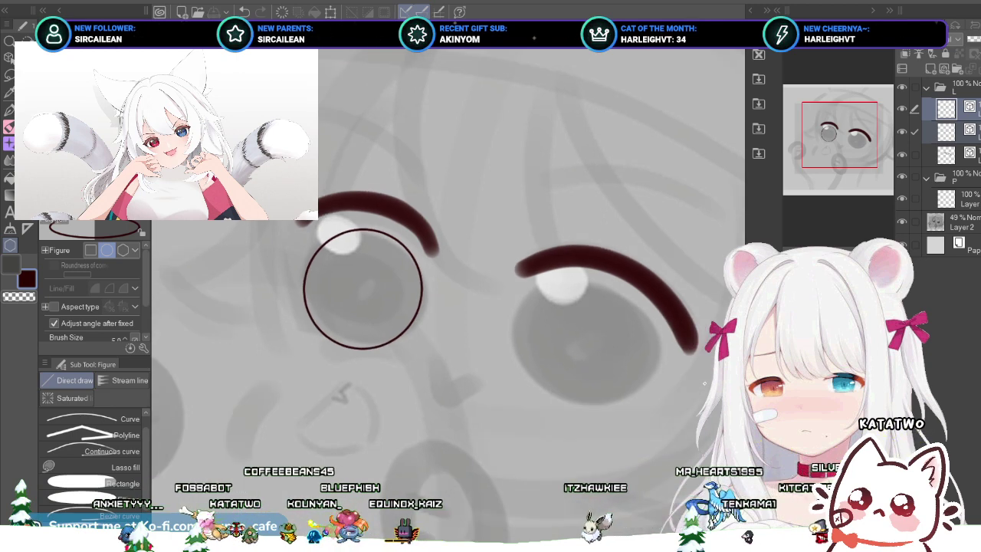
left_click_drag(478, 219, 474, 240)
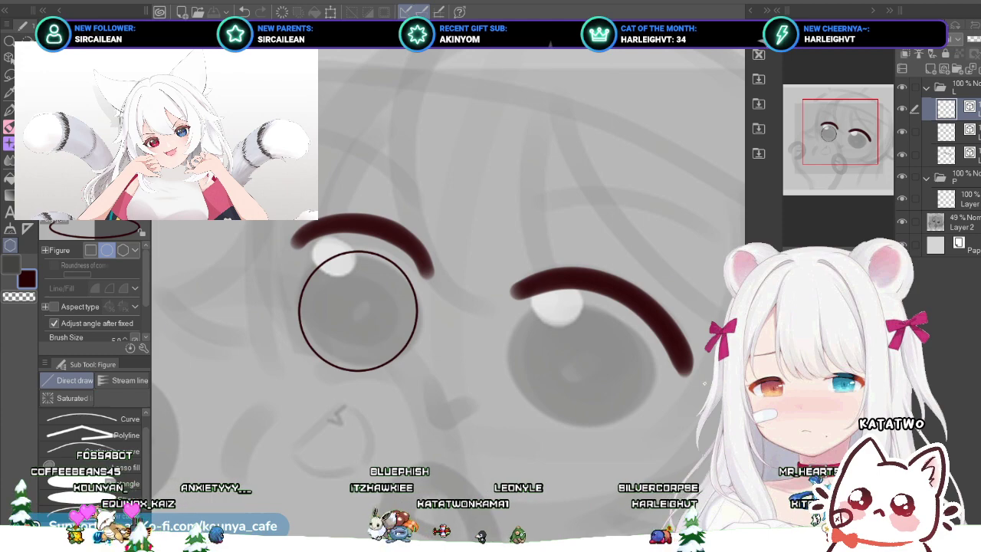
key("ctrl+t")
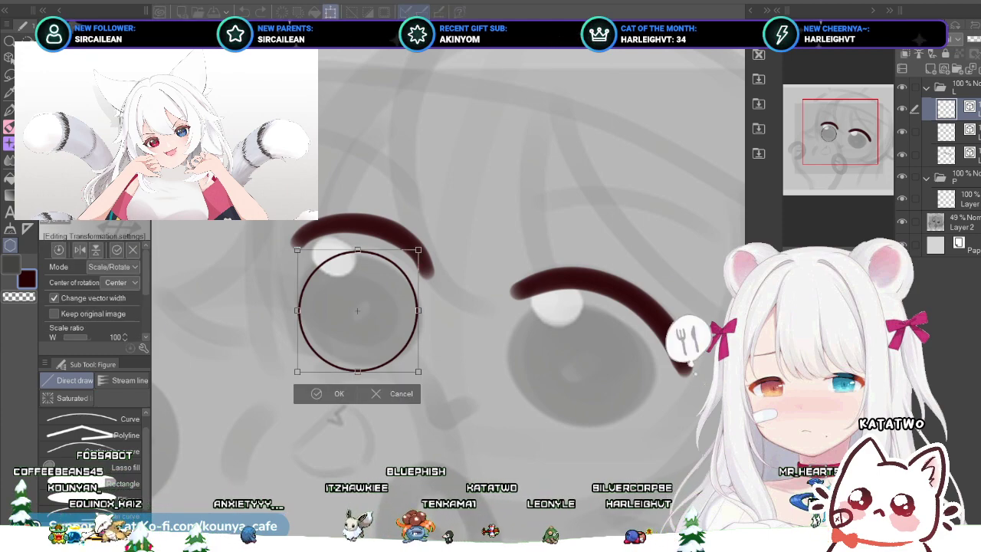
left_click_drag(357, 310, 578, 363)
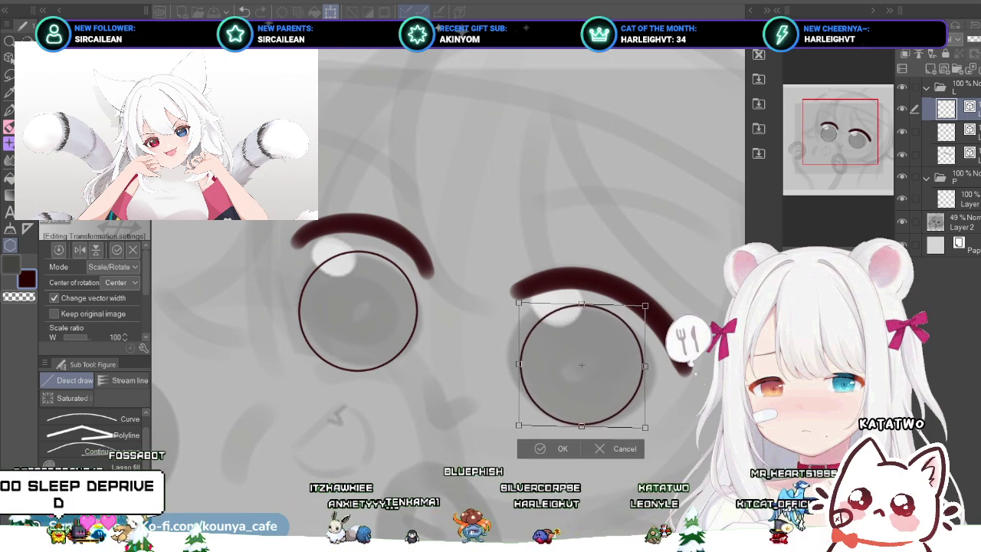
left_click_drag(640, 364, 642, 364)
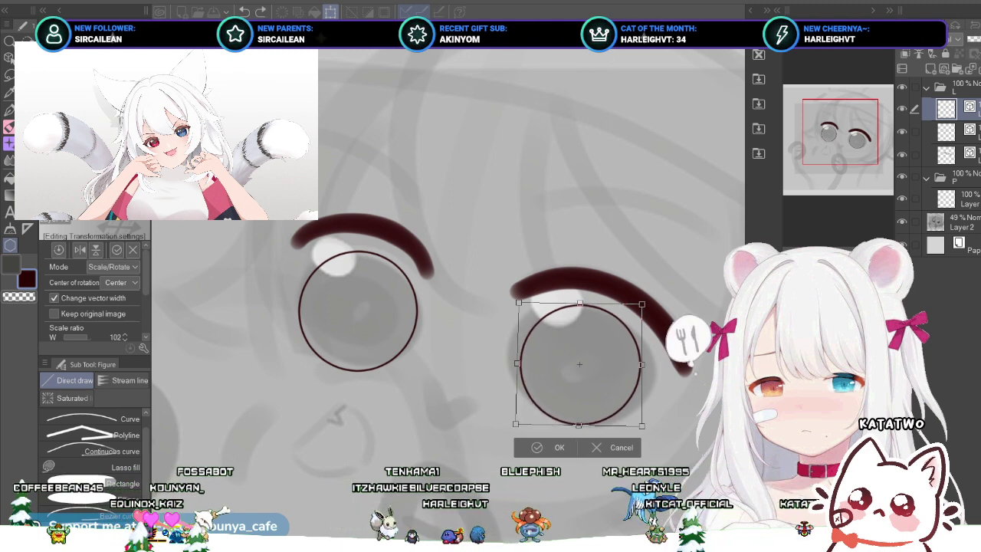
Step: Try a 104% width for the right iris ellipse, compare both eyes at a wider view, and undo it
left_click_drag(515, 424, 513, 426)
scroll(515, 425, "down", 3)
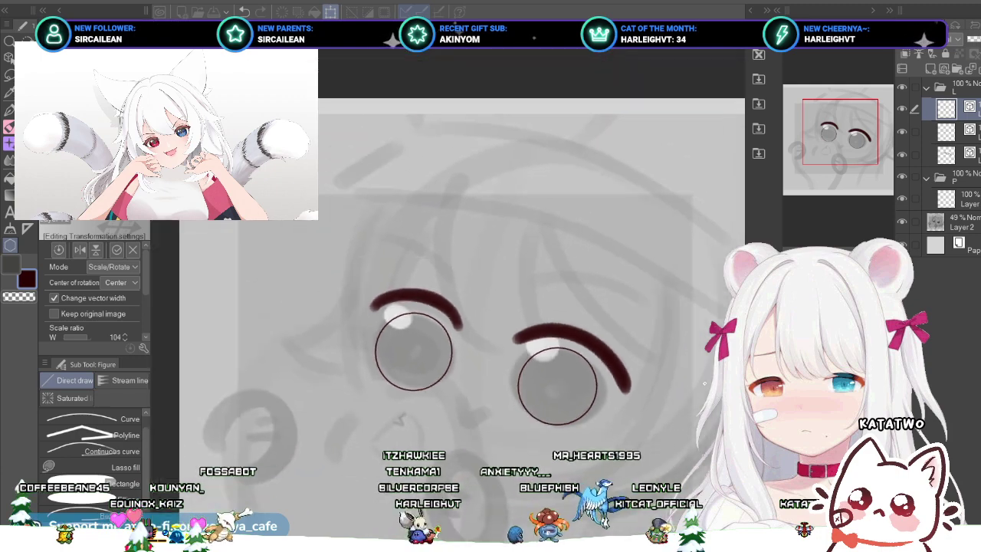
scroll(511, 426, "down", 2)
scroll(512, 426, "up", 3)
key("ctrl+z")
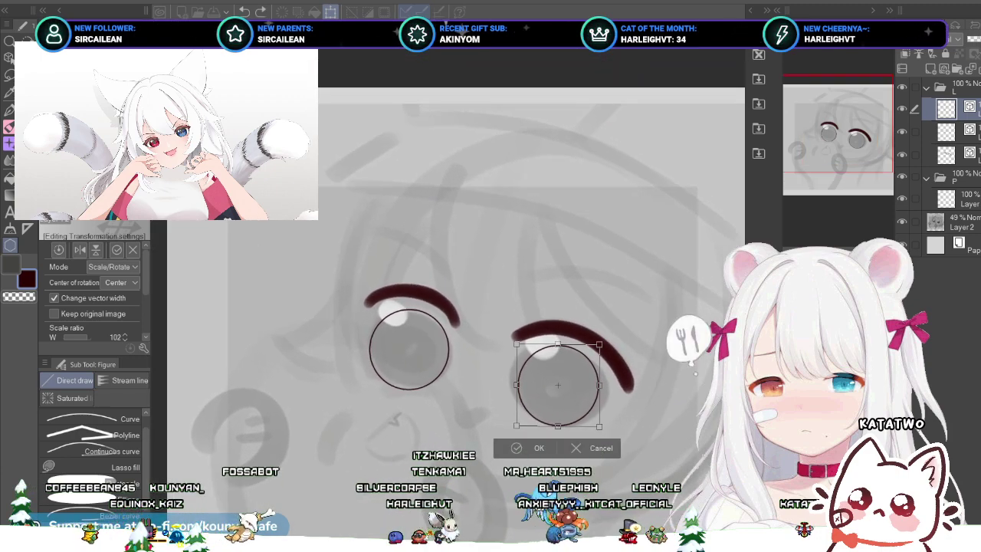
Step: Rotate the right iris ellipse slightly clockwise, and adjust its width to 103%
left_click_drag(510, 430, 507, 427)
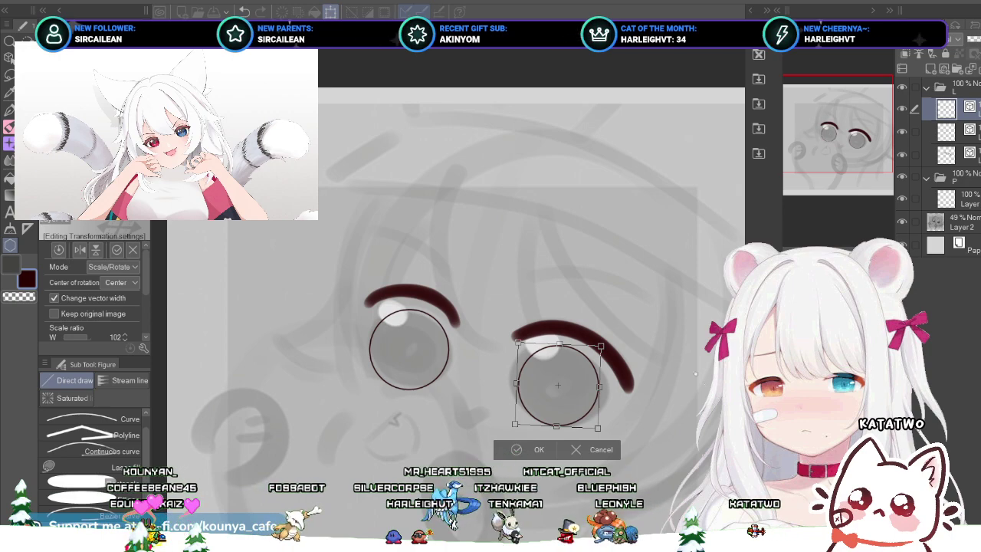
left_click_drag(599, 386, 603, 386)
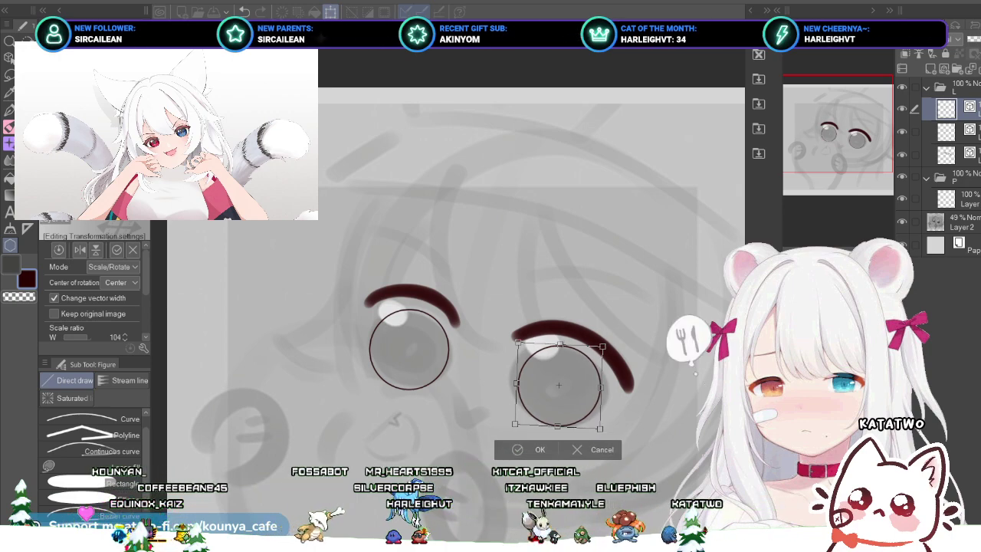
key("ctrl+z")
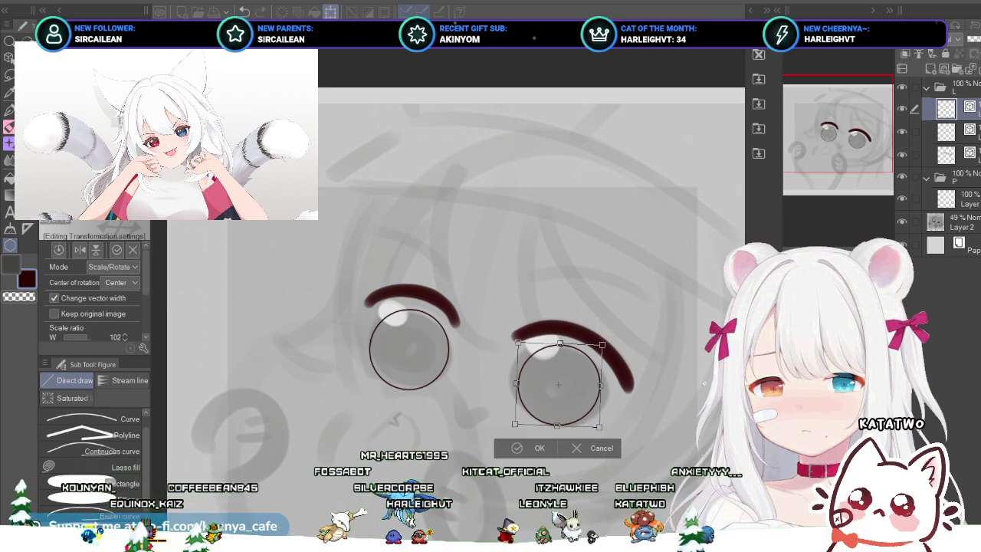
scroll(598, 387, "up", 2)
key("ctrl+z")
key("ctrl+y")
key("ctrl+y")
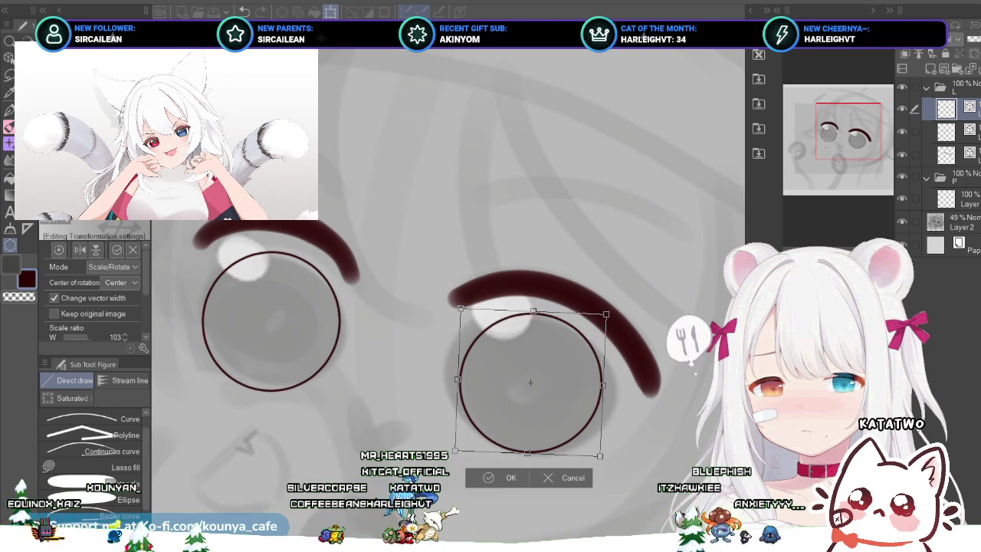
Step: Refine the right iris ellipse's fit, enlarging its width to 107%, and apply the transformation
left_click_drag(612, 309, 614, 311)
key("ctrl+z")
key("ctrl+z")
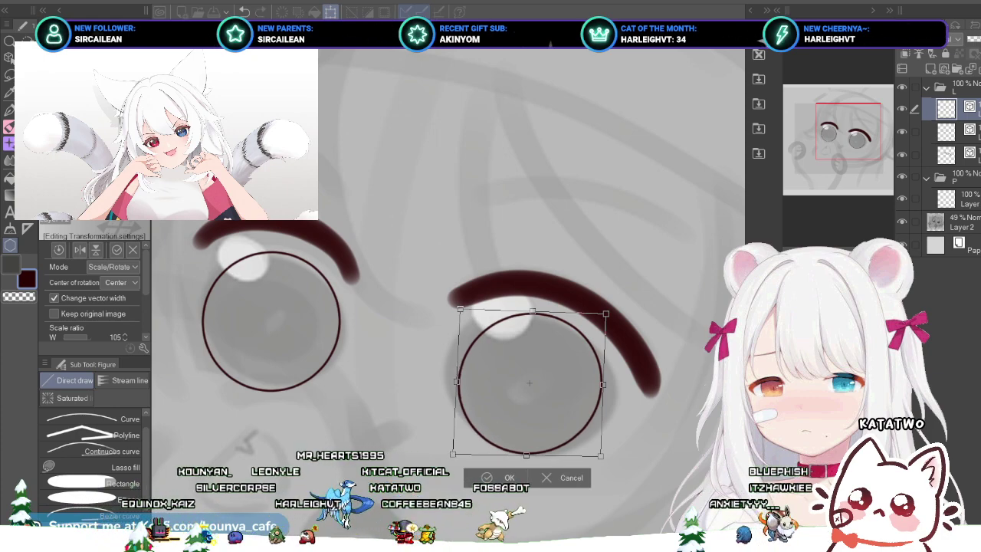
left_click_drag(603, 384, 602, 388)
left_click_drag(598, 460, 602, 460)
scroll(598, 386, "down", 6)
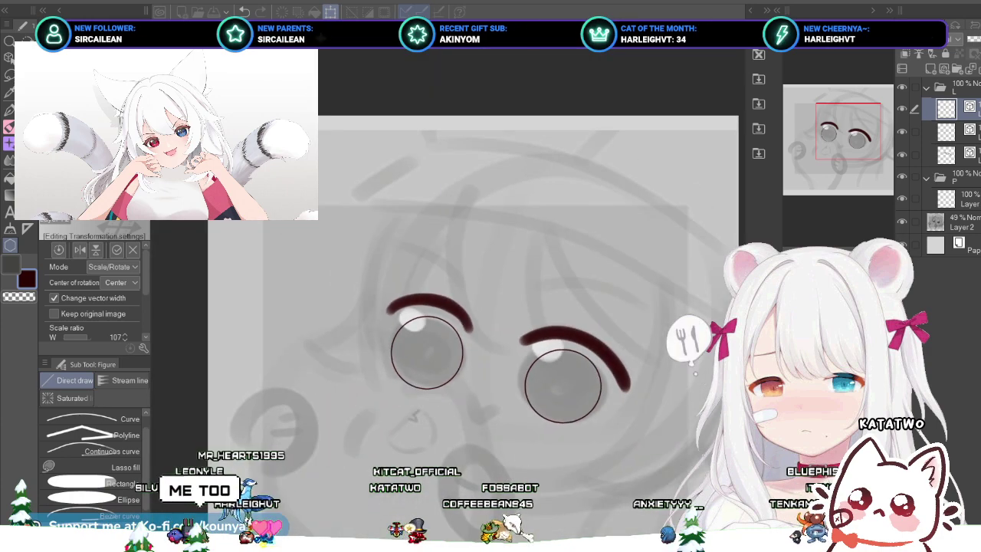
key("Return")
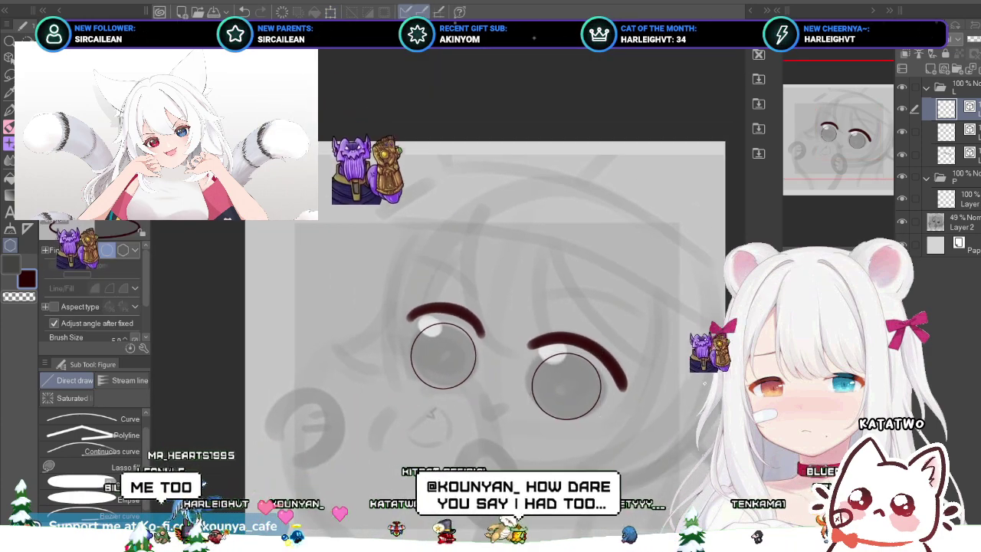
key("ctrl+plus")
key("ctrl+plus")
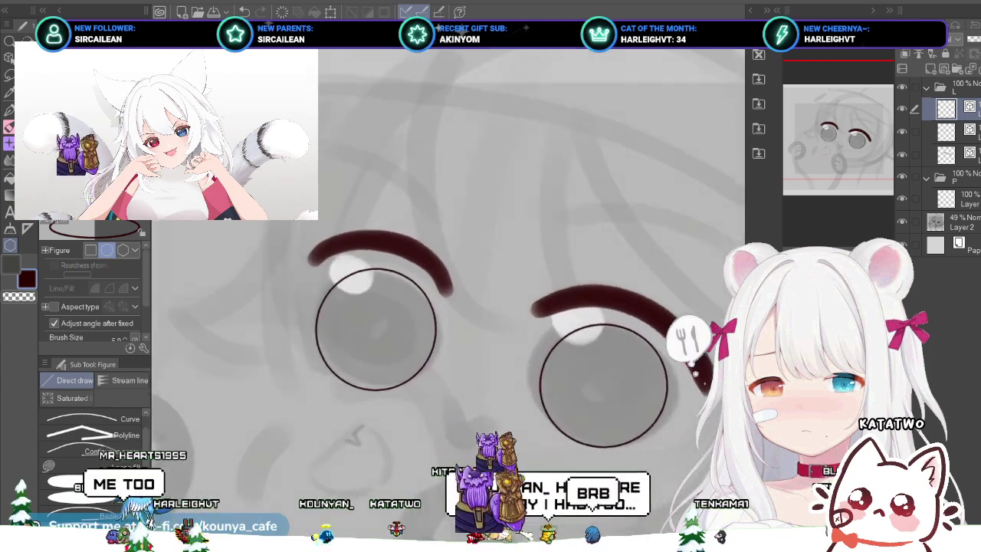
left_click_drag(704, 383, 701, 398)
key("ctrl+z")
key("ctrl+z")
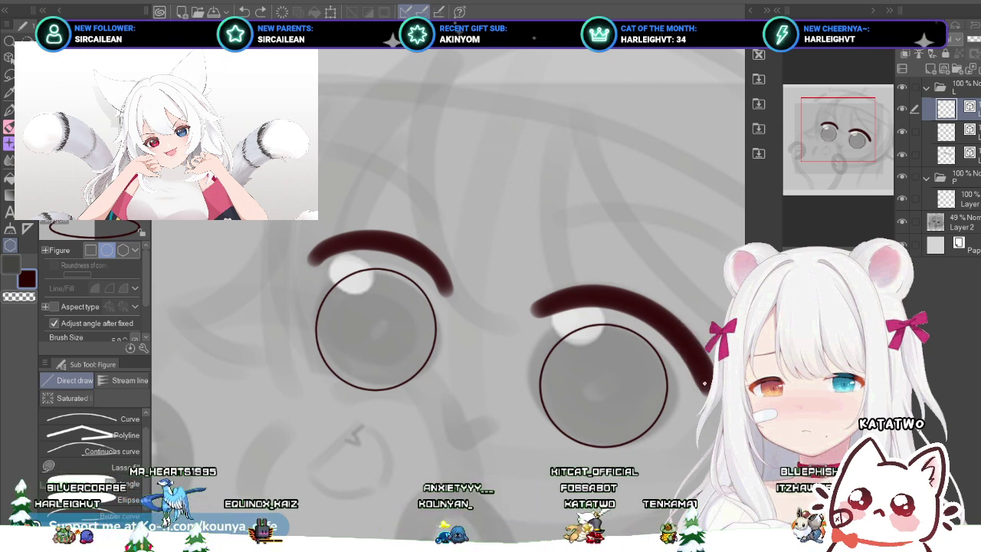
left_click(961, 132)
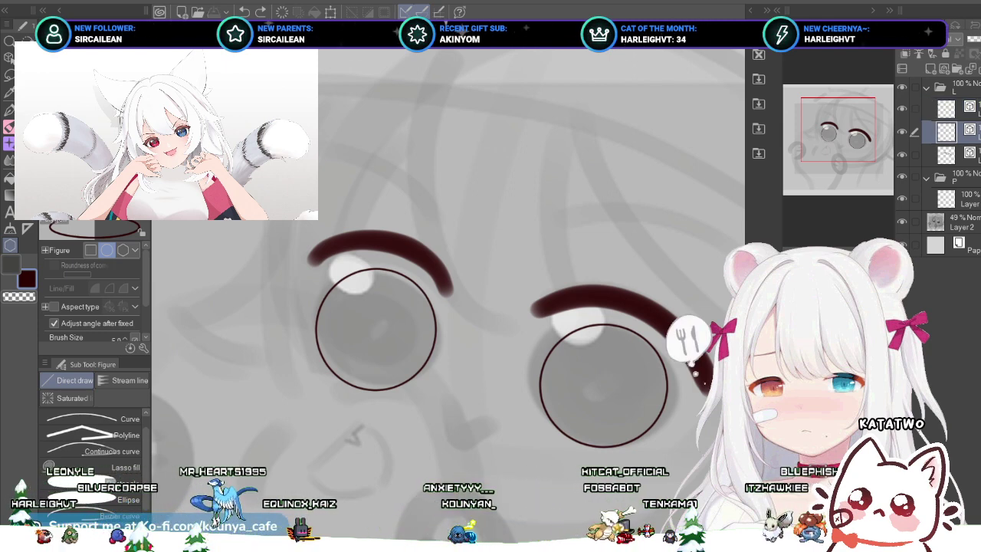
left_click(961, 109)
left_click(961, 132)
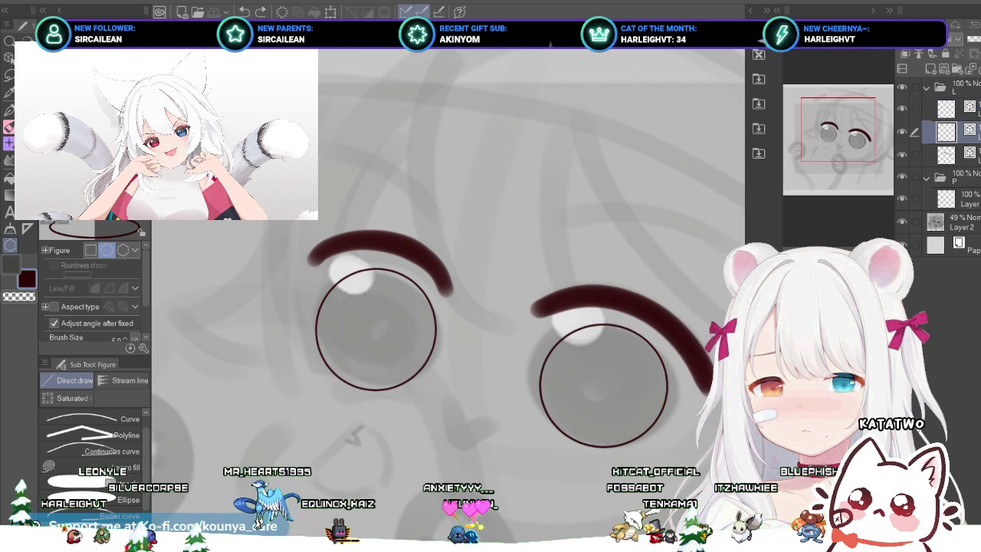
key("alt+bracketright")
key("alt+bracketleft")
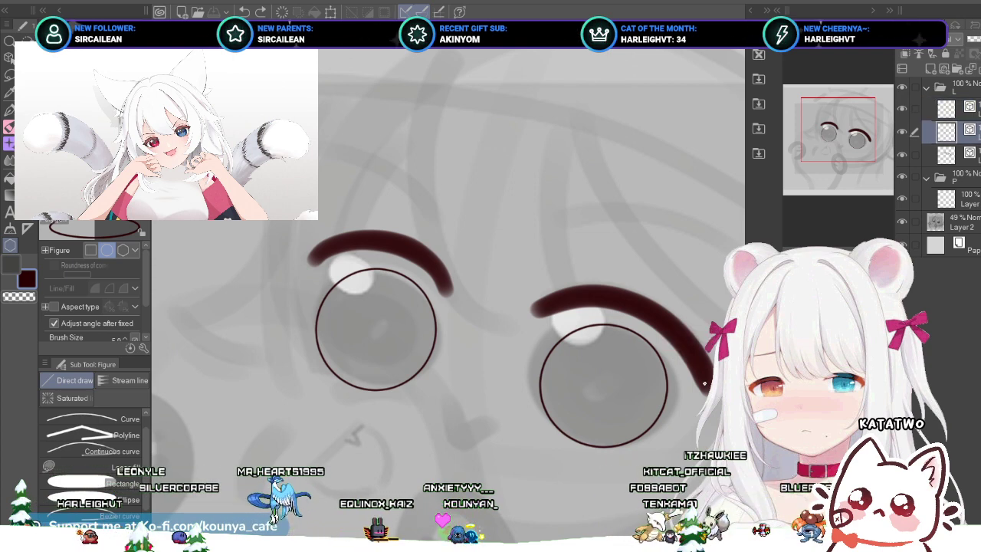
key("alt+bracketleft")
key("alt+bracketright")
key("alt+bracketright")
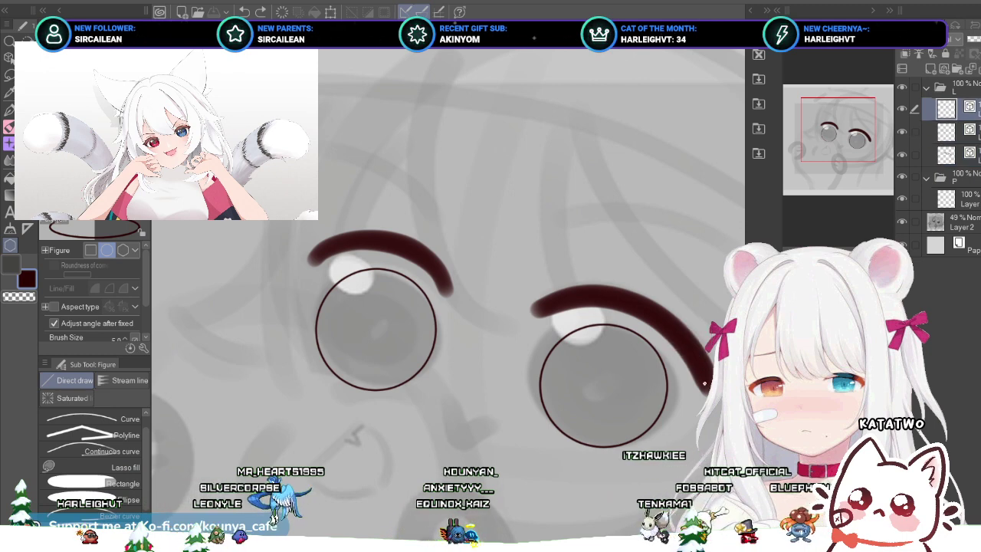
left_click(965, 199)
left_click(901, 198)
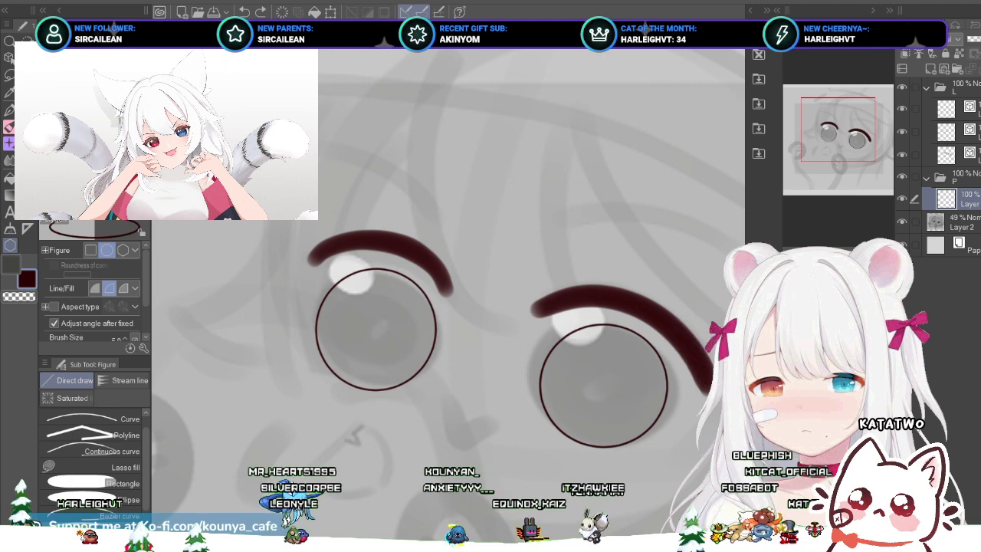
key("alt+bracketright")
key("alt+bracketright")
key("alt+bracketright")
key("alt+bracketright")
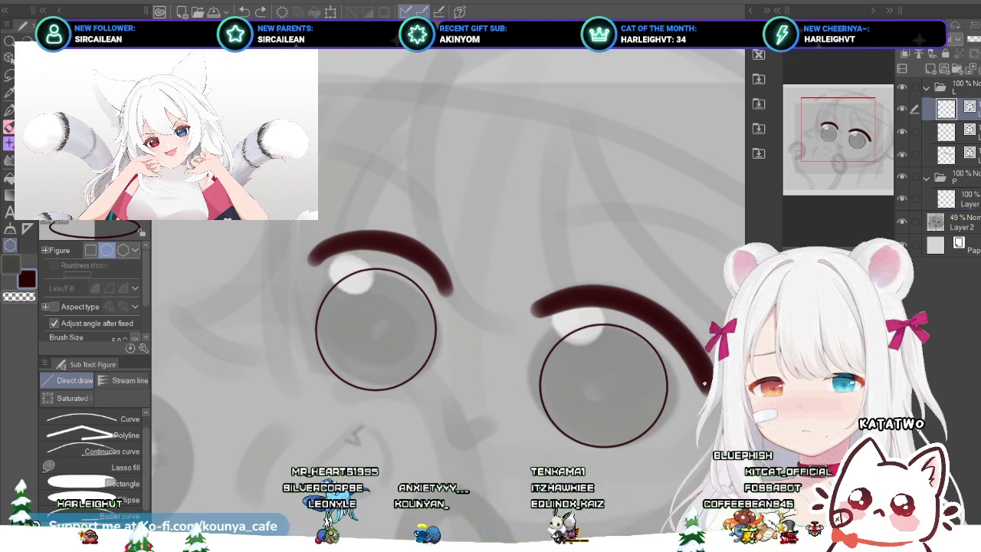
Step: Select both iris ellipse layers and merge them into a single layer, then make the layer below it active
left_click(914, 132)
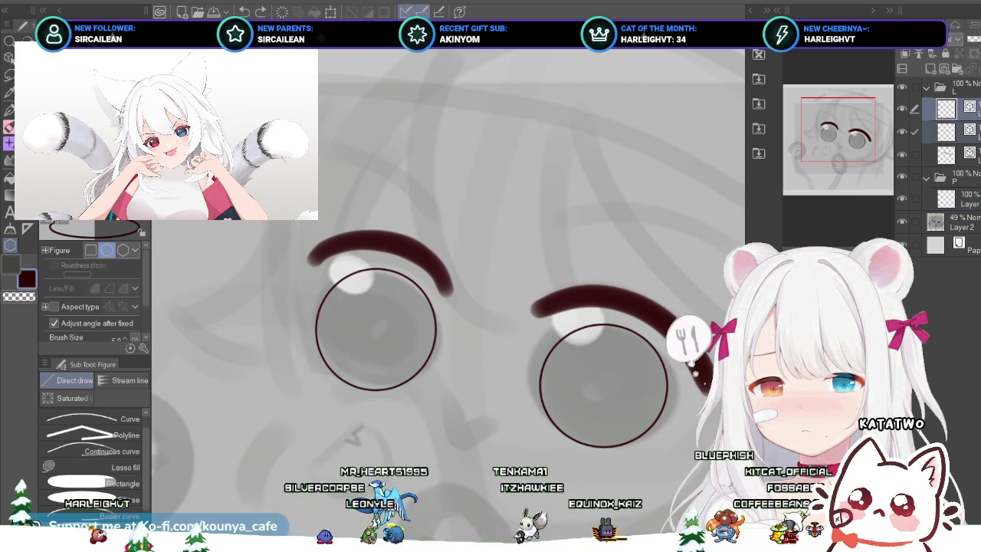
key("shift+alt+e")
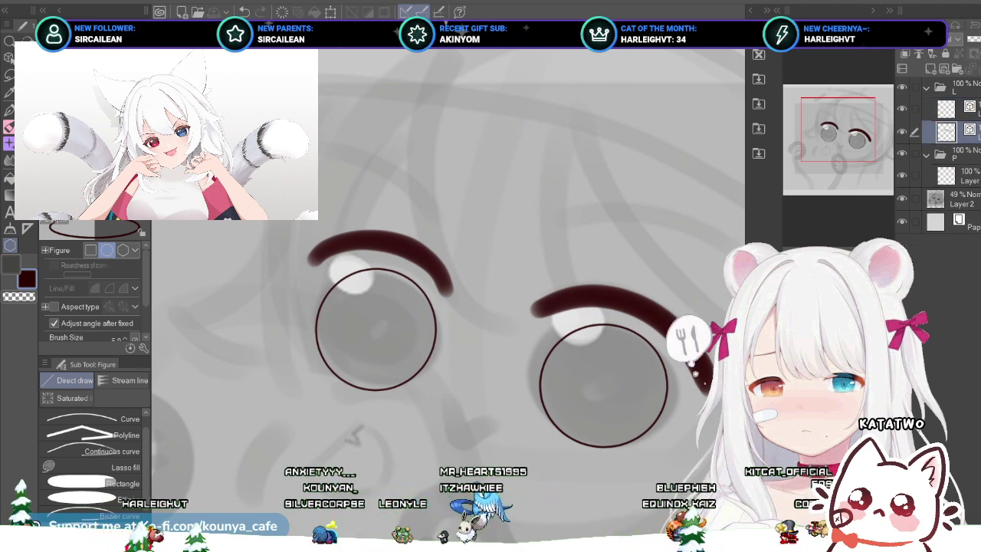
scroll(402, 246, "down", 2)
left_click_drag(402, 246, 453, 213)
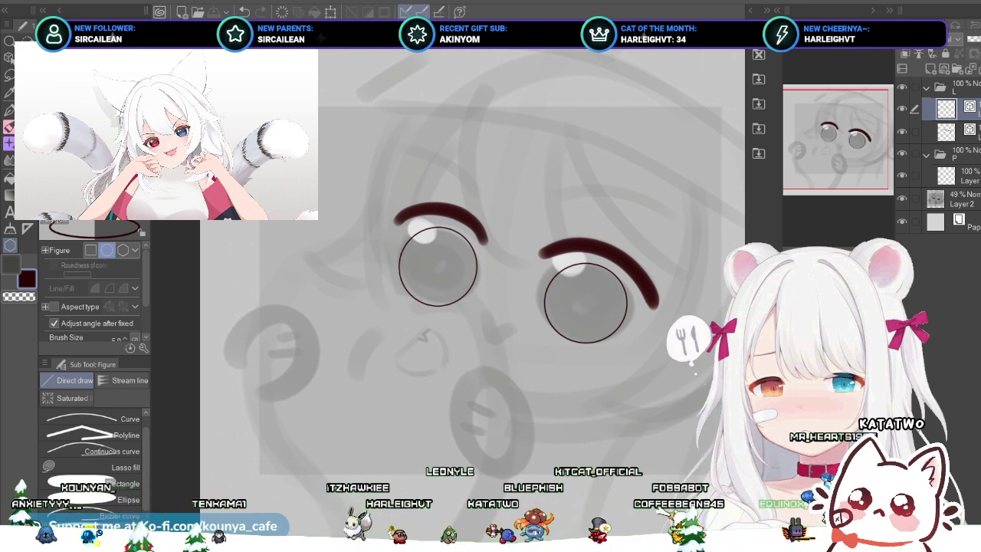
left_click(950, 132)
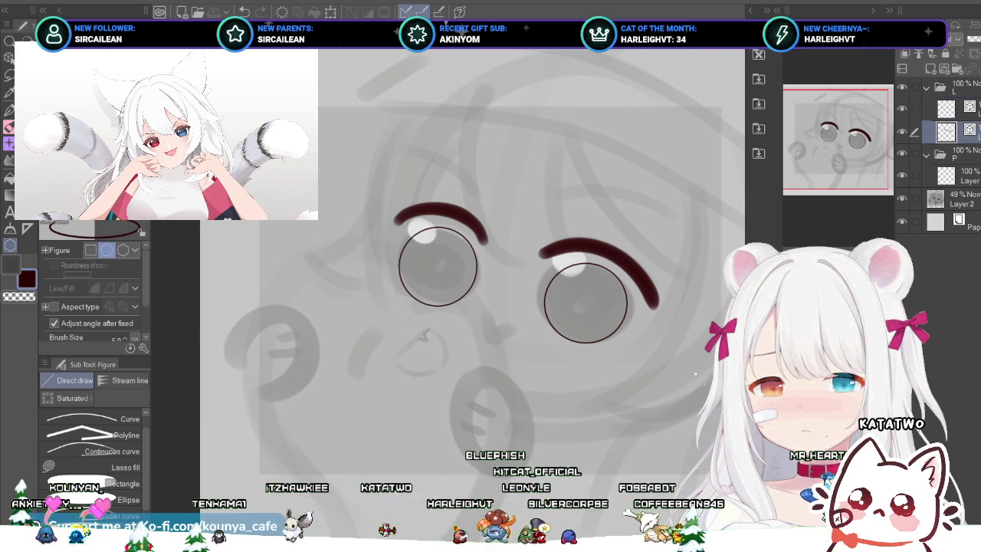
Step: Switch to the emote sketch sheet and examine the sketched emotes, including Hug, at an overview zoom
key("ctrl+Tab")
scroll(475, 262, "down", 1)
scroll(460, 283, "down", 2)
scroll(460, 283, "up", 1)
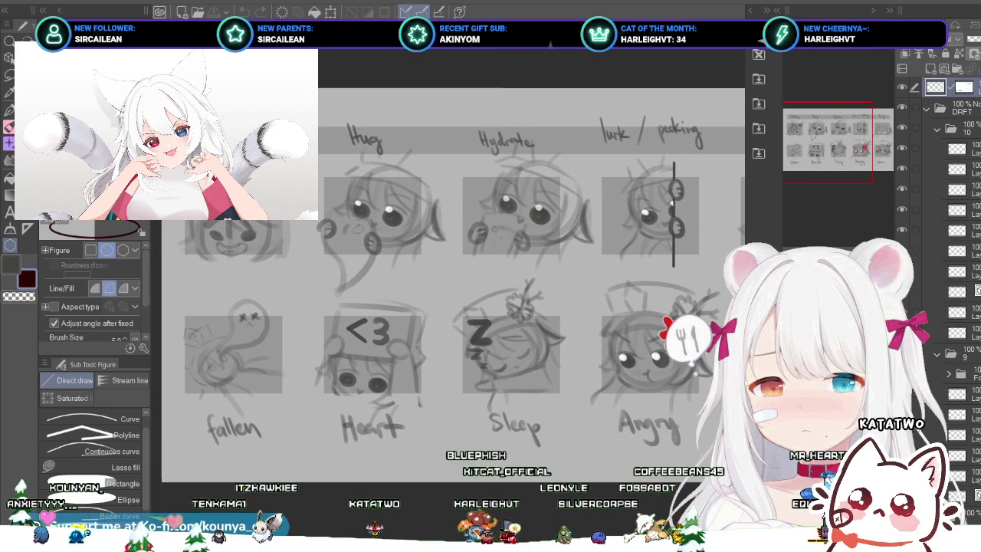
scroll(384, 325, "down", 2)
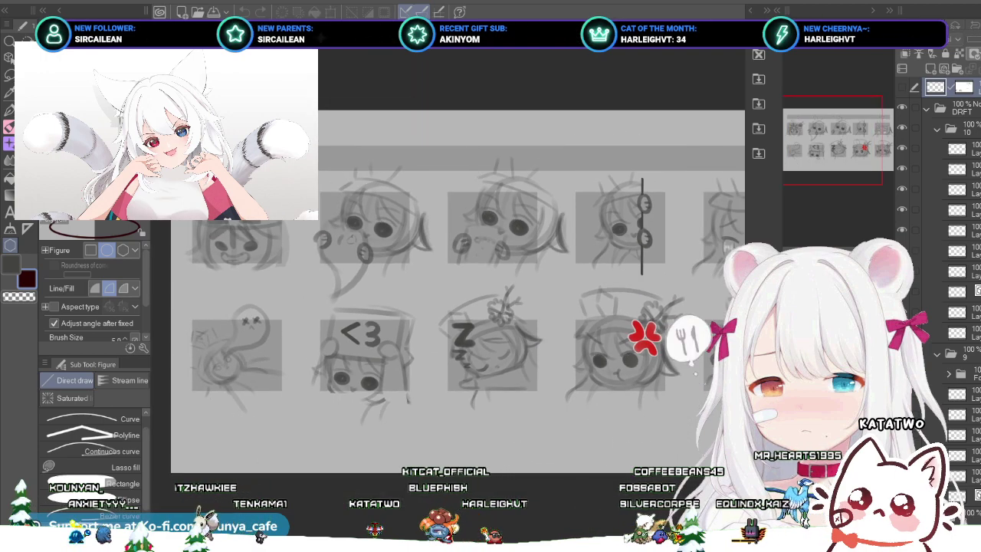
Step: Add a new layer at the top of the sketch sheet and choose the Crayon brush, testing and undoing trial strokes
key("ctrl+shift+n")
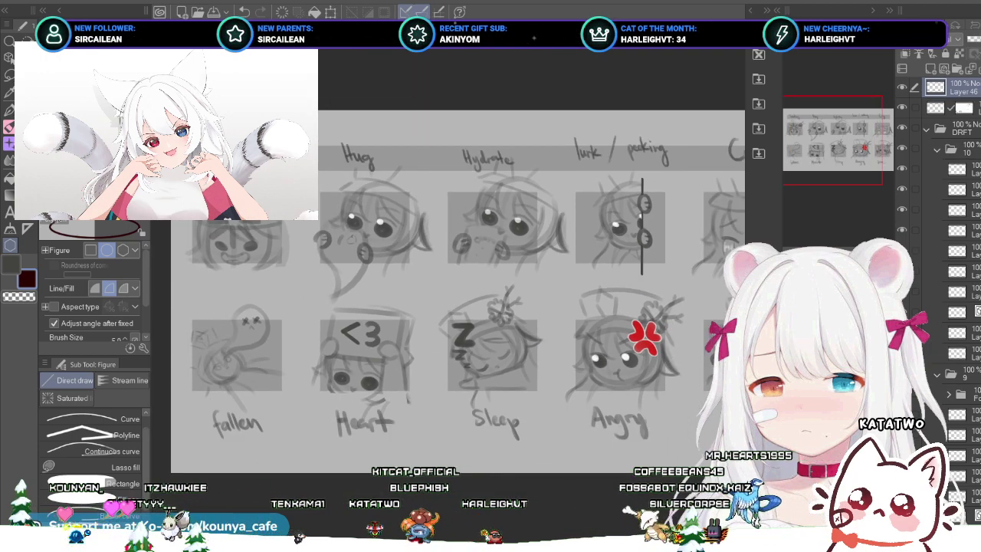
scroll(363, 301, "up", 3)
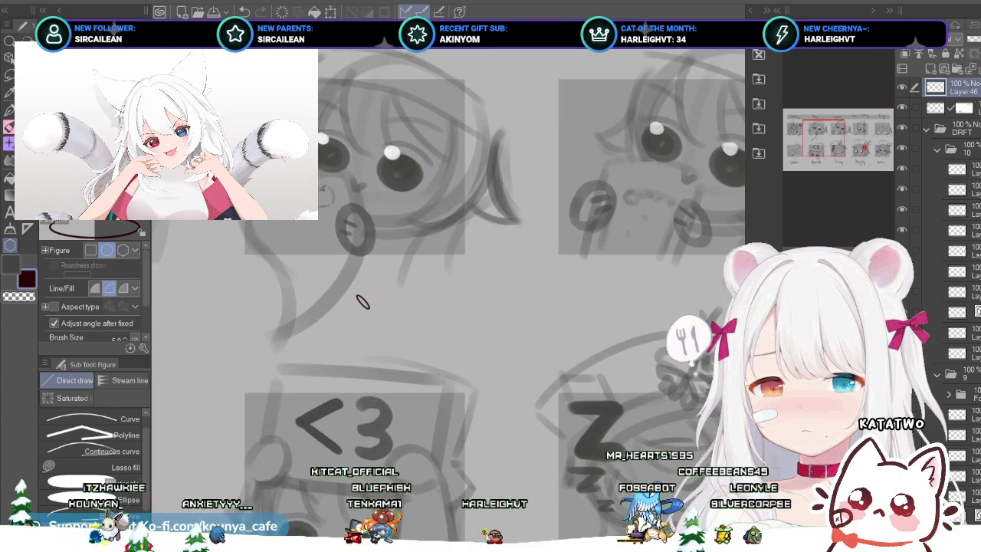
key("p")
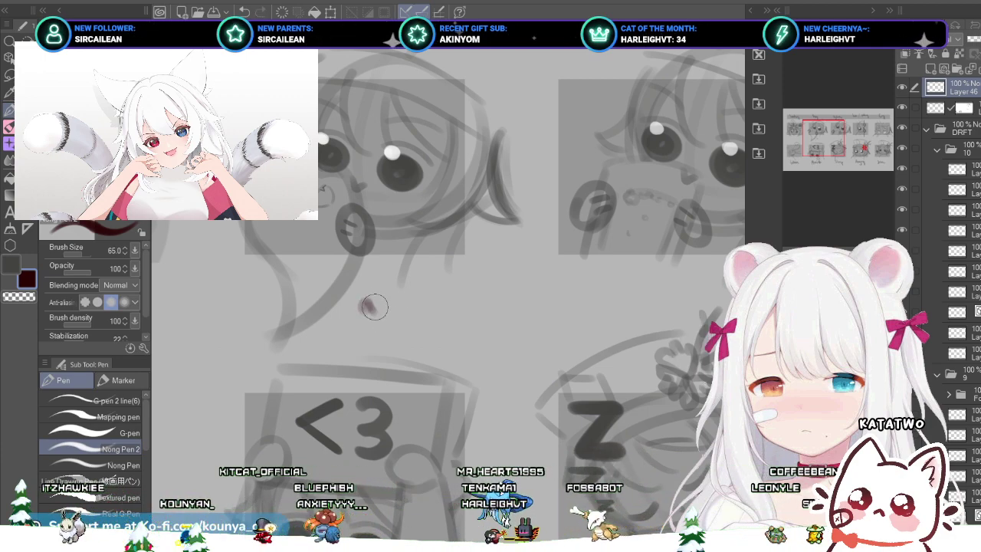
key("p")
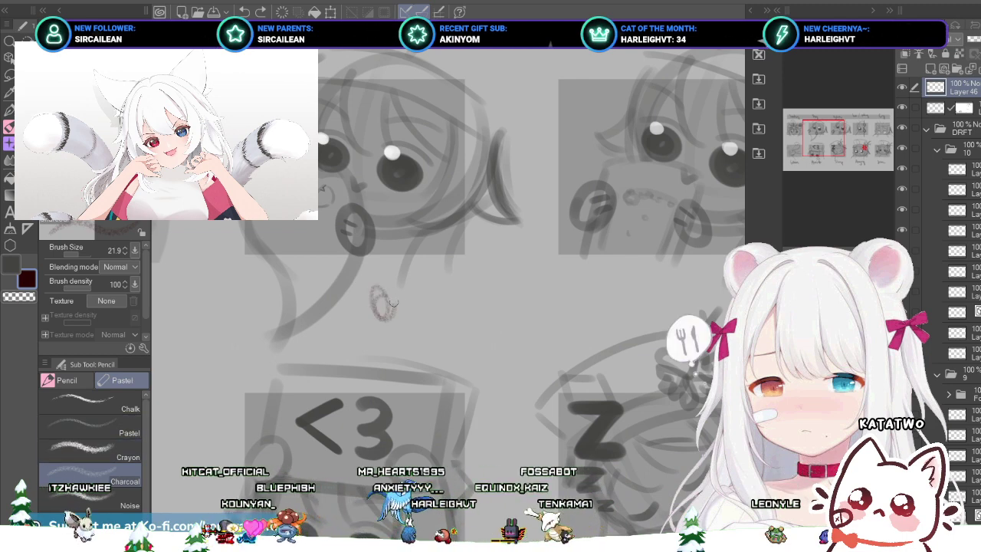
key("ctrl+z")
left_click(89, 446)
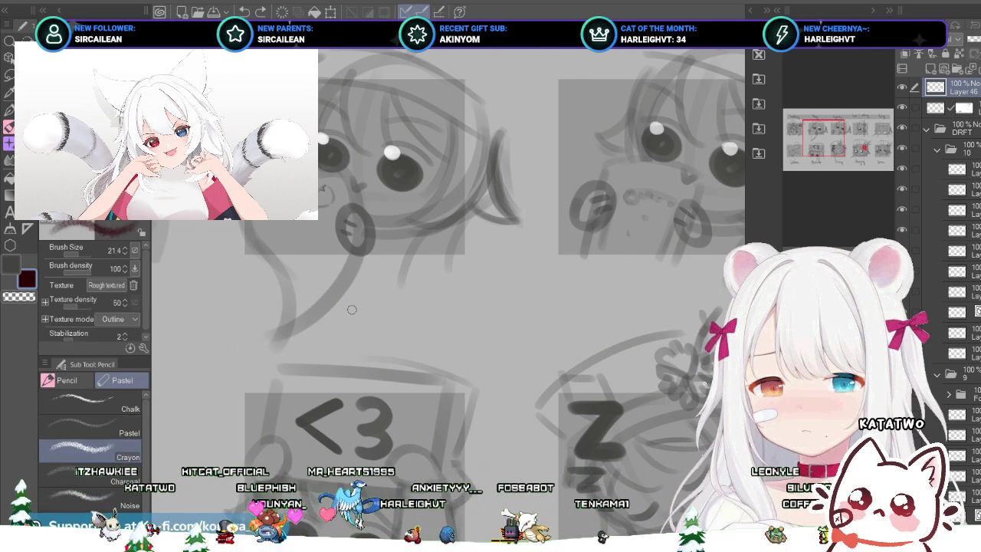
left_click_drag(357, 314, 368, 311)
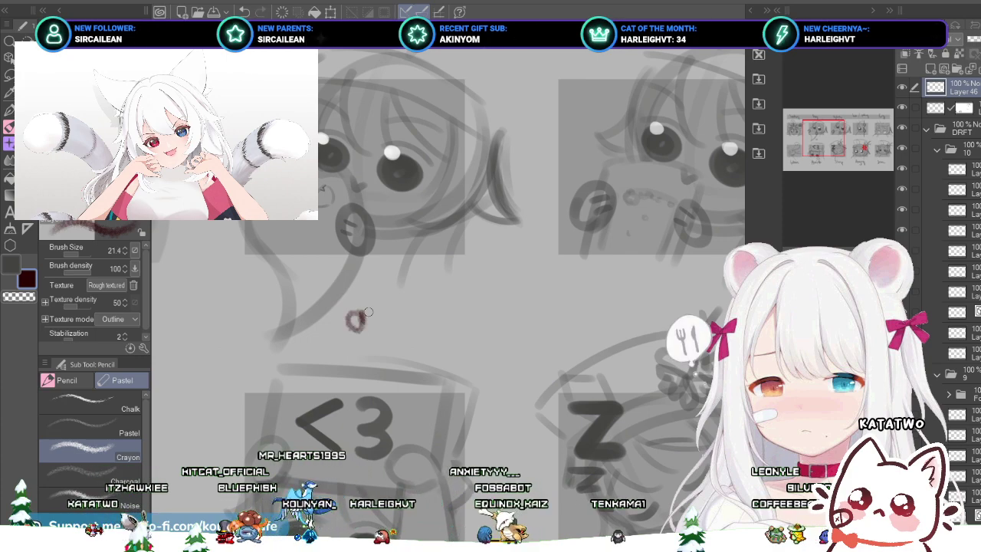
key("ctrl+z")
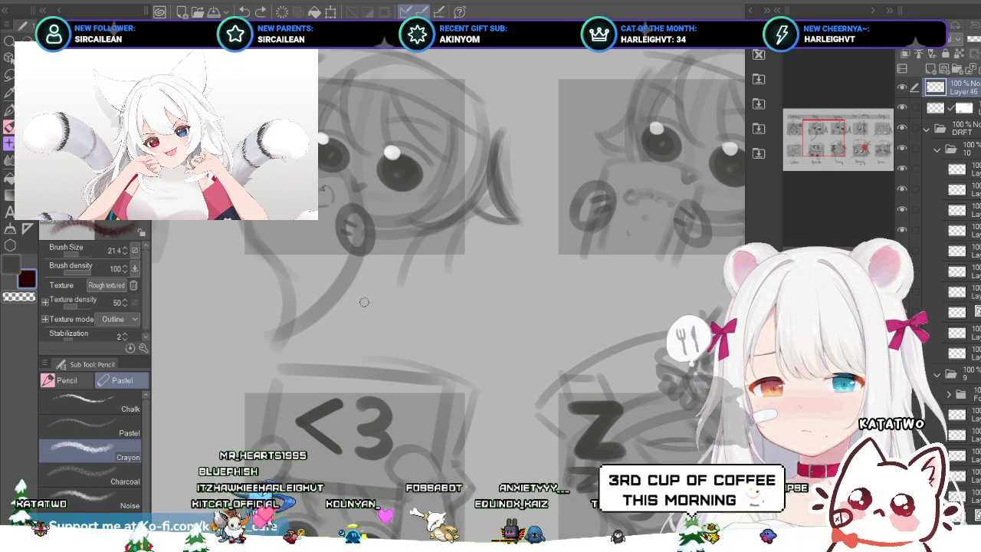
Step: Handwrite a small dark red "aw" note beneath the Hug sketch with the Crayon brush, undoing the unwanted strokes
mouse_move(368, 293)
left_mouse_down()
mouse_move(391, 282)
mouse_move(408, 298)
mouse_move(416, 286)
left_mouse_up()
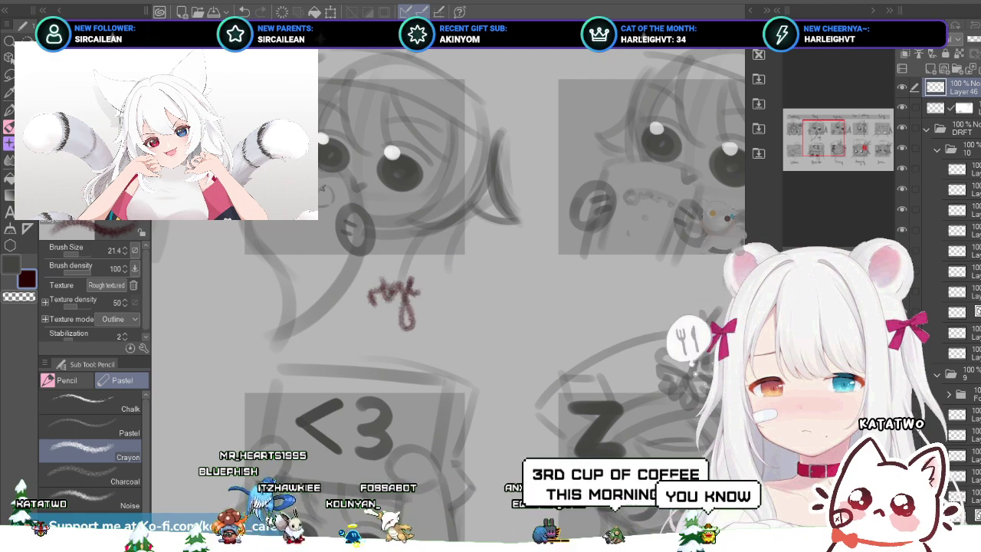
scroll(395, 302, "down", 3)
key("ctrl+z")
key("ctrl+z")
key("ctrl+z")
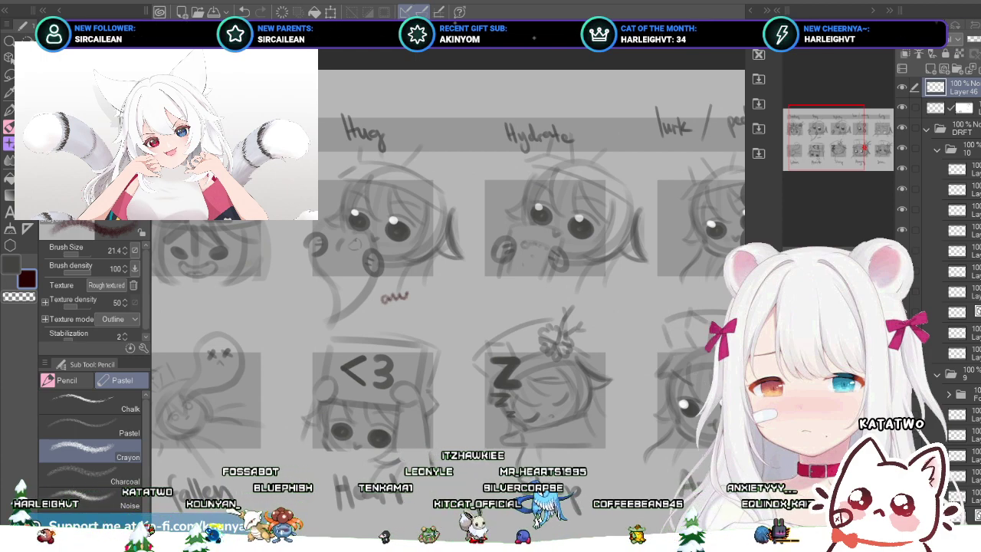
scroll(399, 302, "up", 5)
scroll(402, 219, "down", 2)
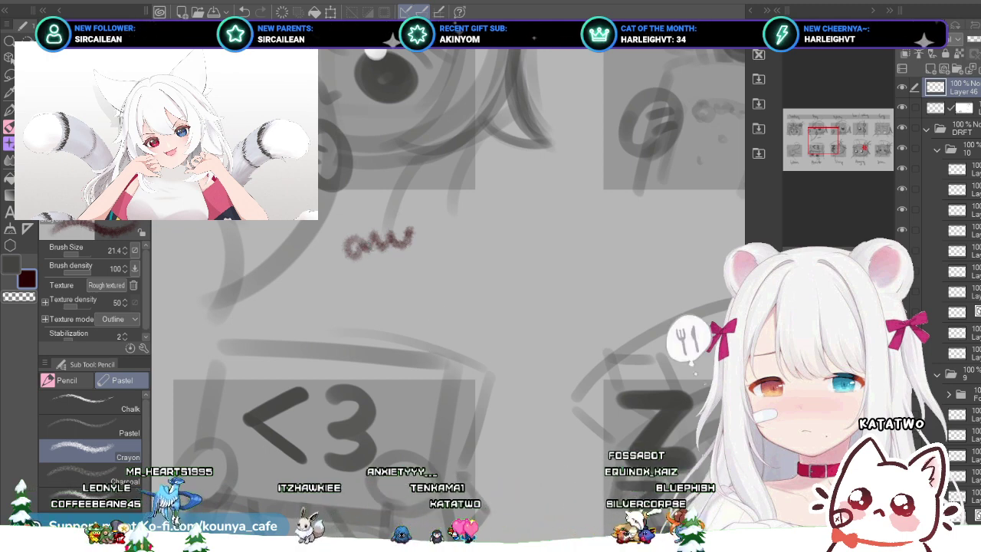
key("ctrl+z")
scroll(426, 201, "down", 3)
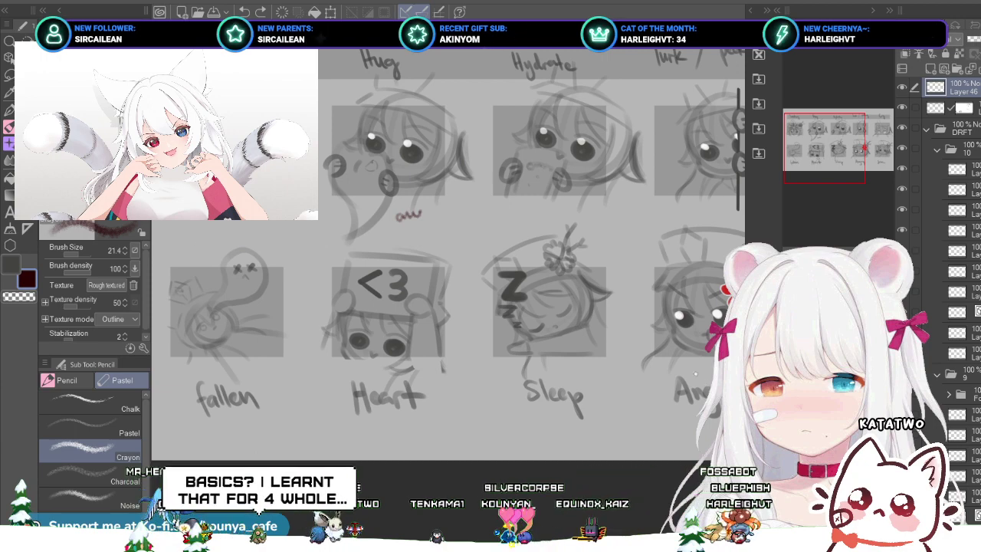
Step: Handwrite a small dark red "animt" note beneath the Jam sketch, beside its label
key("ctrl+minus")
left_click_drag(498, 225, 408, 266)
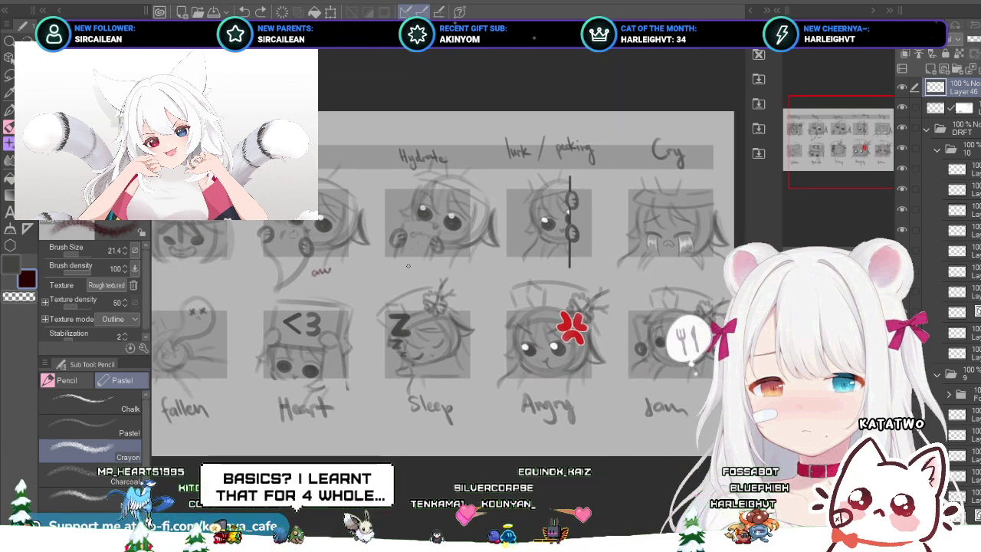
scroll(410, 271, "up", 2)
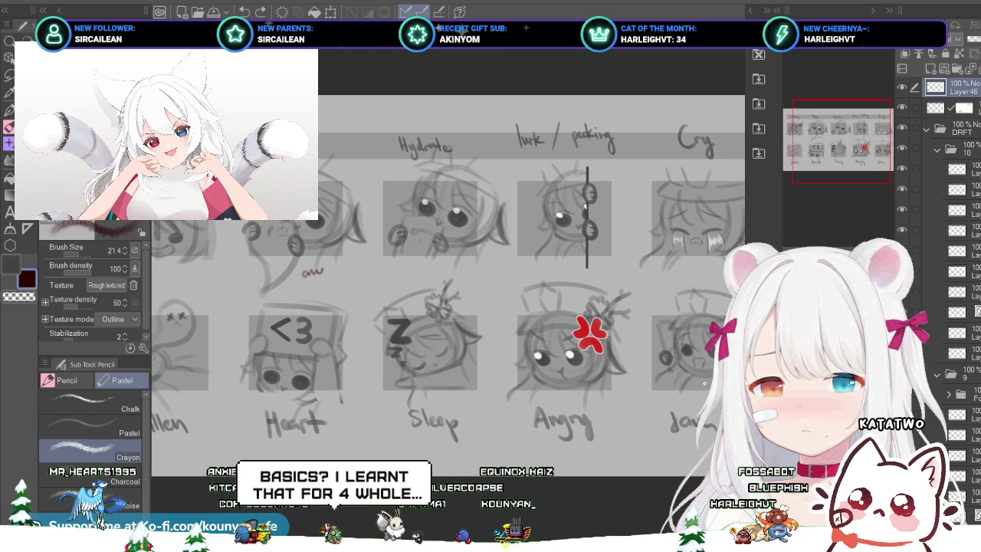
left_click_drag(456, 280, 387, 267)
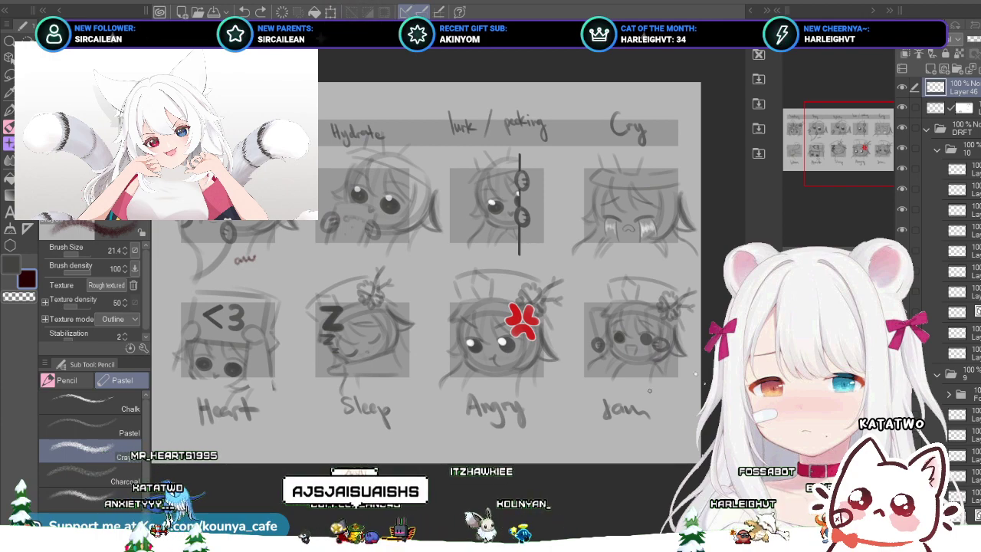
left_click_drag(650, 391, 676, 394)
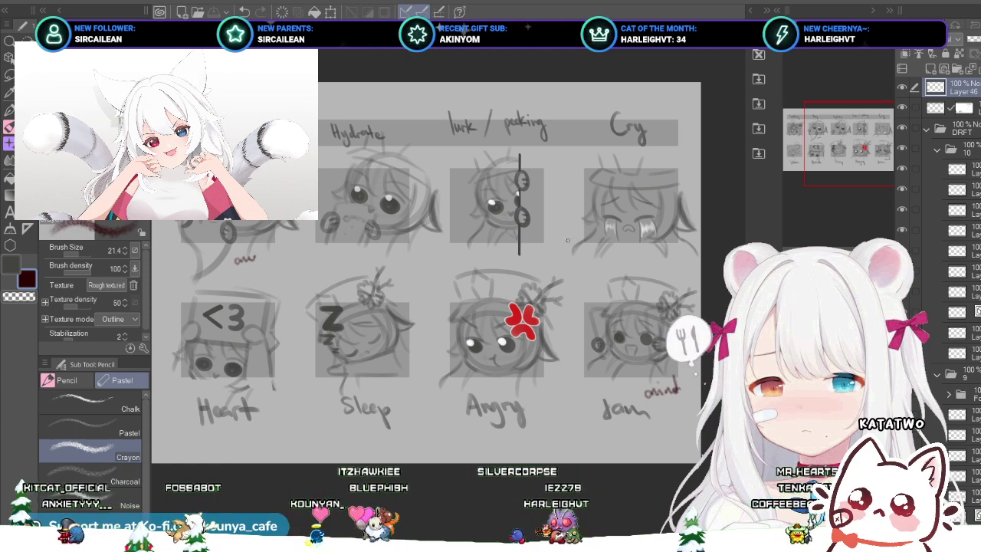
Step: Handwrite a small dark red "anmt" note beneath the lurk / peeking sketch
left_click_drag(567, 240, 493, 260)
scroll(557, 201, "up", 2)
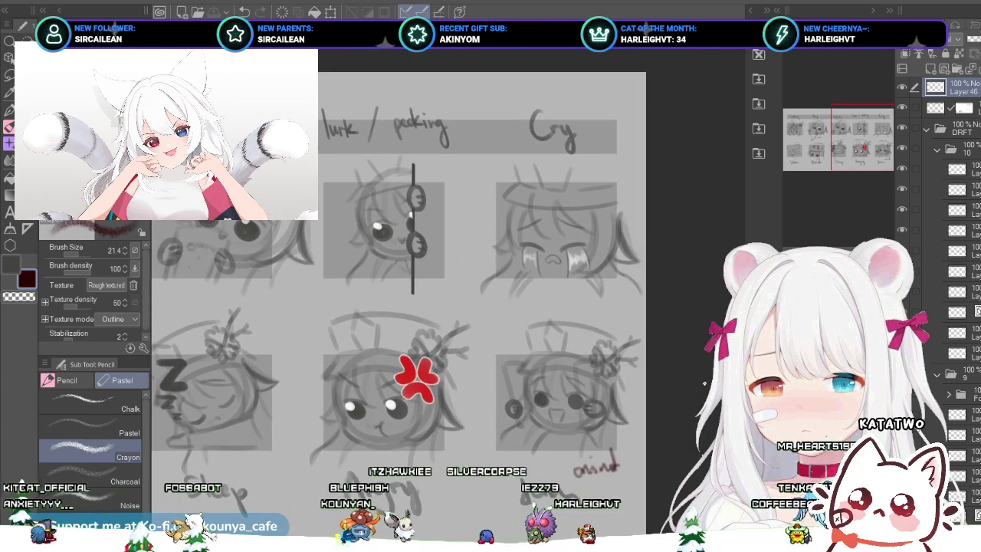
left_click_drag(429, 307, 624, 221)
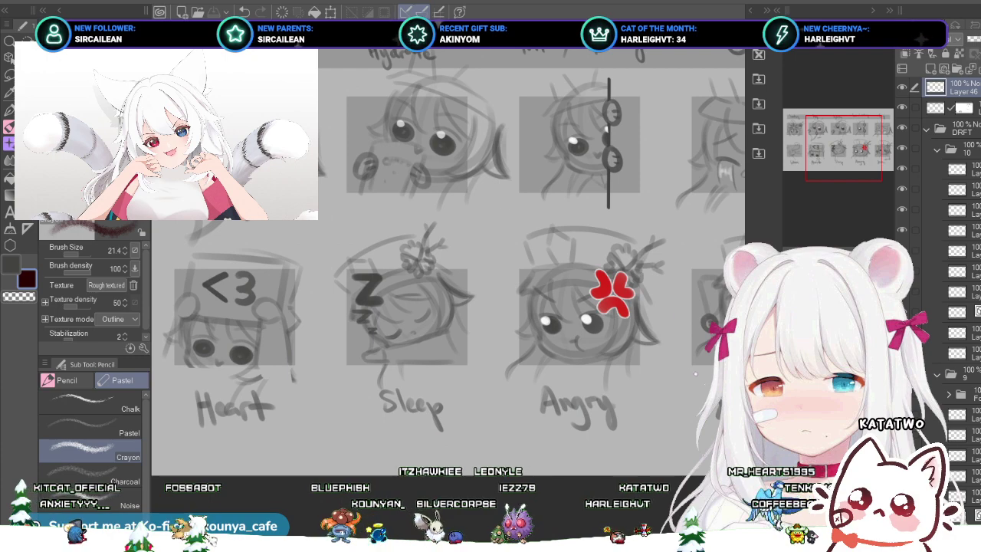
scroll(525, 295, "down", 2)
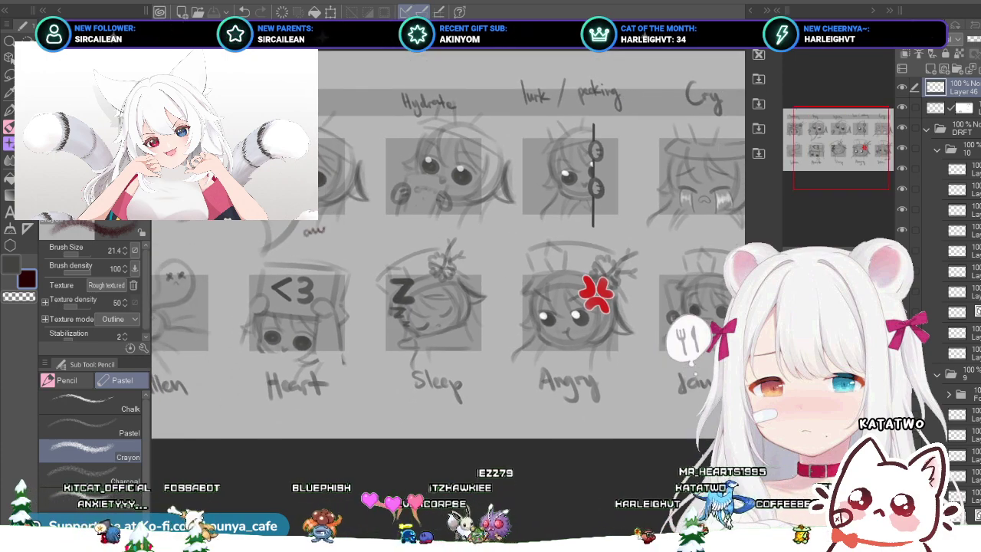
left_click_drag(582, 225, 492, 235)
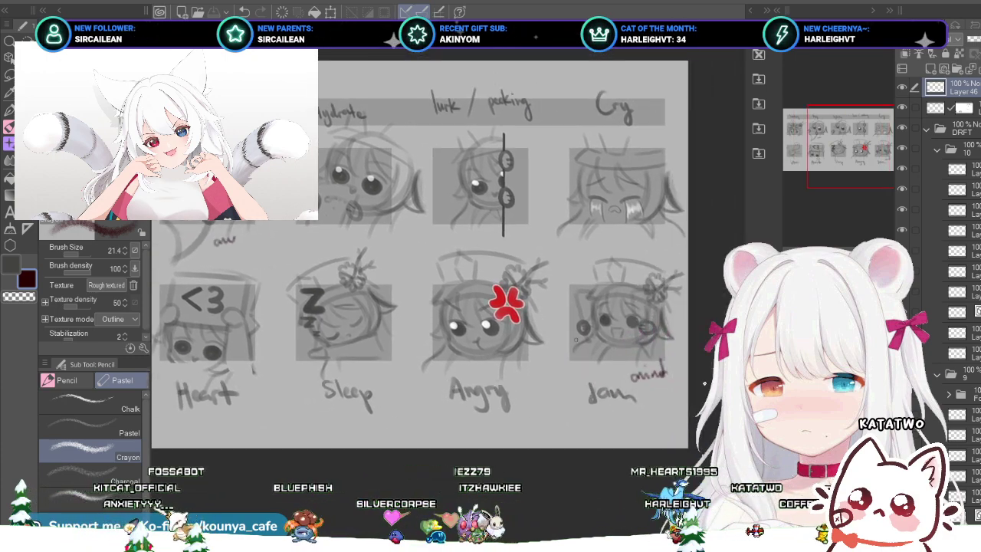
left_click_drag(436, 268, 635, 263)
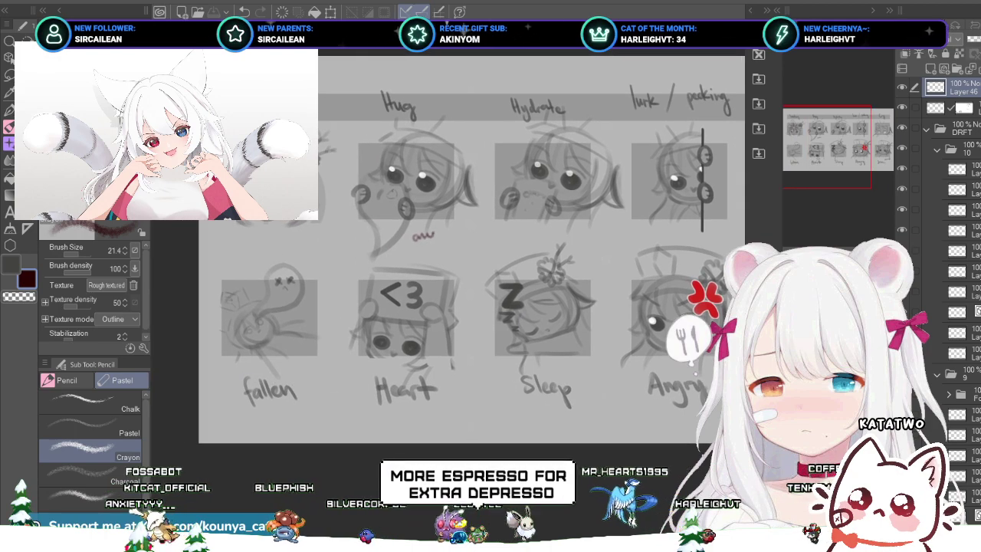
mouse_move(560, 333)
left_mouse_down()
mouse_move(400, 371)
mouse_move(358, 365)
left_mouse_up()
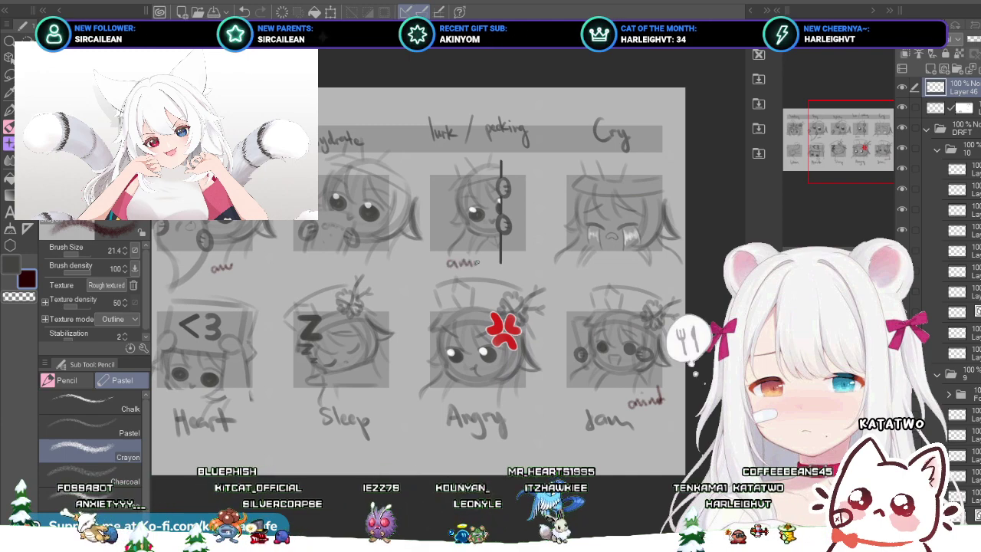
left_click_drag(477, 257, 485, 265)
Step: Handwrite the same dark red "anmt" note beneath the first sketch in the upper row, before Hug
left_click_drag(679, 388, 824, 414)
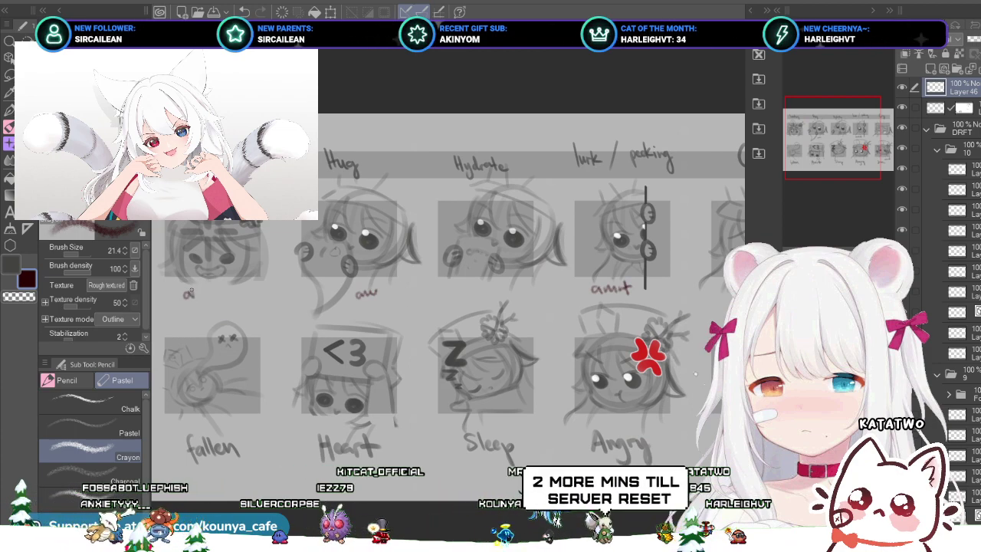
left_click_drag(191, 291, 212, 295)
left_click_drag(206, 291, 218, 289)
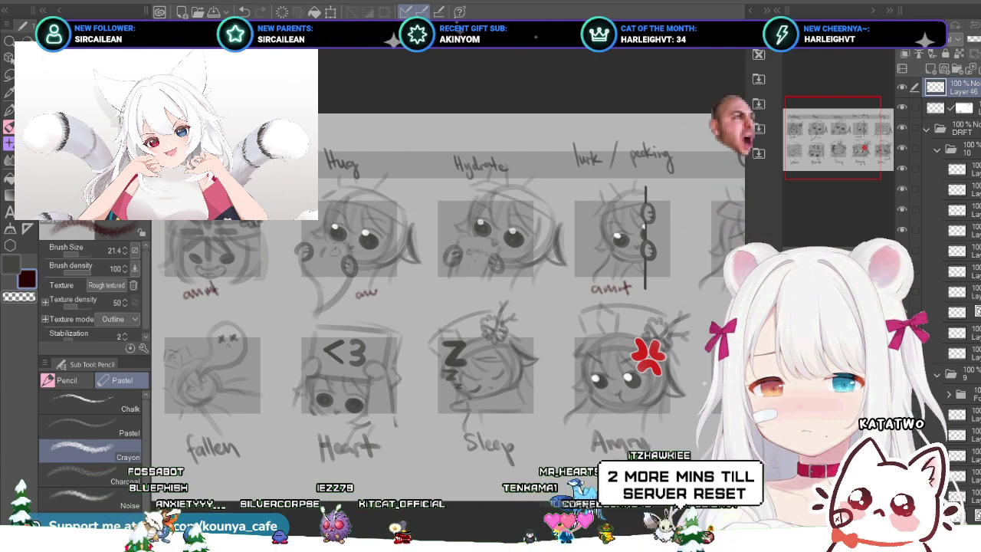
Step: Examine the annotated emote sketches across the whole sheet, comparing both rows and their handwritten notes
left_click_drag(490, 306, 459, 294)
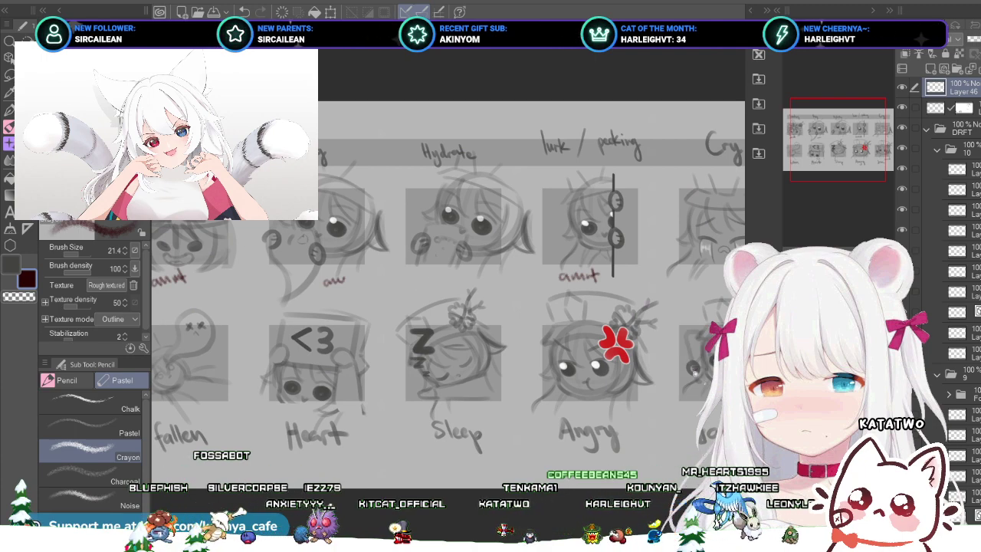
scroll(277, 247, "down", 2)
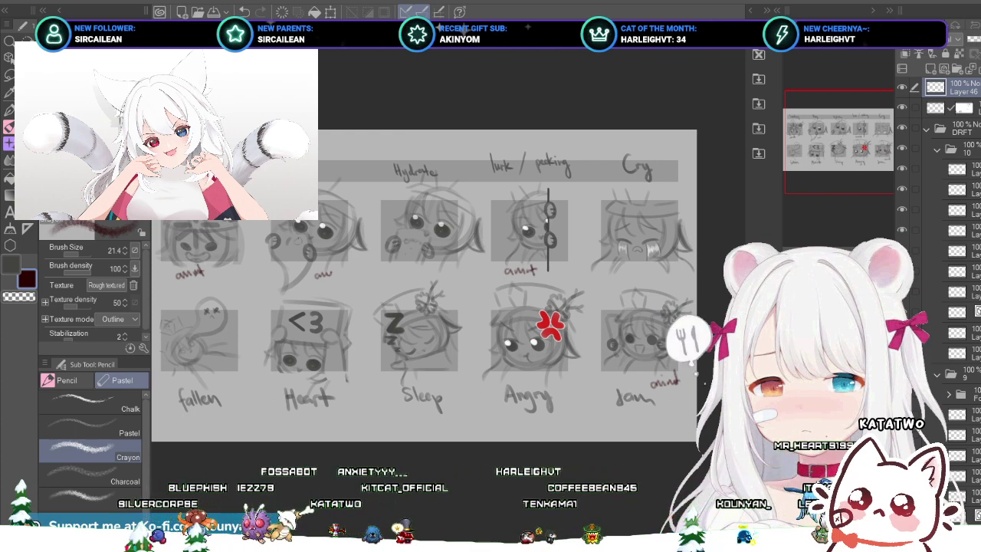
scroll(340, 273, "up", 1)
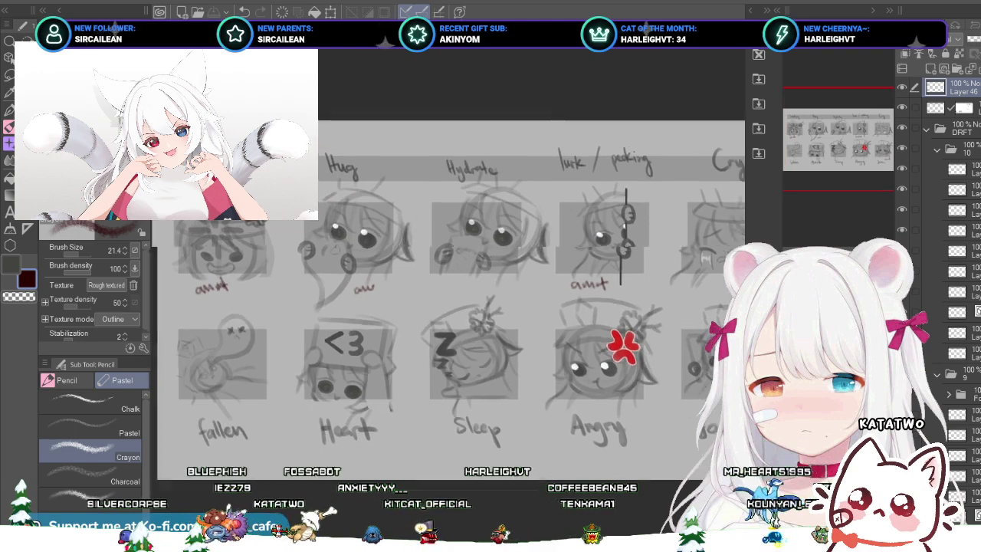
scroll(339, 273, "up", 2)
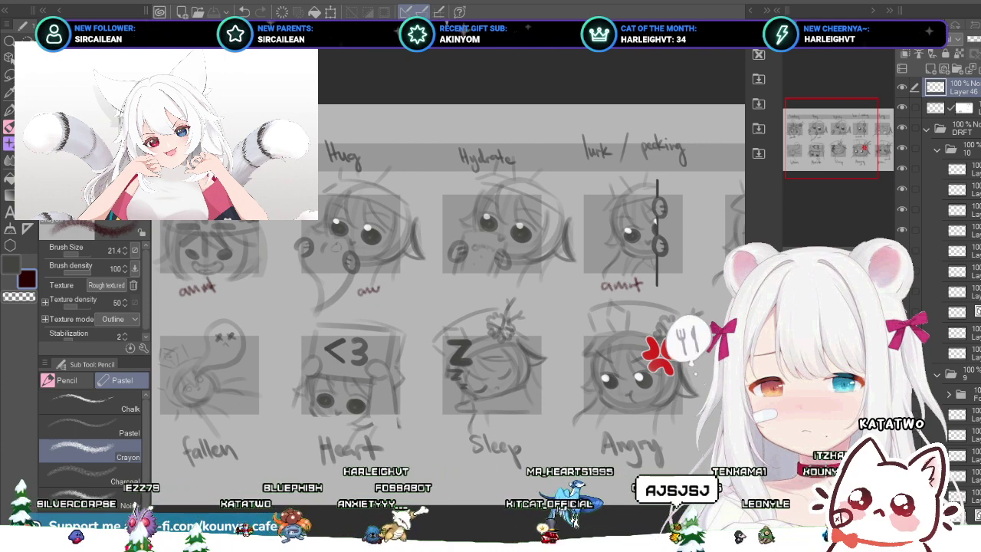
scroll(408, 352, "up", 2)
scroll(384, 322, "down", 2)
left_click_drag(427, 289, 375, 278)
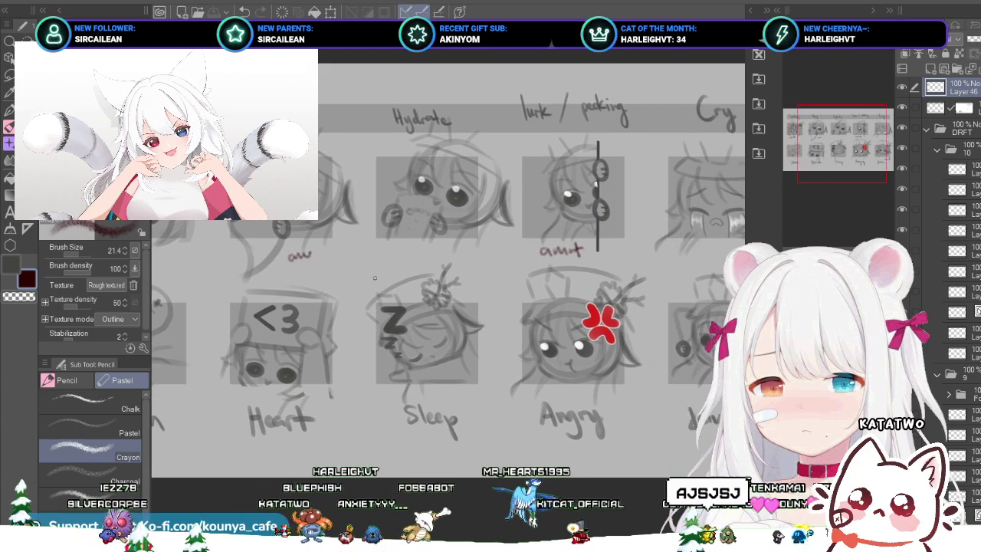
Step: Return to the Hug emote drawing and switch between its two line-art layers, making the upper one active
left_click(315, 28)
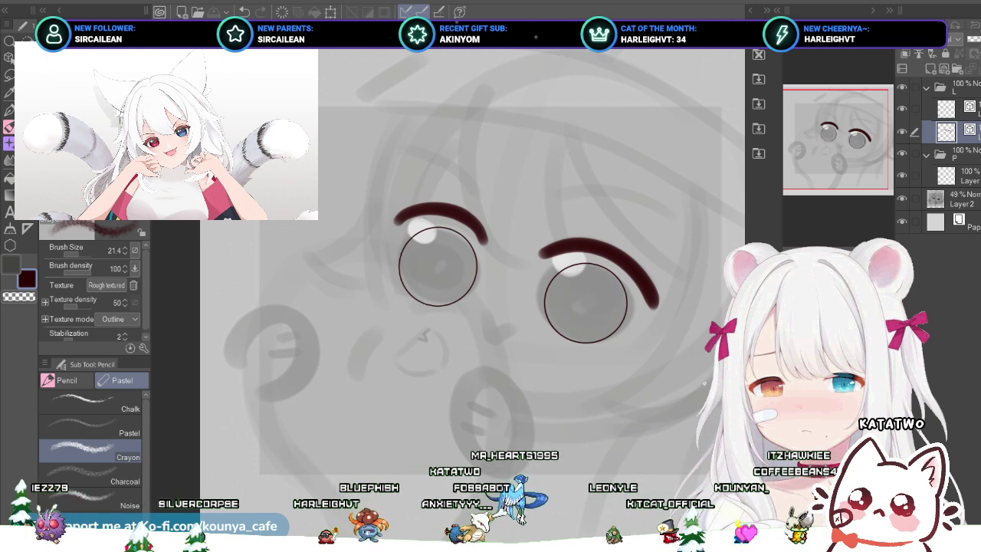
left_click(962, 109)
left_click(962, 132)
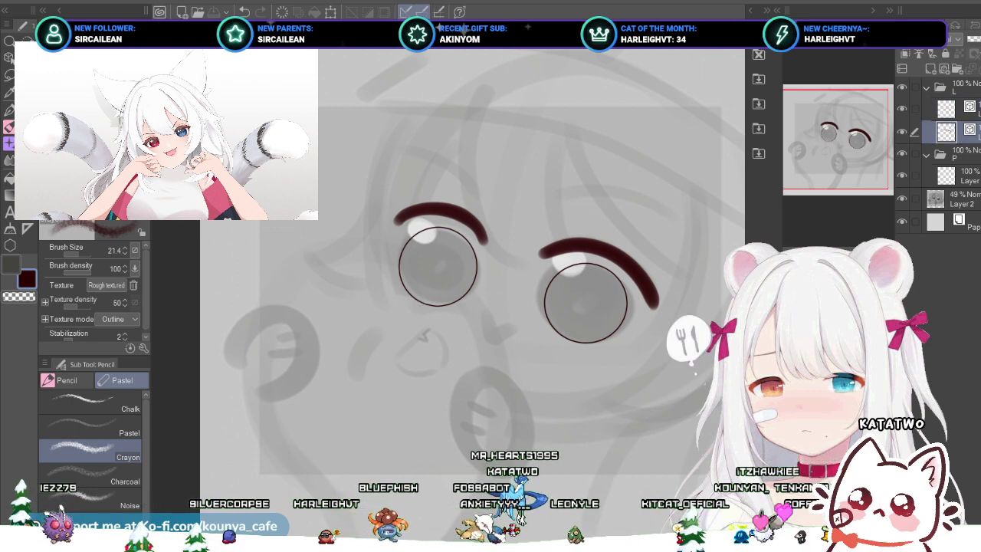
left_click(962, 108)
left_click(962, 132)
left_click(962, 109)
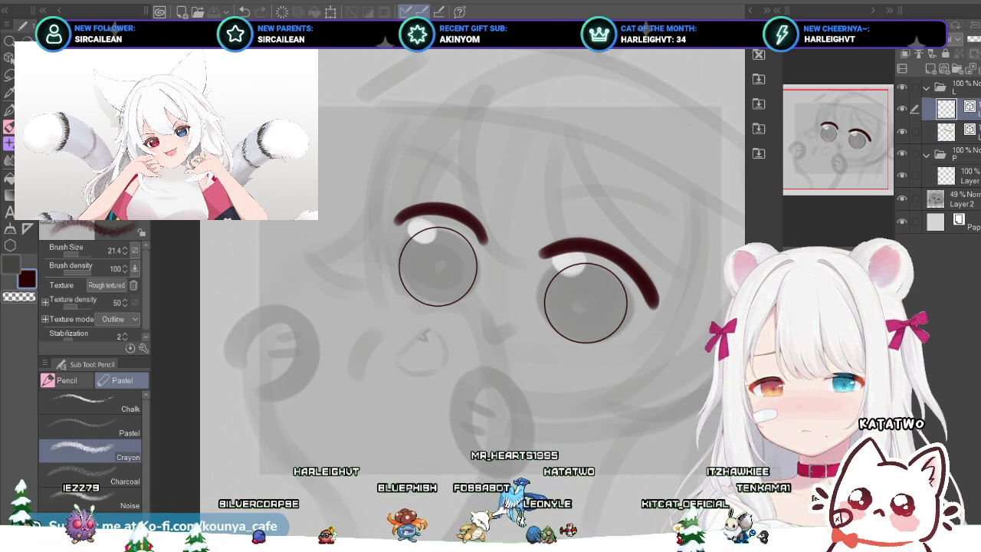
left_click(962, 132)
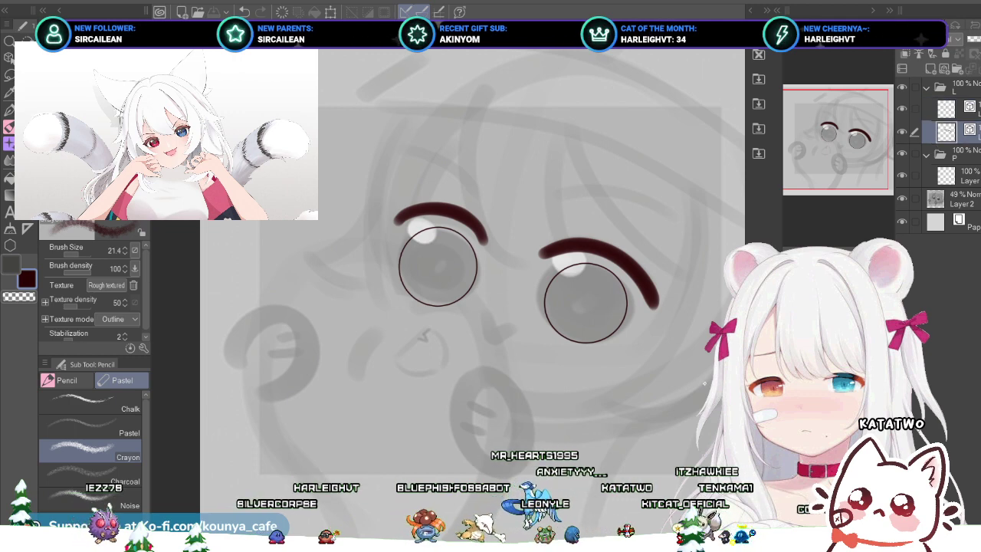
key("alt+bracketright")
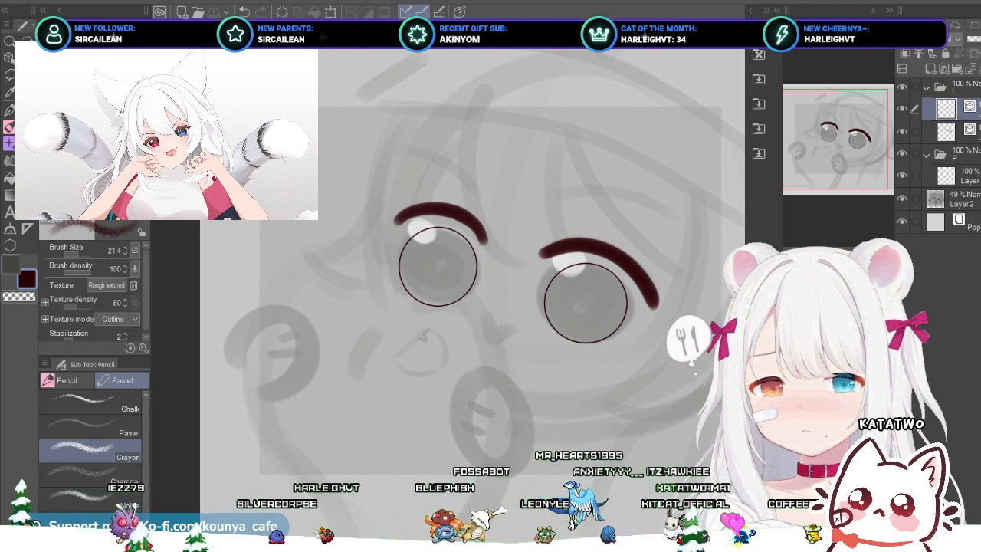
Step: Select the Nong Pen 2 brush and add a new layer between the two existing line-art layers
key("p")
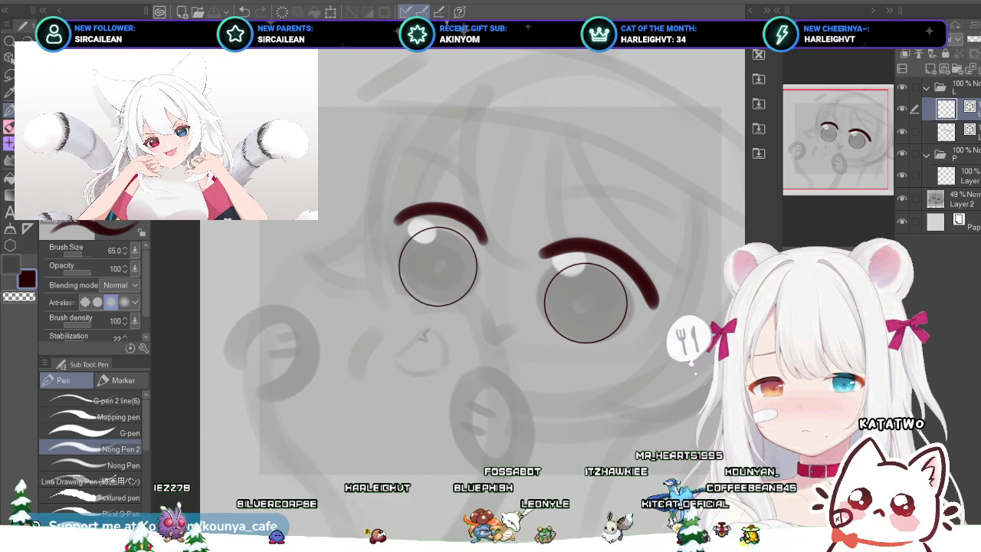
key("alt+bracketleft")
key("ctrl+shift+n")
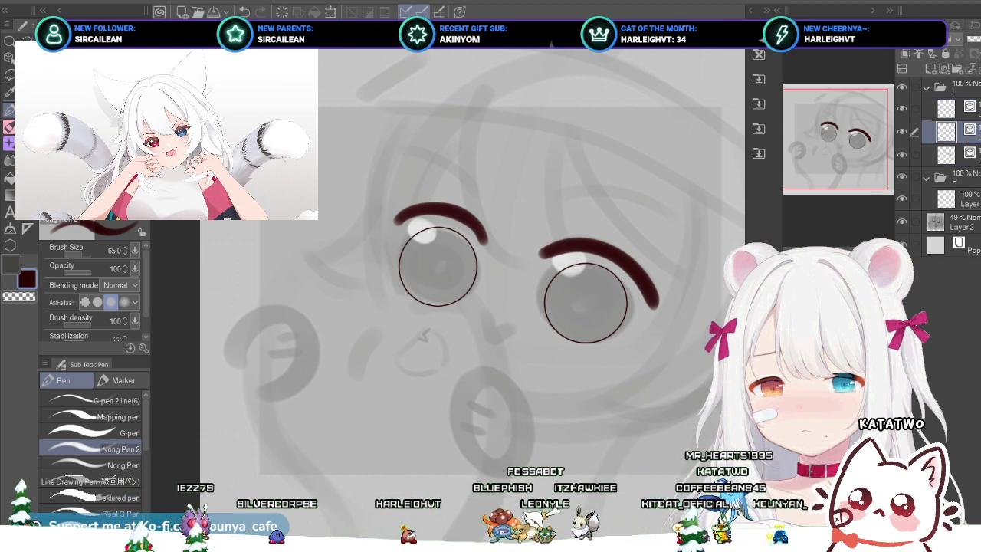
Step: Make the lowest layer in the L folder active and draw a small dark red V-shaped mouth between the eyes
left_click_drag(957, 132, 958, 163)
scroll(569, 341, "up", 3)
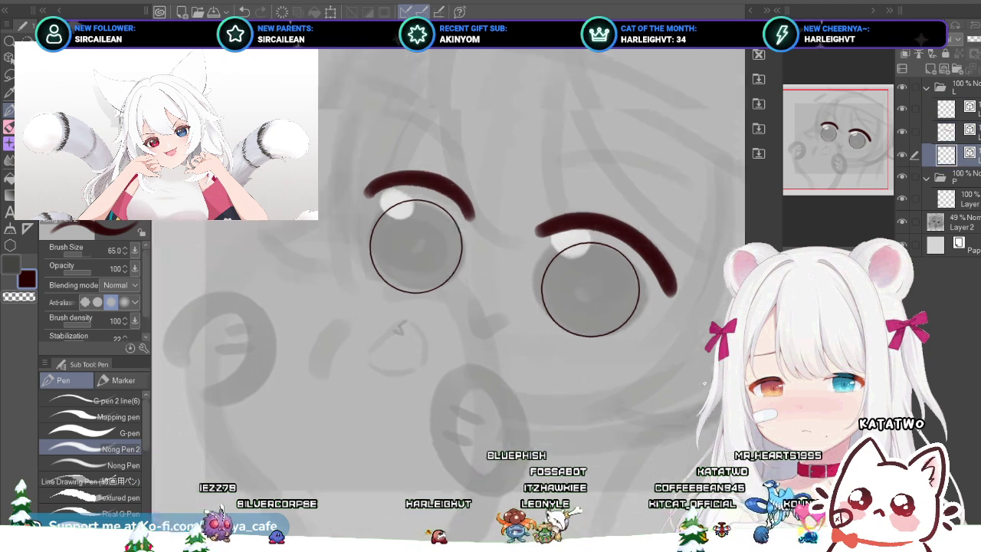
scroll(391, 353, "down", 2)
mouse_move(391, 343)
left_mouse_down()
mouse_move(383, 350)
mouse_move(396, 366)
mouse_move(421, 357)
mouse_move(398, 368)
left_mouse_up()
key("ctrl+z")
key("ctrl+z")
mouse_move(390, 334)
left_mouse_down()
mouse_move(397, 362)
mouse_move(427, 348)
mouse_move(395, 342)
mouse_move(427, 346)
mouse_move(407, 355)
left_mouse_up()
key("ctrl+z")
key("ctrl+z")
key("ctrl")
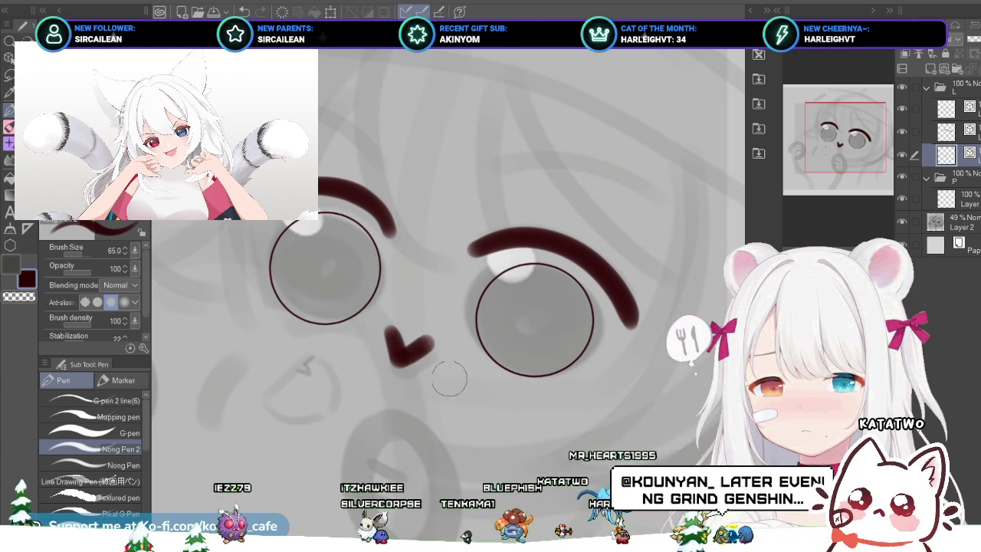
scroll(440, 373, "down", 3)
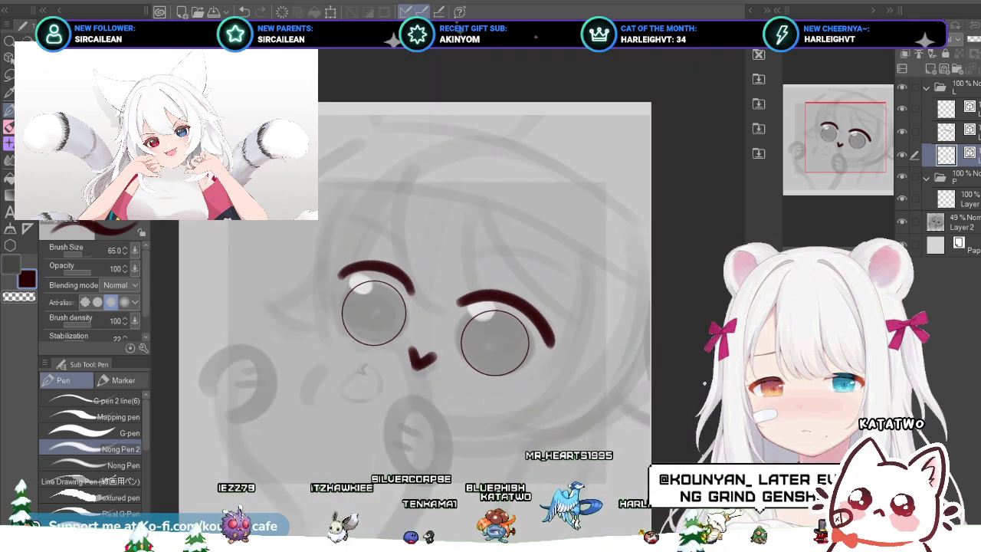
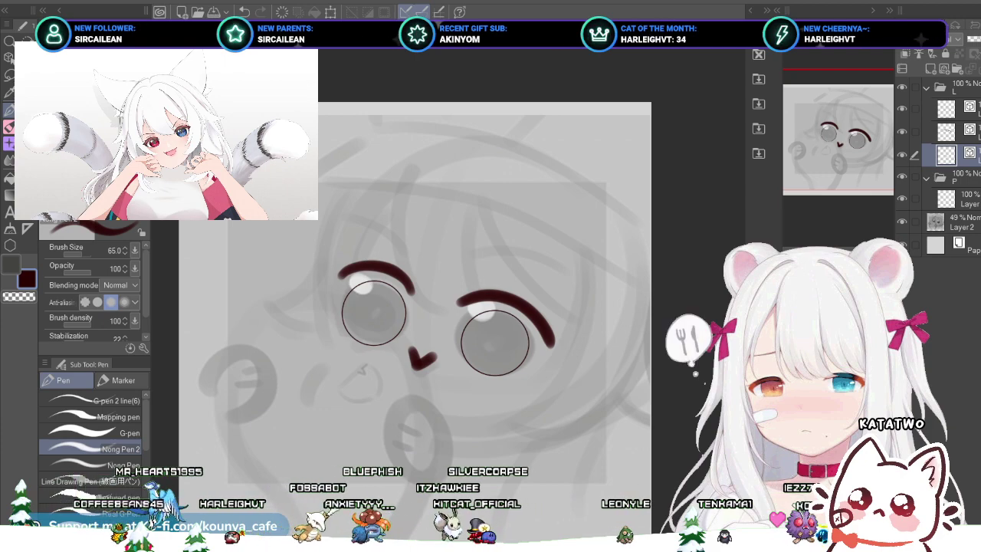
Step: Add a new line-art layer at the top of the L folder and select the G-pen
left_click(901, 108)
left_click(902, 108)
left_click(954, 109)
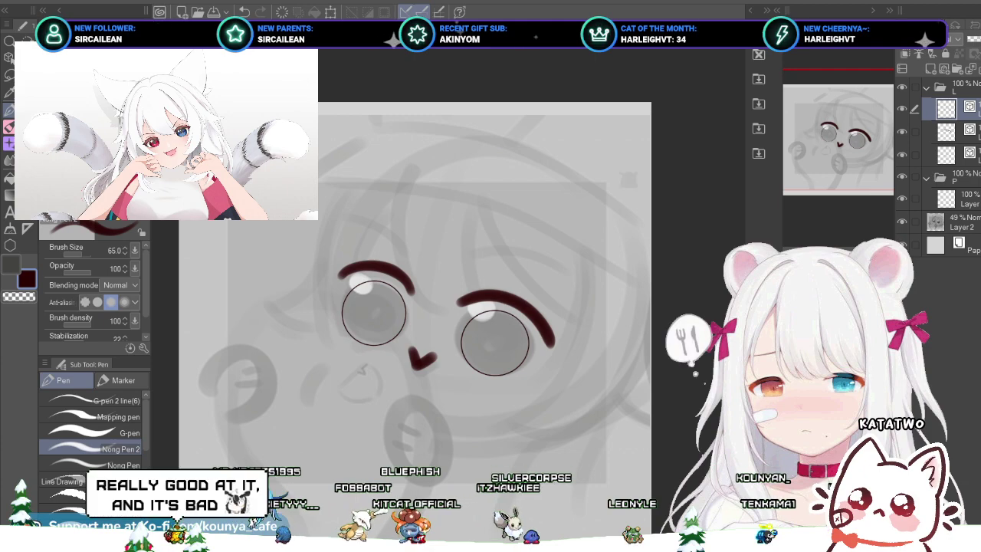
key("ctrl+shift+n")
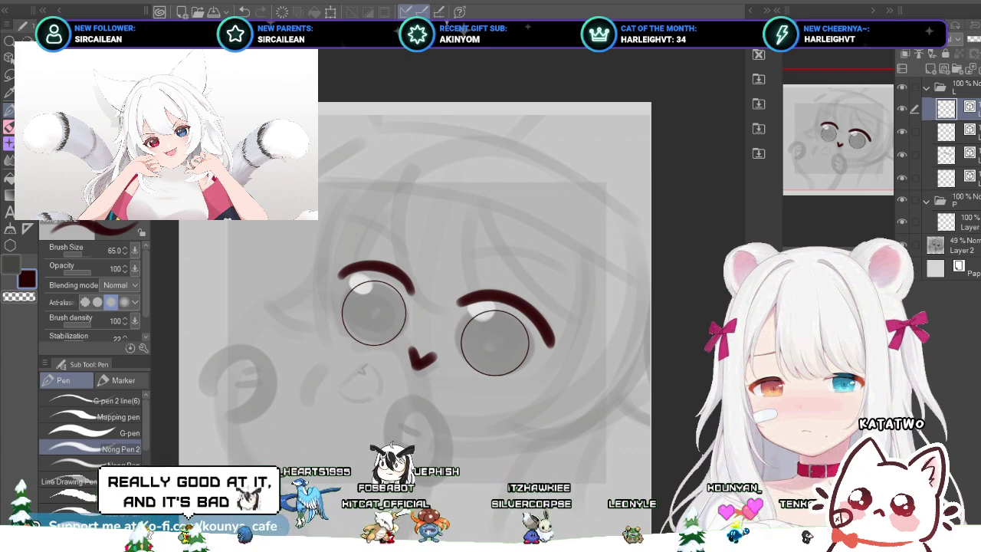
scroll(416, 332, "up", 1)
scroll(417, 332, "up", 1)
left_click(96, 432)
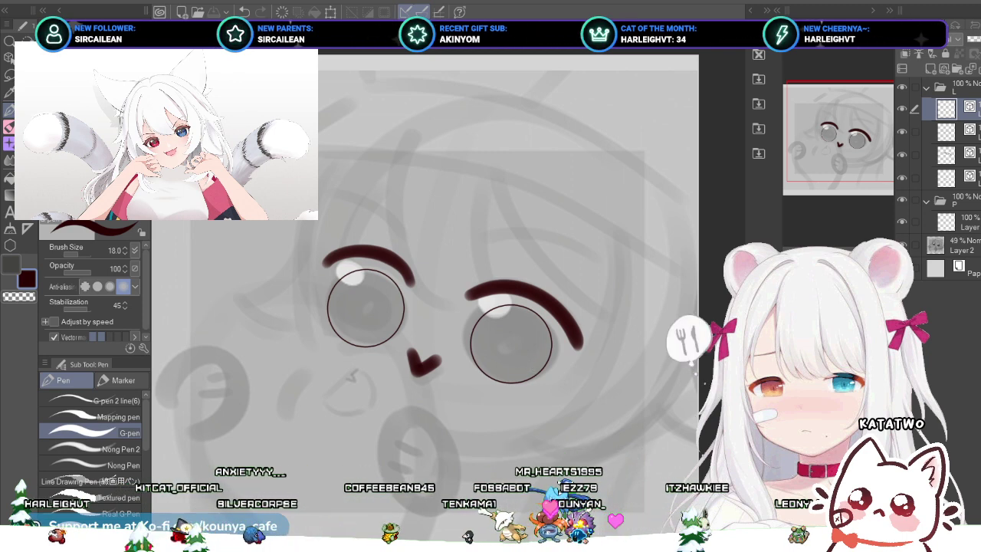
Step: Create a new raster layer above the L folder and name it DRFT
left_click(962, 88)
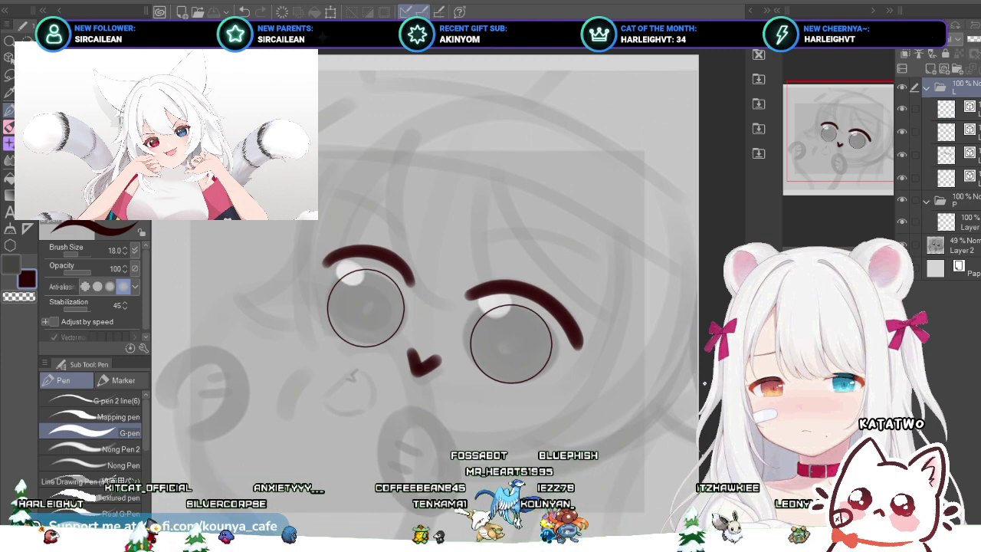
key("ctrl+shift+n")
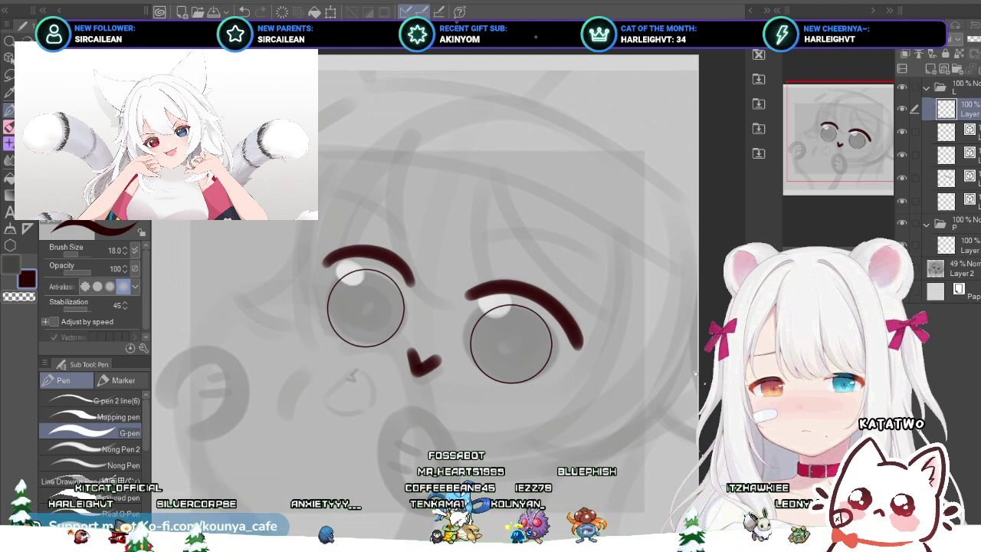
left_click_drag(962, 109, 962, 80)
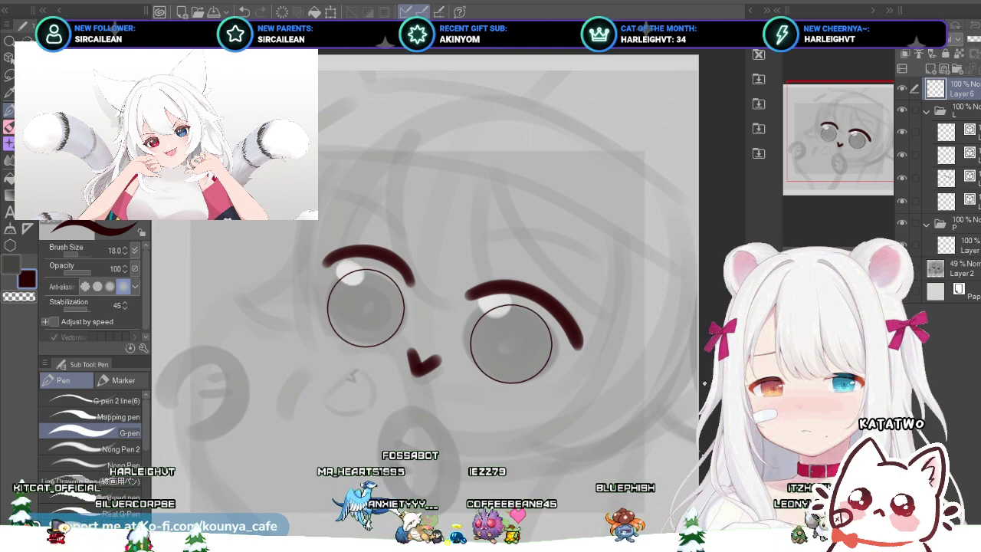
type("DRFT")
key("Return")
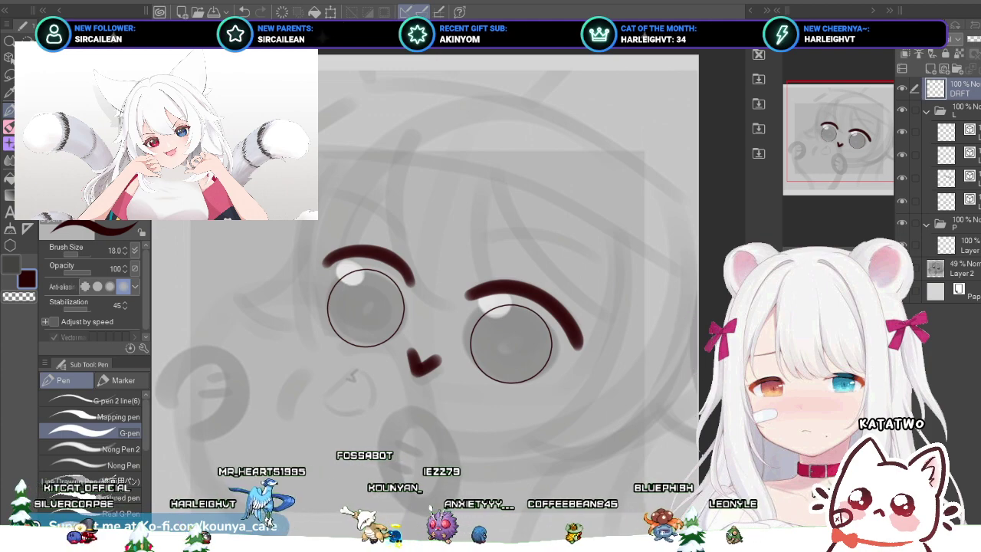
Step: Select the Flat marker for drafting the hair and reduce its brush size to 35.2
left_click(122, 380)
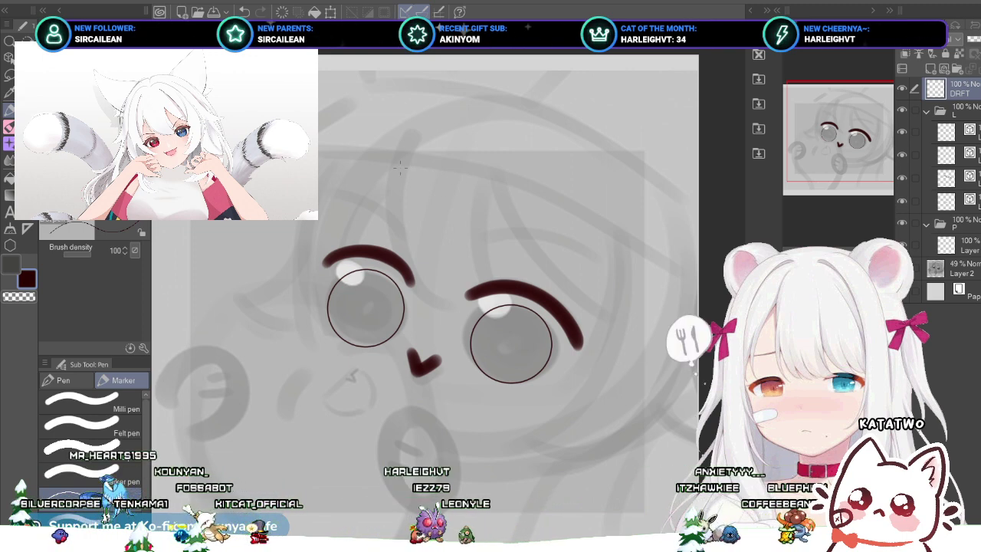
left_click(91, 523)
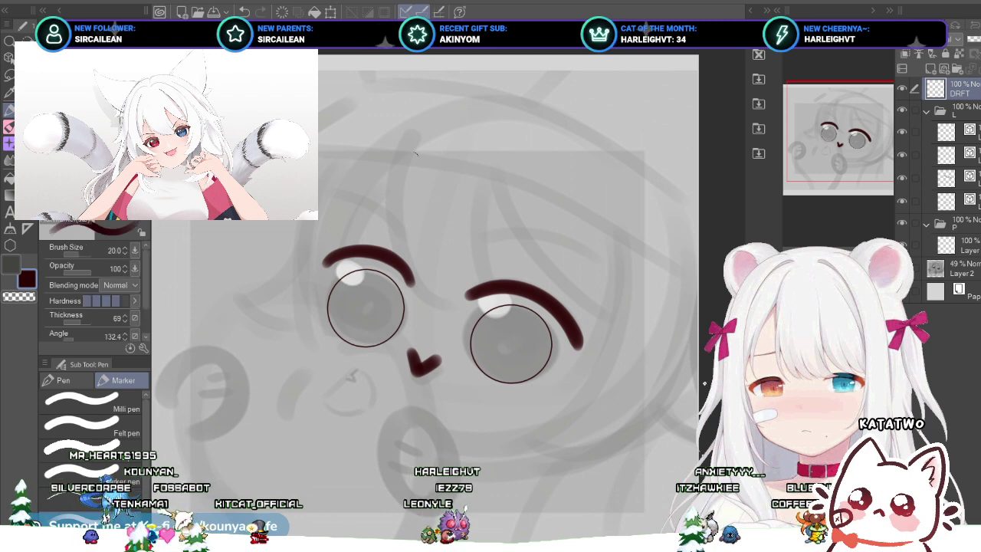
mouse_move(412, 125)
left_mouse_down()
mouse_move(378, 202)
mouse_move(376, 241)
left_mouse_up()
key("ctrl+z")
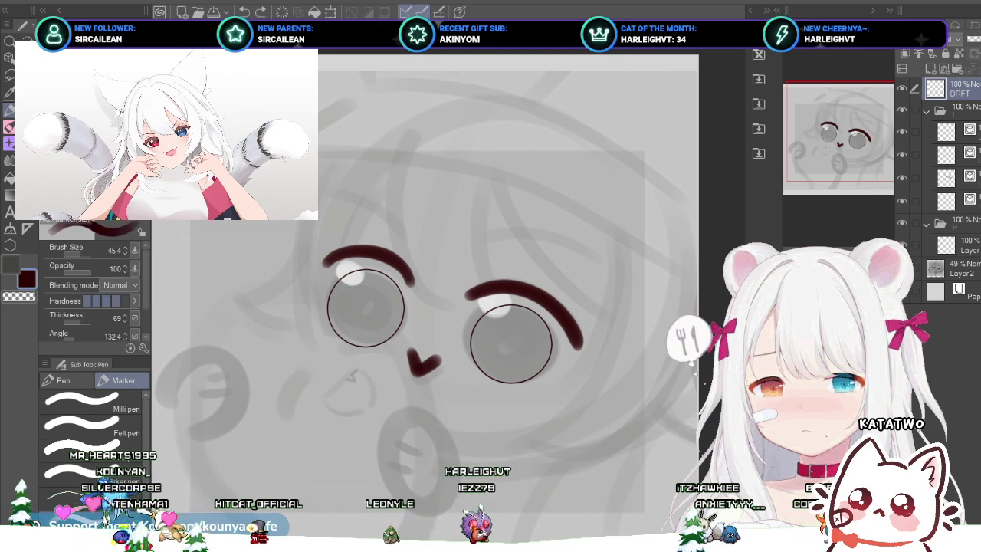
key("bracketleft")
key("bracketleft")
mouse_move(414, 125)
left_mouse_down()
mouse_move(381, 172)
mouse_move(388, 245)
left_mouse_up()
key("ctrl+z")
key("ctrl+z")
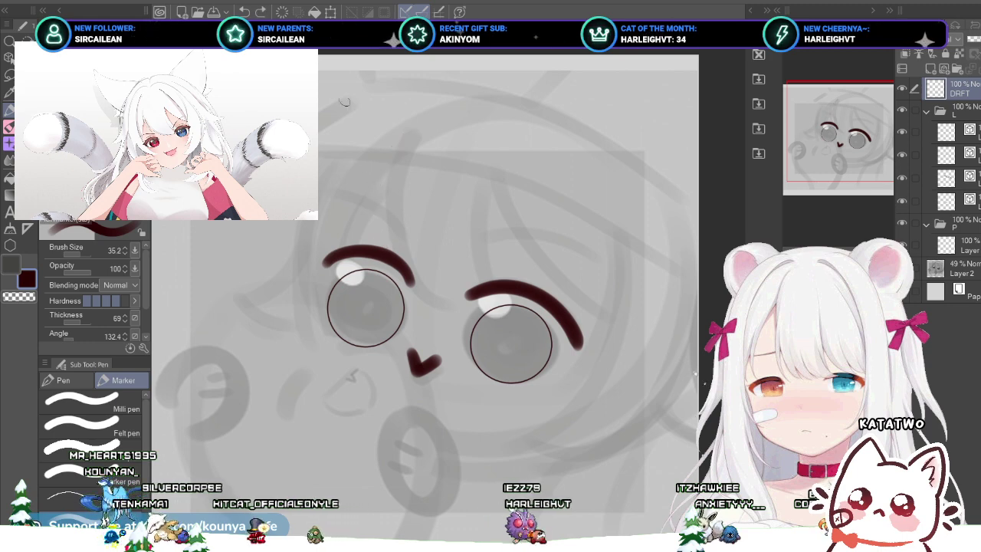
left_click_drag(419, 122, 387, 255)
key("ctrl+z")
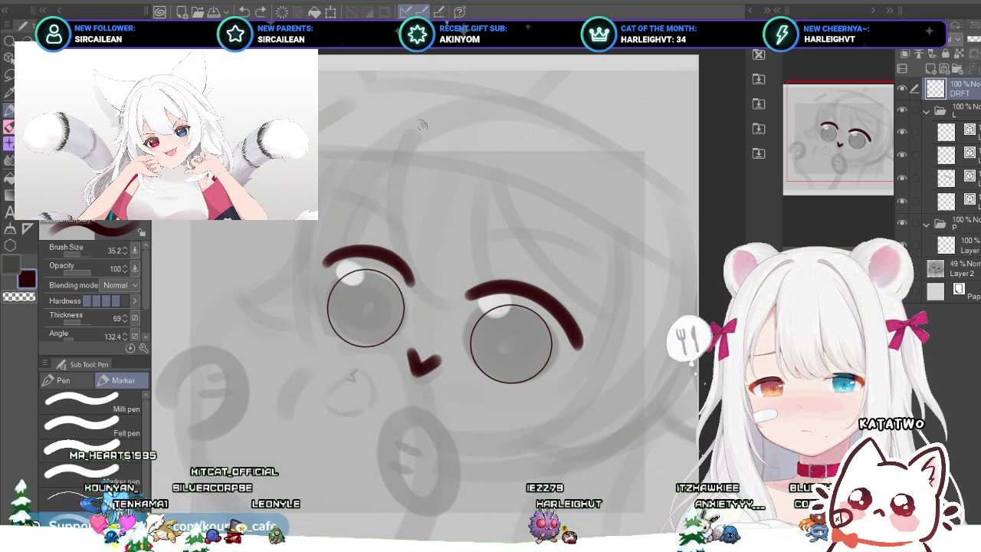
left_click_drag(437, 124, 394, 297)
key("ctrl+z")
Step: Set the brush size to 38 and draw a long curved bang strand from the forehead past the left eye toward the face's centre
key("bracketright")
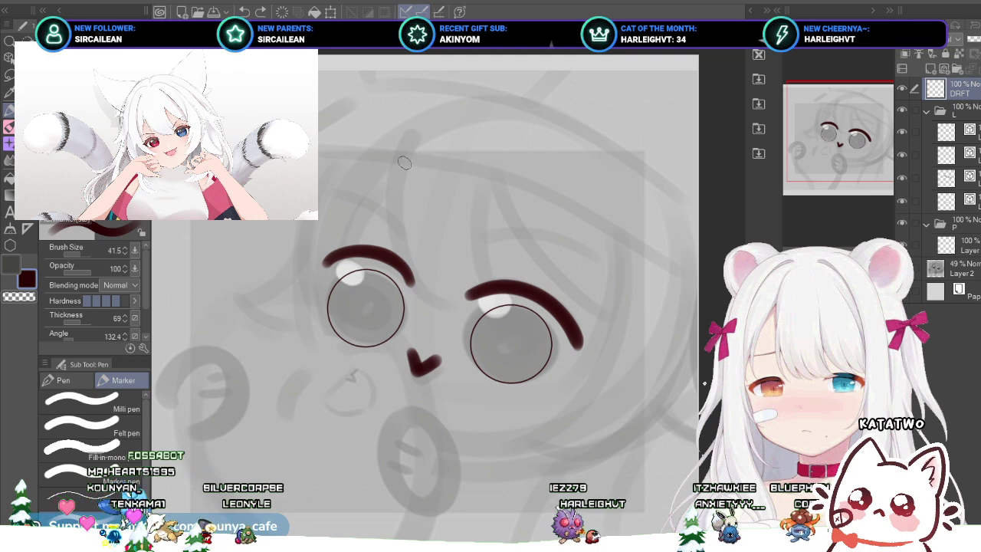
mouse_move(415, 144)
left_mouse_down()
mouse_move(394, 233)
mouse_move(465, 302)
mouse_move(468, 291)
left_mouse_up()
key("ctrl+z")
key("ctrl+z")
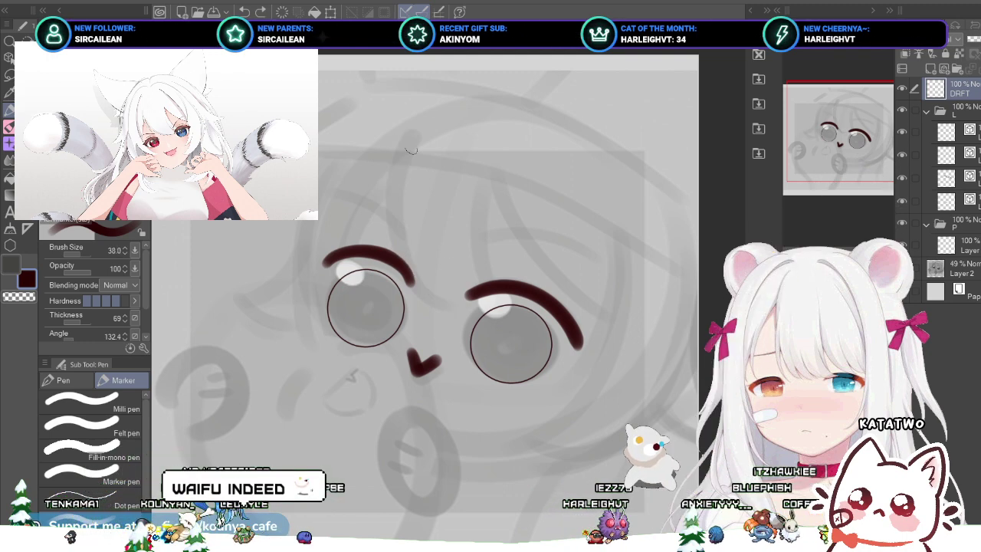
left_click_drag(412, 133, 455, 296)
key("ctrl+z")
mouse_move(409, 129)
left_mouse_down()
mouse_move(404, 139)
mouse_move(469, 292)
left_mouse_up()
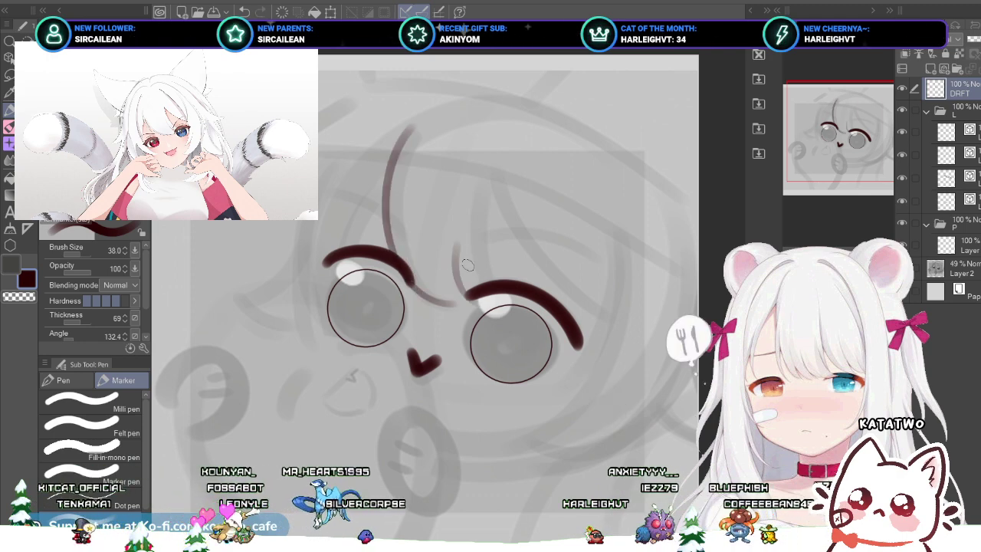
Step: Draw two shorter hair strands falling onto the inner part of the right eye's upper lash line
key("ctrl+z")
mouse_move(460, 221)
left_mouse_down()
mouse_move(460, 270)
mouse_move(466, 293)
left_mouse_up()
key("ctrl+z")
left_click_drag(461, 251, 475, 286)
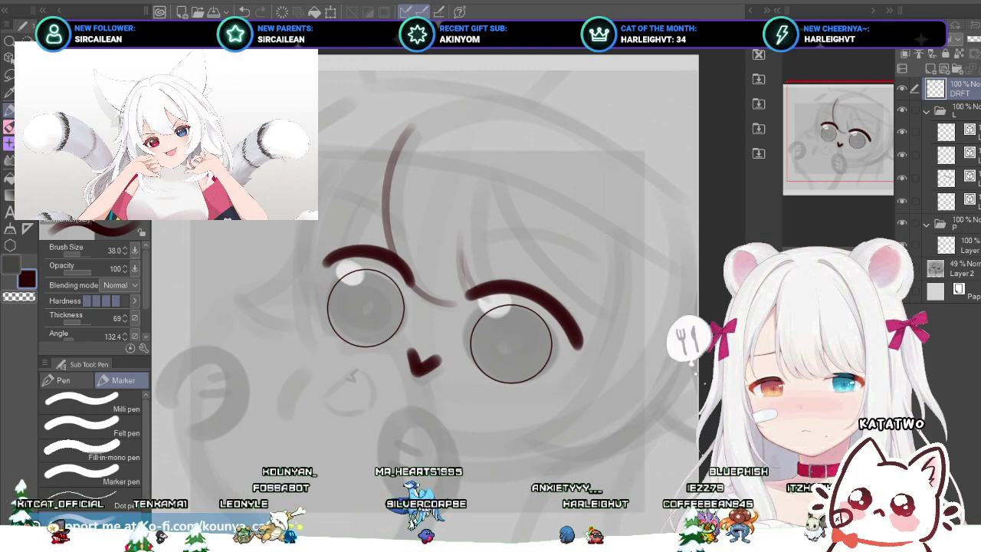
key("ctrl+z")
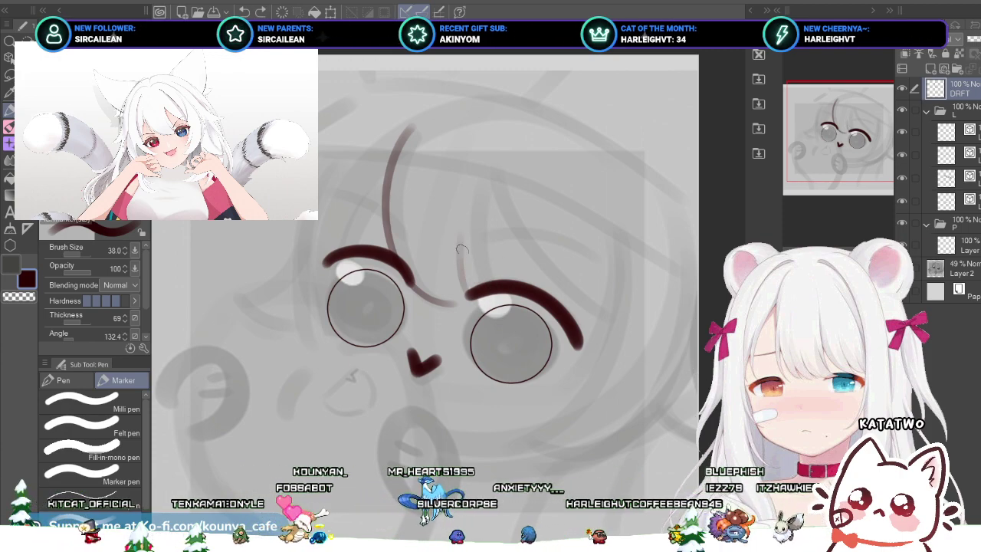
mouse_move(502, 172)
left_mouse_down()
mouse_move(495, 242)
mouse_move(510, 285)
left_mouse_up()
key("ctrl+z")
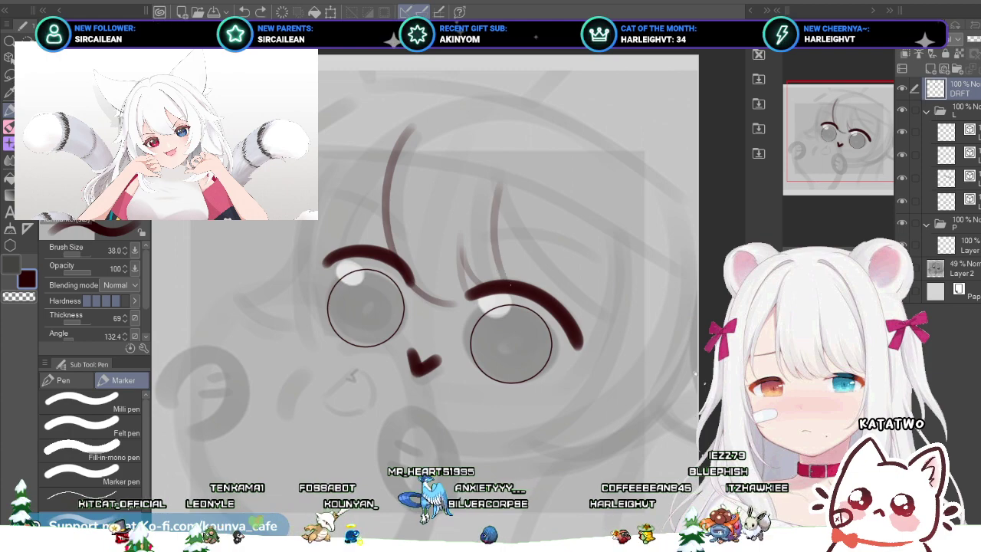
key("ctrl+z")
left_click_drag(494, 185, 487, 277)
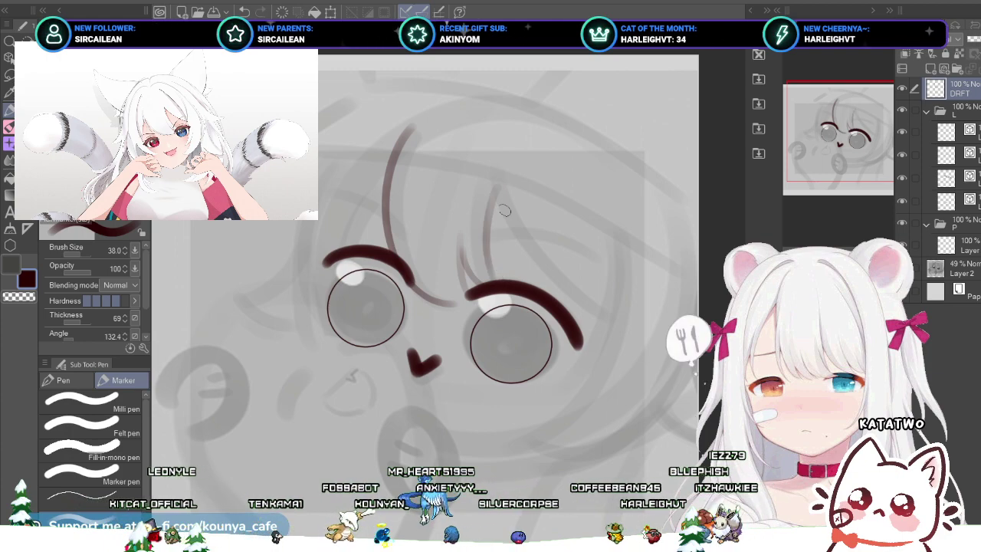
left_click_drag(499, 173, 579, 305)
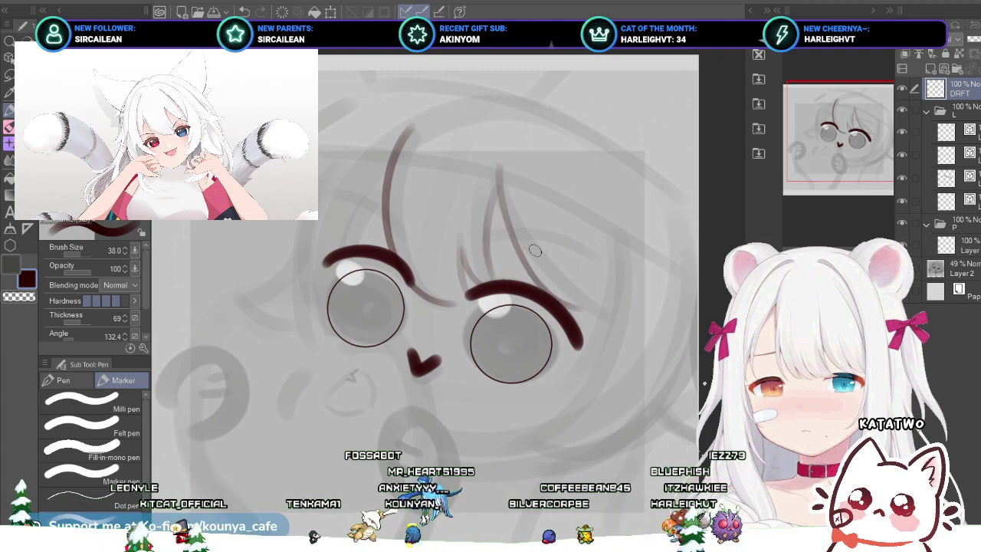
key("ctrl+z")
left_click_drag(496, 184, 571, 285)
key("ctrl+z")
left_click_drag(495, 188, 562, 276)
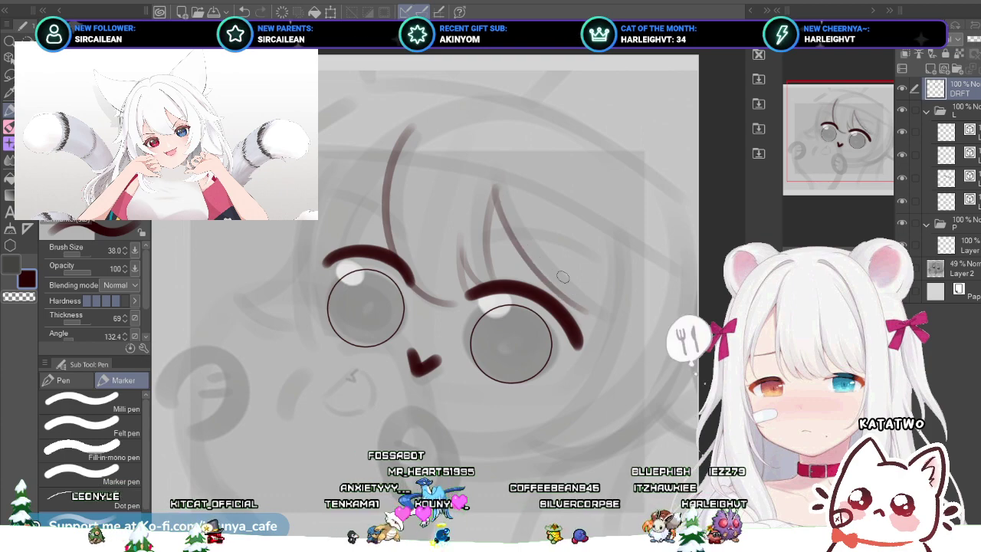
key("ctrl+z")
Step: Transform the drafted bangs, stretching their right side slightly outward and downward
key("ctrl+t")
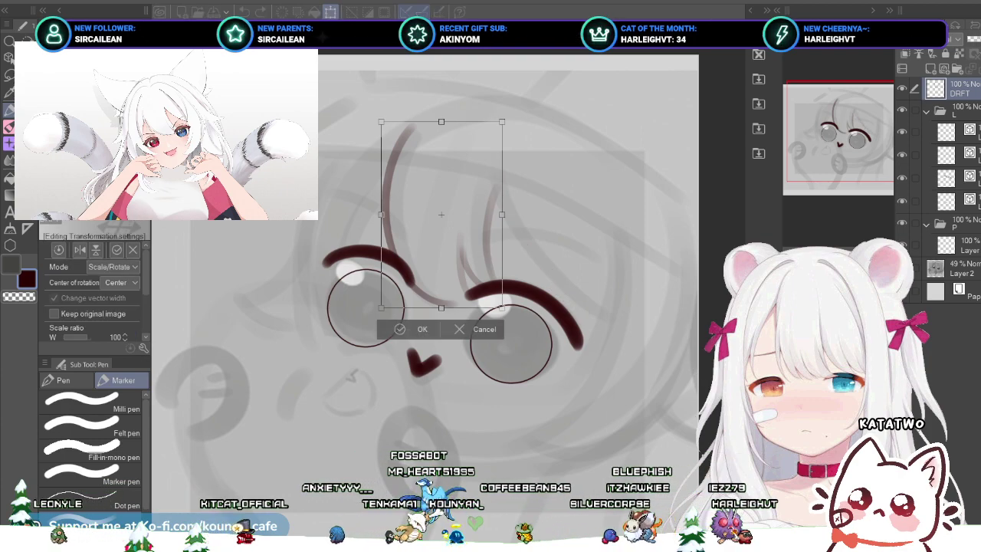
left_click_drag(508, 217, 510, 219)
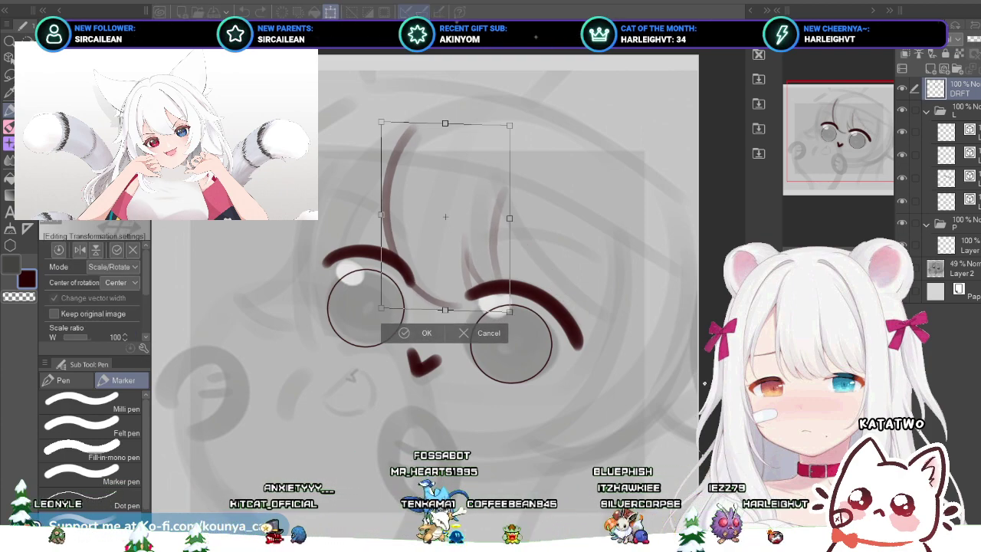
key("Return")
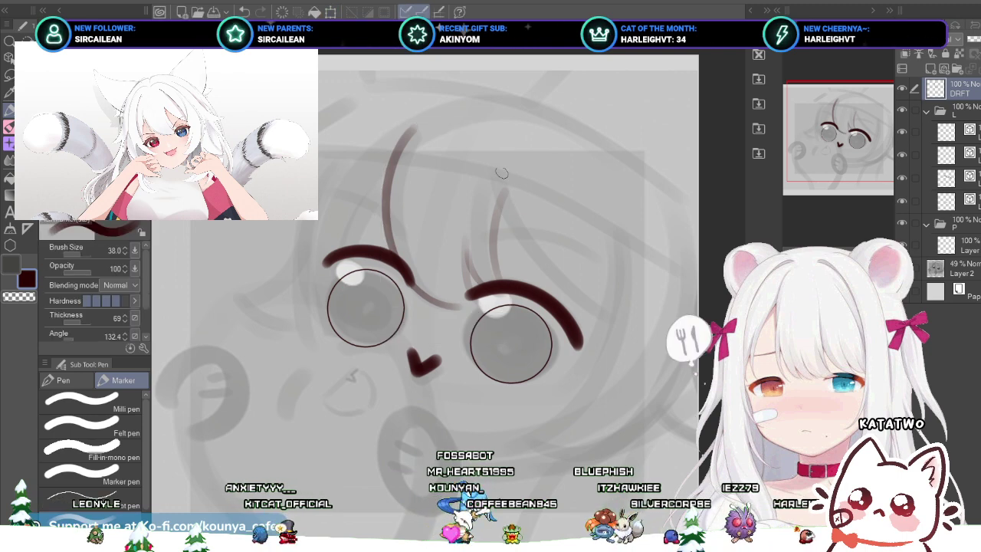
Step: Draw a long curved bang strand from the upper forehead diagonally down past the right eye's outer corner
left_click_drag(498, 163, 605, 313)
key("ctrl+z")
mouse_move(496, 162)
left_mouse_down()
mouse_move(508, 205)
mouse_move(608, 314)
left_mouse_up()
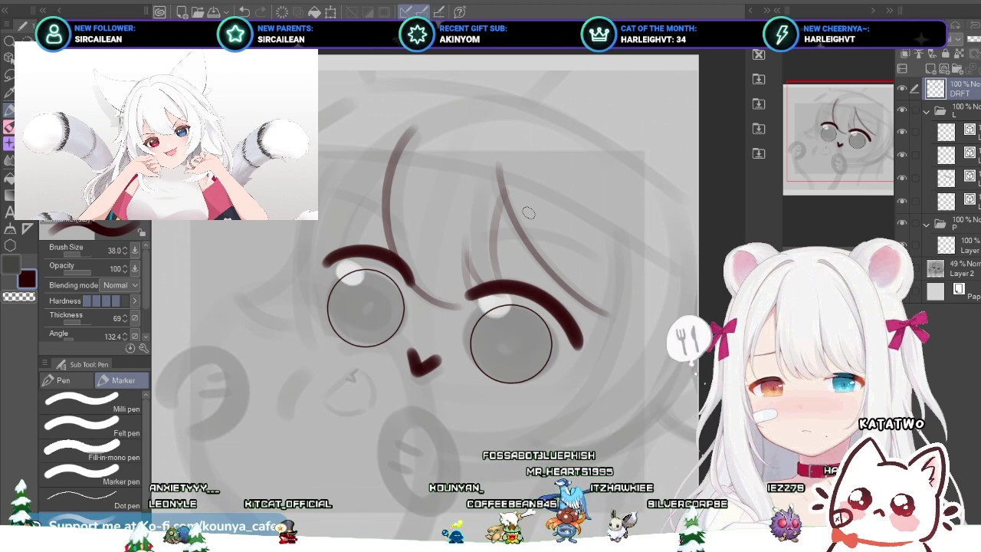
key("ctrl+z")
left_click_drag(498, 161, 598, 306)
key("ctrl+z")
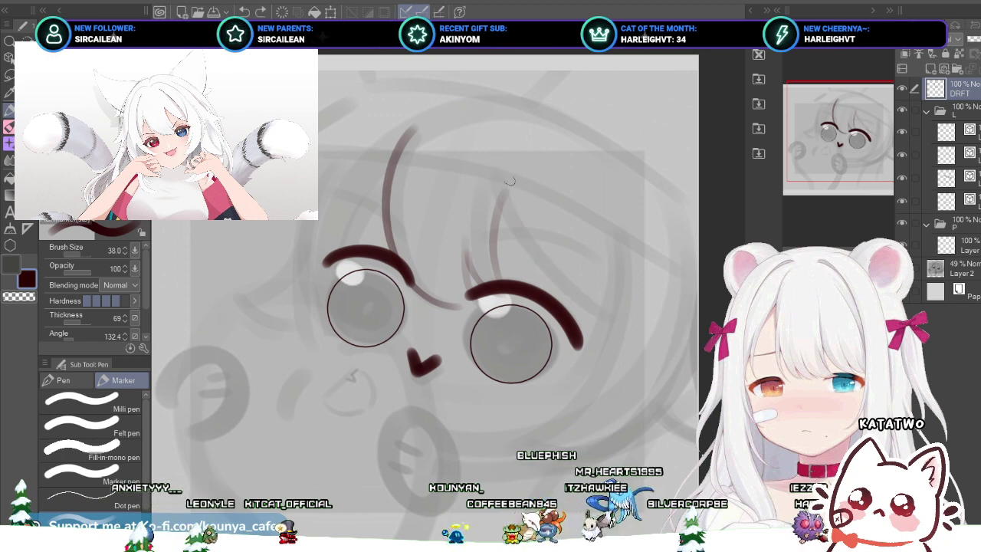
left_click_drag(497, 166, 606, 308)
key("ctrl+z")
mouse_move(502, 150)
left_mouse_down()
mouse_move(537, 260)
mouse_move(615, 322)
left_mouse_up()
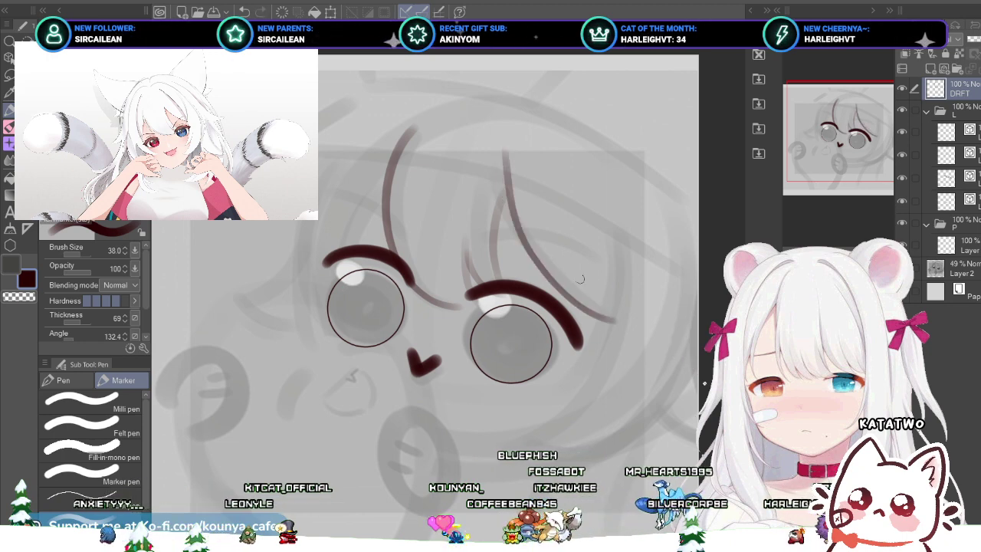
key("ctrl+z")
mouse_move(506, 174)
left_mouse_down()
mouse_move(516, 220)
mouse_move(607, 315)
left_mouse_up()
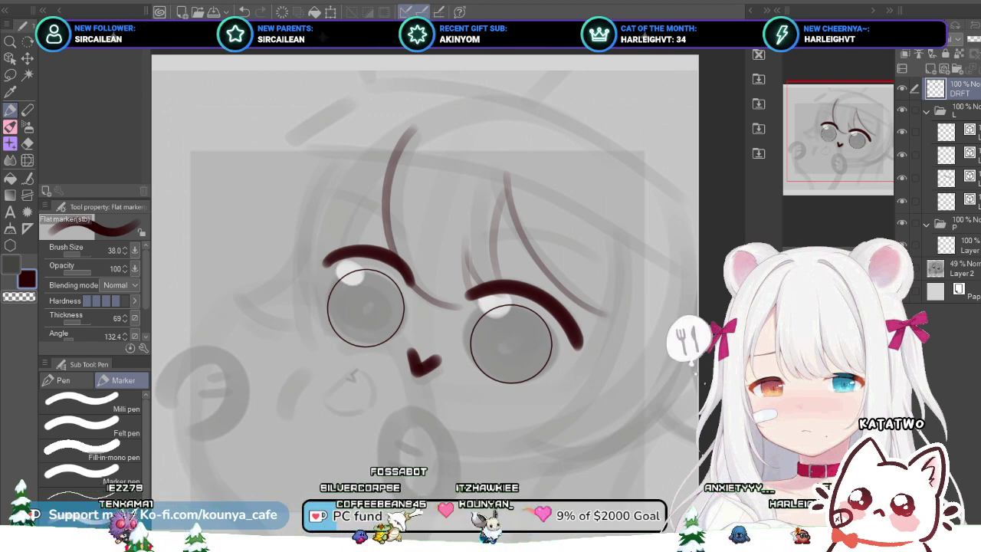
Step: Collapse the L folder and draft the curved side hair lock around the right cheek, sweeping down under the face
left_click(926, 110)
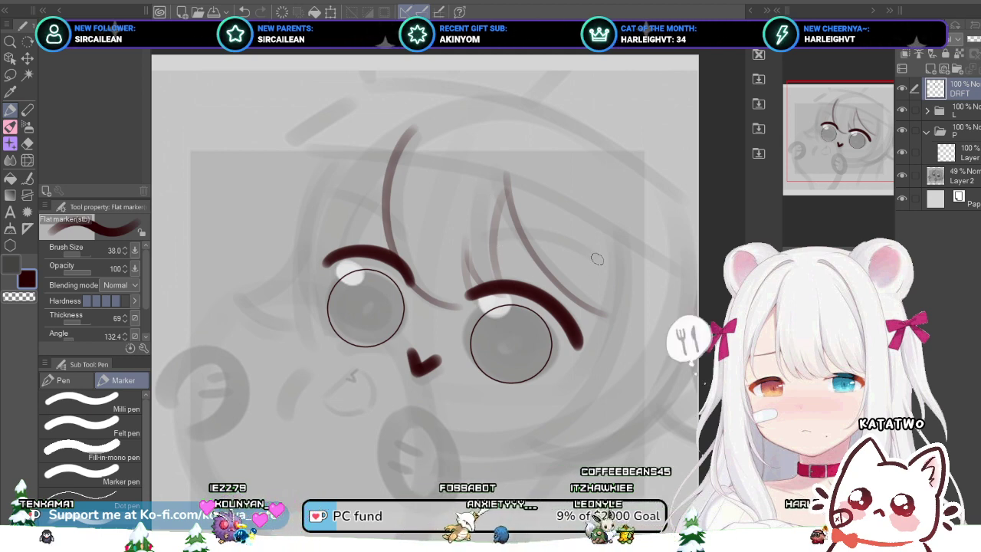
left_click_drag(582, 224, 605, 339)
key("ctrl+z")
left_click_drag(613, 257, 529, 444)
key("ctrl+z")
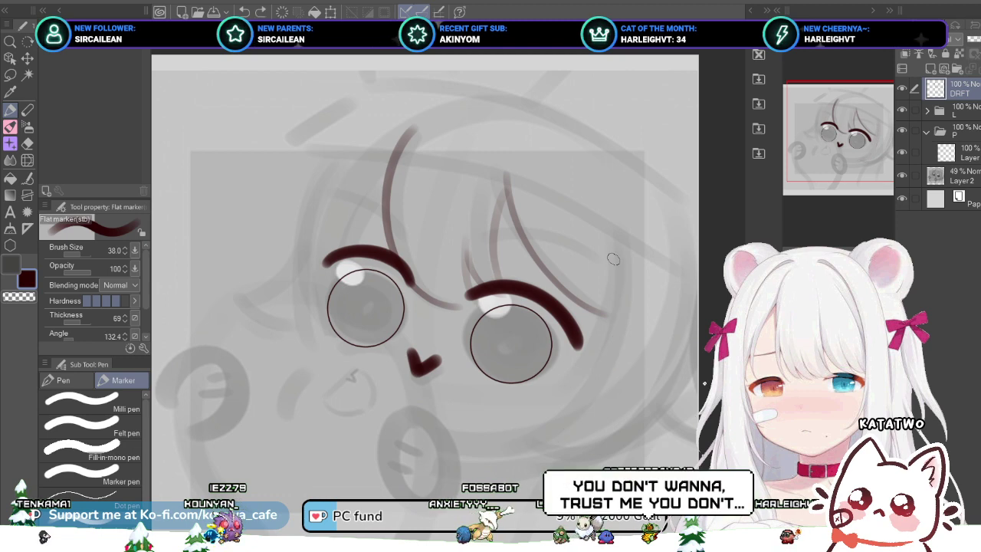
mouse_move(614, 247)
left_mouse_down()
mouse_move(613, 309)
mouse_move(500, 426)
left_mouse_up()
key("ctrl+z")
key("ctrl+y")
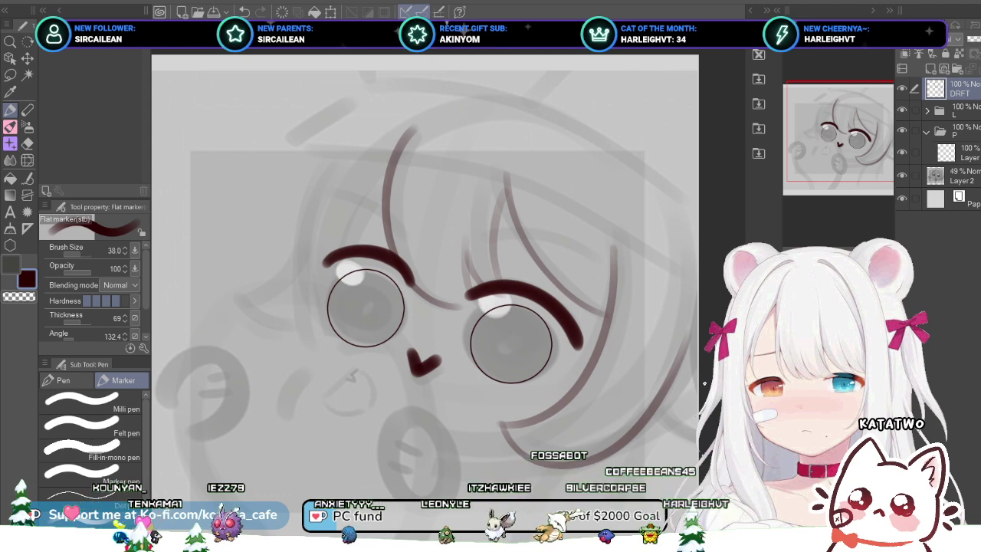
Step: Redraw the outer curve of the right side hair lock, sweeping from its tip under the face up past the right cheek
left_click_drag(502, 425, 671, 354)
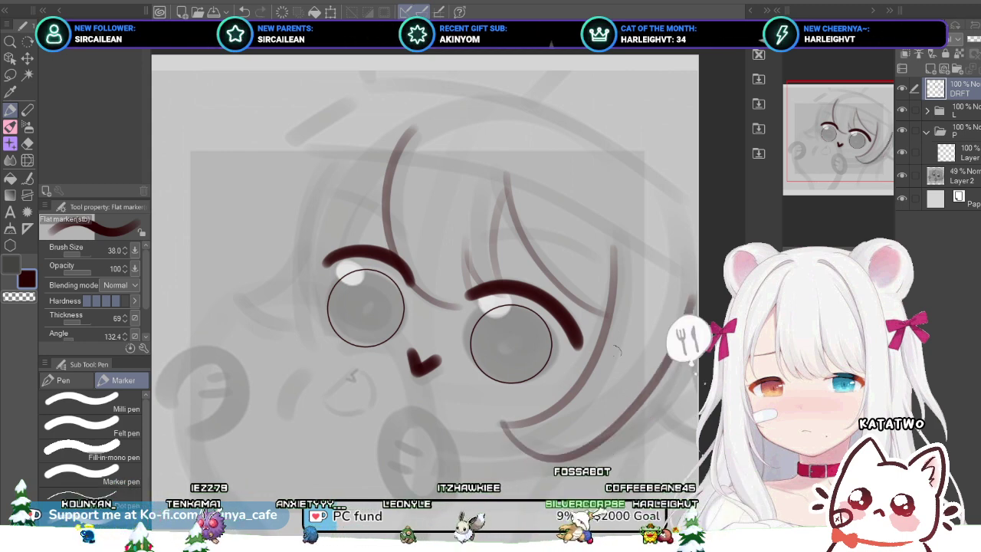
key("ctrl+z")
mouse_move(502, 424)
left_mouse_down()
mouse_move(601, 449)
mouse_move(691, 299)
left_mouse_up()
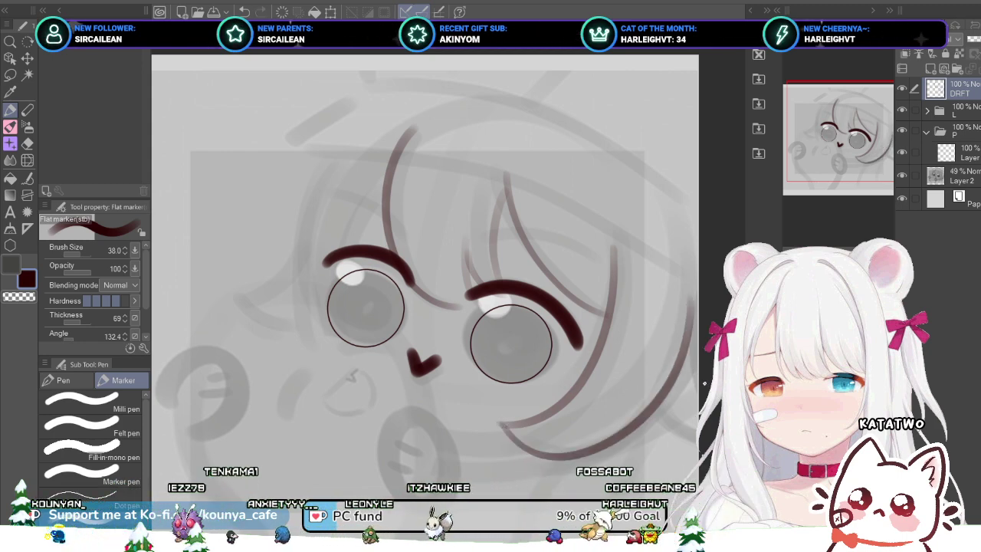
scroll(601, 357, "down", 3)
left_click_drag(580, 404, 556, 375)
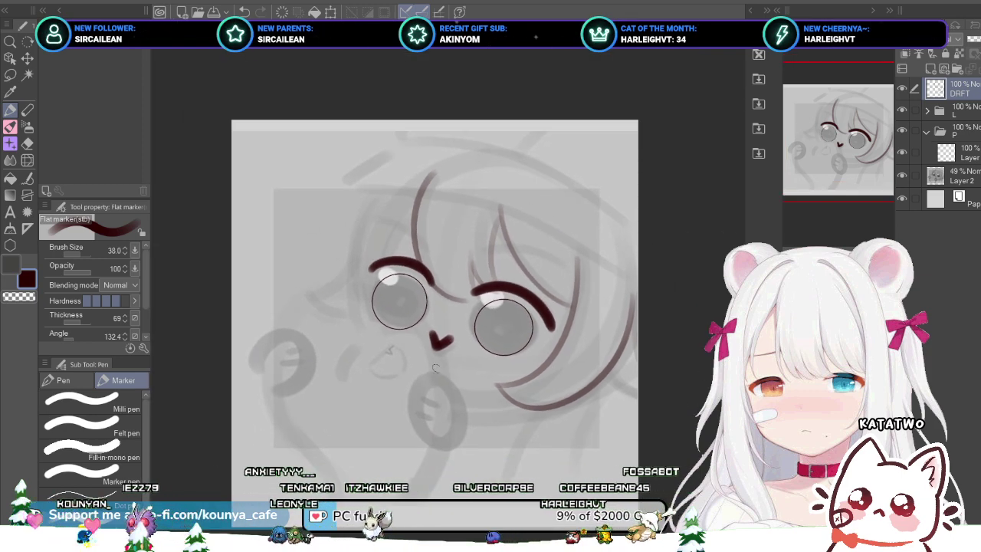
scroll(611, 382, "up", 3)
scroll(557, 348, "down", 3)
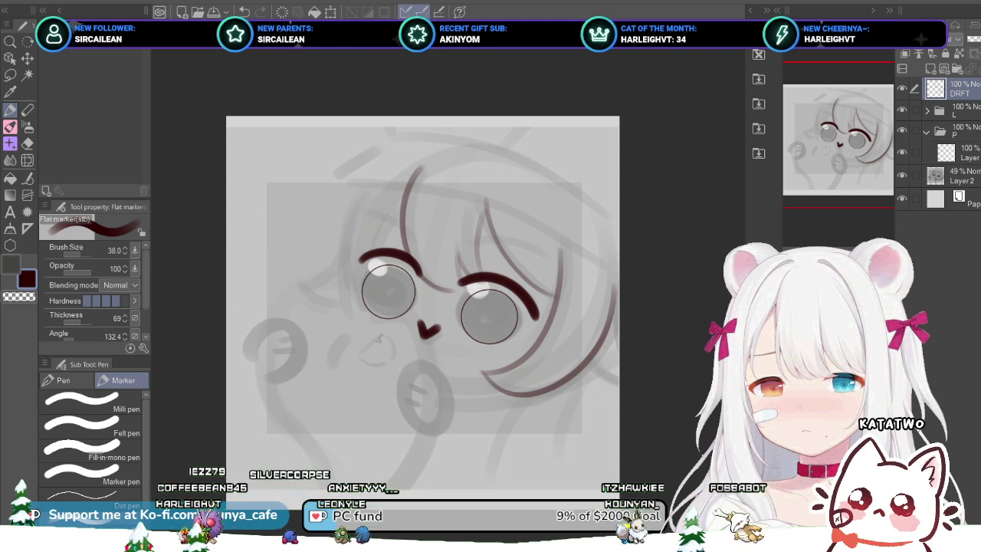
Step: Draw a curved side strand from the left forehead down around the outer side of the left eye, retrying until the curve fits
scroll(378, 231, "up", 2)
left_click_drag(406, 197, 389, 232)
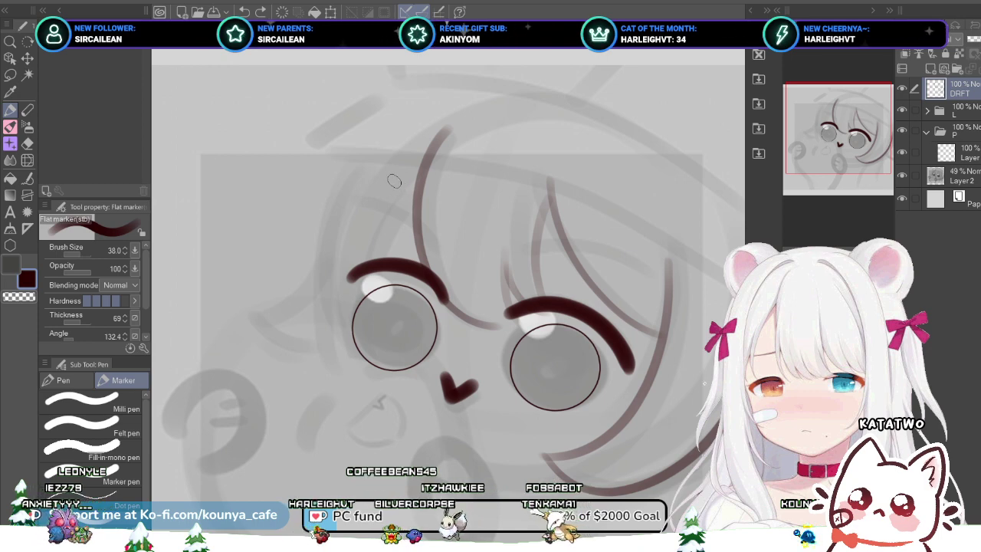
left_click_drag(394, 181, 349, 370)
key("ctrl+z")
left_click_drag(400, 170, 337, 392)
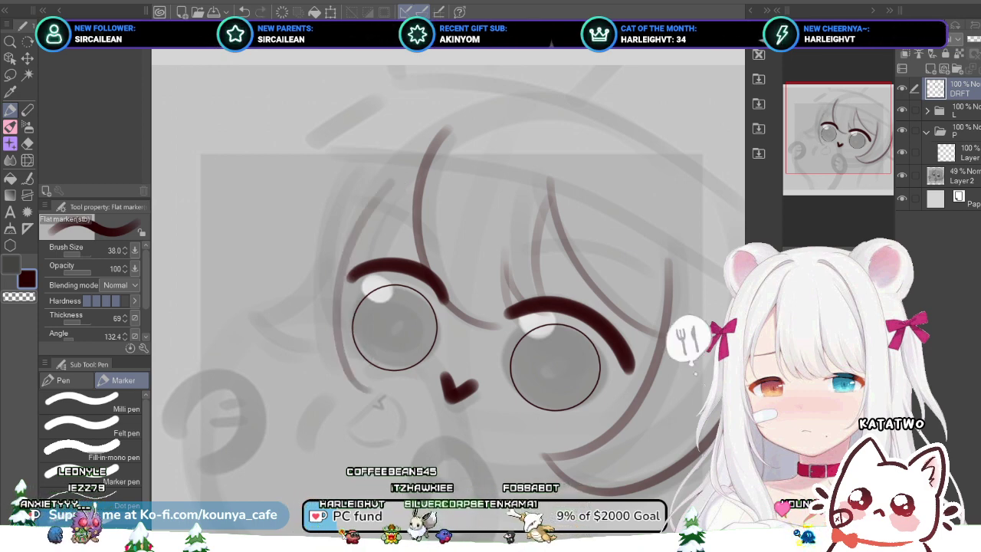
key("ctrl+z")
left_click_drag(386, 199, 377, 384)
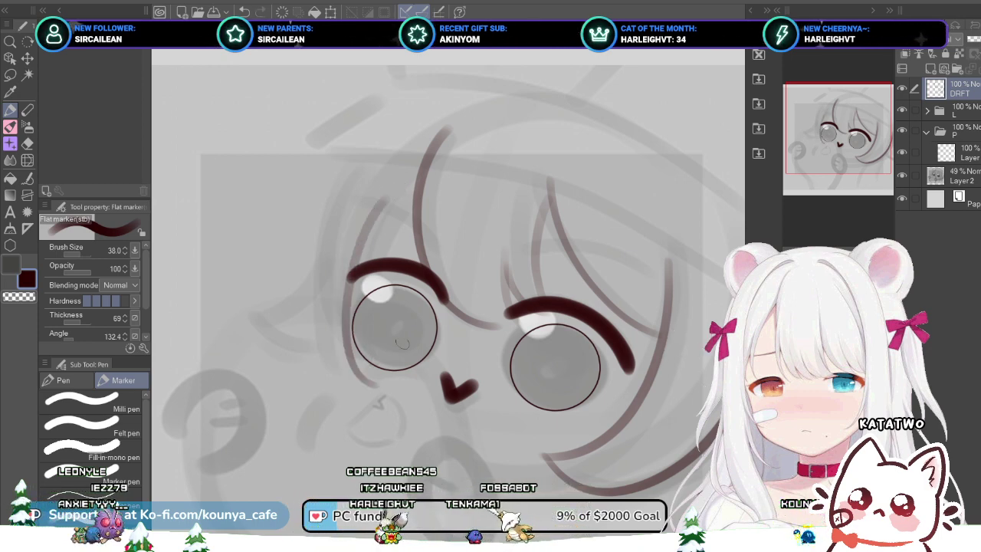
key("ctrl+z")
left_click_drag(391, 196, 337, 389)
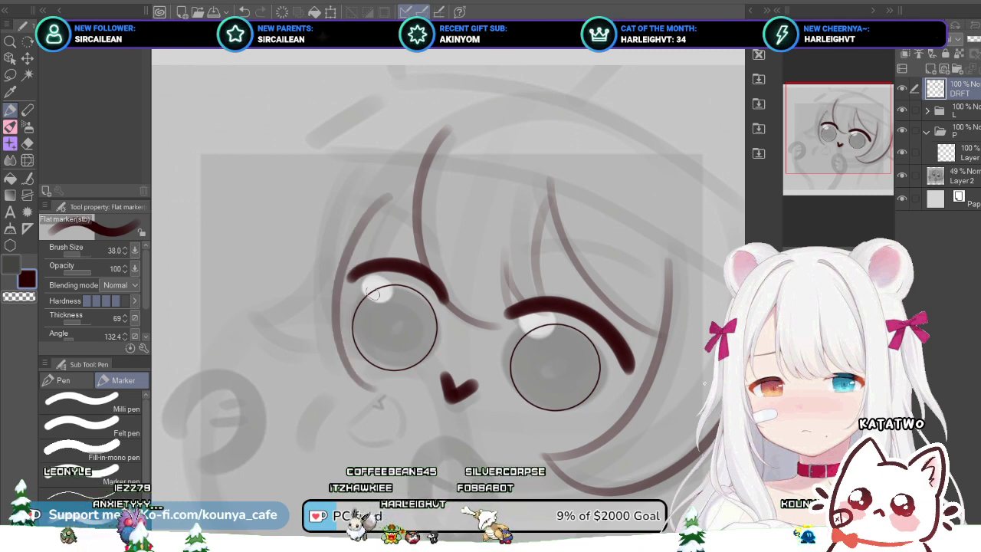
key("ctrl+z")
left_click_drag(382, 188, 331, 386)
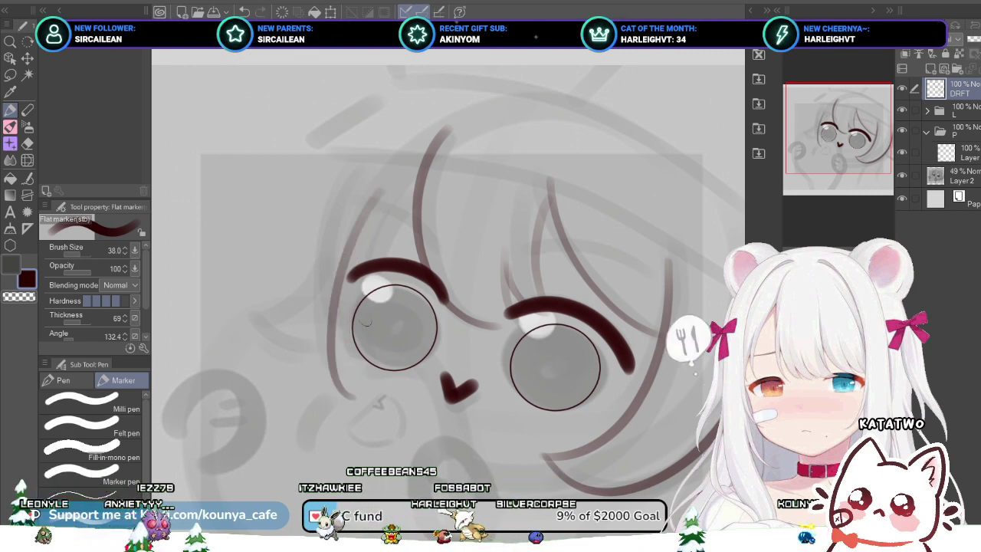
key("ctrl+z")
left_click_drag(376, 199, 337, 374)
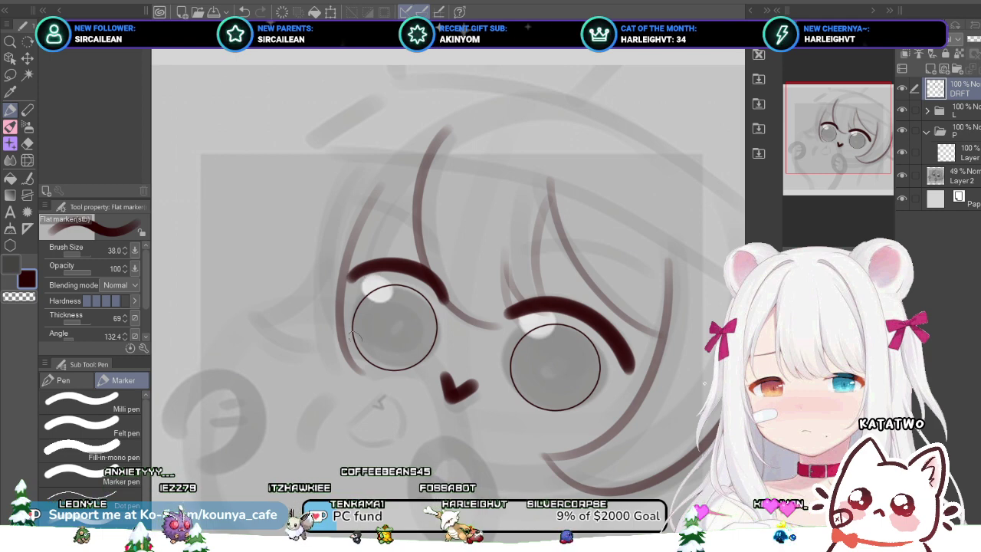
Step: Lasso the left side strand and transform it, enlarging it slightly to 103 and swinging its lower end outward
key("m")
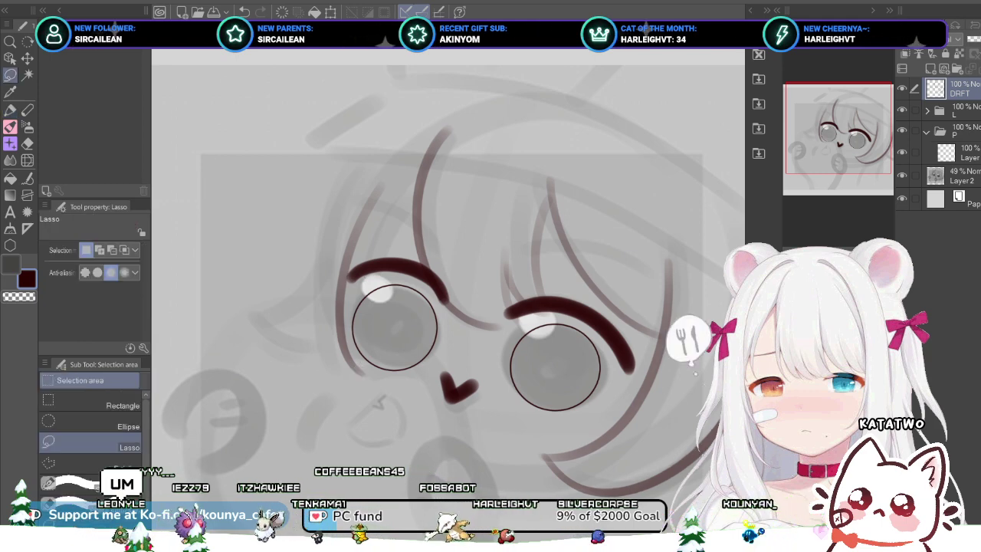
left_click_drag(391, 346, 402, 423)
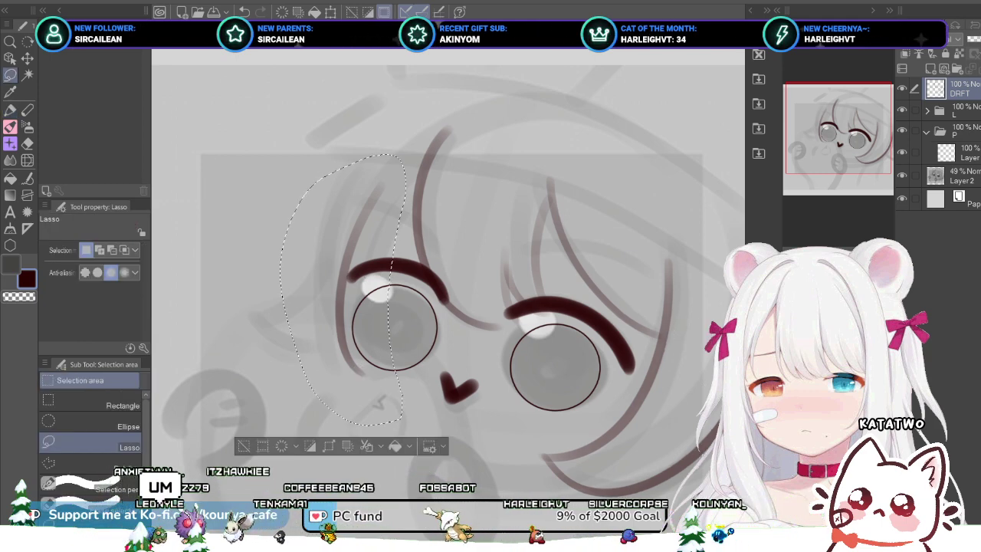
key("ctrl+t")
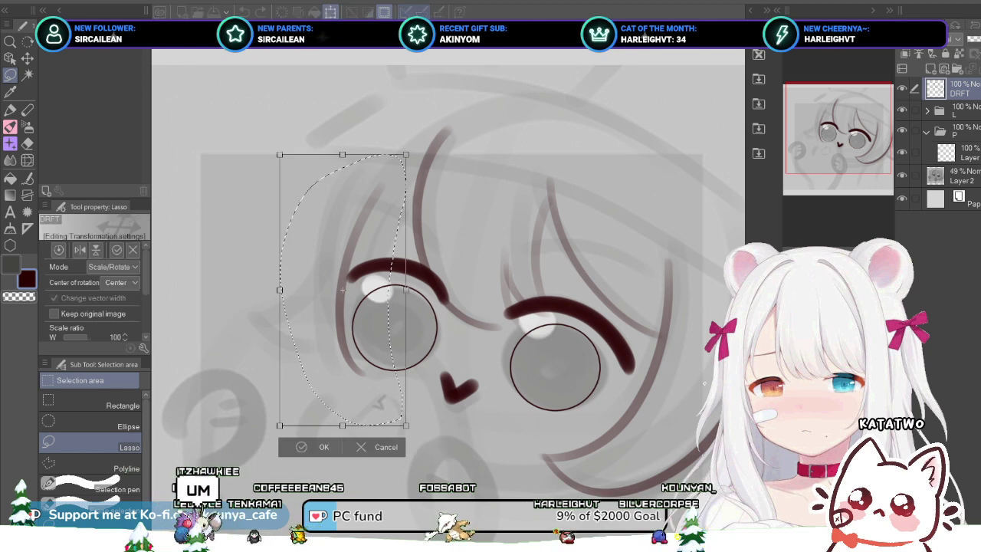
left_click_drag(279, 425, 268, 431)
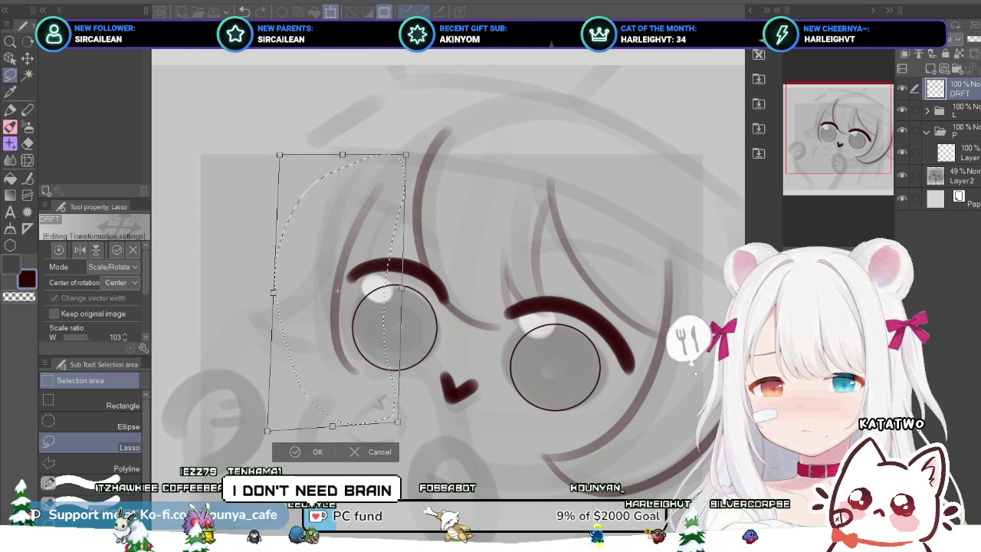
key("Return")
key("ctrl+d")
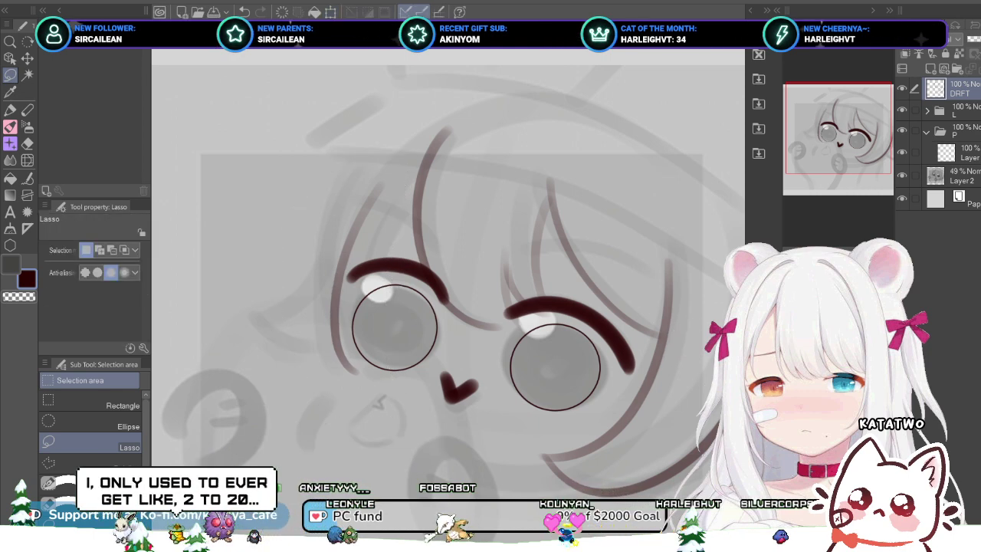
Step: Redraw over the left side strand with the Flat marker, extending its lower end inward to the cheek beneath the left eye
key("p")
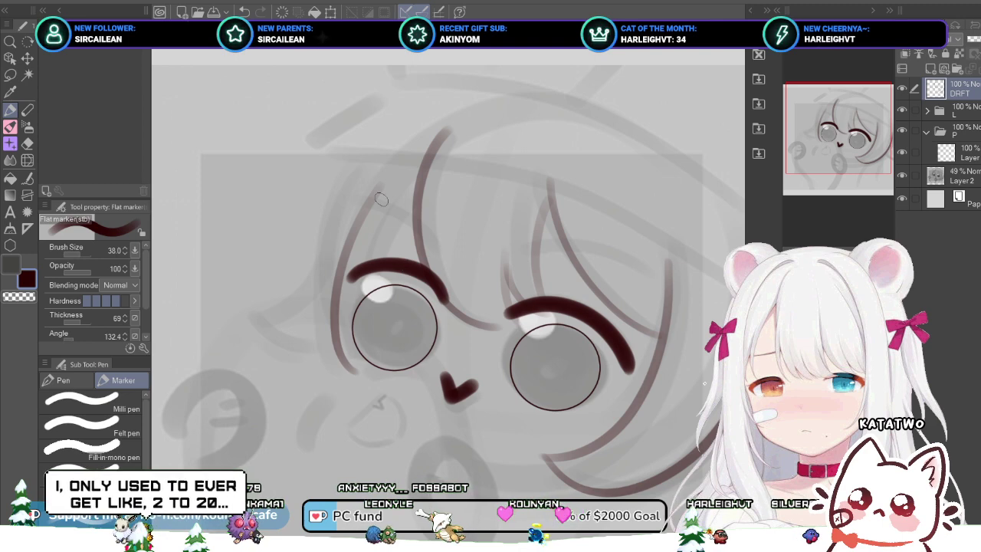
mouse_move(380, 188)
left_mouse_down()
mouse_move(338, 305)
mouse_move(389, 400)
mouse_move(337, 251)
mouse_move(381, 399)
left_mouse_up()
key("ctrl+z")
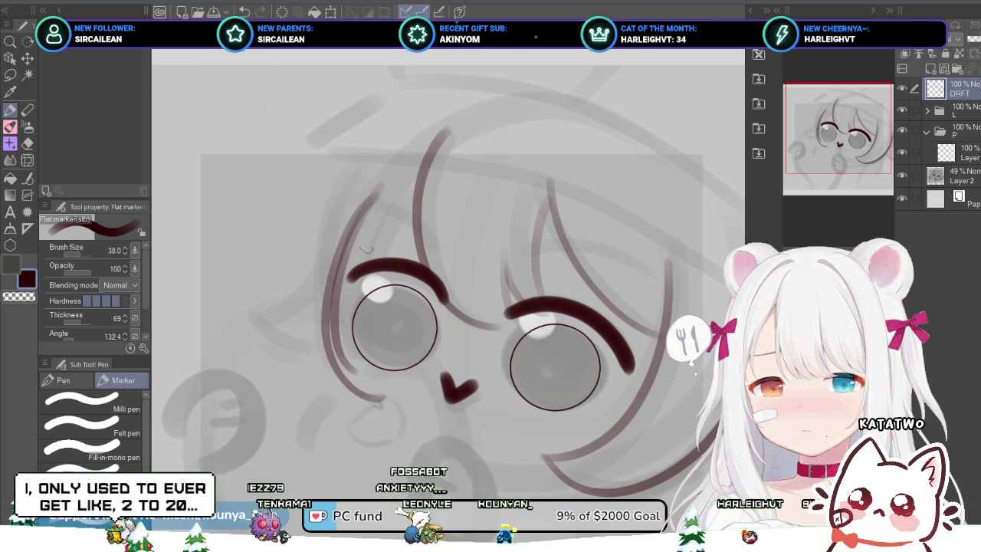
key("ctrl+z")
left_click_drag(383, 188, 379, 397)
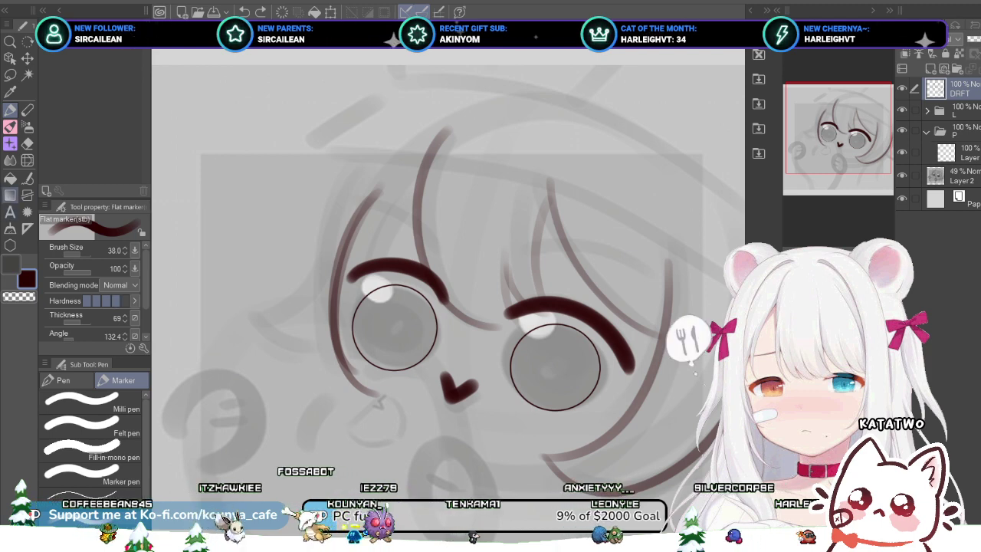
Step: Erase the doubled inner line along the left side strand with the Hard eraser, reducing the brush size to 35.2 for finer cleanup
left_click(28, 144)
left_click(88, 401)
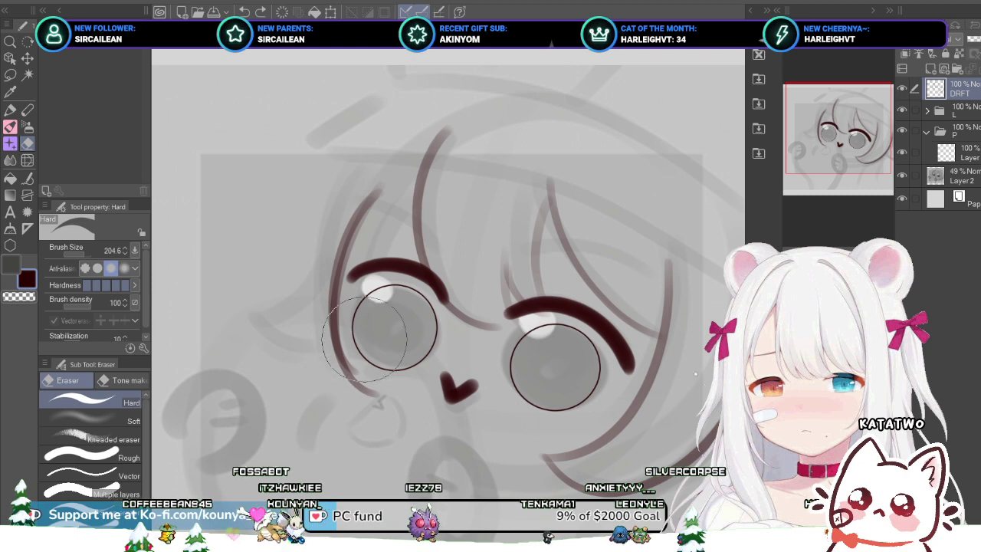
left_click_drag(365, 344, 357, 344)
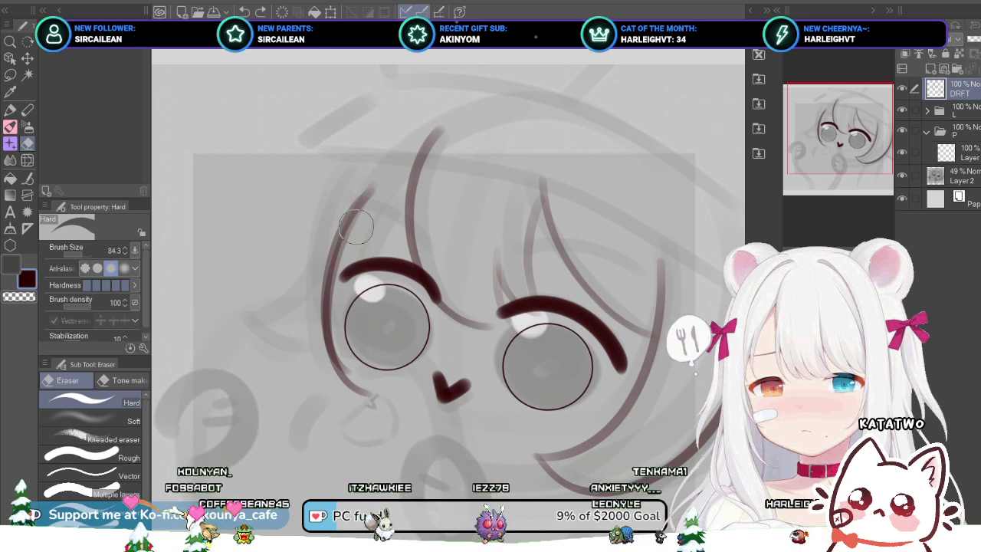
key("[")
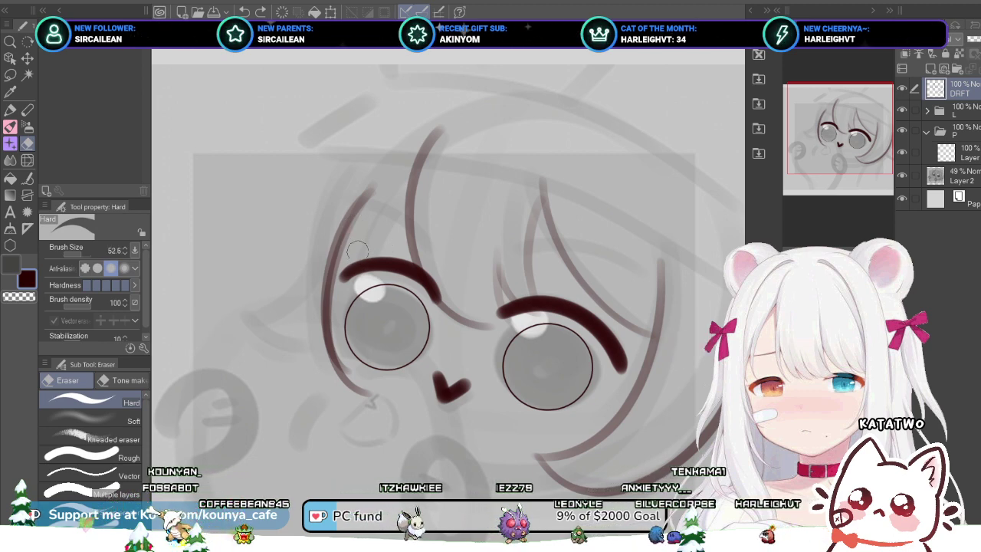
left_click_drag(352, 243, 340, 313)
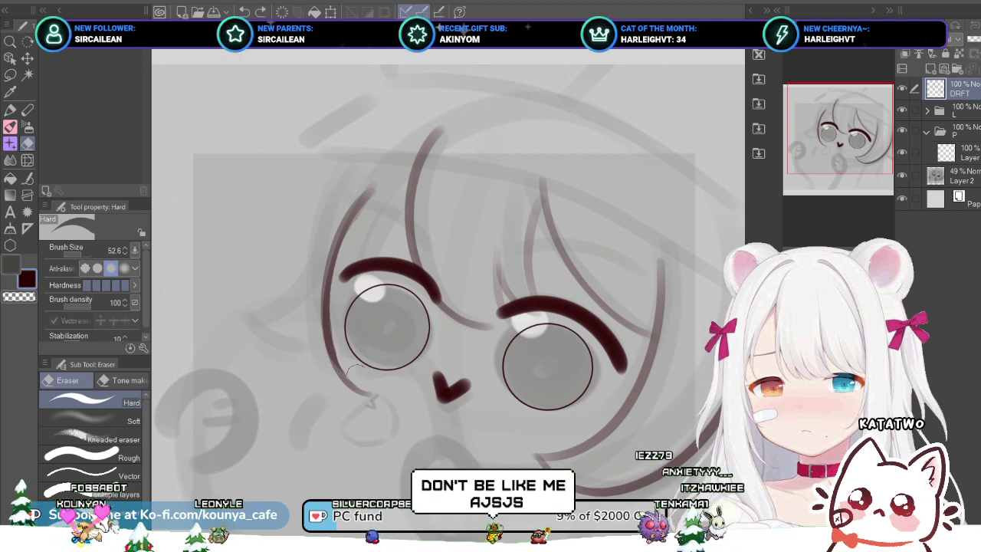
scroll(345, 318, "up", 2)
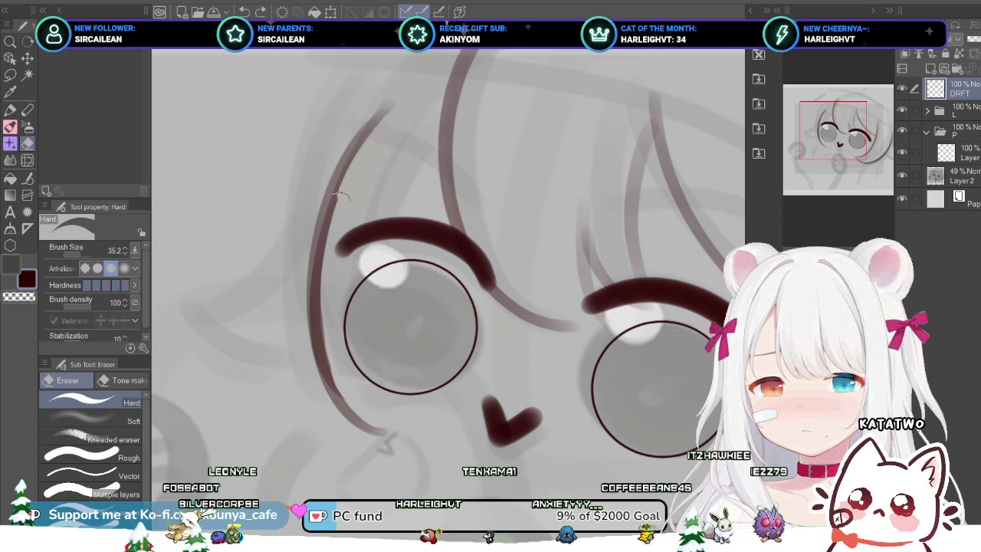
scroll(350, 260, "down", 6)
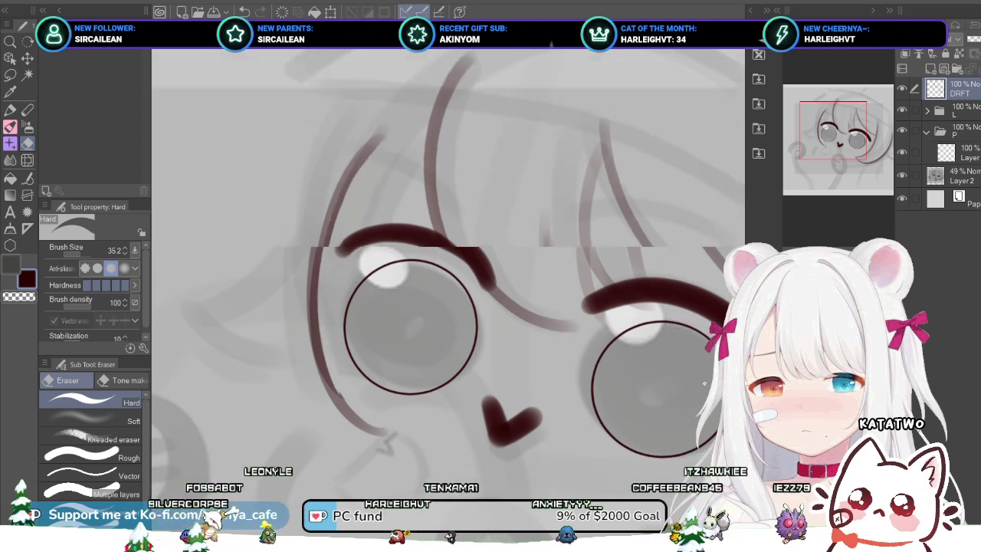
scroll(364, 260, "up", 2)
scroll(369, 244, "up", 1)
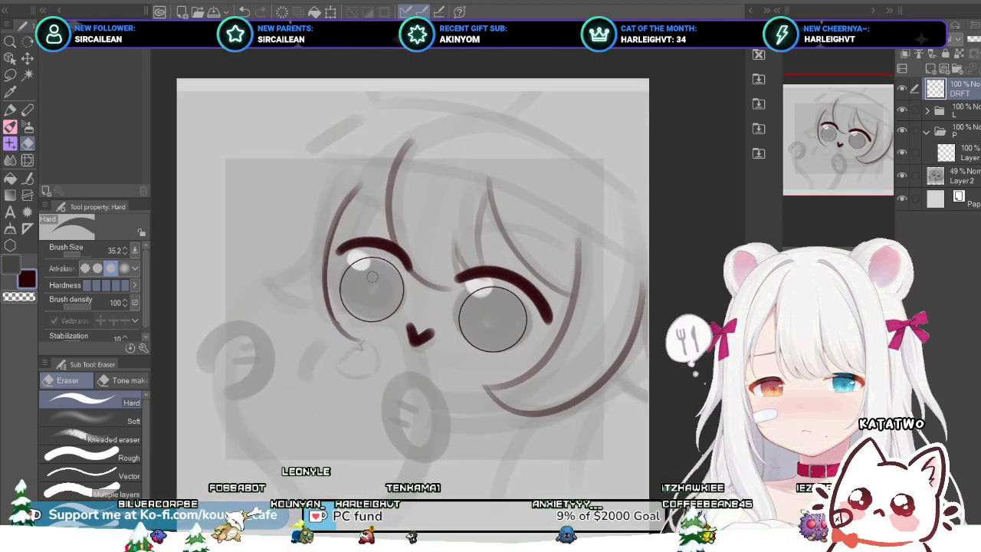
Step: Lasso the cleaned left side strand, stretch it slightly downward and its upper end toward the bangs, and return to the Flat marker
key("m")
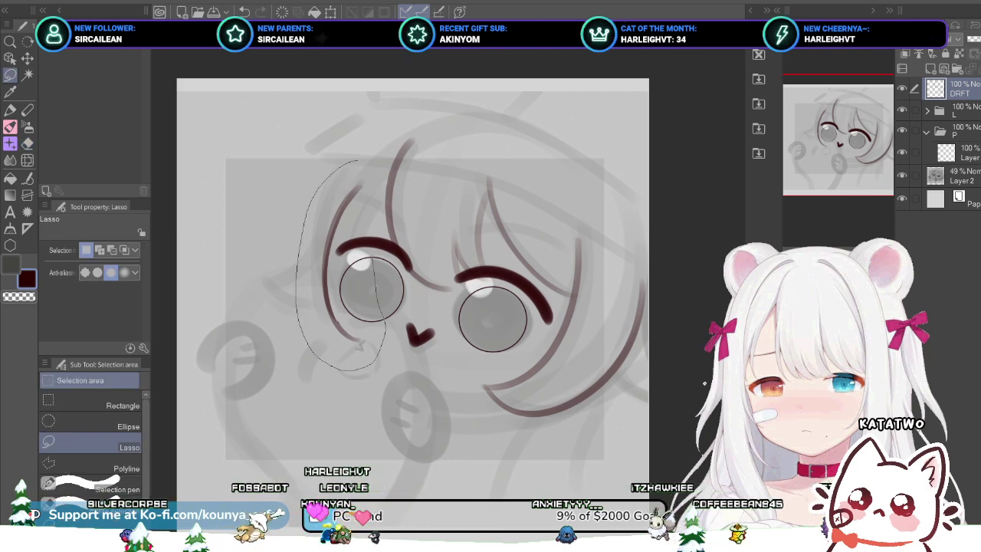
left_click_drag(372, 256, 368, 163)
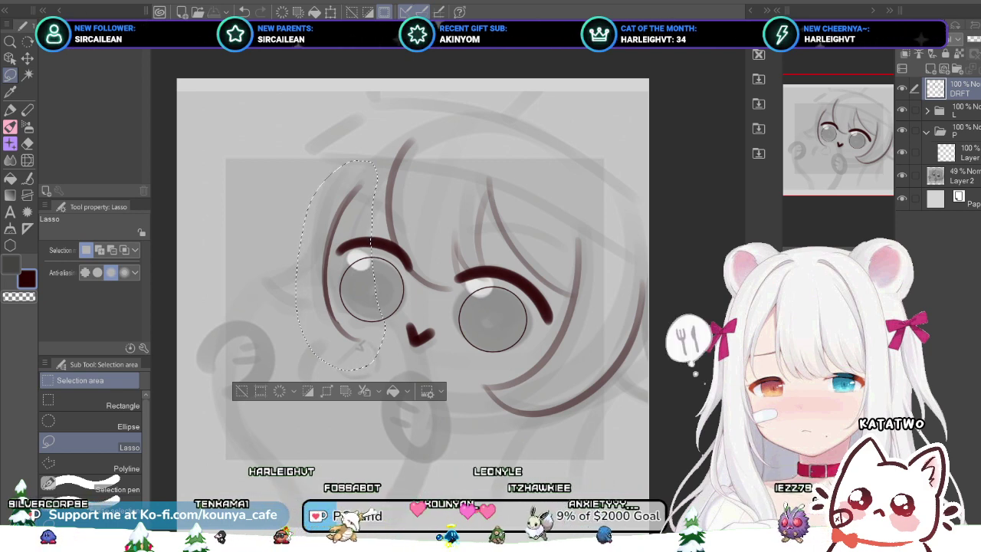
key("ctrl+t")
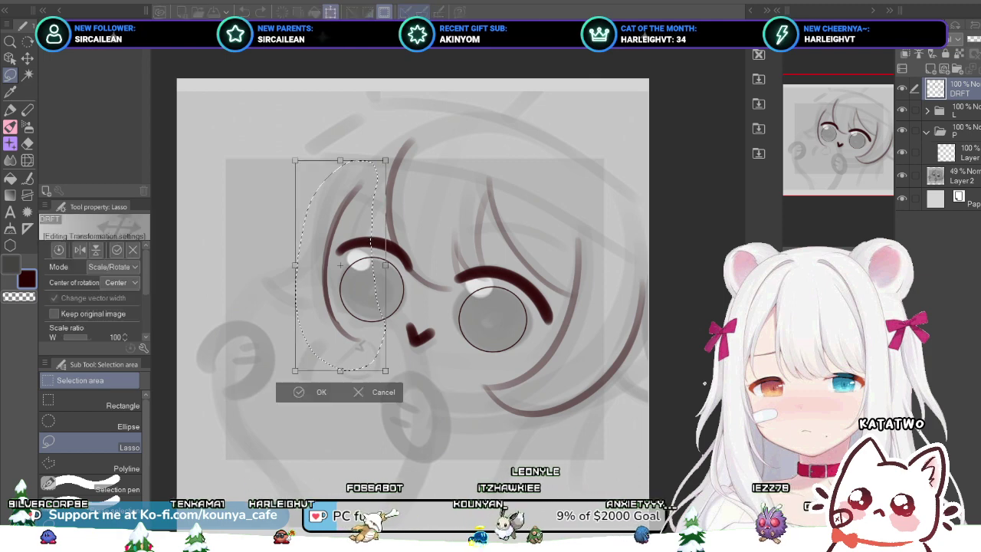
key("ctrl+plus")
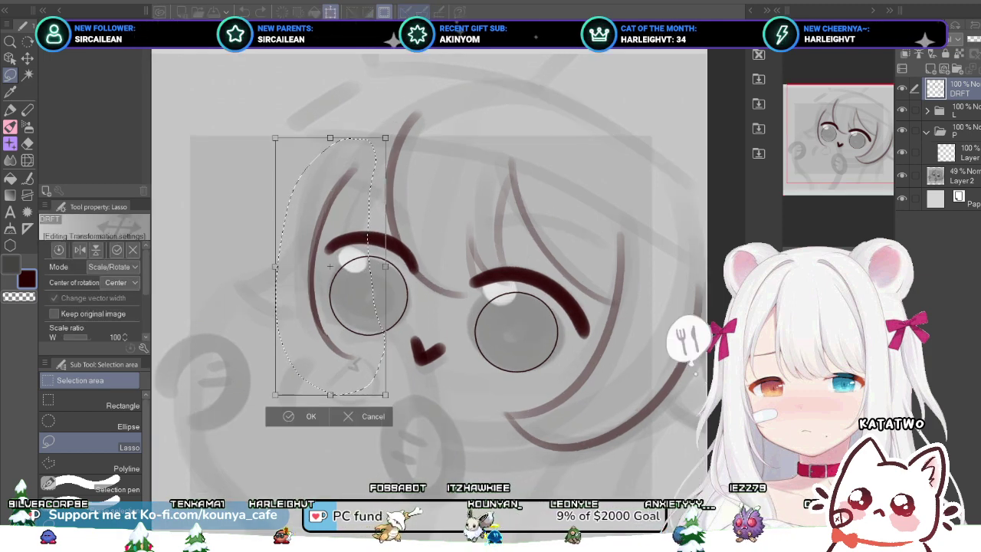
left_click_drag(330, 395, 329, 401)
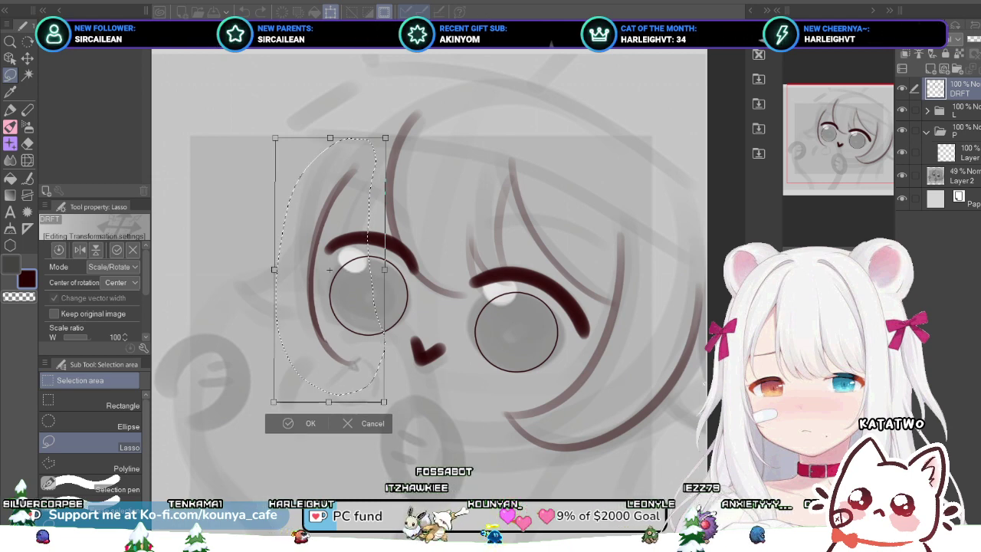
left_click_drag(328, 402, 328, 403)
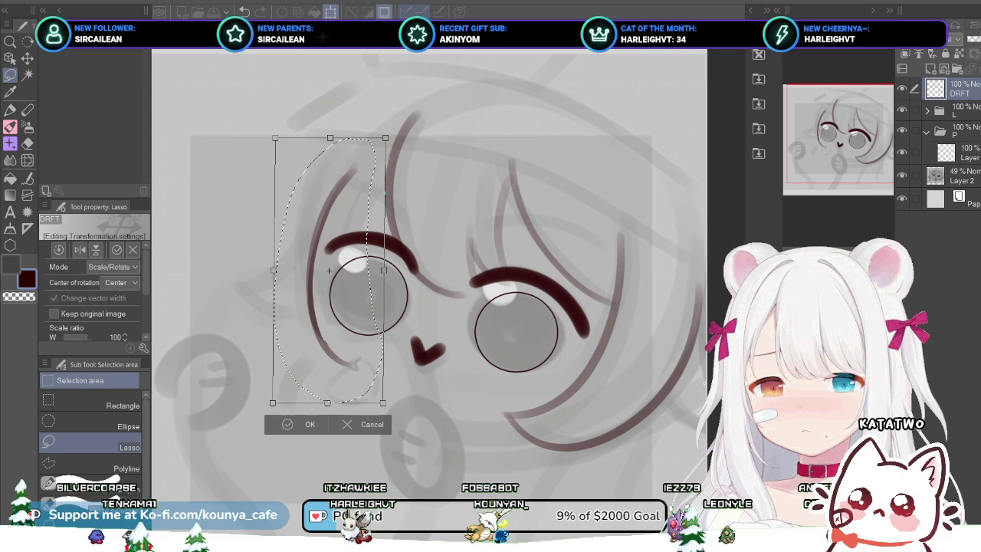
left_click_drag(386, 138, 388, 136)
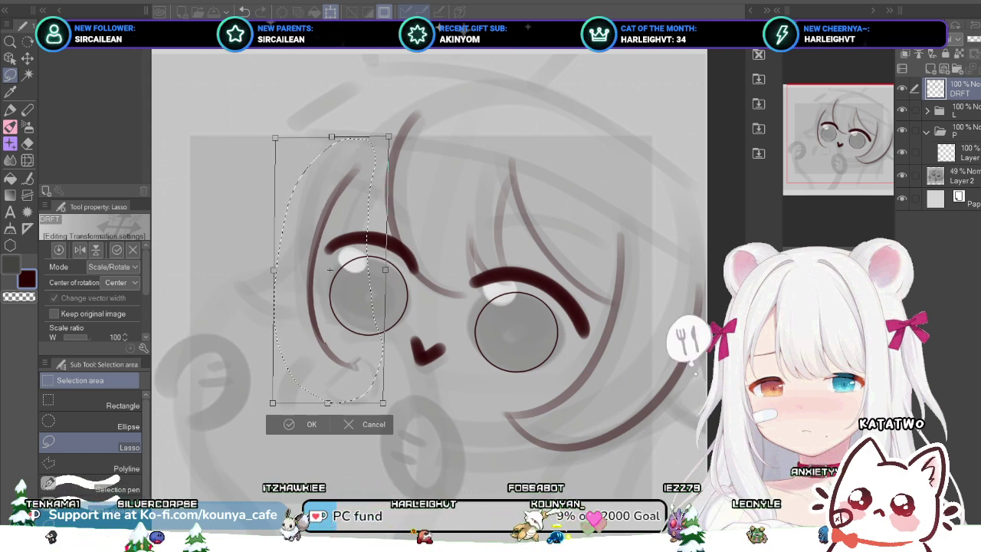
key("Return")
key("ctrl+d")
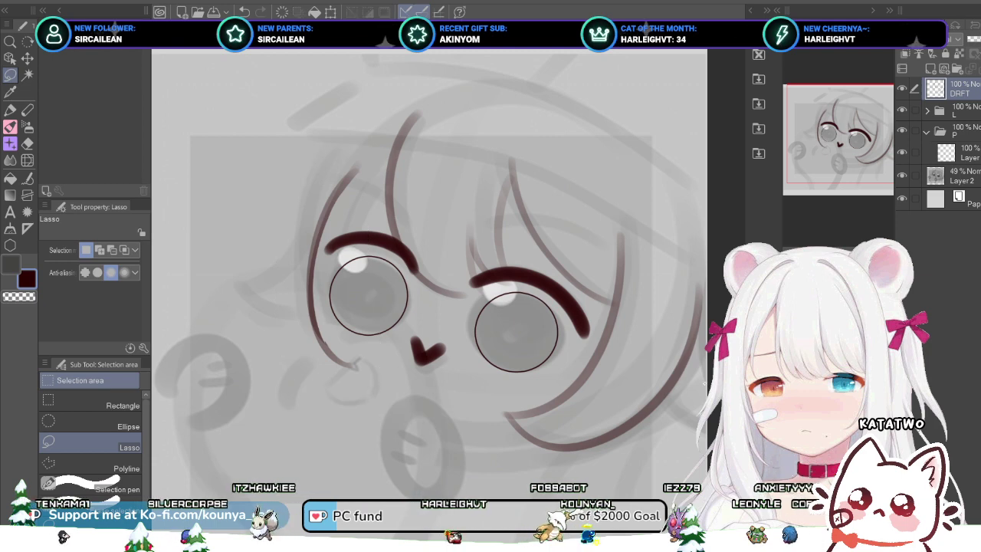
scroll(352, 220, "up", 1)
key("p")
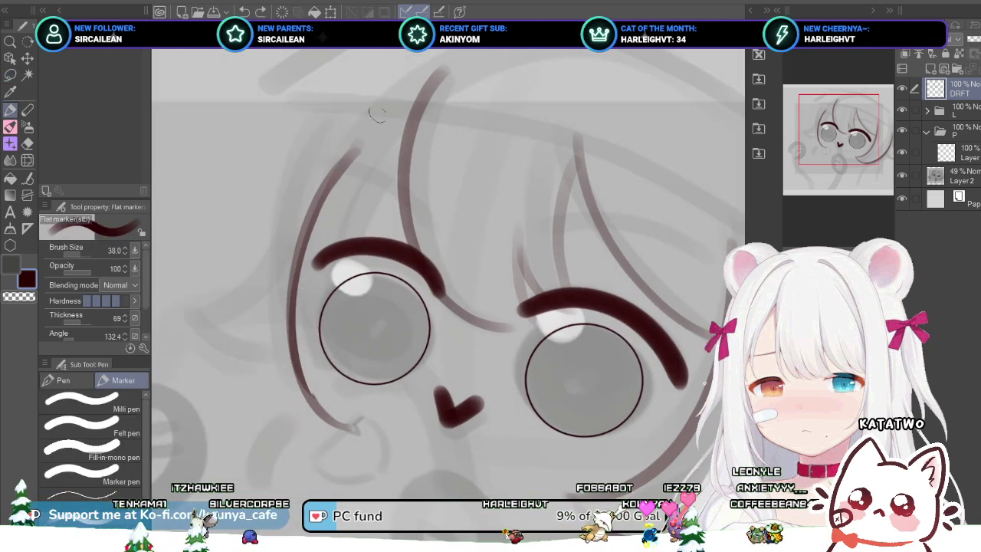
Step: Draw a short curved hair line linking the front bang to the side strand above the left-hand eye
scroll(349, 170, "down", 1)
left_click_drag(349, 170, 304, 214)
key("ctrl+z")
left_click_drag(334, 173, 307, 217)
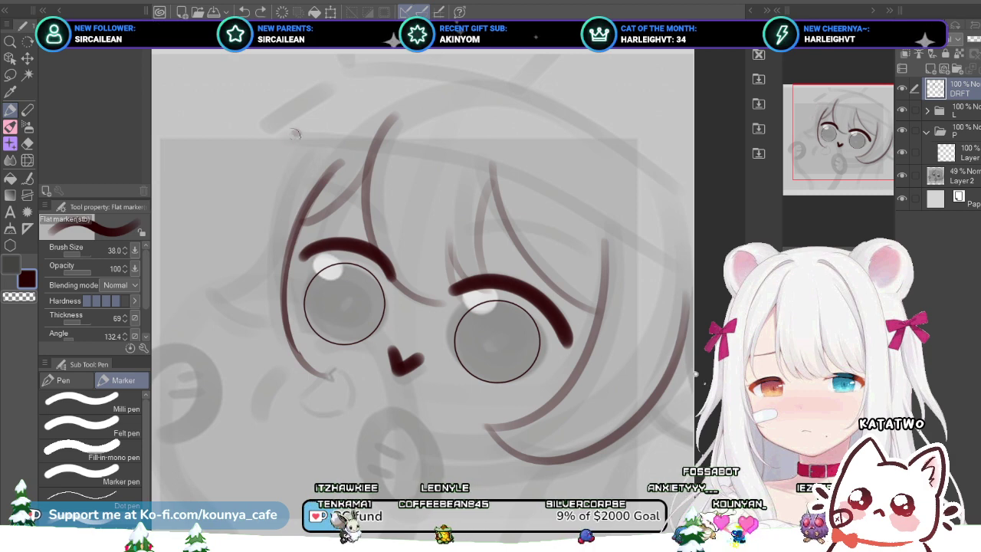
Step: Draw the outer contour of the side lock beside the left-hand eye, redoing the lower curve to meet the inner strand's tip
mouse_move(295, 134)
left_mouse_down()
mouse_move(253, 243)
mouse_move(308, 392)
left_mouse_up()
key("ctrl+z")
mouse_move(253, 262)
left_mouse_down()
mouse_move(255, 293)
mouse_move(315, 374)
left_mouse_up()
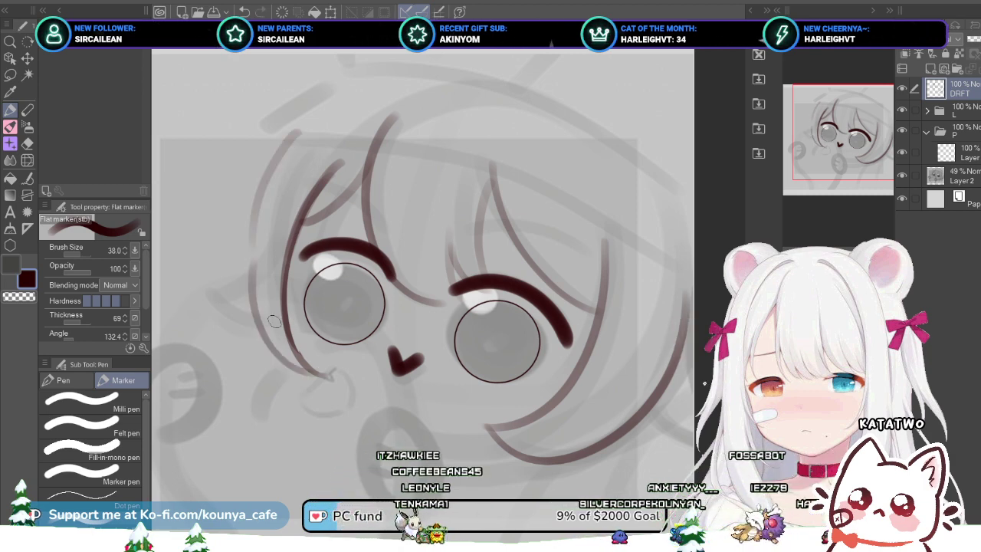
key("ctrl+z")
left_click_drag(242, 249, 321, 377)
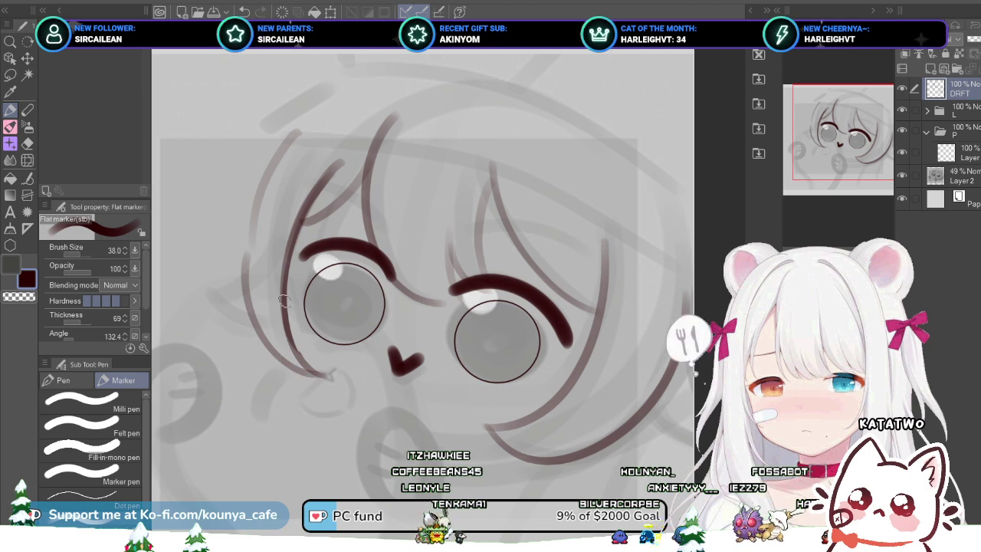
key("ctrl+z")
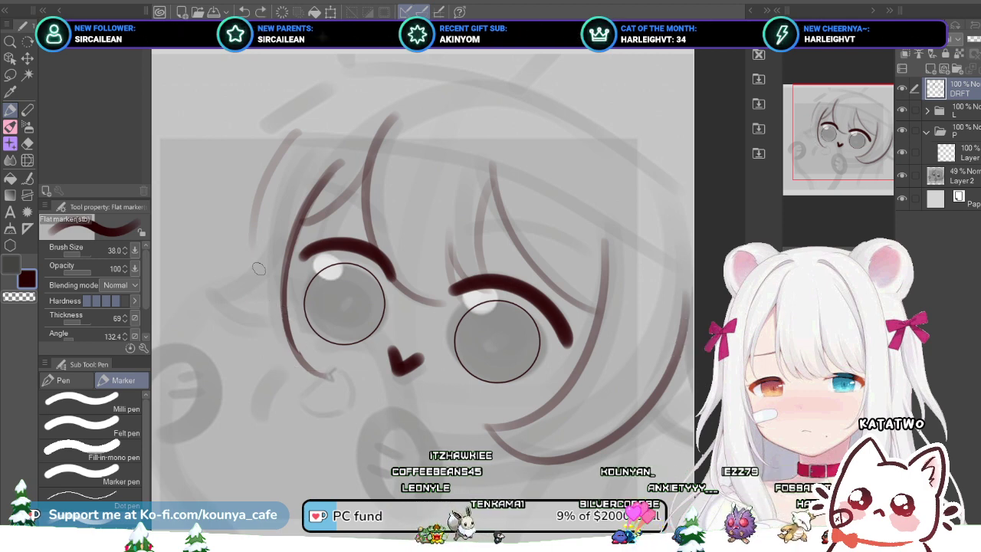
key("ctrl+z")
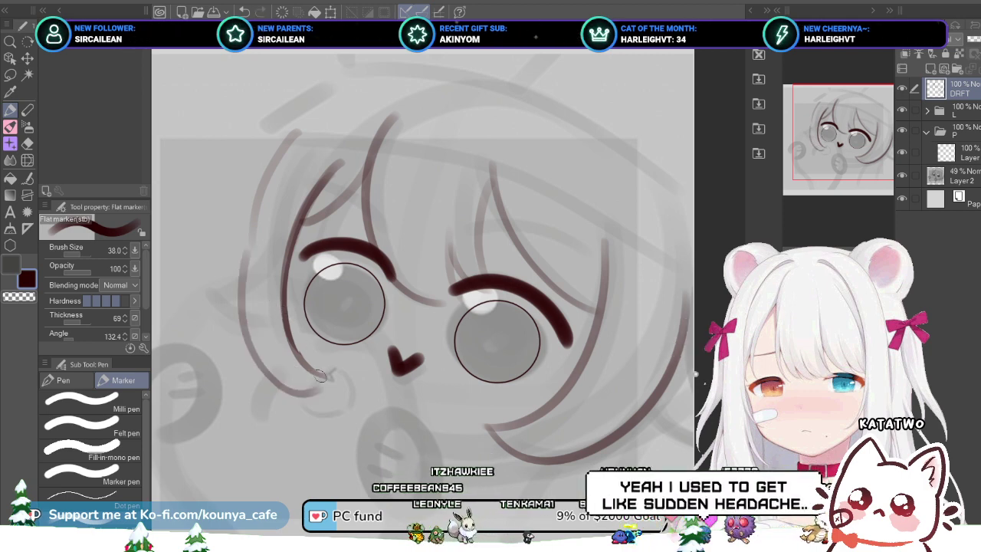
key("ctrl+z")
left_click_drag(247, 253, 323, 391)
key("ctrl+z")
left_click_drag(251, 244, 335, 389)
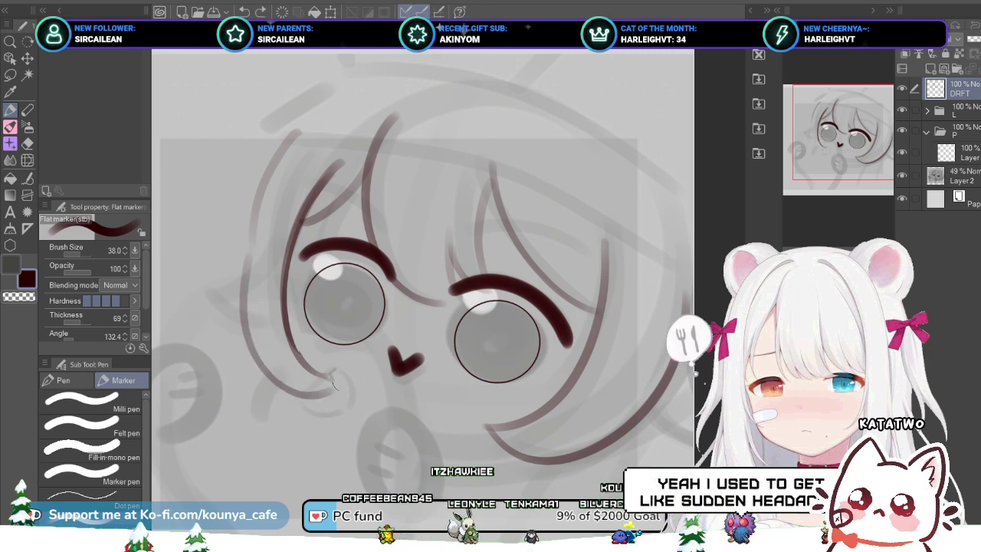
key("ctrl+z")
left_click_drag(241, 259, 332, 376)
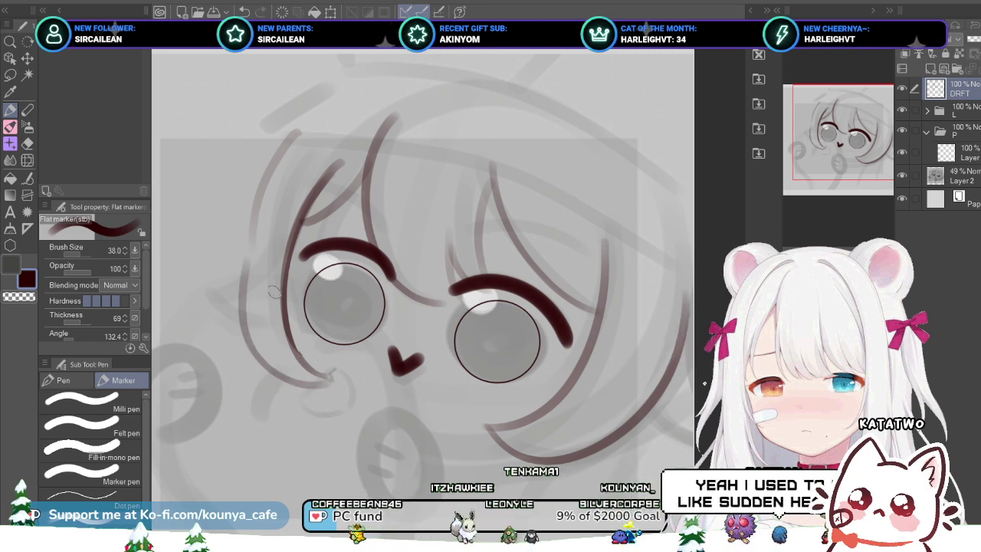
key("ctrl+z")
mouse_move(244, 245)
left_mouse_down()
mouse_move(252, 280)
mouse_move(330, 377)
left_mouse_up()
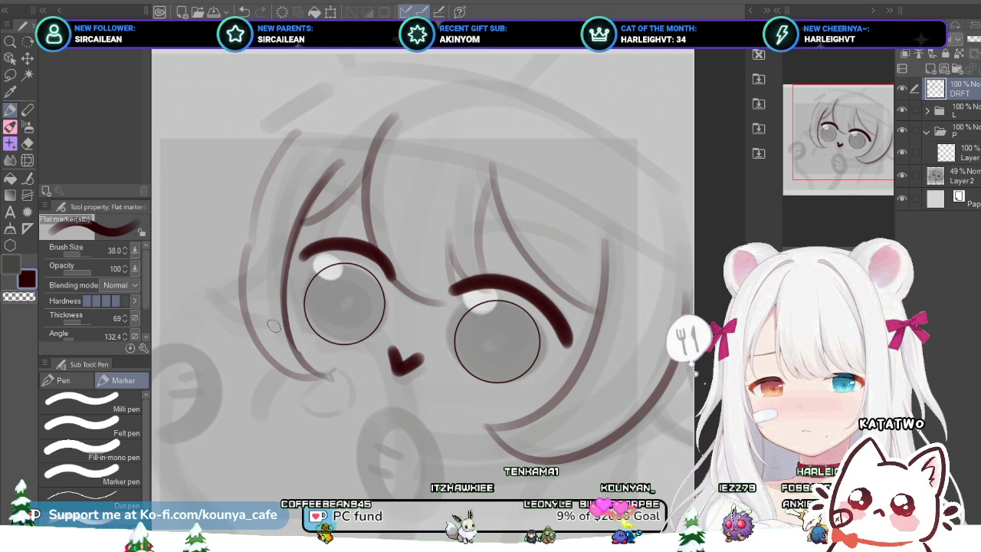
key("ctrl+z")
left_click_drag(242, 253, 329, 379)
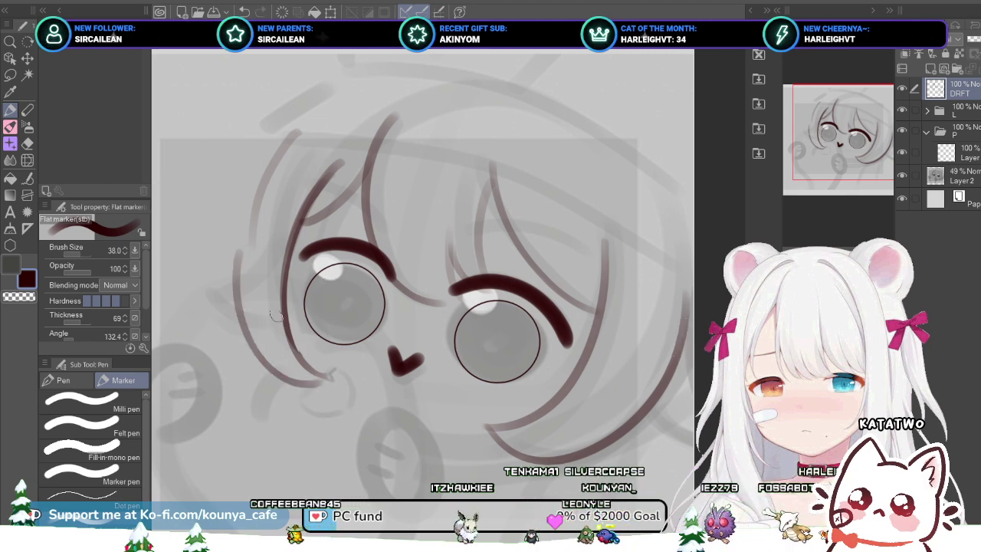
key("ctrl+z")
mouse_move(244, 258)
left_mouse_down()
mouse_move(235, 293)
mouse_move(329, 379)
left_mouse_up()
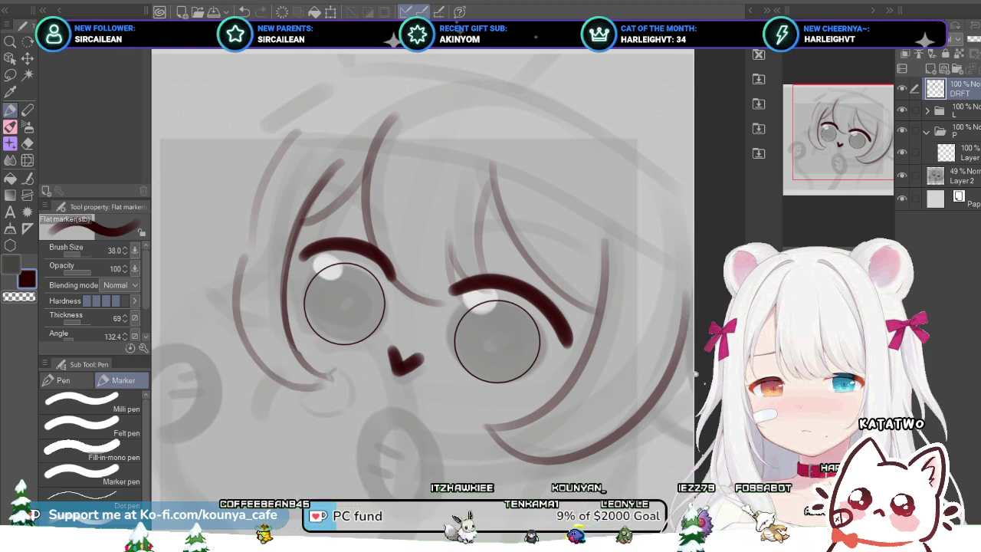
key("ctrl+z")
left_click_drag(244, 261, 329, 379)
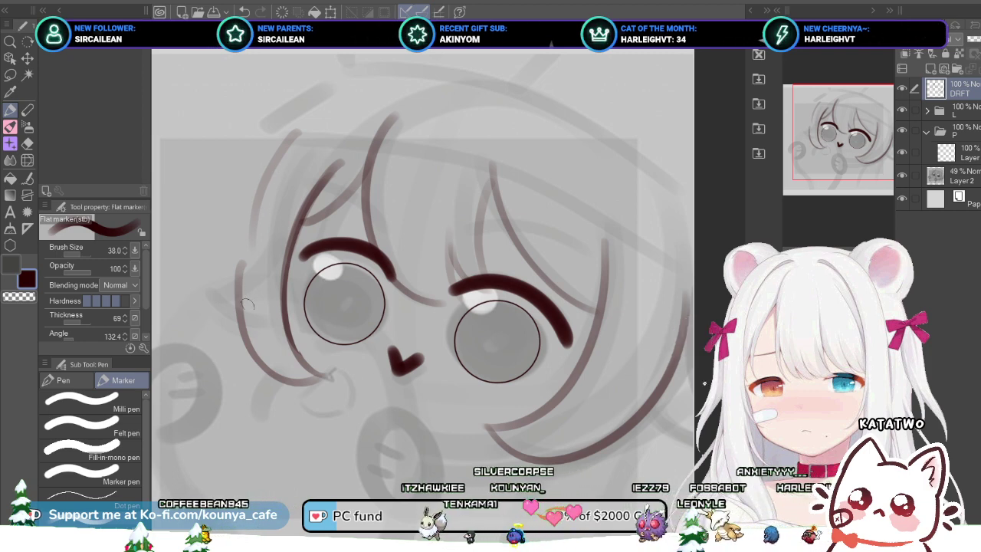
Step: Lasso the lower curve of the outer side lock, adjust its shape with a slight transform, and deselect it
key("m")
mouse_move(230, 239)
left_mouse_down()
mouse_move(310, 412)
mouse_move(334, 388)
left_mouse_up()
key("ctrl+z")
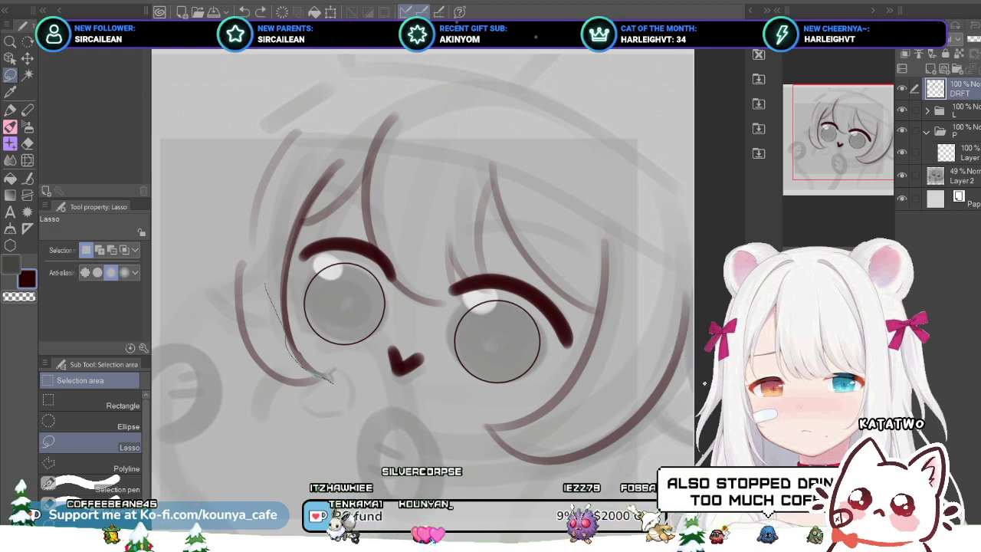
left_click_drag(332, 377, 374, 423)
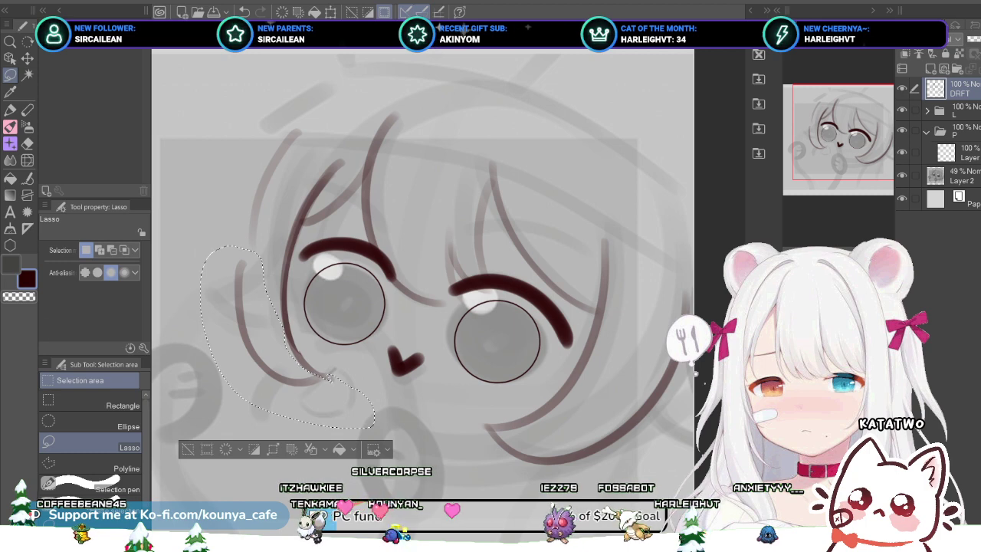
key("ctrl+t")
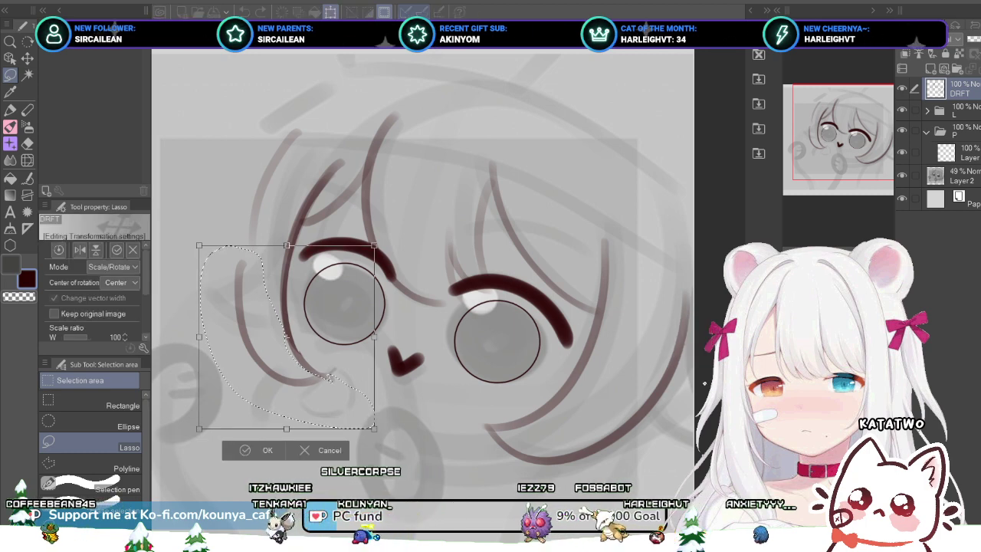
left_click_drag(200, 337, 202, 332)
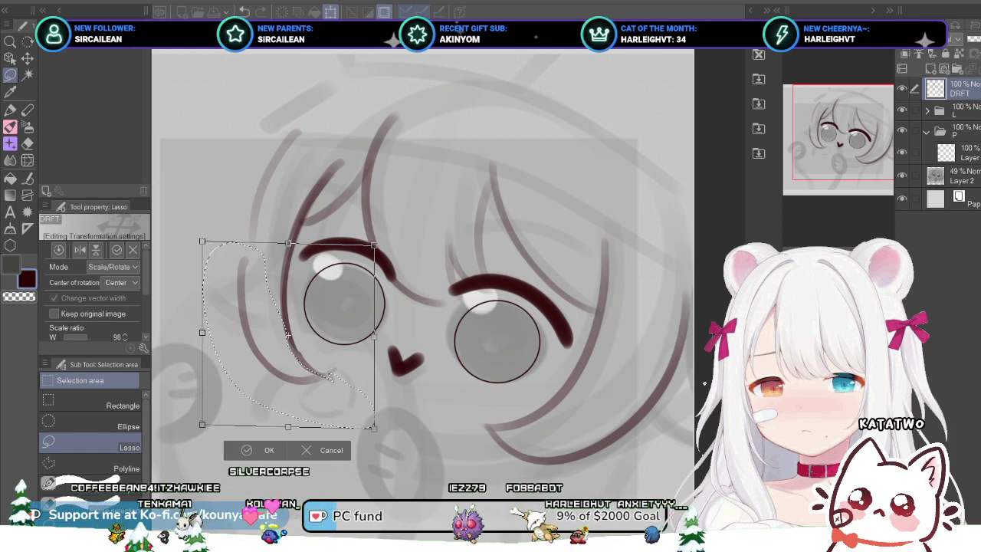
left_click_drag(374, 428, 380, 438)
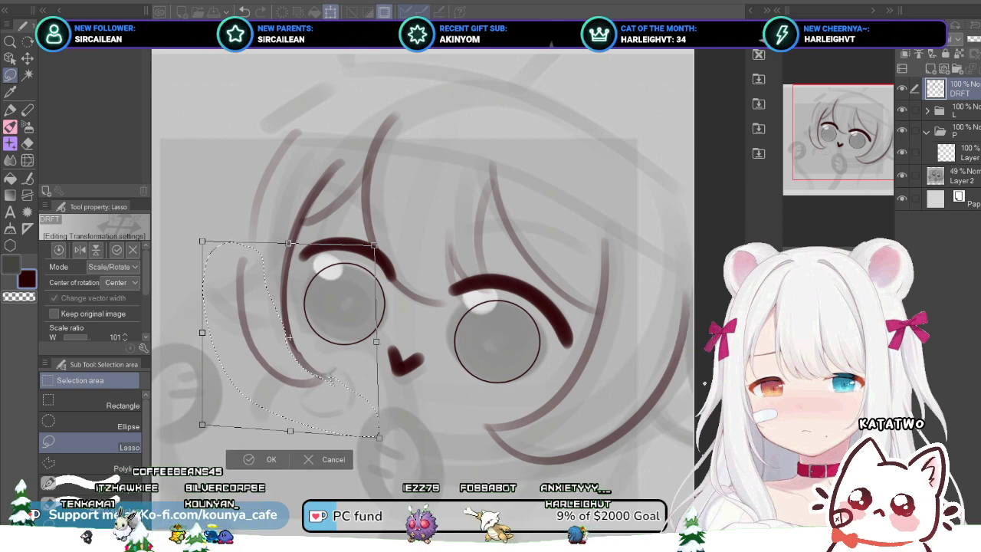
key("Return")
key("ctrl+d")
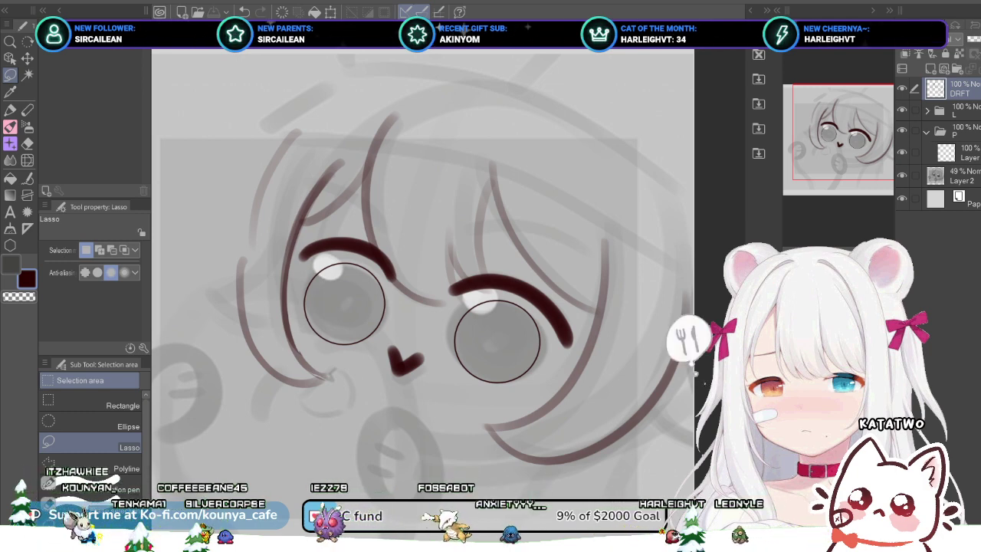
Step: Draw the upper line of the outer side lock with the Flat marker, retrying until it curves down into the lower contour
key("p")
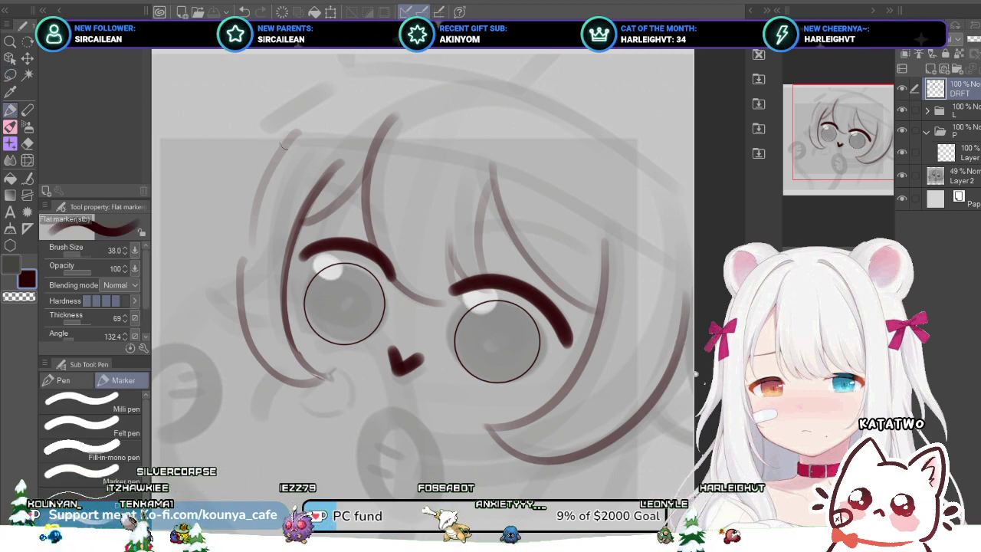
left_click_drag(294, 130, 244, 251)
key("ctrl+z")
left_click_drag(296, 134, 243, 246)
key("ctrl+z")
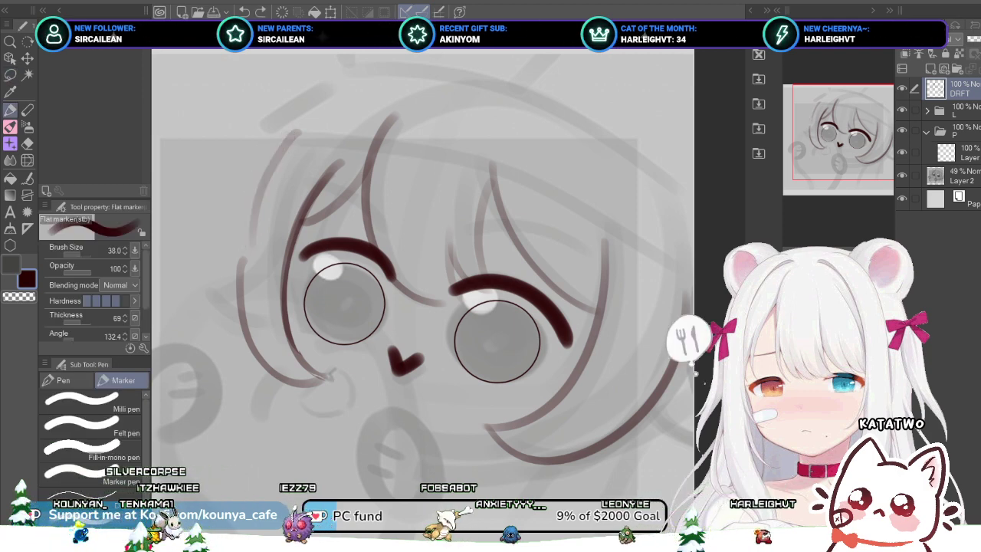
left_click_drag(295, 132, 241, 251)
key("ctrl+z")
left_click_drag(295, 133, 245, 249)
key("ctrl+z")
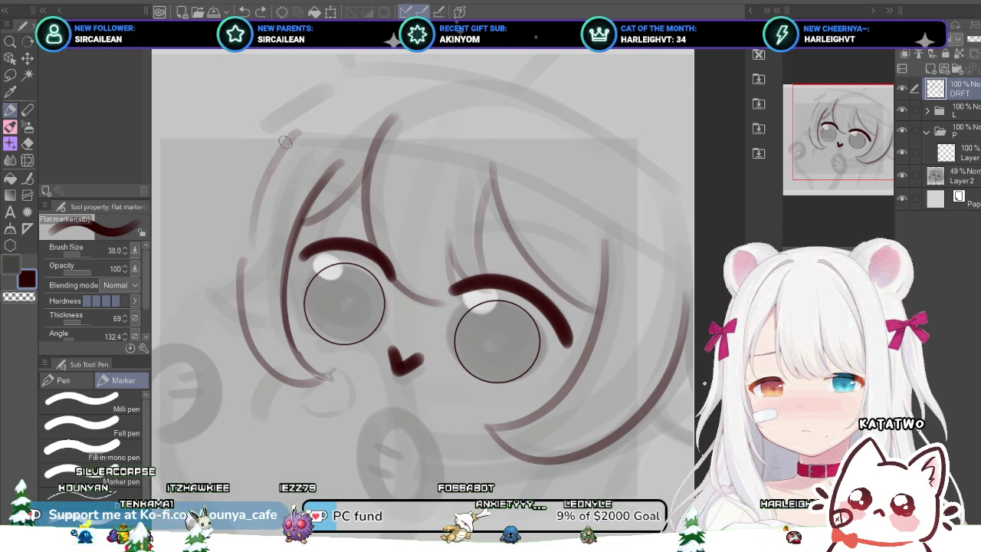
left_click_drag(278, 149, 242, 256)
key("ctrl+z")
left_click_drag(300, 128, 248, 239)
key("ctrl+z")
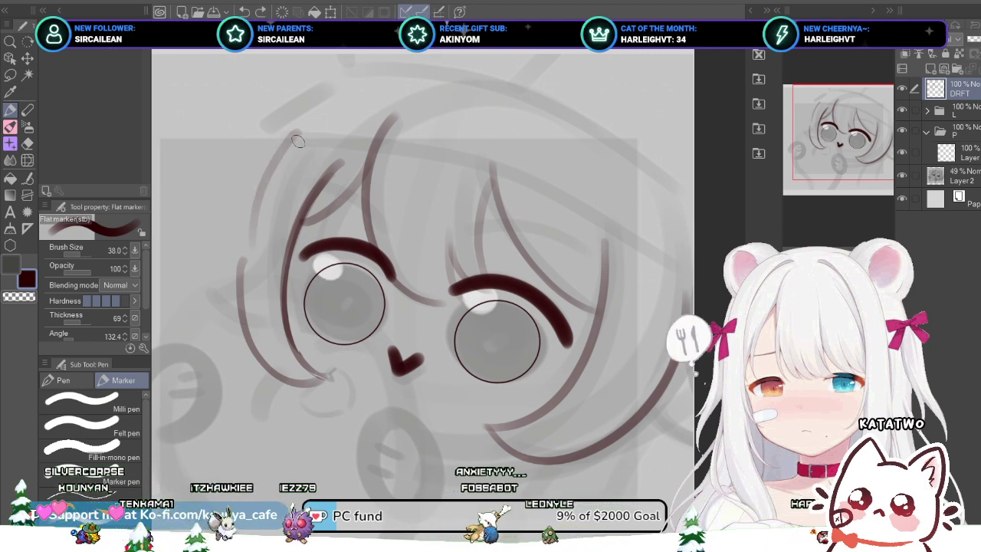
left_click_drag(297, 134, 236, 270)
key("ctrl+z")
key("ctrl+z")
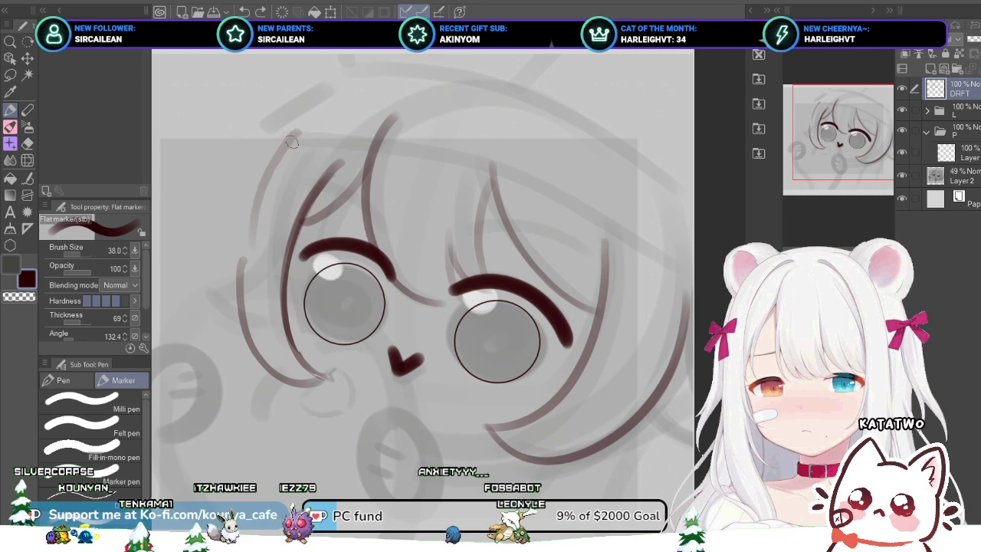
left_click_drag(297, 133, 240, 250)
key("ctrl+z")
mouse_move(298, 132)
left_mouse_down()
mouse_move(259, 175)
mouse_move(241, 261)
left_mouse_up()
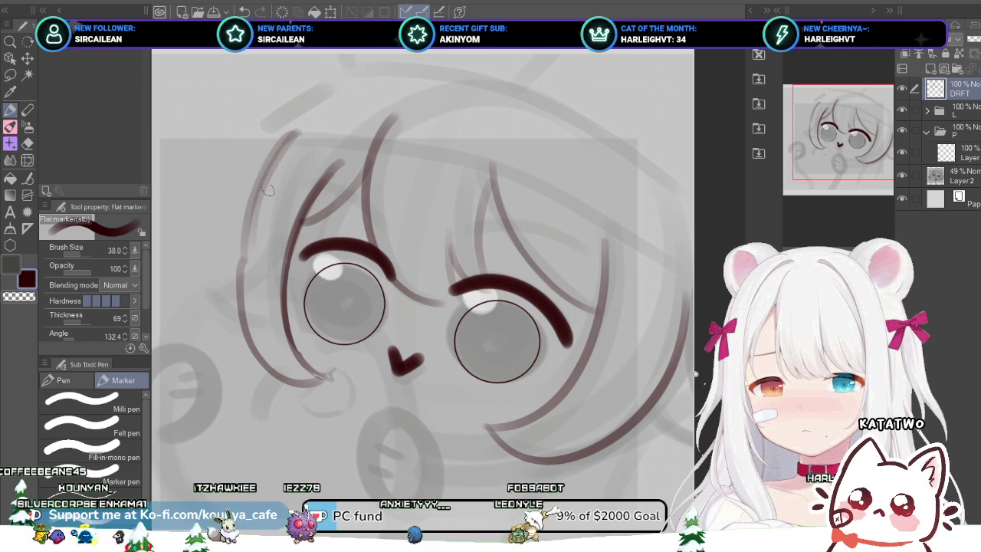
key("ctrl+z")
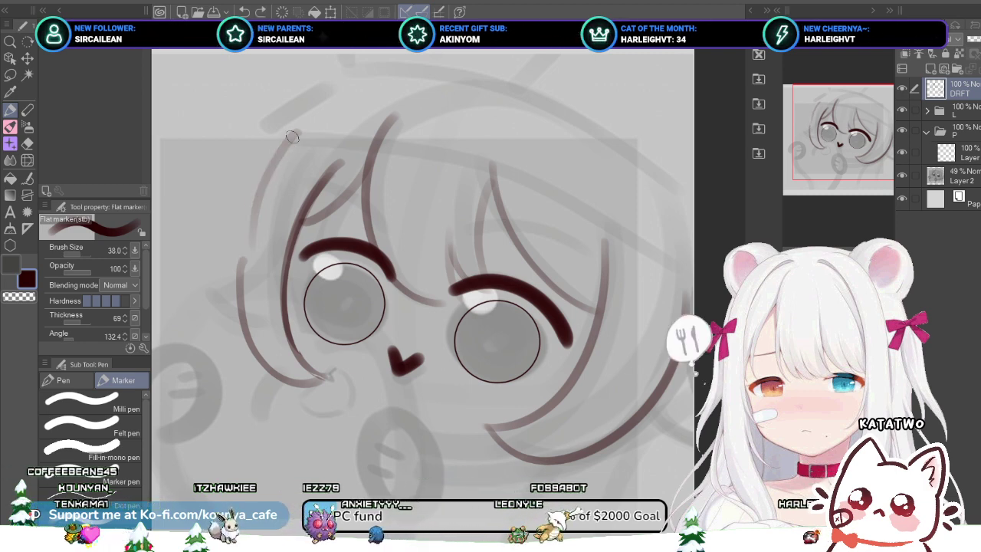
left_click_drag(297, 131, 235, 276)
key("ctrl+z")
left_click_drag(291, 142, 242, 256)
key("ctrl+z")
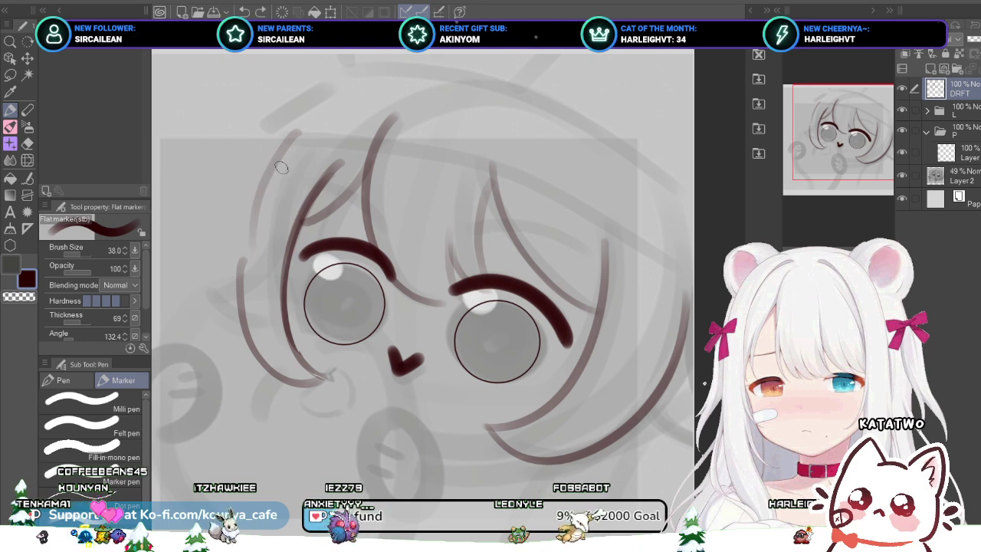
left_click_drag(294, 142, 234, 268)
key("ctrl+z")
left_click_drag(290, 141, 244, 256)
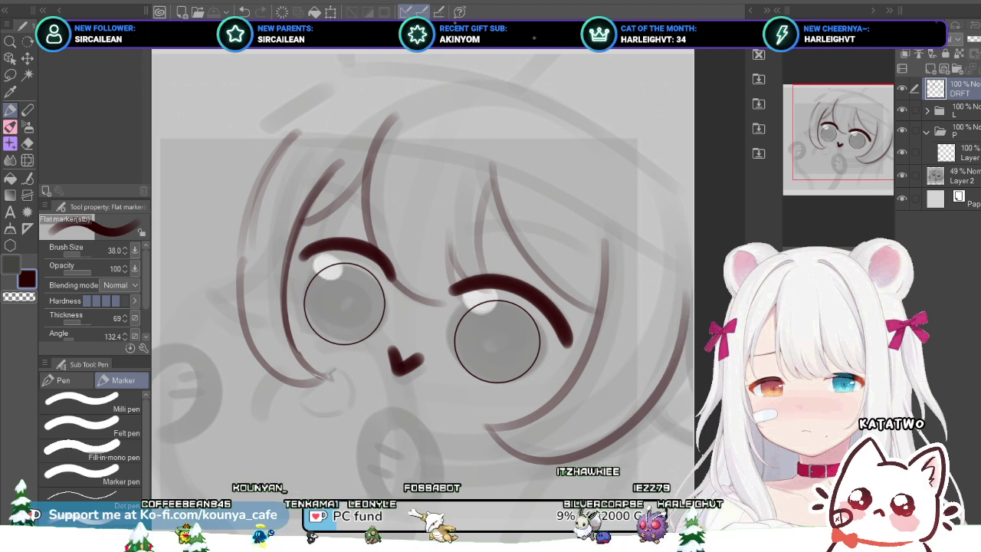
Step: Bring up the reference illustration of the dark-haired girl in the black hat and examine her face and side hair
scroll(329, 373, "down", 4)
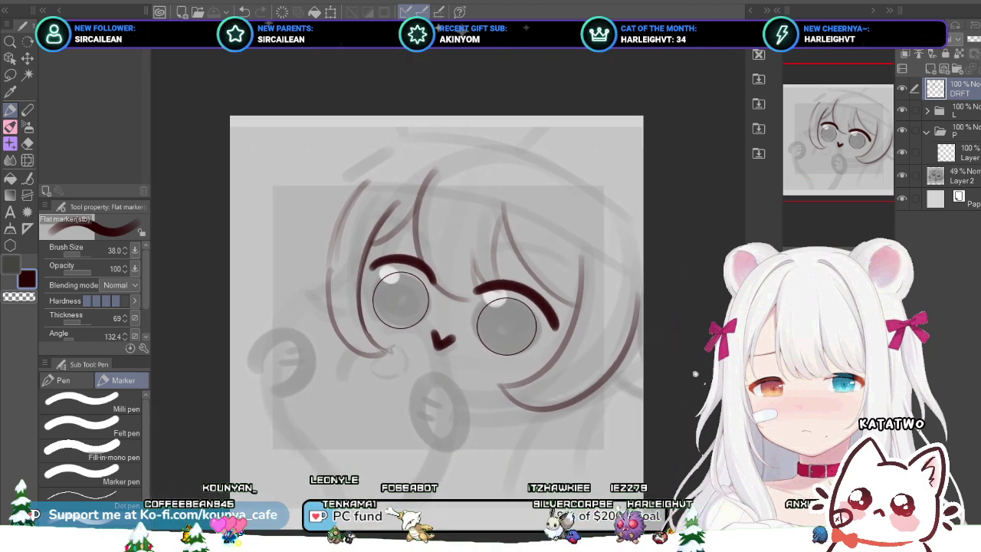
scroll(306, 317, "up", 3)
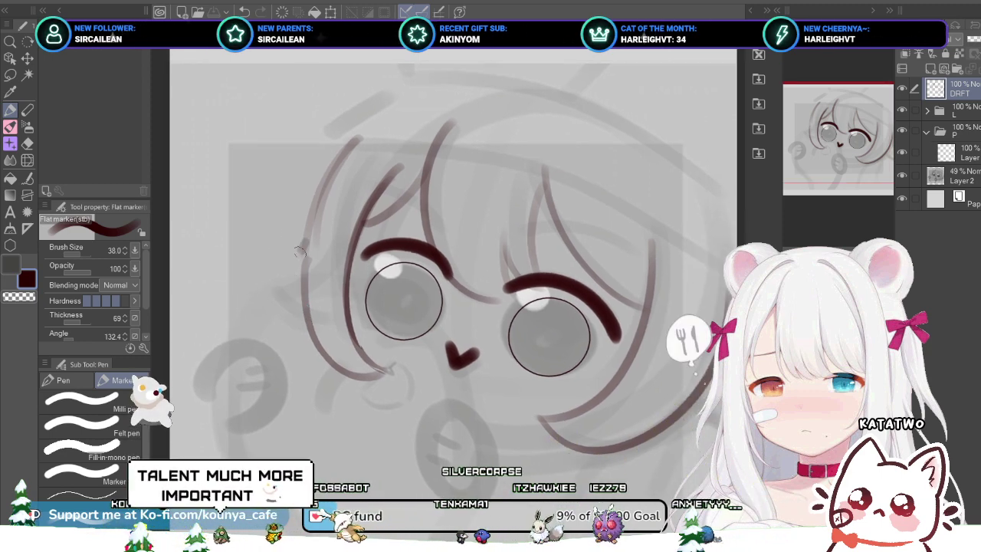
left_click(847, 40)
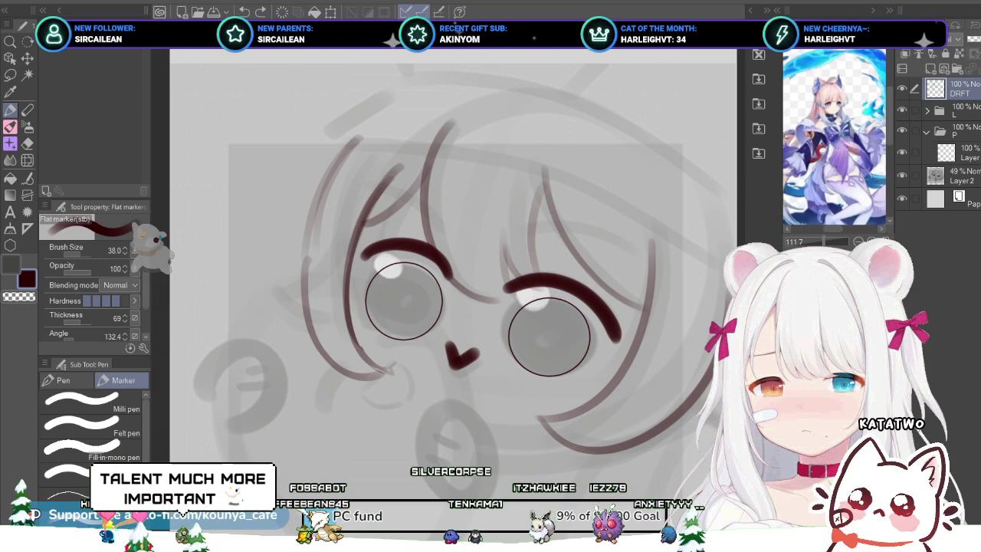
left_click(860, 256)
left_click(860, 255)
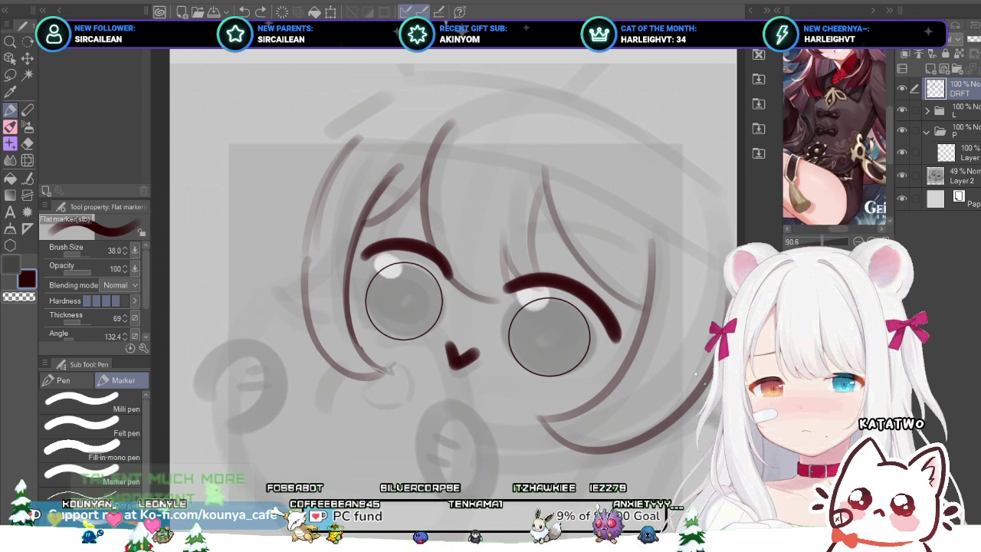
left_click_drag(834, 115, 837, 178)
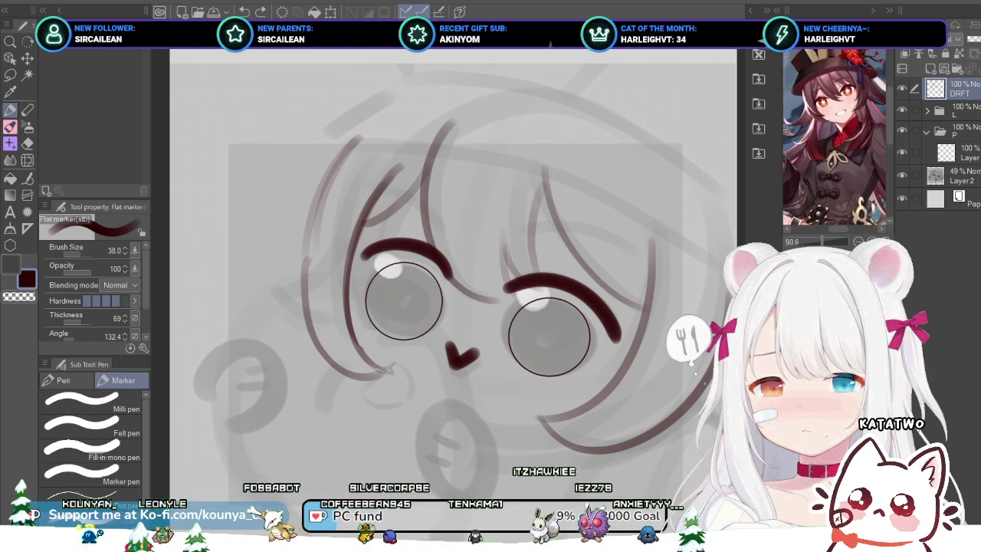
scroll(835, 128, "up", 5)
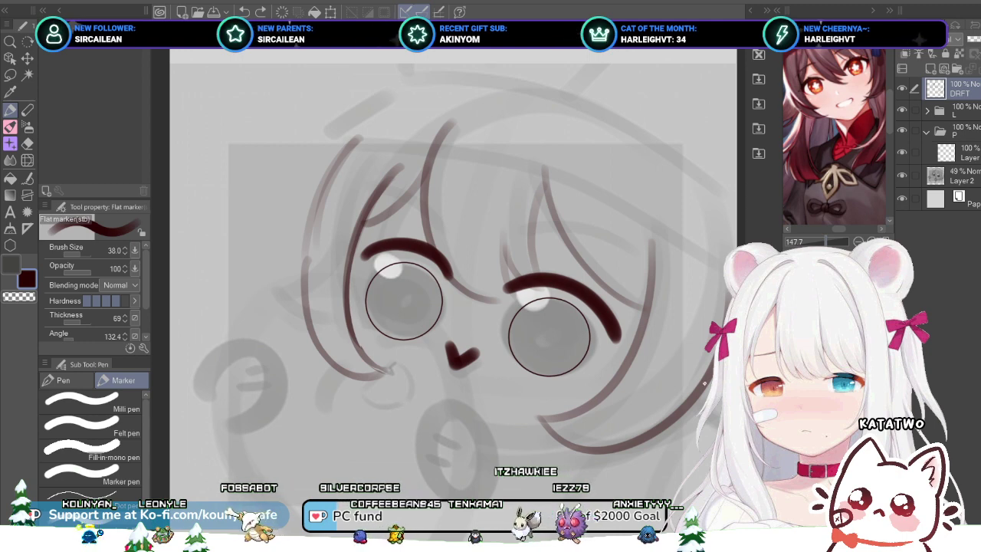
left_click_drag(827, 122, 864, 150)
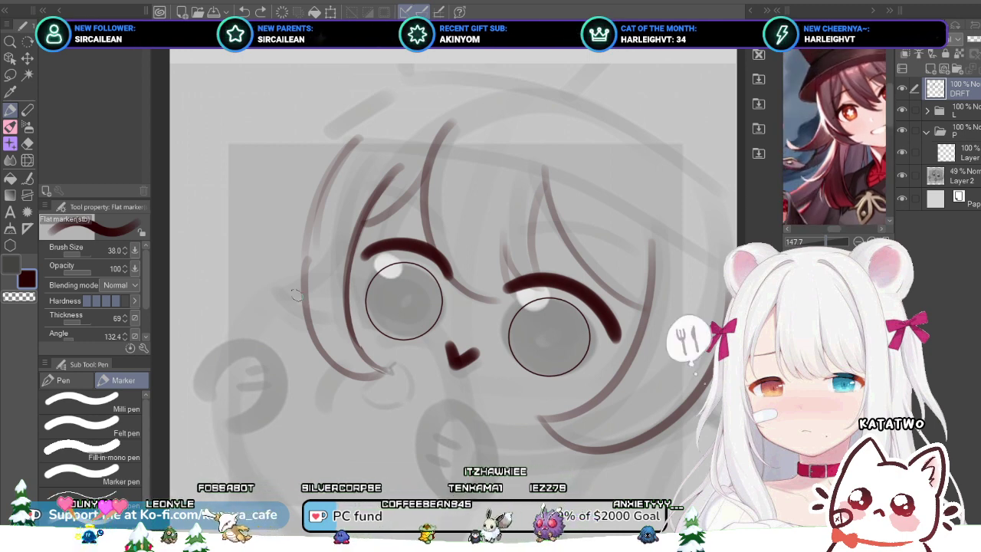
Step: Redraw the small pointed hair flick sticking outward from the outer side lock beside the left-hand eye
key("ctrl+z")
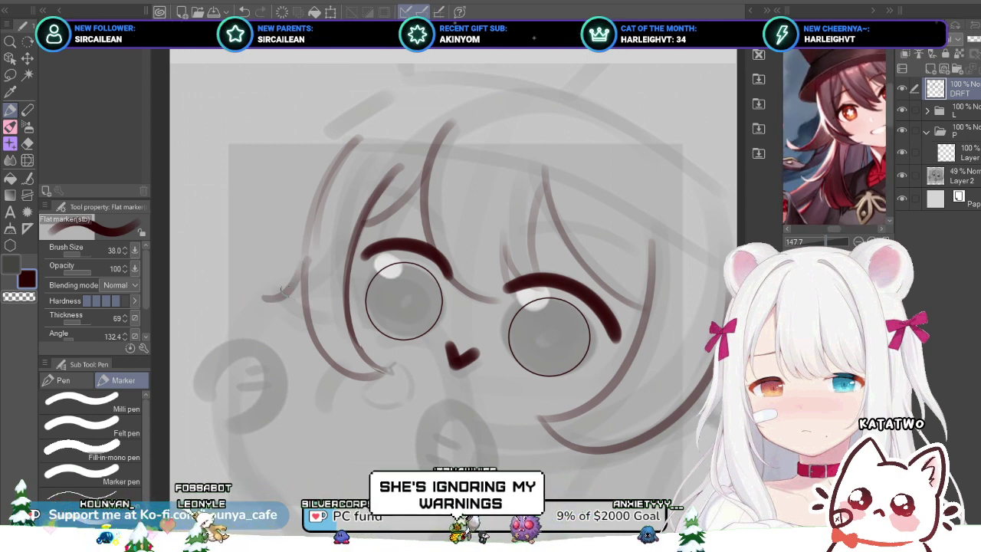
key("ctrl+z")
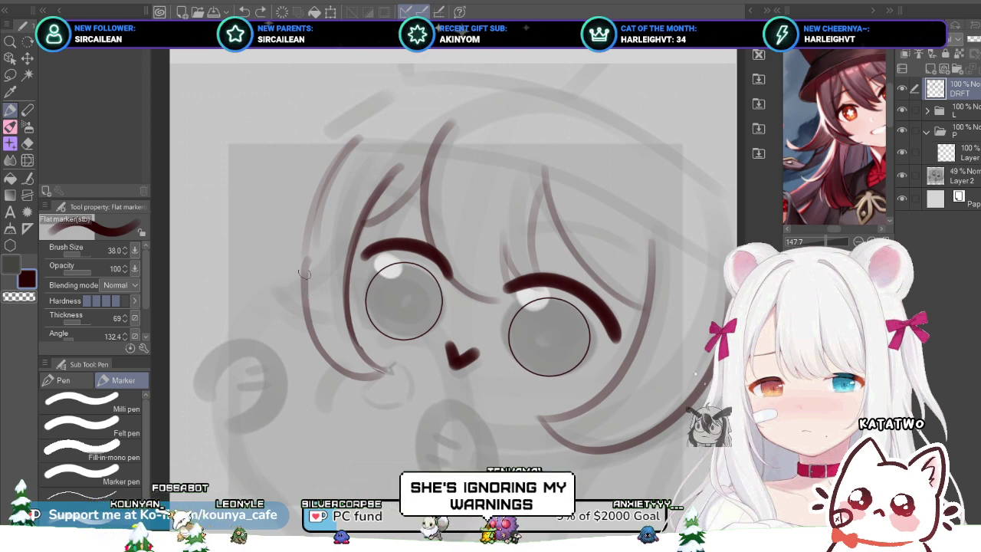
mouse_move(310, 263)
left_mouse_down()
mouse_move(272, 277)
mouse_move(312, 300)
left_mouse_up()
scroll(315, 288, "down", 7)
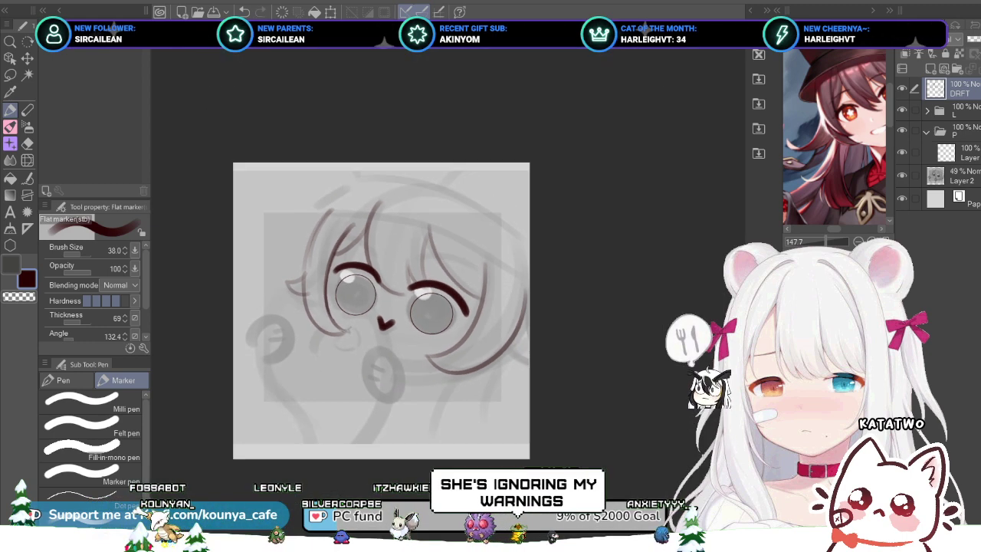
scroll(316, 289, "up", 6)
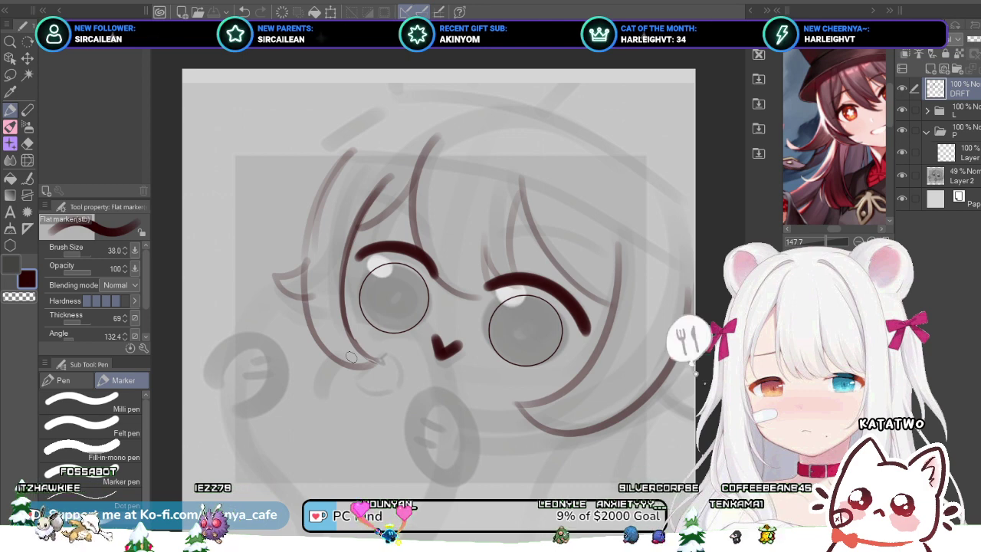
Step: Add a new layer and draw the hat brim's lower edge as a long curve sloping across the bangs, retrying its arc
left_click_drag(513, 277, 479, 255)
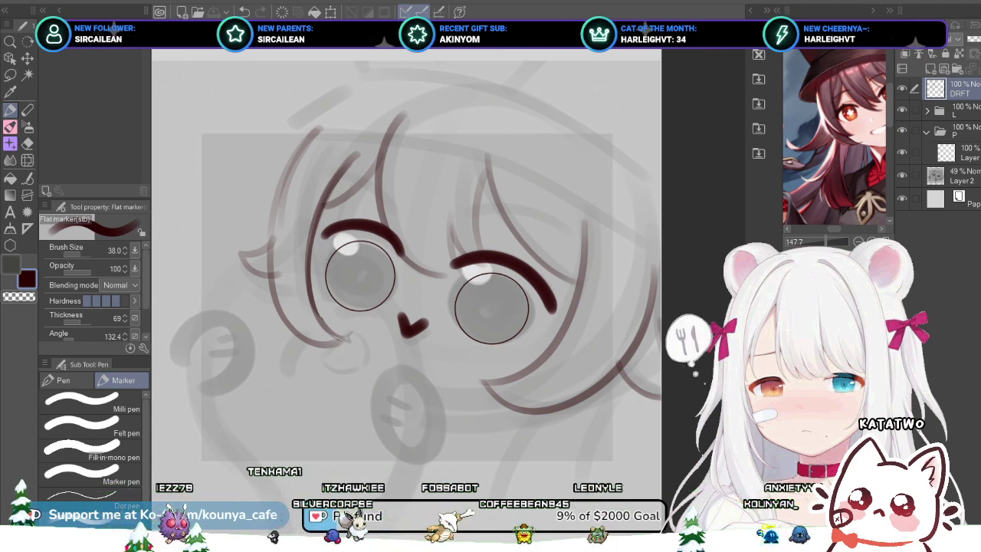
key("ctrl+shift+n")
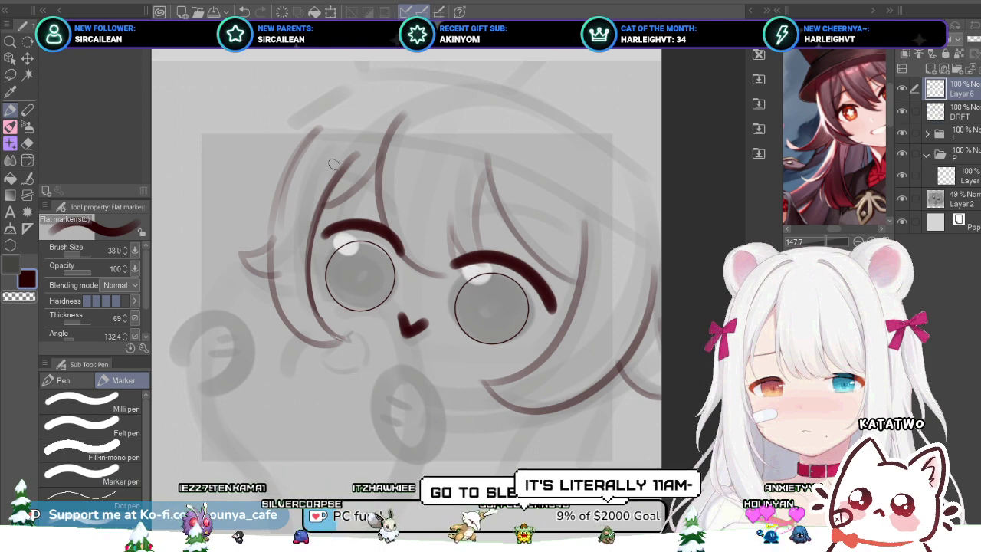
left_click_drag(333, 164, 316, 179)
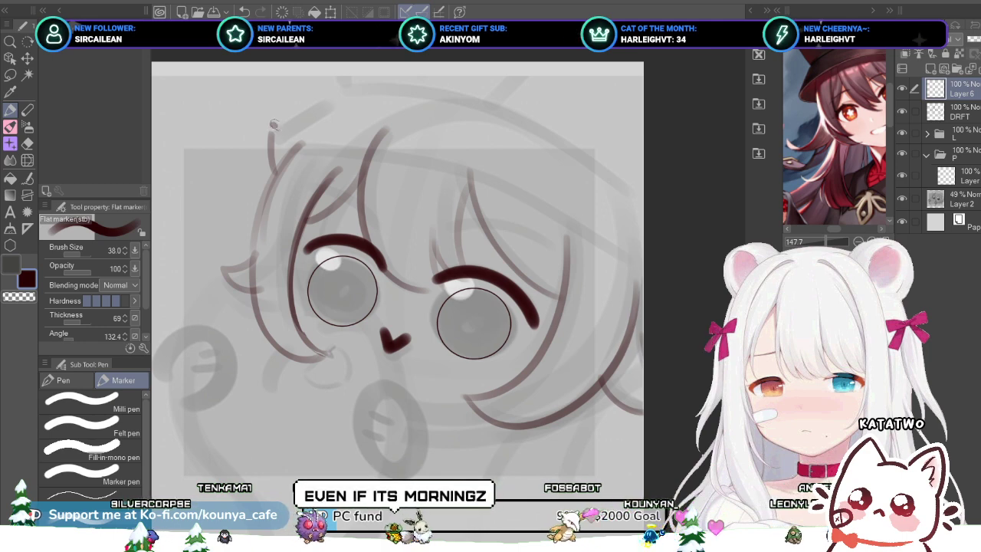
mouse_move(273, 124)
left_mouse_down()
mouse_move(416, 140)
mouse_move(642, 280)
left_mouse_up()
key("ctrl+z")
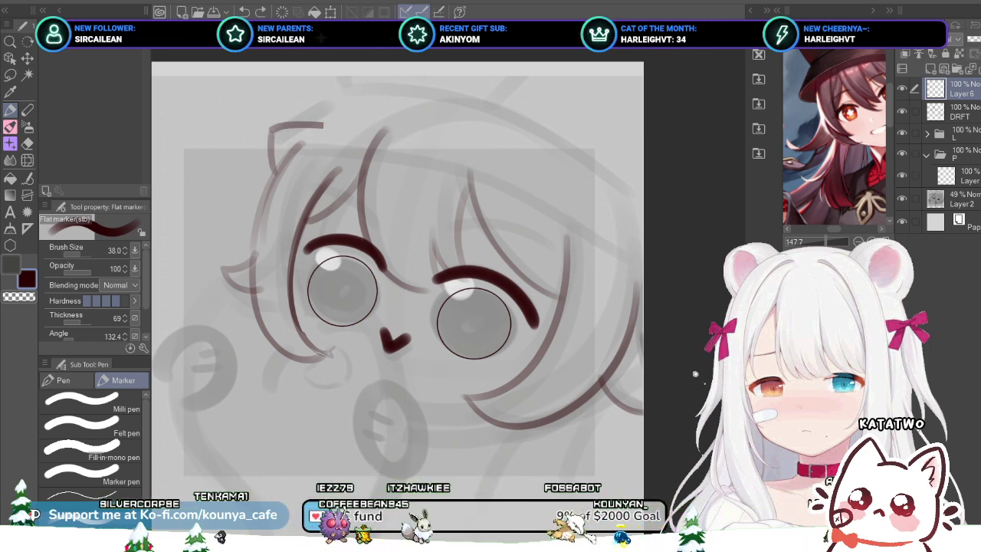
mouse_move(323, 124)
left_mouse_down()
mouse_move(554, 216)
mouse_move(622, 285)
left_mouse_up()
key("ctrl+z")
left_click_drag(270, 131, 642, 251)
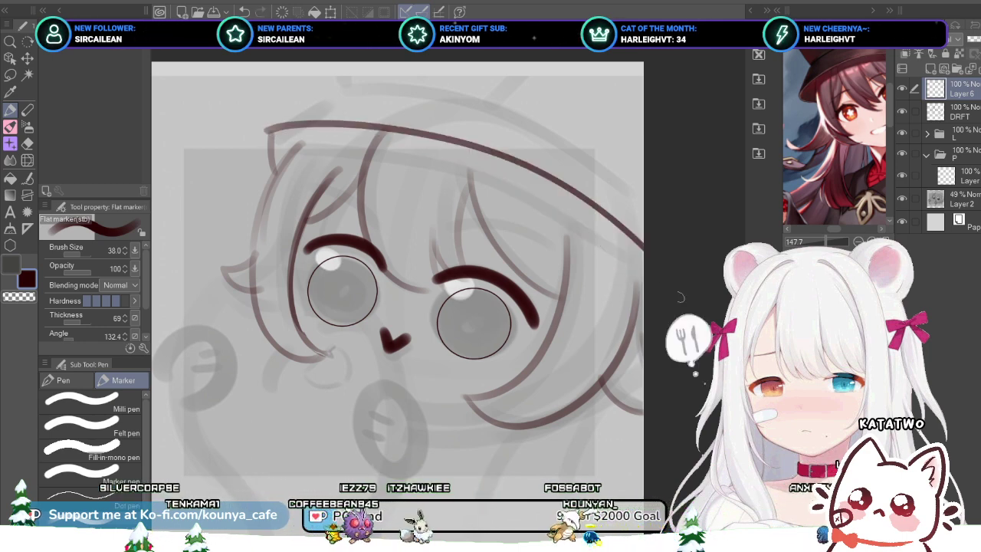
key("ctrl+z")
mouse_move(263, 134)
left_mouse_down()
mouse_move(325, 129)
mouse_move(605, 253)
left_mouse_up()
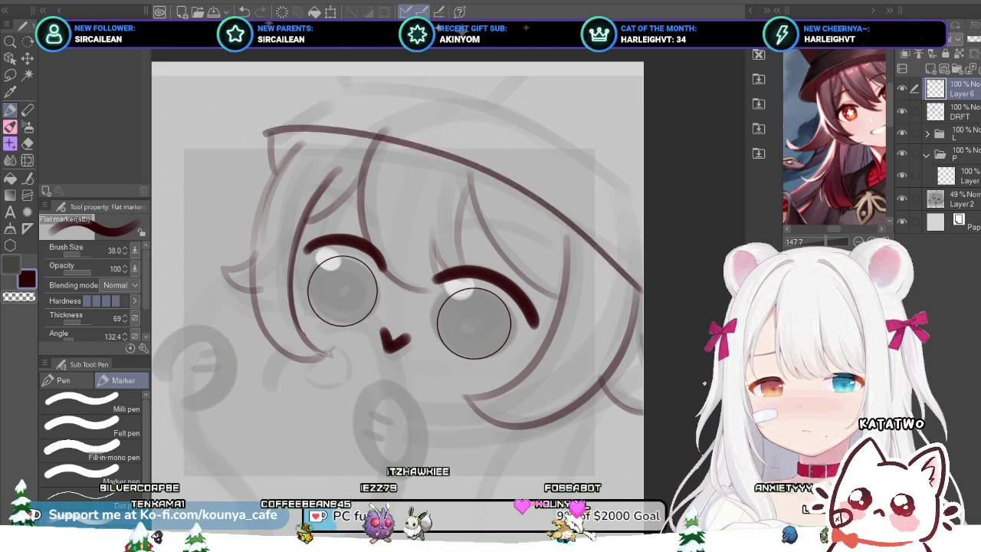
key("ctrl+z")
mouse_move(269, 132)
left_mouse_down()
mouse_move(576, 211)
mouse_move(641, 265)
left_mouse_up()
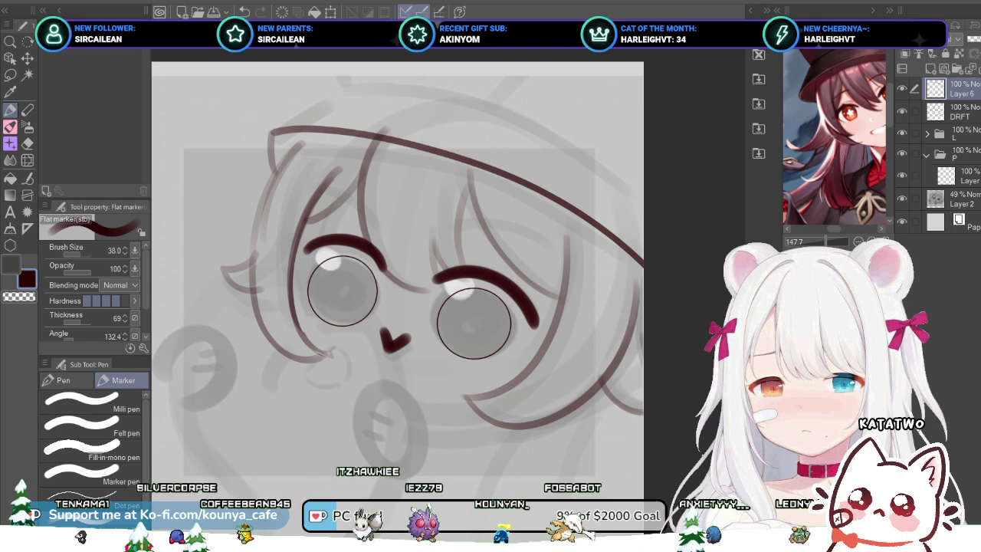
Step: Transform the brim curve slightly, stretching its far lower corner downward, and apply the change
key("ctrl+t")
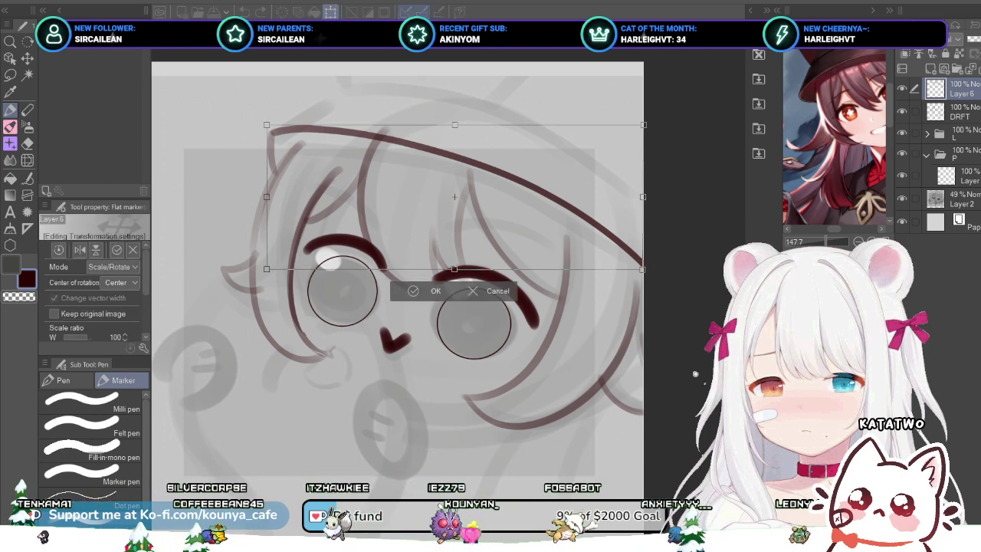
left_click_drag(642, 270, 642, 273)
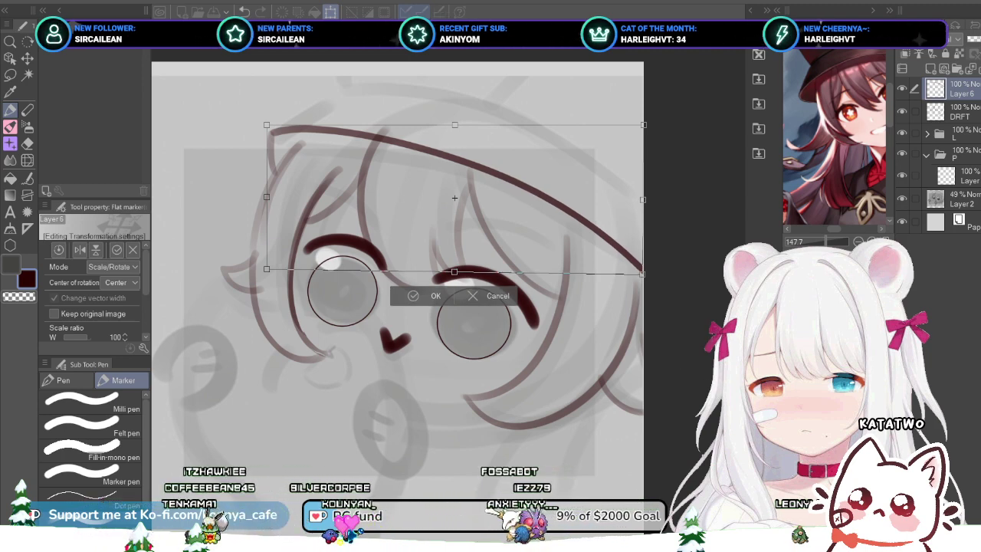
key("Return")
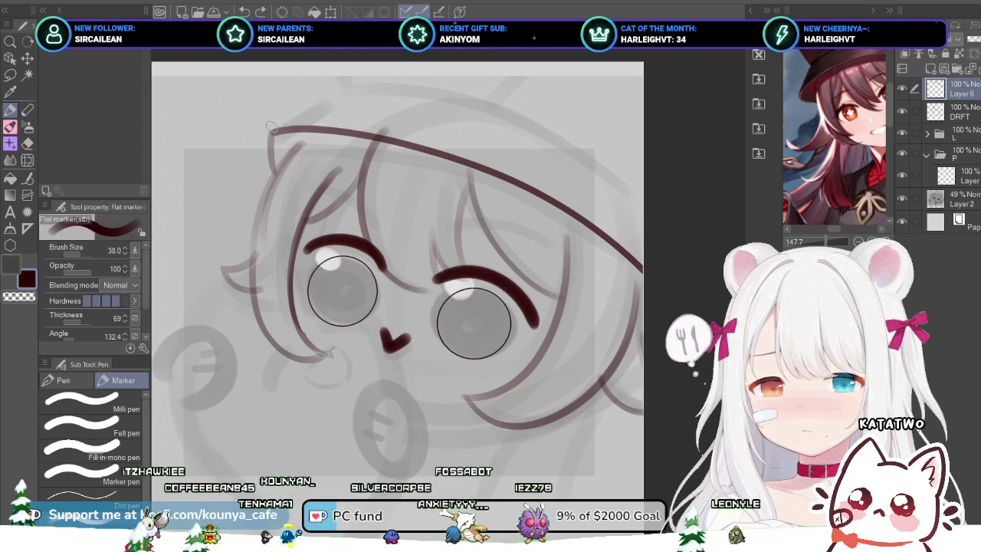
Step: Draw the short slanted edge rising from the brim's pointed left-hand tip, retrying until its angle fits the sketch
left_click_drag(270, 126, 318, 98)
key("ctrl+z")
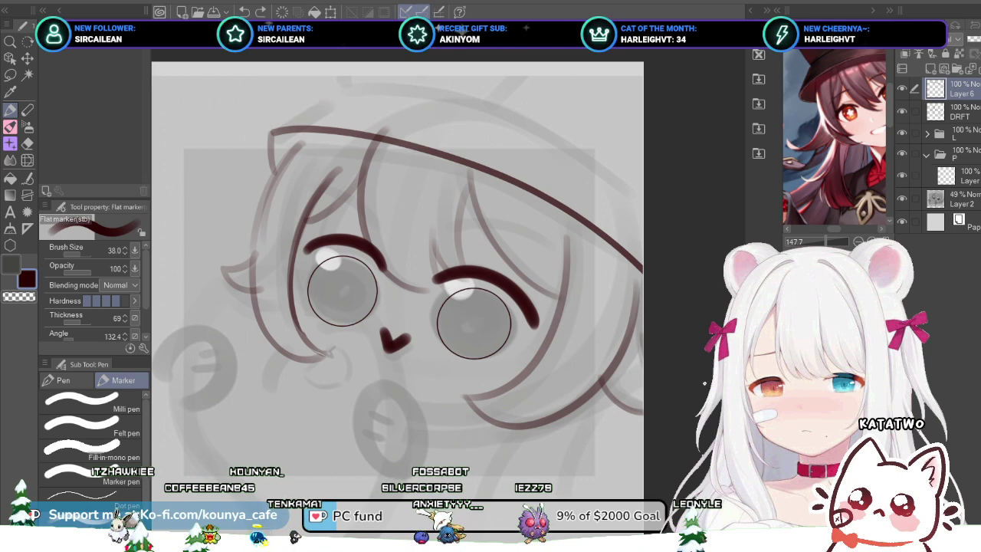
left_click_drag(264, 129, 328, 98)
key("ctrl+z")
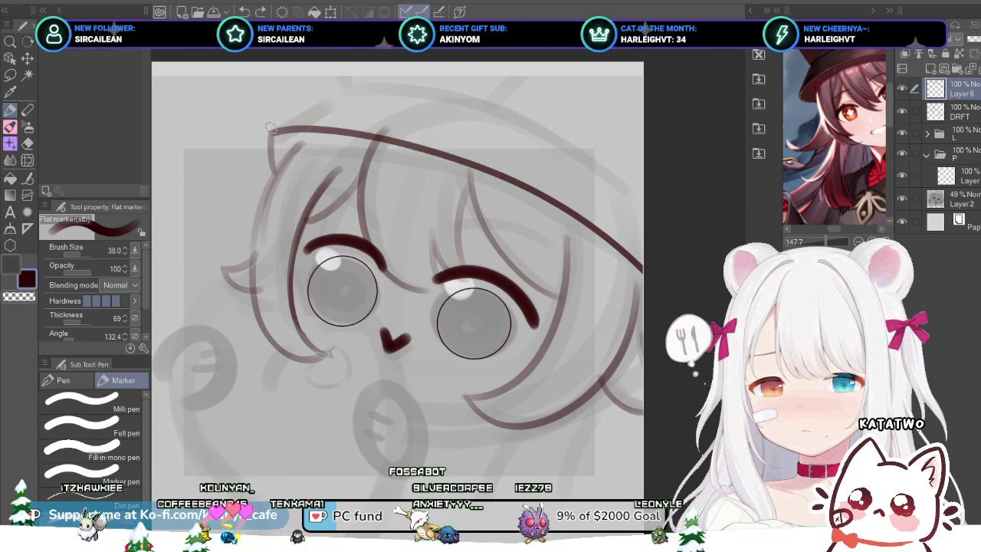
left_click_drag(270, 132, 329, 100)
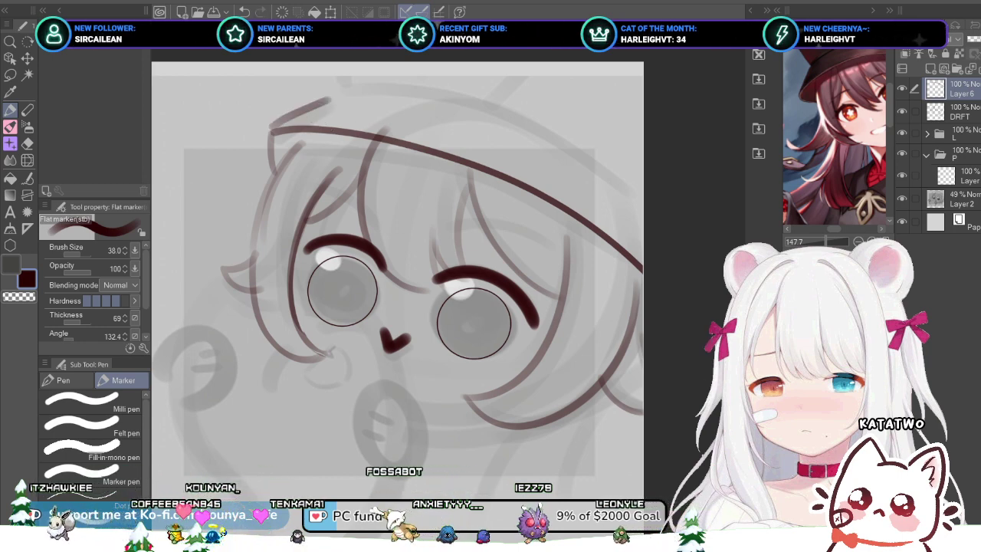
key("ctrl+z")
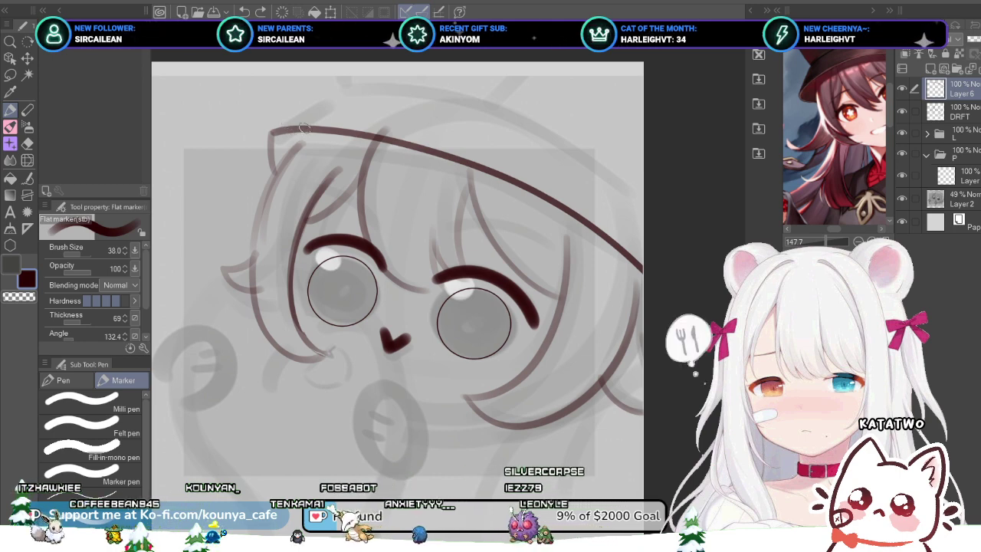
left_click_drag(272, 129, 355, 86)
key("ctrl+z")
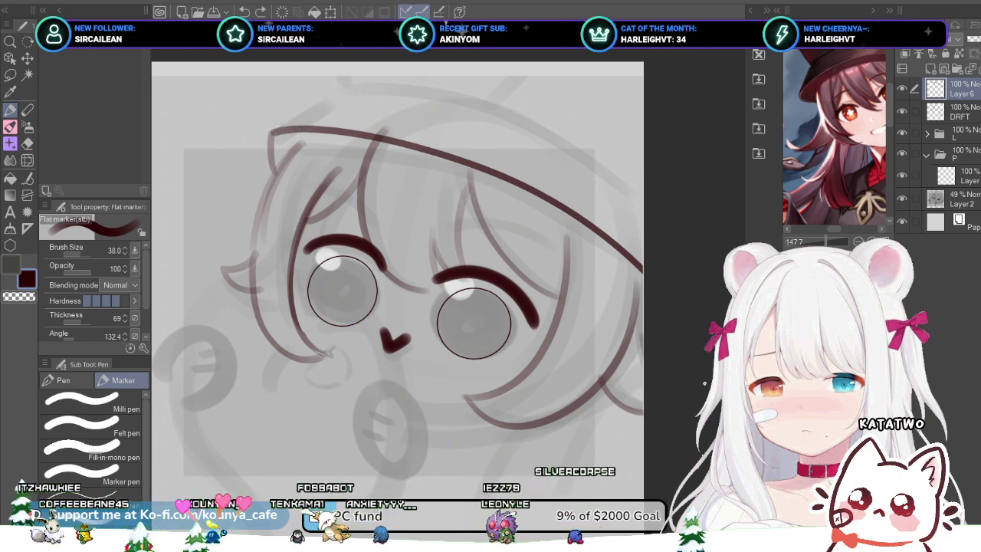
left_click_drag(267, 127, 323, 99)
Step: Bring the reference's hat into view, then draw the brim's long upper curve and the short crown lines rising from it
left_click_drag(836, 115, 831, 162)
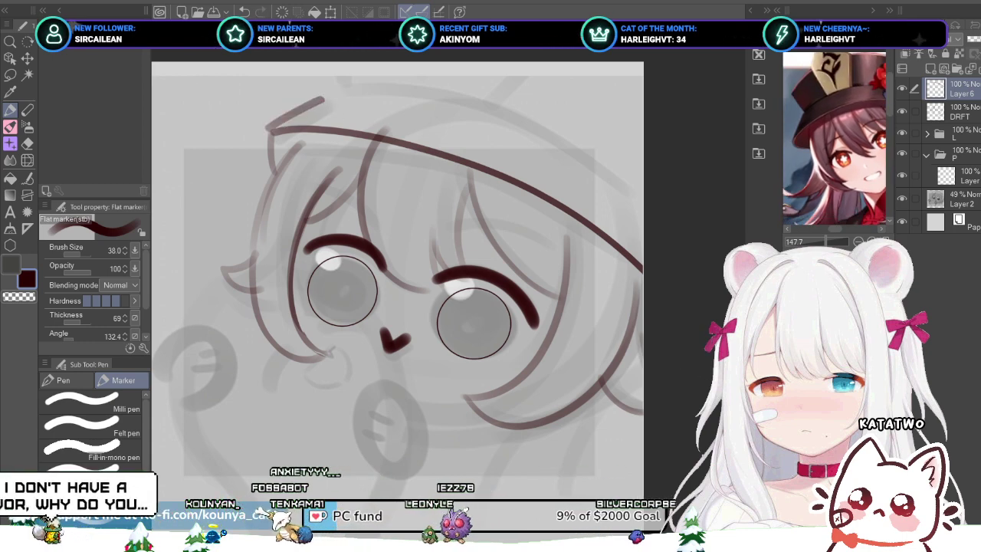
scroll(833, 146, "down", 3)
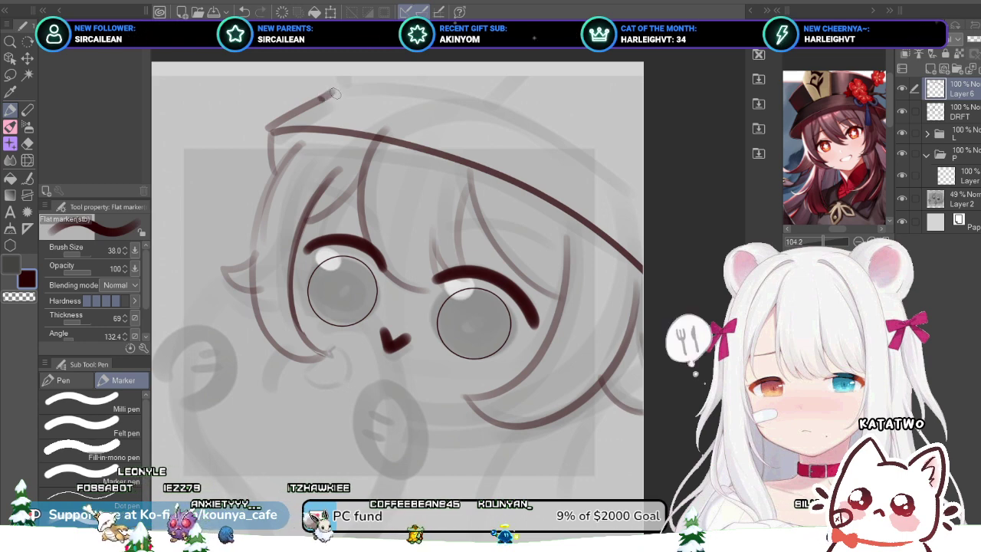
key("ctrl+z")
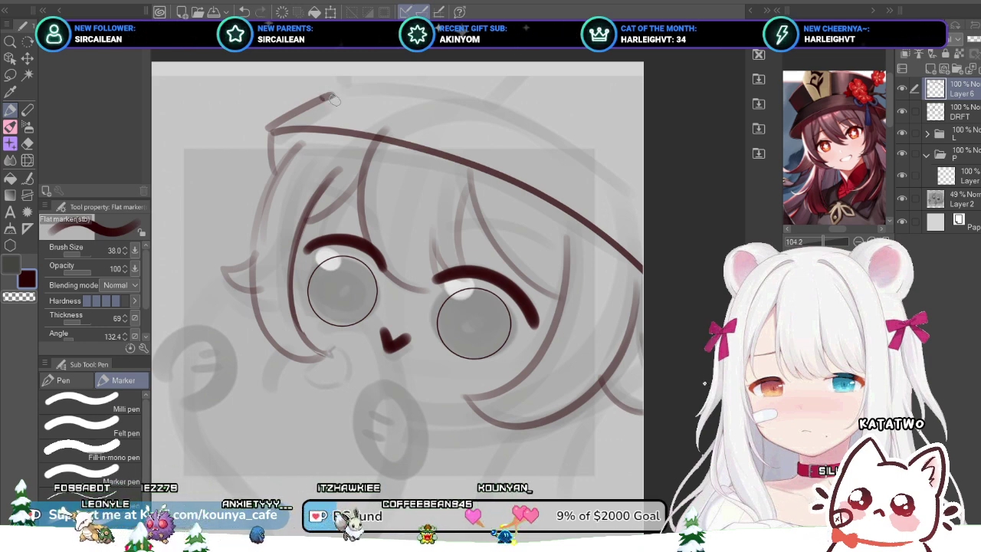
mouse_move(341, 91)
left_mouse_down()
mouse_move(446, 101)
mouse_move(640, 216)
left_mouse_up()
key("ctrl+z")
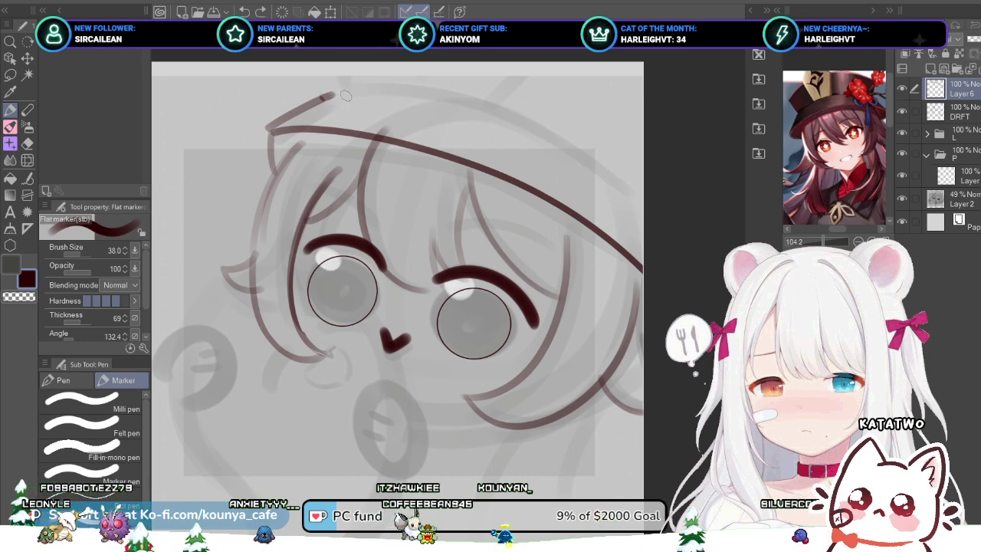
left_click_drag(345, 95, 599, 181)
key("ctrl+z")
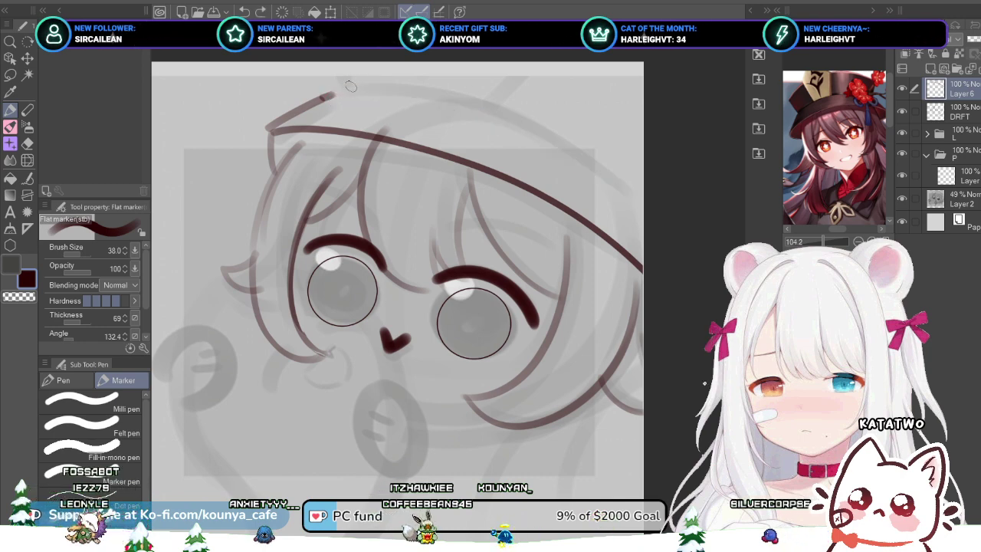
mouse_move(341, 91)
left_mouse_down()
mouse_move(425, 92)
mouse_move(642, 233)
left_mouse_up()
key("ctrl+z")
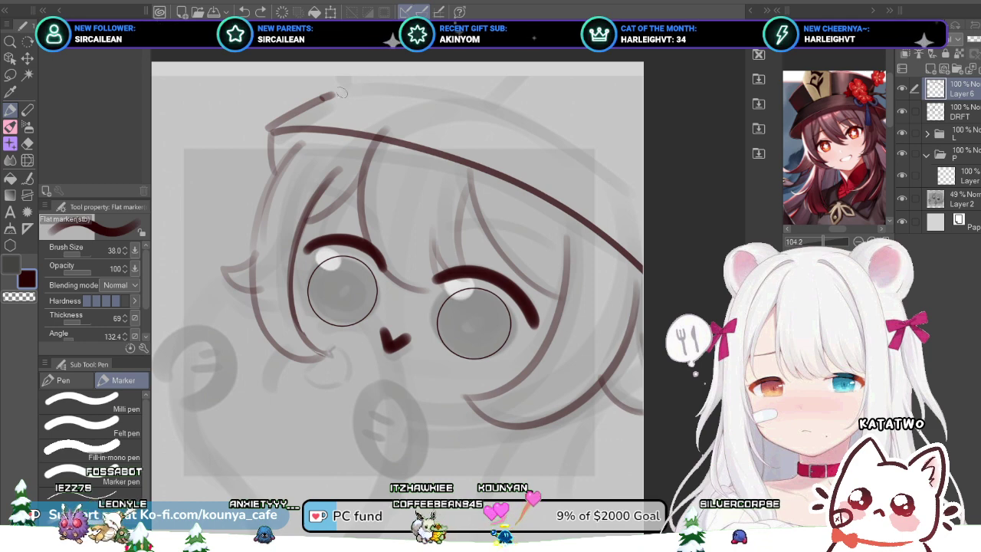
mouse_move(345, 85)
left_mouse_down()
mouse_move(583, 154)
mouse_move(642, 206)
left_mouse_up()
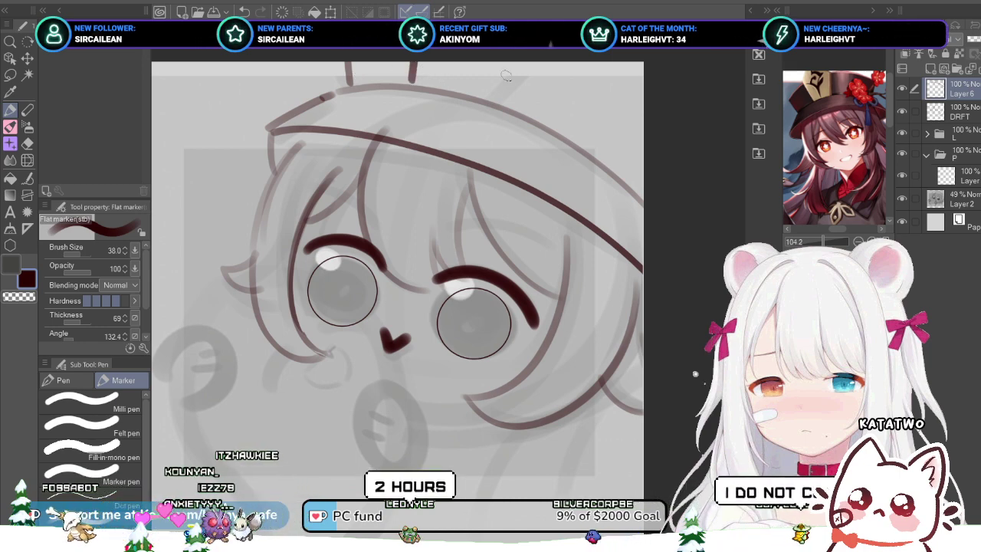
left_click_drag(495, 100, 534, 65)
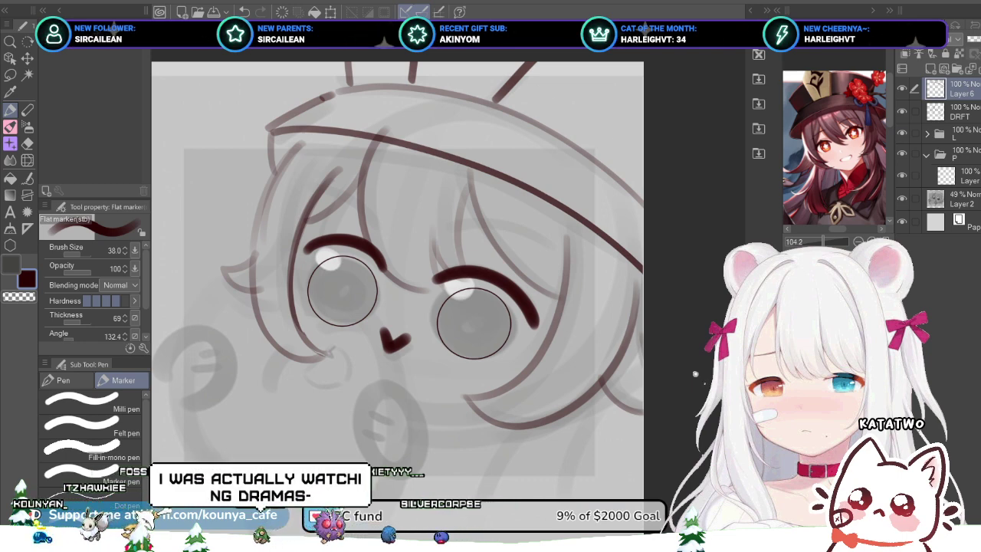
Step: Add another new layer and group it with Layer 6 and the DRFT layer in a folder
key("ctrl+shift+n")
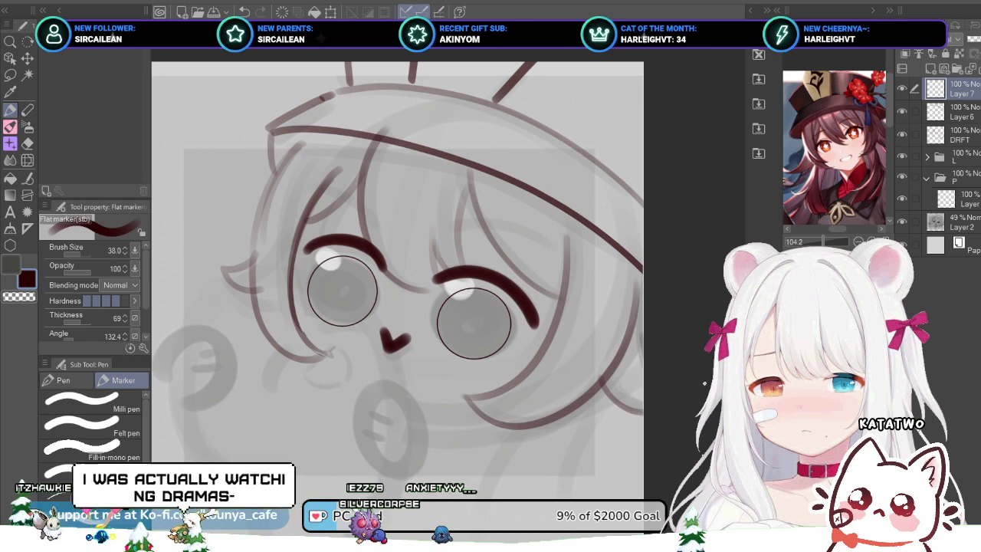
left_click(959, 135, "shift")
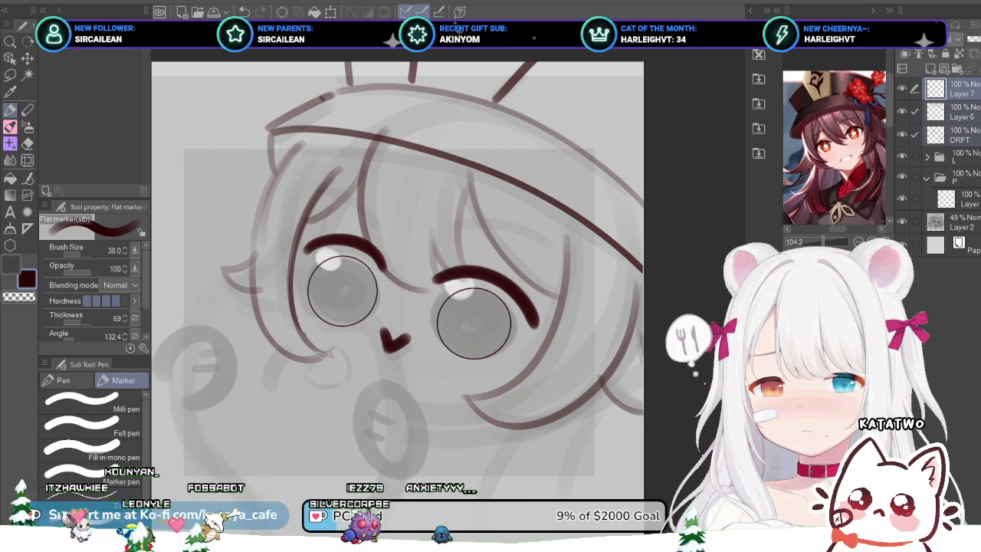
key("ctrl+g")
Step: Draw the flower ornament's petal outlines over the right-hand end of the hat brim on the folder's top layer
left_click(962, 109)
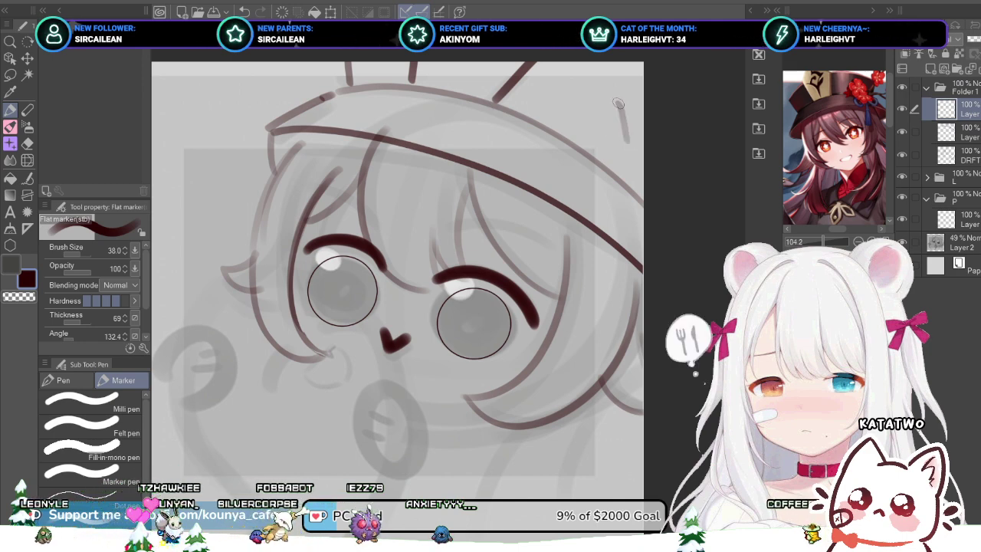
left_click_drag(615, 96, 618, 146)
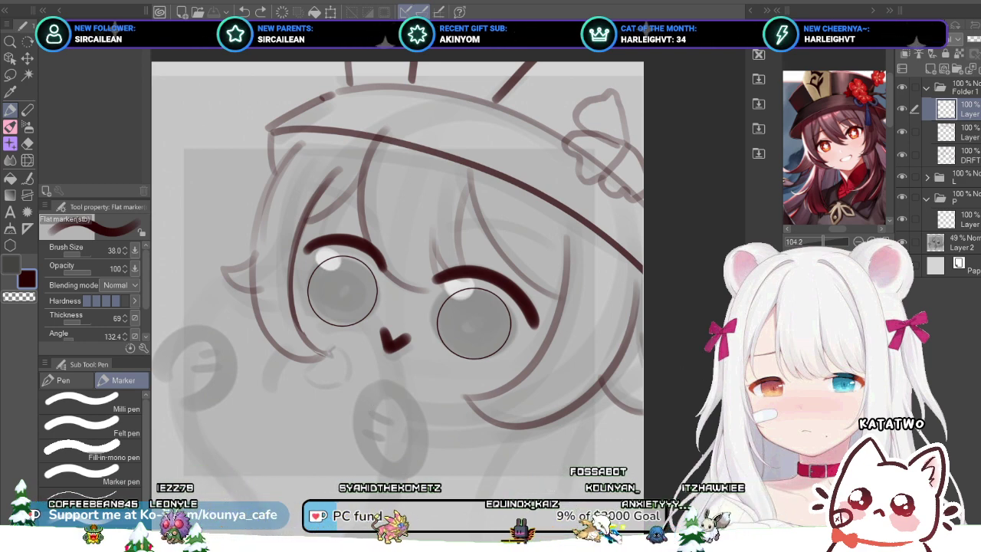
Step: Select Folder 1, which holds the draft hair, hat and ornament layers
left_click(967, 133)
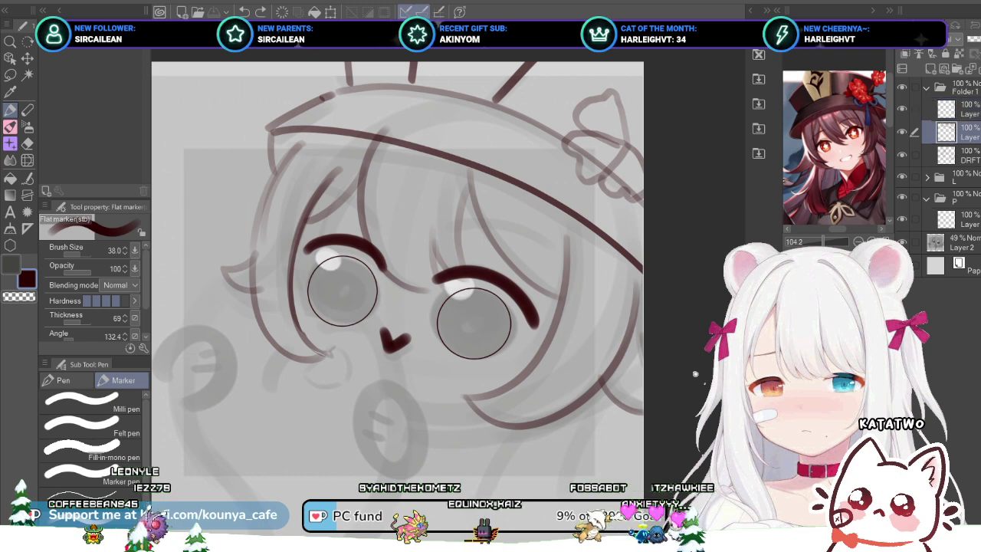
left_click(966, 109)
left_click(966, 132)
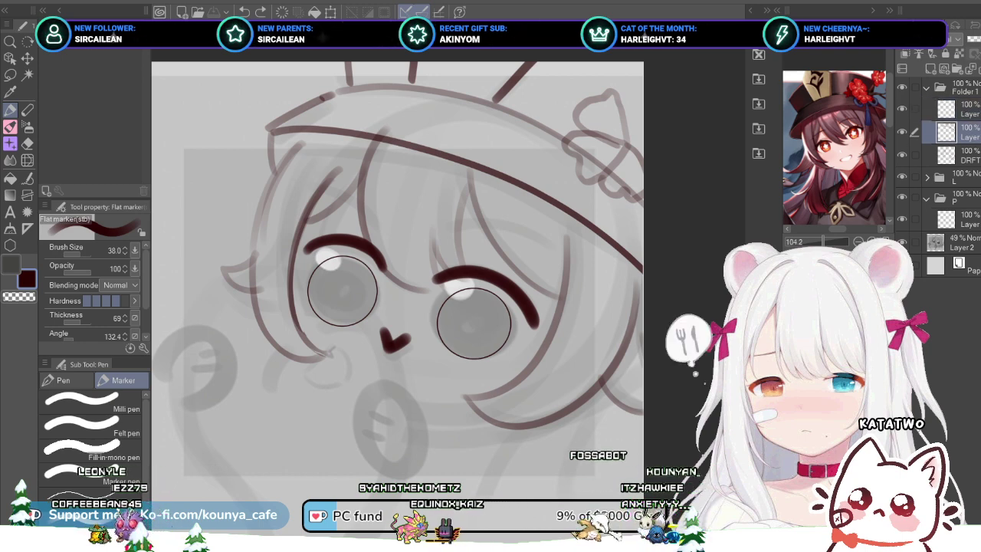
key("alt+]")
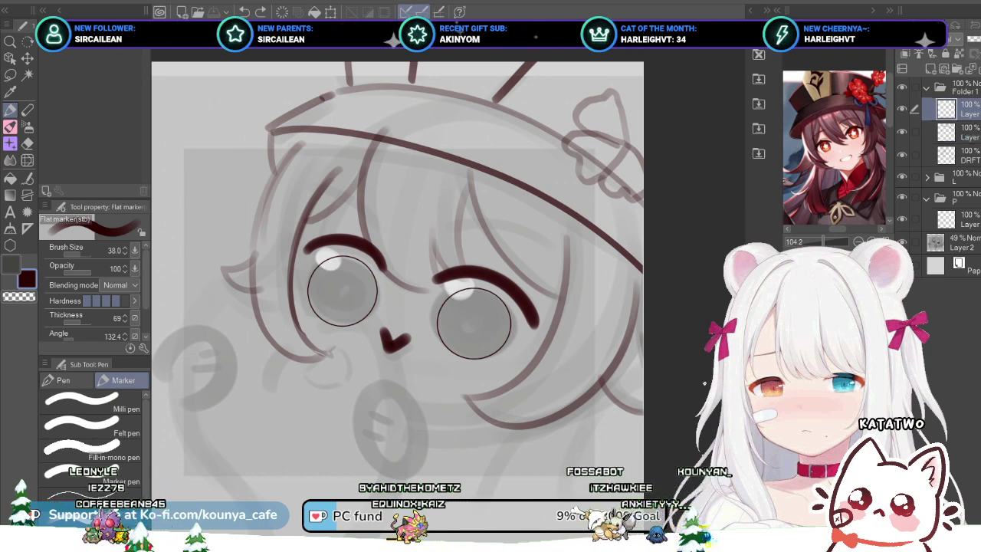
key("alt+[")
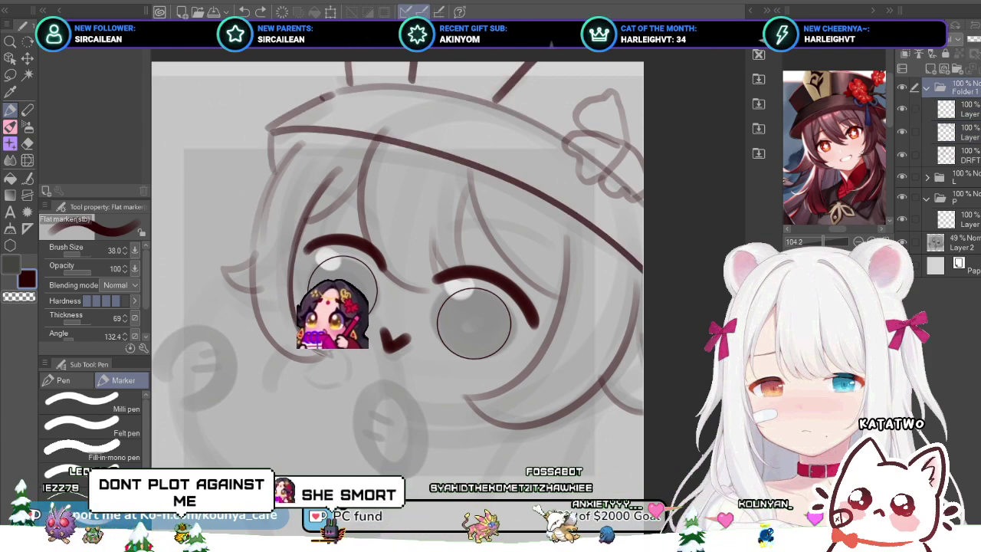
Step: Select the flower ornament's layer to complete its petals, and add a new layer above it in Folder 1
key("alt+]")
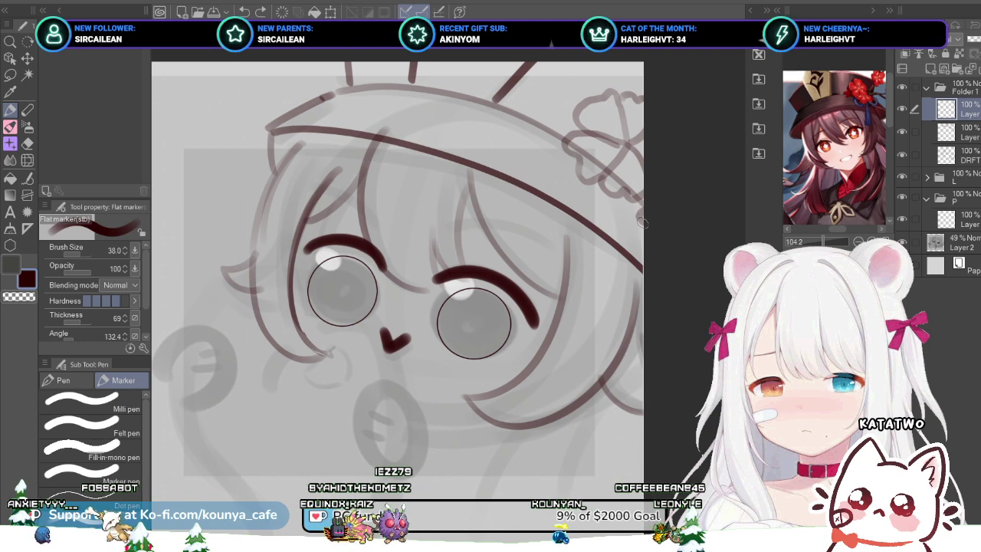
left_click_drag(842, 146, 825, 160)
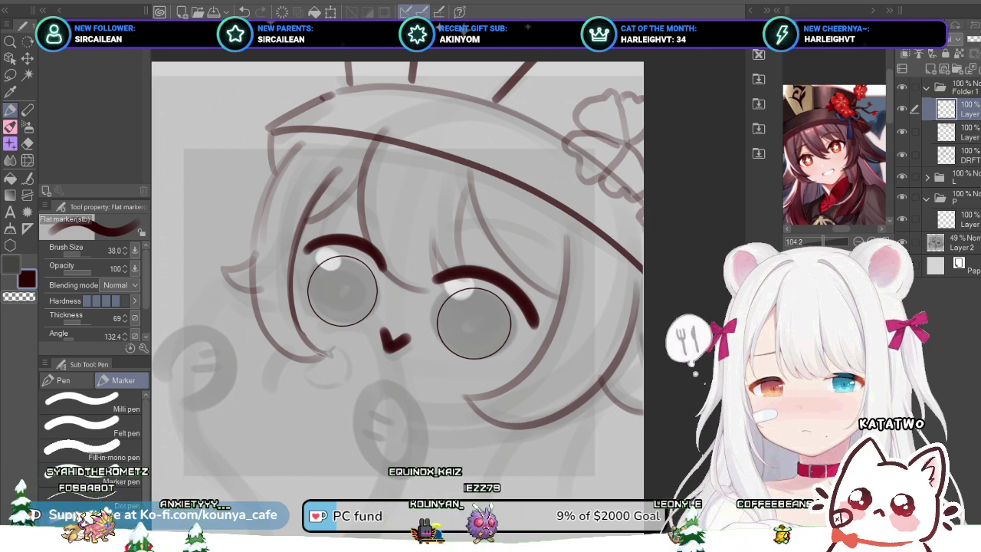
scroll(648, 229, "down", 2)
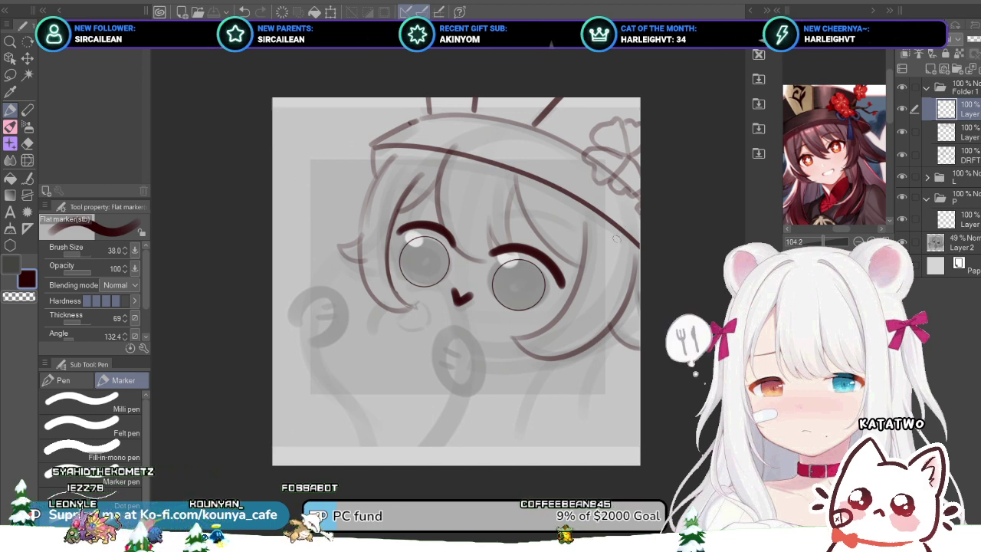
scroll(458, 298, "up", 1)
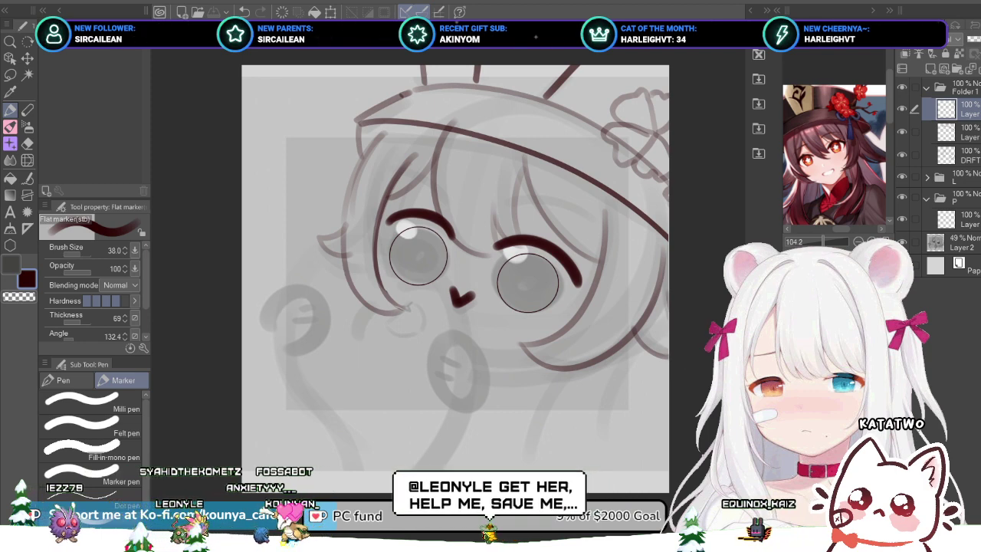
scroll(353, 250, "up", 2)
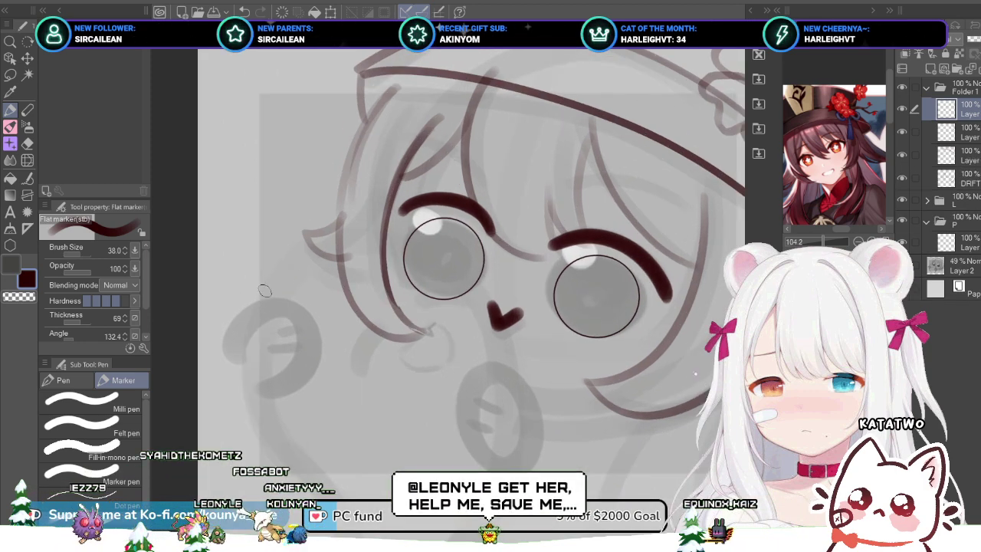
mouse_move(258, 297)
left_mouse_down()
mouse_move(396, 244)
mouse_move(519, 338)
left_mouse_up()
key("ctrl+z")
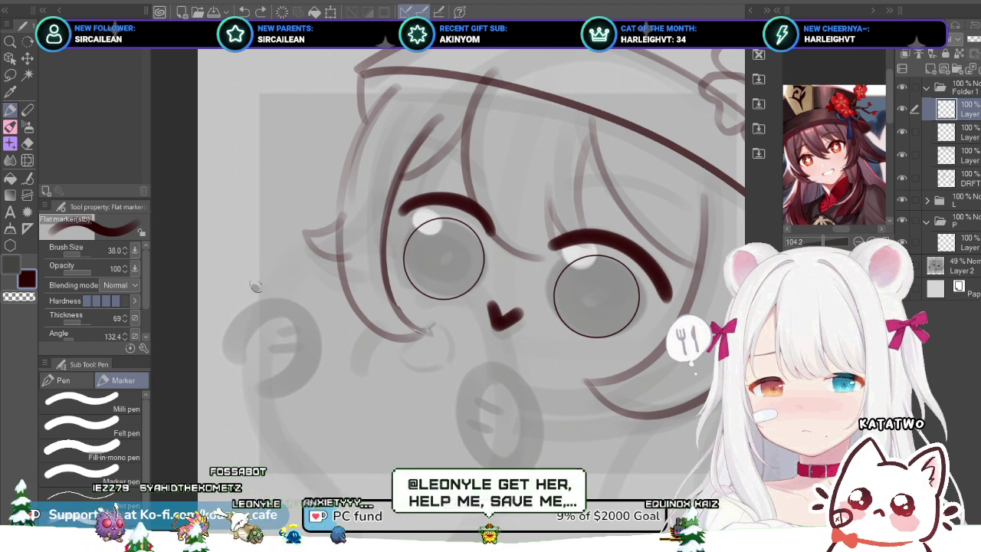
left_click_drag(275, 274, 482, 343)
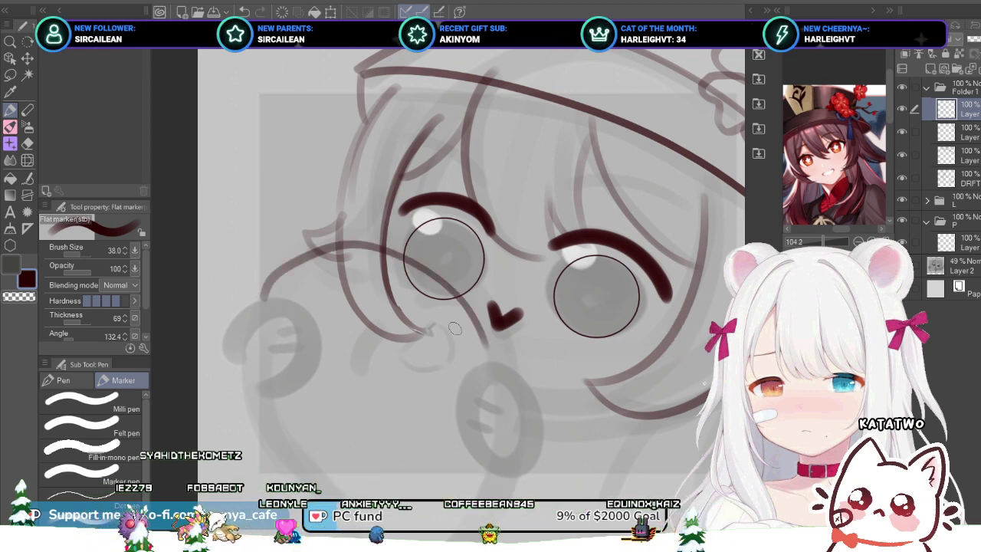
key("ctrl+z")
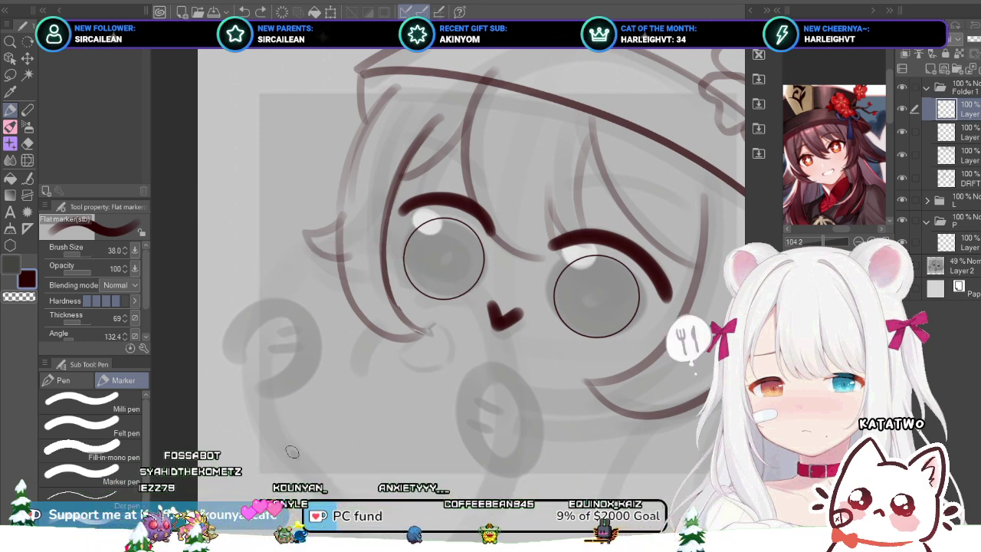
key("ctrl+z")
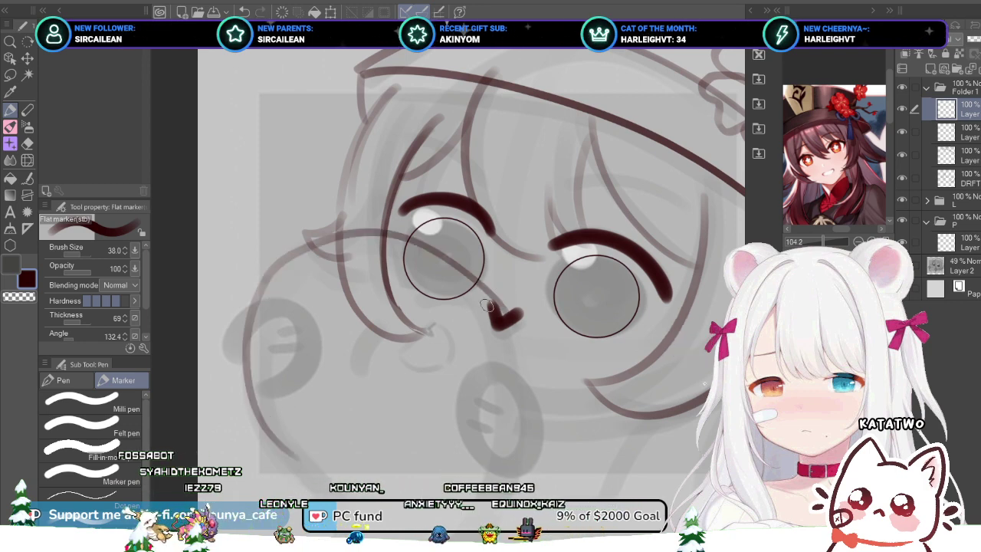
key("ctrl+z")
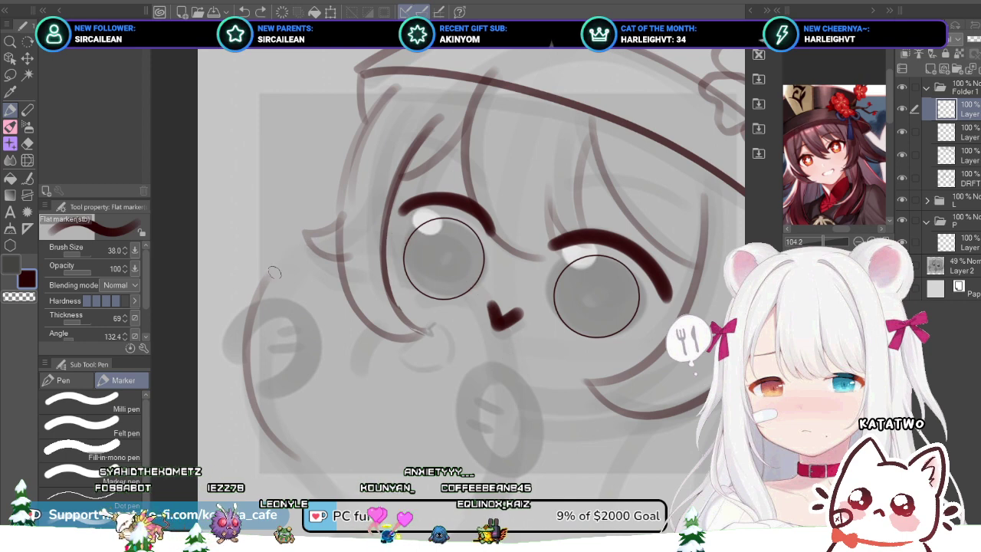
left_click_drag(353, 236, 447, 250)
key("ctrl+z")
mouse_move(269, 278)
left_mouse_down()
mouse_move(319, 243)
mouse_move(448, 253)
left_mouse_up()
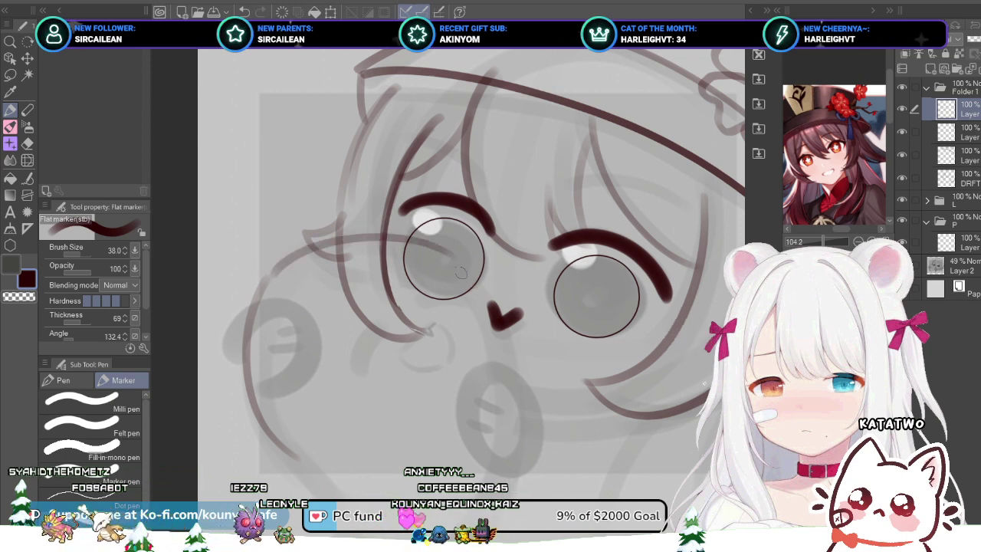
key("ctrl+z")
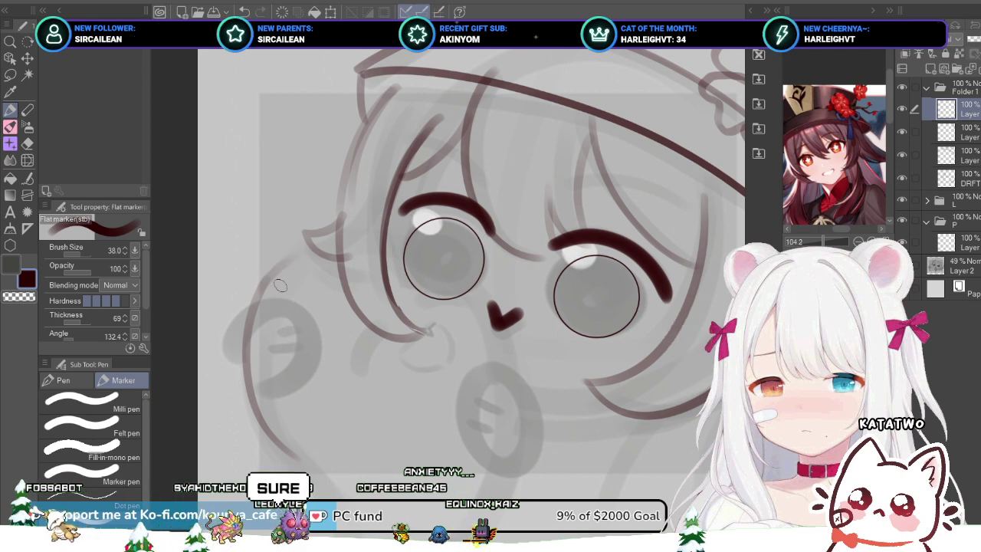
key("shift+space")
left_click_drag(356, 216, 394, 194)
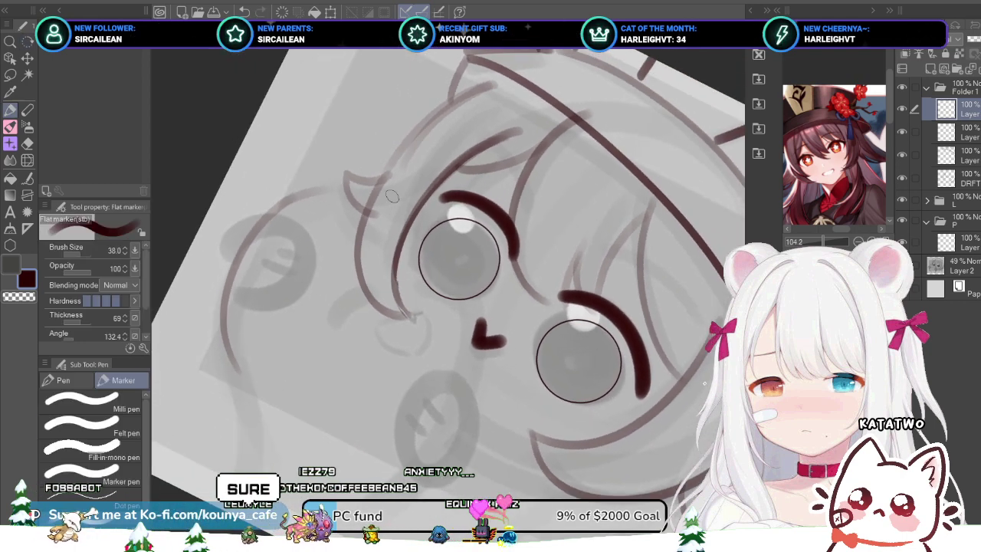
left_click_drag(282, 205, 325, 193)
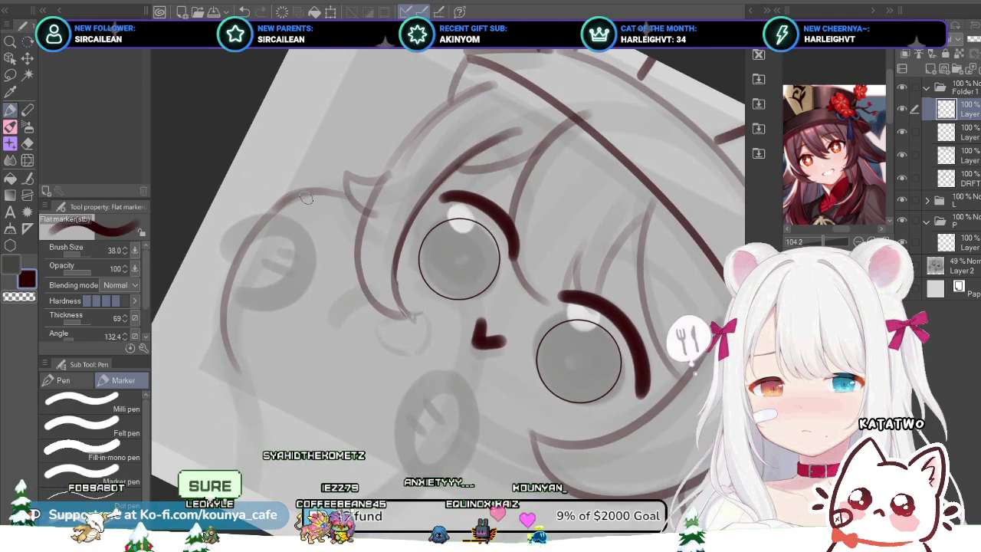
key("ctrl+z")
left_click_drag(269, 208, 343, 192)
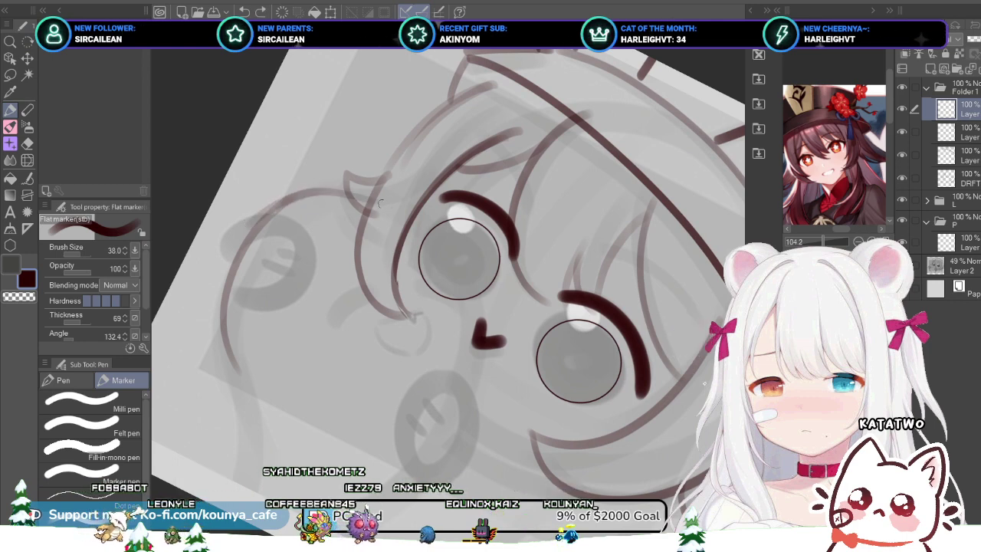
key("ctrl+z")
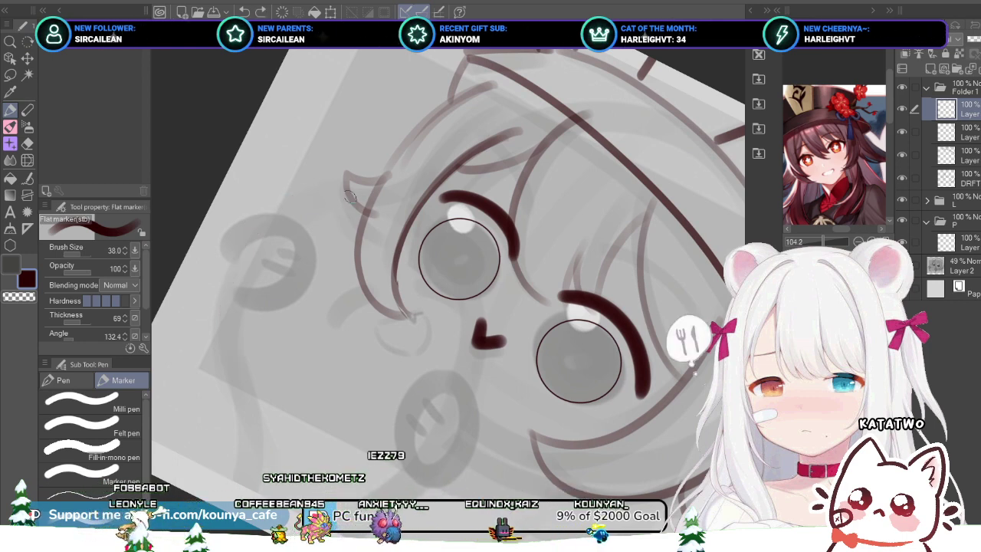
Step: Draw the ghost shape's rounded outline on the new layer, from its outer side over the hand and across the top past the eye
mouse_move(315, 194)
left_mouse_down()
mouse_move(222, 328)
mouse_move(308, 203)
mouse_move(223, 360)
left_mouse_up()
key("ctrl+z")
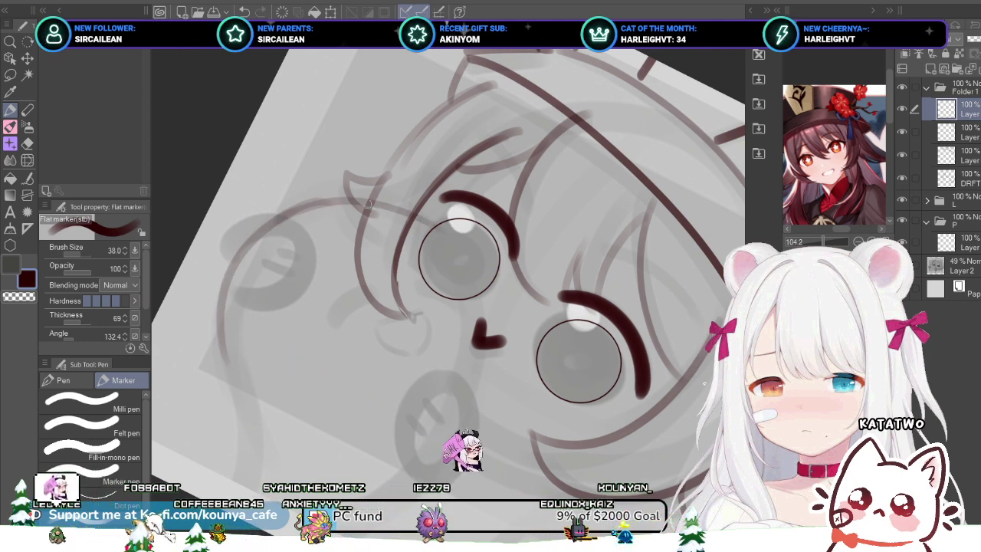
left_click_drag(290, 210, 418, 224)
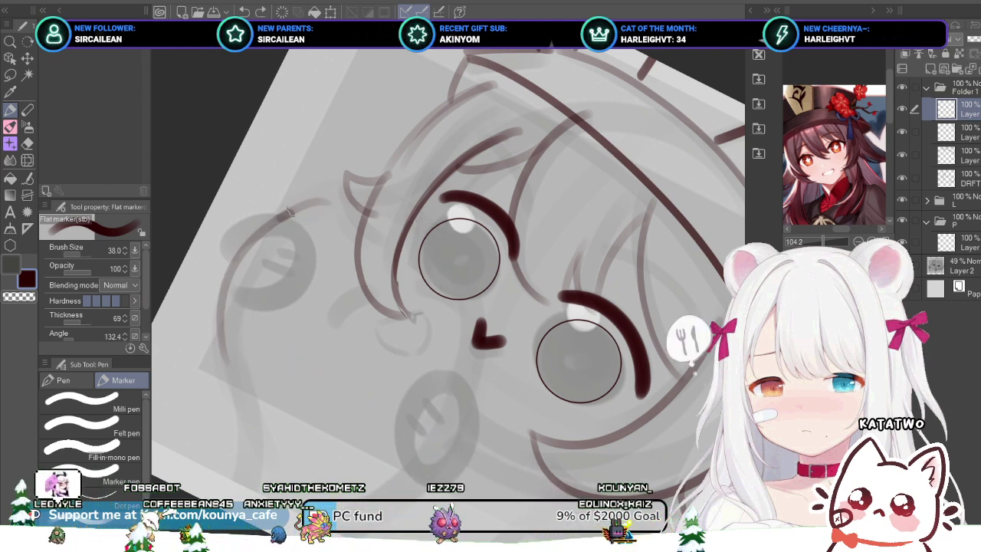
key("ctrl+z")
mouse_move(287, 210)
left_mouse_down()
mouse_move(311, 199)
mouse_move(468, 293)
left_mouse_up()
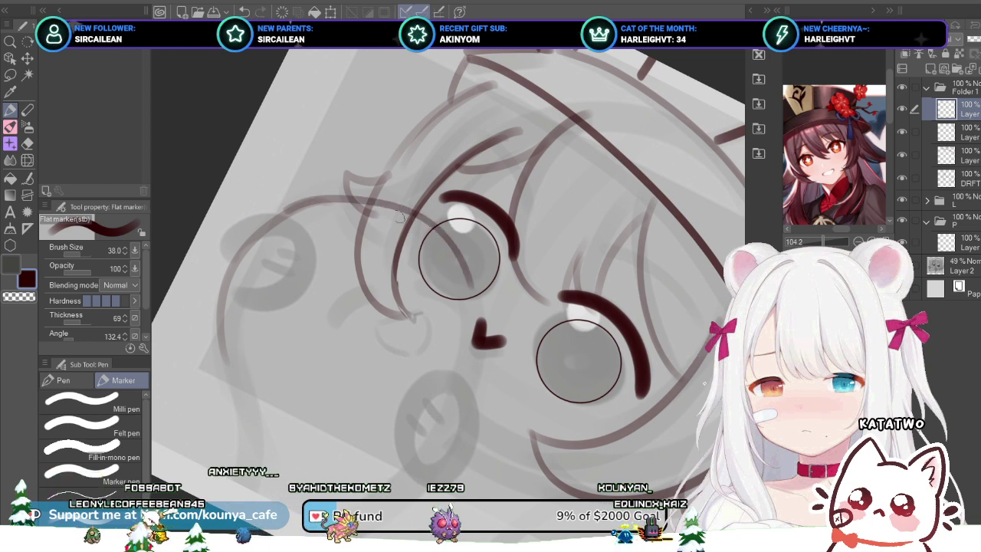
key("ctrl+z")
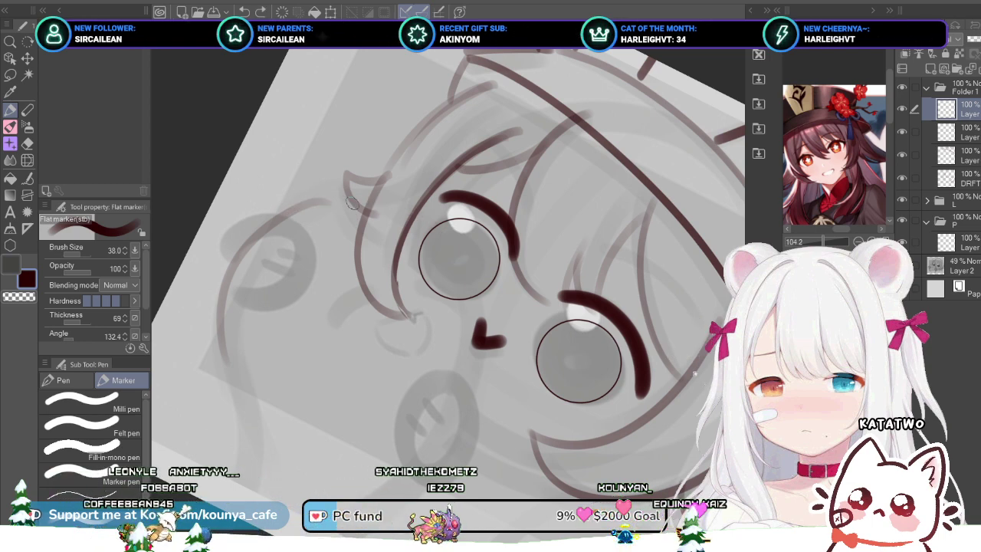
mouse_move(354, 202)
left_mouse_down()
mouse_move(423, 231)
mouse_move(496, 339)
left_mouse_up()
key("ctrl+z")
left_click_drag(365, 203, 473, 351)
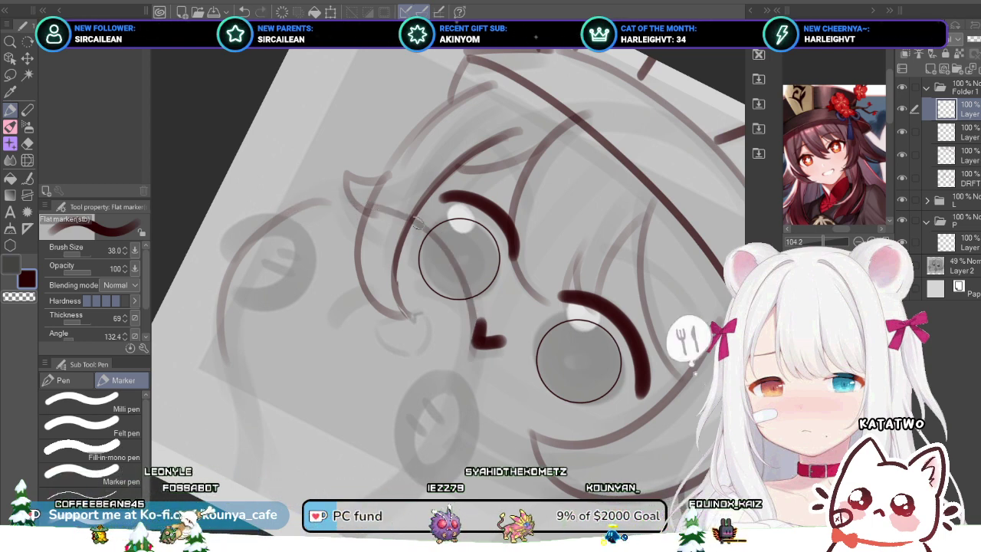
key("ctrl+z")
mouse_move(380, 207)
left_mouse_down()
mouse_move(363, 201)
mouse_move(255, 241)
left_mouse_up()
key("ctrl+z")
mouse_move(373, 210)
left_mouse_down()
mouse_move(325, 207)
mouse_move(233, 258)
left_mouse_up()
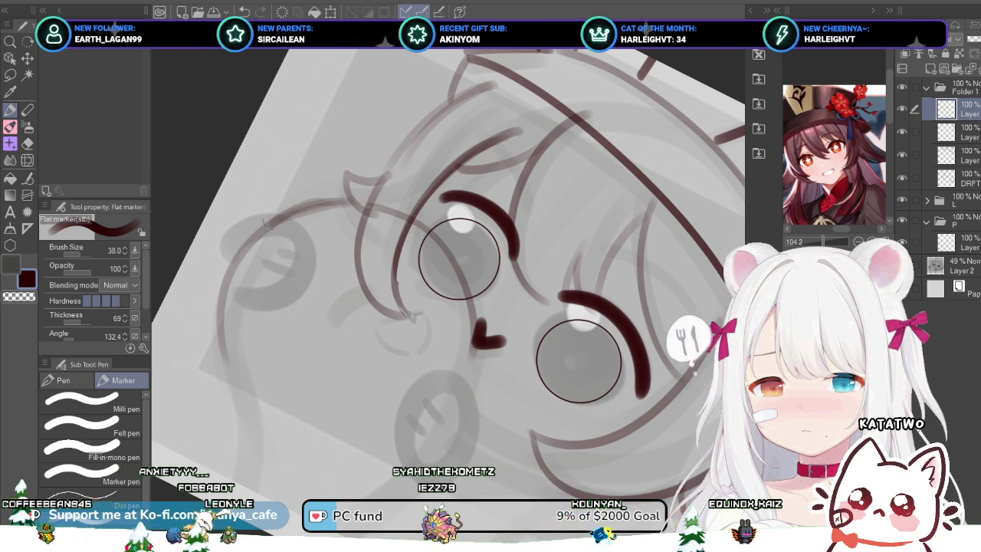
Step: Extend the ghost outline in a smooth curve from beside the mouth down through the lower sketched hand
key("r")
left_click_drag(265, 225, 260, 313)
key("space")
mouse_move(490, 326)
left_mouse_down()
mouse_move(481, 297)
mouse_move(484, 468)
left_mouse_up()
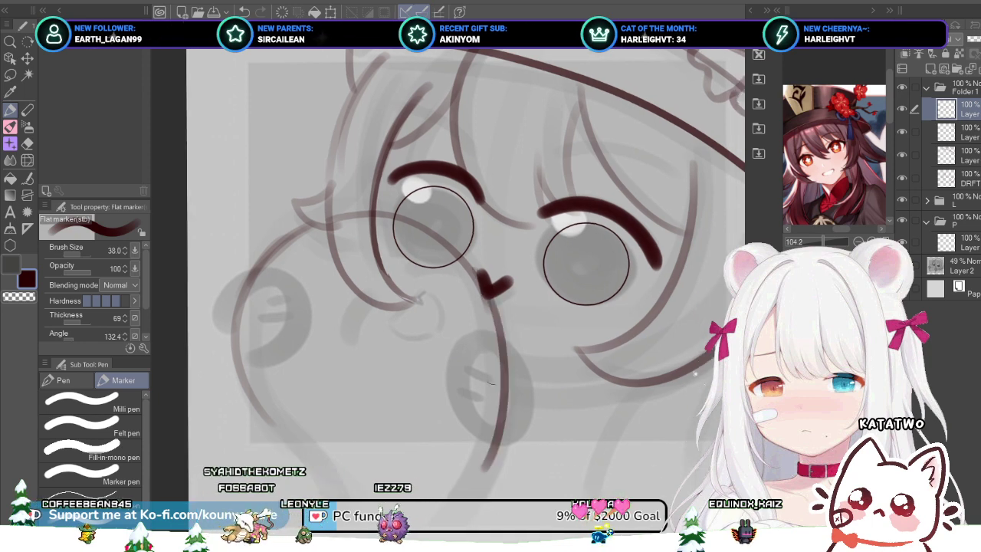
key("ctrl+z")
left_click_drag(483, 293, 480, 469)
key("ctrl+z")
mouse_move(478, 296)
left_mouse_down()
mouse_move(488, 341)
mouse_move(410, 499)
mouse_move(492, 309)
mouse_move(469, 505)
left_mouse_up()
key("ctrl+z")
key("ctrl+z")
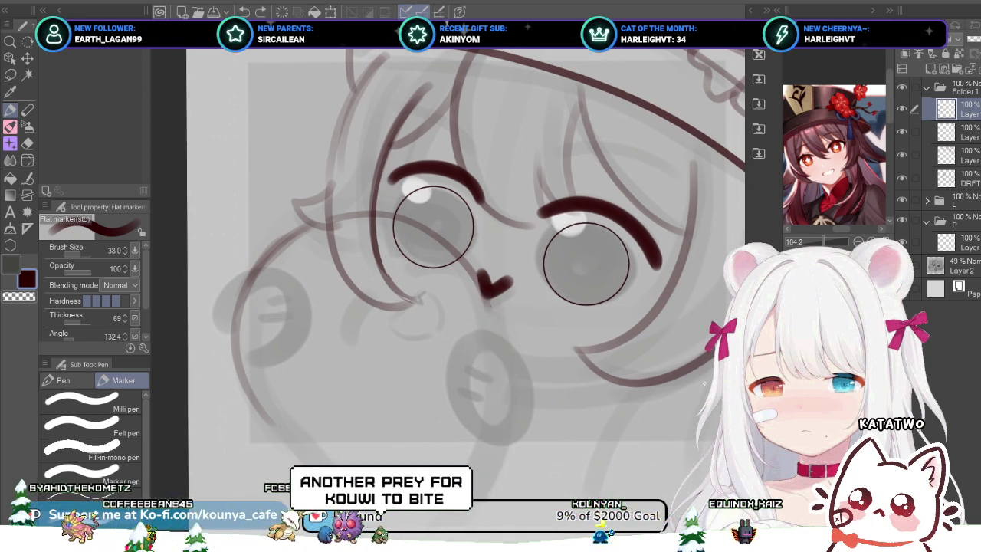
mouse_move(480, 294)
left_mouse_down()
mouse_move(499, 346)
mouse_move(472, 457)
left_mouse_up()
key("ctrl+z")
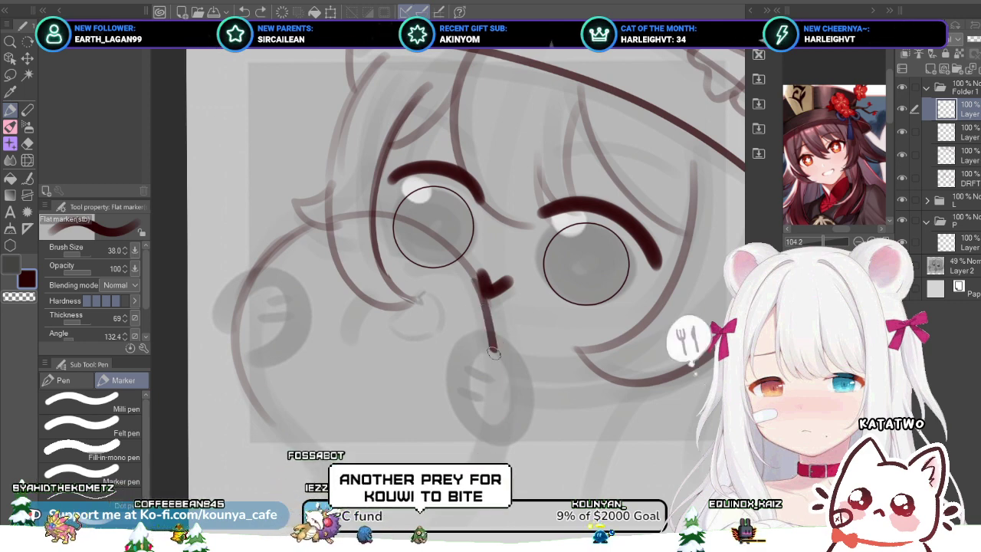
key("ctrl+z")
left_click_drag(484, 295, 473, 463)
key("ctrl+z")
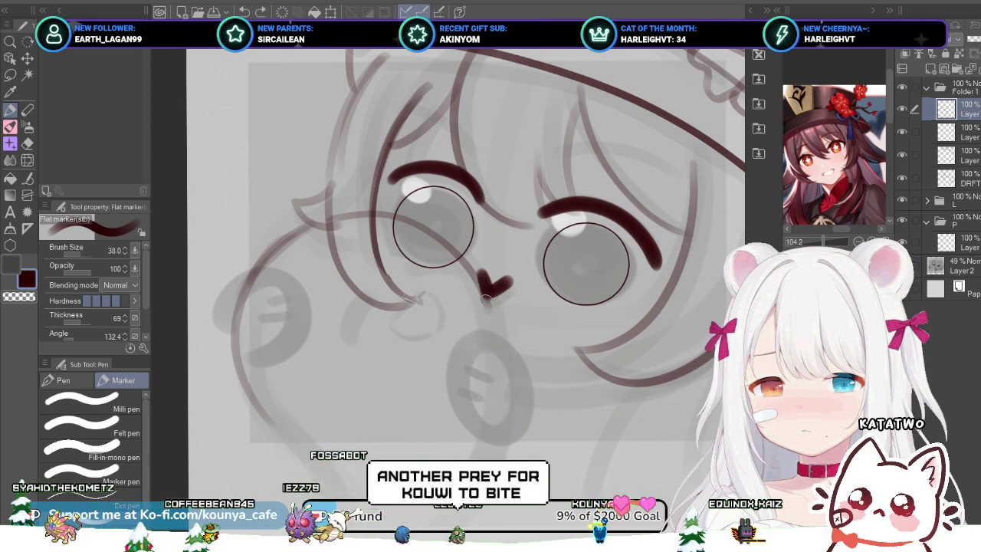
left_click_drag(484, 294, 473, 464)
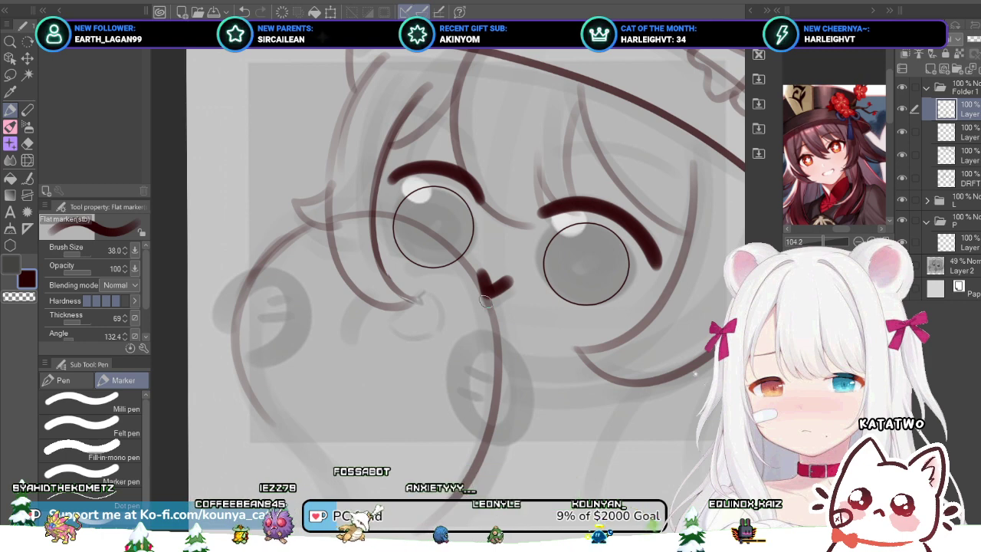
mouse_move(478, 288)
left_mouse_down()
mouse_move(487, 441)
mouse_move(491, 343)
left_mouse_up()
key("ctrl+z")
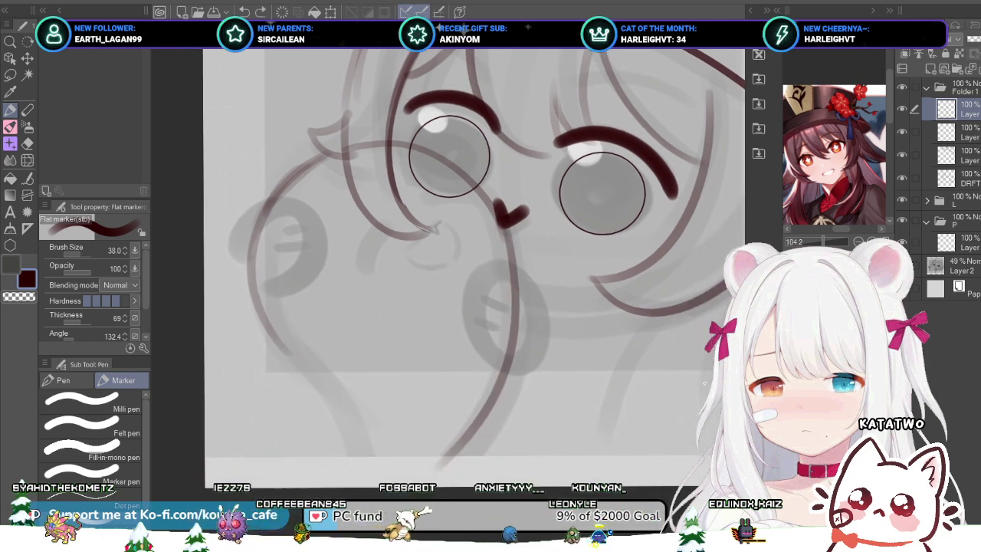
Step: Bring both sides of the ghost outline down to meet in a pointed tail near the canvas's lower edge
mouse_move(270, 325)
left_mouse_down()
mouse_move(323, 376)
mouse_move(383, 458)
left_mouse_up()
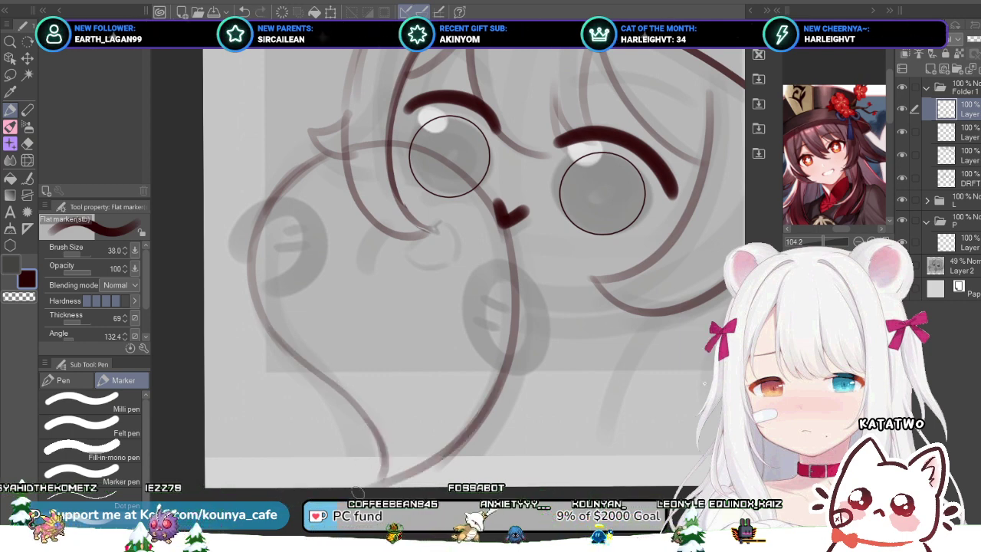
left_click_drag(507, 354, 390, 478)
key("ctrl+z")
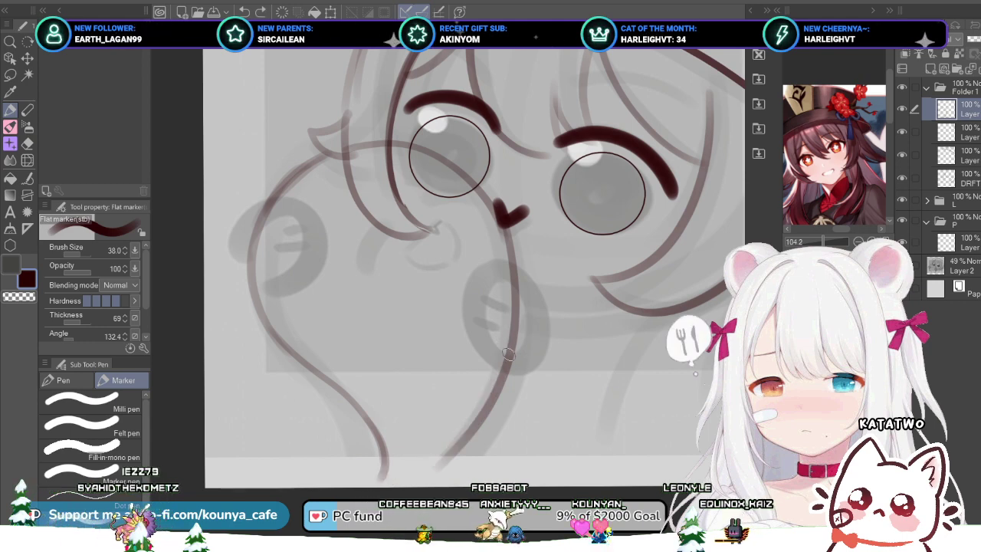
left_click_drag(512, 341, 387, 481)
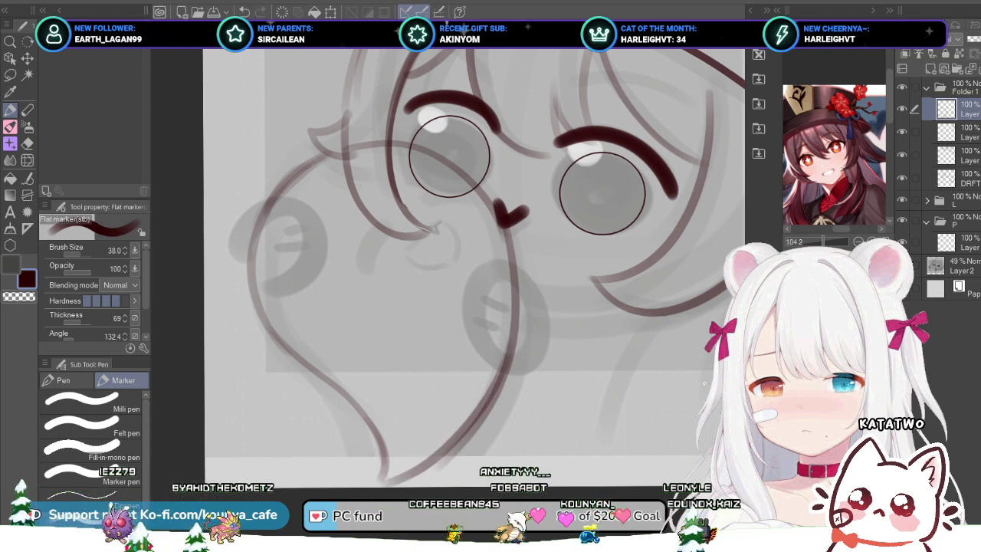
Step: Draw the ghost's two eyes as thick slanted marks, one beneath the hair strand and one at the lower edge of the character's eye
scroll(433, 326, "down", 3)
key("ctrl+plus")
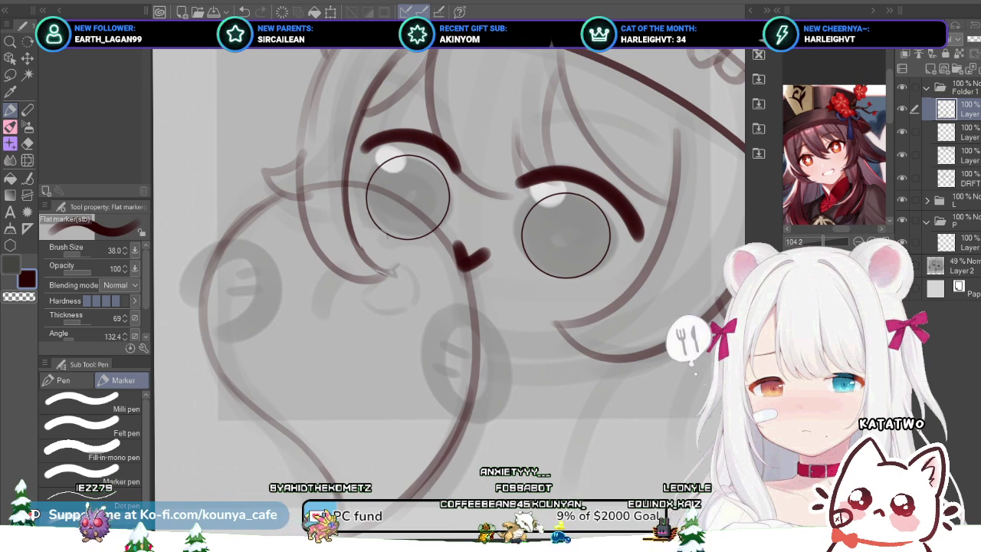
left_click_drag(337, 269, 317, 317)
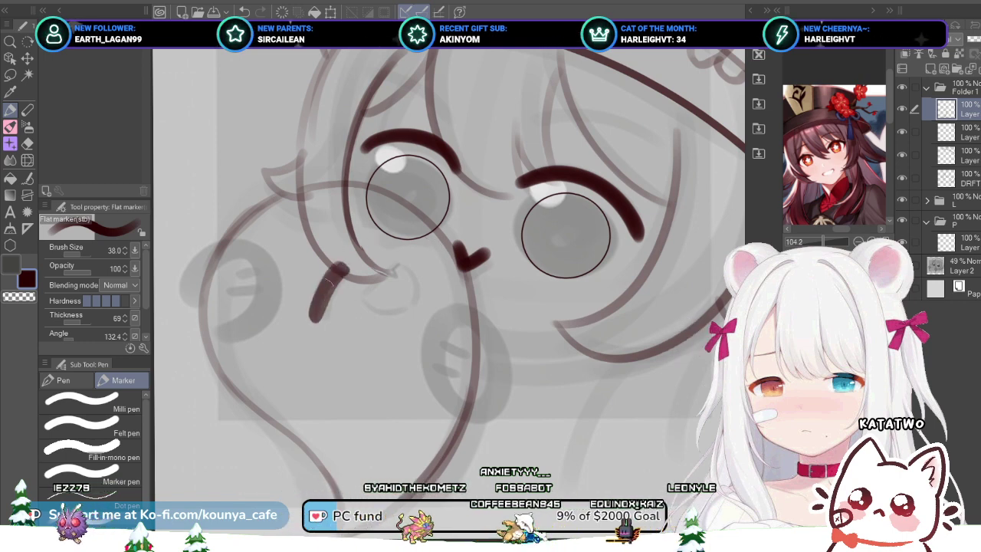
left_click_drag(341, 273, 314, 327)
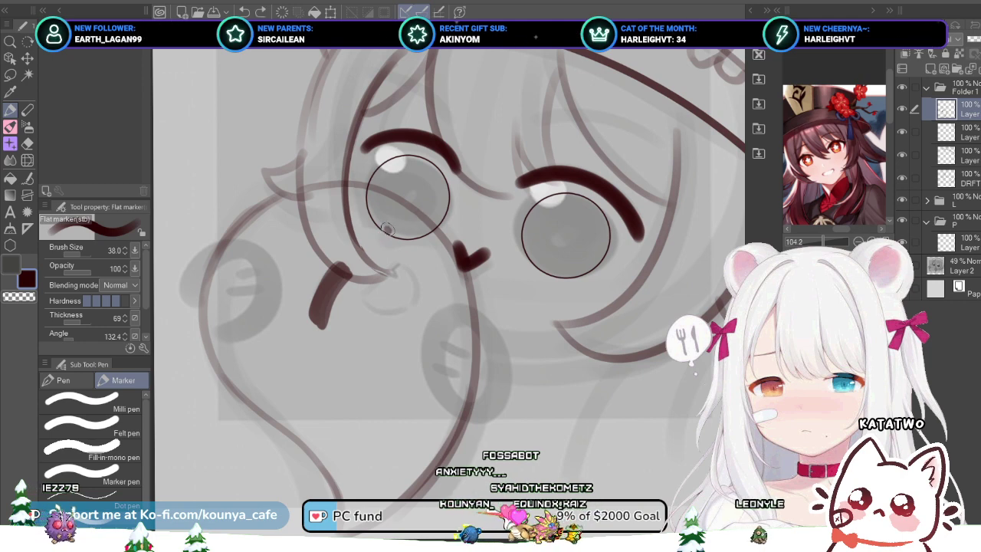
left_click_drag(385, 234, 429, 223)
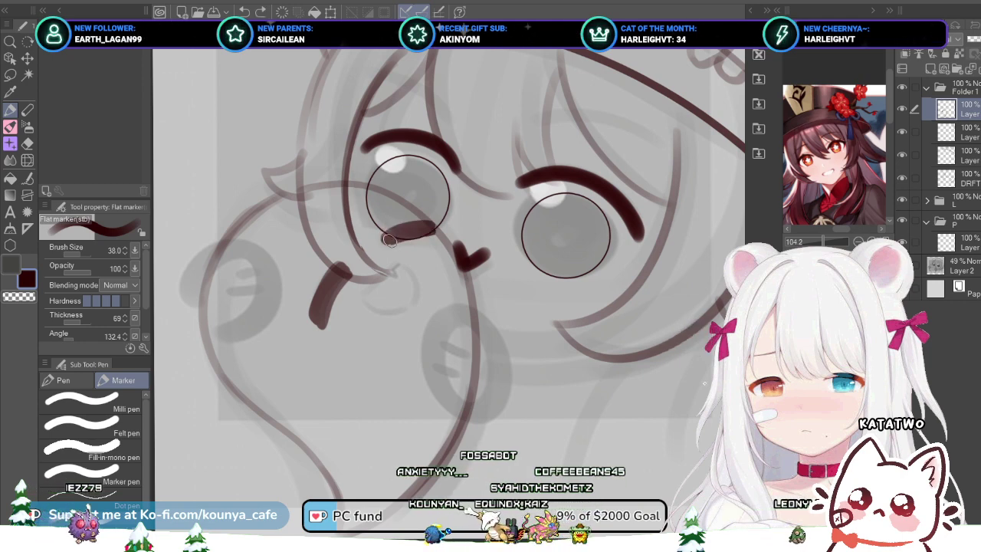
left_click_drag(423, 222, 385, 238)
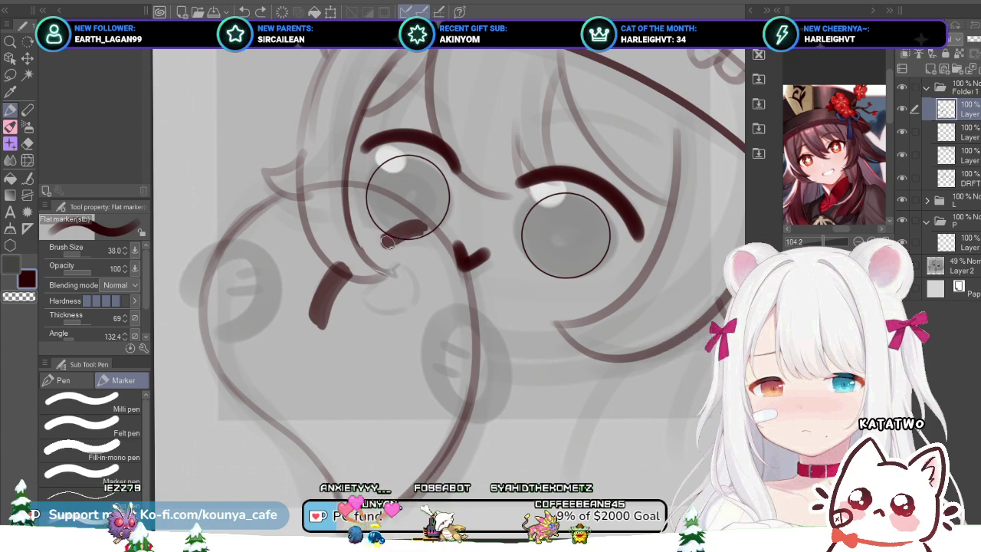
scroll(399, 233, "down", 8)
scroll(399, 234, "up", 9)
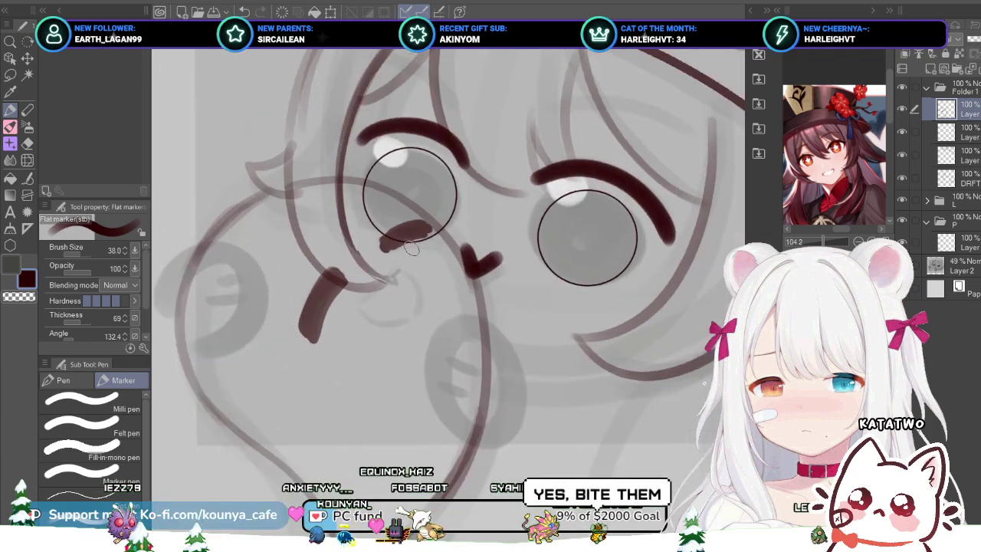
Step: Draw the ghost's small rounded mouth between its two eyes, following the sketched circle at the tip of the hair strand
mouse_move(355, 303)
left_mouse_down()
mouse_move(402, 269)
mouse_move(365, 289)
mouse_move(397, 270)
mouse_move(410, 316)
left_mouse_up()
key("ctrl+z")
key("ctrl+z")
left_click_drag(392, 271, 407, 315)
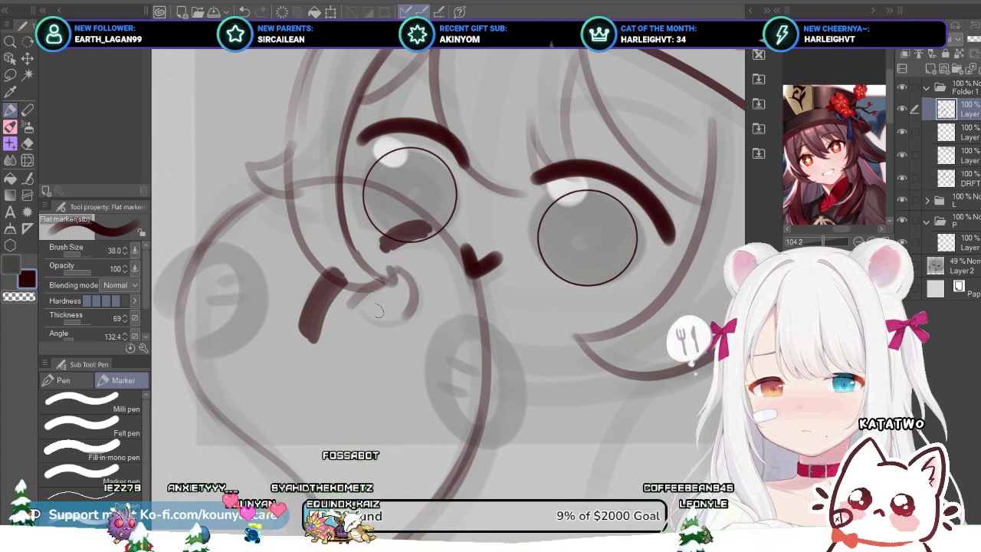
left_click_drag(351, 301, 408, 306)
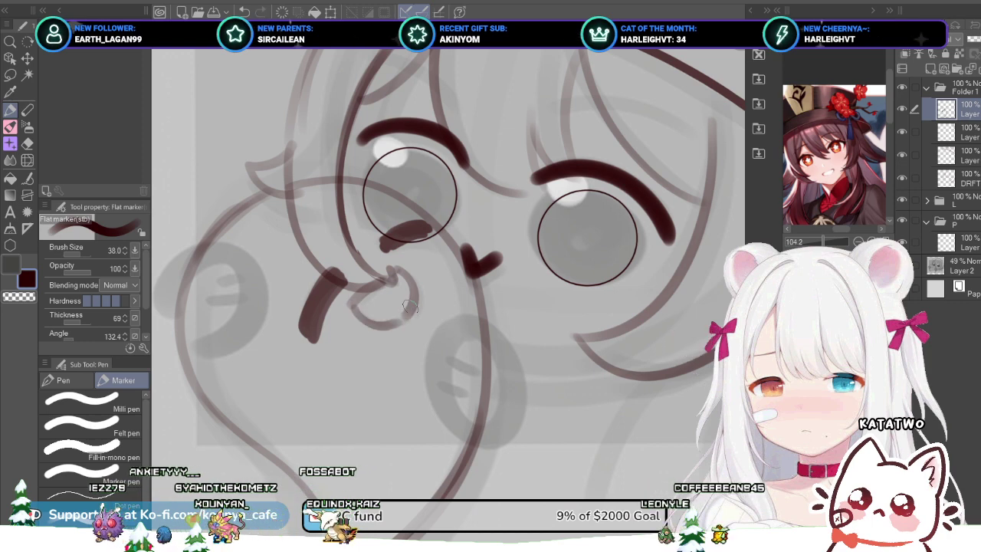
scroll(443, 273, "down", 2)
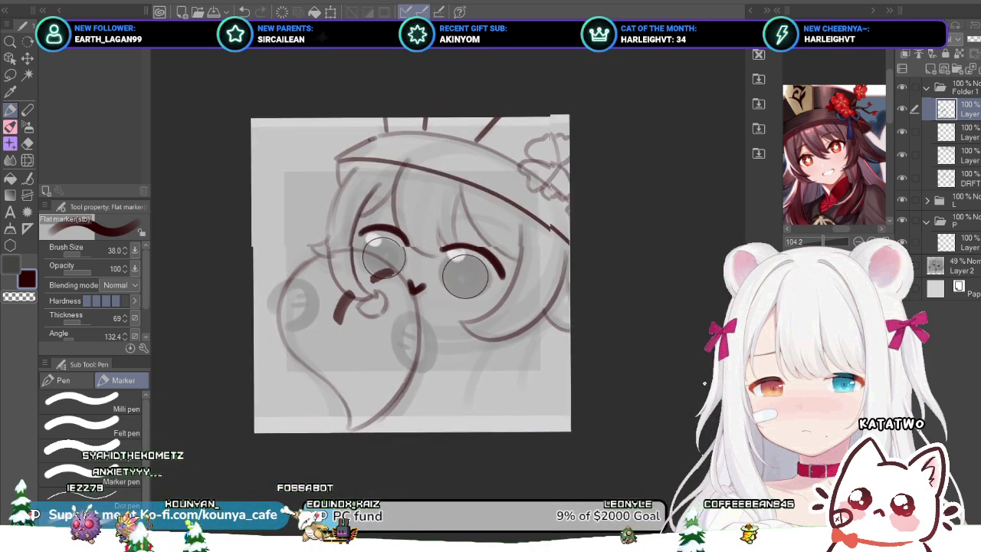
scroll(443, 273, "up", 2)
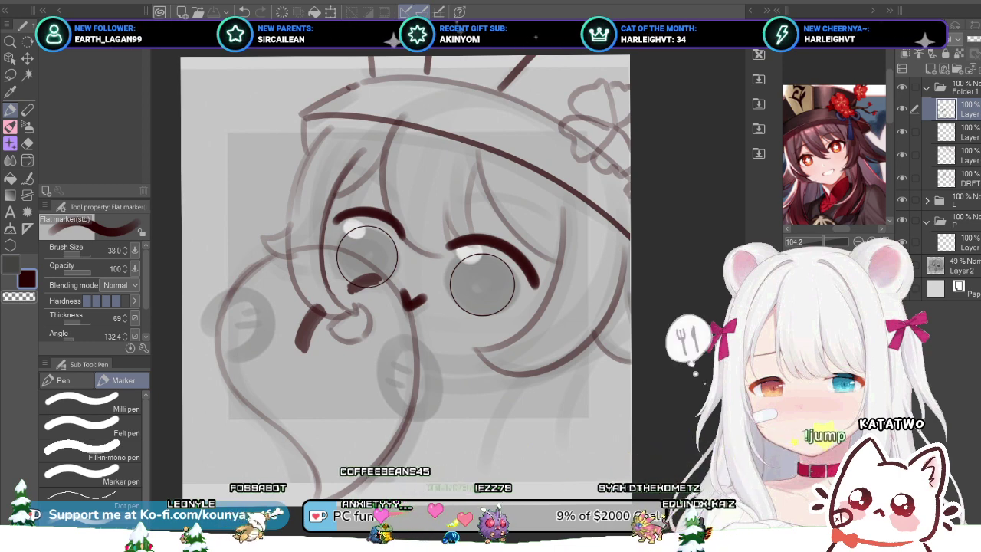
Step: Add a layer above the ghost's layer, draw the chin line from the ghost's outline to the hair tip, and check it with the ghost hidden
left_click(966, 133)
left_click(967, 109)
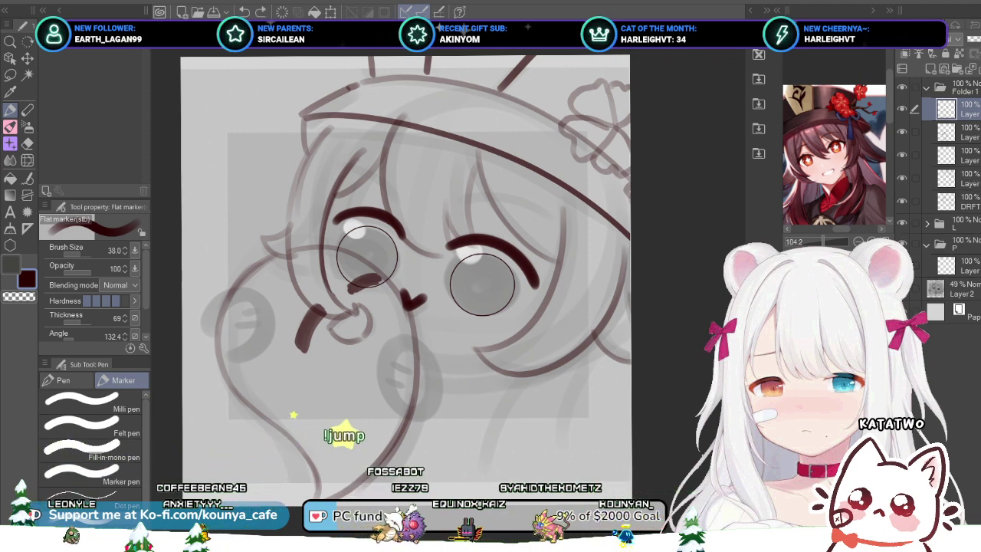
left_click_drag(420, 357, 482, 361)
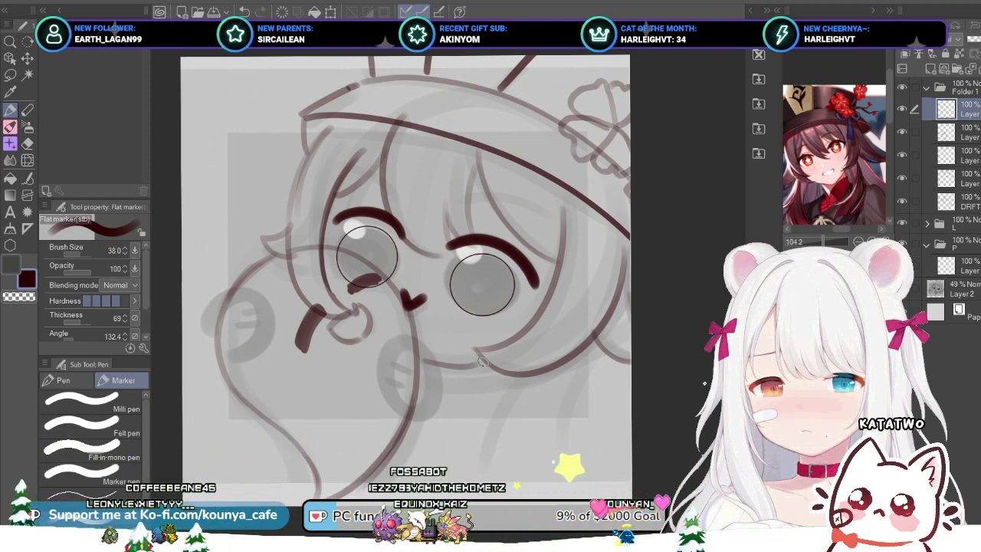
key("ctrl+z")
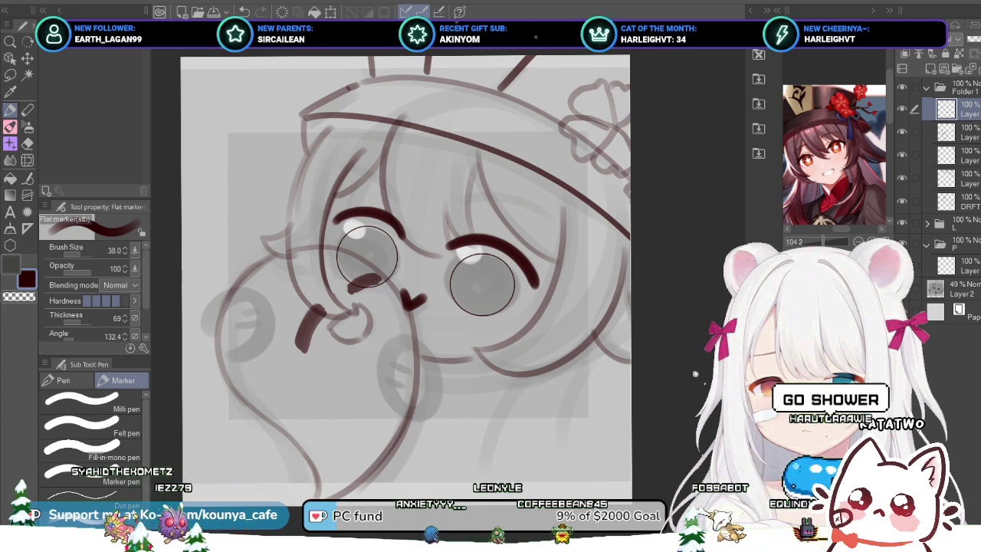
key("Delete")
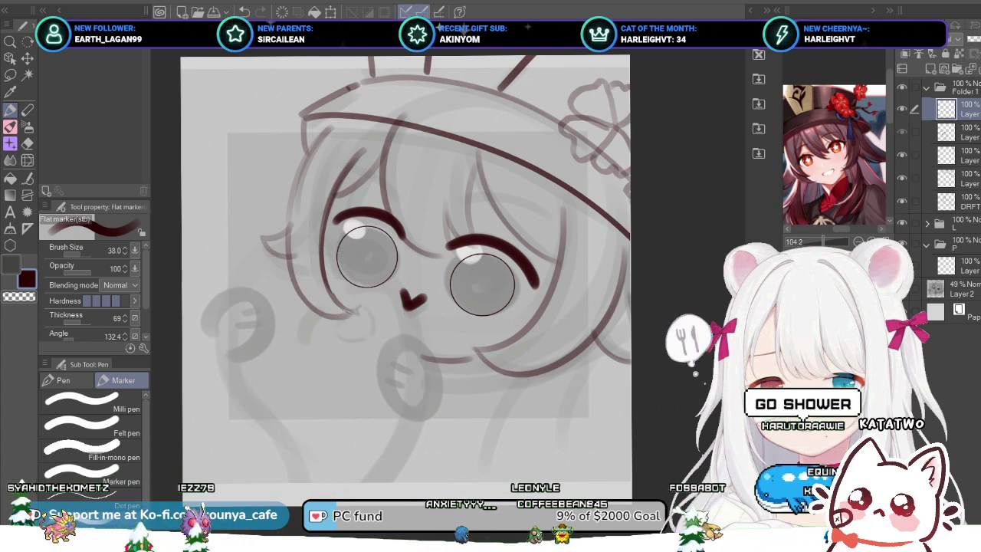
key("ctrl+z")
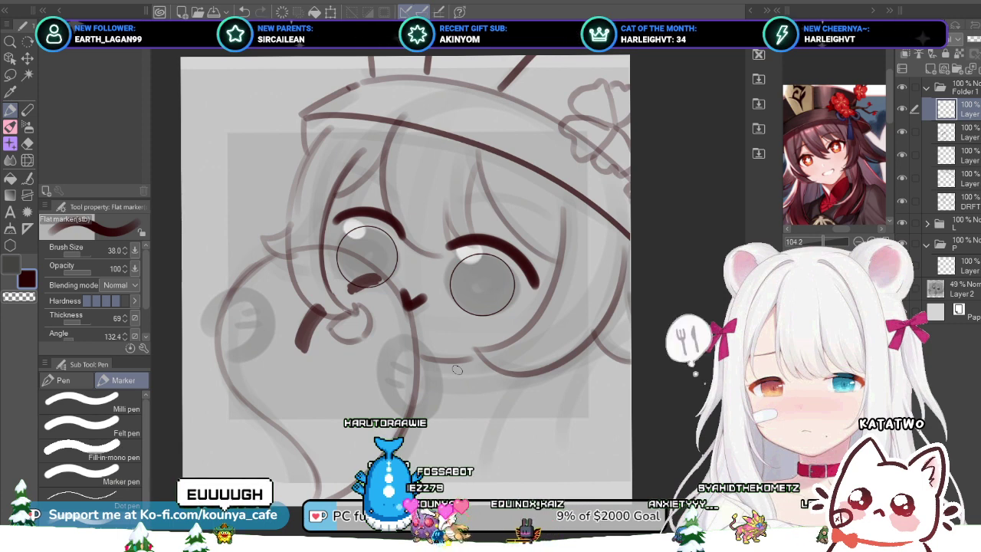
Step: Draw a short diagonal collar line below the hair tip on another new layer, and enlarge it slightly up toward the chin
key("ctrl+shift+n")
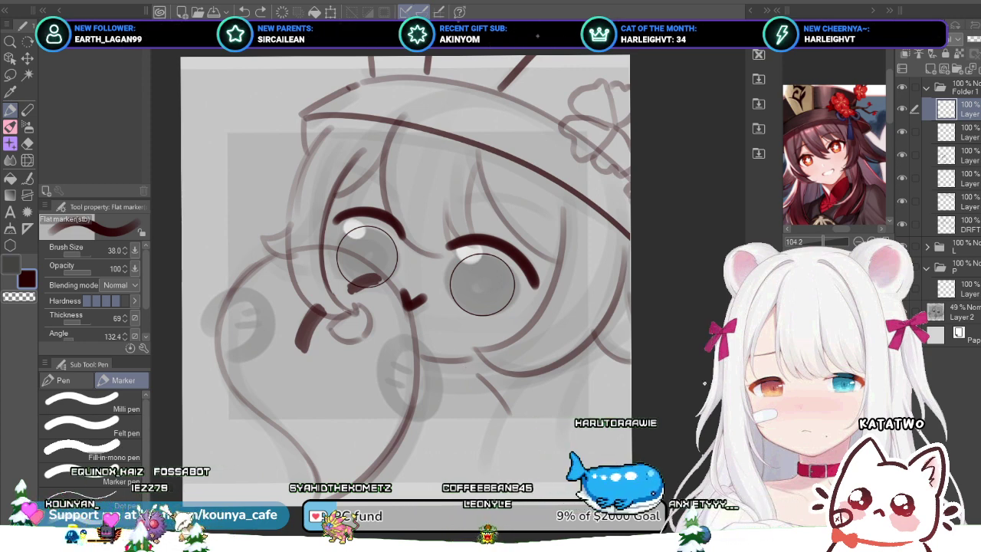
key("ctrl+Tab")
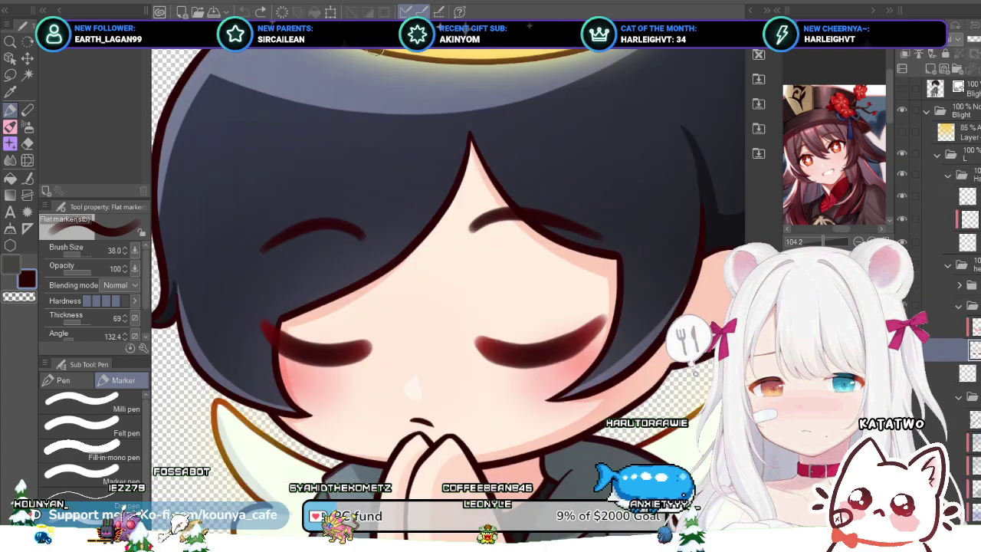
key("ctrl+Tab")
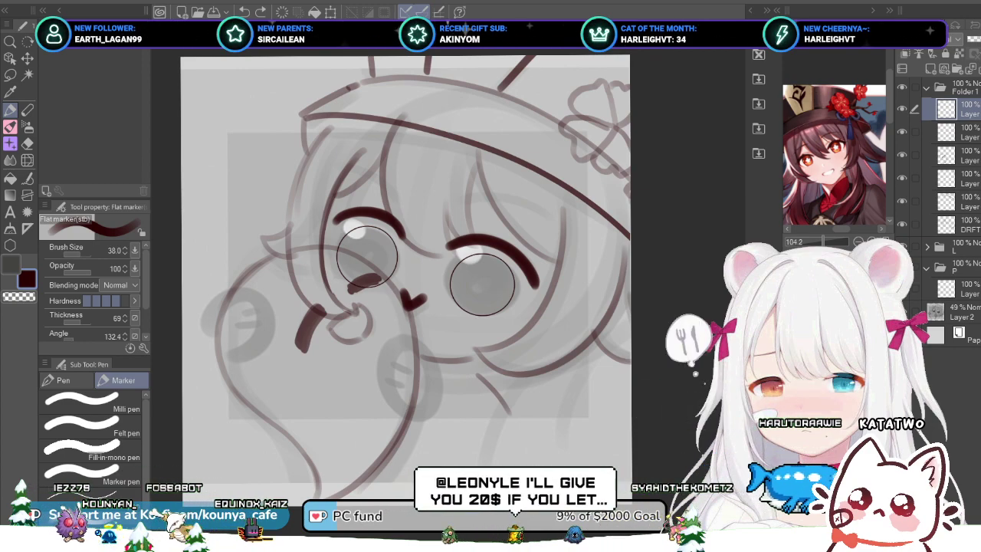
key("ctrl+t")
scroll(461, 371, "up", 3)
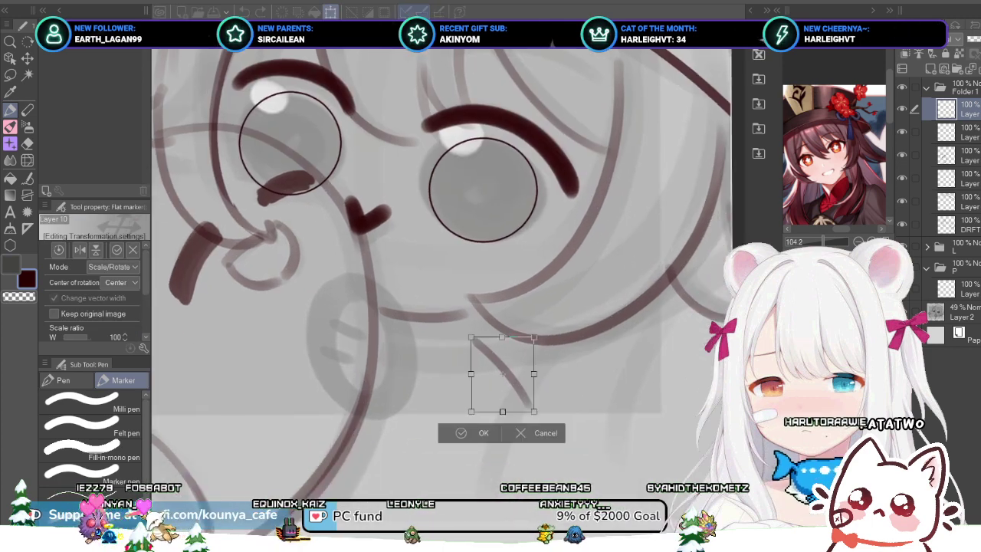
left_click_drag(470, 336, 460, 325)
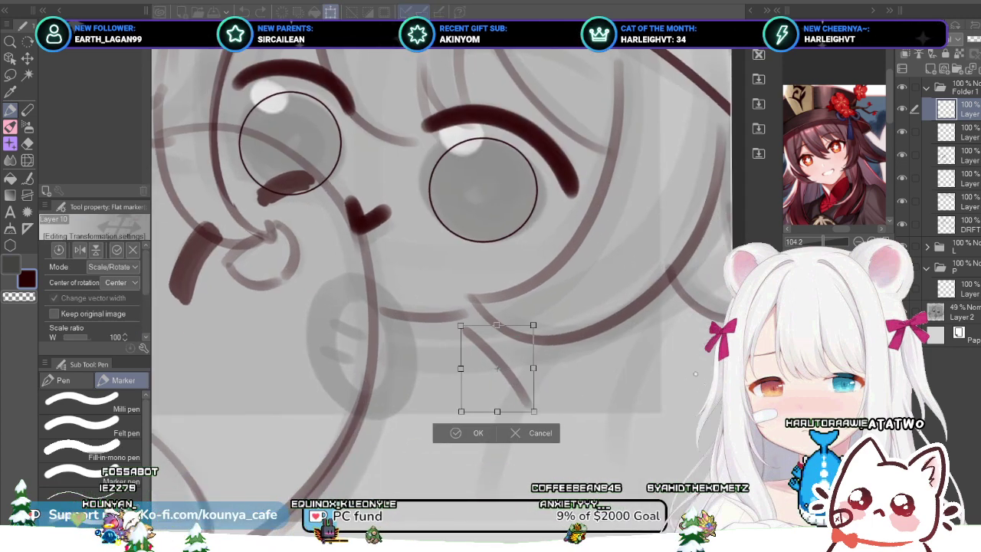
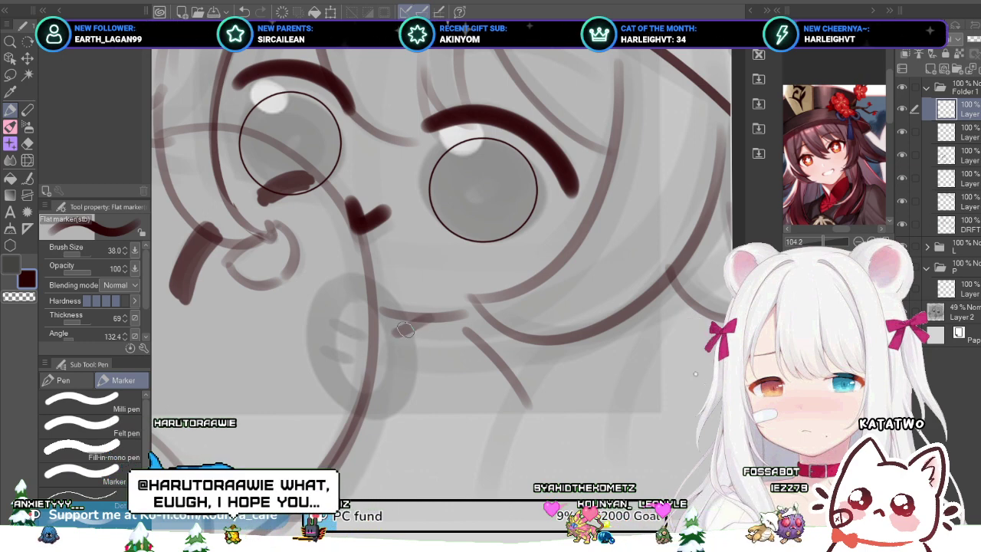
Step: Draw a short slanted collar line from the ghost's outline up to the chin line
left_click_drag(371, 337, 409, 315)
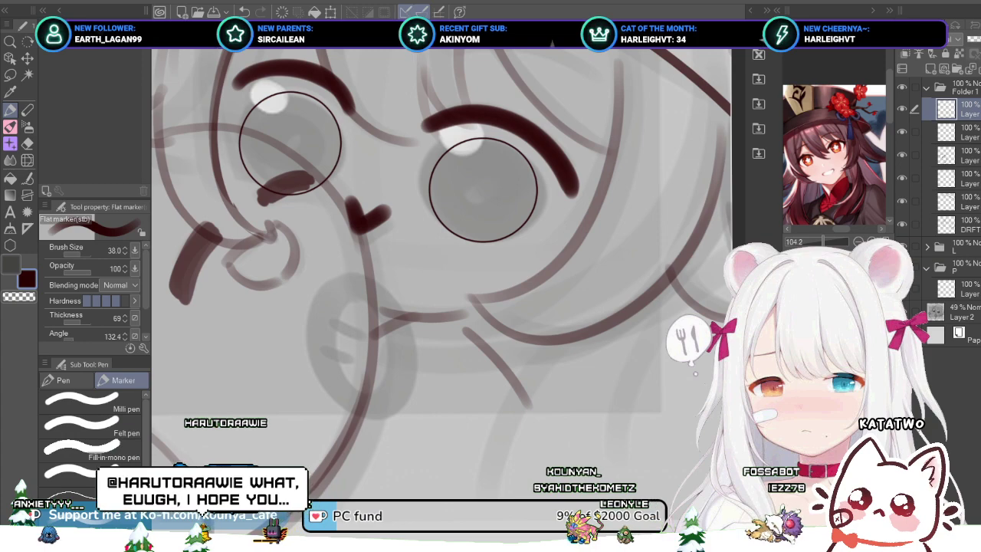
scroll(845, 170, "up", 6)
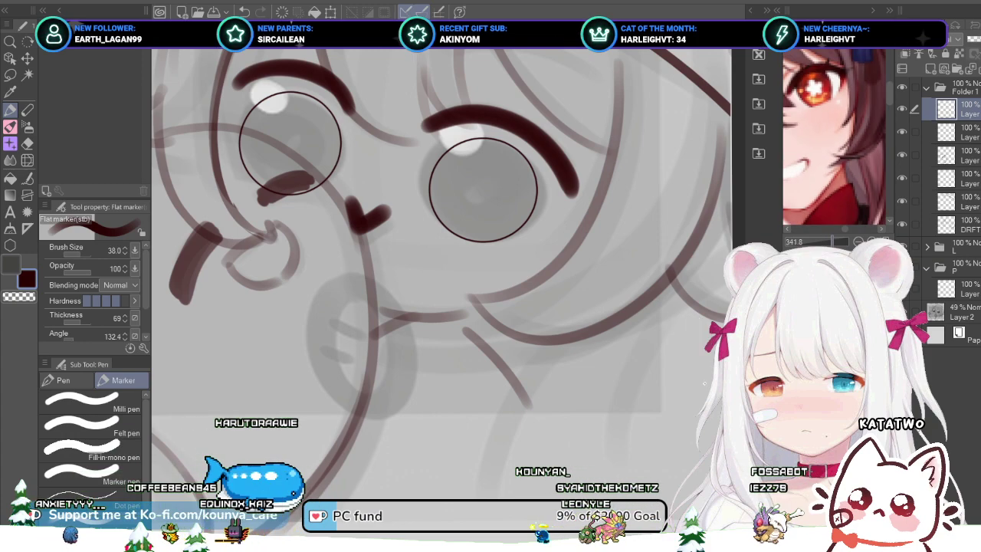
scroll(837, 137, "down", 5)
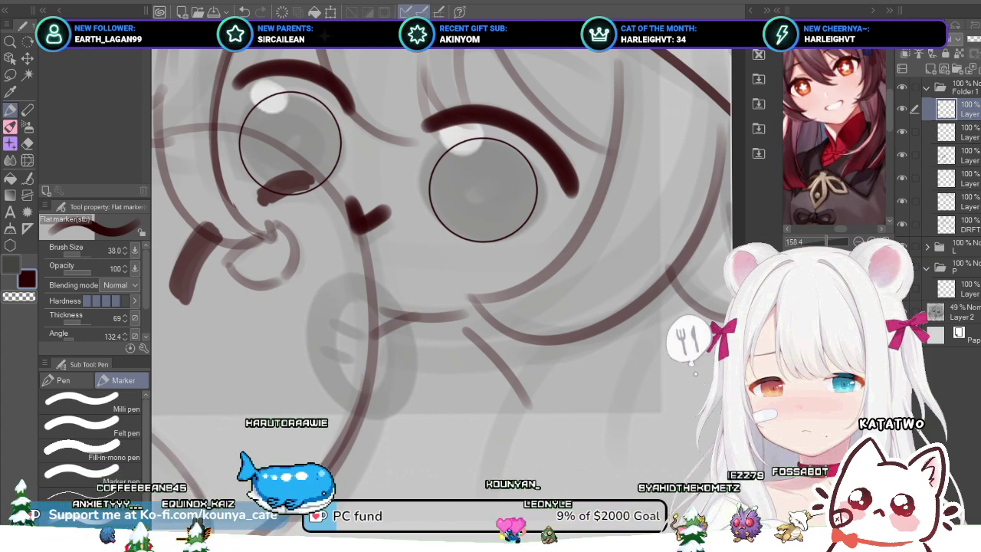
left_click_drag(843, 138, 803, 138)
left_click_drag(469, 332, 422, 400)
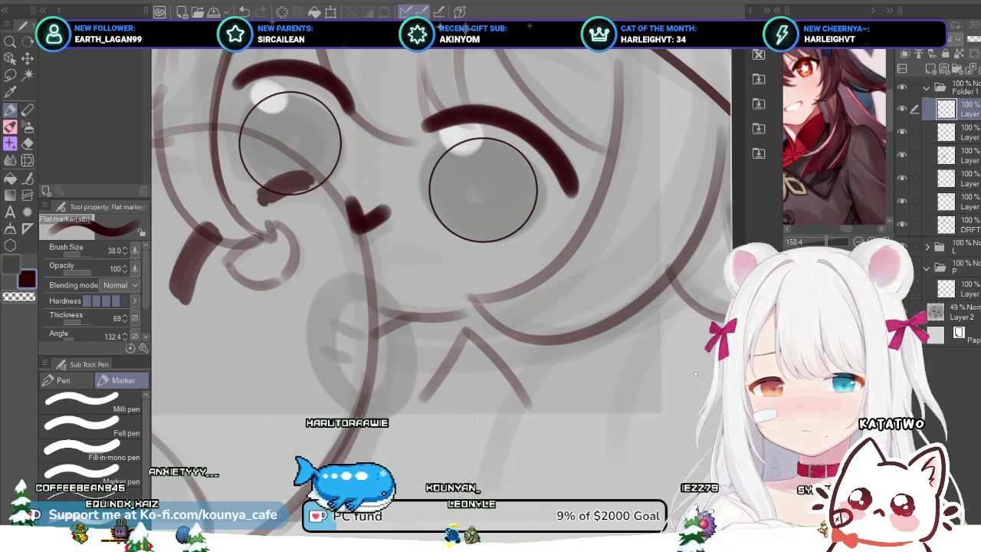
key("ctrl+z")
left_click_drag(466, 333, 400, 435)
key("ctrl+z")
left_click_drag(461, 340, 408, 419)
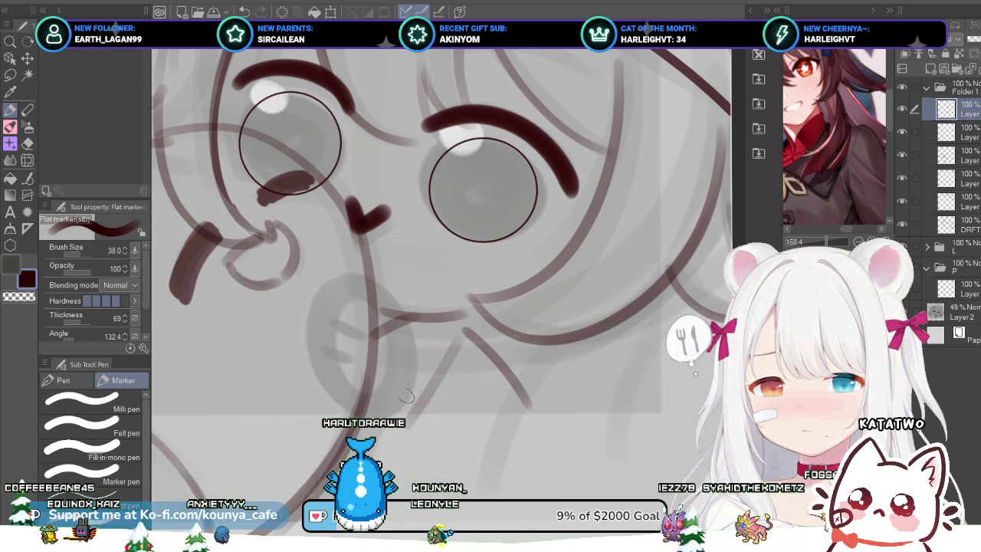
key("ctrl+z")
mouse_move(468, 340)
left_mouse_down()
mouse_move(394, 414)
mouse_move(406, 418)
left_mouse_up()
key("ctrl+z")
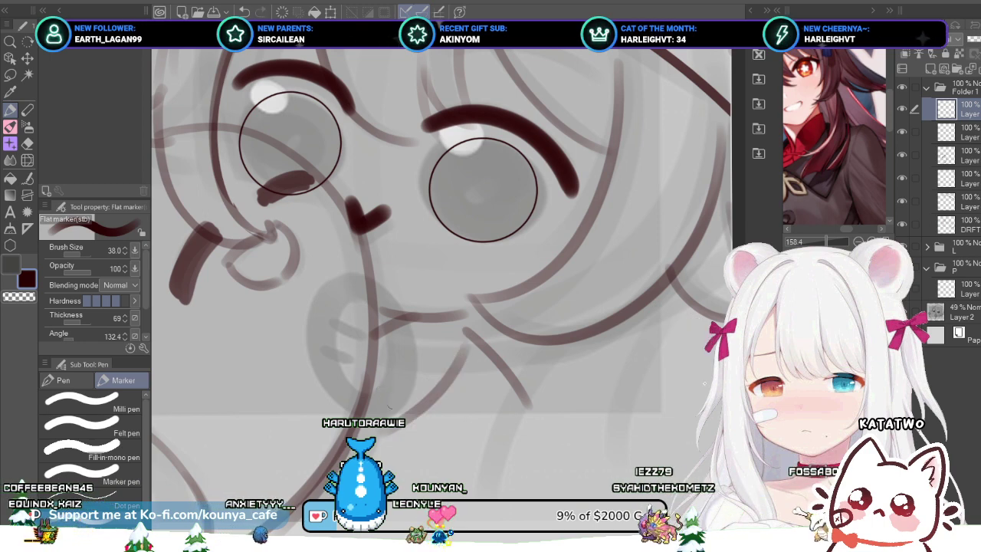
key("ctrl+z")
left_click_drag(465, 345, 412, 437)
key("ctrl+z")
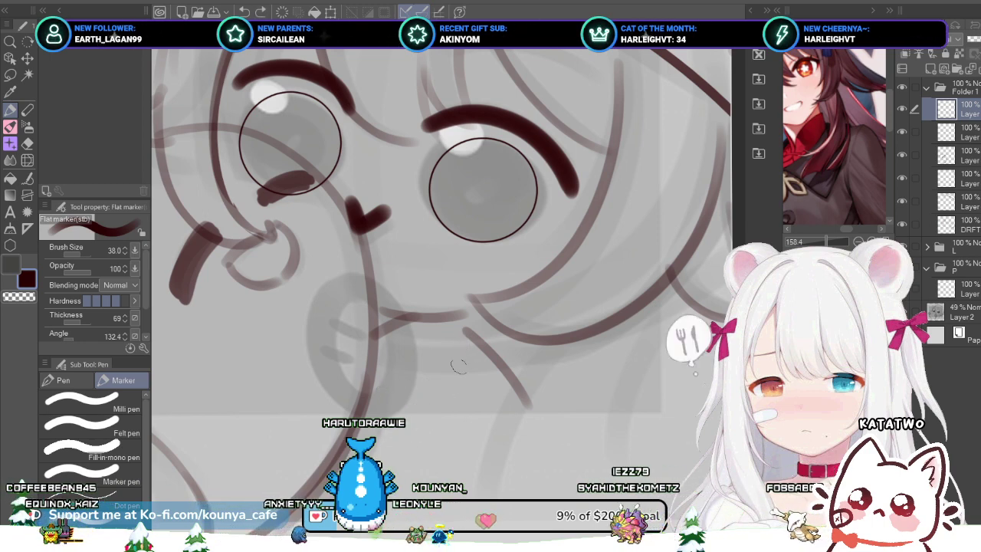
left_click_drag(472, 336, 418, 411)
key("ctrl+z")
left_click_drag(472, 335, 403, 439)
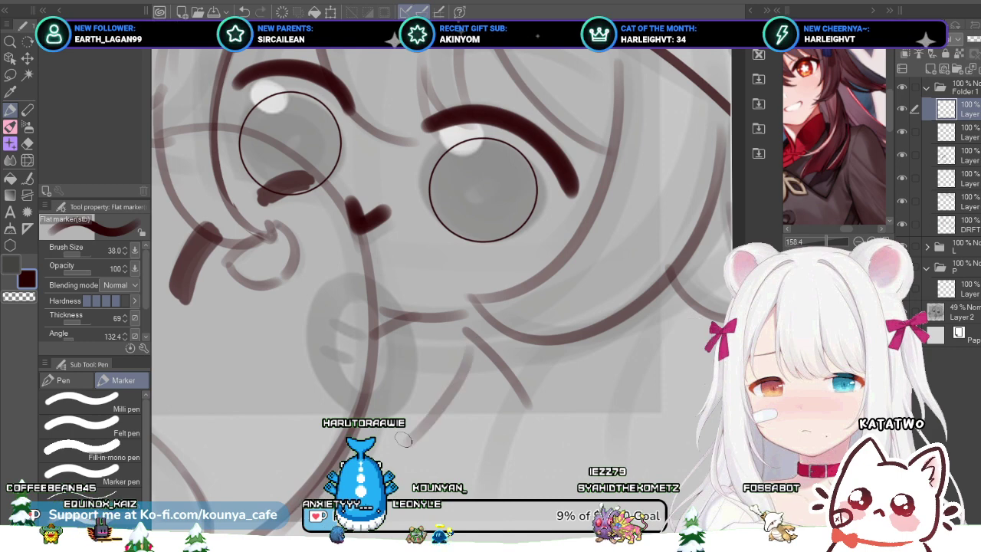
key("ctrl+z")
Step: Draw the collar flap's curved inner edge below the chin, extend its upper edge over the sketched hand, and close the flap in a point
left_click_drag(472, 336, 440, 391)
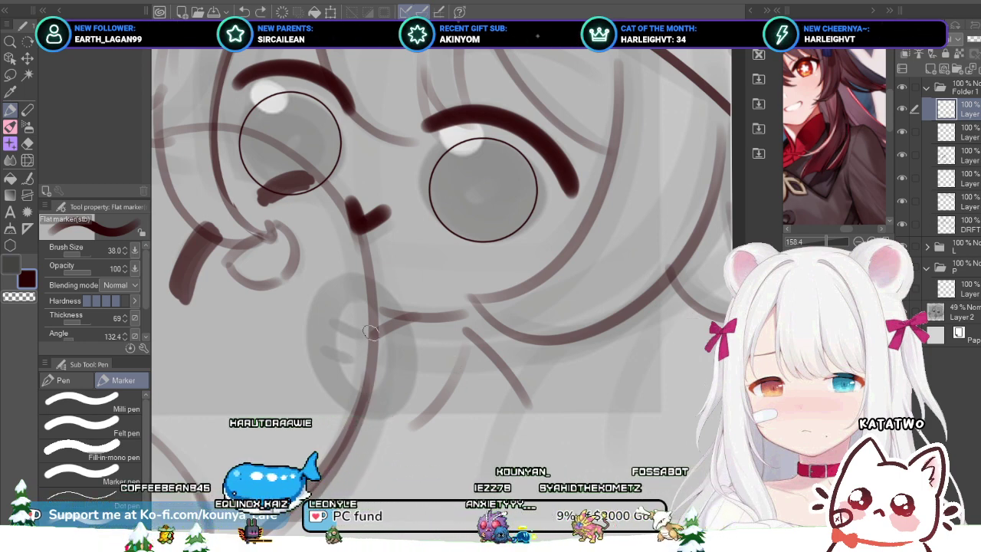
left_click_drag(337, 349, 380, 327)
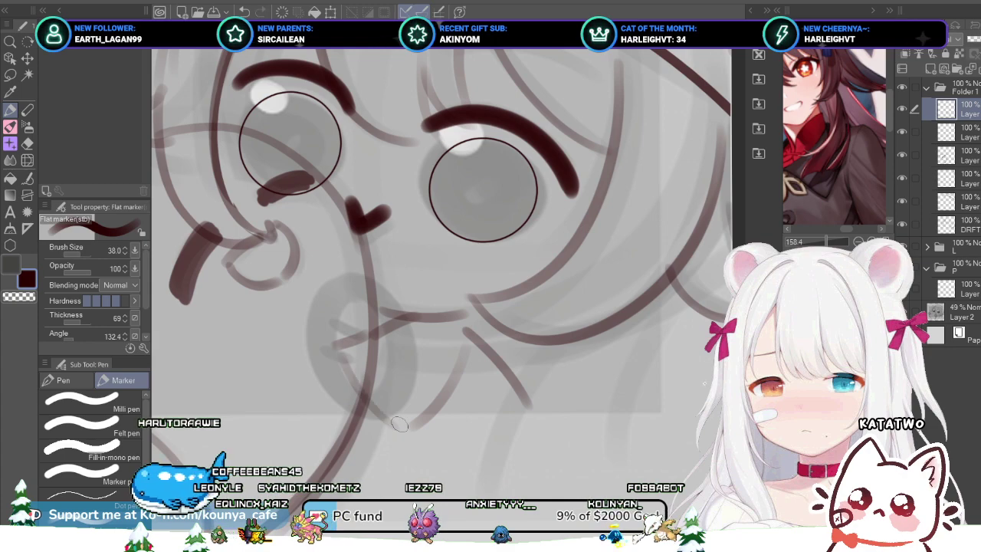
scroll(383, 391, "down", 4)
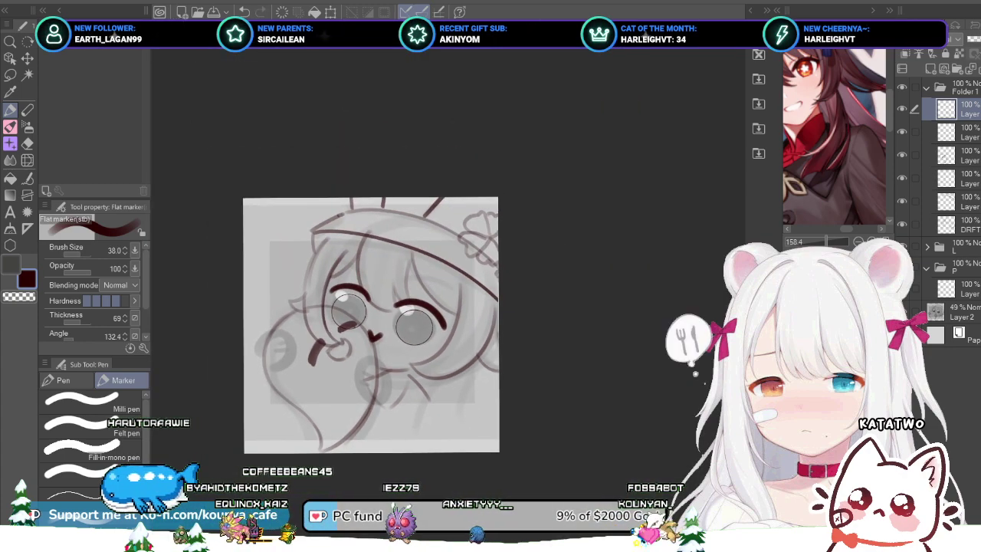
scroll(402, 389, "up", 3)
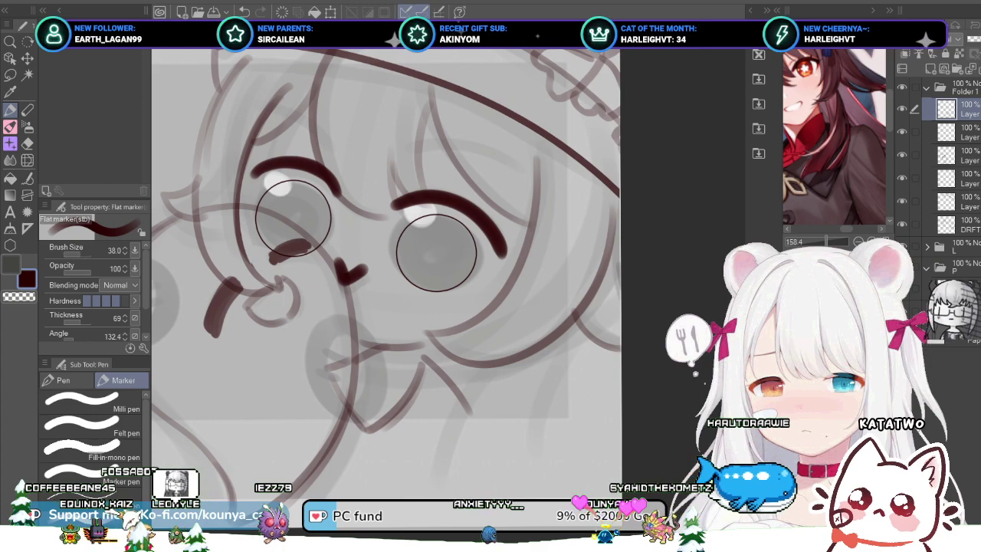
scroll(414, 386, "up", 3)
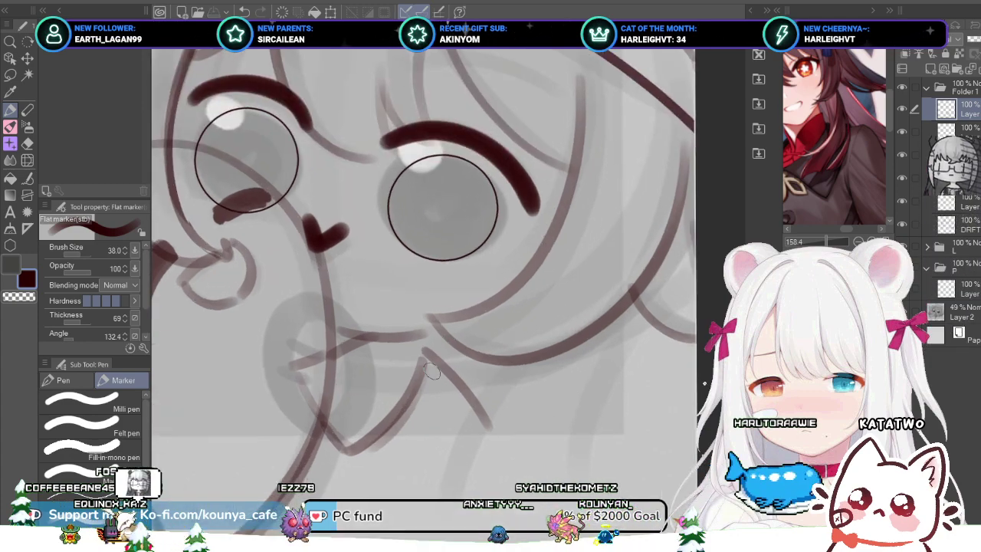
scroll(414, 375, "down", 2)
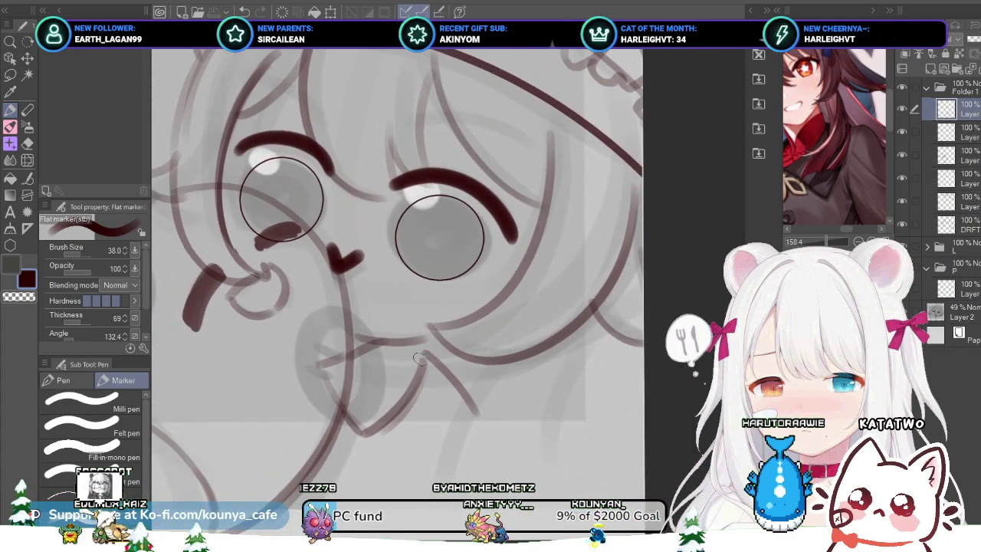
Step: Extend the collar flap's thick inner edge up to the top of the diagonal collar line beneath the chin
left_click_drag(404, 394, 359, 433)
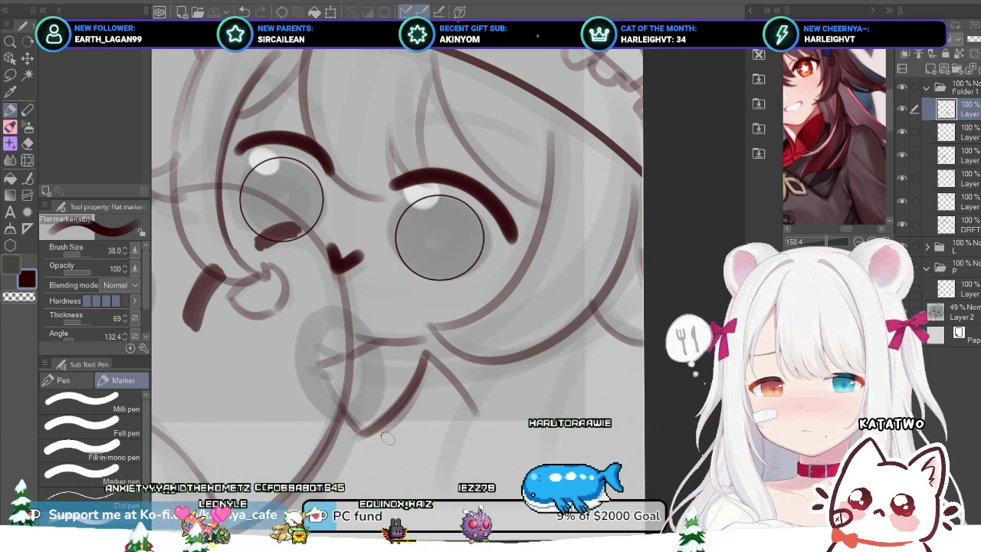
mouse_move(413, 343)
left_mouse_down()
mouse_move(419, 297)
mouse_move(440, 370)
mouse_move(440, 298)
left_mouse_up()
key("ctrl+z")
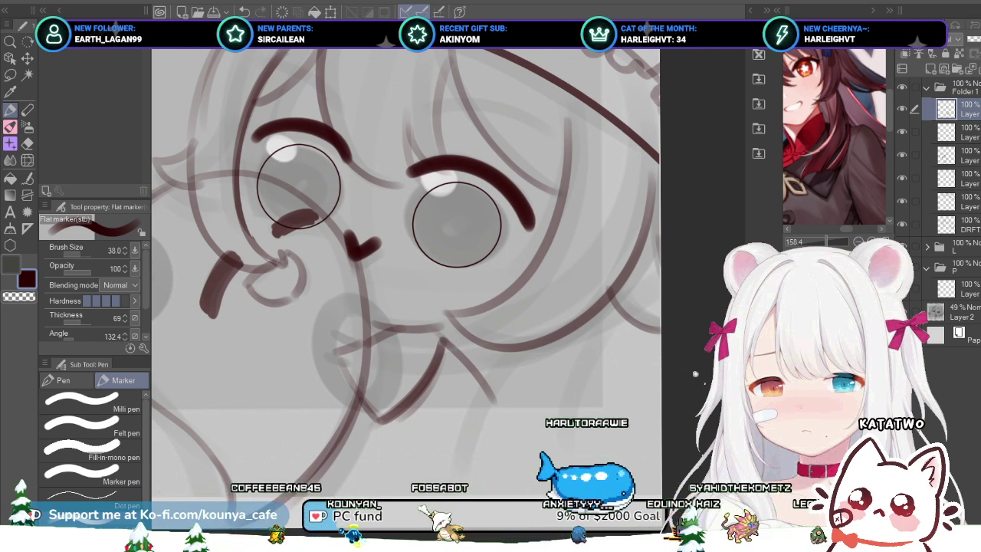
scroll(450, 287, "down", 2)
left_click_drag(456, 293, 451, 340)
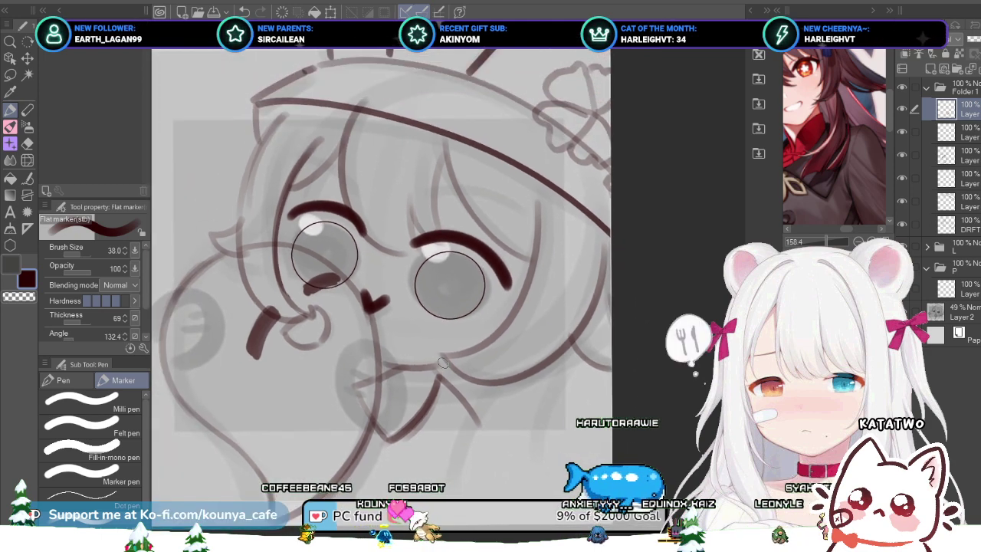
Step: Transform the collar layer, nudging its lines very slightly toward the character's hair side
key("ctrl+t")
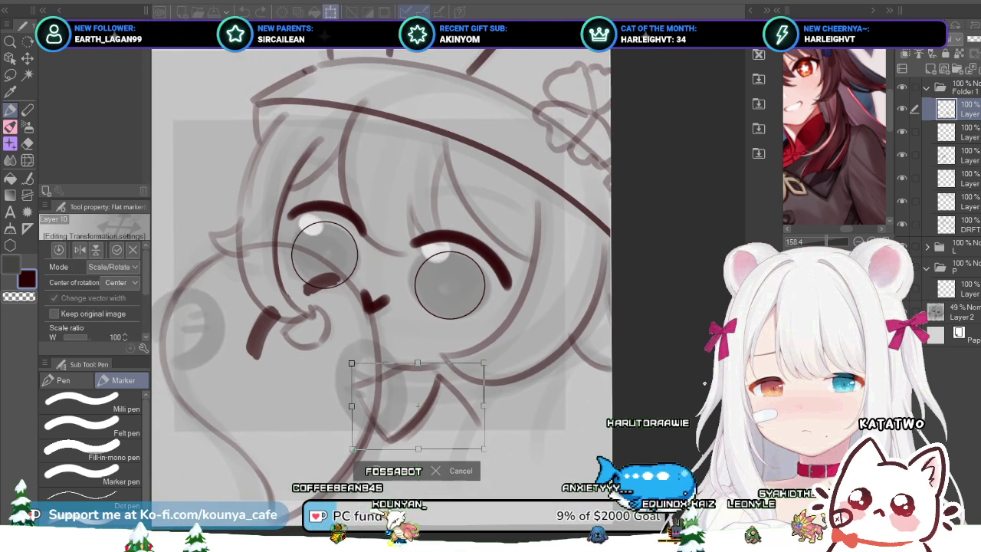
left_click_drag(417, 406, 421, 407)
scroll(452, 405, "down", 3)
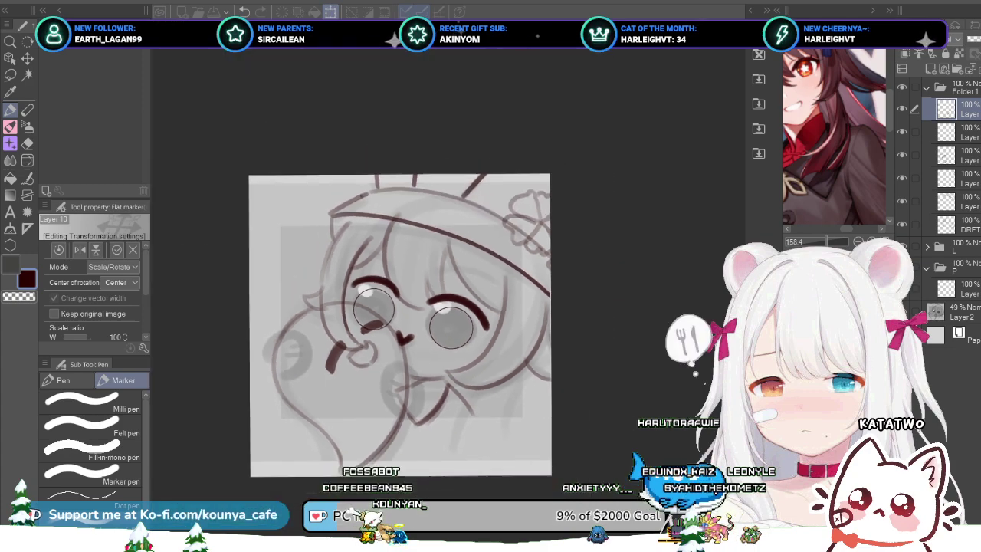
scroll(452, 404, "up", 2)
key("Return")
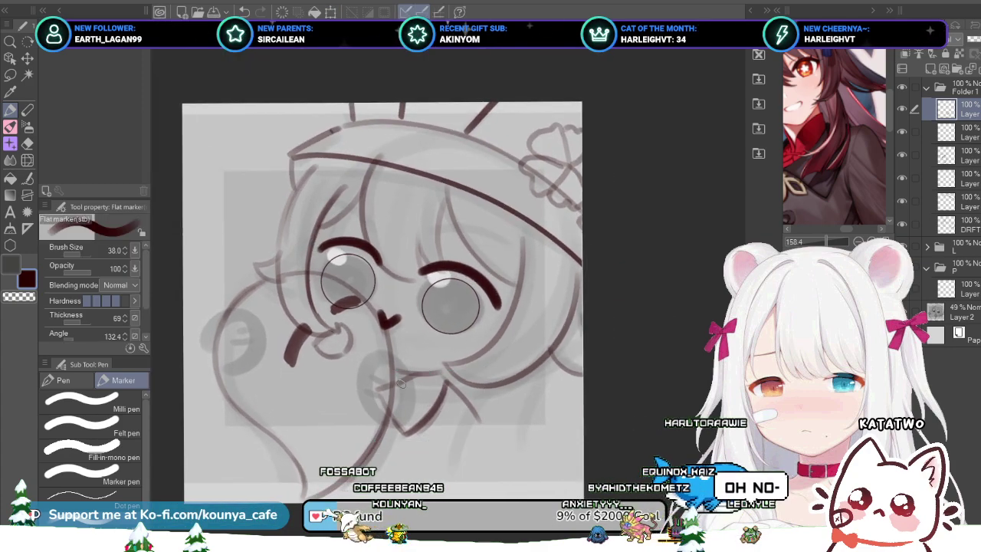
Step: Redraw the collar flap's inner edge as a thinner curve from the chin line down to the flap's point
scroll(451, 435, "up", 2)
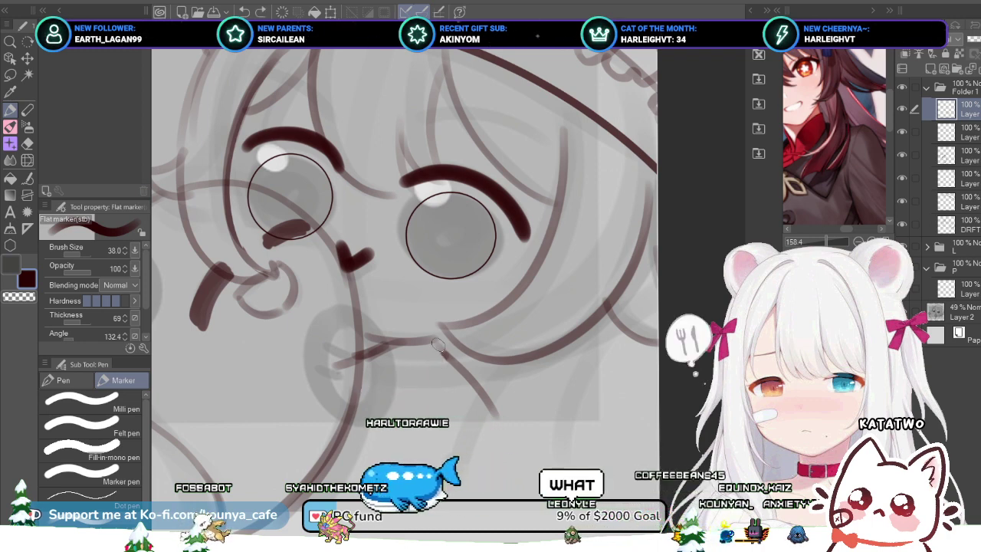
left_click_drag(439, 348, 372, 404)
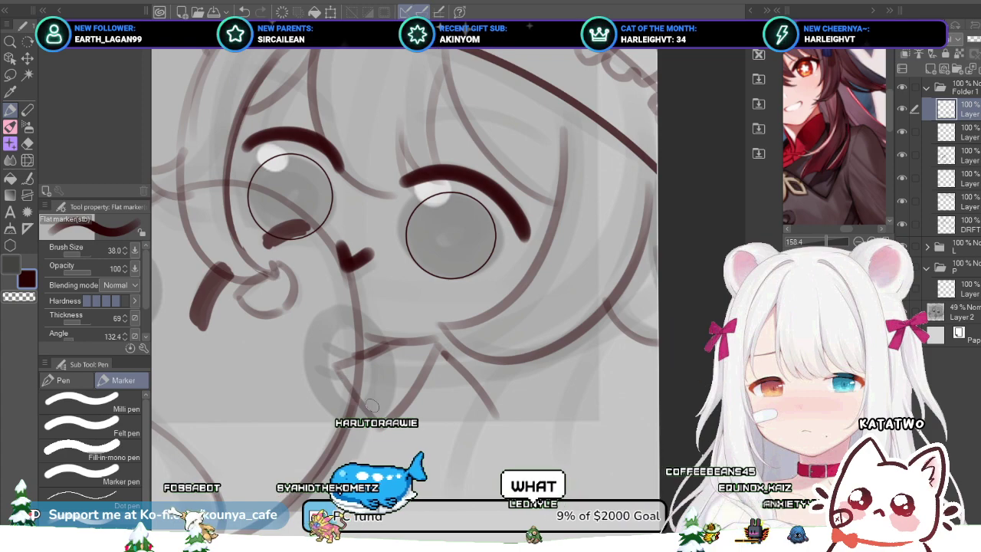
scroll(386, 391, "down", 3)
scroll(385, 392, "up", 5)
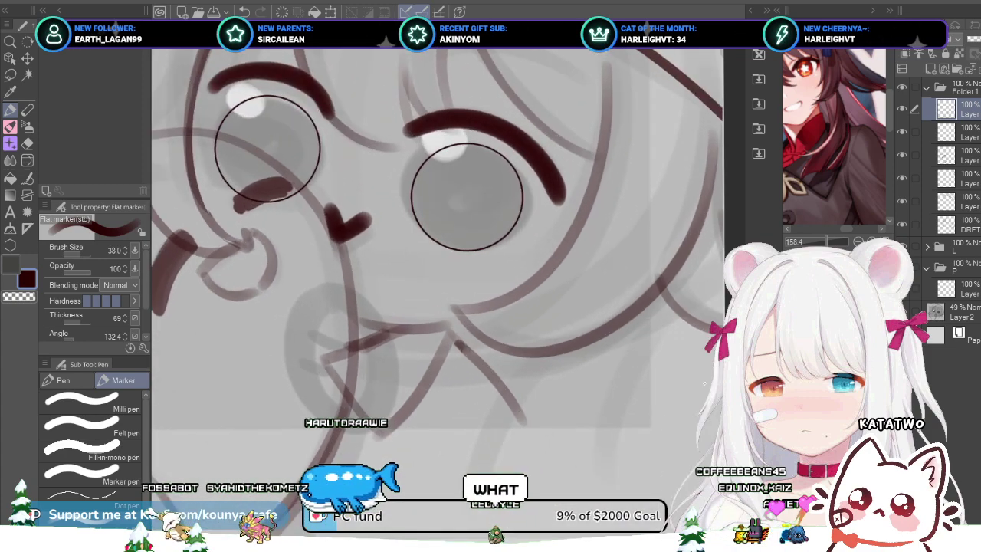
scroll(452, 365, "down", 3)
scroll(453, 365, "up", 4)
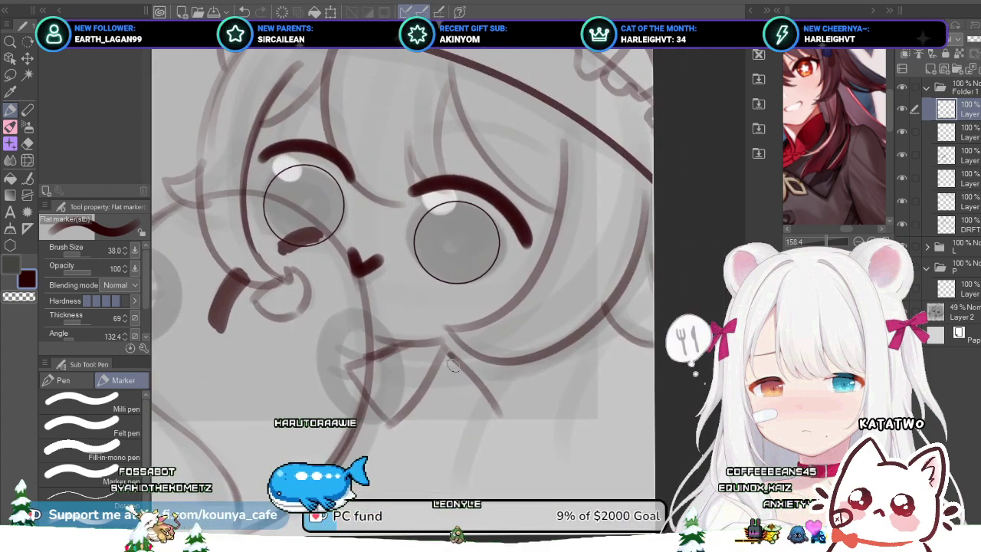
Step: Remove the diagonal collar line and redraw it so that it starts at the collar flap's upper corner
key("ctrl+z")
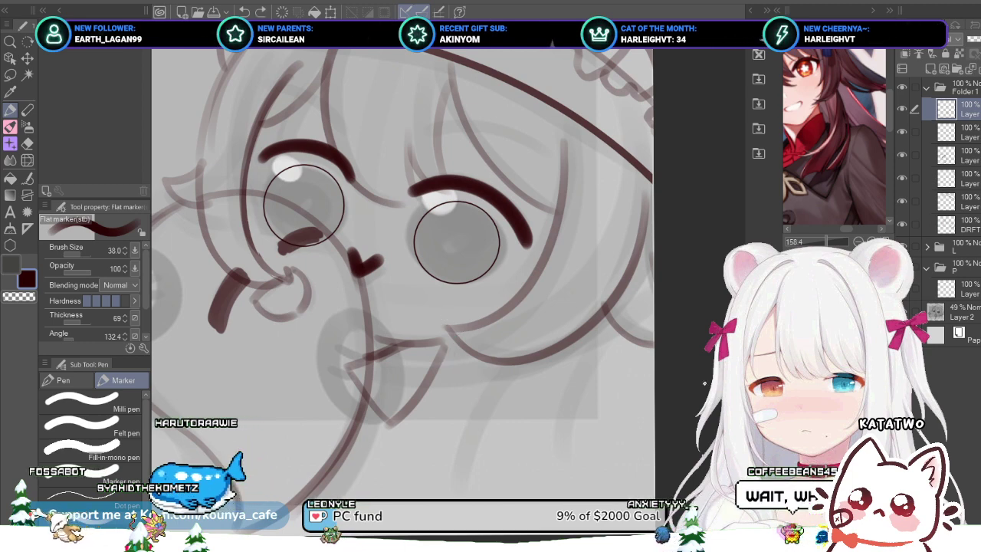
left_click_drag(443, 344, 480, 405)
key("ctrl+z")
left_click_drag(445, 344, 487, 414)
key("ctrl+z")
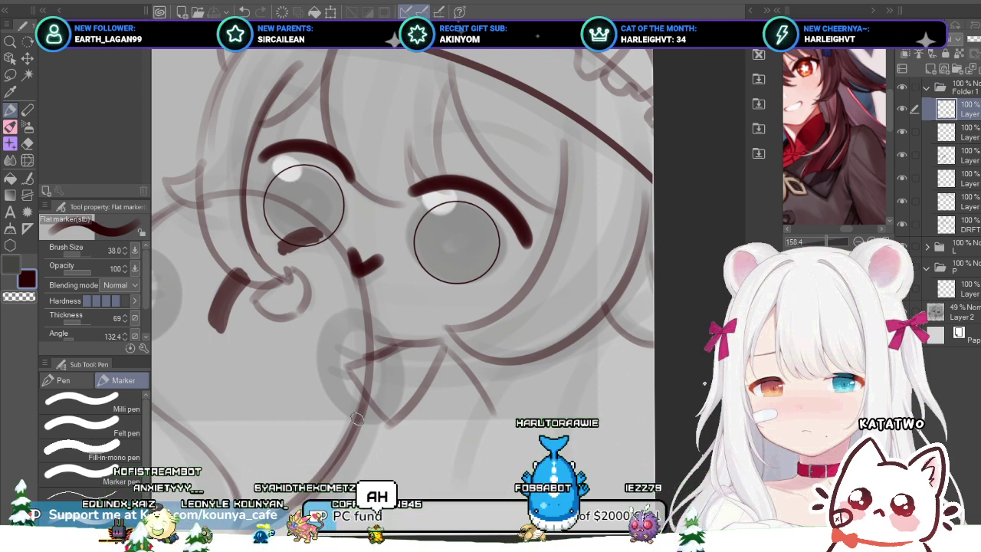
scroll(440, 350, "up", 2)
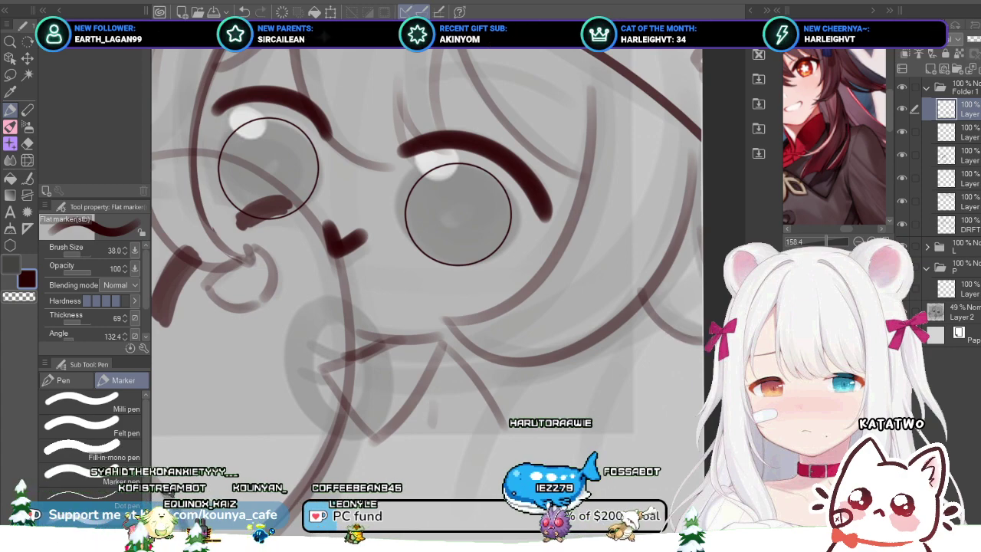
scroll(435, 383, "down", 2)
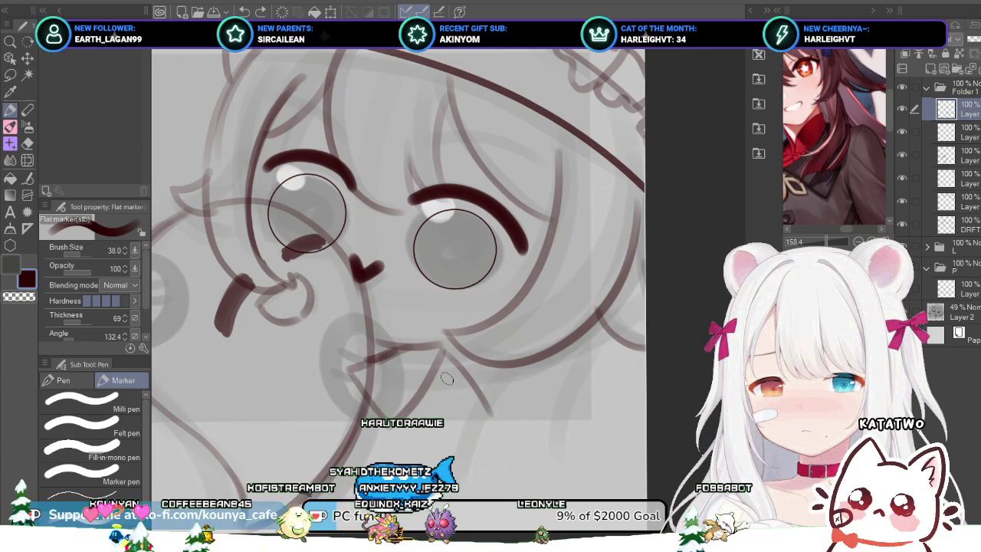
Step: Switch to the DRFT layer and draw a curved line from the hair's lower edge down beside the collar
left_click(967, 225)
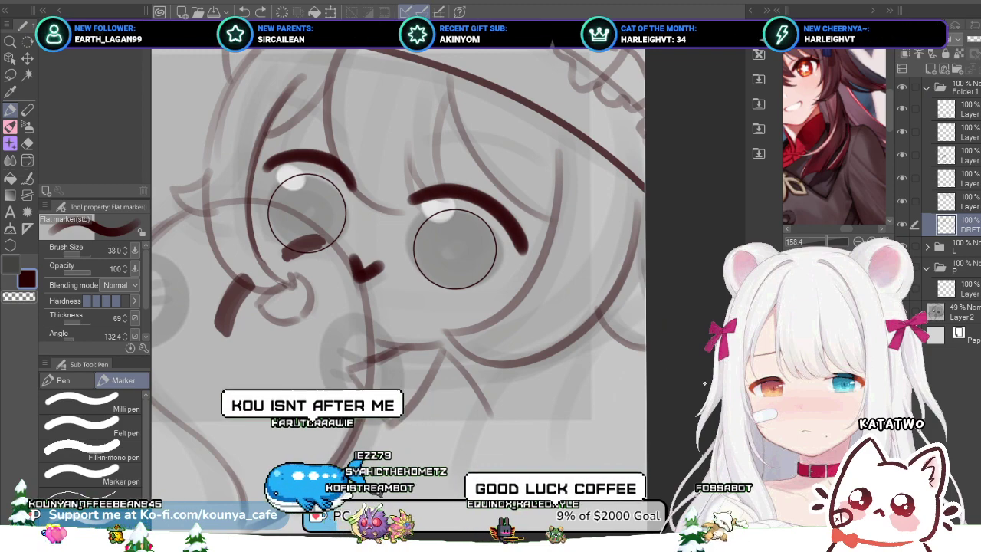
key("alt+bracketright")
key("alt+bracketright")
key("alt+bracketright")
key("alt+bracketright")
key("alt+bracketright")
left_click(967, 202)
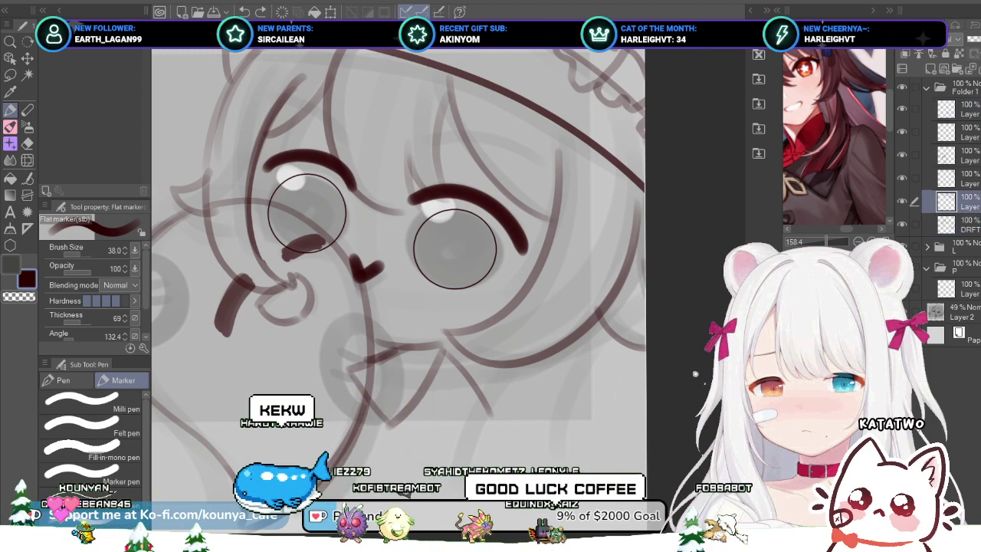
left_click_drag(546, 350, 531, 350)
key("ctrl+z")
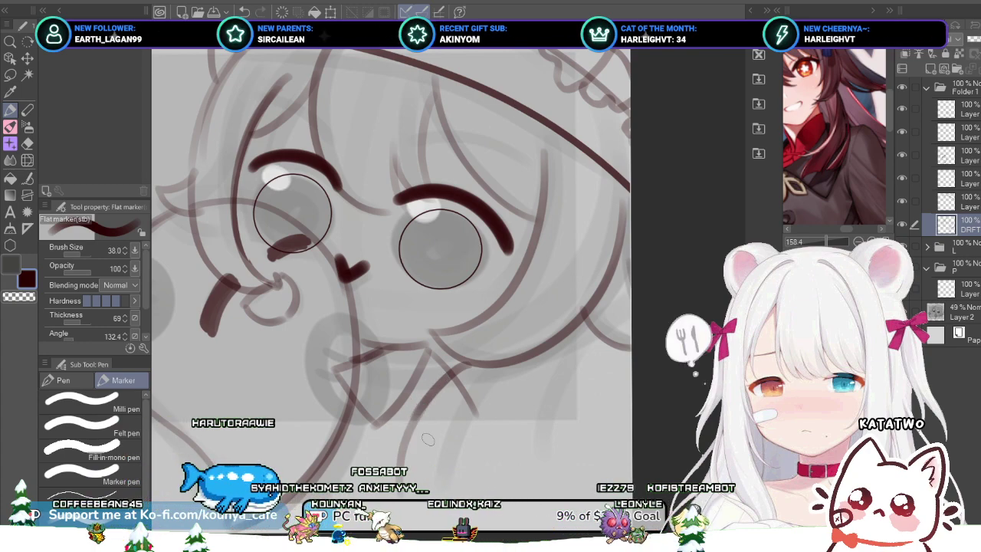
Step: Try several curved strokes running down from the hair's outer lower edge, undoing each one
left_click_drag(566, 337, 511, 441)
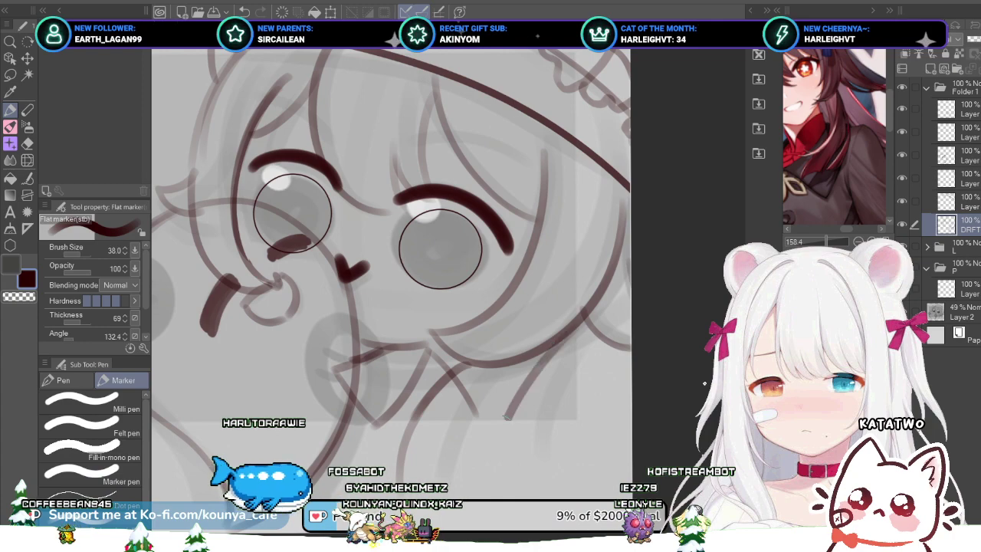
key("ctrl+z")
left_click_drag(561, 340, 520, 447)
key("ctrl+z")
left_click_drag(564, 338, 527, 419)
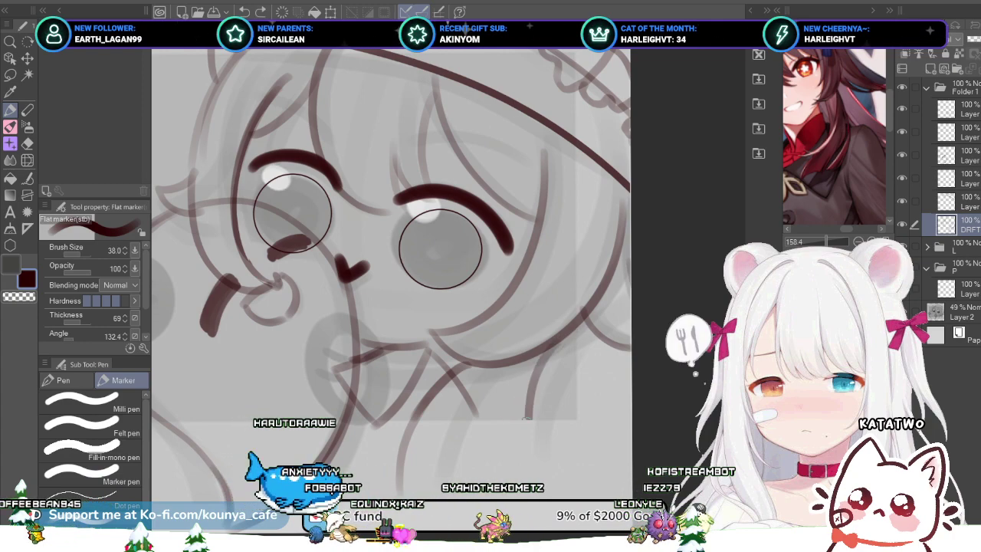
left_click_drag(562, 344, 511, 429)
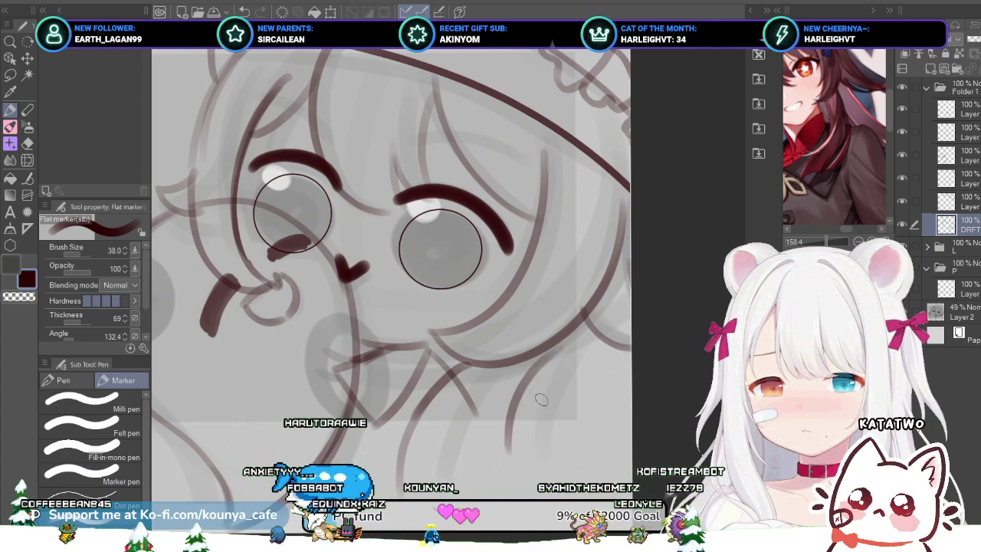
key("ctrl+z")
left_click_drag(568, 335, 521, 429)
key("ctrl+z")
left_click_drag(560, 338, 527, 409)
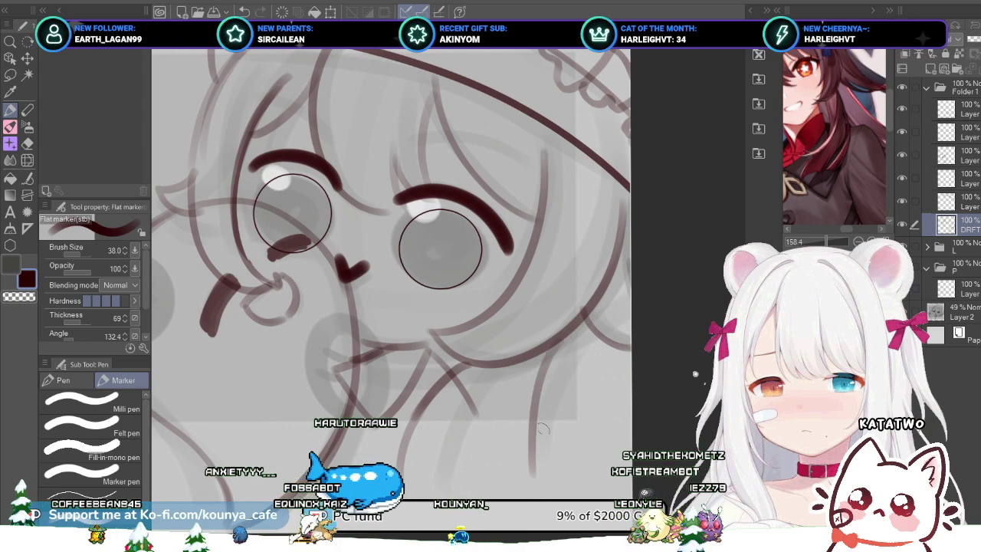
key("ctrl+z")
left_click_drag(569, 329, 525, 414)
key("ctrl+z")
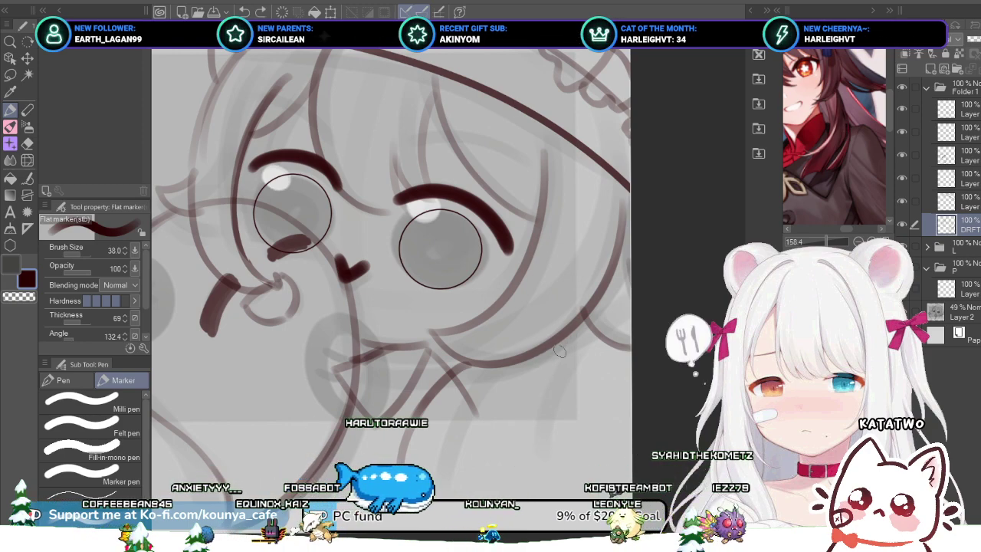
Step: Draw a short curved line down from the hair's outer lower edge, roughly parallel to the line beside the collar
left_click_drag(548, 349, 525, 441)
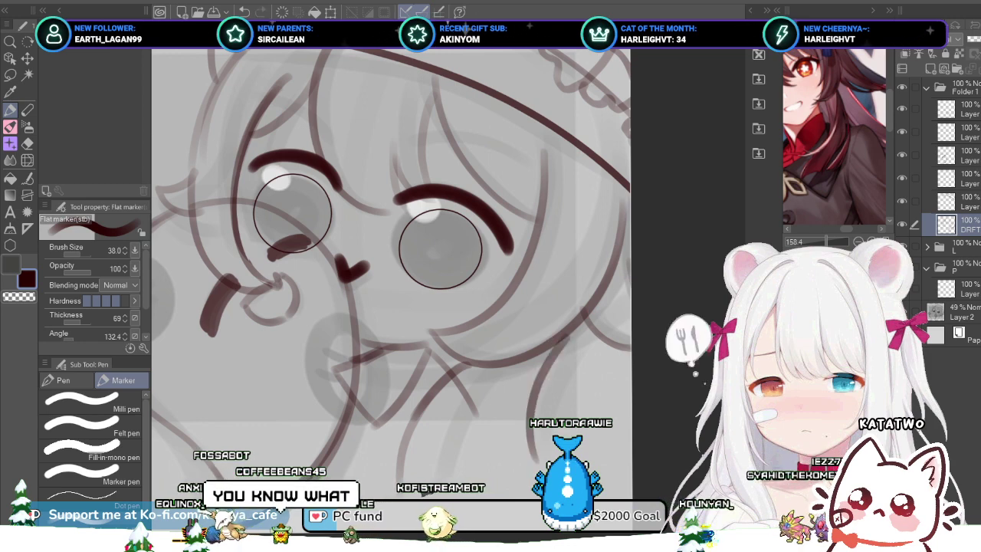
left_click_drag(552, 354, 531, 409)
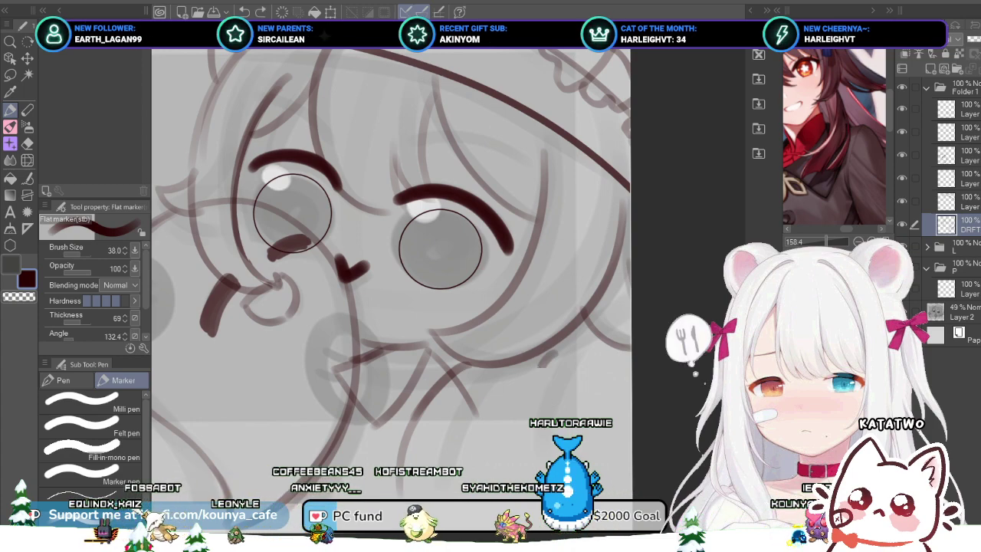
key("ctrl+z")
mouse_move(556, 348)
left_mouse_down()
mouse_move(529, 377)
mouse_move(599, 394)
mouse_move(705, 460)
mouse_move(679, 417)
mouse_move(651, 415)
mouse_move(623, 481)
mouse_move(623, 467)
mouse_move(677, 437)
left_mouse_up()
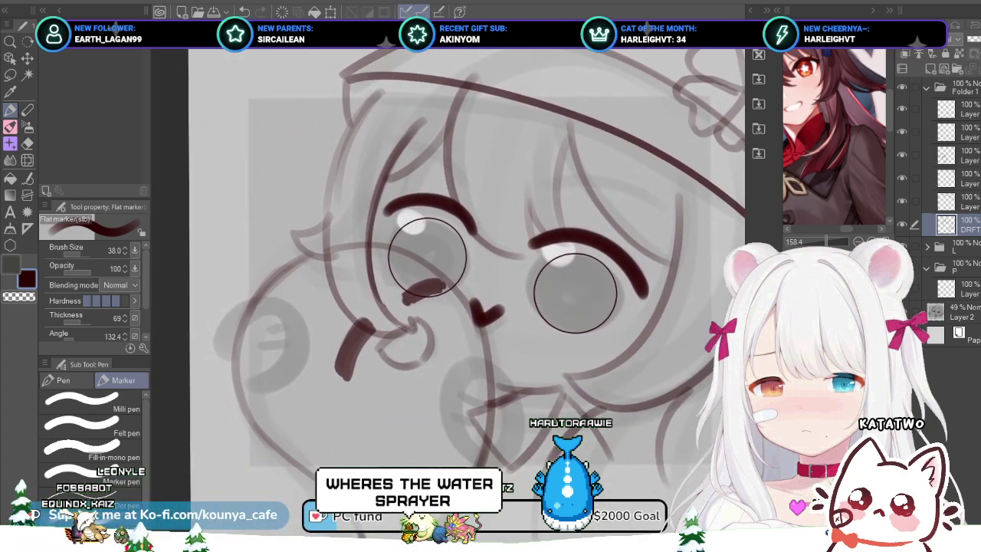
scroll(425, 306, "down", 3)
left_click_drag(721, 389, 704, 383)
scroll(464, 363, "up", 1)
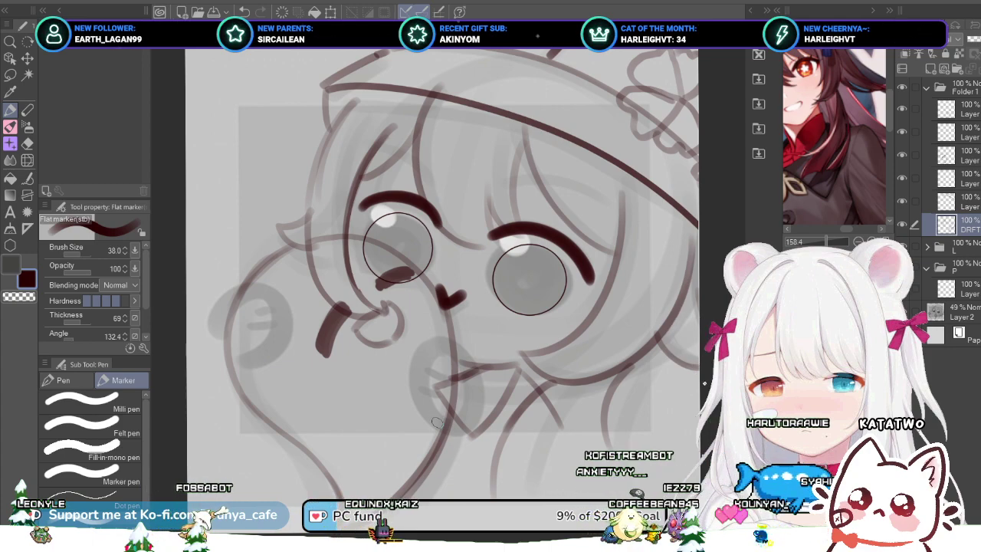
Step: Add a layer above the collar layer and draw the hand's upper finger edge across the ghost's outline at brush size 32.2
left_click(967, 109)
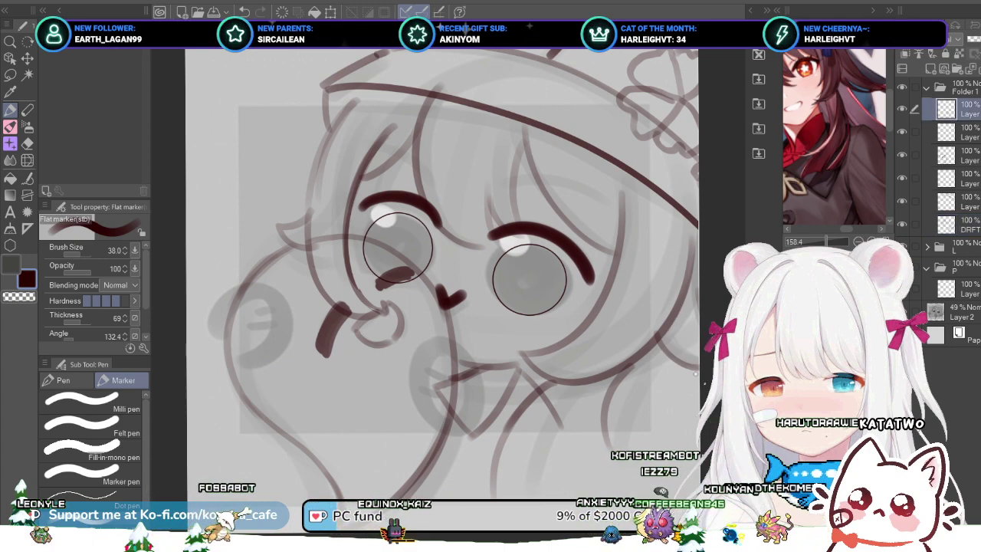
key("ctrl+shift+n")
scroll(411, 408, "up", 3)
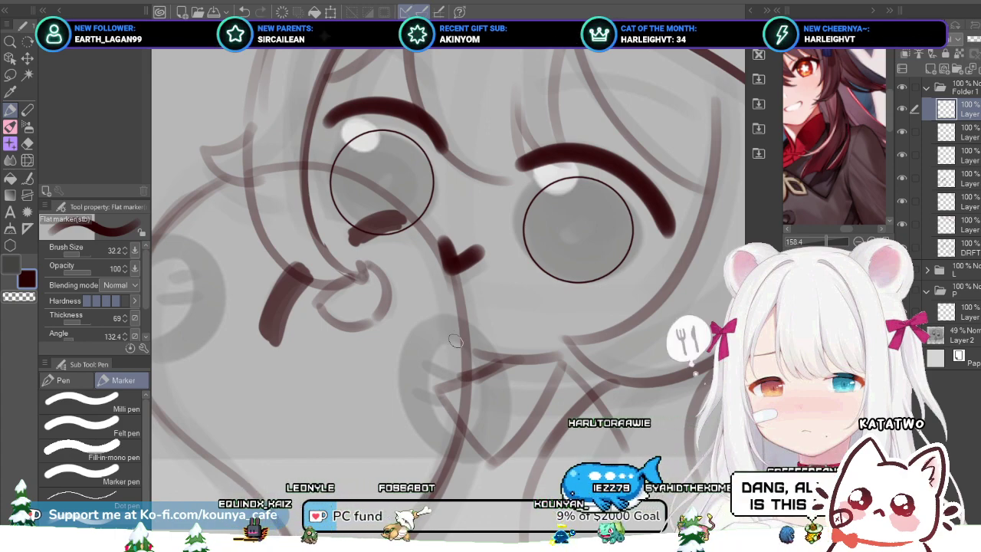
scroll(455, 341, "down", 5)
scroll(452, 345, "up", 1)
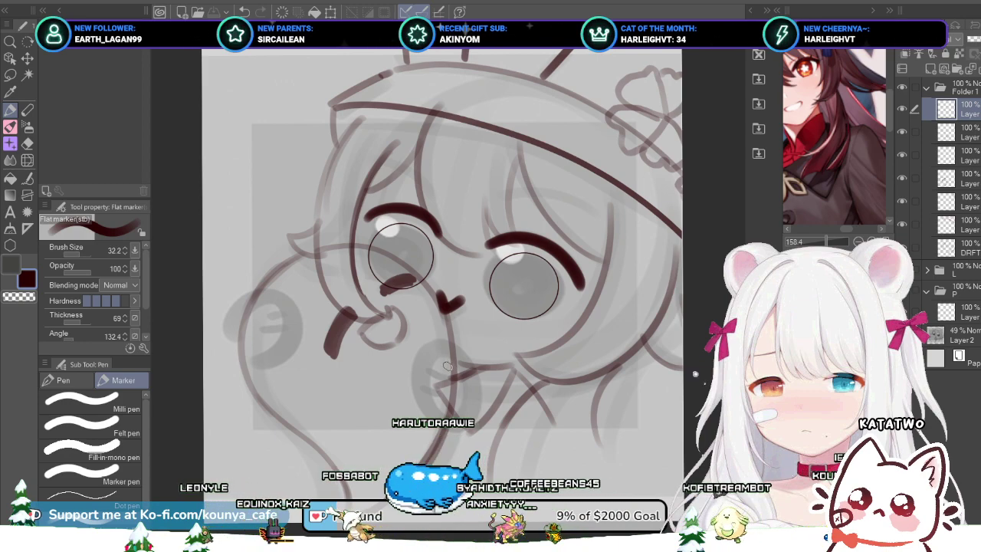
scroll(430, 309, "up", 4)
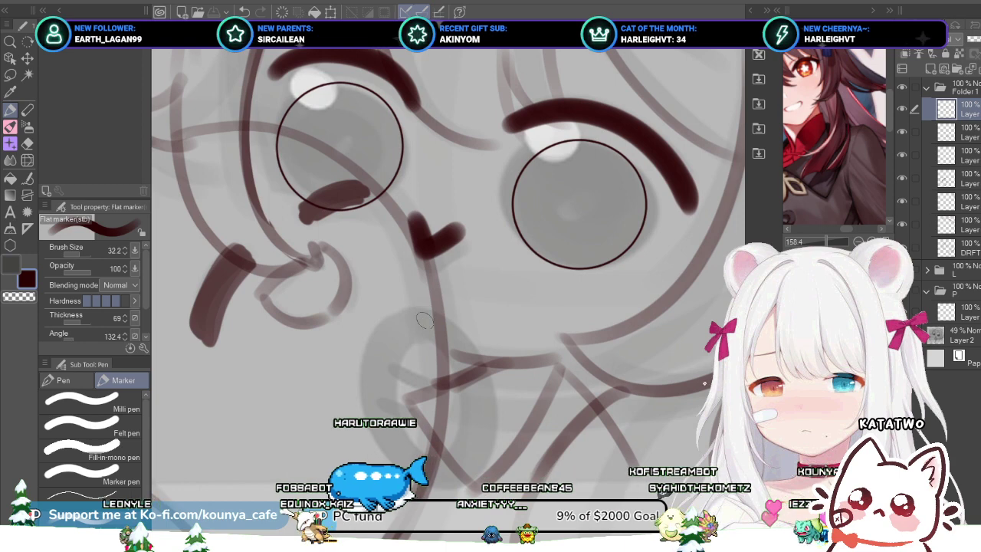
mouse_move(403, 324)
left_mouse_down()
mouse_move(441, 333)
mouse_move(384, 314)
mouse_move(404, 339)
left_mouse_up()
key("ctrl+z")
key("ctrl+z")
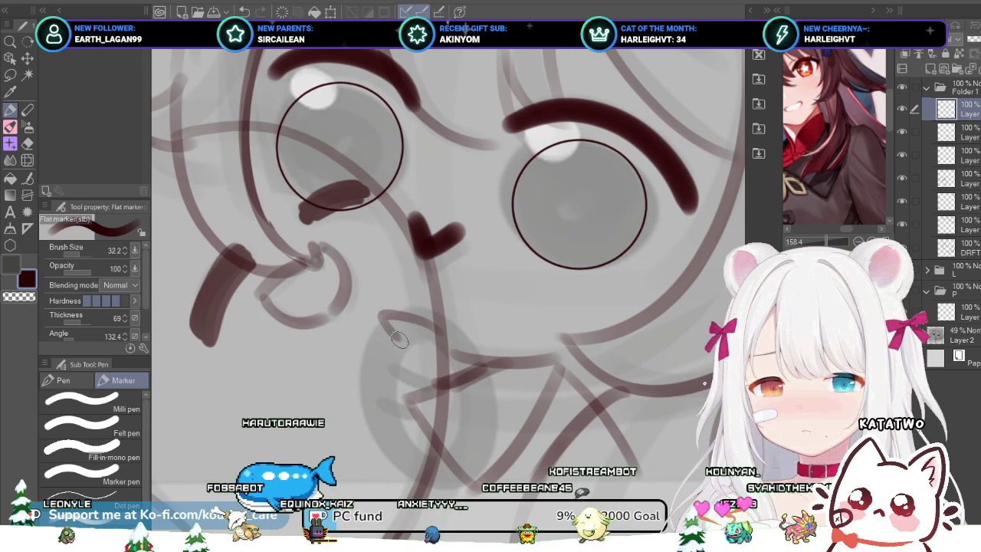
Step: Draw the hand's curled fingertips as short zigzag curves below the upper finger edge, over the ghost's lower side
left_click_drag(394, 339, 392, 357)
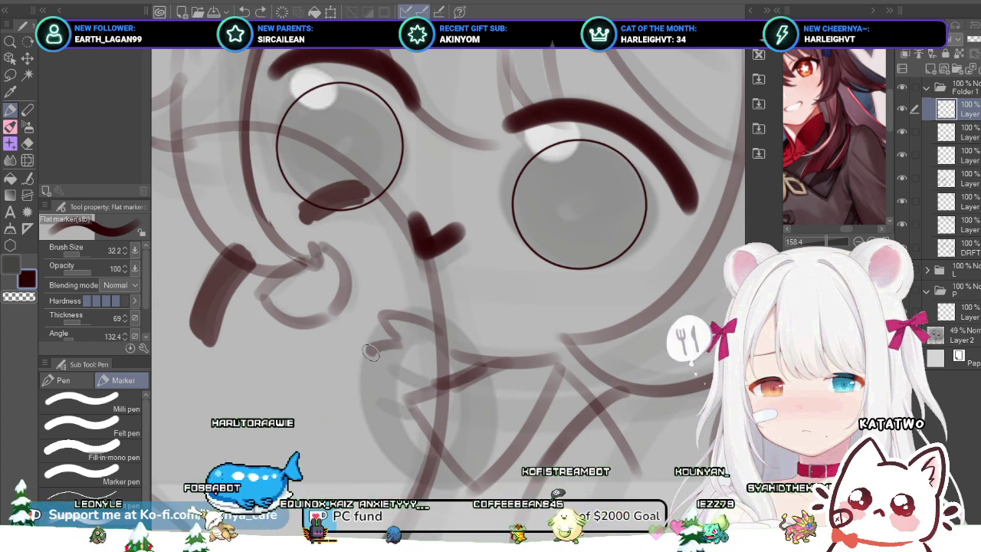
key("ctrl+z")
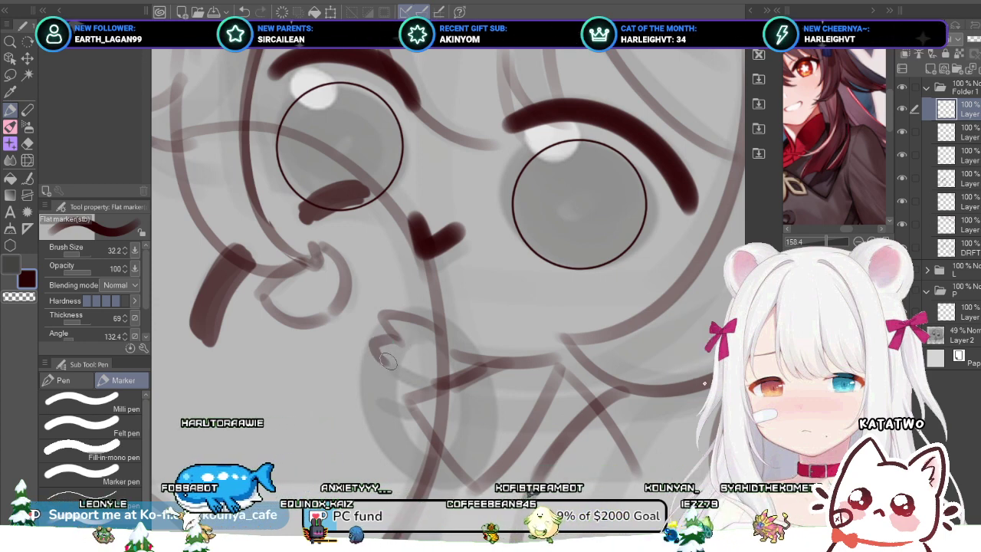
mouse_move(377, 360)
left_mouse_down()
mouse_move(386, 386)
mouse_move(388, 366)
mouse_move(374, 367)
mouse_move(387, 392)
mouse_move(369, 398)
mouse_move(437, 457)
left_mouse_up()
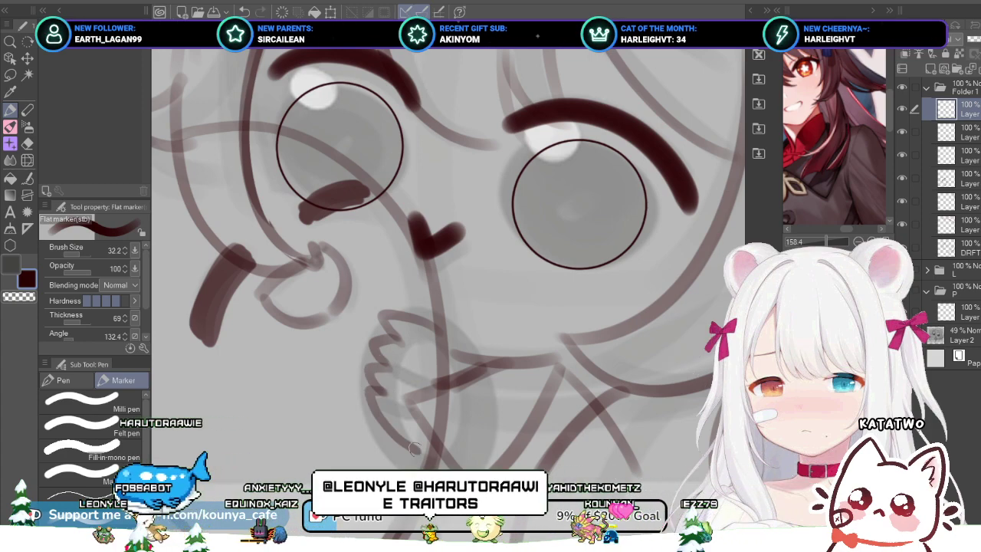
key("ctrl+z")
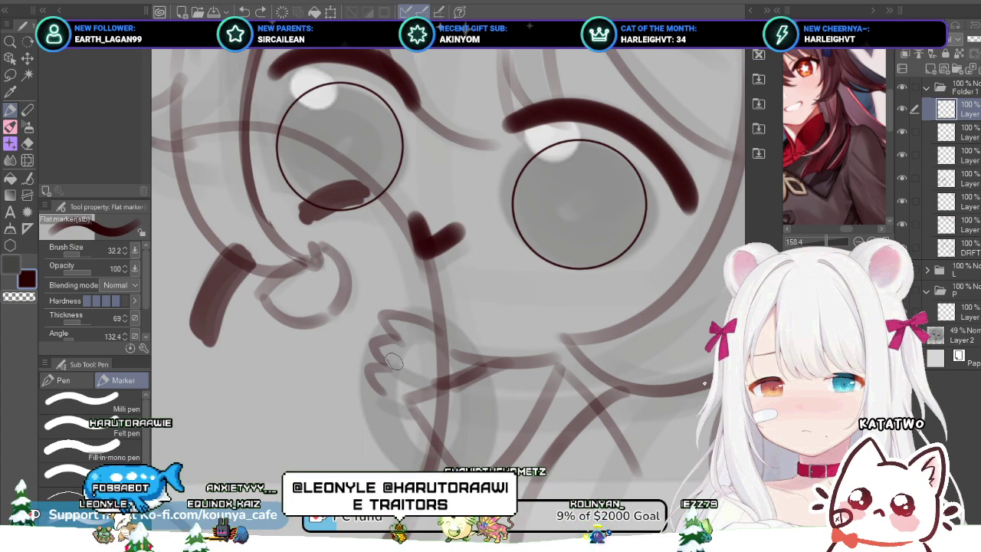
mouse_move(371, 338)
left_mouse_down()
mouse_move(398, 338)
mouse_move(381, 356)
left_mouse_up()
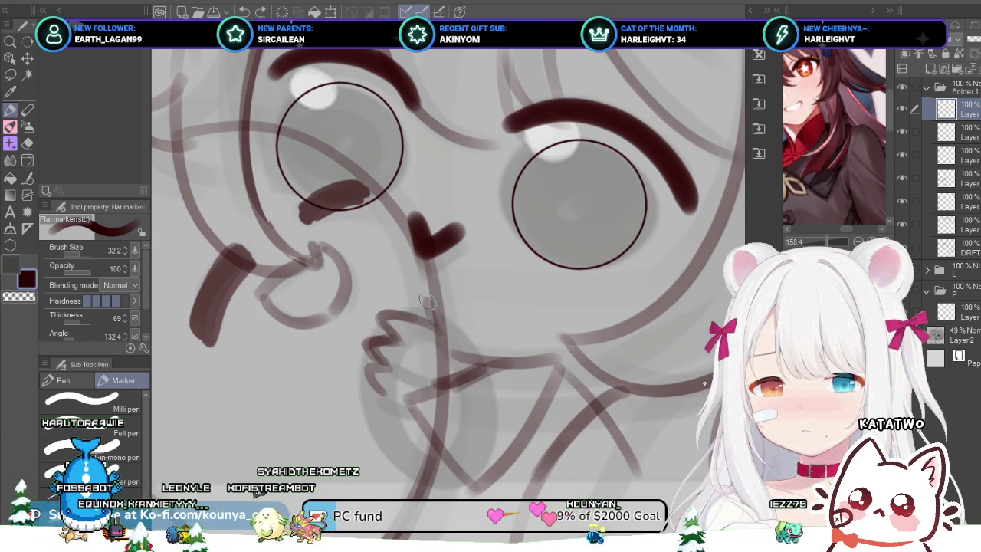
Step: Draw the thumb as a curved stroke from the ghost's outline down to the collar's upper edge
left_click_drag(438, 297, 469, 350)
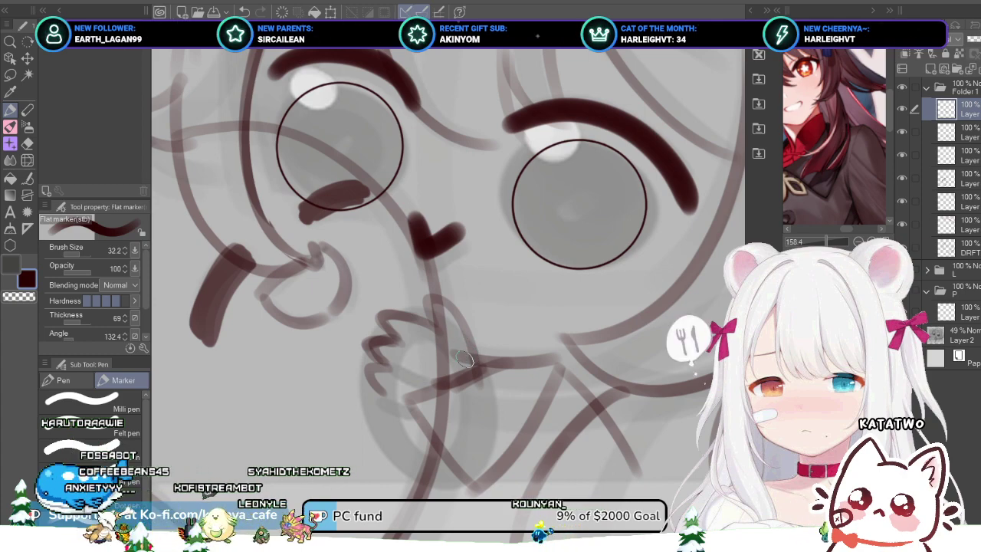
key("ctrl+z")
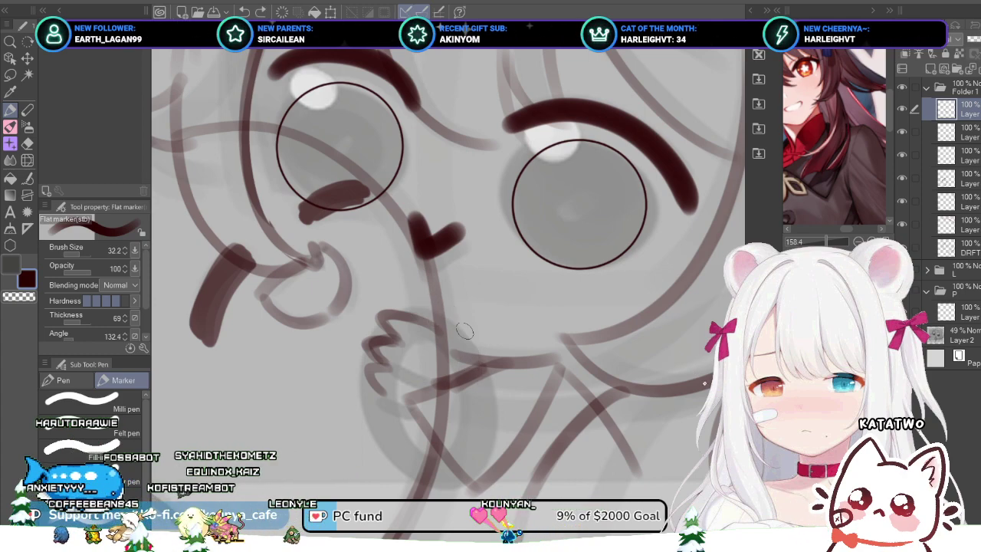
key("ctrl+y")
Step: Try several curved strokes for the outer edge of the palm beside the thumb, undoing each one
left_click_drag(473, 373, 452, 429)
key("ctrl+z")
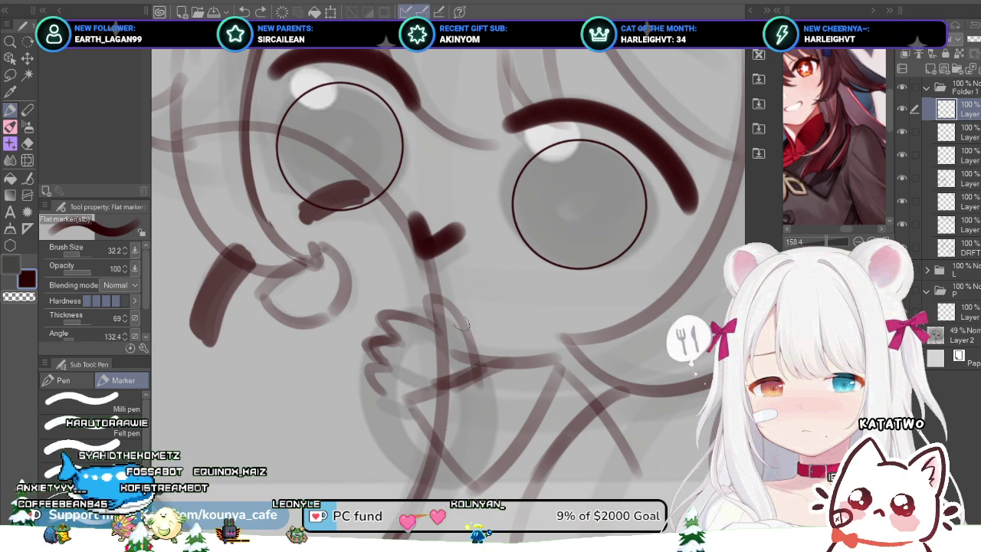
left_click_drag(460, 322, 449, 434)
key("ctrl+z")
left_click_drag(460, 319, 458, 422)
key("ctrl+z")
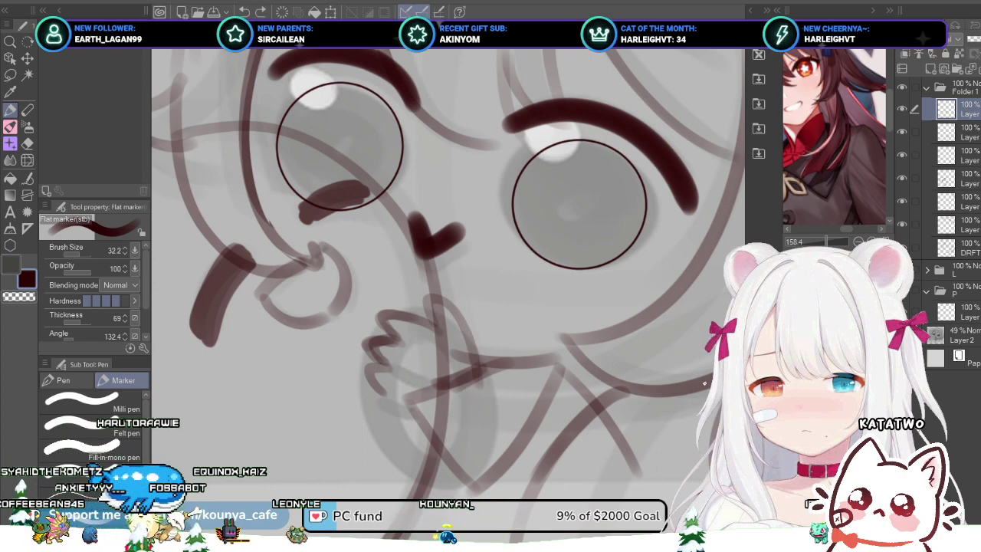
left_click_drag(477, 315, 458, 458)
key("ctrl+z")
left_click_drag(481, 318, 471, 422)
key("ctrl+z")
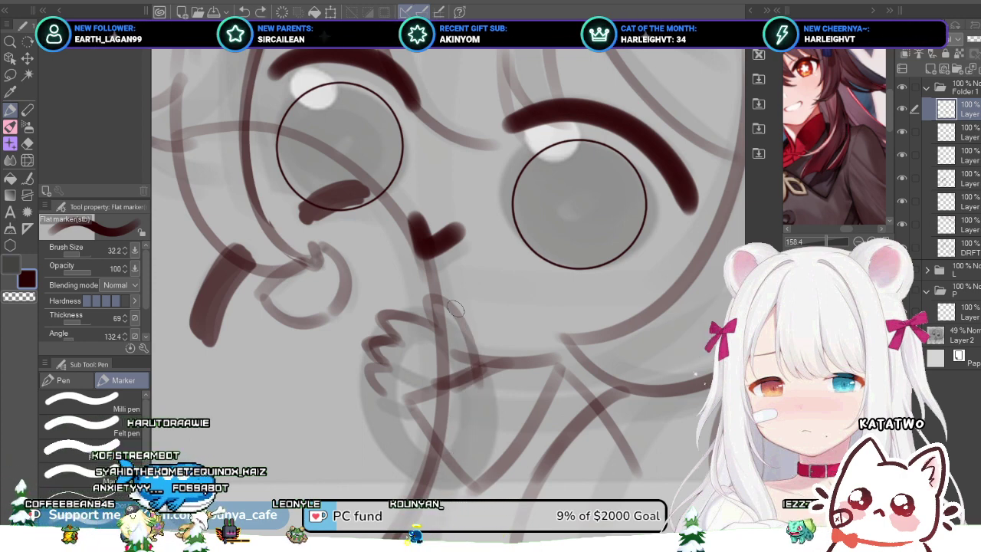
left_click_drag(477, 301, 450, 439)
key("ctrl+z")
Step: Draw the palm's outer edge curving from the thumb tip down over the collar, trying and undoing a closing curve below the fingers
left_click_drag(437, 298, 452, 440)
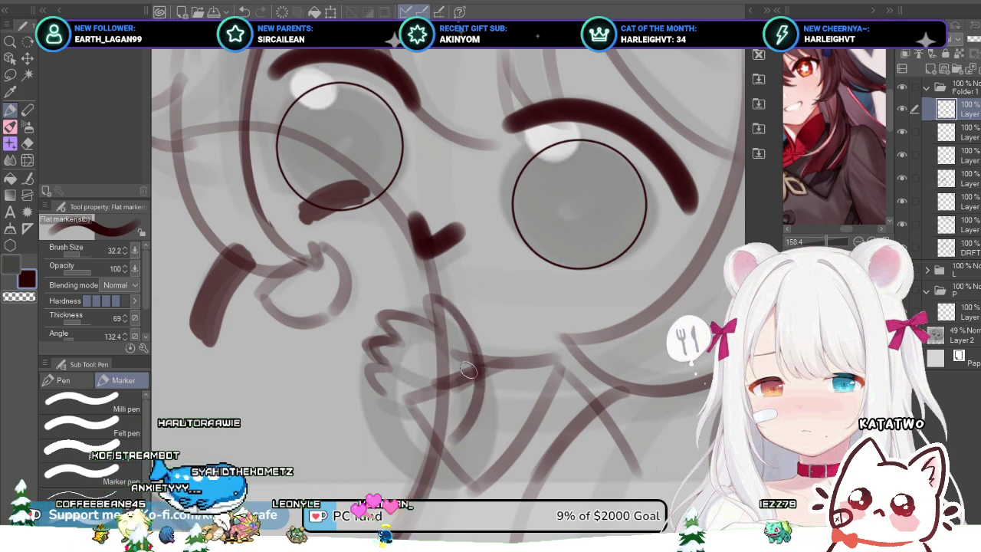
key("ctrl+z")
mouse_move(433, 297)
left_mouse_down()
mouse_move(468, 351)
mouse_move(444, 443)
left_mouse_up()
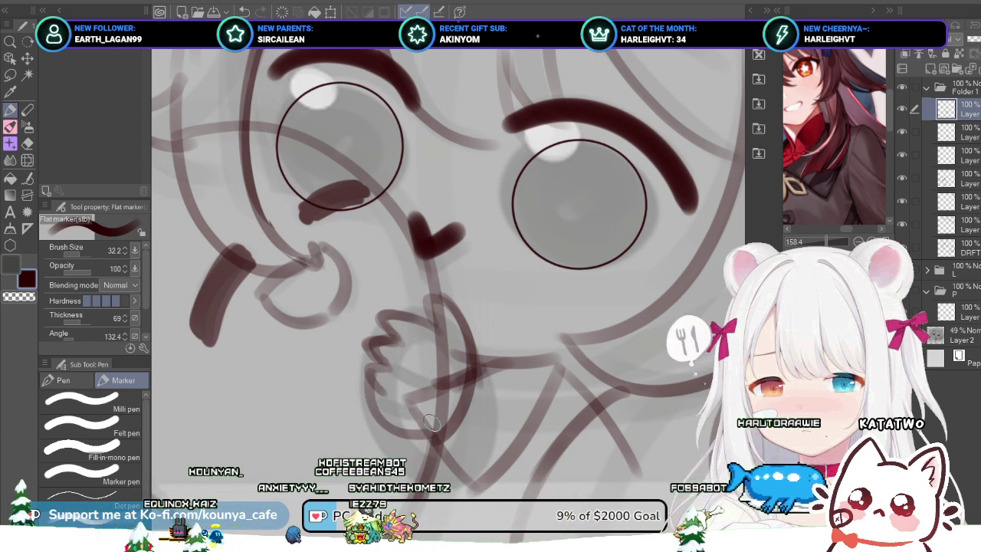
key("ctrl+z")
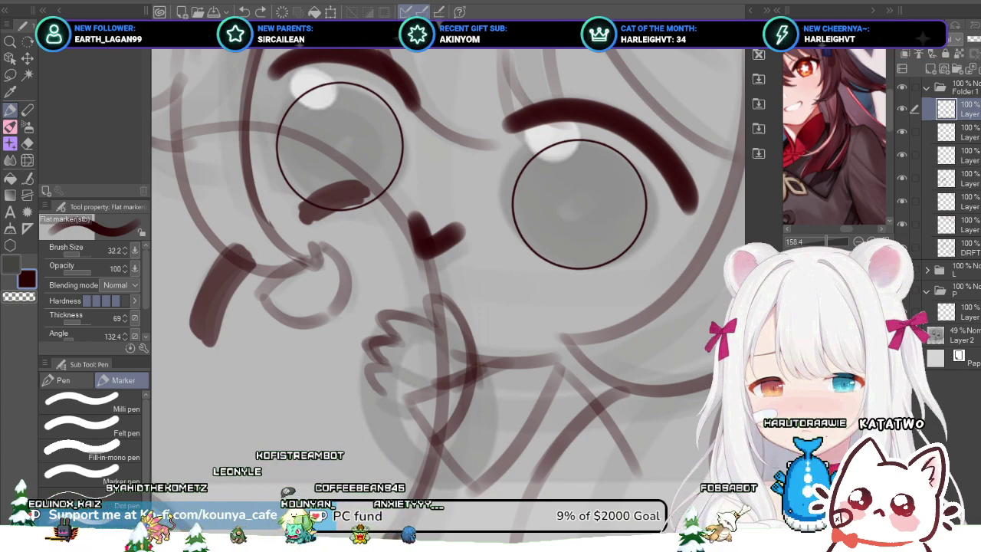
Step: Hide the layer with the first hand drawing and add a new layer above it
key("ctrl+z")
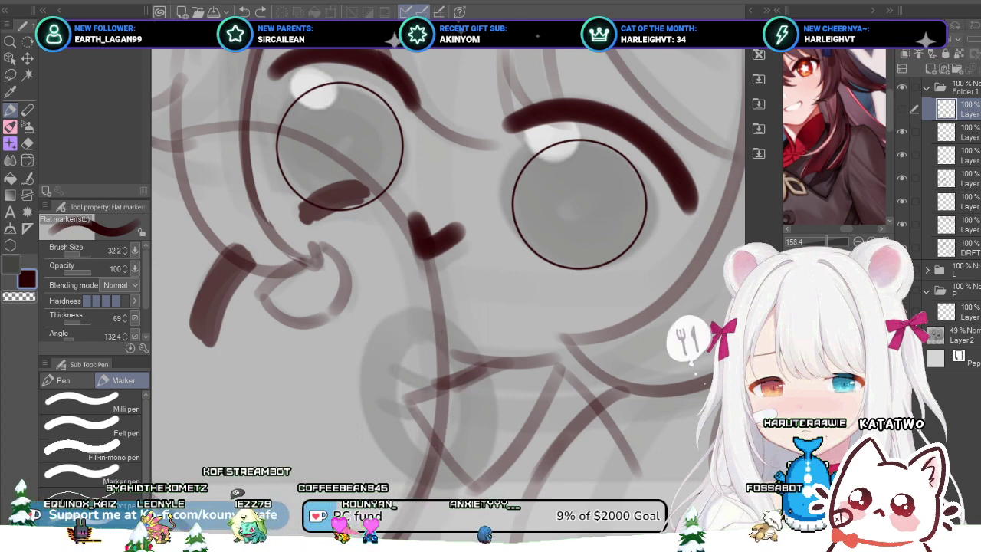
key("ctrl+shift+n")
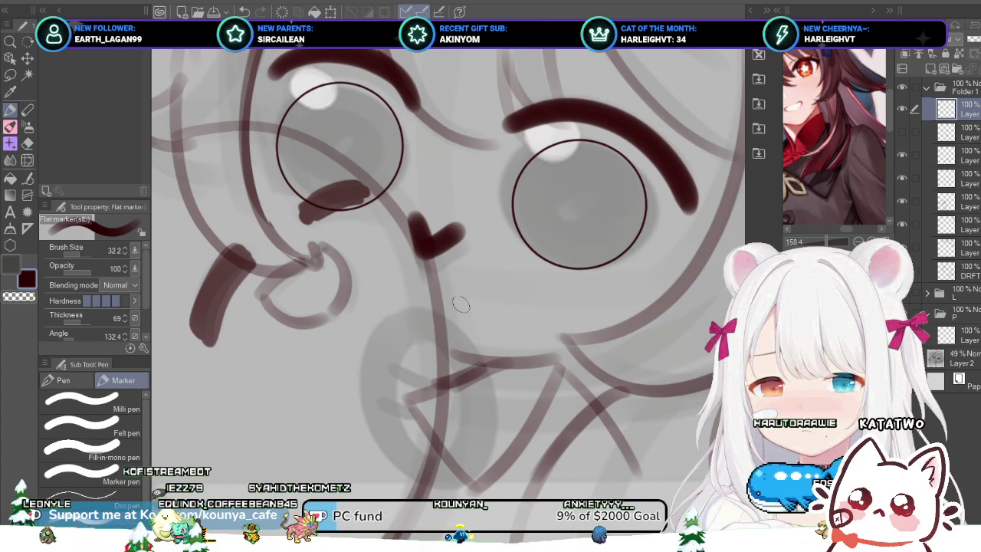
key("r")
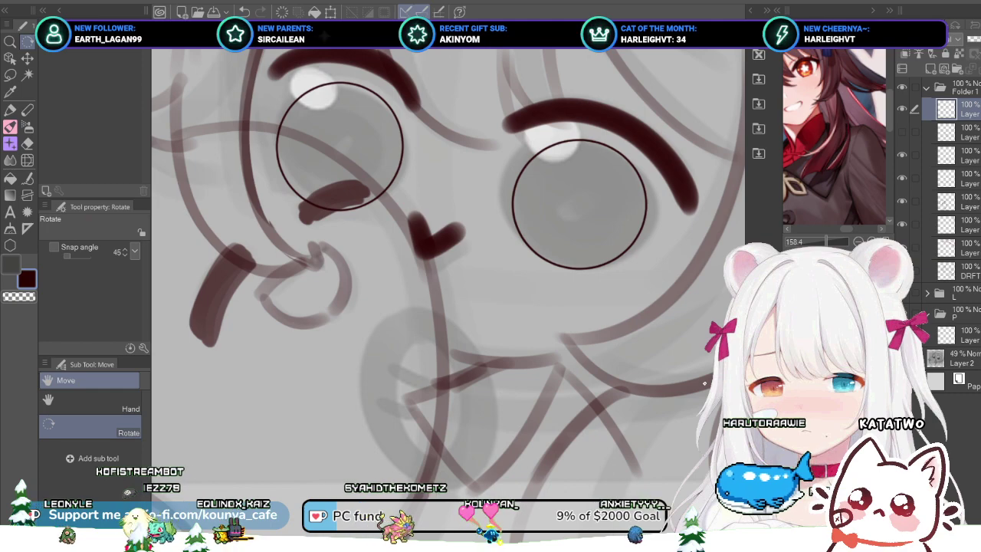
mouse_move(704, 383)
left_mouse_down()
mouse_move(716, 274)
mouse_move(702, 207)
left_mouse_up()
key("p")
left_click_drag(490, 291, 434, 259)
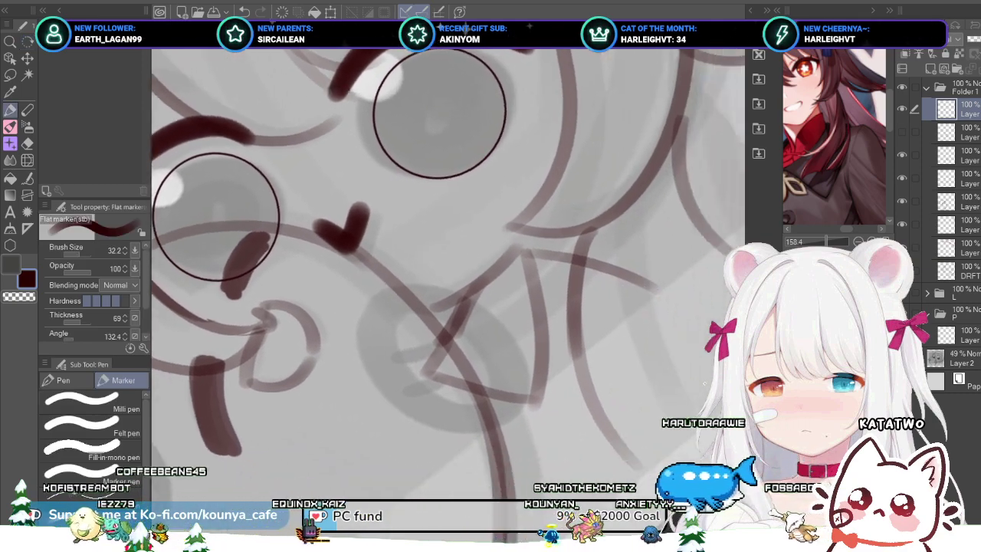
Step: Draw the new hand's finger-side edge as a long curve over the sketched circle, rounding it over at the fingertips
key("r")
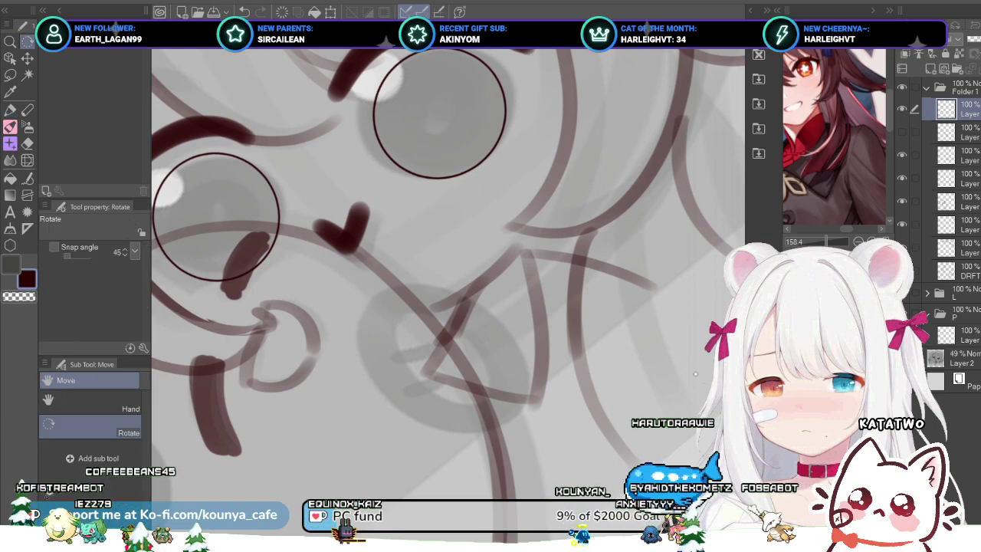
mouse_move(674, 199)
left_mouse_down()
mouse_move(687, 345)
mouse_move(638, 445)
mouse_move(593, 488)
left_mouse_up()
key("p")
left_click_drag(357, 241, 343, 361)
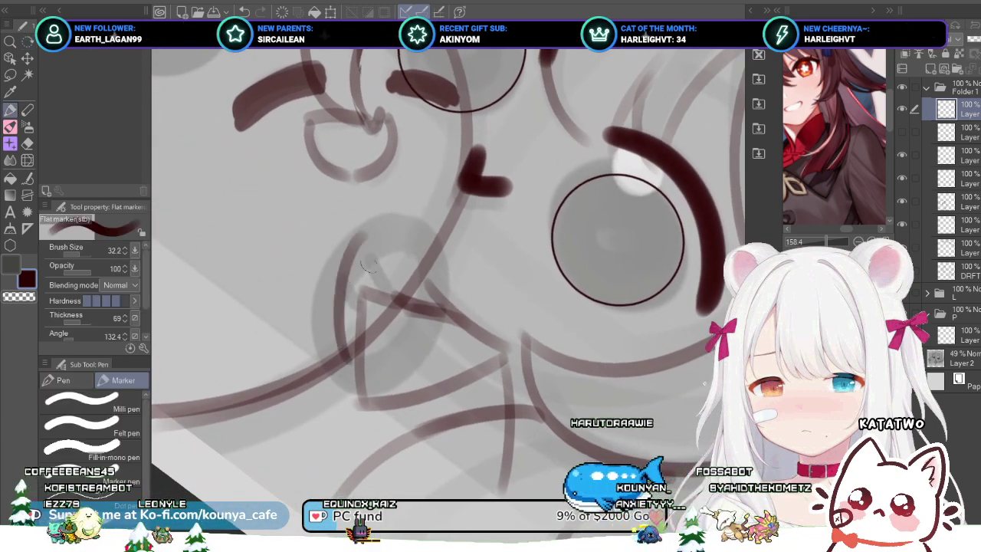
left_click_drag(360, 237, 429, 224)
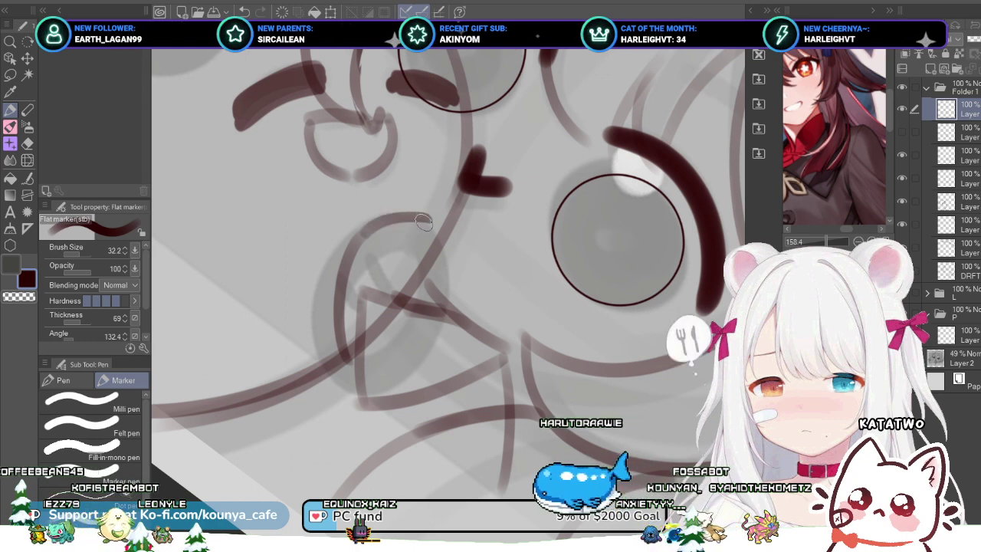
key("ctrl+z")
mouse_move(359, 239)
left_mouse_down()
mouse_move(405, 221)
mouse_move(427, 228)
mouse_move(406, 354)
left_mouse_up()
key("ctrl+z")
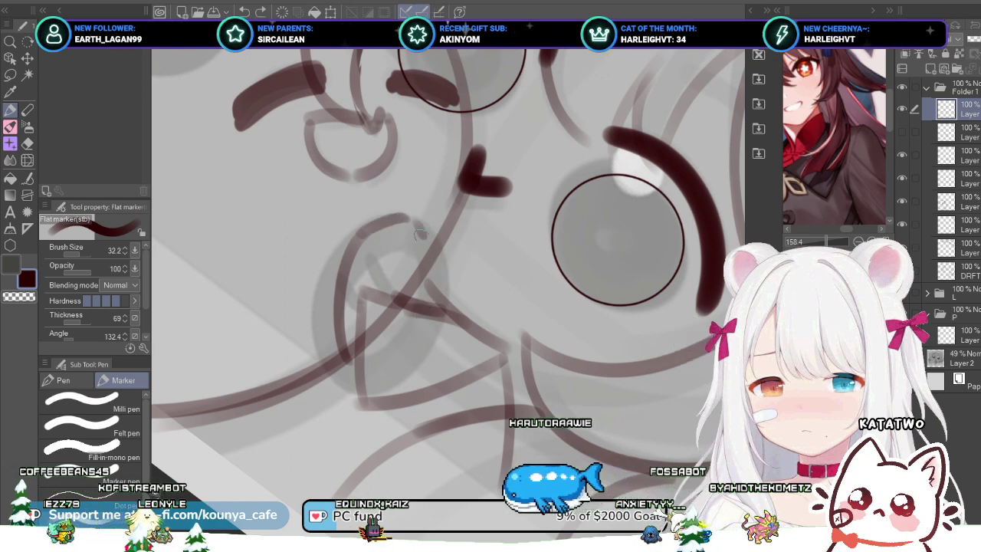
Step: Draw the hand's opposite side as one curve bowing from the fingertips down across the ghost's outline and collar
mouse_move(411, 225)
left_mouse_down()
mouse_move(403, 365)
mouse_move(423, 269)
mouse_move(410, 340)
mouse_move(419, 289)
mouse_move(418, 373)
mouse_move(443, 286)
mouse_move(407, 412)
left_mouse_up()
key("ctrl+z")
key("ctrl+z")
key("ctrl+z")
key("ctrl+z")
left_click_drag(415, 210, 416, 383)
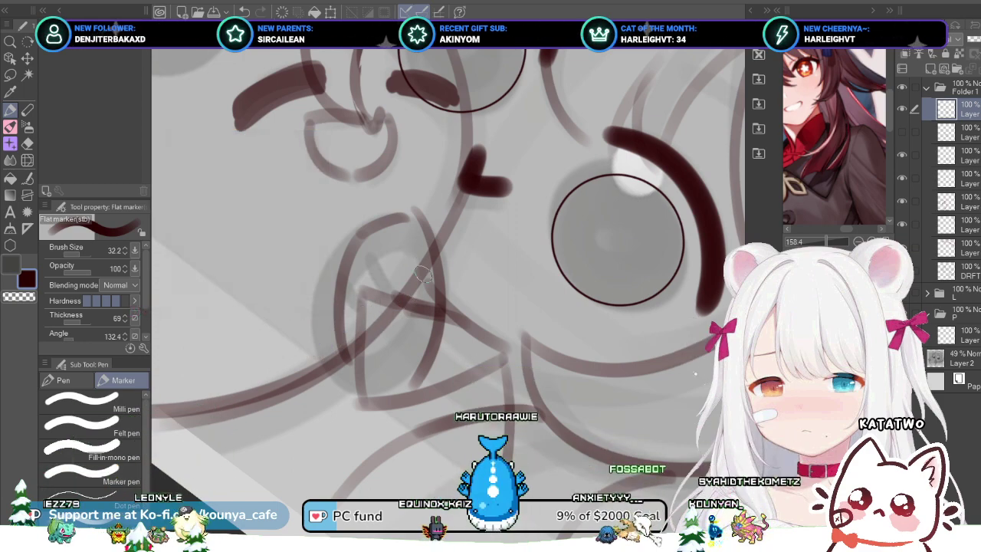
Step: Try a short curve from the hand's finger-side edge across the ghost's outline, extending it downward toward the arm
left_click_drag(459, 260, 472, 301)
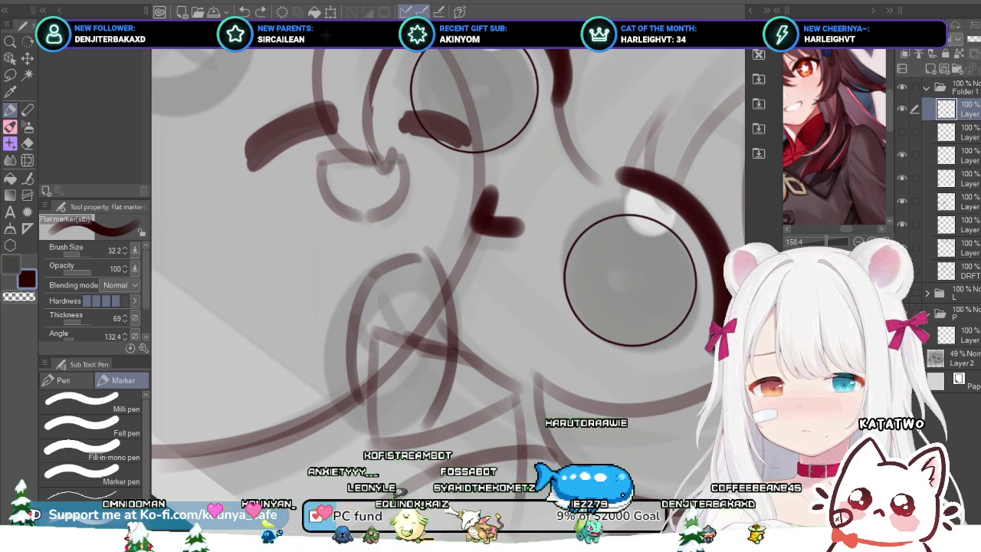
scroll(431, 251, "down", 3)
left_click_drag(432, 251, 444, 282)
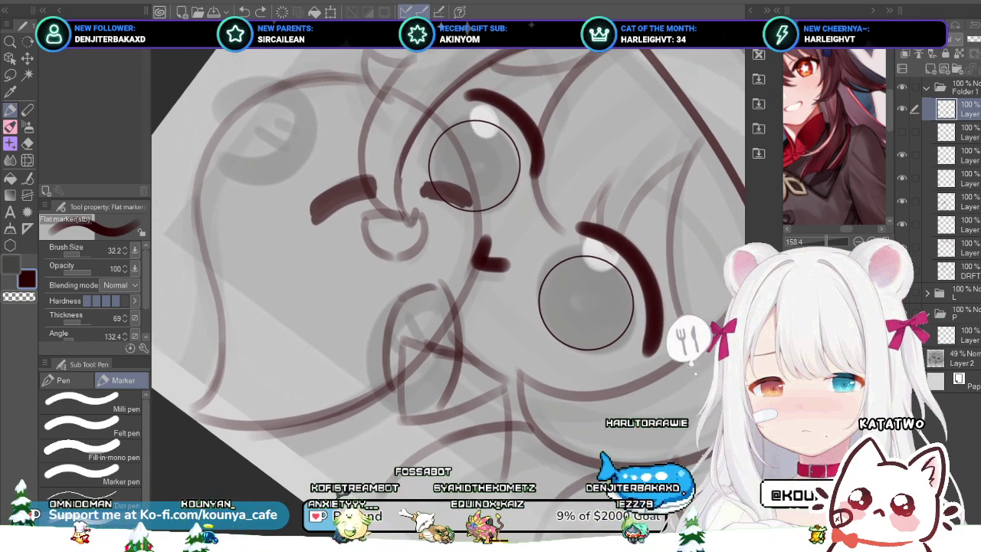
key("r")
mouse_move(652, 474)
left_mouse_down()
mouse_move(704, 383)
mouse_move(715, 333)
left_mouse_up()
left_click_drag(443, 296, 424, 279)
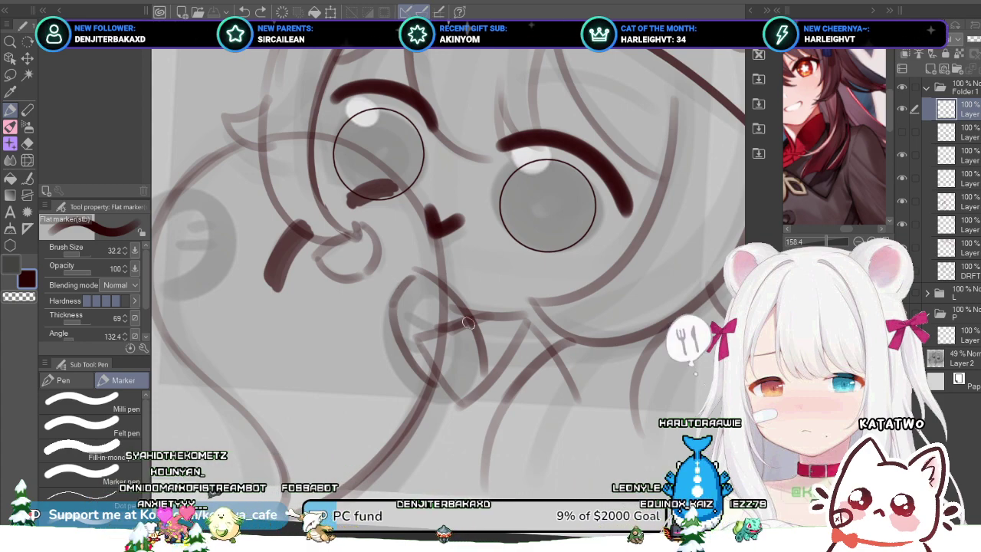
scroll(469, 323, "up", 2)
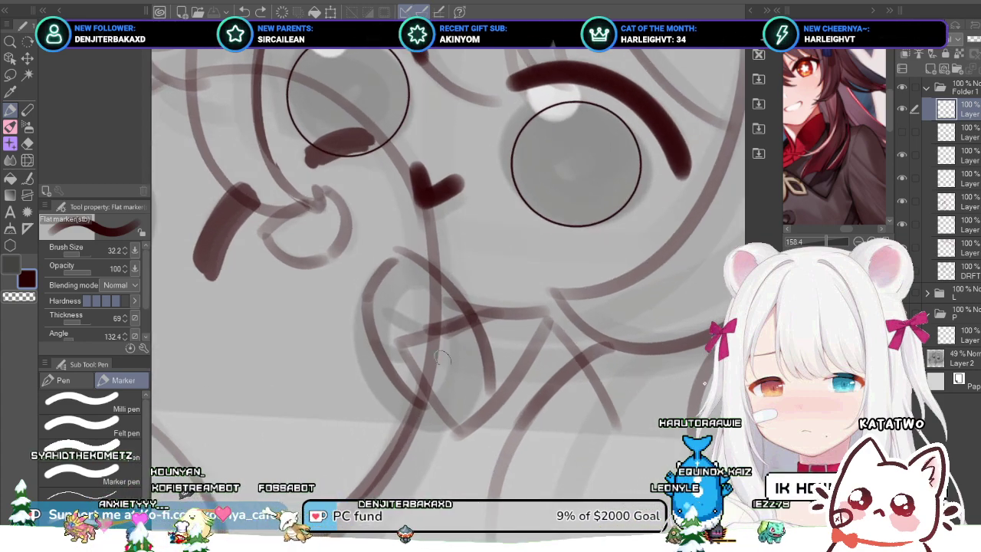
key("shift+space")
left_click_drag(405, 387, 351, 337)
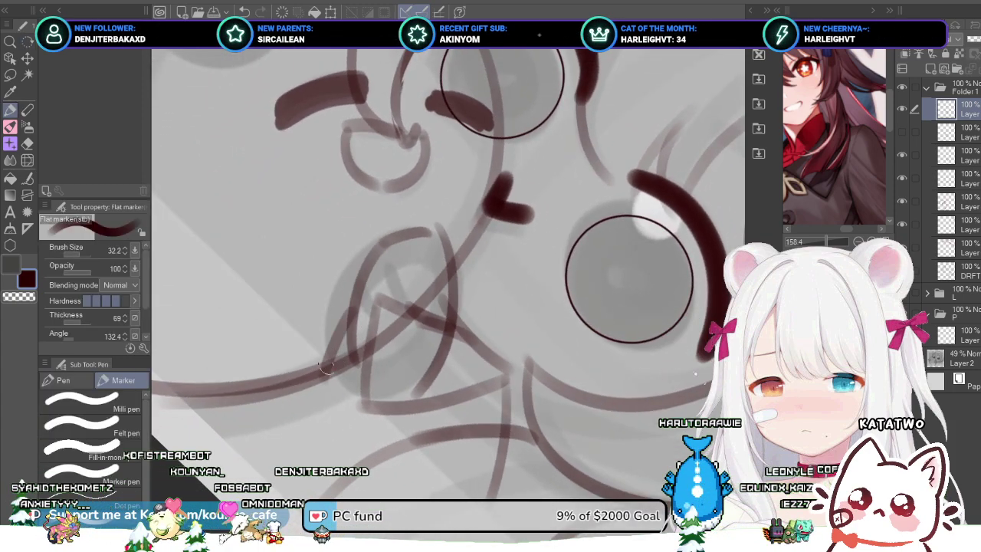
left_click_drag(324, 364, 322, 431)
key("ctrl+z")
left_click_drag(328, 366, 334, 418)
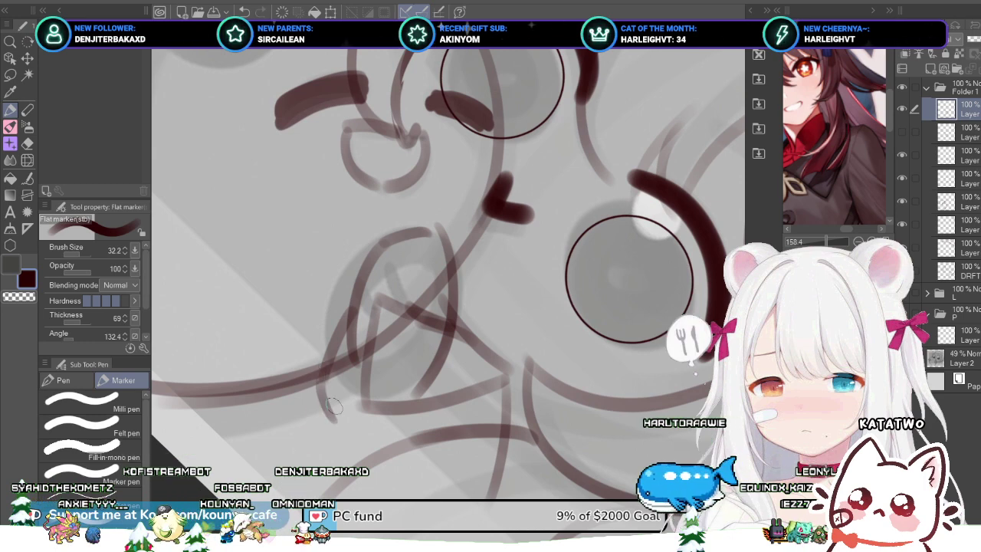
key("ctrl+z")
left_click_drag(326, 363, 325, 406)
Step: Try two arm lines running down from the base of the hand, redoing the one below the collar
left_click_drag(420, 394, 394, 469)
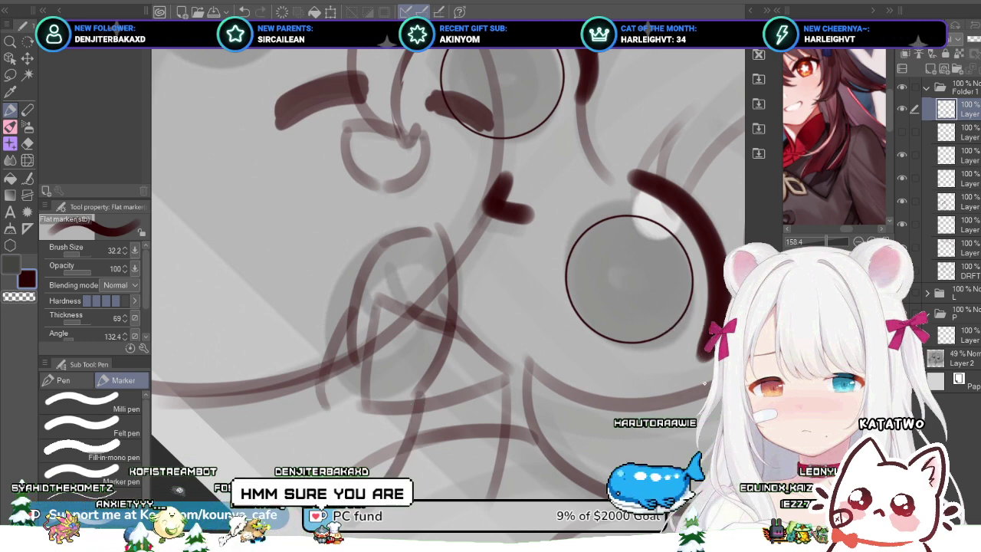
key("ctrl+z")
left_click_drag(410, 396, 386, 471)
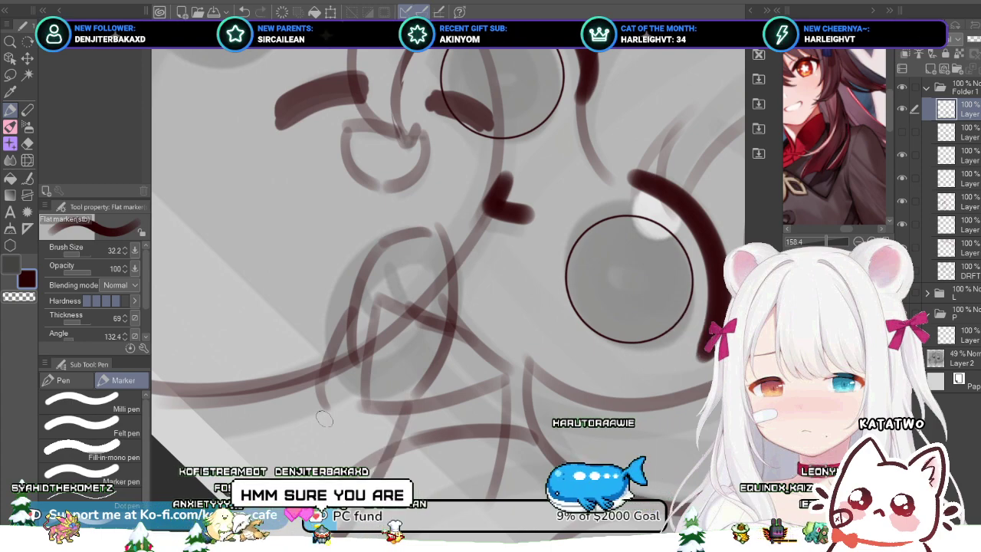
scroll(374, 354, "down", 4)
scroll(374, 354, "up", 4)
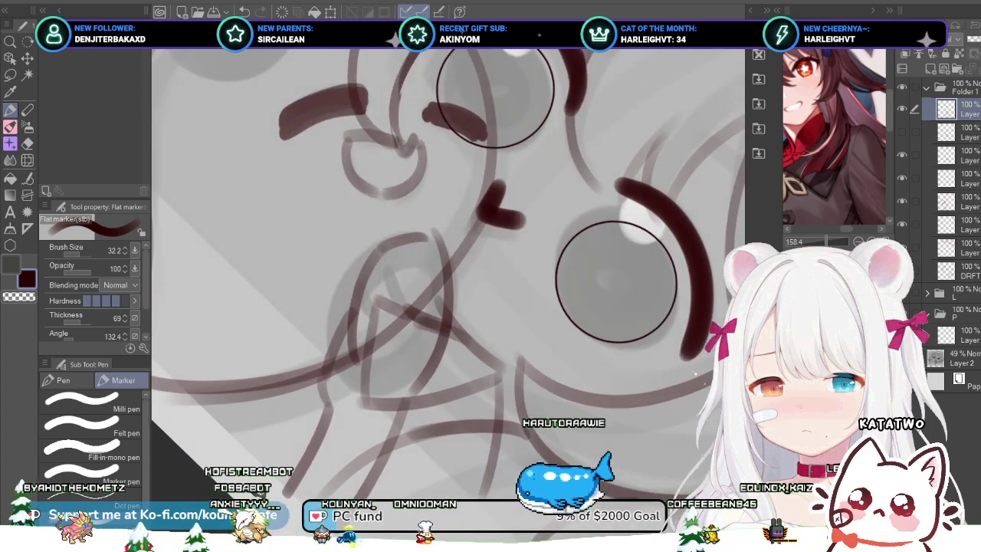
Step: Undo the arm lines and redraw the arm below the hand with a wider curve bulging past the ghost's outline
key("ctrl+z")
key("ctrl+z")
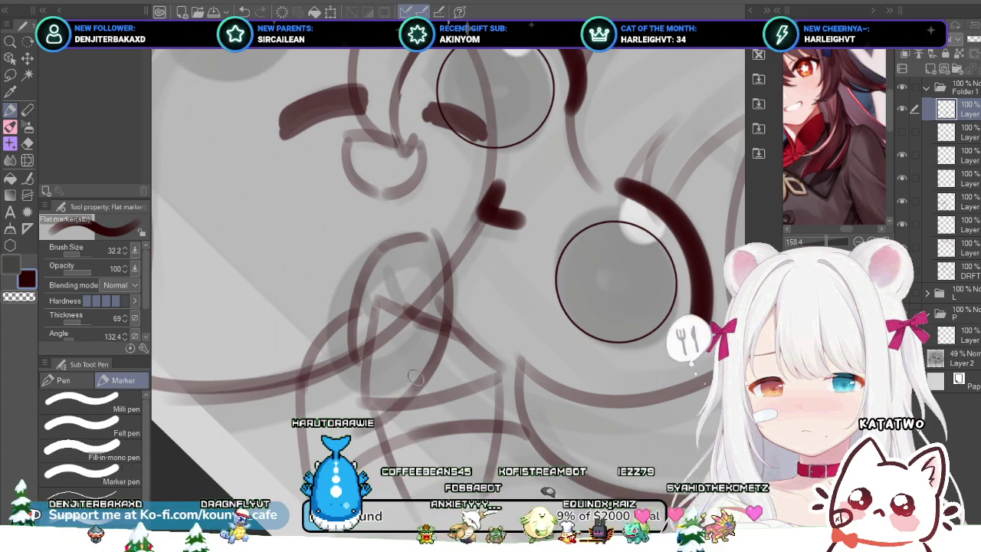
scroll(415, 377, "down", 4)
scroll(412, 370, "up", 3)
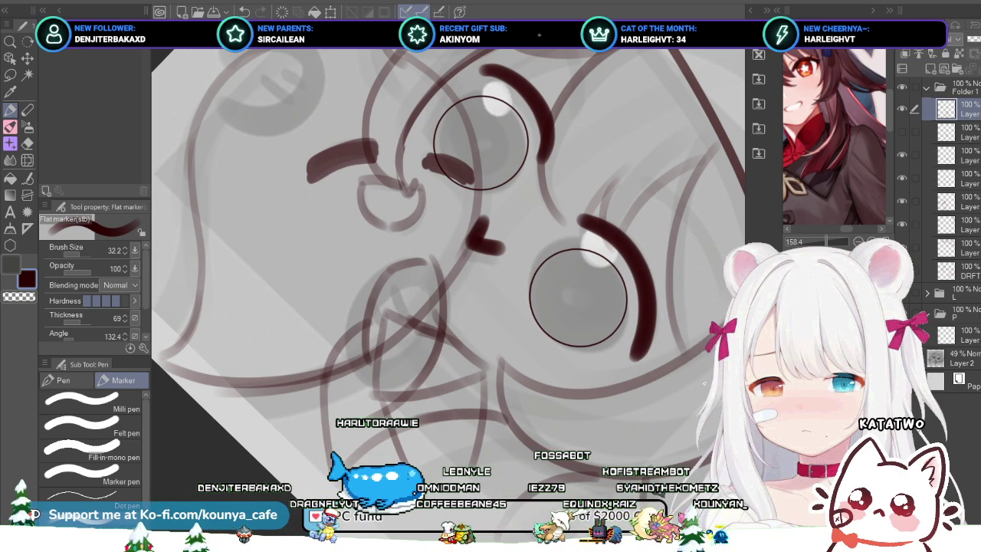
left_click_drag(460, 268, 440, 279)
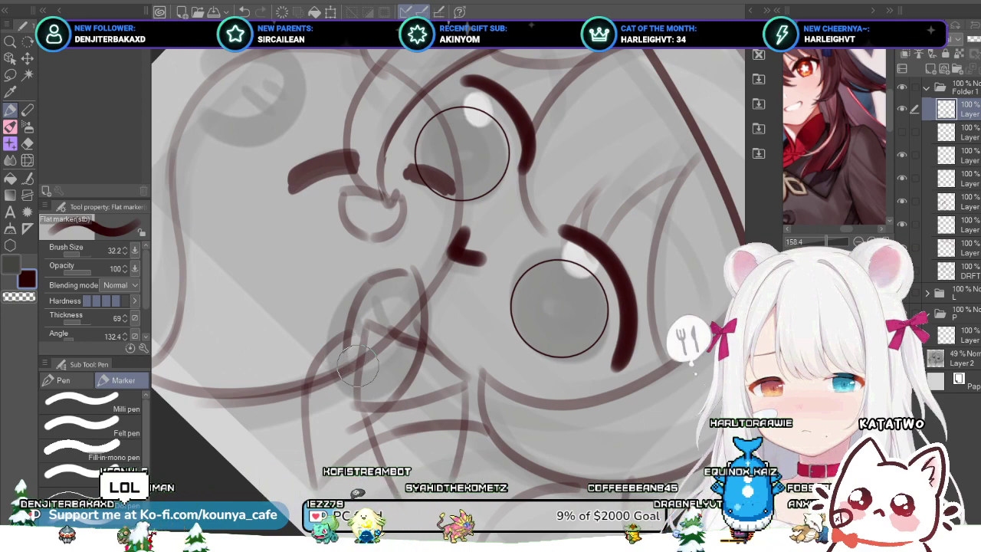
scroll(365, 348, "down", 3)
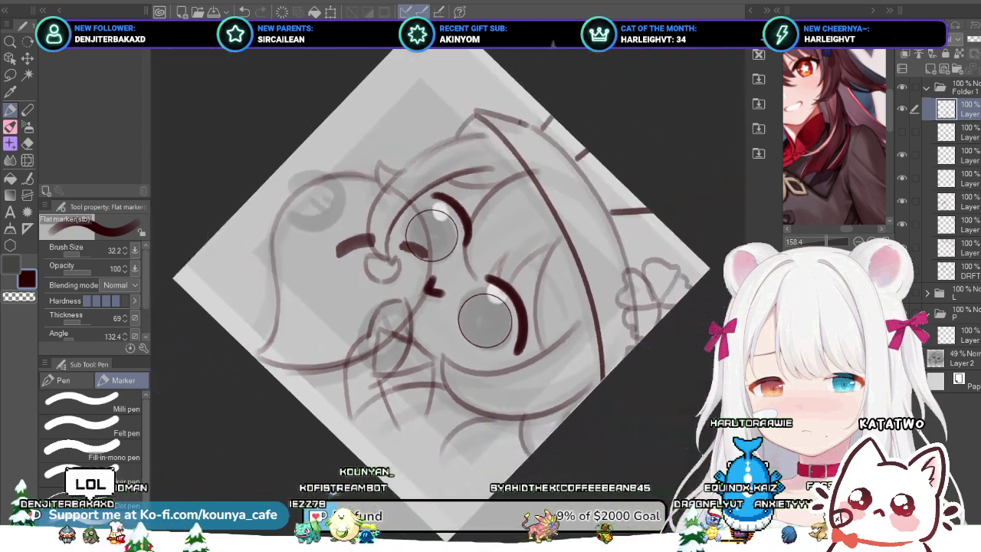
Step: Draw the raised hand's outer edge as one curve from below the fingertips down to the collar's lower point, redoing it once
key("r")
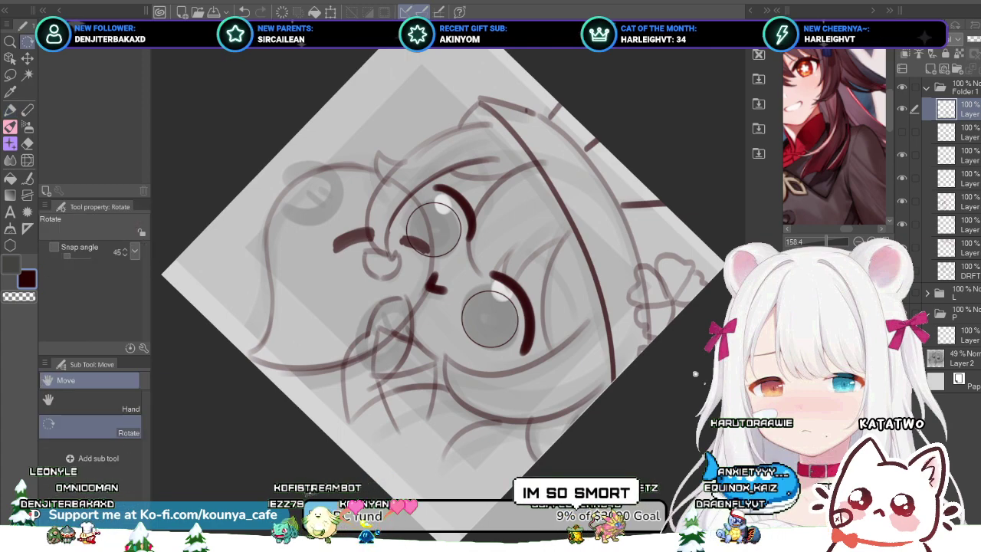
left_click_drag(376, 347, 423, 375)
scroll(408, 342, "up", 4)
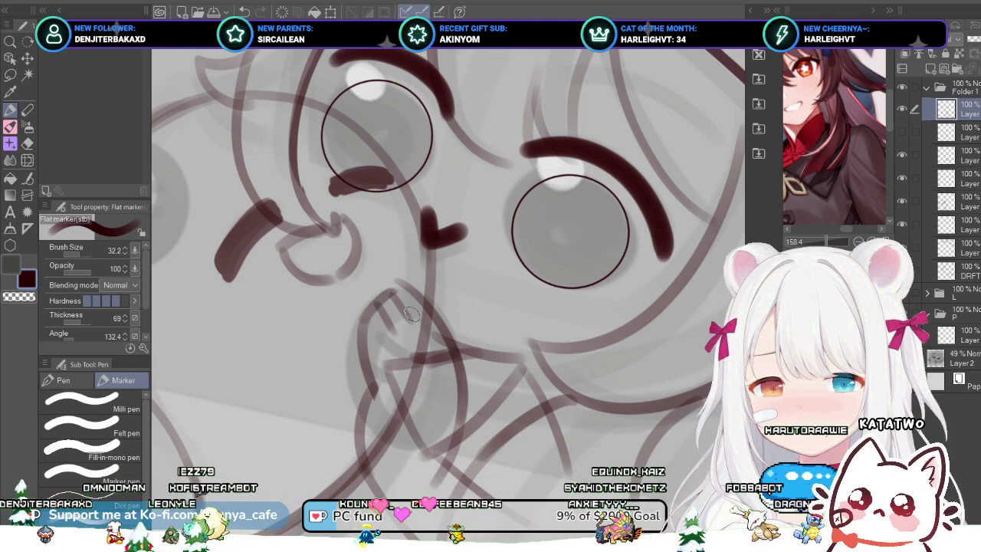
scroll(410, 314, "down", 3)
scroll(442, 304, "up", 3)
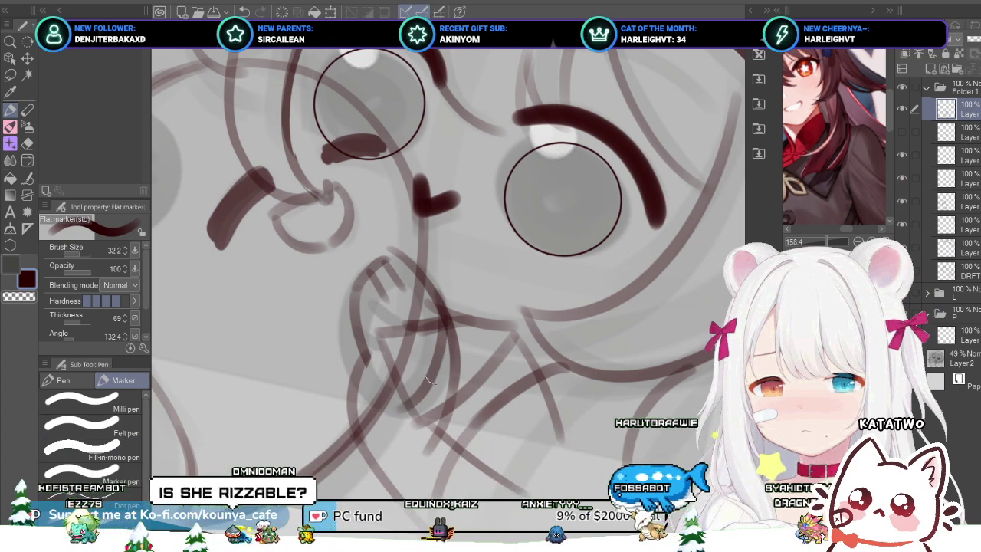
left_click_drag(431, 289, 418, 421)
key("ctrl+z")
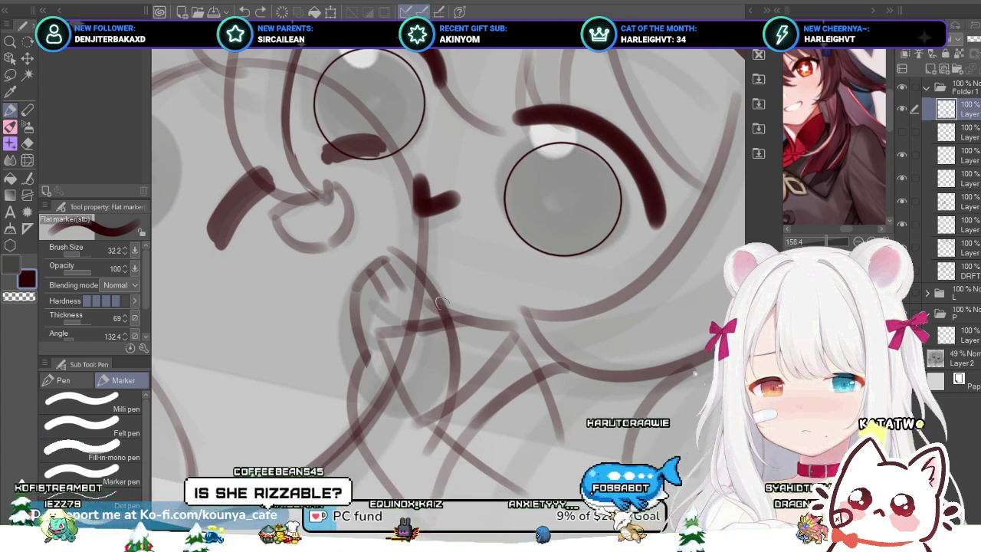
left_click_drag(434, 301, 411, 428)
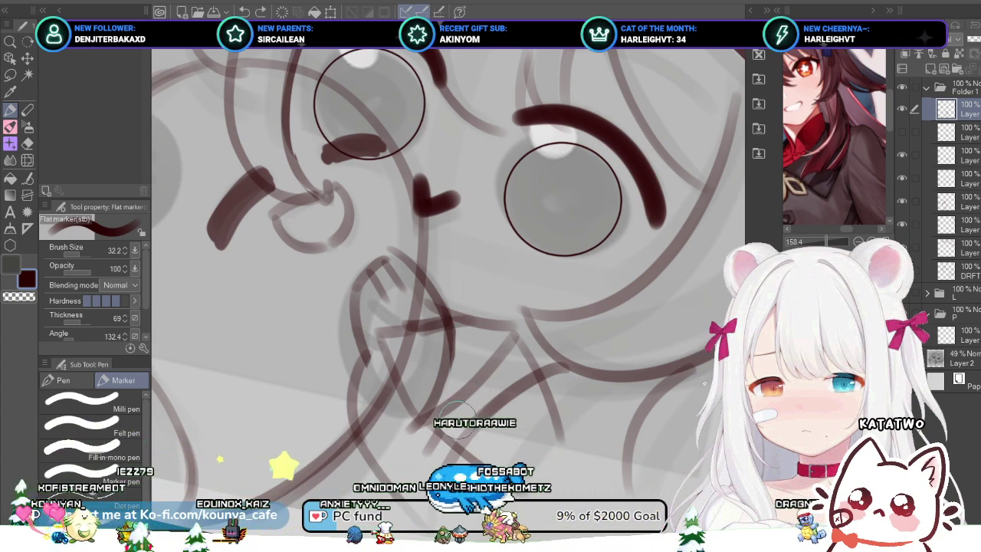
scroll(478, 338, "down", 1)
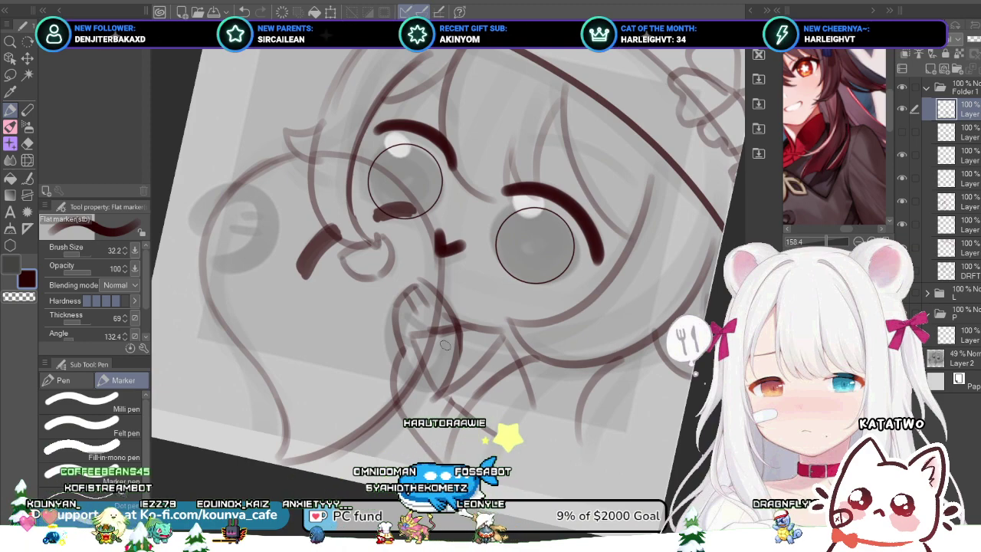
Step: Draw the back of the second hand as a curve bulging outward from the upper far side of the ghost's outline, redoing it
key("e")
key("r")
mouse_move(463, 226)
left_mouse_down()
mouse_move(418, 214)
mouse_move(484, 264)
left_mouse_up()
key("space")
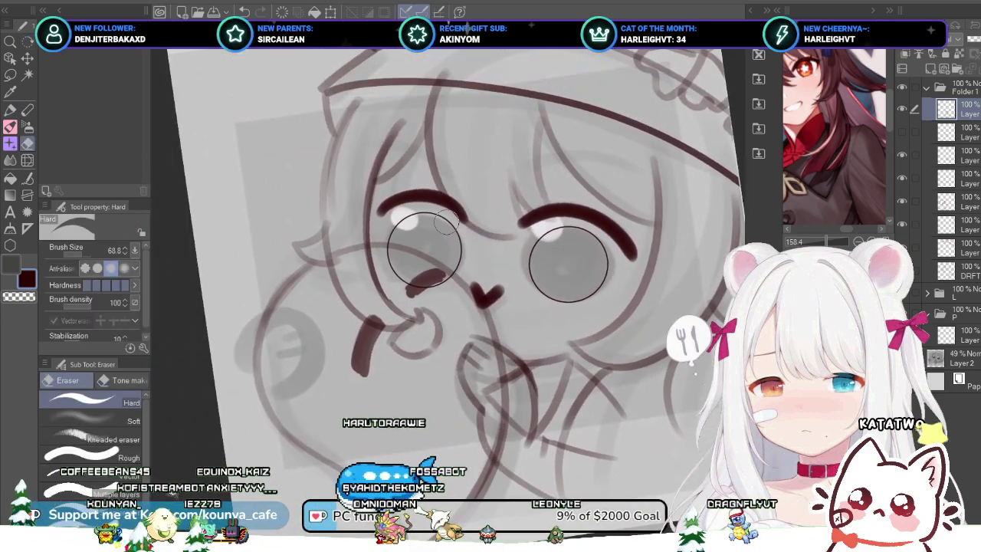
key("p")
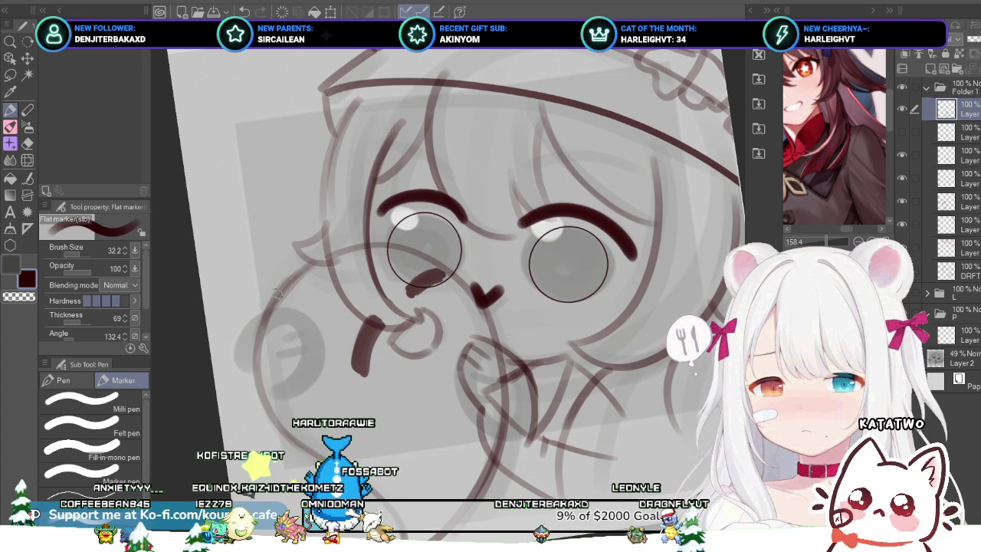
left_click_drag(278, 294, 236, 378)
key("ctrl+z")
key("ctrl+z")
left_click_drag(276, 296, 237, 377)
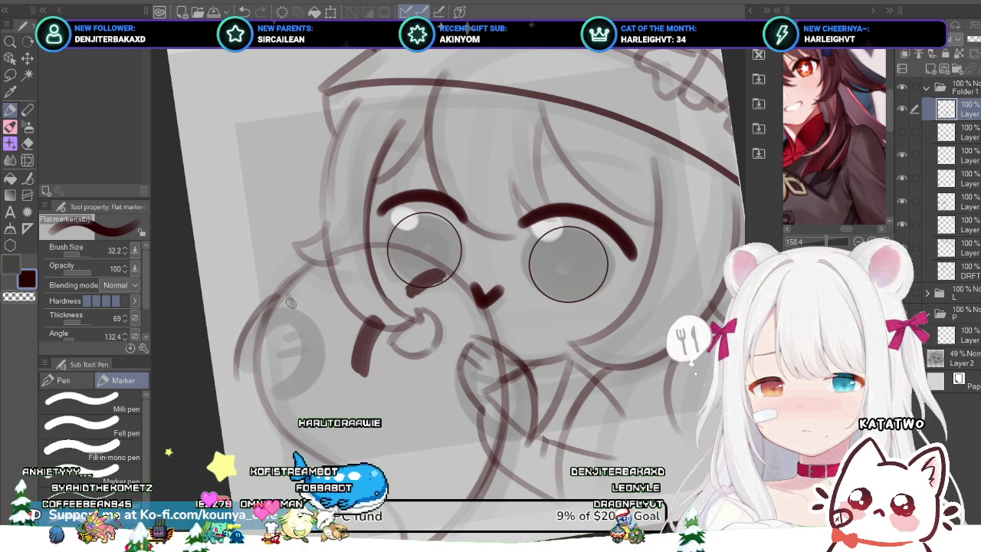
Step: Draw the second hand's fingertip-side edge as a short curve just inside the ghost's outline, redoing it twice
left_click_drag(288, 295, 283, 352)
key("ctrl+z")
left_click_drag(290, 295, 285, 351)
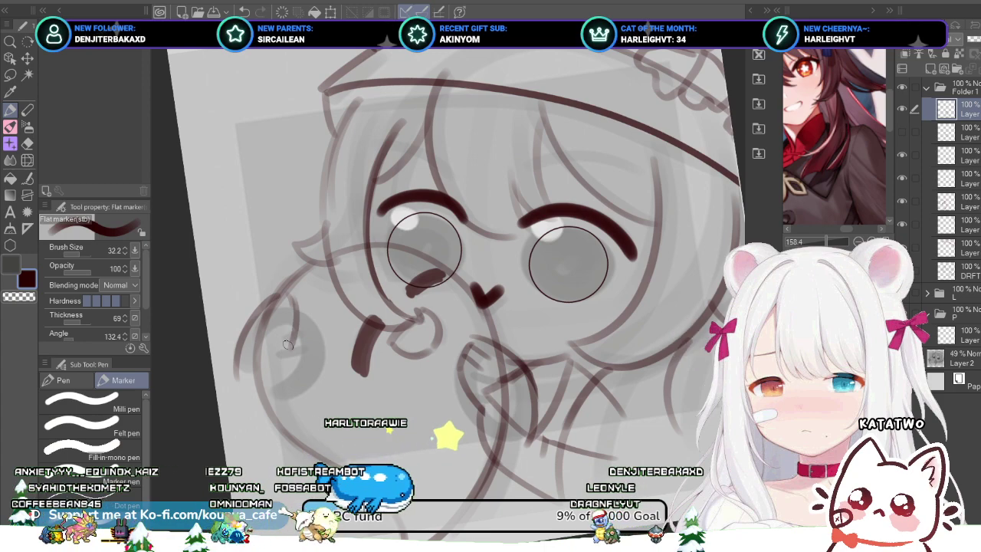
key("ctrl+z")
left_click_drag(291, 297, 285, 365)
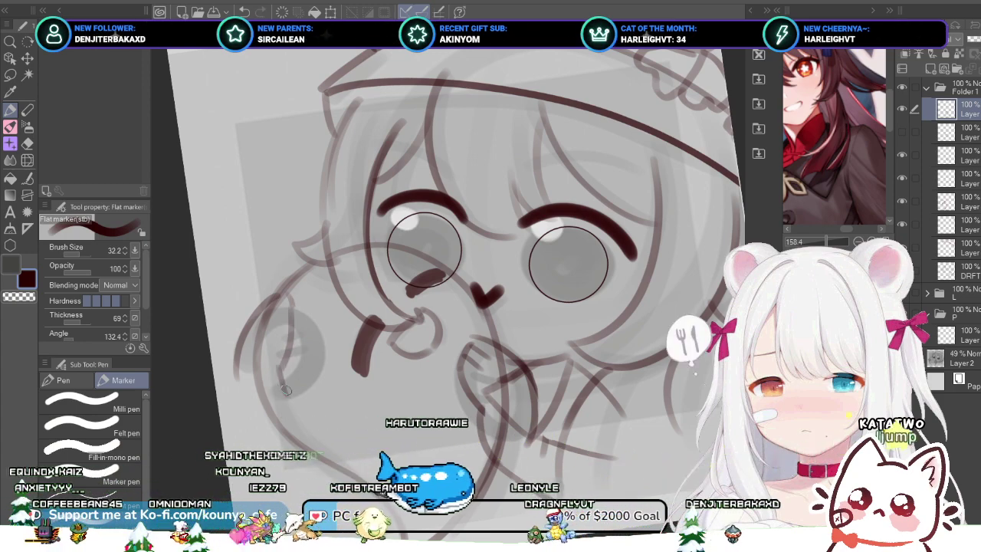
Step: Draw the second hand's lower inner edge curving down toward the arm across the ghost's outline, undoing unwanted strokes
left_click_drag(288, 402, 295, 429)
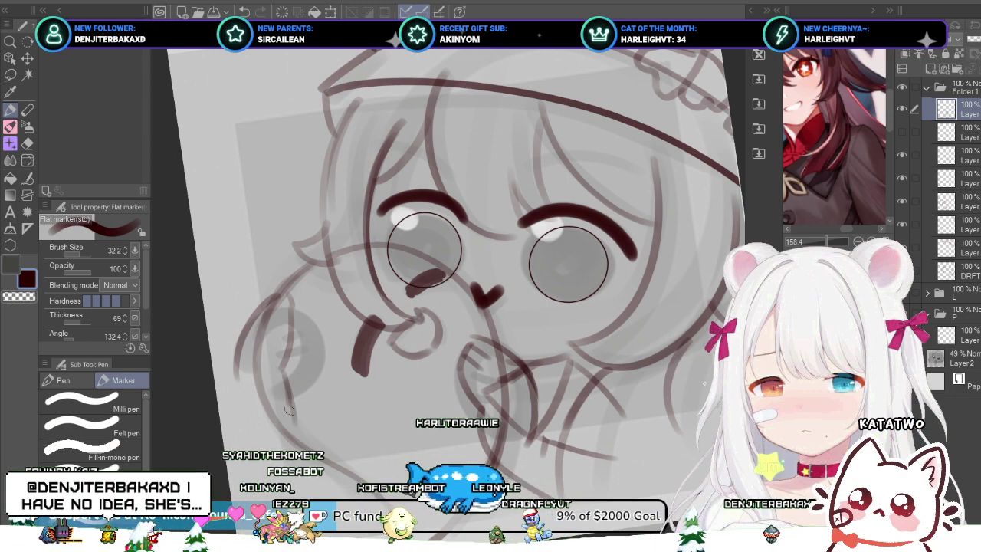
left_click_drag(285, 366, 285, 441)
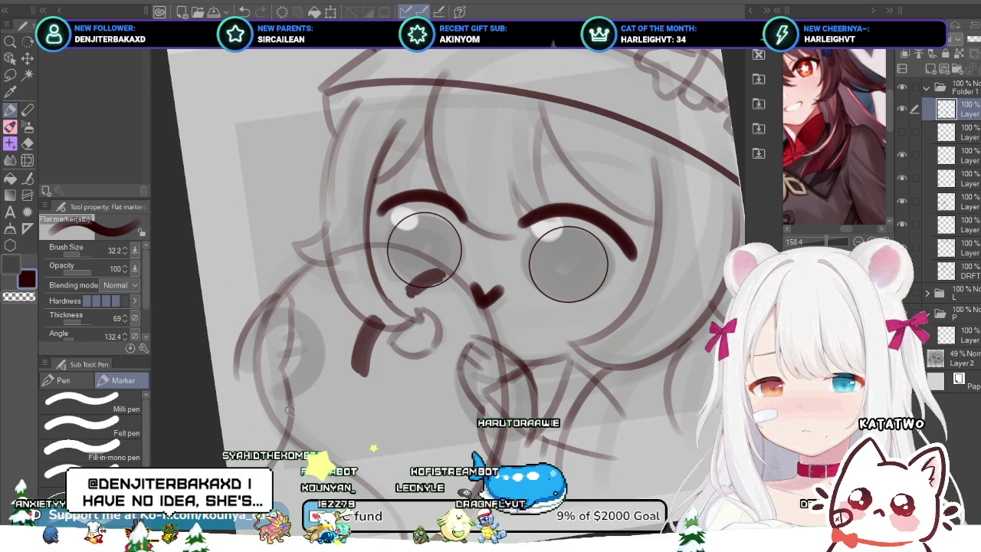
key("ctrl+z")
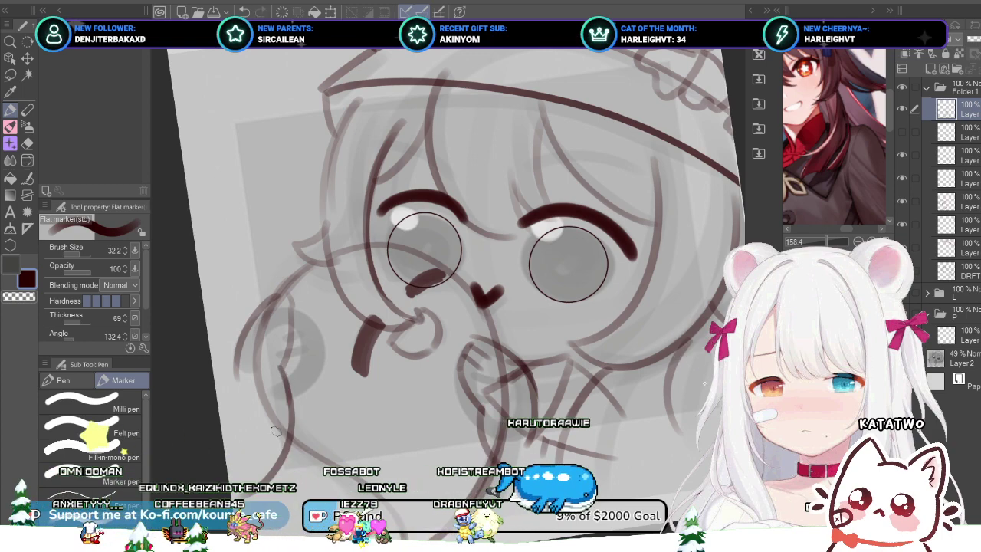
key("ctrl+z")
key("ctrl+z")
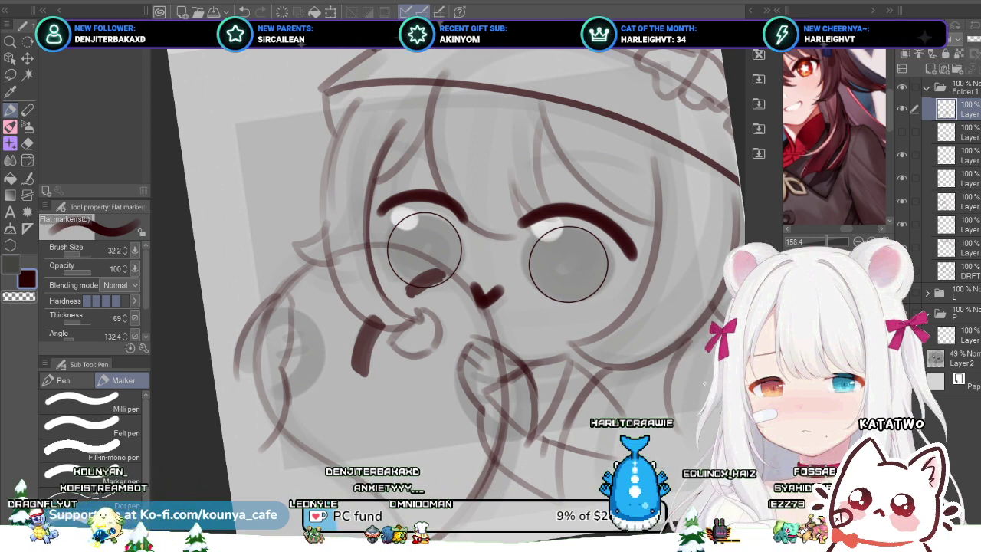
Step: Extend the outer line of the second arm downward from the hand, redoing it repeatedly, and sketch a short line outward from its end
left_click_drag(314, 331, 287, 327)
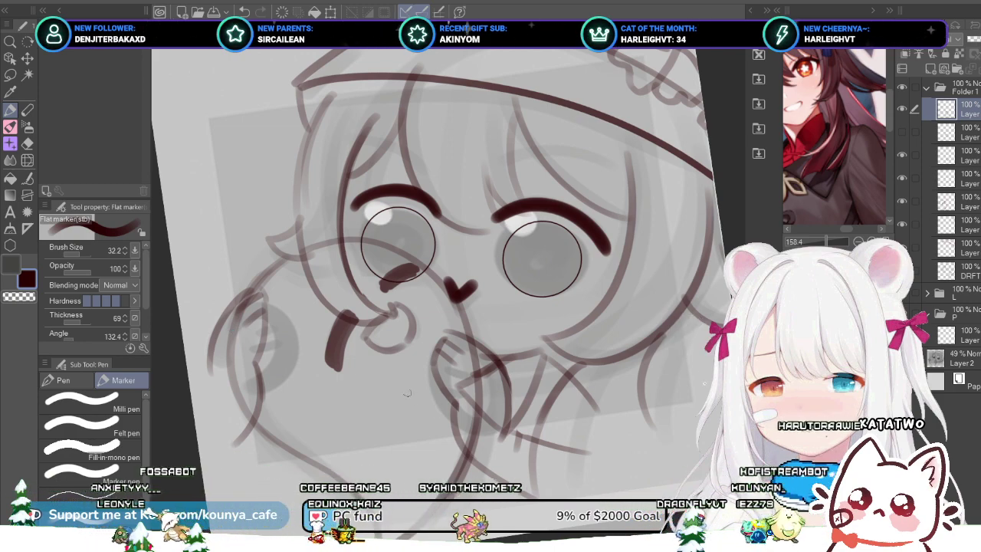
scroll(226, 375, "up", 1)
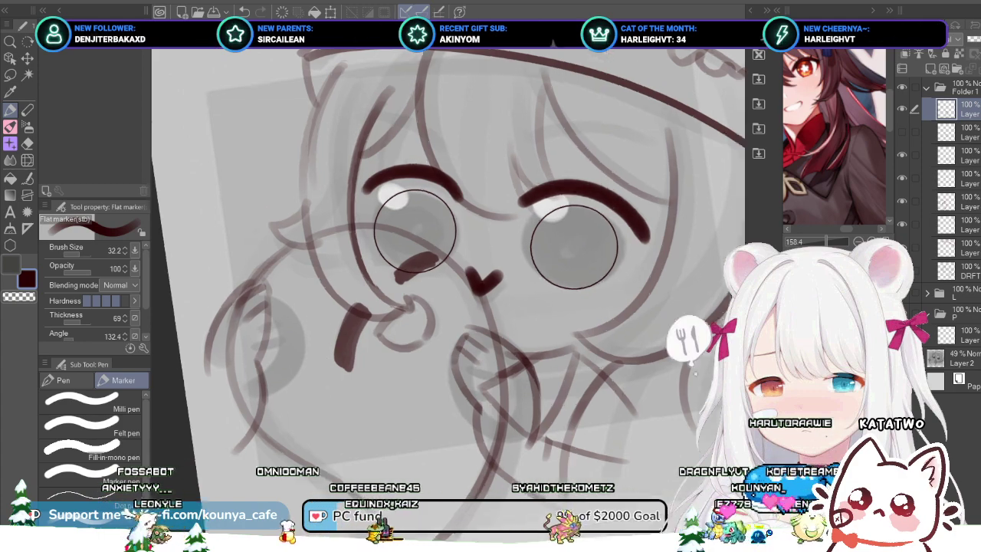
left_click_drag(208, 342, 213, 417)
key("ctrl+z")
key("ctrl+z")
key("ctrl+z")
left_click_drag(207, 335, 212, 410)
key("ctrl+z")
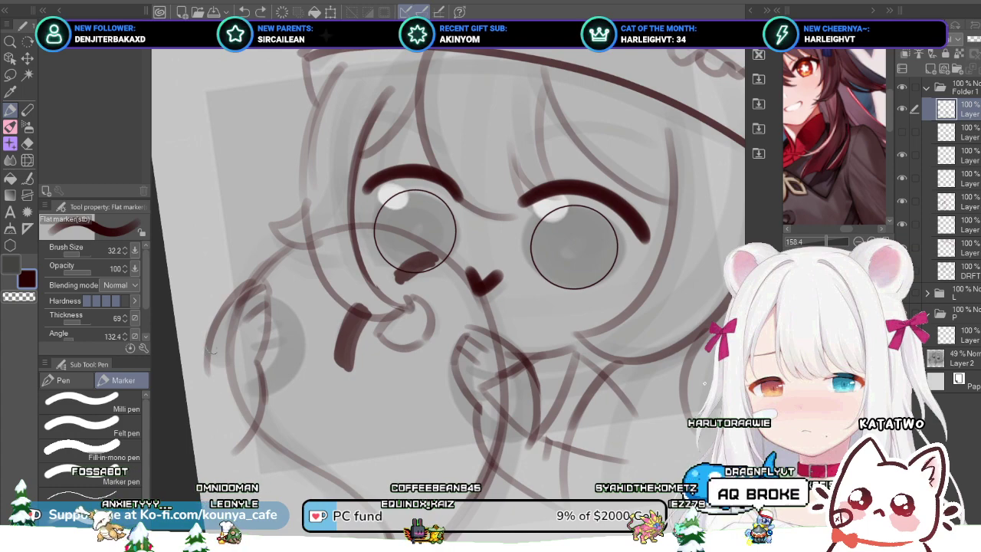
left_click_drag(207, 349, 217, 427)
key("ctrl+z")
left_click_drag(208, 352, 213, 406)
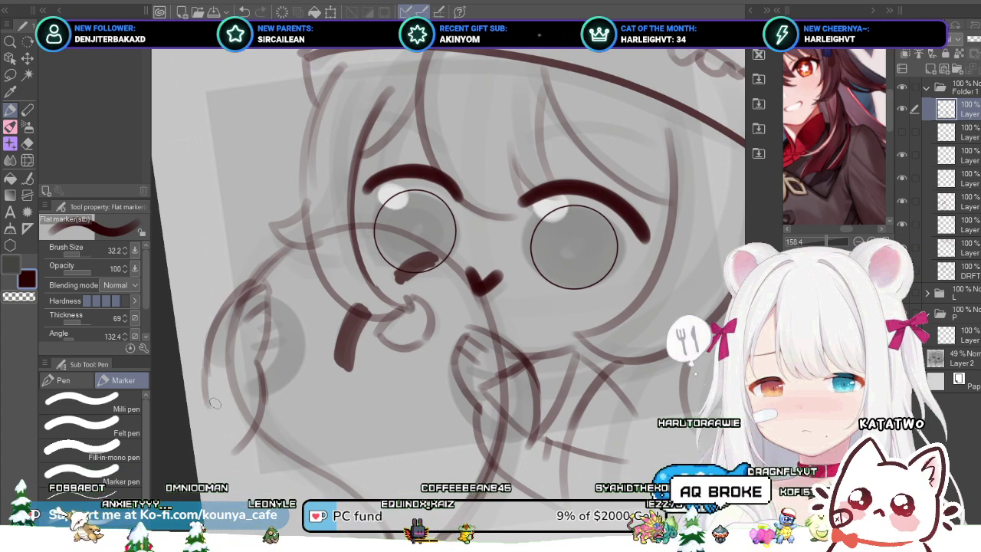
key("ctrl+z")
left_click_drag(205, 346, 215, 405)
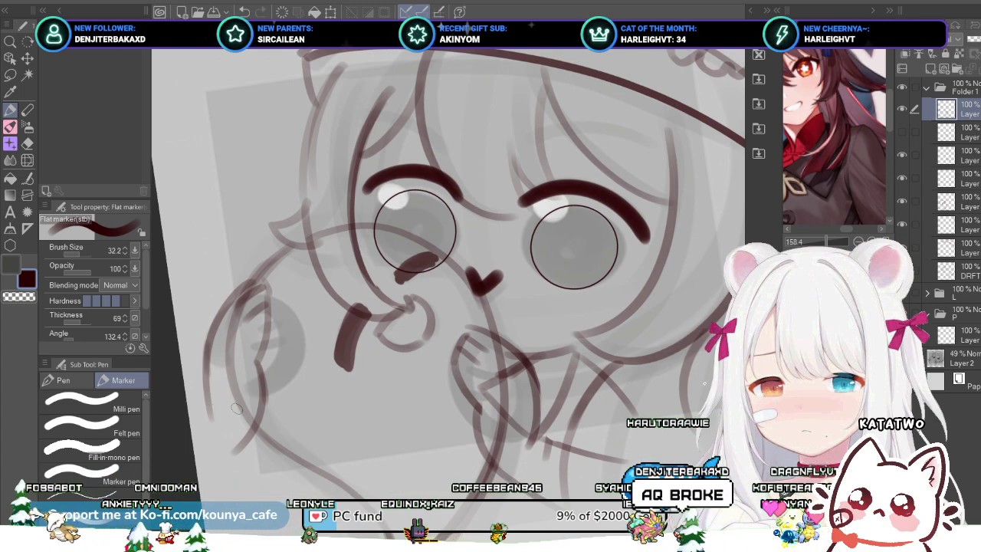
left_click_drag(216, 418, 191, 434)
key("ctrl+z")
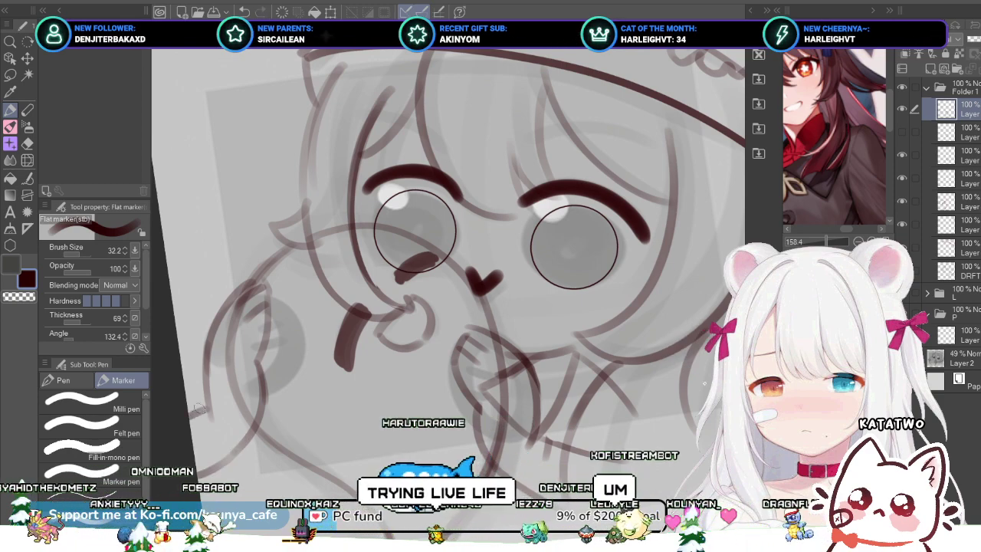
Step: Toggle the visibility of the line-art layers to identify which ones hold the ghost, flower and collar lines
scroll(198, 411, "down", 4)
scroll(310, 388, "up", 2)
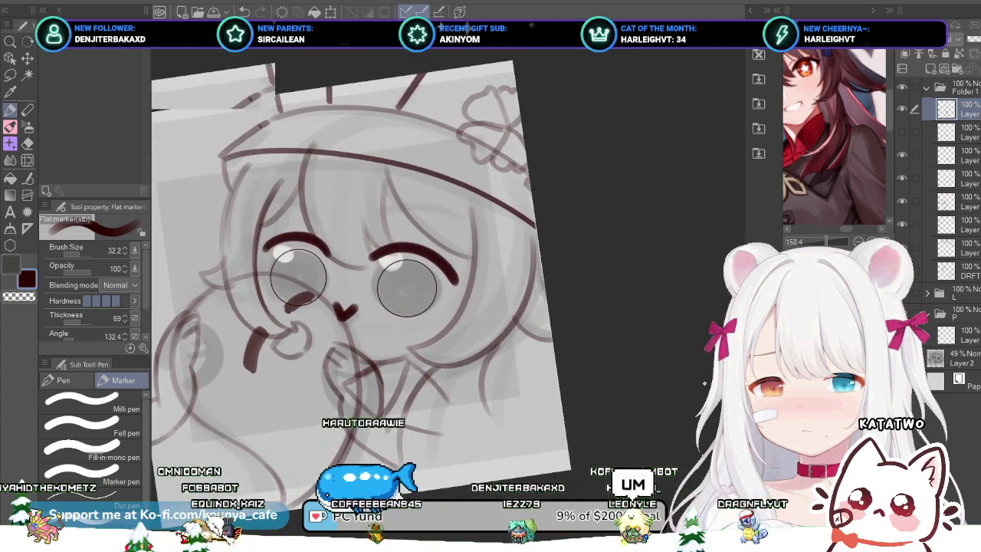
scroll(357, 394, "up", 2)
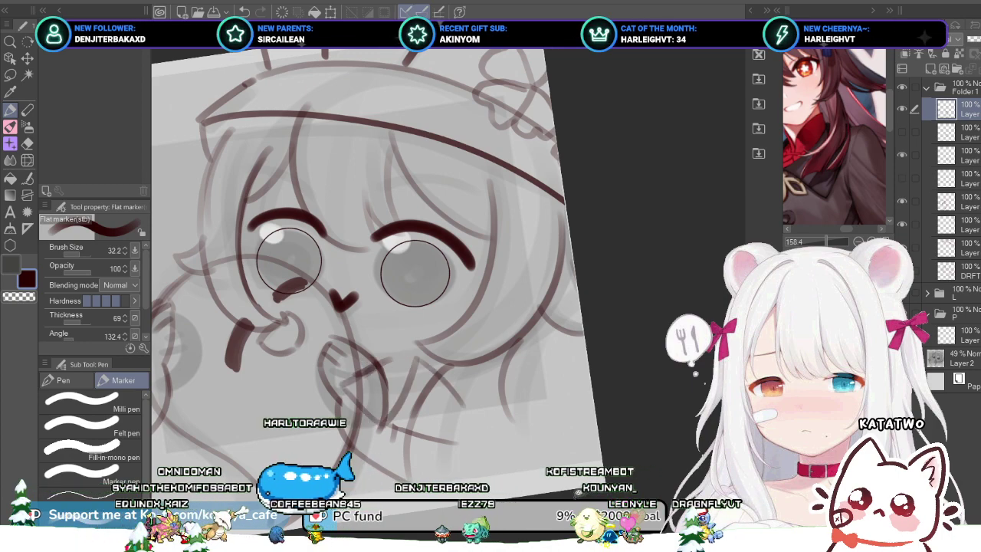
left_click(902, 109)
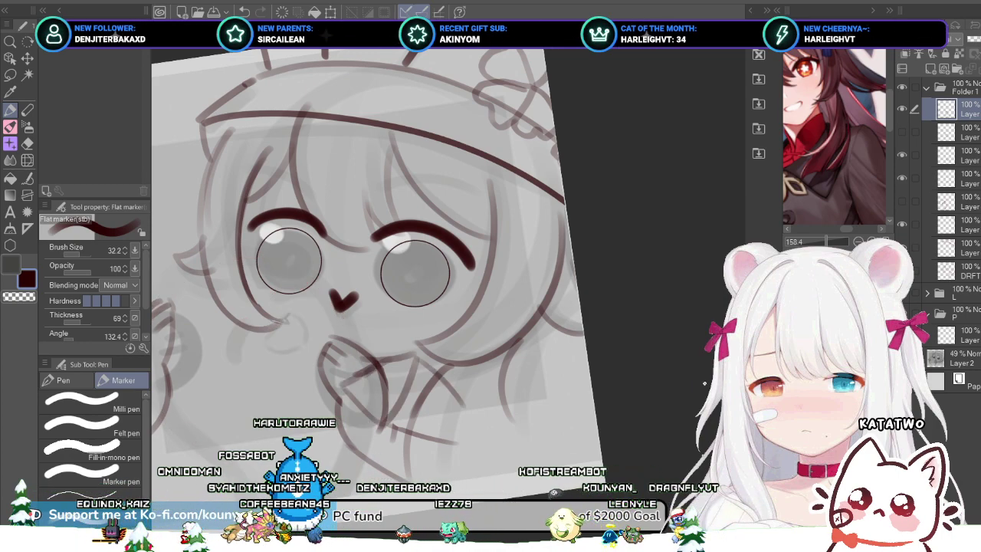
left_click(902, 109)
key("ctrl+z")
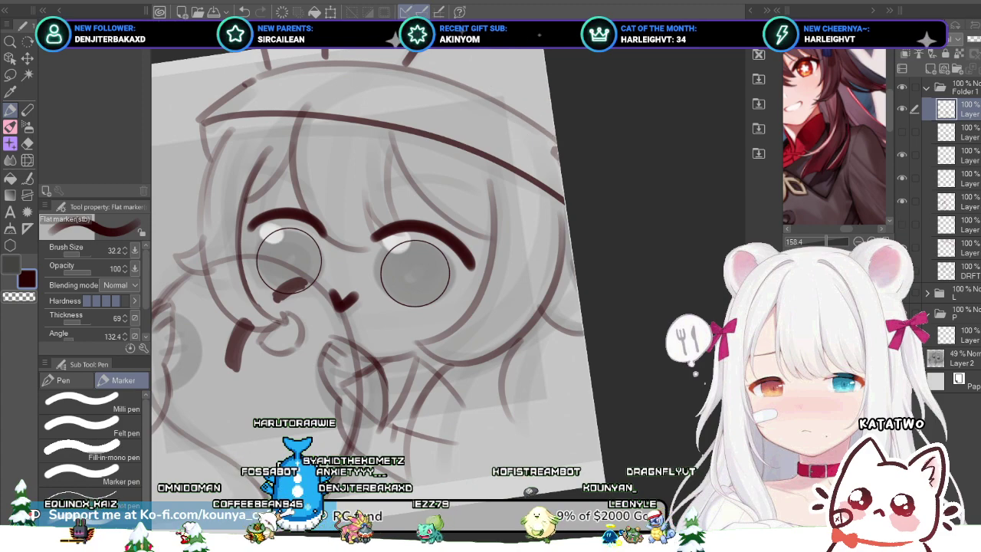
key("ctrl+y")
Step: Group the two line-art layers below the hand layer into a masked folder and start masking the lines crossing the raised hand
left_click(967, 179)
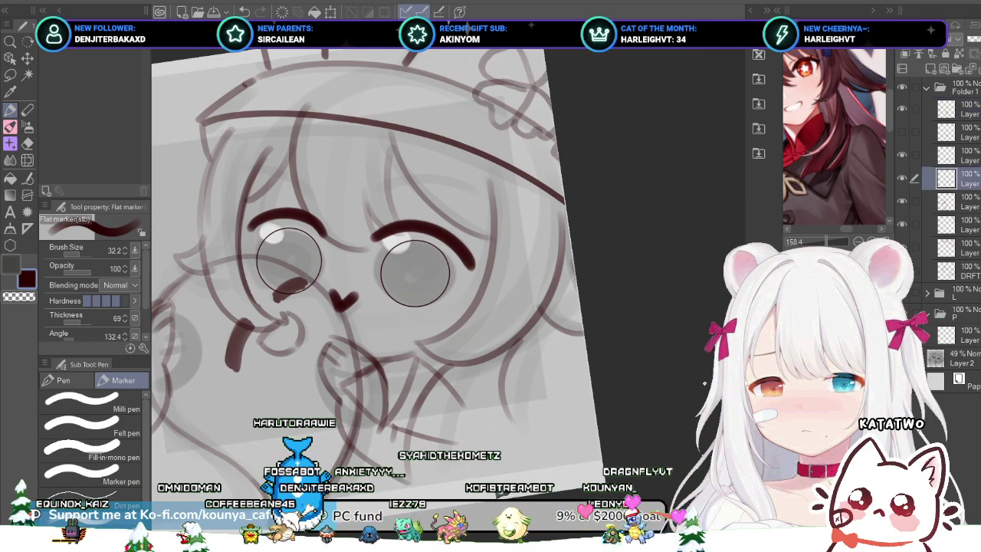
left_click(967, 156, "ctrl")
key("ctrl+g")
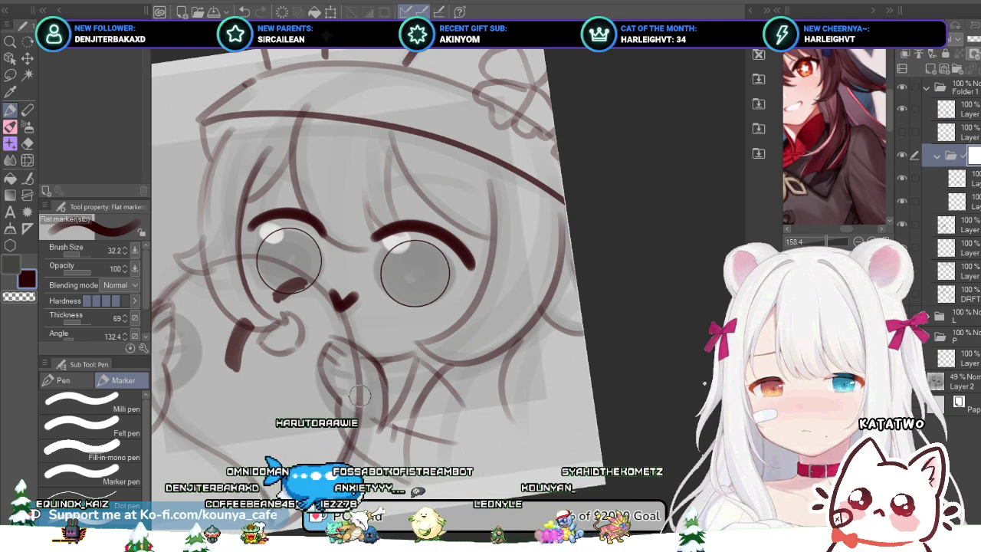
left_click_drag(366, 393, 362, 382)
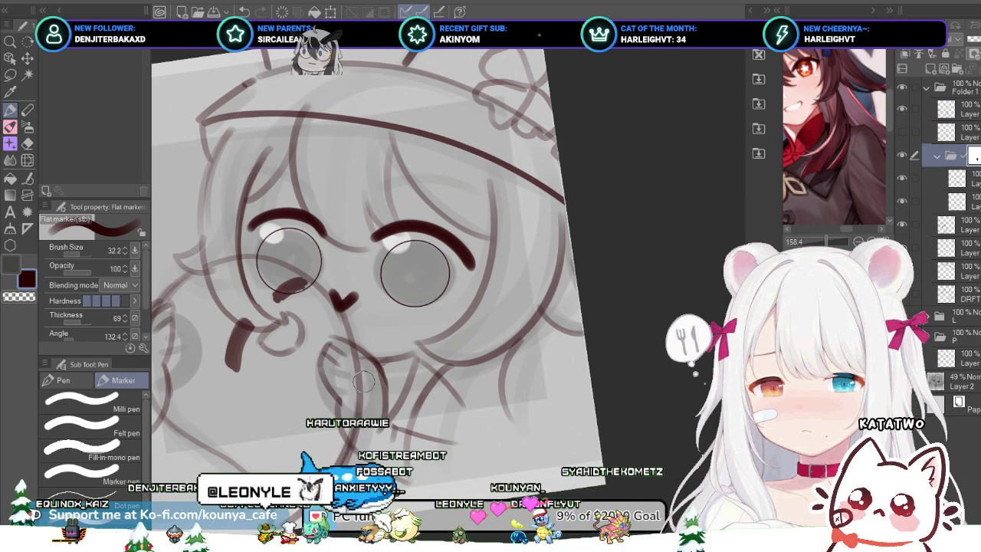
Step: Include the next line-art layer in the masked folder and mask out the ghost and collar lines overlapping both hands
left_click(967, 224)
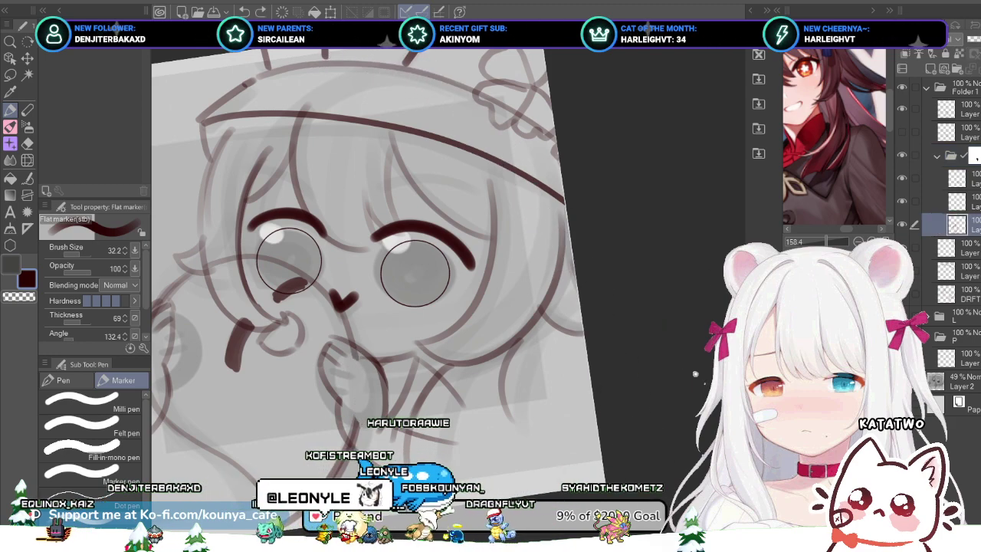
key("alt+bracketright")
key("alt+bracketright")
key("alt+bracketright")
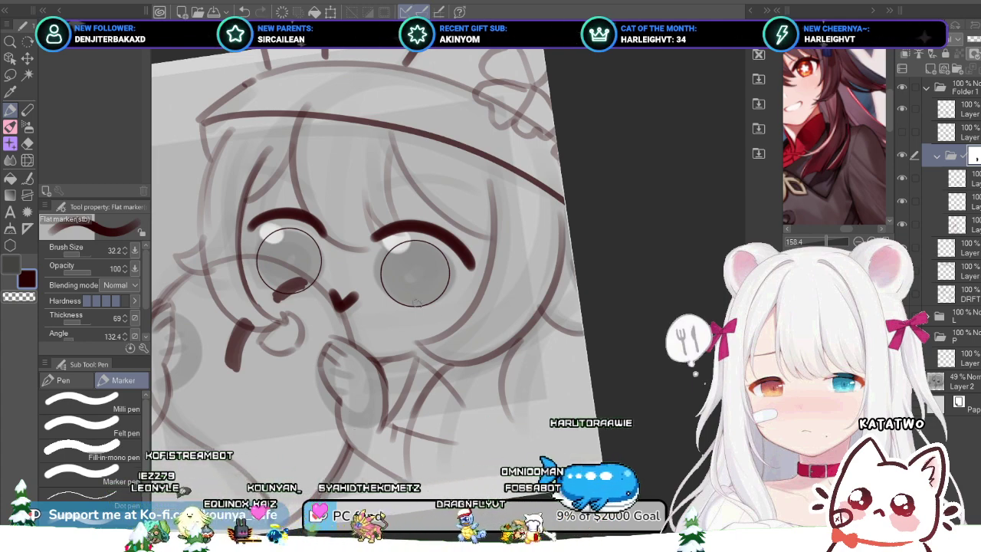
left_click_drag(416, 303, 538, 292)
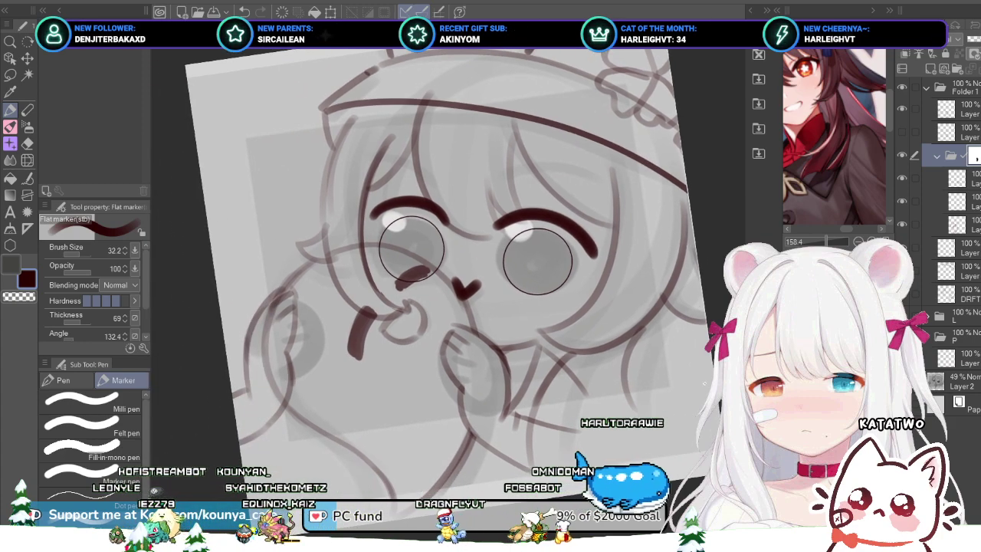
scroll(476, 357, "up", 1)
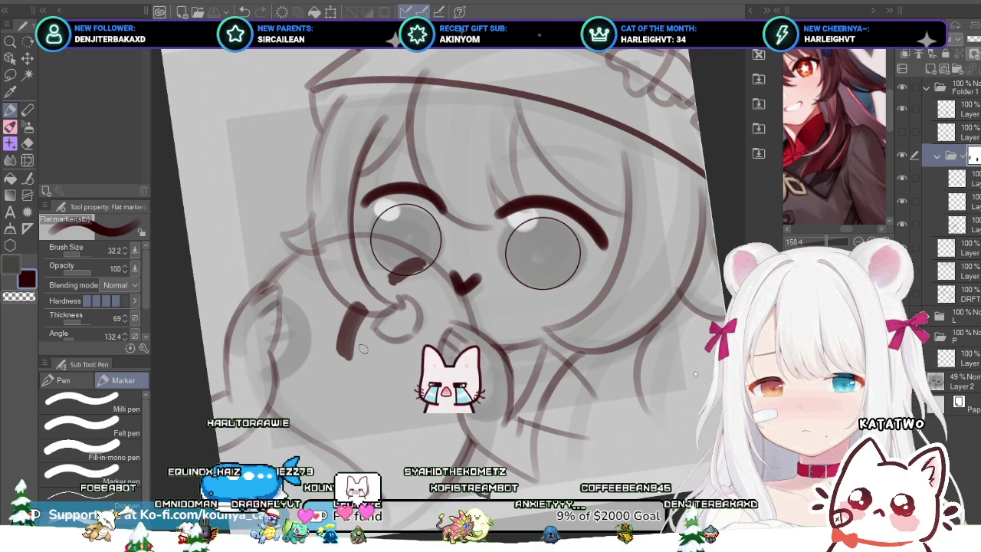
Step: Bring the area around the ghost's mouth and the raised hand into close view and select the top layer inside the masked folder
left_click_drag(490, 268, 403, 269)
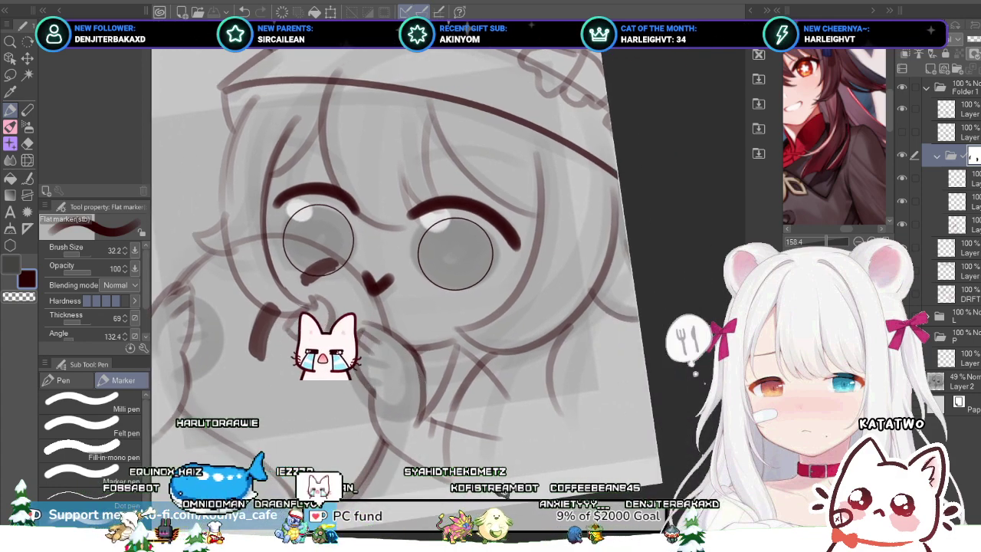
scroll(414, 363, "up", 2)
left_click_drag(414, 306, 482, 363)
left_click_drag(391, 385, 370, 360)
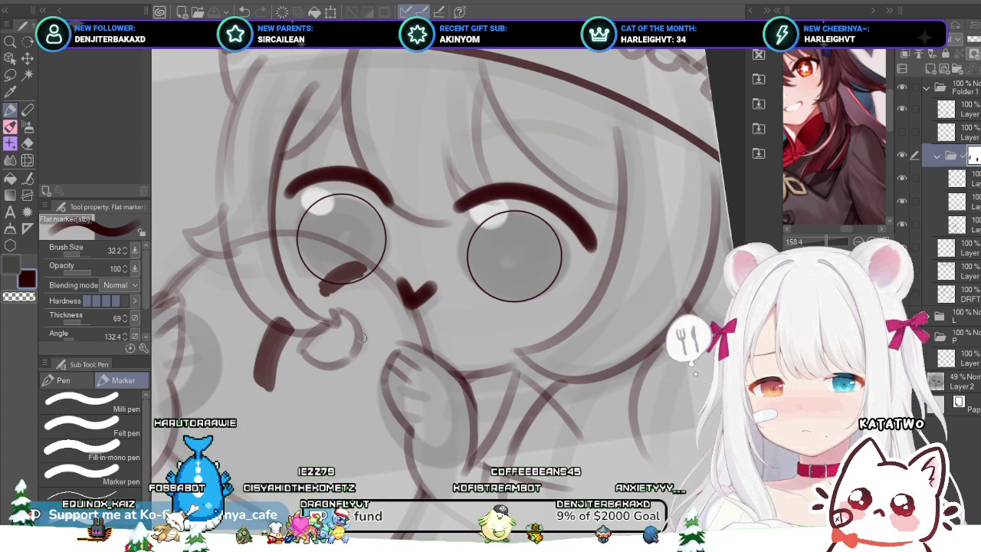
left_click(971, 178)
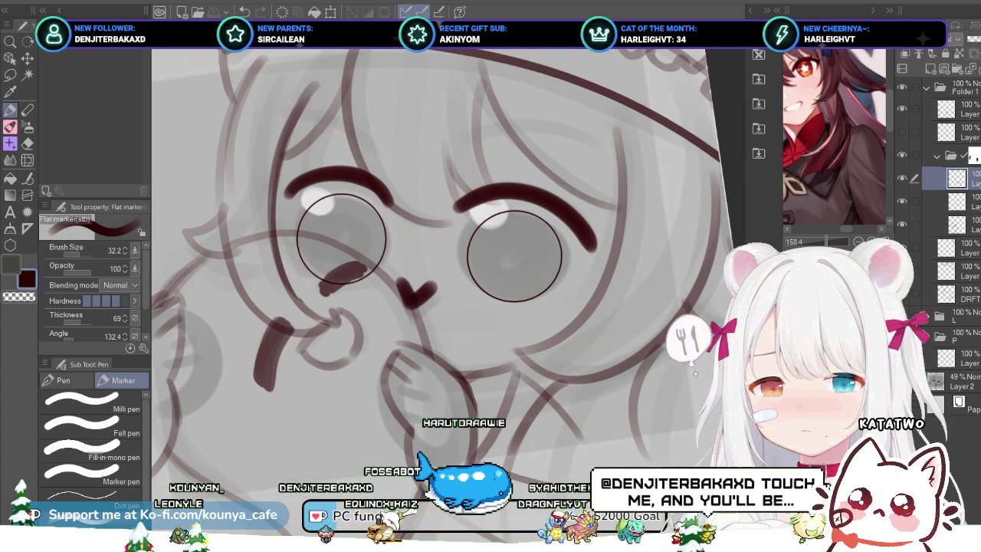
Step: Straighten the canvas so the whole drawing shows upright and lower the opacity of Folder 1 with the draft line art to 49%
scroll(565, 346, "down", 2)
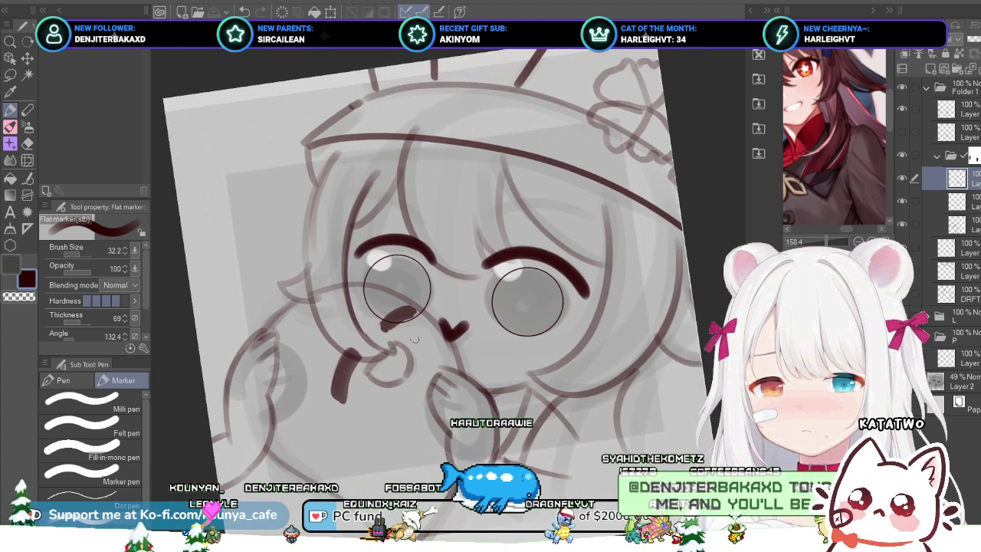
key("r")
mouse_move(435, 306)
left_mouse_down()
mouse_move(458, 312)
mouse_move(473, 291)
left_mouse_up()
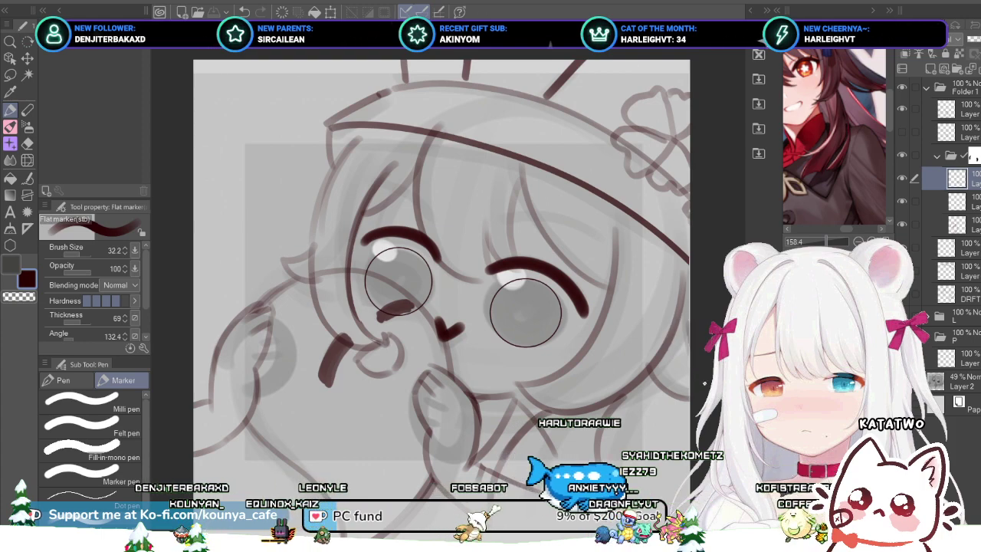
left_click(967, 108)
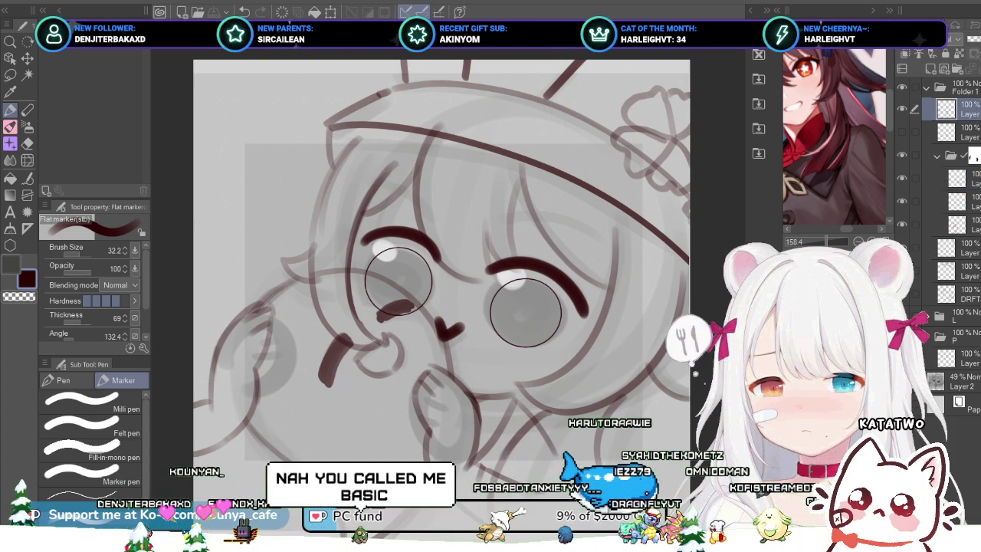
left_click(967, 156)
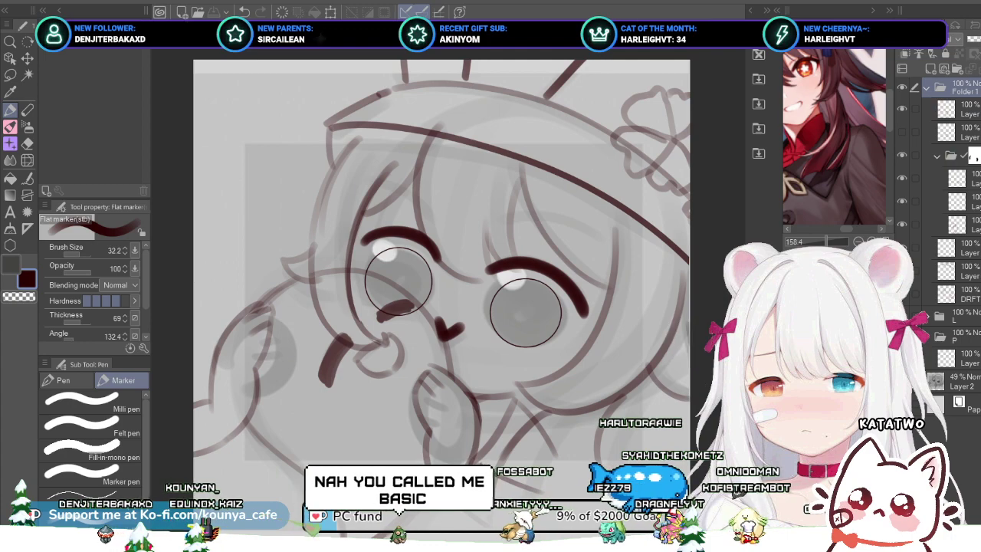
left_click(976, 40)
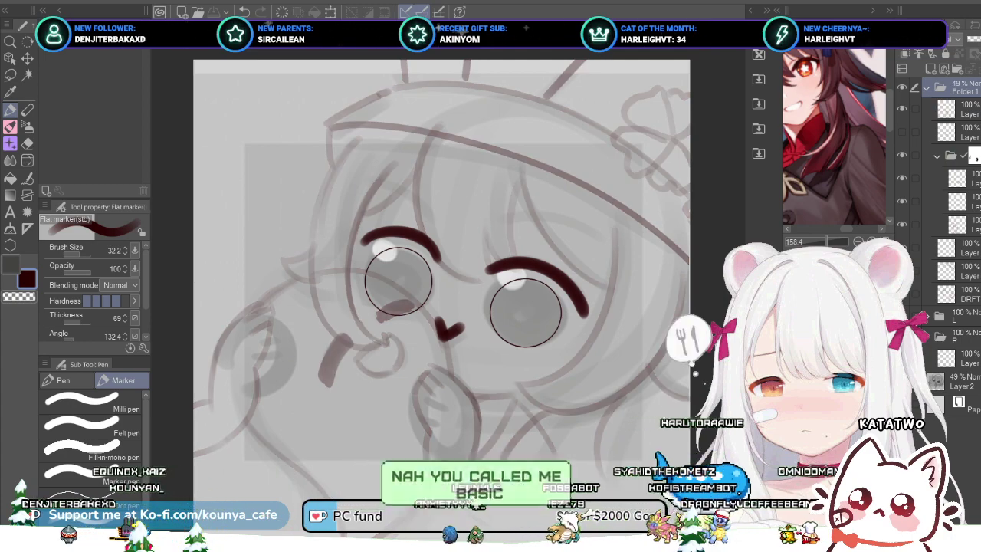
Step: Open the L folder, make its top vector layer the active one and choose the G-pen for clean line art
left_click(964, 316)
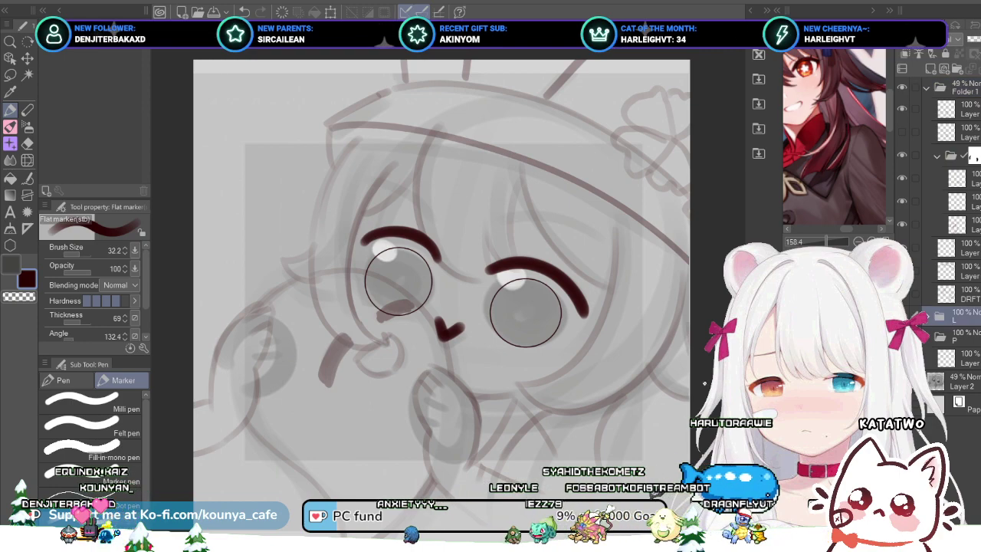
left_click(926, 317)
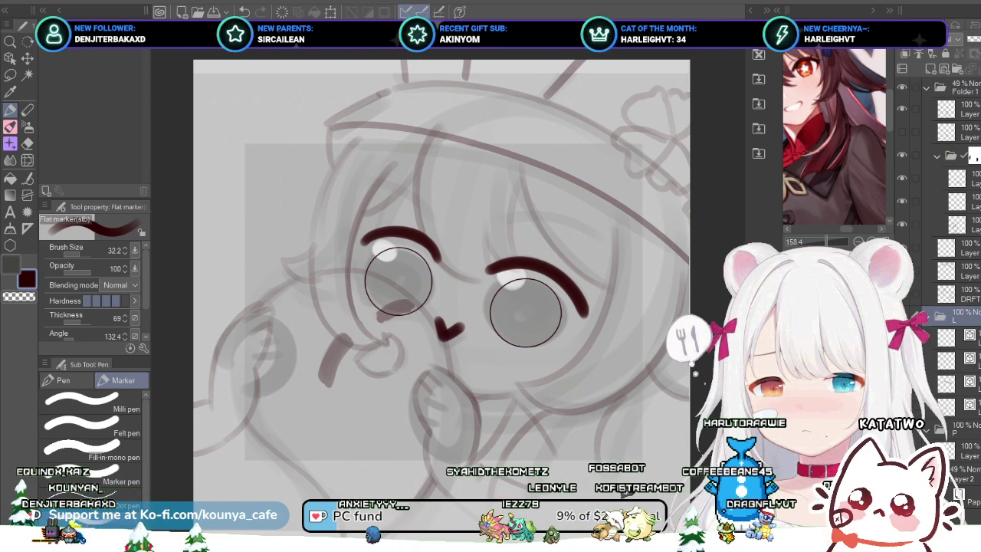
left_click(964, 338)
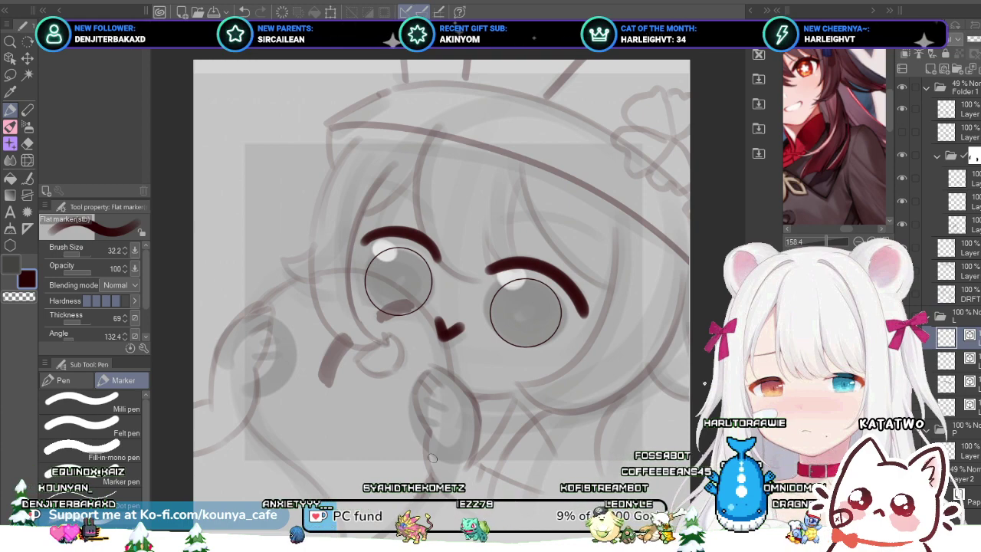
key("p")
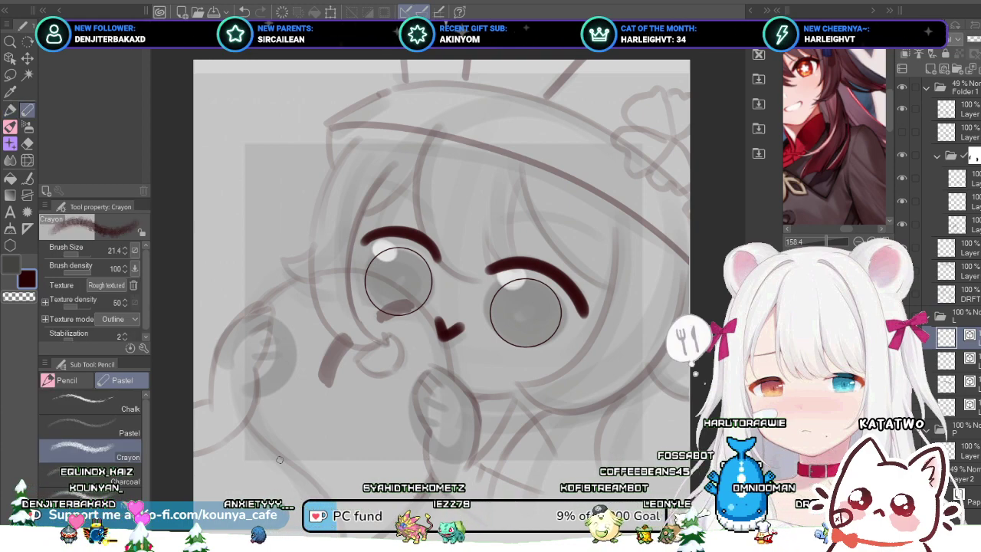
key("p")
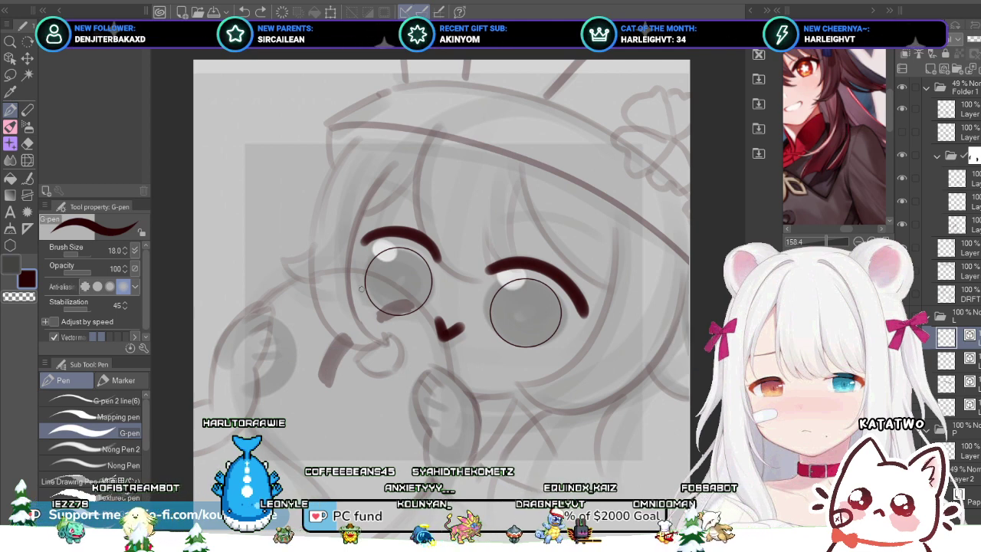
left_click(960, 316)
key("alt+bracketleft")
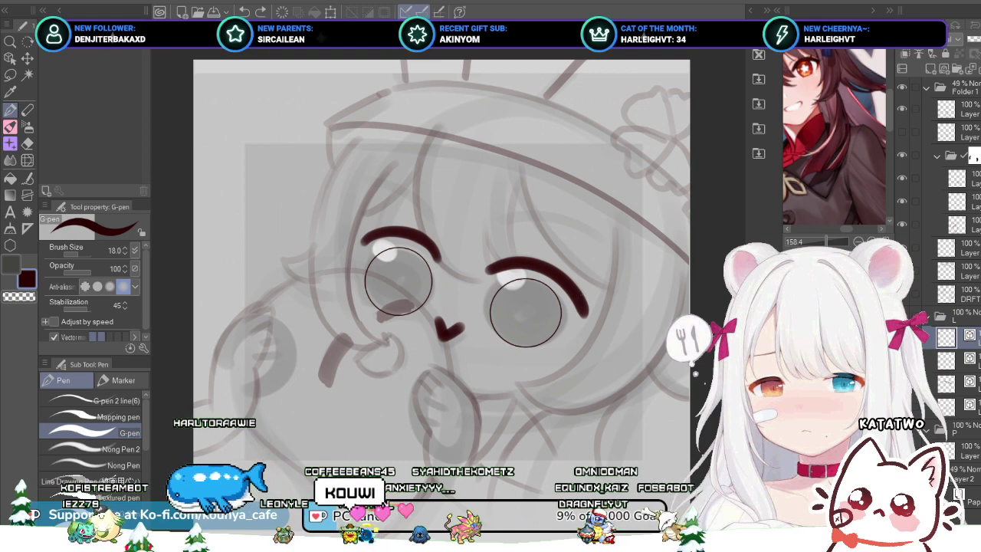
left_click(964, 179)
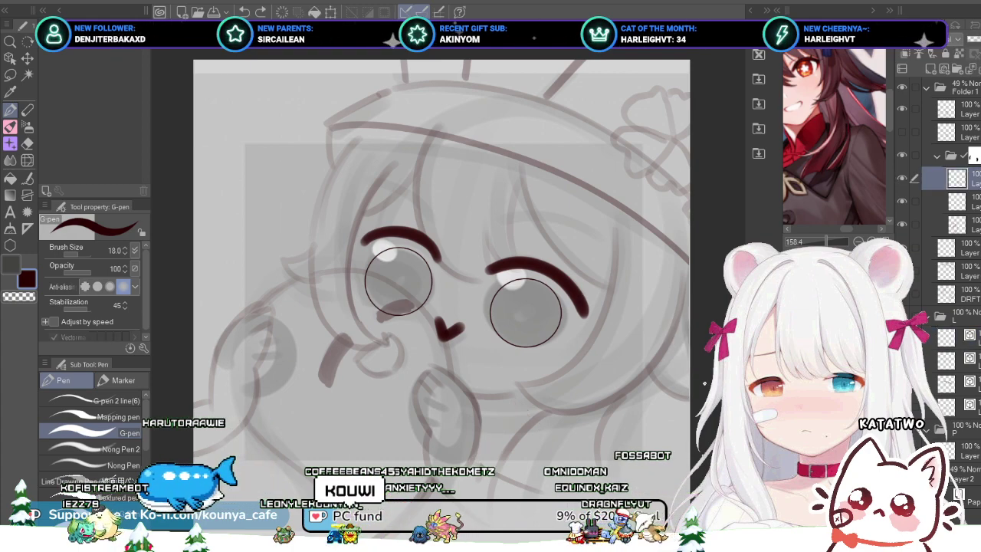
left_click(964, 316)
left_click(964, 337)
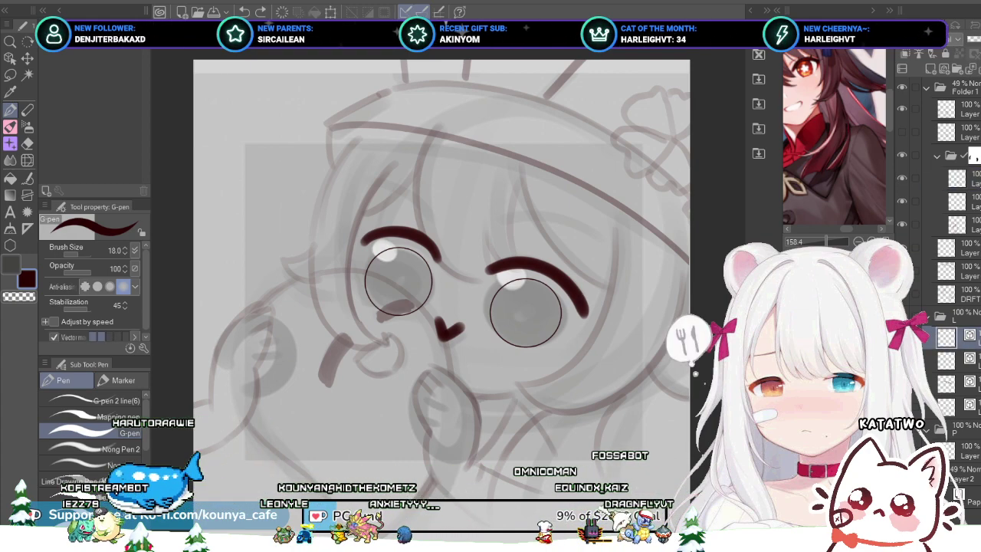
Step: Ink the fringe line curving from below the hat brim down past the outer end of the right-hand eyelash, redoing it until smooth
scroll(479, 271, "up", 2)
mouse_move(488, 160)
left_mouse_down()
mouse_move(482, 203)
mouse_move(404, 270)
left_mouse_up()
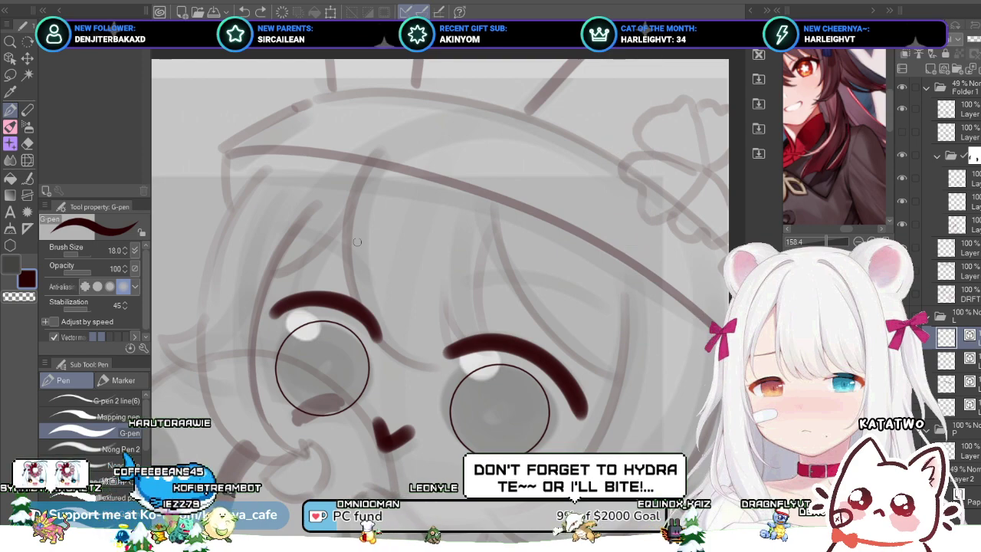
scroll(579, 320, "up", 2)
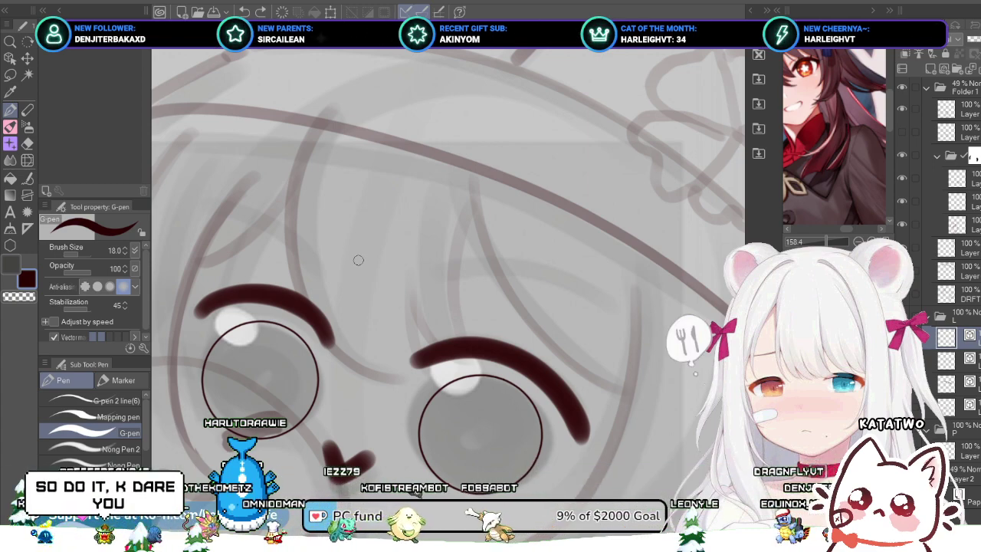
left_click_drag(495, 226, 416, 204)
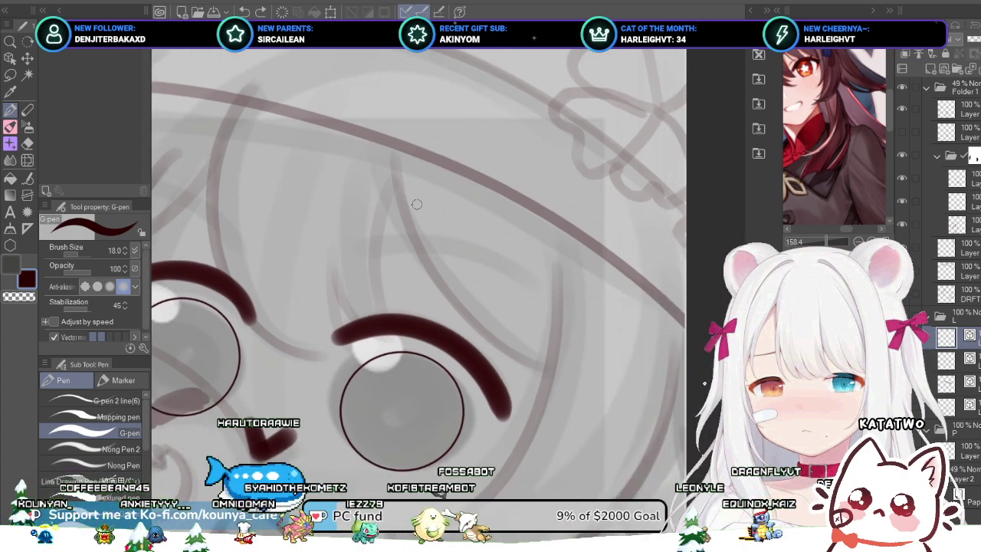
key("ctrl+z")
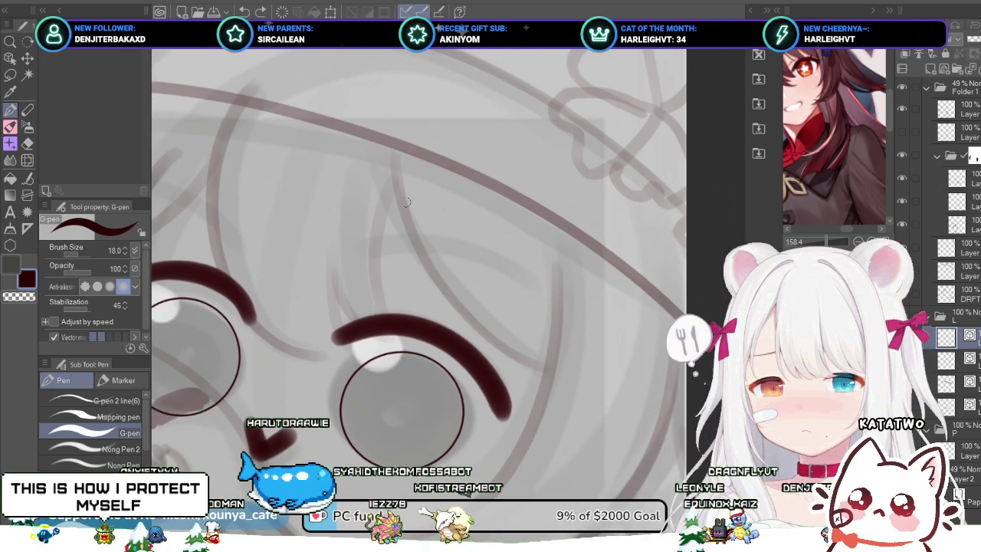
mouse_move(392, 162)
left_mouse_down()
mouse_move(430, 263)
mouse_move(548, 387)
left_mouse_up()
key("ctrl+z")
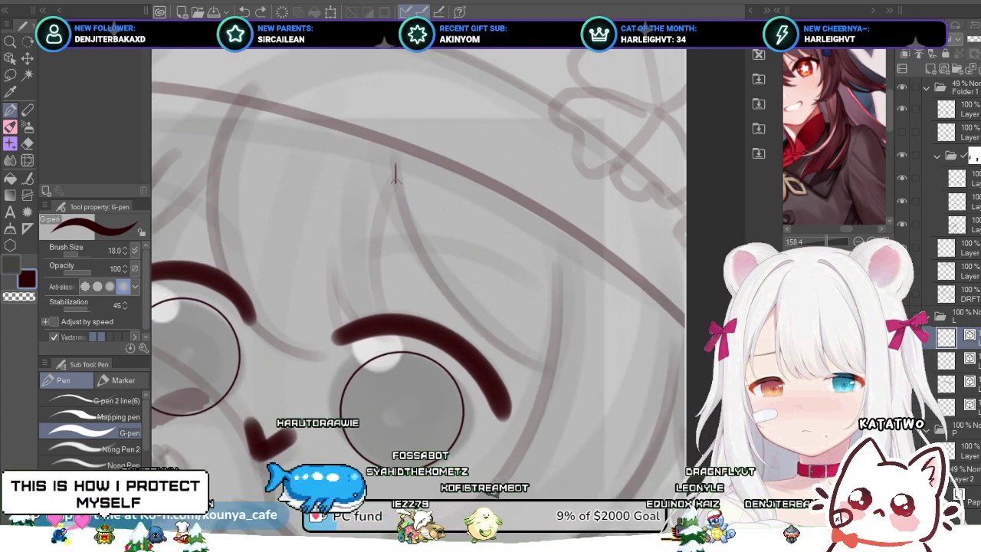
mouse_move(394, 169)
left_mouse_down()
mouse_move(444, 311)
mouse_move(549, 388)
left_mouse_up()
key("ctrl+z")
mouse_move(396, 170)
left_mouse_down()
mouse_move(487, 338)
mouse_move(543, 365)
left_mouse_up()
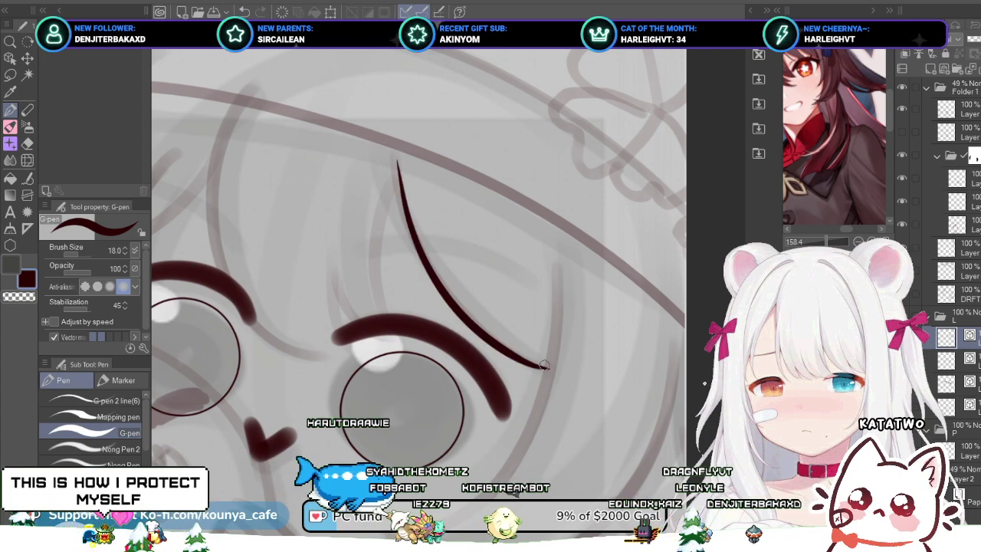
key("ctrl+z")
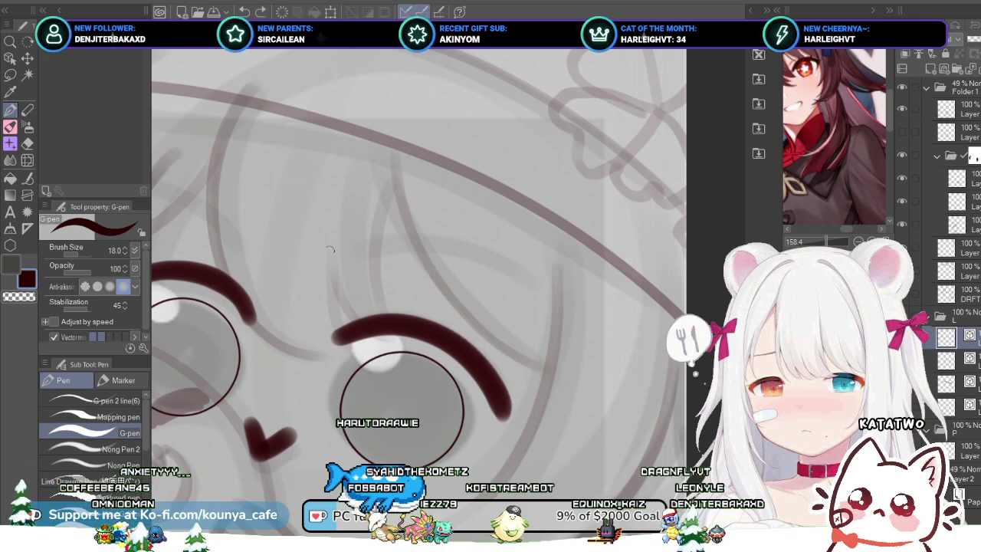
mouse_move(394, 164)
left_mouse_down()
mouse_move(444, 285)
mouse_move(549, 388)
left_mouse_up()
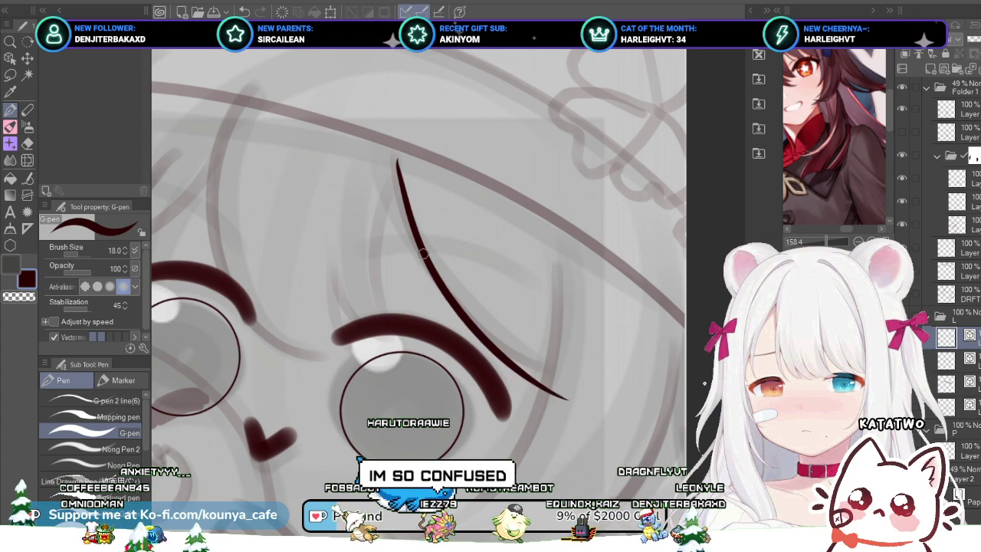
key("ctrl+z")
mouse_move(392, 163)
left_mouse_down()
mouse_move(436, 265)
mouse_move(553, 359)
left_mouse_up()
key("ctrl+z")
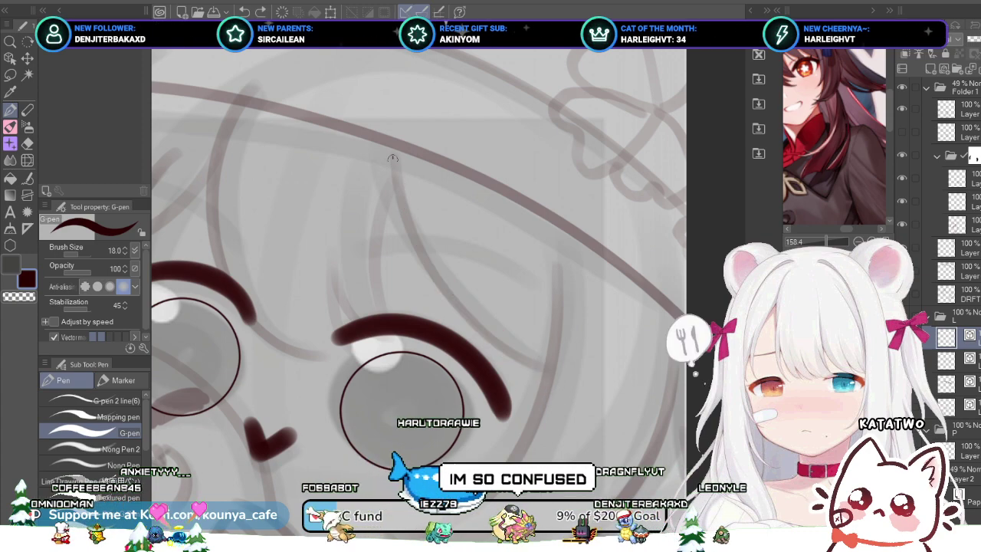
mouse_move(392, 159)
left_mouse_down()
mouse_move(458, 300)
mouse_move(565, 364)
left_mouse_up()
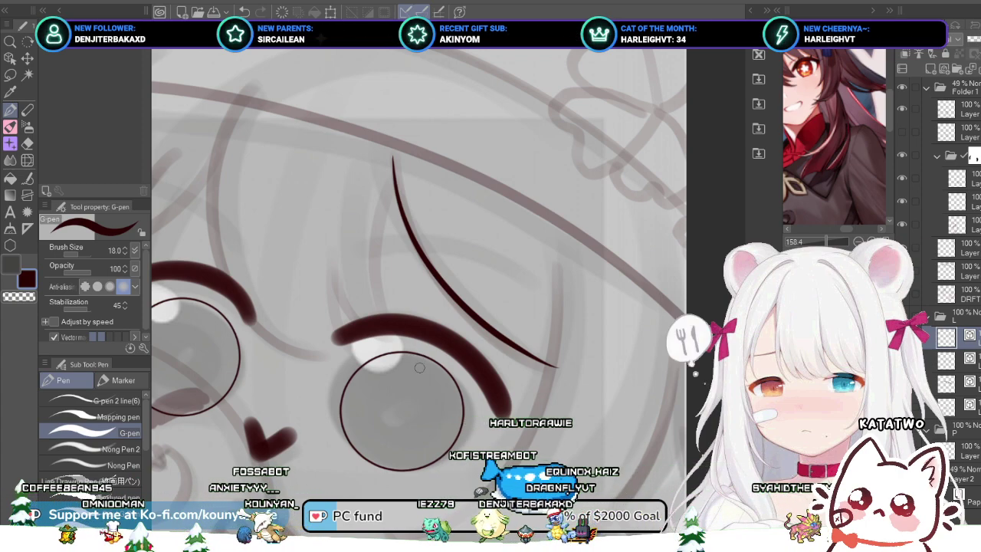
Step: Slightly transform the newly inked fringe line to fit the draft and apply the change
left_click_drag(477, 386, 461, 396)
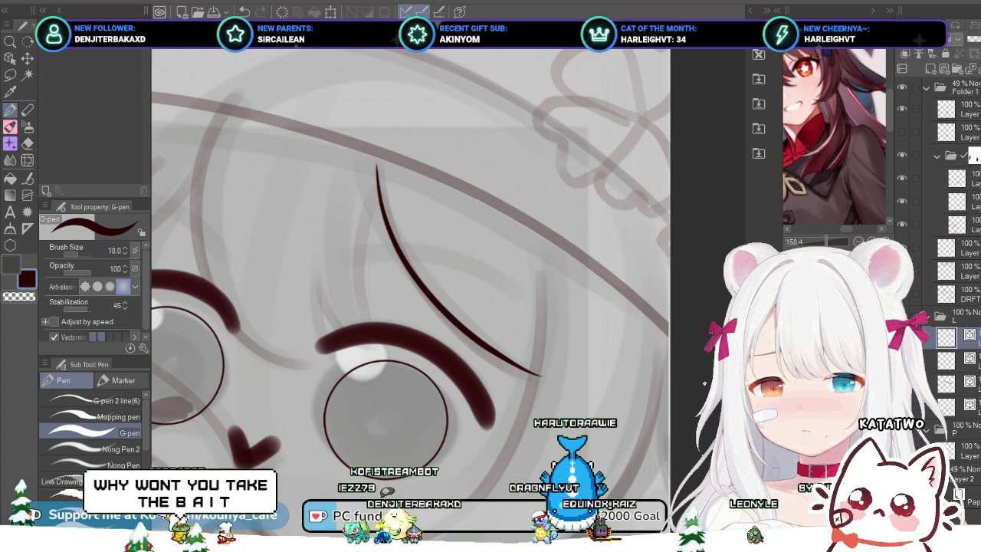
key("ctrl+s")
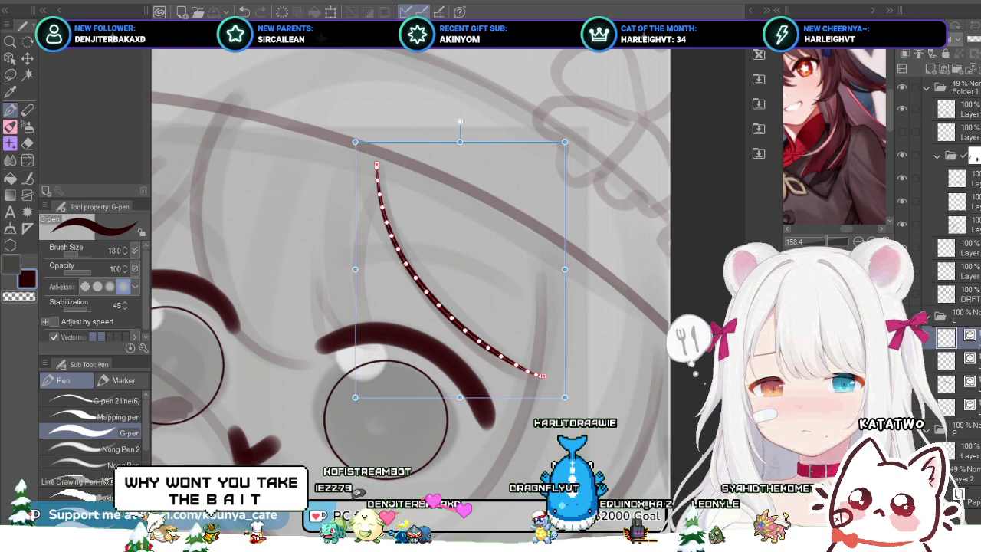
key("Return")
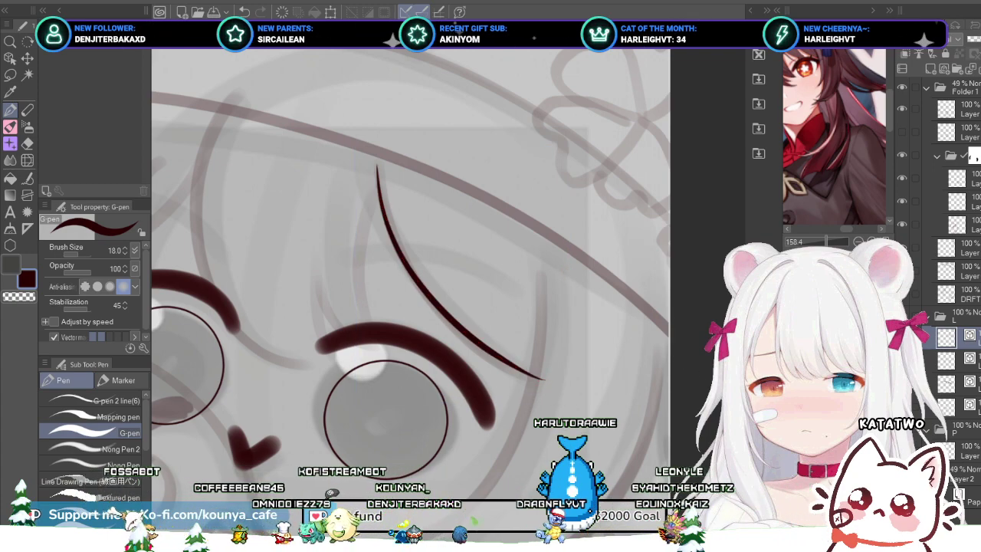
Step: Ink a second fringe line crossing the first near the hat brim and curving down to the right-hand eyelash, redoing it until it fits
left_click_drag(631, 417, 705, 383)
scroll(447, 197, "up", 2)
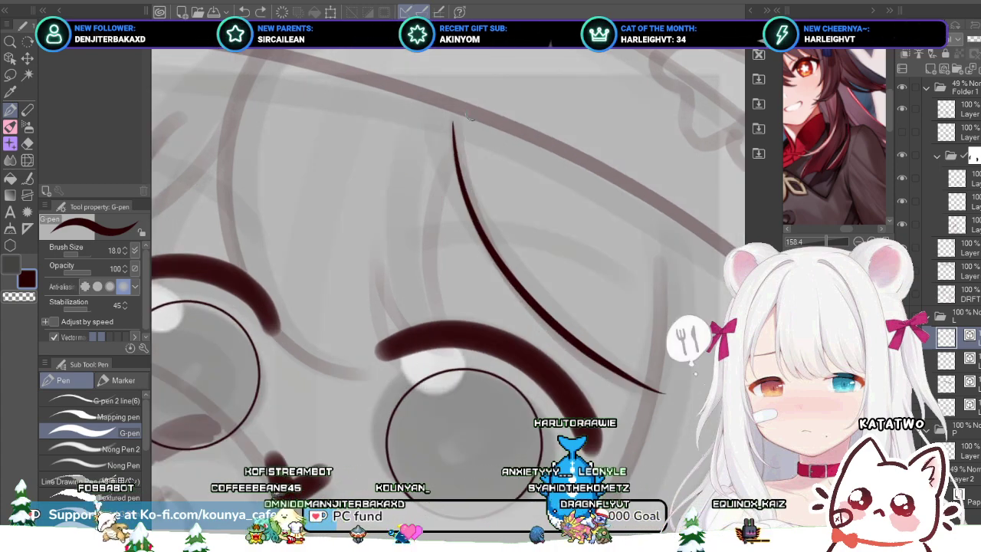
left_click_drag(468, 106, 445, 322)
key("ctrl+z")
left_click_drag(473, 97, 449, 292)
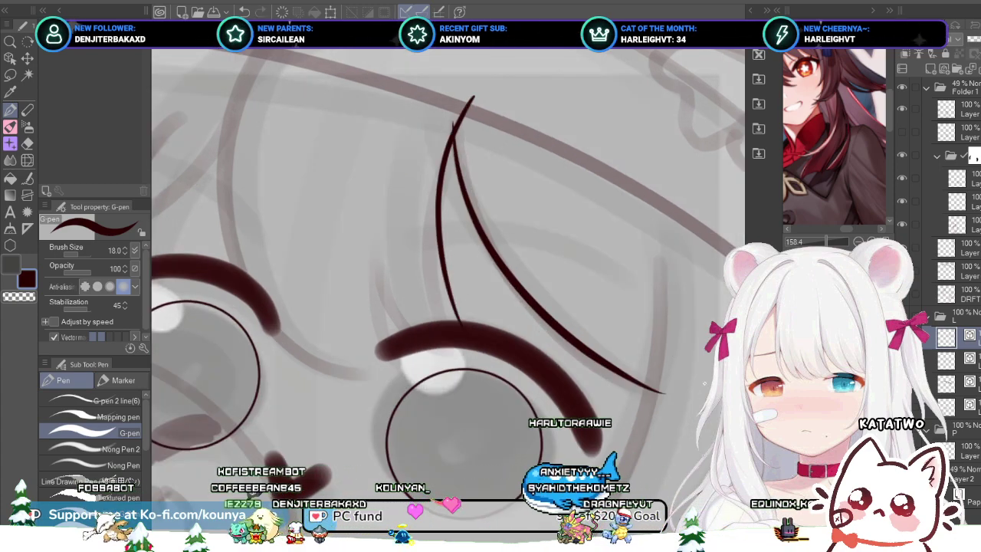
key("ctrl+z")
mouse_move(470, 106)
left_mouse_down()
mouse_move(441, 191)
mouse_move(447, 322)
left_mouse_up()
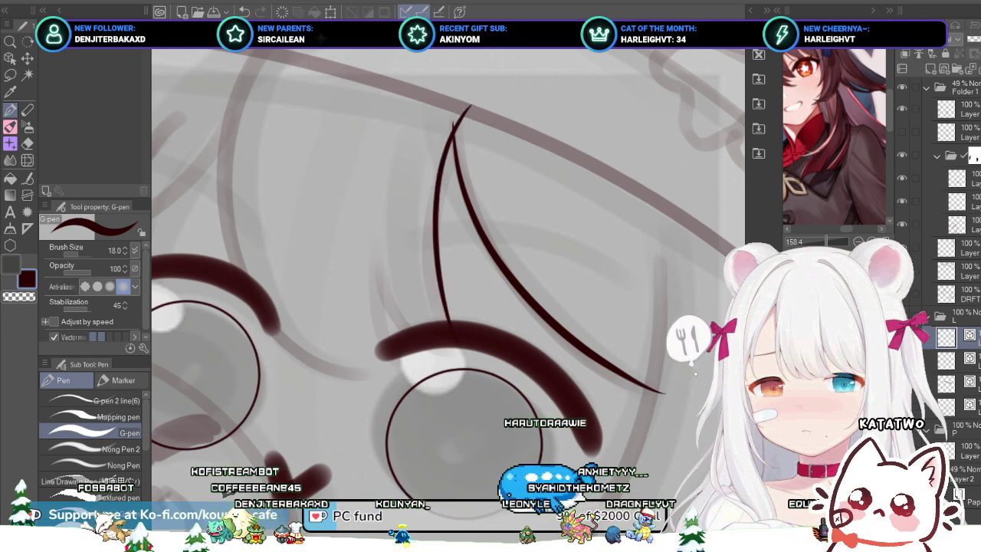
key("ctrl+z")
left_click_drag(469, 117, 483, 325)
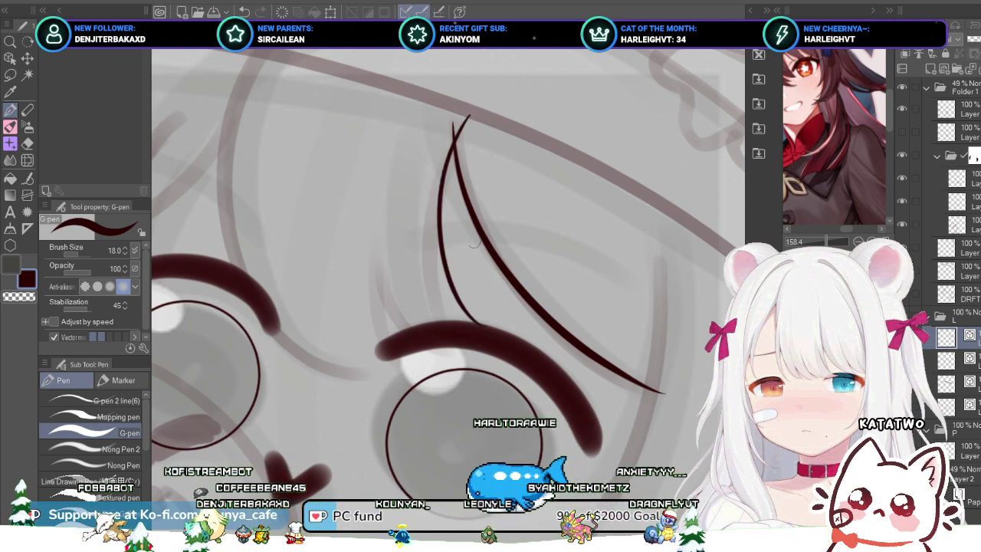
key("ctrl+z")
left_click_drag(470, 120, 476, 327)
key("ctrl+z")
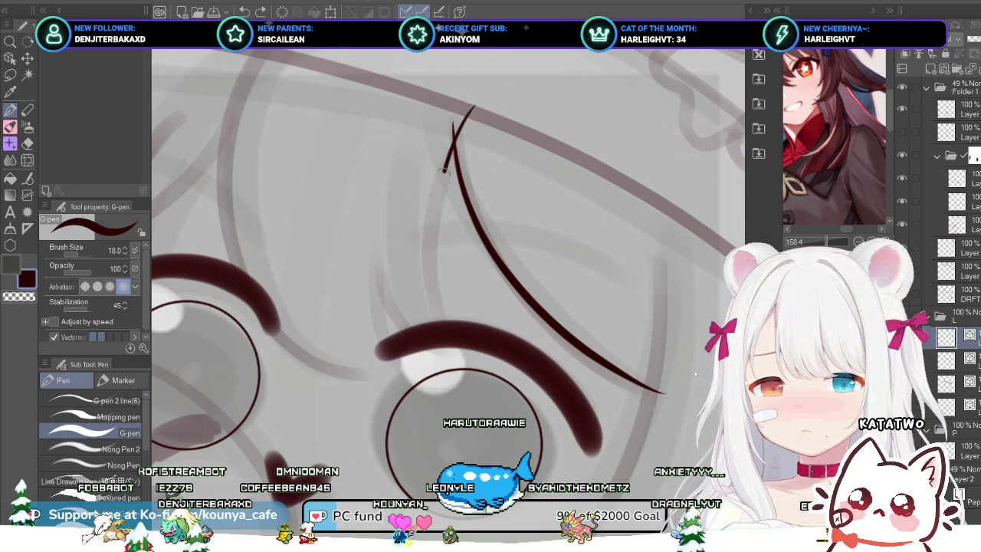
left_click_drag(443, 170, 448, 325)
key("ctrl+z")
mouse_move(453, 123)
left_mouse_down()
mouse_move(436, 233)
mouse_move(447, 325)
left_mouse_up()
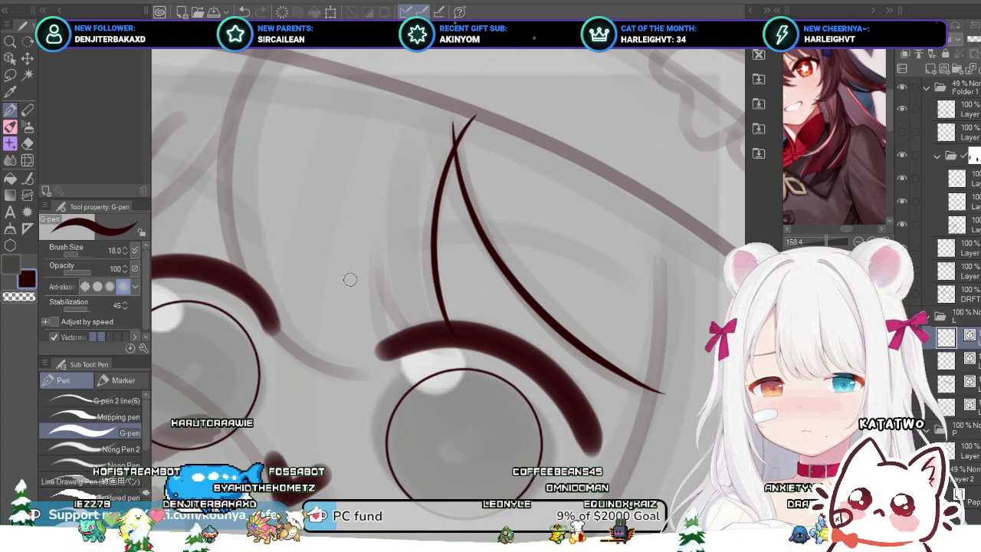
Step: Ink a third fringe line from above the hat brim over the left-hand eyelash's inner end to the right-hand eyelash, redoing it until smooth
mouse_move(350, 280)
left_mouse_down()
mouse_move(409, 300)
mouse_move(405, 328)
left_mouse_up()
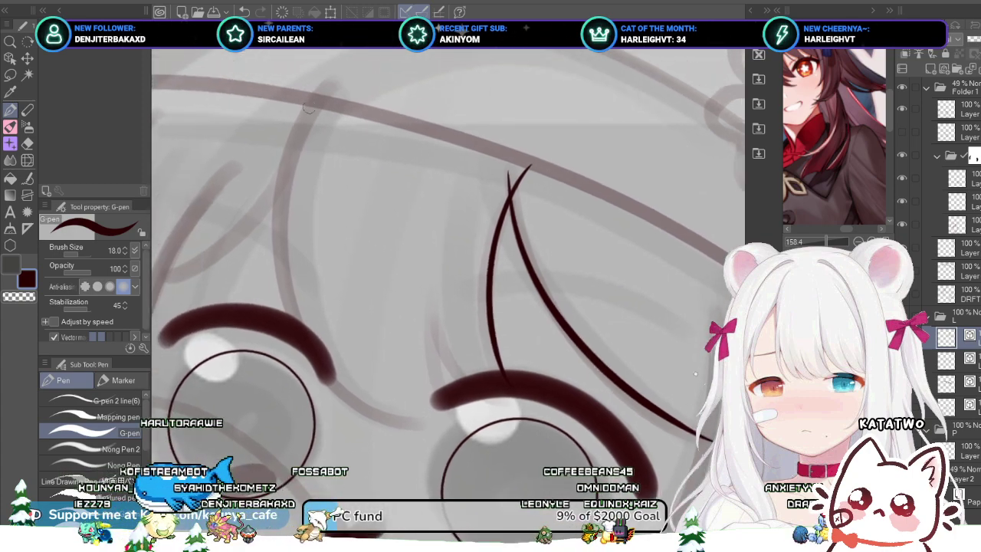
left_click_drag(326, 70, 284, 311)
key("ctrl+z")
mouse_move(326, 66)
left_mouse_down()
mouse_move(298, 101)
mouse_move(369, 388)
left_mouse_up()
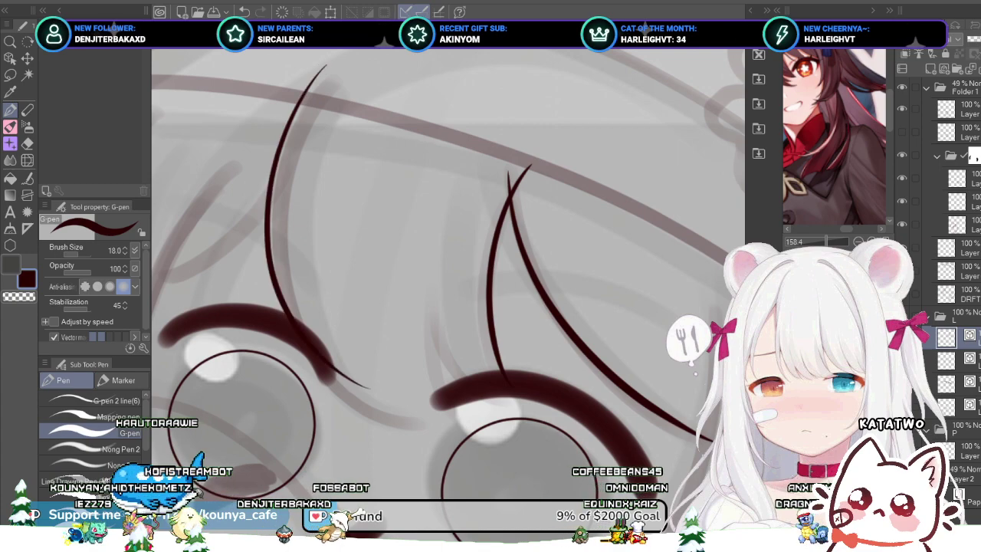
key("ctrl+z")
mouse_move(326, 67)
left_mouse_down()
mouse_move(295, 299)
mouse_move(399, 379)
left_mouse_up()
key("ctrl+z")
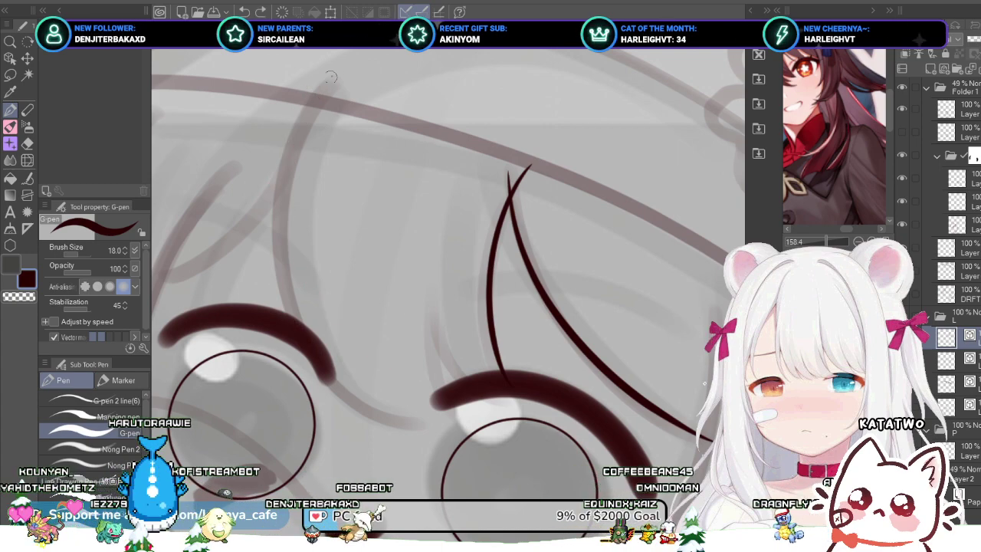
left_click_drag(329, 77, 429, 390)
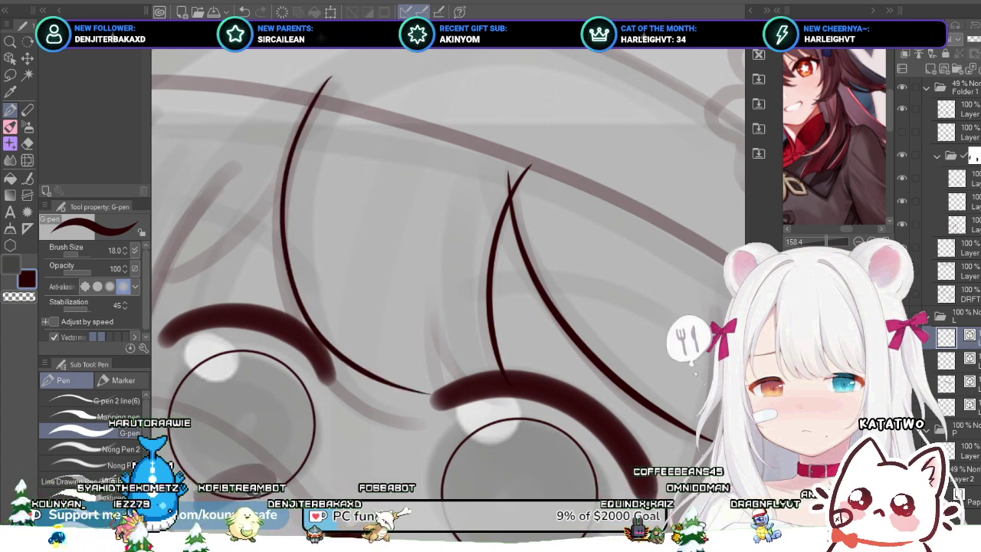
Step: Stretch the new central fringe line slightly so it follows the draft and its lower end meets the inner end of the right-hand eyelash
key("ctrl")
left_click_drag(454, 418, 457, 426)
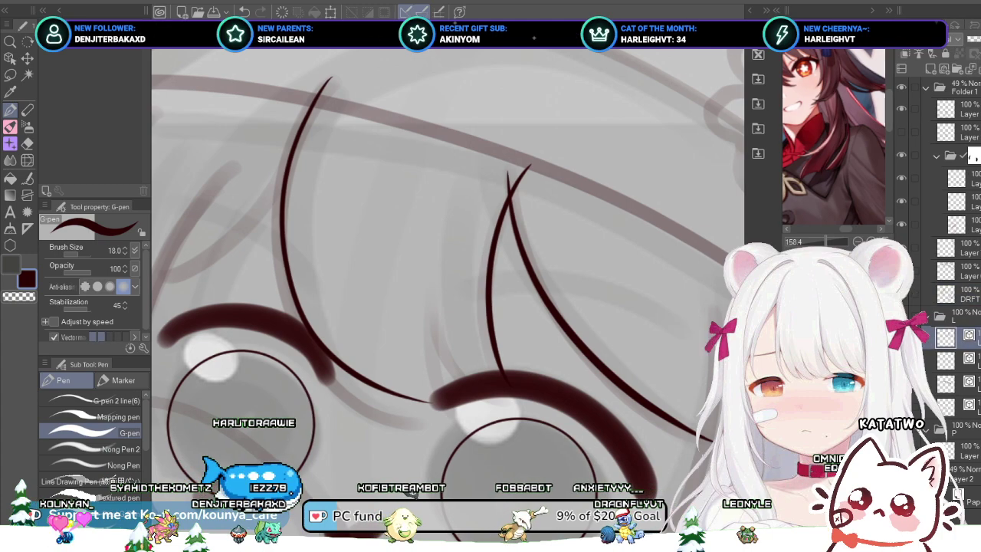
left_click(902, 338)
left_click(902, 338)
left_click(963, 87)
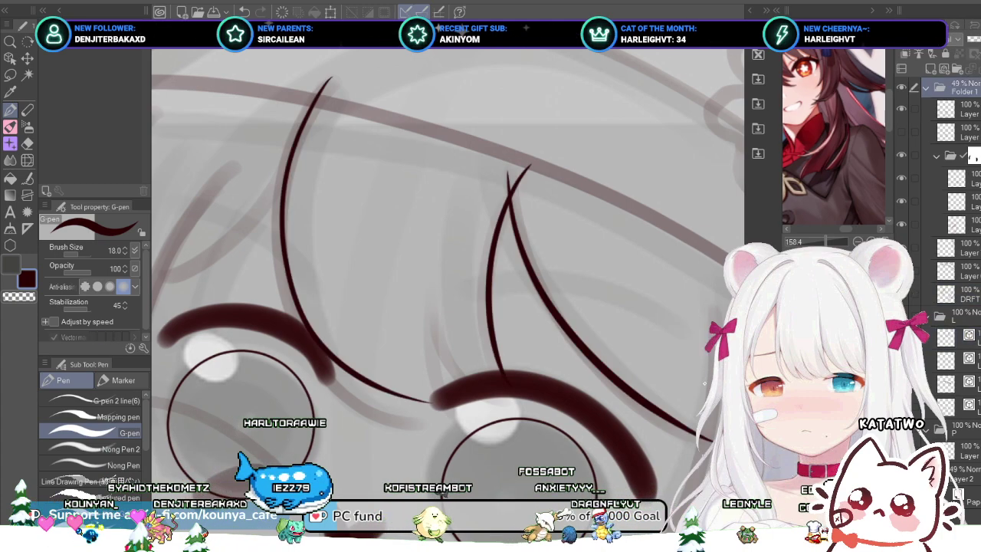
left_click(962, 338)
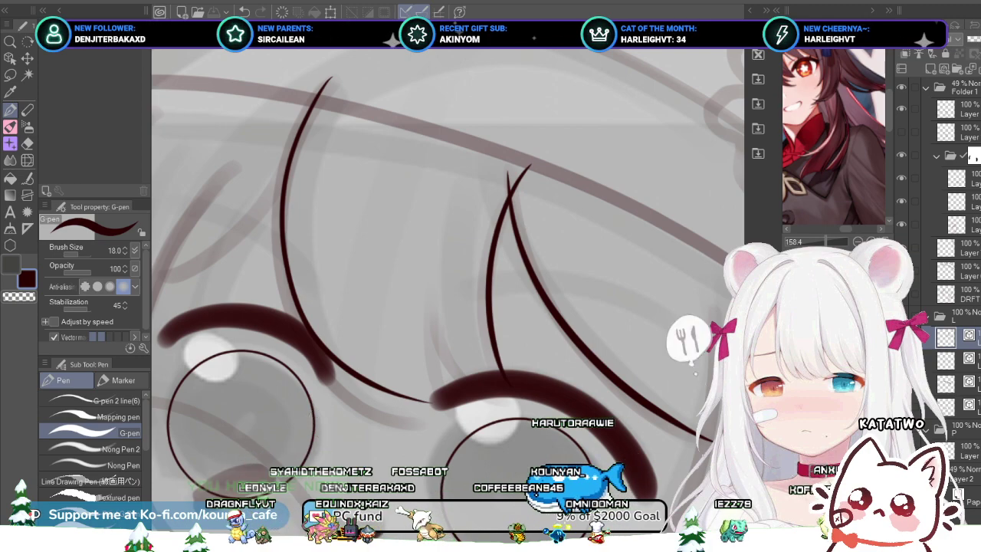
key("ctrl")
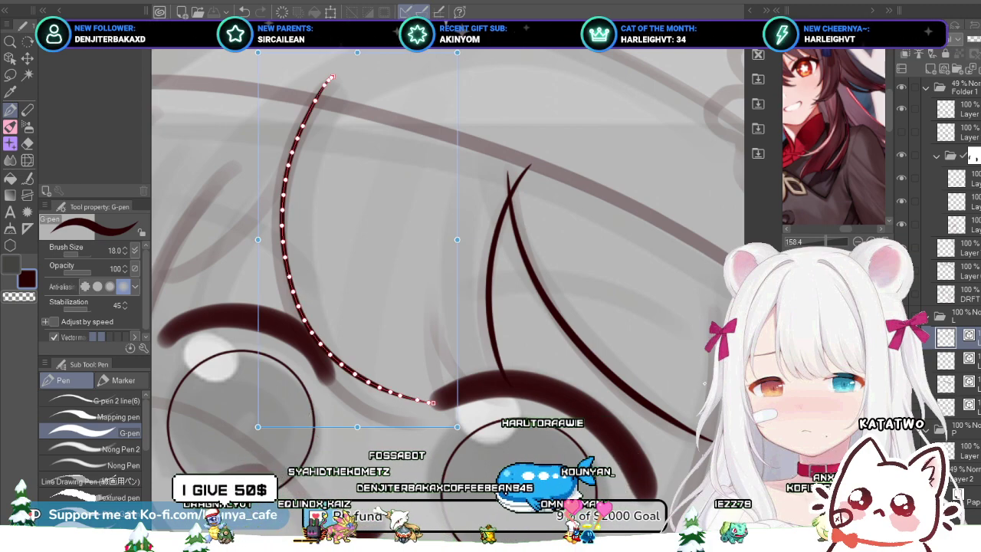
left_click_drag(258, 240, 255, 240)
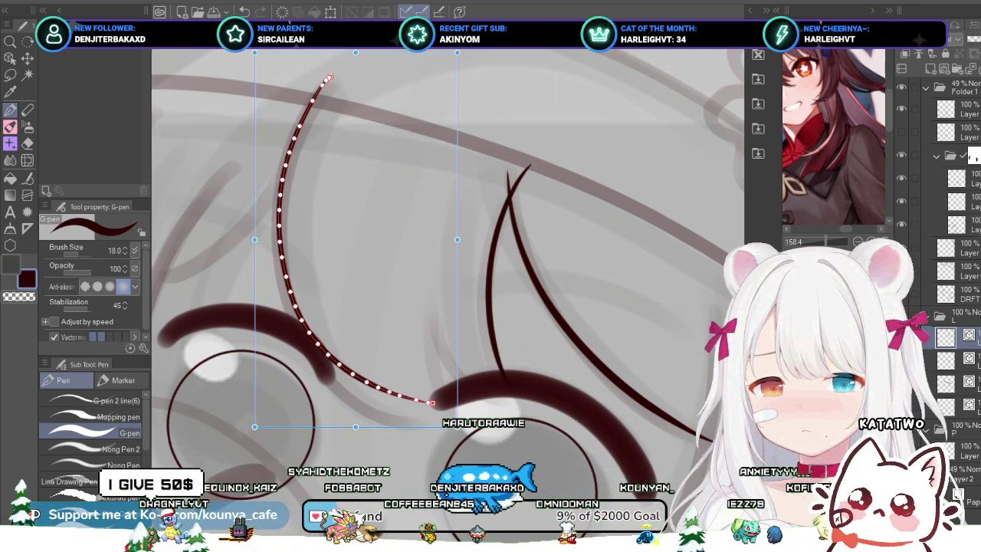
left_click_drag(457, 426, 463, 429)
key("ctrl")
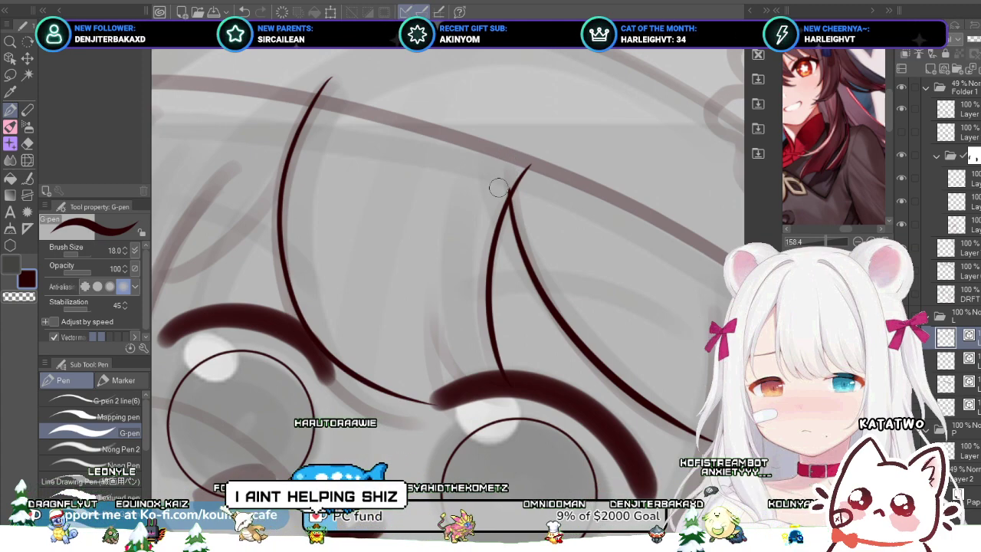
Step: Adjust the control points at the upper end of the outermost right-hand fringe line so its tip merges into the neighbouring strand below the hat brim
scroll(514, 211, "up", 4)
left_click(503, 164, "ctrl")
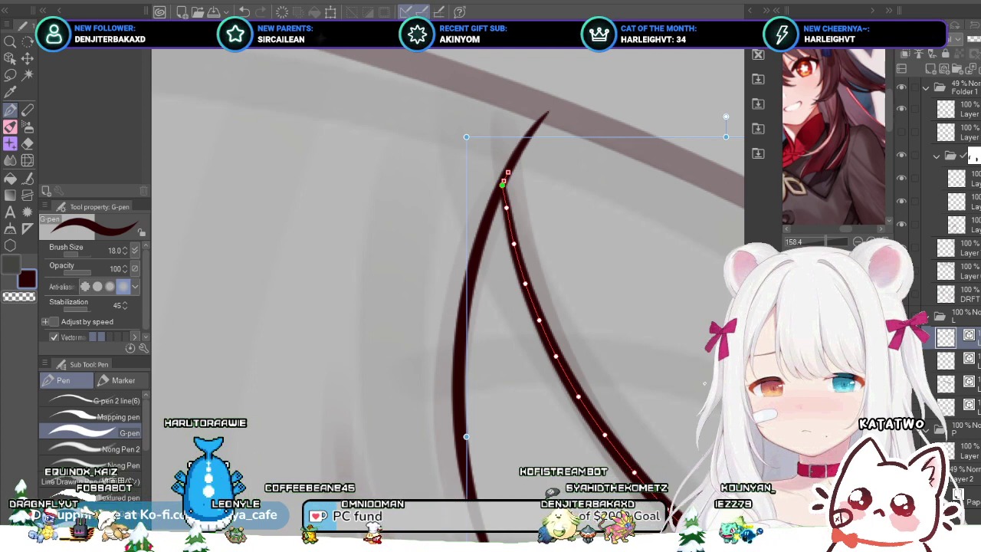
left_click(446, 180, "ctrl")
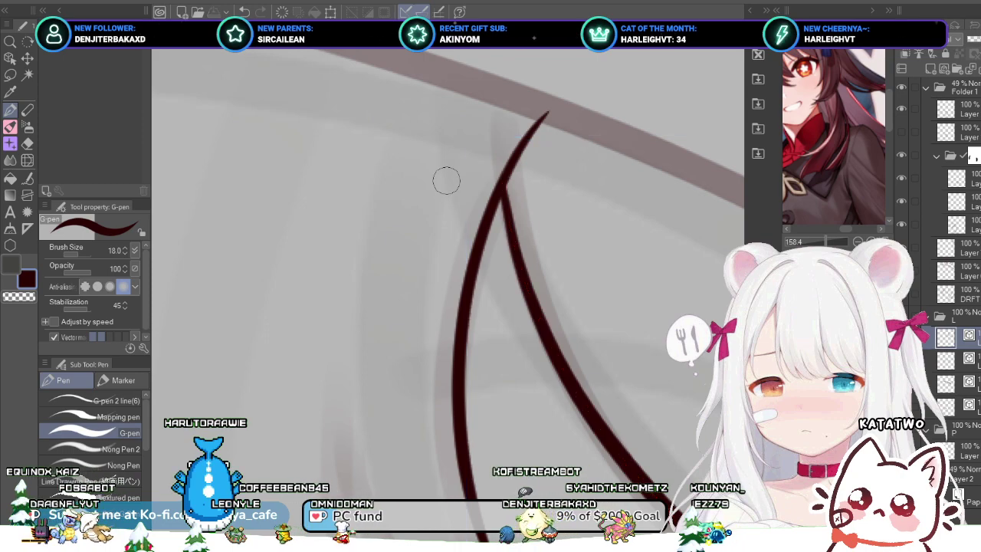
scroll(515, 159, "up", 2)
left_click(495, 201, "ctrl")
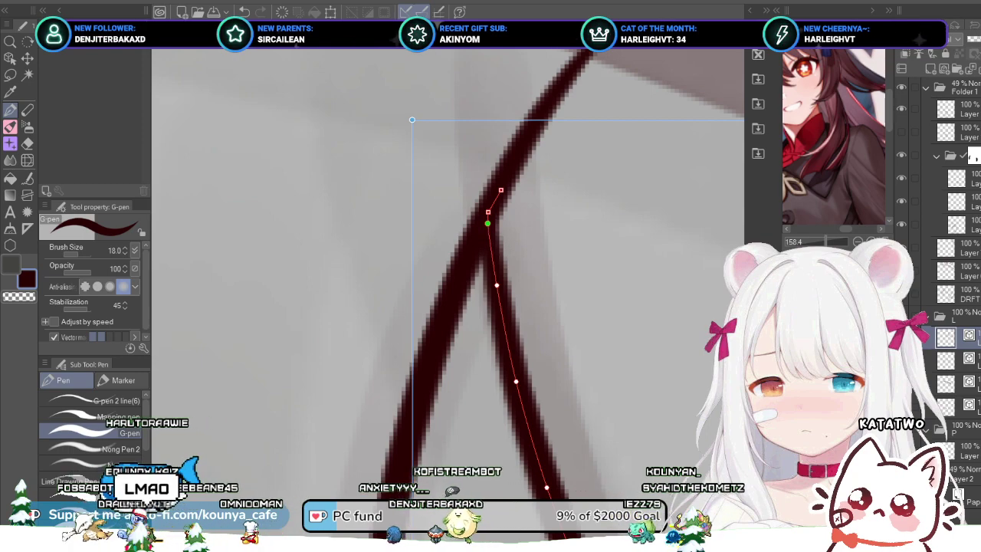
left_click_drag(487, 224, 487, 222)
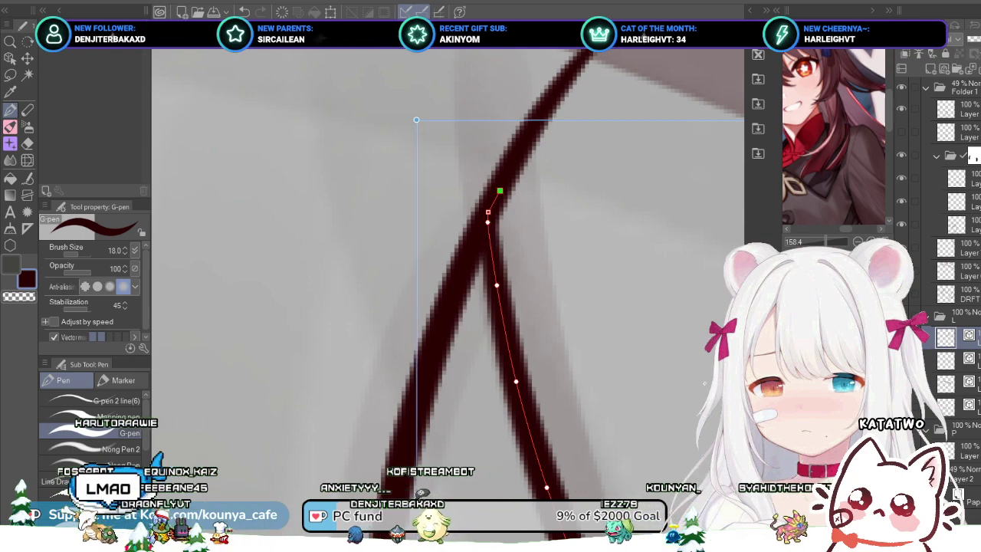
scroll(494, 202, "down", 3)
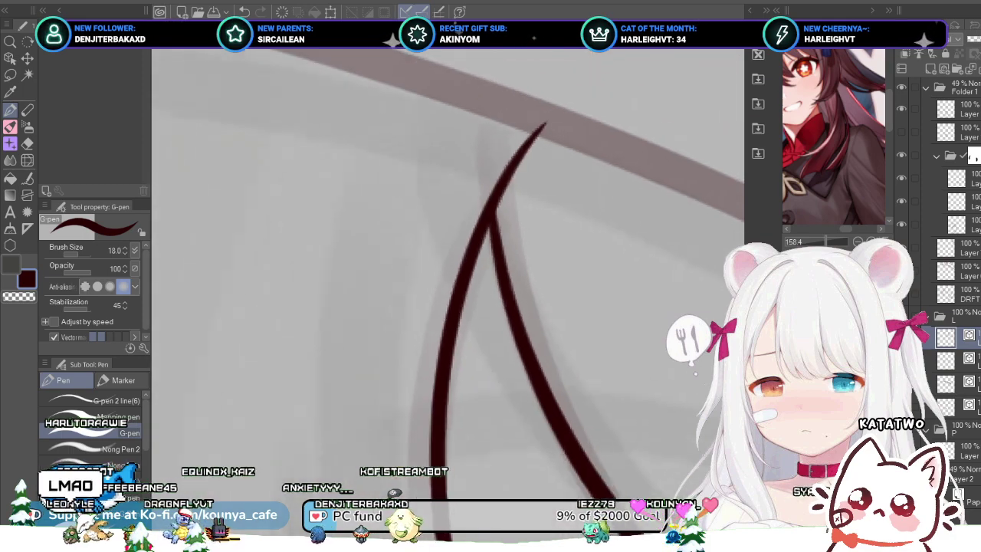
scroll(449, 257, "down", 5)
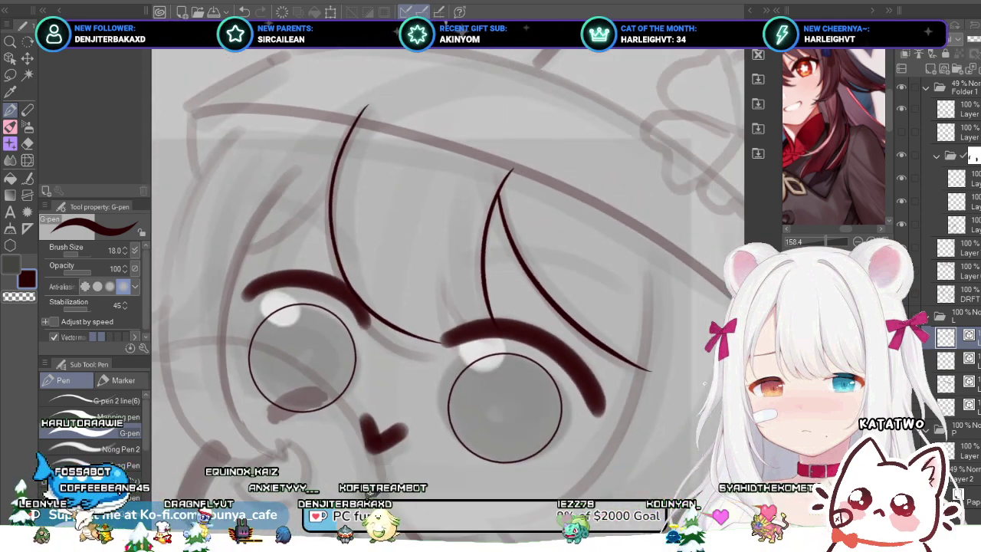
scroll(505, 204, "up", 5)
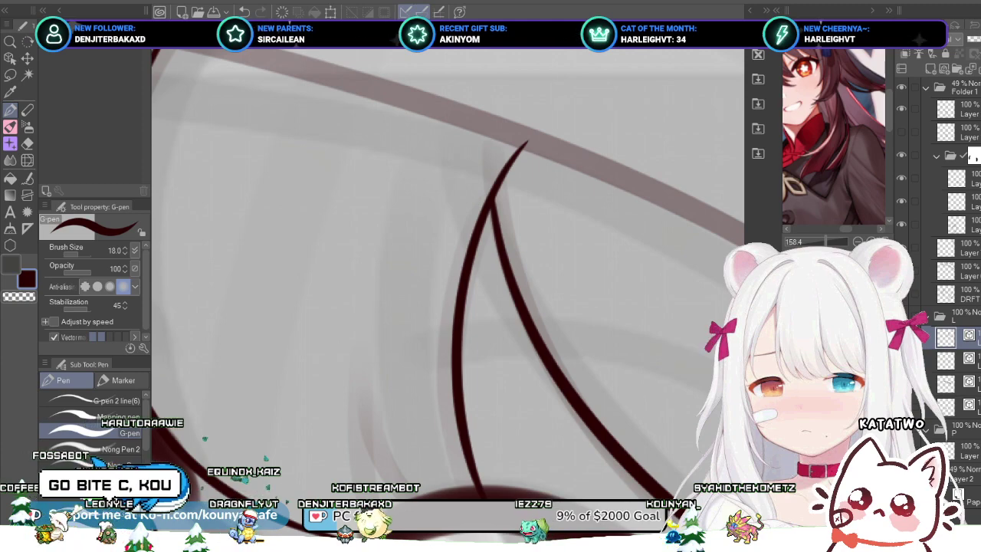
left_click(494, 191, "ctrl")
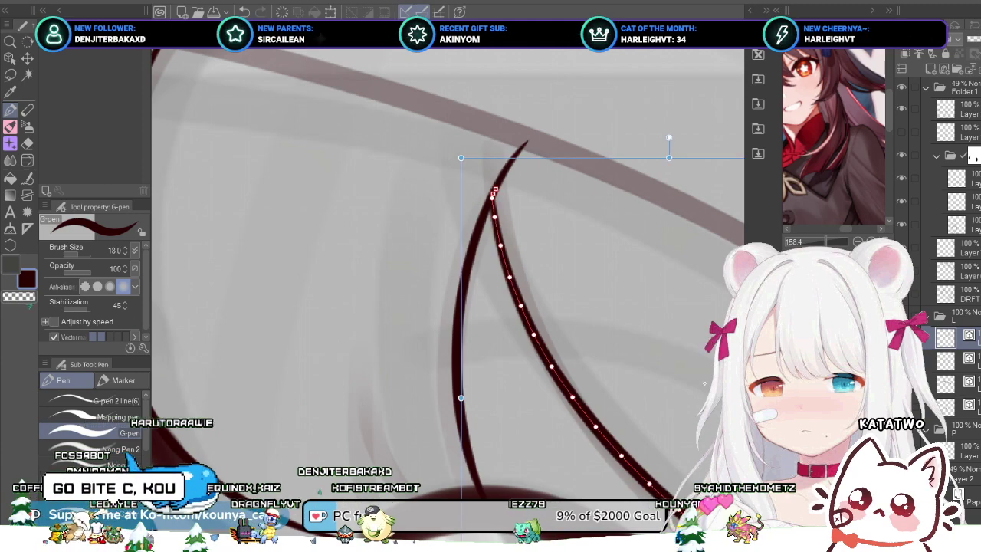
scroll(448, 257, "down", 5)
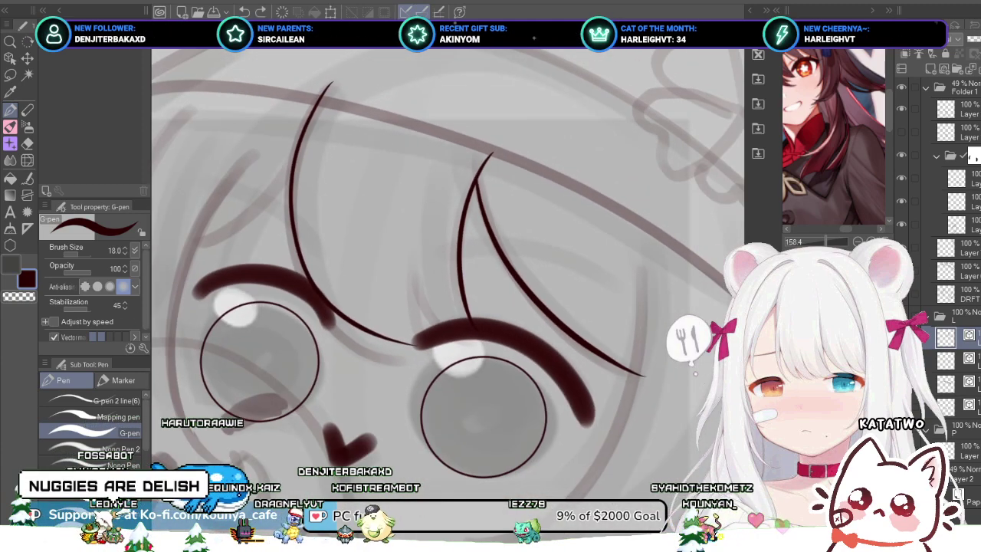
scroll(450, 167, "down", 2)
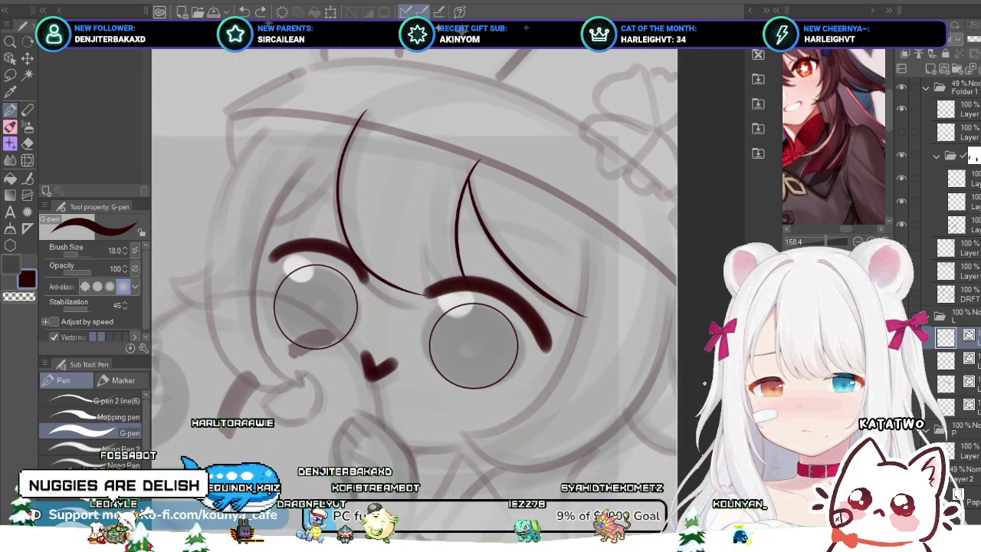
scroll(467, 174, "up", 4)
scroll(467, 174, "up", 1)
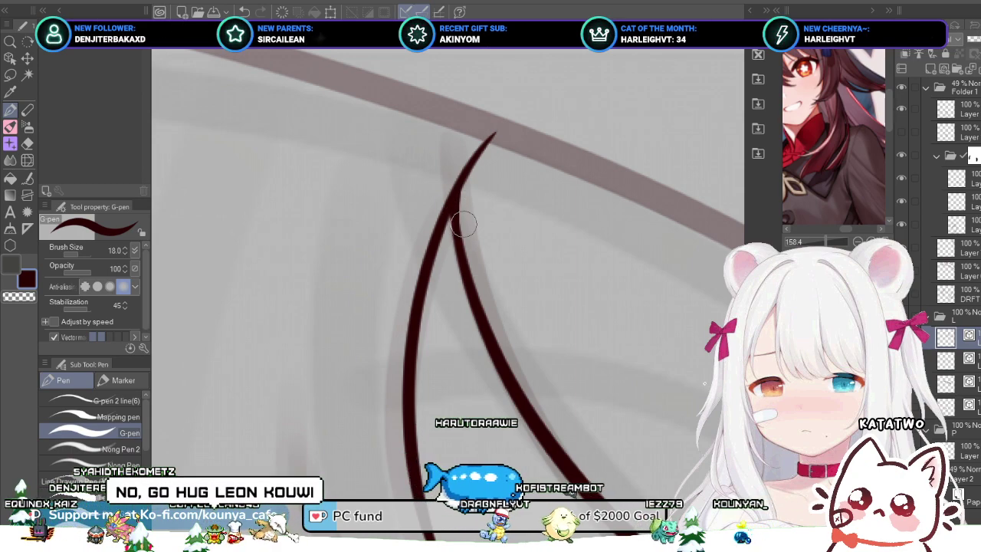
scroll(455, 213, "down", 5)
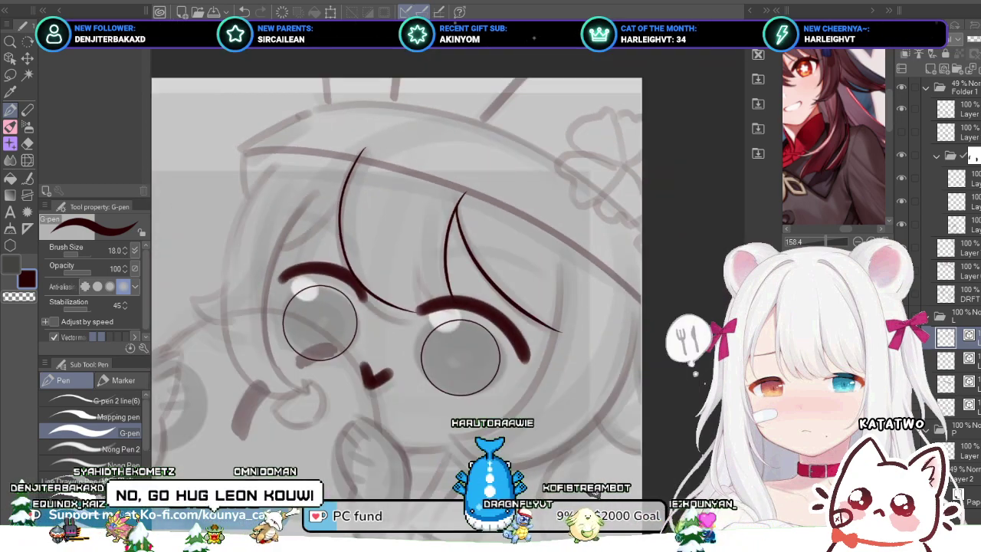
Step: Ink a fringe line branching from the central strand just below the hat brim and sweeping outward above the left-hand eyelash, redoing it until smooth
scroll(402, 232, "up", 2)
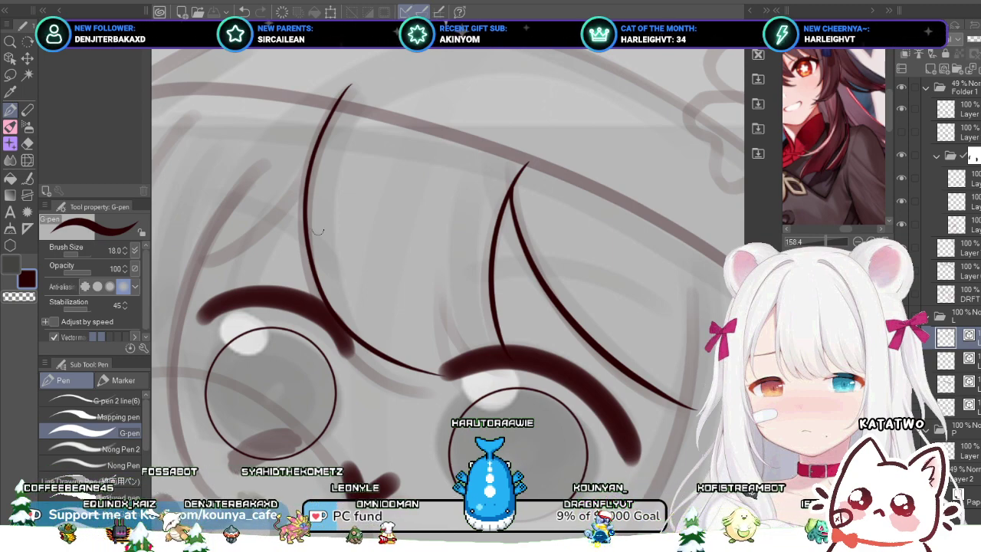
left_click_drag(318, 230, 451, 232)
left_click_drag(460, 150, 316, 245)
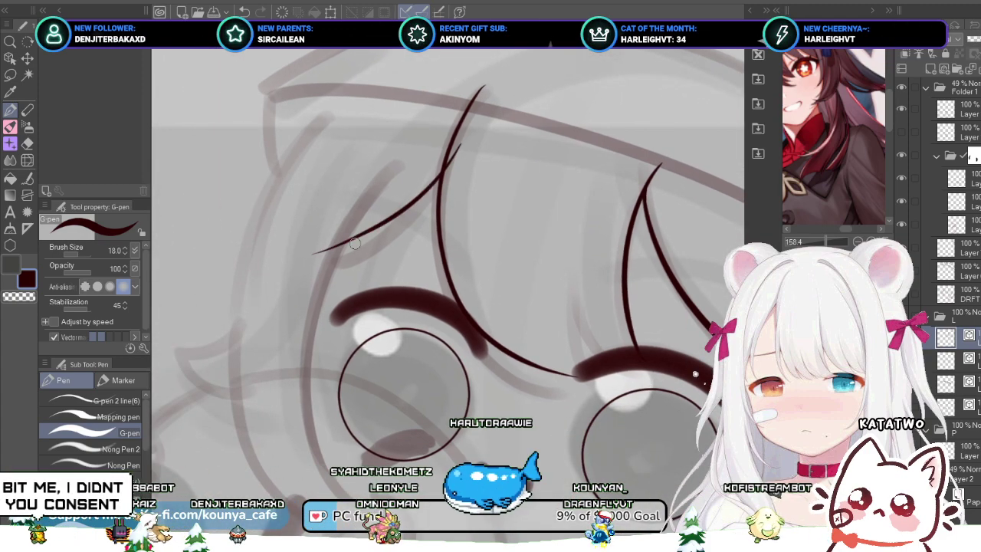
key("ctrl+z")
left_click_drag(458, 152, 320, 242)
left_click_drag(469, 202, 394, 206)
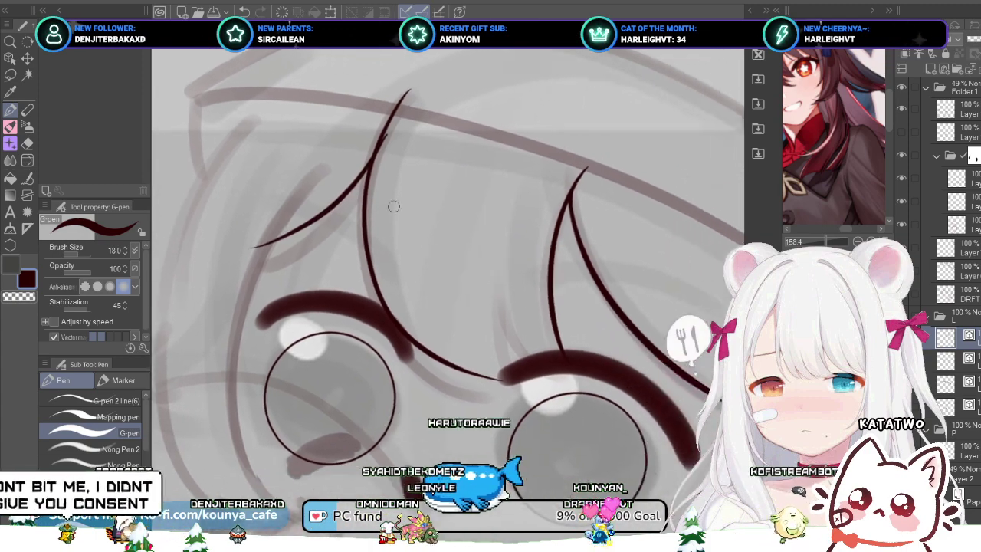
key("ctrl+z")
left_click_drag(389, 137, 278, 242)
key("ctrl+z")
left_click_drag(389, 135, 254, 258)
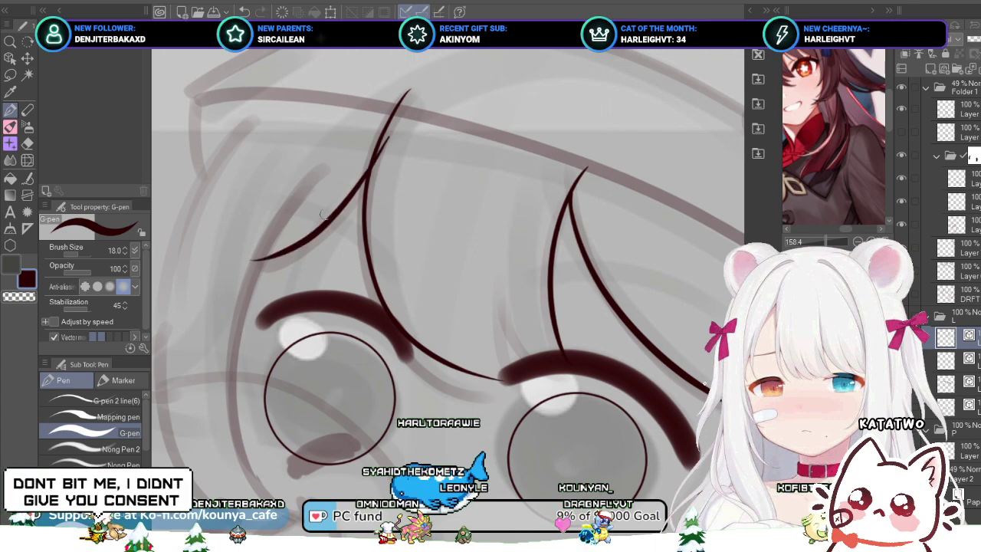
key("ctrl+z")
mouse_move(389, 138)
left_mouse_down()
mouse_move(320, 228)
mouse_move(236, 256)
left_mouse_up()
key("ctrl+z")
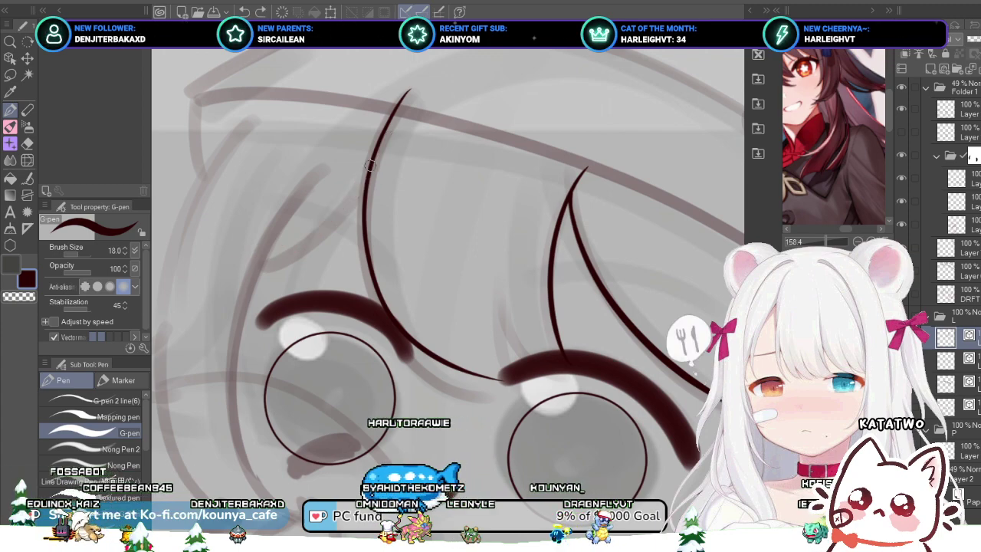
left_click_drag(389, 144, 239, 258)
key("ctrl+z")
left_click_drag(398, 142, 251, 239)
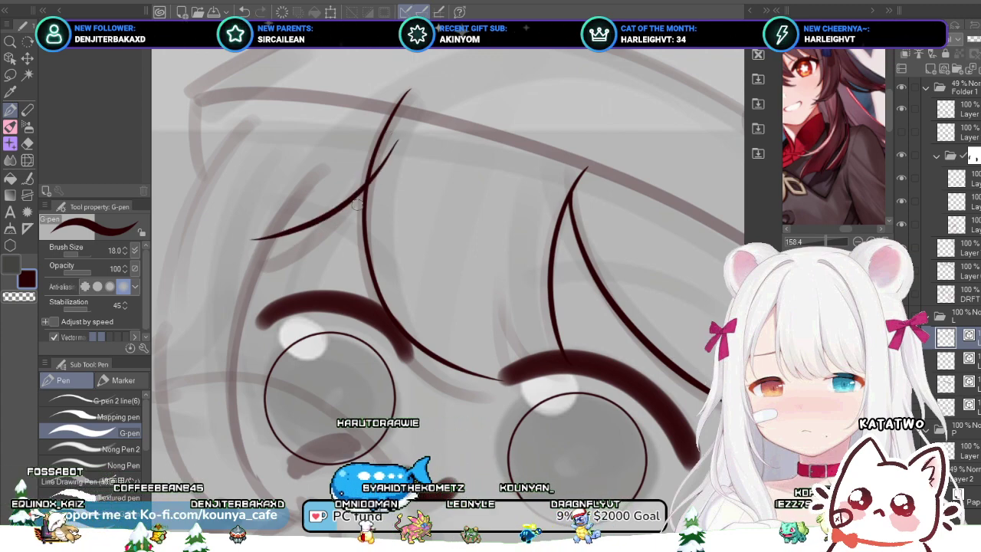
key("ctrl+z")
left_click_drag(378, 156, 234, 255)
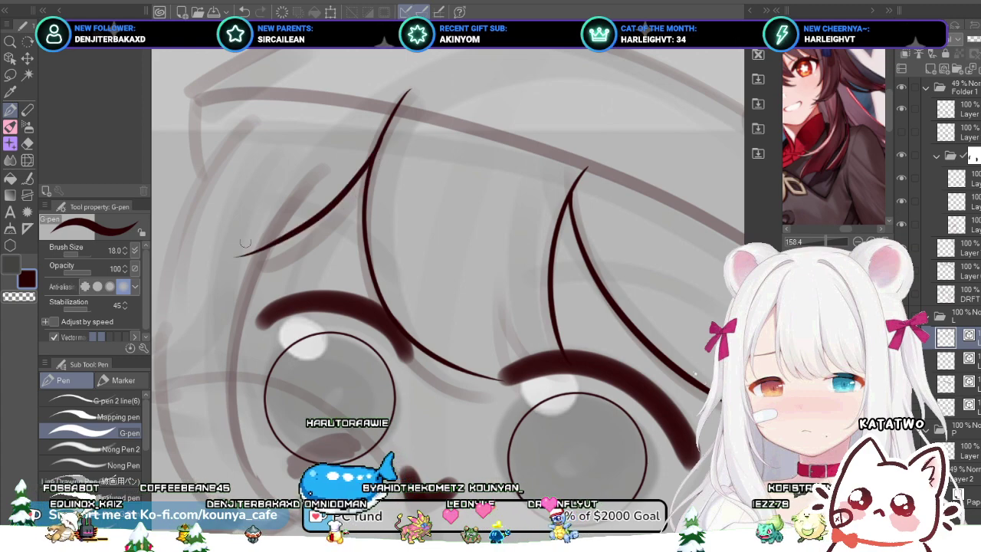
key("ctrl+z")
left_click_drag(380, 140, 253, 232)
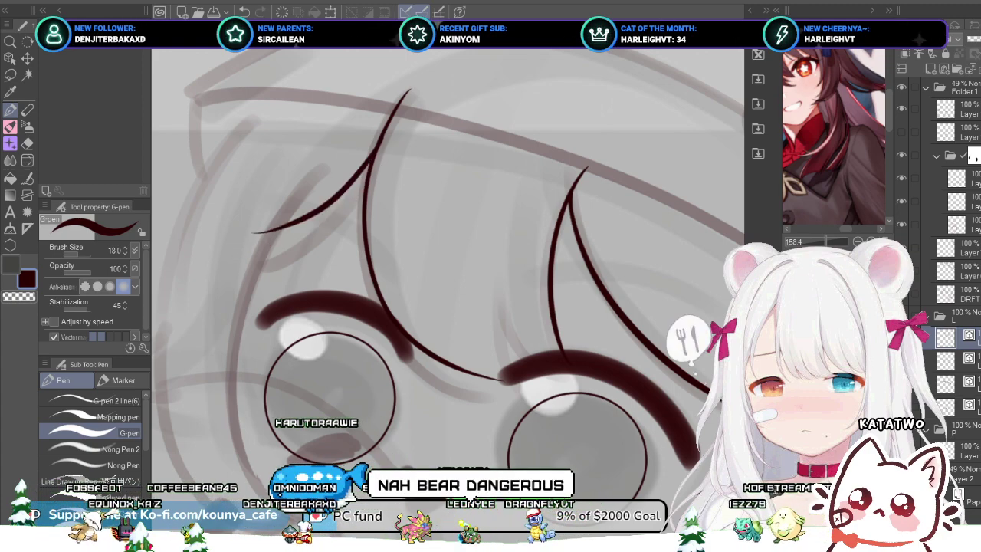
key("ctrl+z")
left_click_drag(376, 142, 235, 237)
key("ctrl+z")
mouse_move(376, 133)
left_mouse_down()
mouse_move(363, 156)
mouse_move(253, 240)
mouse_move(372, 156)
mouse_move(230, 254)
left_mouse_up()
key("ctrl+z")
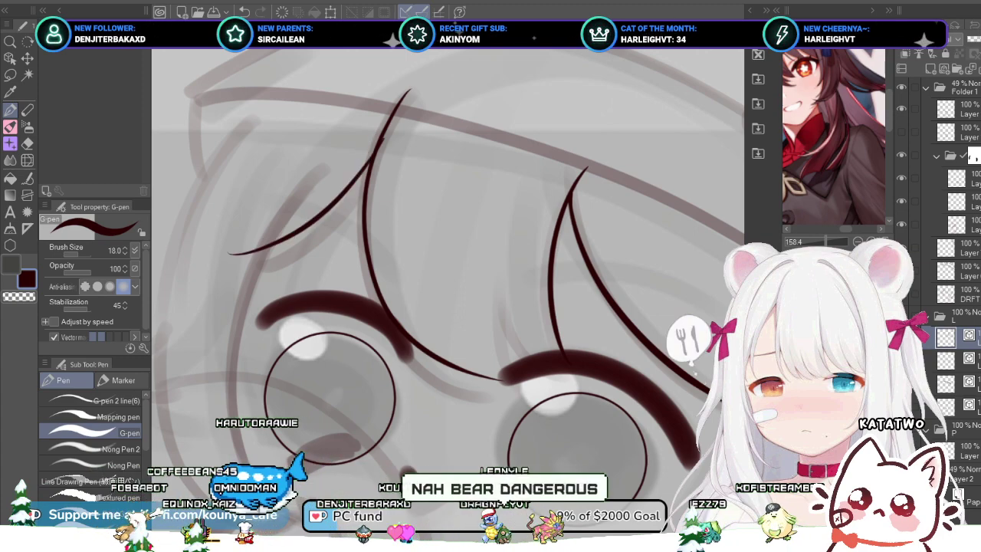
Step: Slightly reshape the outward-sweeping fringe line above the left-hand eyelash so its root joins the central strand cleanly
key("ctrl")
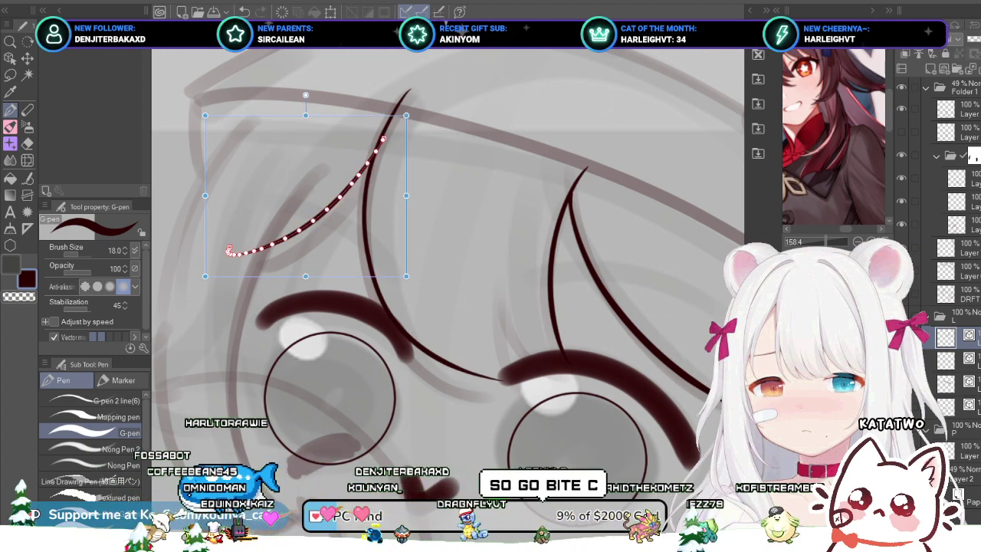
mouse_move(406, 196)
left_mouse_down()
mouse_move(396, 195)
mouse_move(404, 173)
left_mouse_up()
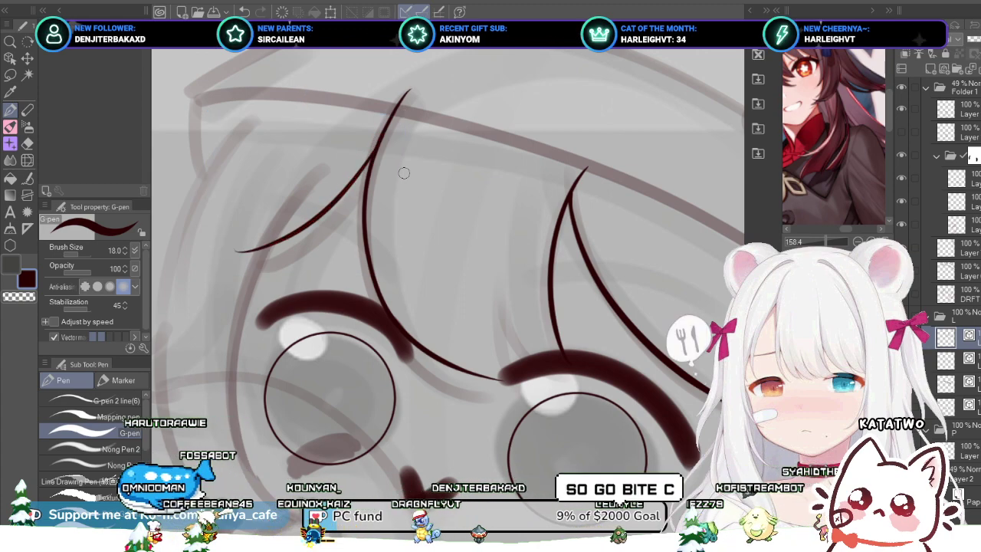
scroll(355, 222, "down", 3)
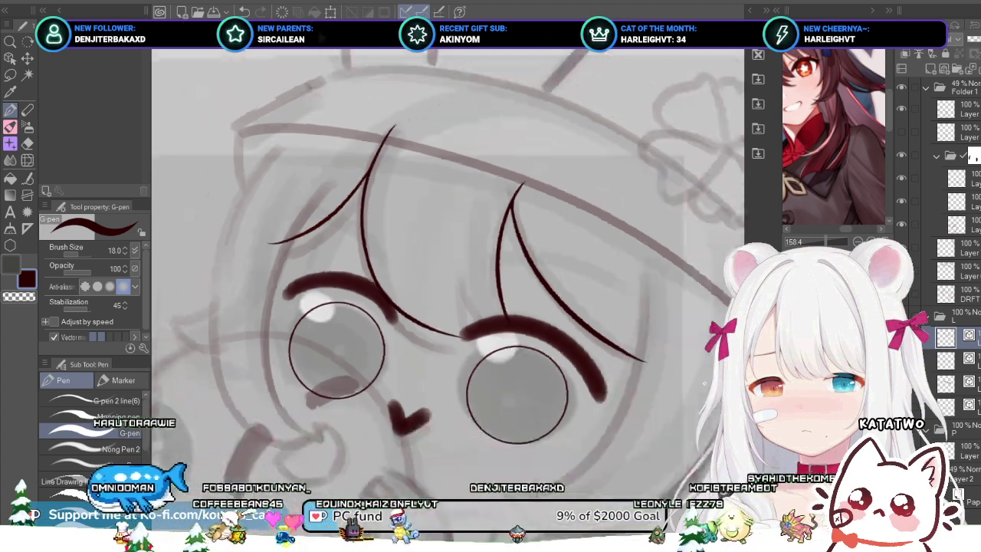
scroll(356, 222, "up", 1)
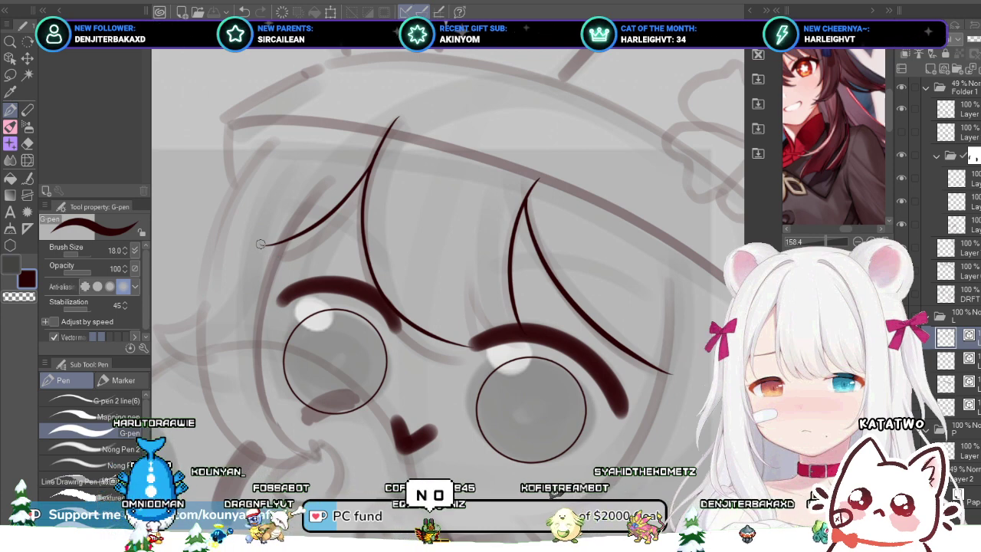
left_click_drag(445, 284, 450, 245)
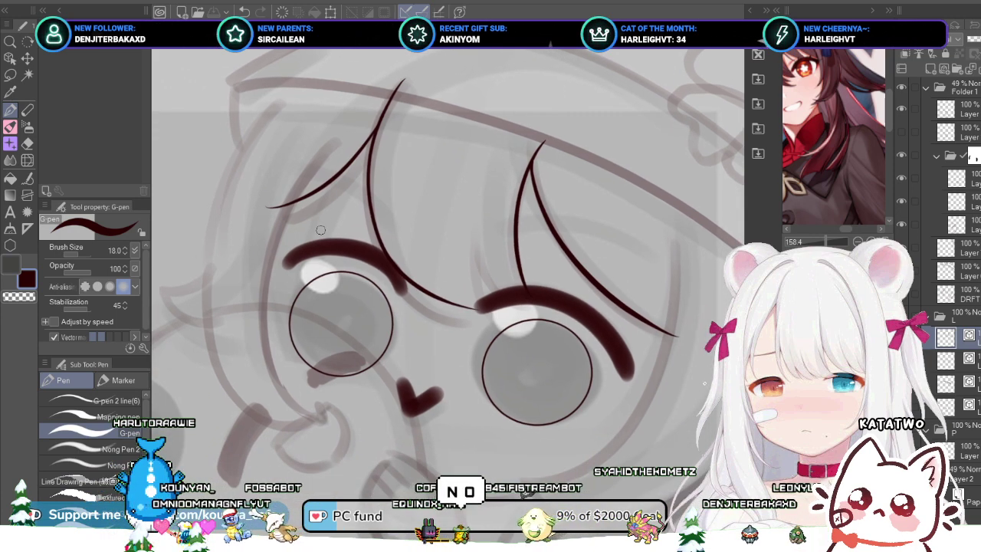
left_click_drag(320, 230, 286, 173)
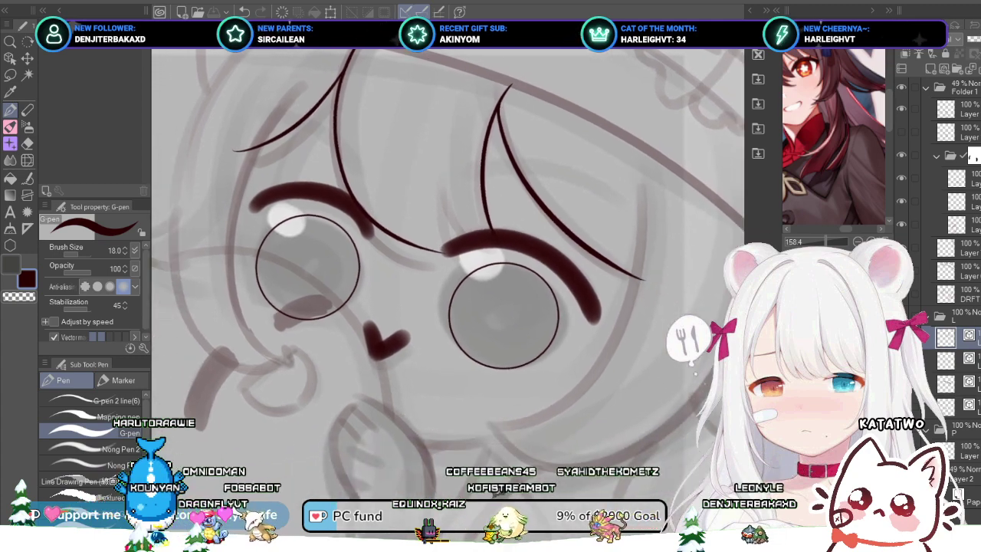
left_click_drag(488, 188, 510, 231)
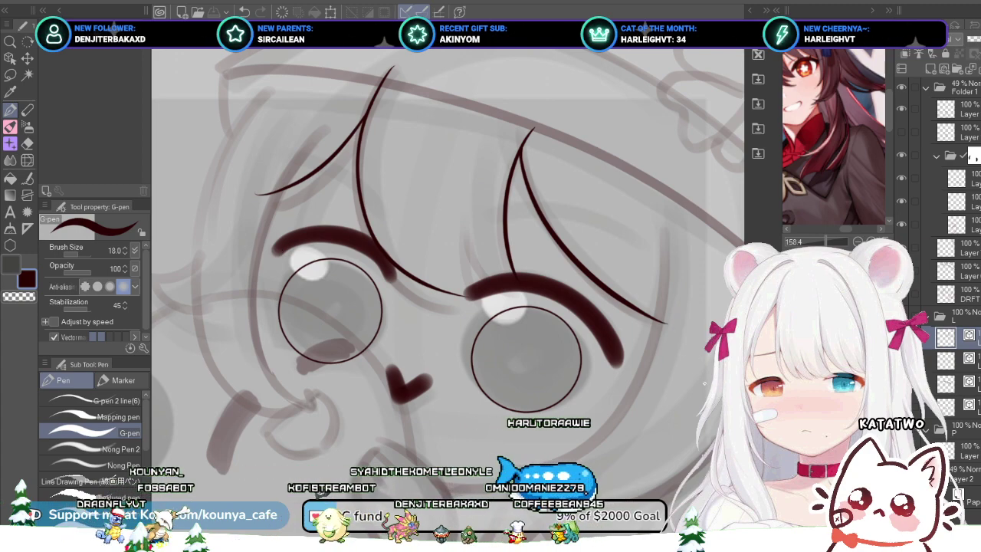
scroll(306, 202, "down", 1)
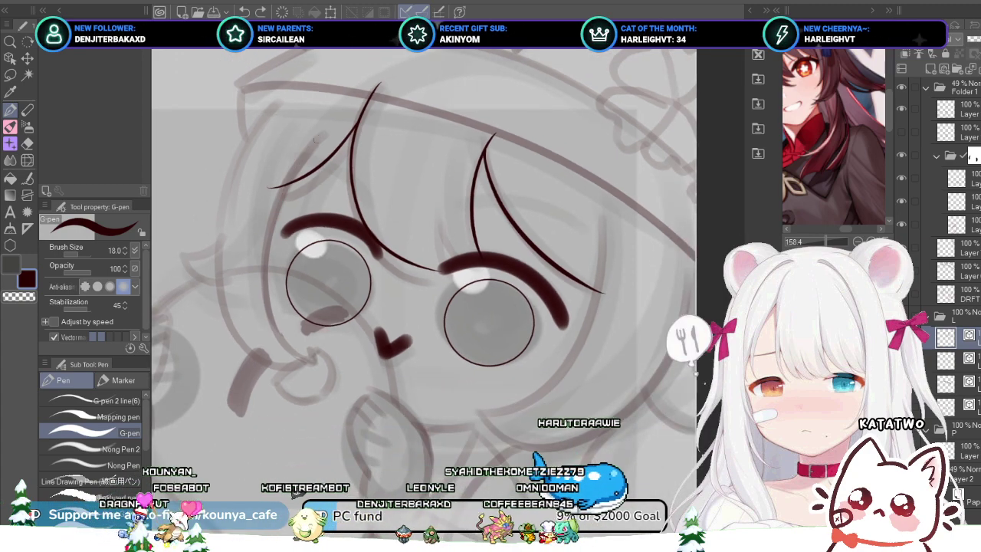
left_click_drag(320, 135, 312, 351)
key("ctrl+z")
Step: Try to ink the right-hand side line of the face from below the hat brim, around the eye and in toward the chin
mouse_move(316, 140)
left_mouse_down()
mouse_move(299, 144)
mouse_move(260, 94)
left_mouse_up()
scroll(295, 155, "up", 1)
left_click_drag(586, 165, 572, 265)
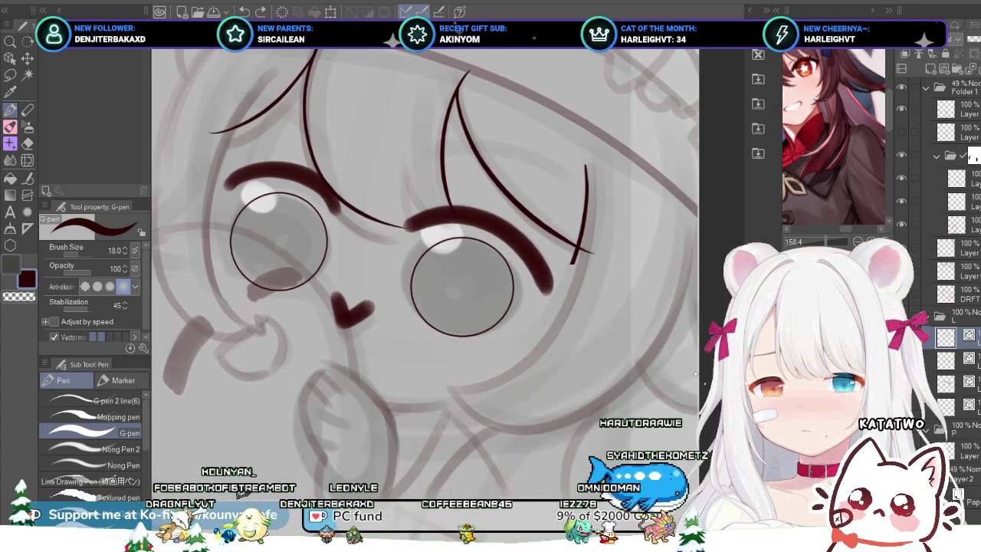
key("ctrl+z")
left_click_drag(597, 172, 406, 394)
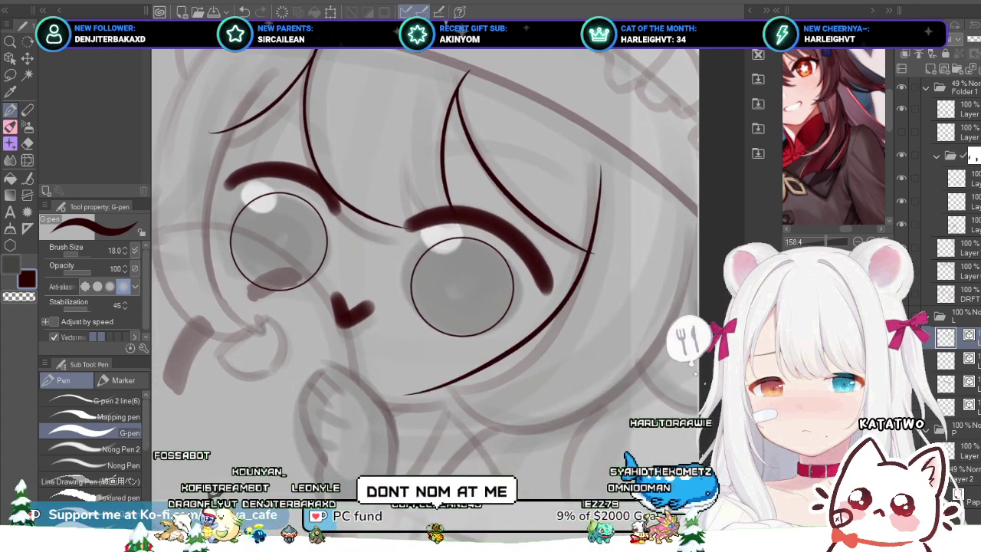
key("ctrl+z")
left_click_drag(602, 170, 425, 420)
key("ctrl+z")
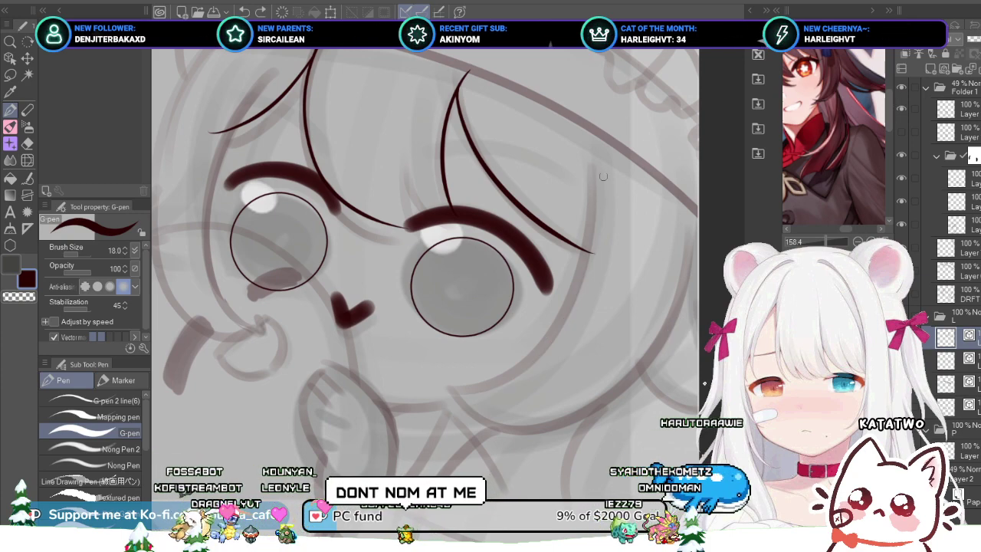
left_click_drag(601, 159, 452, 354)
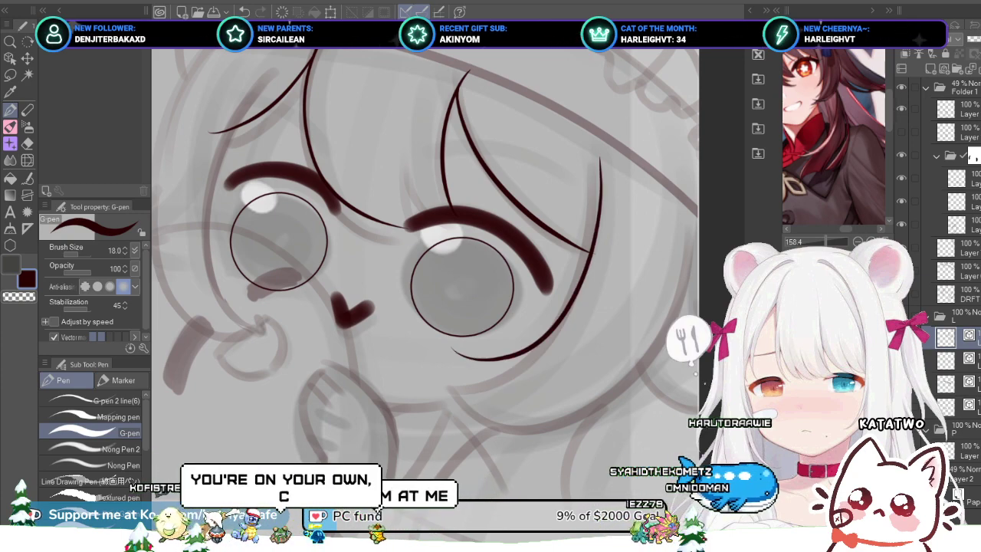
key("ctrl")
left_click_drag(430, 379, 409, 405)
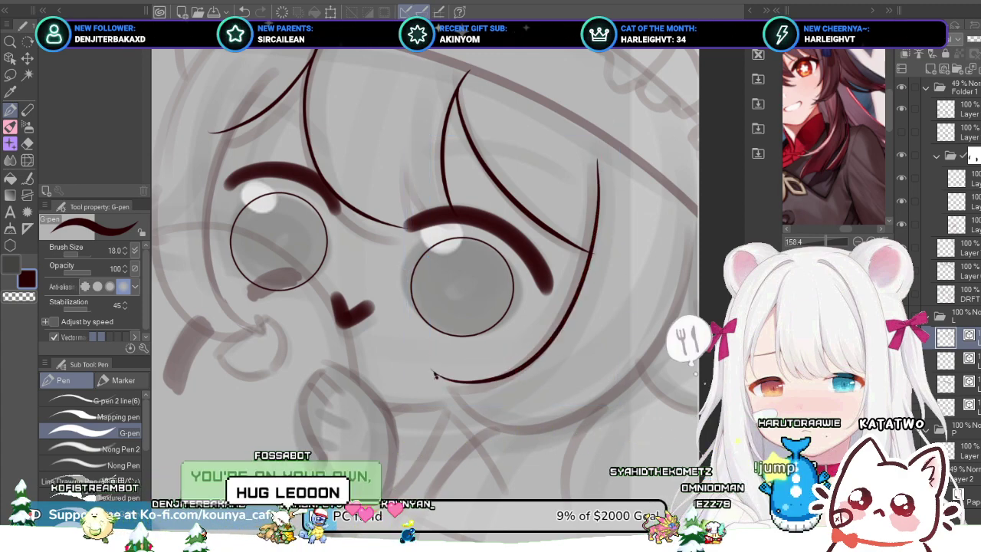
left_click_drag(433, 375, 474, 412)
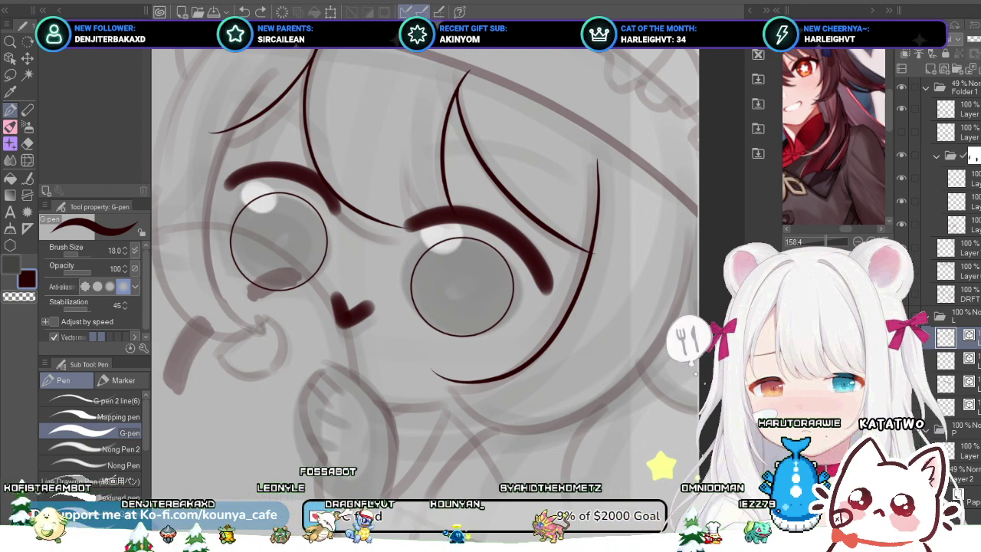
key("ctrl+z")
key("ctrl+z")
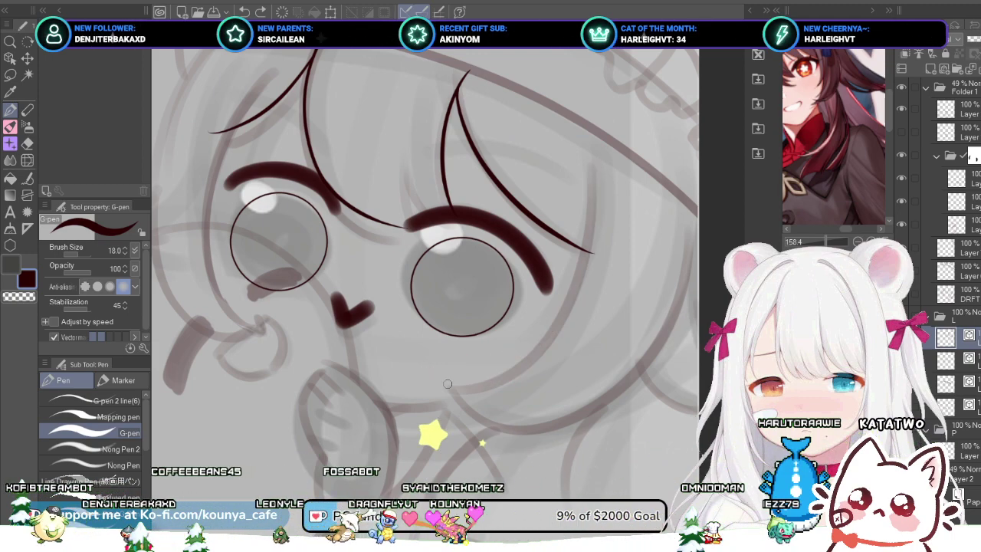
Step: Ink the right-hand face line from the chin up past the fringe tip to below the hat brim, and rotate it slightly to fit the draft
left_click_drag(448, 381, 603, 159)
key("ctrl+z")
key("ctrl+y")
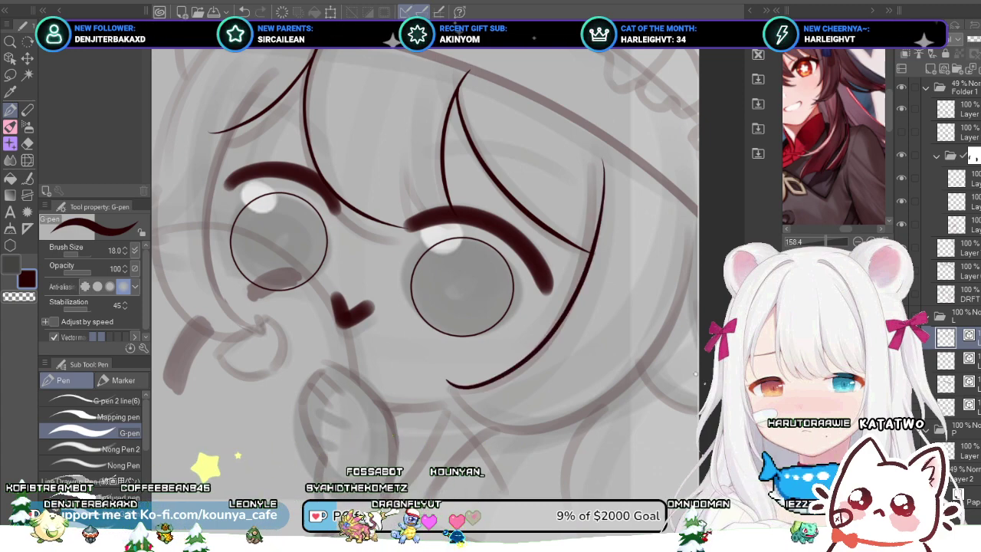
key("ctrl")
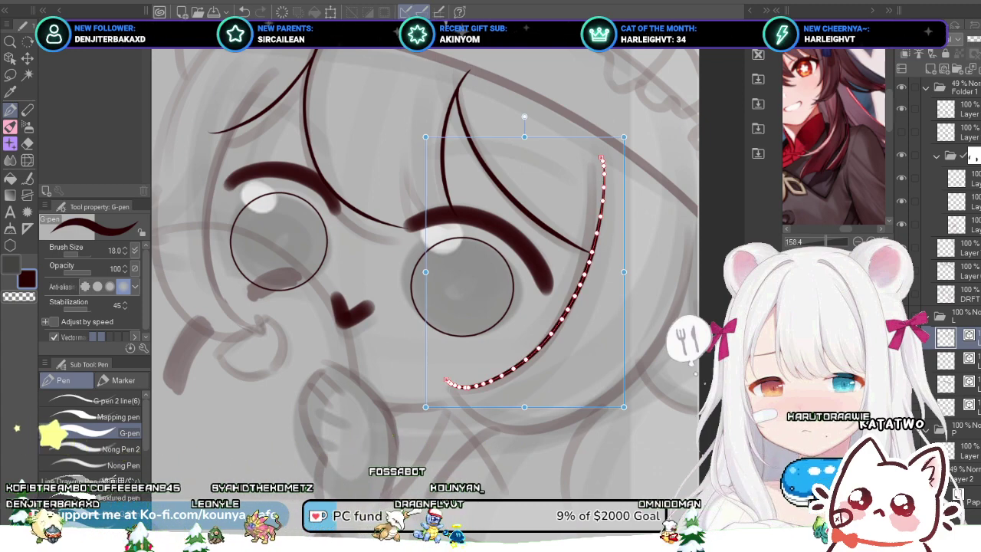
left_click_drag(524, 117, 519, 114)
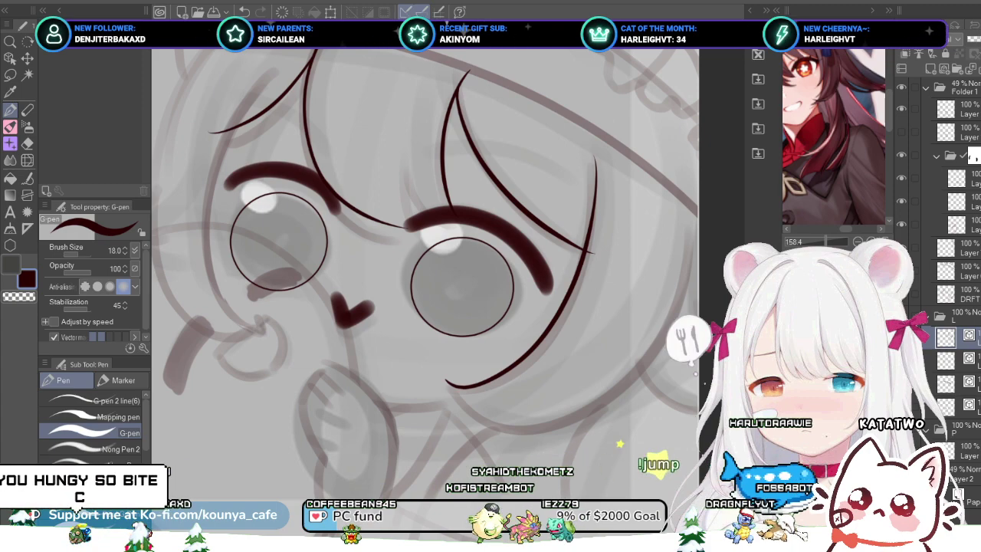
Step: Try repeatedly to ink the left-hand side line of the face from below the hat brim down around the outside of the left-hand eye
left_click_drag(254, 92, 287, 148)
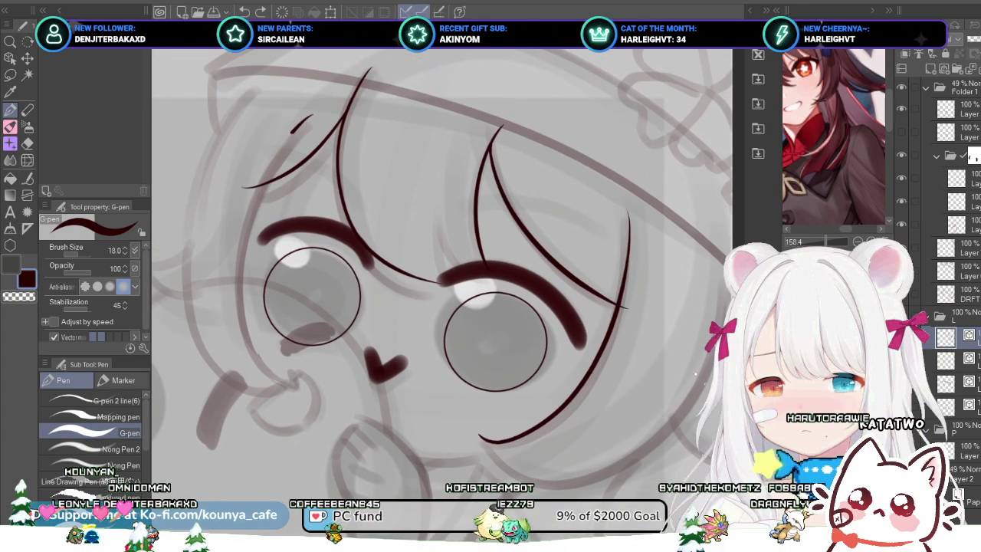
left_click_drag(308, 116, 288, 362)
key("ctrl+z")
left_click_drag(302, 129, 290, 351)
key("ctrl+z")
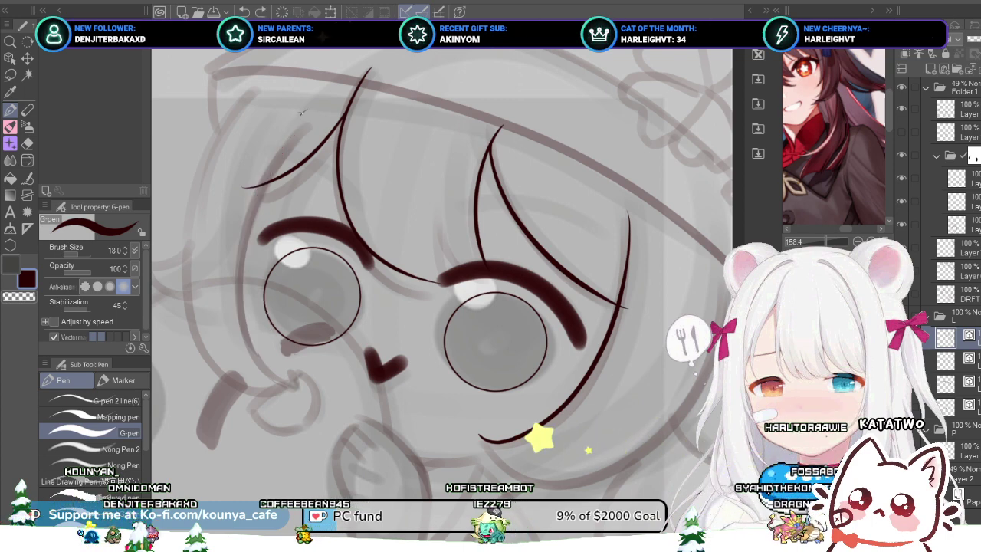
left_click_drag(304, 116, 287, 360)
key("ctrl+z")
left_click_drag(303, 114, 285, 371)
key("ctrl+z")
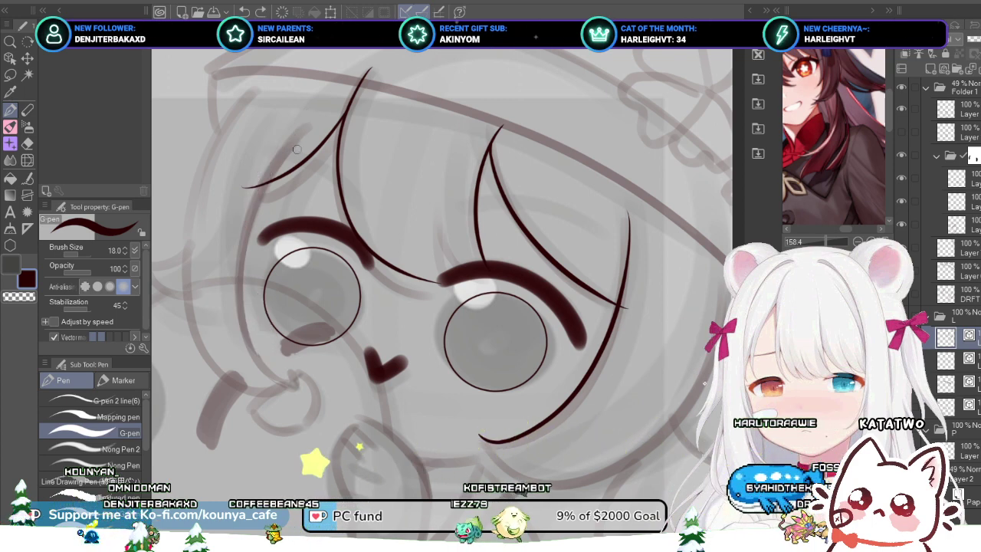
mouse_move(306, 113)
left_mouse_down()
mouse_move(249, 304)
mouse_move(296, 386)
mouse_move(245, 233)
mouse_move(282, 367)
left_mouse_up()
key("ctrl+z")
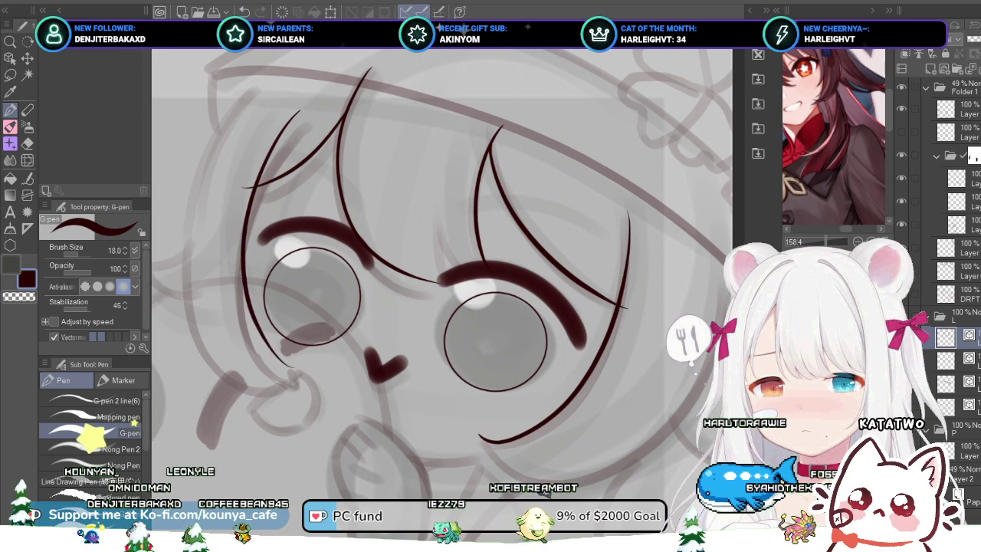
key("ctrl+z")
mouse_move(300, 115)
left_mouse_down()
mouse_move(244, 265)
mouse_move(282, 379)
left_mouse_up()
key("ctrl+z")
mouse_move(293, 114)
left_mouse_down()
mouse_move(243, 245)
mouse_move(302, 375)
left_mouse_up()
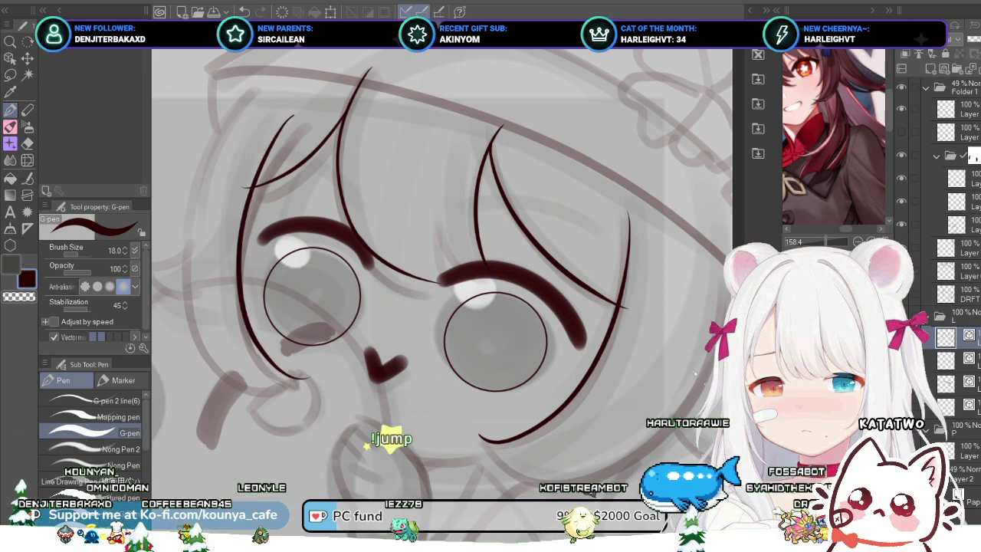
key("ctrl+z")
mouse_move(301, 114)
left_mouse_down()
mouse_move(253, 207)
mouse_move(291, 391)
left_mouse_up()
key("ctrl+z")
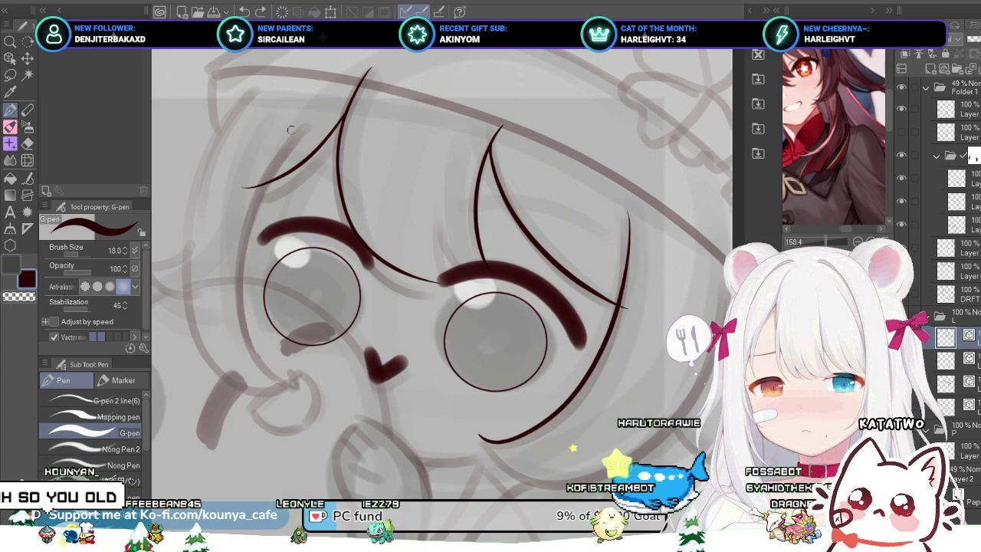
left_click_drag(302, 120, 289, 364)
key("ctrl+z")
left_click_drag(314, 103, 293, 382)
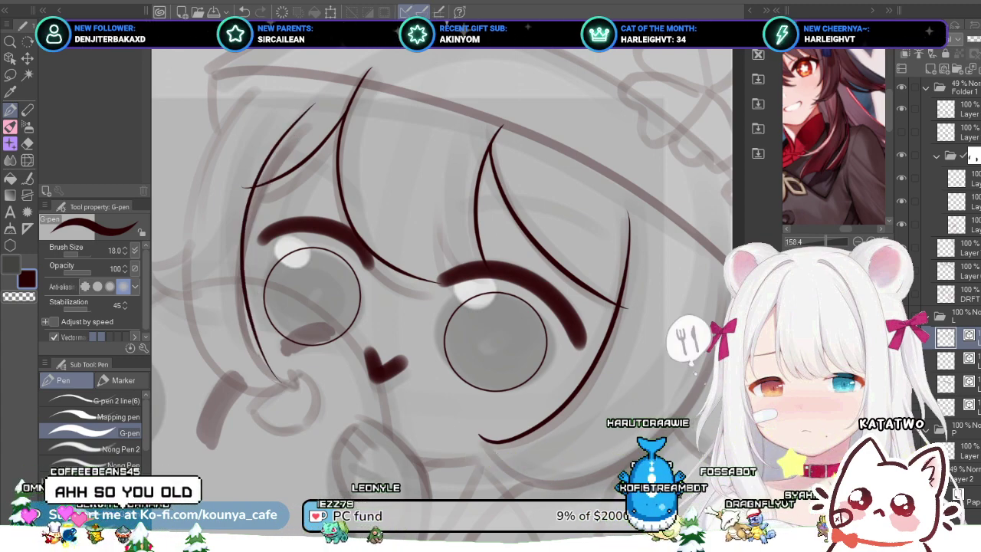
left_click_drag(302, 119, 290, 360)
key("ctrl+z")
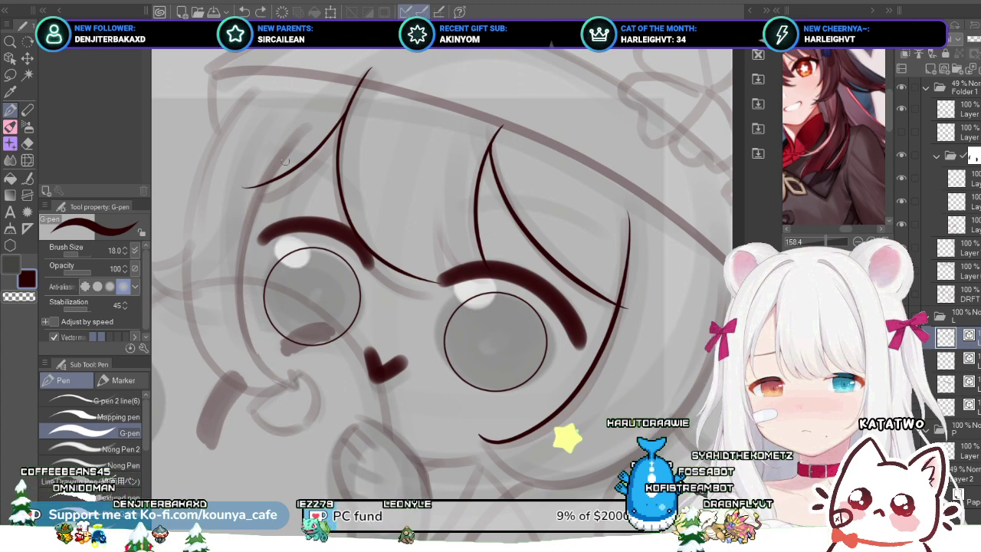
left_click_drag(296, 128, 265, 357)
key("ctrl+z")
left_click_drag(304, 118, 269, 365)
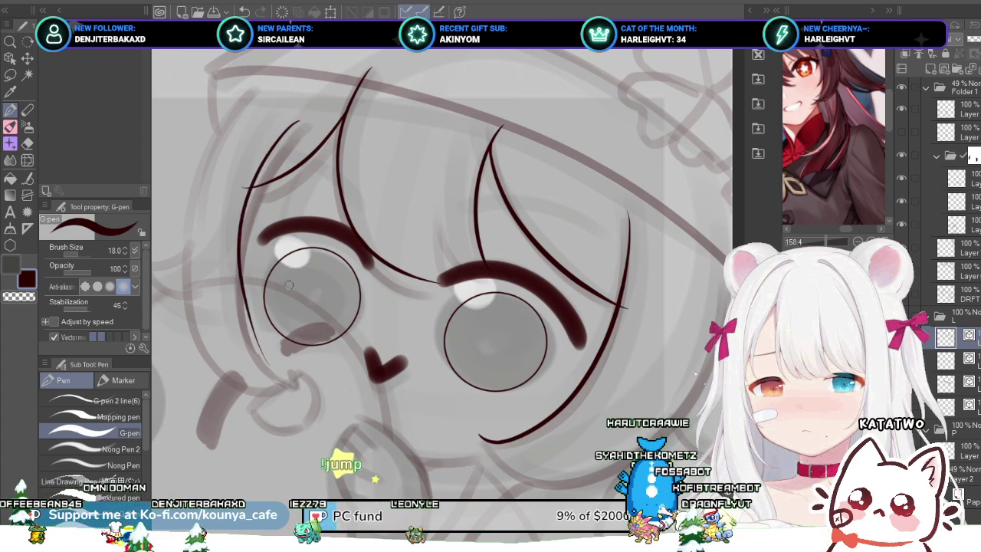
key("ctrl+z")
left_click_drag(281, 136, 299, 373)
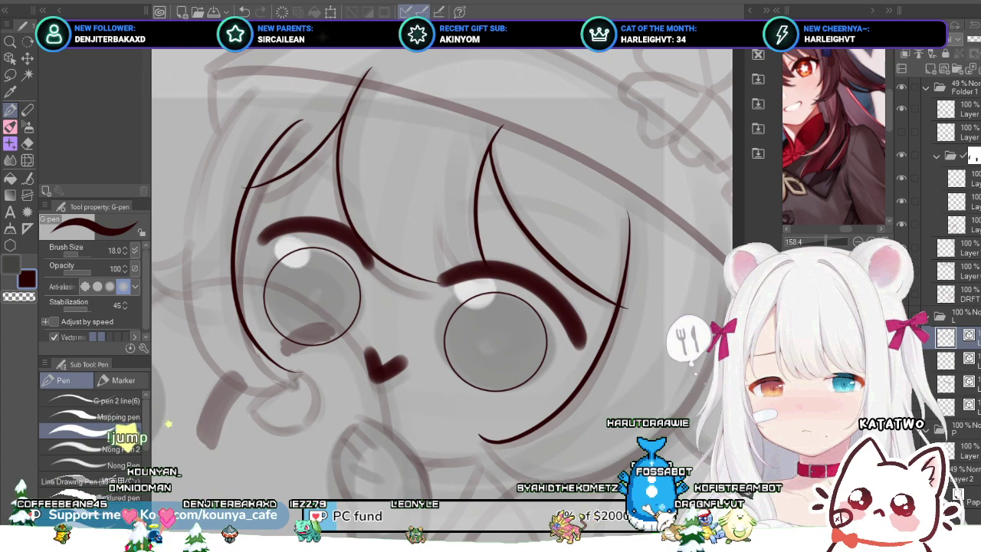
key("ctrl+z")
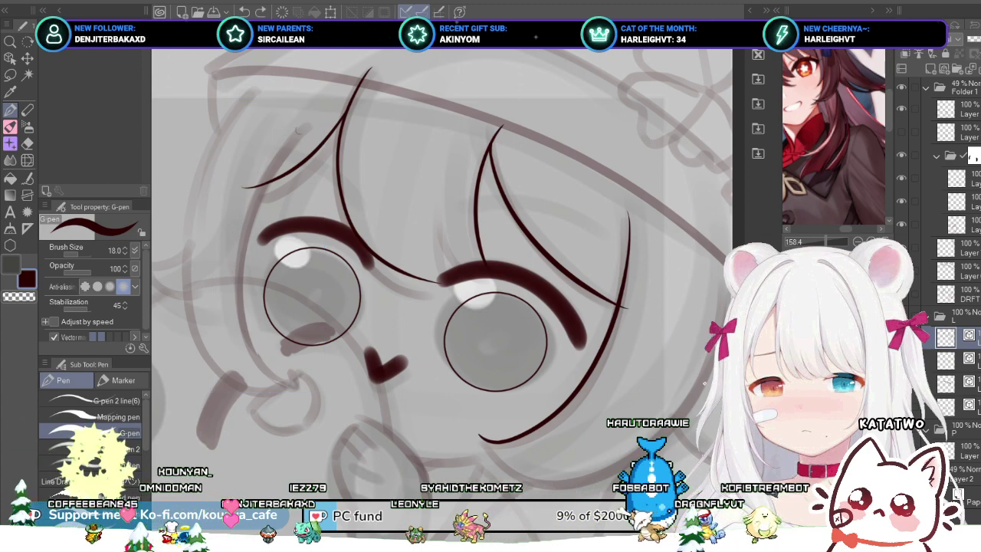
left_click_drag(307, 120, 277, 376)
key("ctrl+z")
left_click_drag(300, 117, 262, 332)
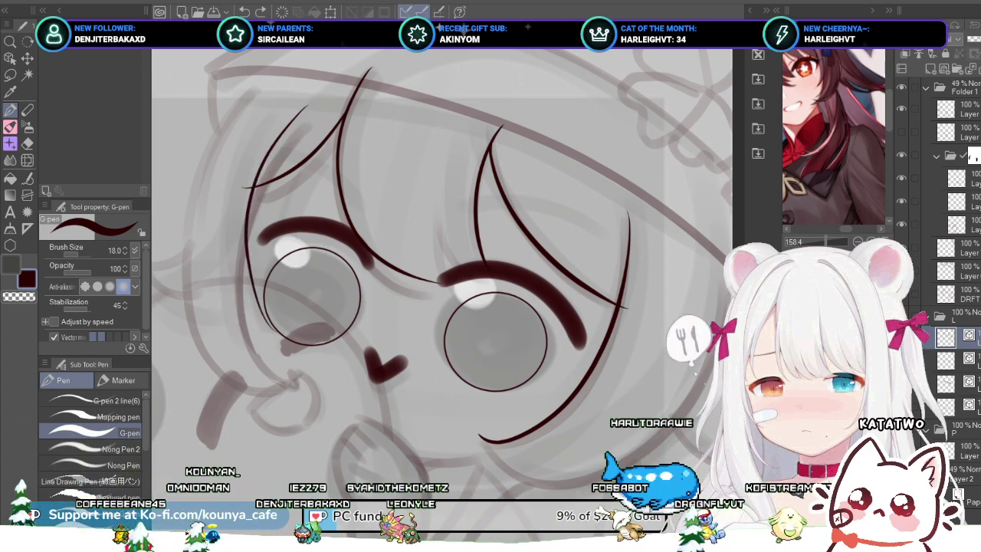
key("ctrl+z")
left_click_drag(304, 121, 278, 370)
key("ctrl+z")
mouse_move(306, 114)
left_mouse_down()
mouse_move(236, 273)
mouse_move(282, 403)
left_mouse_up()
key("ctrl+z")
left_click_drag(308, 107, 256, 360)
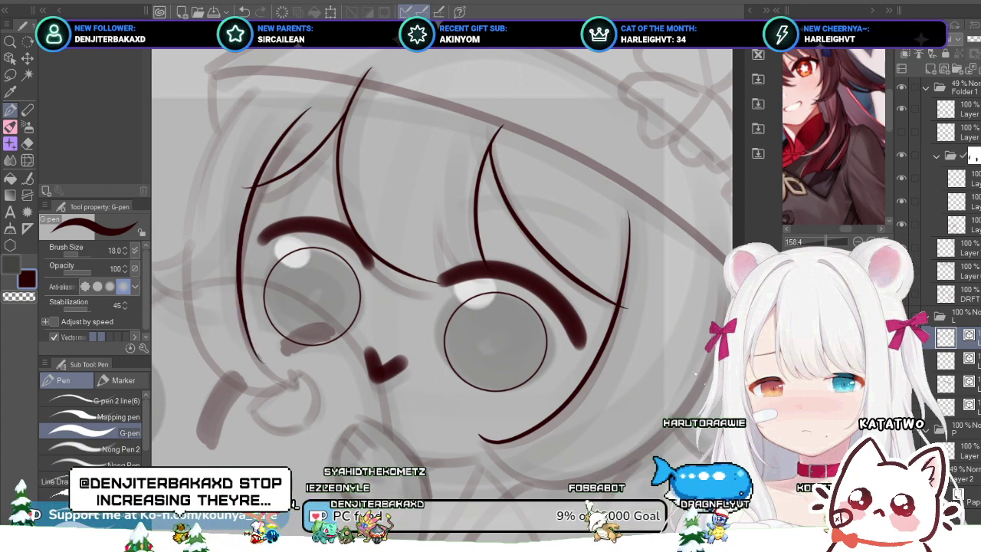
key("ctrl+z")
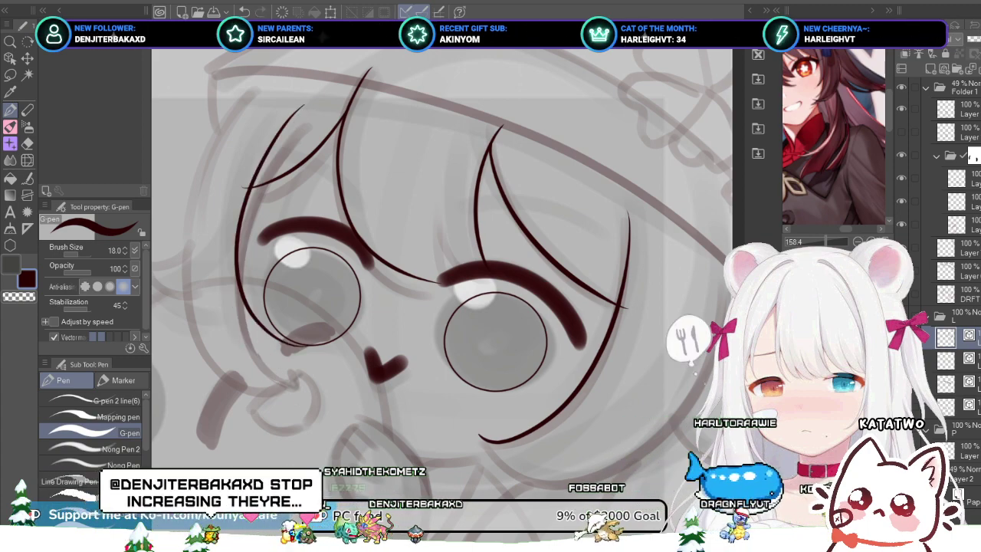
Step: Try to fit the left-hand face line to the draft by shifting its curve outward and stretching it slightly, and undo the attempt
left_click(238, 277, "ctrl")
left_click_drag(238, 278, 233, 305)
left_click(233, 304, "ctrl")
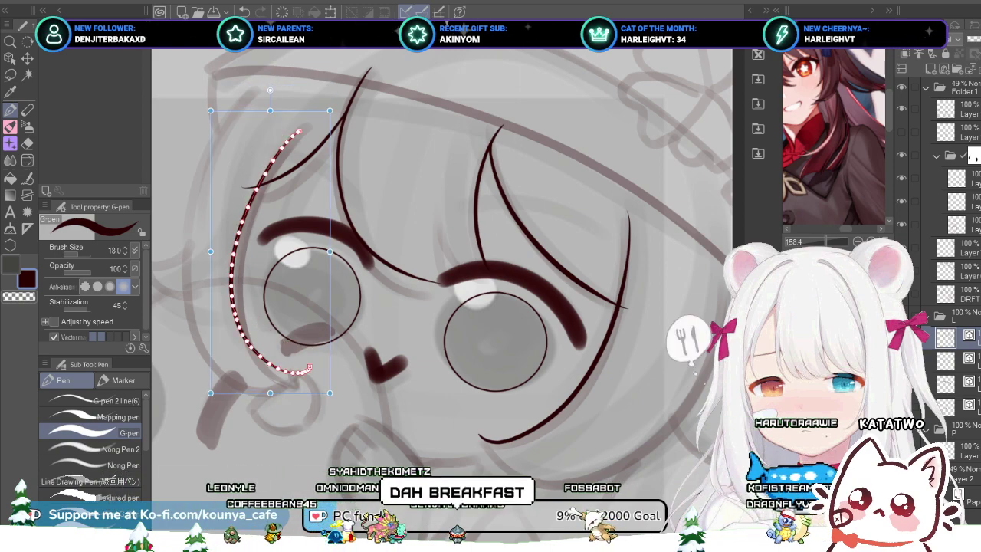
left_click_drag(330, 393, 334, 401)
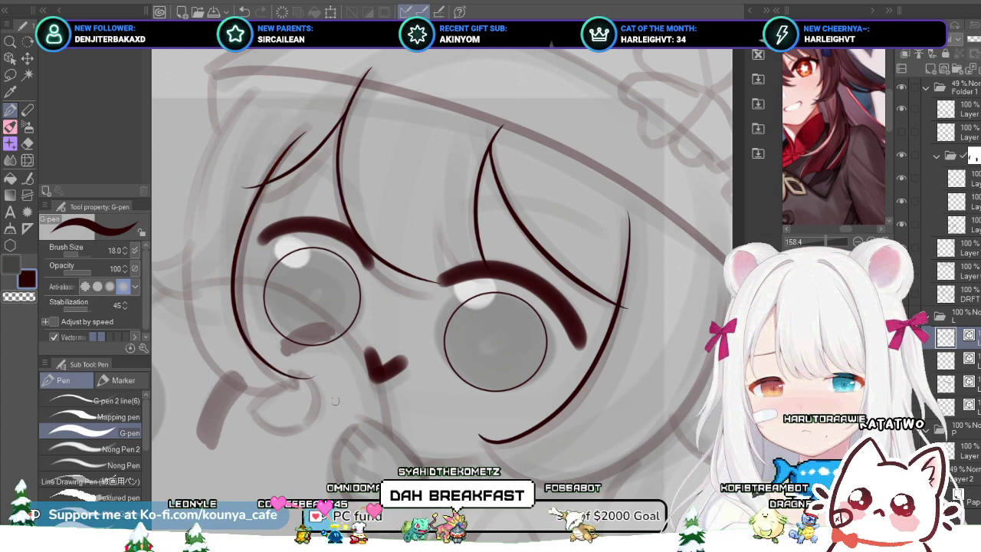
key("ctrl+z")
key("ctrl+z")
key("ctrl+z")
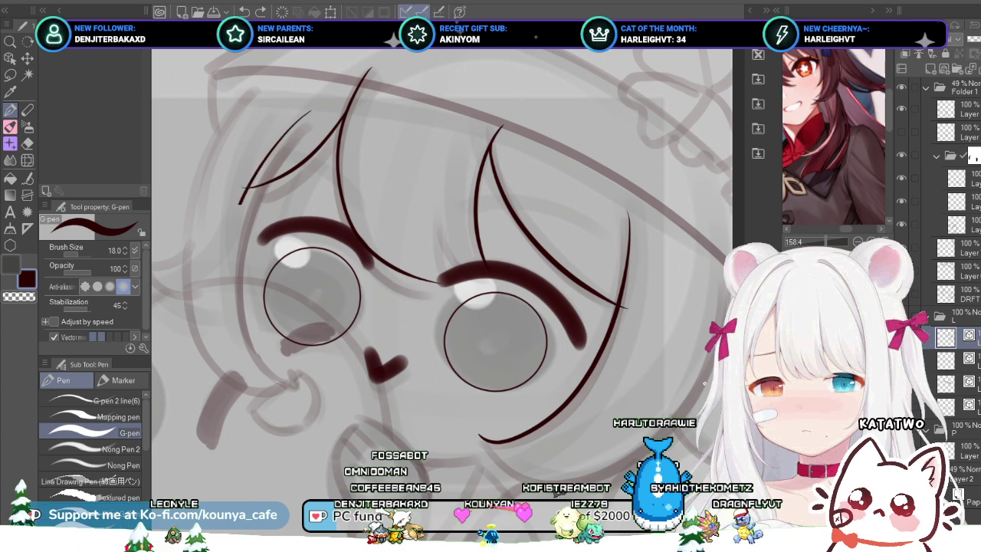
Step: Try further strokes for the left-hand face line, varying its curve from below the hat brim past the eye toward the cheek
key("ctrl+z")
left_click_drag(302, 125, 268, 335)
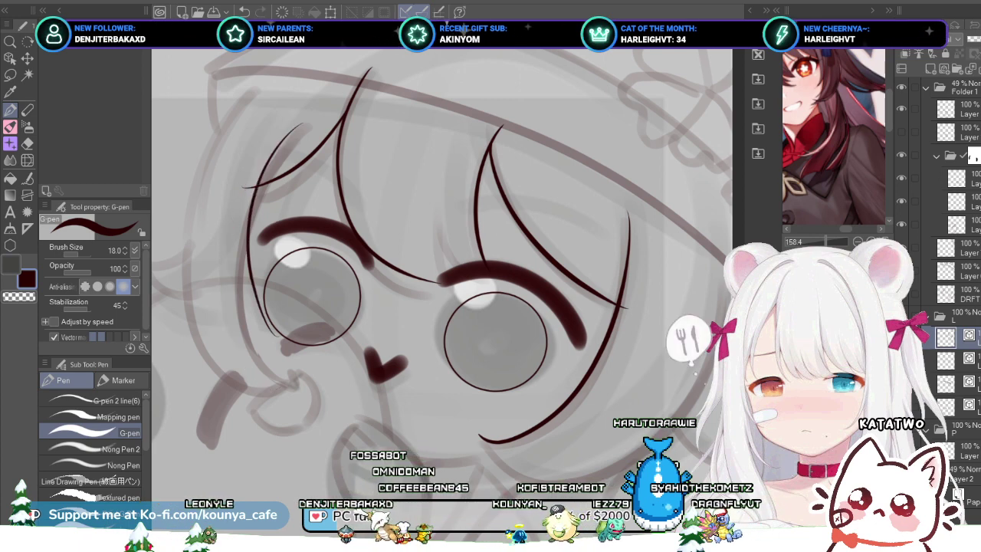
key("ctrl+z")
mouse_move(308, 116)
left_mouse_down()
mouse_move(236, 277)
mouse_move(272, 355)
mouse_move(259, 167)
left_mouse_up()
key("ctrl+z")
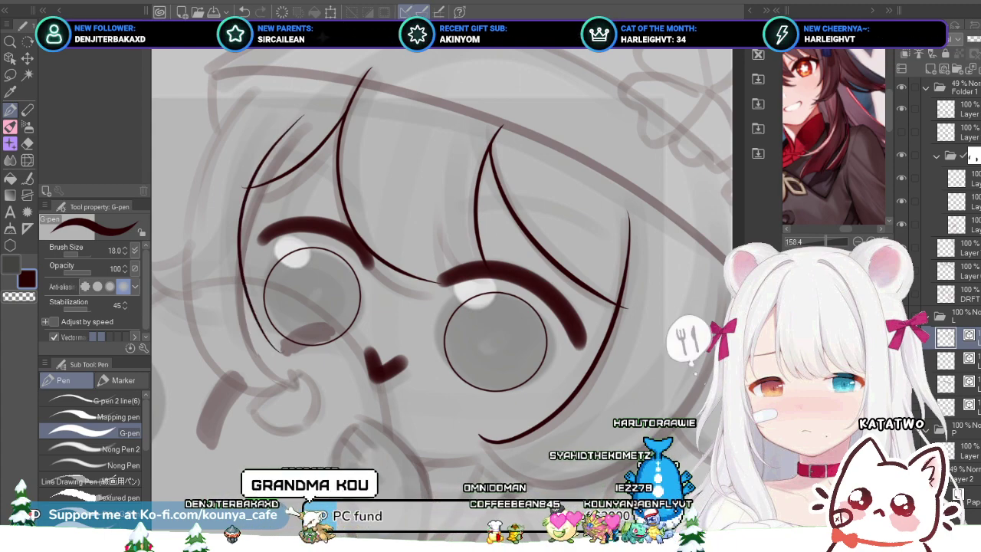
left_click_drag(278, 148, 224, 381)
key("ctrl+z")
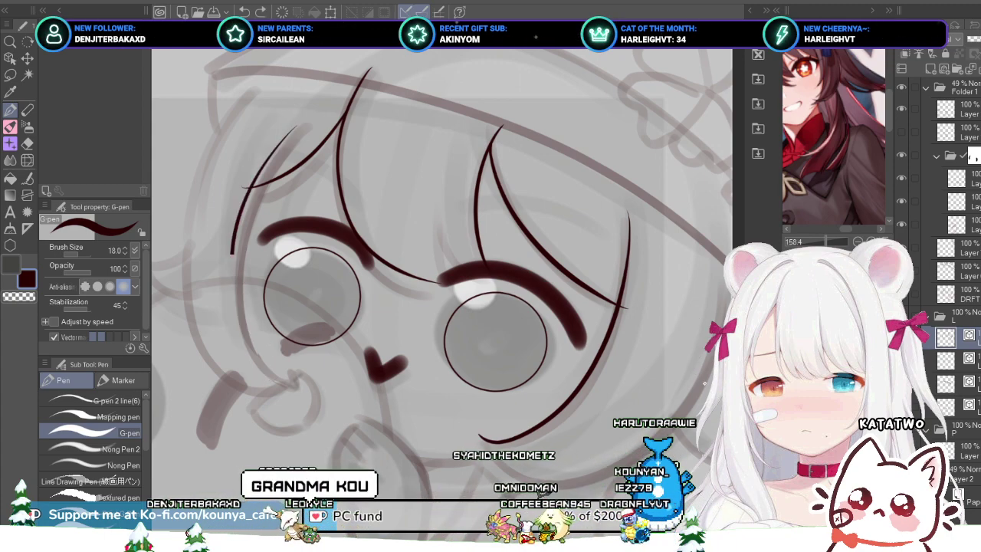
left_click_drag(232, 254, 283, 380)
key("ctrl+z")
left_click_drag(292, 130, 264, 359)
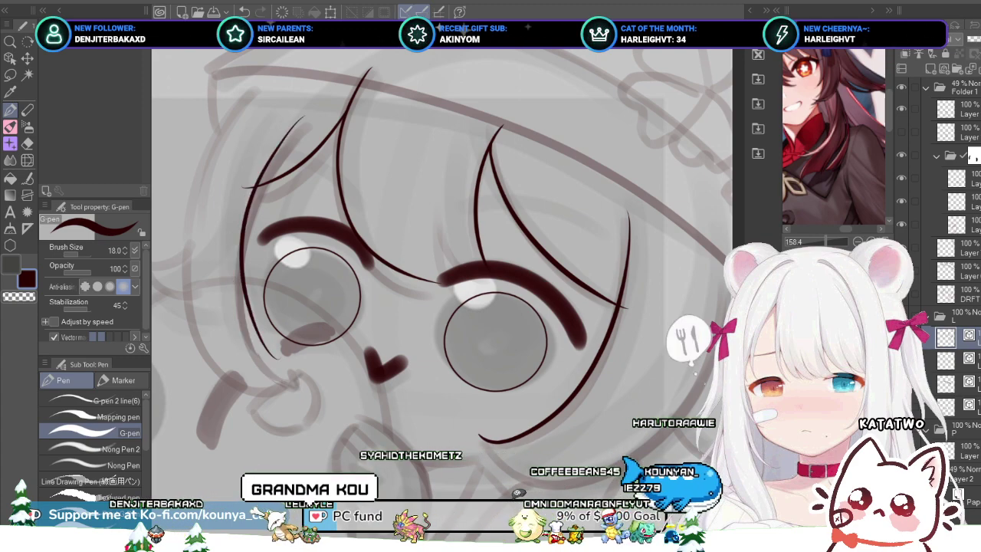
key("ctrl+z")
left_click_drag(281, 126, 286, 392)
key("ctrl+z")
left_click_drag(269, 146, 234, 371)
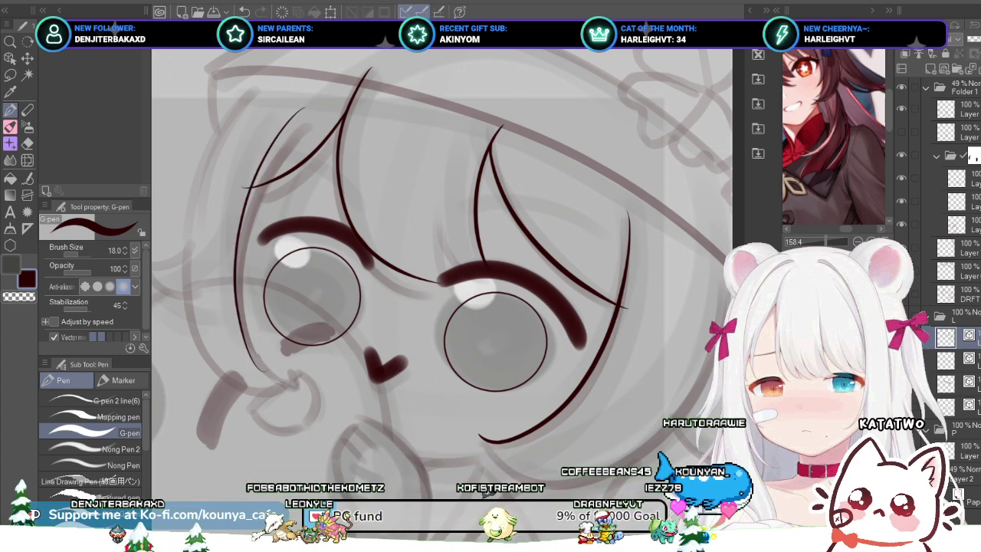
key("ctrl+z")
left_click_drag(268, 137, 222, 366)
key("ctrl+z")
left_click_drag(273, 149, 235, 383)
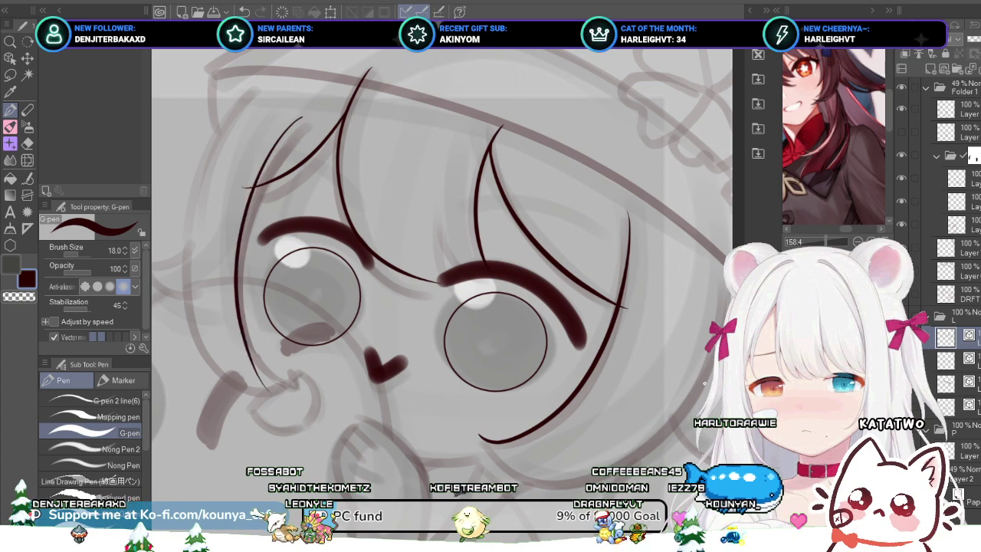
key("ctrl+z")
left_click_drag(273, 148, 230, 383)
key("ctrl+z")
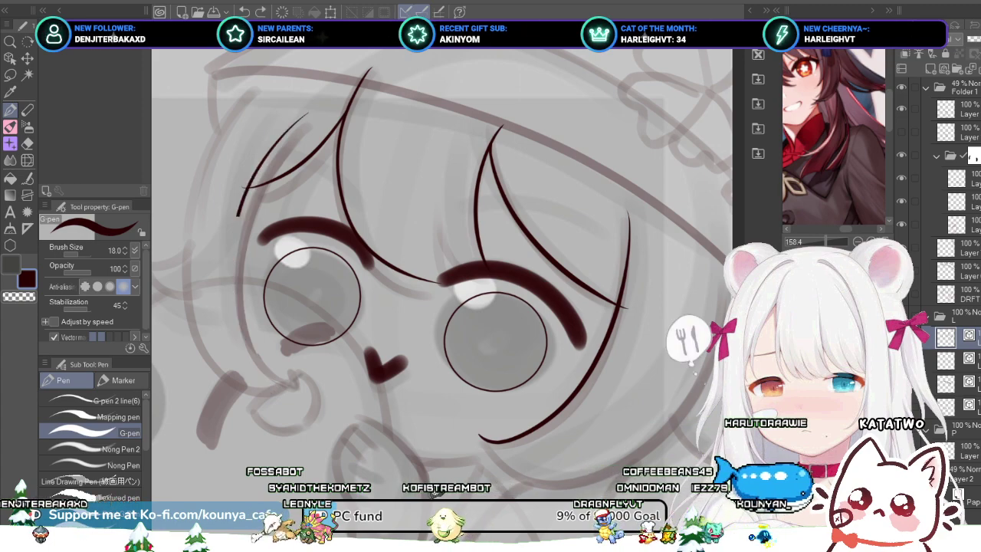
left_click_drag(274, 149, 230, 391)
key("ctrl+z")
left_click_drag(307, 112, 291, 373)
key("ctrl+z")
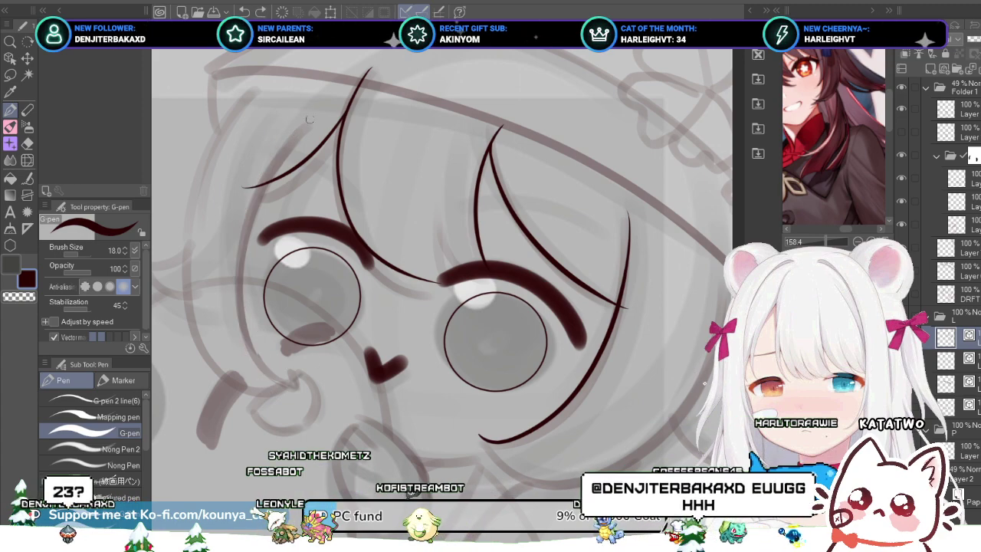
left_click_drag(297, 204, 234, 366)
key("ctrl+z")
mouse_move(303, 112)
left_mouse_down()
mouse_move(239, 300)
mouse_move(268, 372)
mouse_move(267, 152)
mouse_move(263, 367)
left_mouse_up()
key("ctrl+z")
key("ctrl+z")
left_click_drag(299, 124, 295, 391)
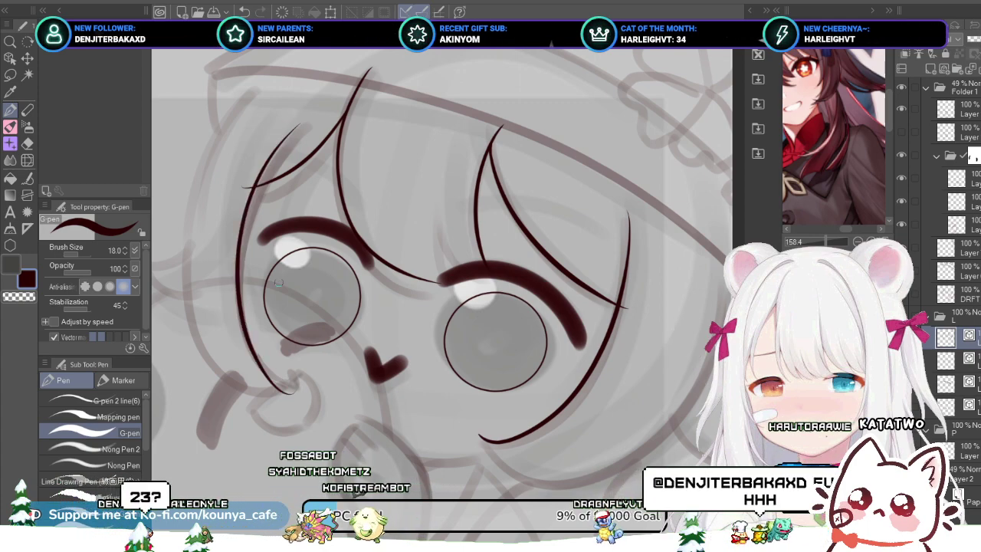
key("ctrl+z")
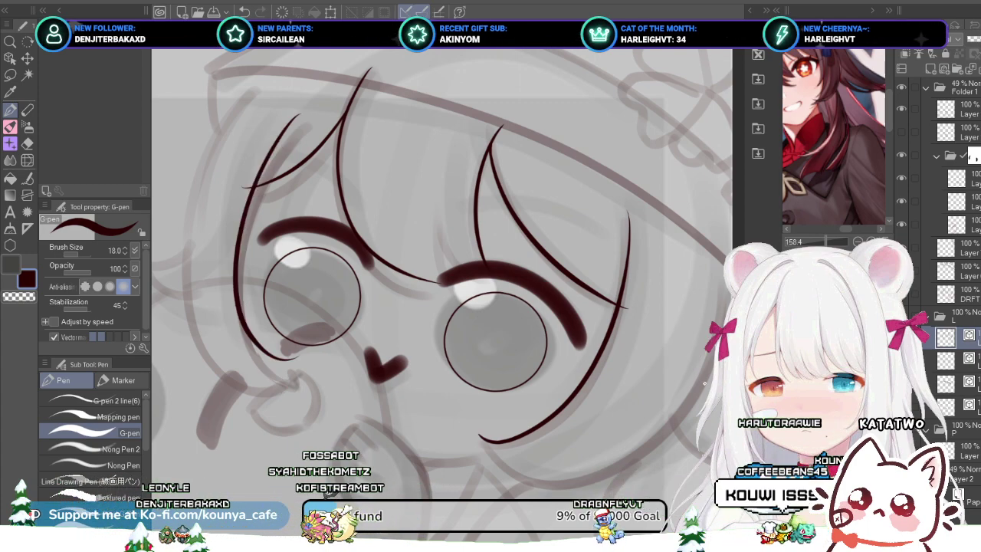
key("ctrl+z")
Step: Ink the left-hand face line from below the hat brim around the eye to the cheek, and adjust its lower part to the draft
left_click_drag(304, 119, 304, 370)
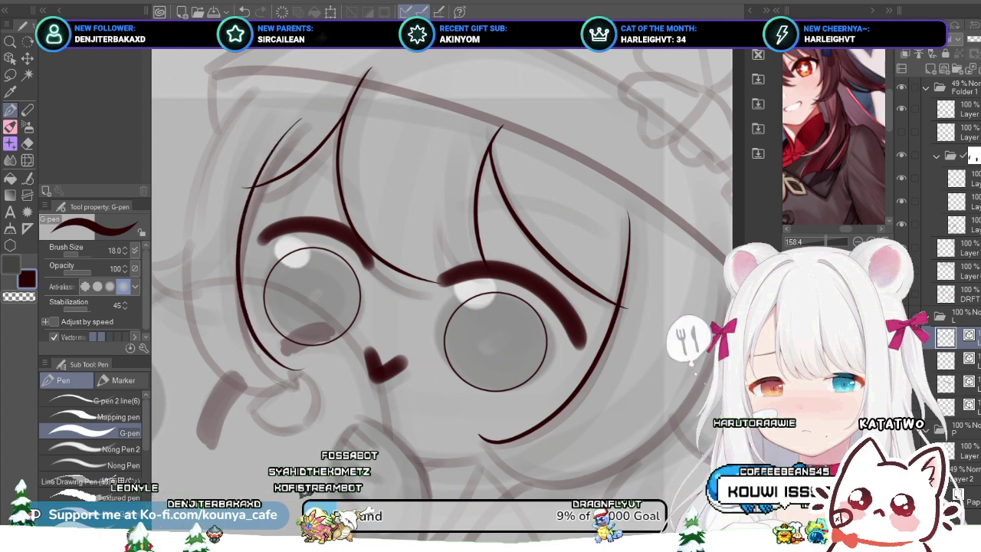
left_click(239, 285, "ctrl")
left_click(239, 285, "ctrl")
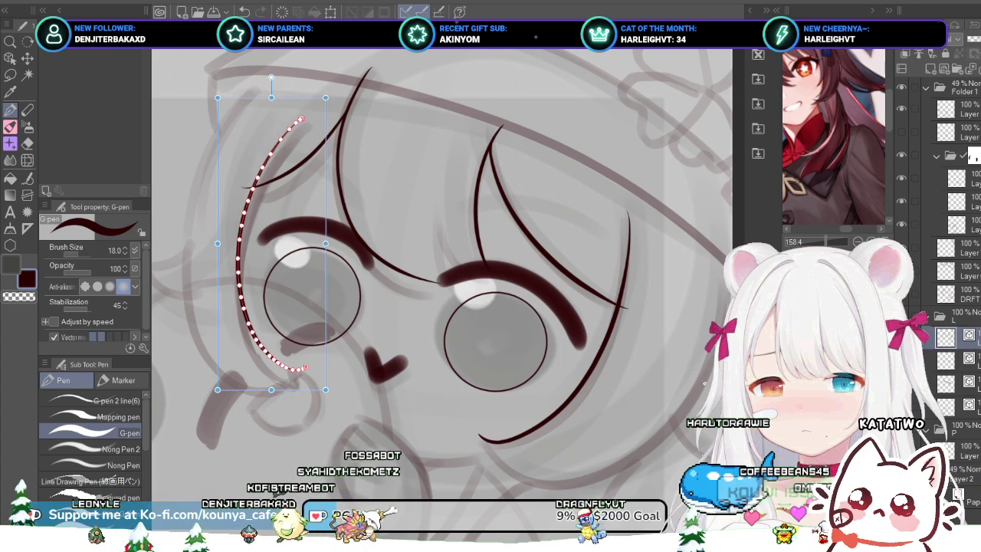
left_click_drag(270, 357, 266, 362)
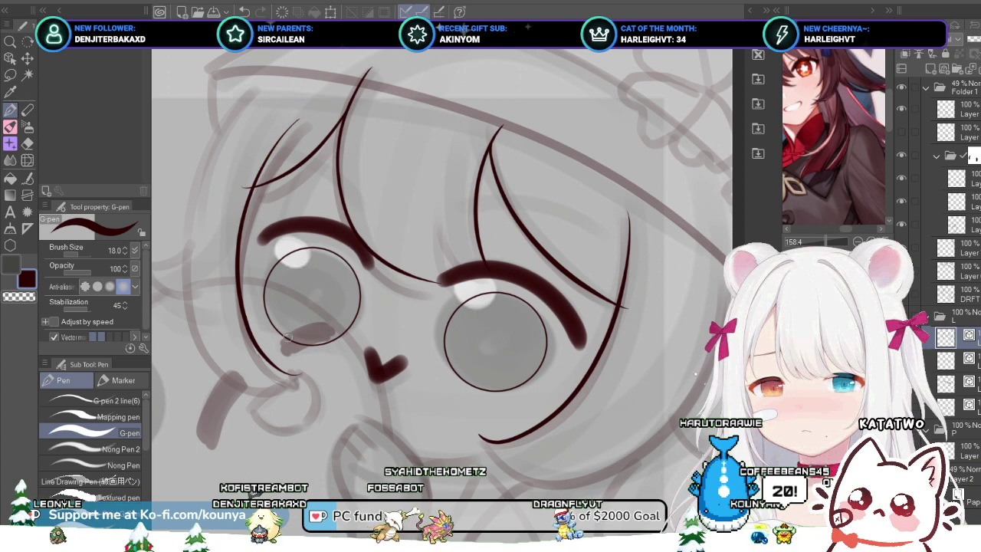
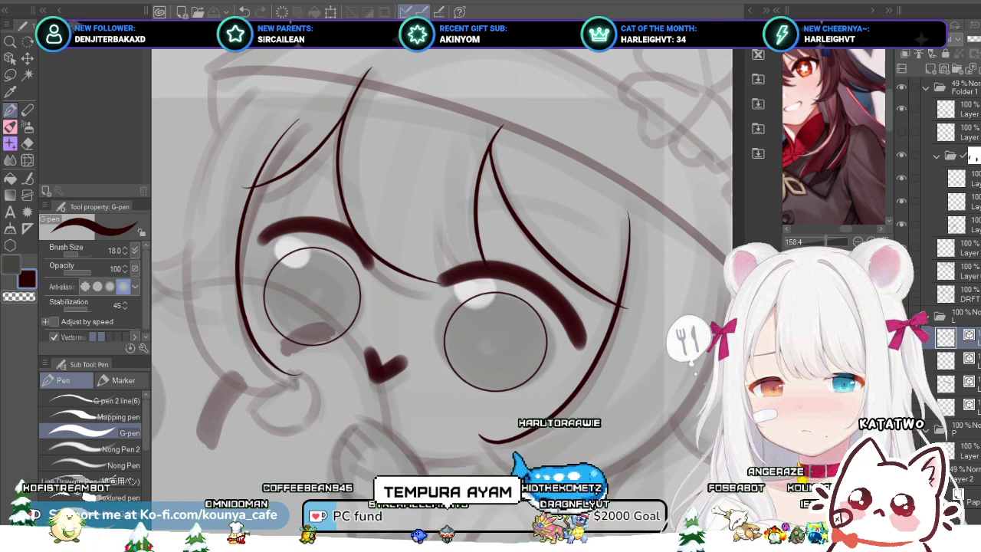
Step: Ink the outer left-hand hair line from just below the hat brim down alongside the face line to the level of the eye's lower edge
scroll(377, 335, "down", 3)
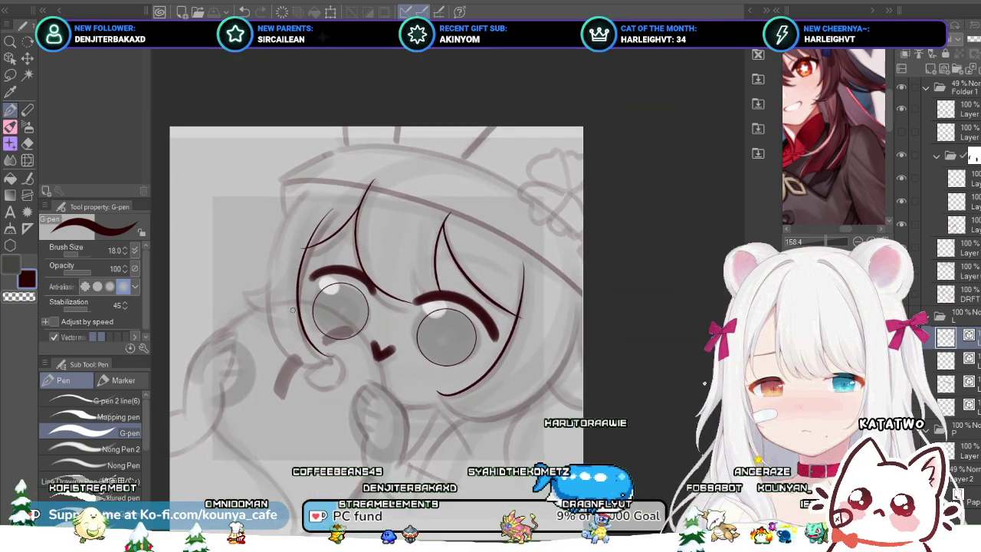
scroll(299, 265, "up", 3)
left_click_drag(308, 150, 243, 341)
key("ctrl+z")
mouse_move(314, 140)
left_mouse_down()
mouse_move(247, 234)
mouse_move(305, 445)
left_mouse_up()
key("ctrl+z")
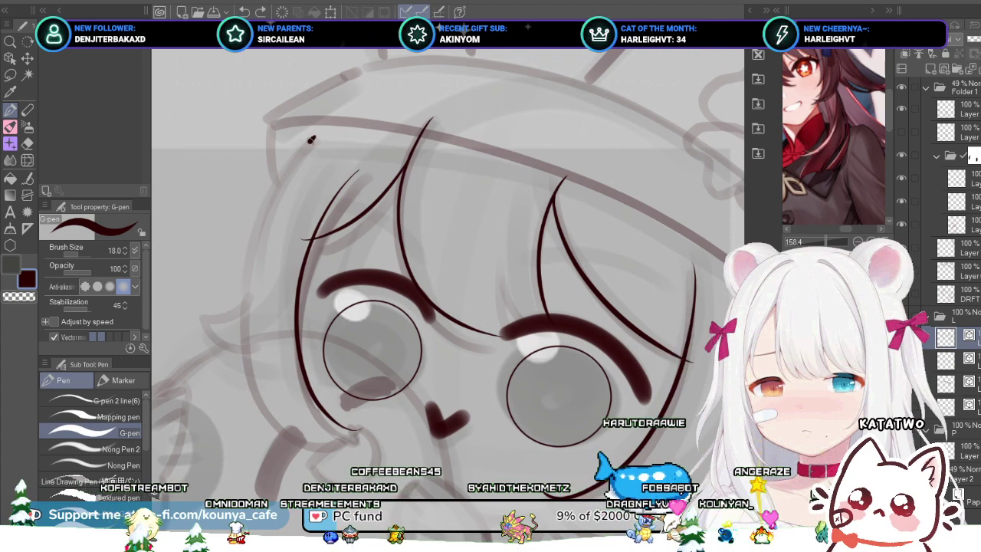
left_click_drag(312, 139, 261, 383)
key("ctrl+z")
mouse_move(314, 141)
left_mouse_down()
mouse_move(282, 179)
mouse_move(262, 383)
left_mouse_up()
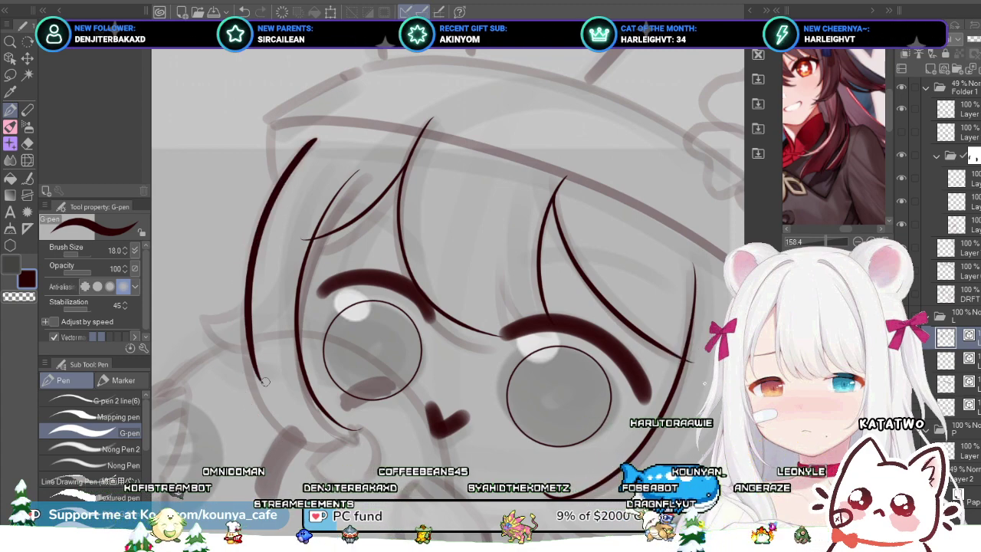
Step: Nudge the outer left-hand hair line slightly outward to fit the draft
key("ctrl")
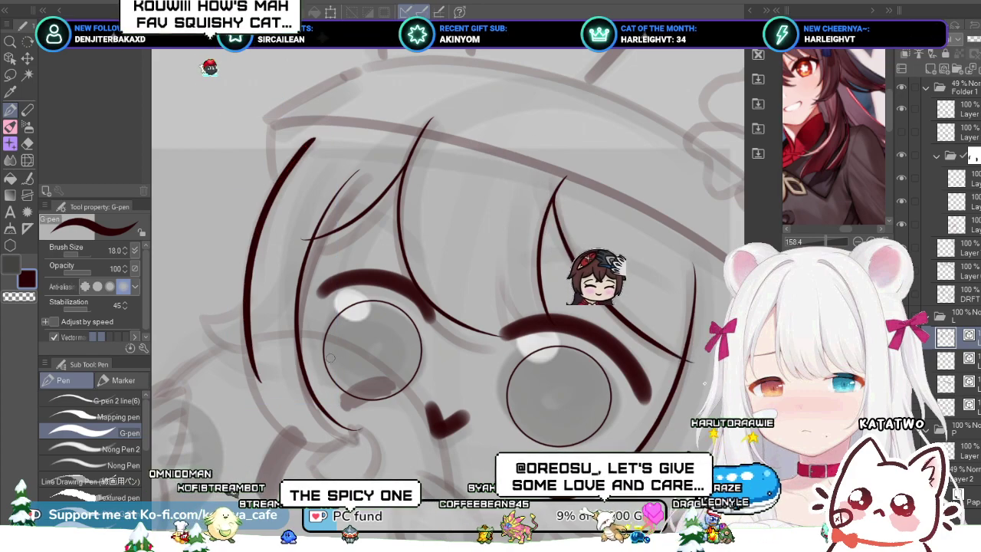
left_click_drag(429, 291, 436, 256)
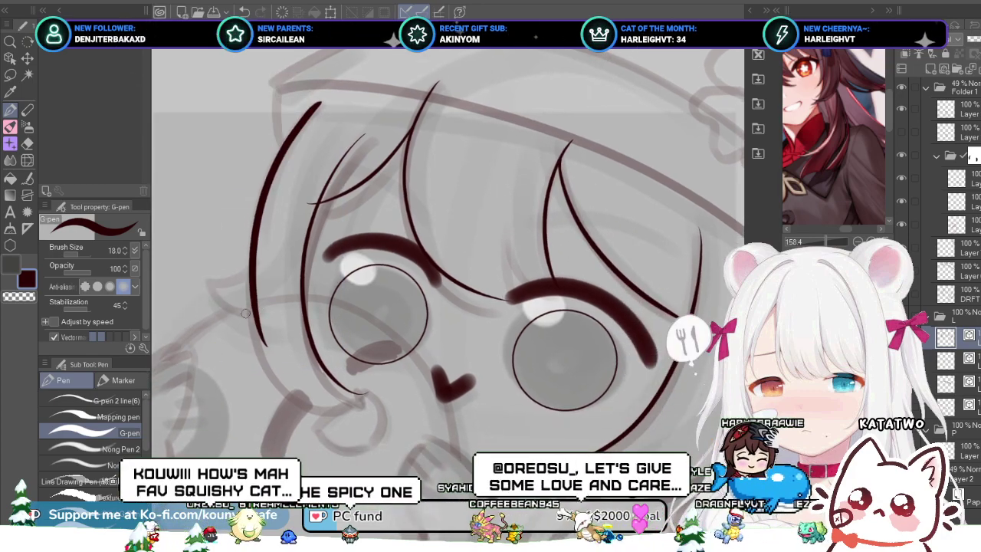
scroll(248, 311, "down", 1)
scroll(253, 310, "down", 2)
scroll(253, 310, "up", 2)
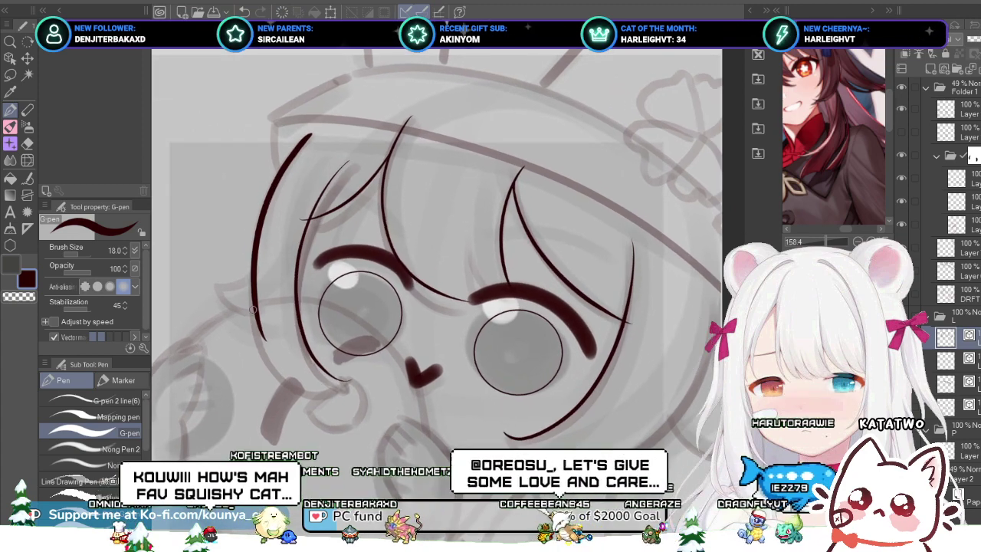
key("ctrl")
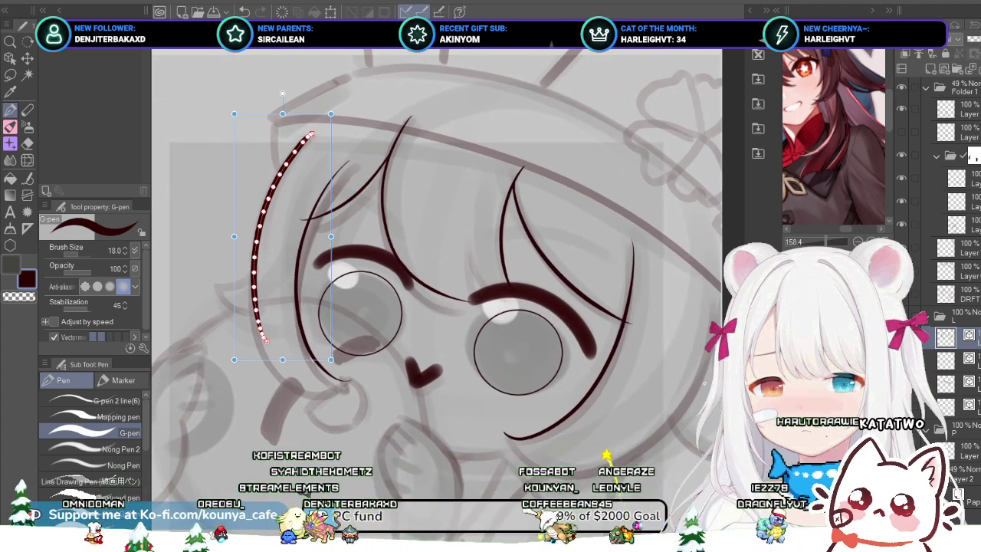
left_click_drag(255, 257, 253, 256)
key("Escape")
Step: Try repeatedly to extend the upper end of the outer left-hand hair line up to and across the hat brim
scroll(326, 151, "up", 2)
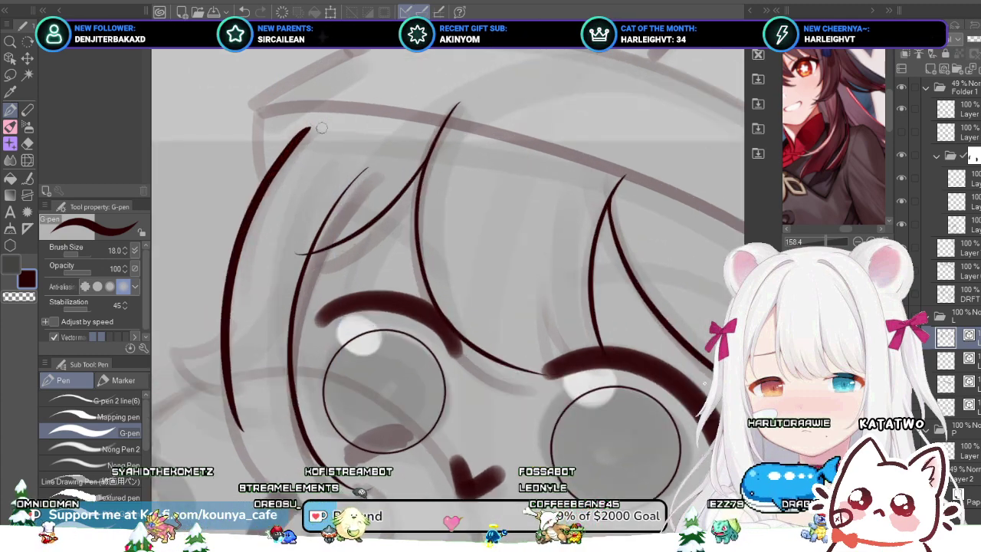
left_click_drag(297, 138, 268, 173)
key("ctrl+z")
left_click_drag(330, 105, 263, 185)
key("ctrl+z")
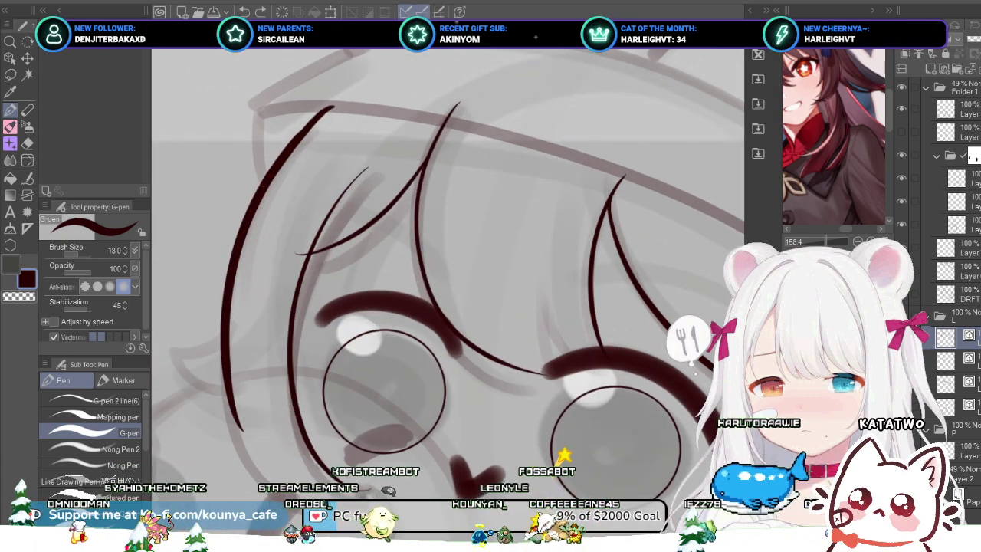
scroll(318, 121, "up", 4)
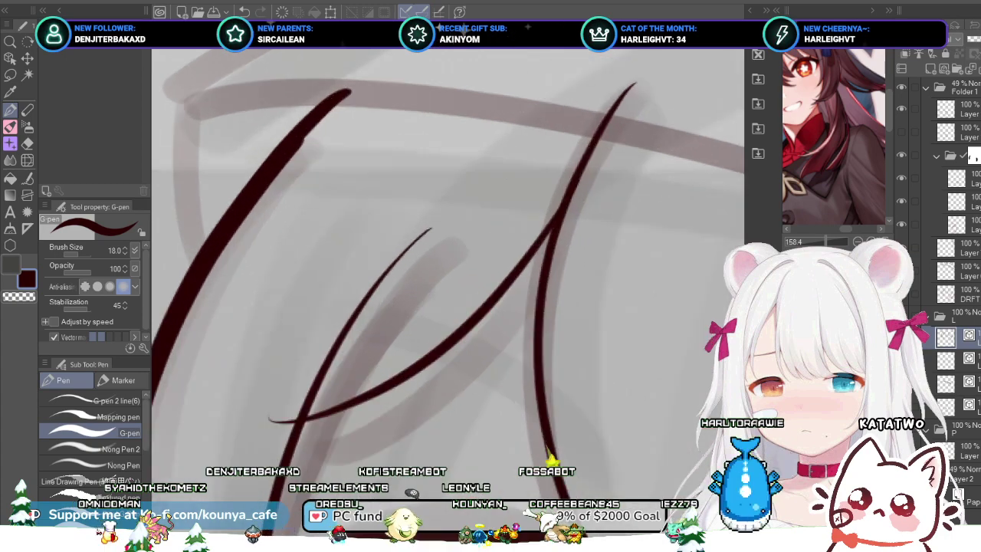
key("ctrl+z")
left_click_drag(354, 94, 265, 192)
key("ctrl+z")
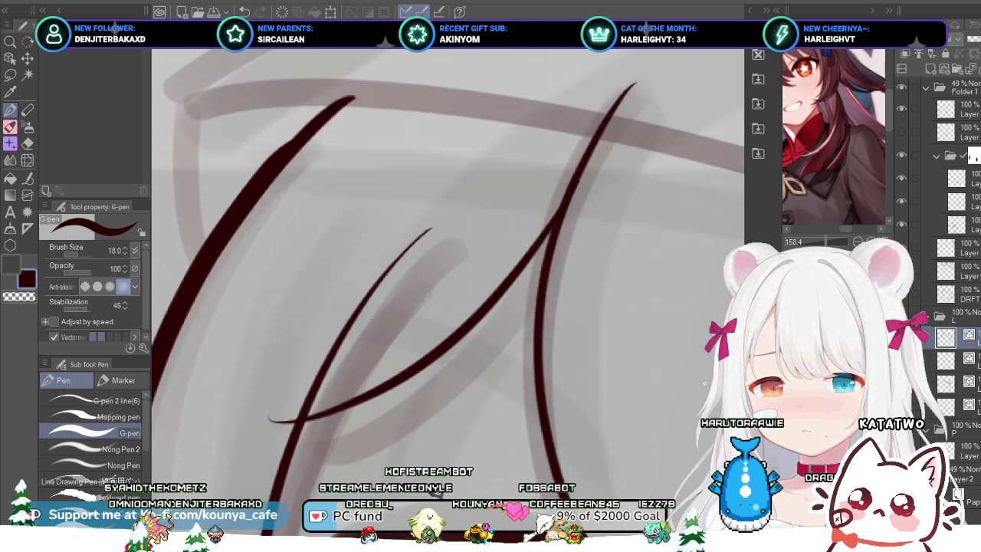
key("ctrl+z")
left_click_drag(351, 89, 280, 153)
key("ctrl+z")
left_click_drag(368, 81, 212, 254)
key("ctrl+z")
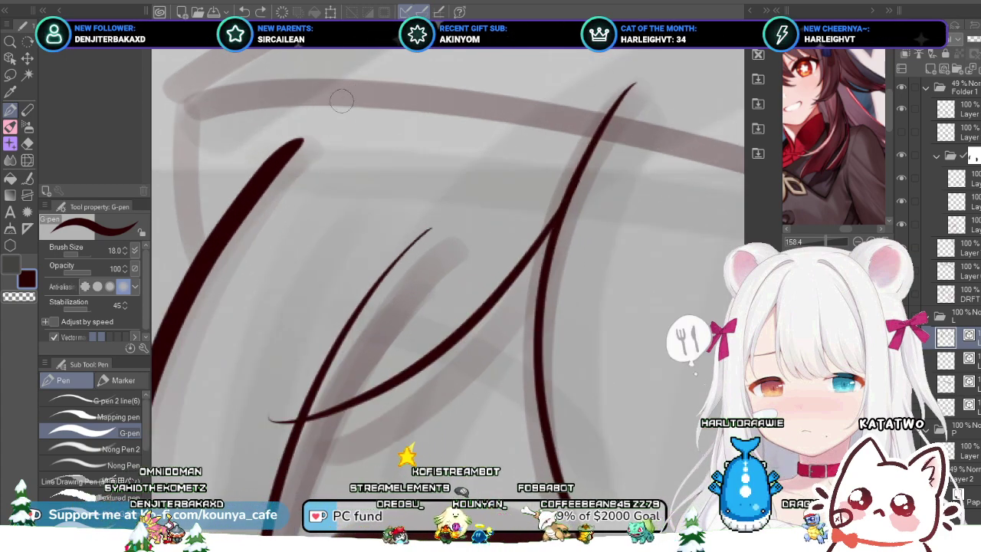
left_click_drag(363, 81, 282, 169)
key("ctrl+z")
left_click_drag(387, 59, 280, 170)
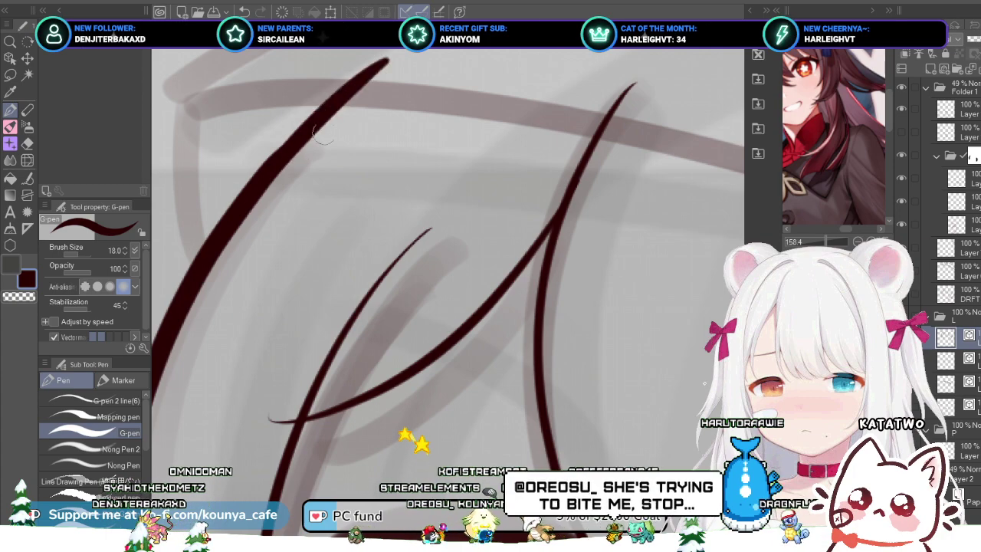
key("ctrl+z")
Step: Extend the outer left-hand hair line's upper end across the hat brim with a tapered stroke and smooth the join between the strokes
left_click_drag(387, 70, 284, 159)
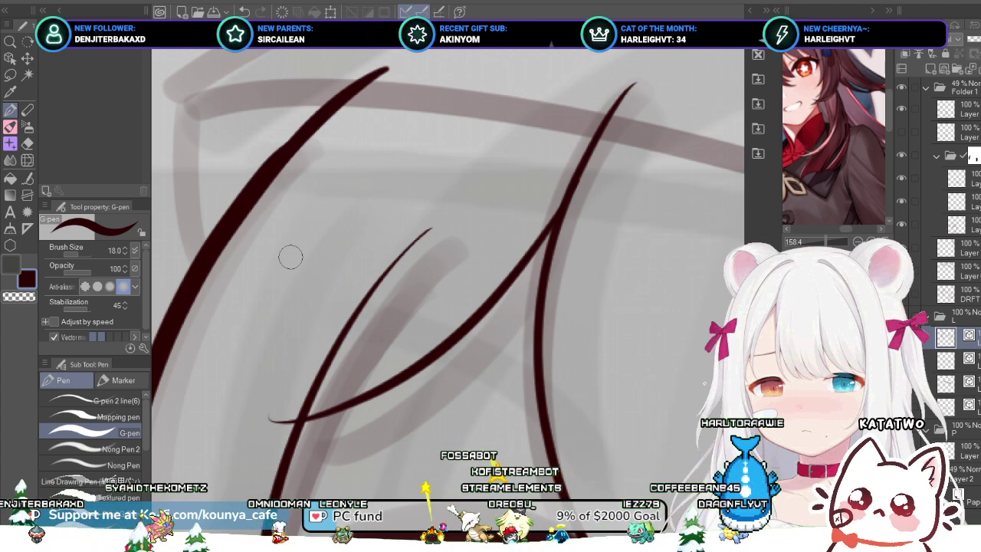
scroll(353, 309, "down", 2)
left_click_drag(320, 171, 333, 202)
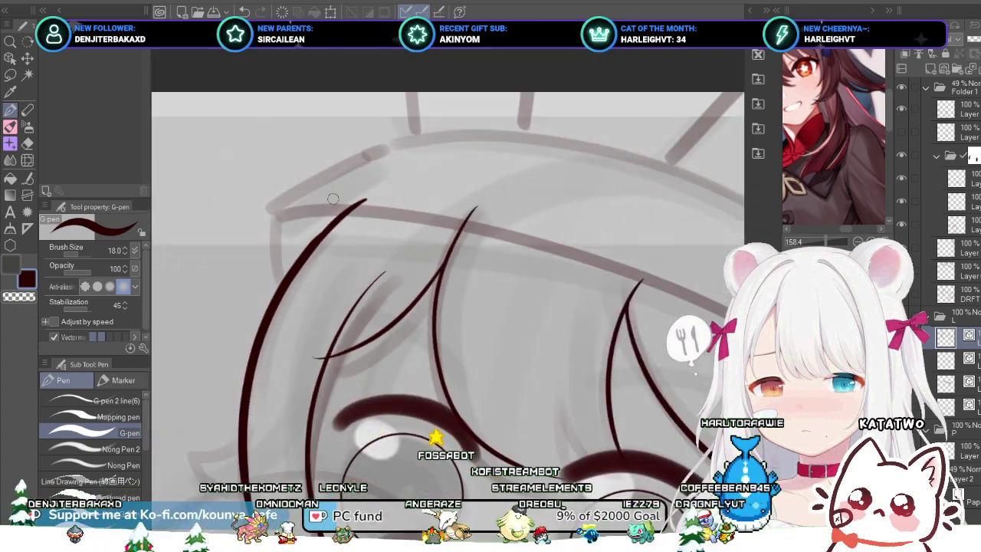
scroll(346, 219, "up", 3)
key("ctrl+z")
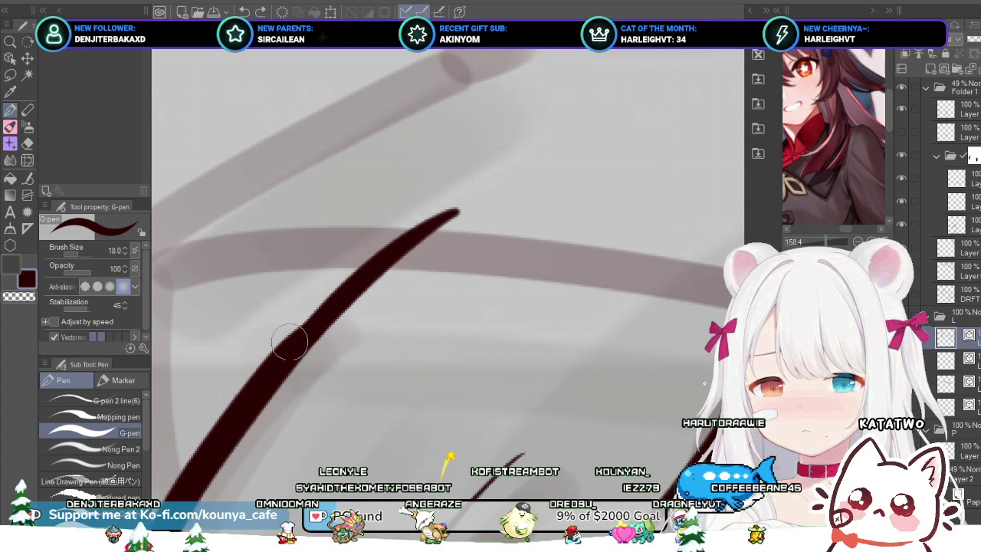
left_click_drag(265, 373, 377, 255)
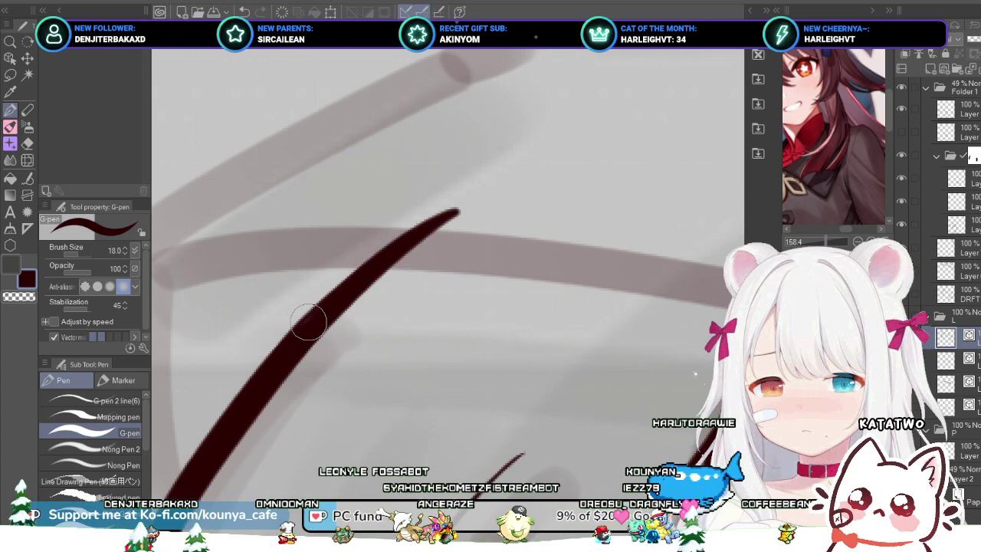
scroll(309, 321, "down", 3)
left_click_drag(374, 314, 360, 272)
scroll(360, 272, "down", 1)
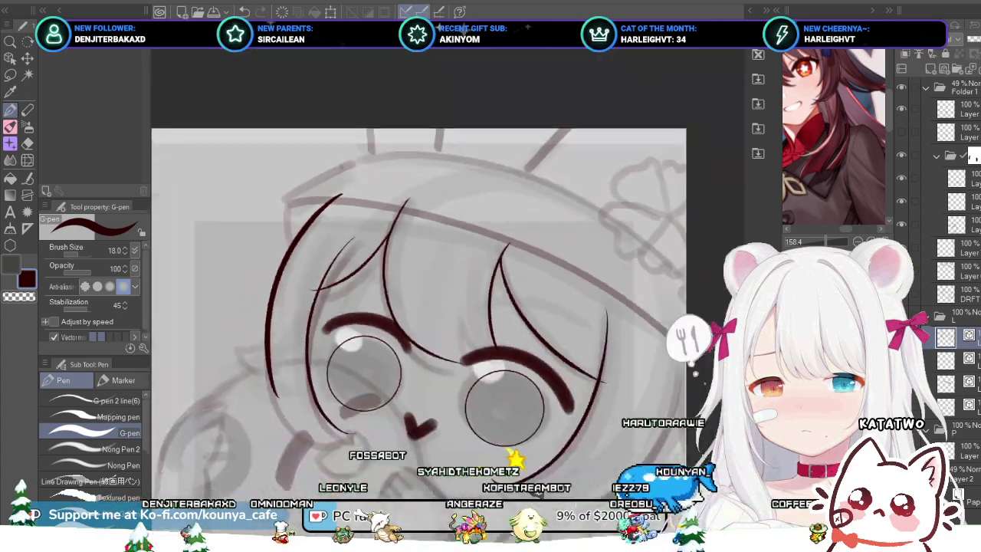
left_click_drag(413, 298, 366, 262)
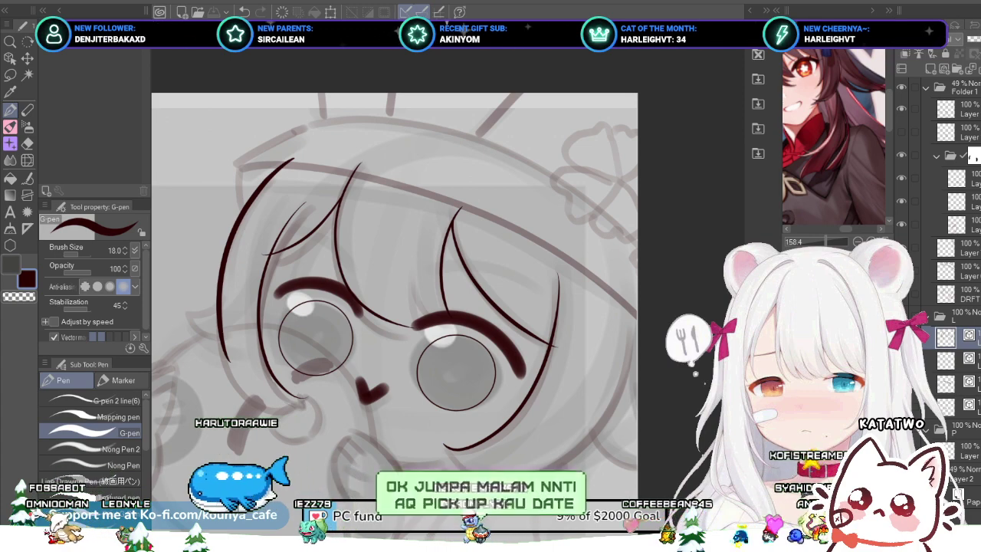
Step: Try repeatedly to extend the outer left-hand hair line's lower end in a curve towards the tip of the face line
scroll(261, 345, "up", 2)
left_click_drag(261, 345, 281, 313)
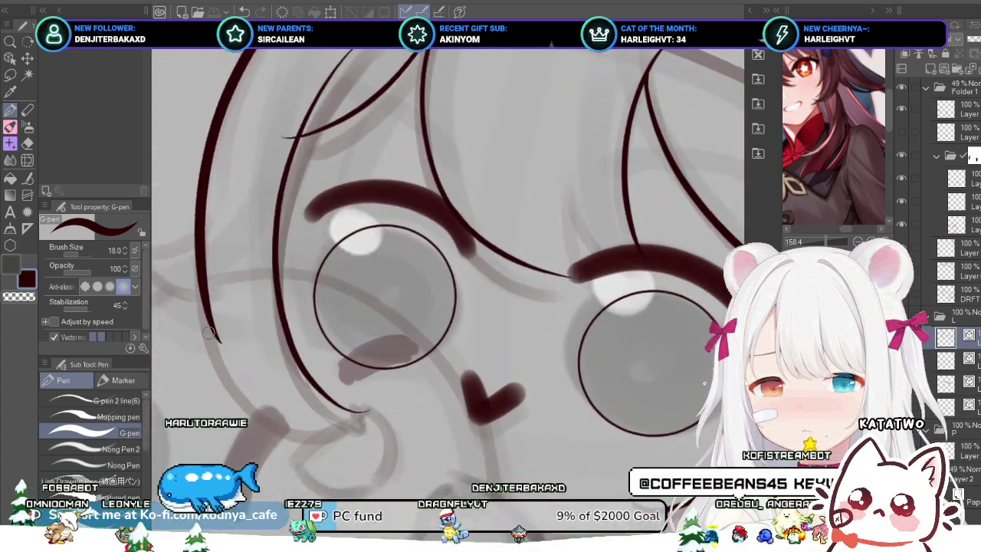
mouse_move(207, 310)
left_mouse_down()
mouse_move(233, 374)
mouse_move(281, 413)
mouse_move(230, 368)
mouse_move(330, 410)
left_mouse_up()
key("ctrl+z")
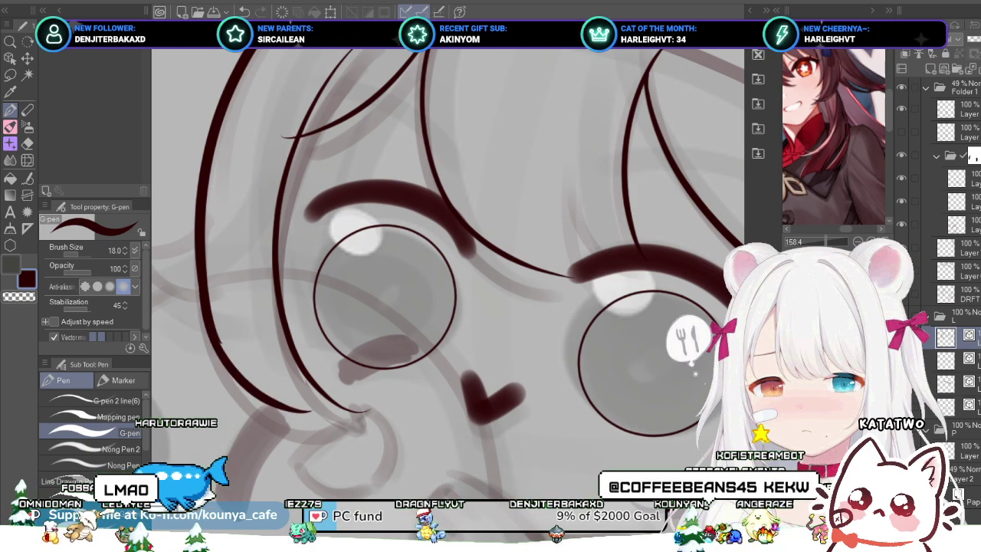
key("ctrl+z")
left_click_drag(203, 295, 345, 410)
key("ctrl+z")
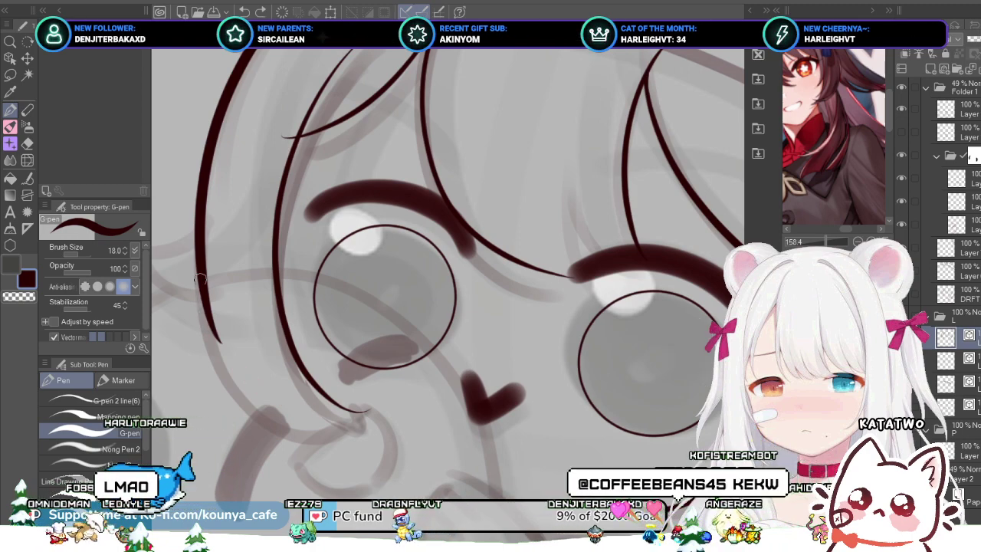
left_click_drag(203, 299, 331, 433)
key("ctrl+z")
Step: Extend the outer left-hand hair line's lower end in an inward curve to just below the face line's tip and smooth the join
mouse_move(206, 311)
left_mouse_down()
mouse_move(245, 396)
mouse_move(327, 389)
mouse_move(345, 438)
left_mouse_up()
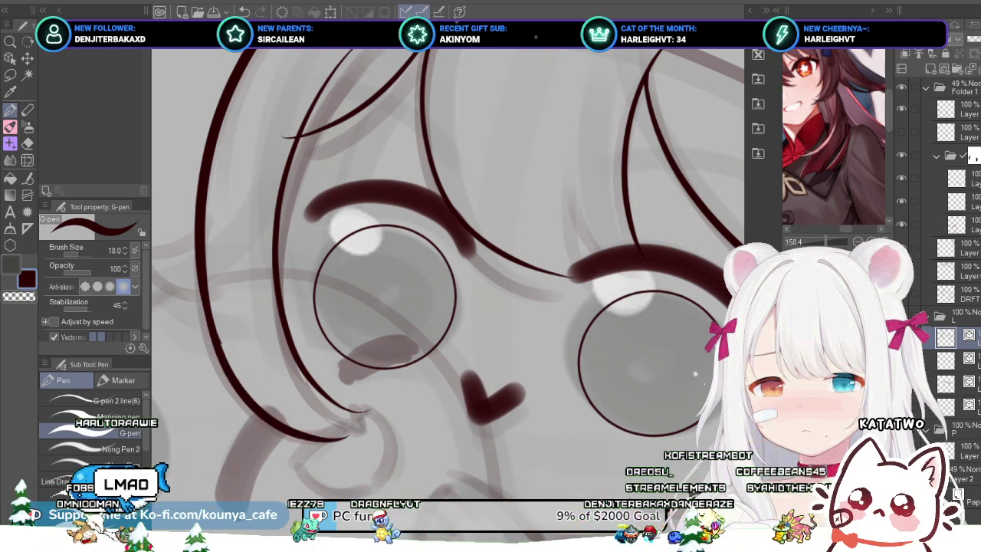
key("ctrl")
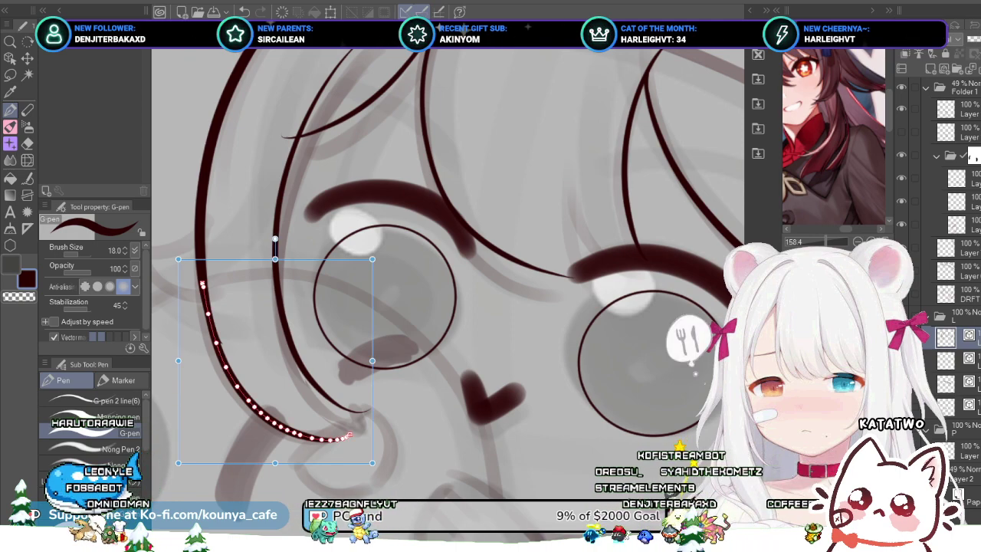
left_click_drag(351, 434, 348, 437)
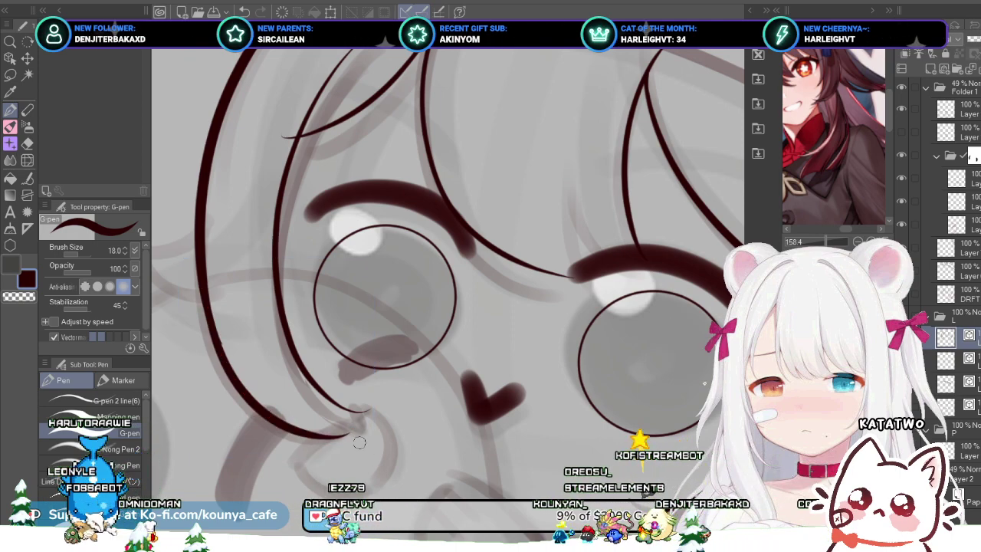
scroll(244, 369, "up", 3)
left_click_drag(244, 369, 354, 466)
left_click(307, 409, "ctrl")
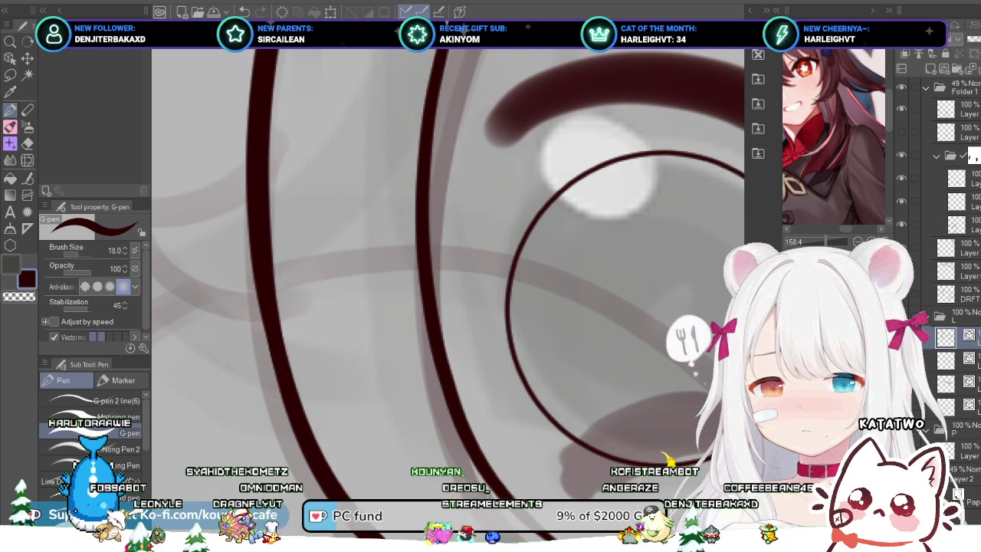
scroll(296, 412, "down", 3)
left_click_drag(295, 412, 220, 333)
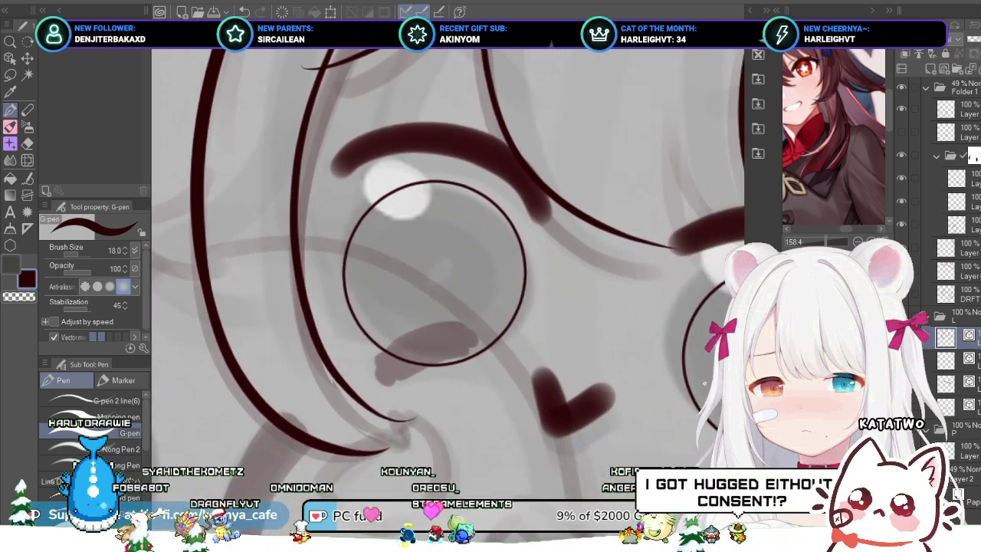
Step: Nudge the lower tip of the outer left-hand hair line slightly upward towards the face line's tip
scroll(448, 256, "down", 4)
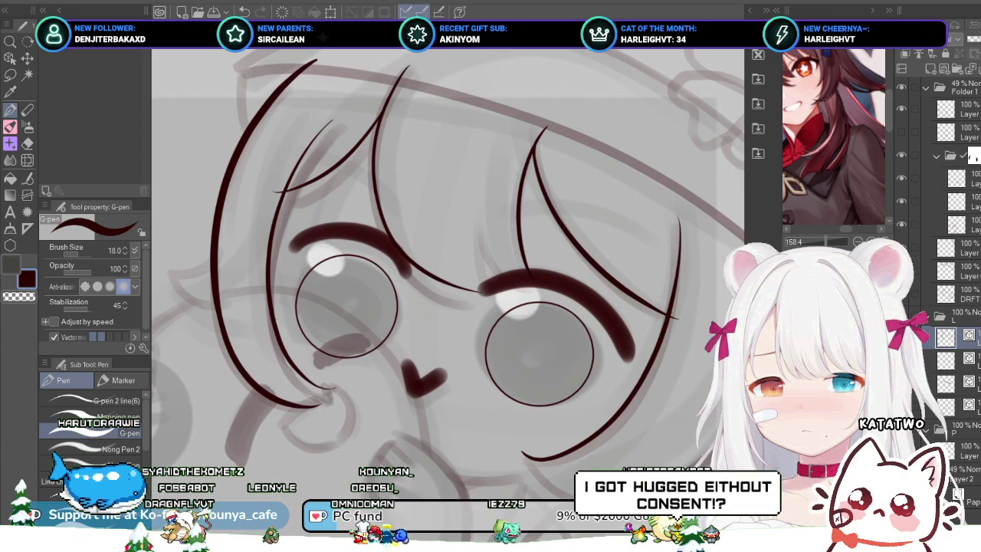
left_click_drag(448, 299, 433, 257)
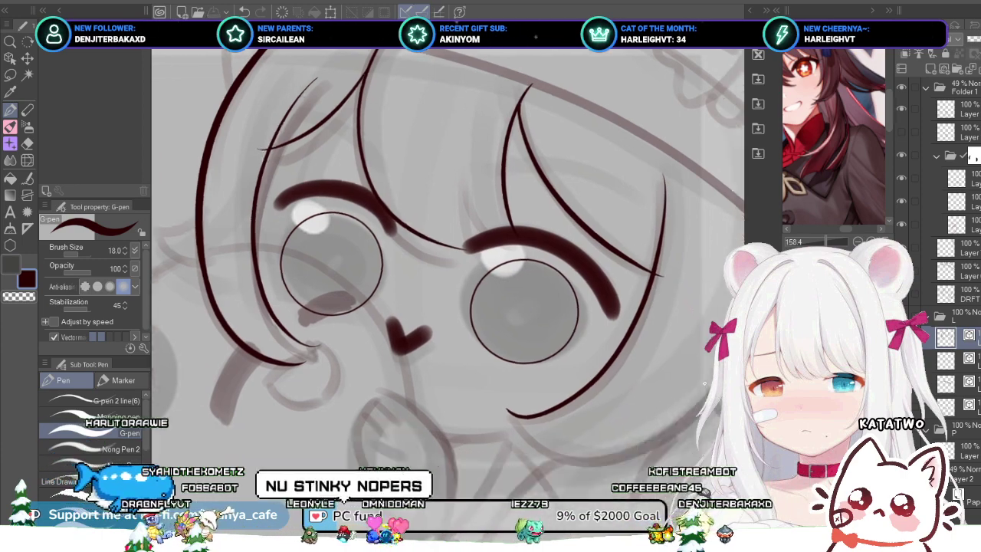
scroll(225, 269, "up", 3)
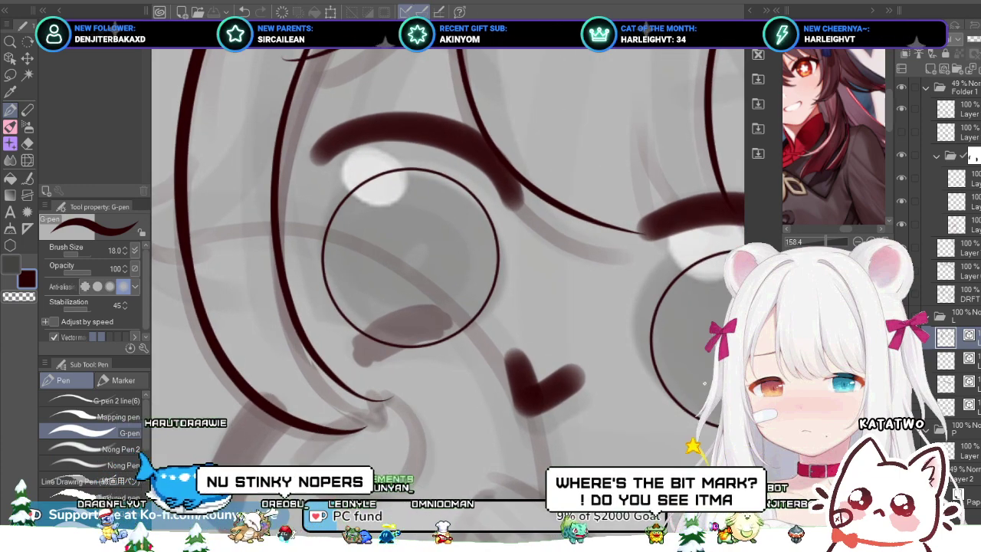
left_click(352, 431, "ctrl")
left_click_drag(352, 430, 348, 427)
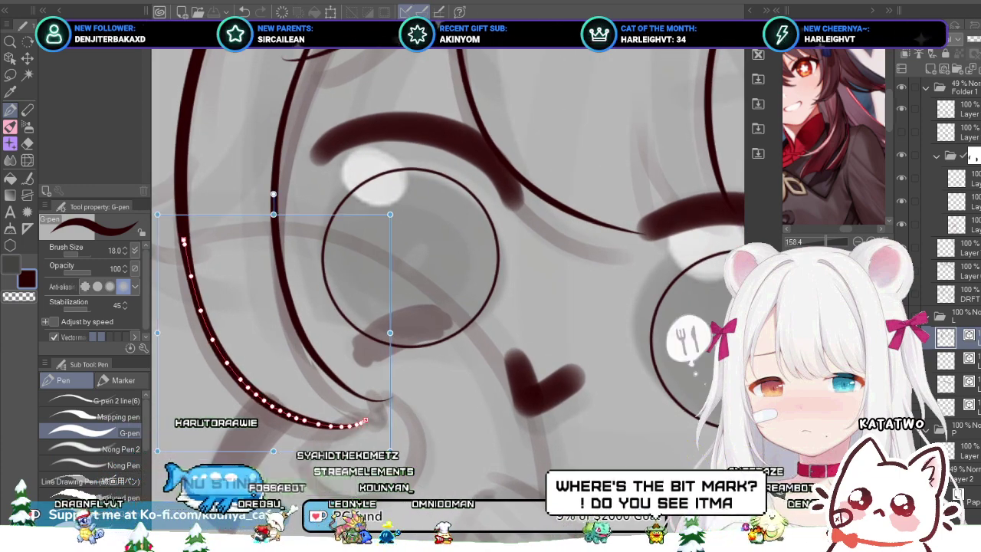
left_click_drag(267, 270, 333, 296)
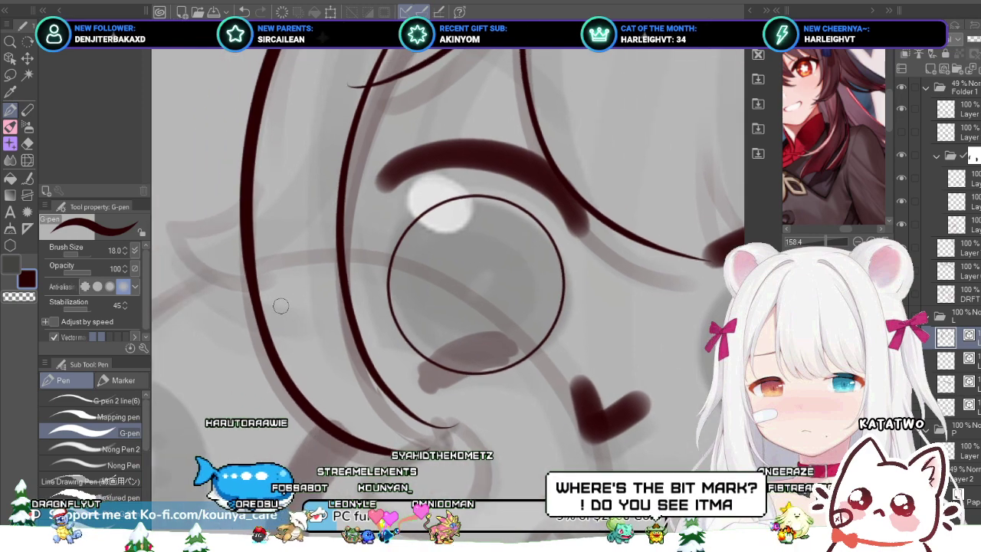
Step: Try to extend the outer left side-lock line with a curved G-pen stroke that meets the tip of the inner strand
scroll(279, 306, "up", 2)
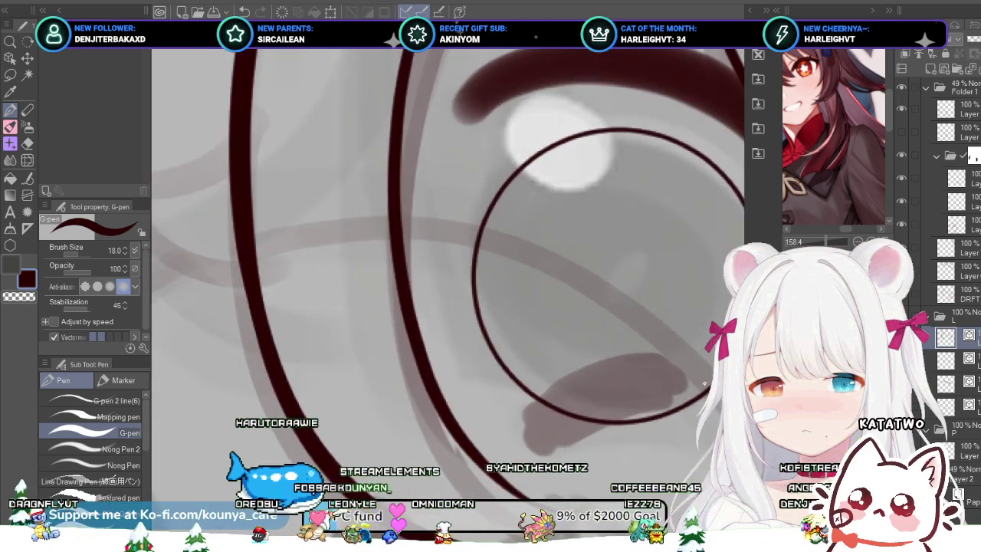
scroll(448, 245, "down", 3)
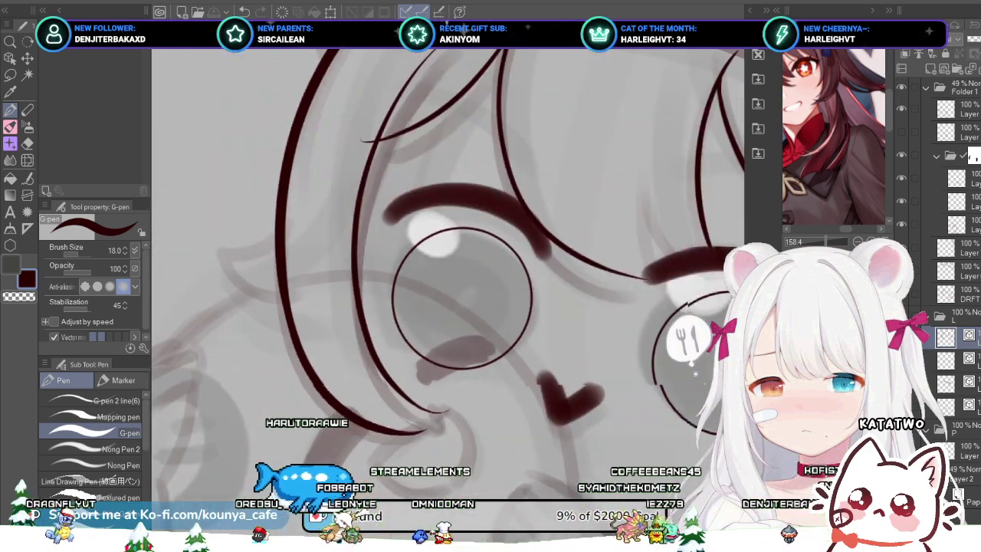
left_click_drag(462, 269, 415, 247)
scroll(369, 385, "up", 2)
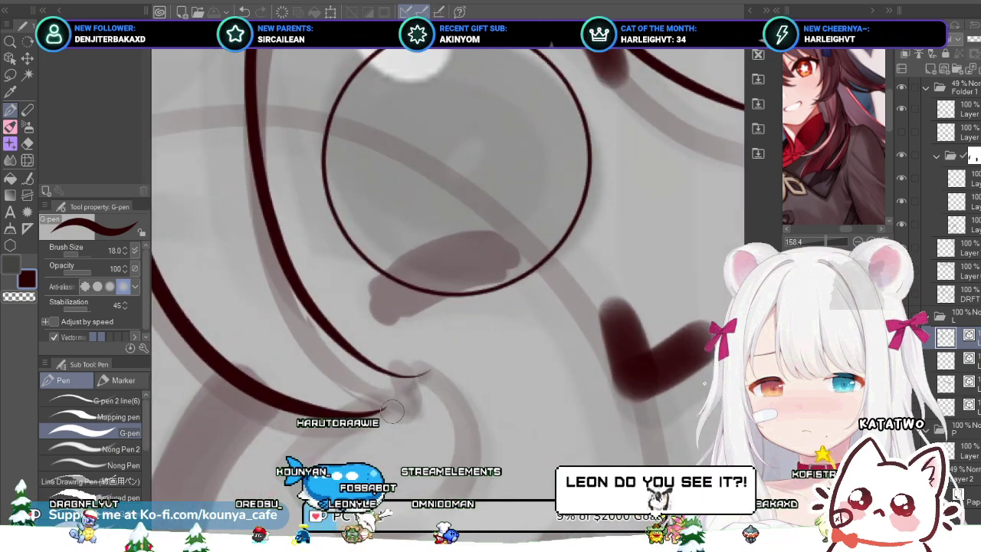
scroll(383, 390, "up", 2)
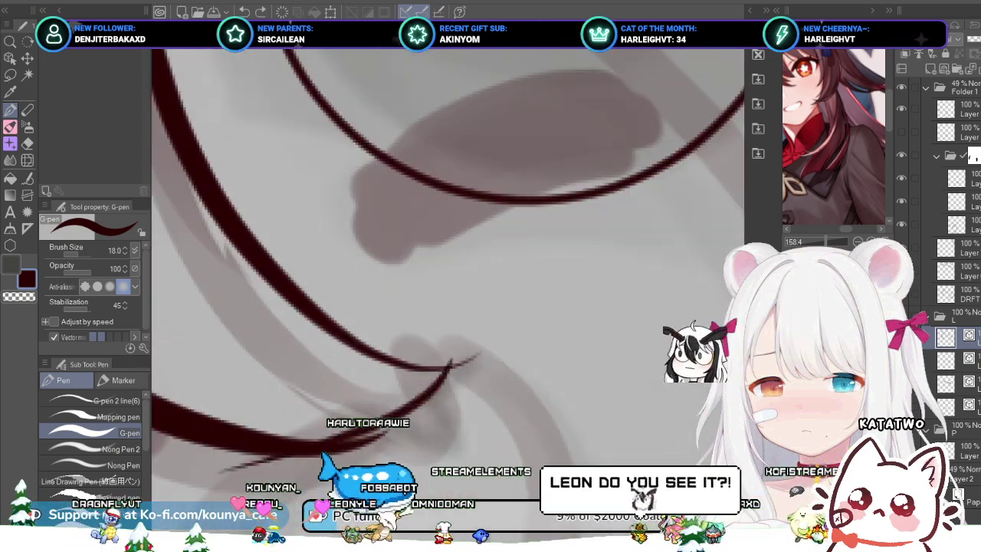
key("r")
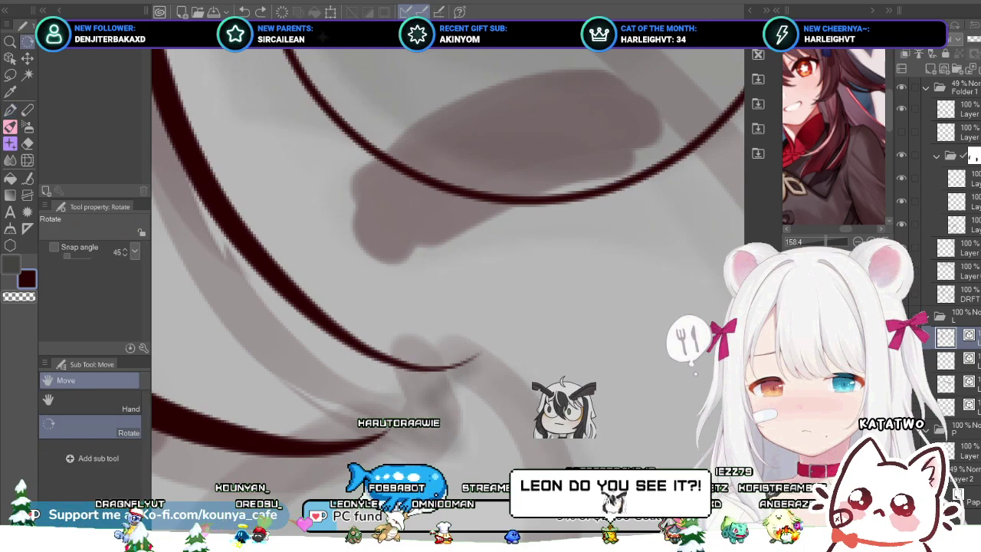
left_click_drag(460, 366, 369, 256)
scroll(422, 207, "down", 1)
scroll(439, 305, "down", 3)
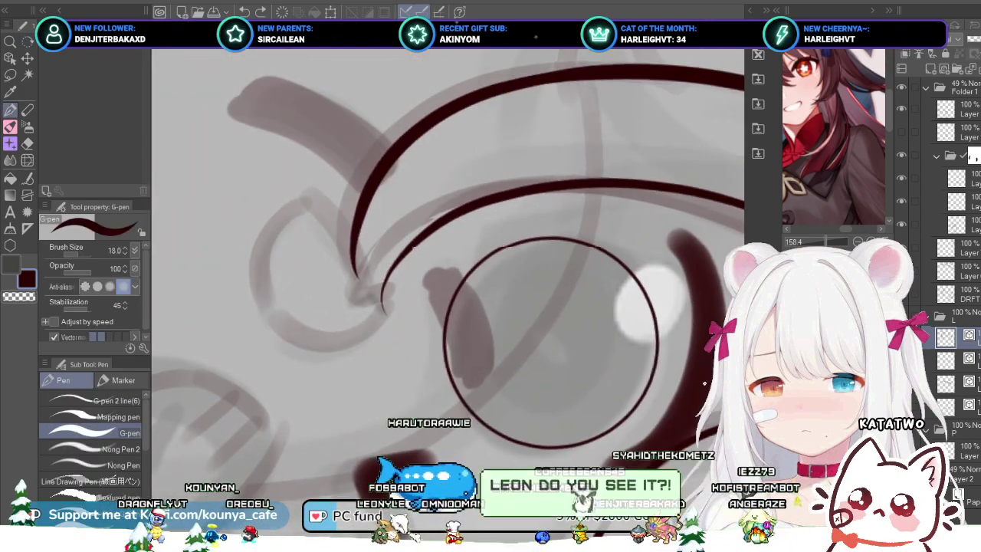
scroll(460, 261, "up", 1)
left_click_drag(371, 160, 390, 310)
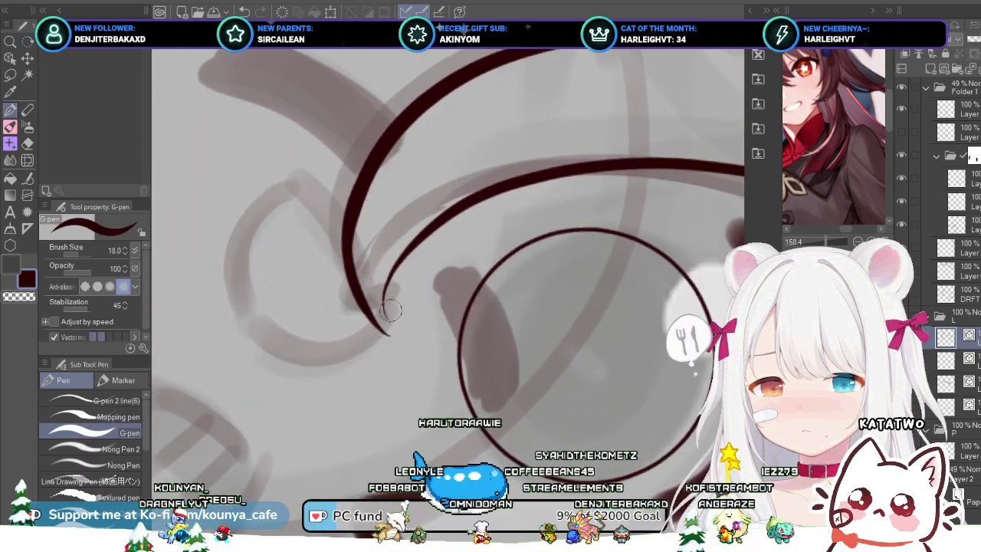
key("ctrl+z")
left_click_drag(376, 149, 392, 321)
key("ctrl+z")
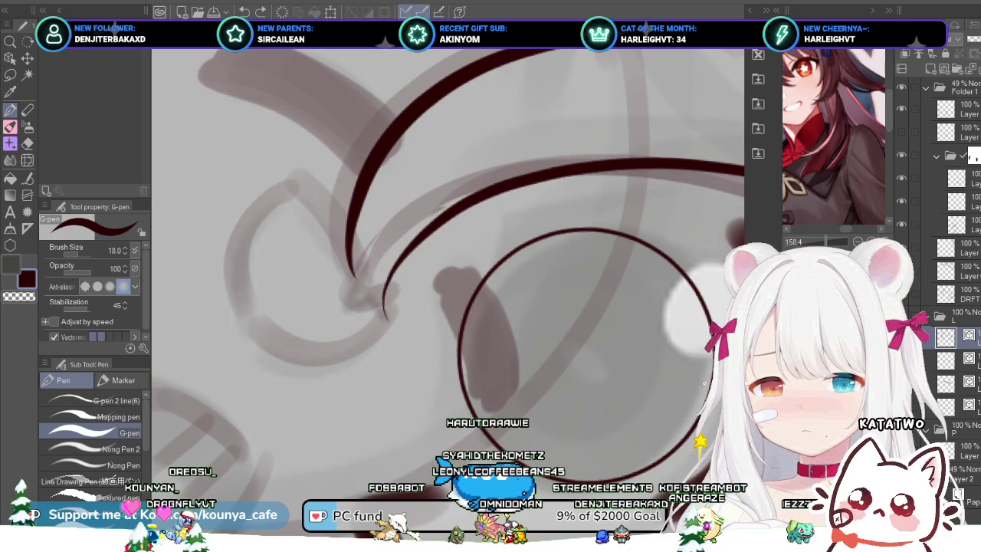
left_click_drag(349, 221, 388, 325)
key("ctrl+z")
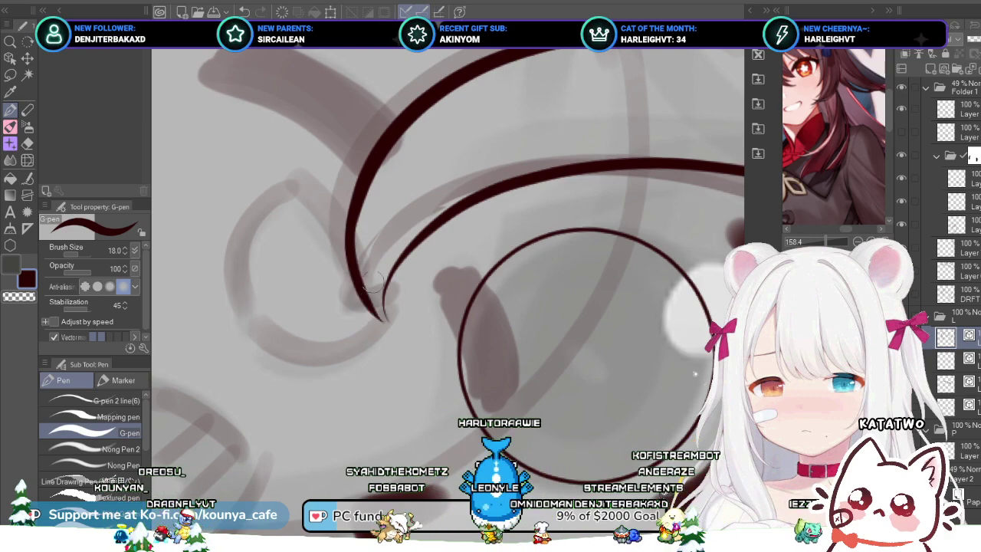
mouse_move(346, 230)
left_mouse_down()
mouse_move(401, 305)
mouse_move(387, 326)
left_mouse_up()
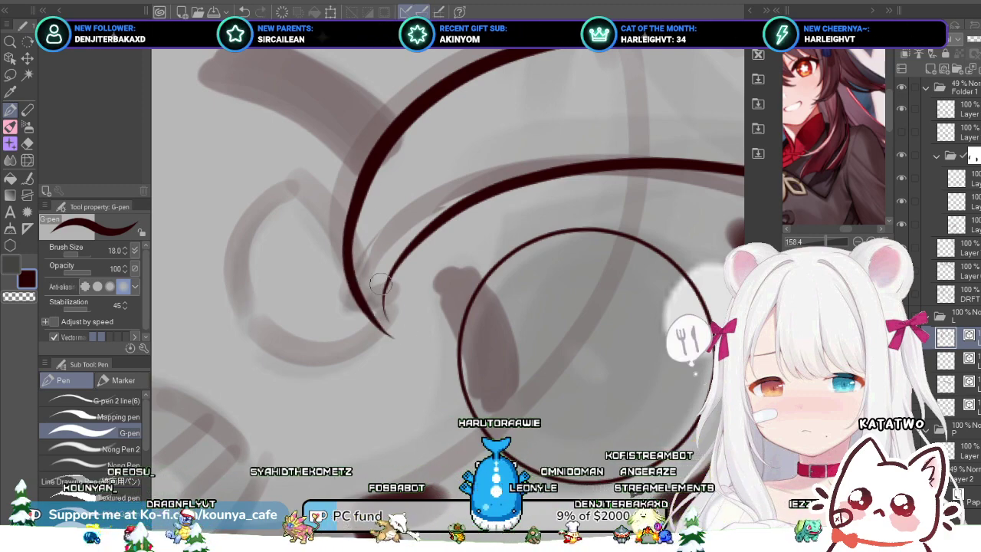
key("ctrl+z")
left_click_drag(349, 226, 388, 326)
key("ctrl+z")
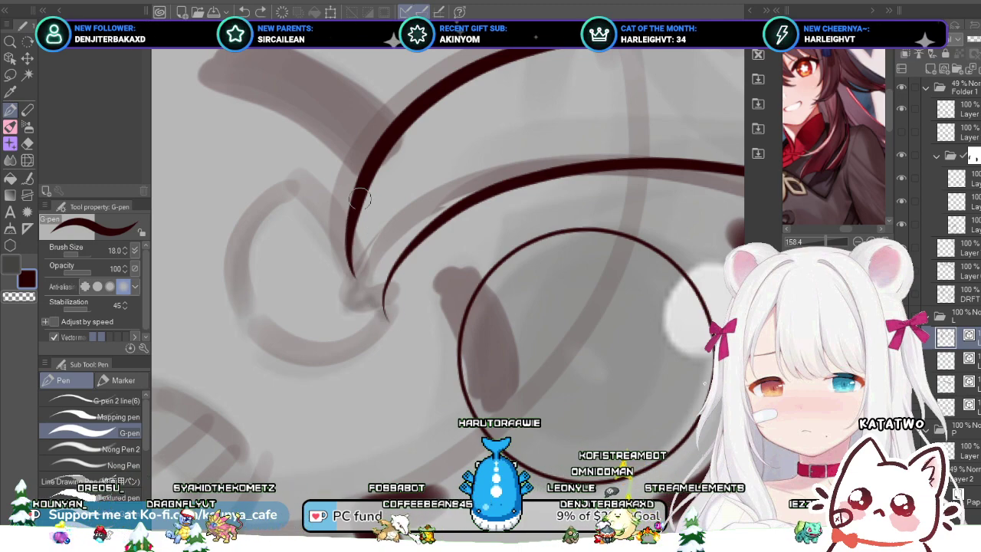
left_click_drag(358, 198, 384, 283)
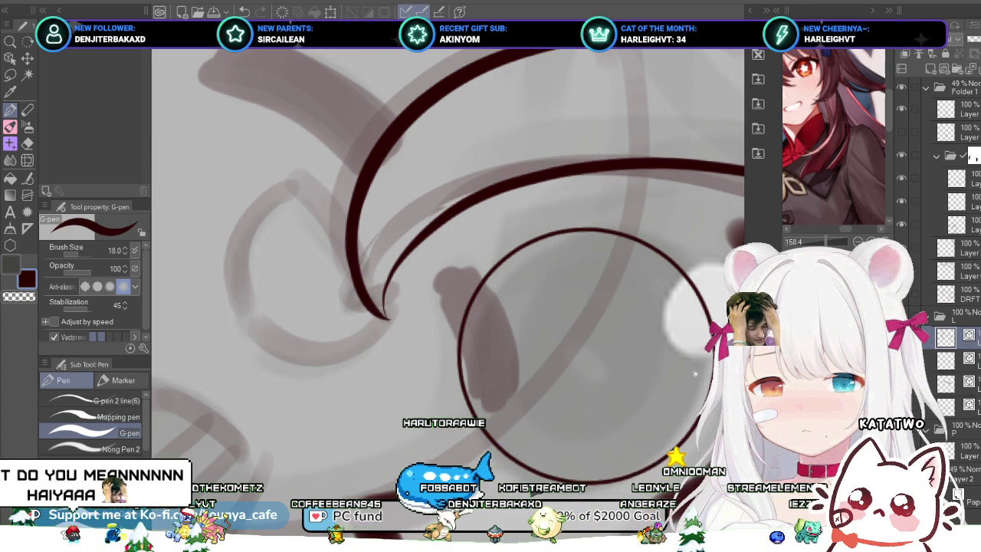
scroll(366, 278, "up", 2)
key("ctrl+z")
left_click_drag(353, 187, 374, 334)
key("ctrl+z")
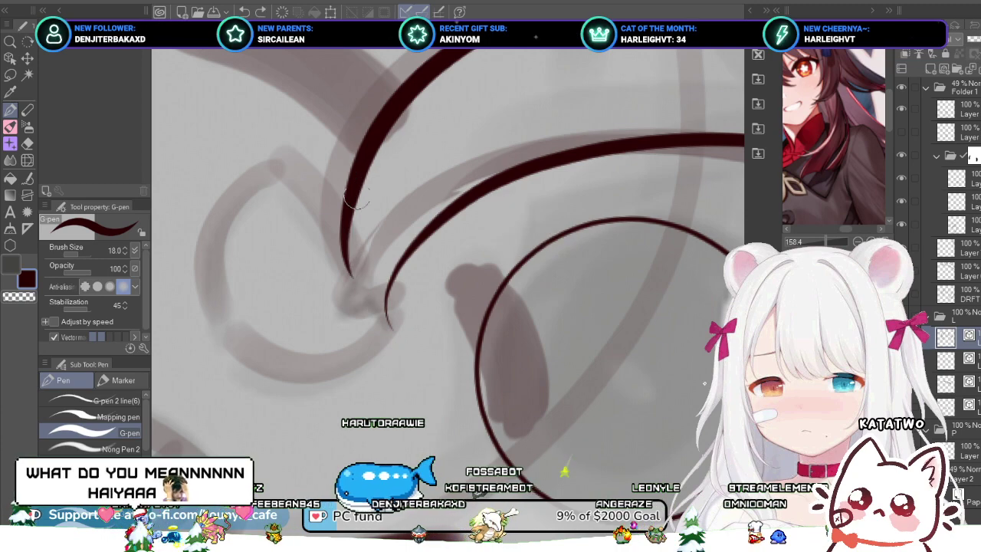
left_click_drag(357, 197, 397, 326)
key("ctrl+z")
left_click_drag(352, 197, 389, 345)
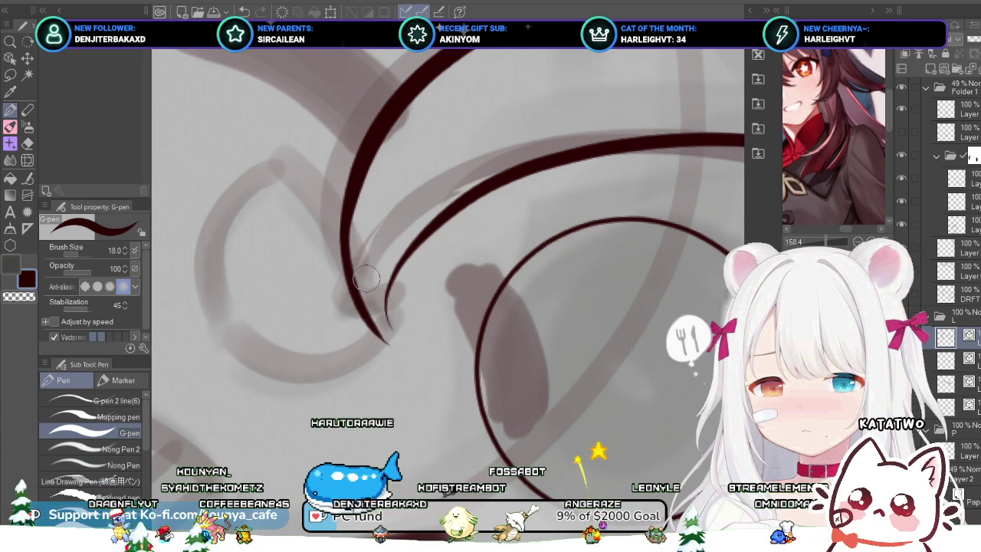
key("ctrl+z")
left_click_drag(350, 218, 403, 326)
key("ctrl+z")
left_click_drag(350, 219, 399, 328)
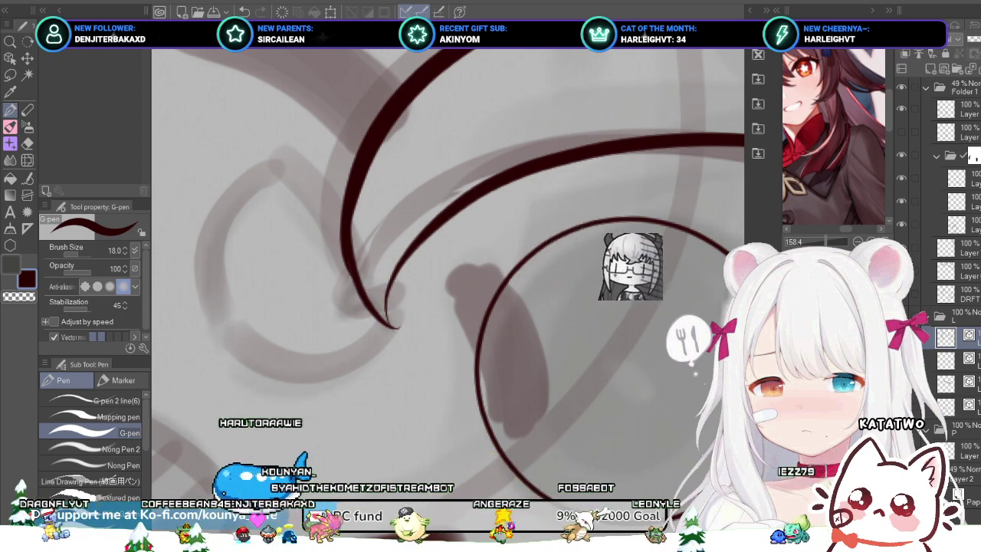
key("ctrl+z")
left_click_drag(367, 161, 386, 329)
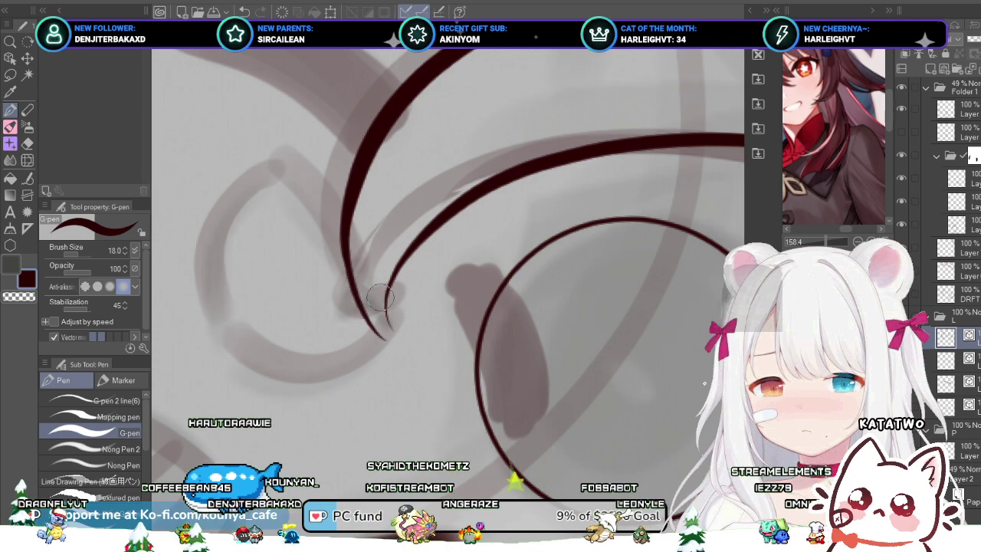
key("ctrl+z")
left_click_drag(367, 151, 399, 340)
key("ctrl+z")
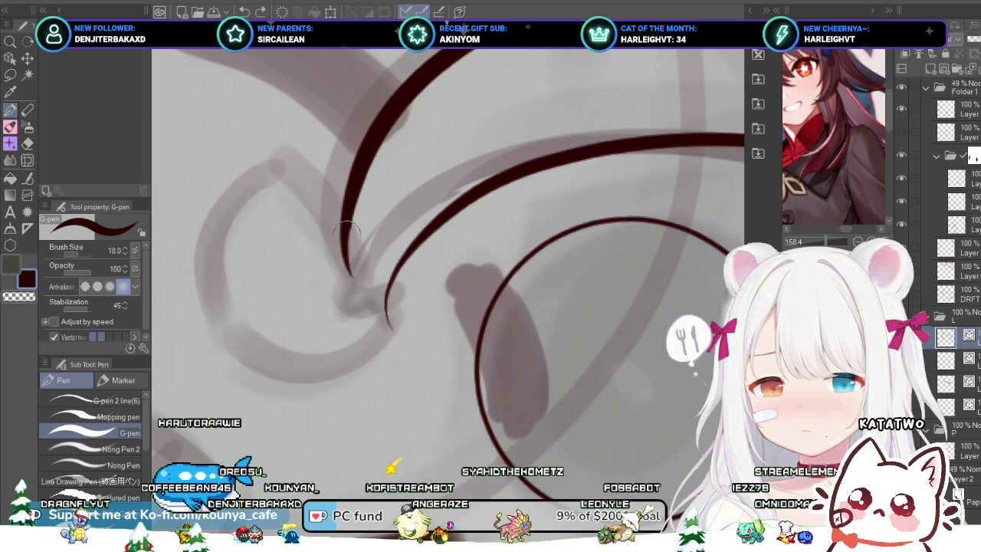
key("ctrl+z")
Step: Draw the tapered lower end of the outer left side-lock line with the G-pen so it meets the inner strand's tip
mouse_move(362, 178)
left_mouse_down()
mouse_move(391, 329)
mouse_move(383, 319)
mouse_move(395, 331)
left_mouse_up()
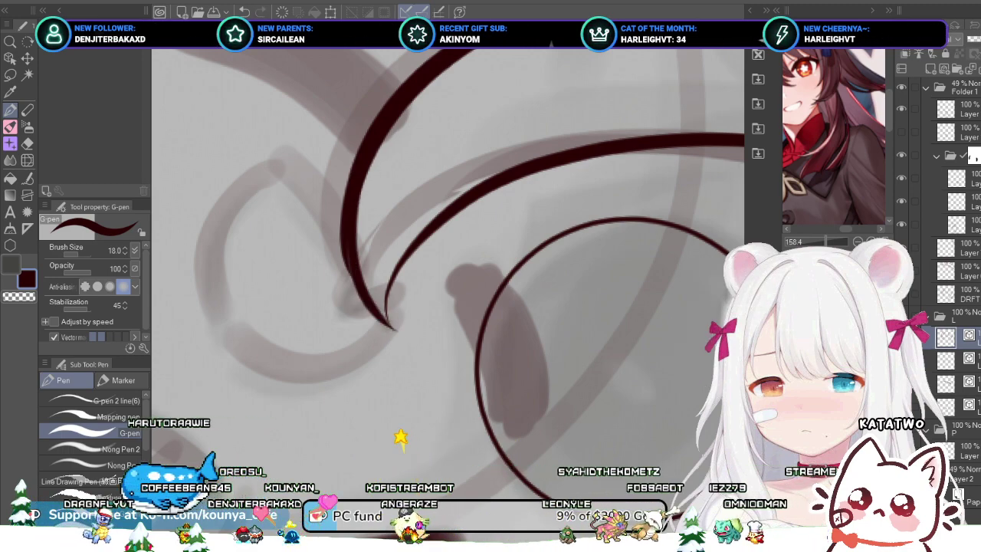
left_click_drag(368, 153, 397, 344)
key("ctrl+z")
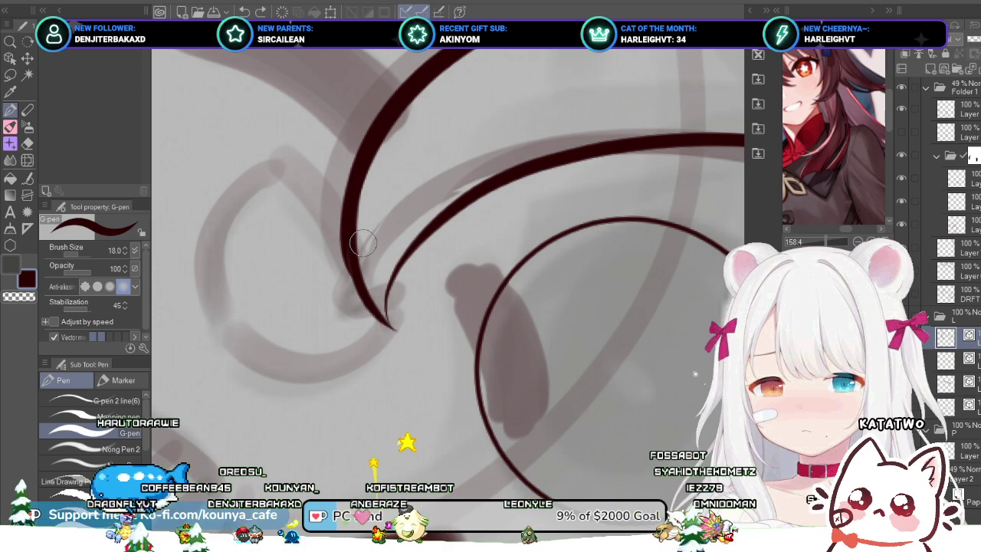
Step: Select the outer left side-lock vector line and slightly reduce its height and width at the lower end
scroll(363, 235, "down", 3)
scroll(354, 239, "down", 2)
key("r")
left_click_drag(357, 225, 418, 403)
scroll(445, 429, "up", 3)
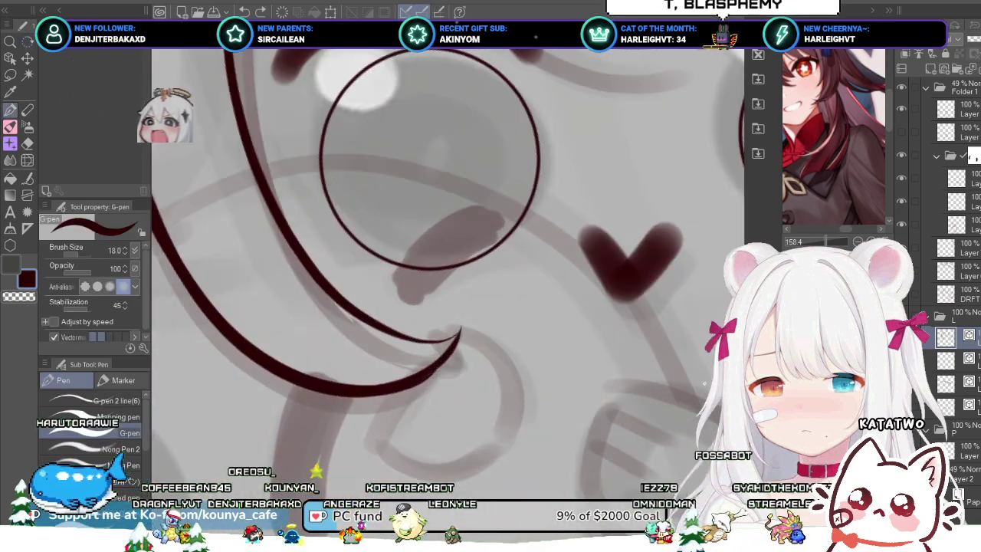
left_click(402, 386, "ctrl")
left_click(310, 382, "ctrl")
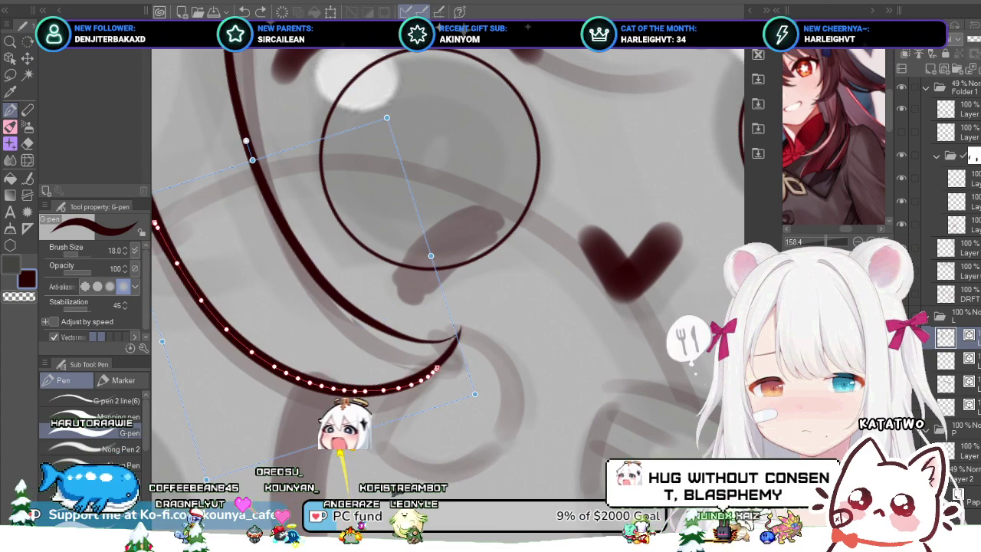
left_click_drag(341, 437, 340, 433)
left_click_drag(475, 391, 472, 391)
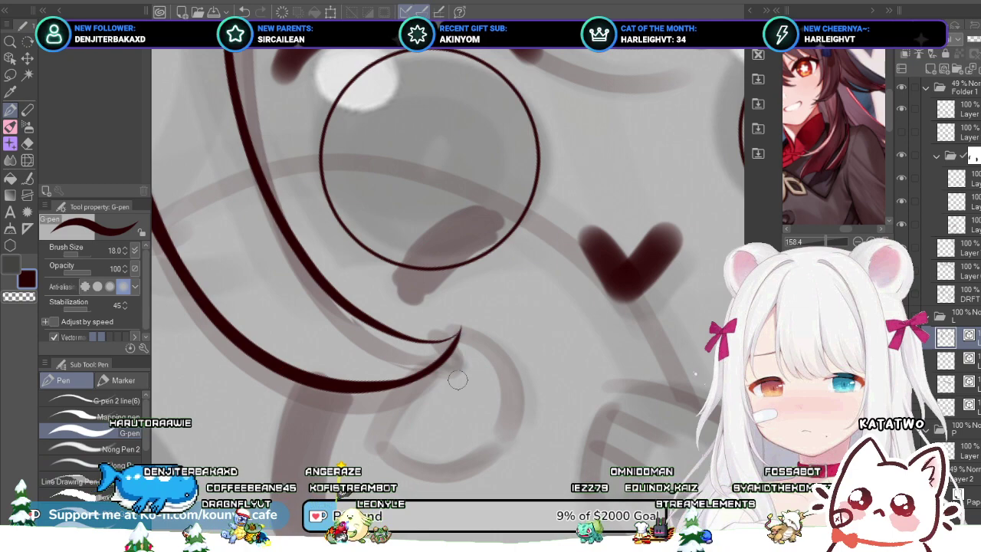
Step: Return the canvas to upright and examine the left side-lock lines close up and against the whole face
scroll(449, 337, "down", 5)
scroll(450, 307, "up", 2)
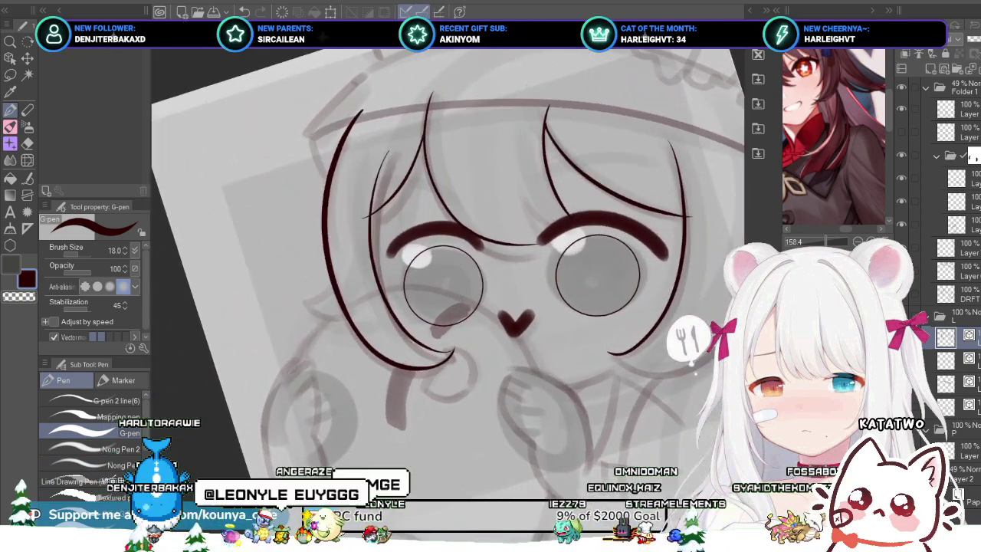
left_click_drag(512, 320, 444, 325)
key("r")
double_click(416, 236)
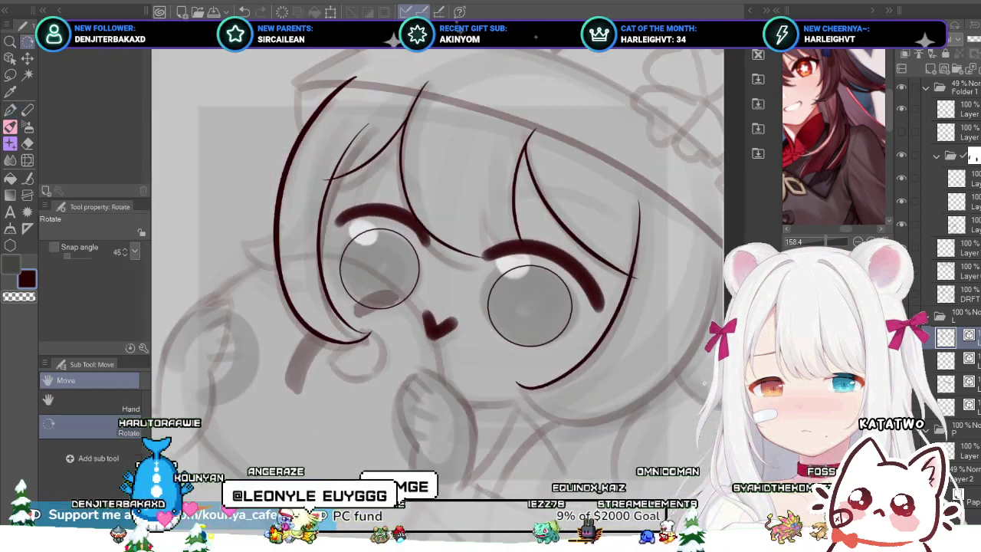
scroll(454, 352, "down", 1)
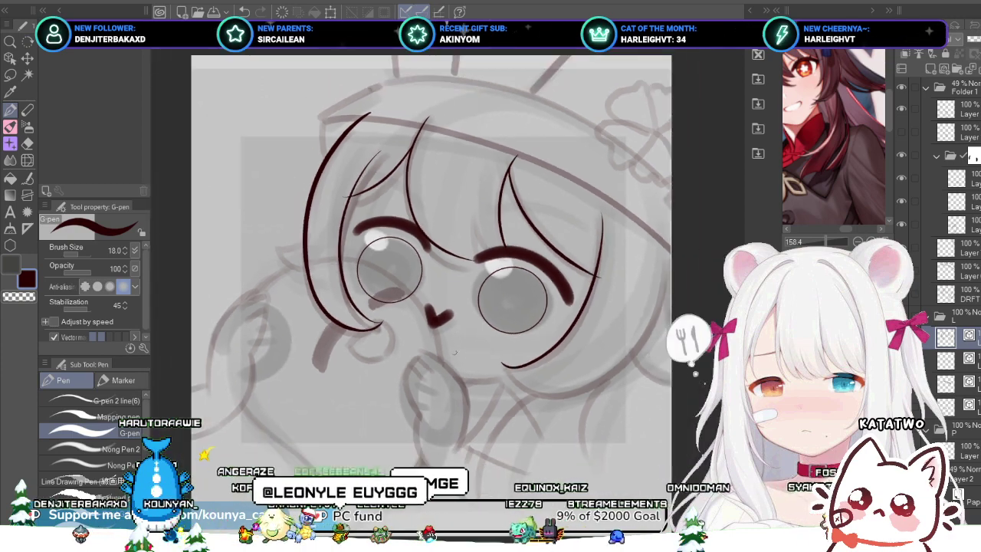
scroll(399, 273, "up", 2)
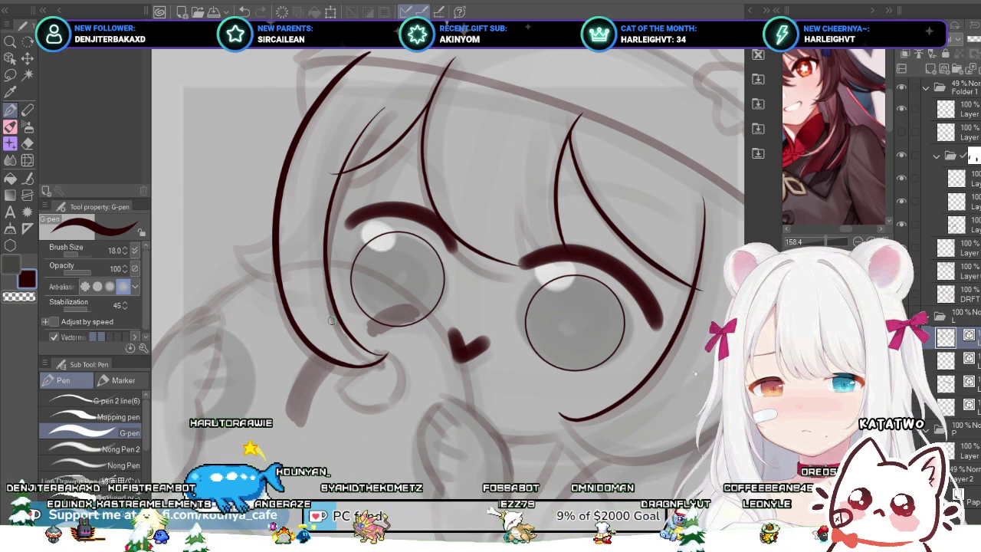
scroll(282, 252, "up", 5)
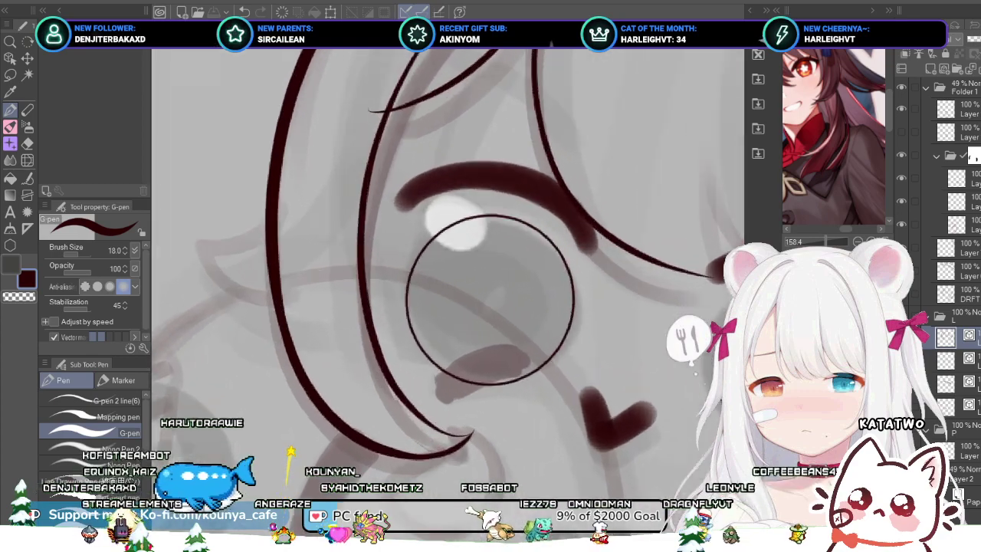
left_click(294, 370, "ctrl")
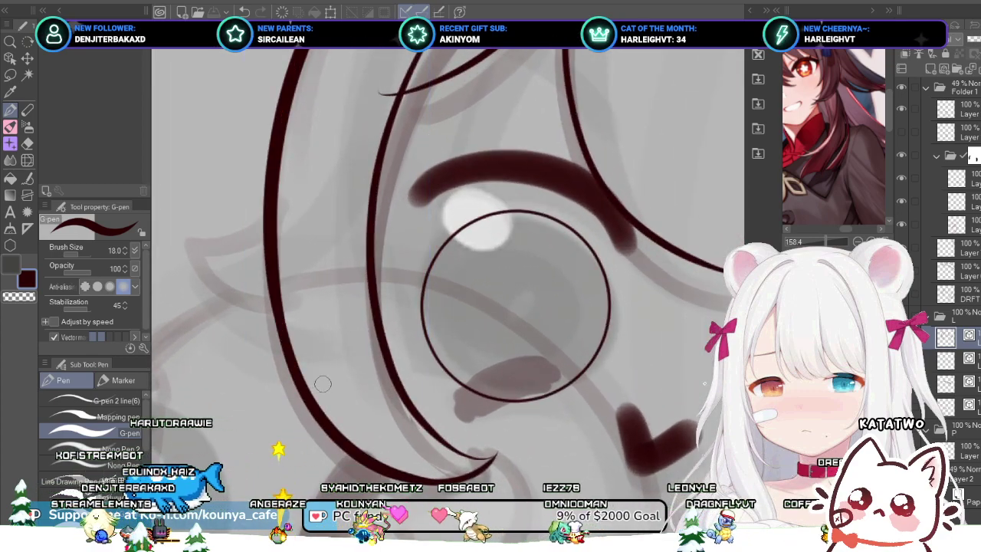
left_click_drag(490, 473, 469, 444)
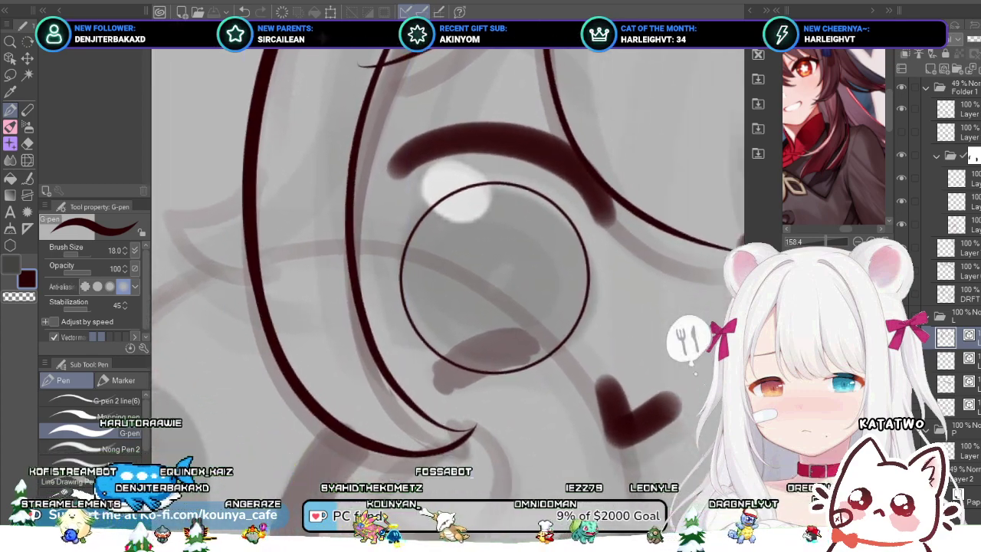
scroll(360, 420, "down", 5)
left_click_drag(460, 383, 417, 338)
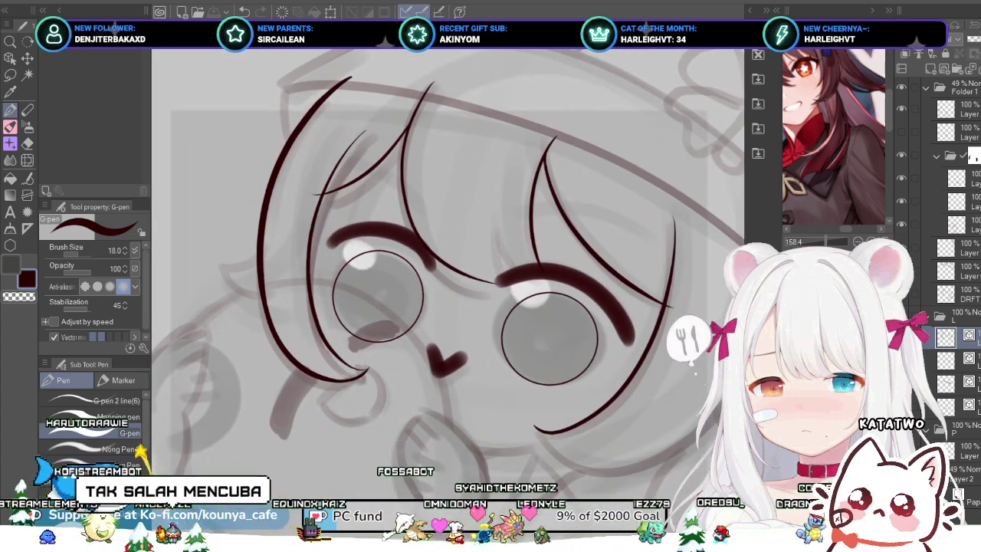
Step: Add another vector layer to the line art folder and make the folder's topmost layer active
mouse_move(315, 145)
left_mouse_down()
mouse_move(305, 139)
mouse_move(342, 204)
left_mouse_up()
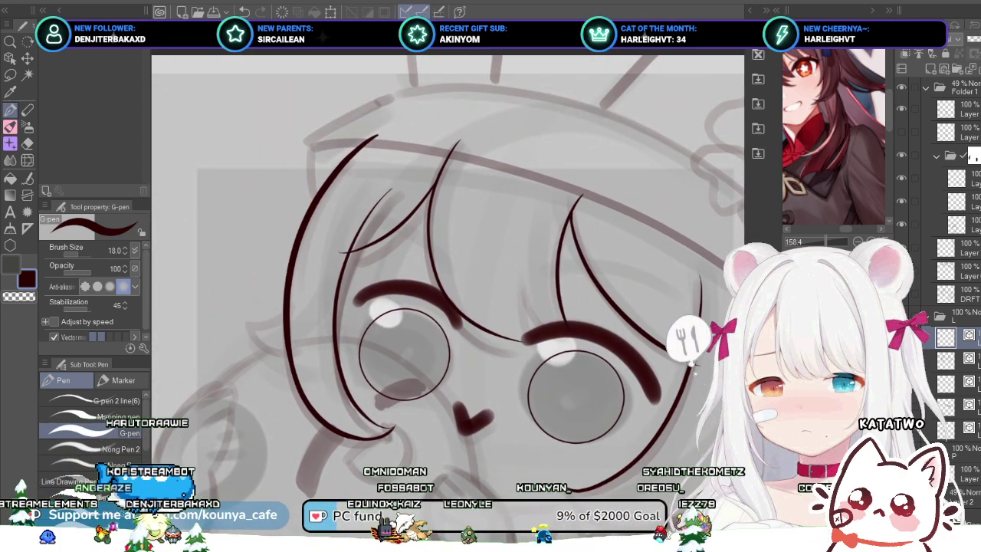
left_click(958, 360)
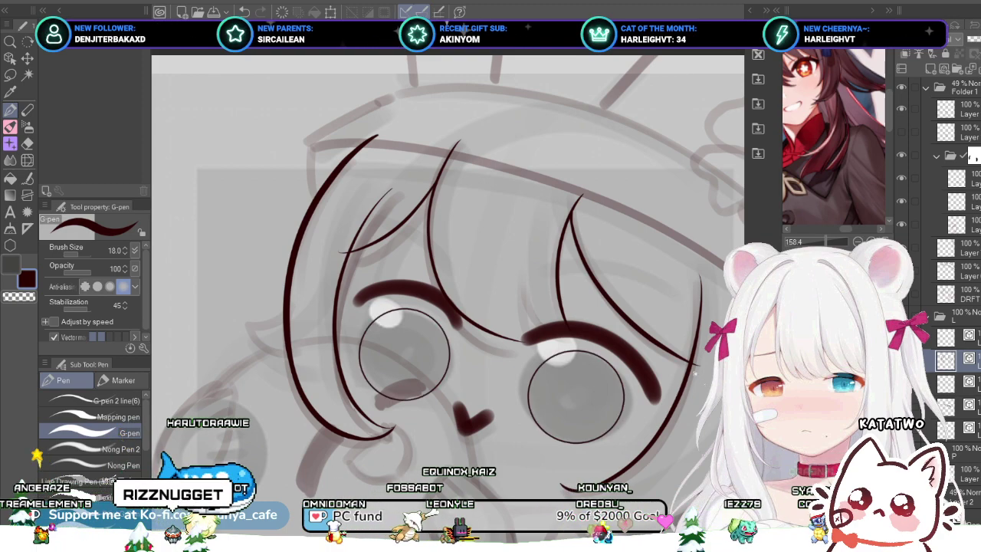
left_click(958, 337)
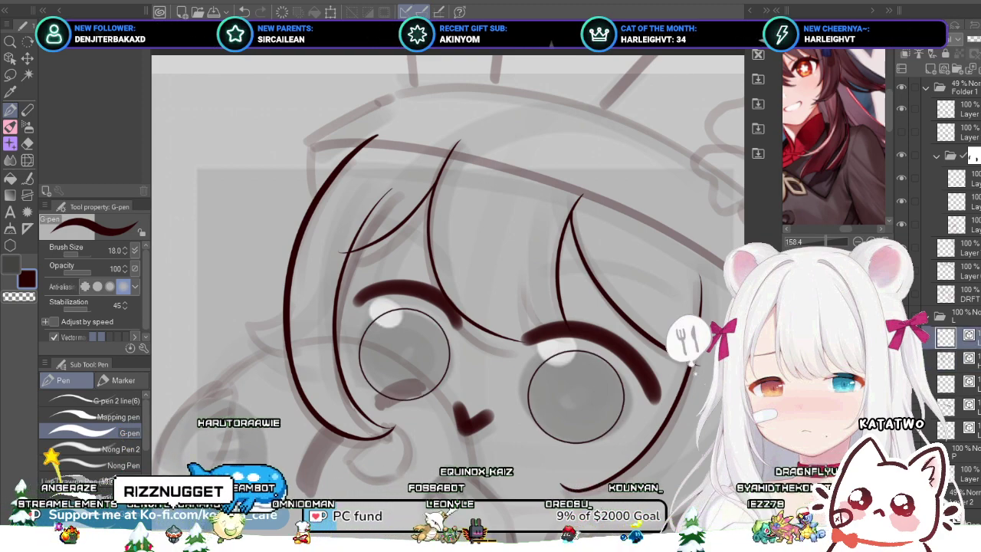
mouse_move(404, 309)
left_mouse_down()
mouse_move(372, 280)
mouse_move(354, 229)
left_mouse_up()
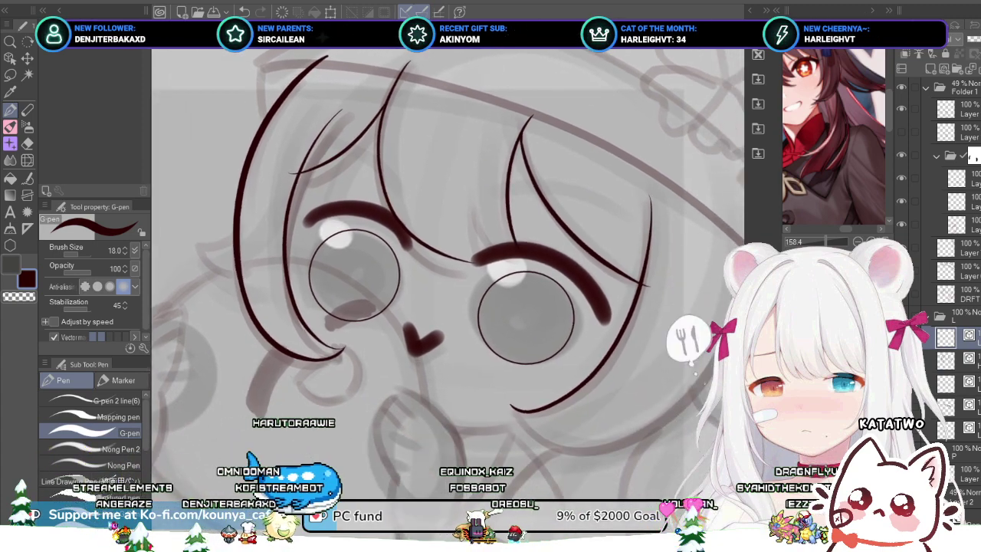
left_click_drag(446, 268, 460, 282)
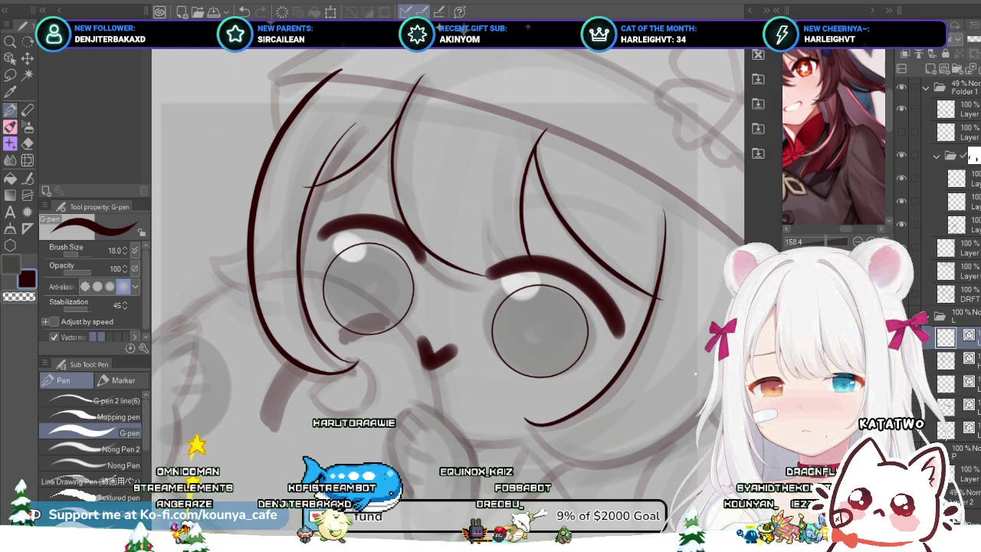
Step: Draw a long tapered G-pen curve starting below the right side lock's tip and sweeping down beside the raised hand, redrawing it until smooth
left_click_drag(475, 337, 423, 202)
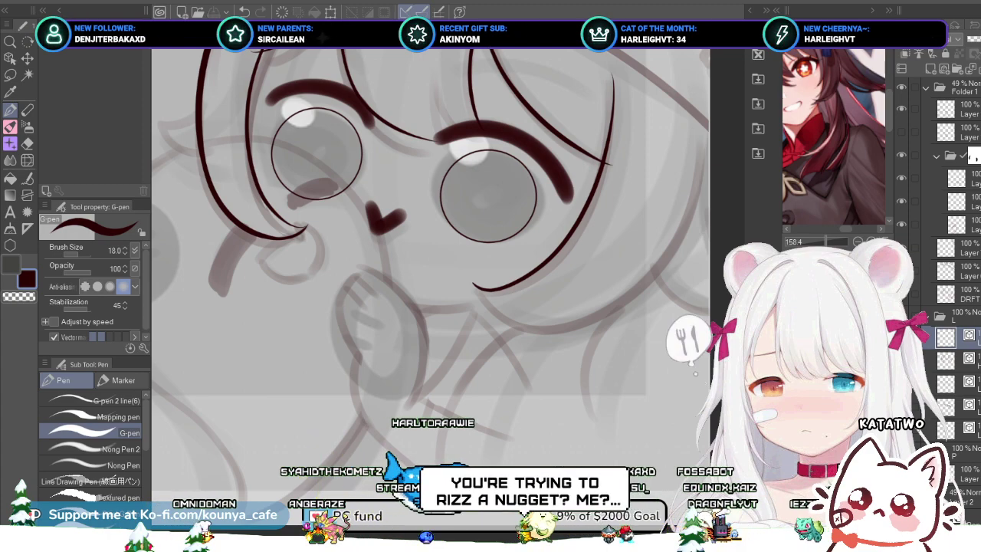
left_click_drag(516, 337, 529, 275)
scroll(528, 275, "up", 2)
left_click_drag(571, 242, 416, 440)
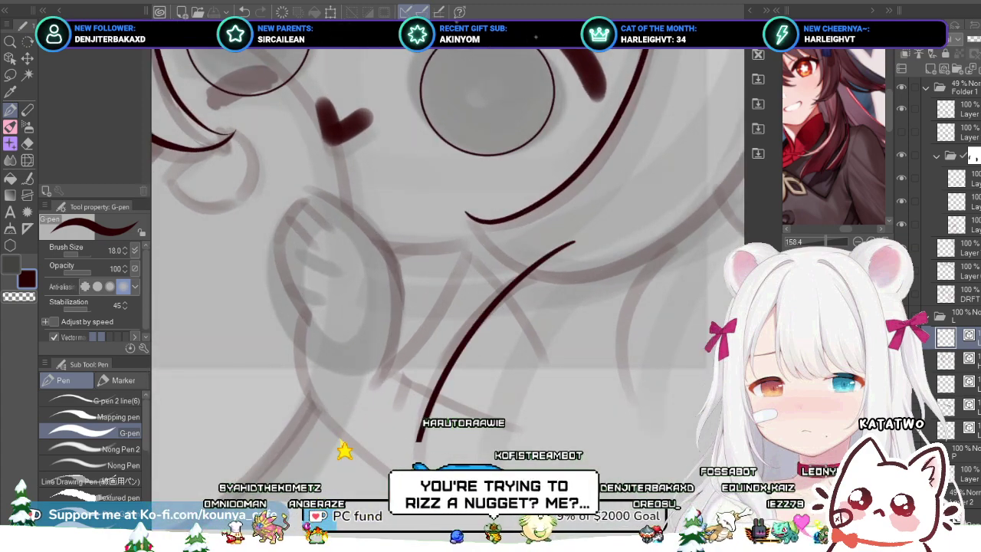
key("ctrl+z")
mouse_move(583, 230)
left_mouse_down()
mouse_move(455, 347)
mouse_move(407, 538)
left_mouse_up()
key("ctrl+z")
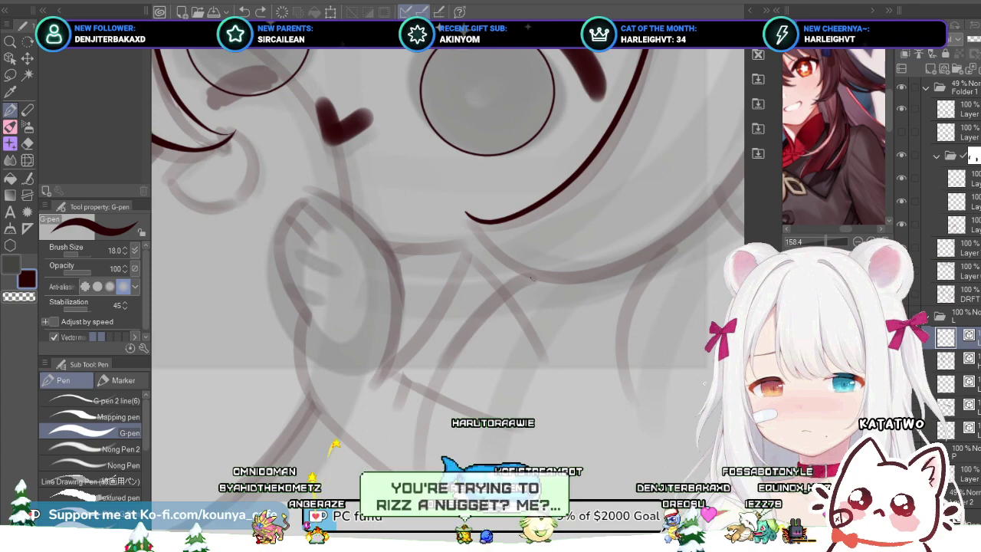
left_click_drag(586, 236, 392, 532)
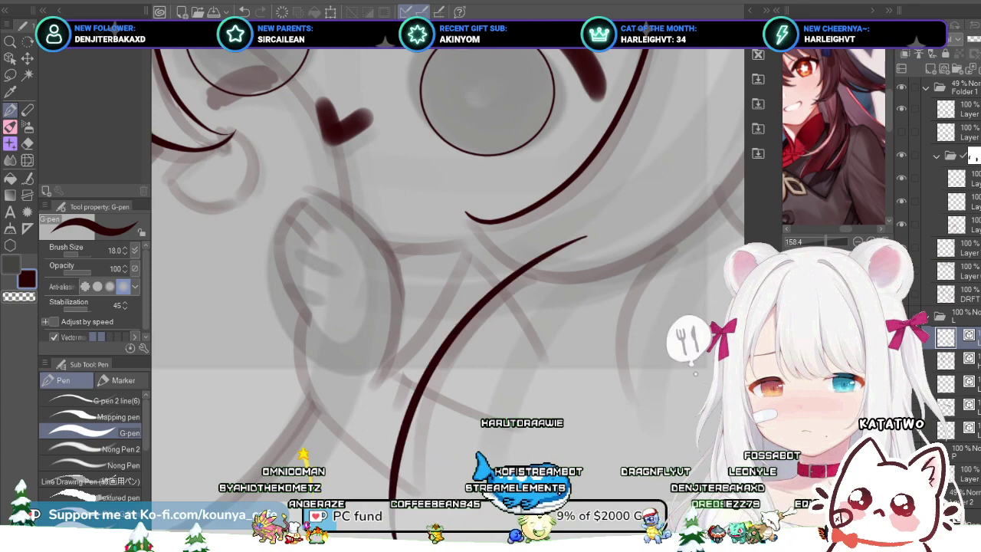
key("ctrl+z")
left_click_drag(574, 237, 417, 440)
key("ctrl+z")
mouse_move(582, 230)
left_mouse_down()
mouse_move(454, 343)
mouse_move(411, 497)
left_mouse_up()
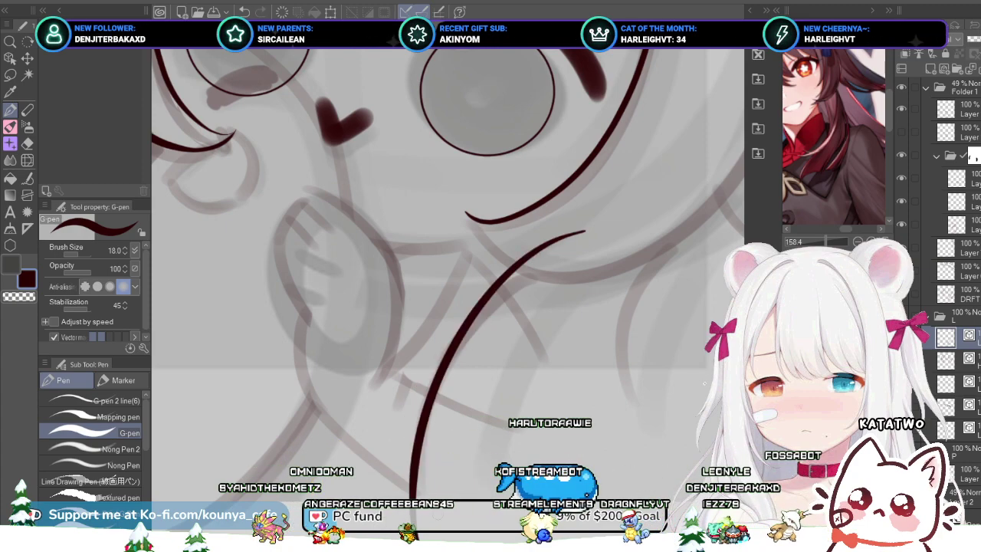
key("ctrl+z")
left_click_drag(601, 228, 420, 441)
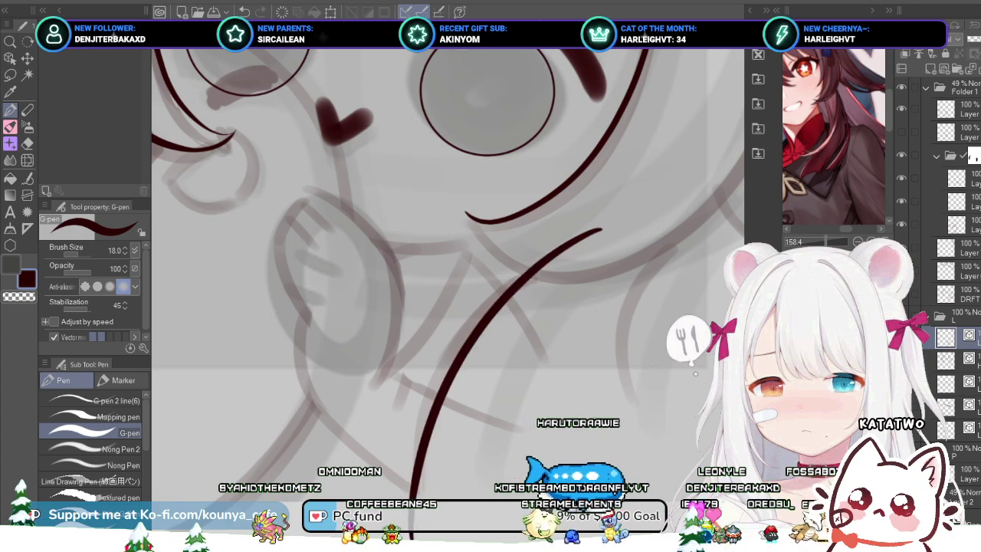
Step: Select the new curved vector line below the right side lock and shift it slightly down toward the raised hand
key("ctrl")
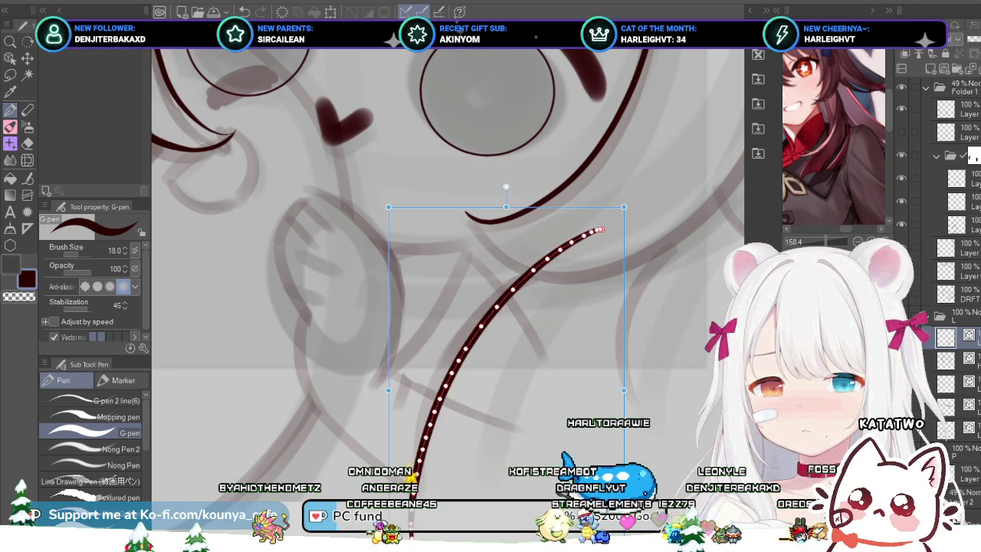
mouse_move(481, 326)
left_mouse_down()
mouse_move(462, 332)
mouse_move(487, 320)
mouse_move(425, 299)
left_mouse_up()
key("Return")
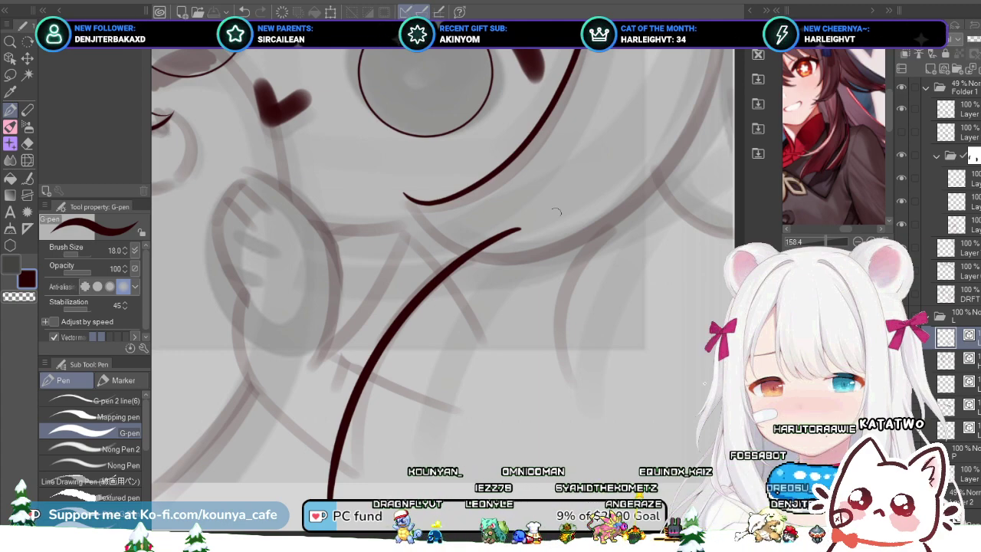
Step: Draw a second tapered curve to the right of the first one, running down from the sketched hair edge, redrawing until its arc fits
left_click_drag(589, 205, 559, 433)
key("ctrl+z")
left_click_drag(615, 193, 573, 440)
key("ctrl+z")
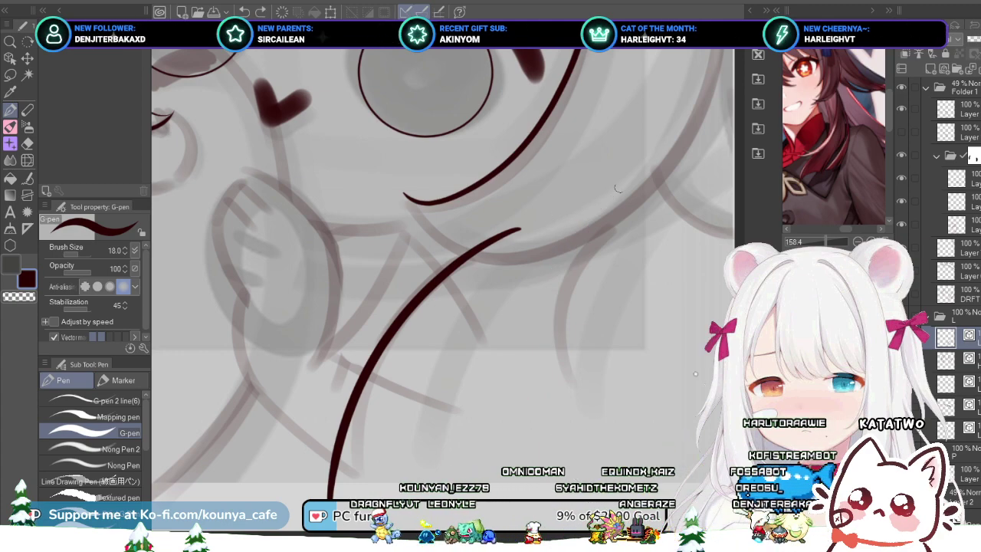
mouse_move(622, 181)
left_mouse_down()
mouse_move(566, 268)
mouse_move(584, 447)
left_mouse_up()
key("ctrl+z")
left_click_drag(625, 173, 546, 440)
key("ctrl+z")
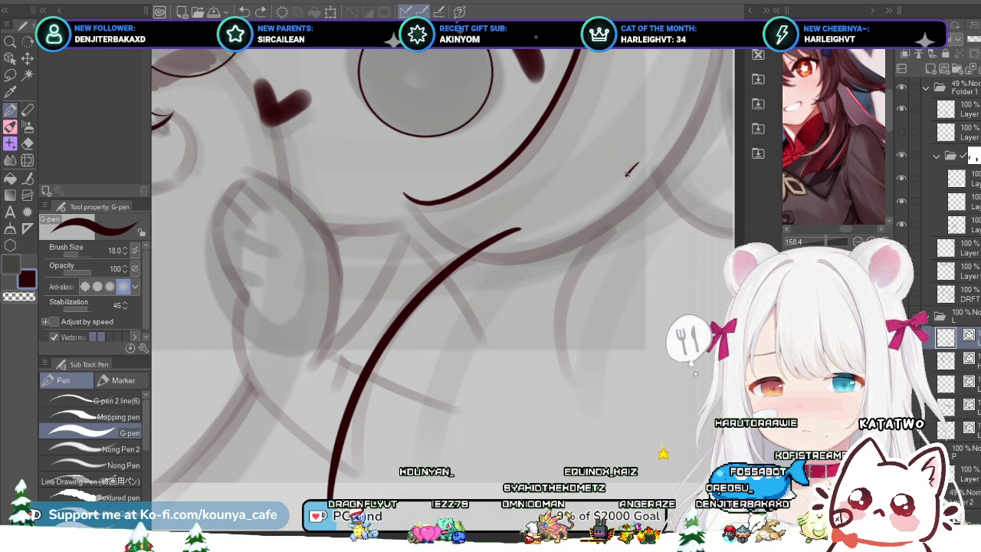
left_click_drag(637, 162, 599, 462)
key("ctrl+z")
mouse_move(636, 193)
left_mouse_down()
mouse_move(556, 317)
mouse_move(545, 439)
left_mouse_up()
key("ctrl+z")
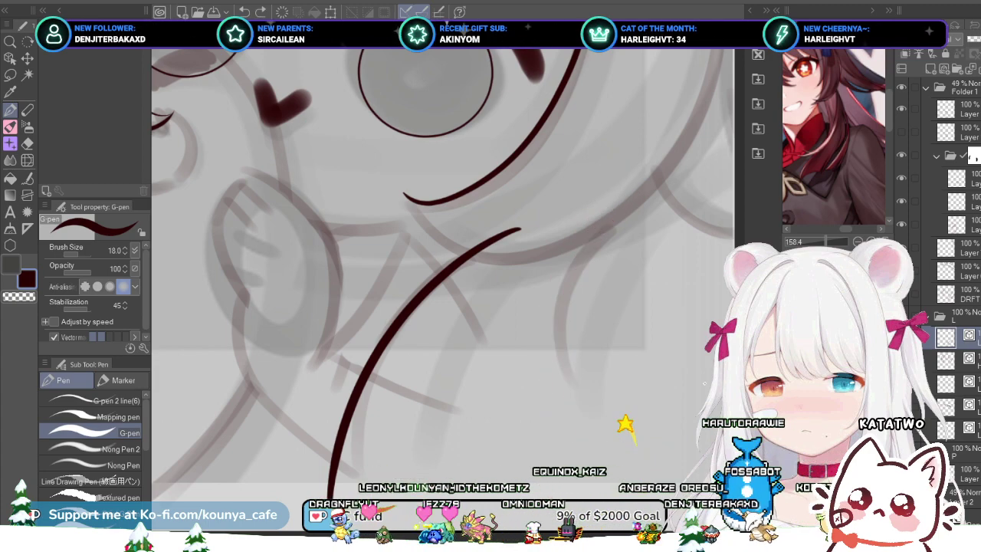
left_click_drag(610, 210, 547, 440)
key("ctrl+z")
left_click_drag(640, 171, 548, 440)
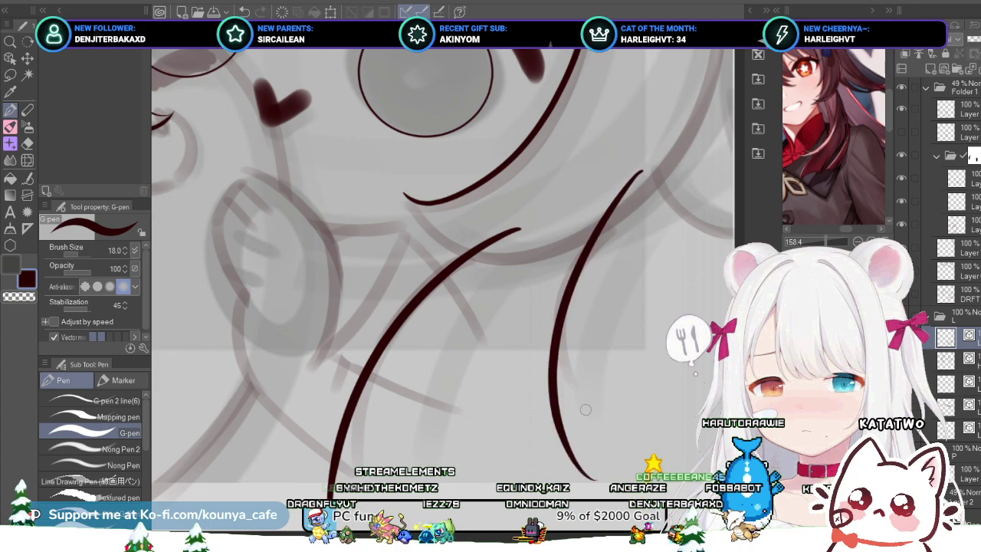
key("ctrl+z")
left_click_drag(628, 184, 587, 484)
scroll(578, 259, "down", 3)
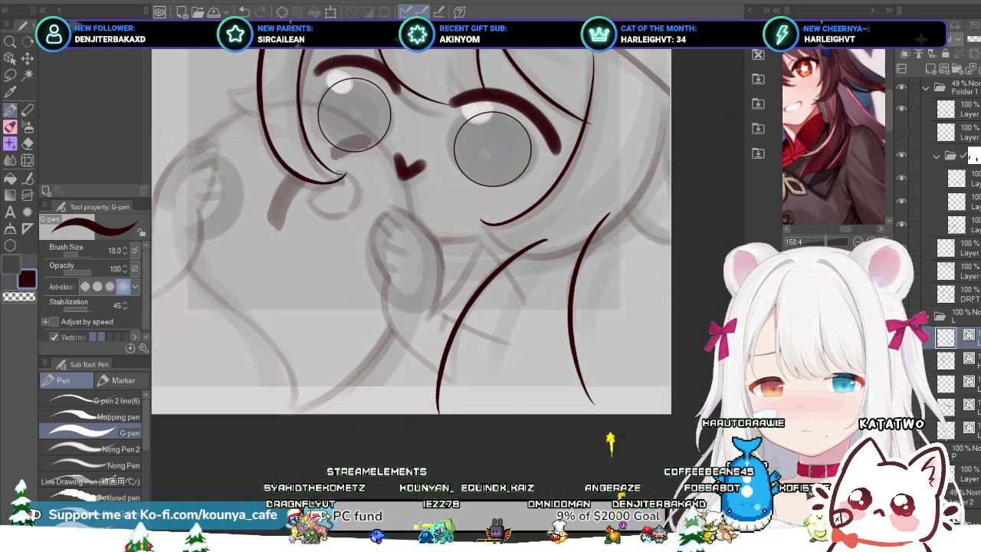
scroll(578, 259, "up", 3)
key("ctrl+z")
left_click_drag(643, 180, 553, 331)
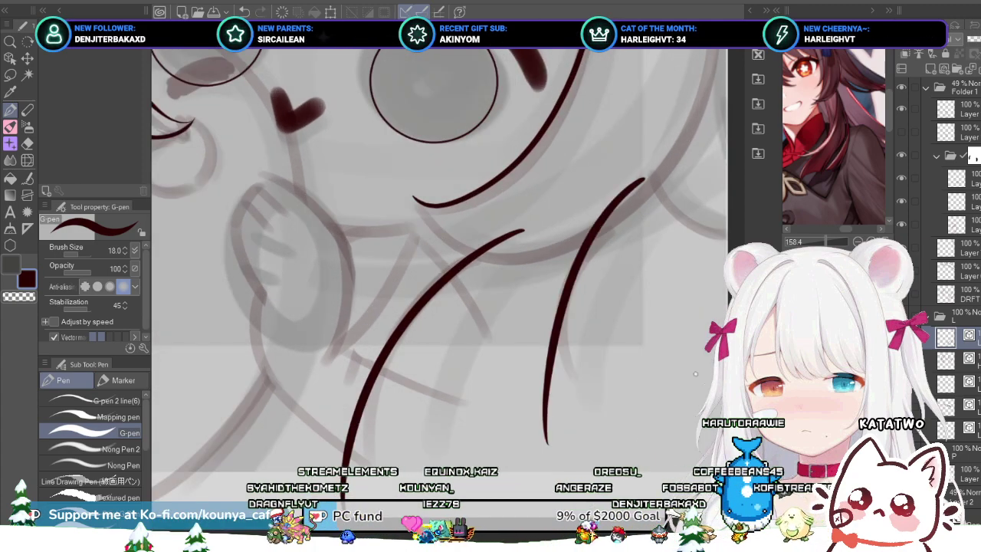
key("ctrl+z")
left_click_drag(630, 192, 558, 328)
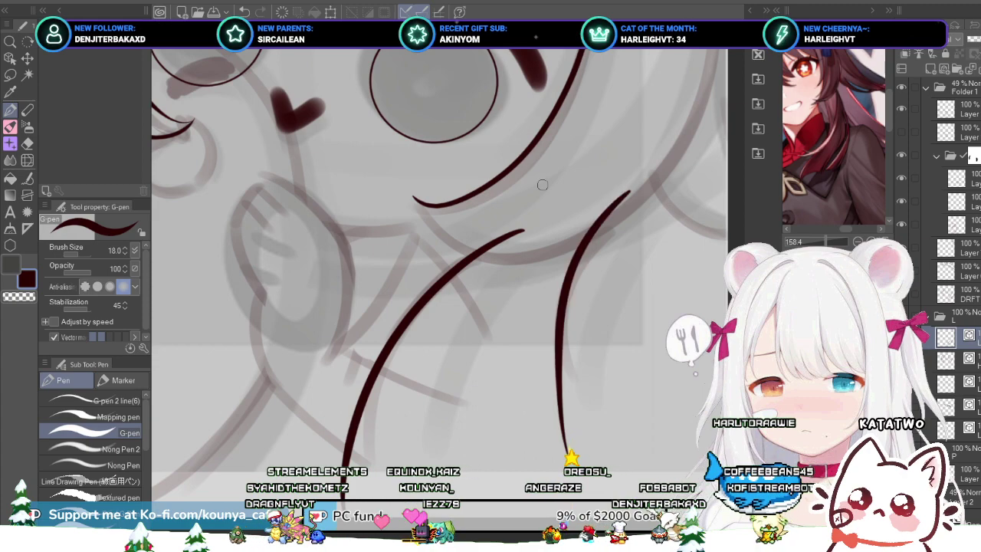
Step: Make the second vector layer in the line art folder active and switch its visibility off and on to check its lines
scroll(513, 247, "down", 2)
left_click_drag(485, 264, 504, 314)
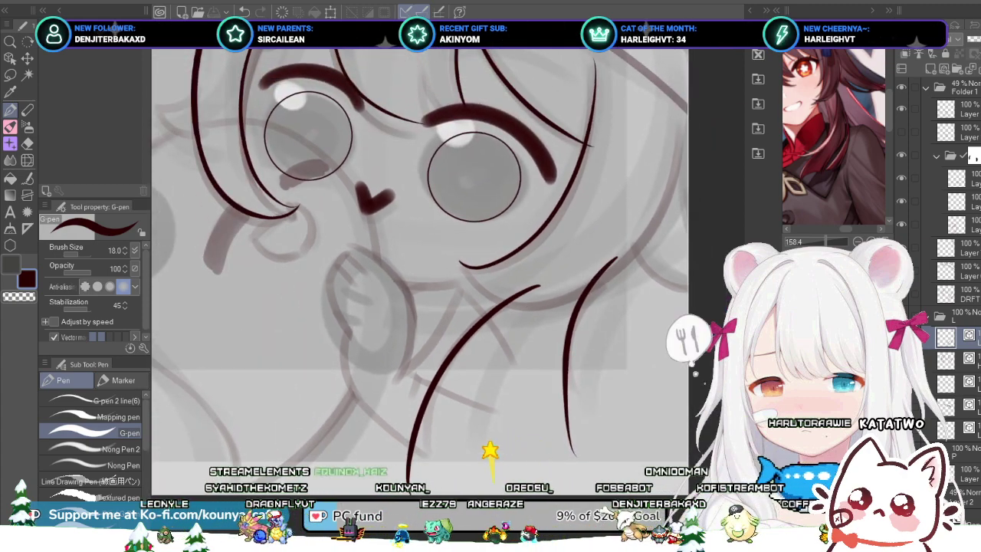
left_click_drag(459, 253, 503, 313)
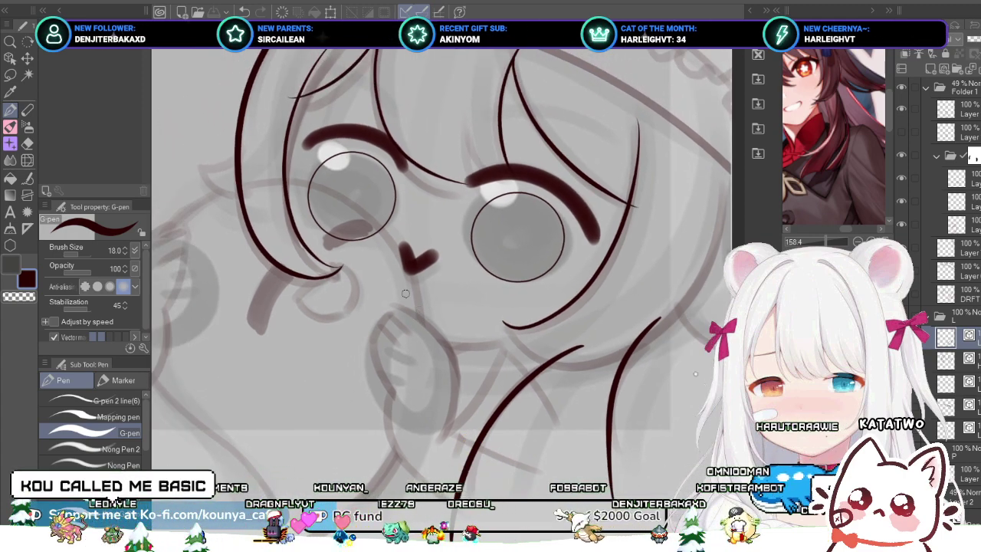
left_click_drag(406, 294, 404, 285)
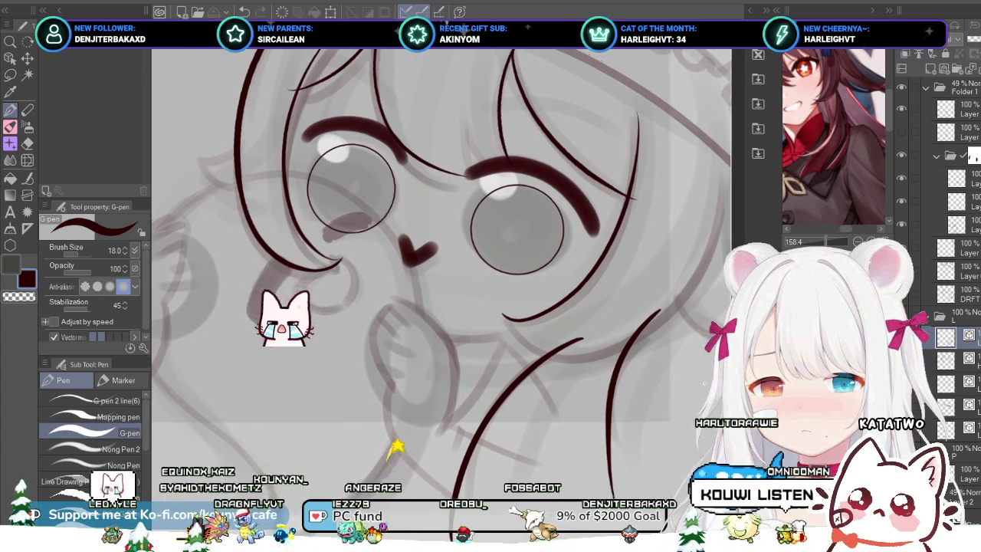
mouse_move(445, 203)
left_mouse_down()
mouse_move(468, 233)
mouse_move(455, 247)
left_mouse_up()
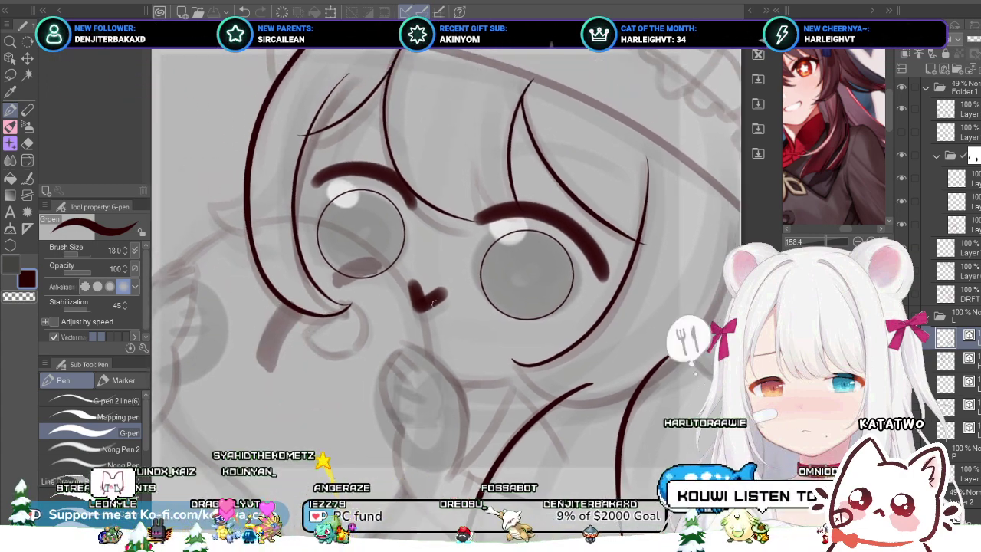
left_click_drag(433, 303, 398, 288)
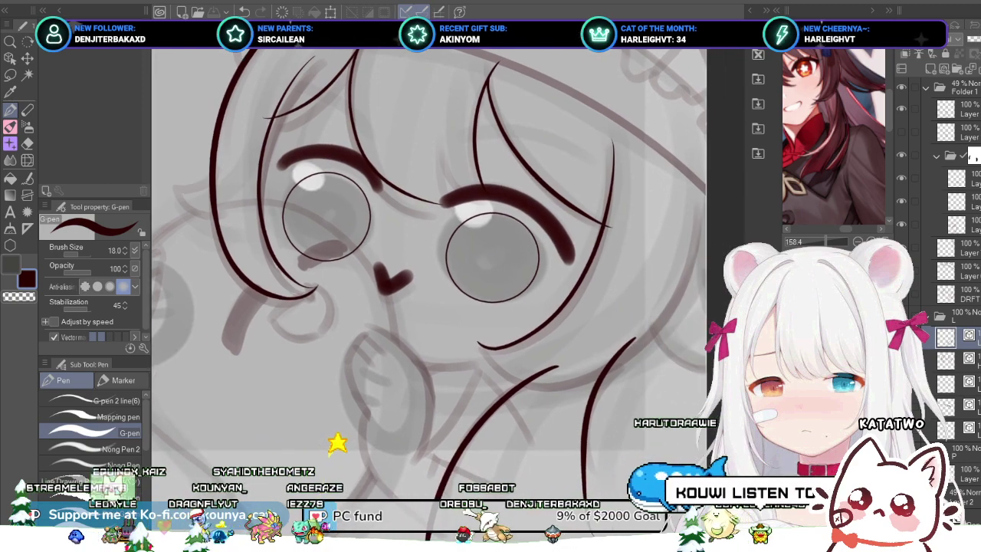
left_click(971, 360)
left_click(901, 360)
left_click(901, 360)
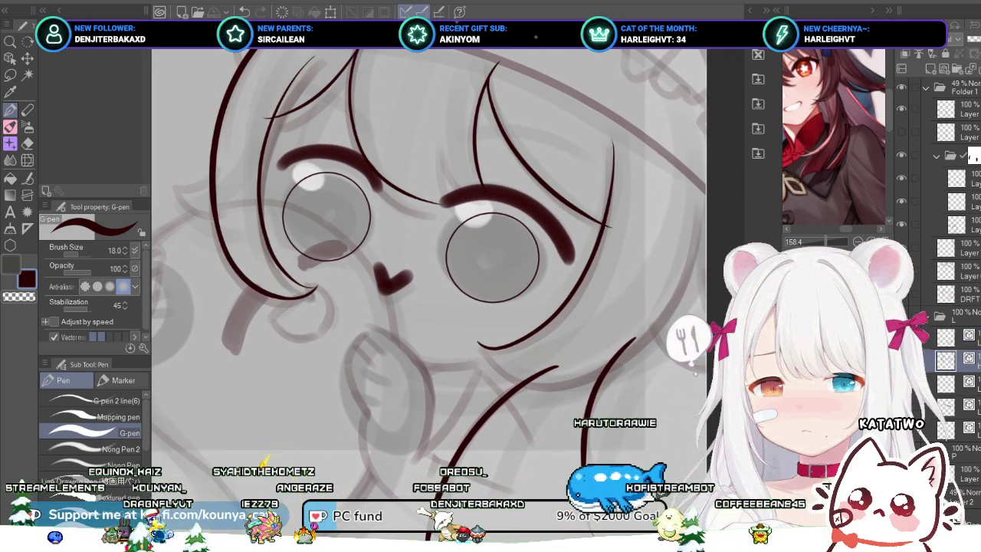
Step: Pull the overshooting end point of the left bang line back so it ends on the inner side-lock line
left_click_drag(701, 354, 705, 383)
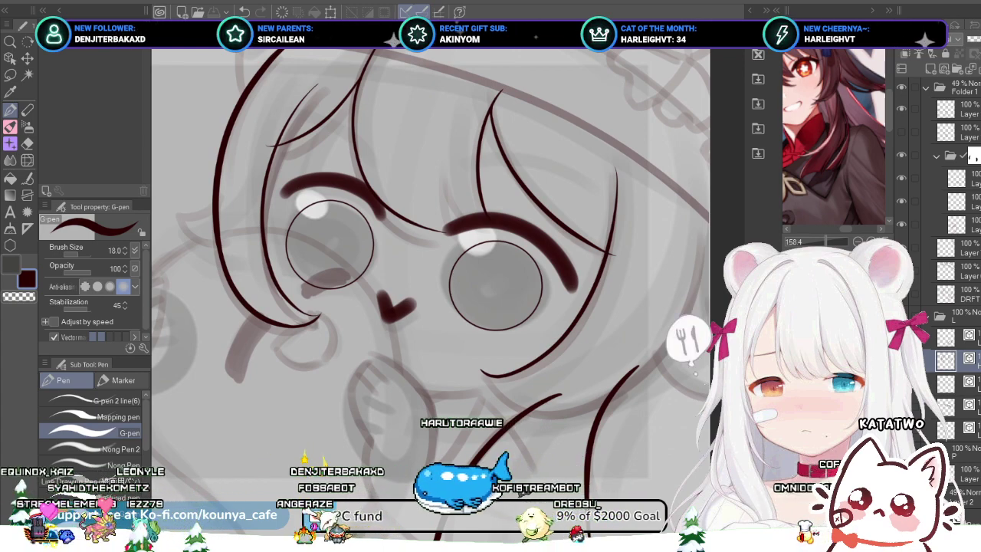
left_click_drag(301, 441, 251, 415)
left_click_drag(398, 292, 427, 345)
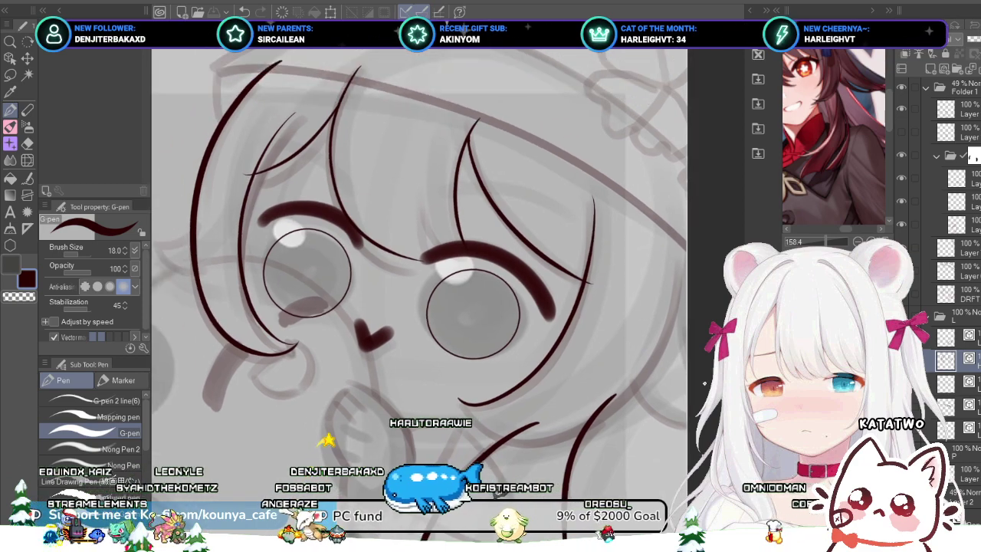
scroll(274, 216, "up", 5)
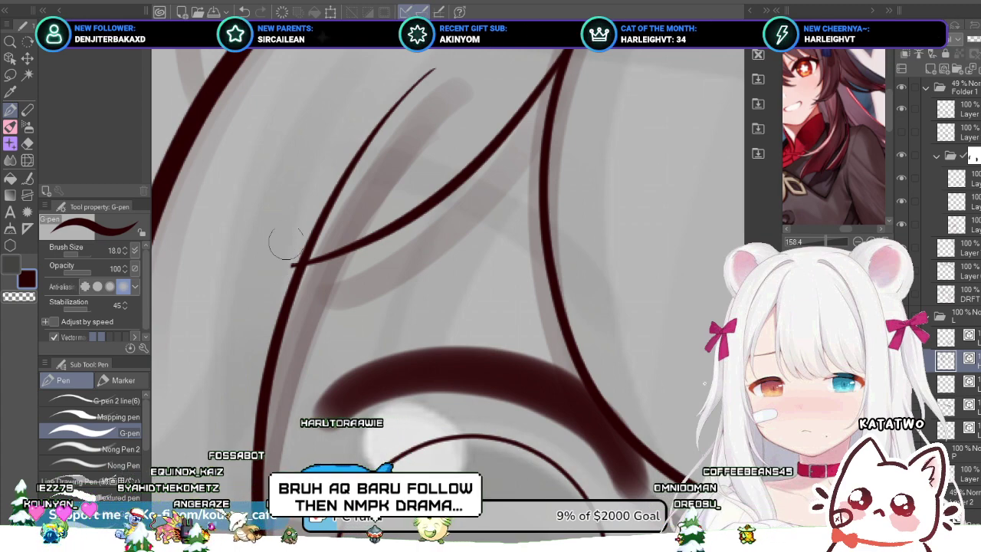
scroll(305, 240, "up", 3)
left_click(282, 285, "ctrl")
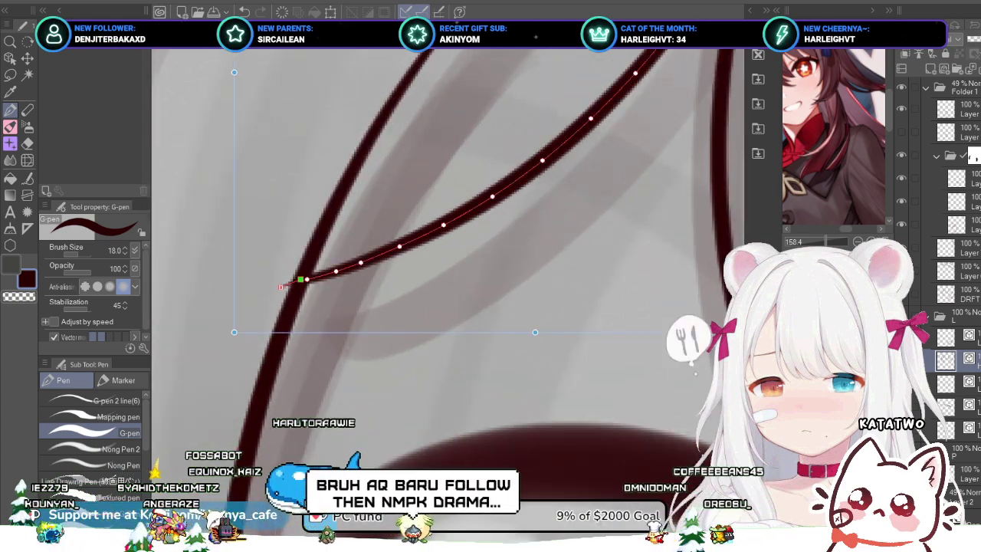
left_click_drag(301, 280, 299, 280)
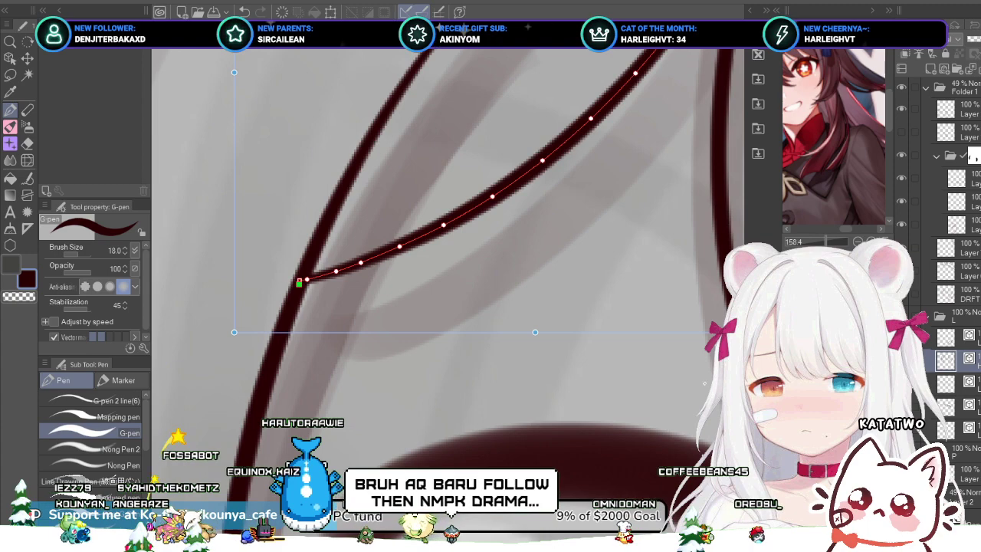
scroll(448, 291, "down", 5)
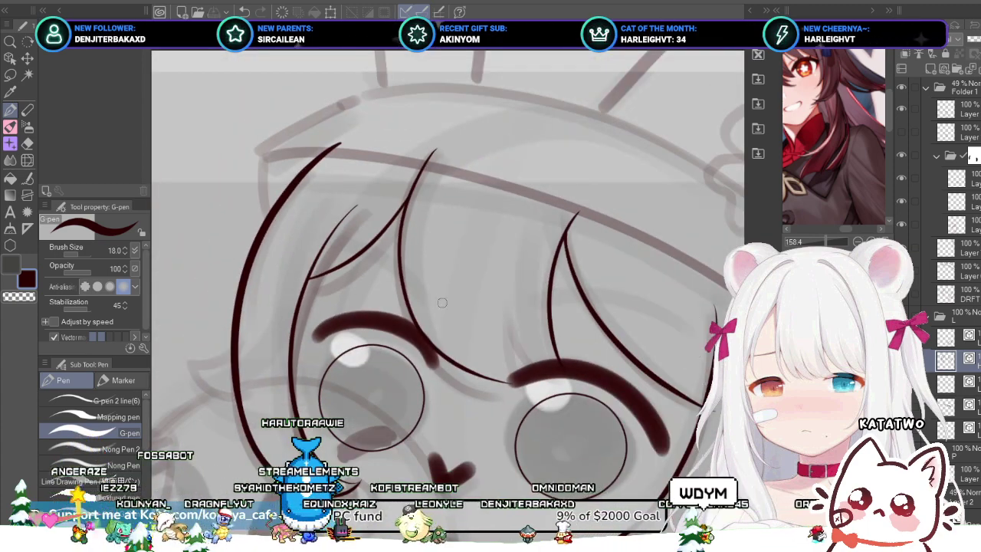
Step: Draw the lower hair contour from the right side lock's tip, curving under the cheek and up along the sketch, redrawing until it fits
left_click_drag(442, 303, 384, 256)
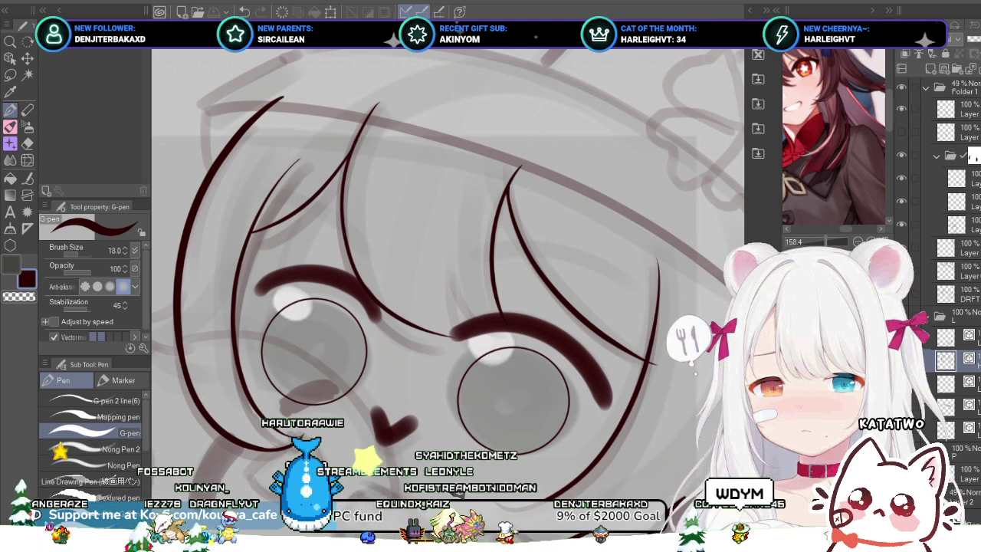
left_click_drag(435, 322, 441, 328)
scroll(441, 327, "down", 2)
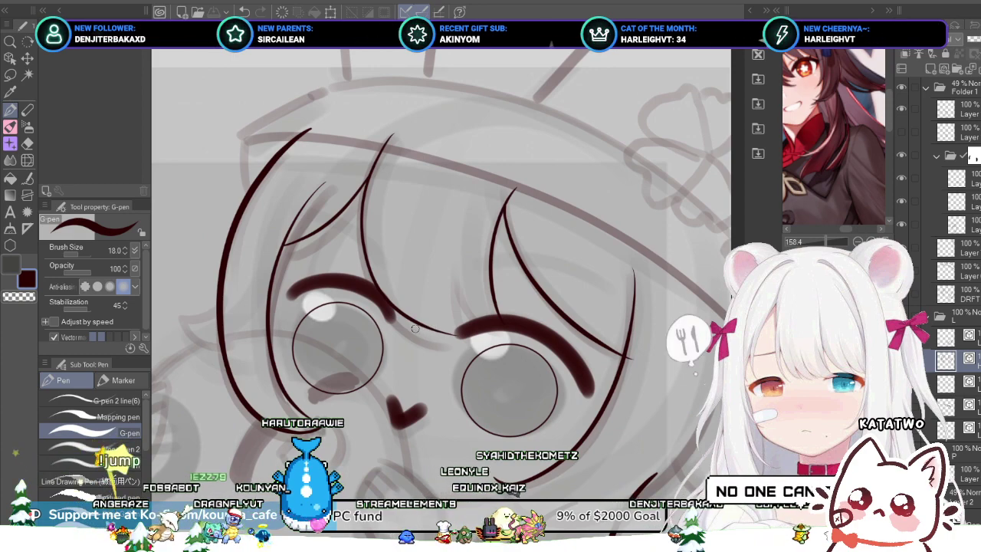
left_click_drag(438, 349, 368, 227)
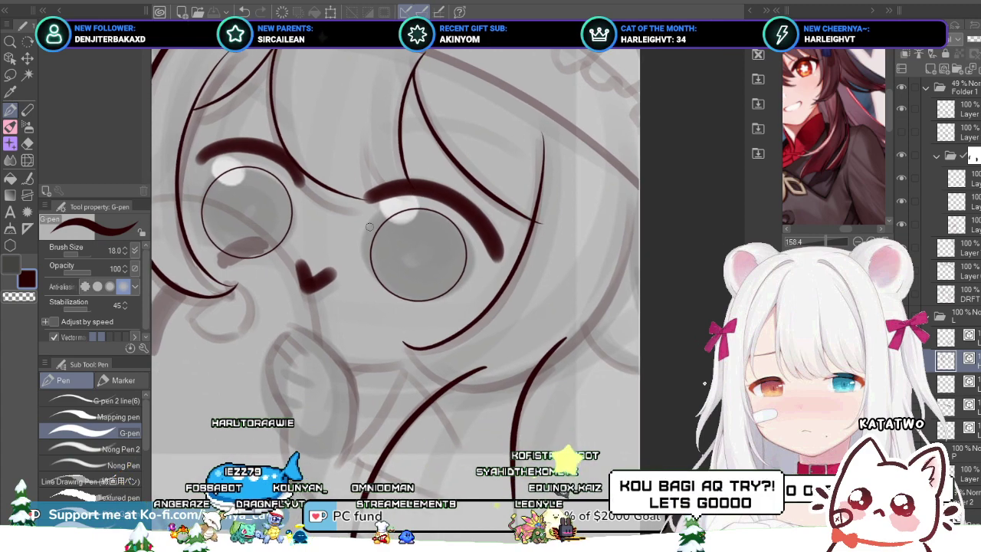
scroll(539, 235, "up", 2)
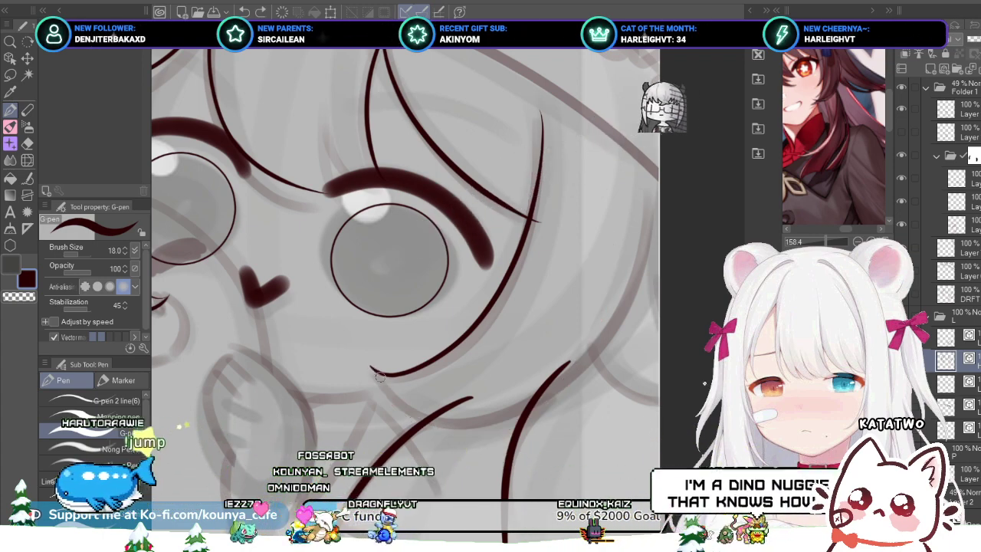
left_click_drag(434, 420, 659, 195)
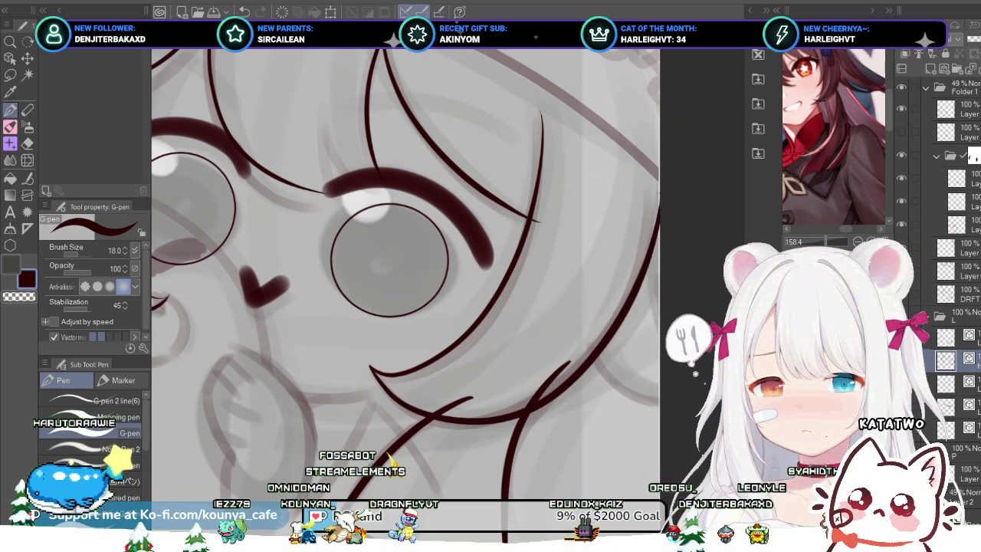
key("ctrl+z")
left_click_drag(374, 368, 645, 213)
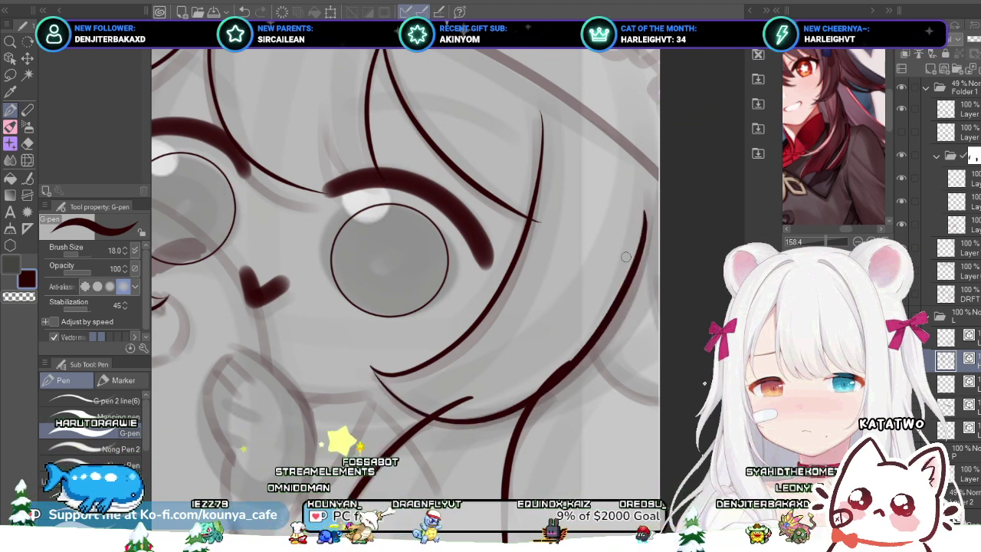
key("ctrl+z")
mouse_move(371, 369)
left_mouse_down()
mouse_move(521, 423)
mouse_move(645, 219)
left_mouse_up()
key("ctrl+z")
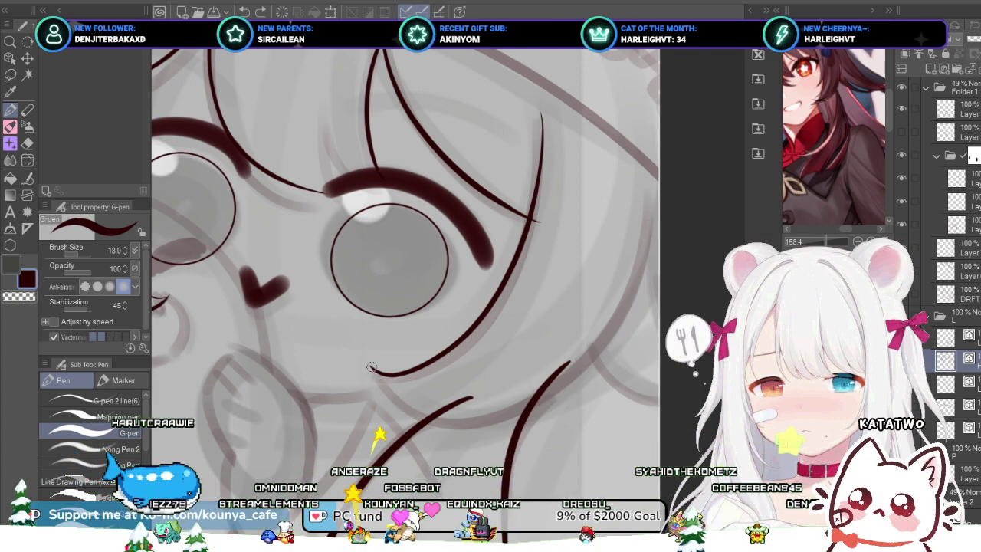
mouse_move(369, 365)
left_mouse_down()
mouse_move(406, 409)
mouse_move(643, 294)
left_mouse_up()
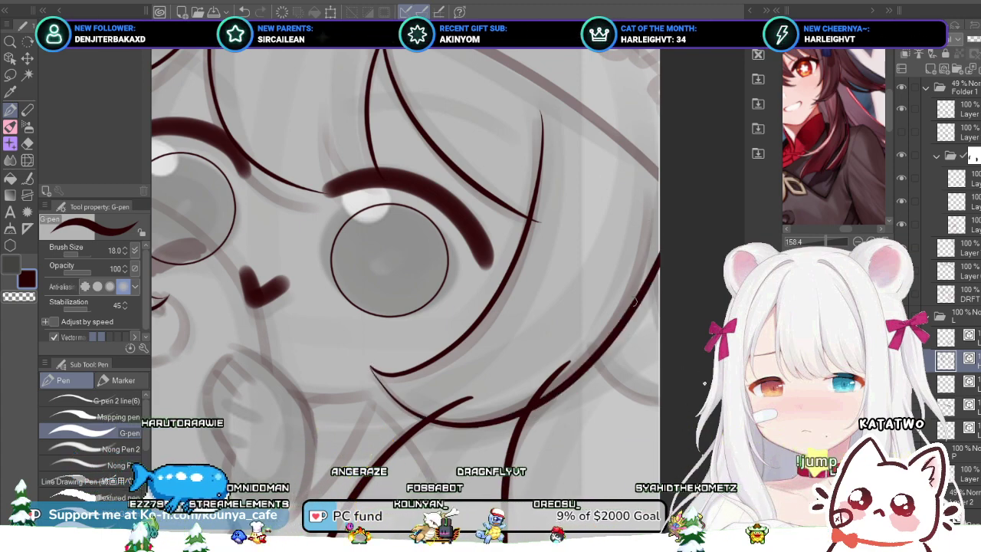
Step: Undo the lower hair contour and try redrawing it from the side lock's tip, under the cheek and up along the sketch
key("ctrl+z")
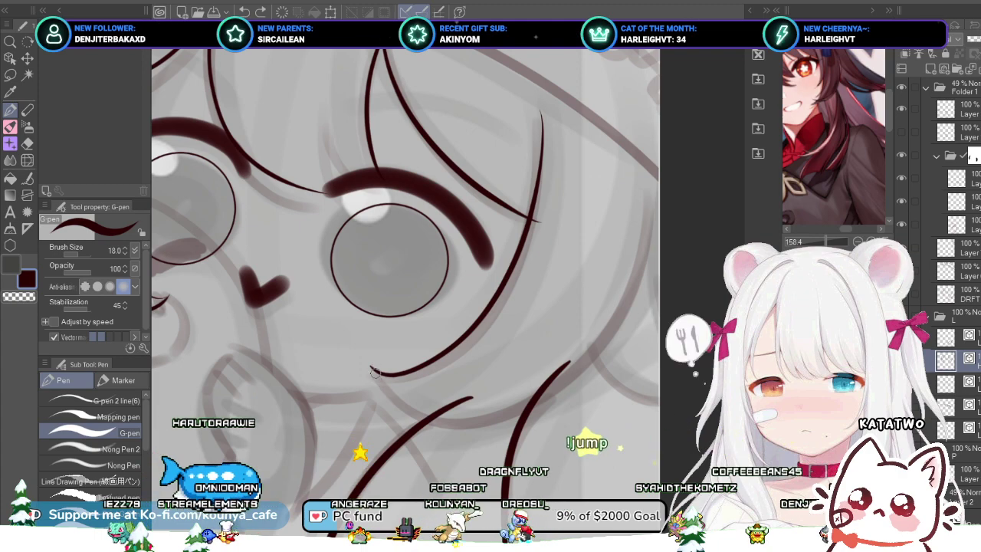
mouse_move(371, 367)
left_mouse_down()
mouse_move(400, 407)
mouse_move(659, 253)
left_mouse_up()
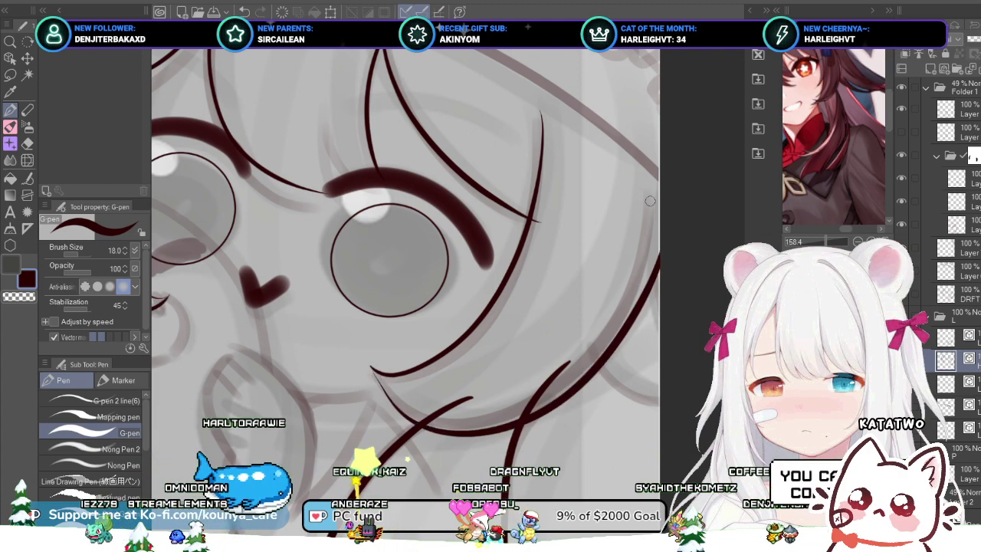
scroll(504, 299, "down", 3)
scroll(504, 301, "up", 2)
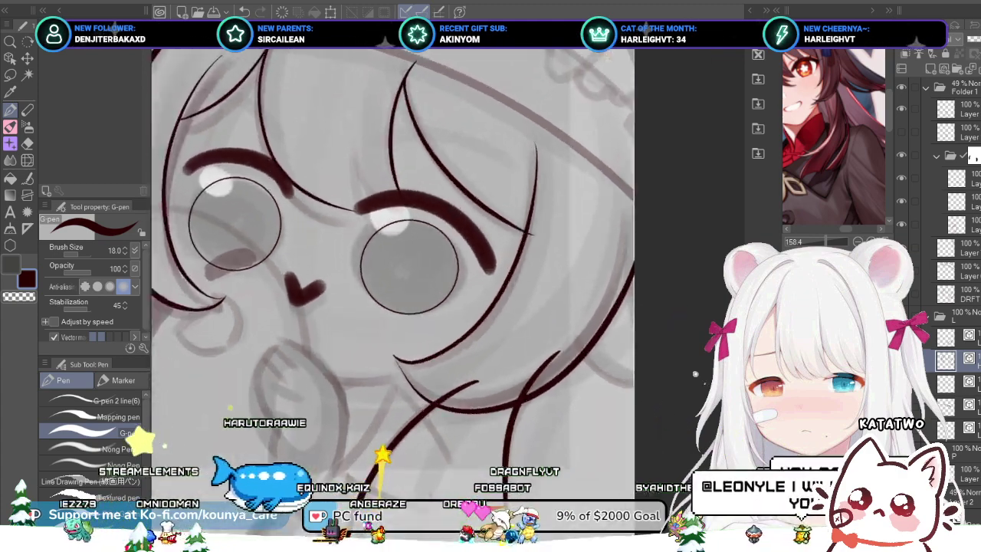
left_click_drag(504, 301, 462, 327)
key("ctrl+z")
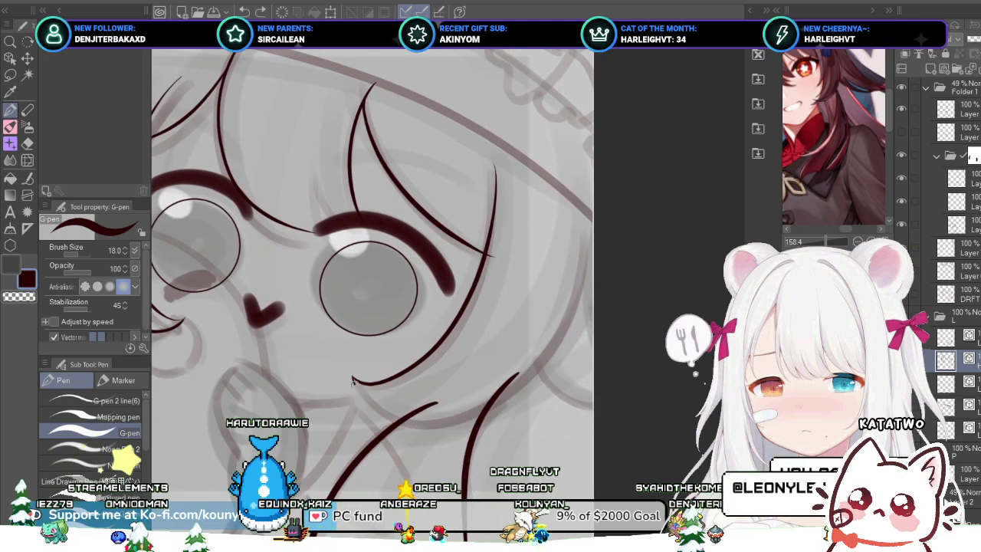
mouse_move(352, 381)
left_mouse_down()
mouse_move(379, 412)
mouse_move(517, 406)
mouse_move(567, 220)
left_mouse_up()
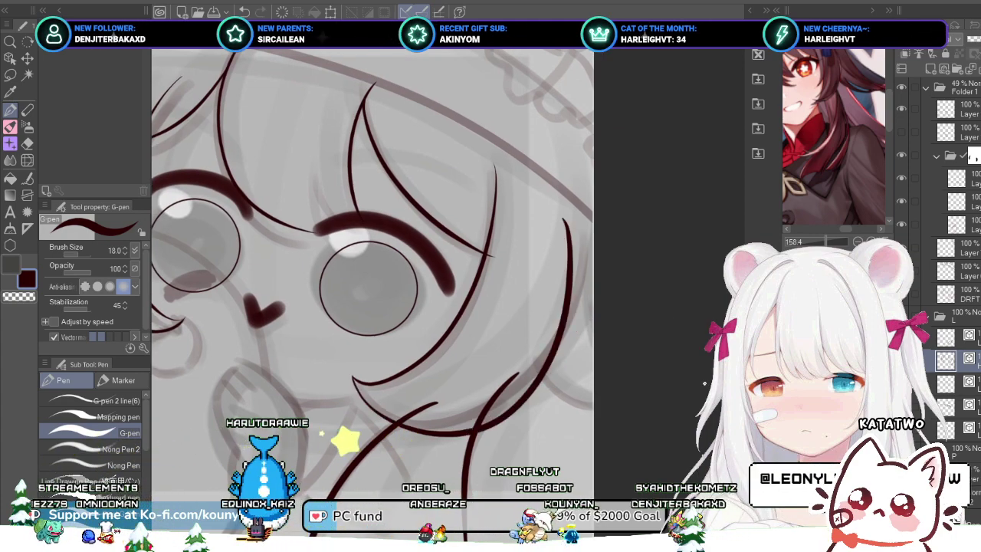
key("ctrl")
key("ctrl+z")
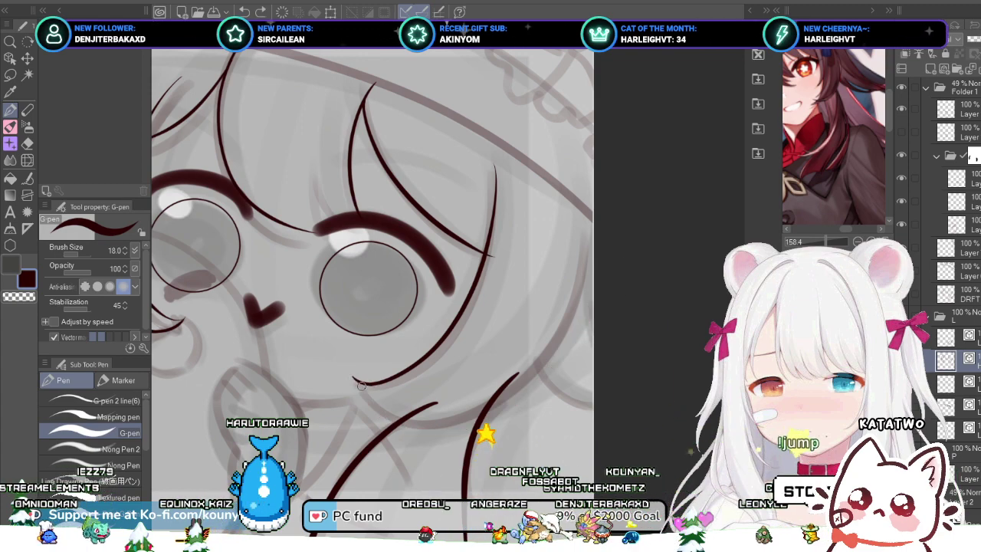
left_click_drag(359, 385, 562, 265)
key("ctrl+z")
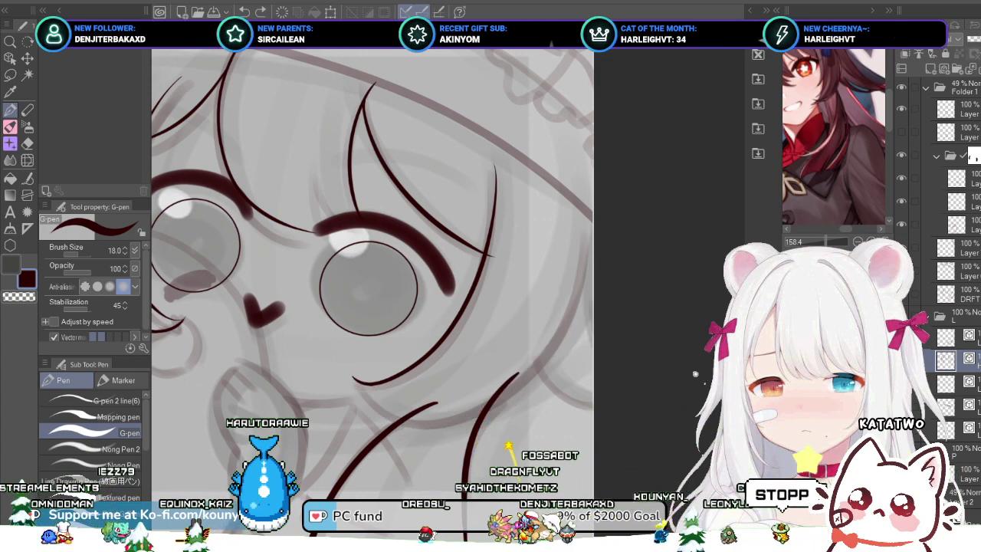
Step: Flip the canvas view horizontally and try drawing the hair contour from its upper end down to the side lock's tip
key("h")
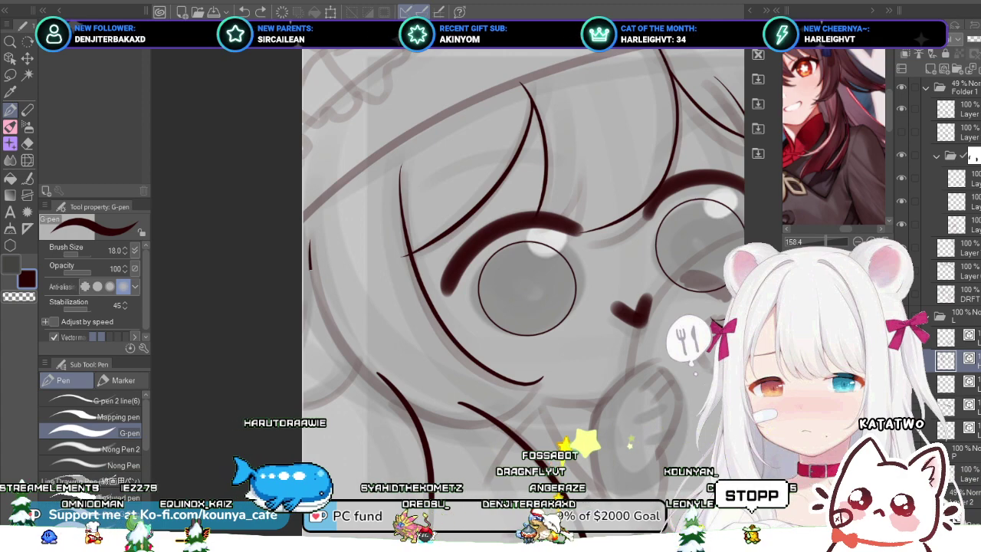
left_click_drag(310, 247, 379, 404)
key("ctrl+z")
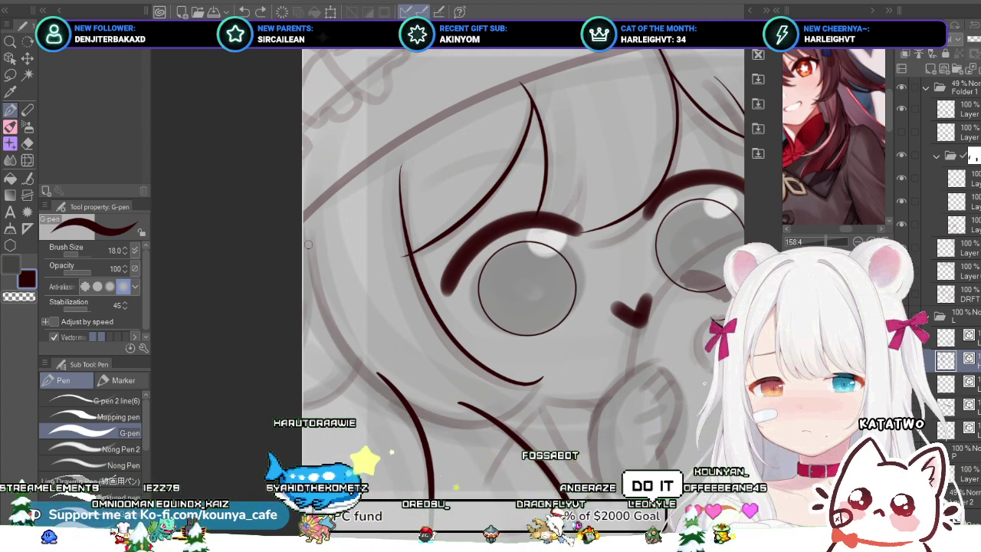
mouse_move(308, 244)
left_mouse_down()
mouse_move(414, 422)
mouse_move(543, 378)
left_mouse_up()
scroll(509, 394, "up", 2)
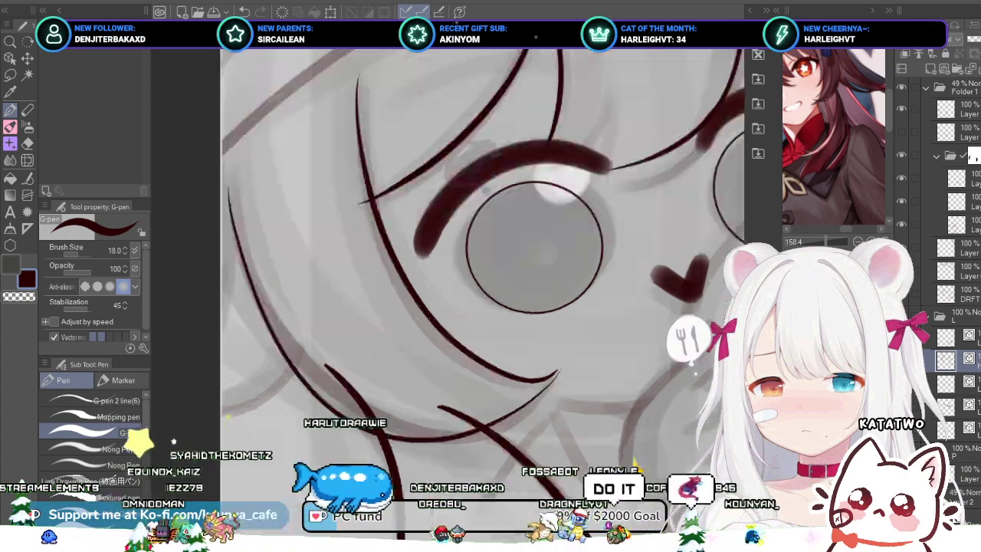
scroll(507, 394, "up", 1)
scroll(514, 400, "down", 2)
key("ctrl+z")
Step: Rotate the canvas and draw the outer hair contour from the hat edge down under the cheek, redrawing until it follows the sketch
key("r")
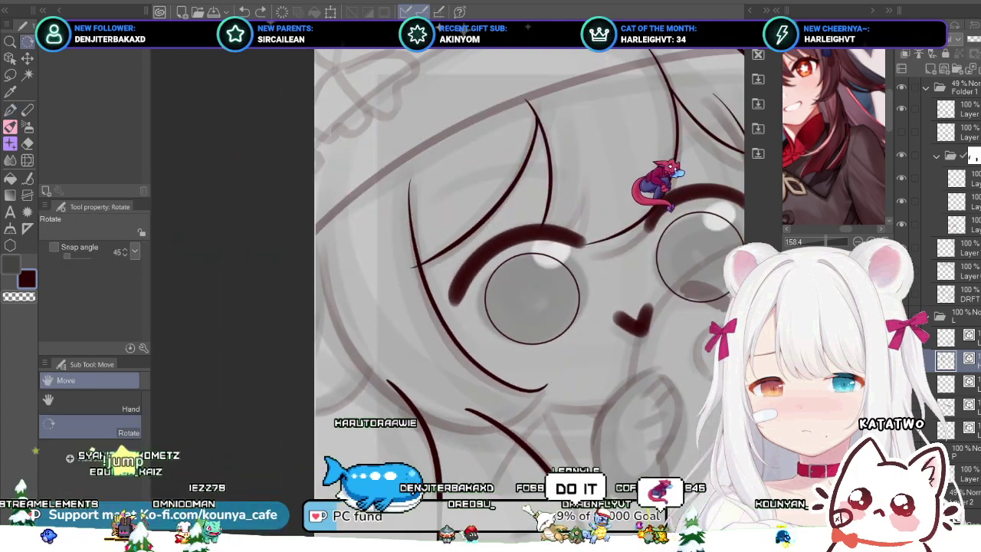
left_click_drag(513, 400, 418, 413)
key("p")
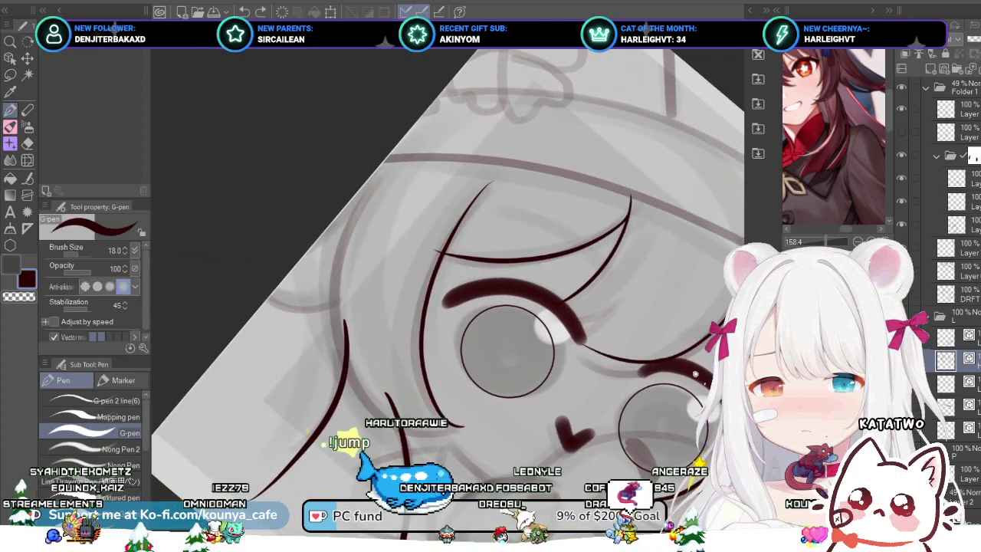
key("h")
key("h")
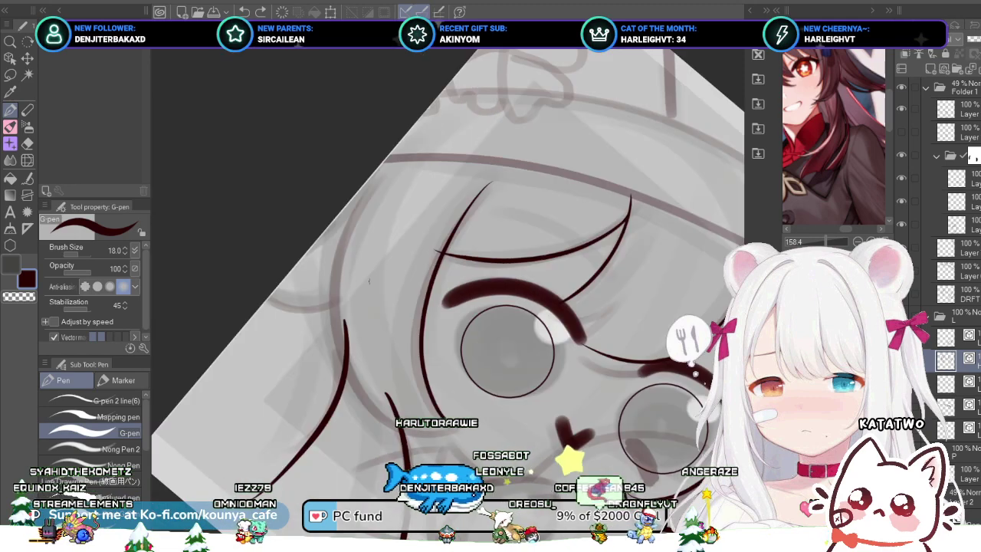
left_click_drag(388, 231, 356, 197)
scroll(357, 196, "up", 1)
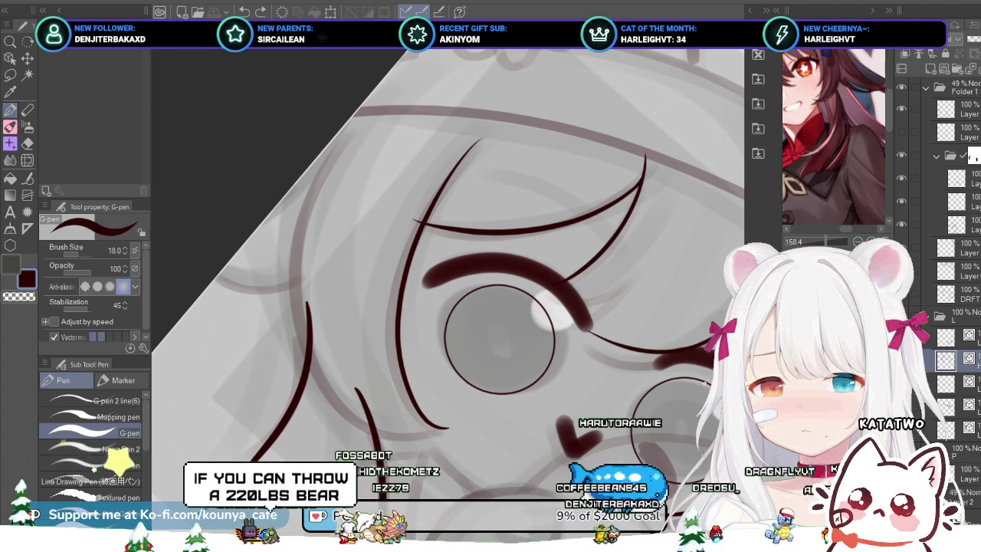
scroll(359, 124, "up", 1)
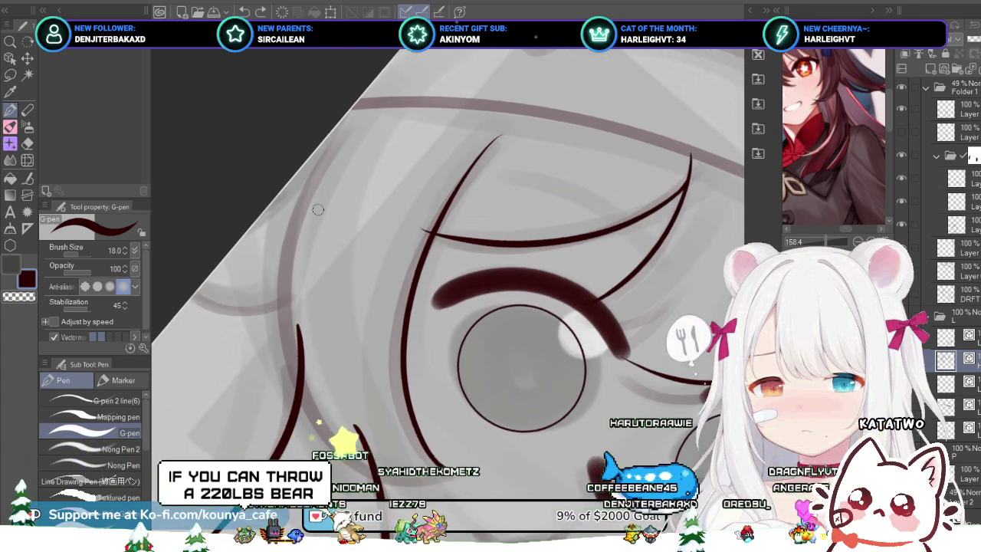
left_click_drag(339, 147, 292, 403)
key("ctrl+z")
left_click_drag(342, 136, 298, 367)
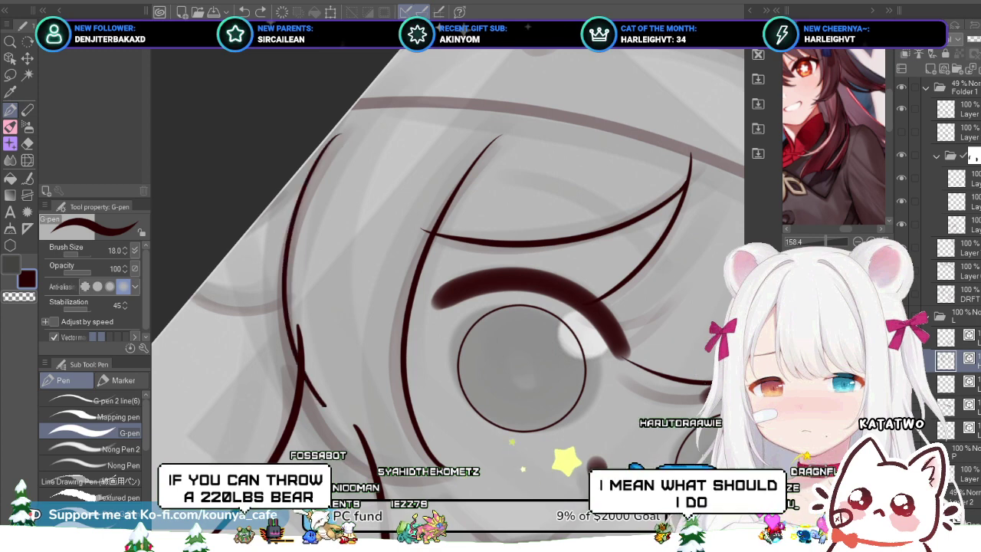
key("ctrl+z")
mouse_move(346, 124)
left_mouse_down()
mouse_move(280, 349)
mouse_move(326, 410)
left_mouse_up()
key("ctrl+z")
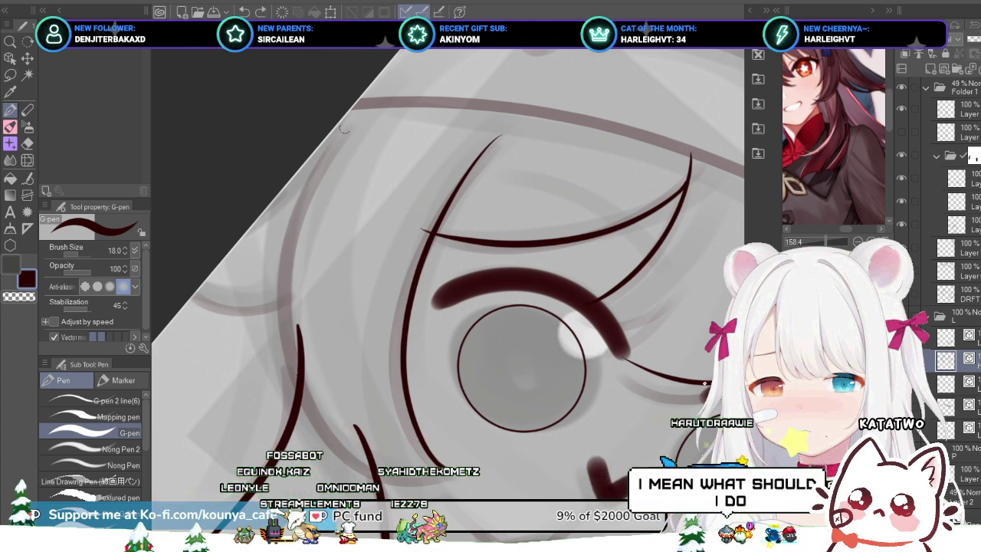
left_click_drag(345, 125, 334, 446)
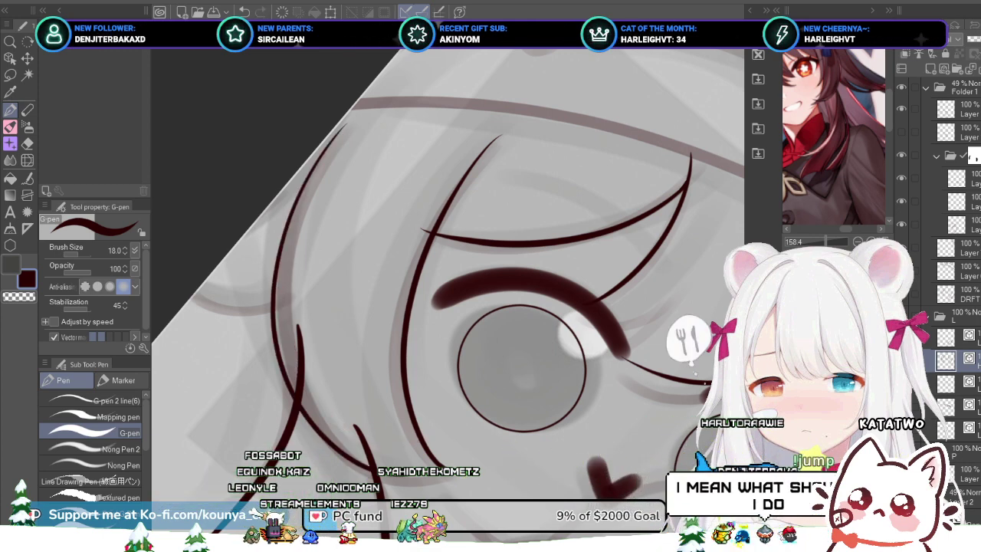
Step: Stretch the outer hair contour slightly and pull its lower end point up toward the side lock's tip
key("ctrl")
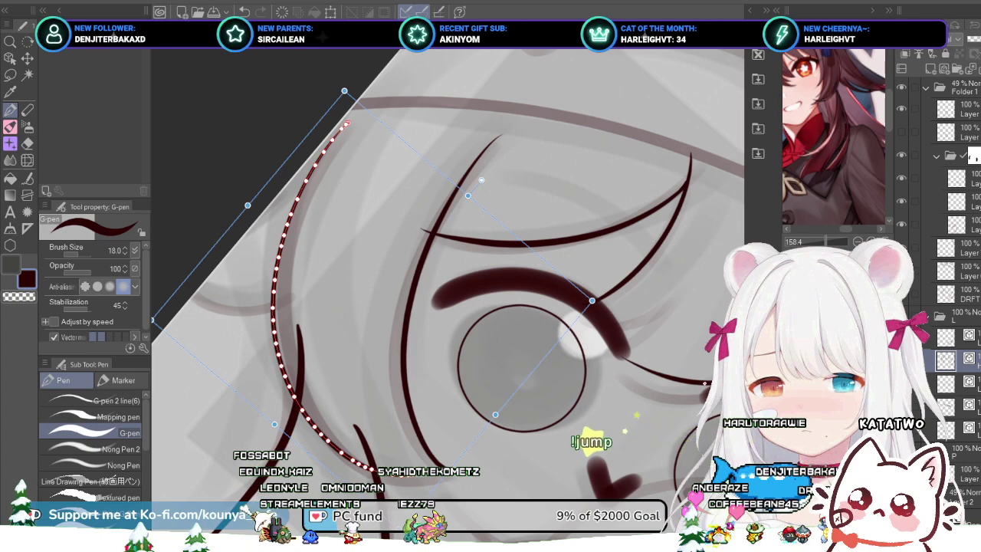
left_click_drag(399, 529, 413, 536)
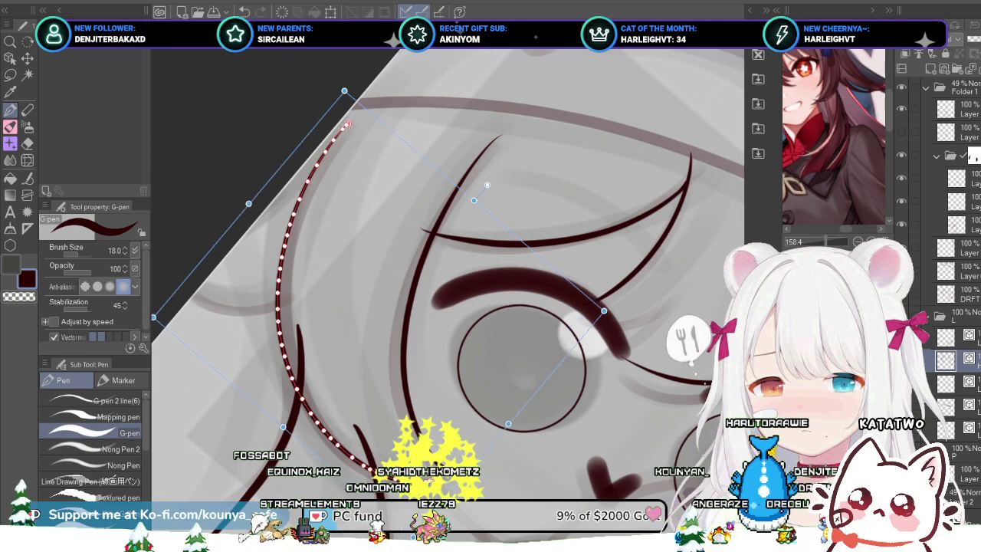
left_click_drag(490, 306, 451, 280)
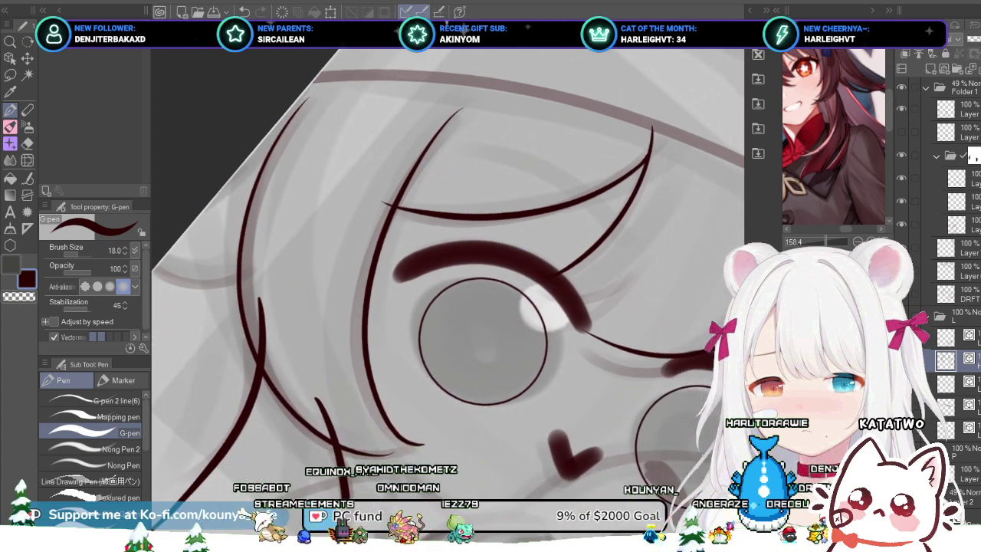
scroll(384, 444, "up", 3)
key("ctrl")
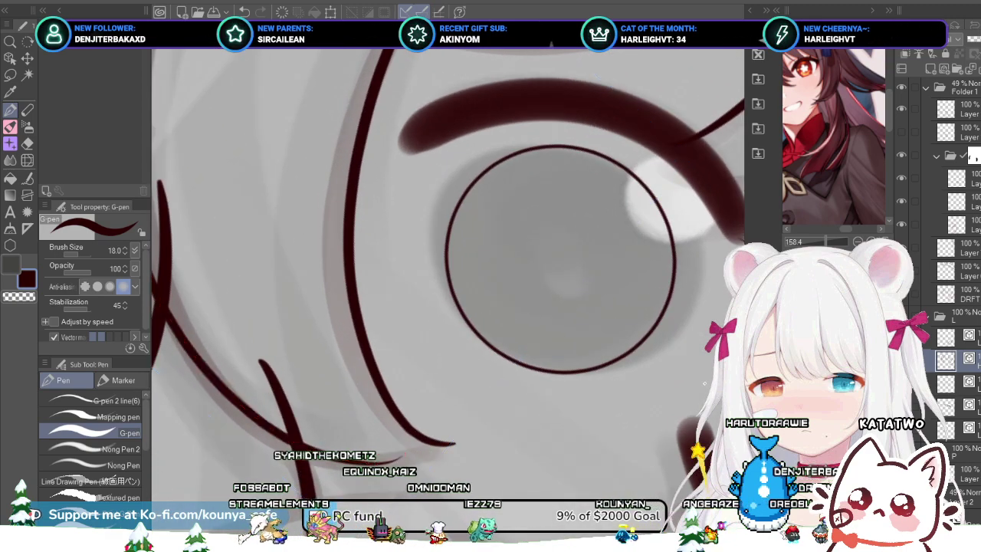
scroll(398, 474, "up", 1)
key("ctrl")
scroll(383, 505, "down", 2)
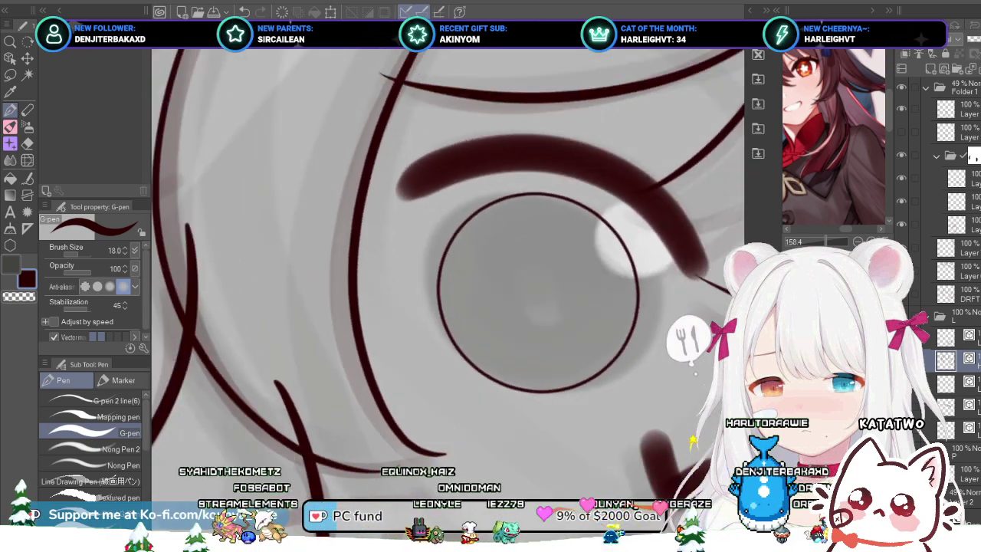
key("ctrl")
left_click_drag(398, 458, 394, 461)
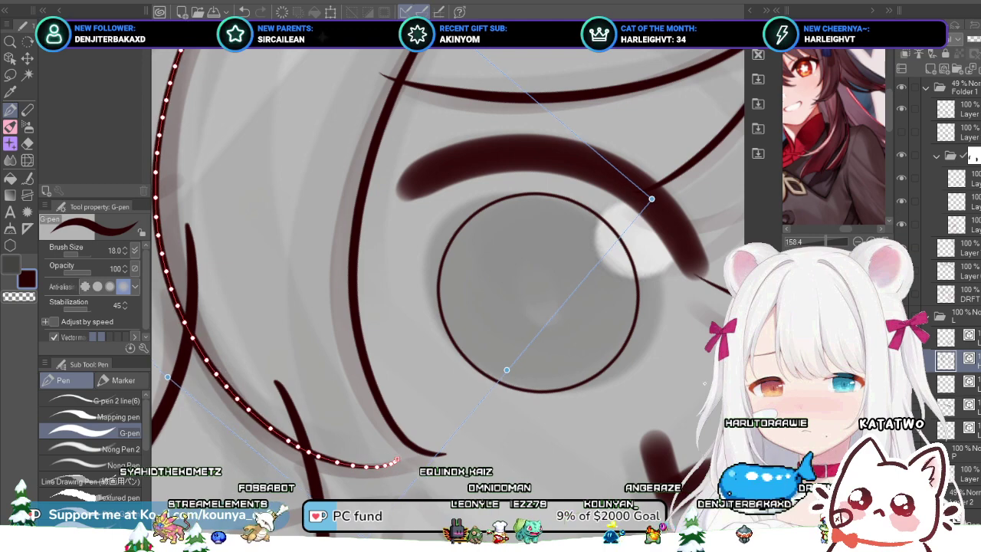
Step: Try to extend the contour's short lower end with a tapered stroke meeting the side lock's tip
scroll(446, 446, "up", 1)
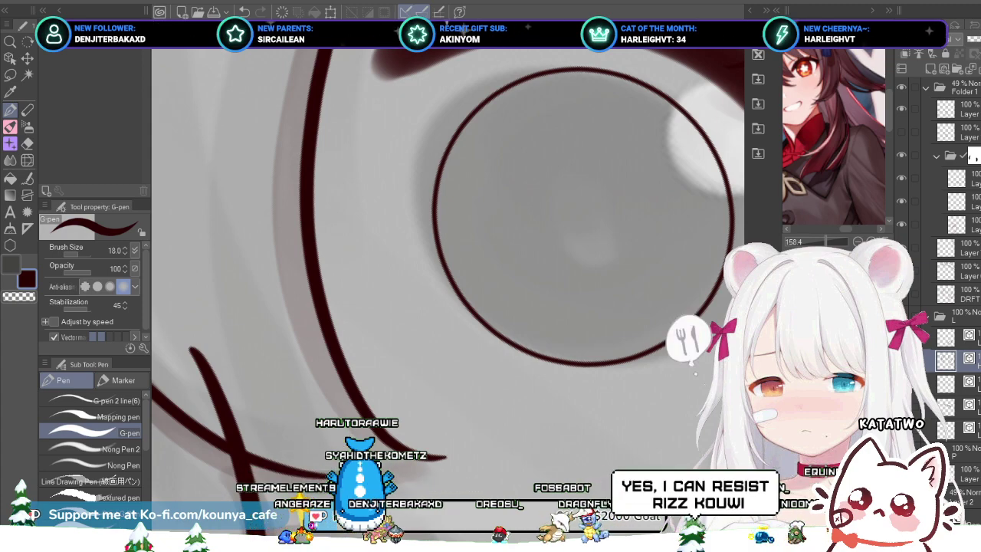
left_click_drag(374, 483, 357, 432)
scroll(355, 431, "up", 2)
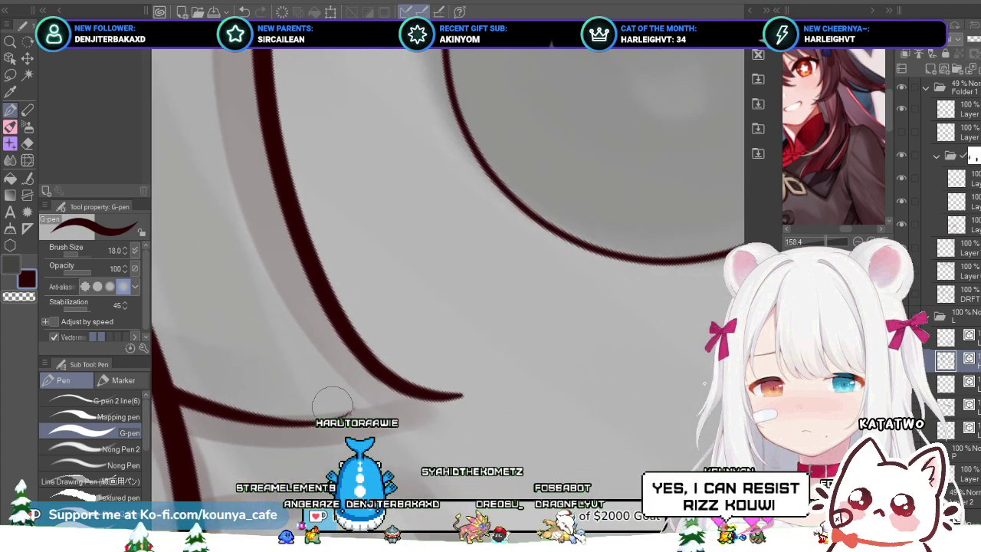
scroll(332, 404, "up", 2)
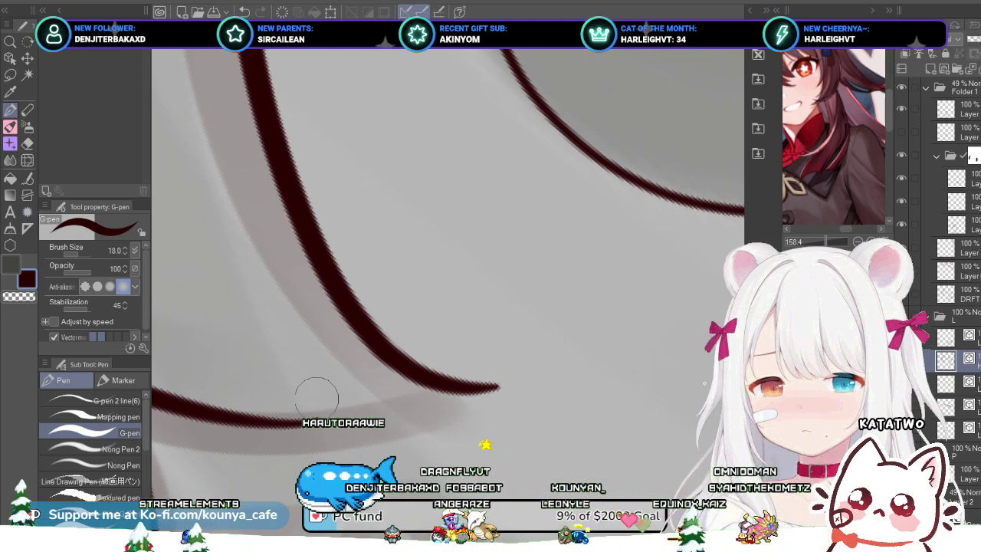
scroll(332, 402, "down", 3)
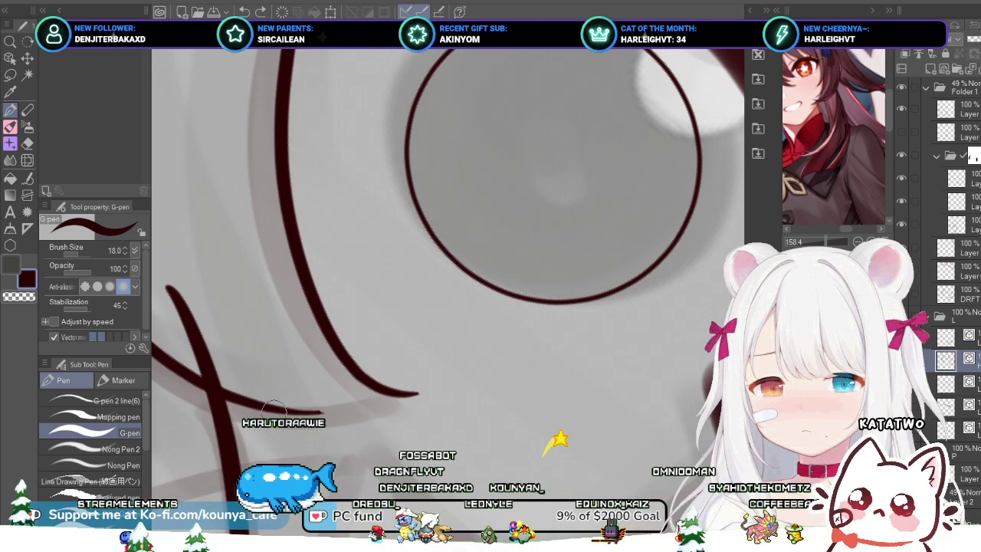
left_click_drag(284, 410, 434, 398)
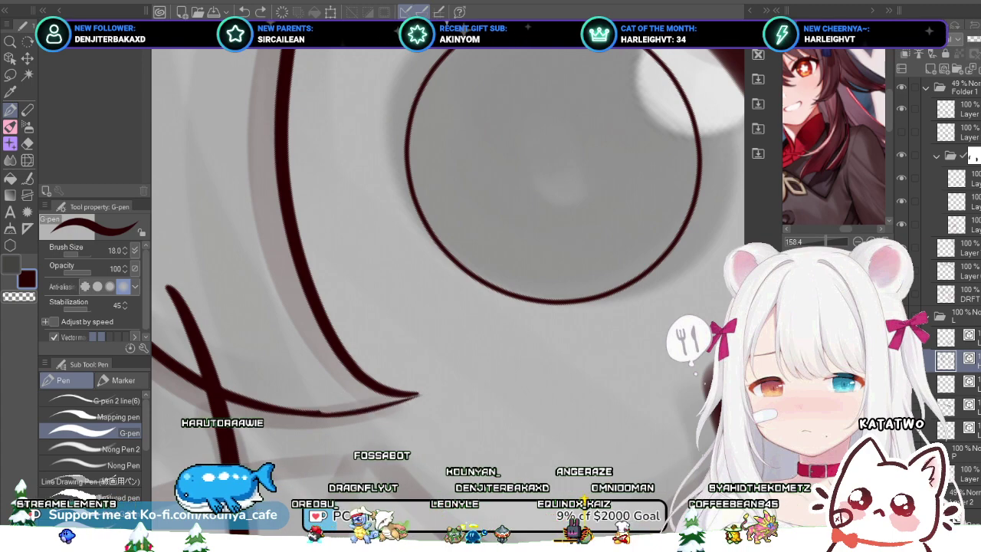
key("ctrl+z")
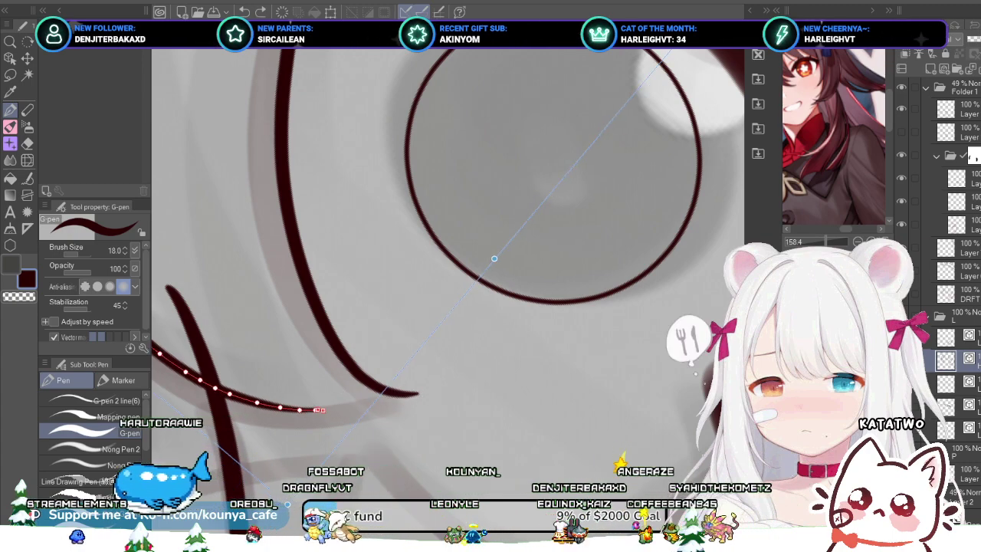
left_click_drag(373, 394, 412, 397)
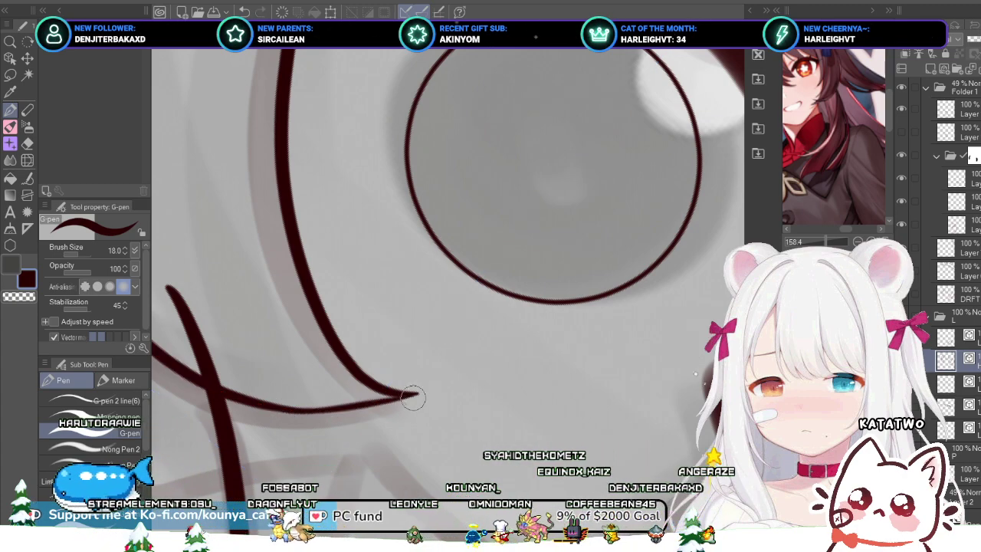
key("ctrl+z")
left_click_drag(343, 407, 403, 394)
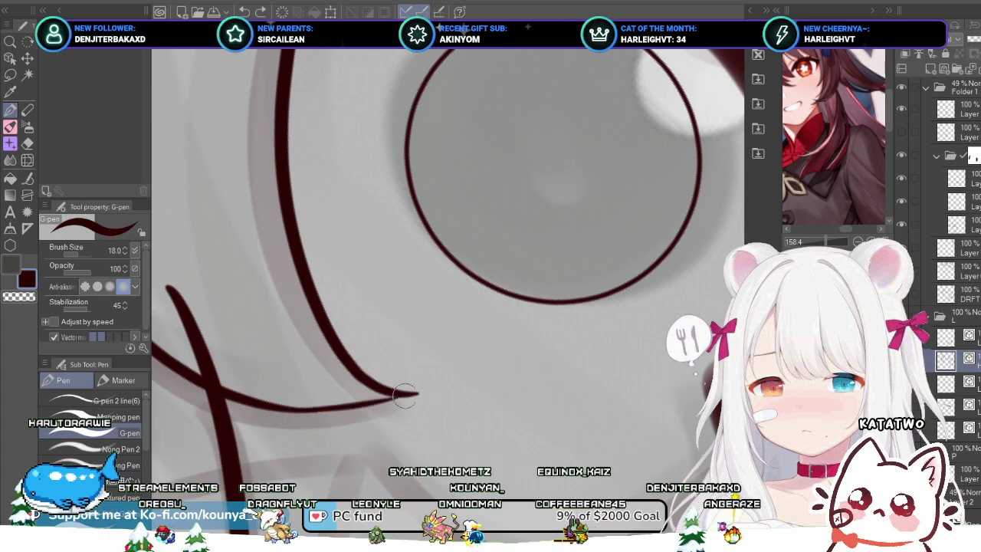
key("ctrl+z")
left_click_drag(306, 410, 414, 400)
key("ctrl+z")
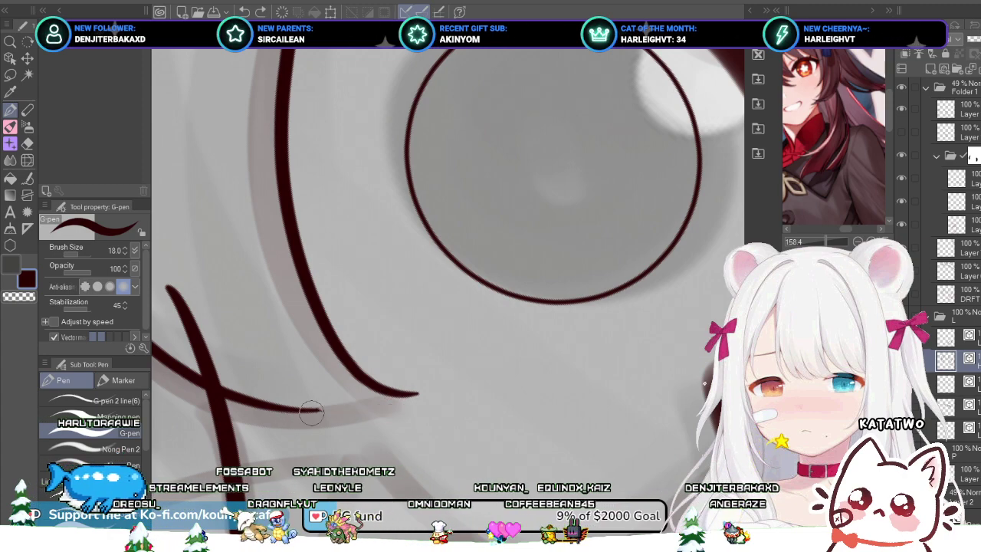
left_click_drag(281, 413, 426, 396)
key("ctrl+z")
mouse_move(289, 409)
left_mouse_down()
mouse_move(426, 383)
mouse_move(381, 357)
left_mouse_up()
key("ctrl+z")
Step: Rotate the canvas and draw a tapered stroke joining the contour's lower end to the side lock's tip, redrawing until it fits
key("r")
key("space")
left_click_drag(306, 291, 352, 388)
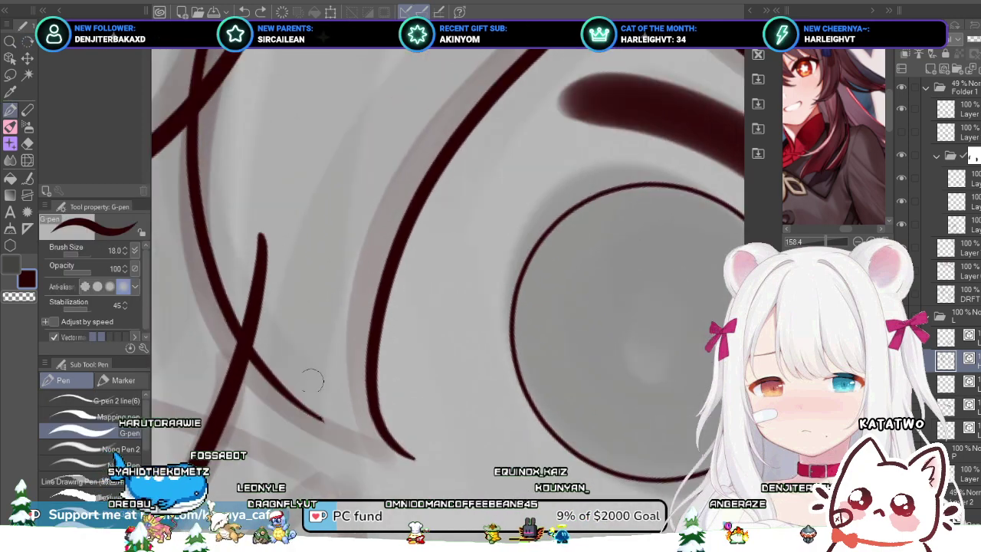
key("ctrl+z")
mouse_move(297, 406)
left_mouse_down()
mouse_move(376, 451)
mouse_move(412, 455)
mouse_move(371, 440)
left_mouse_up()
key("ctrl+z")
key("ctrl+z")
left_click_drag(290, 398, 409, 453)
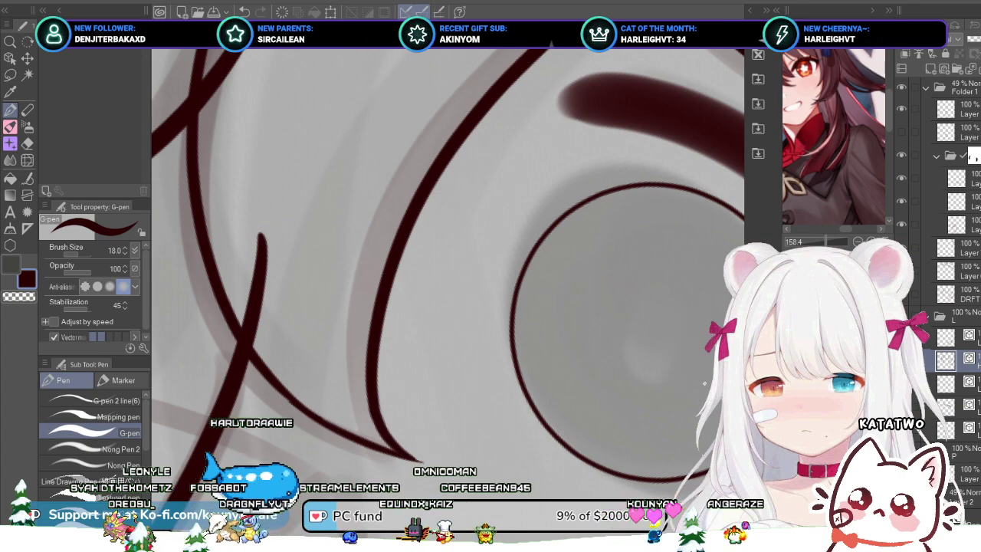
Step: Join the hair contour and its tapered lower stroke into one vector line with the Connect vector line tool at brush size 45.5
left_click(375, 446, "ctrl")
key("ctrl+d")
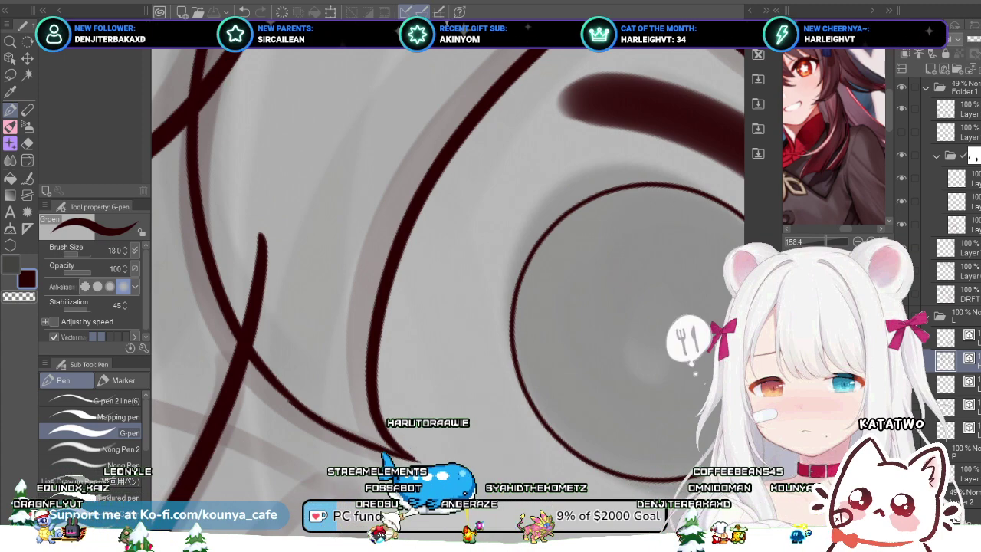
key("y")
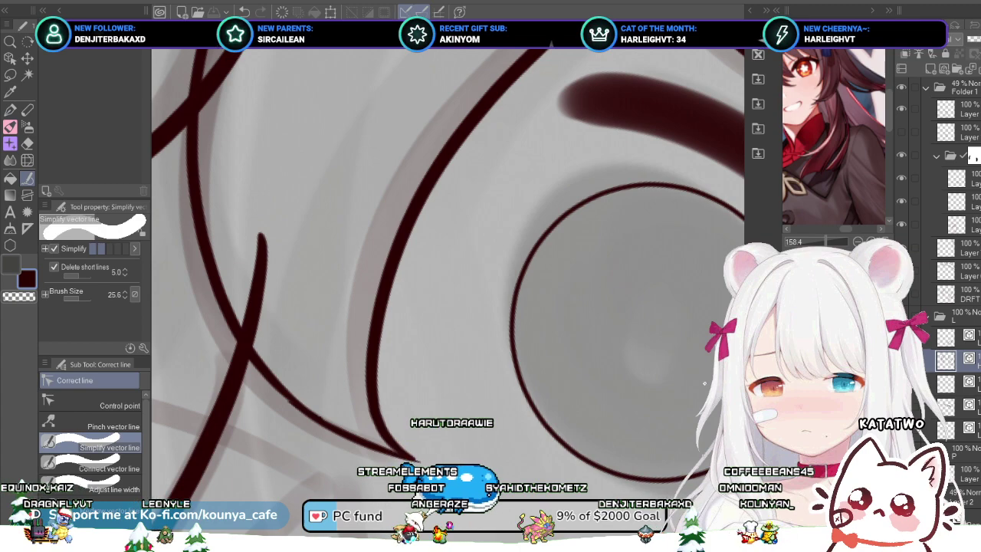
key("y")
key("y")
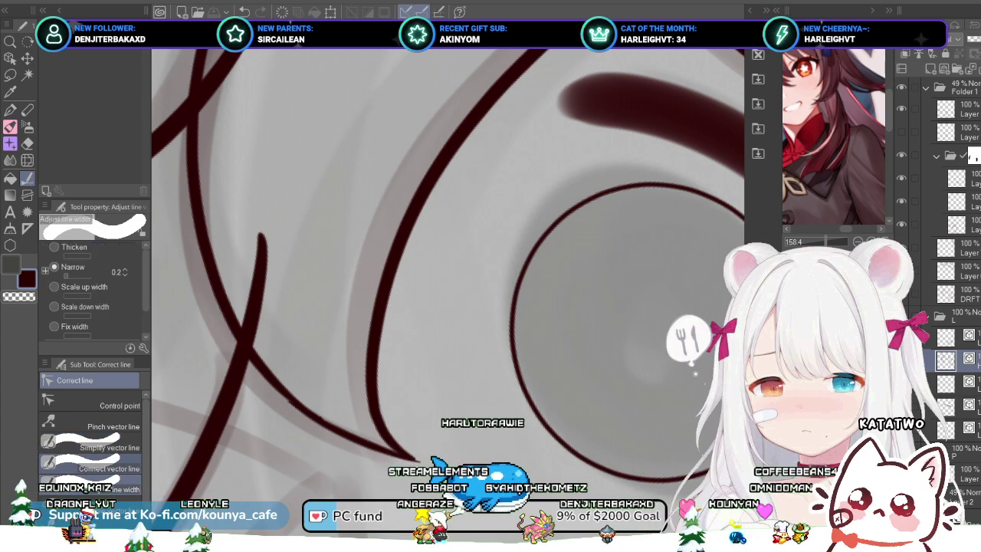
key("y")
key("y")
key("y")
key("y")
key("y")
key("y")
key("y")
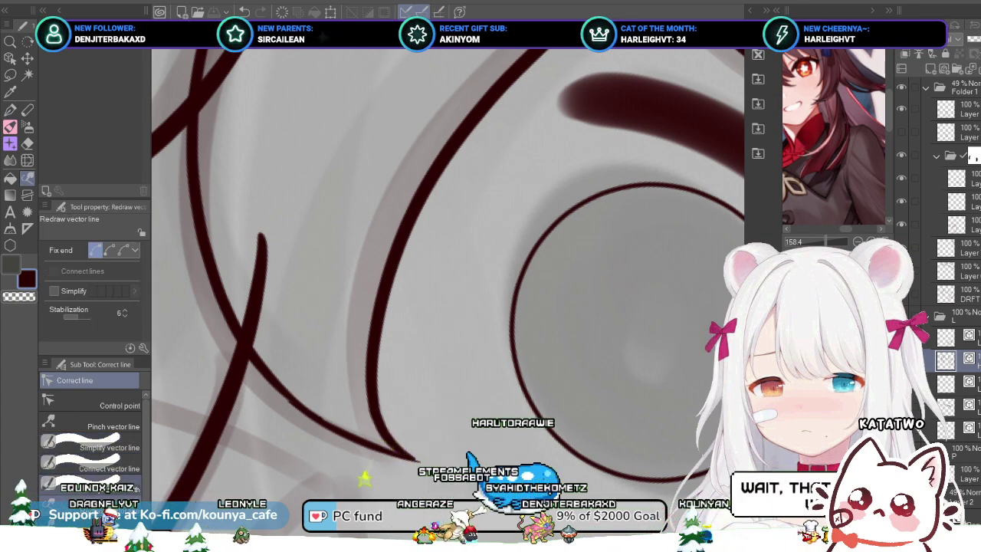
key("y")
key("y")
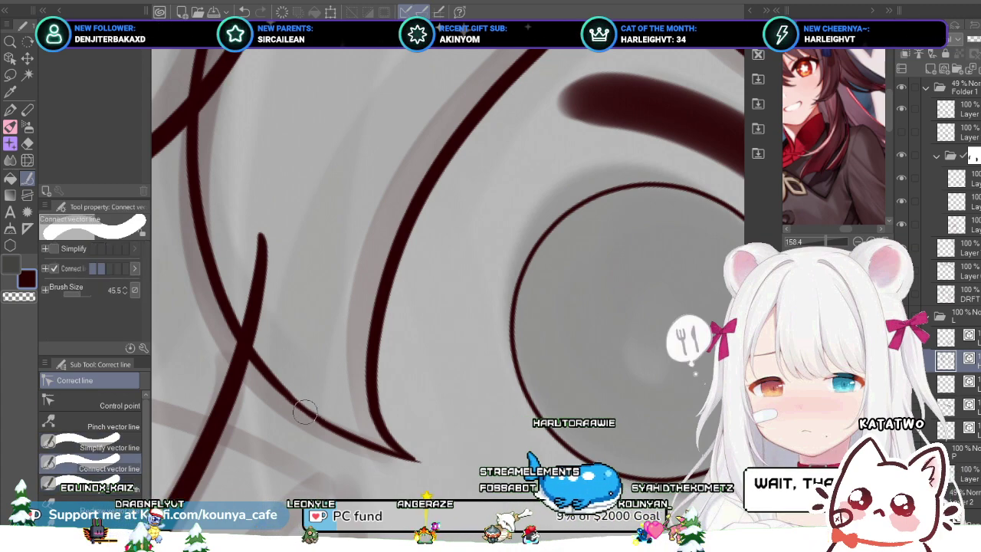
scroll(345, 447, "up", 3)
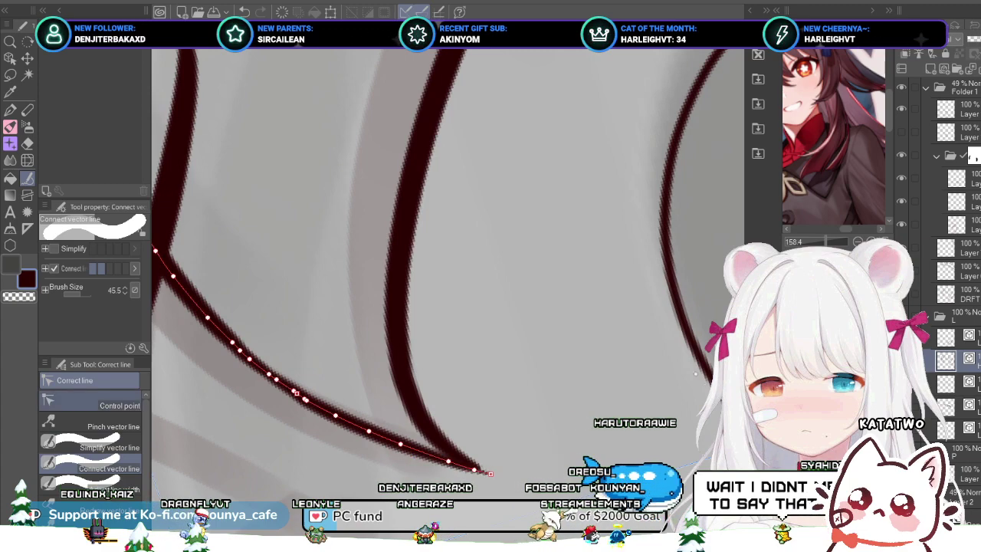
Step: Delete the surplus control points clustered around the joined section of the outer hair contour
left_click(92, 403)
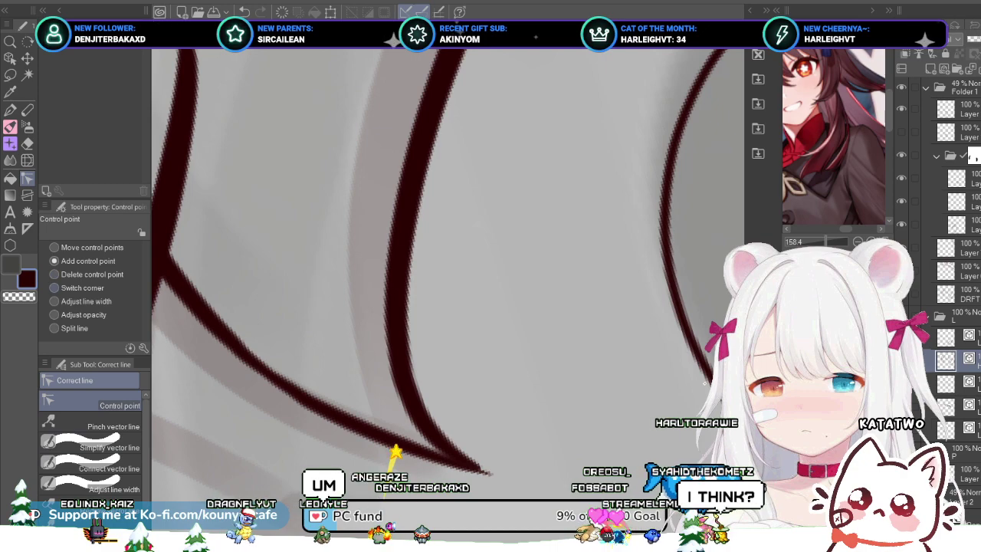
left_click(86, 274)
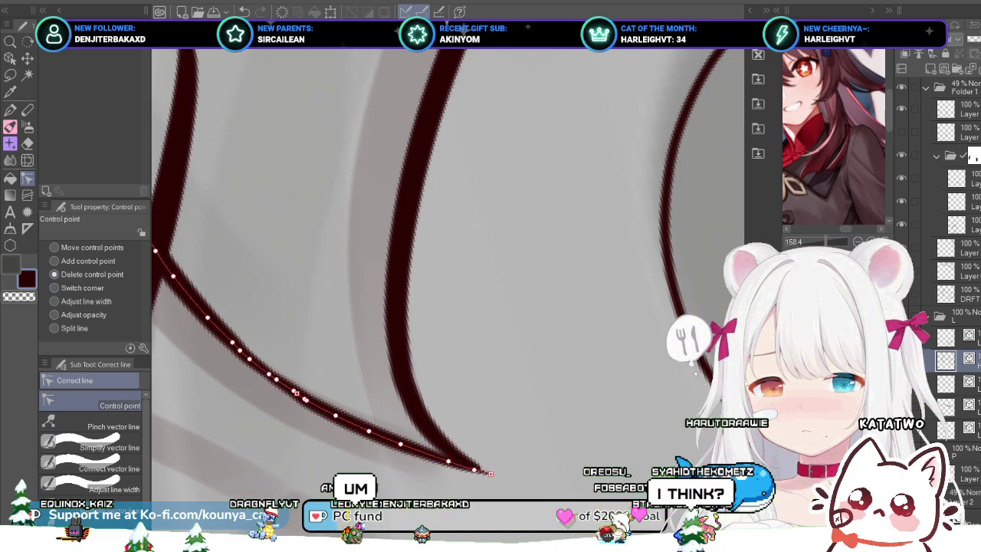
mouse_move(290, 441)
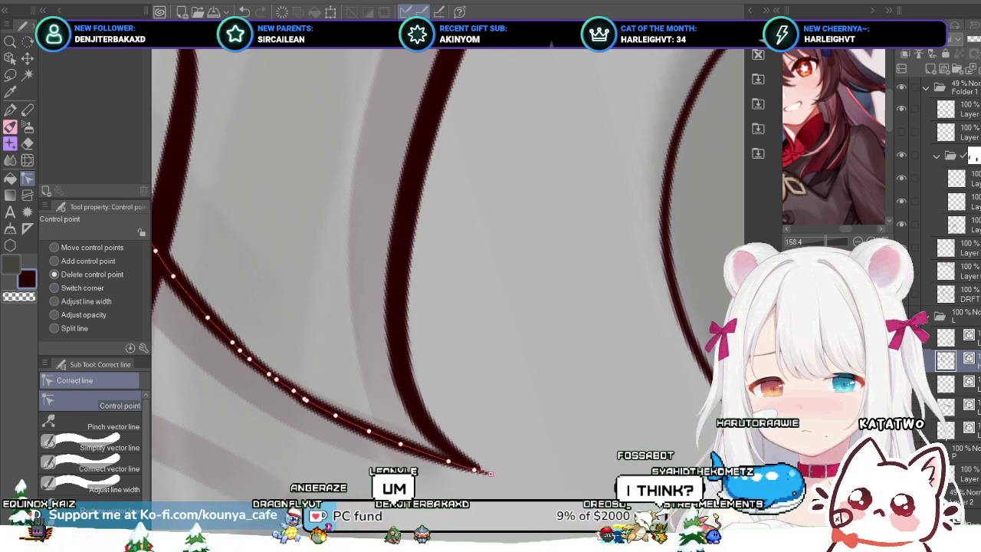
scroll(278, 385, "down", 3)
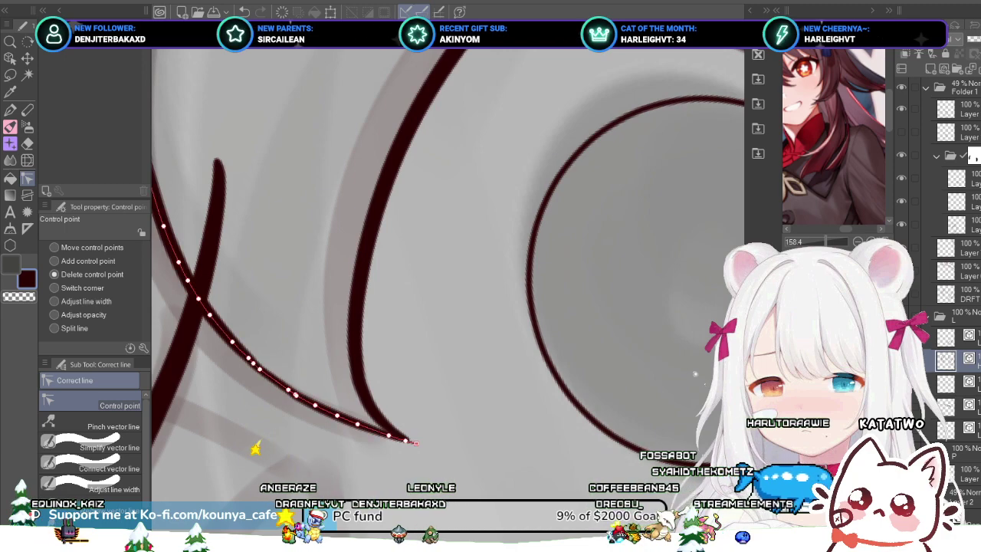
scroll(276, 388, "down", 5)
scroll(277, 376, "up", 5)
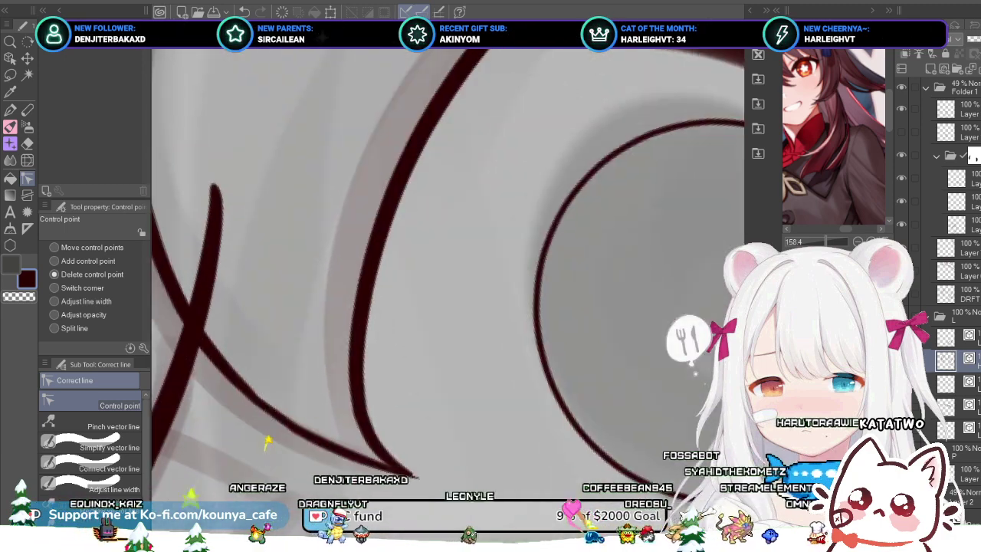
mouse_move(263, 452)
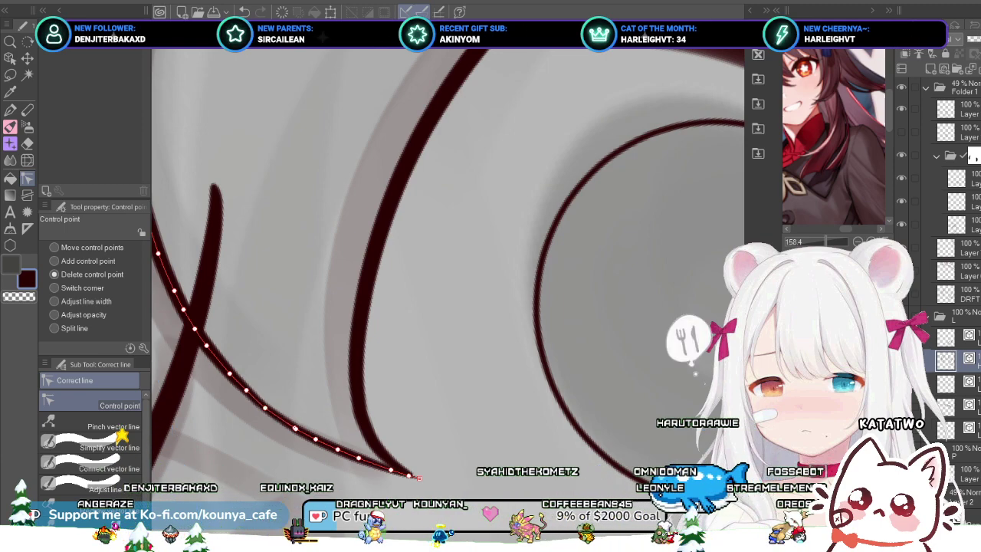
Step: Examine the inked face and hair contours against the sketch from a distance, with the canvas mirrored and rotated
scroll(297, 416, "down", 6)
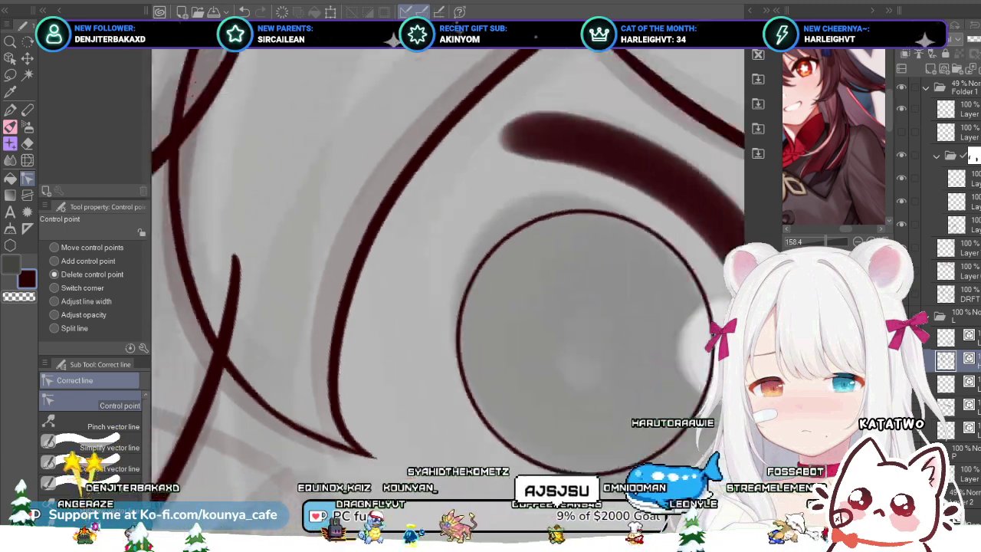
scroll(298, 416, "up", 4)
key("r")
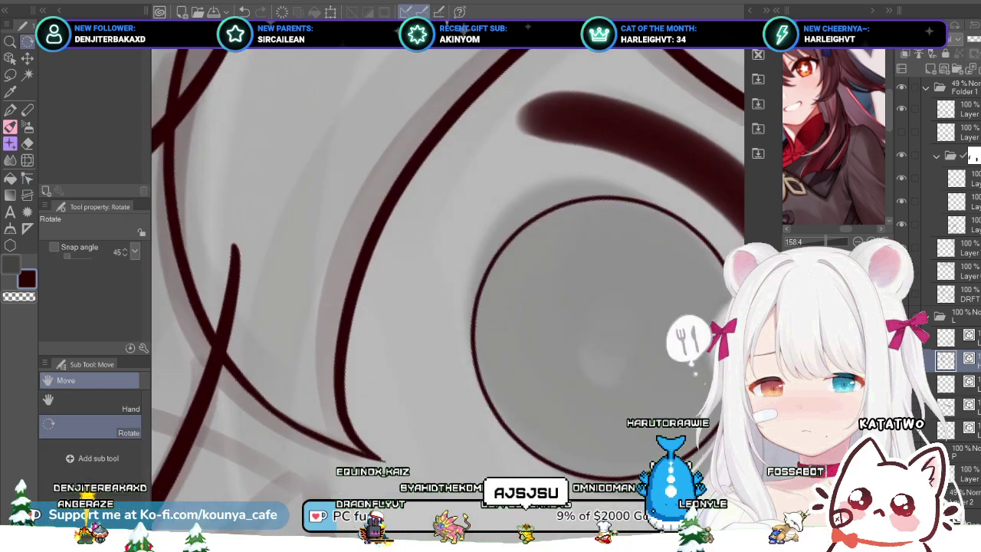
left_click_drag(298, 416, 367, 471)
scroll(386, 315, "down", 6)
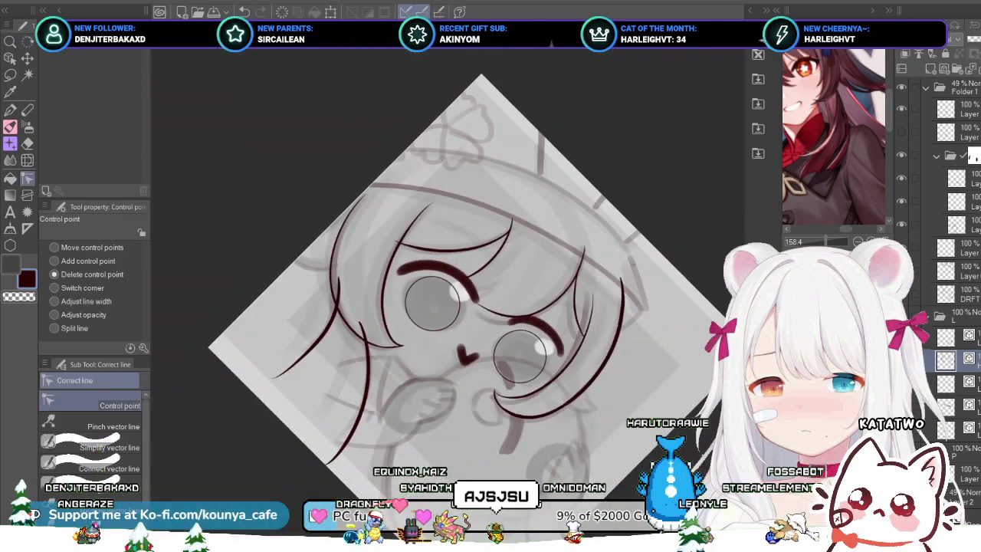
scroll(448, 256, "up", 3)
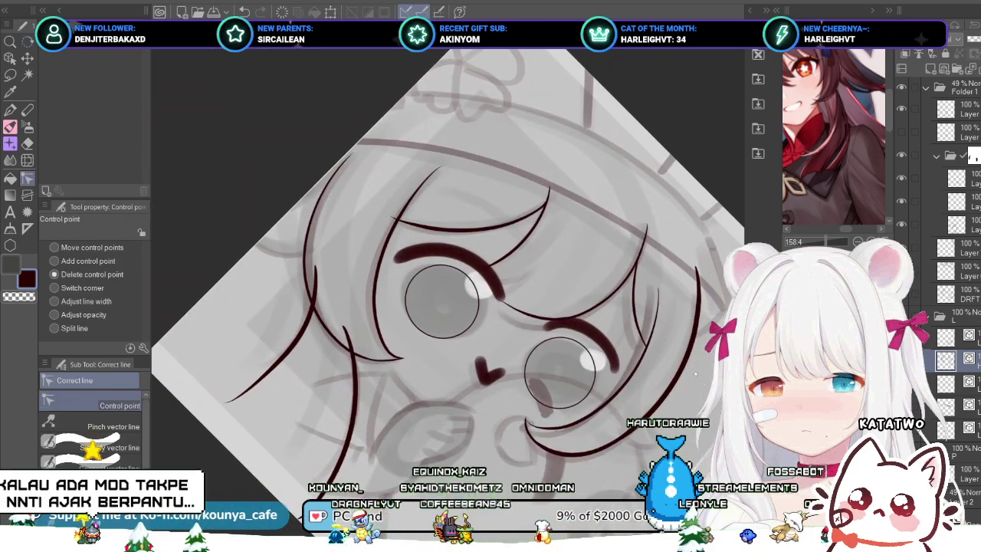
scroll(448, 257, "up", 2)
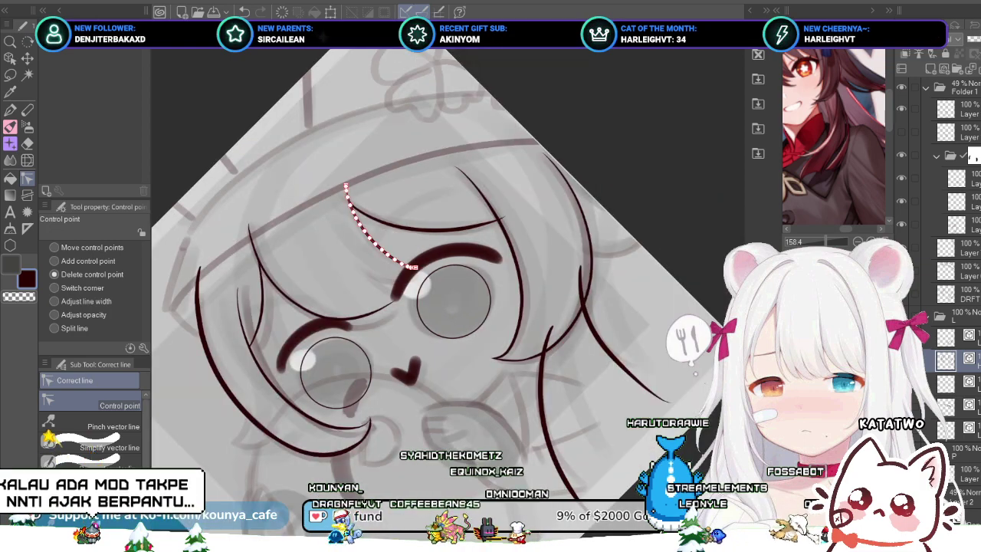
key("r")
left_click_drag(544, 162, 584, 257)
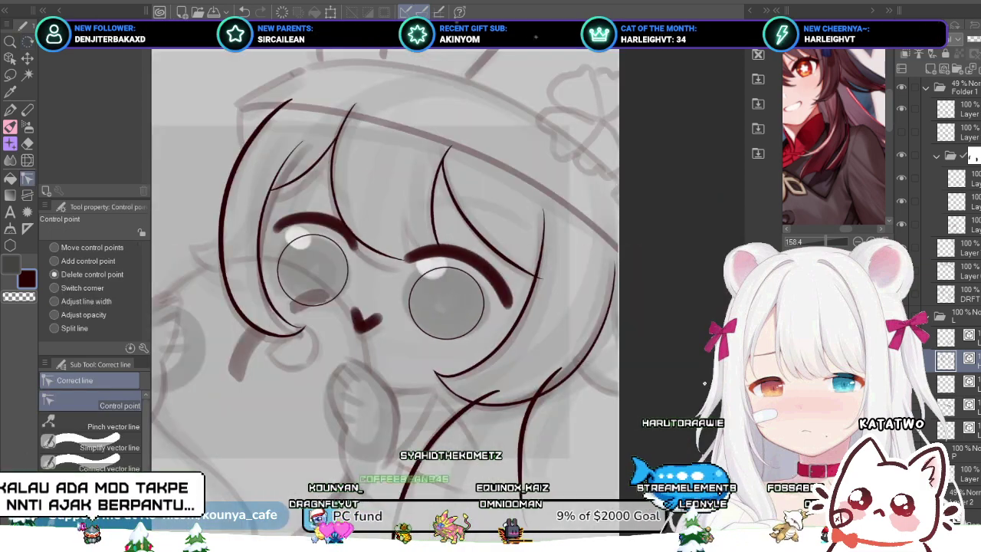
scroll(448, 256, "down", 2)
scroll(448, 257, "up", 2)
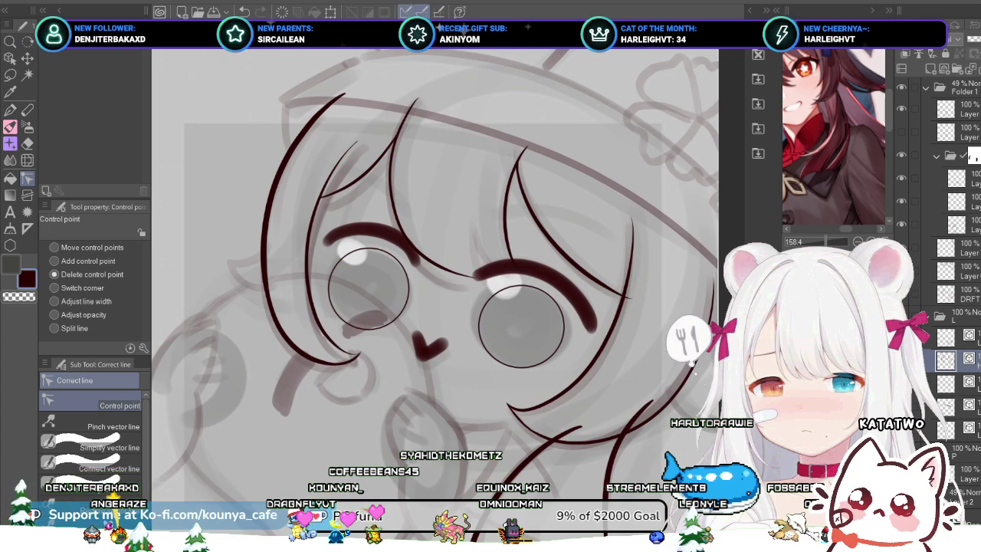
left_click(359, 352)
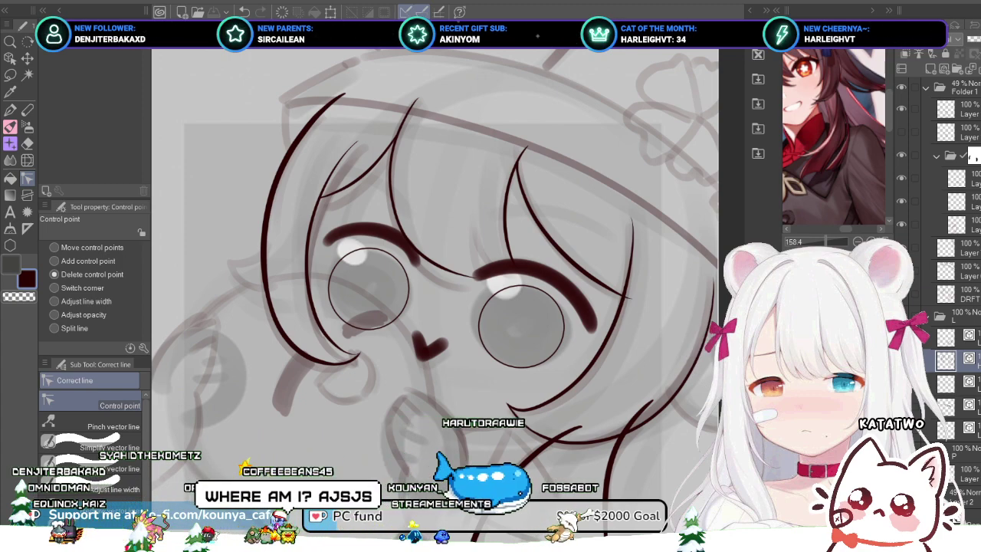
Step: Add a vector layer in the line art folder and ink the upper edge of the small outer hair flick, redrawing until it follows the sketch
left_click(967, 317)
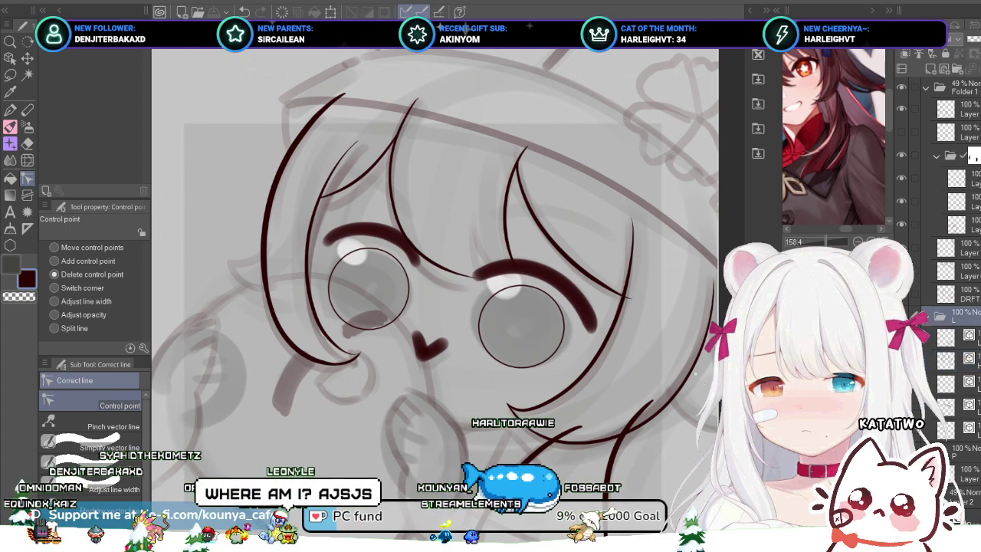
left_click(968, 338)
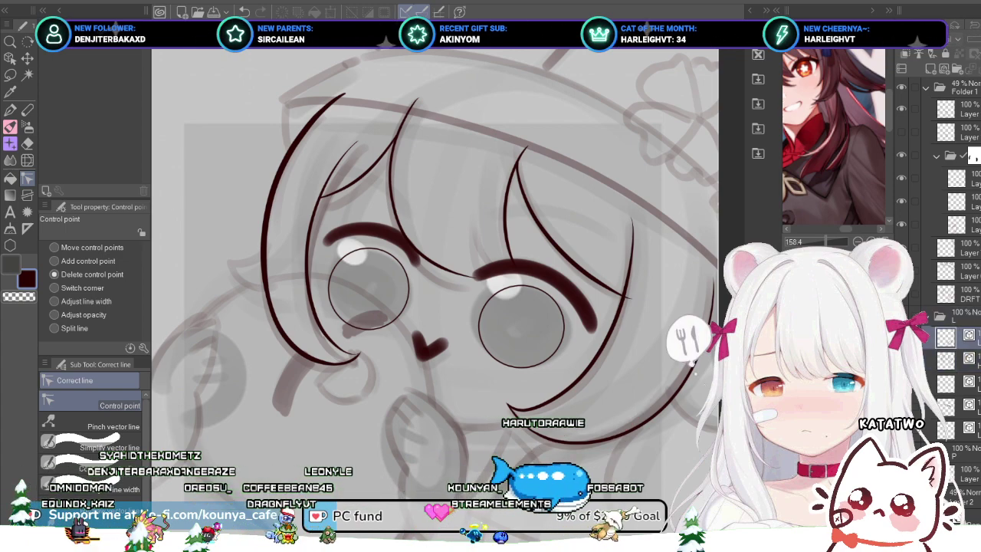
left_click_drag(707, 409, 704, 383)
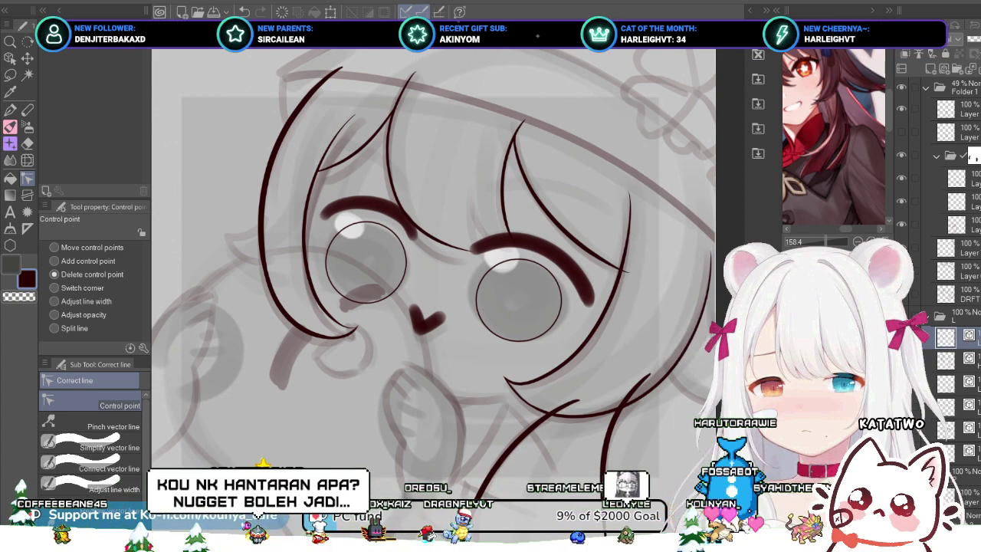
key("p")
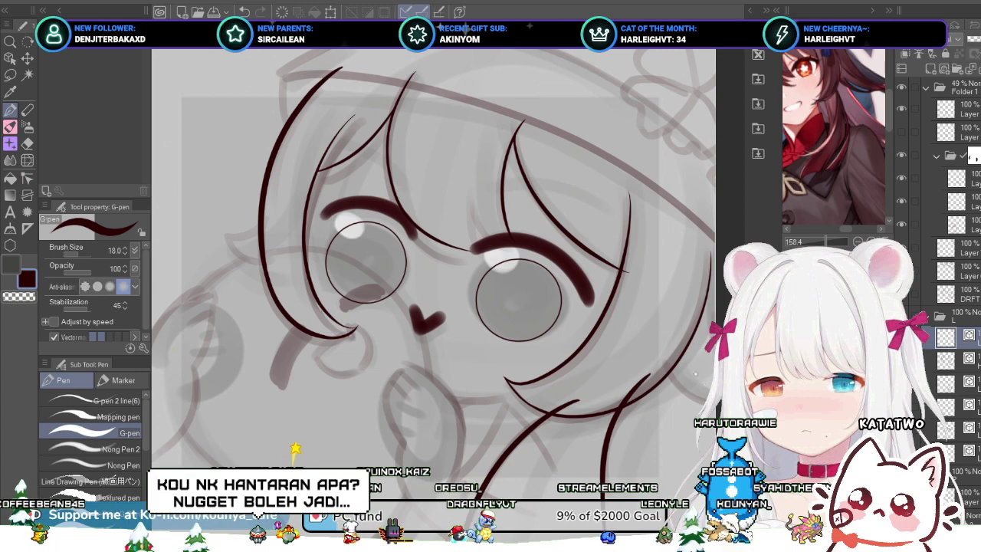
scroll(270, 249, "up", 3)
mouse_move(205, 225)
left_mouse_down()
mouse_move(287, 300)
mouse_move(398, 221)
left_mouse_up()
scroll(285, 299, "up", 2)
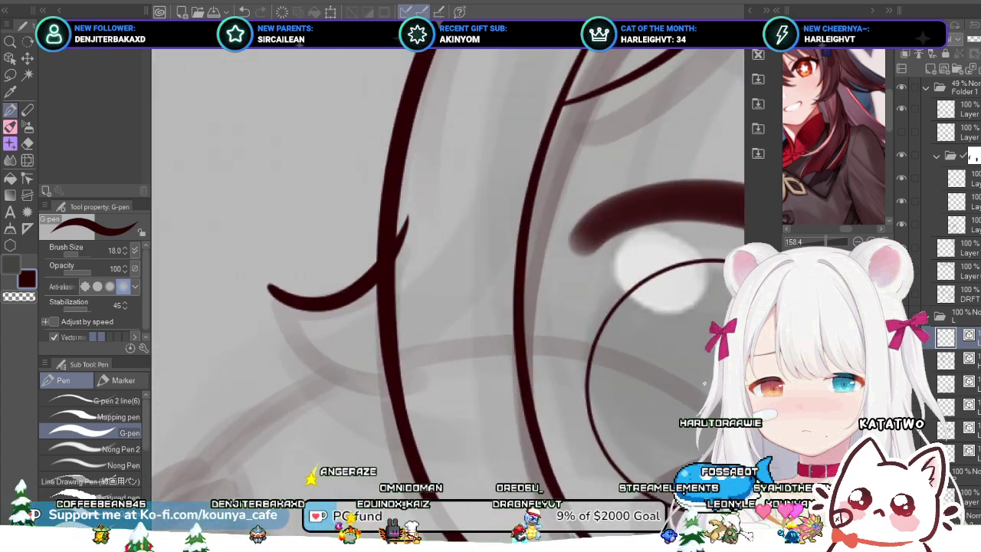
key("ctrl+z")
mouse_move(263, 282)
left_mouse_down()
mouse_move(311, 291)
mouse_move(394, 175)
left_mouse_up()
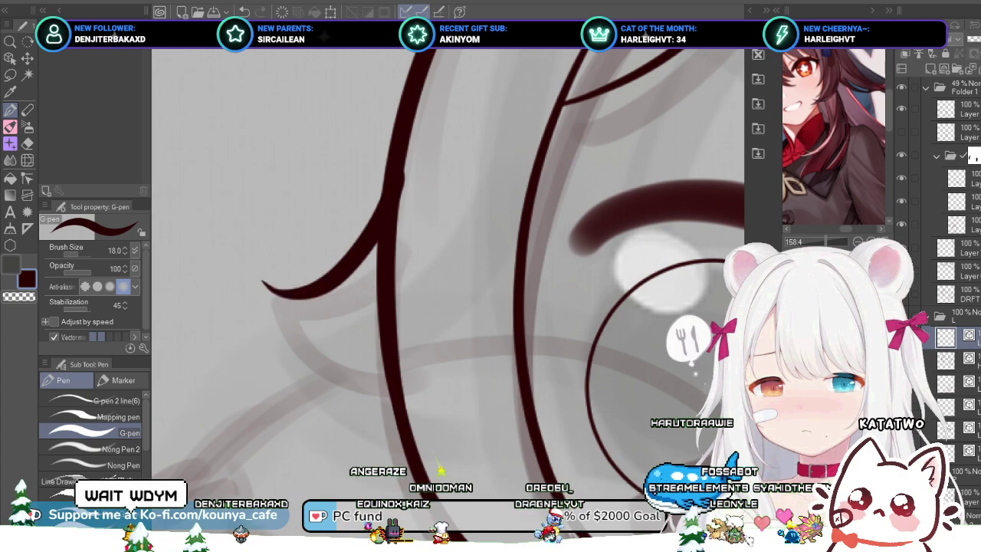
key("ctrl+z")
mouse_move(271, 294)
left_mouse_down()
mouse_move(360, 282)
mouse_move(452, 184)
left_mouse_up()
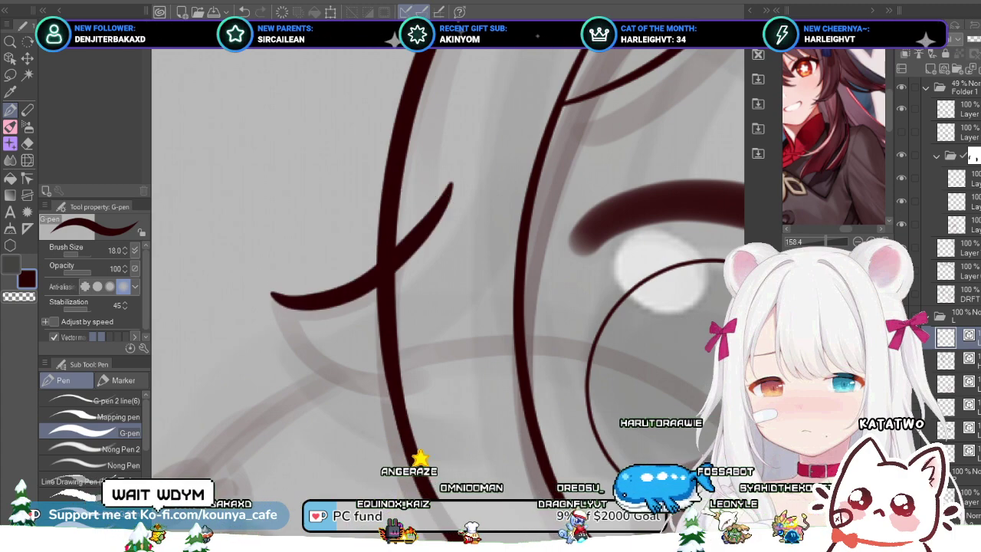
Step: Try to draw the flick's lower edge from its tip across the outer hair contour in several curved strokes
scroll(268, 297, "down", 2)
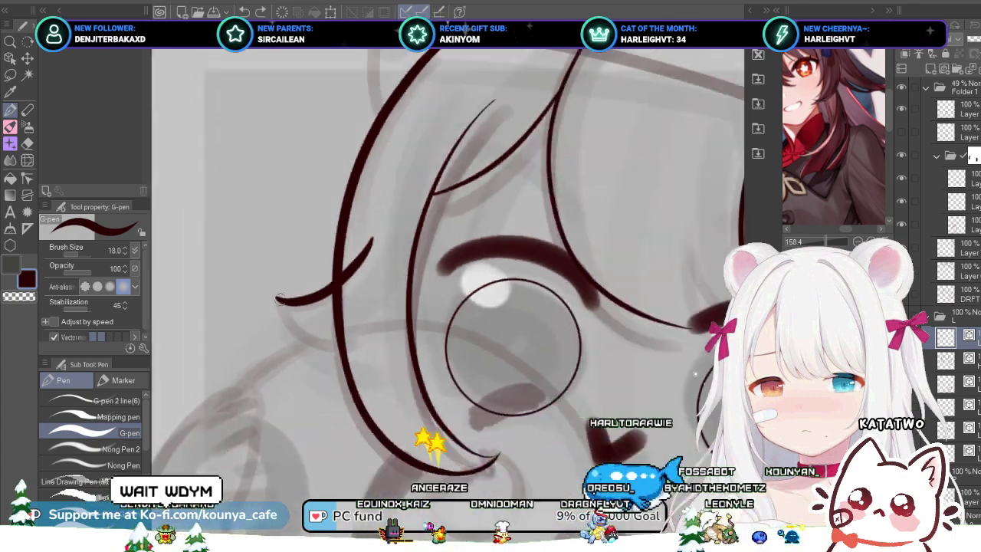
left_click_drag(293, 324, 391, 346)
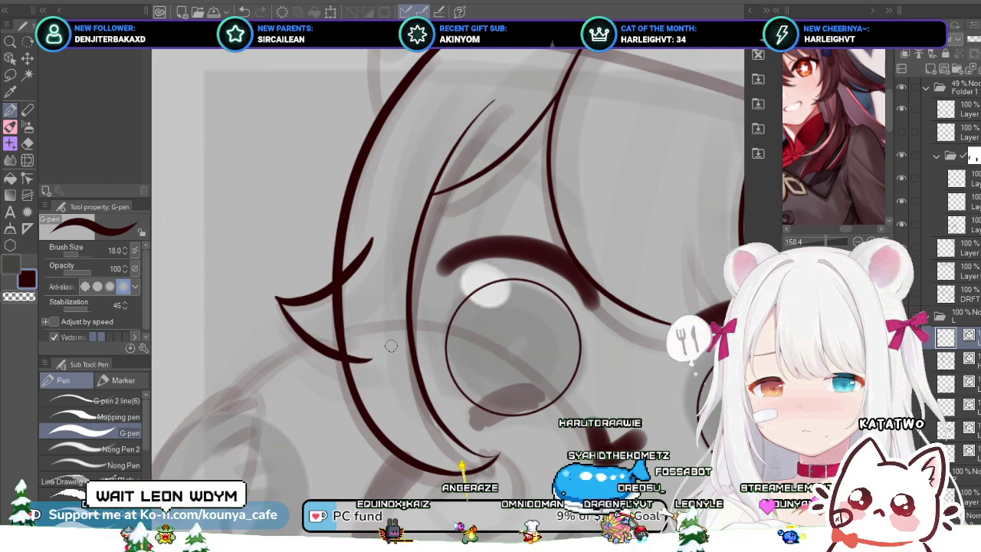
key("ctrl+z")
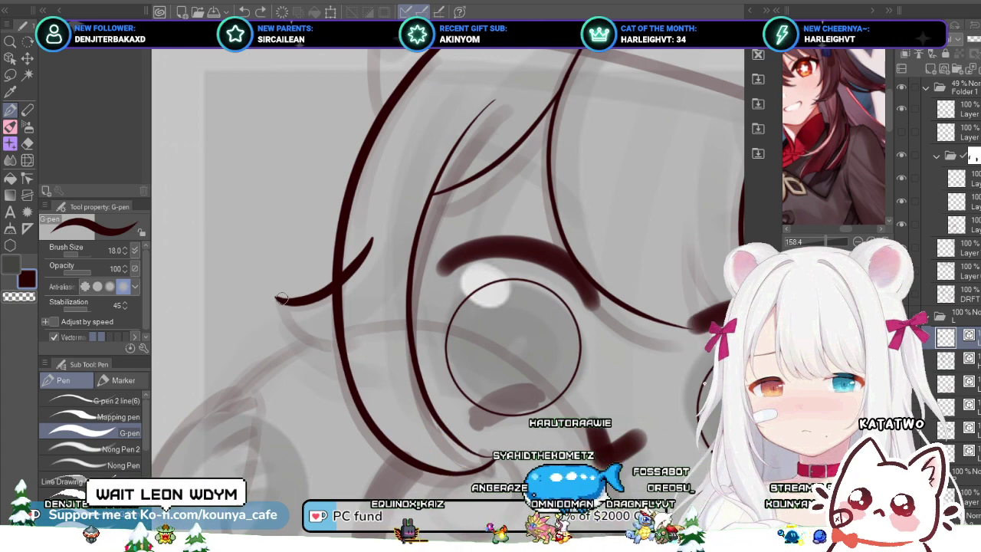
left_click_drag(275, 298, 339, 342)
key("ctrl+z")
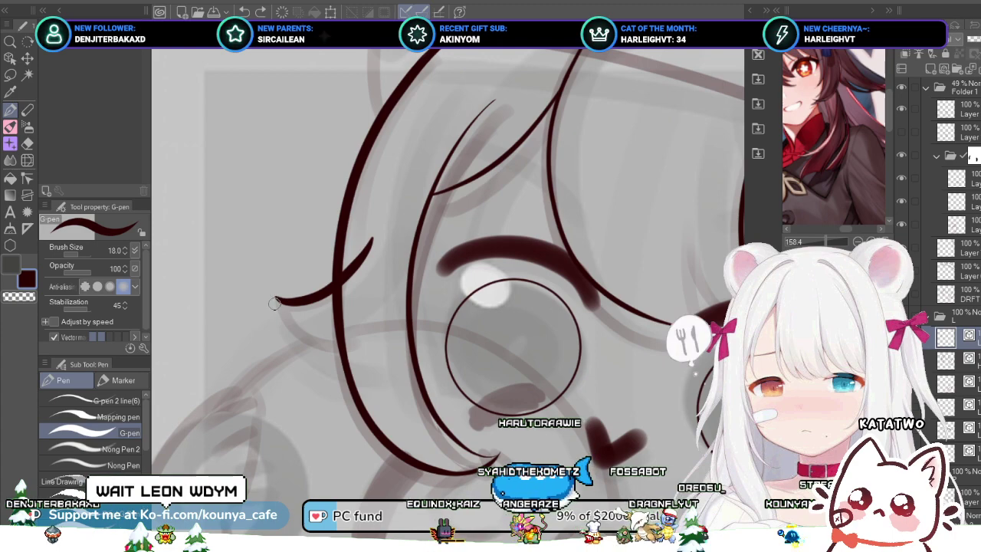
left_click_drag(275, 299, 339, 334)
key("ctrl+z")
left_click_drag(274, 299, 358, 350)
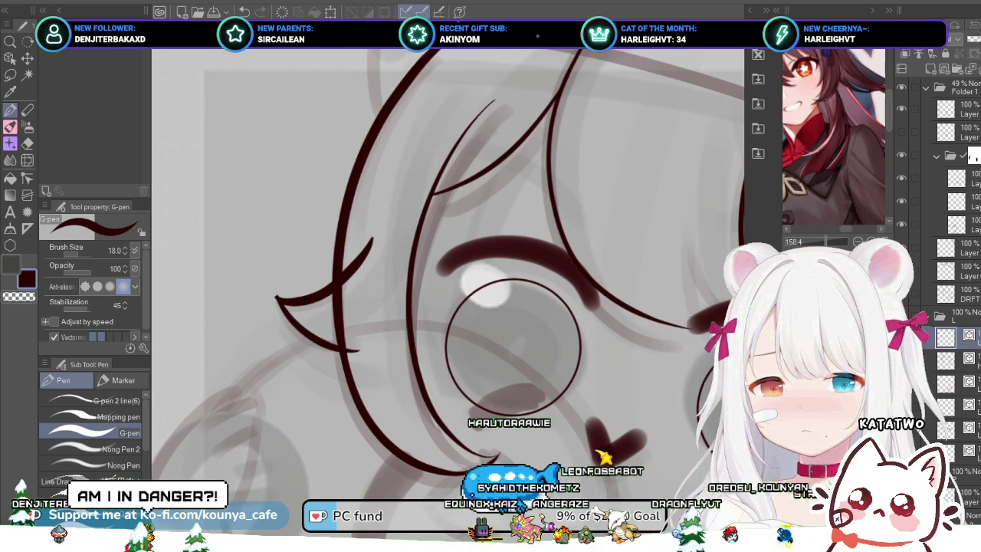
Step: Shift the flick's upper edge slightly down and outward, and draw its lower edge from the tip to the outer hair contour
left_click(282, 301, "ctrl")
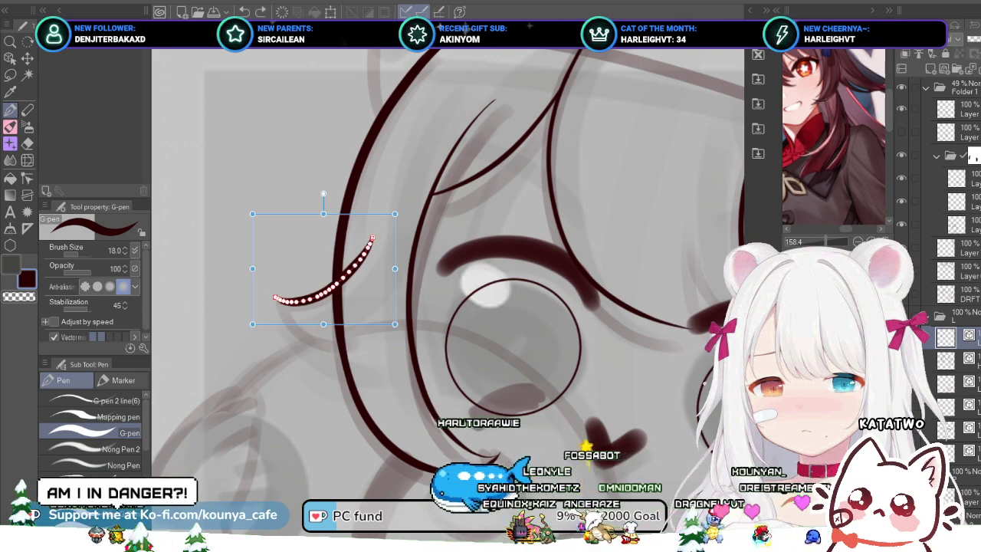
left_click_drag(283, 301, 279, 307)
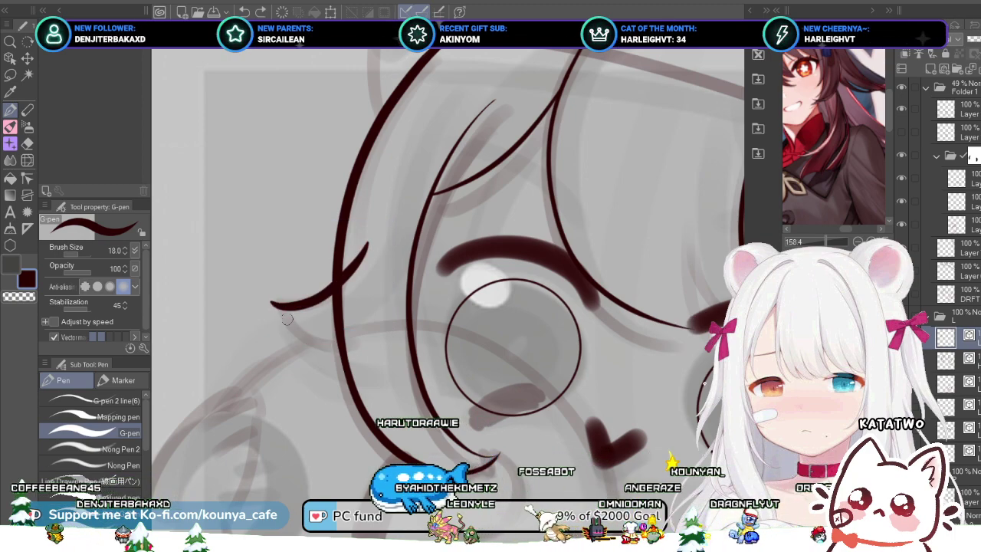
left_click_drag(270, 302, 340, 351)
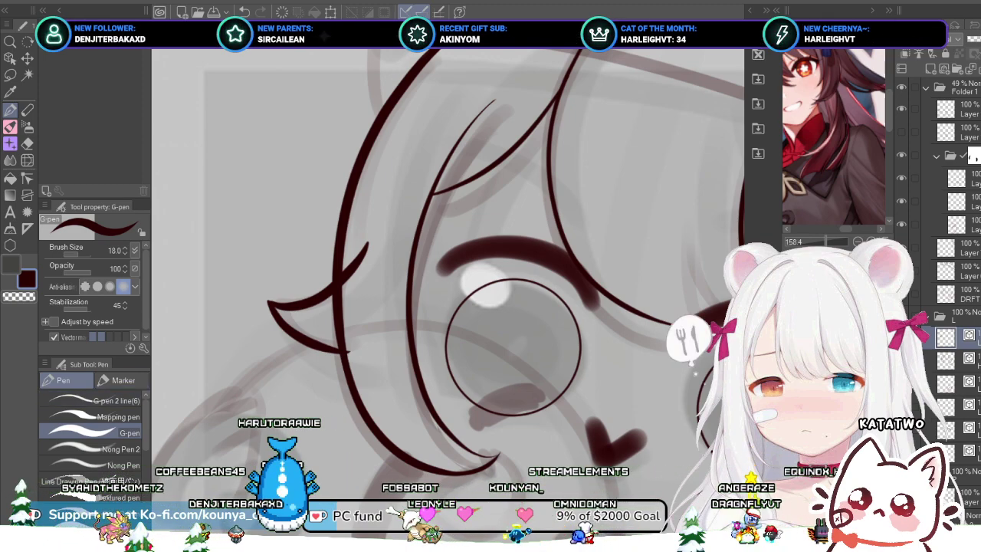
Step: Undo the hair flick's lower edge and try several new curves from its tip to the outer hair contour
scroll(333, 360, "up", 2)
key("ctrl+z")
left_click_drag(235, 271, 274, 327)
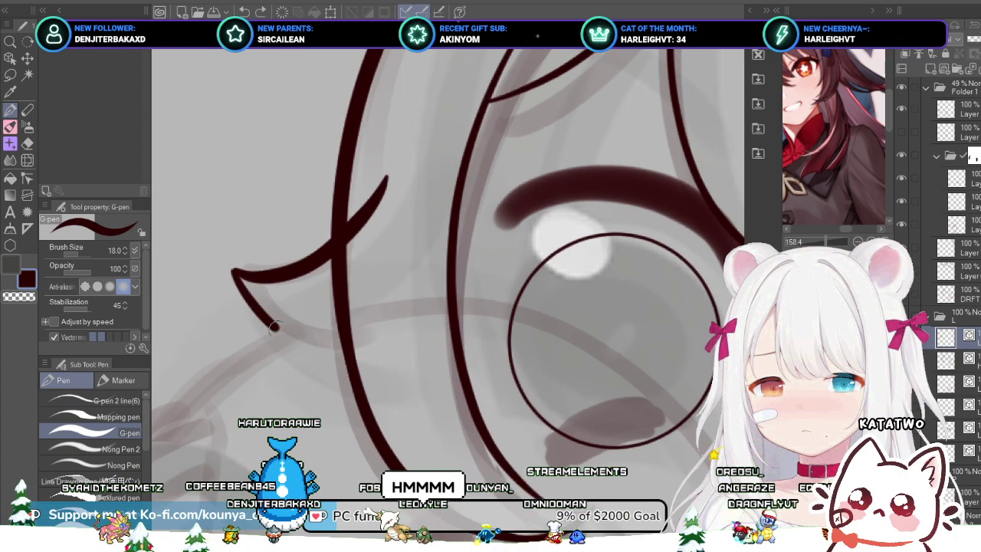
left_click_drag(236, 275, 318, 332)
left_click_drag(235, 270, 317, 347)
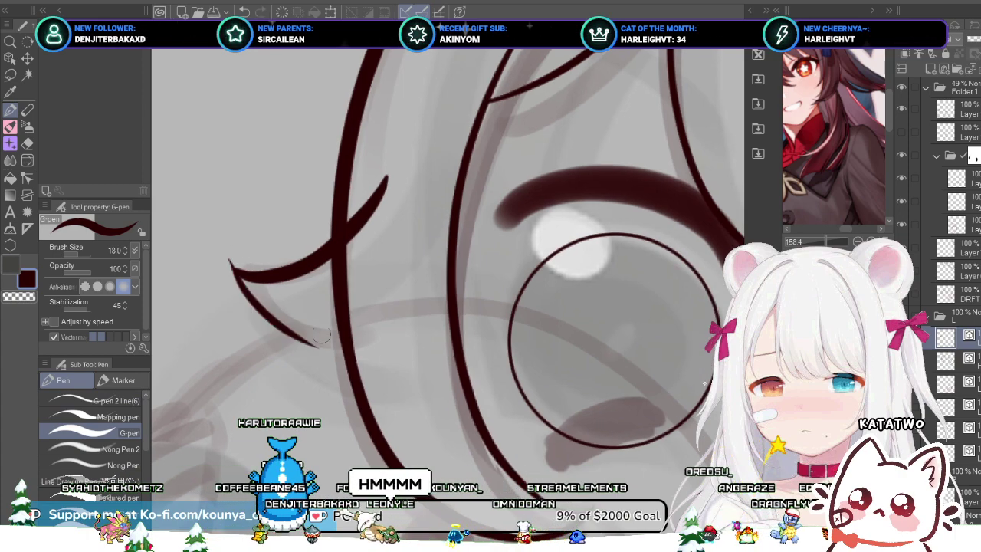
key("ctrl+z")
left_click_drag(239, 274, 335, 349)
key("ctrl+z")
mouse_move(238, 273)
left_mouse_down()
mouse_move(292, 322)
mouse_move(329, 337)
left_mouse_up()
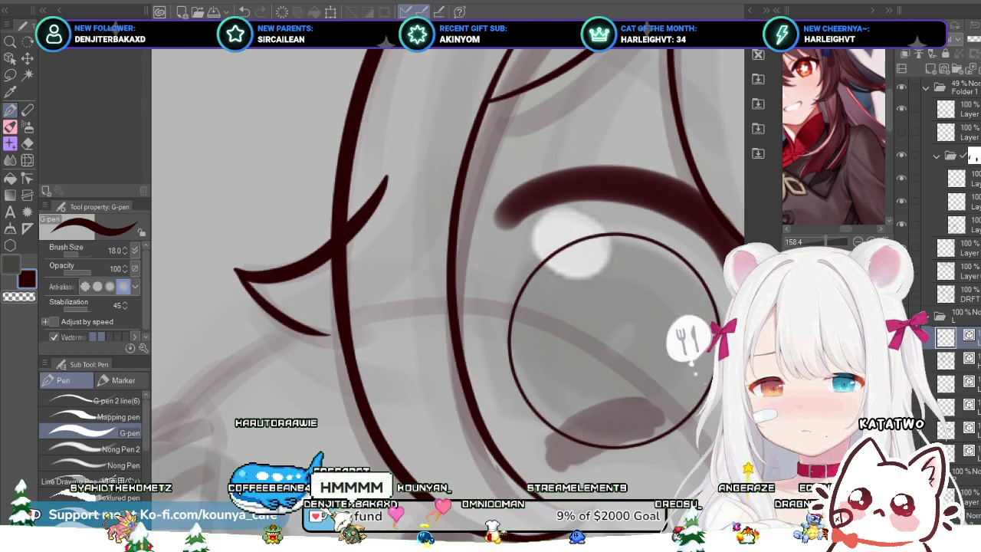
key("ctrl+z")
left_click_drag(241, 278, 341, 337)
key("ctrl+z")
mouse_move(236, 272)
left_mouse_down()
mouse_move(280, 319)
mouse_move(339, 334)
left_mouse_up()
key("ctrl+z")
left_click_drag(238, 272, 342, 326)
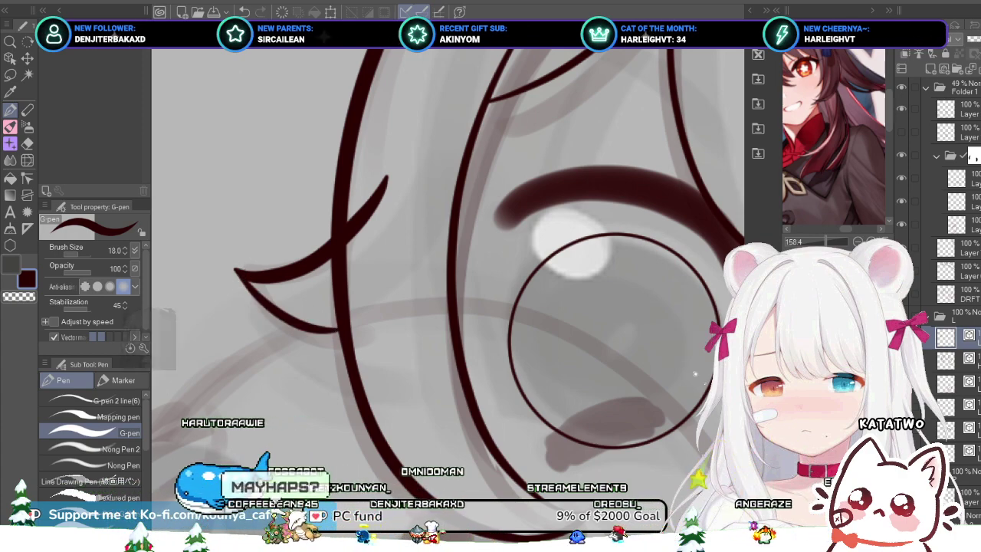
key("ctrl+z")
left_click_drag(238, 274, 342, 342)
key("ctrl+z")
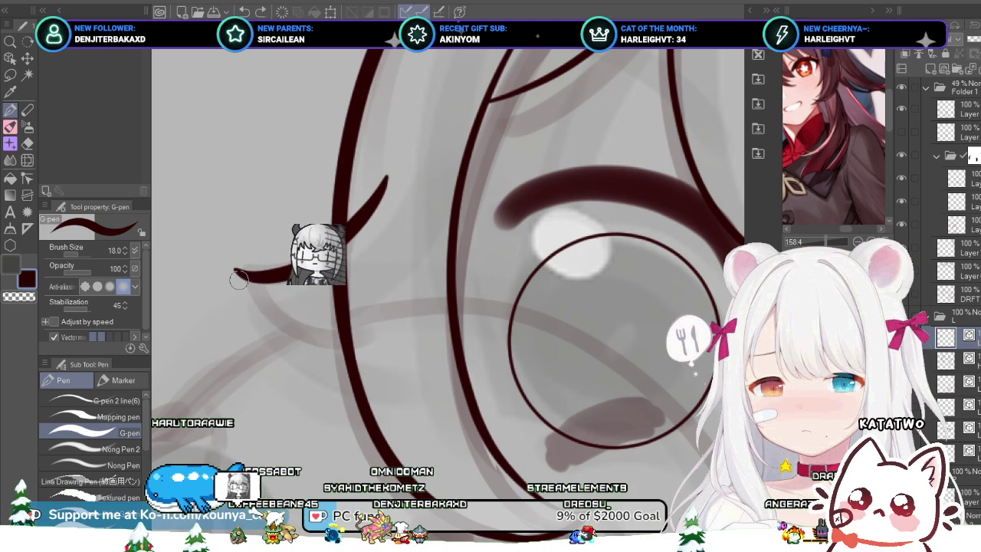
mouse_move(238, 275)
left_mouse_down()
mouse_move(310, 331)
mouse_move(340, 336)
left_mouse_up()
key("ctrl+z")
left_click_drag(238, 274, 340, 345)
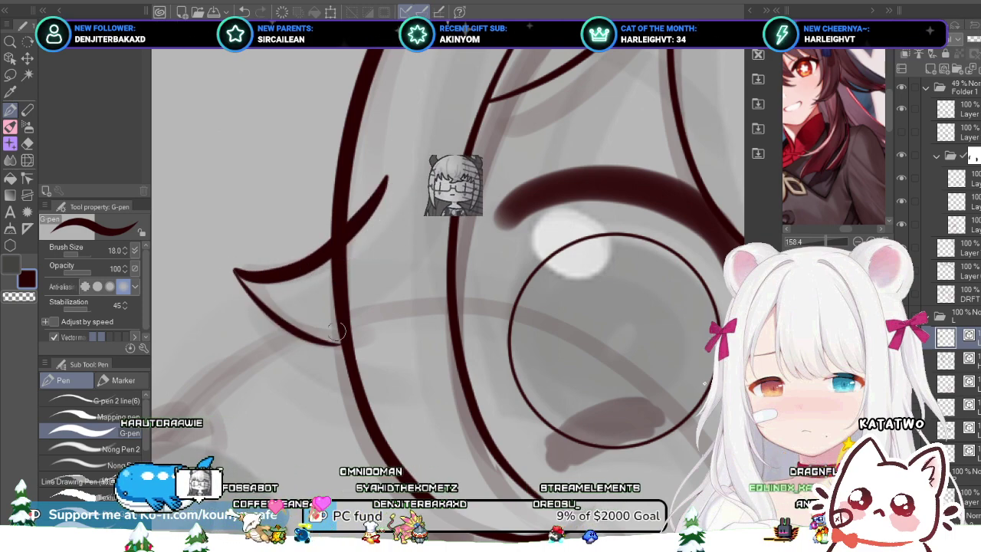
key("ctrl+z")
mouse_move(238, 274)
left_mouse_down()
mouse_move(318, 343)
mouse_move(345, 343)
left_mouse_up()
key("ctrl+z")
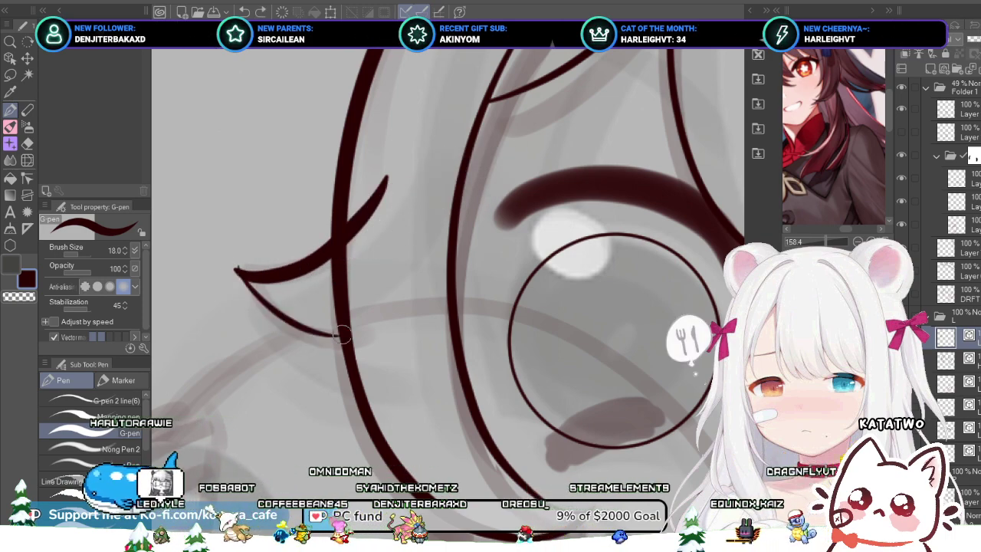
key("ctrl+z")
left_click_drag(244, 278, 337, 337)
key("ctrl+z")
left_click_drag(240, 277, 337, 337)
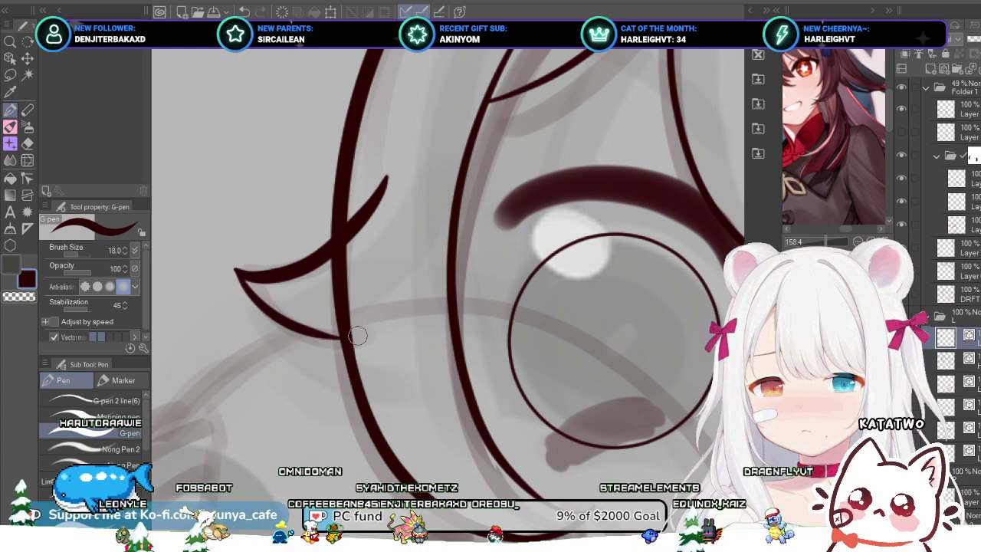
key("ctrl+z")
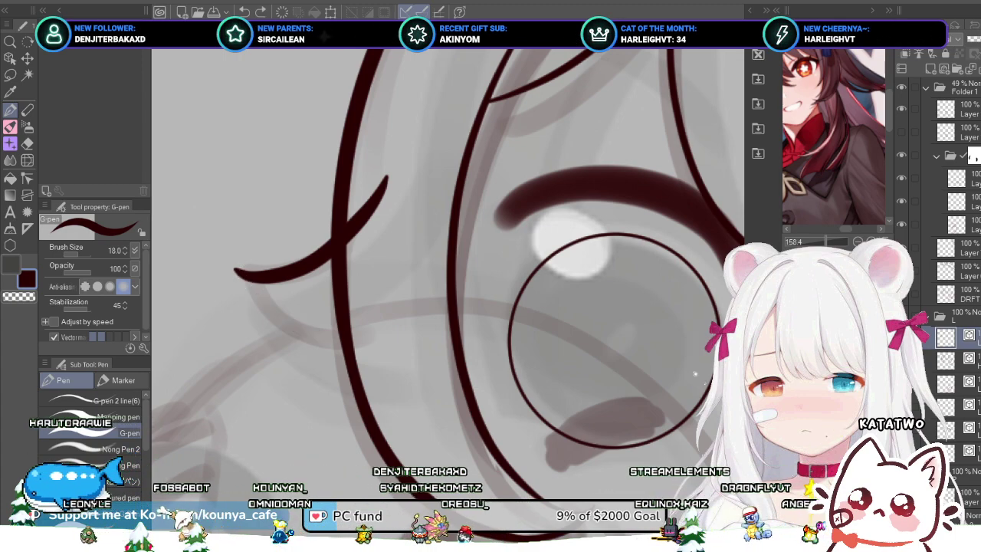
left_click_drag(239, 276, 341, 345)
key("ctrl+z")
left_click_drag(244, 295, 314, 342)
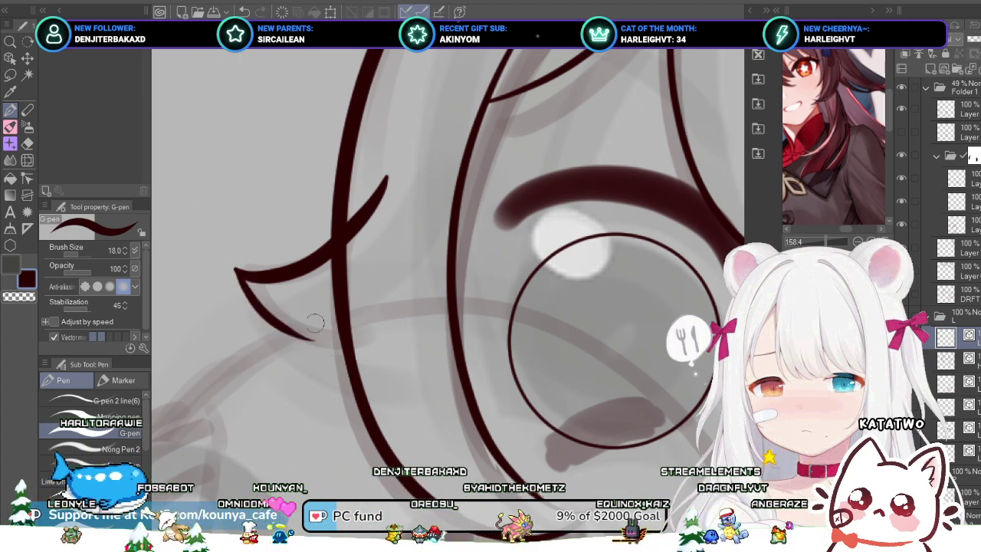
key("ctrl+z")
left_click_drag(245, 294, 302, 345)
key("ctrl+z")
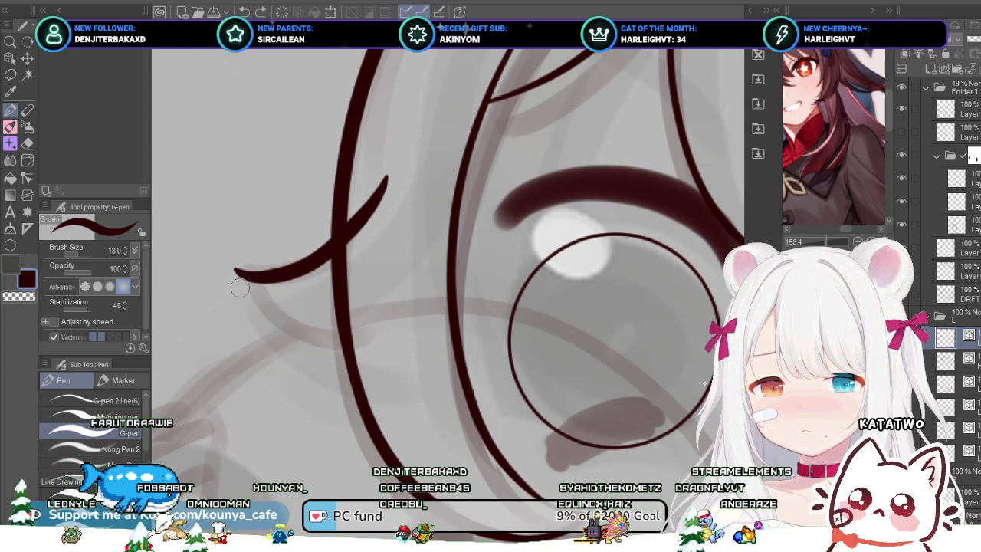
mouse_move(238, 278)
left_mouse_down()
mouse_move(295, 337)
mouse_move(331, 349)
left_mouse_up()
key("ctrl+z")
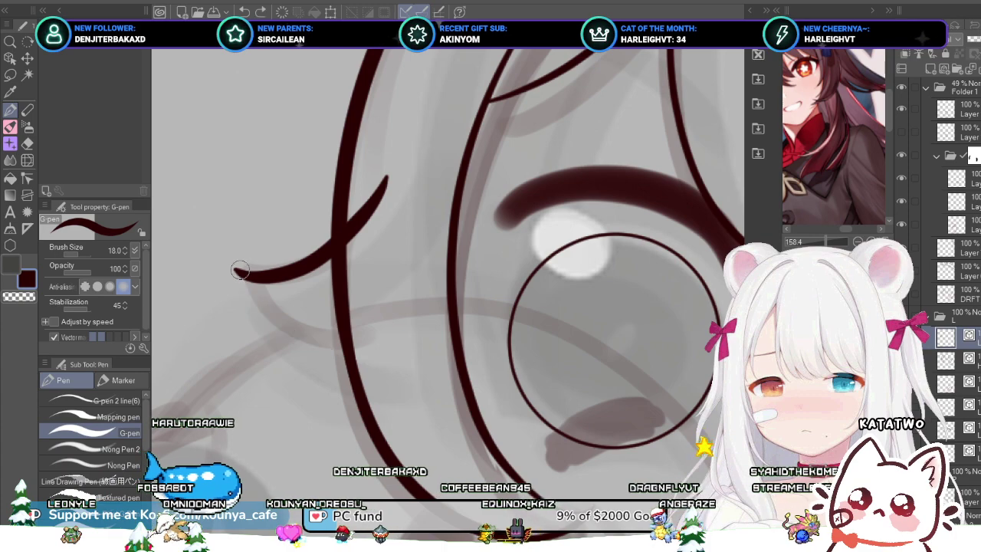
Step: Draw the flick's lower edge from its tip to just past the outer hair contour and nudge it slightly outward
mouse_move(240, 270)
left_mouse_down()
mouse_move(257, 303)
mouse_move(362, 328)
left_mouse_up()
left_click(367, 347, "ctrl")
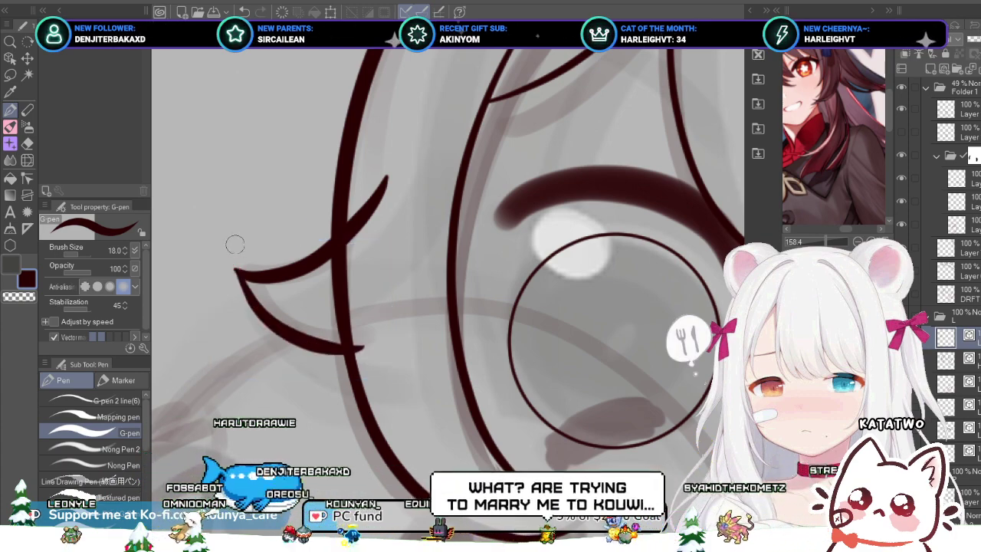
left_click(268, 301, "ctrl")
scroll(268, 298, "up", 1)
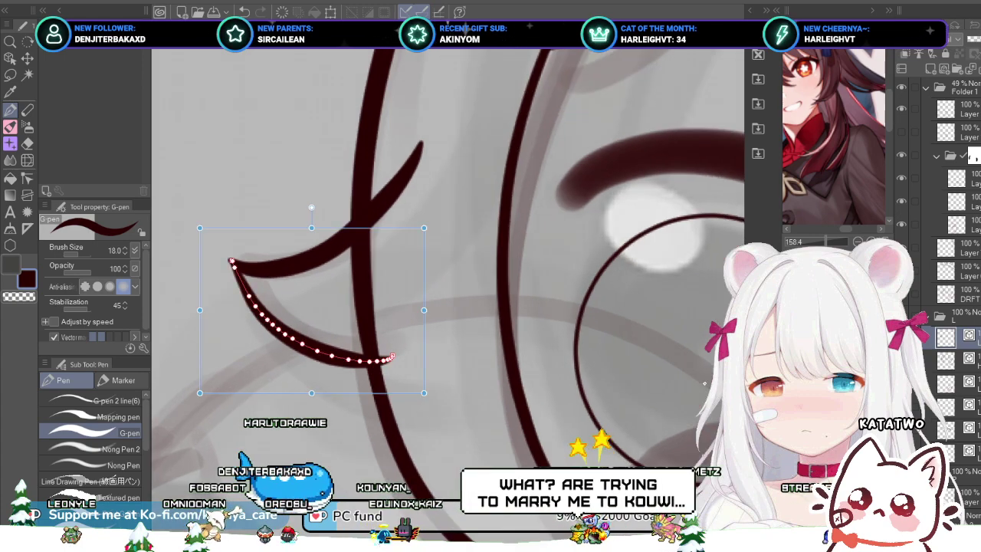
key("Left")
key("Left")
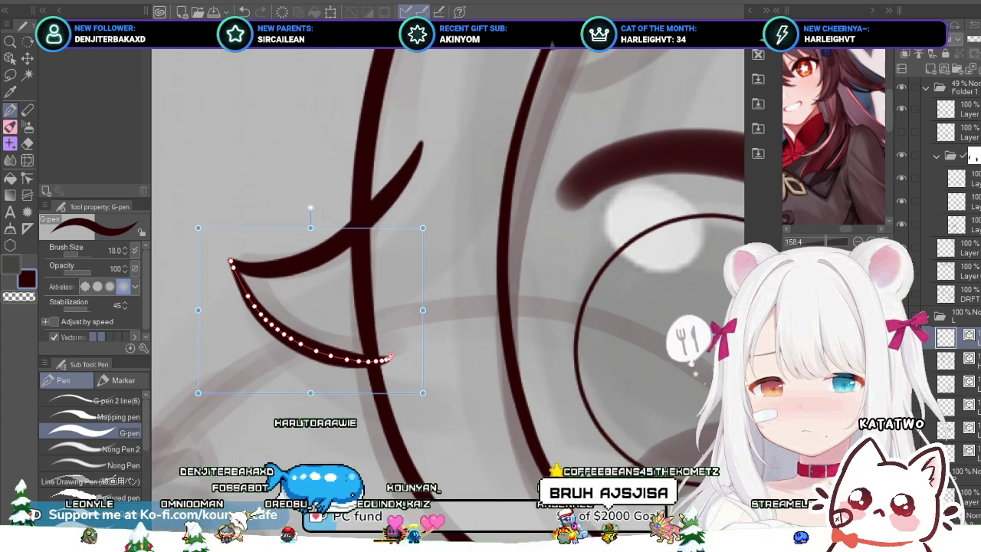
key("ctrl+d")
Step: Add a mask to the flick's layer and hide the line ends that run inside the outer hair contour
scroll(238, 287, "down", 3)
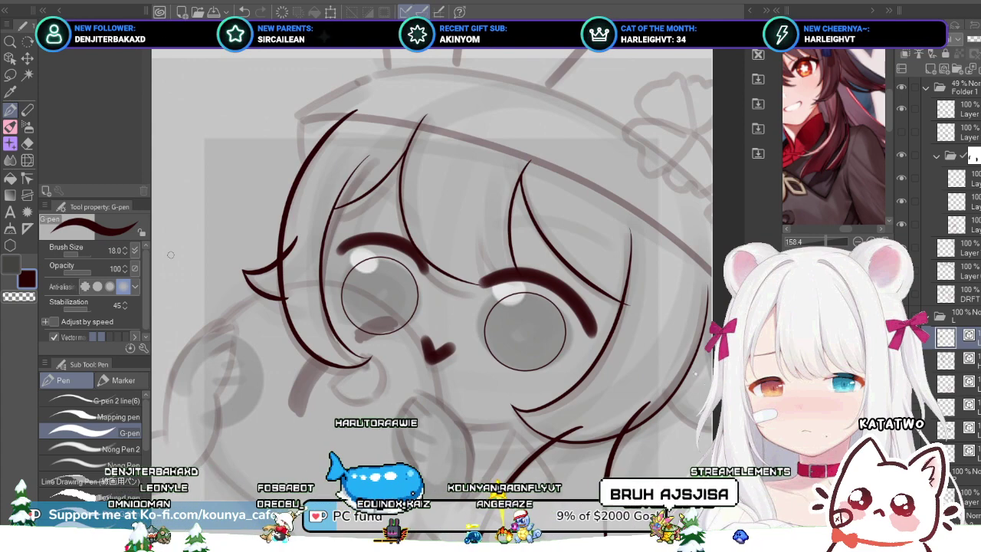
scroll(308, 252, "up", 1)
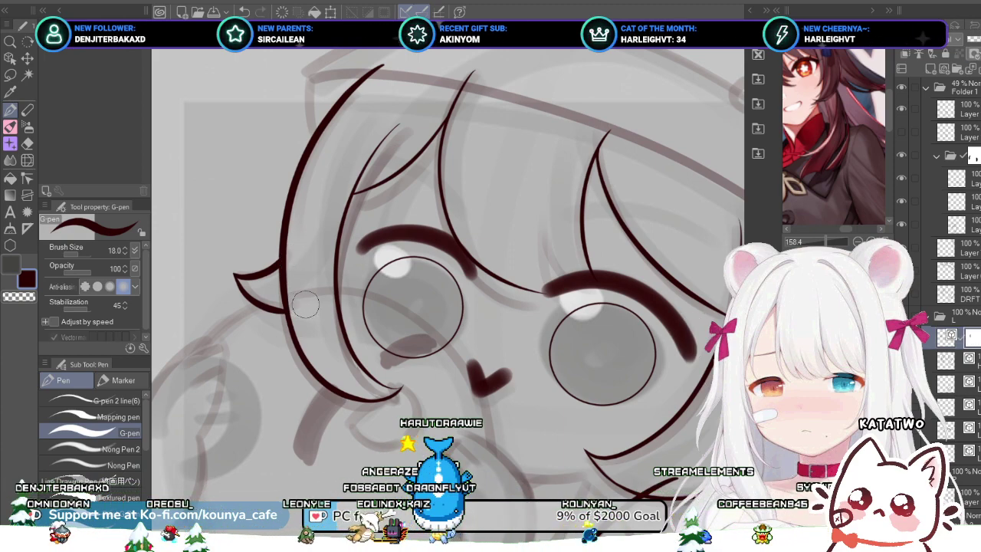
scroll(284, 285, "down", 2)
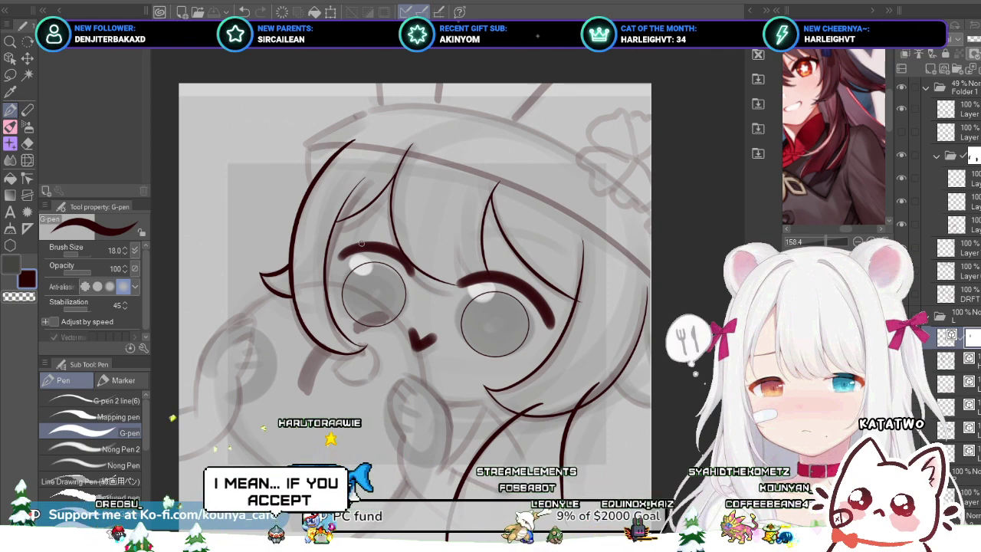
Step: On the flick's layer, ink a curved strand from the opposite outer hair contour down past the canvas edge
scroll(388, 301, "up", 2)
left_click_drag(388, 300, 312, 228)
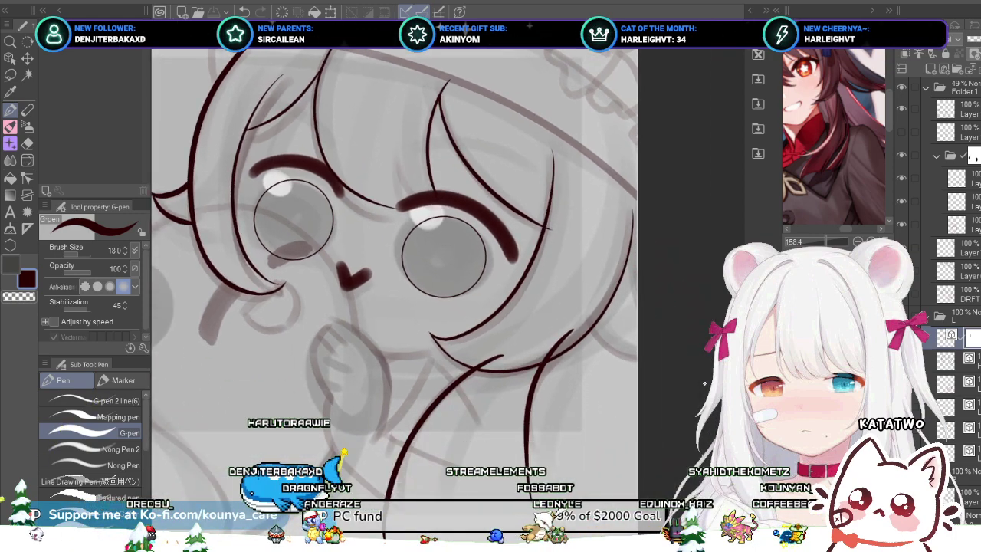
left_click_drag(588, 321, 524, 288)
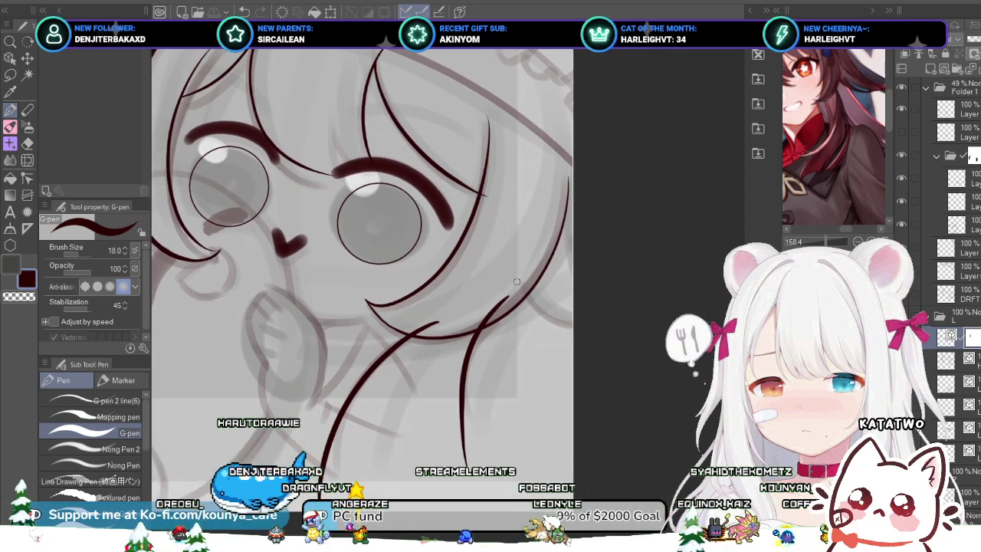
scroll(530, 303, "up", 1)
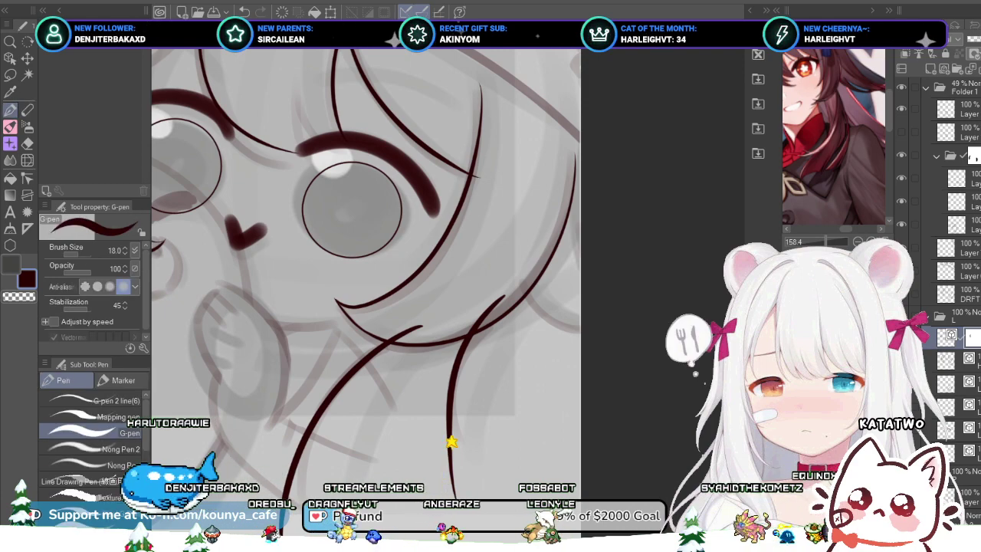
left_click(945, 338)
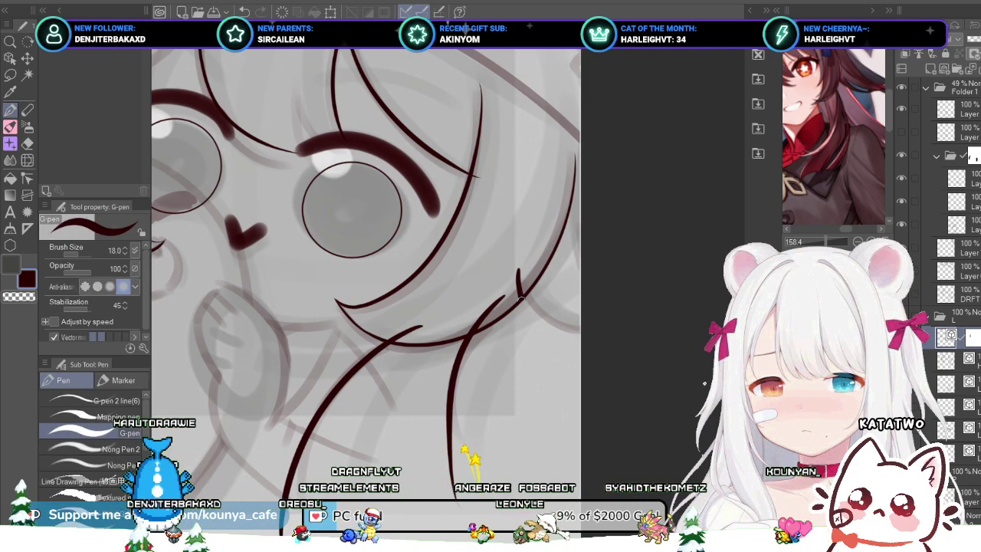
left_click_drag(517, 276, 618, 334)
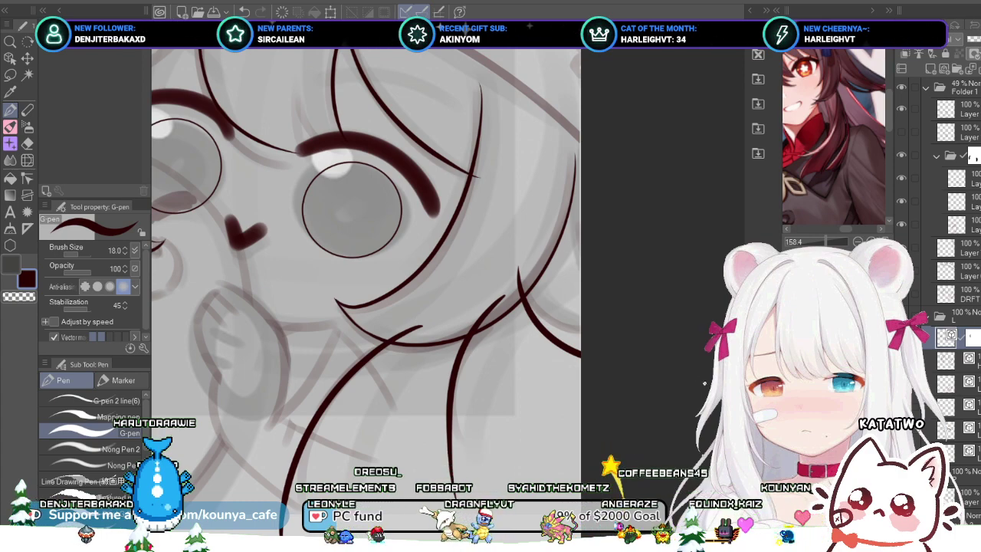
Step: Mask out the new strand's upper end where it extends inside the outer hair contour
scroll(529, 191, "down", 4)
left_click_drag(530, 191, 558, 230)
scroll(521, 268, "up", 2)
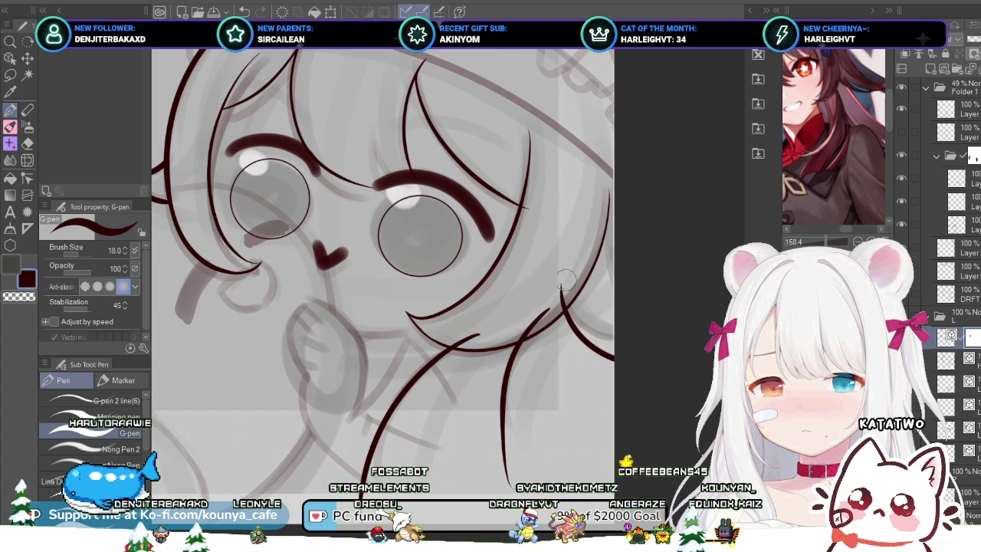
scroll(556, 304, "up", 2)
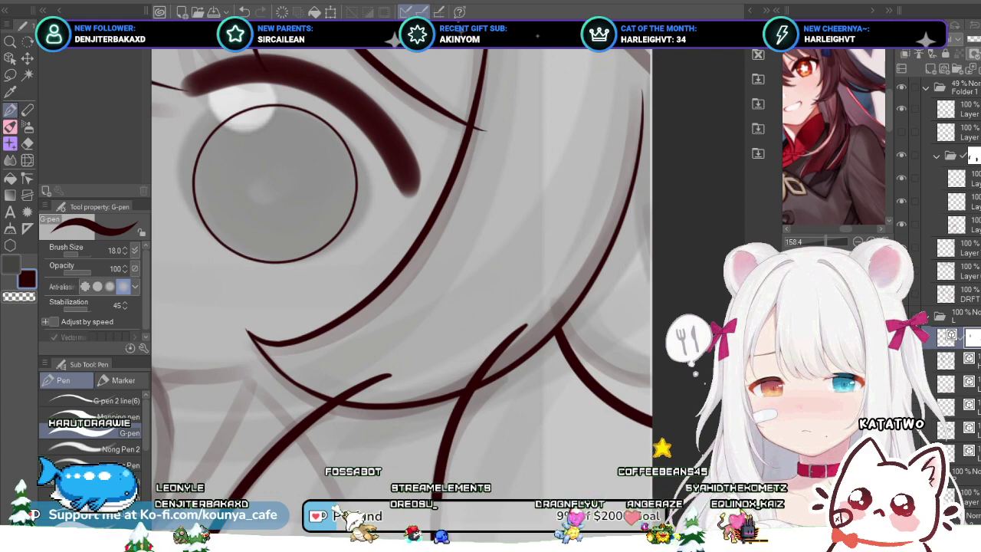
scroll(556, 304, "down", 2)
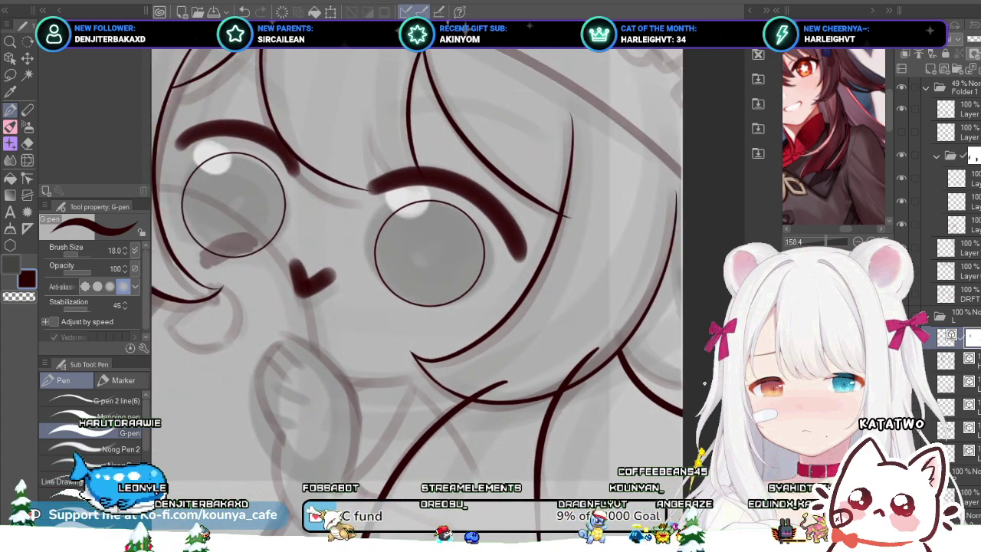
Step: Trim the end of the bang line beside the eye so it stops at the side lock's line
left_click(499, 170, "ctrl")
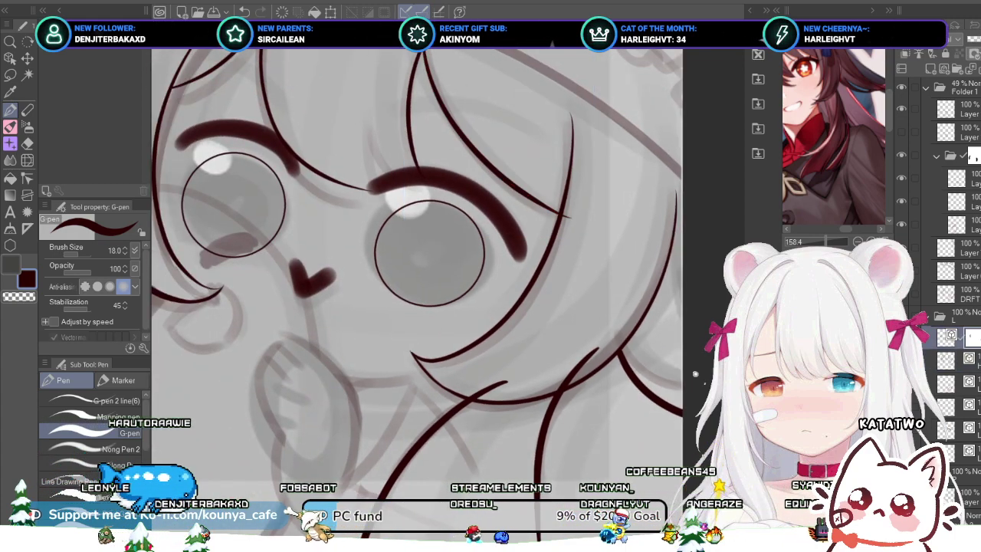
scroll(570, 220, "up", 1)
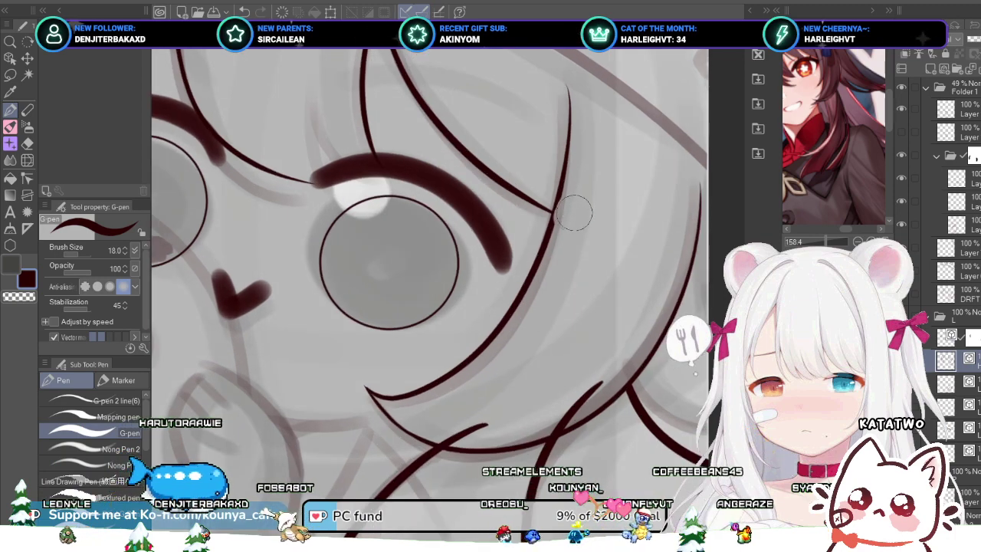
key("ctrl+z")
scroll(580, 219, "up", 2)
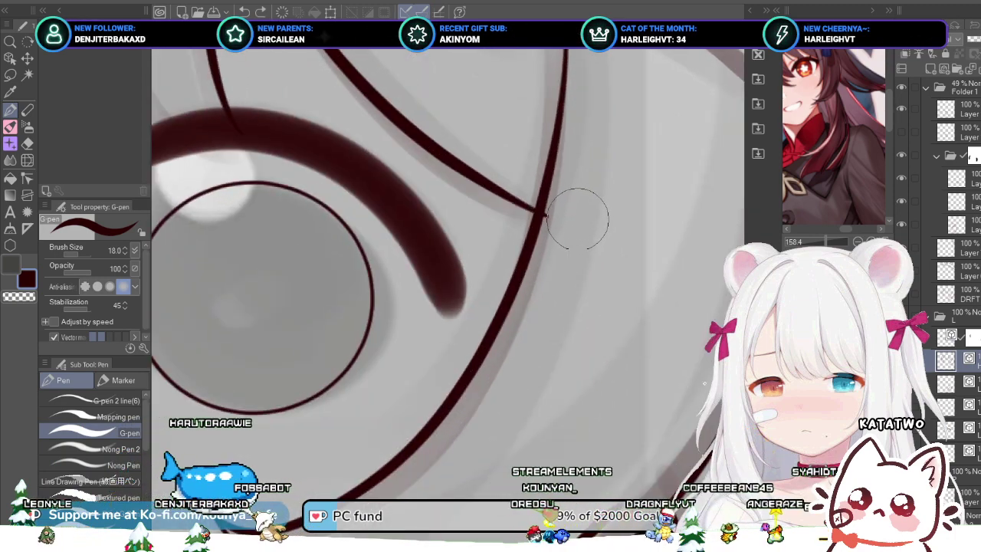
scroll(576, 214, "up", 2)
left_click(505, 216, "ctrl")
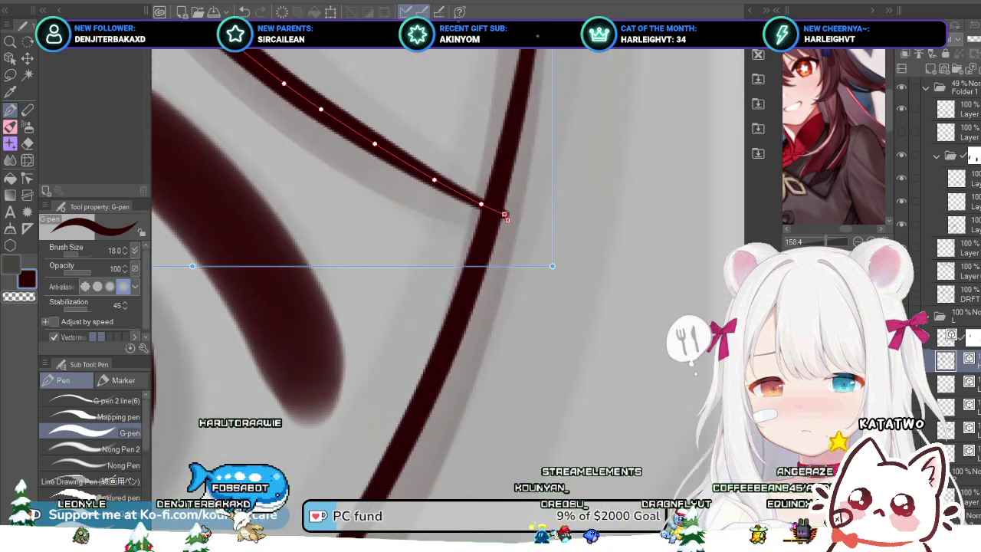
scroll(507, 219, "down", 4)
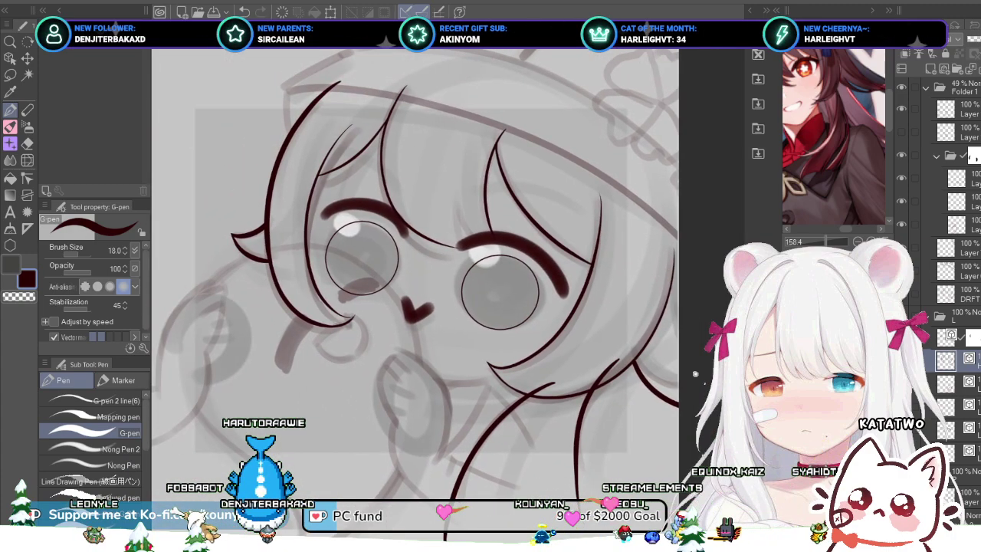
Step: Mask out the upper ends of the two lower hair lines where they cross above the outer hair contour
left_click(971, 383)
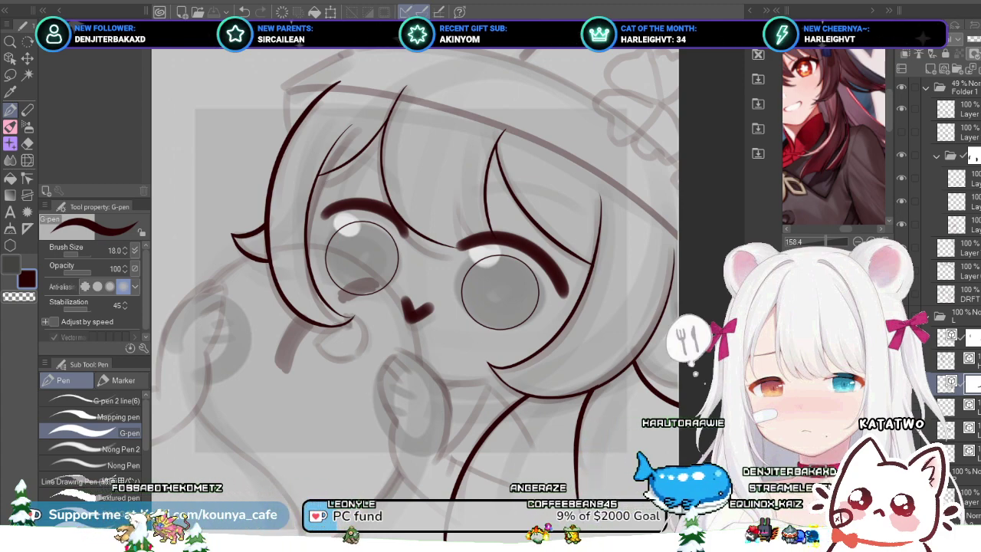
scroll(529, 354, "up", 2)
left_click_drag(529, 354, 569, 352)
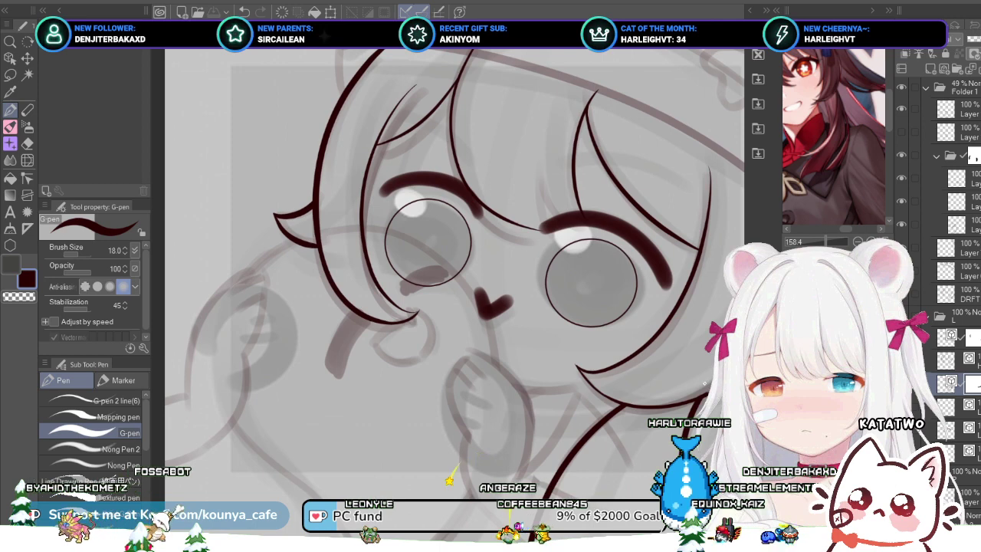
Step: Select the flick's layer and add a new vector layer above it
left_click(363, 222, "ctrl")
key("alt+]")
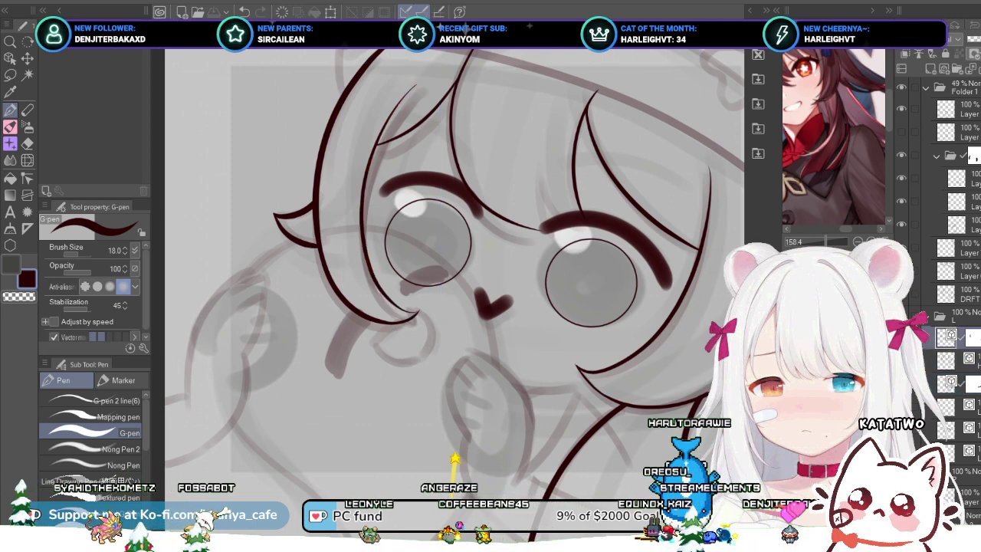
key("ctrl+shift+n")
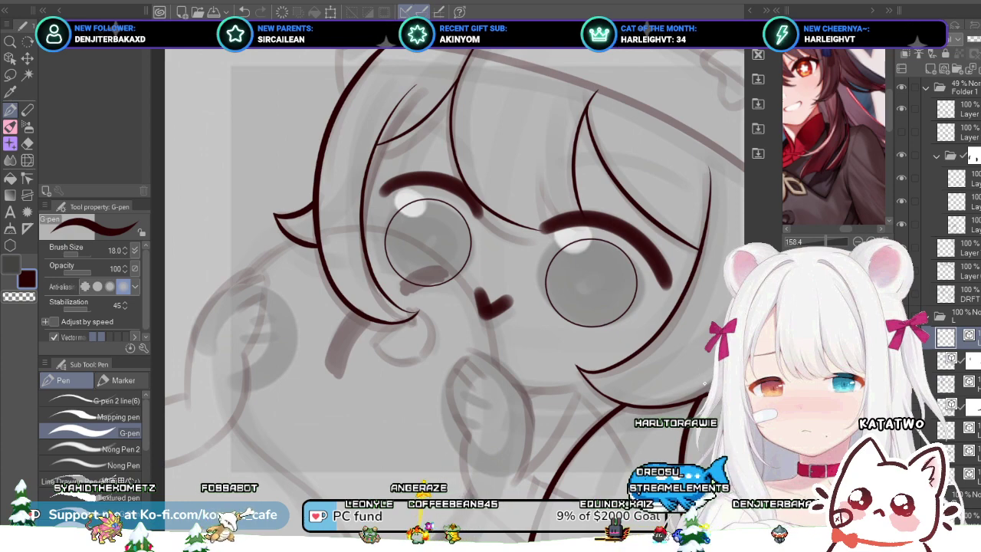
key("ctrl+minus")
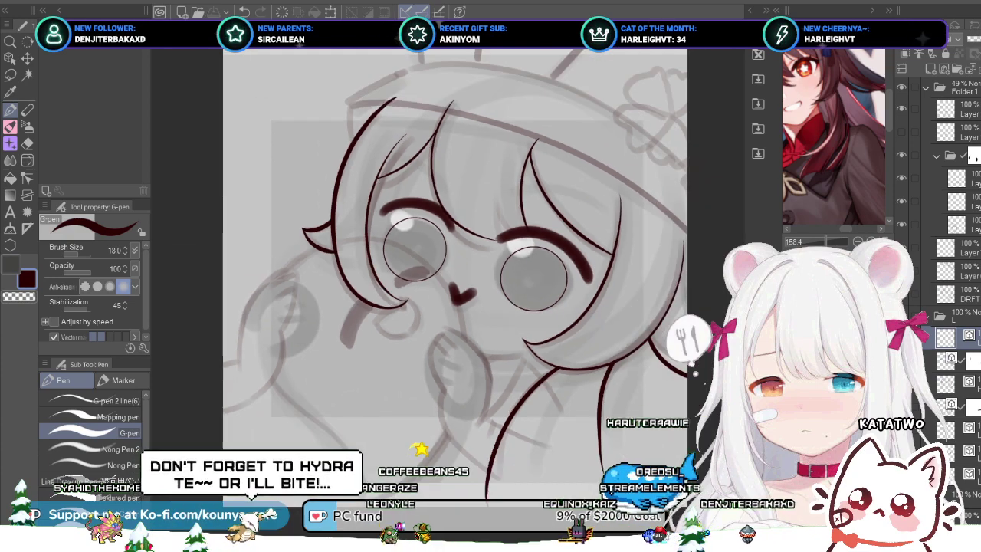
scroll(427, 281, "up", 3)
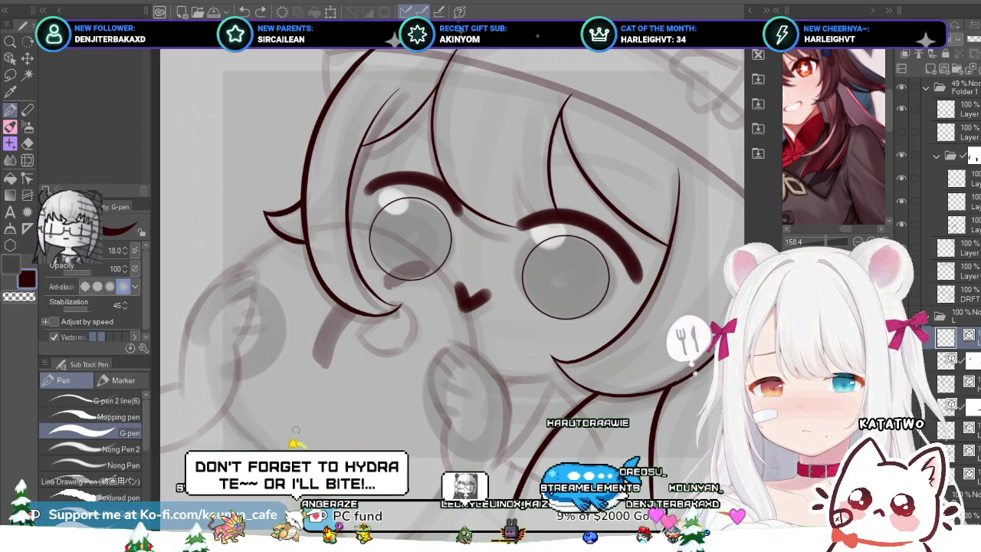
left_click_drag(243, 426, 309, 253)
key("ctrl+z")
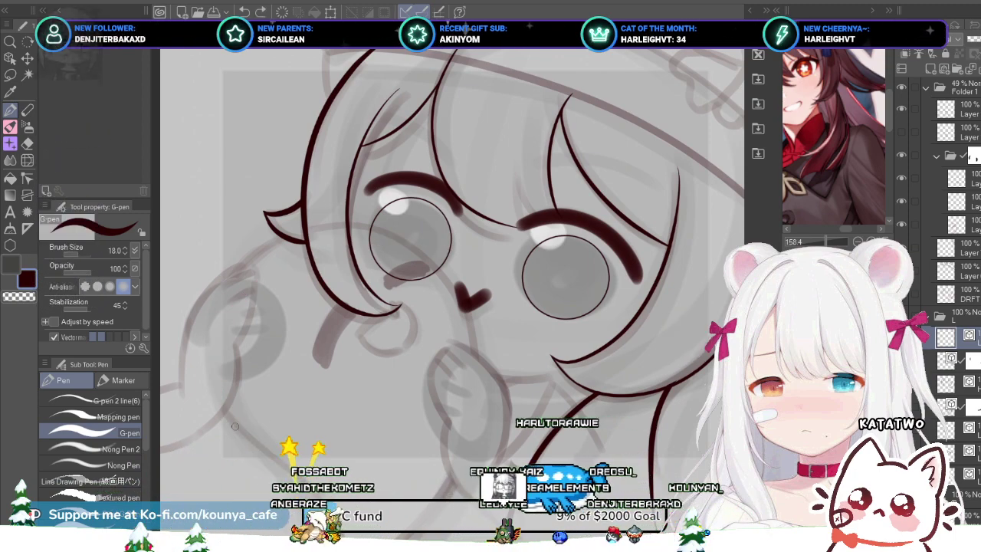
mouse_move(235, 426)
left_mouse_down()
mouse_move(199, 364)
mouse_move(325, 243)
left_mouse_up()
key("ctrl+z")
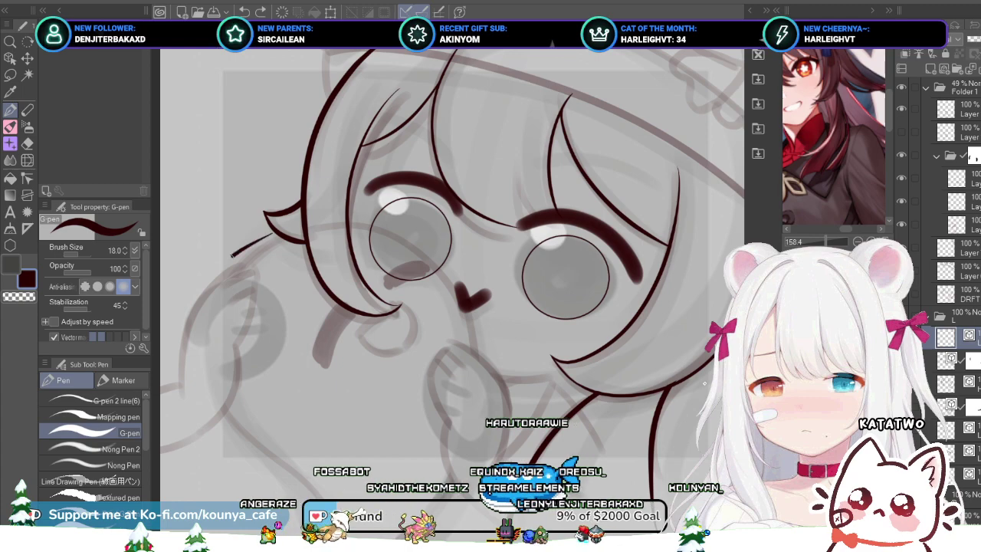
left_click_drag(232, 255, 236, 428)
key("ctrl+z")
mouse_move(259, 234)
left_mouse_down()
mouse_move(229, 259)
mouse_move(310, 483)
left_mouse_up()
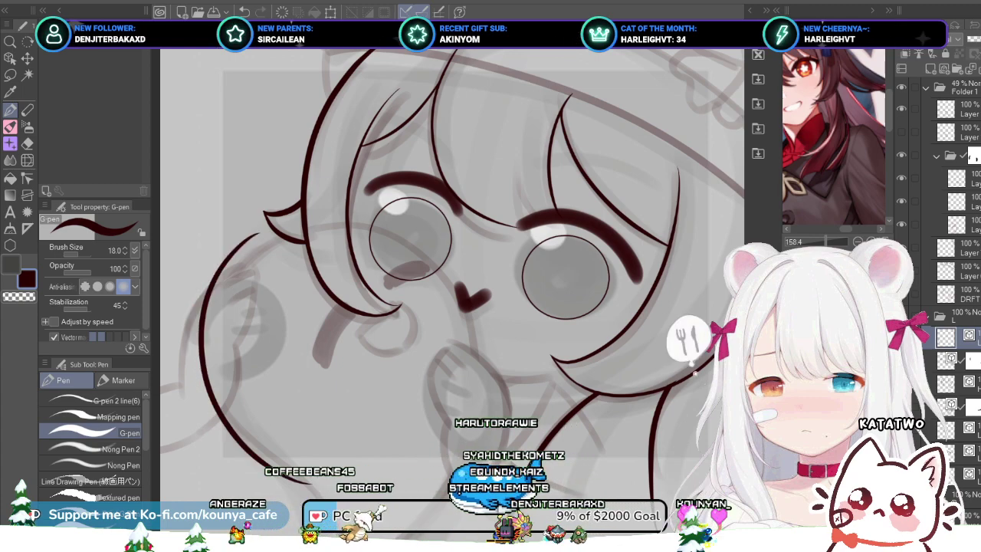
key("ctrl+z")
key("ctrl+y")
key("ctrl+z")
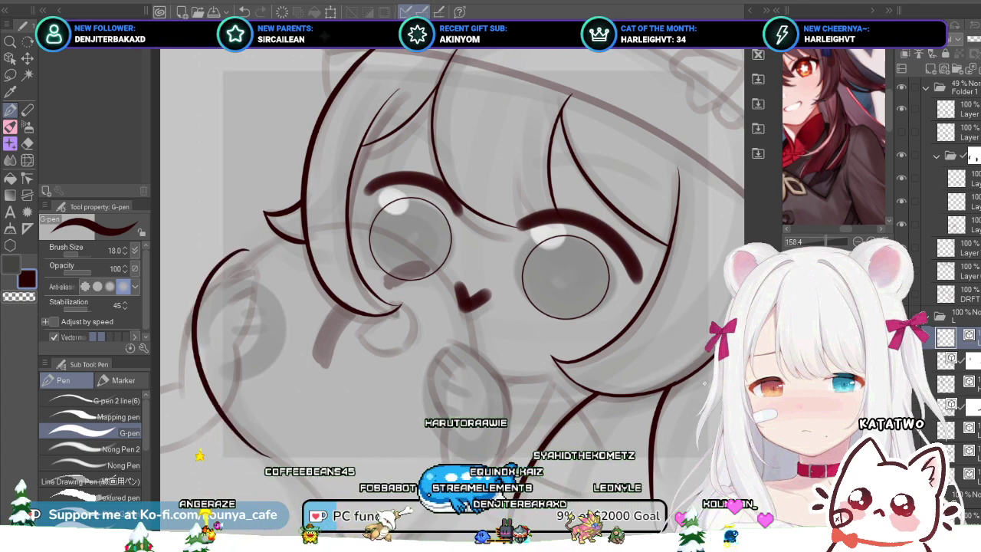
key("ctrl+z")
mouse_move(251, 235)
left_mouse_down()
mouse_move(217, 404)
mouse_move(281, 475)
left_mouse_up()
key("ctrl+z")
mouse_move(250, 244)
left_mouse_down()
mouse_move(211, 384)
mouse_move(294, 492)
left_mouse_up()
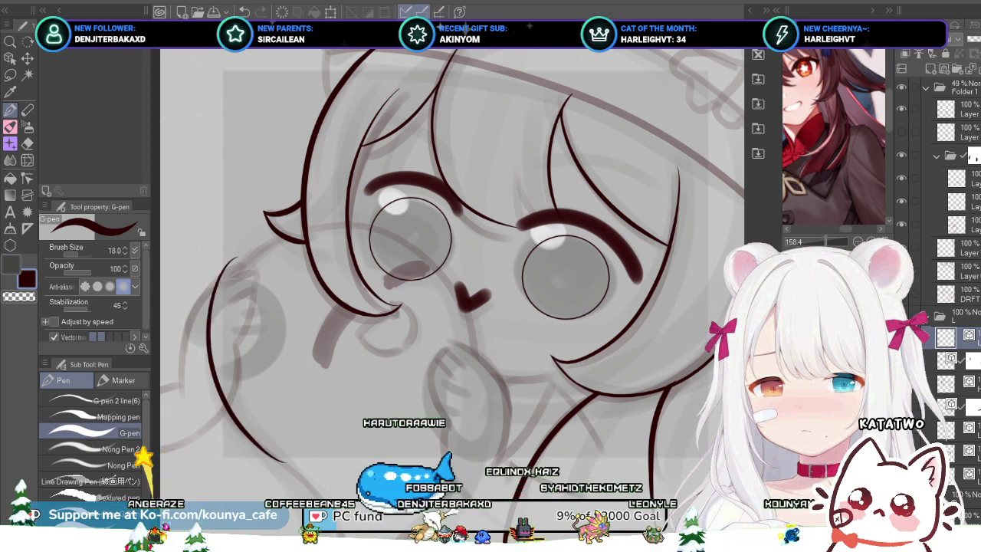
key("ctrl+z")
left_click_drag(235, 255, 203, 391)
key("ctrl+z")
left_click_drag(222, 260, 200, 389)
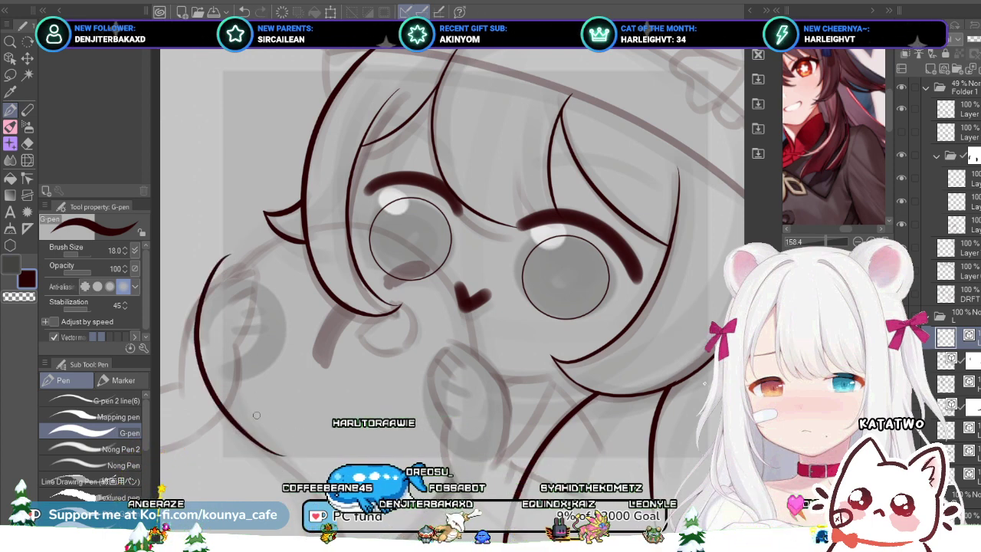
key("ctrl+z")
Step: Ink the left side of the large round shape with the G-pen, then shift and rotate the curve to fit the sketch
left_click_drag(224, 269, 294, 449)
mouse_move(260, 240)
left_mouse_down()
mouse_move(213, 333)
mouse_move(277, 426)
mouse_move(199, 303)
left_mouse_up()
key("ctrl+z")
key("ctrl+z")
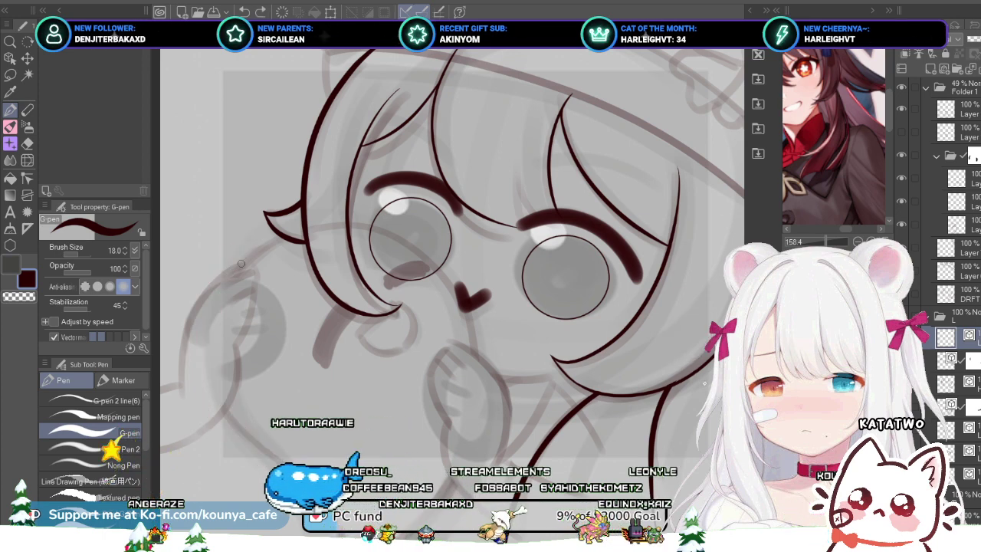
key("ctrl+y")
key("ctrl")
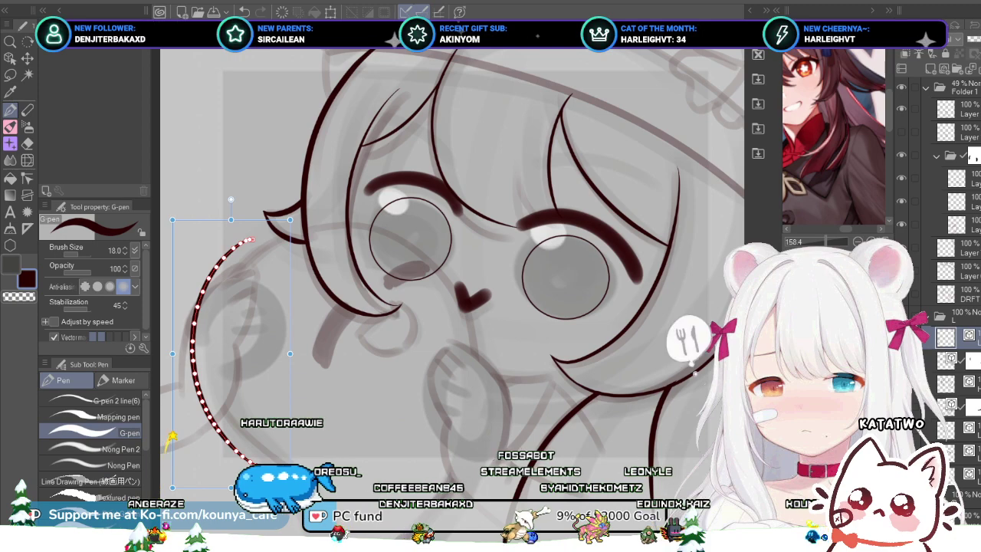
left_click_drag(195, 314, 208, 302)
left_click_drag(244, 208, 244, 222)
key("ctrl+d")
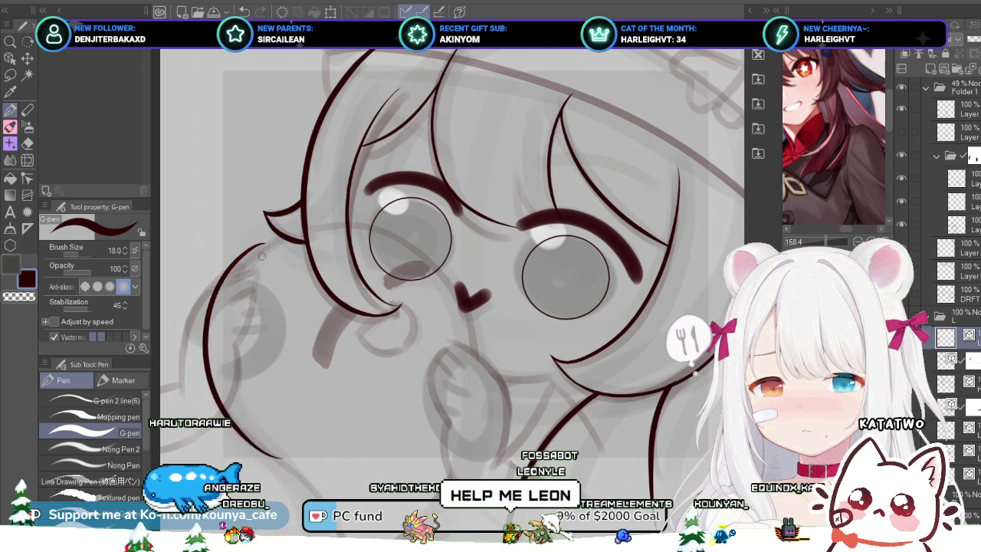
Step: Ink the round shape's upper arc from the left curve's top end, across the side lock, to the right hand's fingertips
key("ctrl")
scroll(261, 250, "up", 1)
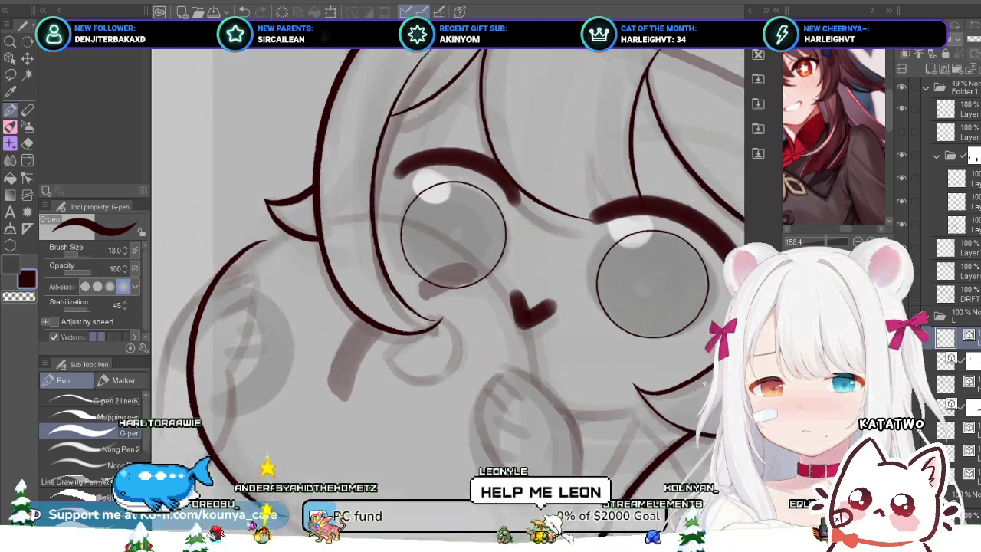
scroll(265, 248, "down", 1)
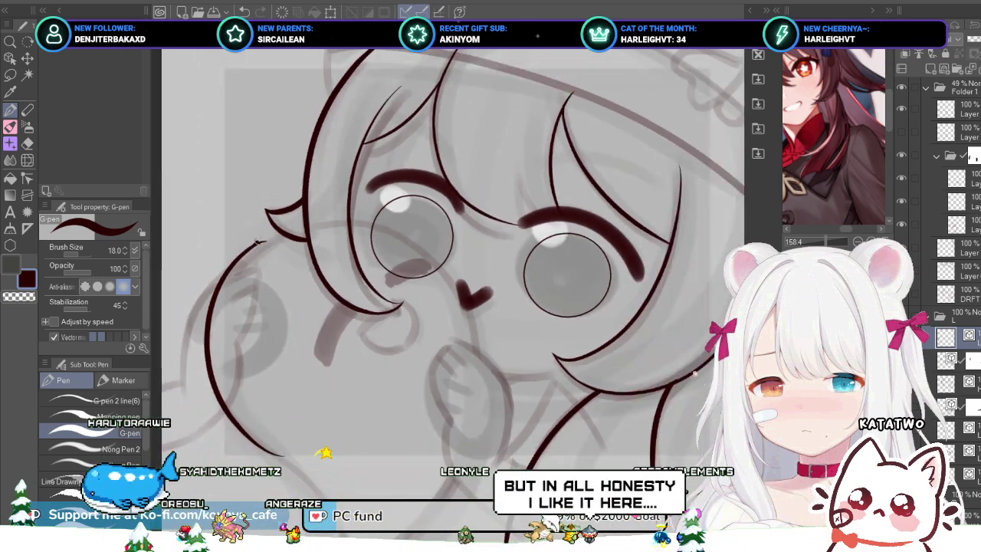
mouse_move(258, 242)
left_mouse_down()
mouse_move(339, 215)
mouse_move(475, 370)
left_mouse_up()
Step: Transform the upper arc so it meets the left curve smoothly and its lower end reaches the right hand's fingertips
key("ctrl")
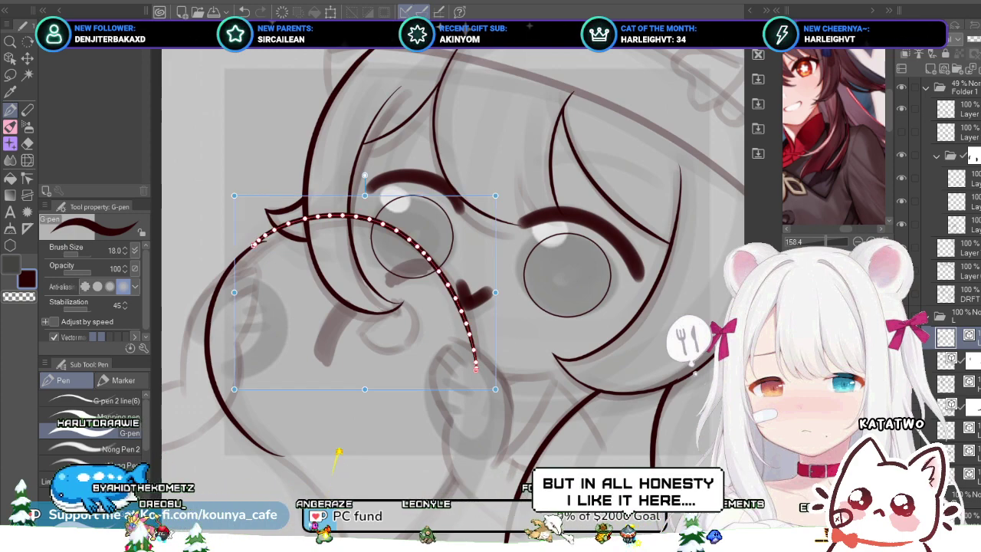
left_click_drag(495, 292, 503, 291)
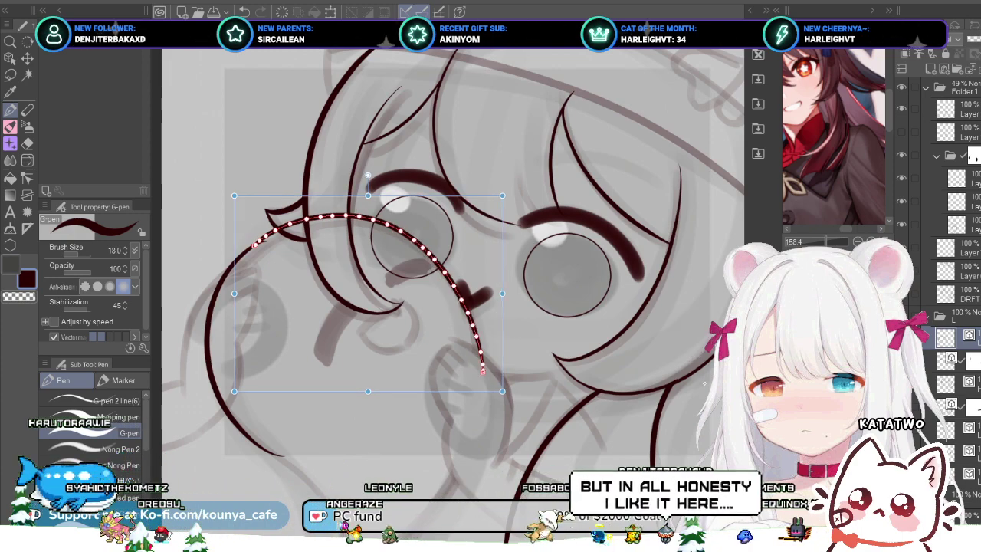
scroll(478, 327, "up", 1)
key("ctrl")
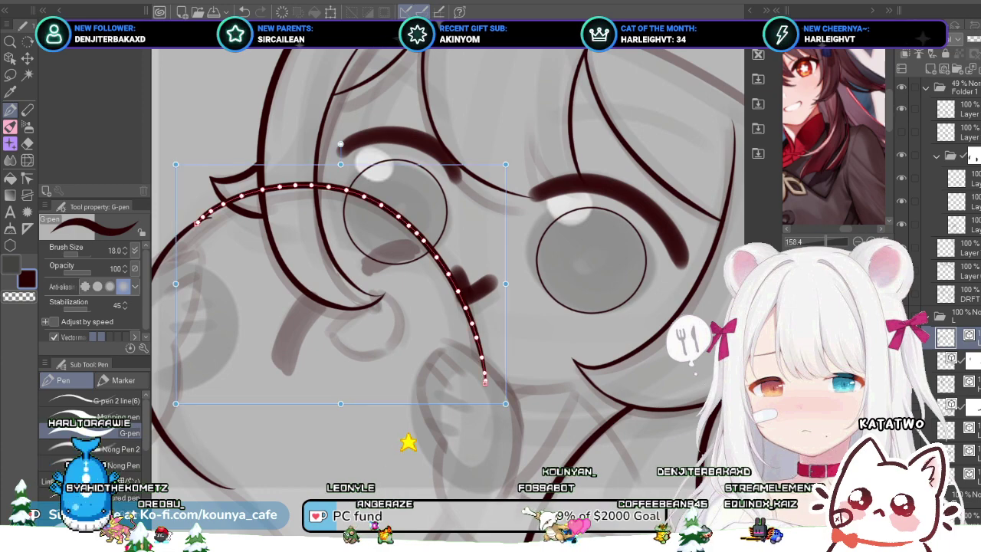
left_click_drag(505, 404, 499, 381)
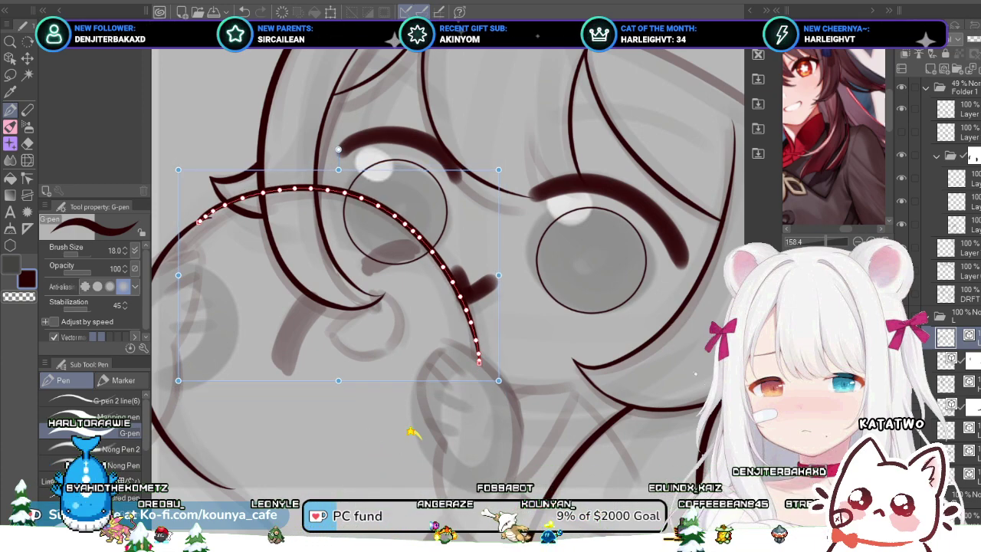
key("ctrl+d")
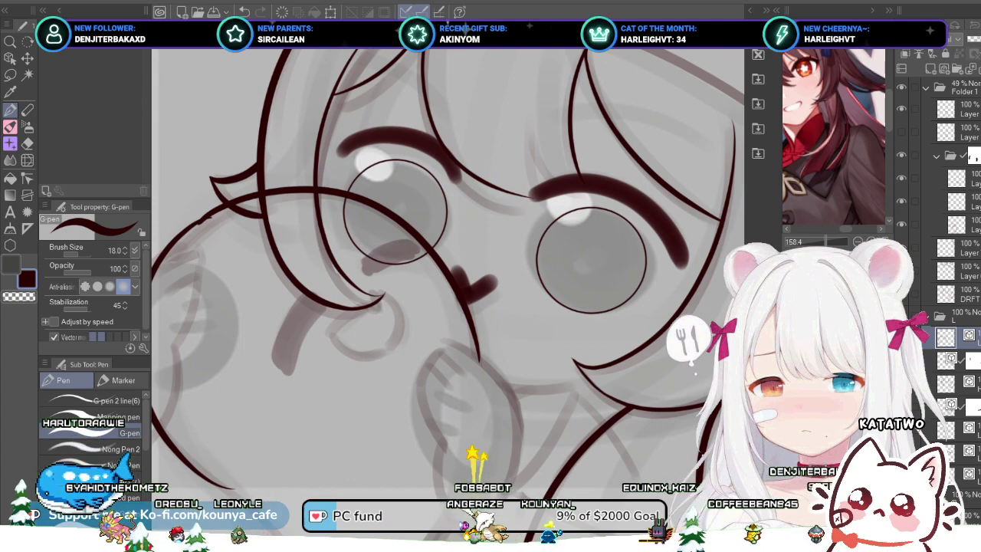
key("ctrl+z")
left_click_drag(500, 383, 495, 377)
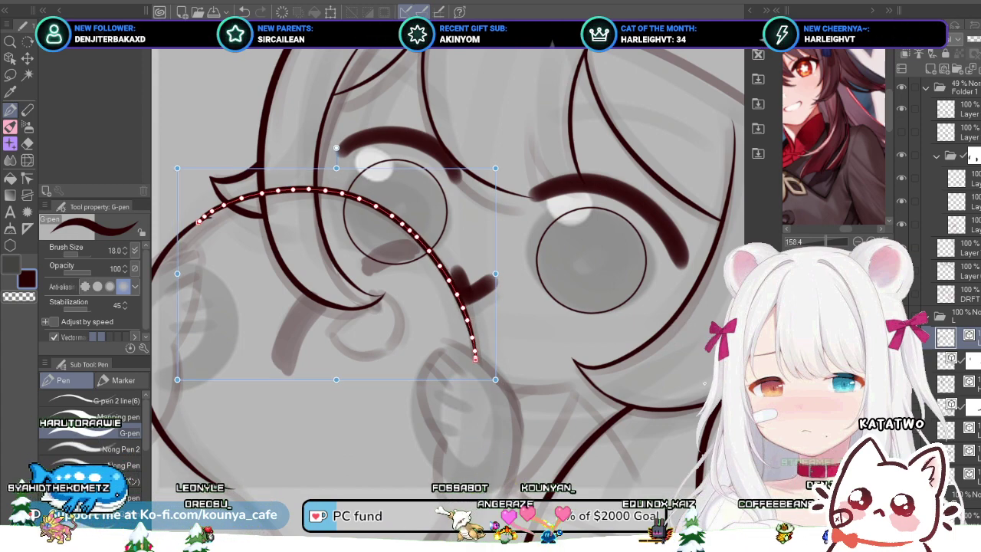
key("ctrl+d")
left_click_drag(686, 379, 722, 370)
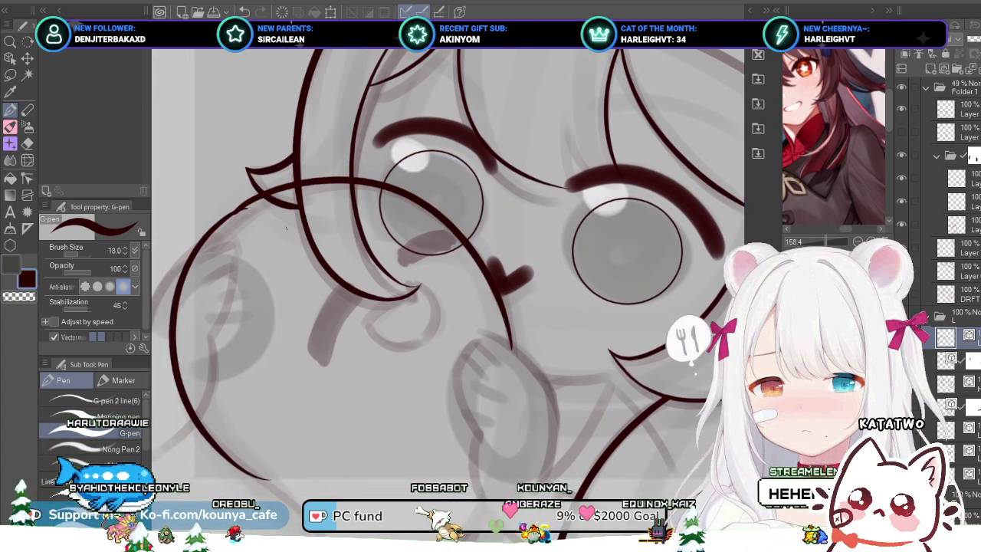
key("ctrl")
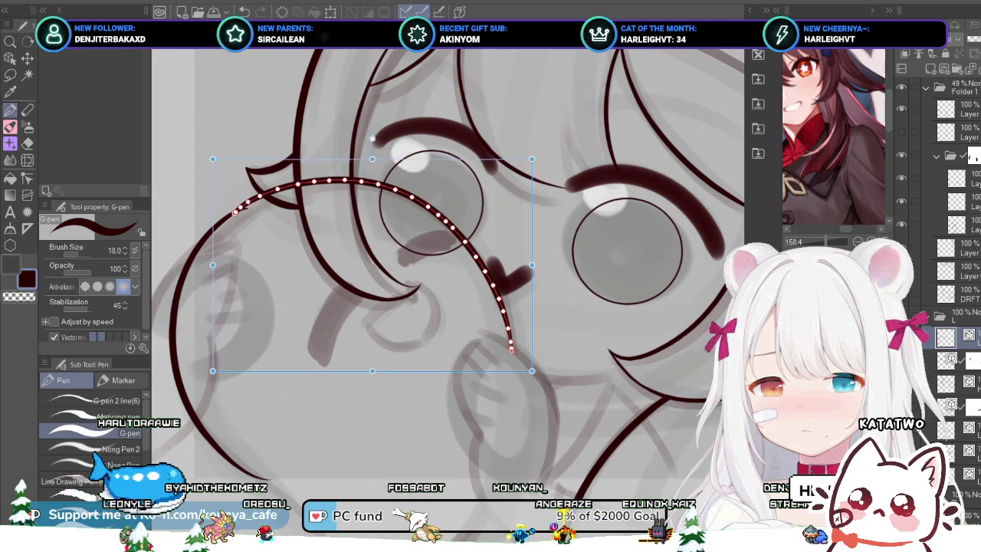
left_click_drag(531, 367, 531, 370)
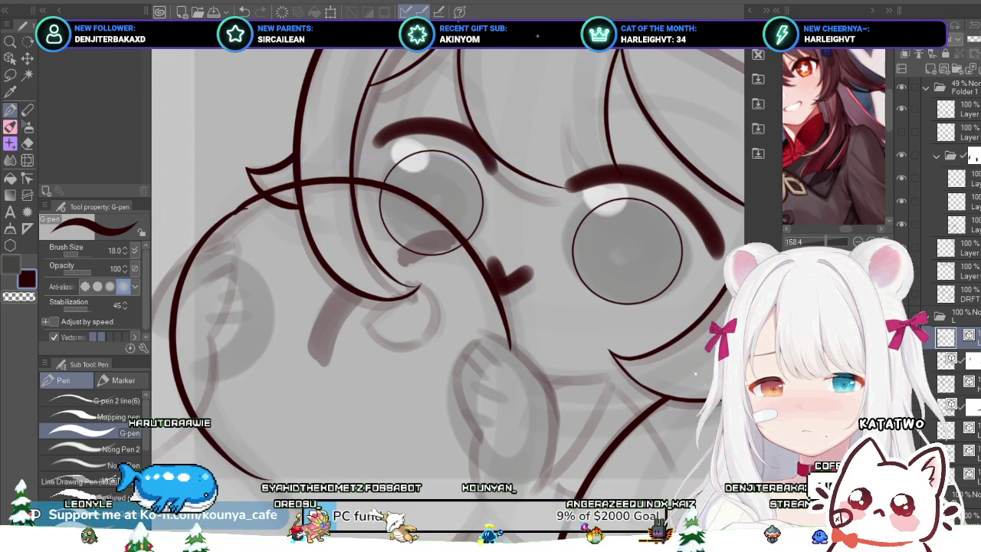
left_click_drag(268, 273, 352, 293)
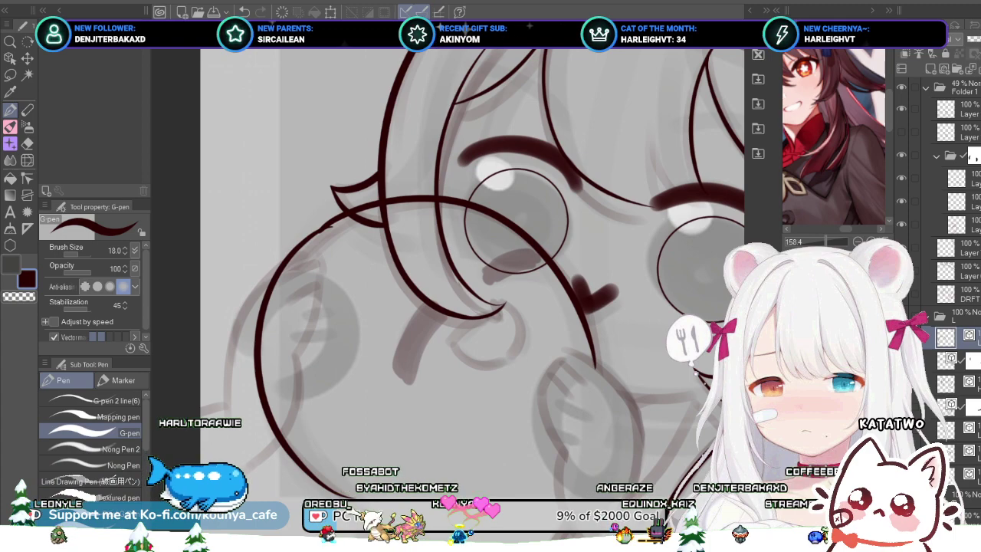
left_click_drag(460, 307, 409, 262)
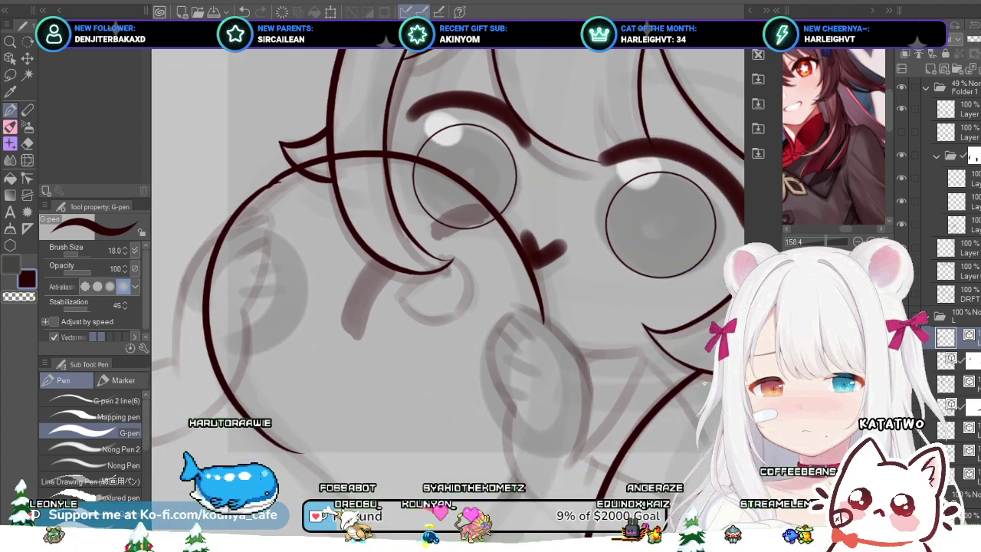
scroll(366, 268, "down", 1)
scroll(504, 289, "up", 1)
mouse_move(505, 289)
left_mouse_down()
mouse_move(518, 202)
mouse_move(528, 353)
left_mouse_up()
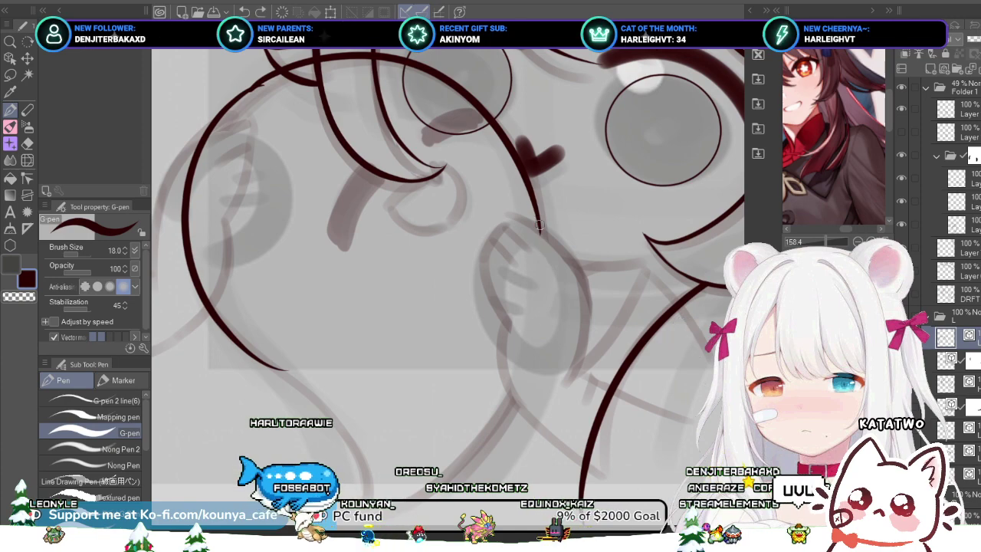
left_click_drag(531, 270, 491, 387)
key("ctrl+z")
left_click_drag(538, 220, 473, 422)
key("ctrl+z")
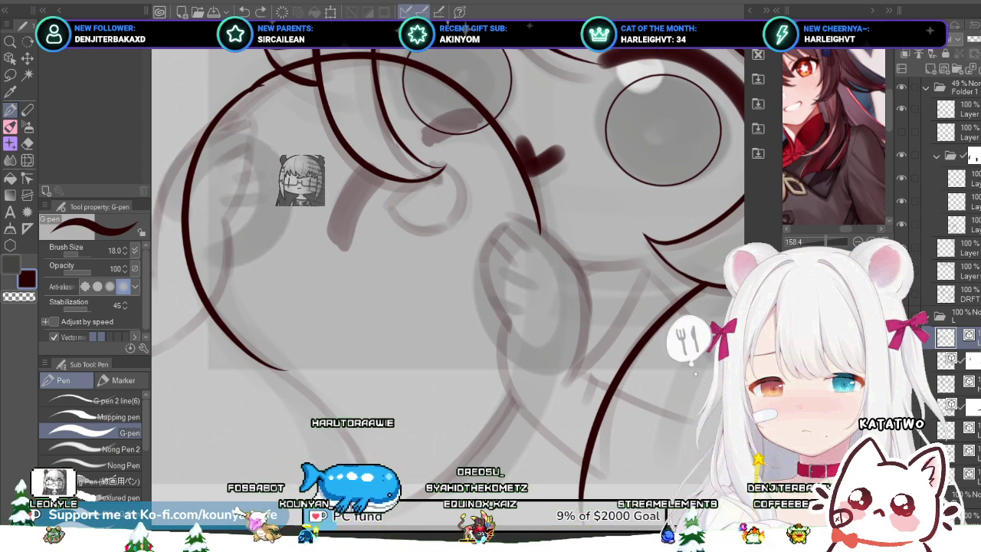
left_click_drag(535, 205, 562, 378)
key("ctrl+z")
mouse_move(528, 175)
left_mouse_down()
mouse_move(537, 266)
mouse_move(460, 436)
left_mouse_up()
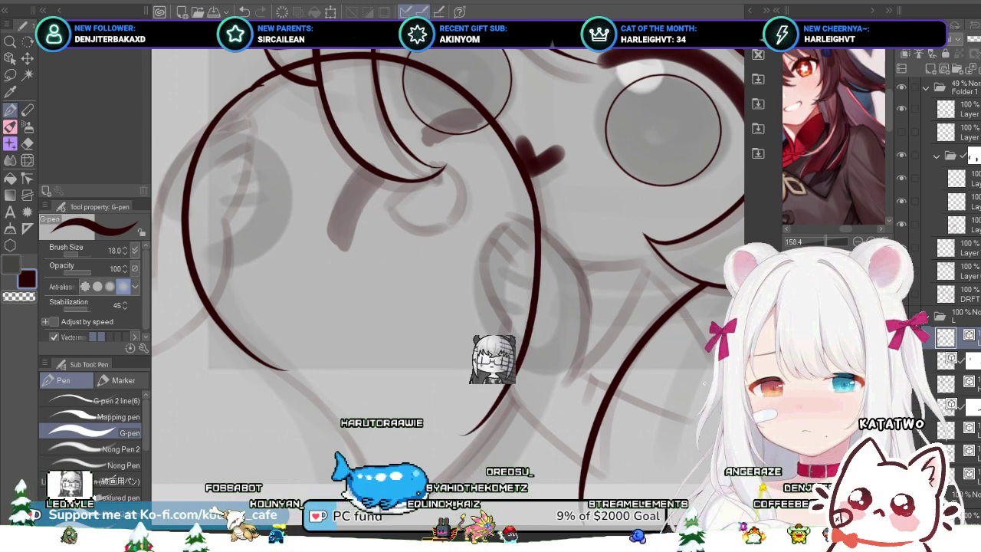
key("ctrl+z")
left_click_drag(528, 175, 481, 452)
key("ctrl+z")
left_click_drag(540, 230, 429, 409)
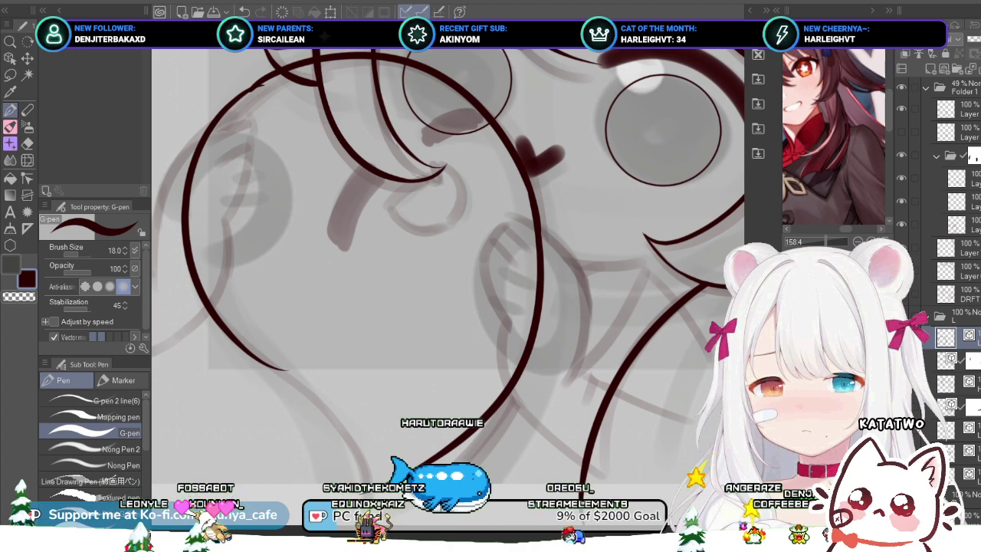
key("ctrl+z")
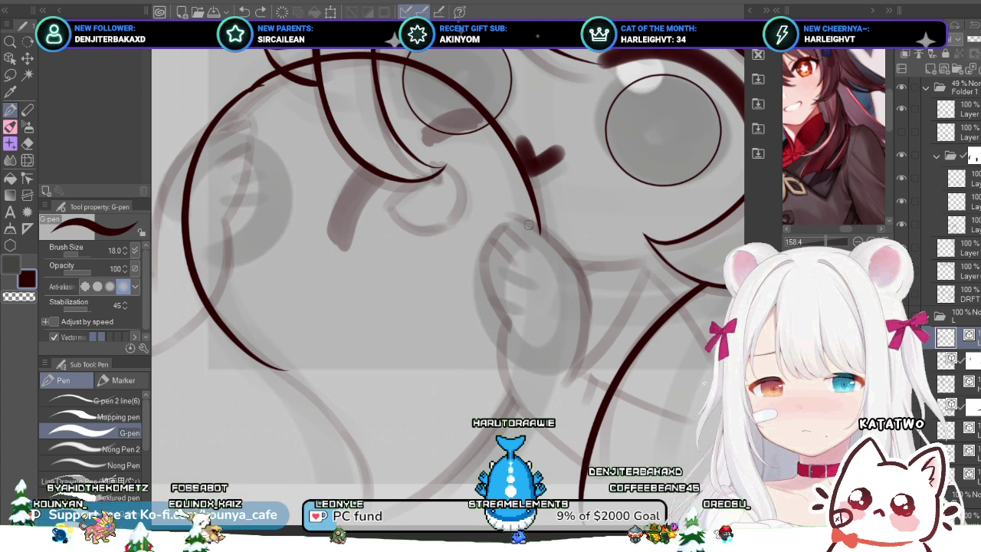
left_click_drag(541, 219, 492, 417)
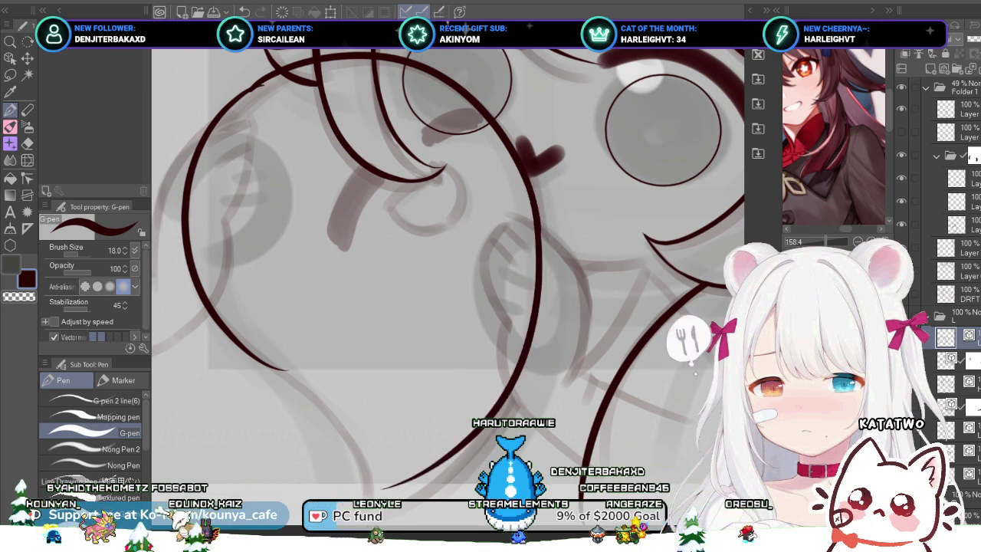
key("ctrl+z")
left_click_drag(545, 197, 526, 345)
key("ctrl+z")
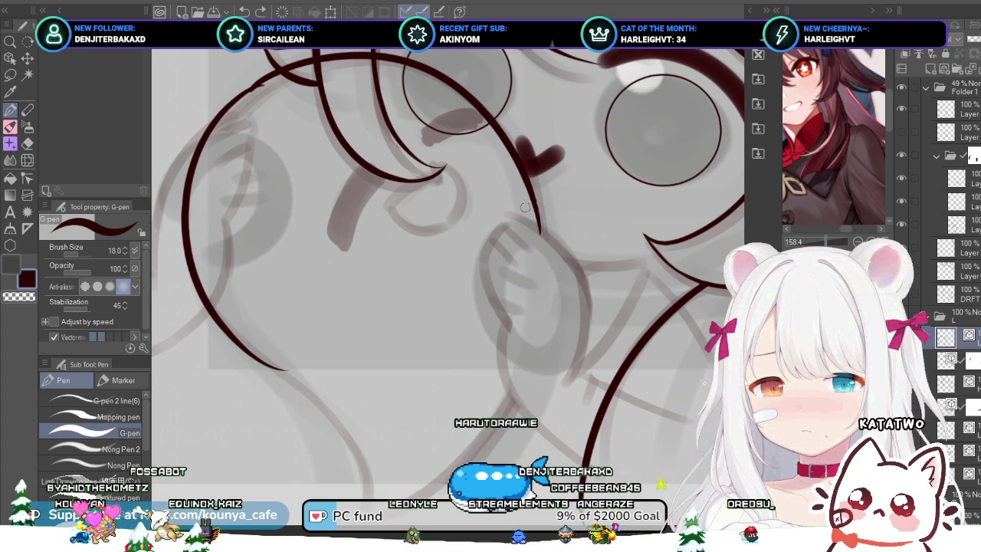
left_click_drag(531, 197, 423, 468)
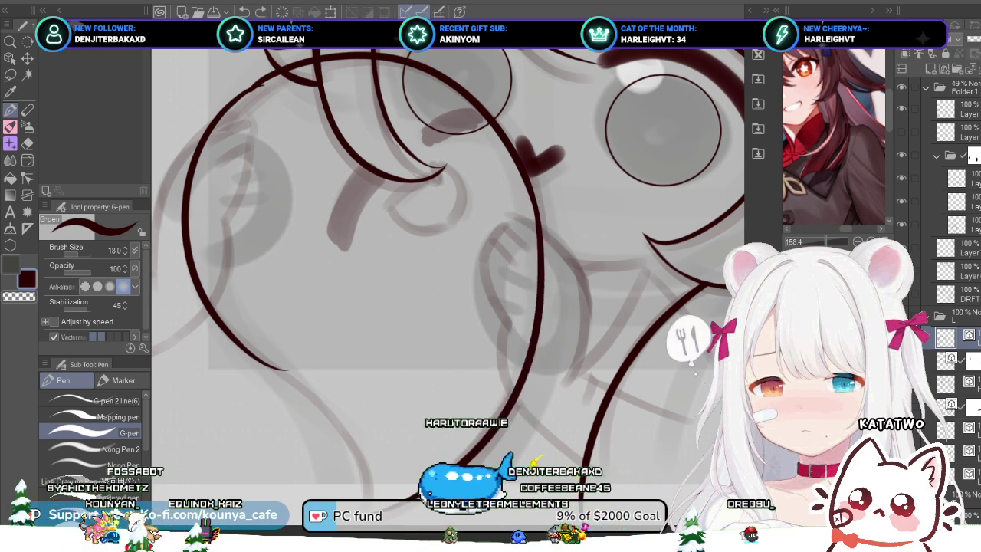
key("ctrl+z")
left_click_drag(528, 187, 469, 483)
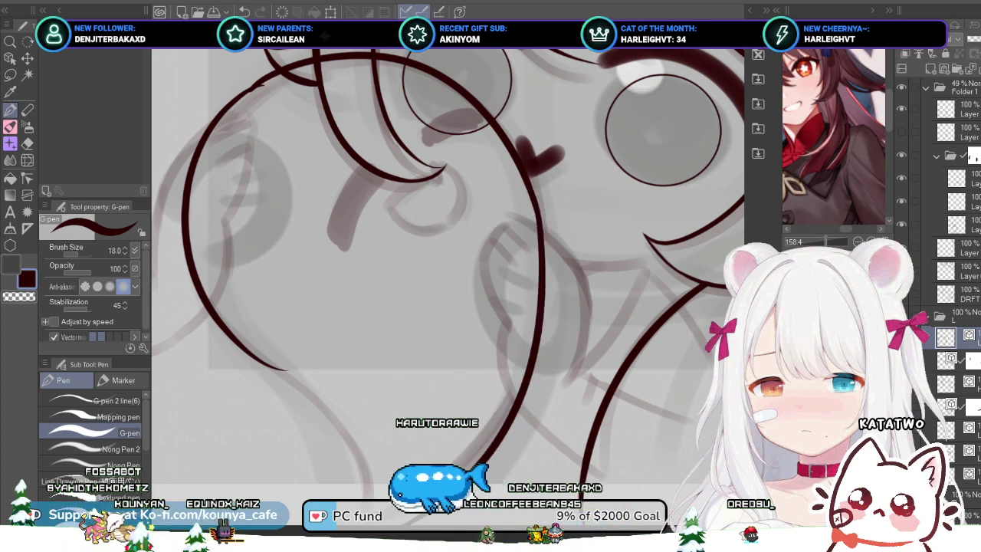
key("ctrl+z")
Step: Ink the round shape's right side from the upper arc's lower end, over the hand, curving inward toward the bottom
left_click_drag(546, 269, 499, 441)
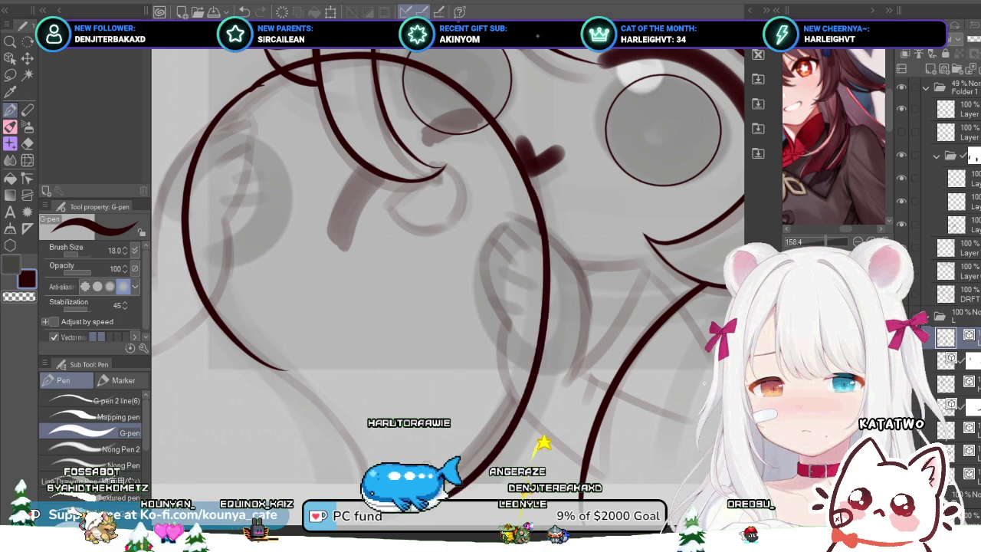
key("ctrl+z")
left_click_drag(540, 223, 483, 436)
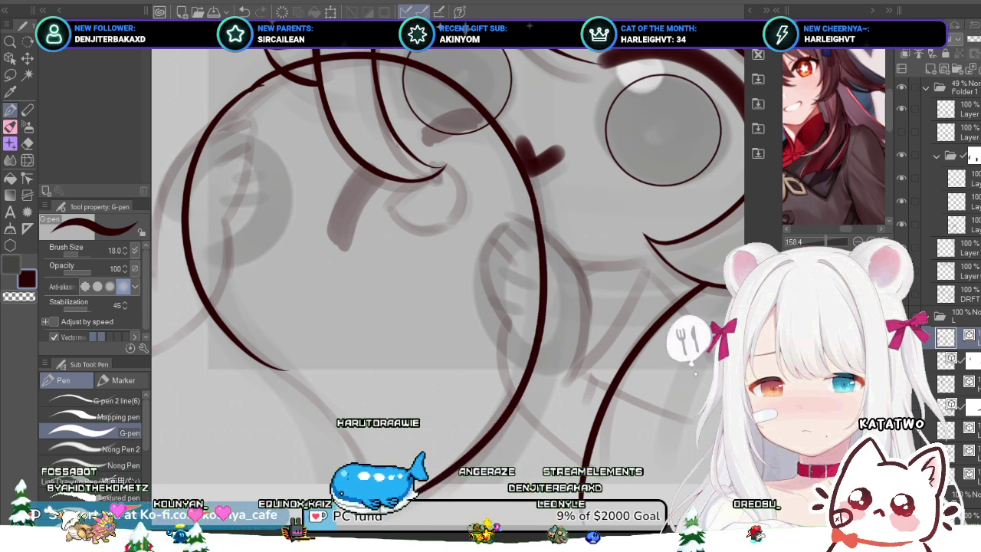
Step: Undo the round shape's right side and ink it again from the upper arc near the mouth, curving down and inward toward the bottom
key("ctrl+z")
mouse_move(542, 224)
left_mouse_down()
mouse_move(523, 348)
mouse_move(474, 442)
left_mouse_up()
key("ctrl+z")
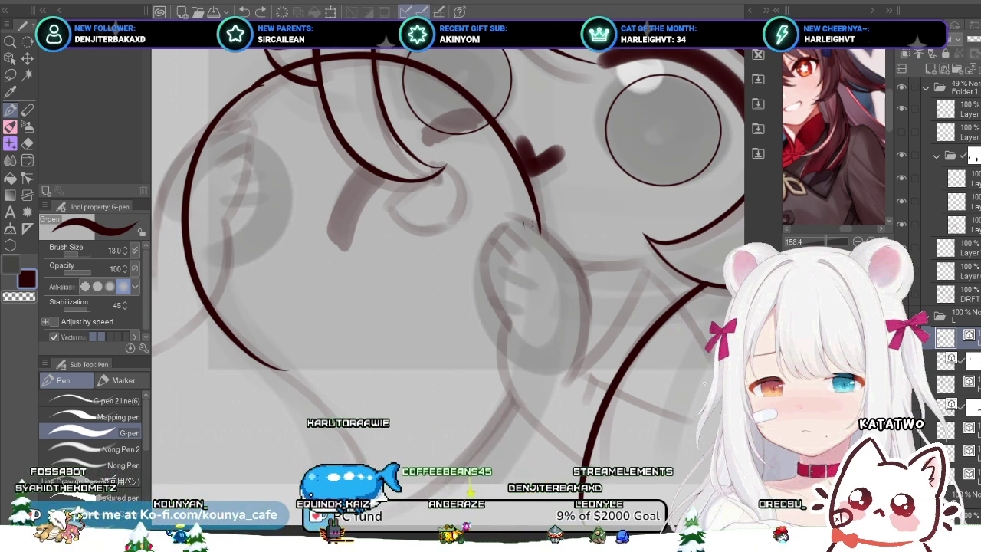
left_click_drag(540, 222, 372, 487)
key("ctrl+z")
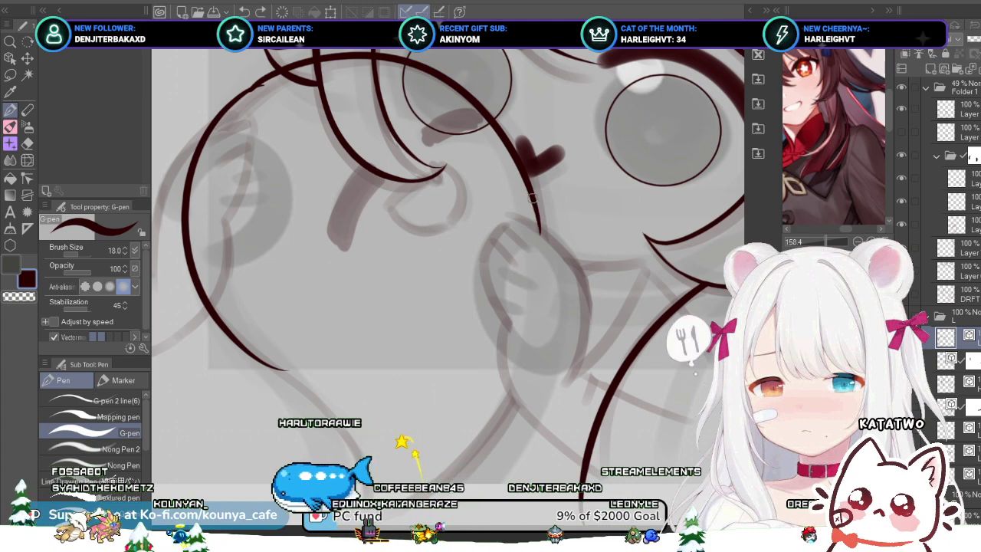
left_click_drag(541, 222, 491, 441)
key("ctrl+z")
left_click_drag(541, 222, 498, 441)
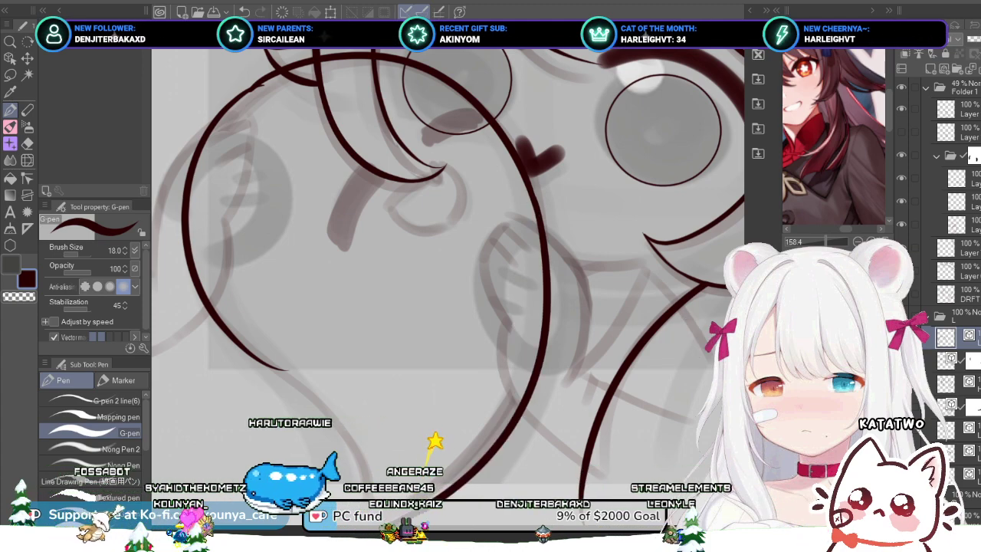
key("ctrl+z")
left_click_drag(528, 192, 390, 521)
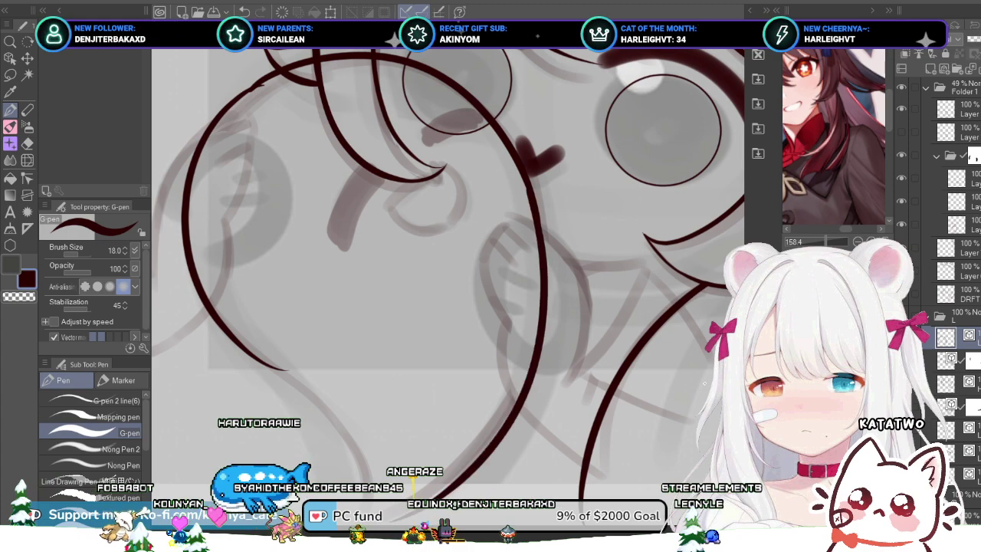
key("ctrl+z")
left_click_drag(527, 189, 389, 522)
Step: Shift the right curve up and scale it from its upper right so it overlaps the upper arc smoothly
key("ctrl")
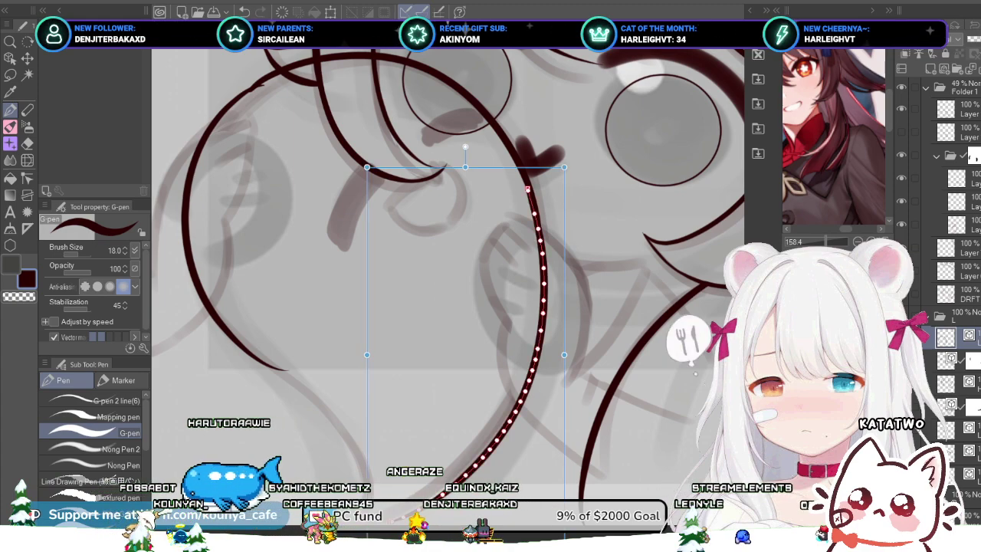
left_click_drag(544, 299, 538, 274)
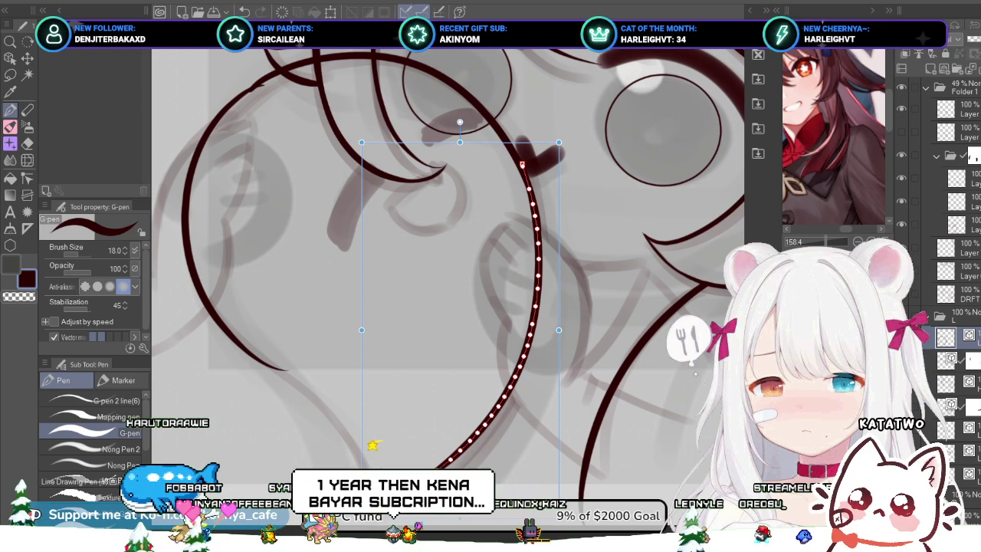
left_click_drag(558, 143, 567, 164)
key("Return")
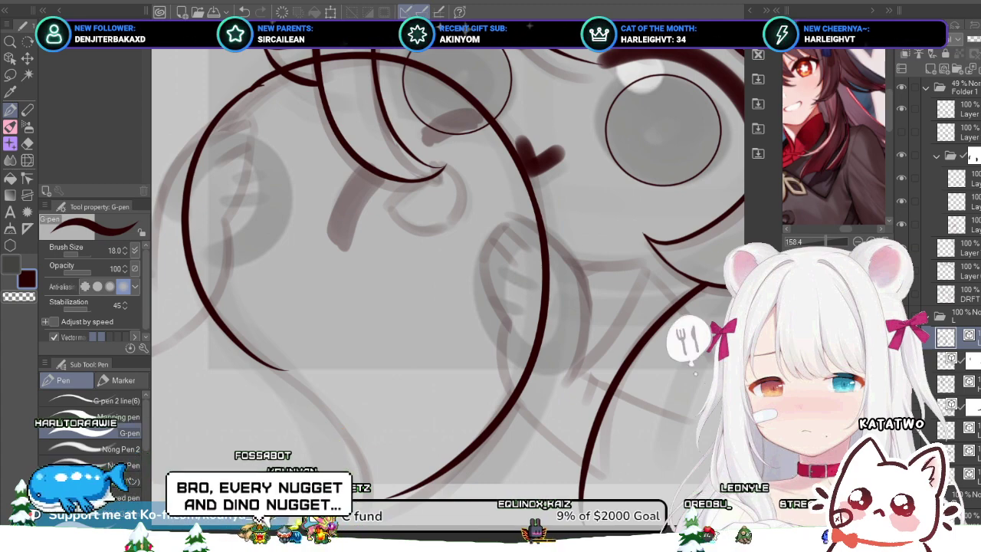
Step: Stretch the right curve down and outward so its lower end reaches the sketched bottom tip
scroll(476, 216, "down", 3)
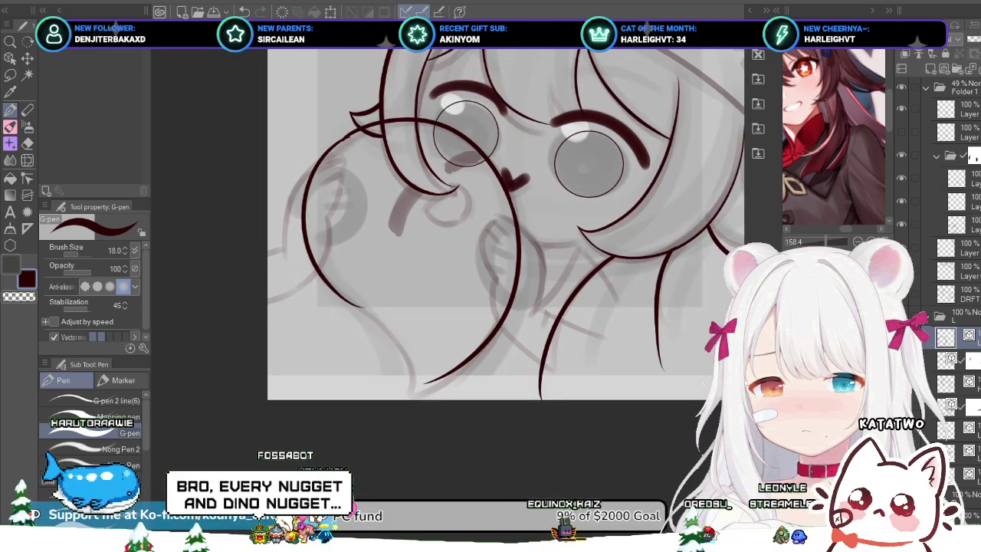
key("ctrl+plus")
key("ctrl")
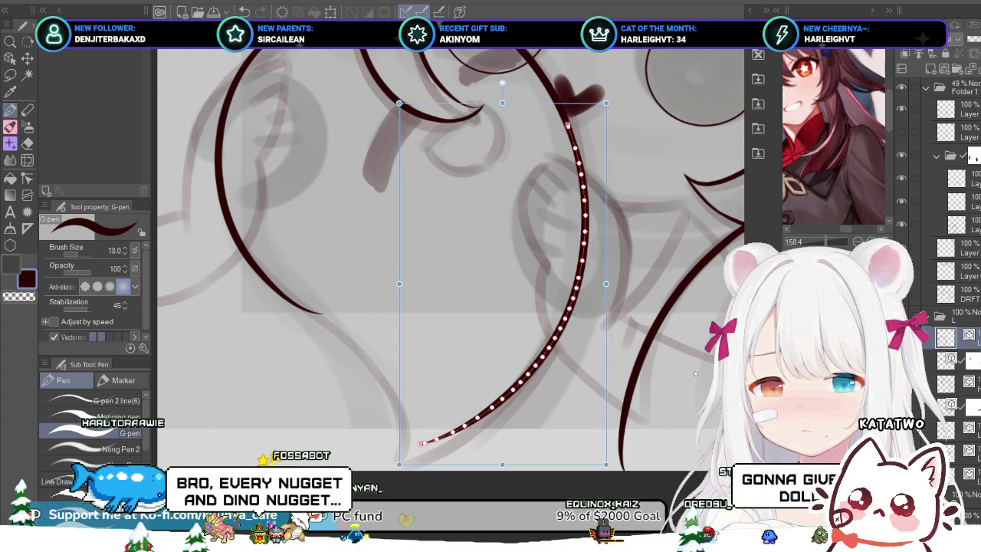
left_click_drag(399, 464, 377, 480)
key("Return")
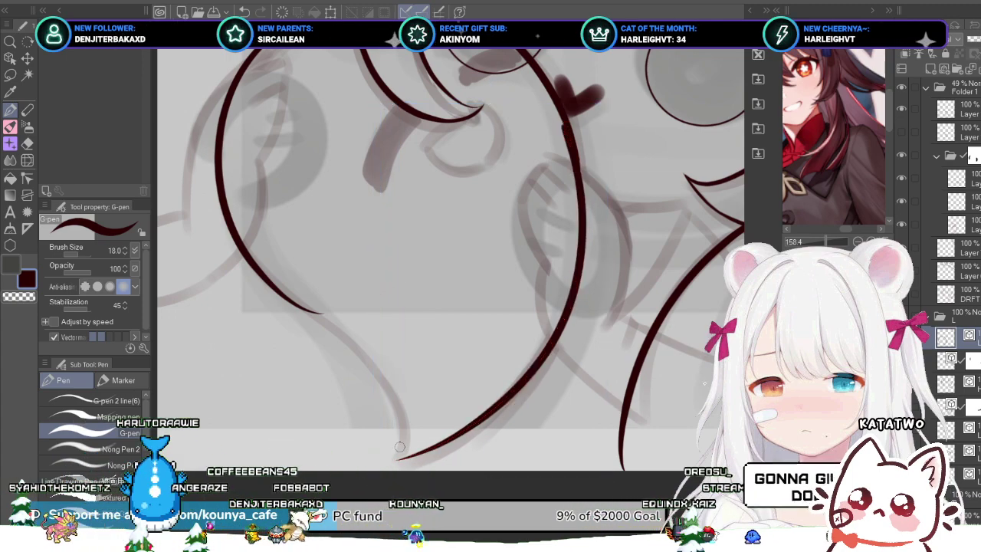
Step: Stretch the right curve's upper end slightly up and outward so it lines up with the upper arc
key("ctrl+t")
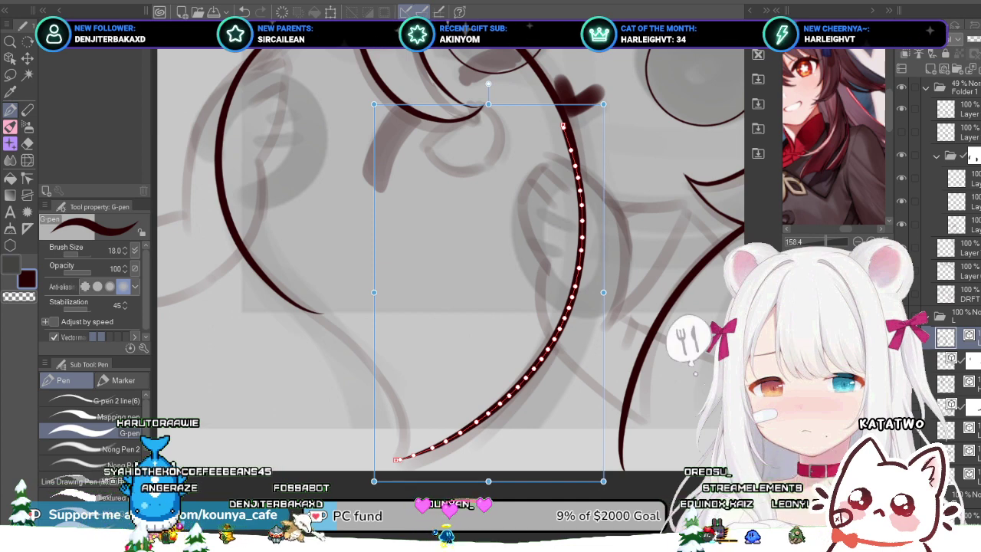
left_click_drag(603, 104, 606, 98)
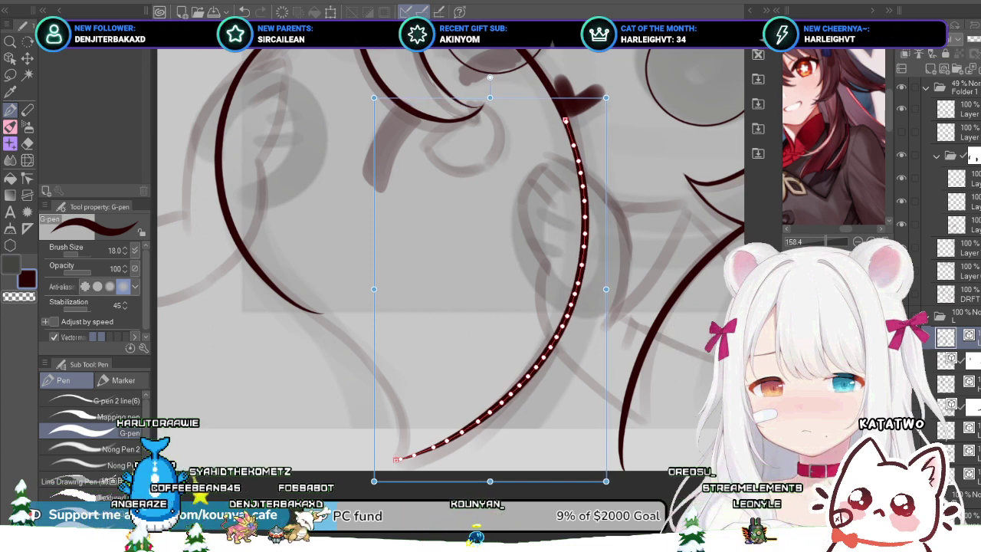
key("Return")
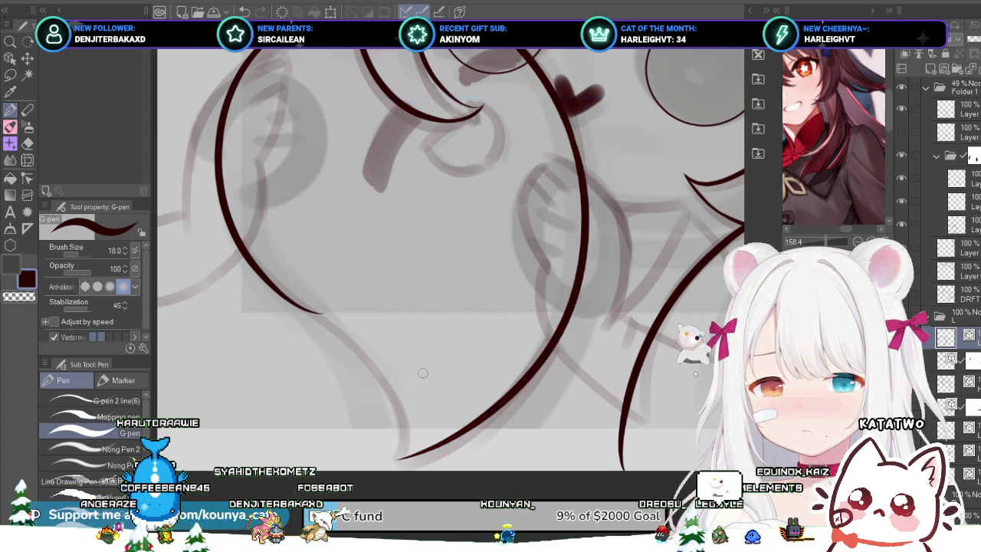
key("ctrl+t")
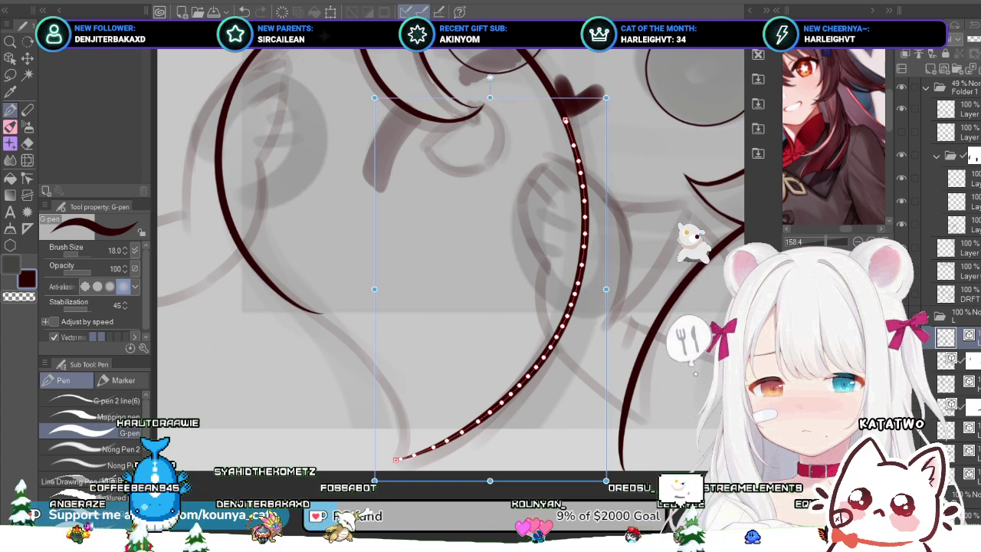
key("Return")
key("ctrl+minus")
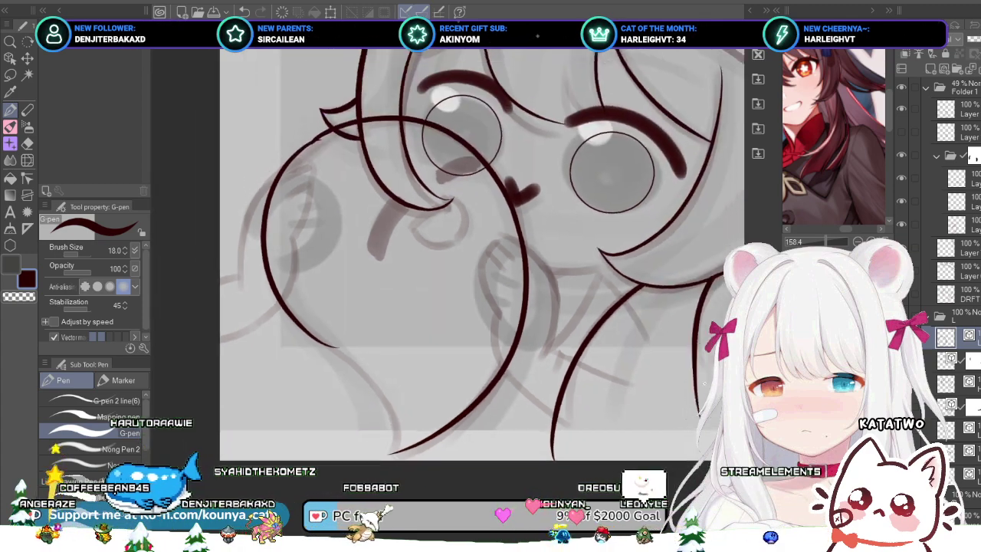
Step: Add layer masks to the overlapping hair line layers and hide the side lock strands and hair tuft inside the round shape
key("ctrl+minus")
scroll(531, 244, "up", 3)
left_click_drag(365, 337, 449, 272)
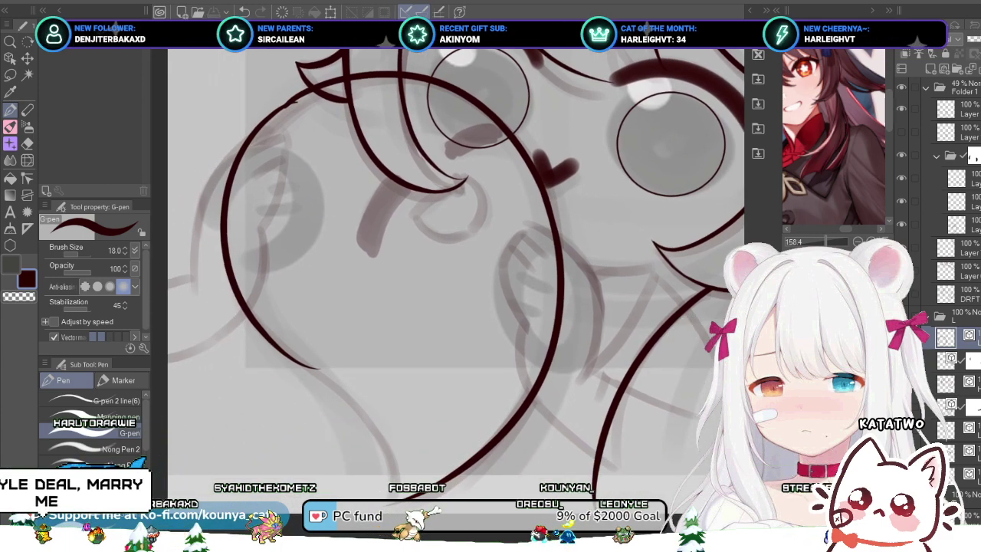
left_click_drag(308, 337, 304, 389)
scroll(305, 386, "down", 2)
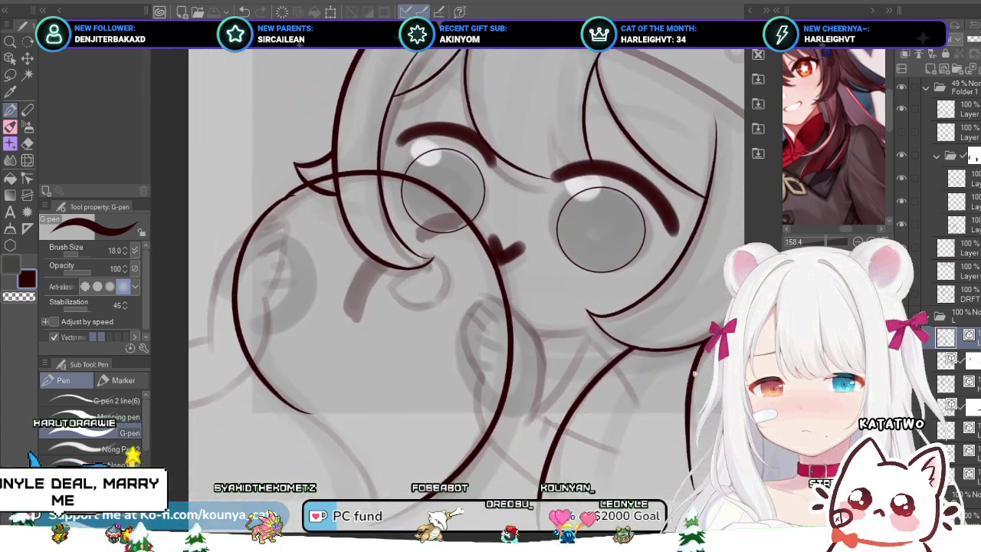
left_click(381, 168, "ctrl")
left_click(380, 168, "ctrl")
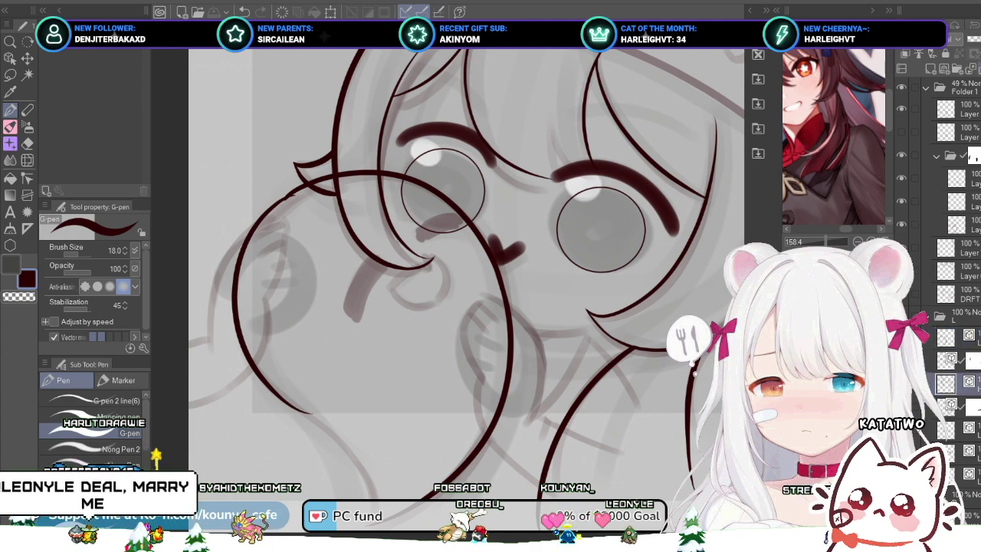
left_click(971, 69)
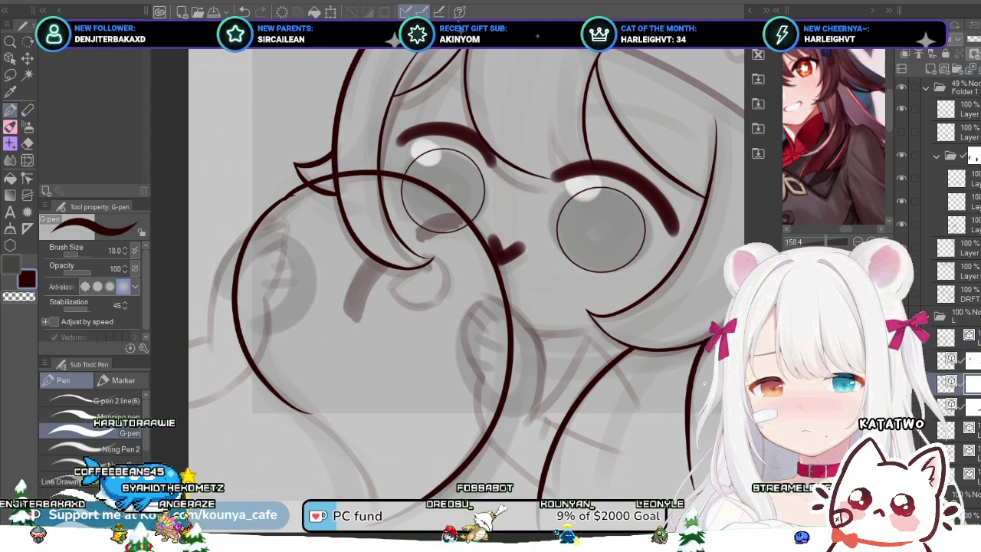
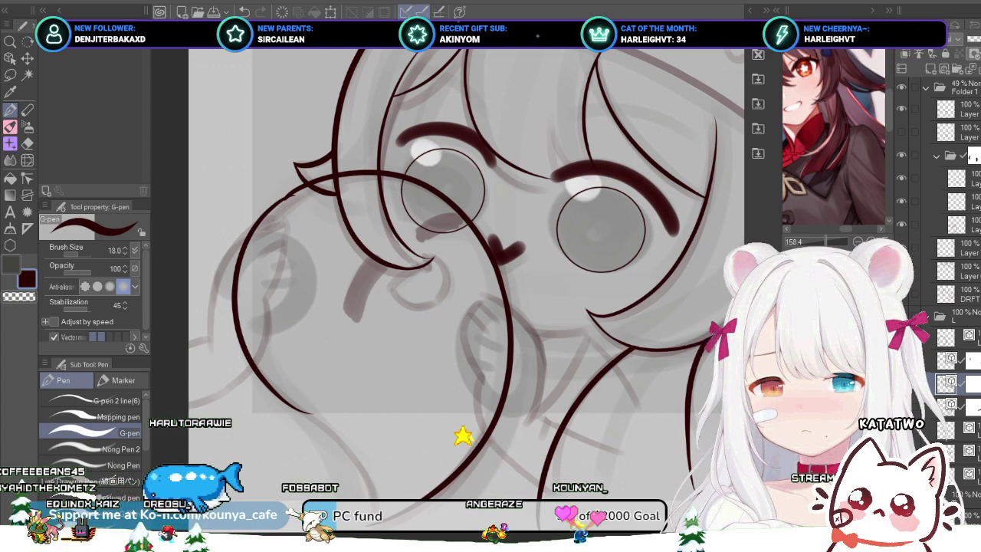
left_click(584, 394, "ctrl")
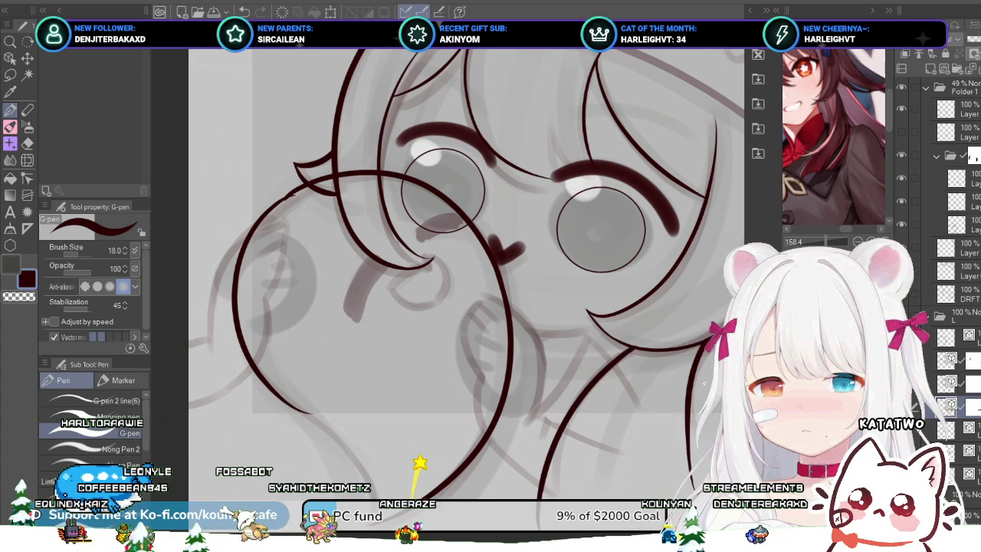
left_click(382, 191, "ctrl")
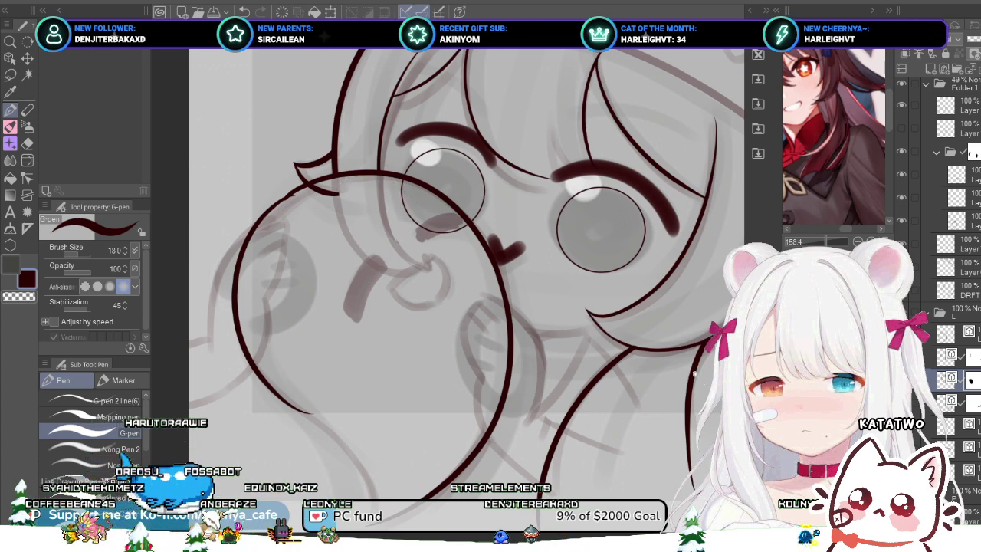
left_click(956, 402)
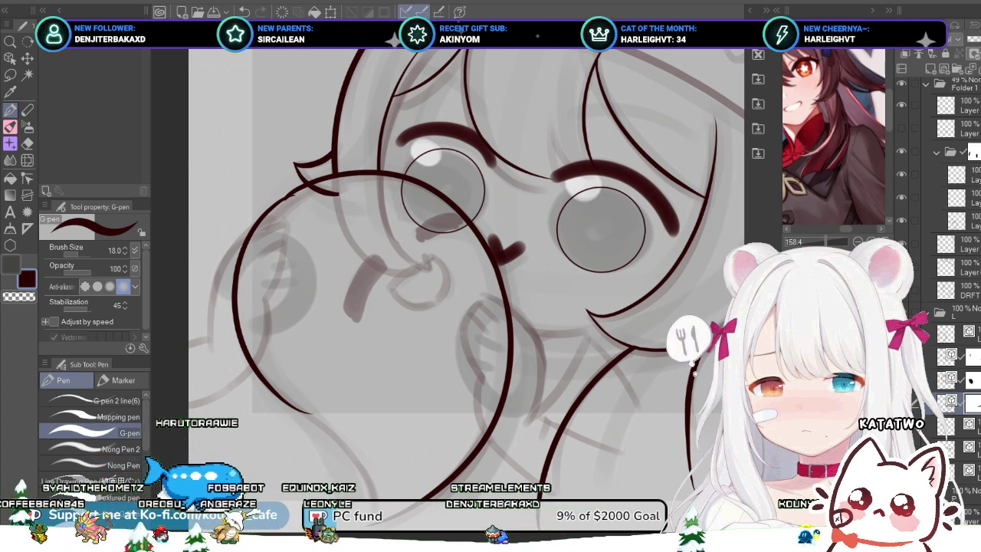
left_click(958, 355)
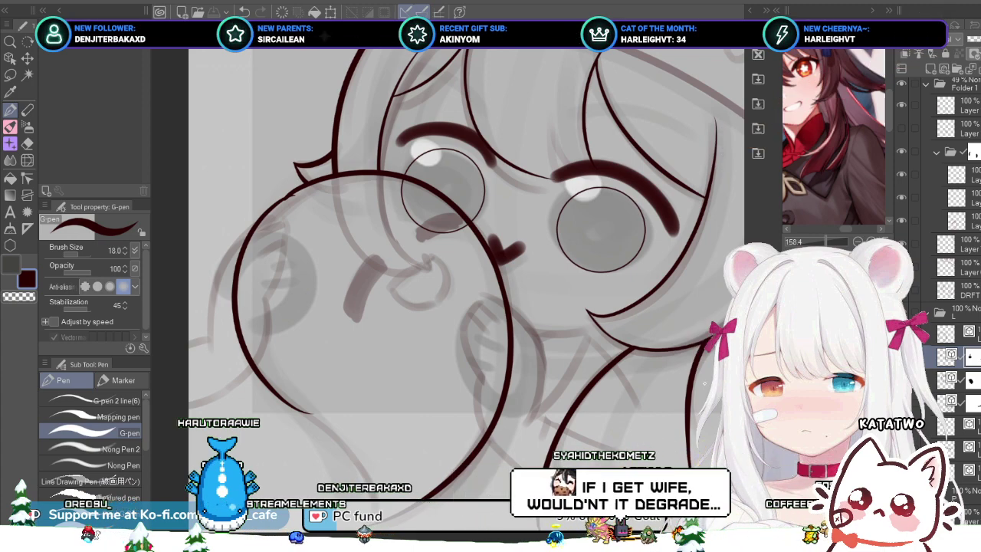
Step: On the round shape's layer, ink the lower left outline as an S-curve from the left curve's end to the bottom tip
left_click_drag(438, 294, 411, 301)
scroll(400, 308, "up", 2)
scroll(415, 297, "down", 2)
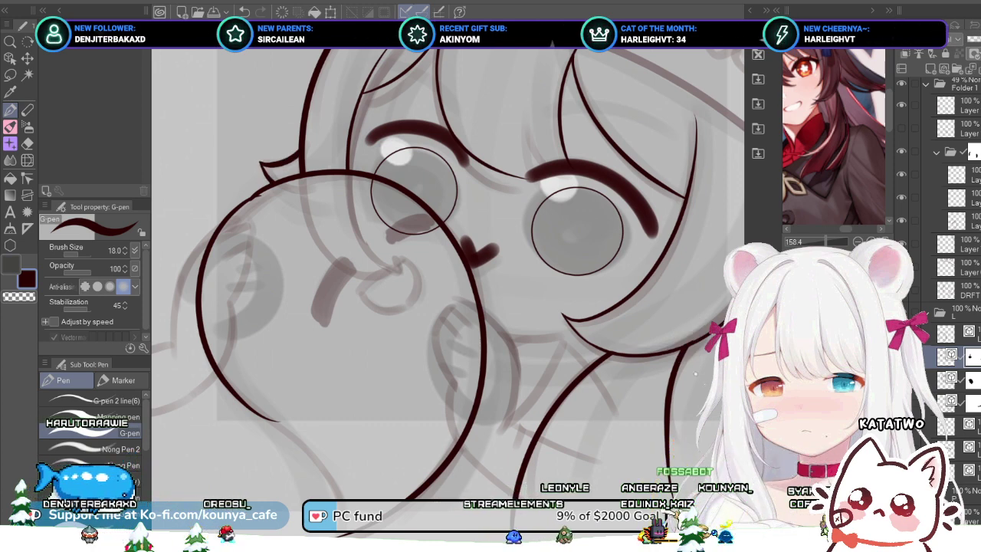
left_click(945, 333)
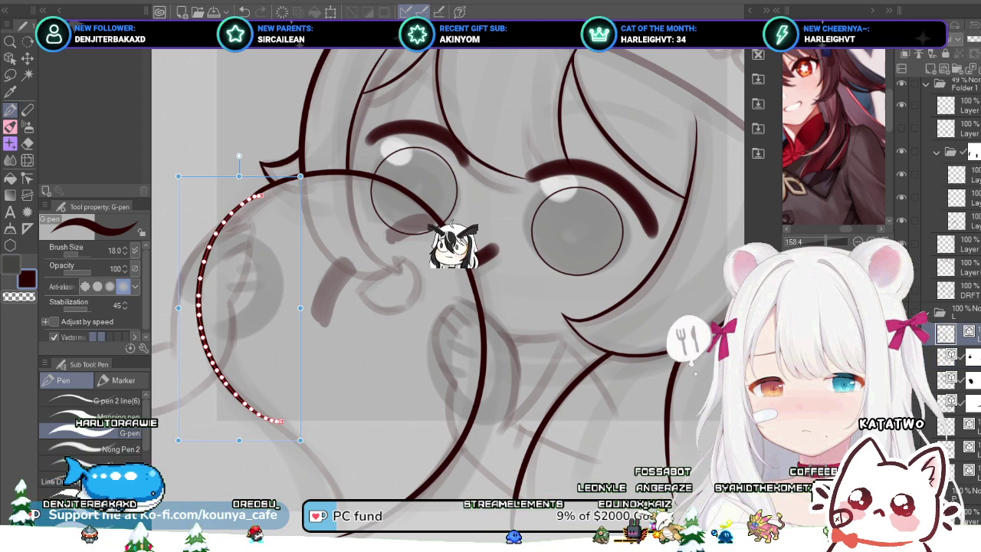
left_click_drag(429, 338, 465, 242)
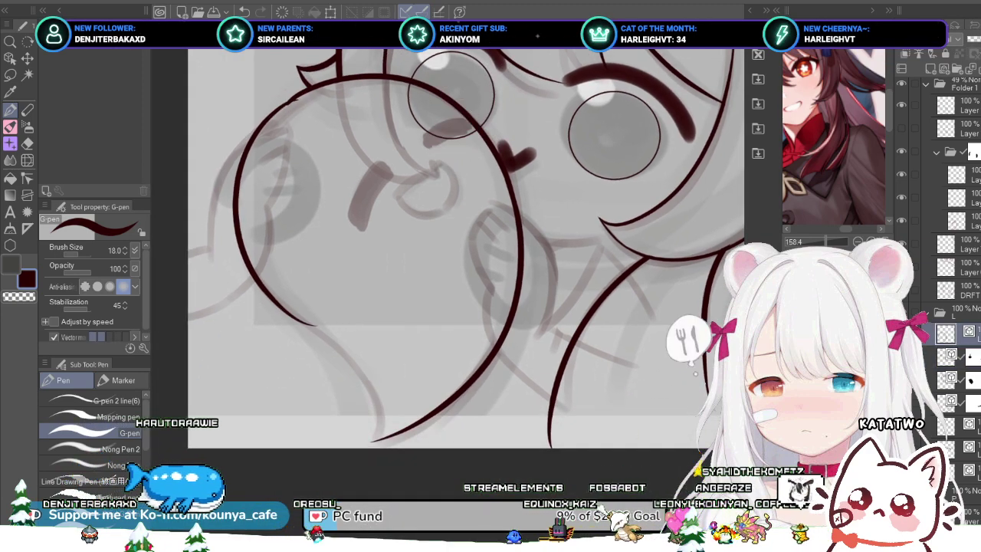
scroll(372, 368, "up", 2)
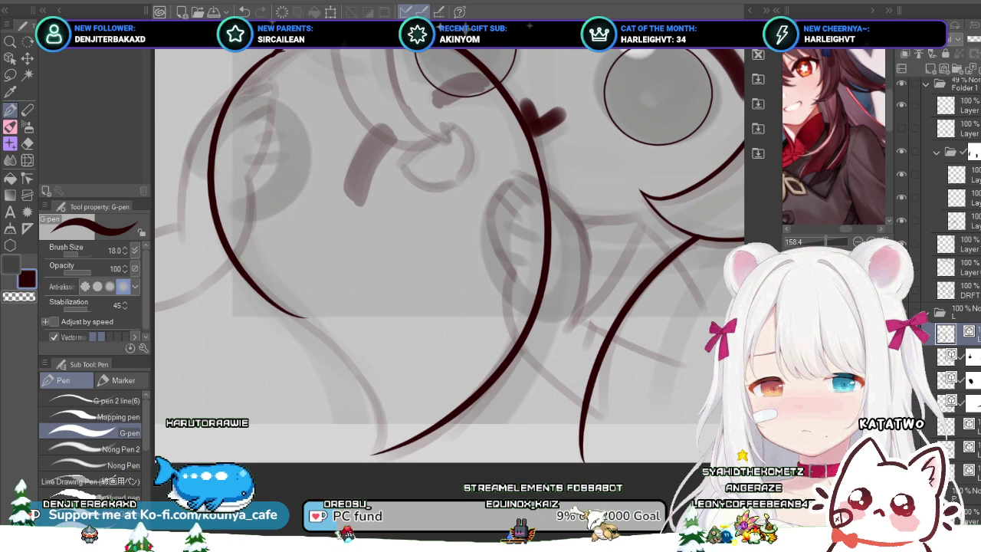
left_click_drag(429, 322, 416, 315)
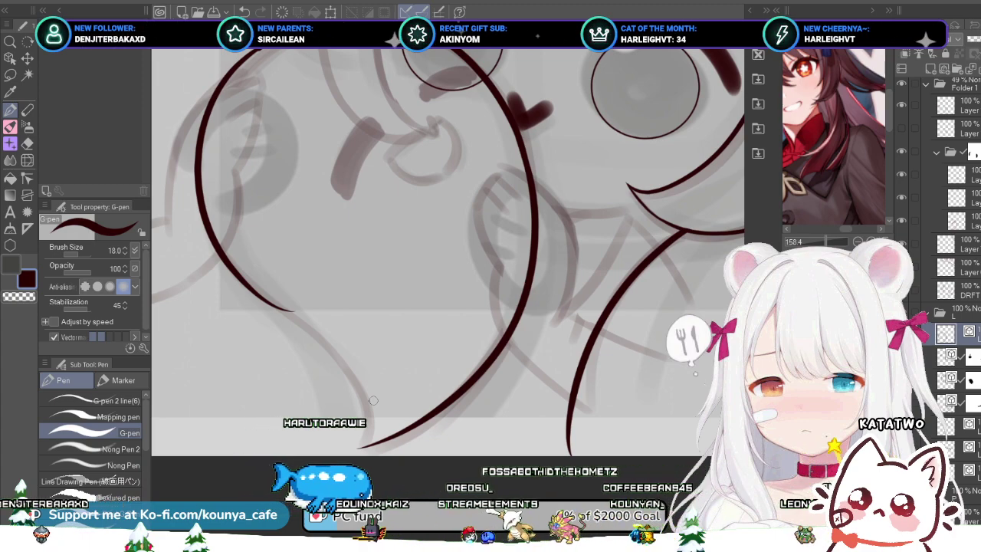
scroll(310, 316, "up", 3)
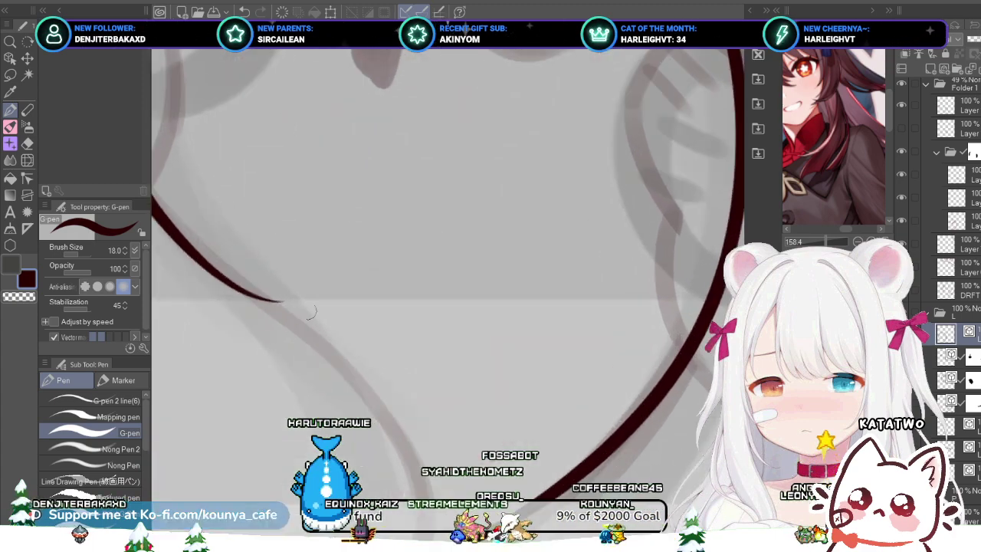
left_click_drag(310, 313, 387, 247)
left_click_drag(262, 193, 416, 306)
key("ctrl+z")
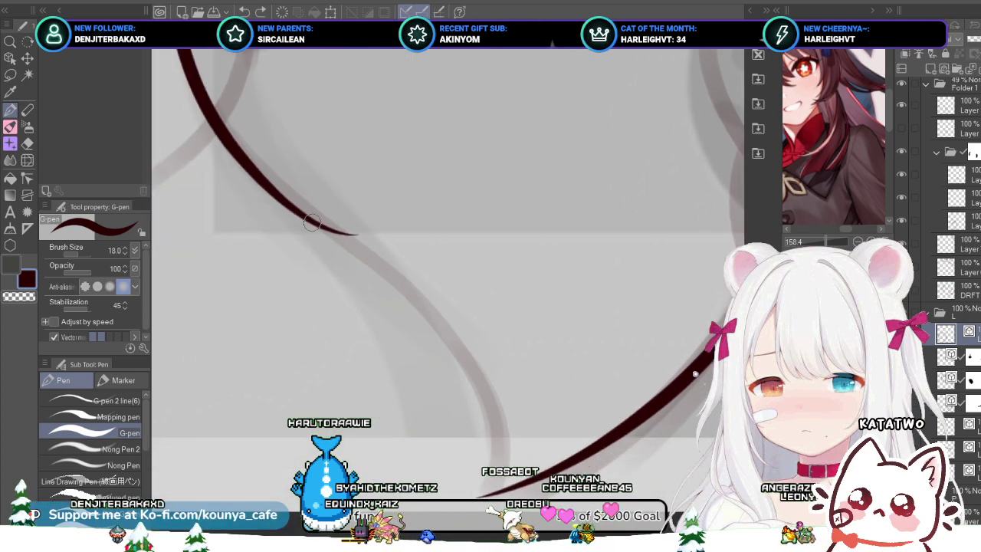
mouse_move(308, 221)
left_mouse_down()
mouse_move(394, 245)
mouse_move(545, 372)
left_mouse_up()
key("ctrl+z")
mouse_move(339, 233)
left_mouse_down()
mouse_move(421, 289)
mouse_move(502, 439)
left_mouse_up()
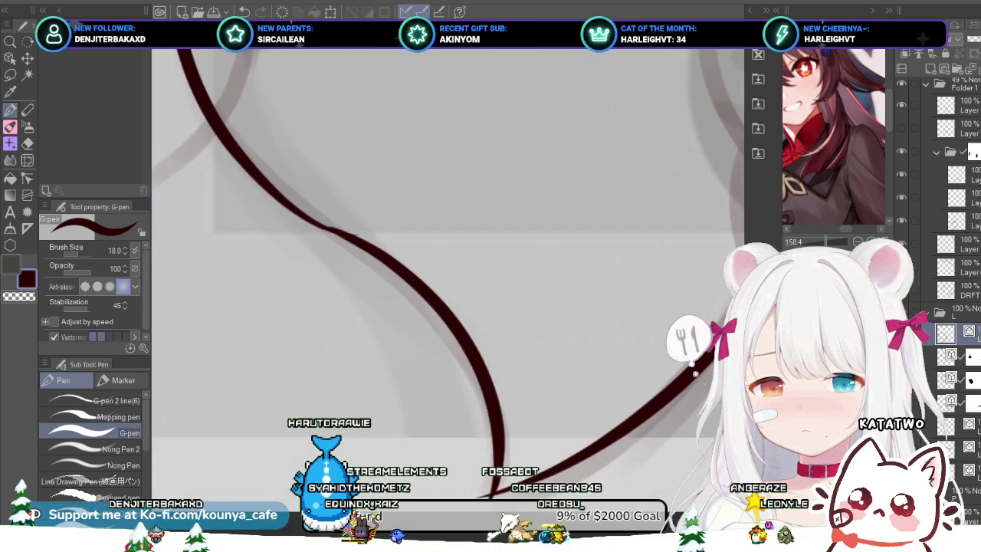
key("ctrl+z")
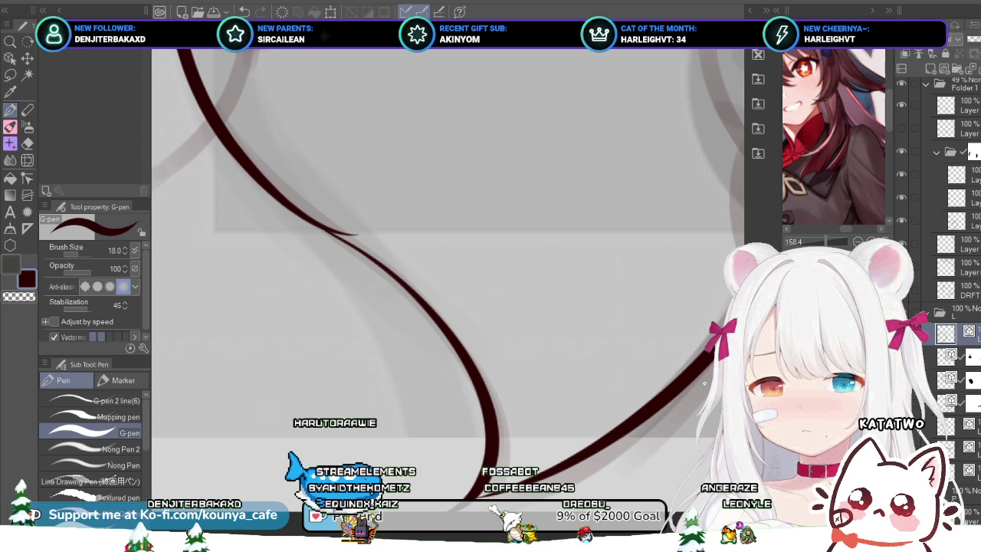
key("ctrl+z")
mouse_move(256, 178)
left_mouse_down()
mouse_move(493, 370)
mouse_move(493, 442)
left_mouse_up()
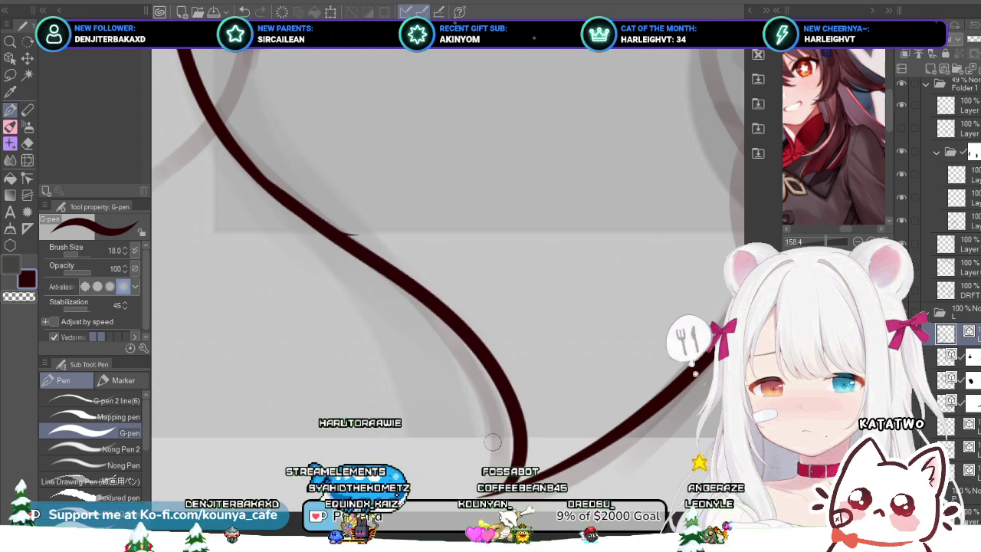
Step: Reshape the S-curve by pulling its lower end slightly inward so it meets the right curve at the bottom tip
key("ctrl")
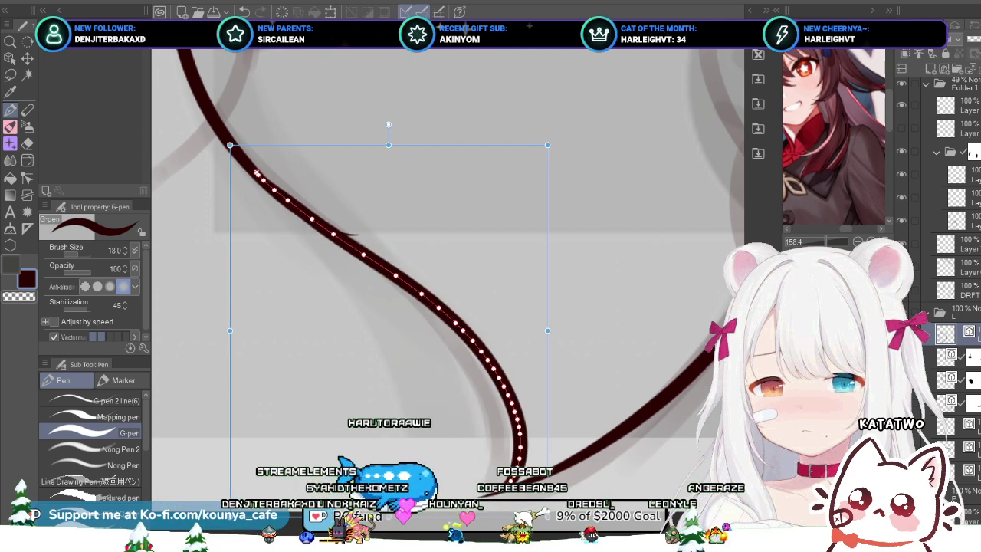
left_click_drag(548, 516, 529, 524)
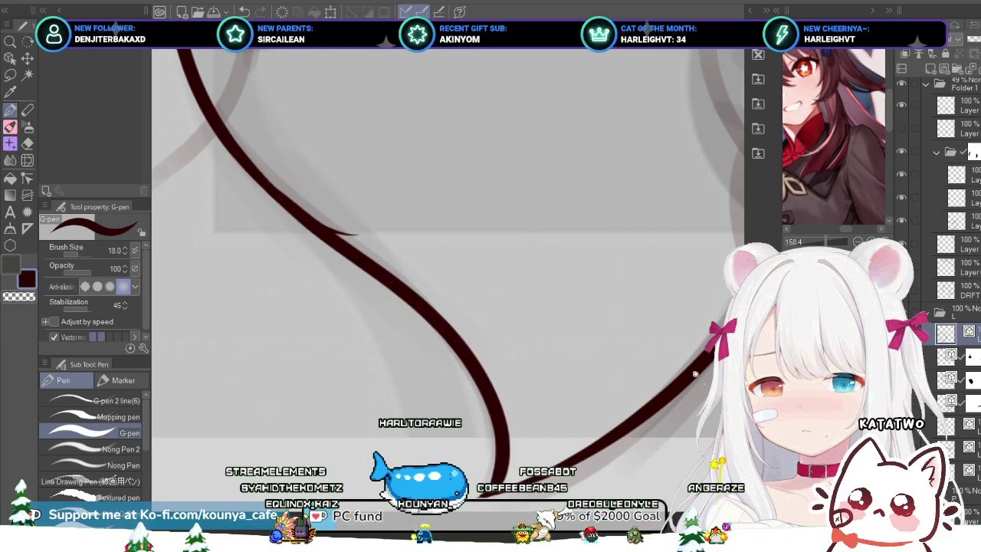
scroll(470, 328, "down", 3)
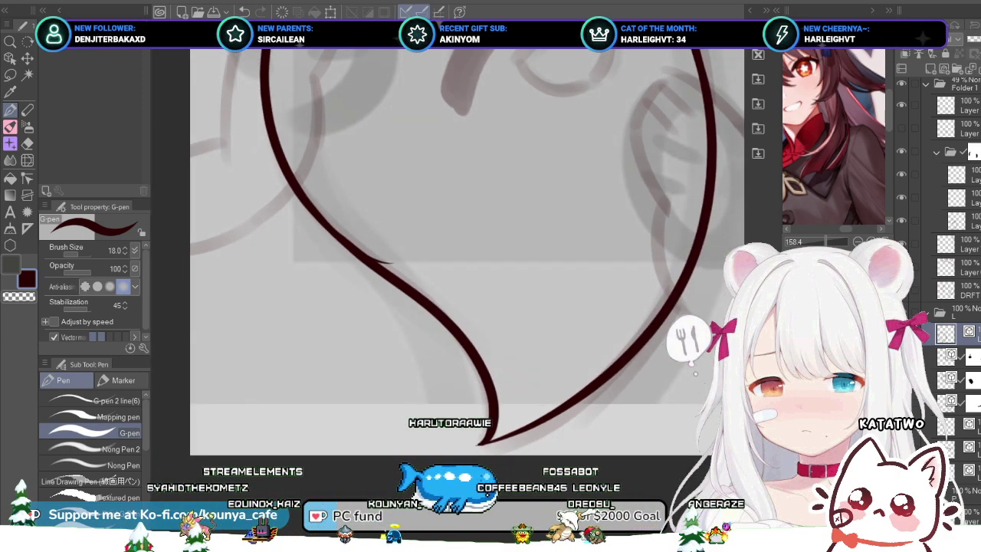
Step: Move the left curve's lower end points onto the S-curve so the stray spur at their join merges into one smooth line
scroll(423, 264, "up", 3)
left_click_drag(423, 264, 488, 340)
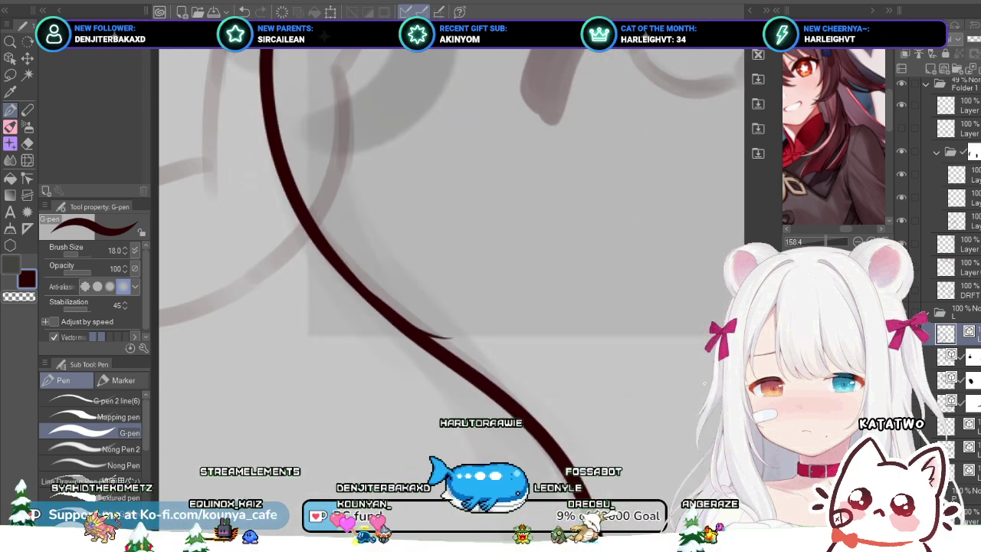
left_click(450, 359, "ctrl")
left_click_drag(322, 249, 319, 245)
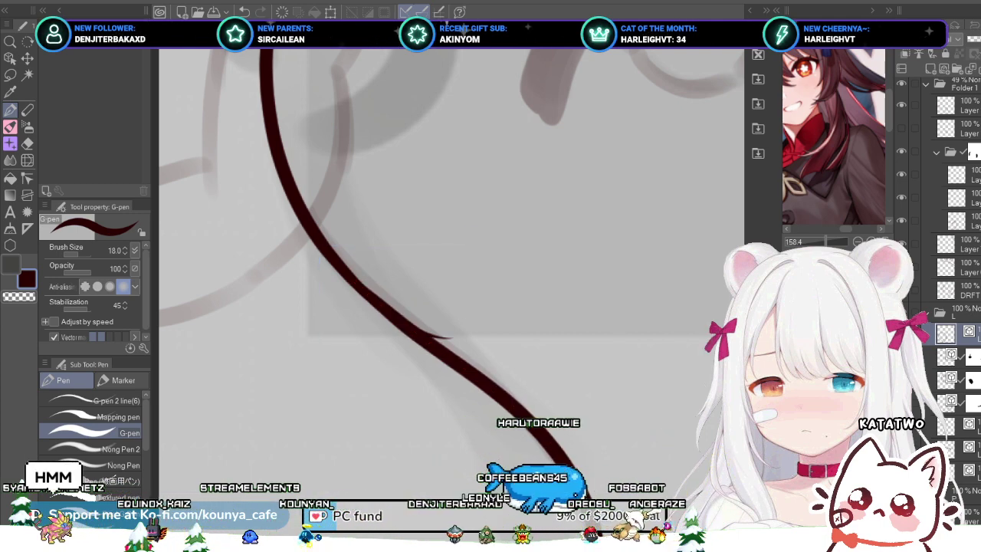
scroll(444, 328, "up", 3)
left_click(422, 340, "ctrl")
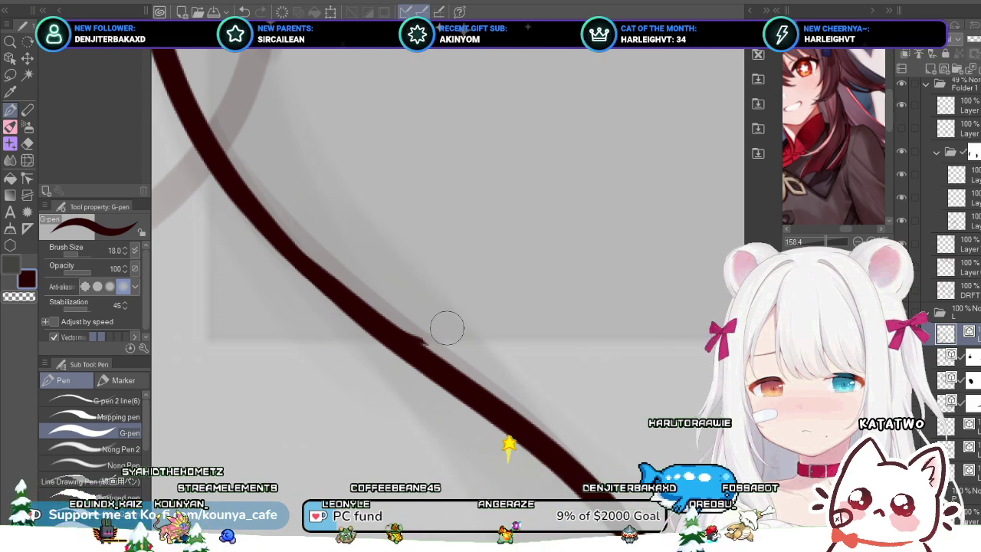
key("ctrl")
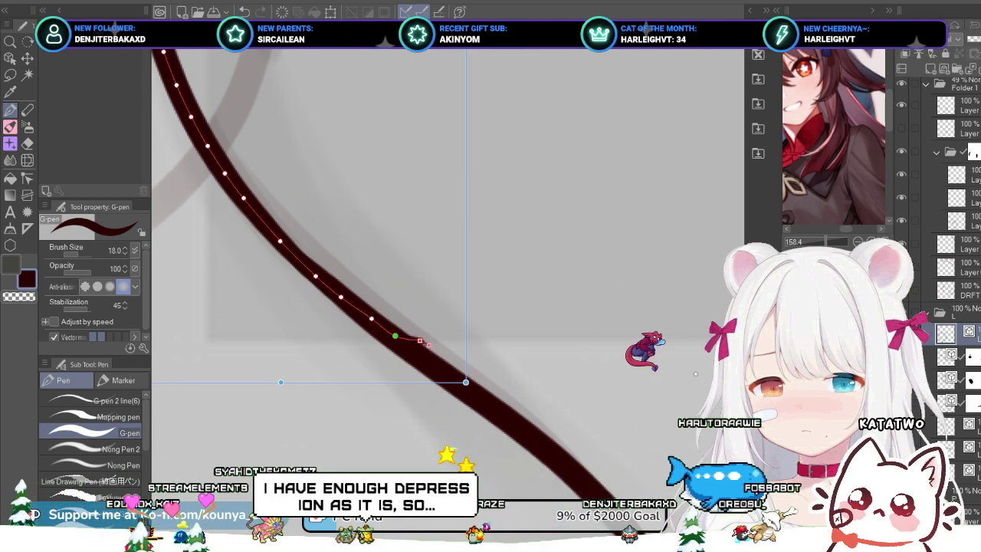
mouse_move(419, 340)
left_mouse_down()
mouse_move(424, 357)
mouse_move(413, 350)
left_mouse_up()
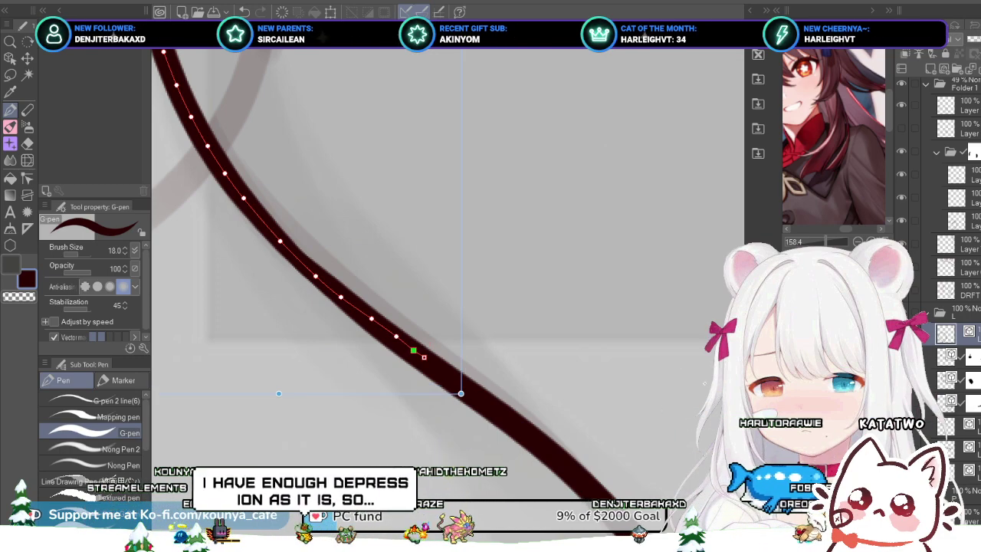
left_click(448, 378, "ctrl")
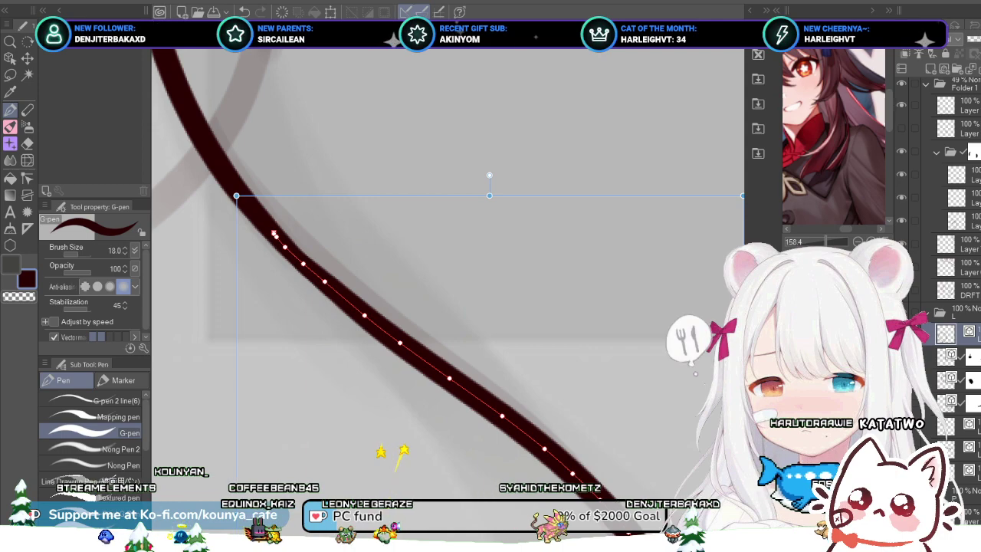
scroll(267, 341, "down", 5)
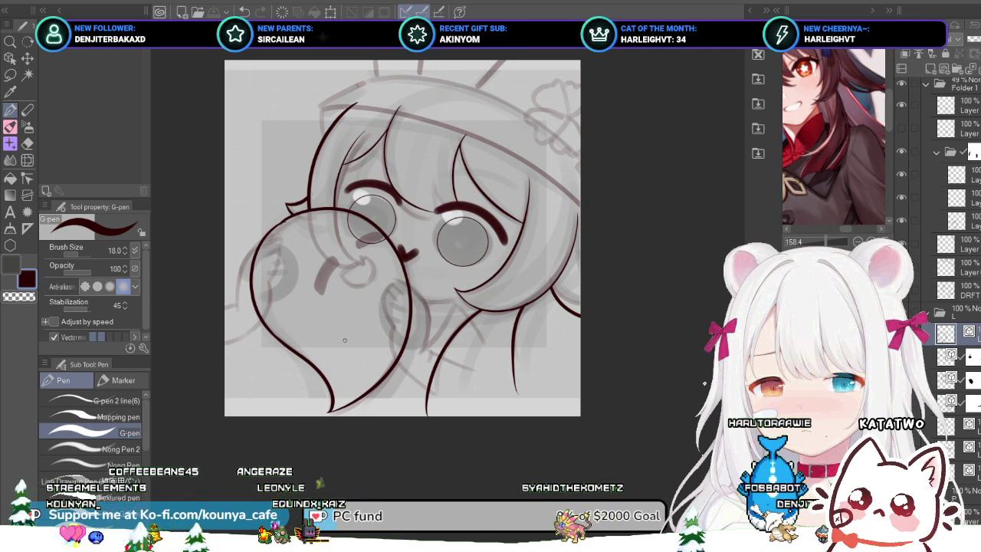
Step: Examine how the upper arc overlaps the left curve on the round shape's upper left edge
mouse_move(449, 344)
left_mouse_down()
mouse_move(437, 409)
mouse_move(453, 345)
left_mouse_up()
scroll(456, 384, "up", 3)
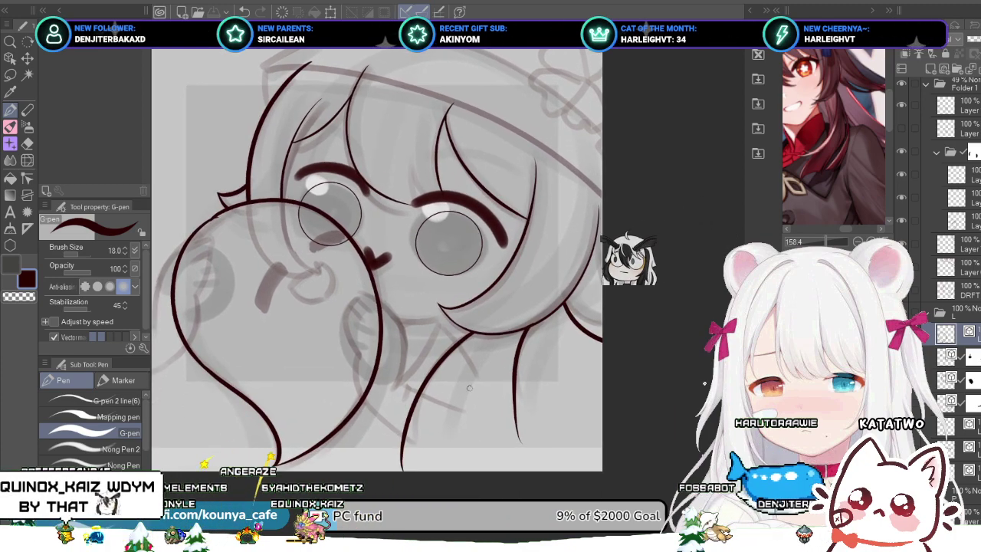
scroll(223, 223, "up", 2)
left_click_drag(223, 223, 341, 281)
scroll(341, 281, "up", 1)
left_click(302, 271, "ctrl")
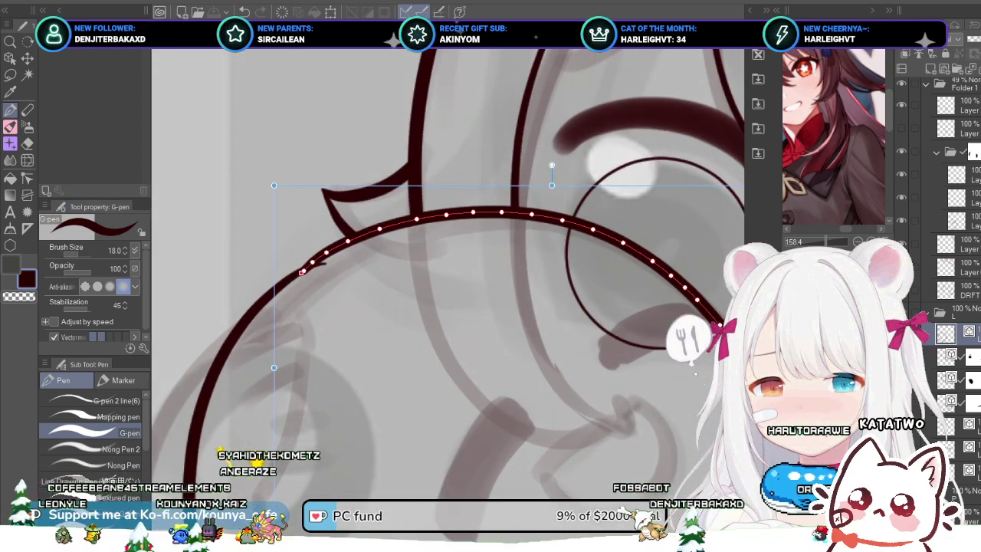
key("ctrl+d")
scroll(302, 271, "down", 3)
mouse_move(459, 283)
left_mouse_down()
mouse_move(388, 250)
mouse_move(407, 279)
left_mouse_up()
left_click(405, 251, "ctrl")
key("ctrl+d")
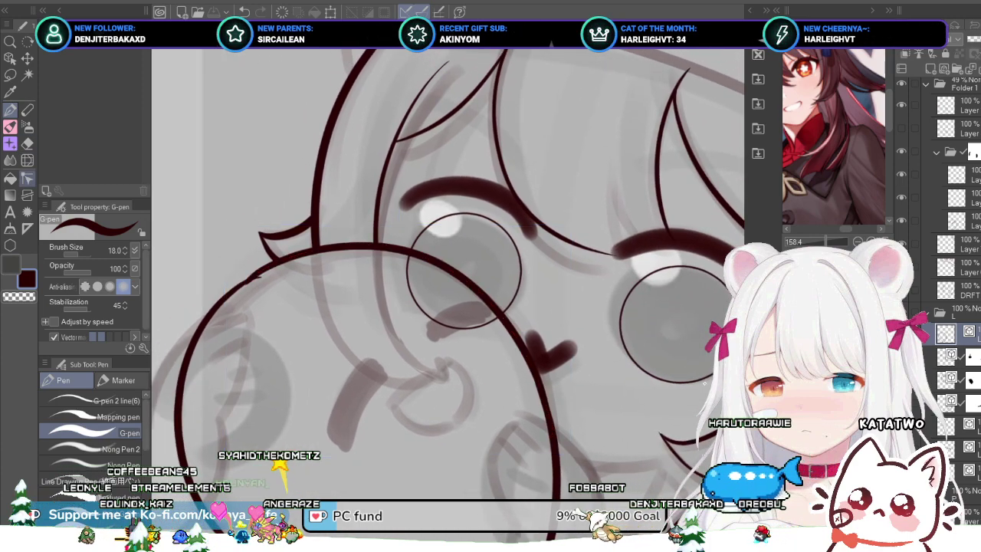
Step: Try to join the left curve and the upper arc with the Connect vector line tool
key("y")
left_click(92, 463)
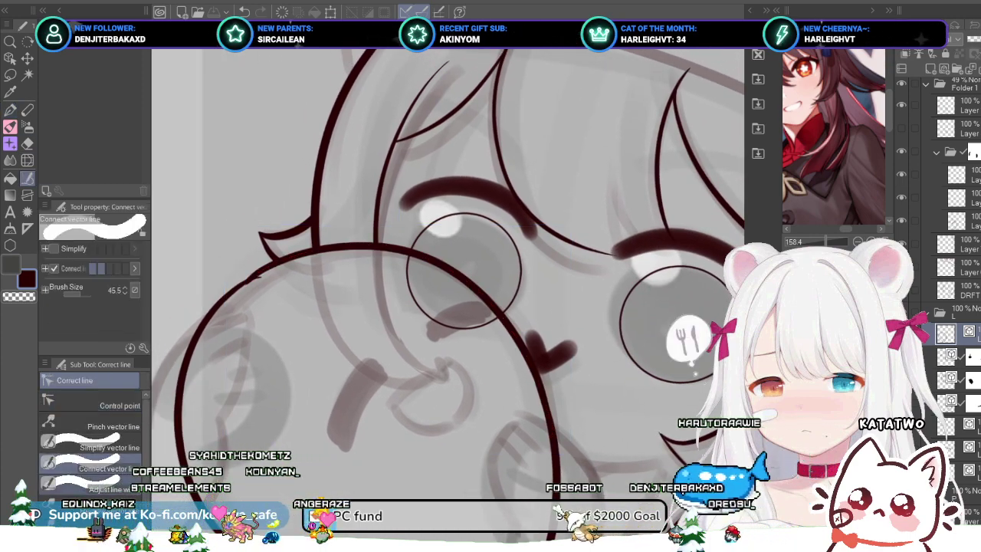
left_click(92, 484)
left_click(91, 465)
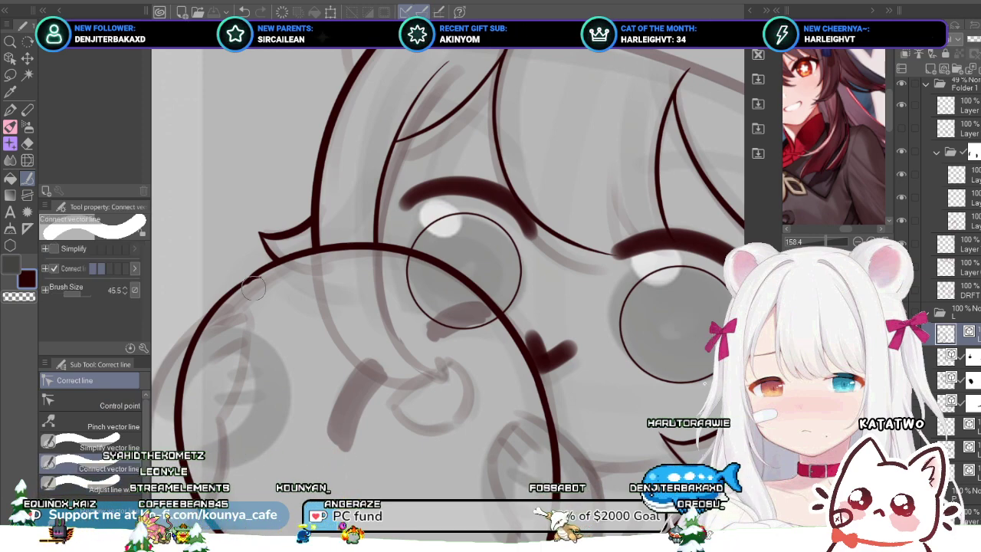
left_click_drag(275, 265, 240, 301)
key("ctrl+z")
Step: Adjust the end points of the left curve and upper arc so the two lines overlap smoothly at the round shape's upper left
scroll(239, 289, "up", 3)
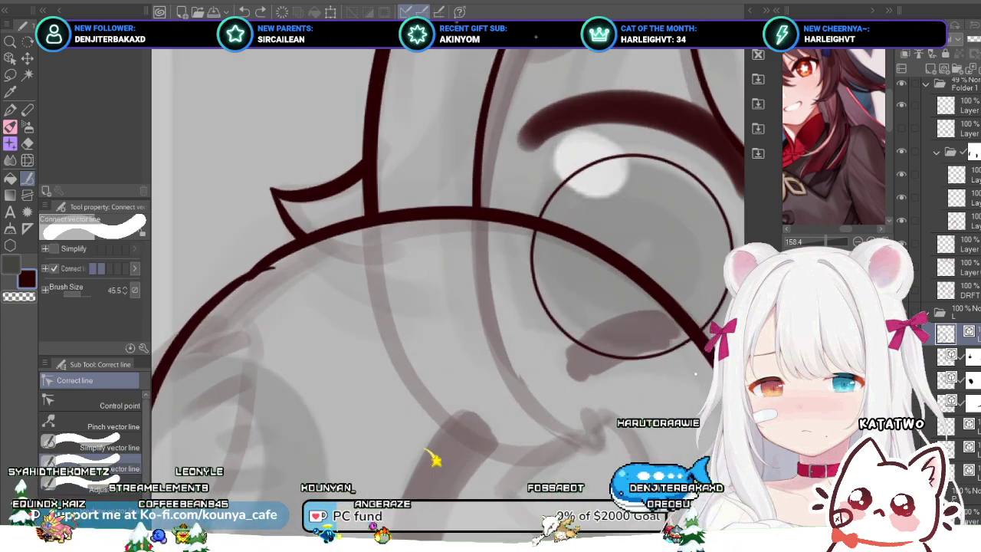
scroll(435, 460, "up", 3)
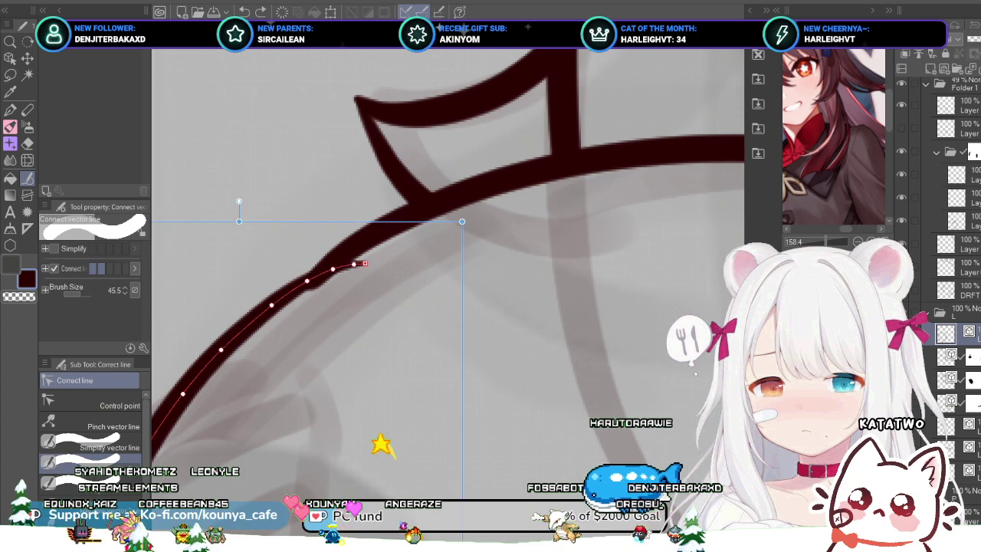
left_click_drag(332, 268, 362, 246)
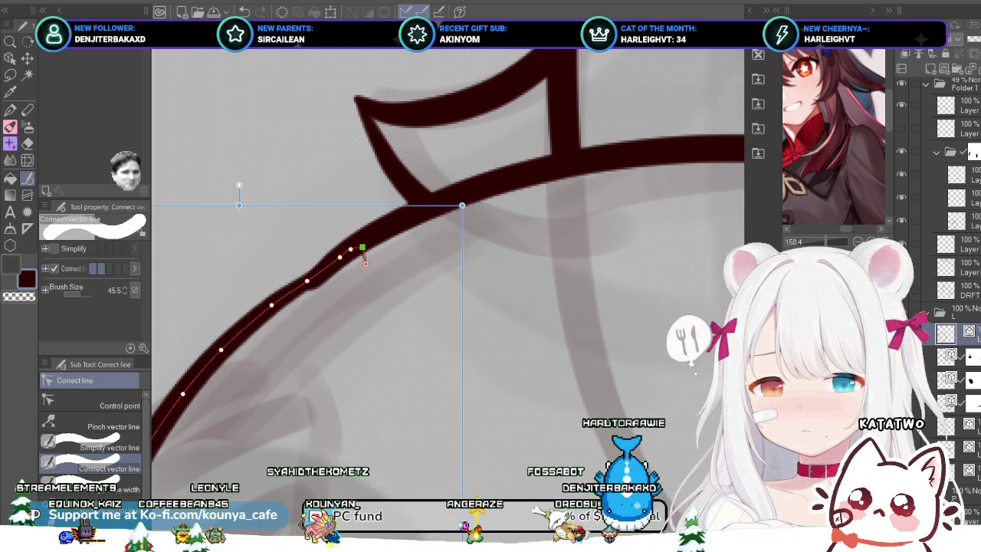
key("Delete")
left_click(366, 238)
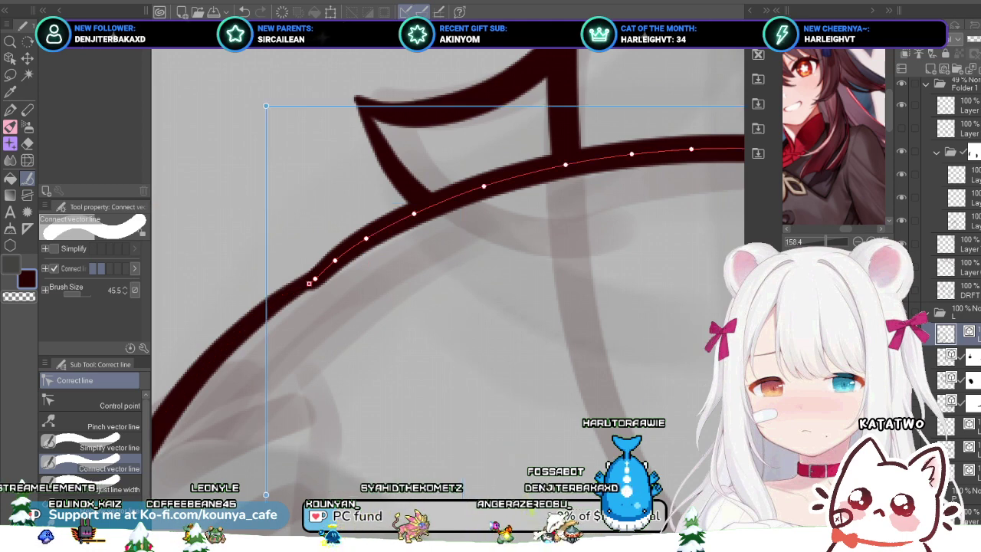
mouse_move(309, 283)
left_mouse_down()
mouse_move(288, 295)
mouse_move(314, 275)
left_mouse_up()
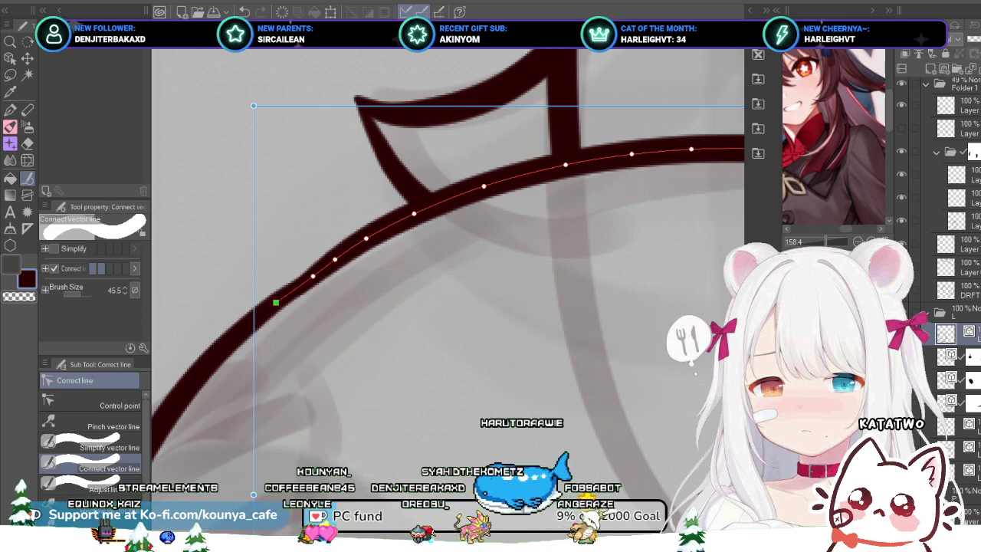
left_click_drag(297, 290, 269, 306)
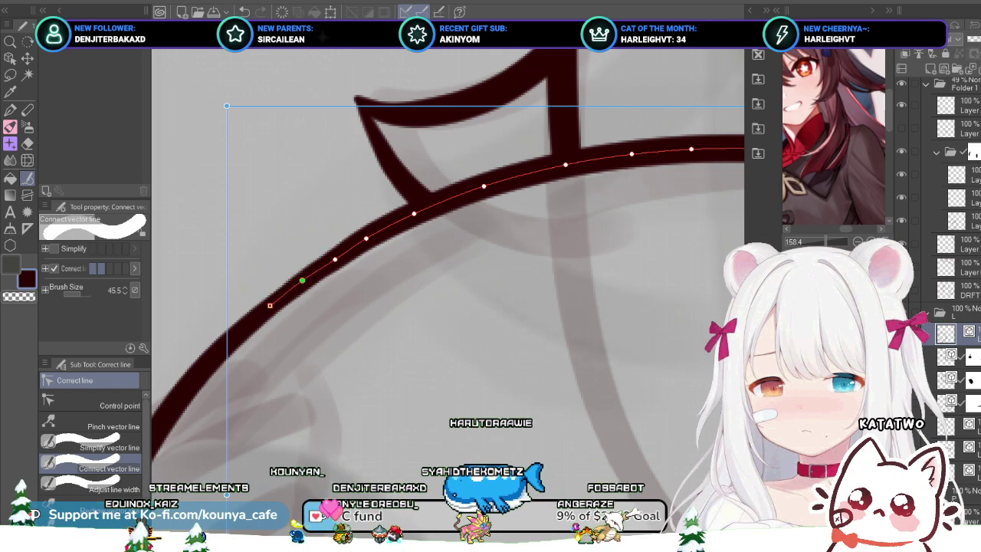
left_click_drag(334, 260, 330, 259)
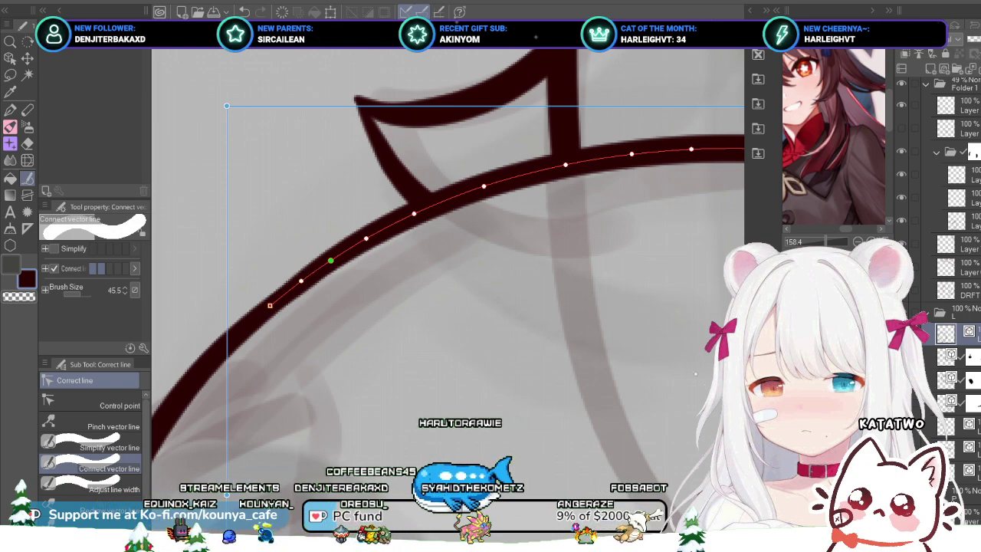
left_click_drag(377, 233, 221, 365)
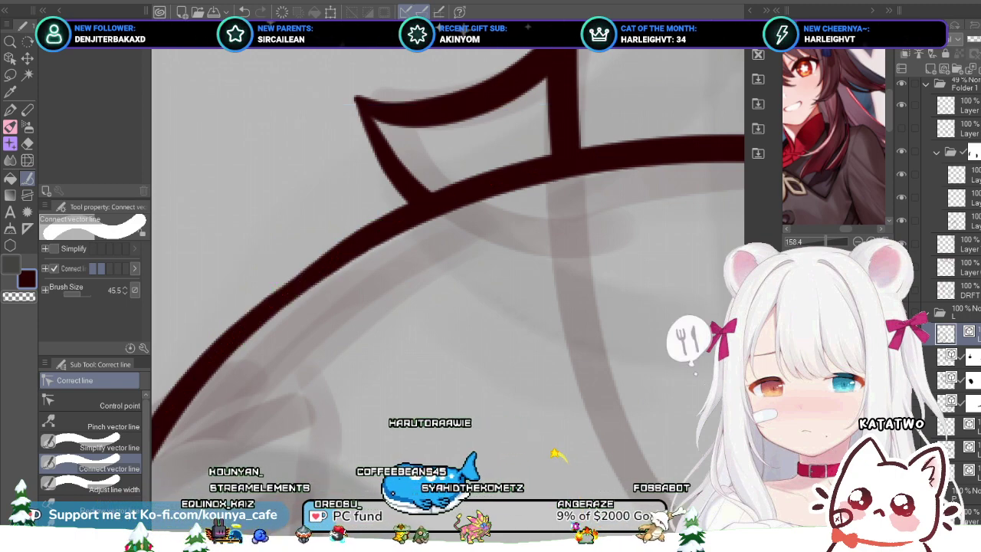
Step: Add a new vector layer above the round shape's layer and switch back to the G-pen
scroll(335, 266, "down", 5)
left_click_drag(335, 265, 303, 248)
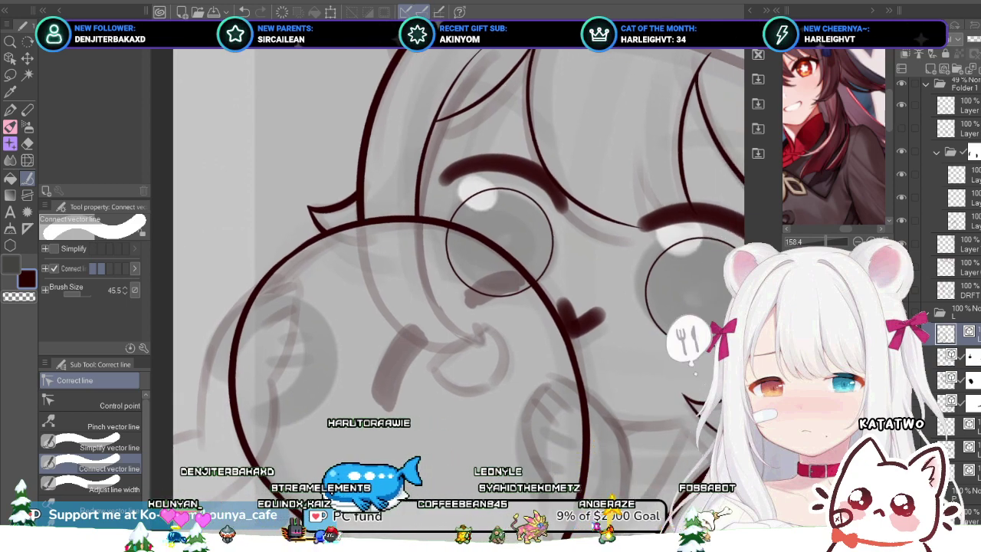
scroll(297, 288, "down", 3)
scroll(422, 321, "up", 1)
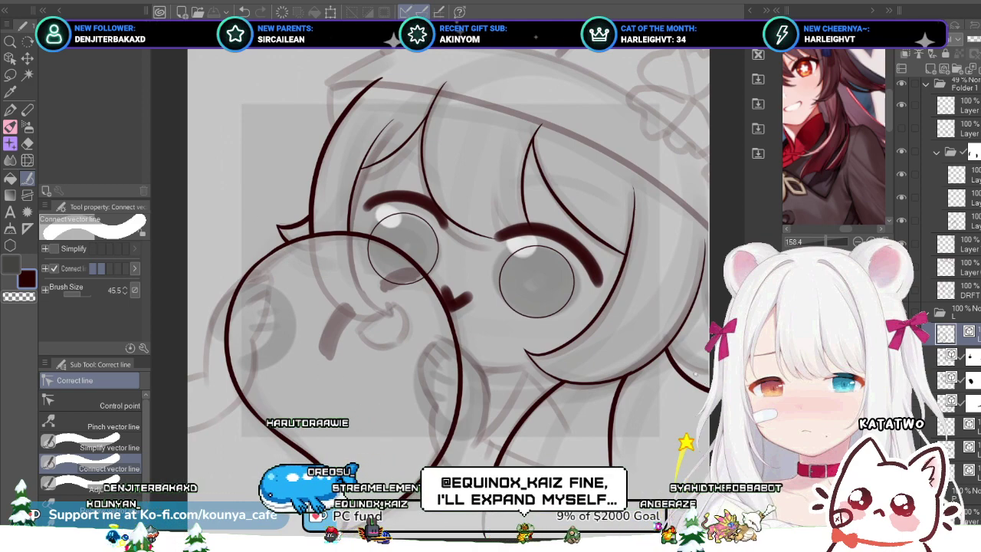
scroll(466, 349, "up", 1)
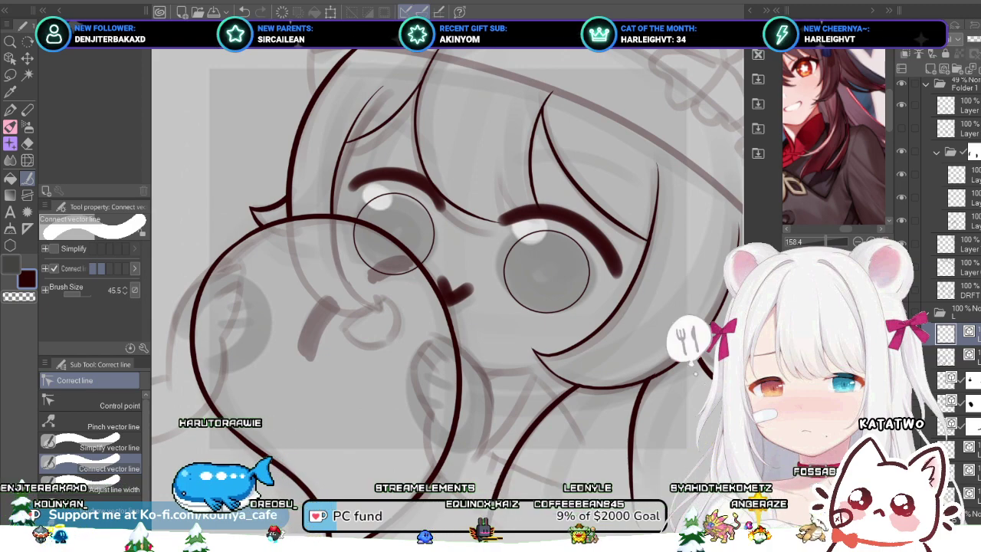
left_click(957, 356)
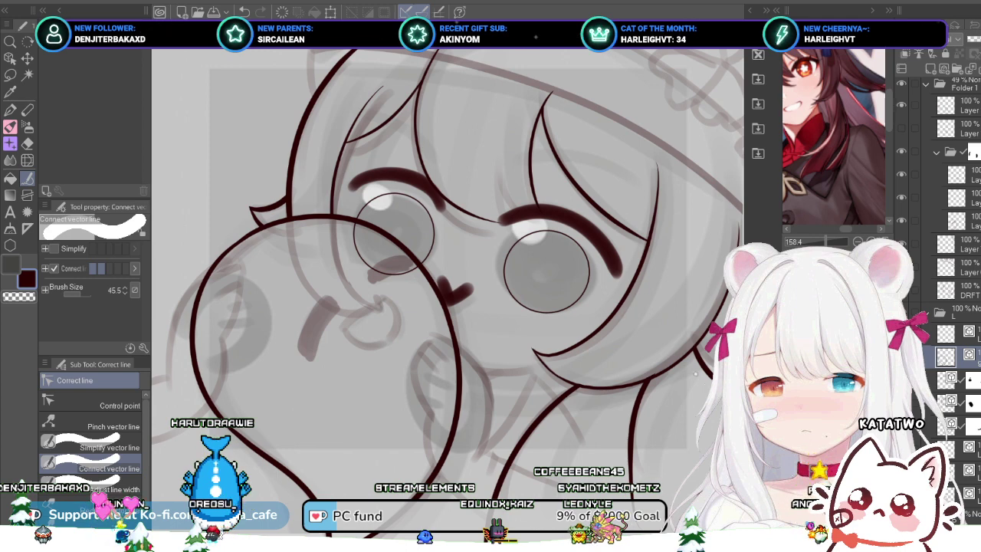
left_click(946, 331)
key("p")
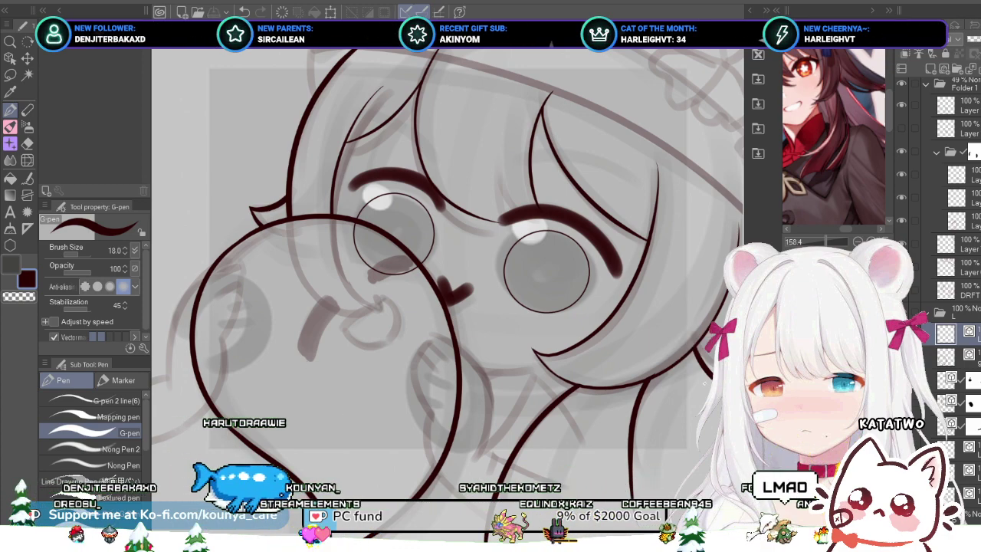
Step: Try to ink the chin line from the round shape's edge to the tip of the side hair strand
mouse_move(441, 389)
left_mouse_down()
mouse_move(411, 343)
mouse_move(330, 287)
left_mouse_up()
scroll(410, 343, "up", 2)
scroll(335, 252, "up", 1)
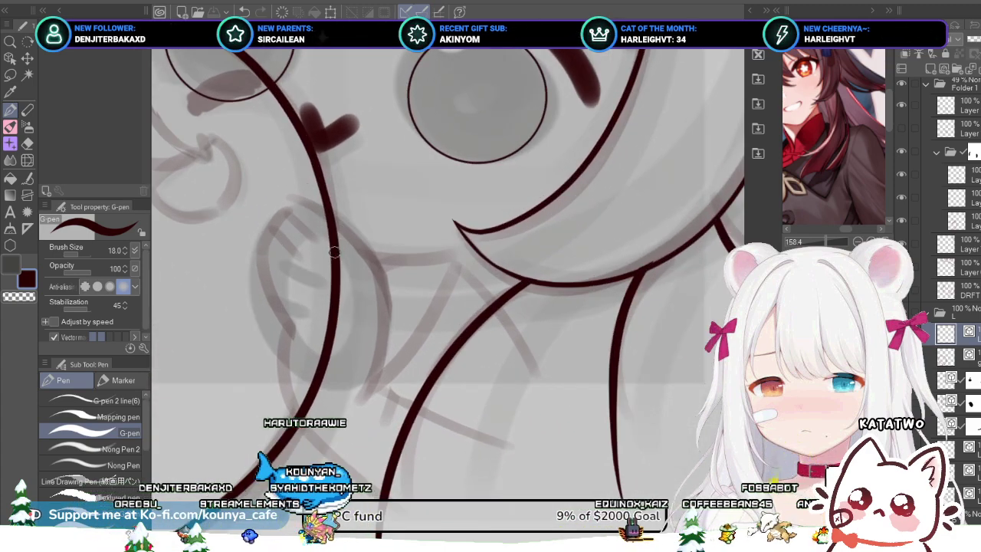
scroll(368, 352, "up", 3)
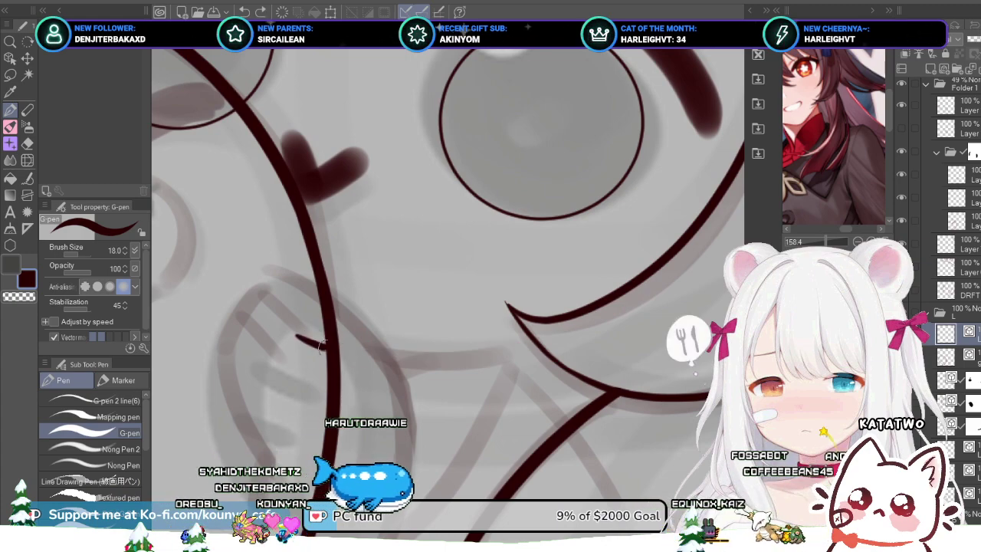
scroll(414, 327, "down", 3)
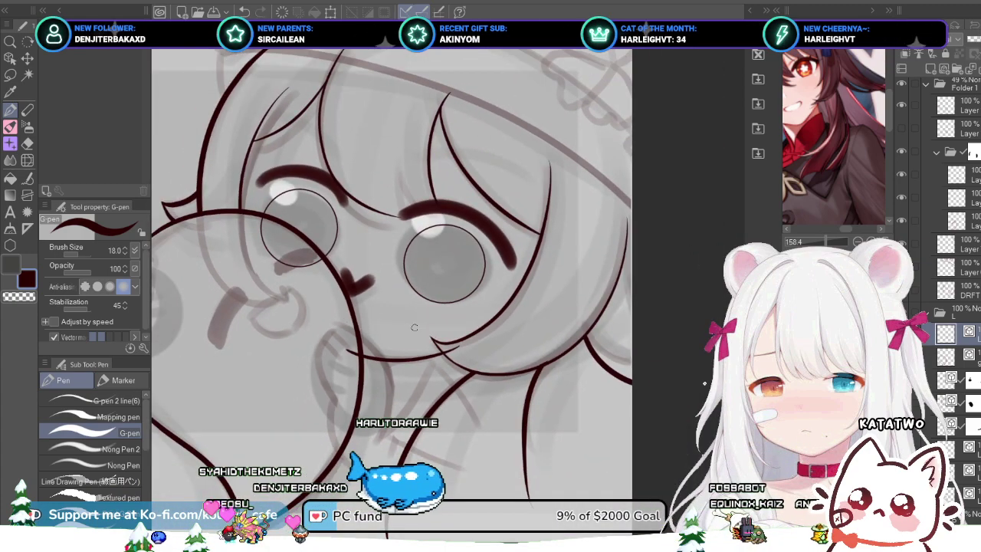
scroll(429, 347, "up", 2)
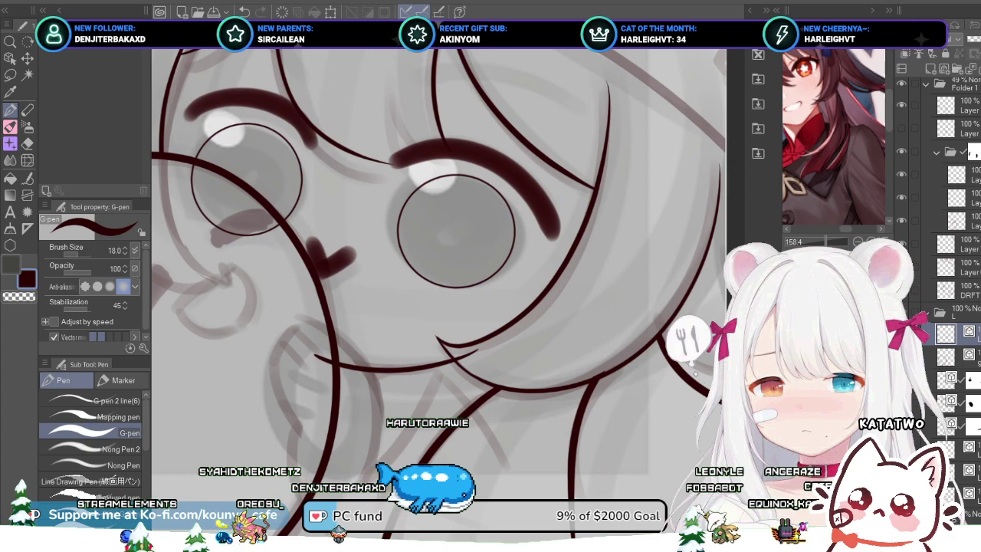
scroll(406, 329, "up", 1)
key("ctrl+z")
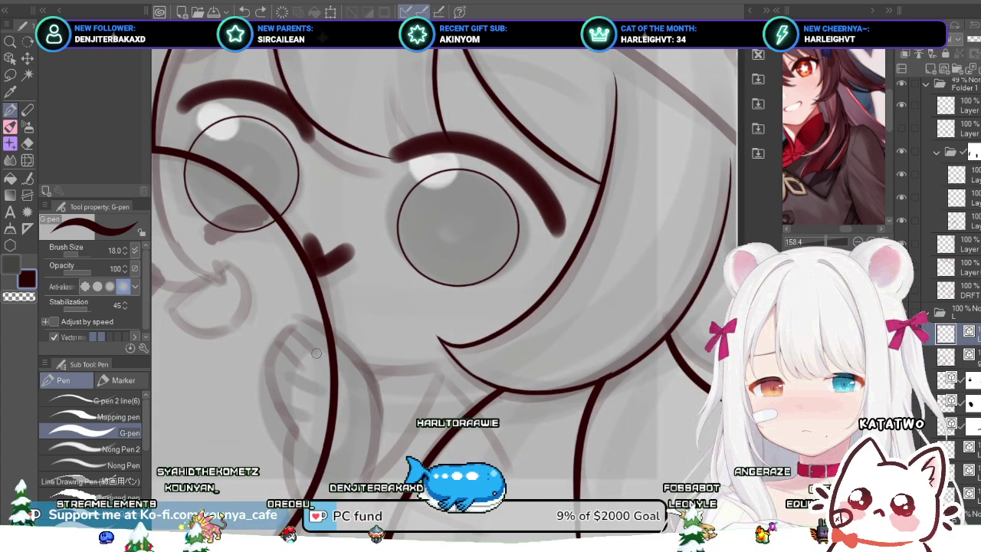
Step: Try two more versions of the chin curve between the round shape and the side hair, undoing each one
mouse_move(318, 353)
left_mouse_down()
mouse_move(396, 367)
mouse_move(469, 351)
left_mouse_up()
key("ctrl+z")
mouse_move(319, 358)
left_mouse_down()
mouse_move(377, 379)
mouse_move(486, 360)
left_mouse_up()
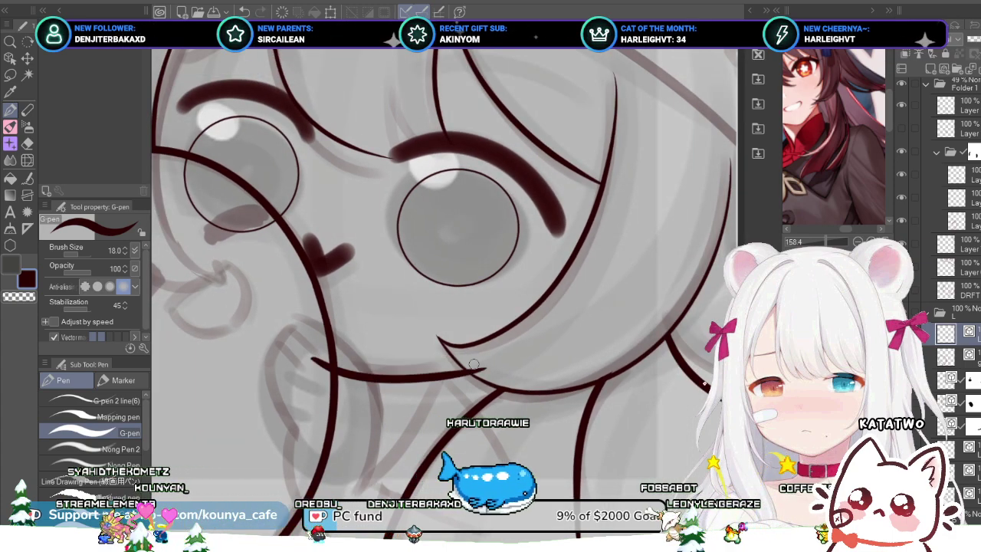
key("ctrl+z")
key("ctrl+z")
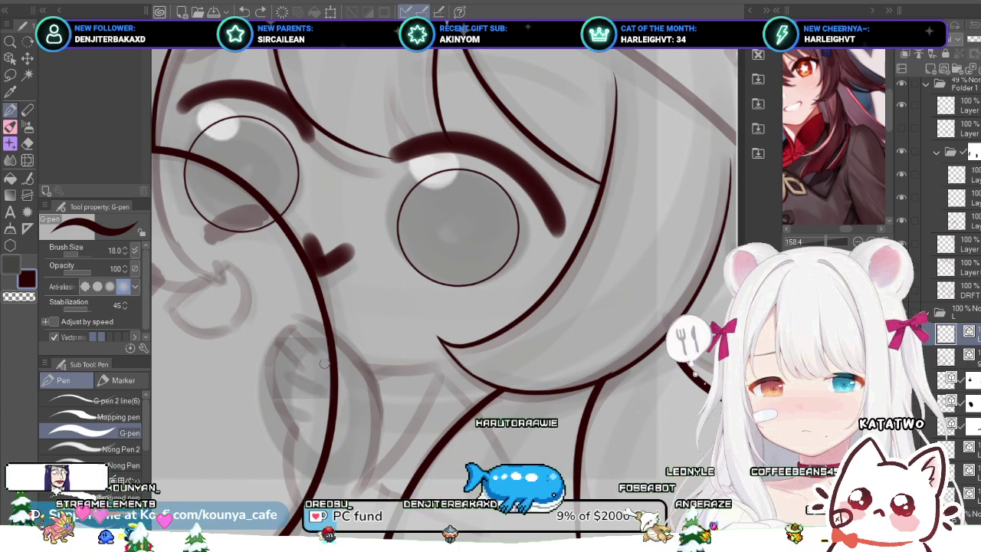
Step: Try a shorter, deeper chin curve and shift it slightly upward as a vector line
mouse_move(320, 360)
left_mouse_down()
mouse_move(422, 377)
mouse_move(476, 369)
left_mouse_up()
scroll(410, 374, "down", 3)
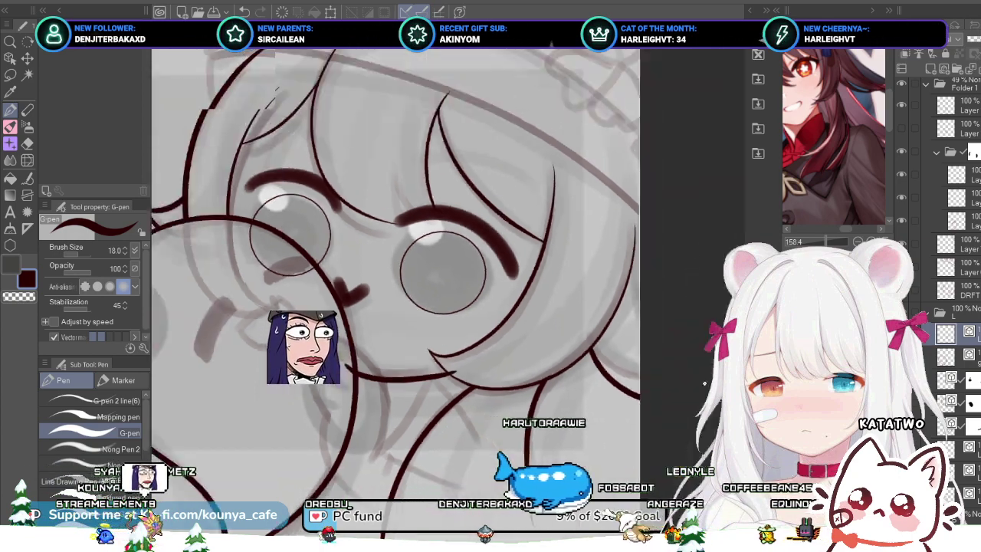
scroll(410, 374, "up", 2)
key("ctrl")
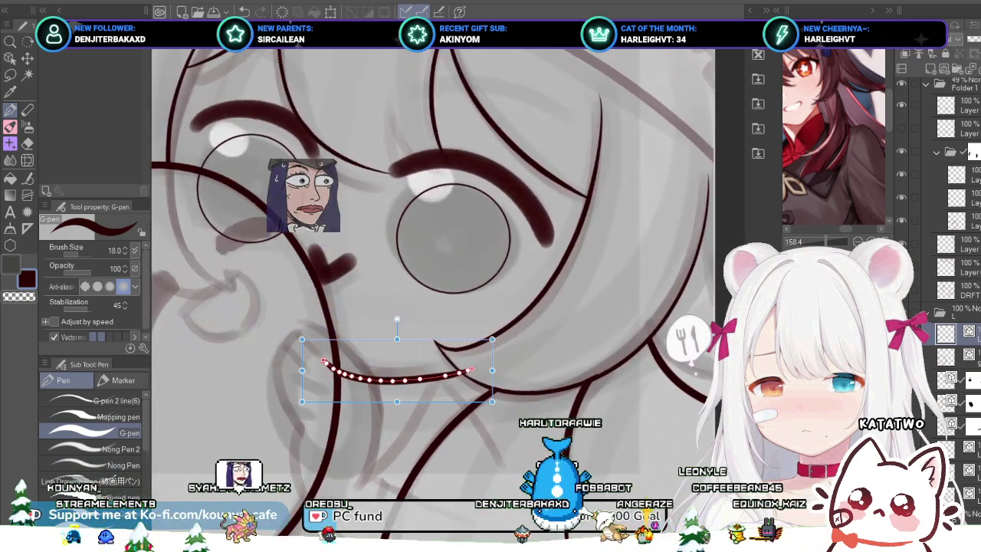
left_click_drag(491, 396, 490, 385)
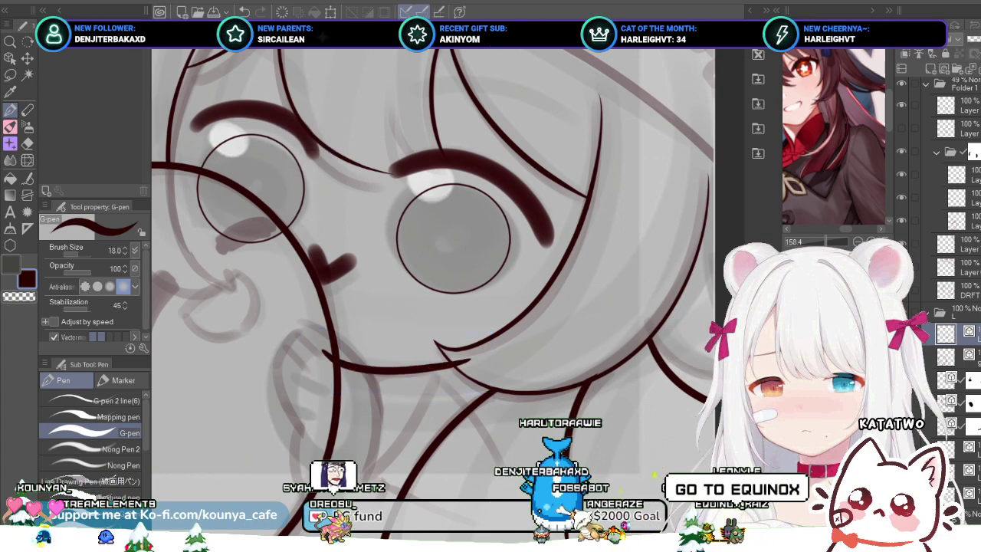
scroll(485, 378, "down", 2)
scroll(494, 381, "up", 2)
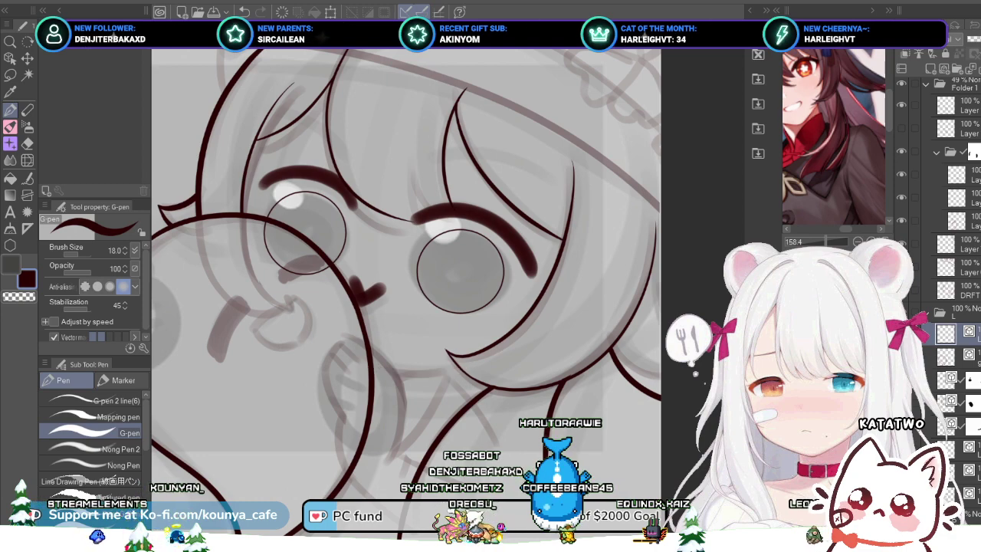
Step: Ink a longer chin curve across the round shape and side hair, and mask its overlapping ends
scroll(435, 329, "up", 3)
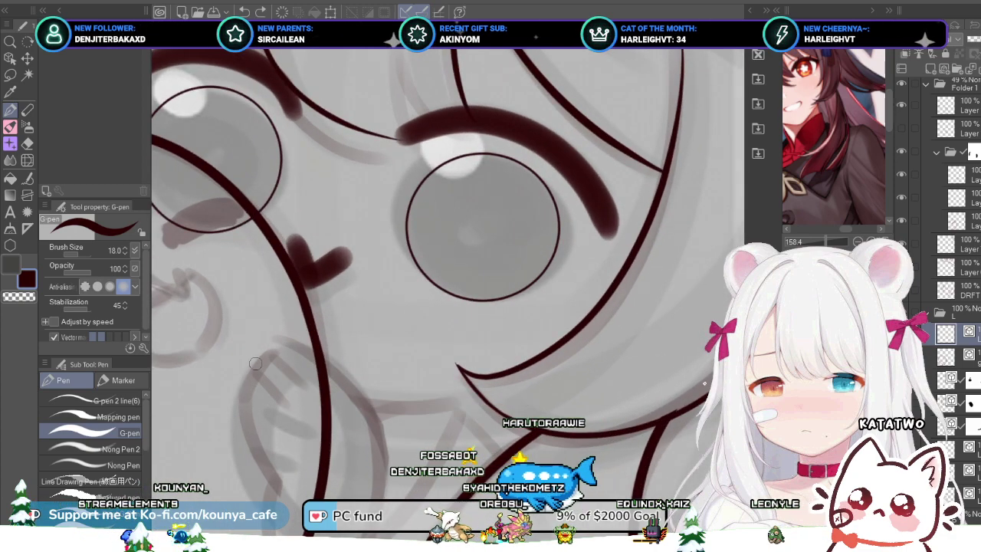
left_click_drag(270, 378, 541, 378)
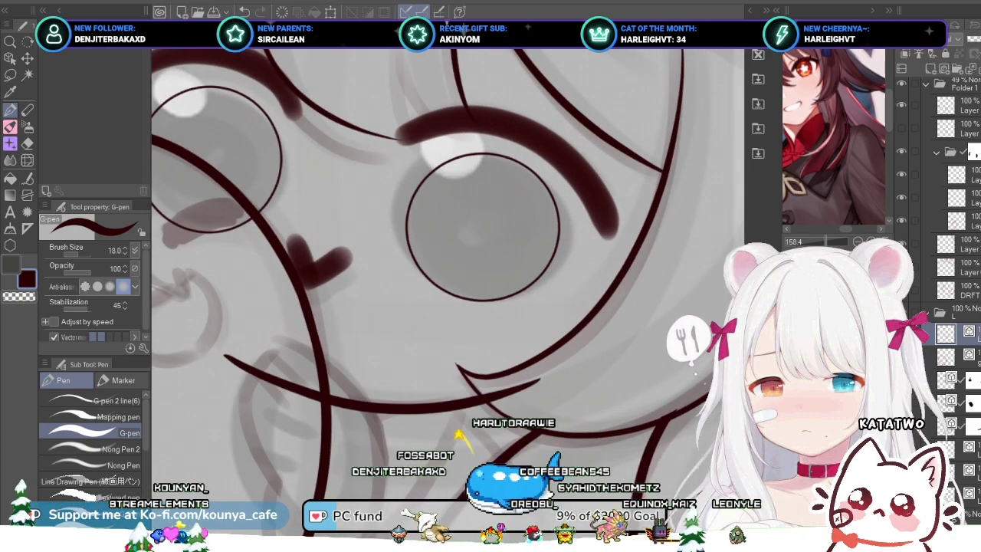
scroll(347, 371, "down", 2)
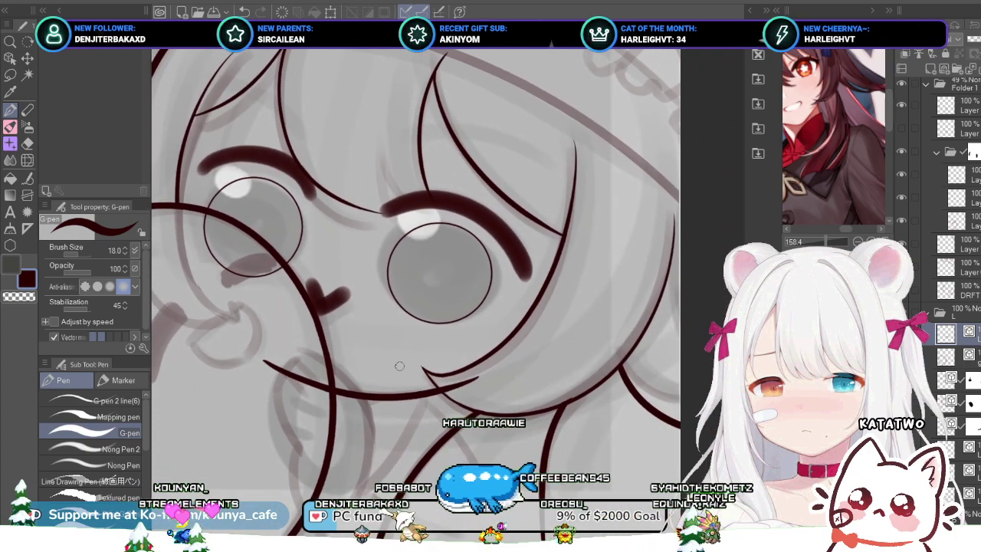
left_click(979, 69)
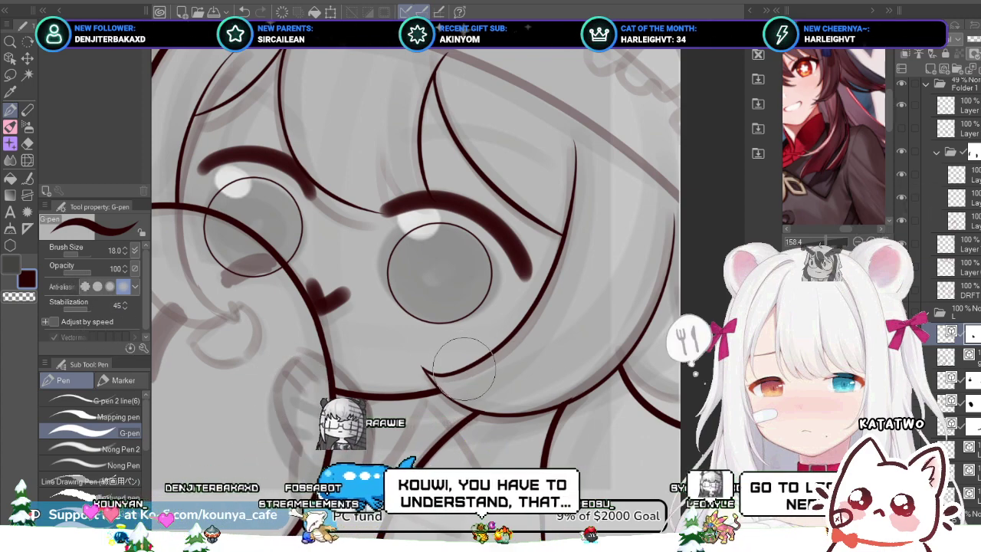
scroll(465, 366, "up", 3)
scroll(433, 355, "down", 5)
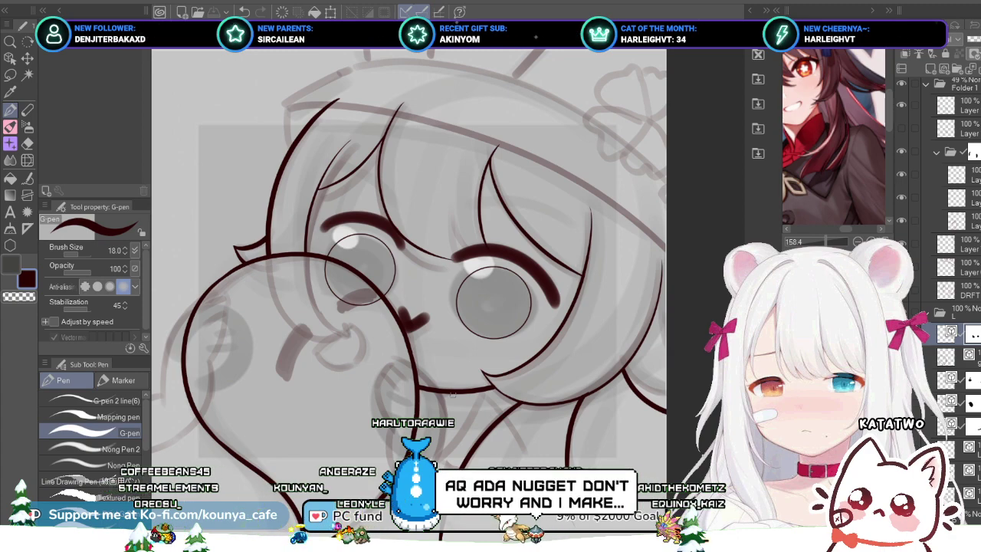
Step: Ink two short diverging neckline strokes below the chin on a new vector layer, with a layer mask
scroll(345, 370, "up", 2)
left_click_drag(345, 370, 319, 360)
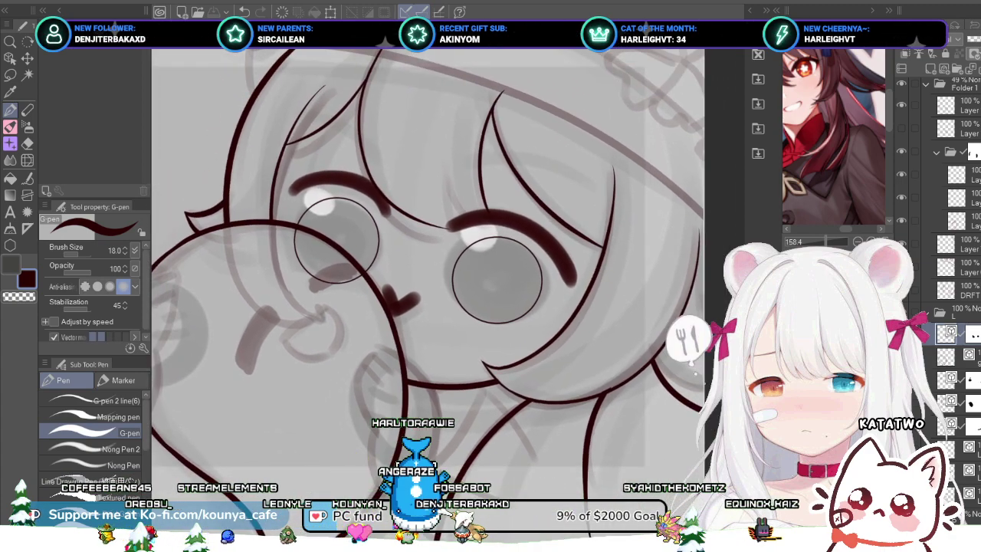
scroll(447, 311, "down", 3)
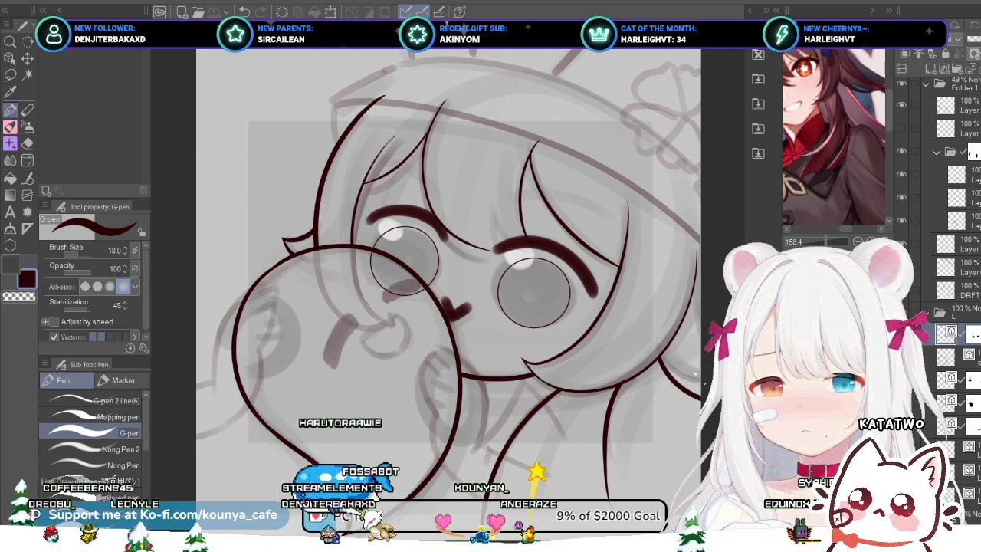
scroll(432, 307, "up", 3)
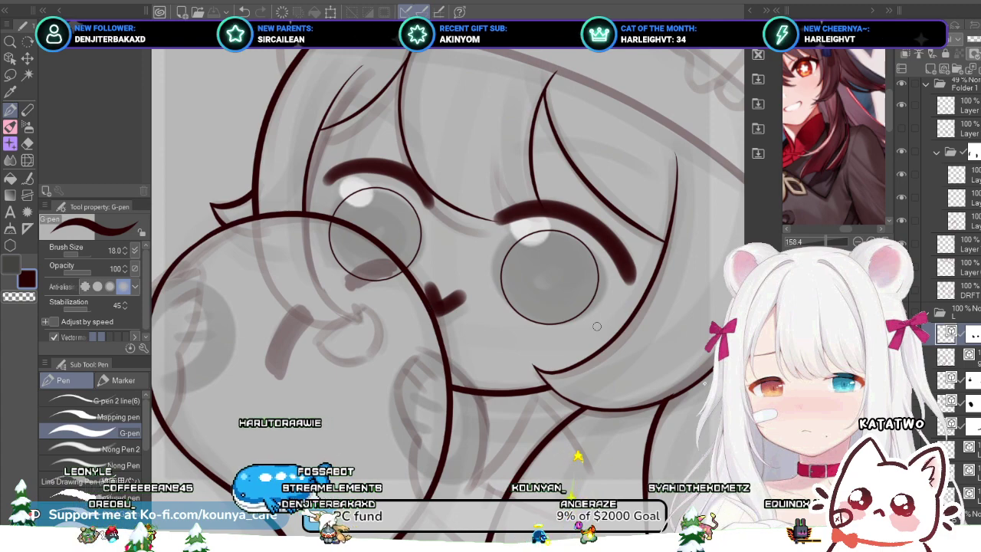
left_click_drag(452, 307, 465, 253)
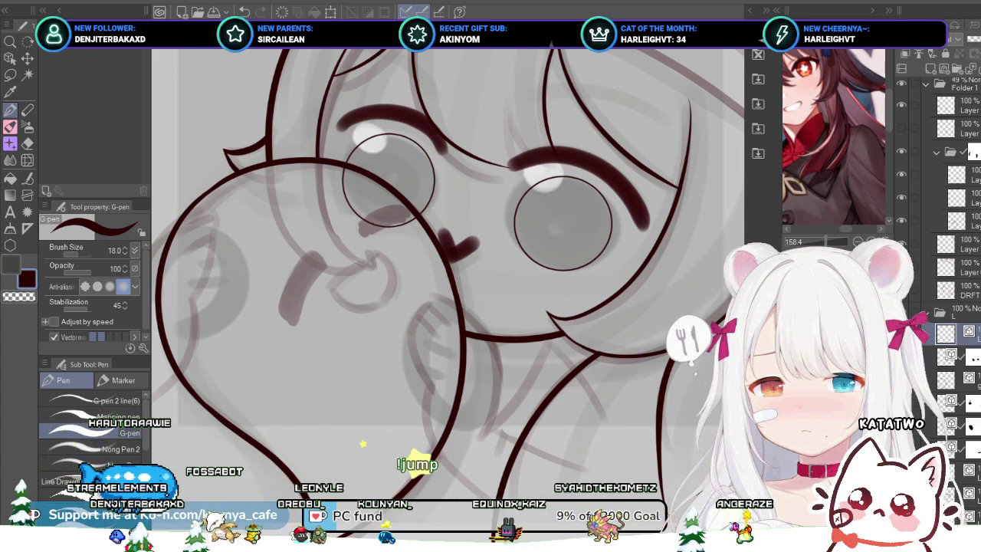
left_click_drag(464, 334, 567, 336)
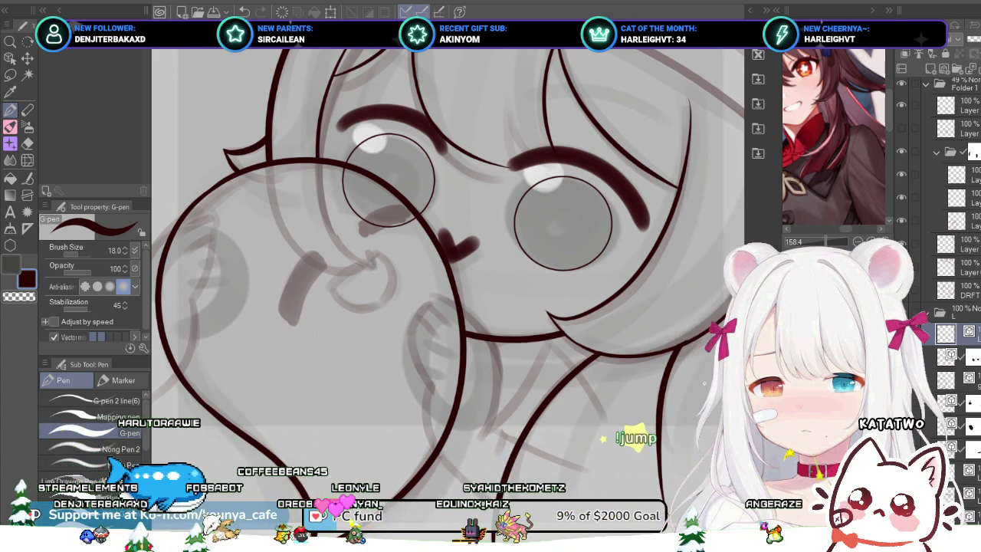
scroll(557, 383, "up", 3)
scroll(414, 383, "down", 2)
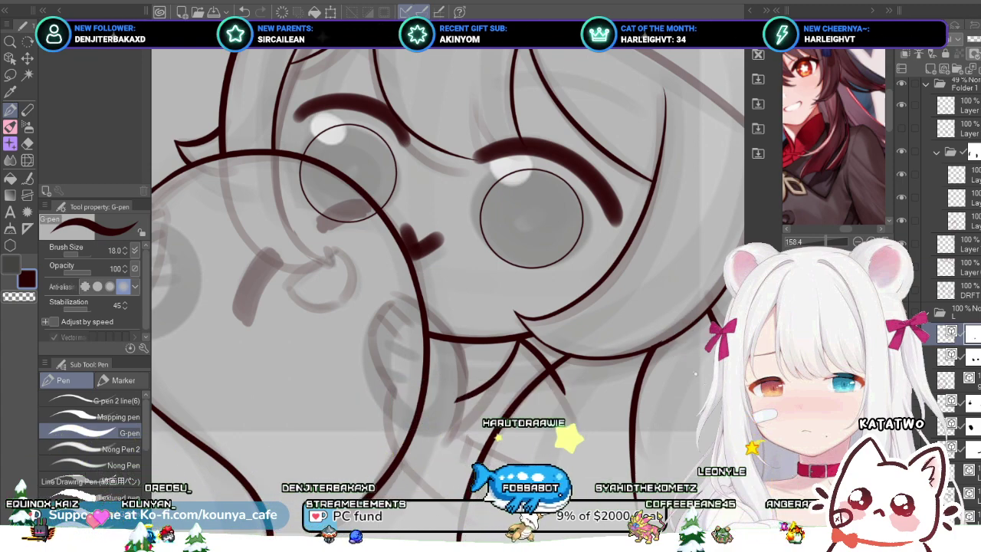
Step: Add a new vector layer above the neckline strokes' layer for inking the hand beside the round shape
key("ctrl+shift+n")
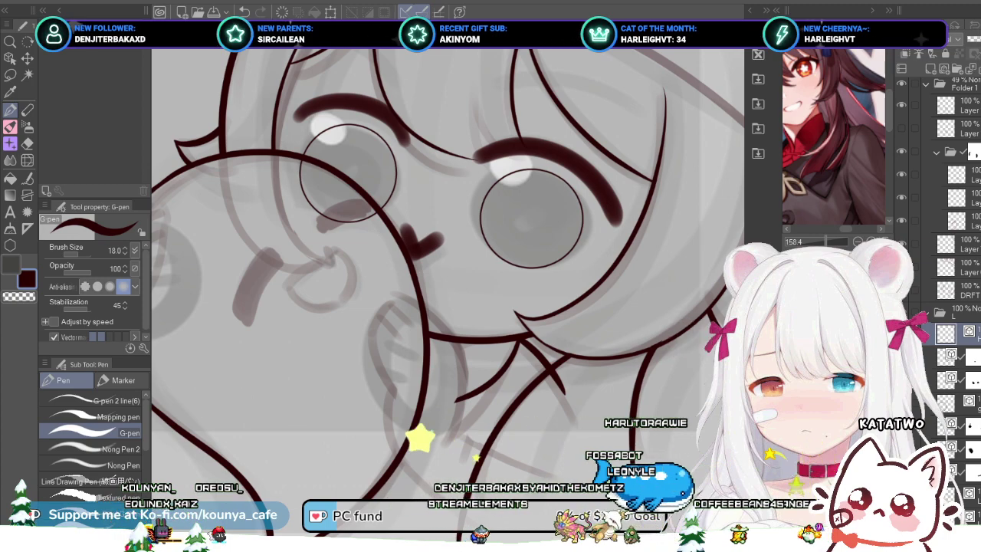
scroll(412, 339, "up", 2)
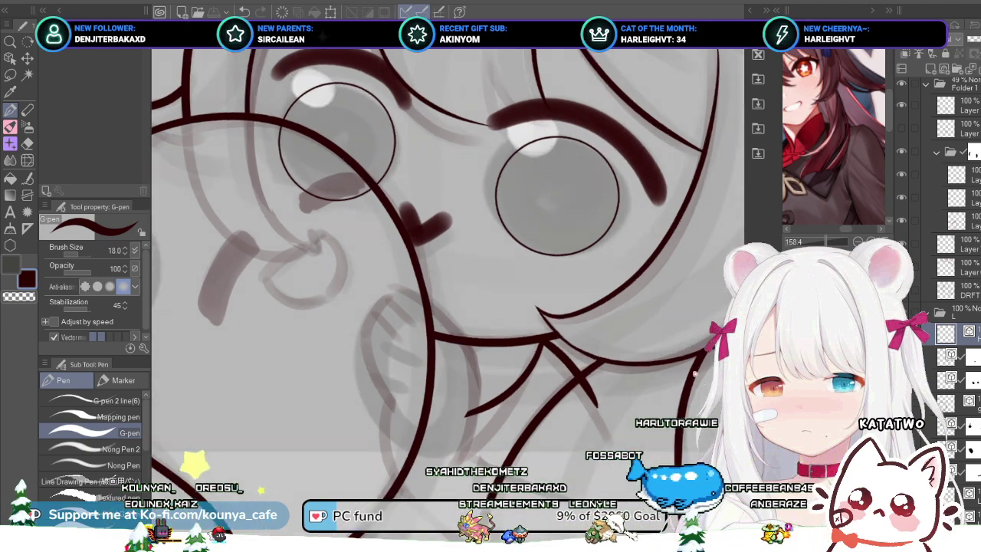
left_click_drag(410, 357, 398, 336)
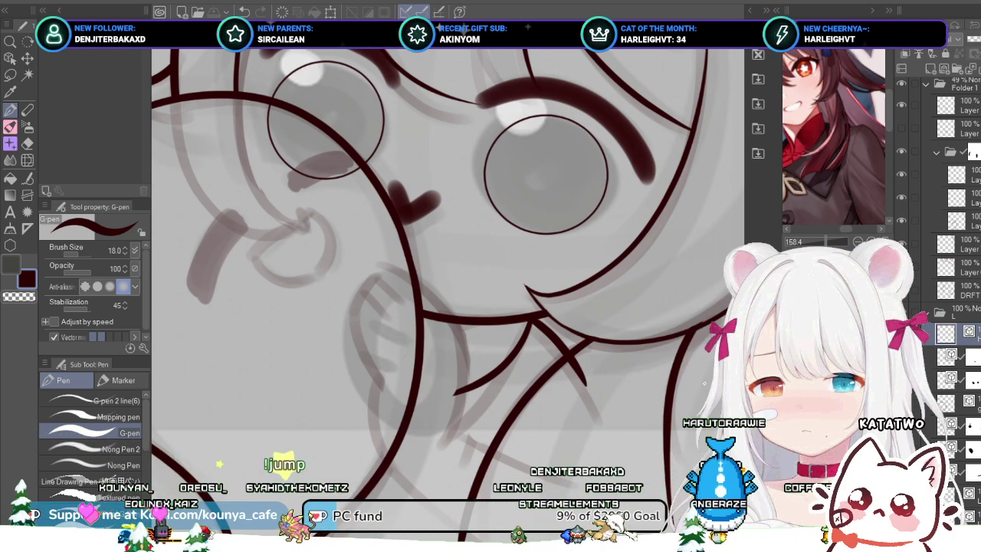
left_click(370, 318, "ctrl+shift")
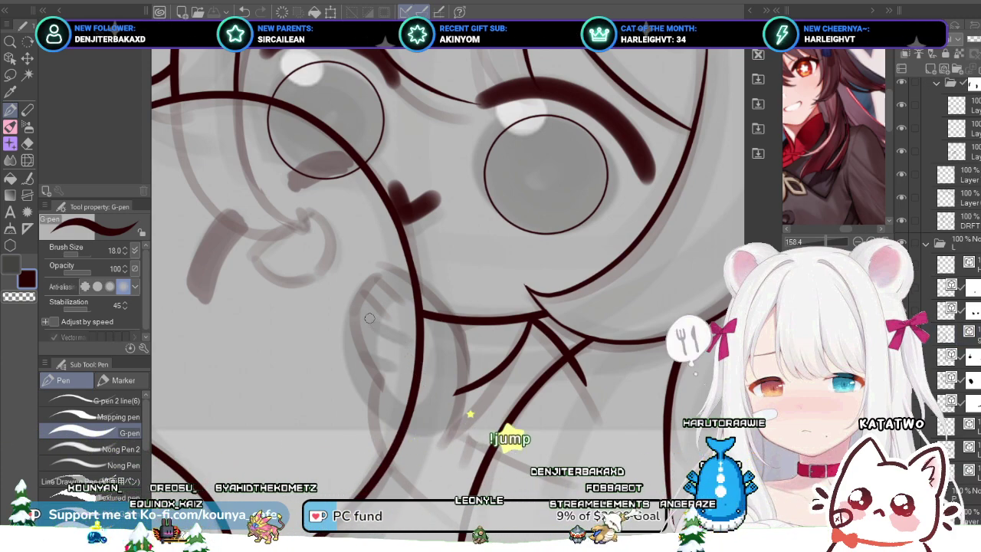
scroll(954, 200, "down", 1)
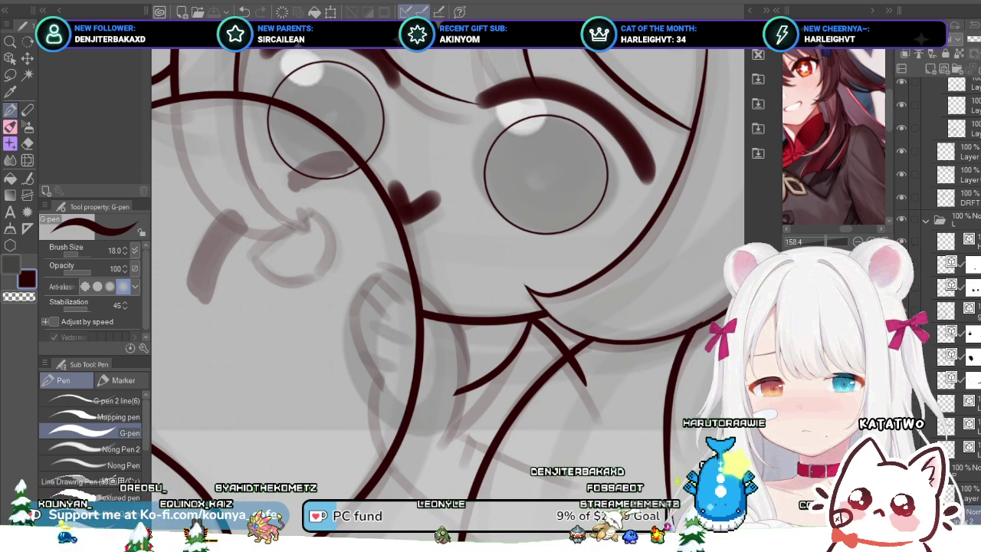
scroll(950, 307, "up", 3)
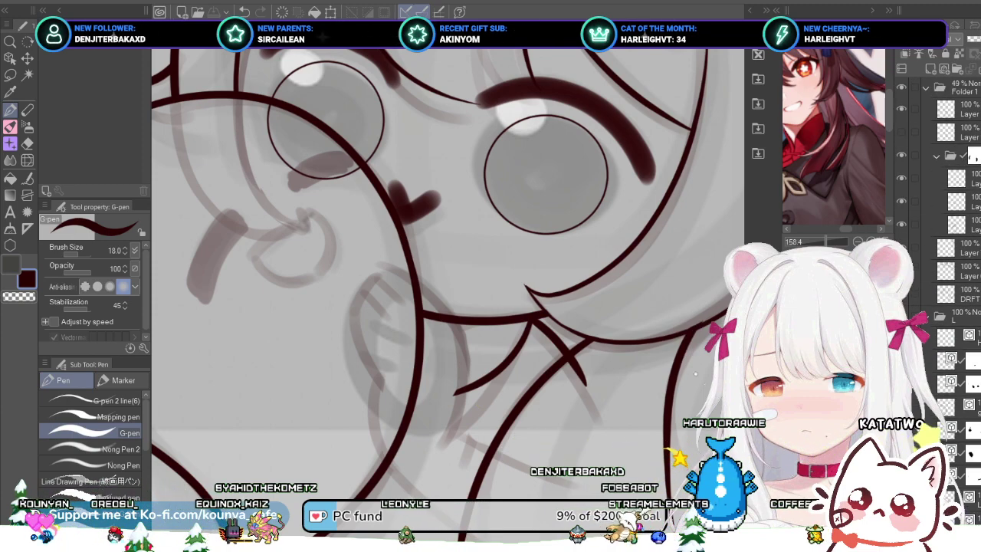
Step: Collapse the nested folder and Folder 1, keep folder L expanded and select its top vector layer
left_click(936, 156)
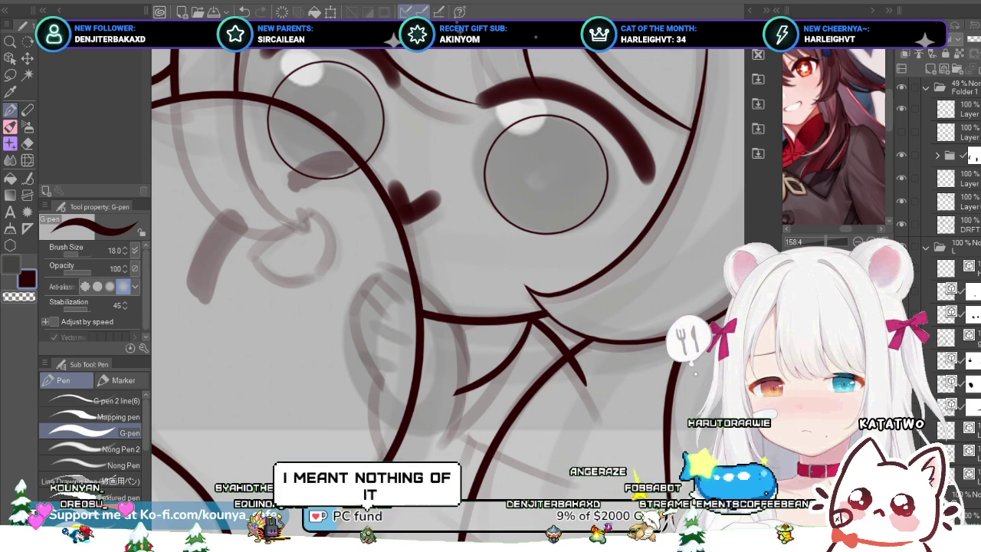
left_click(926, 88)
left_click(926, 109)
left_click(962, 109)
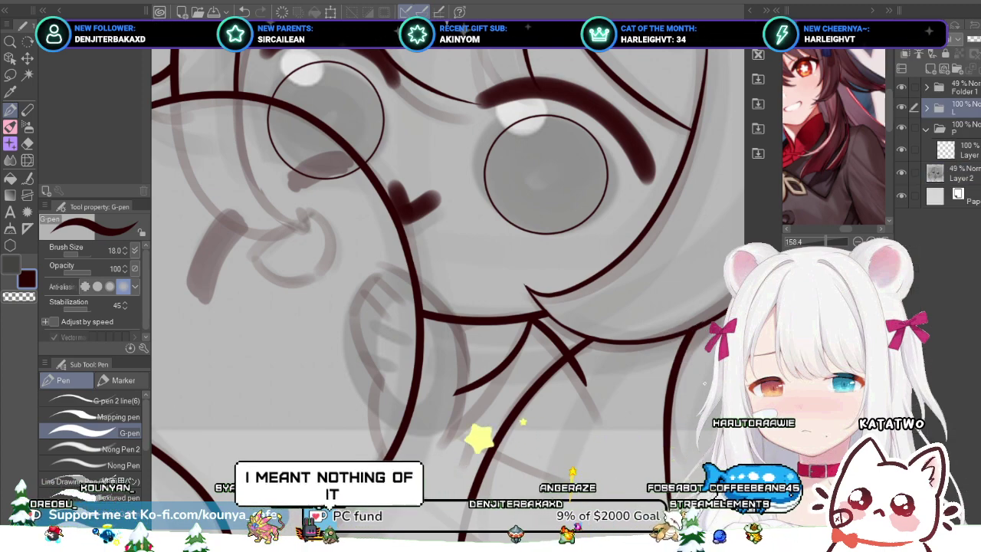
left_click(925, 109)
left_click(966, 130)
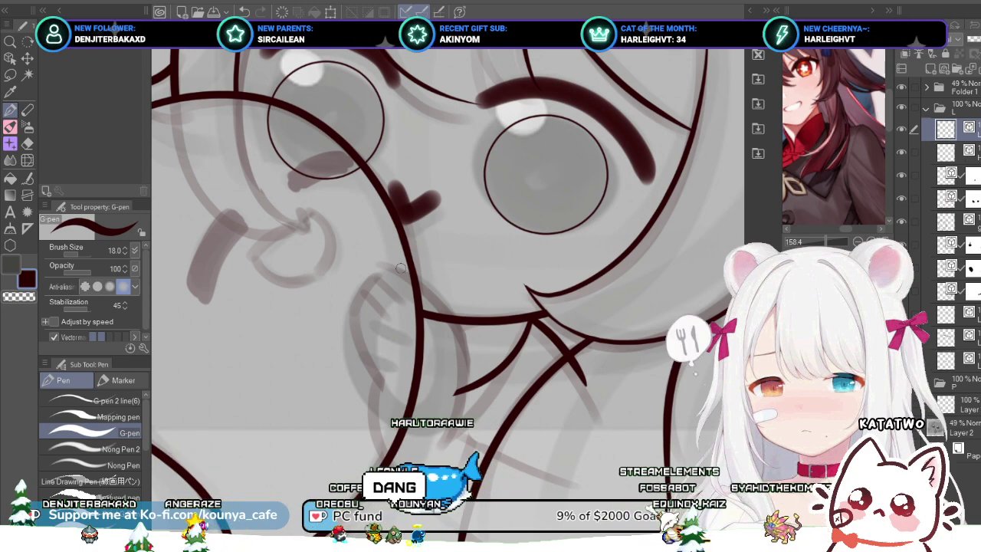
Step: Ink the outer curve of the hand and wrist across the round shape's edge, redrawing it until it follows the sketch
left_click_drag(431, 311, 447, 437)
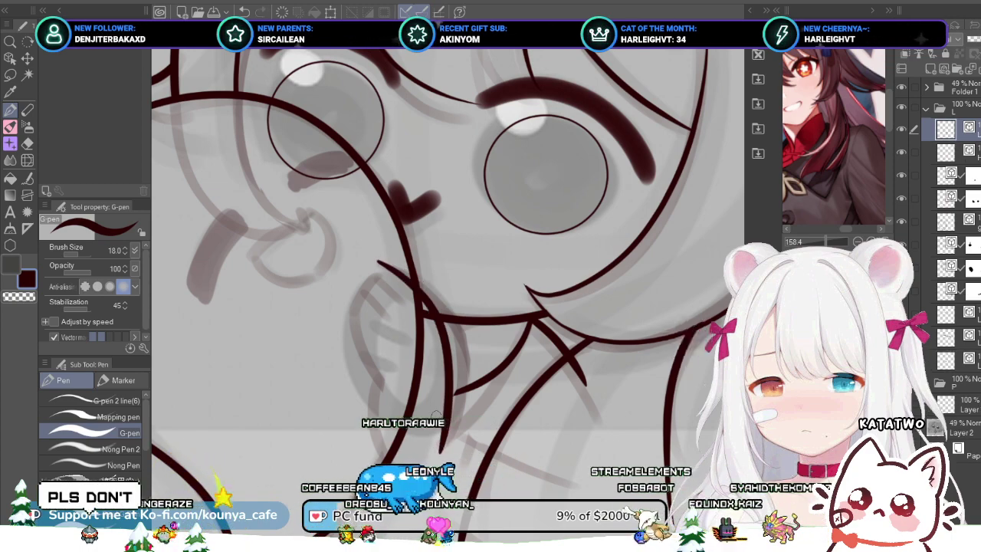
key("ctrl+z")
mouse_move(377, 262)
left_mouse_down()
mouse_move(407, 273)
mouse_move(459, 424)
left_mouse_up()
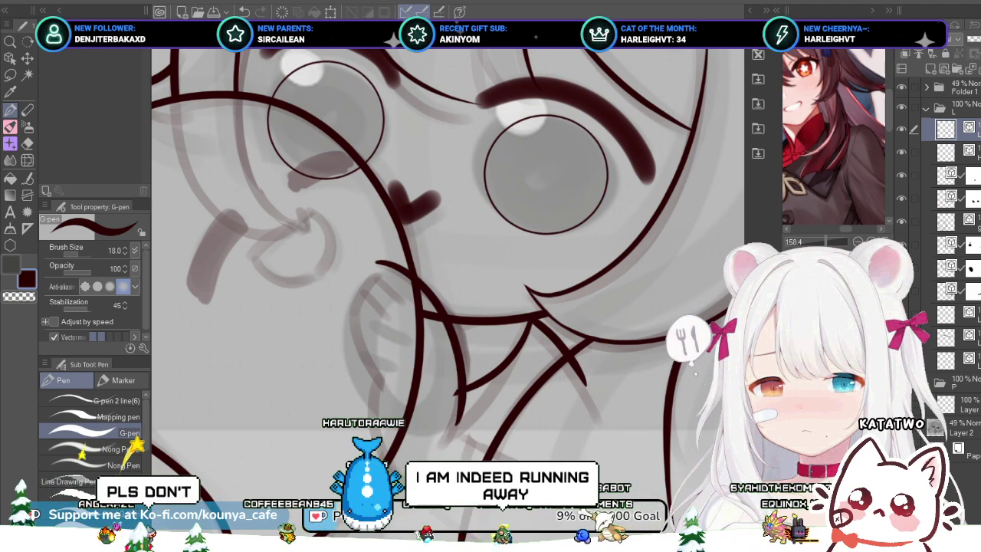
scroll(433, 269, "up", 1)
scroll(438, 184, "down", 2)
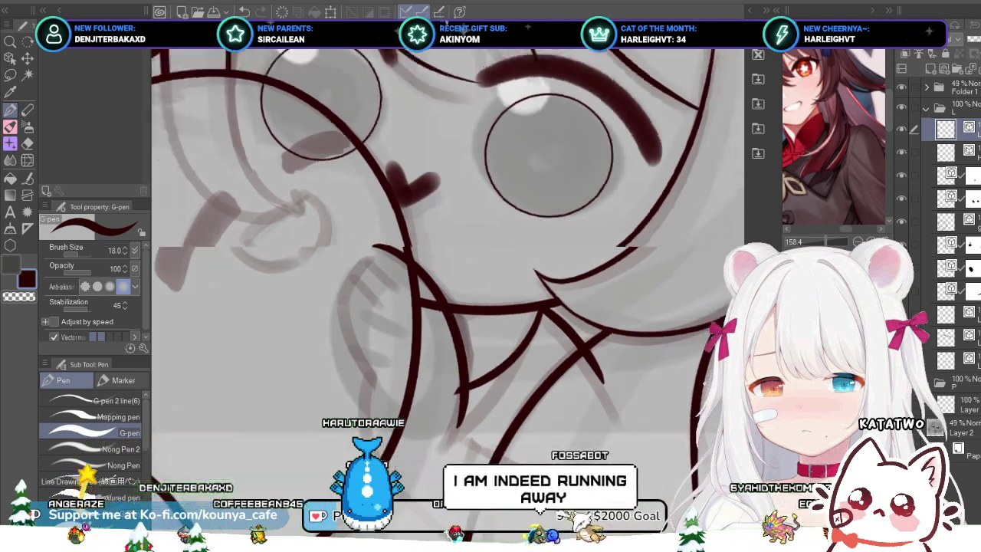
key("ctrl+z")
left_click_drag(441, 296, 451, 411)
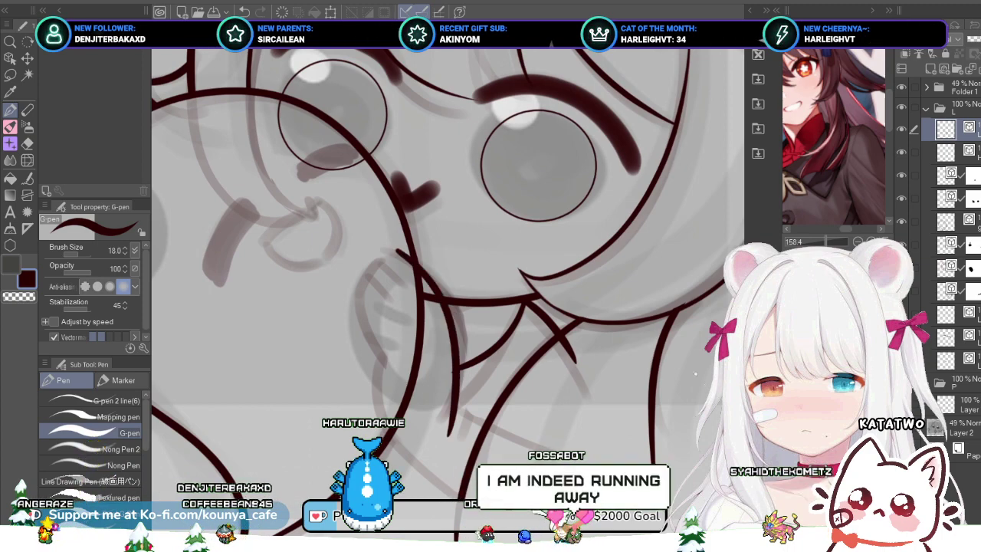
Step: Redraw the right-hand edge of the hand as one smooth curve from the fingertips to the wrist, overlapping the round shape's outline
key("ctrl+z")
mouse_move(388, 243)
left_mouse_down()
mouse_move(451, 338)
mouse_move(446, 402)
left_mouse_up()
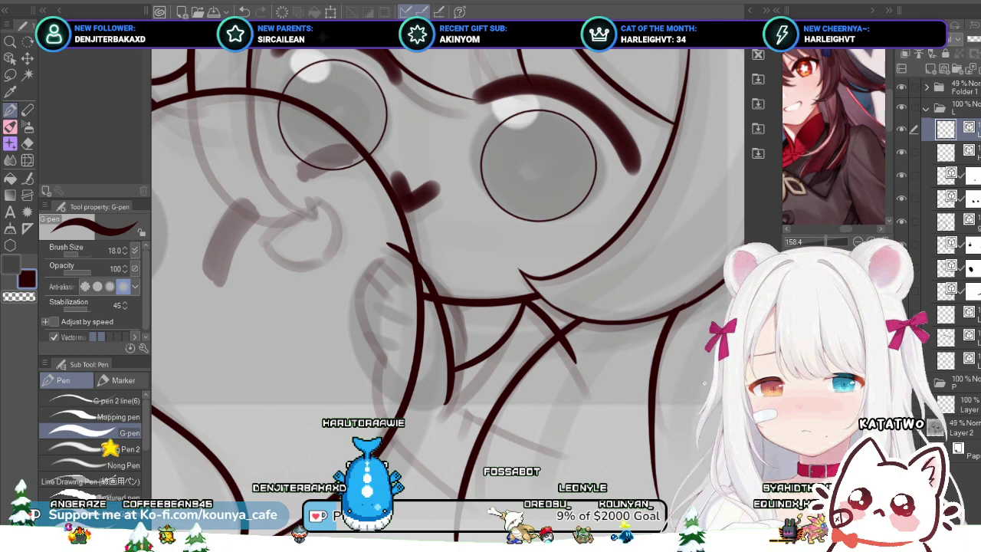
scroll(398, 286, "up", 3)
left_click_drag(408, 304, 401, 286)
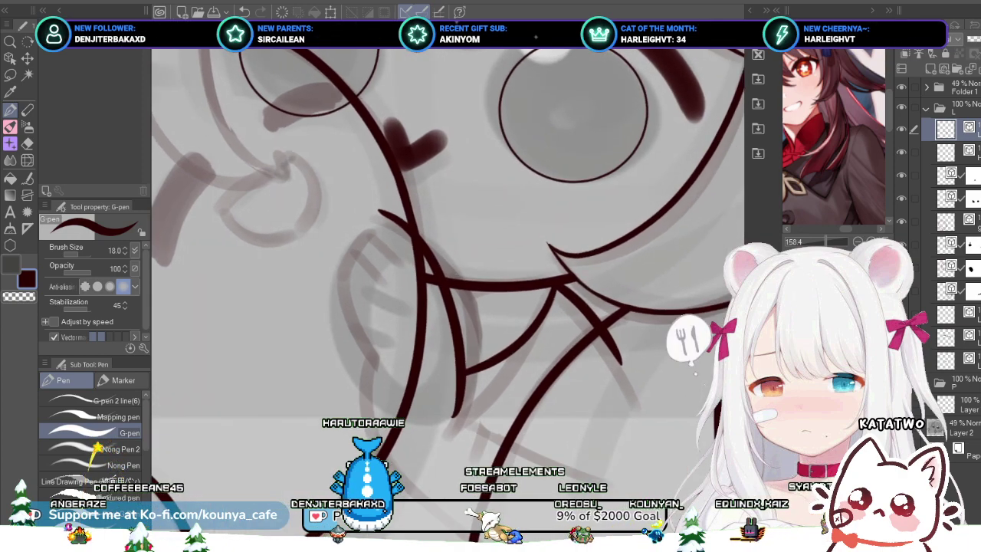
key("ctrl+z")
mouse_move(389, 216)
left_mouse_down()
mouse_move(436, 256)
mouse_move(464, 412)
left_mouse_up()
key("ctrl+z")
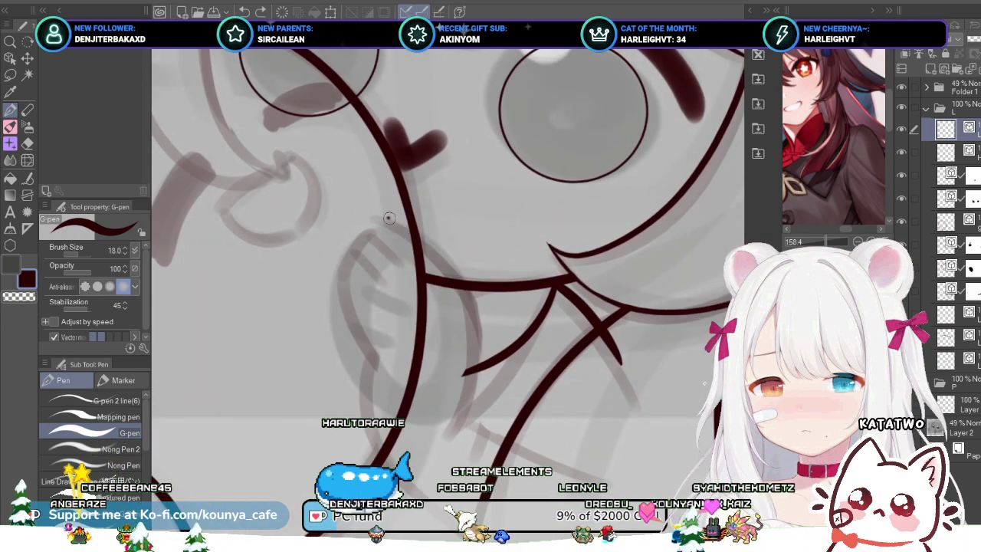
key("ctrl+y")
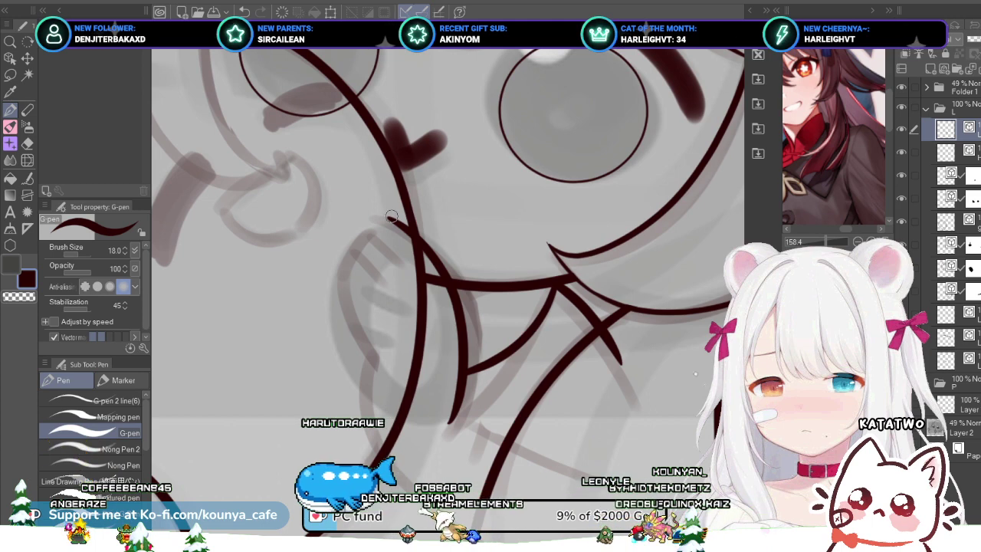
Step: Ink the hand's rounded left edge from the fingertips to the wrist, then extend the forearm's lower edge to the body line
left_click_drag(382, 219, 374, 384)
key("ctrl+z")
mouse_move(386, 217)
left_mouse_down()
mouse_move(349, 267)
mouse_move(364, 362)
left_mouse_up()
key("ctrl+z")
mouse_move(386, 220)
left_mouse_down()
mouse_move(346, 282)
mouse_move(366, 363)
mouse_move(387, 331)
mouse_move(378, 343)
left_mouse_up()
key("ctrl+z")
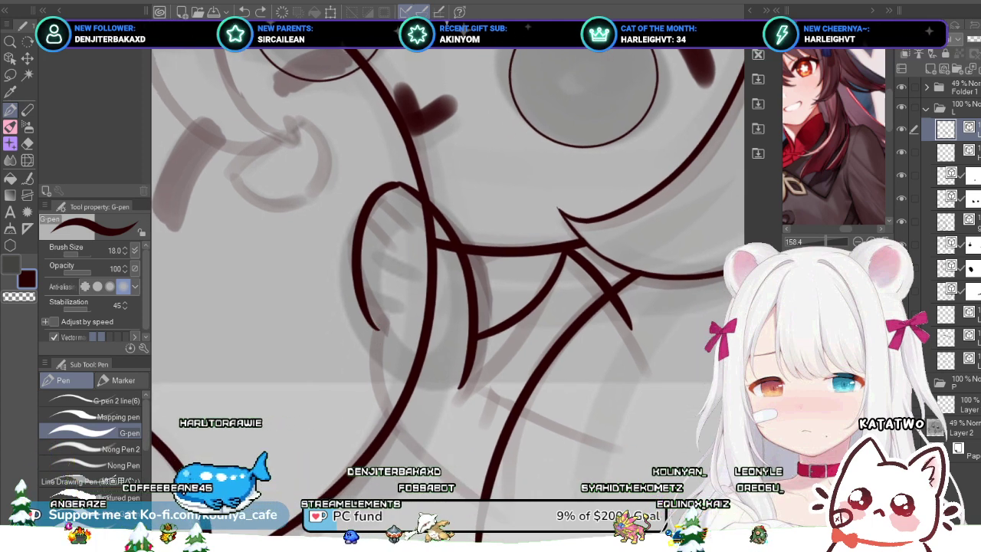
scroll(376, 342, "down", 2)
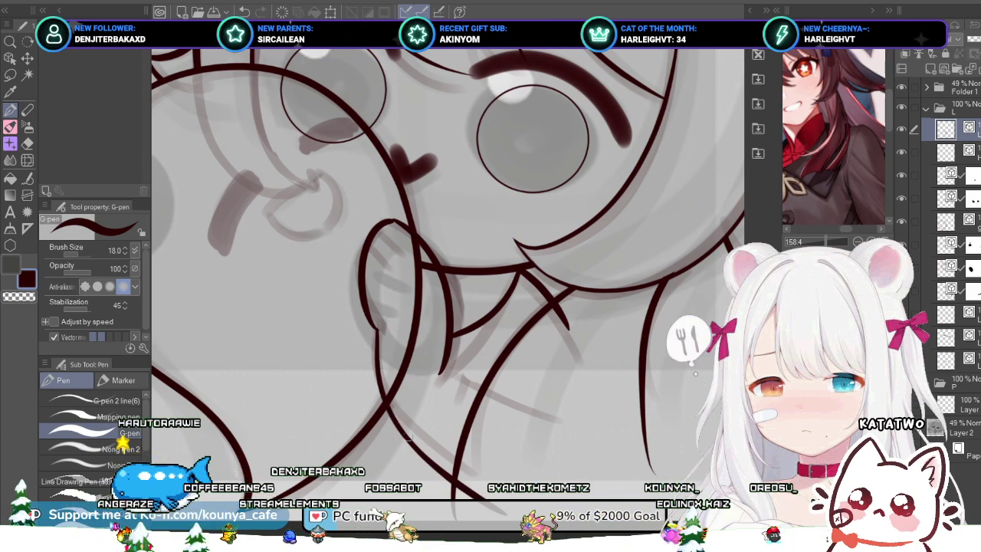
scroll(443, 374, "up", 1)
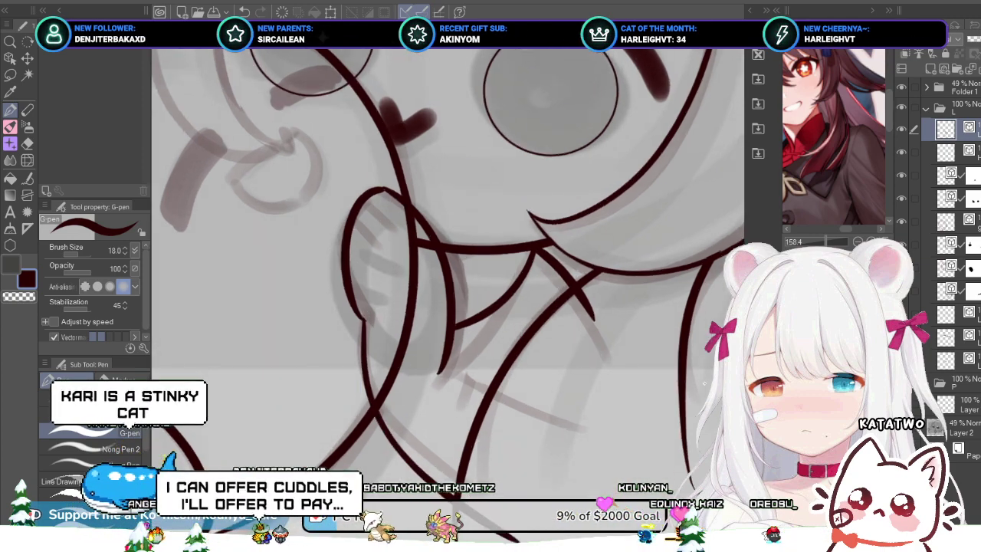
Step: Taper the hand's right edge inward at the wrist and ink a diagonal sleeve line from there across the curved body line
scroll(444, 374, "up", 2)
scroll(450, 346, "down", 2)
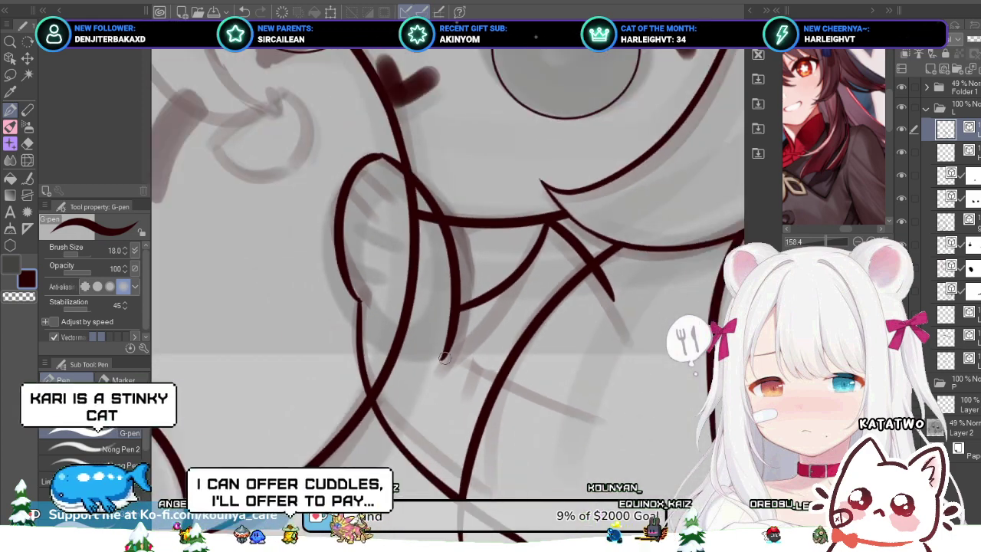
key("ctrl+z")
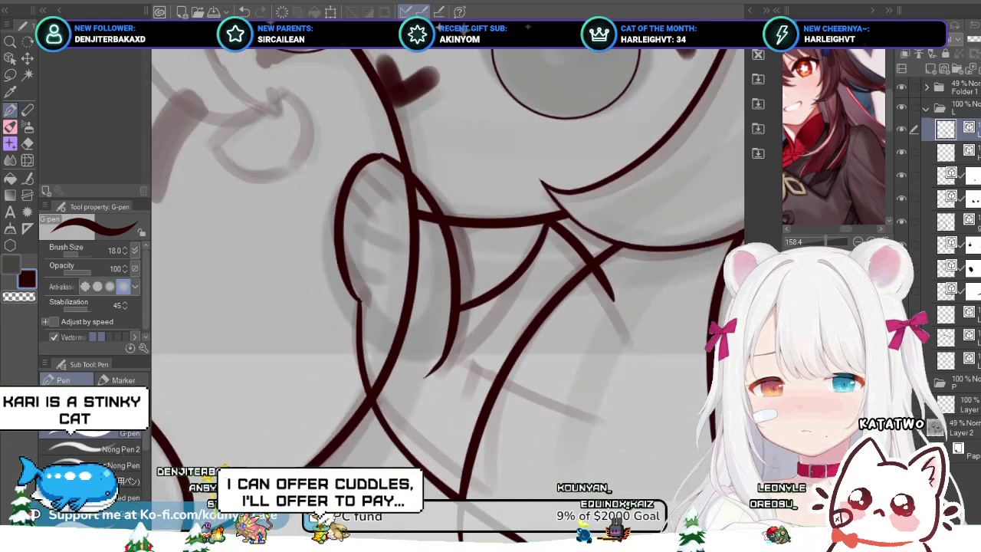
key("ctrl+z")
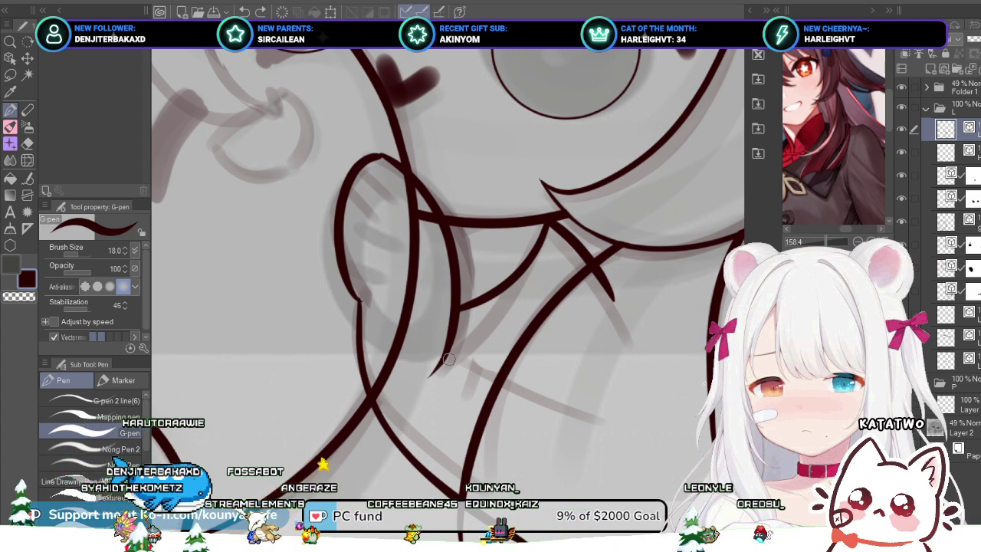
left_click_drag(449, 362, 636, 460)
scroll(381, 353, "down", 3)
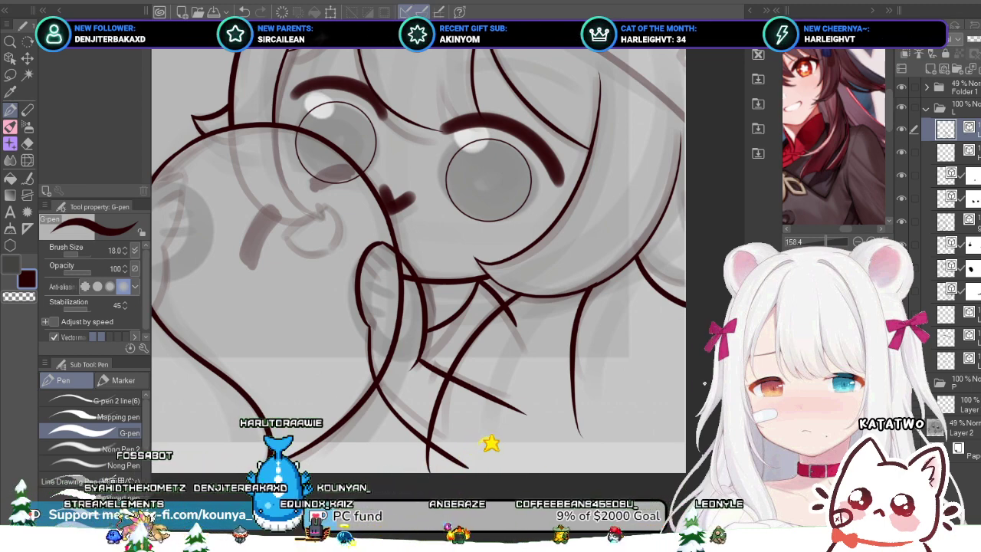
scroll(530, 292, "down", 2)
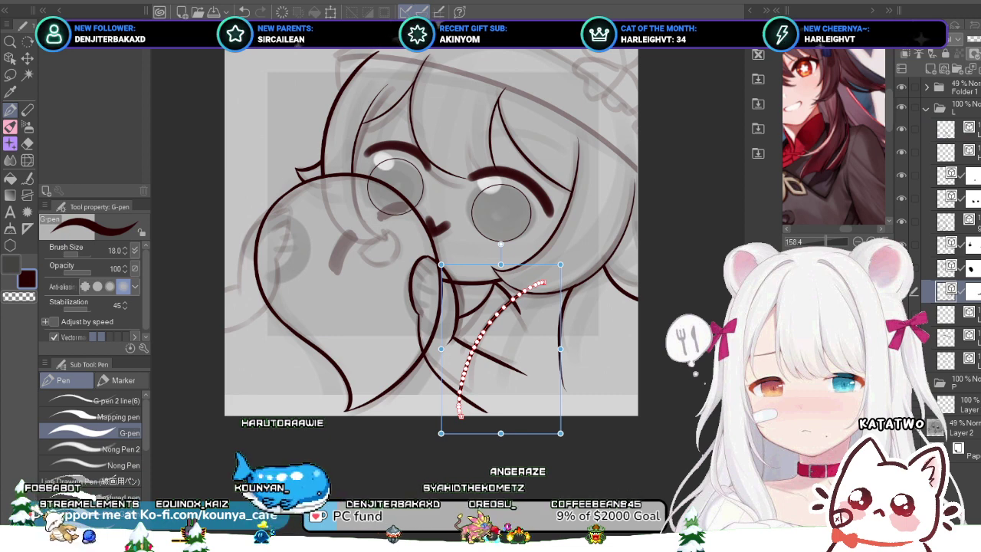
Step: Add a layer mask to the hand's vector layer and hide the forearm and sleeve lines that extend past the curved body line
left_click(953, 291)
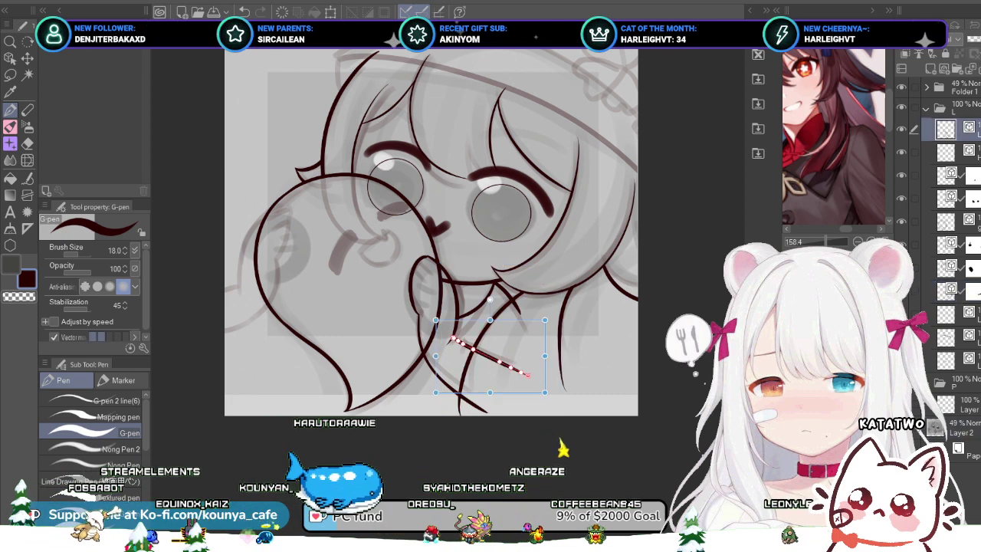
left_click(954, 129)
left_click(980, 69)
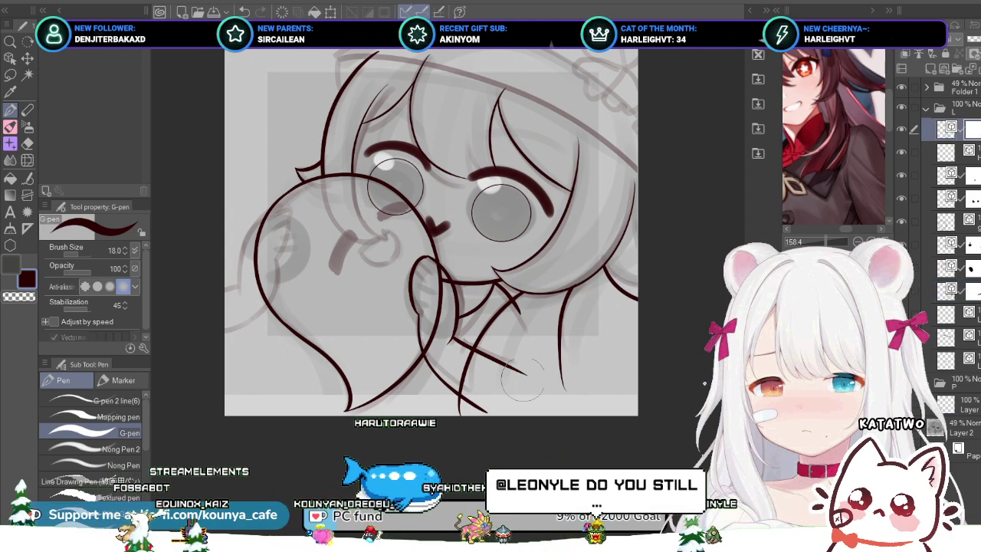
scroll(503, 360, "up", 3)
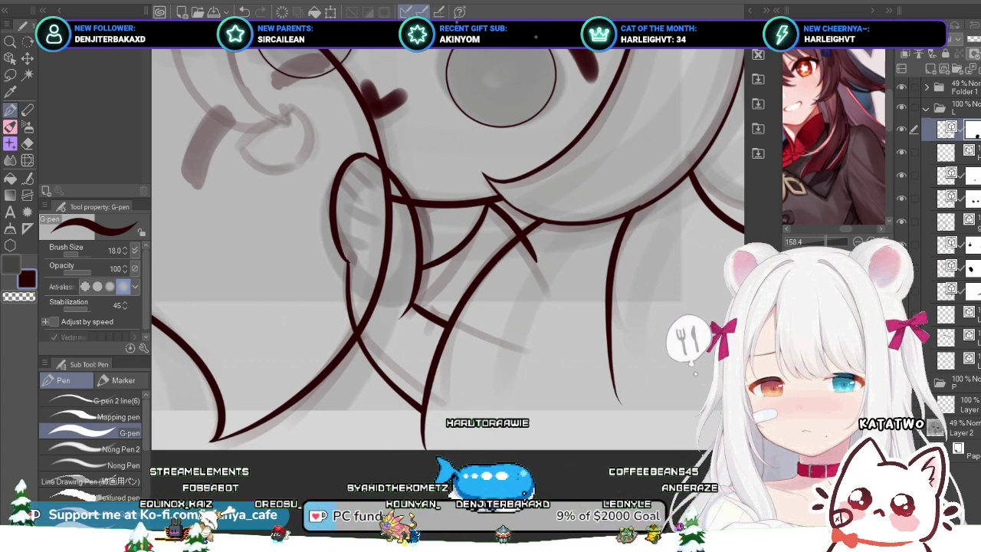
scroll(505, 321, "down", 5)
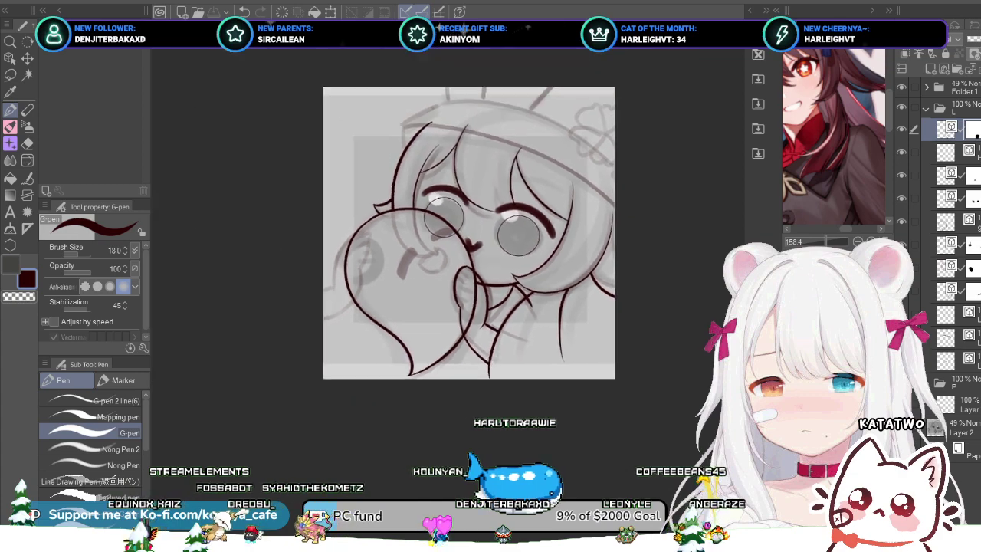
Step: Ink the inner curve of the second hand over the round shape's left edge, redrawing it until it bows along the sketched fingers
scroll(379, 264, "up", 3)
scroll(371, 233, "up", 1)
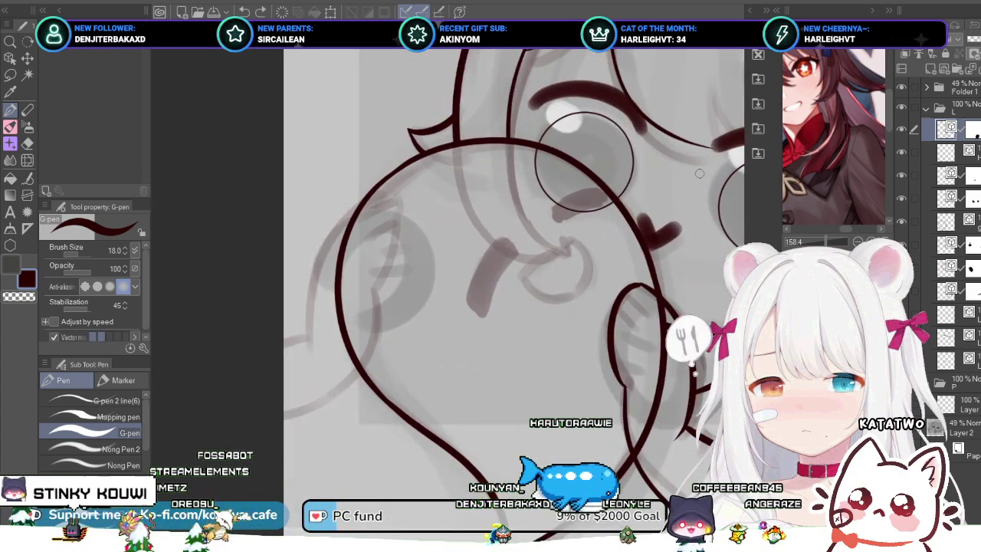
scroll(368, 248, "up", 2)
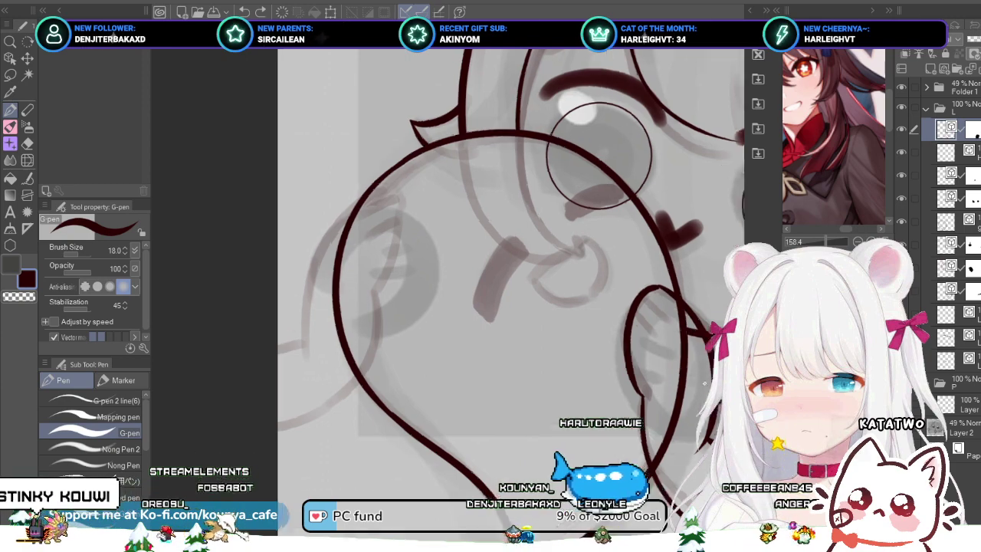
key("ctrl+z")
mouse_move(393, 179)
left_mouse_down()
mouse_move(354, 323)
mouse_move(376, 269)
mouse_move(355, 307)
left_mouse_up()
key("ctrl+z")
key("ctrl+z")
left_click_drag(391, 181, 364, 305)
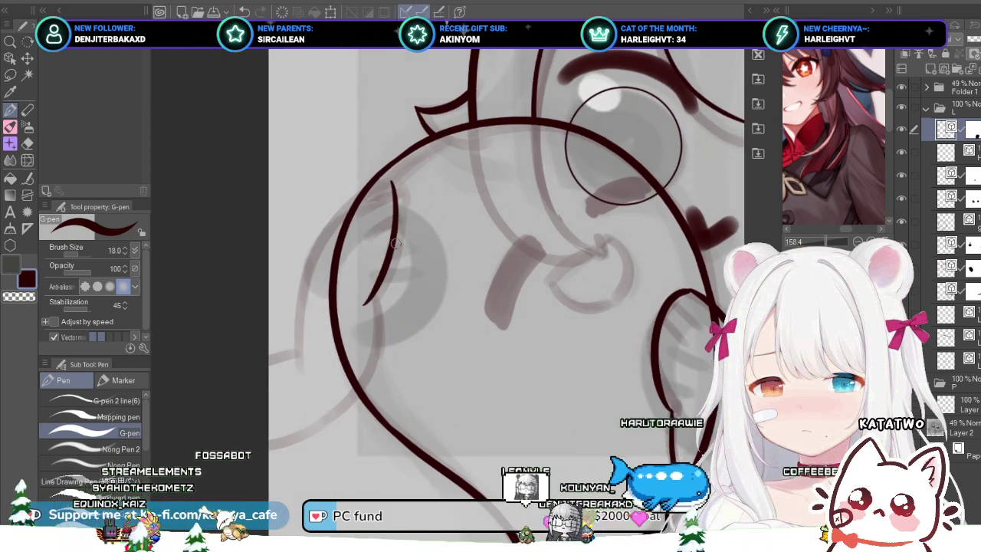
key("ctrl+z")
left_click_drag(398, 178, 368, 301)
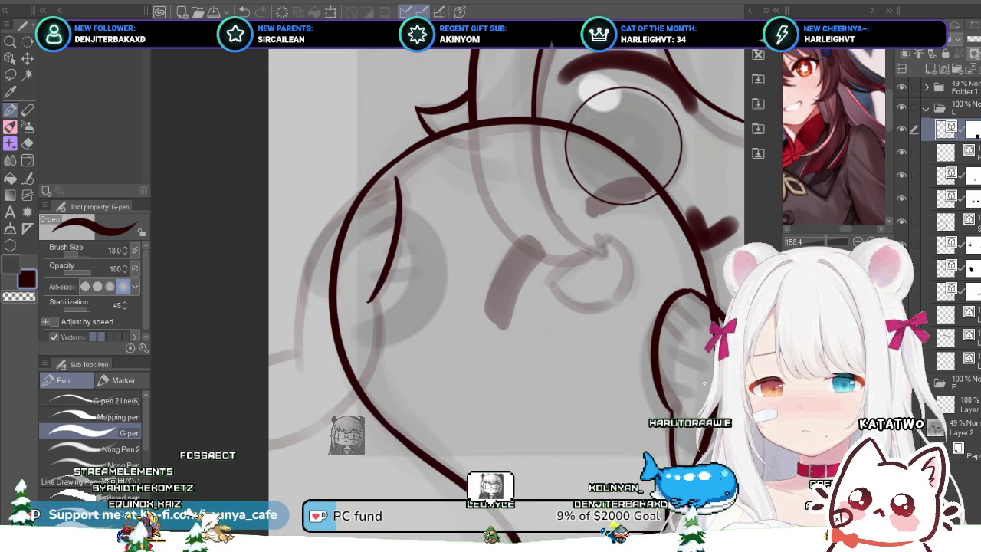
key("ctrl+z")
left_click_drag(397, 180, 364, 296)
key("ctrl+z")
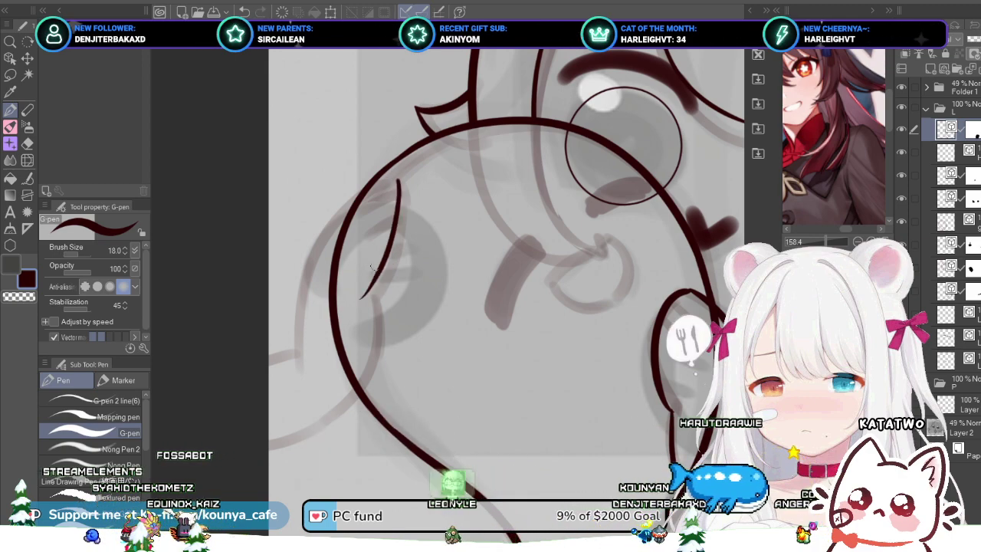
left_click_drag(400, 181, 374, 301)
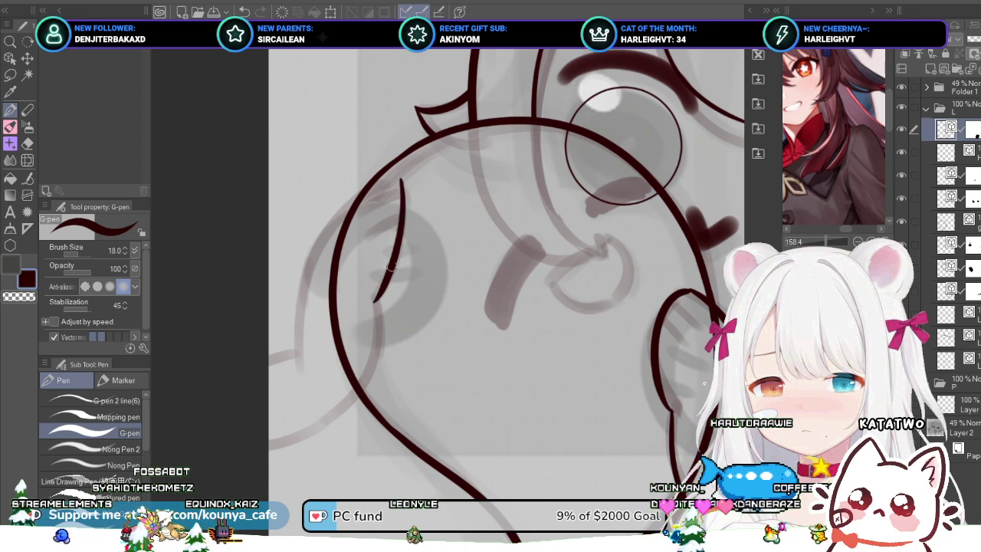
key("ctrl+z")
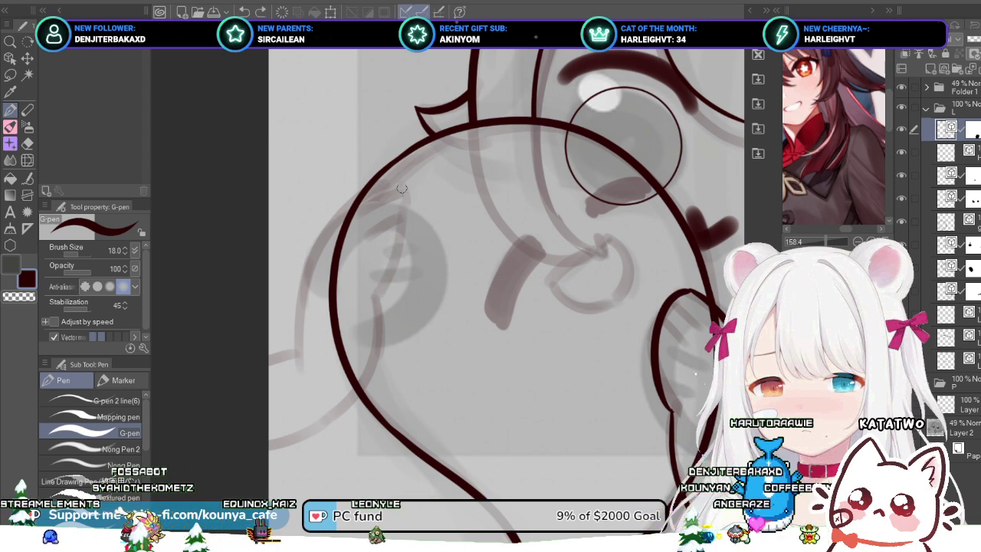
left_click_drag(399, 177, 370, 291)
key("ctrl+z")
key("ctrl+z")
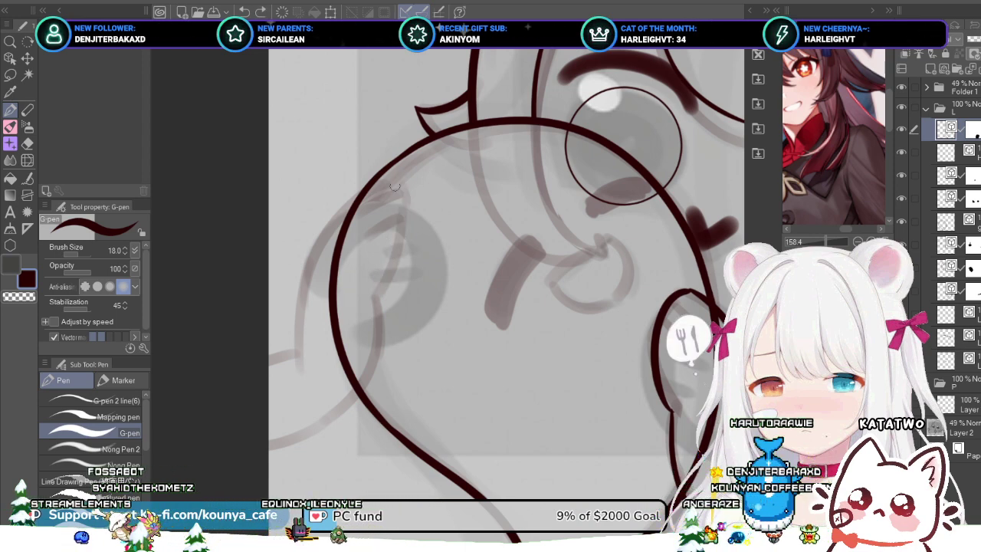
left_click_drag(397, 174, 368, 295)
key("ctrl+z")
left_click_drag(398, 175, 368, 296)
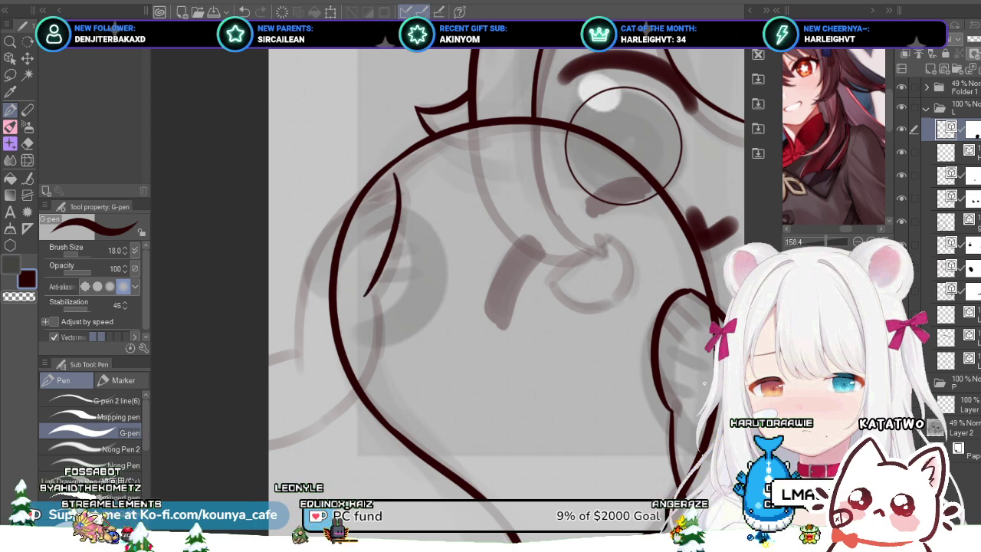
key("ctrl+z")
left_click_drag(400, 177, 361, 307)
key("ctrl+z")
left_click_drag(399, 177, 366, 305)
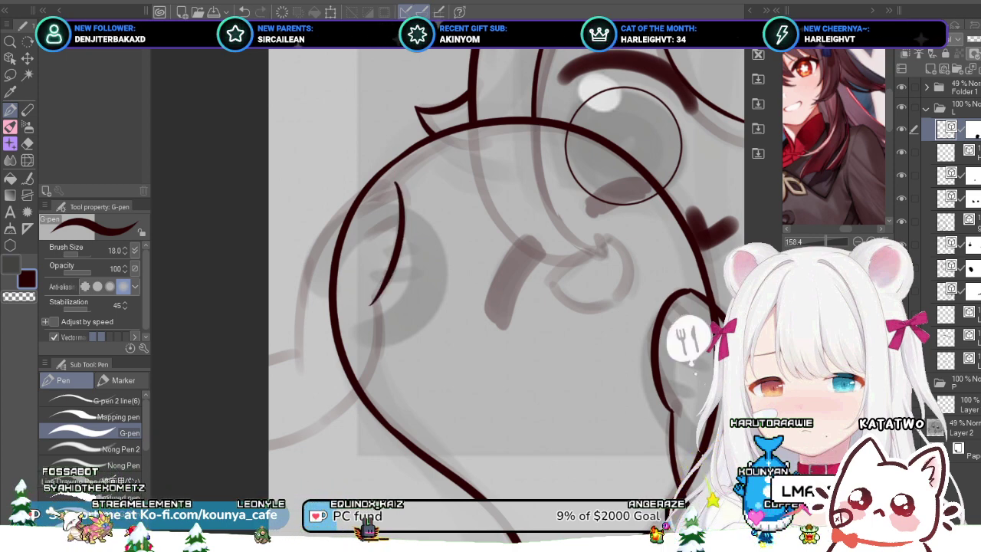
key("ctrl+z")
key("ctrl+z")
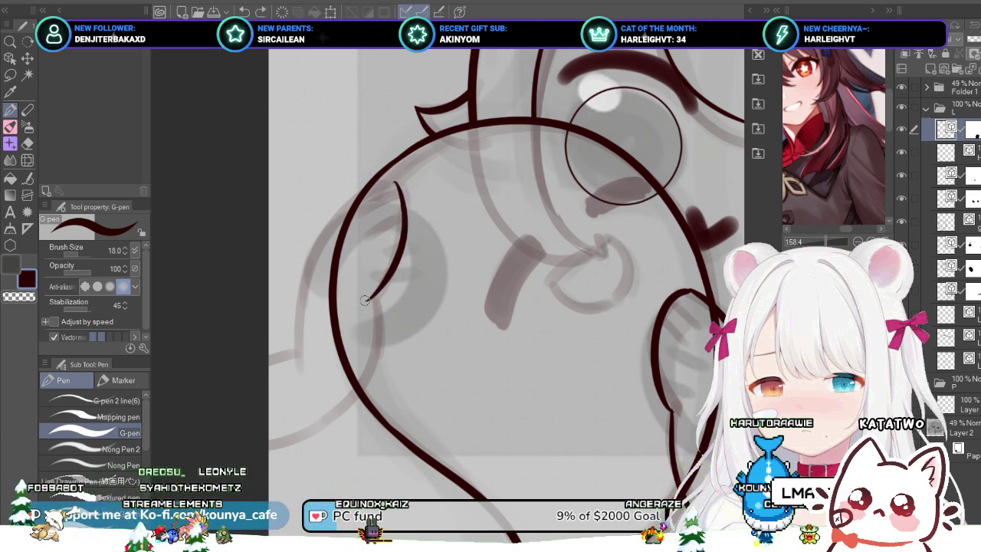
key("ctrl+z")
mouse_move(398, 176)
left_mouse_down()
mouse_move(406, 217)
mouse_move(366, 305)
left_mouse_up()
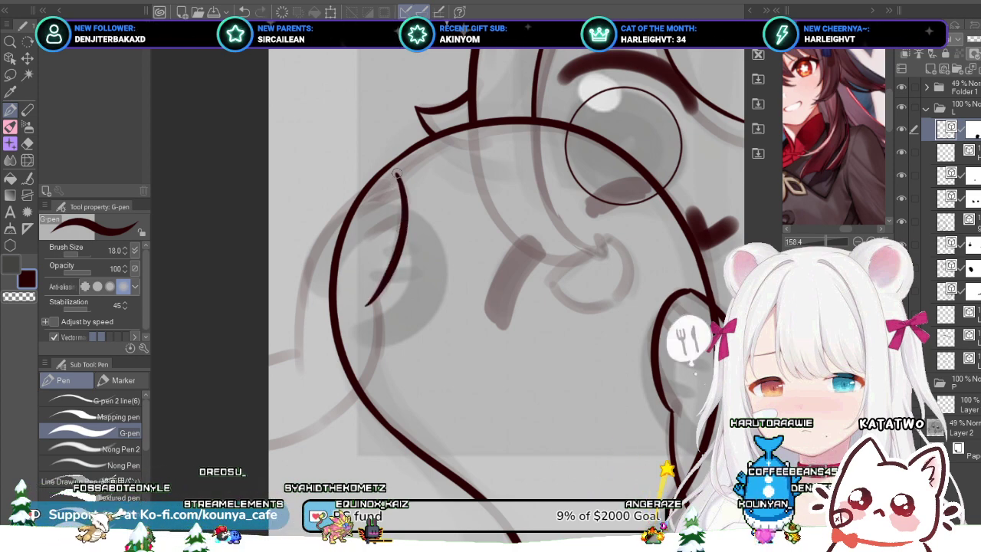
Step: Ink the outer curve of the second hand from the top of its inner curve down to the wrist outside the round shape
key("ctrl+z")
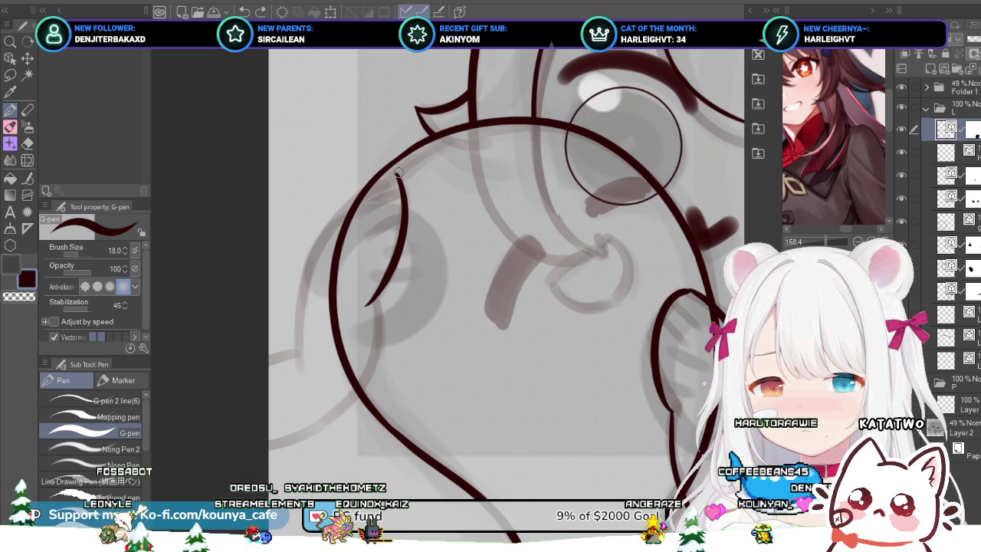
left_click_drag(337, 217, 300, 387)
key("ctrl+z")
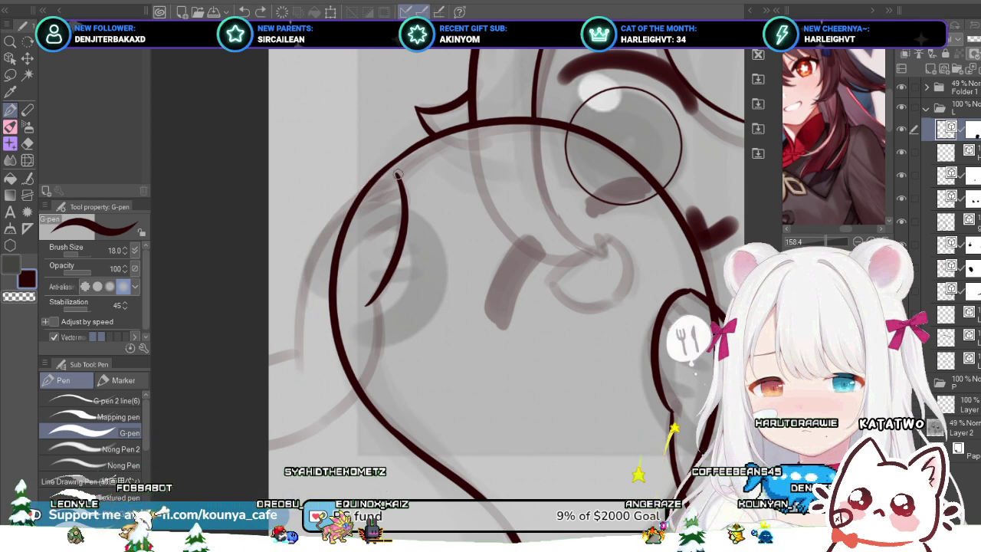
left_click_drag(398, 174, 295, 360)
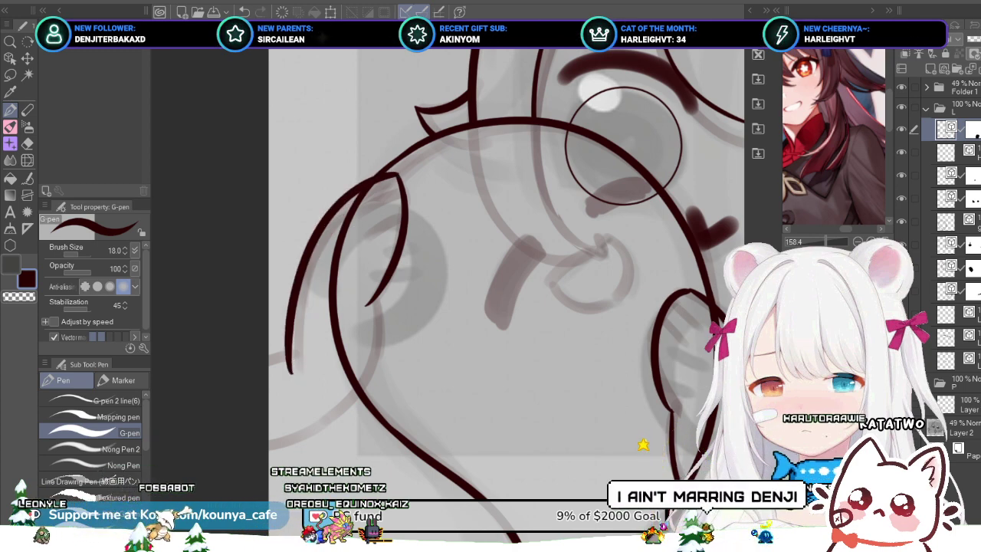
Step: Move the lower end point of the second hand's outer curve slightly upward to shorten the stroke at the wrist
scroll(322, 238, "down", 4)
scroll(321, 238, "up", 4)
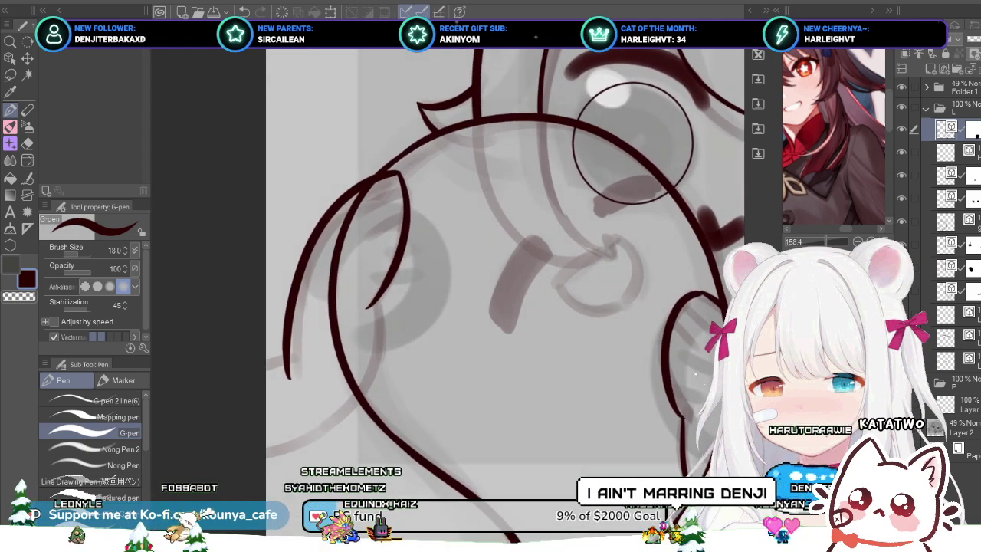
left_click(288, 373, "ctrl")
left_click_drag(288, 376, 290, 368)
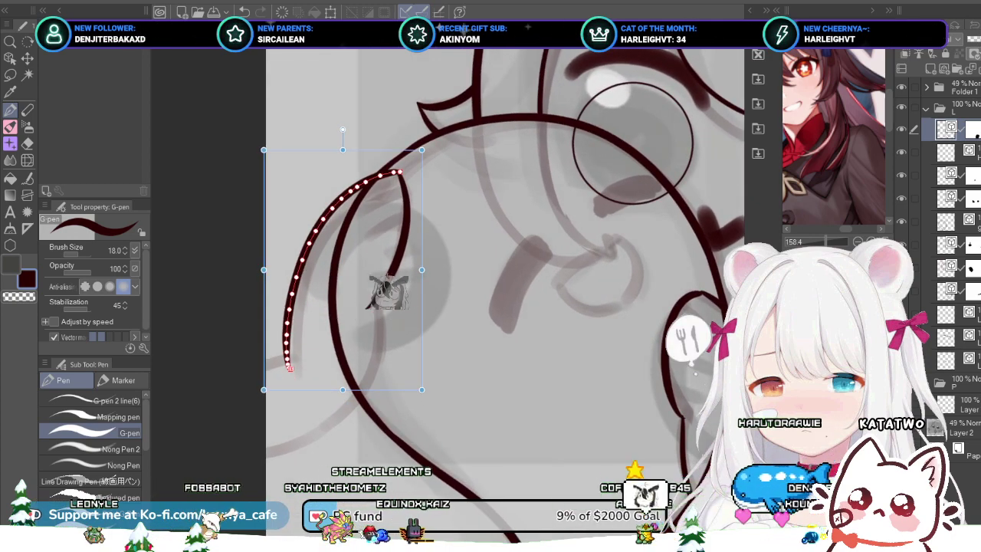
key("ctrl+z")
scroll(328, 345, "down", 3)
scroll(328, 345, "up", 4)
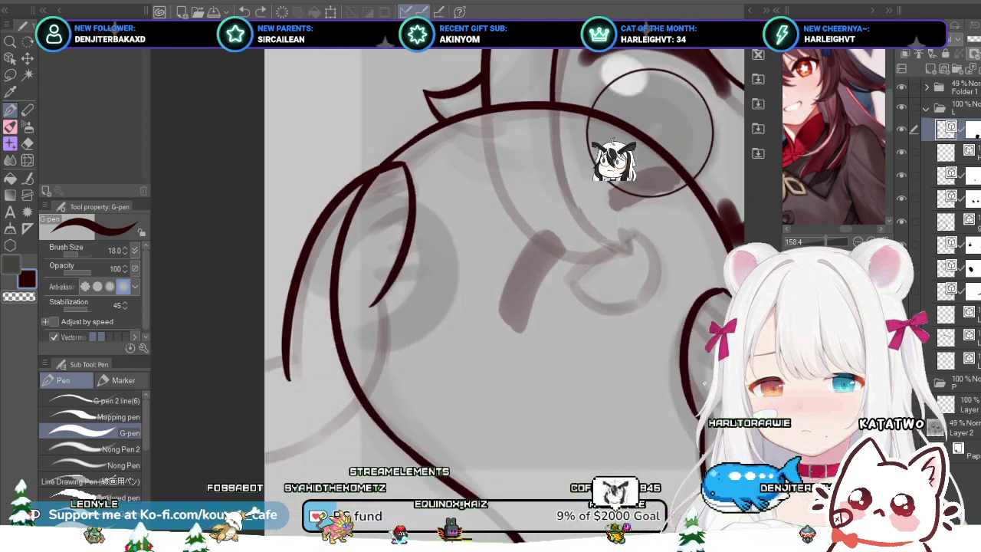
left_click(288, 375, "ctrl")
left_click_drag(288, 378, 289, 372)
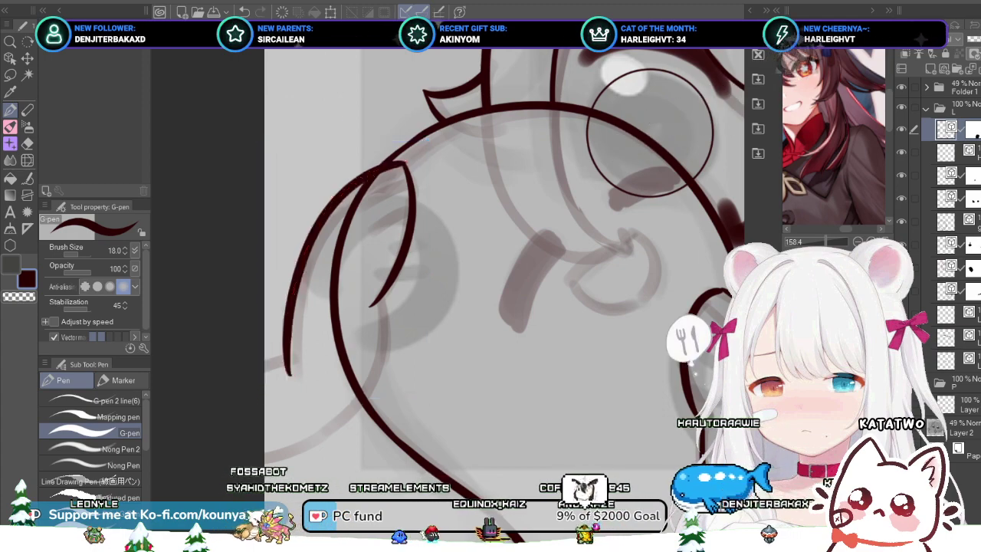
Step: Pull the lower tip of the second hand's inner curve slightly upward to shorten the stroke
scroll(295, 375, "down", 3)
scroll(337, 383, "up", 2)
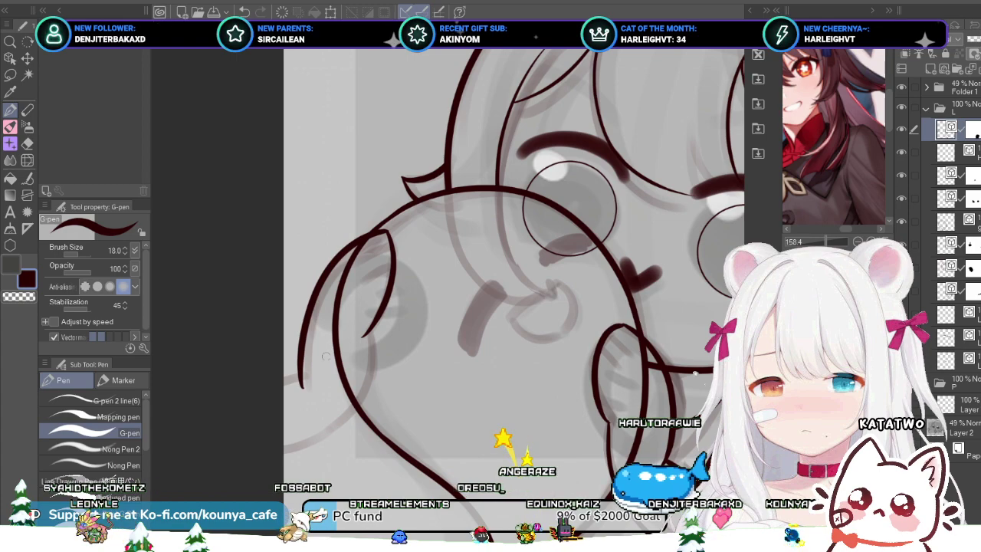
left_click_drag(491, 306, 486, 311)
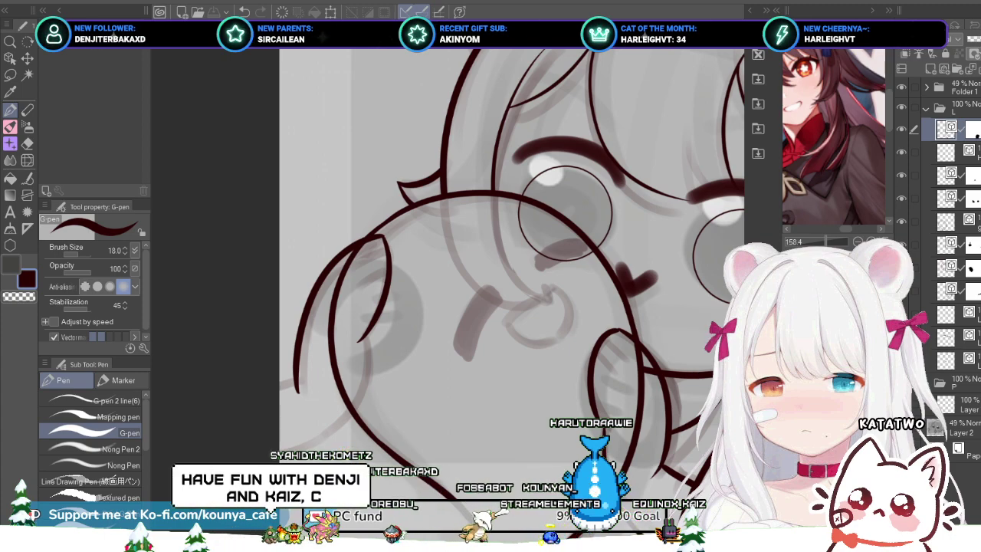
left_click_drag(725, 420, 704, 383)
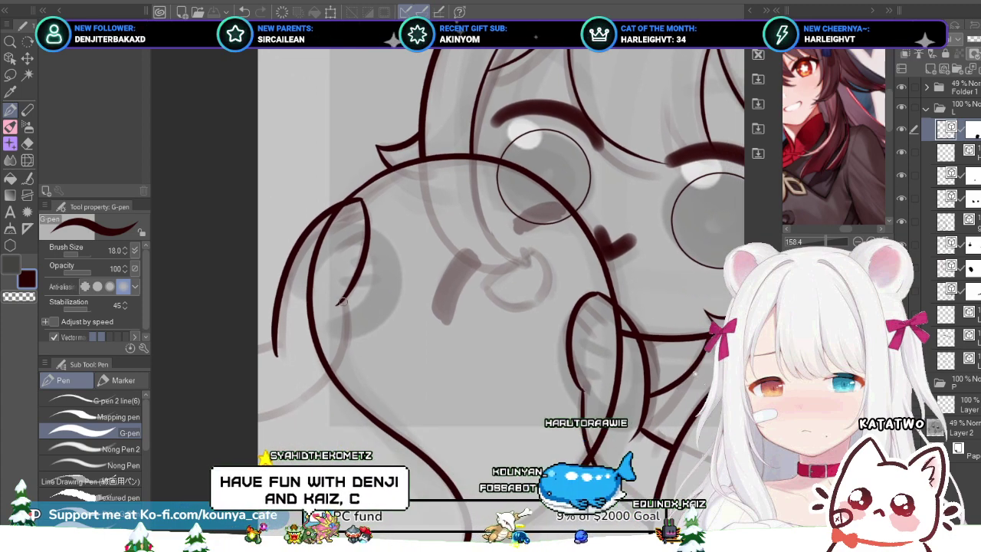
scroll(344, 297, "up", 2)
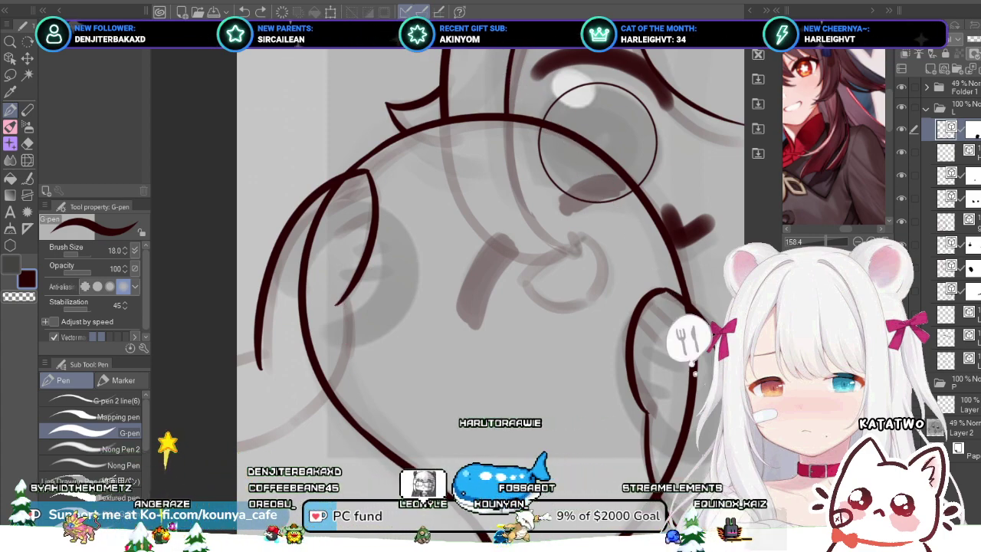
scroll(336, 302, "up", 3)
scroll(341, 304, "up", 1)
left_click(346, 296, "ctrl")
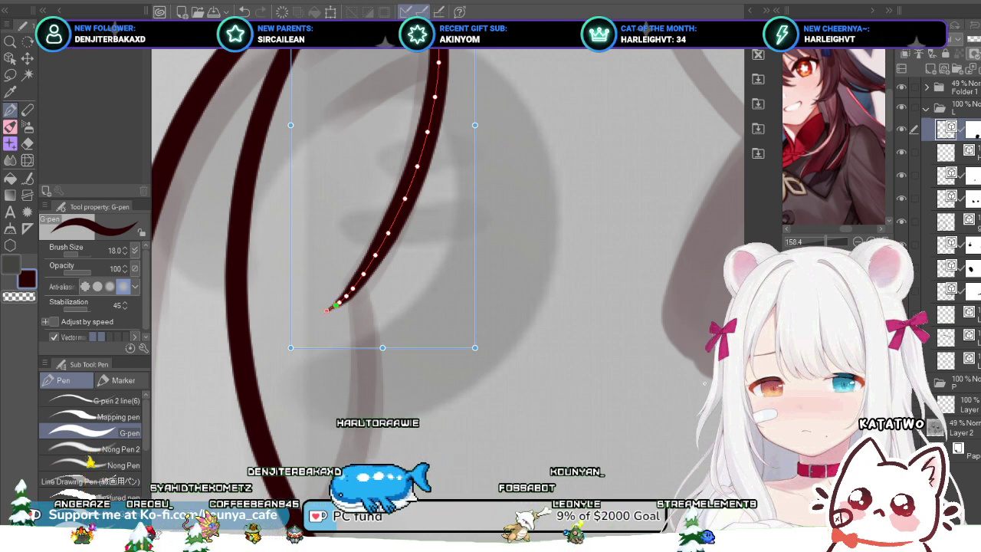
left_click_drag(336, 305, 342, 301)
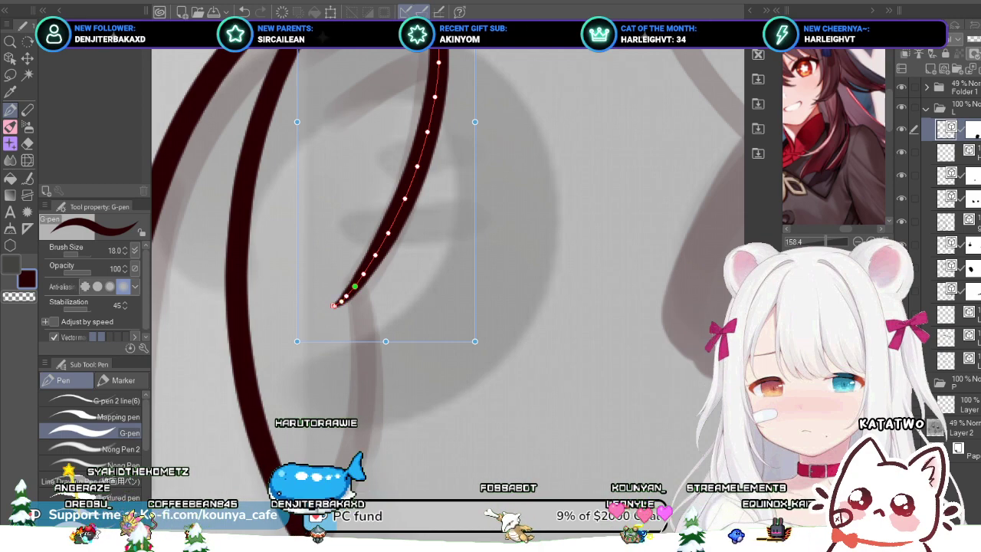
scroll(353, 292, "down", 6)
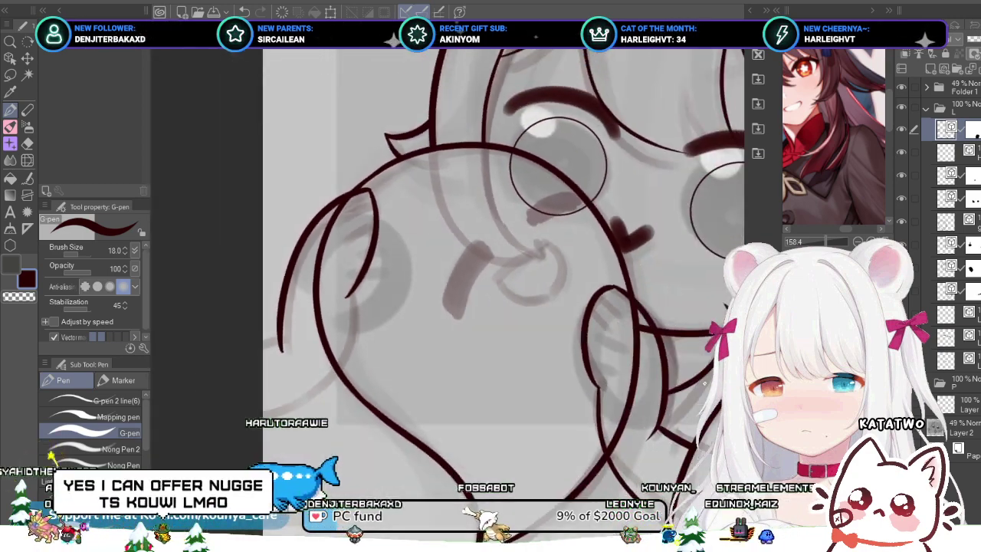
Step: Ink the second forearm's lower line from the inner curve's tip to the canvas edge, plus the short upper line from the outer curve
scroll(353, 295, "up", 3)
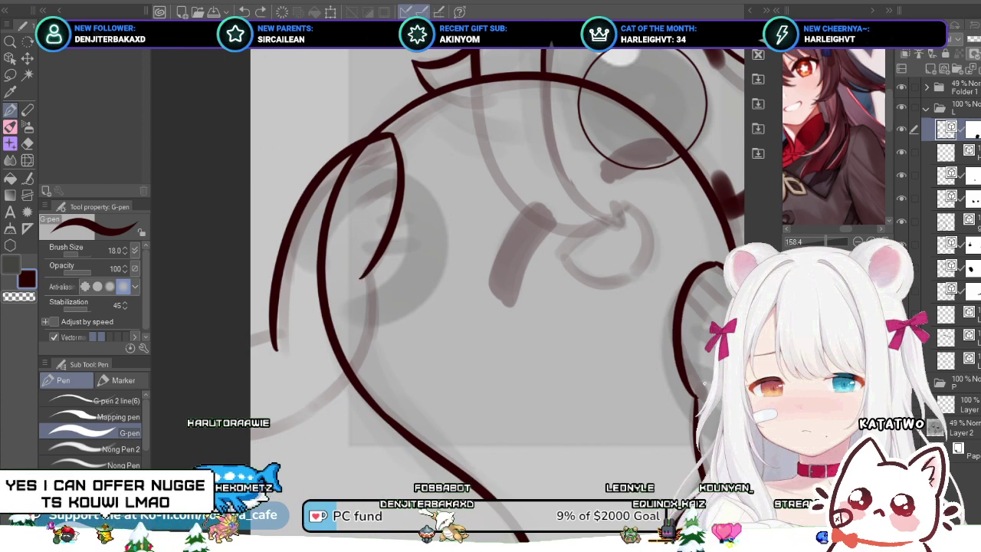
left_click(800, 26)
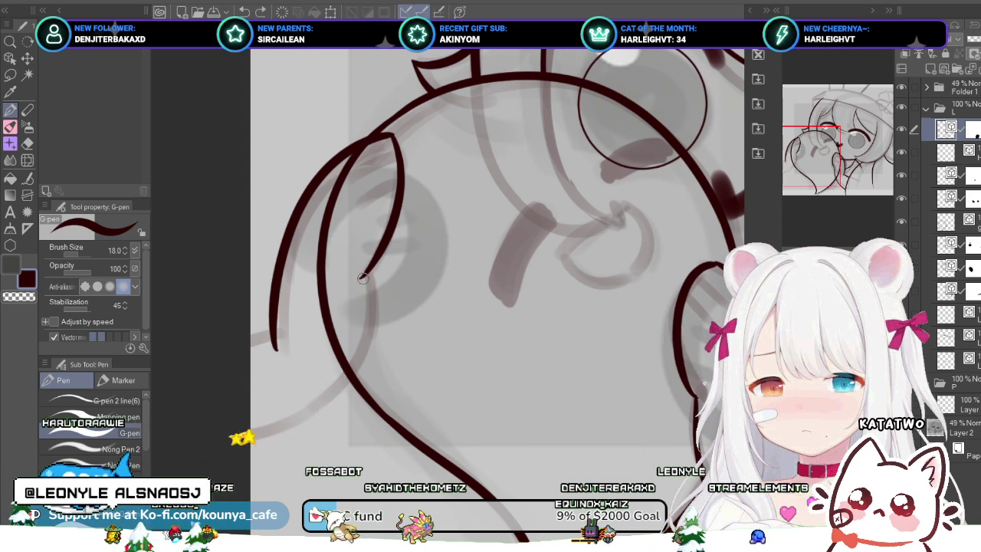
mouse_move(363, 277)
left_mouse_down()
mouse_move(360, 370)
mouse_move(212, 453)
left_mouse_up()
key("ctrl+z")
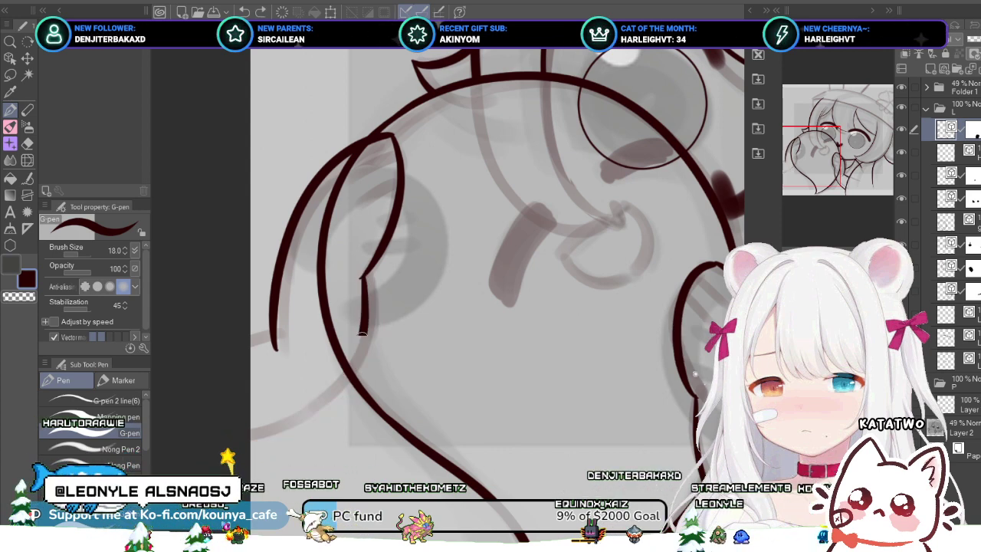
left_click_drag(363, 332, 253, 437)
key("ctrl+z")
mouse_move(366, 280)
left_mouse_down()
mouse_move(310, 420)
mouse_move(256, 443)
left_mouse_up()
key("ctrl+z")
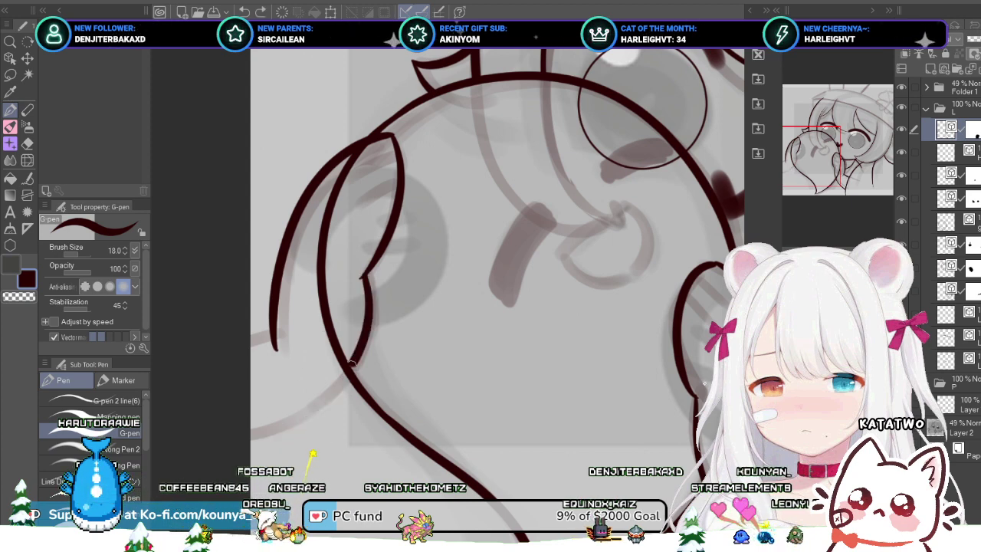
key("ctrl+z")
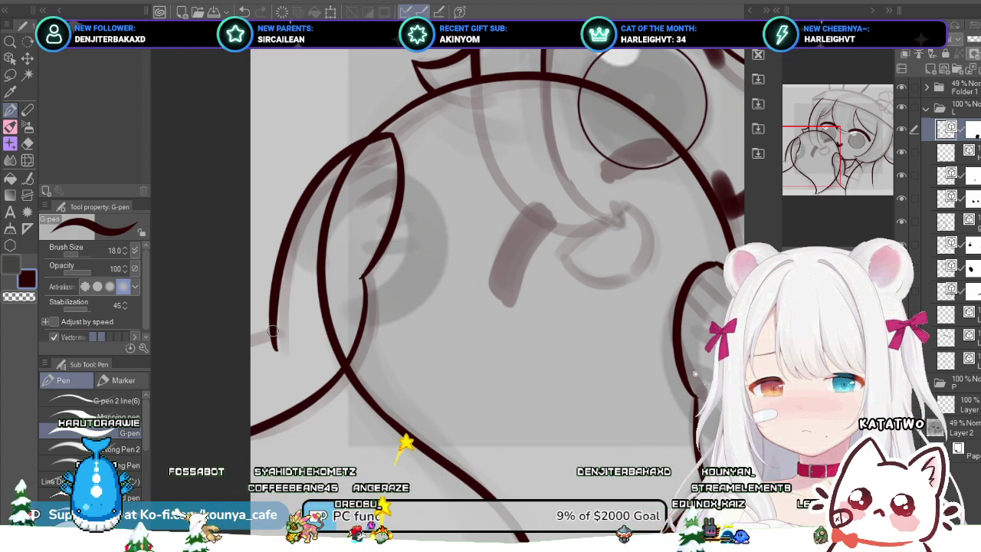
left_click_drag(274, 330, 246, 344)
scroll(247, 345, "down", 5)
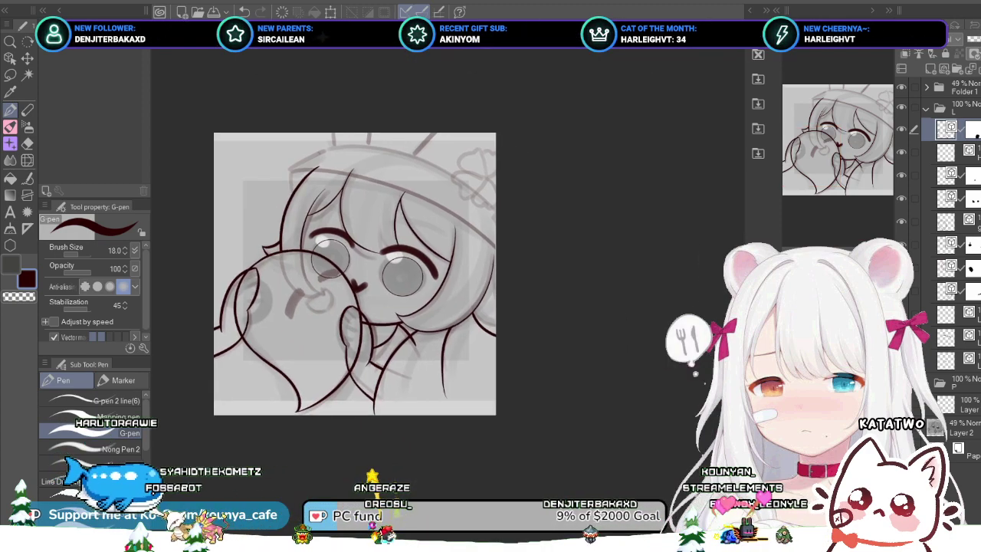
Step: Add a layer mask to the round shape's vector layer and hide the parts of its outline that cross both hands
scroll(346, 321, "up", 4)
left_click(381, 337, "ctrl")
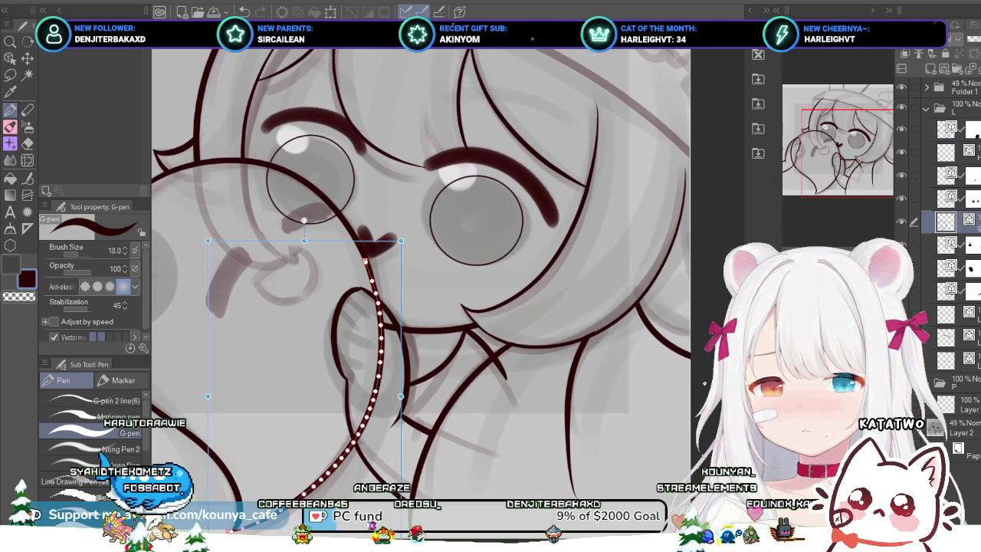
left_click(395, 325, "ctrl+shift")
left_click(380, 337, "ctrl+shift")
left_click(977, 68)
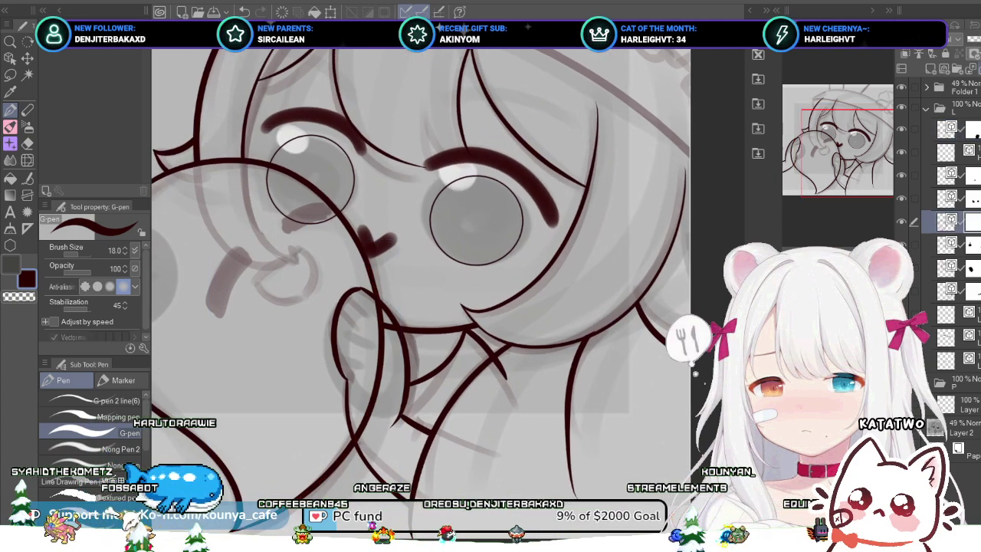
left_click_drag(380, 360, 454, 399)
scroll(452, 383, "down", 1)
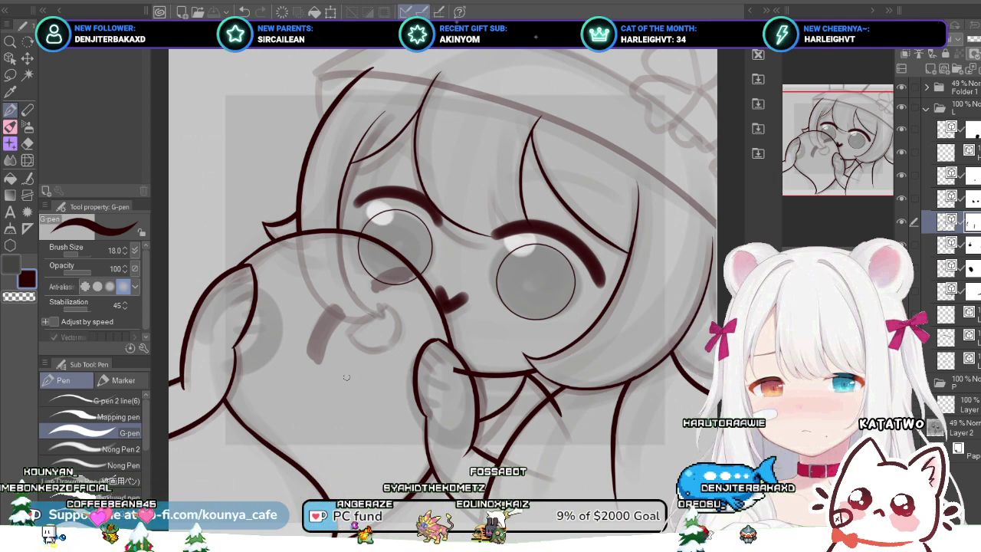
Step: Create a new vector layer directly above the second hand's line layer
mouse_move(392, 373)
left_mouse_down()
mouse_move(393, 351)
mouse_move(424, 377)
left_mouse_up()
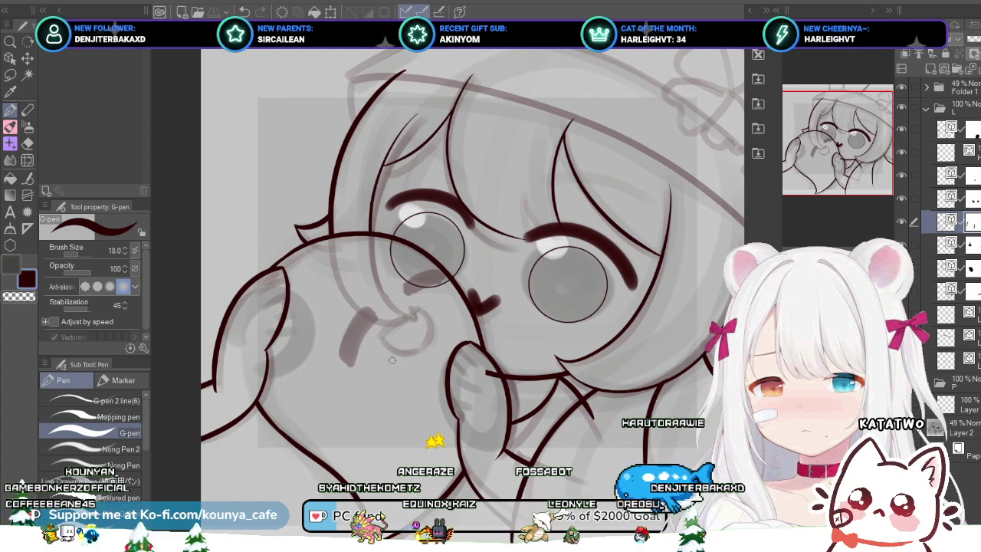
mouse_move(494, 353)
left_mouse_down()
mouse_move(481, 334)
mouse_move(491, 336)
left_mouse_up()
scroll(483, 337, "up", 1)
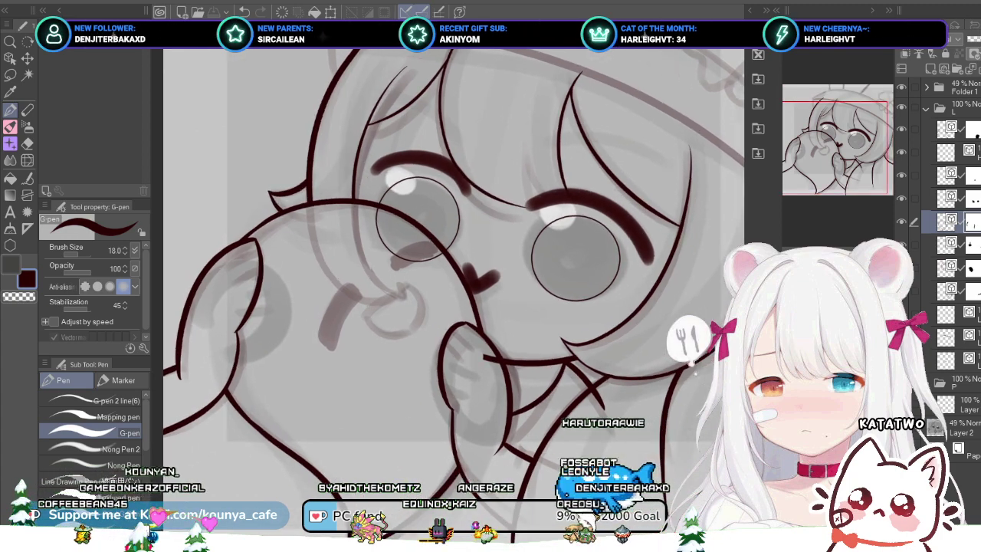
left_click(259, 285, "ctrl")
left_click(249, 240, "ctrl")
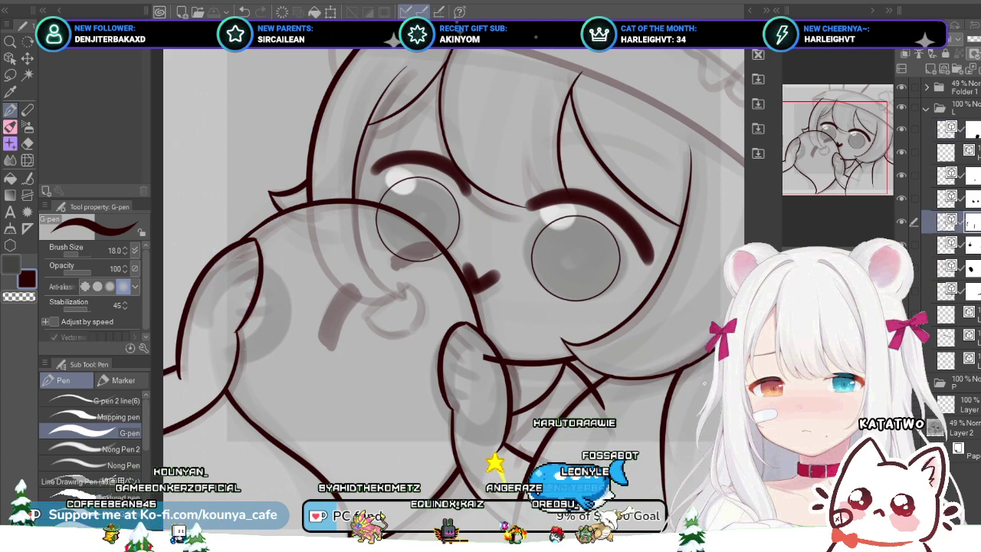
left_click(259, 279, "ctrl")
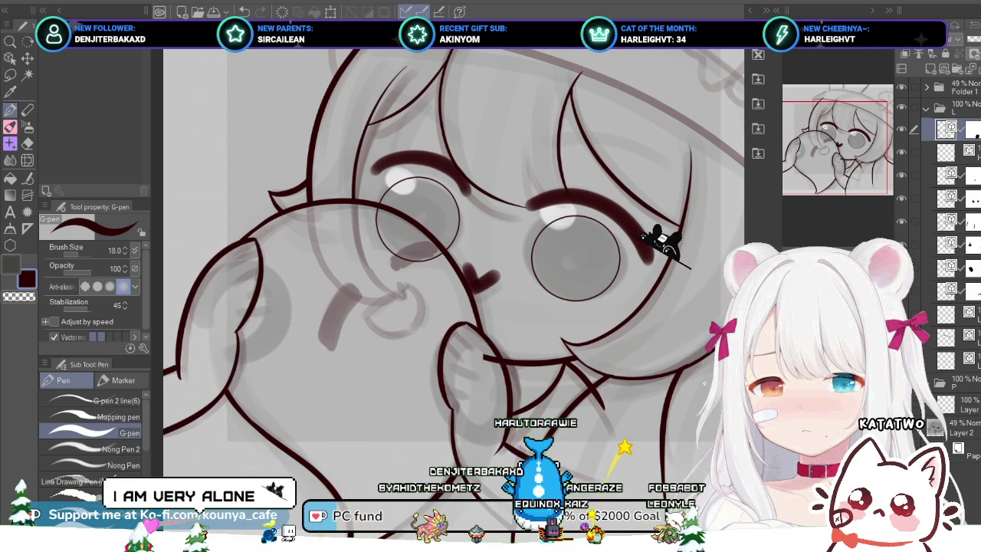
key("ctrl+shift+n")
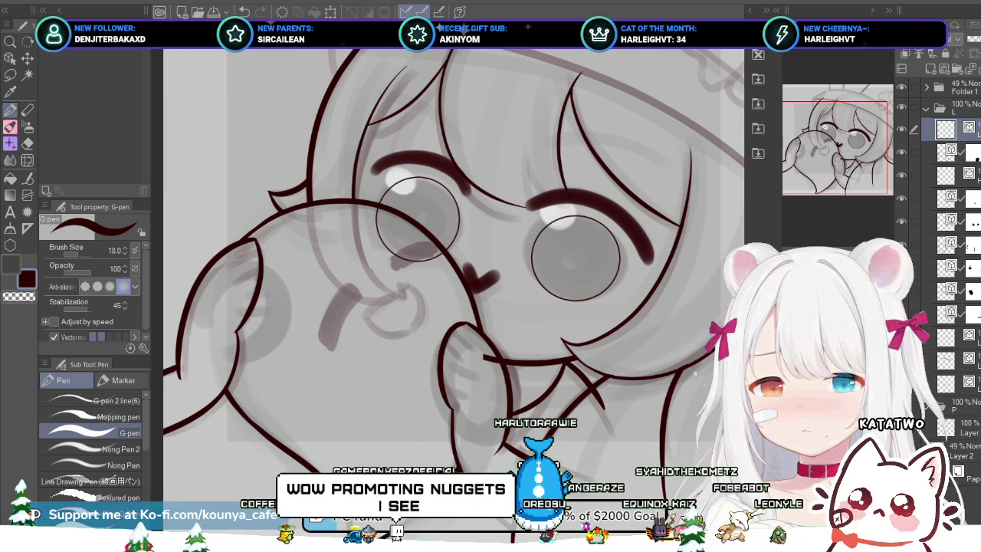
Step: Mask the end of the jaw line where it overlaps the first hand, and return to the new empty vector layer
left_click(528, 361, "ctrl")
key("ctrl+z")
left_click(529, 361, "ctrl+shift")
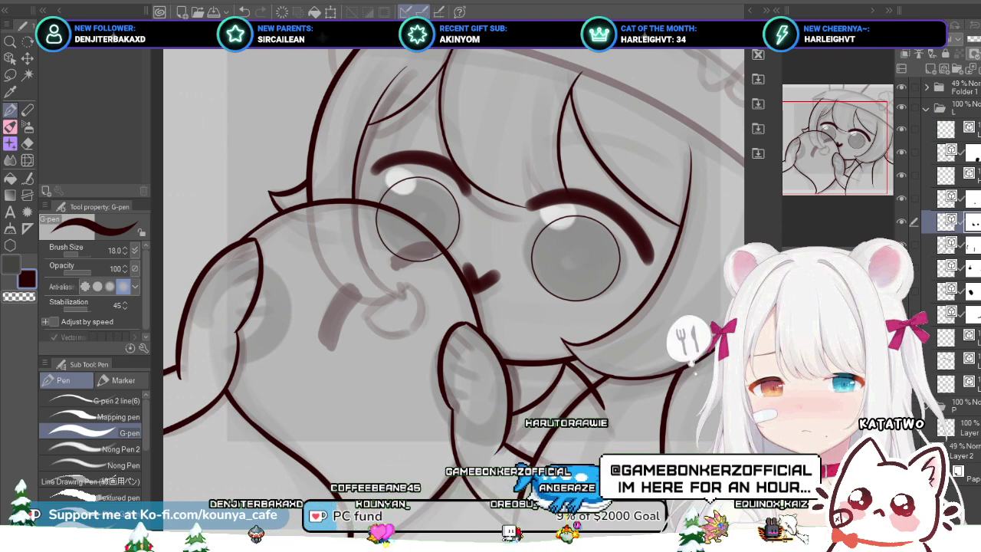
left_click(957, 128)
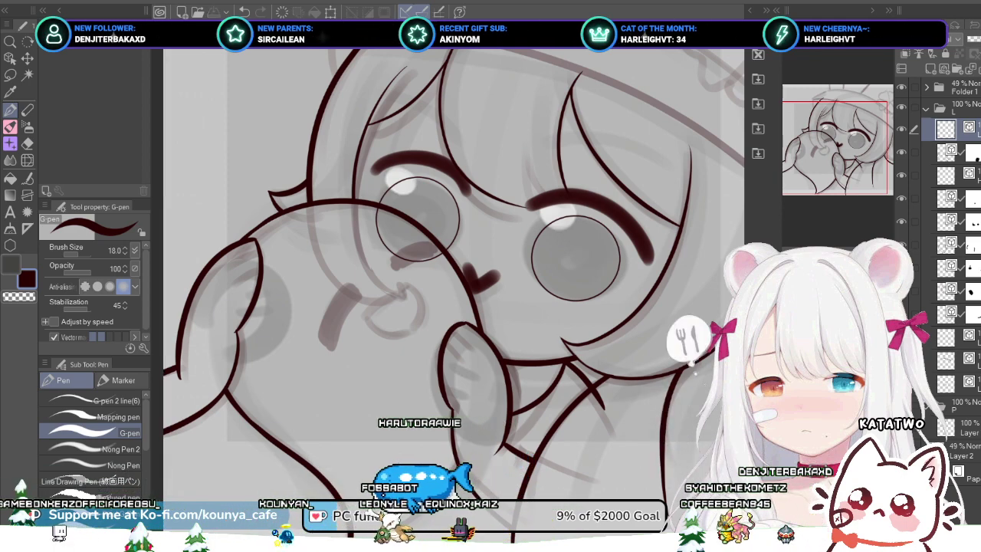
Step: Mask the neck line's end that crosses past the body line below the chin, and reselect the empty vector layer
left_click_drag(417, 253, 435, 259)
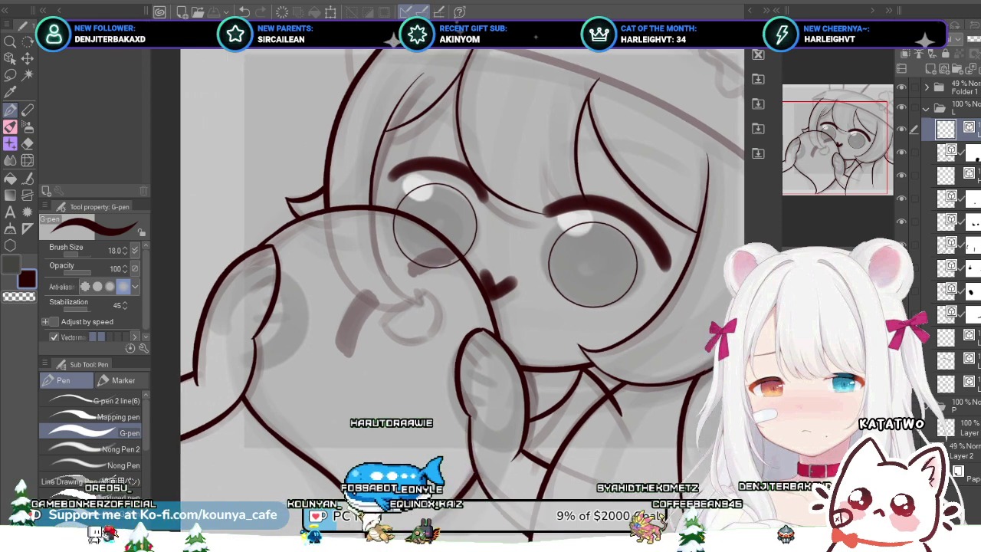
left_click_drag(519, 233, 462, 217)
scroll(519, 233, "down", 3)
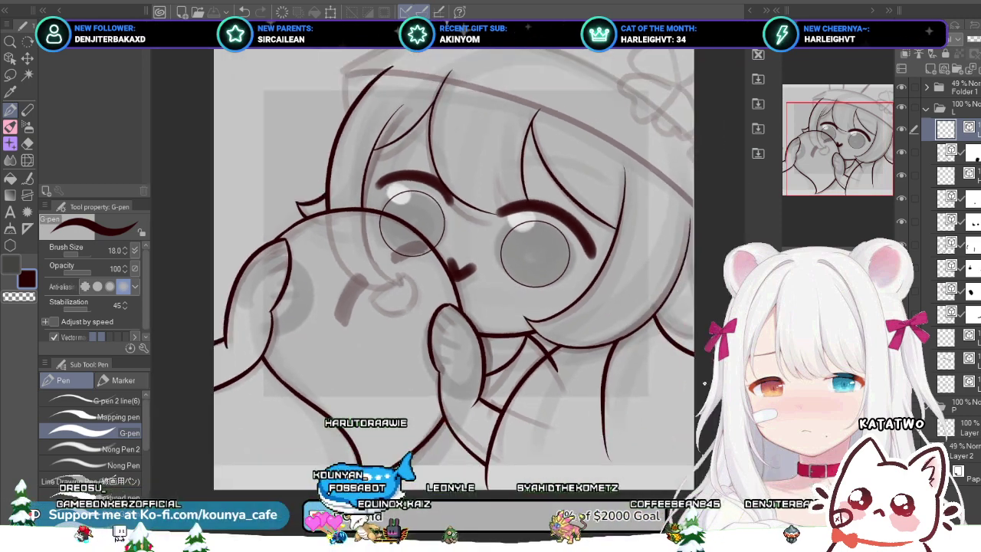
mouse_move(519, 232)
left_mouse_down()
mouse_move(490, 229)
mouse_move(511, 280)
left_mouse_up()
scroll(505, 229, "up", 1)
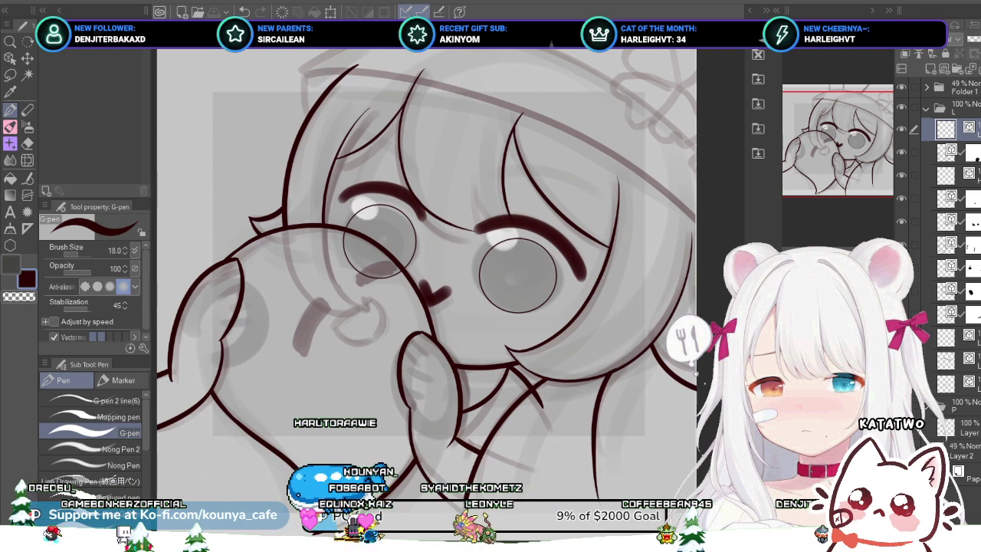
left_click(534, 393, "ctrl")
key("ctrl+shift+r")
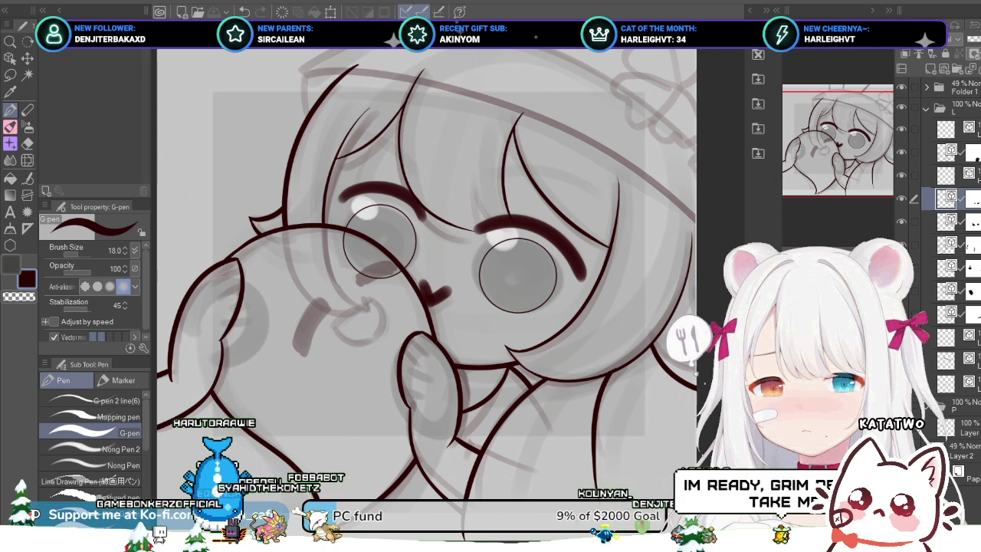
left_click(958, 129)
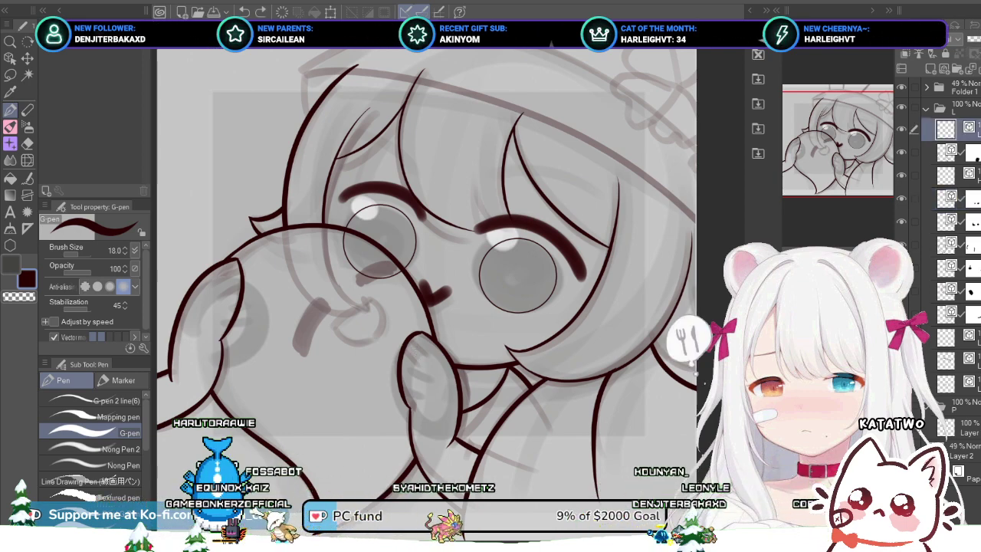
Step: Ink two short finger lines at the fingertips of the first hand, under the character's mouth
scroll(426, 344, "up", 2)
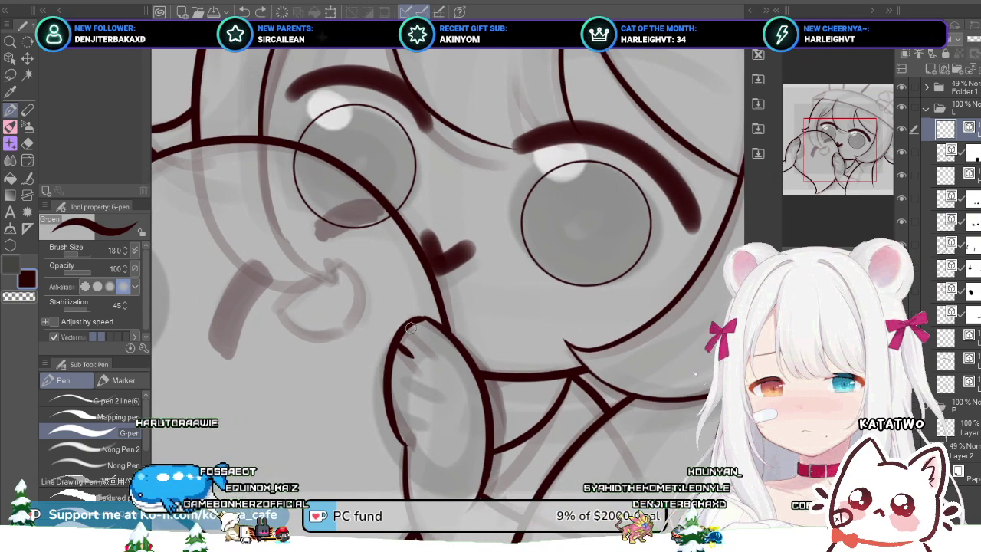
scroll(426, 326, "down", 3)
left_click_drag(426, 326, 502, 323)
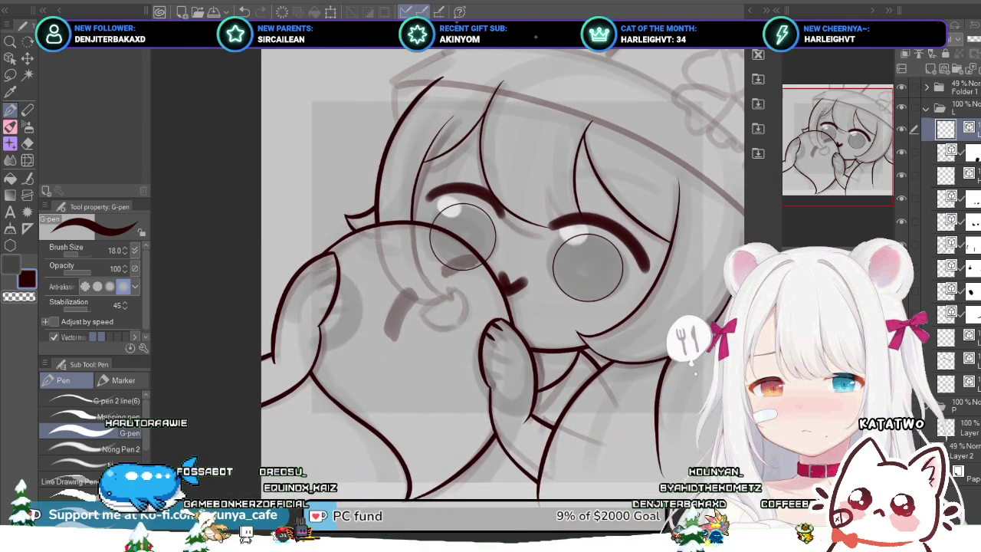
Step: Ink two short finger lines inward from the fingertip edge of the second hand
scroll(322, 260, "up", 2)
scroll(348, 265, "up", 1)
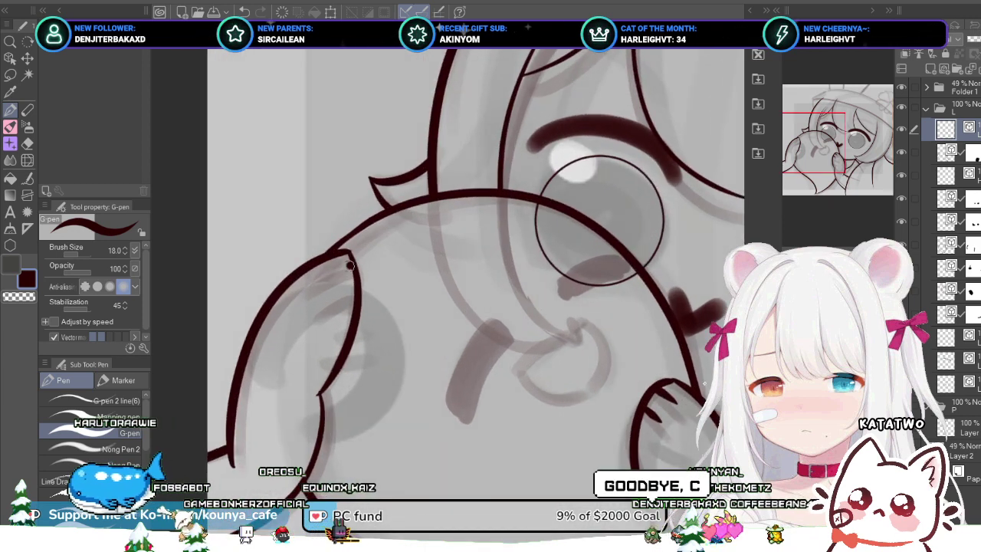
mouse_move(349, 265)
left_mouse_down()
mouse_move(330, 270)
mouse_move(332, 287)
mouse_move(353, 285)
left_mouse_up()
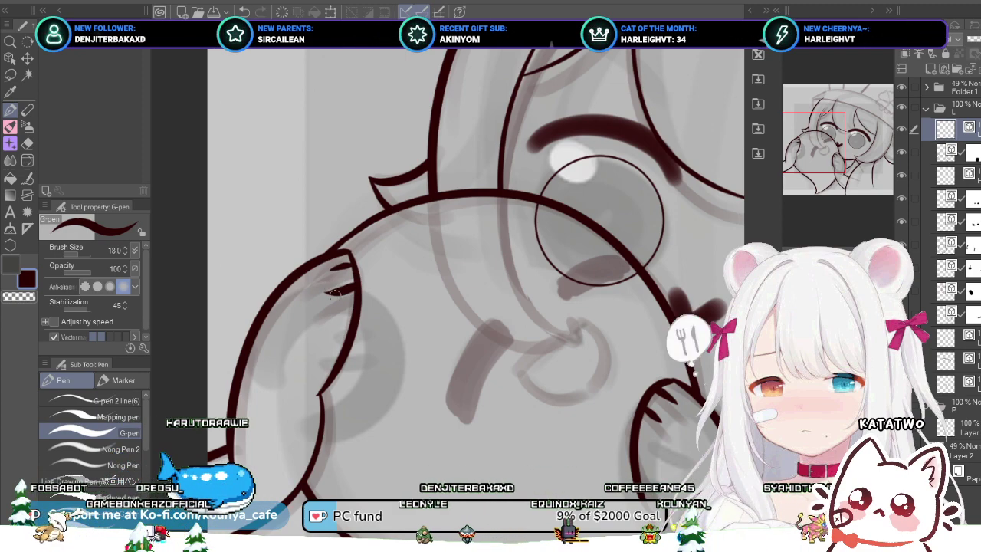
left_click_drag(356, 285, 328, 292)
scroll(351, 277, "down", 3)
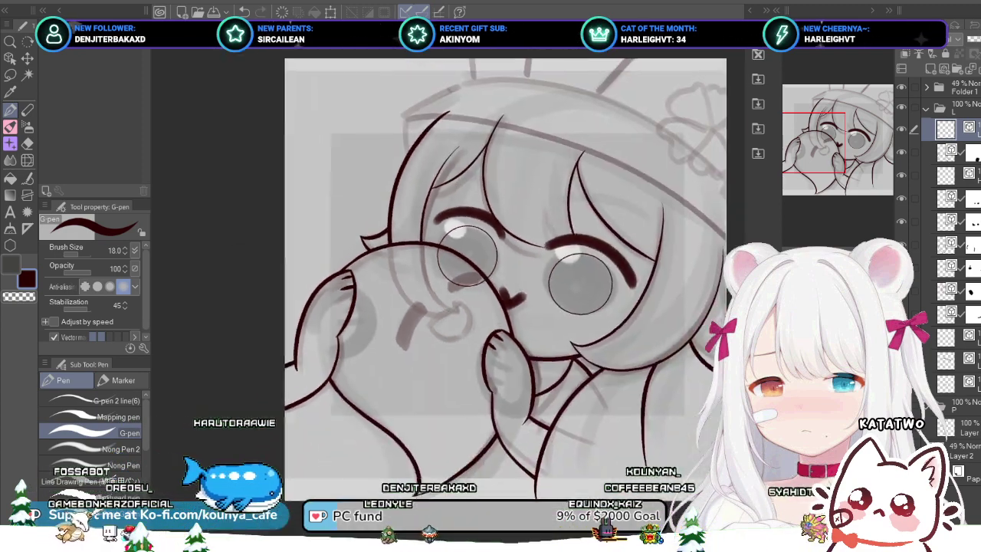
Step: Tilt the second hand's upper finger line so its fingertip end sits slightly higher, and select the lower finger line's stroke
scroll(349, 276, "up", 3)
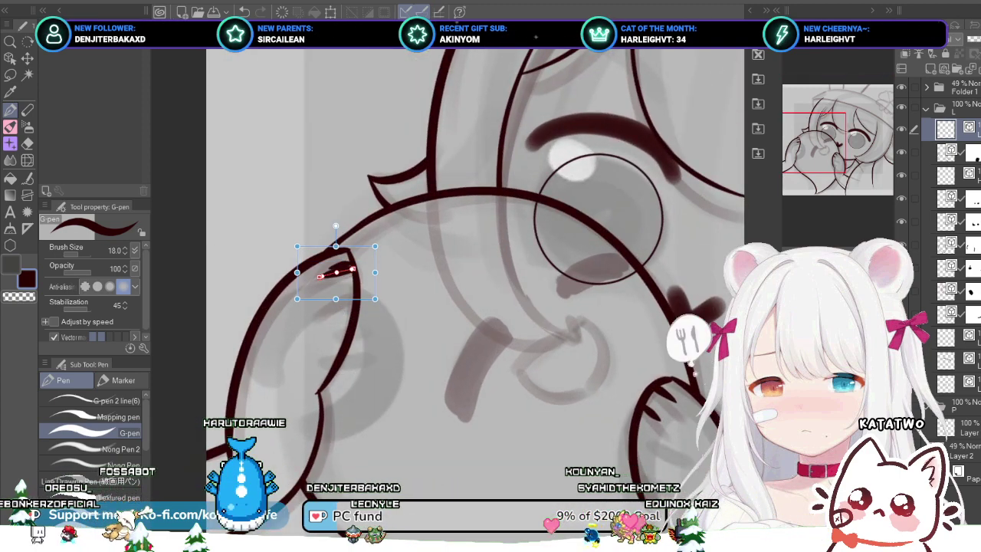
mouse_move(350, 263)
left_mouse_down()
mouse_move(330, 268)
mouse_move(330, 291)
mouse_move(321, 277)
mouse_move(336, 269)
mouse_move(319, 273)
left_mouse_up()
left_click(958, 450)
left_click(950, 129)
left_click(336, 268, "ctrl")
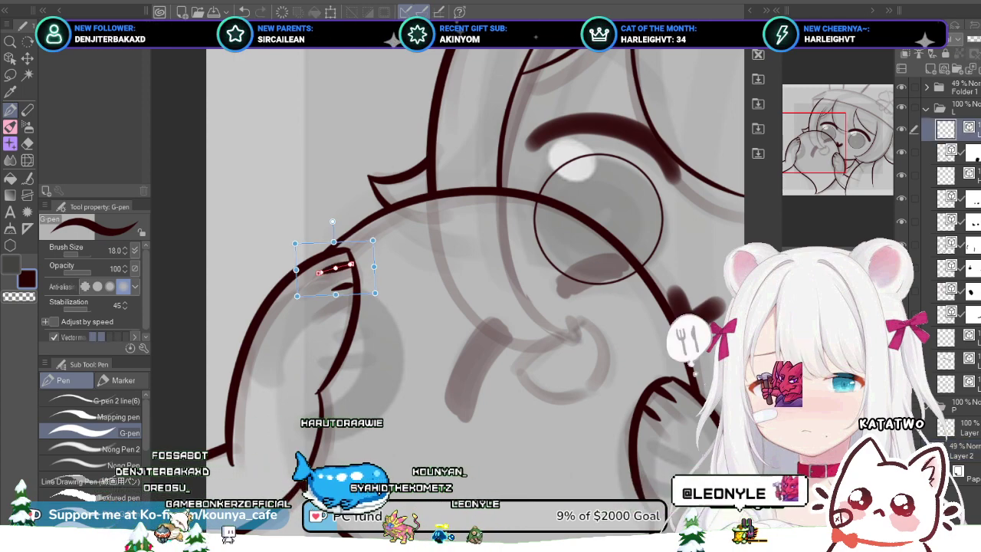
left_click(342, 287, "ctrl")
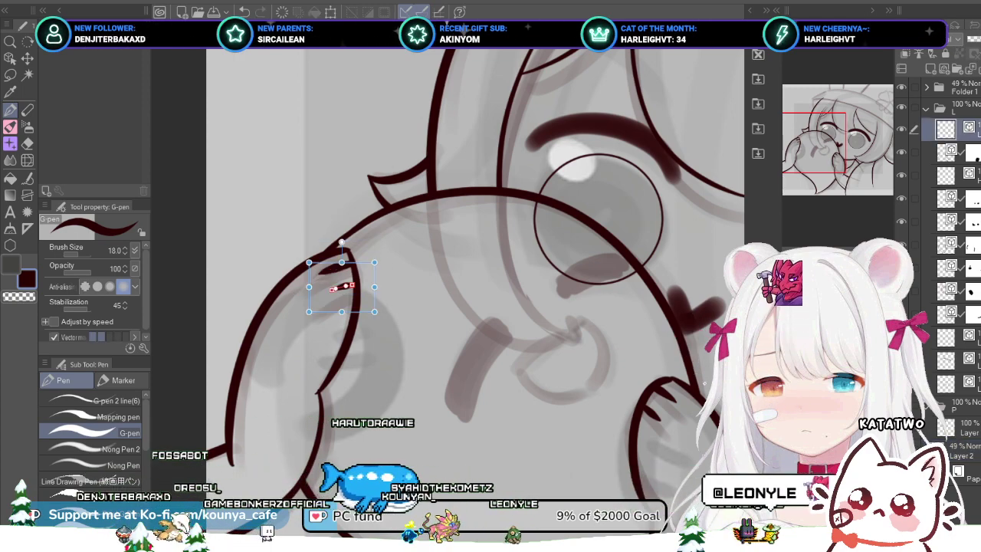
scroll(375, 266, "down", 3)
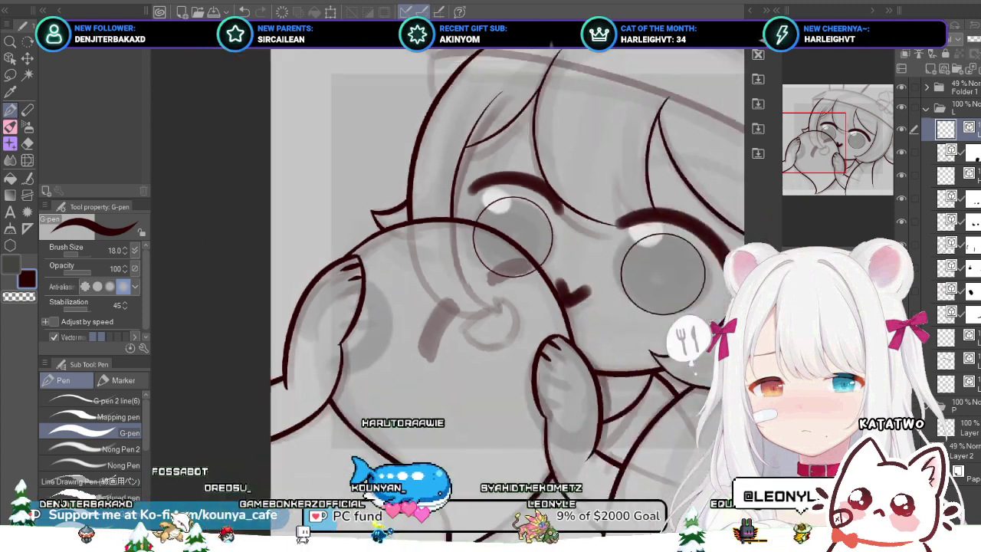
Step: Redraw the lower finger line on the hand at the left of the round body and adjust its placement
scroll(280, 230, "down", 2)
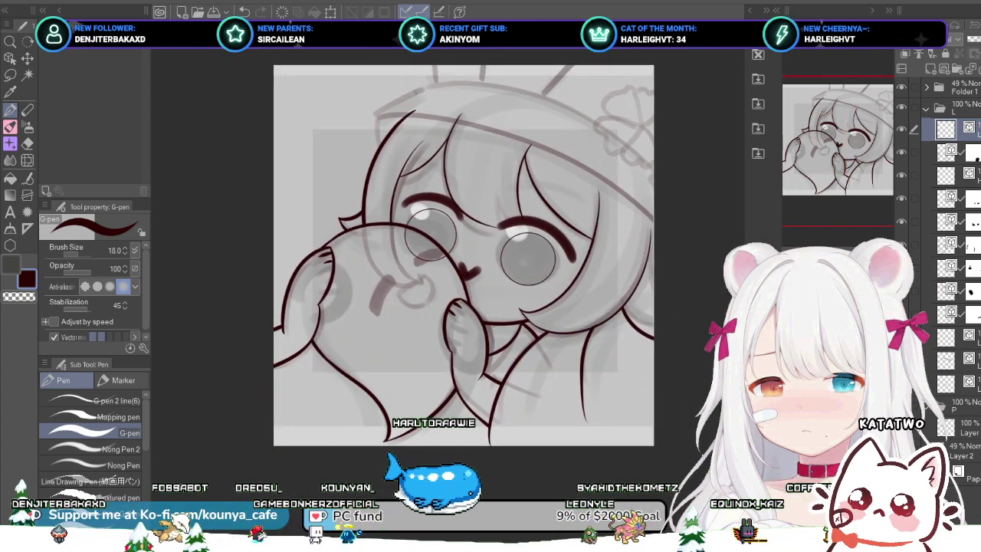
scroll(358, 252, "up", 1)
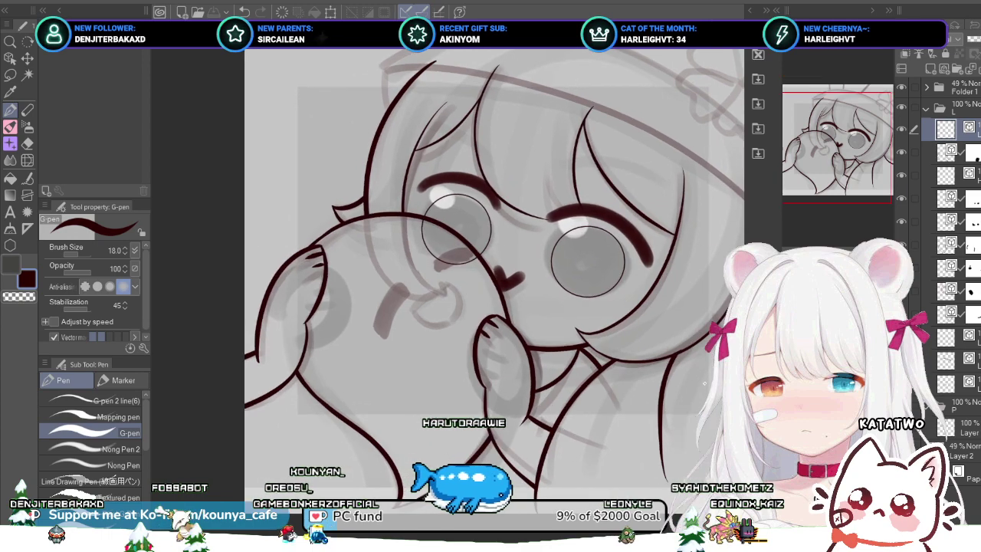
left_click_drag(359, 252, 343, 274)
left_click(304, 288, "ctrl")
scroll(306, 299, "up", 2)
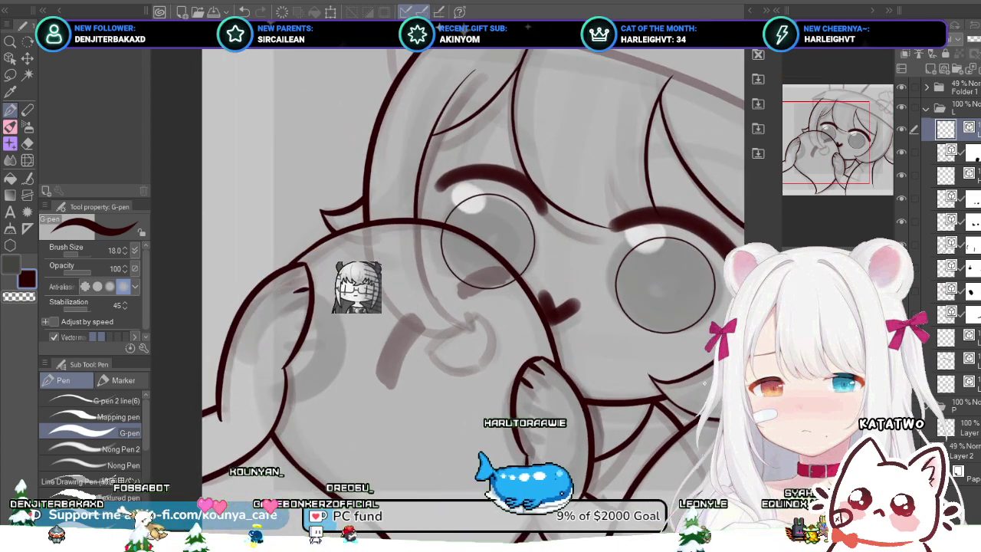
left_click(302, 290, "ctrl")
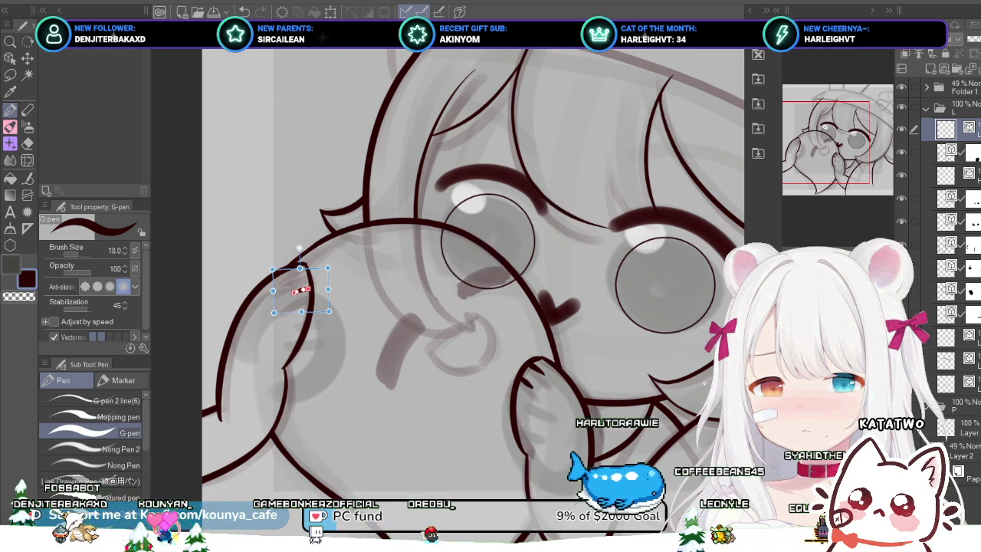
key("ctrl+z")
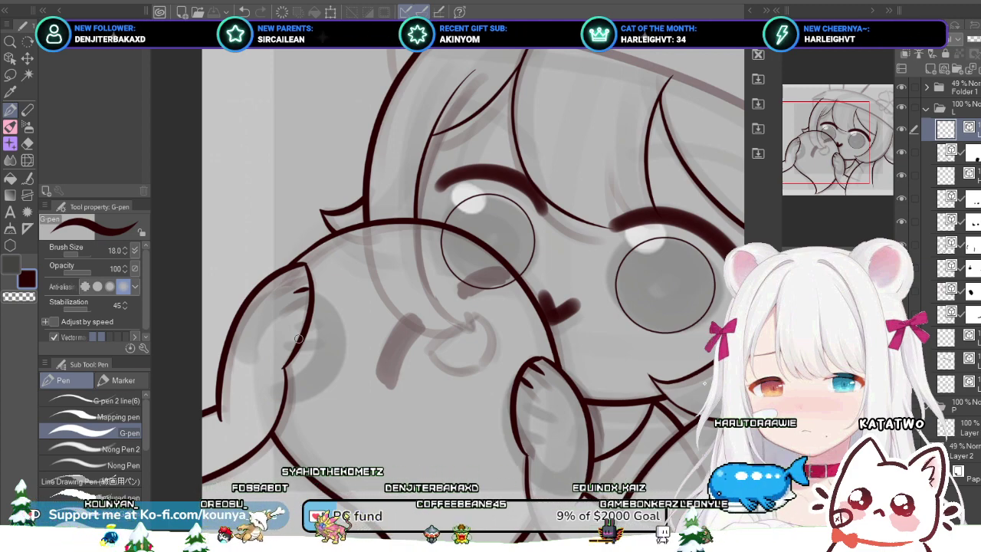
scroll(299, 283, "down", 2)
scroll(299, 284, "up", 3)
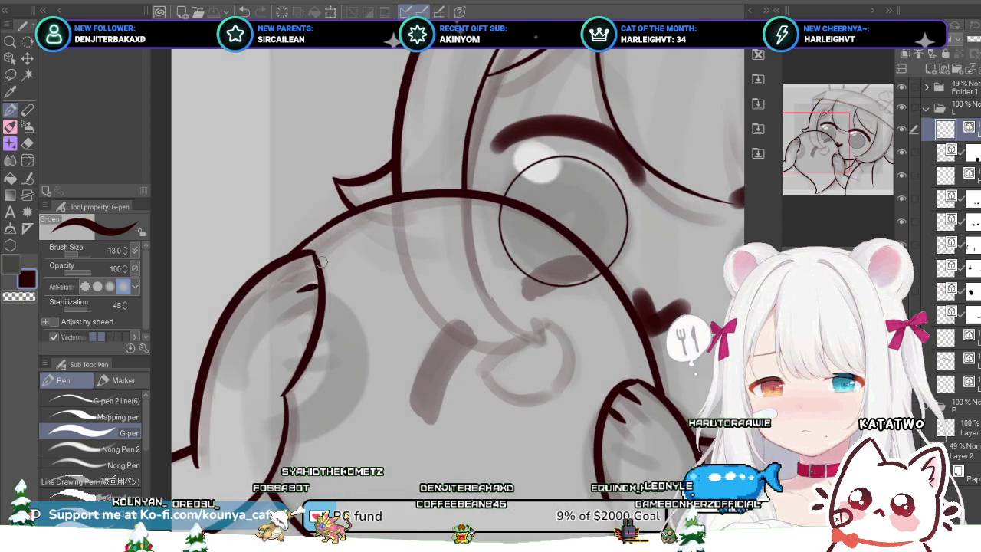
left_click_drag(313, 271, 279, 288)
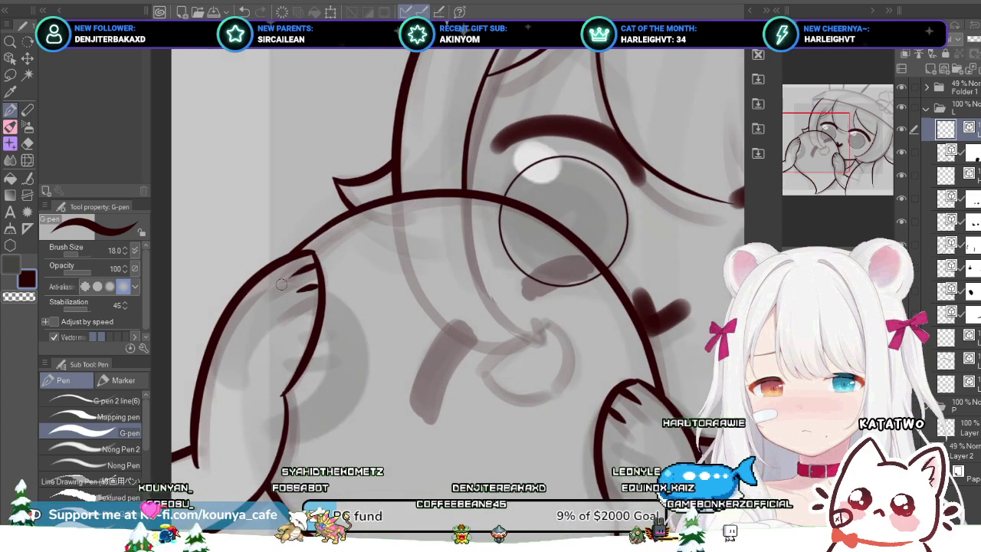
key("ctrl+z")
scroll(302, 281, "up", 3)
left_click_drag(325, 250, 268, 273)
key("ctrl+z")
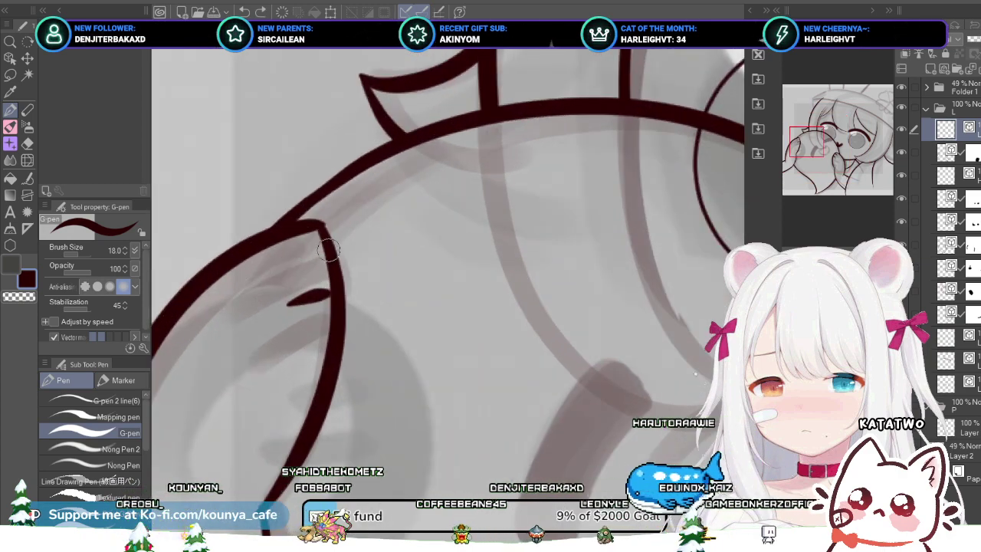
left_click_drag(325, 250, 266, 273)
key("ctrl+z")
Step: Draw a short tapered second finger line near the left hand's tip, just above the existing one
mouse_move(324, 252)
left_mouse_down()
mouse_move(269, 264)
mouse_move(277, 276)
mouse_move(316, 261)
mouse_move(274, 278)
mouse_move(315, 253)
mouse_move(285, 261)
left_mouse_up()
key("ctrl+z")
key("ctrl+z")
key("ctrl+z")
key("ctrl+z")
key("ctrl+z")
key("ctrl+z")
key("ctrl+z")
key("ctrl+z")
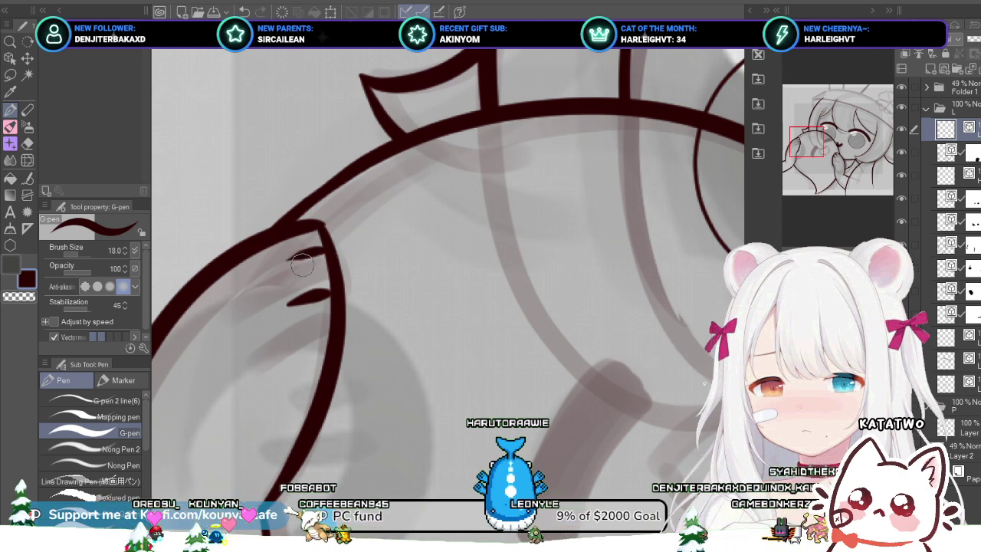
left_click(314, 253)
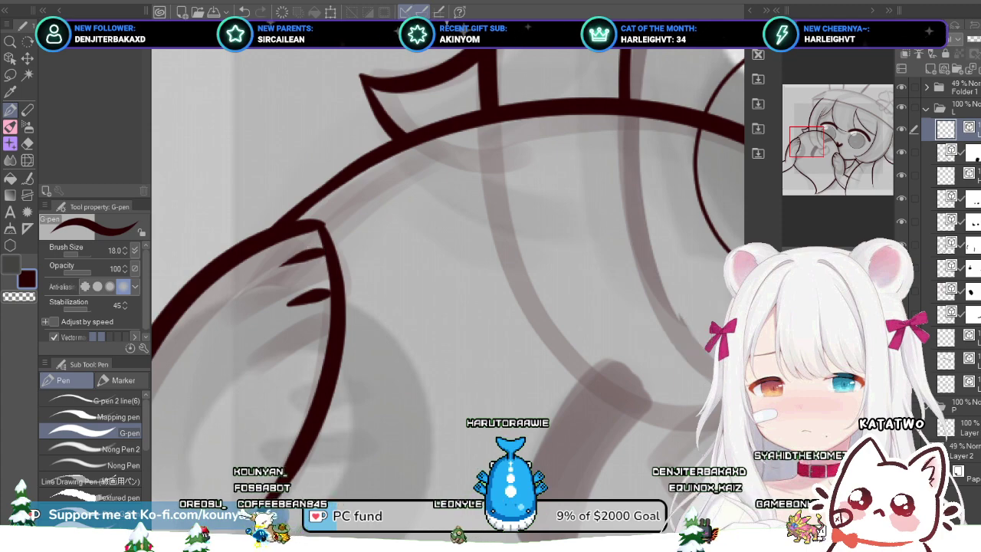
scroll(324, 261, "down", 5)
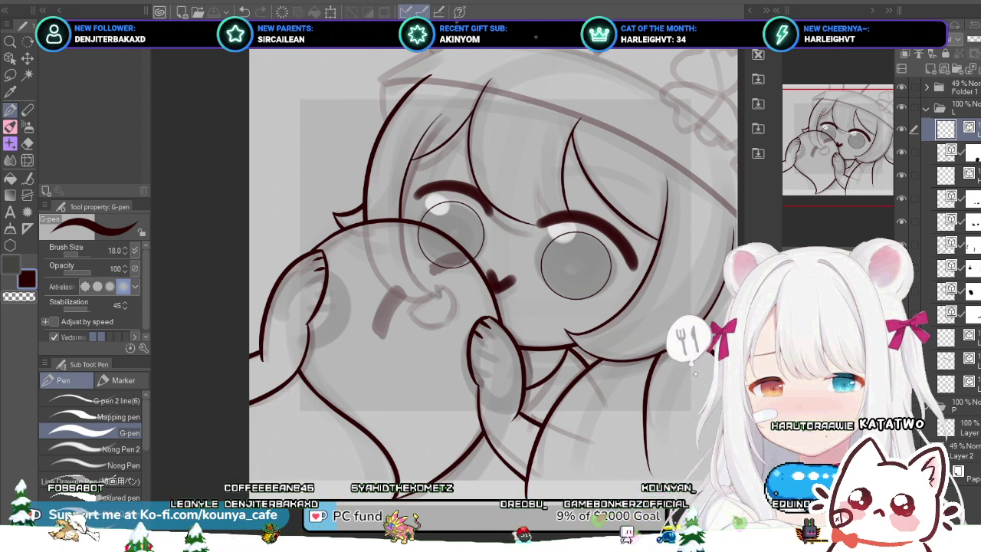
Step: On a new layer, ink the hat's lower brim curve across the hair and reshape it to follow the sketch
scroll(318, 242, "up", 2)
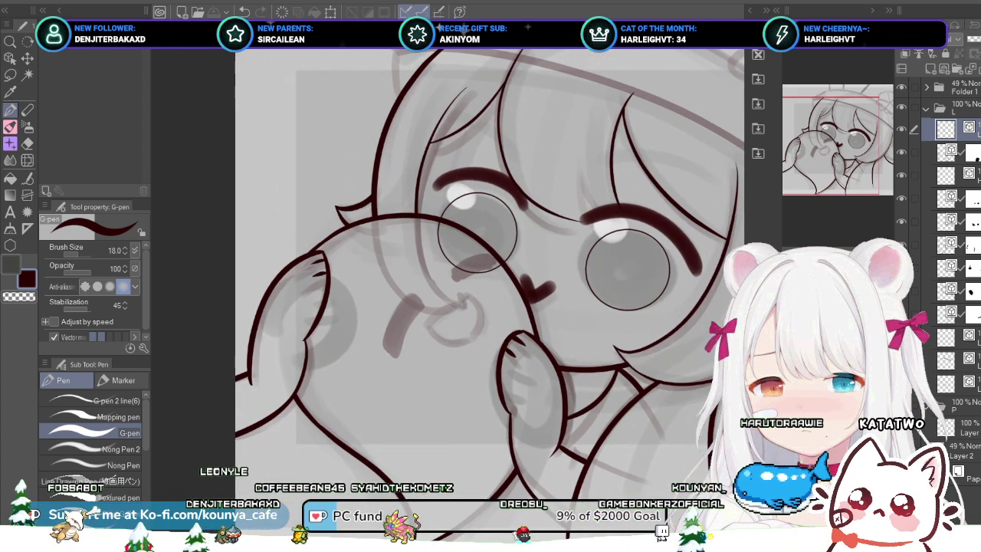
left_click_drag(316, 278, 263, 267)
scroll(367, 306, "down", 1)
left_click_drag(368, 306, 341, 307)
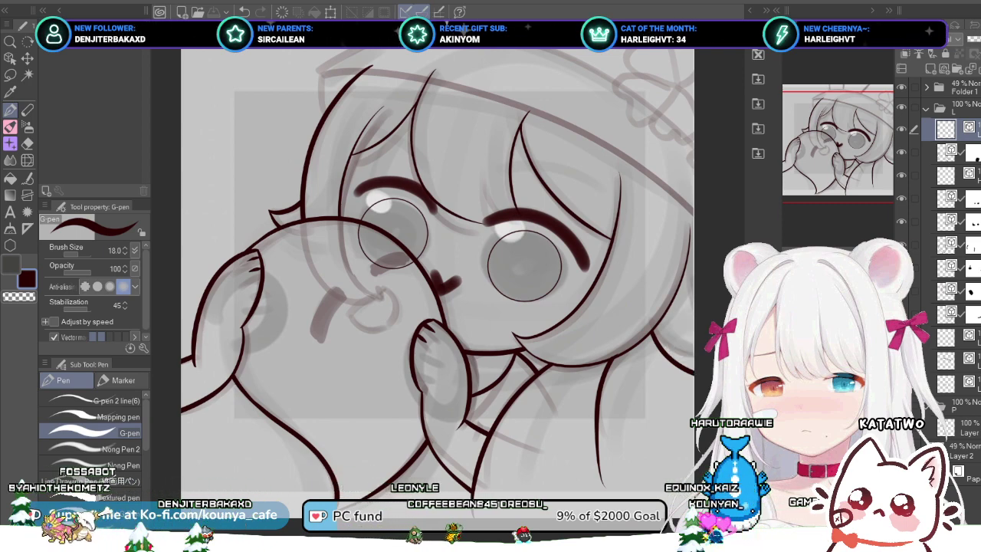
left_click_drag(437, 261, 448, 298)
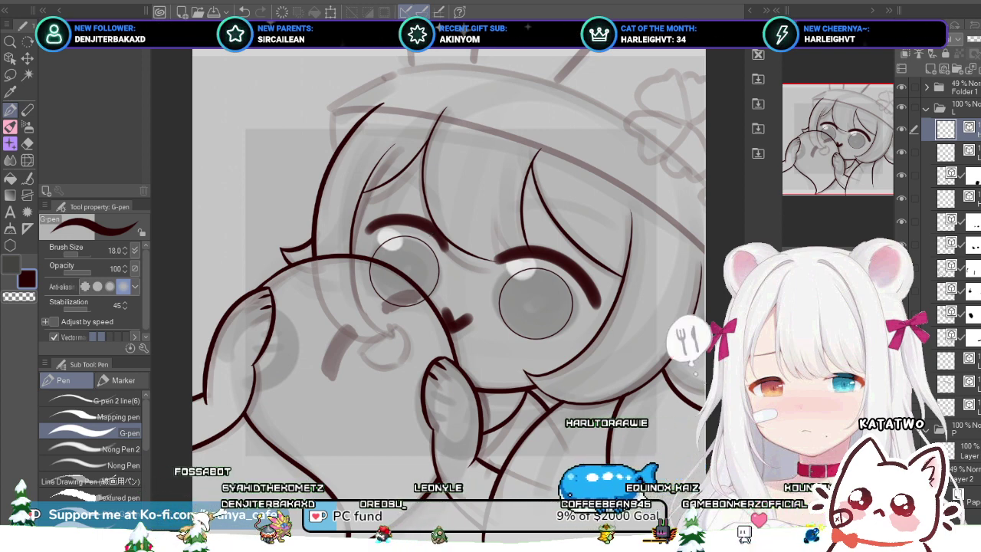
left_click_drag(392, 128, 355, 150)
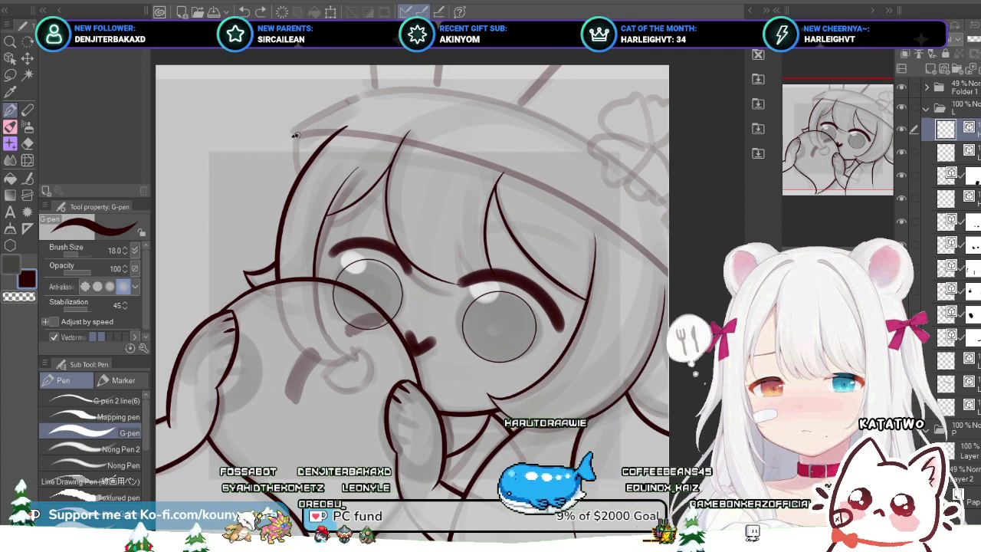
mouse_move(295, 135)
left_mouse_down()
mouse_move(446, 150)
mouse_move(669, 313)
left_mouse_up()
key("ctrl")
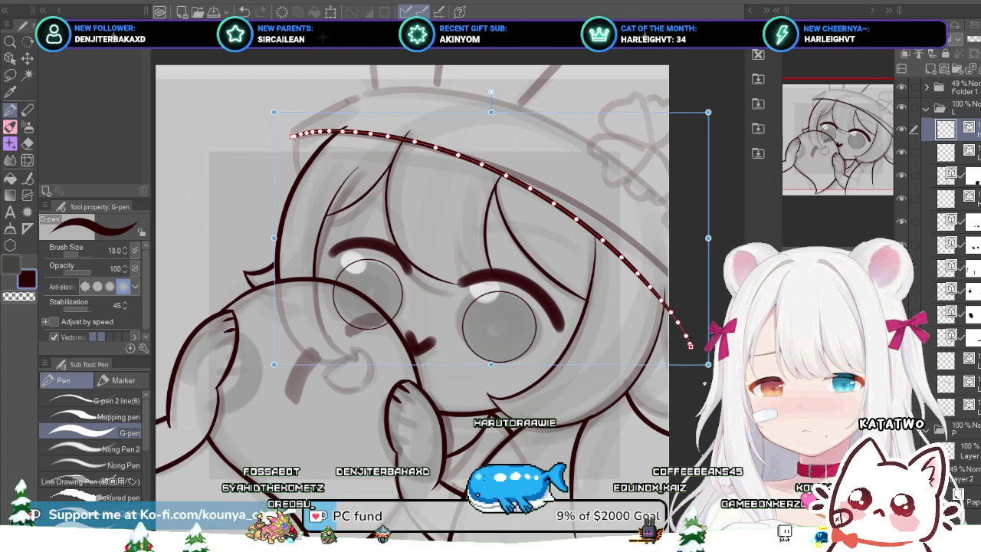
left_click_drag(506, 175, 508, 171)
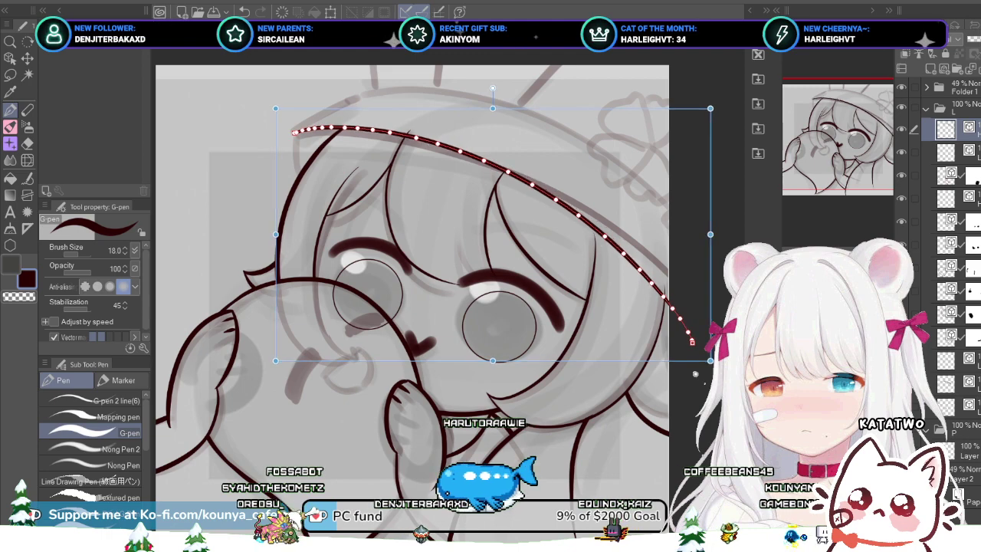
left_click_drag(710, 360, 734, 364)
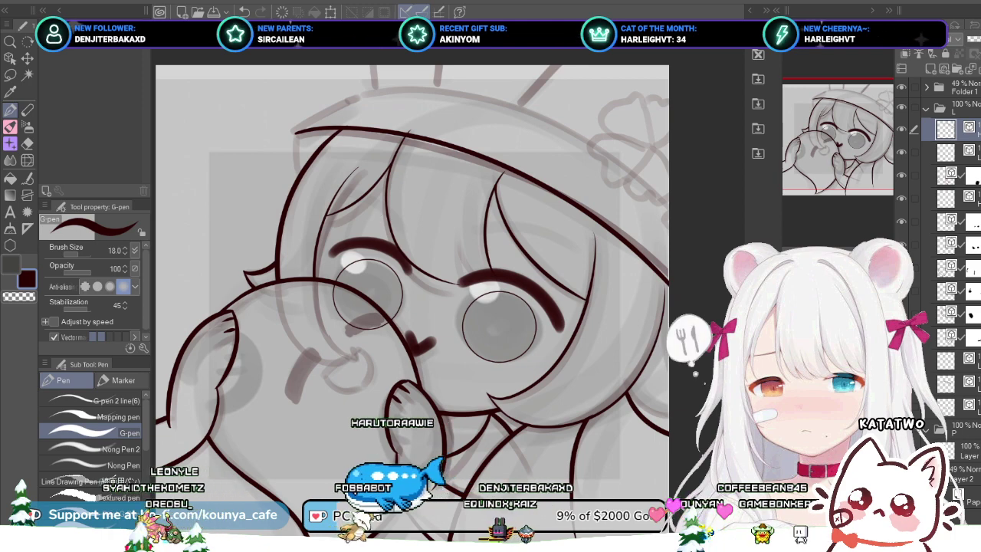
Step: Ink the brim's short left edge from its outer corner down to the hair outline
left_click_drag(358, 154, 410, 172)
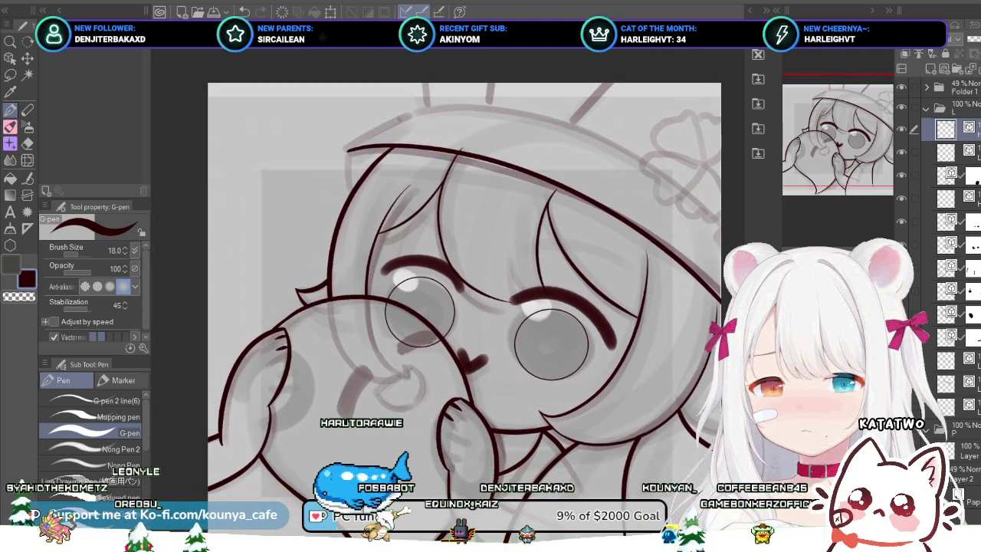
scroll(359, 146, "up", 1)
left_click_drag(348, 151, 296, 151)
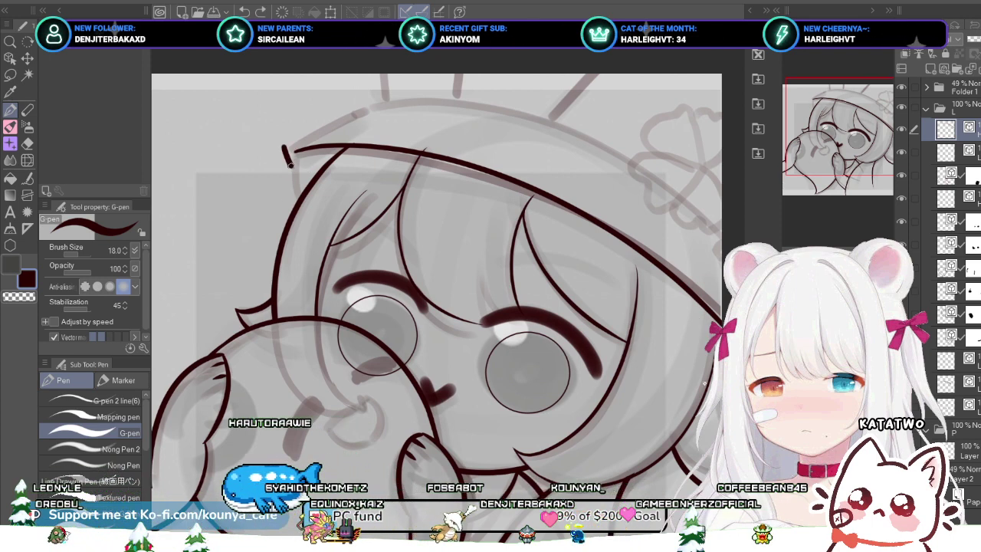
left_click_drag(282, 150, 289, 169)
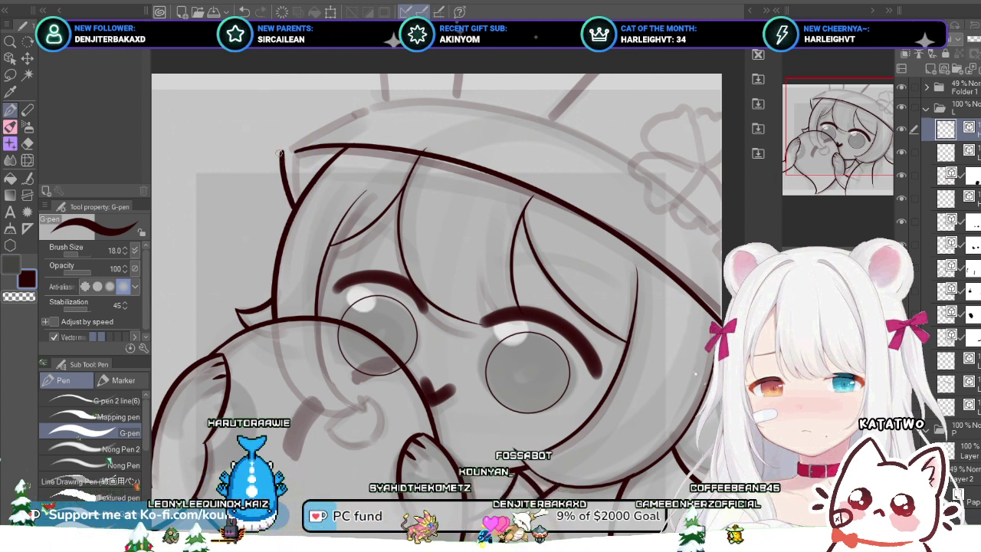
Step: Ink the brim's slanted upper edge from the left corner to the crown, plus the crown's short left side line
left_click_drag(282, 152, 324, 129)
key("ctrl+z")
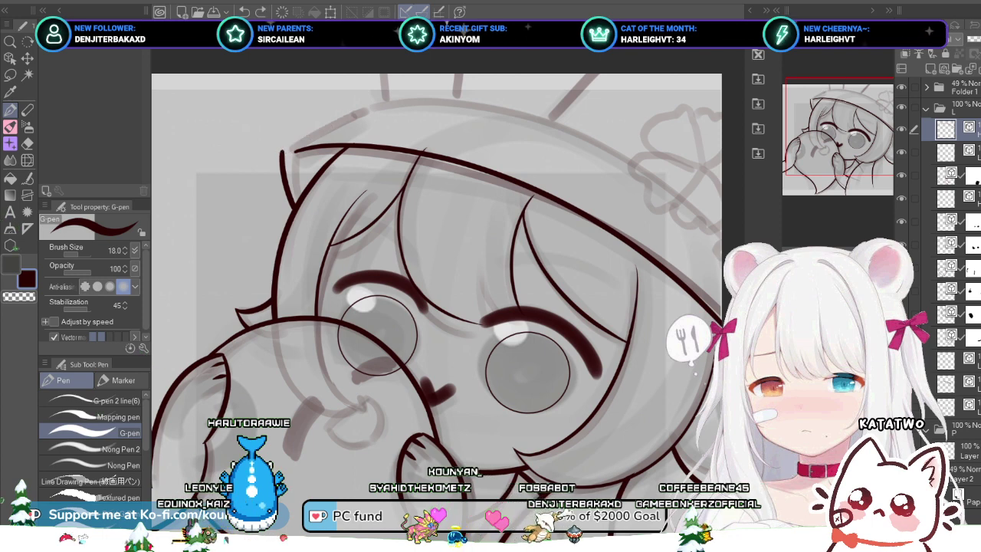
key("ctrl+t")
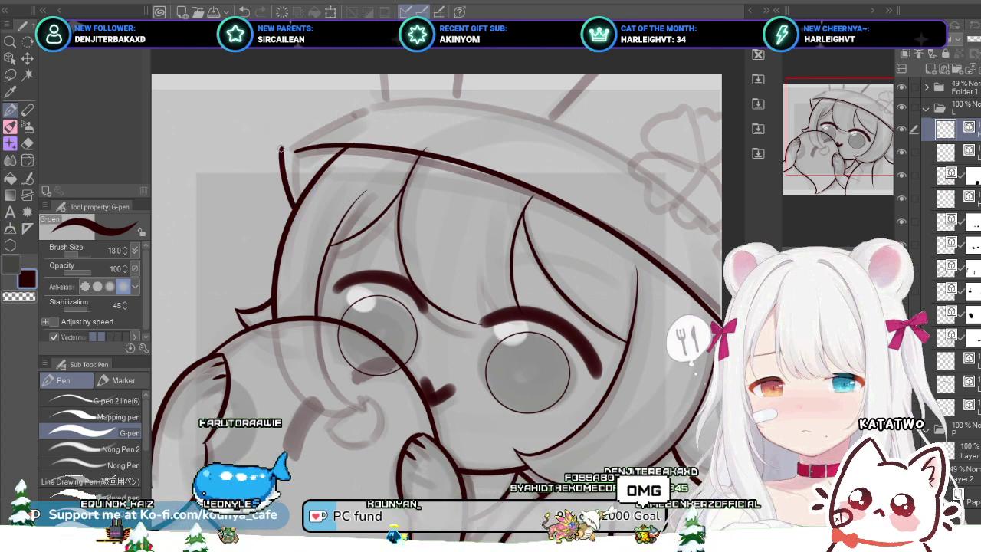
left_click_drag(281, 150, 371, 101)
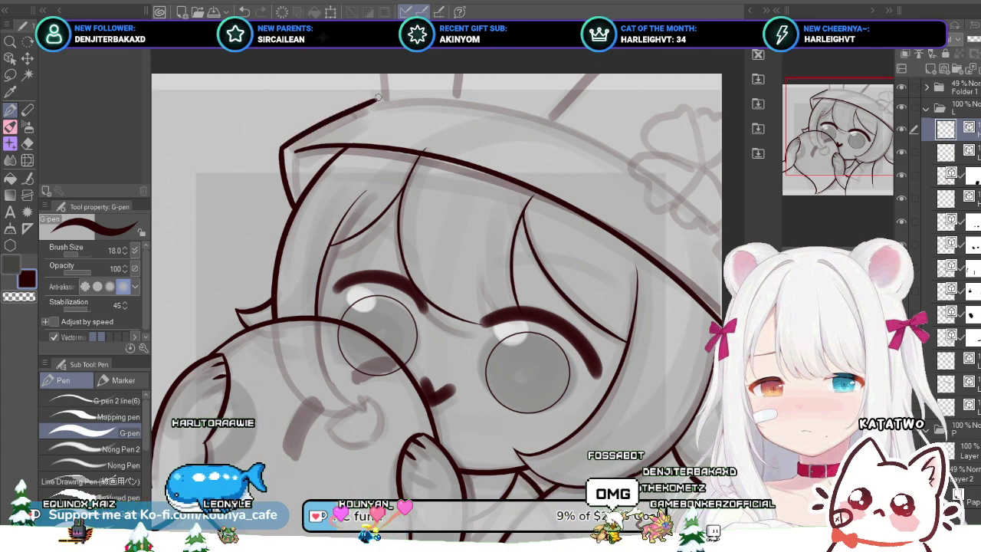
scroll(380, 89, "down", 4)
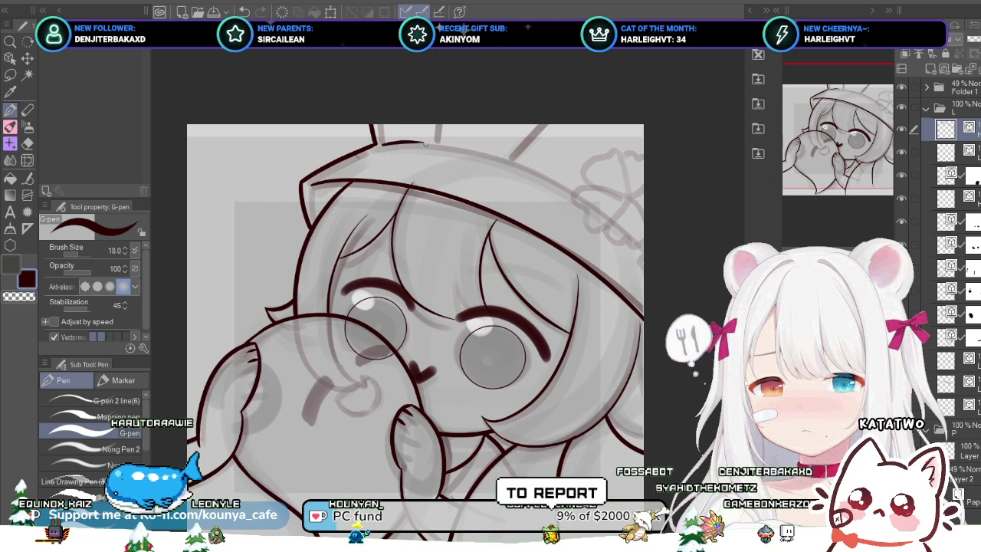
mouse_move(387, 146)
left_mouse_down()
mouse_move(558, 184)
mouse_move(643, 255)
left_mouse_up()
key("ctrl+z")
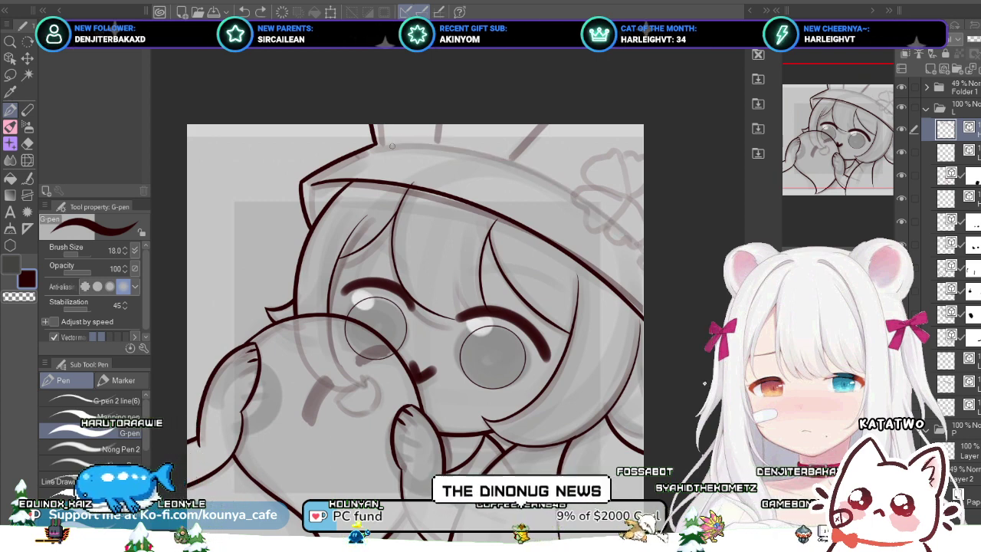
left_click_drag(385, 143, 644, 228)
key("ctrl+z")
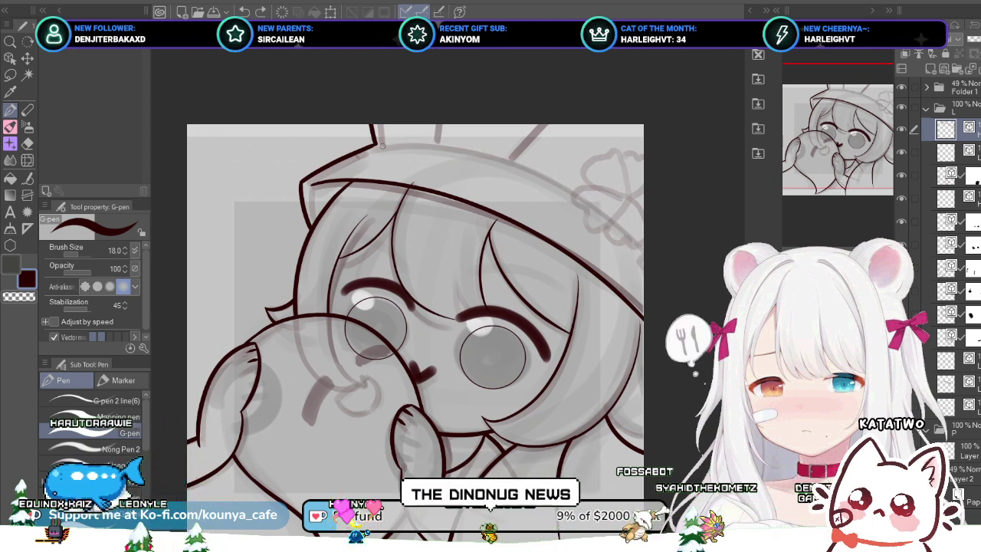
left_click_drag(382, 143, 627, 230)
key("ctrl+z")
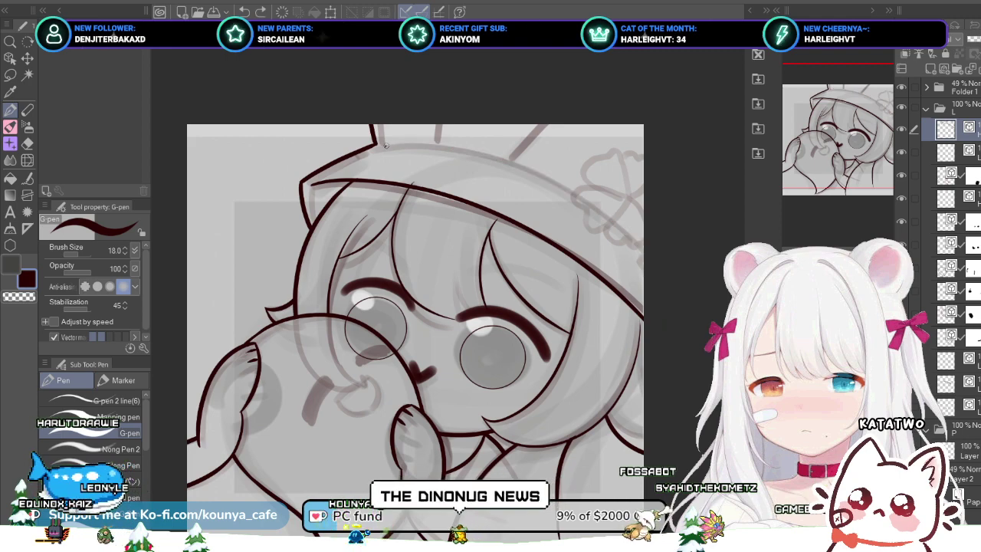
left_click_drag(438, 143, 619, 211)
key("ctrl+z")
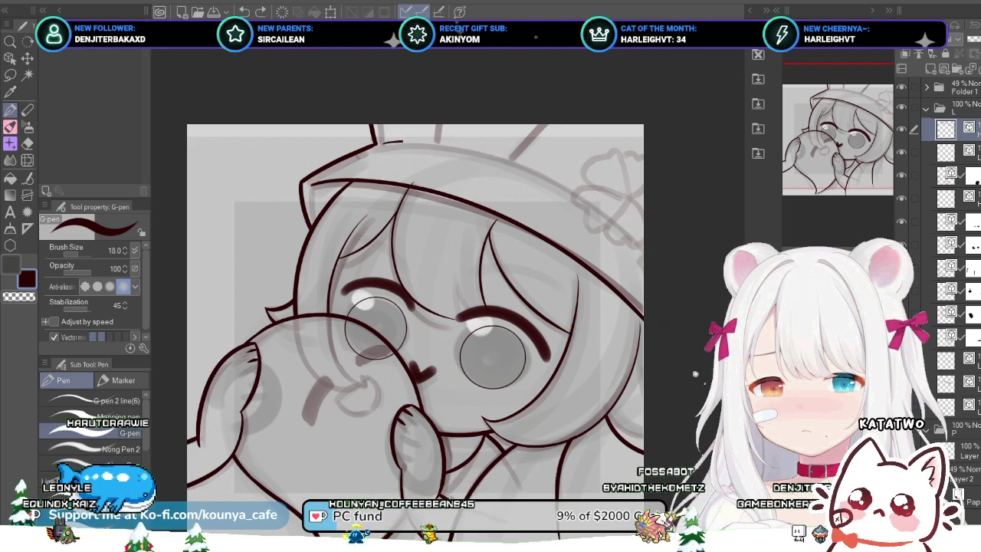
left_click_drag(403, 143, 641, 275)
key("ctrl+z")
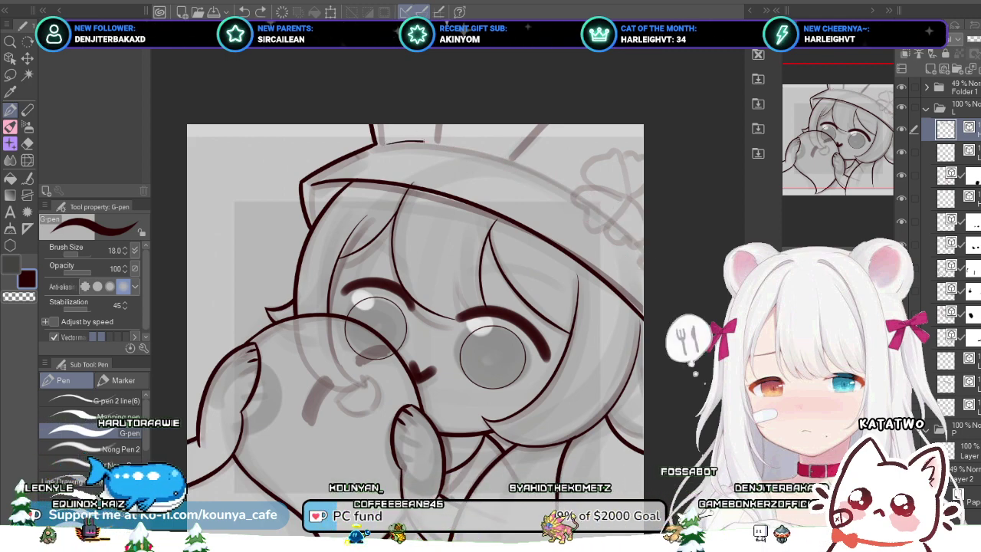
left_click_drag(421, 143, 641, 227)
key("ctrl+z")
left_click_drag(383, 144, 644, 254)
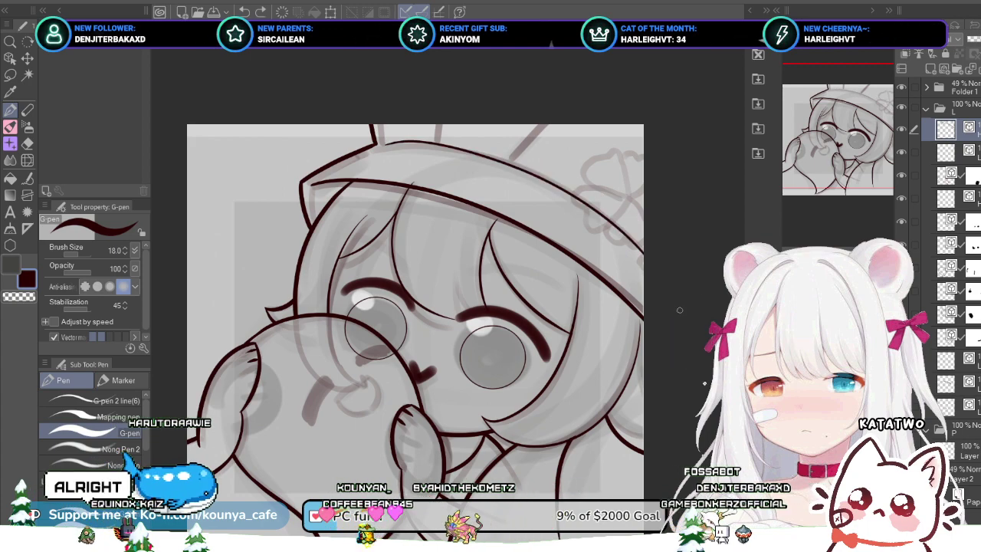
scroll(517, 230, "up", 3)
key("ctrl+z")
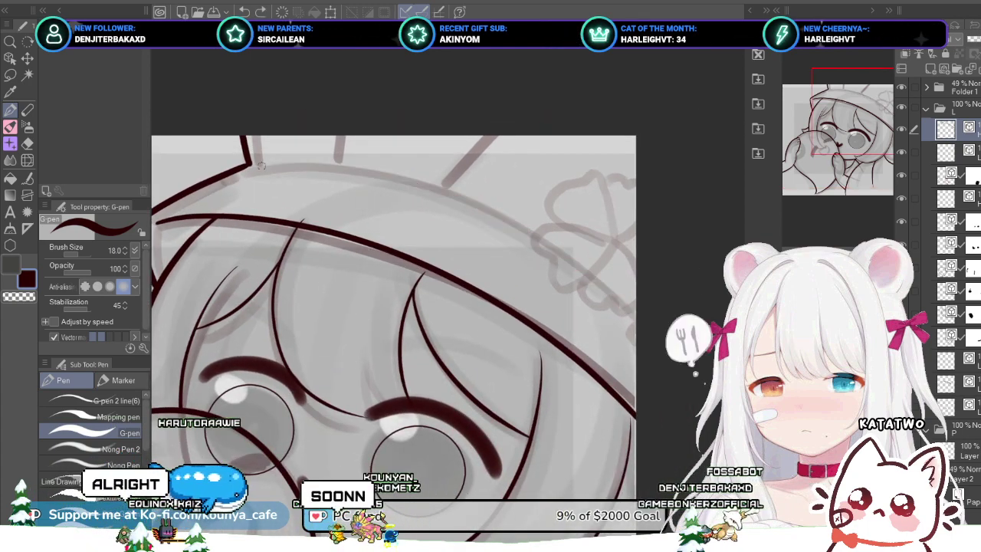
Step: Ink the hat's long upper brim curve from the crown's base past the right canvas edge and fit it to the sketch
mouse_move(258, 162)
left_mouse_down()
mouse_move(548, 252)
mouse_move(637, 336)
left_mouse_up()
key("ctrl")
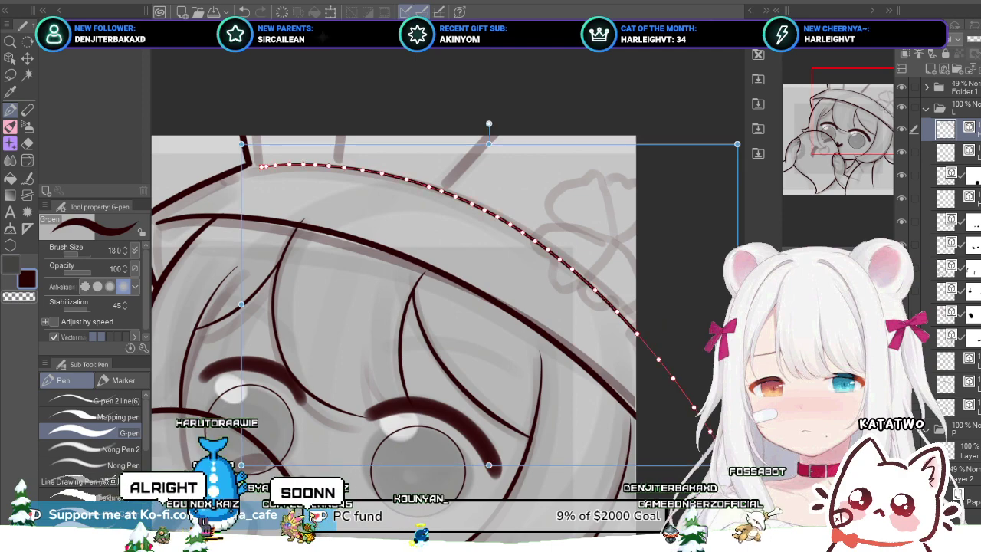
mouse_move(717, 445)
left_mouse_down("ctrl")
mouse_move(724, 450)
mouse_move(713, 440)
left_mouse_up("ctrl")
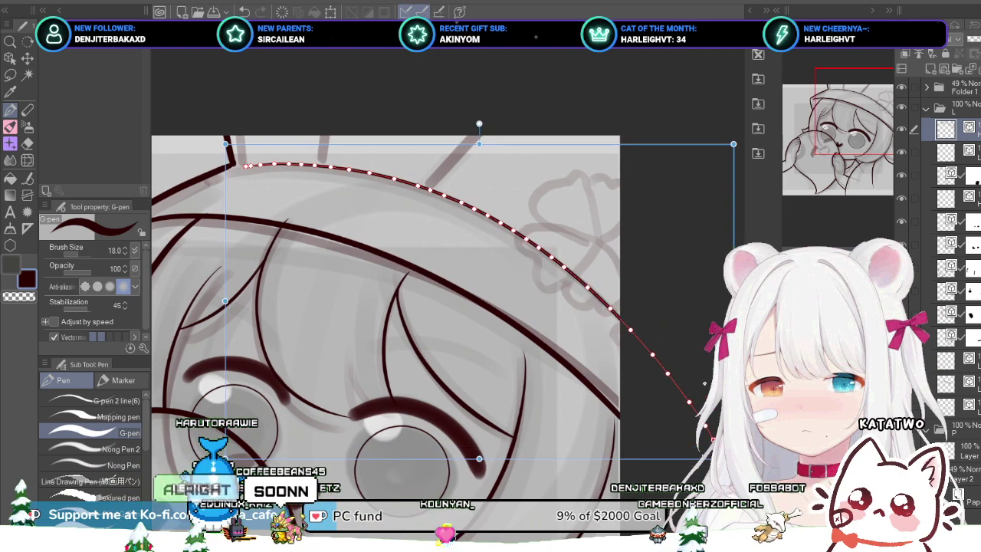
key("ctrl+minus")
left_click_drag(383, 322, 518, 317)
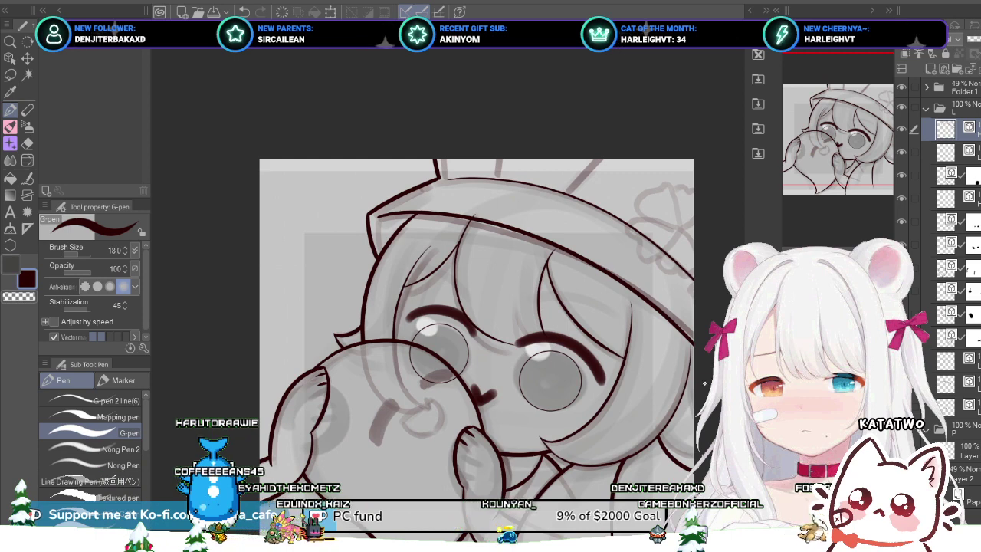
left_click_drag(704, 383, 695, 374)
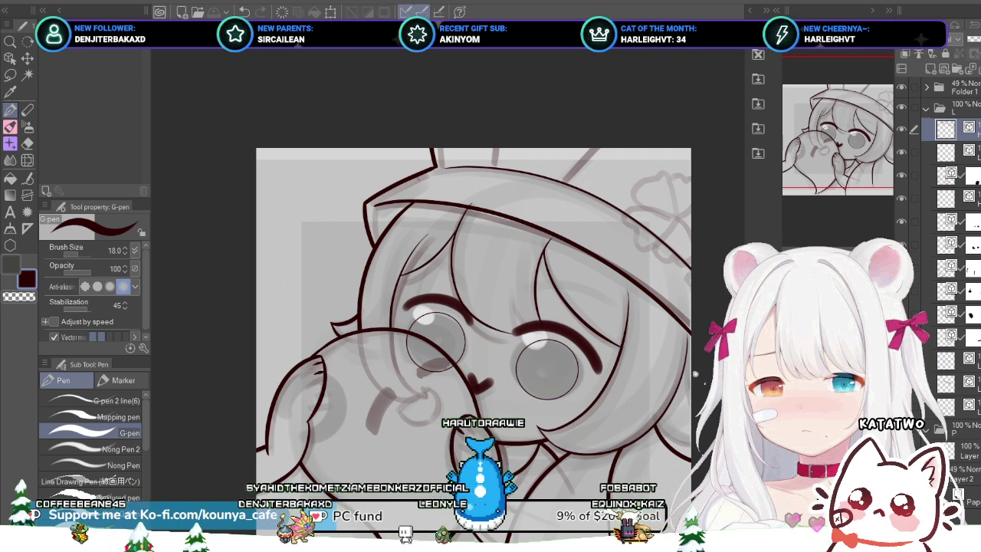
mouse_move(525, 200)
left_mouse_down()
mouse_move(501, 196)
mouse_move(525, 255)
mouse_move(448, 275)
left_mouse_up()
scroll(486, 265, "up", 2)
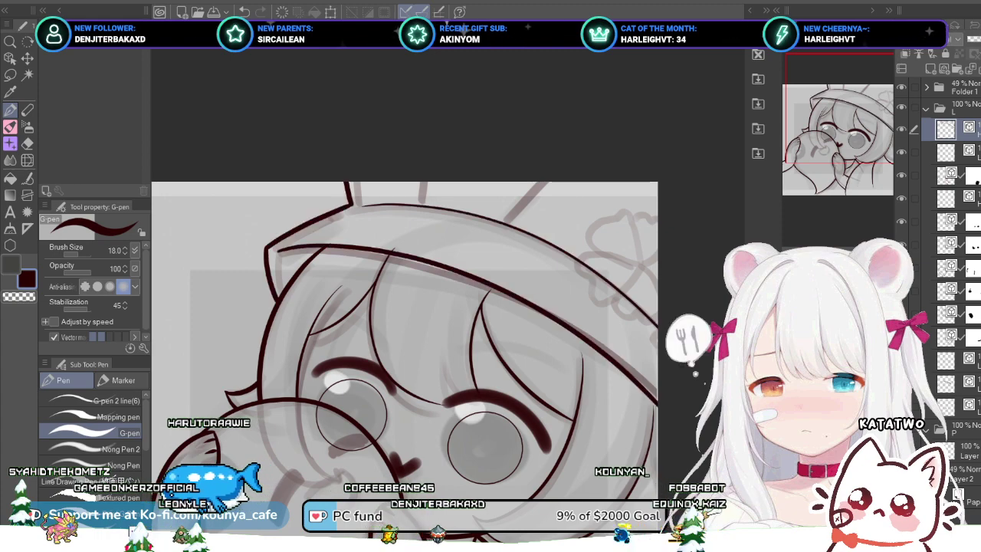
left_click(926, 108)
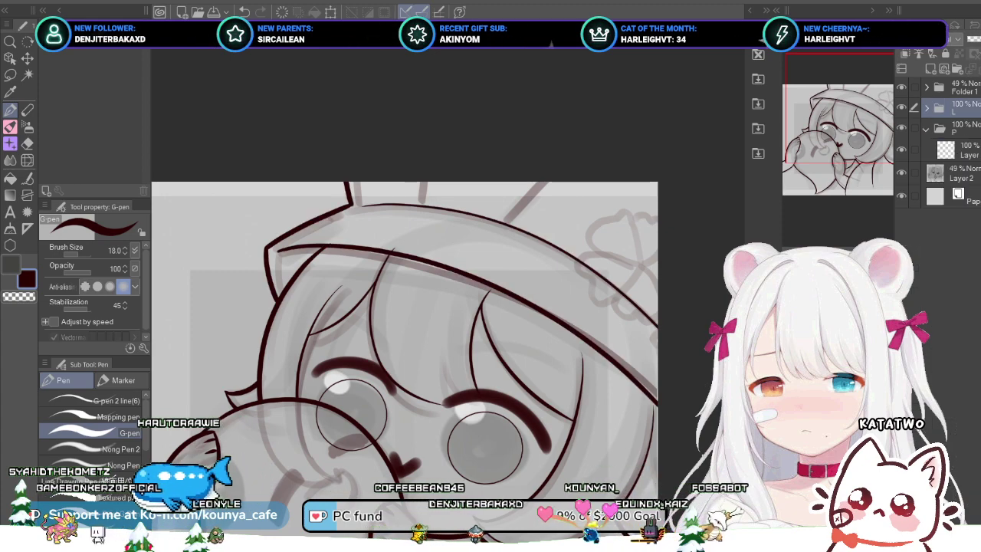
left_click(927, 108)
Step: On a new layer above the hat lines, ink the scalloped outer outline of the flower at the brim's right end, following the sketch
left_click(946, 129)
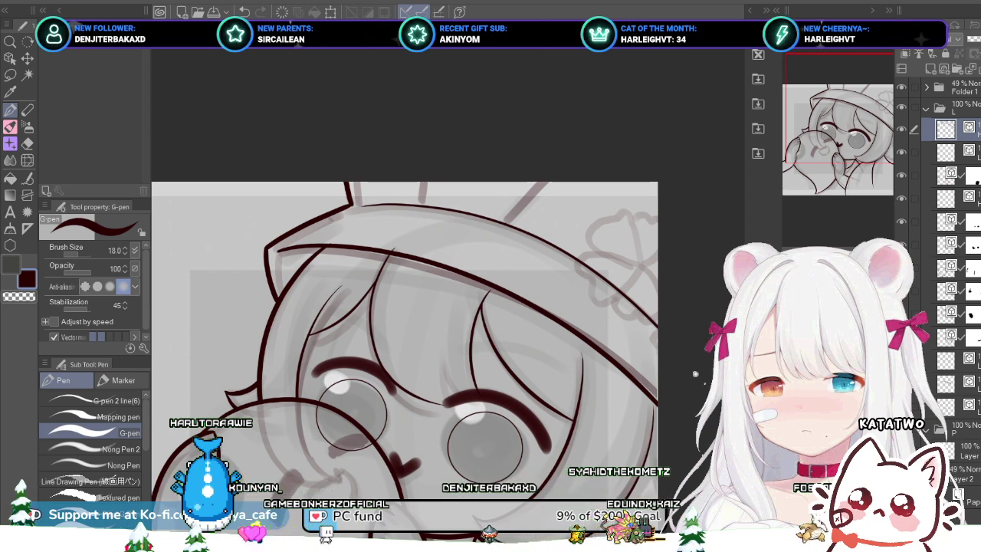
key("ctrl+shift+n")
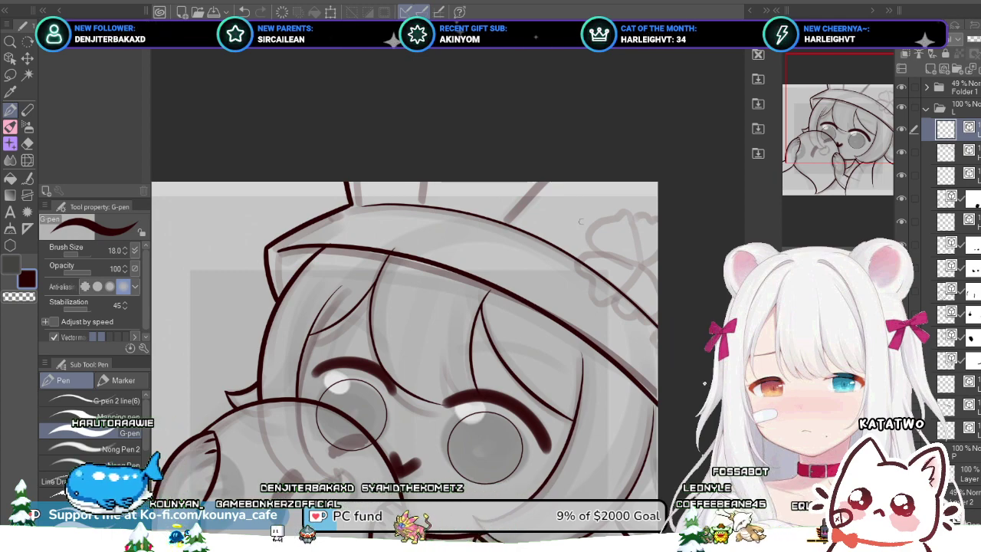
scroll(602, 255, "up", 2)
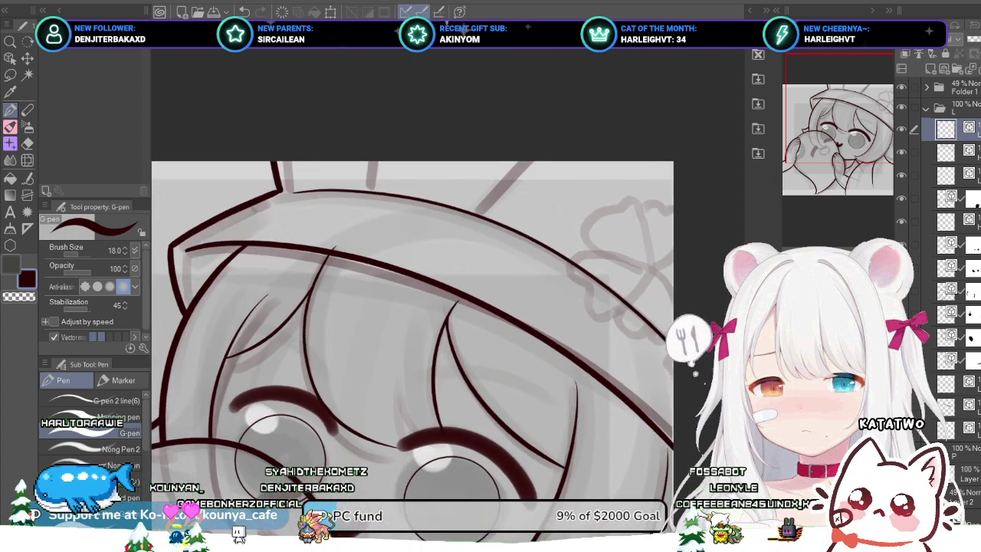
left_click_drag(594, 244, 543, 196)
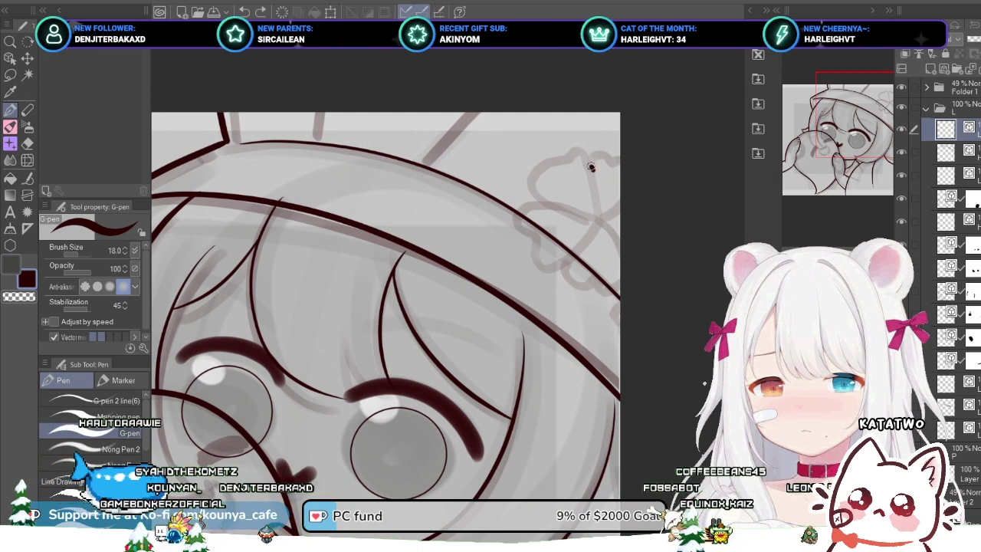
left_click_drag(591, 167, 570, 150)
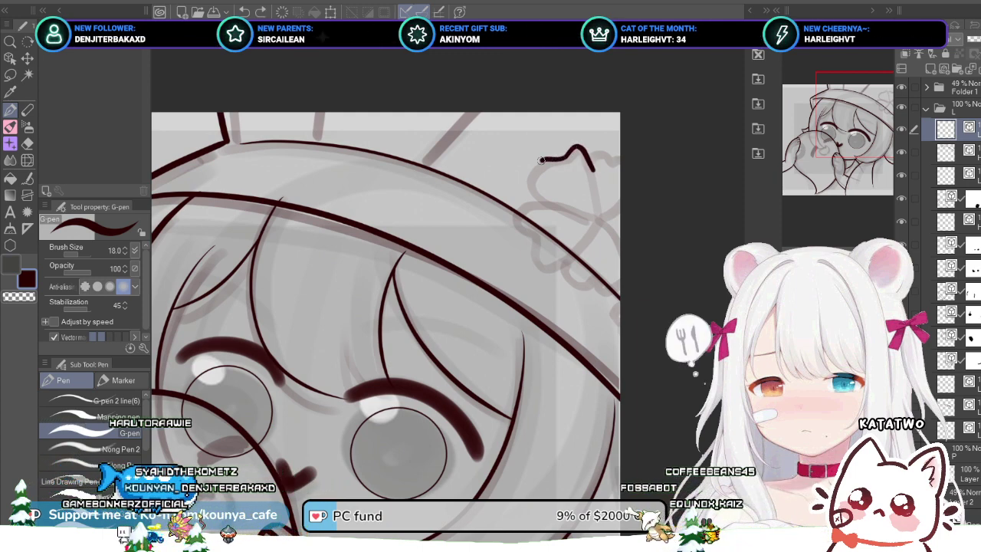
left_click_drag(526, 178, 537, 199)
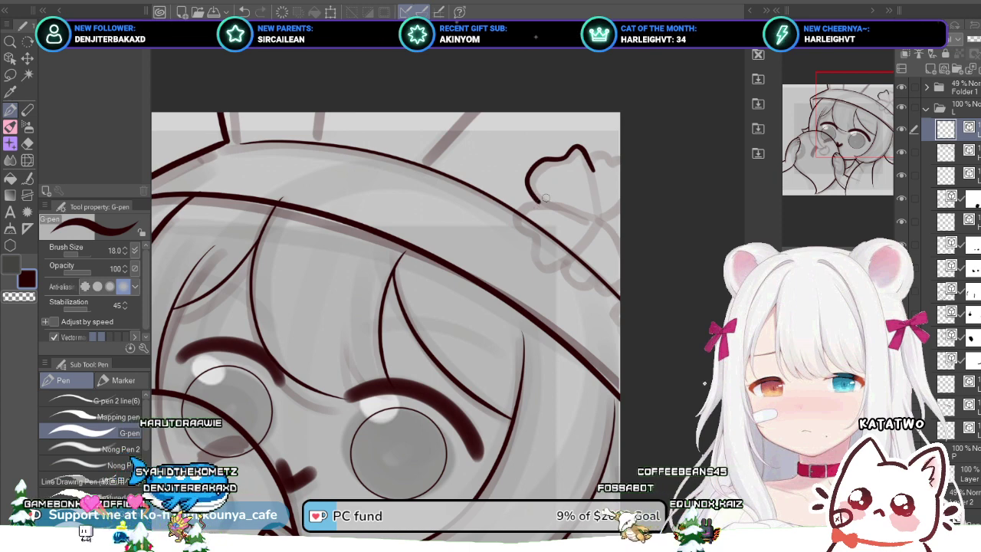
mouse_move(541, 204)
left_mouse_down()
mouse_move(513, 227)
mouse_move(530, 238)
mouse_move(535, 262)
mouse_move(576, 252)
mouse_move(587, 284)
left_mouse_up()
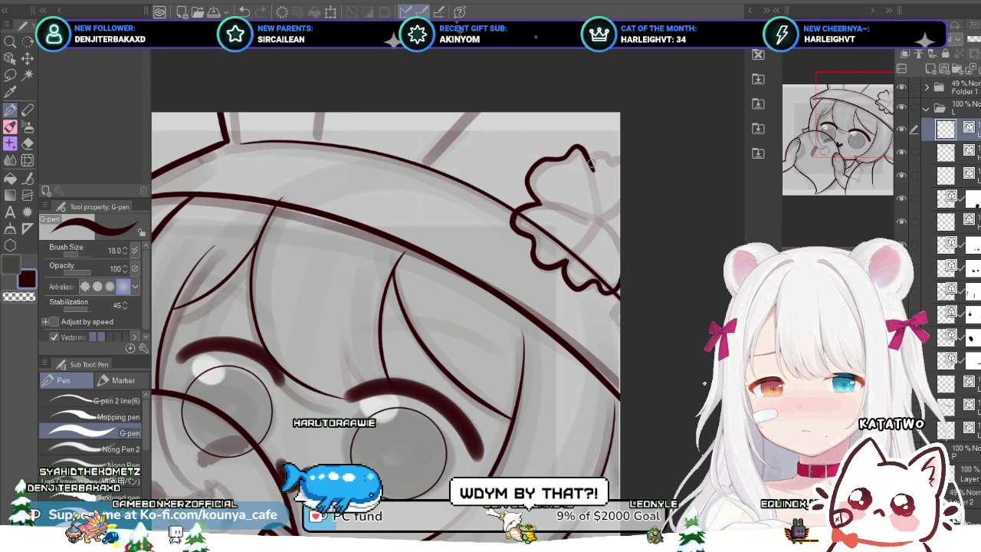
left_click_drag(595, 151, 624, 154)
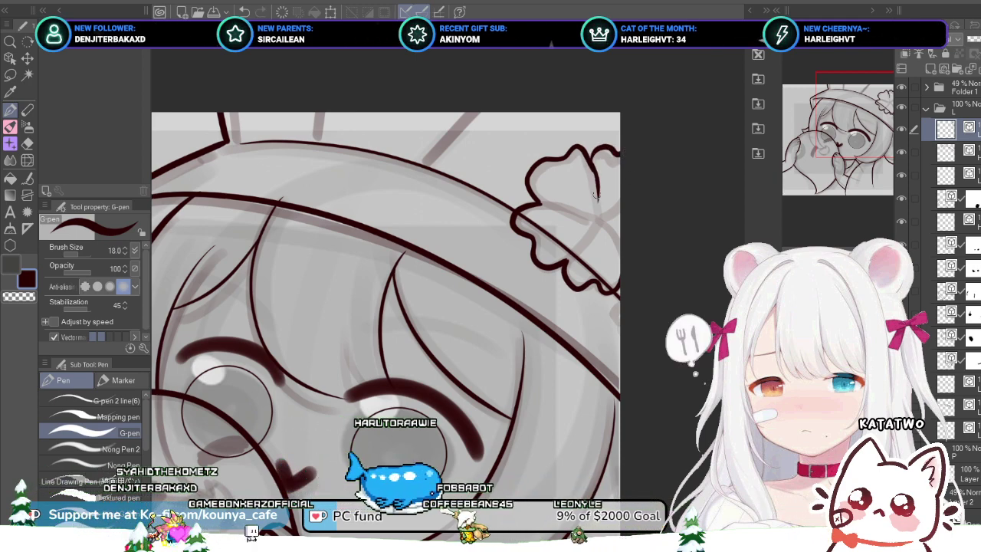
key("ctrl+z")
scroll(590, 170, "up", 2)
left_click_drag(591, 162, 597, 207)
key("ctrl+z")
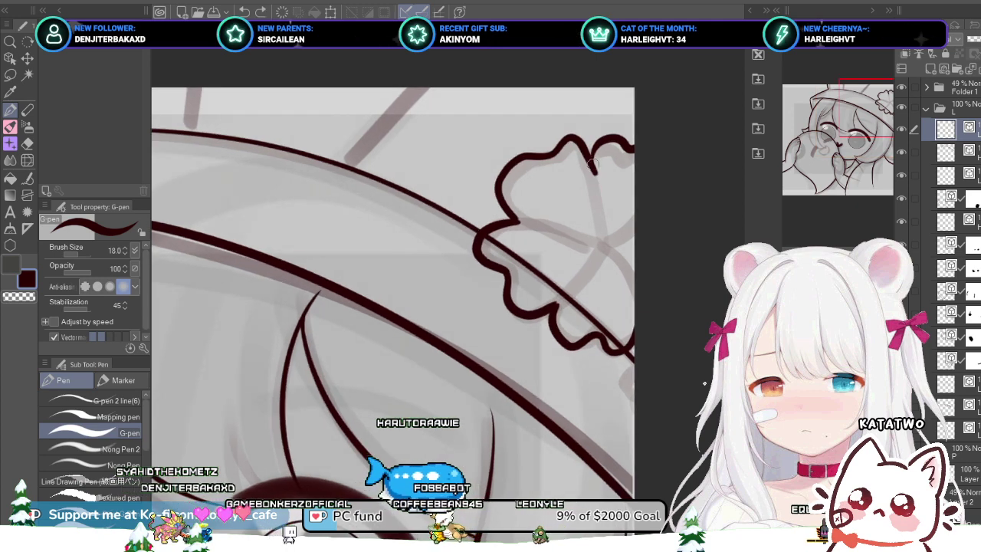
Step: Ink the short petal divider lines from the notches of the flower's outline in toward its center
left_click(594, 169, "ctrl")
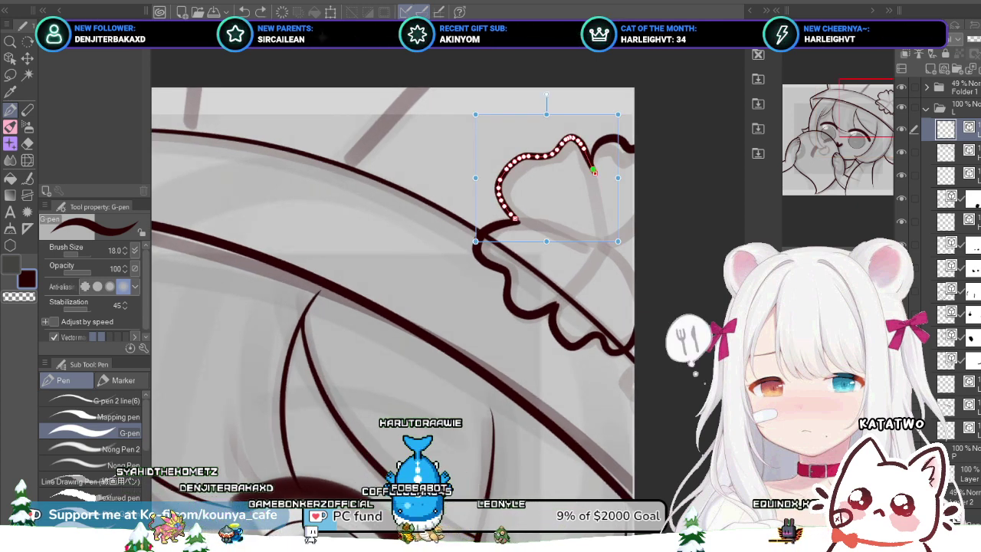
left_click_drag(593, 169, 592, 170)
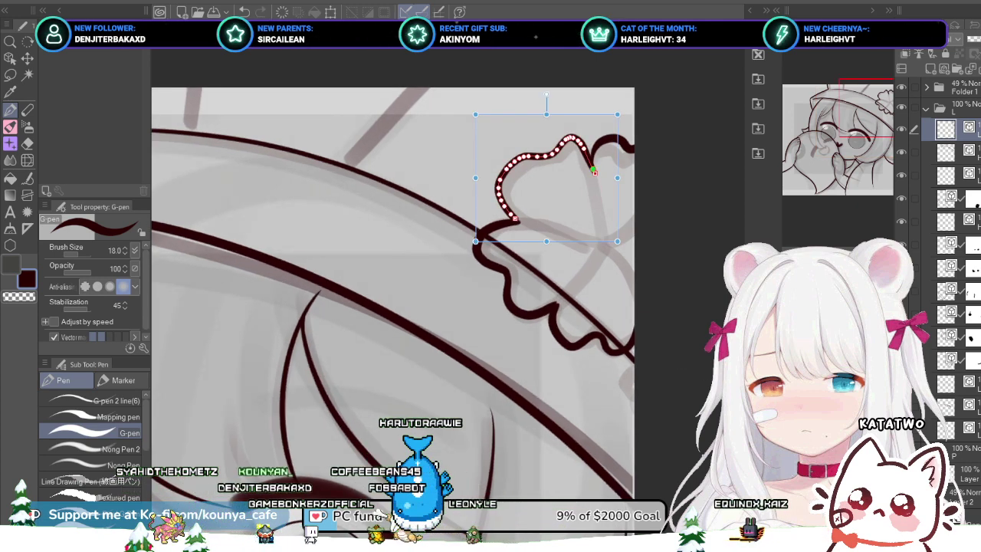
mouse_move(591, 167)
left_mouse_down()
mouse_move(582, 144)
mouse_move(602, 207)
left_mouse_up()
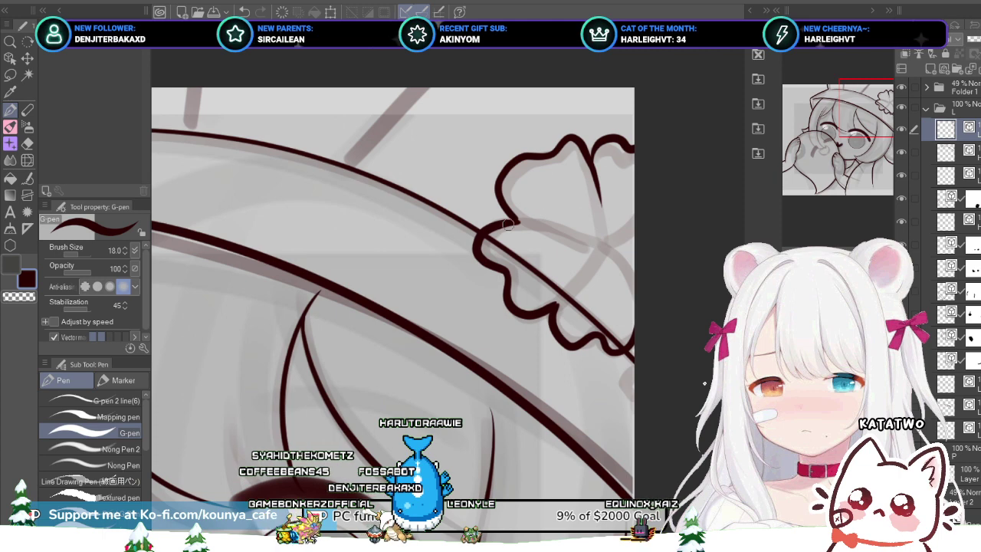
mouse_move(509, 224)
left_mouse_down()
mouse_move(556, 242)
mouse_move(511, 222)
mouse_move(541, 224)
left_mouse_up()
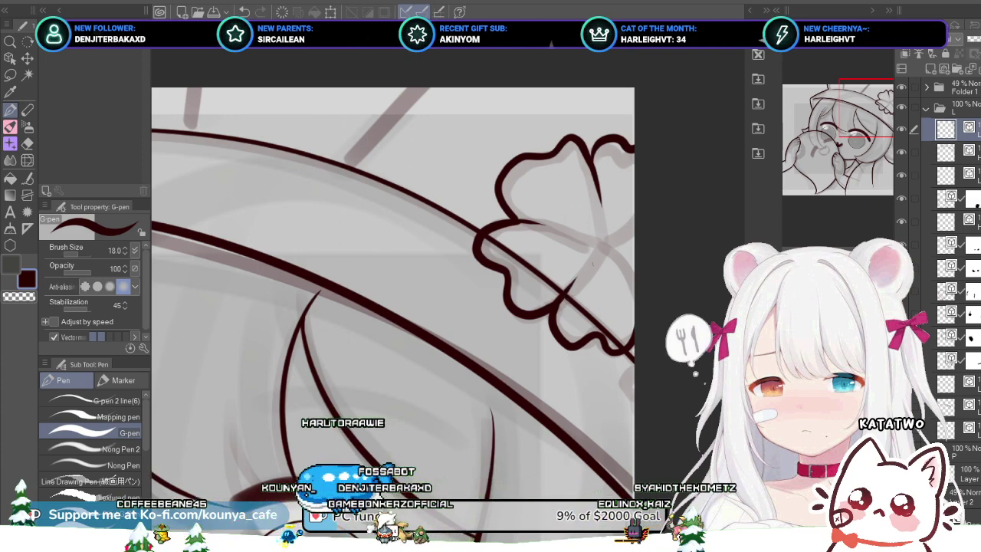
scroll(614, 265, "down", 4)
scroll(704, 383, "up", 2)
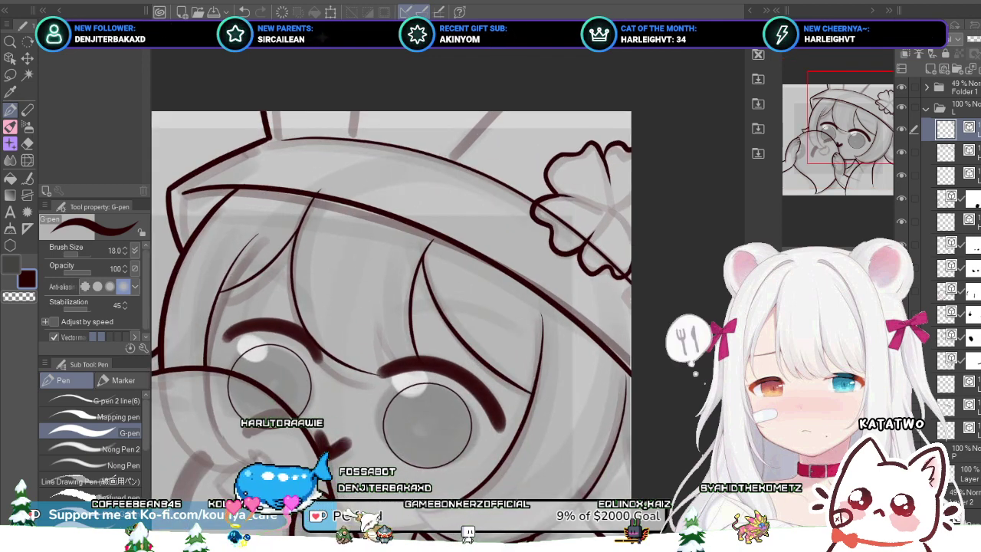
scroll(621, 214, "down", 1)
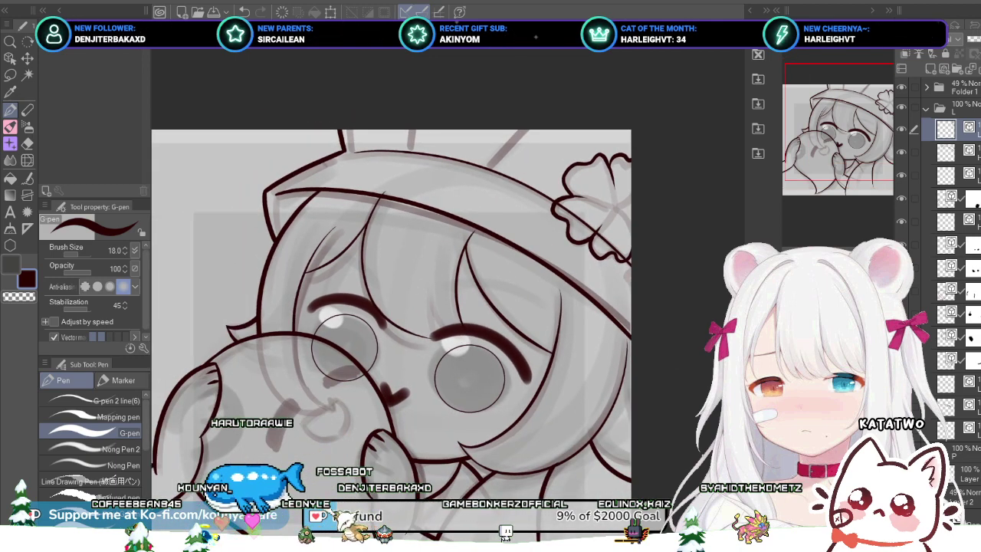
mouse_move(609, 266)
left_mouse_down()
mouse_move(620, 239)
mouse_move(651, 212)
mouse_move(597, 254)
left_mouse_up()
scroll(602, 209, "down", 2)
scroll(601, 209, "up", 1)
scroll(597, 253, "up", 1)
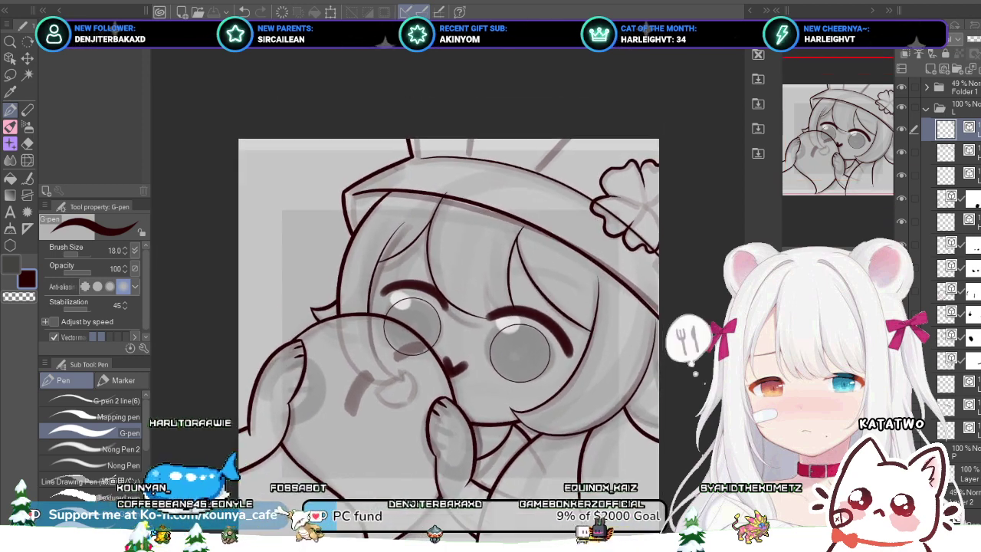
Step: Add a new layer above the flower layer, group it with the two hat layers below in a folder named Hat, and make it active
left_click(966, 152)
left_click(967, 130)
scroll(704, 381, "up", 2)
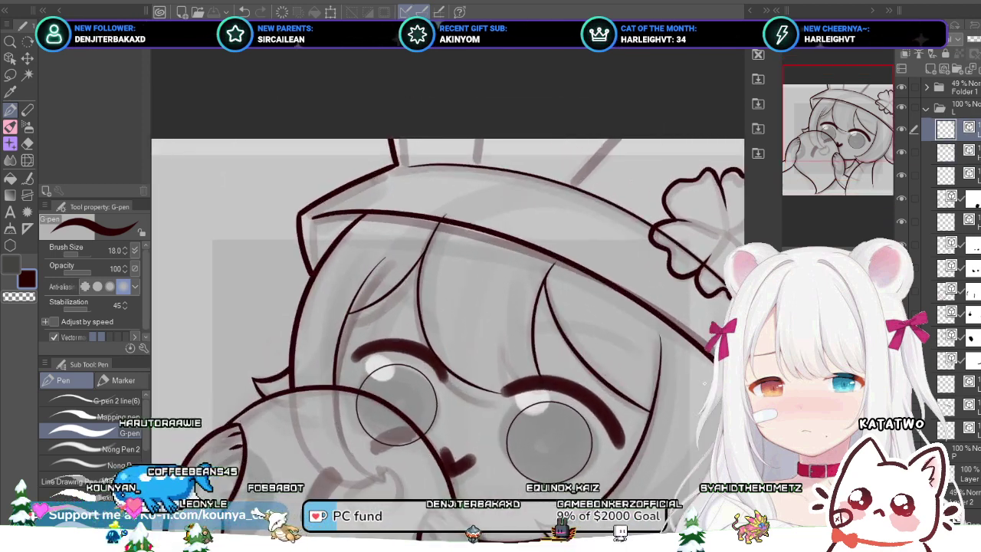
left_click(900, 153)
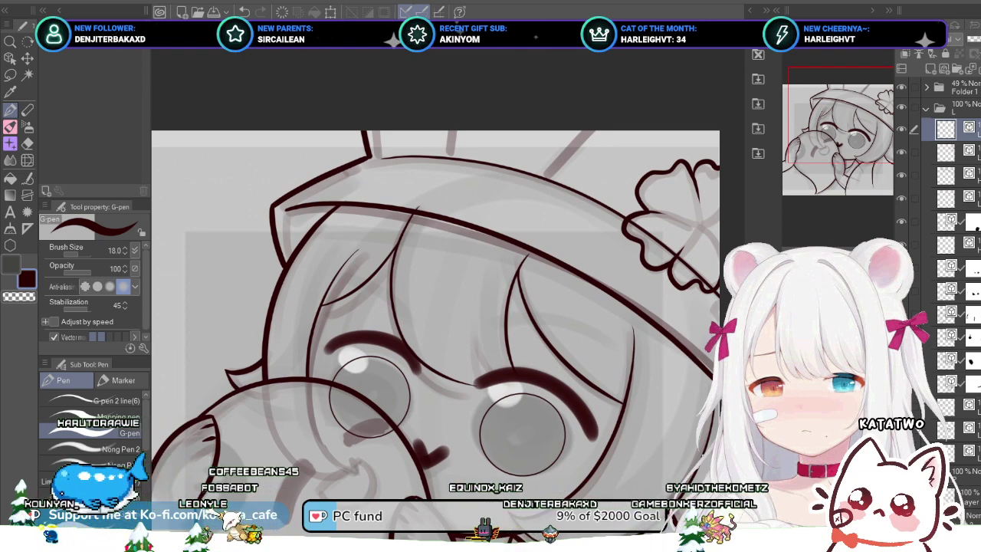
key("ctrl+z")
key("ctrl+y")
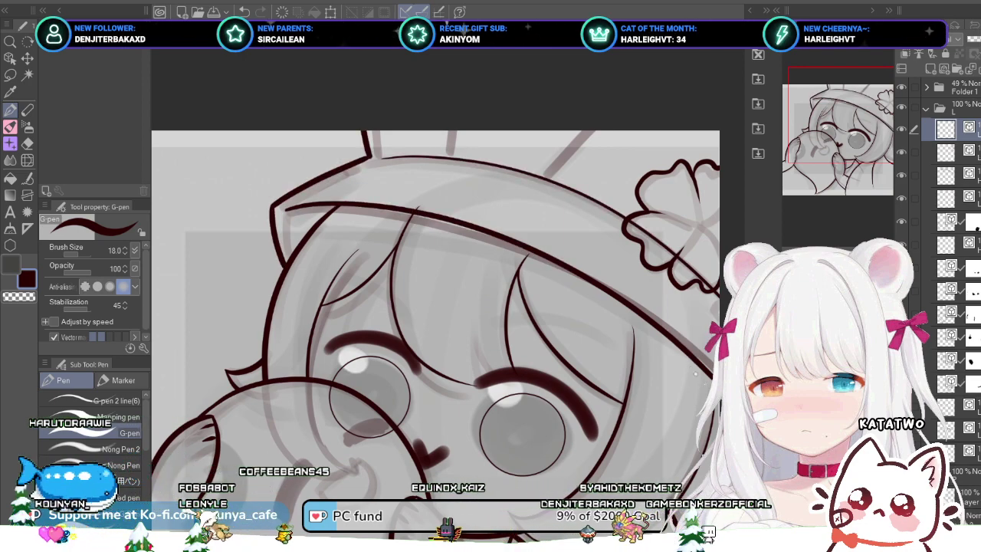
left_click(950, 175, "shift")
key("ctrl+g")
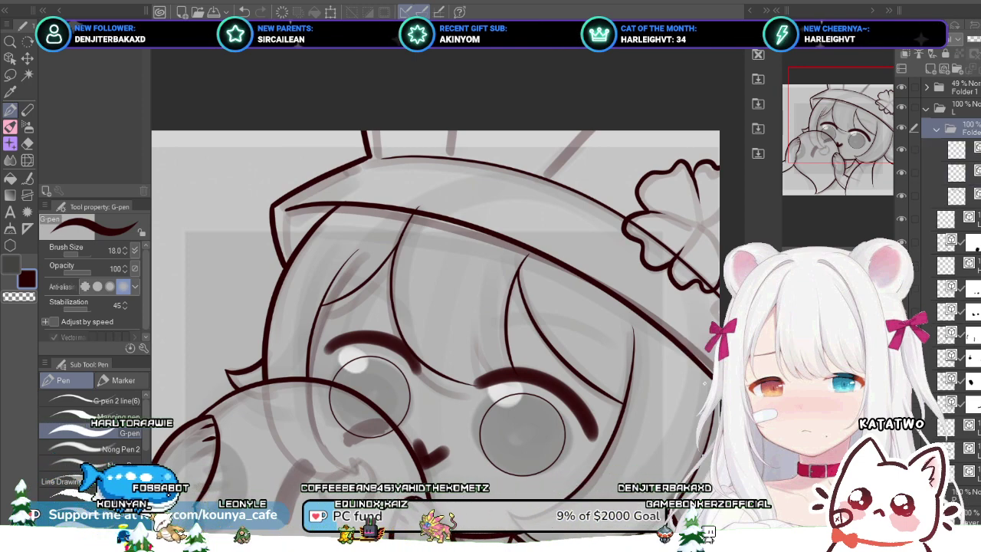
left_click(957, 150)
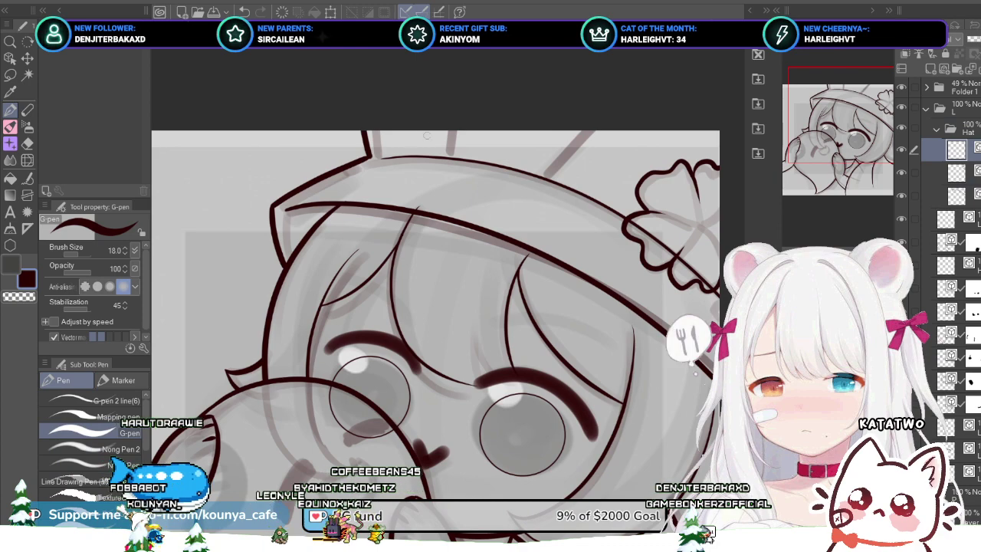
Step: Ink the two lines rising from the brim up the hat's crown, one near vertical and one slanting right
scroll(448, 152, "up", 1)
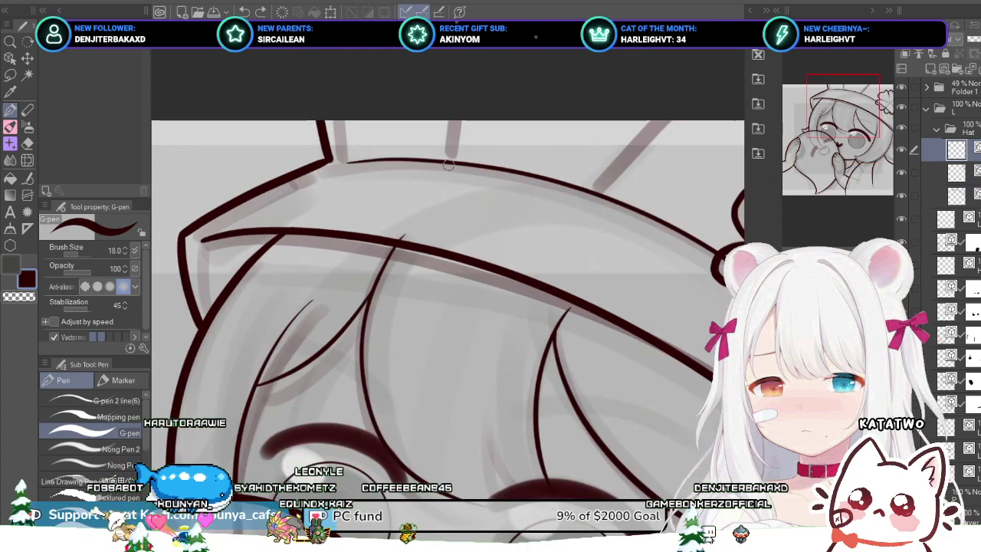
left_click_drag(511, 154, 436, 158)
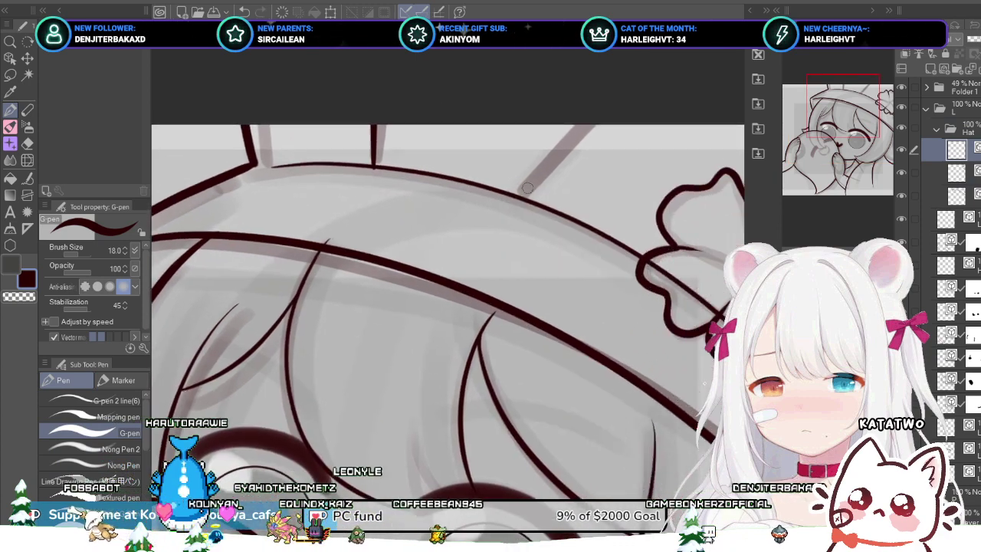
left_click_drag(521, 197, 593, 108)
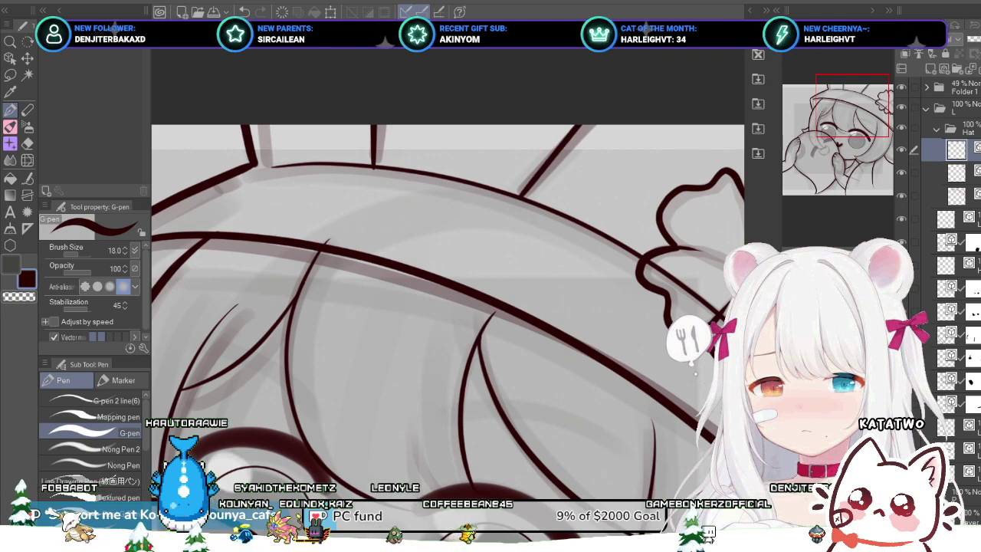
scroll(447, 307, "down", 2)
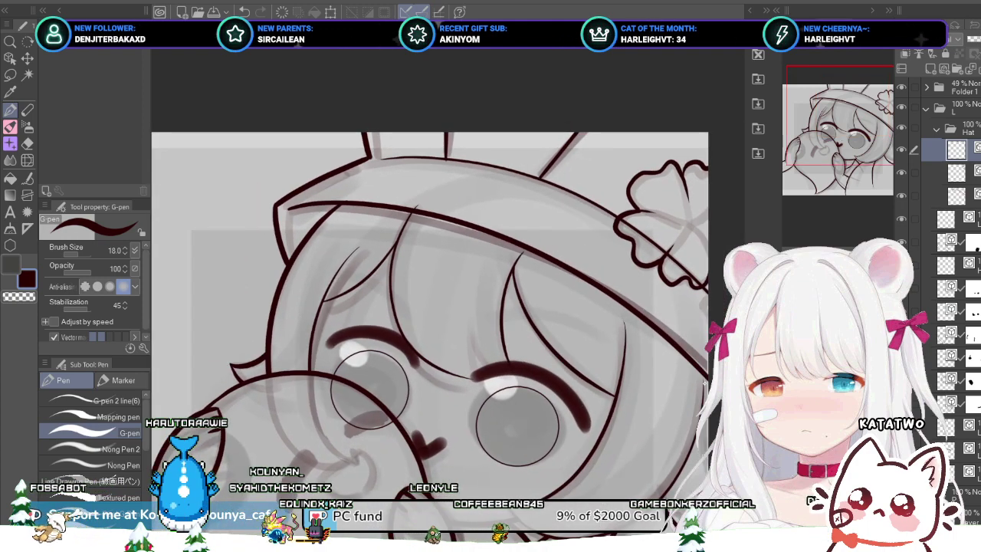
Step: Bring up the reference image and enlarge the character's hat to examine its crown, band and emblem
left_click(821, 25)
left_click(842, 25)
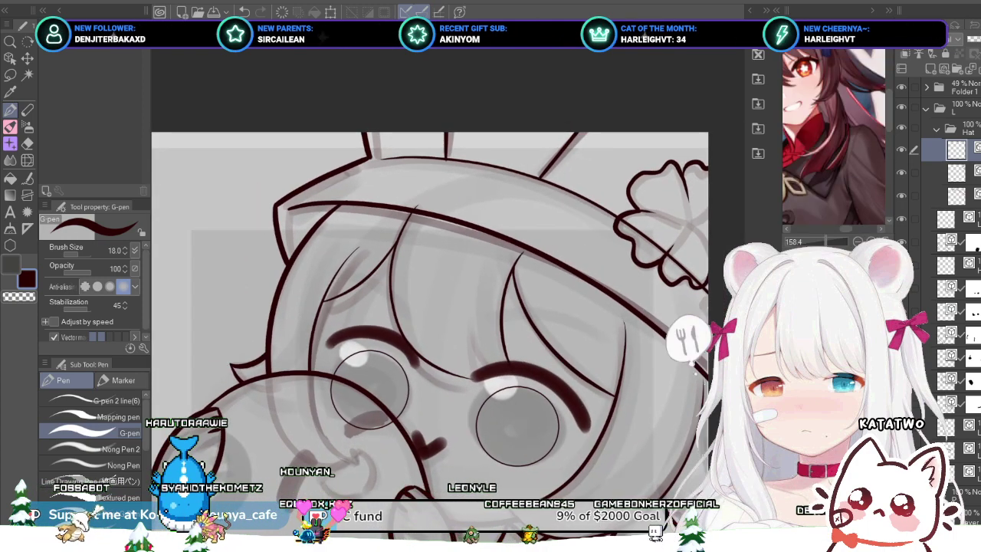
left_click_drag(831, 111, 834, 170)
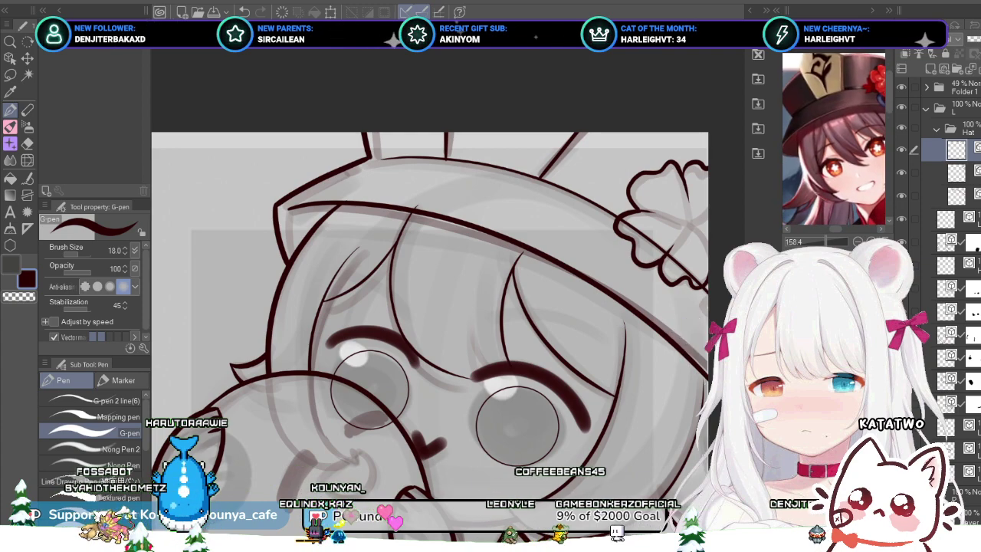
scroll(834, 154, "up", 2)
left_click_drag(831, 115, 835, 176)
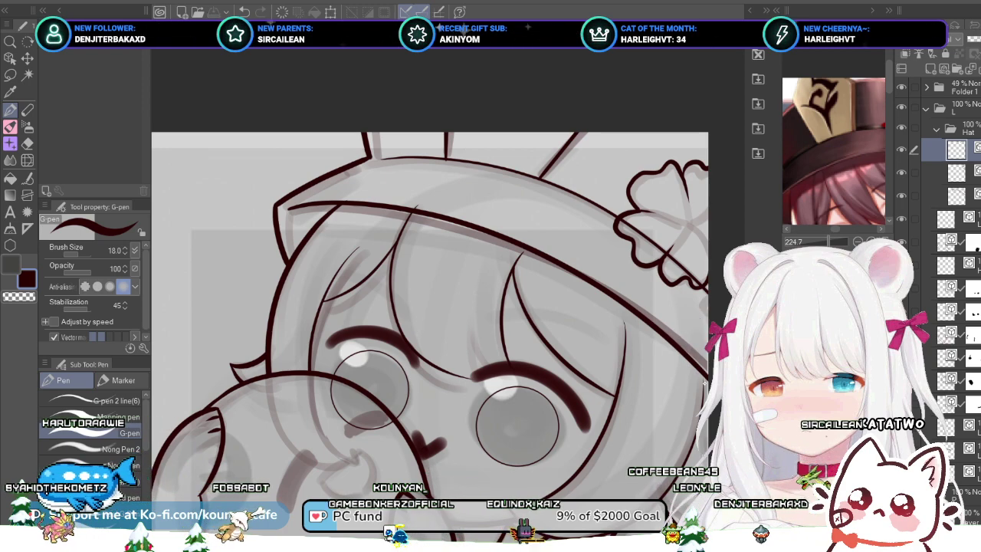
left_click_drag(418, 328, 355, 318)
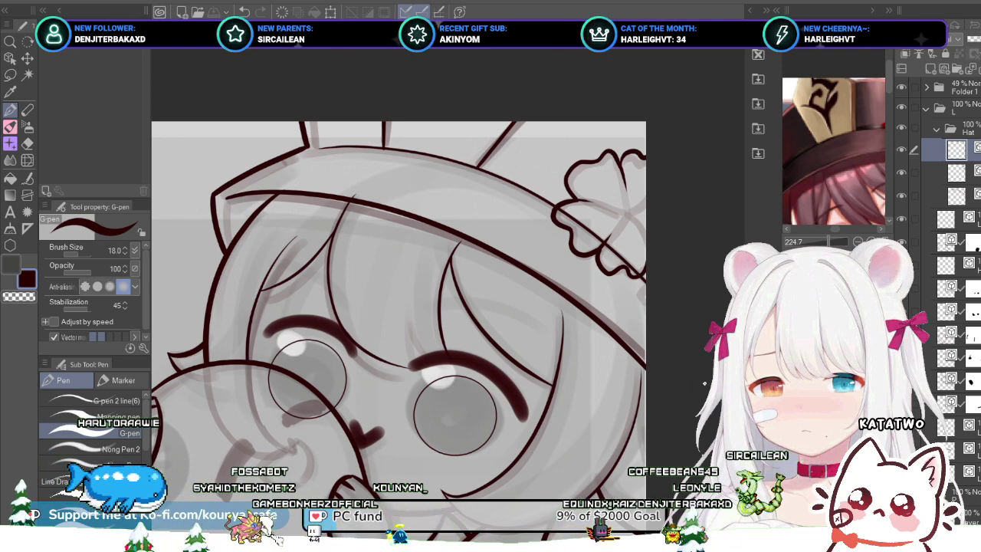
left_click_drag(418, 322, 406, 349)
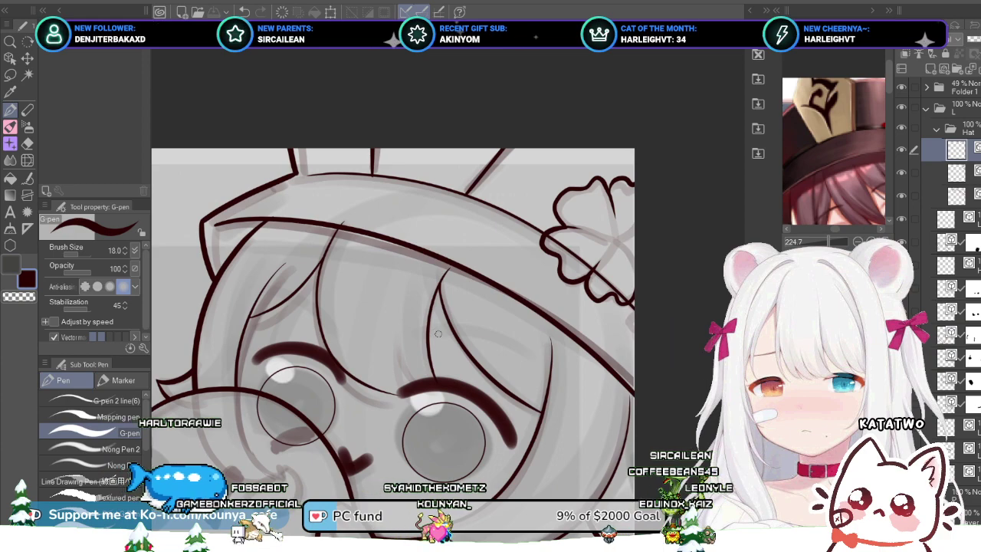
left_click_drag(406, 337, 436, 328)
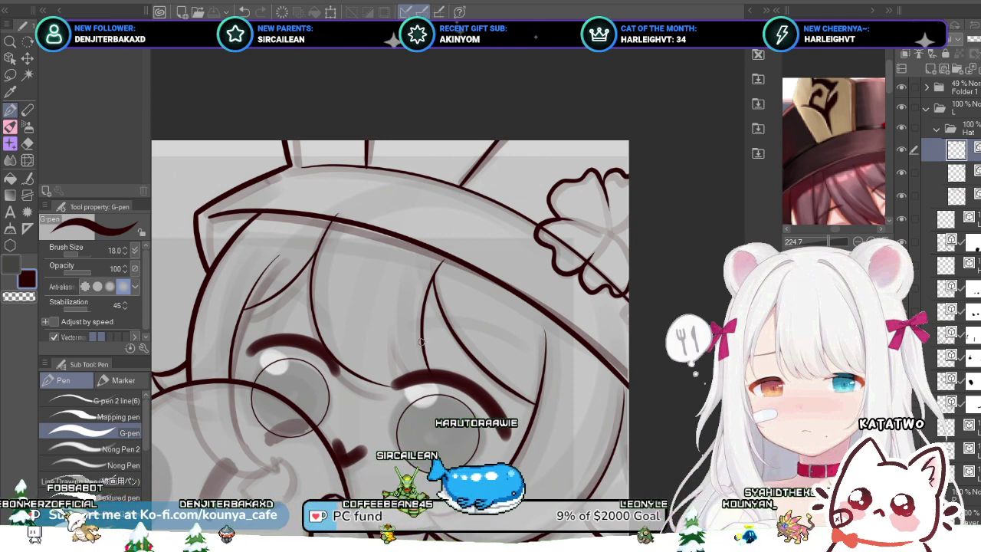
scroll(424, 159, "up", 3)
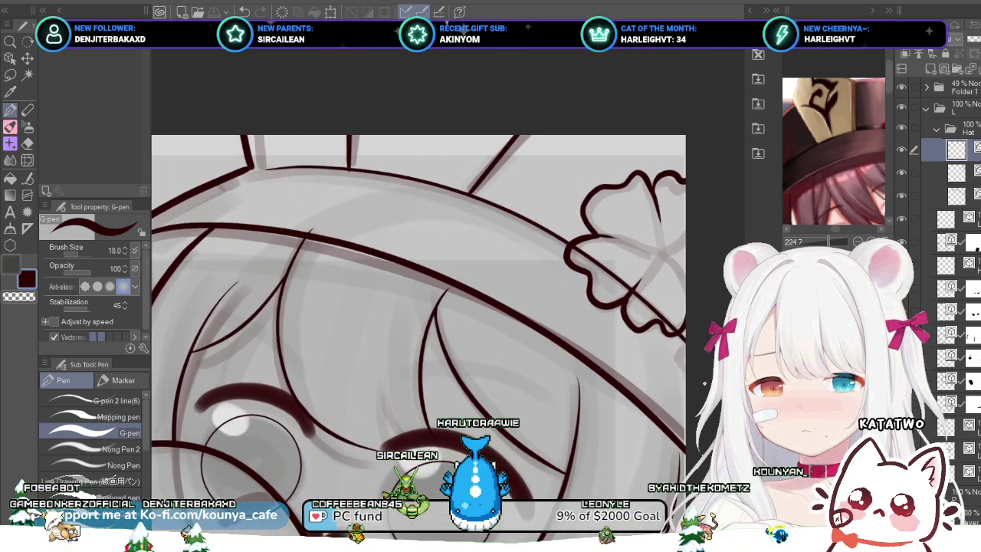
Step: Ink a first version of a small pointed emblem tip between the two crown lines, reaching up to the canvas edge
scroll(404, 171, "up", 1)
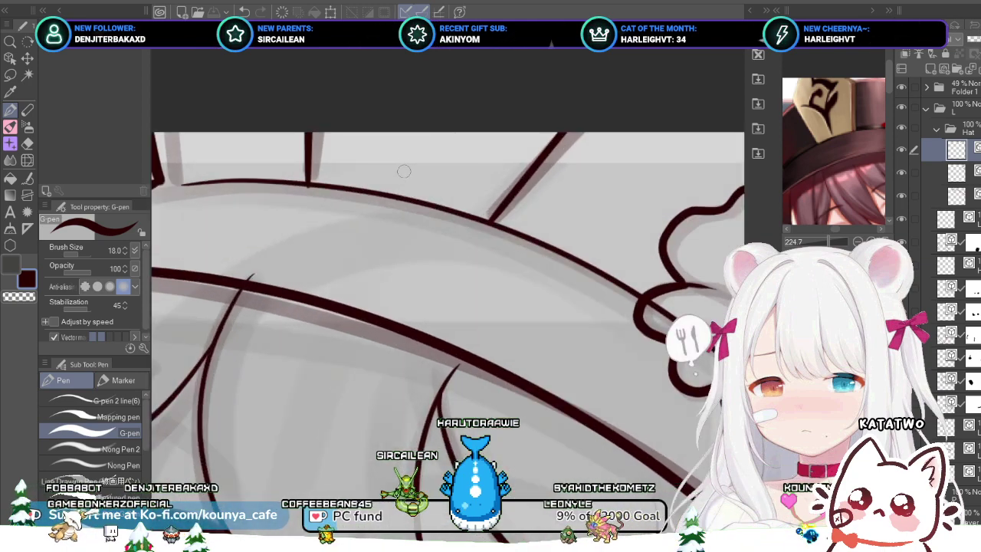
left_click_drag(404, 182, 403, 145)
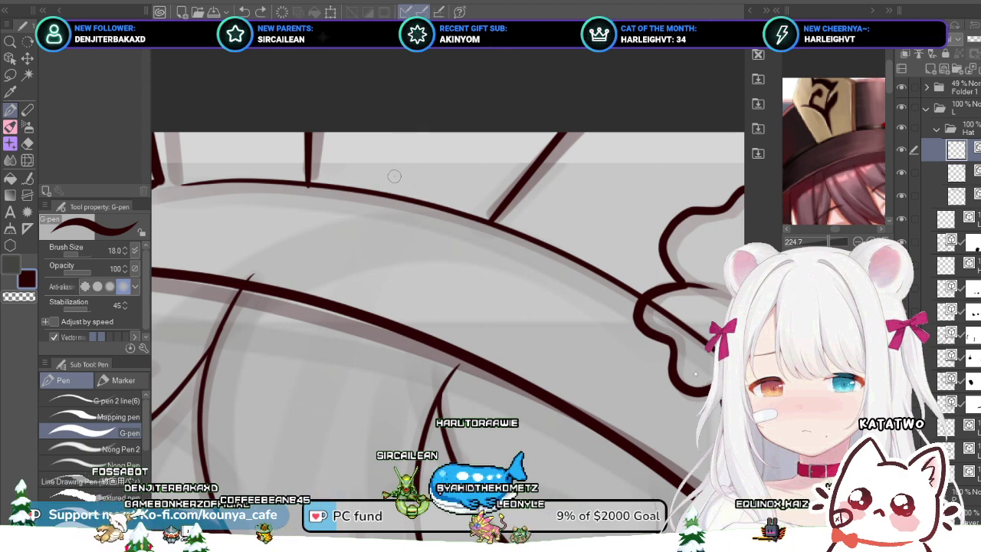
left_click_drag(393, 176, 406, 137)
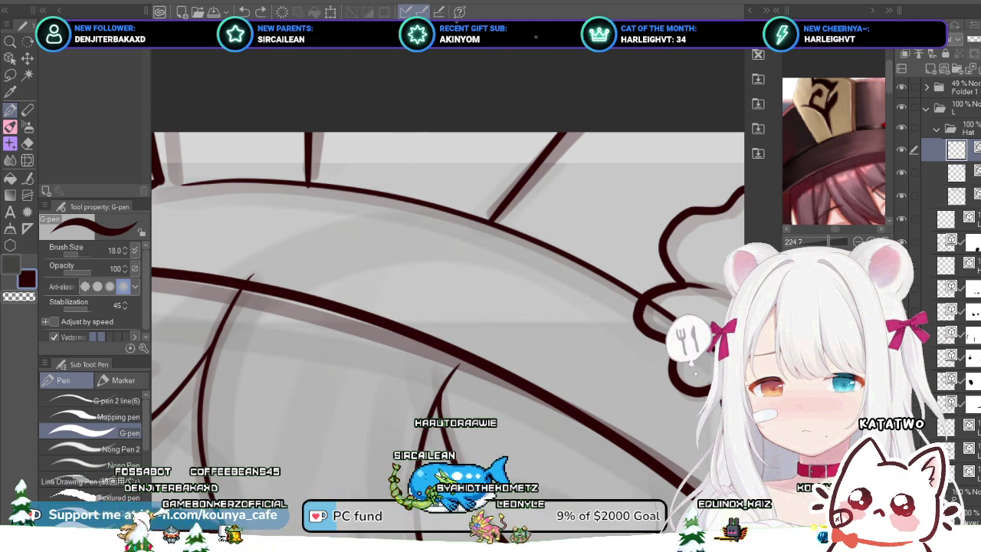
left_click_drag(397, 171, 404, 126)
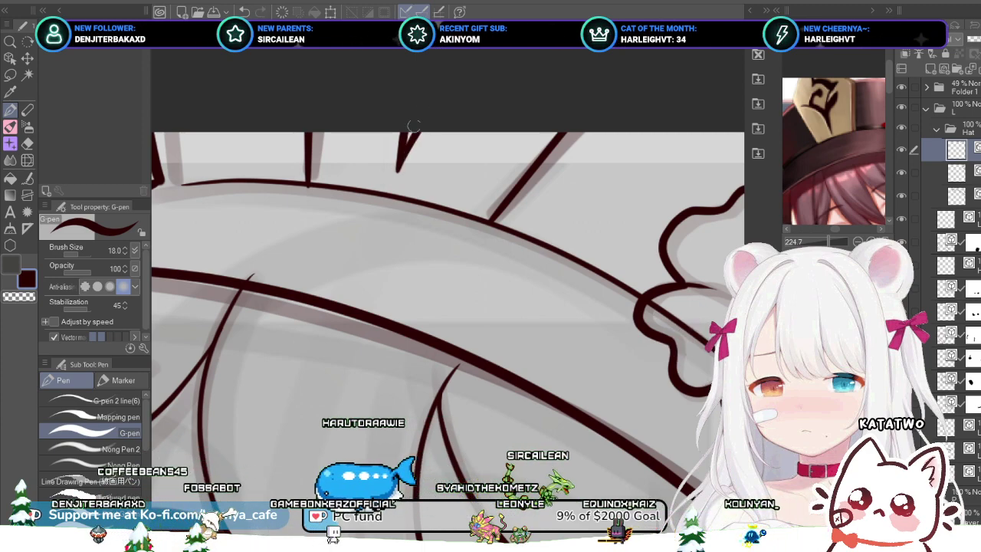
left_click_drag(402, 160, 411, 128)
Step: Examine the emblem tip's size and placement on the hat against the whole figure
scroll(420, 142, "down", 5)
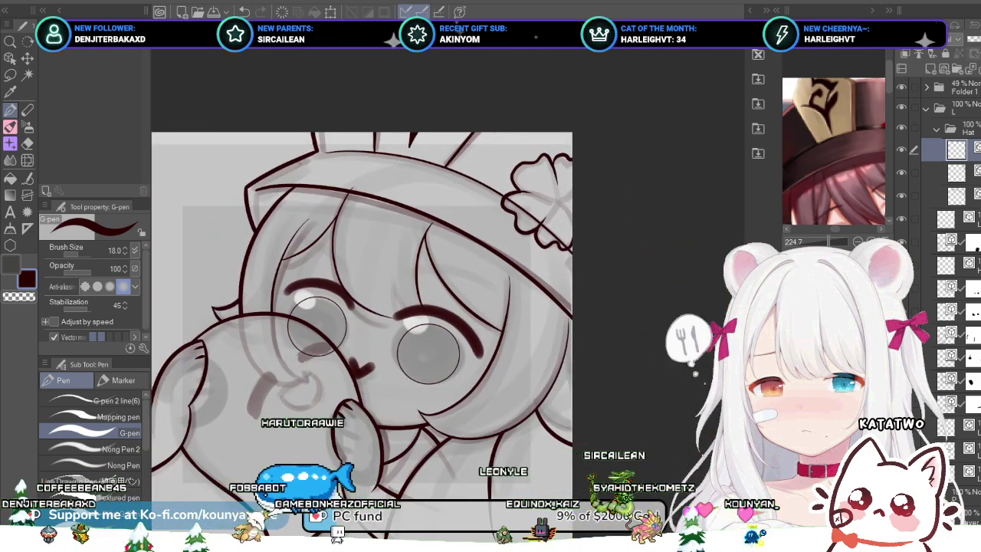
scroll(422, 172, "down", 3)
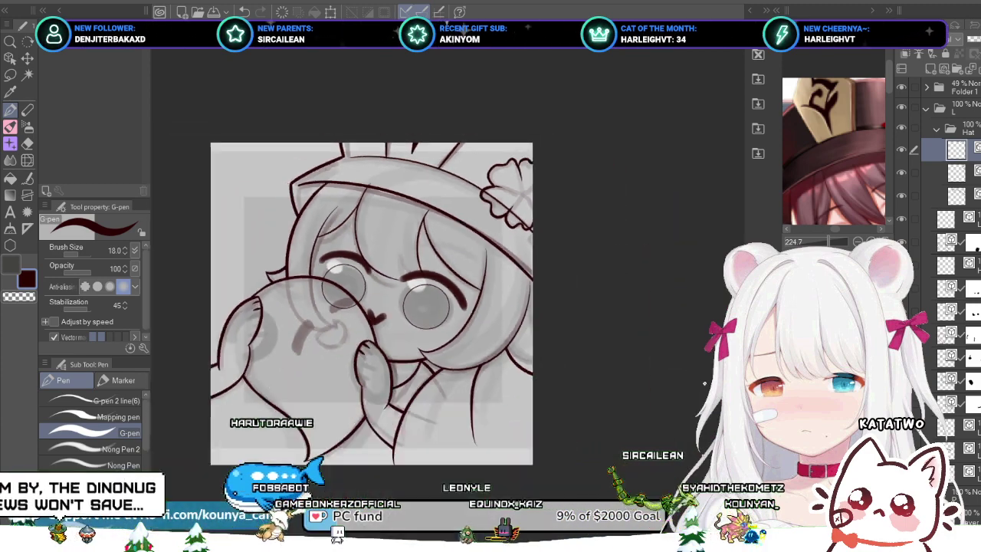
left_click_drag(422, 172, 465, 165)
scroll(429, 200, "up", 3)
left_click_drag(429, 201, 442, 180)
scroll(436, 239, "up", 2)
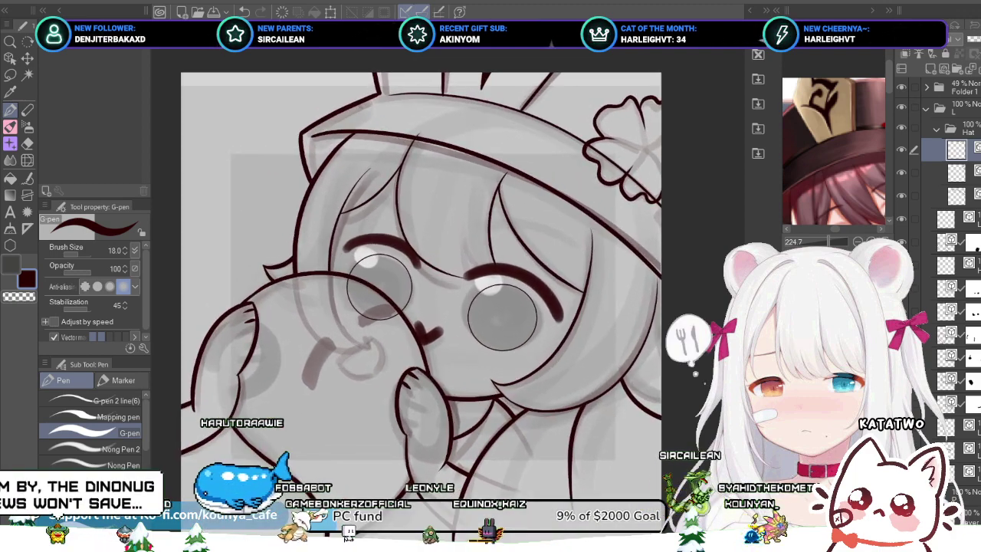
left_click_drag(436, 239, 441, 235)
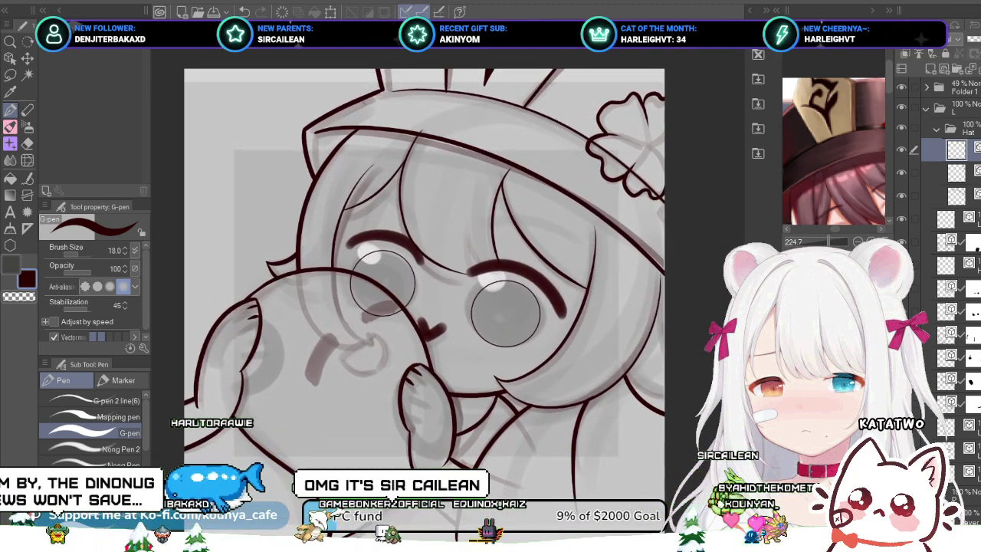
scroll(498, 77, "up", 3)
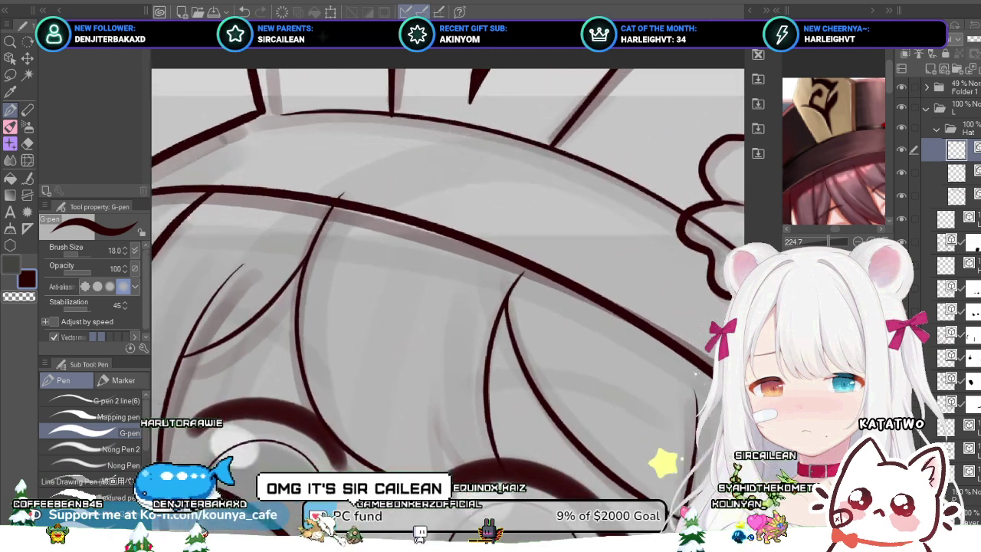
Step: Add a new layer above the faded crown-line layer and ink the curved right edge of the pointed emblem tip on it
left_click_drag(498, 77, 445, 168)
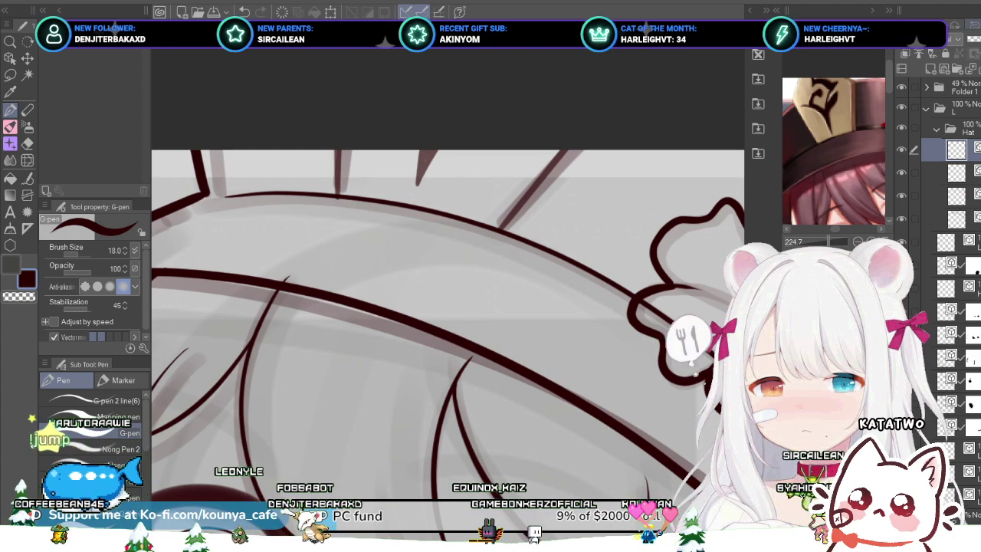
scroll(448, 337, "up", 2)
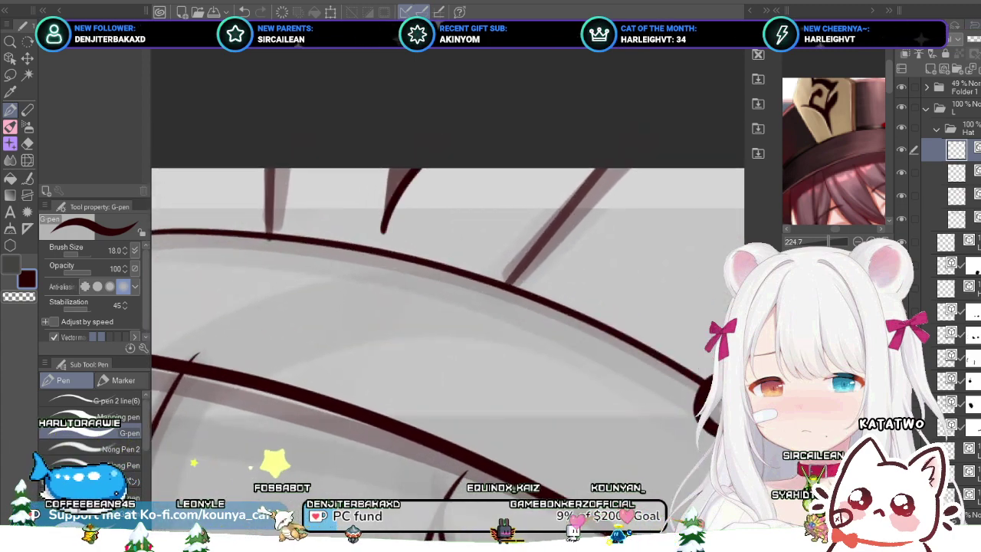
left_click_drag(389, 220, 468, 130)
key("ctrl+z")
left_click_drag(385, 220, 414, 167)
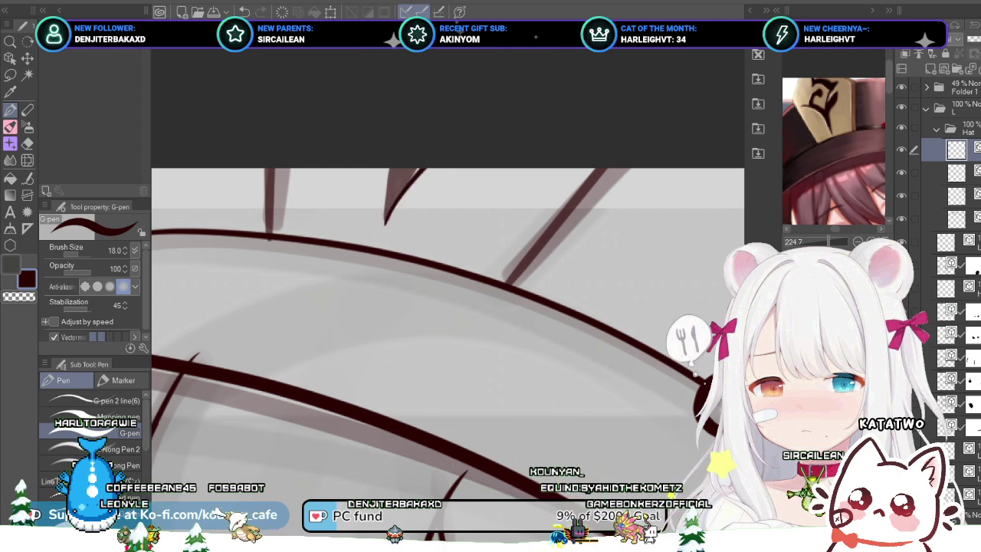
key("ctrl+z")
left_click_drag(389, 212, 407, 176)
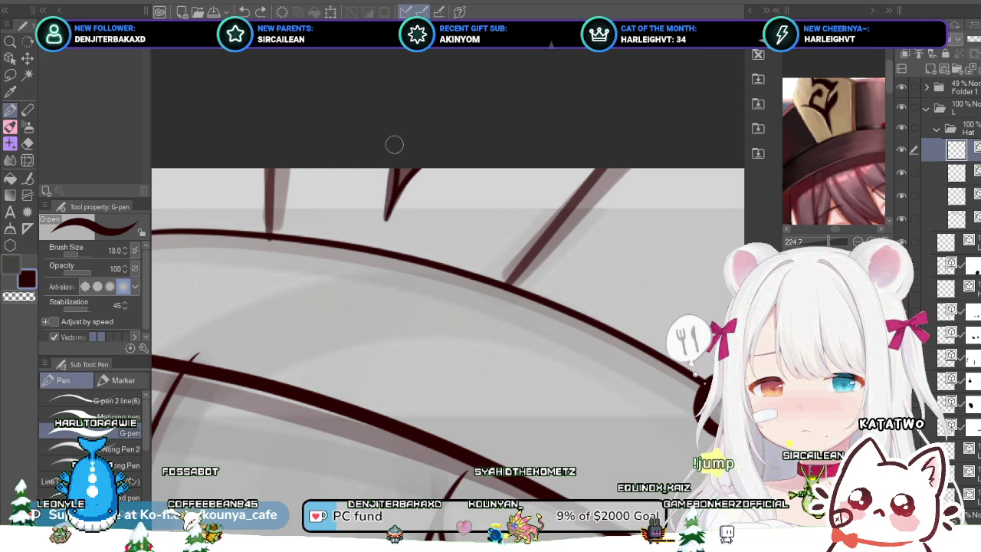
Step: Ink the emblem tip's straighter left edge down to a sharp point and fill the shape solid with the line colour
scroll(388, 184, "up", 2)
key("ctrl+z")
left_click_drag(389, 152, 382, 241)
key("ctrl+z")
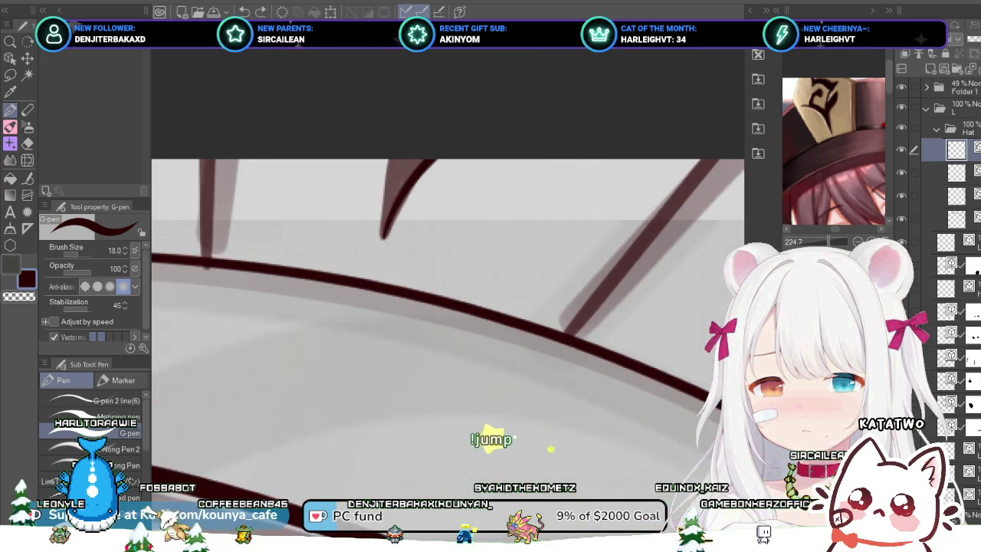
left_click_drag(387, 147, 372, 244)
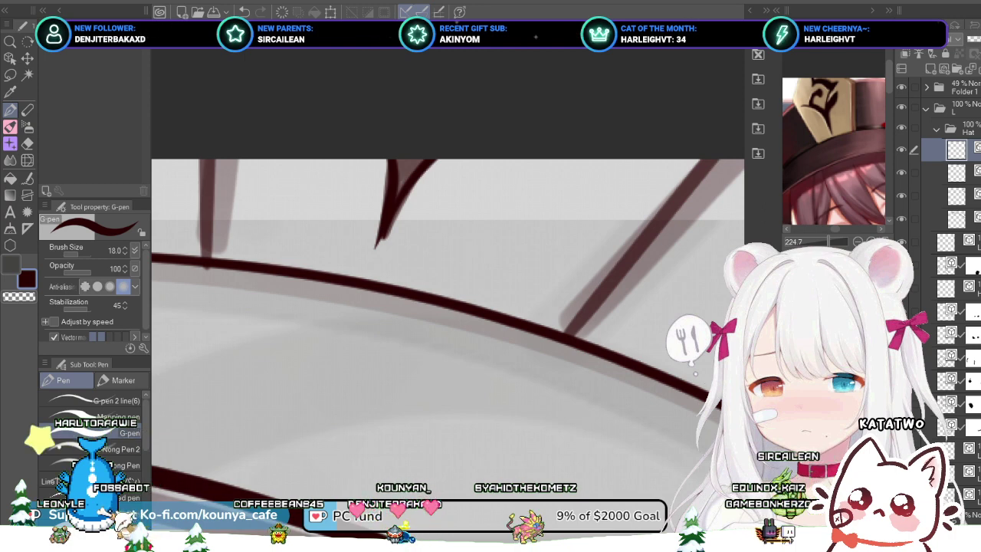
left_click_drag(399, 193, 365, 217)
key("ctrl+z")
key("ctrl+z")
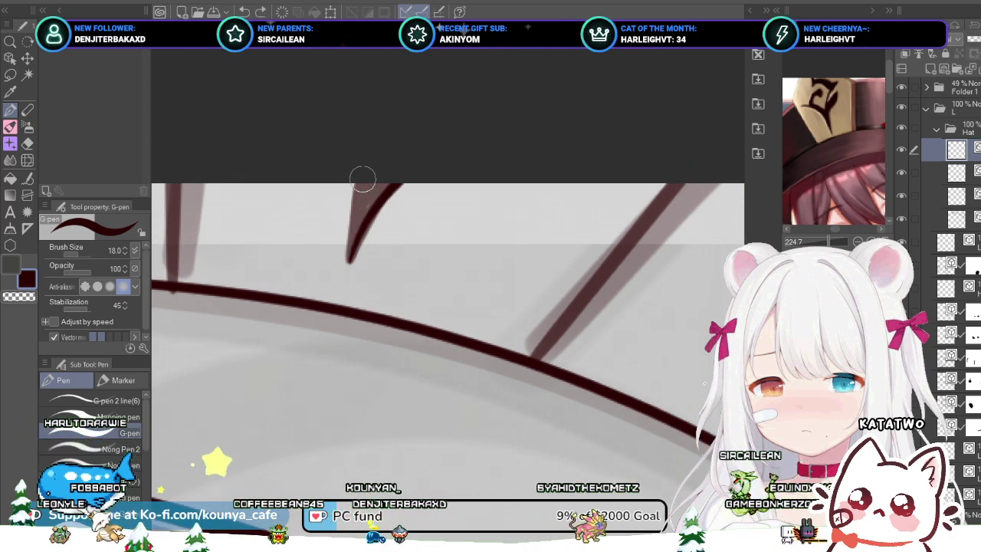
left_click_drag(398, 185, 341, 280)
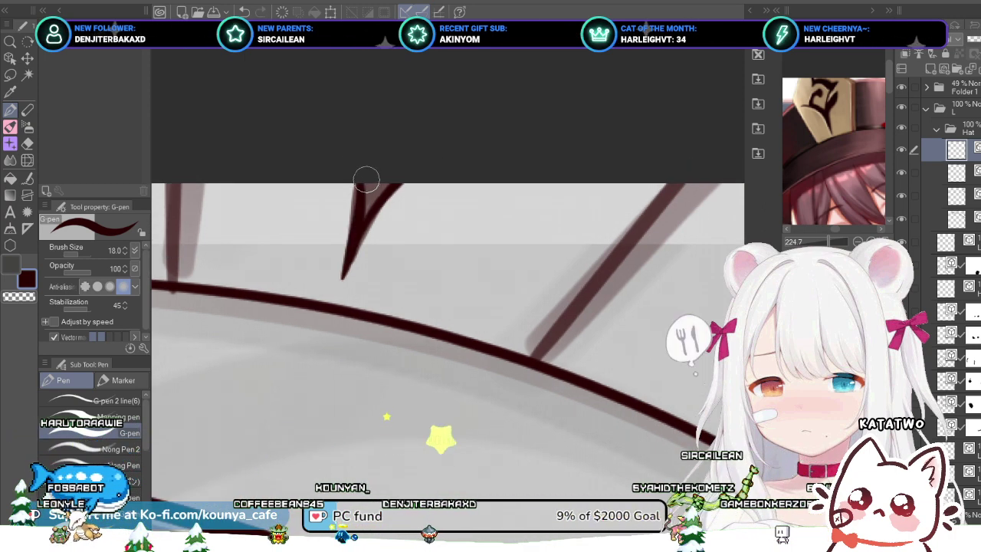
scroll(368, 186, "up", 1)
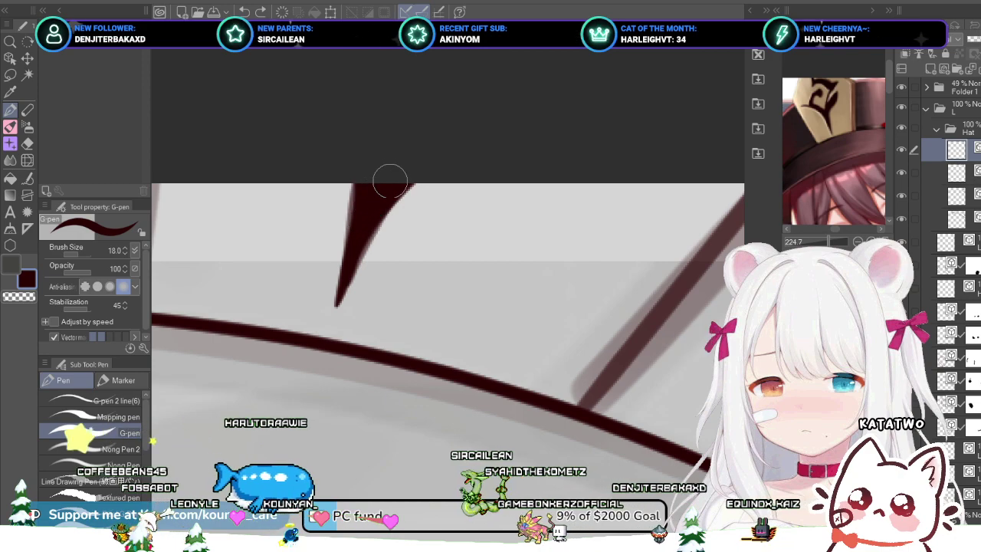
scroll(369, 201, "down", 2)
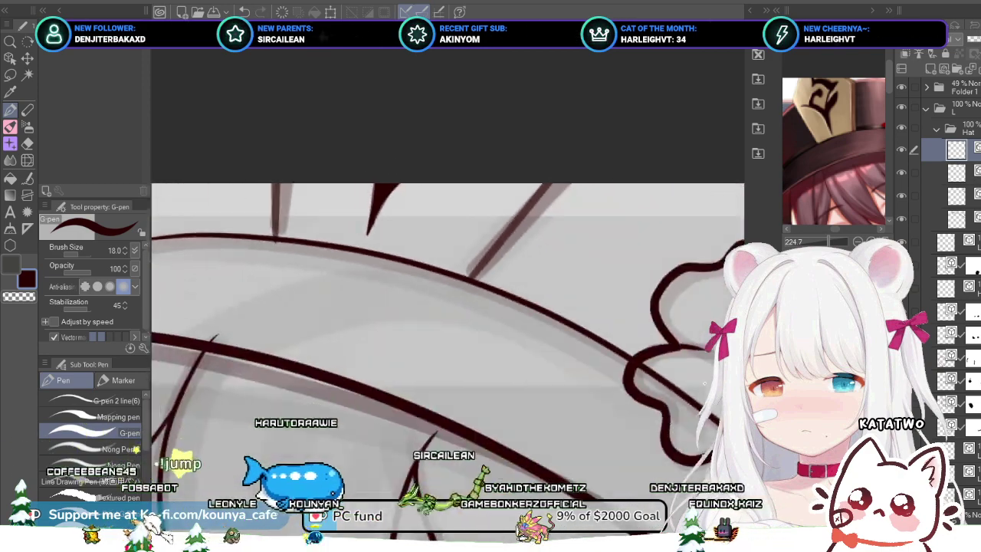
Step: Restore the crown-line layer to full strength, hide the new emblem layer, and delete the first emblem tip's strokes from the crown-line layer
left_click(962, 173)
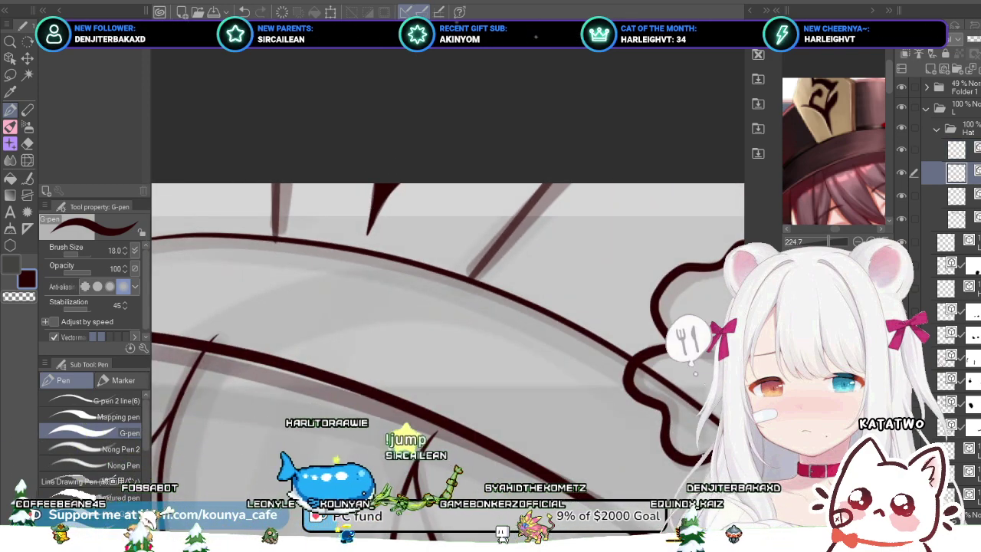
left_click(902, 173)
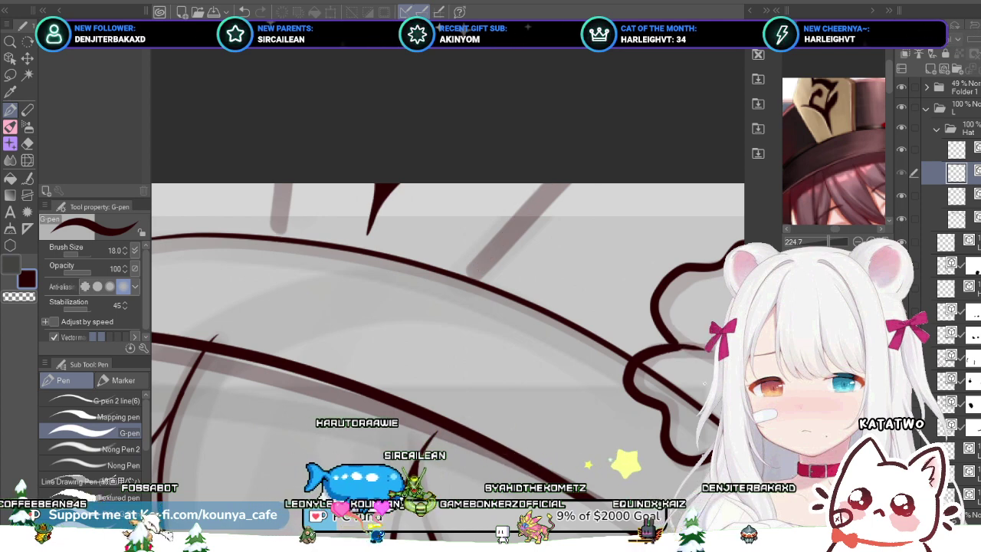
left_click(902, 174)
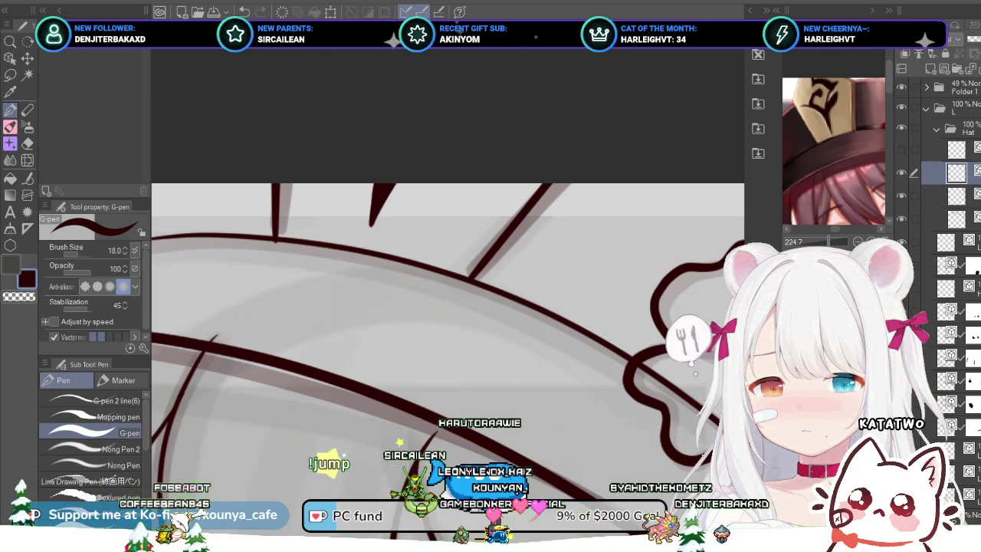
left_click(386, 201, "ctrl")
key("Delete")
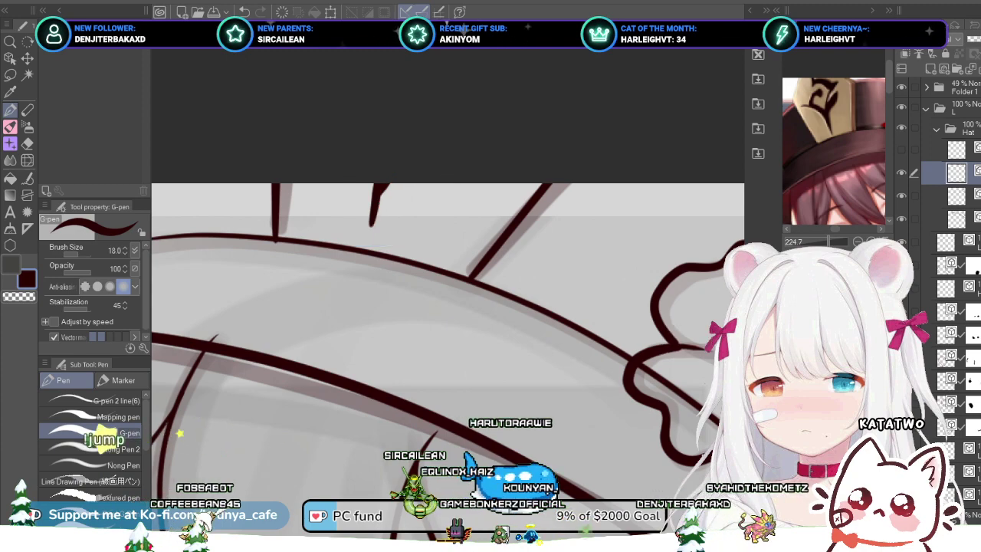
left_click(376, 205, "ctrl")
key("Delete")
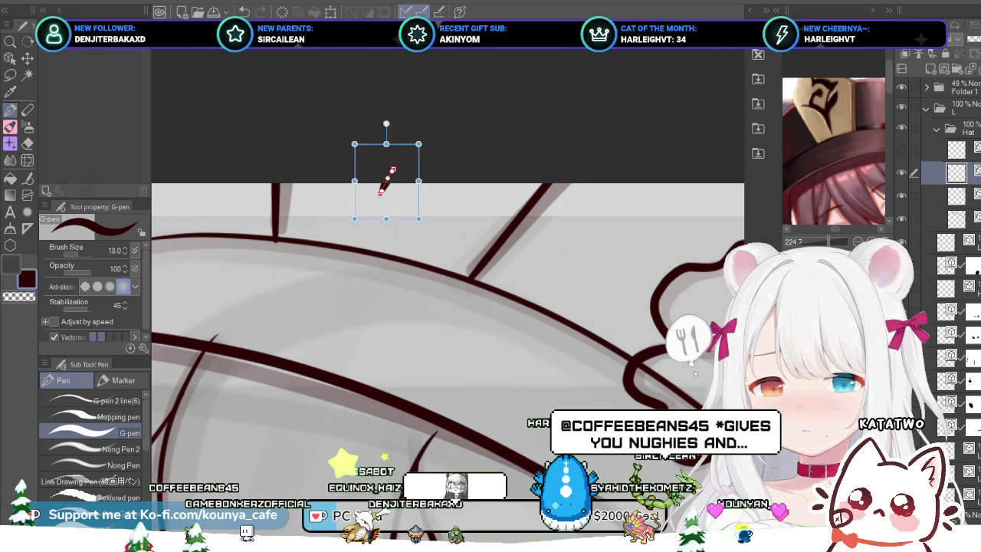
key("ctrl+z")
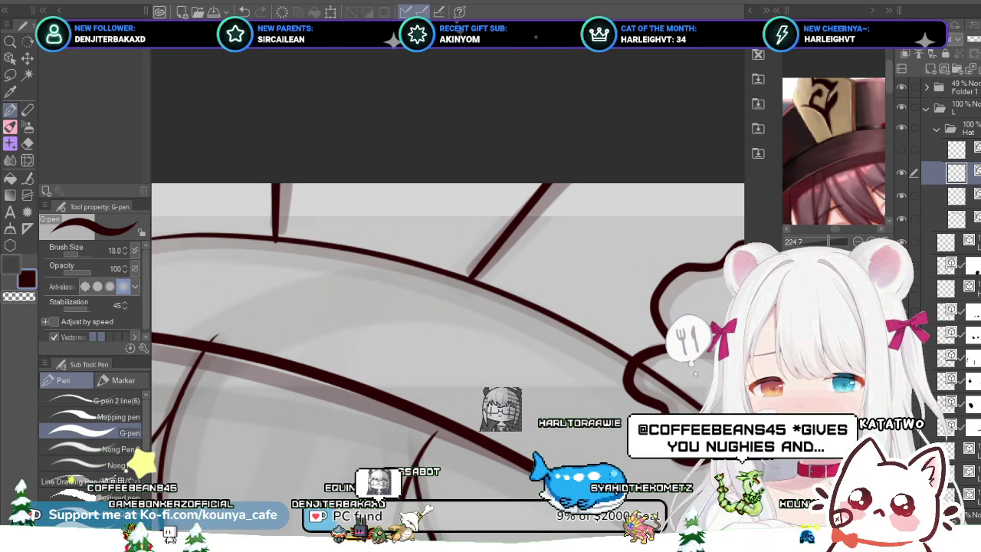
Step: Inspect the near-vertical crown line and its lower end where it meets the brim
left_click_drag(449, 306, 444, 331)
scroll(274, 253, "up", 2)
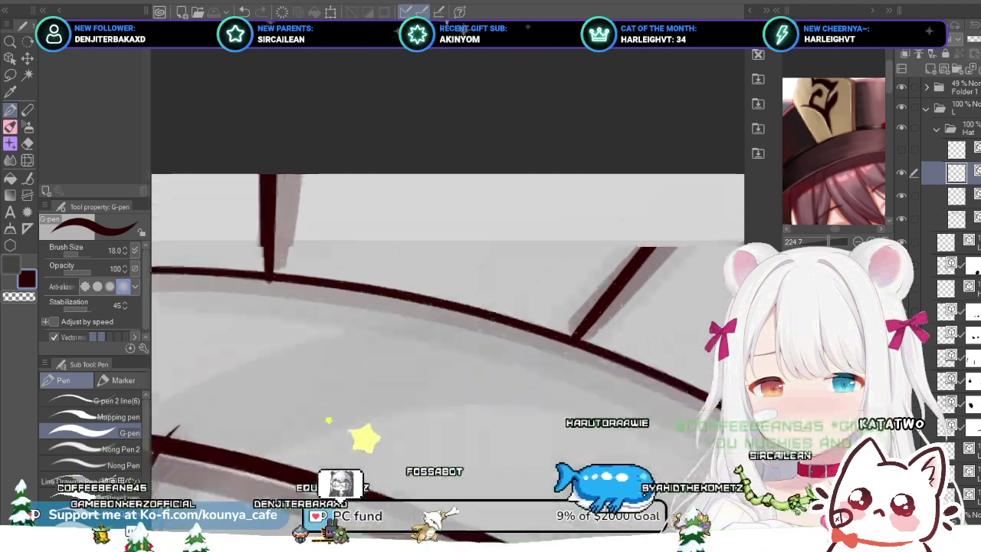
scroll(274, 253, "up", 1)
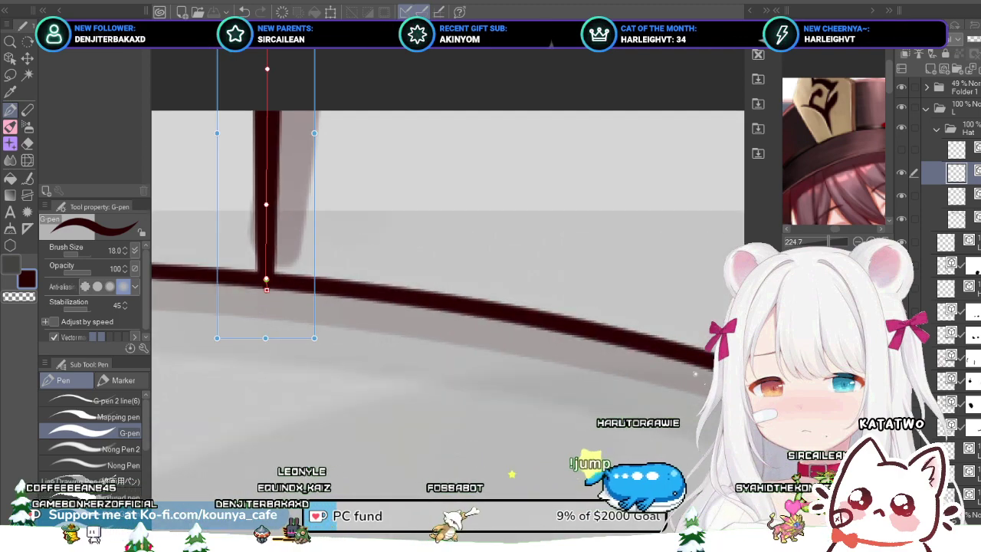
scroll(257, 306, "down", 3)
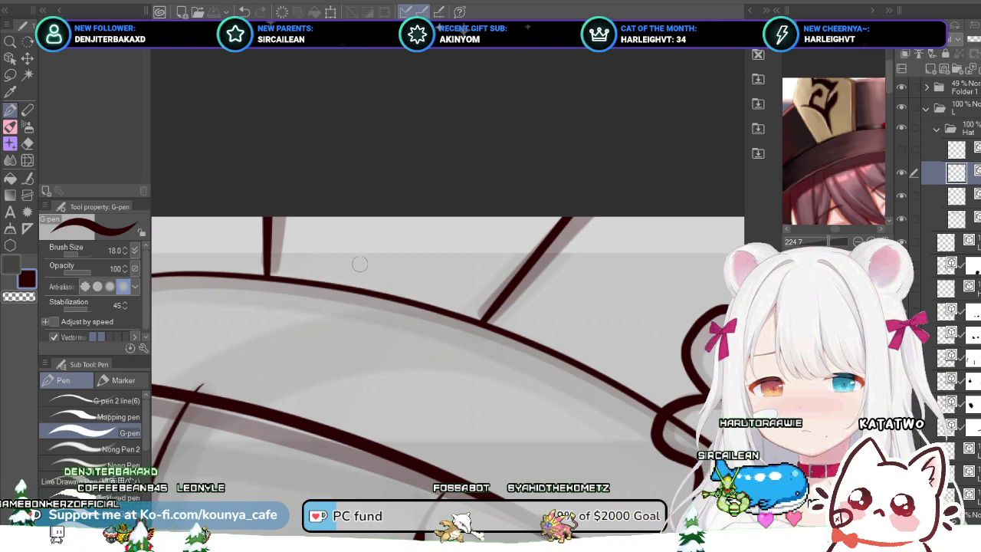
Step: Show the emblem tip's layer again and check the hat's line art against the whole figure
scroll(375, 245, "down", 3)
left_click_drag(334, 242, 397, 232)
scroll(397, 231, "up", 3)
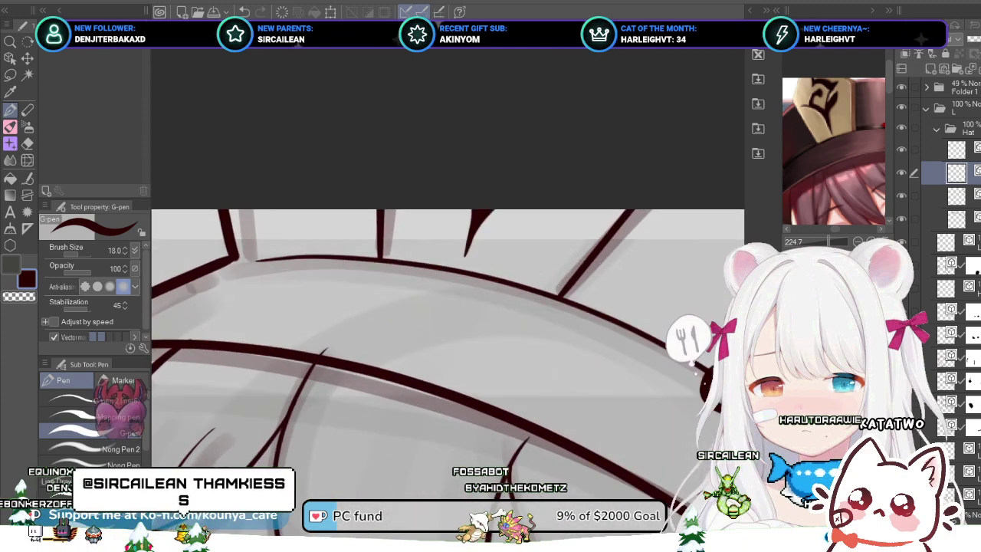
scroll(448, 345, "down", 1)
scroll(425, 307, "down", 4)
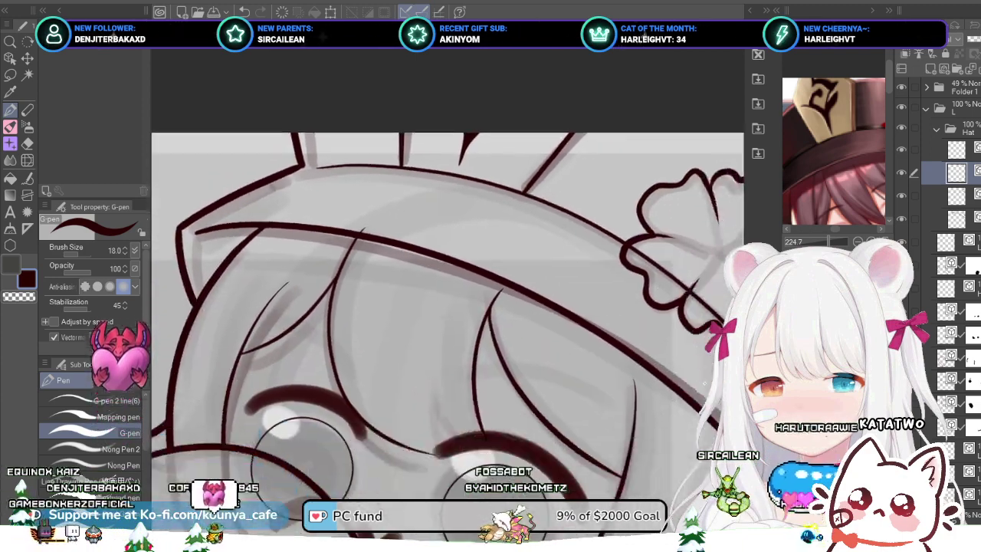
scroll(521, 253, "up", 3)
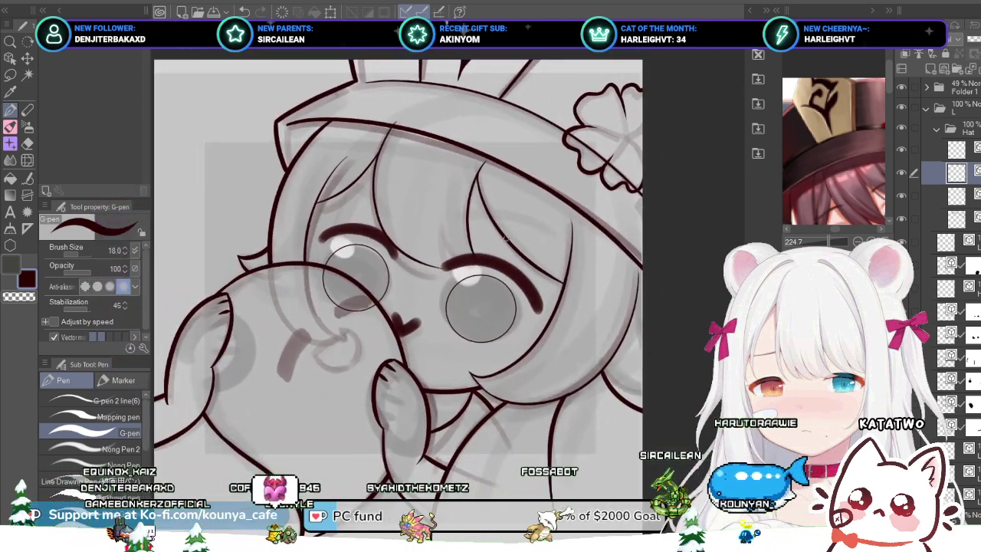
Step: Pick the skin colour directly from the face layer of the earlier chibi drawing and return to the sketch
scroll(950, 307, "down", 2)
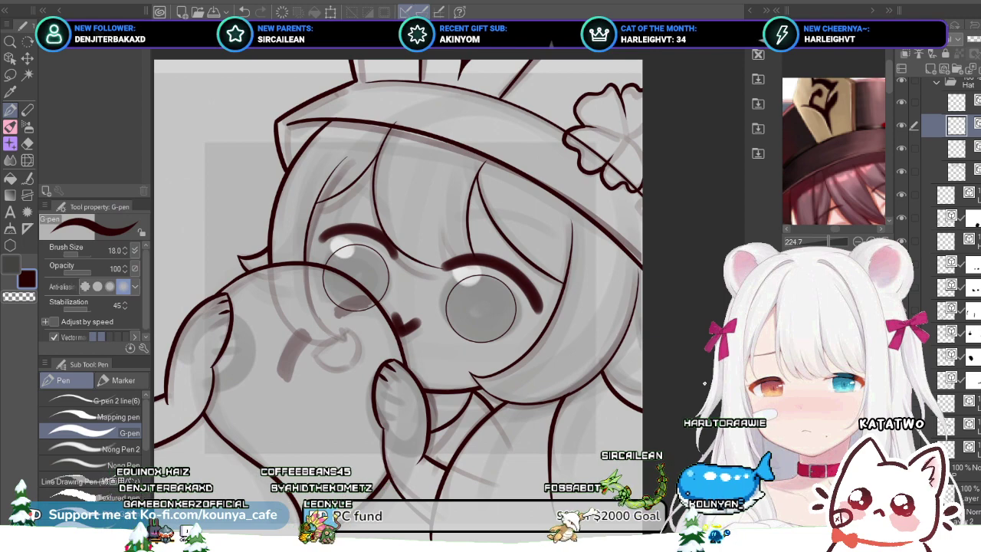
left_click(968, 493)
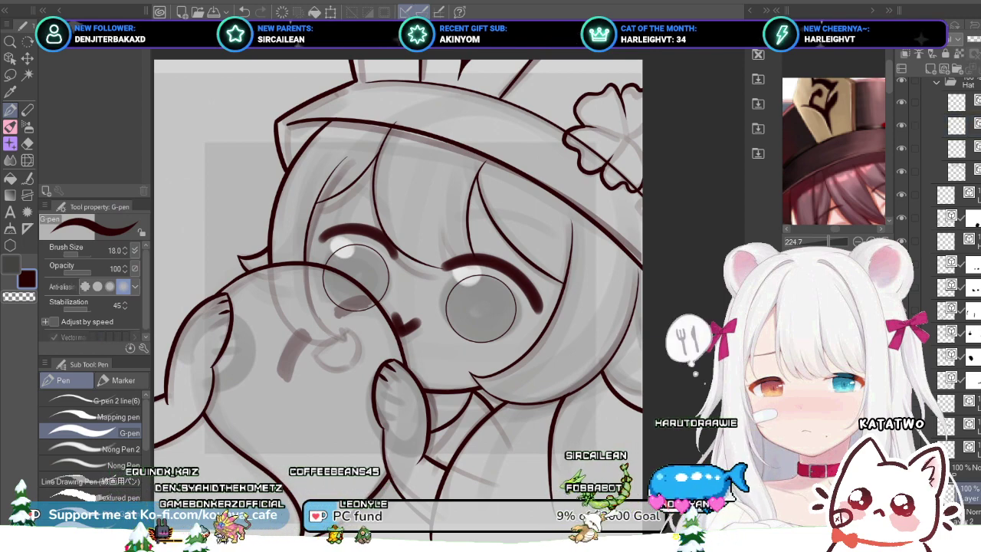
key("ctrl+Tab")
scroll(954, 306, "down", 5)
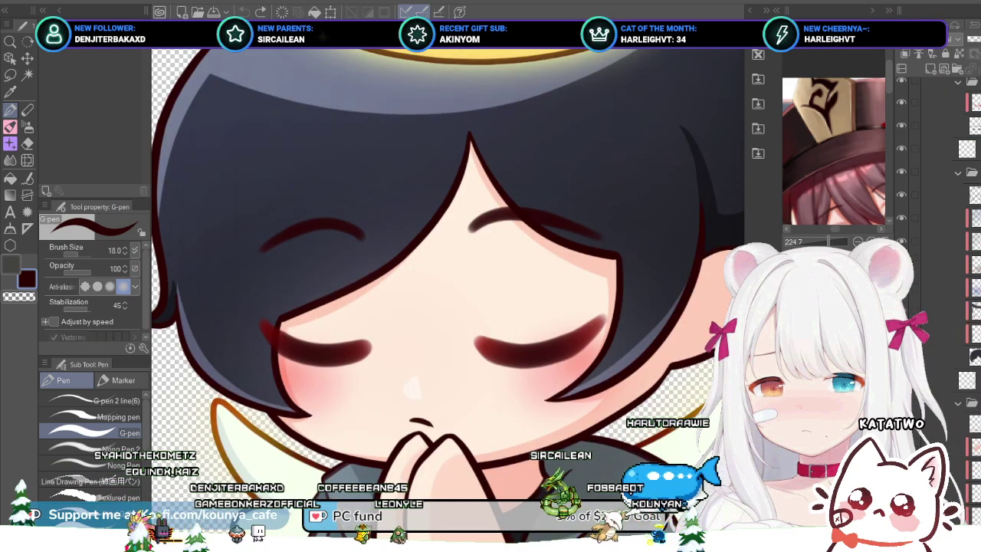
left_click(954, 125)
scroll(954, 307, "down", 3)
left_click(954, 395)
left_click(953, 418)
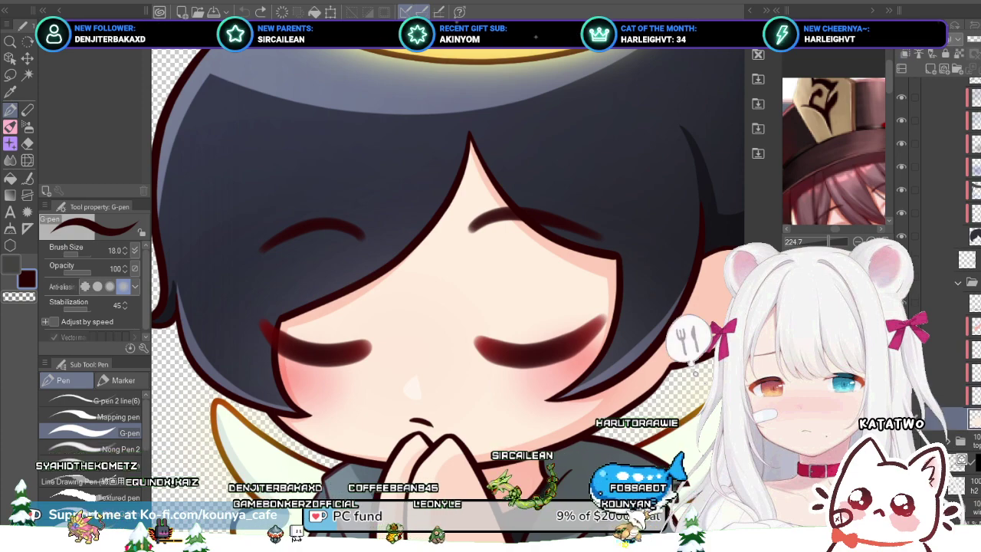
key("i")
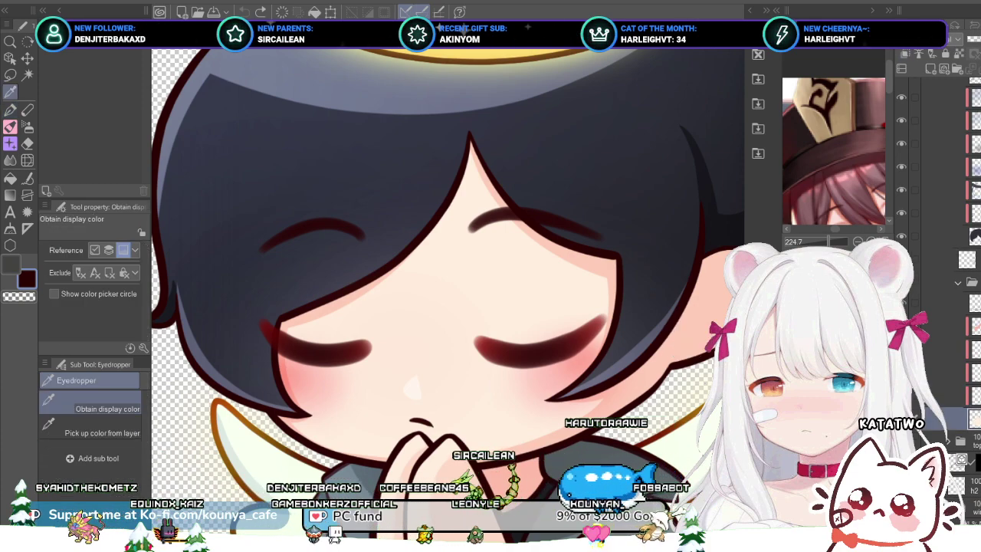
left_click(90, 426)
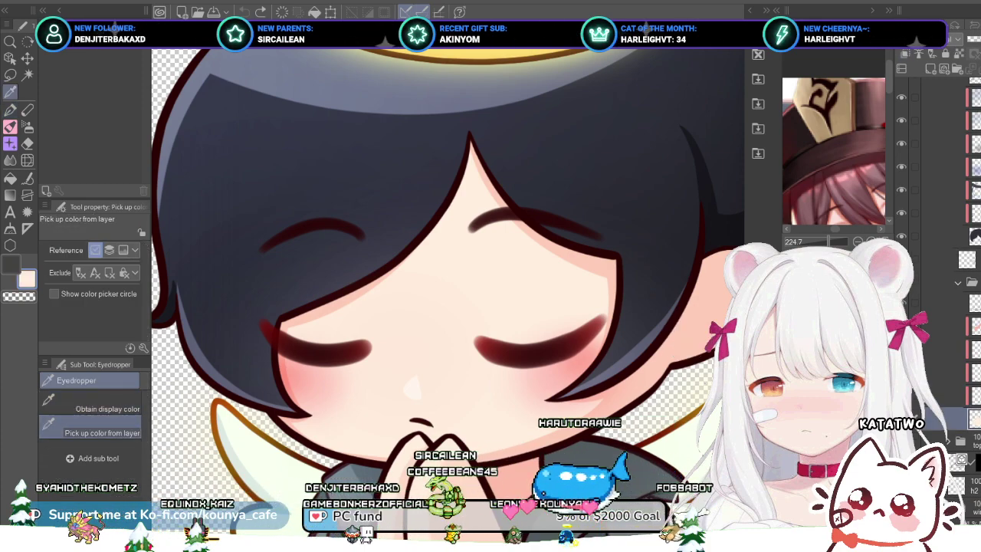
key("ctrl+Tab")
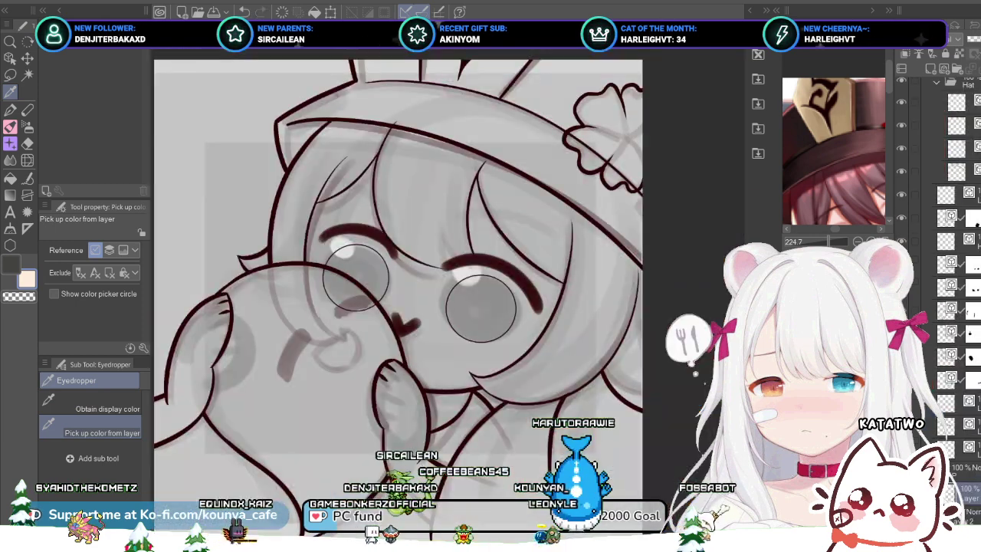
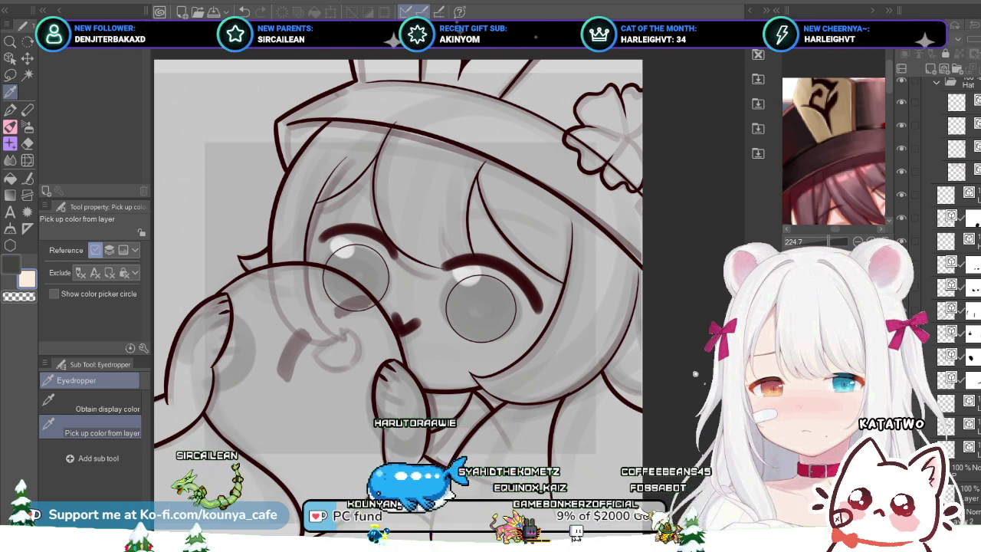
Step: Darken the grey canvas background and hide the rough shading on Layer 2
left_click(901, 494)
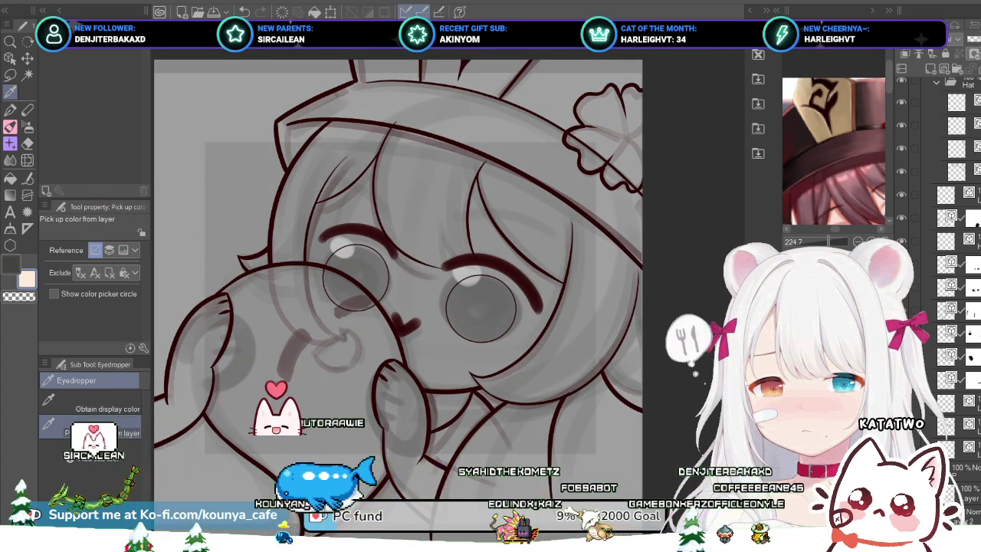
key("Delete")
key("ctrl+z")
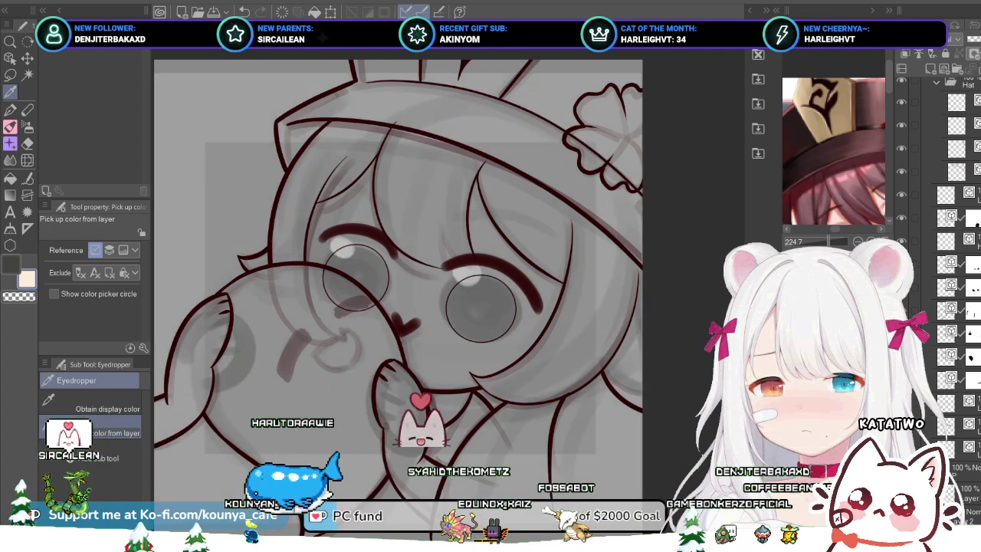
key("ctrl+y")
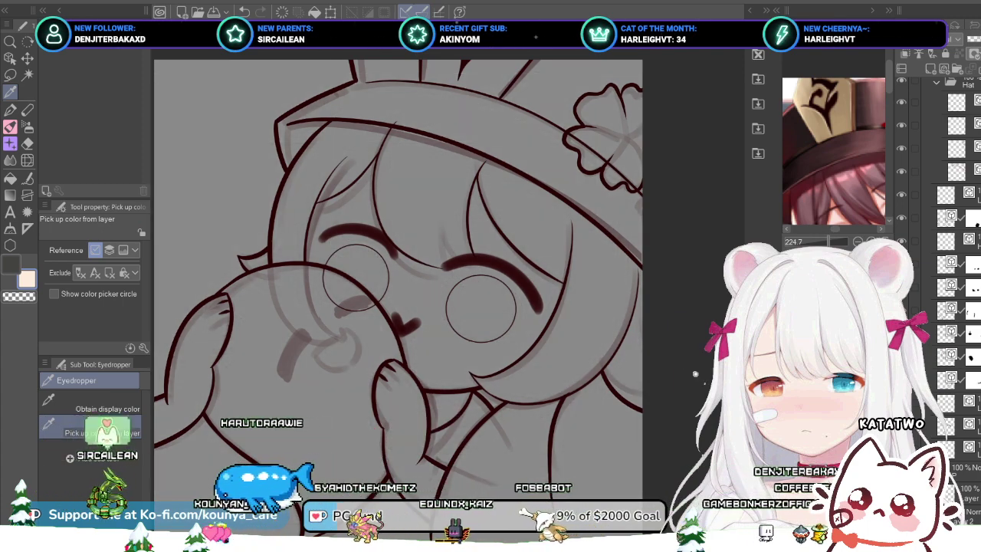
Step: Fade the line-art folder L to 37% opacity, show Layer 2 again and lower it to 23%
scroll(955, 291, "up", 2)
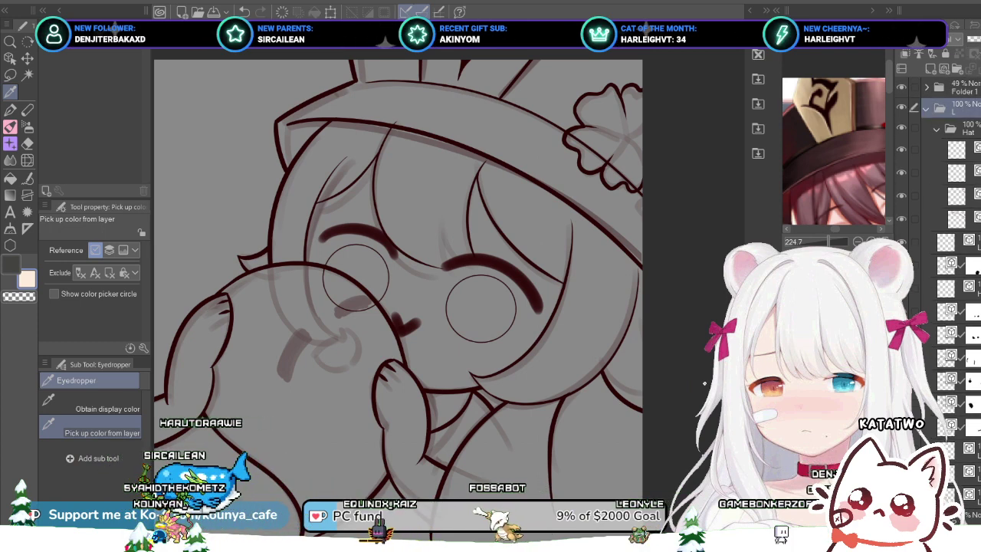
left_click_drag(980, 39, 977, 39)
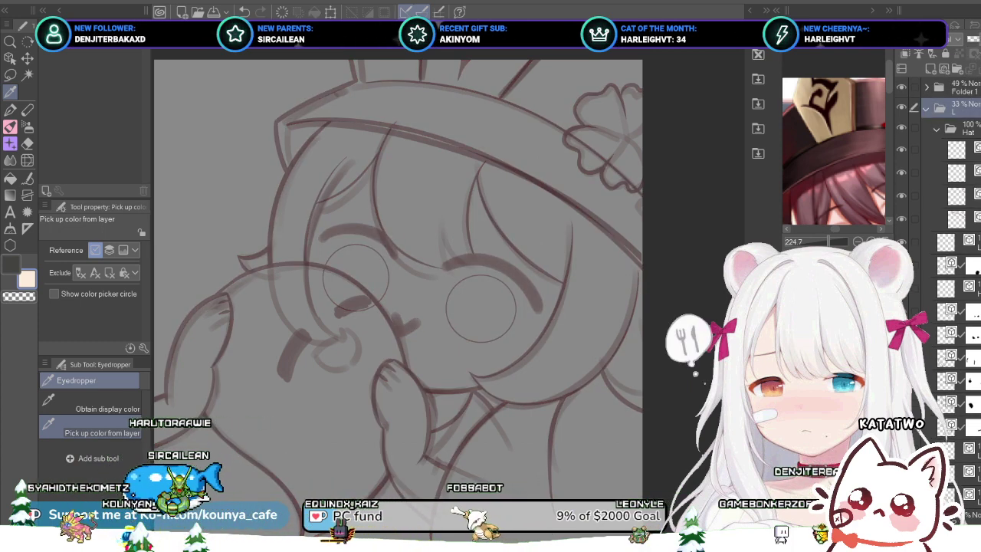
scroll(956, 292, "down", 3)
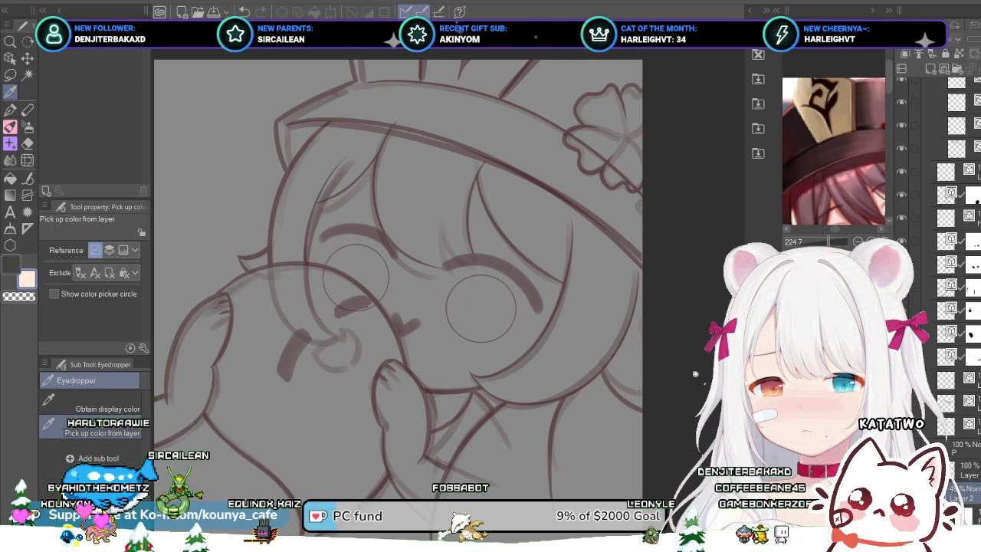
left_click(902, 493)
left_click_drag(979, 39, 973, 39)
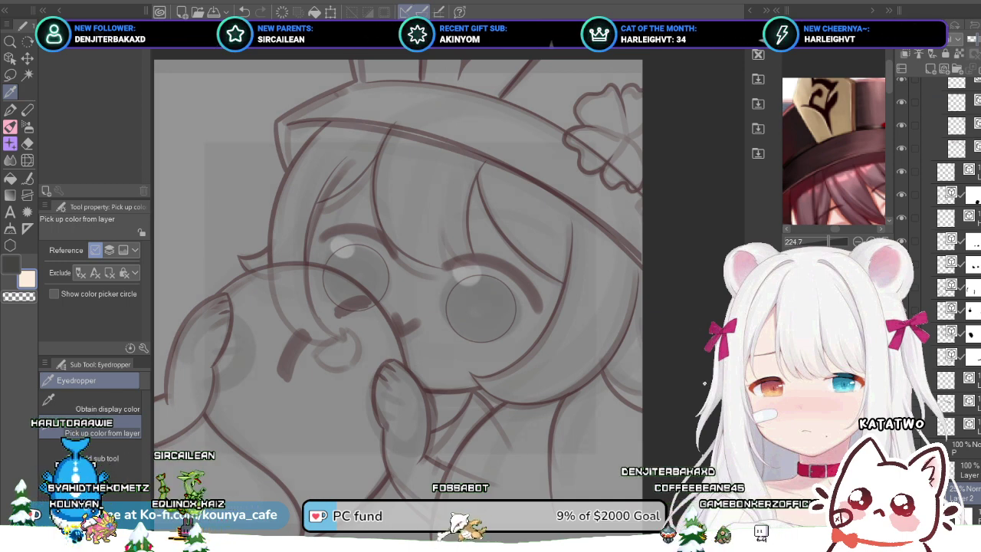
Step: Collapse the line-art folder L and select the empty layer above Layer 2 in folder P, with the face in view
scroll(955, 291, "up", 3)
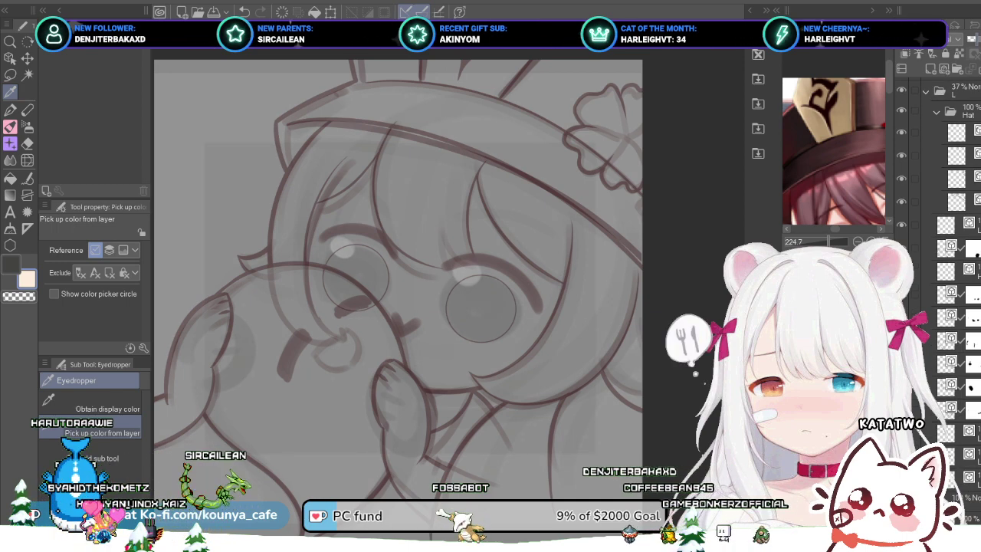
scroll(955, 307, "up", 1)
left_click(925, 109)
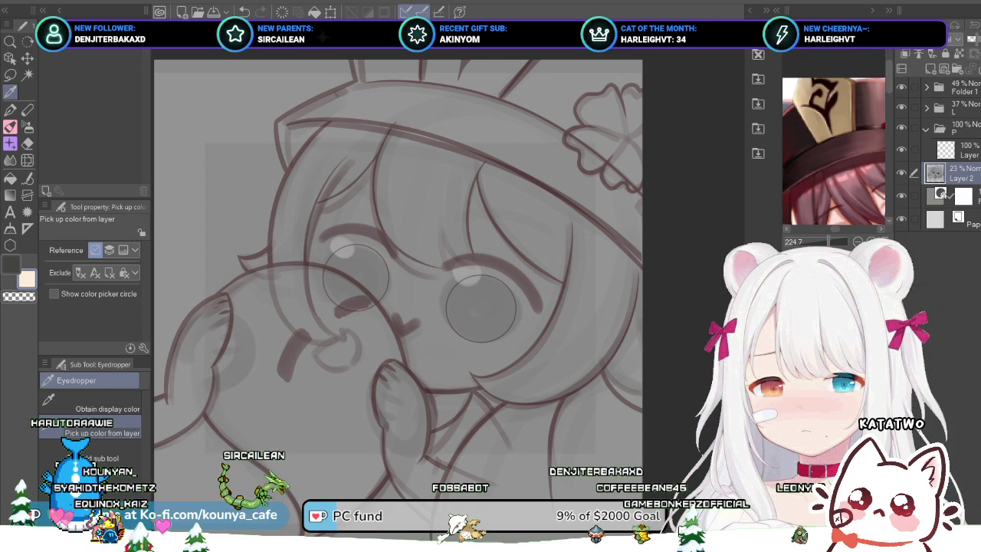
left_click(967, 150)
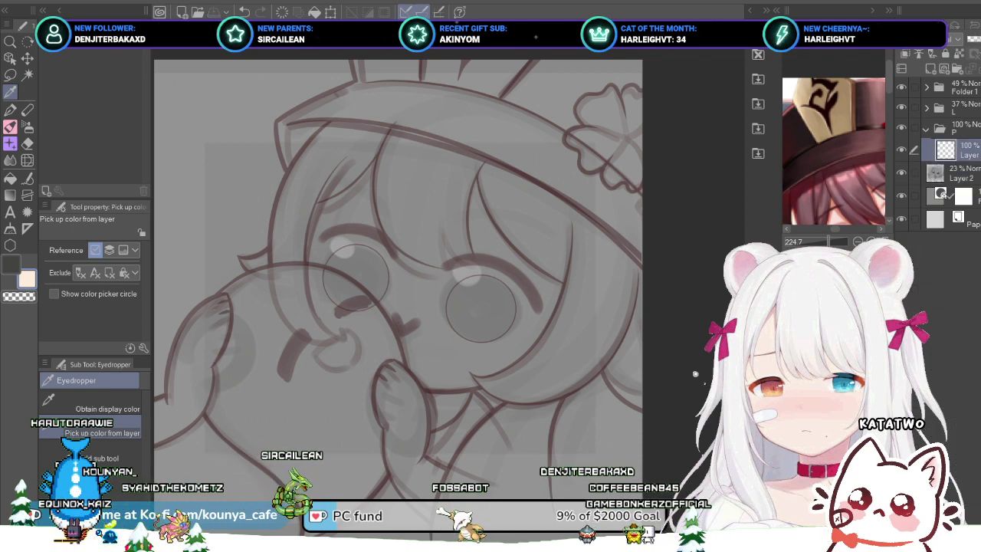
scroll(391, 356, "up", 1)
left_click_drag(390, 329, 386, 376)
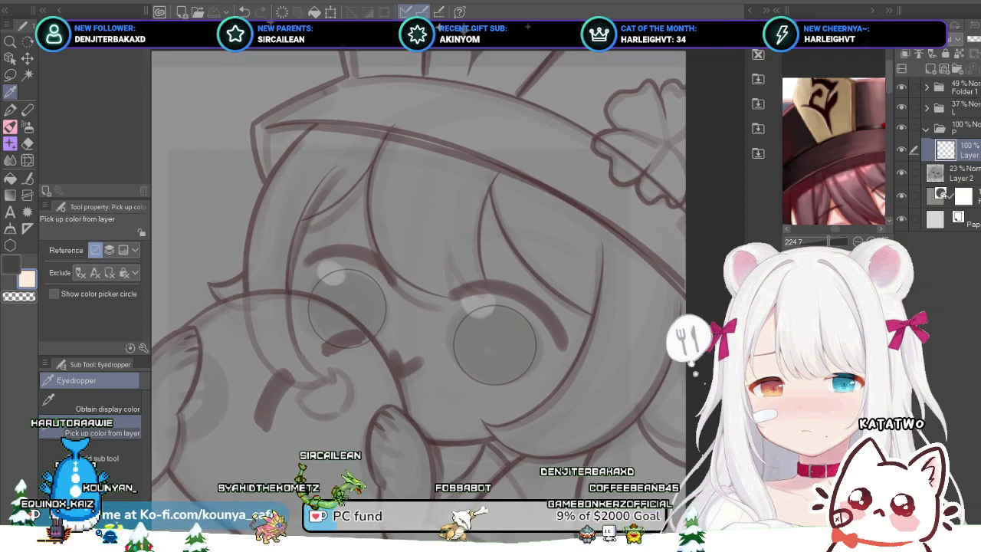
Step: Start painting the face in the skin colour over the closer eyebrow beside the raised arm, using the G-pen at size about 187
key("p")
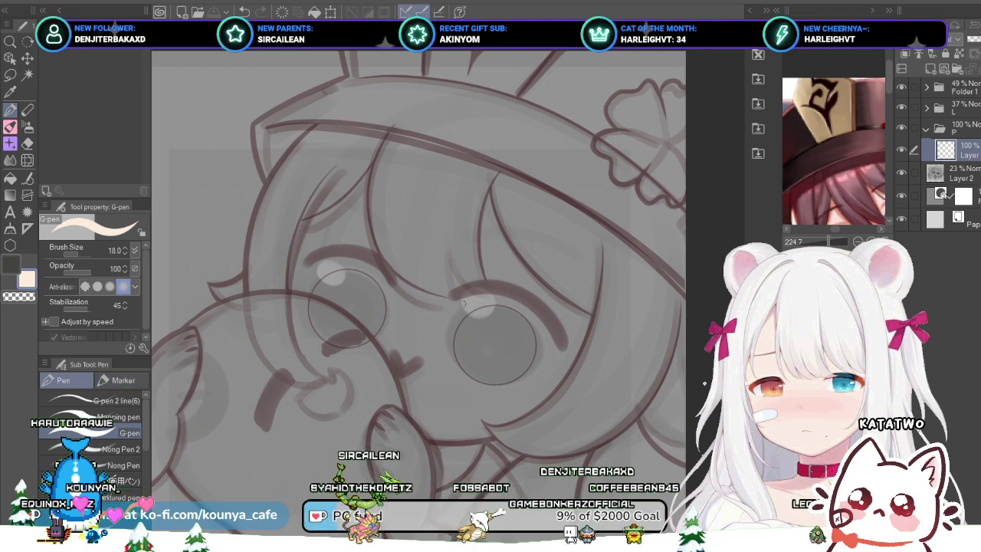
key("bracketright")
key("bracketright")
key("bracketright")
key("bracketright")
key("bracketright")
key("bracketright")
key("bracketright")
key("bracketright")
key("bracketright")
key("bracketright")
key("bracketright")
key("bracketright")
key("bracketright")
key("bracketright")
key("bracketright")
key("bracketright")
key("bracketright")
key("bracketright")
key("bracketright")
key("bracketright")
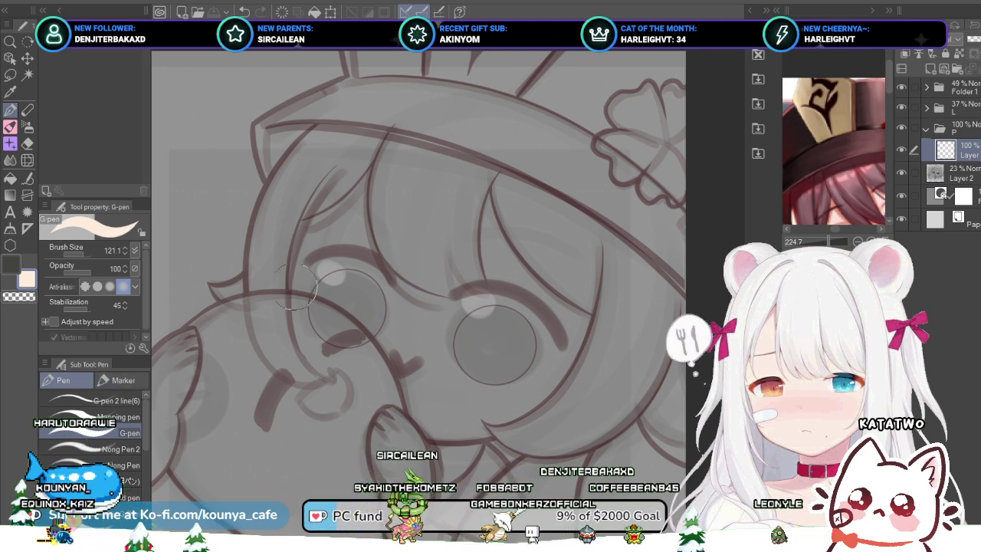
key("x")
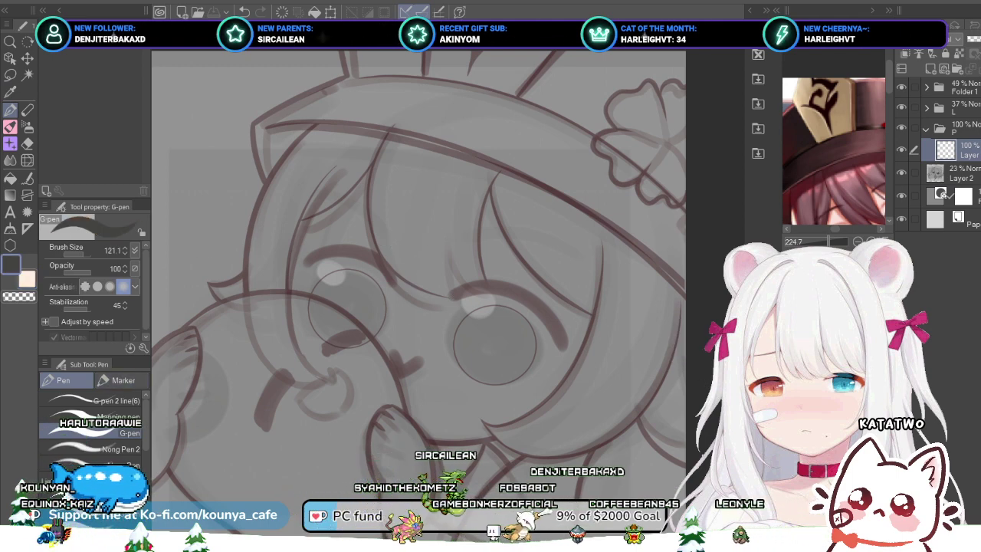
key("x")
key("x")
key("x")
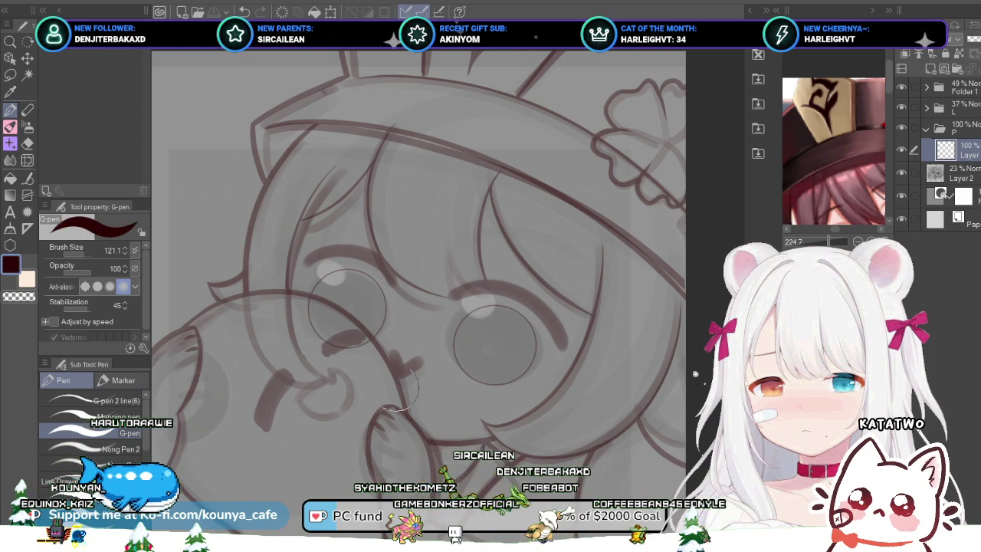
key("x")
key("bracketright")
key("bracketright")
key("bracketright")
key("bracketright")
key("bracketright")
mouse_move(381, 163)
left_mouse_down()
mouse_move(346, 242)
mouse_move(367, 227)
mouse_move(317, 257)
mouse_move(342, 237)
left_mouse_up()
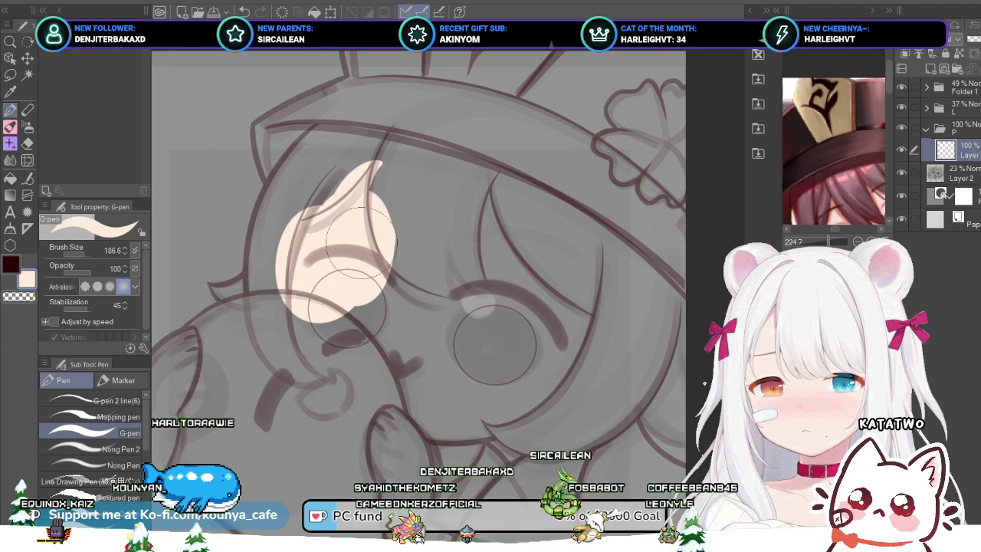
Step: Enlarge the G-pen to about 287 and spread the skin colour across the forehead and the tops of both eyes
key("bracketright")
key("bracketright")
key("bracketright")
key("bracketright")
key("bracketright")
mouse_move(380, 213)
left_mouse_down()
mouse_move(376, 187)
mouse_move(343, 255)
mouse_move(321, 225)
mouse_move(353, 209)
mouse_move(364, 230)
mouse_move(312, 265)
mouse_move(414, 249)
mouse_move(396, 305)
mouse_move(396, 255)
mouse_move(447, 211)
mouse_move(502, 257)
mouse_move(467, 284)
mouse_move(450, 268)
mouse_move(454, 234)
left_mouse_up()
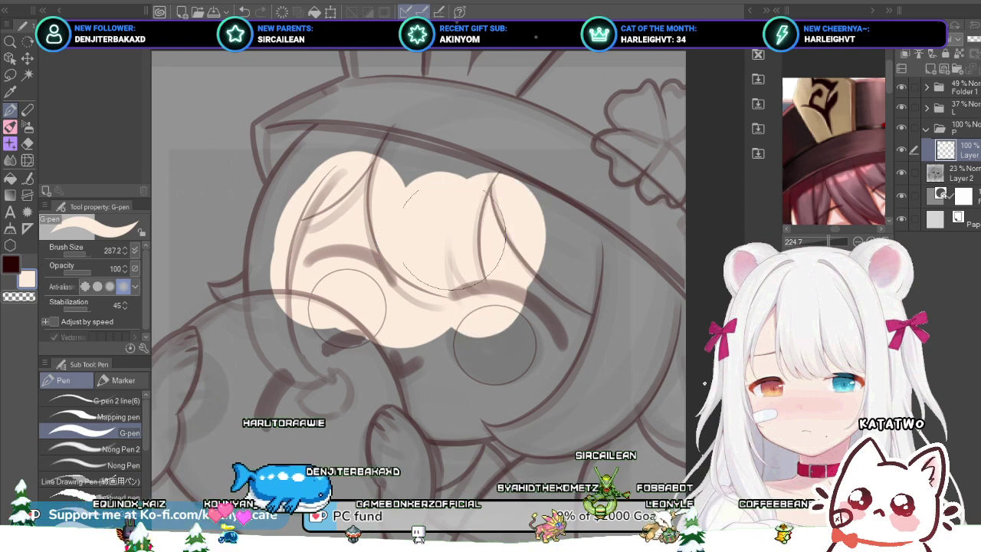
Step: Smooth the forehead's skin edge under the hat brim and carry it down both temples with the G-pen at about 161
key("[")
key("[")
key("[")
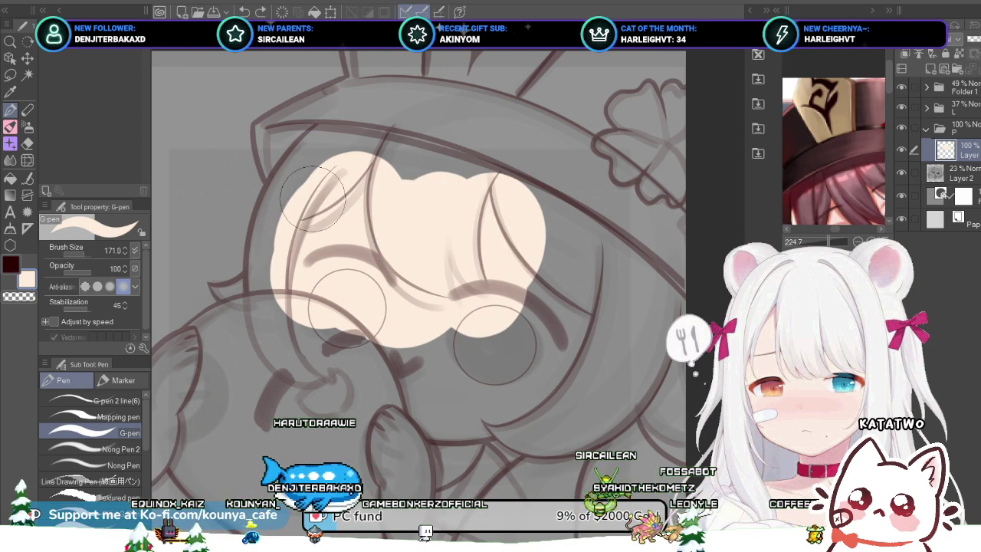
mouse_move(323, 175)
left_mouse_down()
mouse_move(298, 239)
mouse_move(323, 175)
mouse_move(313, 336)
mouse_move(293, 241)
mouse_move(299, 204)
mouse_move(318, 294)
mouse_move(344, 191)
mouse_move(334, 184)
mouse_move(439, 189)
left_mouse_up()
mouse_move(332, 190)
left_mouse_down()
mouse_move(470, 185)
mouse_move(547, 289)
left_mouse_up()
key("ctrl+z")
left_click_drag(439, 180, 419, 201)
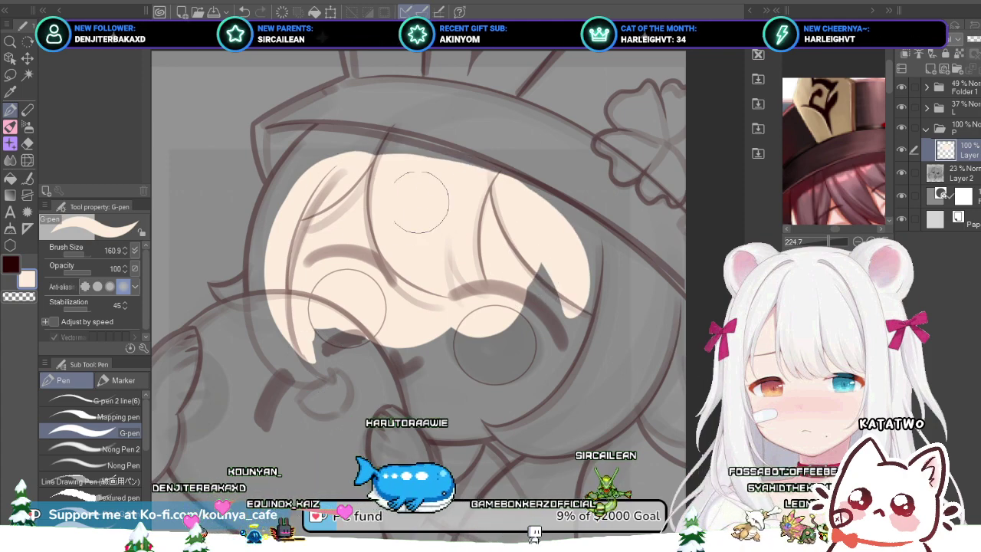
Step: Fill the eyes, nose area, cheeks and chin with the skin colour using a G-pen enlarged to about 260
key("bracketright")
key("bracketright")
key("bracketright")
key("bracketright")
key("bracketright")
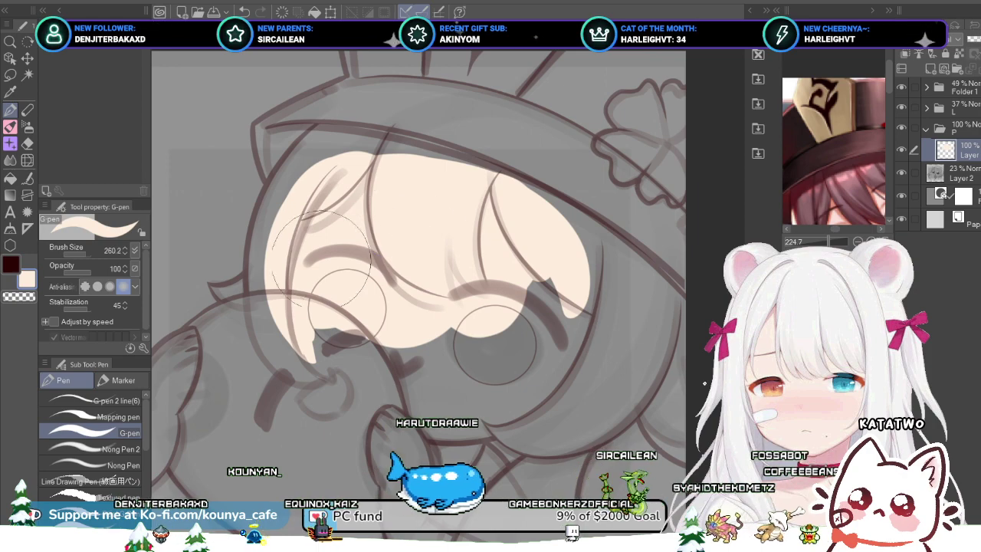
left_click_drag(324, 285, 494, 281)
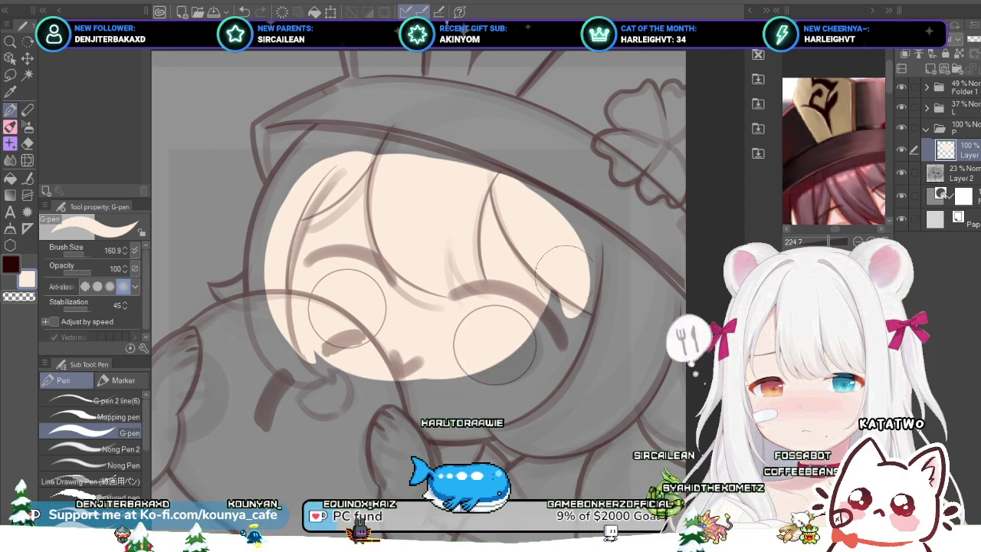
mouse_move(563, 274)
left_mouse_down()
mouse_move(500, 382)
mouse_move(451, 336)
mouse_move(374, 335)
left_mouse_up()
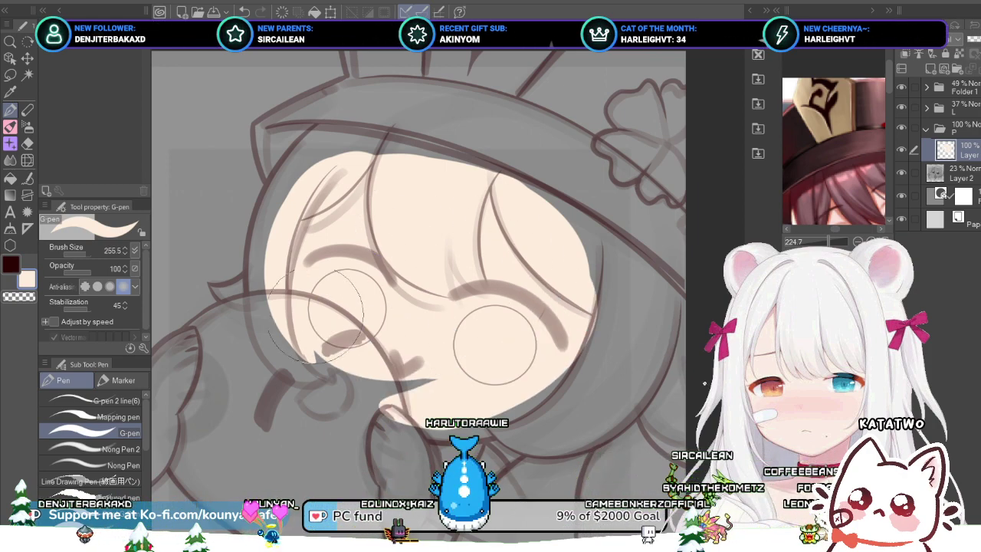
left_click_drag(318, 316, 417, 362)
Step: Extend the skin fill outward past the side hair strand on the flower side, using the G-pen at size 174.1
key("bracketleft")
key("bracketleft")
key("bracketleft")
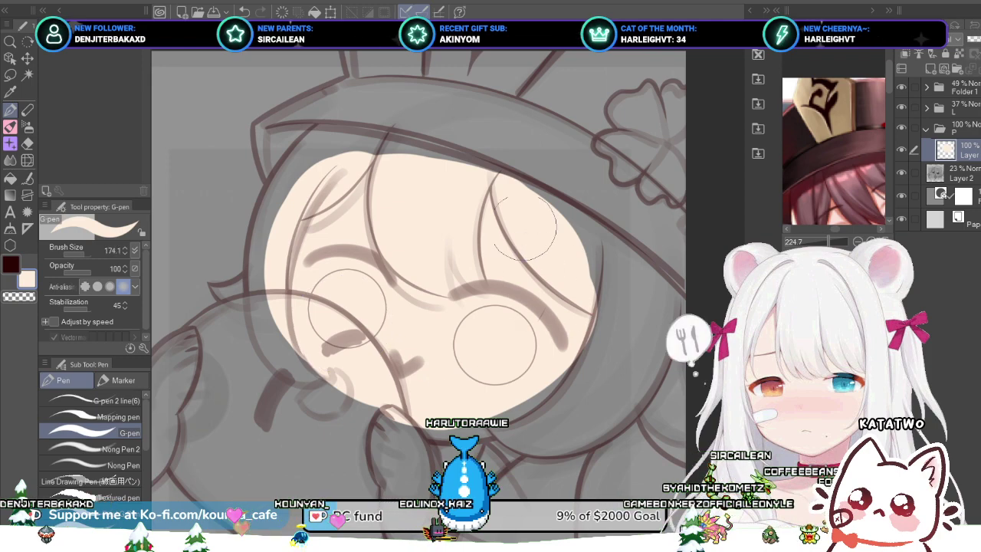
mouse_move(550, 239)
left_mouse_down()
mouse_move(573, 358)
mouse_move(504, 432)
left_mouse_up()
left_click_drag(573, 247, 512, 372)
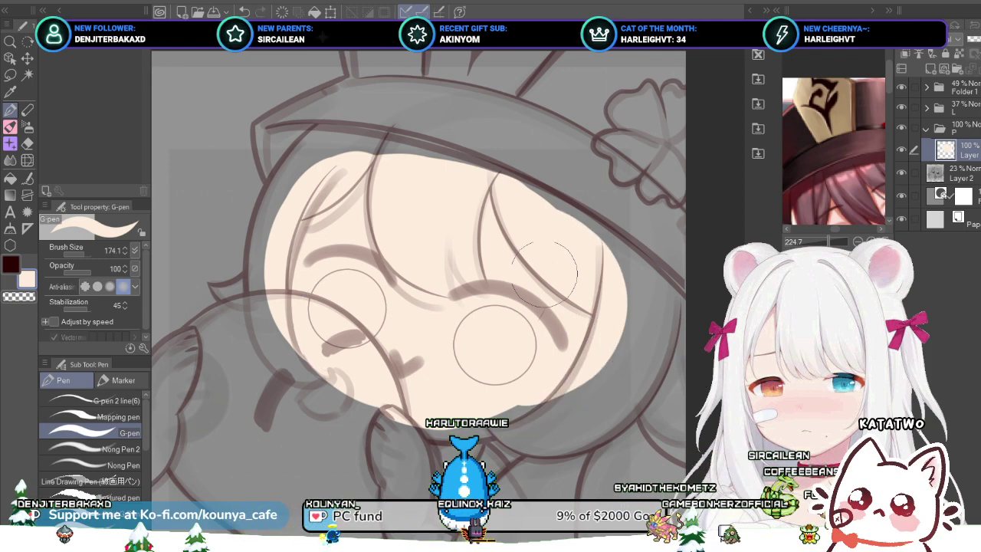
left_click_drag(510, 284, 434, 254)
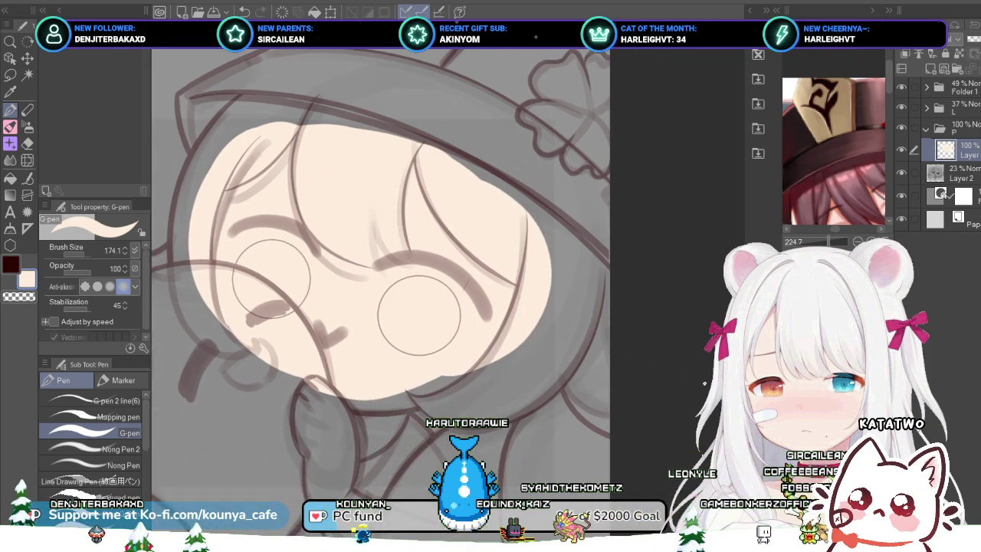
Step: Extend the skin fill along the lower cheeks beside the raised hand and around the side hair strand with the G-pen at 124.1
mouse_move(322, 381)
left_mouse_down()
mouse_move(305, 386)
mouse_move(371, 394)
mouse_move(388, 411)
left_mouse_up()
scroll(388, 411, "up", 3)
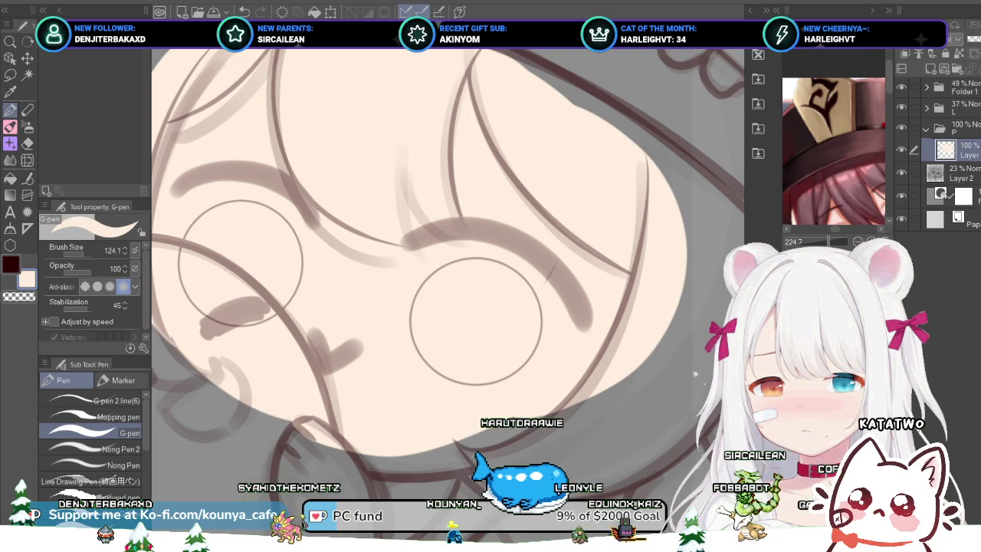
left_click_drag(368, 427, 369, 399)
key("bracketleft")
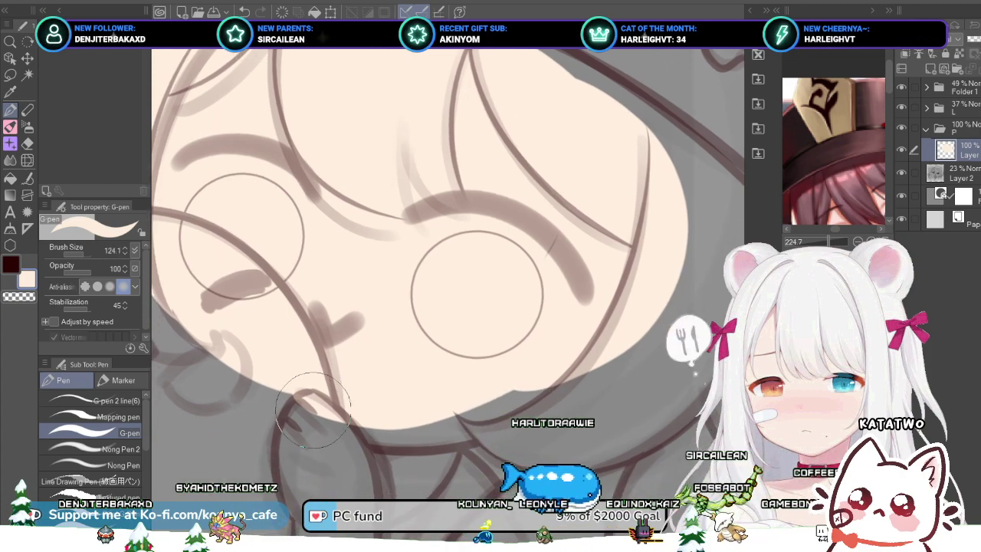
left_click_drag(317, 416, 308, 423)
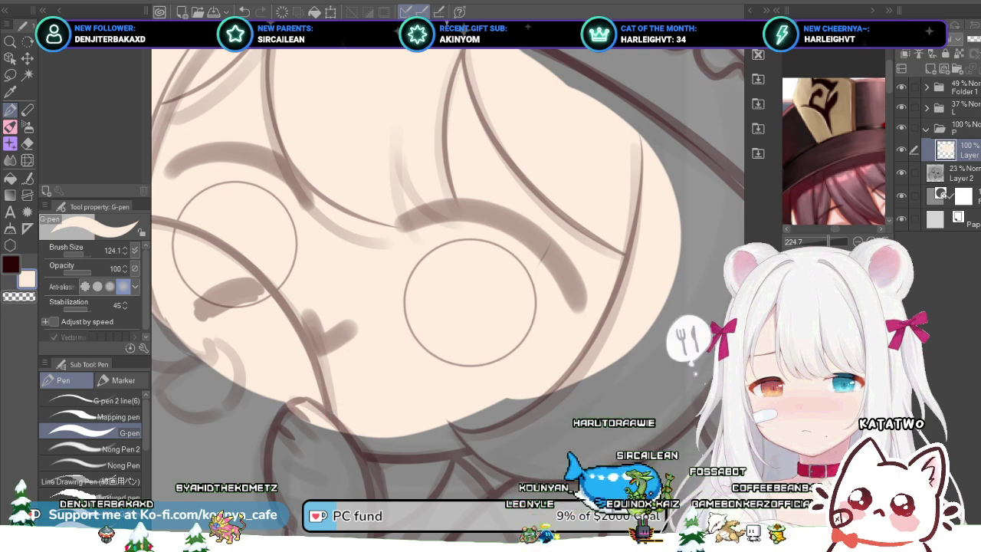
scroll(301, 399, "up", 2)
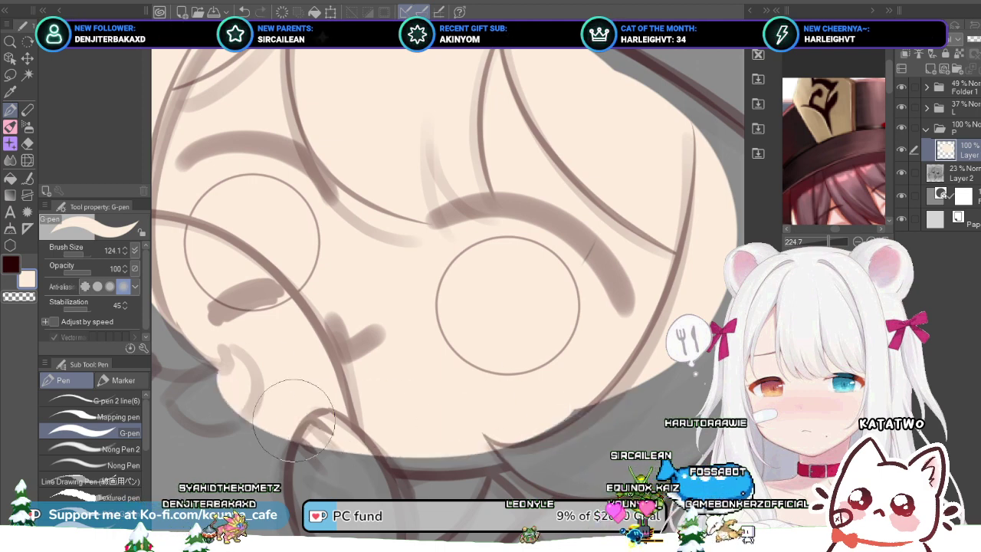
scroll(437, 422, "up", 1)
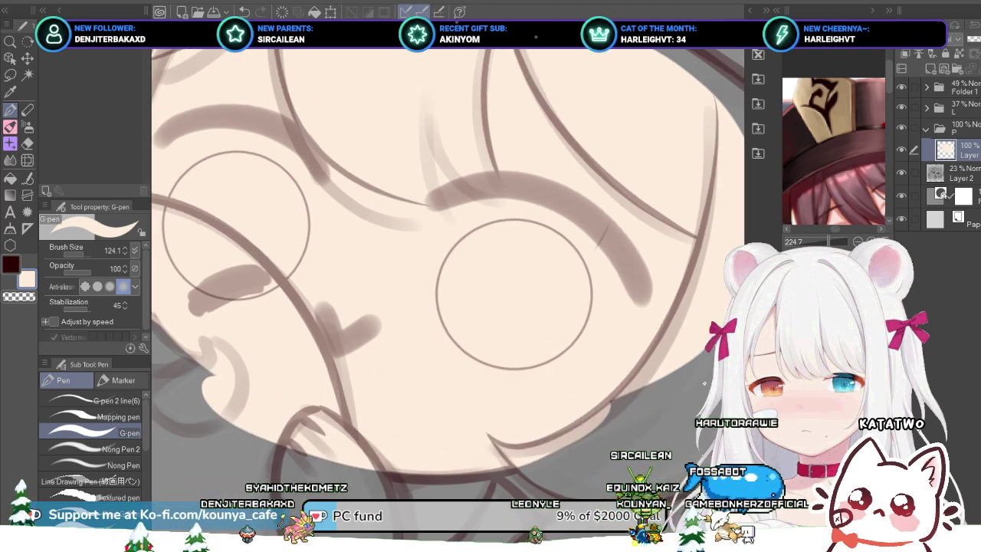
Step: Undo the last cheek stroke and fill skin along the chin line and beneath the side strand's tip, using the G-pen at 86.2 and 61.2
key("ctrl+z")
key("bracketleft")
key("bracketleft")
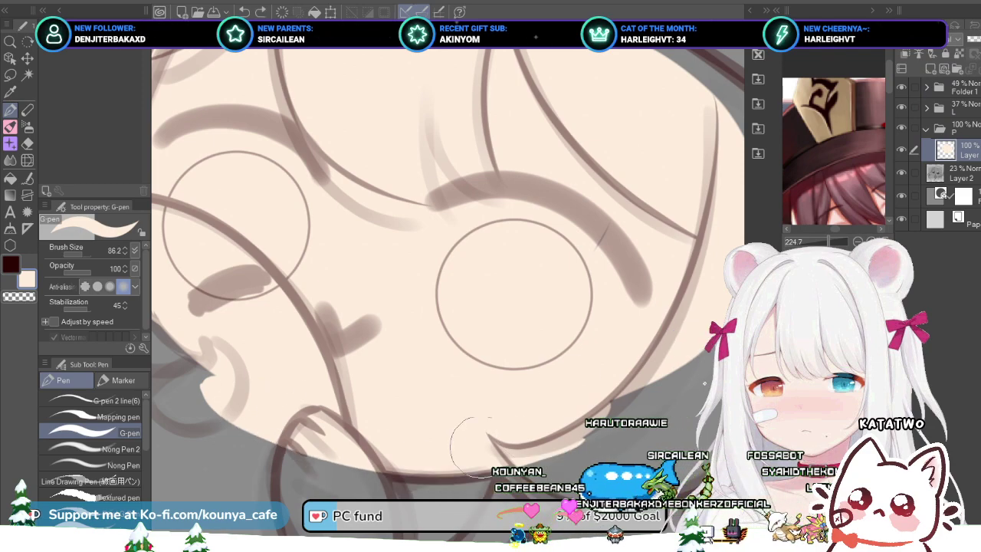
scroll(524, 485, "up", 3)
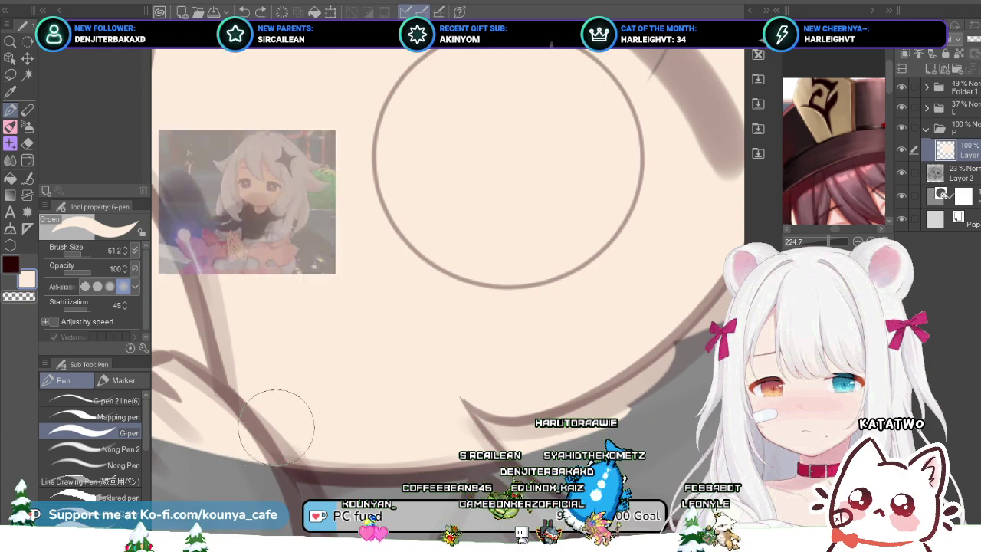
scroll(322, 386, "down", 2)
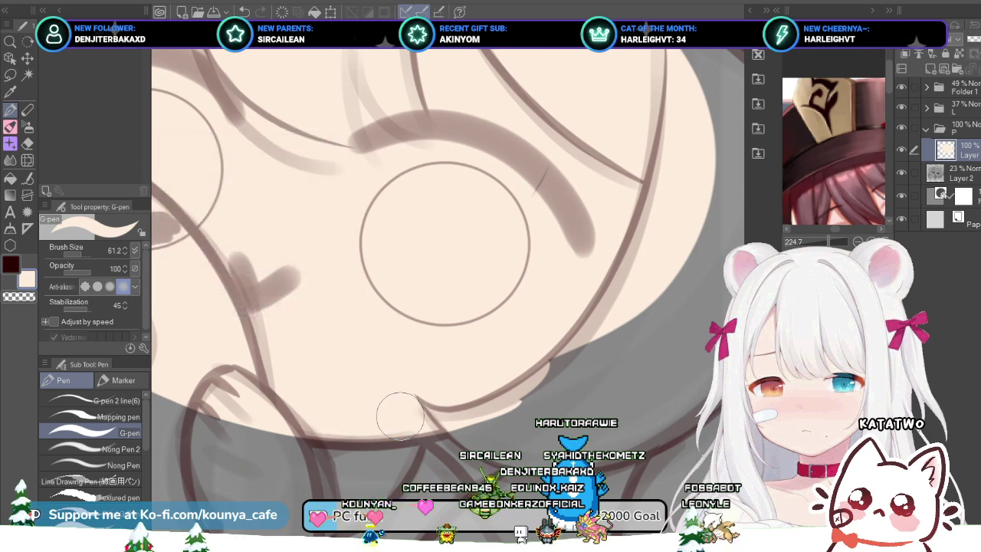
scroll(444, 244, "up", 2)
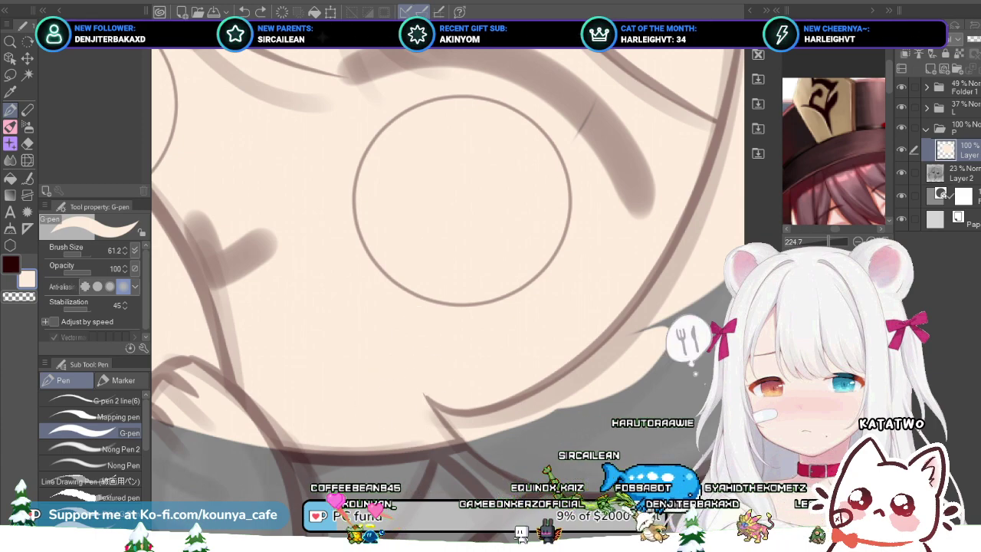
scroll(461, 200, "down", 2)
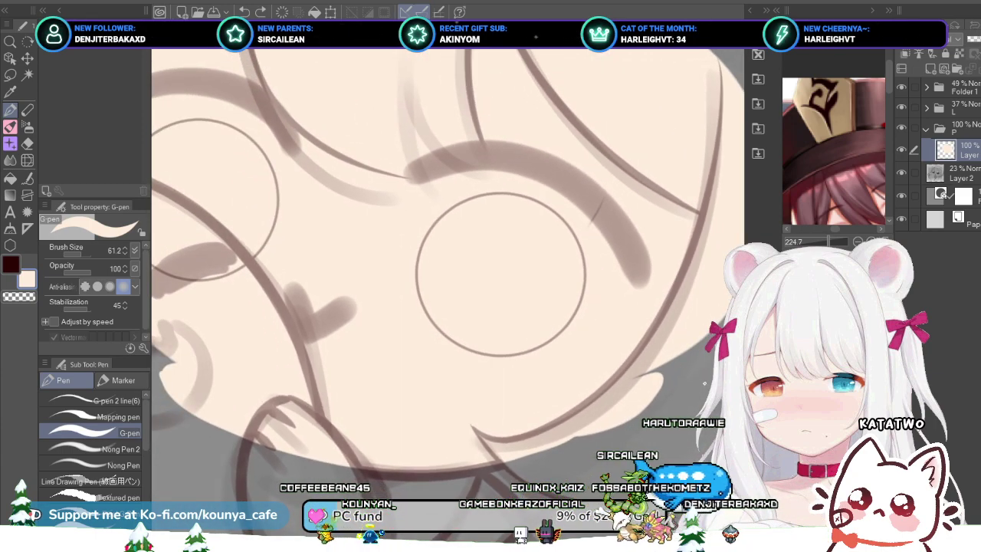
left_click_drag(435, 424, 413, 437)
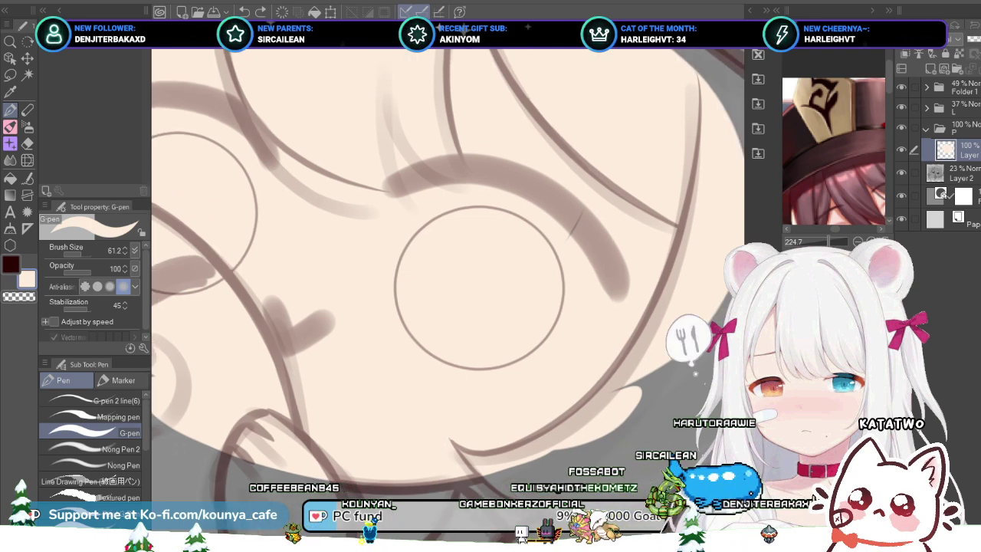
scroll(317, 437, "up", 2)
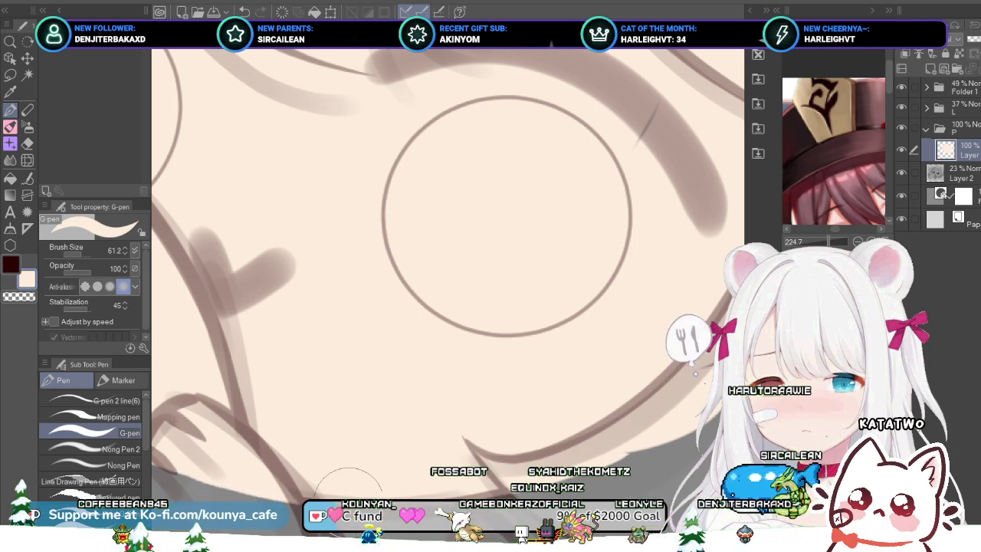
left_click_drag(396, 442, 406, 413)
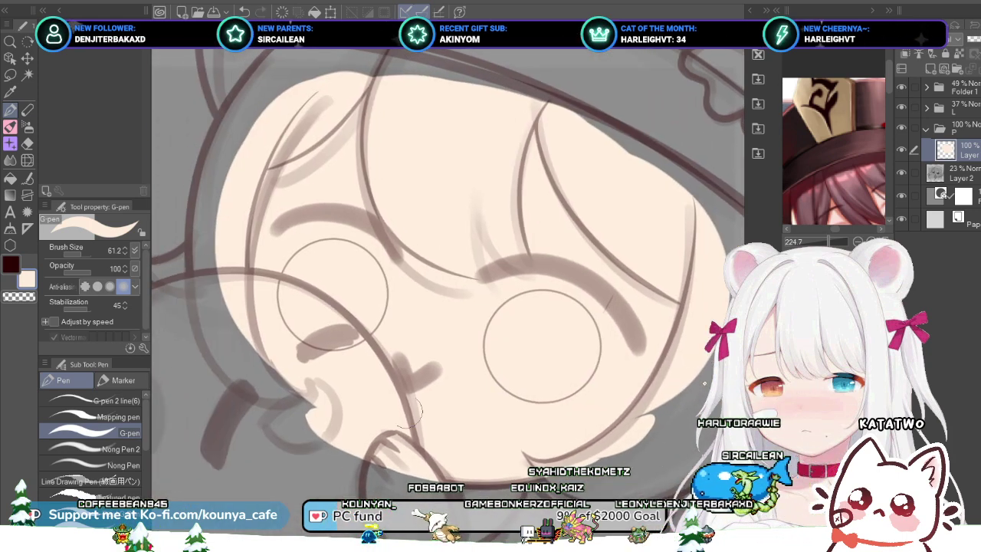
Step: Fill out the lower cheek beside the raised hand and round the flower-side jaw with the skin colour, using the G-pen at 160.5
mouse_move(295, 357)
left_mouse_down()
mouse_move(260, 303)
mouse_move(347, 409)
left_mouse_up()
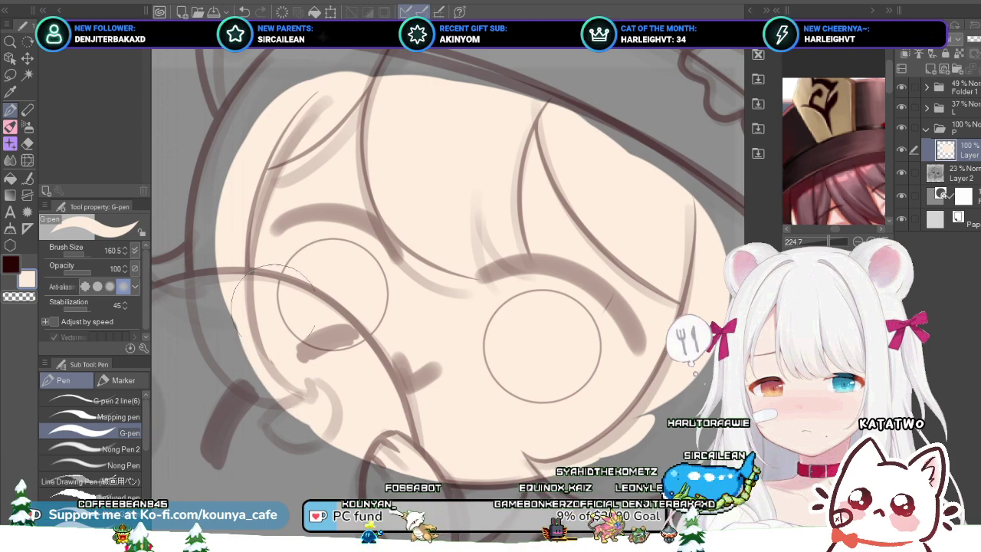
scroll(457, 345, "down", 1)
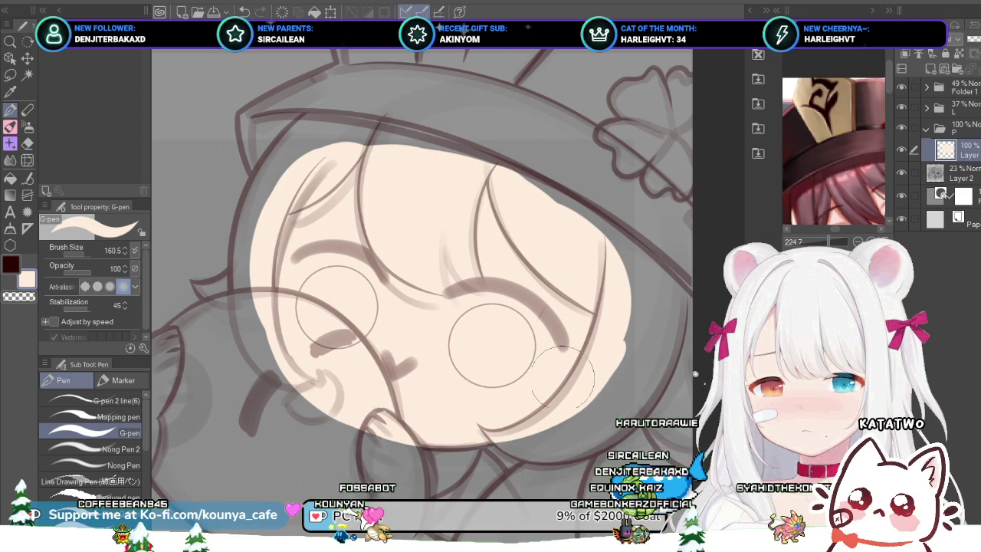
scroll(492, 345, "down", 1)
left_click_drag(491, 346, 464, 349)
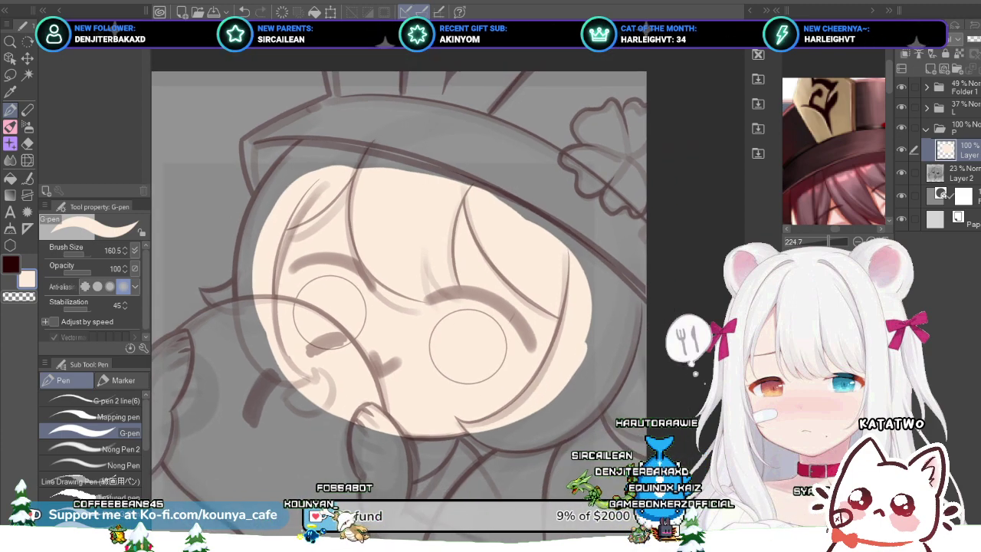
scroll(464, 348, "up", 3)
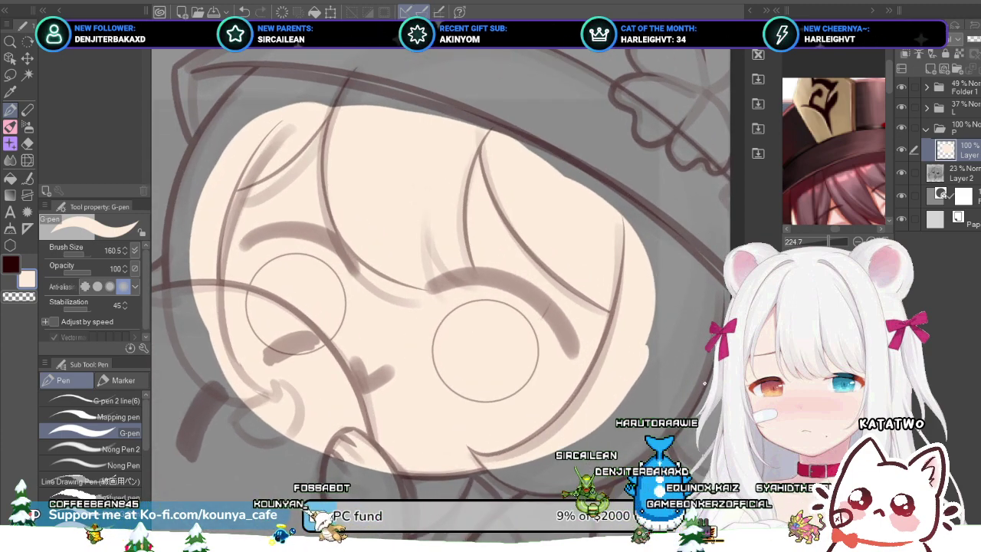
left_click_drag(345, 337, 387, 357)
left_click_drag(272, 346, 298, 392)
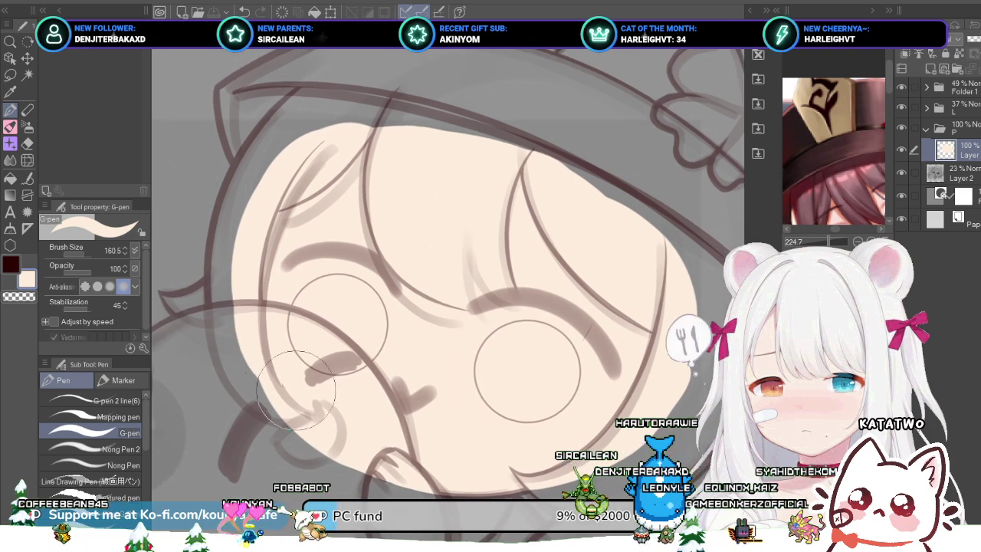
key("ctrl+z")
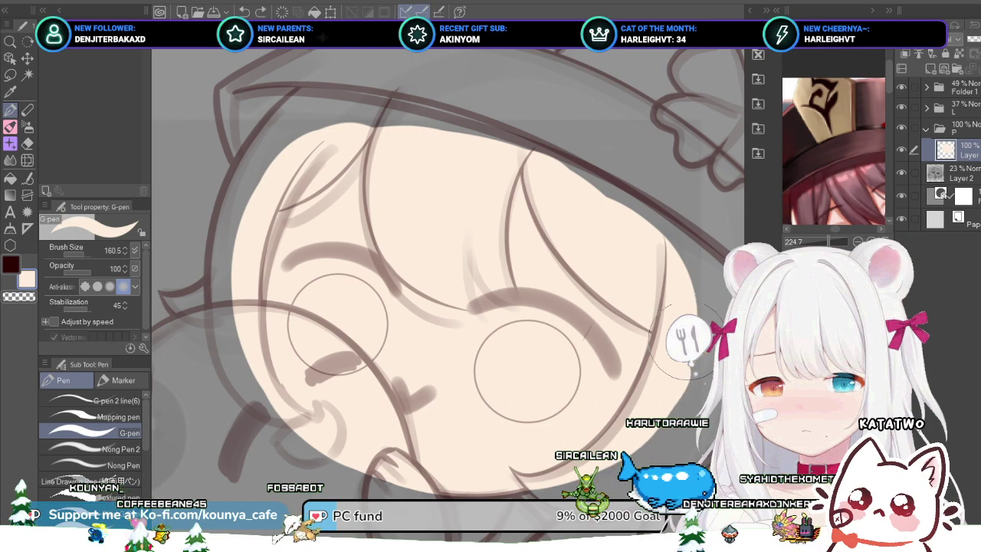
Step: Widen the skin fill outward along the flower-side temple and cheek, past the side hair strand, with the G-pen at 160.5
left_click_drag(678, 283, 670, 368)
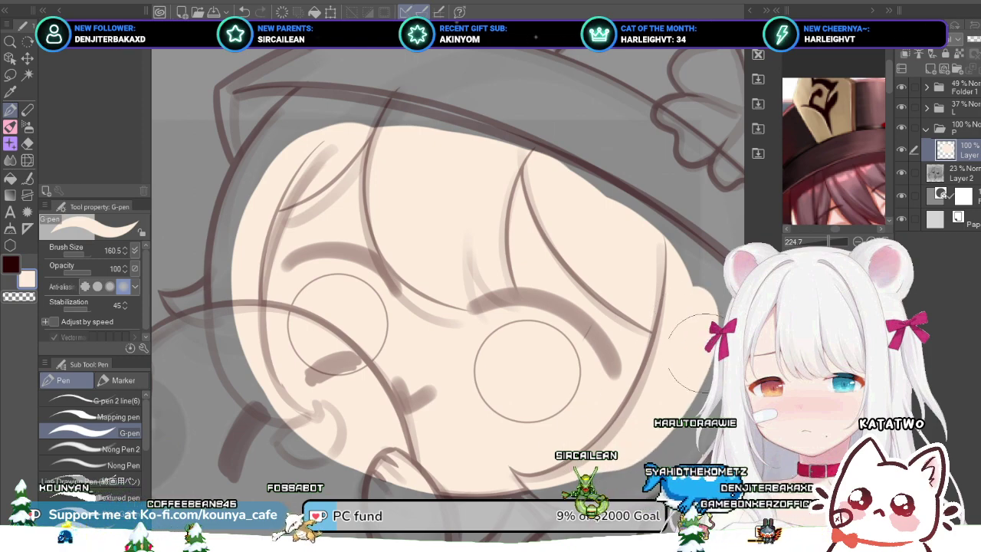
scroll(660, 330, "down", 3)
scroll(494, 330, "up", 2)
left_click_drag(489, 389, 391, 368)
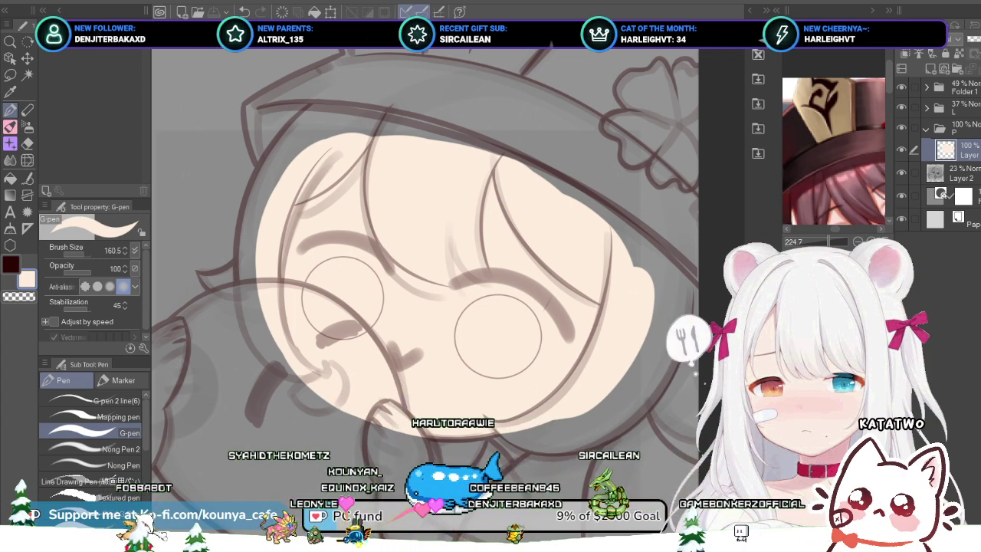
left_click_drag(379, 220, 370, 220)
left_click_drag(395, 257, 379, 277)
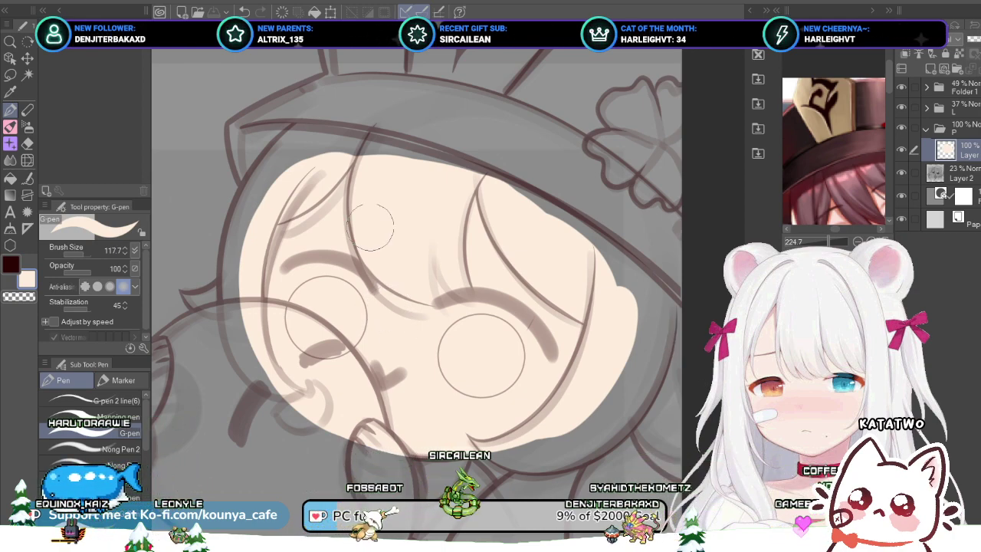
mouse_move(305, 175)
left_mouse_down()
mouse_move(380, 165)
mouse_move(622, 273)
left_mouse_up()
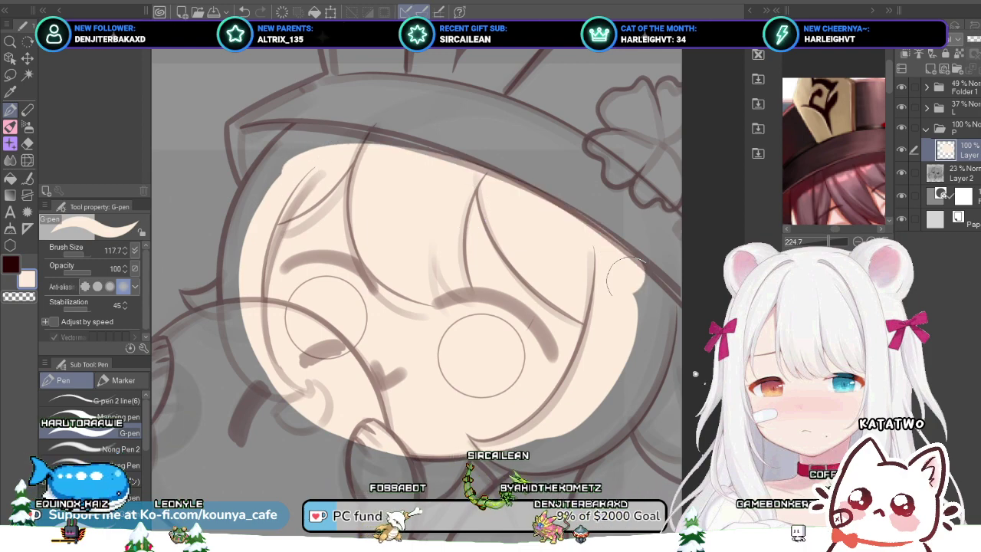
key("ctrl+z")
left_click_drag(324, 170, 616, 265)
key("ctrl+z")
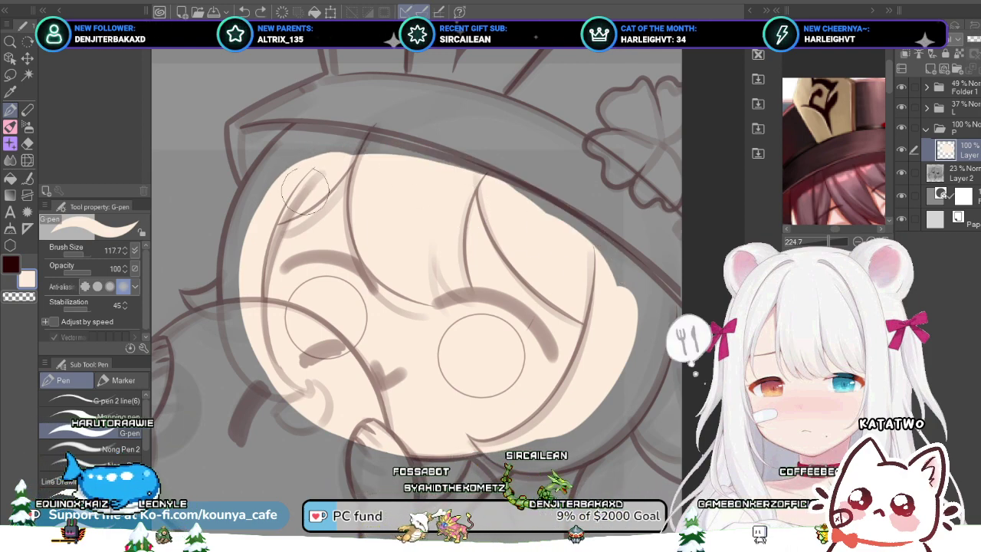
mouse_move(306, 175)
left_mouse_down()
mouse_move(386, 161)
mouse_move(618, 262)
left_mouse_up()
key("ctrl+z")
left_click_drag(314, 176, 439, 184)
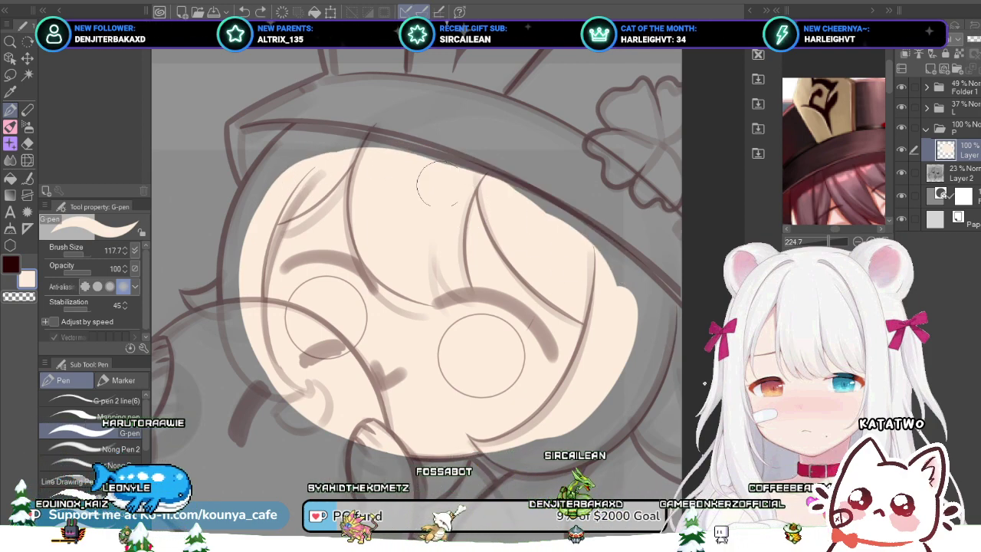
mouse_move(312, 177)
left_mouse_down()
mouse_move(455, 184)
mouse_move(620, 265)
left_mouse_up()
key("ctrl+z")
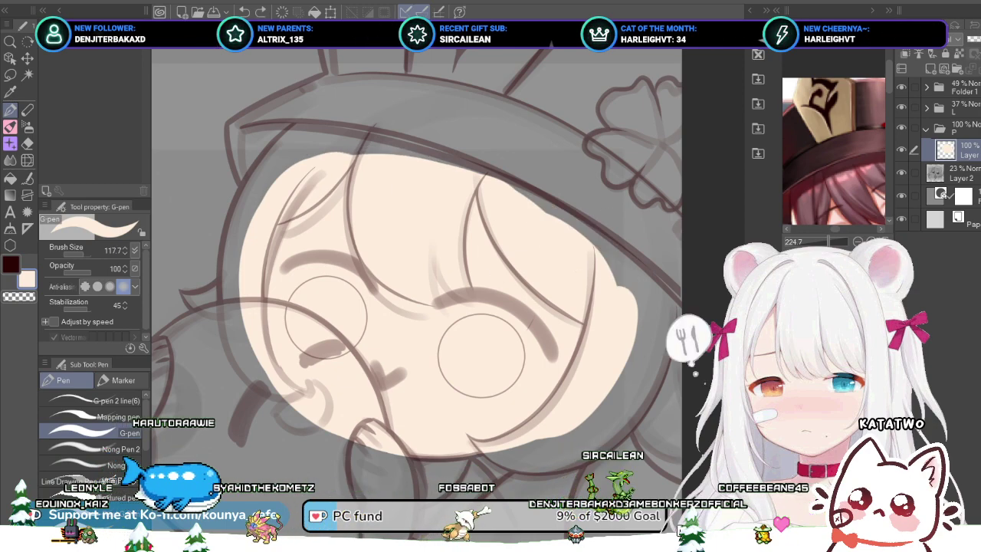
mouse_move(318, 173)
left_mouse_down()
mouse_move(375, 170)
mouse_move(571, 264)
left_mouse_up()
key("ctrl+z")
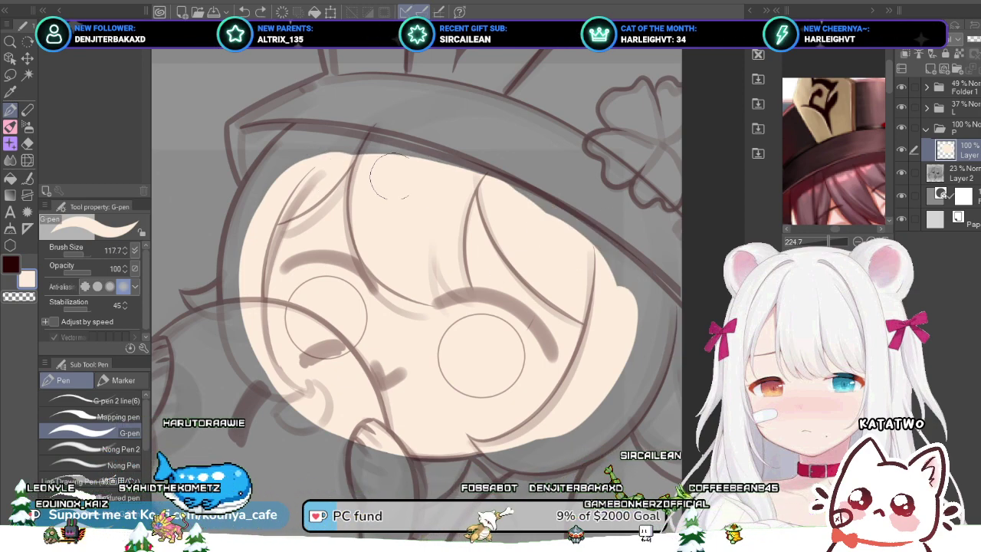
Step: Sweep skin colour along the hat brim to smooth the forehead edge into the flower-side temple, using the G-pen at 117.7
left_click_drag(329, 164, 460, 188)
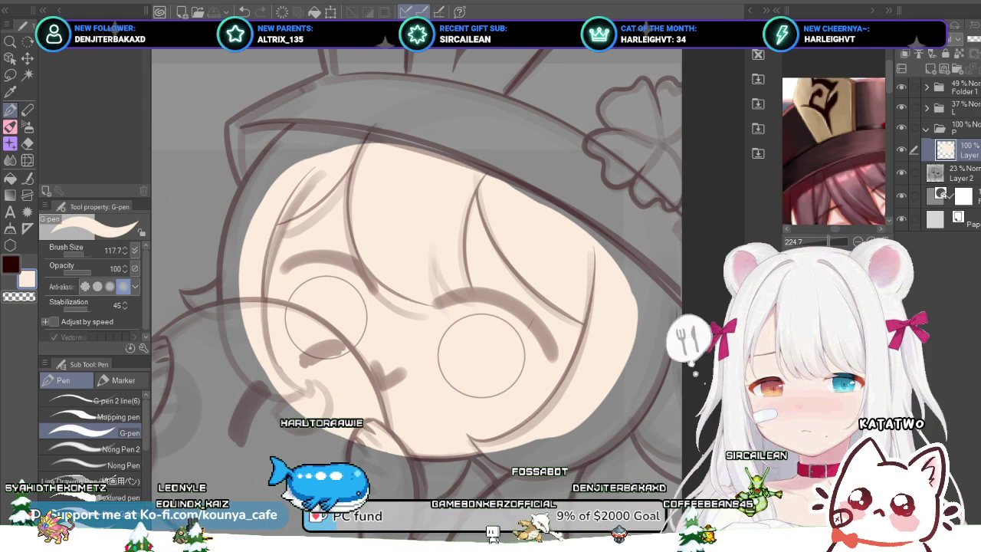
left_click_drag(481, 356, 433, 328)
left_click_drag(416, 392, 376, 371)
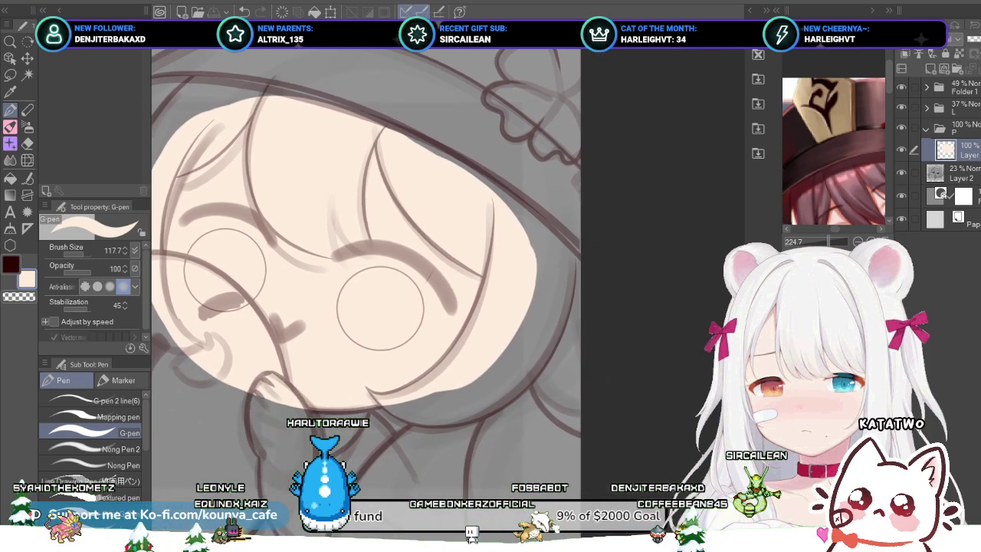
scroll(402, 385, "up", 5)
scroll(383, 381, "down", 4)
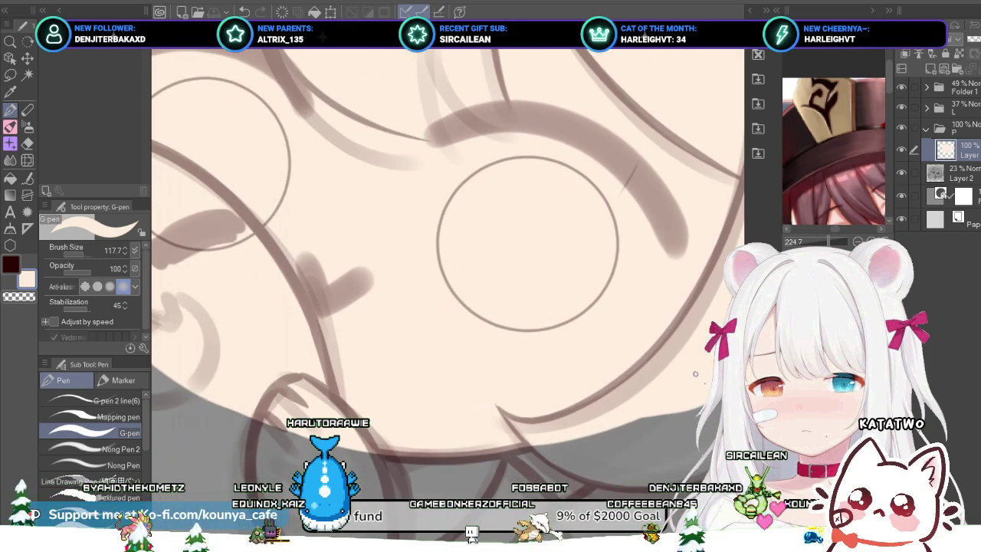
left_click_drag(336, 357, 383, 398)
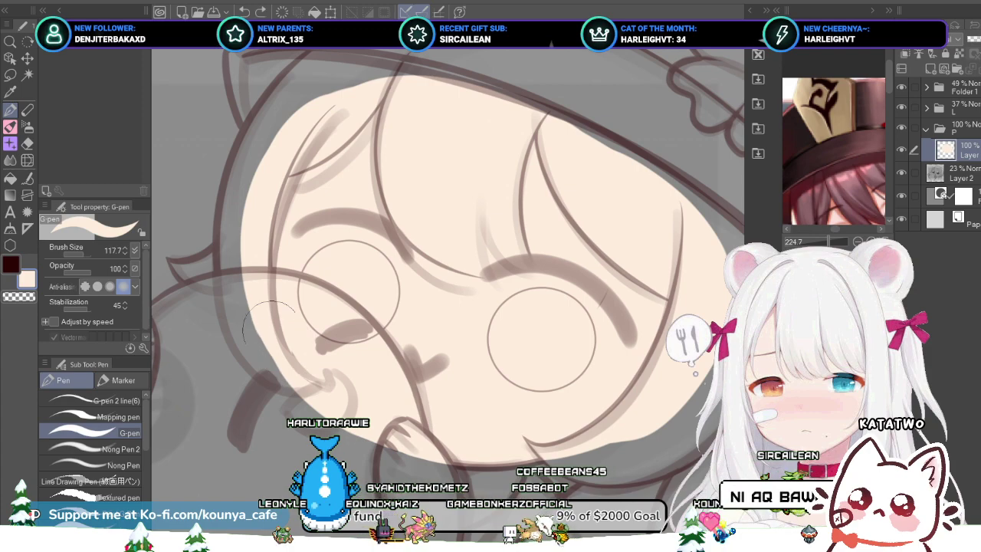
scroll(307, 334, "down", 1)
mouse_move(307, 334)
left_mouse_down()
mouse_move(329, 323)
mouse_move(340, 331)
mouse_move(356, 313)
left_mouse_up()
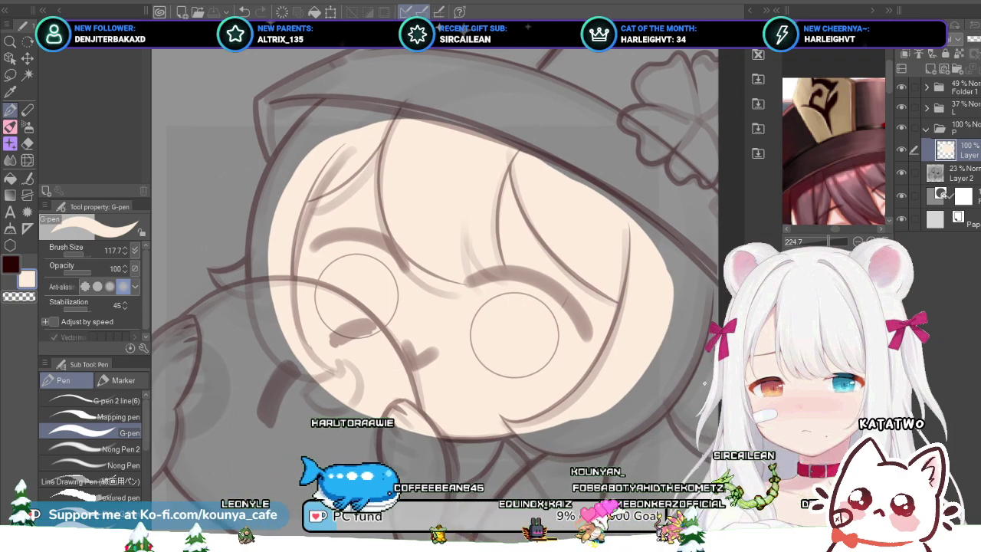
Step: Add a new layer above the skin and sample the reddish-brown hair colour from the reference picture for the G-pen at size 57.9
key("ctrl+shift+n")
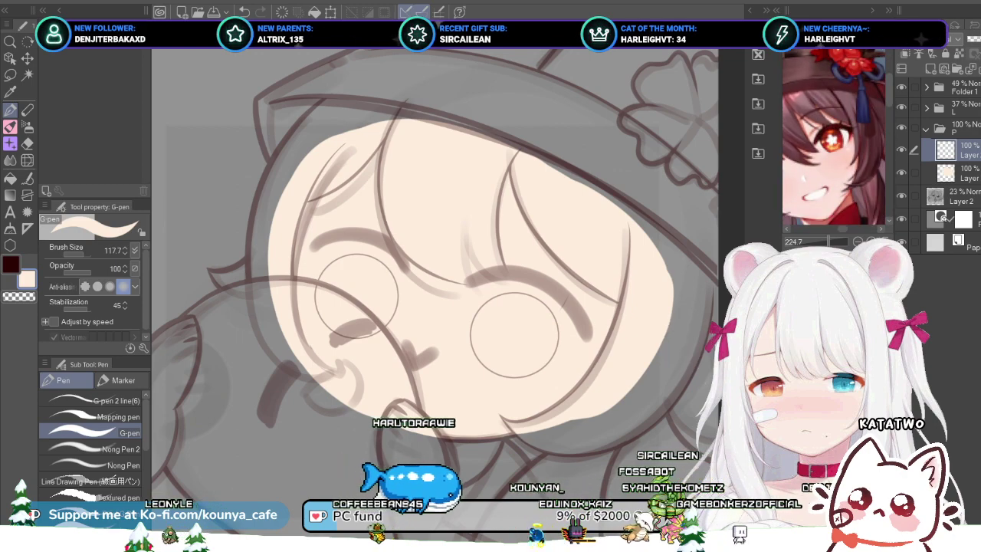
left_click(814, 115)
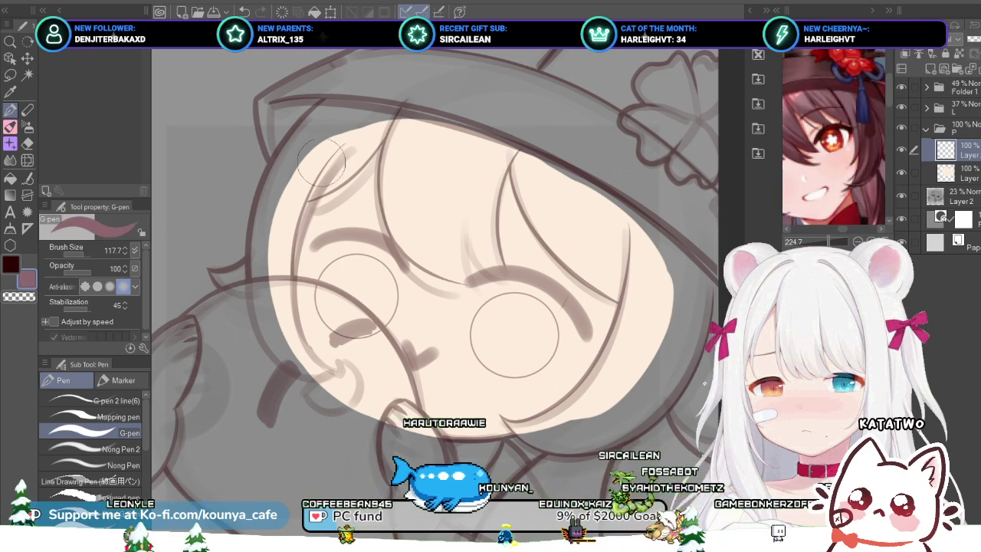
scroll(309, 155, "up", 3)
key("[")
key("[")
key("[")
key("[")
key("[")
key("[")
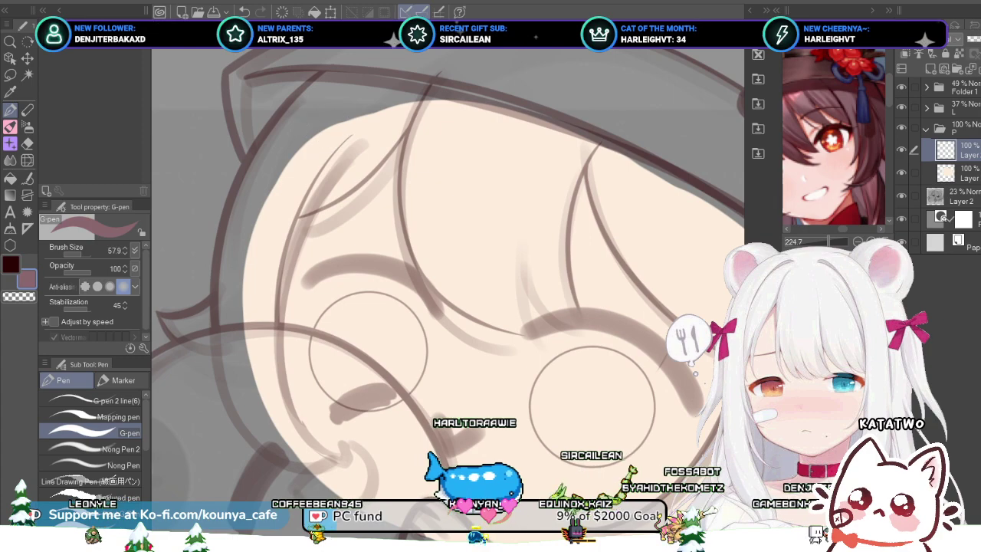
Step: Paint a hair-coloured strand from under the hat brim down the hand-side temple with the G-pen at 57.9
mouse_move(335, 105)
left_mouse_down()
mouse_move(378, 116)
mouse_move(305, 235)
left_mouse_up()
key("ctrl+z")
mouse_move(364, 110)
left_mouse_down()
mouse_move(328, 177)
mouse_move(348, 156)
left_mouse_up()
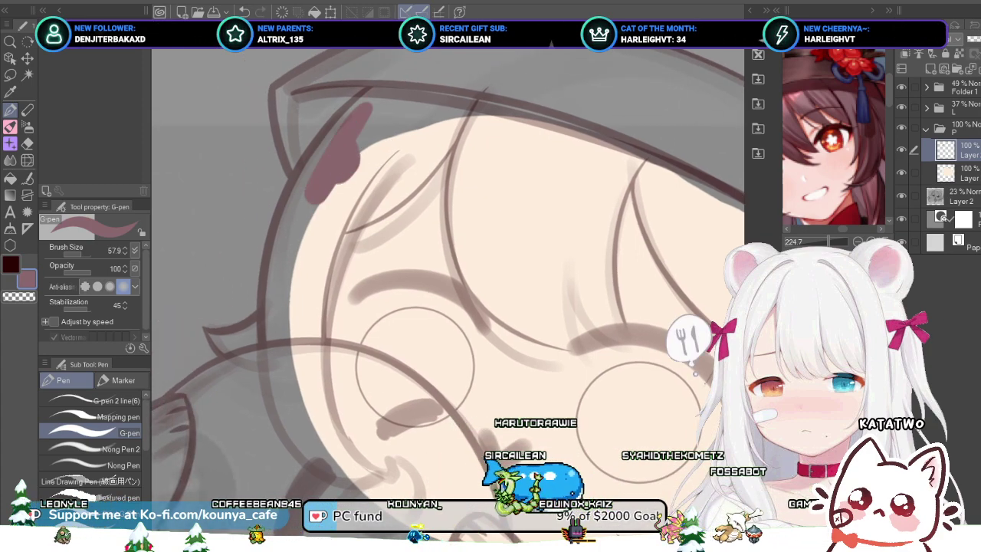
key("ctrl+z")
mouse_move(398, 74)
left_mouse_down()
mouse_move(334, 138)
mouse_move(287, 252)
left_mouse_up()
scroll(334, 157, "up", 3)
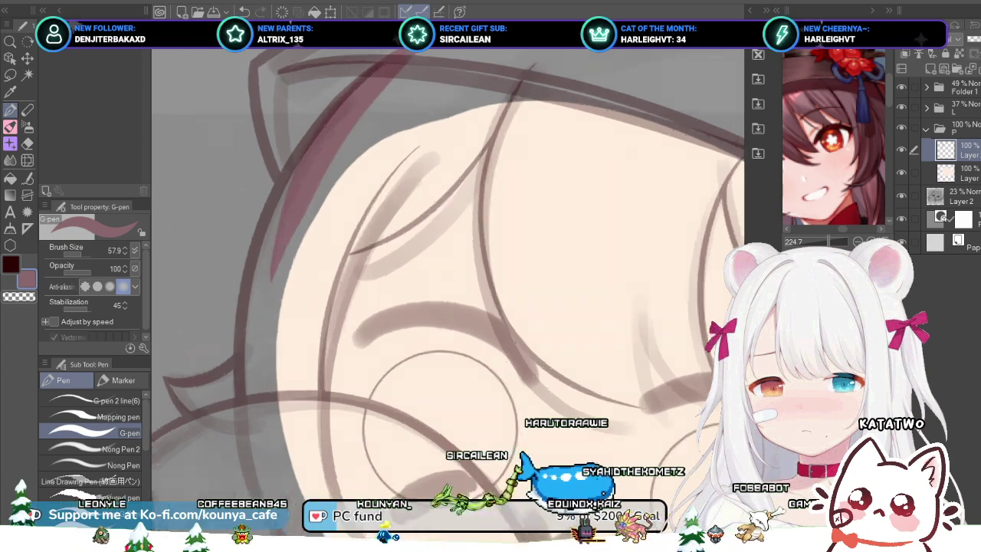
scroll(367, 132, "down", 2)
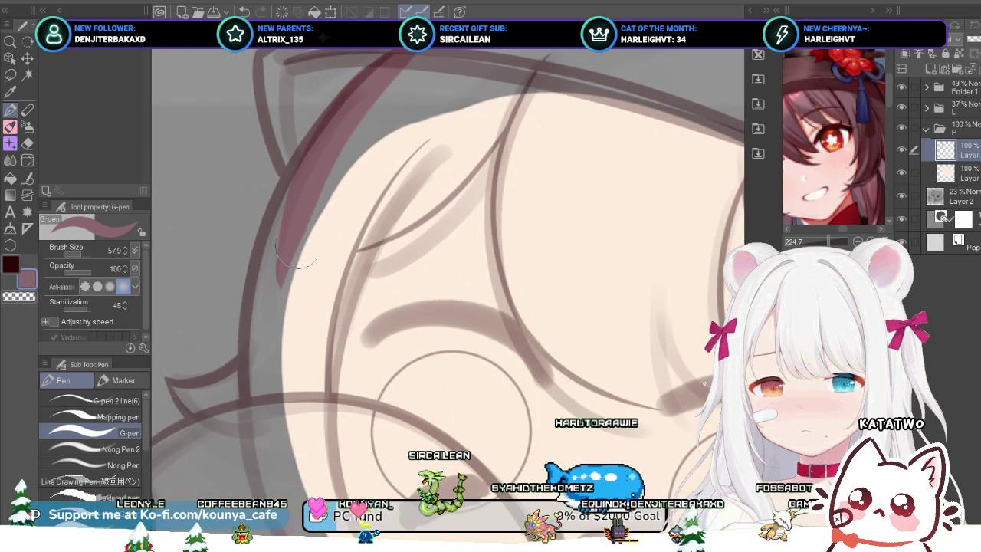
left_click_drag(337, 127, 282, 336)
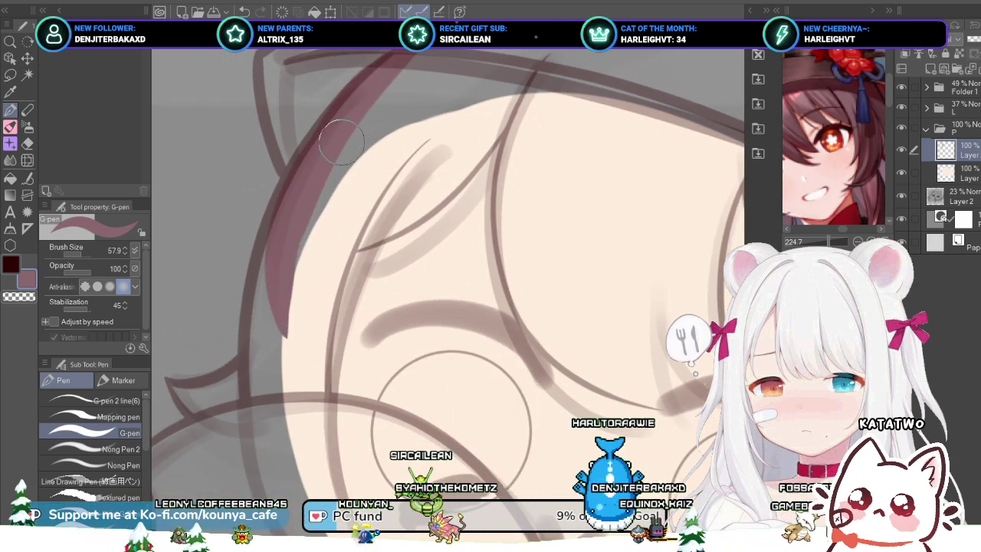
left_click_drag(714, 391, 704, 383)
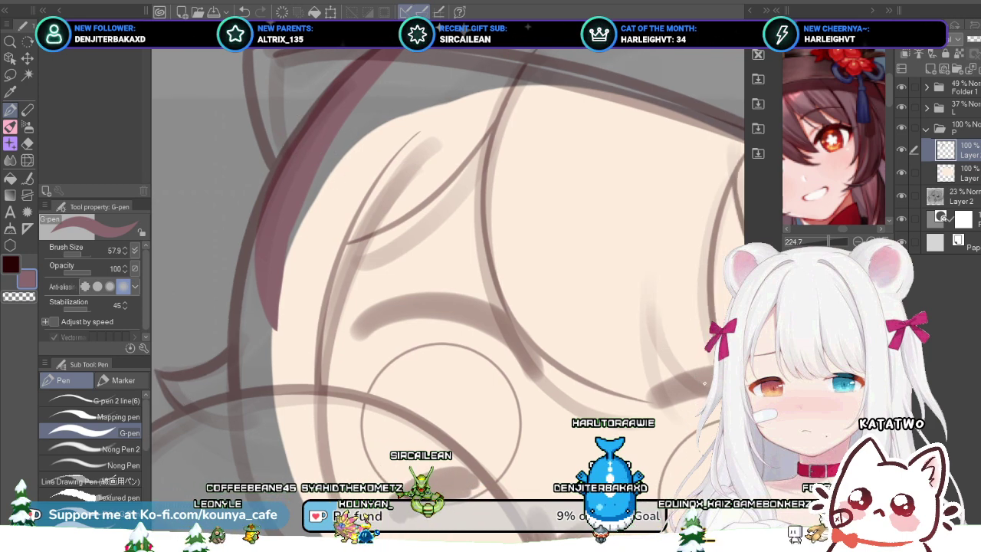
left_click_drag(440, 422, 479, 471)
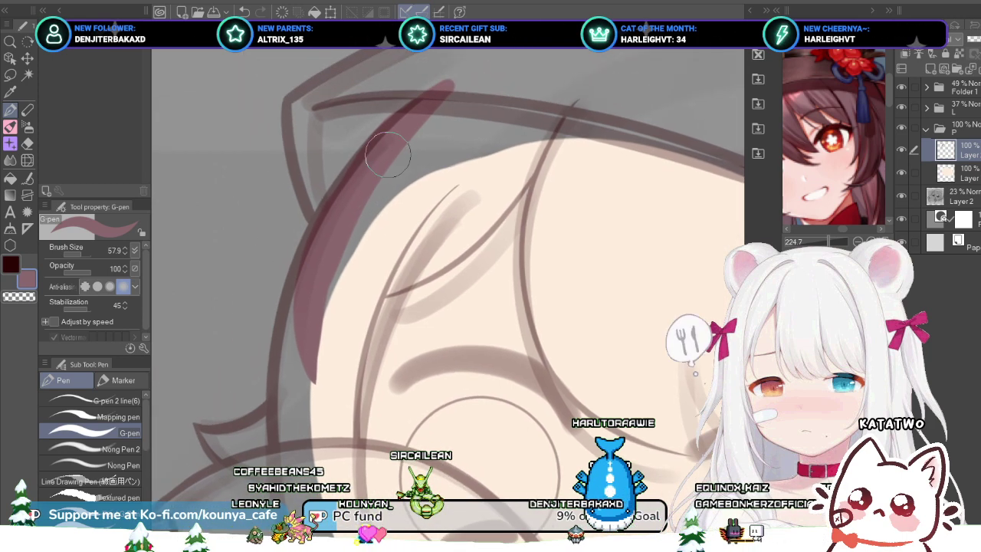
Step: Transform the painted strand, rotating it slightly and nudging it outward to fit the head's line art
scroll(383, 134, "up", 4)
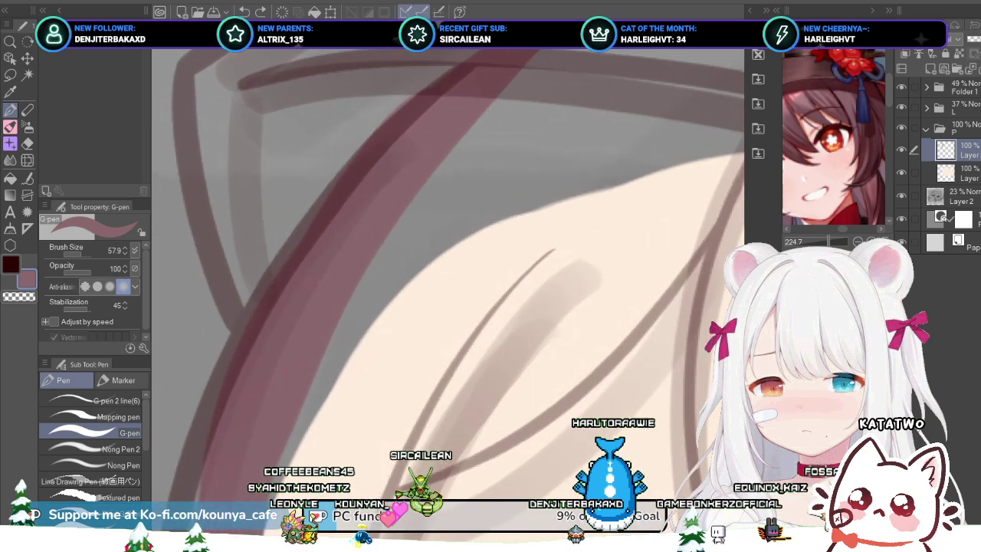
scroll(383, 135, "down", 3)
key("ctrl+t")
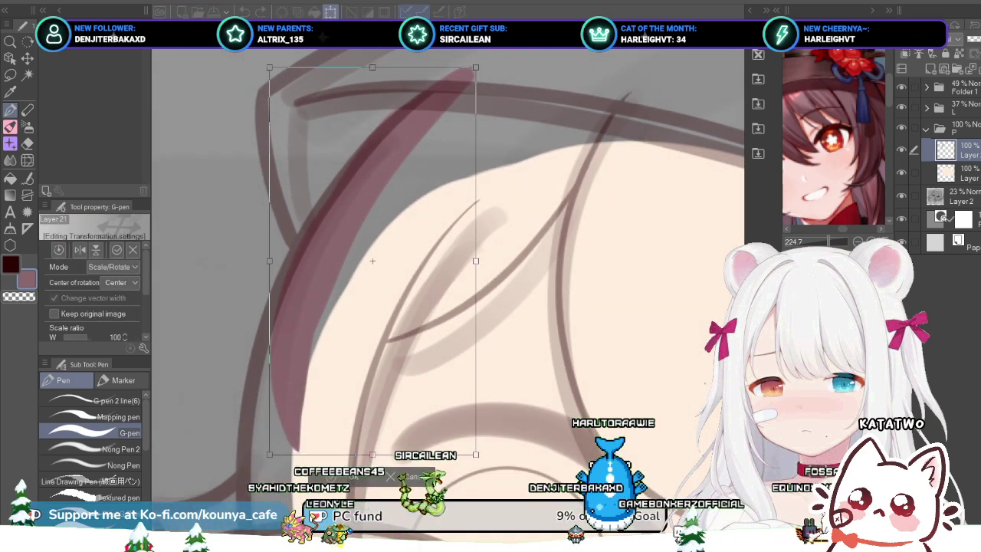
left_click_drag(384, 135, 381, 139)
left_click_drag(494, 65, 496, 67)
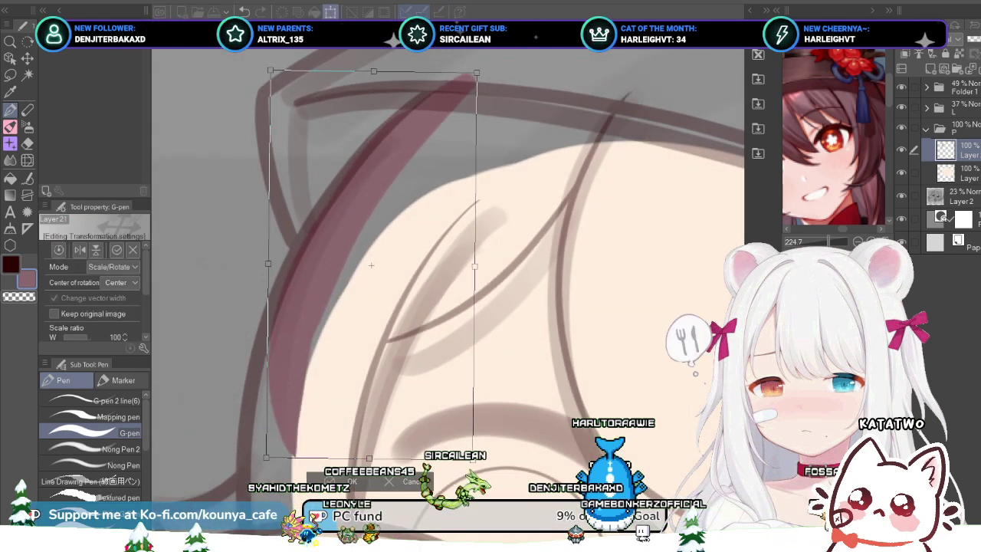
left_click_drag(383, 191, 380, 192)
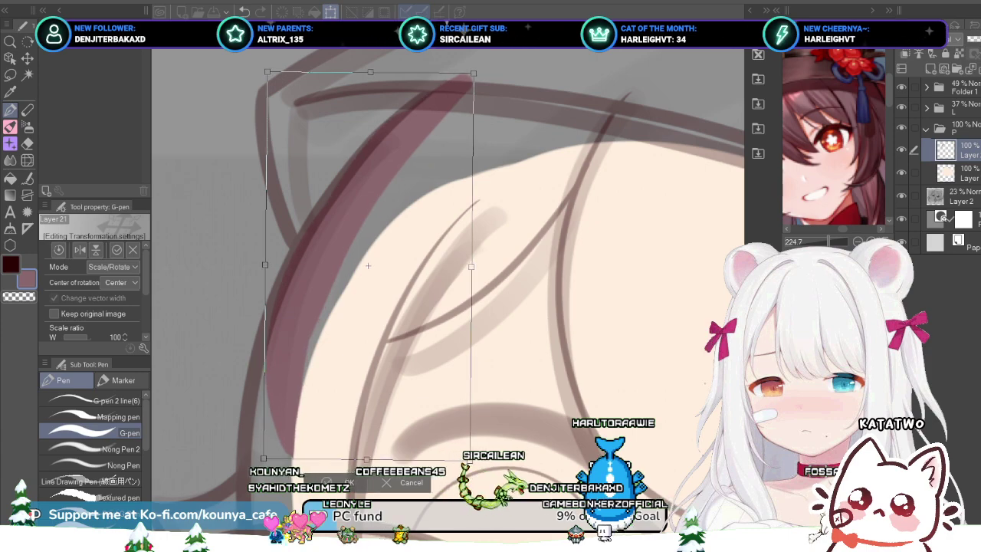
key("Return")
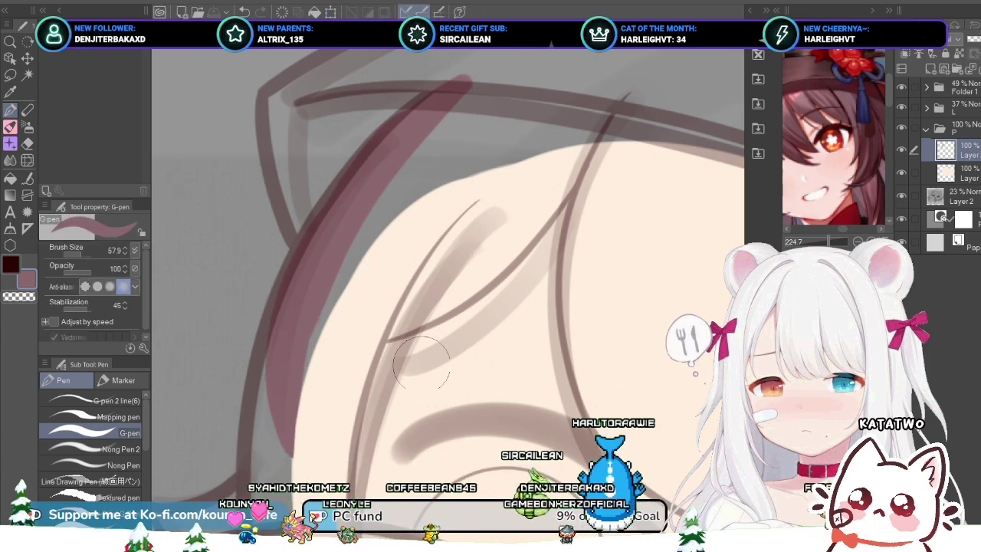
left_click_drag(313, 273, 331, 215)
scroll(332, 216, "down", 1)
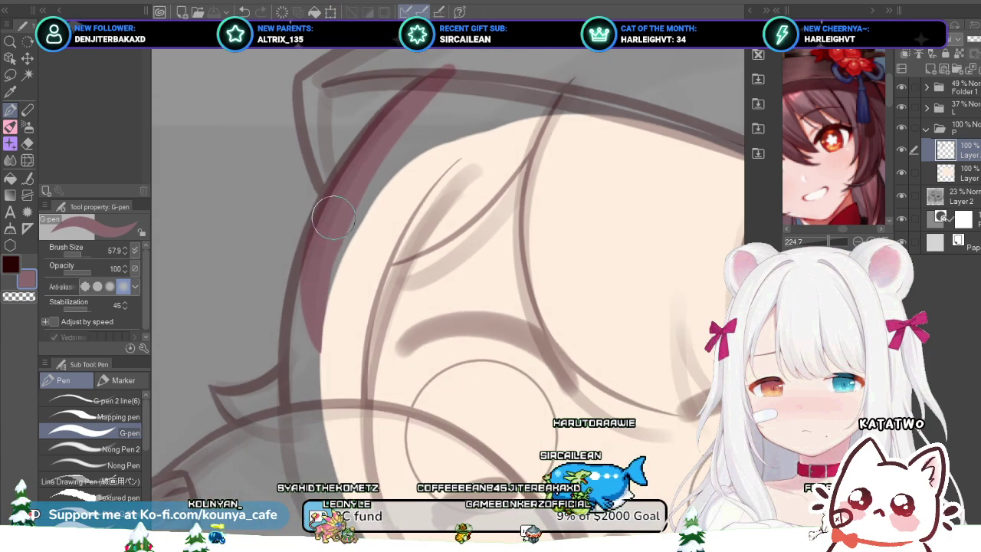
left_click_drag(337, 180, 350, 98)
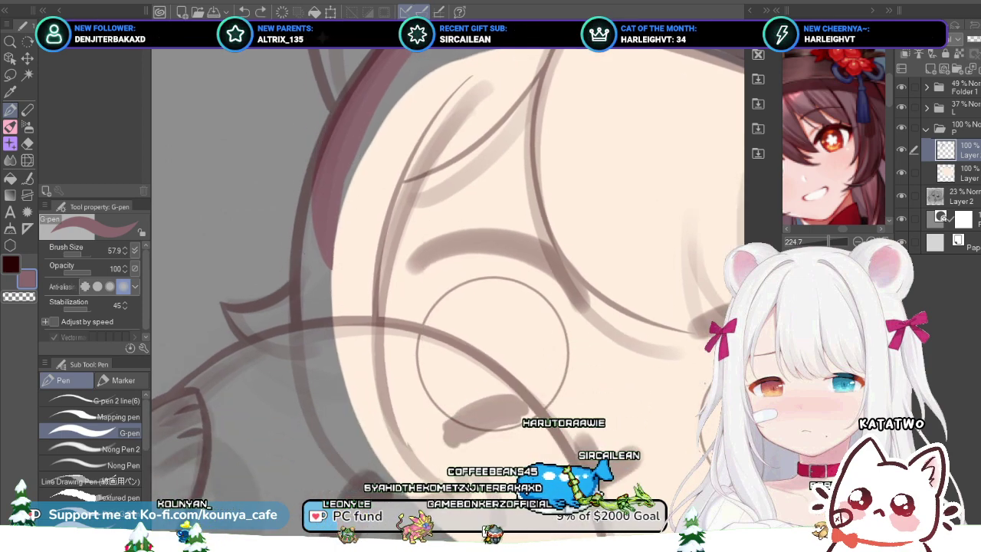
mouse_move(337, 194)
left_mouse_down()
mouse_move(325, 220)
mouse_move(330, 152)
mouse_move(300, 322)
left_mouse_up()
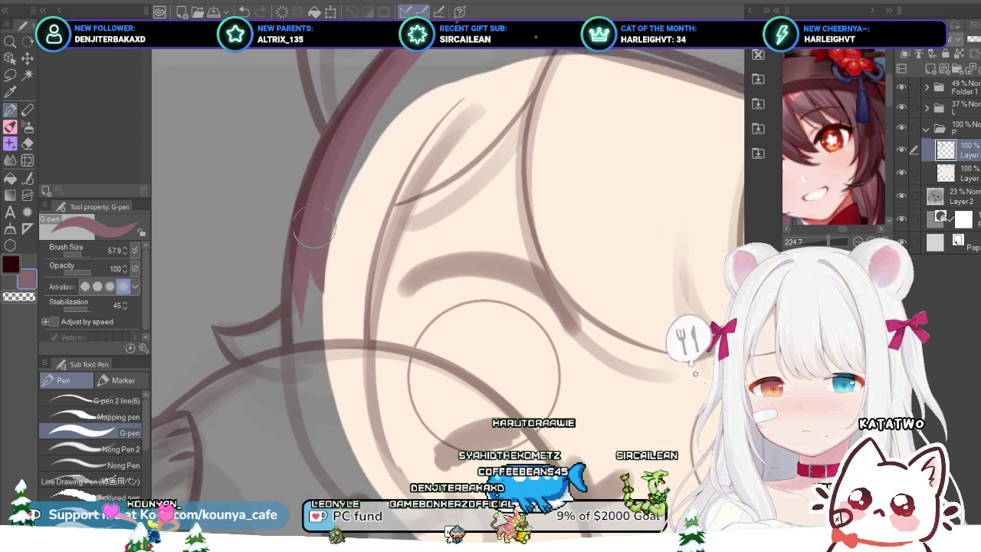
left_click_drag(313, 217, 321, 351)
key("ctrl+z")
key("ctrl+z")
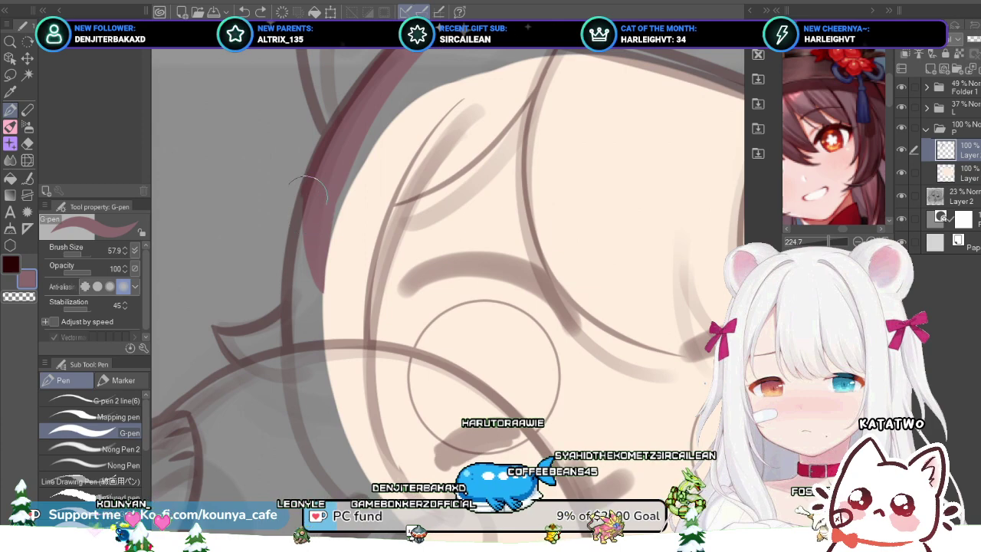
left_click_drag(310, 201, 298, 369)
key("ctrl+z")
left_click_drag(313, 191, 294, 354)
key("ctrl+z")
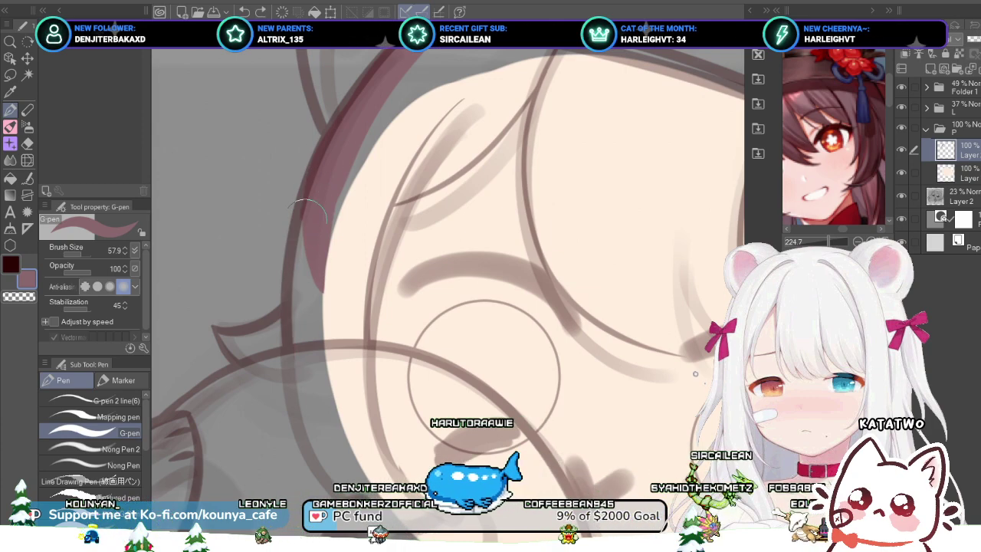
Step: Extend the temple strand down the outer cheek behind the raised hand and thicken it, using the G-pen at 57.9
mouse_move(309, 220)
left_mouse_down()
mouse_move(297, 371)
mouse_move(305, 244)
mouse_move(294, 281)
mouse_move(300, 360)
left_mouse_up()
key("ctrl+z")
key("ctrl+z")
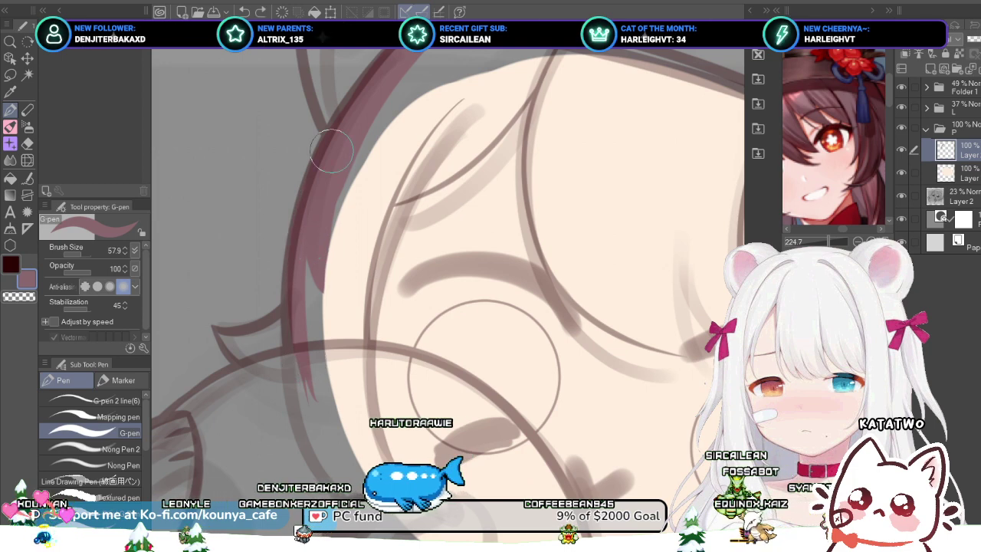
left_click_drag(324, 218, 331, 436)
left_click_drag(329, 250, 326, 341)
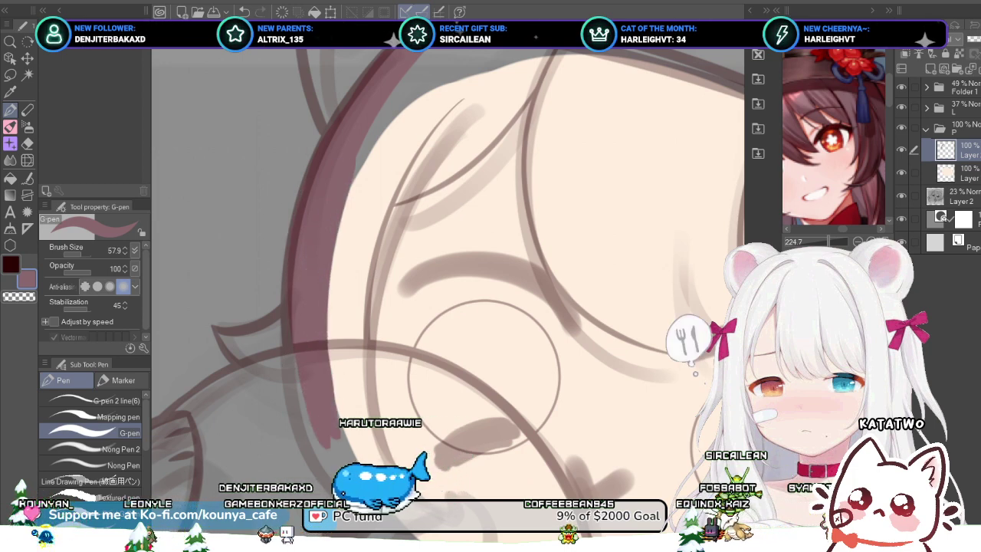
Step: Fill the hair beneath the hand-side hat brim and along the temple's inner edge with the G-pen at 106.4
scroll(245, 412, "down", 2)
mouse_move(375, 165)
left_mouse_down()
mouse_move(416, 111)
mouse_move(346, 198)
mouse_move(407, 104)
mouse_move(388, 152)
mouse_move(443, 98)
mouse_move(387, 165)
left_mouse_up()
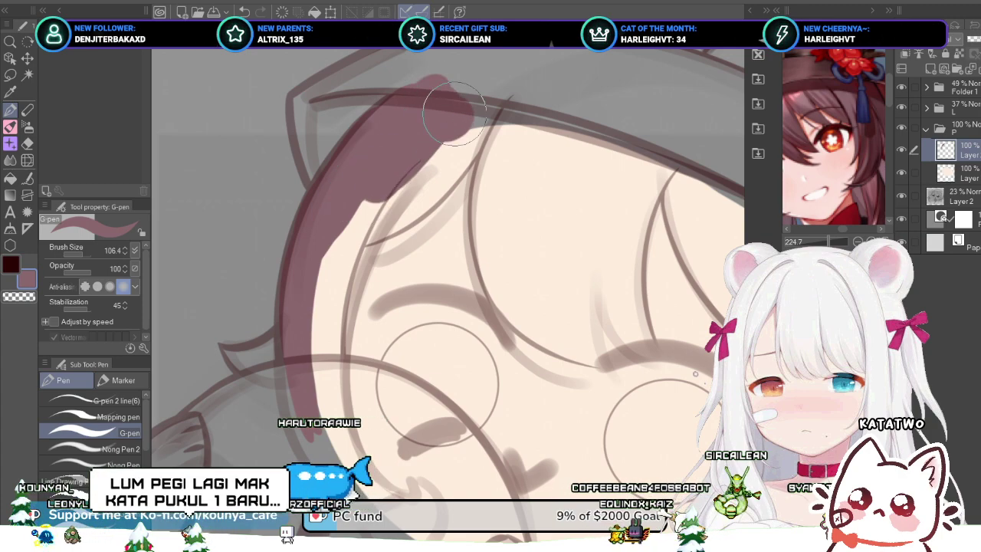
left_click_drag(454, 111, 473, 108)
left_click_drag(435, 142, 328, 312)
key("ctrl+z")
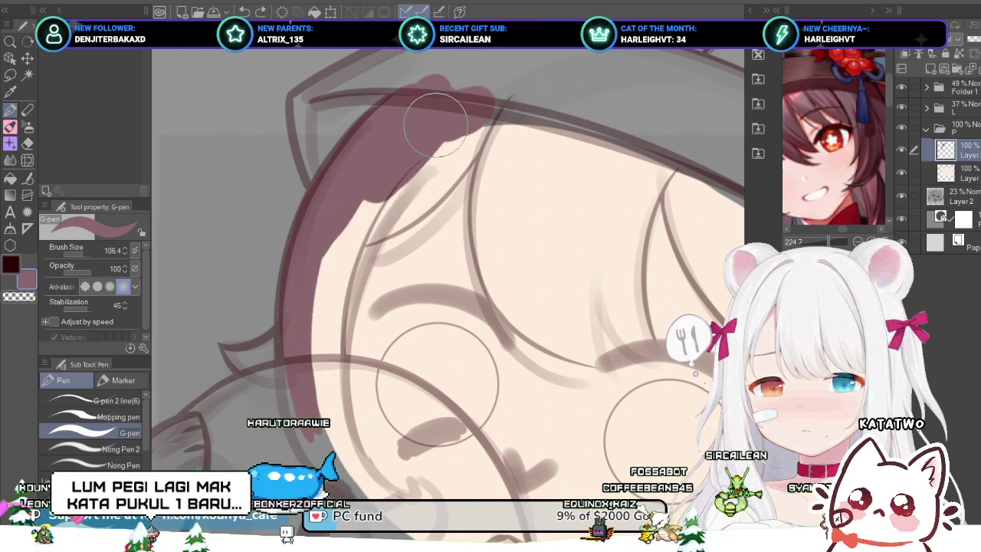
left_click_drag(417, 145, 331, 277)
left_click_drag(393, 165, 331, 299)
key("ctrl+z")
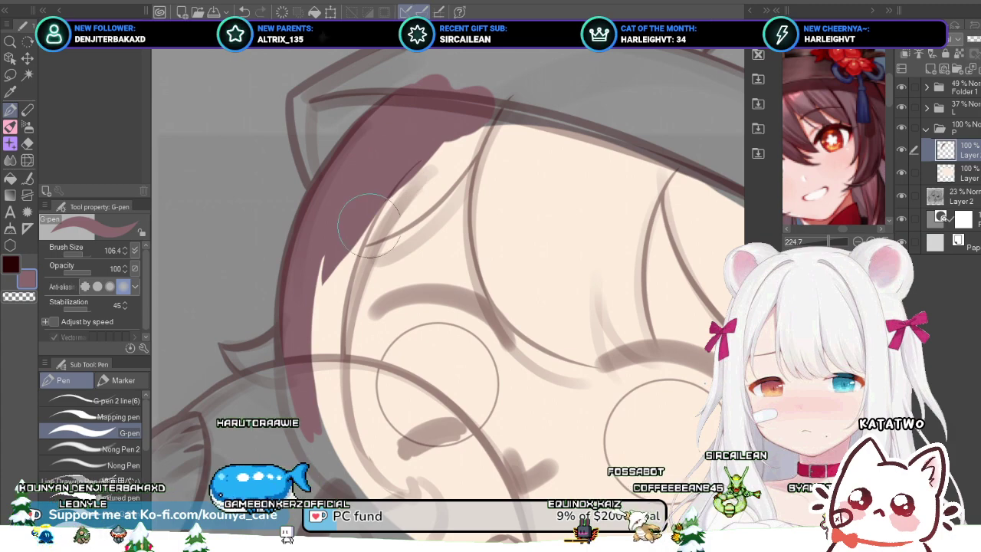
Step: Carry the hair colour along the hat brim above the forehead to the flower-side bangs with the G-pen at 106.4
left_click_drag(409, 227, 382, 192)
left_click_drag(506, 169, 426, 184)
scroll(426, 178, "down", 2)
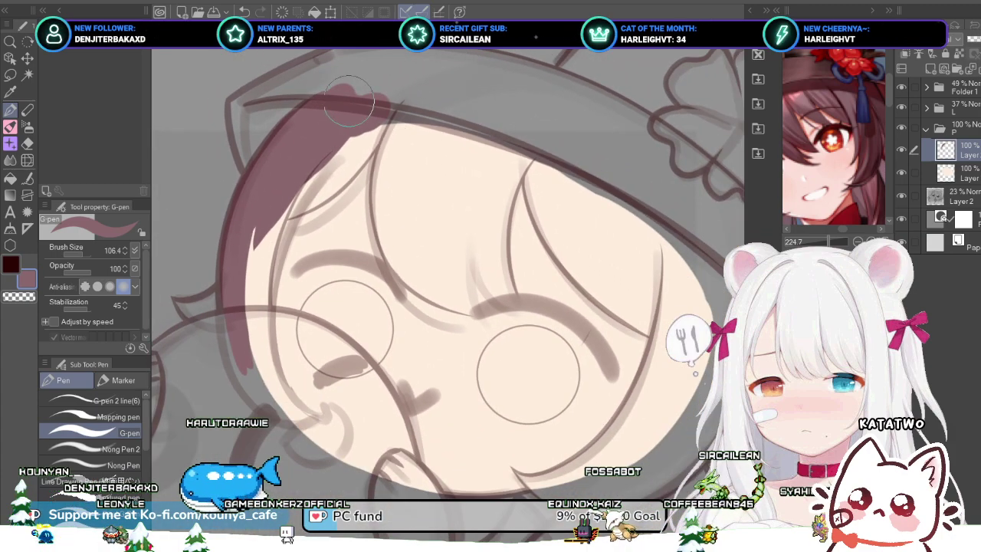
mouse_move(354, 103)
left_mouse_down()
mouse_move(413, 102)
mouse_move(356, 115)
mouse_move(441, 111)
left_mouse_up()
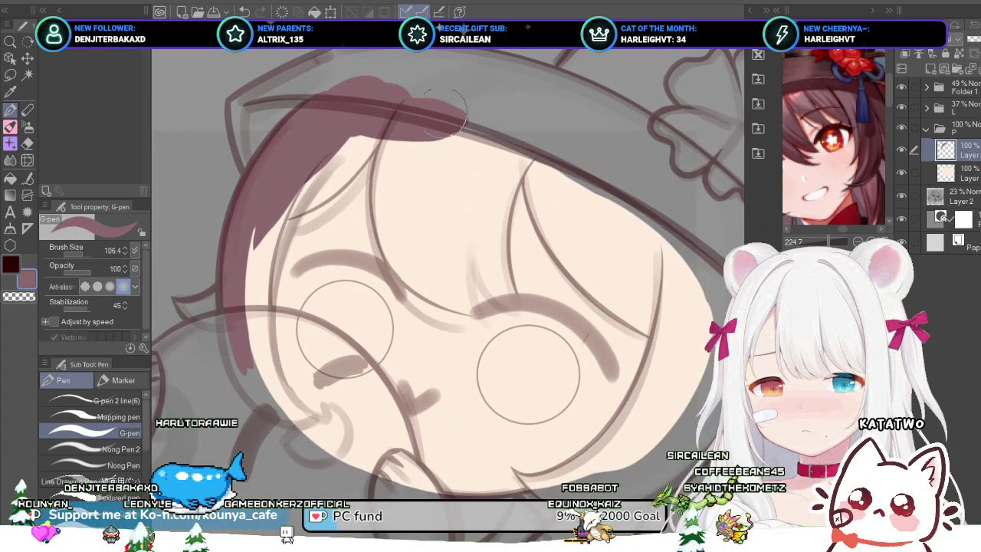
left_click(553, 147, "shift")
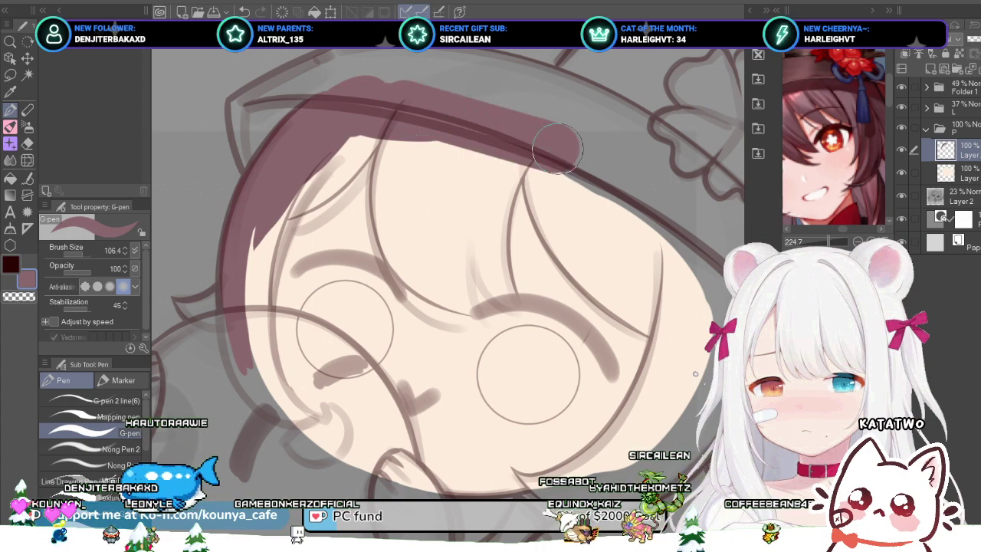
Step: Block in the central bang lock hanging from the brim over the forehead, enlarging the G-pen to 120.5
mouse_move(405, 141)
left_mouse_down()
mouse_move(429, 154)
mouse_move(418, 195)
left_mouse_up()
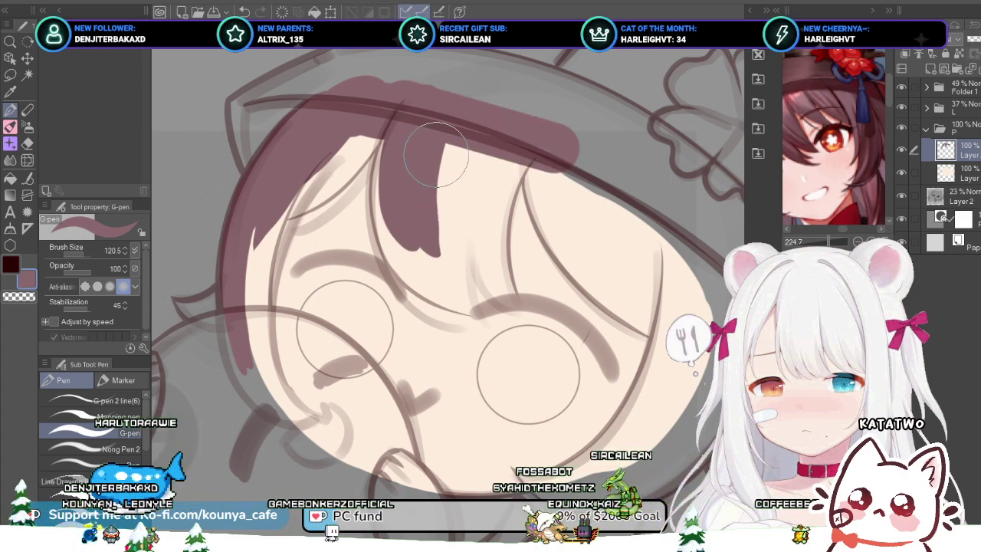
key("]")
mouse_move(442, 160)
left_mouse_down()
mouse_move(432, 225)
mouse_move(470, 192)
mouse_move(385, 157)
left_mouse_up()
Step: Paint the flower-side bang lock down from the brim with the G-pen at 147.2 and refine its inner edge at 92.3
mouse_move(483, 147)
left_mouse_down()
mouse_move(494, 180)
mouse_move(531, 208)
left_mouse_up()
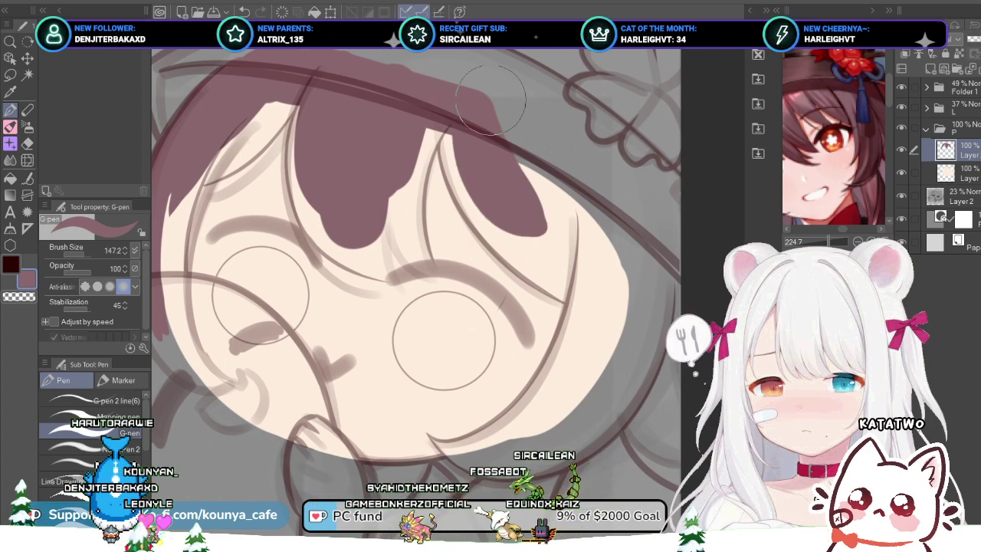
left_click_drag(486, 164, 537, 239)
scroll(513, 170, "up", 2)
left_click_drag(512, 191, 439, 207)
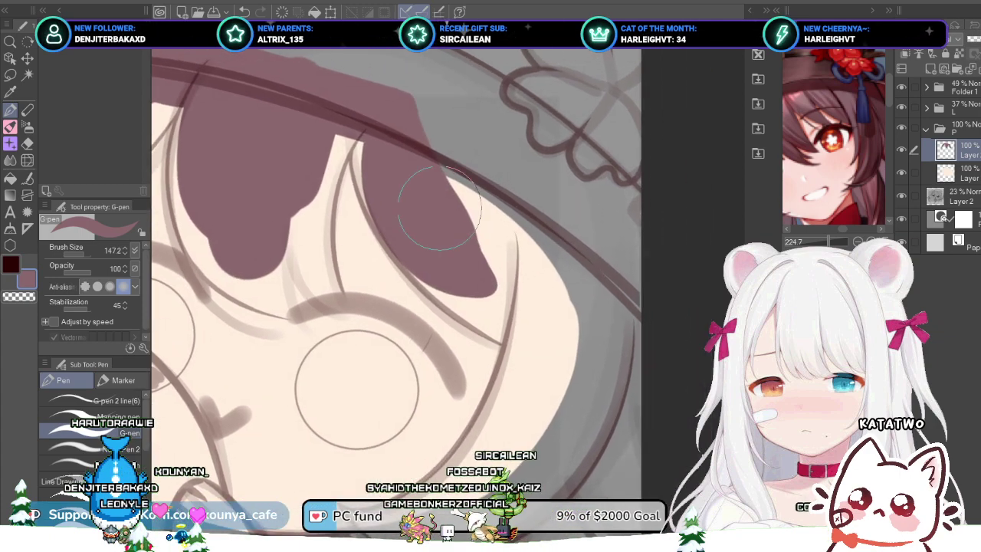
mouse_move(363, 92)
left_mouse_down()
mouse_move(428, 259)
mouse_move(434, 251)
mouse_move(443, 270)
mouse_move(483, 301)
left_mouse_up()
key("ctrl+z")
key("ctrl+z")
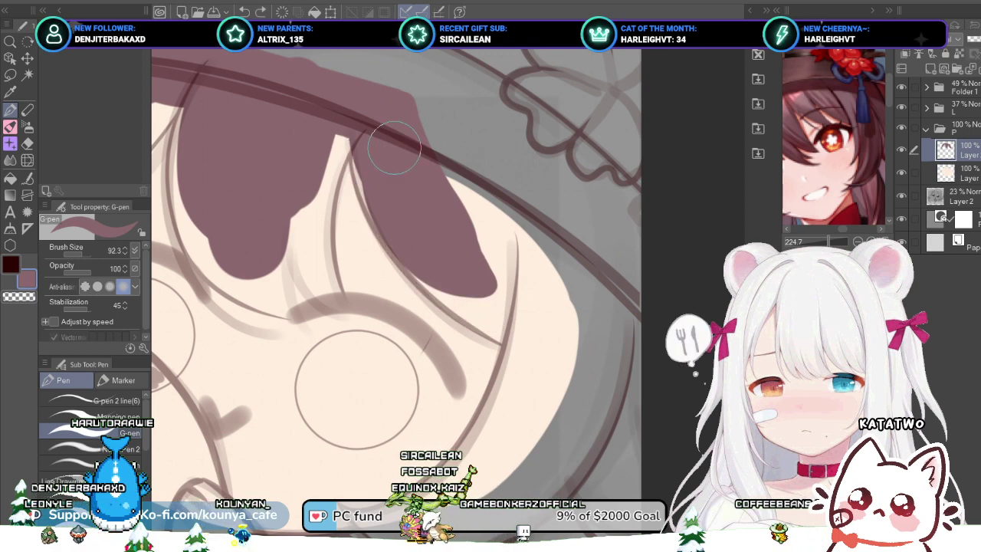
Step: Taper the flower-side bang lock's tip along its line art and past the side strand with the G-pen at 57.8
key("bracketleft")
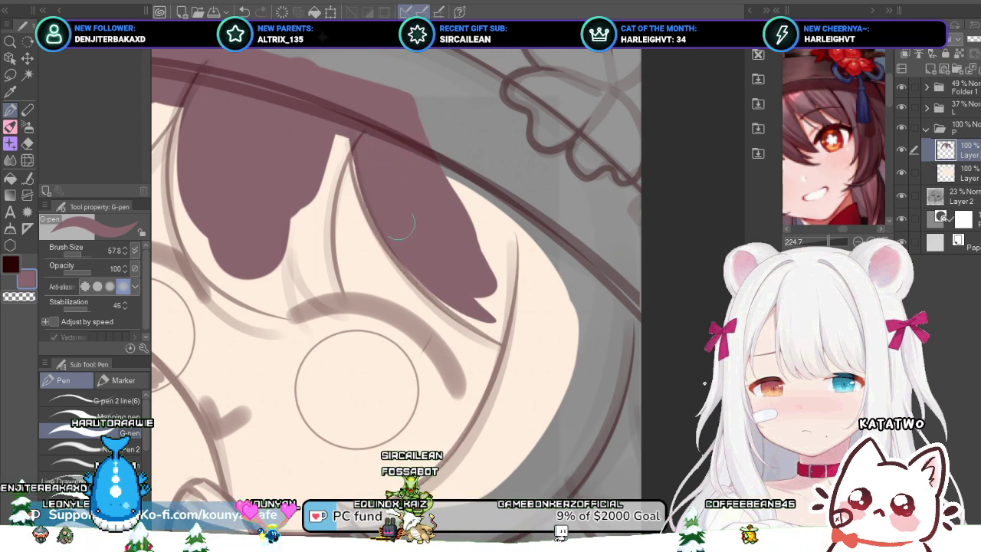
scroll(356, 389, "up", 1)
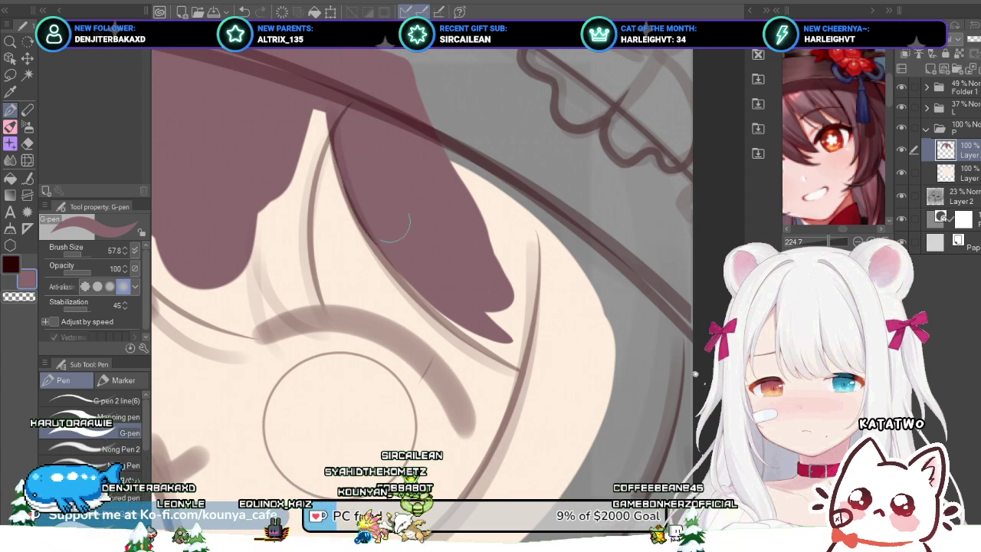
left_click_drag(363, 185, 531, 369)
key("ctrl+z")
left_click_drag(365, 193, 533, 363)
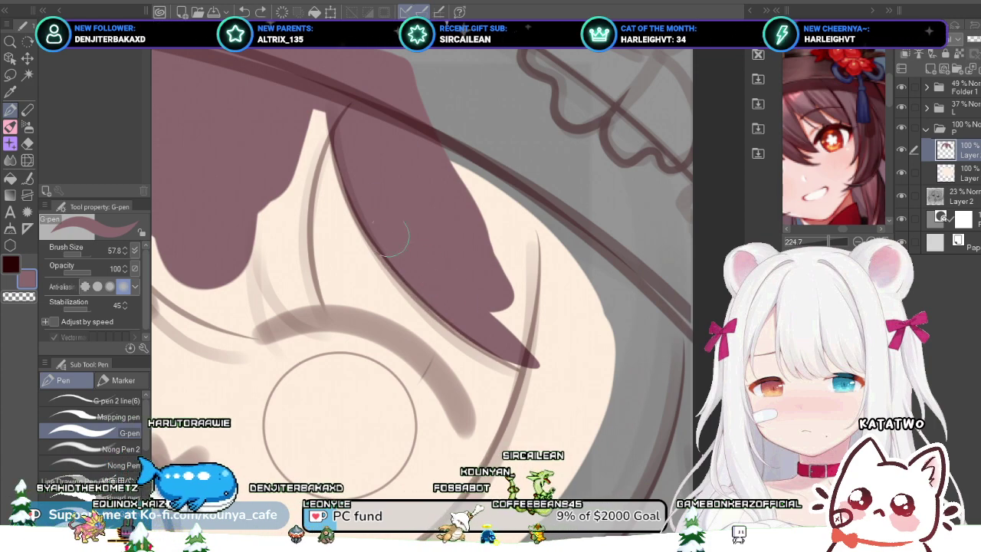
left_click_drag(391, 235, 558, 376)
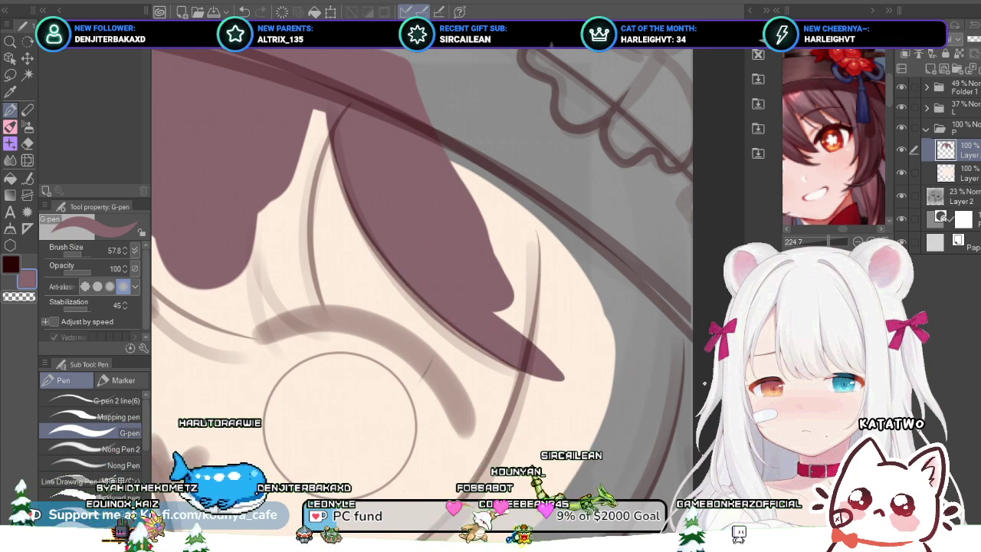
Step: Widen the flower-side hair mass outward from the bang lock beneath the hat brim with the G-pen at 114.4
scroll(474, 221, "down", 1)
left_click_drag(442, 151, 518, 298)
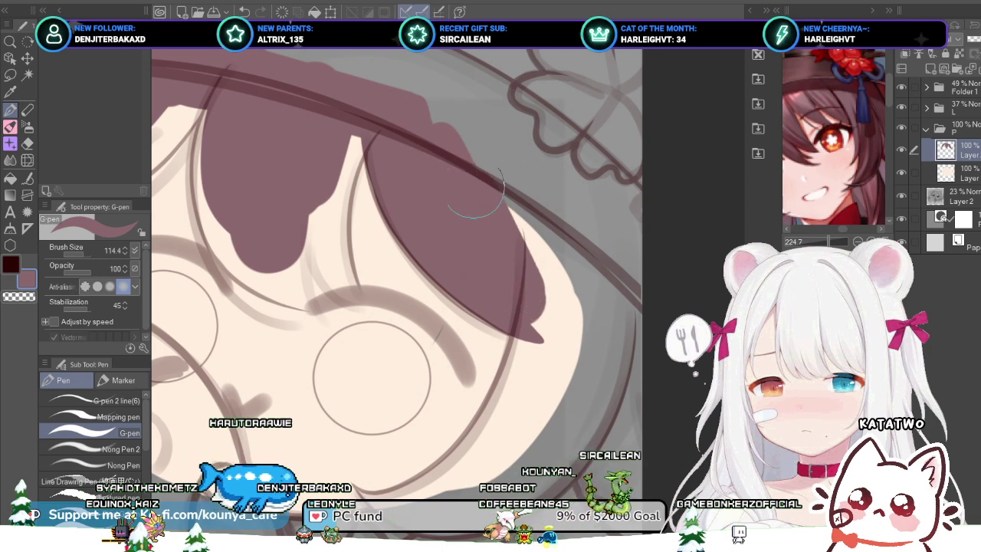
mouse_move(454, 127)
left_mouse_down()
mouse_move(534, 276)
mouse_move(547, 256)
mouse_move(562, 305)
left_mouse_up()
left_click_drag(536, 306, 524, 231)
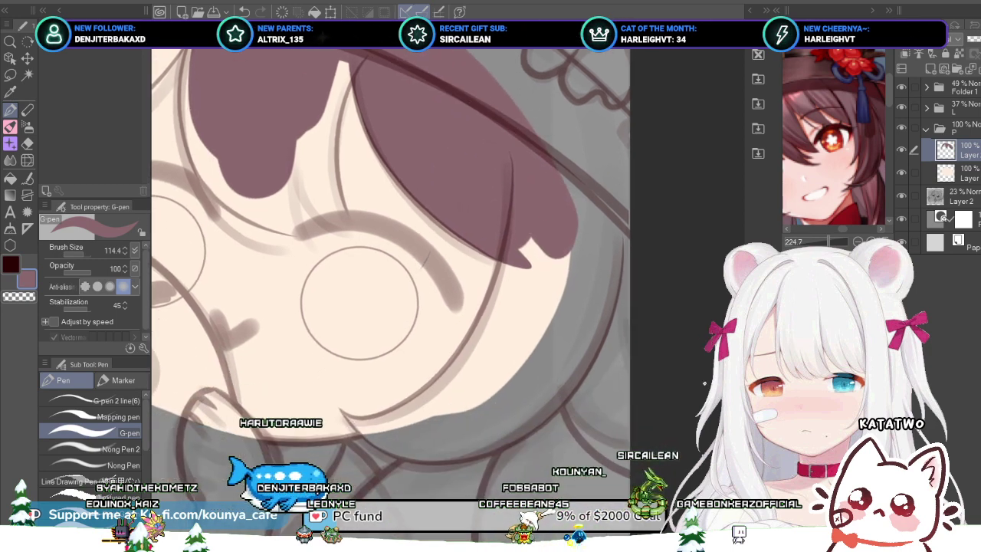
Step: Block in the tapered side strand running down beside the flower-side cheek with the G-pen at 114.4
mouse_move(512, 100)
left_mouse_down()
mouse_move(578, 231)
mouse_move(530, 181)
mouse_move(475, 337)
left_mouse_up()
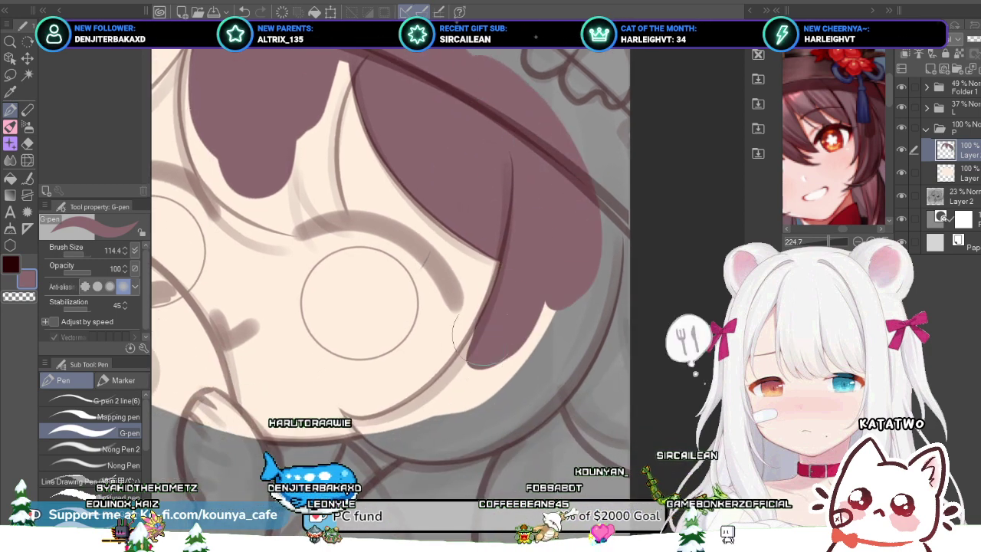
key("ctrl+z")
left_click_drag(546, 190, 469, 385)
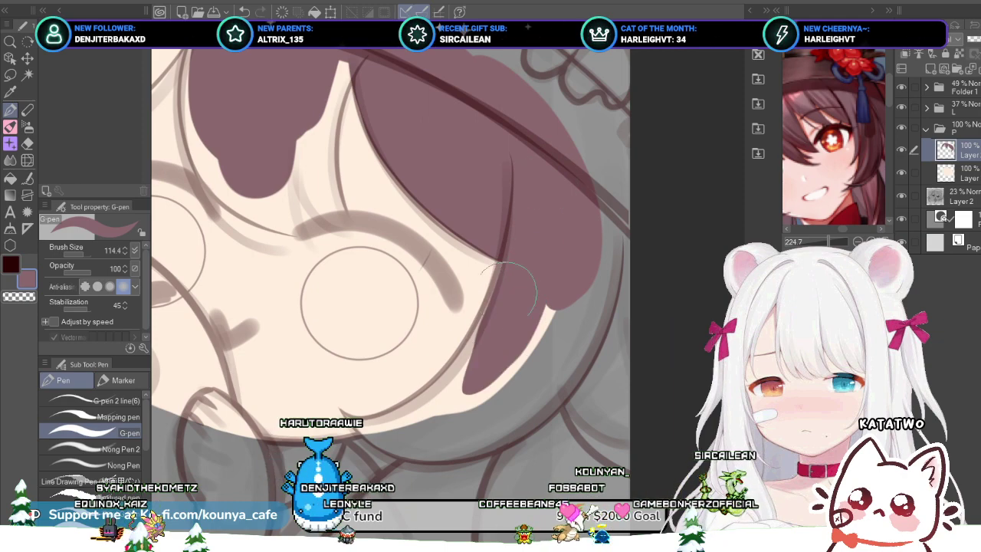
scroll(425, 261, "up", 4)
scroll(425, 260, "down", 3)
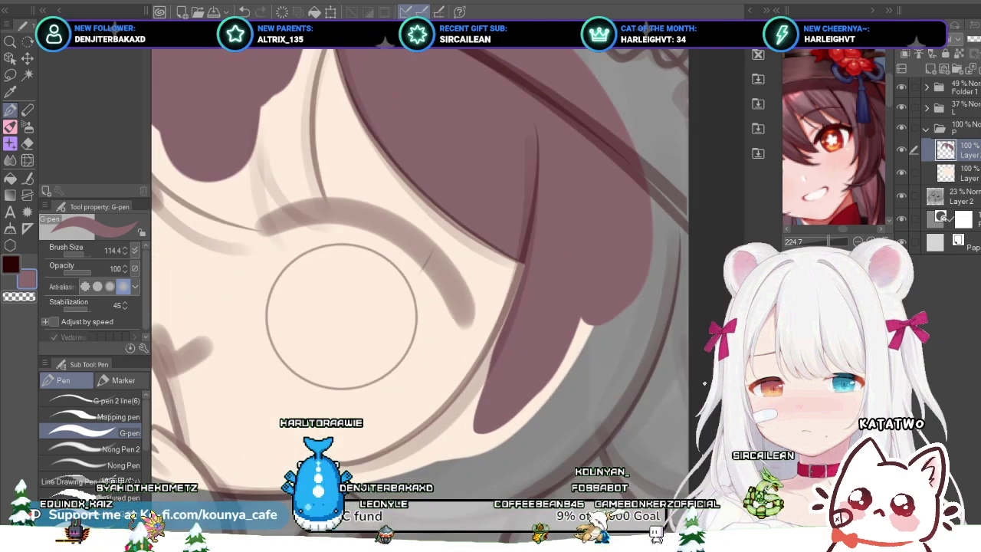
left_click(966, 173)
left_click(438, 230, "alt")
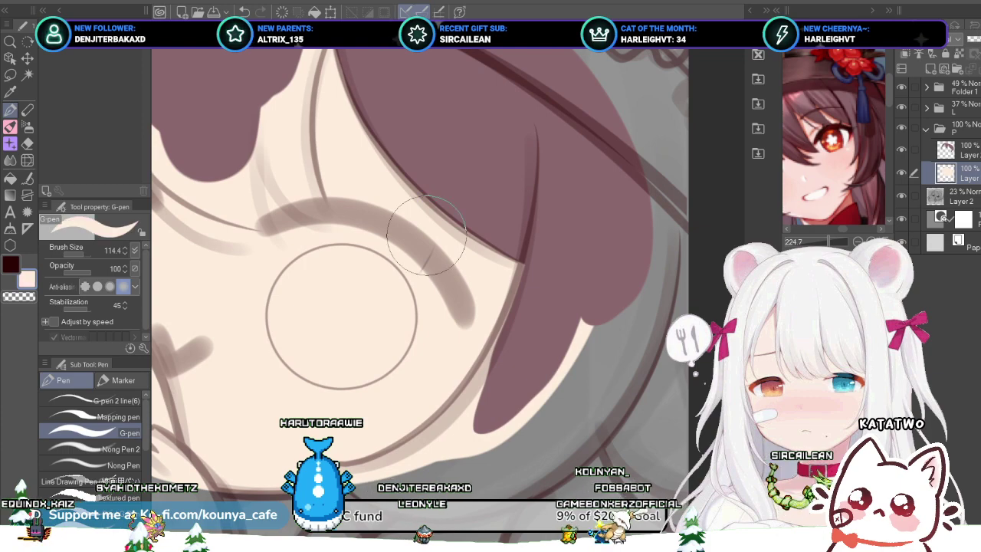
scroll(411, 275, "down", 1)
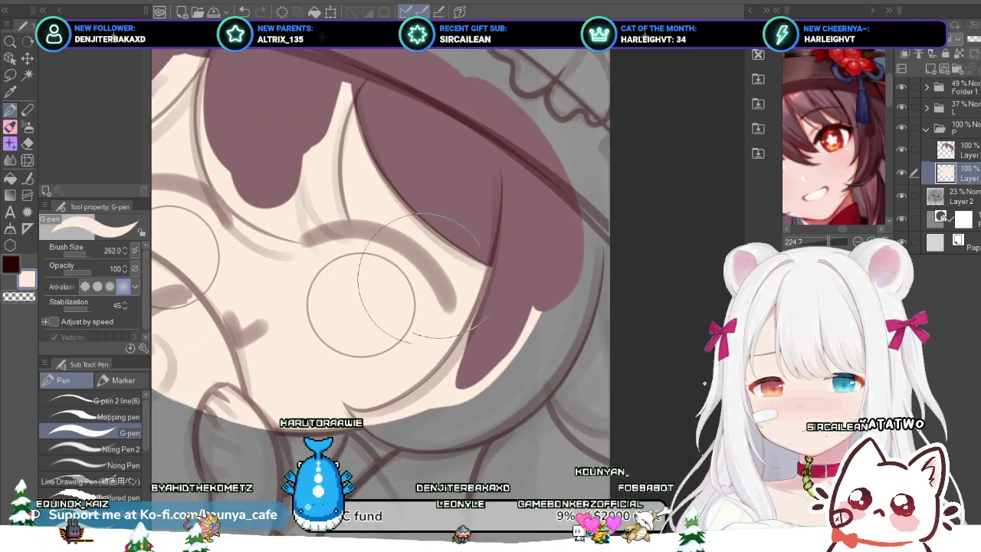
left_click_drag(287, 289, 375, 368)
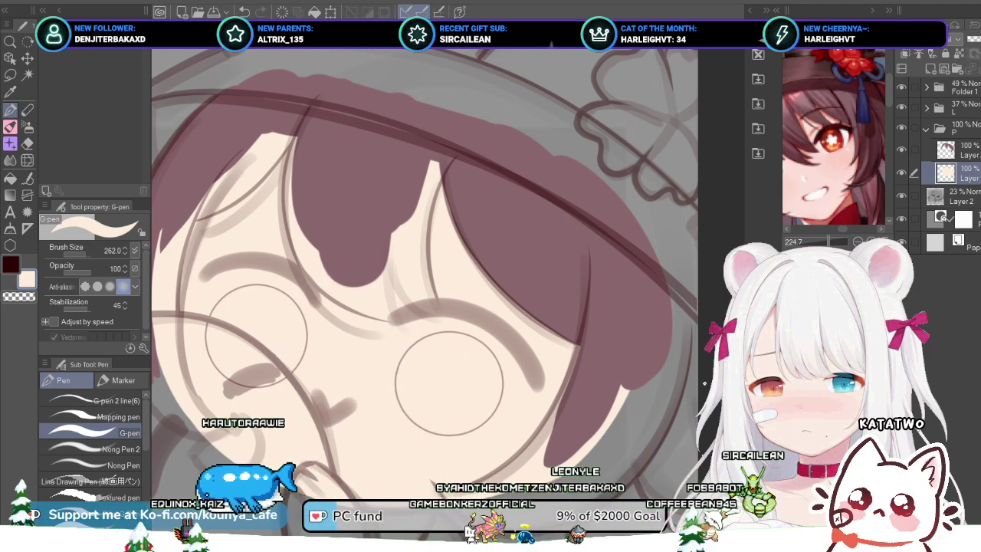
mouse_move(333, 311)
left_mouse_down()
mouse_move(401, 323)
mouse_move(371, 294)
left_mouse_up()
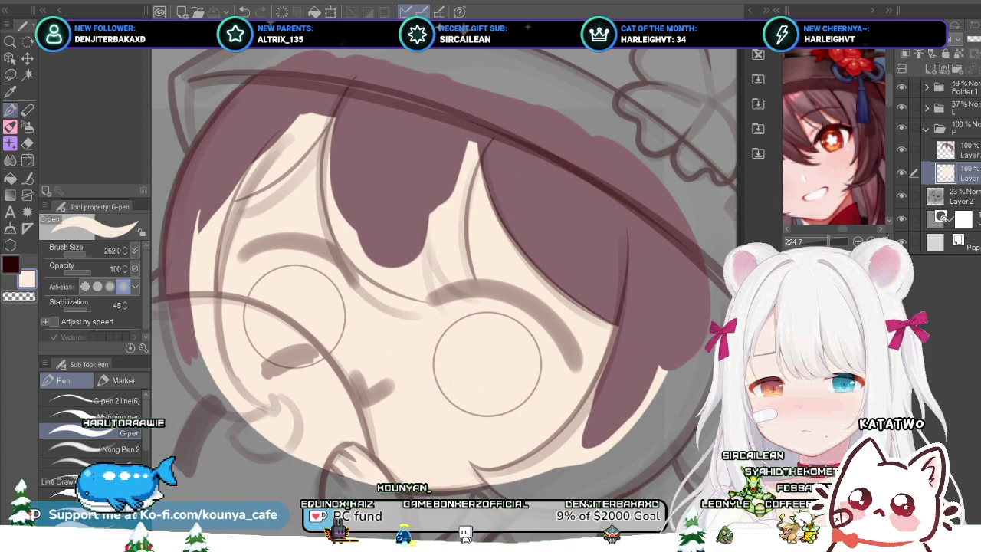
left_click_drag(486, 329, 475, 292)
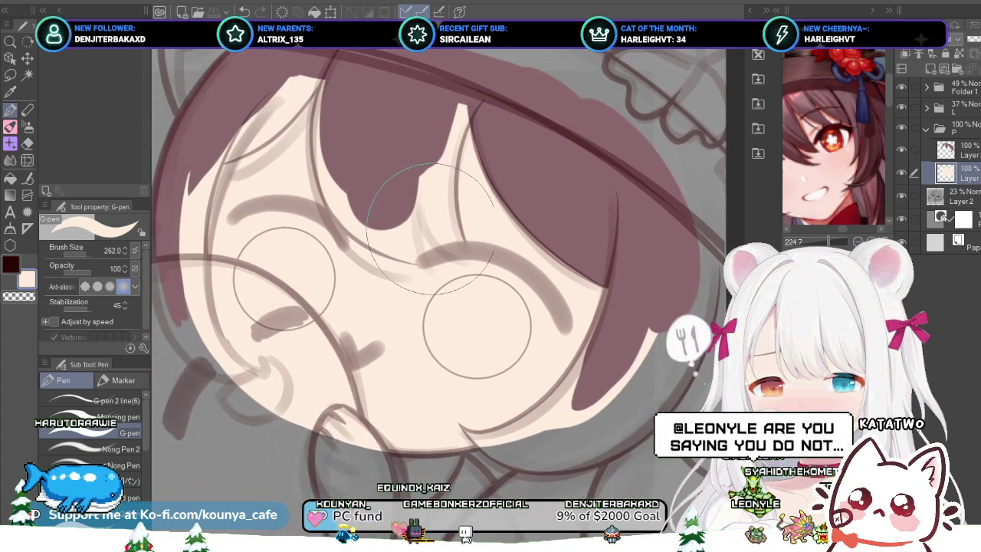
left_click_drag(542, 367, 643, 387)
left_click_drag(491, 380, 494, 360)
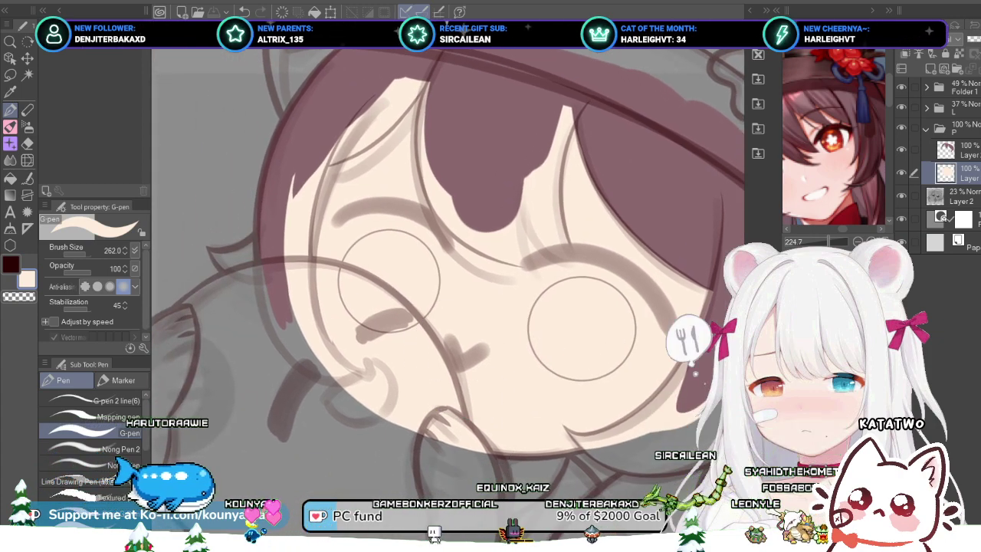
left_click_drag(442, 384, 382, 364)
left_click_drag(485, 407, 454, 405)
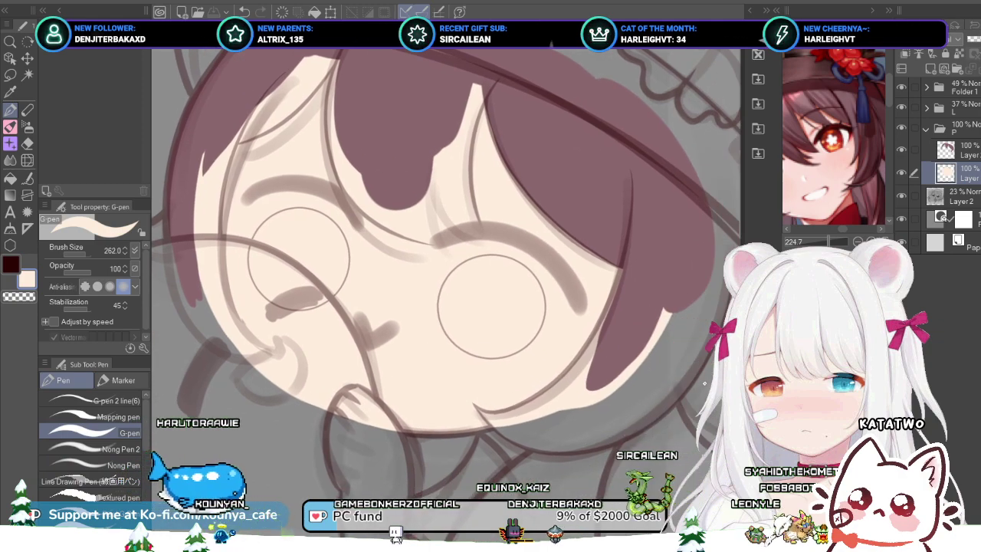
Step: Mirror the canvas and extend the flower-side hair outward below the brim on the hair layer, using its sampled colour and the G-pen at 114.1
key("h")
left_click_drag(409, 297, 512, 300)
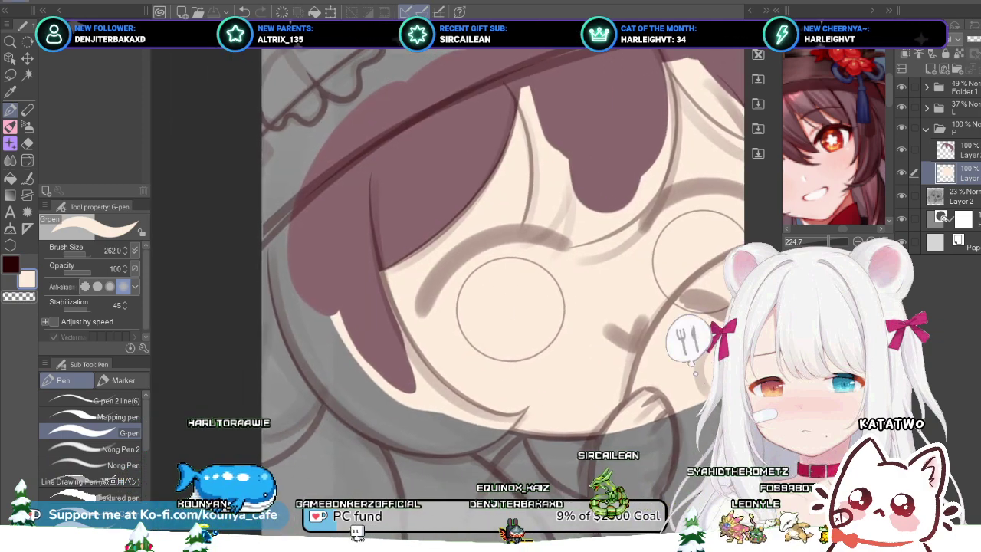
left_click(967, 150)
left_click(357, 237, "alt")
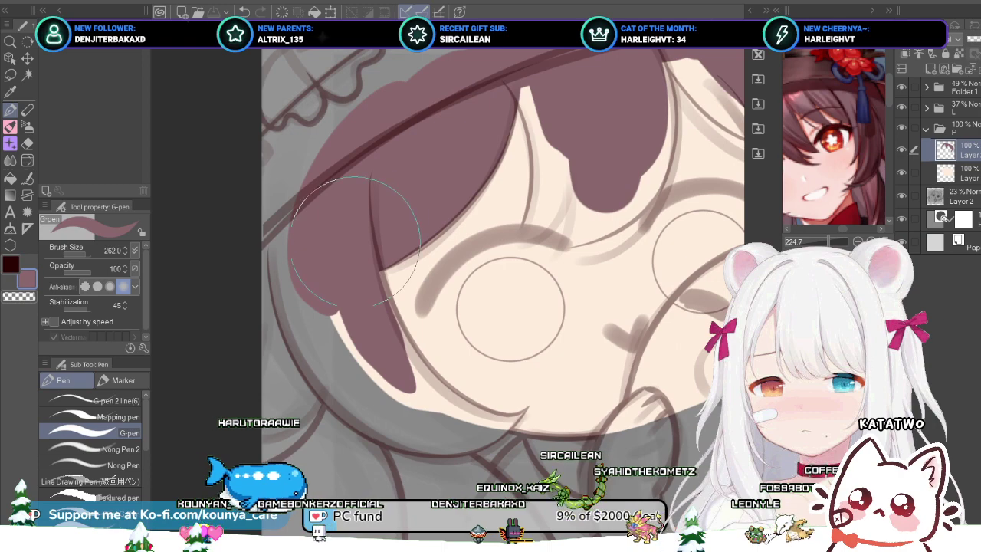
mouse_move(357, 265)
left_mouse_down()
mouse_move(387, 257)
mouse_move(367, 255)
left_mouse_up()
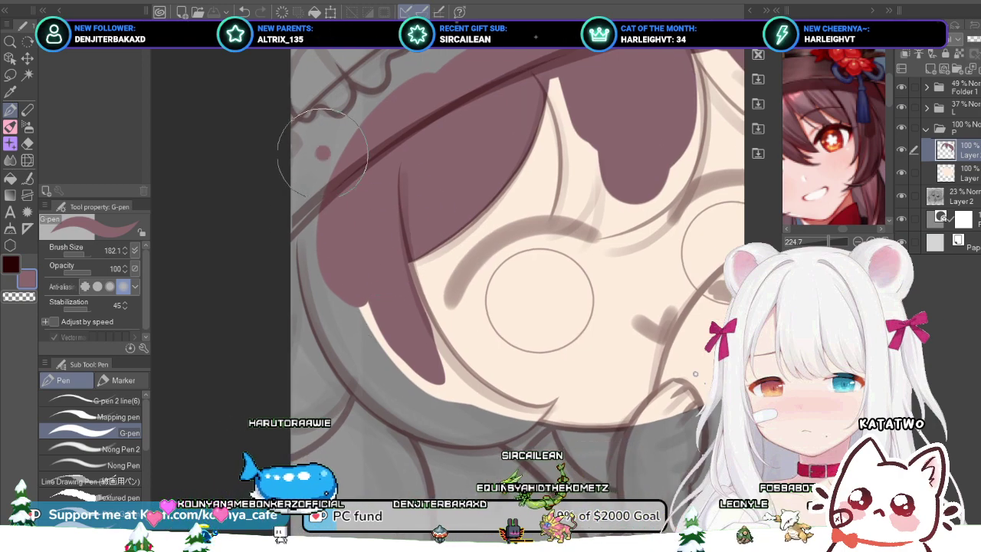
left_click_drag(318, 174, 367, 318)
key("ctrl+z")
left_click_drag(326, 204, 309, 204)
mouse_move(335, 158)
left_mouse_down()
mouse_move(322, 208)
mouse_move(327, 295)
left_mouse_up()
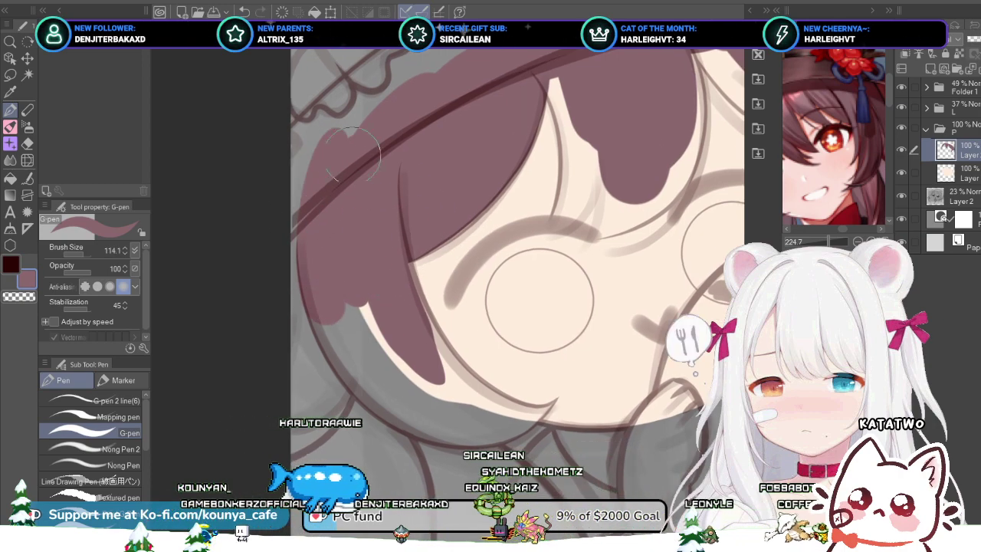
Step: Fill the flower-side outer hair down past the cheek to the canvas edge with the G-pen at 114.1, and unflip the canvas
mouse_move(336, 188)
left_mouse_down()
mouse_move(348, 150)
mouse_move(303, 291)
mouse_move(317, 367)
left_mouse_up()
key("ctrl+z")
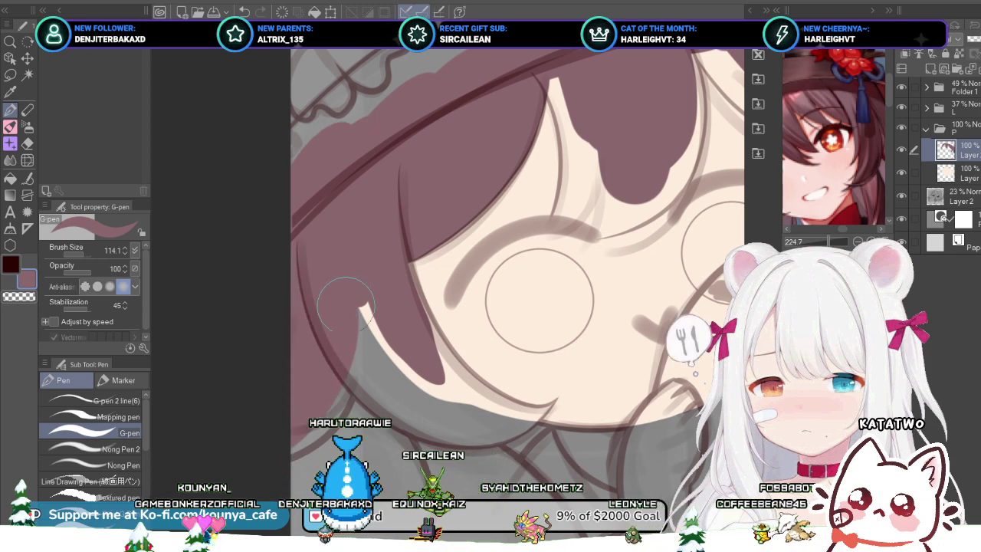
left_click_drag(346, 305, 330, 375)
mouse_move(346, 337)
left_mouse_down()
mouse_move(267, 232)
mouse_move(300, 296)
left_mouse_up()
key("h")
scroll(397, 414, "down", 2)
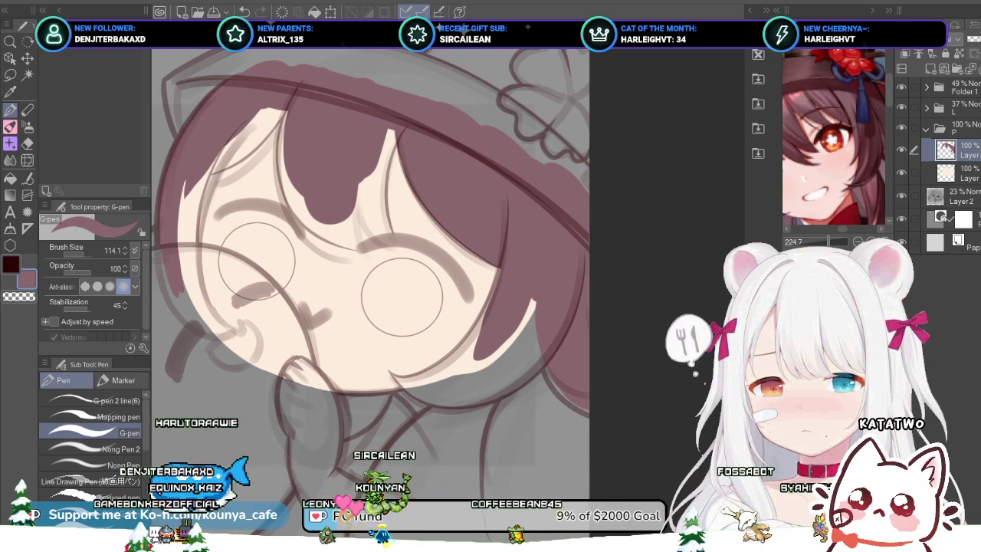
Step: Tilt the canvas counter-clockwise and mirror it for the flower-side cheek line, reducing the G-pen to 61.3
scroll(705, 412, "up", 2)
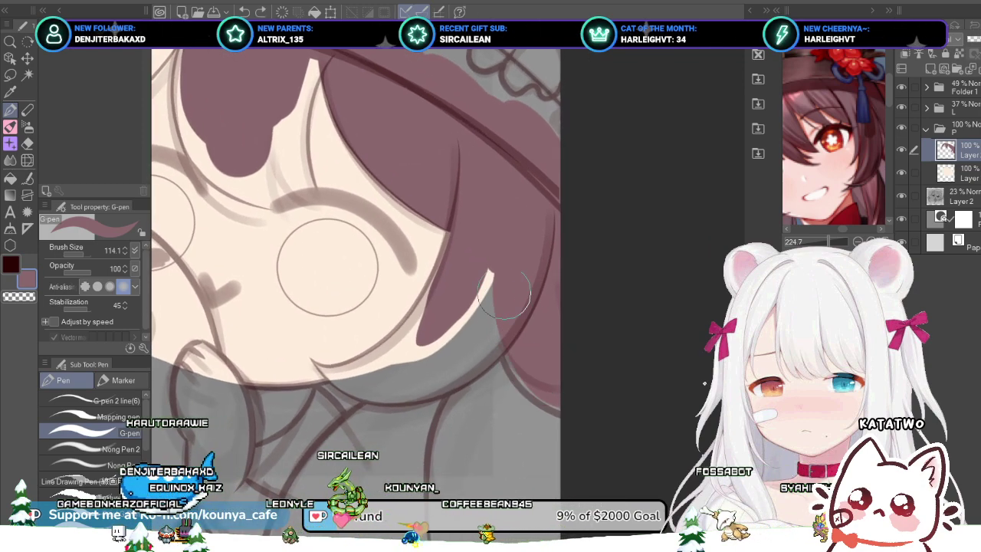
scroll(511, 301, "up", 2)
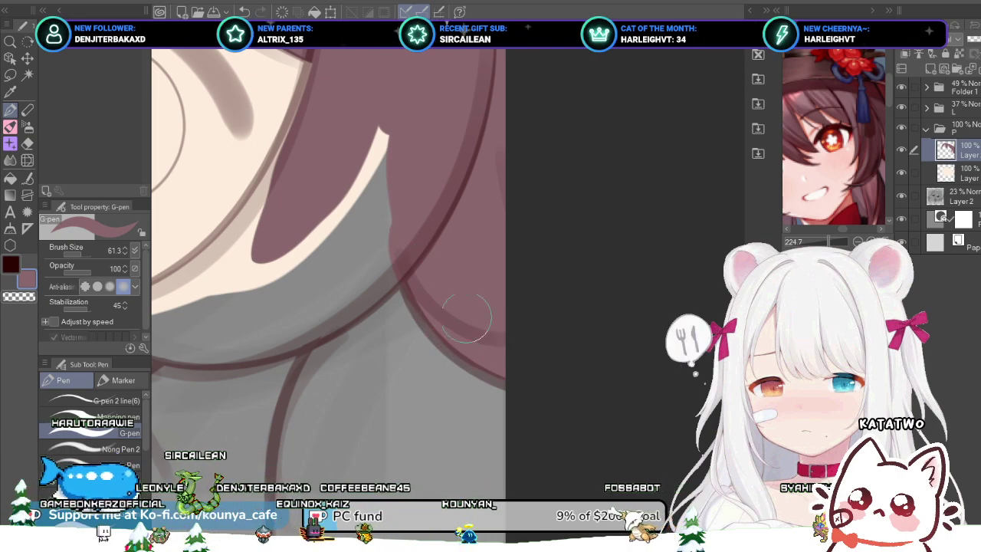
scroll(523, 348, "up", 2)
left_click_drag(398, 283, 547, 326)
key("r")
key("p")
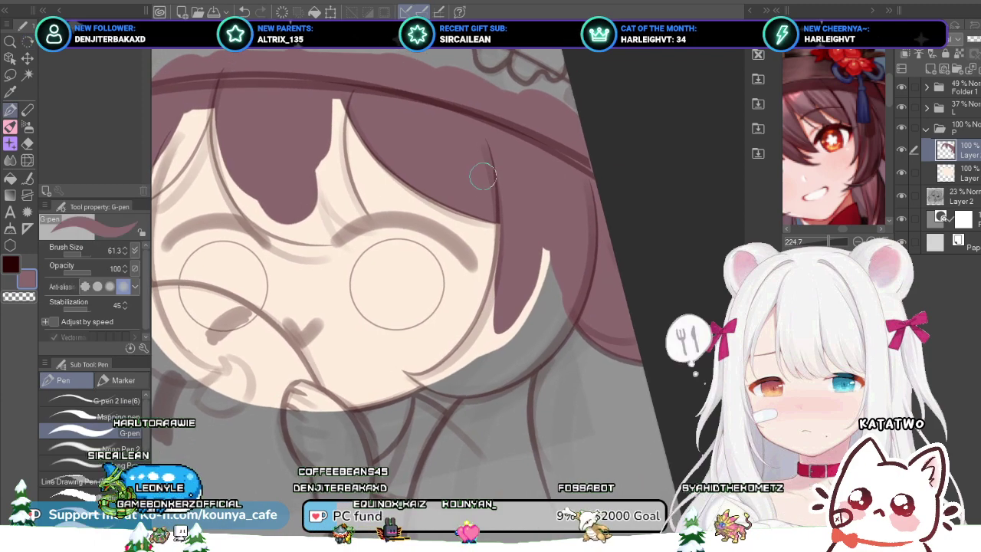
scroll(490, 269, "up", 4)
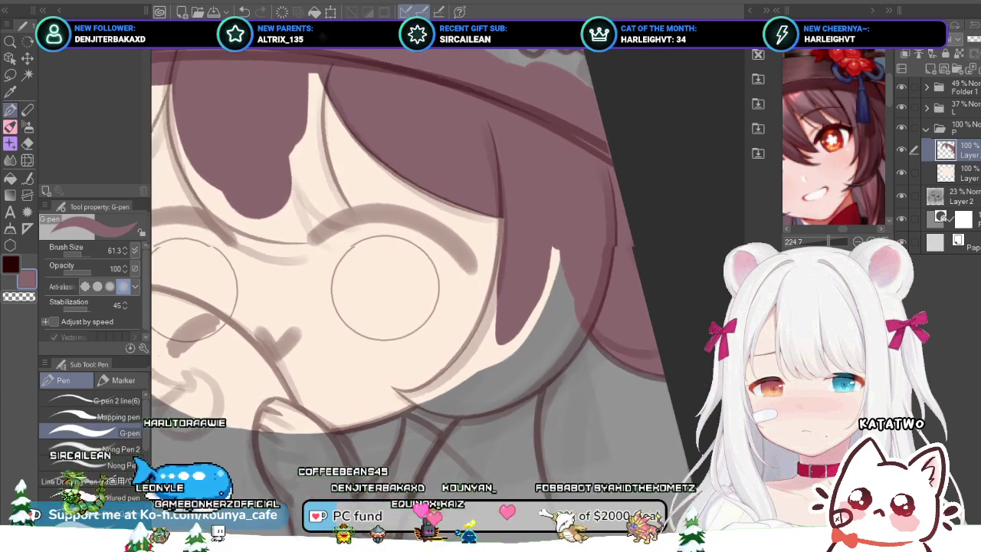
left_click_drag(429, 284, 427, 272)
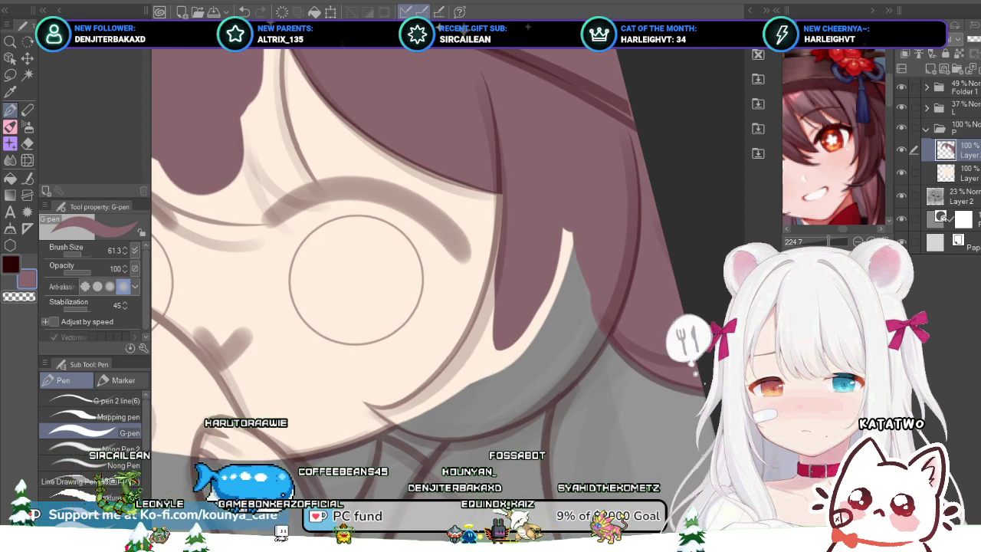
left_click_drag(448, 369, 473, 383)
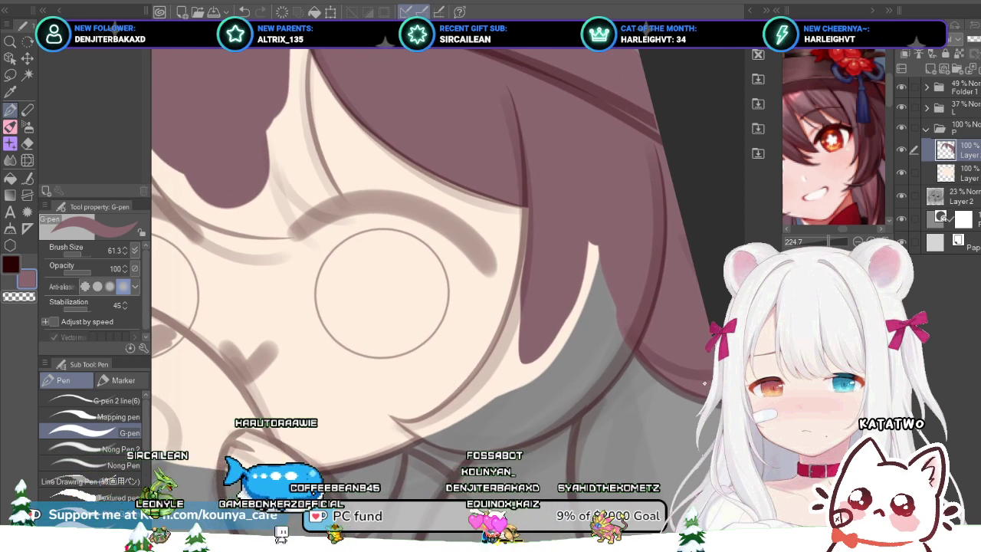
key("h")
left_click_drag(369, 358, 338, 337)
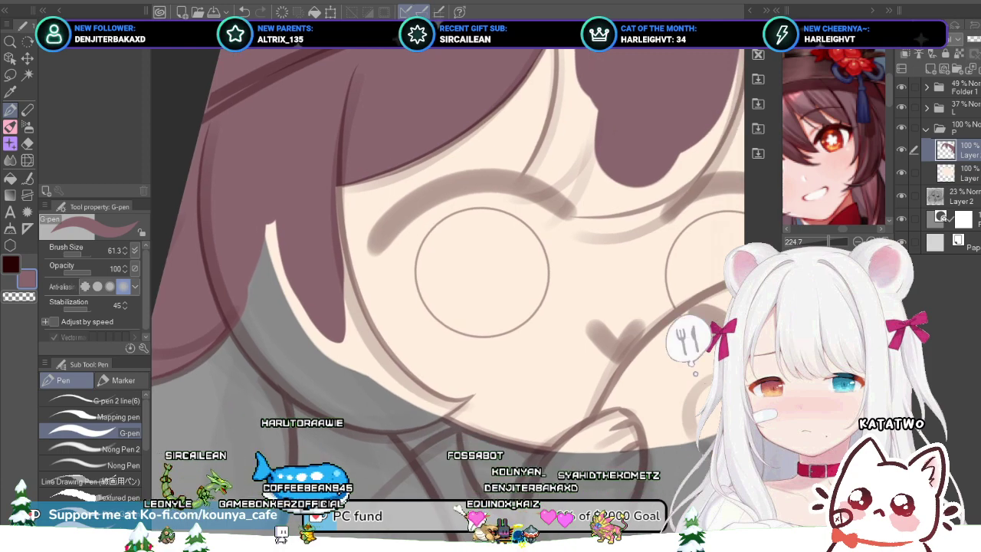
left_click_drag(403, 386, 381, 360)
scroll(346, 339, "up", 2)
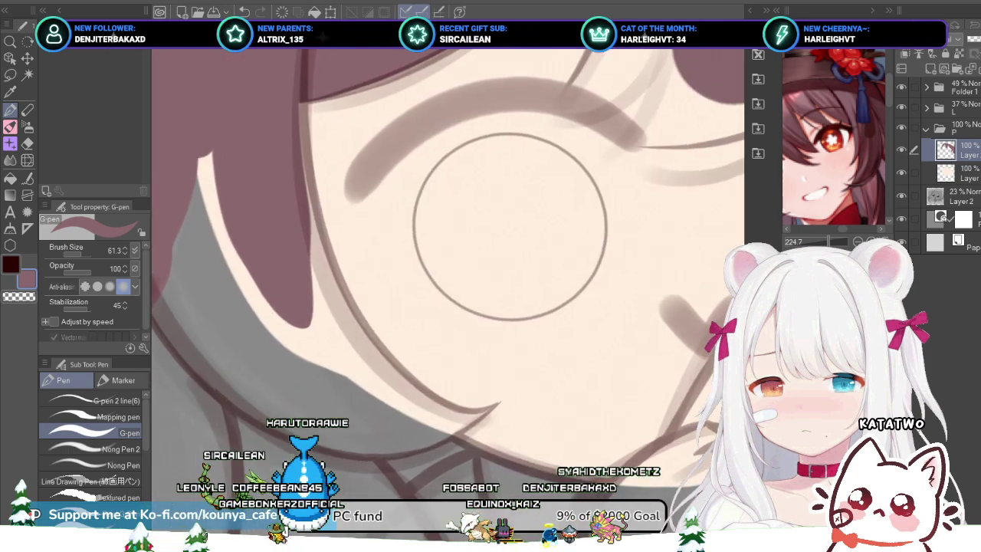
Step: Paint a slim hair strand from the side bang down along the cheek line art, reducing the G-pen to 39.6
left_click_drag(302, 113, 291, 182)
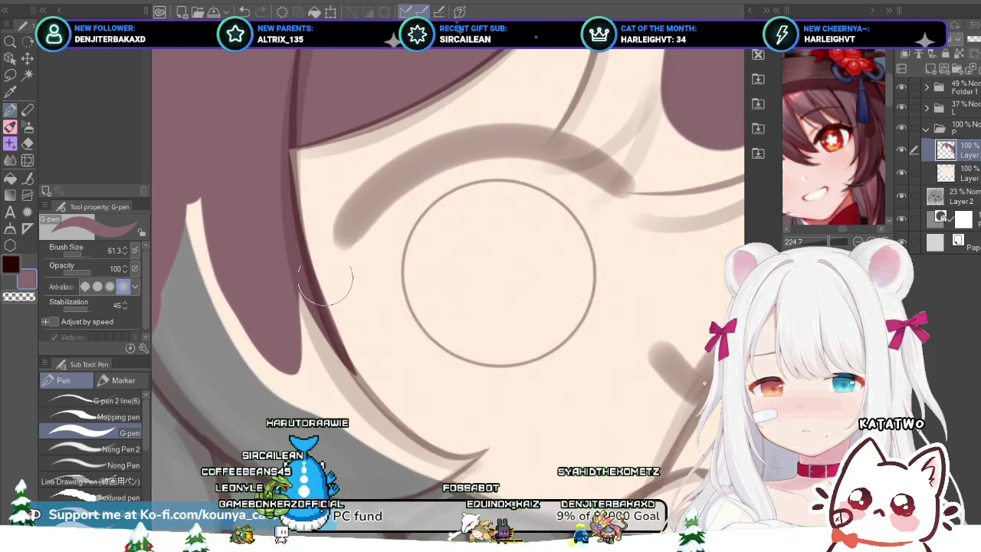
scroll(413, 330, "up", 2)
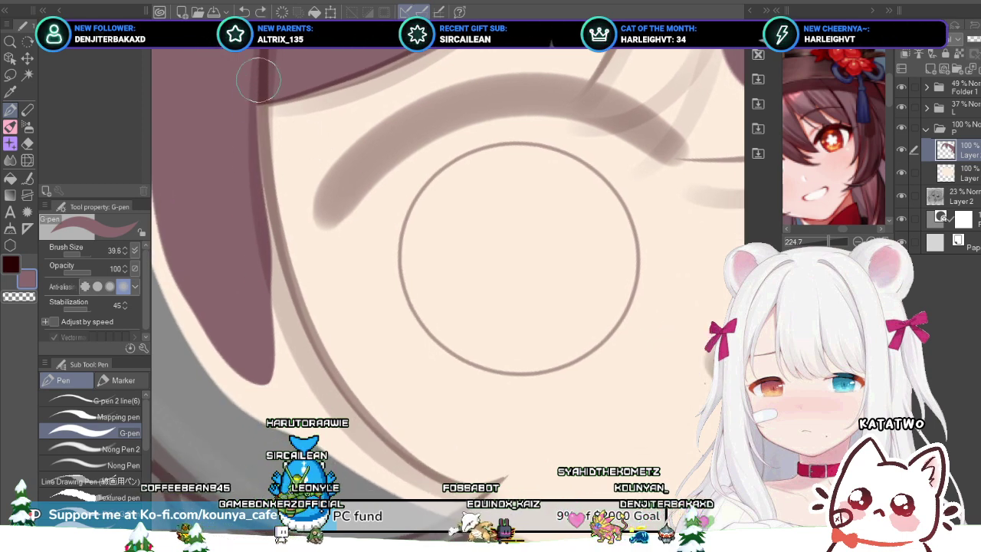
left_click_drag(259, 80, 317, 387)
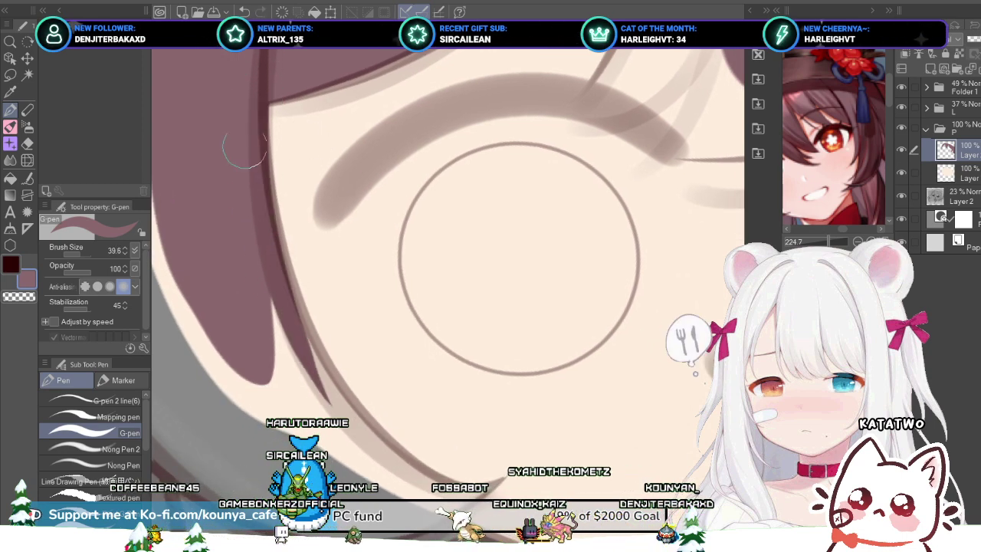
key("ctrl+z")
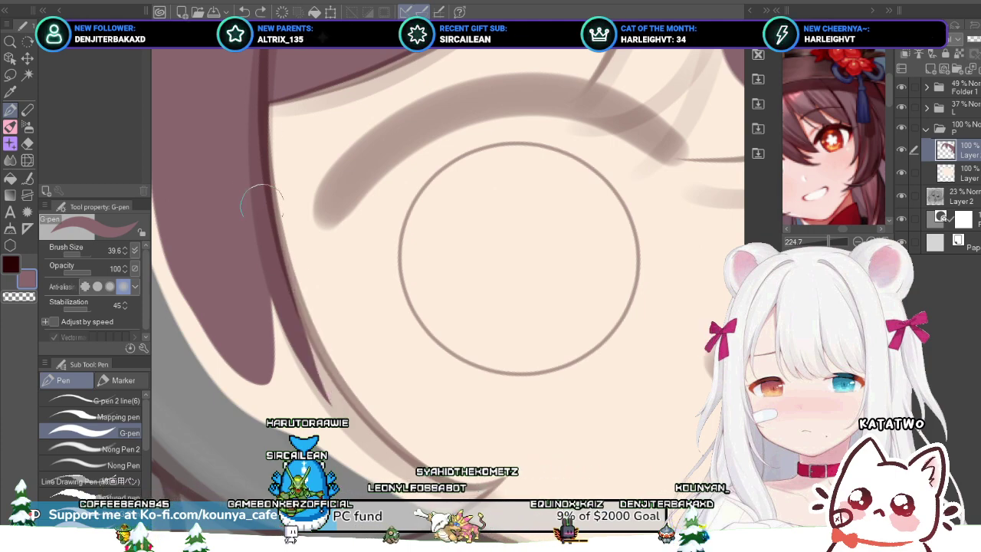
left_click_drag(265, 204, 356, 423)
key("ctrl+z")
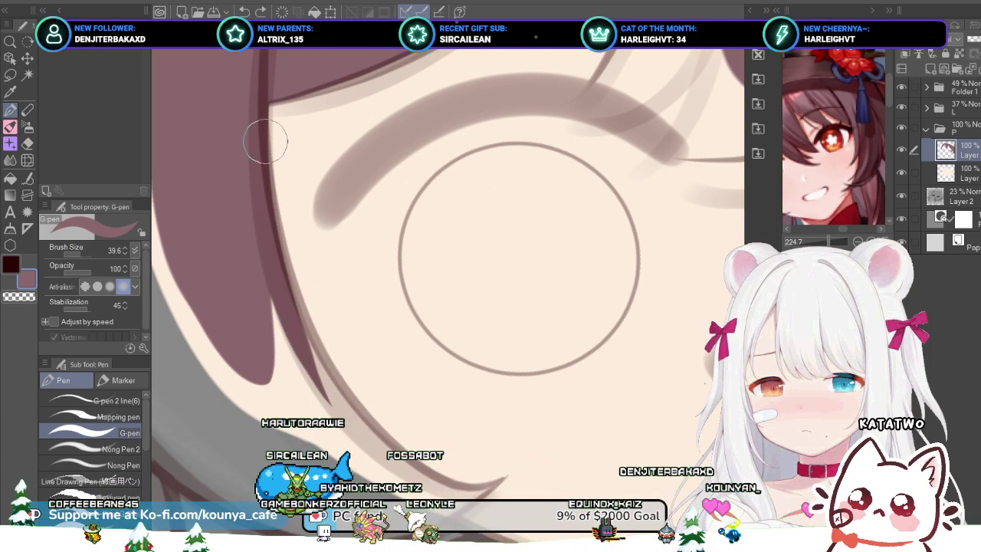
left_click_drag(265, 143, 363, 428)
key("ctrl+z")
mouse_move(261, 151)
left_mouse_down()
mouse_move(359, 420)
mouse_move(286, 332)
left_mouse_up()
scroll(287, 330, "up", 2)
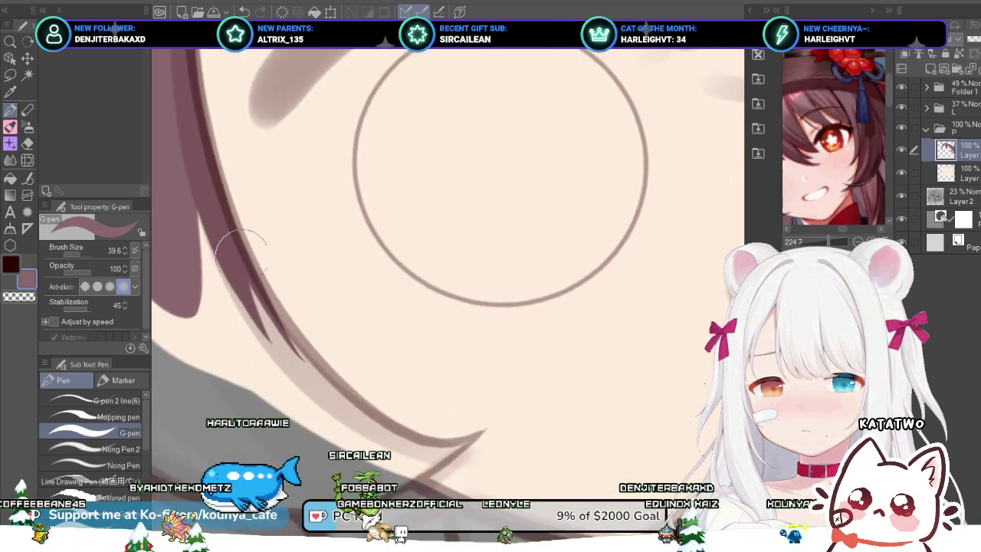
Step: Extend the slim strand's tapered tip along the cheek line art toward its curled end with the G-pen at 39.6
key("ctrl+z")
mouse_move(239, 256)
left_mouse_down()
mouse_move(354, 395)
mouse_move(329, 363)
left_mouse_up()
key("ctrl+z")
left_click_drag(233, 228, 325, 375)
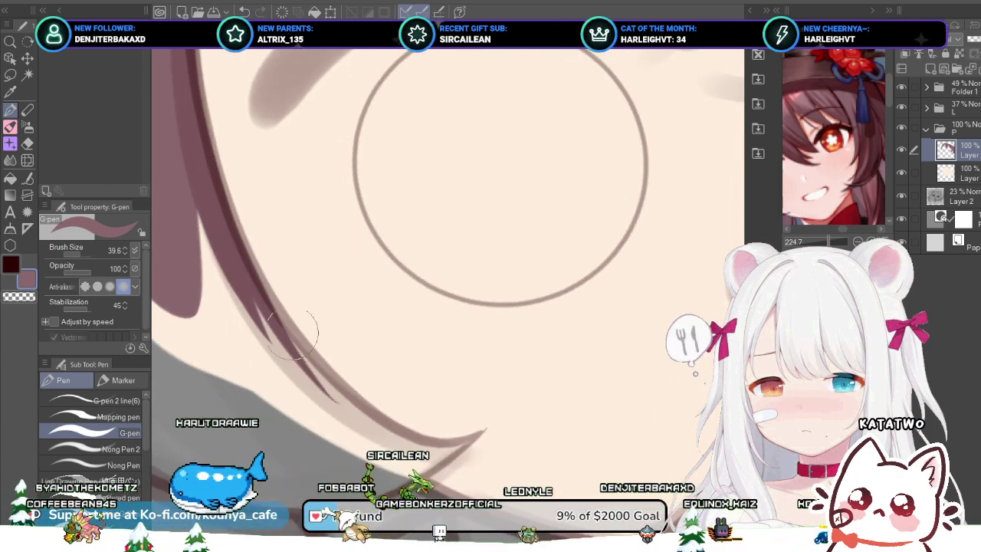
key("ctrl+z")
left_click_drag(242, 247, 344, 398)
key("ctrl+z")
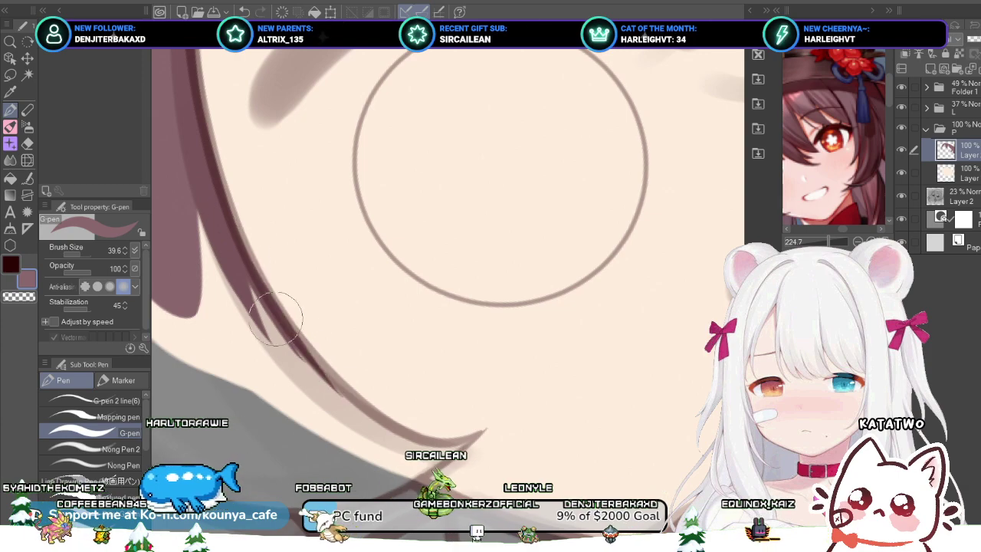
left_click_drag(304, 358, 495, 431)
scroll(353, 345, "down", 2)
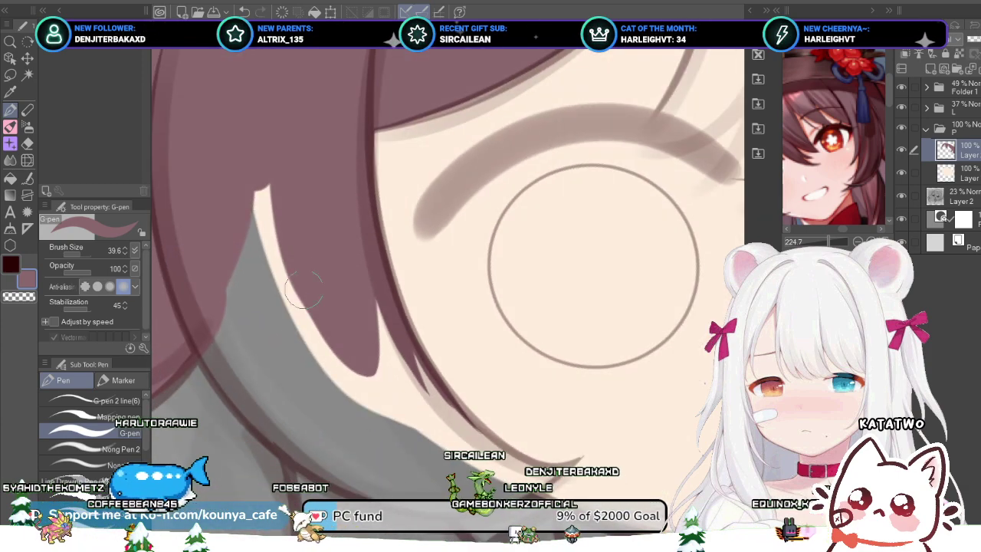
Step: Fill the bare gap between the side strand and the outer hair beside the cheek, enlarging the G-pen to 120.7
mouse_move(254, 161)
left_mouse_down()
mouse_move(294, 162)
mouse_move(340, 382)
left_mouse_up()
mouse_move(245, 237)
left_mouse_down()
mouse_move(242, 270)
mouse_move(322, 365)
mouse_move(249, 299)
mouse_move(361, 344)
left_mouse_up()
scroll(364, 344, "up", 2)
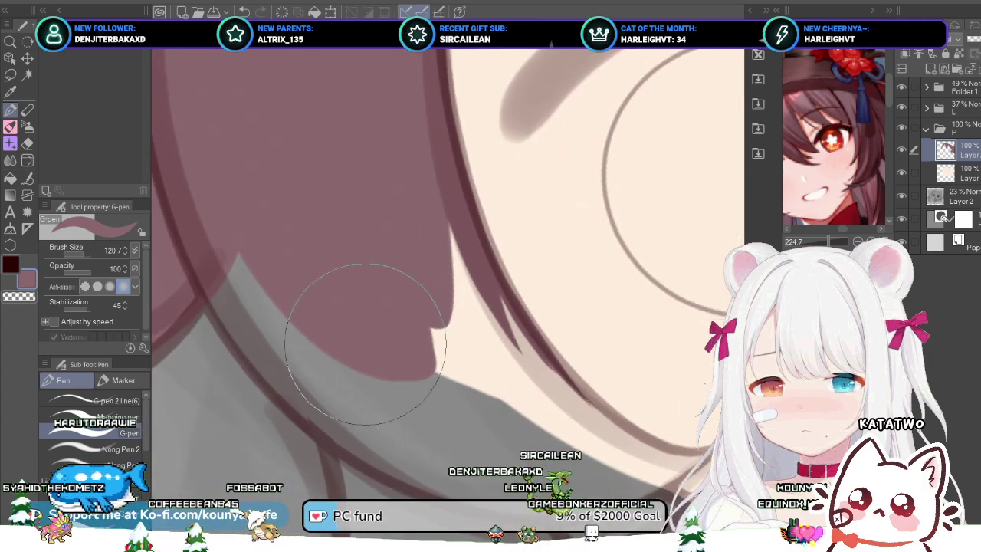
Step: Paint the side lock out to its outer line art below the outer hair, reducing the G-pen to 69.4
left_click_drag(281, 247, 246, 247)
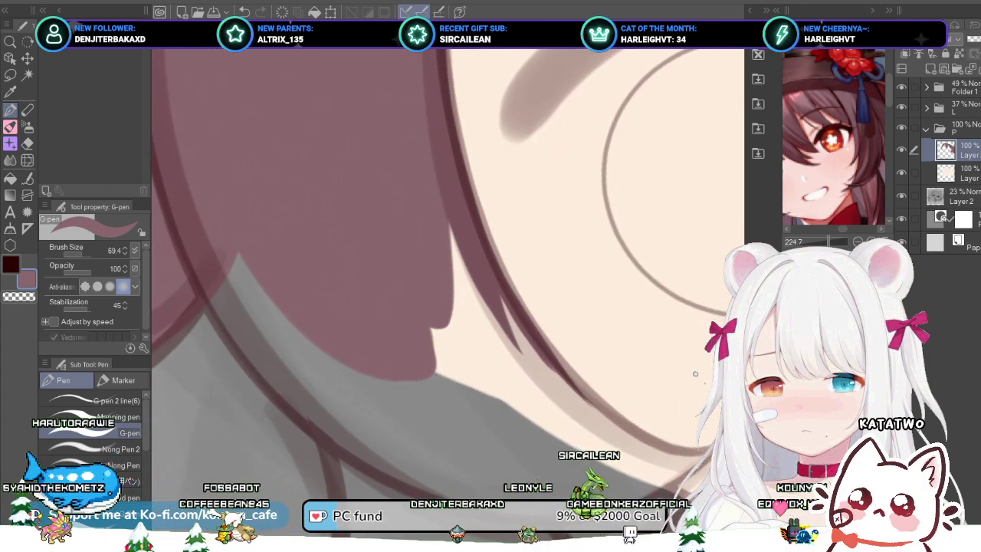
left_click_drag(368, 314, 337, 298)
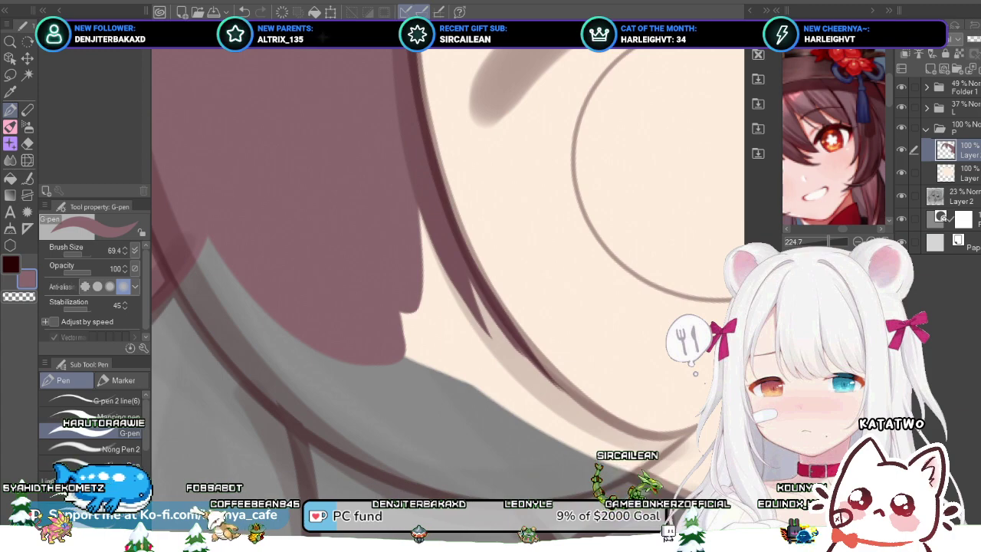
left_click_drag(429, 307, 419, 301)
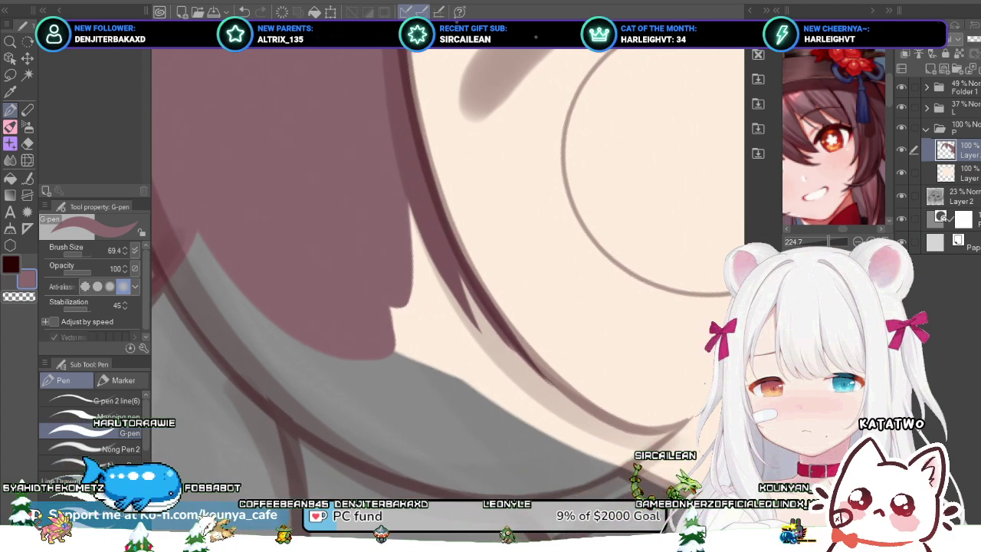
left_click_drag(291, 311, 344, 335)
left_click_drag(240, 201, 382, 412)
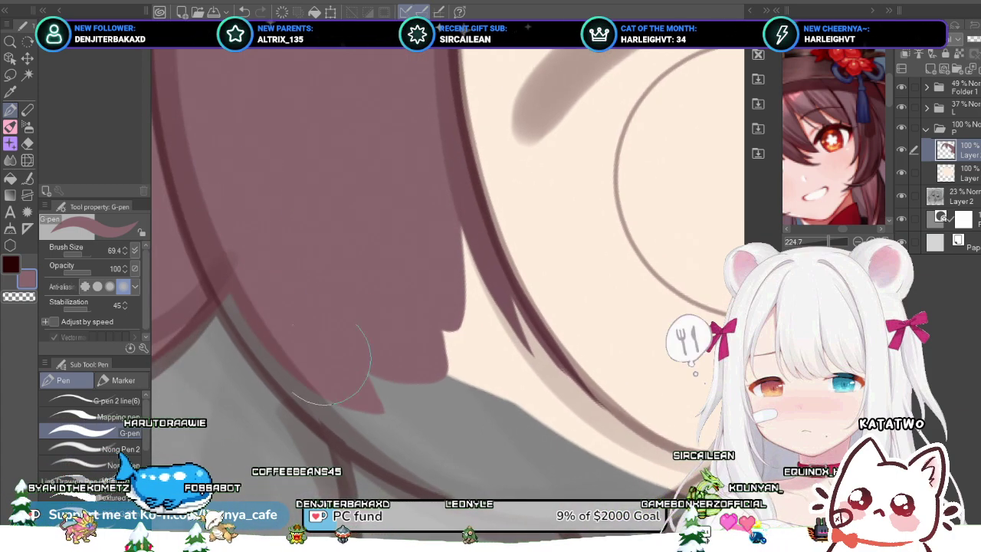
left_click_drag(227, 249, 277, 354)
left_click_drag(300, 329, 265, 290)
Step: Extend the side lock's lower end along its outer curve and fill its interior with the G-pen at 55.8
key("bracketleft")
key("bracketleft")
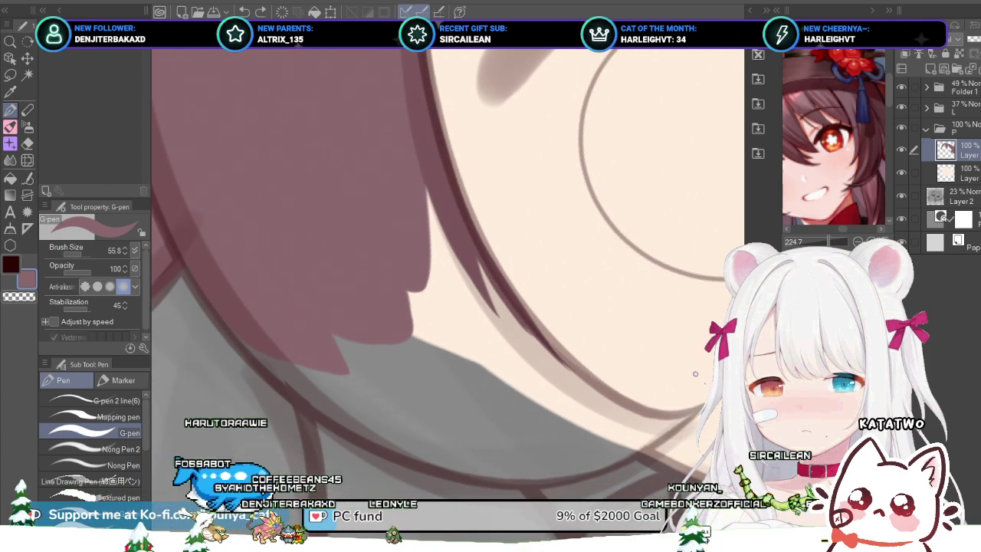
left_click_drag(299, 364, 379, 404)
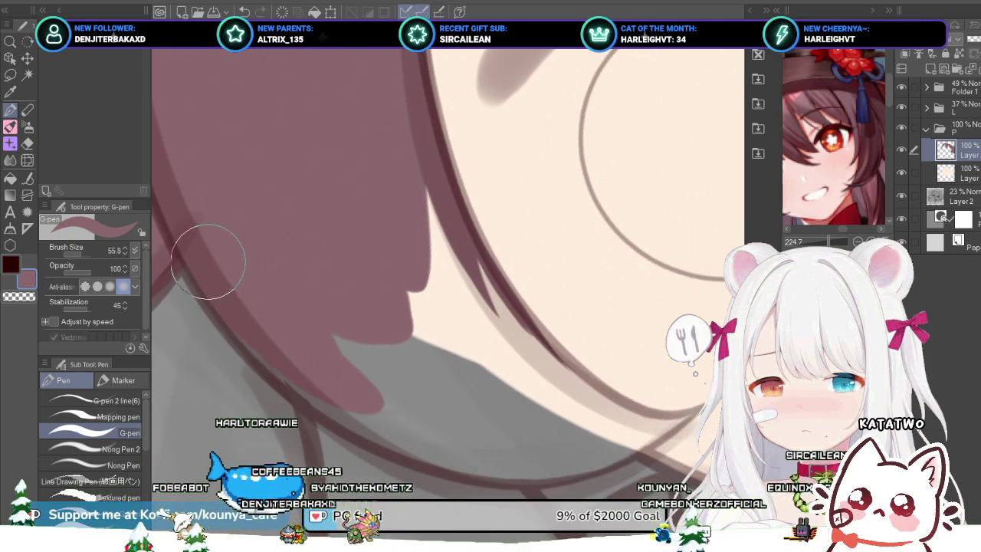
left_click_drag(352, 370, 428, 408)
left_click_drag(317, 301, 286, 296)
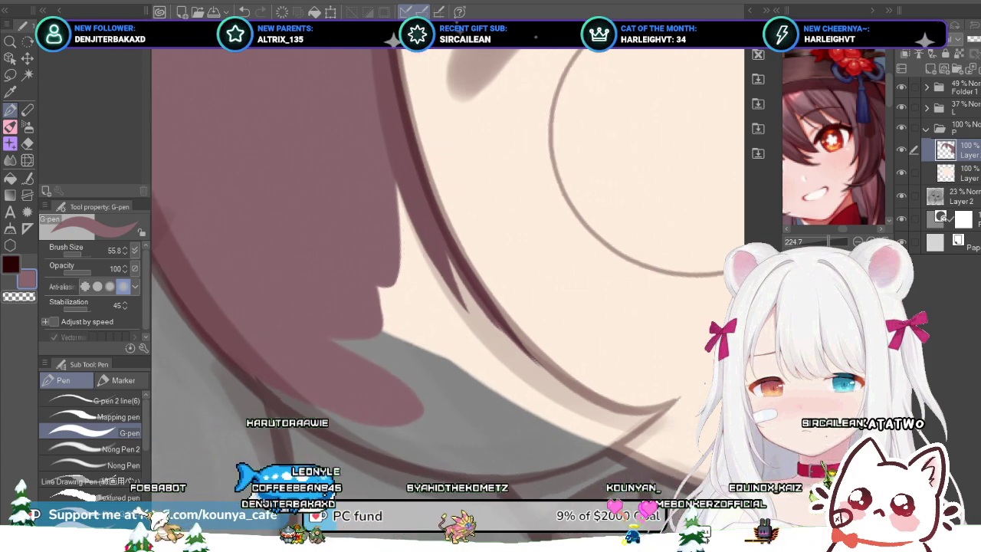
mouse_move(334, 341)
left_mouse_down()
mouse_move(395, 390)
mouse_move(380, 314)
left_mouse_up()
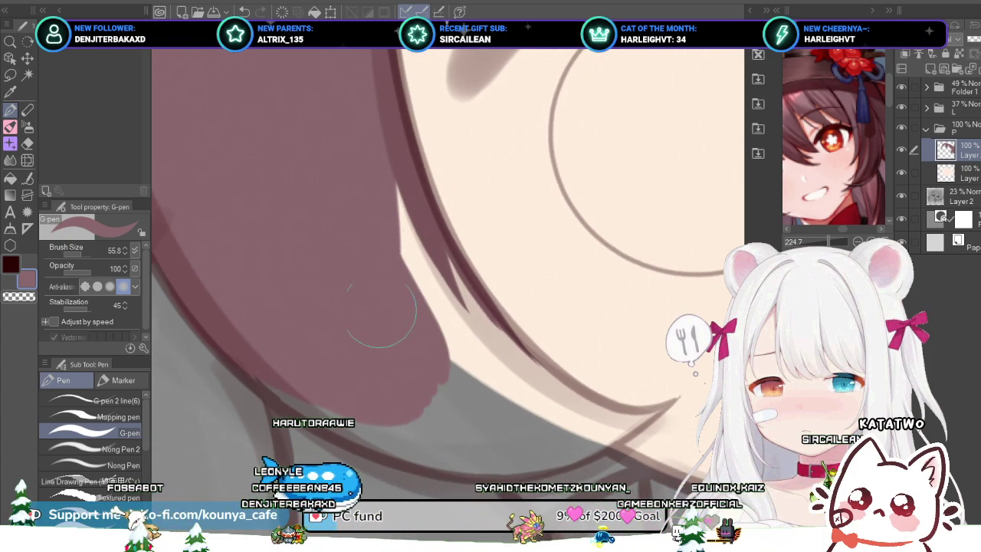
Step: Fill the remaining skin gap between the side lock and the slim strand along the cheek line with the G-pen at 55.8
mouse_move(371, 149)
left_mouse_down()
mouse_move(481, 388)
mouse_move(366, 192)
mouse_move(410, 272)
mouse_move(387, 202)
mouse_move(457, 314)
left_mouse_up()
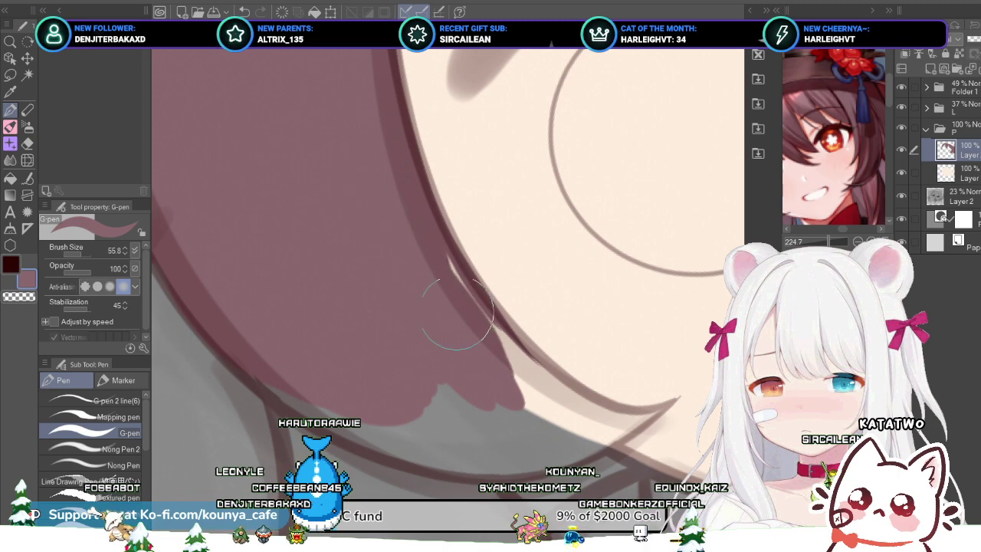
left_click_drag(423, 272, 498, 371)
left_click_drag(482, 322, 522, 383)
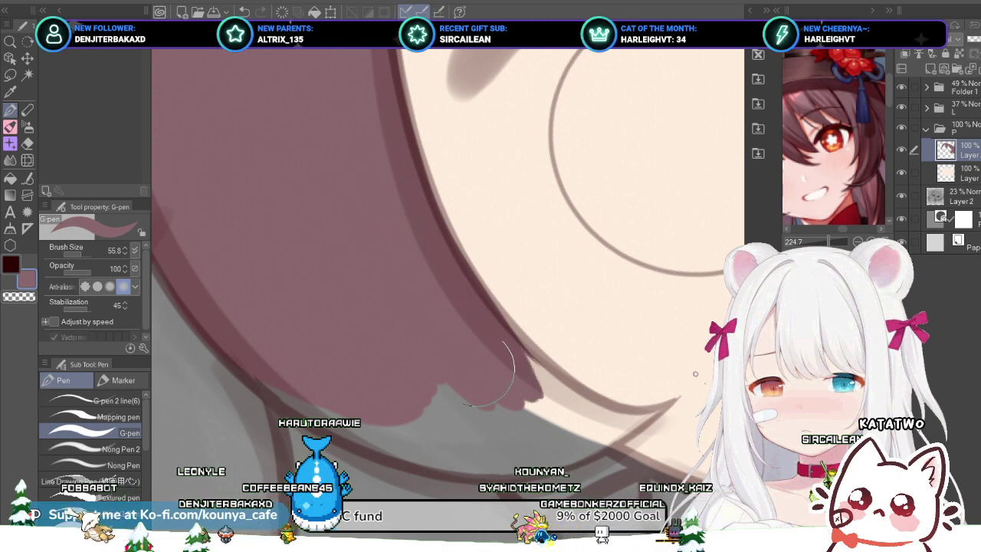
Step: Paint the side lock's lower outer edge along the line art with the G-pen at 39.7, redoing the stroke until it follows the curve
mouse_move(258, 355)
left_mouse_down()
mouse_move(296, 339)
mouse_move(291, 346)
left_mouse_up()
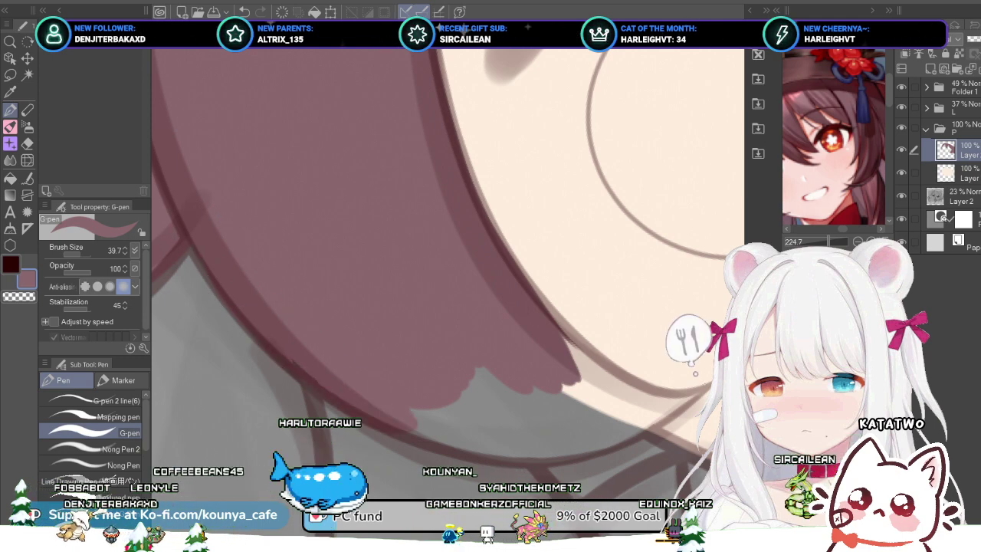
key("ctrl+z")
scroll(429, 307, "up", 1)
mouse_move(307, 368)
left_mouse_down()
mouse_move(251, 320)
mouse_move(420, 414)
left_mouse_up()
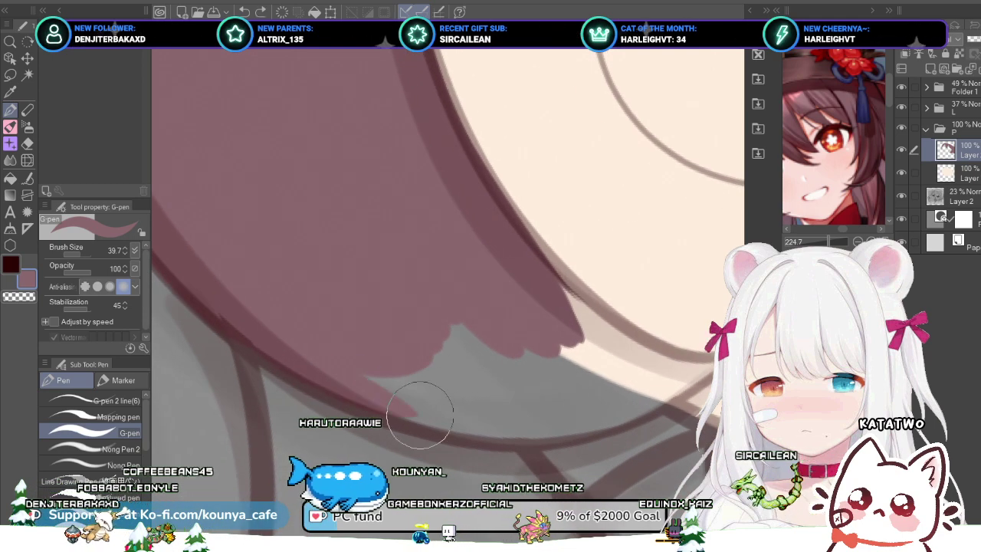
key("ctrl+z")
left_click_drag(257, 333, 422, 406)
key("ctrl+z")
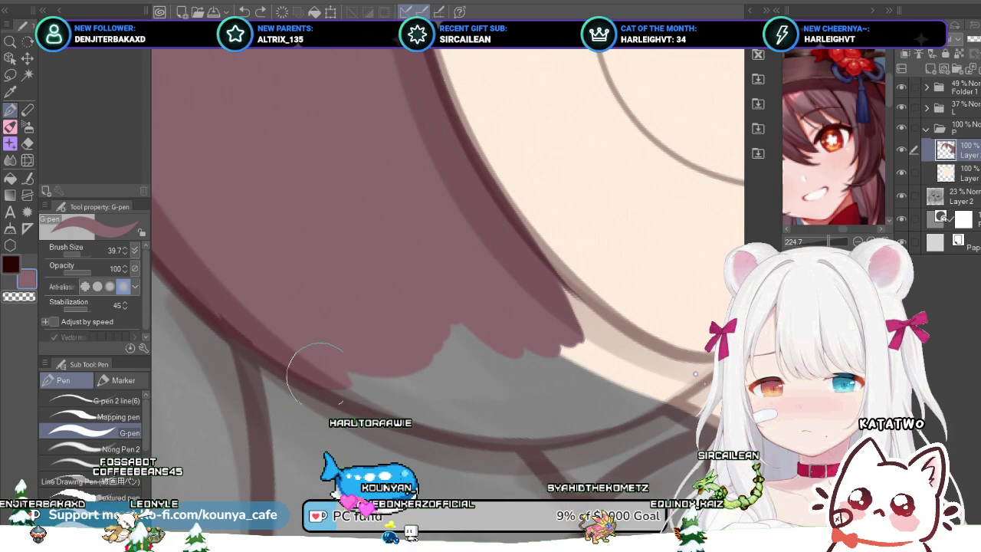
left_click_drag(318, 374, 420, 409)
key("ctrl+z")
left_click_drag(311, 362, 462, 424)
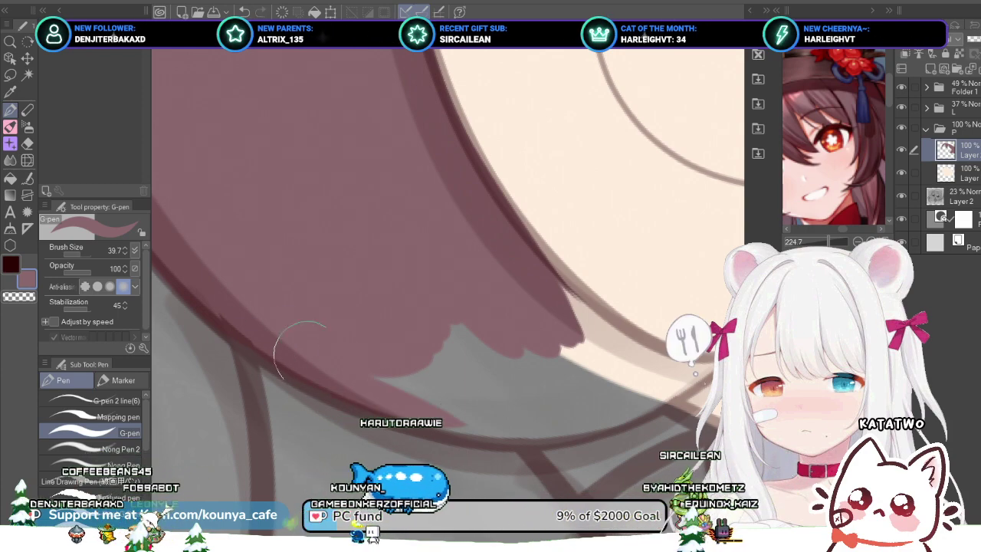
mouse_move(308, 355)
left_mouse_down()
mouse_move(440, 373)
mouse_move(465, 395)
left_mouse_up()
key("ctrl+g")
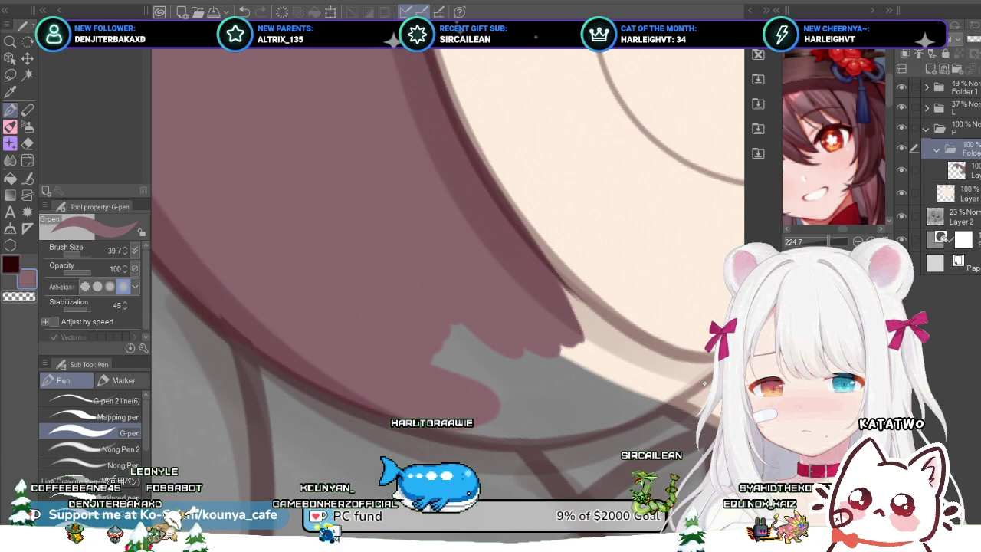
scroll(434, 355, "down", 5)
key("ctrl+z")
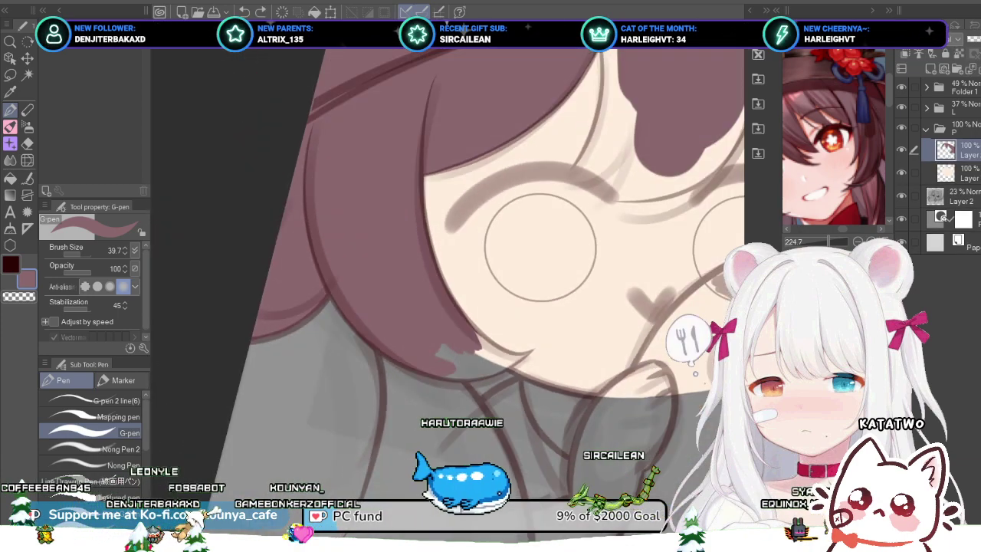
Step: Mirror and rotate the canvas, then paint the lock's curled pointed tip and its outer curve with the G-pen reduced to 22.7
key("h")
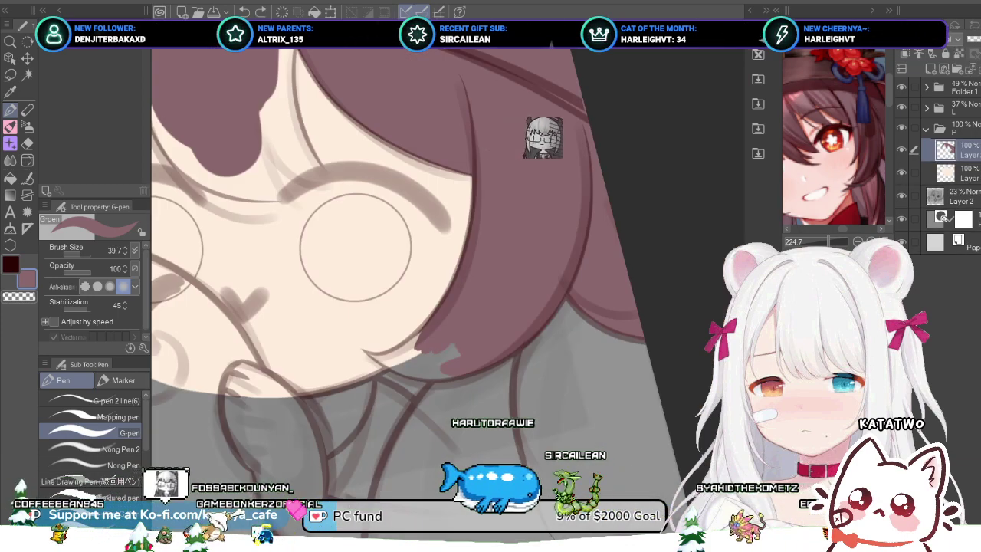
scroll(415, 351, "up", 3)
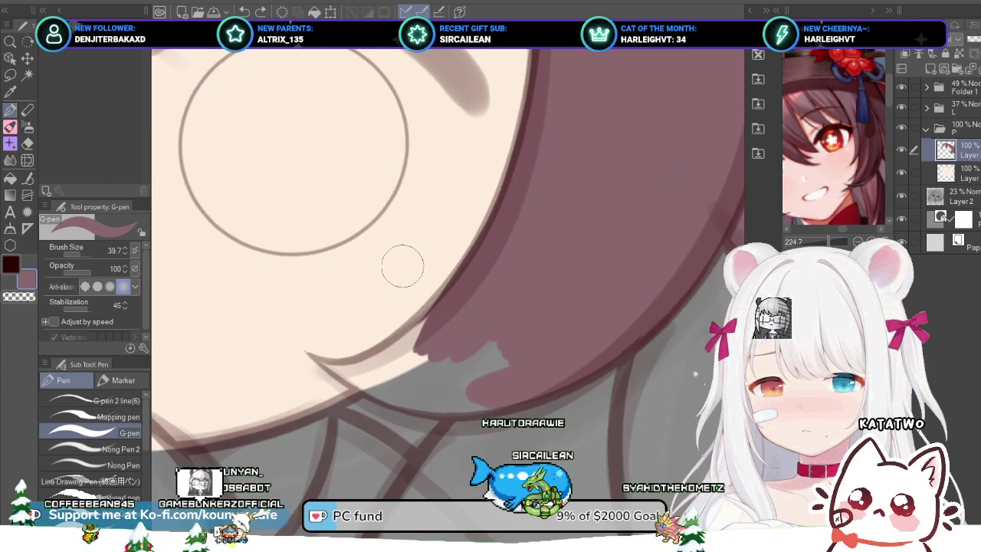
key("r")
left_click_drag(375, 356, 349, 276)
scroll(362, 283, "up", 1)
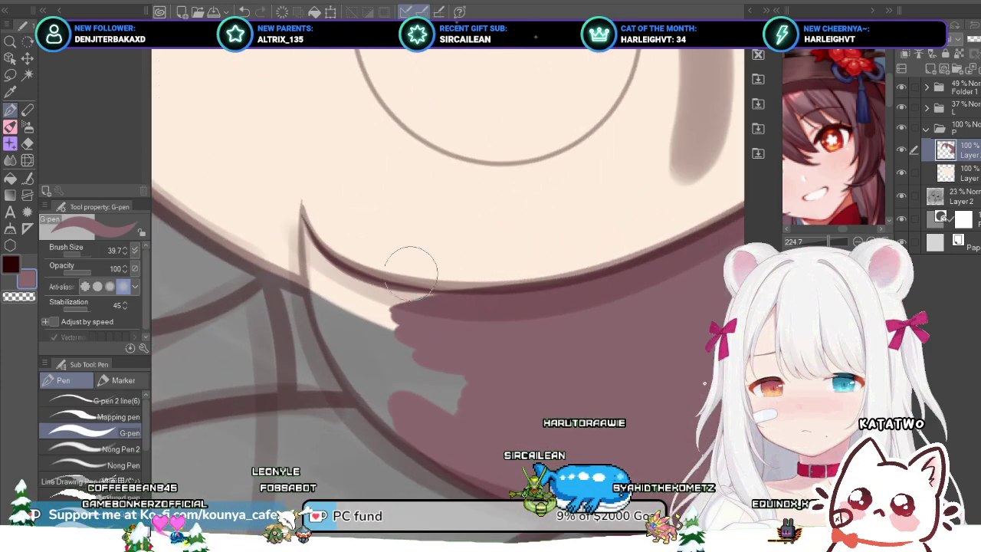
left_click_drag(412, 272, 395, 265)
key("bracketleft")
key("bracketleft")
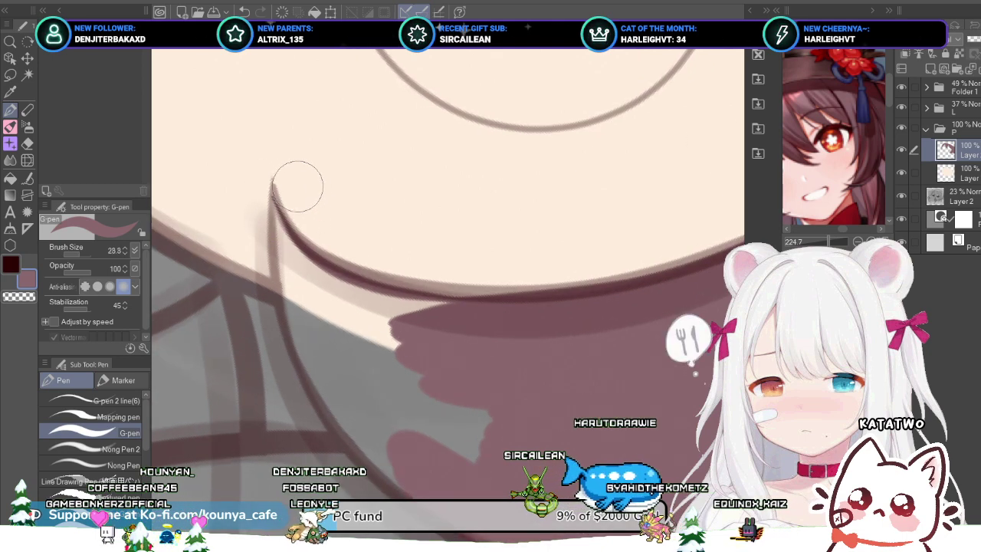
left_click_drag(273, 190, 281, 239)
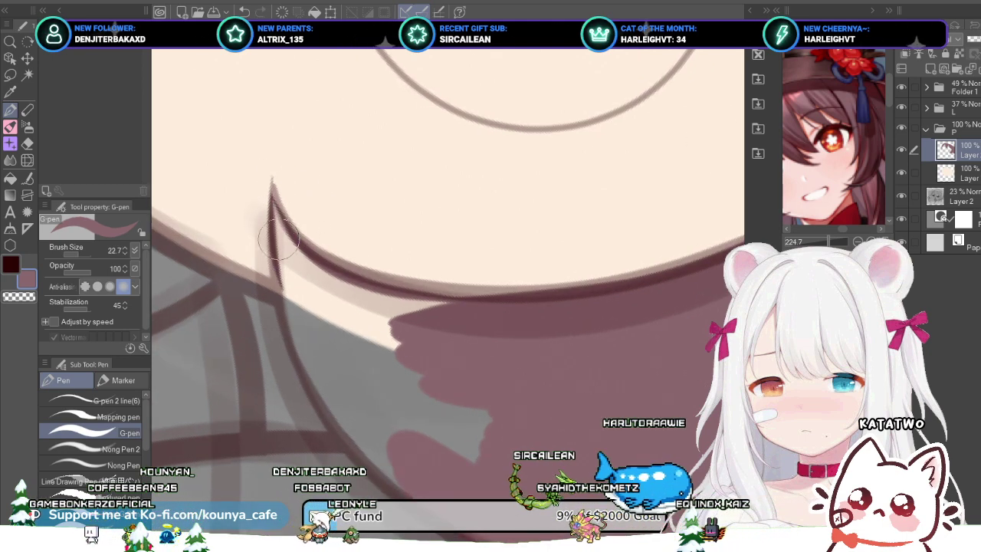
mouse_move(269, 193)
left_mouse_down()
mouse_move(297, 316)
mouse_move(467, 447)
left_mouse_up()
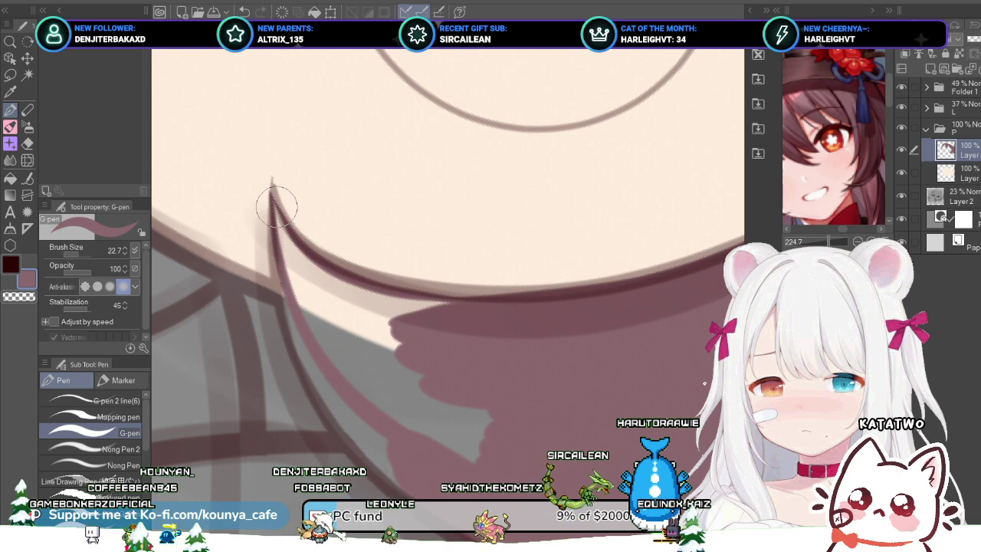
mouse_move(276, 208)
left_mouse_down()
mouse_move(406, 406)
mouse_move(476, 429)
left_mouse_up()
left_click_drag(280, 247, 426, 424)
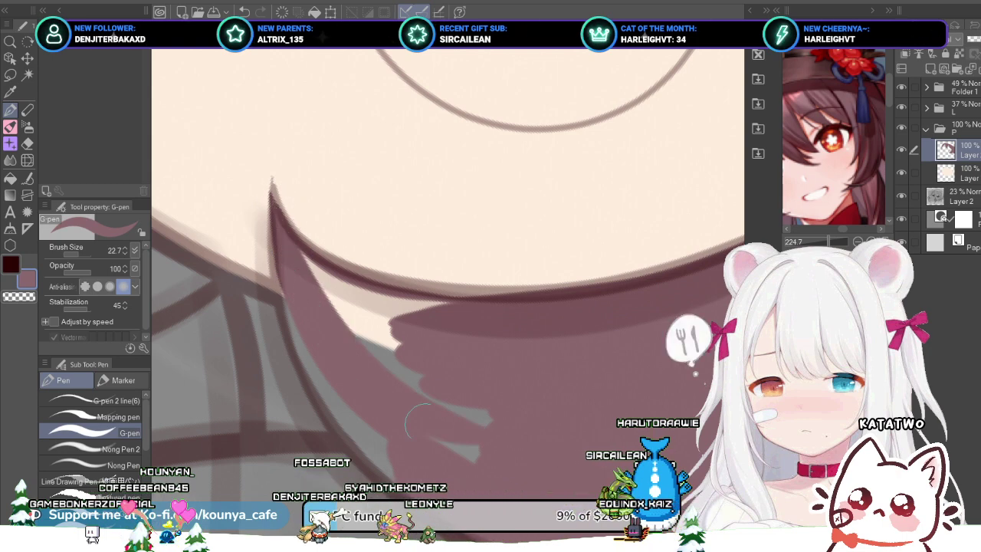
Step: Fill the bare area between the curled tip and the cheek line, enlarging the G-pen to 50.6
mouse_move(290, 245)
left_mouse_down()
mouse_move(415, 378)
mouse_move(478, 387)
left_mouse_up()
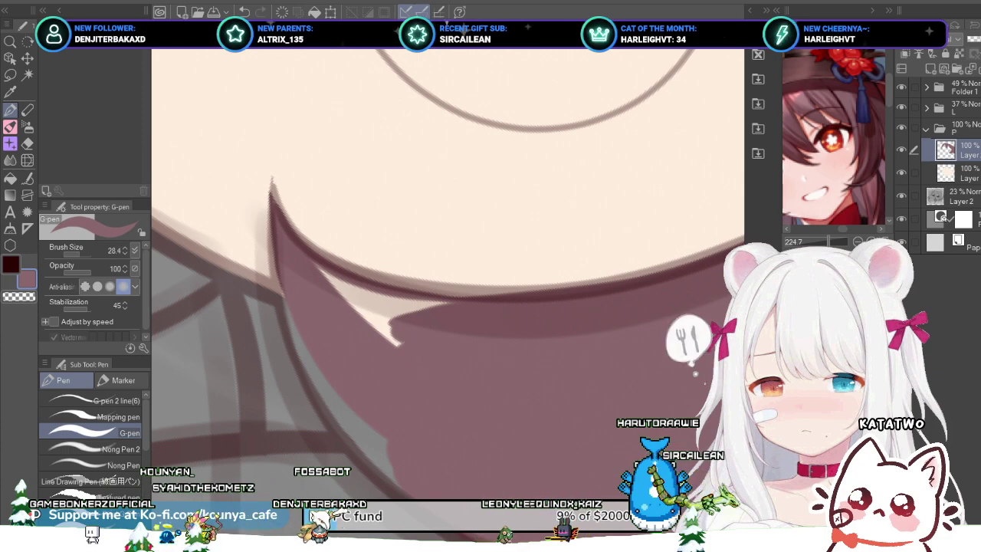
key("]")
key("]")
left_click_drag(328, 294, 426, 363)
left_click_drag(341, 288, 421, 329)
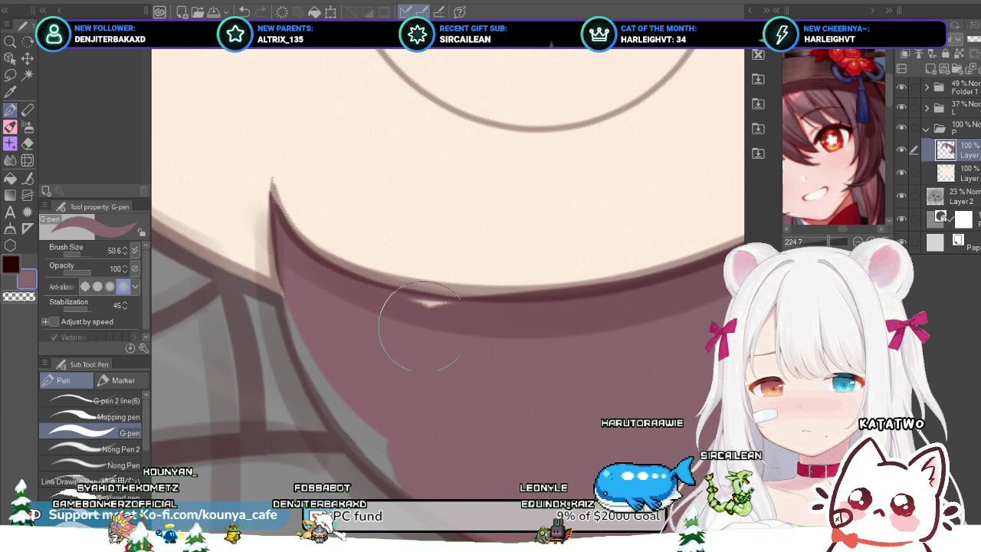
left_click_drag(344, 289, 433, 315)
Step: Refine the side lock's outer edge from the curled tip down along the line art with the G-pen at 21.3
key("bracketleft")
key("bracketleft")
key("bracketleft")
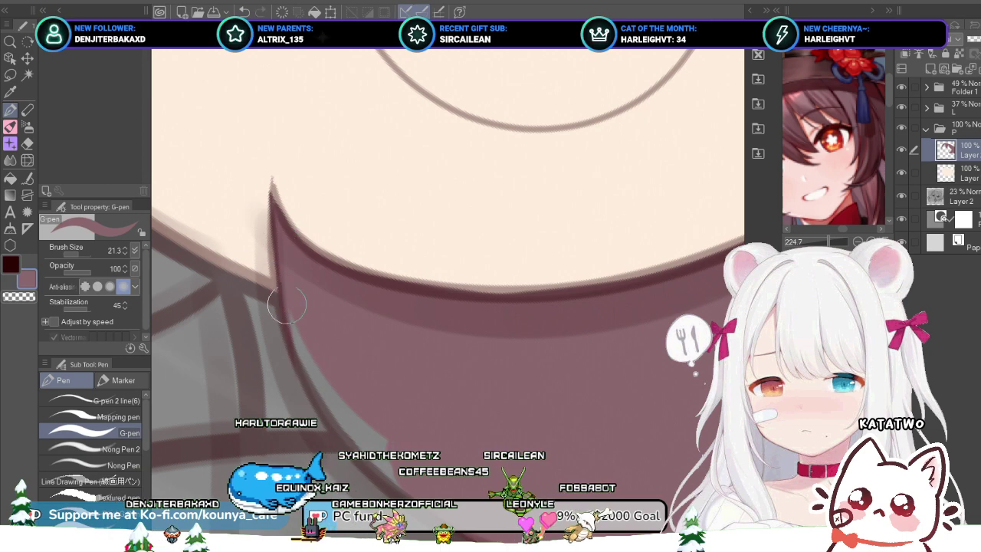
left_click_drag(285, 251, 336, 418)
mouse_move(314, 344)
left_mouse_down()
mouse_move(368, 429)
mouse_move(346, 377)
left_mouse_up()
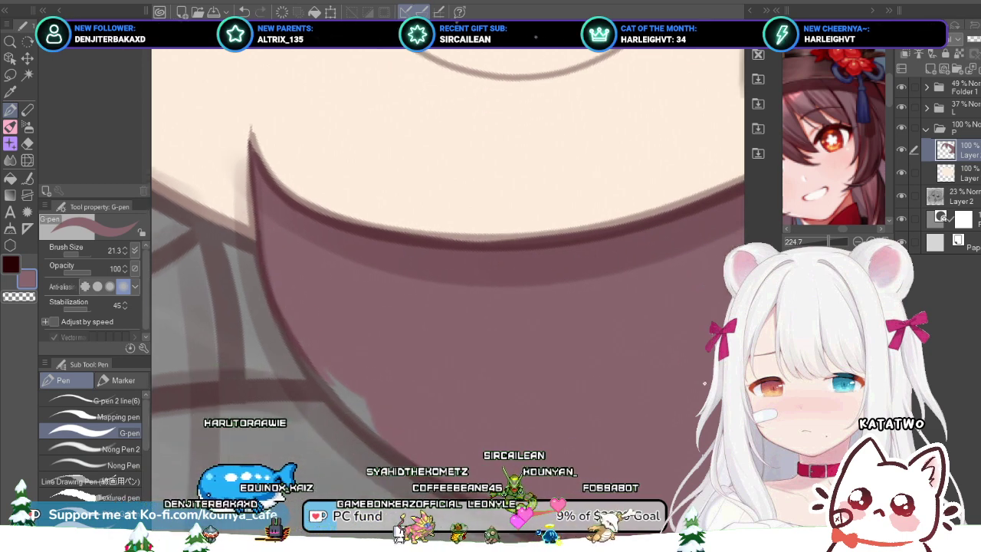
left_click_drag(311, 338, 293, 292)
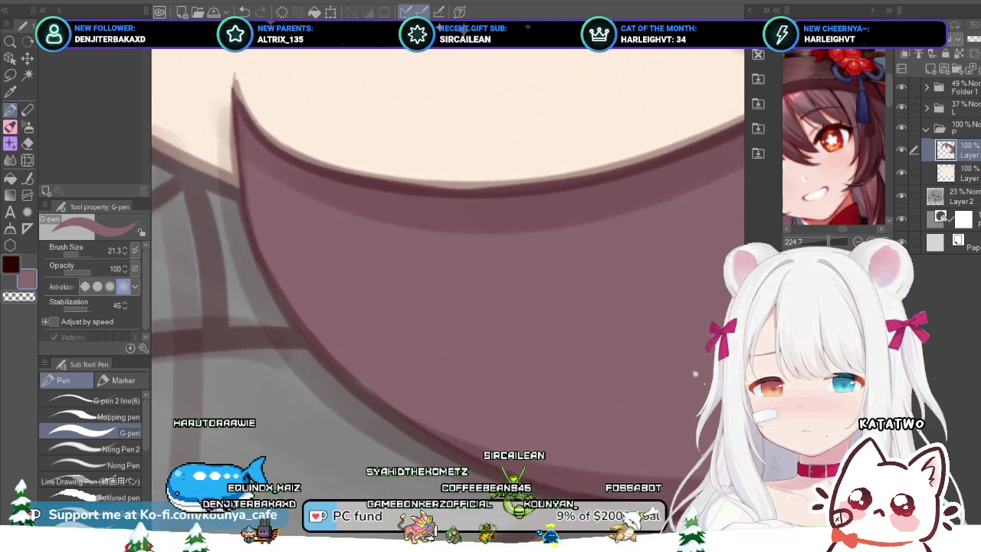
scroll(292, 290, "up", 1)
scroll(310, 312, "down", 1)
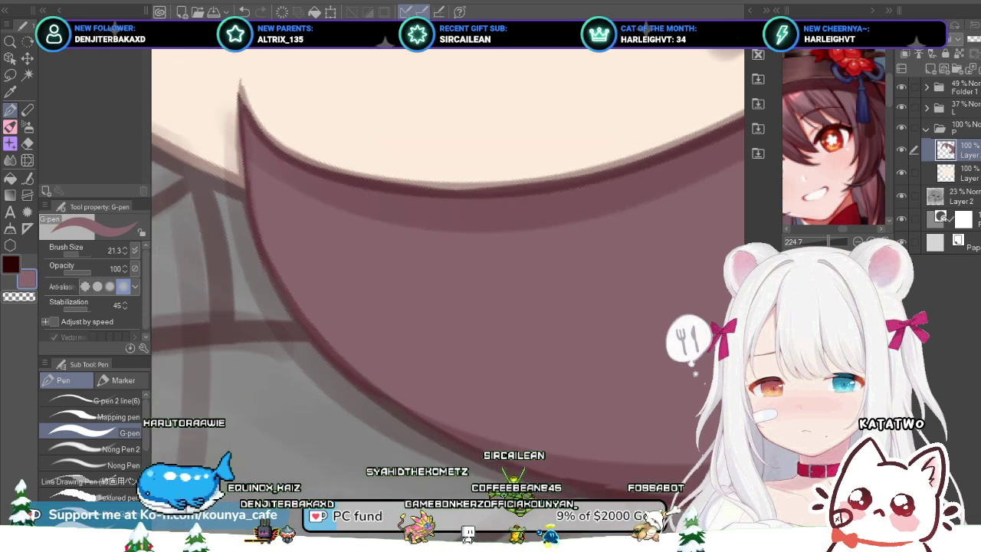
left_click_drag(364, 371, 316, 338)
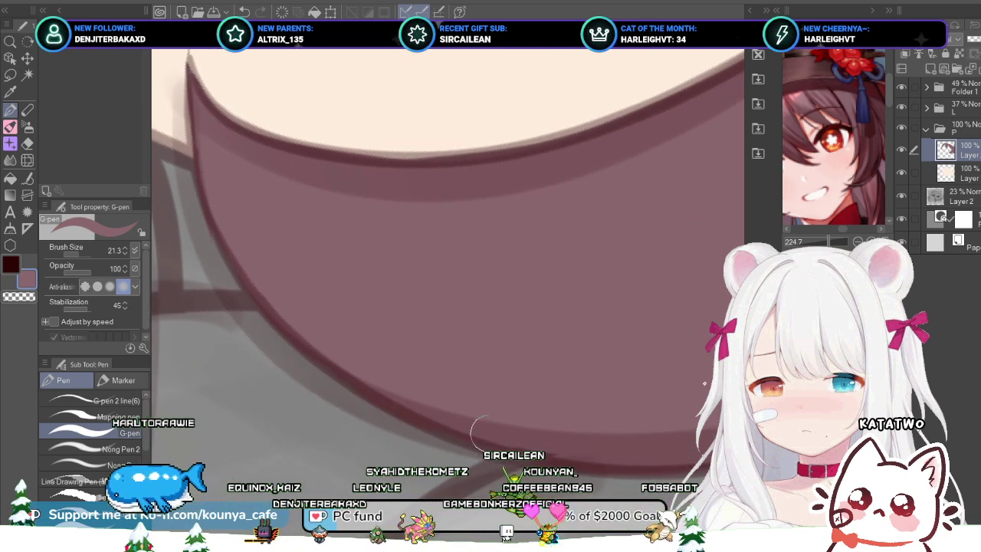
scroll(394, 328, "up", 2)
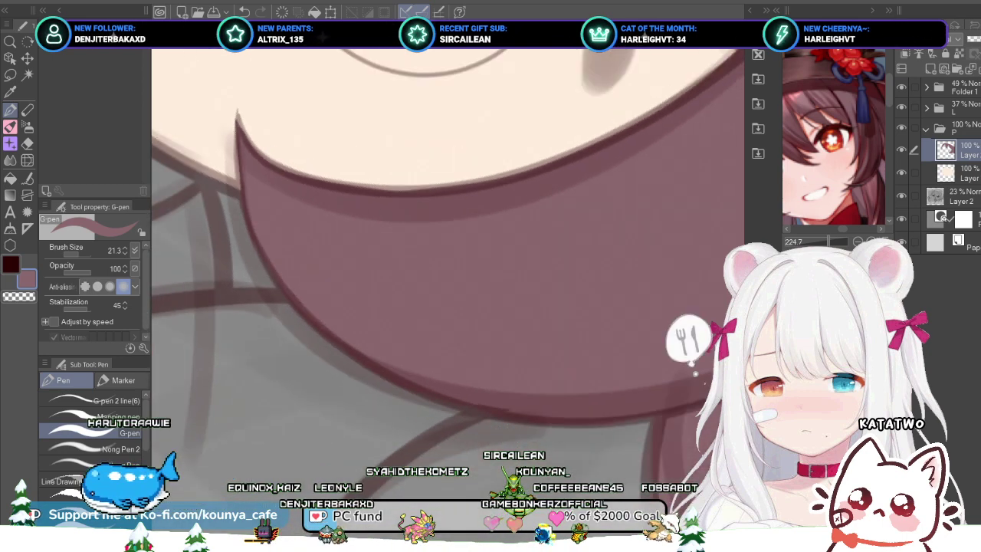
Step: Mirror the canvas and try a G-pen stroke at 21.3 from the hair parting along the sketched strand beneath the hat brim
key("h")
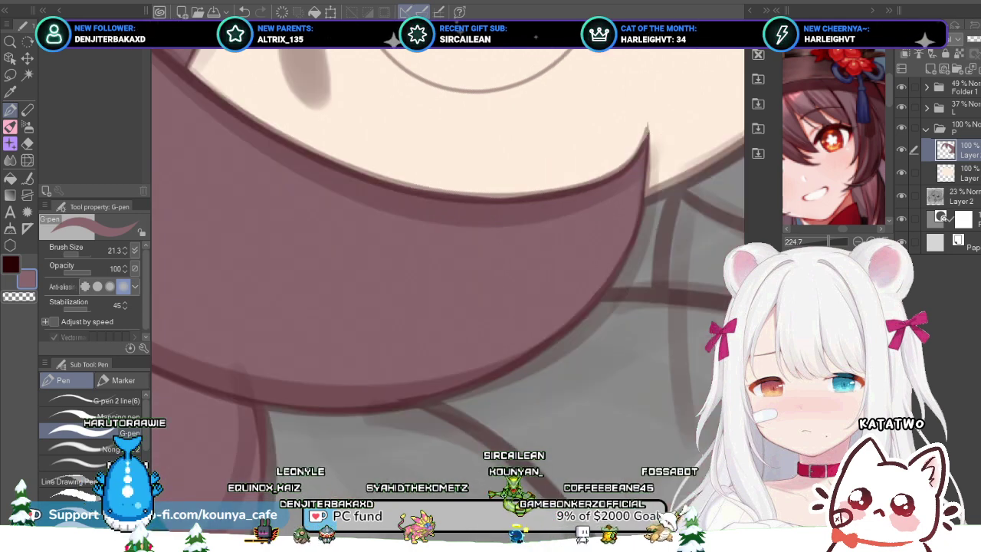
scroll(443, 291, "down", 3)
left_click_drag(449, 139, 309, 287)
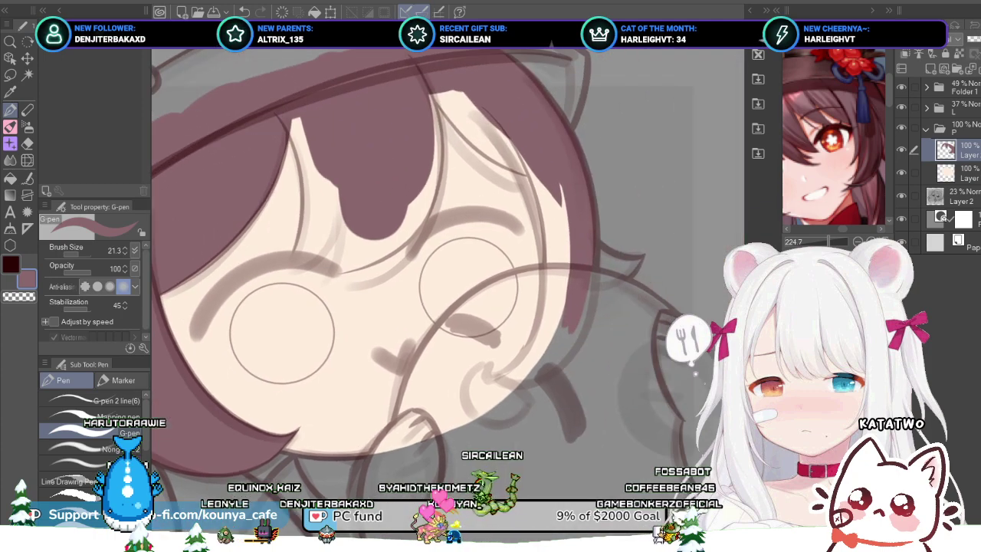
left_click_drag(431, 100, 310, 232)
scroll(310, 233, "up", 4)
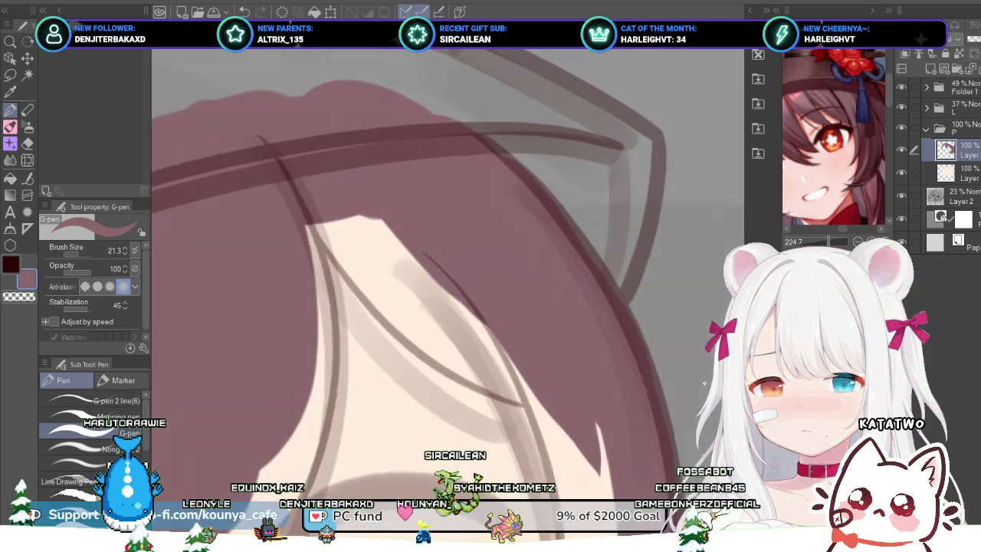
scroll(366, 240, "up", 1)
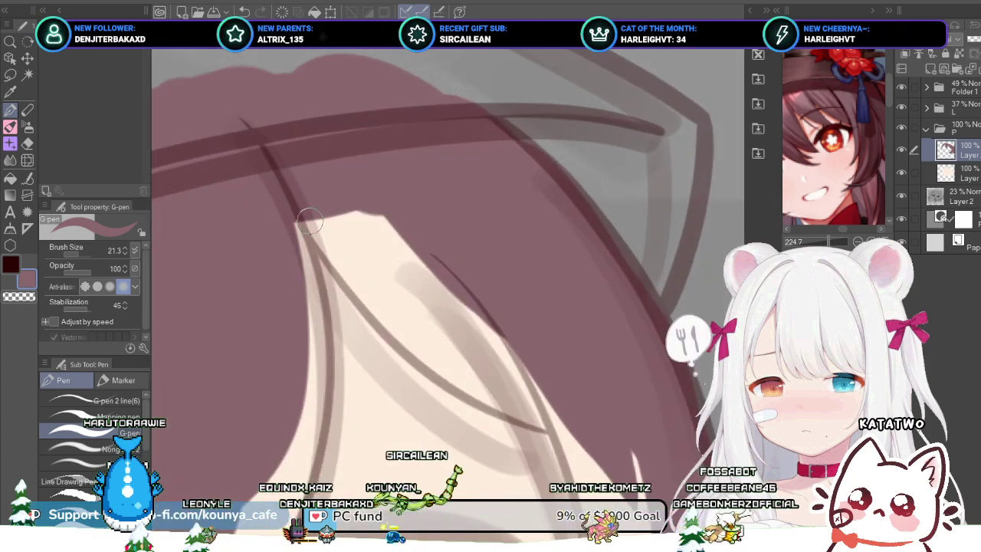
mouse_move(309, 222)
left_mouse_down()
mouse_move(474, 382)
mouse_move(429, 309)
left_mouse_up()
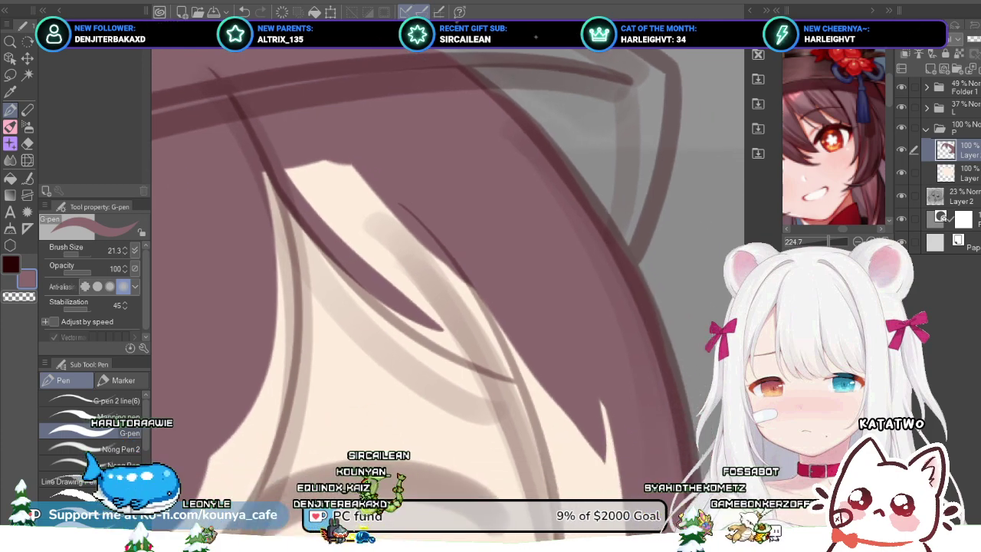
scroll(371, 249, "up", 2)
key("ctrl+z")
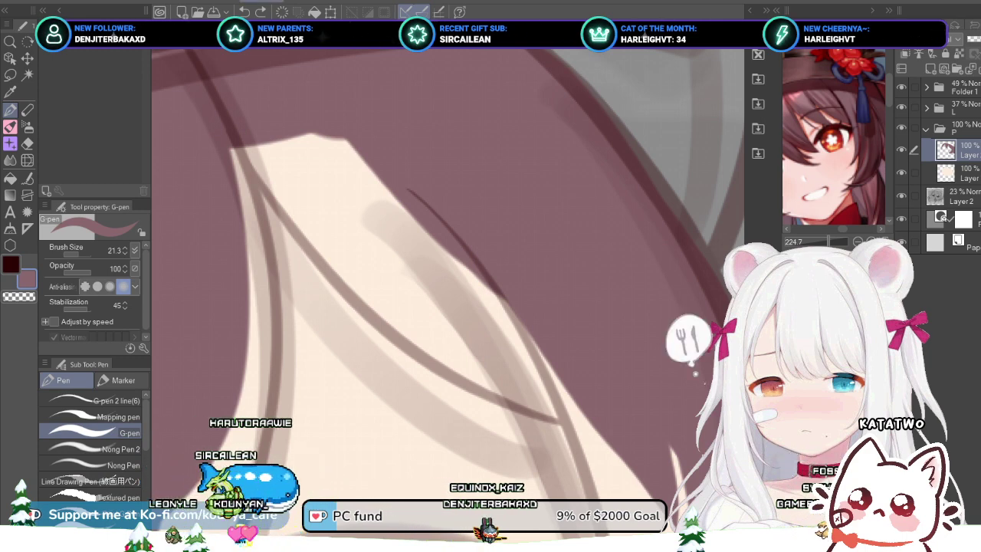
Step: View the whole chibi unmirrored and examine the bangs of the finished dark-haired chibi illustration for comparison
key("ctrl+0")
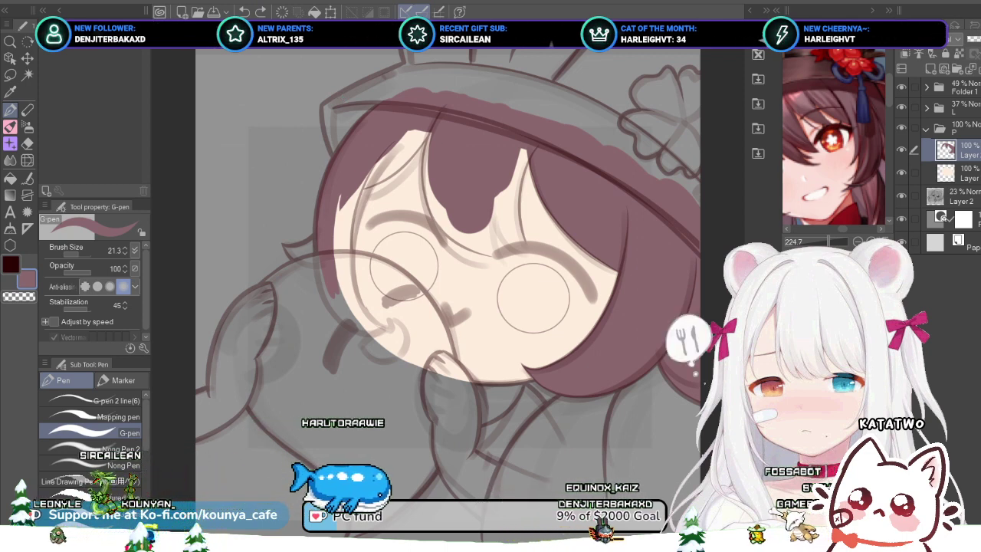
key("ctrl+Tab")
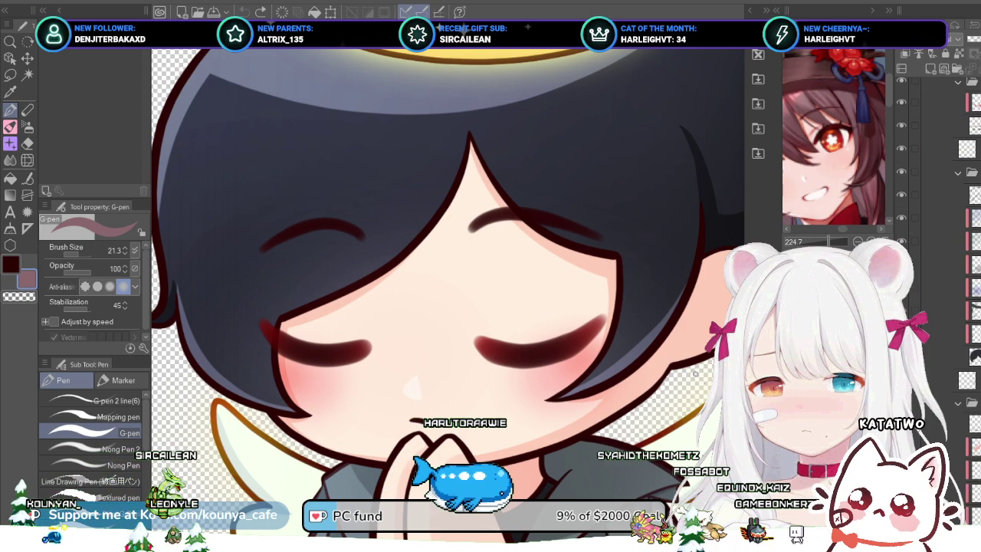
key("ctrl+Tab")
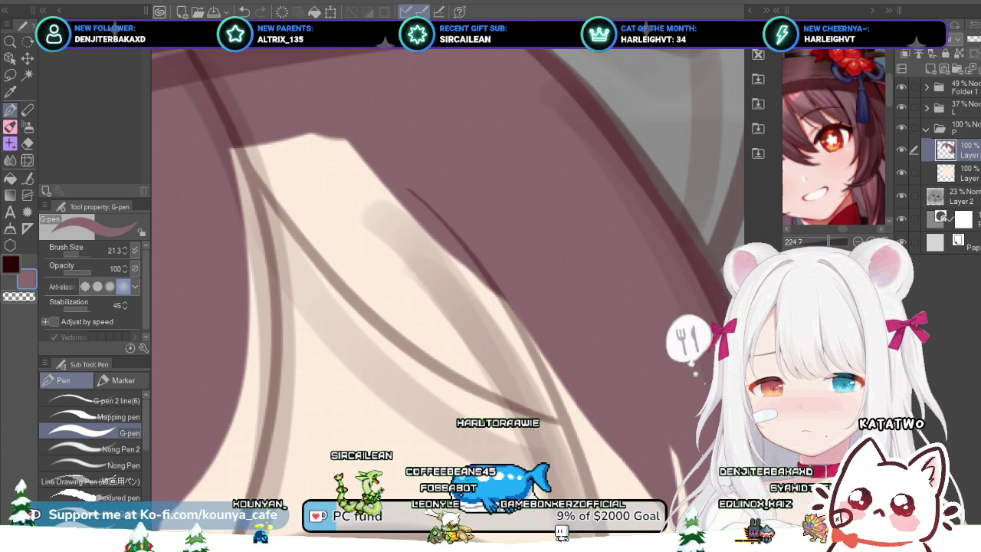
Step: Float the full view of Illustration2 as a small separate window beside the zoomed, mirrored canvas
scroll(465, 239, "down", 5)
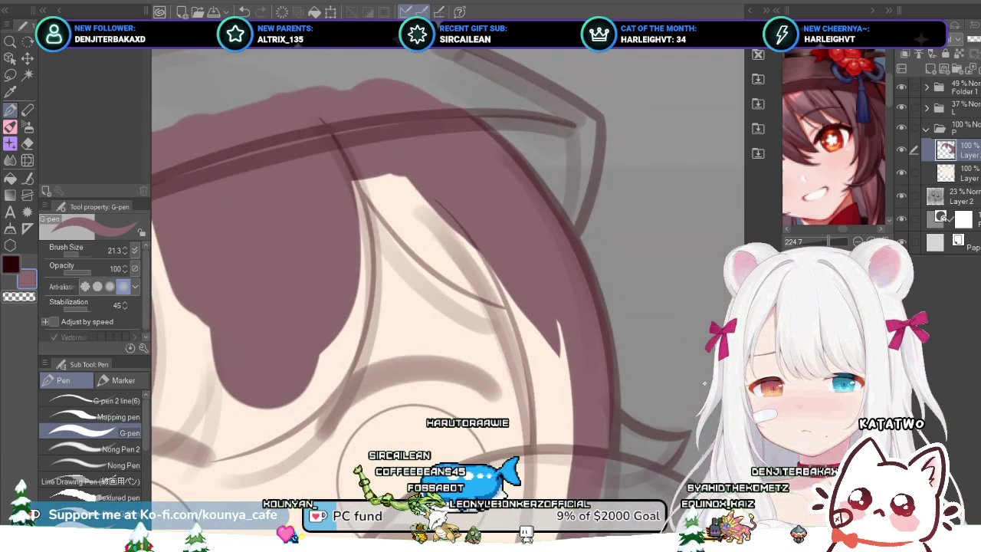
scroll(469, 260, "up", 2)
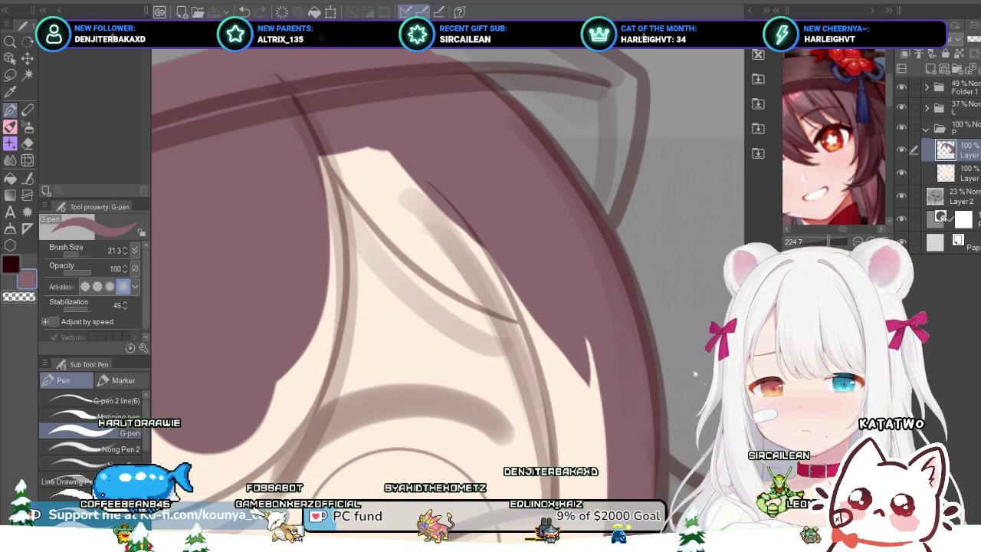
key("alt+Tab")
left_click_drag(153, 85, 236, 45)
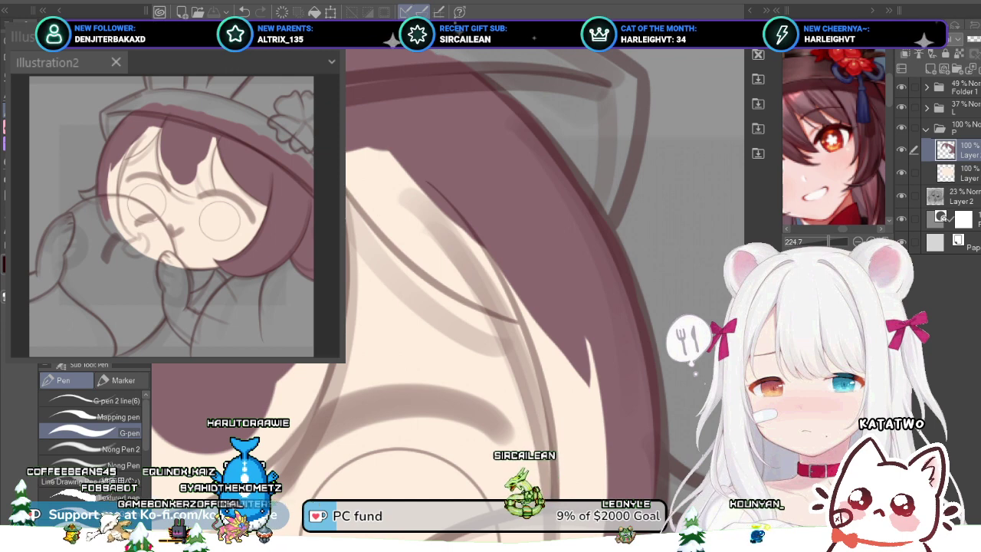
left_click(201, 47)
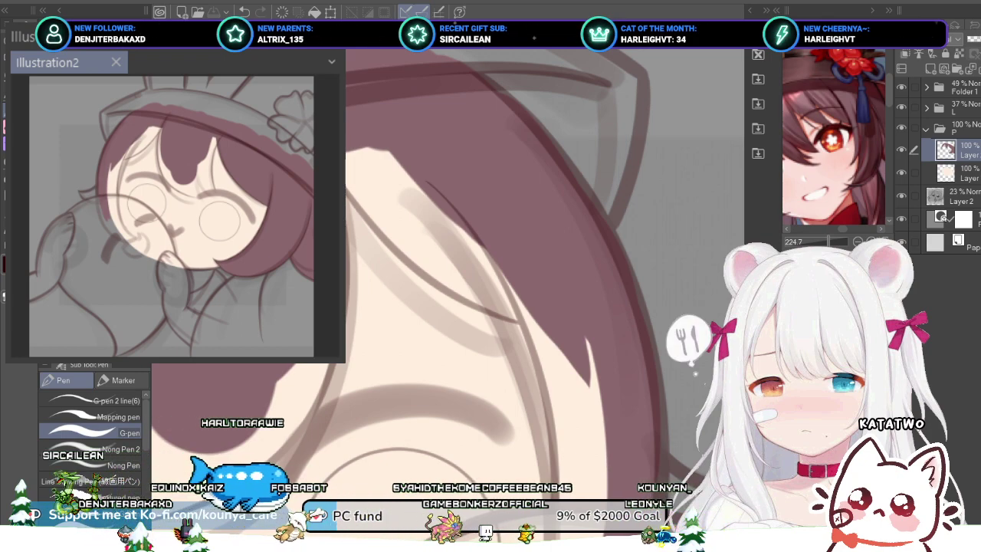
Step: Block in the bare skin between the hair parting and the outer hair with the G-pen, following the sketched bang
scroll(429, 176, "up", 2)
mouse_move(417, 146)
left_mouse_down()
mouse_move(346, 175)
mouse_move(499, 334)
left_mouse_up()
key("ctrl+z")
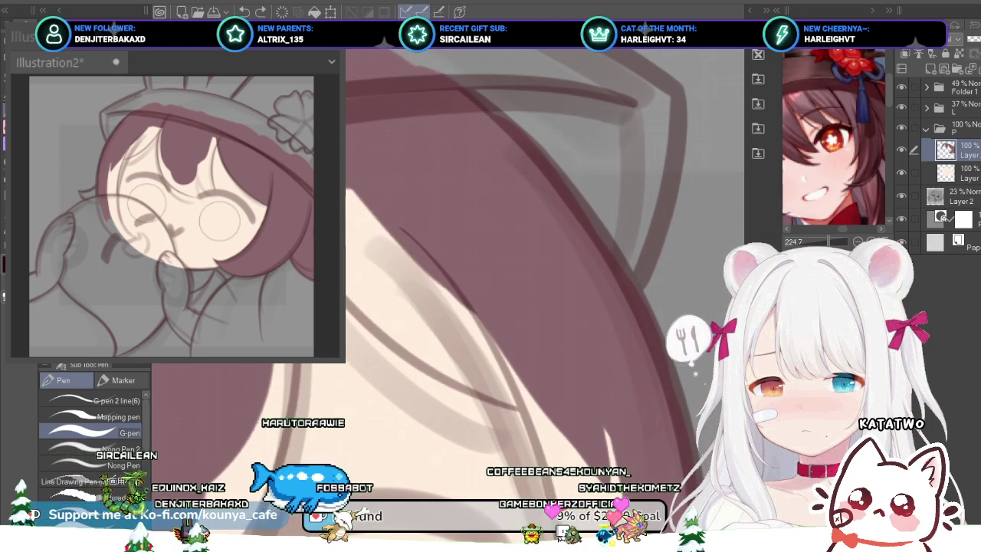
left_click_drag(314, 198, 515, 354)
left_click_drag(337, 187, 389, 250)
left_click_drag(314, 211, 490, 375)
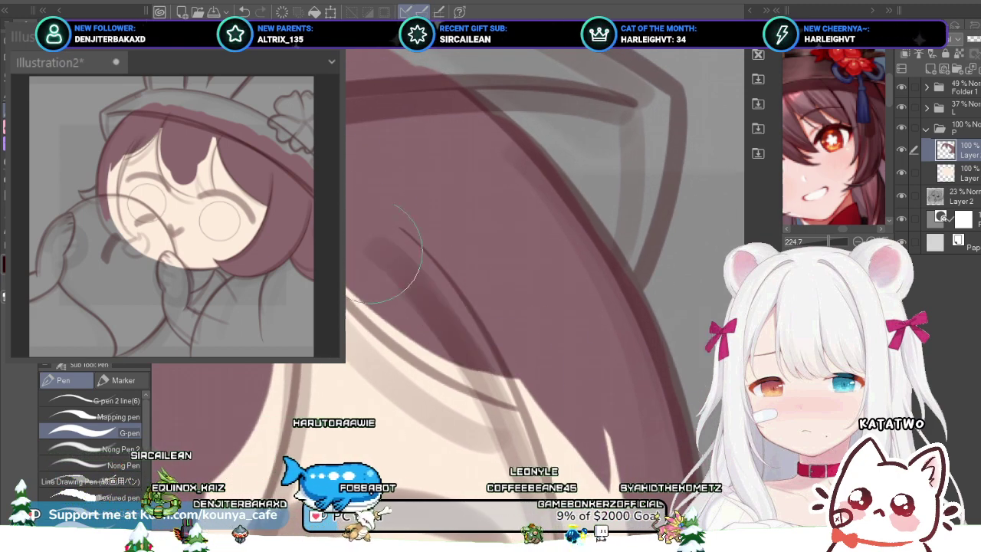
key("ctrl+z")
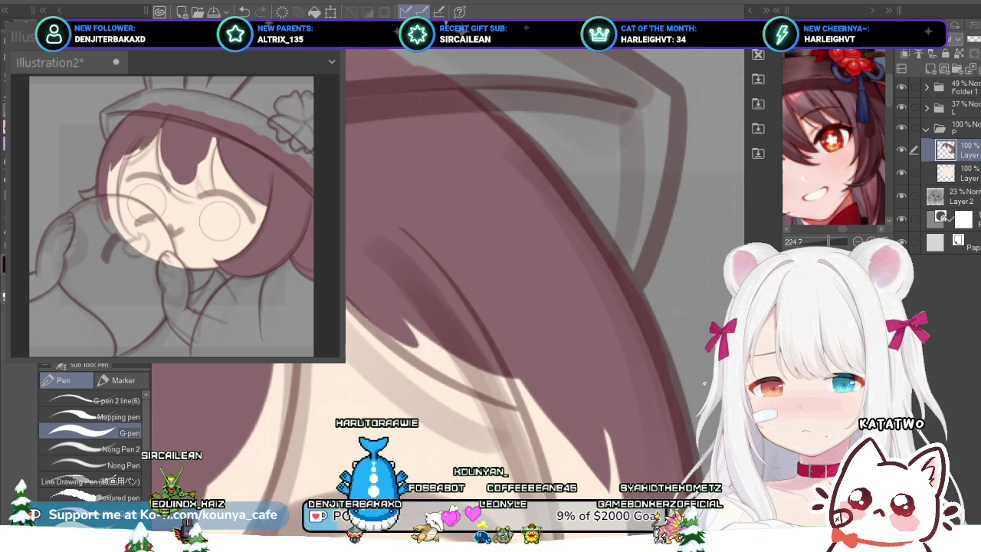
left_click_drag(362, 308, 460, 386)
Step: Extend the outer bang's fill down to its sketched lower curve, undoing and repainting the edge stroke until it meets the line
scroll(409, 333, "up", 1)
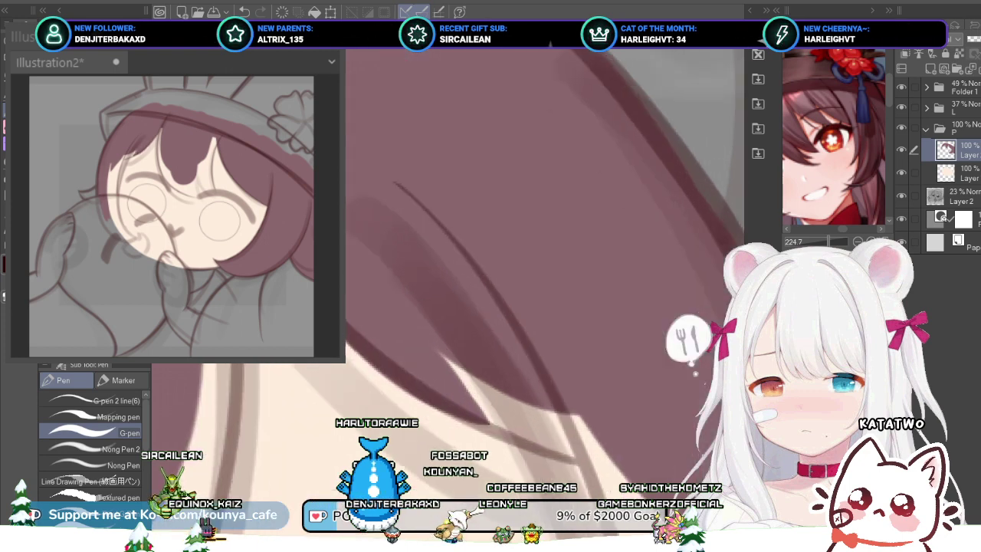
scroll(460, 276, "up", 2)
key("ctrl+z")
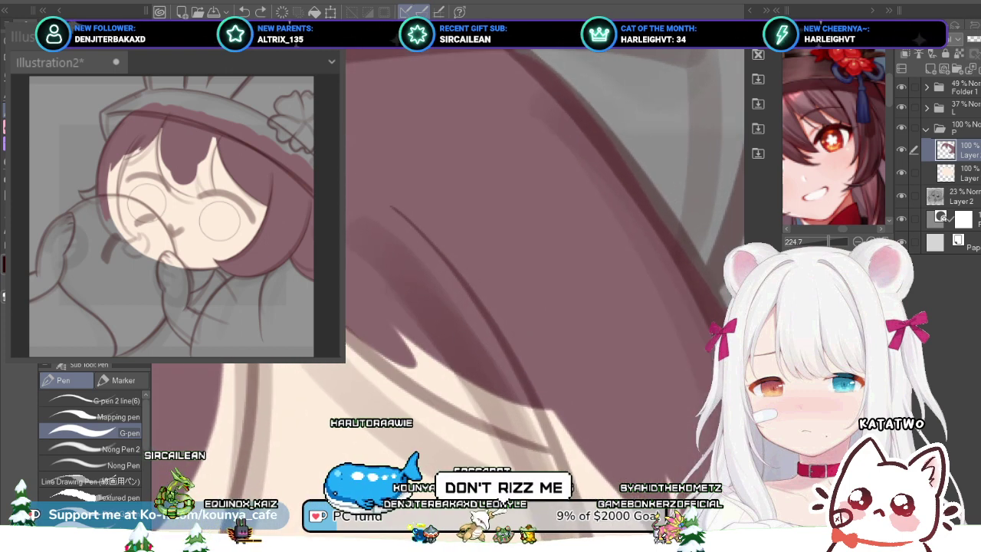
key("ctrl+z")
key("ctrl+z")
key("ctrl+z")
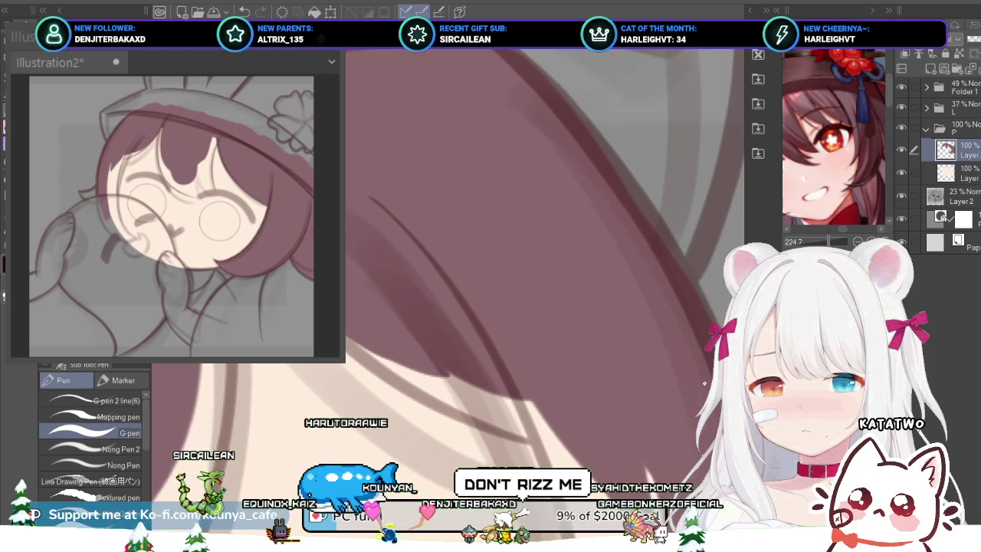
left_click_drag(359, 331, 477, 414)
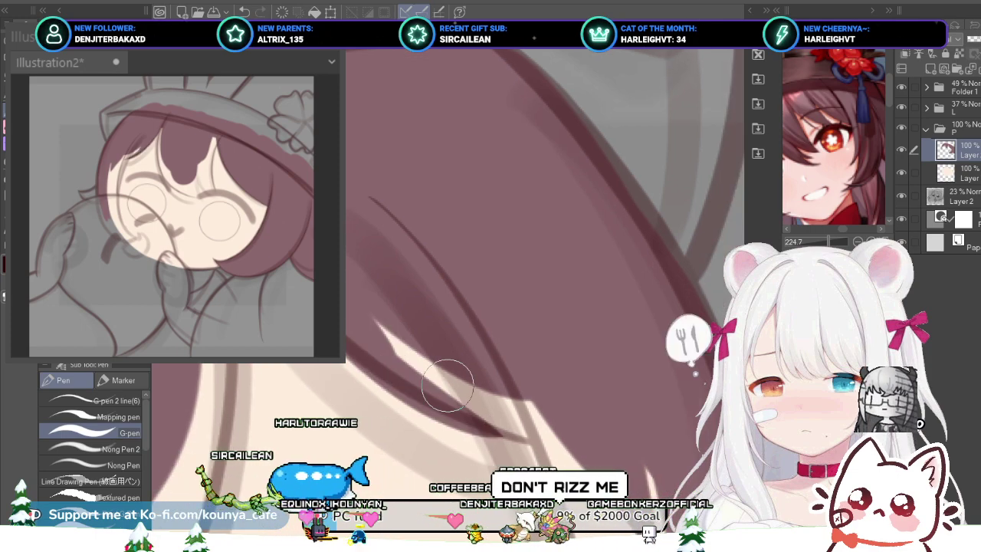
key("ctrl+z")
left_click_drag(354, 320, 553, 435)
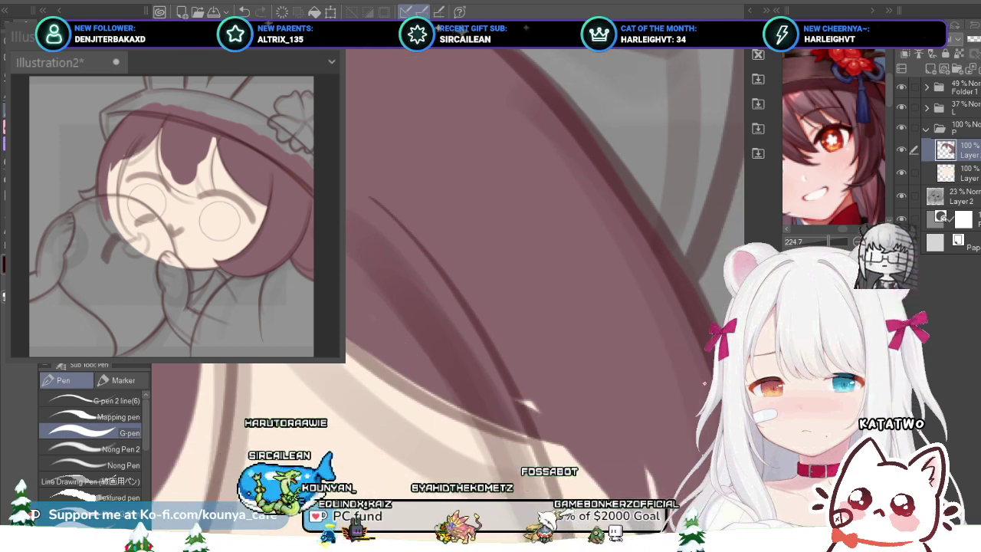
key("ctrl+z")
key("ctrl+z")
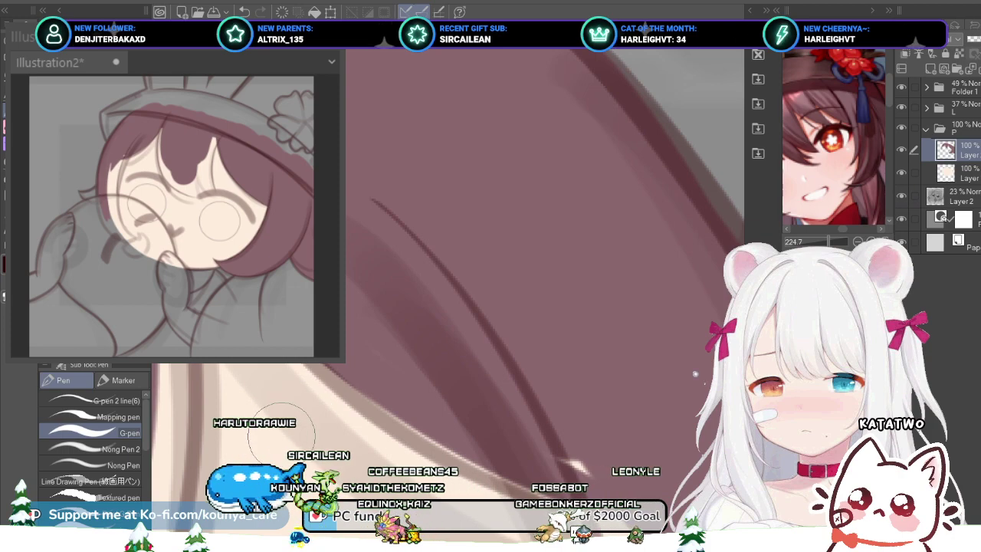
Step: Refine the outer bang's lower edge along the line art and close the small bare gap where it meets the outer hair
left_click_drag(536, 269, 506, 271)
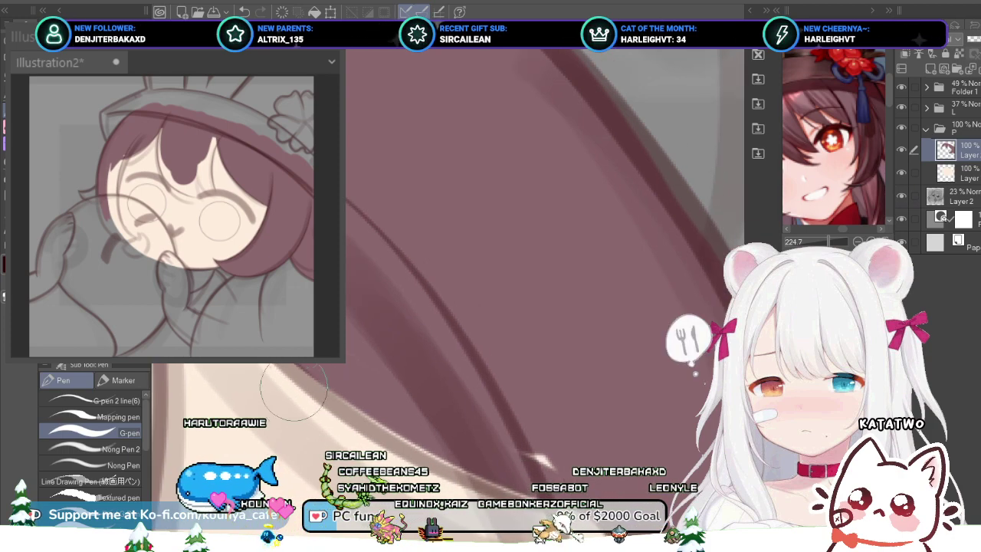
mouse_move(490, 306)
left_mouse_down()
mouse_move(571, 249)
mouse_move(496, 301)
left_mouse_up()
key("ctrl+z")
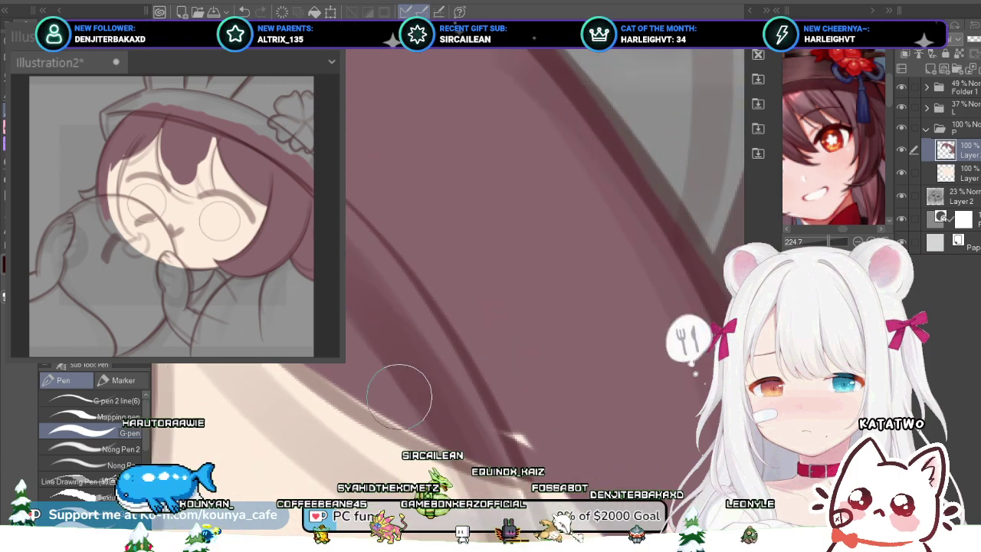
key("ctrl+z")
key("ctrl+z")
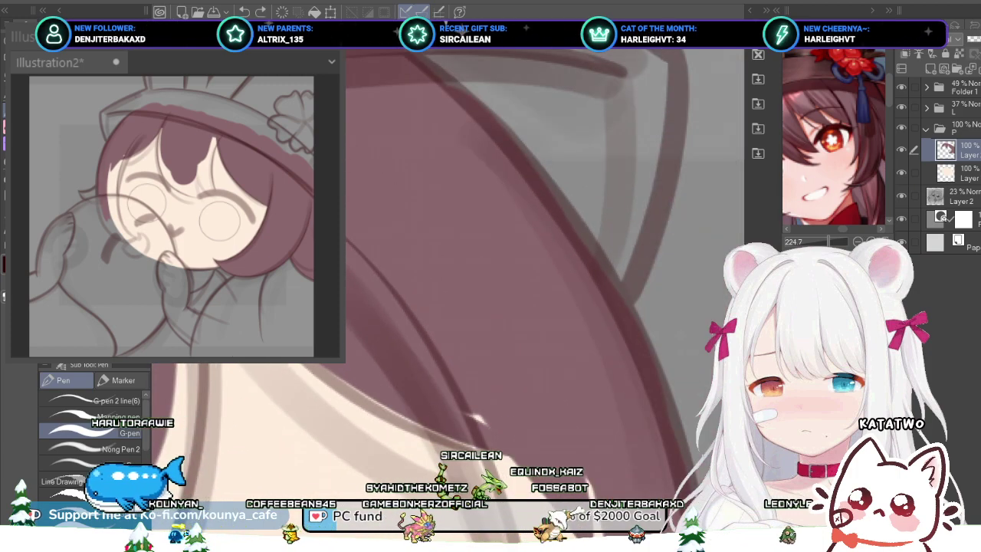
left_click_drag(308, 366, 455, 439)
key("ctrl+z")
left_click_drag(307, 365, 461, 440)
key("ctrl+z")
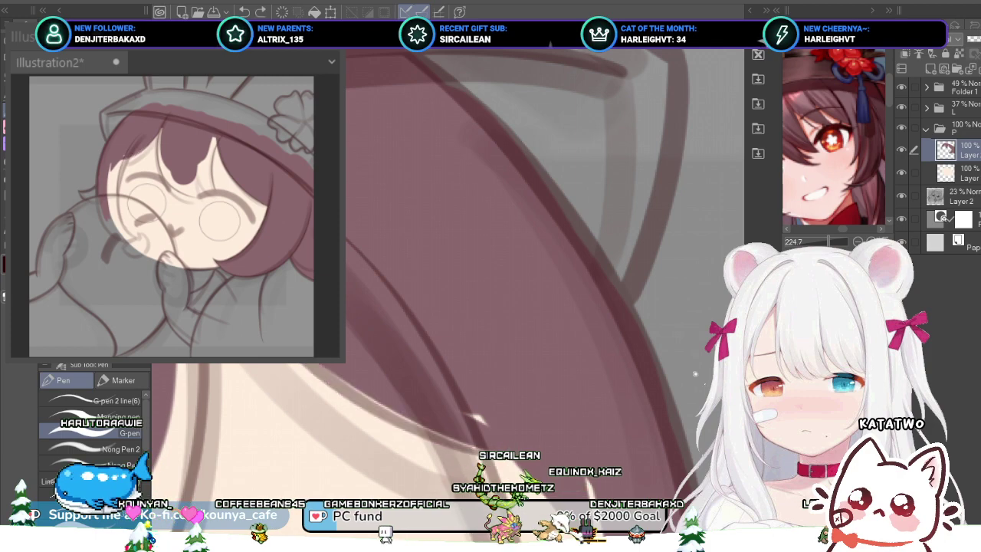
left_click_drag(308, 363, 506, 452)
scroll(431, 419, "up", 2)
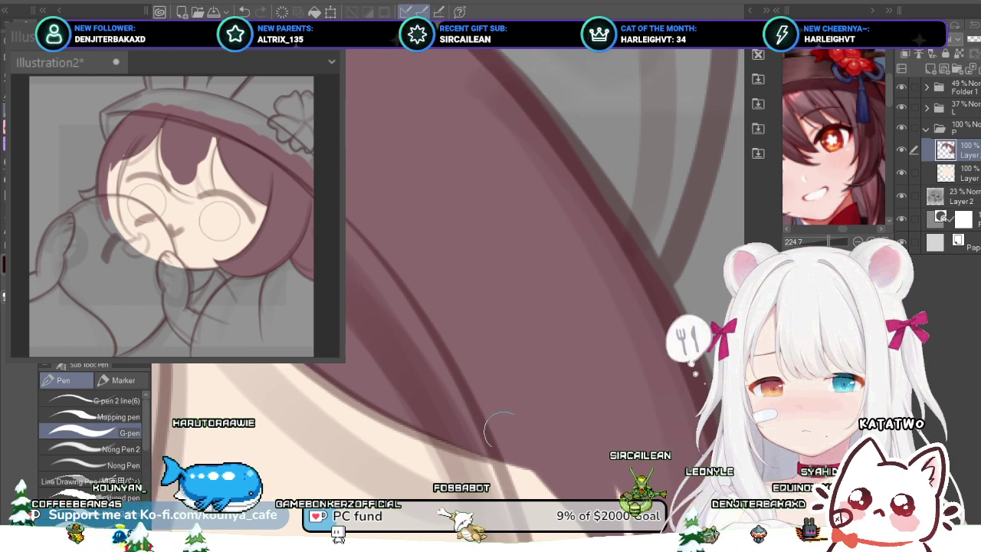
Step: Paint thin pointed strands between the central bangs and the neighbouring side bang, following the sketched line with the G-pen
scroll(544, 370, "down", 2)
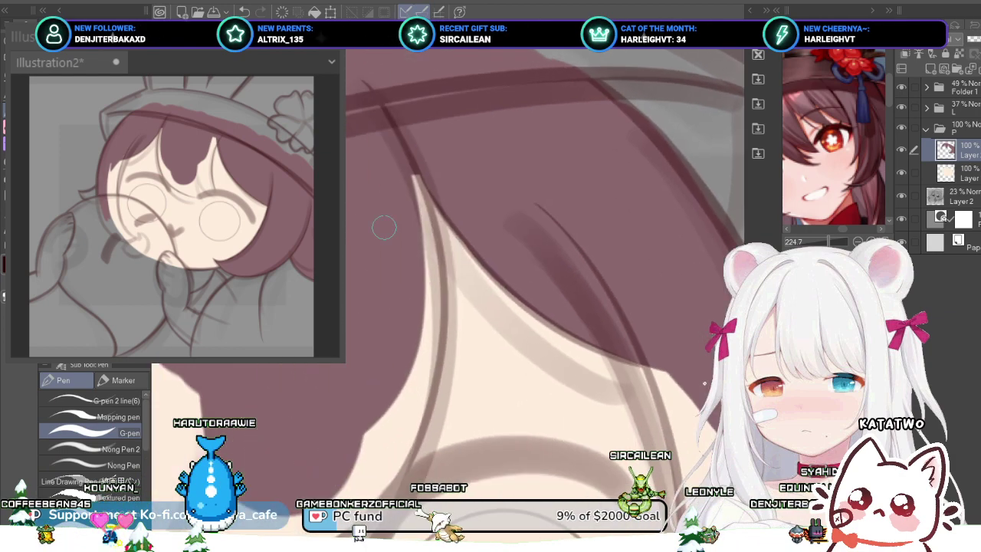
scroll(694, 374, "down", 2)
scroll(349, 243, "up", 3)
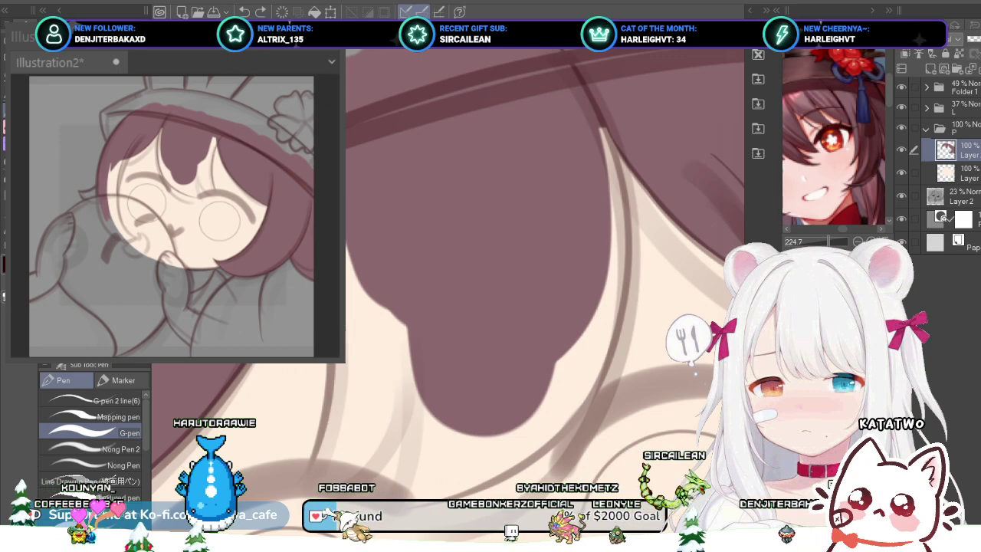
left_click_drag(337, 321, 322, 442)
scroll(339, 245, "up", 2)
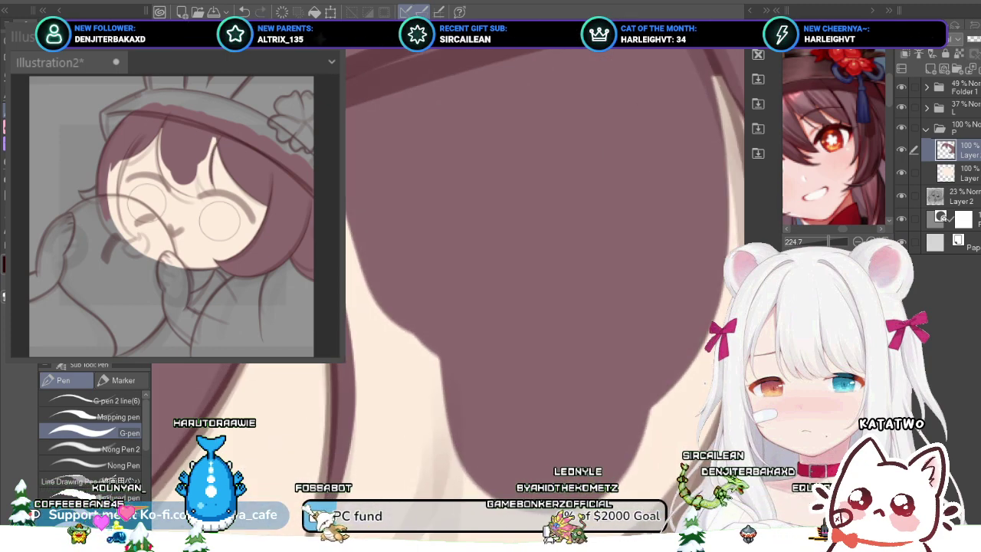
scroll(339, 245, "down", 2)
left_click_drag(344, 249, 354, 290)
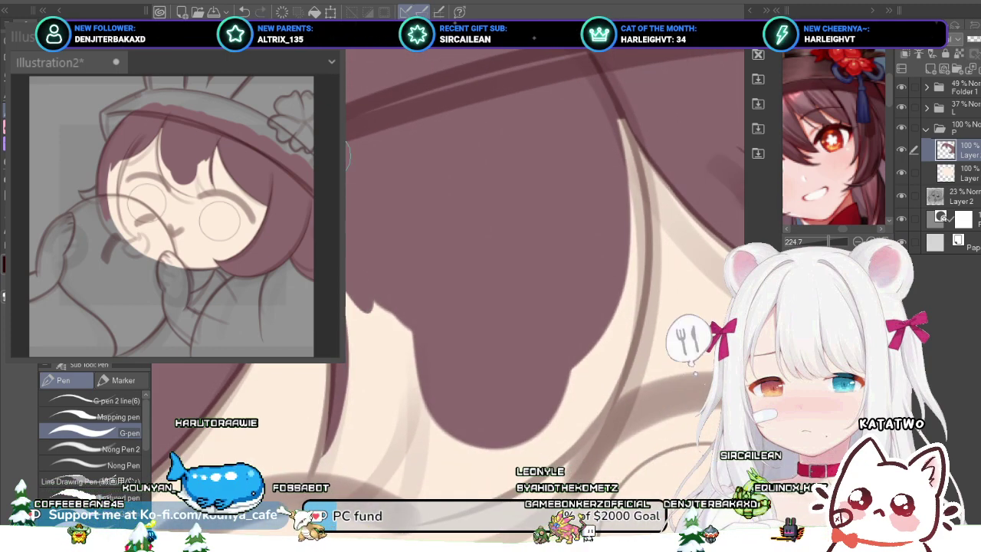
left_click_drag(329, 172, 383, 384)
left_click_drag(372, 318, 351, 453)
left_click_drag(376, 234, 372, 413)
left_click_drag(412, 231, 379, 401)
Step: Try several G-pen strokes to reshape the gap between the thin strand and the central bangs, and mirror the canvas back
key("ctrl+z")
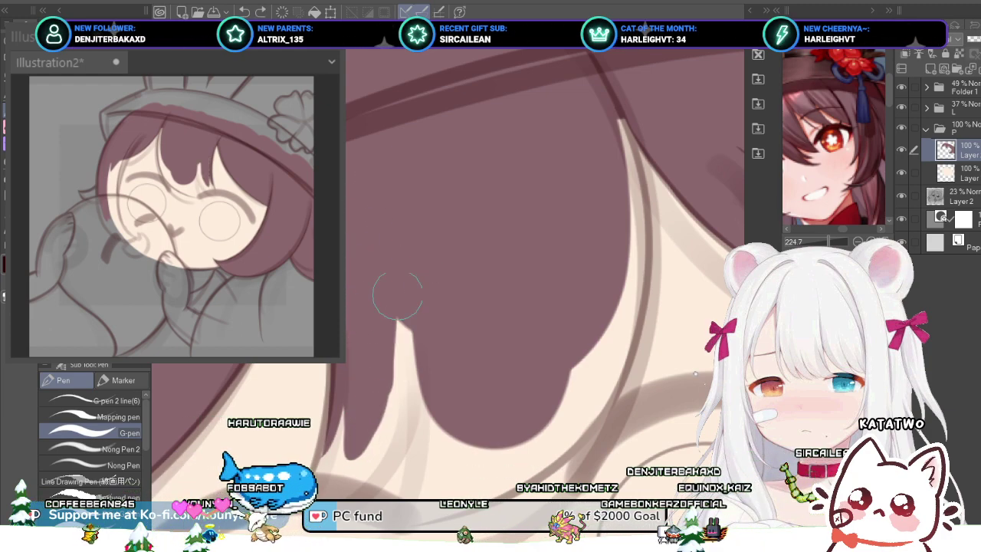
left_click_drag(400, 284, 385, 388)
key("ctrl+z")
mouse_move(401, 268)
left_mouse_down()
mouse_move(373, 367)
mouse_move(398, 320)
mouse_move(383, 393)
left_mouse_up()
key("ctrl+z")
key("ctrl+z")
mouse_move(393, 298)
left_mouse_down()
mouse_move(399, 337)
mouse_move(383, 416)
left_mouse_up()
key("ctrl+z")
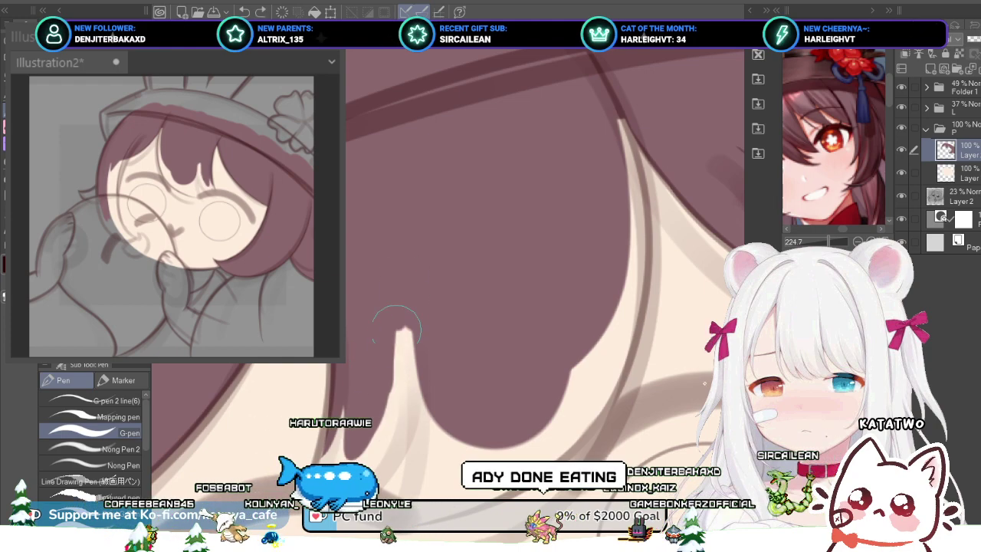
left_click_drag(396, 327, 381, 418)
key("ctrl+z")
key("ctrl+z")
key("ctrl+z")
left_click_drag(409, 253, 374, 428)
key("ctrl+z")
scroll(375, 426, "down", 4)
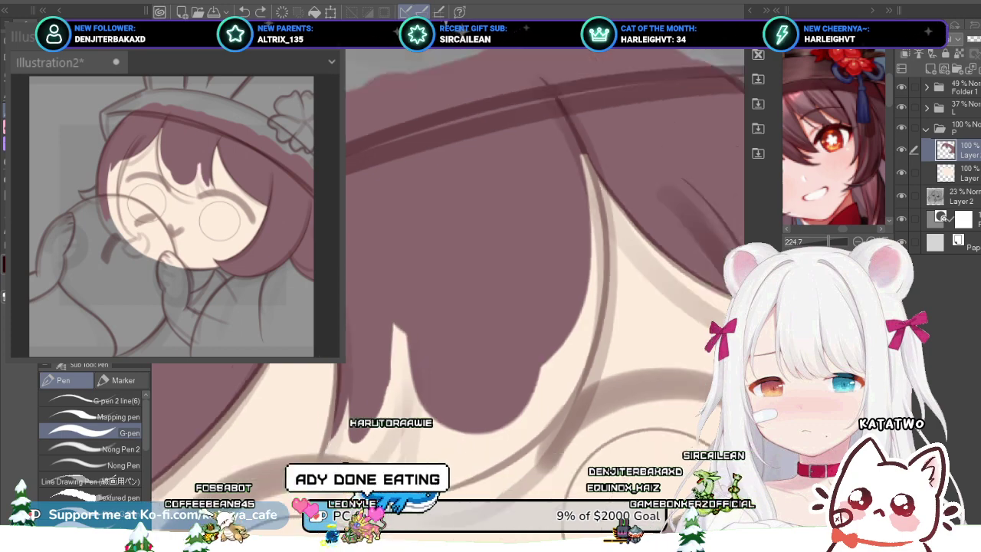
key("h")
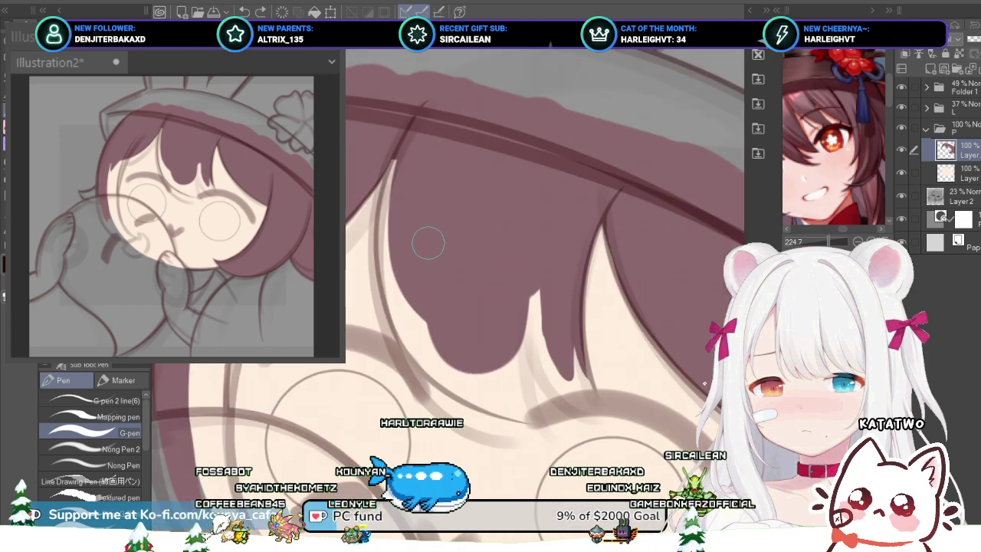
Step: Widen the central bang's fill out to its outer sketched line with the G-pen, undoing and repainting where the stroke misses
scroll(429, 243, "up", 2)
mouse_move(428, 243)
left_mouse_down()
mouse_move(379, 259)
mouse_move(389, 279)
mouse_move(380, 271)
left_mouse_up()
mouse_move(320, 176)
left_mouse_down()
mouse_move(337, 261)
mouse_move(322, 246)
left_mouse_up()
scroll(337, 229, "up", 2)
scroll(337, 229, "down", 1)
key("ctrl+z")
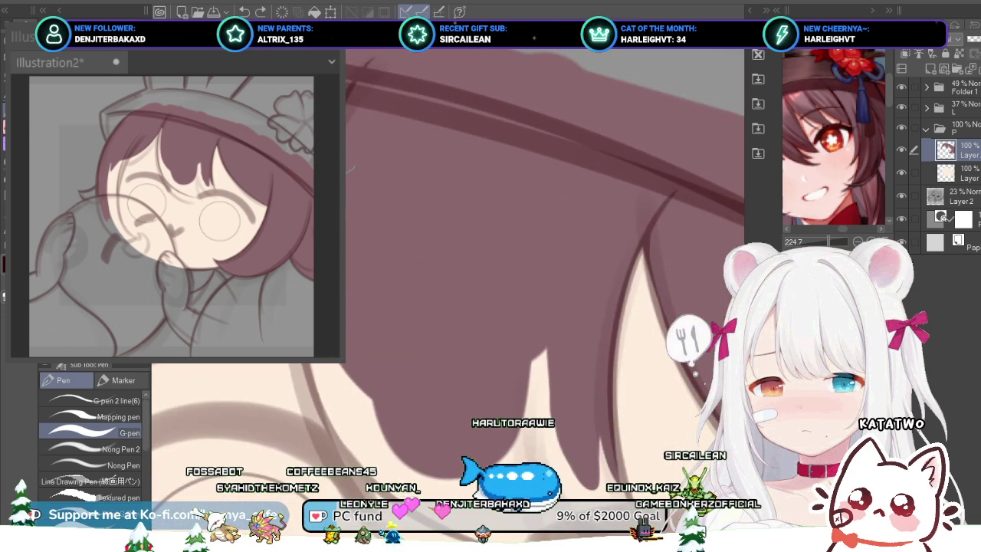
scroll(336, 181, "up", 2)
scroll(336, 182, "down", 1)
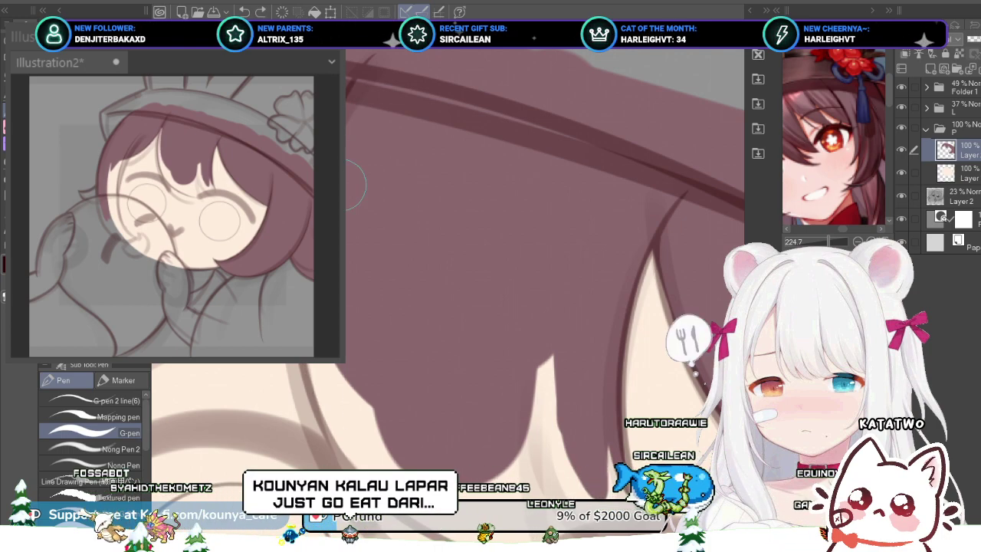
scroll(337, 154, "up", 2)
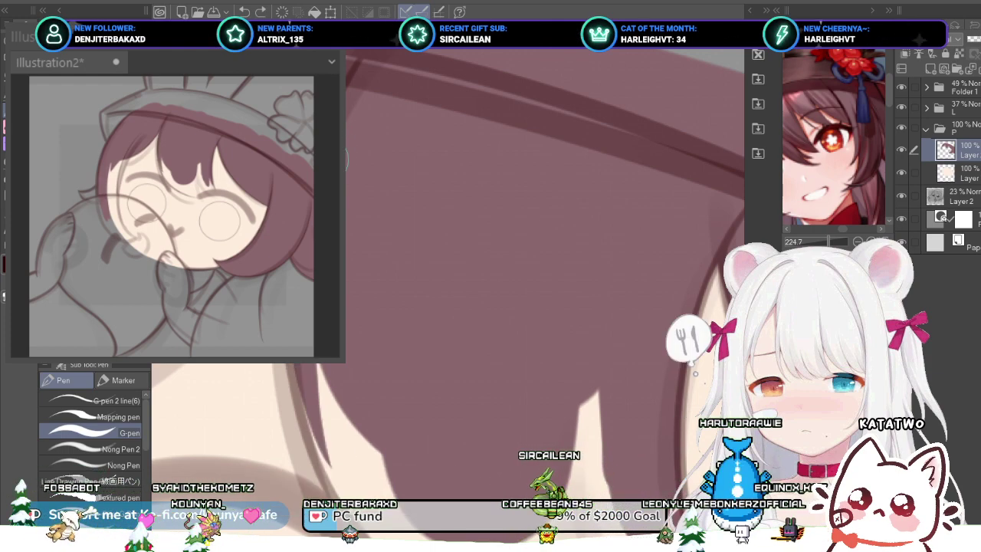
scroll(328, 153, "up", 3)
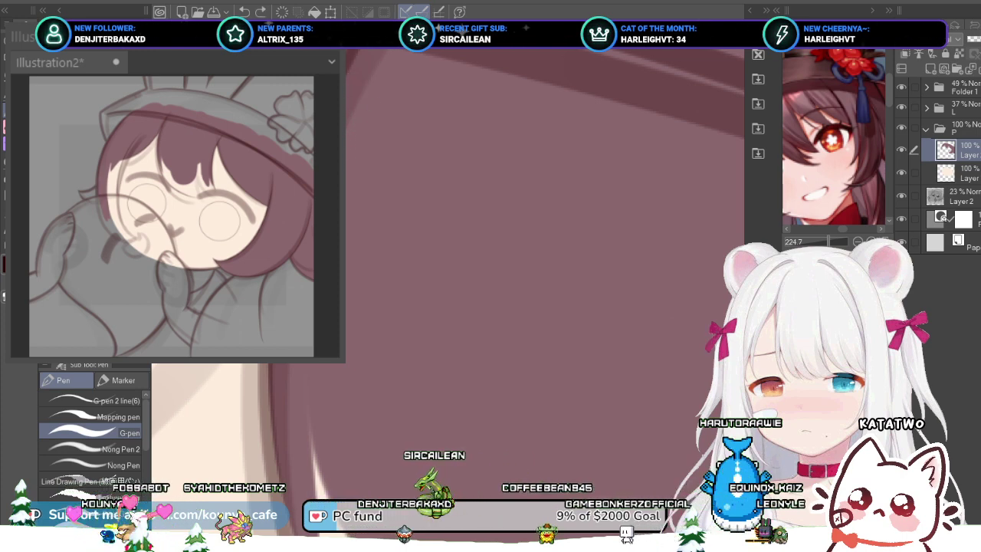
scroll(331, 201, "down", 5)
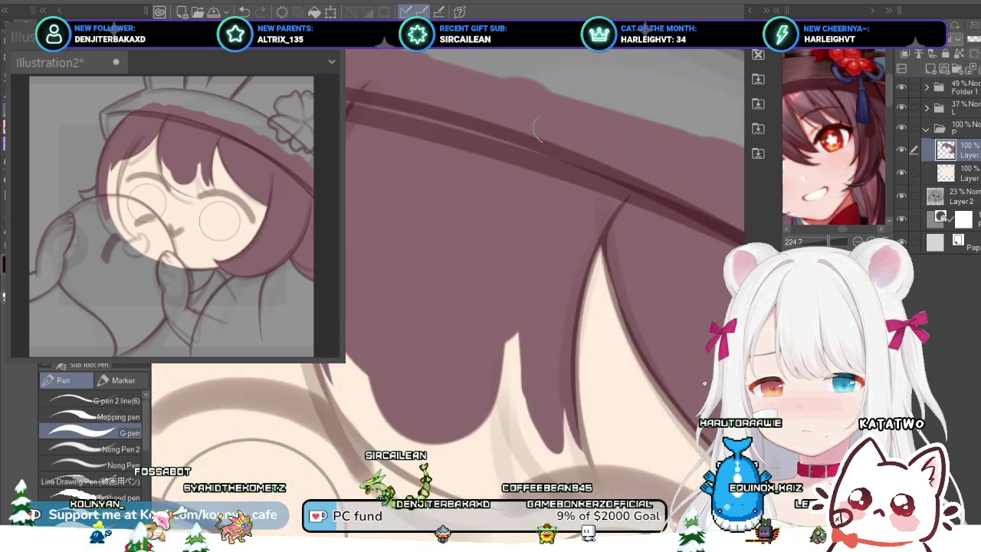
Step: Raise the opacity of line art folder L to 59% and reselect the hair colour layer
left_click(962, 108)
left_click(977, 39)
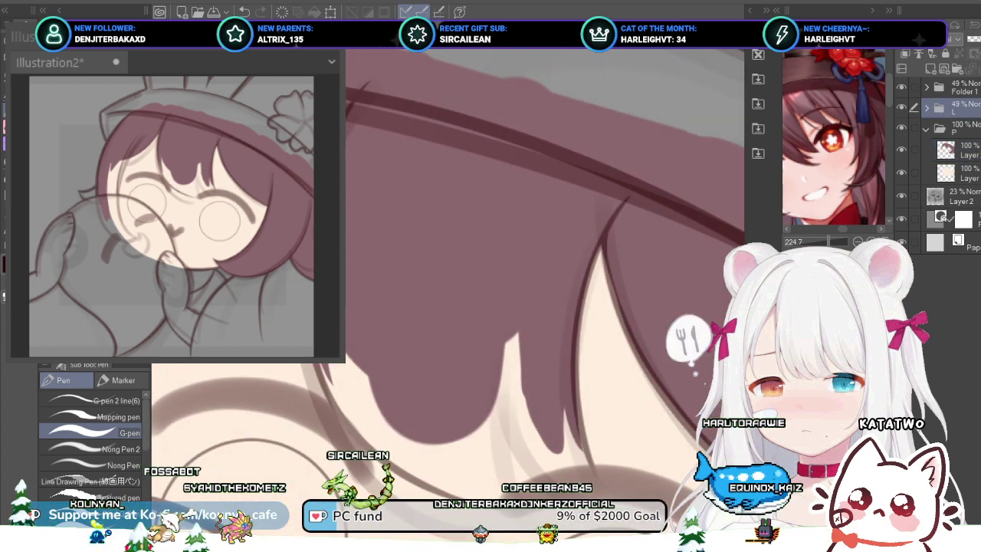
left_click_drag(977, 39, 980, 39)
left_click(964, 151)
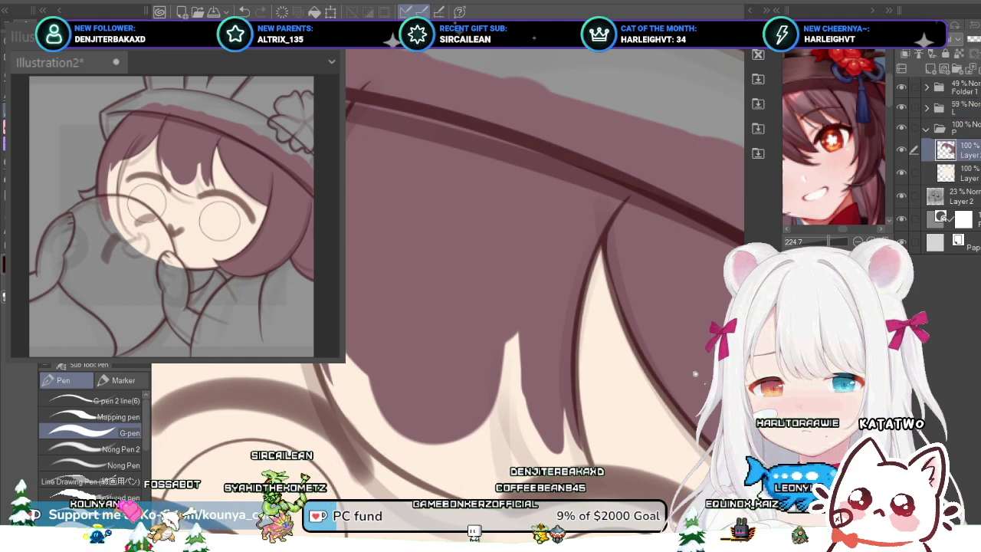
Step: Fill the bare skin between the central bang's lower outer edge and its curved outline in reddish-brown
scroll(536, 368, "up", 2)
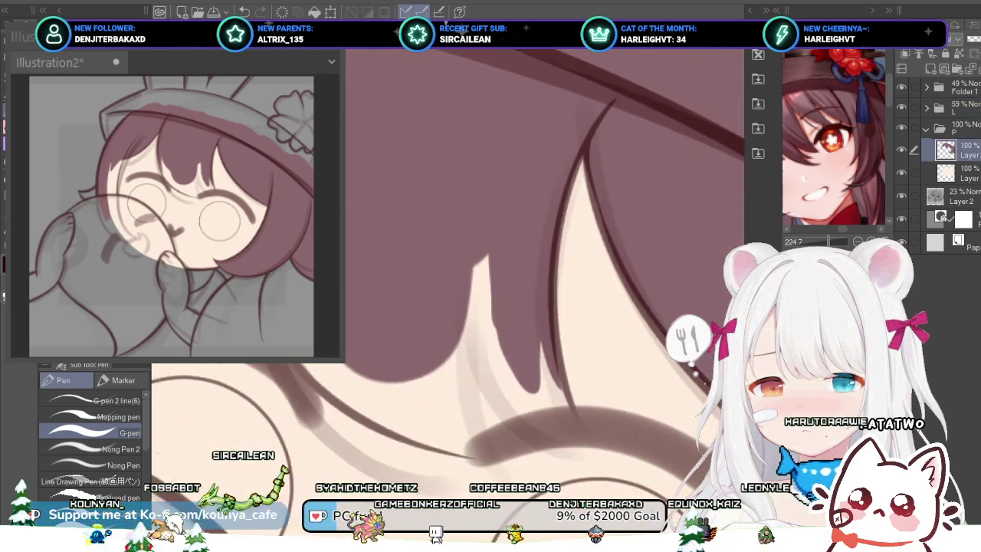
scroll(307, 368, "up", 2)
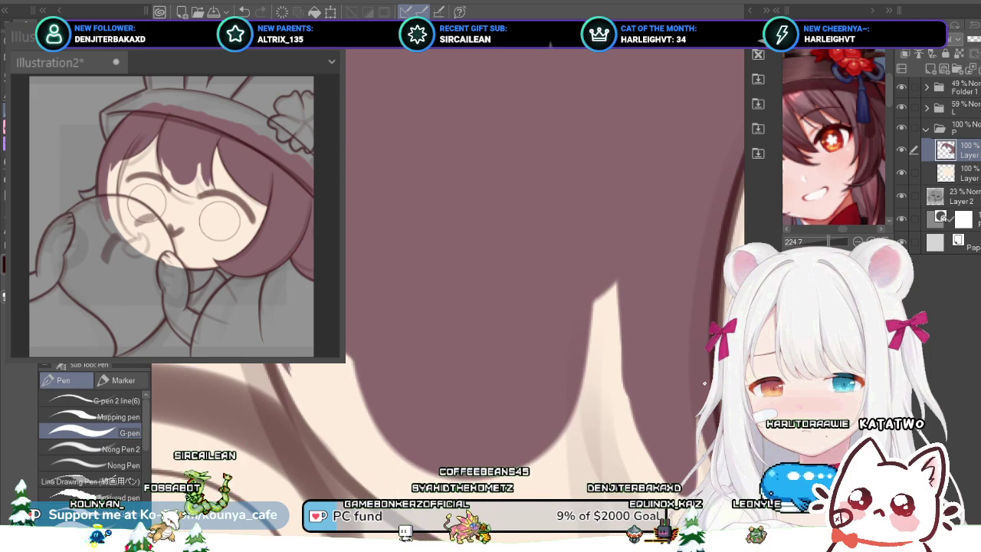
left_click_drag(283, 368, 313, 420)
left_click_drag(490, 368, 461, 312)
left_click_drag(306, 367, 341, 390)
scroll(353, 375, "down", 2)
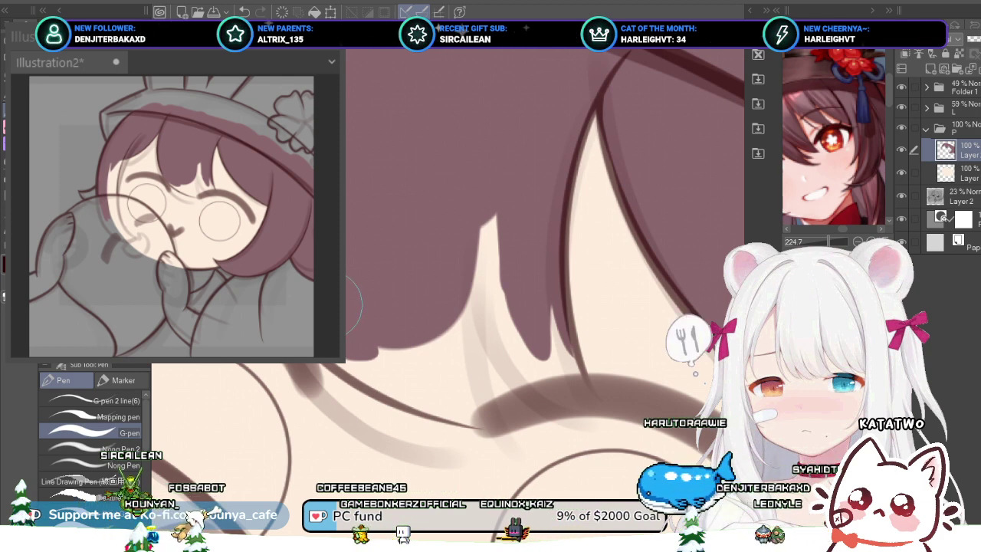
mouse_move(379, 332)
left_mouse_down()
mouse_move(347, 337)
mouse_move(388, 357)
mouse_move(348, 298)
left_mouse_up()
scroll(347, 334, "up", 2)
scroll(345, 297, "up", 4)
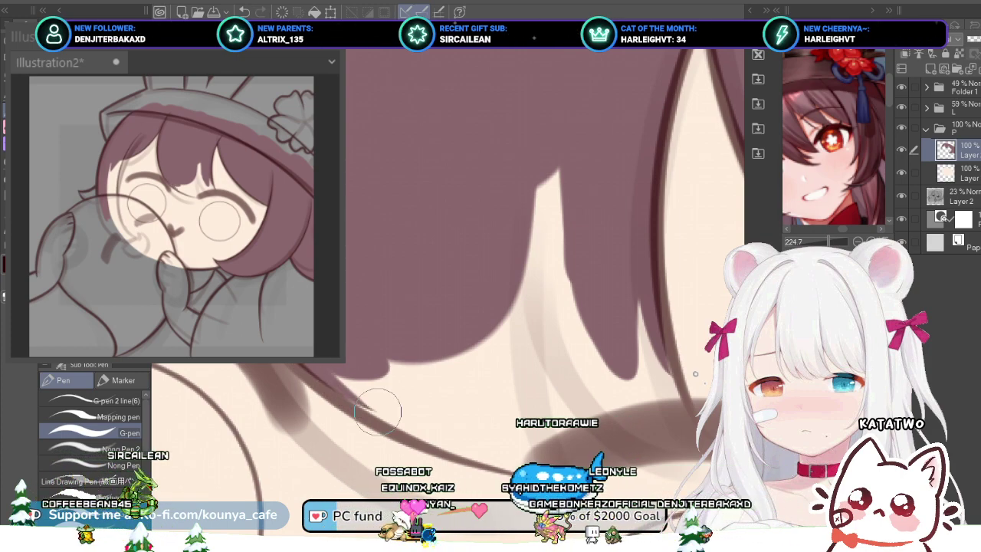
Step: Paint the central bang's tapered tip along the sketched curve toward the inner eyebrow, undoing and repainting until it follows the line
left_click_drag(372, 408, 333, 379)
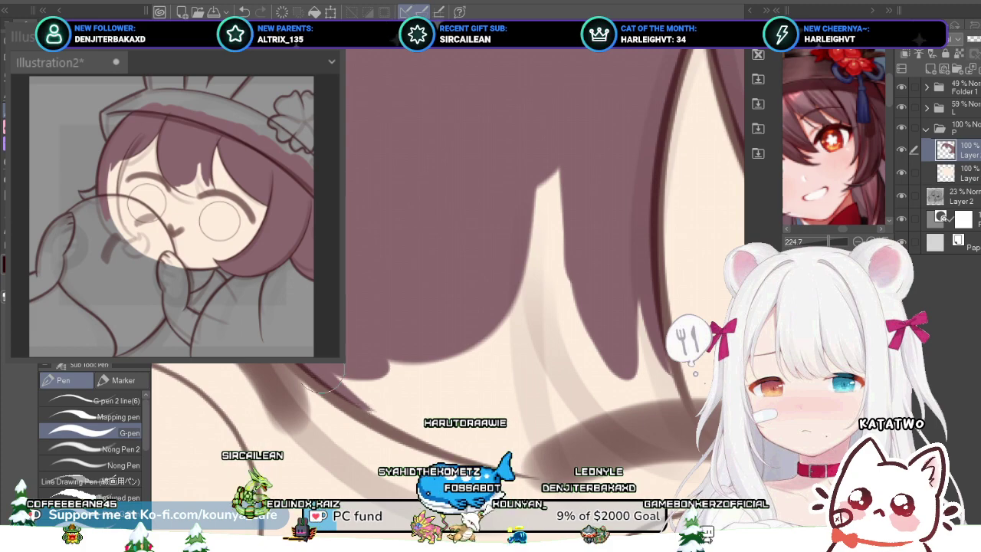
mouse_move(322, 372)
left_mouse_down()
mouse_move(405, 394)
mouse_move(323, 335)
left_mouse_up()
key("ctrl+z")
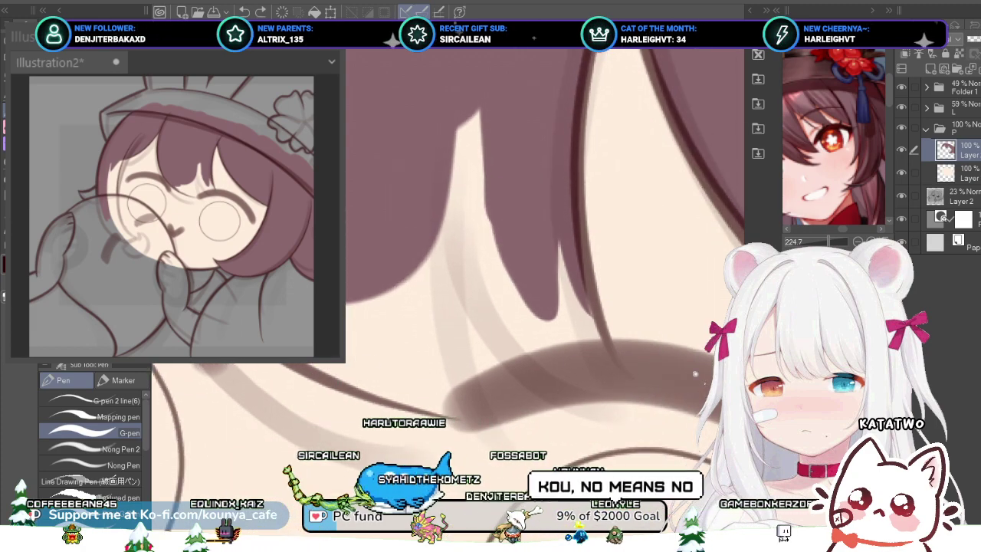
left_click_drag(321, 369, 420, 402)
key("ctrl+z")
left_click_drag(318, 368, 423, 400)
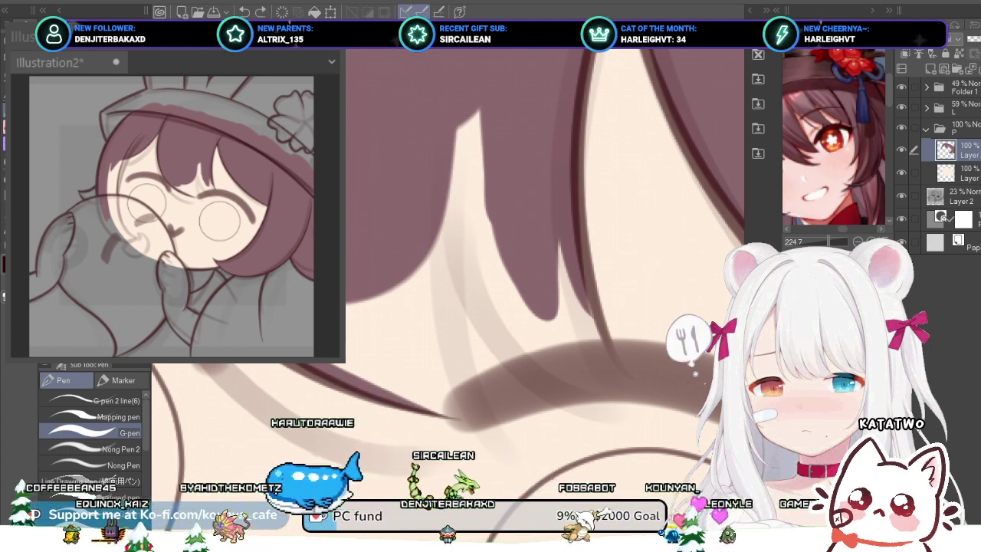
Step: Fill the remaining gap between the bang's new tip and its rounded lower edge up to the outline
key("ctrl+plus")
left_click_drag(383, 329, 597, 431)
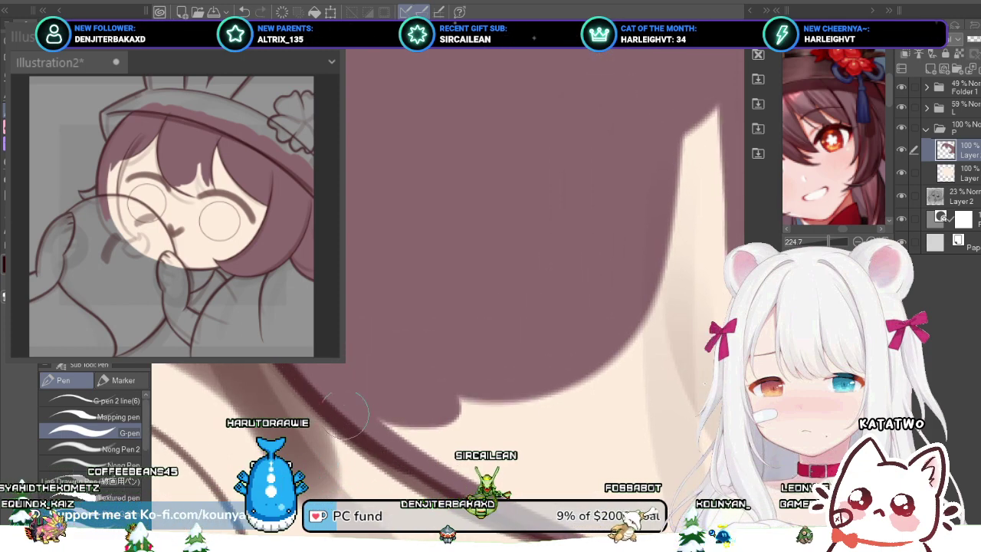
left_click_drag(342, 416, 325, 404)
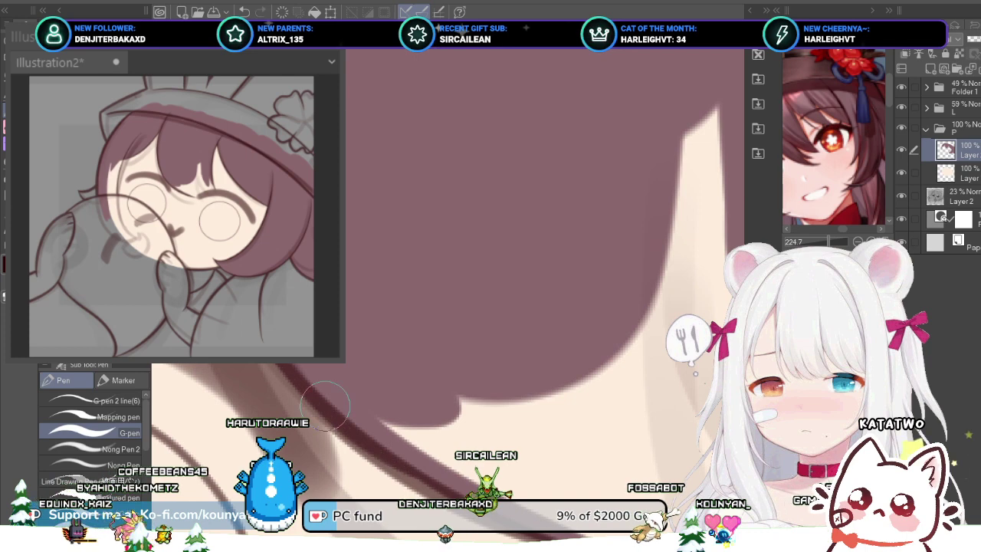
scroll(316, 389, "down", 3)
scroll(583, 463, "down", 2)
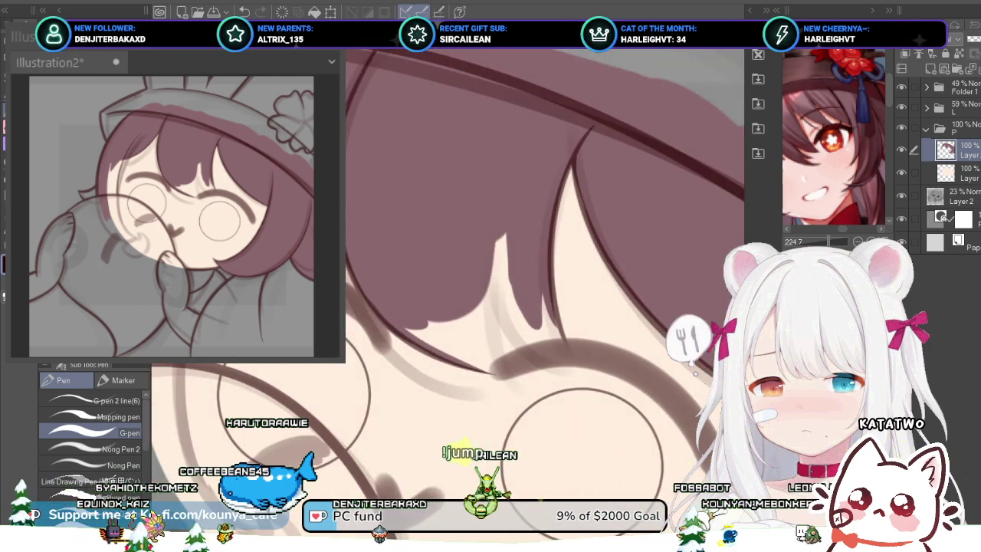
Step: Pick the bangs' line art layer and draw a thin curved strand line from the central gap to the eyebrow, undoing and retrying
left_click(552, 230, "ctrl")
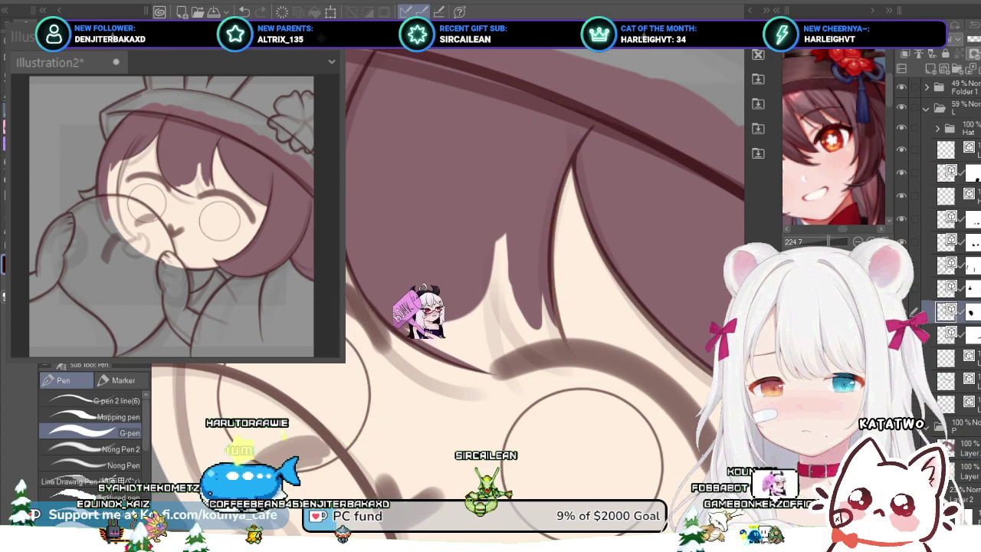
scroll(498, 348, "up", 3)
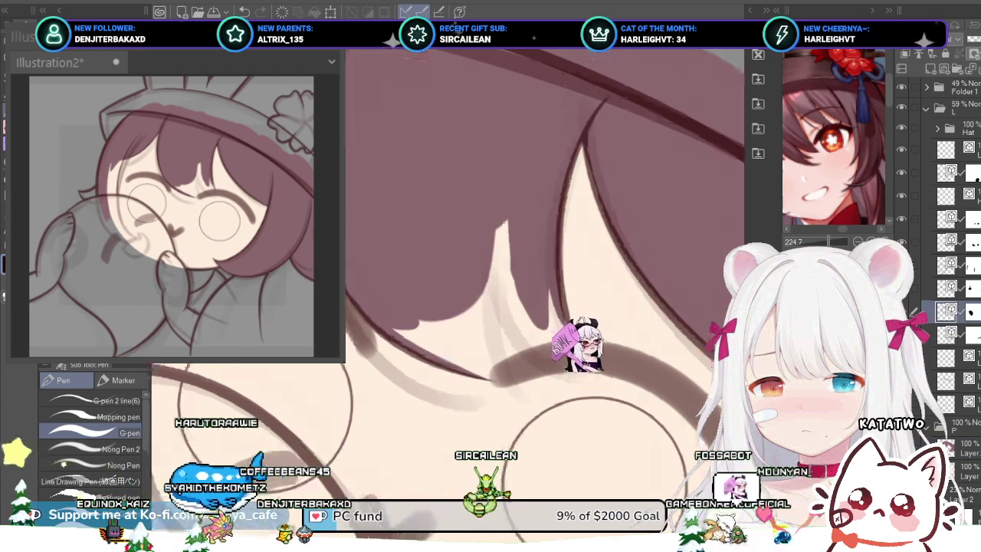
key("ctrl+z")
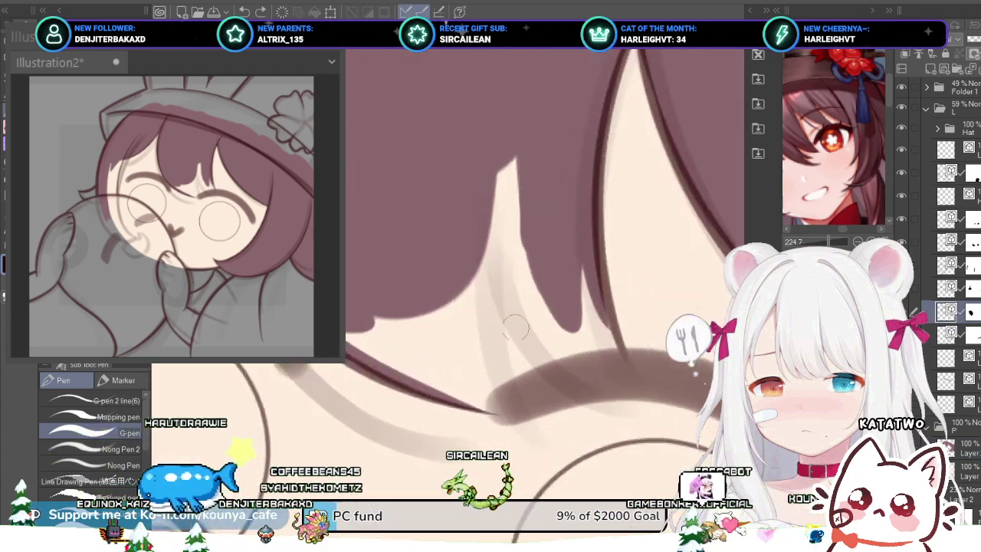
left_click_drag(497, 289, 534, 411)
key("ctrl+z")
left_click_drag(497, 308, 528, 400)
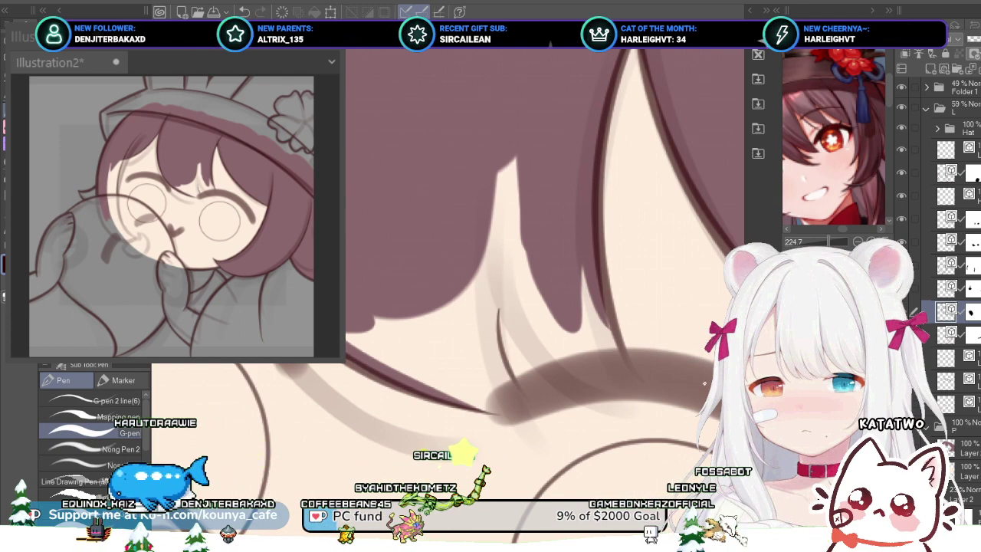
key("ctrl+z")
left_click_drag(488, 298, 521, 402)
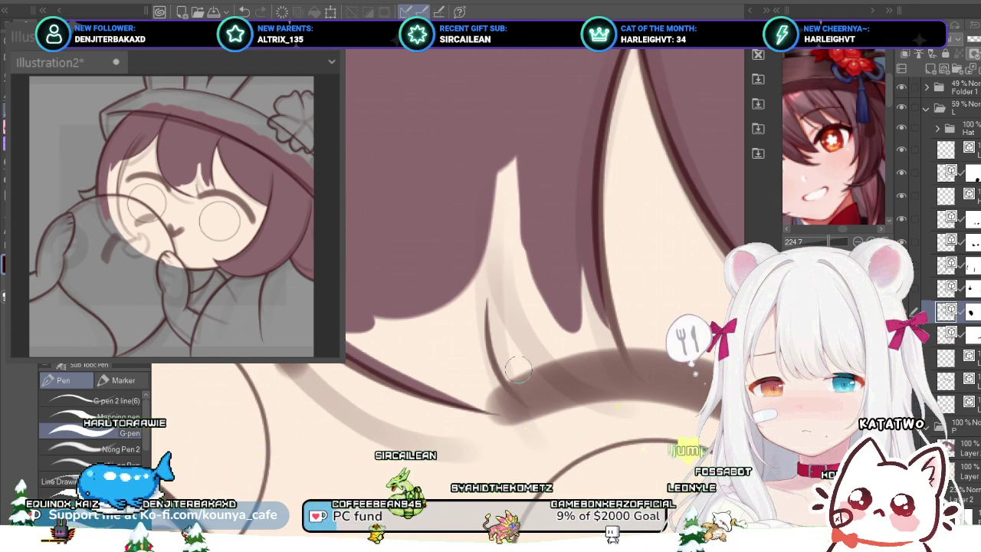
key("ctrl+z")
left_click_drag(460, 319, 483, 348)
key("ctrl+z")
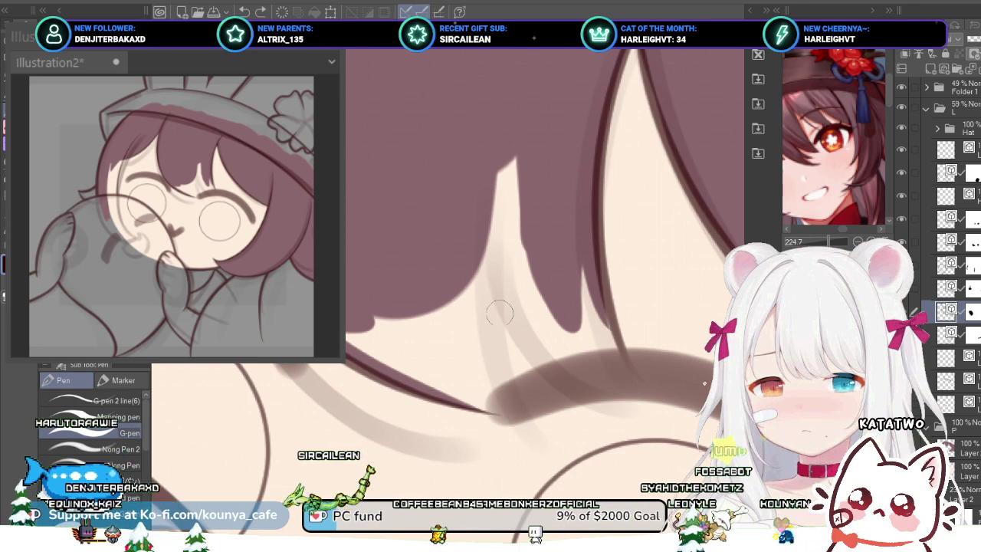
left_click_drag(493, 313, 527, 390)
key("ctrl+z")
mouse_move(504, 257)
left_mouse_down()
mouse_move(501, 313)
mouse_move(528, 384)
left_mouse_up()
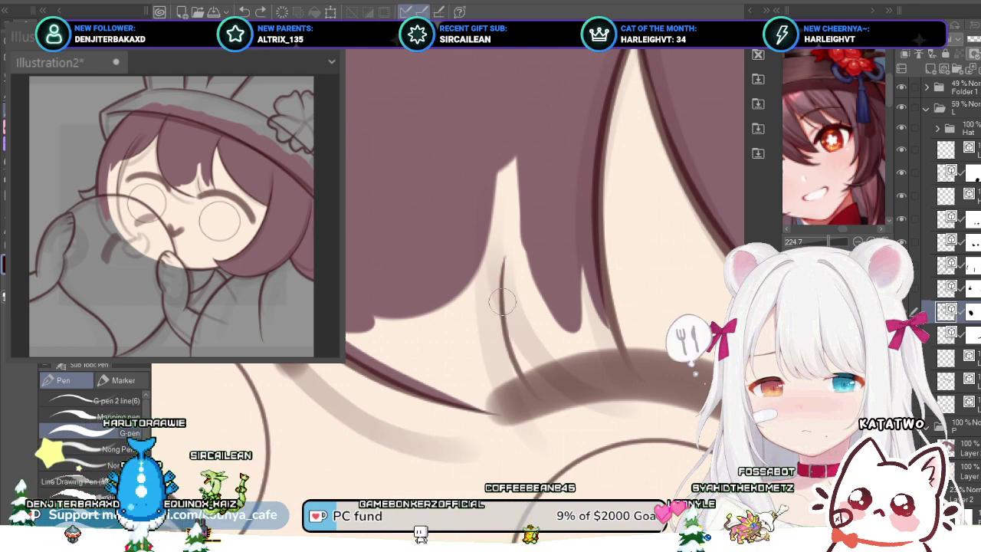
Step: Refine the new strand line beside the central gap, undoing and redrawing it down to the inner eyebrow
scroll(519, 284, "down", 3)
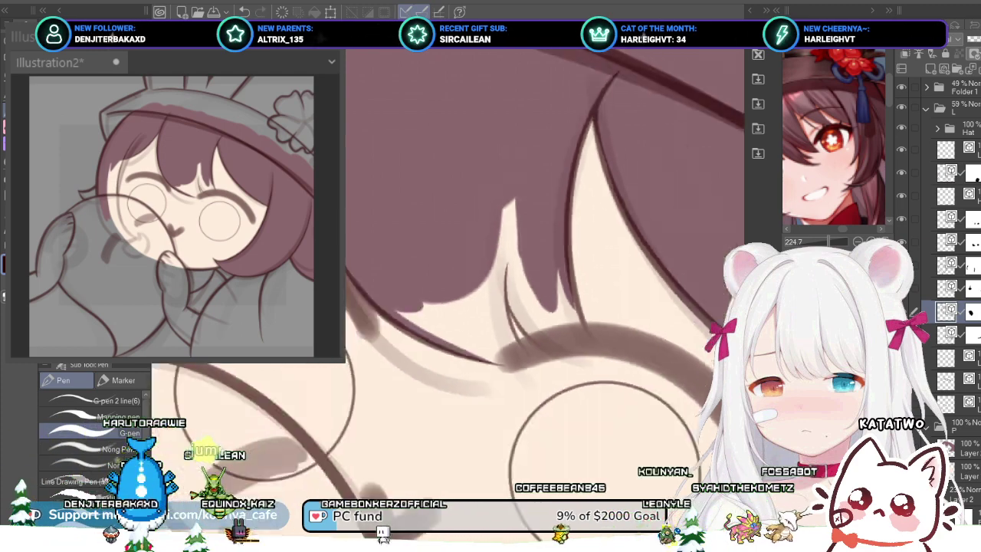
scroll(506, 284, "up", 2)
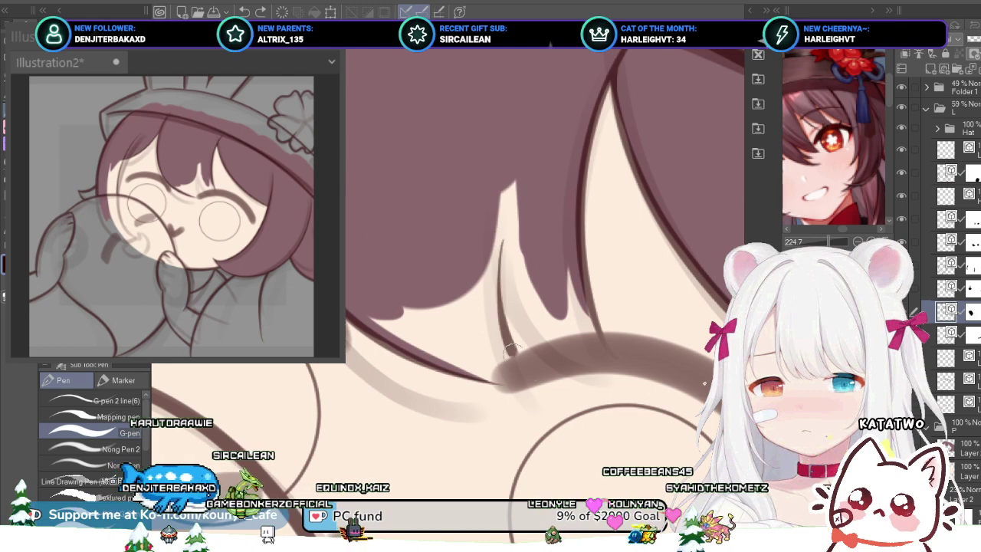
left_click_drag(501, 240, 504, 322)
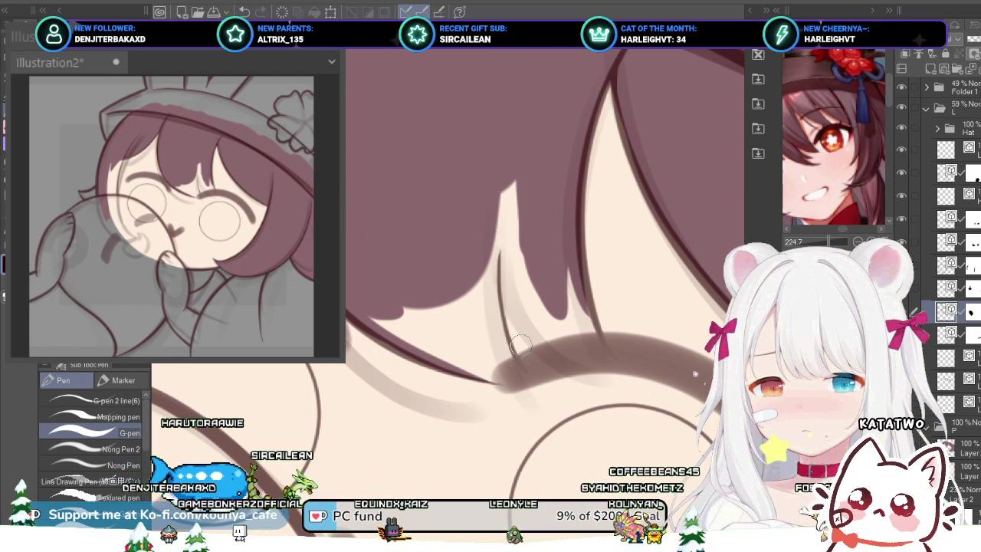
key("ctrl+z")
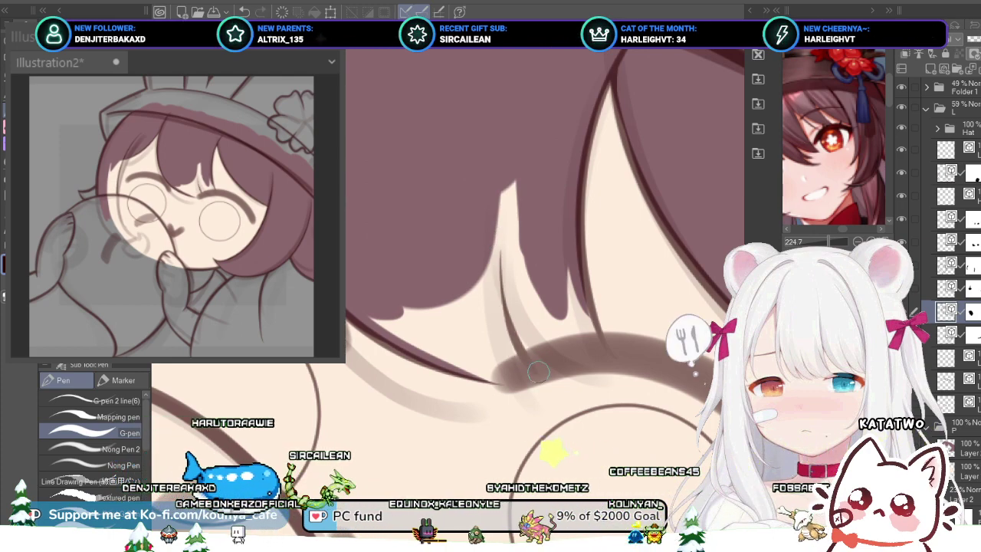
key("ctrl+z")
mouse_move(496, 255)
left_mouse_down()
mouse_move(511, 337)
mouse_move(529, 348)
left_mouse_up()
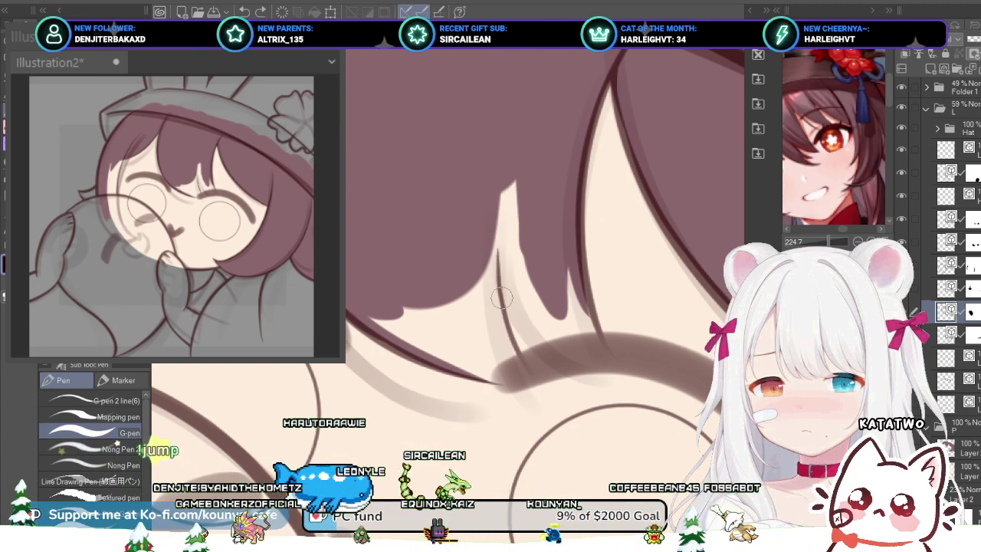
scroll(542, 344, "down", 2)
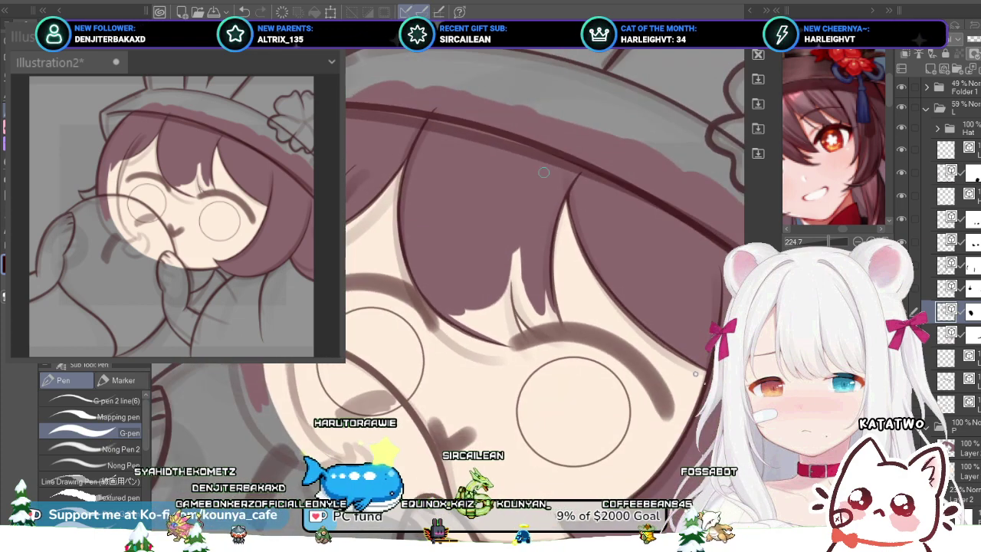
scroll(492, 264, "up", 1)
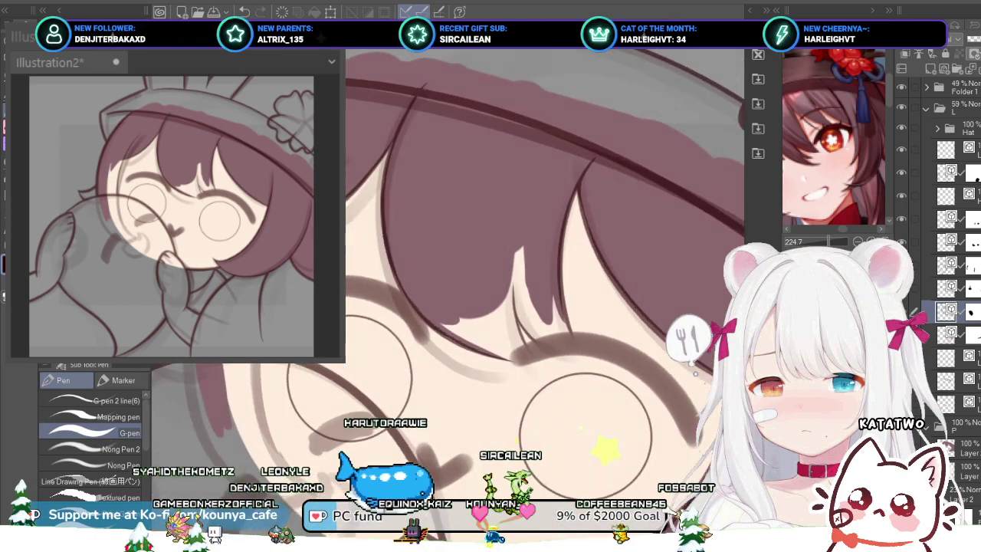
Step: Pick the hair colour layer and fill the narrow strand beside the central gap with reddish brown down to the eyebrow
left_click(967, 449)
left_click(954, 311)
left_click(925, 108)
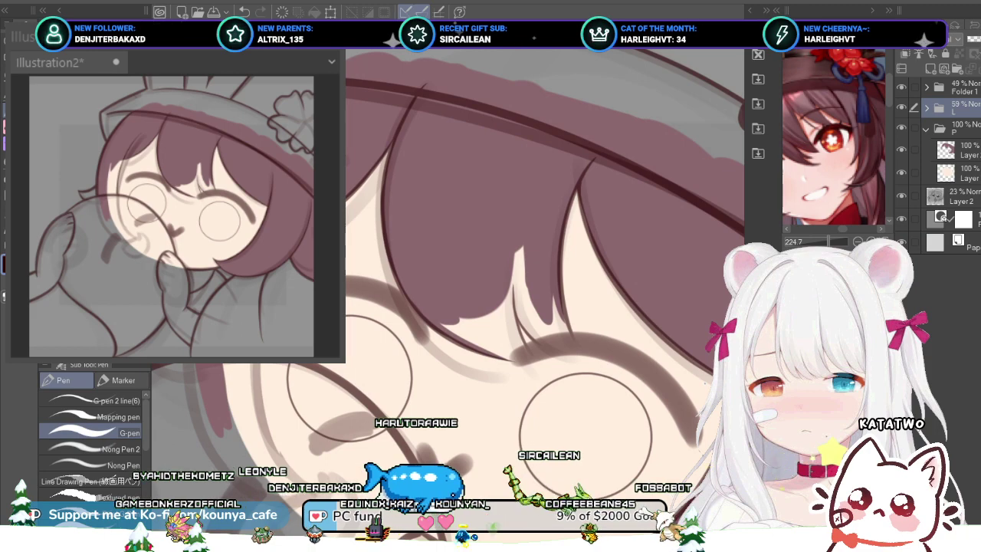
left_click(966, 150)
scroll(521, 230, "up", 1)
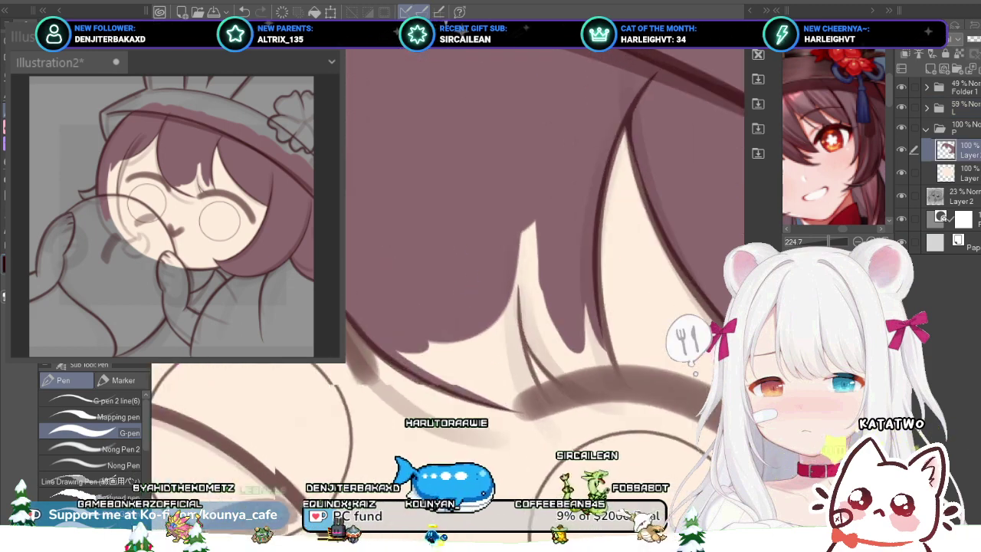
scroll(537, 291, "up", 1)
mouse_move(482, 225)
left_mouse_down()
mouse_move(499, 319)
mouse_move(462, 230)
mouse_move(545, 383)
left_mouse_up()
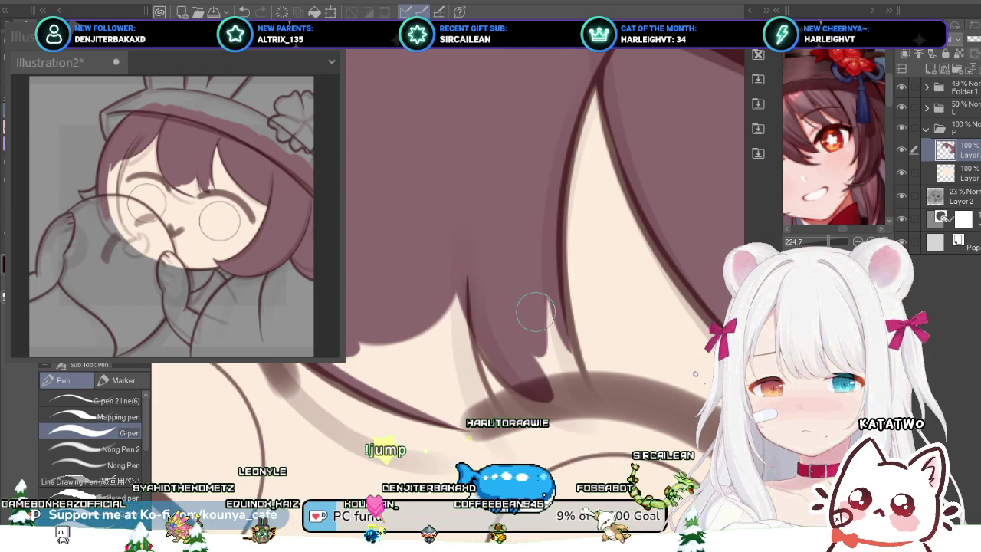
mouse_move(535, 313)
left_mouse_down()
mouse_move(556, 376)
mouse_move(560, 368)
left_mouse_up()
mouse_move(539, 264)
left_mouse_down()
mouse_move(565, 370)
mouse_move(543, 276)
mouse_move(582, 397)
left_mouse_up()
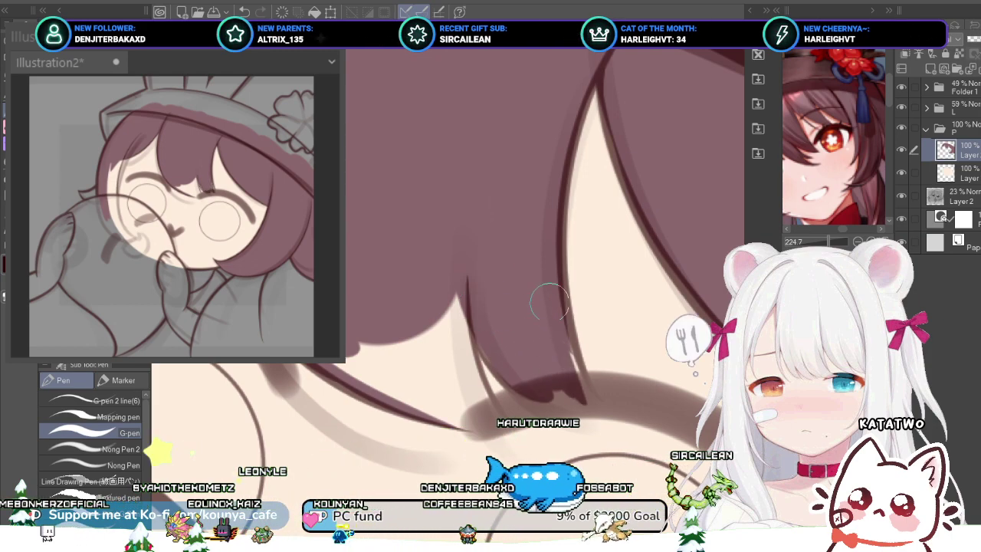
Step: Extend the narrow strand's fill to both of its outlines, undoing and repainting strokes along the edges
left_click_drag(547, 300, 584, 383)
left_click_drag(565, 323, 587, 383)
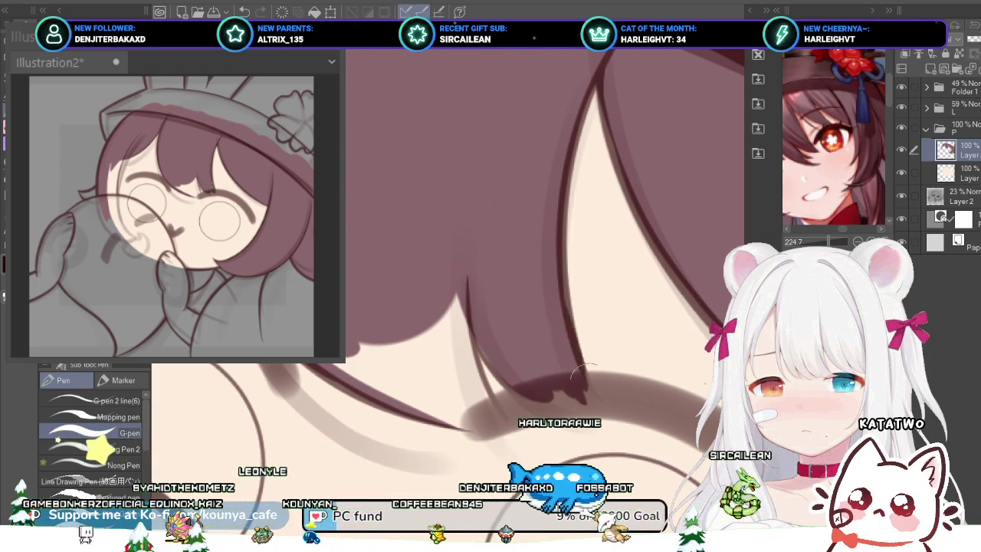
key("ctrl+z")
key("ctrl+z")
scroll(579, 335, "up", 1)
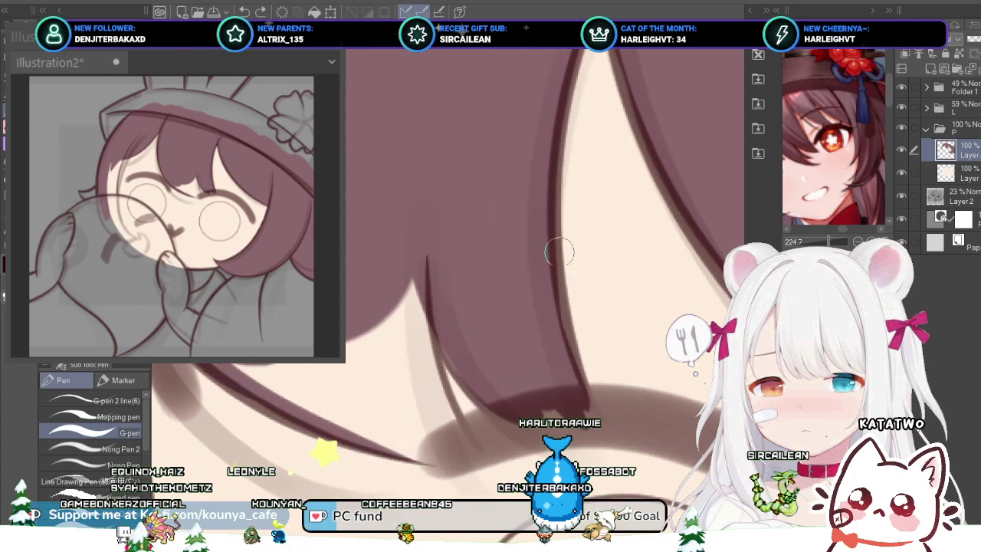
left_click_drag(561, 253, 564, 316)
mouse_move(429, 307)
left_mouse_down()
mouse_move(507, 413)
mouse_move(436, 334)
mouse_move(420, 298)
mouse_move(528, 439)
left_mouse_up()
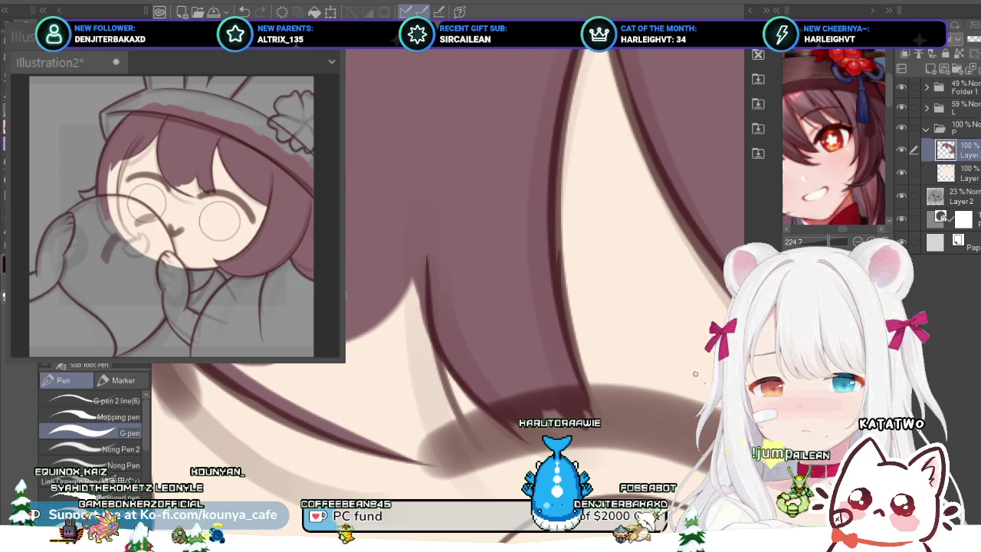
Step: Fill the central bang's lower tip between its rounded outline and the central gap, then save the illustration
mouse_move(224, 366)
left_mouse_down()
mouse_move(315, 390)
mouse_move(394, 445)
left_mouse_up()
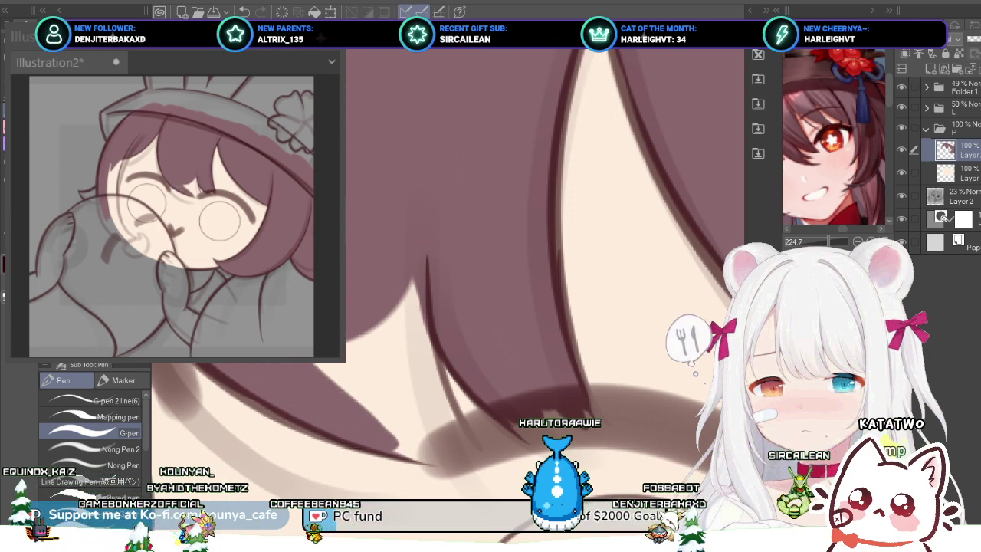
left_click_drag(338, 379, 417, 443)
left_click_drag(349, 358, 400, 429)
left_click_drag(366, 341, 422, 418)
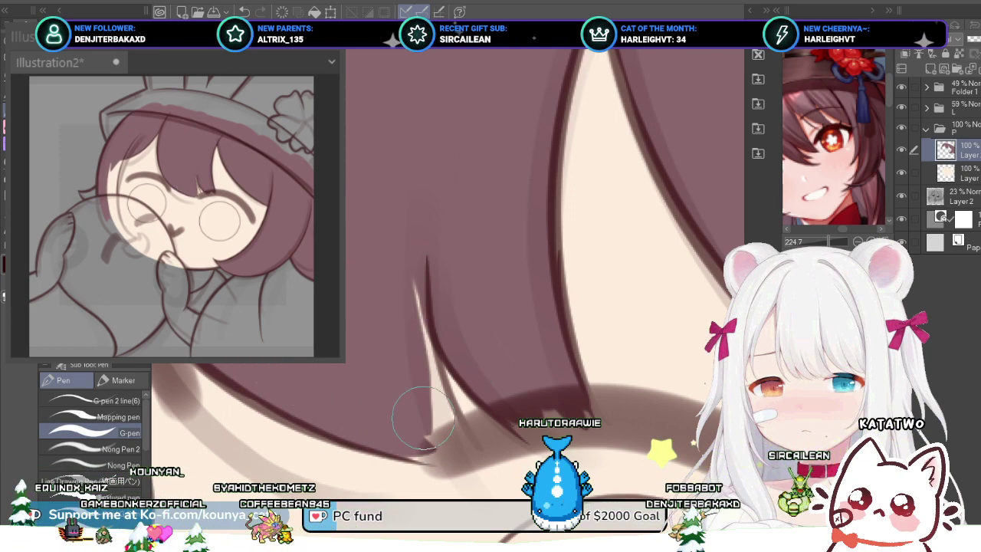
left_click_drag(419, 307, 435, 400)
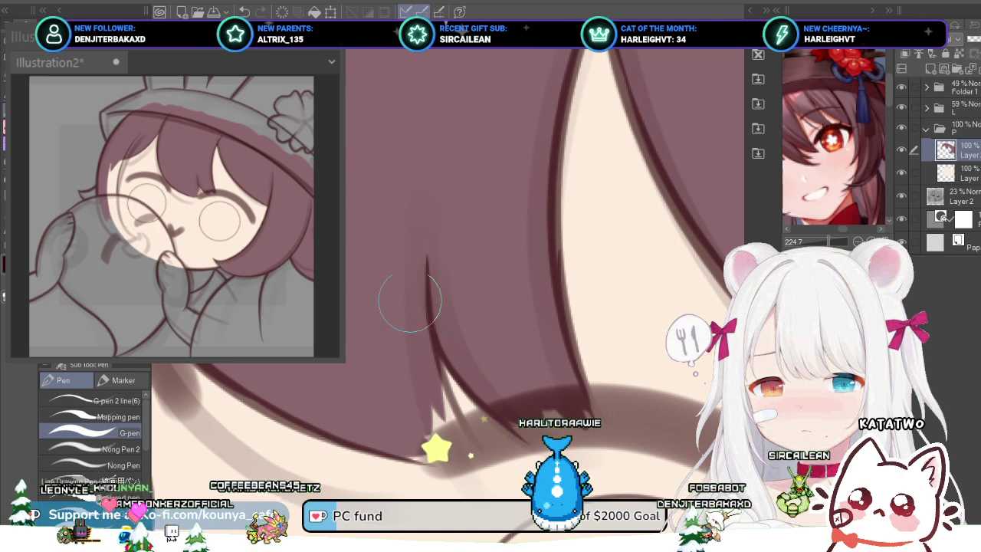
key("bracketright")
key("bracketright")
key("bracketright")
key("bracketright")
key("bracketright")
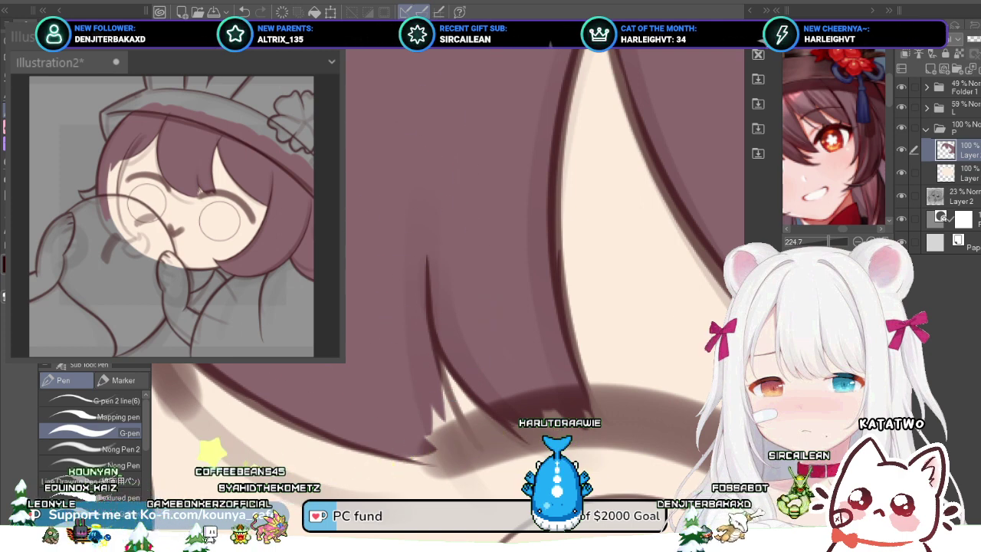
mouse_move(412, 325)
left_mouse_down()
mouse_move(410, 343)
mouse_move(378, 344)
left_mouse_up()
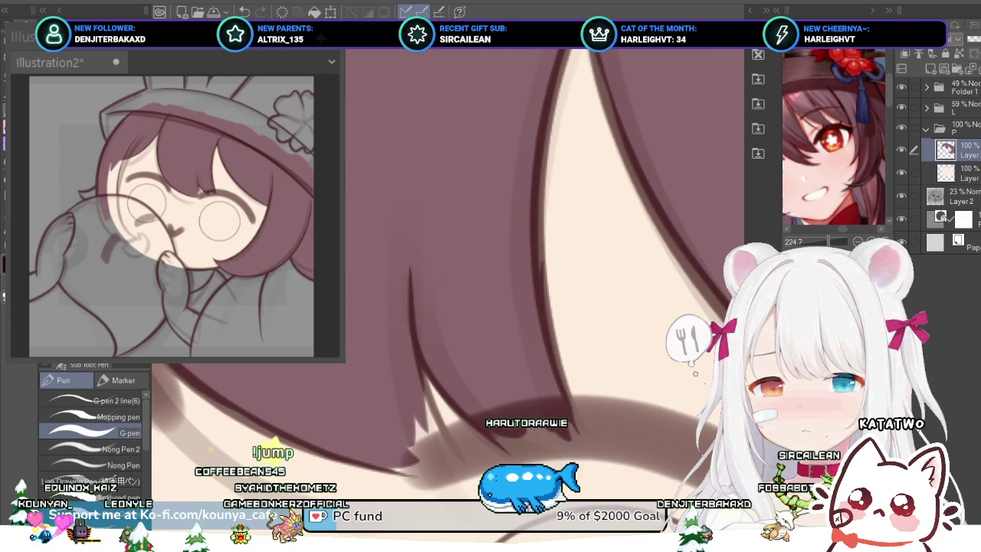
key("ctrl+s")
Step: With a smaller brush, extend the central bang's pointed tip along the strand line down to the eyebrow
scroll(472, 425, "up", 1)
scroll(471, 425, "up", 1)
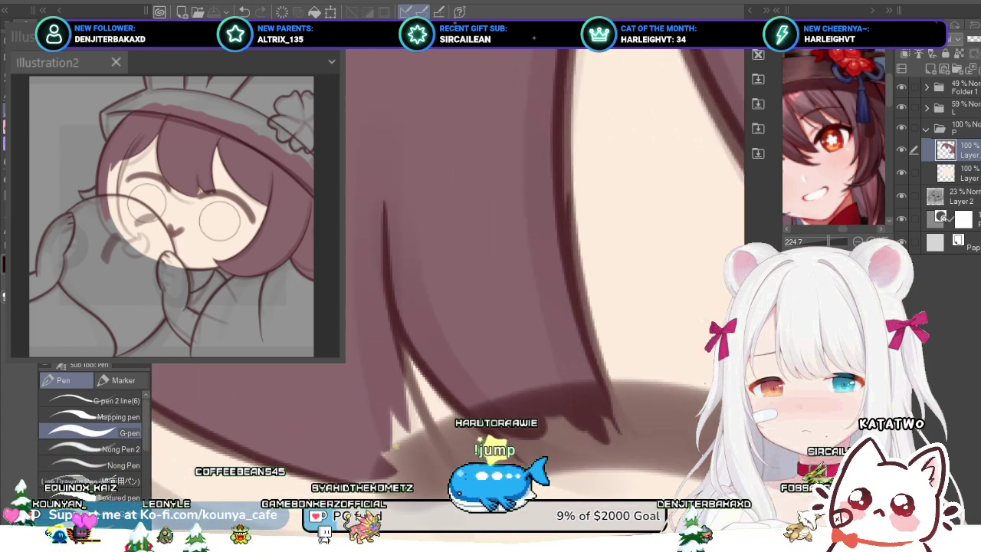
key("bracketleft")
key("bracketleft")
left_click_drag(400, 366, 441, 461)
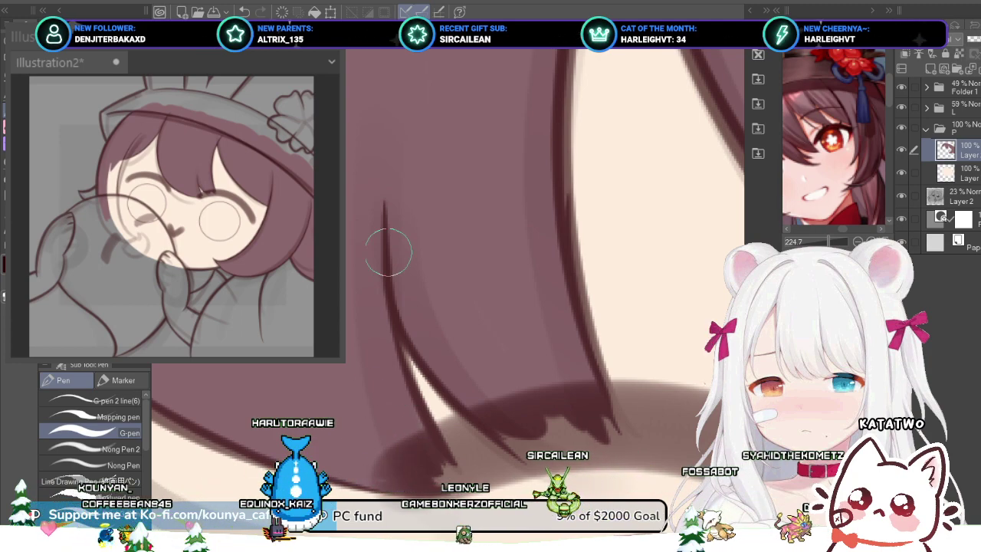
scroll(426, 363, "up", 2)
left_click_drag(455, 491, 393, 406)
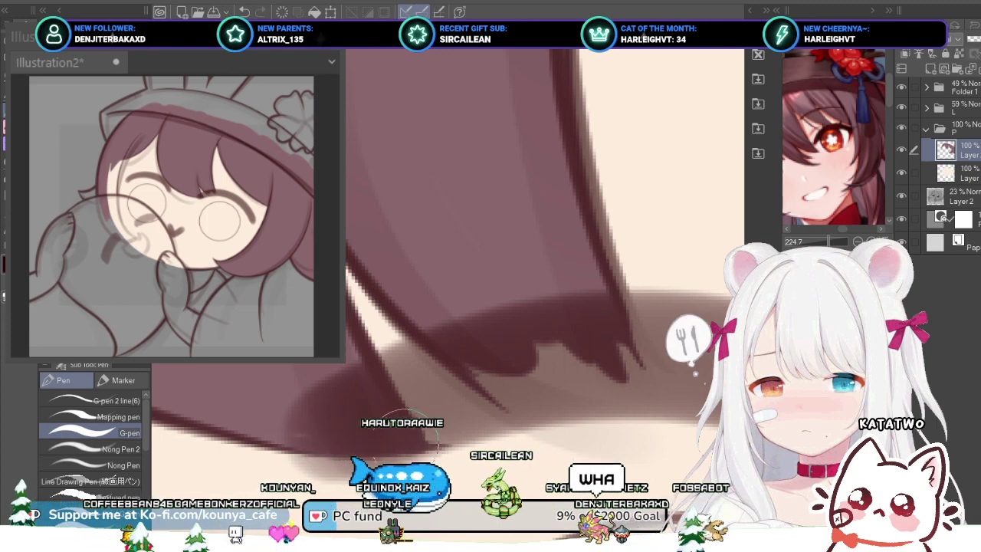
Step: Paint the inner edge of the neighbouring strand past the eyebrow as a curved point, undoing and redrawing it
scroll(479, 358, "down", 2)
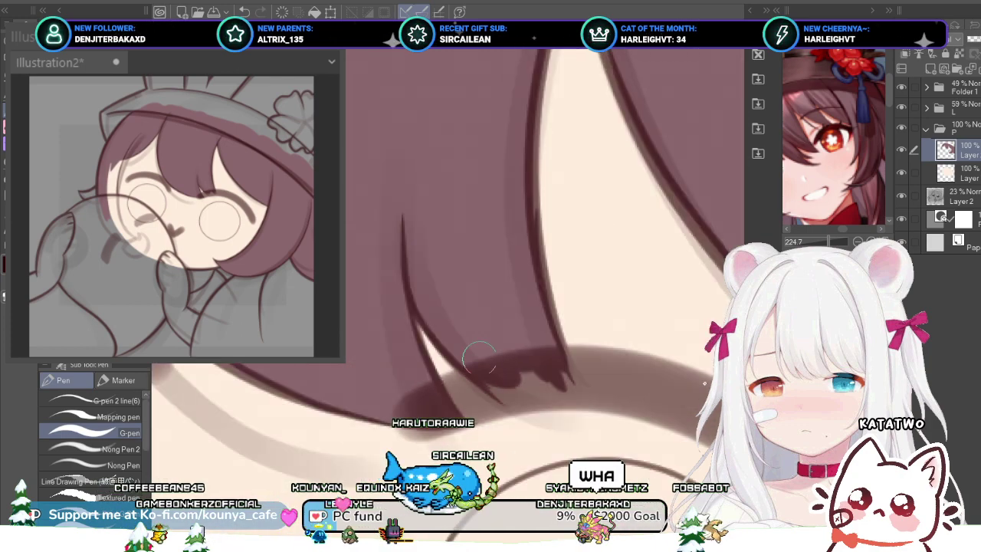
left_click_drag(462, 360, 557, 416)
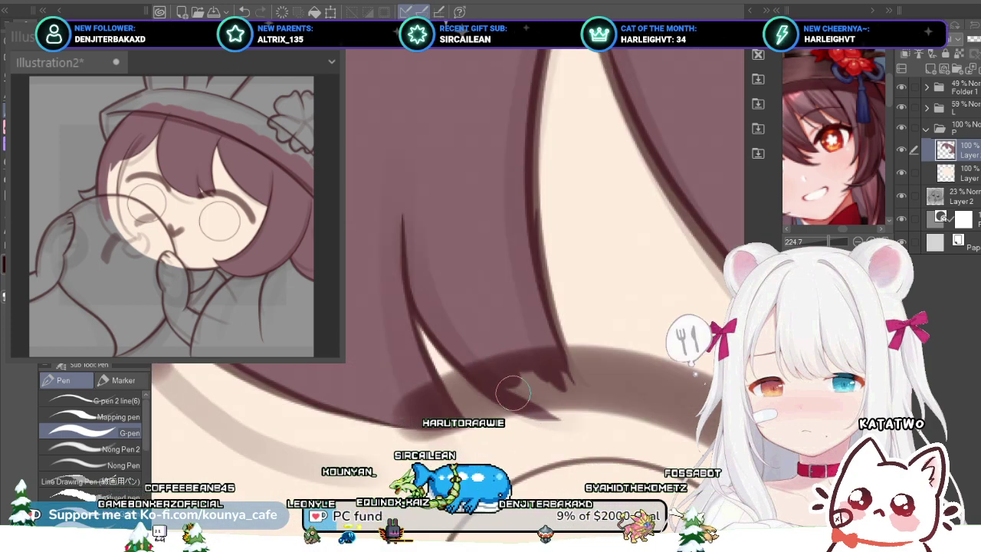
key("ctrl+z")
left_click_drag(490, 384, 584, 427)
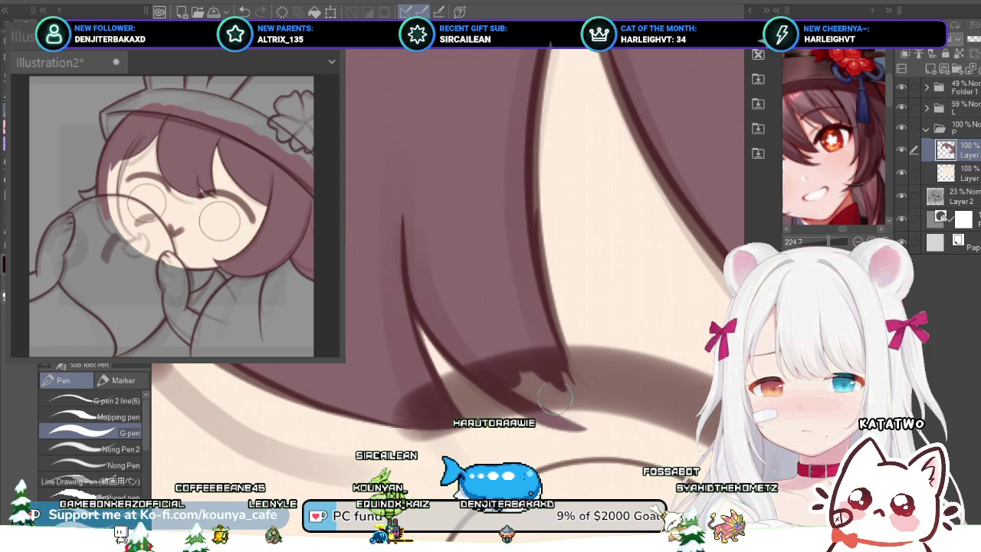
scroll(568, 395, "up", 2)
left_click_drag(568, 395, 522, 391)
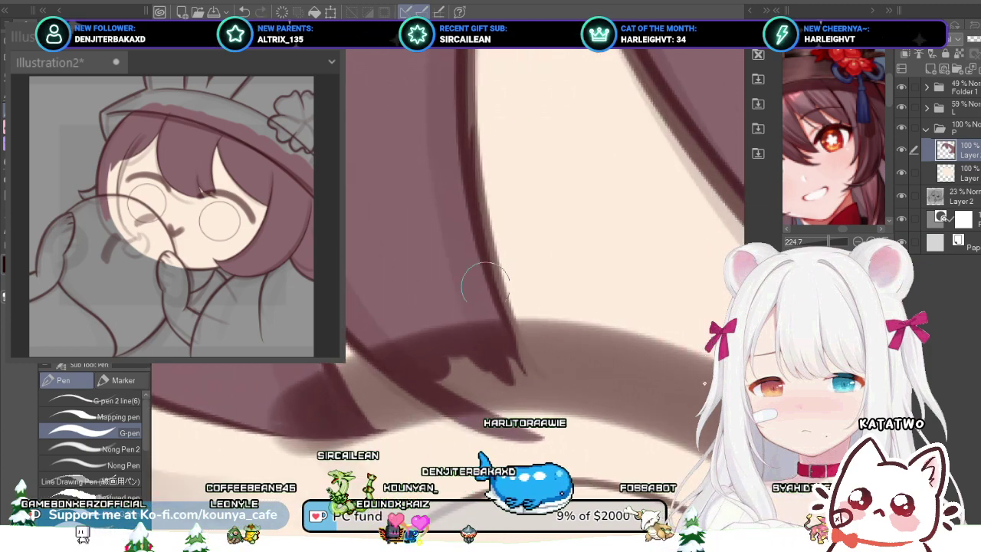
Step: Paint the strand's outer edge down to its point and fill the gap between both edges, undoing stray strokes
key("ctrl+z")
mouse_move(496, 307)
left_mouse_down()
mouse_move(530, 382)
mouse_move(503, 321)
mouse_move(528, 376)
mouse_move(513, 360)
mouse_move(550, 413)
left_mouse_up()
key("ctrl+z")
key("ctrl+z")
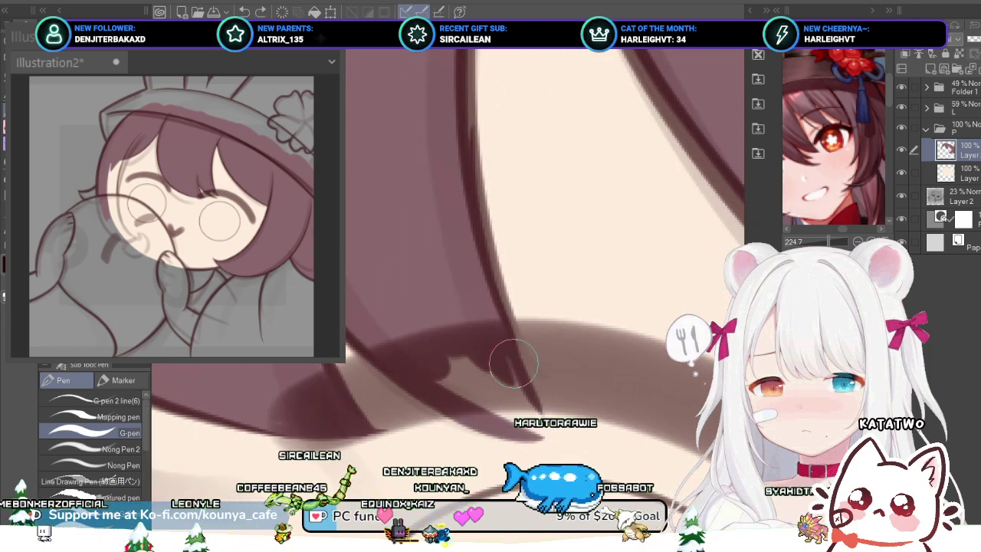
left_click_drag(513, 360, 562, 423)
mouse_move(471, 354)
left_mouse_down()
mouse_move(432, 361)
mouse_move(491, 393)
mouse_move(450, 379)
mouse_move(476, 377)
mouse_move(526, 410)
mouse_move(455, 336)
mouse_move(480, 342)
left_mouse_up()
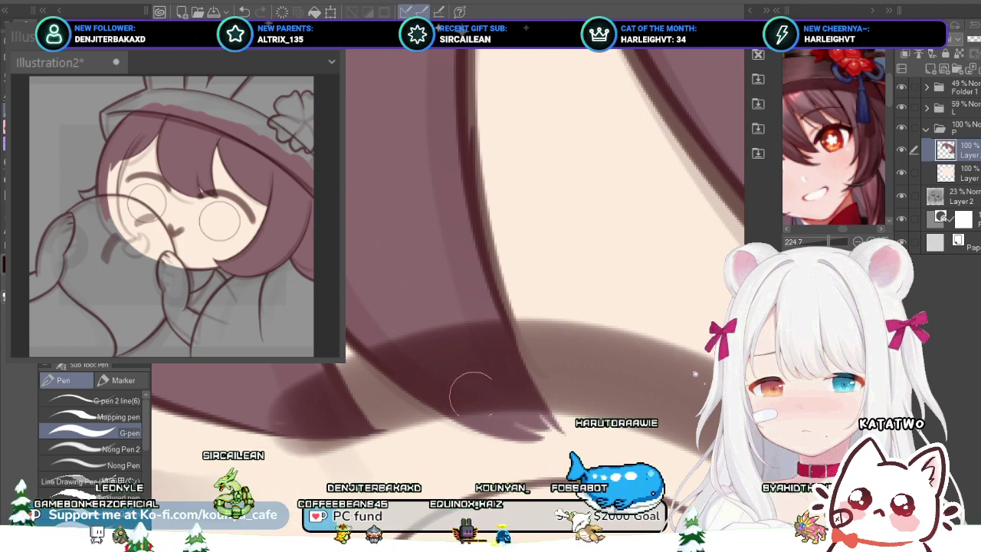
left_click_drag(473, 396, 565, 436)
key("ctrl+z")
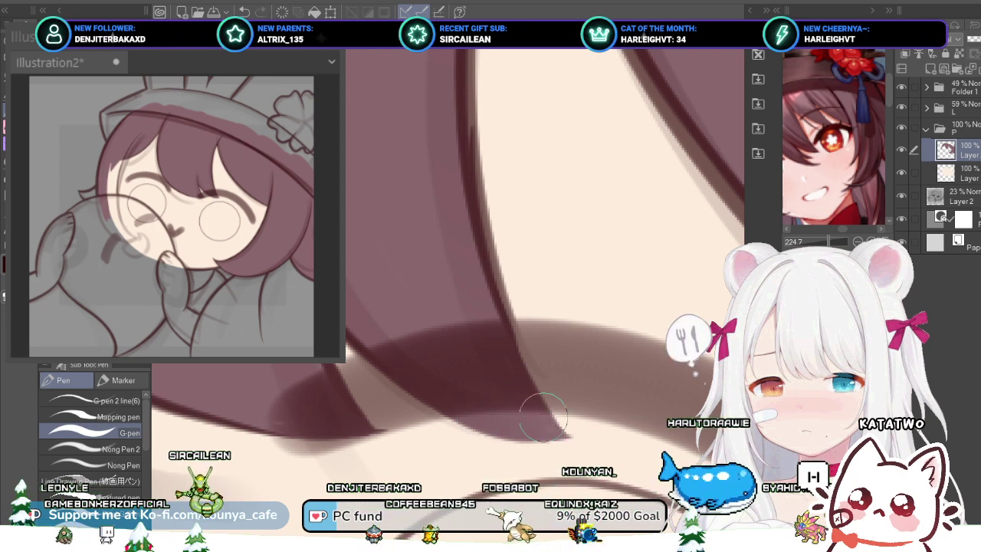
Step: Look over the filled bang tips and save the illustration
scroll(508, 257, "down", 3)
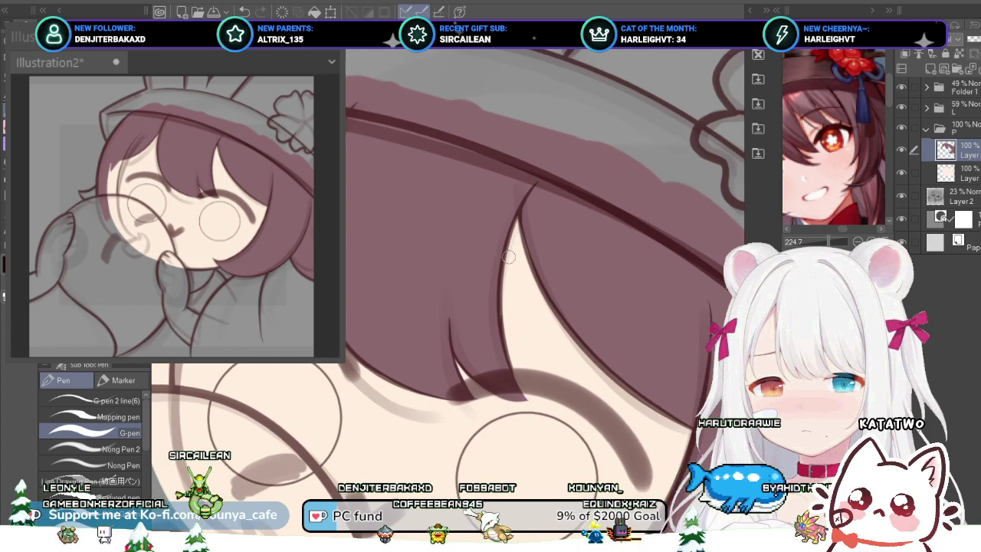
scroll(508, 259, "up", 3)
left_click_drag(508, 259, 595, 216)
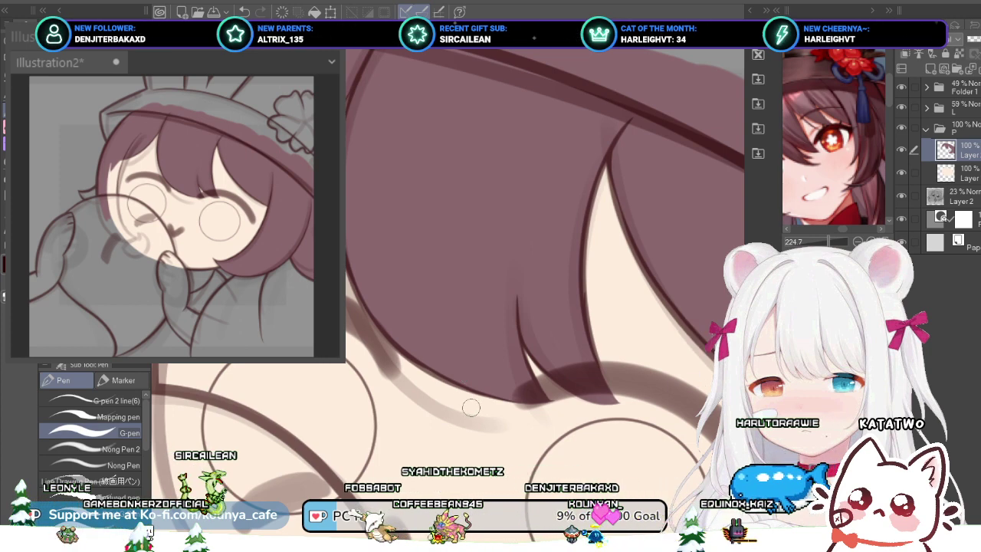
left_click_drag(535, 435, 501, 422)
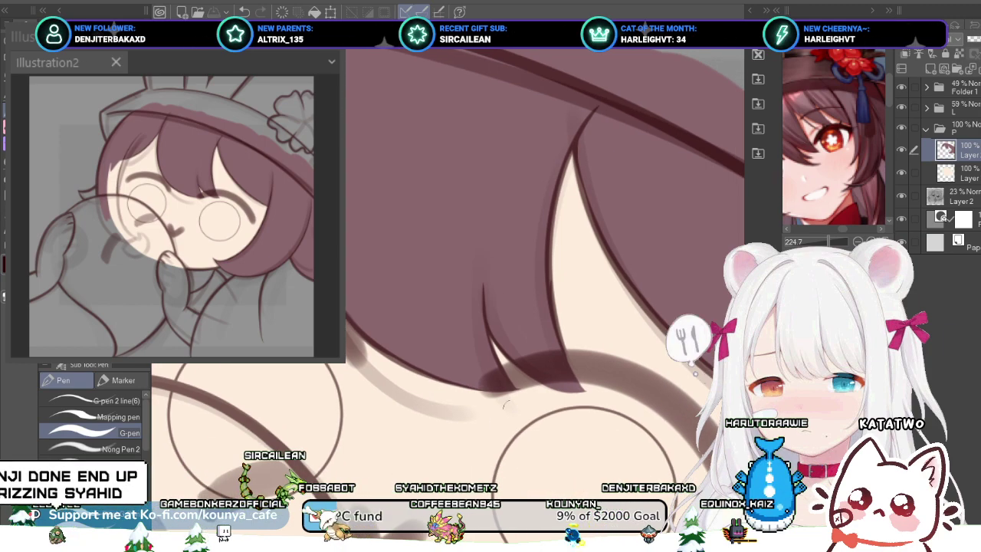
left_click_drag(606, 428, 493, 369)
key("ctrl+s")
key("ctrl+minus")
left_click_drag(452, 337, 497, 323)
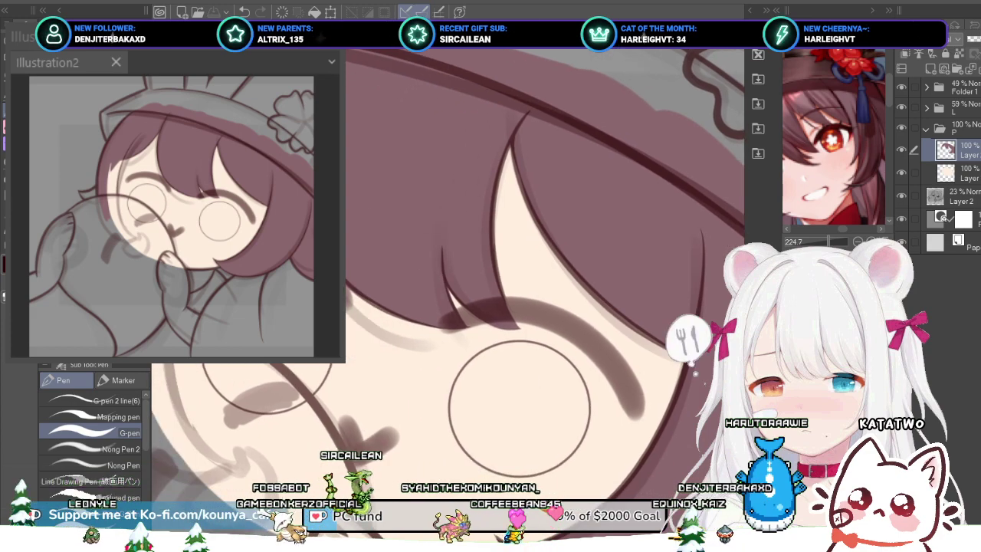
left_click_drag(511, 265, 581, 284)
scroll(475, 248, "down", 2)
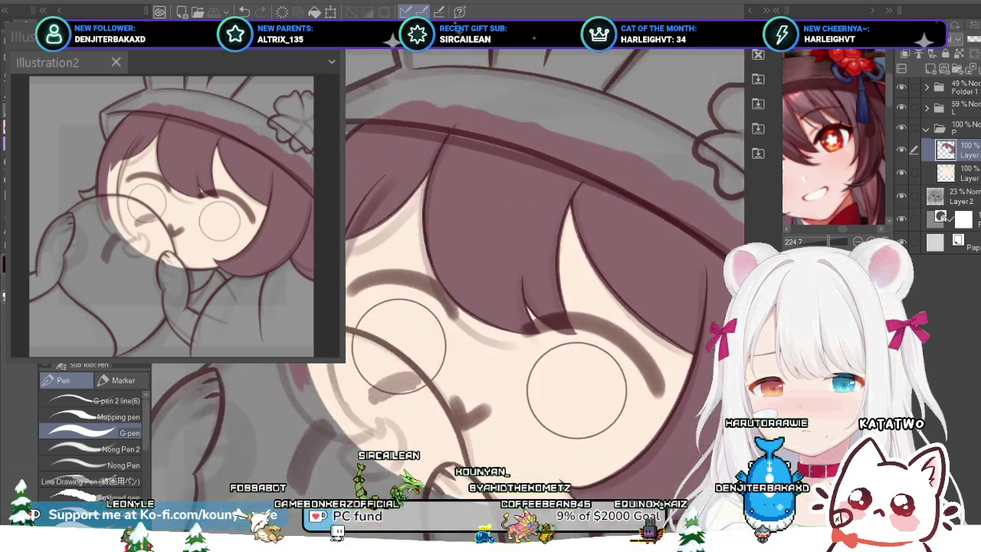
Step: Paint reddish-brown hair over the skin beside the face, from the side bang down past the hand's outline
scroll(565, 355, "up", 3)
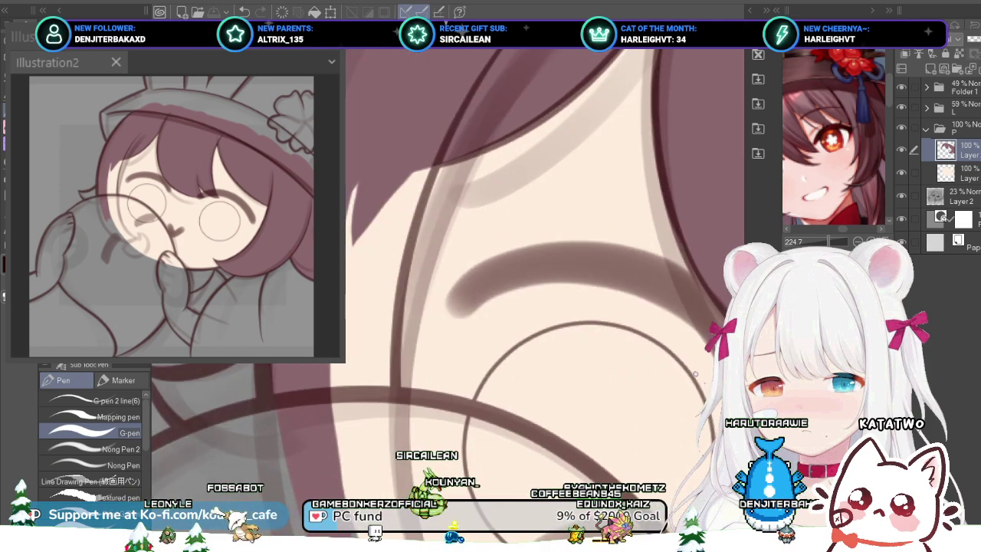
left_click_drag(361, 132, 316, 368)
left_click_drag(406, 111, 312, 403)
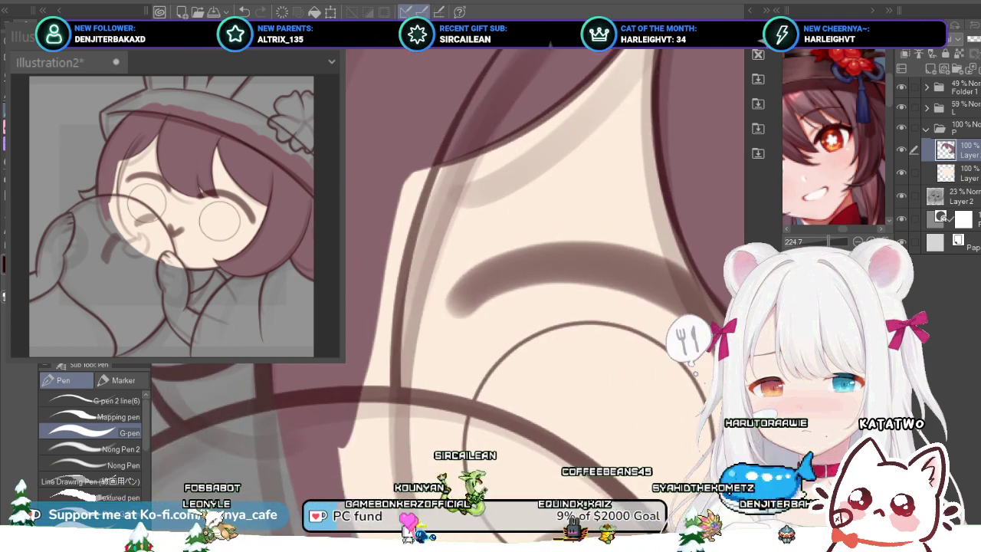
scroll(353, 261, "down", 1)
scroll(449, 343, "up", 1)
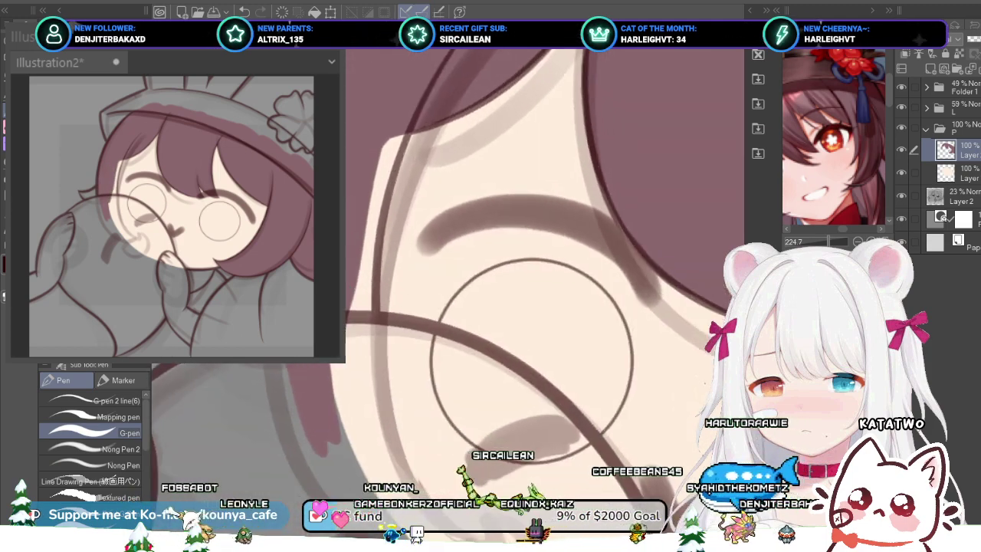
Step: Disable the layer masks in the line art folder to reveal the hidden parts of the lines
left_click(961, 108)
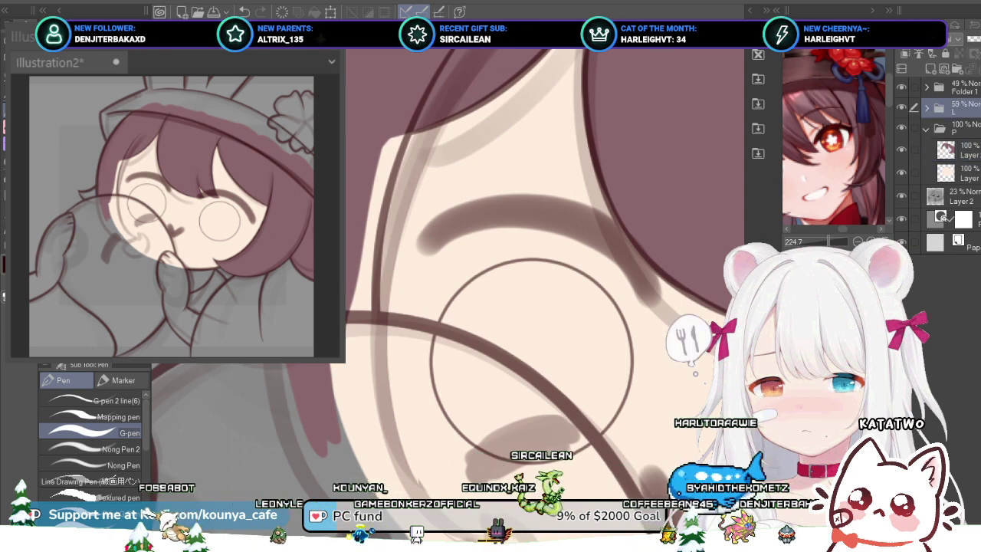
left_click(926, 108)
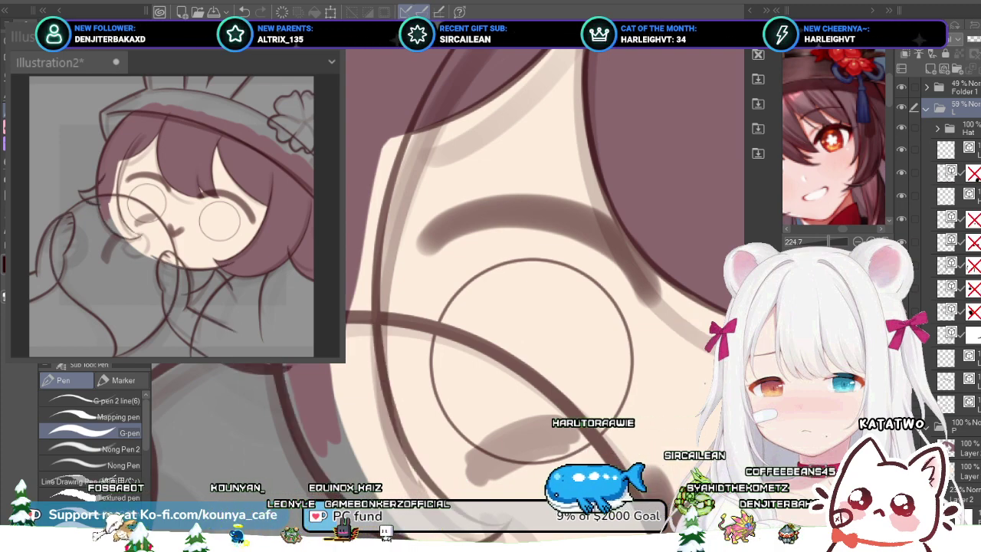
left_click(926, 108)
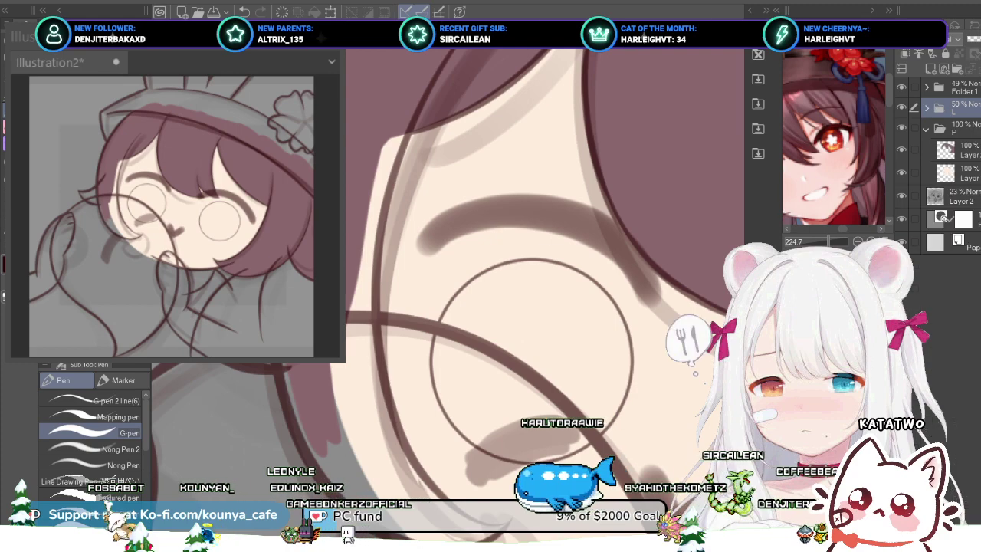
Step: On the hair colour layer, fill the skin gap beside the forehead with reddish-brown up to the side strand's inner line
left_click(966, 150)
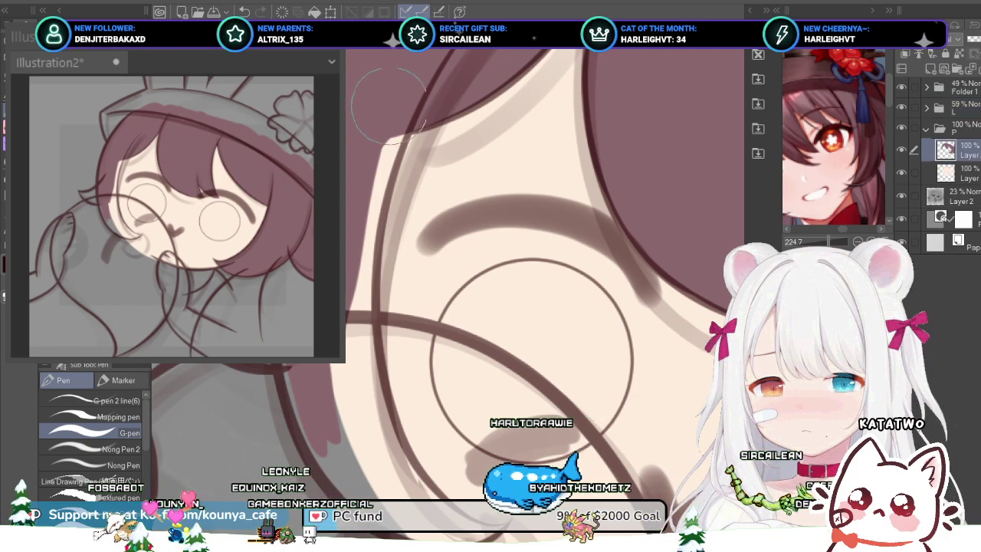
left_click_drag(380, 151, 372, 318)
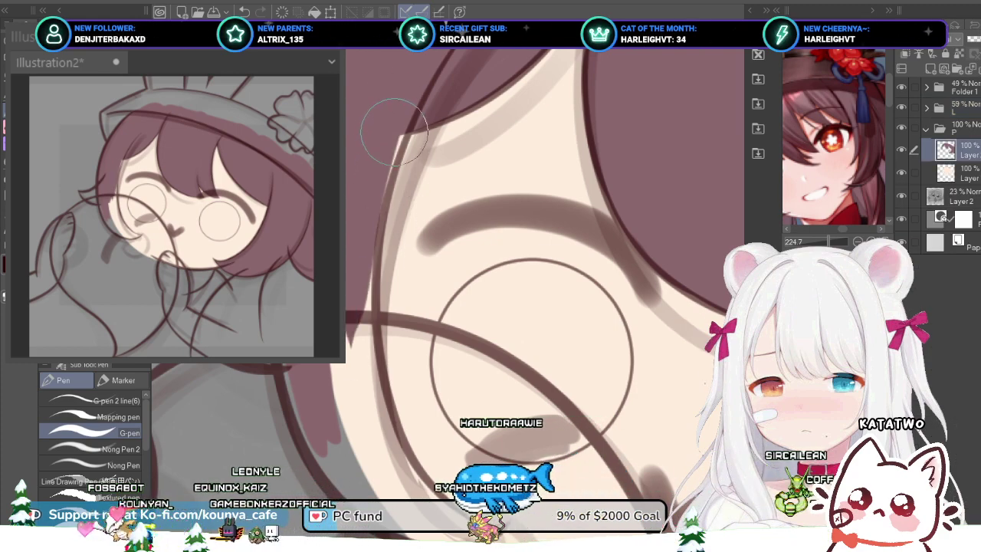
left_click_drag(395, 132, 395, 162)
scroll(394, 161, "up", 2)
left_click_drag(451, 197, 426, 224)
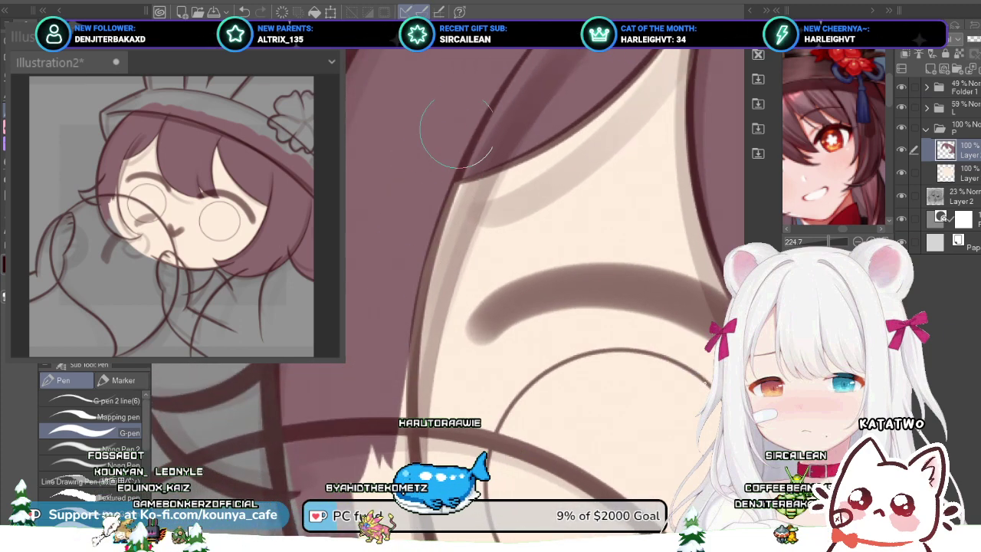
Step: Extend the reddish-brown fill along the side strand's inner line from the bang down past the hand's outline, undoing a stray stroke
left_click_drag(459, 182, 400, 433)
mouse_move(421, 406)
left_mouse_down()
mouse_move(401, 268)
mouse_move(394, 359)
left_mouse_up()
scroll(403, 270, "up", 1)
scroll(413, 217, "down", 1)
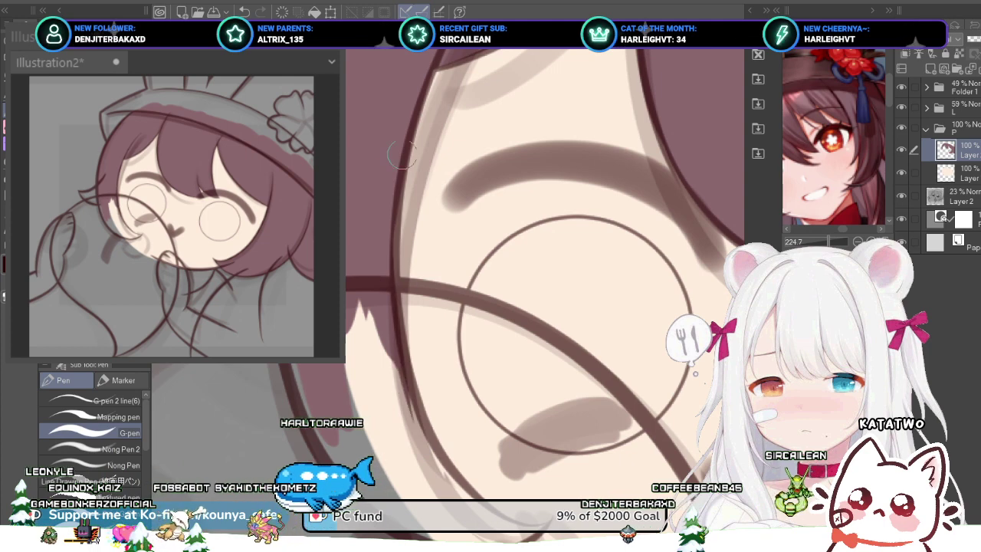
left_click_drag(399, 182, 412, 389)
key("ctrl+z")
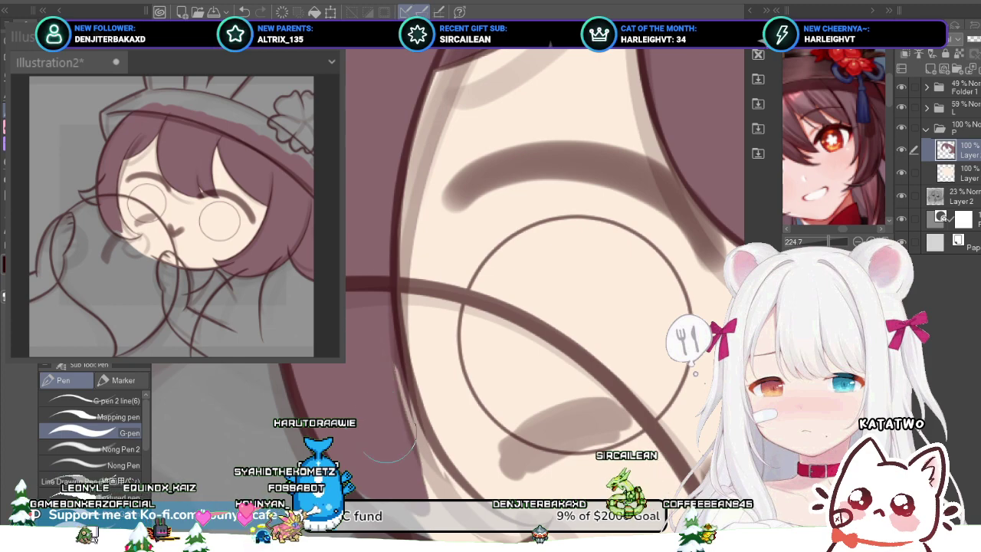
Step: Fill the side strand's middle section beside the eye circle with reddish-brown and save the illustration
mouse_move(421, 473)
left_mouse_down()
mouse_move(385, 374)
mouse_move(399, 399)
left_mouse_up()
scroll(385, 364, "up", 2)
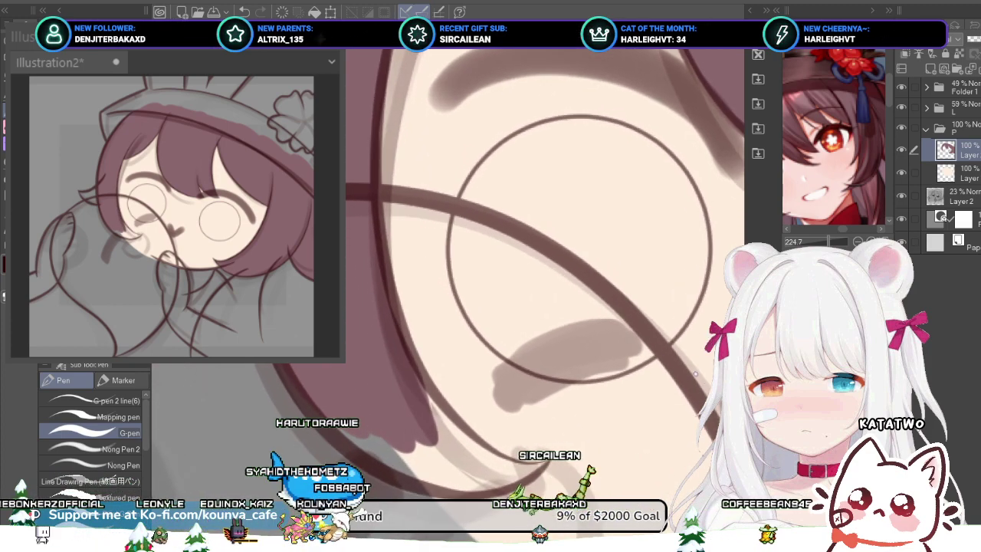
left_click_drag(384, 363, 356, 346)
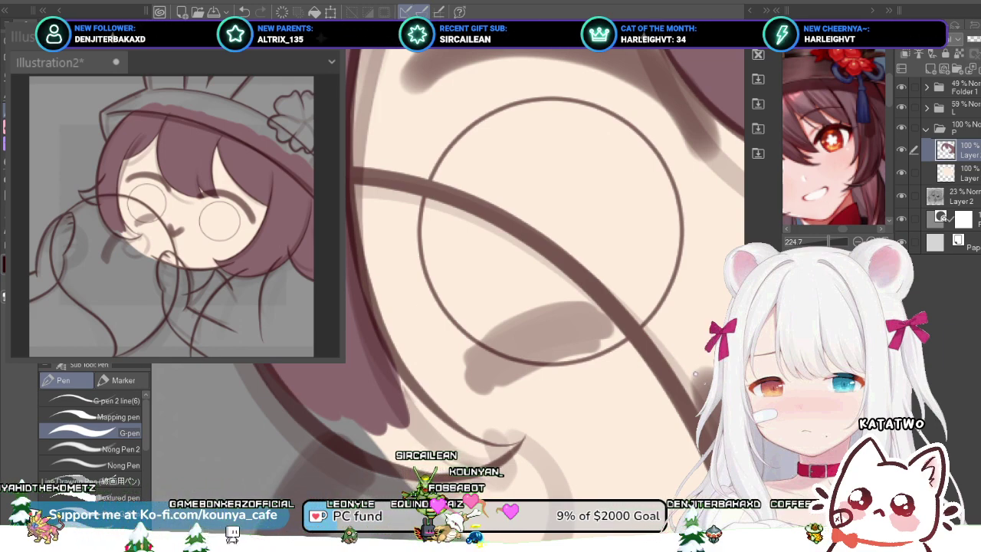
key("ctrl+s")
Step: Paint the side strand's lower part reddish-brown along its outer line, covering the remaining skin gap there
scroll(356, 379, "up", 3)
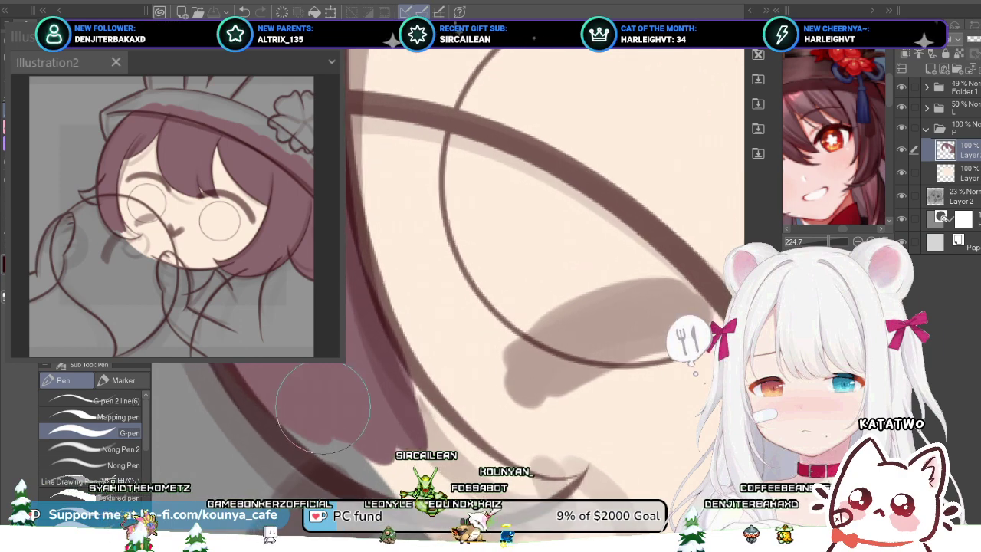
scroll(333, 423, "up", 1)
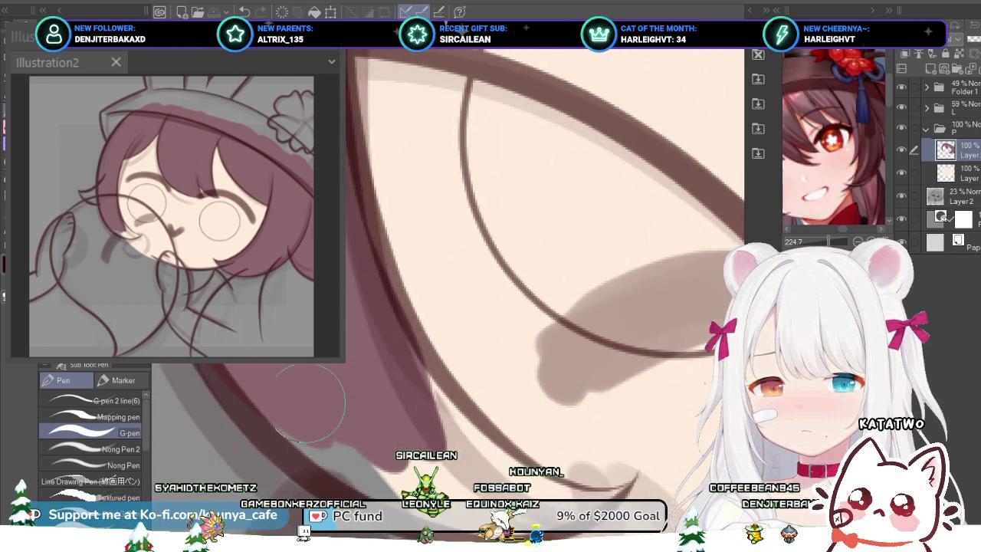
left_click_drag(250, 362, 333, 415)
left_click_drag(254, 390, 240, 358)
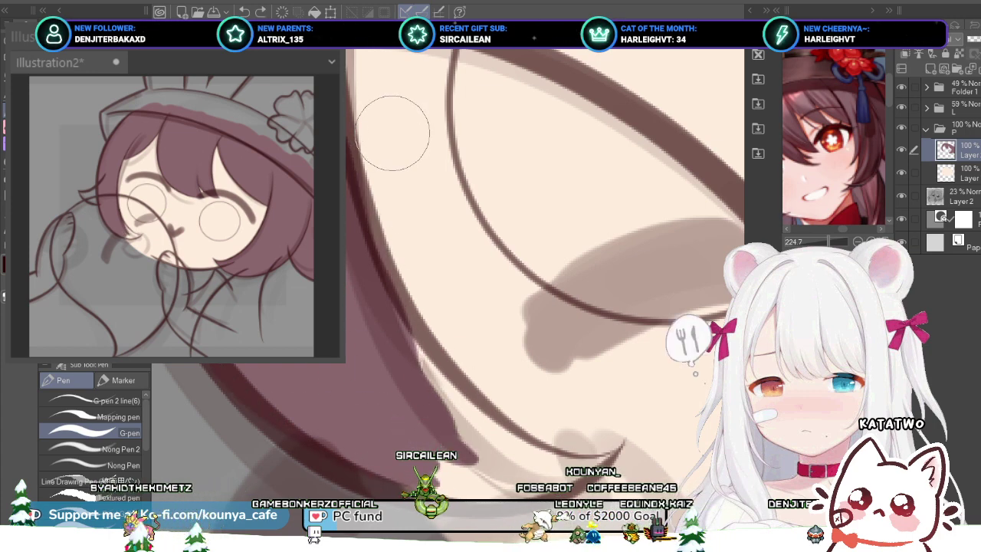
Step: Paint reddish-brown along the side strand's lower inner line toward its pointed tip, undoing strokes that miss the line
left_click_drag(372, 173, 425, 352)
key("ctrl+z")
left_click_drag(373, 202, 441, 373)
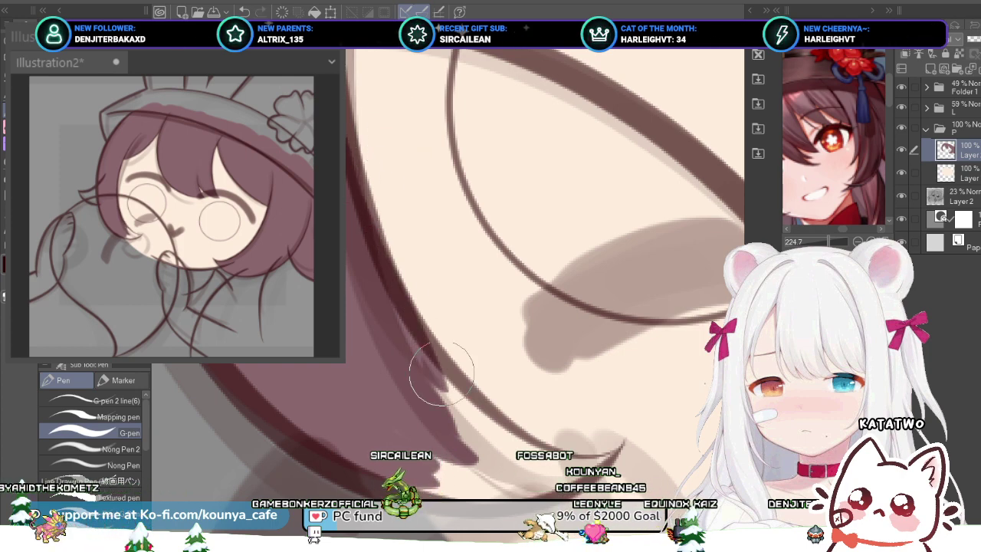
key("ctrl+z")
left_click_drag(386, 264, 481, 429)
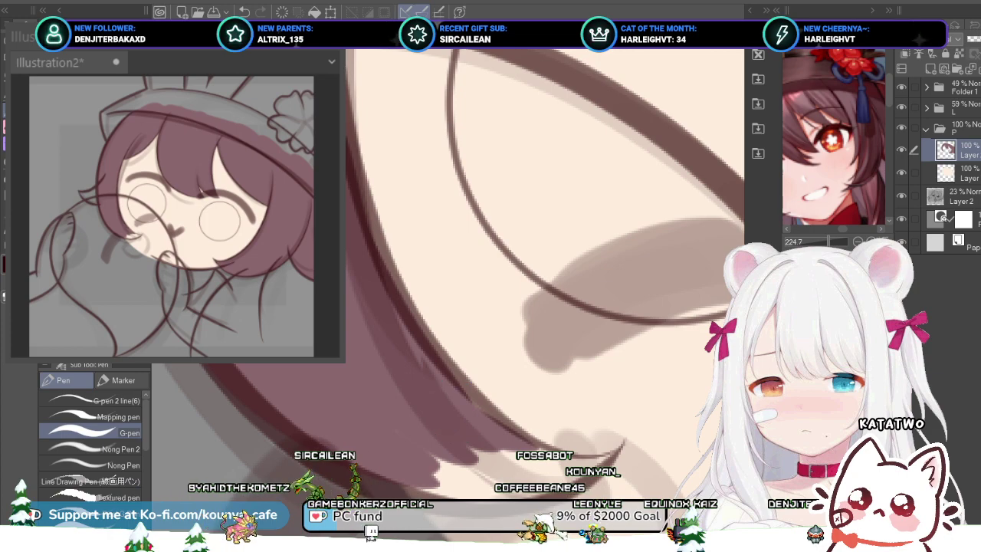
Step: Mirror the canvas view and fill the gaps in the hair colour along the side lock's face-side outline
scroll(417, 374, "down", 3)
key("h")
scroll(429, 413, "up", 2)
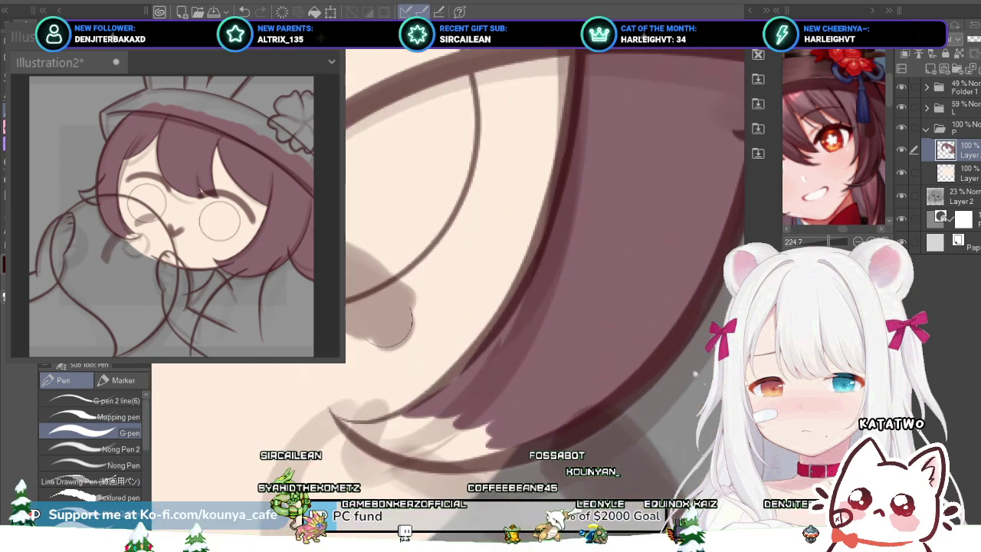
key("shift+space")
left_click_drag(390, 324, 417, 230)
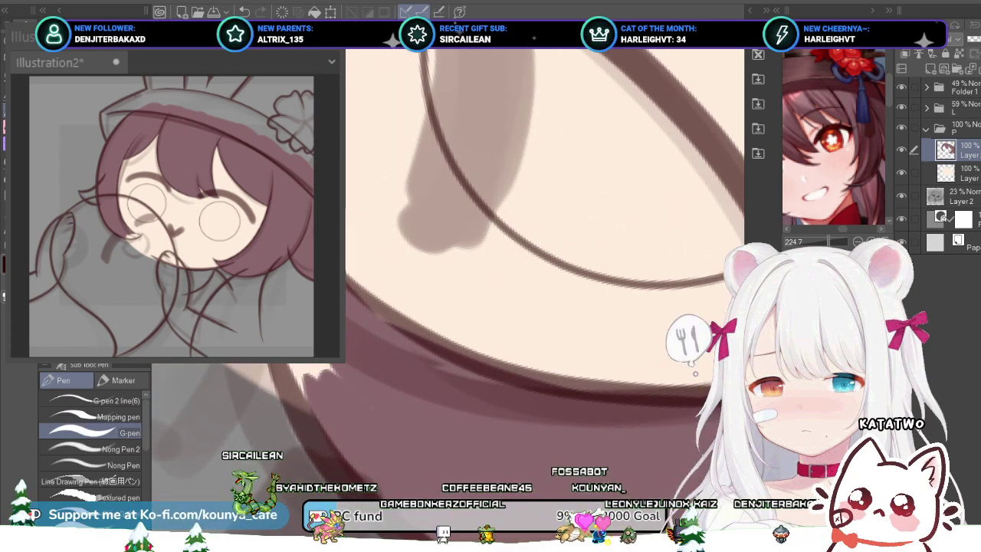
scroll(355, 253, "up", 1)
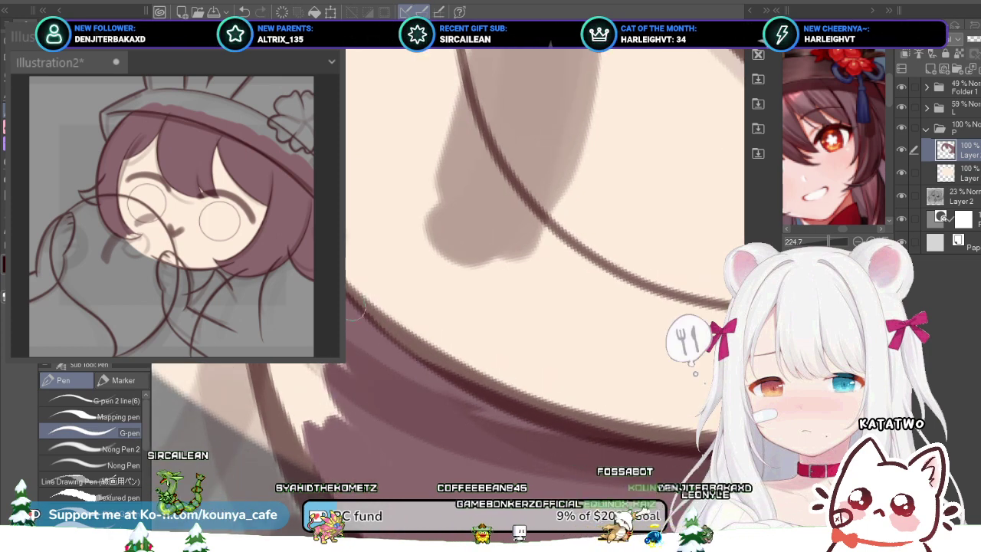
left_click_drag(355, 311, 467, 386)
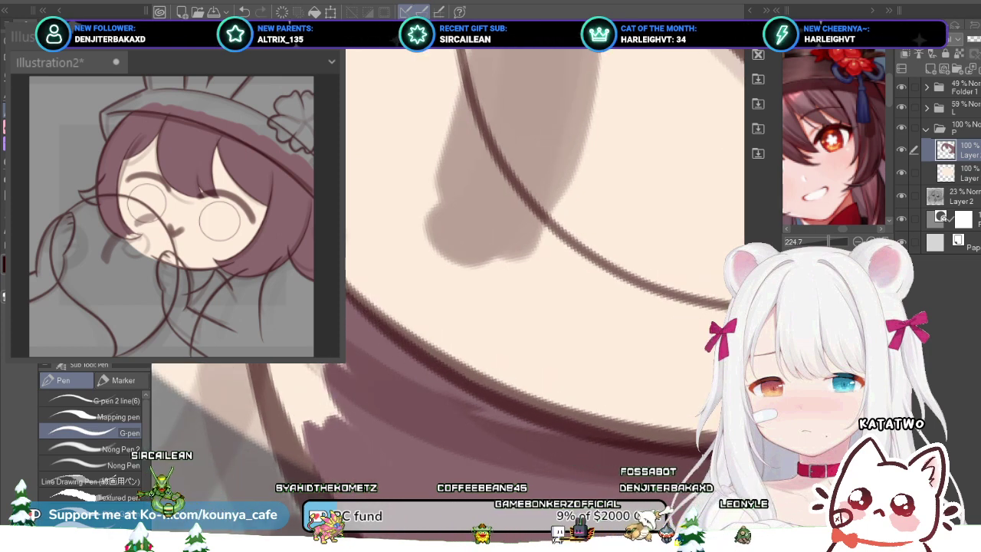
Step: Paint hair colour over the bare skin-toned gap at the side lock's tip, reaching both outlines
left_click_drag(292, 369, 326, 431)
left_click_drag(272, 366, 308, 470)
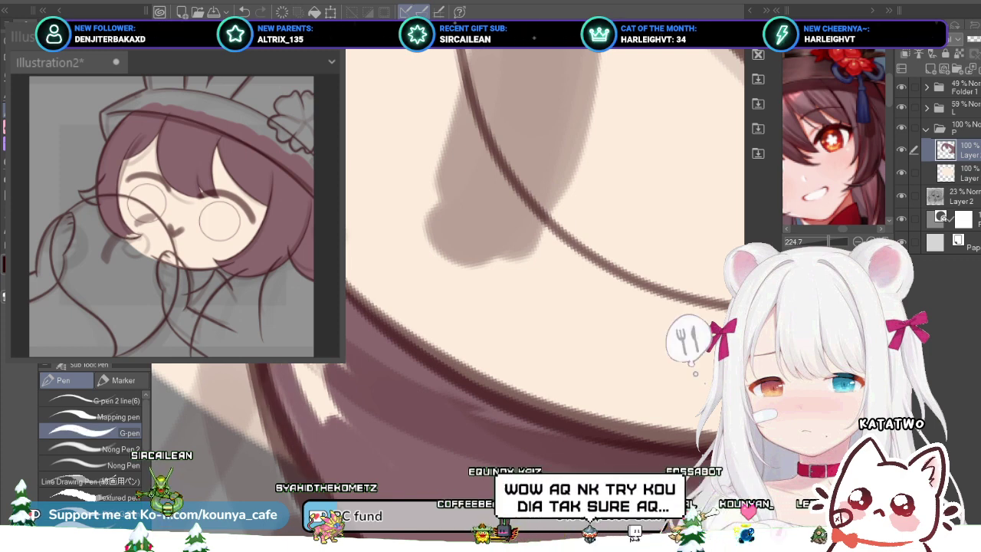
left_click_drag(306, 368, 335, 430)
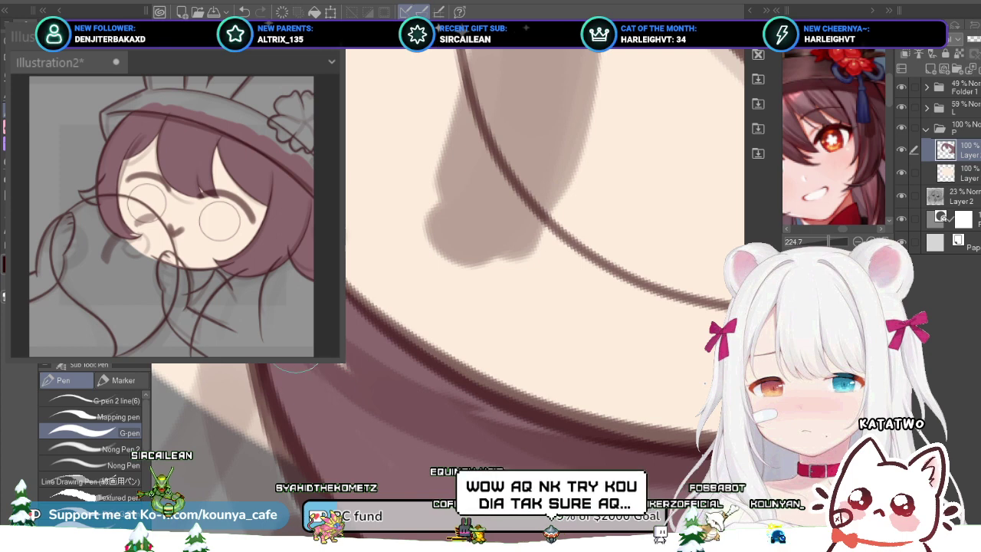
left_click_drag(318, 378, 330, 400)
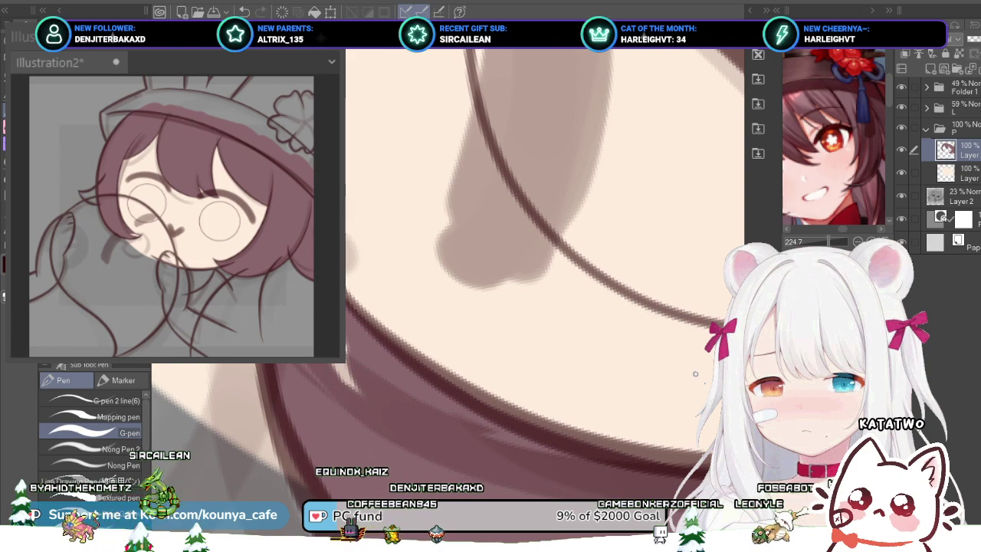
left_click_drag(329, 401, 295, 380)
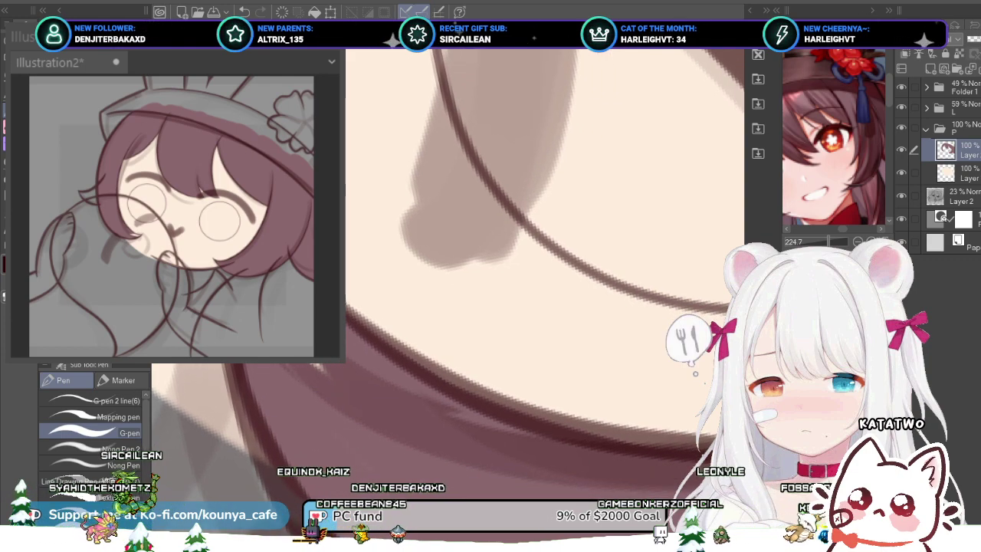
Step: Inspect the hair colour along the outlines around the face for unpainted gaps
left_click_drag(490, 307, 447, 286)
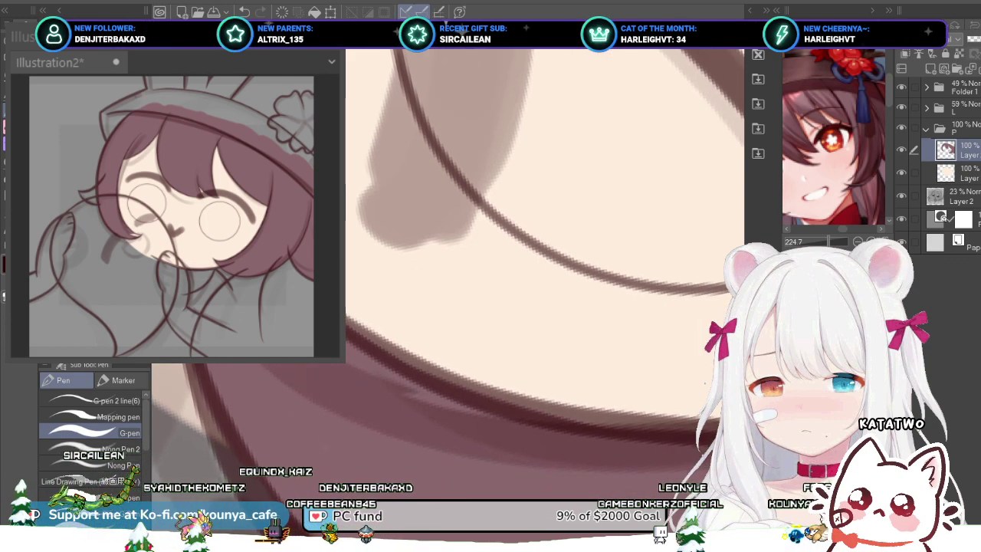
left_click_drag(604, 311, 695, 374)
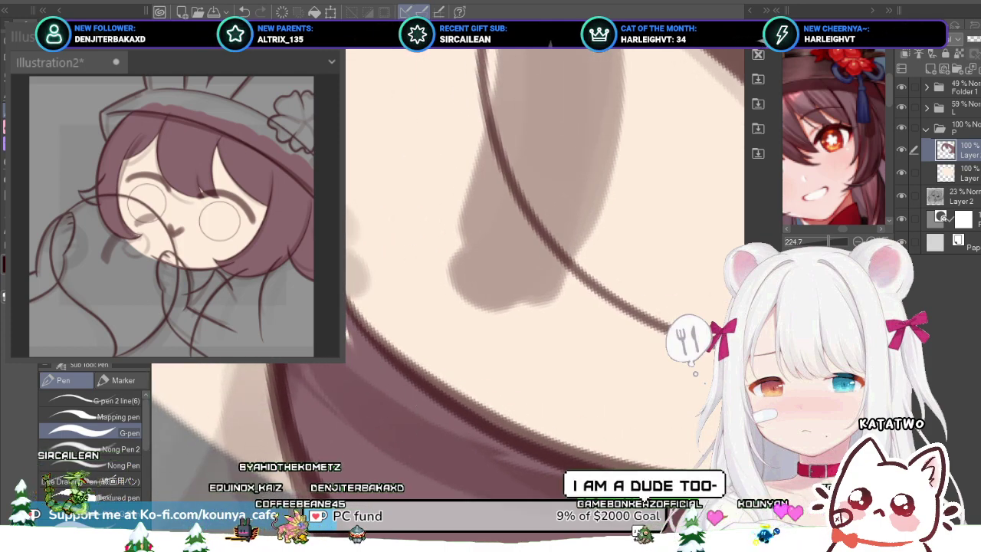
scroll(326, 248, "up", 1)
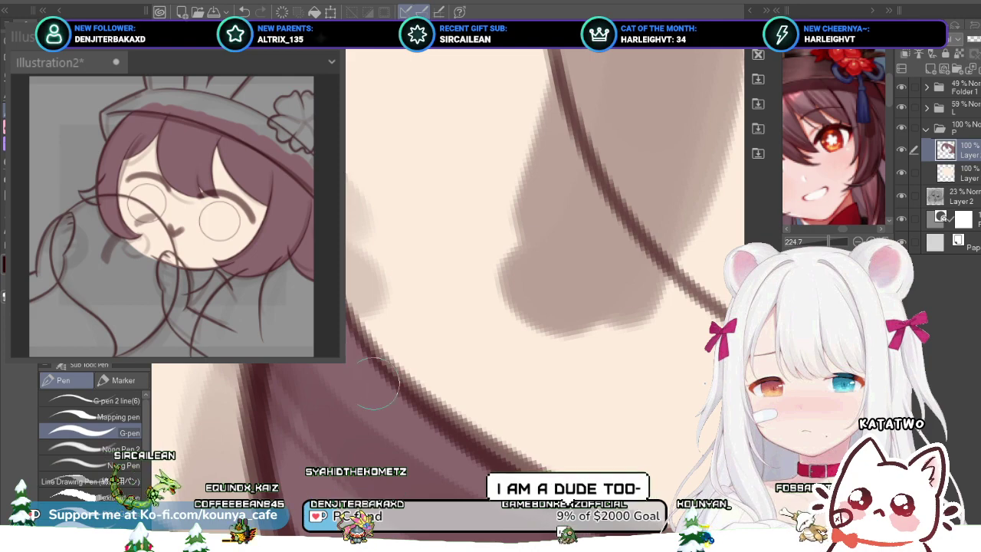
scroll(268, 306, "down", 3)
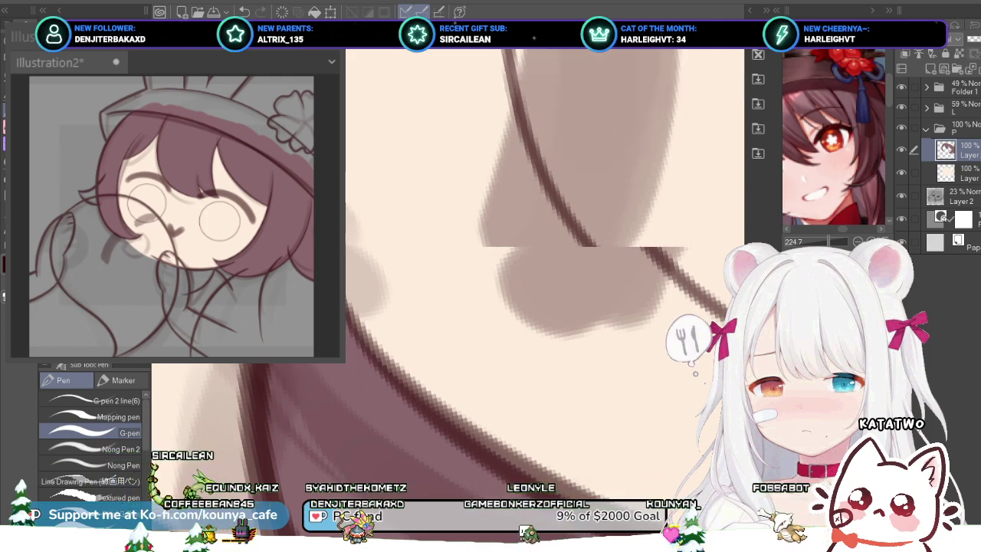
scroll(261, 321, "up", 1)
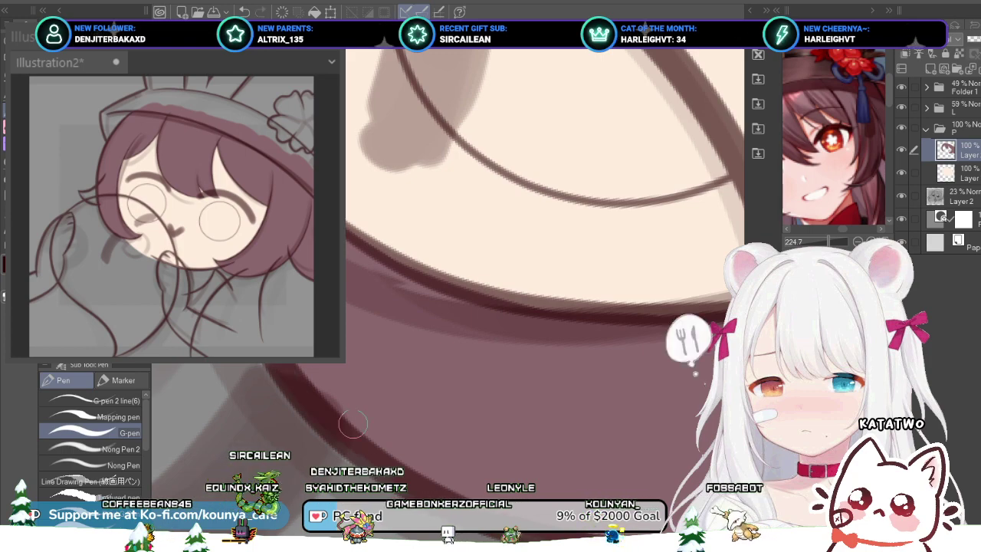
scroll(367, 443, "down", 4)
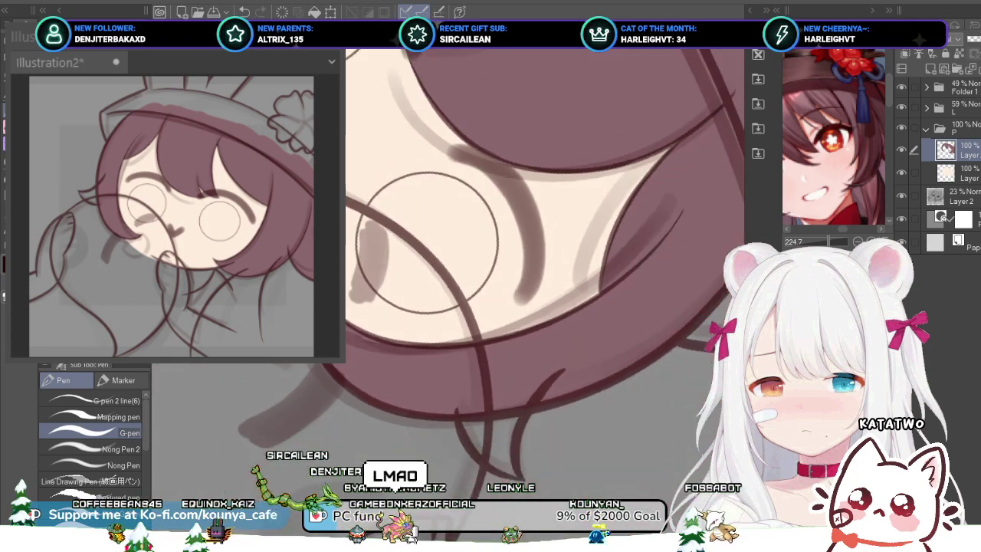
key("space")
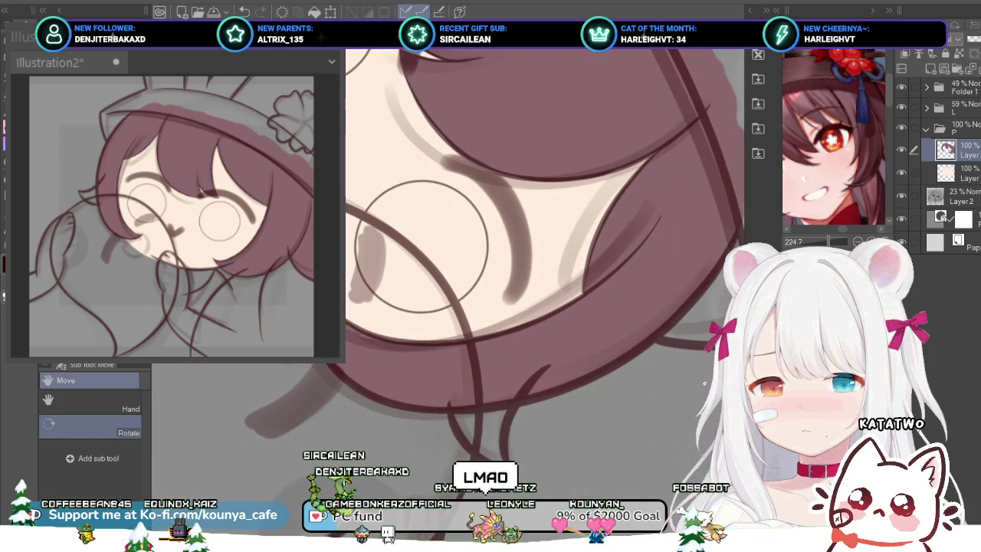
mouse_move(367, 443)
left_mouse_down()
mouse_move(470, 461)
mouse_move(580, 397)
left_mouse_up()
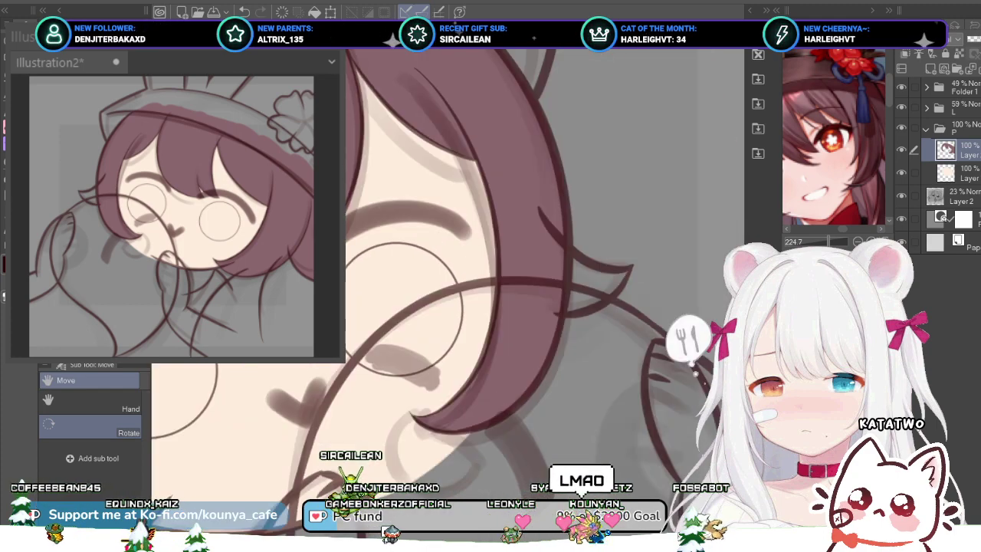
Step: Restore the unmirrored canvas view and save the illustration
key("h")
scroll(383, 299, "down", 3)
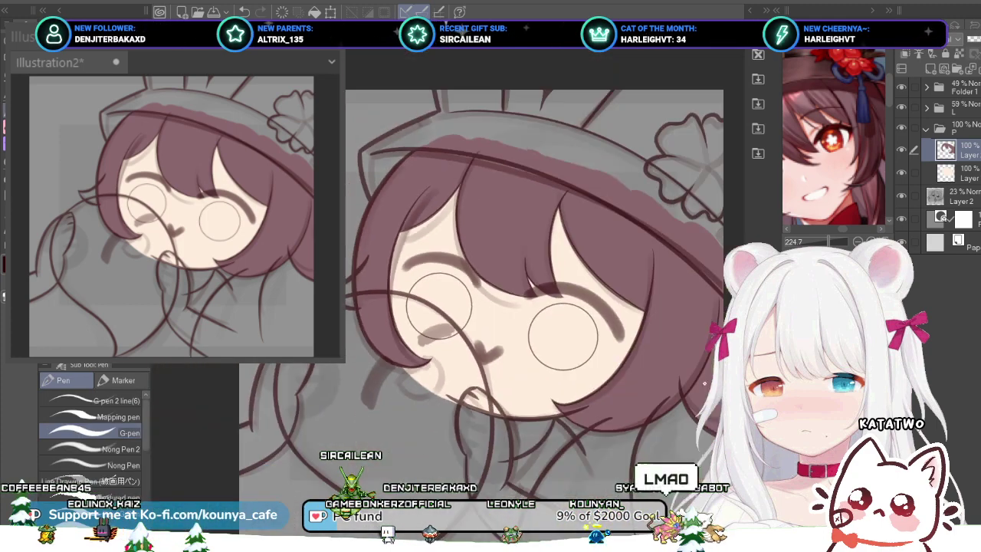
left_click_drag(514, 278, 427, 235)
scroll(429, 235, "up", 2)
scroll(674, 372, "down", 3)
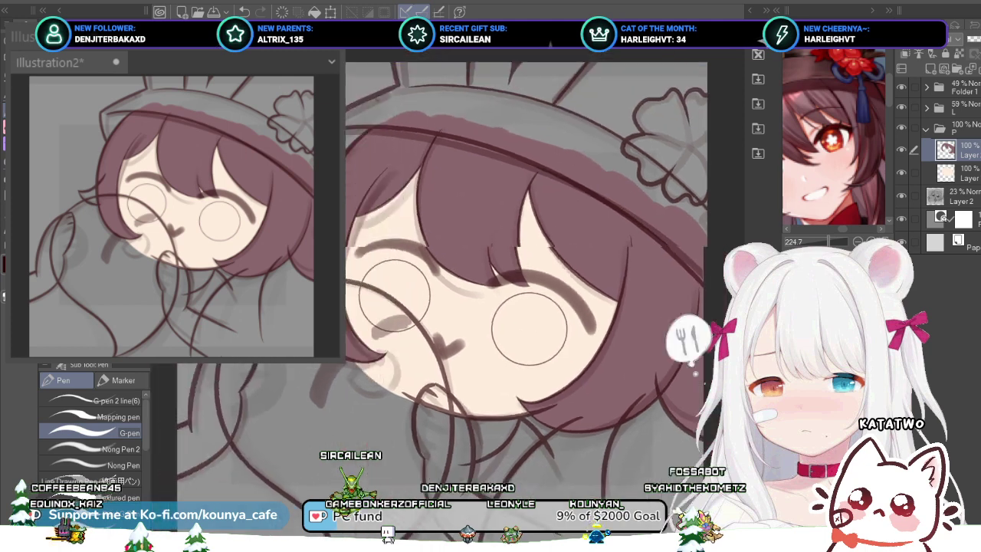
key("ctrl+s")
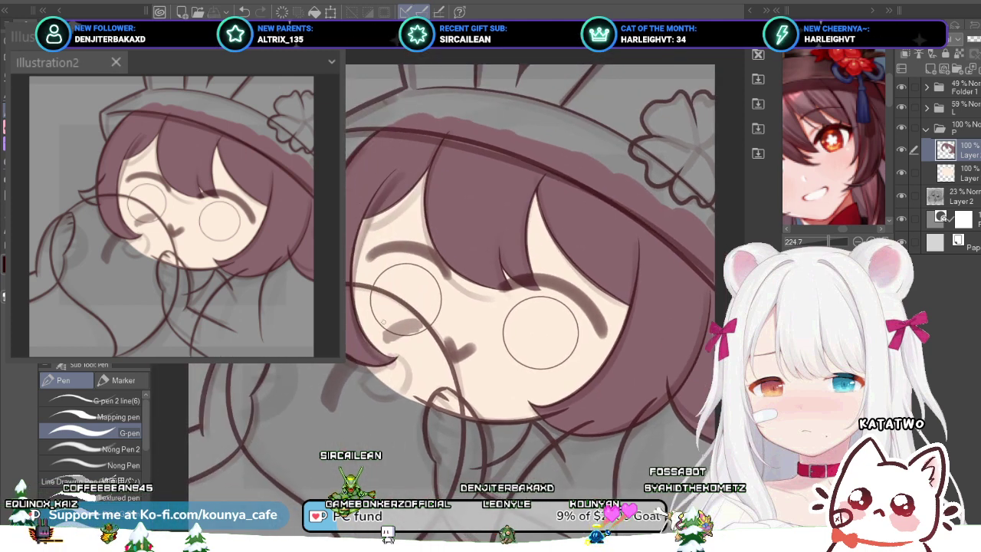
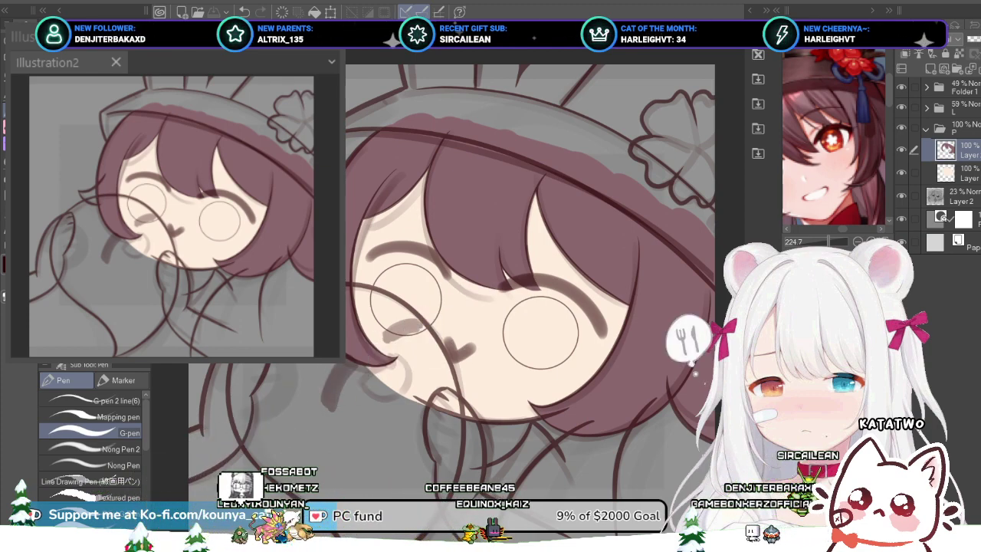
Step: Lower the opacity of the hair colour layer to 56%
scroll(533, 296, "up", 2)
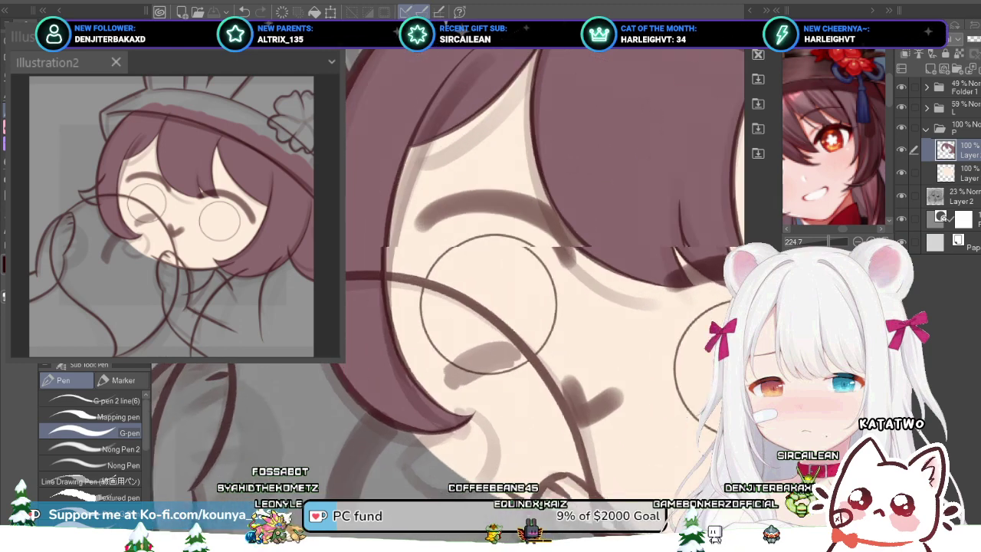
scroll(533, 296, "down", 2)
scroll(533, 297, "up", 2)
scroll(533, 296, "right", 1)
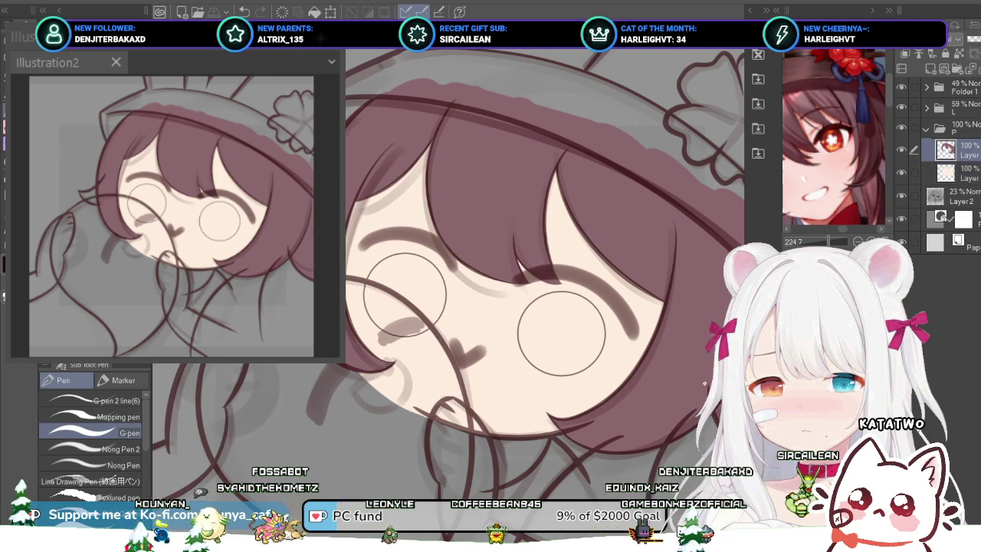
left_click_drag(561, 334, 488, 209)
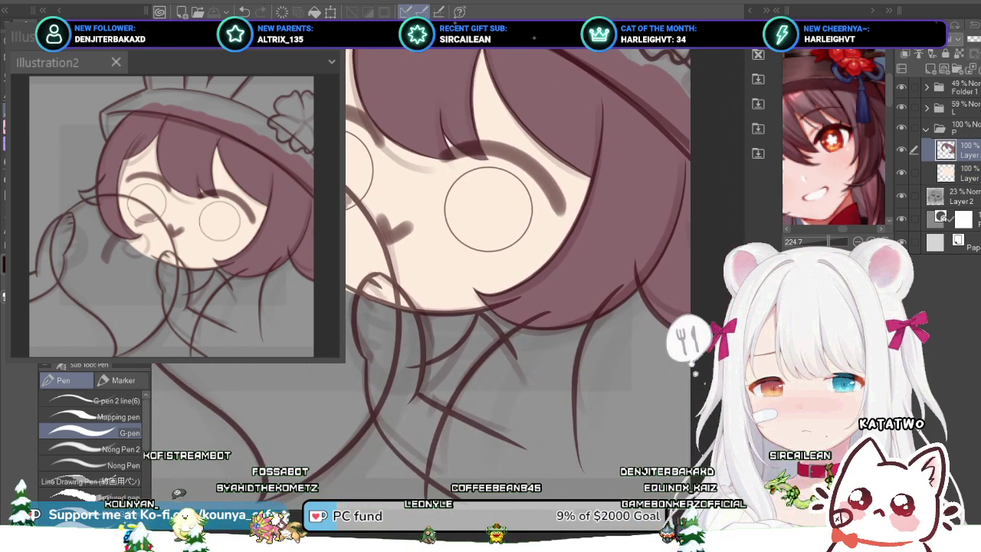
left_click(979, 40)
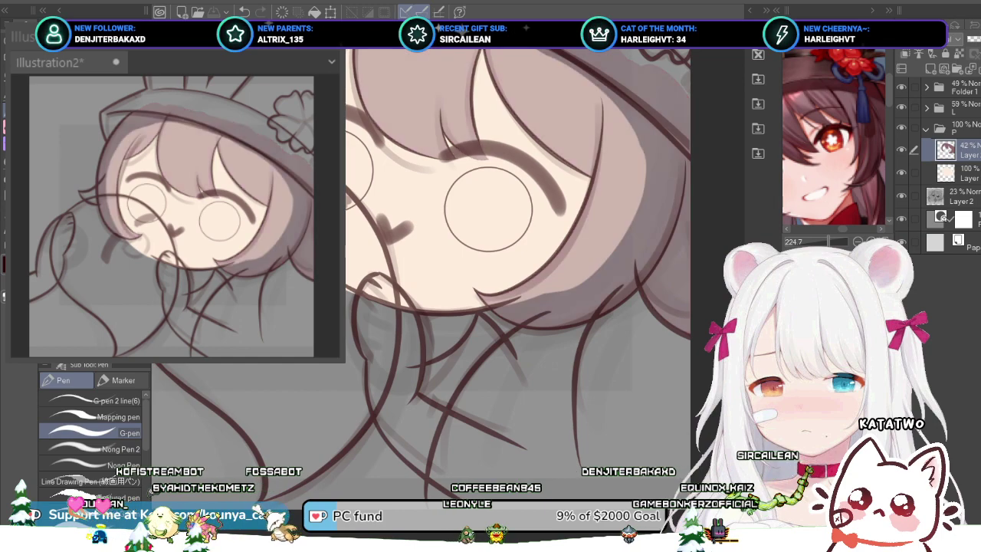
left_click_drag(977, 39, 980, 39)
Step: Add a new layer directly above the skin colour layer in folder P
left_click(967, 173)
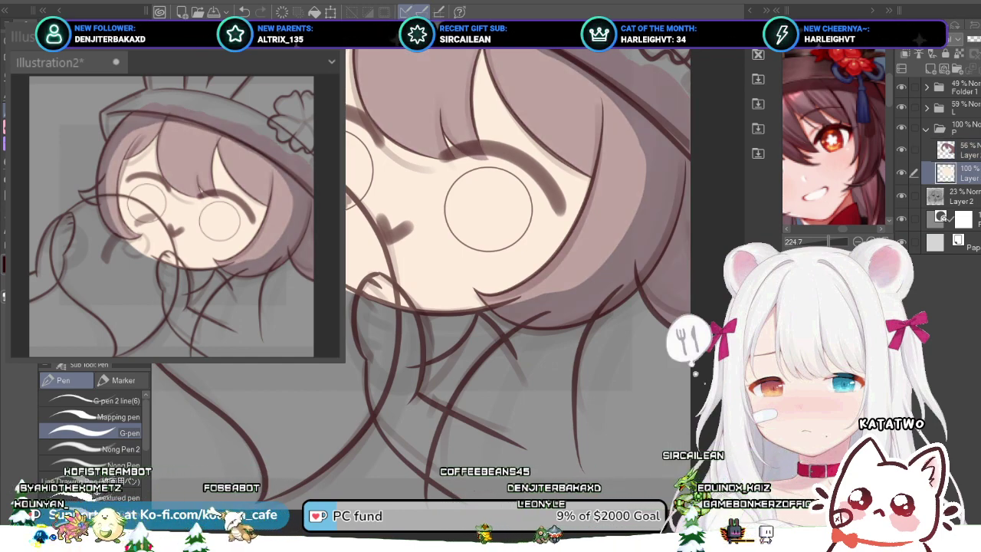
left_click_drag(413, 334, 342, 298)
scroll(449, 328, "up", 3)
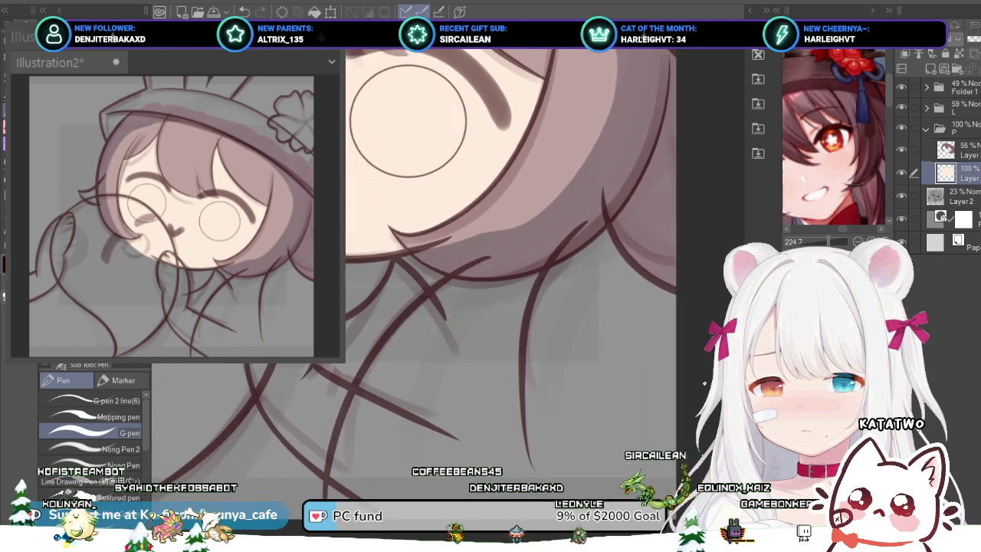
key("ctrl+shift+n")
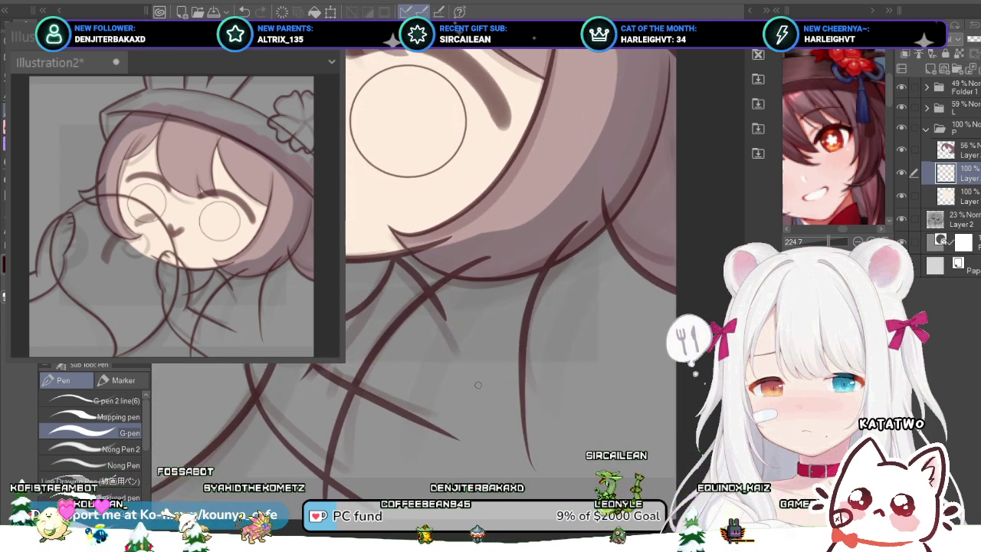
Step: Paint two long reddish-purple hair strands hanging down from beneath the lower edge of the side hair
scroll(449, 328, "up", 4)
left_click_drag(502, 264, 444, 217)
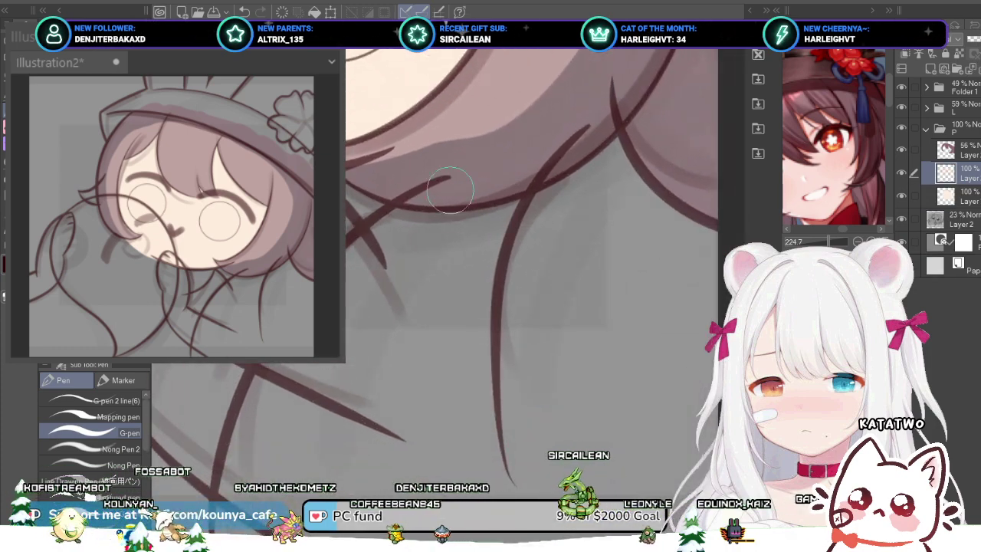
mouse_move(490, 162)
left_mouse_down()
mouse_move(465, 197)
mouse_move(398, 455)
left_mouse_up()
key("ctrl+z")
left_click_drag(504, 153, 442, 471)
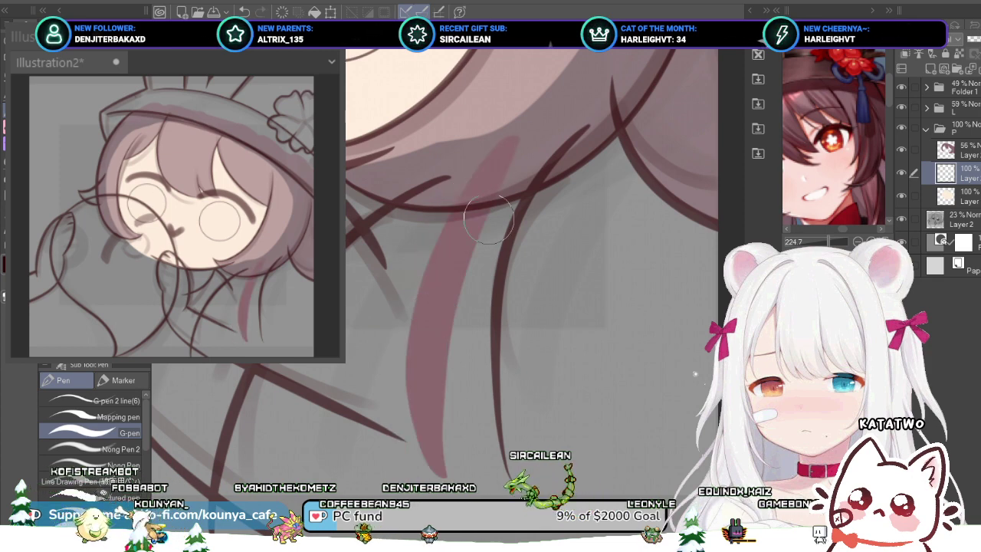
mouse_move(525, 137)
left_mouse_down()
mouse_move(460, 387)
mouse_move(481, 490)
mouse_move(483, 443)
left_mouse_up()
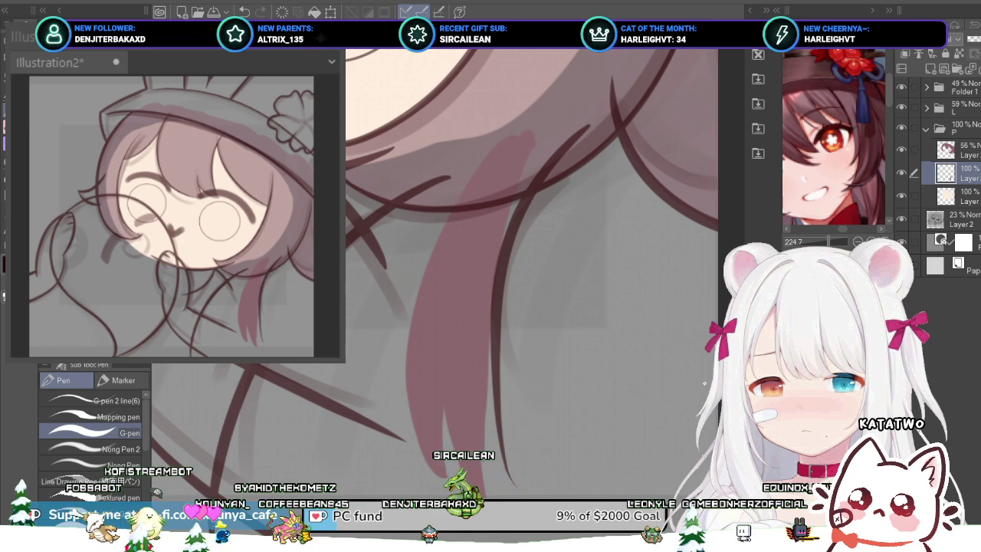
Step: Lower the opacity of folder L to 52% and reselect the new layer in folder P
left_click(963, 108)
left_click_drag(979, 39, 976, 39)
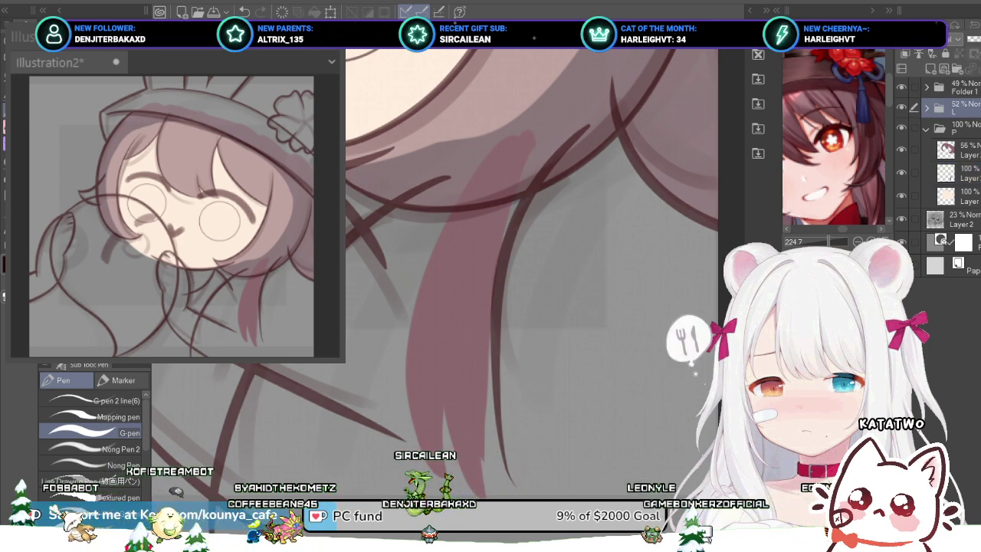
left_click(963, 173)
Step: Fill the hanging hair area below the chin with solid reddish-purple, between its curved outlines
left_click_drag(455, 231, 540, 215)
mouse_move(570, 143)
left_mouse_down()
mouse_move(499, 259)
mouse_move(430, 435)
left_mouse_up()
left_click_drag(538, 163, 359, 453)
mouse_move(498, 237)
left_mouse_down()
mouse_move(539, 224)
mouse_move(358, 443)
mouse_move(454, 279)
mouse_move(369, 462)
left_mouse_up()
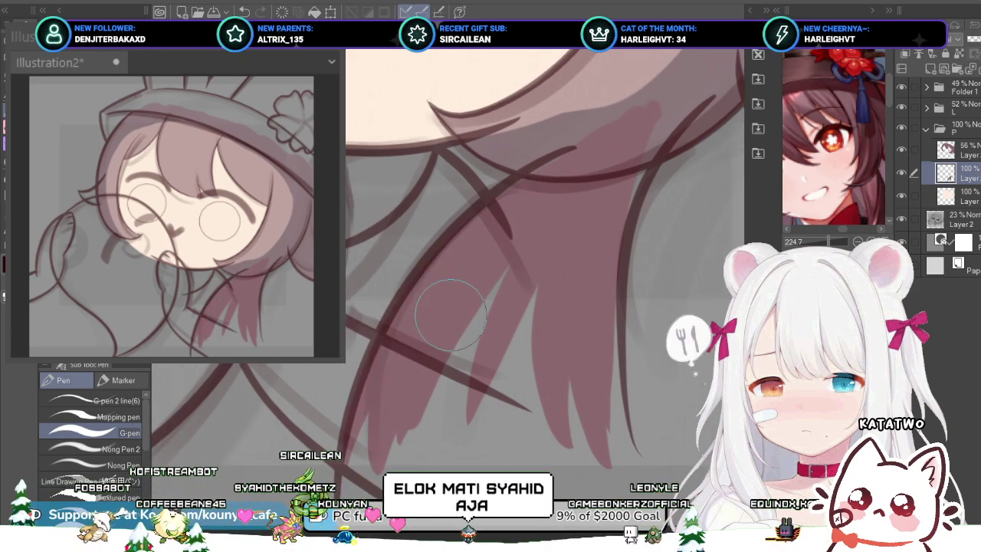
mouse_move(548, 234)
left_mouse_down()
mouse_move(461, 365)
mouse_move(451, 354)
mouse_move(430, 396)
left_mouse_up()
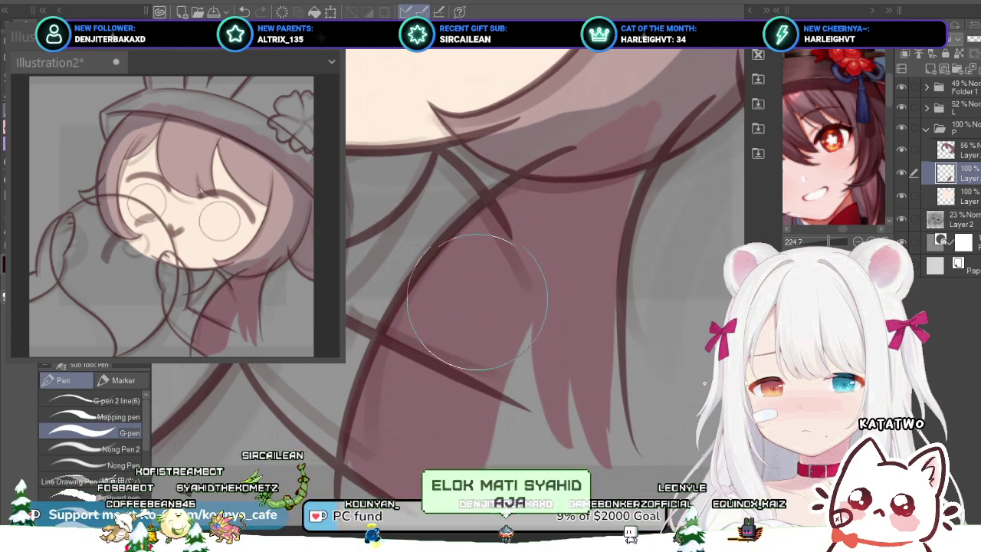
mouse_move(477, 301)
left_mouse_down()
mouse_move(529, 285)
mouse_move(486, 467)
mouse_move(515, 384)
mouse_move(547, 381)
mouse_move(557, 438)
mouse_move(546, 459)
left_mouse_up()
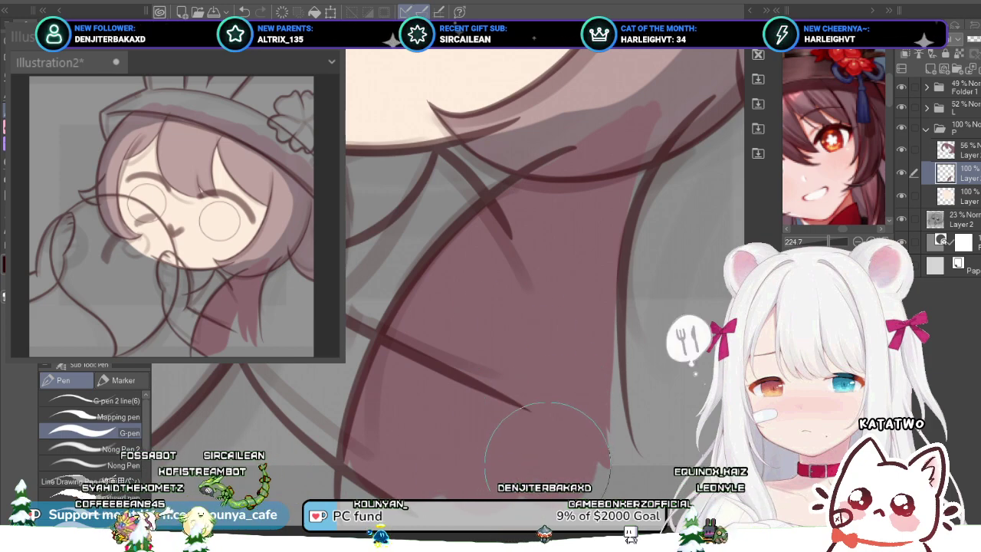
left_click_drag(546, 321, 448, 375)
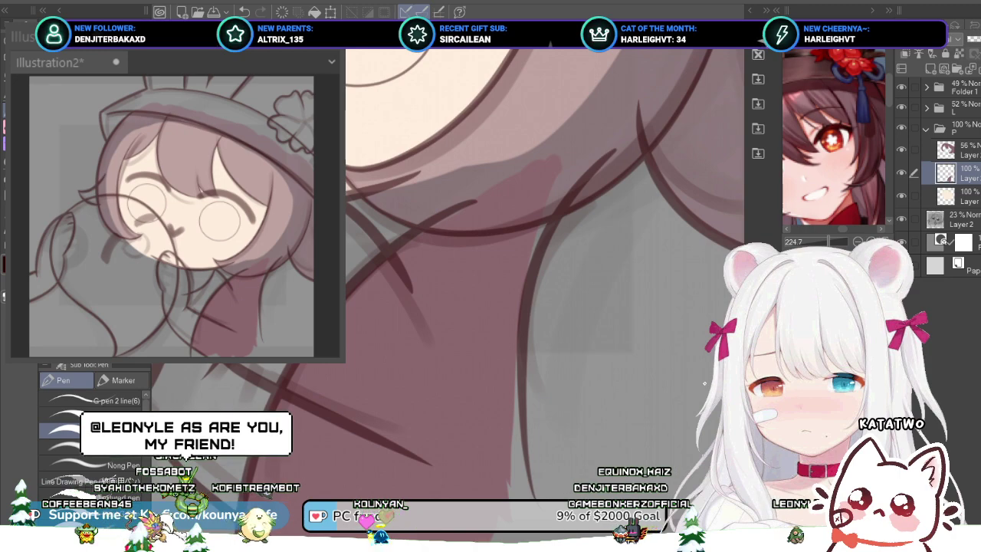
Step: Save the illustration and extend the reddish-purple hanging hair fill to its outer outline just beneath the side hair with a smaller brush
left_click_drag(494, 407, 486, 418)
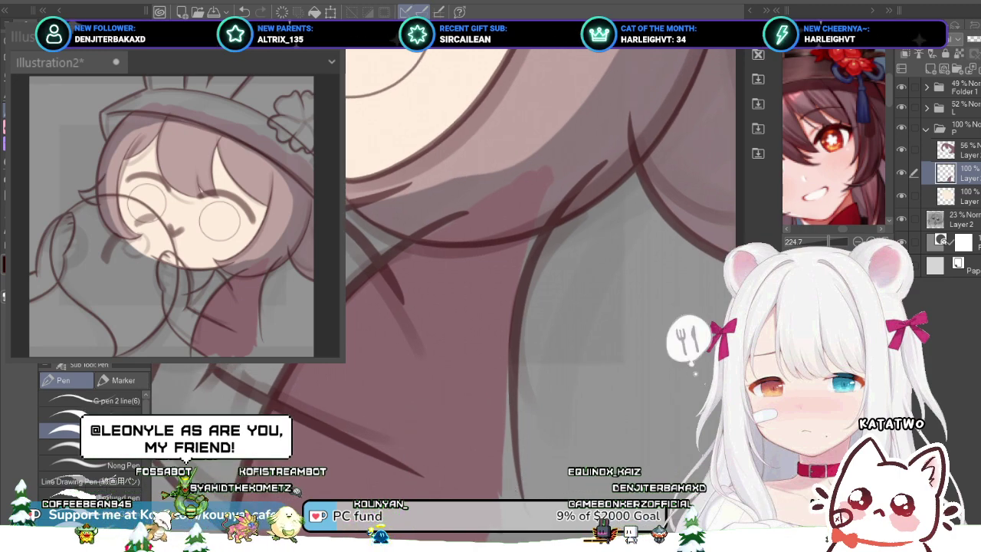
key("ctrl+s")
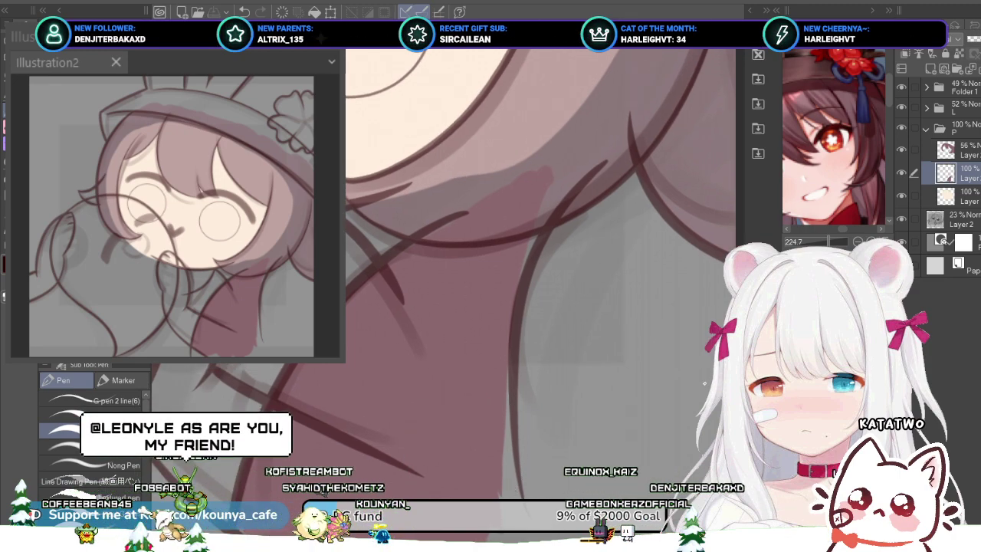
scroll(529, 269, "up", 2)
left_click_drag(594, 119, 527, 237)
key("bracketleft")
key("bracketleft")
key("bracketleft")
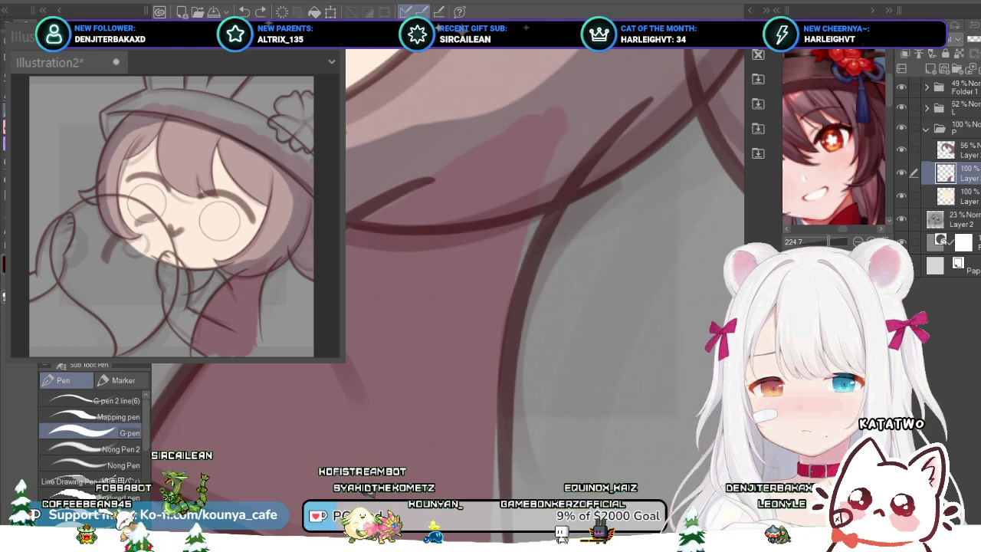
mouse_move(562, 116)
left_mouse_down()
mouse_move(544, 132)
mouse_move(577, 130)
mouse_move(536, 197)
mouse_move(541, 215)
mouse_move(613, 103)
left_mouse_up()
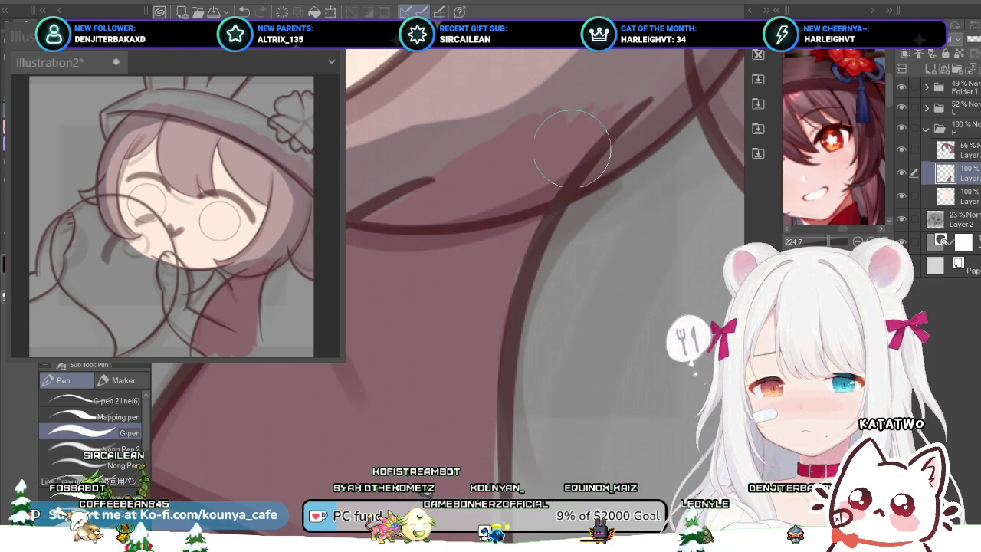
left_click_drag(530, 237, 506, 344)
left_click_drag(548, 194, 525, 129)
Step: Fill the lower outer edge of the hanging hair out to its outline near the bottom of the canvas
scroll(473, 282, "down", 2)
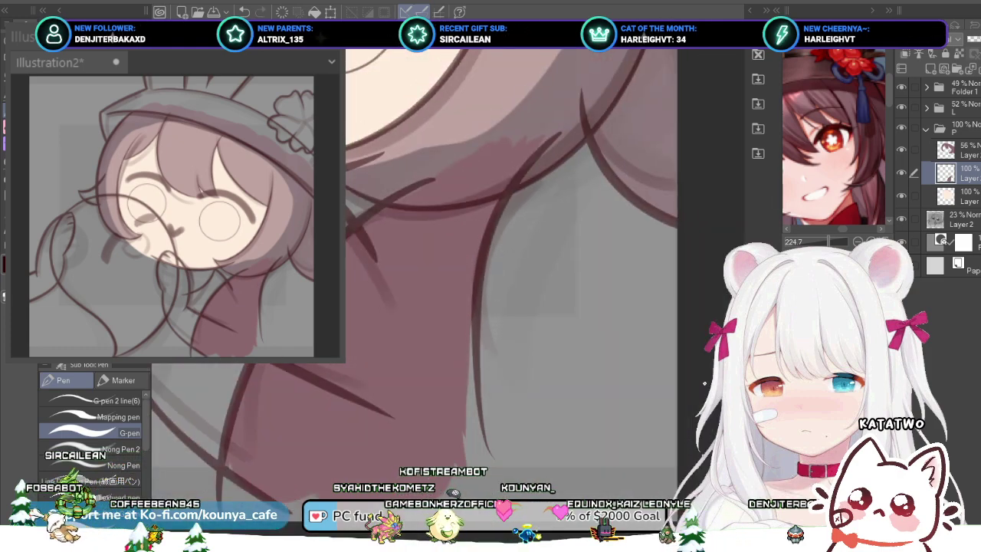
scroll(457, 230, "up", 1)
left_click_drag(457, 306, 461, 417)
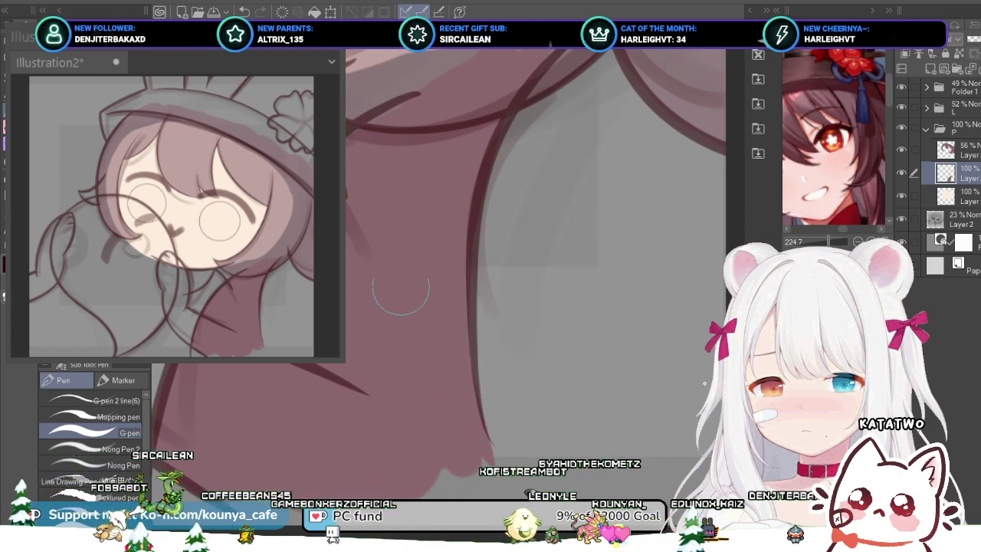
scroll(402, 211, "down", 2)
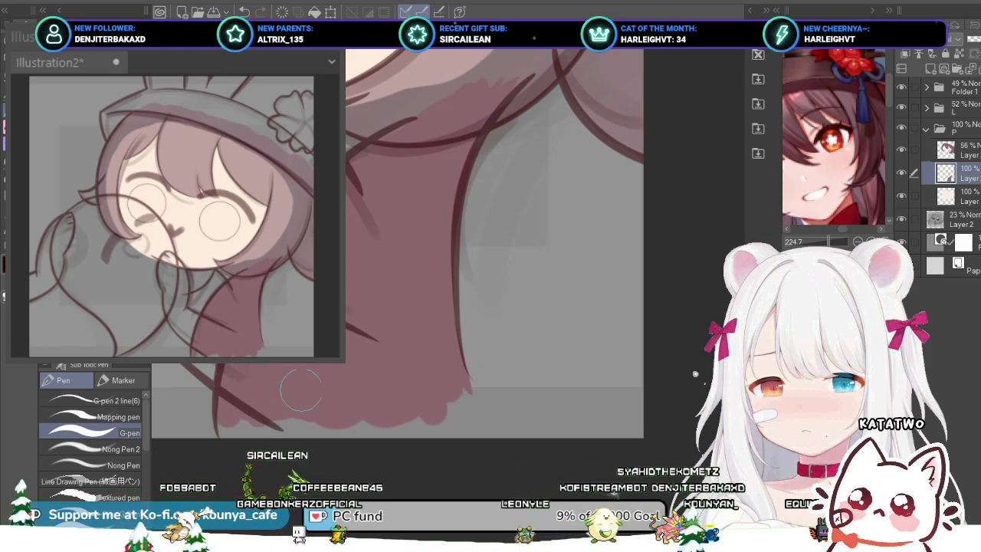
mouse_move(358, 170)
left_mouse_down()
mouse_move(441, 282)
mouse_move(398, 247)
mouse_move(491, 313)
left_mouse_up()
scroll(484, 288, "down", 3)
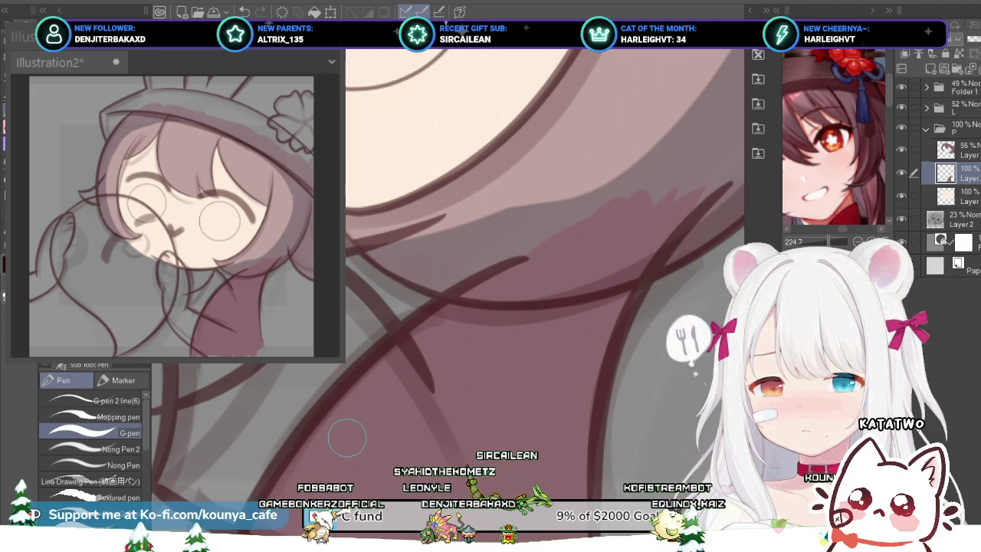
left_click_drag(347, 437, 395, 338)
key("ctrl+z")
scroll(421, 368, "down", 4)
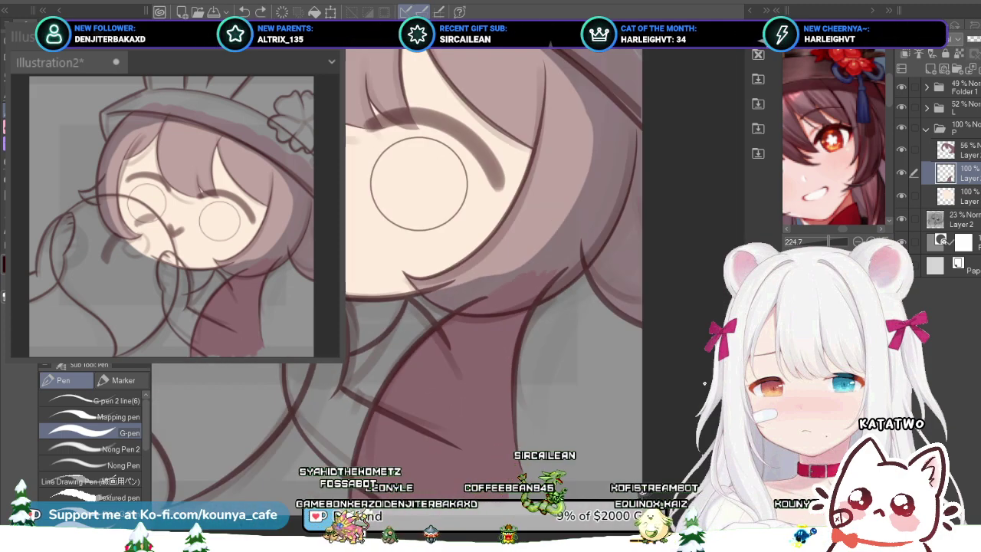
Step: Add a new layer above the hanging hair layer and paint reddish-purple along the outlines of the flicked hair tip beside the cheek
left_click_drag(429, 253, 540, 322)
key("h")
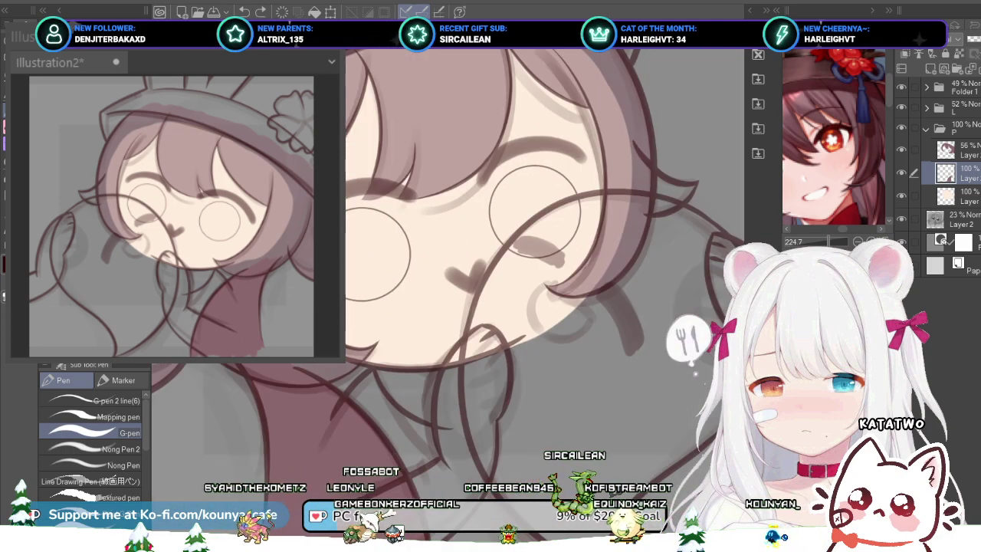
key("h")
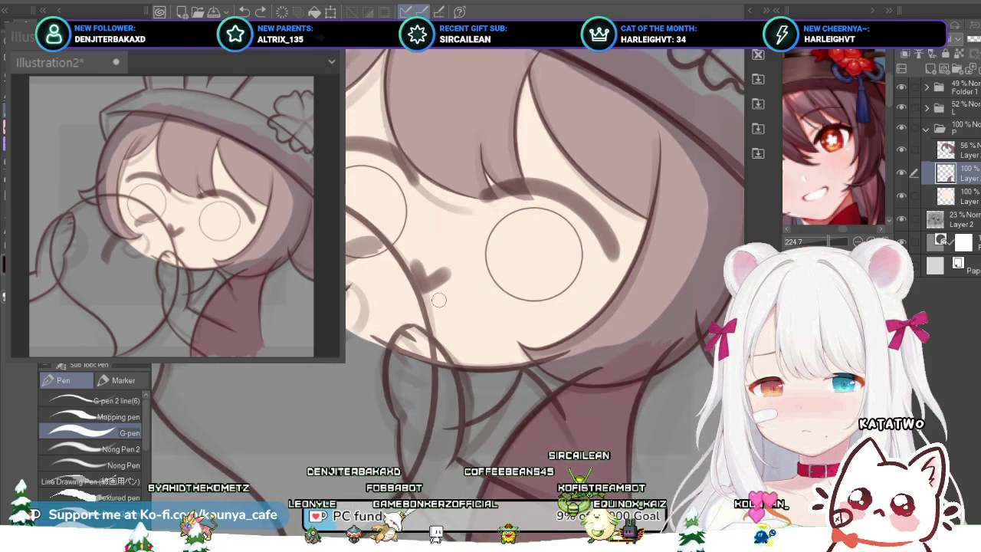
left_click_drag(491, 253, 585, 335)
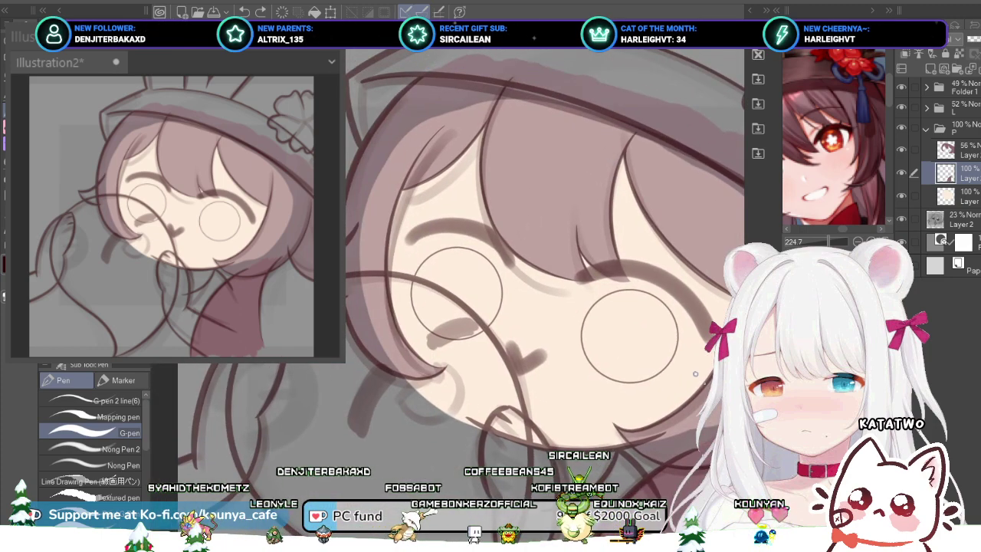
key("ctrl+shift+n")
scroll(592, 343, "up", 4)
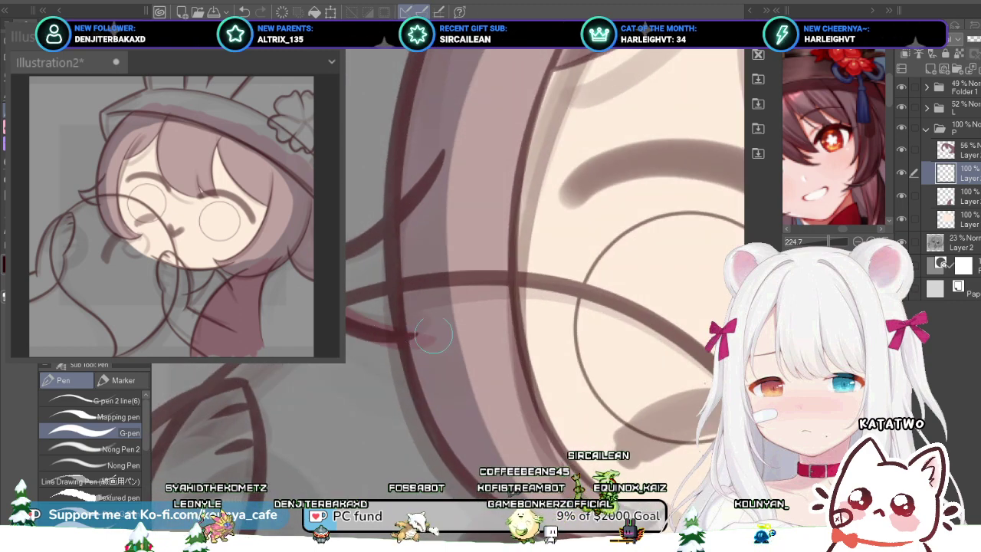
scroll(592, 343, "up", 3)
left_click_drag(479, 322, 538, 351)
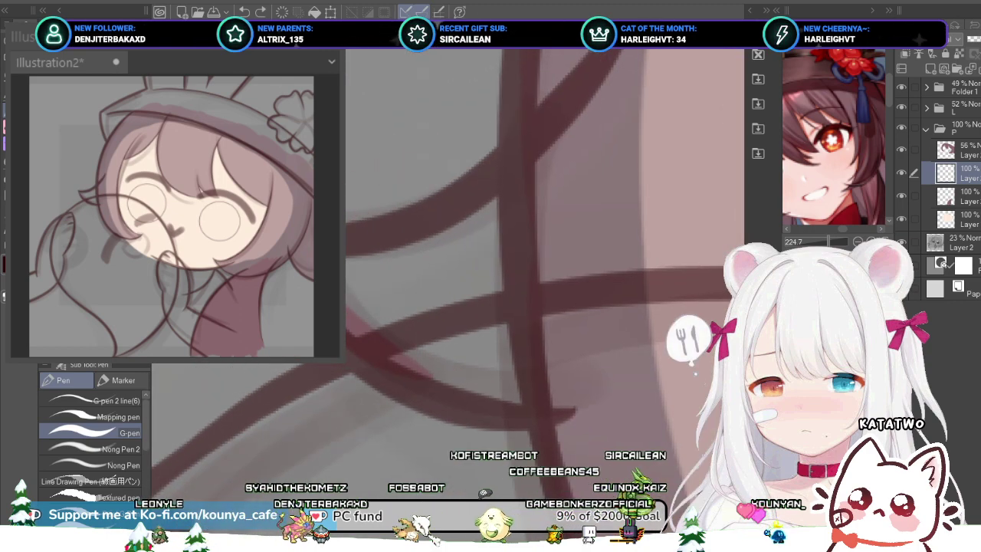
left_click_drag(360, 344, 540, 376)
left_click_drag(351, 253, 526, 179)
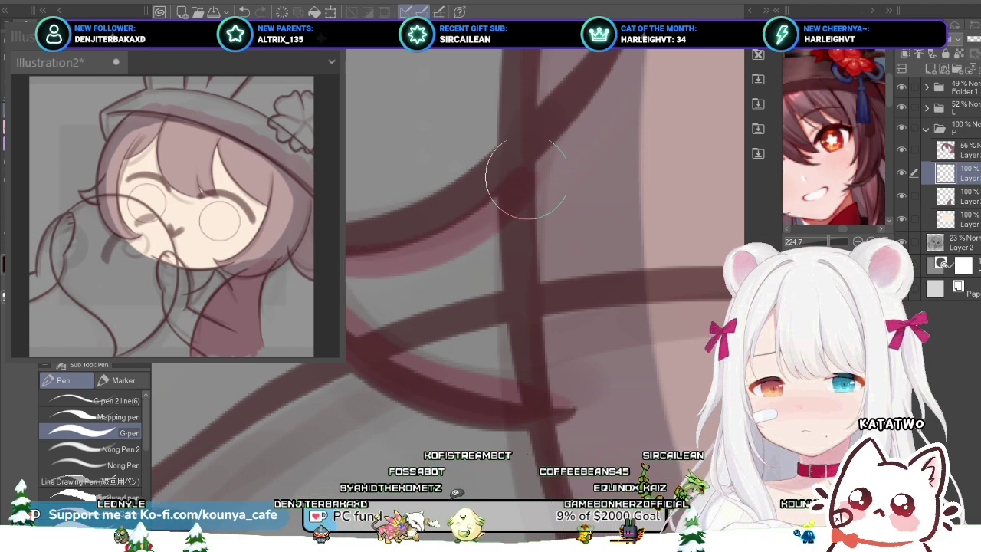
left_click_drag(353, 247, 498, 161)
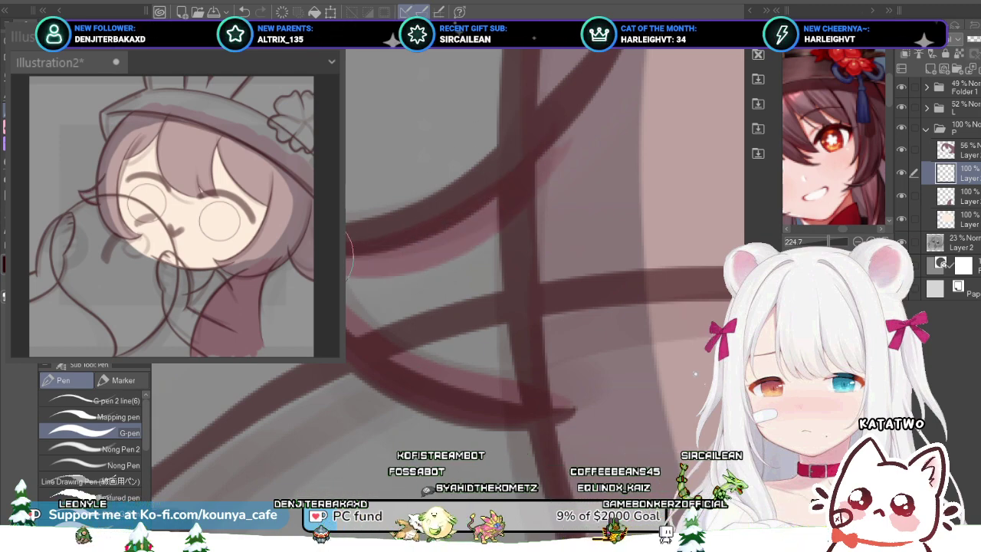
Step: Fill the inside of the flicked hair tip with solid reddish-purple, overlapping the edge of the side hair
mouse_move(351, 299)
left_mouse_down()
mouse_move(542, 329)
mouse_move(624, 321)
mouse_move(547, 361)
mouse_move(606, 357)
left_mouse_up()
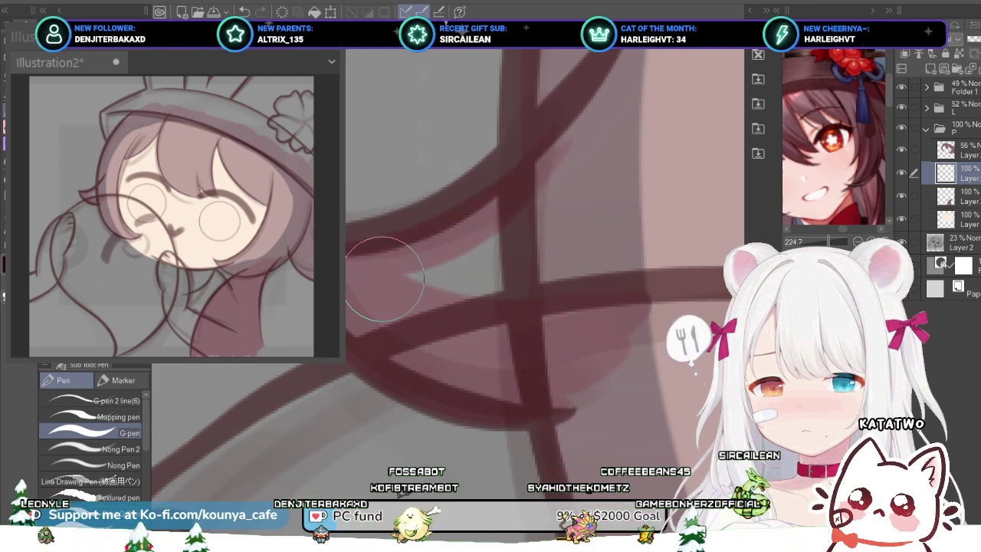
mouse_move(383, 278)
left_mouse_down()
mouse_move(515, 304)
mouse_move(442, 276)
mouse_move(459, 256)
mouse_move(517, 227)
mouse_move(531, 195)
mouse_move(550, 186)
mouse_move(522, 267)
mouse_move(536, 272)
mouse_move(558, 144)
mouse_move(564, 234)
left_mouse_up()
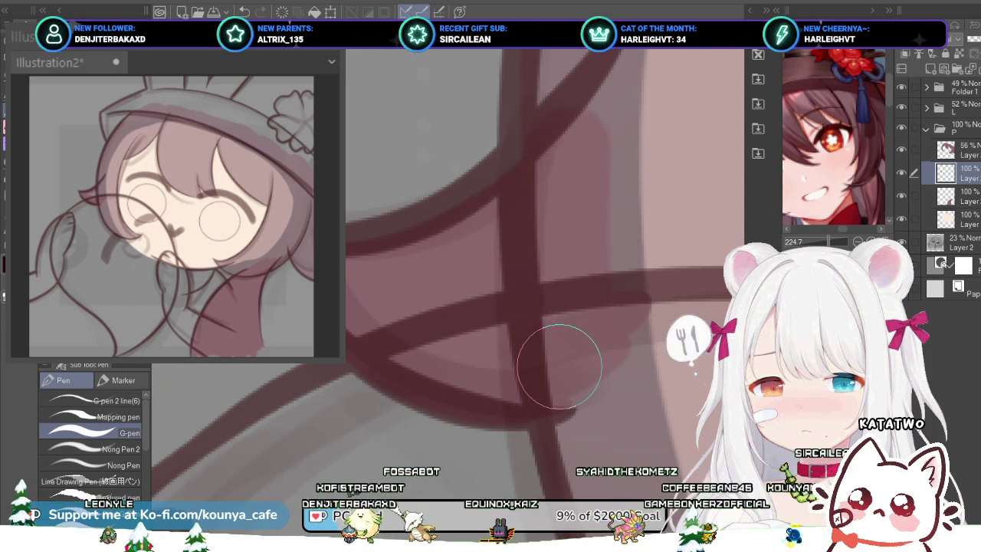
mouse_move(578, 354)
left_mouse_down()
mouse_move(615, 236)
mouse_move(607, 103)
left_mouse_up()
scroll(613, 261, "down", 5)
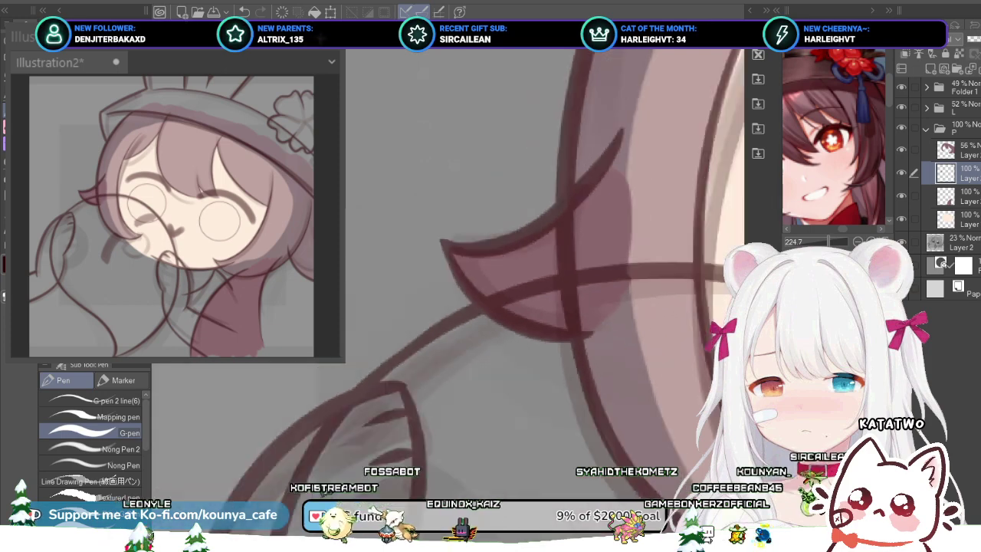
Step: Reselect the hanging hair layer, touch up the lower edge of its fill and save the illustration
left_click_drag(613, 260, 503, 211)
scroll(536, 245, "down", 2)
left_click_drag(582, 268, 486, 256)
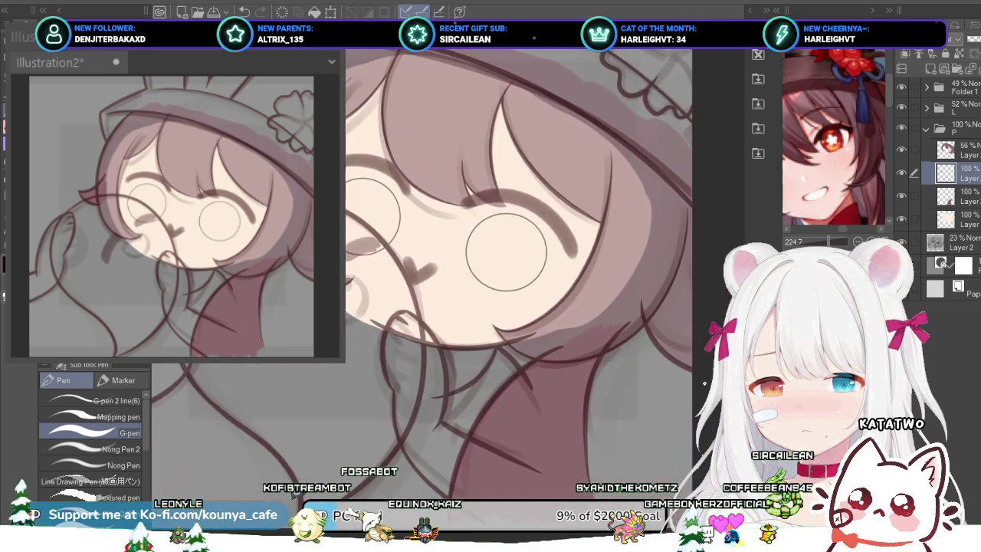
scroll(502, 299, "up", 3)
left_click_drag(502, 299, 534, 203)
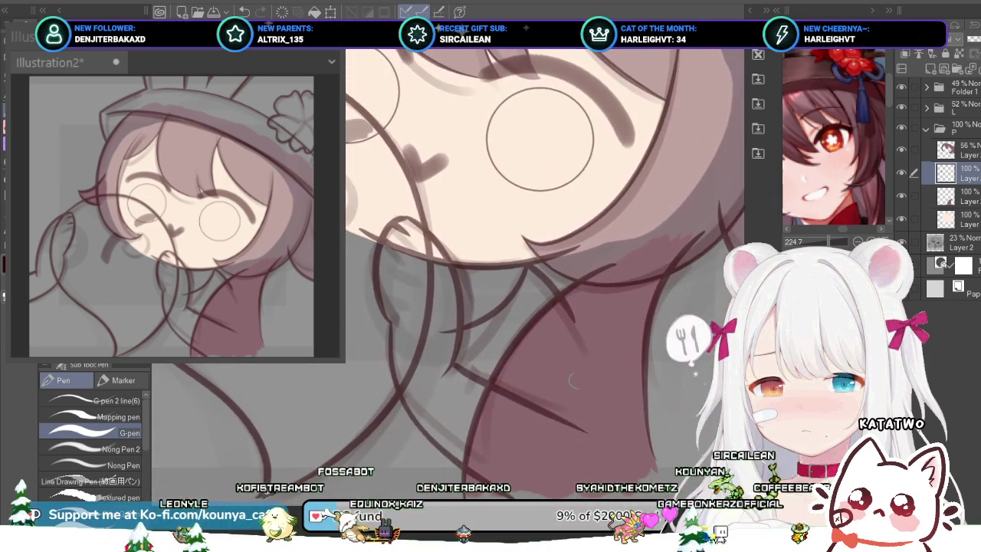
scroll(584, 367, "down", 1)
key("alt+bracketleft")
key("alt+bracketright")
key("alt+bracketleft")
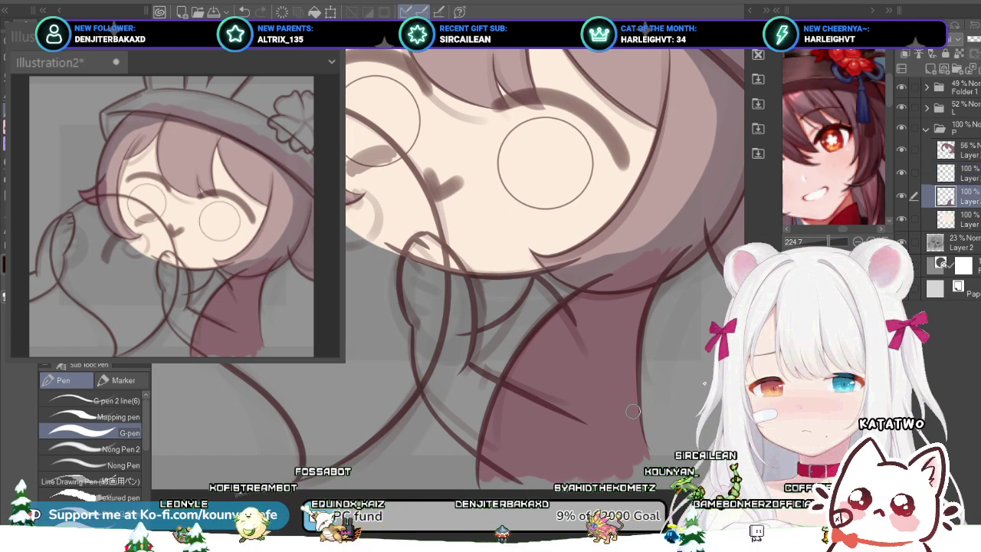
scroll(633, 411, "up", 3)
left_click_drag(633, 412, 635, 327)
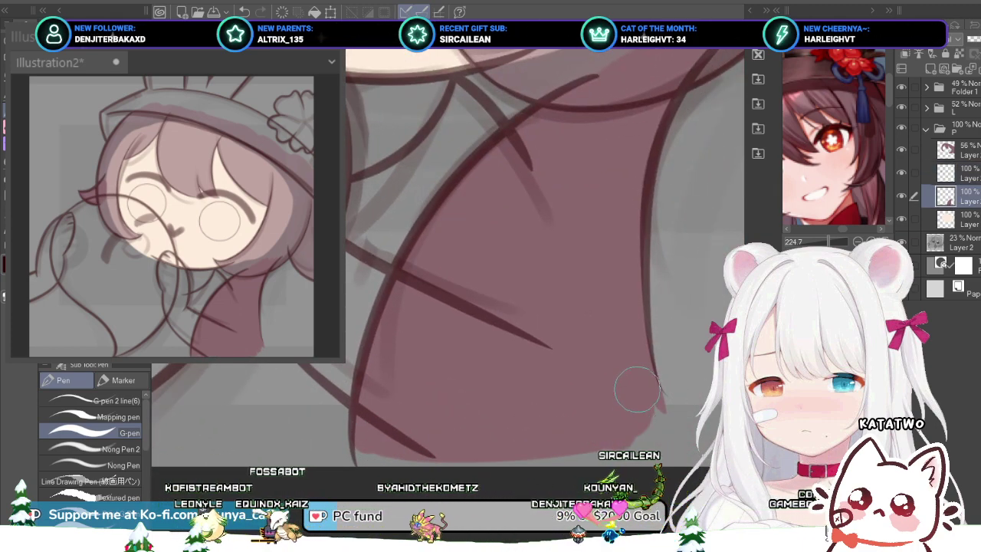
scroll(701, 475, "down", 4)
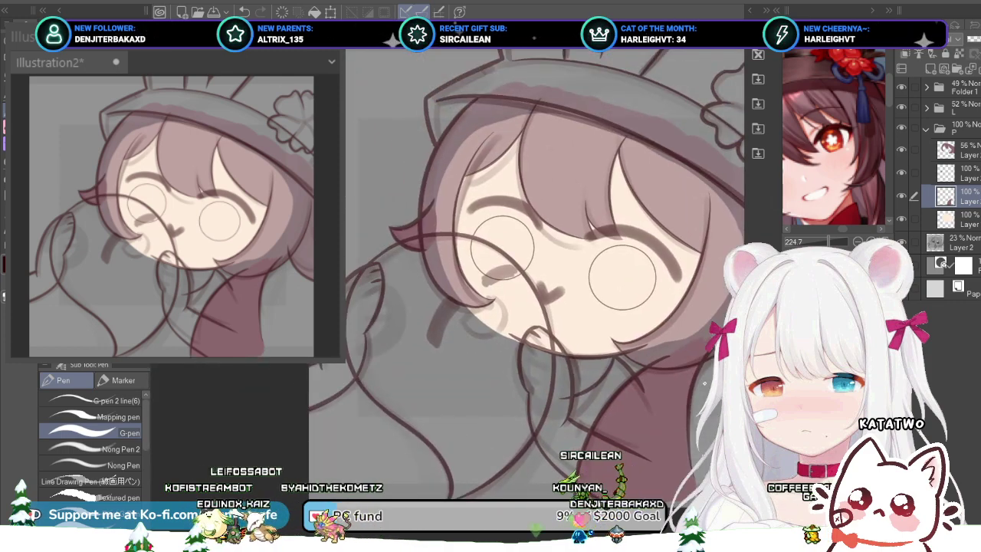
key("ctrl+s")
left_click_drag(612, 307, 545, 321)
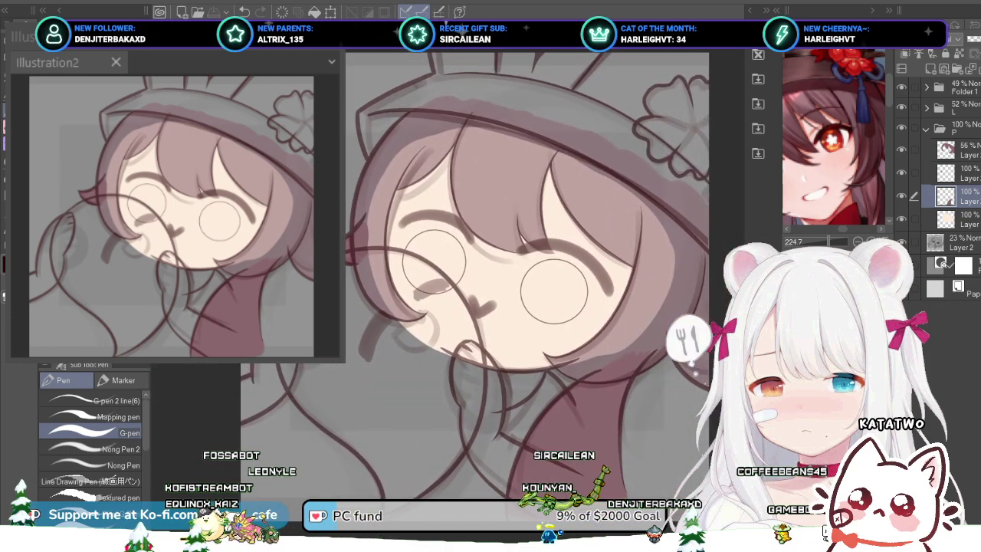
Step: Add a new layer above the 56% opacity hair layer at the top of folder P
key("alt+]")
key("alt+]")
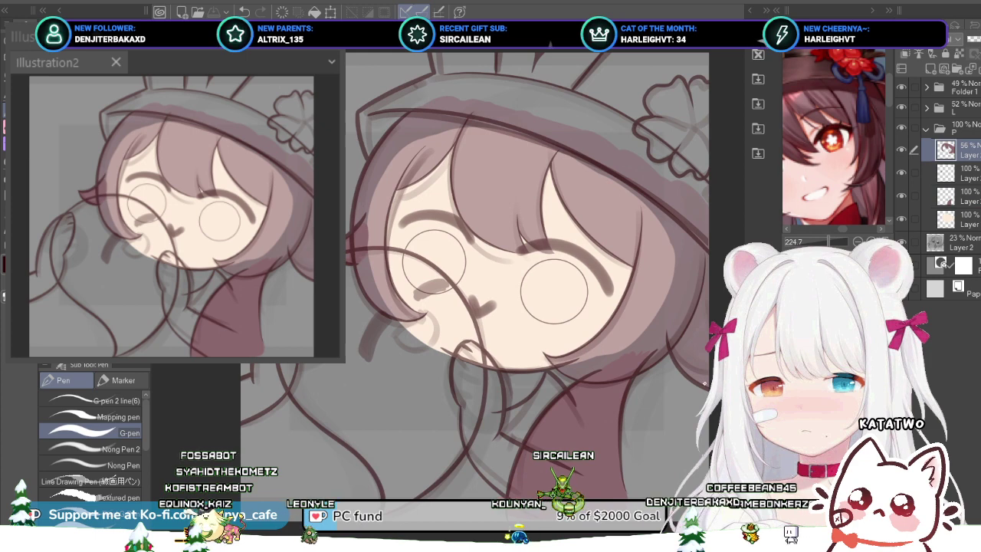
key("ctrl+shift+n")
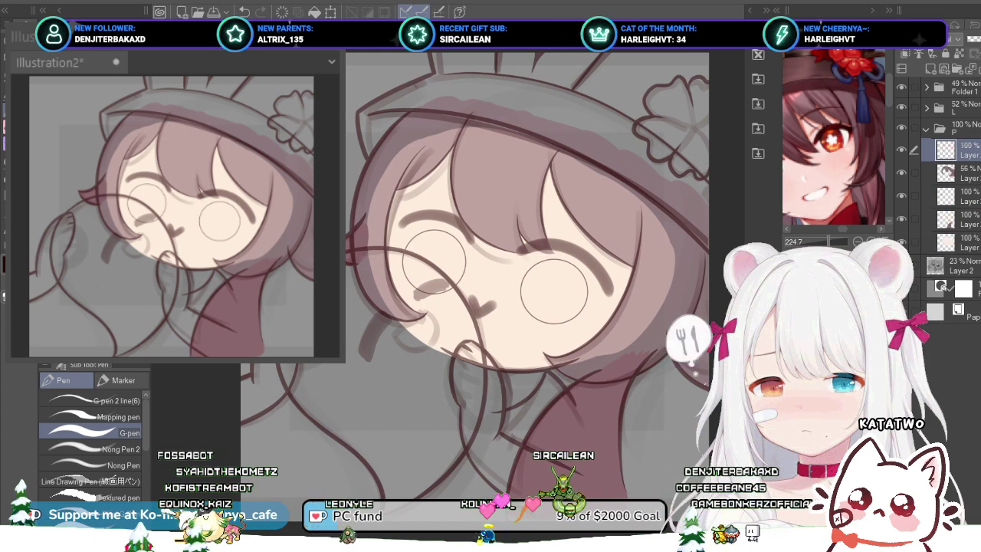
Step: Fill the large rounded shape in front of the face with white, down to its tapered lower end, and save the illustration
scroll(357, 348, "up", 1)
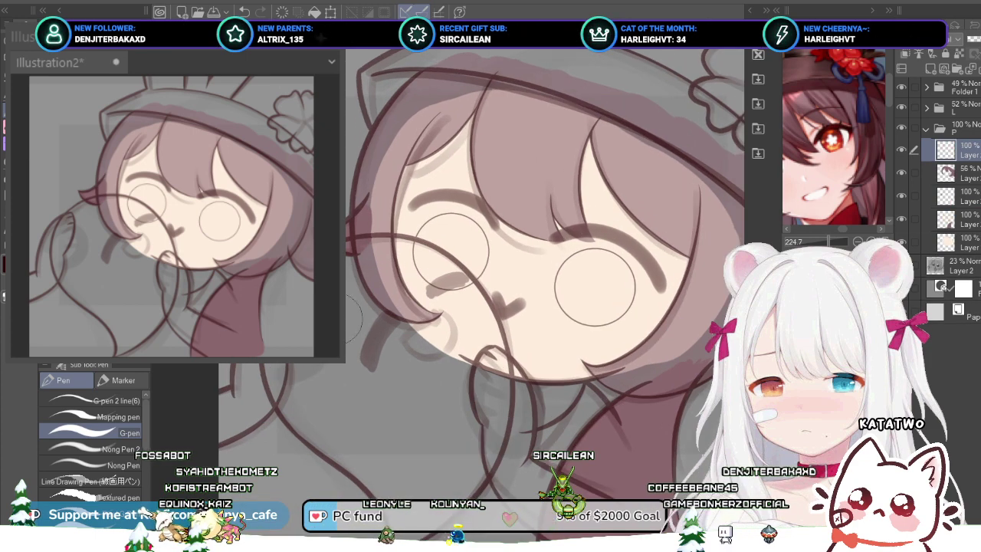
mouse_move(358, 358)
left_mouse_down()
mouse_move(411, 349)
mouse_move(358, 376)
mouse_move(395, 337)
mouse_move(346, 369)
mouse_move(405, 292)
mouse_move(435, 349)
mouse_move(419, 389)
left_mouse_up()
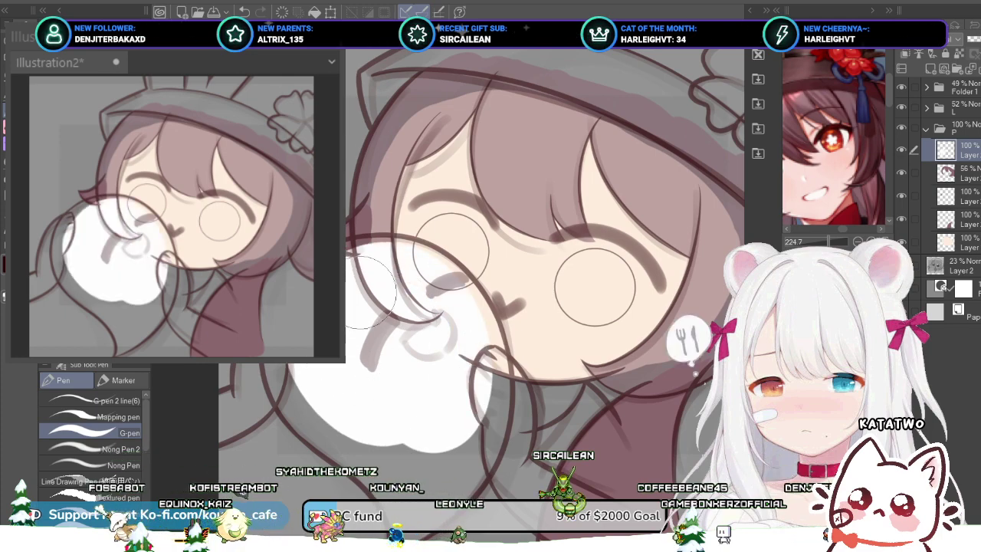
left_click_drag(309, 394, 336, 401)
mouse_move(338, 400)
left_mouse_down()
mouse_move(350, 384)
mouse_move(330, 360)
mouse_move(360, 392)
mouse_move(399, 381)
mouse_move(420, 406)
mouse_move(456, 391)
mouse_move(448, 338)
mouse_move(455, 353)
left_mouse_up()
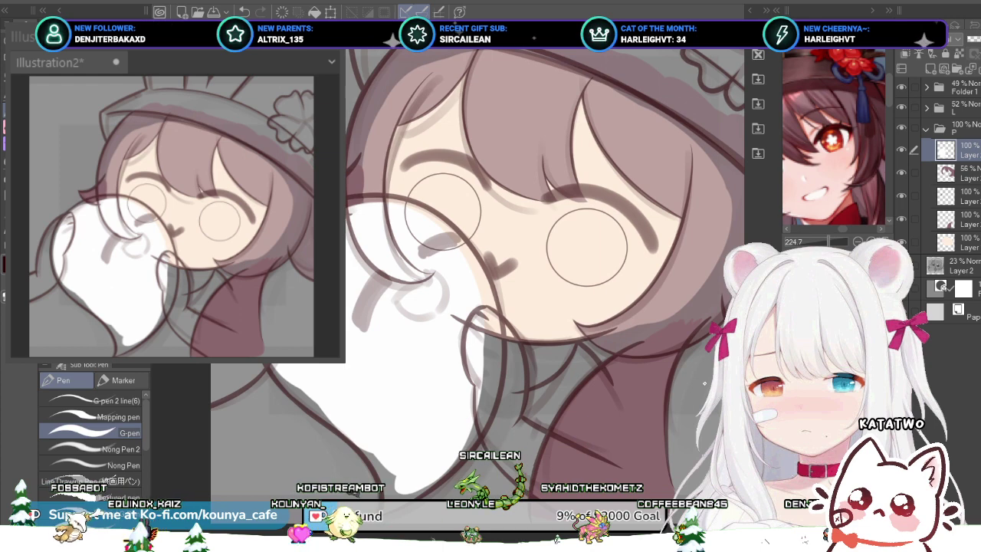
key("ctrl+s")
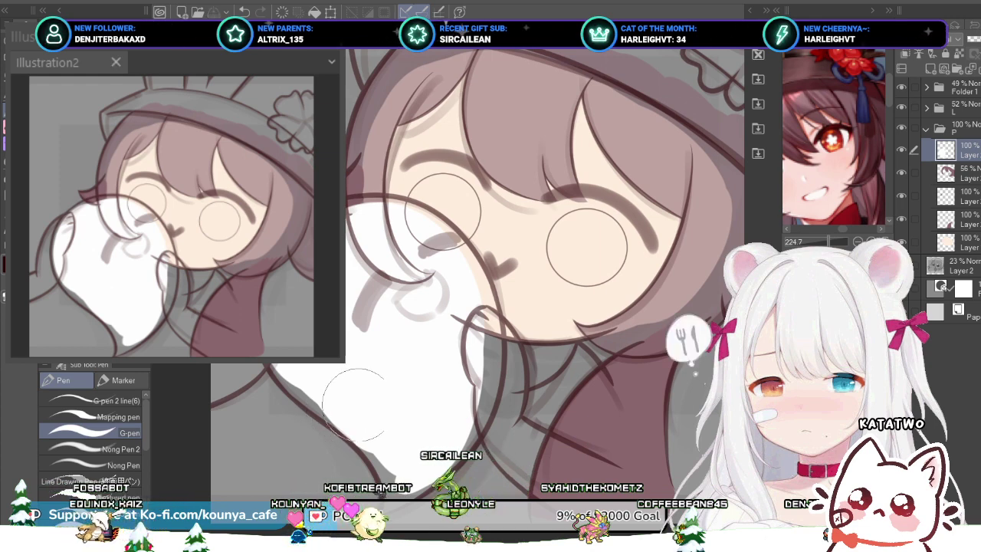
Step: Paint white out to the sketch outline along the lower-left side of the rounded shape before the face, using a smaller brush
left_click_drag(358, 404, 364, 424)
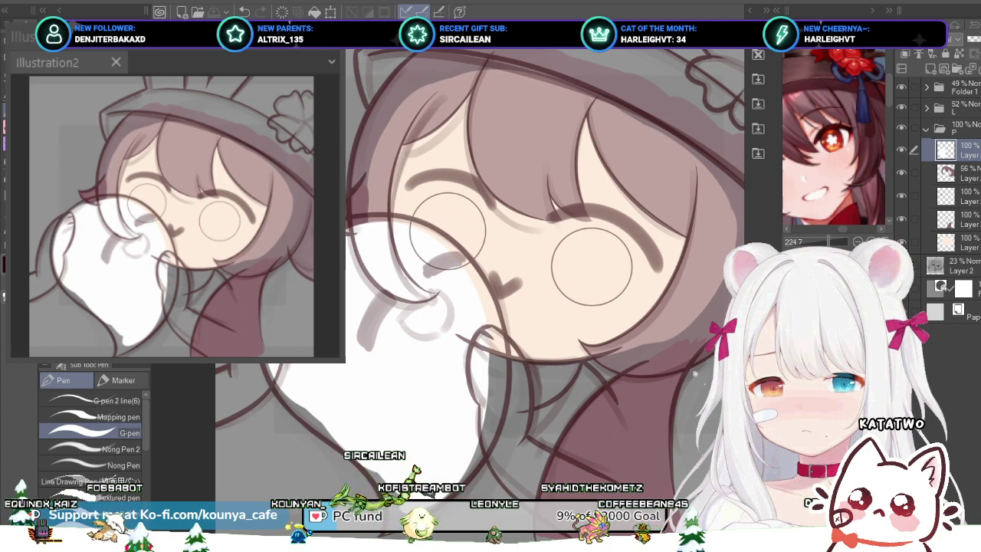
scroll(333, 383, "up", 2)
left_click_drag(330, 383, 420, 394)
scroll(391, 389, "up", 2)
key("[")
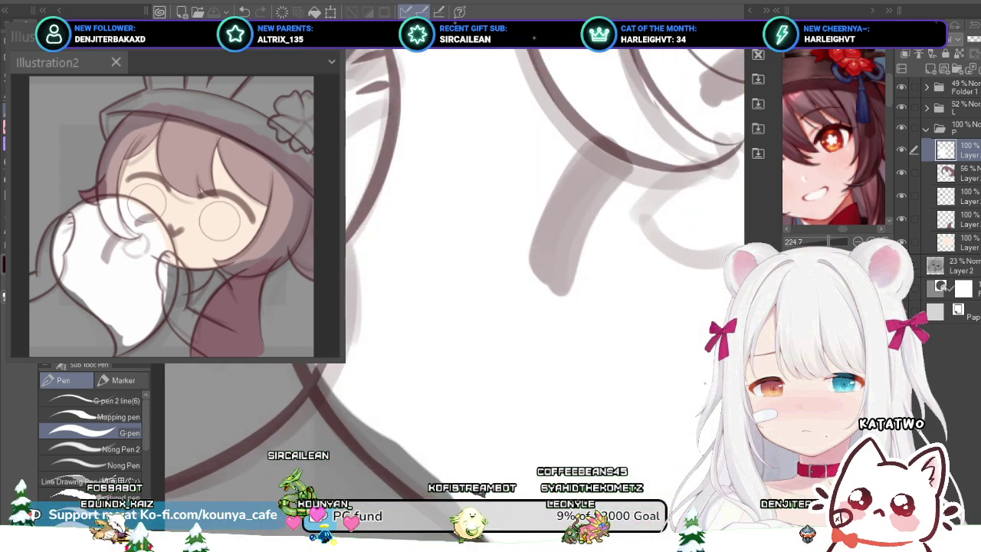
scroll(334, 380, "down", 3)
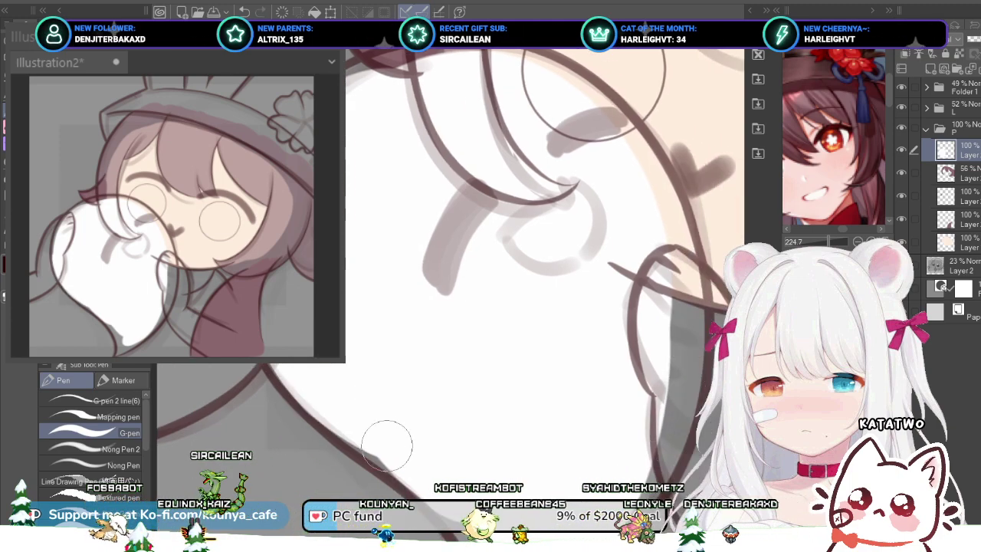
left_click_drag(387, 446, 315, 369)
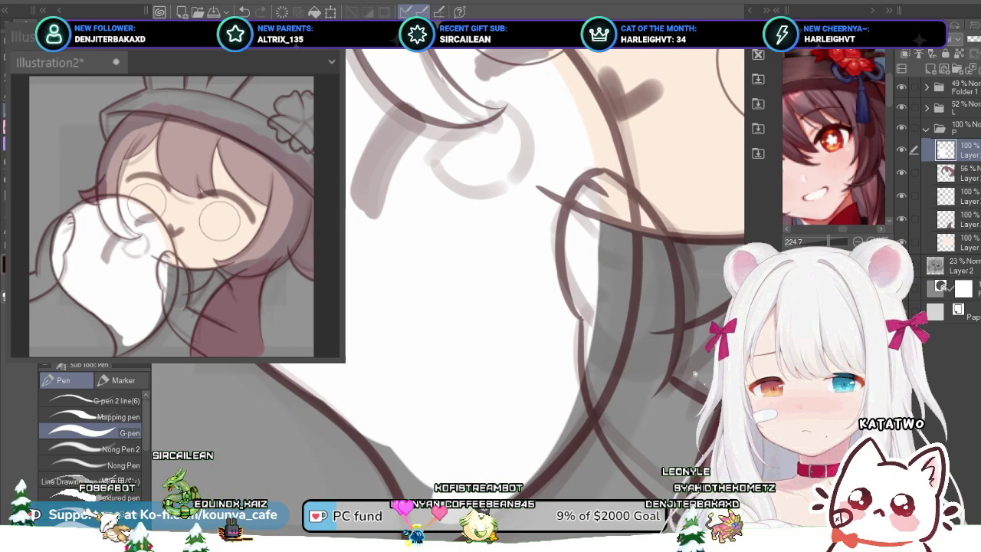
mouse_move(332, 396)
left_mouse_down()
mouse_move(314, 349)
mouse_move(310, 288)
left_mouse_up()
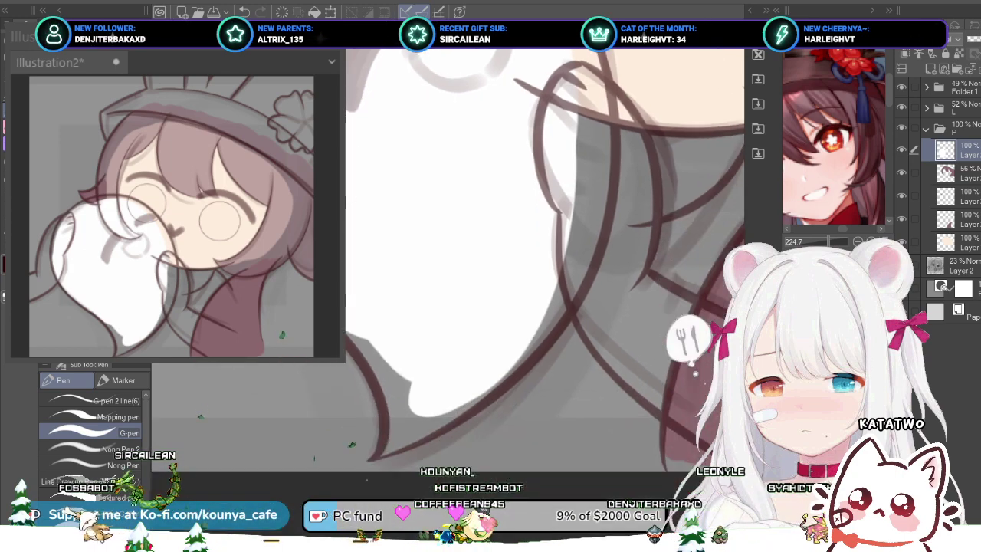
Step: Fill the gap on the left side of the white shape's tapered tip, following the outline down toward the point
scroll(353, 322, "up", 2)
left_click_drag(367, 342, 419, 416)
key("ctrl+z")
left_click_drag(369, 342, 415, 426)
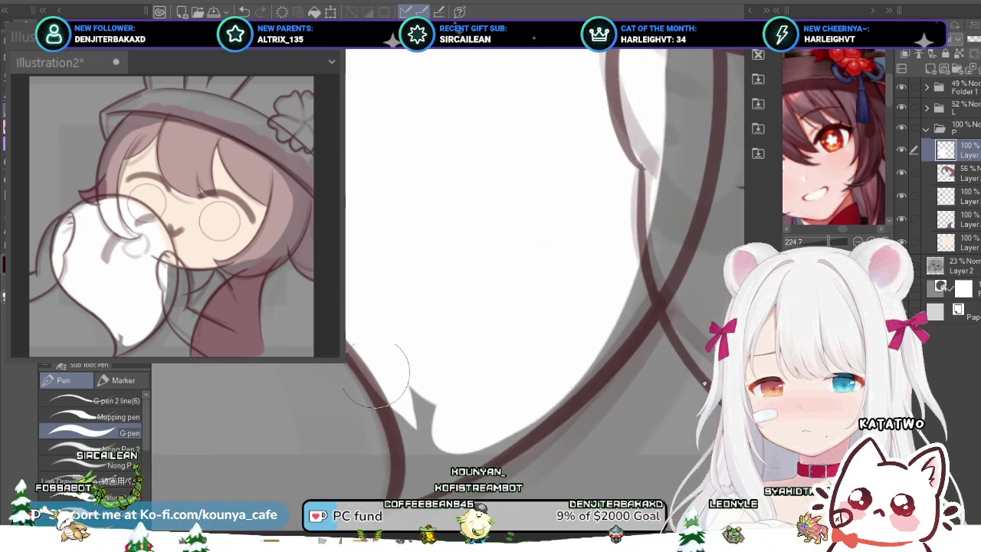
key("[")
key("[")
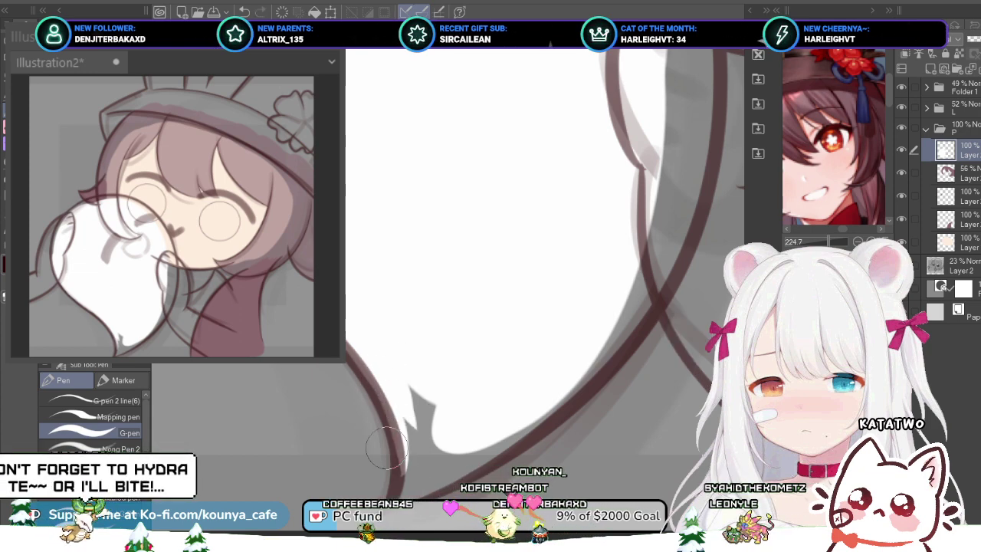
scroll(397, 460, "up", 3)
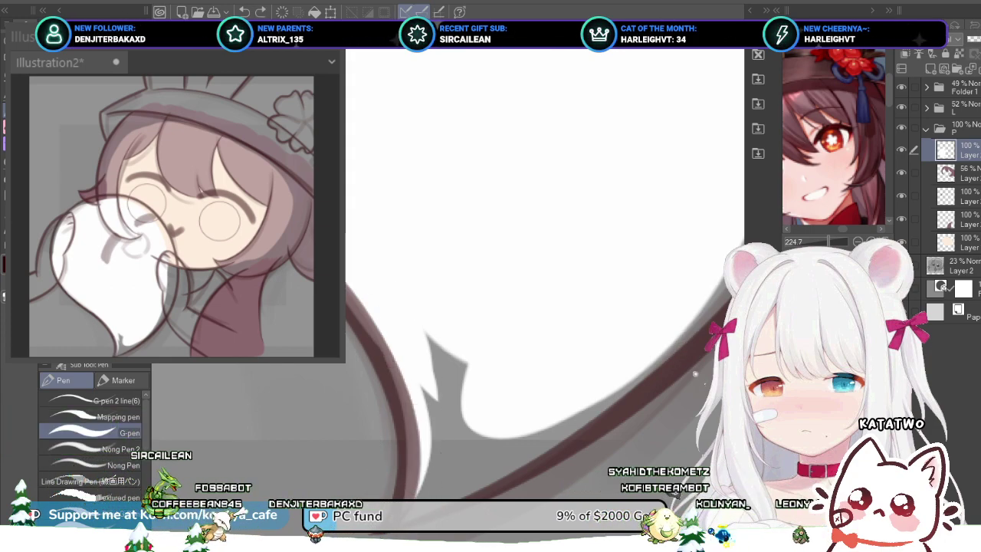
mouse_move(407, 467)
left_mouse_down()
mouse_move(435, 374)
mouse_move(442, 455)
mouse_move(465, 328)
left_mouse_up()
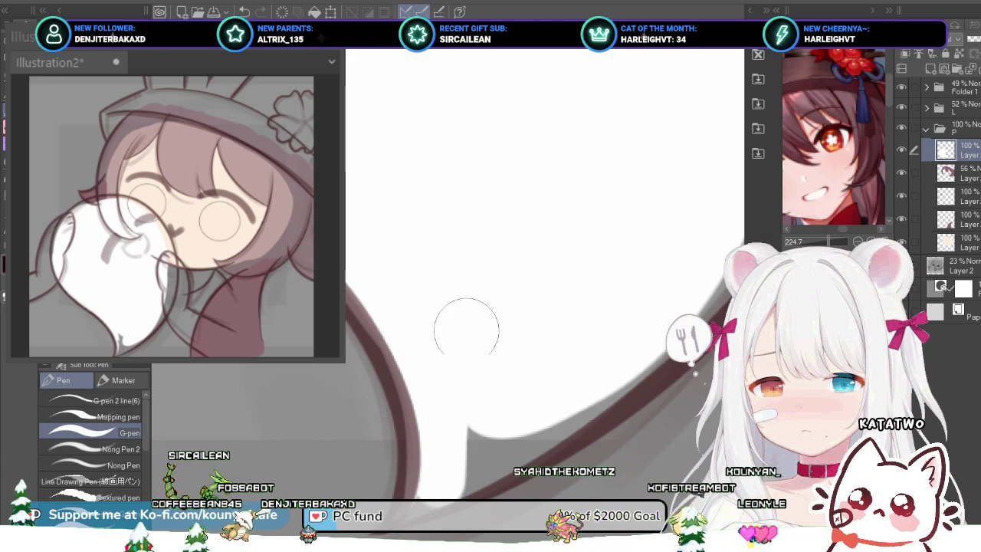
Step: Check the white fill around the shape's upper-left edge and save the illustration
scroll(460, 345, "down", 4)
left_click_drag(491, 230, 521, 368)
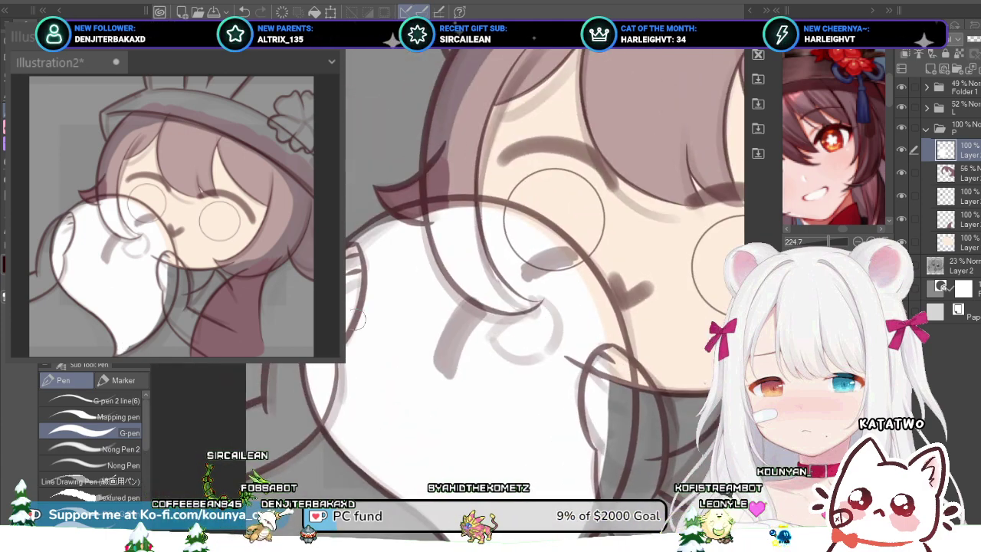
scroll(449, 292, "up", 4)
scroll(695, 373, "up", 3)
scroll(695, 373, "up", 1)
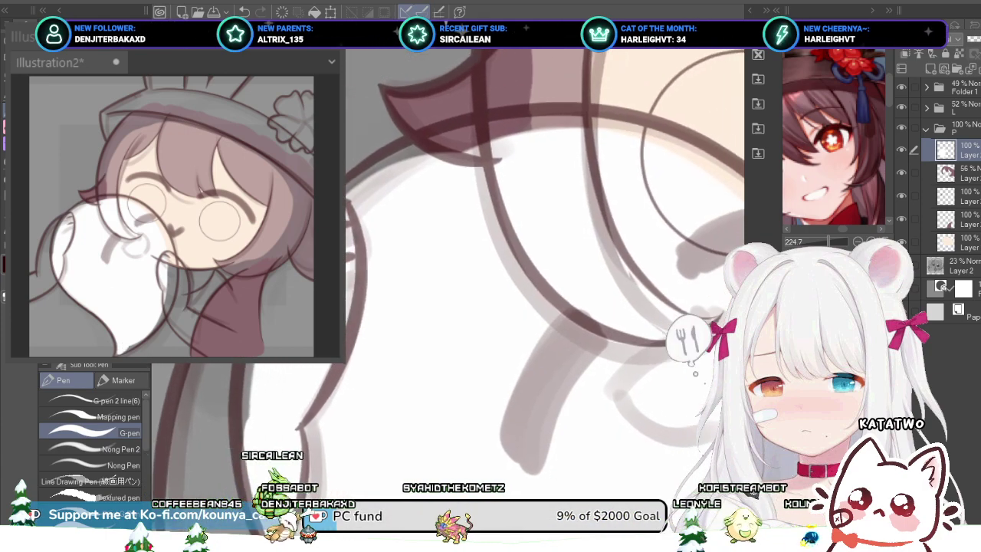
scroll(695, 373, "down", 3)
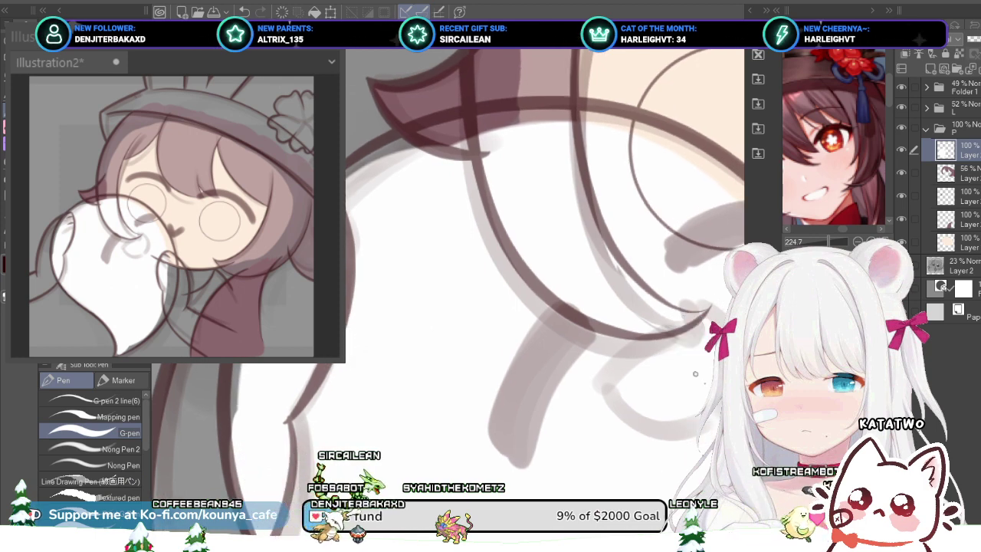
left_click_drag(350, 342, 375, 351)
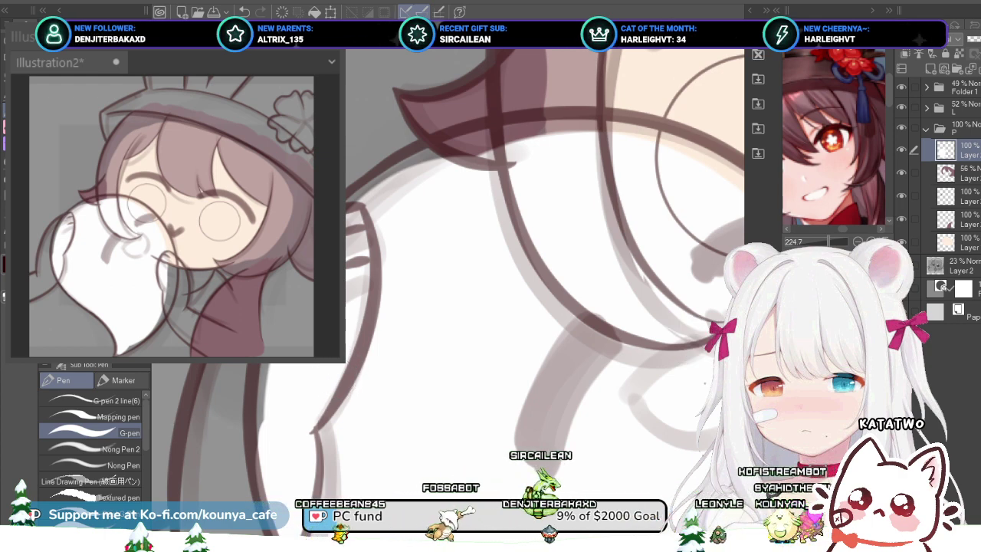
key("ctrl+s")
Step: Paint white along the outline of the shape's upper-left side, redoing the stroke once
left_click_drag(537, 291, 505, 289)
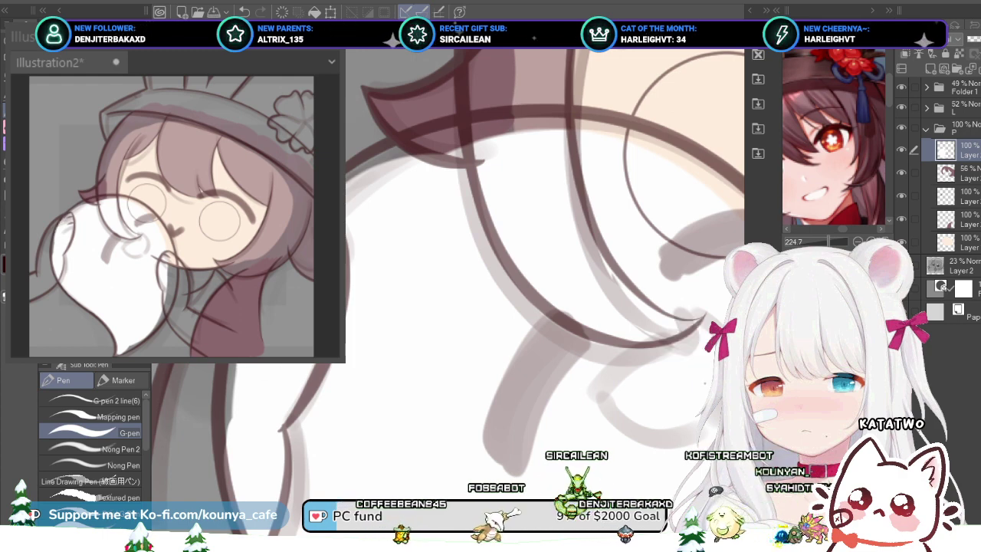
left_click_drag(536, 291, 514, 297)
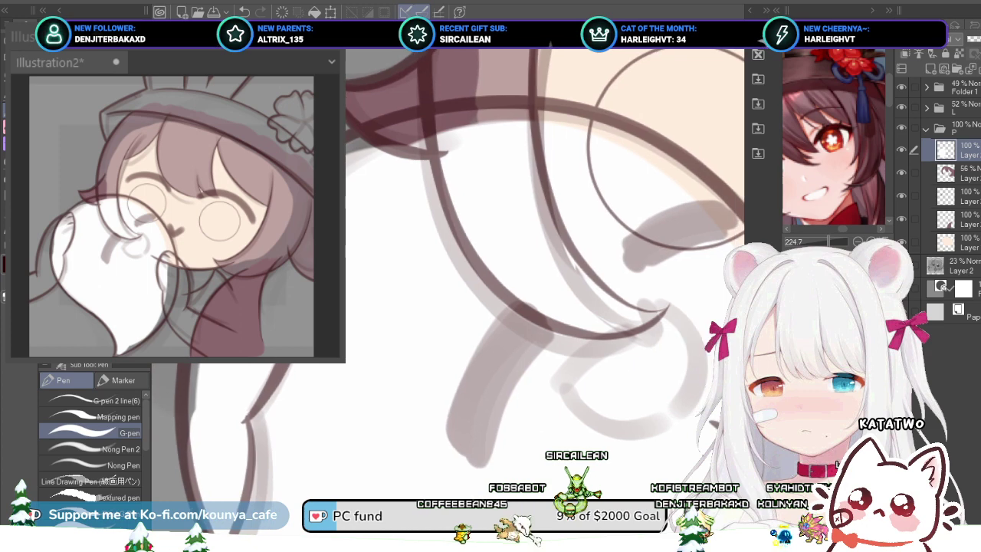
scroll(545, 253, "down", 2)
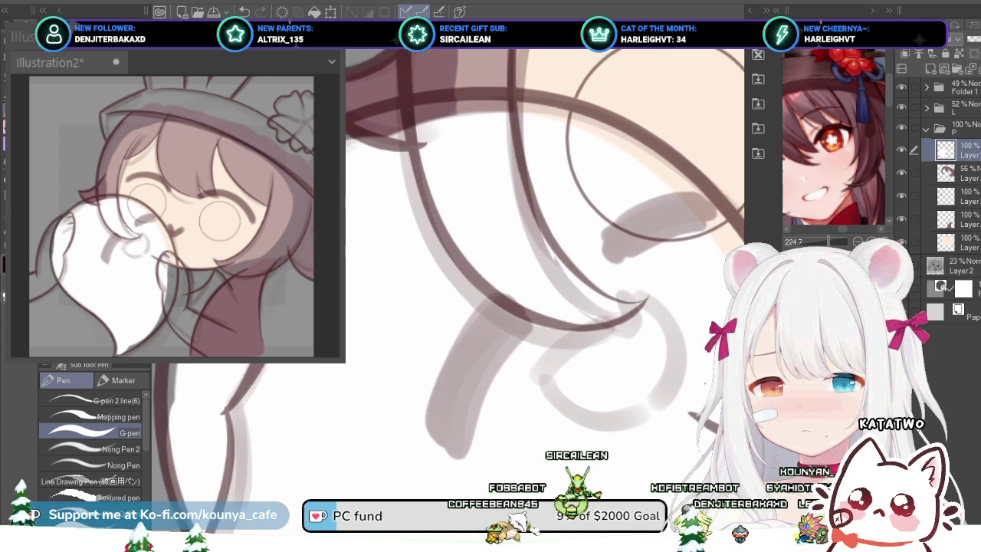
scroll(545, 253, "down", 2)
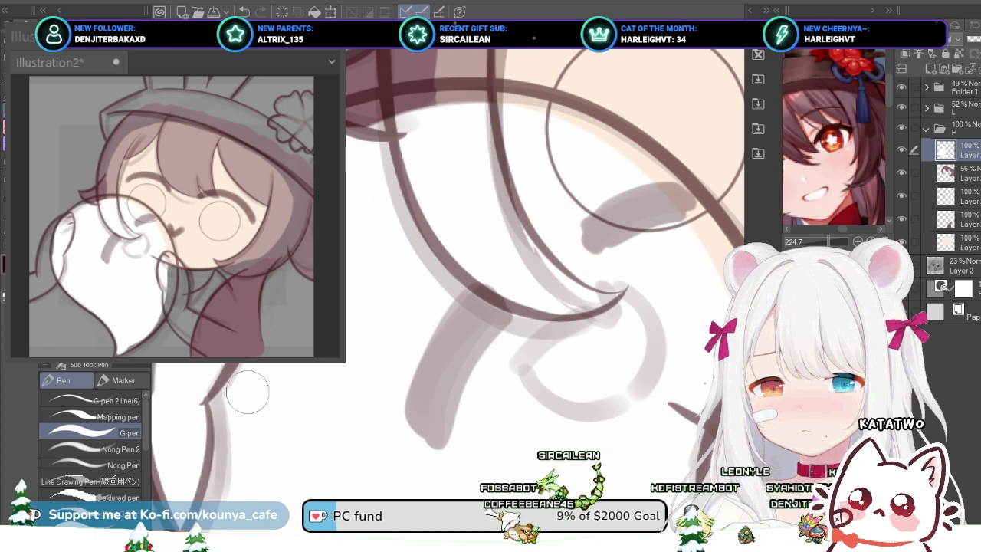
left_click_drag(460, 246, 614, 274)
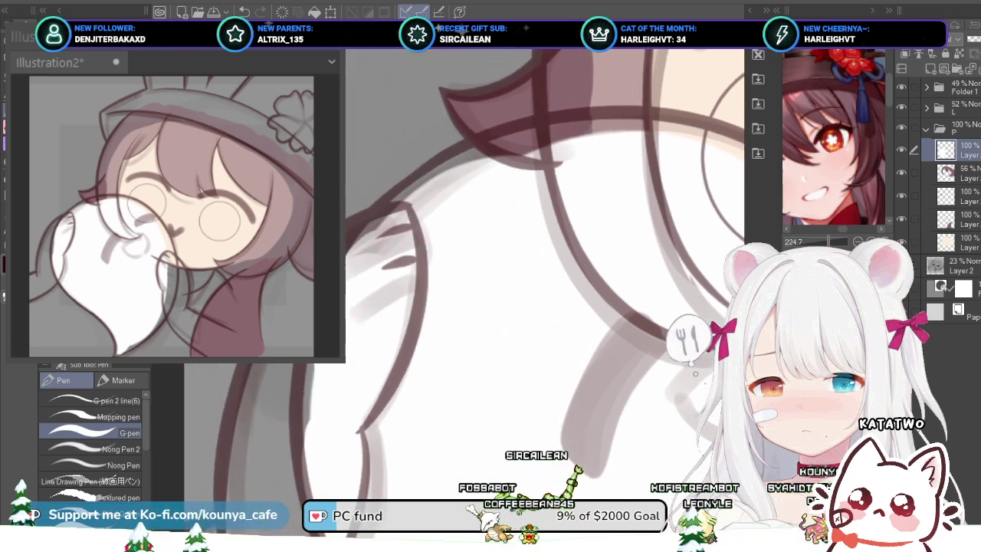
scroll(381, 263, "up", 2)
left_click_drag(453, 169, 328, 439)
key("ctrl+z")
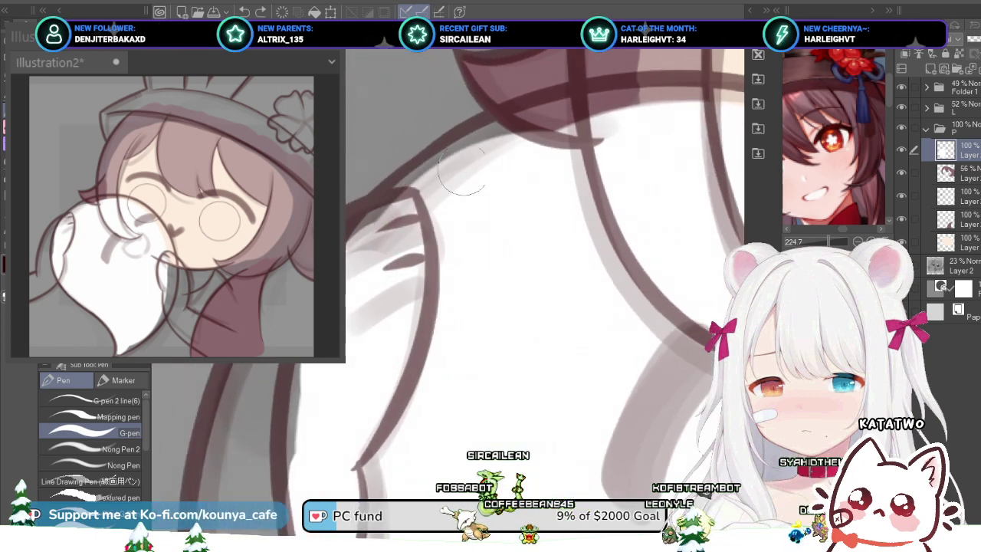
mouse_move(461, 171)
left_mouse_down()
mouse_move(419, 184)
mouse_move(317, 369)
mouse_move(415, 201)
mouse_move(455, 155)
mouse_move(304, 439)
mouse_move(365, 314)
mouse_move(399, 188)
mouse_move(309, 387)
mouse_move(310, 437)
left_mouse_up()
mouse_move(299, 375)
left_mouse_down()
mouse_move(298, 459)
mouse_move(322, 310)
left_mouse_up()
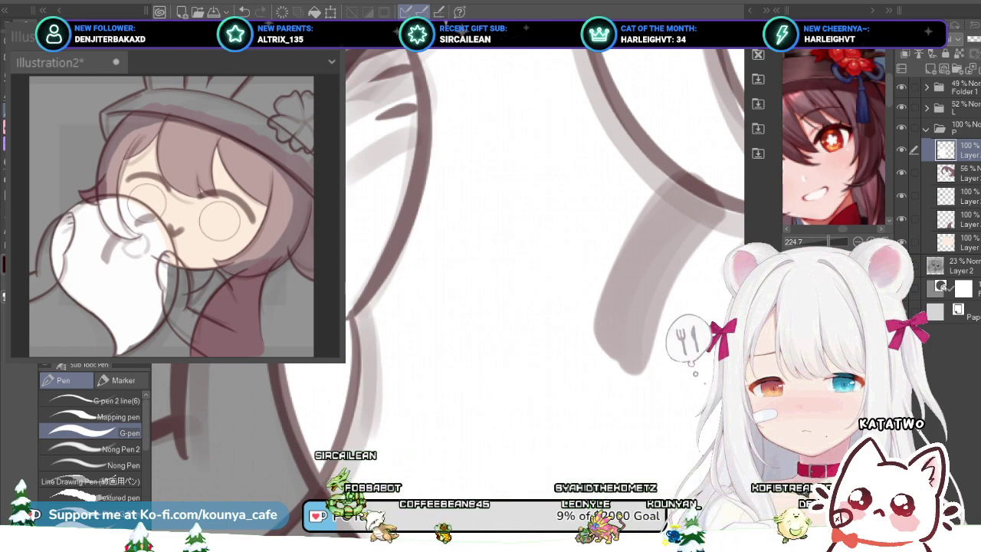
Step: Extend the white fill along the shape's right edge, from beside the mouth down past the chin line
scroll(406, 321, "down", 2)
mouse_move(674, 222)
left_mouse_down()
mouse_move(517, 246)
mouse_move(438, 226)
left_mouse_up()
scroll(635, 268, "up", 1)
mouse_move(429, 164)
left_mouse_down()
mouse_move(438, 238)
mouse_move(487, 386)
left_mouse_up()
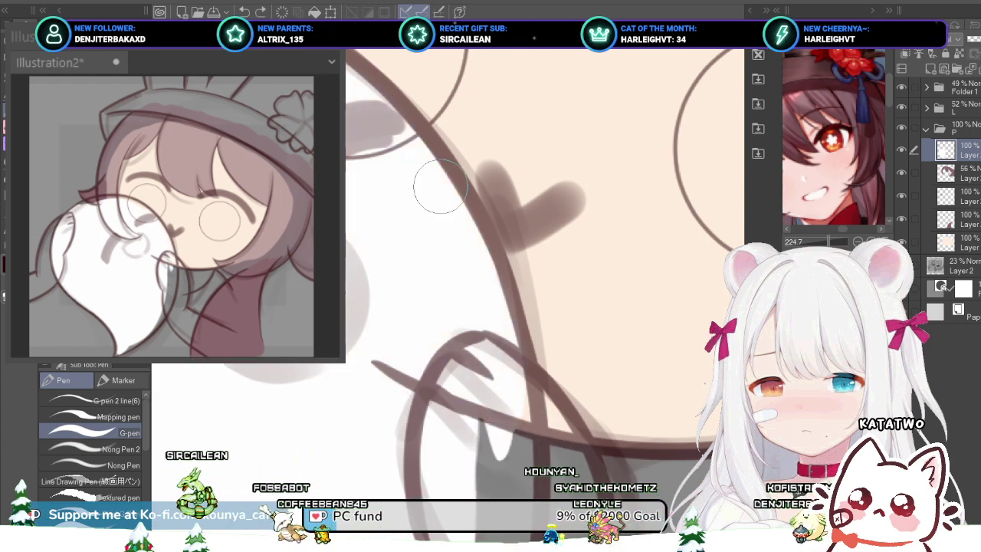
scroll(490, 253, "down", 2)
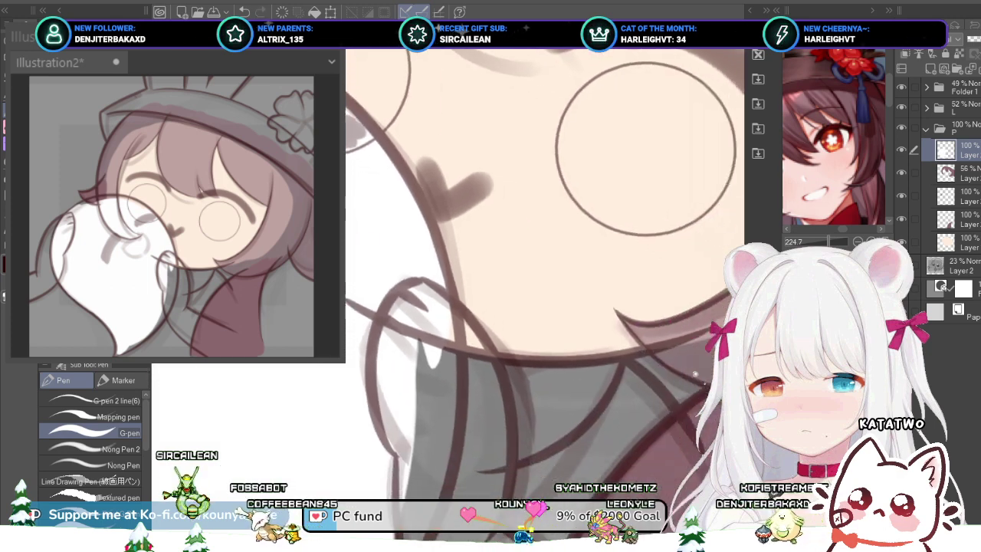
scroll(445, 246, "up", 1)
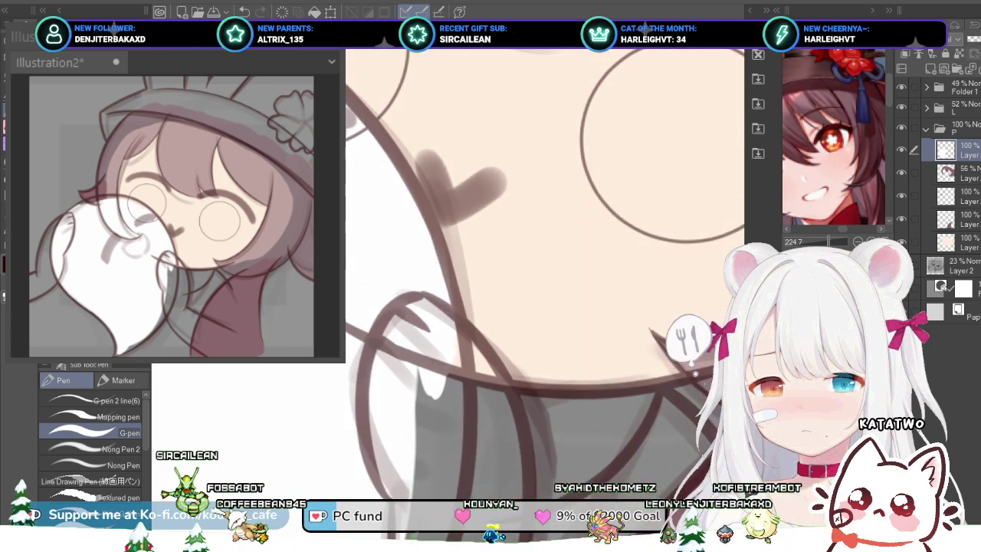
scroll(694, 373, "down", 3)
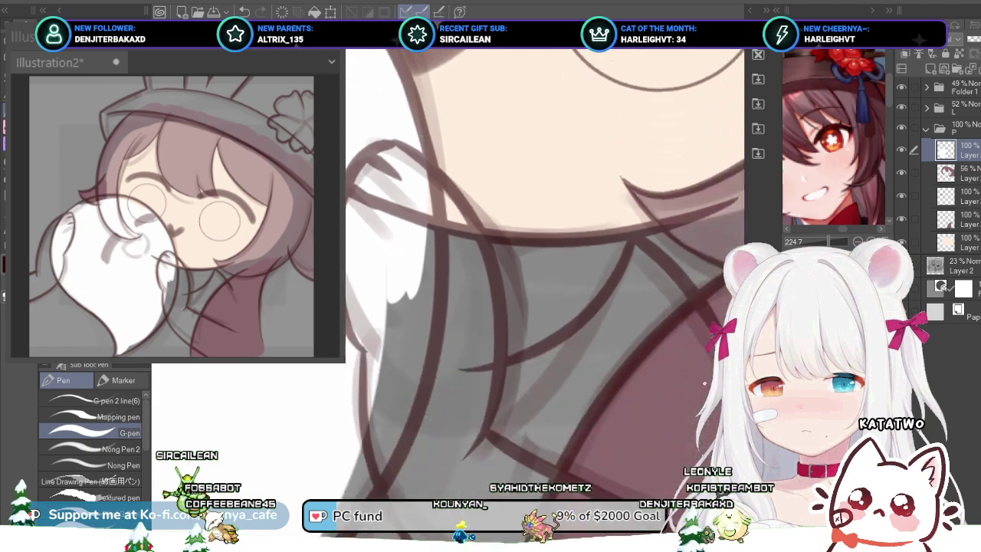
left_click_drag(387, 246, 392, 373)
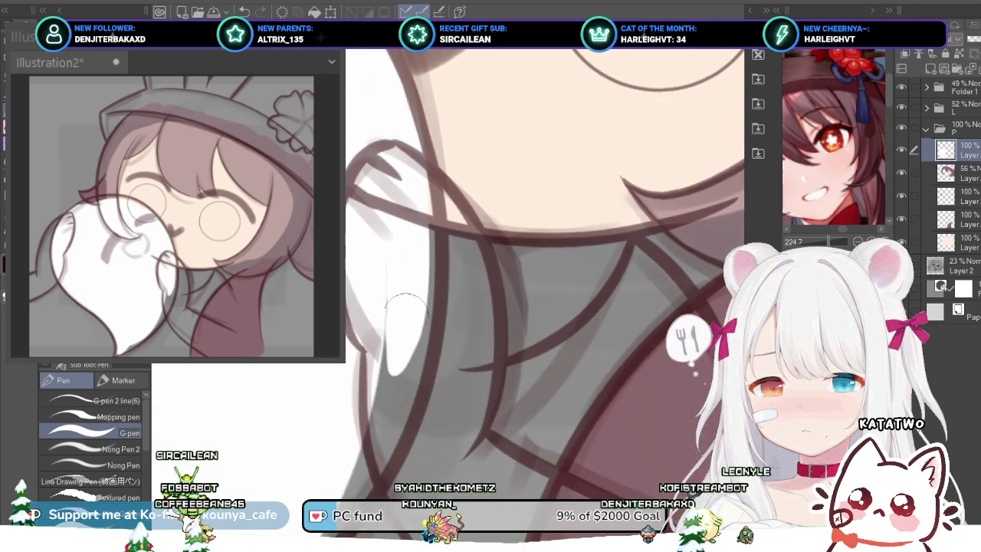
Step: Refine the white edge below the chin with repeated strokes, following the right outline down to where the sketch lines cross
mouse_move(400, 414)
left_mouse_down()
mouse_move(407, 225)
mouse_move(389, 443)
left_mouse_up()
key("ctrl+z")
key("ctrl+z")
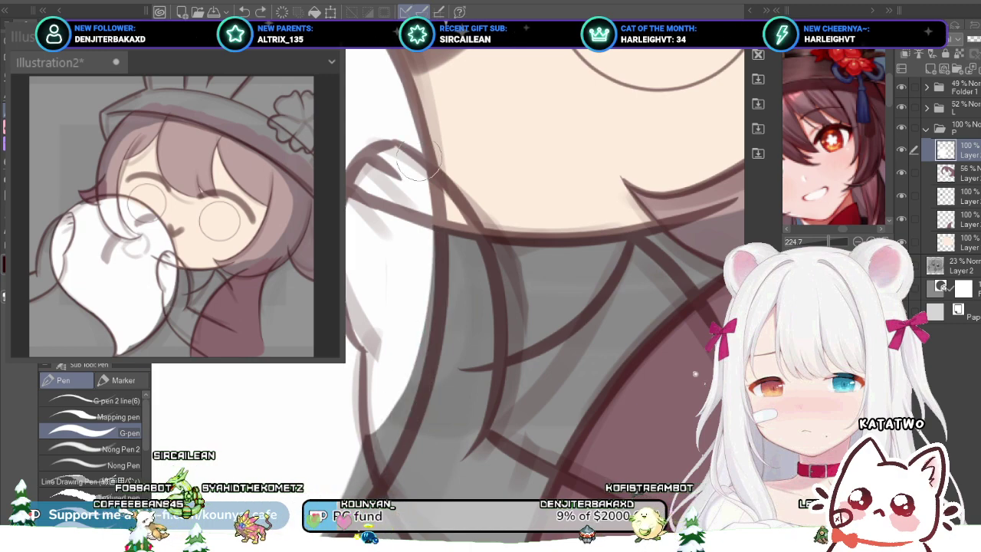
left_click_drag(429, 244, 391, 426)
key("ctrl+z")
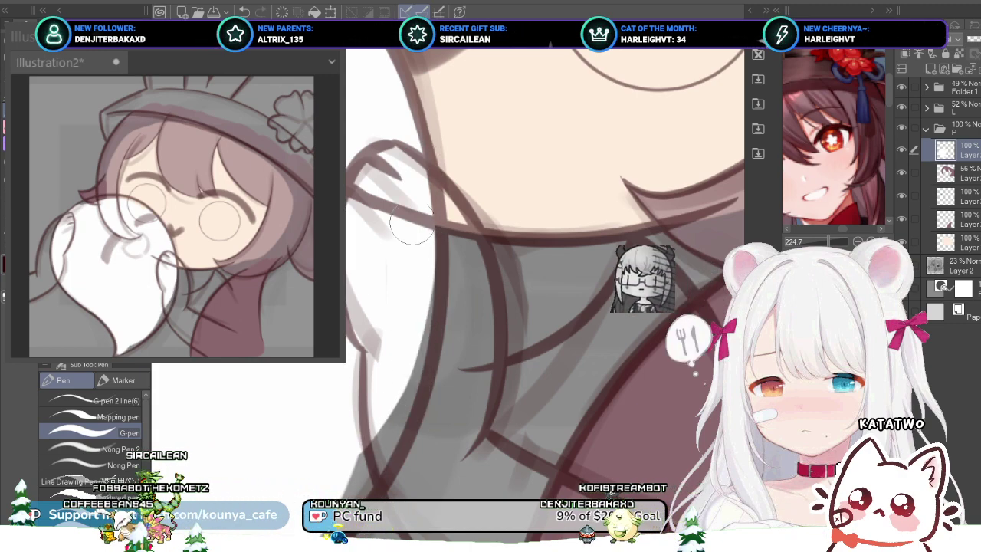
left_click_drag(404, 389, 375, 446)
left_click_drag(429, 245, 369, 453)
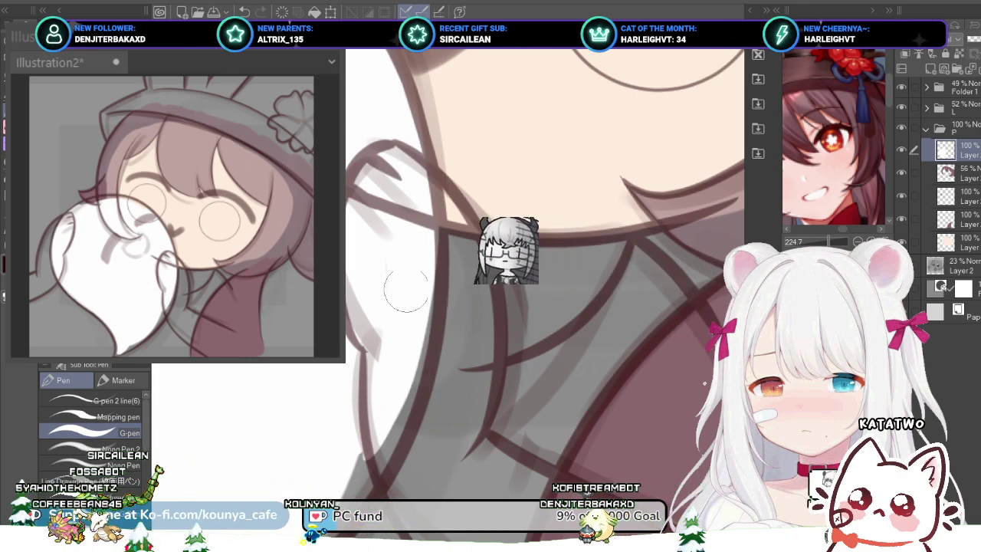
key("ctrl+z")
left_click_drag(423, 240, 381, 444)
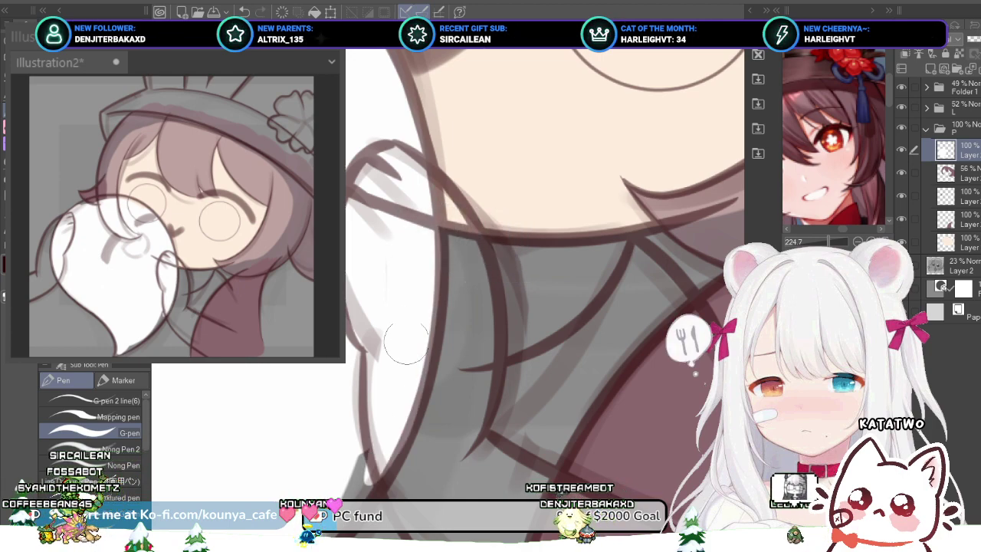
Step: Fill the remaining gaps along the shape's lower-right outline down to its pointed tip with white, and mirror the canvas view to check it
left_click_drag(406, 343, 503, 165)
left_click_drag(448, 292, 425, 330)
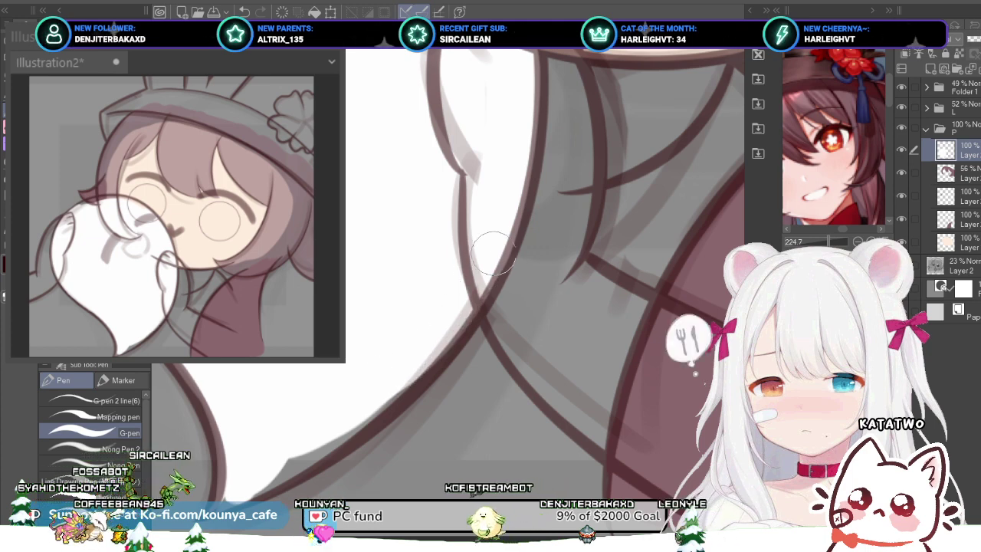
left_click_drag(367, 355, 488, 264)
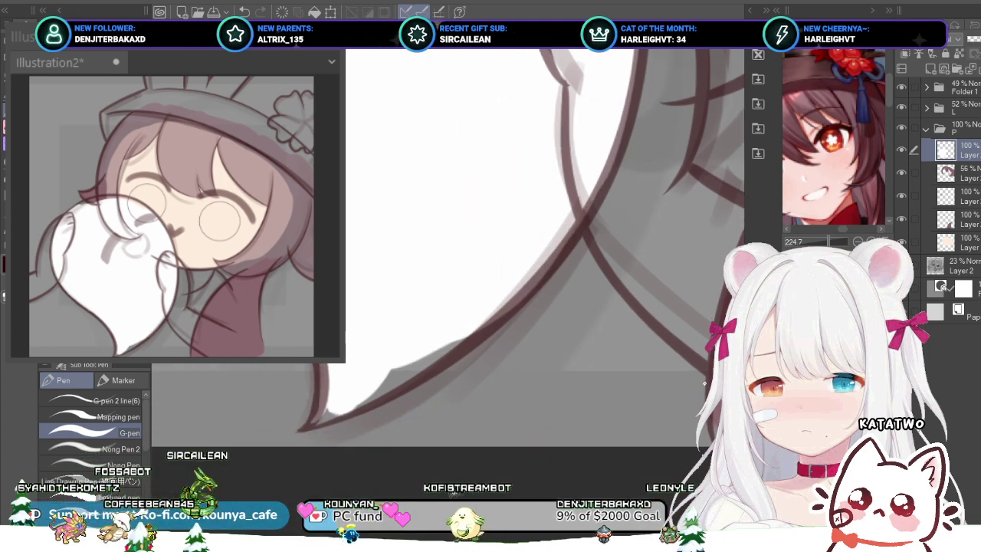
scroll(414, 379, "up", 1)
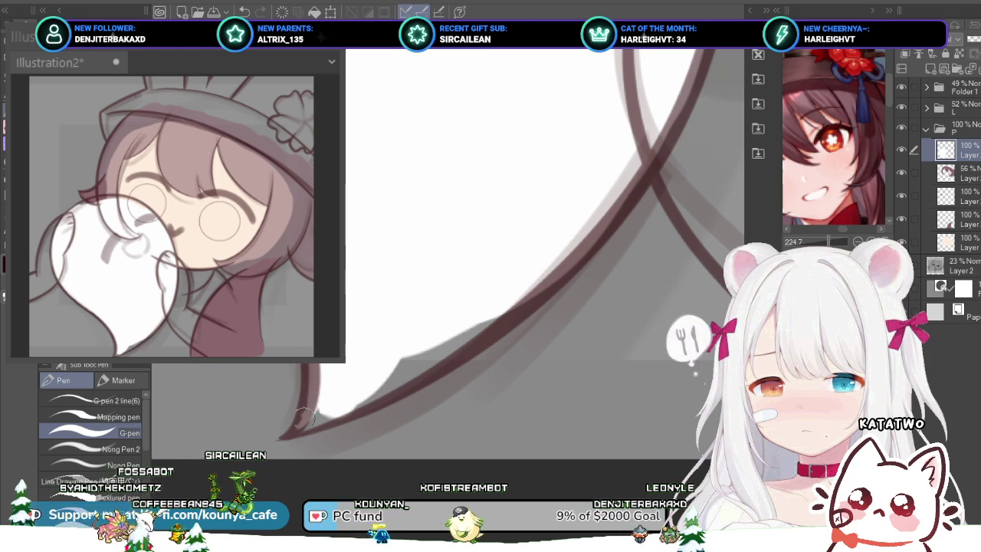
mouse_move(314, 419)
left_mouse_down()
mouse_move(337, 414)
mouse_move(390, 360)
left_mouse_up()
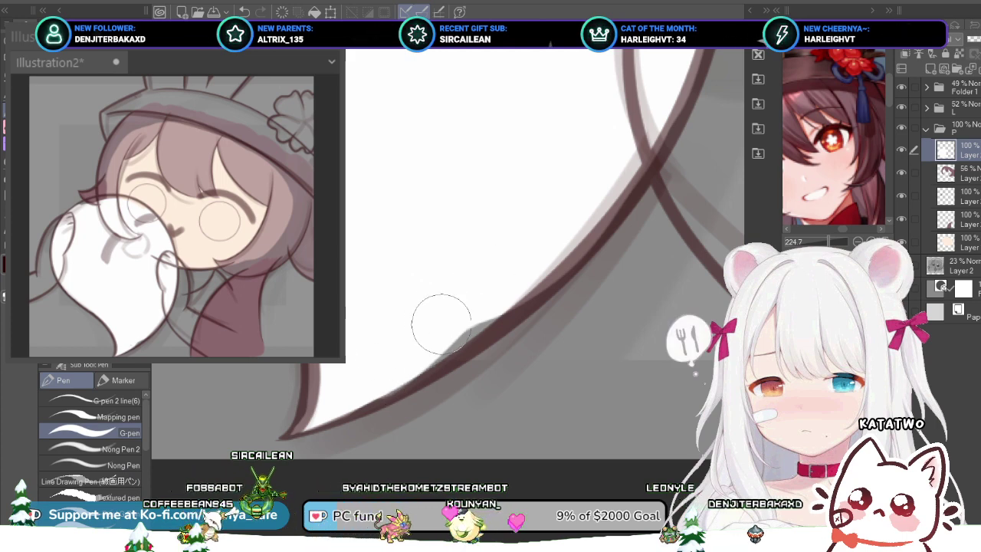
key("h")
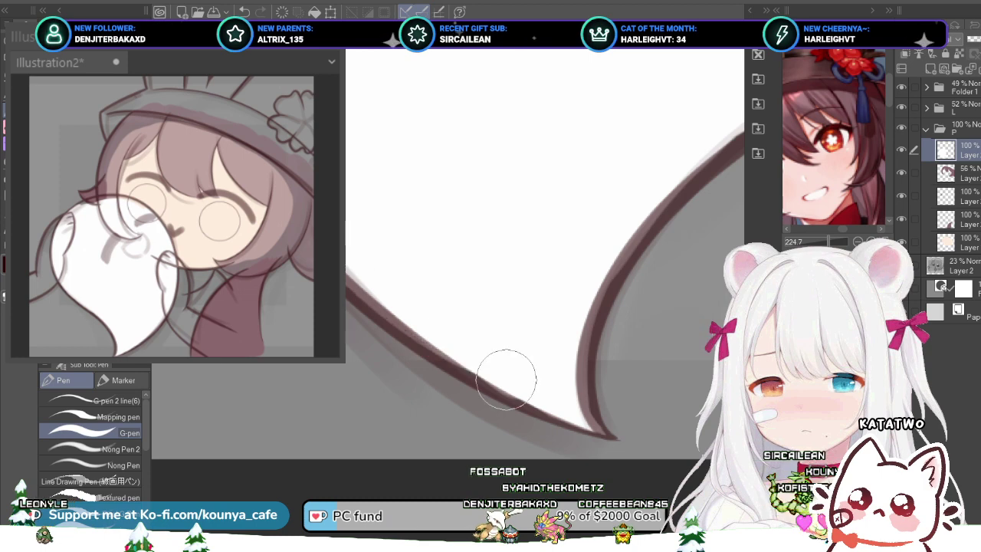
scroll(474, 337, "down", 4)
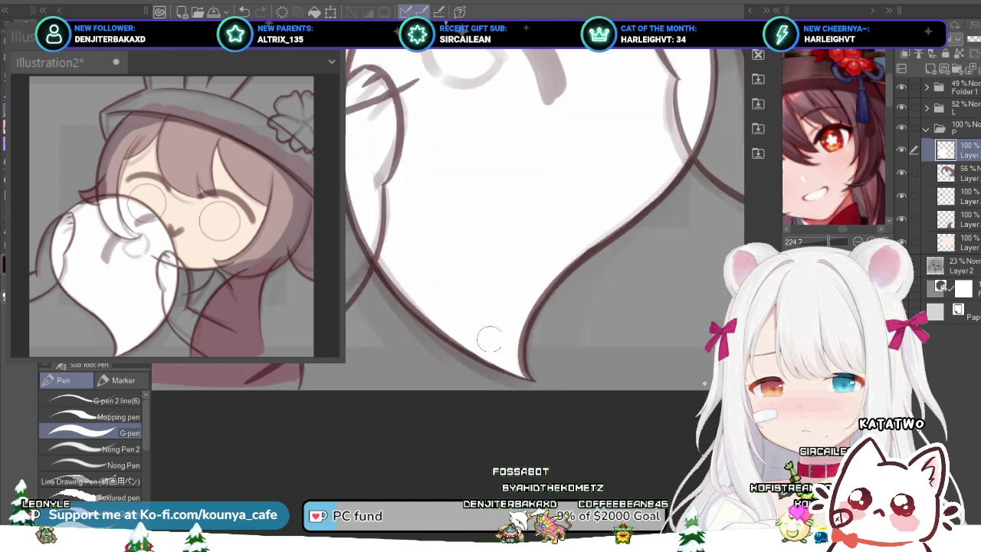
Step: Refine the white edge along the shape's lower outline in the mirrored view, redoing strokes, and restore the unmirrored view
scroll(399, 234, "down", 2)
scroll(383, 208, "up", 3)
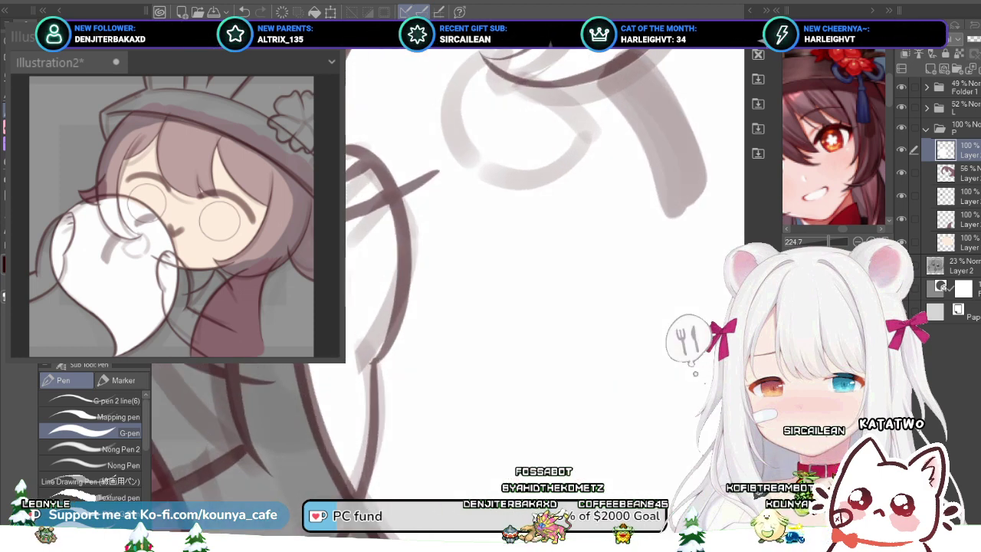
left_click_drag(387, 210, 372, 130)
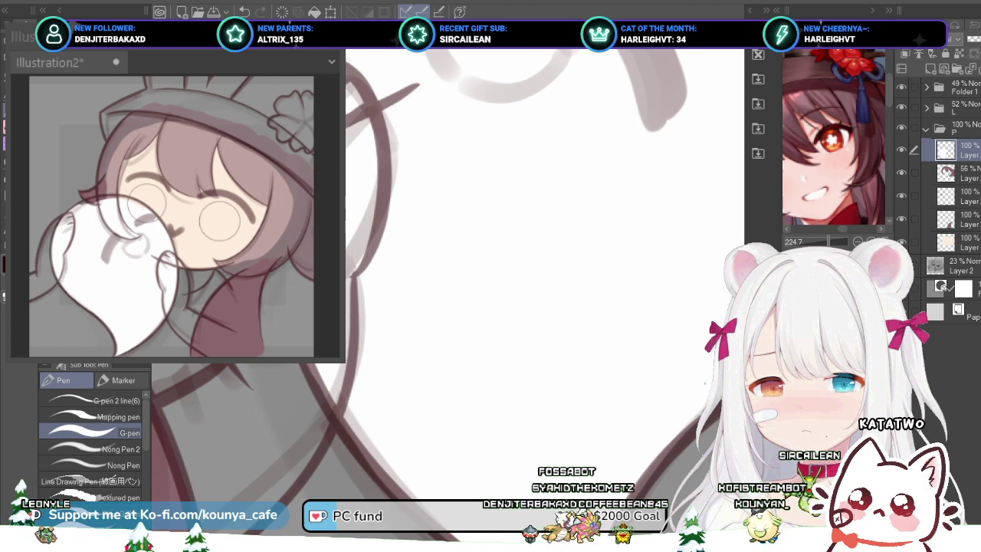
key("ctrl+z")
left_click_drag(380, 421, 369, 352)
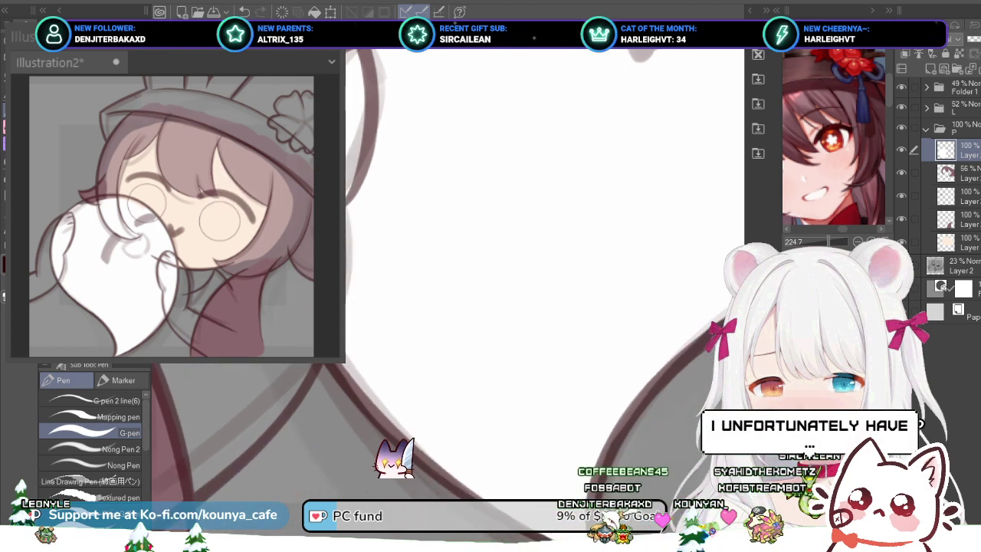
key("ctrl+z")
left_click_drag(350, 307, 321, 264)
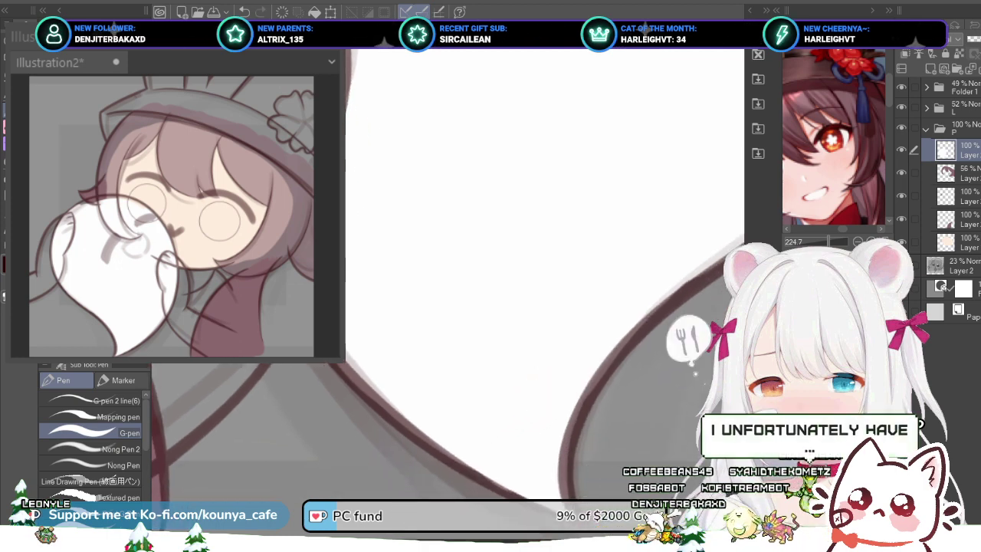
key("ctrl+minus")
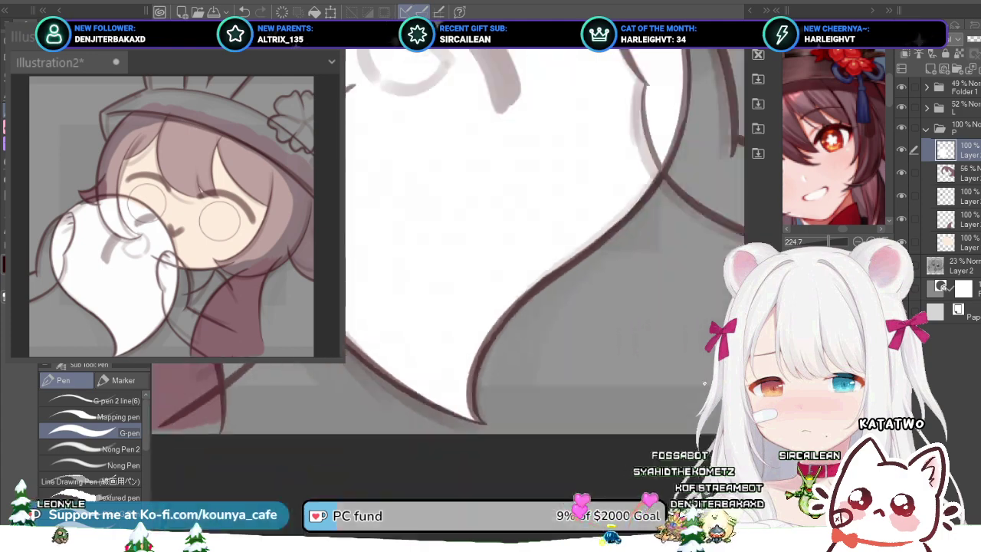
left_click_drag(475, 260, 507, 350)
key("h")
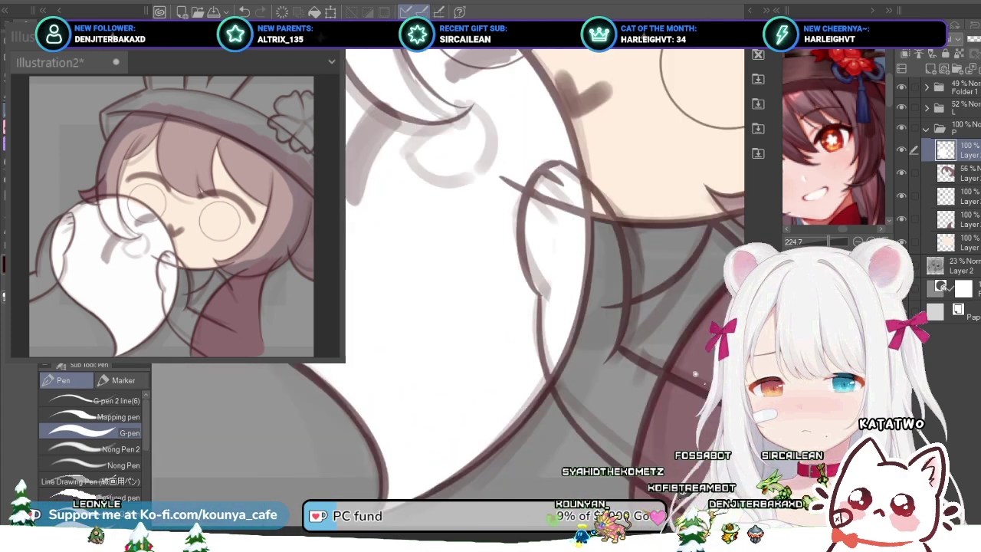
Step: Touch up the white along the shape's left outline, from where the sketch lines cross down toward the tail
left_click_drag(459, 230, 557, 281)
scroll(272, 188, "up", 2)
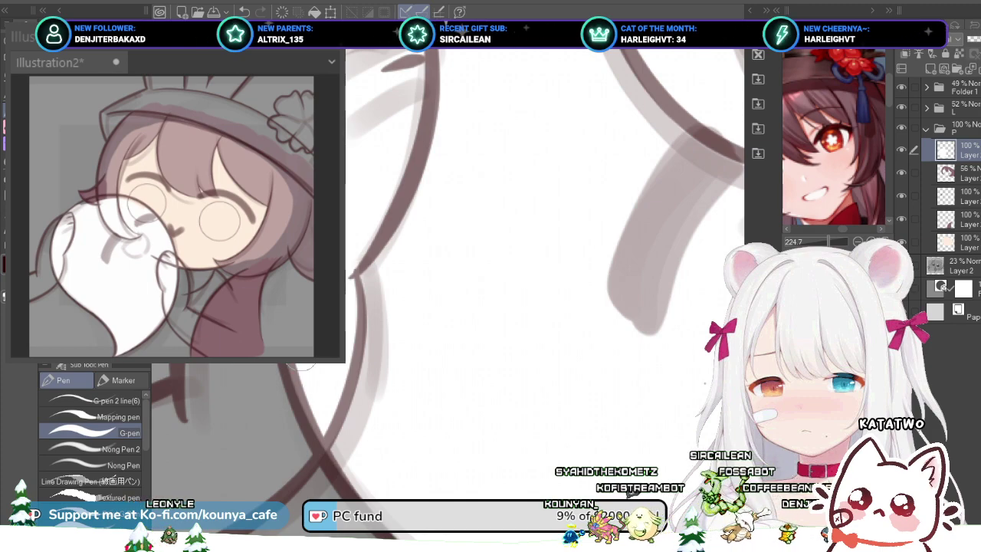
scroll(308, 364, "down", 2)
left_click_drag(312, 353, 284, 268)
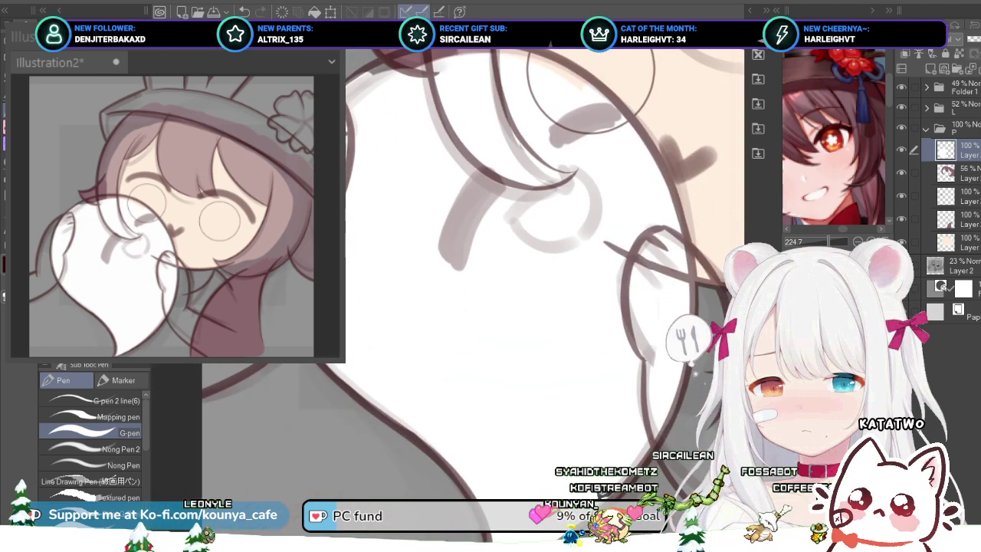
scroll(284, 264, "up", 1)
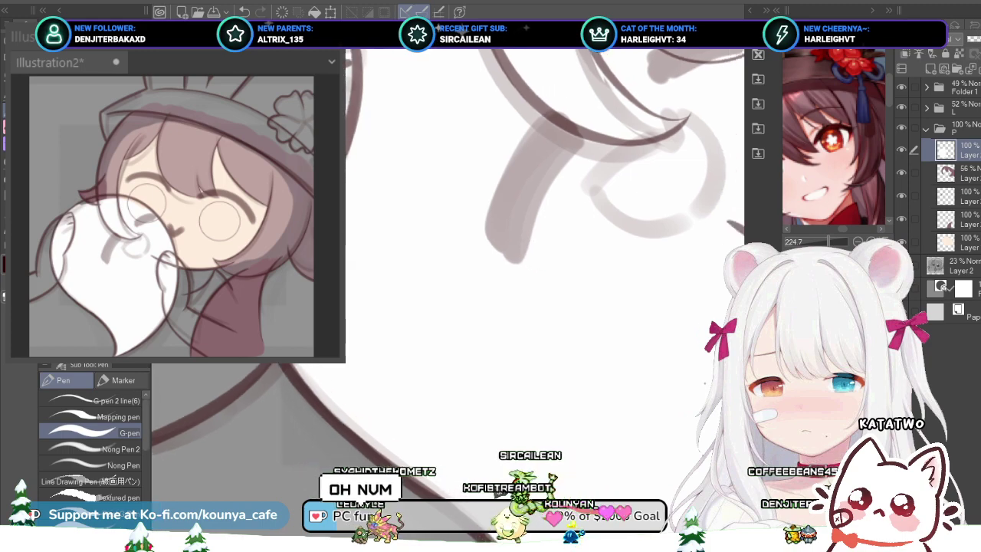
scroll(536, 284, "down", 3)
left_click_drag(536, 284, 517, 288)
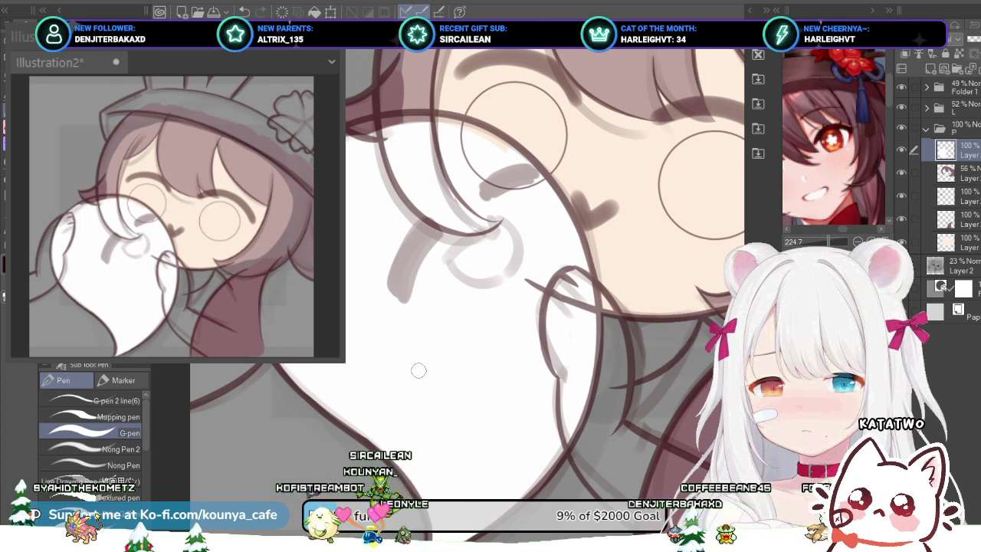
Step: Fill the gaps beneath the shape's top outline with white, from the hair strands across the covered eye circle
scroll(466, 168, "up", 3)
left_click_drag(490, 192, 518, 327)
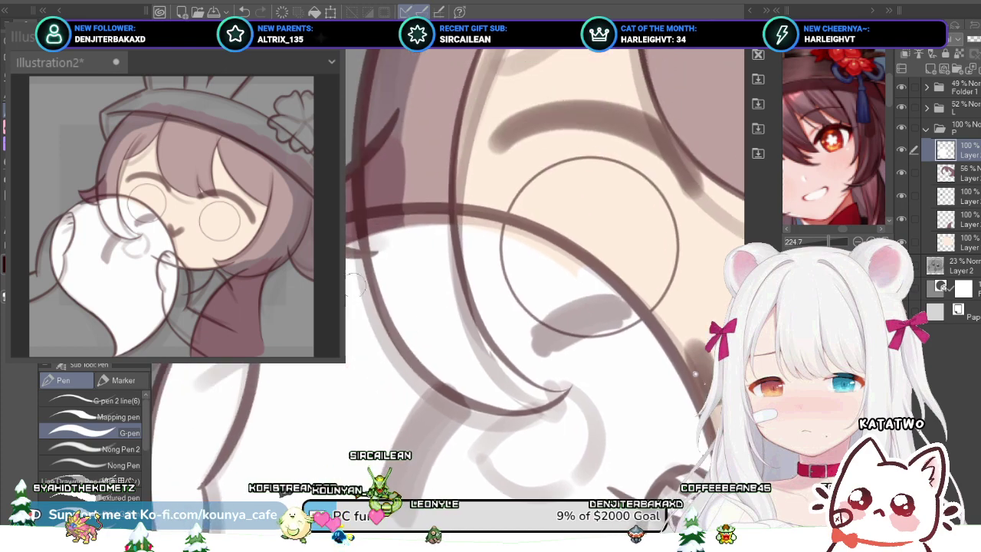
scroll(467, 237, "up", 2)
left_click_drag(498, 260, 490, 270)
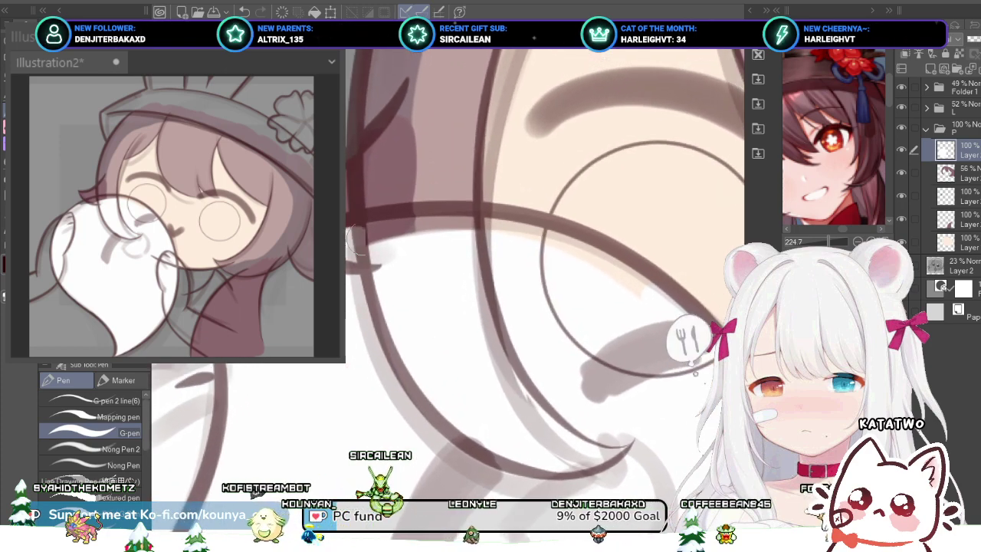
left_click_drag(402, 226, 530, 242)
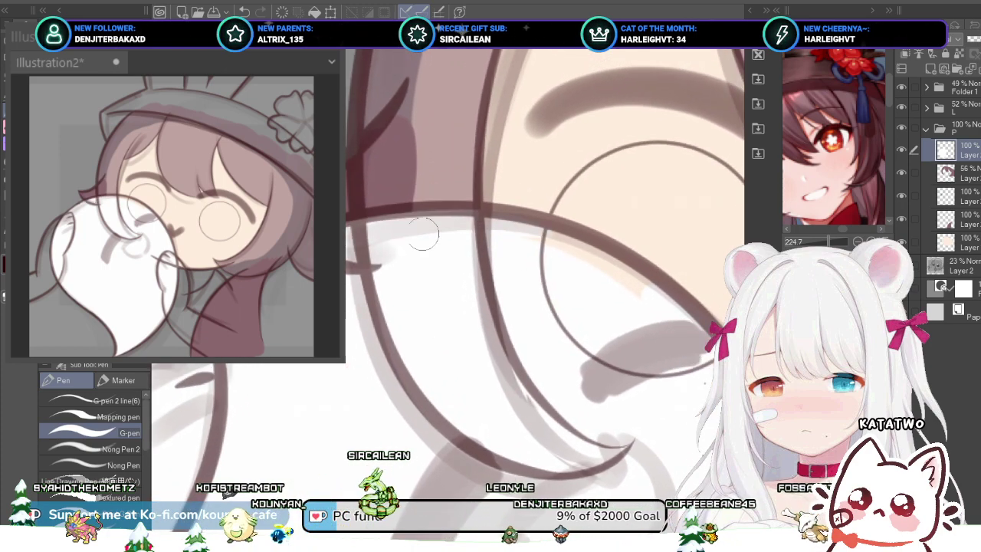
left_click_drag(444, 231, 337, 269)
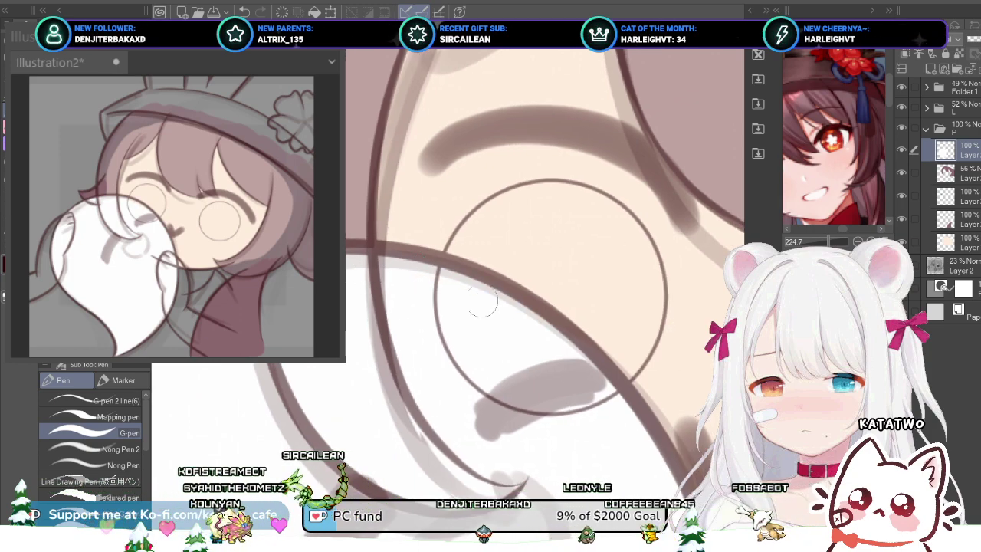
scroll(534, 337, "down", 3)
left_click_drag(534, 337, 439, 288)
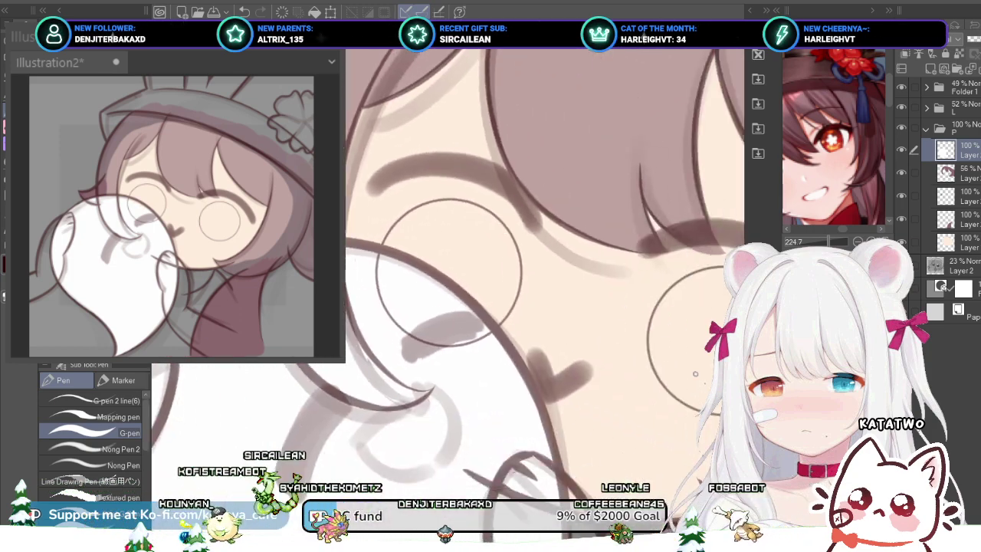
scroll(438, 288, "up", 2)
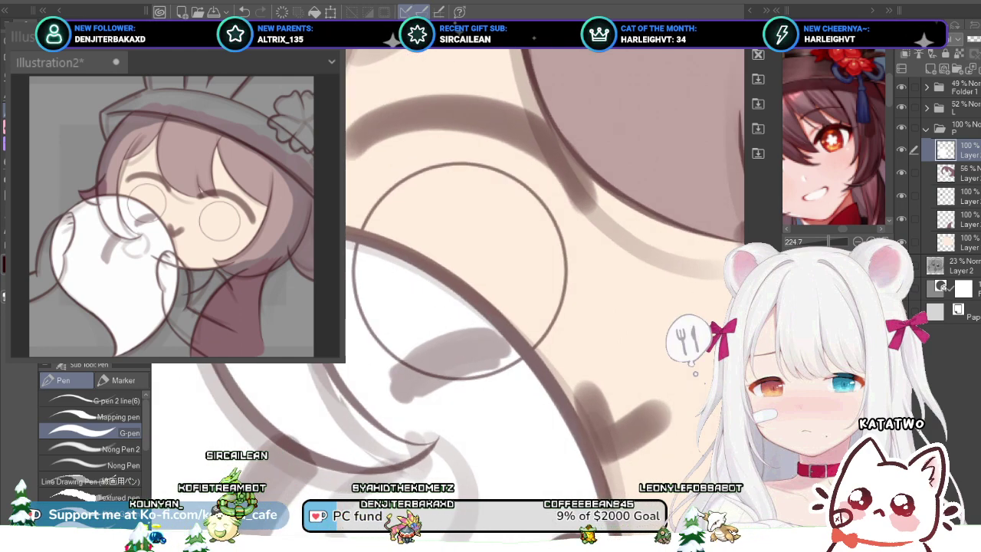
Step: Fill the remaining gaps along the shape's lower-left outline with white, between the crossing sketch lines and the curved tail
scroll(502, 299, "down", 3)
left_click_drag(502, 299, 448, 183)
scroll(483, 324, "up", 2)
left_click_drag(483, 323, 545, 82)
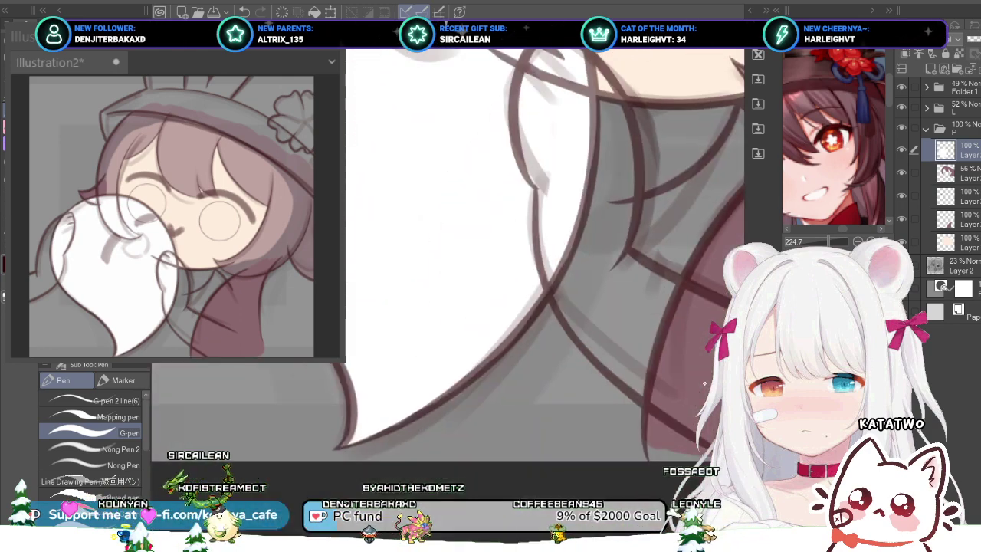
scroll(492, 370, "up", 2)
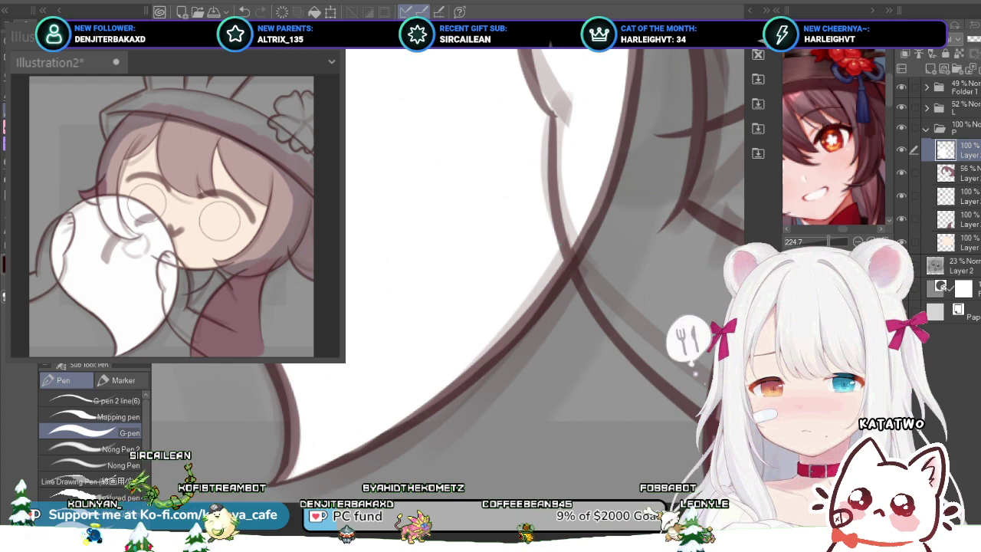
left_click_drag(471, 307, 678, 407)
mouse_move(536, 192)
left_mouse_down()
mouse_move(647, 338)
mouse_move(575, 252)
left_mouse_up()
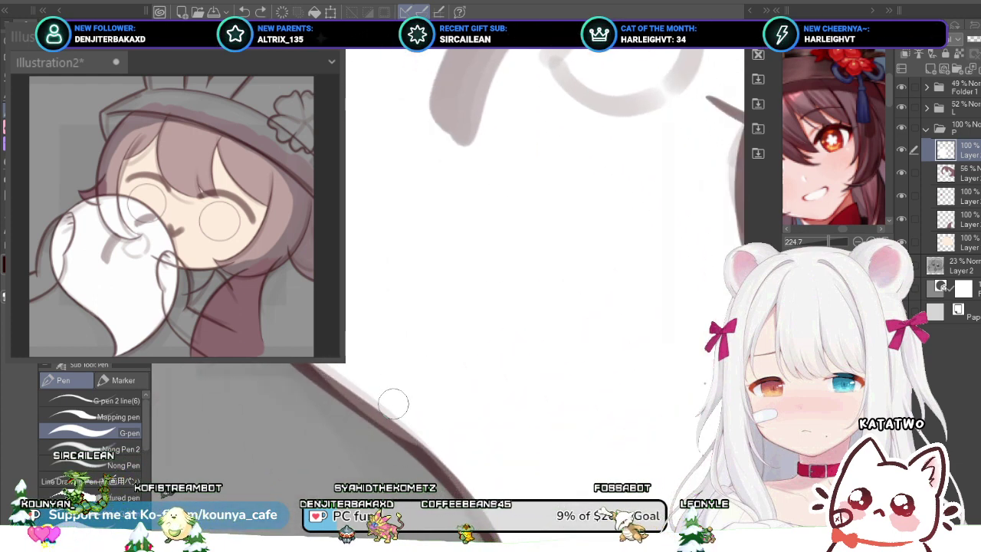
left_click_drag(393, 404, 349, 368)
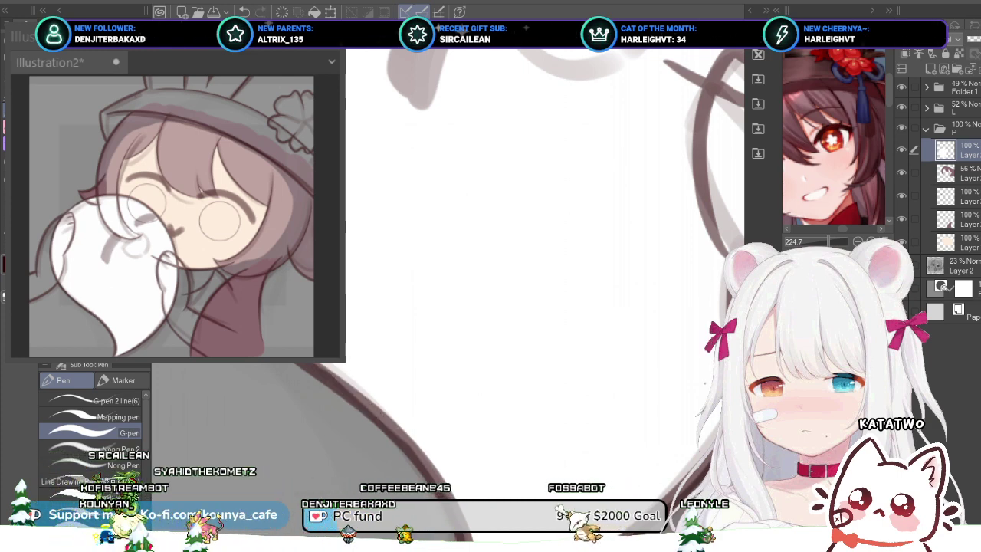
left_click_drag(429, 191, 572, 336)
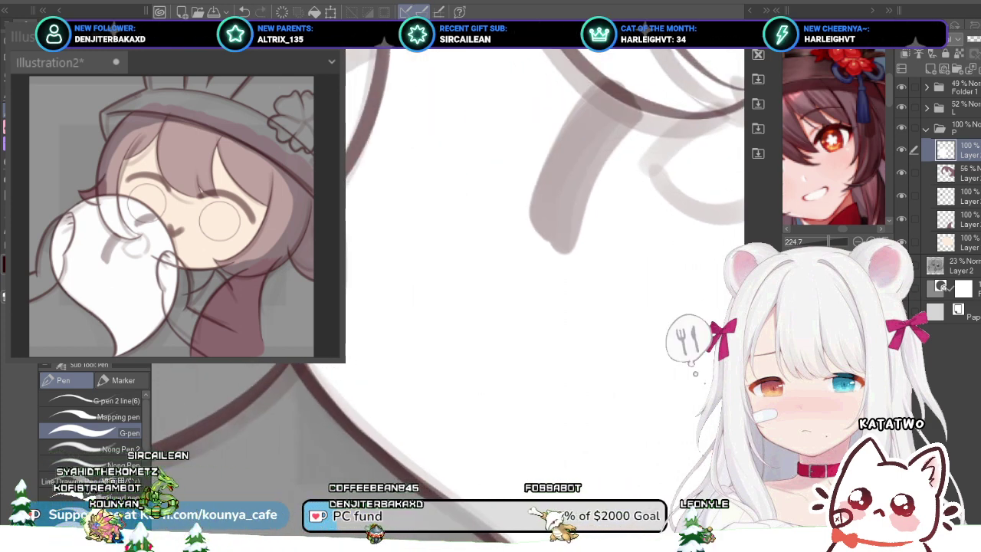
mouse_move(567, 261)
left_mouse_down()
mouse_move(534, 234)
mouse_move(520, 202)
left_mouse_up()
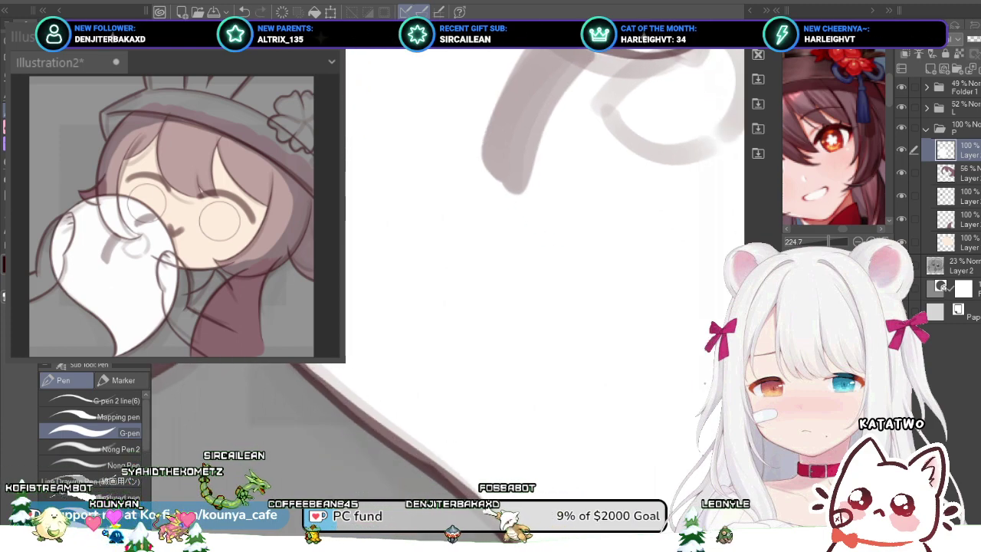
Step: Check the white fill around the shape's left side and against the whole character
scroll(387, 387, "down", 1)
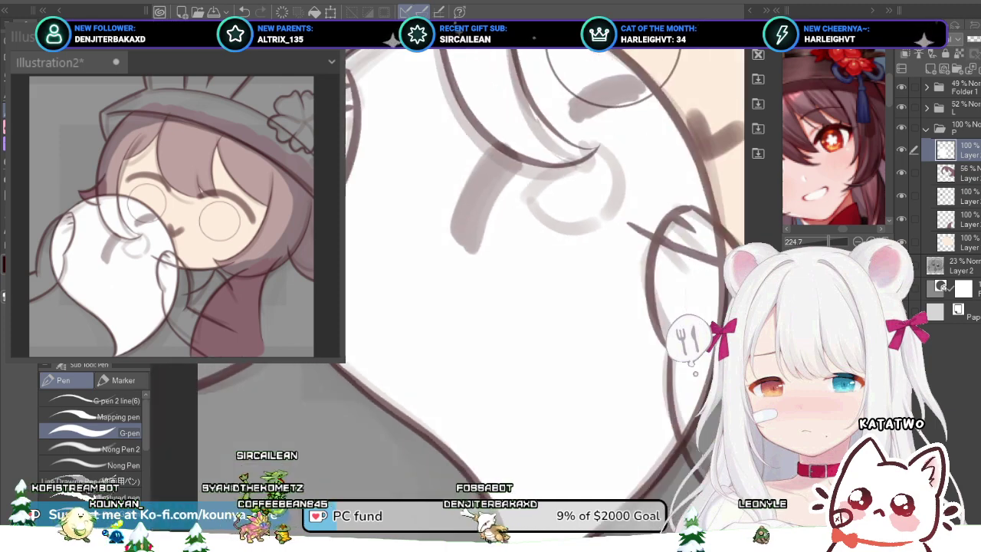
left_click_drag(348, 209, 380, 291)
scroll(379, 261, "up", 1)
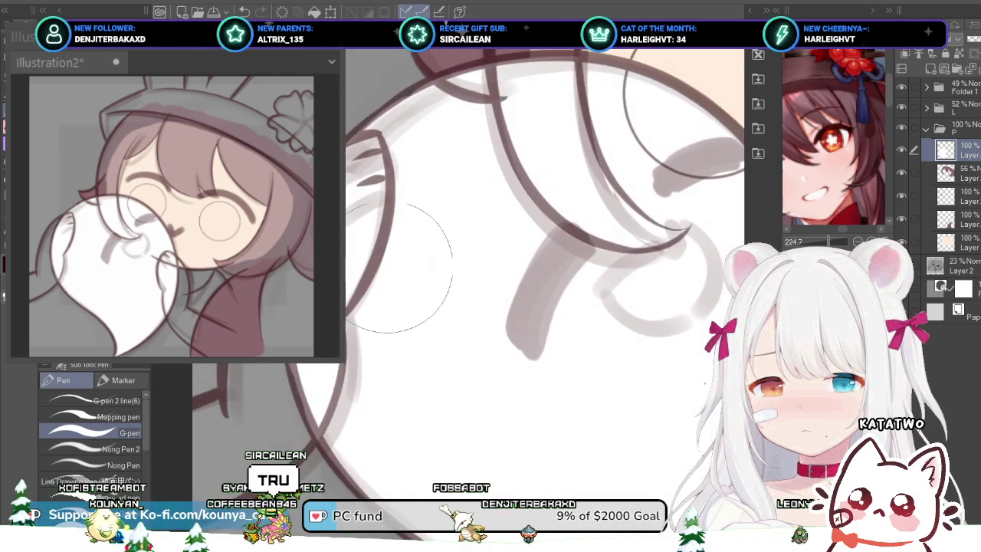
scroll(524, 198, "down", 1)
left_click_drag(524, 198, 402, 267)
scroll(402, 266, "down", 2)
left_click_drag(663, 51, 684, 92)
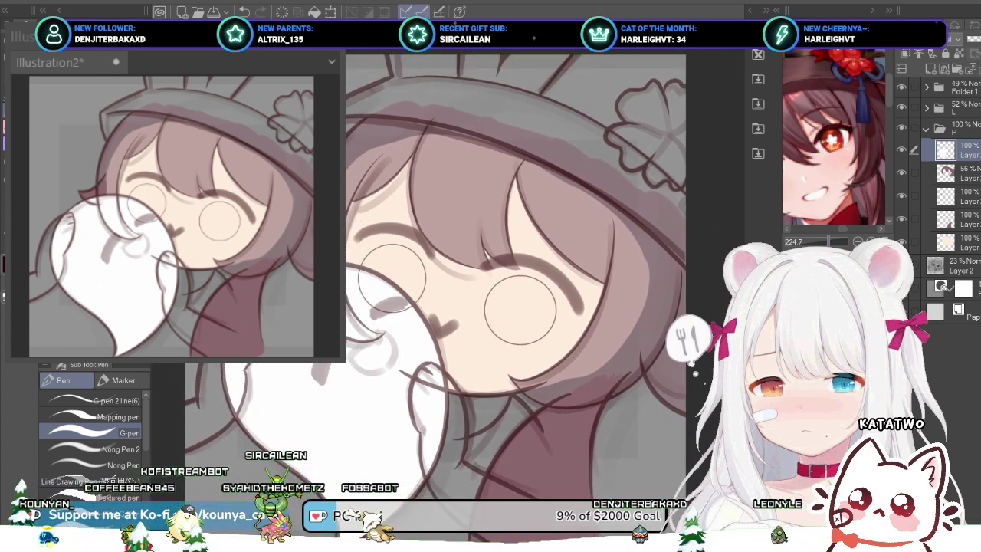
Step: Enlarge the reference image's eye, add a new layer above the white shape's layer, and group it into a folder named Eyes
scroll(834, 130, "up", 5)
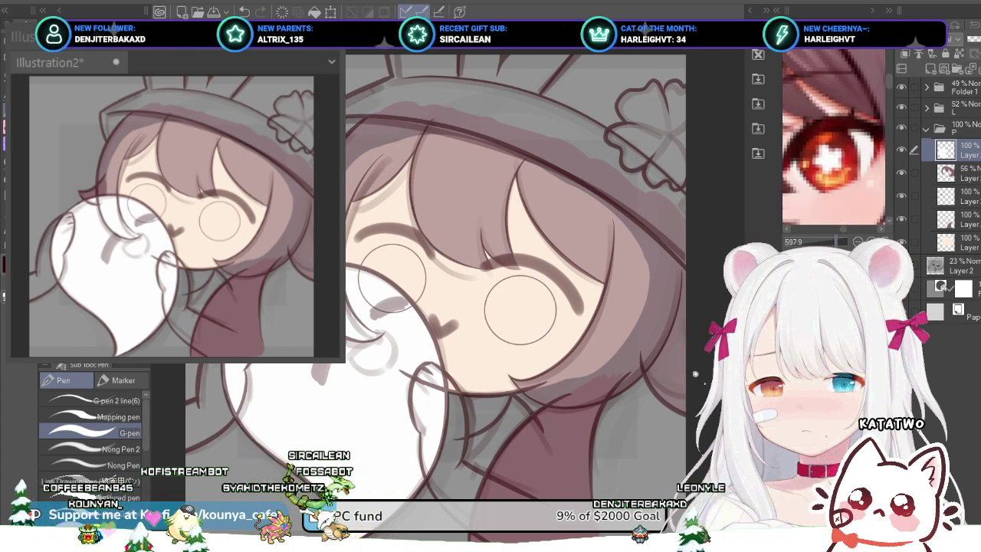
left_click(967, 173)
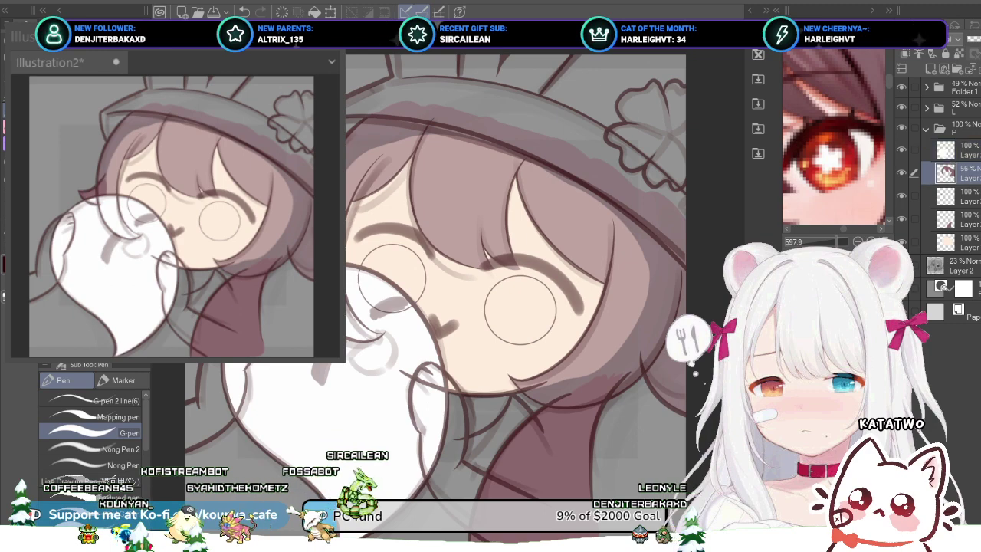
left_click(966, 219)
left_click(966, 243)
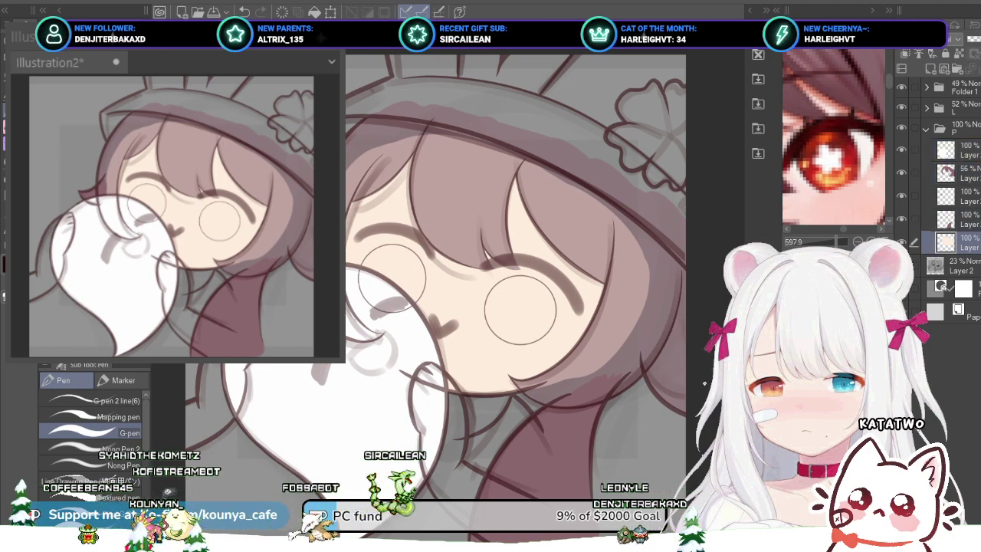
scroll(461, 262, "up", 3)
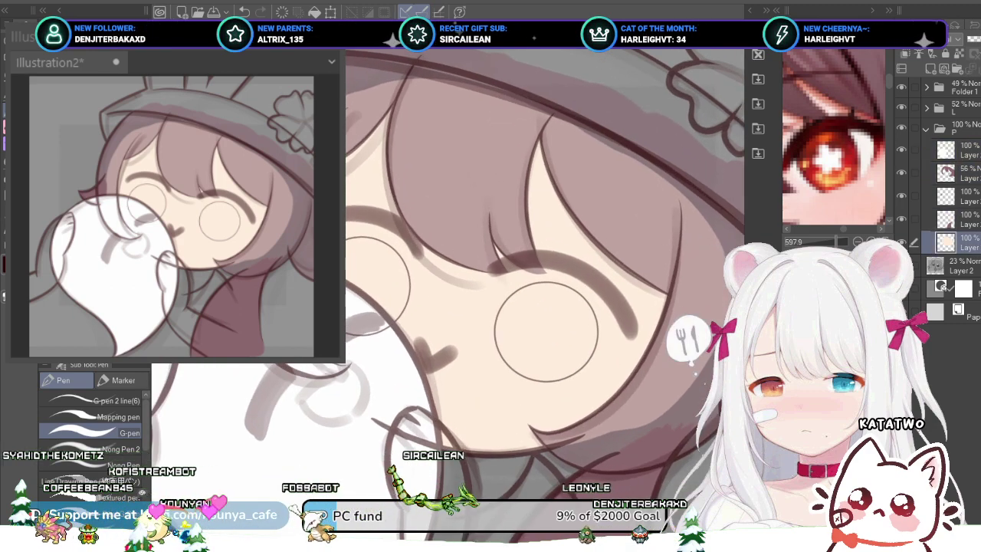
left_click(967, 150)
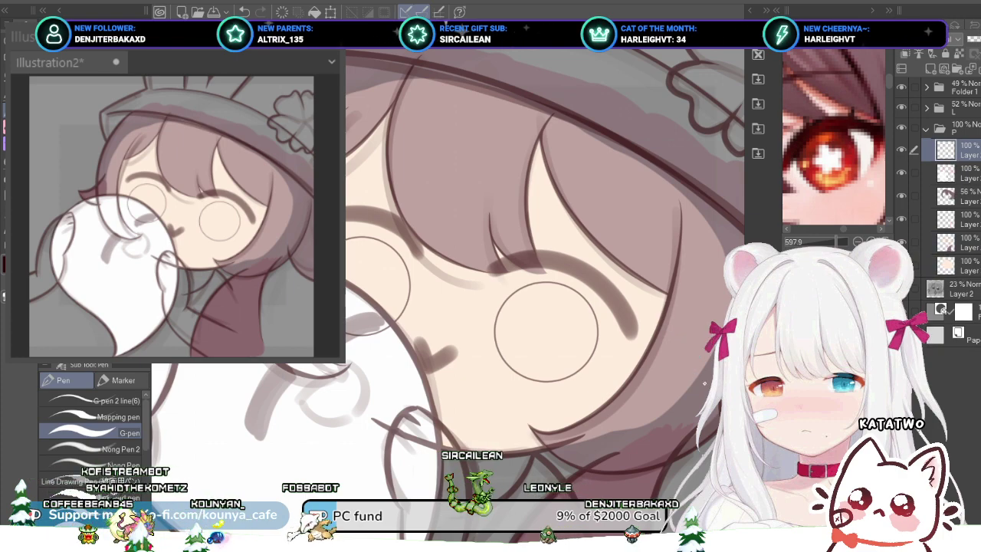
key("ctrl+g")
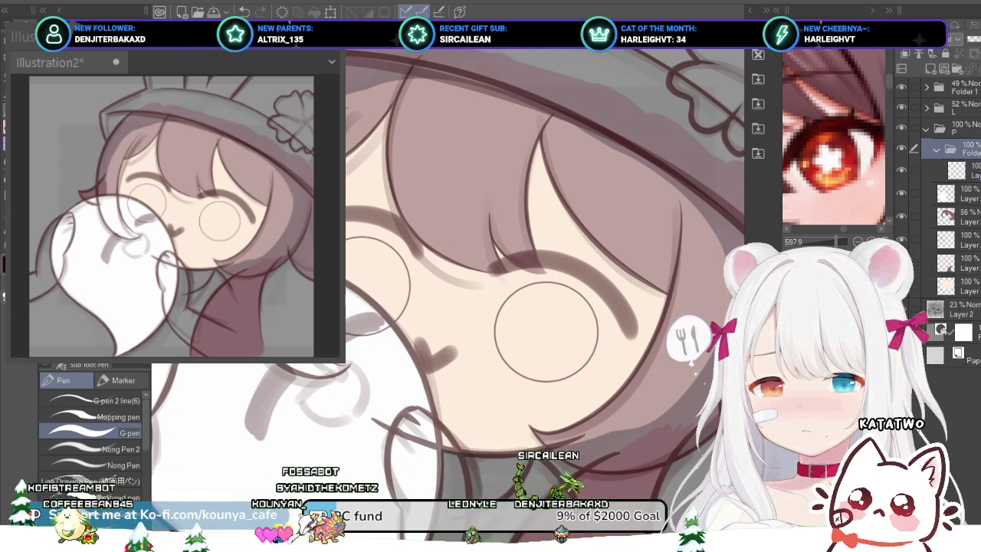
double_click(971, 153)
type("Eyes")
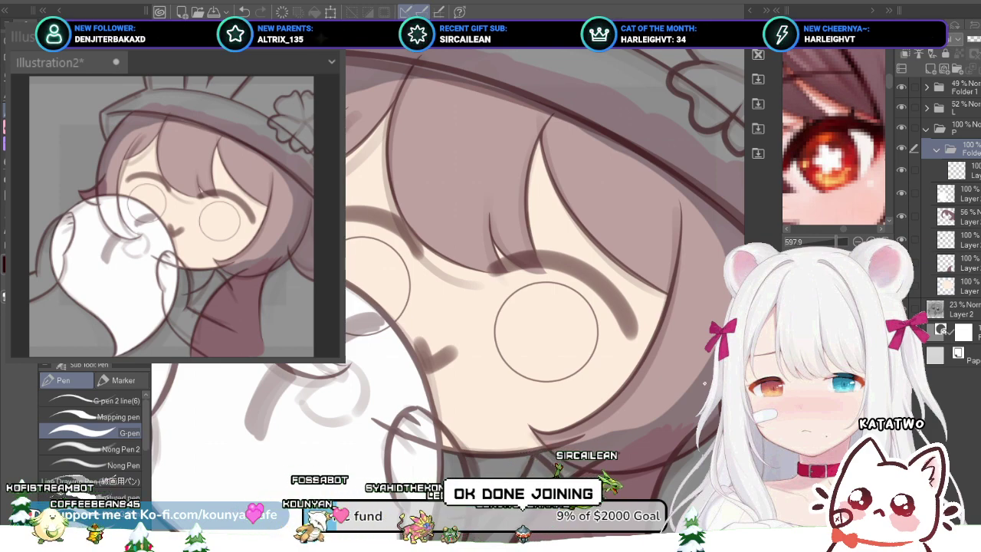
key("Return")
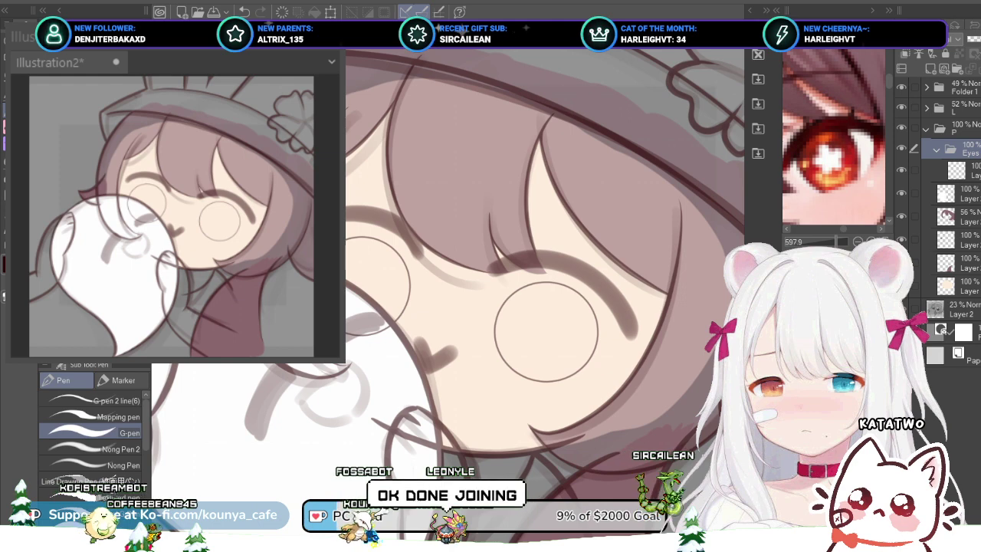
Step: Try painting an orange-red iris freehand inside the character's right-hand eye circle on the Eyes folder's layer
left_click(968, 171)
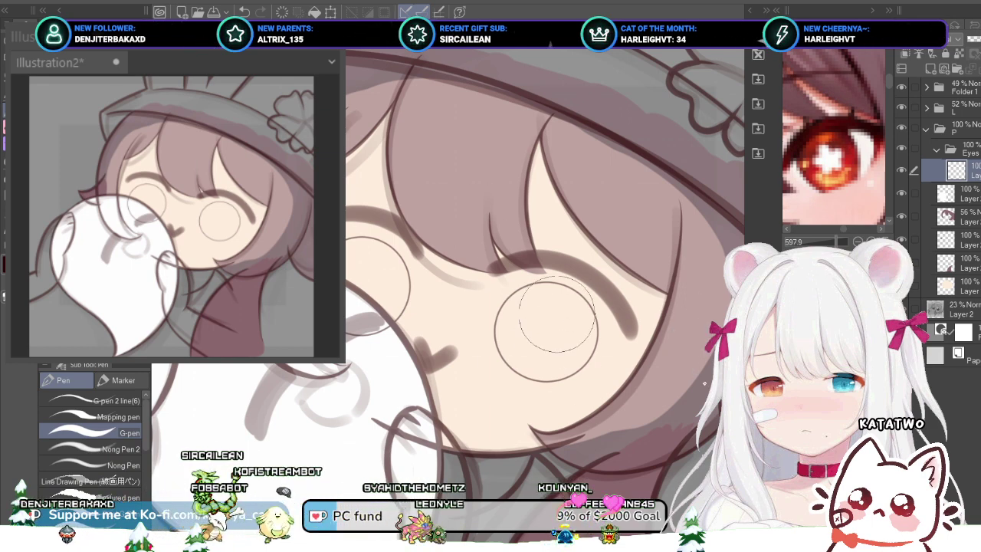
left_click_drag(544, 322, 543, 329)
scroll(543, 330, "up", 3)
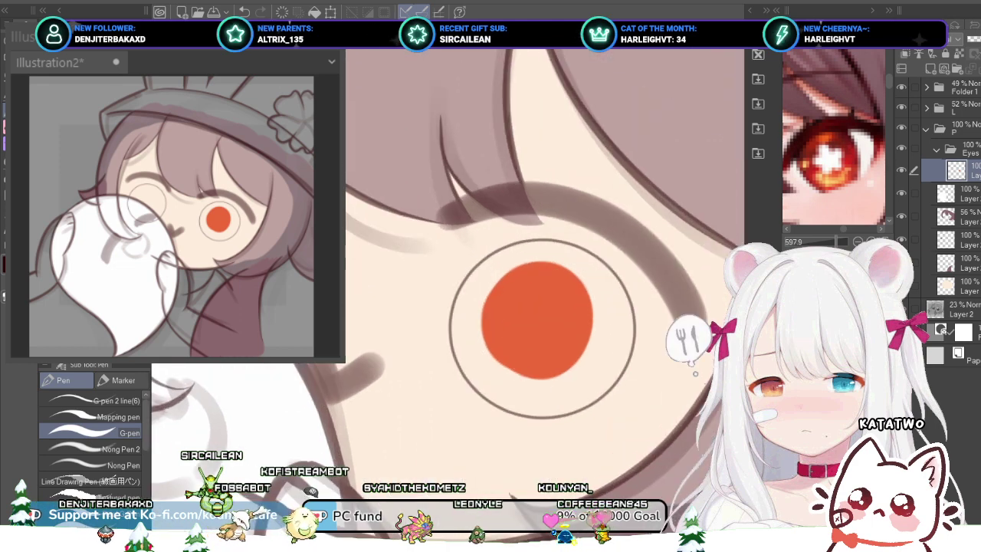
key("ctrl+z")
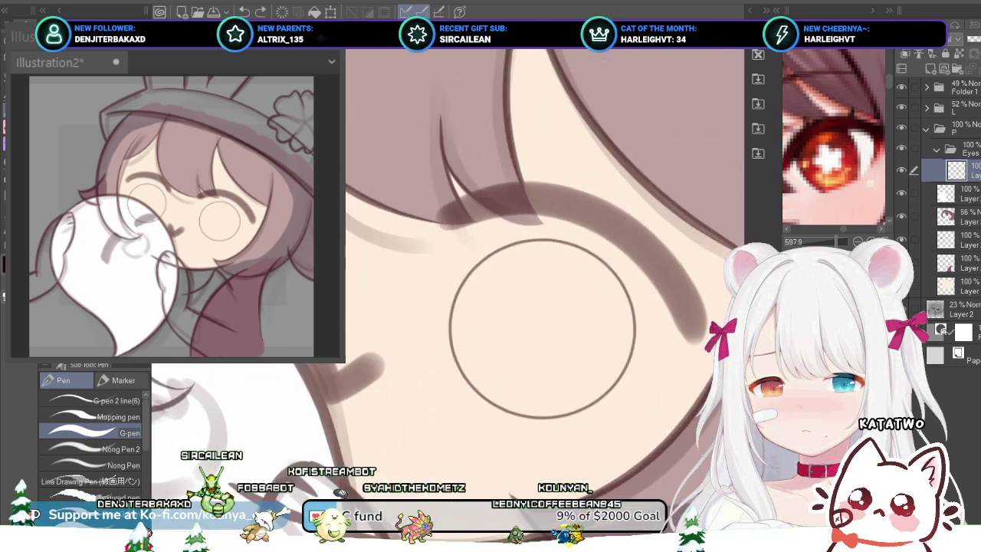
Step: Expand folder L, pick the layer holding the eye circle outlines, and make a selection from its drawn lines
left_click(926, 108)
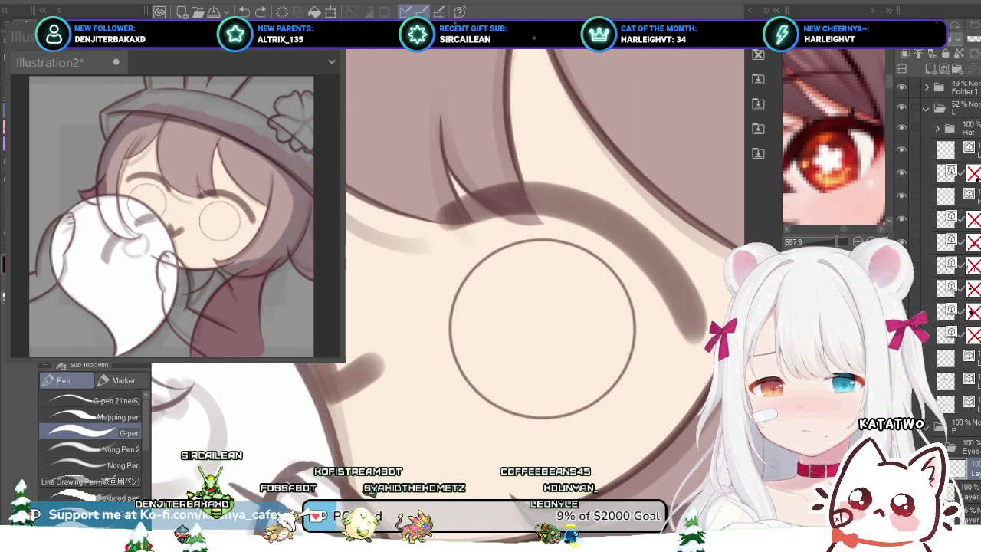
left_click(542, 239, "ctrl")
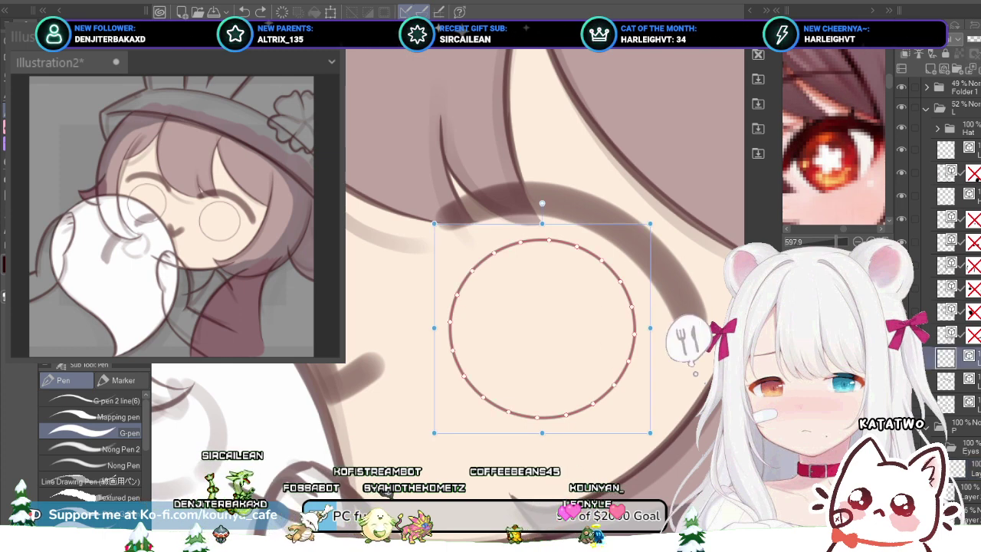
key("ctrl+z")
left_click(950, 357)
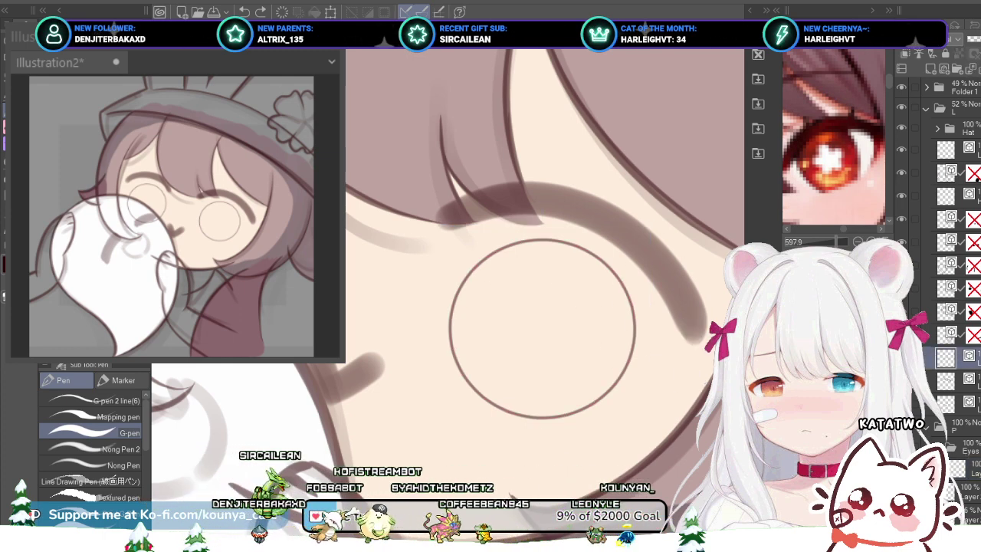
left_click(945, 358, "ctrl")
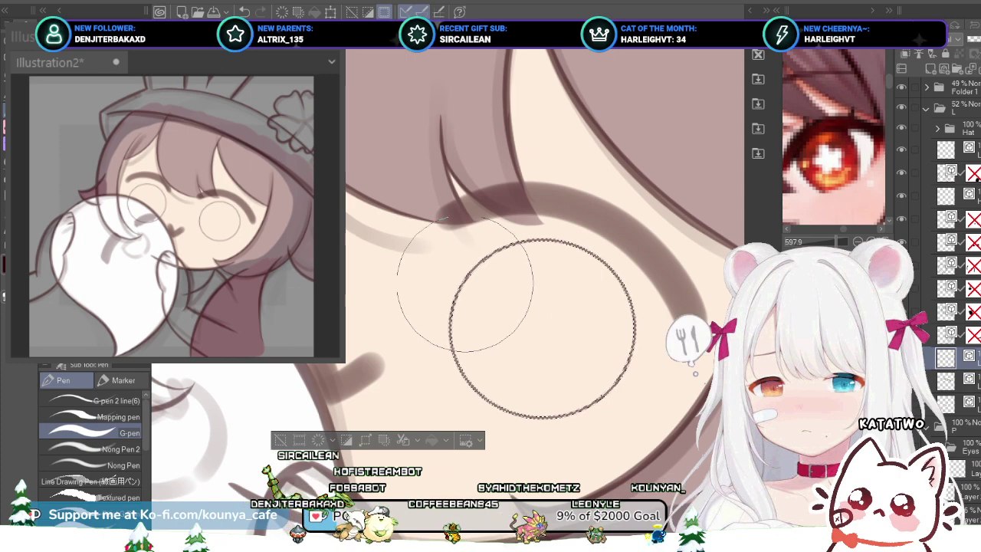
Step: Switch to Auto select, go through its modes, and choose Refer to editing layer only for the eye circles
scroll(466, 273, "down", 5)
key("w")
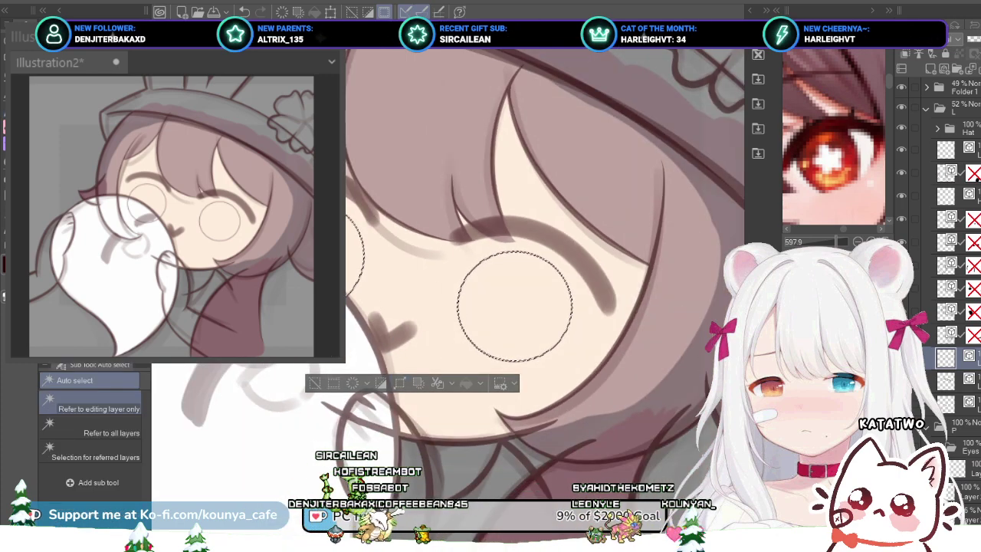
key("w")
key("w")
key("w")
key("w")
key("w")
key("w")
key("w")
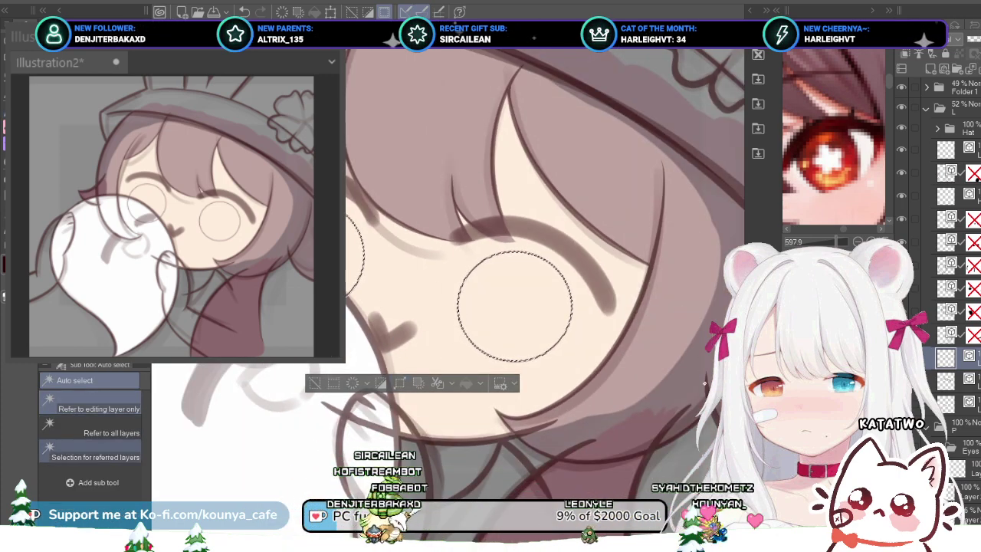
key("w")
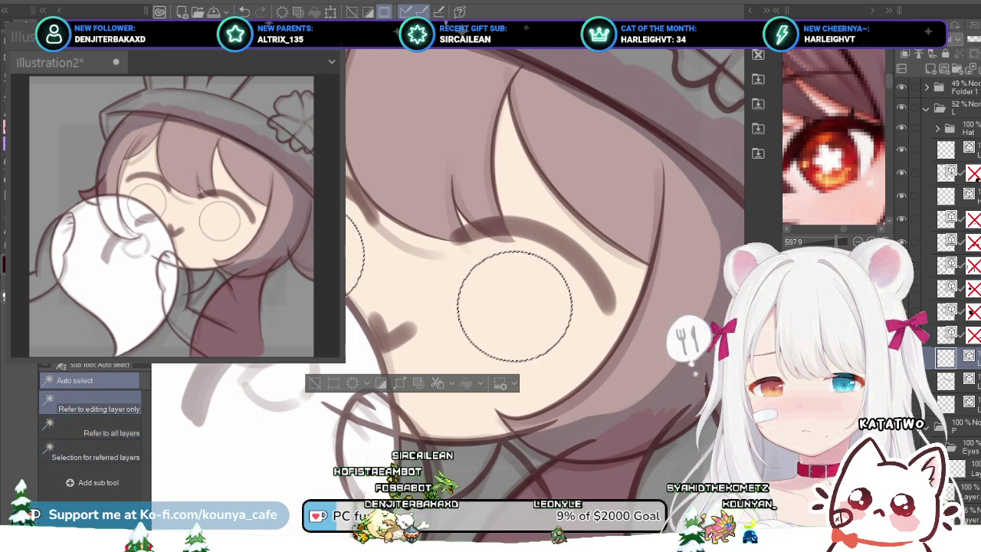
scroll(545, 265, "up", 3)
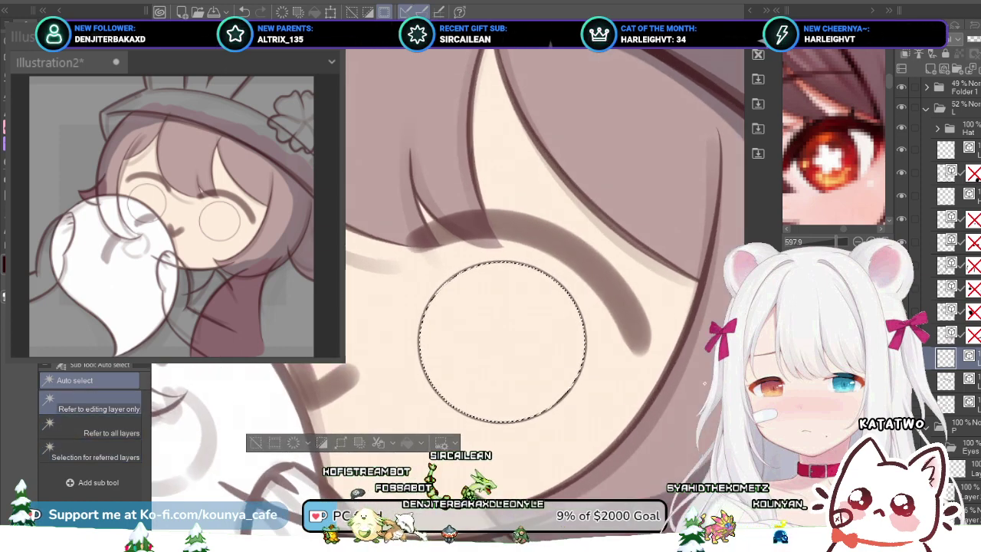
scroll(545, 265, "down", 3)
Step: Return to the Eyes folder's layer and try colouring the selected circle outlines red
left_click(972, 468)
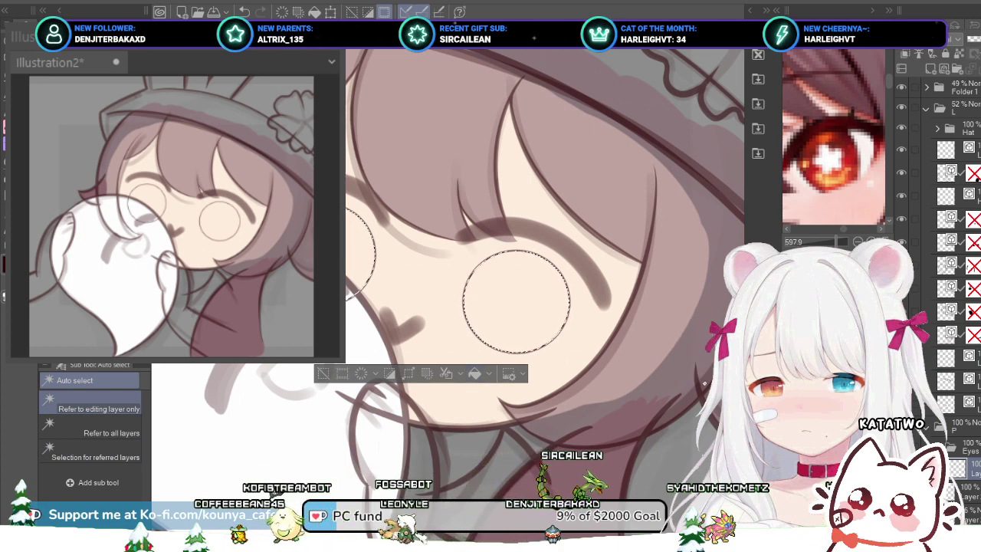
scroll(567, 298, "up", 5)
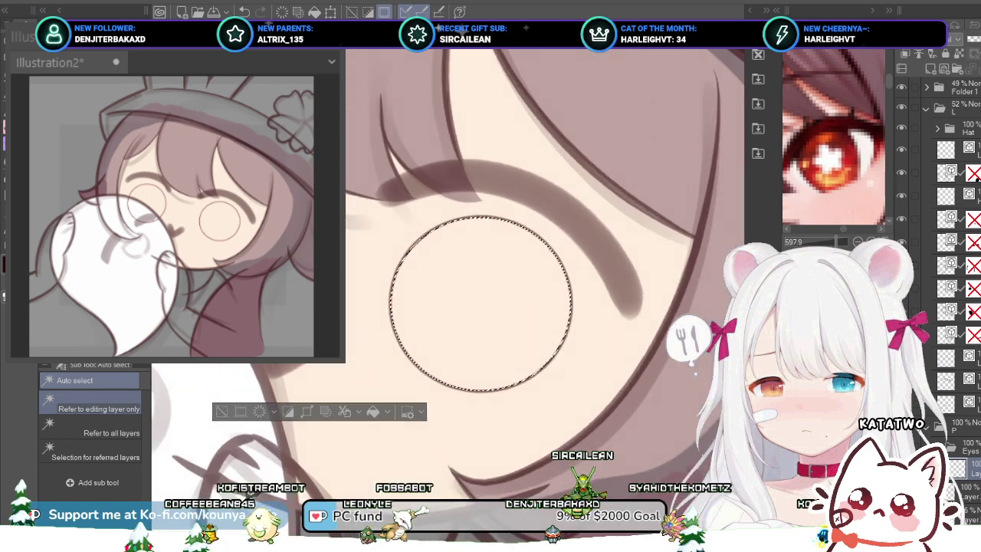
scroll(563, 298, "up", 1)
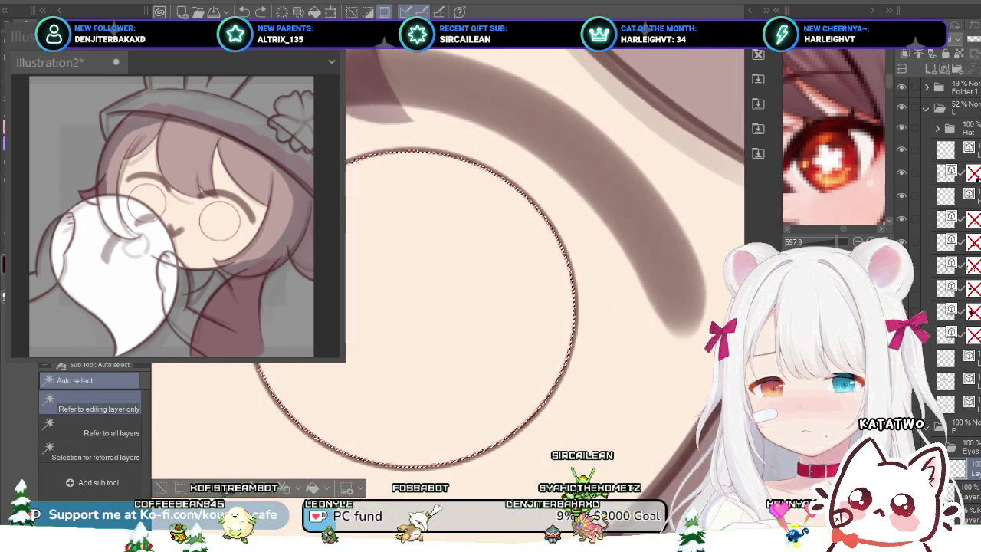
key("ctrl+z")
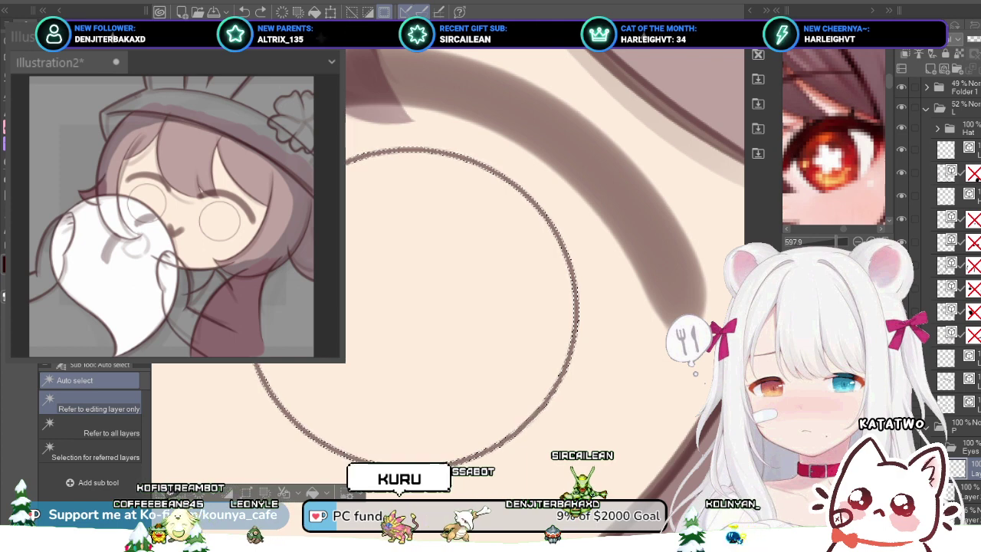
Step: Compare the Auto select modes while clearing and restoring the outline selection, and choose Selection for referred layers
scroll(533, 219, "down", 3)
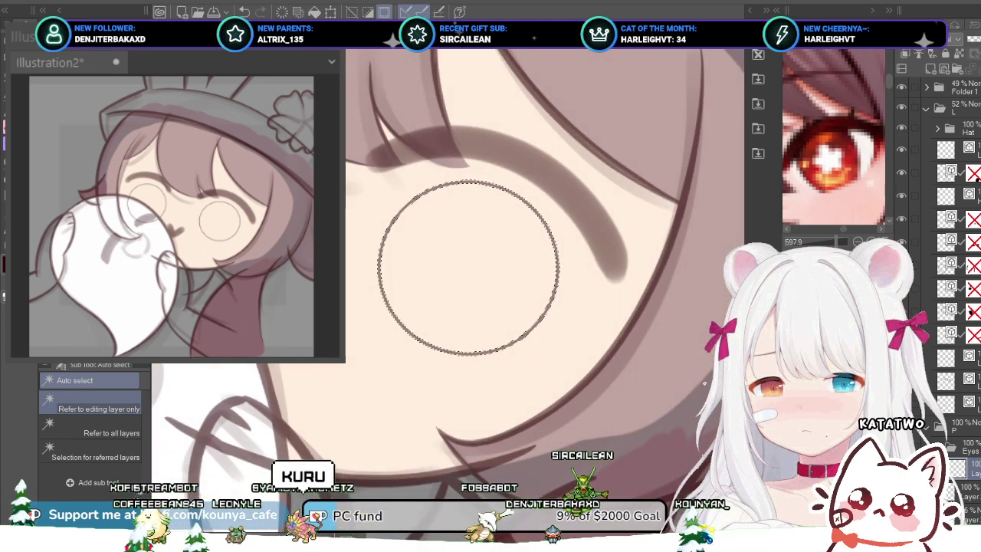
key("ctrl+d")
key("ctrl+z")
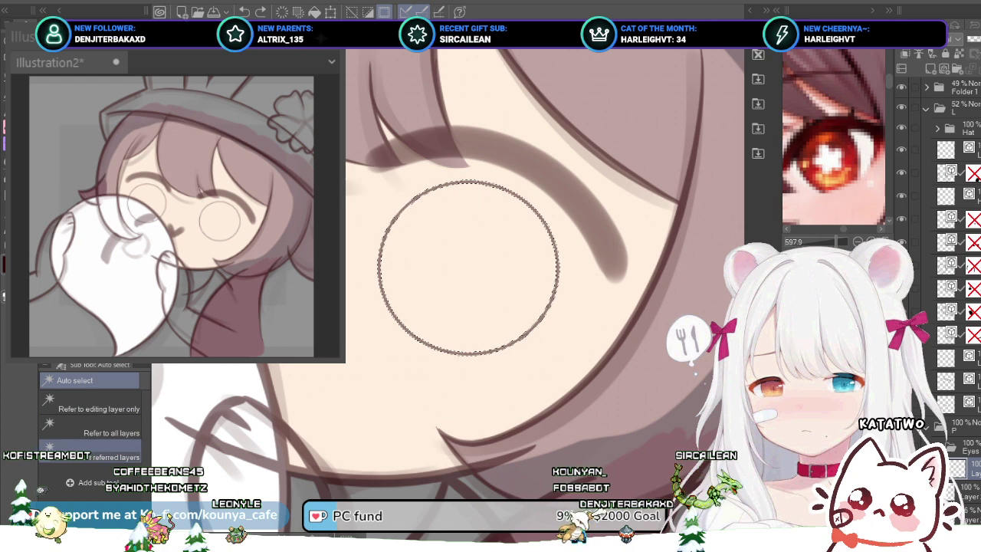
key("ctrl+d")
key("ctrl+z")
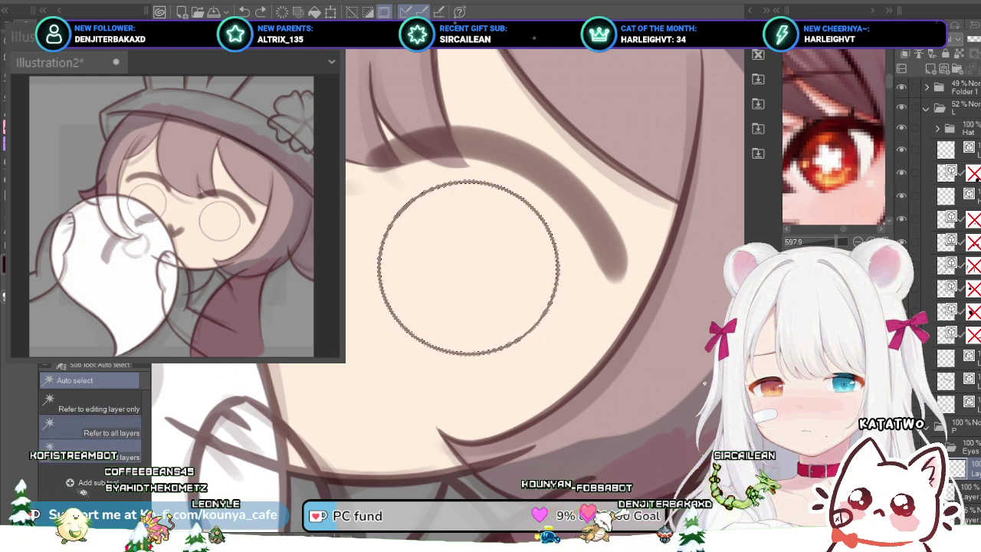
left_click(92, 403)
key("ctrl+d")
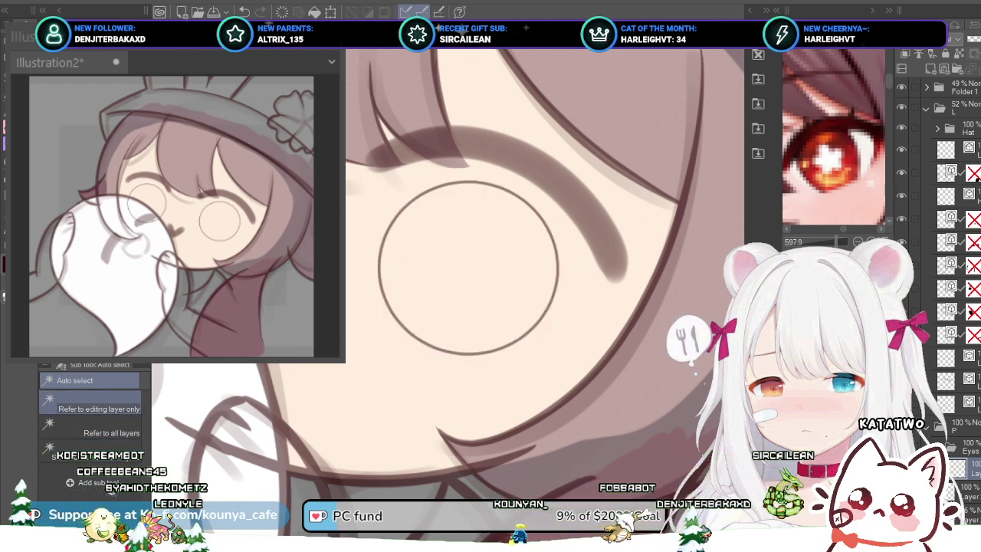
key("ctrl+z")
scroll(507, 320, "up", 3)
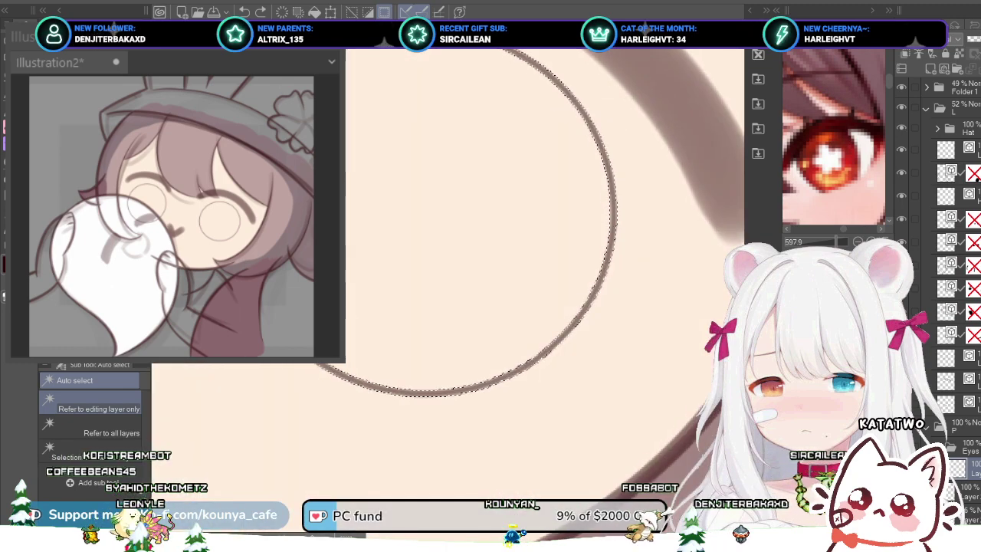
scroll(503, 322, "down", 2)
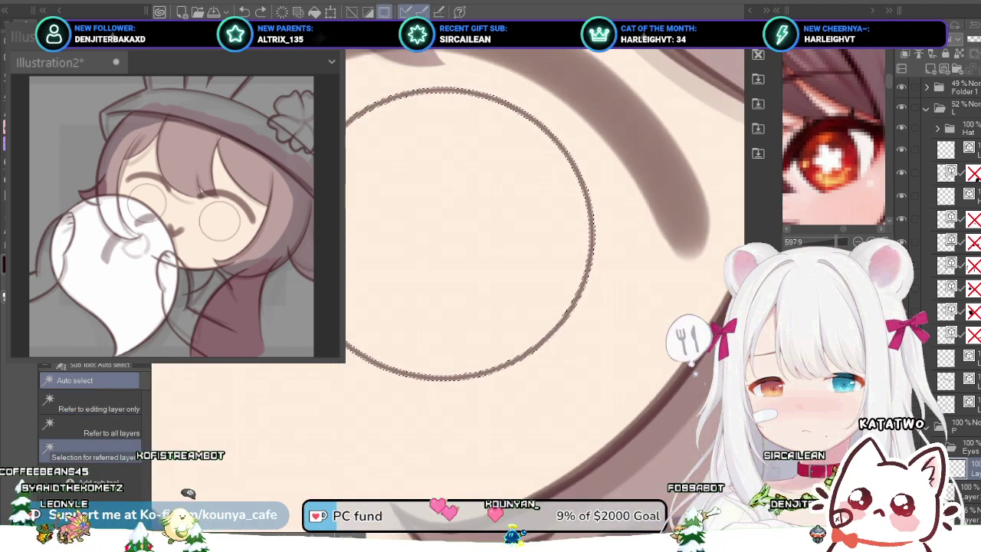
Step: Go back to the eye circles' line layer and try selecting the area around the circles with Auto select
key("b")
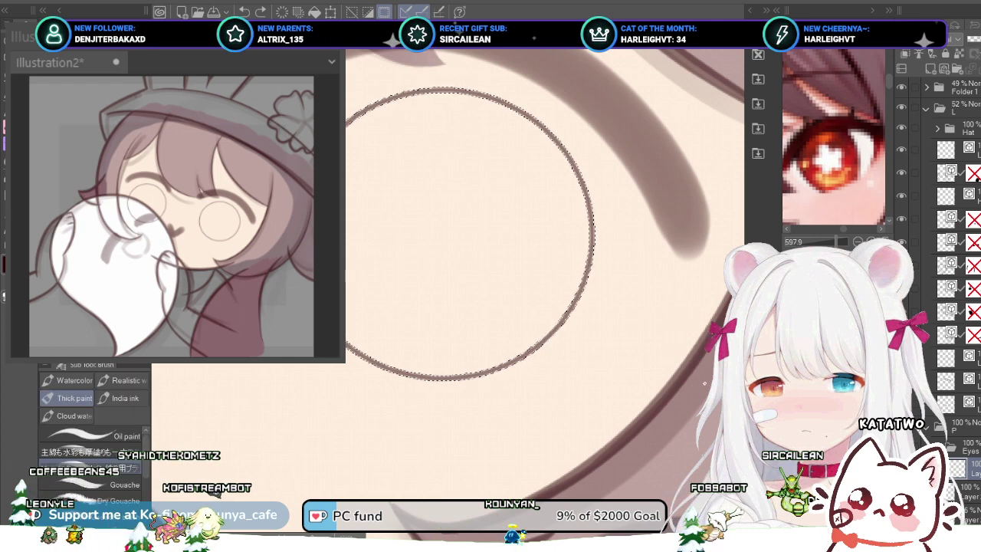
left_click(965, 357)
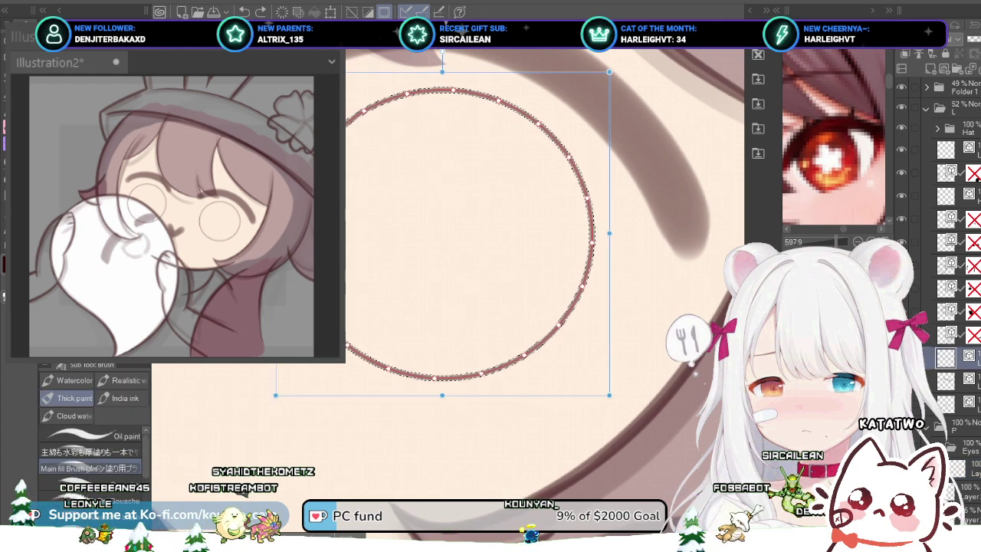
key("Return")
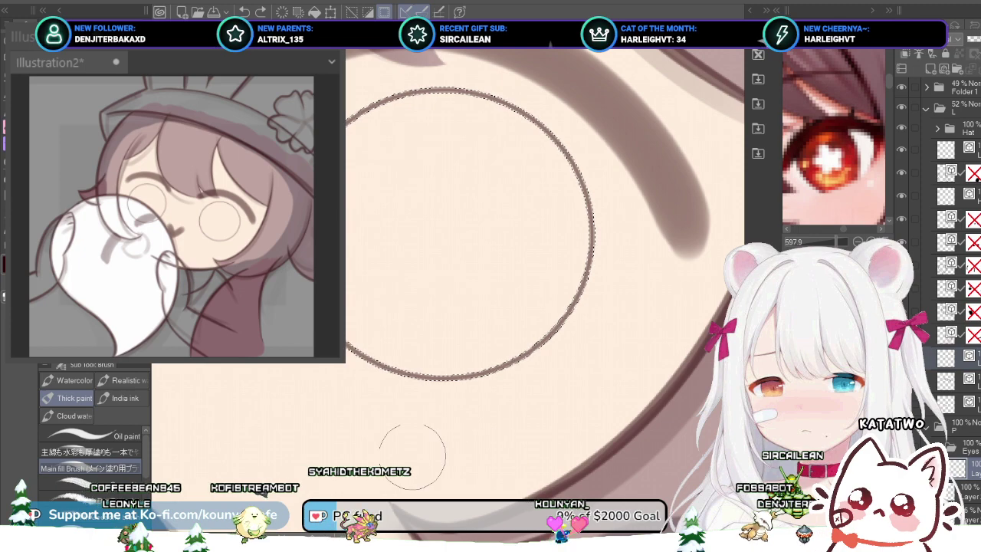
key("w")
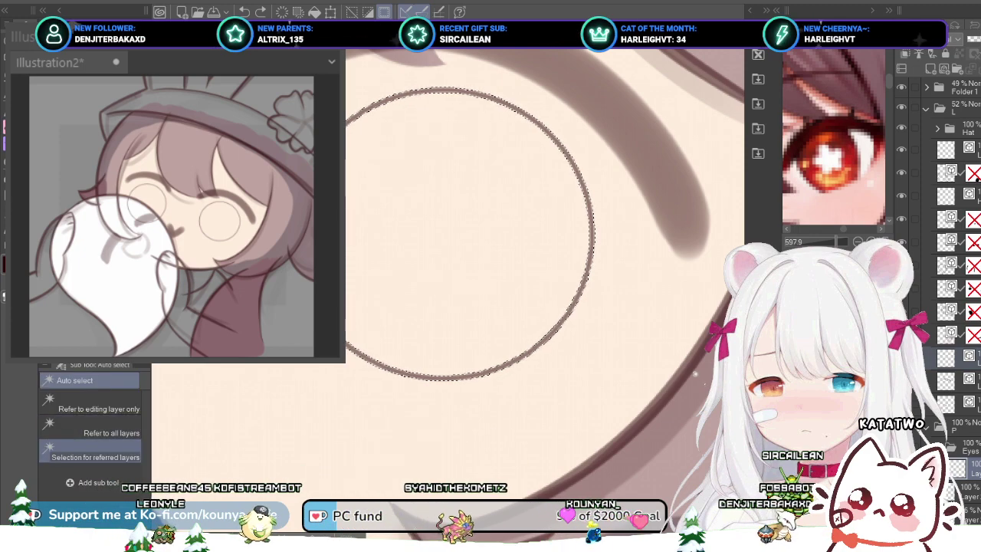
key("ctrl+d")
left_click(354, 375)
scroll(354, 375, "down", 4)
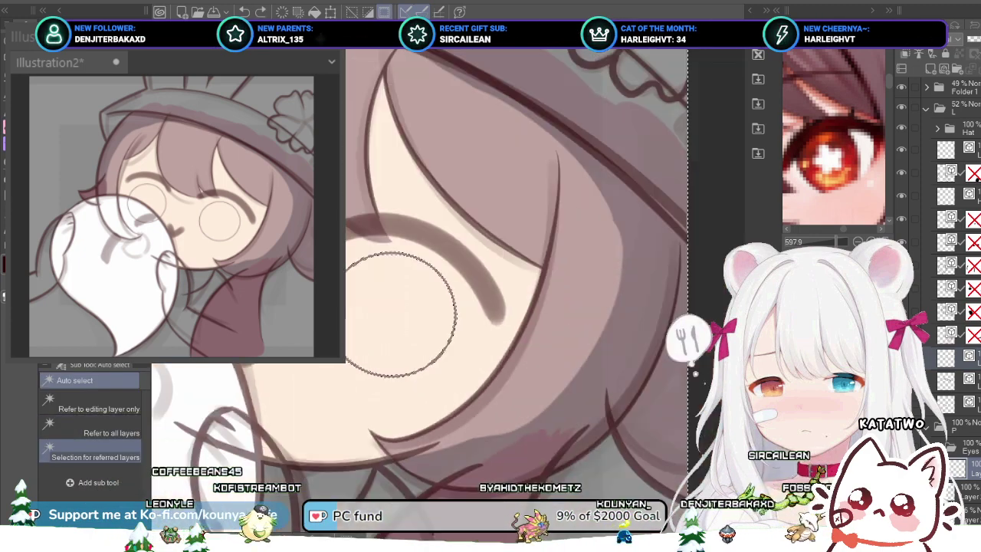
Step: Inspect the selection around both eye circles and the face, and clear it
left_click_drag(392, 329, 516, 371)
scroll(455, 407, "down", 1)
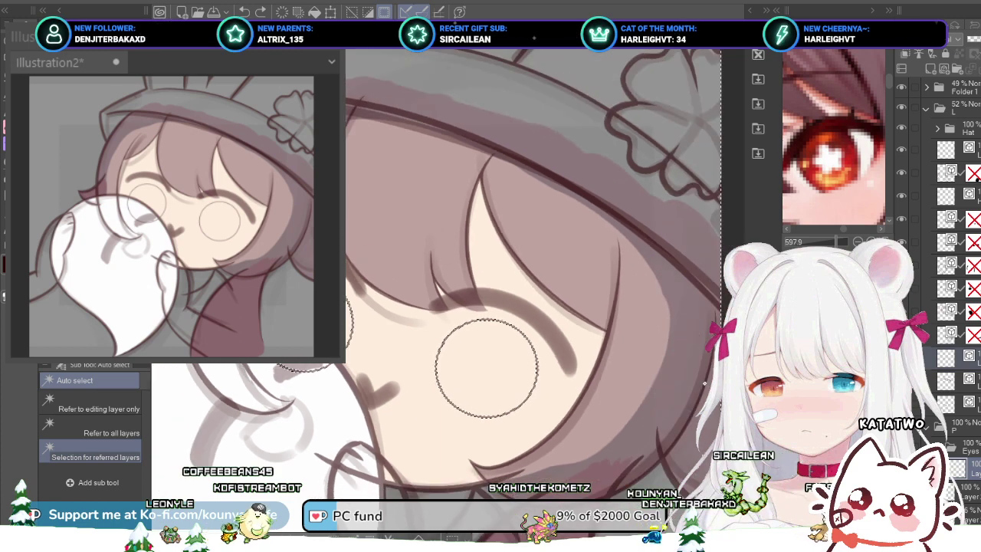
scroll(455, 406, "down", 1)
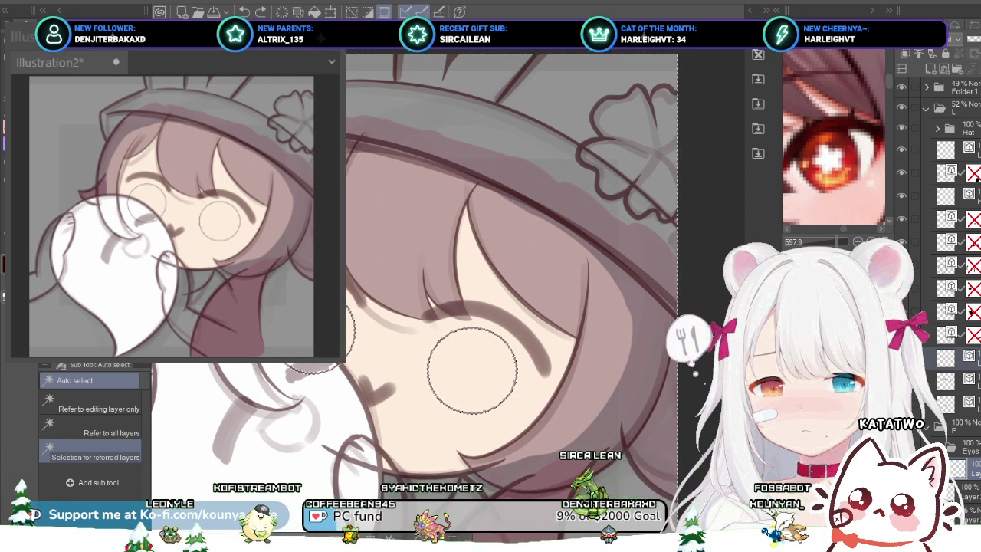
left_click_drag(490, 306, 488, 335)
scroll(536, 398, "up", 1)
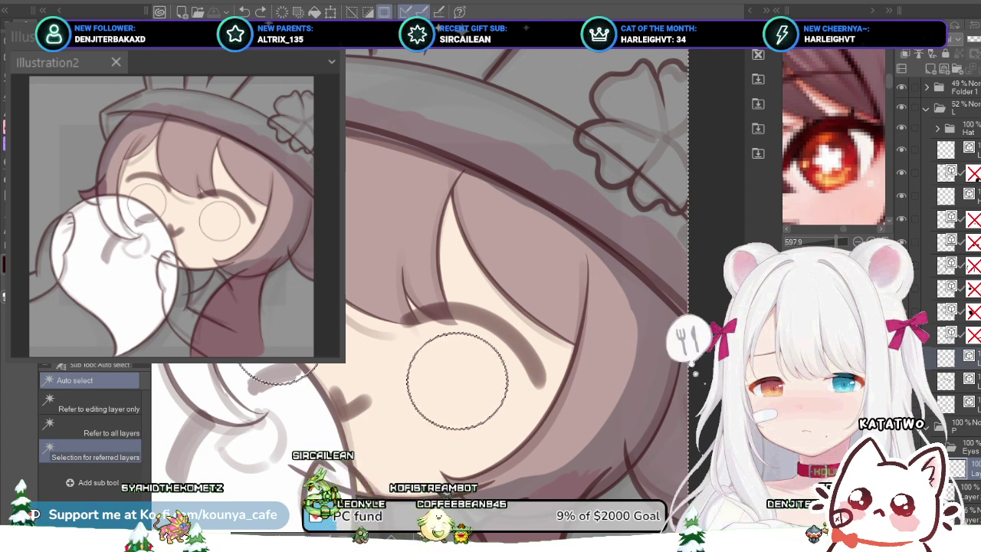
left_click_drag(460, 375, 504, 338)
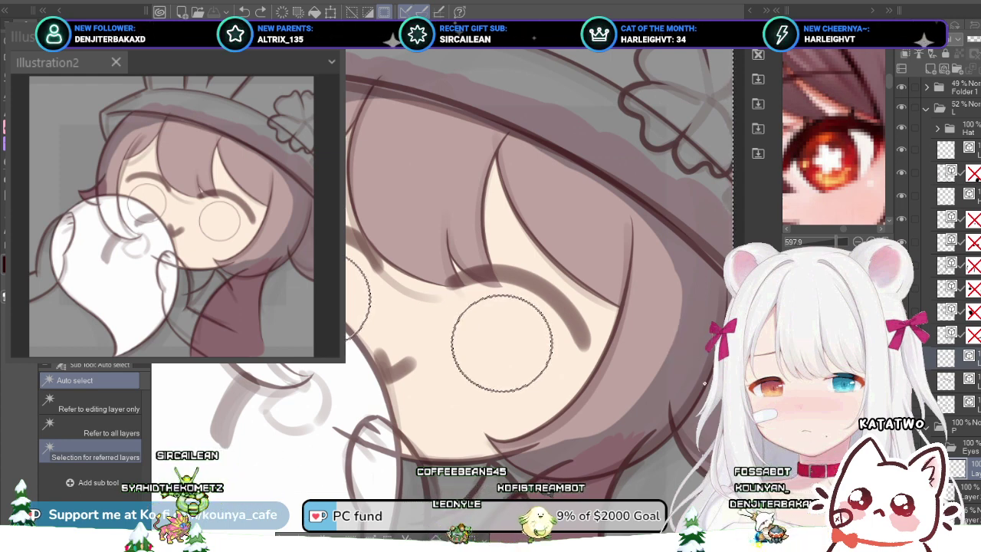
left_click_drag(502, 343, 546, 348)
key("ctrl+d")
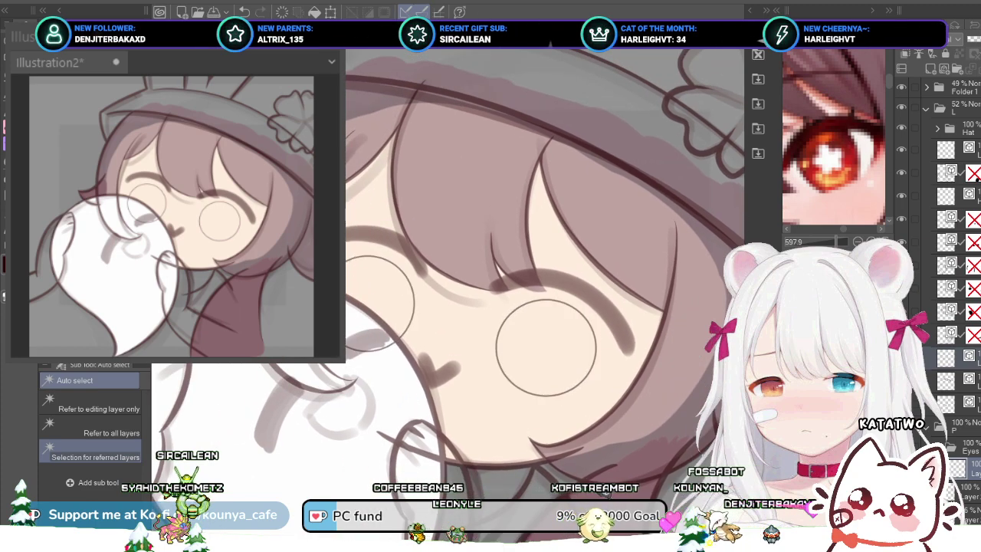
Step: Fill the fully exposed eye circle with orange-red using the Fill tool set to refer to other layers
scroll(411, 357, "up", 2)
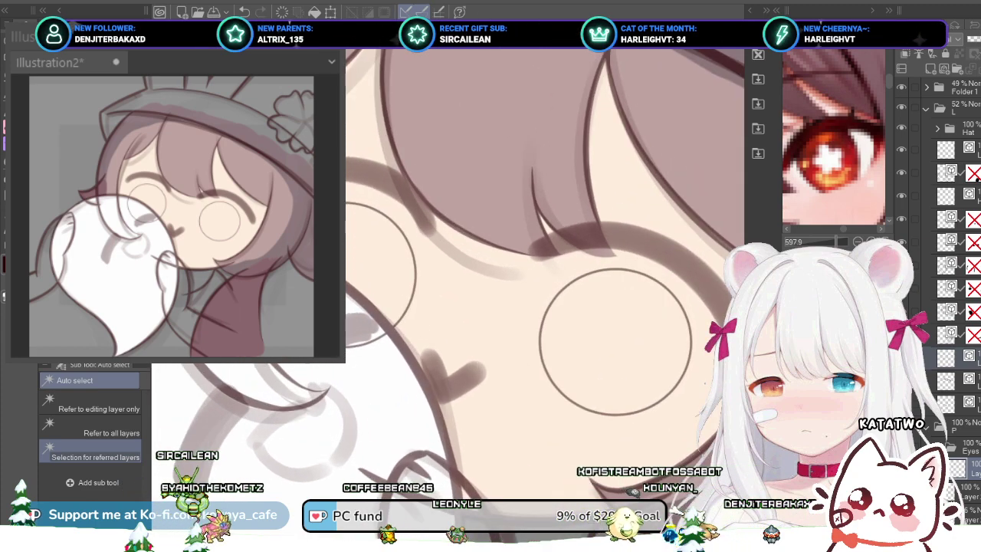
left_click_drag(597, 345, 431, 298)
scroll(445, 291, "up", 2)
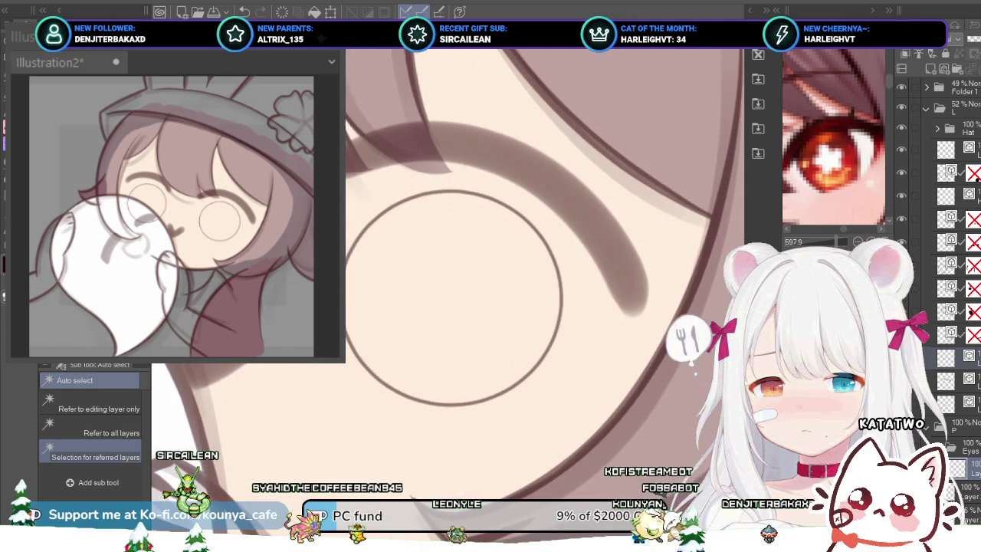
scroll(302, 338, "down", 1)
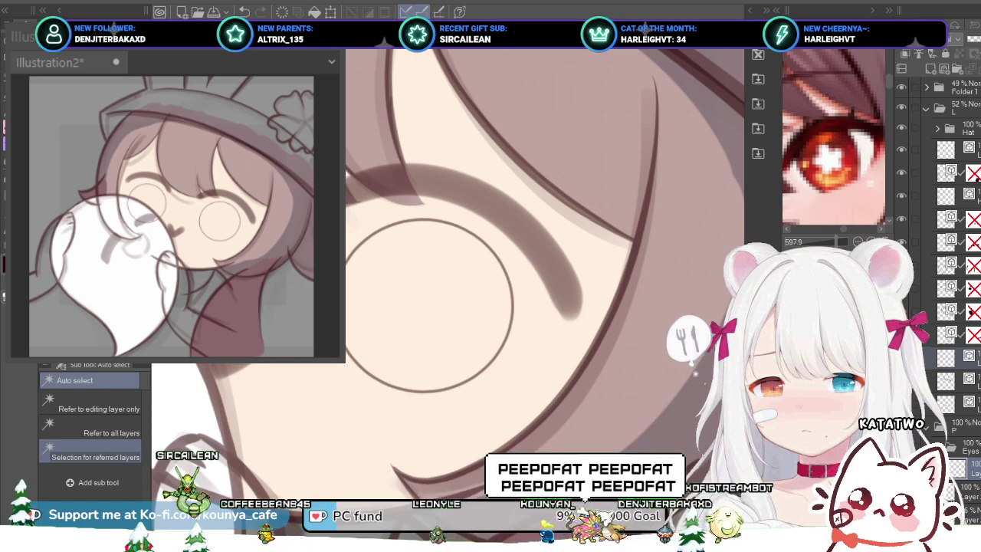
key("g")
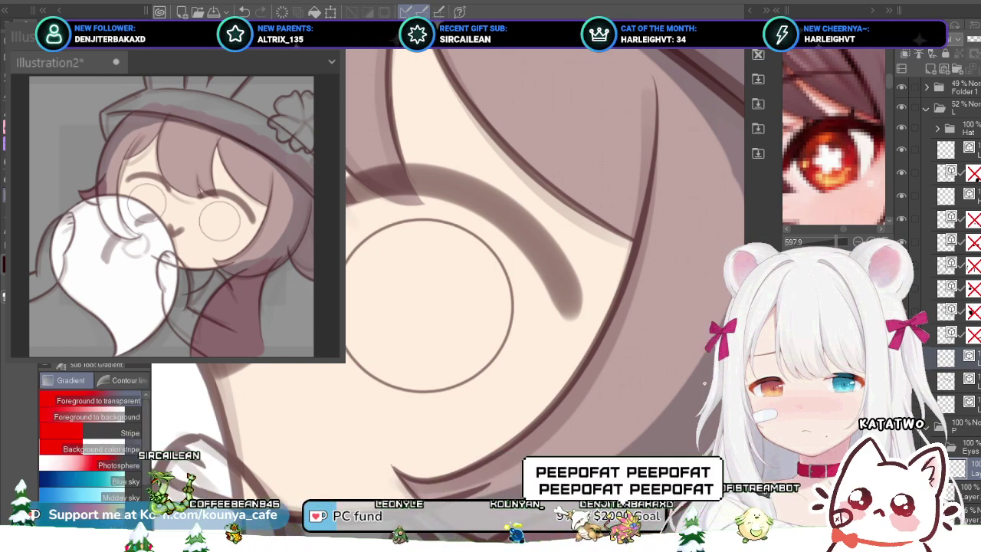
key("g")
left_click(90, 427)
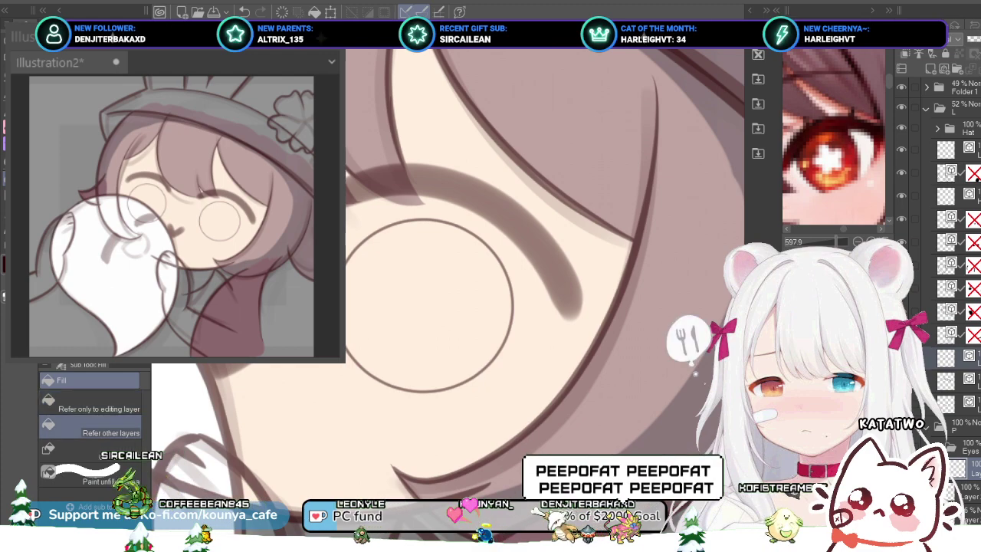
left_click(429, 307)
left_click_drag(429, 306, 485, 318)
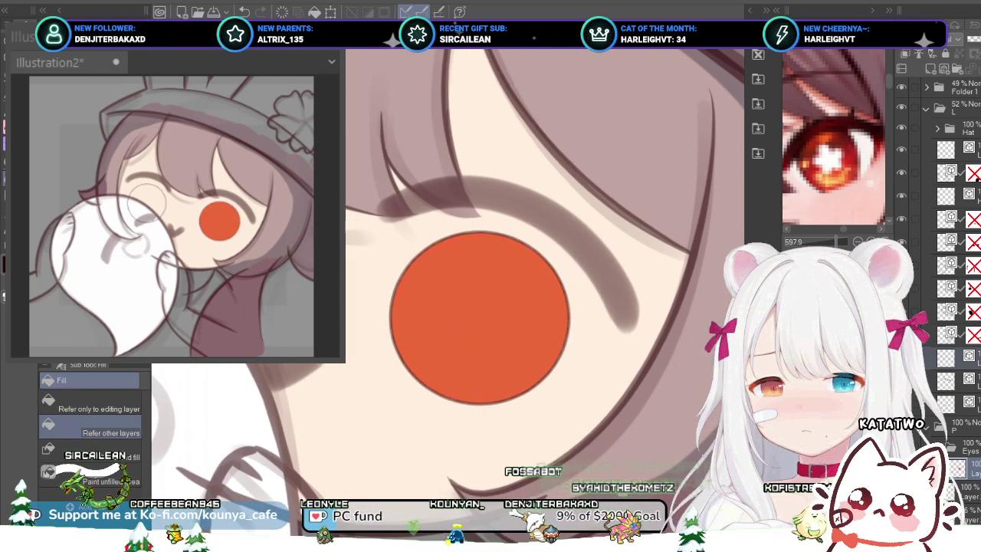
Step: Fill the other eye circle with orange-red, including the sections crossed by the white ghost's outline and the sketch shading
left_click(175, 211)
left_click_drag(199, 230, 404, 281)
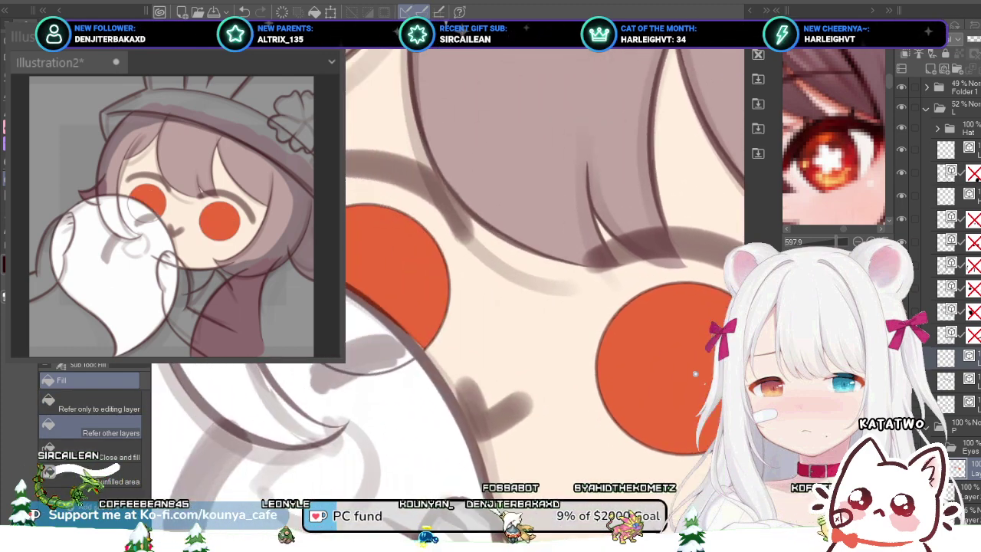
left_click(364, 325)
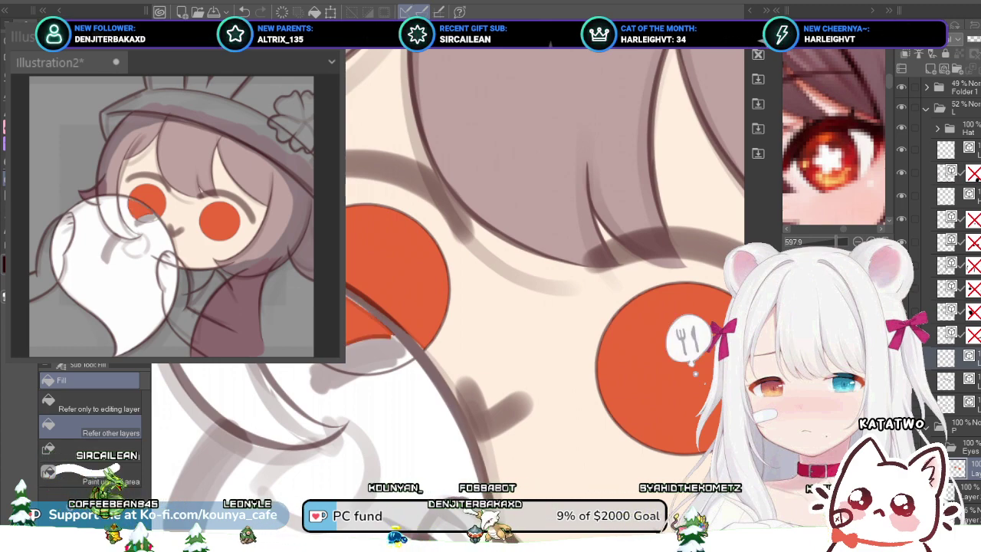
left_click(383, 354)
scroll(386, 350, "up", 2)
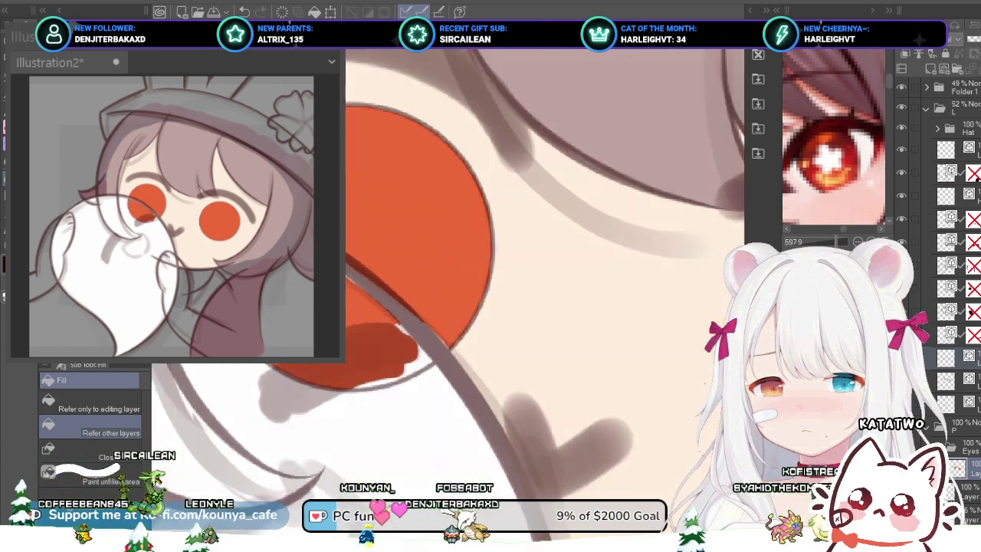
left_click(412, 374)
left_click_drag(398, 318, 464, 349)
Step: Paint over the unfilled strip where the ghost's outline crosses the eye circle, using the G-pen in orange-red
key("p")
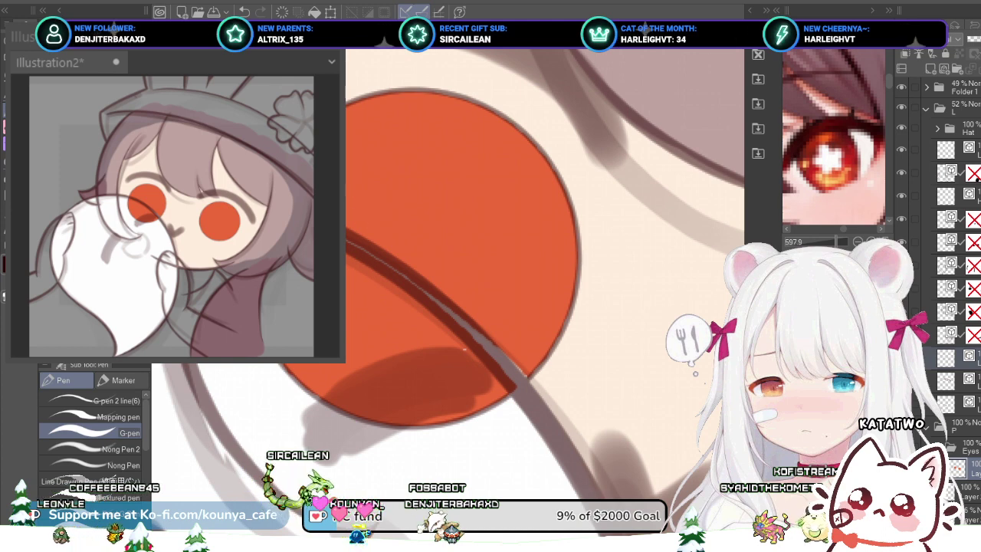
left_click_drag(468, 327, 410, 326)
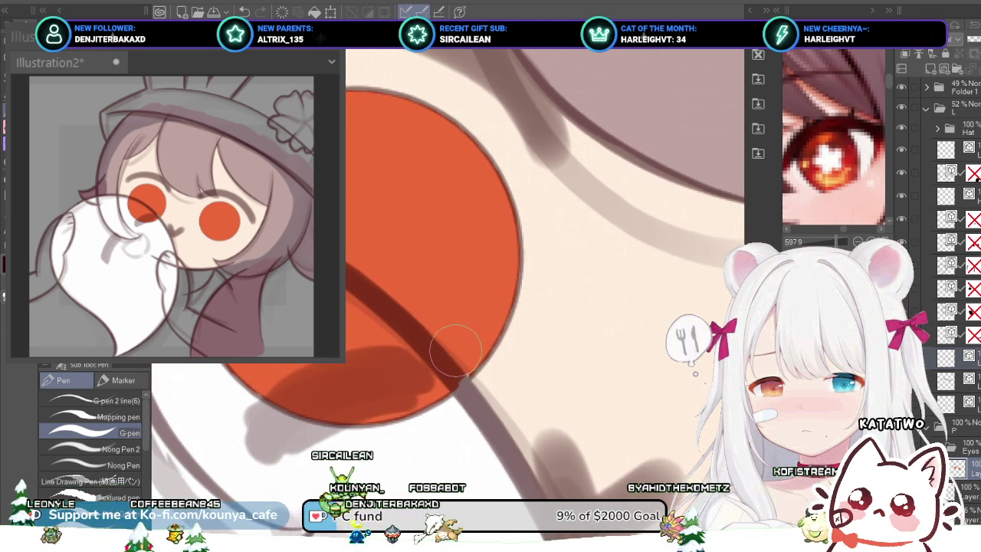
scroll(387, 299, "up", 1)
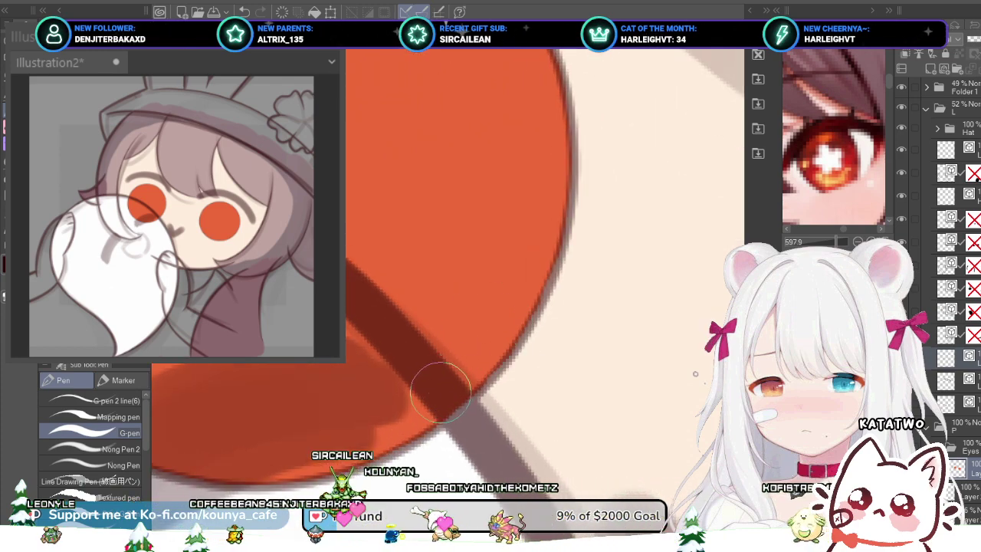
scroll(452, 376, "down", 1)
scroll(453, 372, "down", 1)
left_click_drag(454, 371, 502, 399)
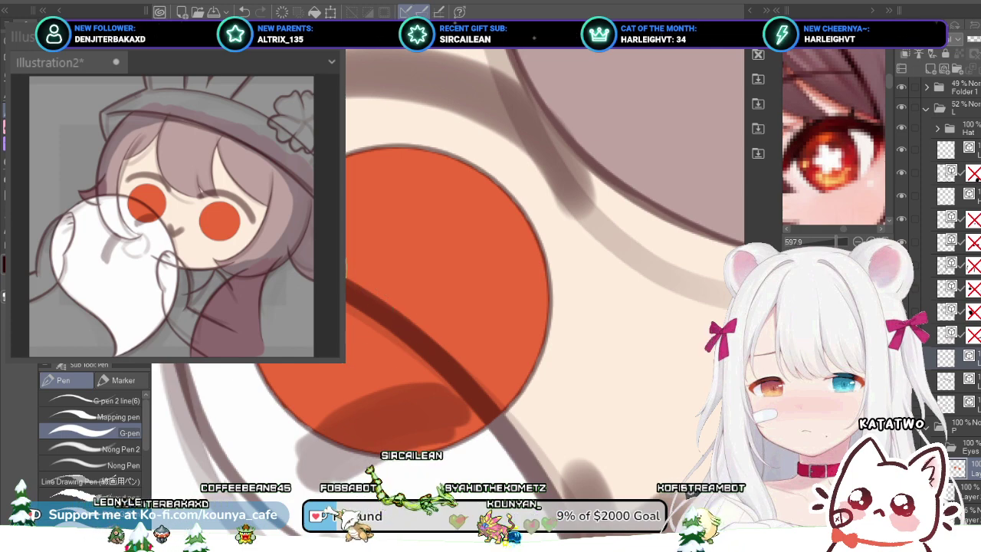
left_click_drag(428, 381, 347, 321)
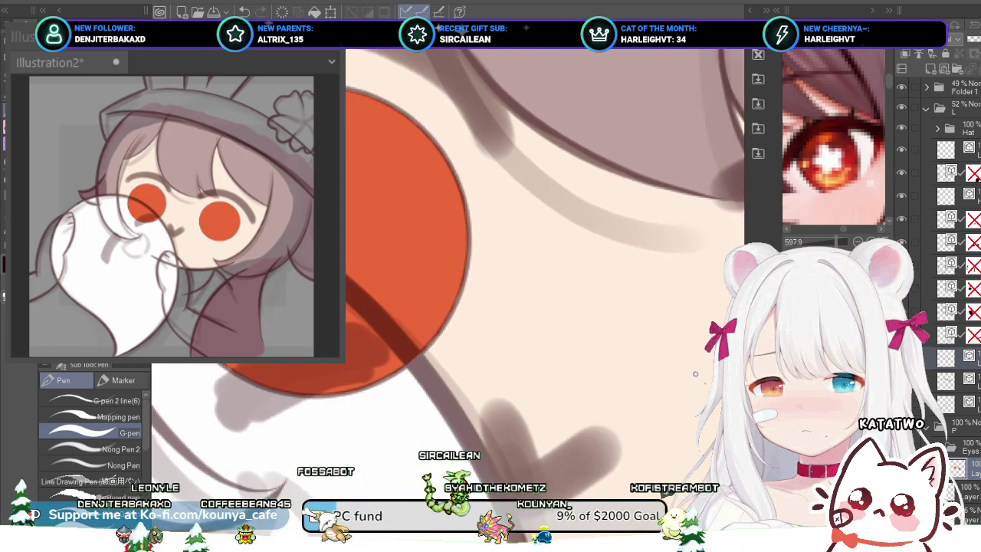
Step: Check the edges of both orange-red eyes and save the illustration
scroll(256, 295, "down", 3)
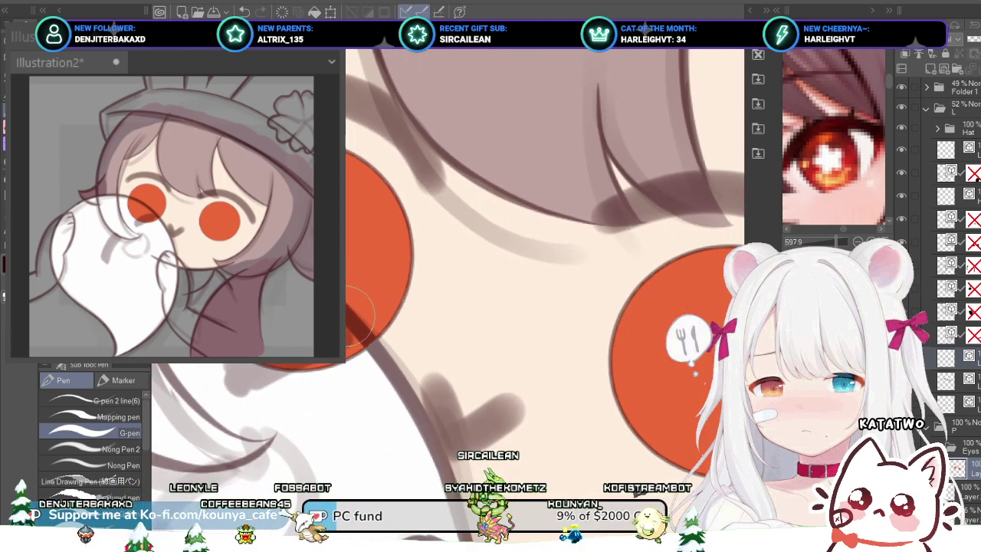
scroll(344, 324, "down", 2)
left_click_drag(344, 323, 259, 291)
left_click_drag(533, 317, 448, 357)
scroll(380, 359, "up", 1)
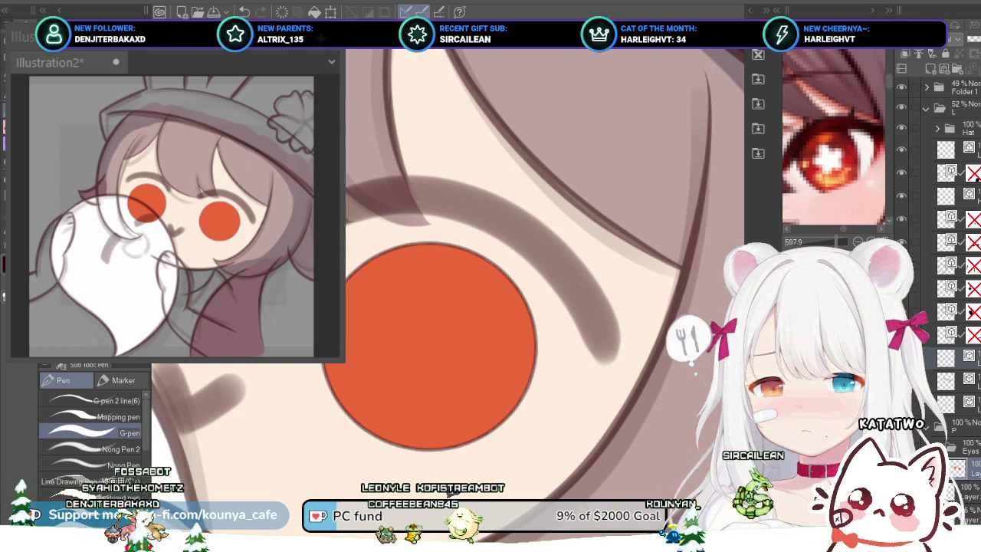
key("ctrl+s")
Step: Select the eye fill from its layer to inspect both circles, clear the selection, and save the illustration
scroll(378, 343, "down", 3)
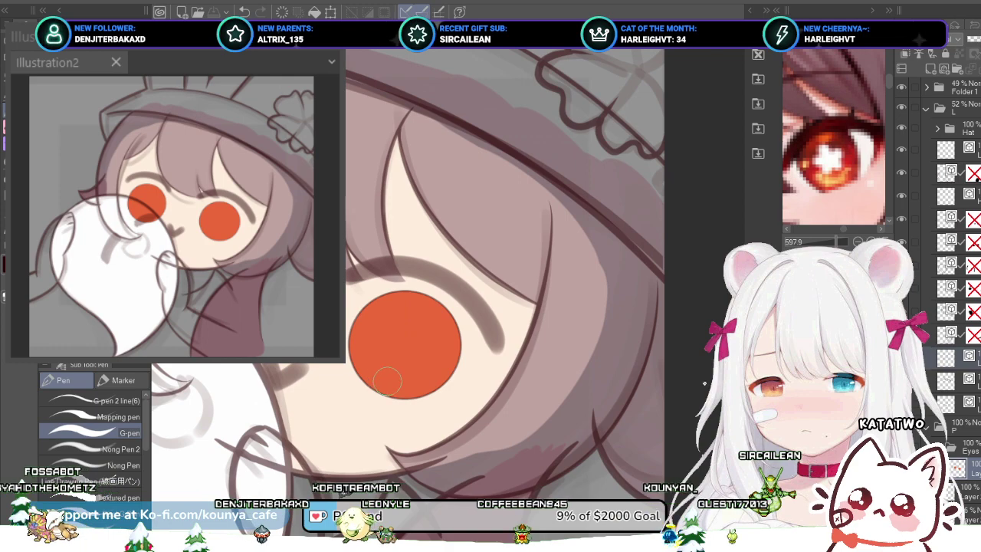
scroll(433, 381, "up", 2)
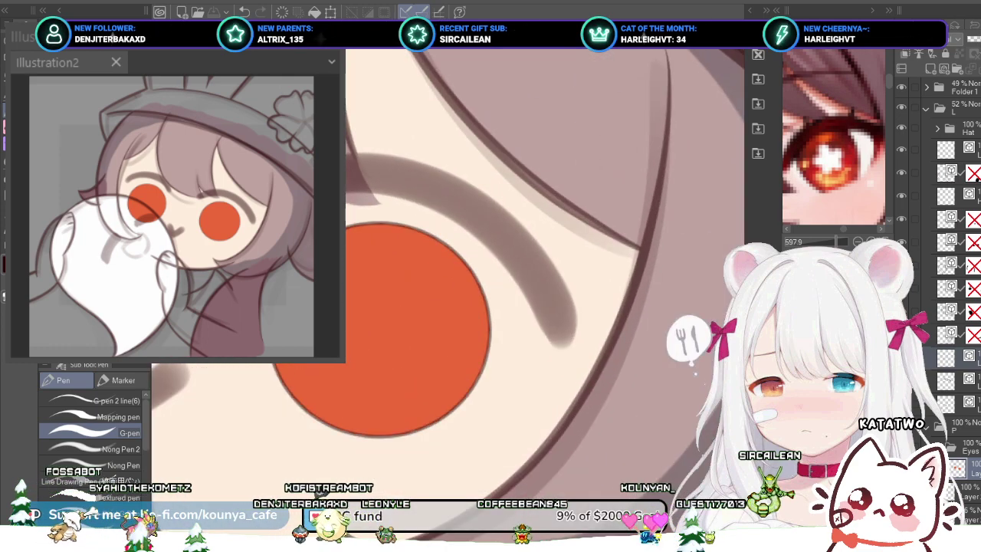
left_click(957, 468, "ctrl")
scroll(376, 354, "down", 1)
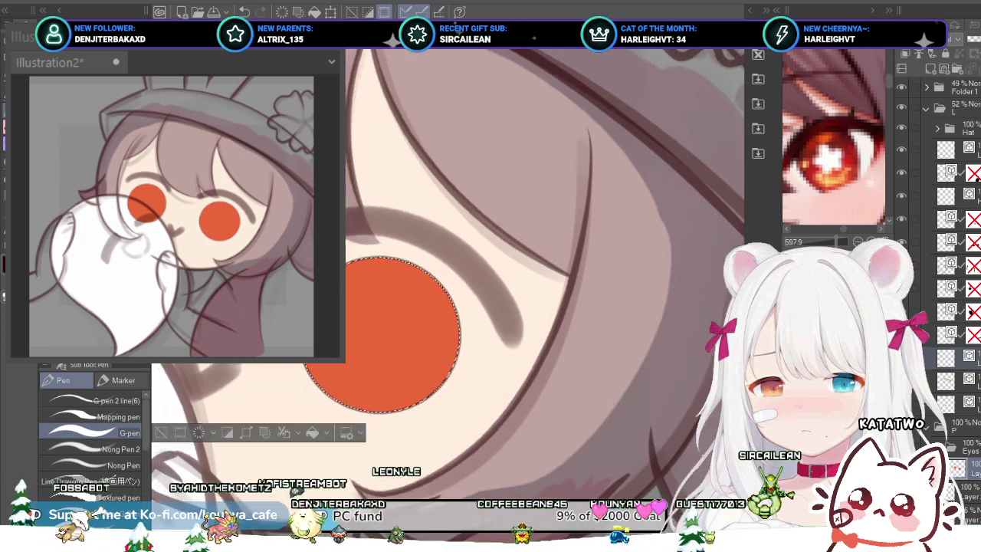
left_click_drag(375, 354, 573, 392)
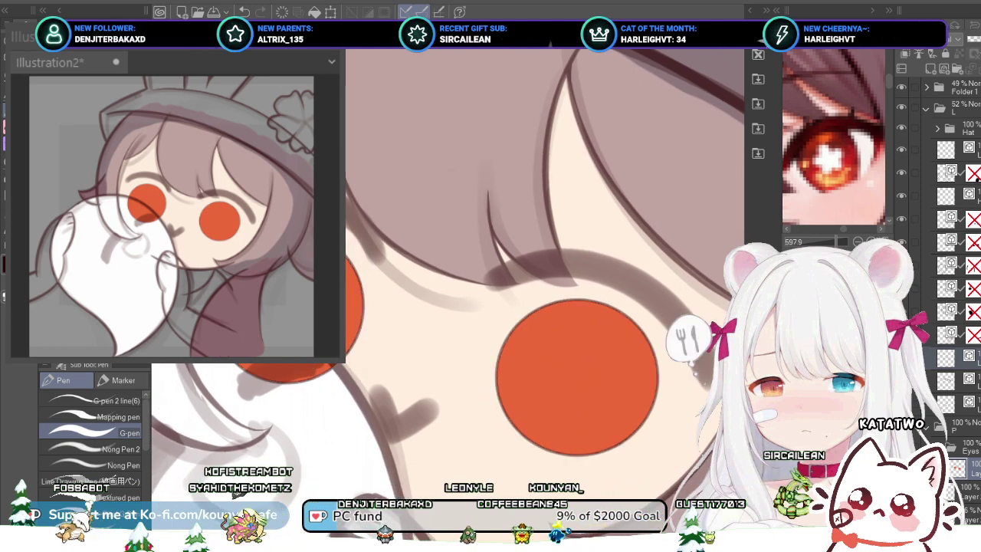
scroll(364, 297, "down", 1)
left_click_drag(363, 296, 392, 306)
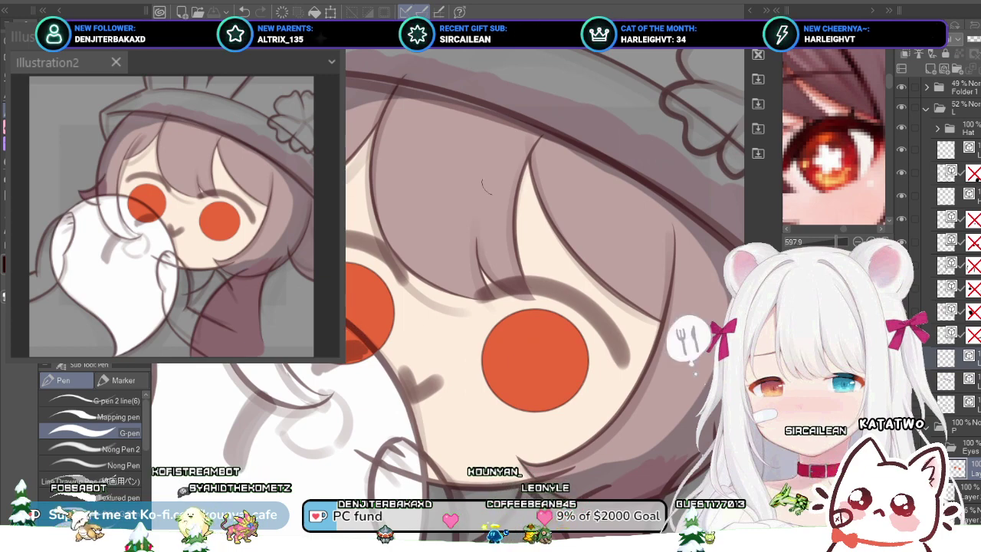
scroll(502, 222, "down", 1)
left_click_drag(501, 222, 491, 166)
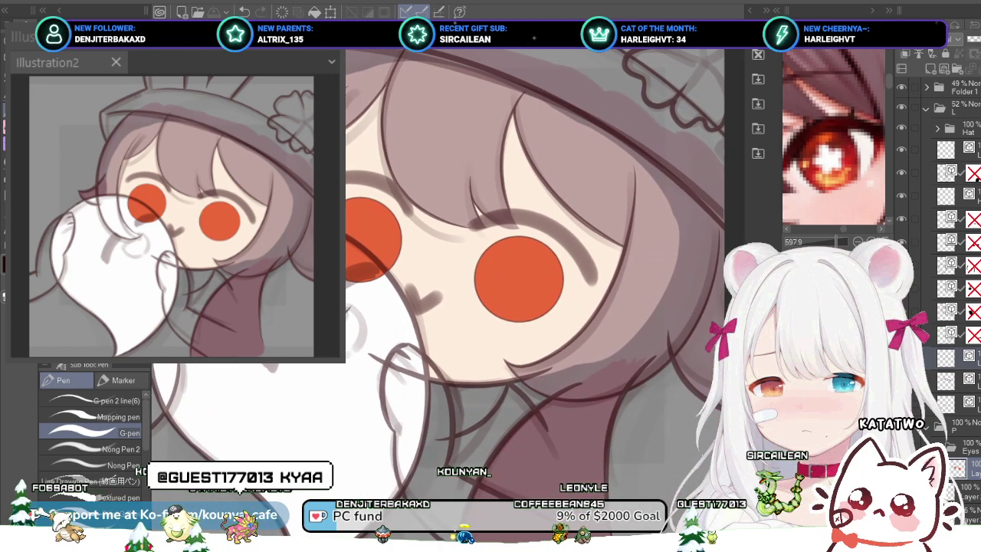
left_click_drag(502, 281, 514, 230)
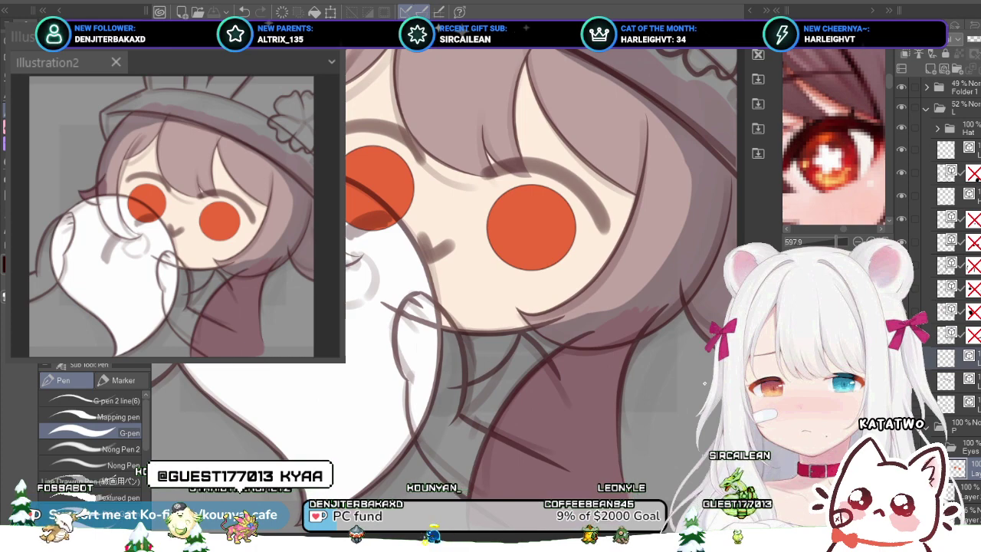
scroll(951, 306, "down", 2)
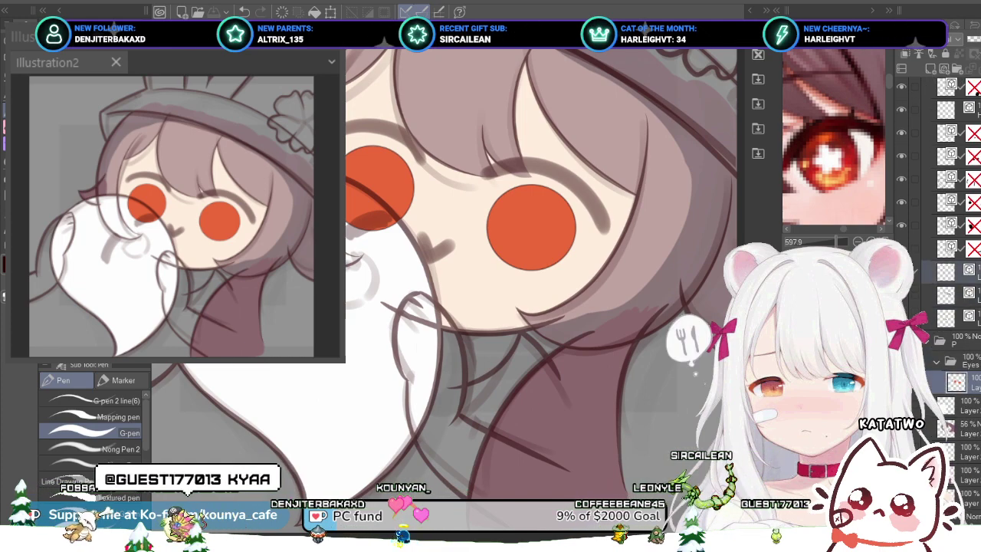
Step: Add a new layer above the Eyes folder, move the ghost's white colour layer directly beneath it, and make the new layer active
key("ctrl+shift+n")
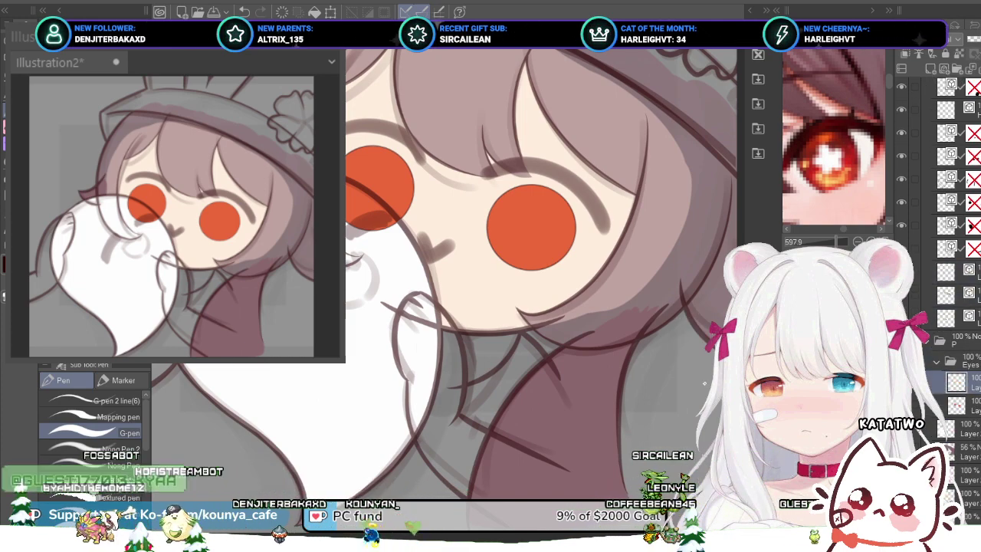
left_click_drag(967, 382, 967, 351)
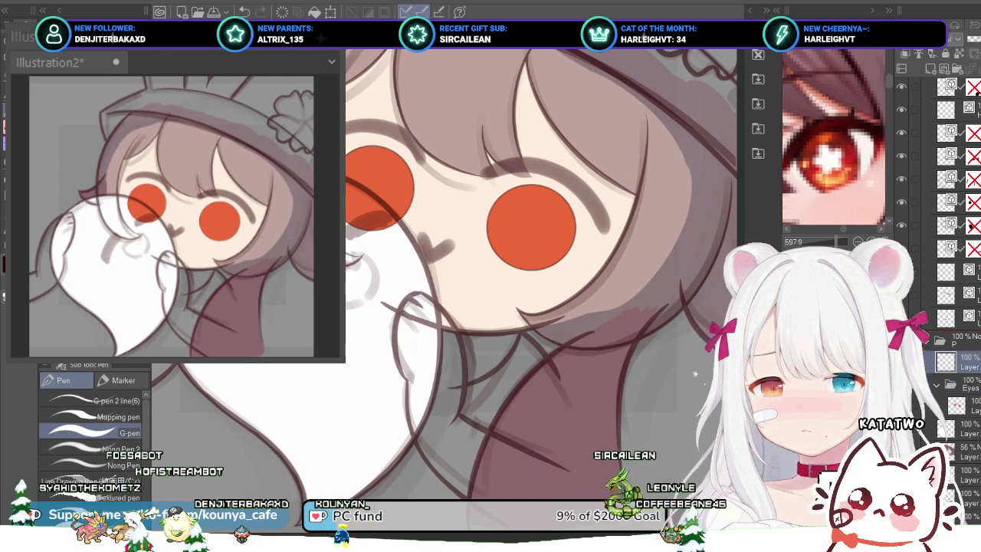
left_click(967, 429)
left_click_drag(967, 429, 966, 374)
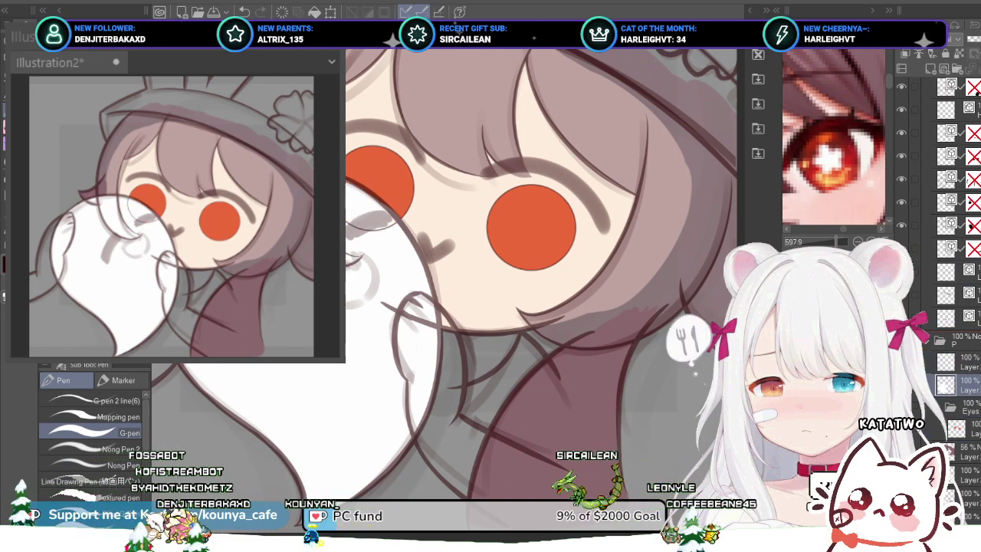
left_click(966, 363)
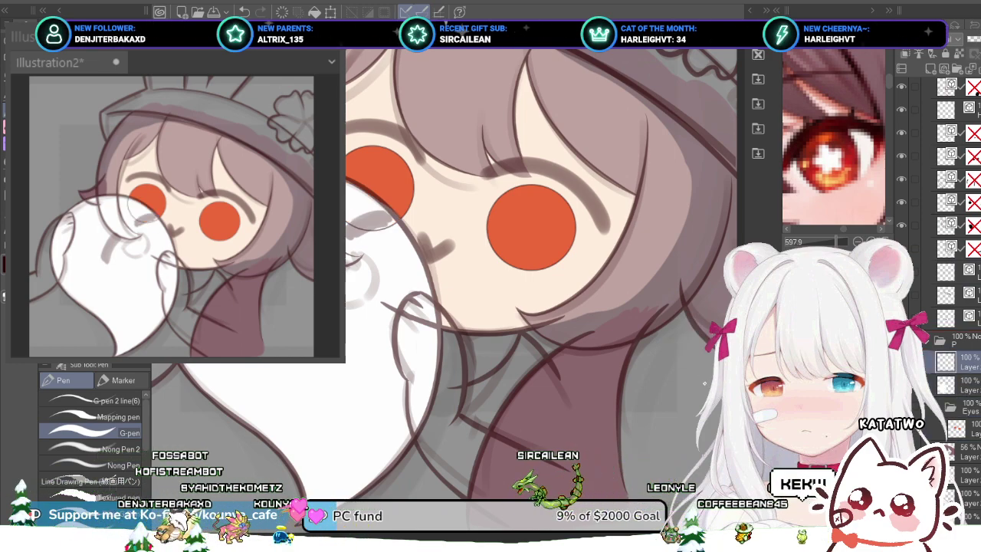
Step: Paint the upper part of the hand below the face in skin colour with the G-pen, using a larger brush for the inside
left_click(968, 516)
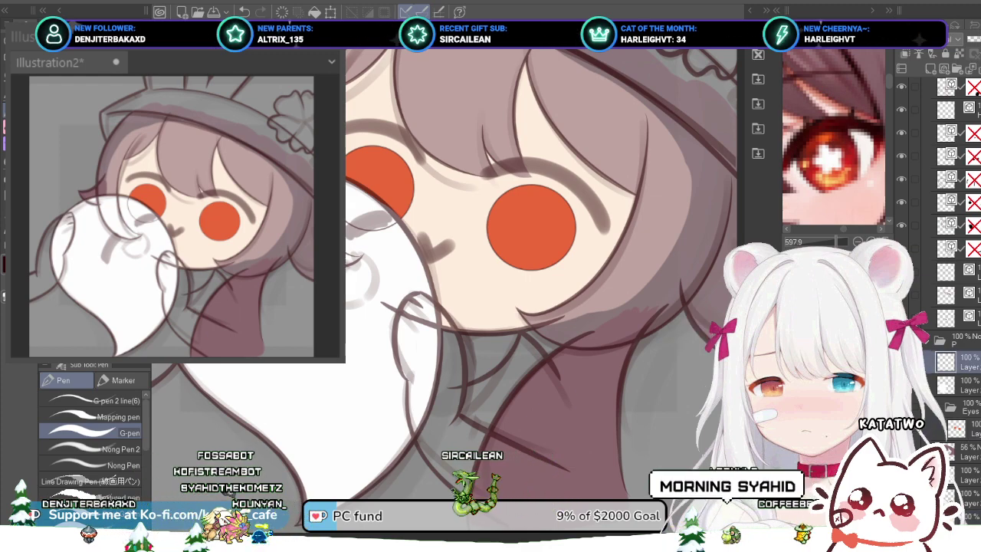
scroll(449, 335, "up", 4)
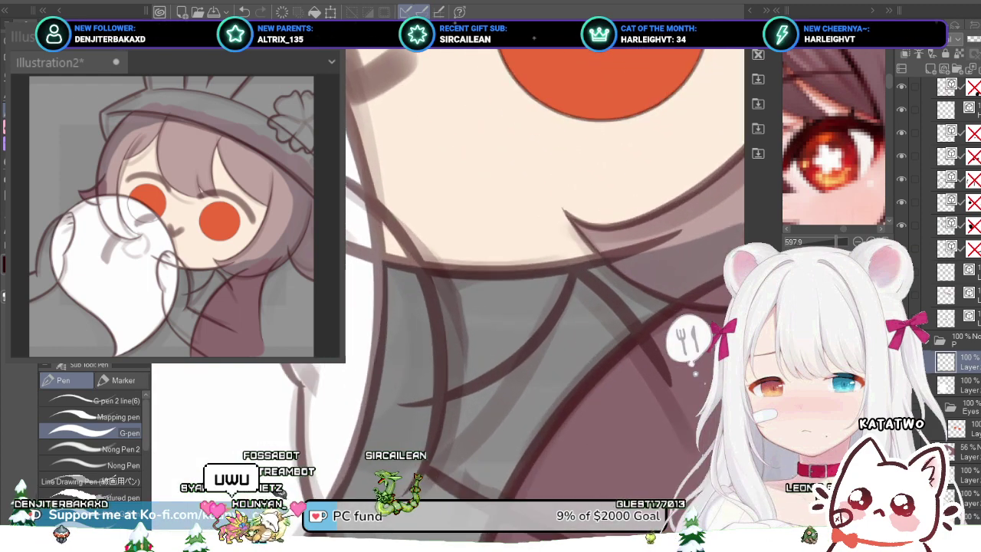
scroll(351, 281, "up", 1)
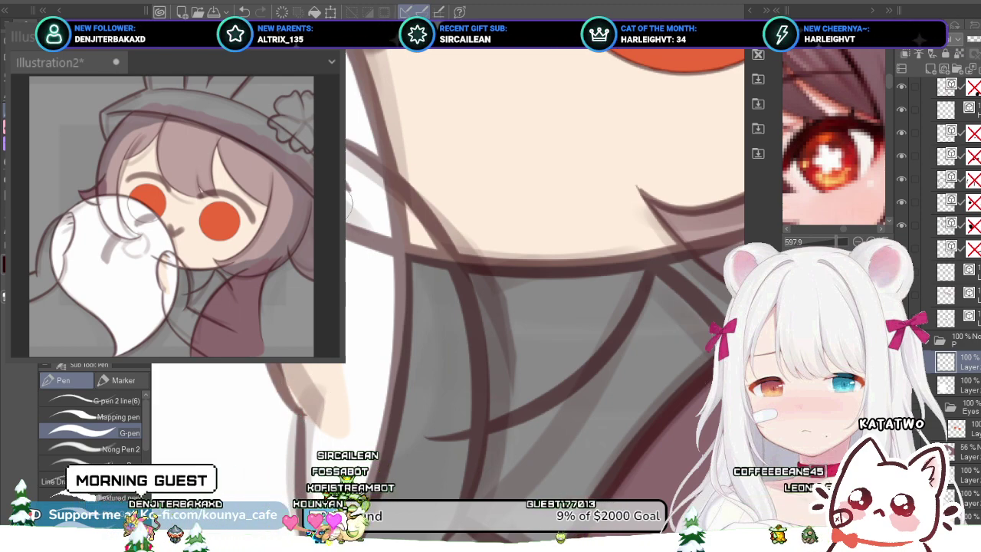
left_click_drag(351, 157, 463, 334)
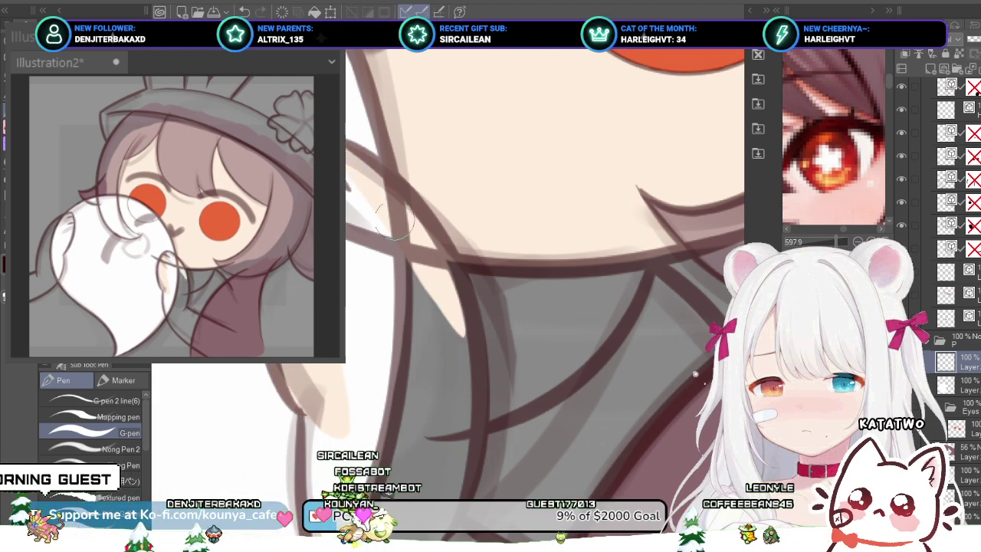
key("bracketright")
key("bracketright")
key("bracketright")
left_click_drag(350, 198, 368, 307)
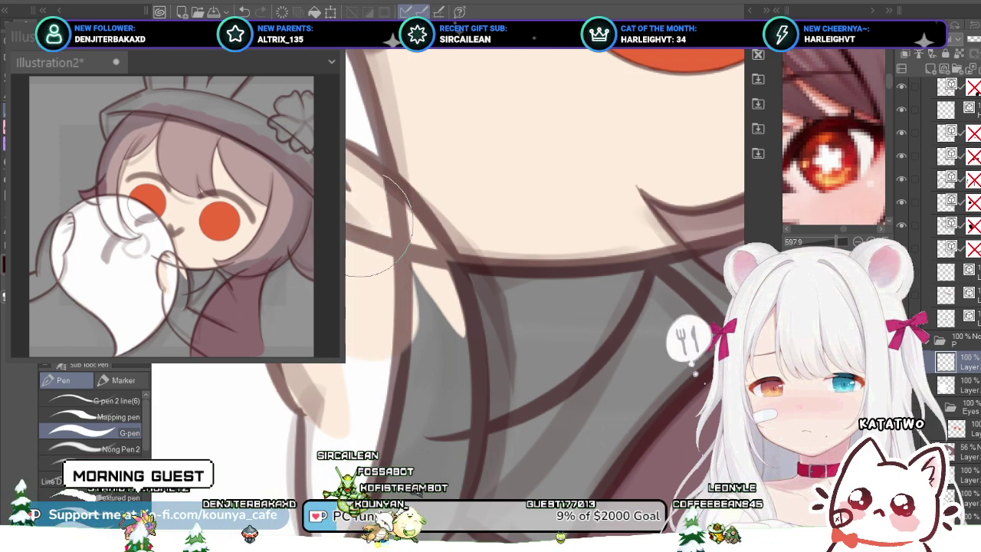
mouse_move(360, 225)
left_mouse_down()
mouse_move(405, 379)
mouse_move(372, 406)
mouse_move(372, 340)
left_mouse_up()
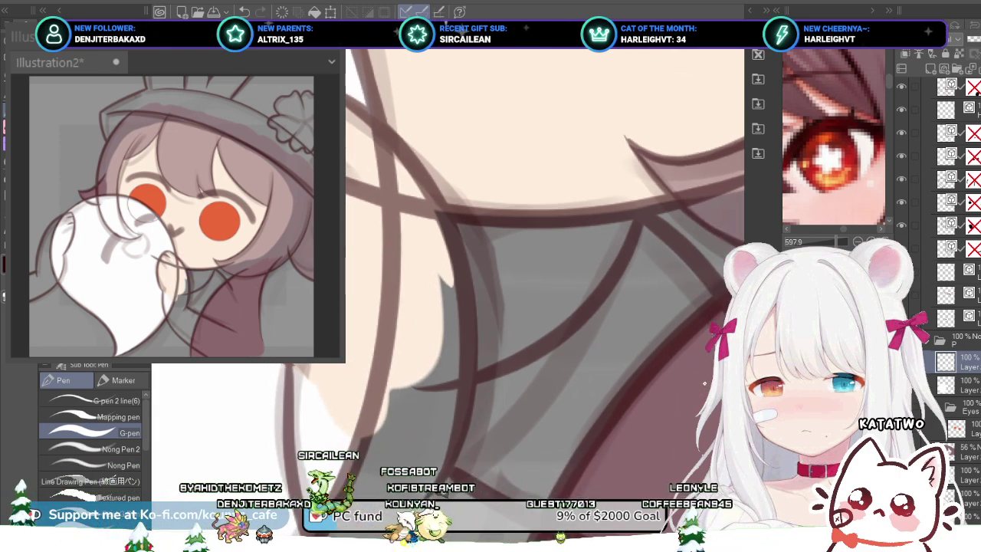
Step: Fill the lower half of the hand beneath the face with skin colour down to the wrist
left_click_drag(393, 222, 406, 387)
mouse_move(416, 291)
left_mouse_down()
mouse_move(433, 221)
mouse_move(378, 394)
left_mouse_up()
mouse_move(428, 268)
left_mouse_down()
mouse_move(396, 404)
mouse_move(412, 383)
left_mouse_up()
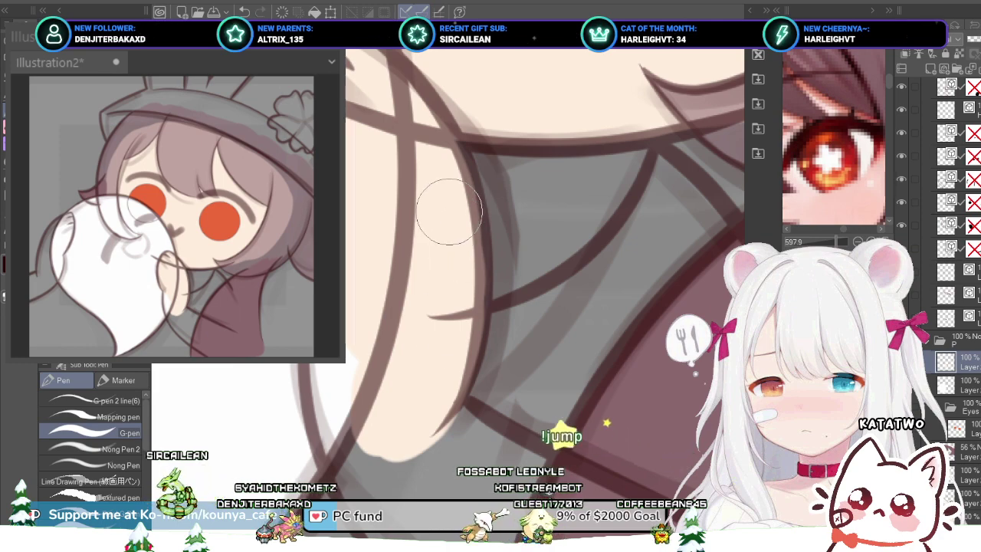
scroll(505, 268, "down", 3)
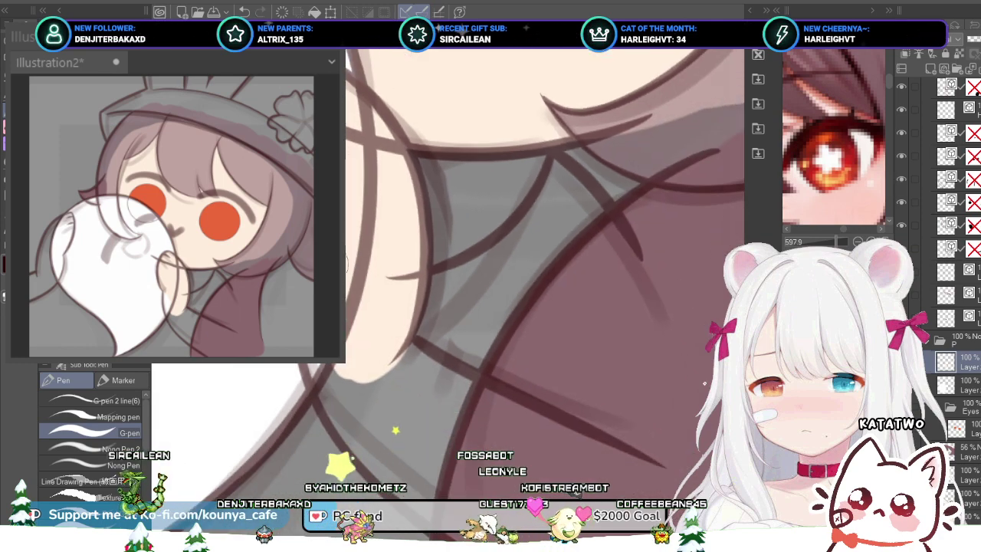
scroll(429, 298, "up", 3)
left_click_drag(437, 330, 441, 239)
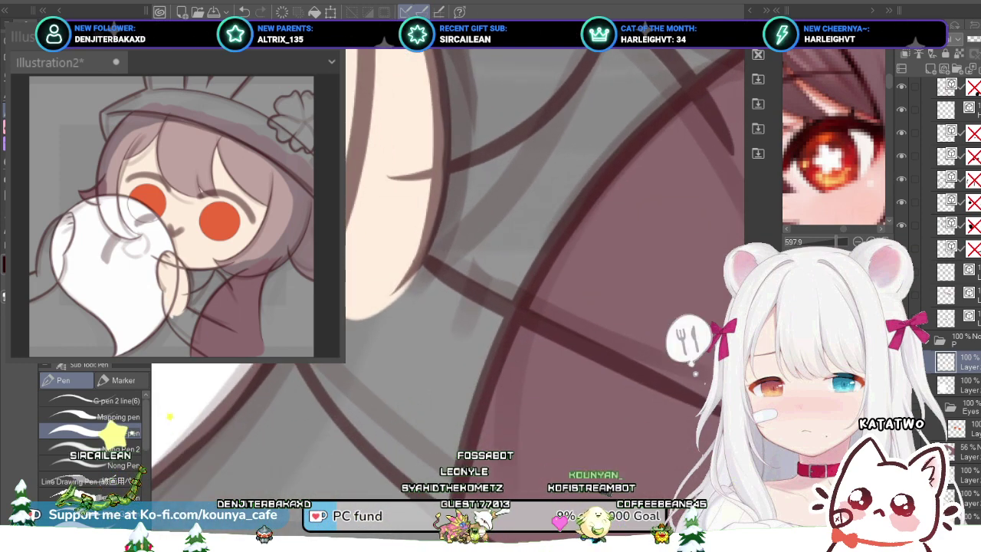
left_click_drag(314, 367, 387, 437)
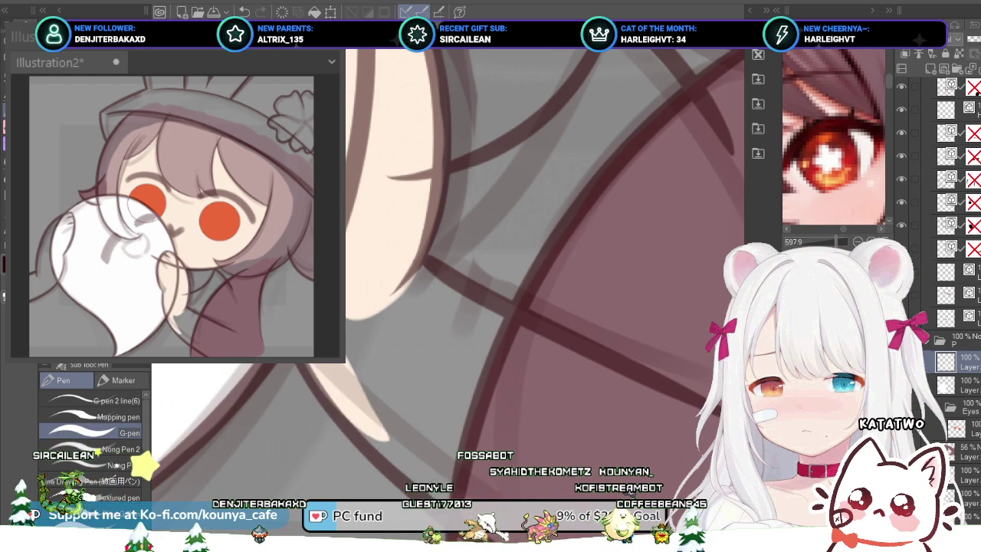
left_click_drag(314, 370, 392, 453)
key("ctrl+z")
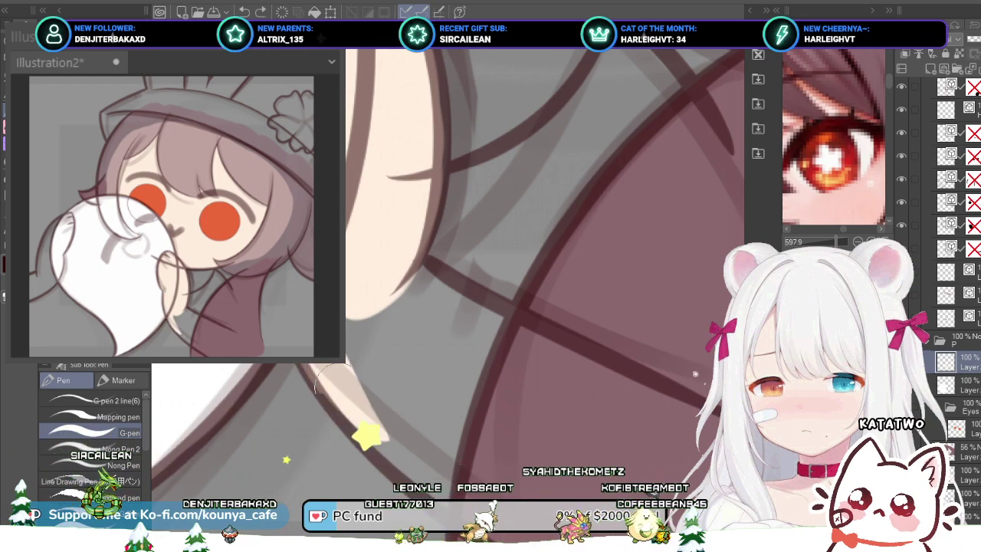
key("ctrl+z")
Step: Paint skin colour along the lower edge of the forearm and fill it towards the sleeve, with a smaller brush near the outline
left_click_drag(325, 382, 456, 487)
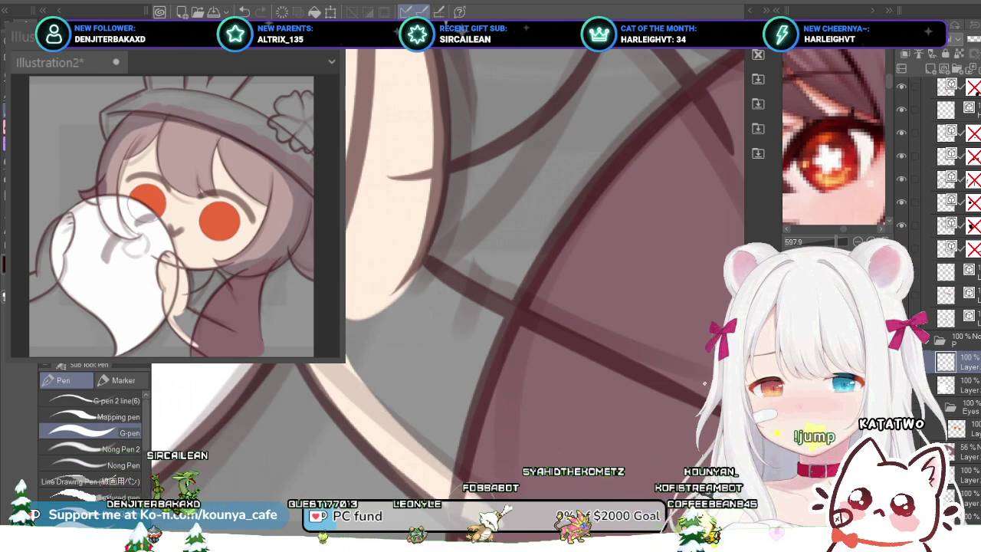
mouse_move(352, 317)
left_mouse_down()
mouse_move(491, 476)
mouse_move(353, 311)
mouse_move(448, 435)
mouse_move(363, 293)
mouse_move(488, 419)
mouse_move(363, 275)
mouse_move(500, 403)
mouse_move(365, 287)
mouse_move(487, 380)
mouse_move(402, 299)
mouse_move(525, 375)
left_mouse_up()
key("bracketleft")
key("bracketleft")
mouse_move(436, 278)
left_mouse_down()
mouse_move(553, 356)
mouse_move(500, 347)
left_mouse_up()
scroll(500, 347, "down", 5)
Step: Paint skin colour along the outer edge and fingertips of the other hand, on the ghost's far side
left_click_drag(429, 230, 724, 383)
scroll(470, 296, "up", 2)
scroll(429, 368, "up", 2)
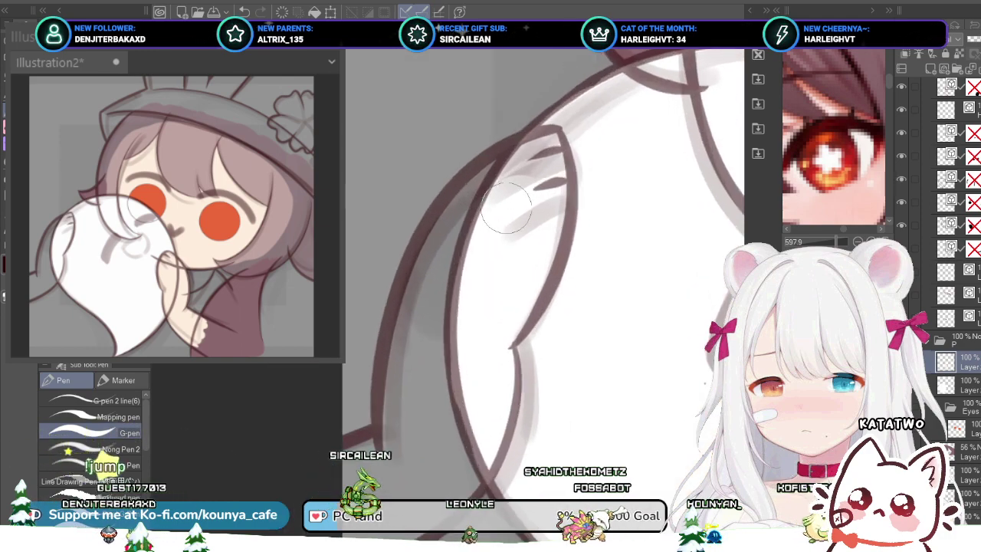
mouse_move(530, 163)
left_mouse_down()
mouse_move(430, 303)
mouse_move(404, 496)
left_mouse_up()
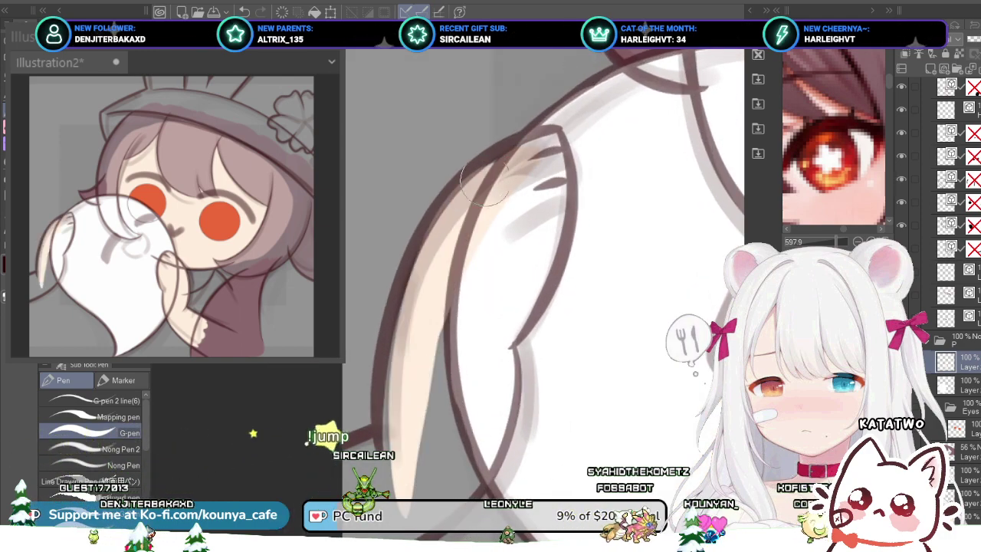
left_click_drag(484, 173, 390, 476)
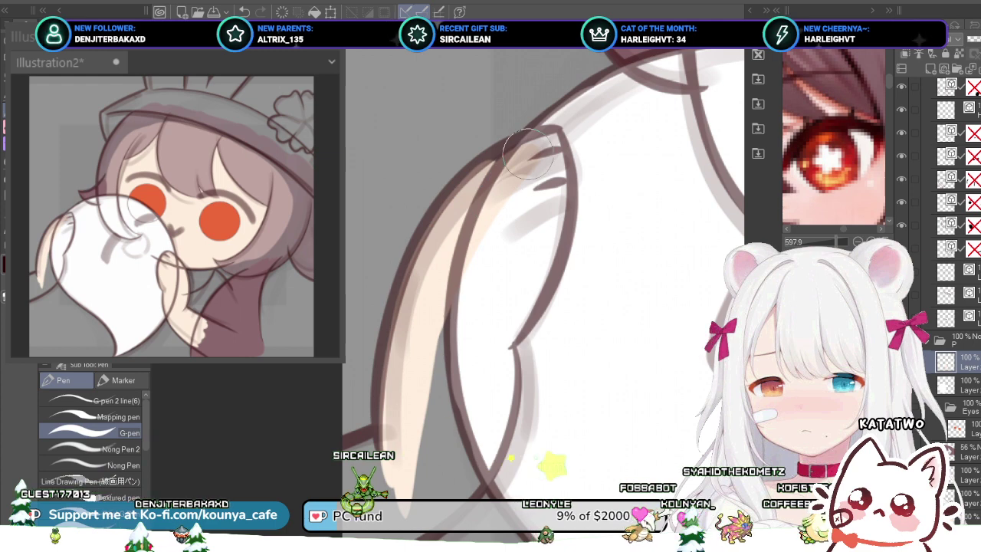
scroll(551, 145, "up", 1)
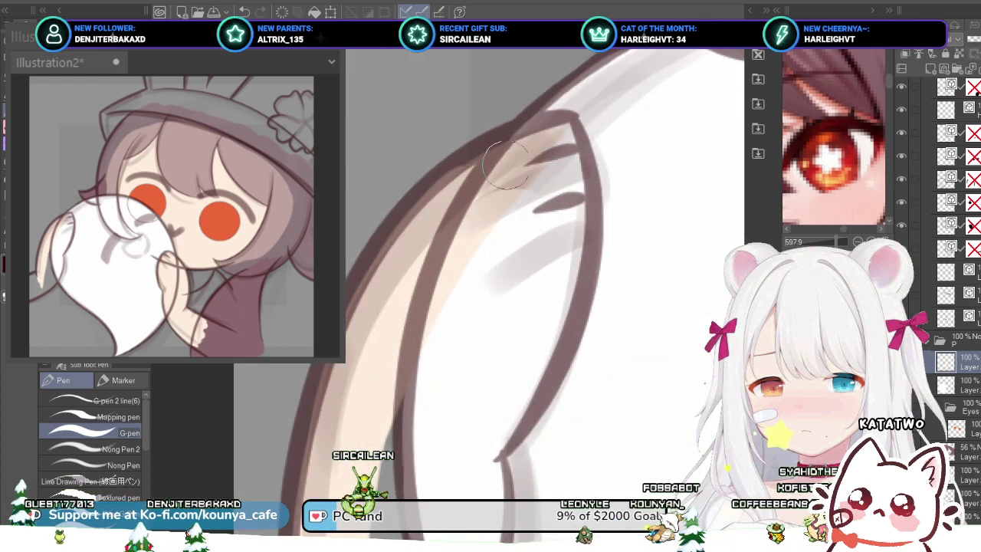
left_click_drag(558, 132, 452, 182)
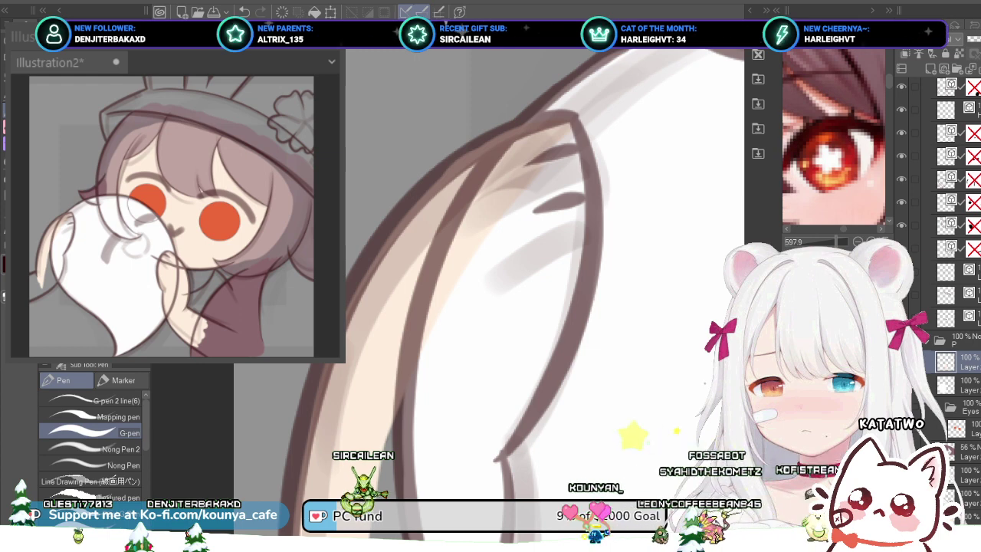
left_click_drag(549, 243, 473, 205)
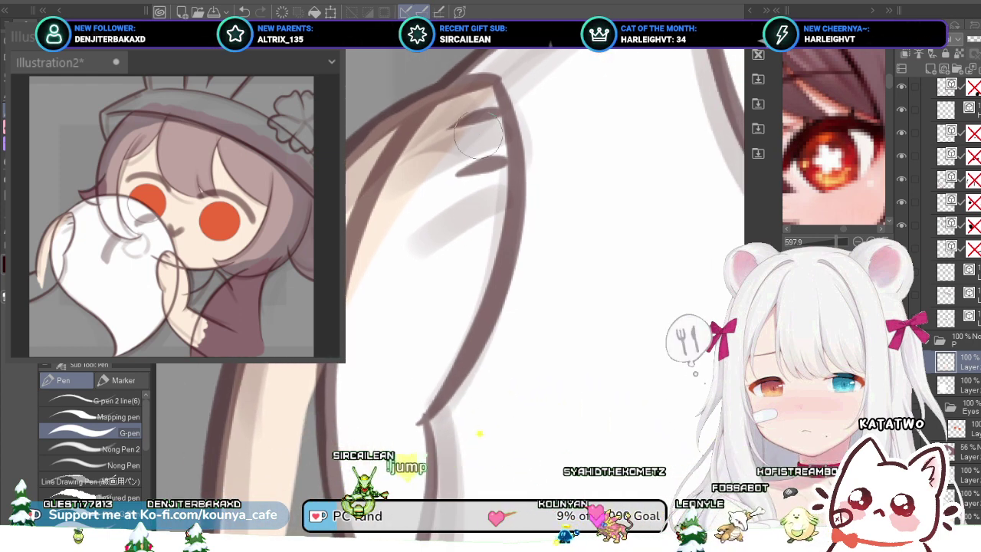
Step: Widen the skin colour across the inside of the far hand using a larger G-pen brush
scroll(479, 134, "up", 2)
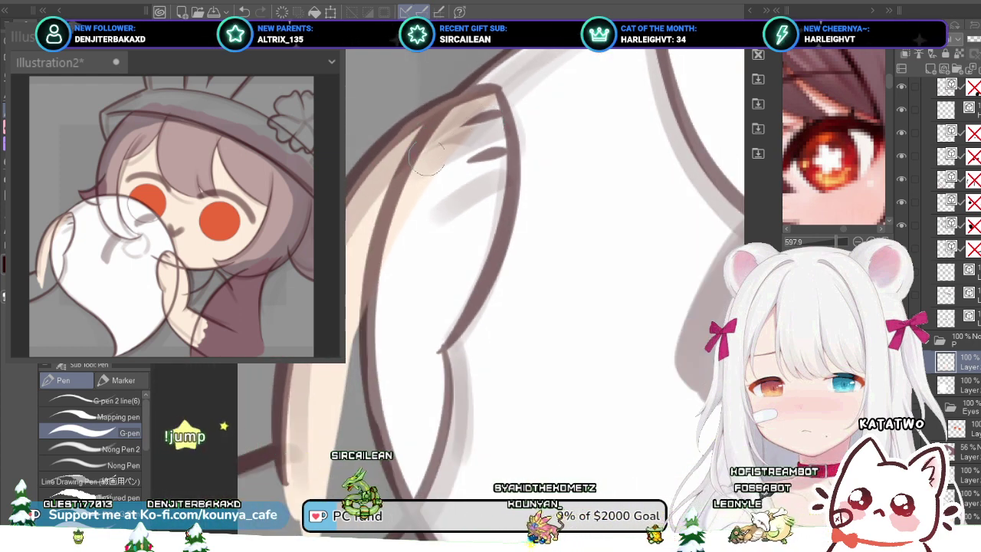
key("bracketright")
key("bracketright")
key("bracketright")
left_click_drag(414, 195, 351, 343)
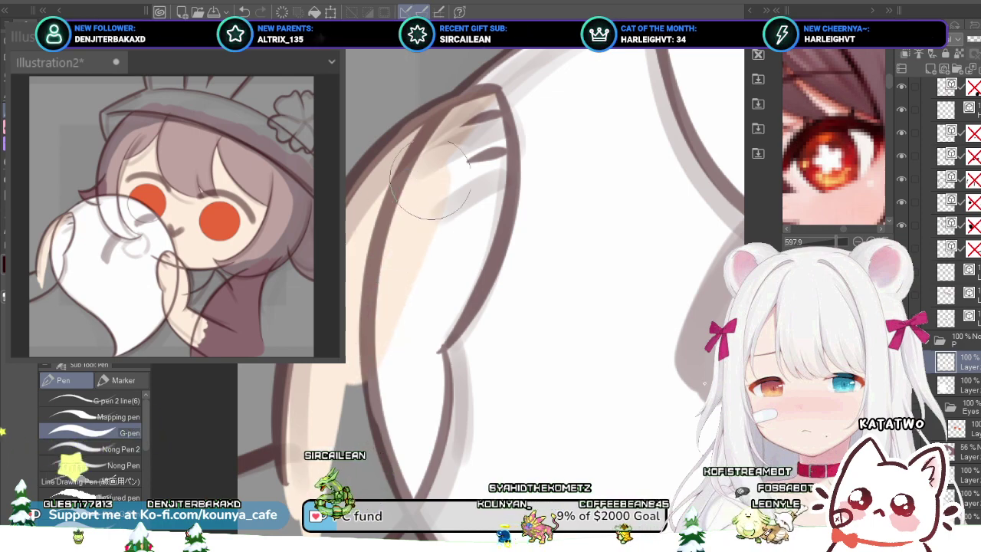
left_click_drag(431, 179, 405, 259)
mouse_move(460, 184)
left_mouse_down()
mouse_move(438, 215)
mouse_move(404, 234)
left_mouse_up()
scroll(459, 176, "up", 2)
key("bracketleft")
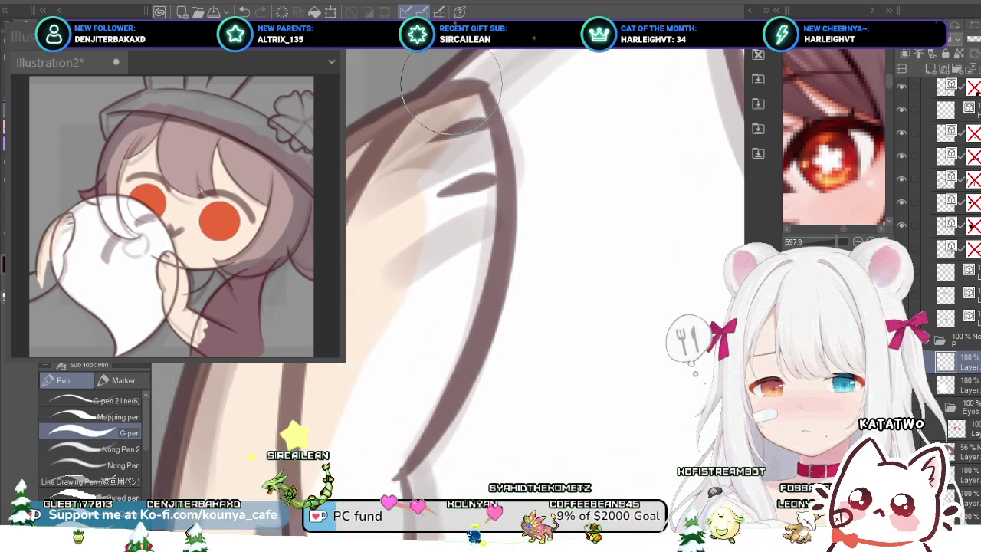
Step: Select the vector outline at the far hand's fingertips, then fill the fingers with skin colour up to their outline
scroll(452, 84, "up", 1)
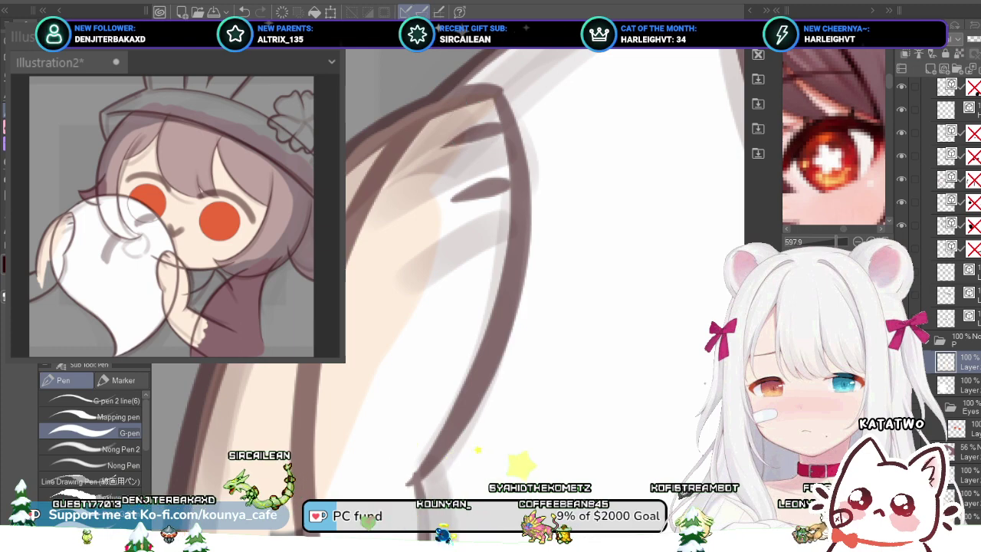
left_click(452, 98, "ctrl")
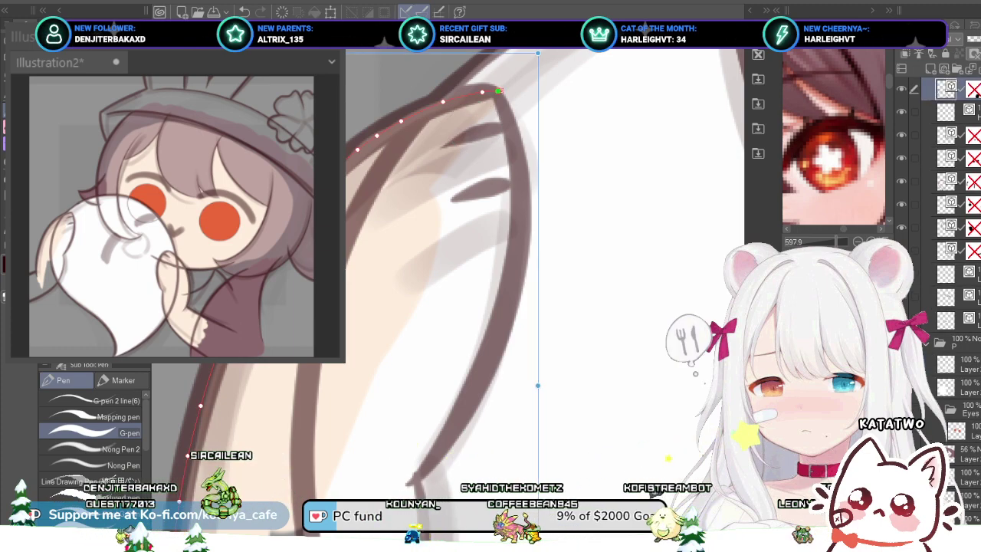
left_click(490, 115, "ctrl")
scroll(495, 90, "down", 2)
mouse_move(491, 111)
left_mouse_down()
mouse_move(483, 209)
mouse_move(395, 314)
left_mouse_up()
left_click_drag(457, 163, 400, 335)
left_click_drag(488, 205, 473, 181)
scroll(472, 181, "up", 2)
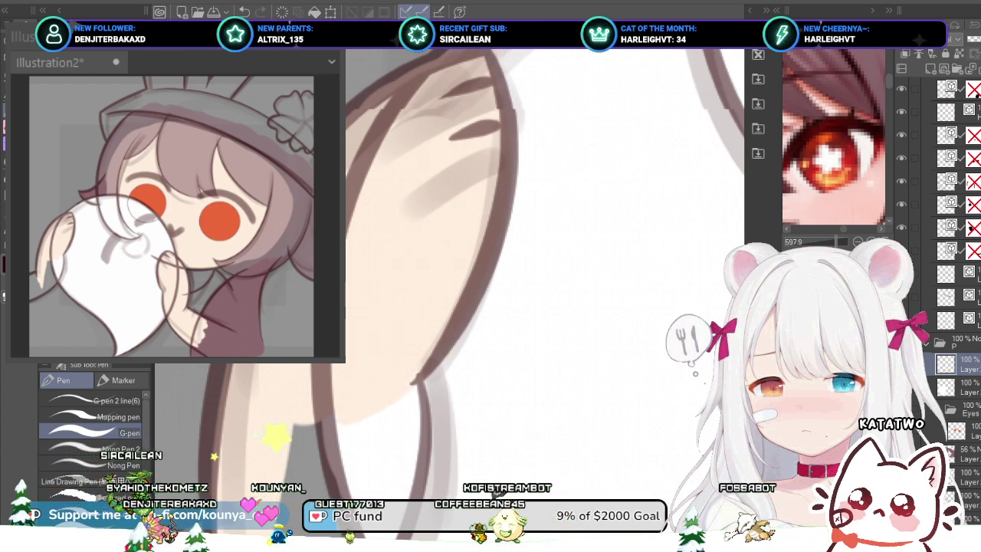
left_click_drag(470, 69, 472, 141)
Step: Fill the lower part of the far hand and its wrist with skin colour, reducing the brush size near the outline
scroll(429, 314, "down", 3)
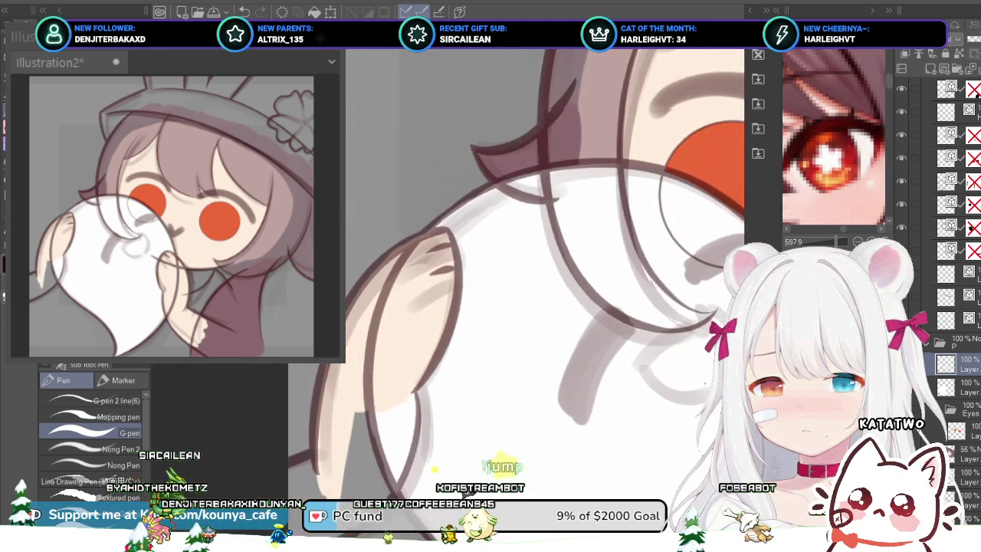
scroll(375, 383, "up", 3)
mouse_move(390, 207)
left_mouse_down()
mouse_move(412, 223)
mouse_move(407, 312)
mouse_move(440, 209)
mouse_move(435, 262)
left_mouse_up()
scroll(491, 221, "up", 2)
key("bracketleft")
key("bracketleft")
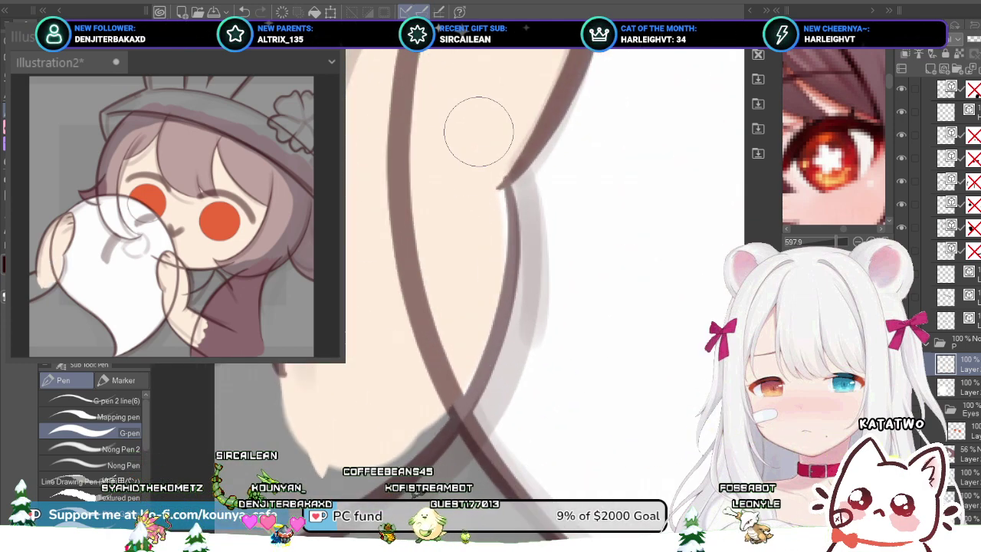
Step: Adjust the upper end of the far palm's vector outline and finish filling the forearm with skin colour to the canvas edge
scroll(502, 205, "up", 2)
left_click(509, 190, "ctrl")
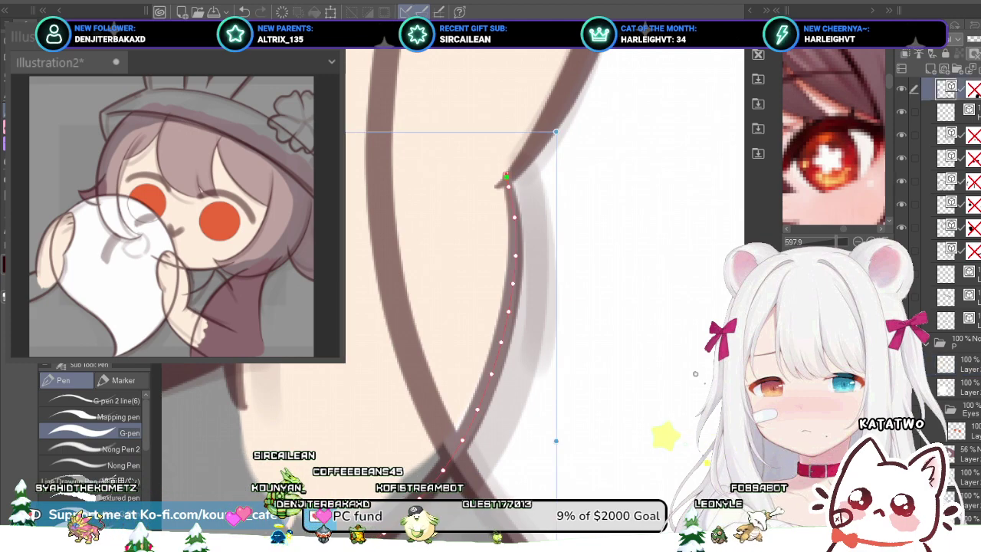
left_click(507, 182, "ctrl+shift")
scroll(510, 178, "down", 2)
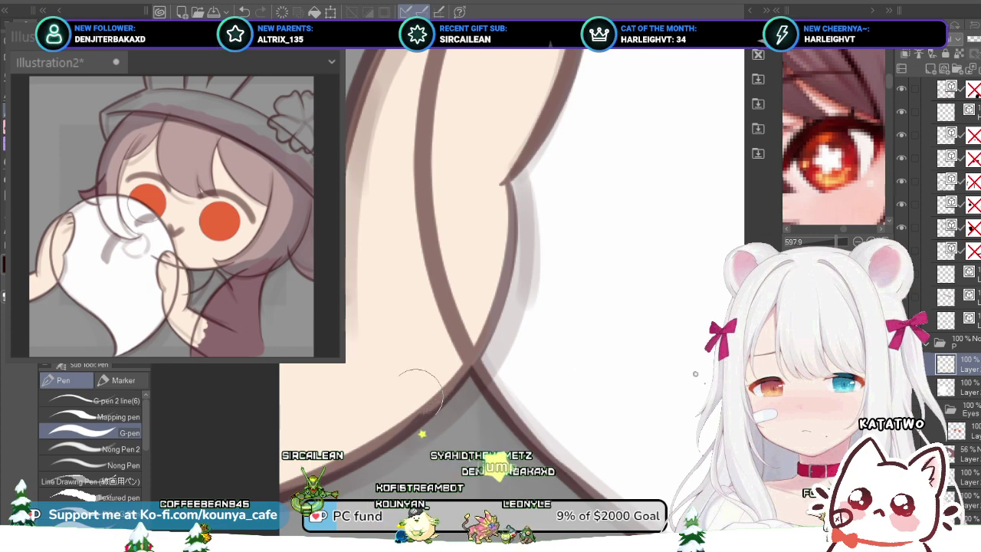
scroll(426, 350, "down", 6)
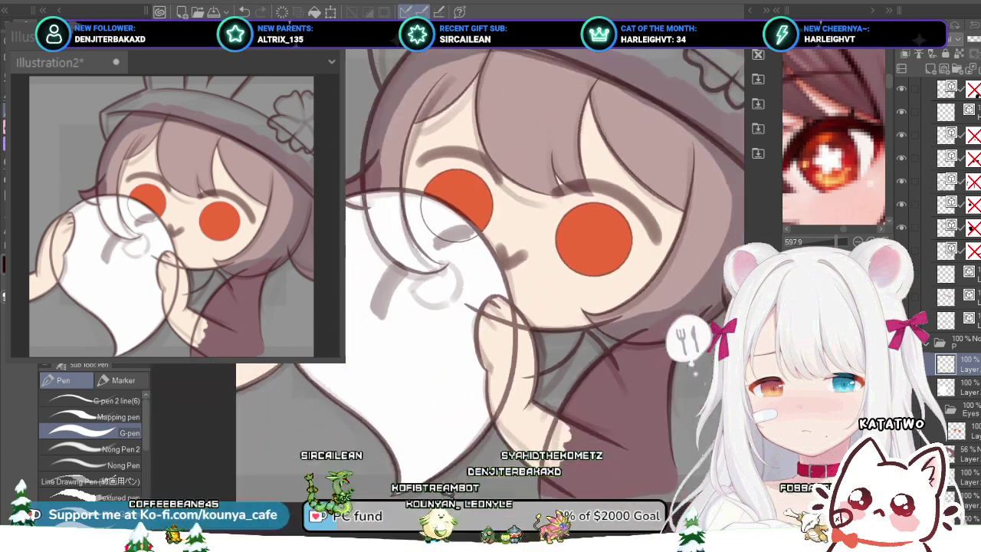
Step: Select the line art folder containing the Hat folder and raise its opacity to 100%
left_click_drag(556, 206, 479, 281)
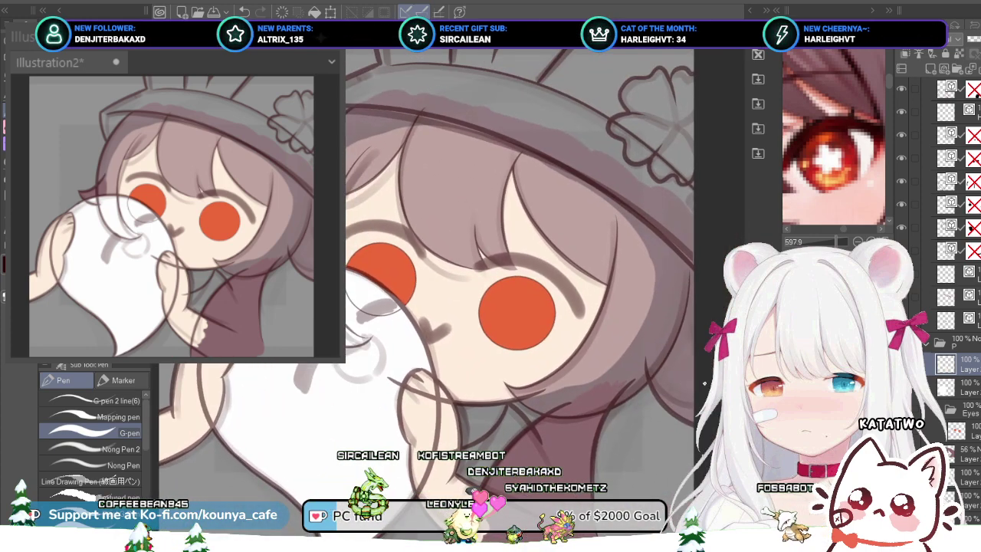
scroll(954, 230, "up", 3)
left_click(967, 129)
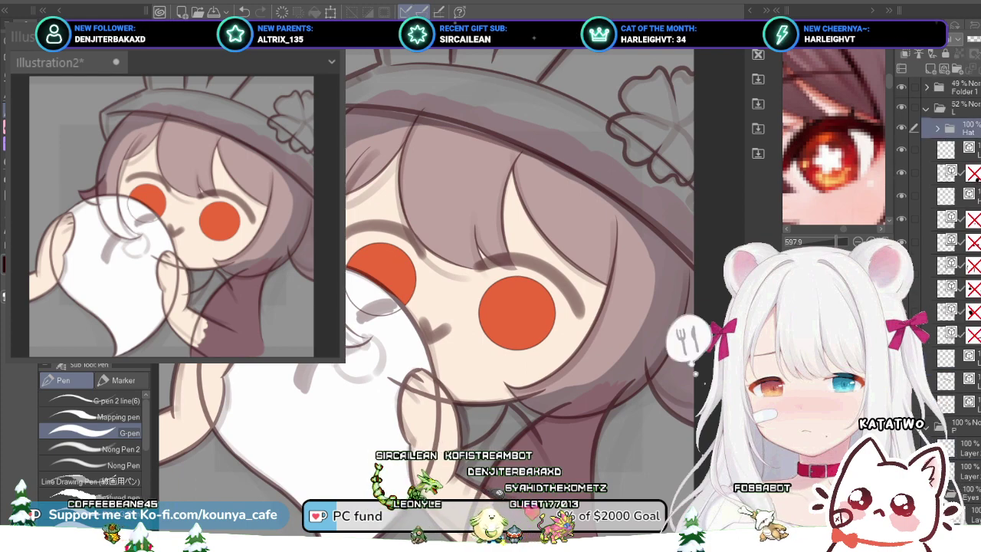
left_click(963, 108)
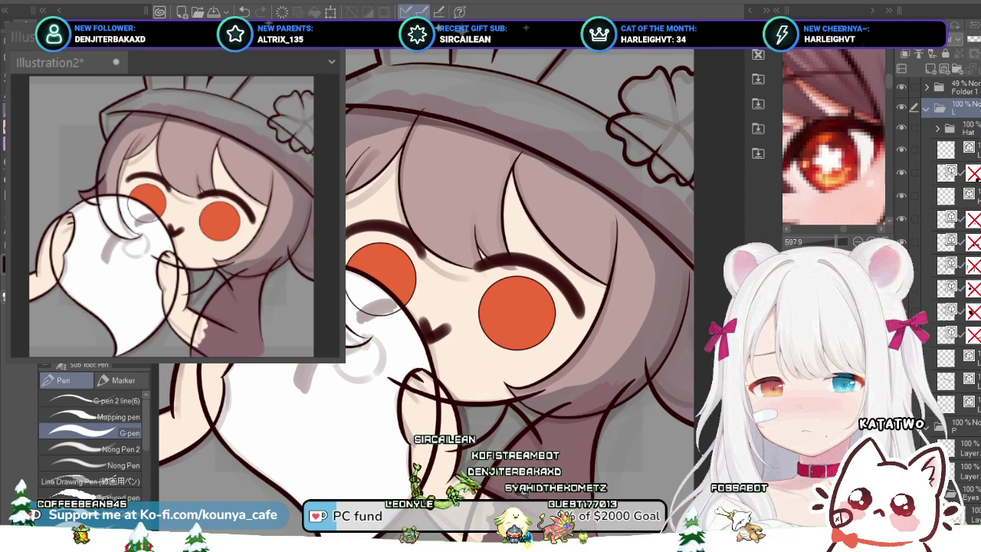
Step: Bring the reference's red collar into view and fill the collar beneath the chin with red on its own lower layer
left_click_drag(837, 176, 832, 92)
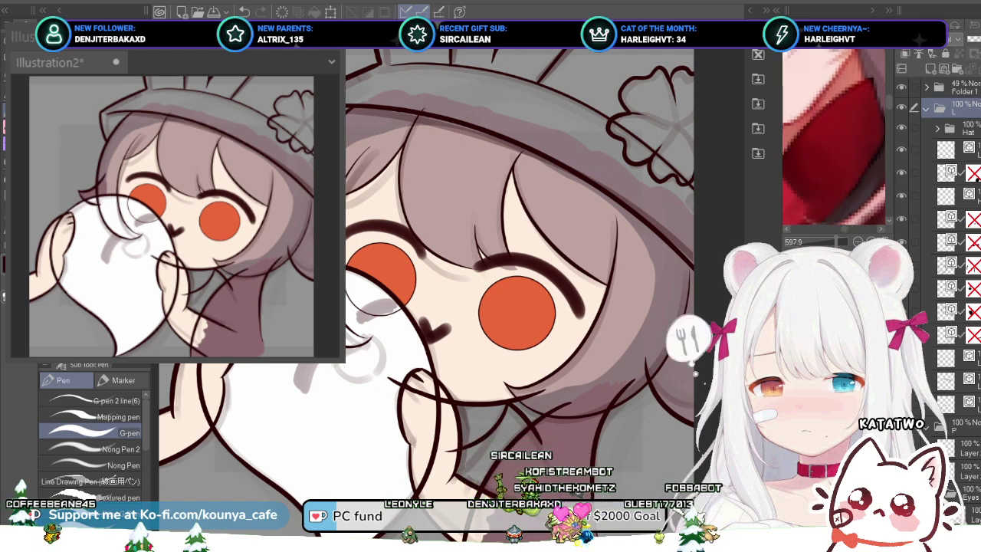
left_click_drag(817, 162, 852, 104)
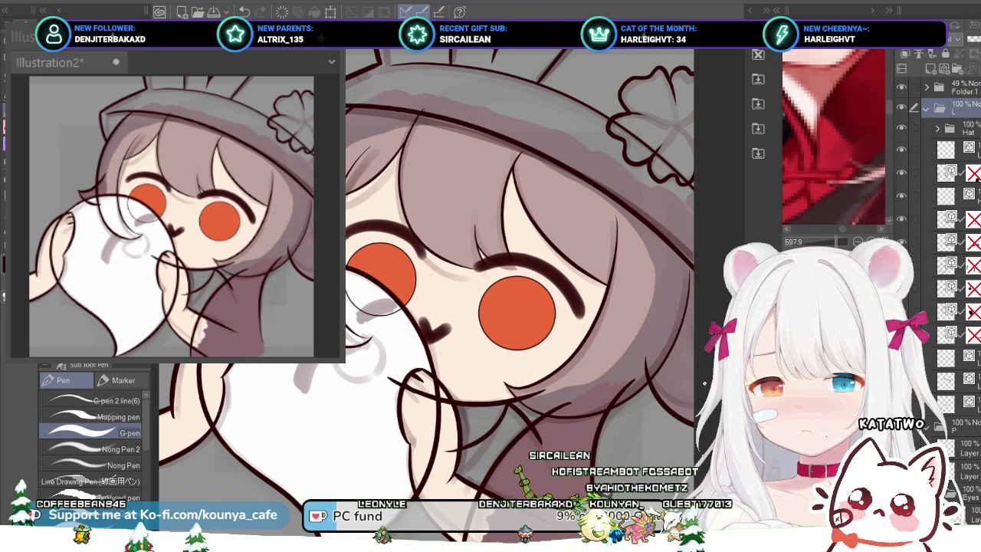
scroll(975, 181, "down", 3)
left_click(951, 443)
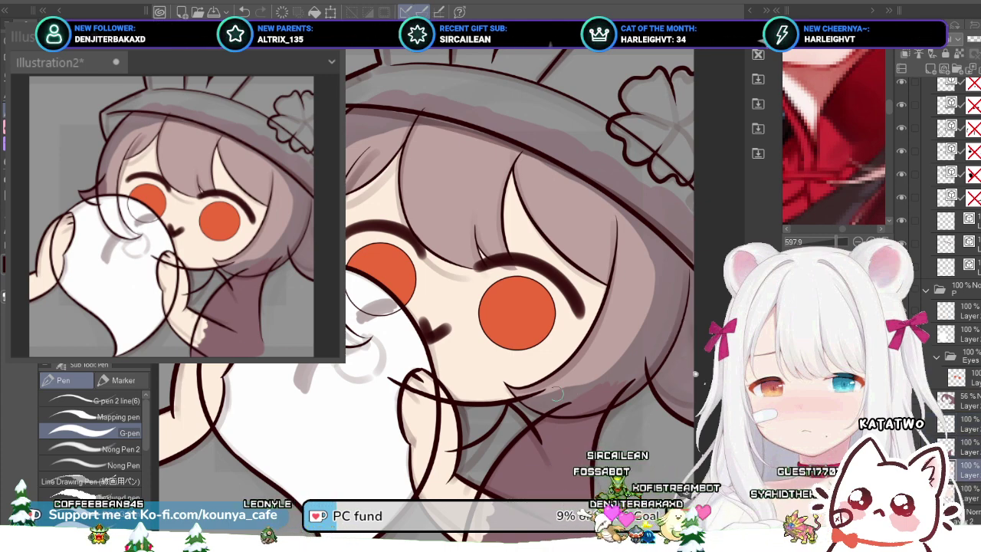
scroll(494, 410, "up", 3)
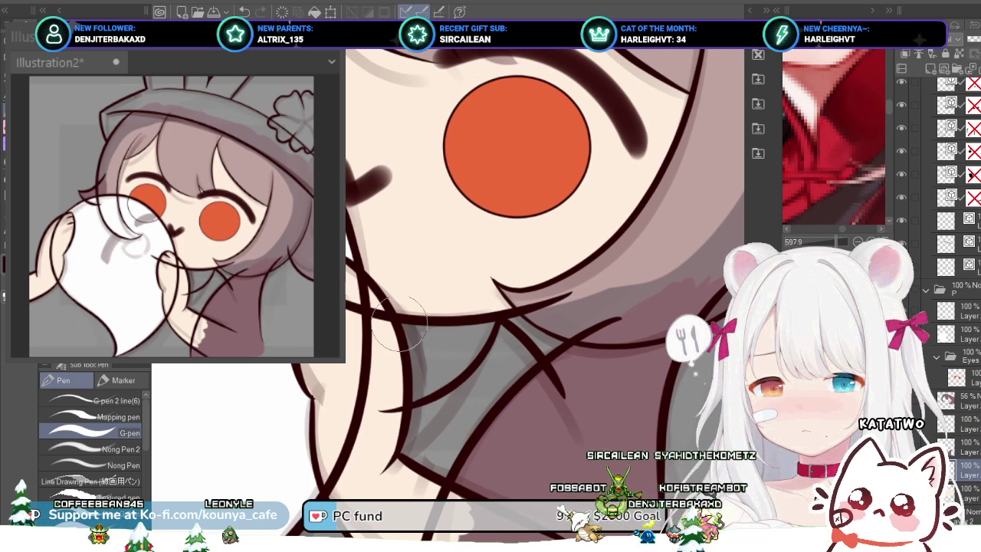
left_click_drag(394, 303, 409, 349)
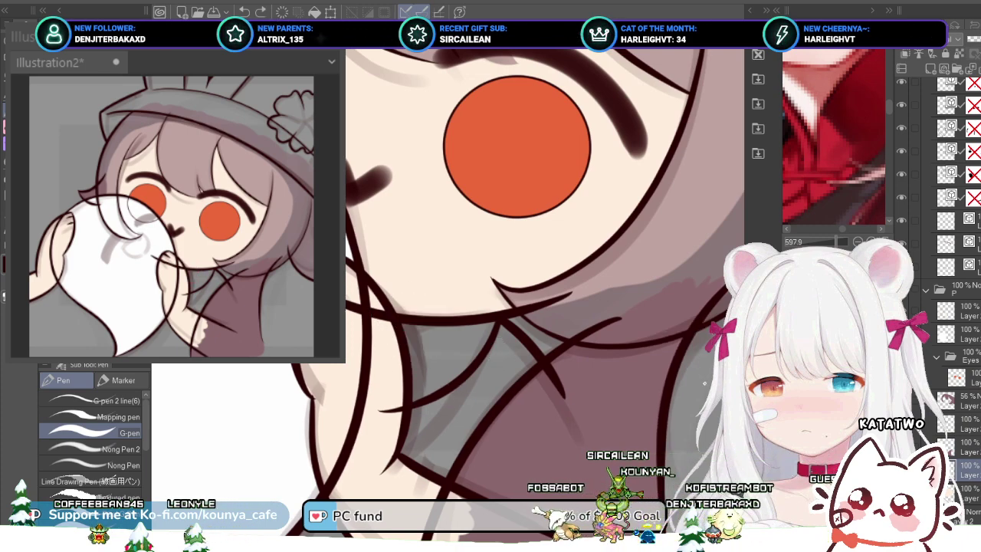
left_click_drag(968, 498, 968, 502)
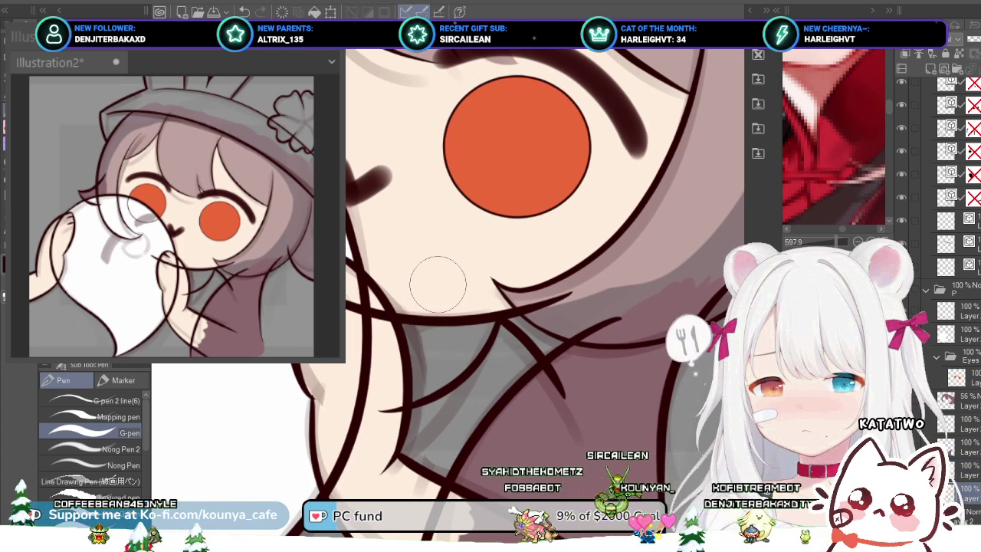
left_click_drag(399, 334, 470, 297)
scroll(460, 362, "up", 2)
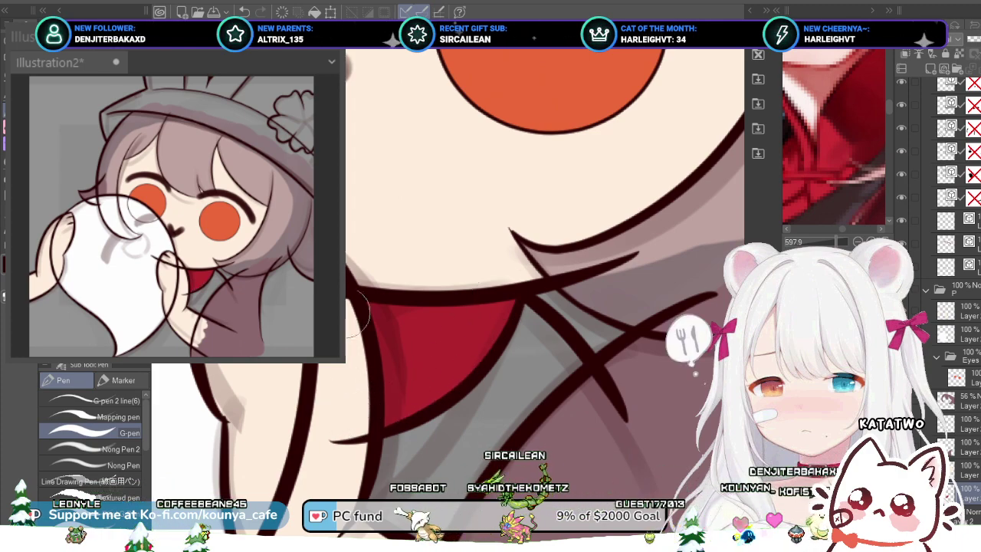
Step: Fill the outfit area between the red collar and the sleeve with dark grey-brown on a lower layer, then save the illustration
scroll(439, 354, "down", 3)
scroll(830, 129, "down", 5)
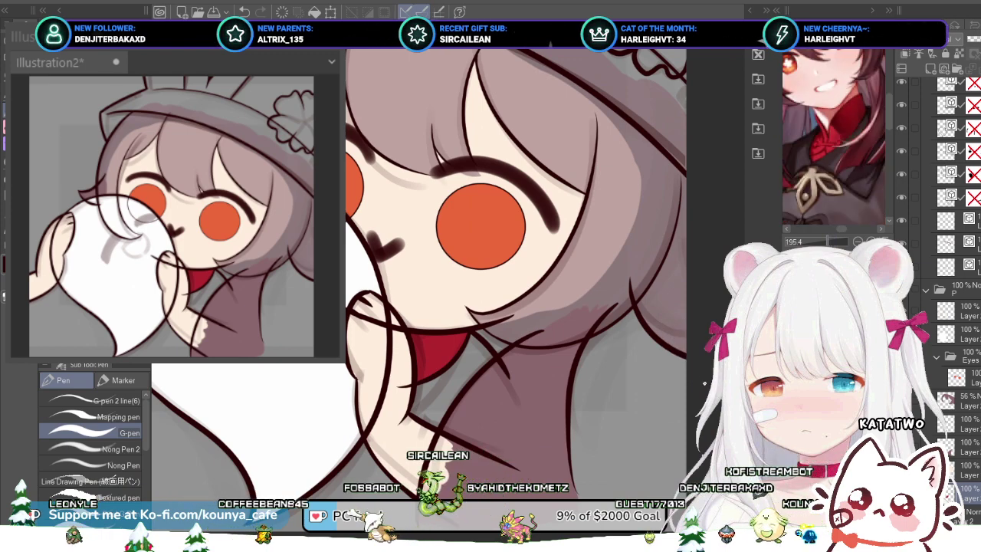
scroll(452, 346, "up", 2)
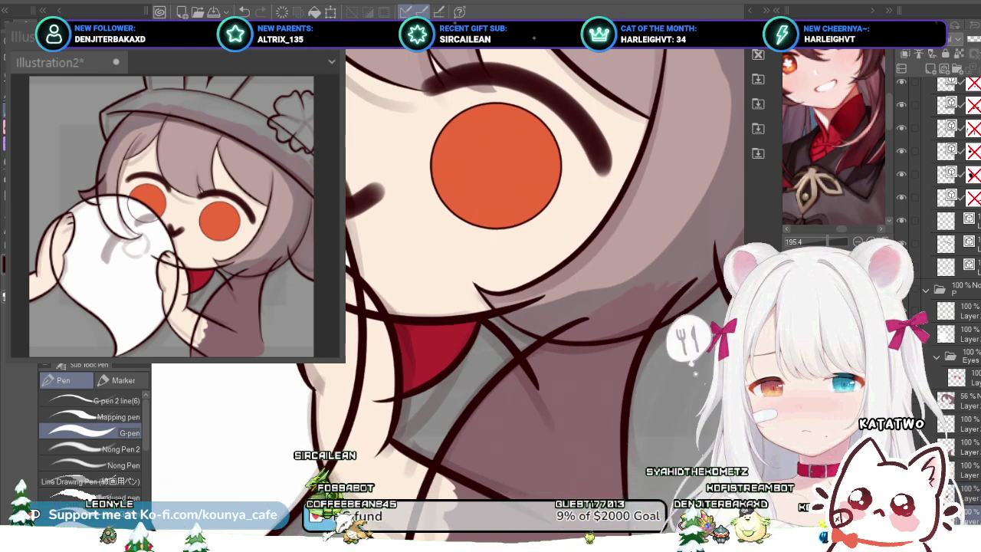
scroll(459, 345, "up", 1)
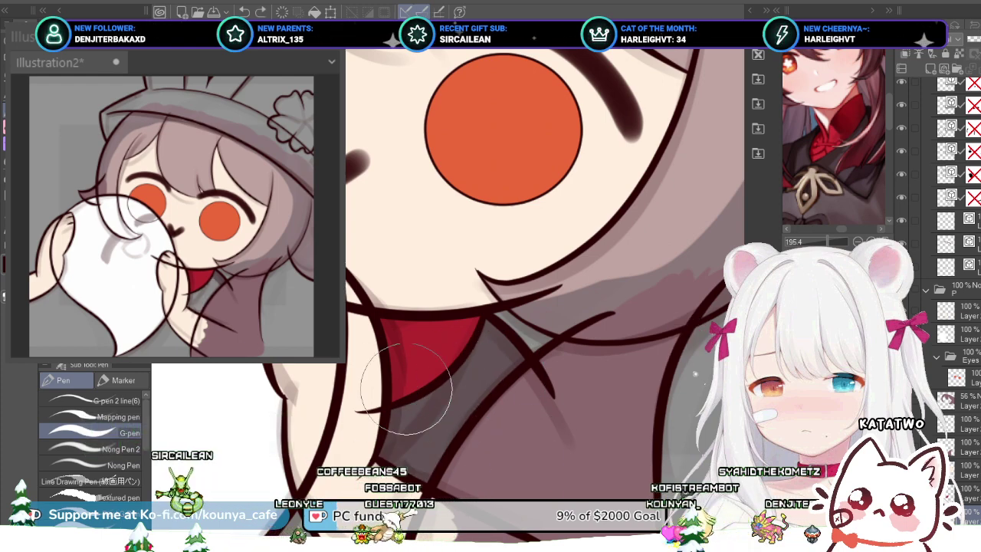
scroll(398, 400, "down", 2)
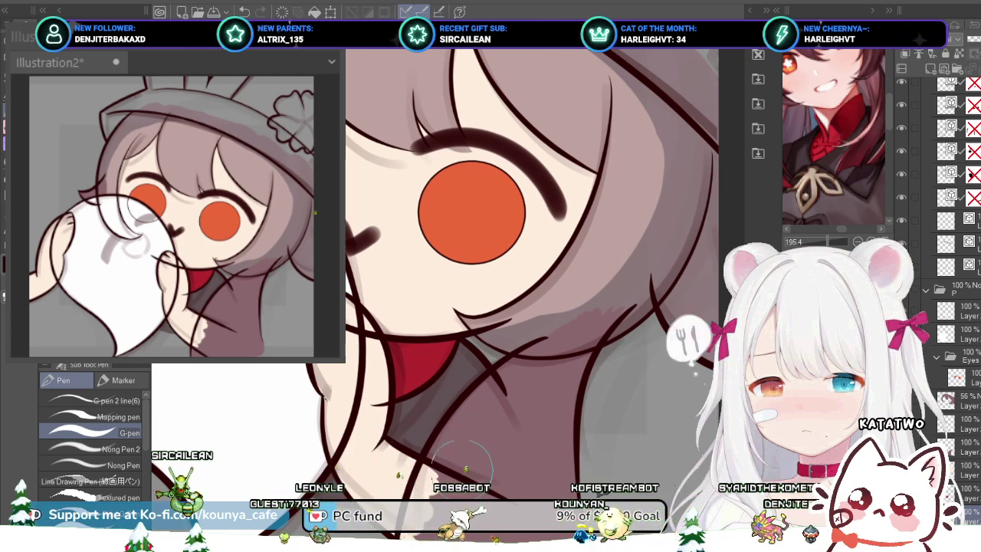
scroll(330, 443, "down", 2)
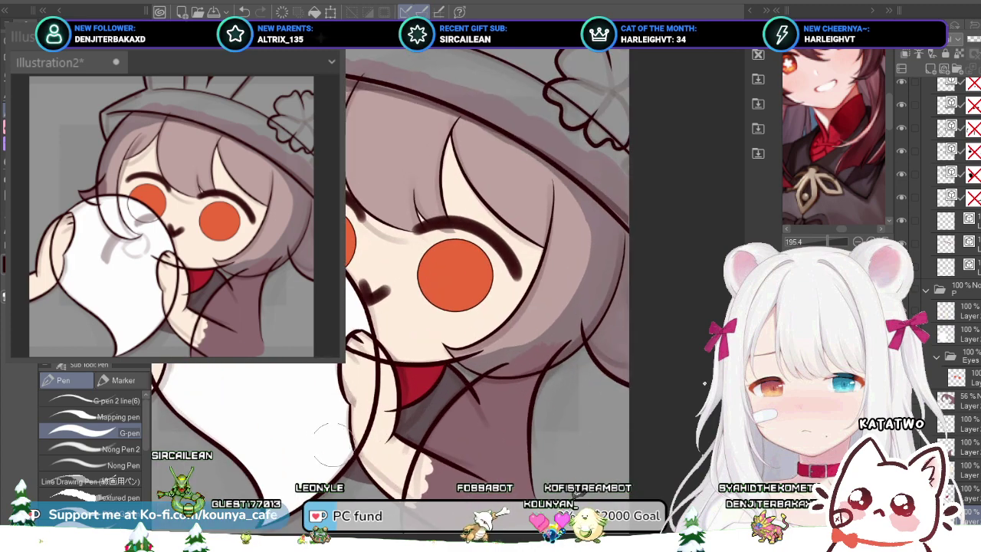
scroll(395, 452, "down", 2)
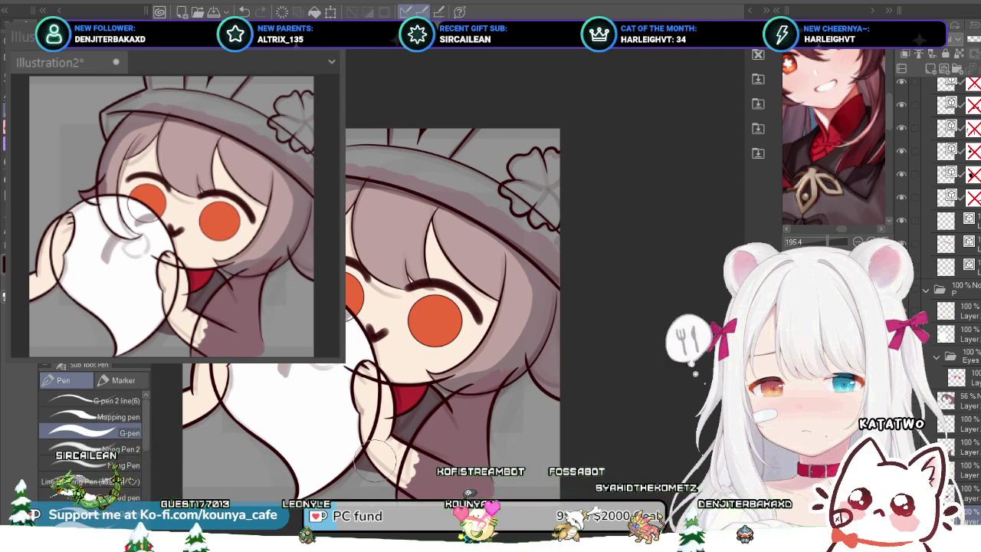
left_click_drag(375, 461, 390, 492)
scroll(410, 416, "up", 3)
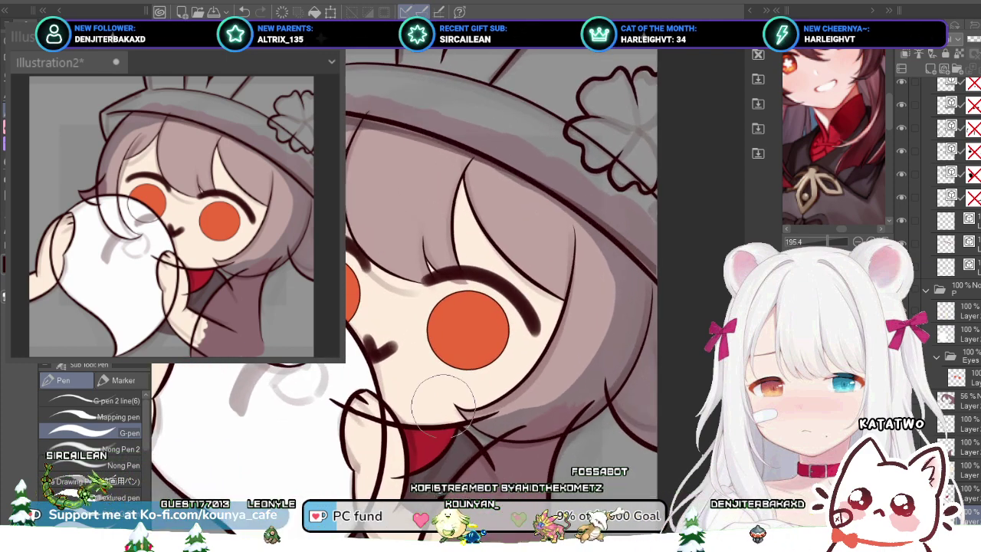
left_click_drag(411, 416, 445, 389)
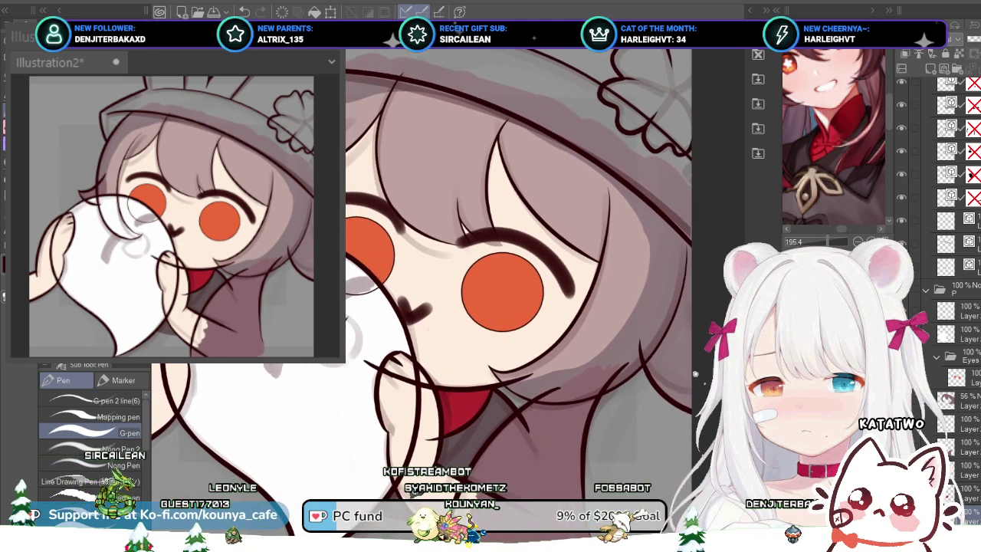
key("ctrl+s")
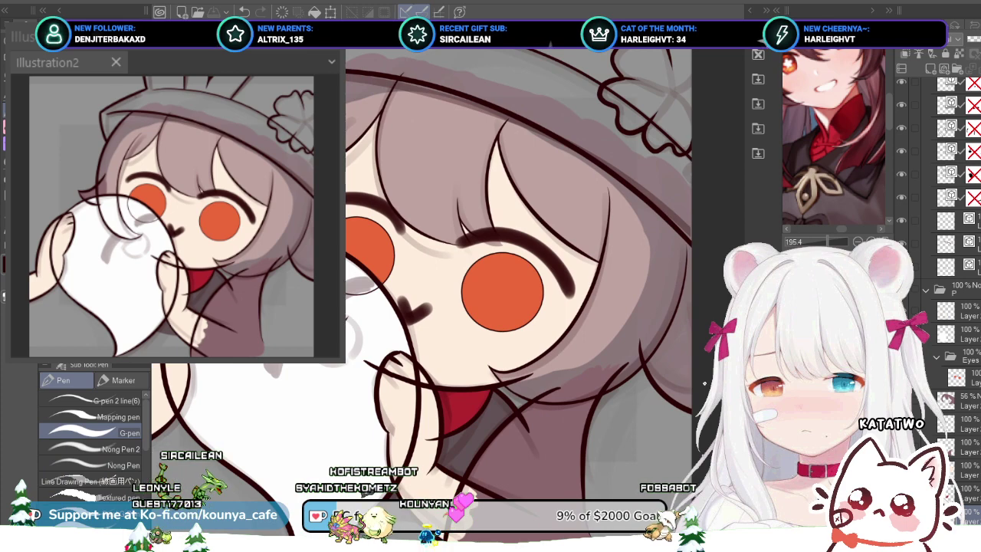
Step: Re-enable the disabled layer masks on the line art layers to hide the overlapping lines, then save the illustration
scroll(955, 268, "up", 1)
left_click(974, 232, "shift")
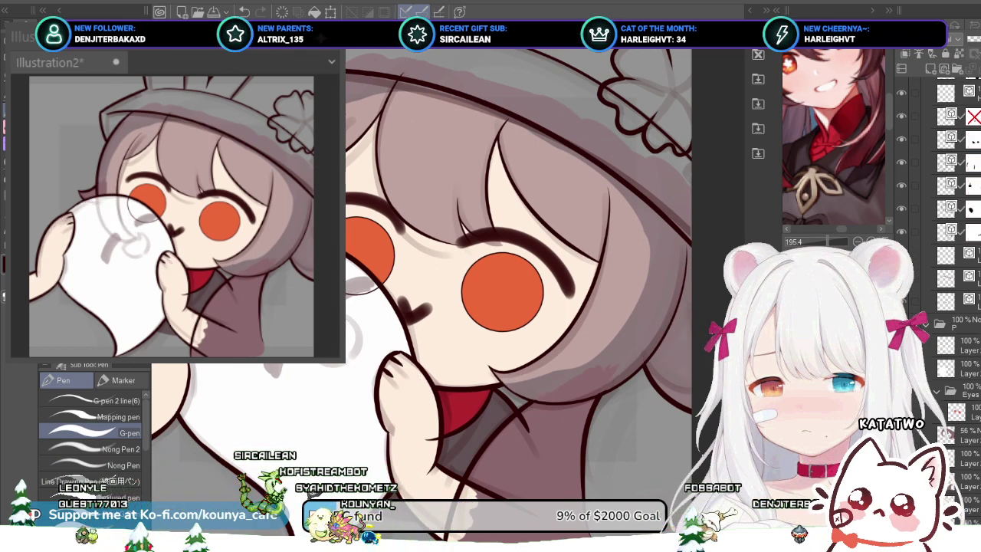
scroll(953, 230, "up", 2)
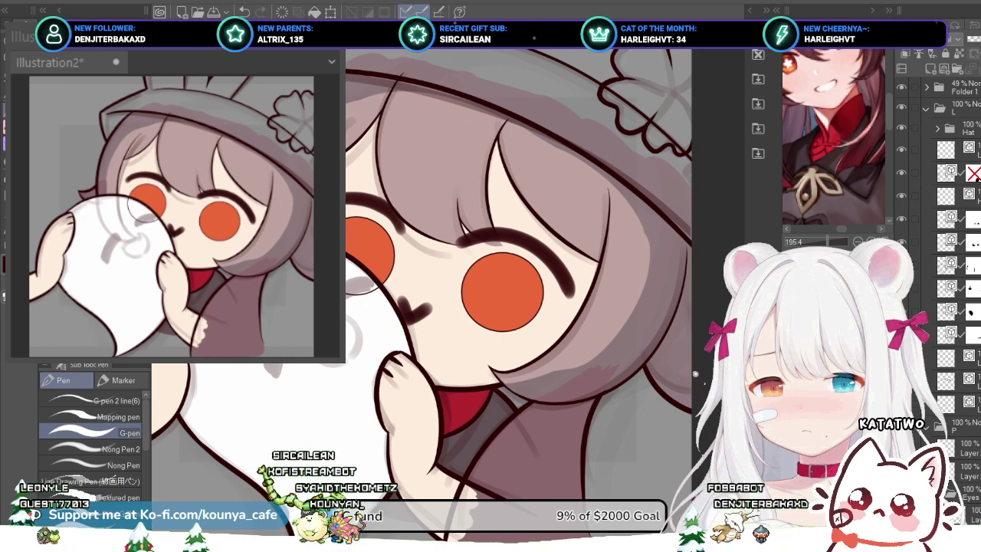
left_click_drag(475, 375, 498, 370)
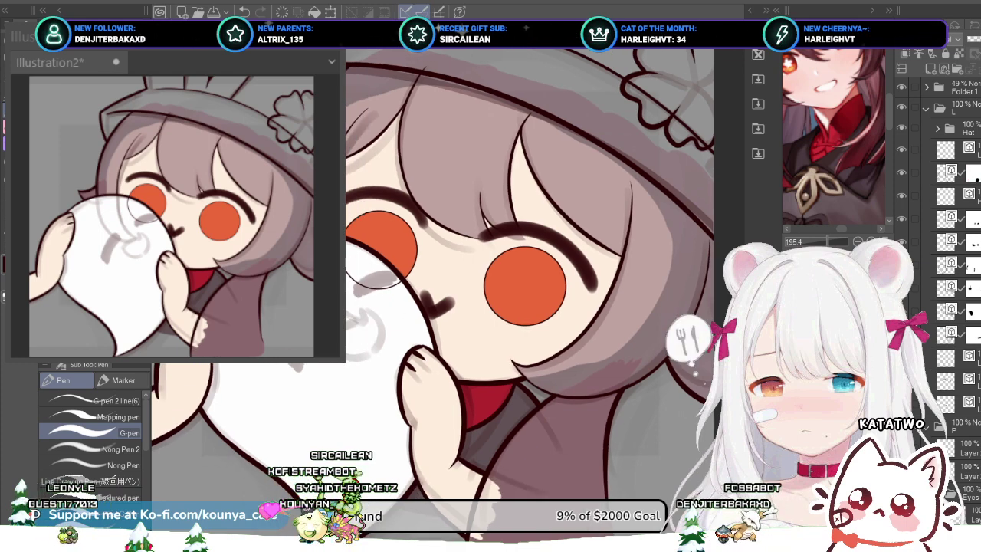
scroll(374, 278, "down", 2)
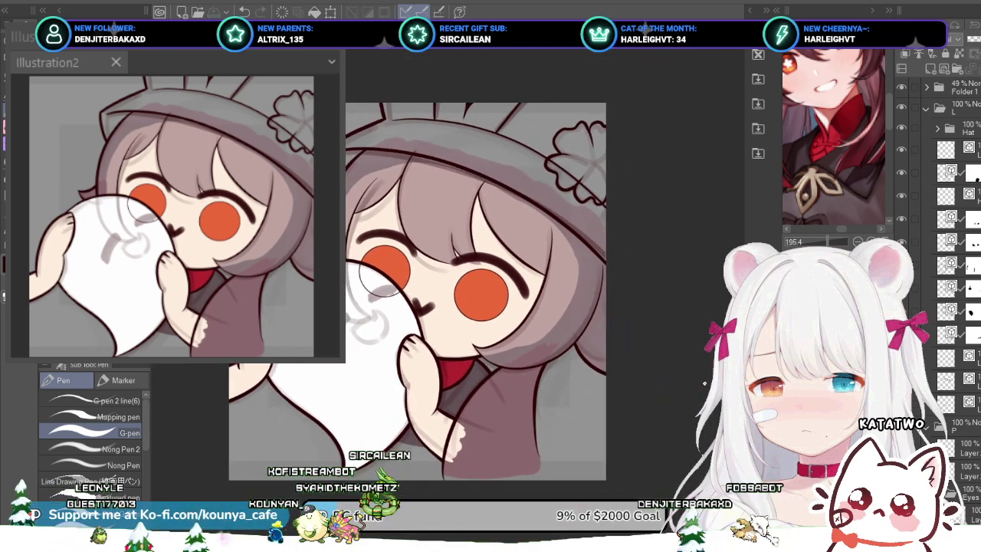
left_click_drag(544, 209, 558, 234)
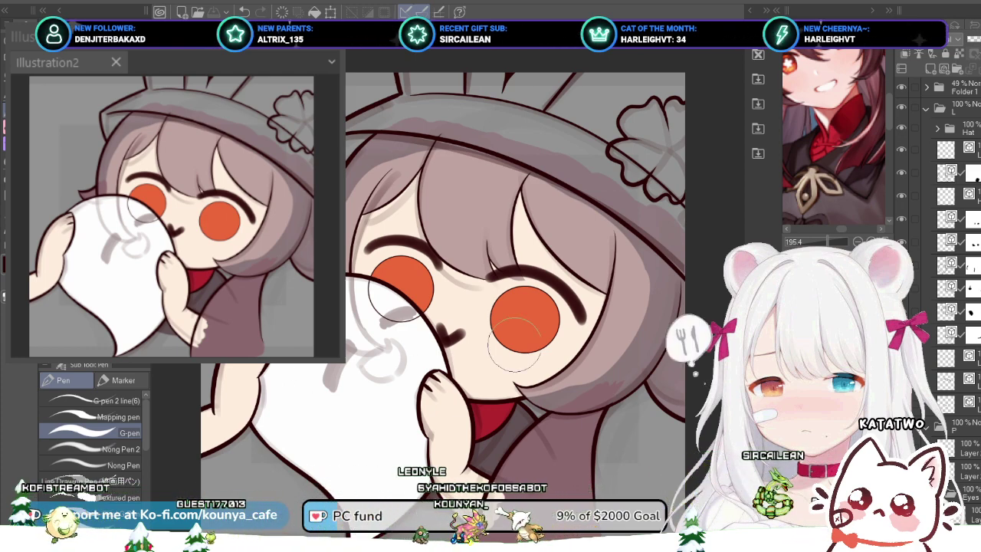
scroll(504, 293, "down", 1)
left_click_drag(504, 293, 523, 285)
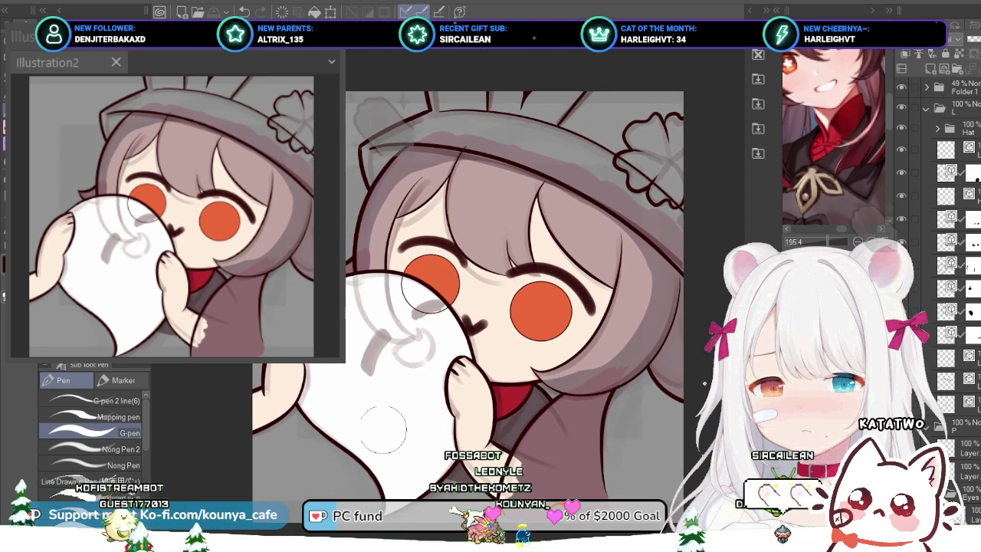
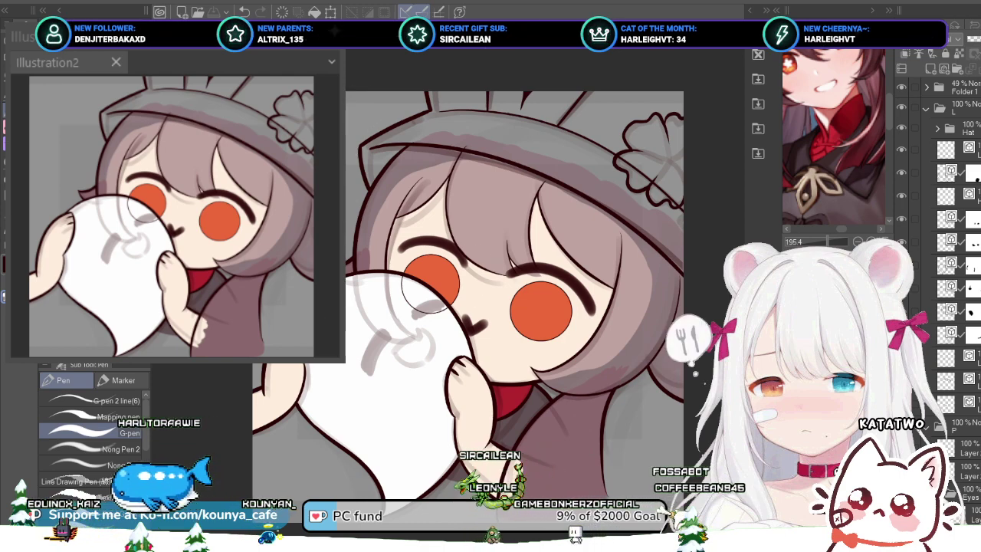
left_click_drag(486, 284, 468, 273)
Step: Raise the hair colour layer's opacity to 100%, bring the reference's hat into view and add a new layer above the hair
left_click(962, 88)
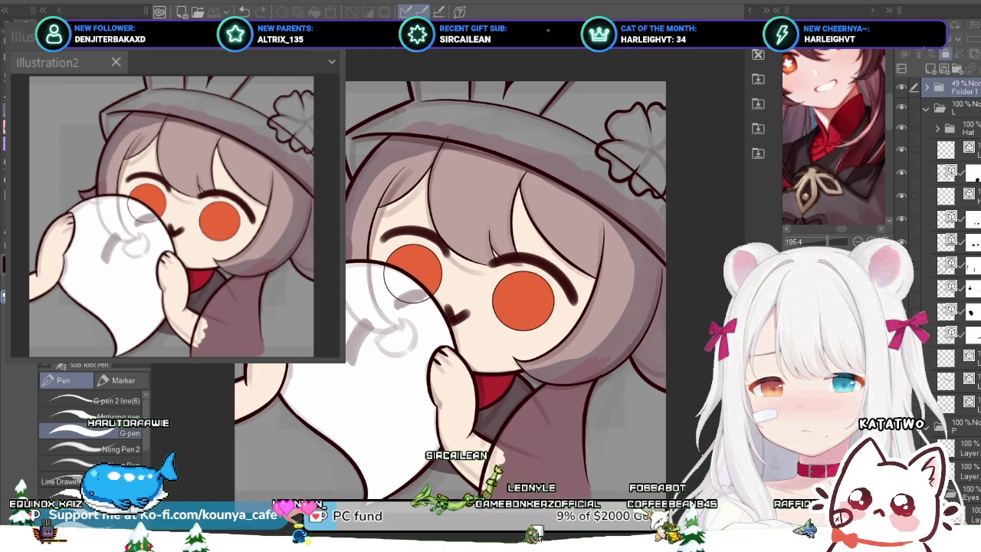
left_click(962, 108)
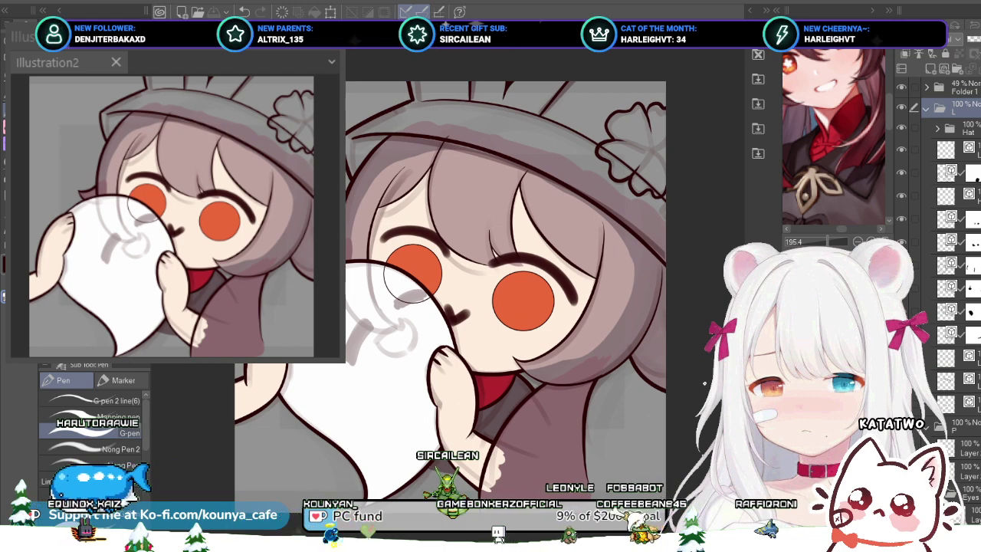
scroll(954, 191, "down", 4)
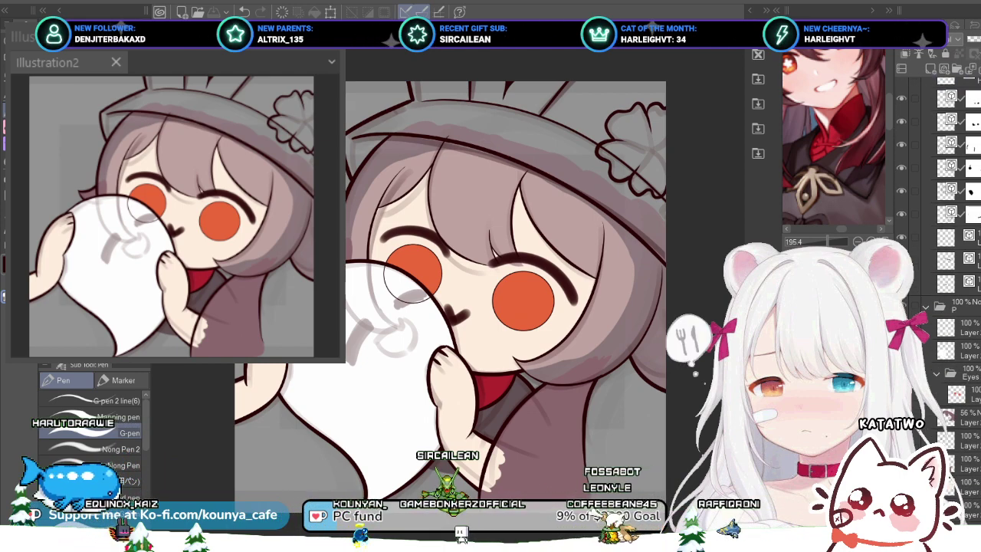
left_click_drag(820, 77, 867, 199)
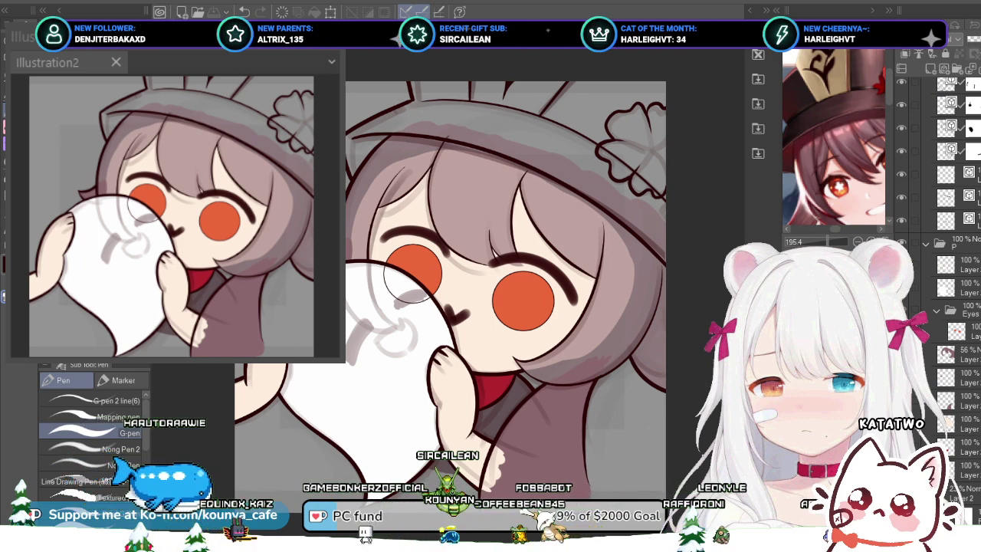
left_click(523, 159)
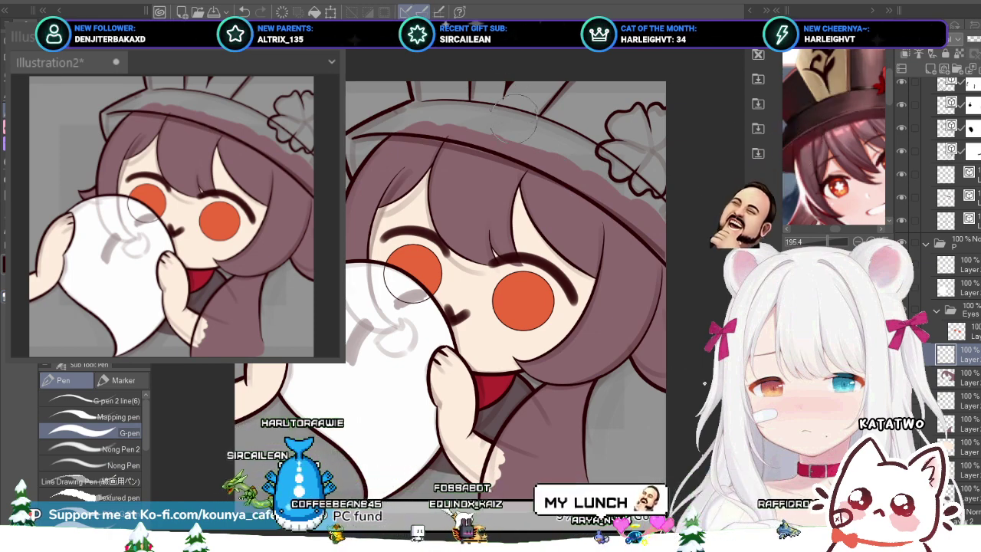
Step: Block in the hat's crown and brim with dark reddish brown over the flower, redoing the first stroke
mouse_move(471, 132)
left_mouse_down()
mouse_move(616, 154)
mouse_move(509, 218)
mouse_move(626, 206)
left_mouse_up()
scroll(509, 218, "up", 1)
key("ctrl+z")
mouse_move(449, 98)
left_mouse_down()
mouse_move(499, 131)
mouse_move(499, 90)
mouse_move(671, 100)
left_mouse_up()
left_click(677, 125)
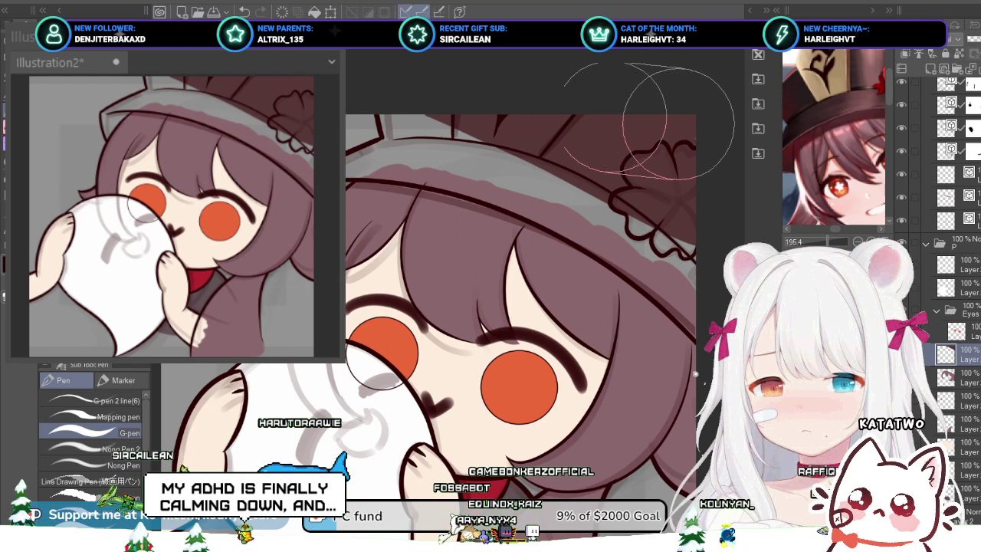
left_click(437, 113, "shift")
left_click(689, 214, "shift")
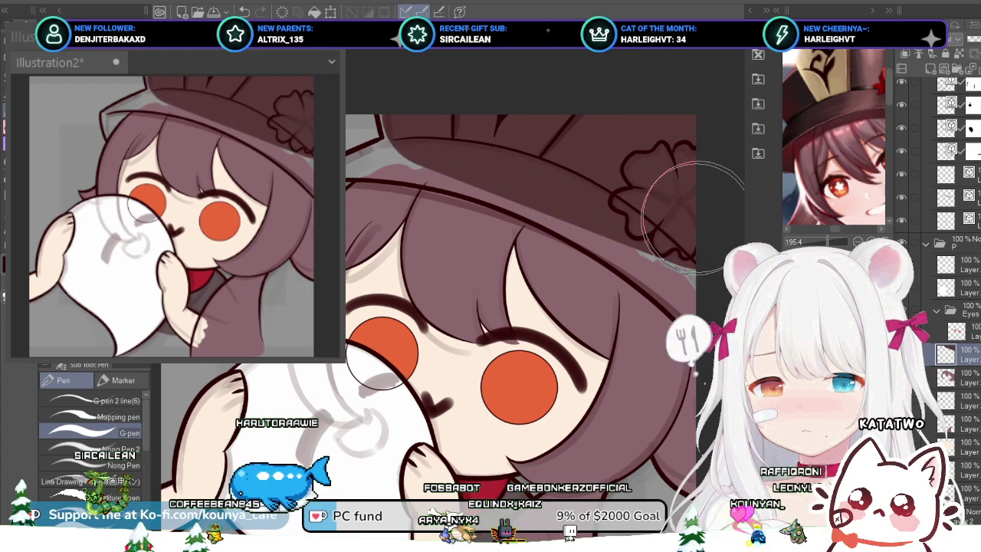
Step: Fill the remaining gaps along the hat brim below the flower with dark reddish brown, redoing one stroke
mouse_move(556, 196)
left_mouse_down()
mouse_move(503, 203)
mouse_move(642, 297)
mouse_move(547, 251)
mouse_move(572, 269)
left_mouse_up()
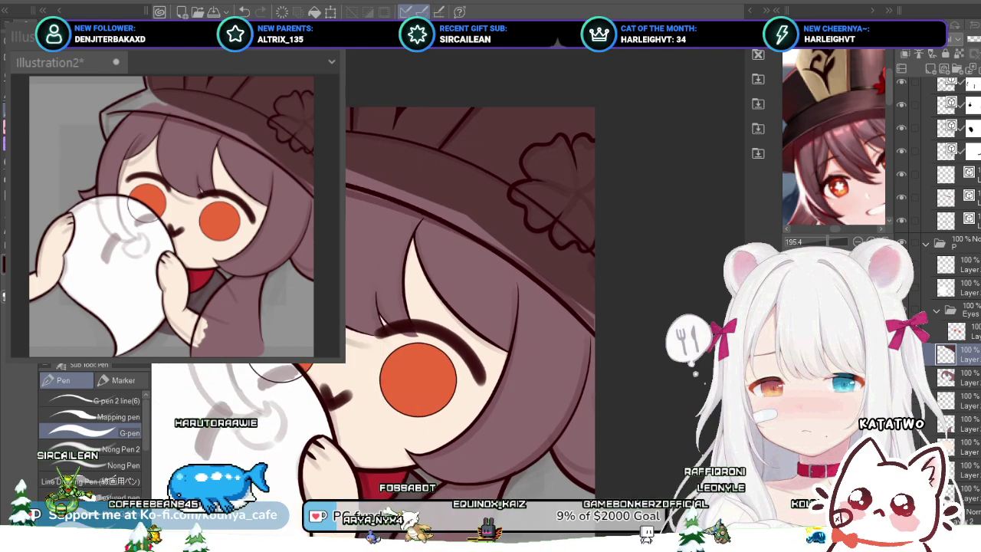
scroll(570, 241, "up", 2)
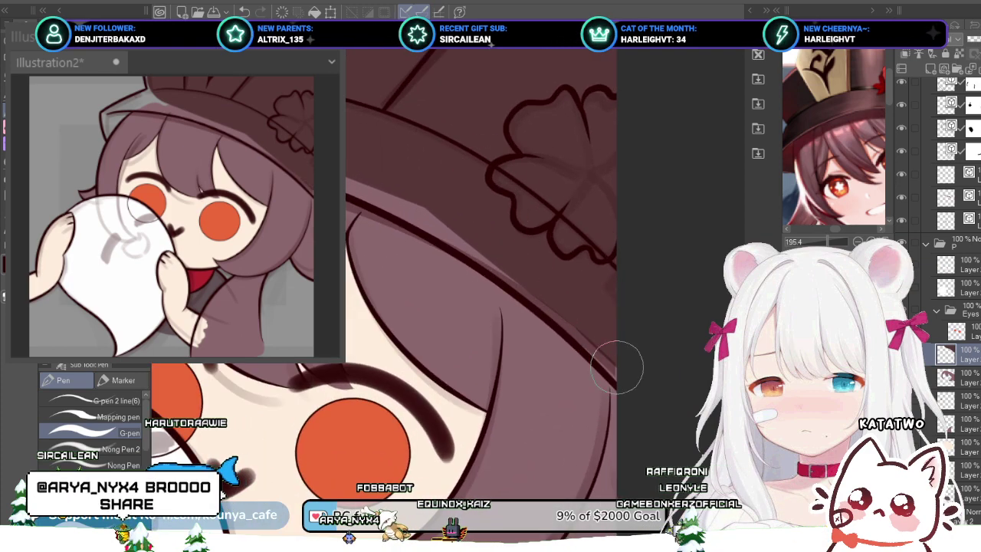
scroll(580, 312, "up", 2)
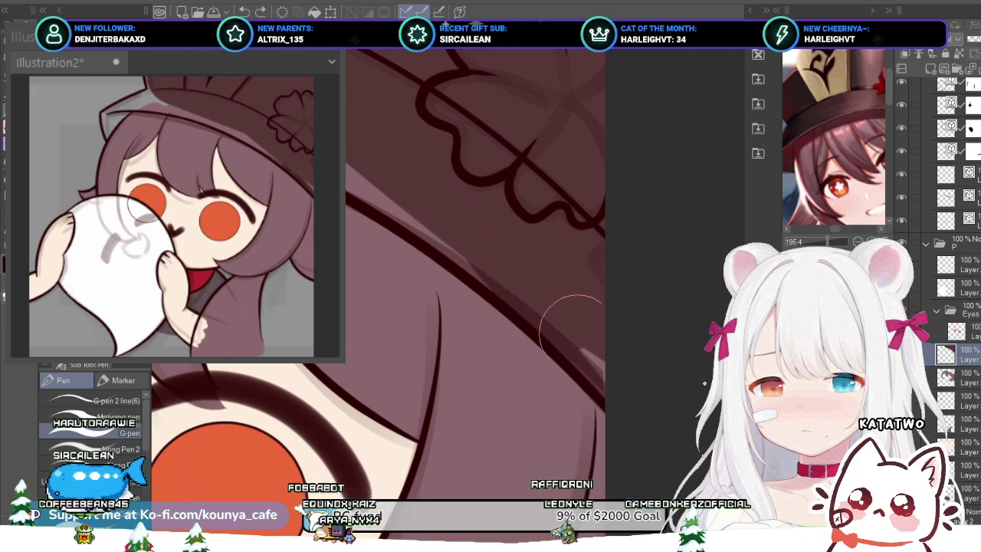
scroll(574, 219, "down", 2)
left_click_drag(371, 237, 521, 281)
mouse_move(490, 209)
left_mouse_down()
mouse_move(399, 307)
mouse_move(338, 283)
mouse_move(463, 351)
left_mouse_up()
scroll(392, 305, "up", 2)
key("ctrl+z")
left_click_drag(350, 303, 464, 351)
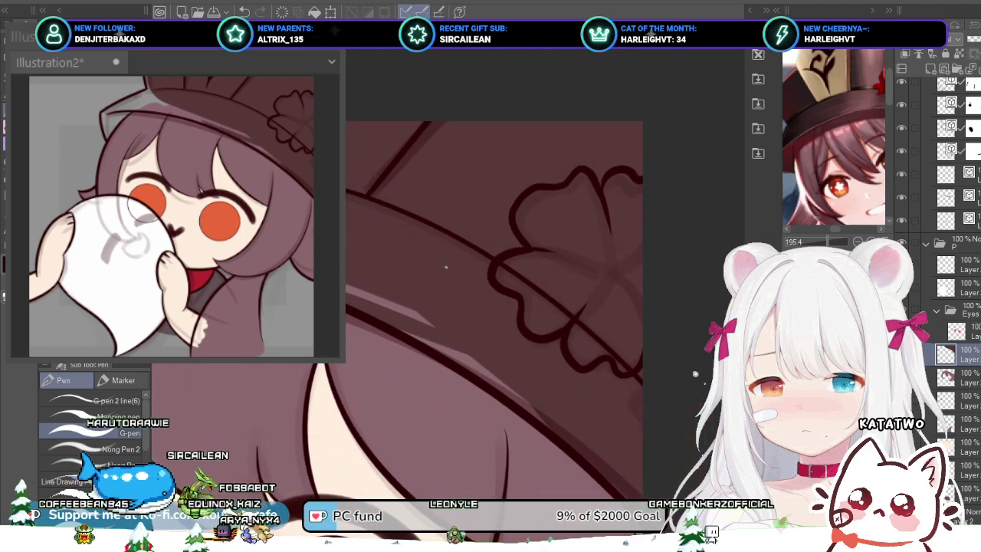
Step: Cover the pale strip along the brim's lower edge above the bangs with dark reddish brown, redoing strokes that miss
left_click_drag(354, 316, 524, 397)
key("ctrl+z")
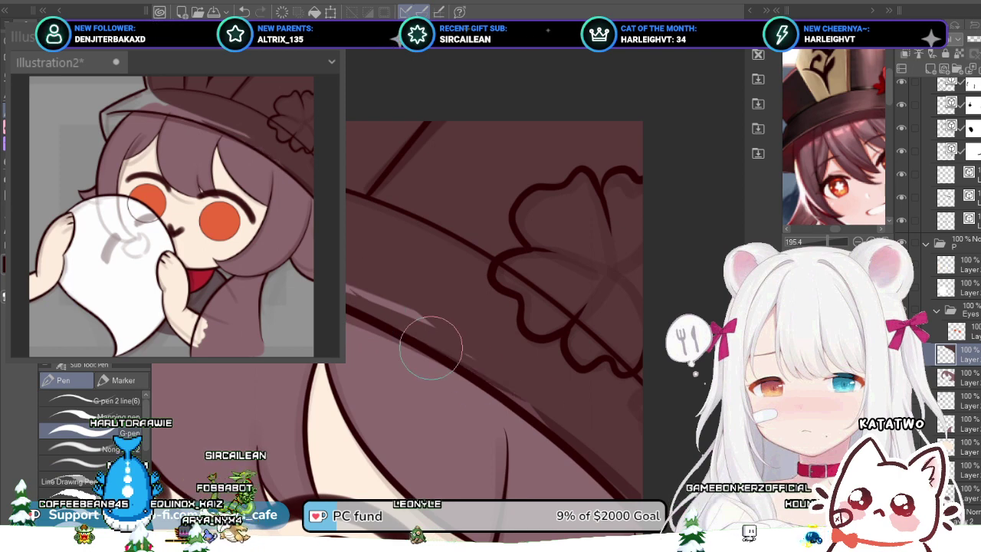
left_click_drag(431, 348, 416, 337)
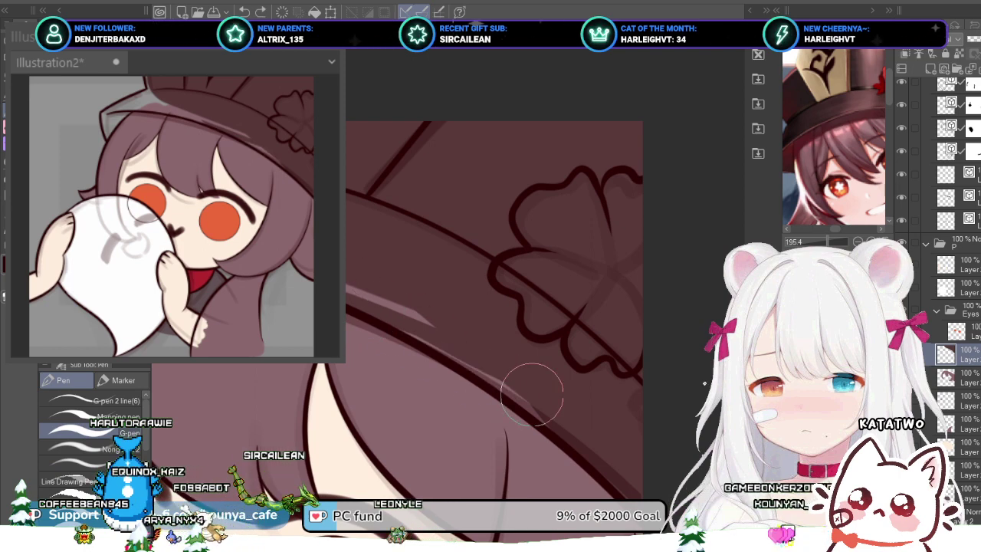
left_click_drag(500, 372, 376, 316)
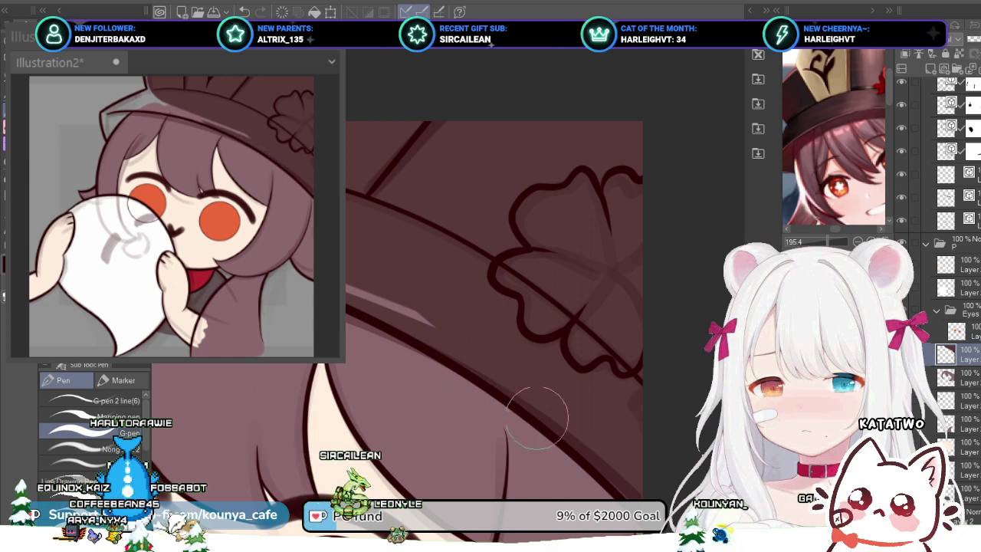
scroll(506, 370, "down", 4)
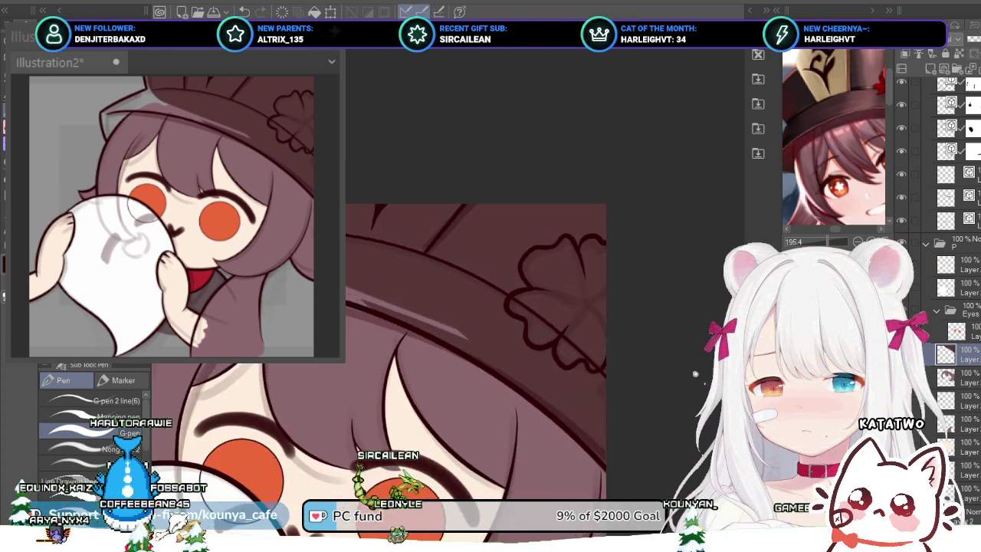
mouse_move(370, 300)
left_mouse_down()
mouse_move(529, 350)
mouse_move(449, 366)
mouse_move(349, 337)
left_mouse_up()
scroll(529, 350, "up", 2)
key("ctrl+z")
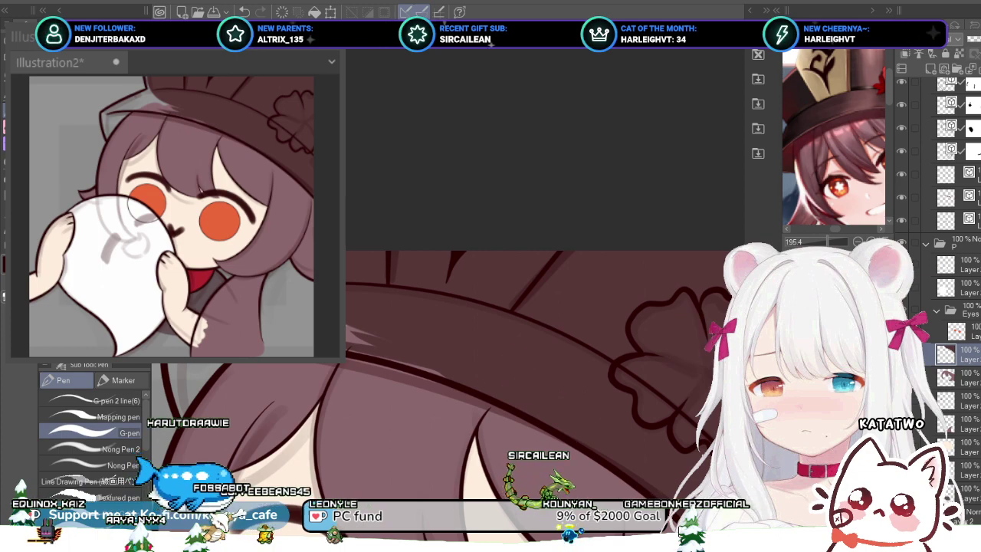
Step: Fill the remaining grey and pink gaps in the brim's left half with dark reddish brown
left_click_drag(523, 371, 522, 389)
scroll(704, 383, "up", 1)
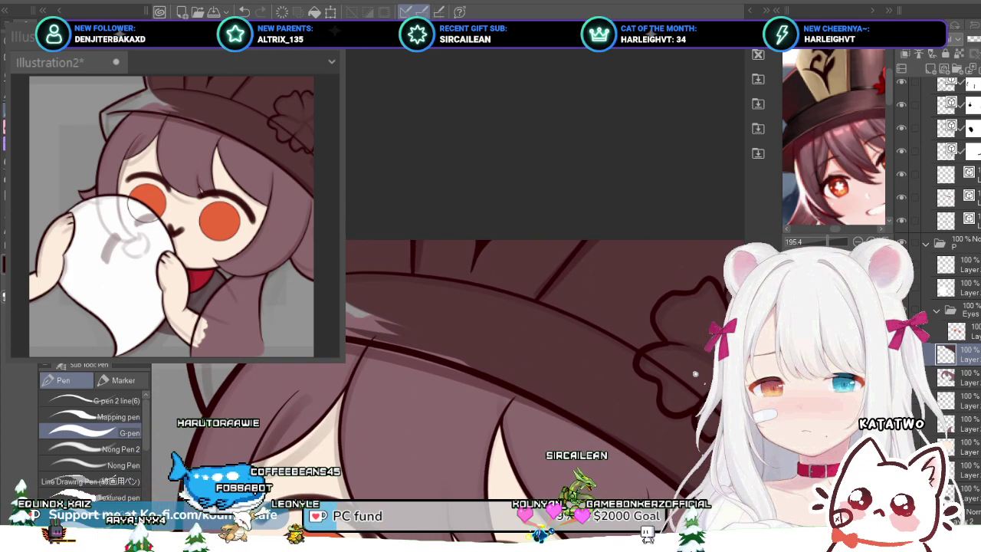
scroll(704, 382, "up", 1)
scroll(544, 383, "up", 1)
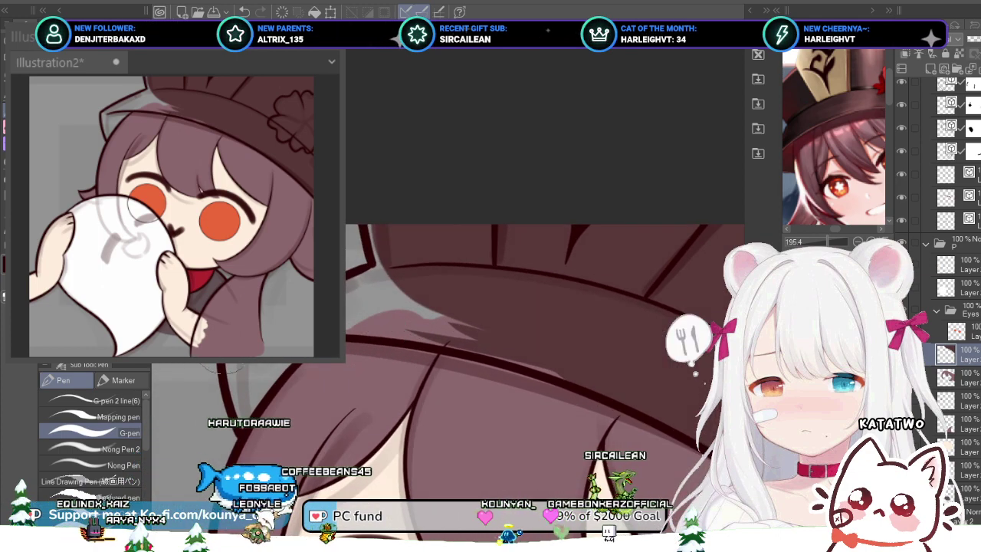
scroll(352, 335, "up", 1)
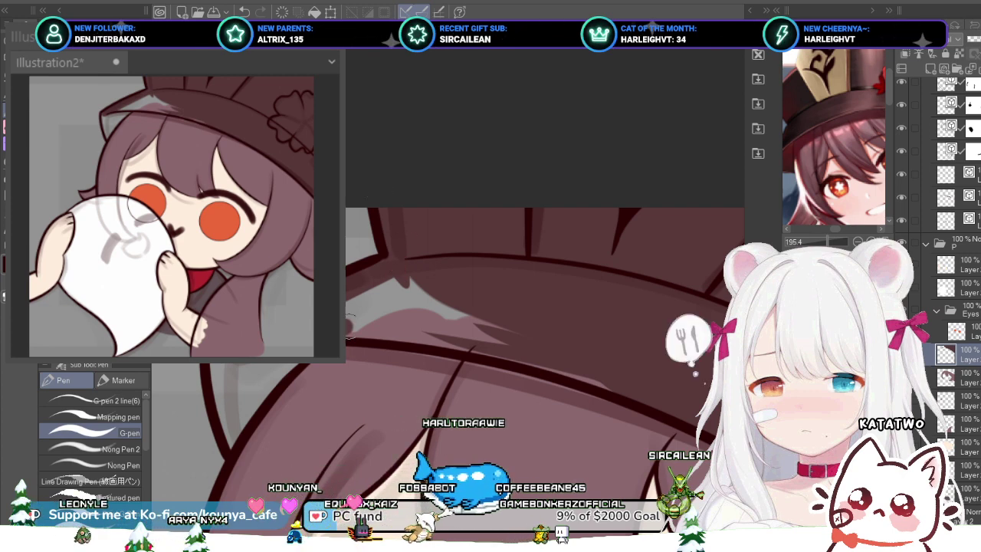
left_click_drag(352, 330, 484, 320)
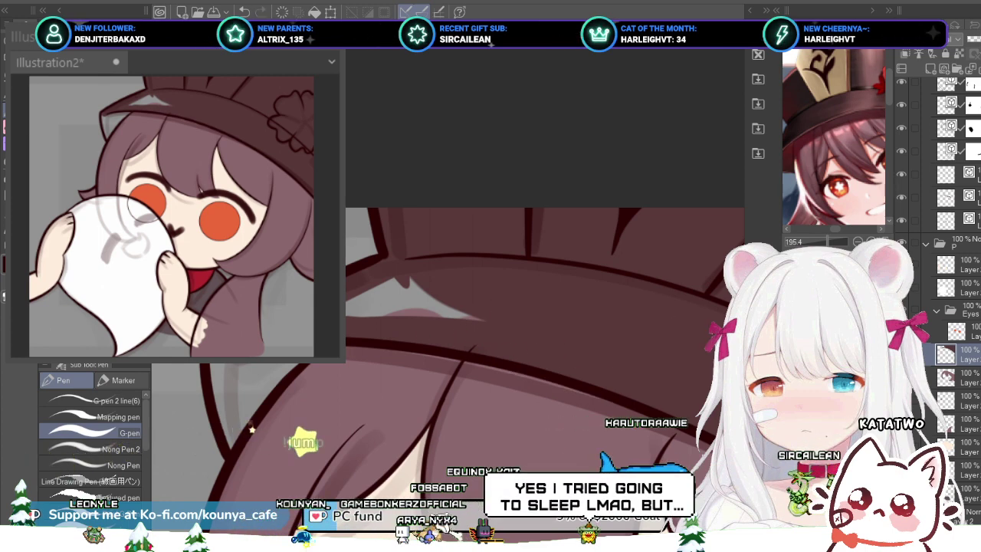
left_click_drag(356, 295, 429, 275)
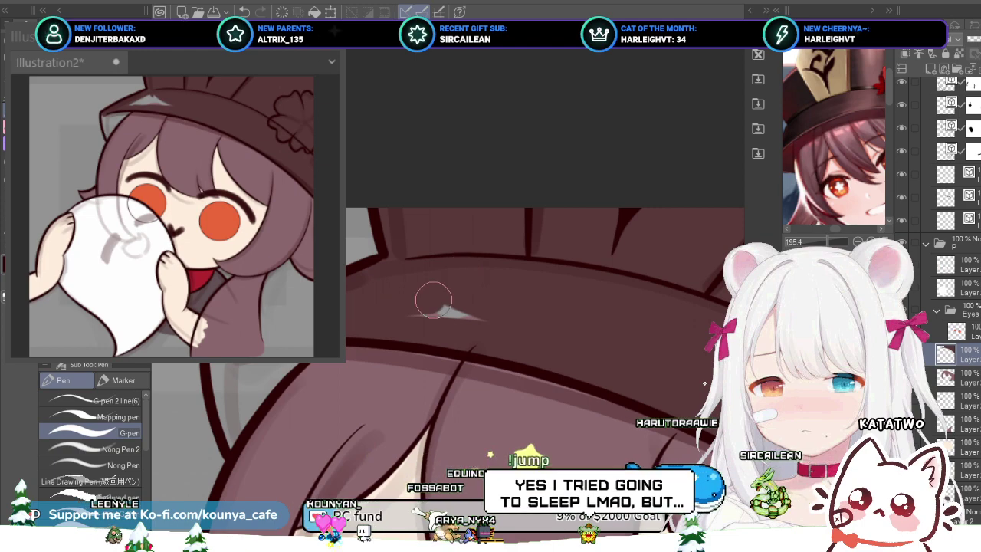
left_click_drag(506, 361, 510, 348)
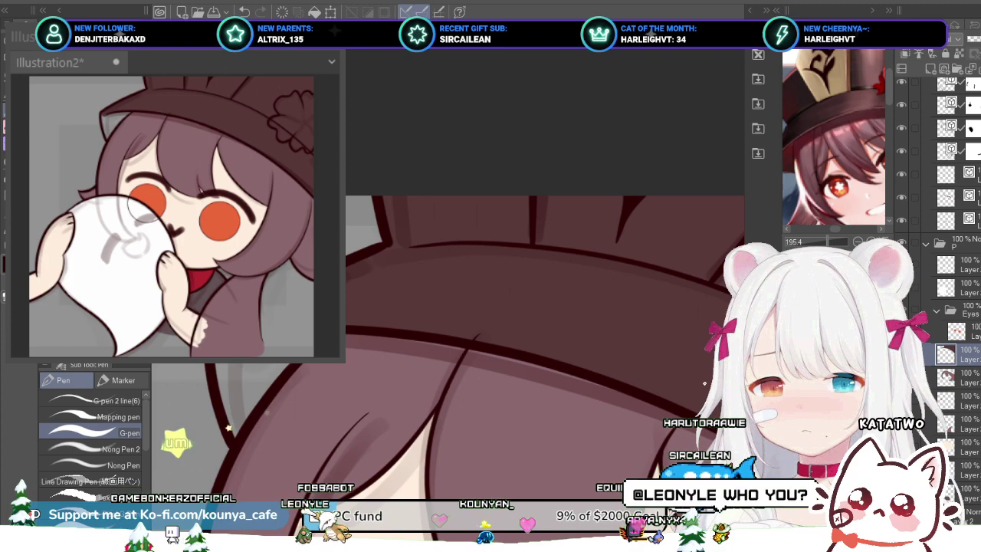
Step: Fill the brim's underside between its left outline and the hair with the same dark reddish brown
scroll(337, 383, "up", 2)
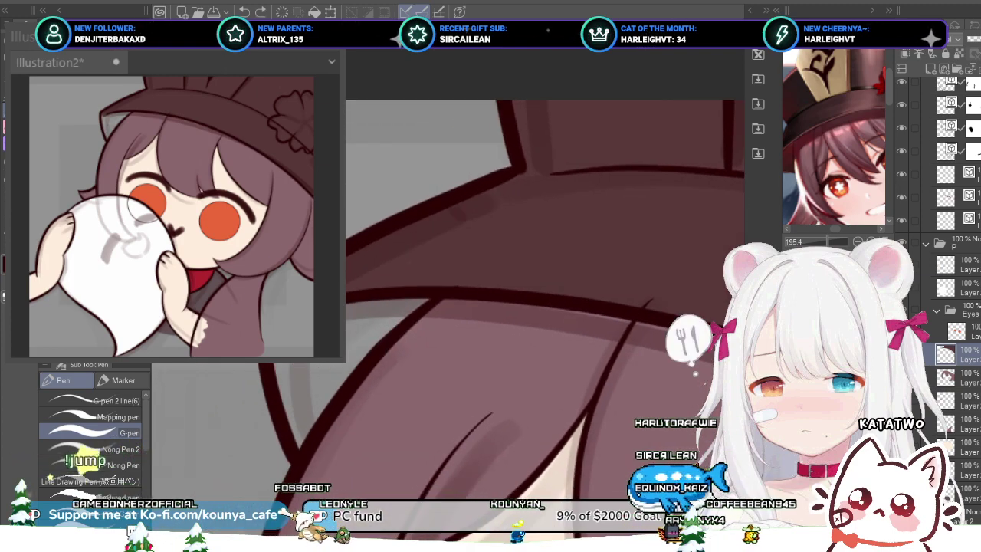
scroll(299, 367, "down", 1)
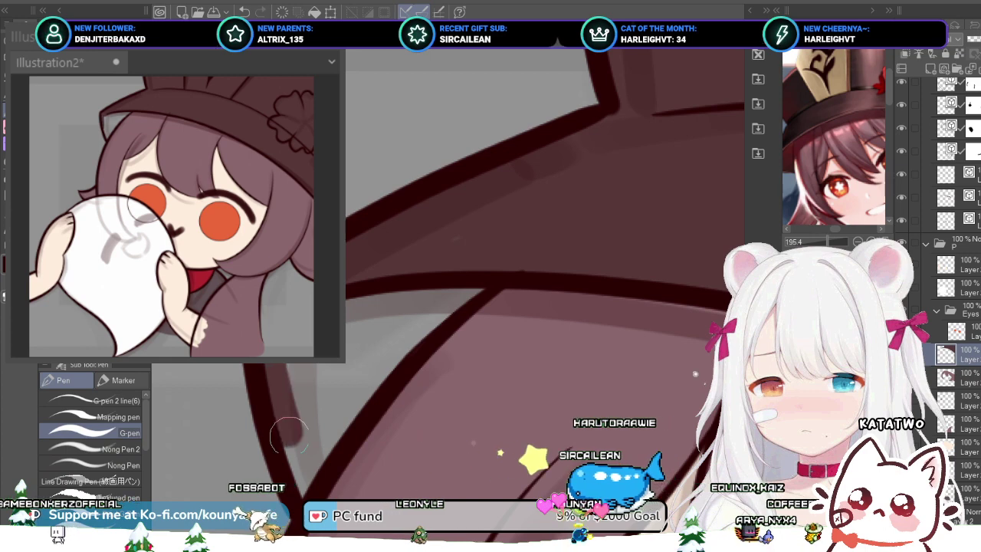
left_click_drag(337, 427, 460, 289)
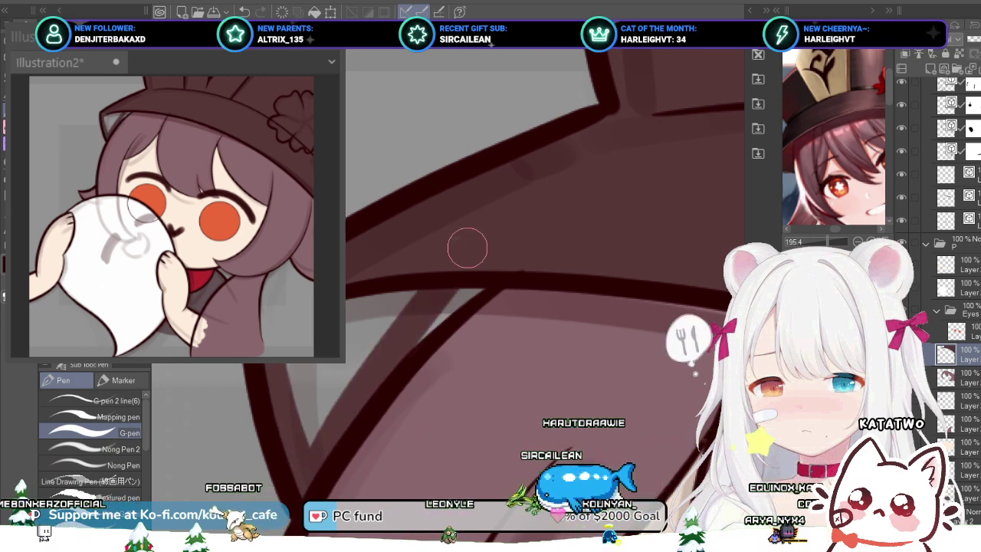
left_click_drag(395, 364, 464, 285)
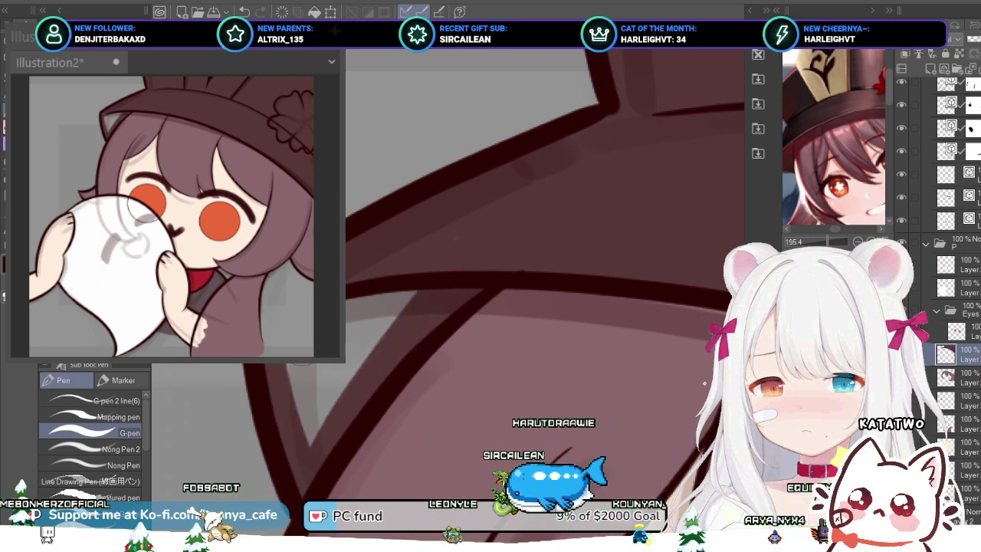
mouse_move(307, 405)
left_mouse_down()
mouse_move(319, 350)
mouse_move(376, 300)
left_mouse_up()
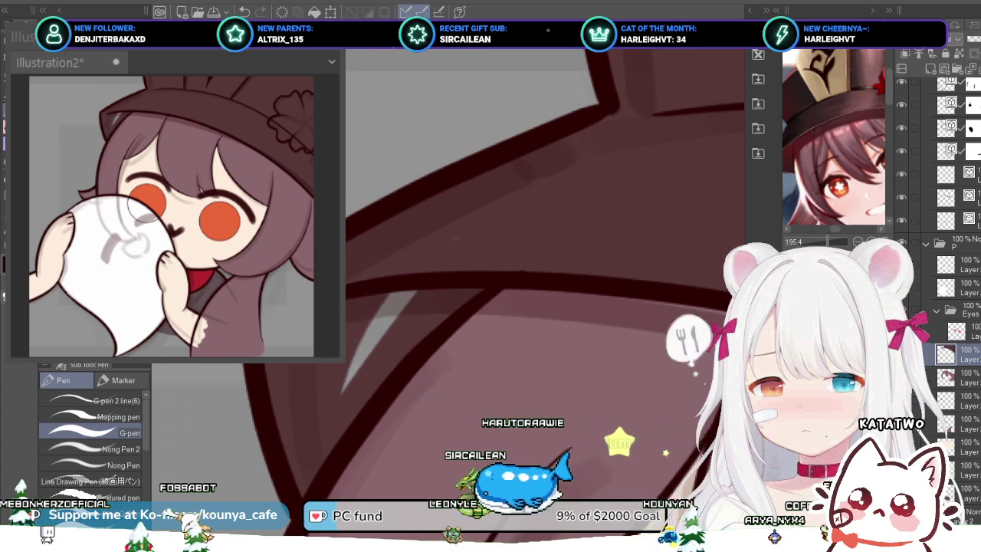
scroll(373, 301, "down", 2)
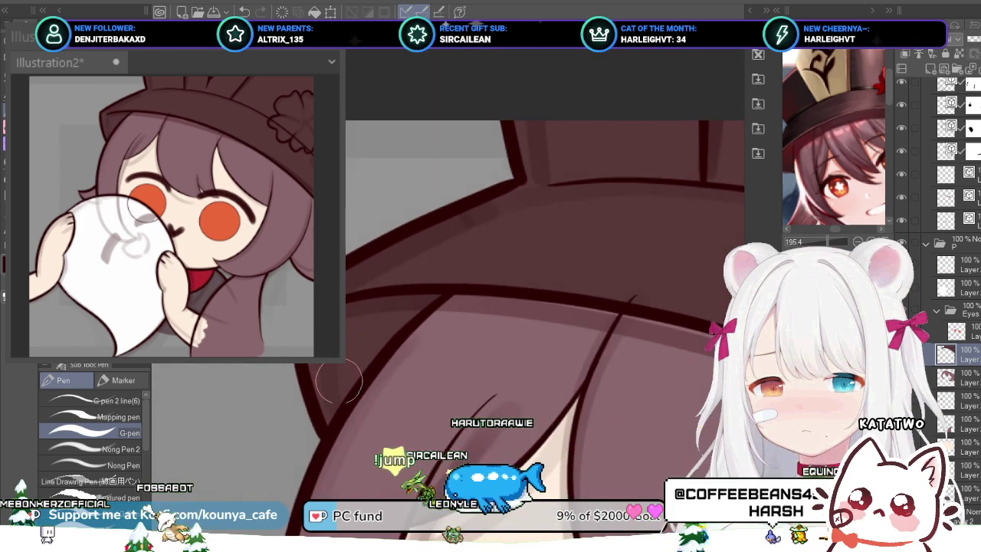
Step: Add a new layer above the hat colour and bring the reference's red hat flower into view
scroll(364, 300, "down", 3)
left_click_drag(552, 368, 447, 208)
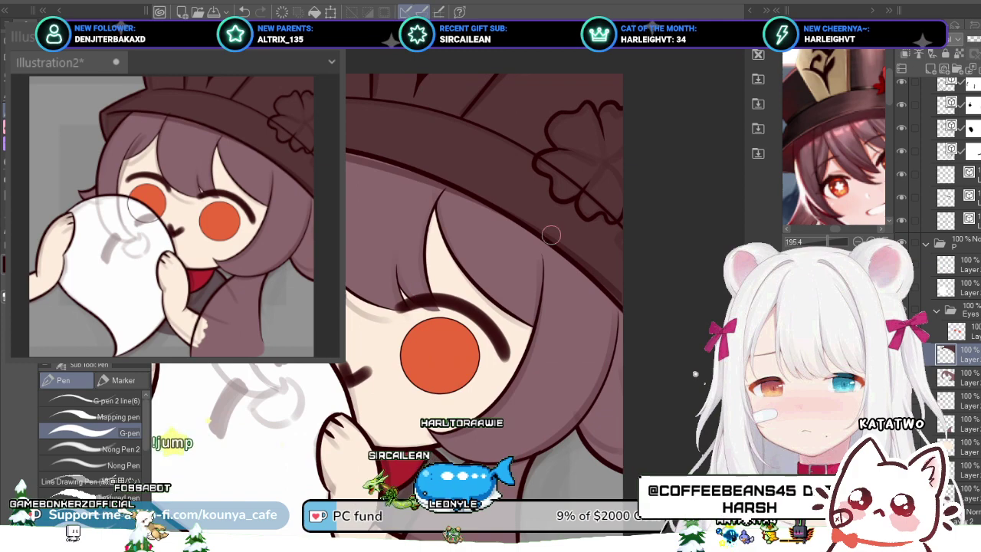
left_click_drag(855, 145, 812, 160)
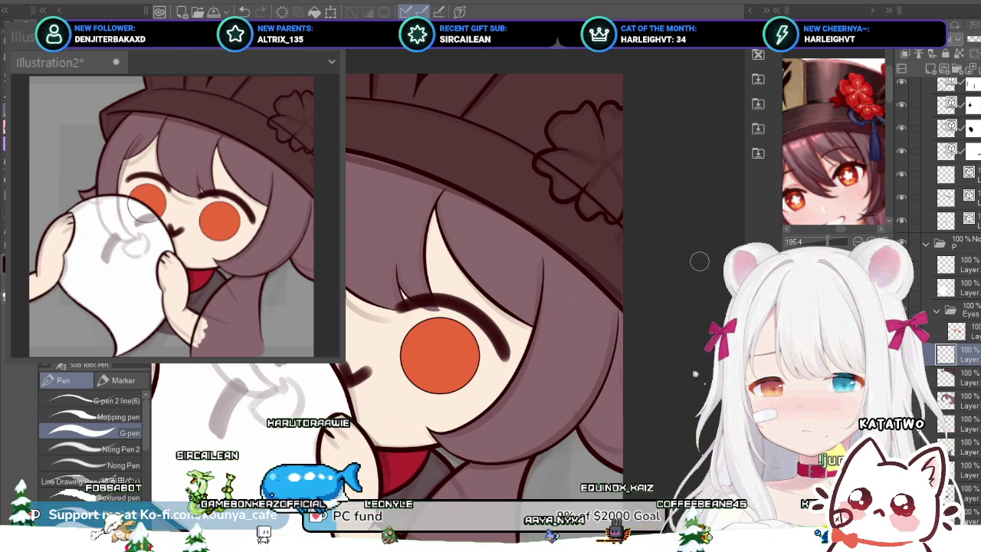
scroll(615, 156, "up", 1)
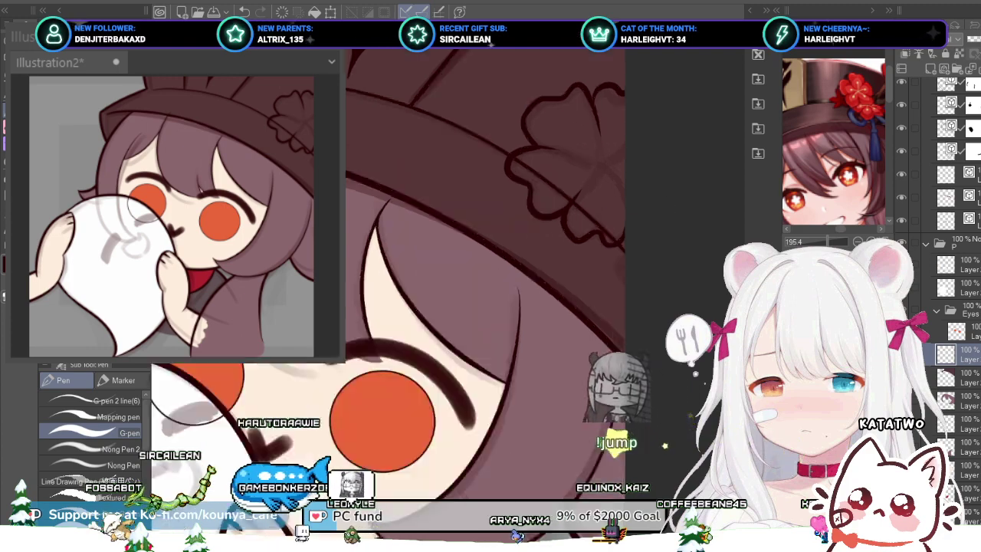
scroll(615, 156, "up", 1)
left_click_drag(571, 164, 534, 225)
mouse_move(469, 147)
left_mouse_down()
mouse_move(469, 194)
mouse_move(488, 205)
left_mouse_up()
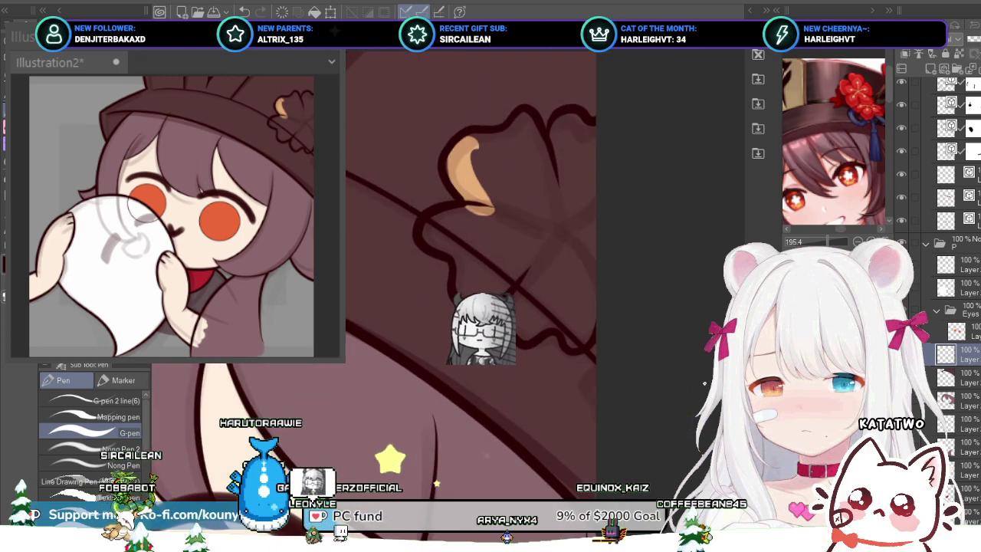
key("ctrl+z")
Step: Fill the hat flower's two upper petals with coral pink on the new layer, undoing the last stray stroke
scroll(483, 160, "up", 1)
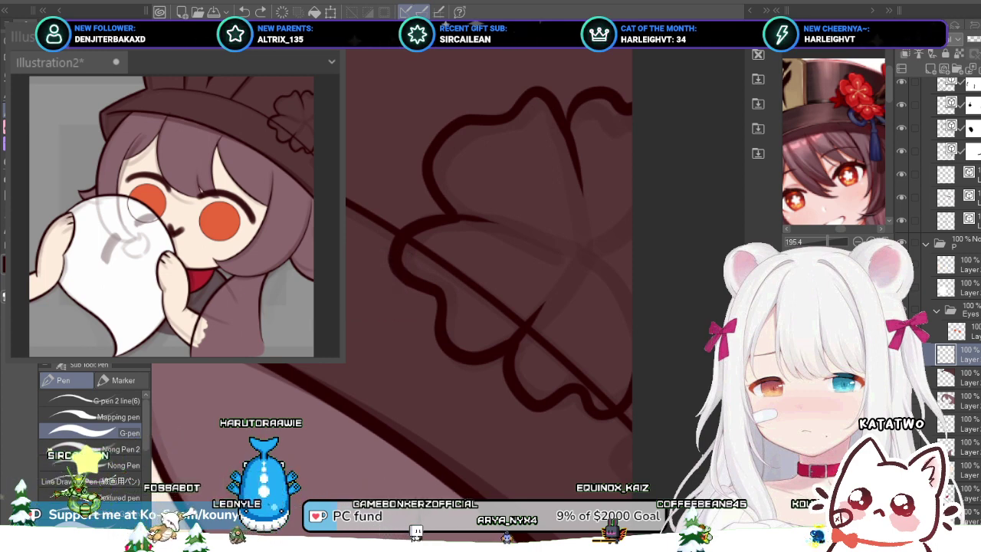
mouse_move(494, 157)
left_mouse_down()
mouse_move(523, 195)
mouse_move(546, 249)
left_mouse_up()
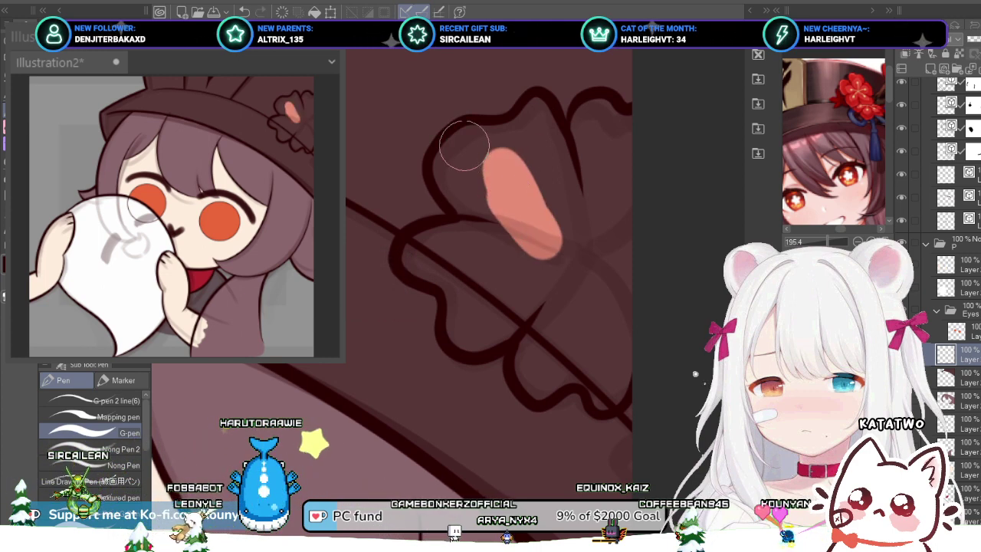
mouse_move(464, 144)
left_mouse_down()
mouse_move(459, 188)
mouse_move(484, 209)
left_mouse_up()
mouse_move(461, 170)
left_mouse_down()
mouse_move(490, 192)
mouse_move(469, 143)
mouse_move(502, 167)
mouse_move(462, 154)
mouse_move(492, 144)
mouse_move(522, 155)
mouse_move(487, 148)
mouse_move(516, 135)
mouse_move(491, 137)
mouse_move(532, 108)
mouse_move(582, 202)
mouse_move(554, 142)
mouse_move(584, 188)
mouse_move(573, 126)
mouse_move(586, 118)
mouse_move(588, 180)
mouse_move(600, 148)
mouse_move(595, 117)
mouse_move(603, 199)
mouse_move(602, 137)
left_mouse_up()
scroll(577, 154, "down", 1)
key("ctrl+z")
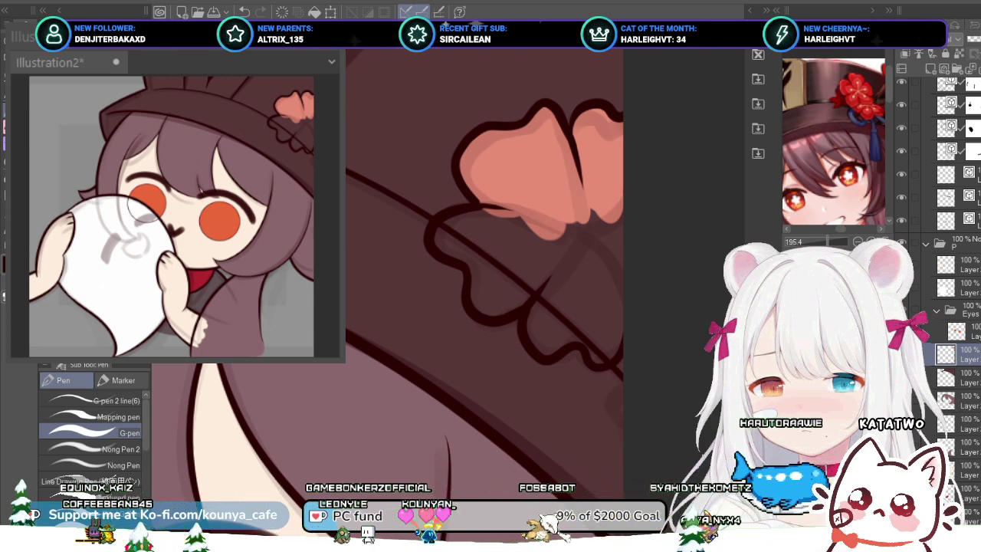
Step: Extend the coral pink across the hat flower's left petal and centre, redoing the first stroke
scroll(562, 230, "down", 1)
left_click_drag(563, 229, 521, 281)
scroll(375, 237, "up", 5)
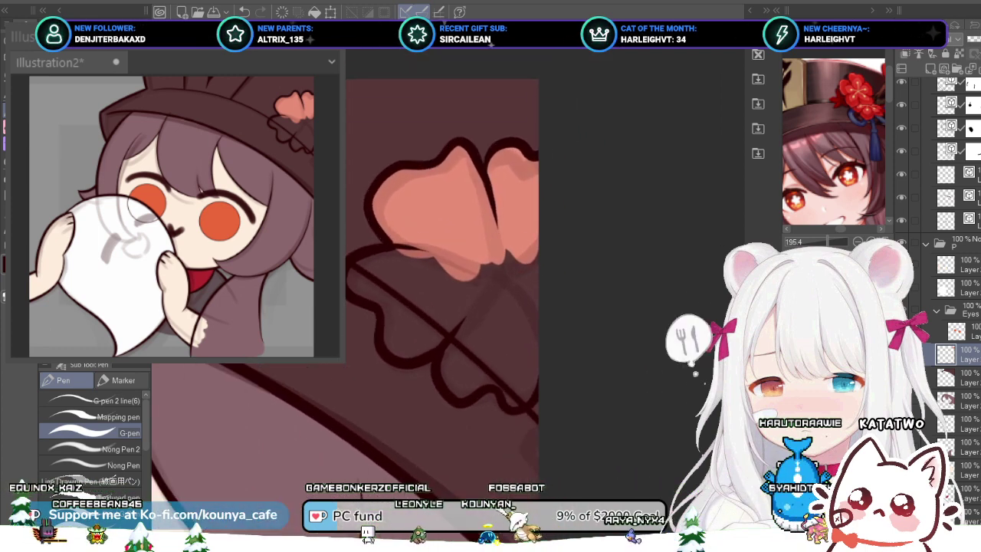
left_click_drag(376, 239, 354, 258)
key("ctrl+z")
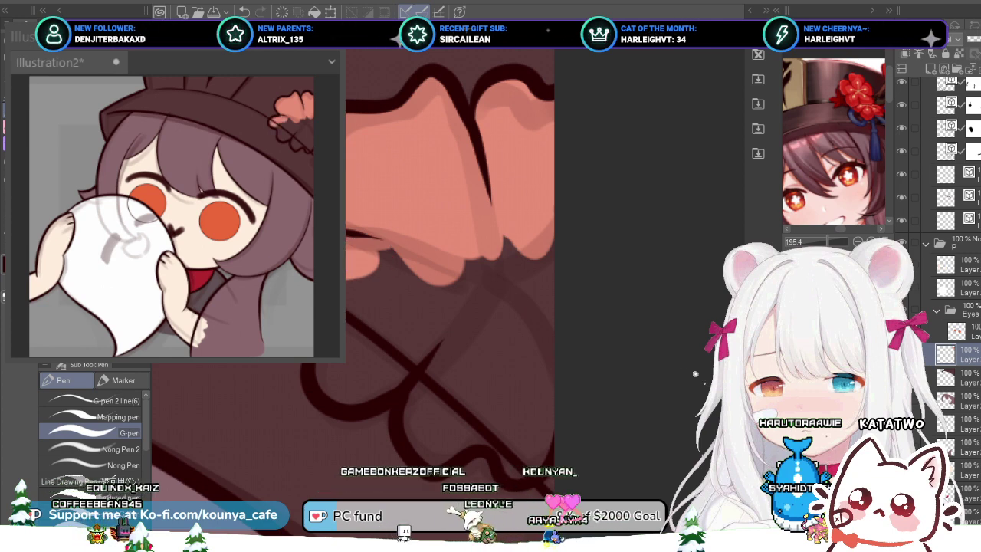
mouse_move(353, 286)
left_mouse_down()
mouse_move(399, 291)
mouse_move(353, 265)
mouse_move(378, 248)
mouse_move(472, 253)
mouse_move(561, 283)
mouse_move(567, 208)
left_mouse_up()
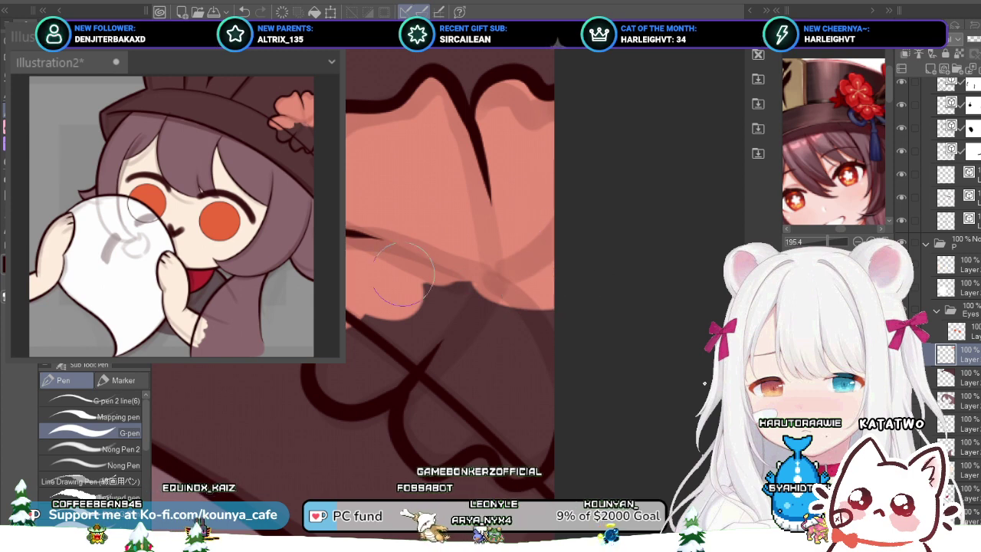
mouse_move(404, 272)
left_mouse_down()
mouse_move(528, 321)
mouse_move(383, 329)
left_mouse_up()
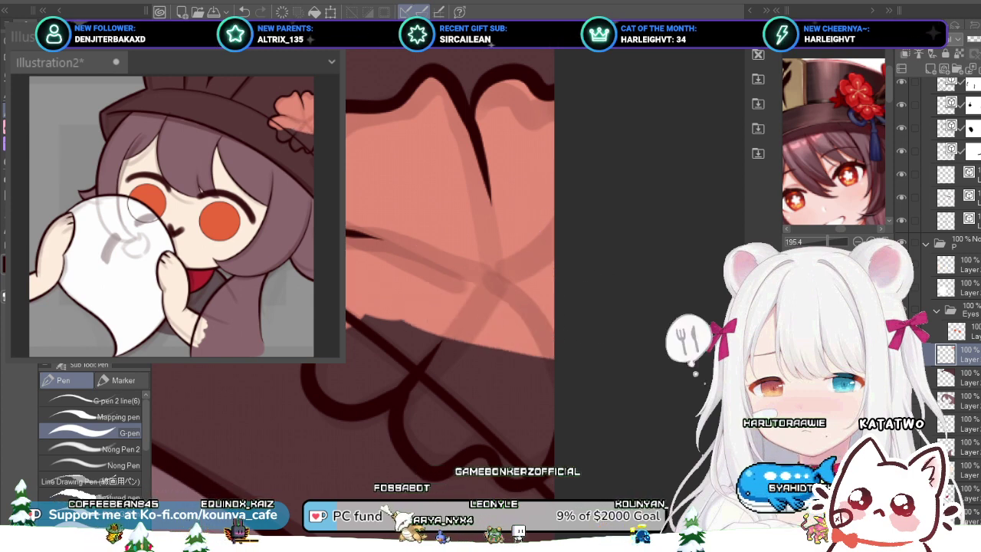
Step: Fill the lower lobes of the flower's left petal with coral pink up to the outline
scroll(349, 318, "up", 1)
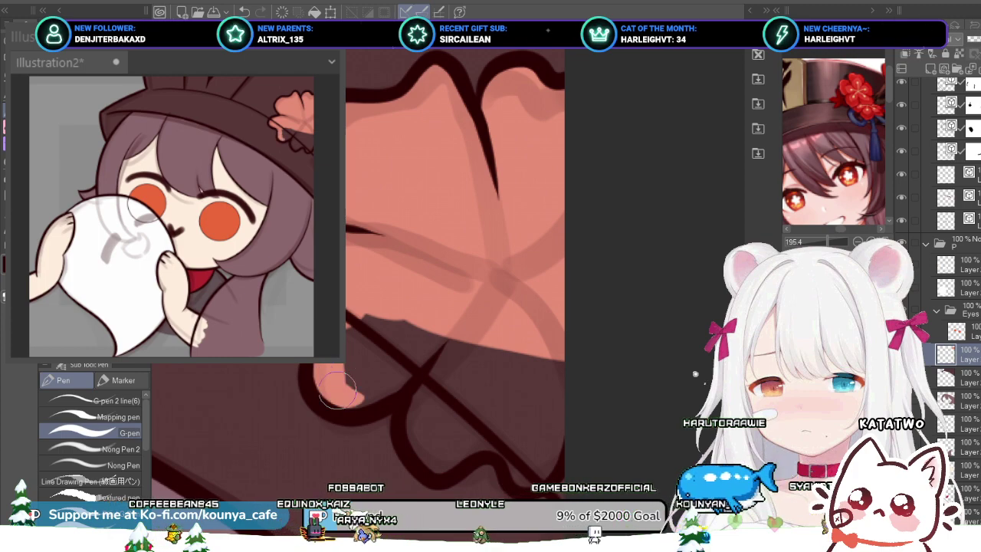
mouse_move(347, 395)
left_mouse_down()
mouse_move(377, 397)
mouse_move(452, 356)
left_mouse_up()
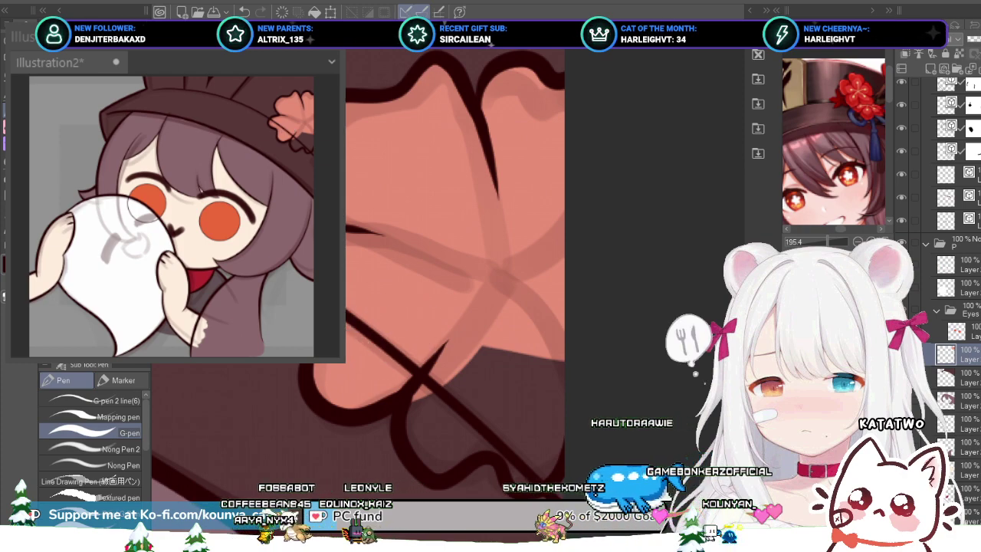
scroll(437, 278, "down", 3)
left_click_drag(436, 277, 431, 252)
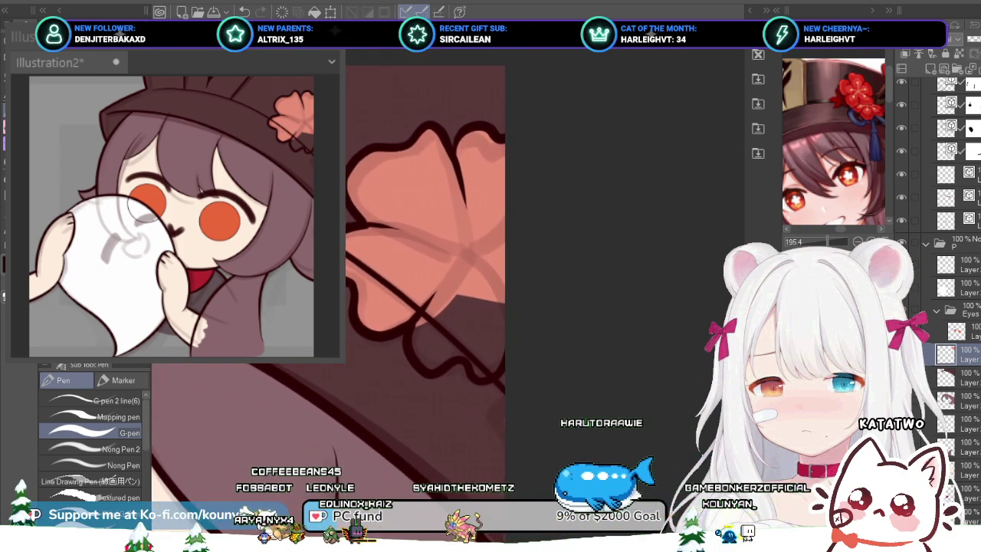
Step: Paint coral pink across the hat flower's bottom petal, using a smaller brush for the lobe beside the diagonal hat line
scroll(429, 230, "up", 3)
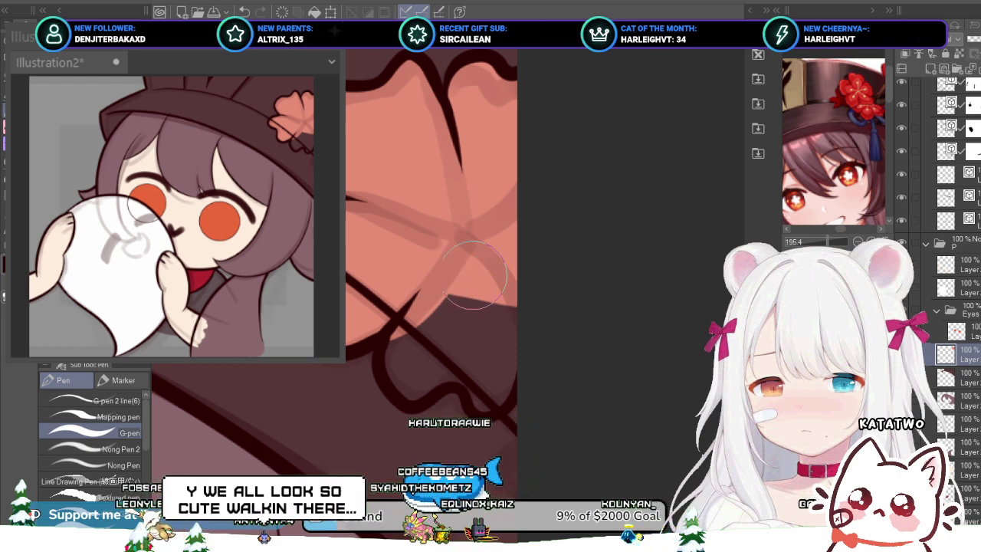
mouse_move(448, 276)
left_mouse_down()
mouse_move(463, 326)
mouse_move(486, 301)
left_mouse_up()
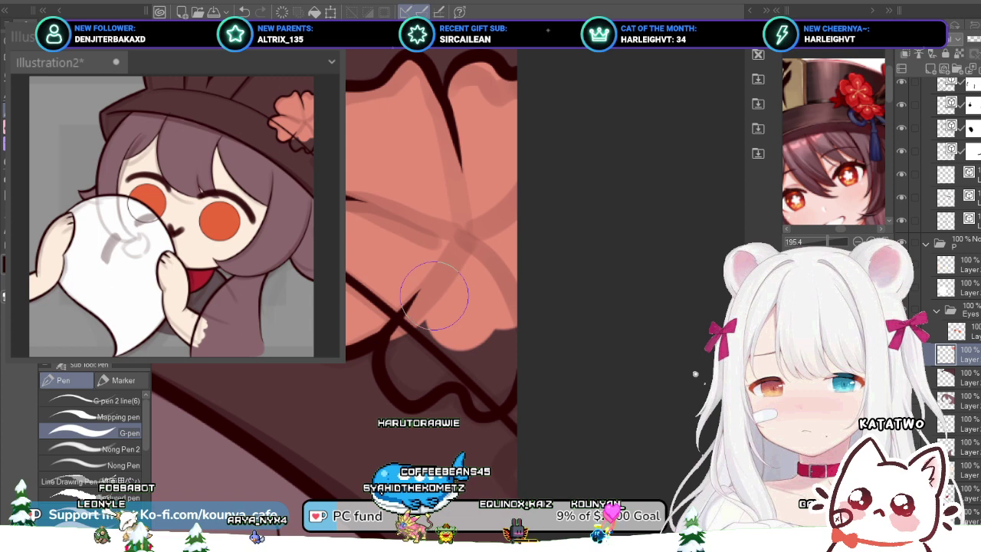
key("bracketleft")
key("bracketleft")
key("bracketleft")
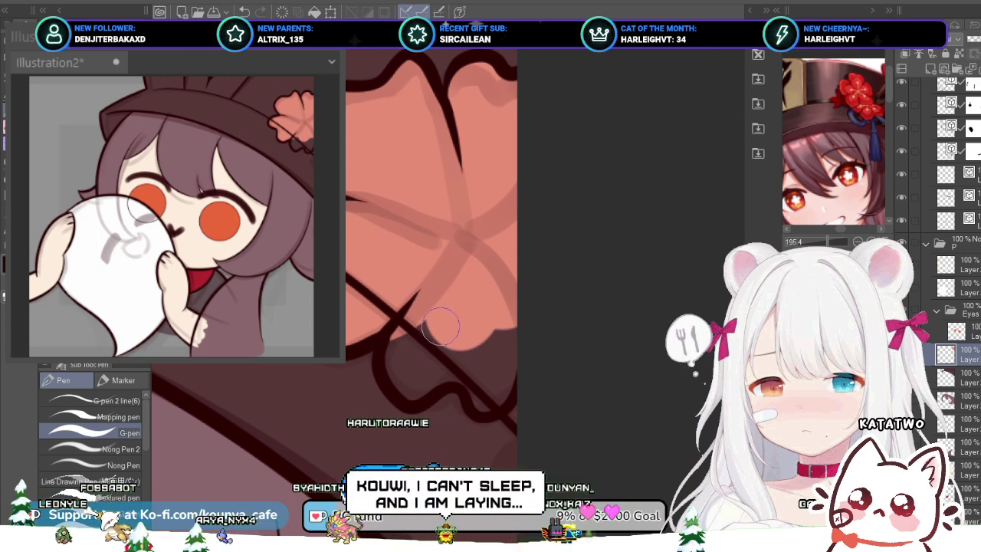
scroll(436, 329, "up", 1)
mouse_move(400, 328)
left_mouse_down()
mouse_move(432, 340)
mouse_move(427, 317)
mouse_move(397, 364)
mouse_move(410, 324)
left_mouse_up()
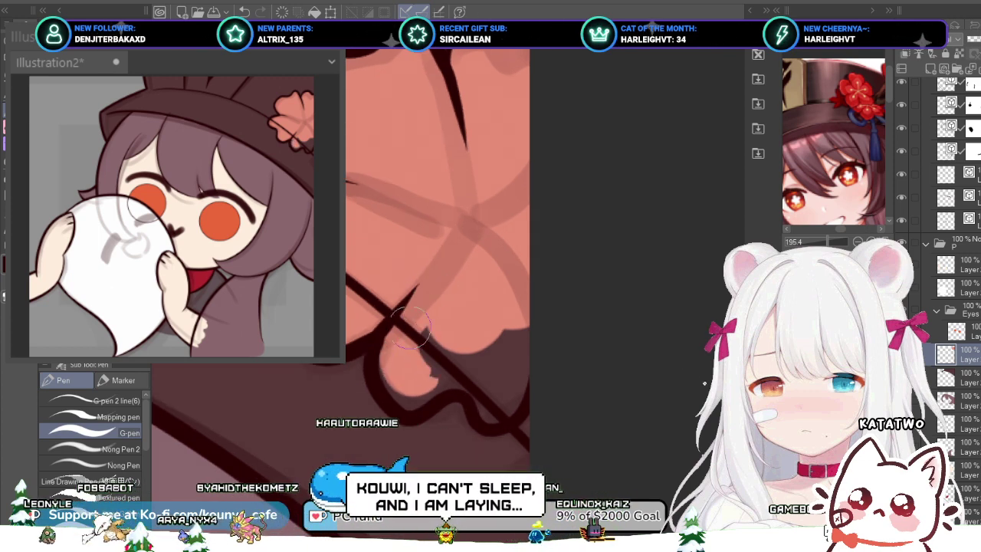
mouse_move(426, 374)
left_mouse_down()
mouse_move(395, 360)
mouse_move(396, 334)
left_mouse_up()
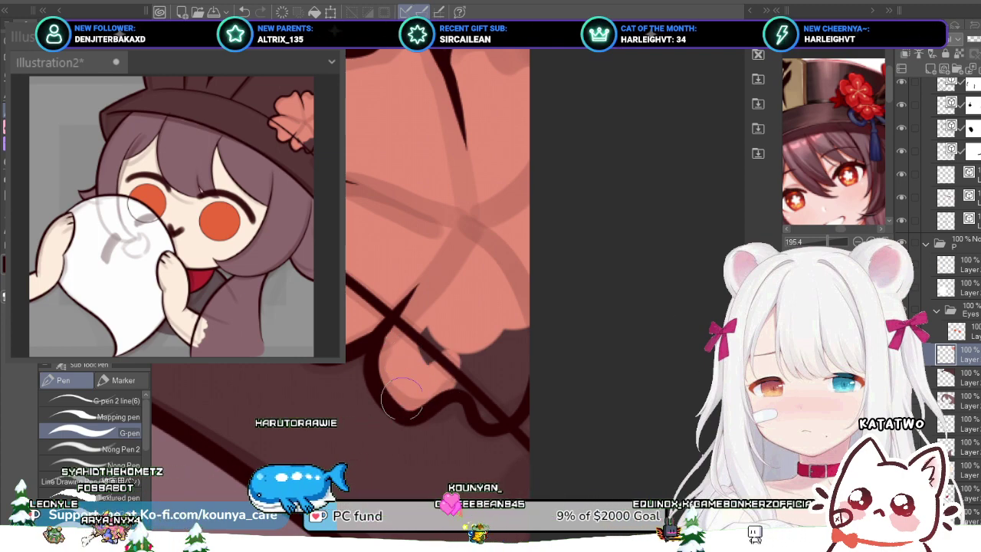
mouse_move(439, 323)
left_mouse_down()
mouse_move(445, 371)
mouse_move(436, 363)
mouse_move(480, 336)
mouse_move(452, 333)
left_mouse_up()
scroll(451, 333, "down", 3)
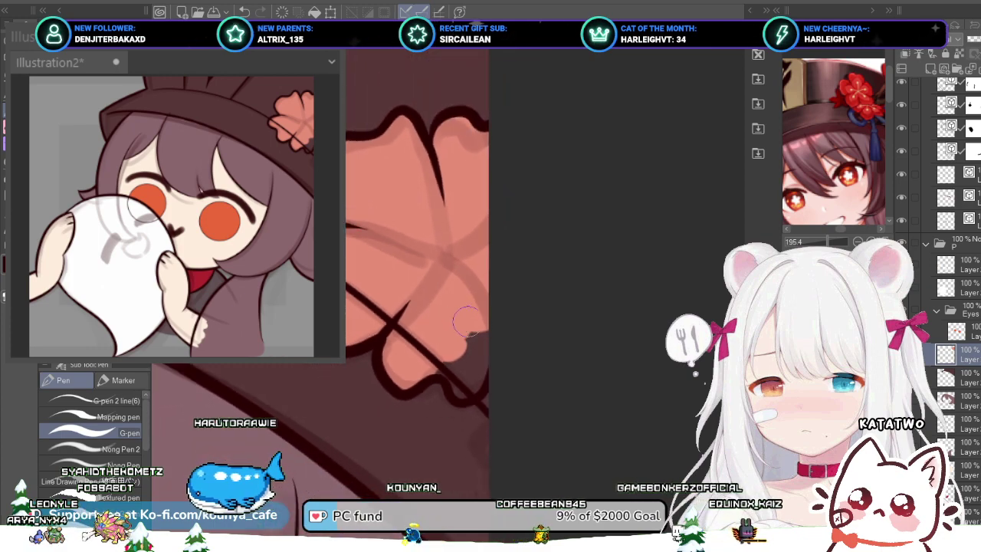
Step: Fill the rest of the flower's bottom petal up to the canvas edge with coral pink using a larger brush, and save the file
scroll(469, 334, "down", 1)
scroll(475, 335, "up", 2)
key("]")
key("]")
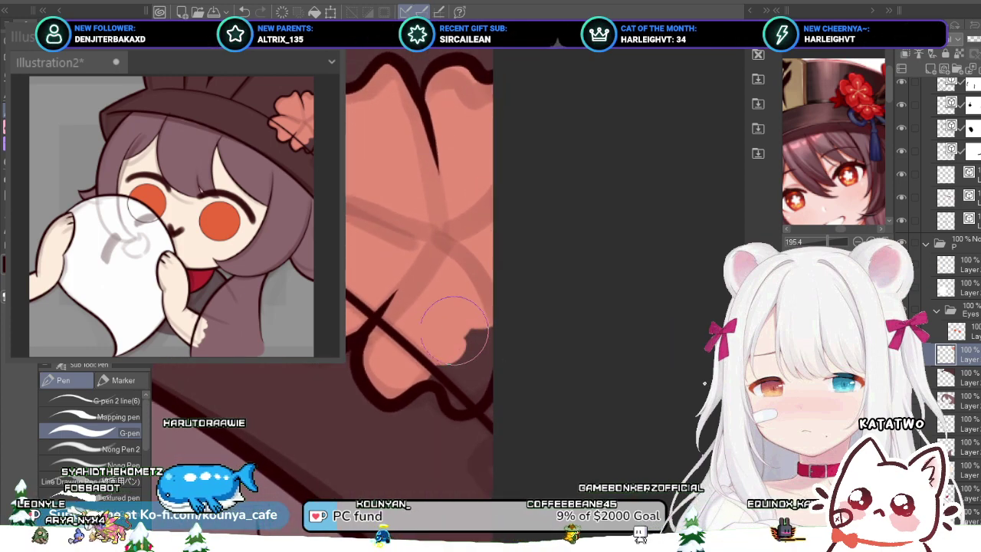
scroll(444, 329, "up", 2)
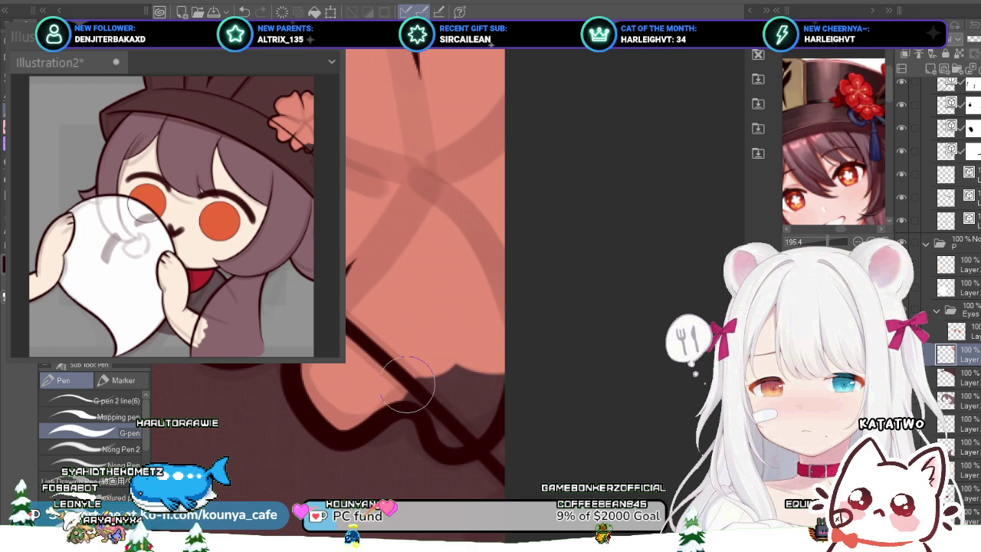
mouse_move(407, 384)
left_mouse_down()
mouse_move(452, 410)
mouse_move(450, 360)
left_mouse_up()
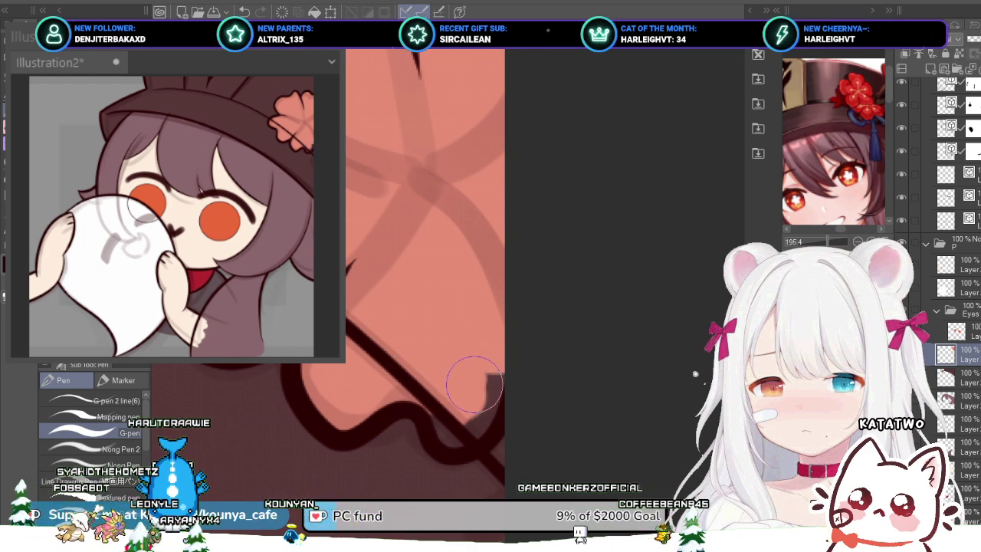
scroll(491, 396, "down", 2)
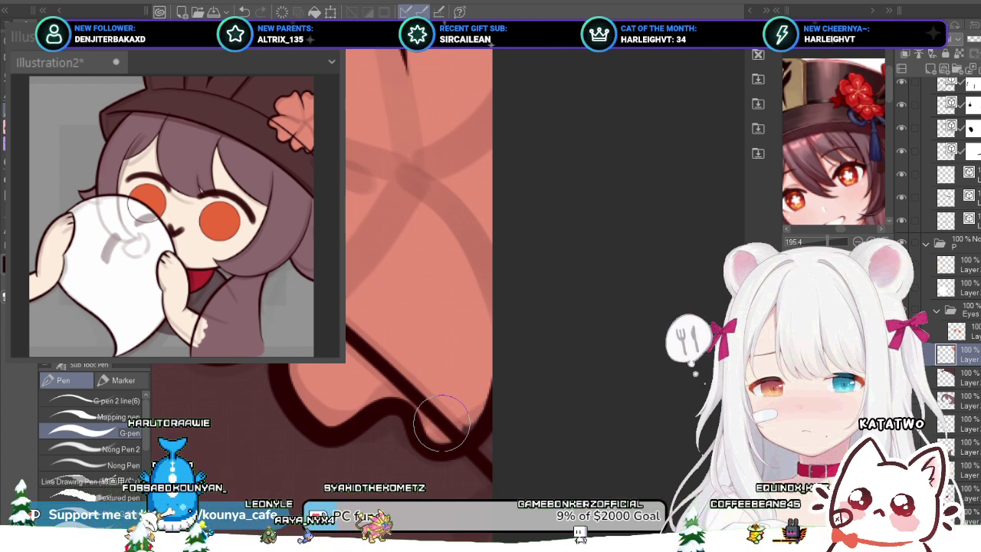
scroll(479, 365, "down", 3)
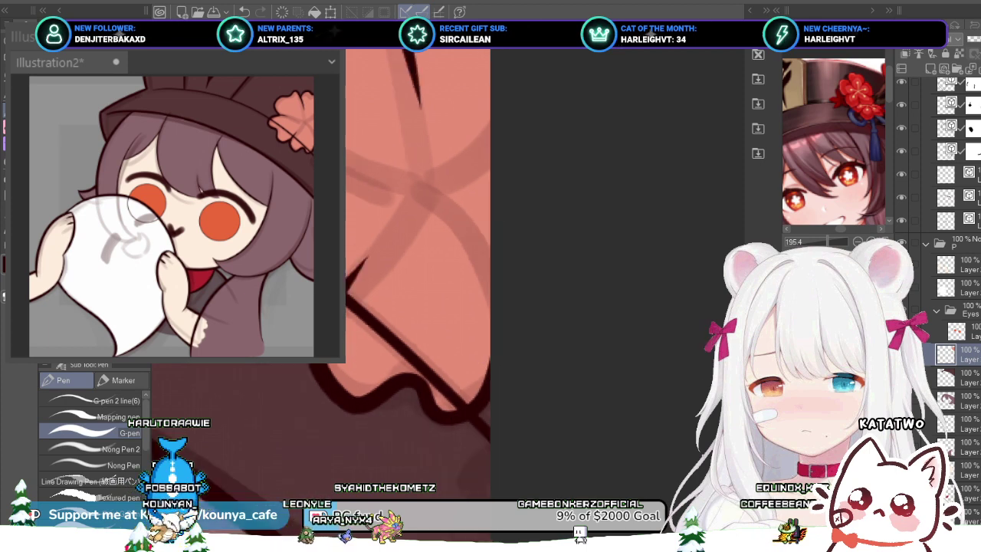
left_click_drag(459, 360, 551, 288)
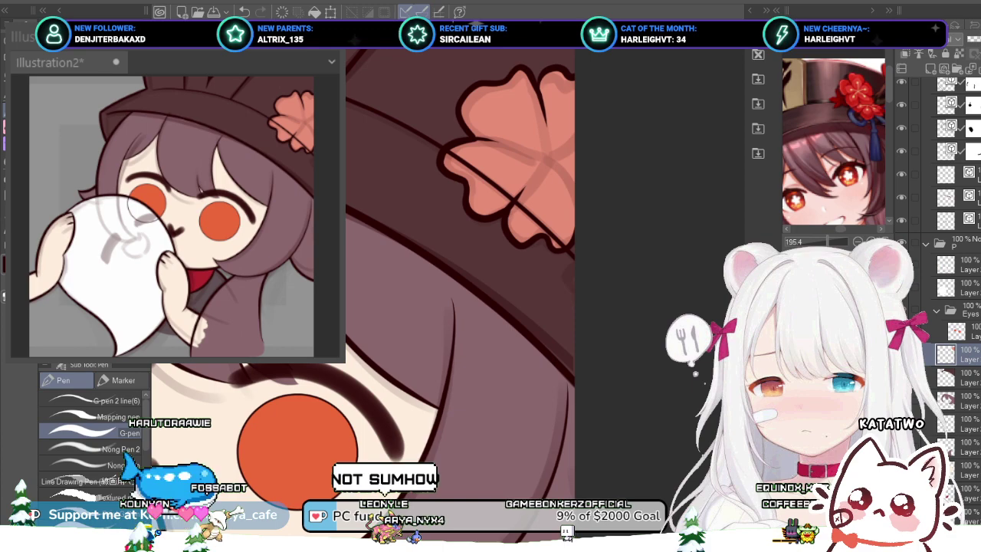
key("ctrl+s")
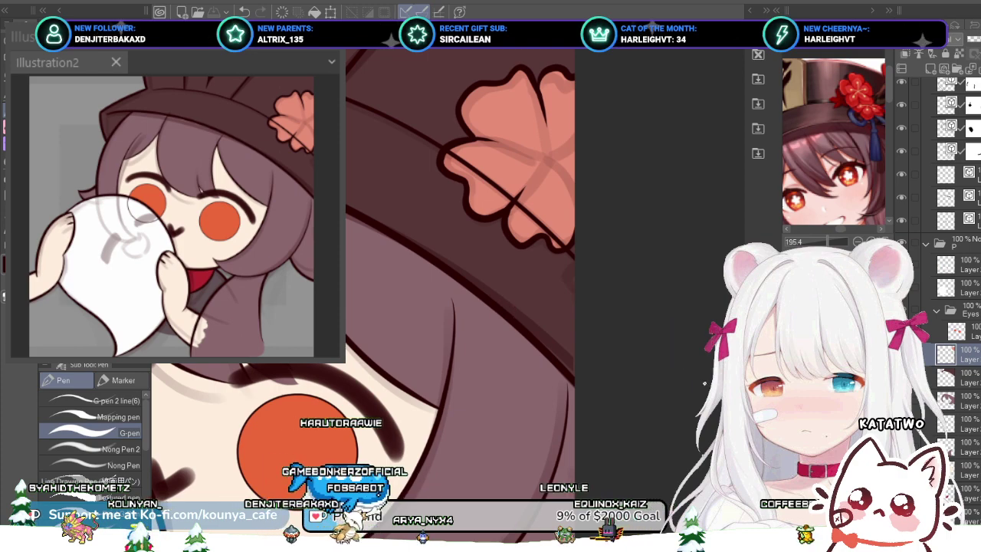
Step: Examine the coral fill along the hat flower's outline for gaps or overspill
scroll(528, 237, "up", 4)
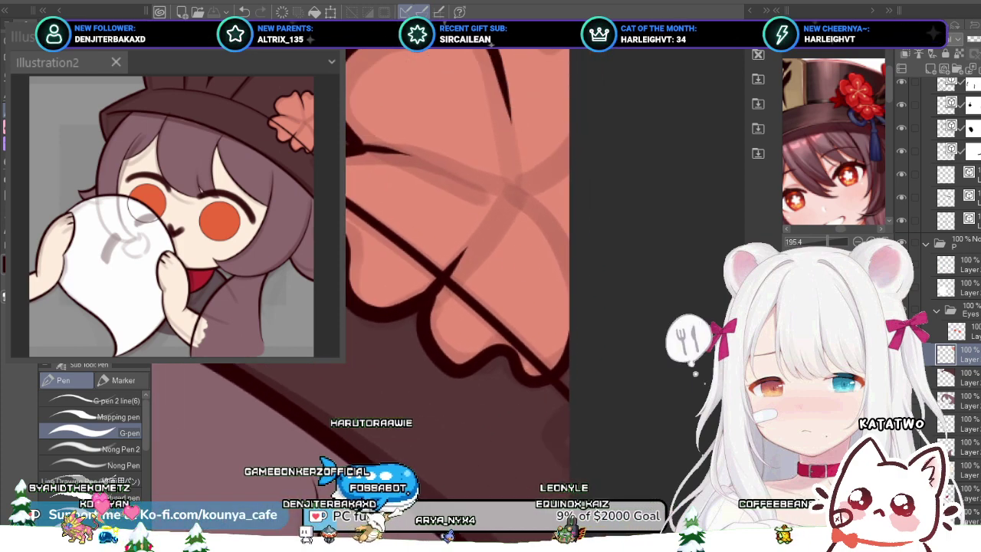
scroll(514, 208, "up", 2)
scroll(514, 208, "down", 3)
scroll(514, 207, "up", 2)
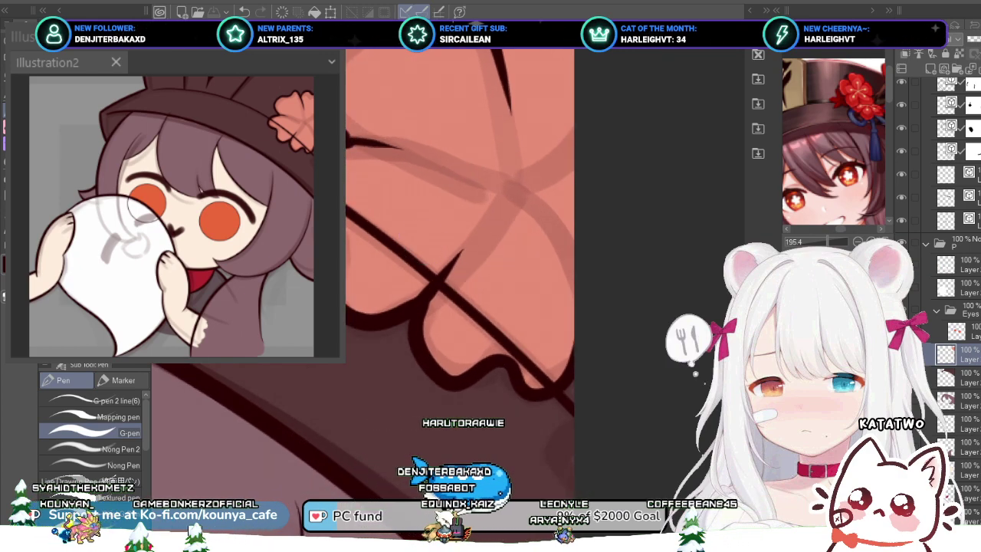
scroll(429, 236, "down", 3)
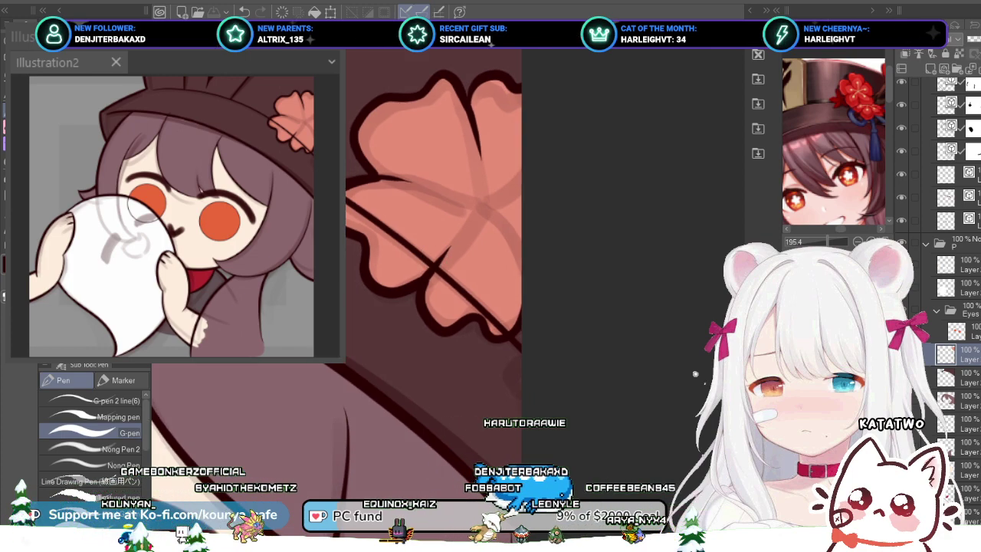
scroll(406, 231, "up", 3)
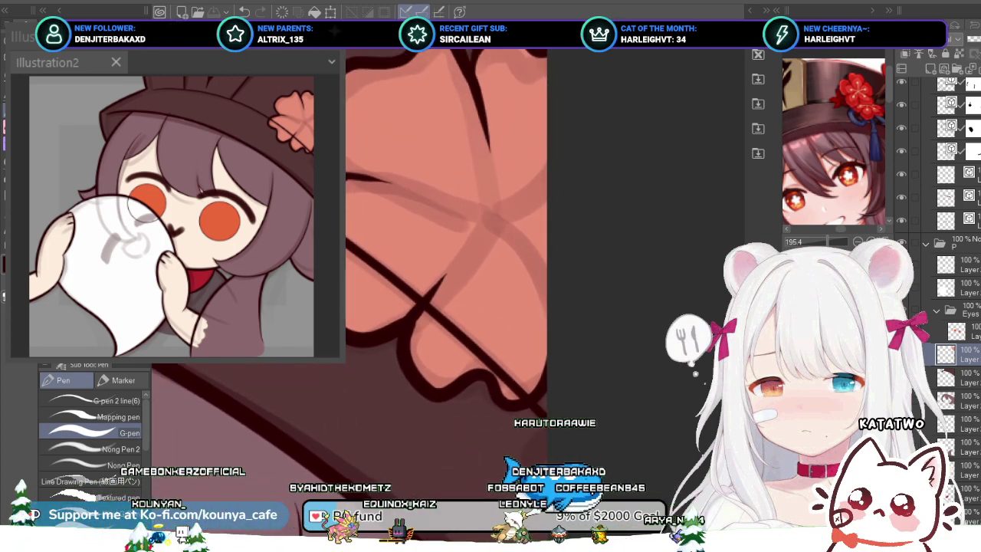
scroll(382, 222, "down", 1)
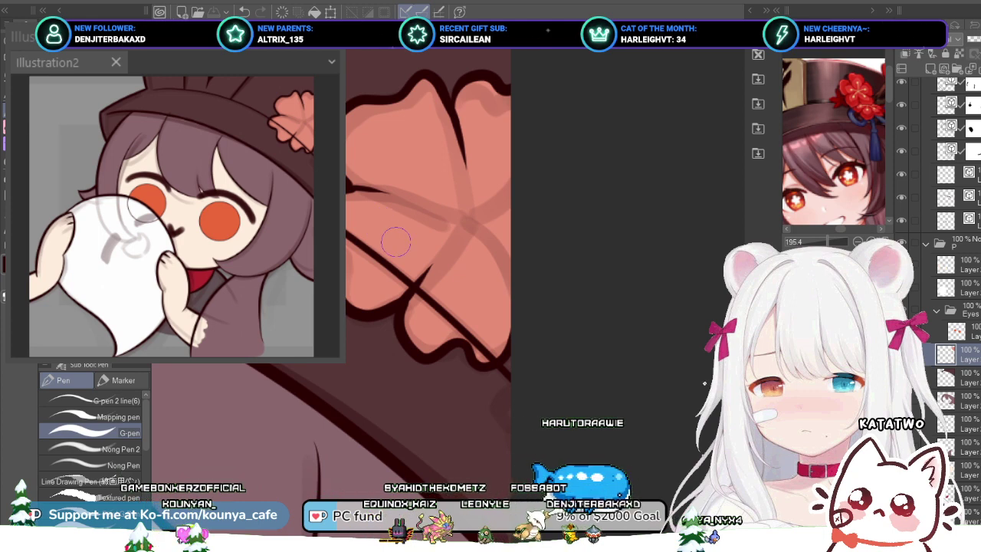
left_click_drag(417, 229, 390, 276)
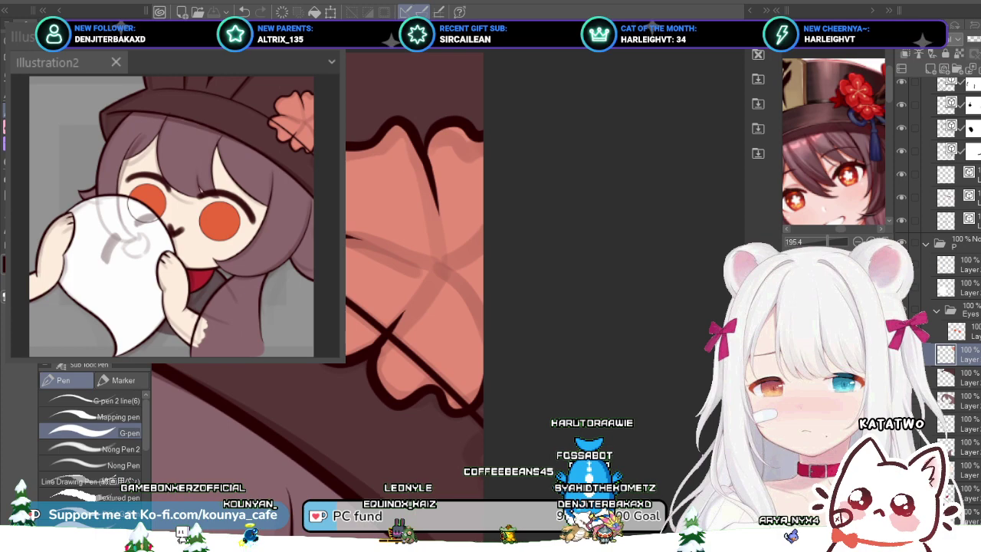
scroll(440, 319, "up", 2)
left_click_drag(440, 319, 467, 362)
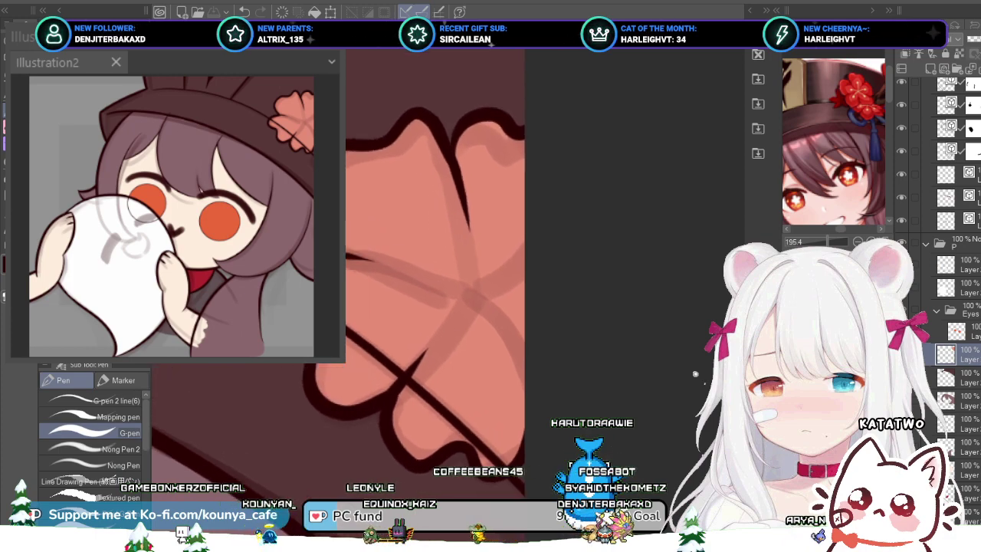
Step: Add a new layer above the flower colour and paint a beige band along the top of the hat's front panel
scroll(372, 290, "down", 6)
left_click_drag(373, 289, 594, 169)
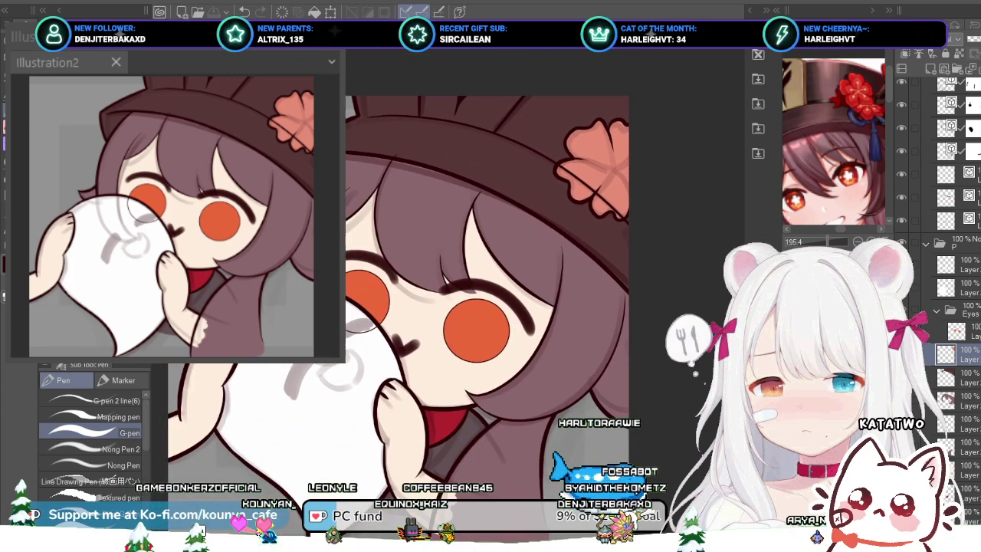
left_click_drag(430, 188, 435, 214)
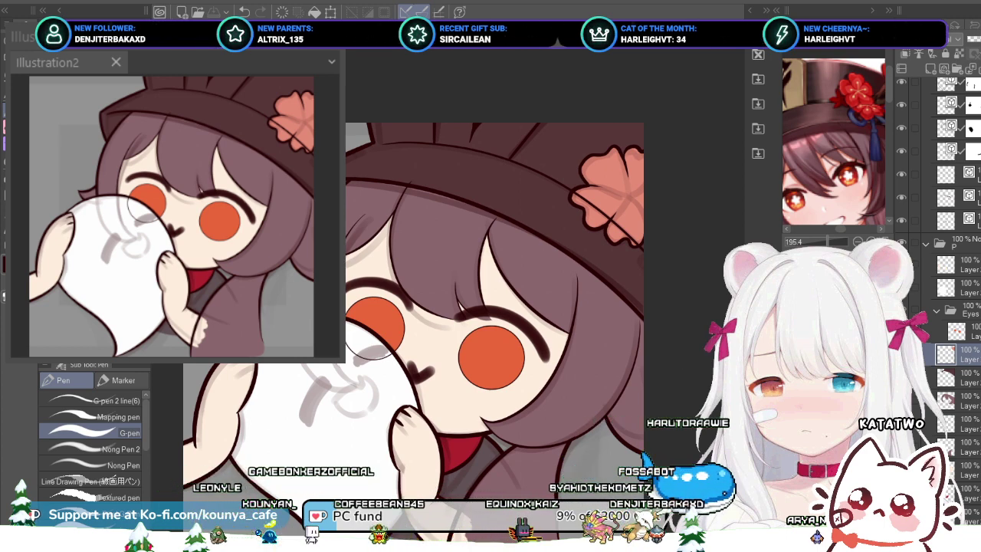
key("ctrl+shift+n")
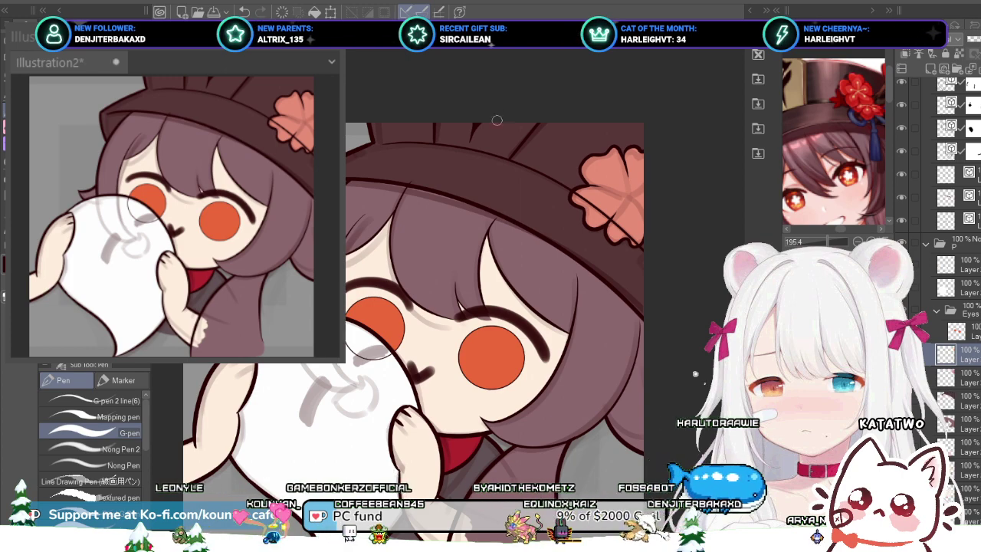
scroll(497, 120, "up", 4)
left_click_drag(497, 123, 474, 206)
scroll(375, 228, "up", 1)
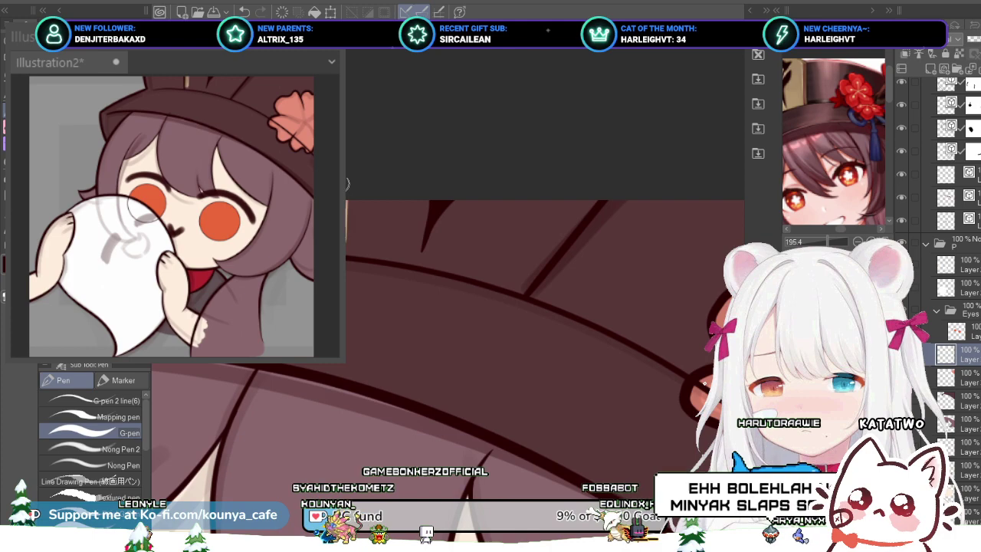
mouse_move(582, 196)
left_mouse_down()
mouse_move(597, 201)
mouse_move(575, 195)
mouse_move(592, 208)
mouse_move(583, 211)
left_mouse_up()
left_click_drag(573, 213, 350, 216)
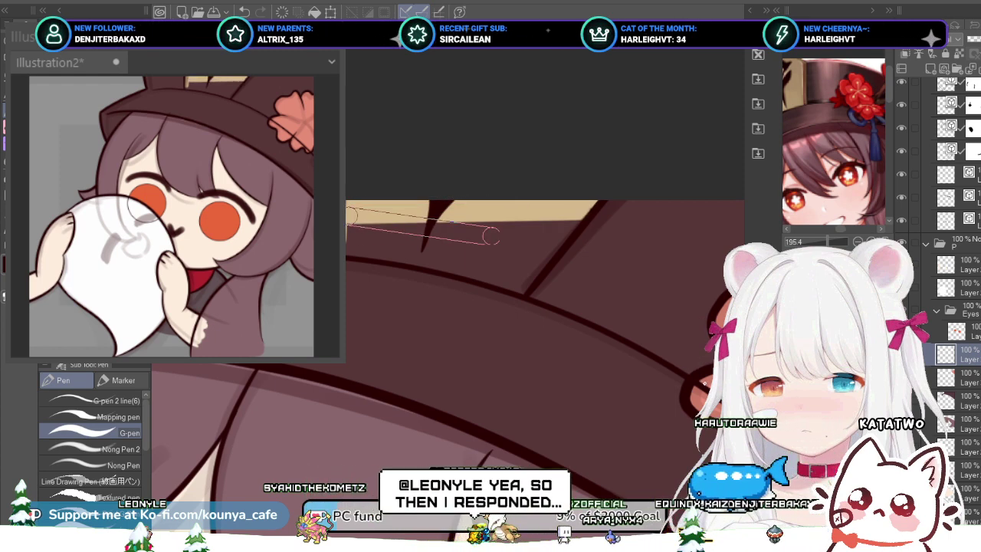
Step: Extend the beige downward across the hat's front panel, finishing with a straight stroke toward the right seam
mouse_move(490, 236)
left_mouse_down()
mouse_move(582, 222)
mouse_move(350, 232)
left_mouse_up()
mouse_move(352, 235)
left_mouse_down()
mouse_move(528, 252)
mouse_move(562, 232)
mouse_move(352, 246)
mouse_move(537, 258)
mouse_move(557, 247)
mouse_move(380, 245)
left_mouse_up()
left_click(375, 248, "shift")
left_click(546, 253, "shift")
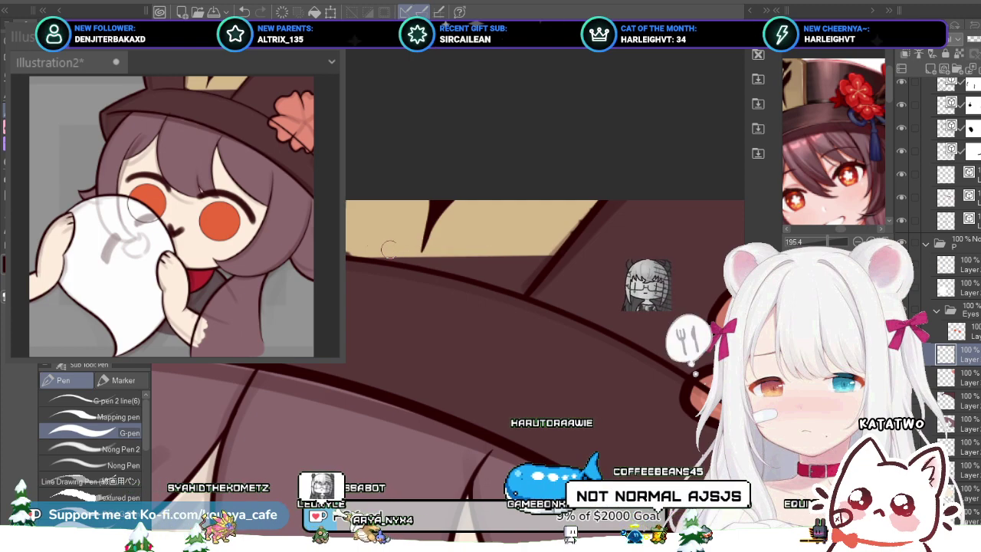
Step: Draw a straight beige stroke along the front panel's right seam down to the brim line
scroll(418, 236, "up", 3)
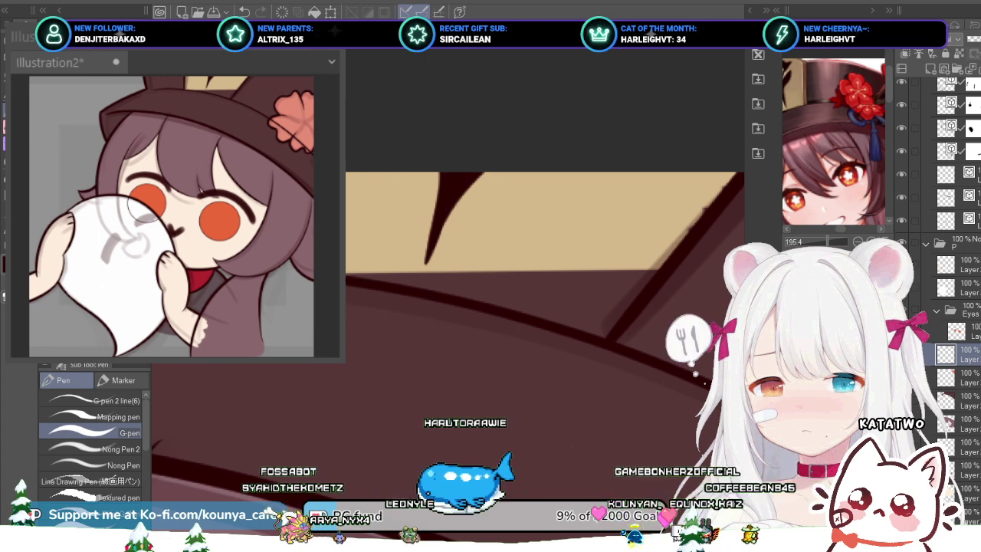
left_click_drag(591, 339, 420, 295)
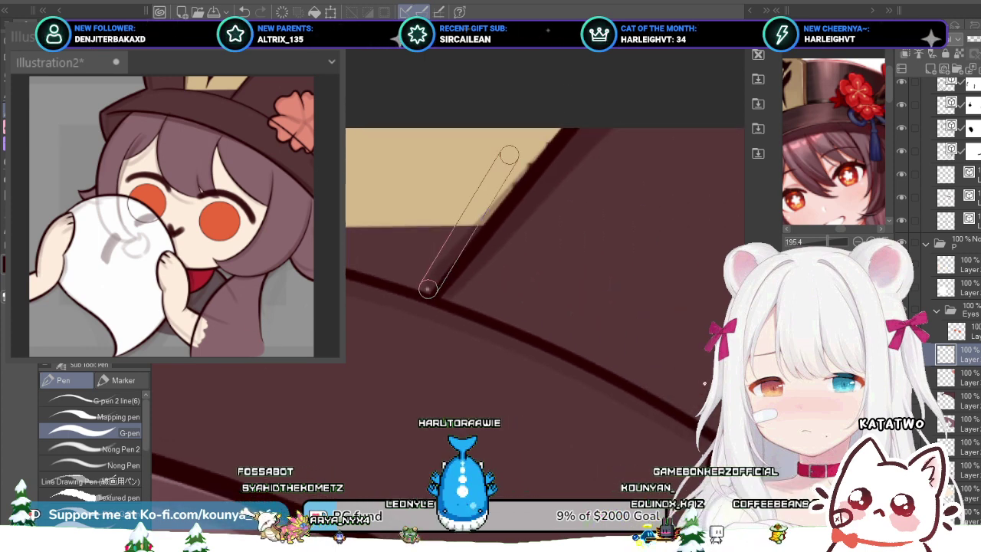
left_click(427, 288, "shift")
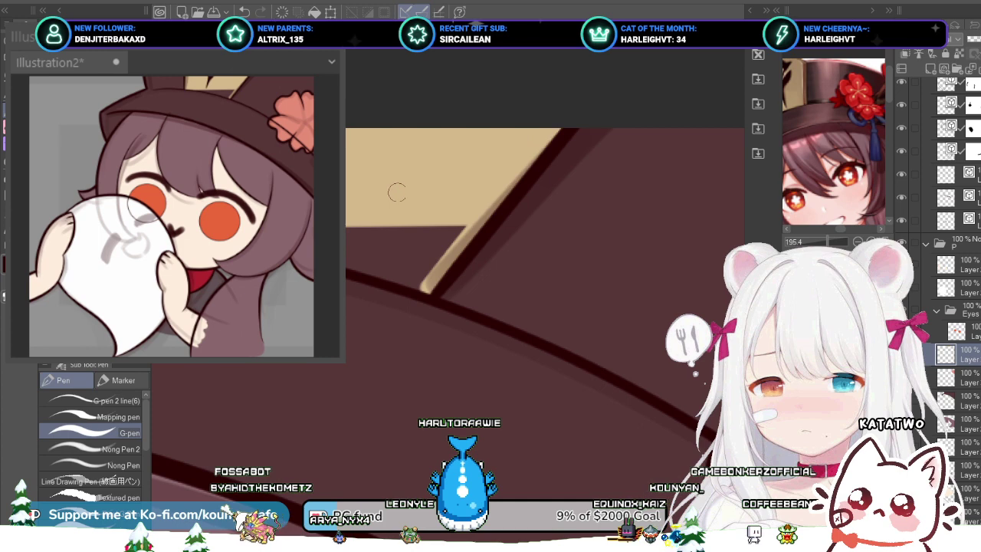
Step: Fill the lower part of the hat's front panel with beige, following the curved brim line toward the right seam
scroll(386, 182, "down", 2)
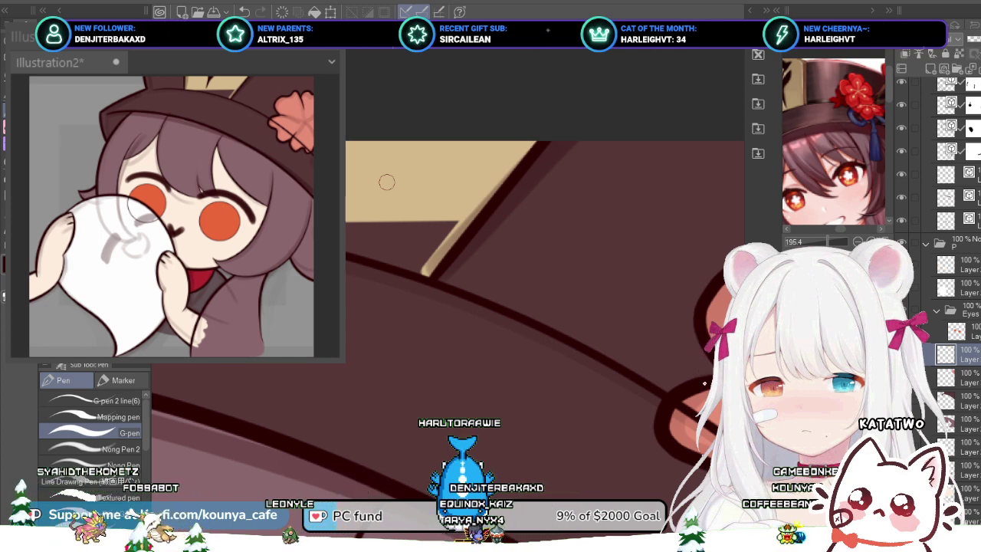
left_click_drag(487, 241, 573, 324)
key("ctrl+plus")
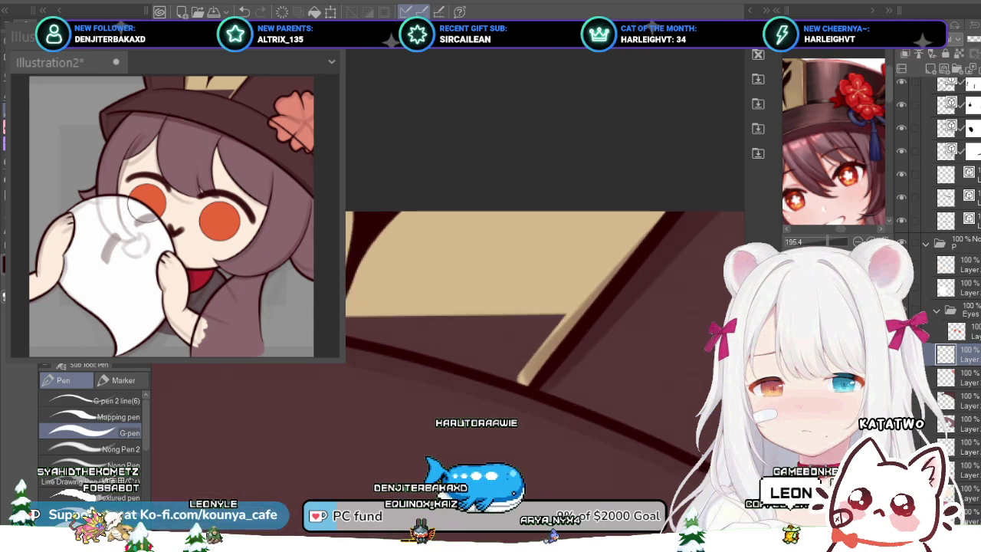
scroll(475, 298, "up", 2)
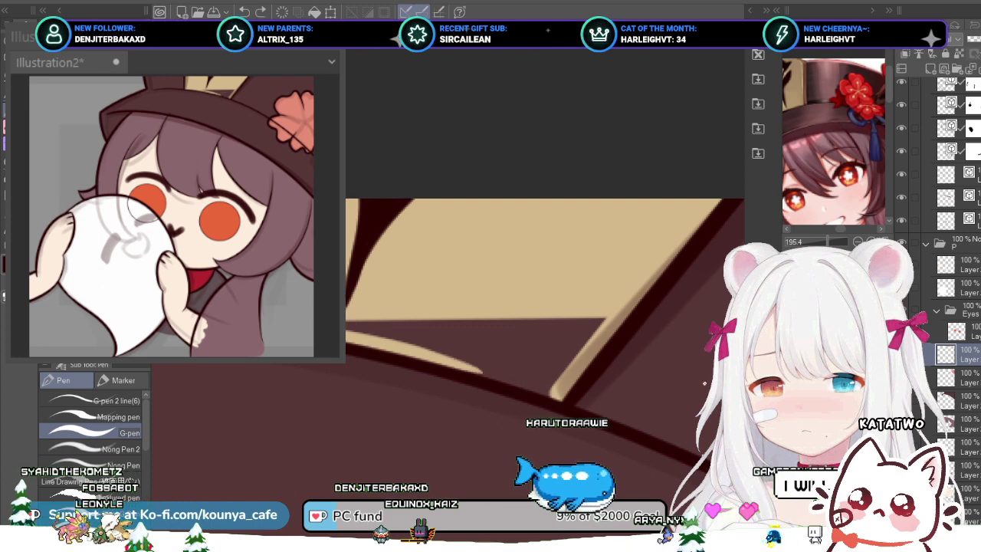
mouse_move(356, 314)
left_mouse_down()
mouse_move(411, 341)
mouse_move(391, 327)
mouse_move(452, 345)
mouse_move(400, 318)
mouse_move(485, 324)
mouse_move(446, 309)
mouse_move(521, 339)
mouse_move(519, 309)
mouse_move(516, 318)
mouse_move(505, 311)
mouse_move(515, 341)
mouse_move(521, 326)
mouse_move(530, 362)
mouse_move(545, 311)
left_mouse_up()
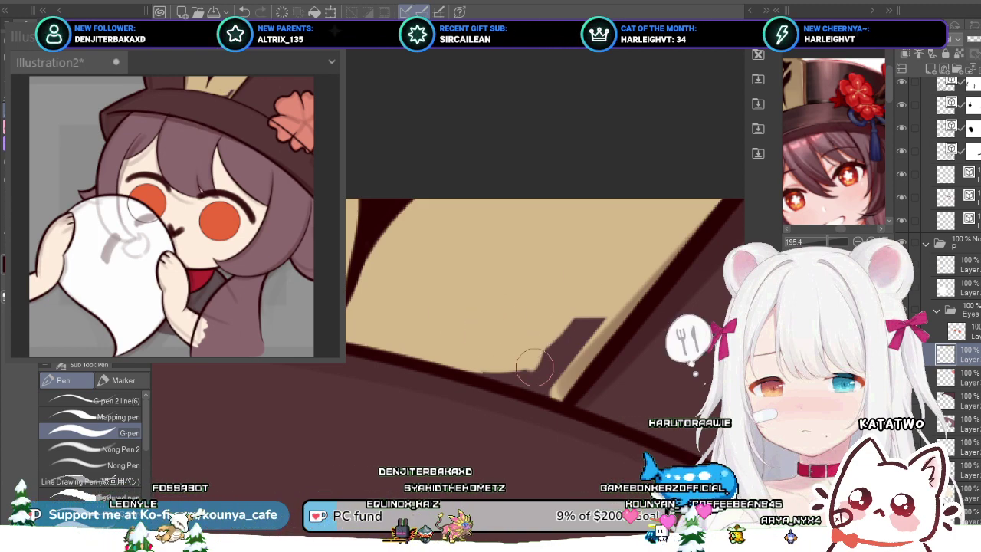
left_click_drag(537, 363, 613, 285)
Step: Fill the remaining gap in the front panel's lower right corner with beige and save the illustration
scroll(539, 337, "down", 2)
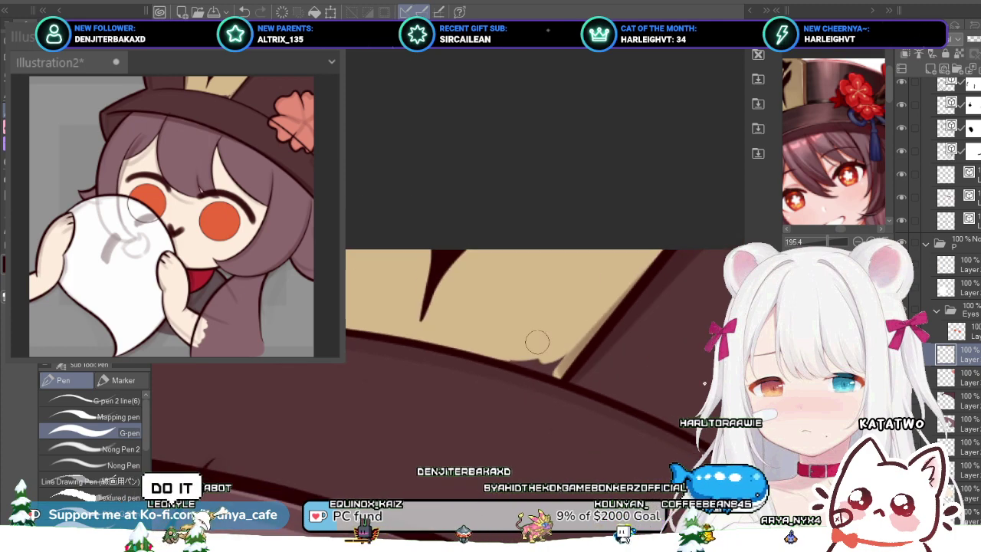
left_click_drag(539, 341, 429, 305)
scroll(477, 337, "up", 2)
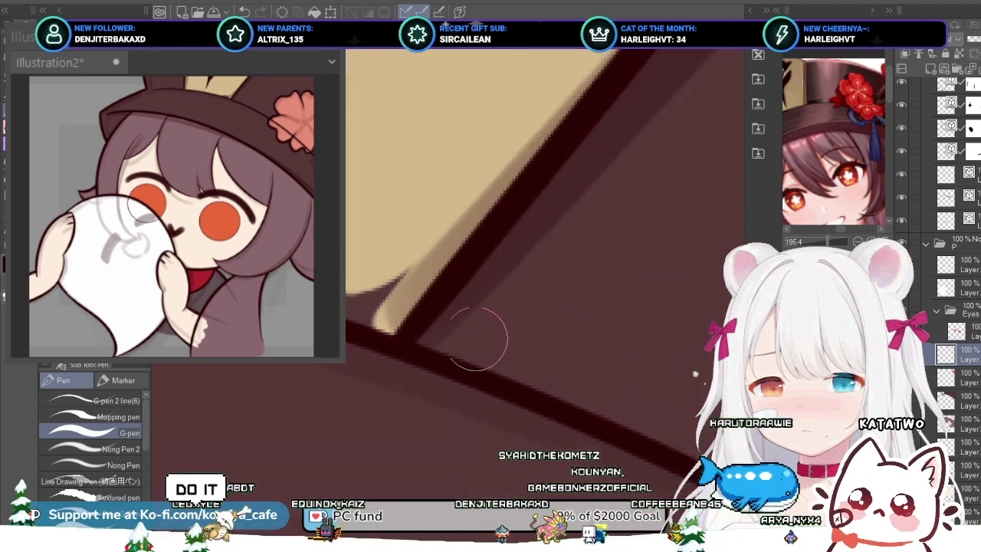
left_click_drag(357, 295, 411, 271)
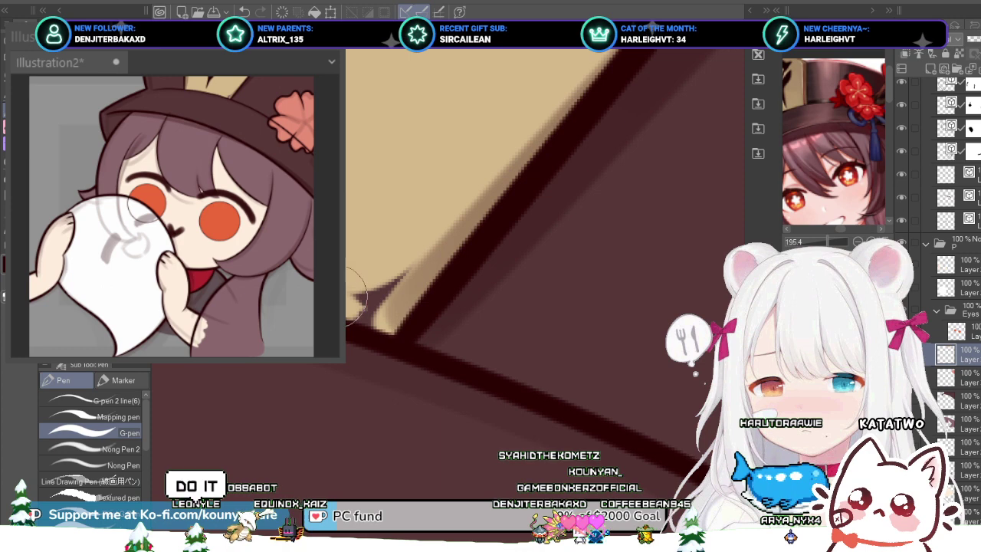
mouse_move(337, 295)
left_mouse_down()
mouse_move(394, 264)
mouse_move(422, 288)
mouse_move(529, 309)
left_mouse_up()
scroll(378, 280, "down", 3)
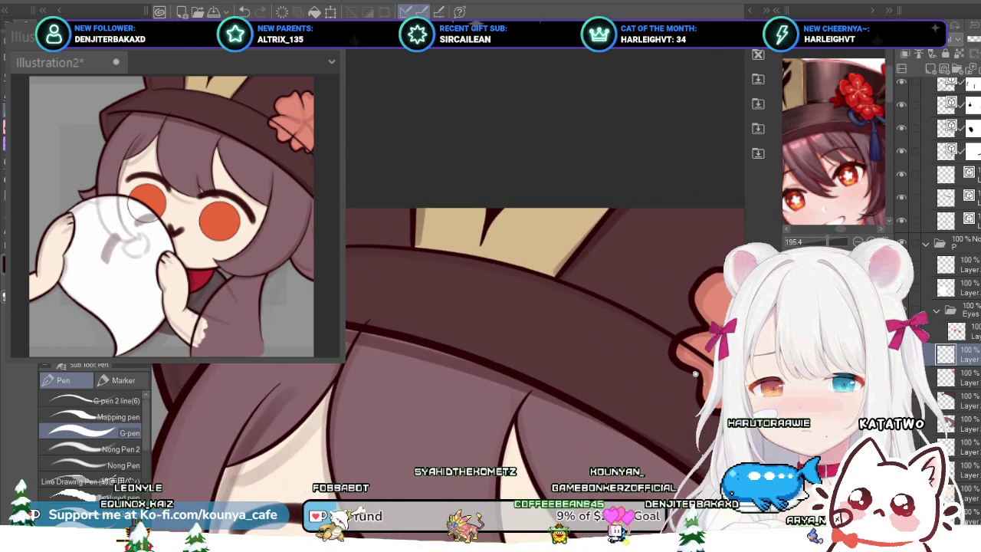
key("ctrl+s")
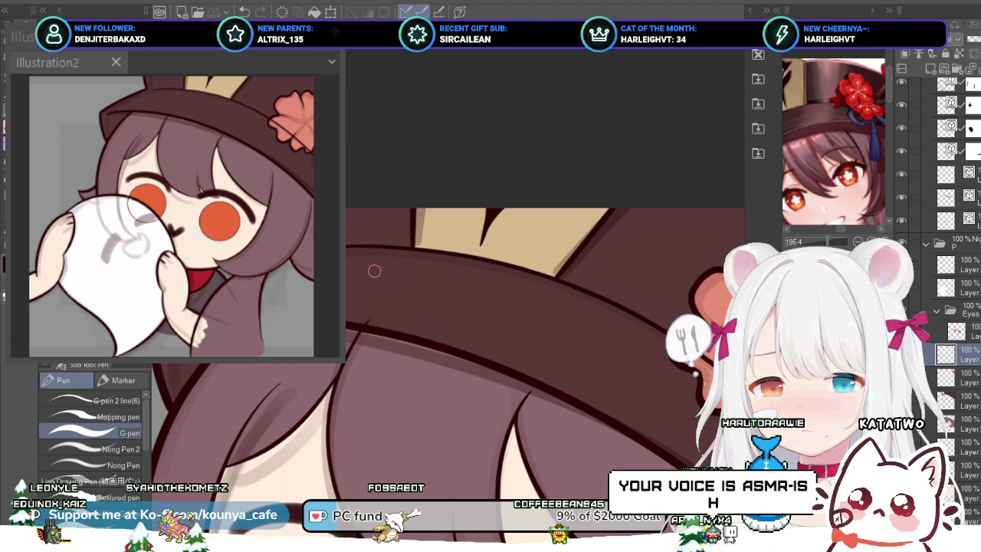
Step: Examine the coloured hat, hair and face for areas that still need work
left_click_drag(374, 268, 347, 246)
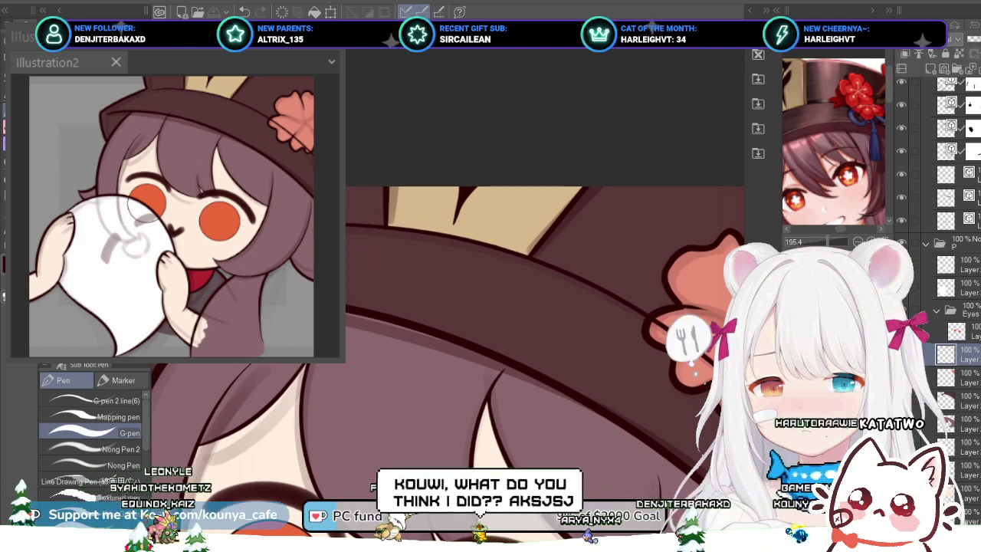
left_click_drag(366, 231, 417, 101)
scroll(458, 262, "down", 2)
left_click_drag(459, 262, 462, 243)
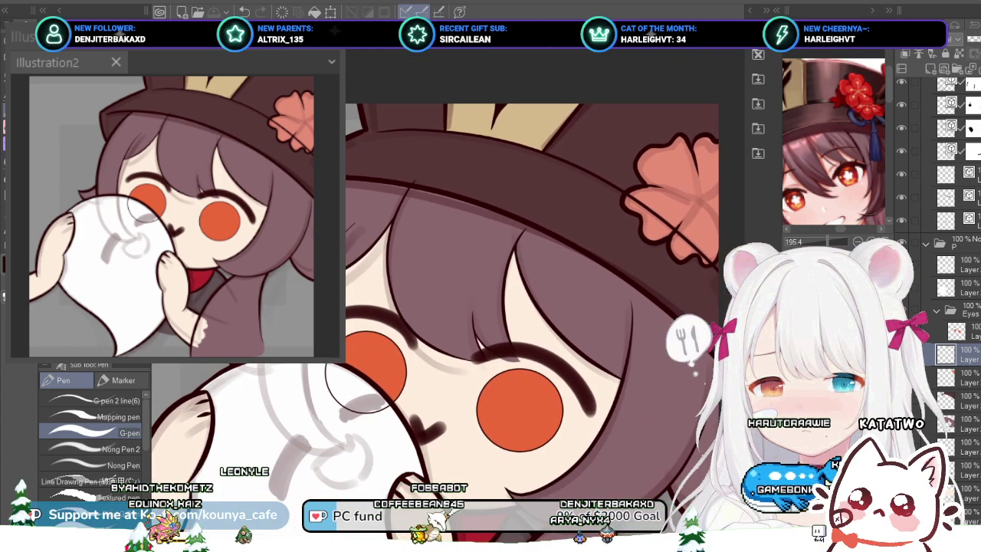
scroll(358, 386, "down", 2)
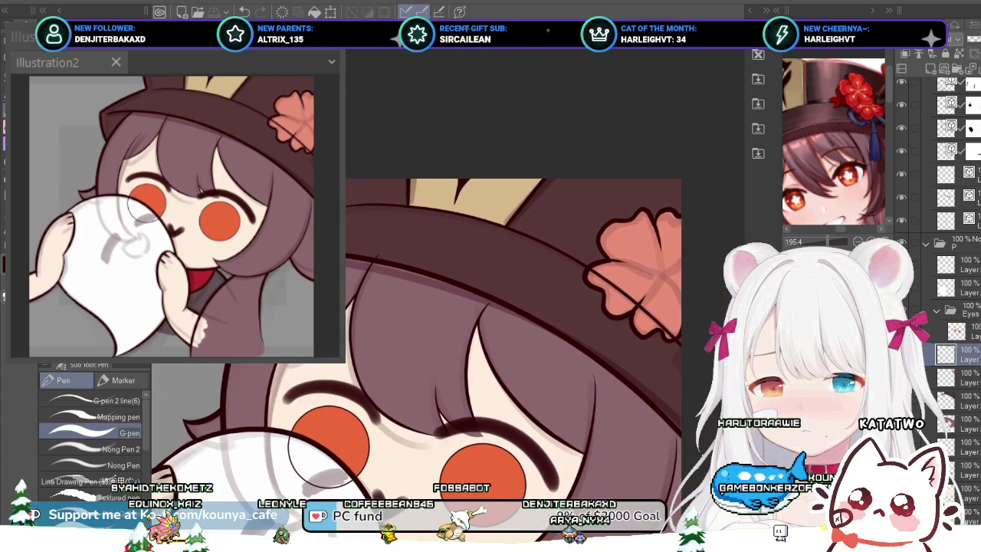
scroll(323, 451, "up", 4)
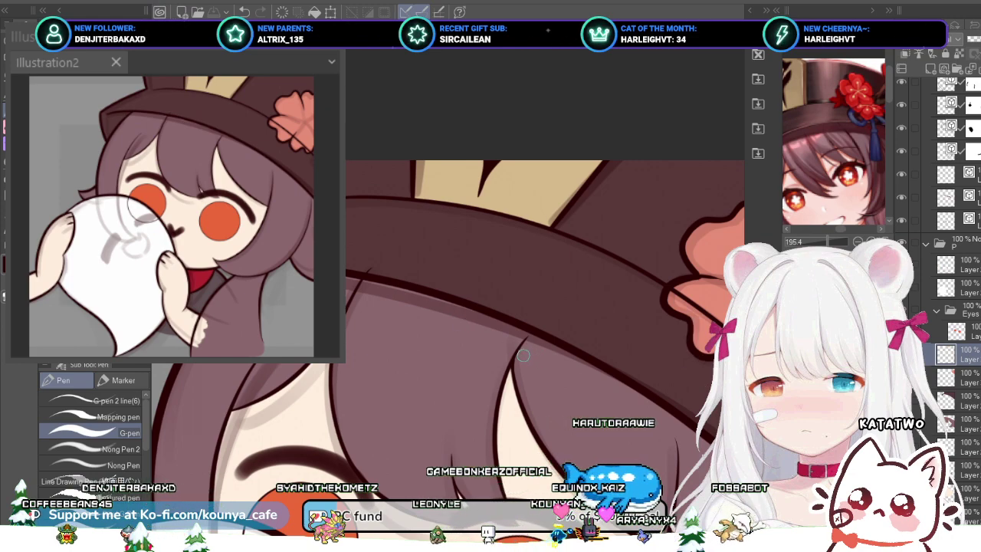
left_click_drag(736, 395, 704, 383)
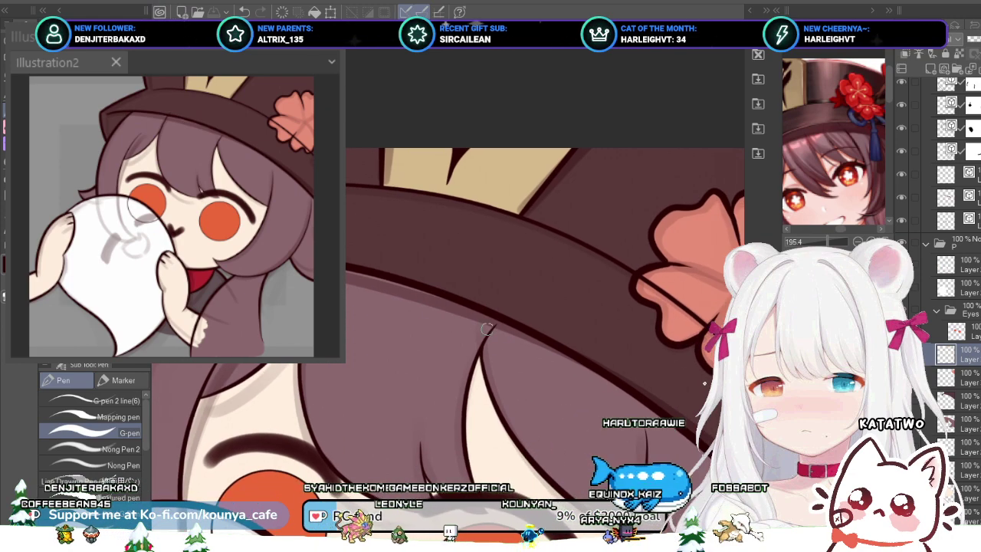
left_click_drag(537, 337, 528, 301)
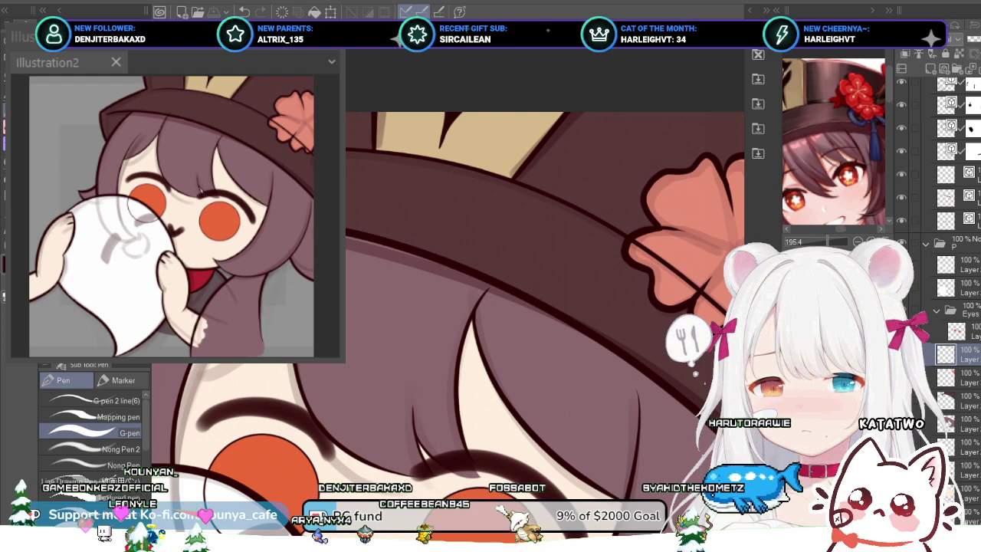
left_click_drag(444, 285, 437, 223)
scroll(460, 284, "down", 4)
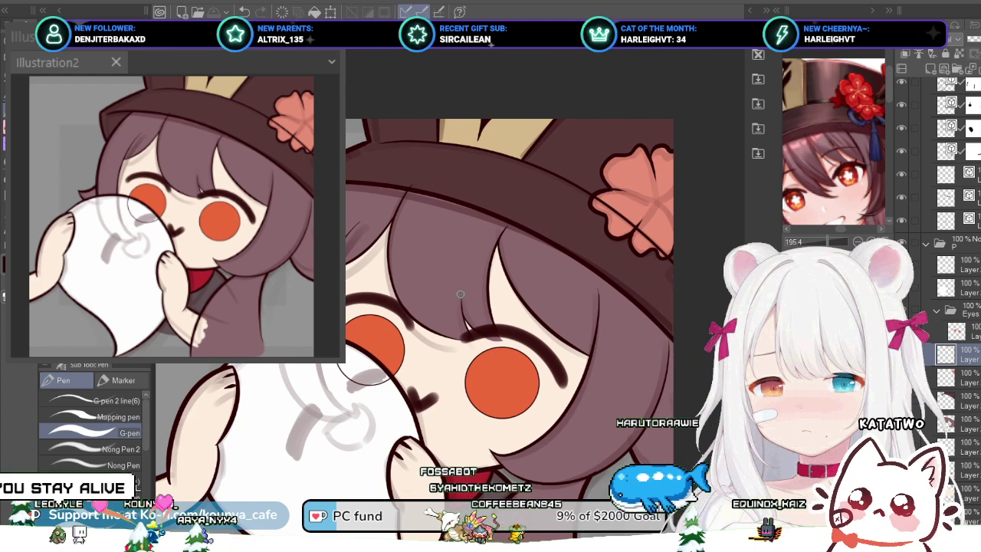
left_click_drag(459, 292, 447, 266)
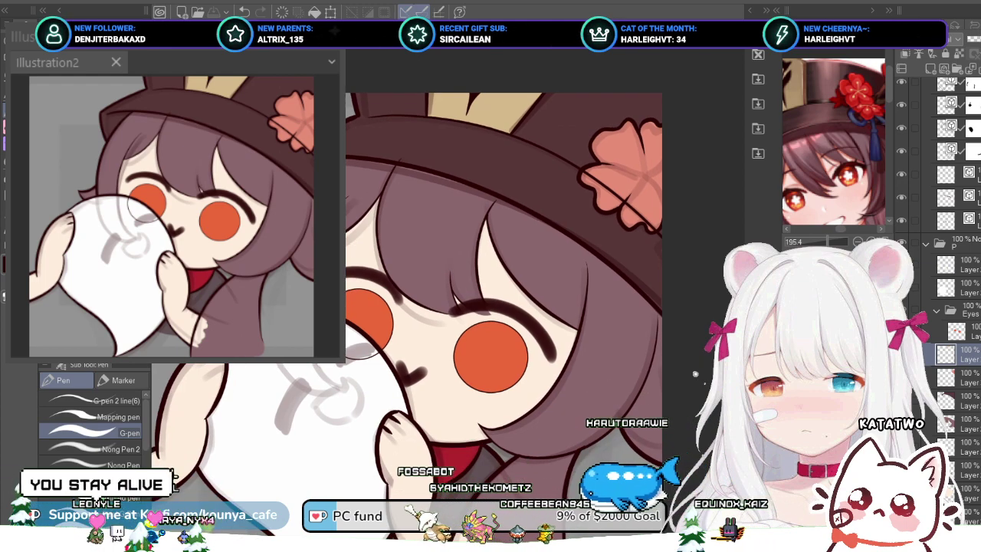
scroll(436, 303, "down", 1)
left_click_drag(437, 303, 471, 265)
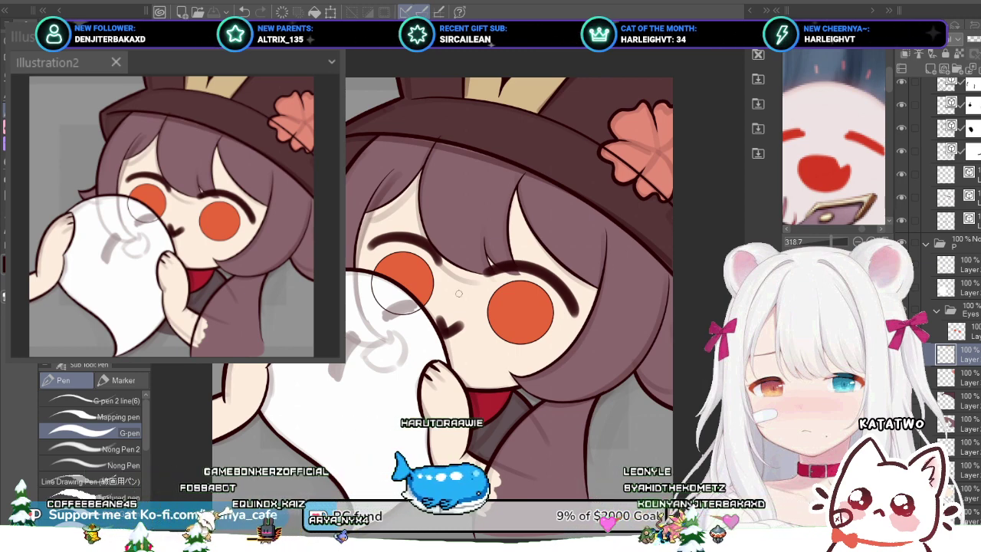
Step: Mask out the left eye's circular outline where it overlaps the white ghost, and save the illustration
left_click_drag(466, 366, 704, 382)
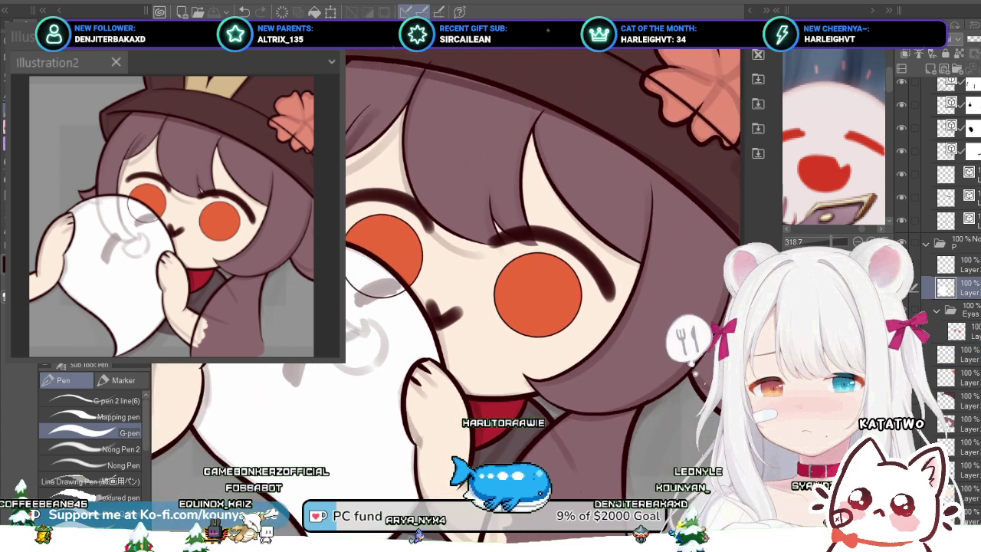
key("ctrl+z")
key("ctrl+y")
key("ctrl+z")
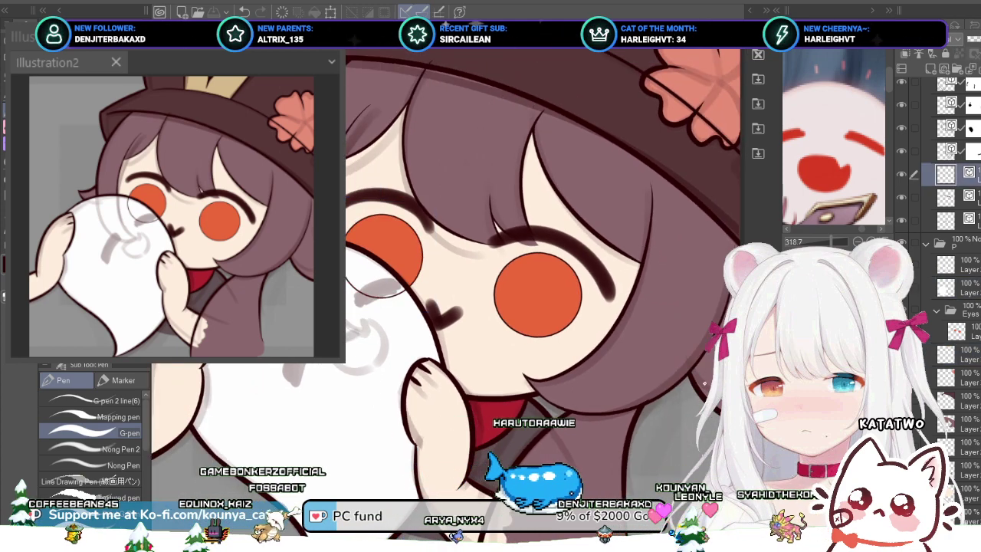
key("ctrl+y")
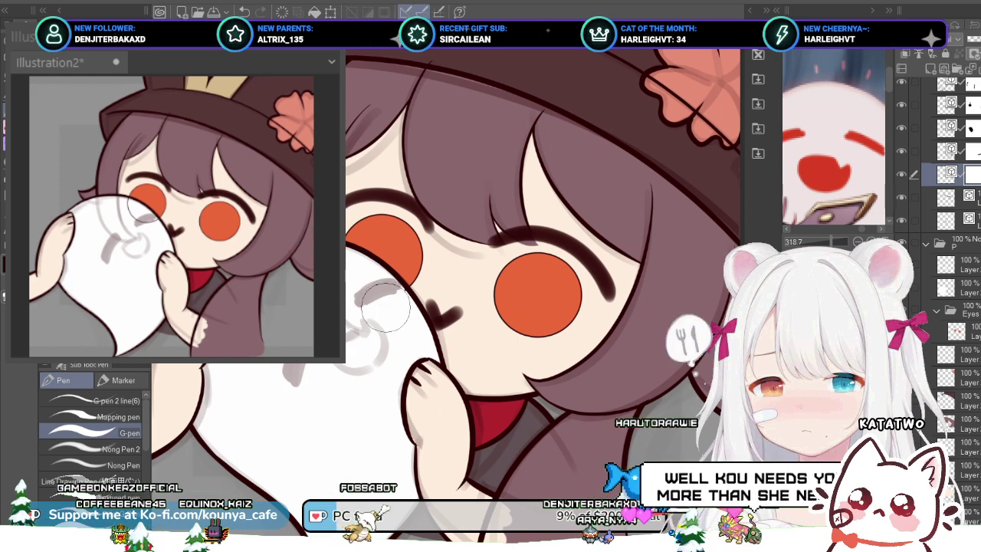
scroll(386, 305, "down", 2)
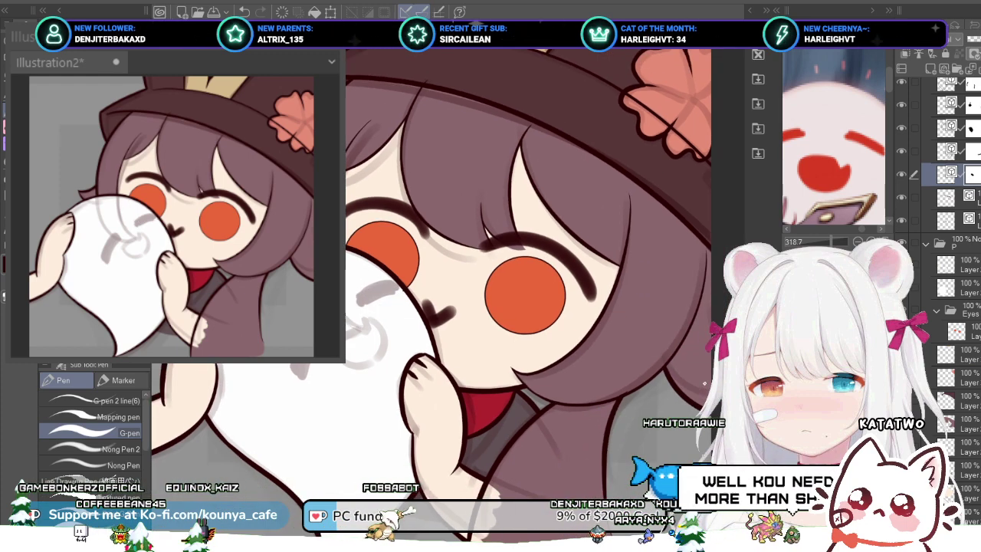
key("ctrl+s")
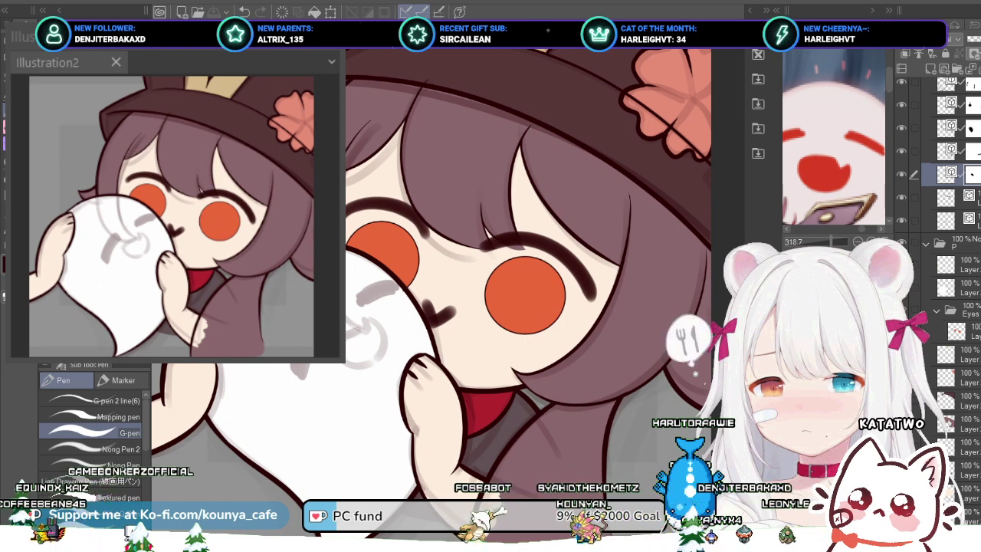
Step: Check what the existing line layers contain and add a new layer directly below the Hat folder
scroll(527, 287, "down", 3)
scroll(546, 322, "up", 2)
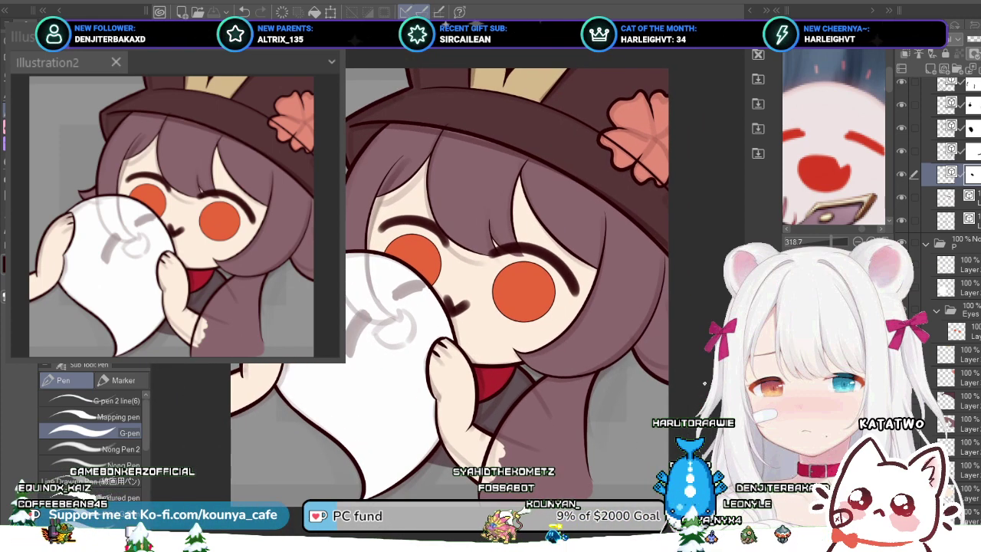
left_click(966, 198)
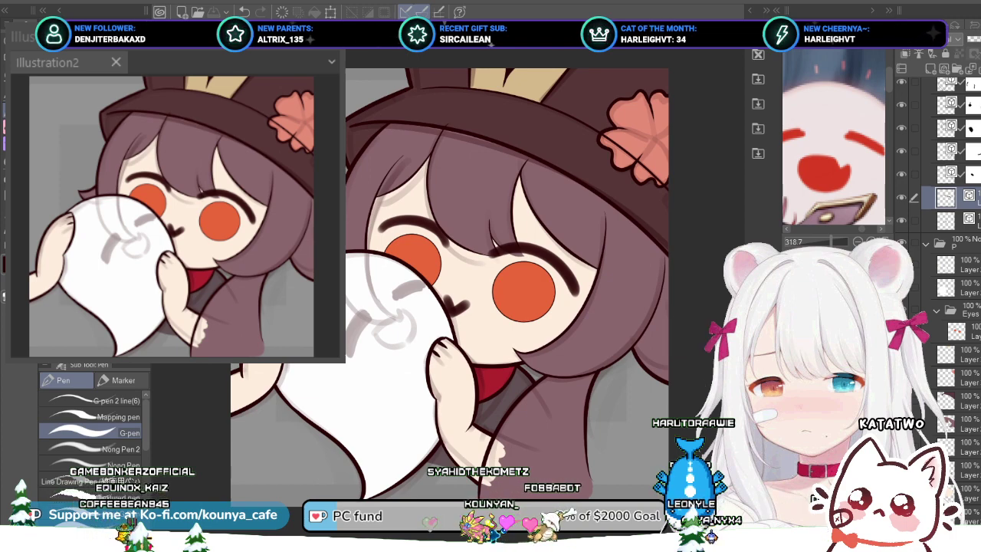
scroll(424, 317, "up", 3)
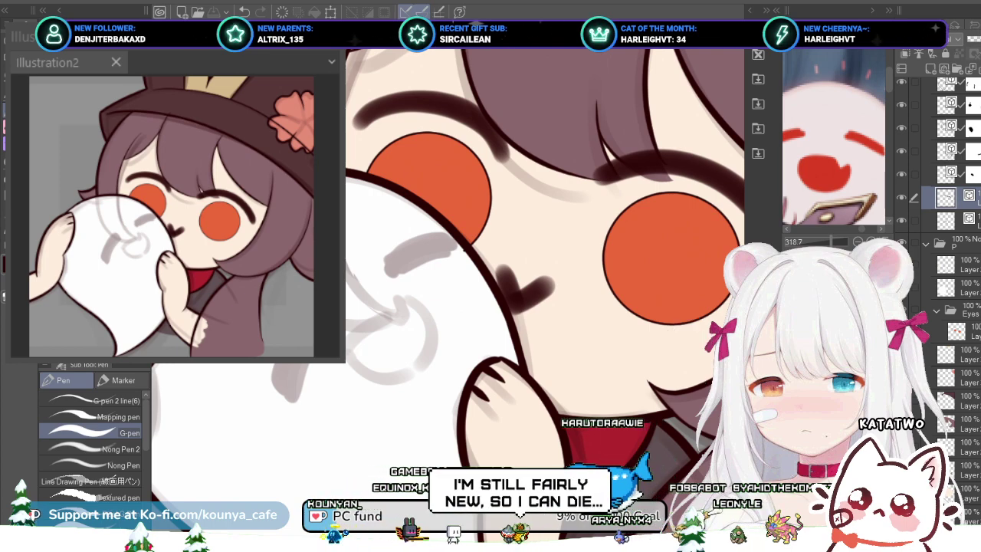
left_click(952, 151)
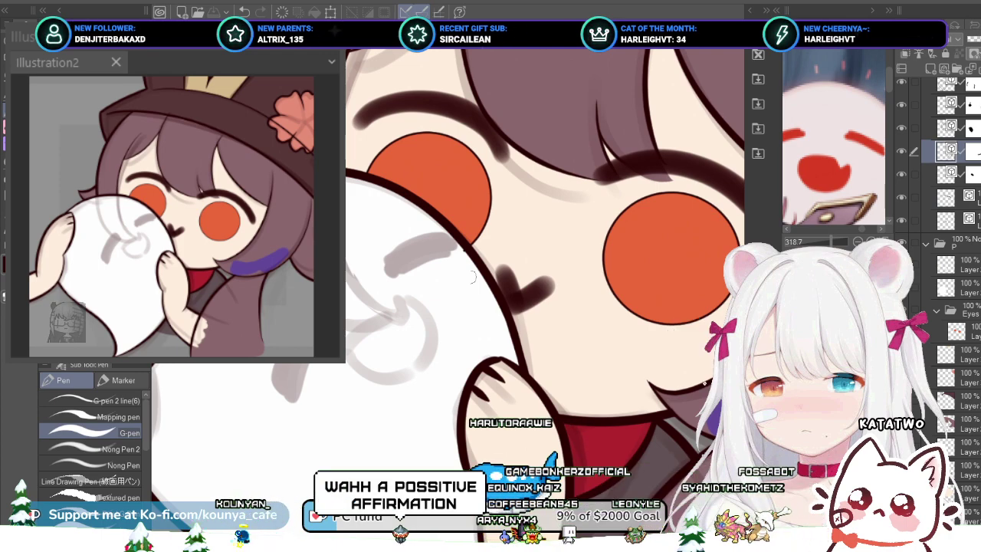
scroll(465, 266, "down", 3)
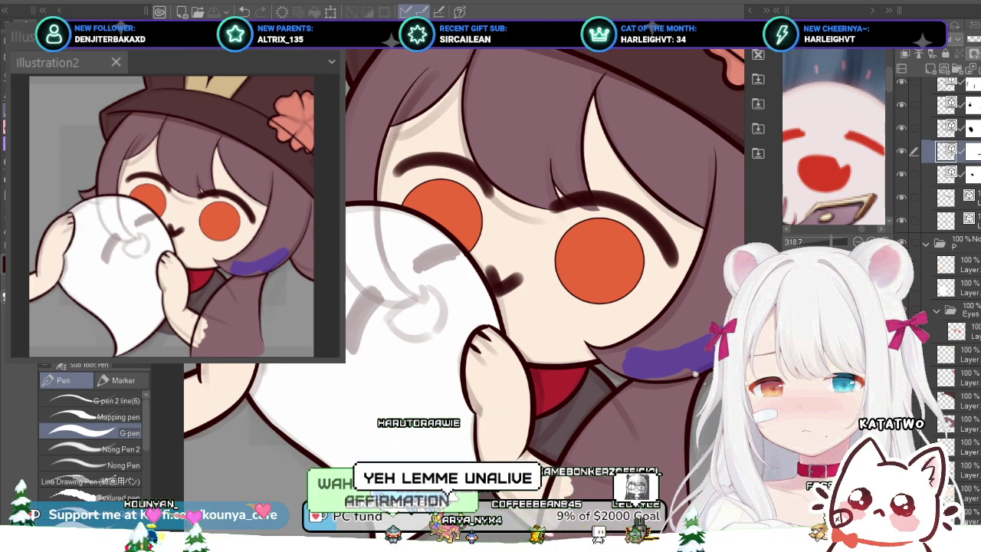
scroll(949, 199, "up", 3)
left_click(961, 93)
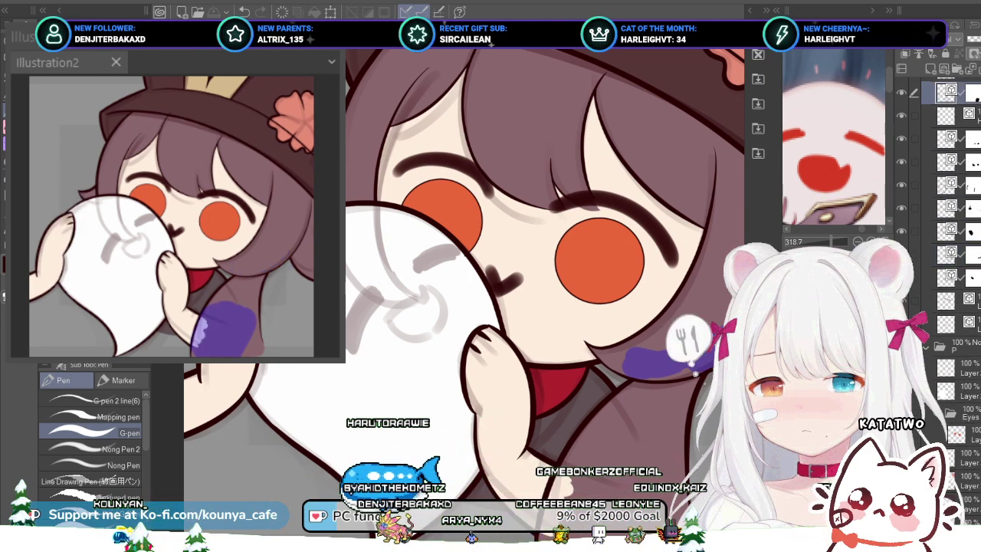
scroll(958, 184, "up", 3)
left_click(961, 149)
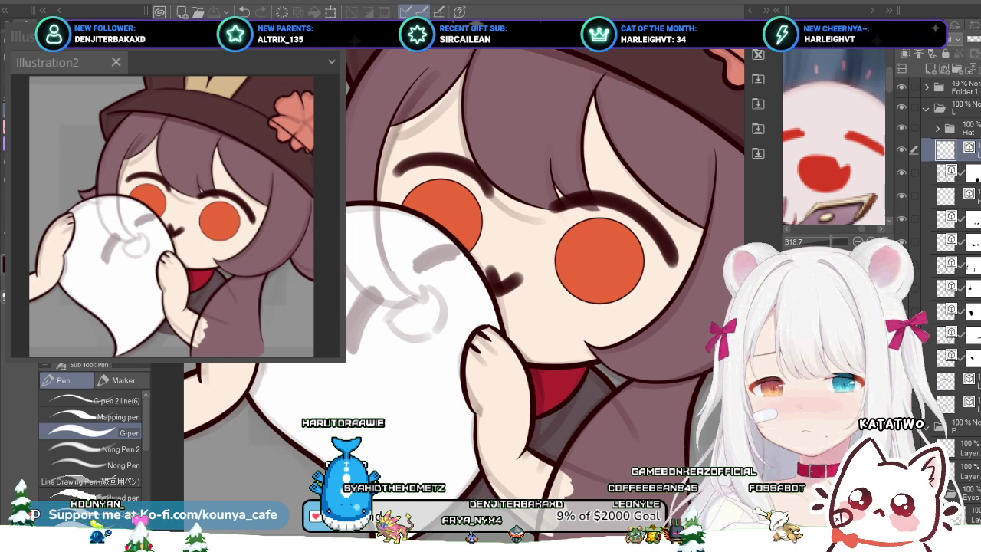
key("ctrl+shift+n")
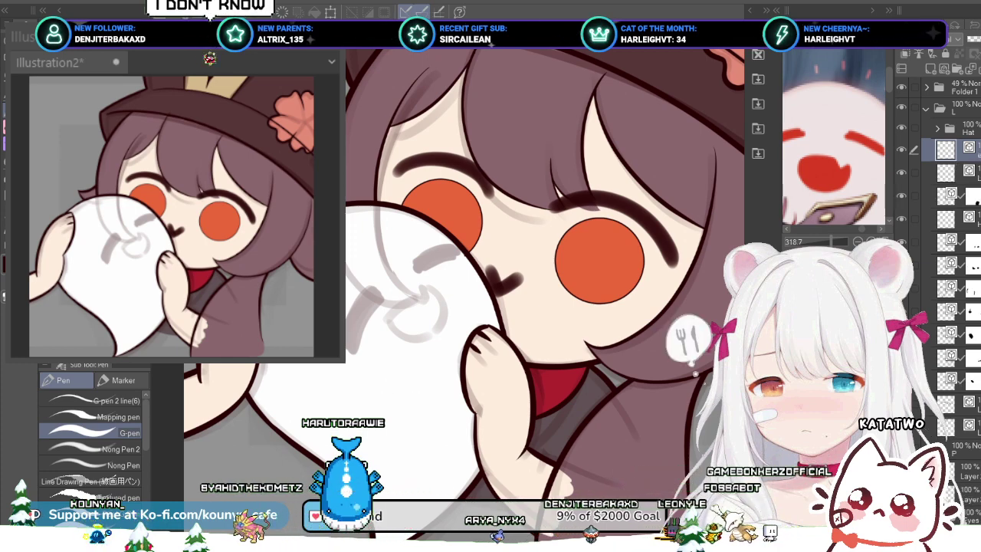
Step: Draw a thick slanted red stroke over the sketched left eye mark on the ghost's face, undoing and redrawing it until it fits
left_click_drag(416, 415, 704, 383)
scroll(704, 383, "up", 2)
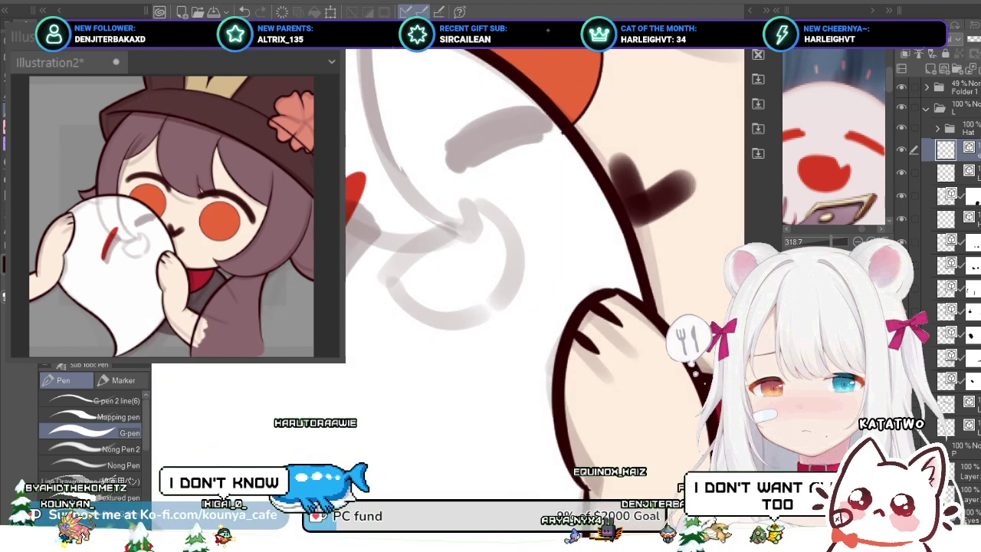
left_click_drag(357, 207, 285, 333)
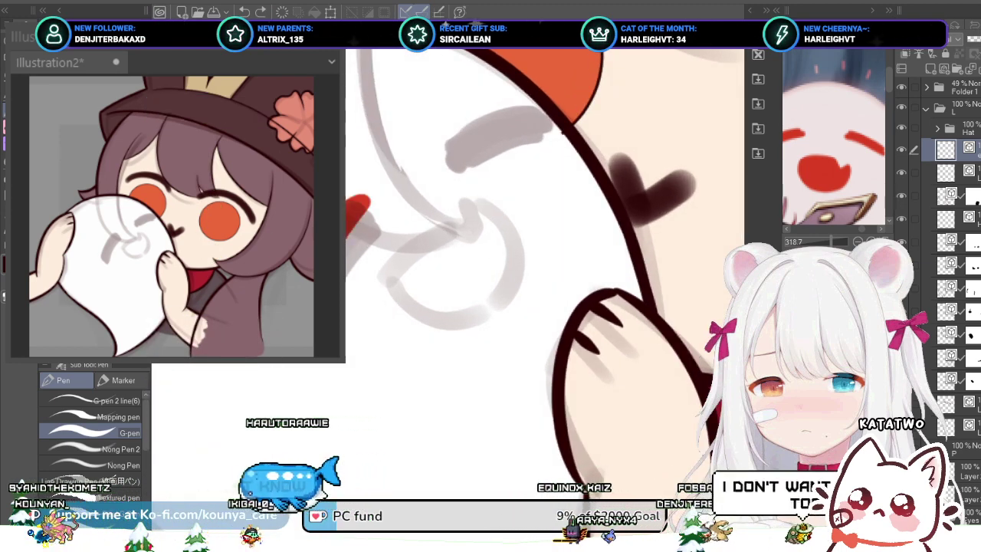
key("ctrl+z")
left_click_drag(344, 221, 283, 333)
key("ctrl+z")
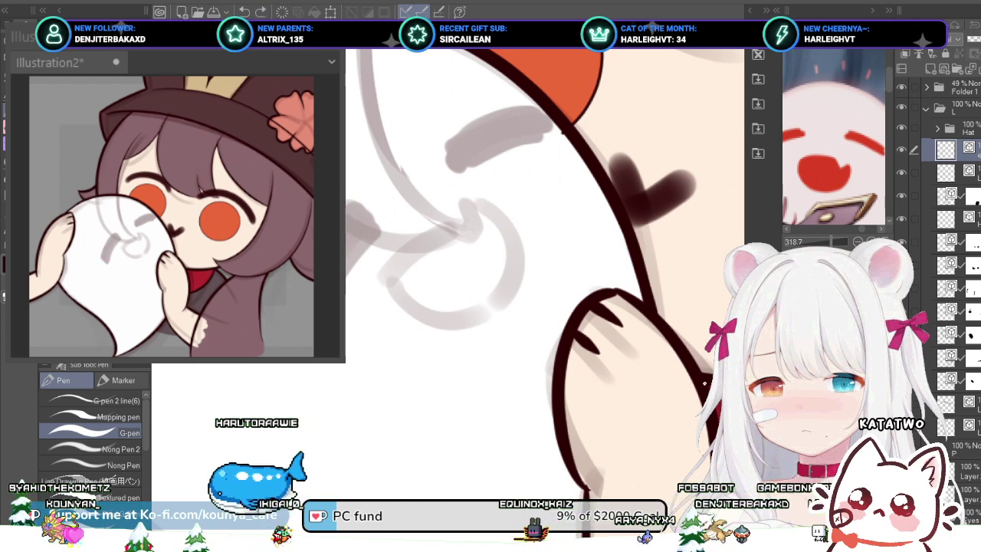
left_click_drag(352, 213, 294, 337)
key("ctrl+z")
mouse_move(357, 200)
left_mouse_down()
mouse_move(295, 333)
mouse_move(306, 291)
left_mouse_up()
key("ctrl+z")
left_click_drag(354, 233, 364, 217)
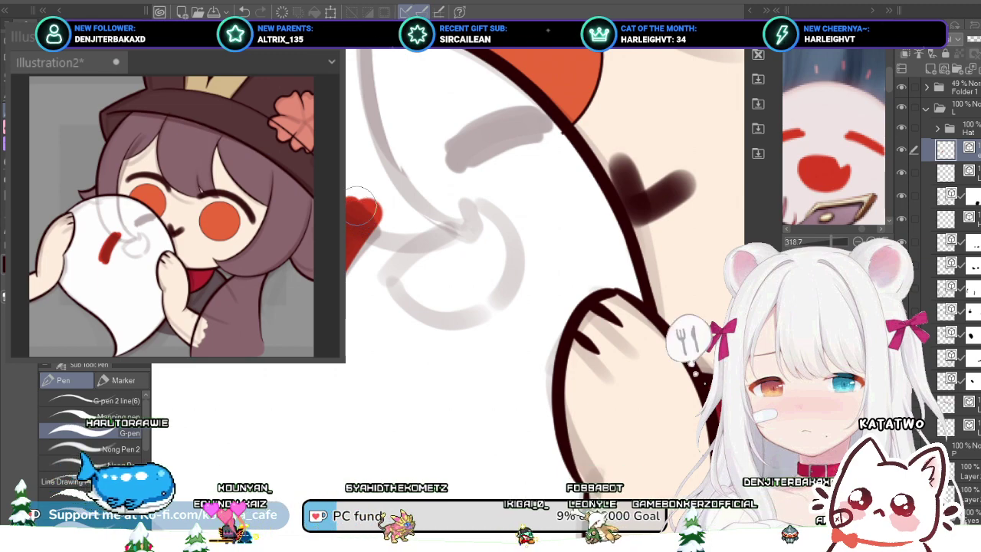
Step: Draw a short slanted red stroke over the sketched right eye mark on the ghost's face, undoing and redrawing it until it fits
left_click_drag(359, 205, 350, 226)
scroll(345, 230, "down", 4)
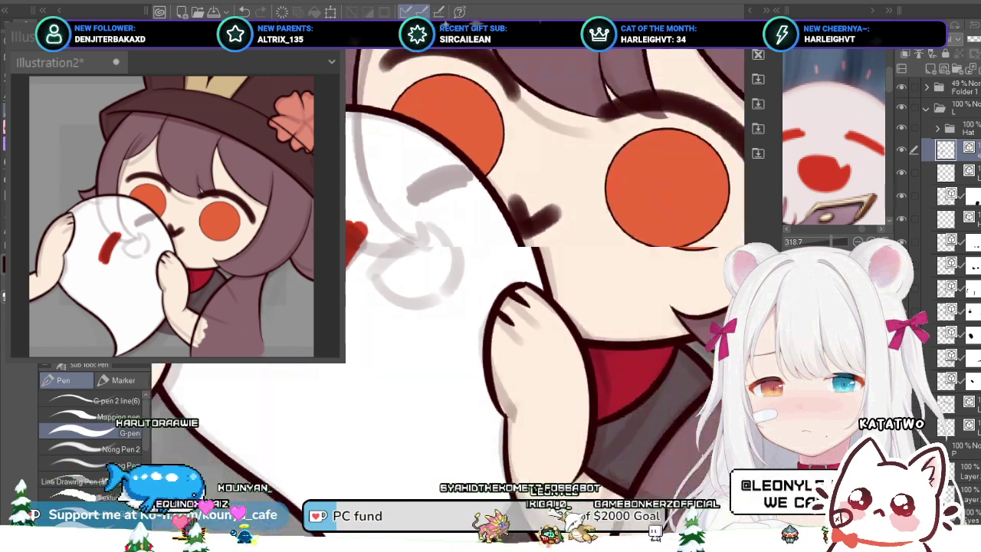
left_click_drag(350, 226, 353, 267)
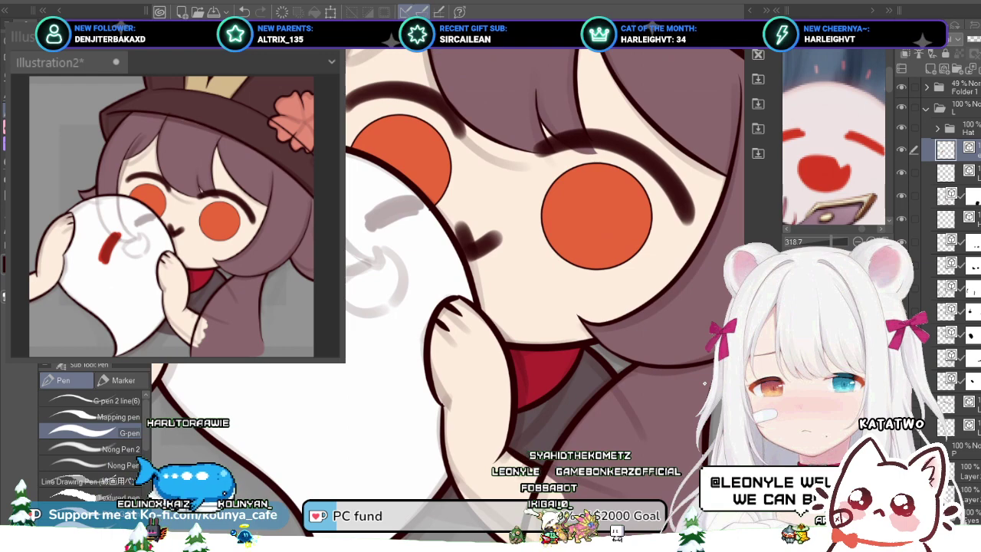
scroll(379, 203, "up", 2)
scroll(424, 255, "up", 3)
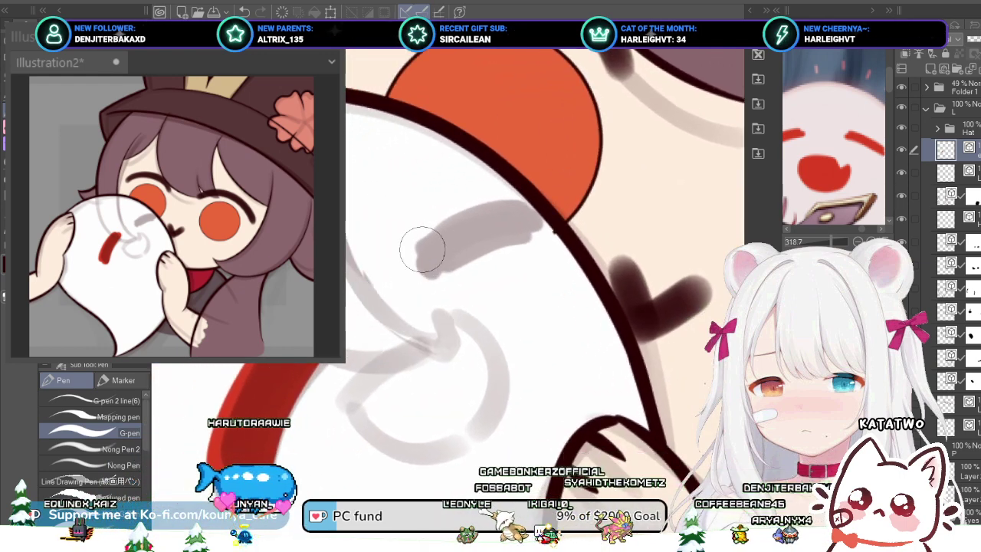
left_click_drag(422, 249, 488, 210)
key("ctrl+z")
mouse_move(420, 248)
left_mouse_down()
mouse_move(432, 230)
mouse_move(487, 208)
left_mouse_up()
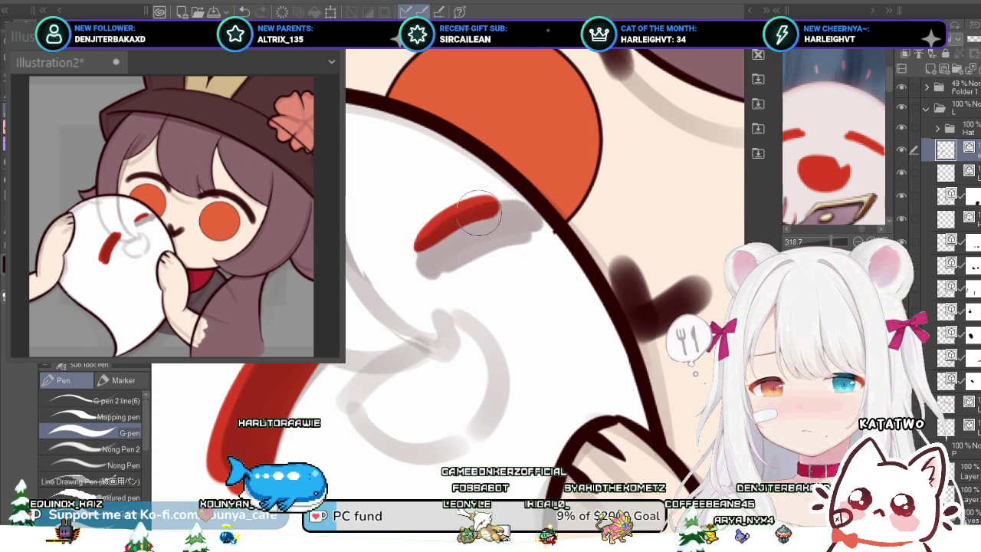
key("ctrl+z")
left_click_drag(414, 245, 483, 208)
key("ctrl+z")
left_click_drag(412, 246, 478, 213)
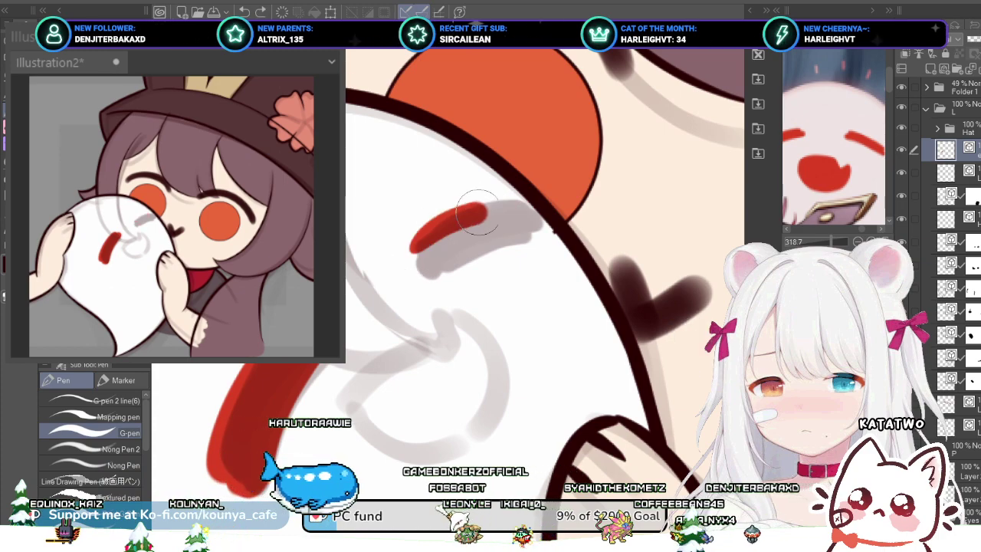
key("ctrl+z")
mouse_move(416, 241)
left_mouse_down()
mouse_move(444, 227)
mouse_move(506, 204)
left_mouse_up()
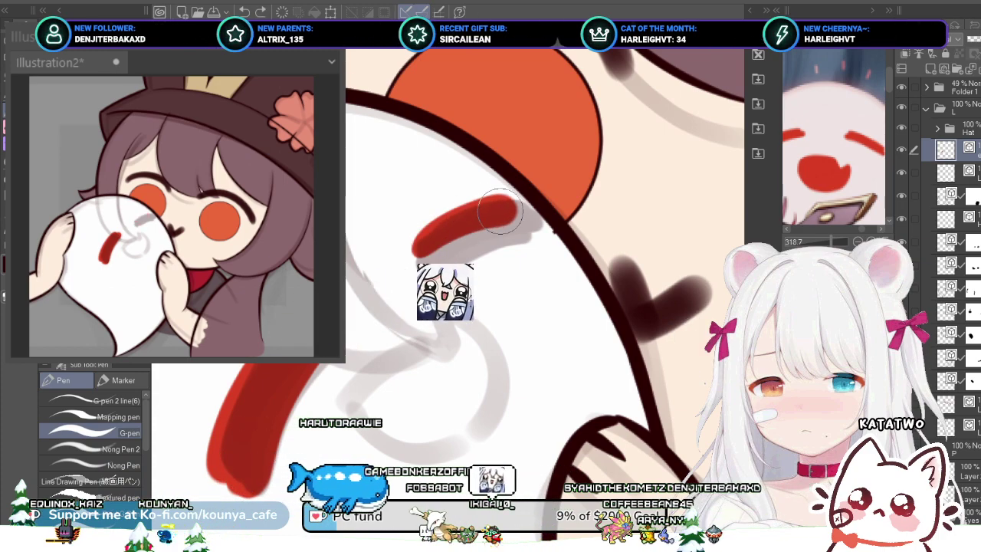
key("ctrl+z")
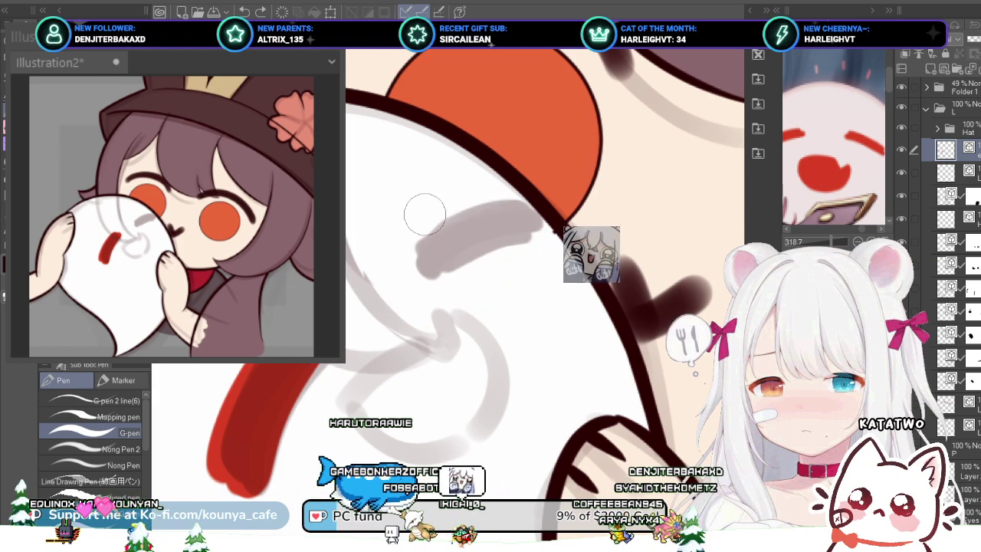
mouse_move(414, 247)
left_mouse_down()
mouse_move(467, 210)
mouse_move(502, 205)
left_mouse_up()
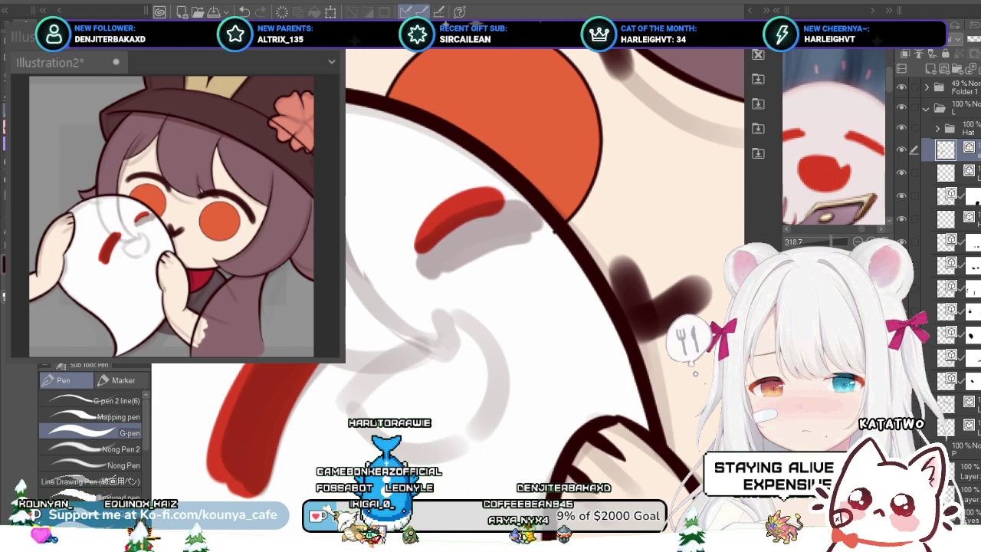
key("ctrl+z")
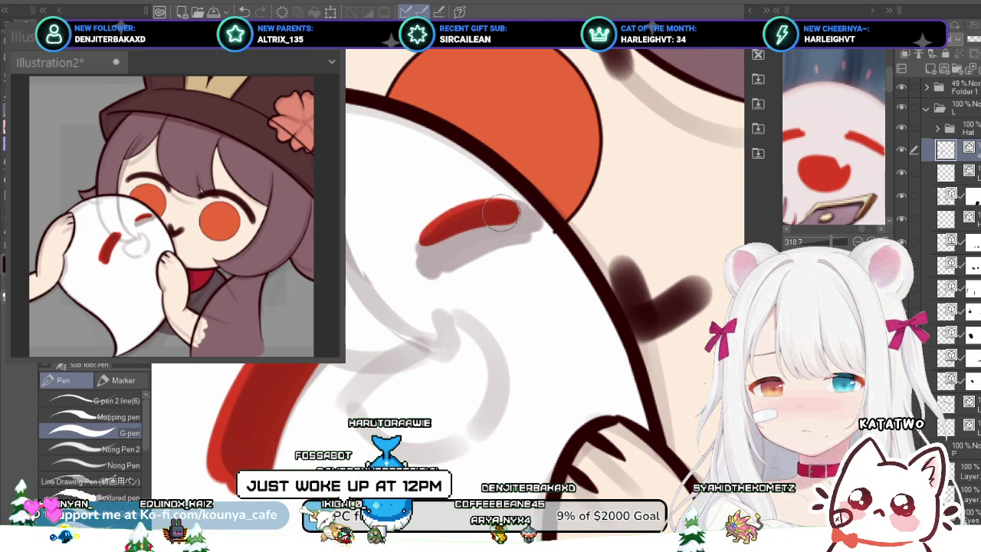
Step: Thicken the ghost's right red eye stroke along its lower edge to cover more of the grey sketch mark
left_click_drag(442, 228, 427, 240)
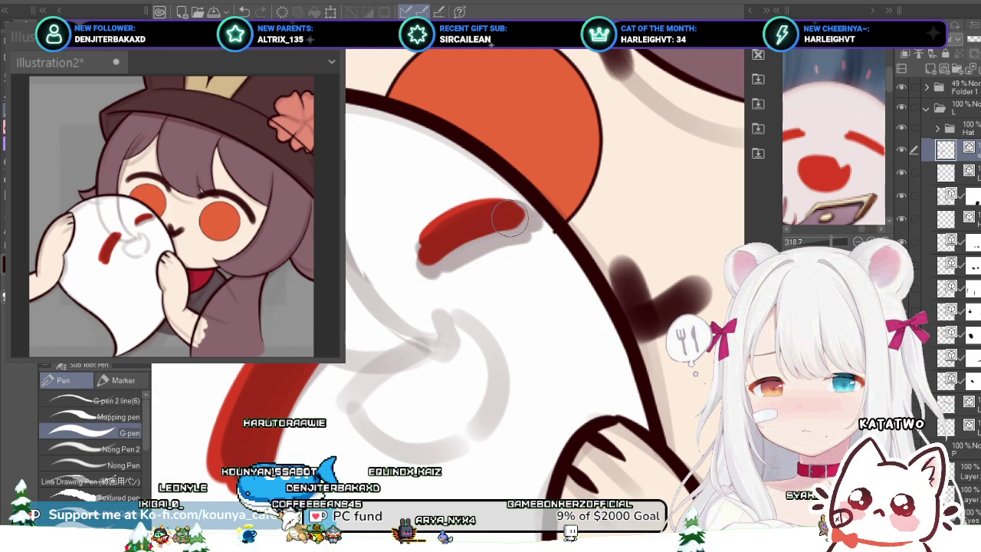
scroll(515, 212, "down", 4)
scroll(464, 230, "up", 5)
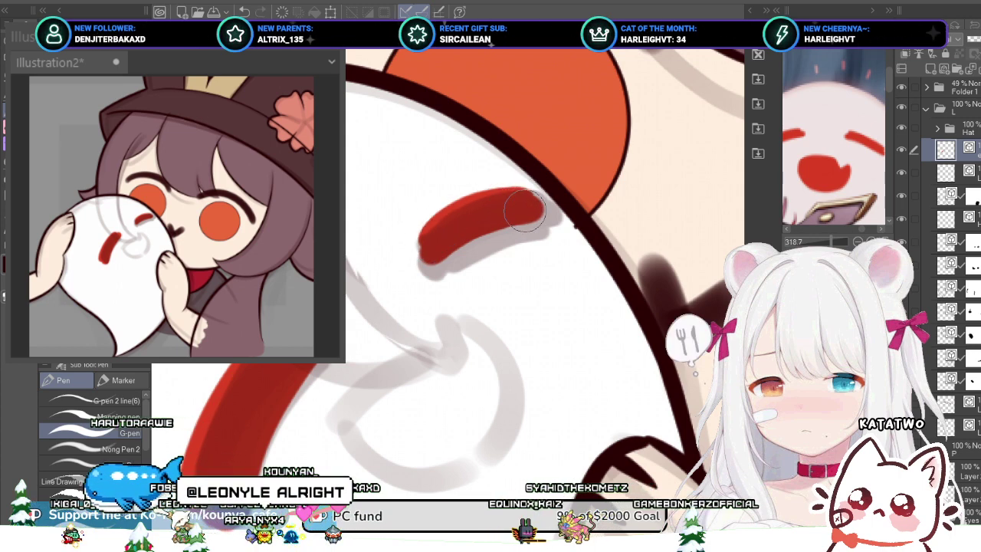
Step: Lasso the ghost's right red eye mark, enlarge it slightly with a transform and nudge it back over the sketch
scroll(502, 210, "down", 3)
left_click_drag(438, 203, 460, 214)
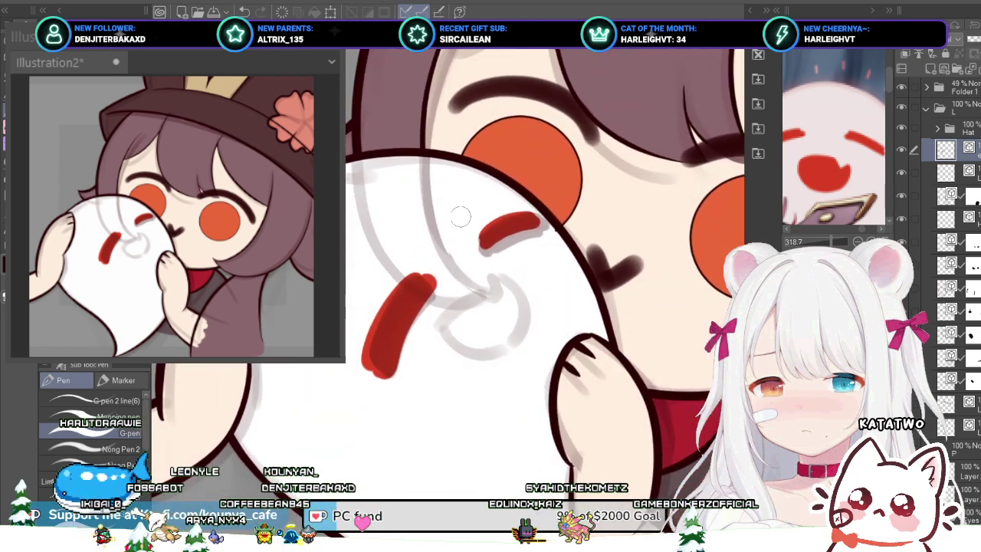
key("m")
key("ctrl+t")
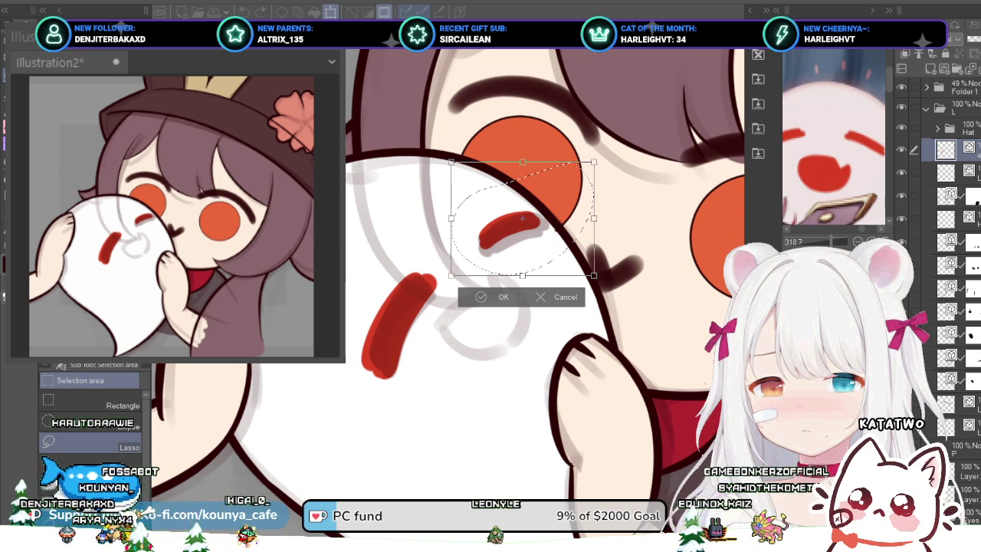
left_click_drag(490, 207, 553, 233)
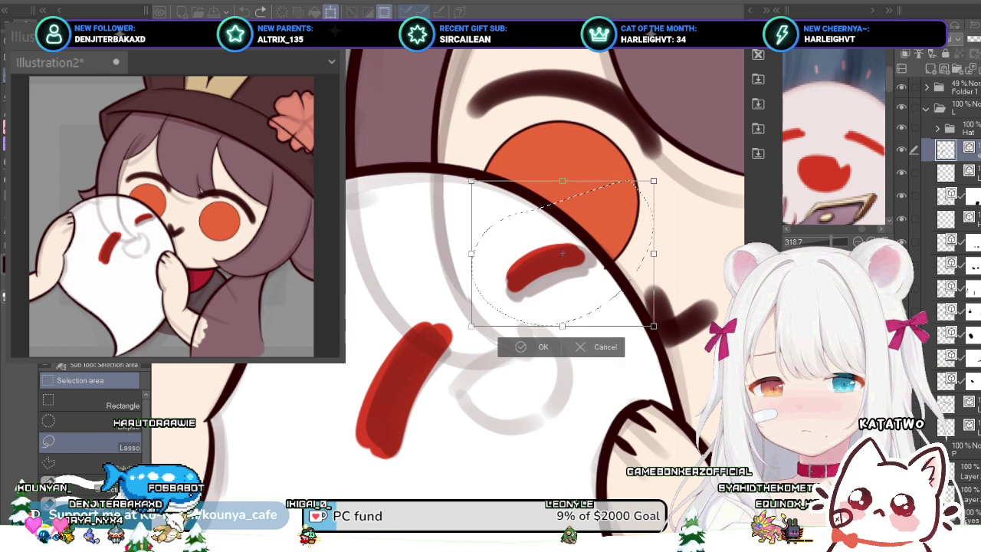
left_click_drag(471, 181, 458, 170)
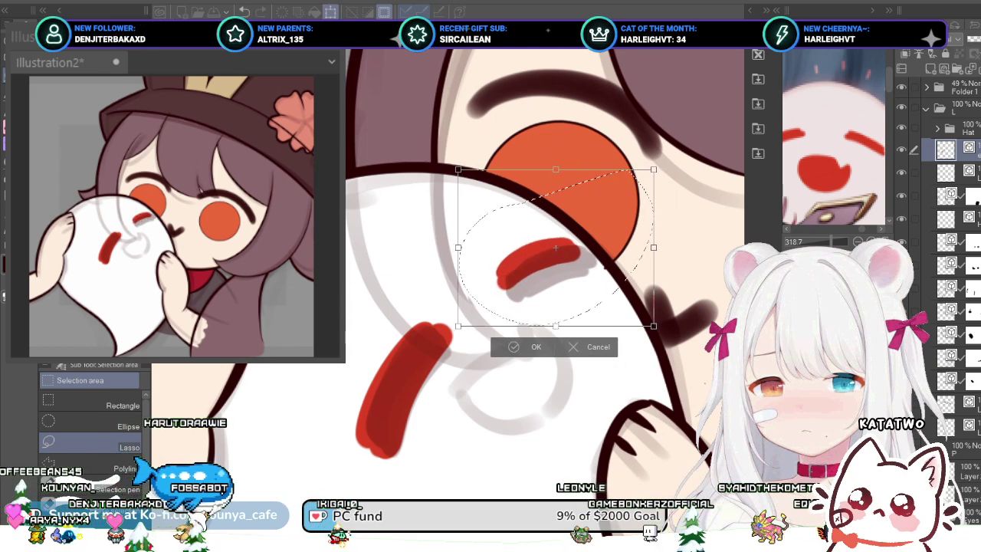
left_click_drag(540, 262, 543, 265)
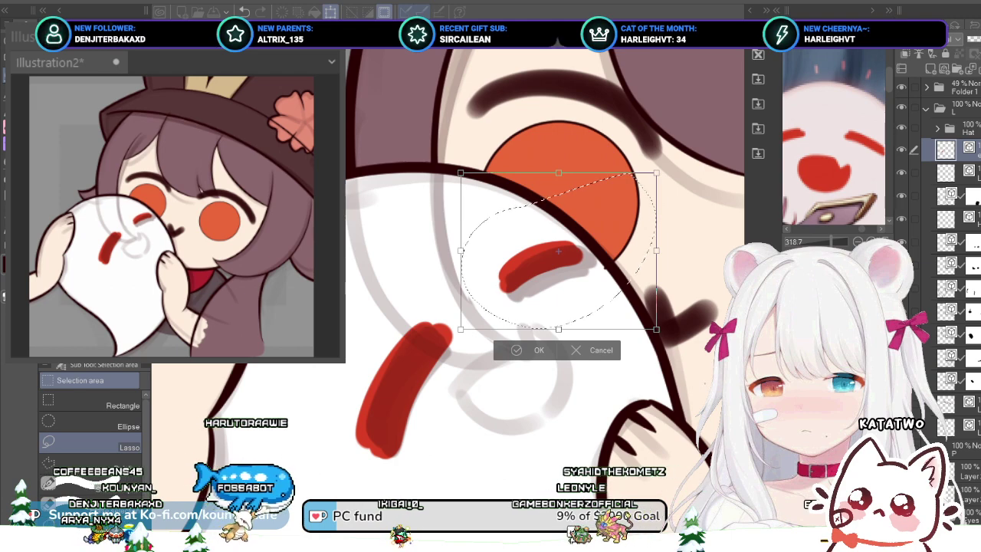
key("Return")
Step: Rotate the selected right eye mark slightly clockwise and apply the transform
scroll(577, 234, "down", 2)
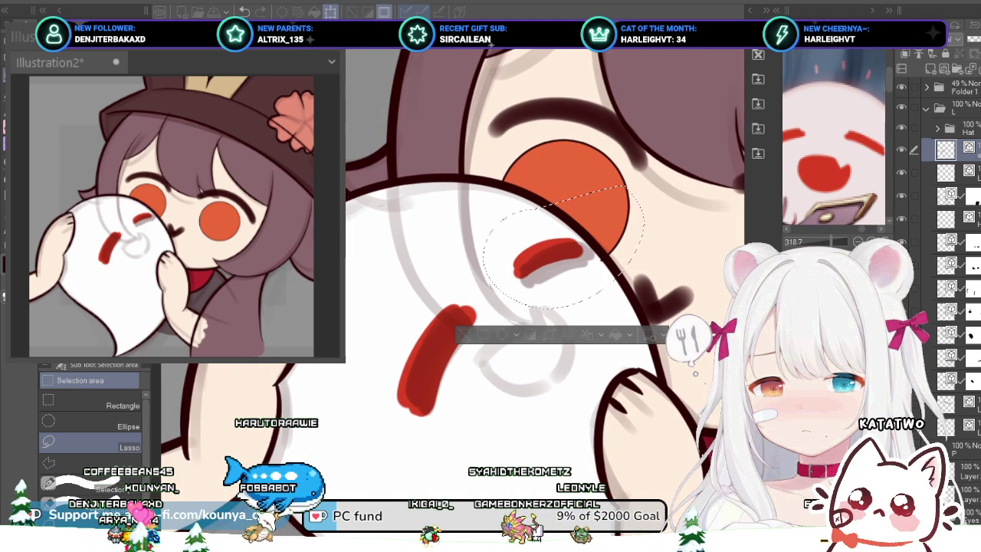
scroll(577, 243, "down", 2)
key("ctrl+t")
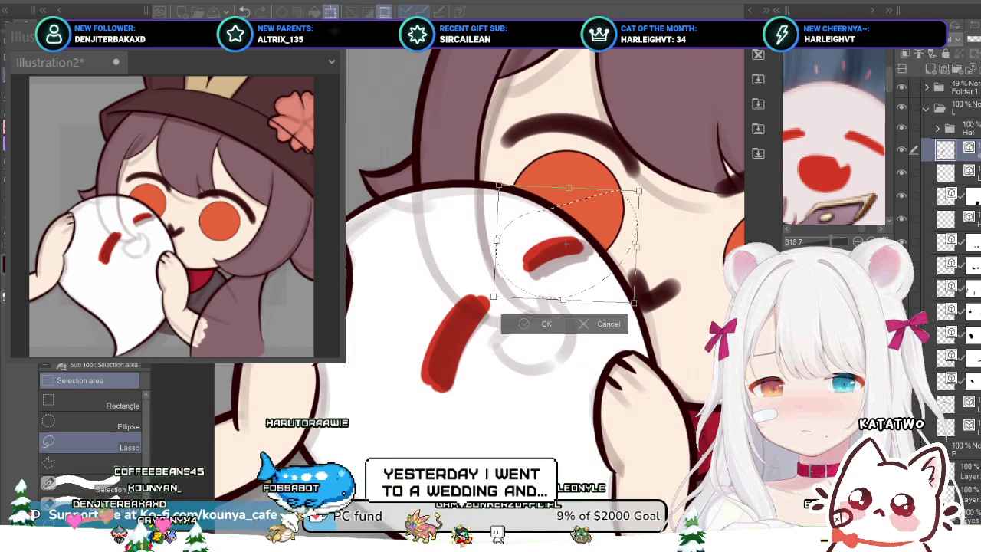
key("Return")
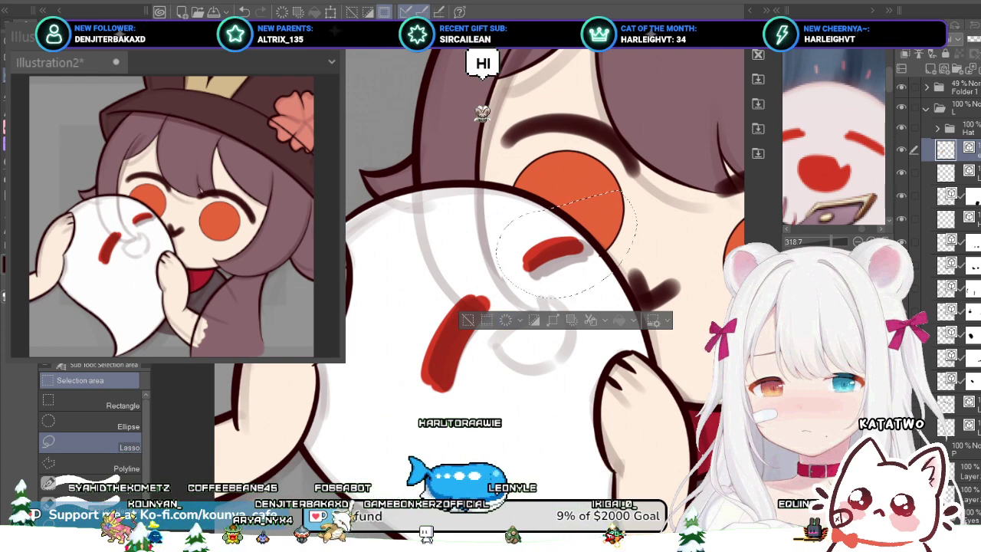
Step: Fine-tune the right eye mark's tilt and size around a shifted pivot with another transform, apply it and clear the selection
key("ctrl+t")
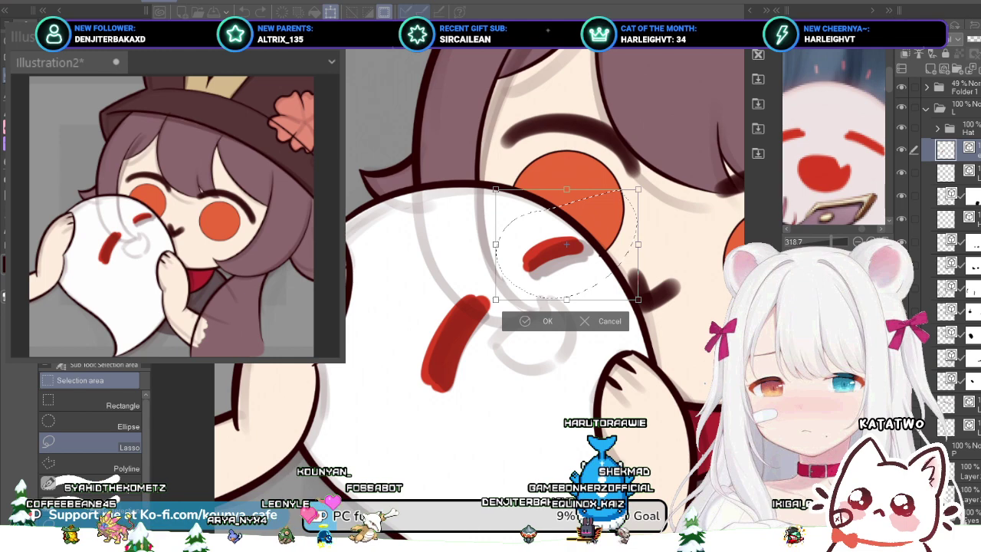
left_click_drag(567, 244, 536, 238)
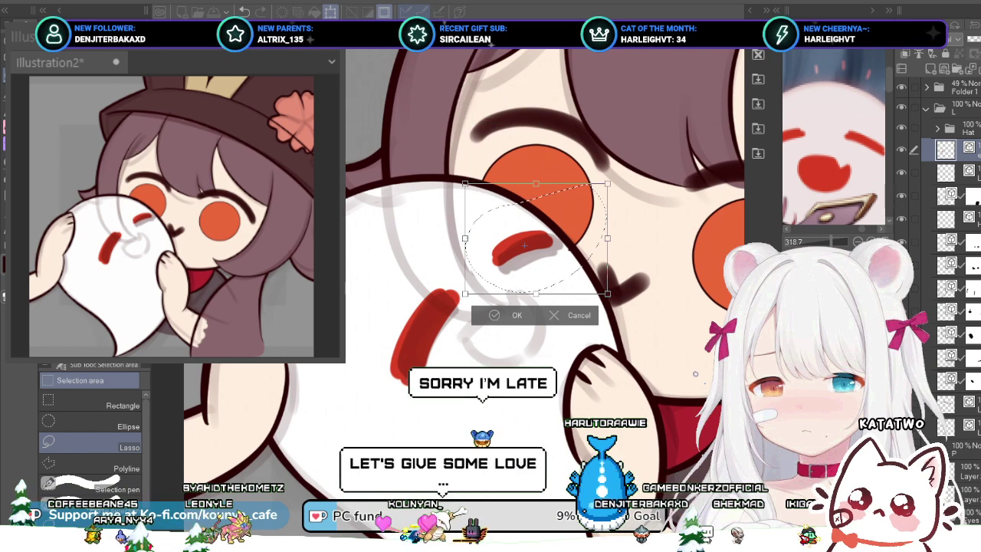
key("ctrl+t")
scroll(537, 246, "up", 1)
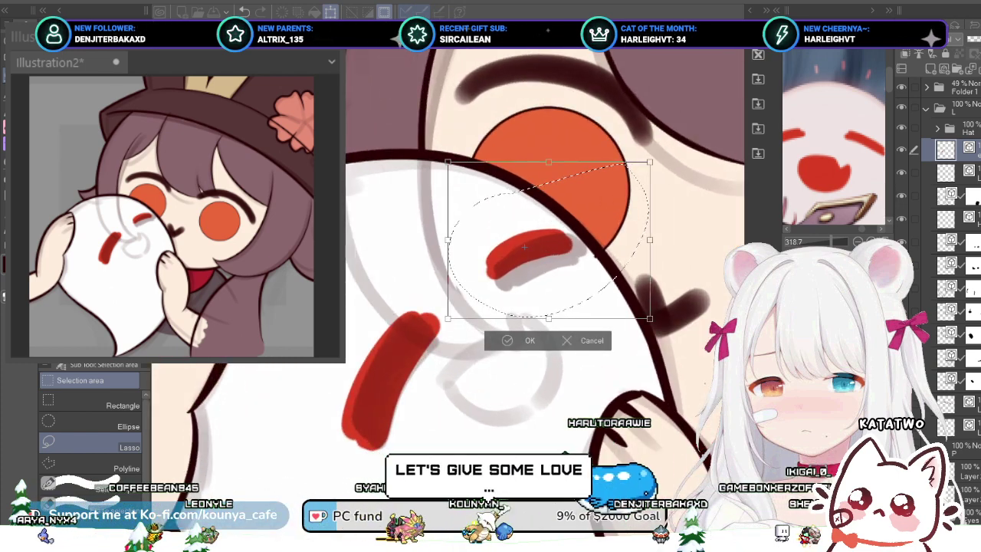
mouse_move(524, 247)
left_mouse_down()
mouse_move(528, 256)
mouse_move(524, 247)
left_mouse_up()
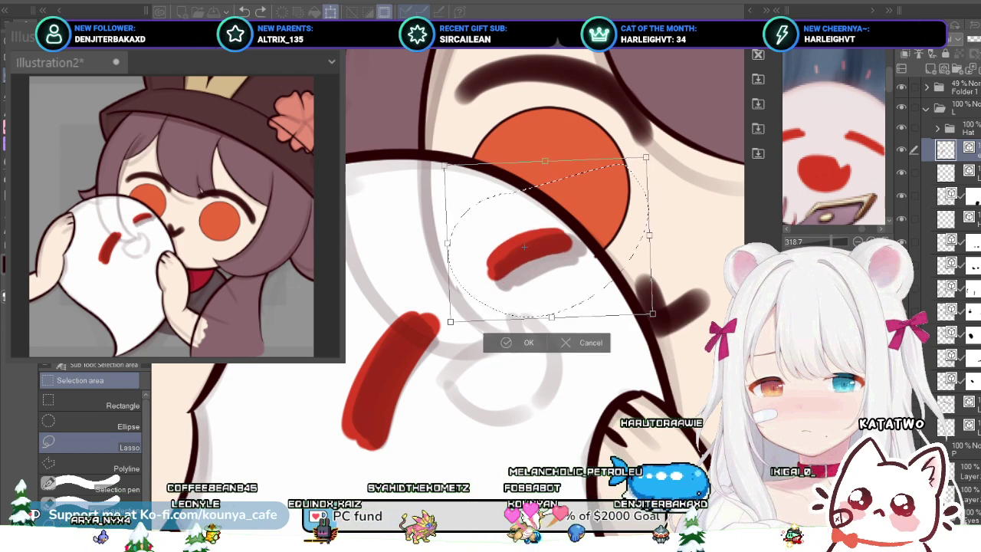
left_click_drag(652, 314, 659, 320)
key("ctrl+z")
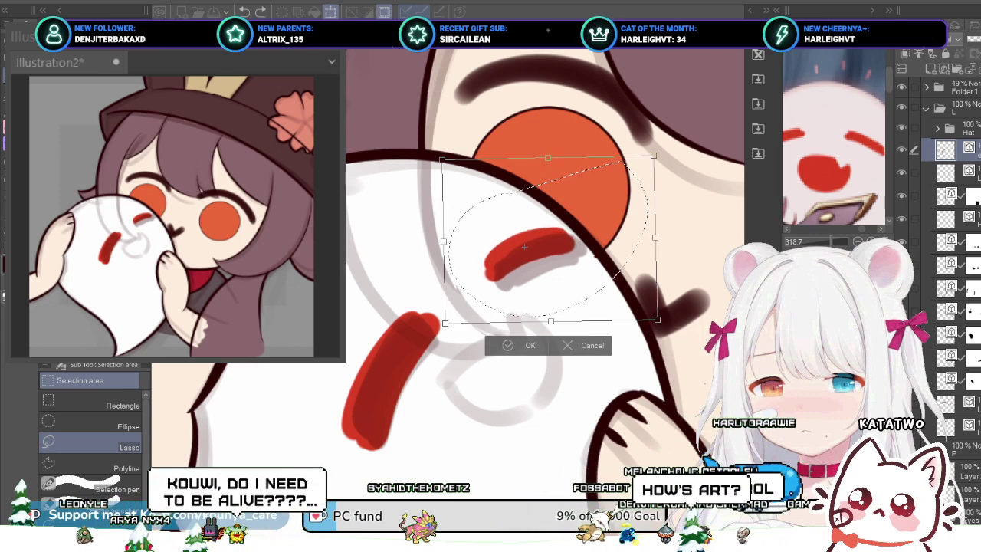
left_click_drag(524, 247, 524, 247)
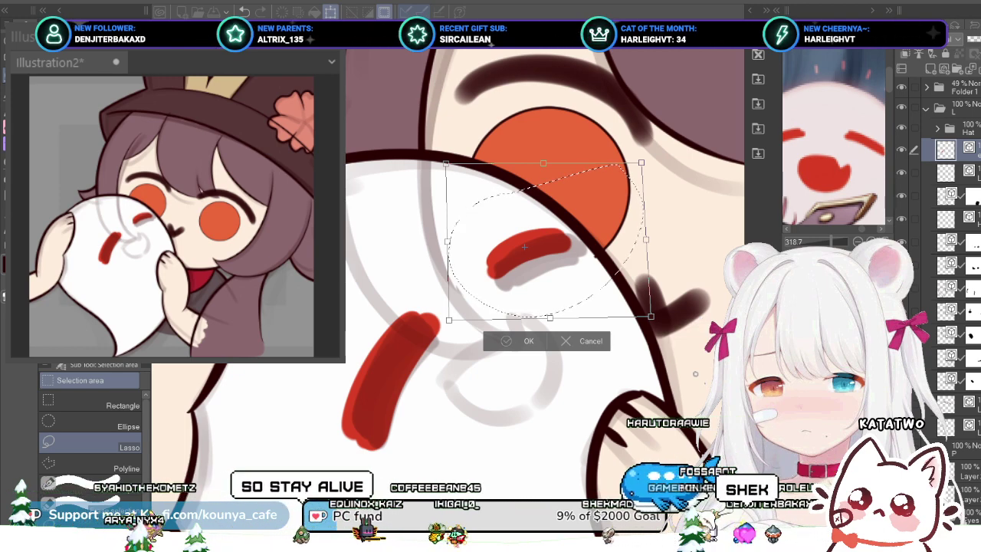
key("Return")
key("ctrl+d")
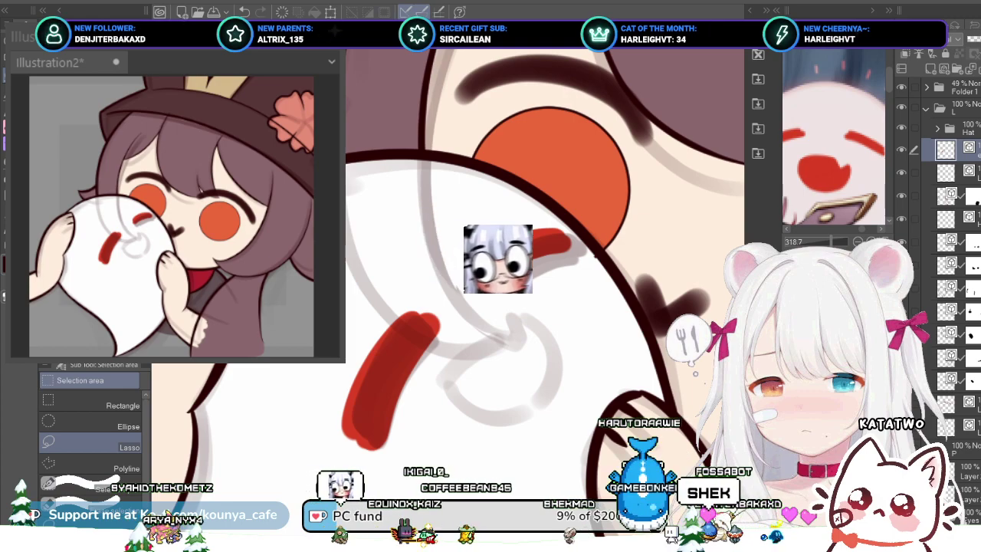
Step: Save the illustration
scroll(532, 299, "down", 4)
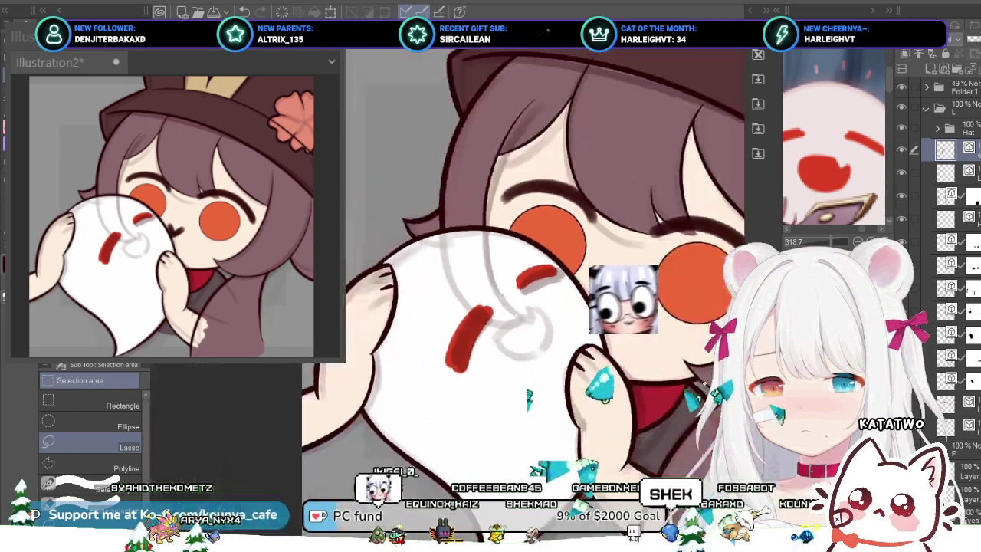
scroll(545, 259, "up", 2)
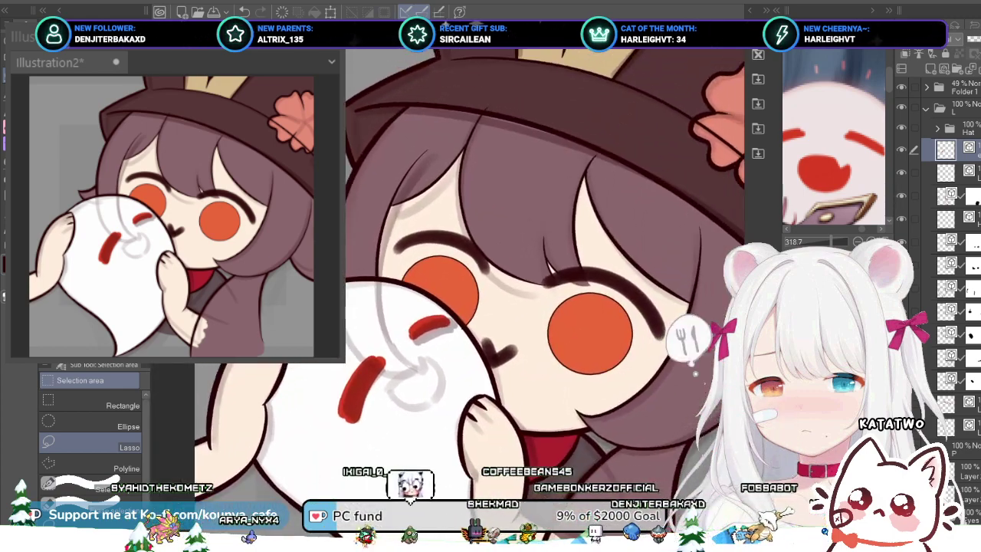
key("ctrl+s")
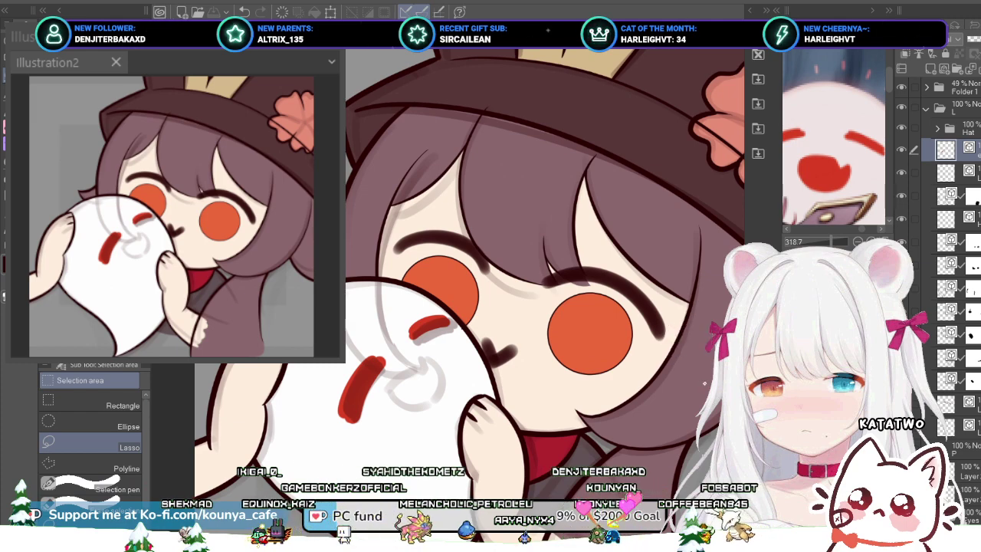
Step: Touch up the ghost's red eye mark nearest its outline with the G-pen and undo the last stroke
scroll(470, 322, "up", 3)
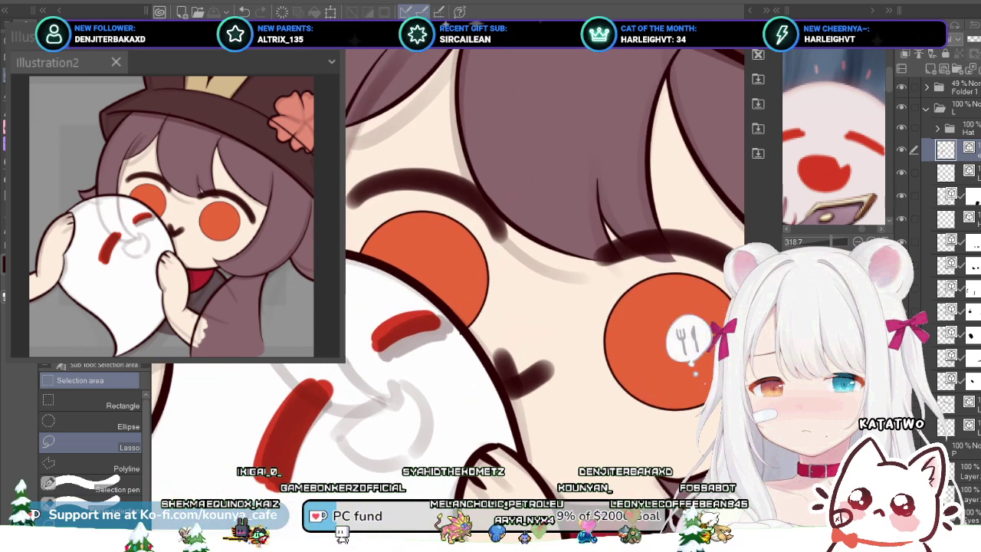
scroll(455, 360, "up", 2)
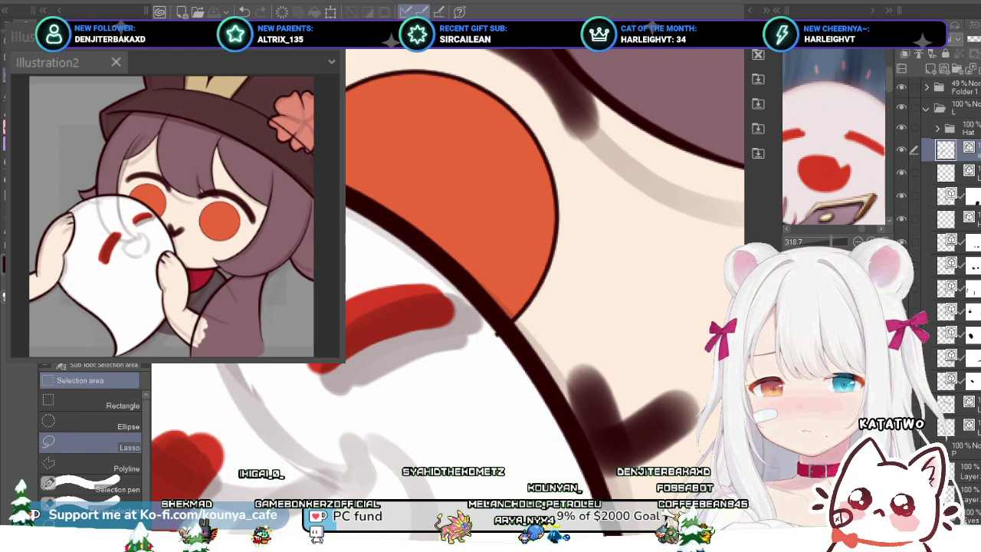
key("p")
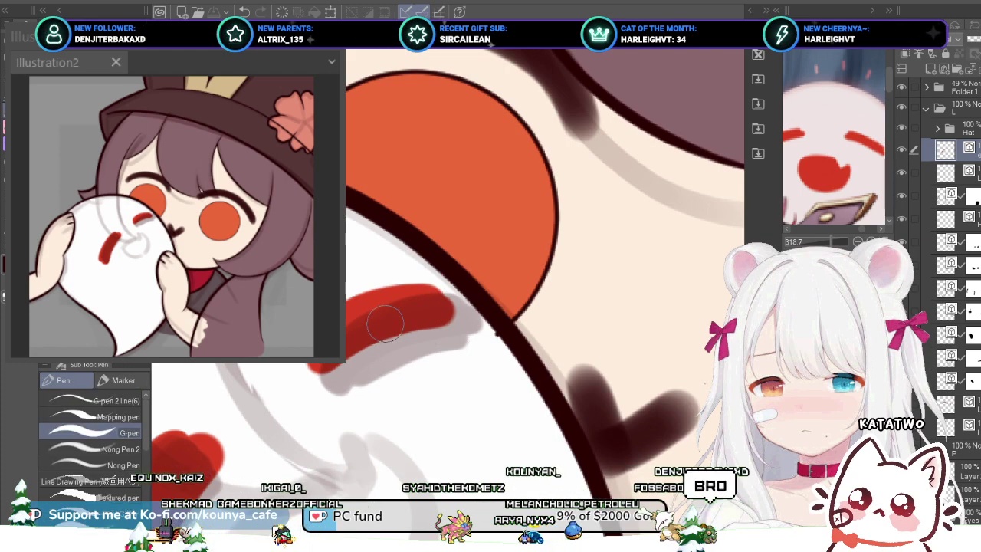
scroll(384, 323, "up", 2)
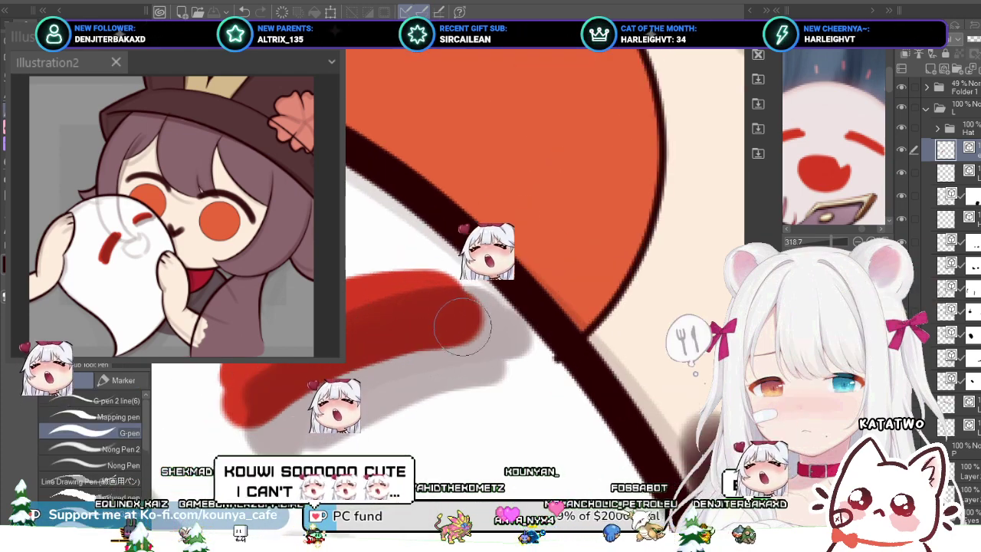
key("ctrl+z")
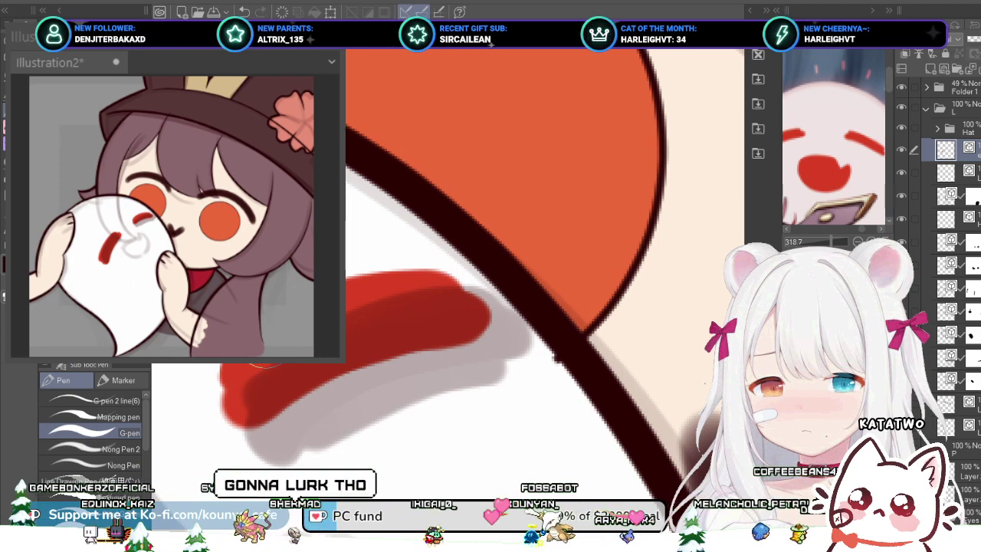
scroll(360, 311, "down", 3)
left_click_drag(368, 310, 525, 280)
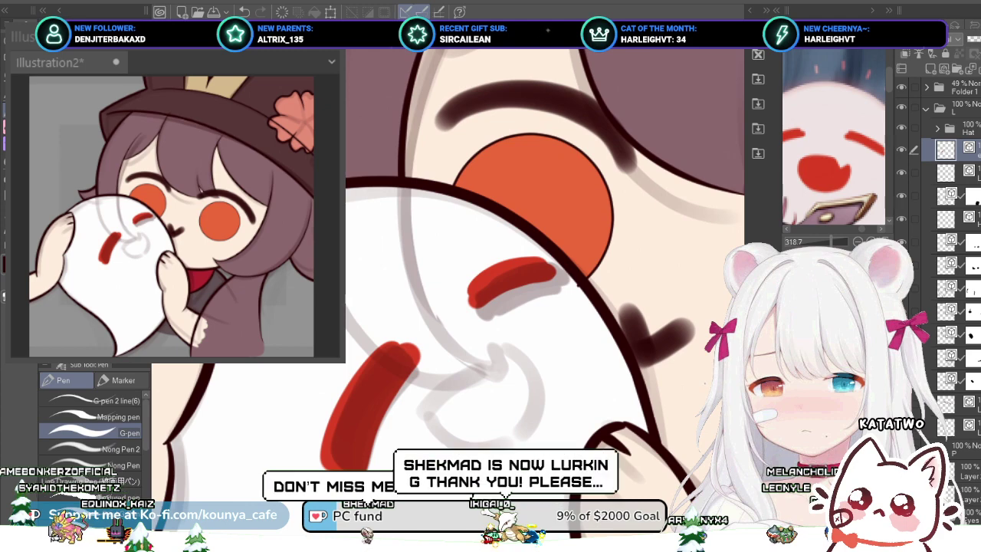
Step: Ink the slanted upper edge of the ghost's mouth on a new layer with a dark G-pen line following the grey sketch
scroll(381, 322, "down", 2)
left_click_drag(448, 328, 432, 310)
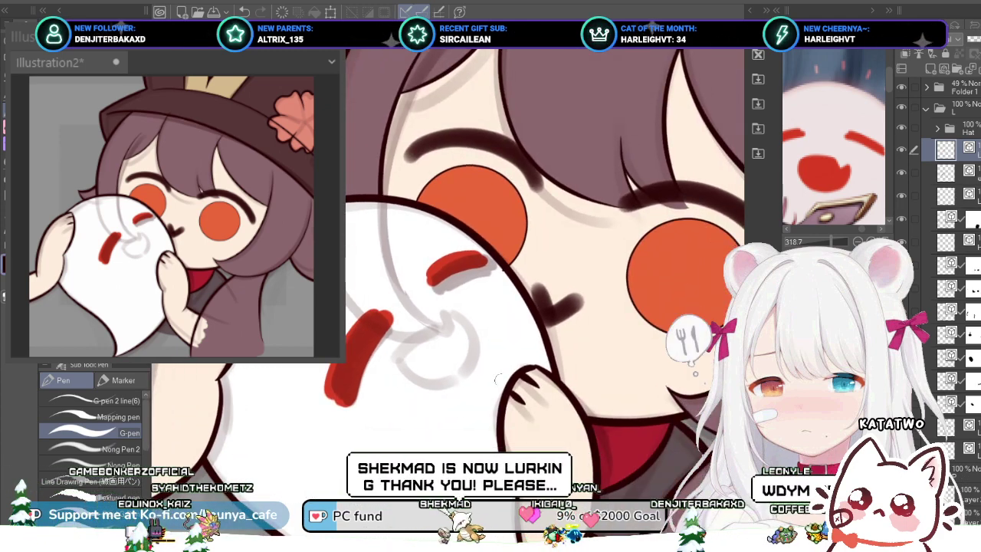
scroll(431, 330, "up", 2)
scroll(419, 325, "up", 1)
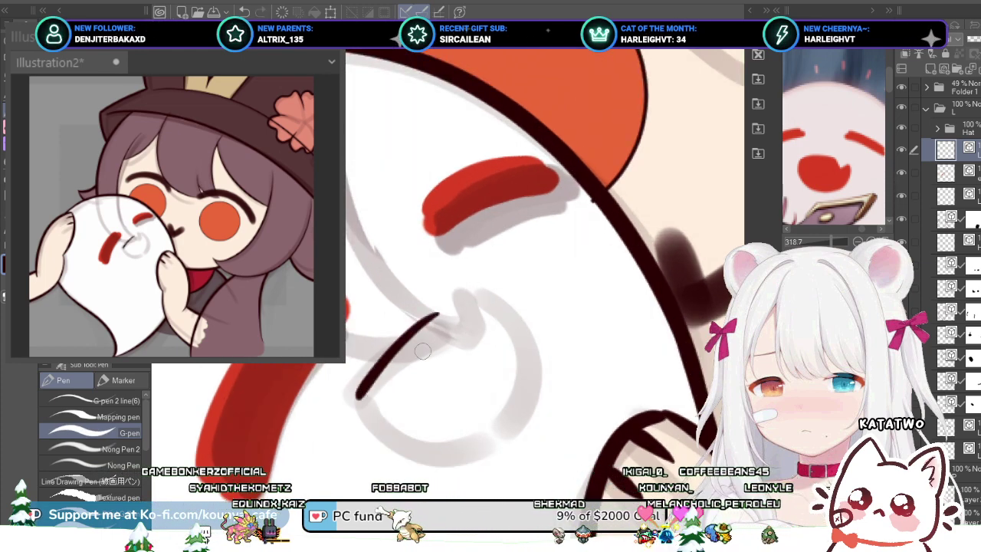
left_click_drag(437, 319, 354, 396)
scroll(455, 310, "up", 2)
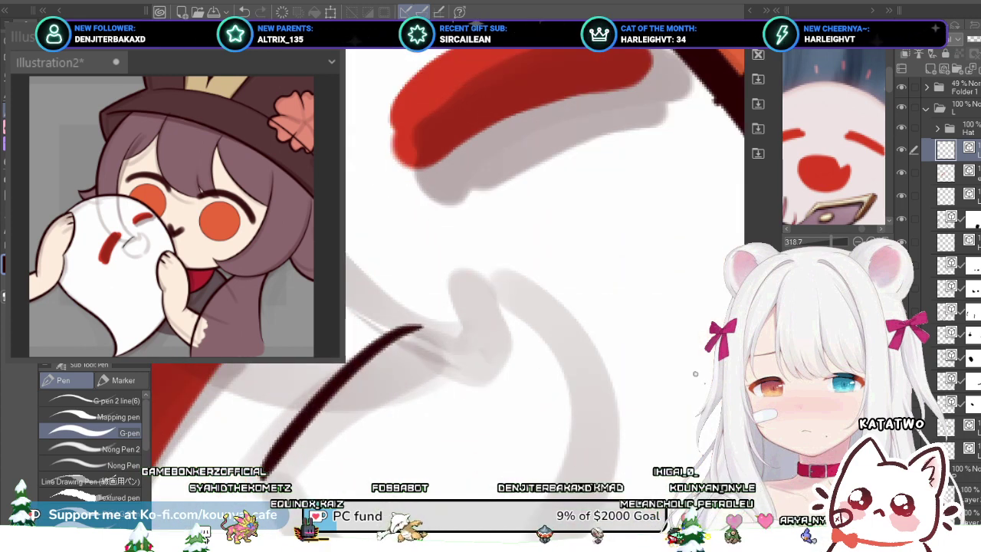
key("ctrl+z")
left_click_drag(411, 328, 284, 467)
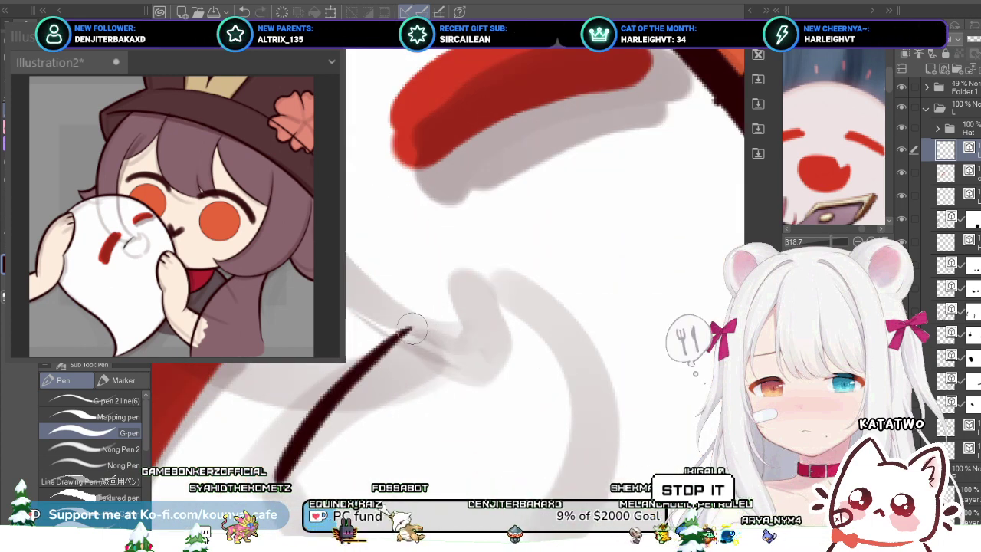
Step: Draw a pointed tooth notch at the upper end of the mouth line and reposition the ends of both strokes
left_click_drag(406, 330, 442, 333)
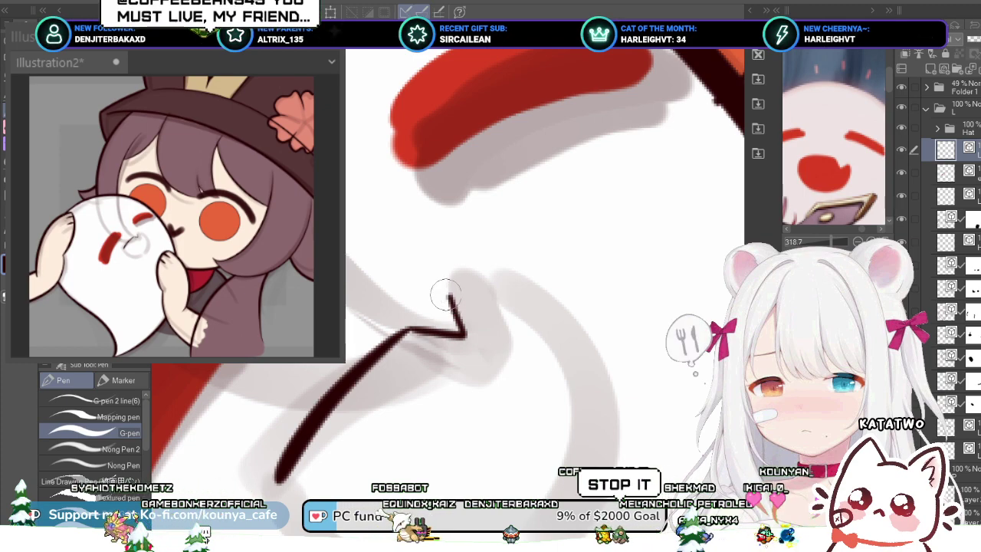
left_click(451, 298, "ctrl")
left_click_drag(500, 256, 506, 241)
mouse_move(461, 307)
left_mouse_down()
mouse_move(468, 300)
mouse_move(459, 272)
left_mouse_up()
left_click(387, 345, "ctrl")
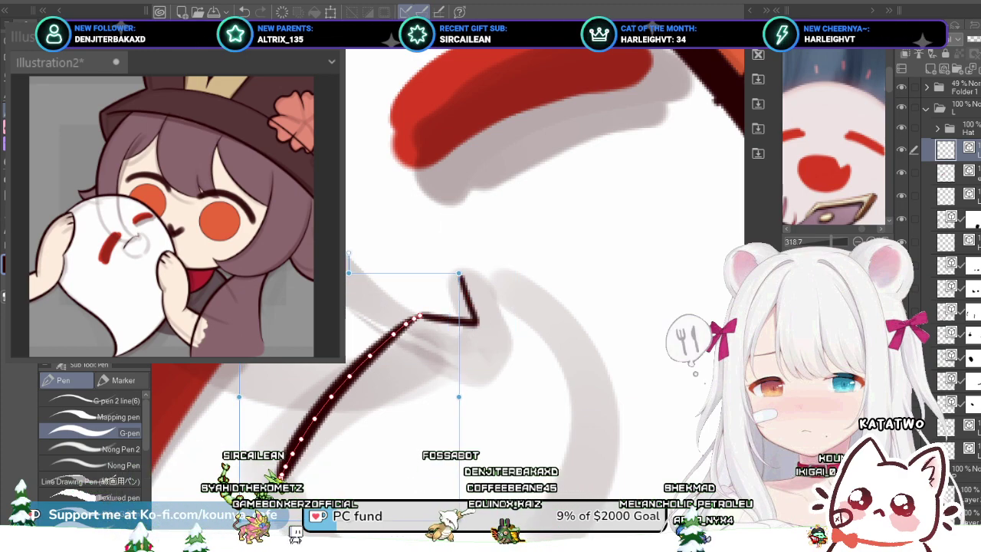
left_click_drag(280, 474, 274, 483)
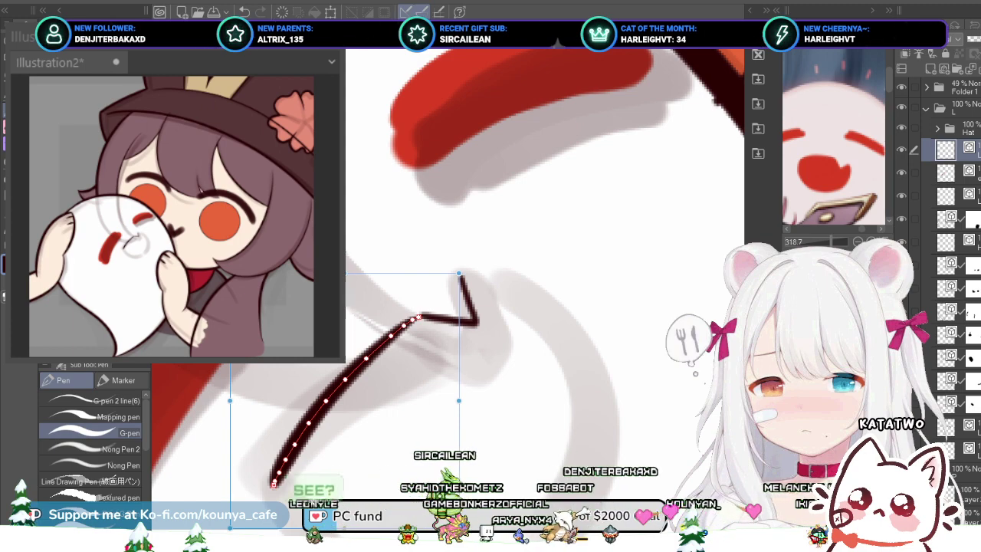
Step: Try to ink the rounded outer side of the ghost's mouth as one curve running down from the tooth notch
scroll(385, 351, "down", 5)
left_click_drag(460, 335, 404, 296)
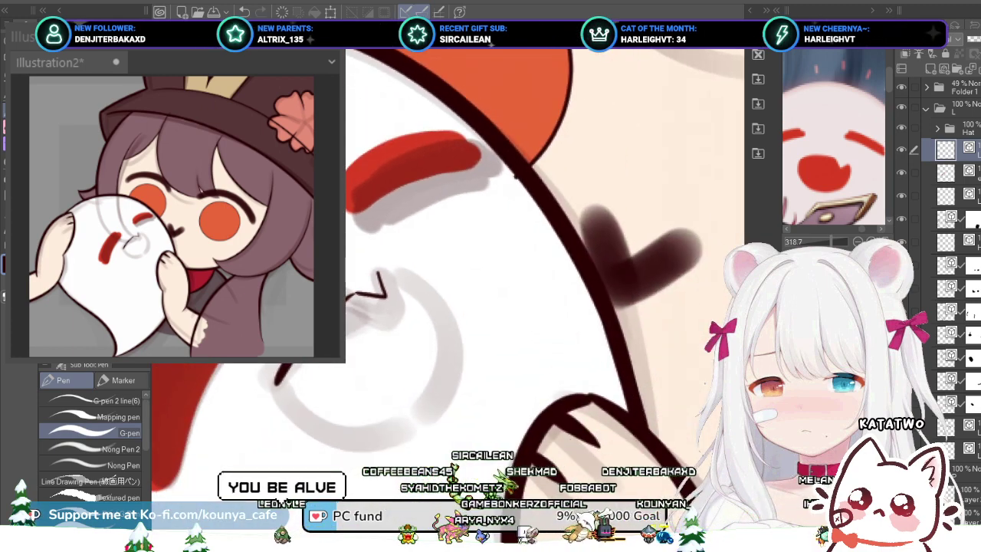
scroll(353, 285, "up", 4)
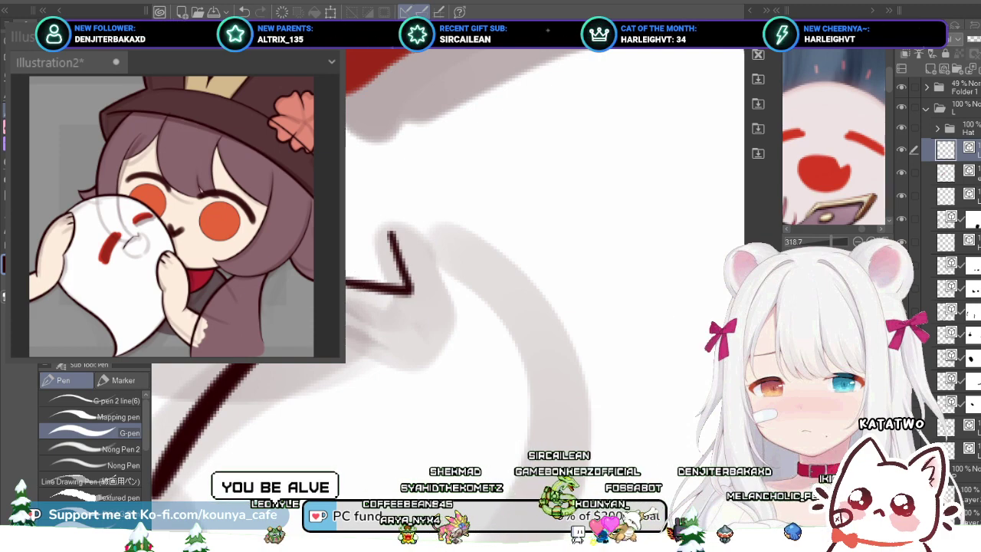
scroll(356, 275, "down", 4)
scroll(389, 268, "up", 2)
left_click_drag(349, 273, 389, 321)
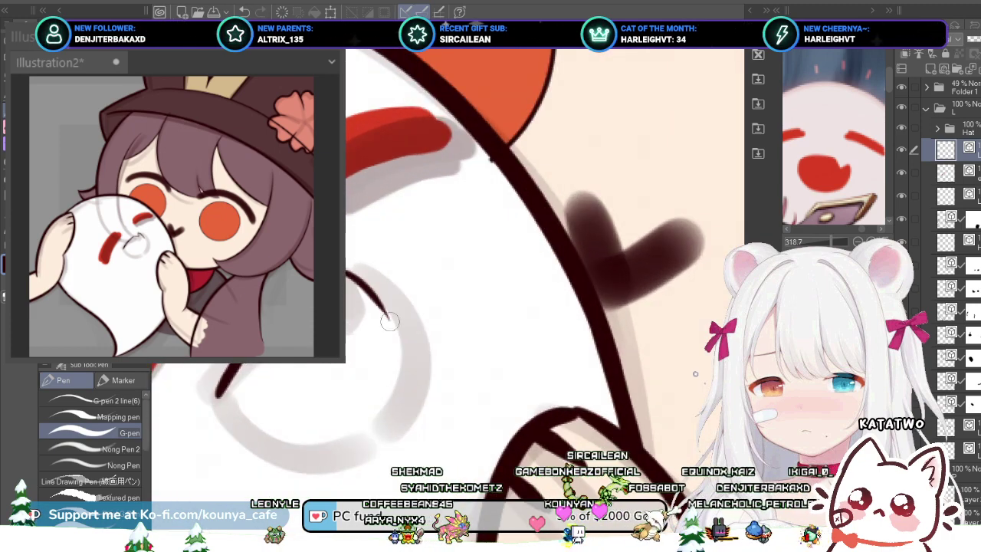
key("ctrl+z")
mouse_move(348, 271)
left_mouse_down()
mouse_move(403, 335)
mouse_move(370, 438)
left_mouse_up()
key("ctrl+z")
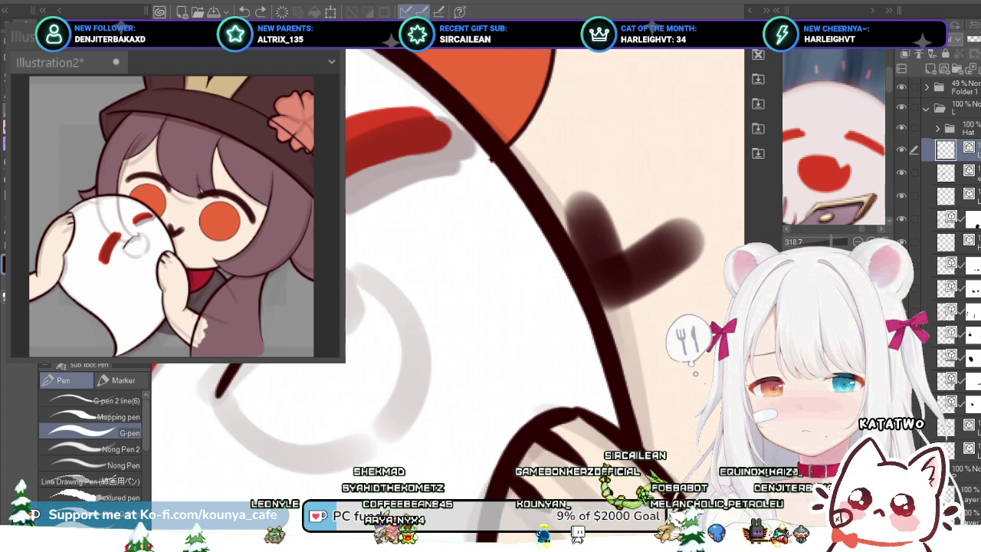
left_click_drag(359, 283, 358, 434)
key("ctrl+z")
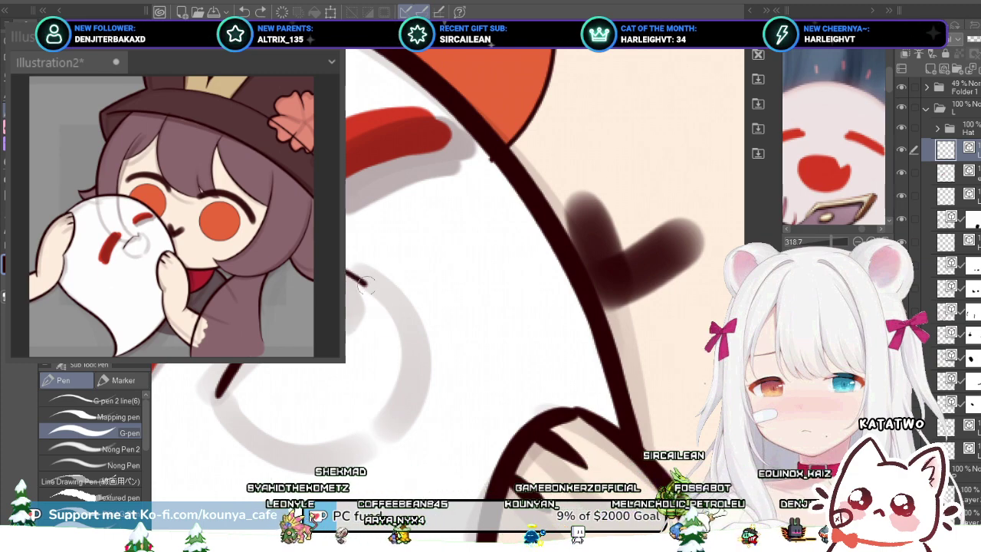
left_click_drag(366, 283, 398, 375)
key("ctrl+z")
mouse_move(349, 274)
left_mouse_down()
mouse_move(375, 295)
mouse_move(339, 440)
left_mouse_up()
key("ctrl+z")
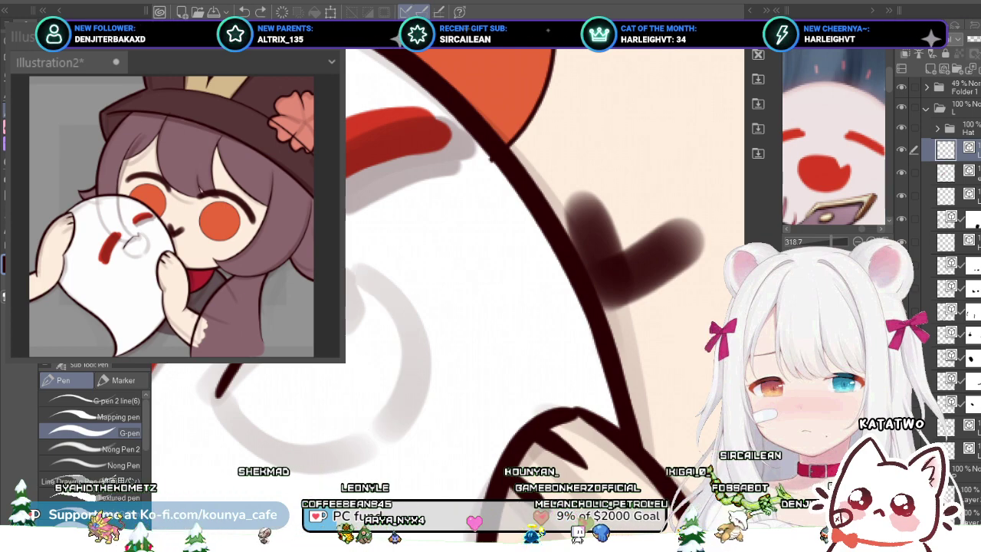
left_click_drag(346, 269, 349, 423)
key("ctrl+z")
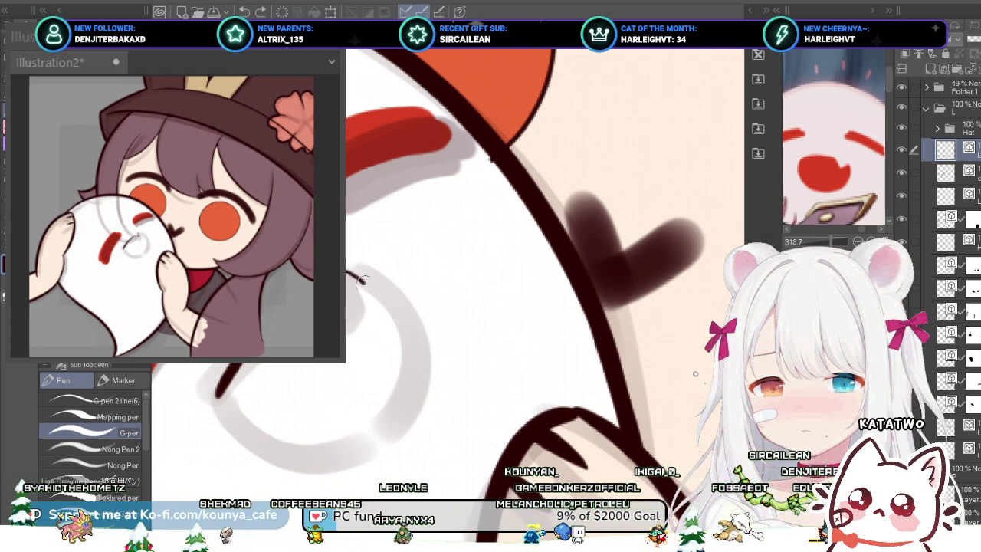
left_click_drag(346, 271, 337, 444)
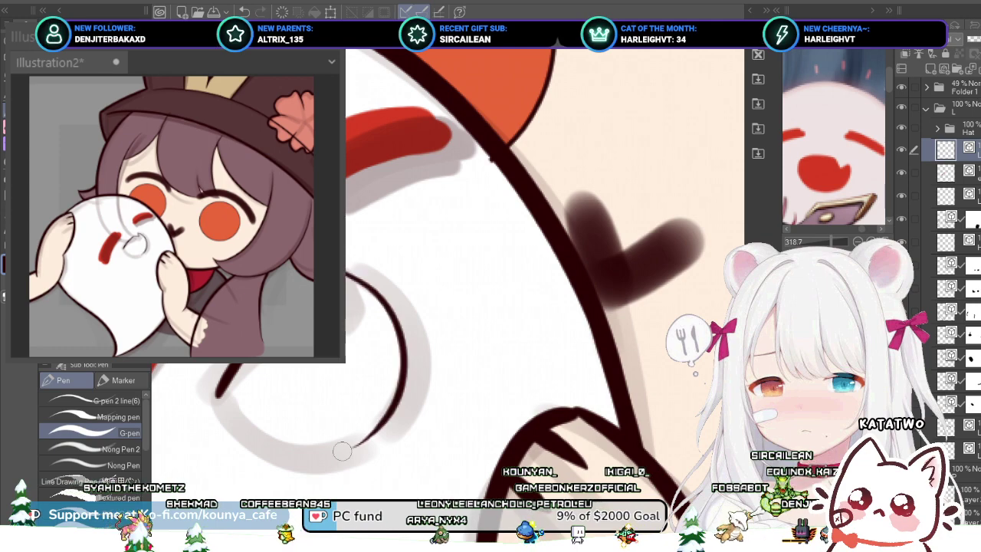
key("ctrl+z")
left_click_drag(347, 272, 337, 446)
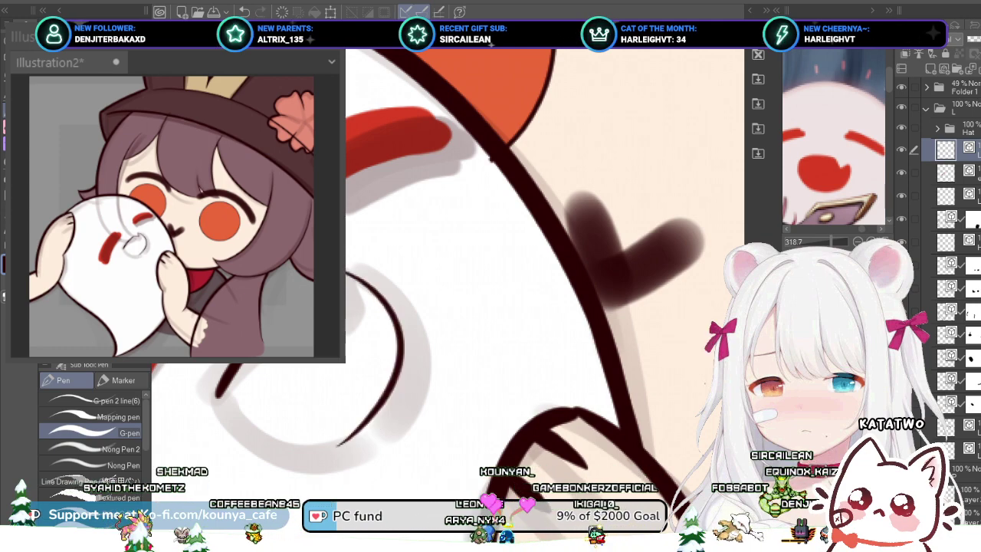
scroll(557, 321, "up", 1)
left_click_drag(557, 322, 695, 374)
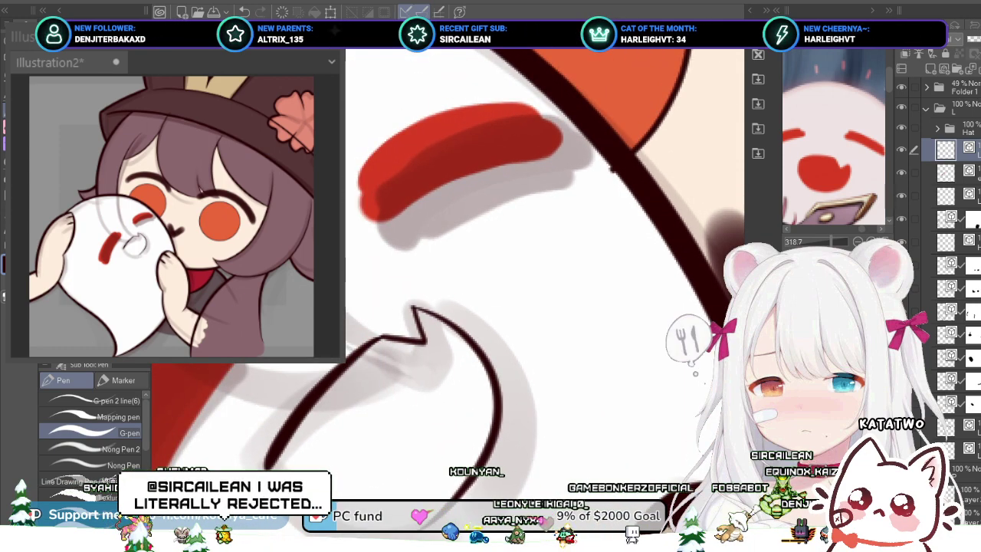
left_click_drag(469, 367, 464, 296)
key("ctrl+z")
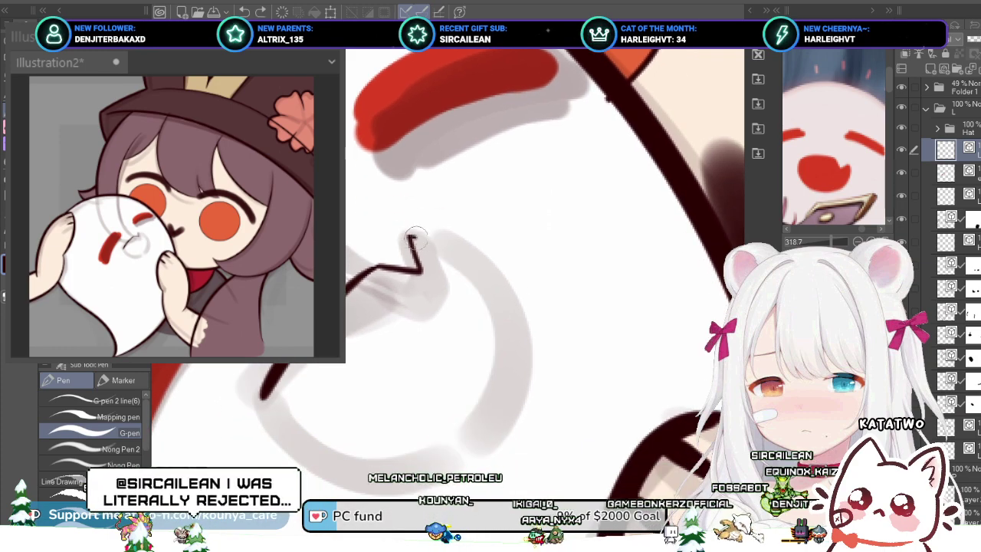
left_click_drag(410, 236, 462, 454)
key("ctrl+z")
mouse_move(408, 236)
left_mouse_down()
mouse_move(478, 399)
mouse_move(356, 459)
left_mouse_up()
key("ctrl+z")
mouse_move(410, 236)
left_mouse_down()
mouse_move(477, 443)
mouse_move(451, 462)
left_mouse_up()
key("ctrl+z")
mouse_move(409, 237)
left_mouse_down()
mouse_move(463, 260)
mouse_move(484, 437)
left_mouse_up()
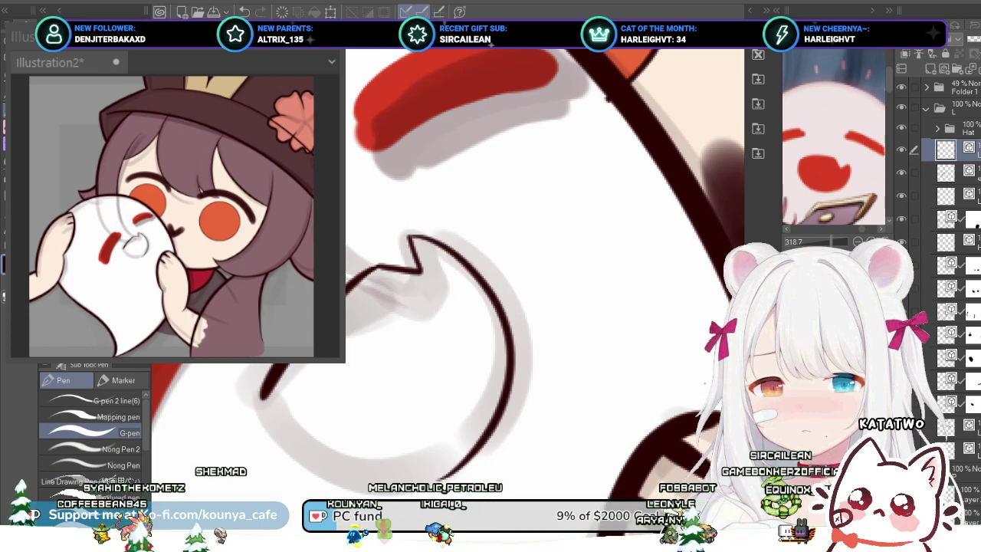
key("ctrl+z")
mouse_move(409, 237)
left_mouse_down()
mouse_move(477, 269)
mouse_move(444, 429)
left_mouse_up()
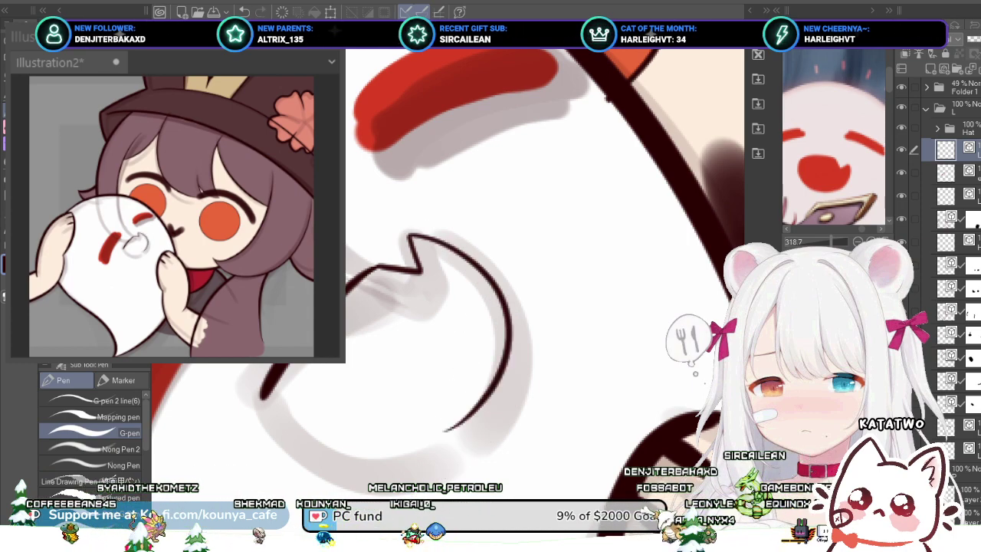
key("ctrl+z")
mouse_move(409, 236)
left_mouse_down()
mouse_move(465, 259)
mouse_move(445, 454)
left_mouse_up()
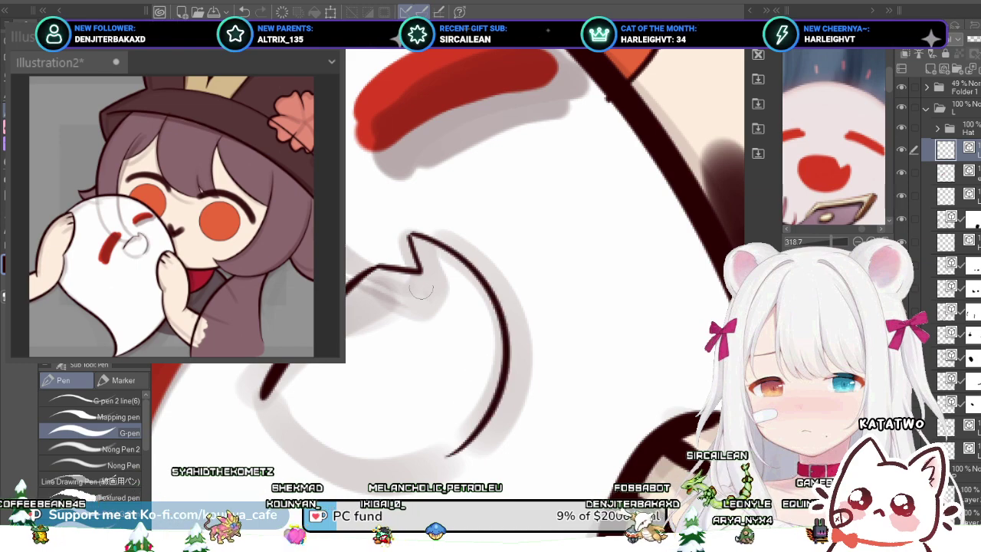
key("ctrl+z")
Step: Ink the rounded outer side of the ghost's mouth from the tooth notch downward, narrow the curve slightly and nudge it into place
mouse_move(409, 236)
left_mouse_down()
mouse_move(459, 253)
mouse_move(418, 466)
left_mouse_up()
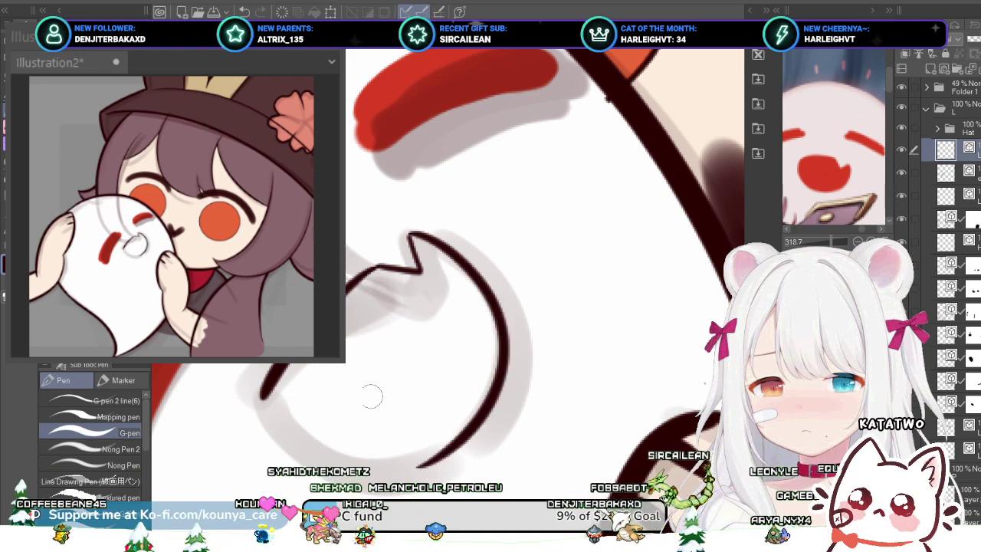
key("ctrl")
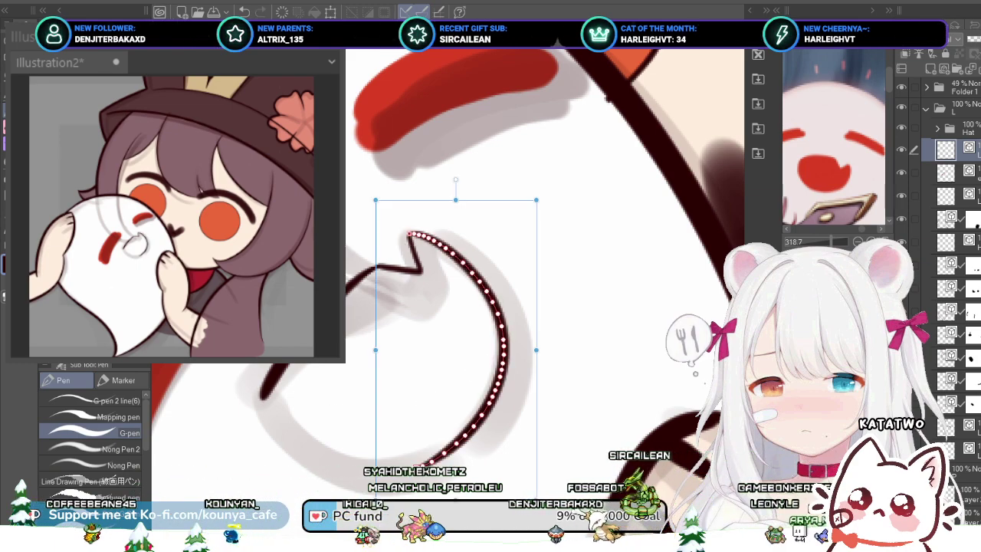
left_click_drag(375, 350, 379, 350)
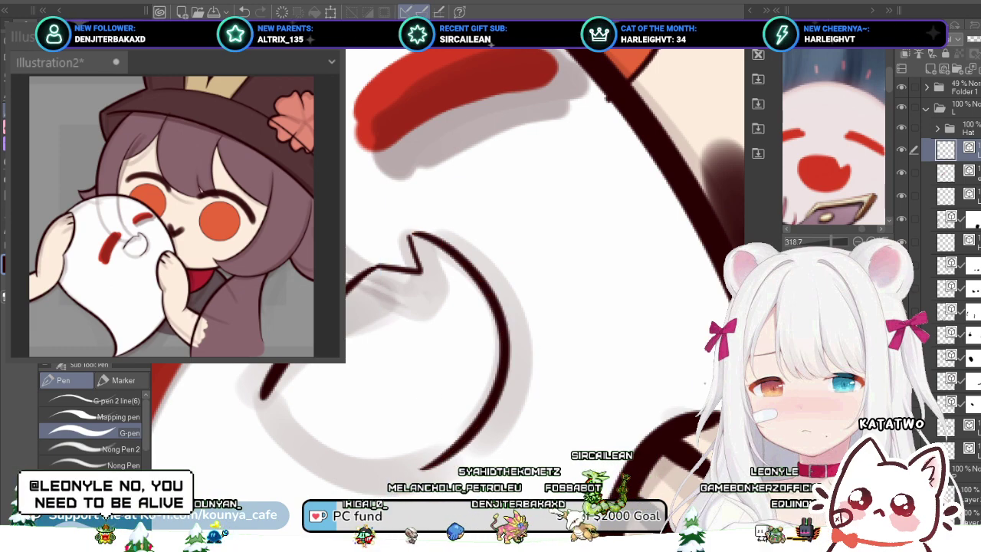
scroll(694, 374, "down", 5)
scroll(695, 374, "up", 5)
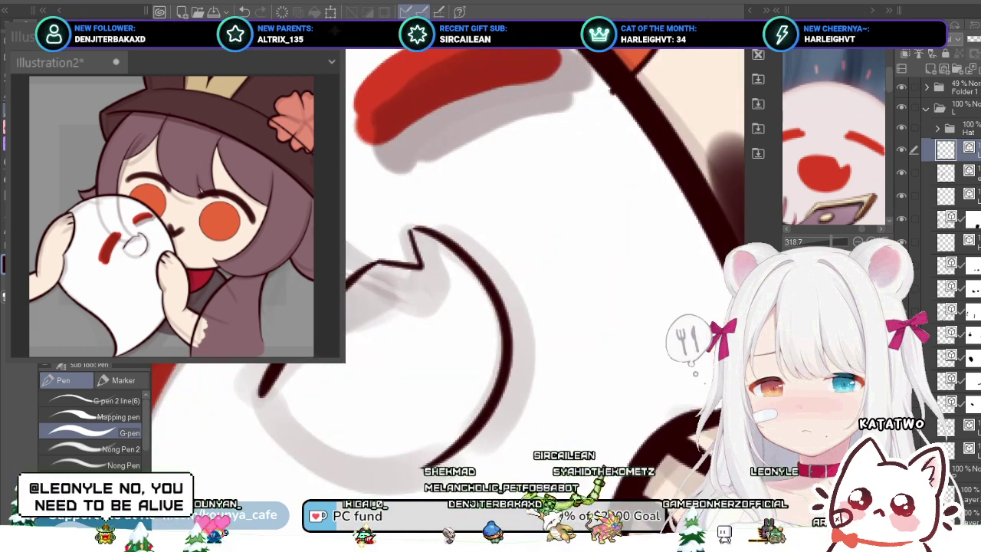
key("ctrl")
left_click_drag(503, 337, 501, 340)
key("ctrl+d")
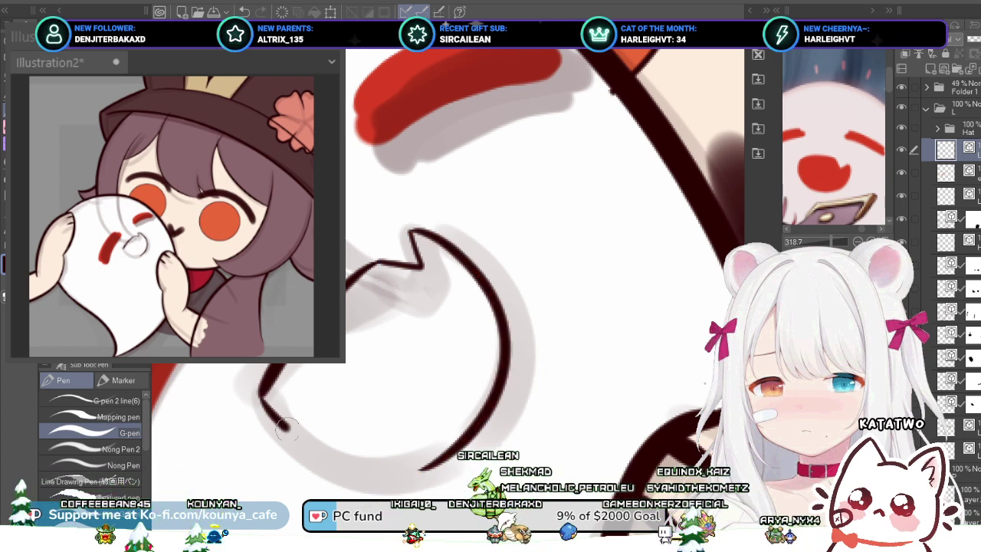
Step: Select the slanted edge line of the ghost's mouth and extend its lower end slightly outward
left_click(264, 387, "ctrl")
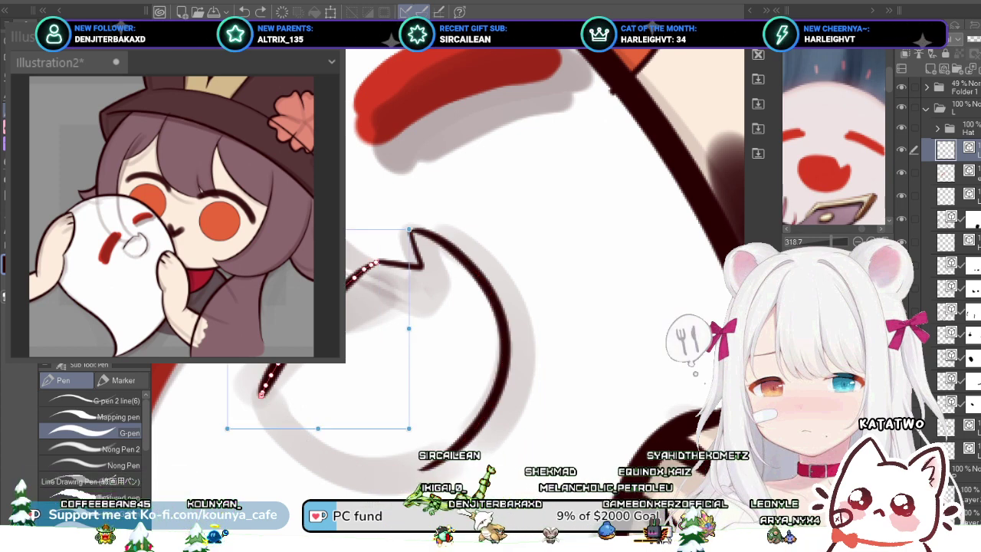
left_click_drag(261, 394, 253, 397)
scroll(317, 385, "down", 5)
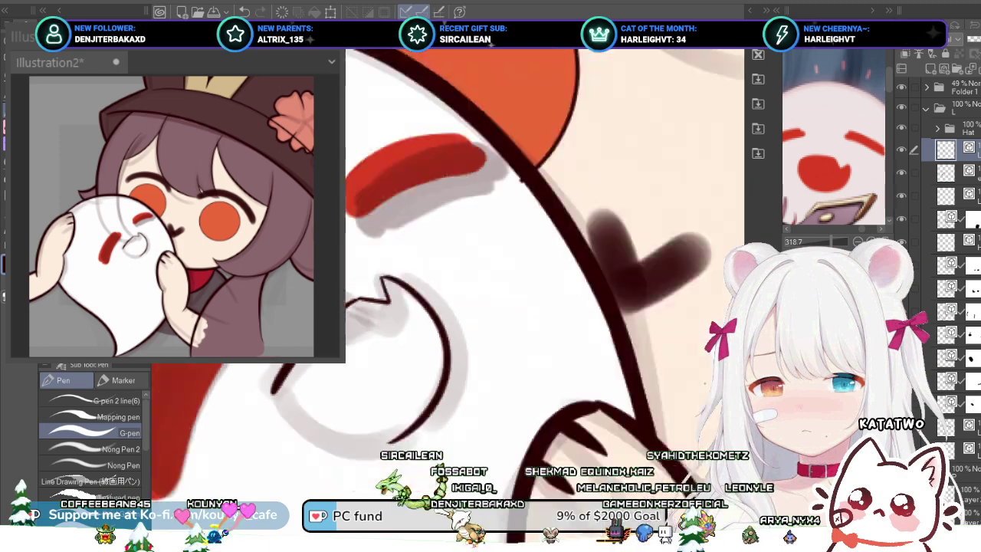
Step: Redraw the short G-pen stroke that joins the slanted mouth line to the tooth notch, replacing the previous attempt
scroll(299, 406, "up", 5)
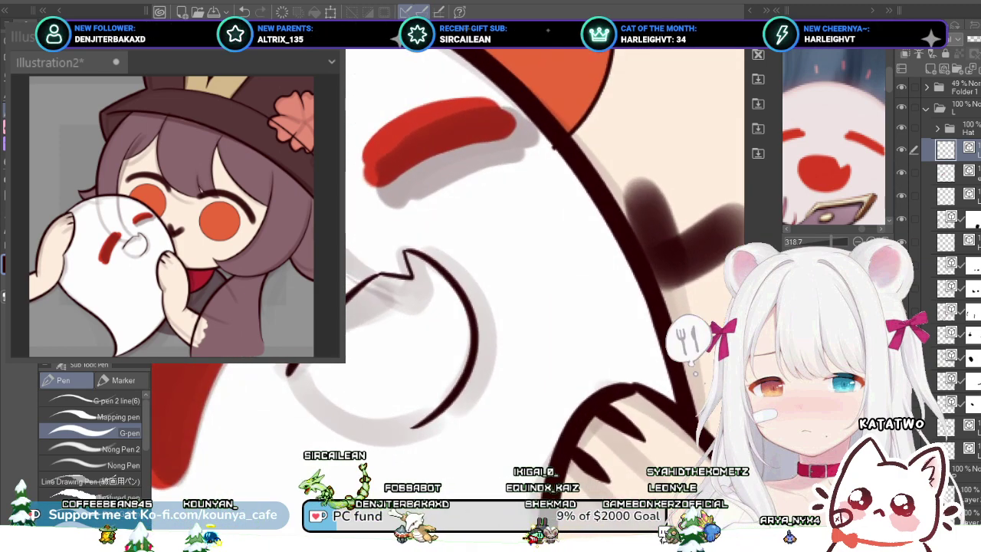
scroll(447, 276, "right", 2)
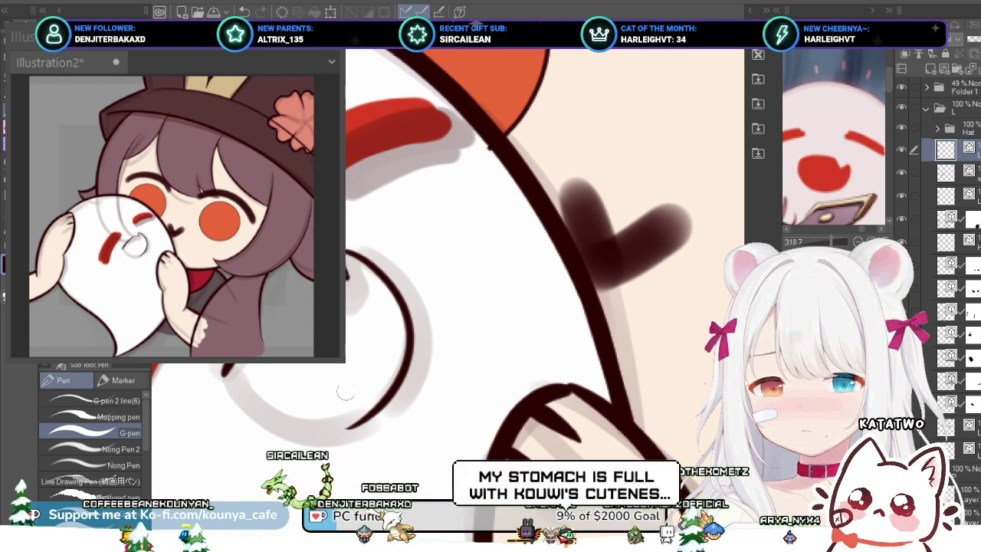
scroll(346, 392, "up", 3)
left_click_drag(345, 391, 458, 389)
scroll(369, 336, "up", 1)
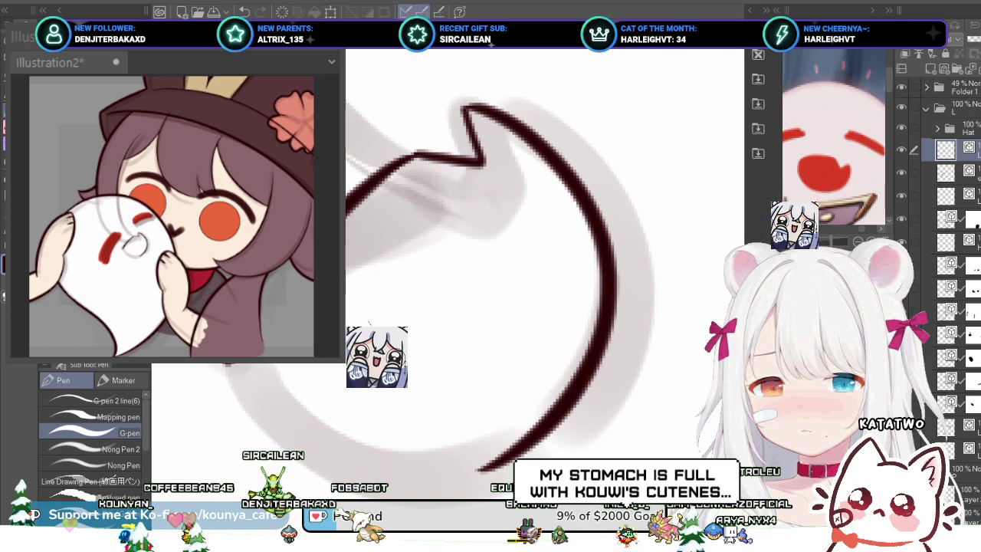
scroll(401, 158, "up", 2)
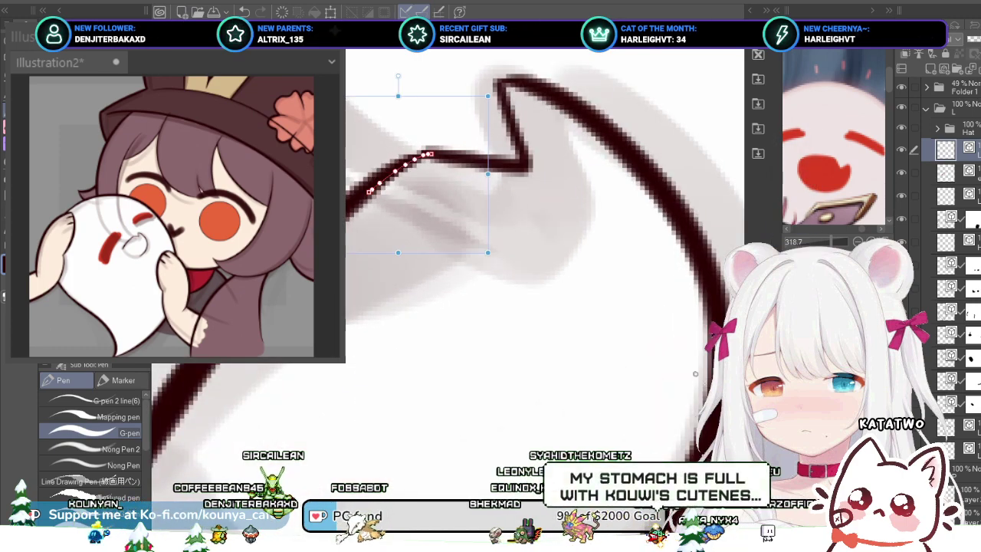
key("ctrl+z")
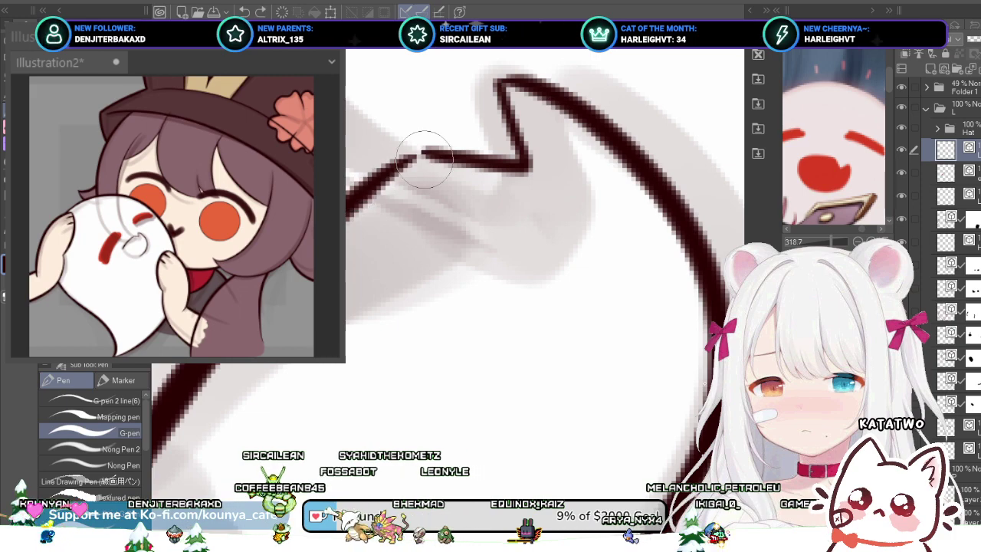
left_click_drag(424, 155, 358, 202)
scroll(392, 182, "down", 5)
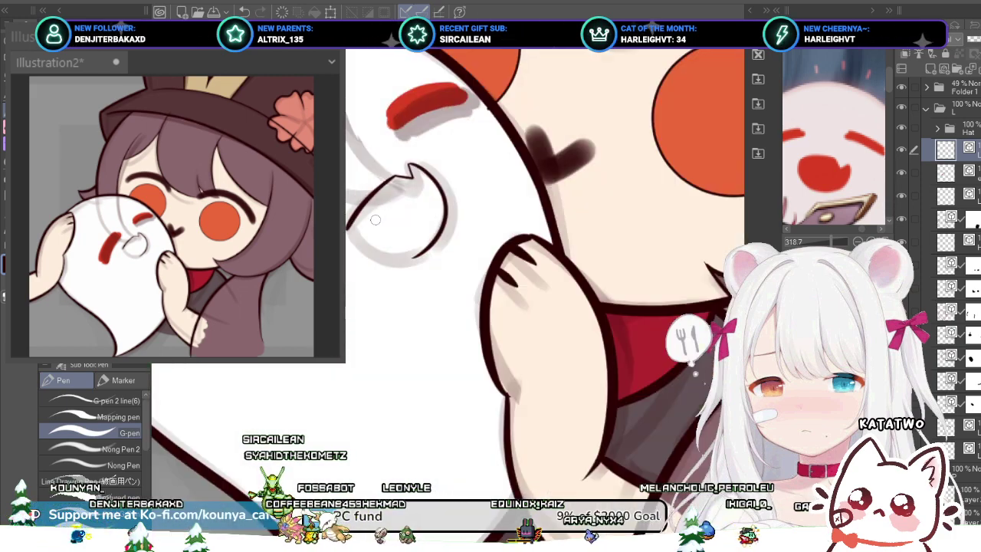
Step: Undo the short start stroke and ink the mouth's lower curve in one sweep from the slanted line to the rounded outer side
scroll(376, 220, "up", 4)
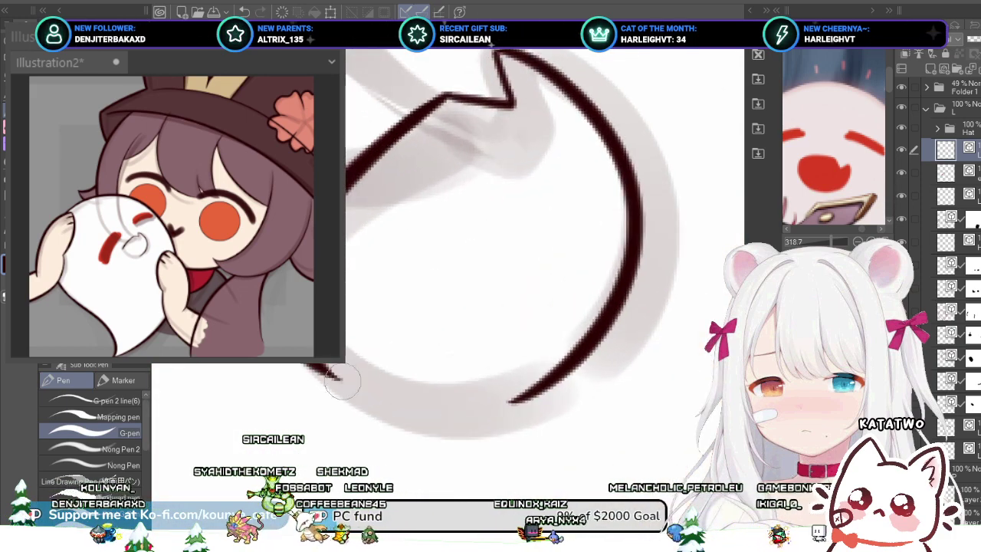
key("ctrl+z")
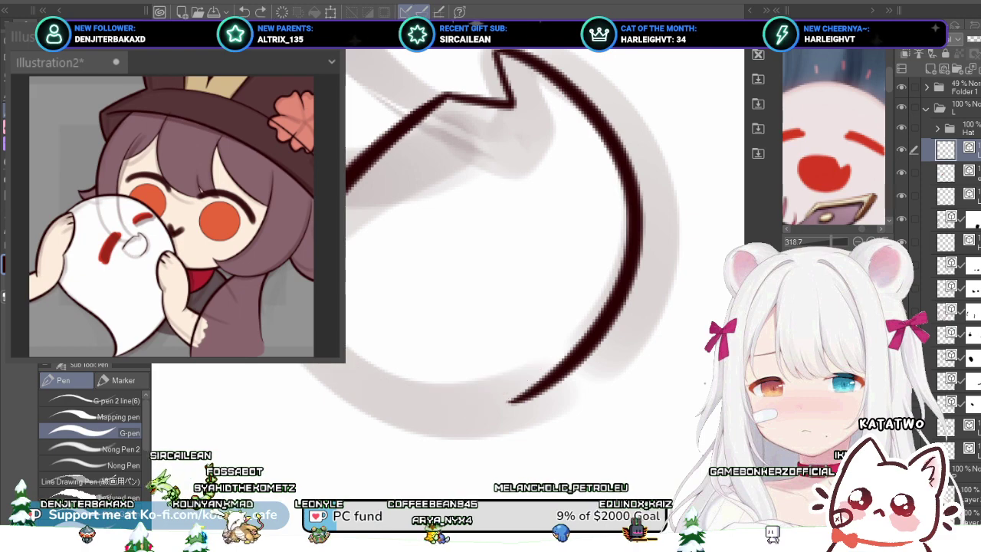
mouse_move(285, 366)
left_mouse_down()
mouse_move(368, 413)
mouse_move(563, 374)
left_mouse_up()
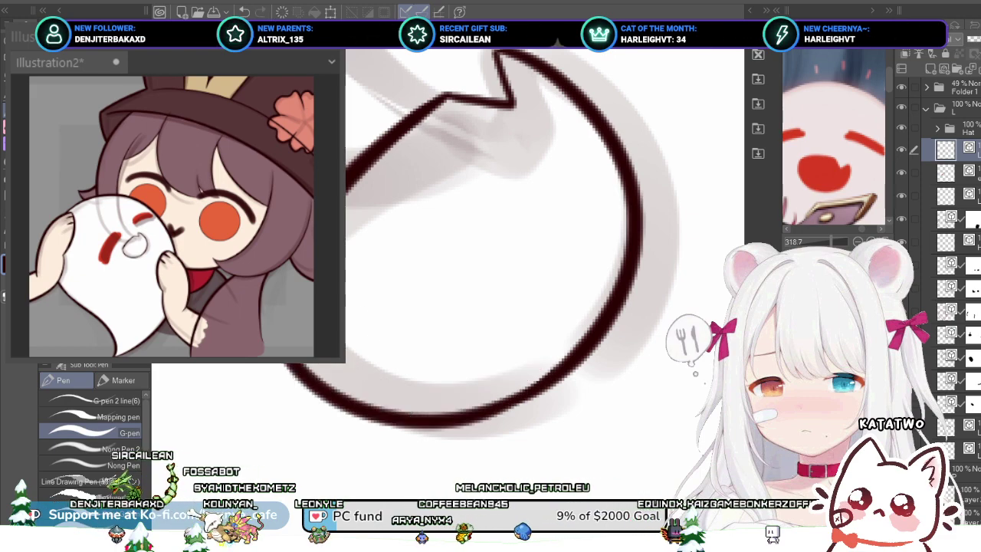
scroll(334, 351, "down", 3)
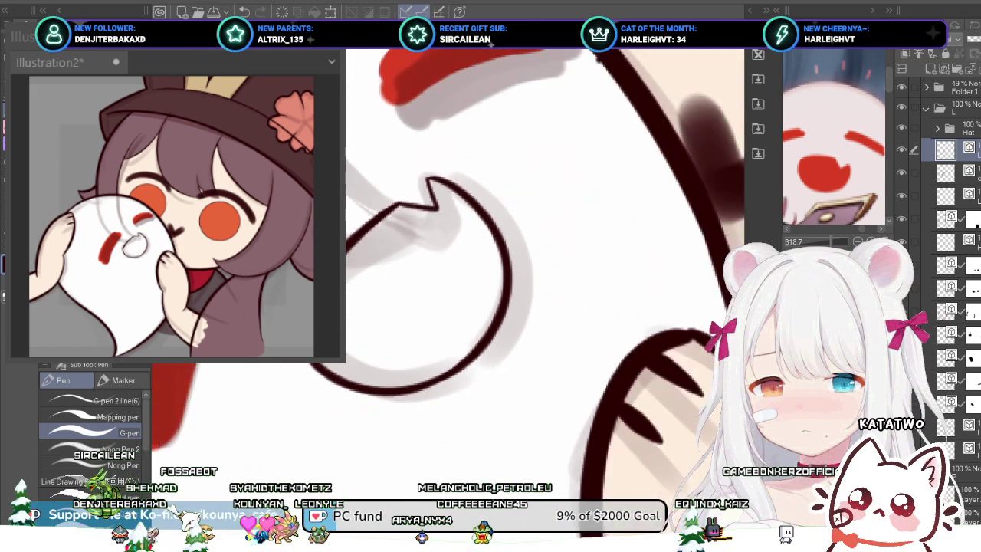
scroll(342, 337, "down", 3)
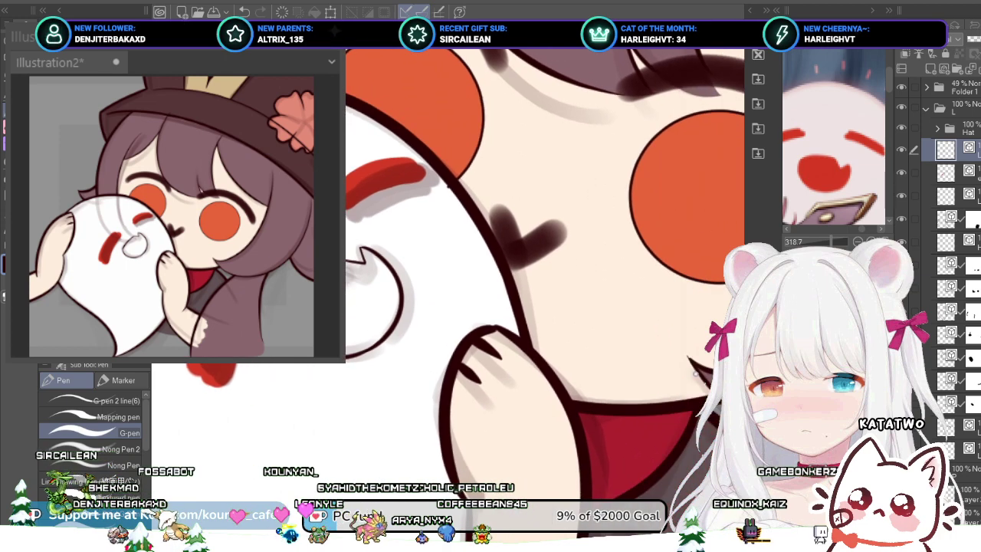
Step: Nudge the mouth's lower curve upward, widen it slightly to meet the outer side, and save the illustration
scroll(350, 349, "up", 5)
left_click(388, 349, "ctrl")
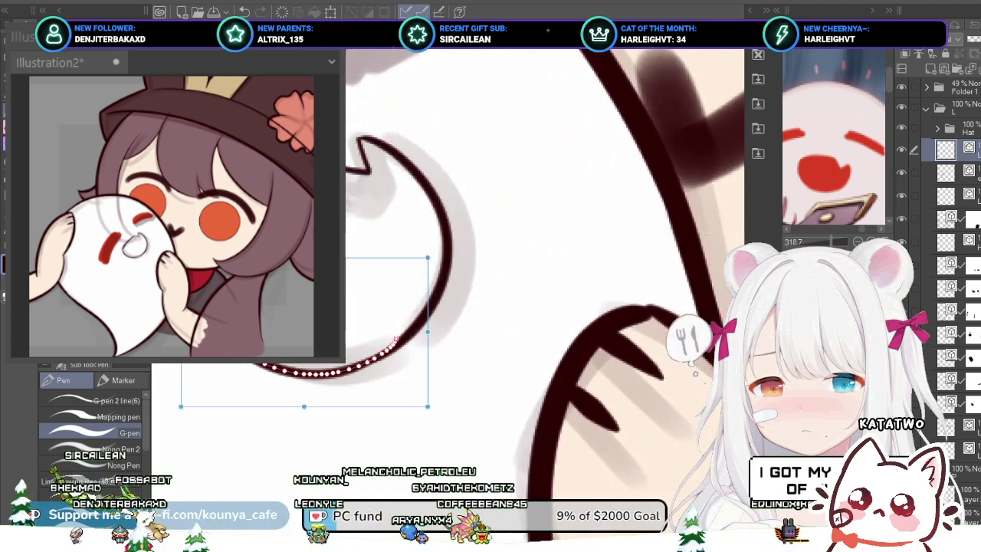
key("Up")
key("Up")
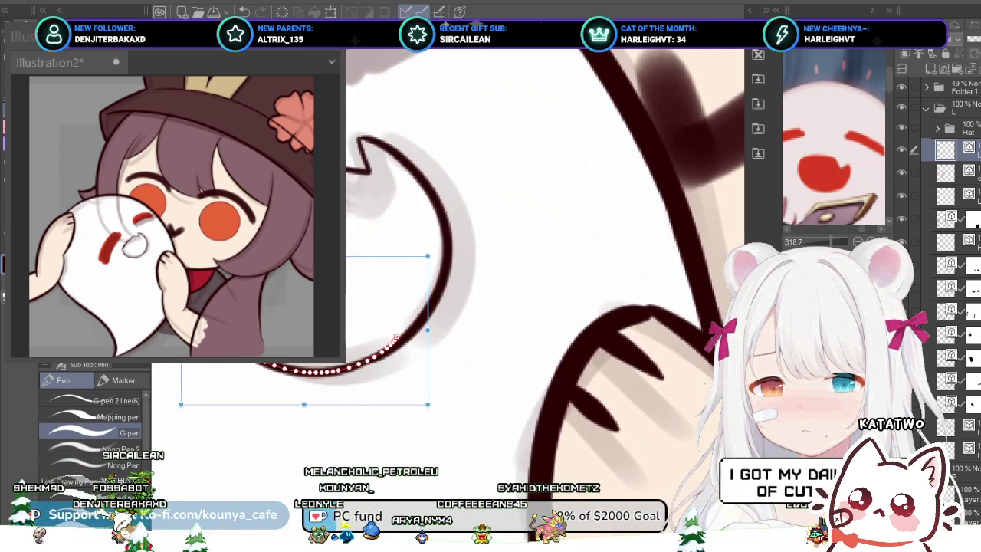
left_click_drag(427, 405, 438, 403)
scroll(393, 333, "down", 6)
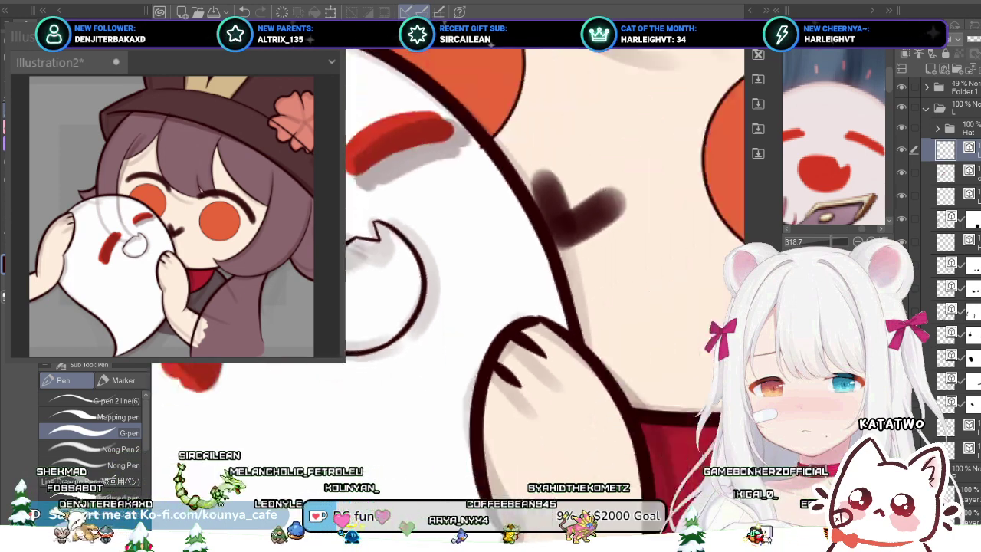
scroll(703, 382, "up", 2)
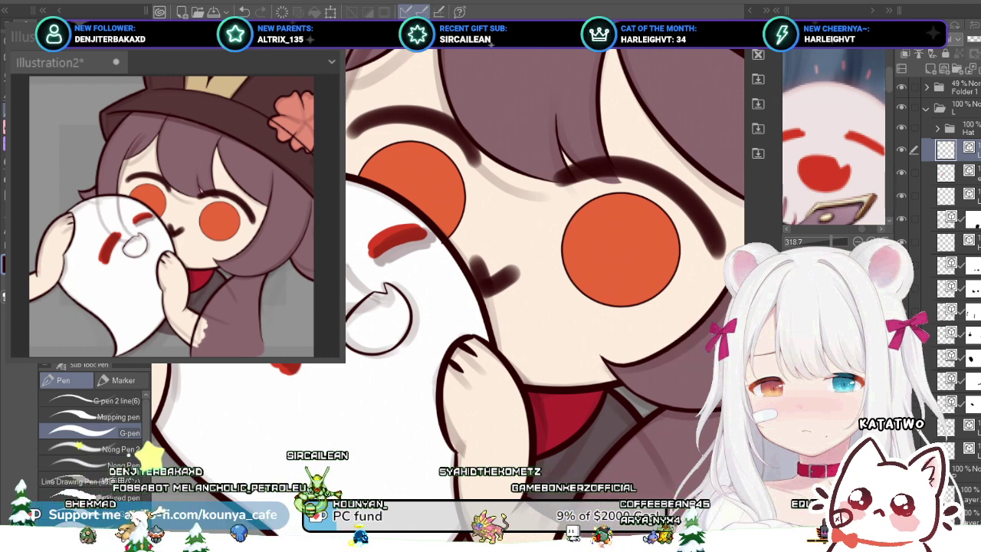
key("ctrl+s")
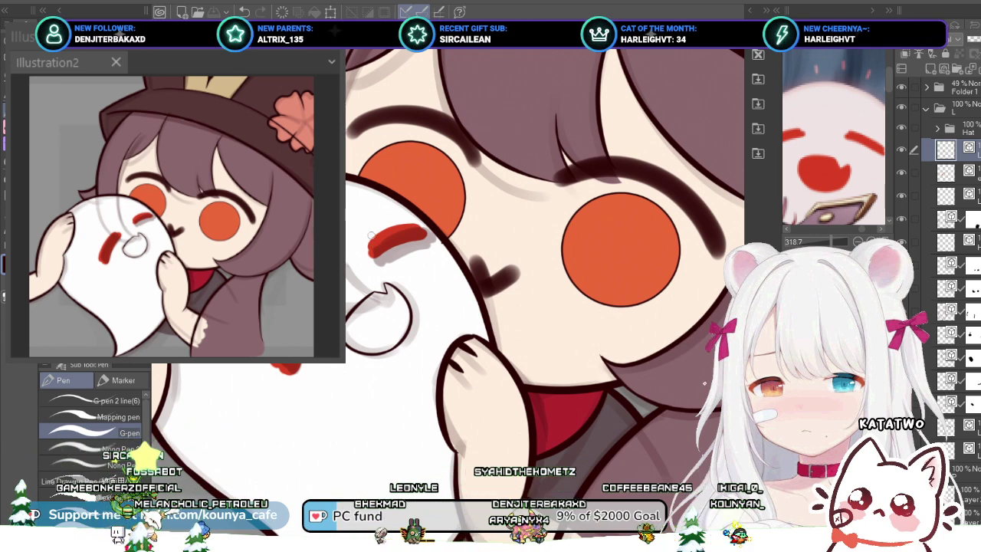
Step: Select the ghost's whole inked mouth with the Lasso, extending the selection around its outer side, and save the file
scroll(398, 296, "up", 2)
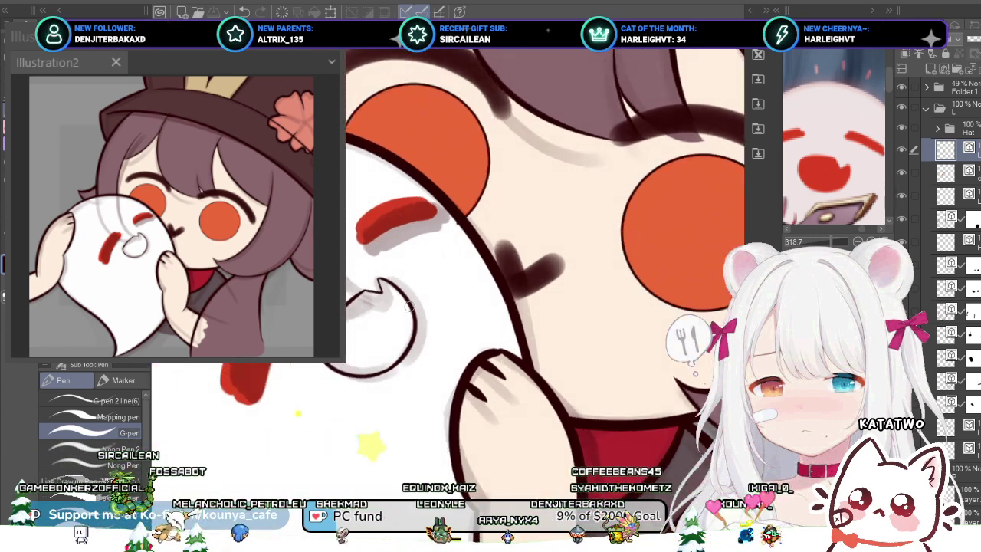
key("m")
left_click_drag(380, 257, 346, 277)
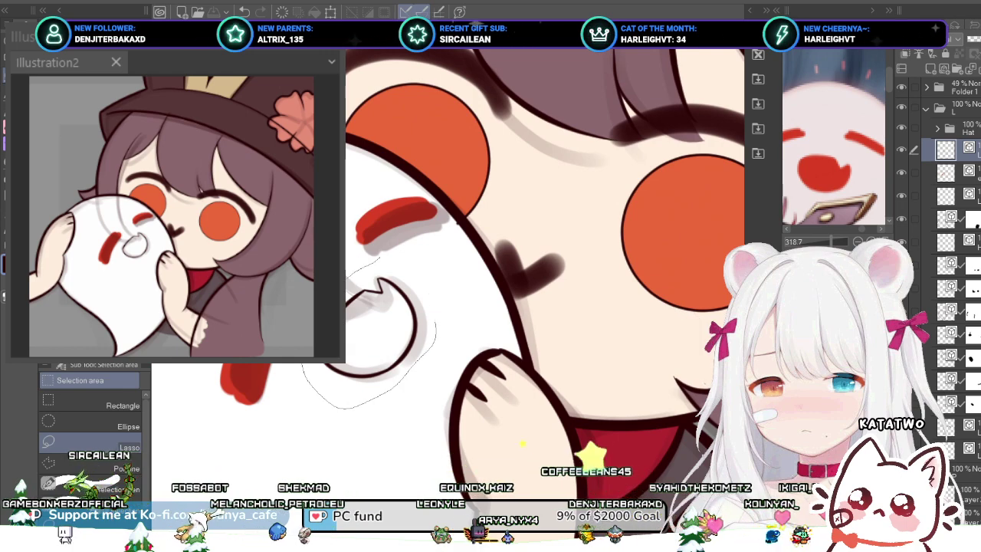
left_click_drag(301, 370, 307, 360)
left_click_drag(417, 303, 353, 402)
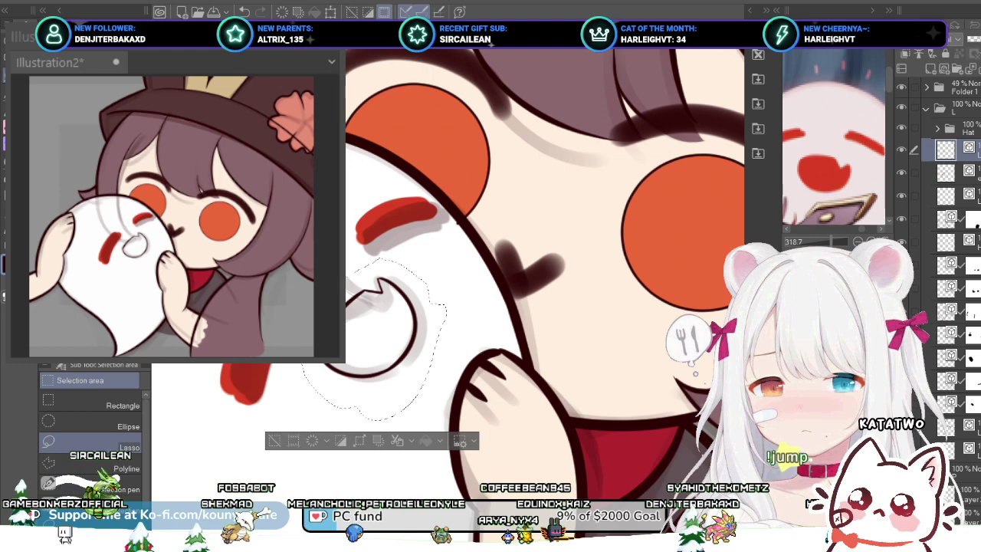
key("ctrl+s")
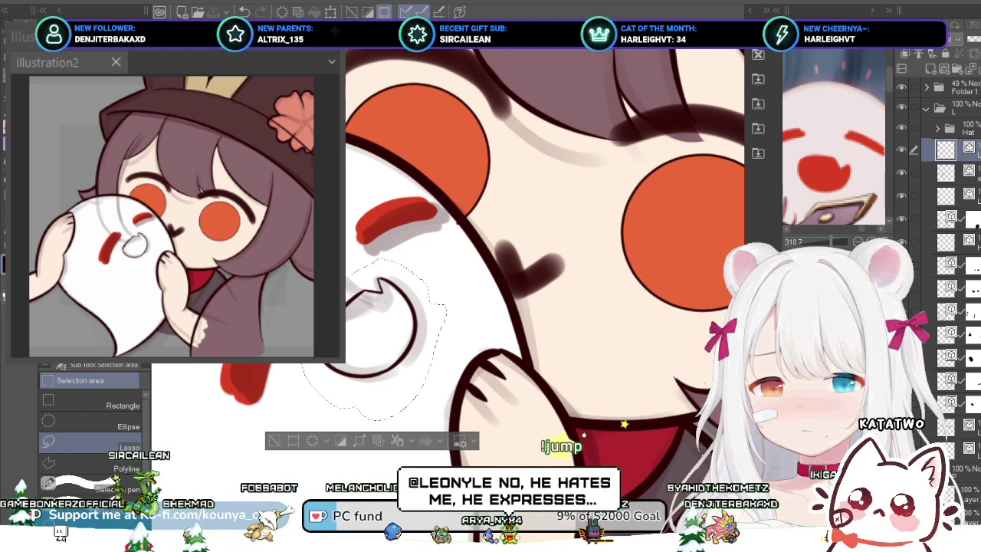
Step: Transform the selected mouth by pulling its upper outer corner slightly inward and down, apply it, and deselect
key("ctrl+t")
left_click_drag(447, 258, 444, 267)
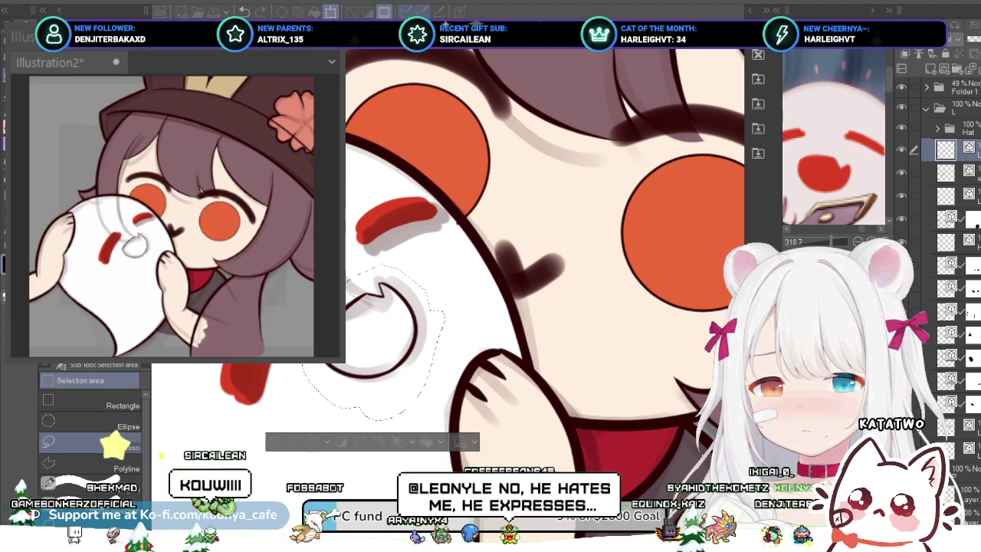
scroll(445, 270, "down", 3)
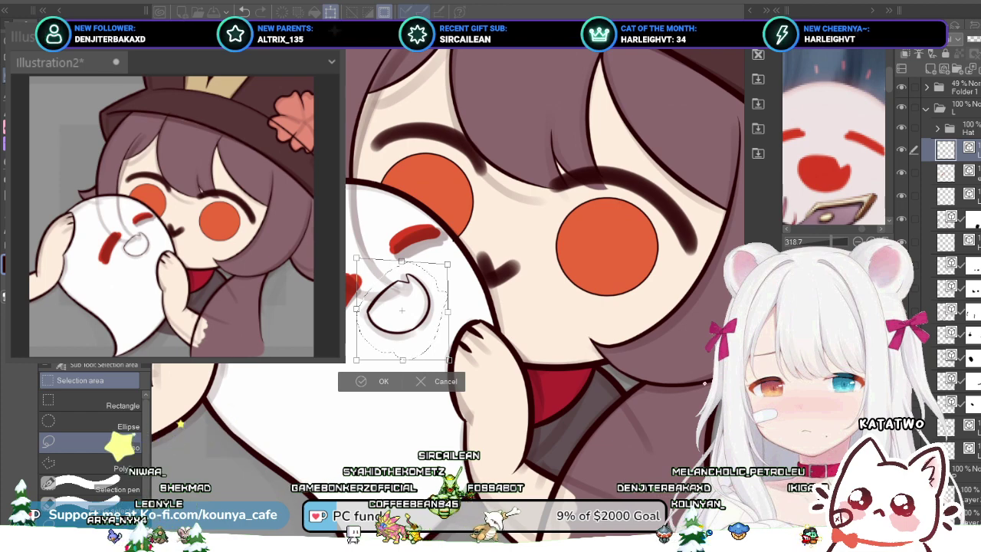
key("Return")
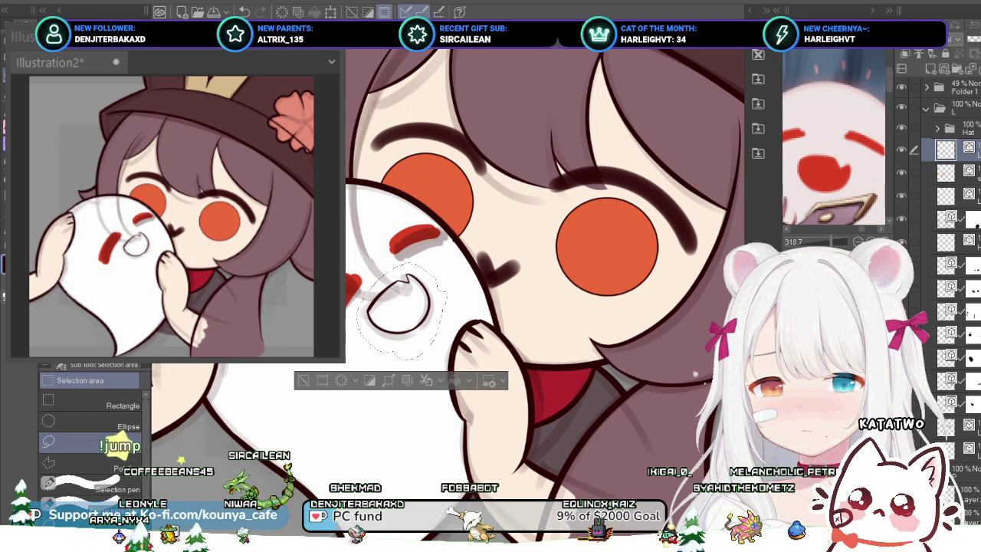
key("ctrl+d")
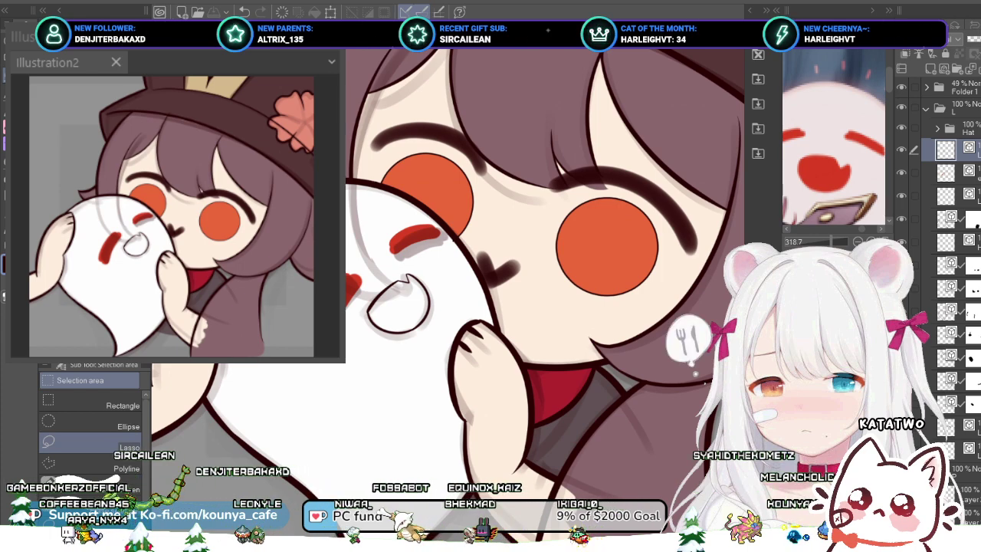
Step: Collapse the line art folder L in the layer list and save the illustration
scroll(545, 257, "up", 2)
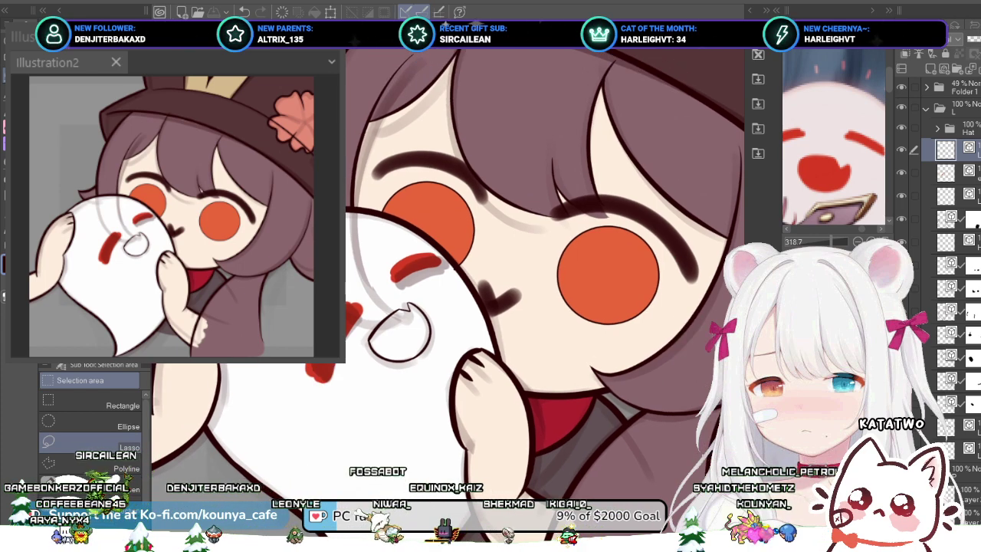
left_click(970, 241)
left_click(969, 149)
left_click(926, 108)
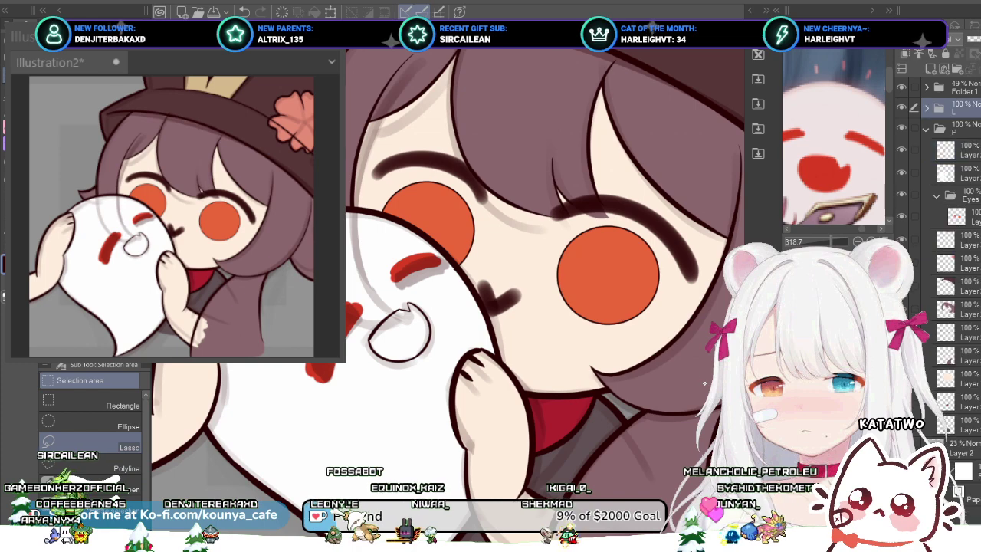
key("ctrl+s")
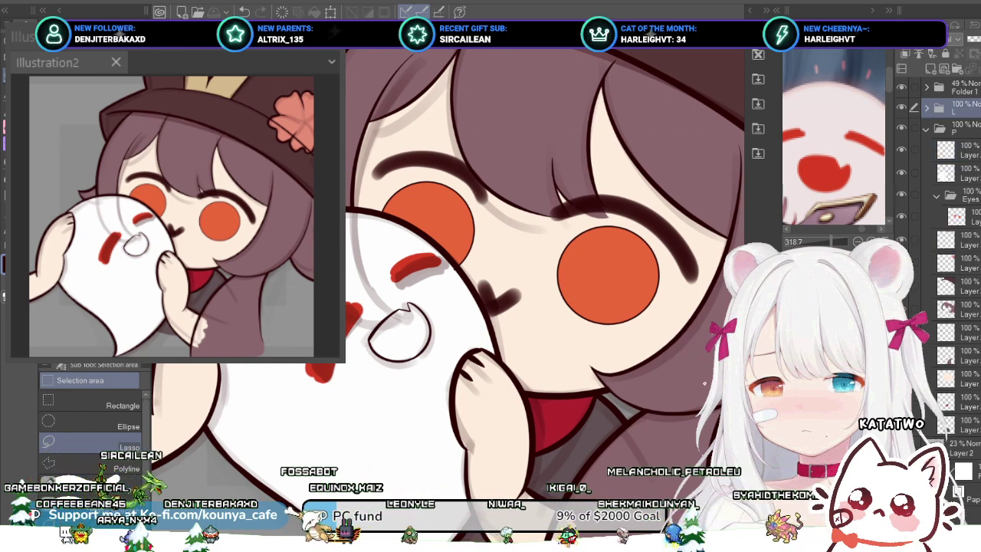
Step: Go through the layers in folder P and make the layer directly below the Eyes folder active
left_click_drag(628, 337, 695, 374)
scroll(498, 326, "up", 1)
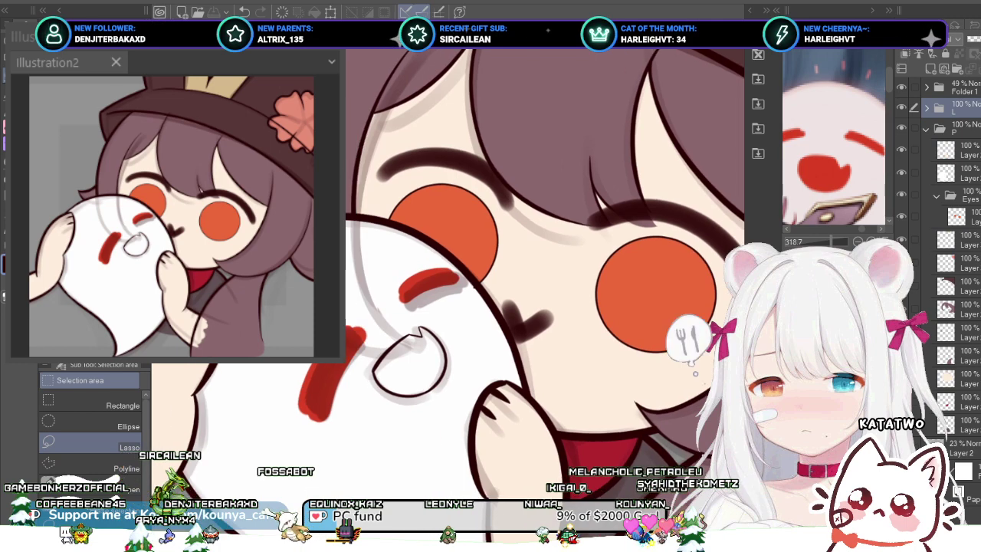
left_click(962, 129)
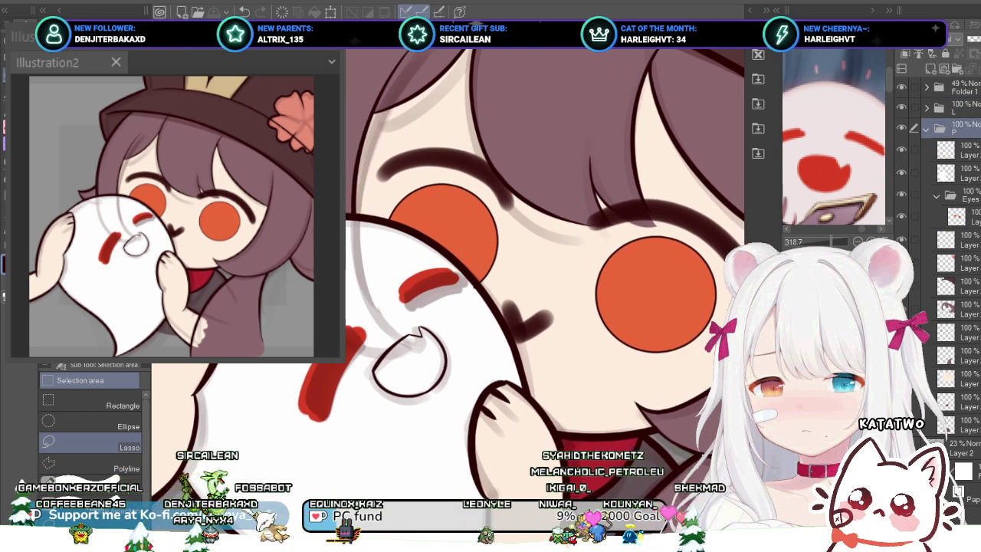
left_click(963, 150)
left_click(902, 150)
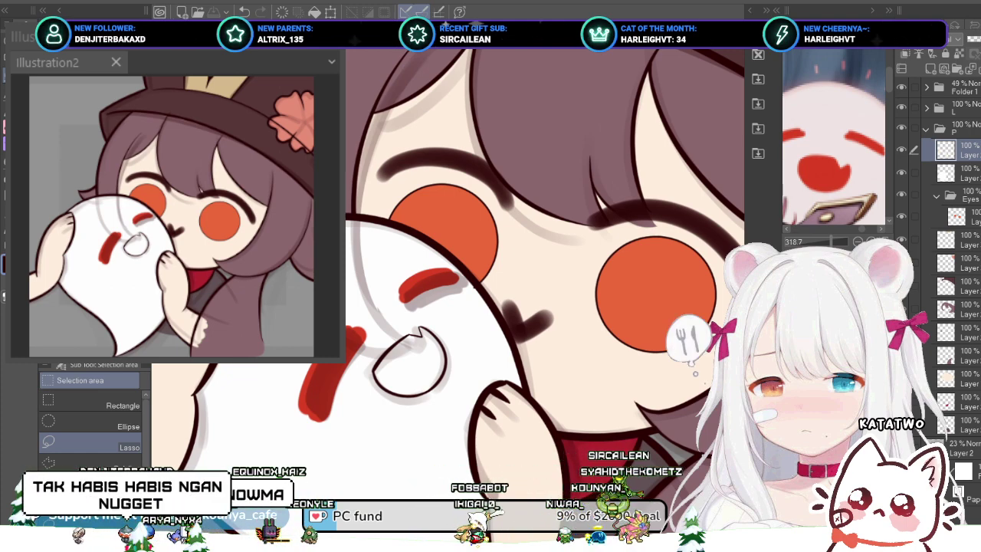
left_click(966, 173)
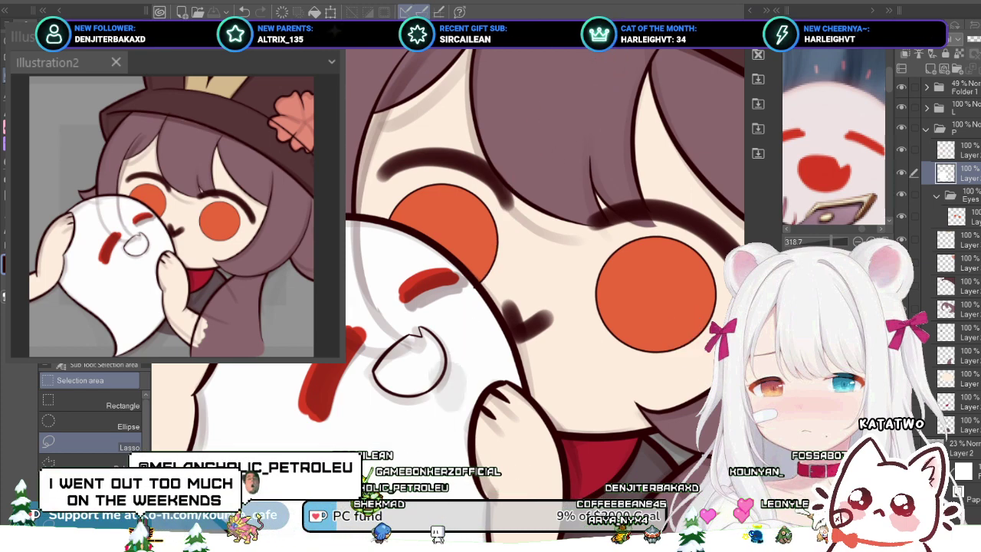
left_click(968, 150)
left_click(969, 173)
left_click(968, 150)
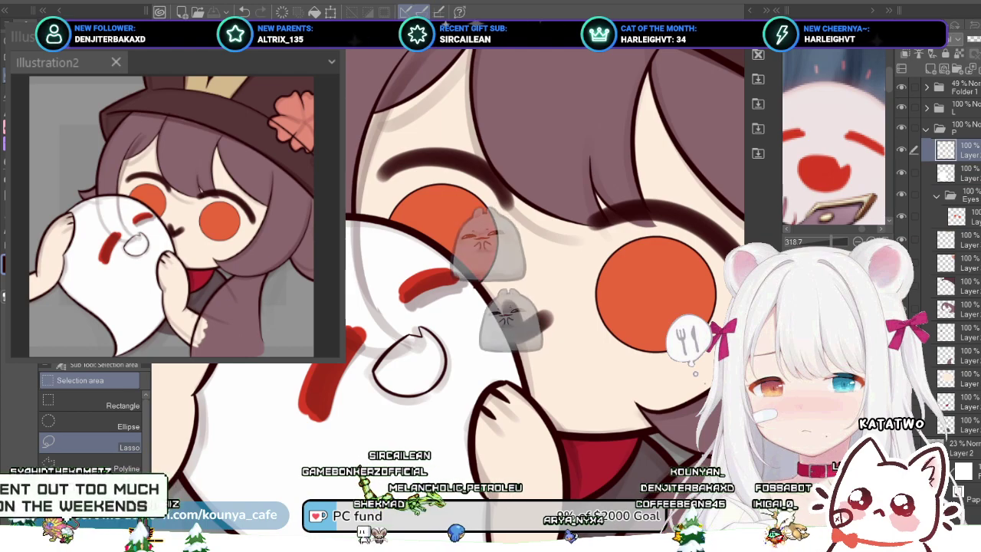
left_click(969, 425)
left_click(969, 240)
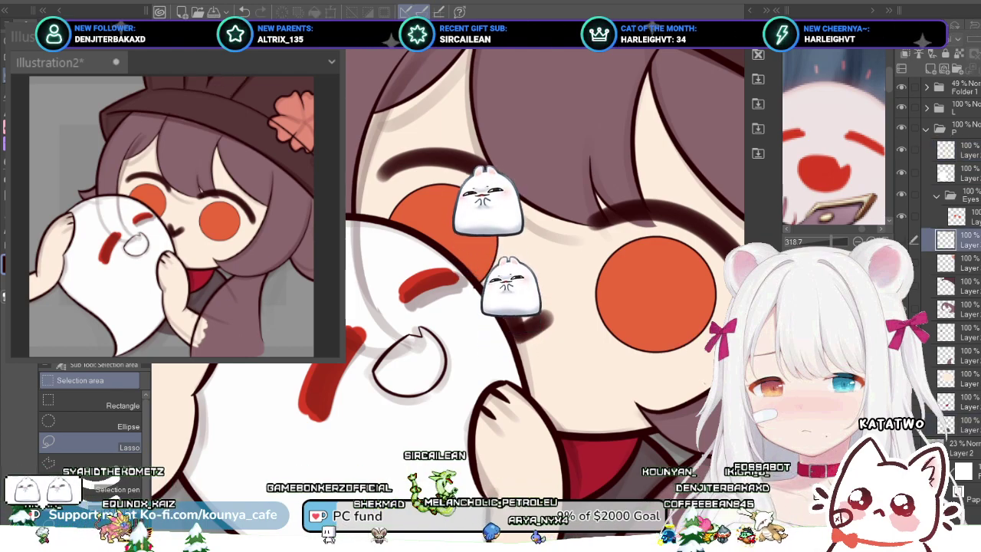
Step: Switch to the G-pen and add a new layer clipped to the ghost's white base layer, above the Eyes folder in folder P
key("p")
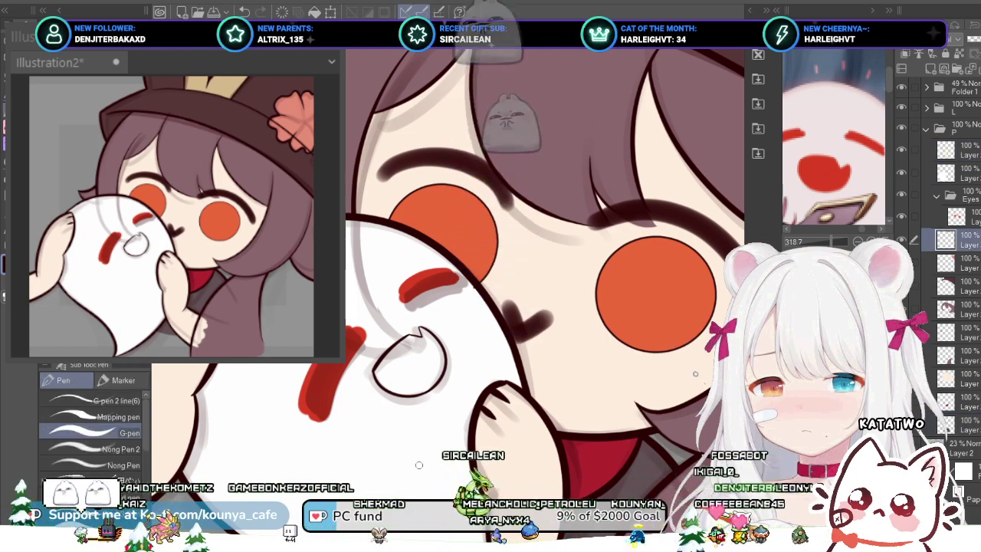
left_click(957, 173)
left_click(965, 240)
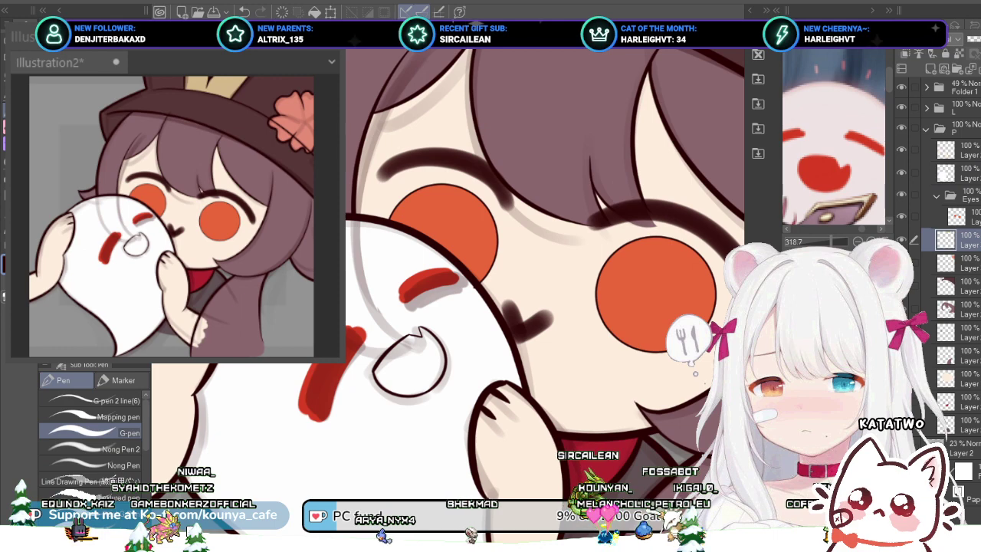
left_click(967, 172)
left_click(967, 240)
left_click(967, 173)
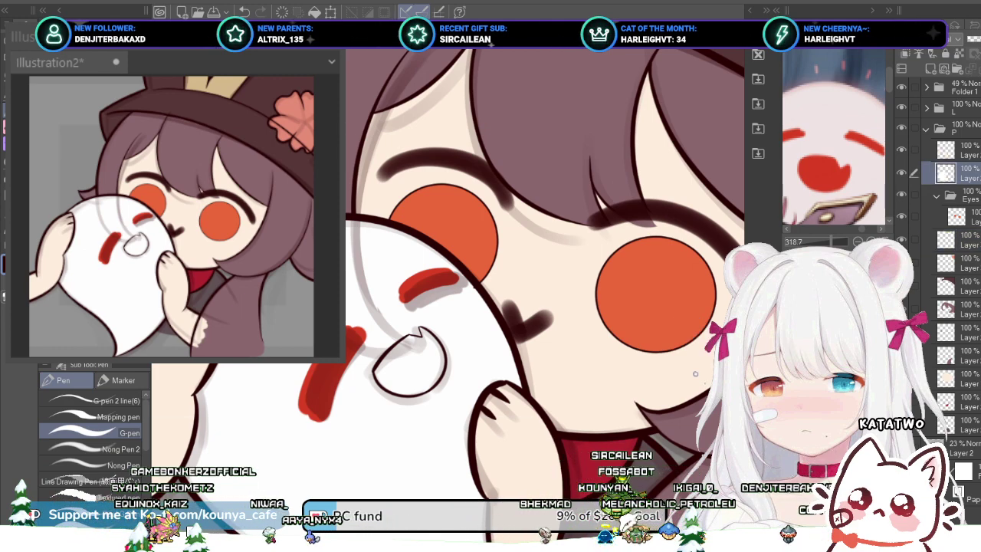
key("ctrl+shift+n")
key("ctrl+alt+g")
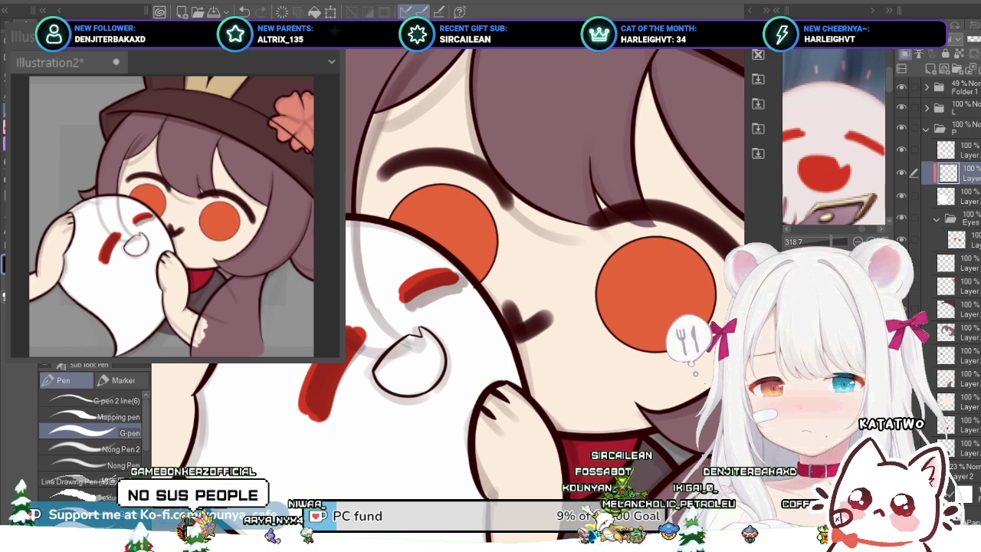
Step: Pick the layer of the ghost's mouth outline directly on the canvas, and switch from it back to the colour layers
scroll(412, 400, "up", 1)
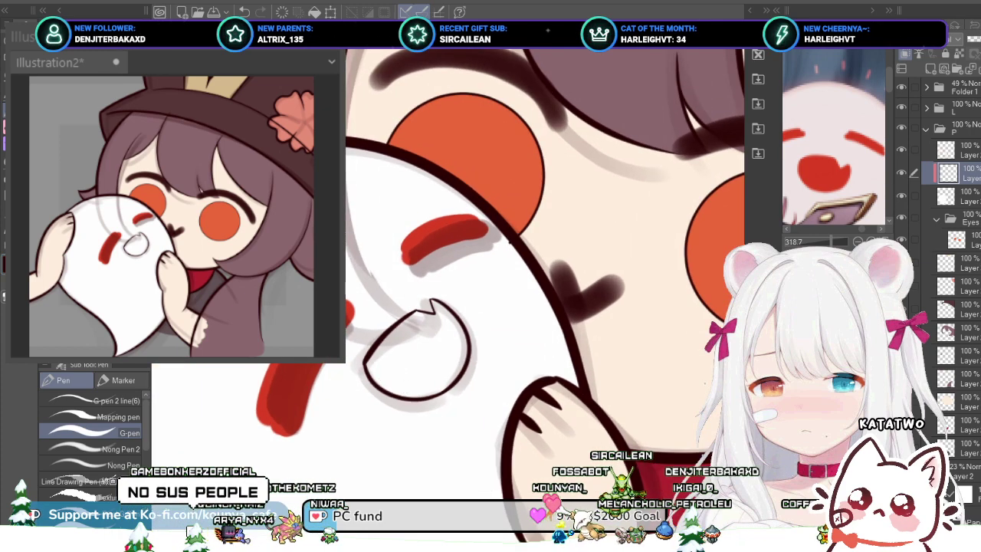
scroll(413, 394, "up", 2)
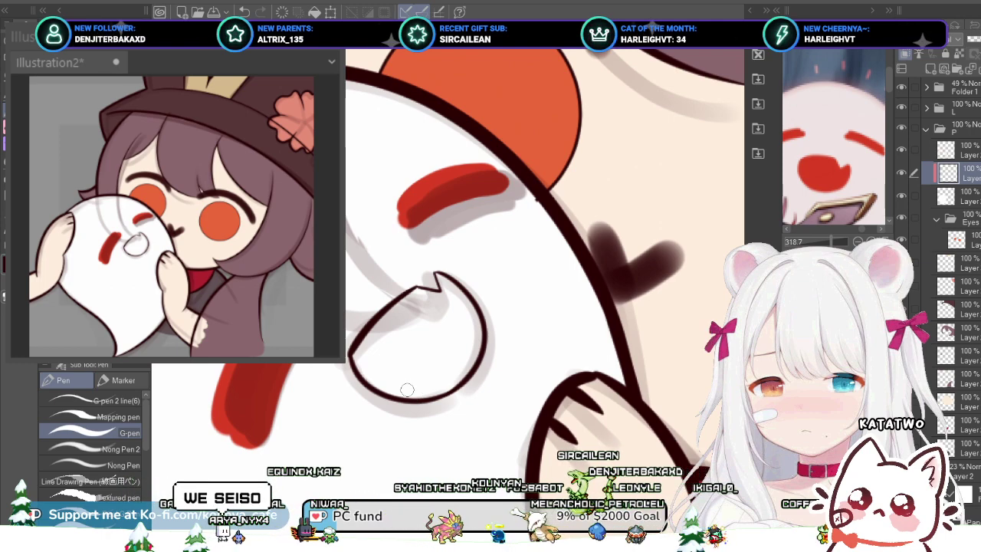
scroll(413, 360, "up", 2)
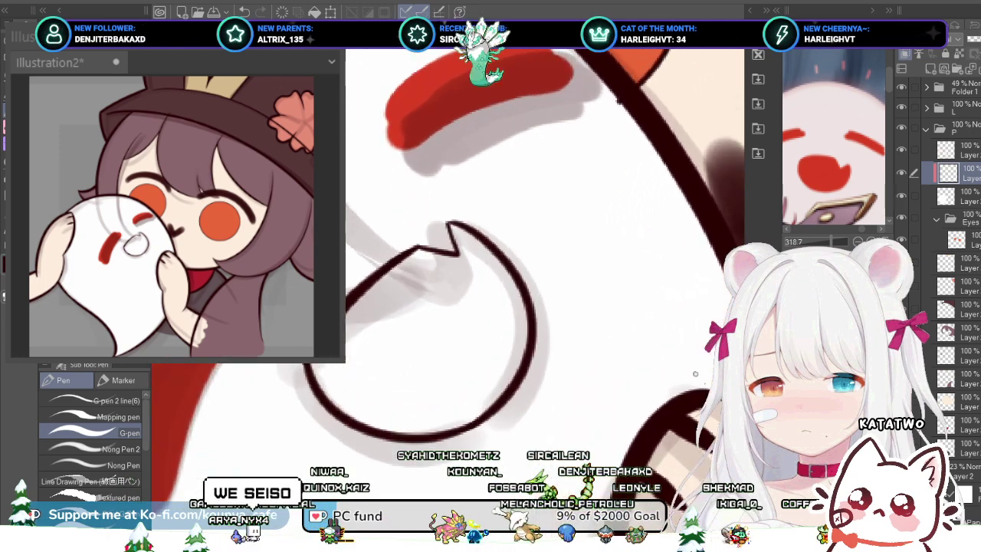
scroll(341, 374, "up", 2)
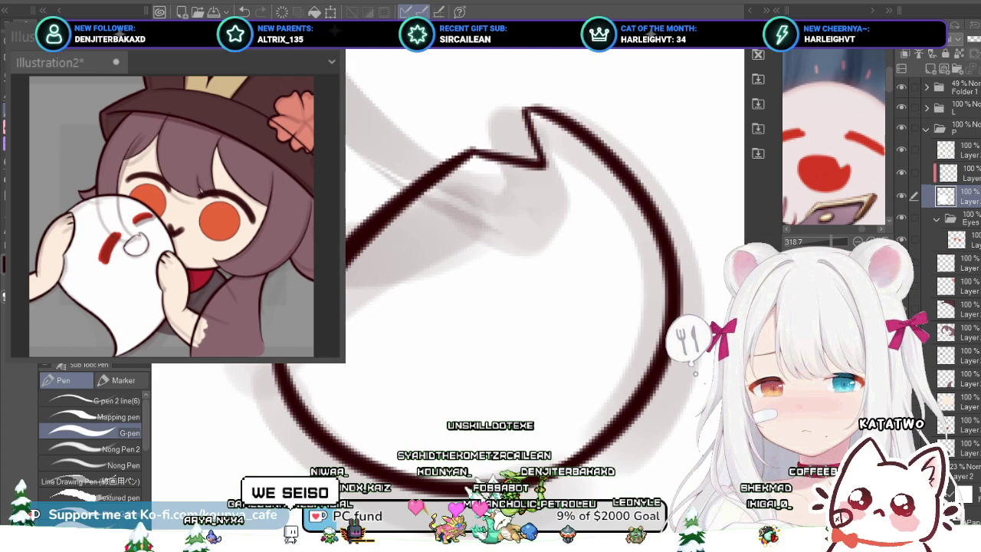
left_click(337, 447, "ctrl")
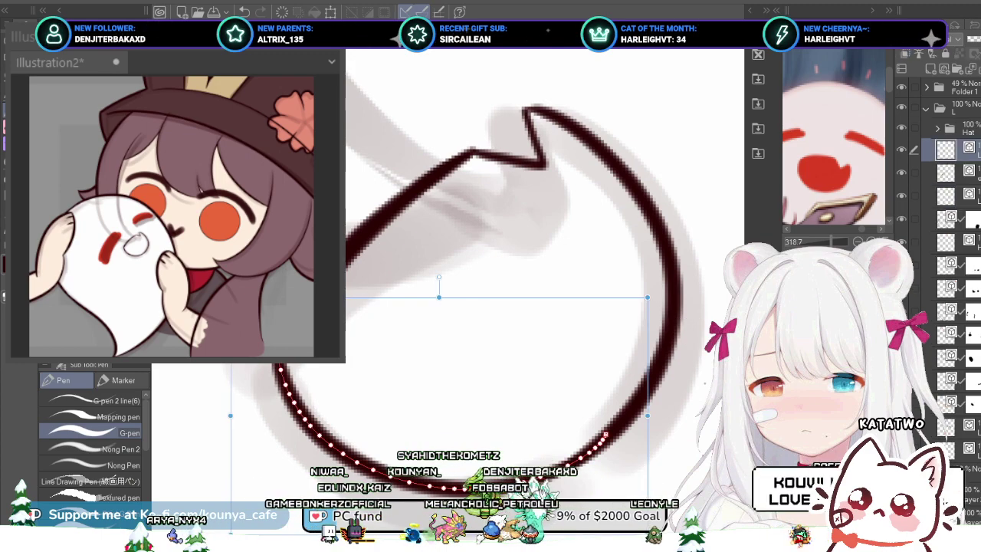
left_click(333, 343, "ctrl+shift")
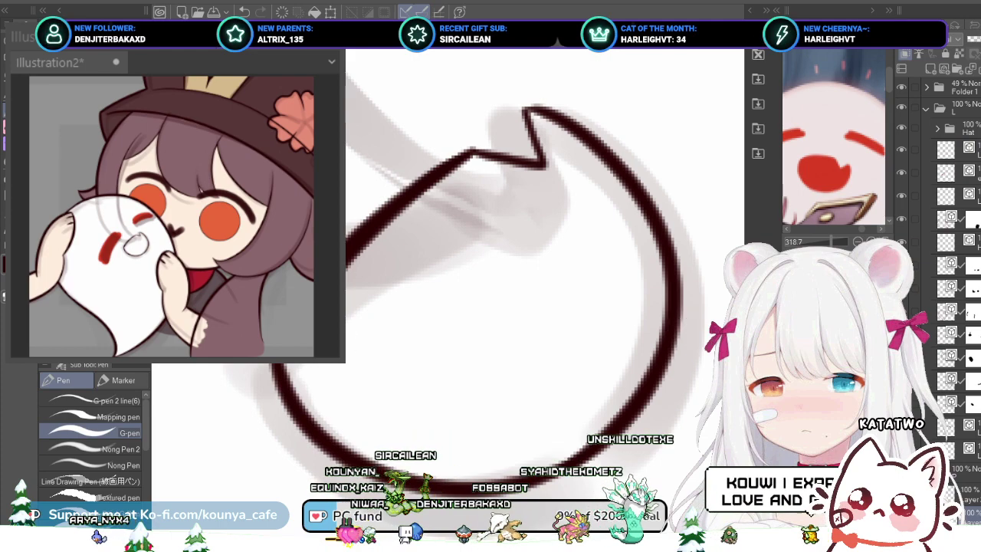
Step: Paint the inside of the ghost's mouth red with a large G-pen, covering the lower edge, the middle and the outer side
scroll(301, 362, "down", 2)
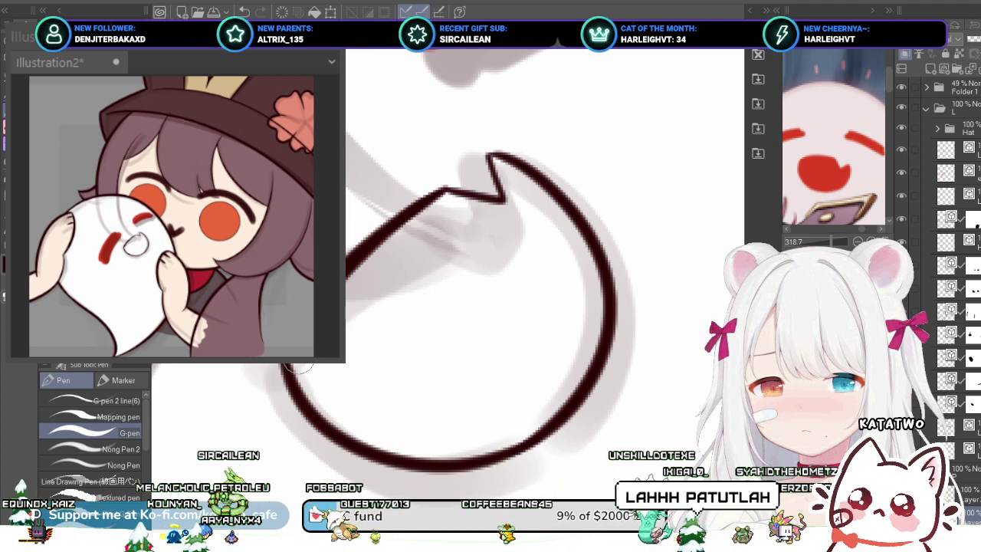
left_click_drag(490, 268, 473, 304)
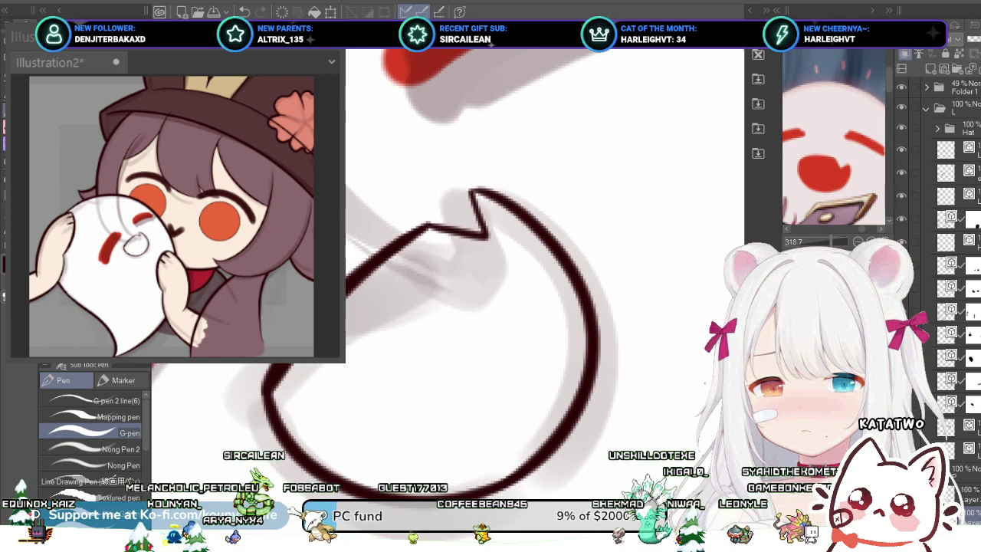
mouse_move(419, 358)
left_mouse_down()
mouse_move(402, 357)
mouse_move(434, 342)
left_mouse_up()
scroll(402, 383, "up", 2)
left_click_drag(261, 371, 318, 410)
key("ctrl+z")
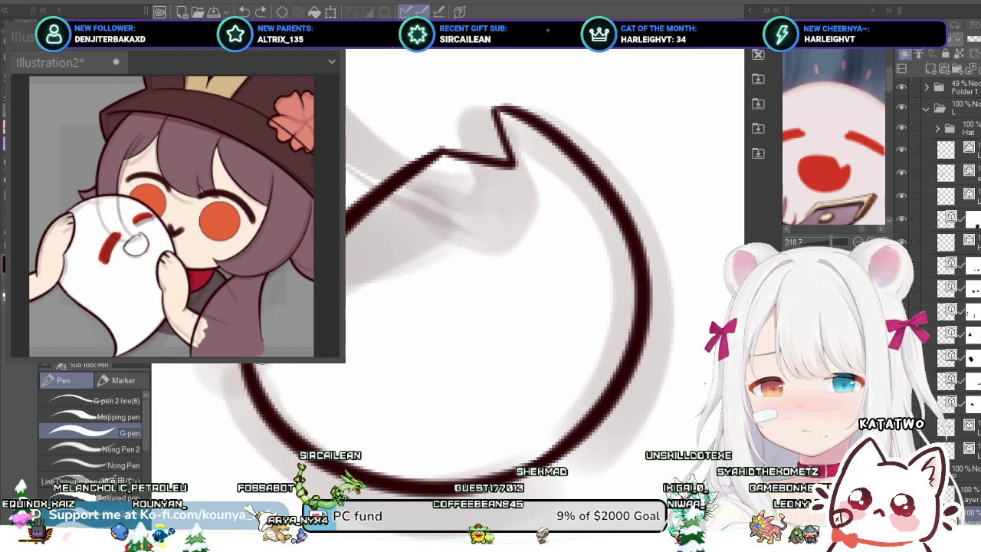
mouse_move(282, 331)
left_mouse_down()
mouse_move(337, 357)
mouse_move(368, 284)
mouse_move(398, 246)
mouse_move(376, 311)
mouse_move(448, 337)
mouse_move(475, 257)
mouse_move(324, 412)
mouse_move(438, 401)
mouse_move(324, 427)
left_mouse_up()
mouse_move(413, 441)
left_mouse_down()
mouse_move(435, 357)
mouse_move(363, 414)
left_mouse_up()
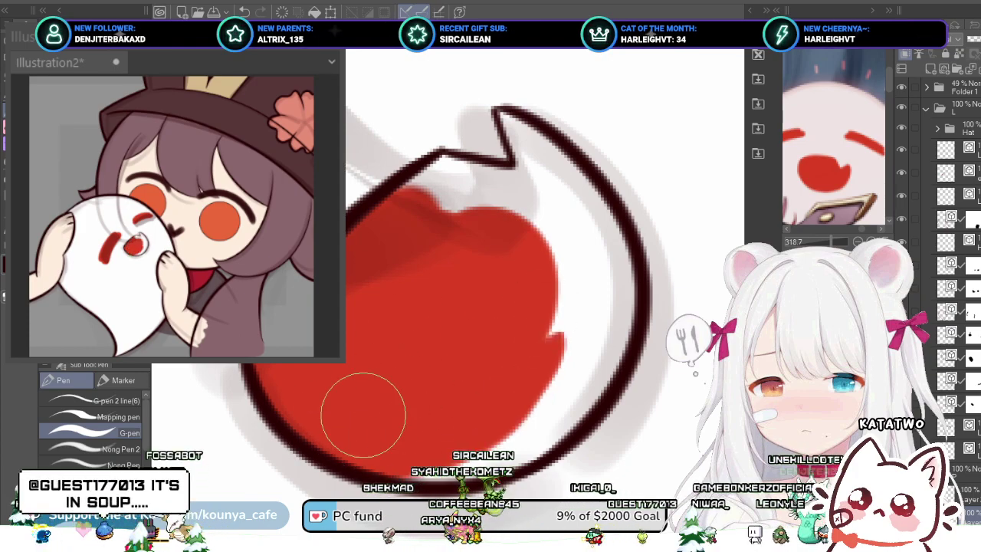
mouse_move(466, 431)
left_mouse_down()
mouse_move(519, 358)
mouse_move(426, 398)
mouse_move(365, 440)
mouse_move(386, 426)
mouse_move(458, 449)
mouse_move(557, 282)
mouse_move(485, 399)
mouse_move(421, 436)
mouse_move(446, 448)
mouse_move(580, 258)
left_mouse_up()
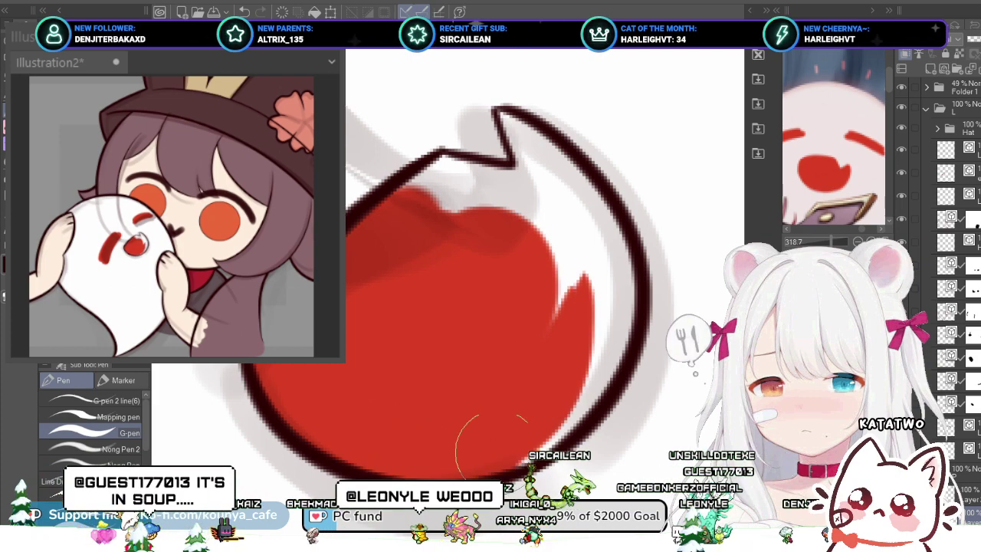
left_click_drag(498, 450, 524, 323)
mouse_move(550, 417)
left_mouse_down()
mouse_move(579, 297)
mouse_move(510, 274)
mouse_move(573, 309)
mouse_move(538, 275)
mouse_move(534, 213)
mouse_move(562, 301)
mouse_move(563, 218)
mouse_move(608, 319)
mouse_move(579, 210)
mouse_move(618, 251)
mouse_move(591, 300)
mouse_move(564, 203)
mouse_move(594, 235)
left_mouse_up()
Step: Fill the remaining white area below the notched upper edge of the ghost's mouth with red and save the illustration
scroll(536, 236, "down", 5)
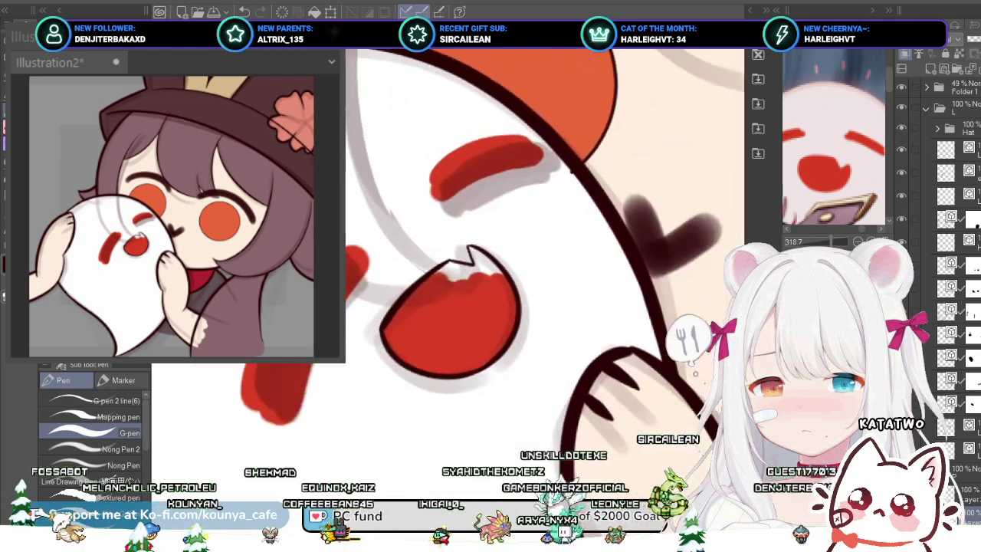
key("ctrl+plus")
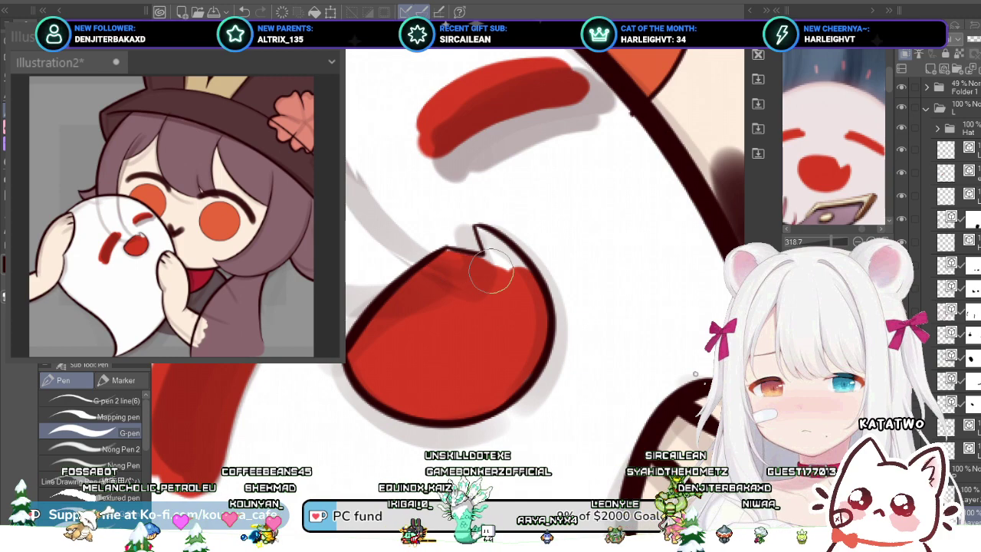
left_click_drag(490, 272, 481, 253)
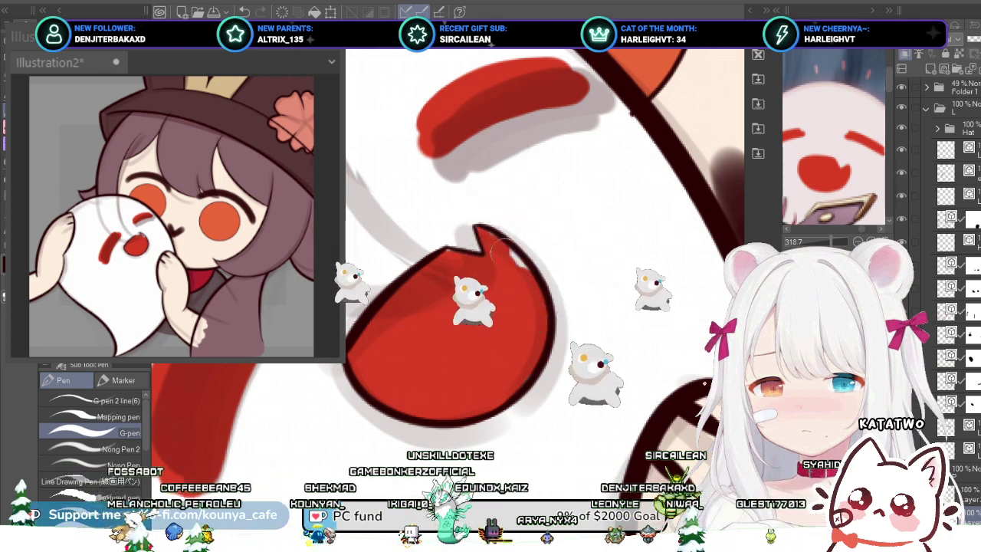
key("ctrl+minus")
key("ctrl+minus")
key("ctrl+minus")
key("ctrl+minus")
key("ctrl+minus")
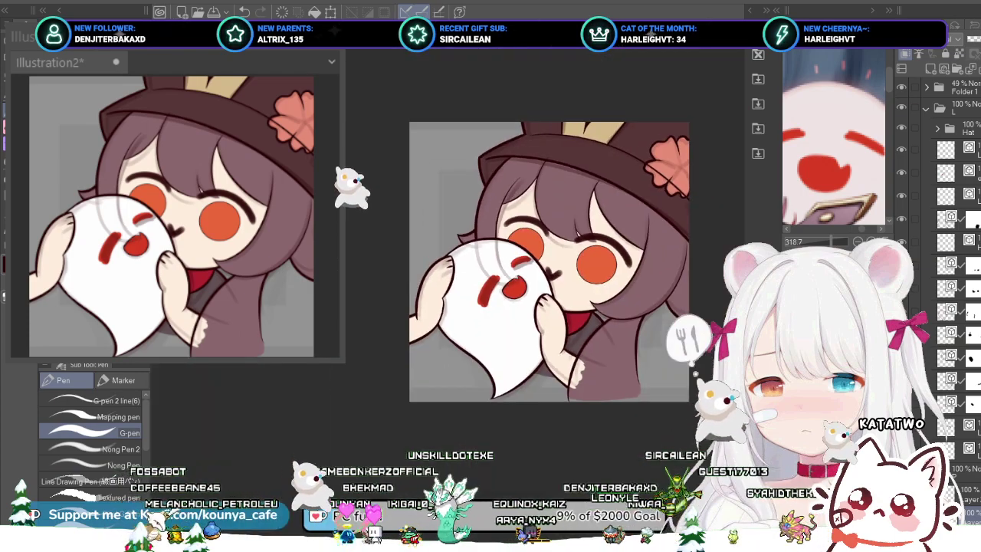
key("ctrl+plus")
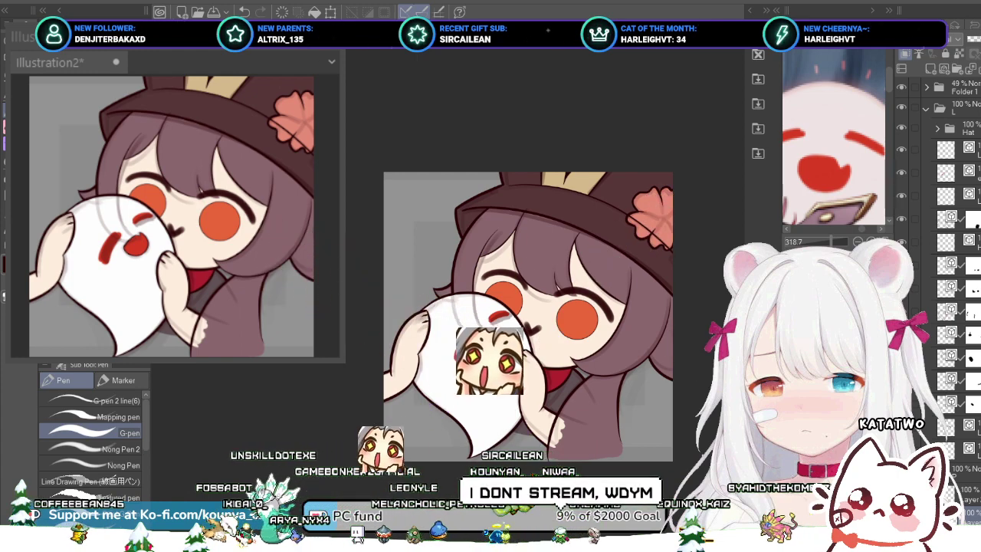
scroll(580, 344, "up", 2)
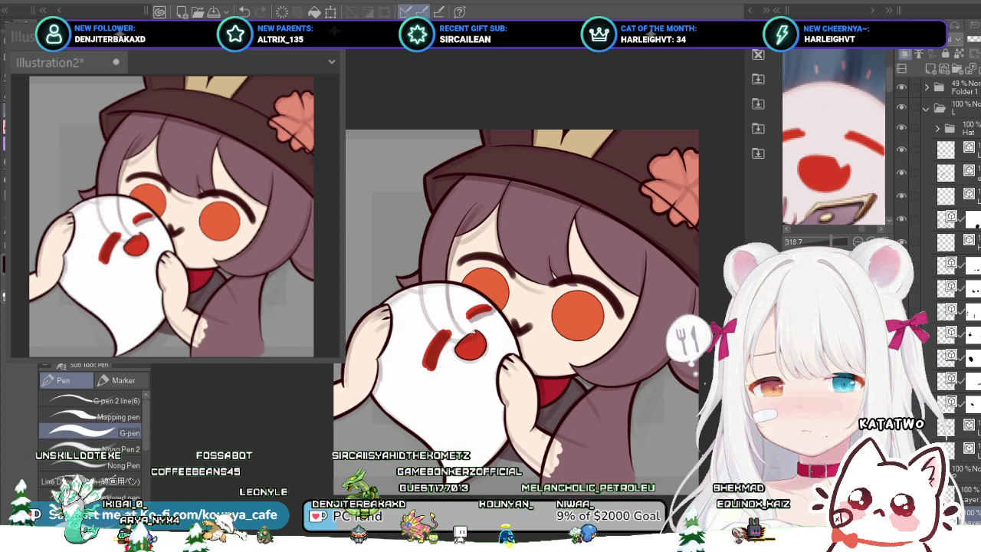
key("ctrl+s")
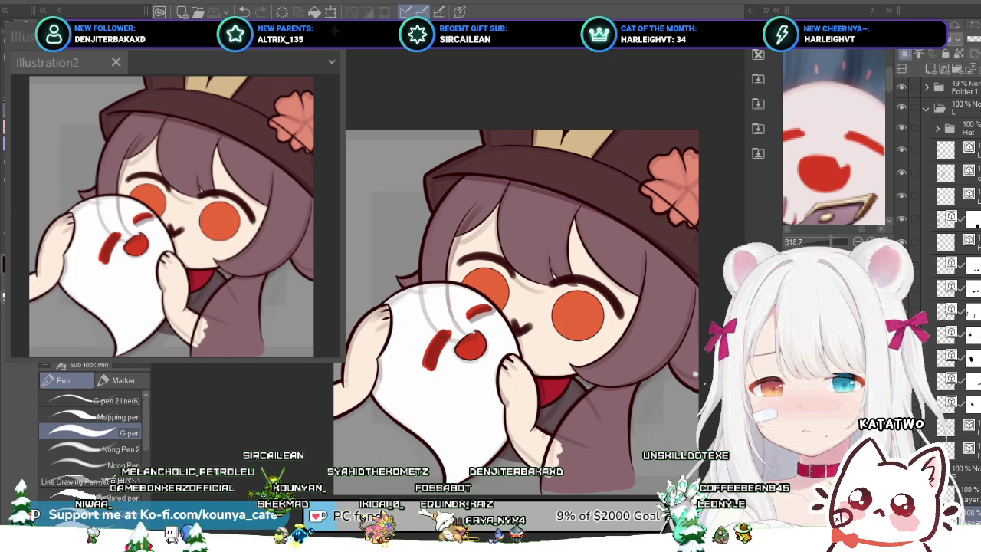
Step: Make the first layer below the Hat folder in folder L active and toggle layer visibility to find the ghost's red brow strokes
scroll(531, 325, "up", 5)
left_click_drag(532, 324, 487, 329)
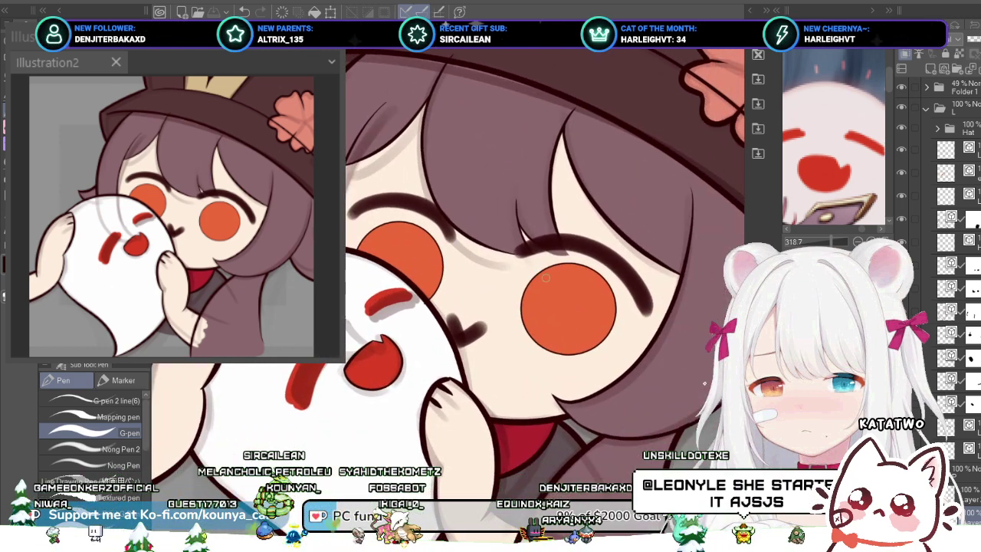
scroll(559, 316, "up", 2)
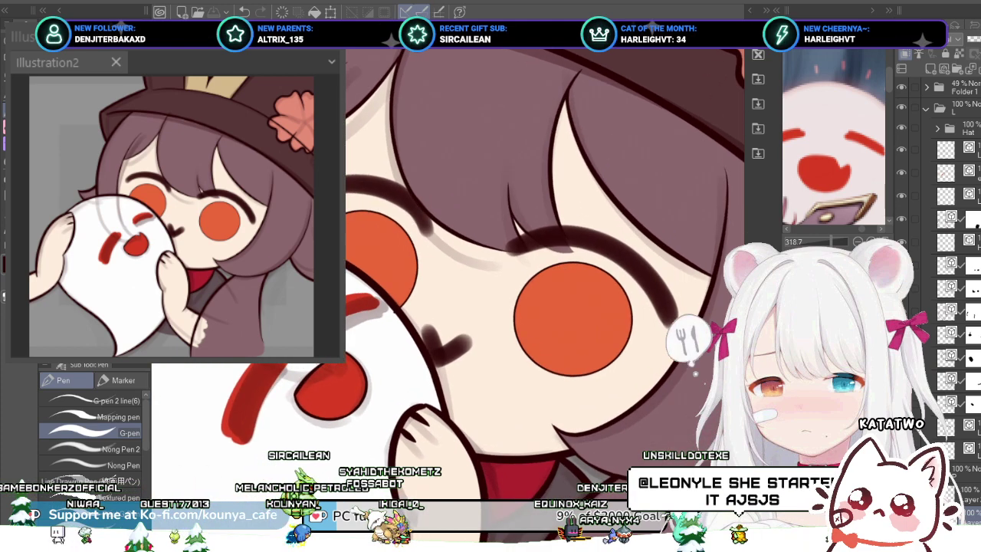
left_click_drag(406, 333, 598, 263)
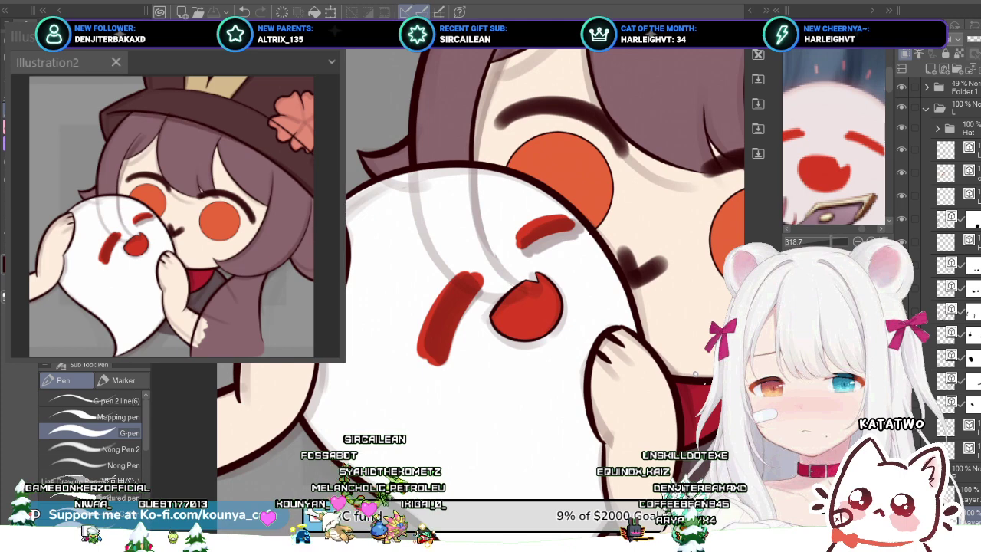
left_click(958, 150)
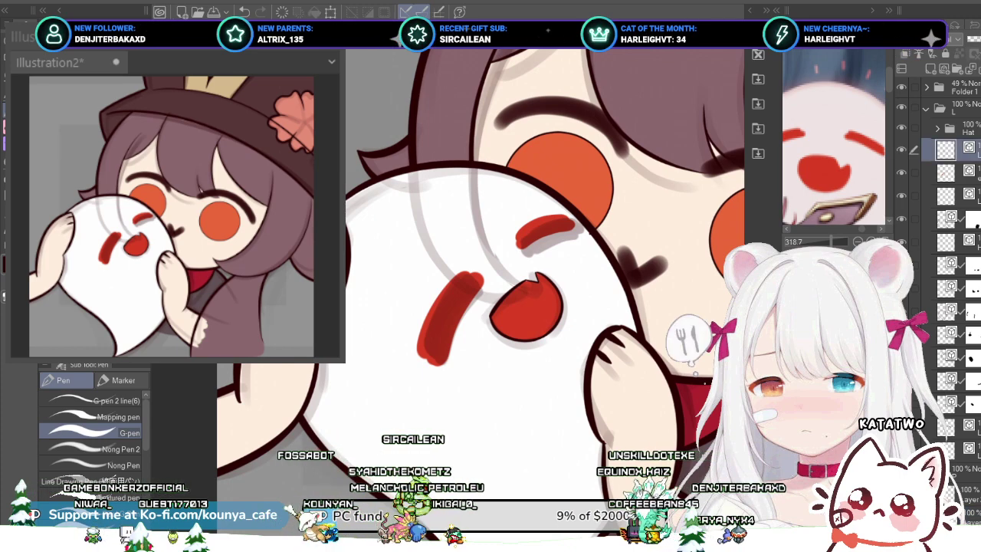
left_click(900, 150)
left_click(901, 149)
left_click(900, 173)
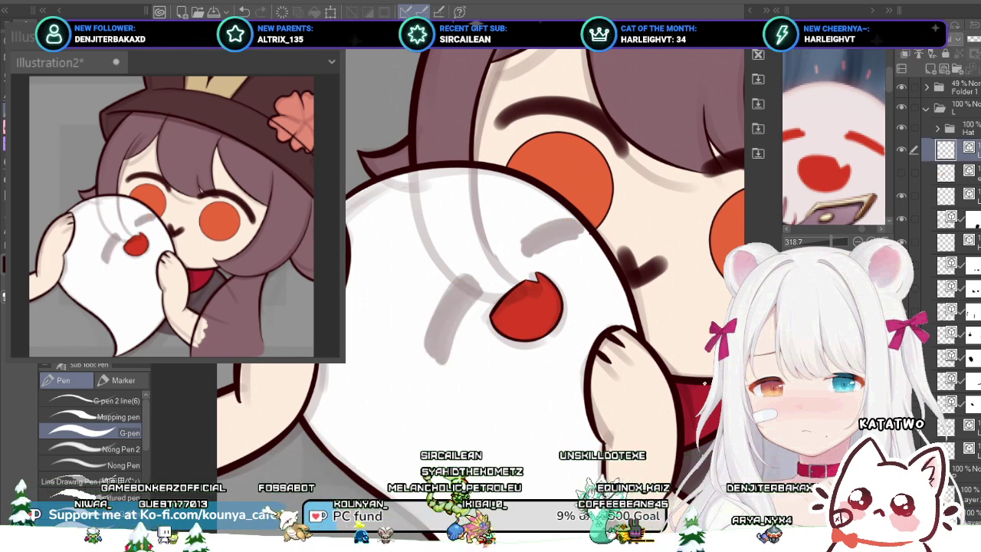
key("ctrl+z")
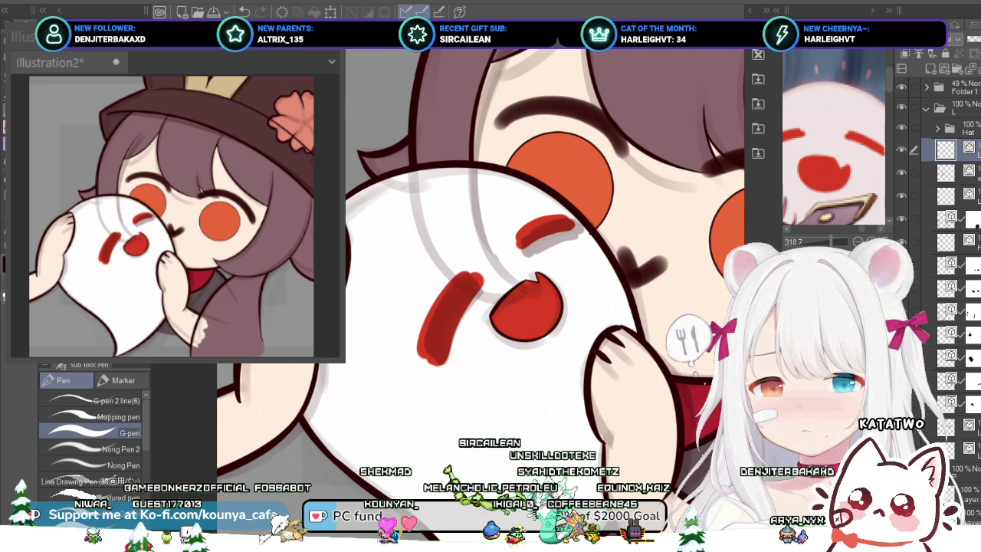
Step: Add a new vector layer above the ghost's mouth lines and group it with the mouth and brow layers in a new folder
scroll(506, 301, "up", 5)
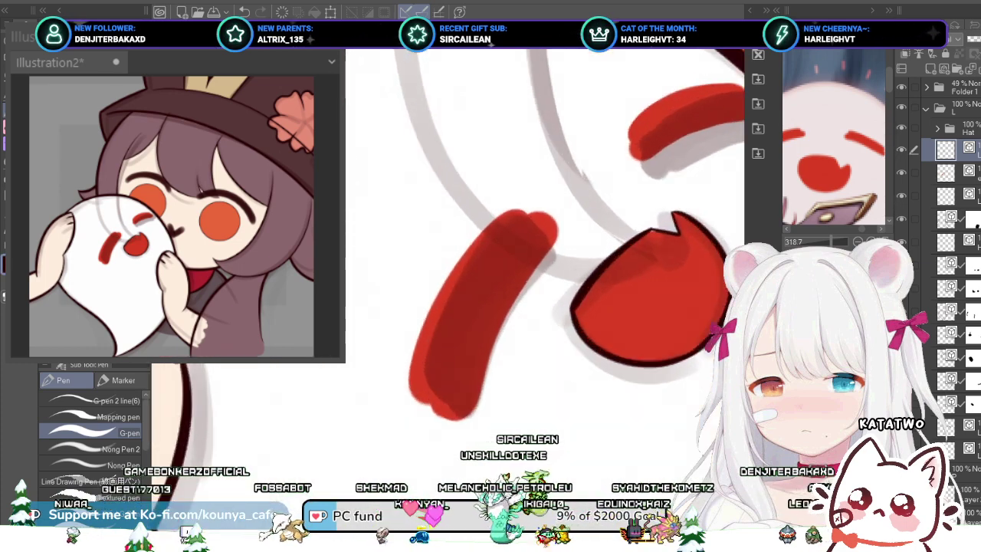
left_click_drag(507, 301, 501, 301)
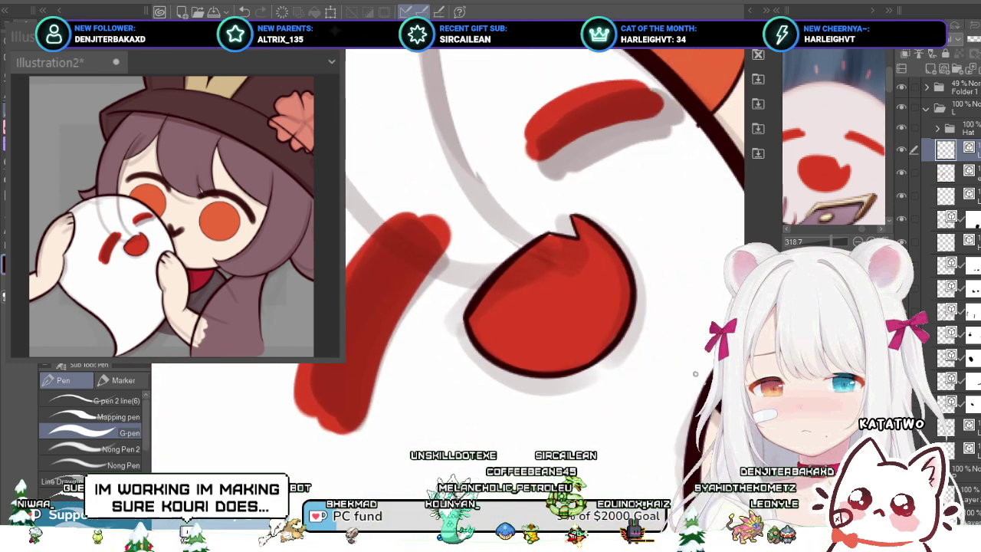
left_click(901, 195)
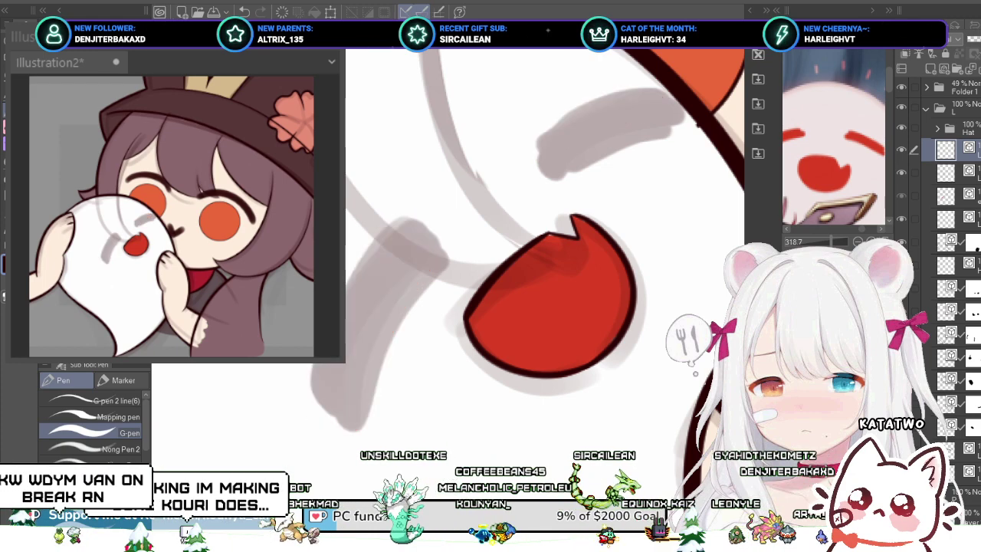
left_click(901, 195)
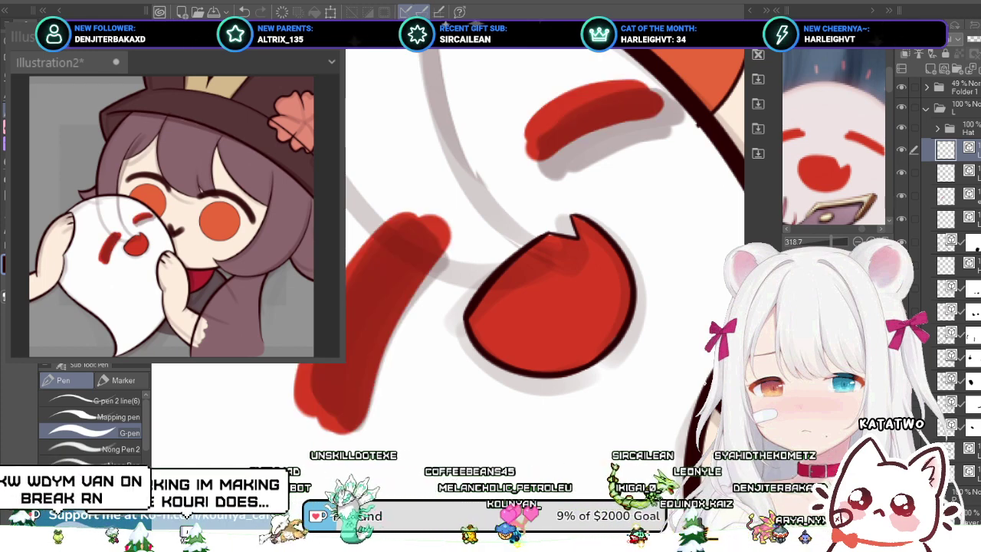
left_click(901, 150)
left_click(901, 149)
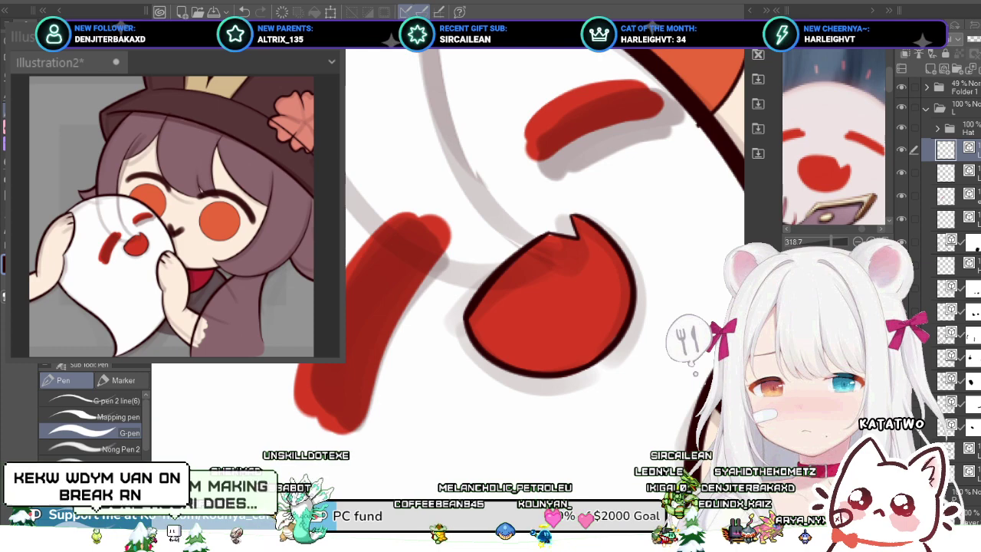
left_click_drag(914, 172, 914, 196)
key("ctrl+g")
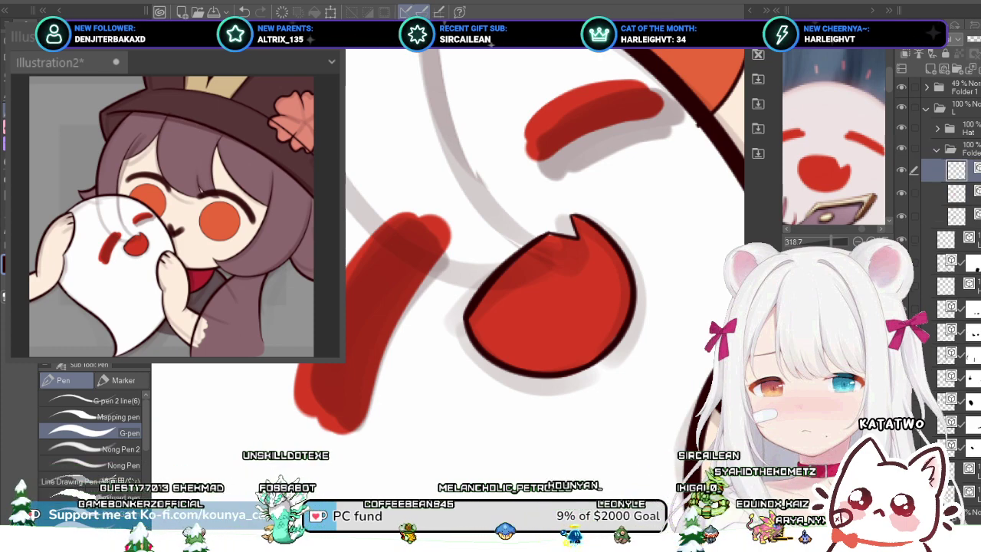
left_click_drag(685, 365, 696, 374)
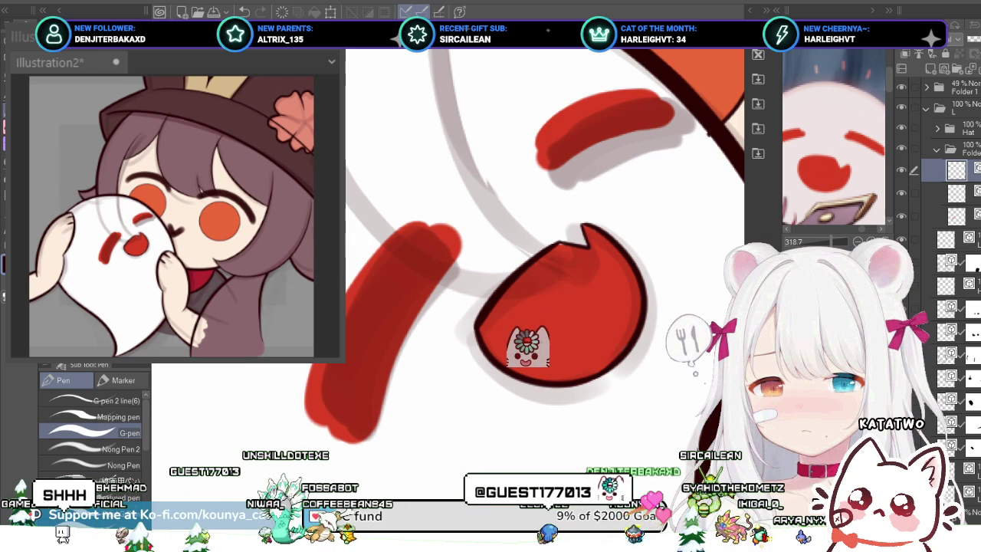
Step: Save the illustration
key("ctrl+s")
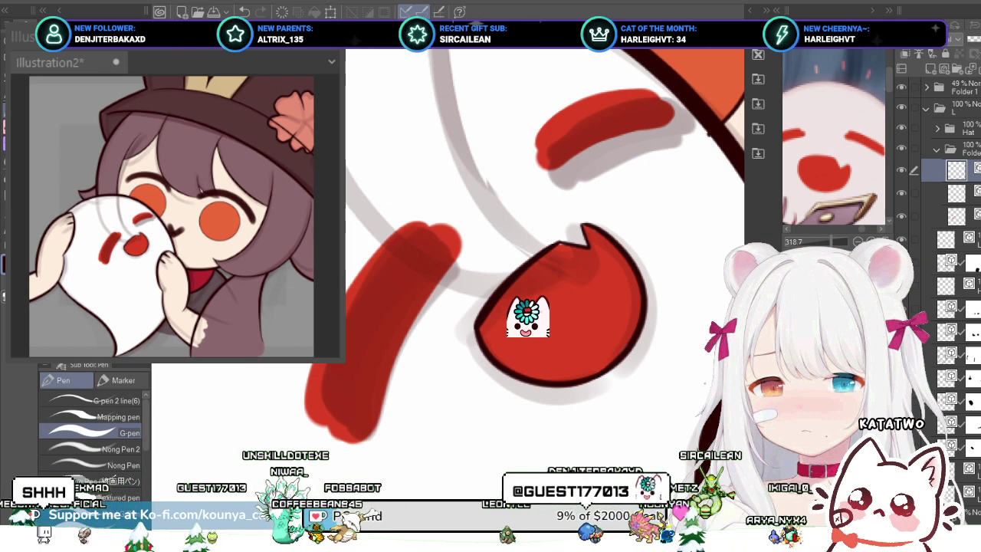
scroll(377, 300, "up", 3)
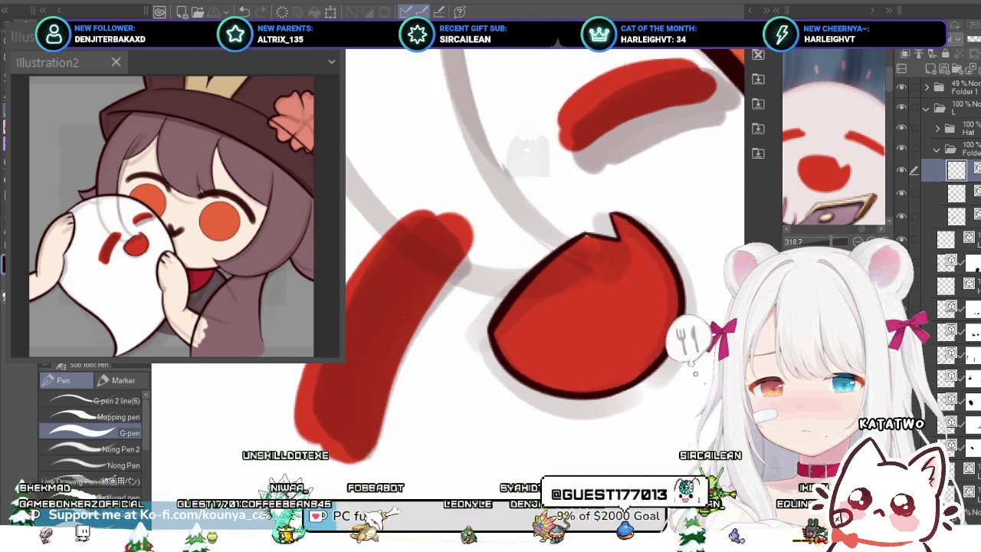
left_click_drag(390, 294, 406, 270)
scroll(405, 270, "up", 3)
mouse_move(463, 178)
left_mouse_down()
mouse_move(442, 165)
mouse_move(350, 255)
left_mouse_up()
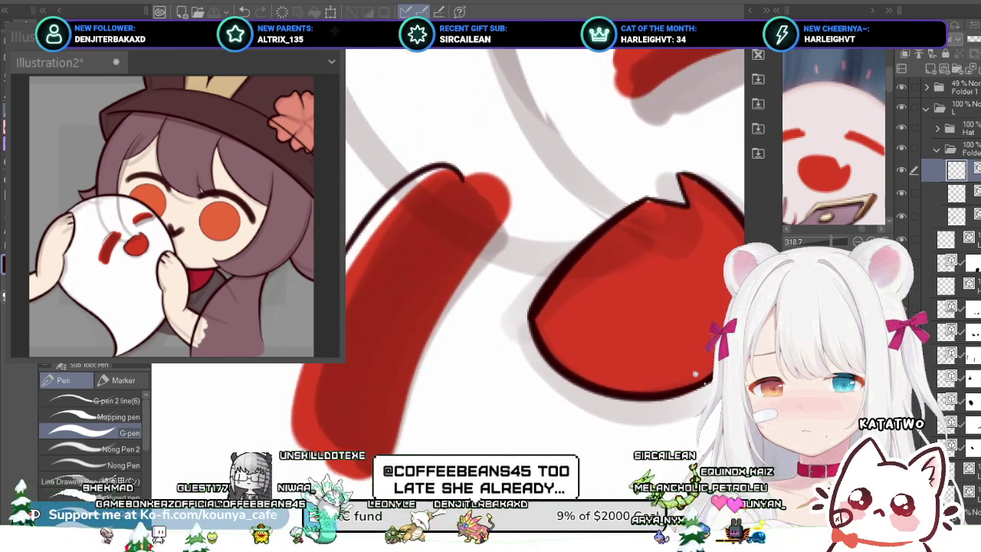
key("ctrl+z")
left_click_drag(420, 217, 457, 179)
scroll(457, 178, "up", 3)
mouse_move(491, 134)
left_mouse_down()
mouse_move(431, 153)
mouse_move(443, 184)
left_mouse_up()
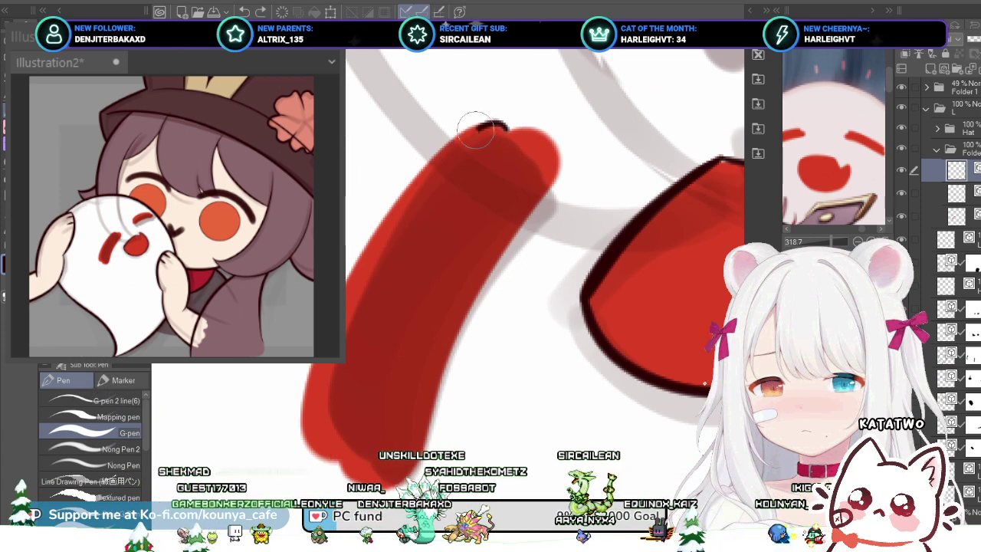
left_click_drag(506, 124, 347, 316)
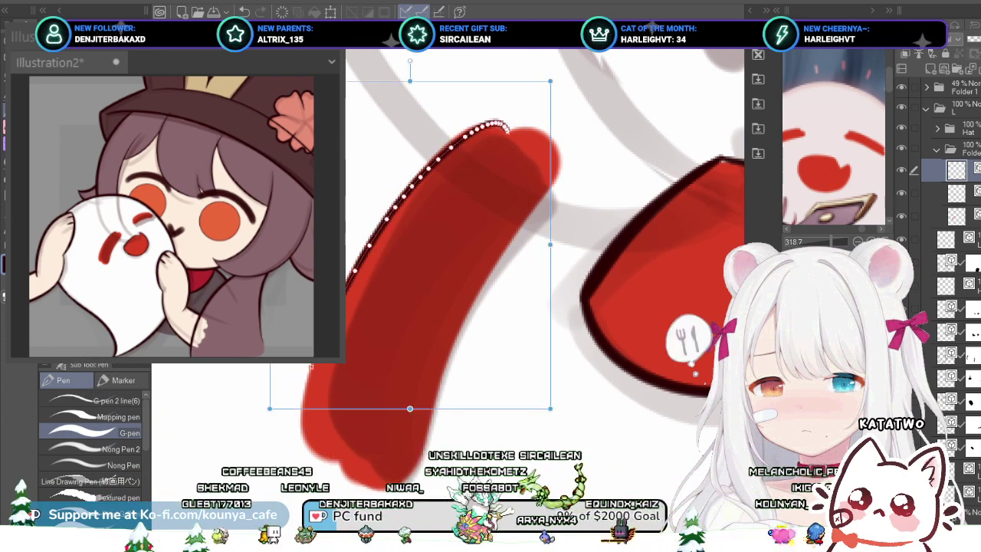
key("ctrl+z")
scroll(391, 189, "up", 2)
left_click_drag(530, 114, 458, 134)
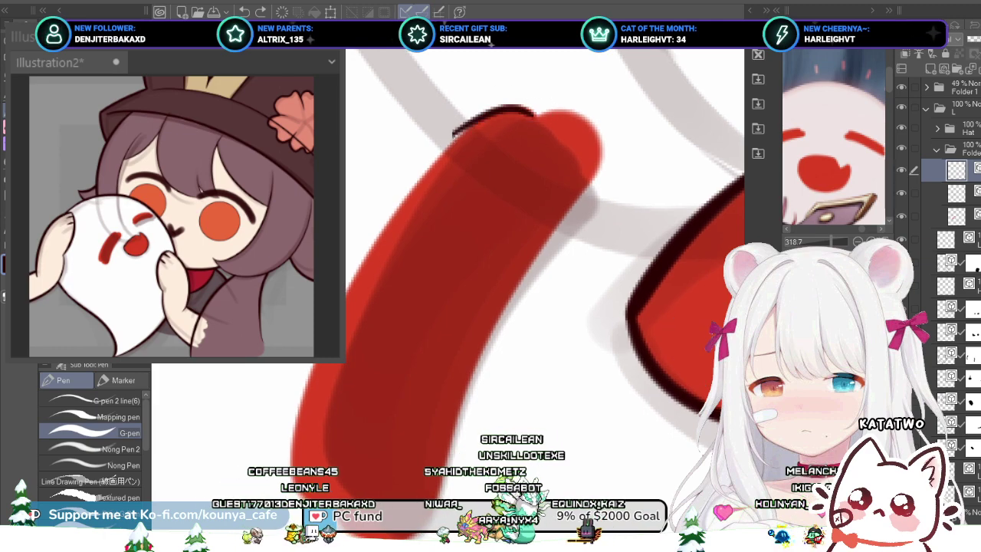
key("ctrl+z")
mouse_move(537, 114)
left_mouse_down()
mouse_move(462, 129)
mouse_move(288, 420)
left_mouse_up()
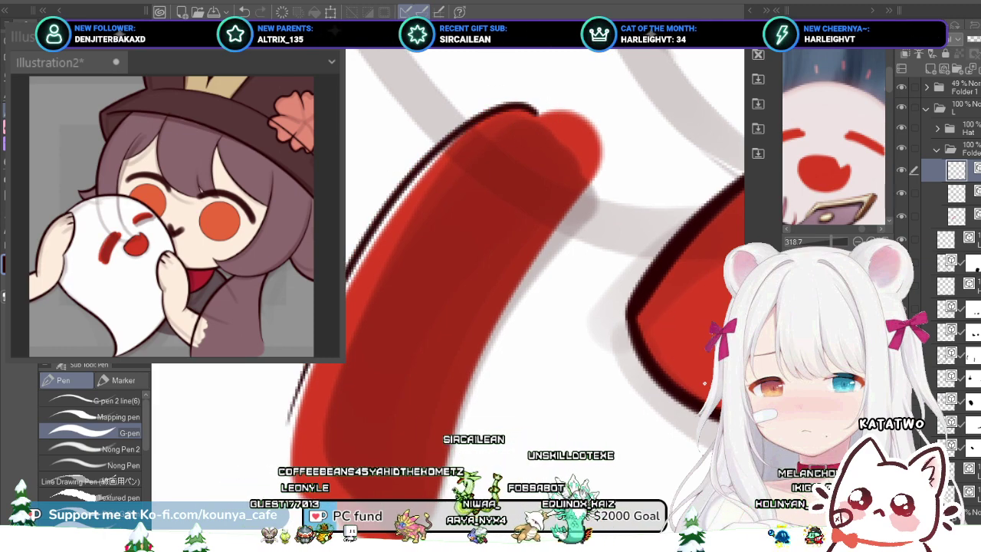
key("ctrl+z")
mouse_move(538, 114)
left_mouse_down()
mouse_move(523, 113)
mouse_move(344, 294)
left_mouse_up()
key("ctrl+z")
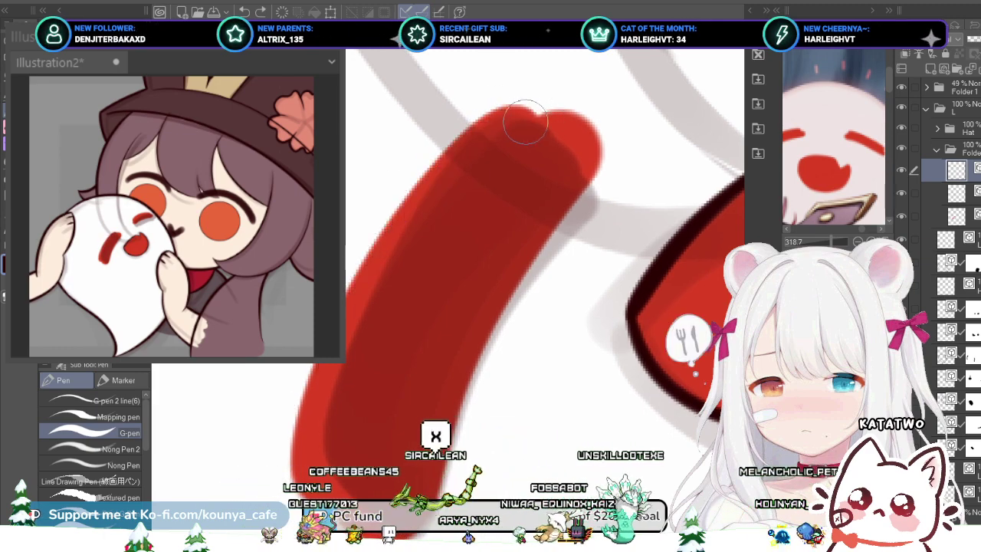
Step: Ink the outer edge of the ghost's larger red brow from its rounded upper end and trim the line's lower tail
mouse_move(541, 115)
left_mouse_down()
mouse_move(430, 160)
mouse_move(303, 387)
left_mouse_up()
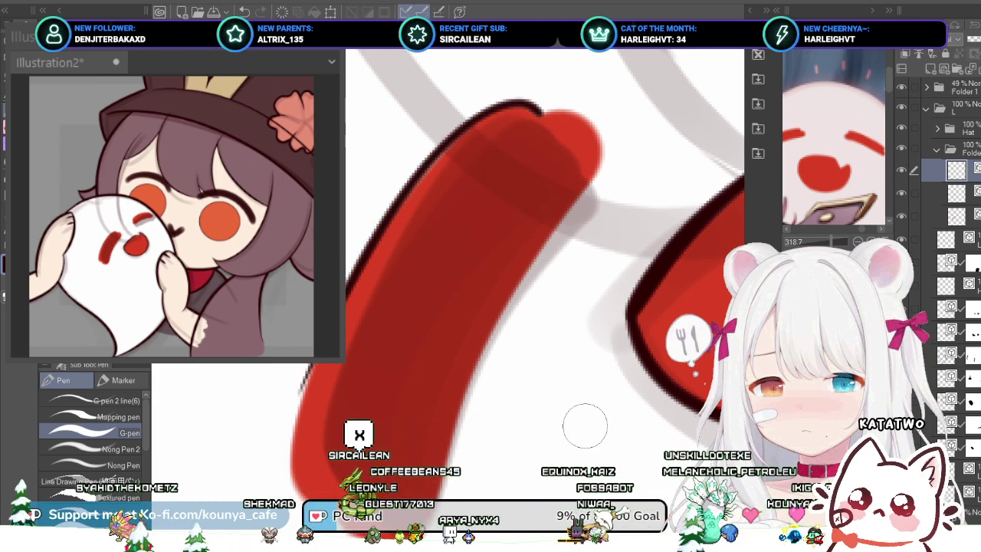
left_click_drag(384, 399, 536, 398)
key("bracketleft")
key("bracketleft")
key("bracketleft")
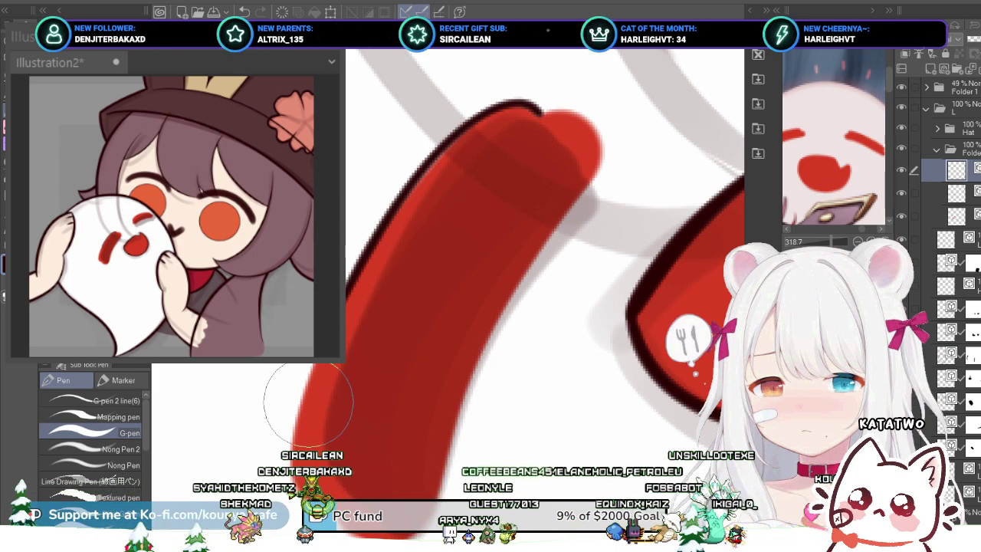
left_click_drag(308, 402, 377, 339)
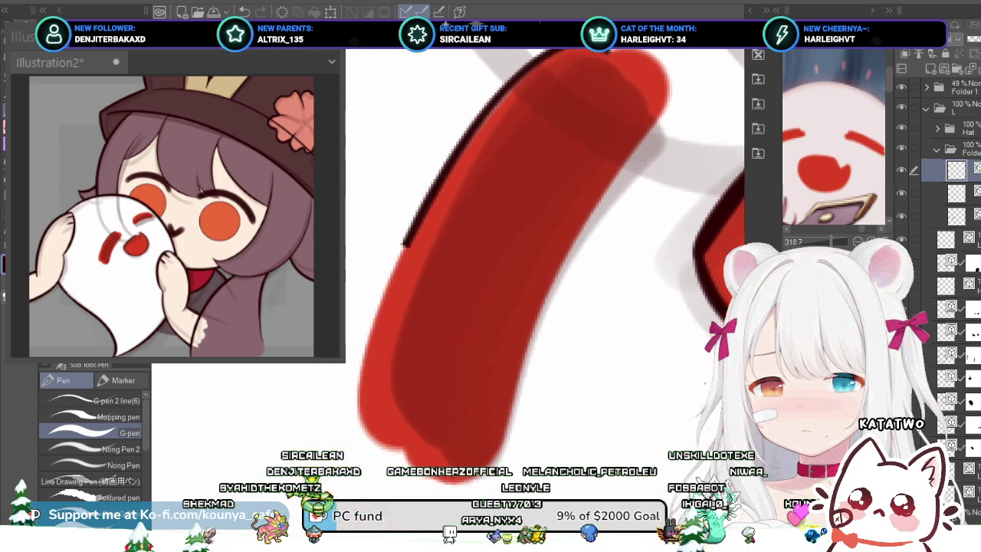
key("bracketleft")
key("bracketleft")
key("bracketleft")
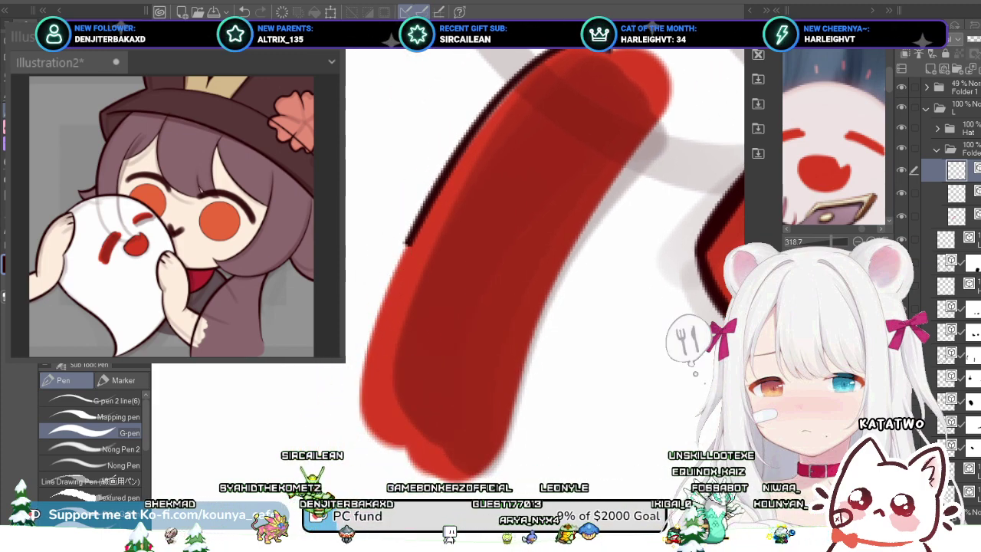
scroll(394, 387, "up", 2)
left_click_drag(417, 201, 371, 291)
key("ctrl+z")
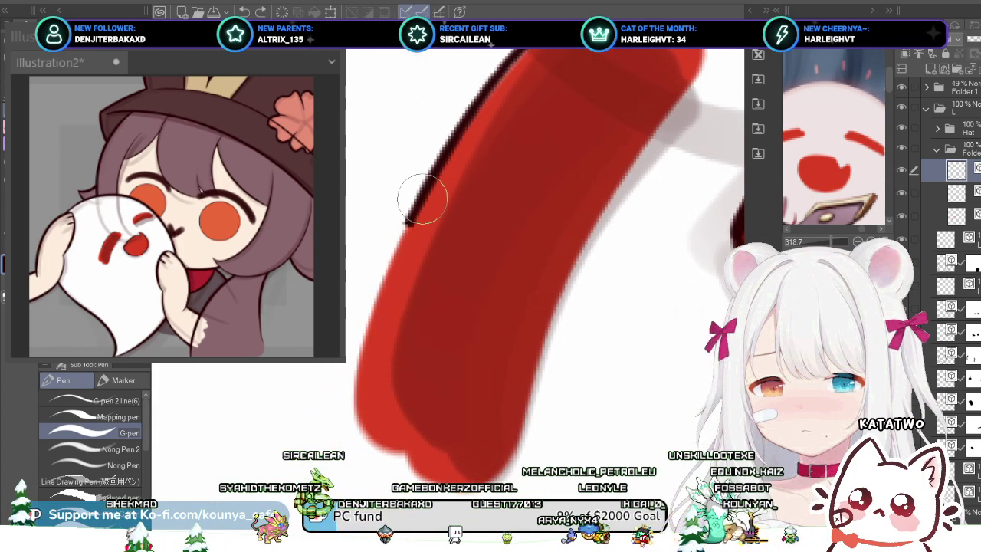
left_click_drag(422, 199, 378, 296)
key("ctrl+z")
left_click_drag(421, 201, 368, 328)
key("ctrl+z")
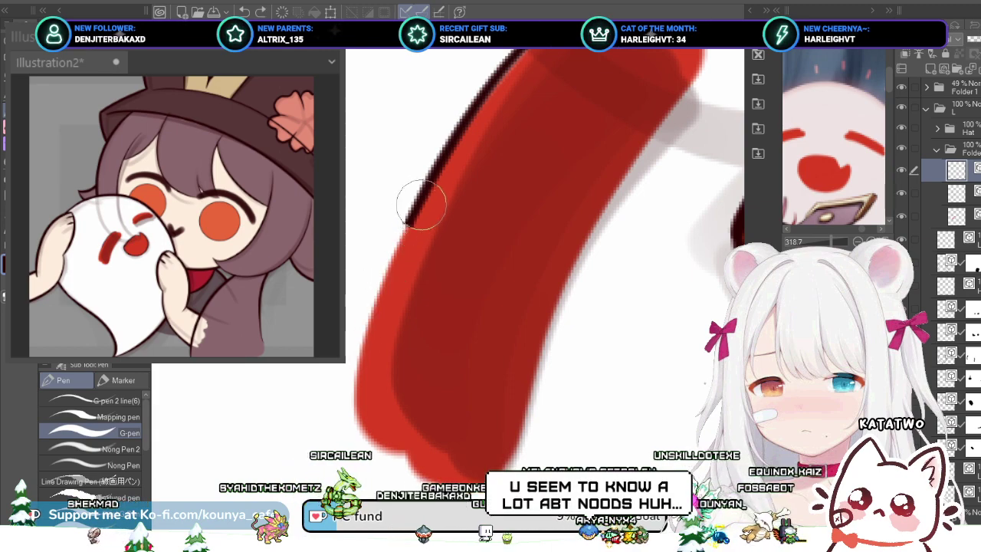
left_click_drag(420, 207, 366, 341)
key("ctrl+z")
mouse_move(416, 197)
left_mouse_down()
mouse_move(372, 336)
mouse_move(361, 406)
left_mouse_up()
key("ctrl+z")
Step: Continue the larger brow's outer outline down around its bottom corner to the notch and fine-tune the vector line
mouse_move(415, 216)
left_mouse_down()
mouse_move(392, 243)
mouse_move(359, 406)
mouse_move(374, 448)
mouse_move(405, 452)
mouse_move(390, 450)
left_mouse_up()
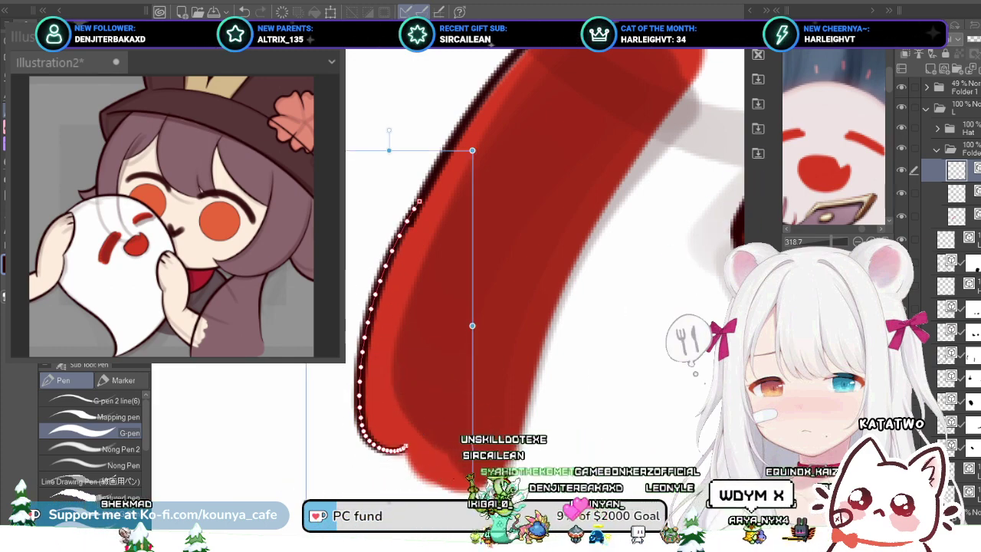
key("ctrl")
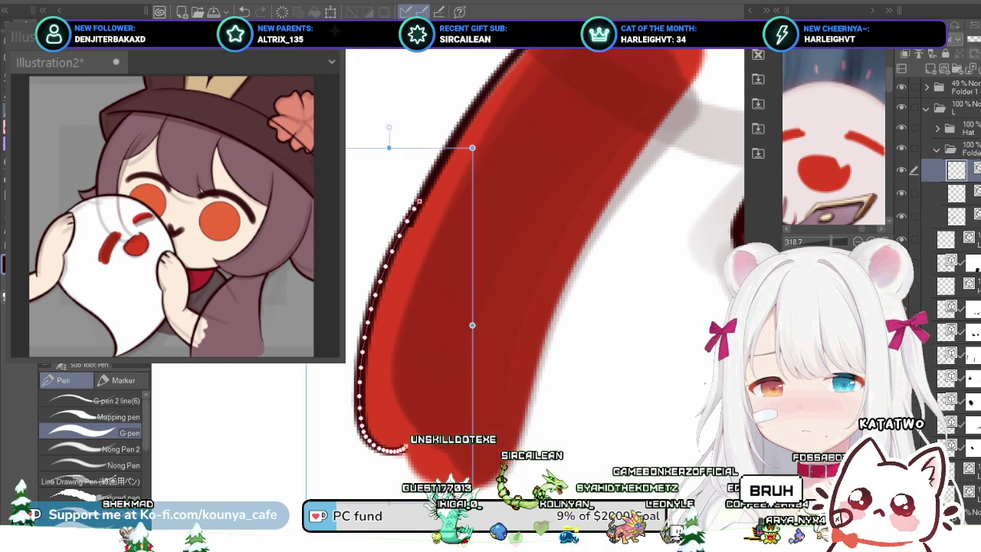
left_click_drag(306, 147, 311, 152)
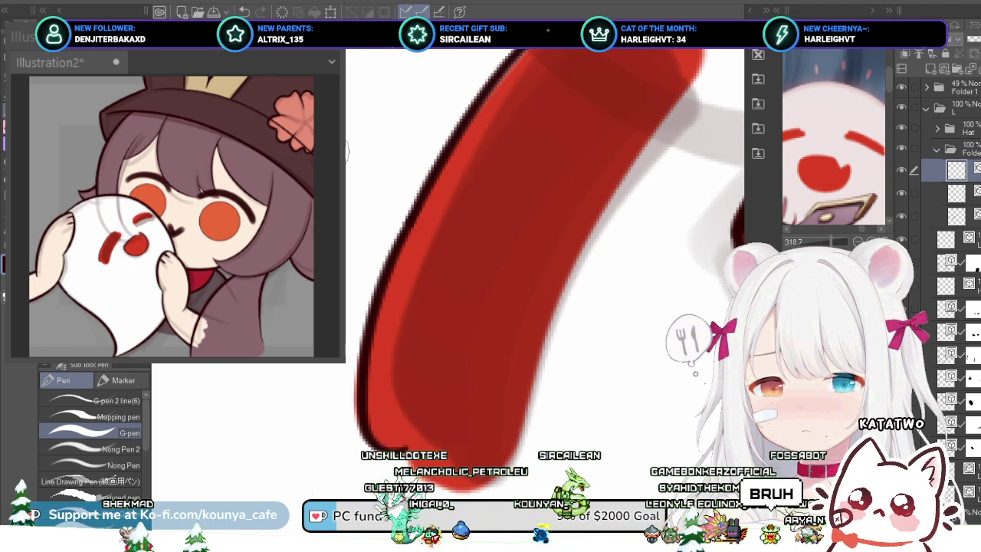
scroll(329, 154, "down", 2)
key("ctrl")
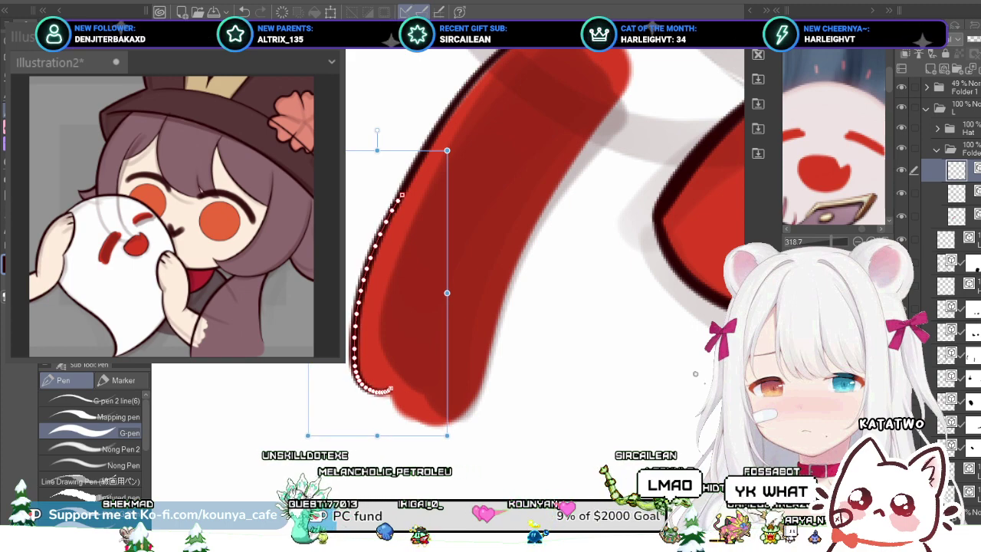
scroll(366, 216, "down", 4)
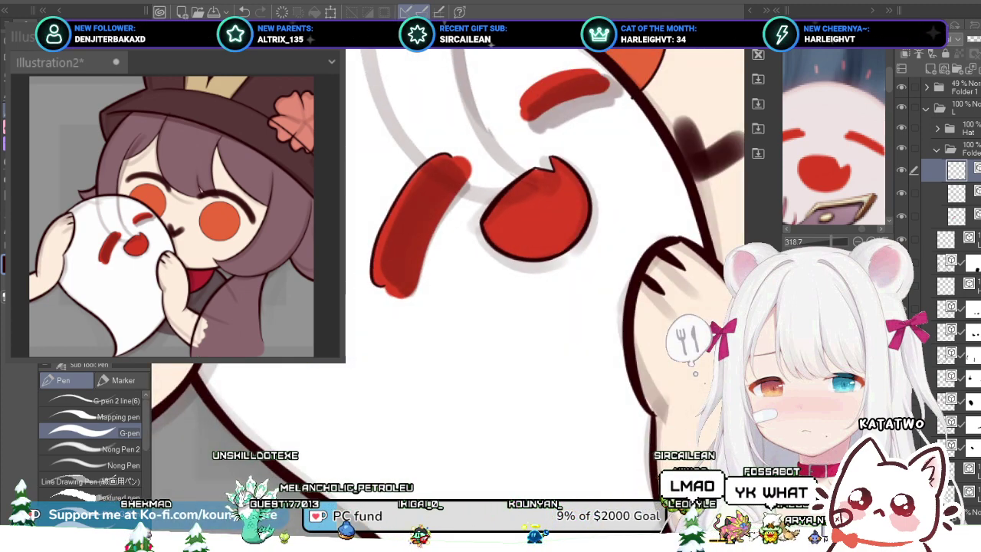
left_click_drag(474, 230, 480, 278)
scroll(470, 156, "up", 2)
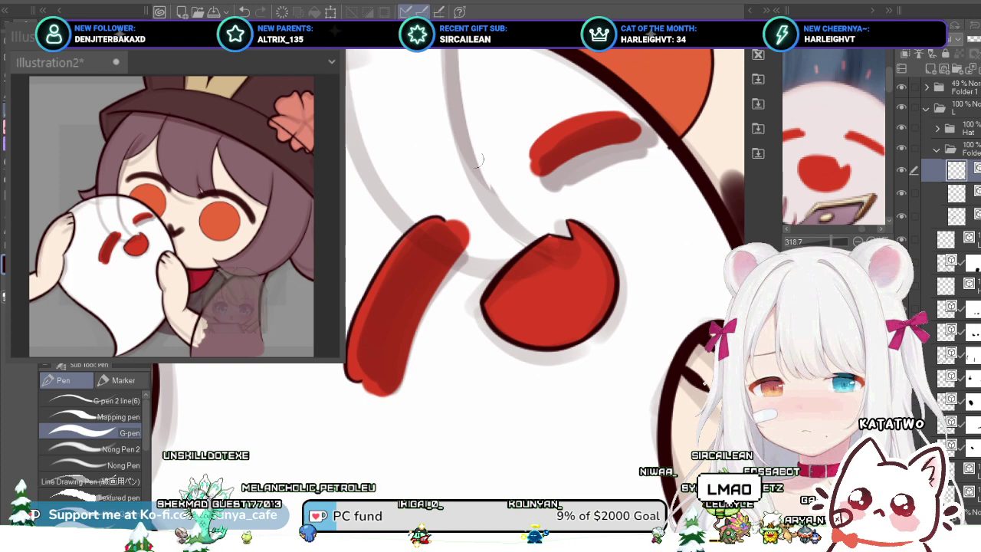
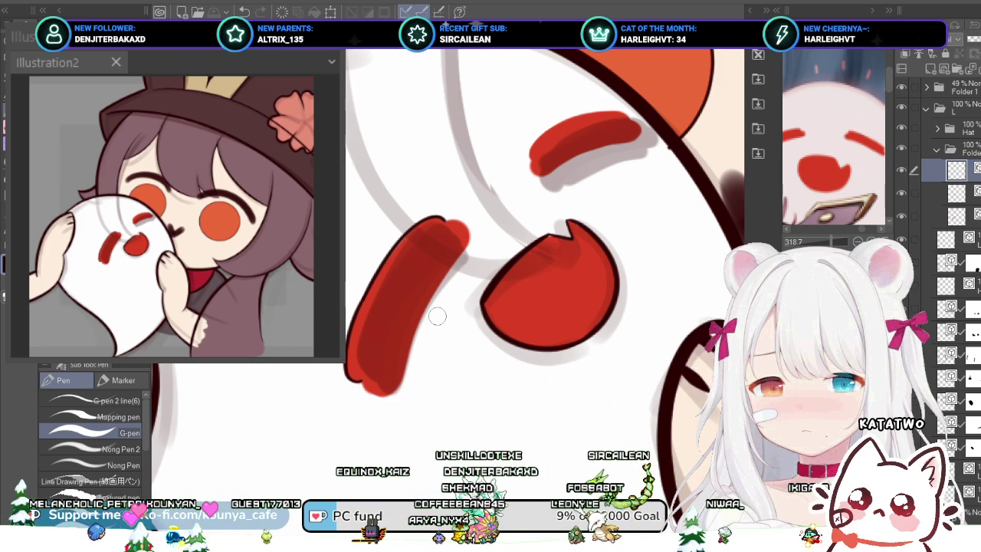
scroll(552, 247, "up", 2)
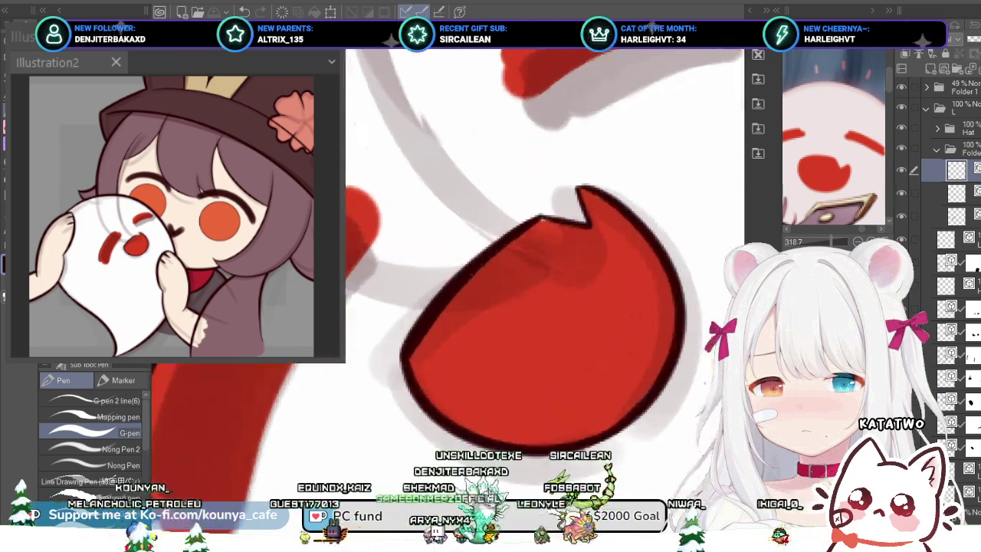
left_click_drag(551, 247, 398, 440)
scroll(427, 157, "up", 1)
left_click_drag(551, 229, 486, 243)
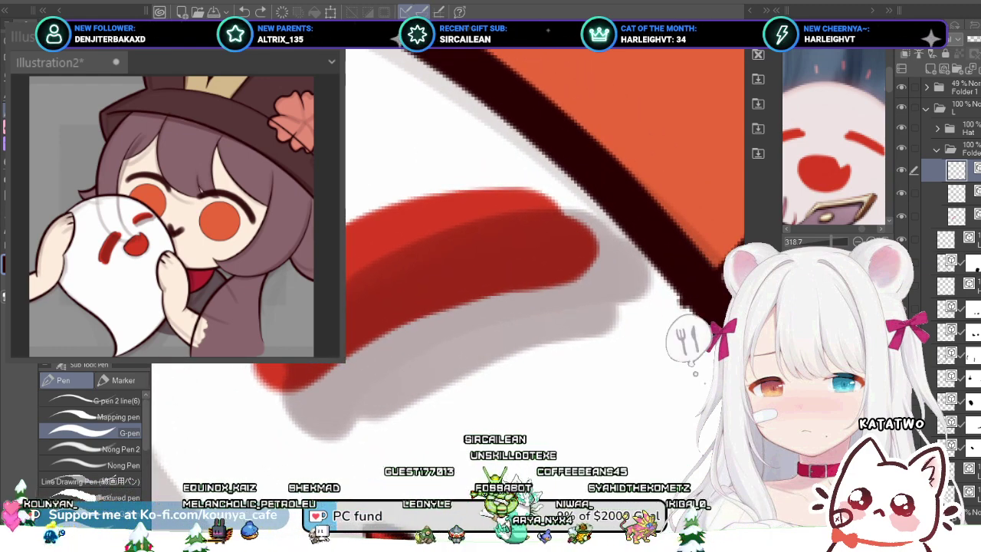
left_click_drag(348, 229, 500, 181)
key("ctrl+z")
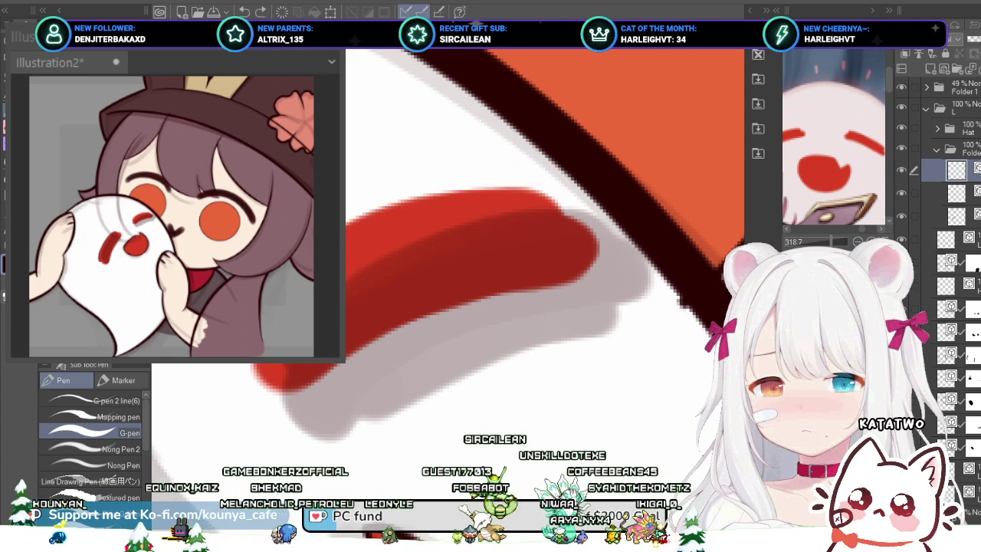
left_click_drag(375, 216, 490, 186)
key("ctrl+z")
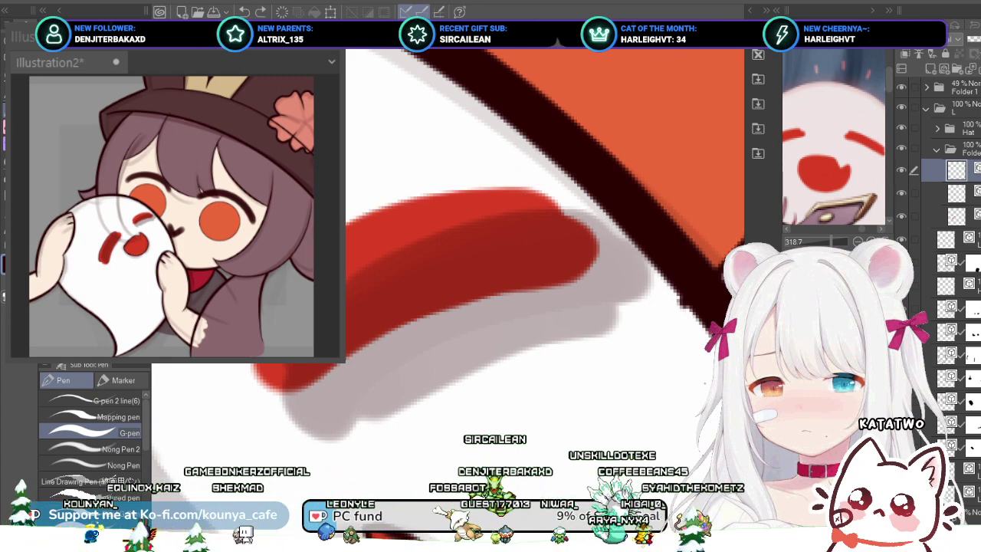
left_click_drag(373, 216, 496, 197)
key("ctrl+z")
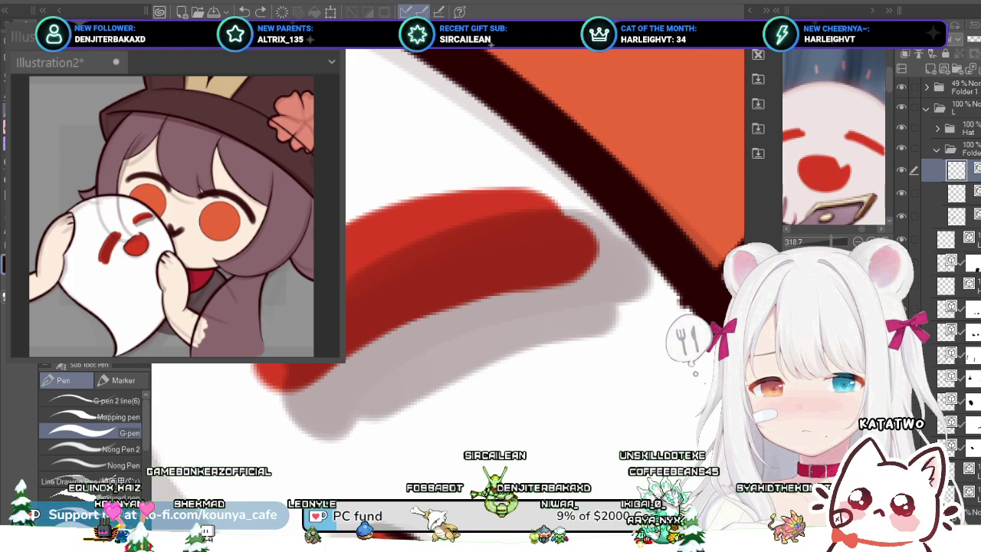
mouse_move(361, 221)
left_mouse_down()
mouse_move(524, 214)
mouse_move(545, 191)
left_mouse_up()
key("ctrl+z")
Step: Ink the upper edge of the ghost's smaller red brow and the rounded end farthest from the orange cheek
left_click_drag(473, 190, 552, 198)
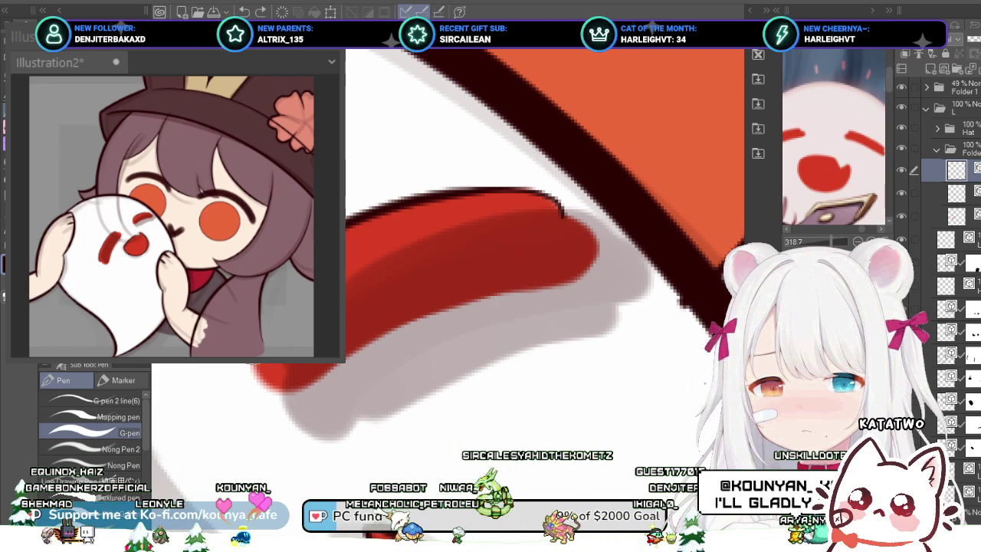
mouse_move(252, 379)
left_mouse_down()
mouse_move(289, 387)
mouse_move(329, 377)
mouse_move(372, 358)
mouse_move(429, 306)
mouse_move(465, 294)
left_mouse_up()
key("ctrl+z")
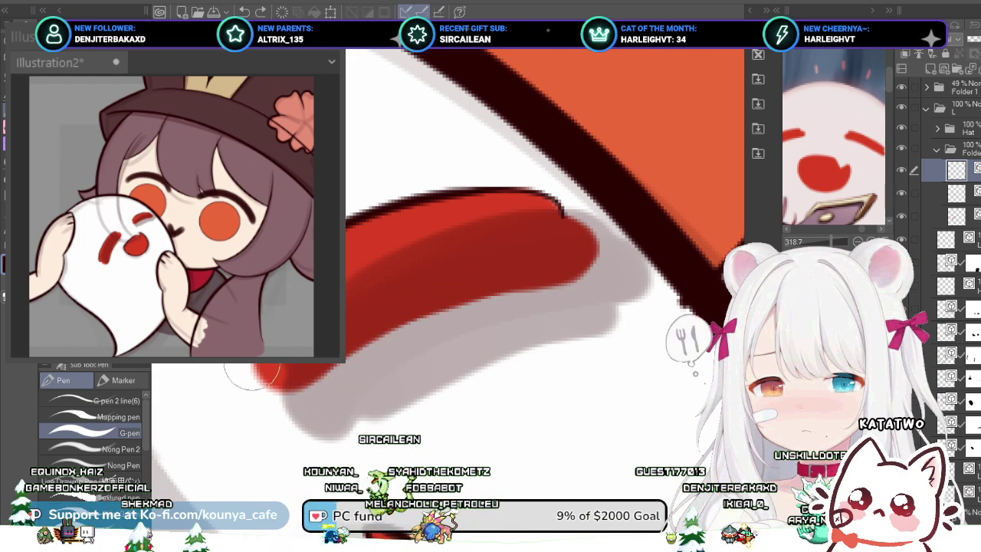
mouse_move(262, 366)
left_mouse_down()
mouse_move(275, 393)
mouse_move(319, 383)
left_mouse_up()
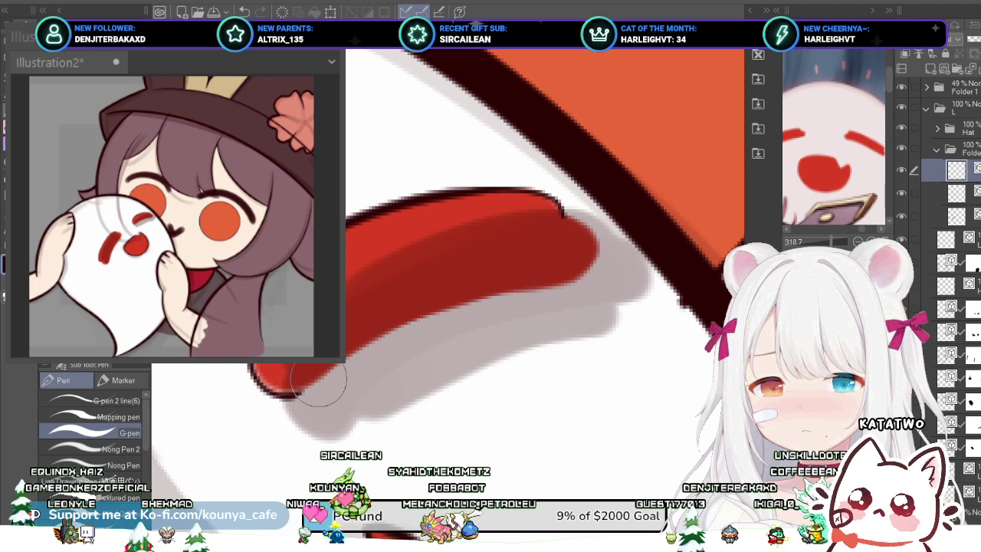
key("ctrl+z")
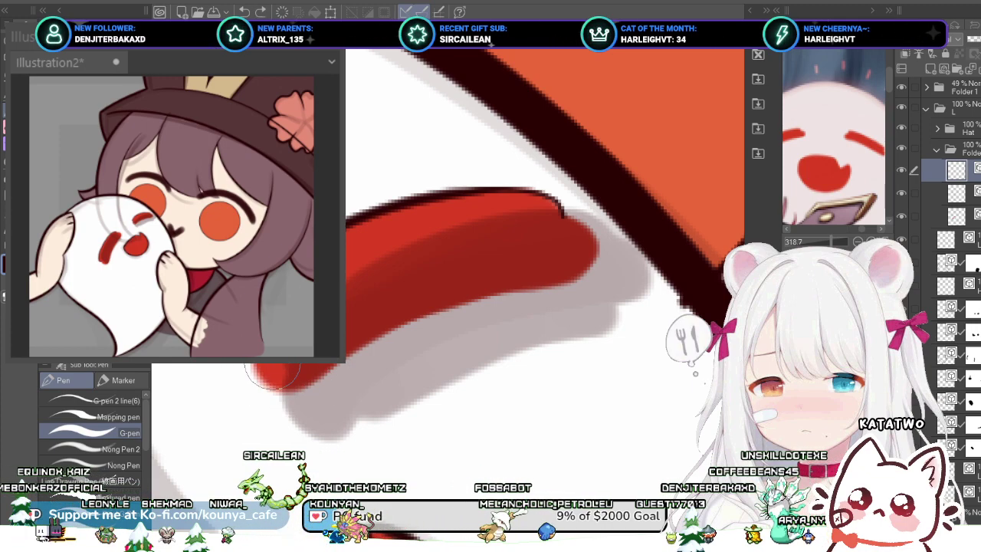
mouse_move(285, 359)
left_mouse_down()
mouse_move(274, 374)
mouse_move(287, 356)
mouse_move(264, 369)
left_mouse_up()
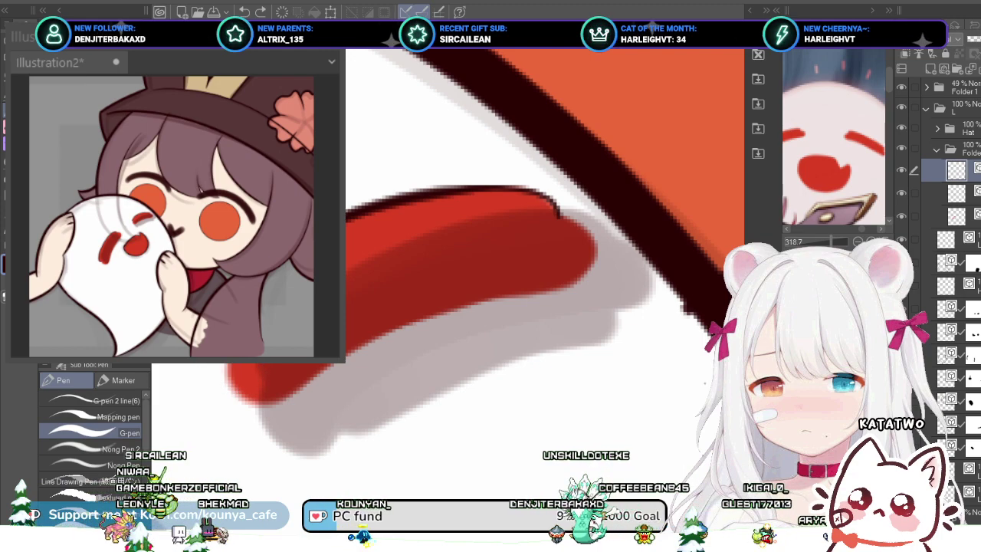
left_click_drag(241, 395, 291, 398)
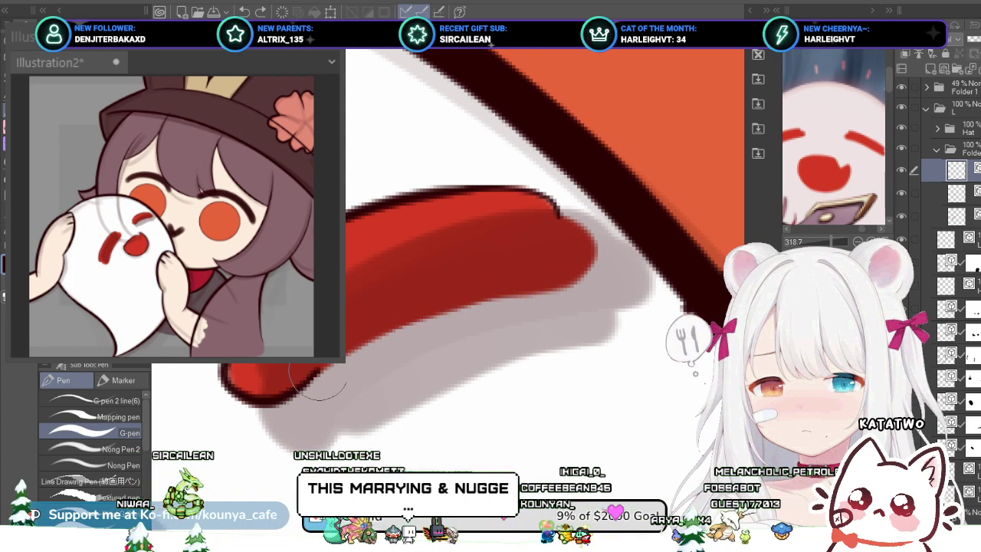
Step: Ink the smaller brow's lower edge and its rounded end near the orange cheek, closing the outline, and save the illustration
mouse_move(407, 323)
left_mouse_down()
mouse_move(432, 306)
mouse_move(526, 292)
left_mouse_up()
key("ctrl+z")
mouse_move(341, 351)
left_mouse_down()
mouse_move(576, 279)
mouse_move(589, 251)
left_mouse_up()
key("ctrl+z")
mouse_move(549, 288)
left_mouse_down()
mouse_move(585, 259)
mouse_move(580, 235)
mouse_move(556, 218)
mouse_move(590, 234)
mouse_move(597, 250)
mouse_move(559, 285)
left_mouse_up()
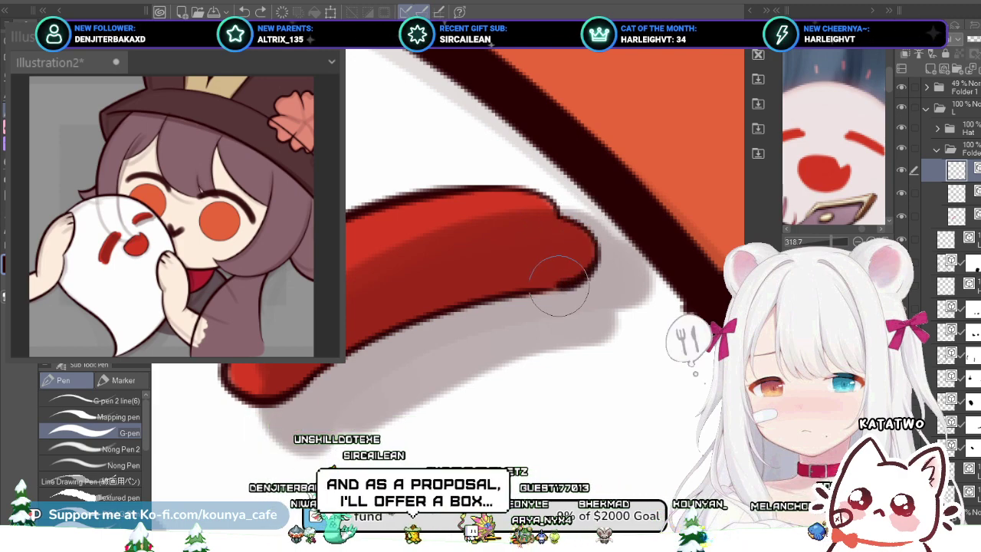
scroll(436, 279, "down", 5)
left_click_drag(459, 330, 564, 251)
scroll(429, 272, "up", 2)
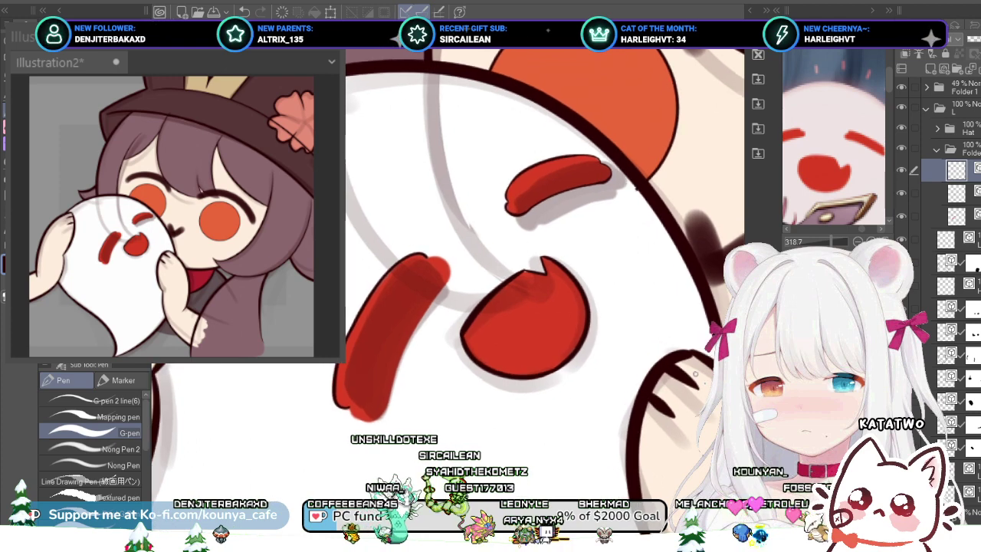
key("ctrl+s")
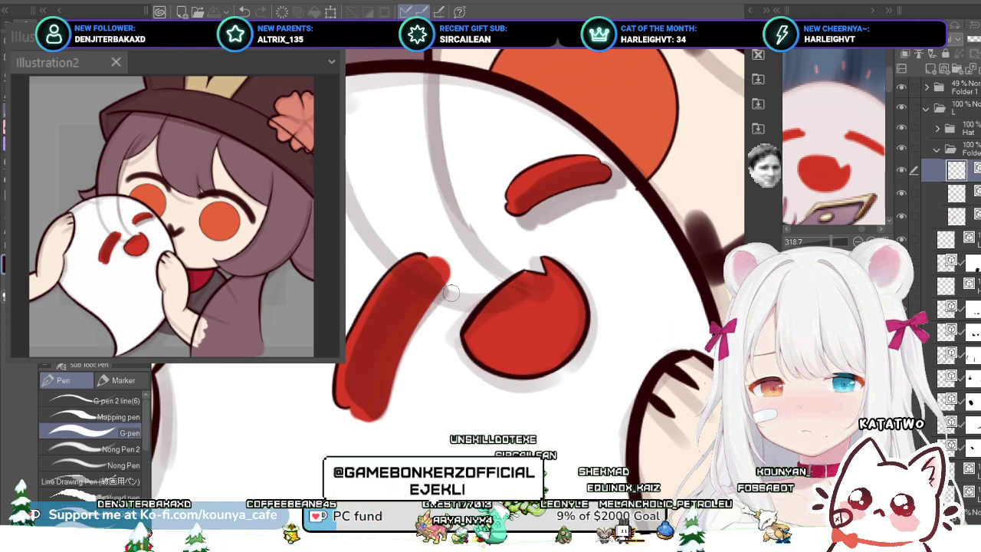
scroll(536, 253, "up", 4)
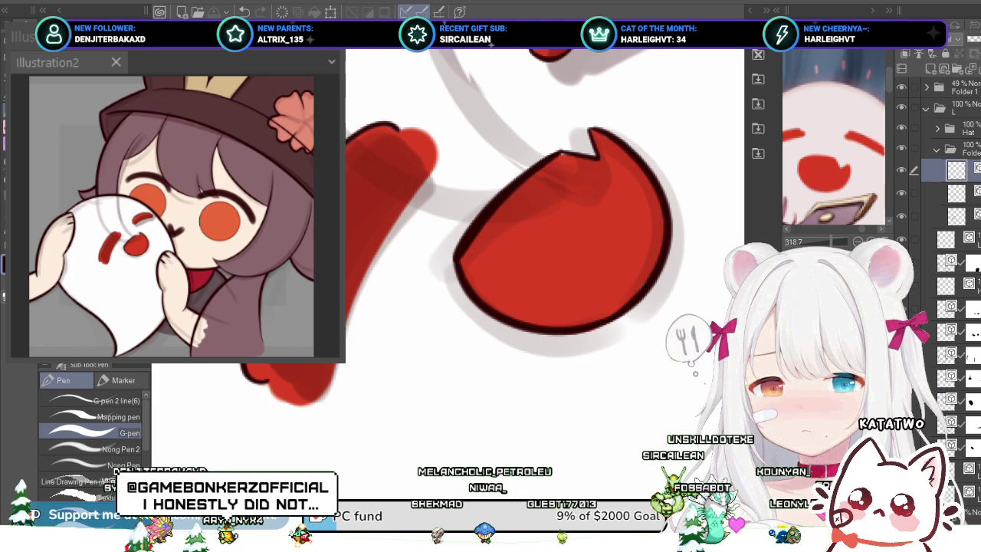
left_click_drag(552, 230, 539, 240)
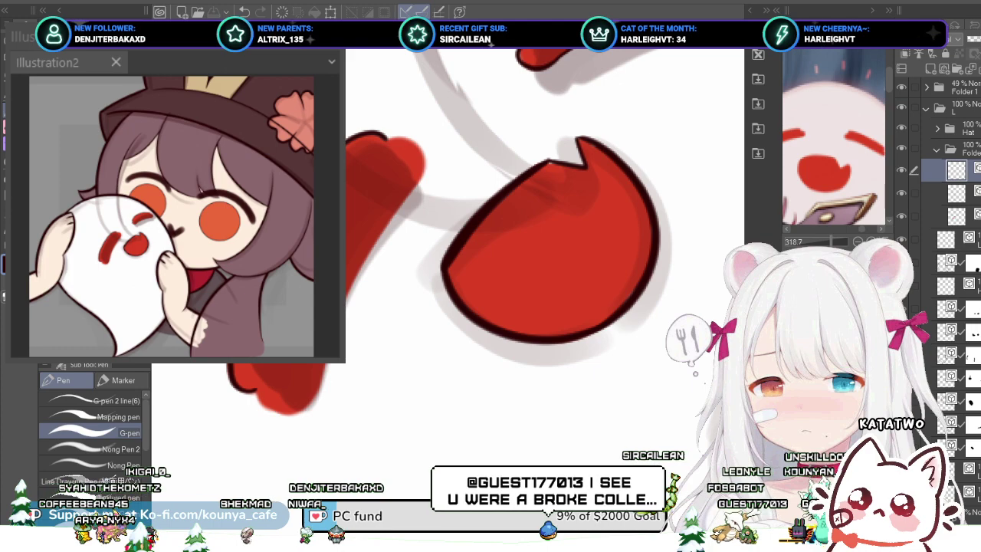
scroll(408, 282, "up", 2)
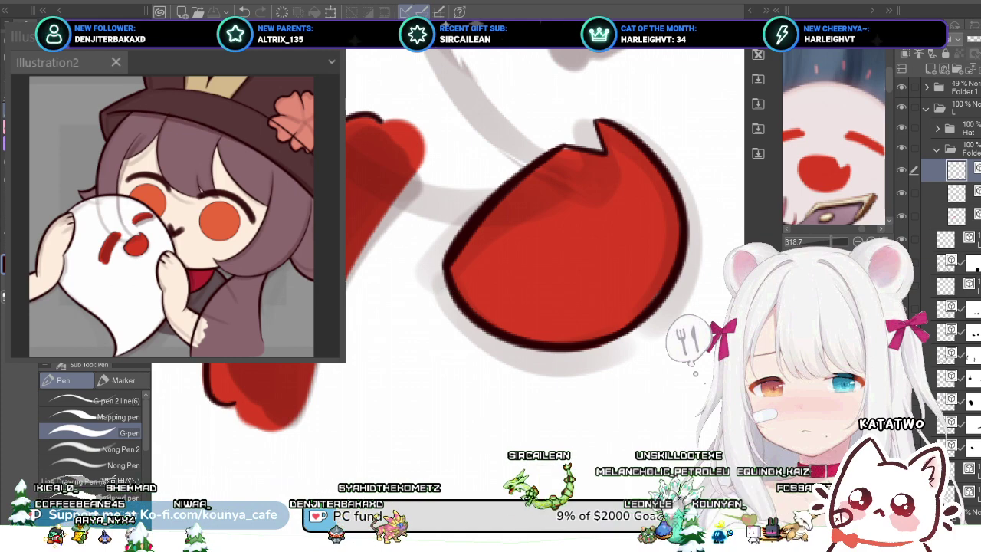
scroll(432, 306, "up", 2)
left_click_drag(431, 306, 531, 354)
mouse_move(475, 161)
left_mouse_down()
mouse_move(510, 142)
mouse_move(474, 147)
mouse_move(511, 154)
mouse_move(477, 149)
mouse_move(511, 154)
mouse_move(524, 176)
mouse_move(510, 227)
left_mouse_up()
key("ctrl+z")
key("ctrl+z")
key("ctrl+z")
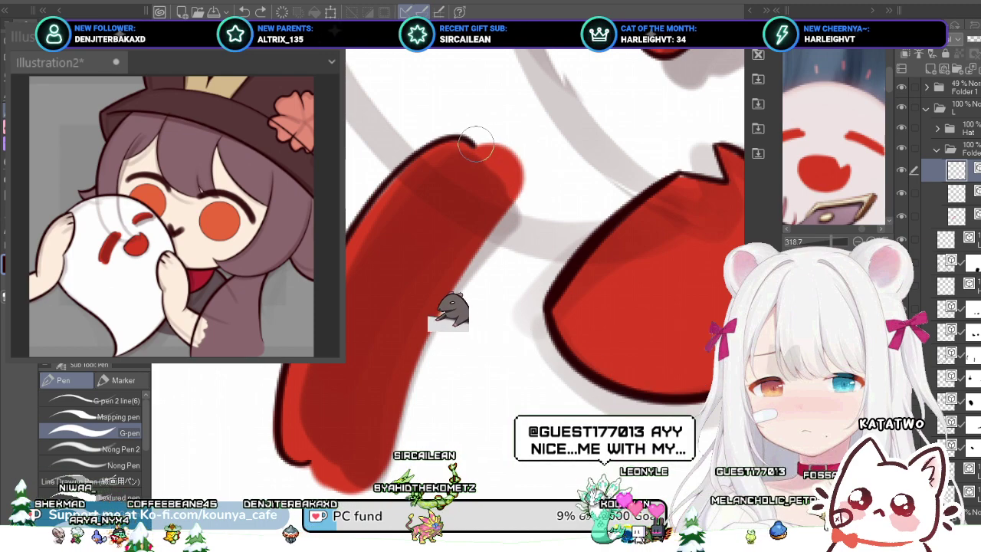
mouse_move(475, 146)
left_mouse_down()
mouse_move(509, 144)
mouse_move(492, 148)
mouse_move(519, 162)
mouse_move(510, 203)
left_mouse_up()
key("ctrl+z")
key("ctrl+z")
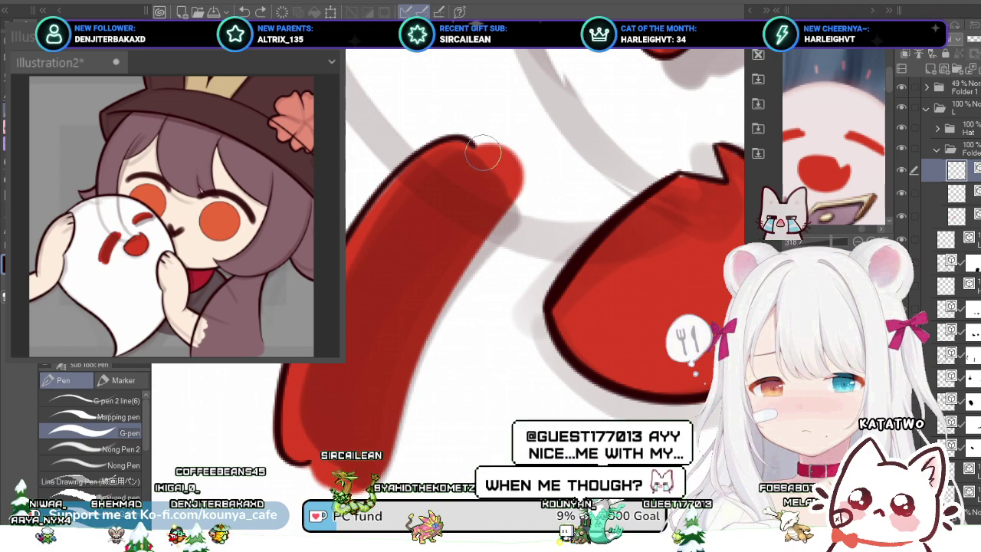
Step: Ink the larger brow's rounded upper end from the notch around to the side facing the ghost's mouth
left_click_drag(479, 151, 504, 152)
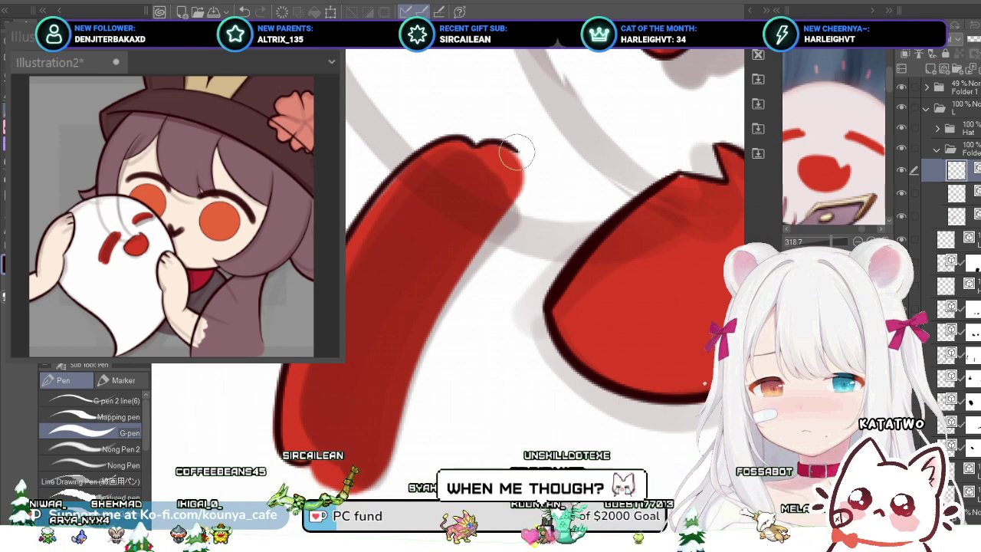
left_click_drag(524, 172, 510, 197)
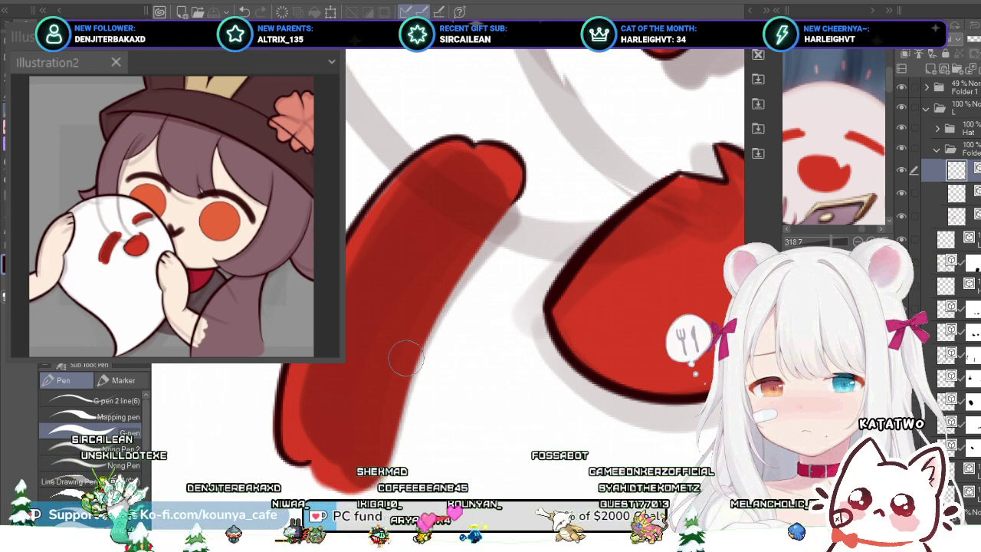
left_click_drag(475, 268, 522, 247)
scroll(490, 261, "up", 1)
left_click_drag(573, 136, 535, 187)
key("ctrl+z")
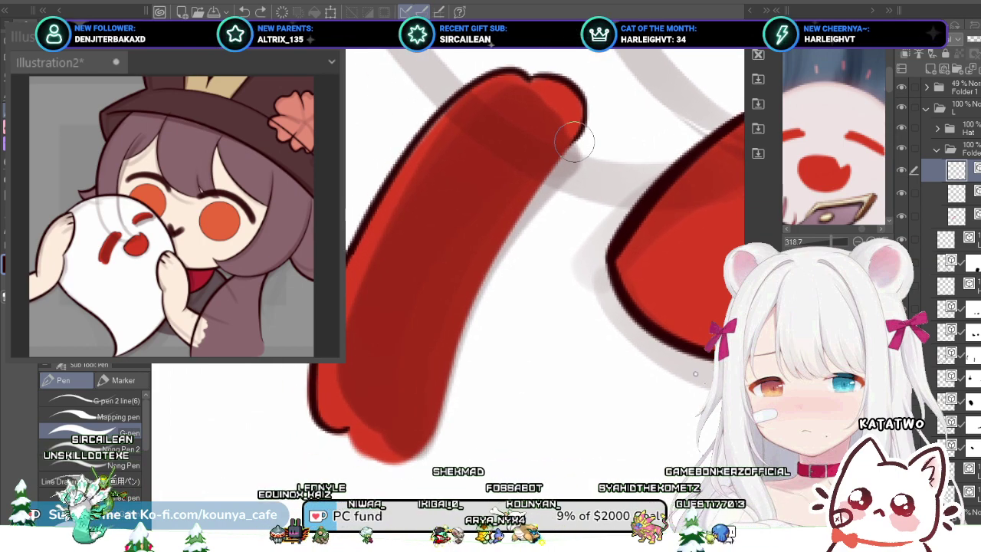
mouse_move(576, 140)
left_mouse_down()
mouse_move(534, 187)
mouse_move(445, 412)
left_mouse_up()
key("ctrl+z")
left_click_drag(563, 143, 462, 281)
key("ctrl+z")
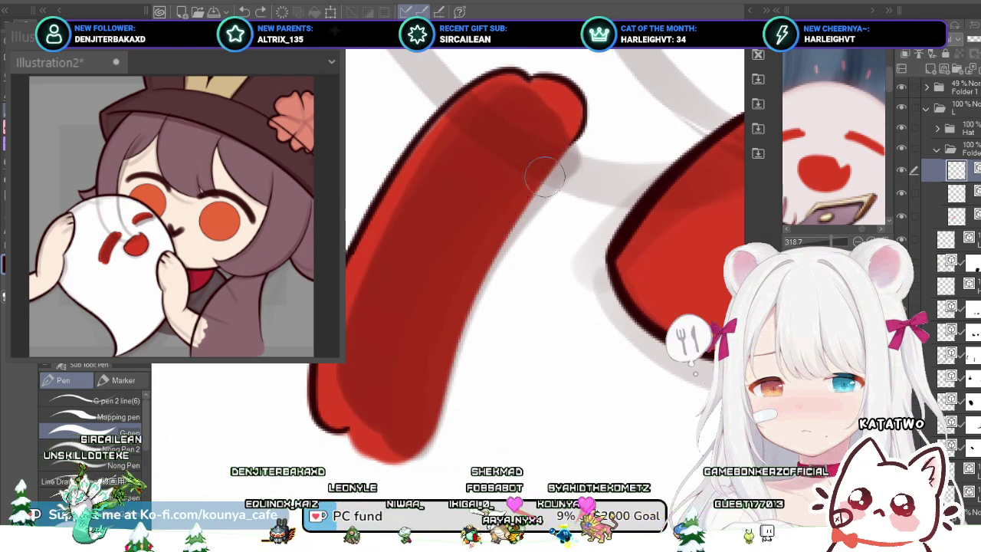
mouse_move(572, 135)
left_mouse_down()
mouse_move(492, 232)
mouse_move(438, 397)
left_mouse_up()
key("ctrl+z")
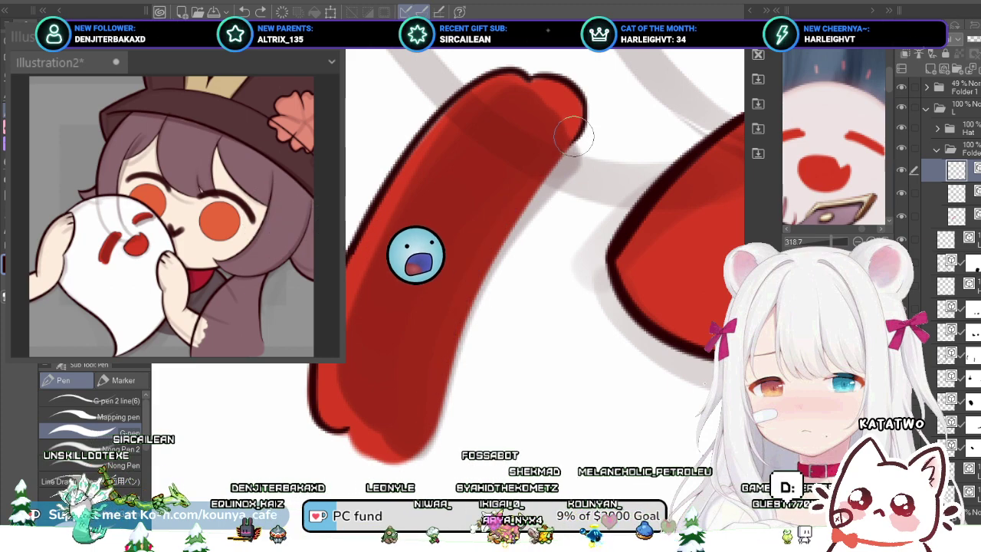
mouse_move(575, 136)
left_mouse_down()
mouse_move(495, 249)
mouse_move(458, 375)
left_mouse_up()
key("ctrl+z")
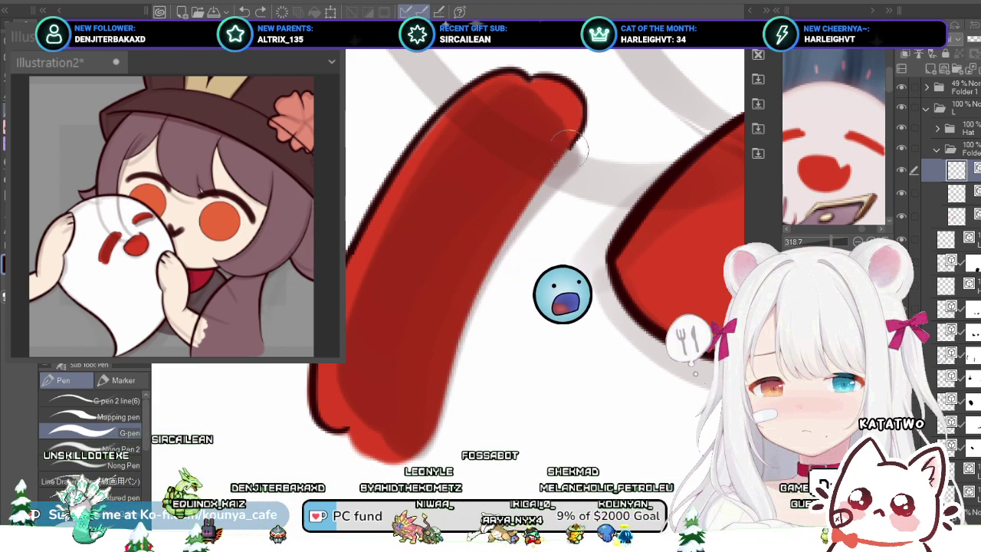
mouse_move(575, 136)
left_mouse_down()
mouse_move(515, 227)
mouse_move(448, 406)
left_mouse_up()
key("ctrl+z")
mouse_move(576, 137)
left_mouse_down()
mouse_move(533, 192)
mouse_move(438, 383)
left_mouse_up()
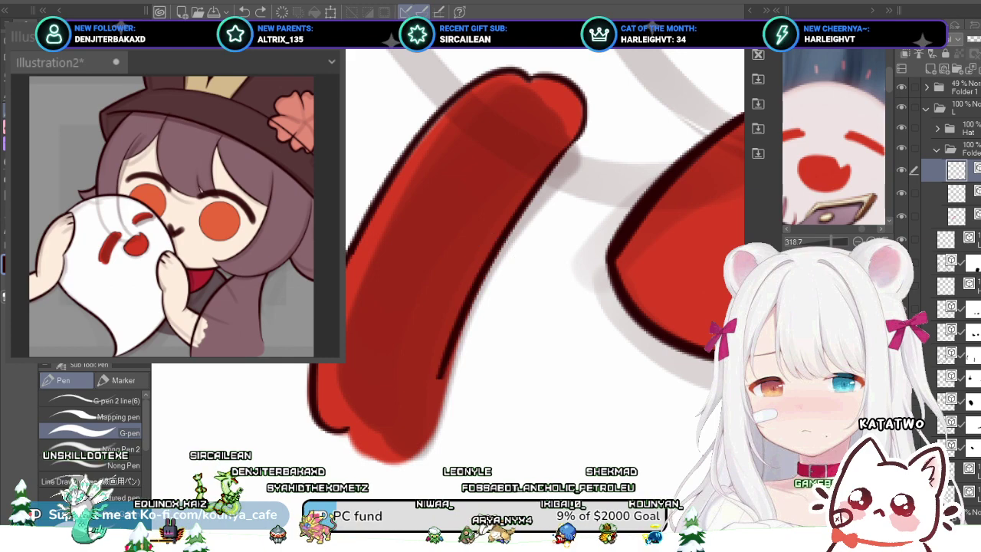
key("ctrl+z")
mouse_move(576, 134)
left_mouse_down()
mouse_move(498, 253)
mouse_move(438, 410)
left_mouse_up()
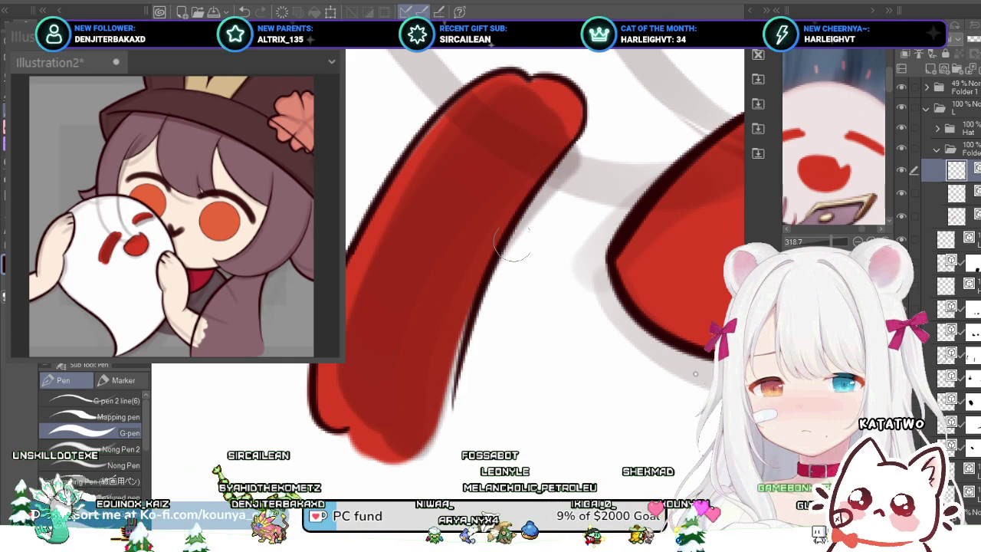
key("ctrl+z")
mouse_move(576, 135)
left_mouse_down()
mouse_move(499, 243)
mouse_move(437, 383)
left_mouse_up()
key("ctrl+z")
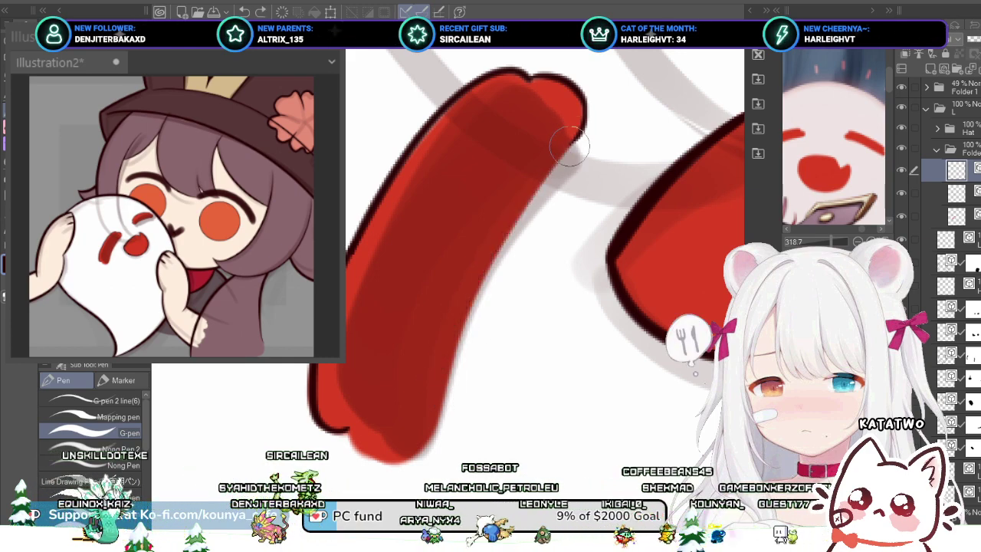
mouse_move(574, 138)
left_mouse_down()
mouse_move(501, 233)
mouse_move(448, 404)
left_mouse_up()
key("ctrl+z")
mouse_move(574, 138)
left_mouse_down()
mouse_move(515, 232)
mouse_move(444, 406)
left_mouse_up()
key("ctrl+z")
mouse_move(575, 138)
left_mouse_down()
mouse_move(508, 218)
mouse_move(441, 387)
left_mouse_up()
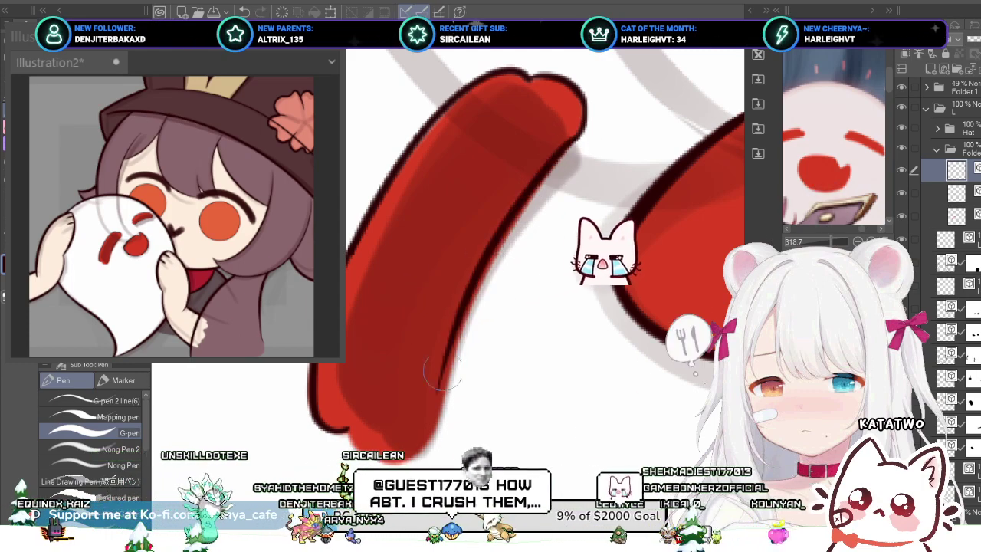
key("ctrl+z")
mouse_move(577, 139)
left_mouse_down()
mouse_move(480, 300)
mouse_move(450, 397)
left_mouse_up()
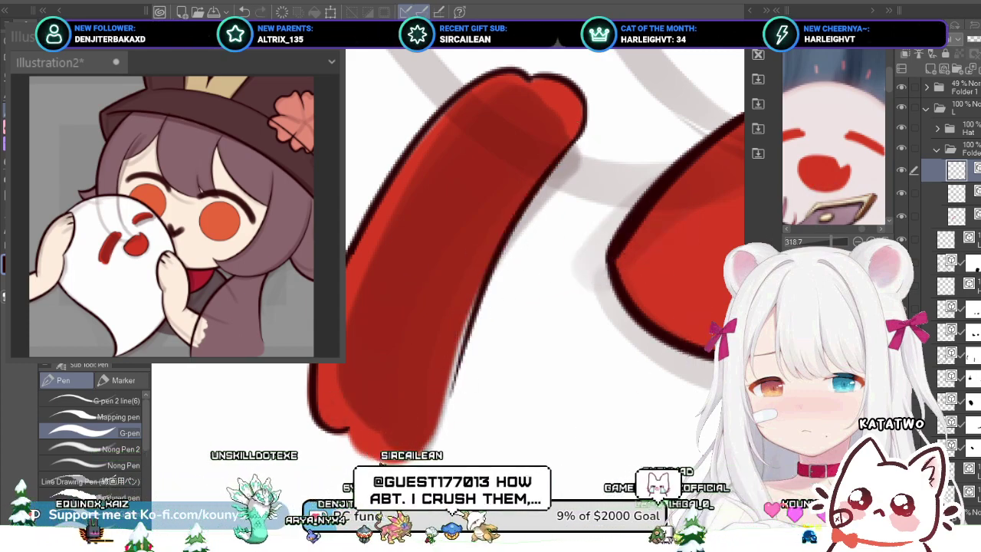
scroll(435, 318, "up", 2)
key("ctrl+z")
Step: Ink the larger brow's inner edge from its rounded upper end down toward its base and adjust the vector line's lower end
mouse_move(605, 100)
left_mouse_down()
mouse_move(466, 311)
mouse_move(437, 422)
left_mouse_up()
key("ctrl")
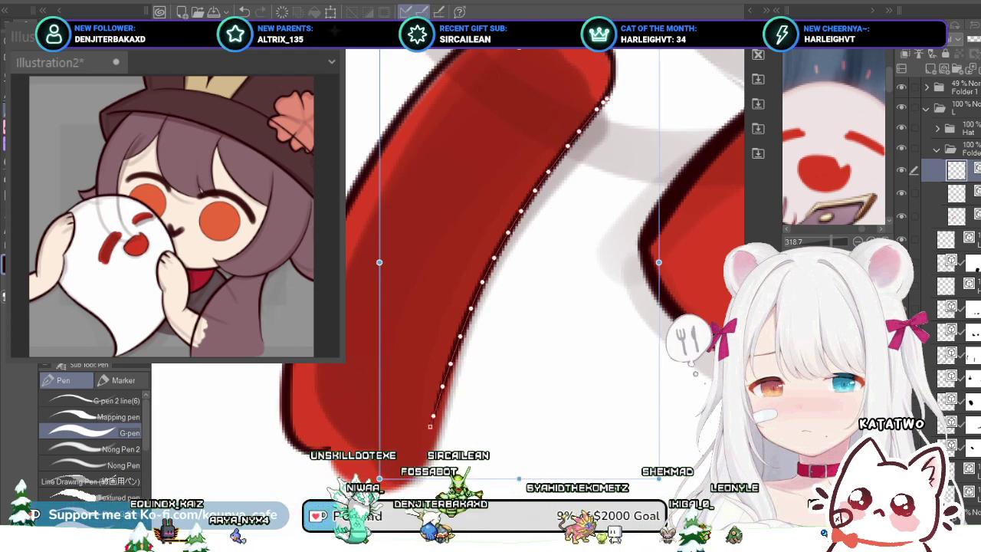
left_click_drag(430, 426, 447, 395)
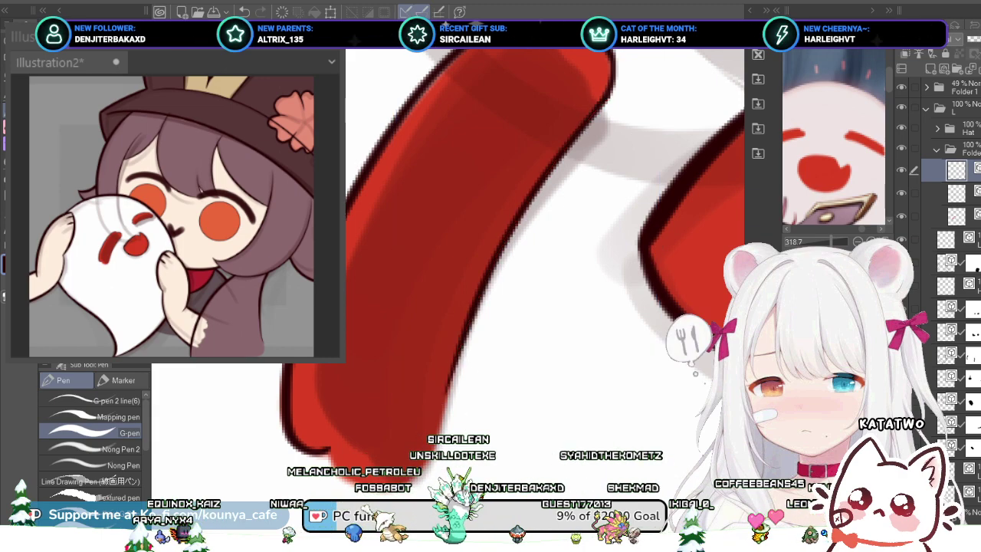
left_click_drag(441, 424, 434, 414)
left_click(437, 387, "ctrl")
Step: Fine-tune the vector line along the larger brow's mouth-facing edge and save the illustration
left_click_drag(385, 438, 391, 427)
left_click_drag(490, 292, 500, 343)
left_click(604, 141, "ctrl")
left_click_drag(663, 84, 660, 86)
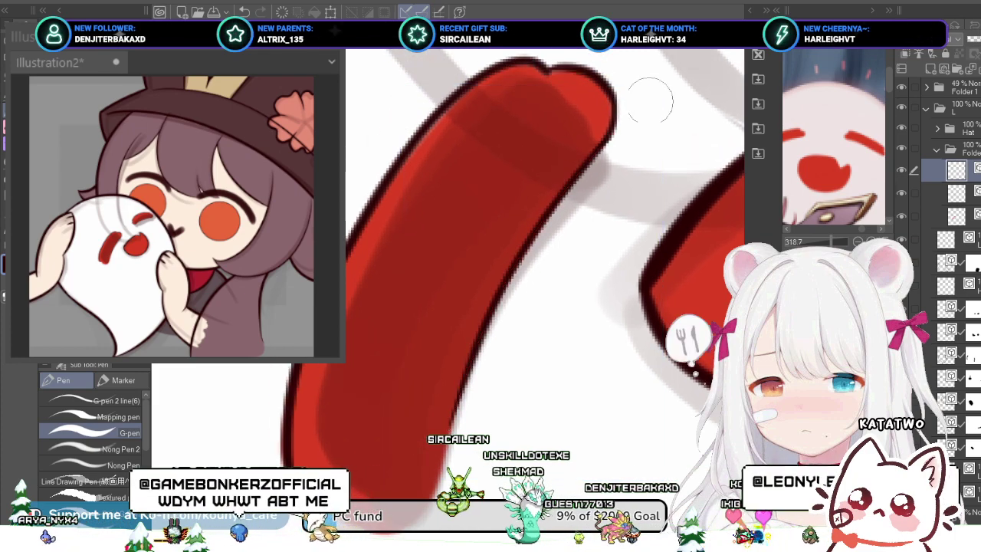
mouse_move(498, 306)
left_mouse_down()
mouse_move(498, 293)
mouse_move(475, 318)
left_mouse_up()
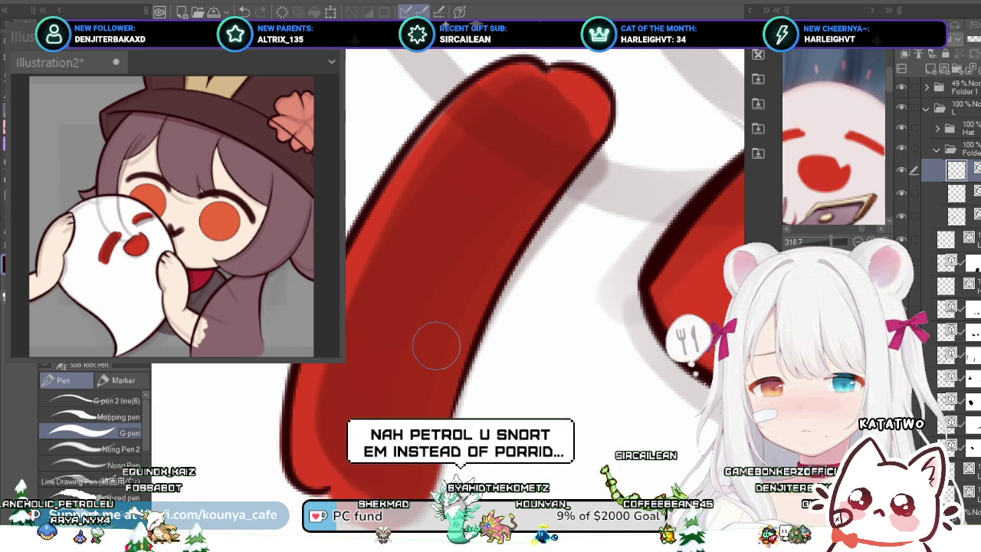
key("ctrl+s")
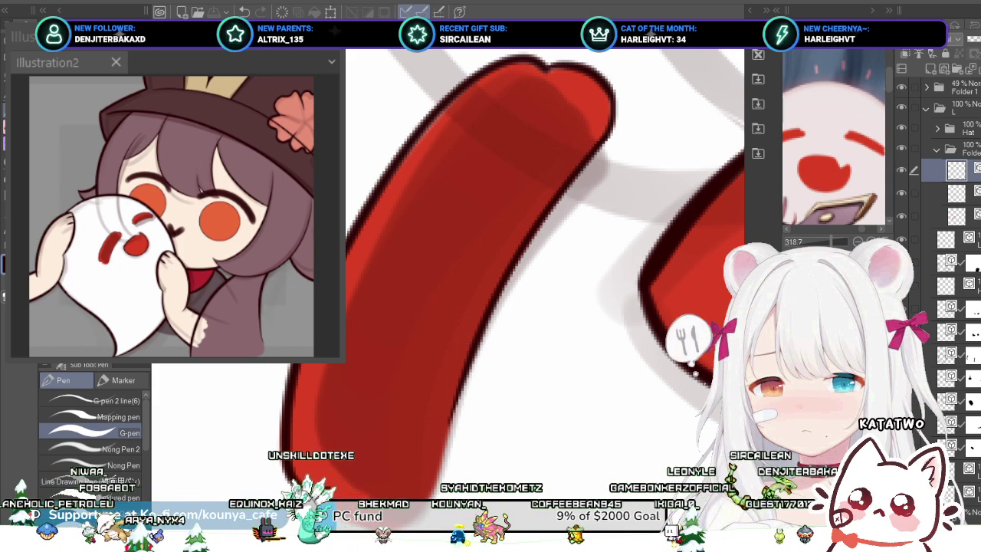
Step: Examine the ghost's outlined face up close and within the whole chibi character
scroll(490, 291, "up", 3)
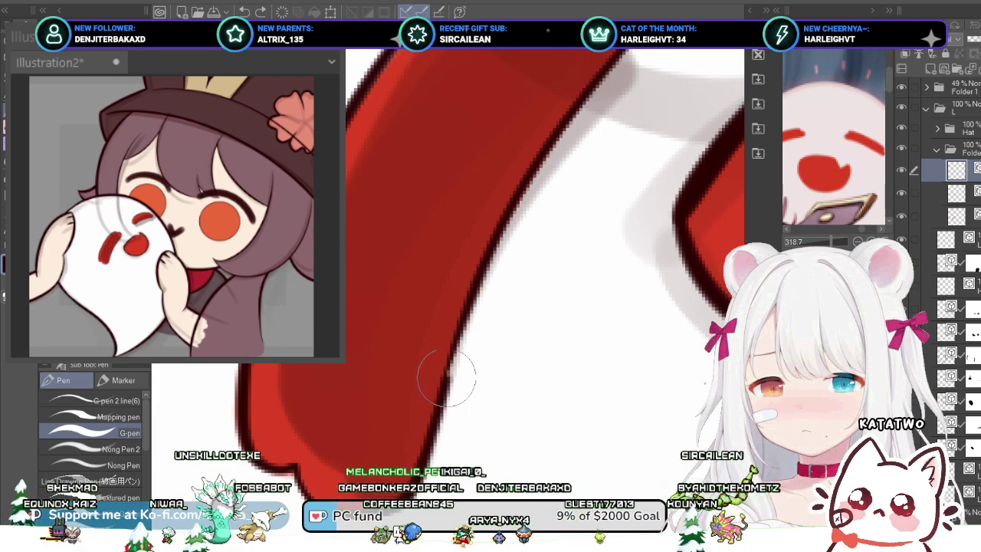
key("ctrl+minus")
key("ctrl+minus")
key("ctrl+minus")
key("ctrl+minus")
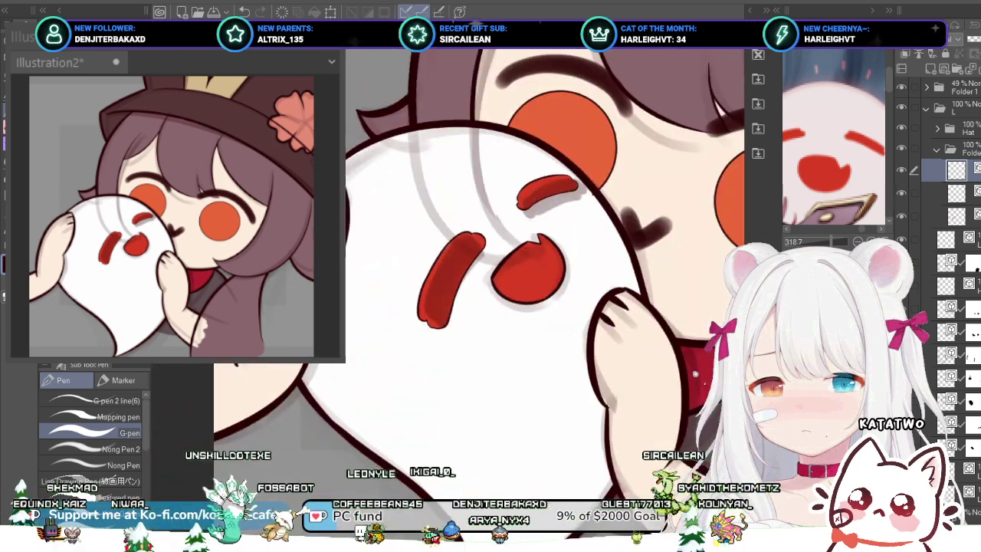
scroll(459, 275, "down", 4)
scroll(460, 275, "up", 2)
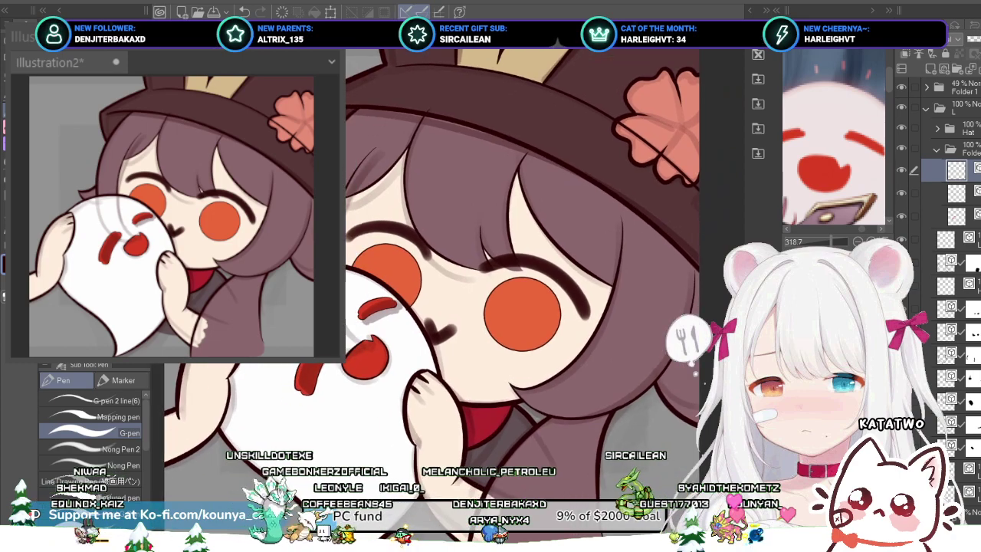
scroll(513, 291, "down", 1)
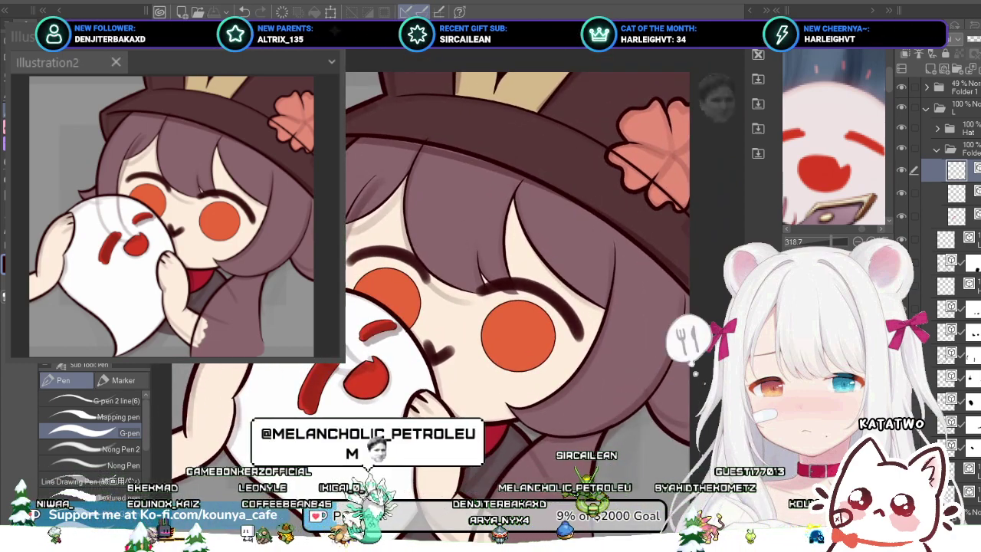
Step: Reframe the reference image around the character's face and flowered hat
left_click(818, 241)
scroll(834, 165, "up", 4)
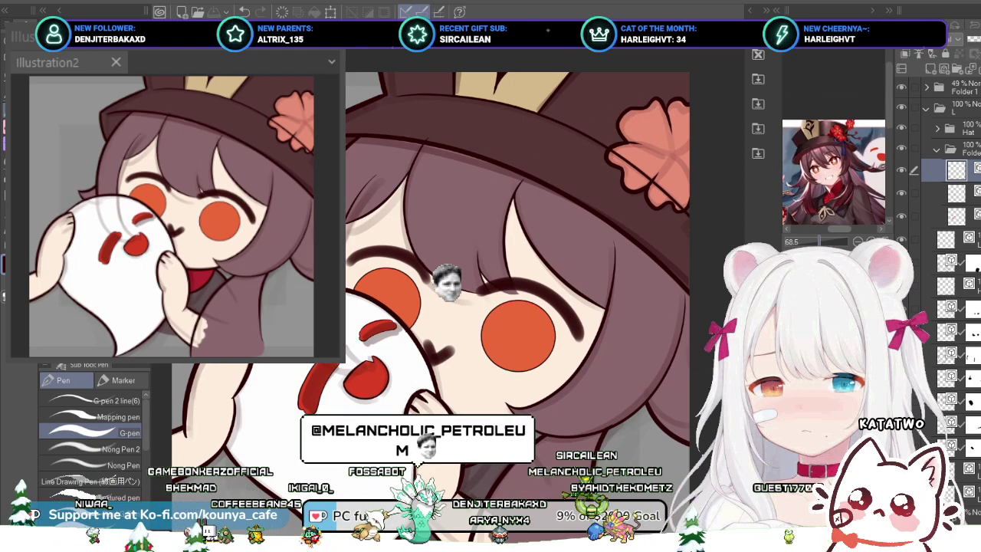
left_click_drag(830, 180, 841, 142)
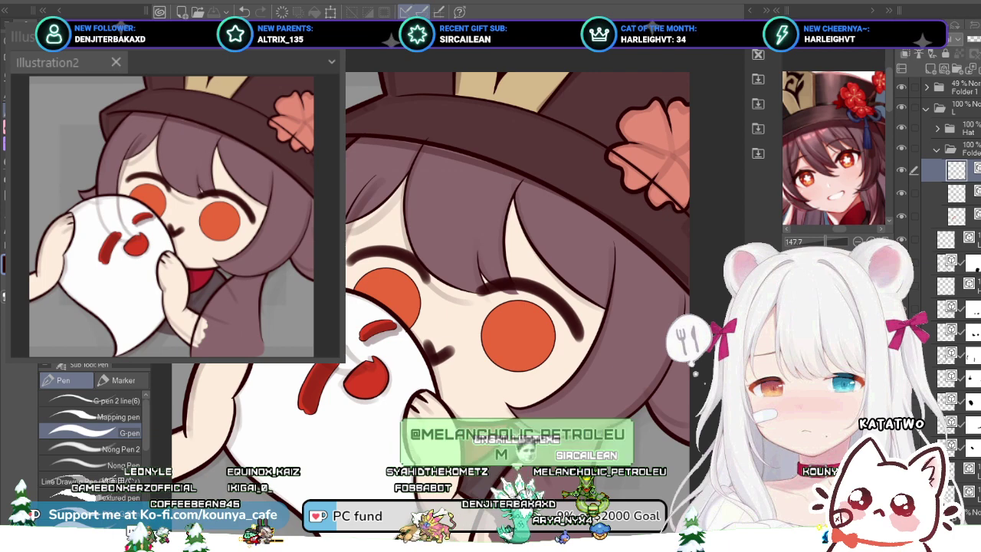
Step: Add a new layer clipped to the existing layer in the Eyes folder
scroll(950, 292, "down", 5)
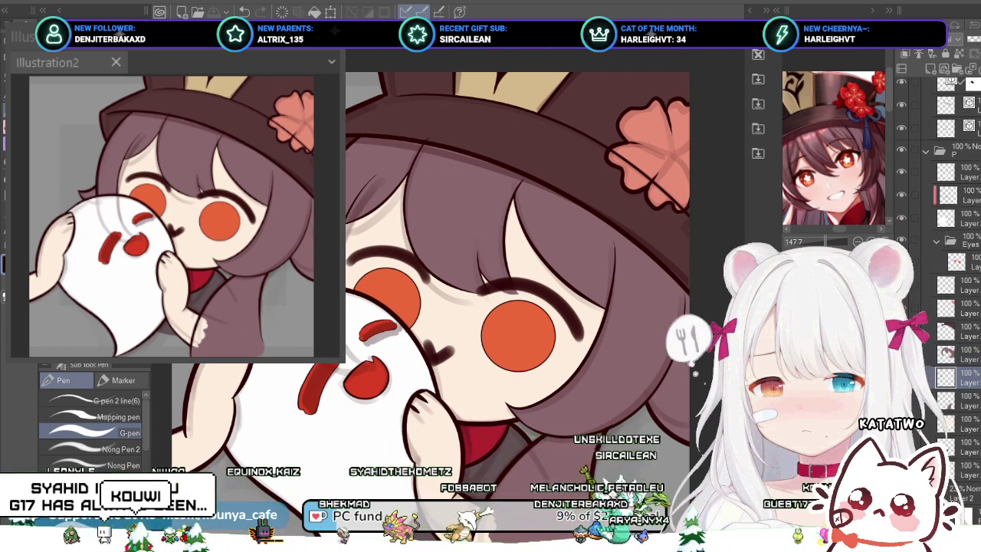
left_click(954, 261)
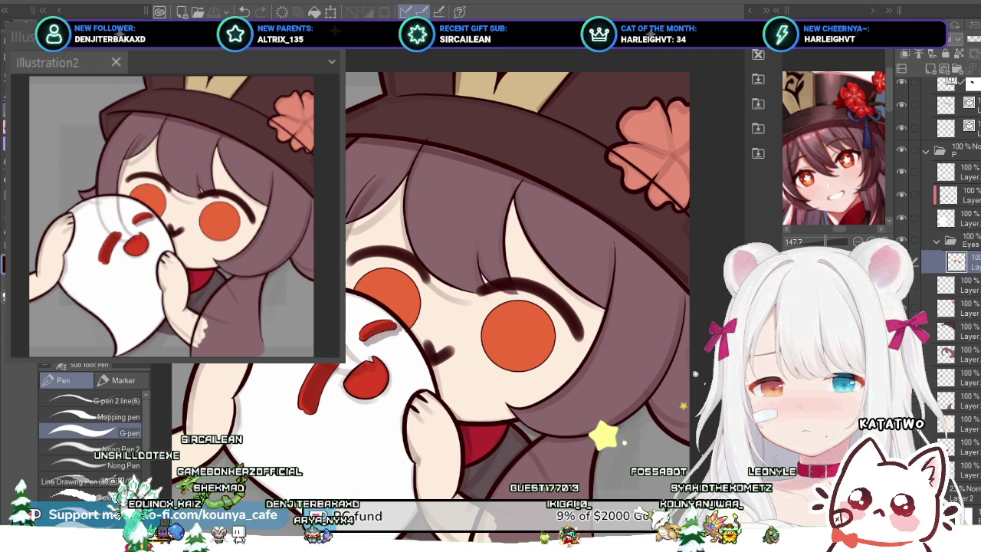
left_click_drag(528, 412, 527, 414)
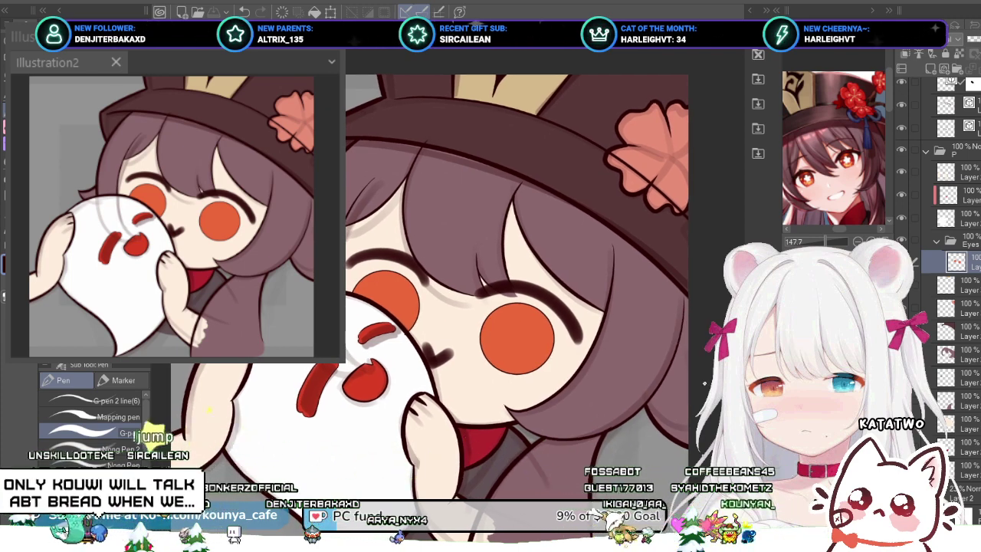
left_click_drag(527, 415, 554, 391)
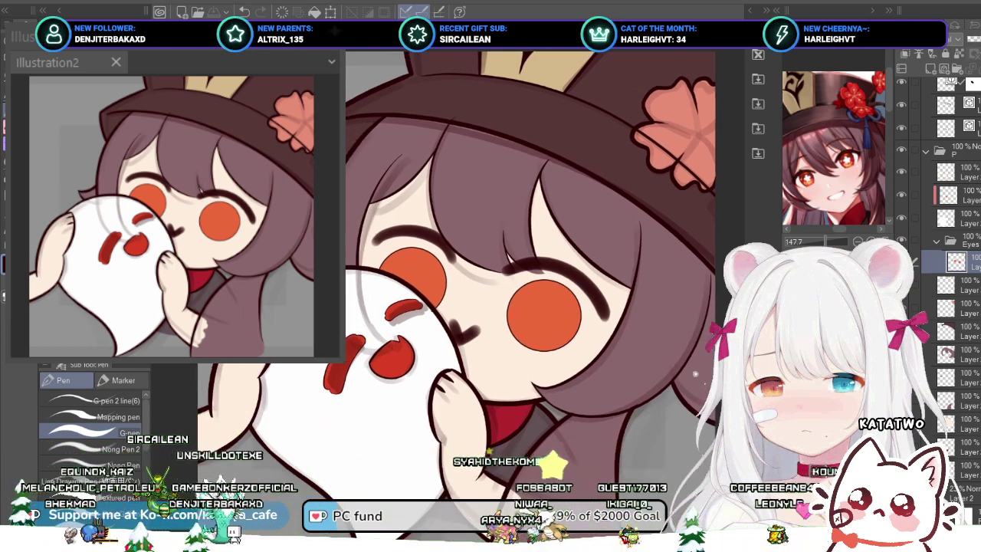
scroll(491, 311, "up", 2)
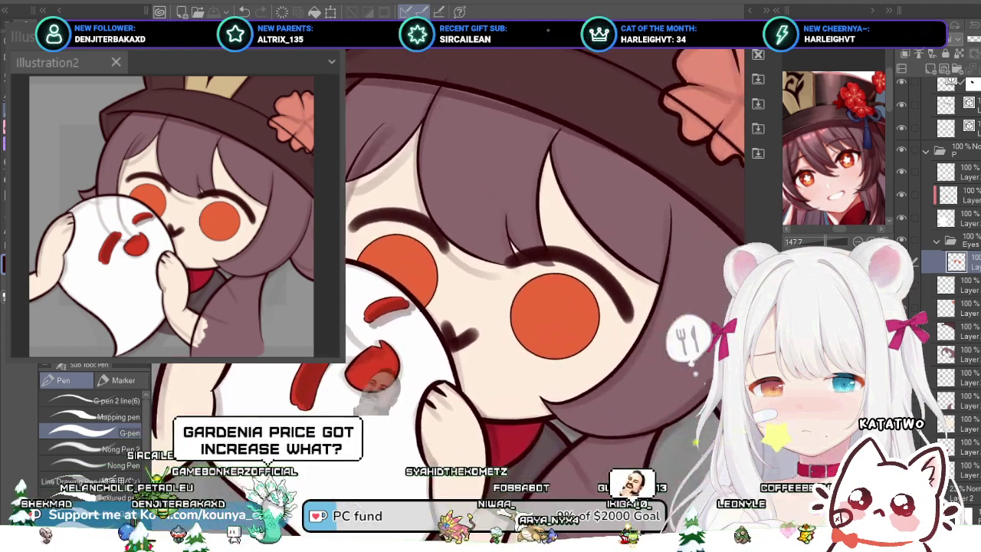
key("ctrl+shift+n")
key("ctrl+alt+g")
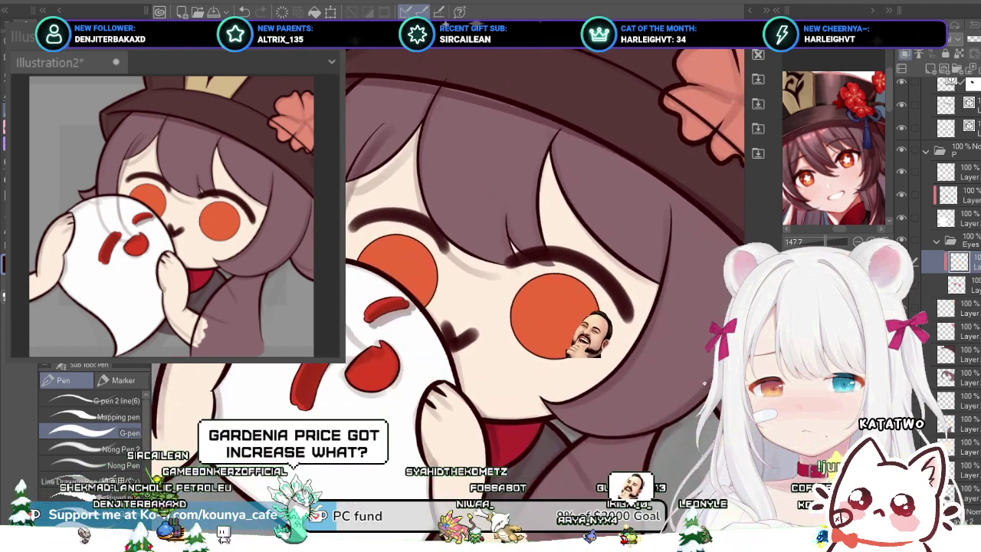
Step: Hide the layer holding the ghost's white body fill and red mouth fill
scroll(441, 383, "up", 2)
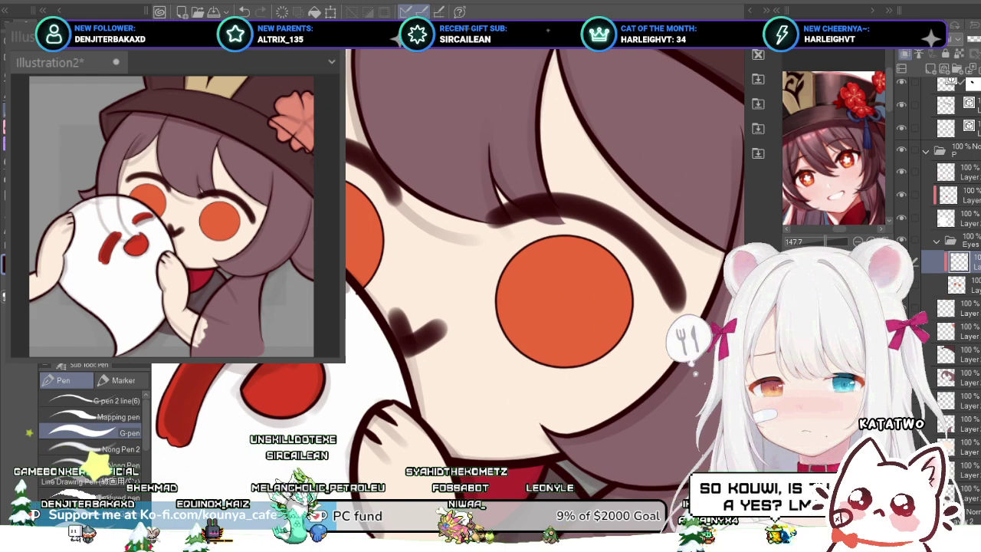
left_click(901, 218)
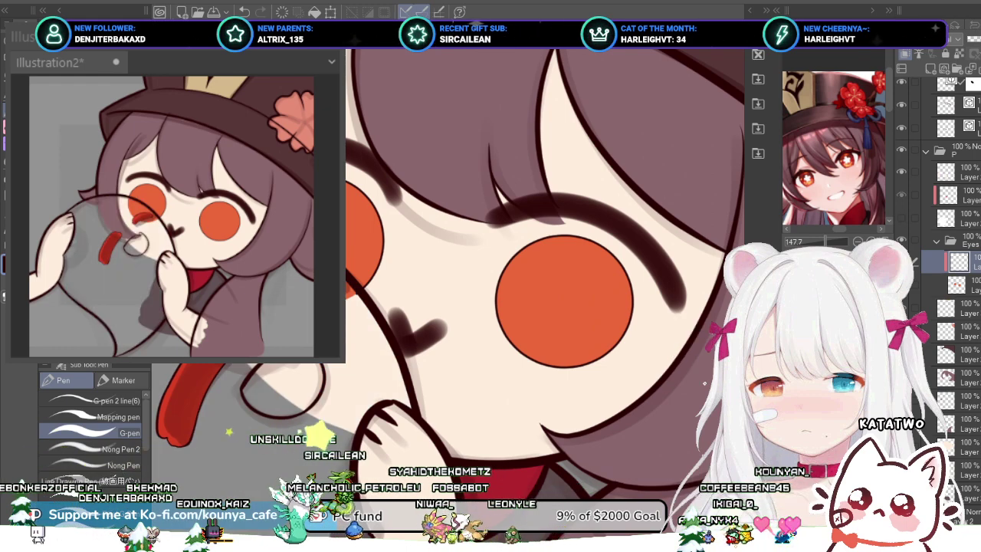
Step: Select the clipped layer above the eye fills and reframe the reference image closely around the character's glowing red eye
left_click(971, 285)
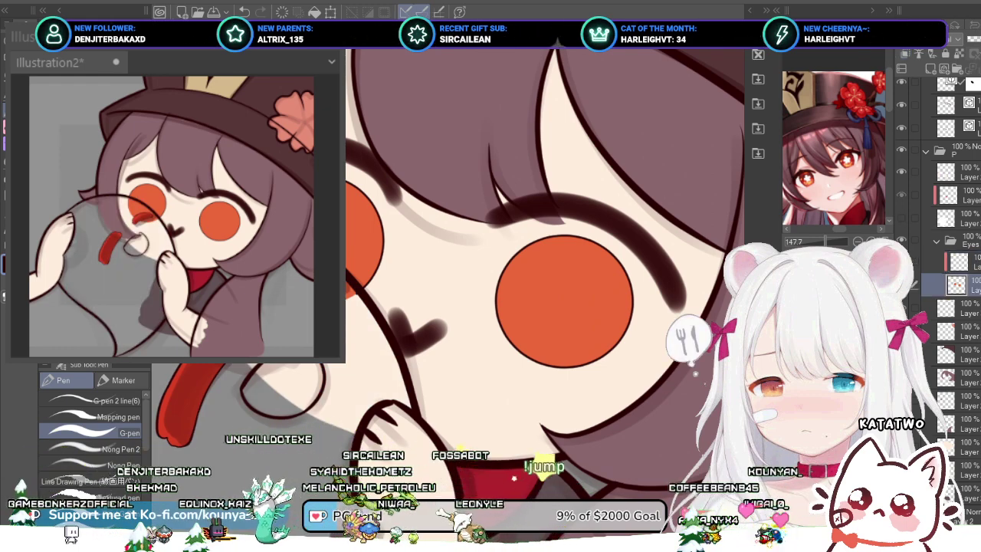
left_click(972, 262)
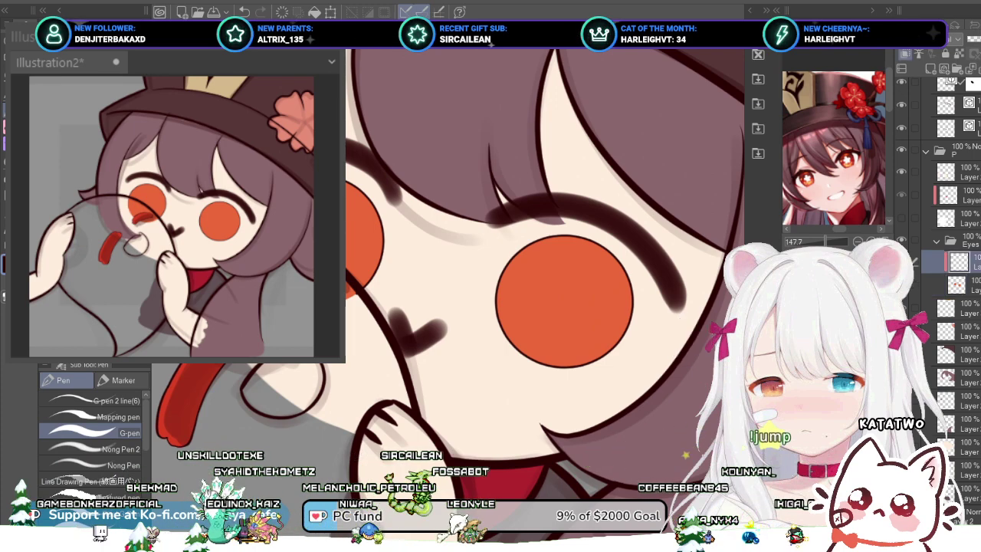
scroll(843, 153, "up", 6)
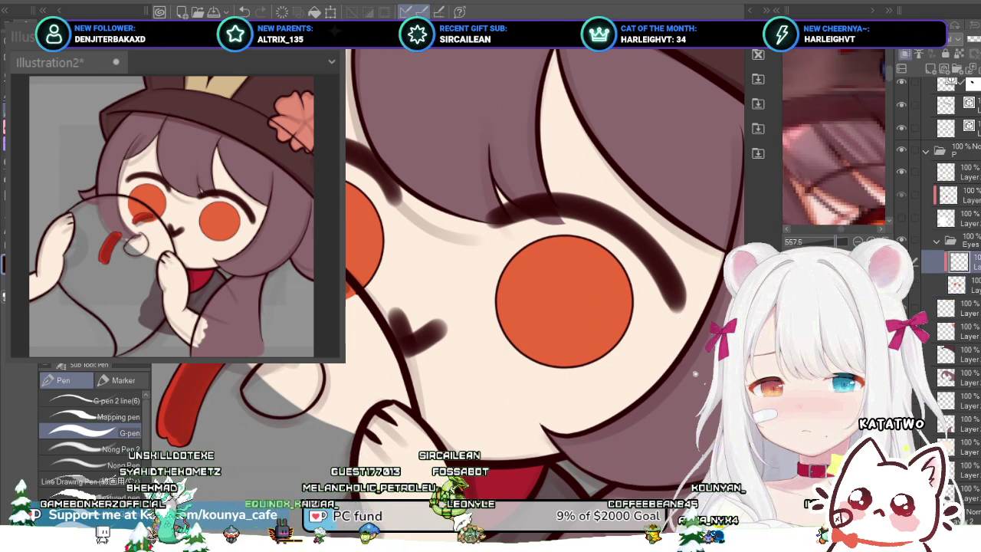
left_click_drag(839, 164, 842, 157)
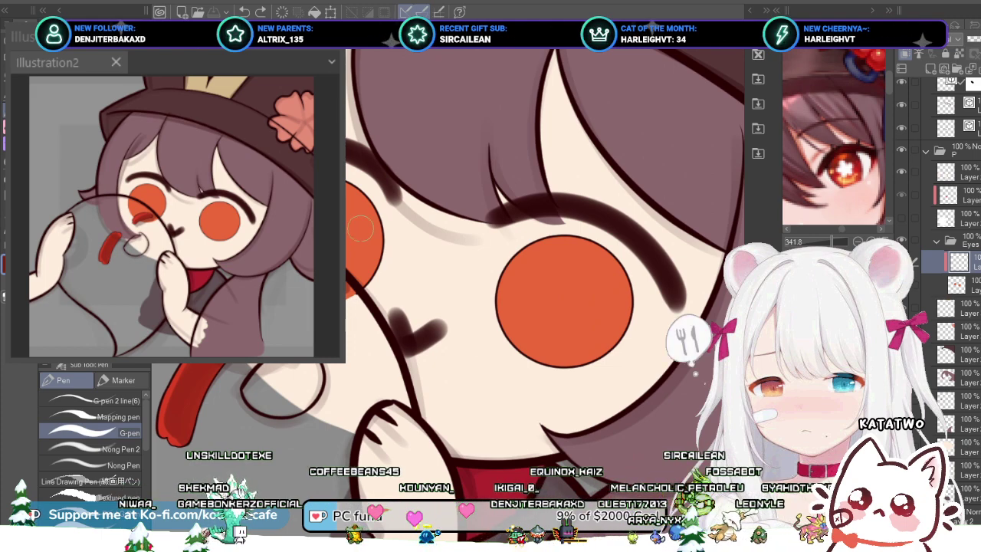
Step: Shade the upper part of the chibi's left-hand eye in dark red, with a smoothly curved lower edge
left_click_drag(349, 210, 392, 239)
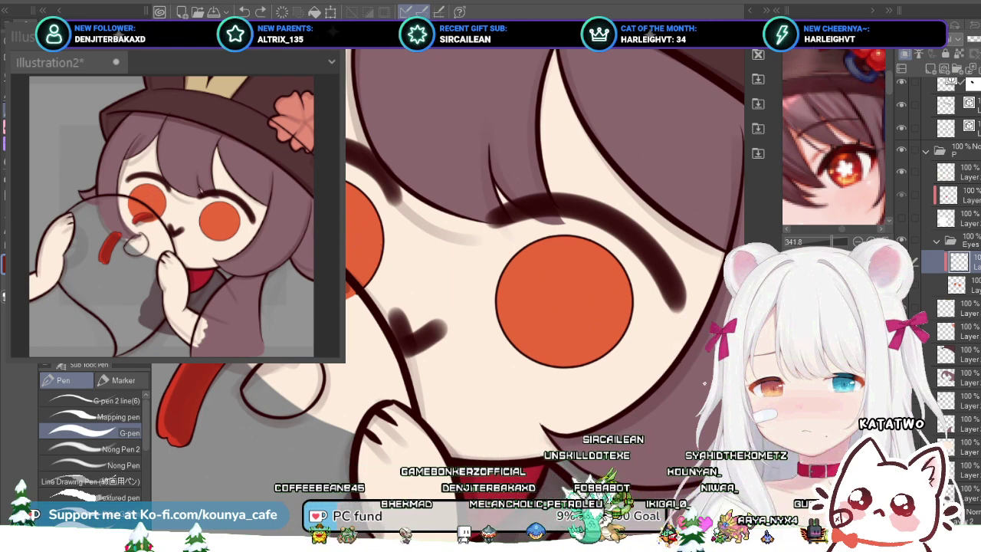
mouse_move(276, 180)
left_mouse_down()
mouse_move(365, 205)
mouse_move(381, 222)
left_mouse_up()
key("ctrl+z")
left_click_drag(266, 203, 382, 250)
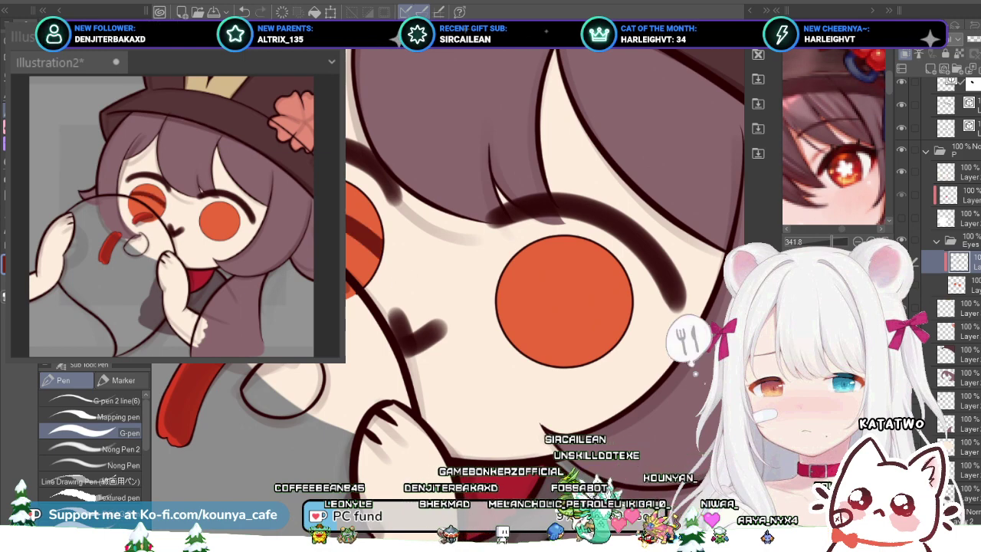
key("ctrl+z")
left_click_drag(265, 196, 382, 248)
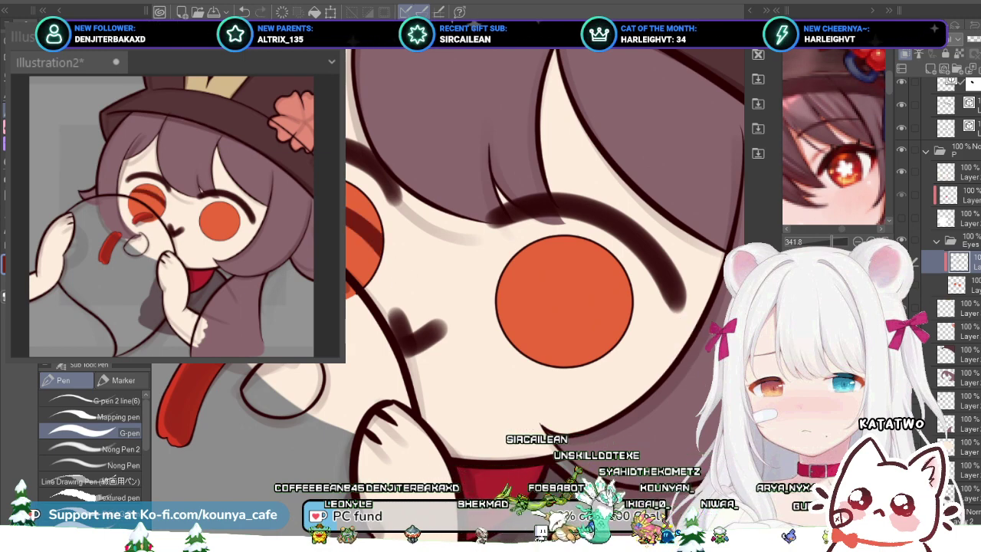
left_click_drag(265, 210, 382, 257)
key("ctrl+z")
key("ctrl+z")
left_click_drag(265, 196, 382, 250)
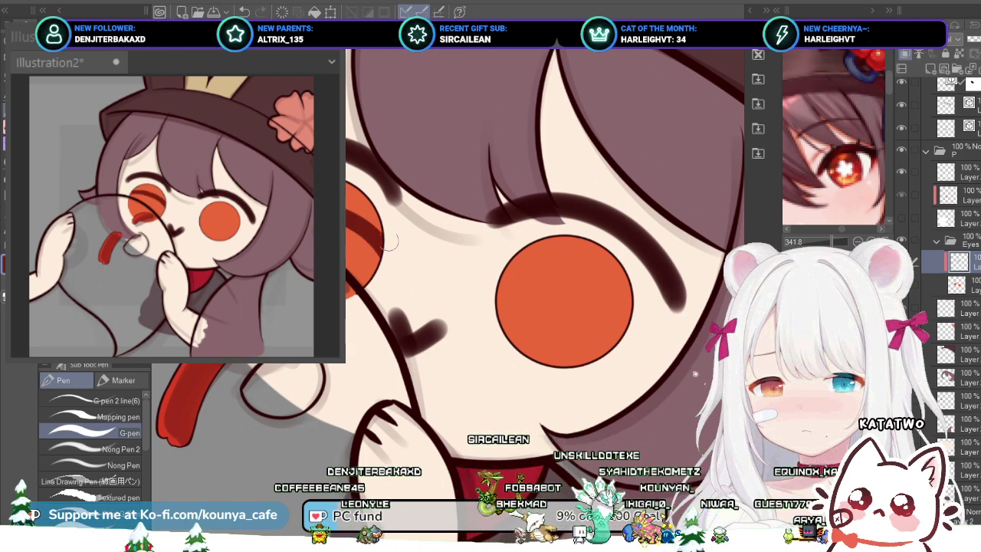
key("ctrl+z")
left_click_drag(265, 196, 382, 252)
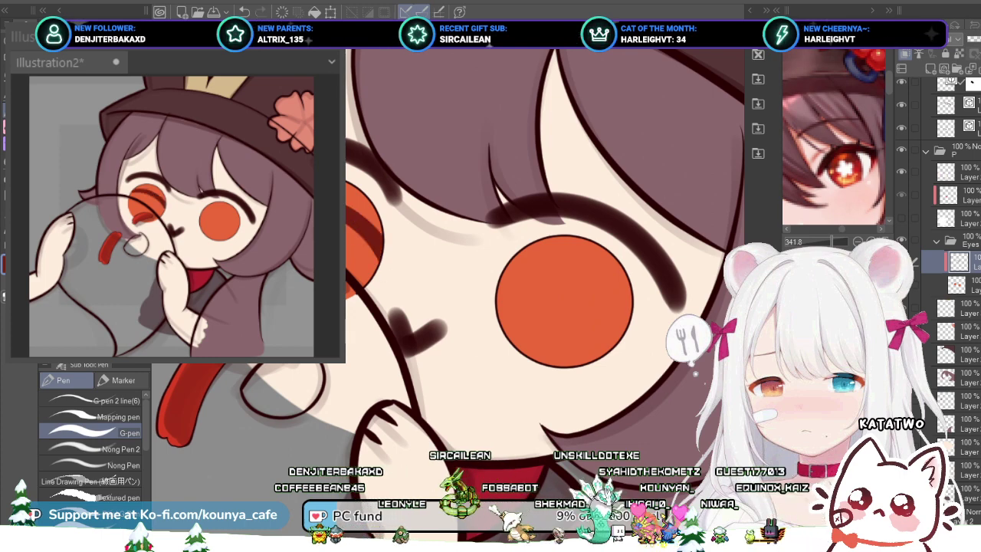
key("ctrl+z")
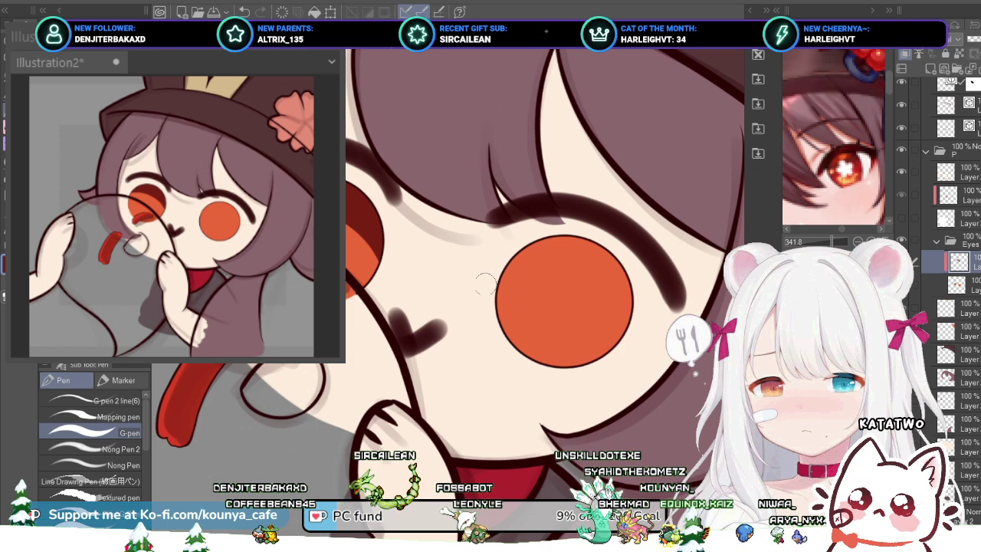
Step: Draw a dark red shading curve across the right-hand eye, arching from its upper left edge to its lower right edge
left_click_drag(498, 285, 581, 289)
key("ctrl+z")
mouse_move(502, 270)
left_mouse_down()
mouse_move(542, 268)
mouse_move(625, 295)
left_mouse_up()
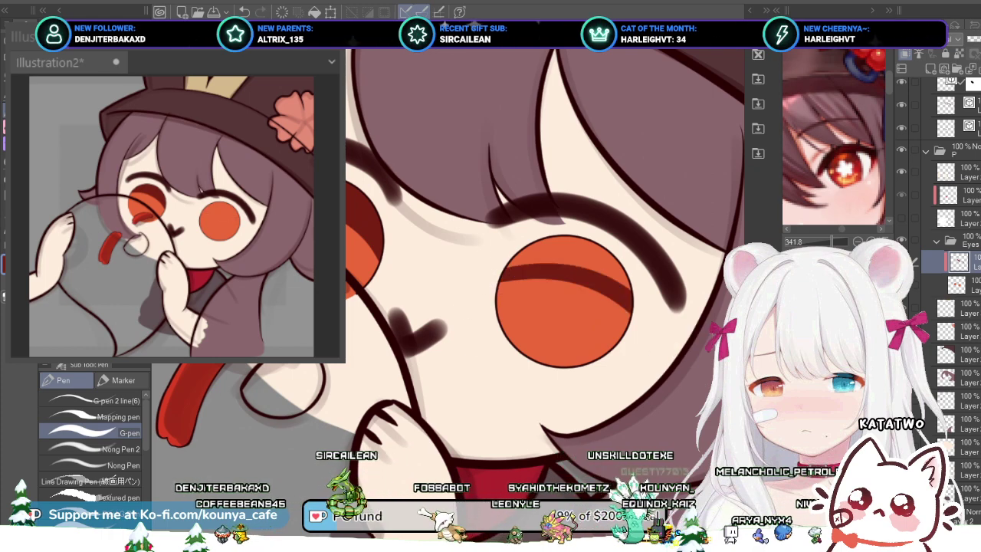
key("ctrl+z")
left_click_drag(518, 268, 625, 331)
key("ctrl+z")
mouse_move(504, 269)
left_mouse_down()
mouse_move(593, 297)
mouse_move(622, 337)
left_mouse_up()
Step: Lasso the right-hand eye's shading curve, adjust it with a slight transform and clear the selection
key("m")
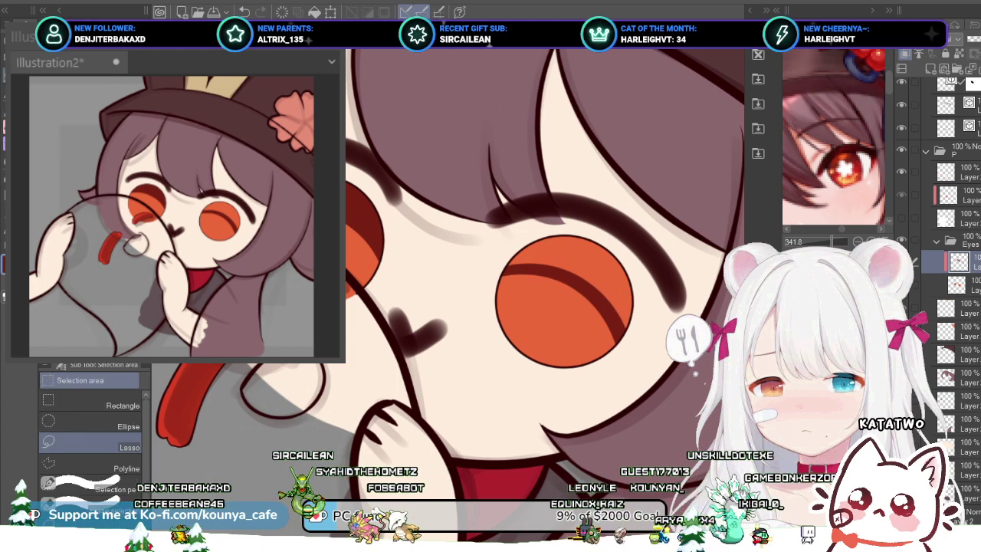
mouse_move(558, 167)
left_mouse_down()
mouse_move(502, 419)
mouse_move(559, 167)
left_mouse_up()
key("ctrl+t")
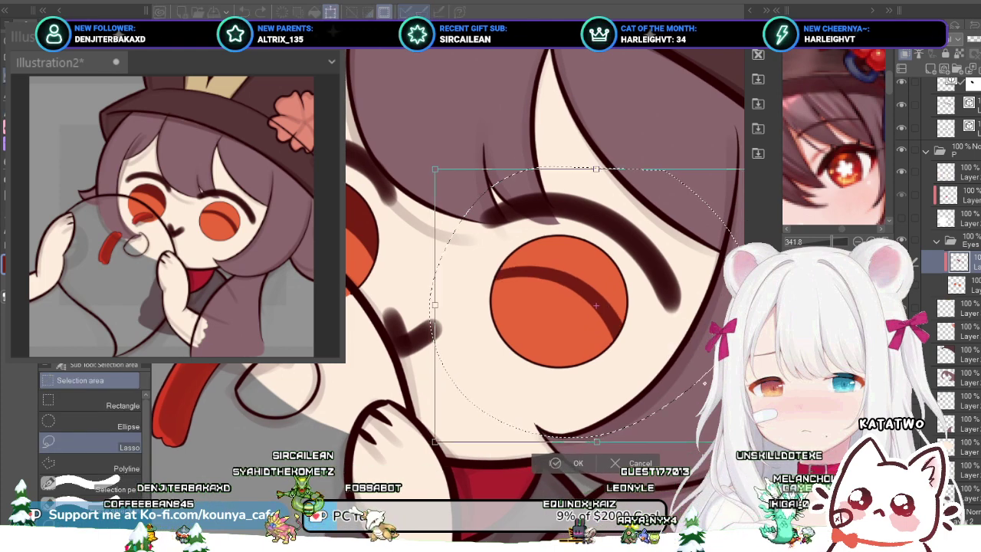
left_click_drag(427, 158, 430, 155)
key("Return")
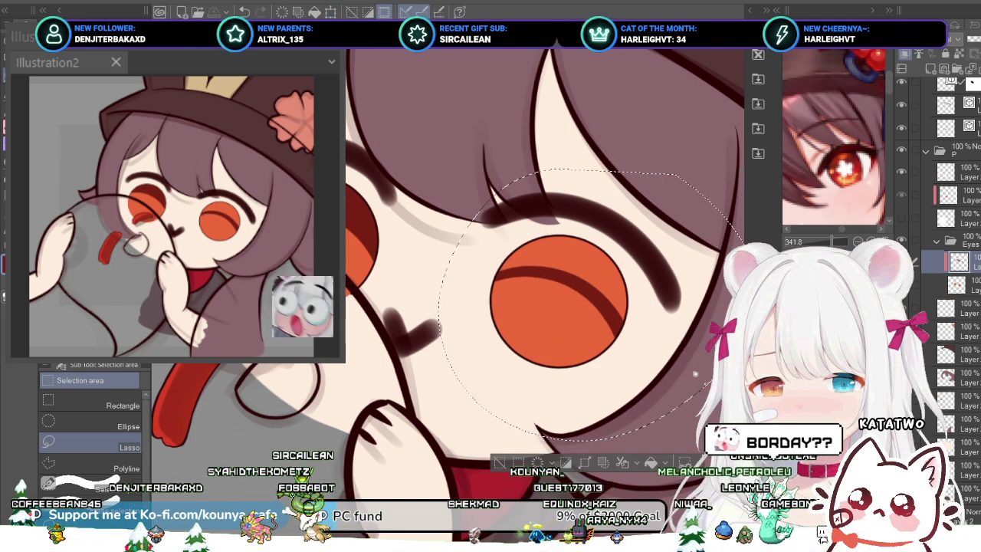
key("ctrl+d")
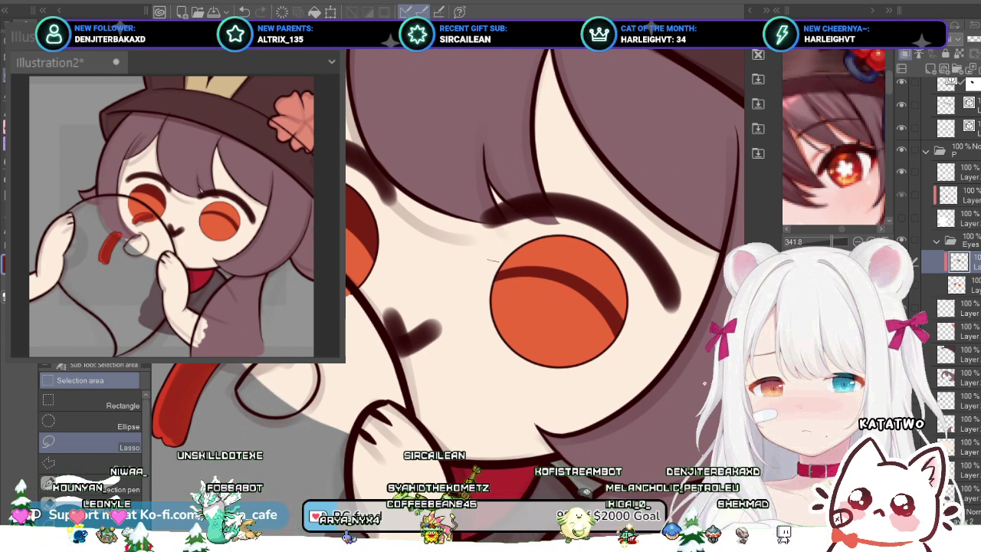
Step: Fill the area above the curve in the right-hand eye with dark red using the G-pen
left_click_drag(491, 260, 497, 259)
key("ctrl+d")
key("p")
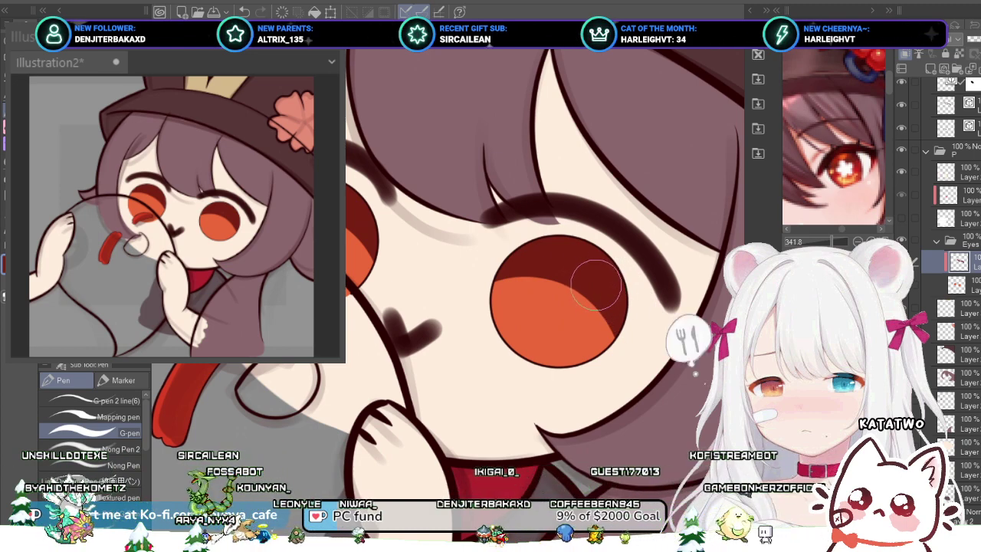
left_click_drag(385, 312, 398, 340)
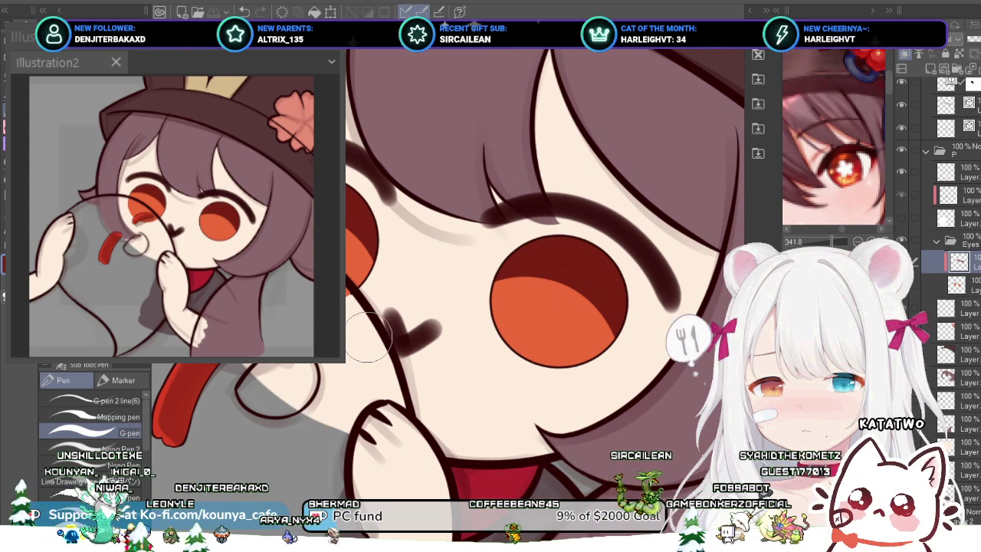
Step: Refine the curved lower edge of the dark red shading in the left-hand eye with the G-pen
left_click_drag(362, 267, 363, 270)
key("ctrl+z")
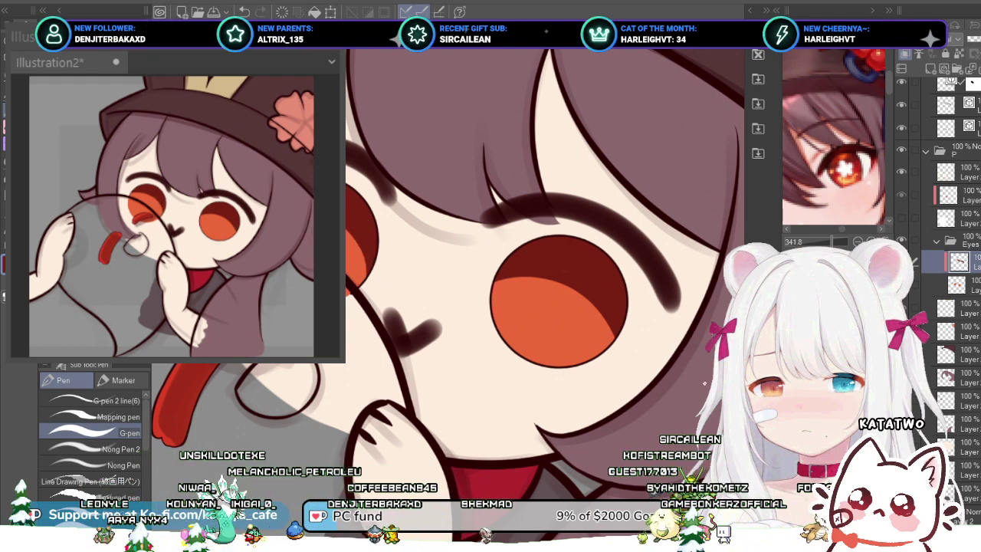
scroll(363, 214, "up", 3)
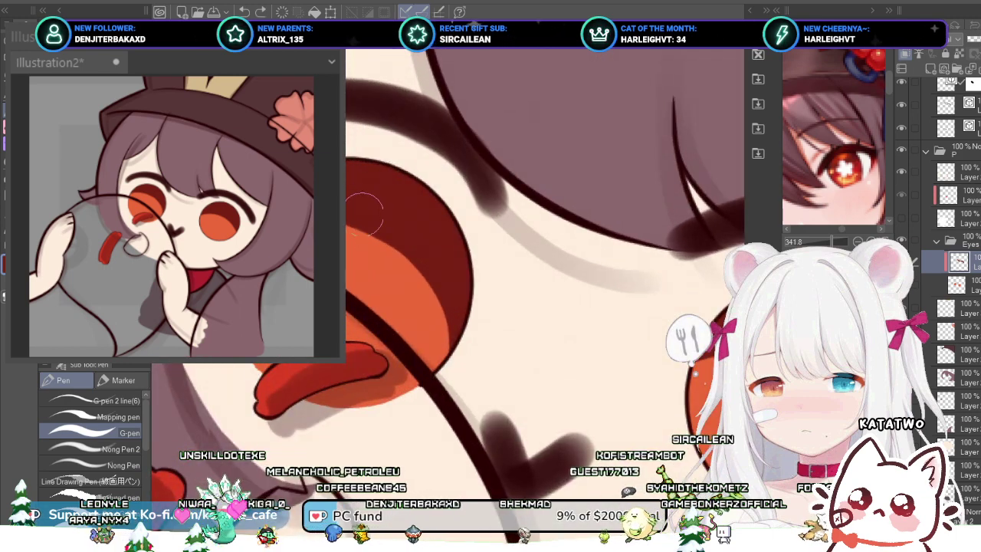
left_click_drag(363, 214, 450, 241)
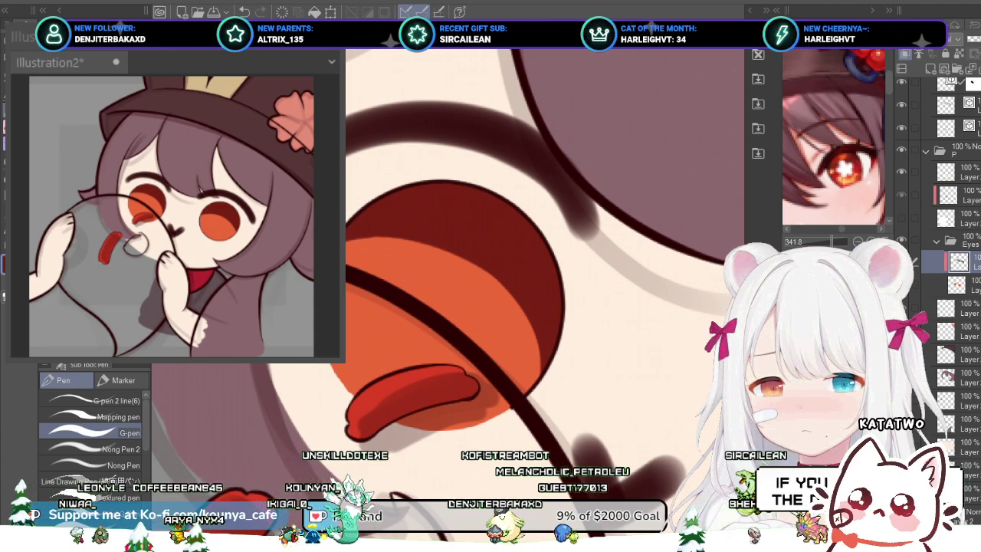
Step: Compare the dark red shading of both eyes up close and within the whole face
scroll(367, 242, "down", 6)
scroll(368, 241, "up", 2)
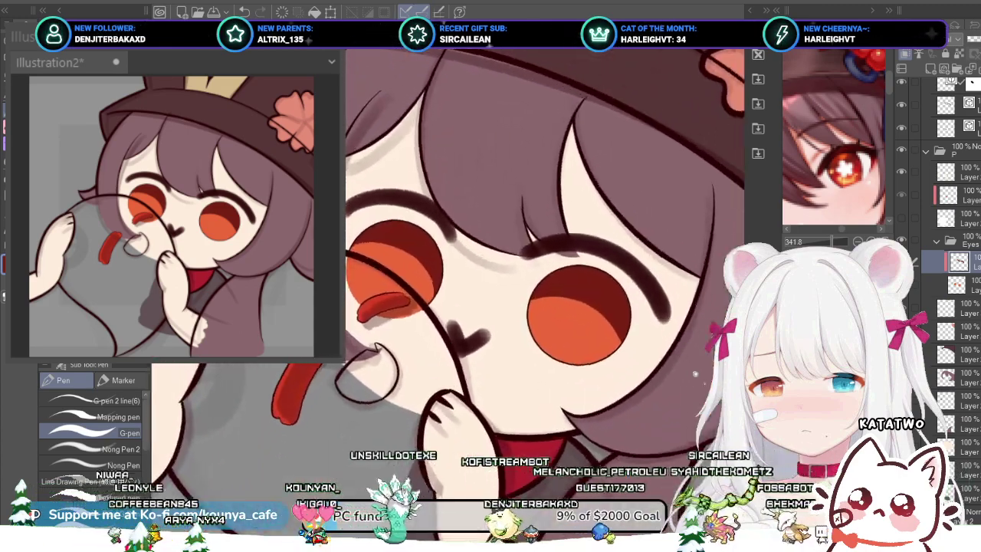
scroll(353, 249, "up", 5)
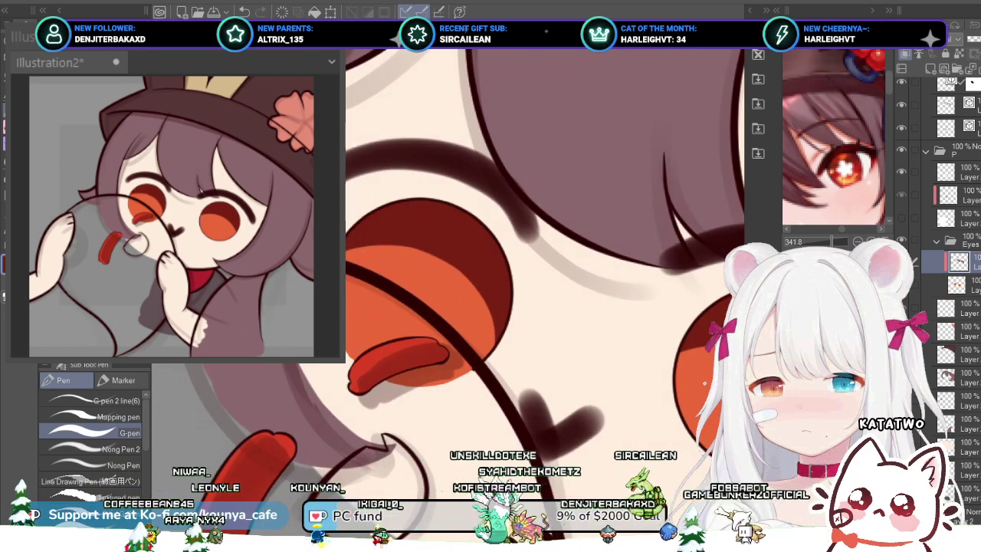
scroll(418, 383, "down", 5)
scroll(418, 383, "up", 5)
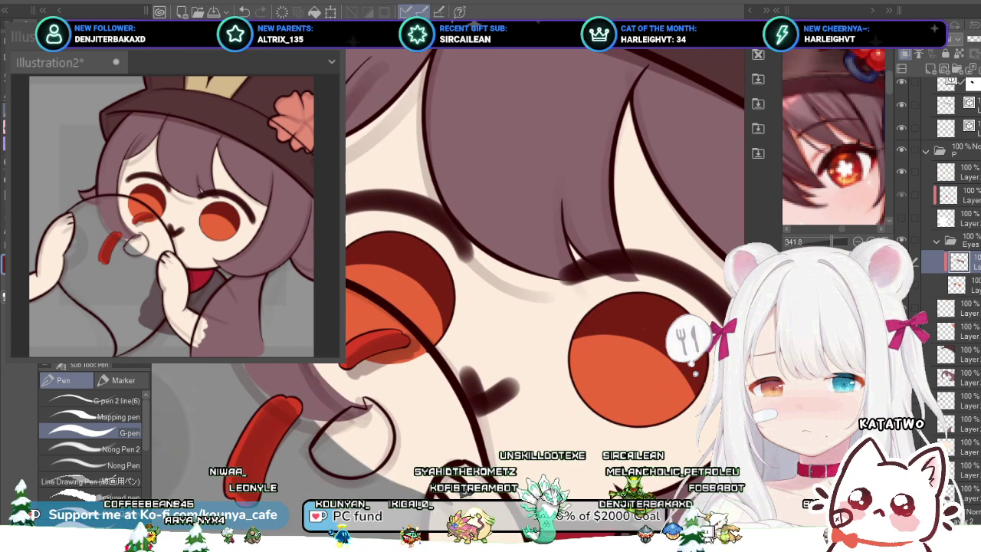
scroll(417, 259, "up", 2)
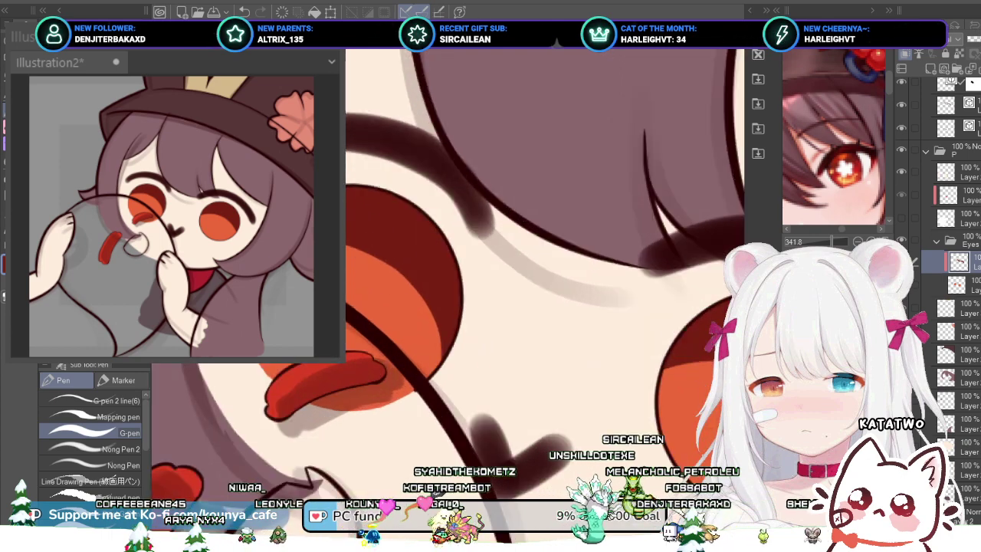
scroll(401, 271, "down", 3)
scroll(366, 370, "up", 2)
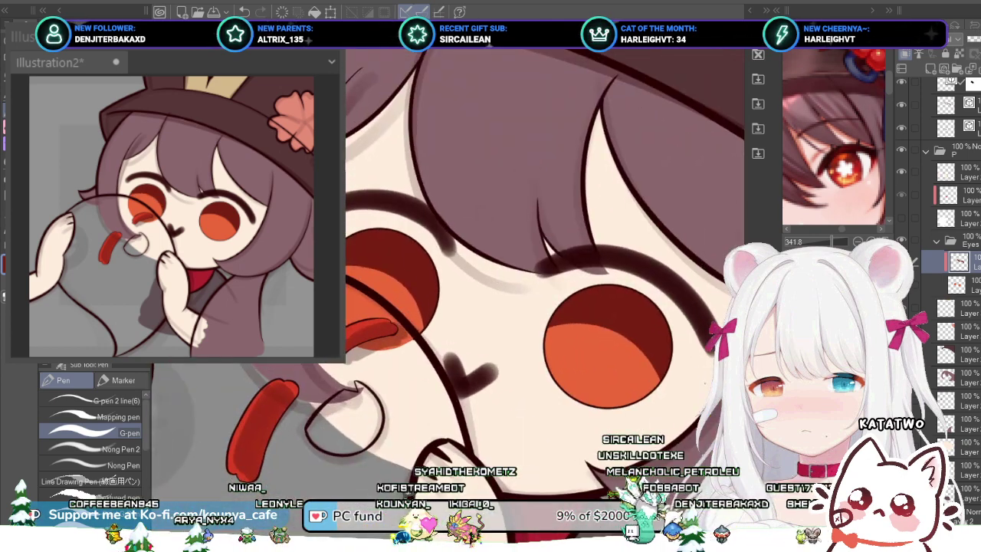
scroll(366, 370, "up", 2)
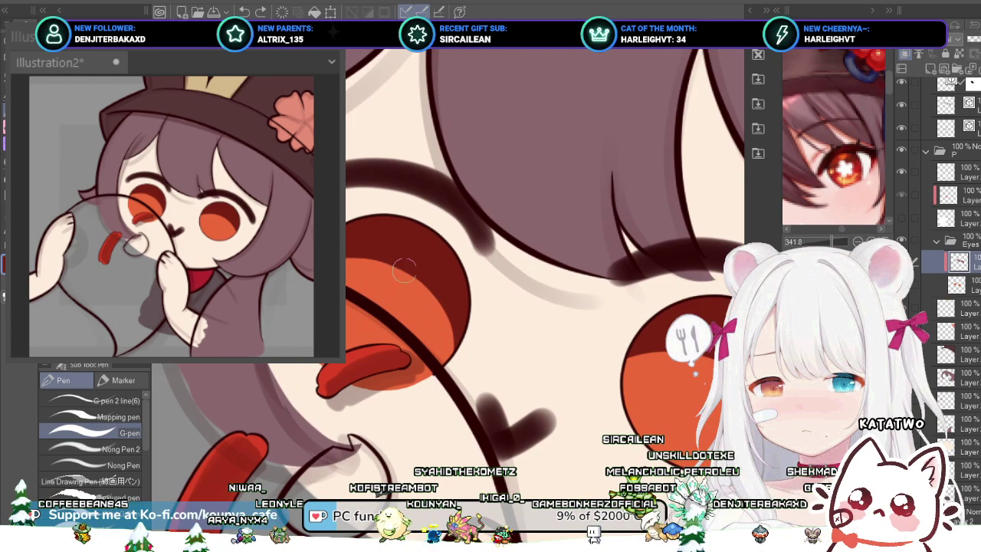
scroll(404, 270, "down", 2)
Step: Lasso the left-hand eye's dark red shading and transform it with a slight counterclockwise rotation
left_click_drag(403, 270, 369, 263)
key("m")
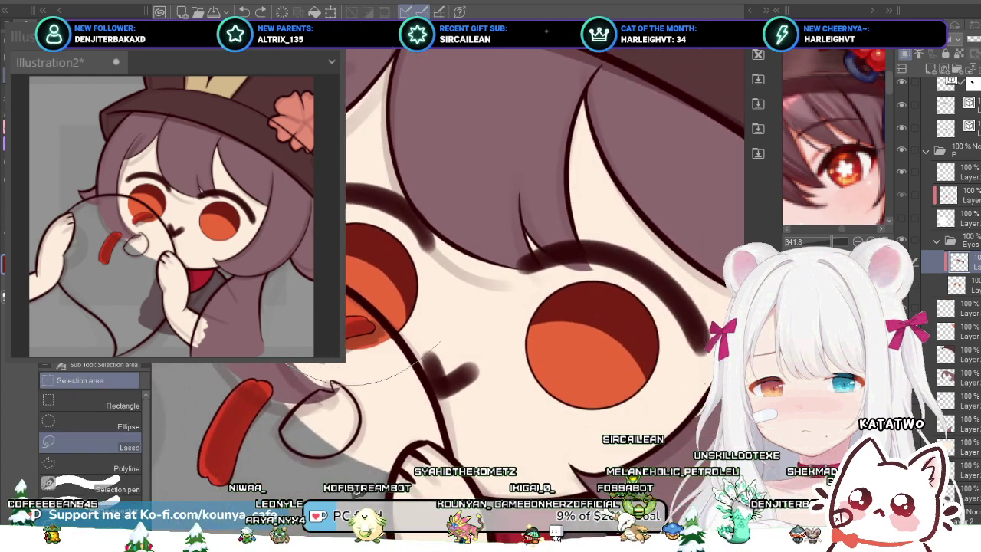
left_click_drag(440, 342, 420, 133)
scroll(432, 191, "down", 2)
key("ctrl+t")
left_click_drag(490, 203, 488, 193)
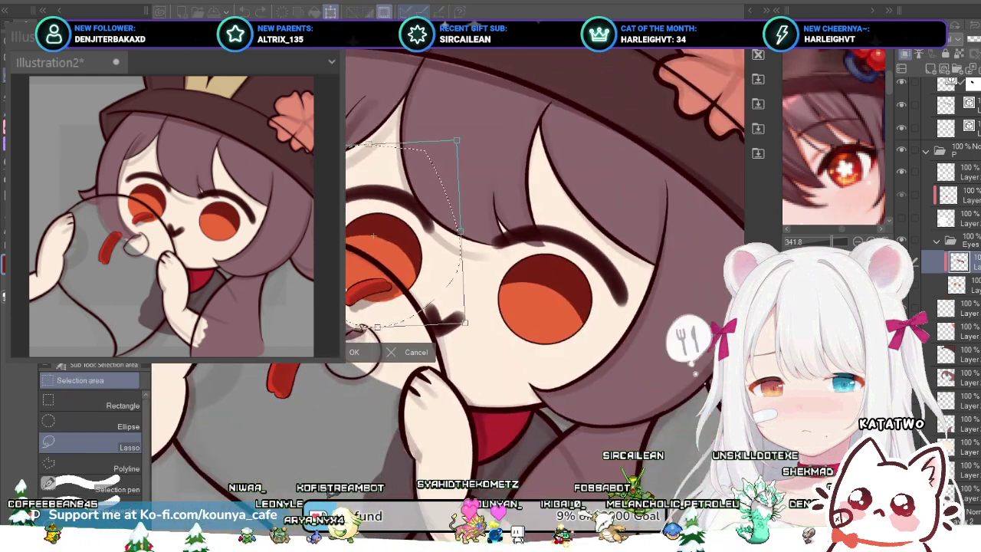
left_click_drag(406, 233, 406, 231)
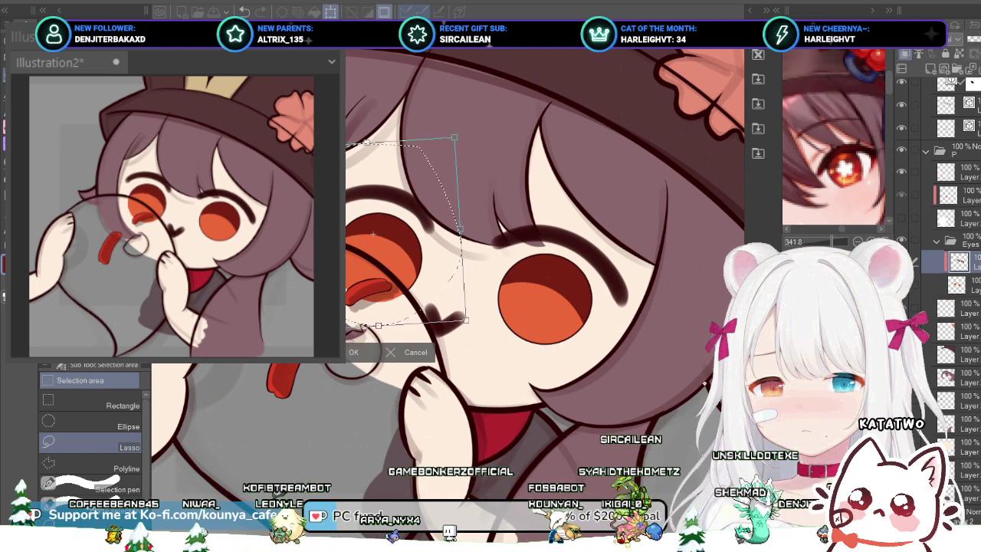
left_click_drag(460, 226, 405, 232)
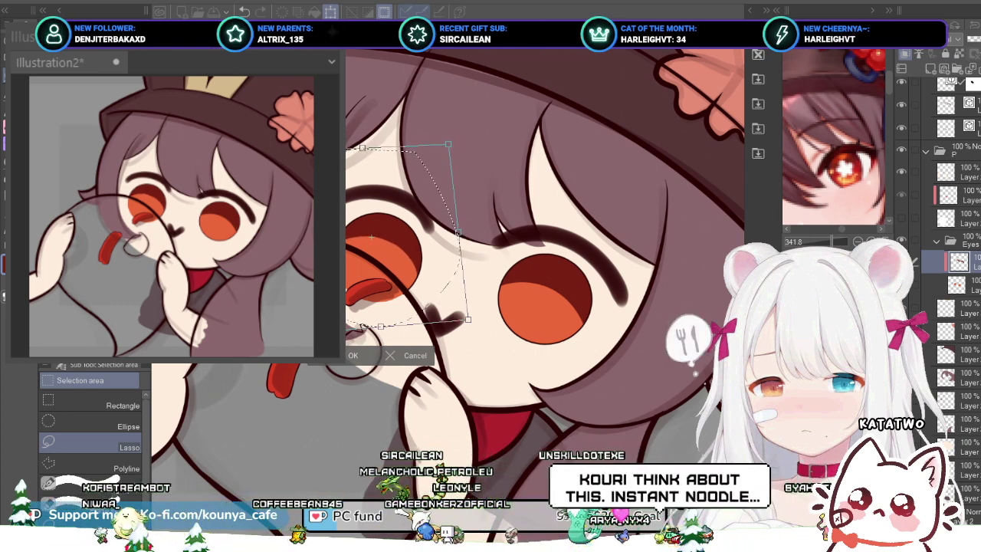
key("Return")
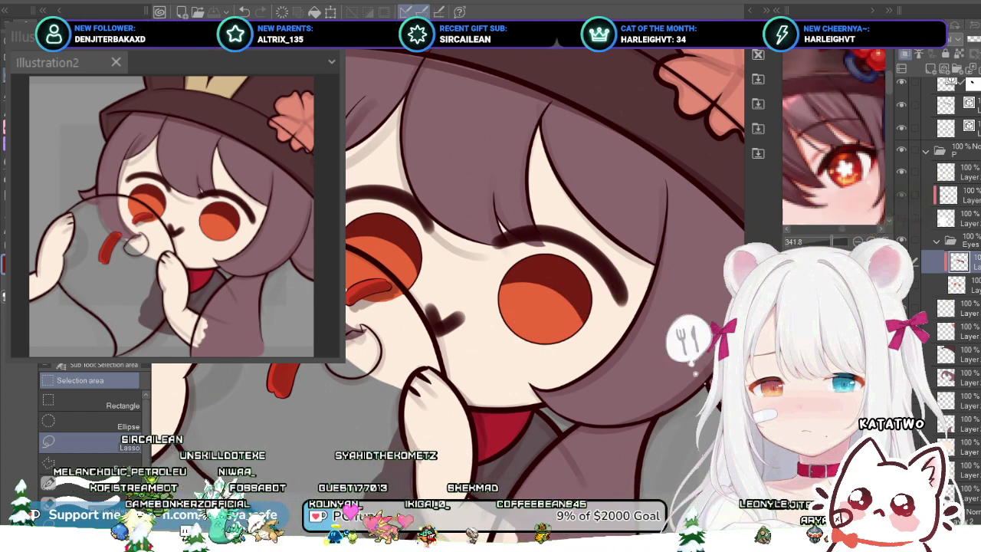
left_click_drag(544, 298, 525, 302)
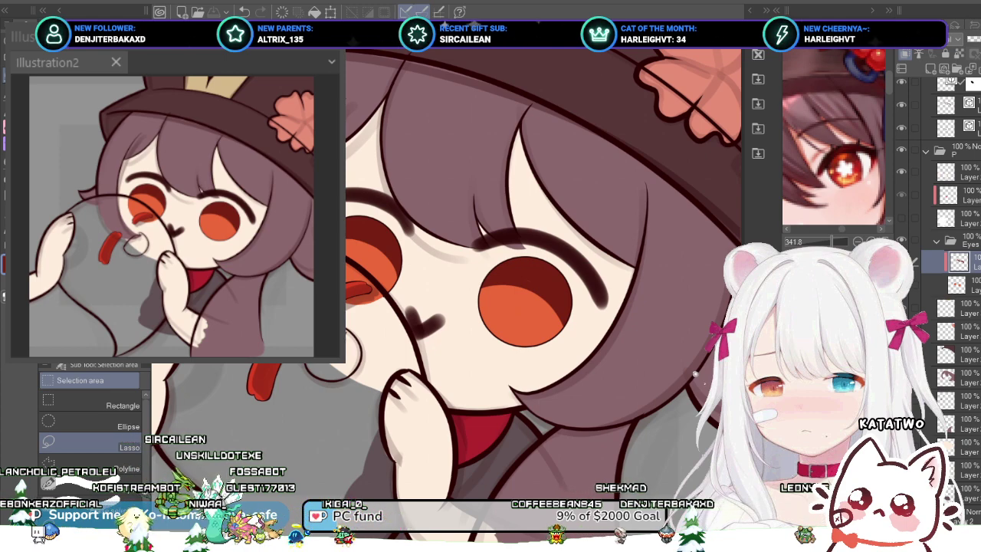
scroll(396, 225, "up", 1)
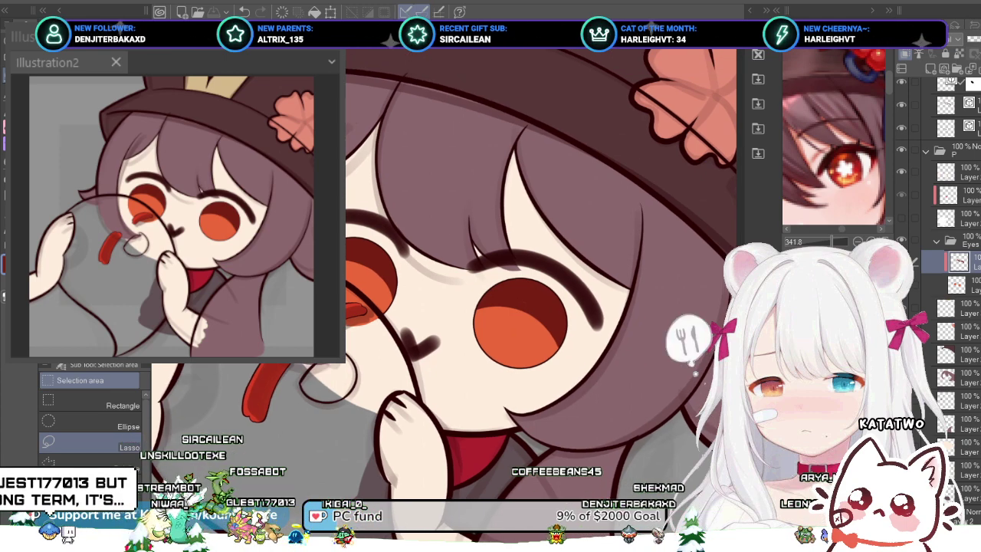
scroll(396, 225, "up", 1)
scroll(536, 276, "down", 1)
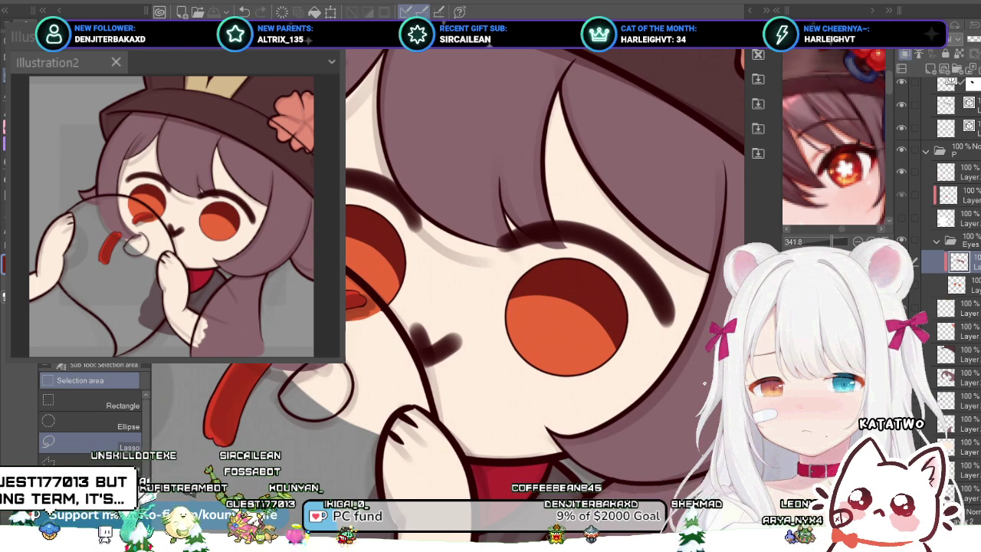
scroll(536, 275, "down", 1)
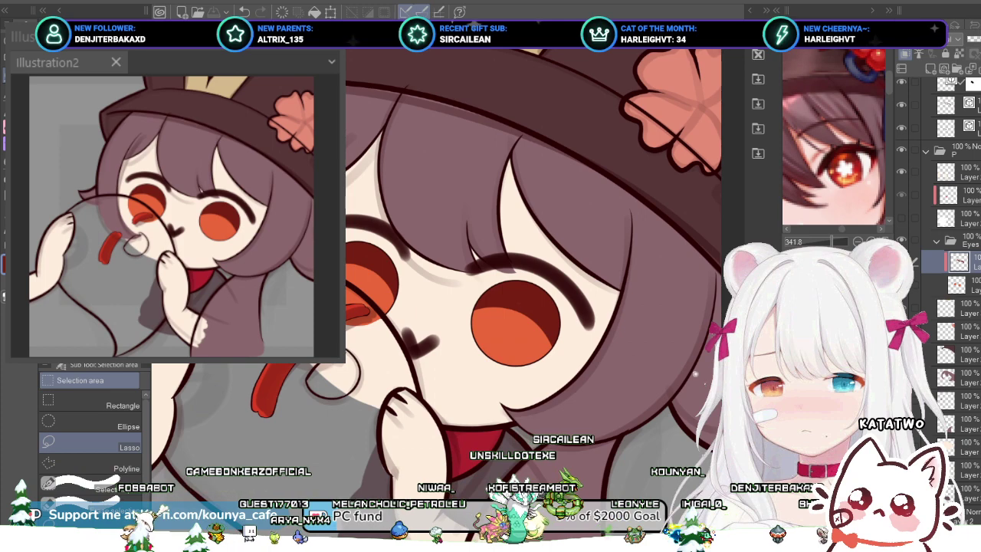
Step: Add a new layer above the dark red eye shading, clip it to the layer below, and save the illustration
key("p")
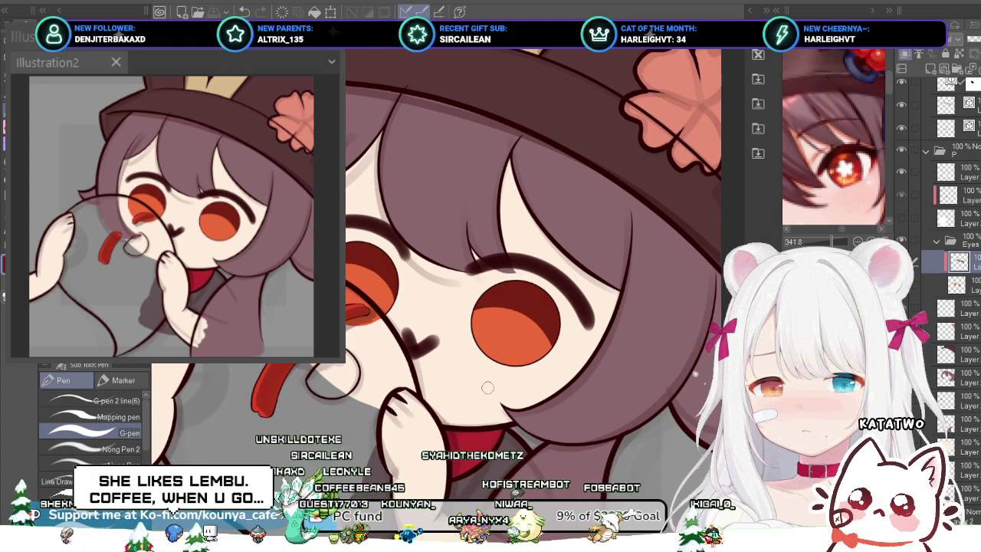
scroll(467, 230, "down", 3)
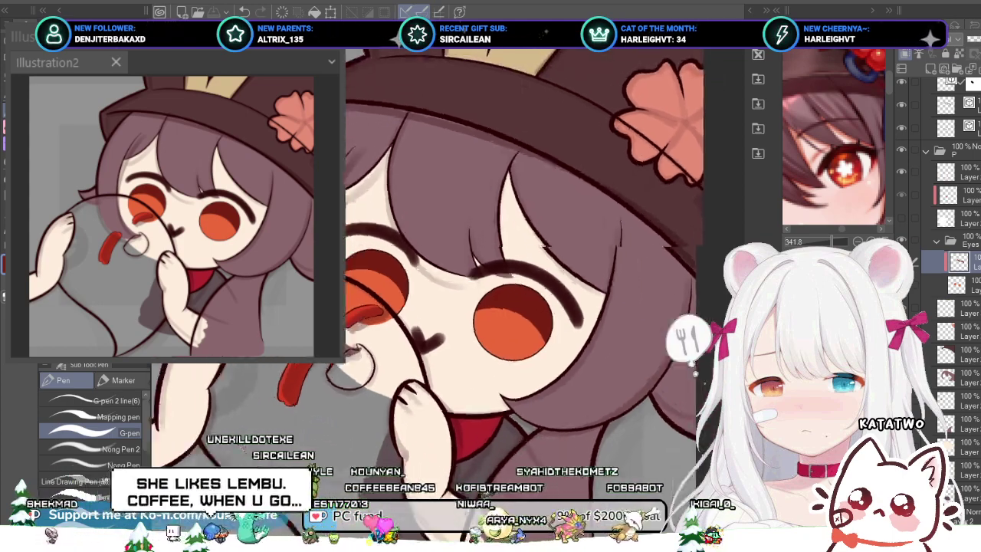
scroll(414, 153, "up", 3)
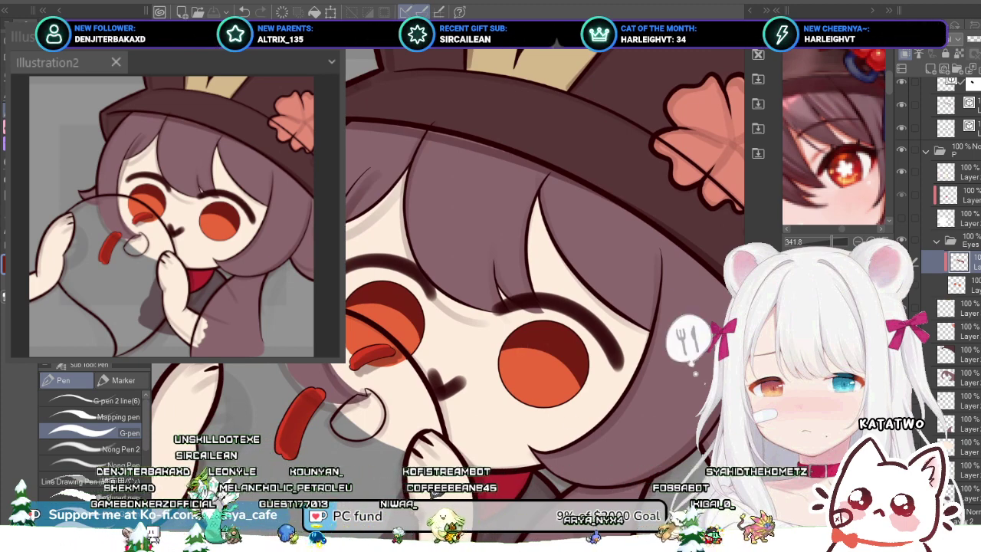
key("ctrl+shift+n")
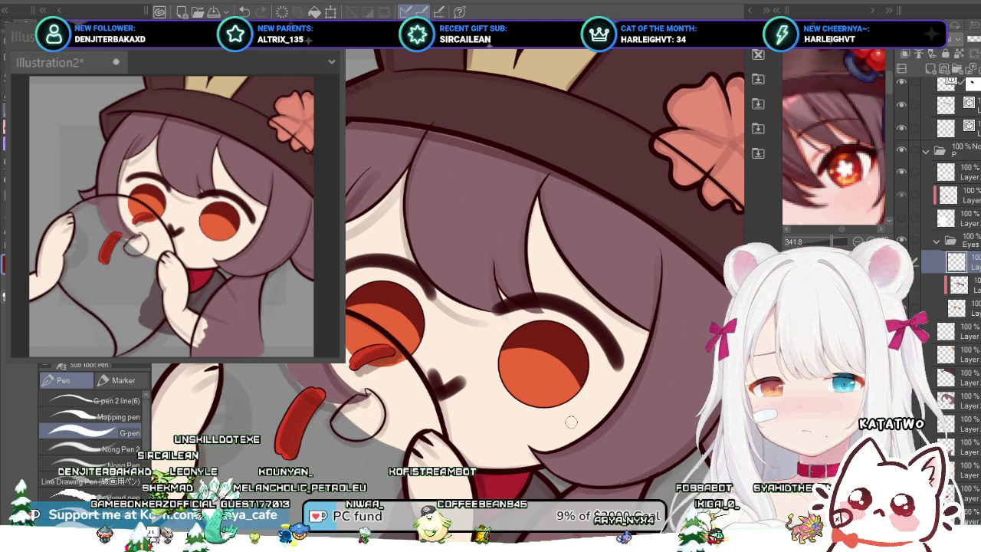
key("ctrl+alt+g")
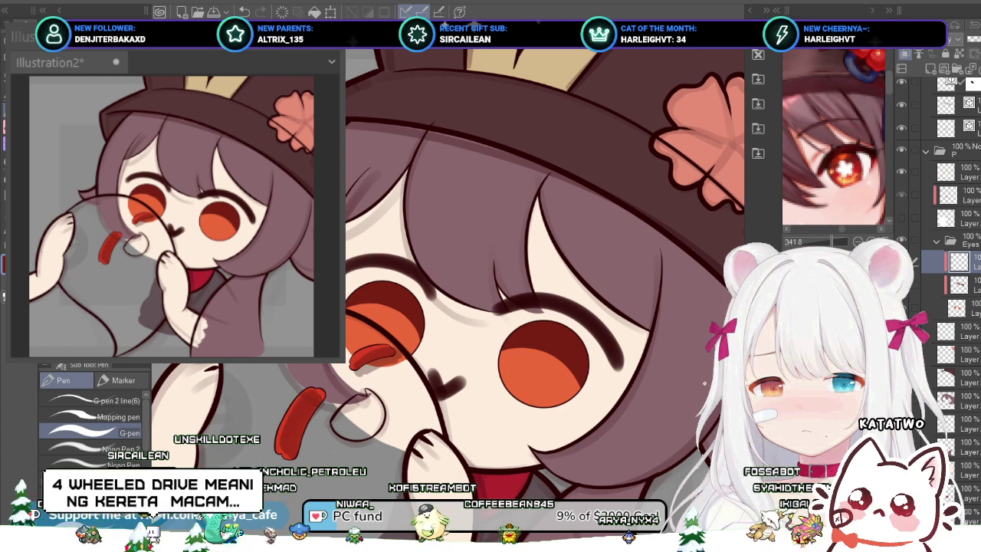
scroll(429, 337, "up", 3)
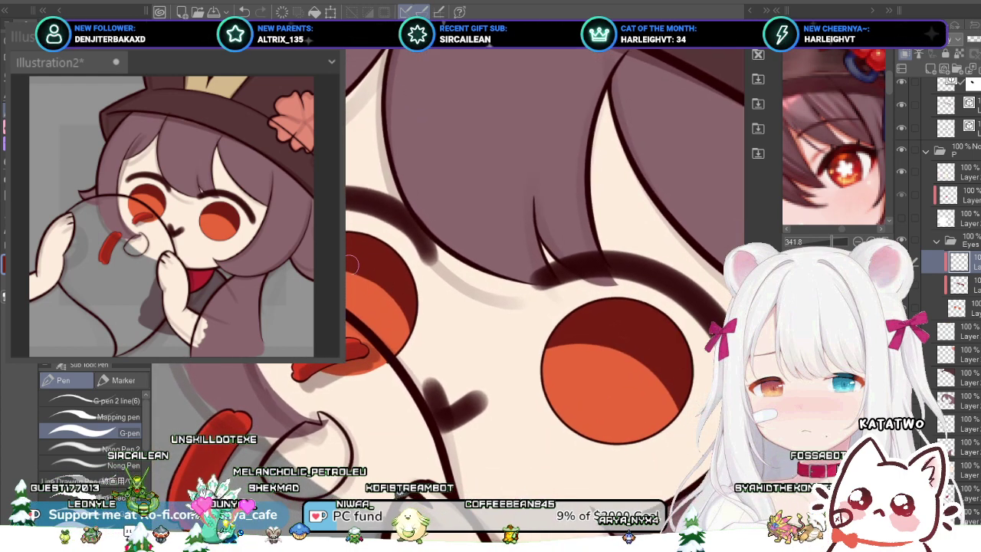
scroll(349, 305, "up", 2)
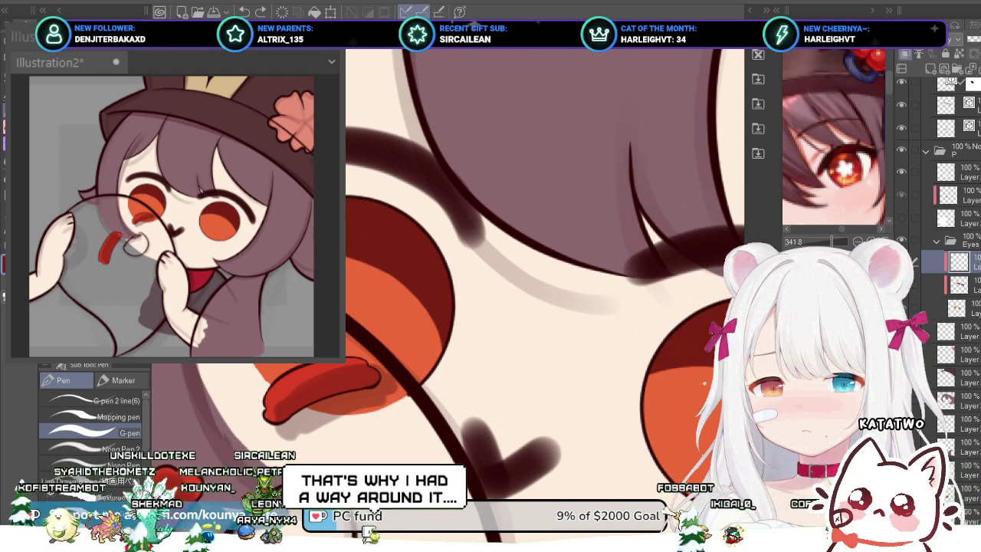
left_click_drag(545, 306, 526, 306)
scroll(458, 296, "down", 3)
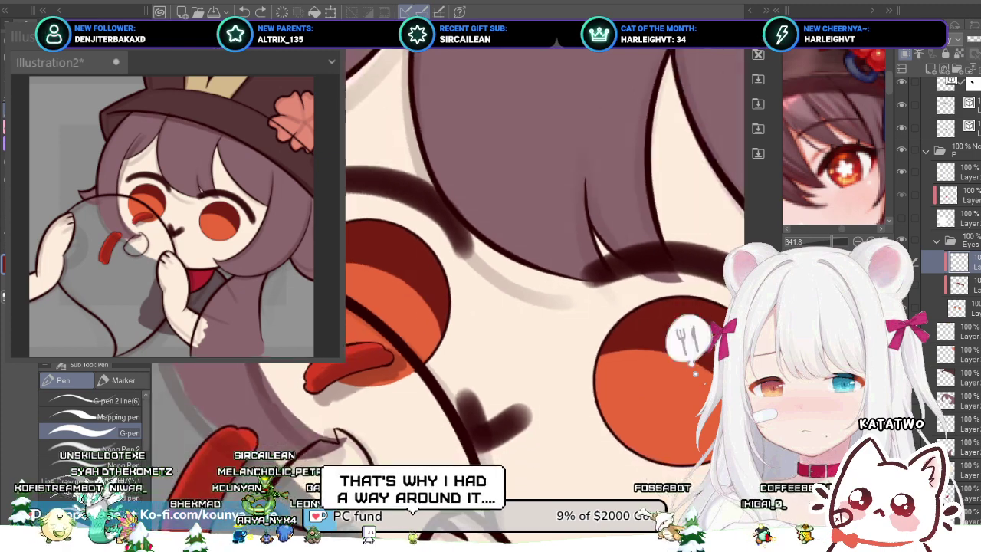
key("ctrl+s")
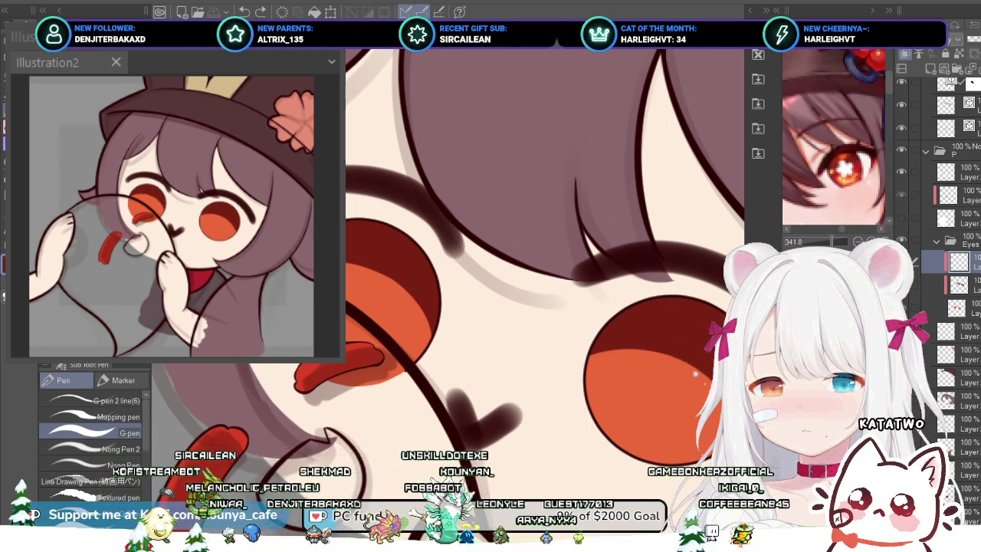
Step: Paint a round, darker red pupil in the middle of the left-hand eye with the G-pen
scroll(537, 306, "down", 3)
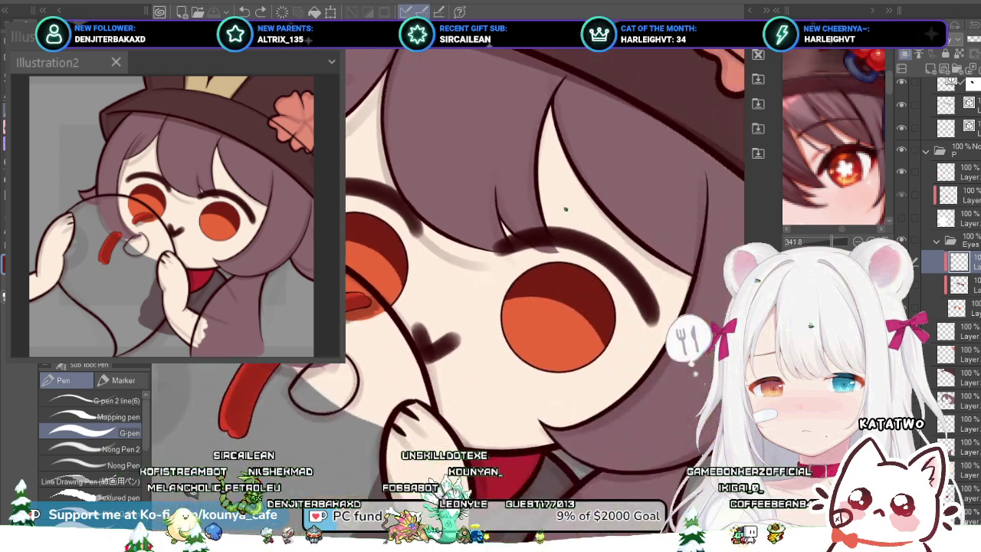
scroll(567, 322, "up", 2)
left_click_drag(574, 329, 612, 368)
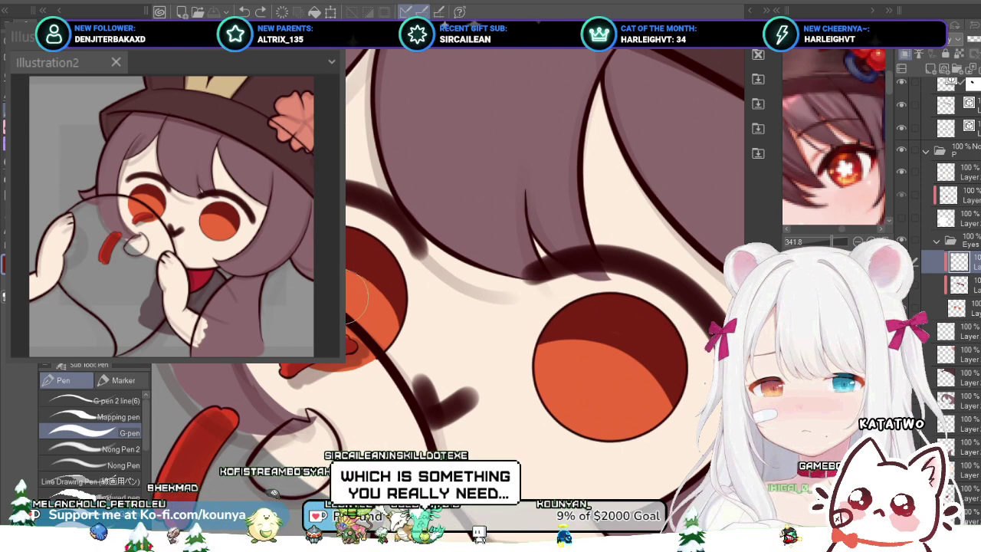
mouse_move(337, 301)
left_mouse_down()
mouse_move(355, 269)
mouse_move(359, 284)
mouse_move(347, 277)
mouse_move(352, 262)
mouse_move(354, 293)
mouse_move(355, 260)
left_mouse_up()
key("ctrl+z")
key("ctrl+z")
key("ctrl+z")
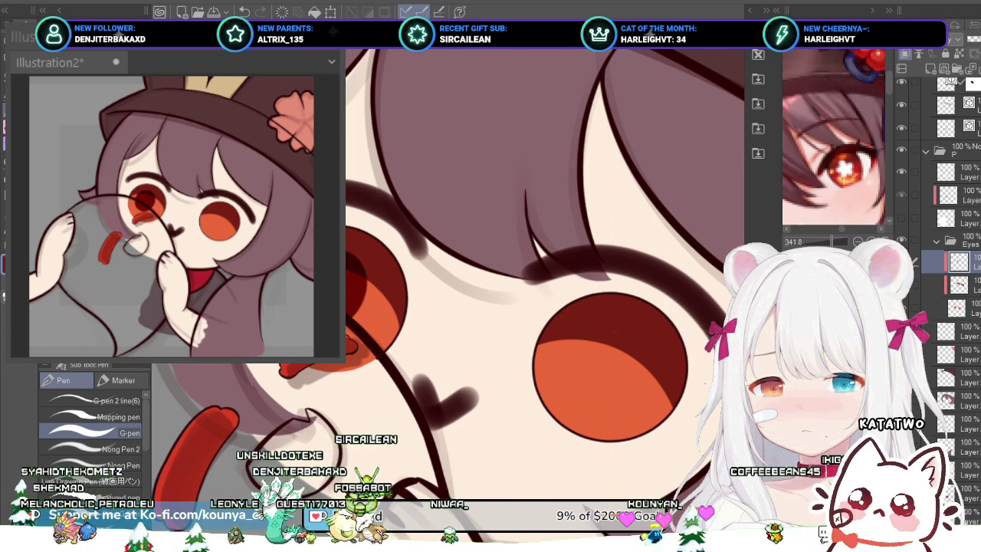
Step: Adjust the left-hand eye's pupil with a transform and save the illustration
key("ctrl+t")
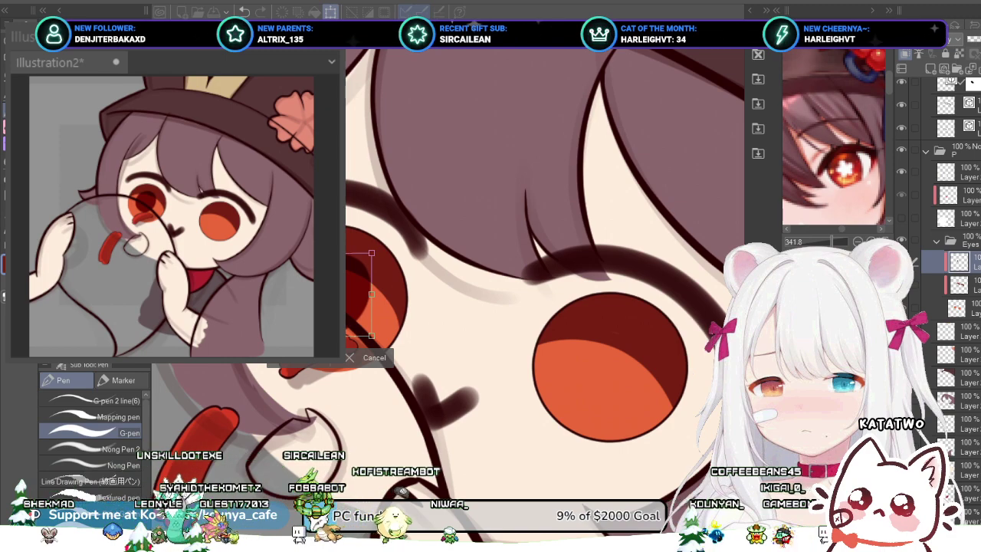
key("Return")
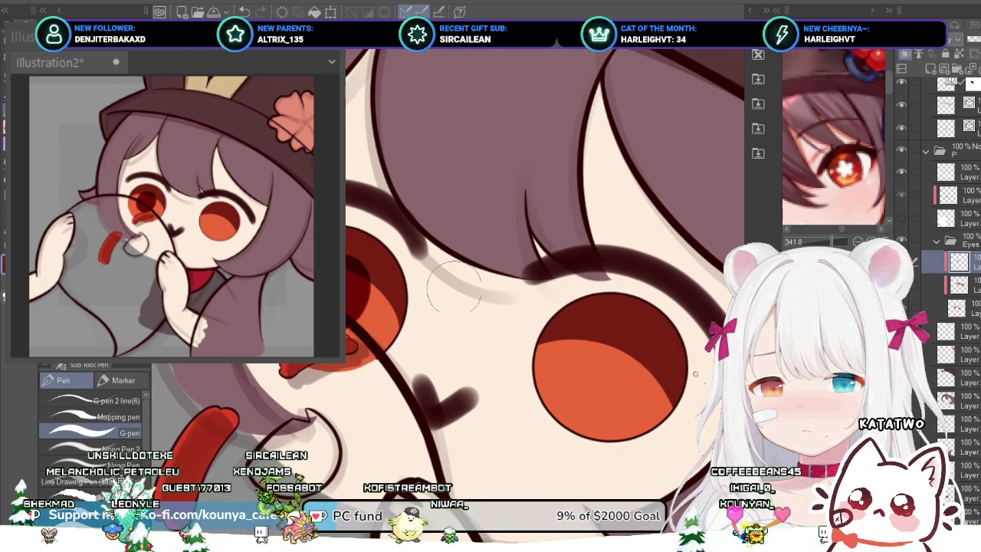
scroll(442, 282, "down", 1)
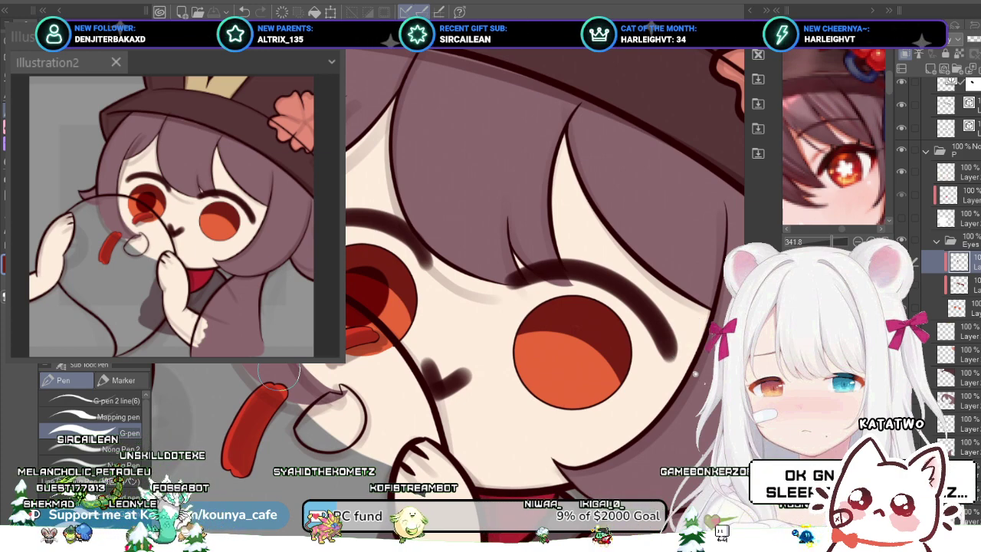
mouse_move(436, 333)
left_mouse_down()
mouse_move(420, 341)
mouse_move(416, 322)
left_mouse_up()
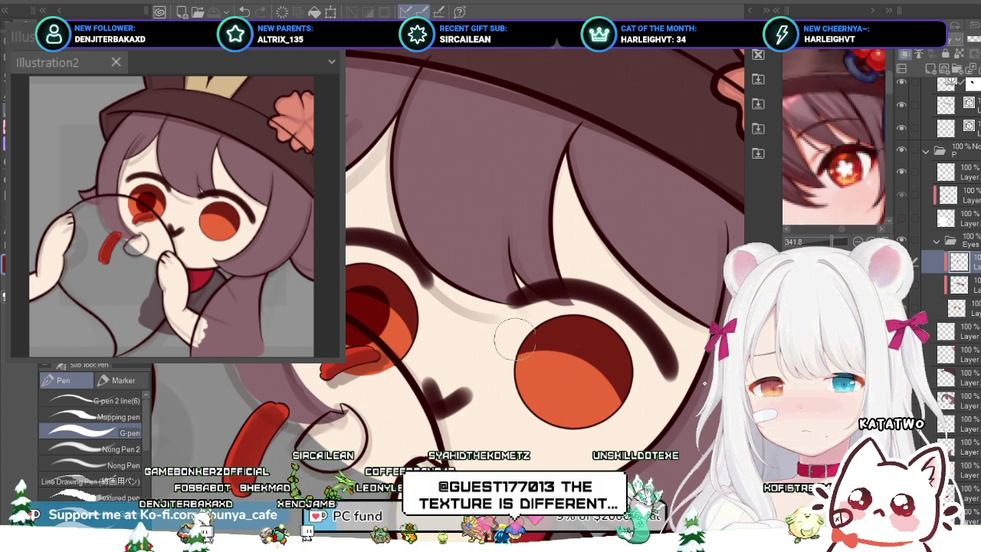
scroll(499, 368, "up", 1)
mouse_move(571, 354)
left_mouse_down()
mouse_move(540, 337)
mouse_move(566, 341)
mouse_move(571, 329)
mouse_move(563, 348)
left_mouse_up()
key("ctrl+z")
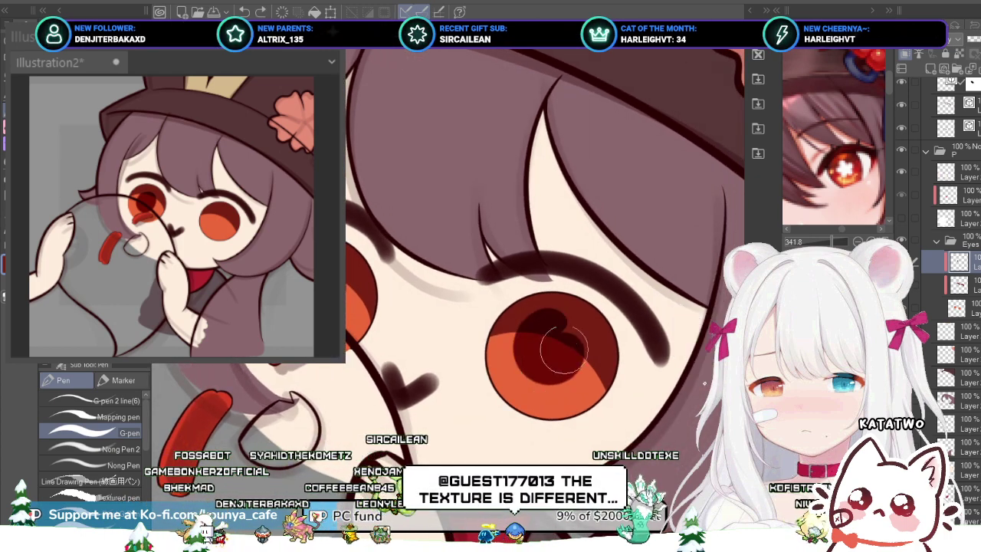
key("ctrl+z")
key("ctrl+z")
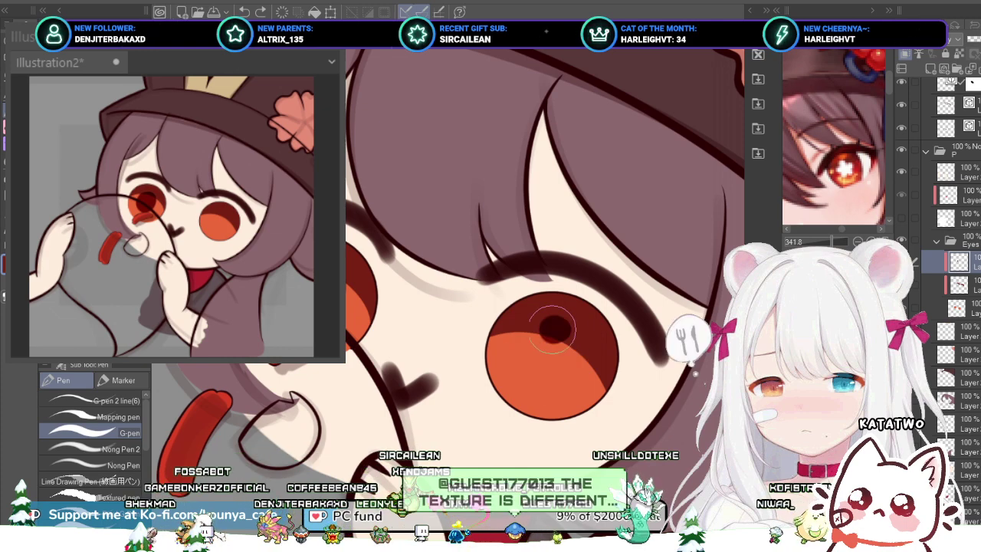
key("ctrl+z")
key("ctrl+z")
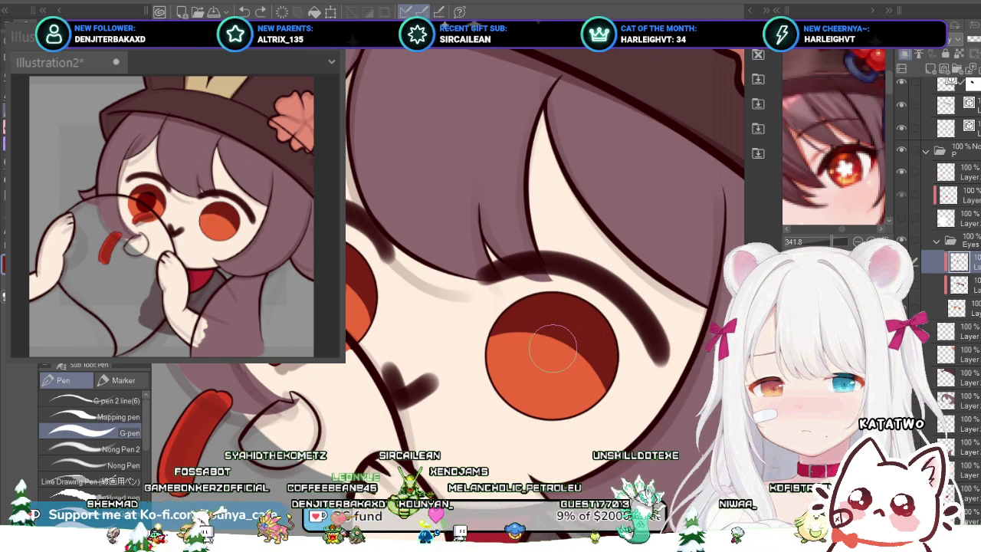
key("ctrl+y")
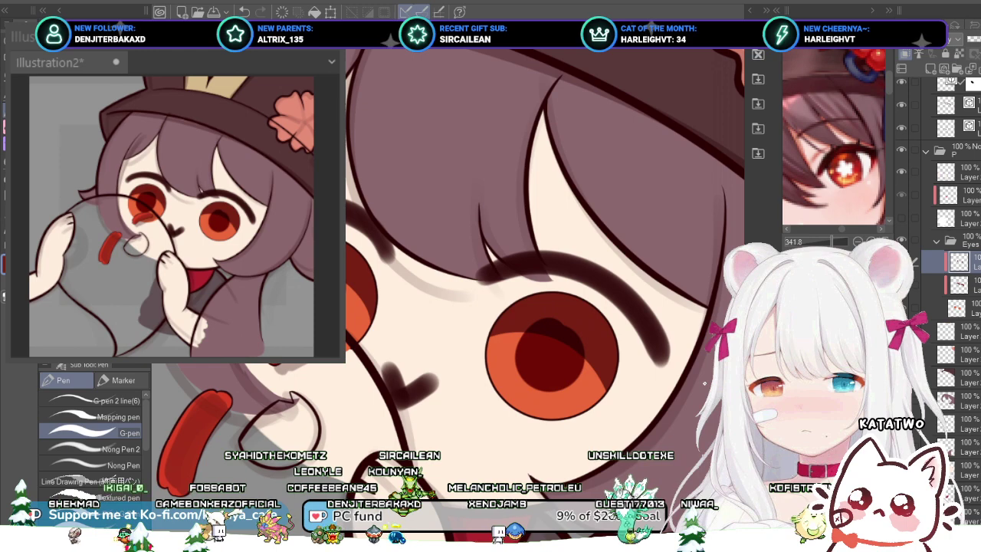
key("ctrl+z")
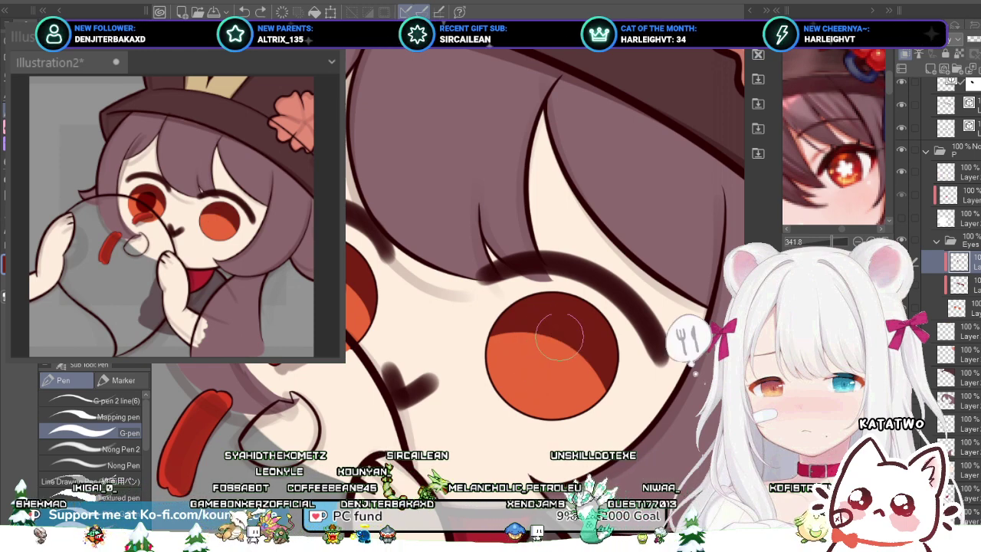
key("ctrl+z")
Step: Paint a matching round, darker red pupil in the middle of the right-hand eye with the G-pen
mouse_move(563, 358)
left_mouse_down()
mouse_move(568, 339)
mouse_move(552, 338)
left_mouse_up()
key("ctrl+z")
key("ctrl+z")
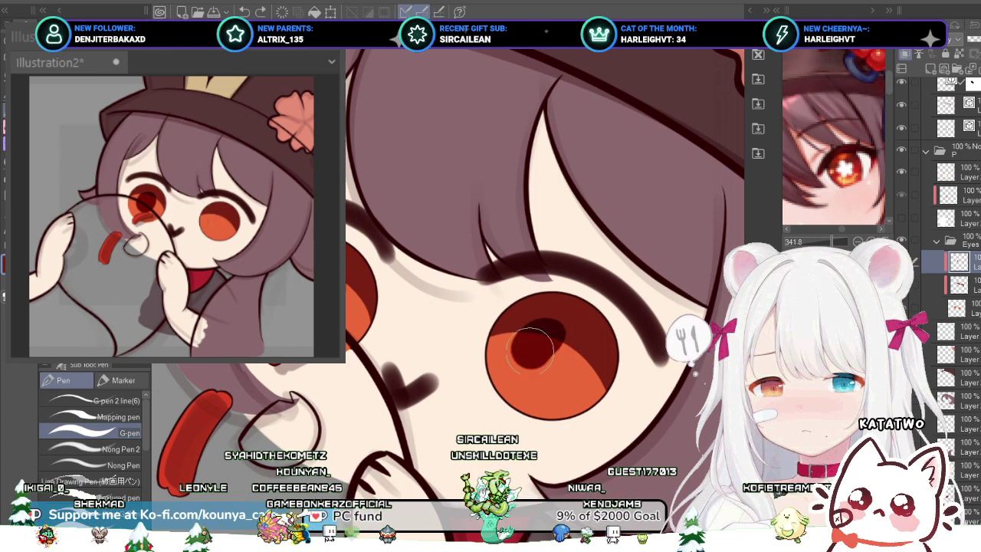
mouse_move(557, 331)
left_mouse_down()
mouse_move(532, 343)
mouse_move(554, 368)
mouse_move(557, 338)
left_mouse_up()
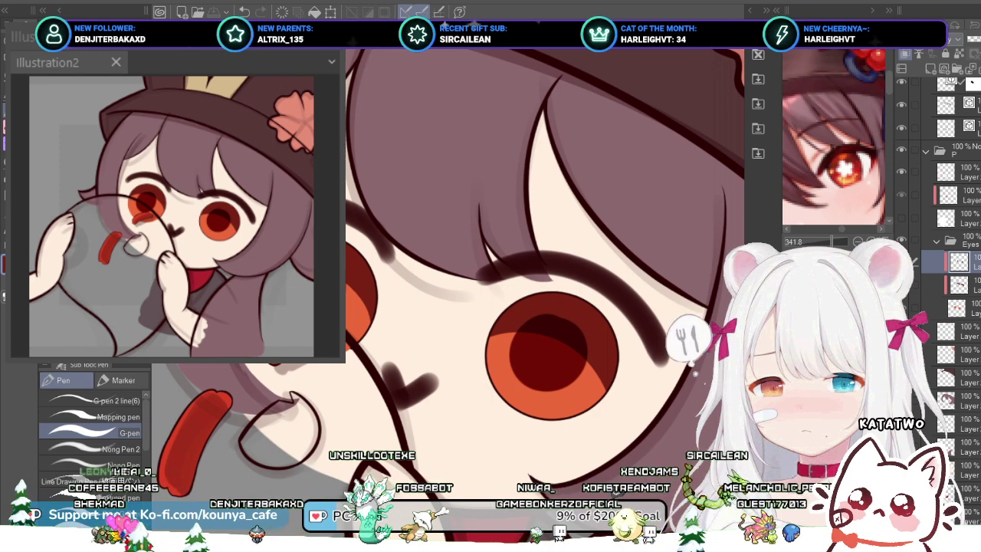
Step: Recolor both pupils to a very dark brownish red using the Hue/Saturation/Luminosity adjustment
key("ctrl+z")
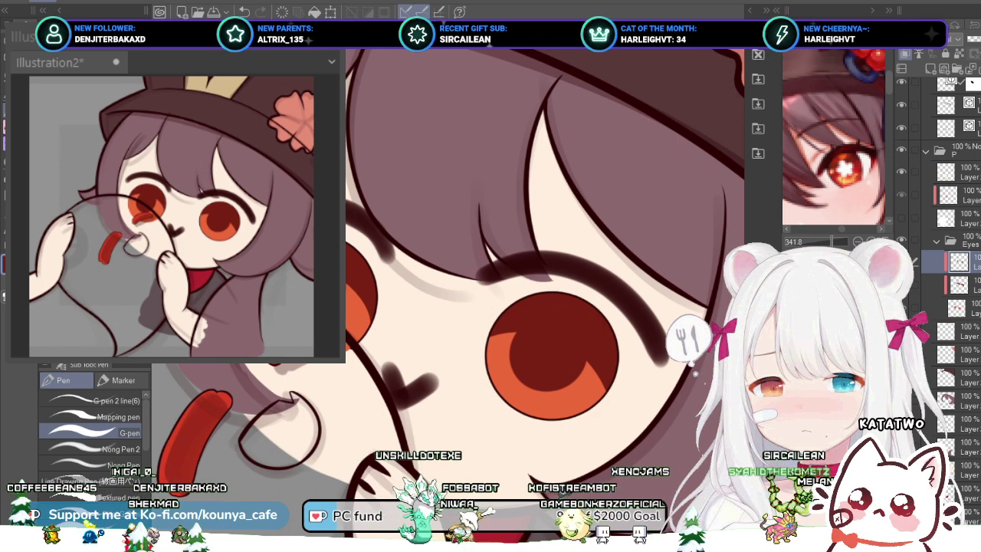
key("ctrl+u")
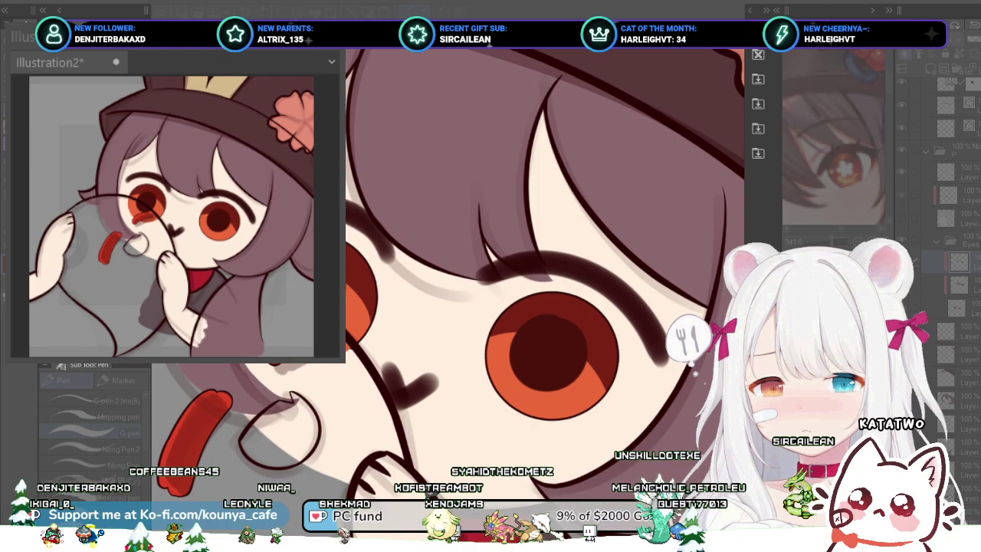
scroll(493, 214, "down", 4)
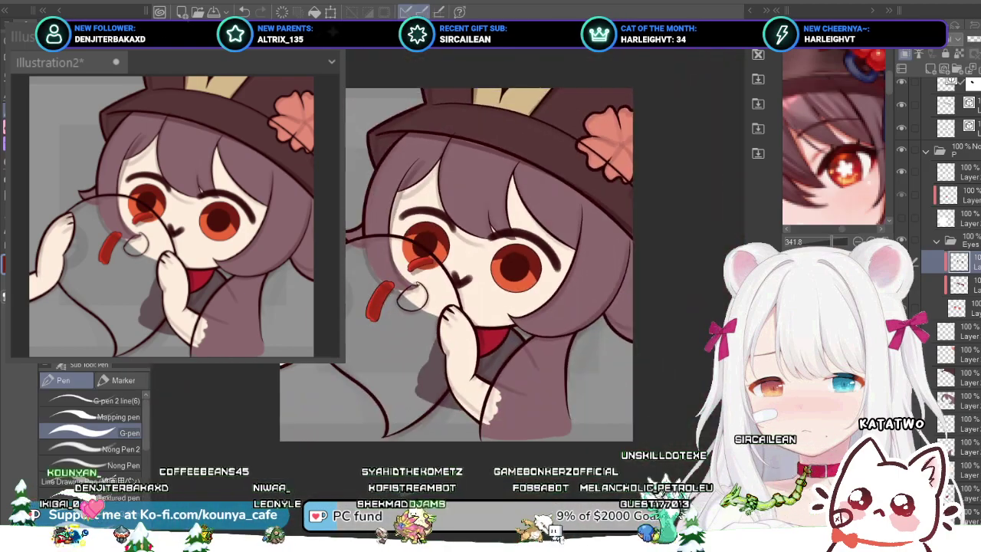
Step: Lasso the left-hand eye's pupil, slightly skew, enlarge and reposition it with a transform, and clear the selection
scroll(491, 264, "up", 5)
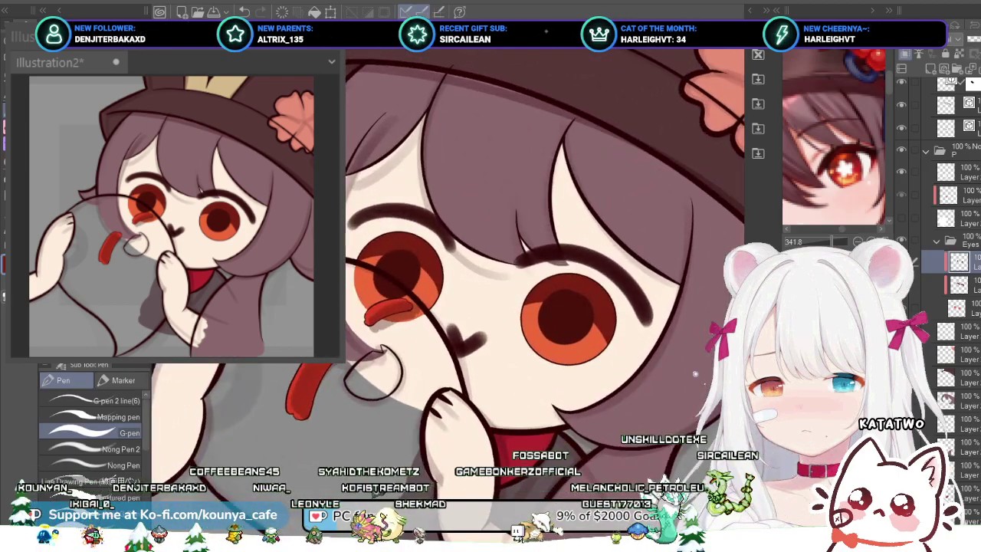
key("m")
left_click_drag(418, 198, 414, 196)
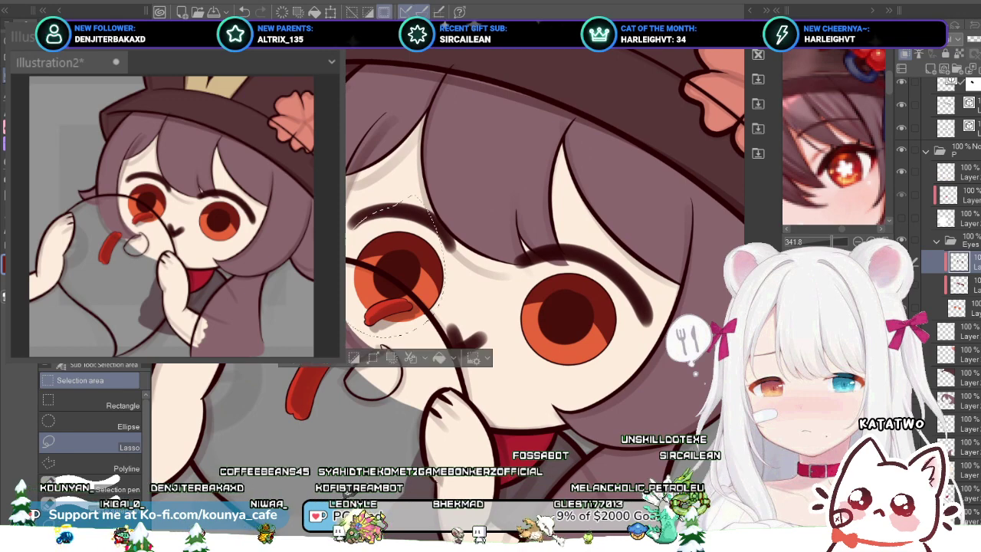
key("ctrl+t")
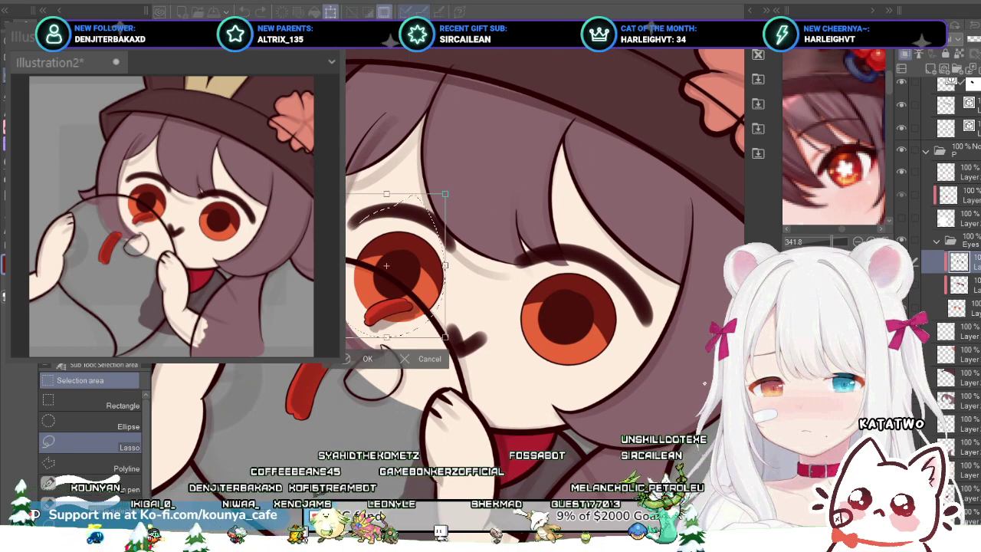
left_click_drag(327, 265, 320, 258)
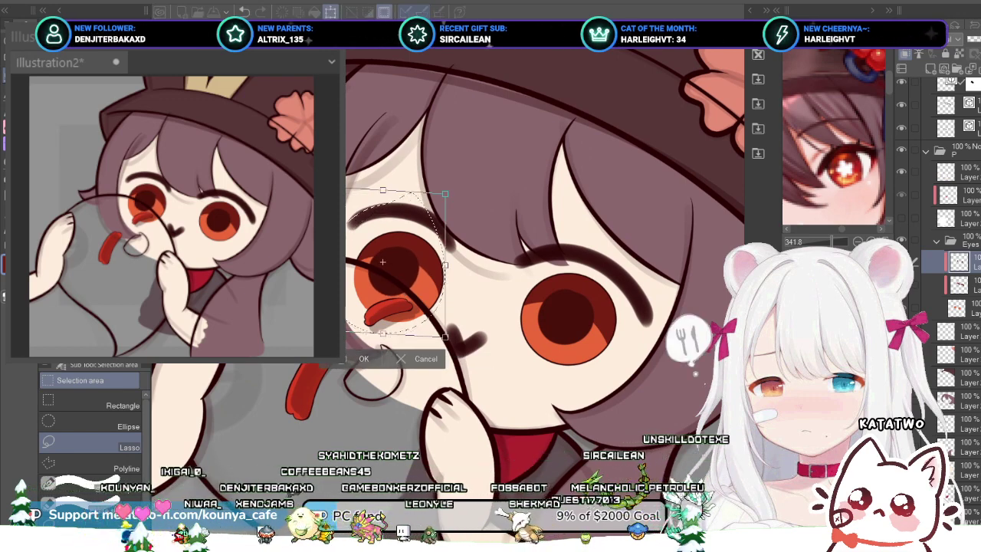
left_click_drag(382, 262, 383, 262)
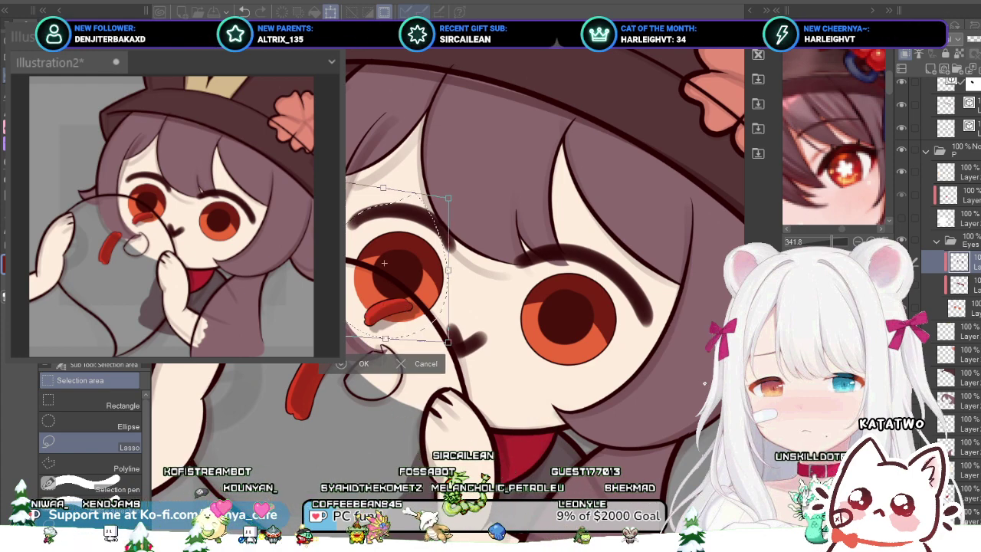
left_click_drag(448, 198, 452, 193)
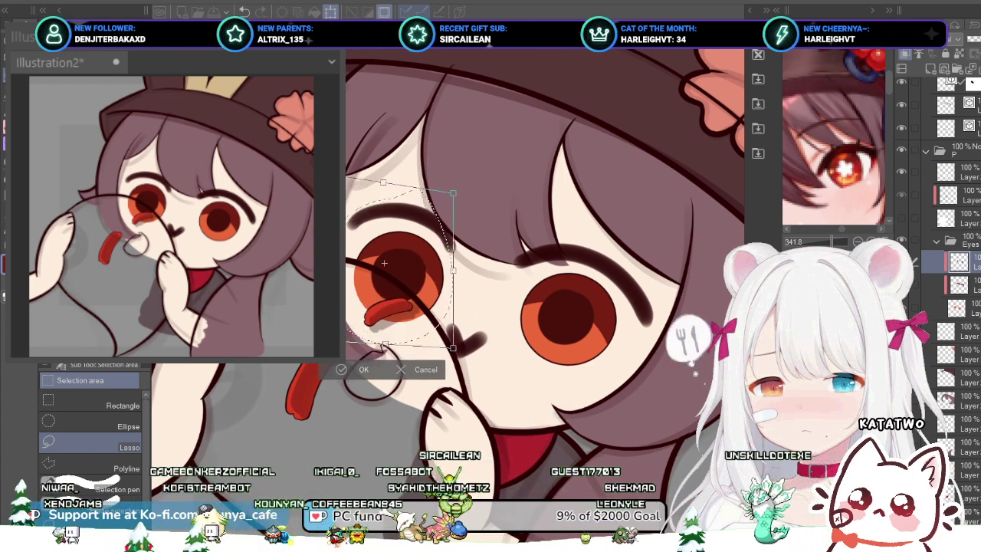
left_click_drag(383, 263, 382, 263)
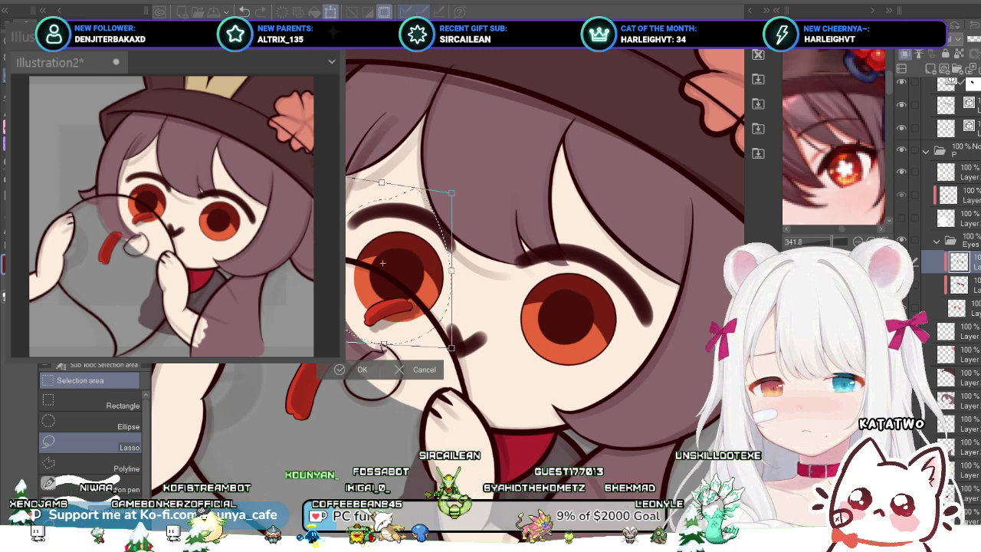
key("Return")
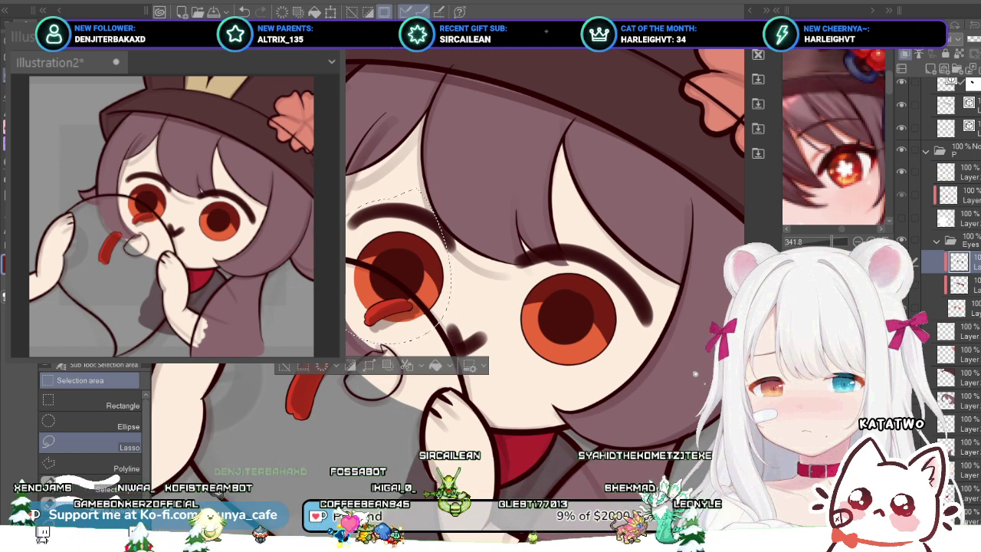
key("ctrl+d")
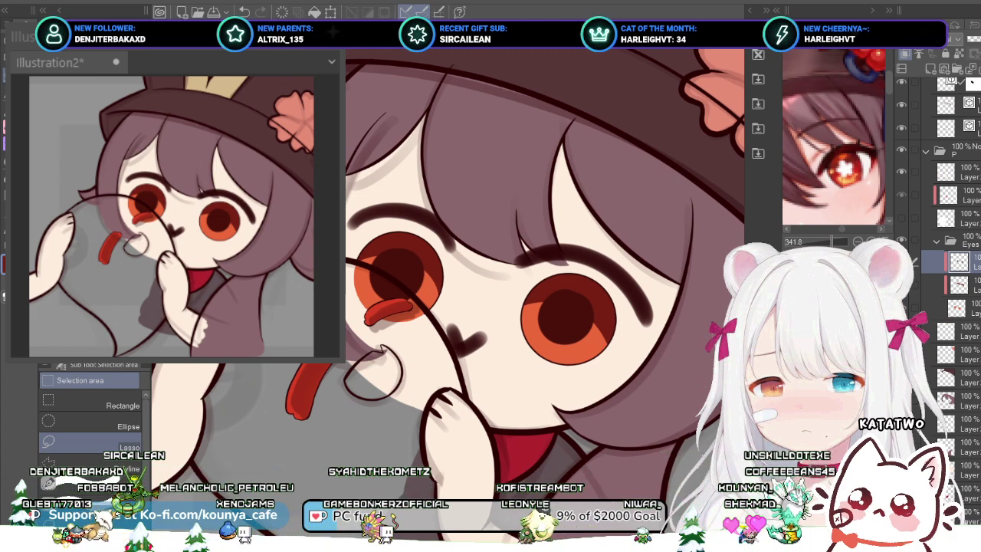
Step: Save the illustration
key("ctrl+s")
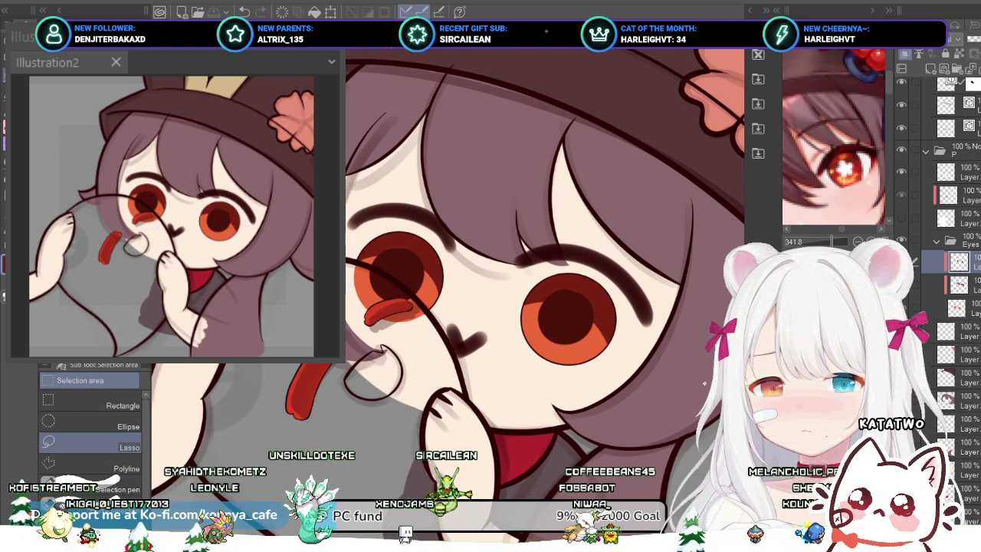
Step: Examine both painted eyes up close and in the whole face, comparing them with the reference image's eye
left_click_drag(537, 306, 511, 290)
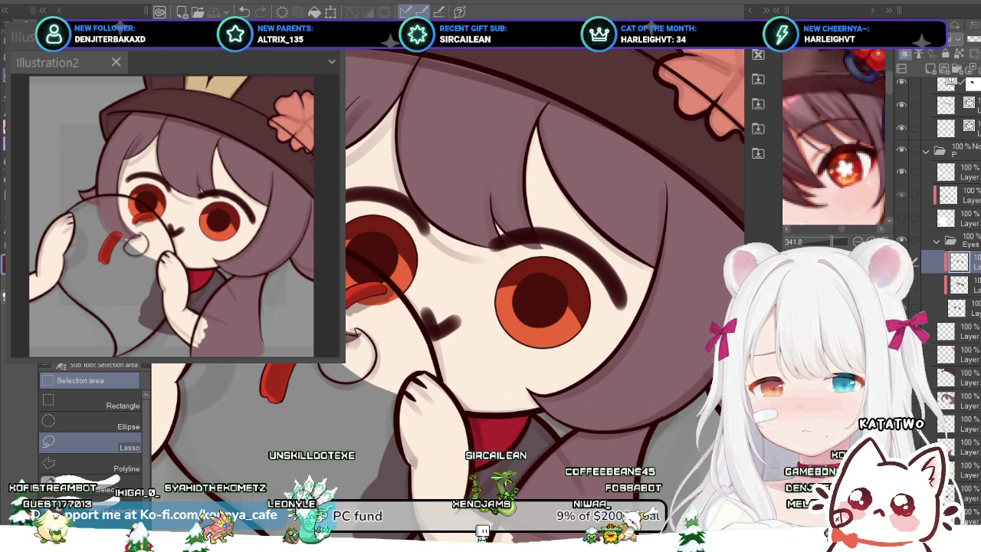
scroll(383, 306, "up", 2)
left_click_drag(429, 253, 430, 327)
scroll(383, 306, "down", 1)
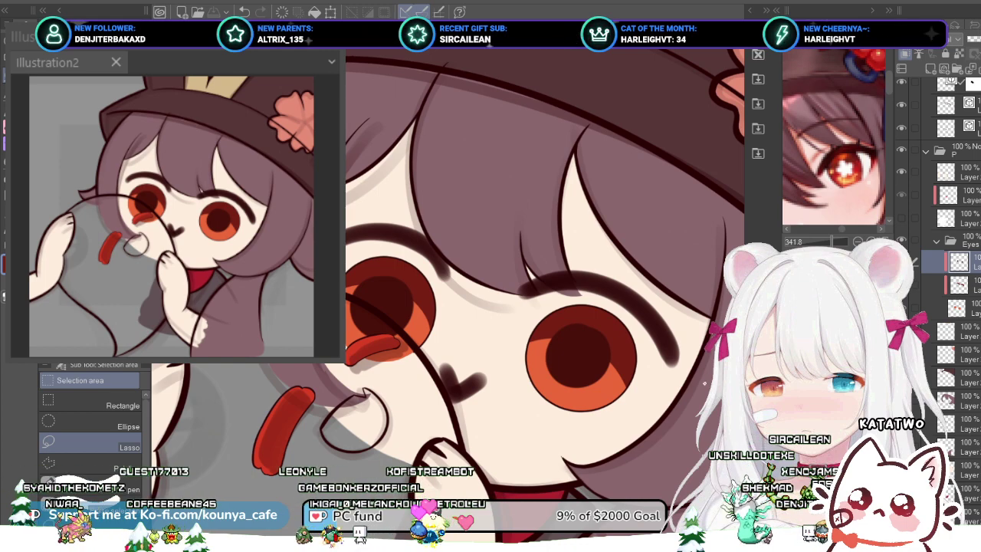
scroll(498, 261, "down", 2)
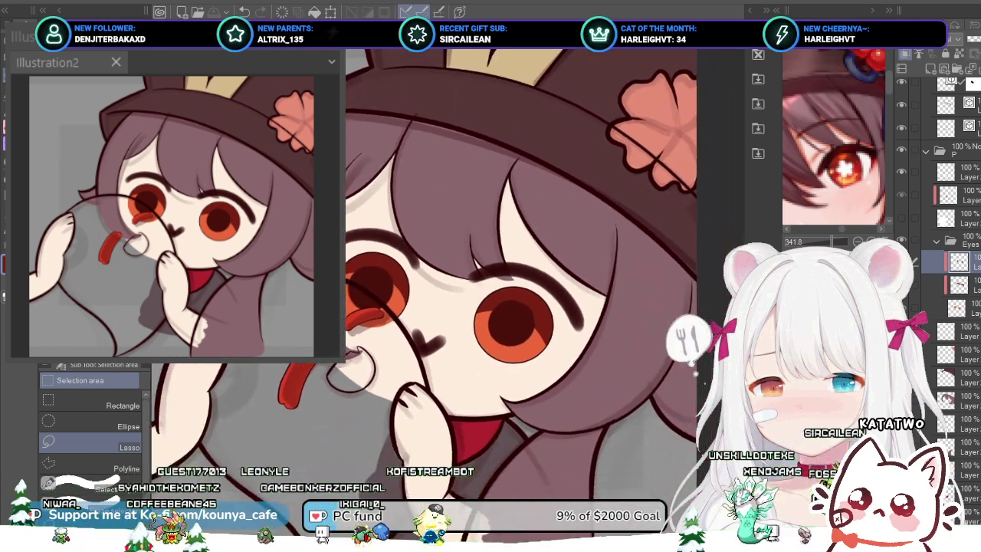
scroll(498, 261, "up", 1)
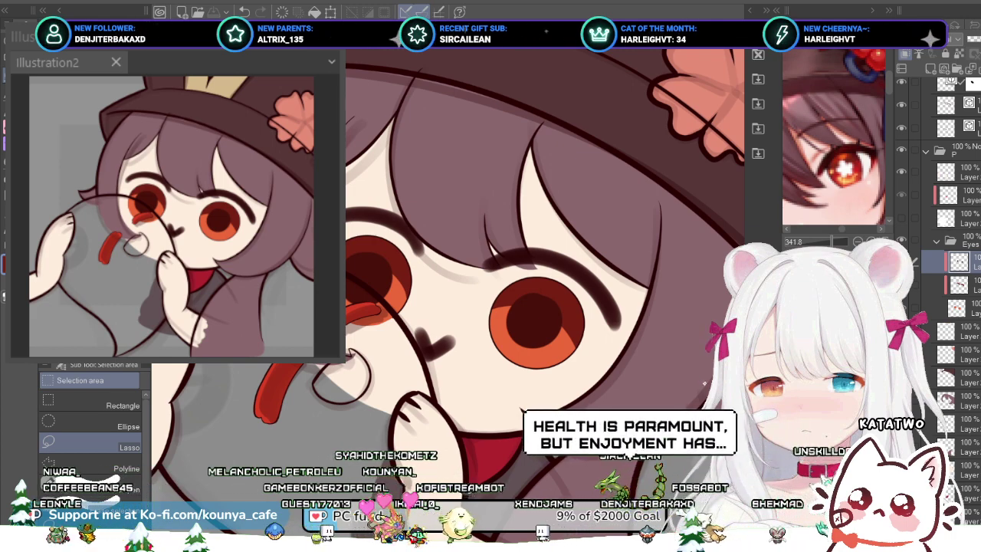
left_click_drag(536, 323, 533, 311)
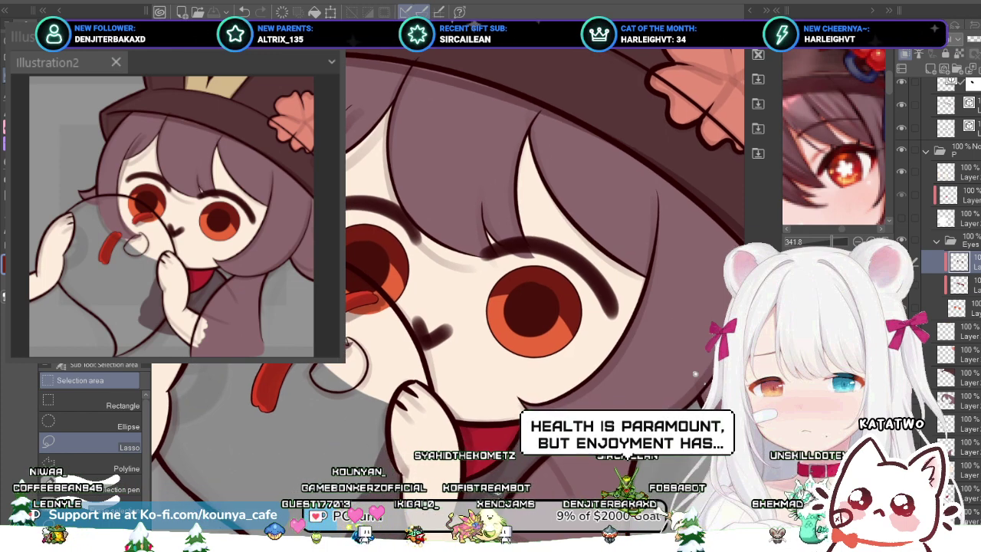
left_click(966, 285)
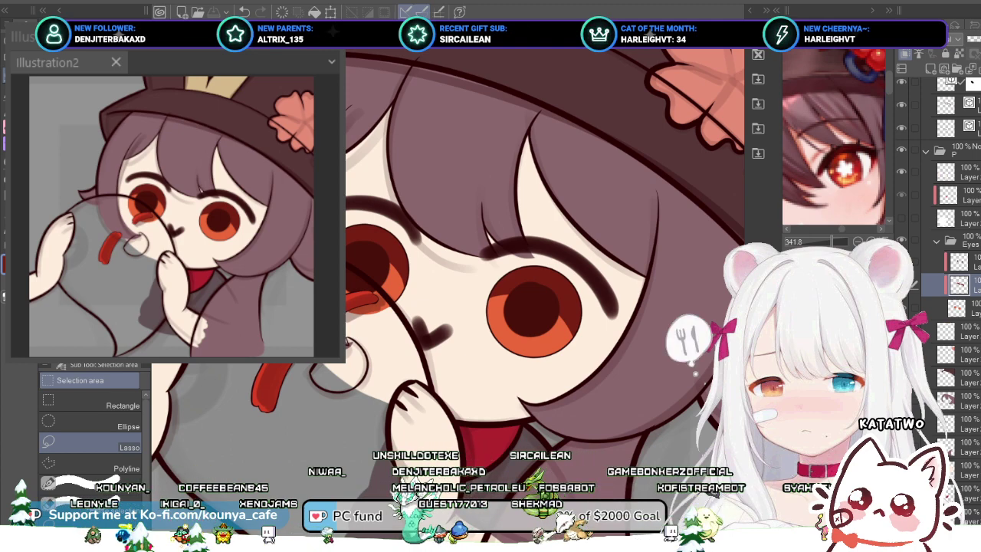
left_click(970, 240)
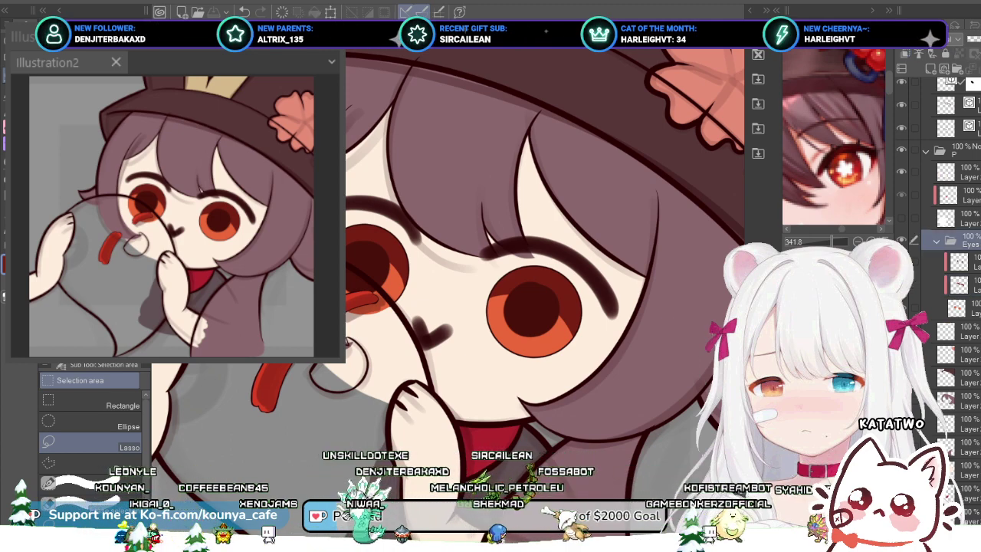
left_click(969, 263)
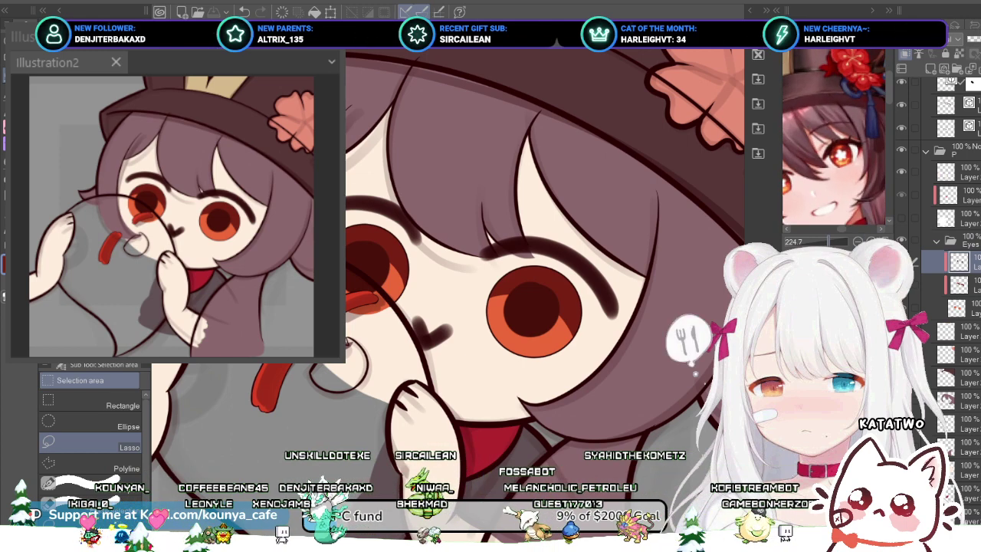
scroll(835, 138, "down", 3)
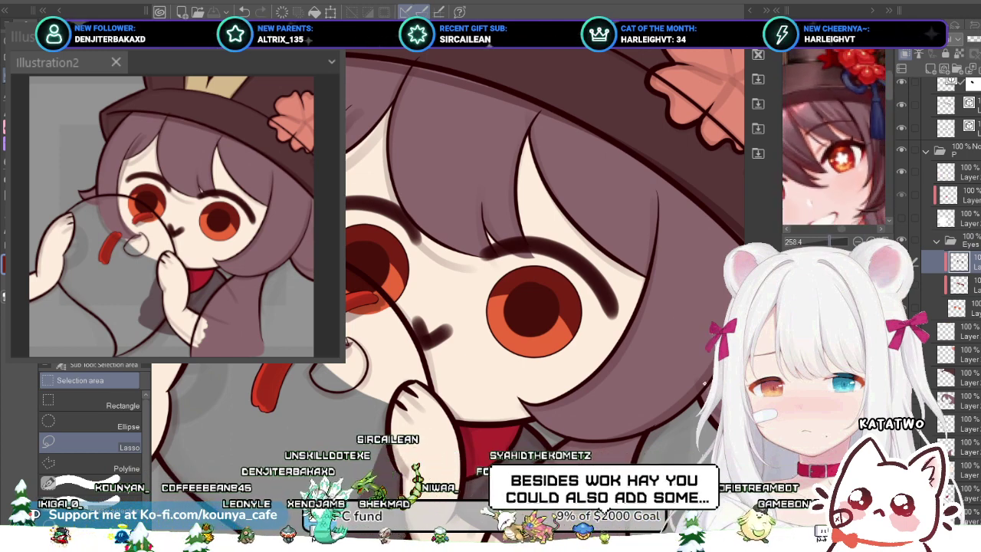
scroll(395, 260, "down", 5)
scroll(395, 260, "up", 3)
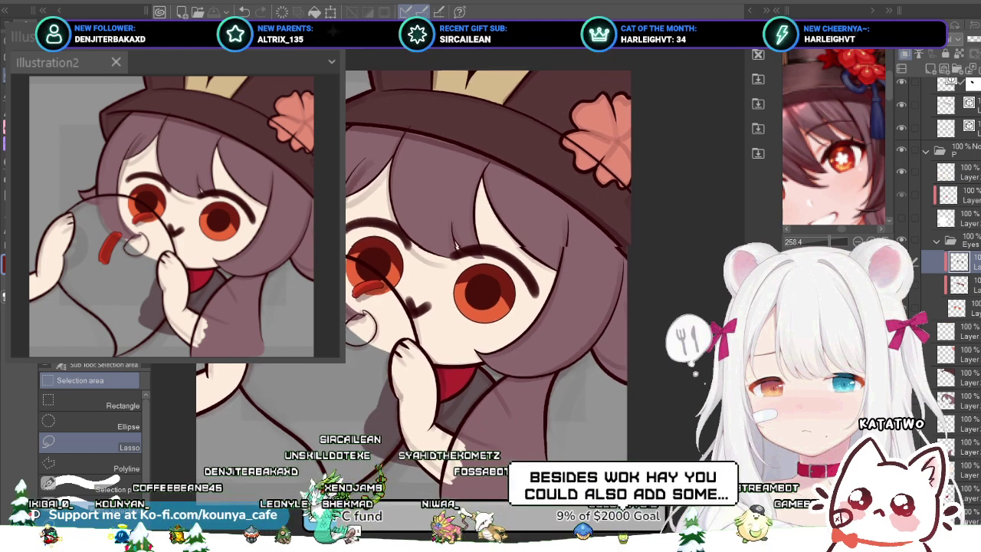
scroll(398, 260, "up", 2)
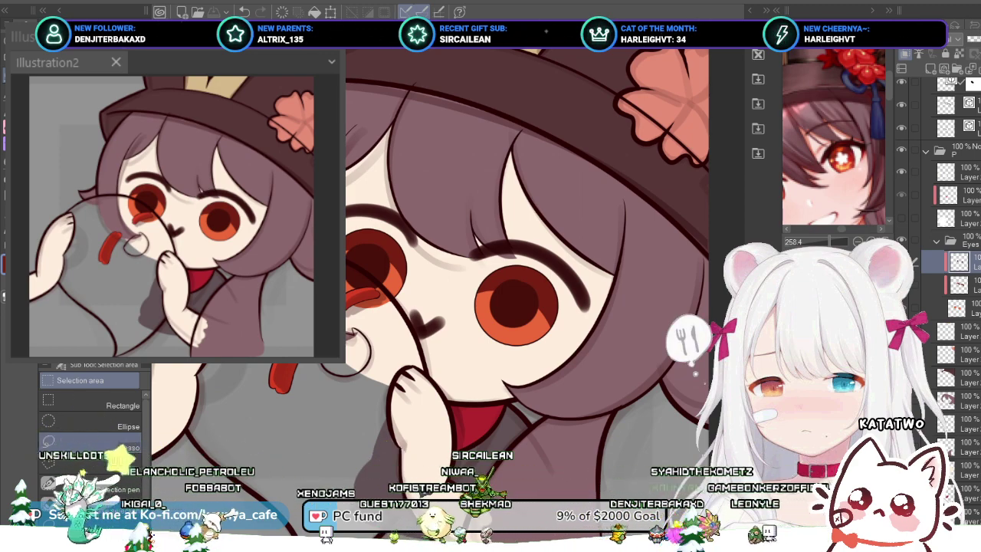
Step: Nudge the dark red eye shading layer slightly down and left with a transform, and save the illustration
key("p")
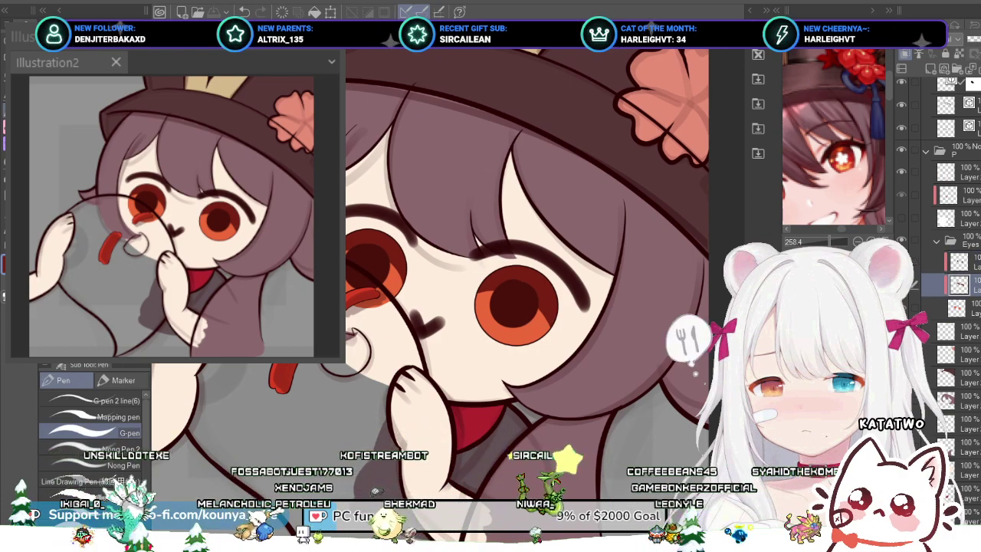
key("ctrl+t")
left_click_drag(447, 285, 447, 288)
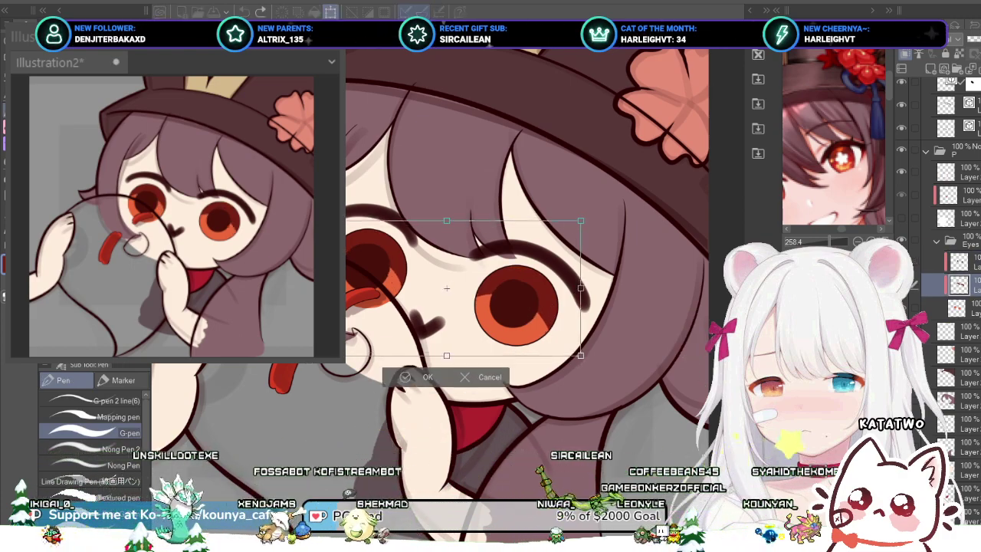
left_click_drag(704, 384, 703, 384)
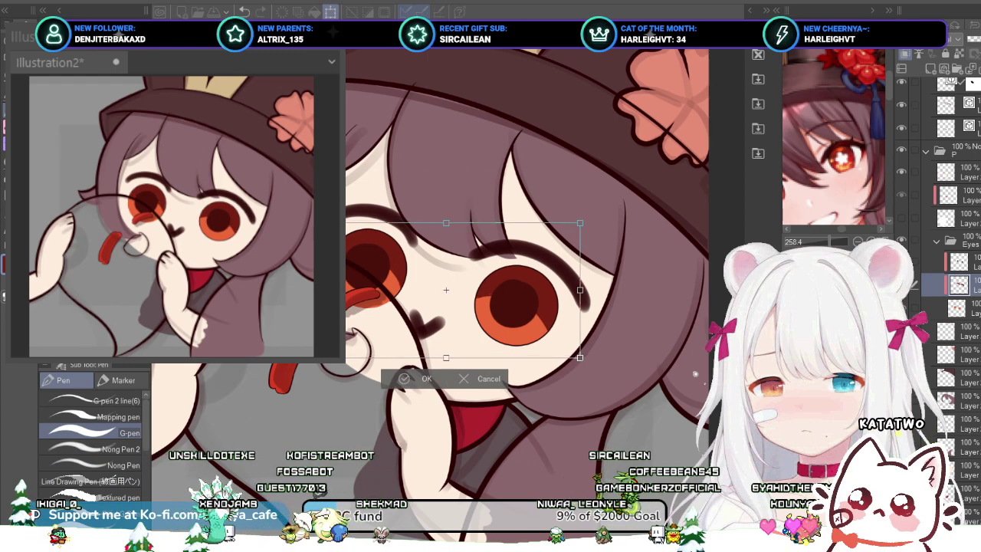
key("Down")
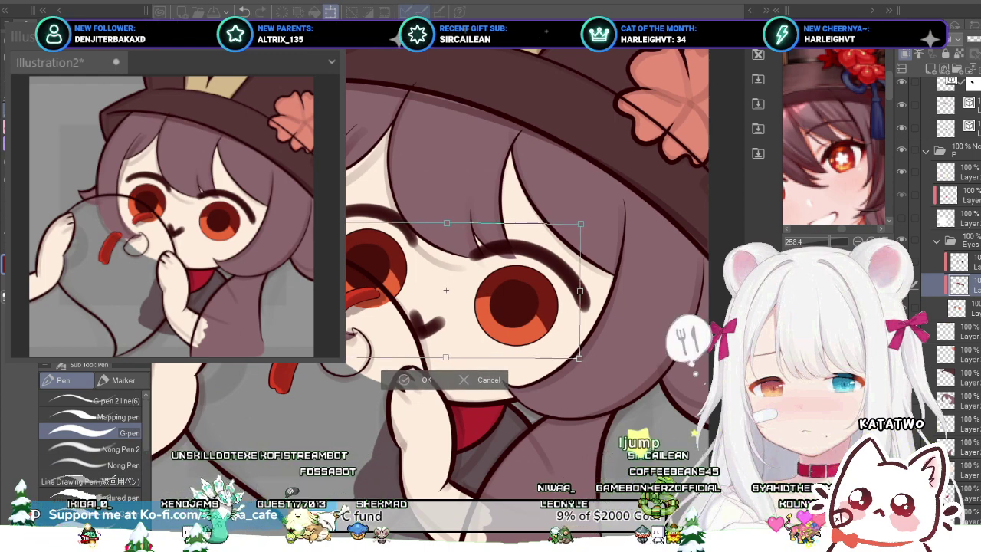
key("Down")
key("Down")
key("Left")
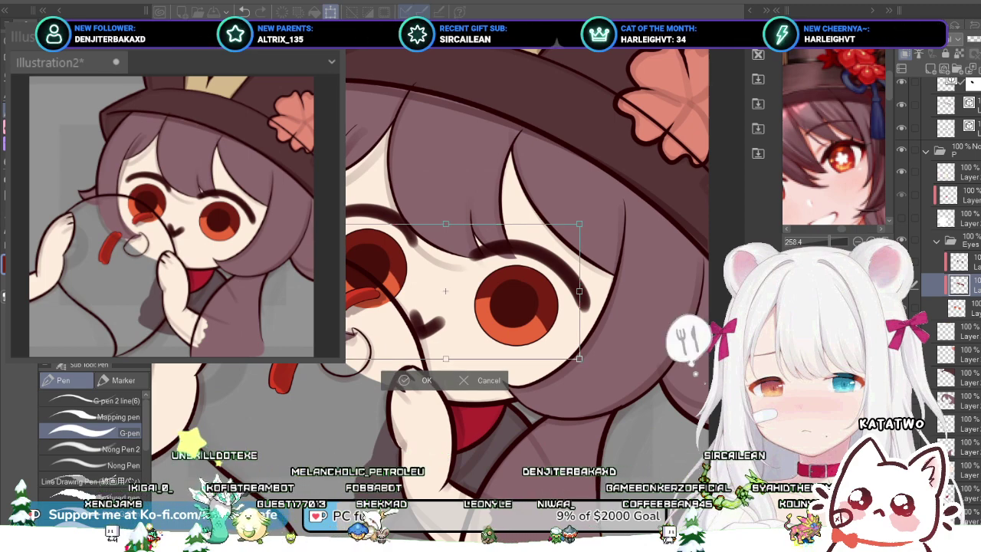
key("Return")
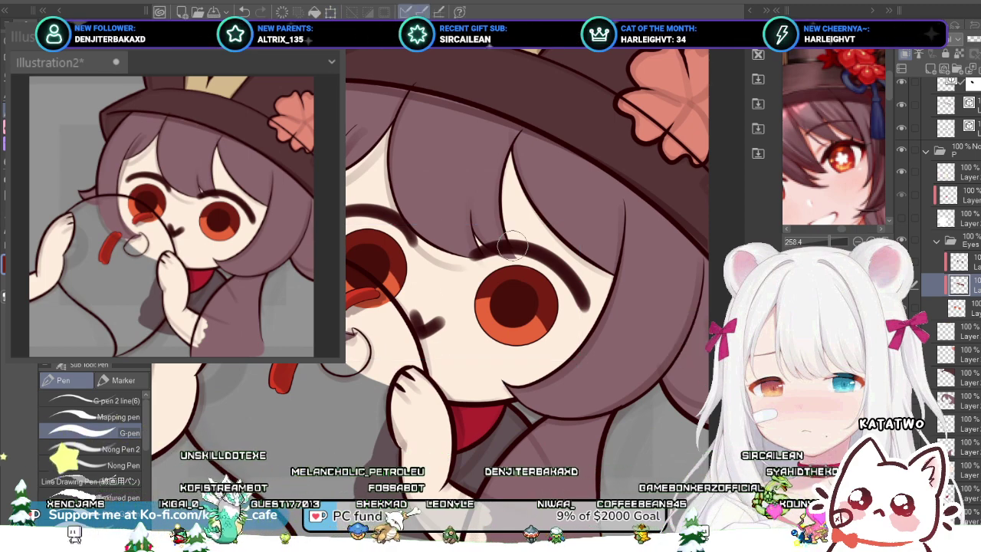
key("ctrl+s")
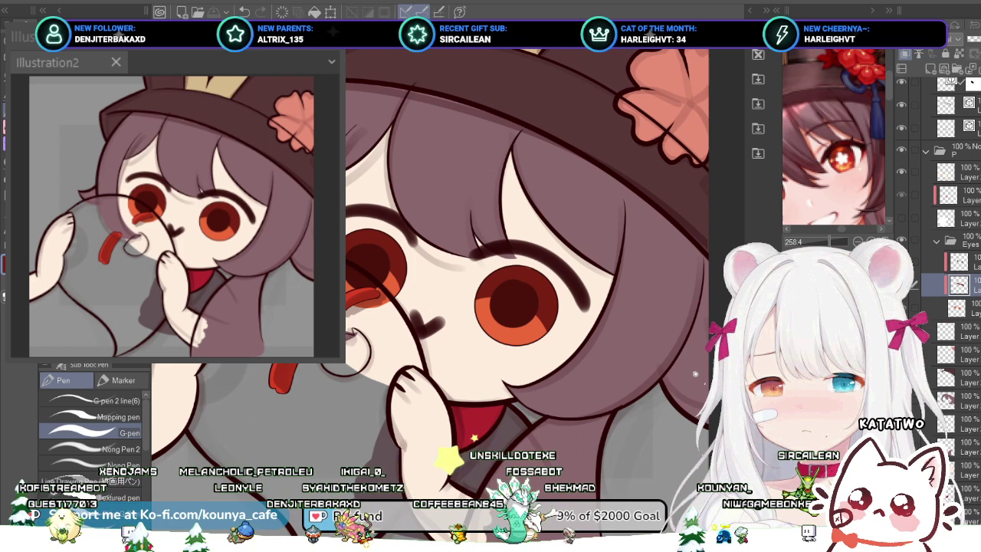
Step: Collapse the Eyes folder and the L folder with its open subfolder, keep the P folder expanded, and save the illustration
scroll(444, 282, "up", 5)
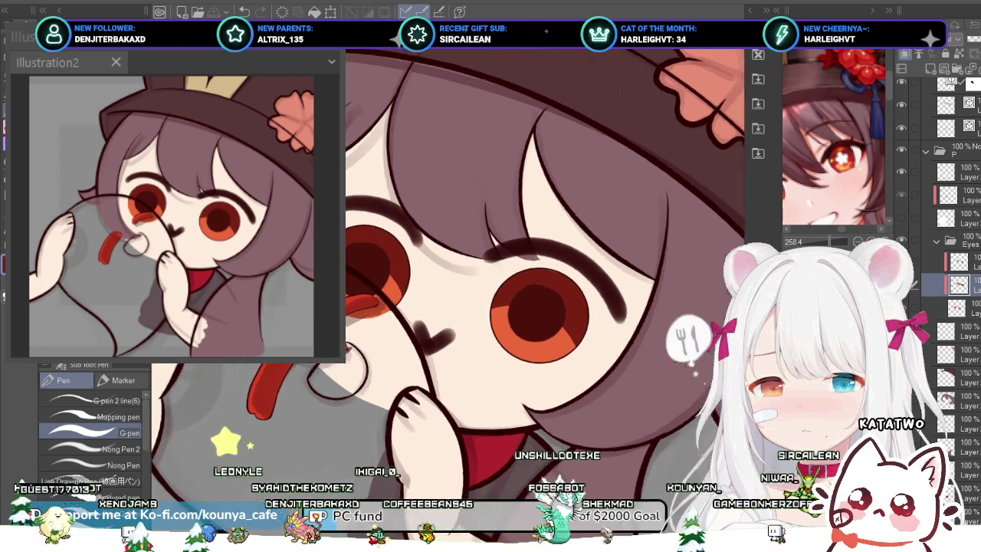
scroll(429, 281, "down", 2)
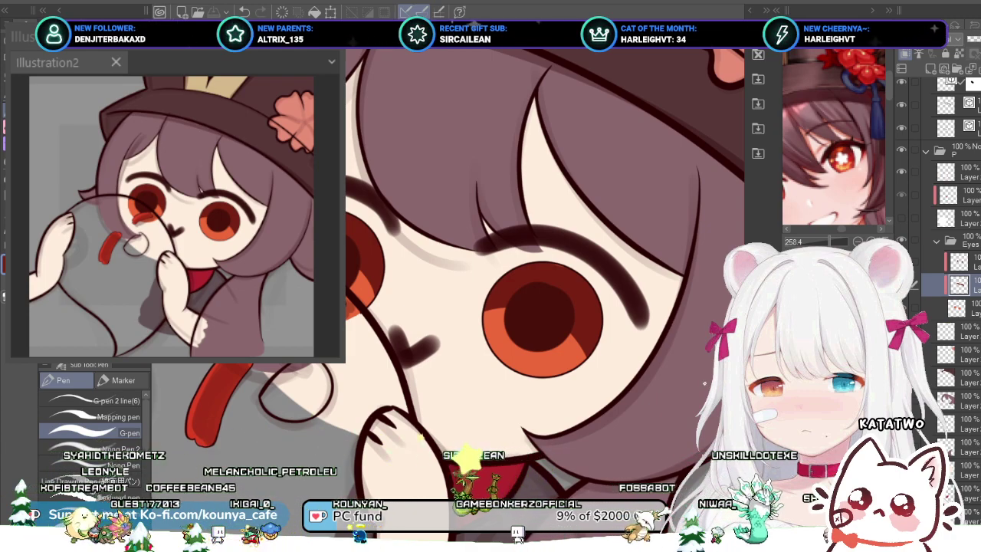
scroll(501, 310, "down", 5)
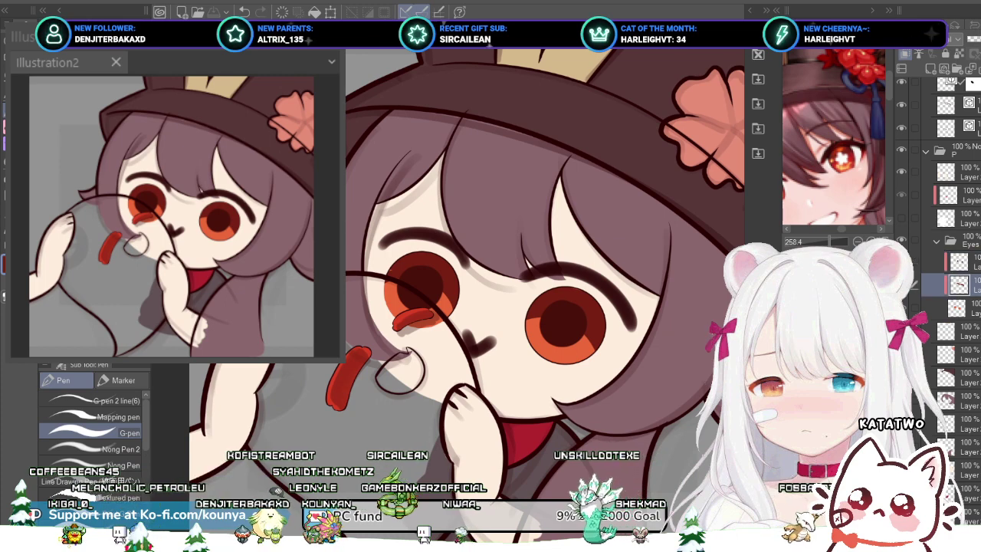
left_click(969, 263)
left_click(936, 241)
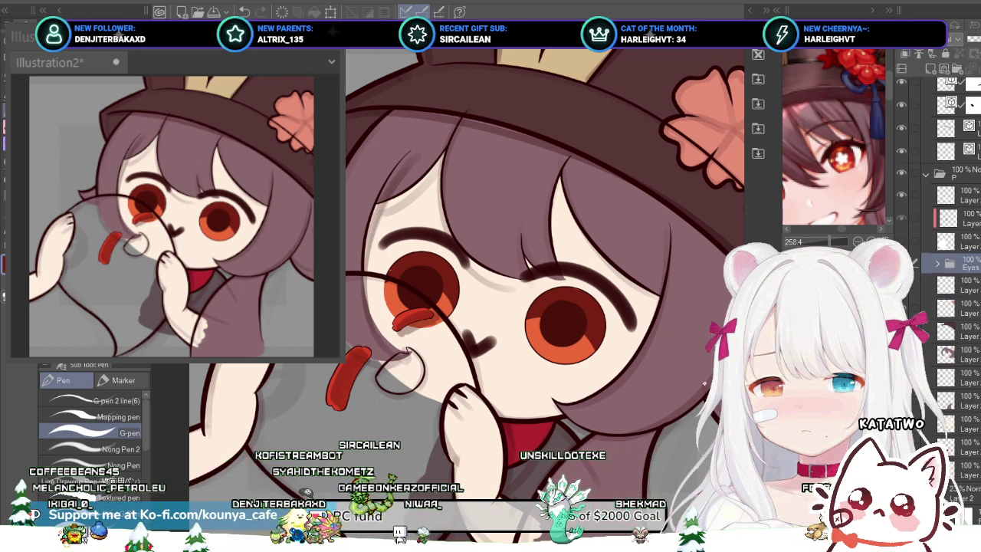
left_click(925, 175)
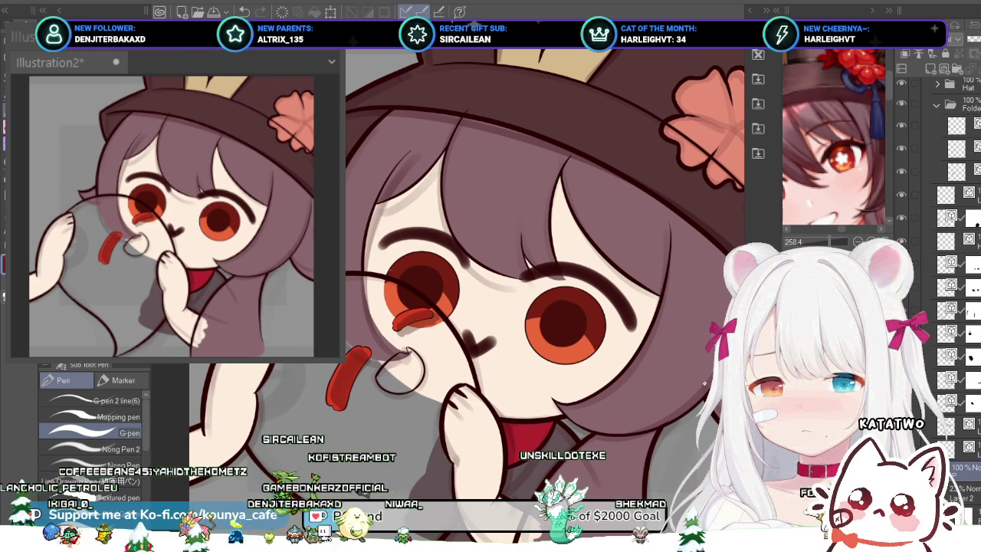
left_click(937, 105)
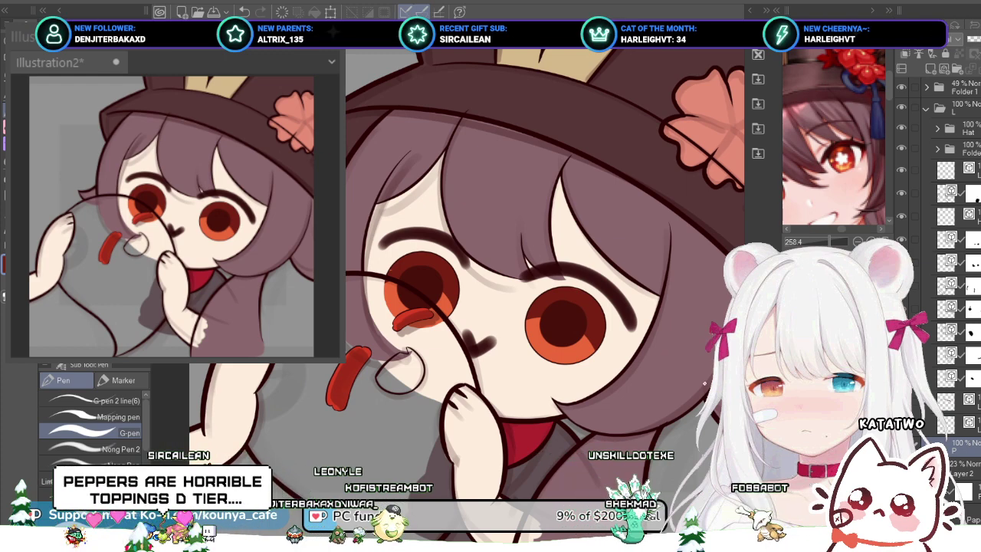
left_click(926, 108)
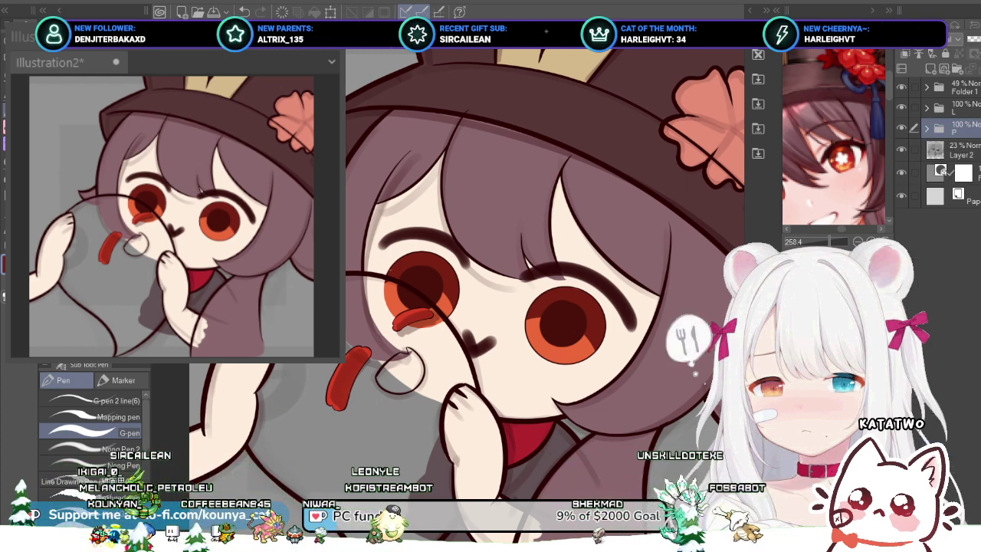
left_click(925, 129)
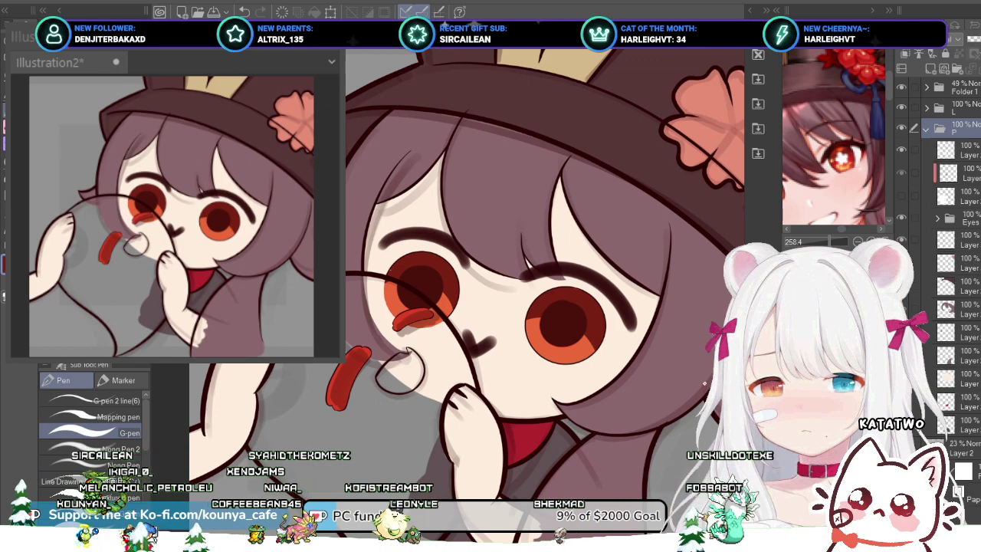
left_click(967, 150)
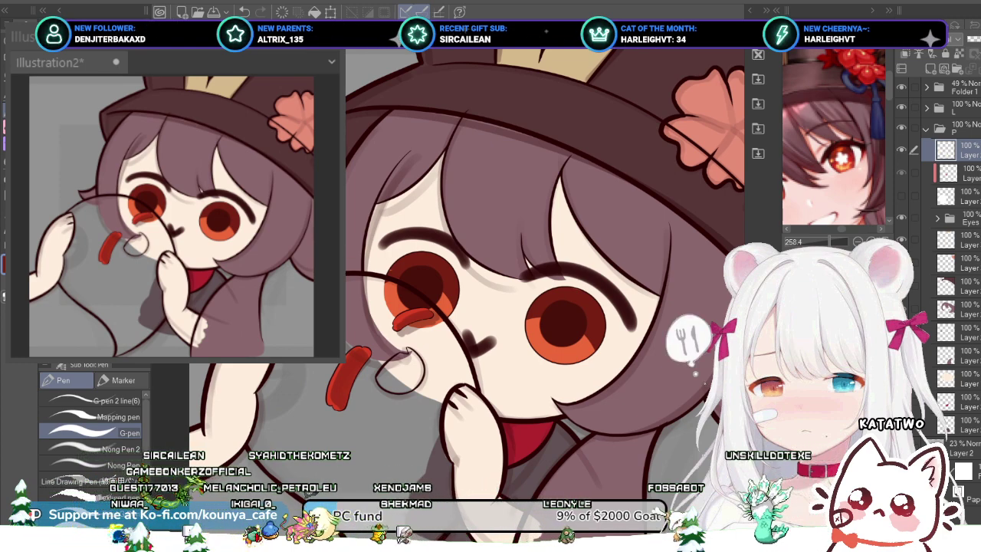
key("ctrl+s")
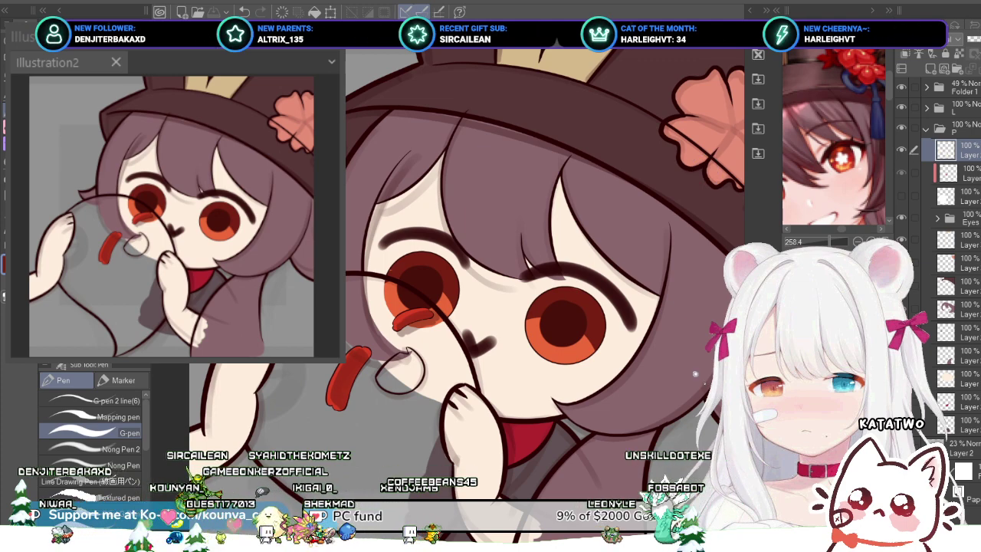
Step: Create a new layer named Details directly above the L folder
key("ctrl+z")
key("ctrl+y")
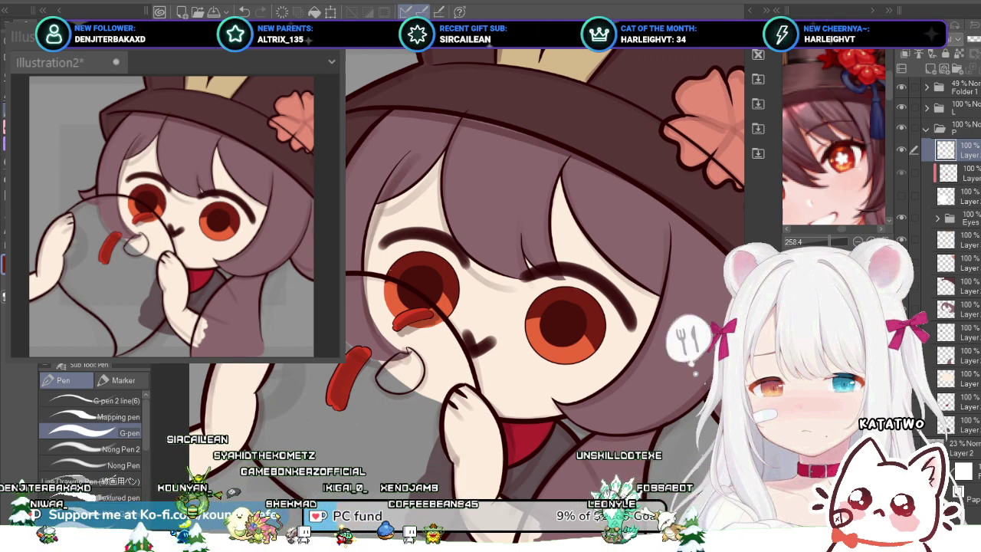
left_click(967, 239)
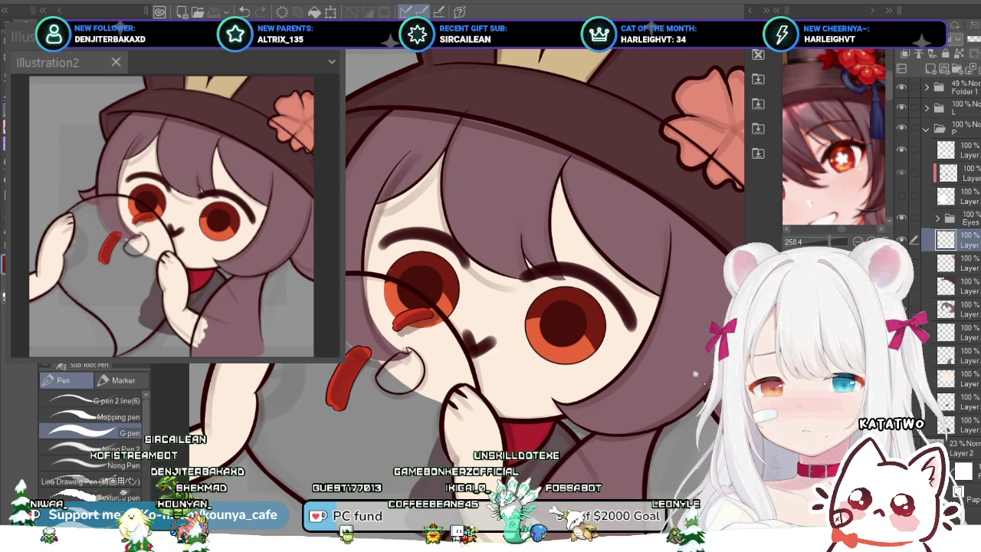
left_click(967, 218)
left_click(967, 239)
left_click(966, 219)
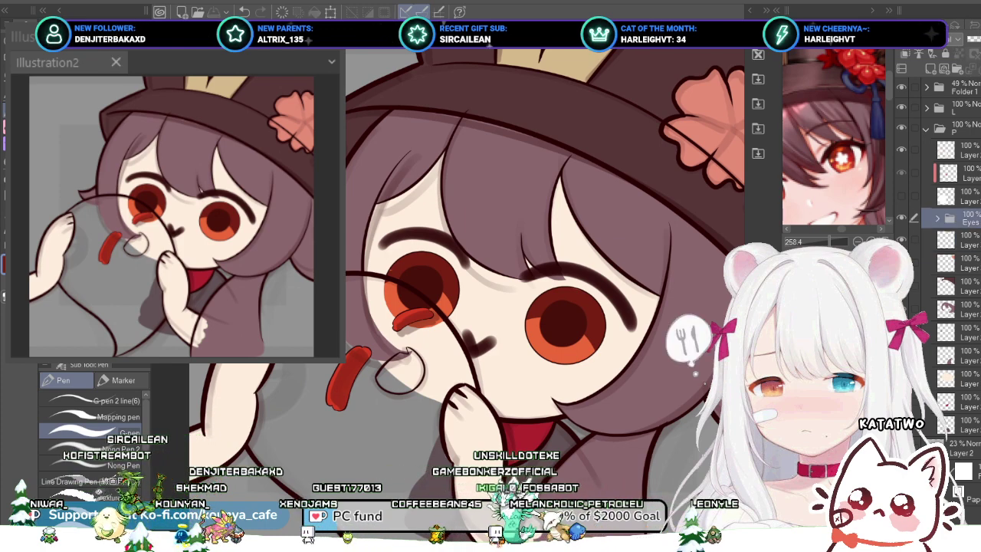
left_click(966, 240)
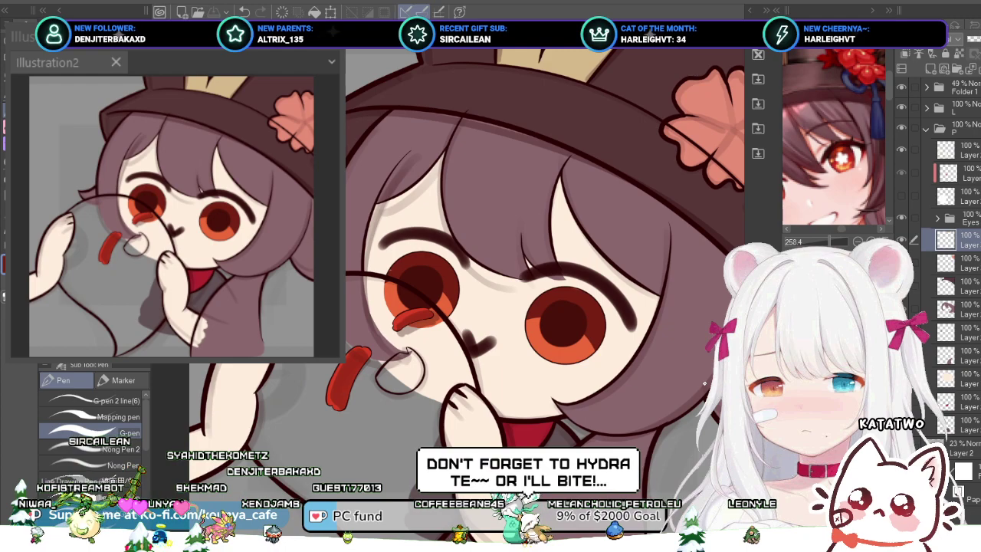
left_click(966, 150)
left_click(967, 129)
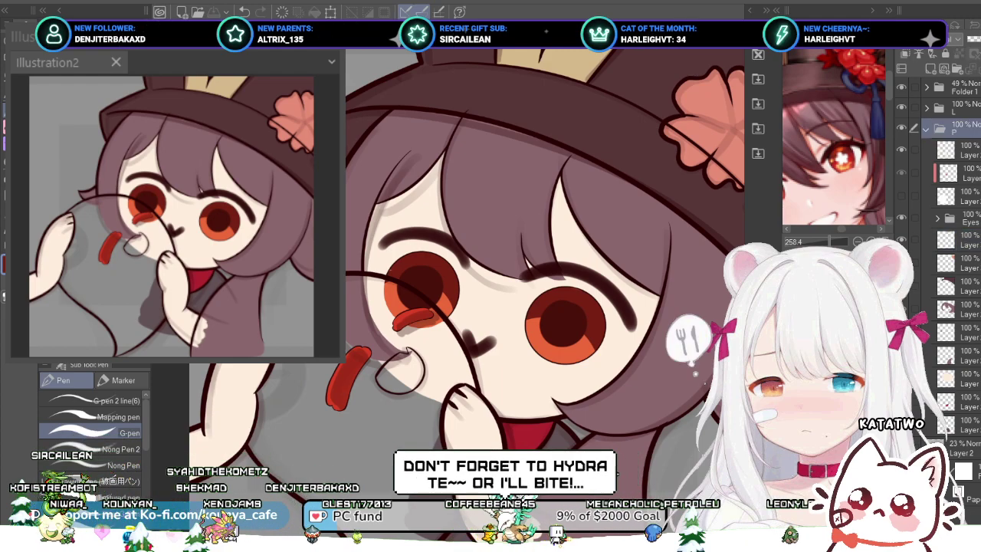
left_click(967, 108)
key("ctrl+shift+n")
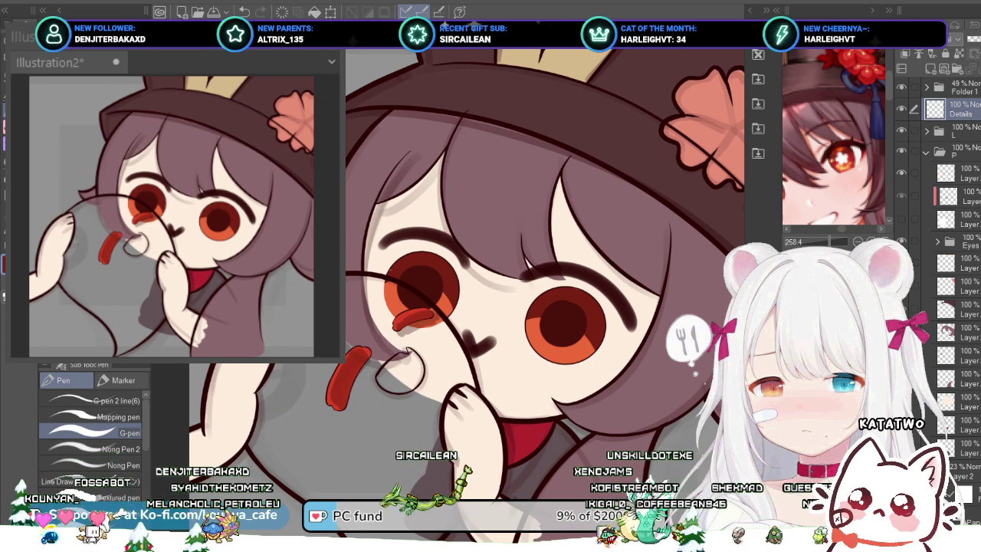
Step: Save the illustration and dab a round white highlight onto the upper-left part of the left eye on the Details layer
key("ctrl+s")
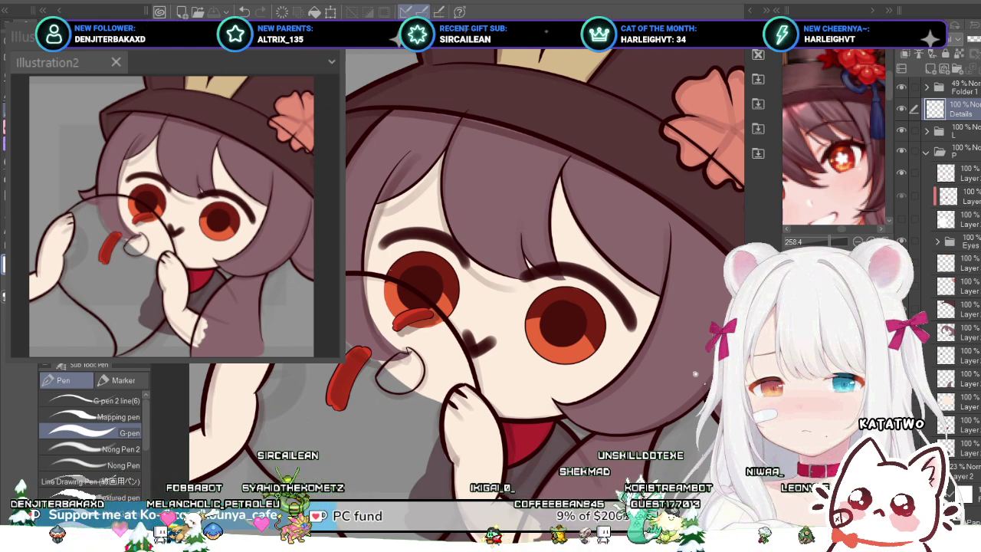
scroll(413, 273, "up", 2)
left_click_drag(403, 264, 396, 254)
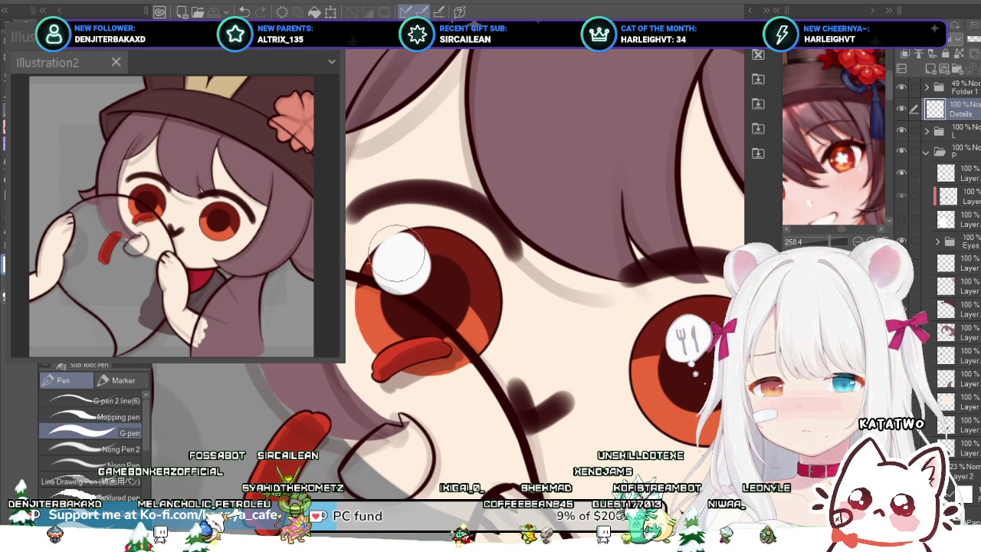
key("ctrl+z")
left_click(404, 261)
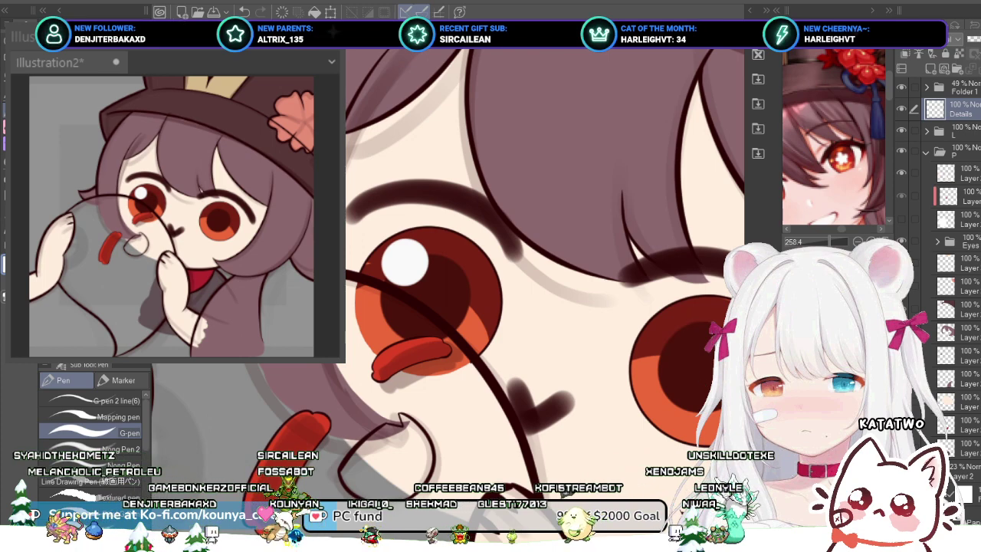
key("ctrl+z")
scroll(404, 255, "up", 4)
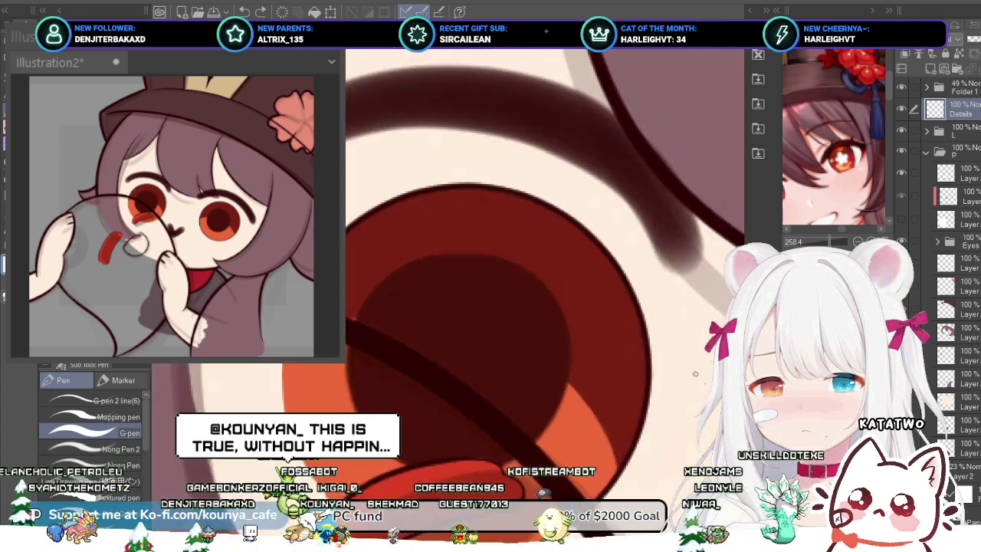
scroll(404, 254, "down", 1)
mouse_move(402, 251)
left_mouse_down()
mouse_move(422, 271)
mouse_move(425, 248)
mouse_move(438, 270)
mouse_move(416, 259)
left_mouse_up()
key("ctrl+z")
key("ctrl+z")
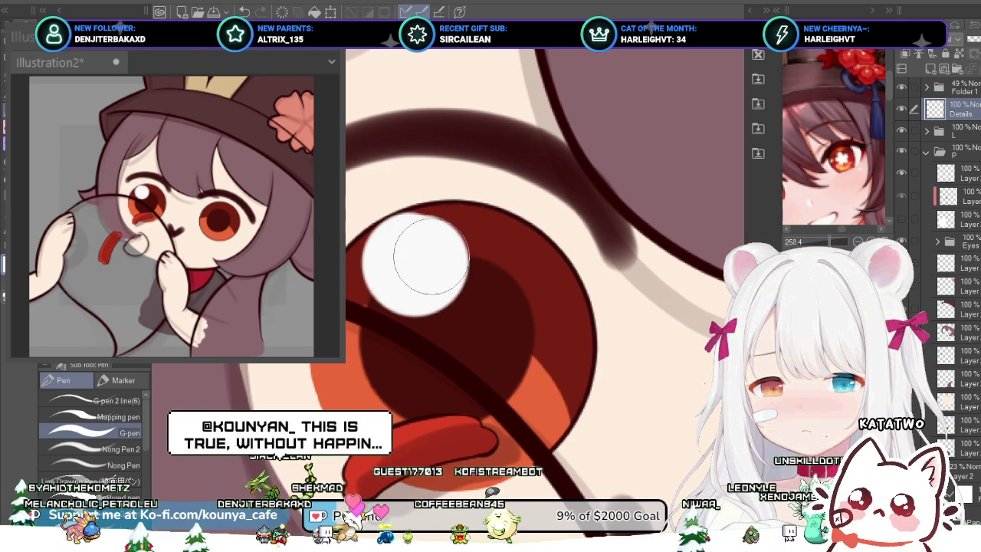
Step: Paint a matching round white highlight on the upper-left part of the right eye and check both eyes together
scroll(441, 249, "down", 1)
scroll(441, 249, "down", 1)
mouse_move(674, 326)
left_mouse_down()
mouse_move(530, 264)
mouse_move(532, 248)
mouse_move(521, 264)
mouse_move(538, 255)
left_mouse_up()
scroll(531, 262, "up", 1)
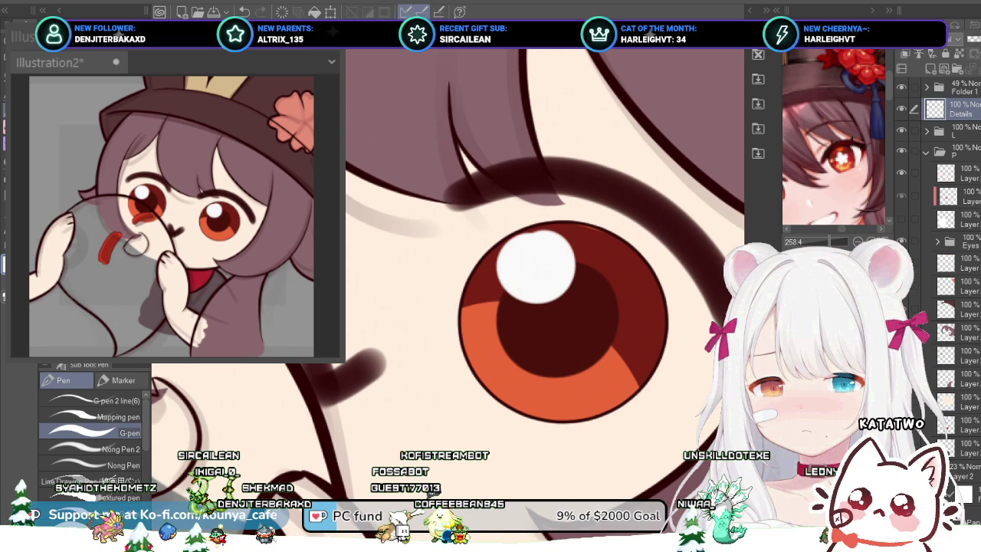
scroll(513, 236, "down", 4)
scroll(452, 226, "up", 4)
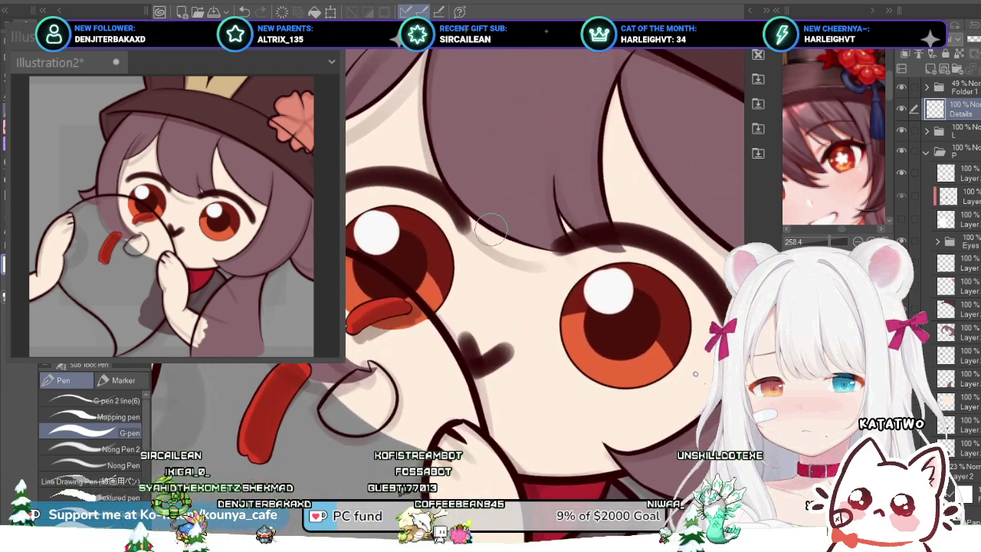
scroll(440, 215, "down", 2)
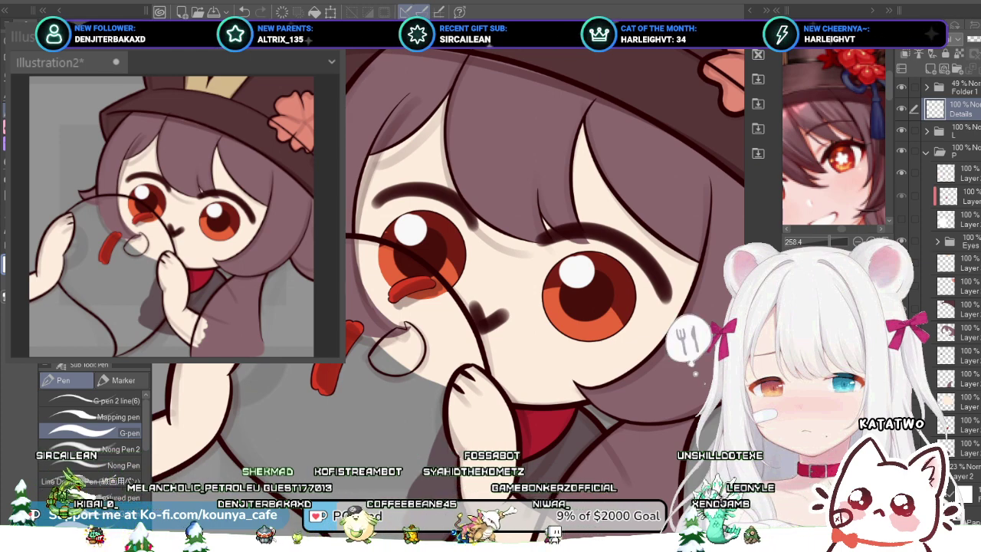
Step: Show the ghost's hidden white fill in the P folder, hide the 49% sketch folder, and review the whole picture
left_click(901, 220)
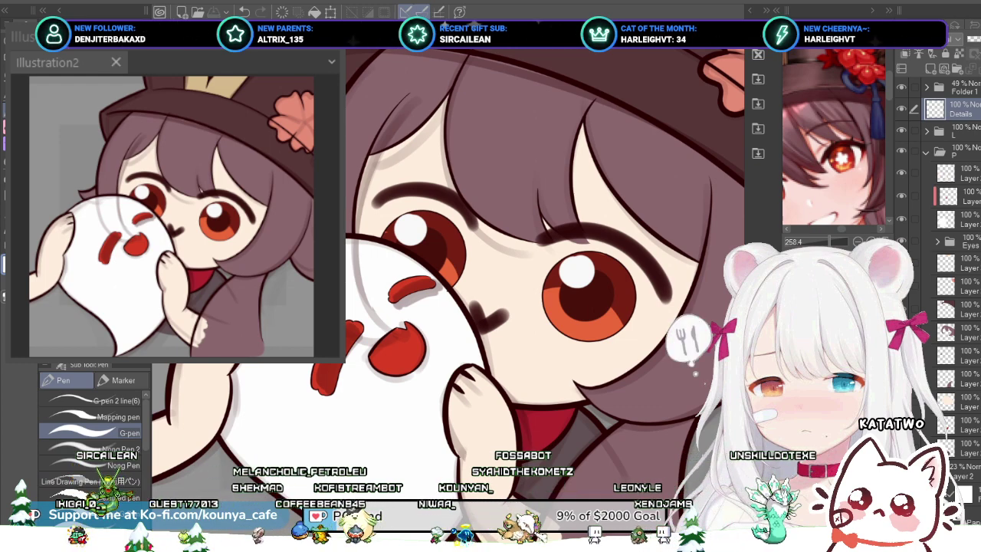
left_click(901, 87)
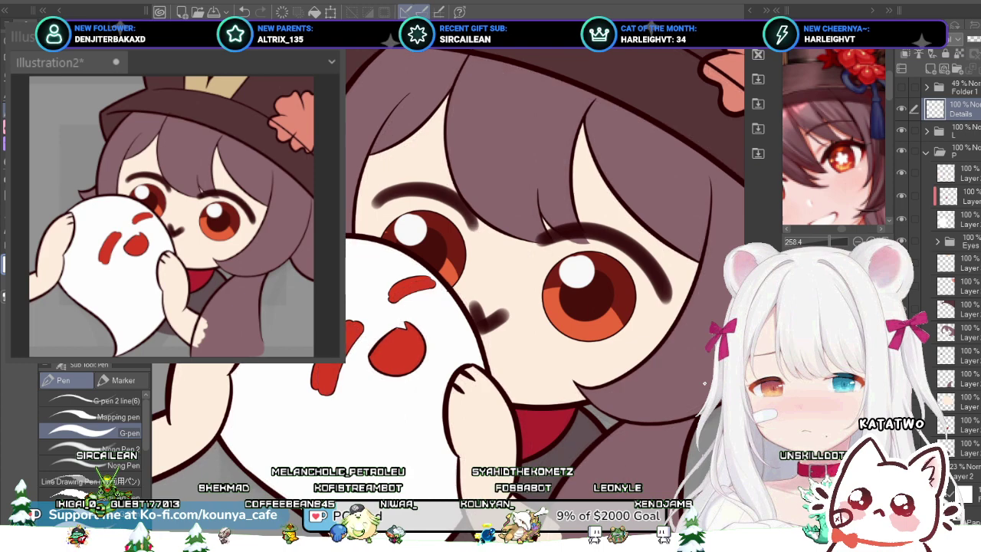
scroll(696, 374, "down", 4)
scroll(527, 183, "down", 3)
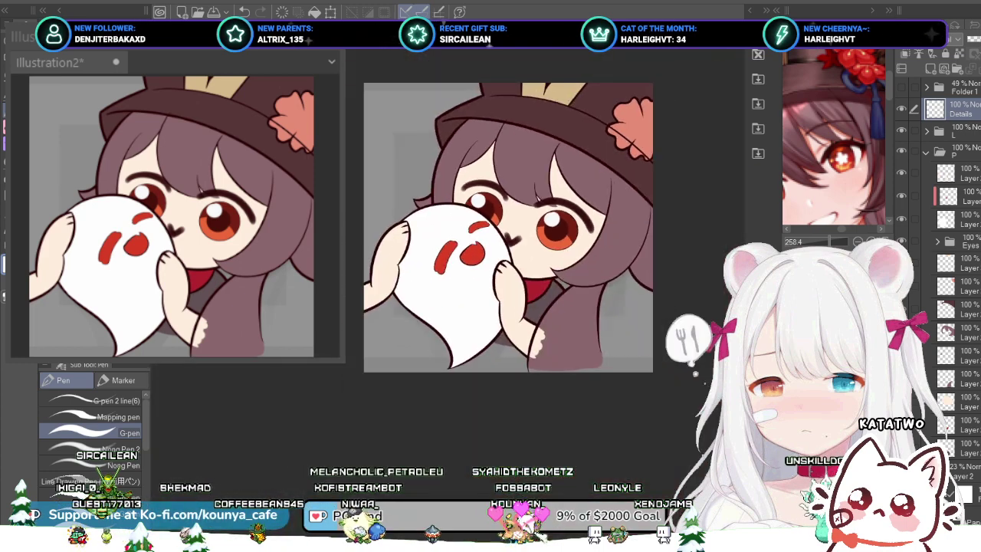
scroll(527, 185, "up", 4)
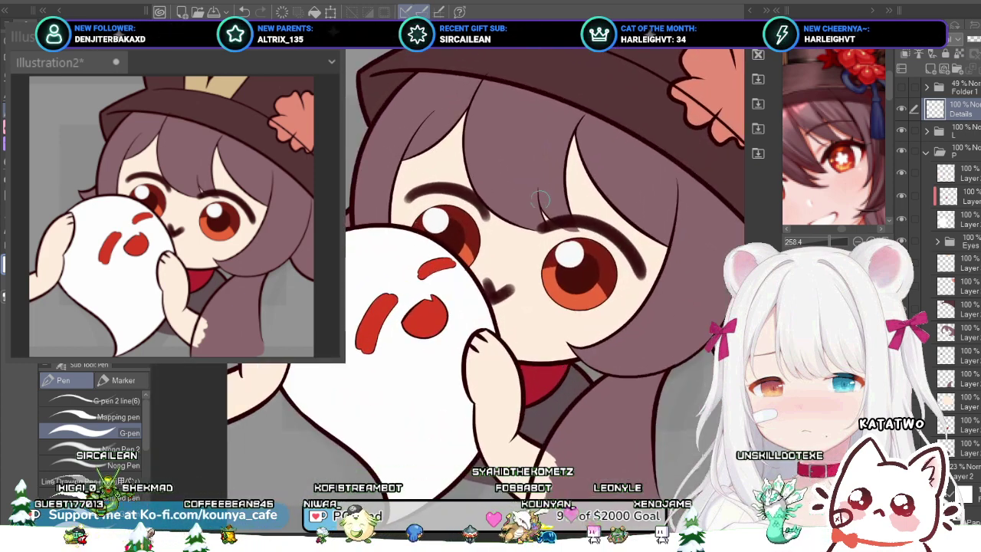
scroll(528, 186, "down", 3)
left_click_drag(528, 186, 520, 218)
scroll(489, 233, "up", 2)
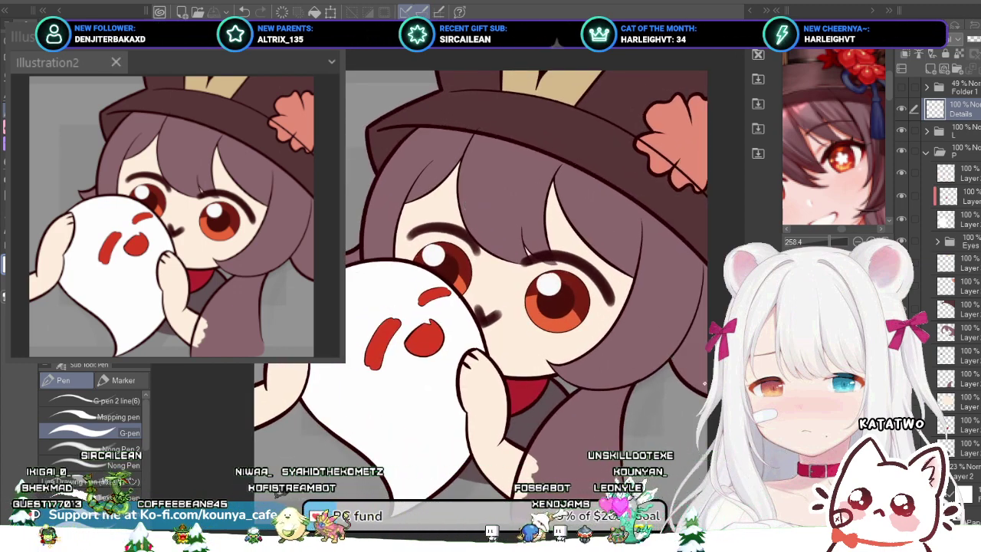
Step: Erase the hat brim line running across the pink flower on its line layer in the Hat folder
left_click(606, 113, "ctrl")
key("ctrl+z")
key("ctrl+y")
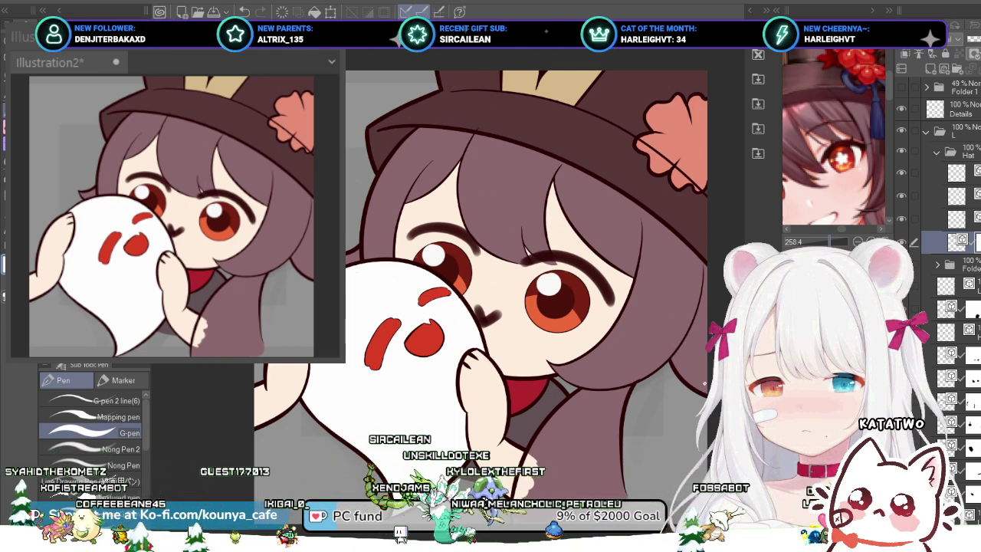
scroll(474, 268, "up", 5)
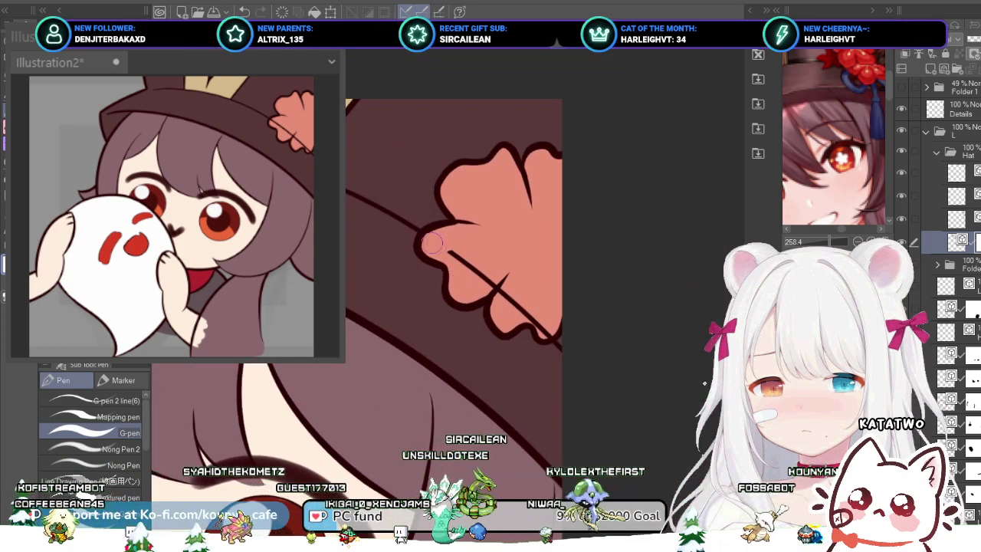
left_click_drag(430, 244, 520, 303)
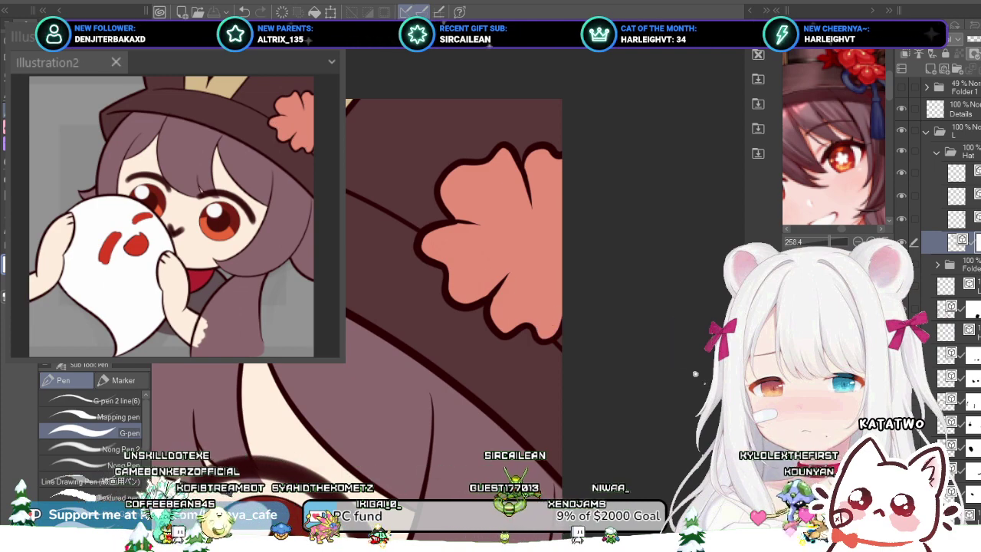
left_click_drag(459, 291, 525, 311)
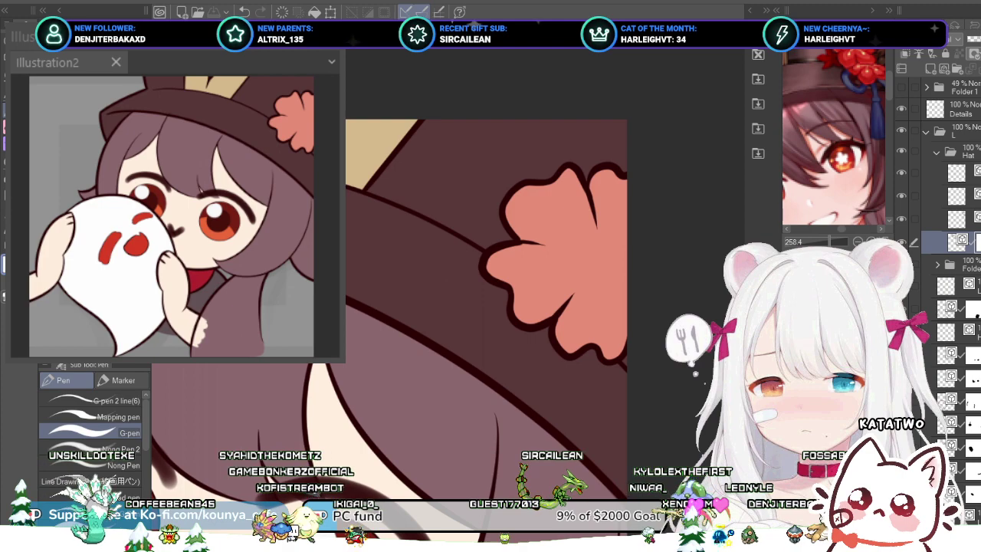
scroll(569, 256, "down", 3)
left_click_drag(569, 256, 514, 260)
scroll(542, 258, "up", 4)
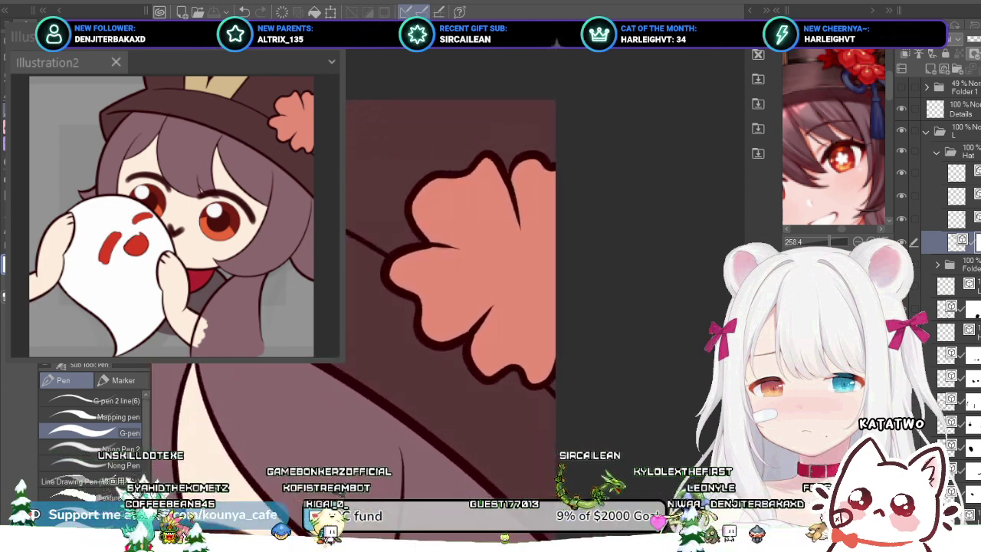
Step: Redraw the crease line between the flower's two left petals thicker on the petal line layer in the Hat folder
scroll(455, 246, "up", 2)
scroll(371, 229, "up", 3)
left_click(373, 232, "ctrl")
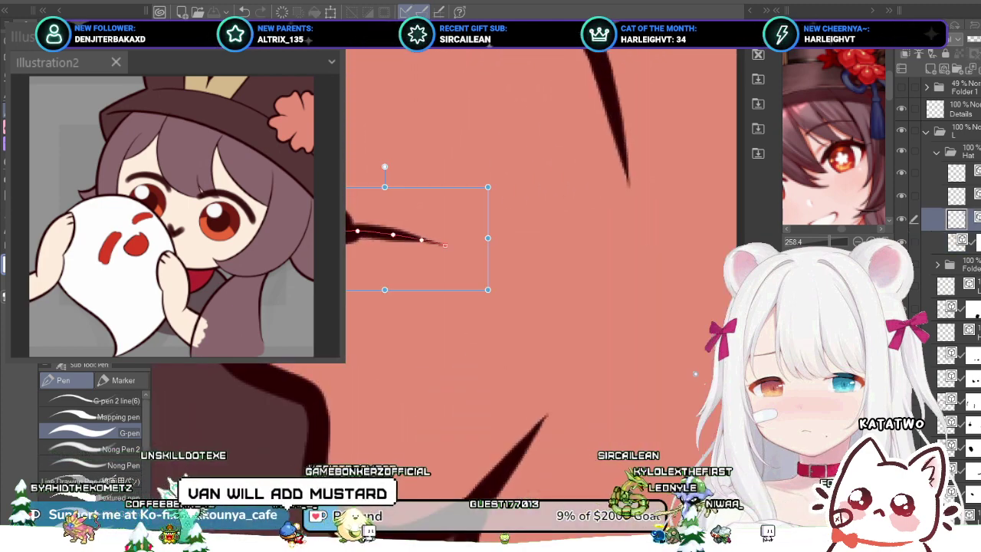
key("ctrl+d")
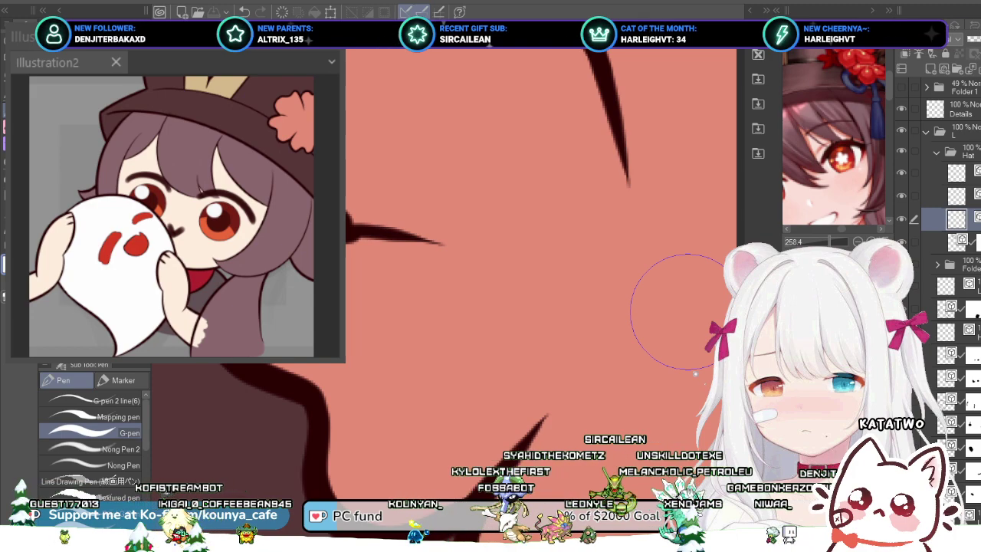
left_click(373, 234, "ctrl")
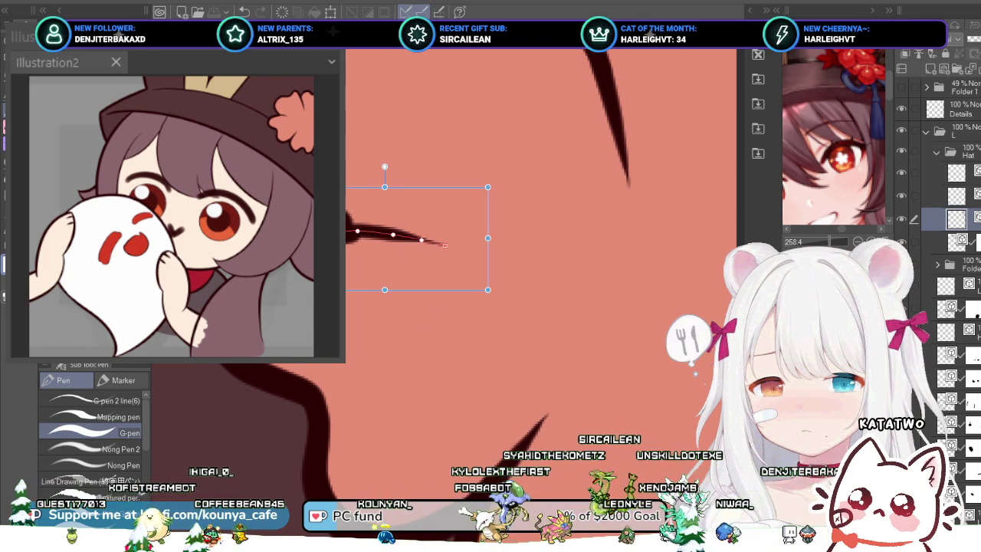
left_click(957, 196)
left_click(957, 219)
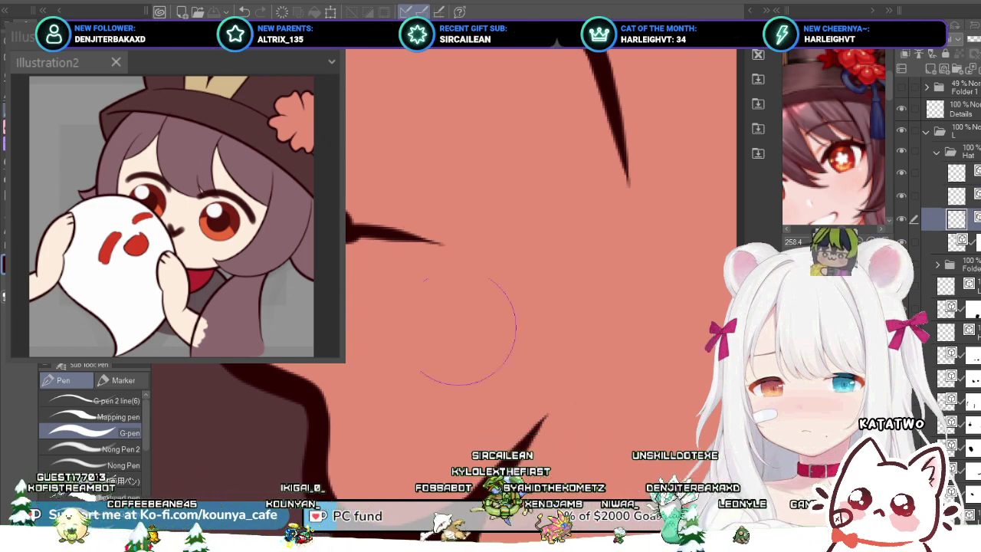
left_click_drag(346, 226, 419, 247)
key("ctrl+z")
key("ctrl+z")
left_click_drag(347, 236, 406, 244)
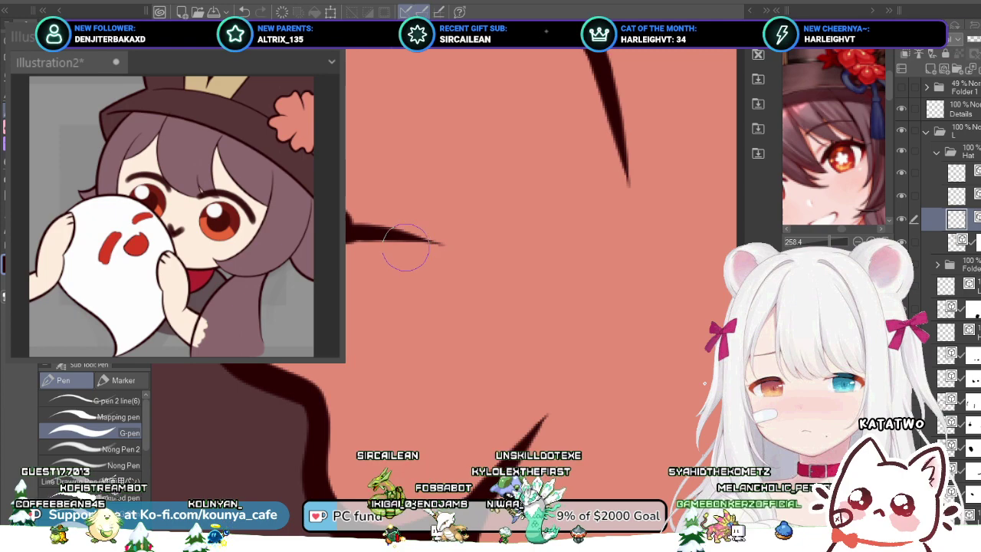
left_click_drag(346, 217, 381, 228)
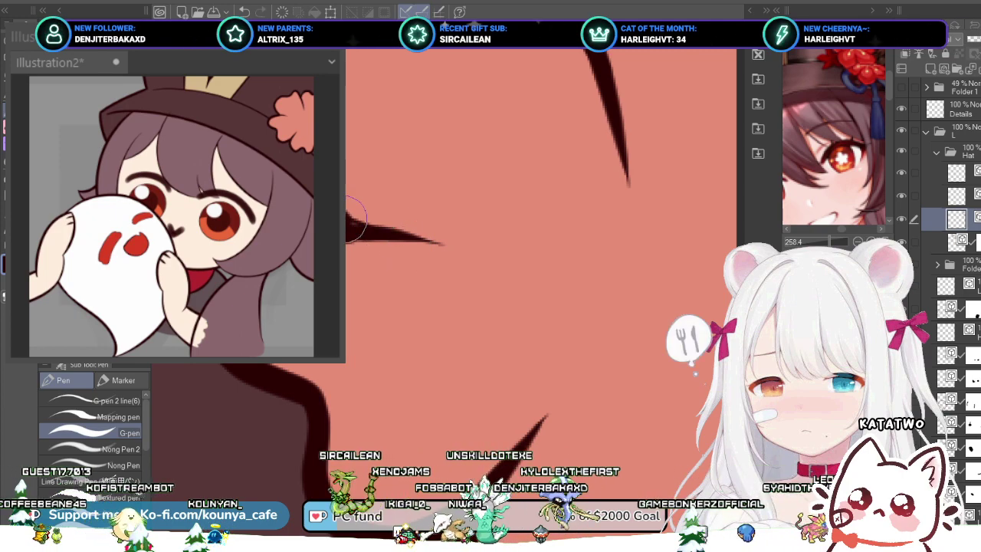
key("ctrl+z")
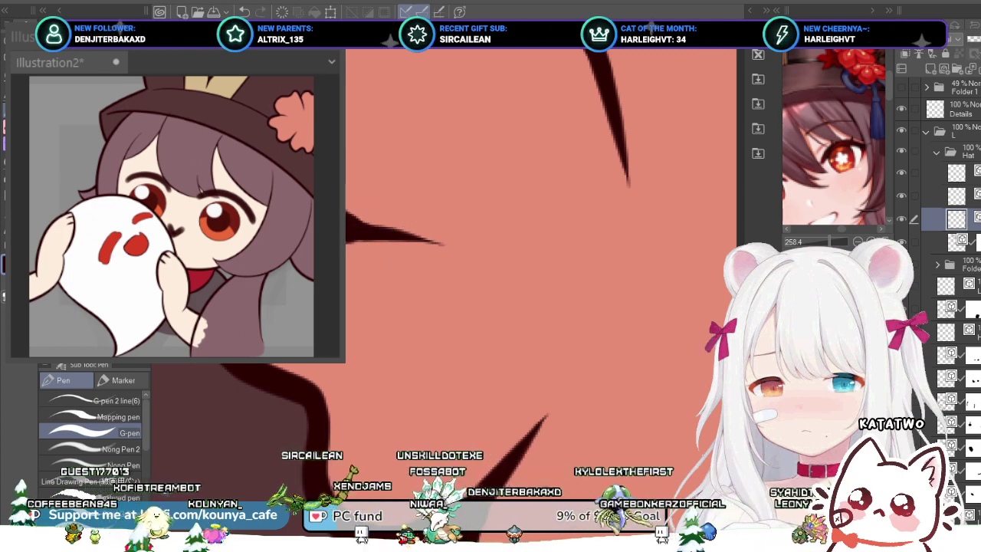
Step: Inspect the flower's petal creases up close and within the whole picture, and save the illustration
scroll(385, 216, "down", 4)
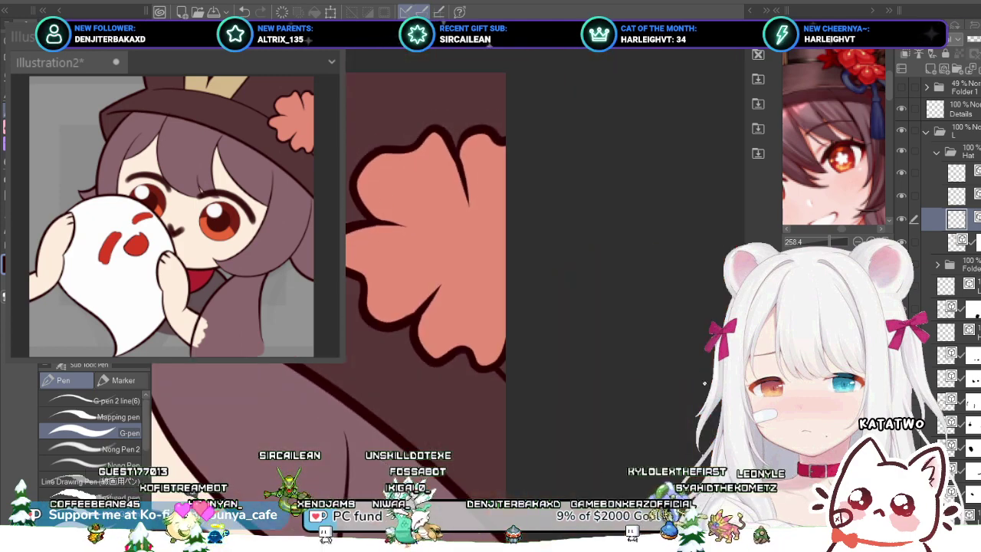
scroll(428, 330, "up", 4)
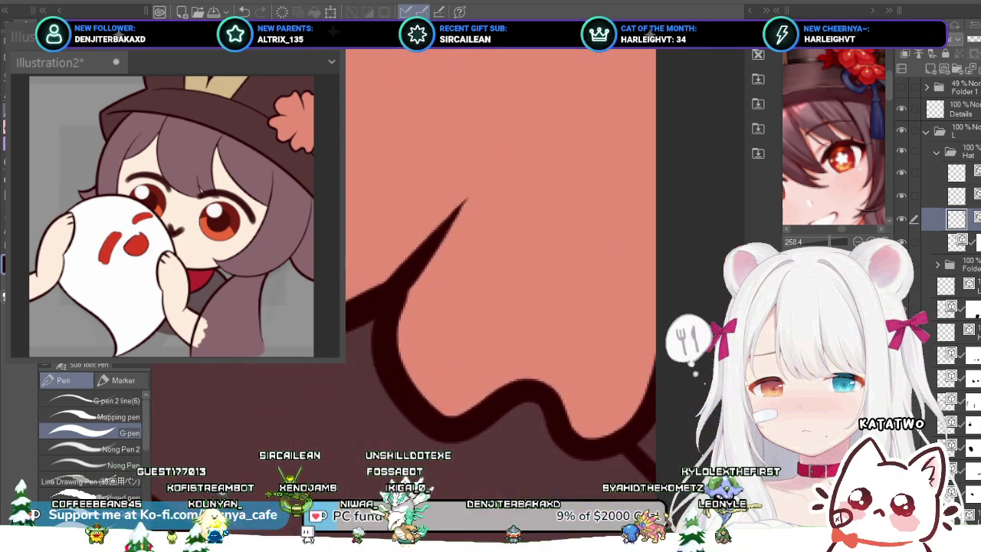
scroll(387, 305, "up", 2)
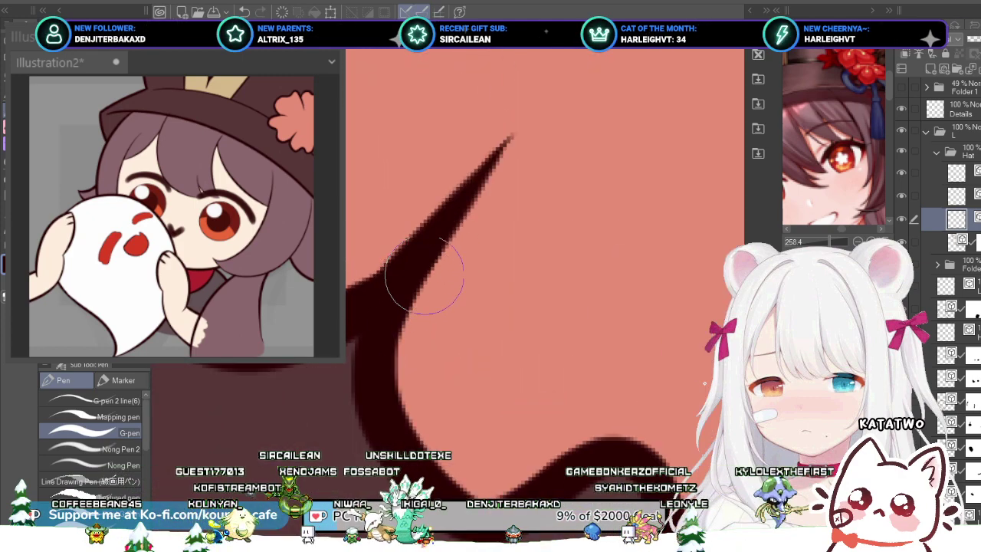
scroll(422, 280, "down", 1)
scroll(379, 282, "down", 1)
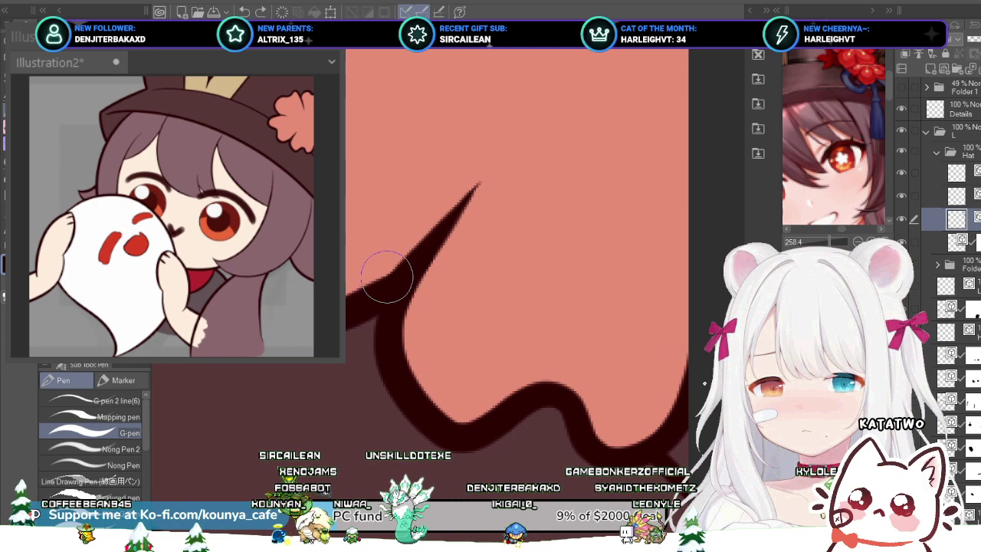
scroll(409, 256, "down", 4)
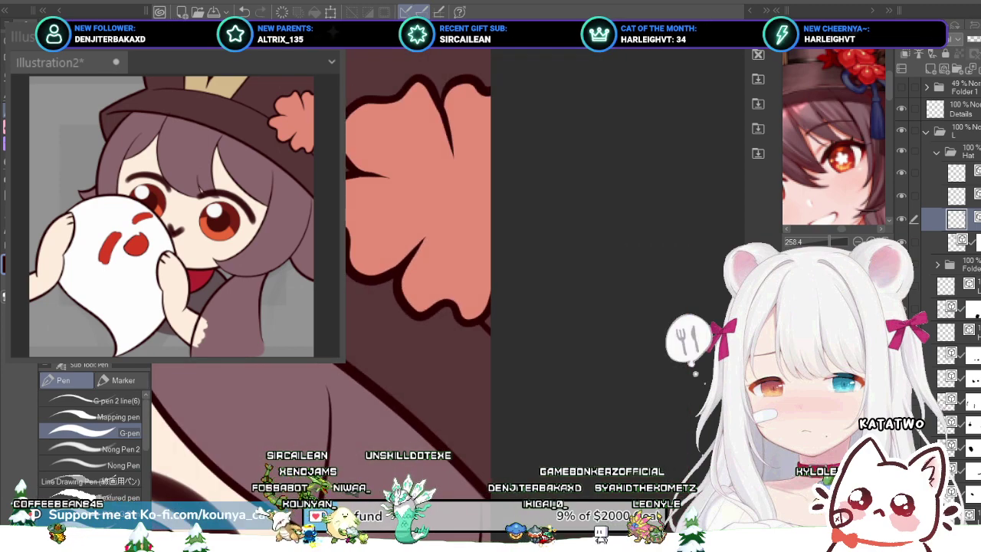
scroll(418, 257, "up", 3)
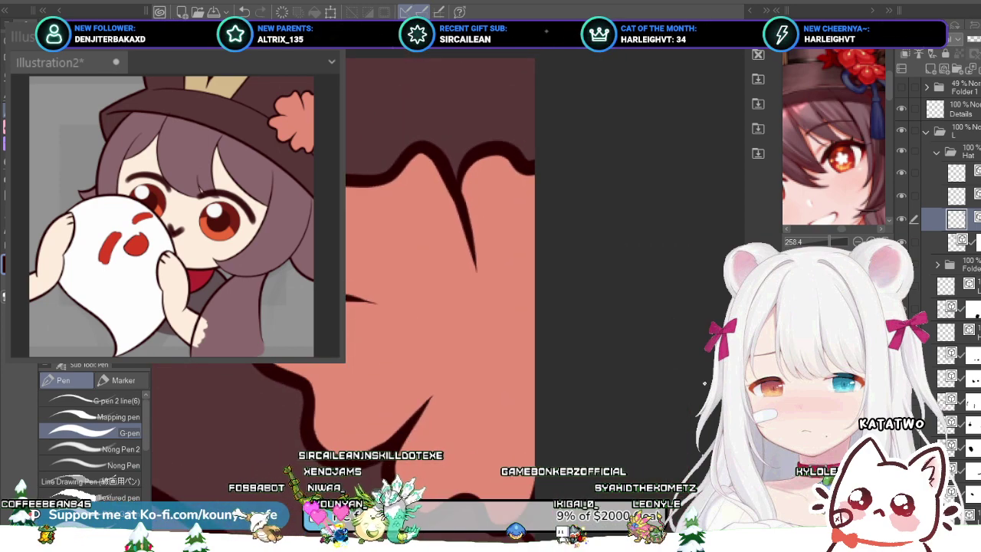
scroll(417, 257, "up", 2)
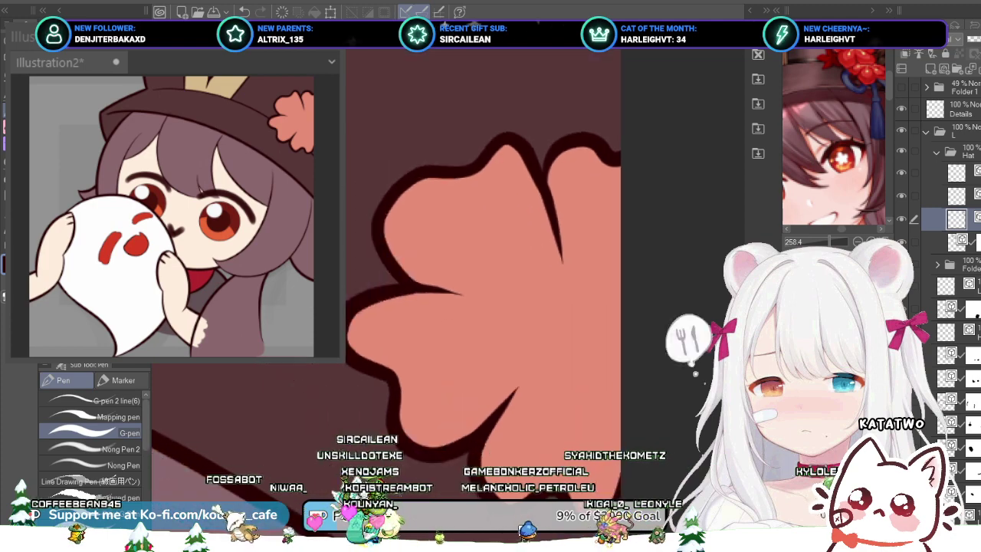
key("ctrl+s")
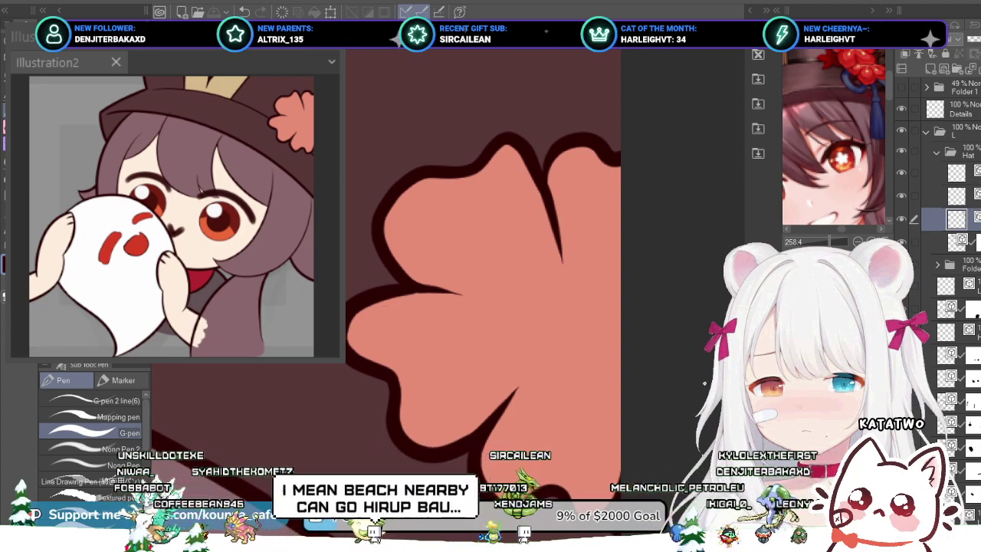
left_click_drag(506, 294, 552, 308)
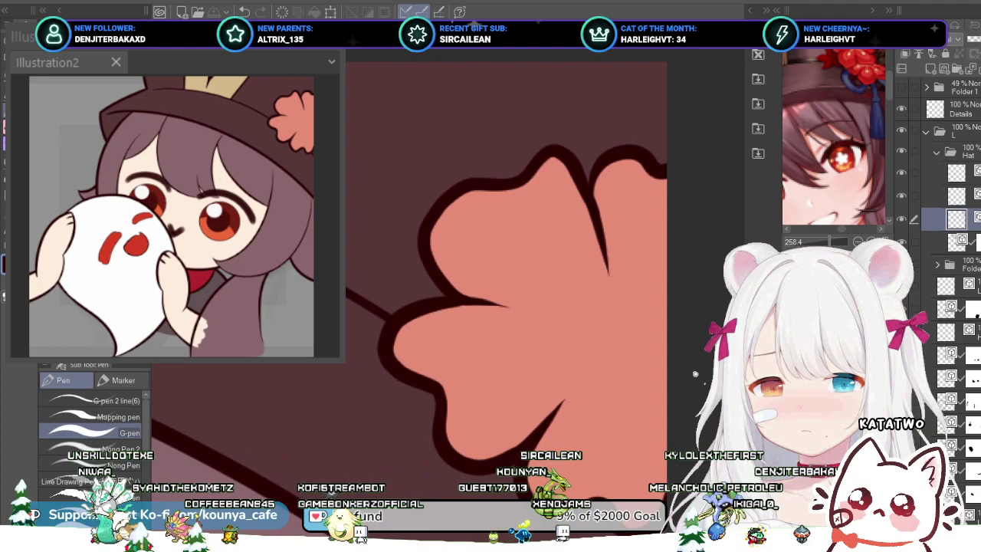
left_click_drag(480, 287, 699, 268)
scroll(458, 280, "down", 2)
scroll(551, 260, "down", 3)
left_click_drag(551, 260, 529, 176)
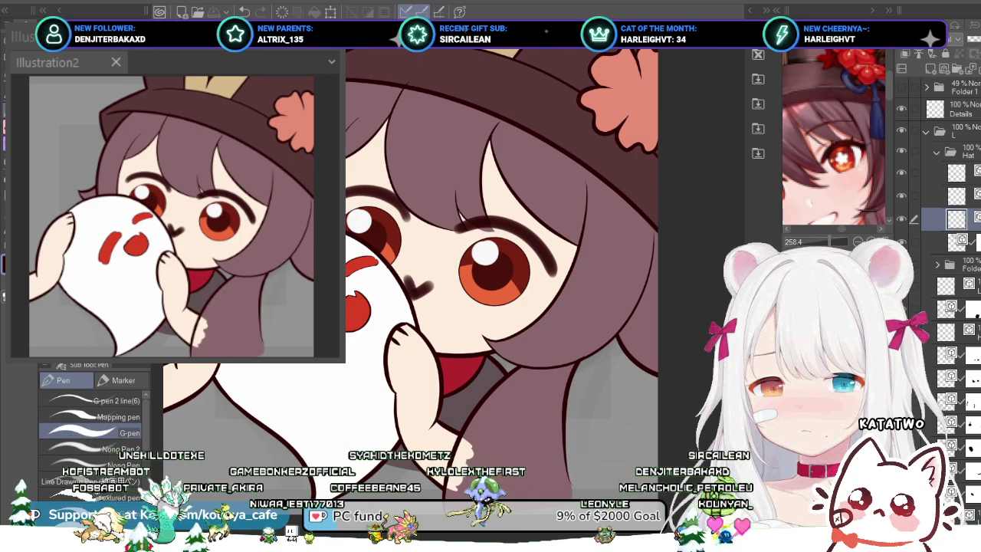
scroll(475, 267, "up", 5)
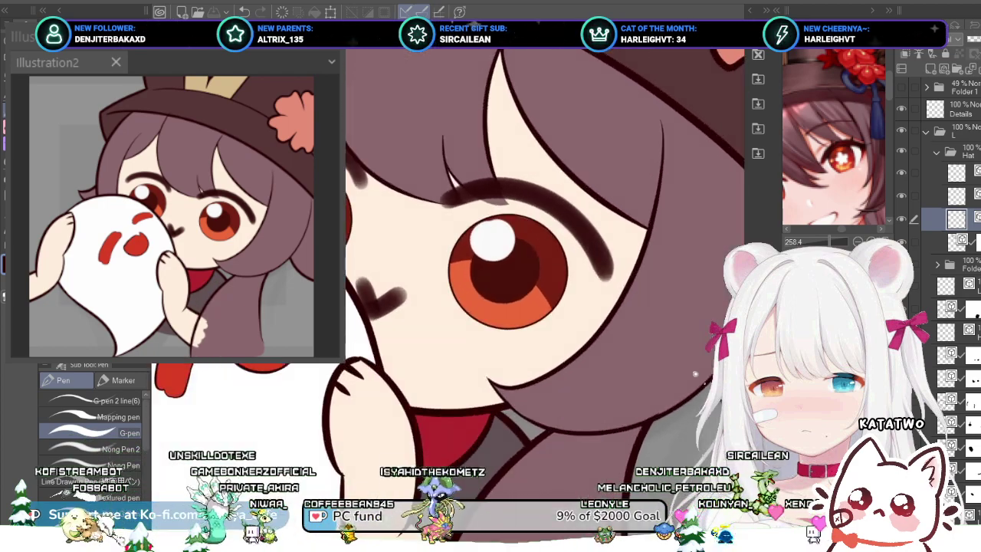
left_click_drag(491, 291, 506, 264)
scroll(506, 295, "down", 2)
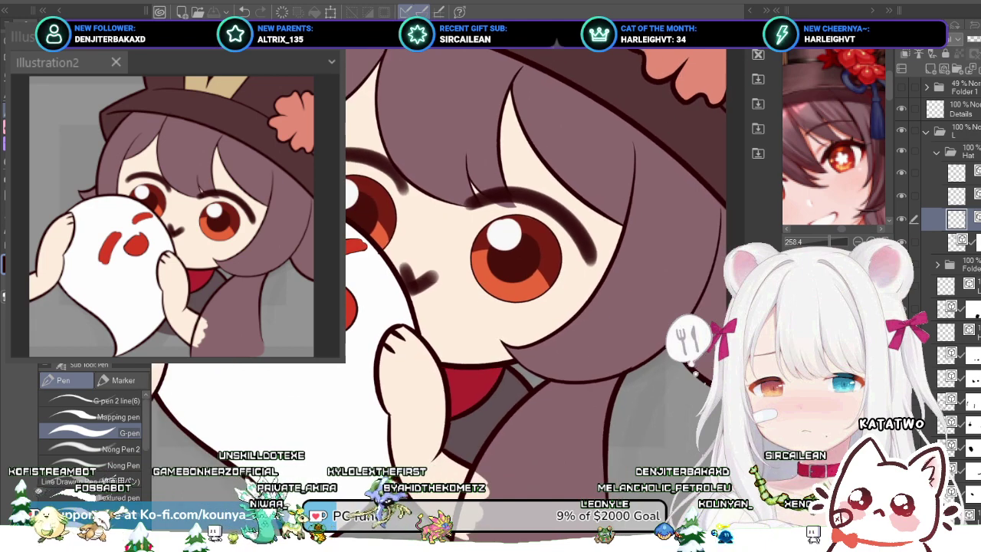
scroll(505, 253, "down", 1)
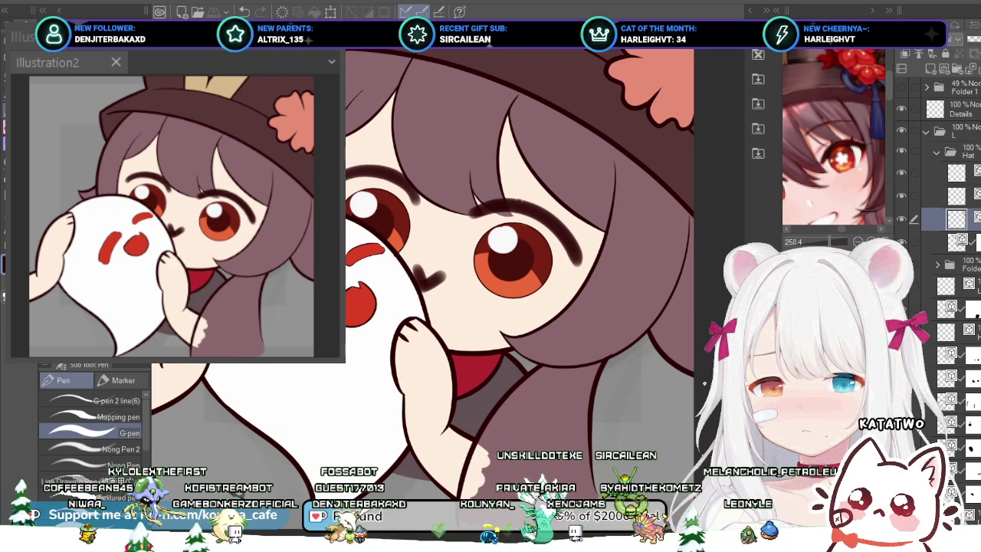
scroll(506, 253, "down", 2)
scroll(506, 253, "up", 2)
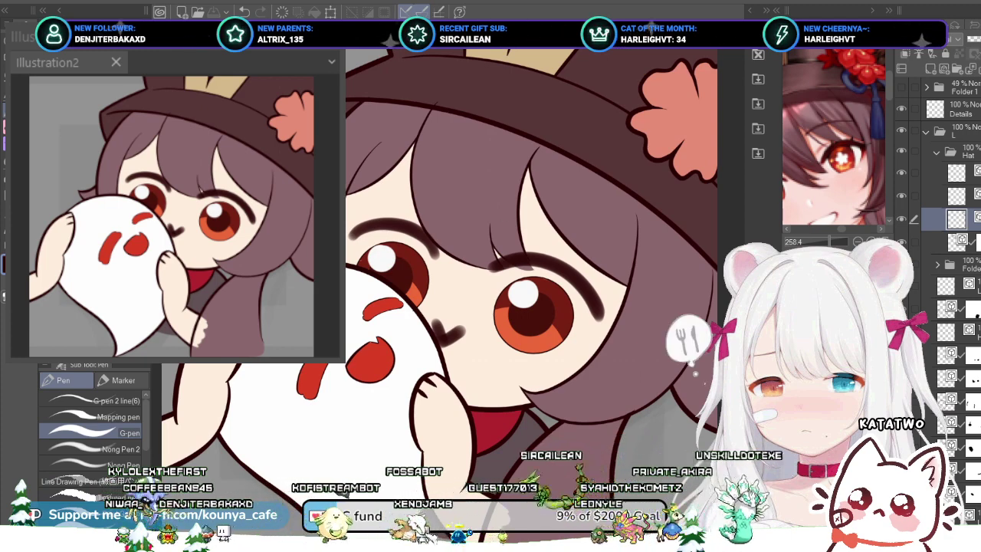
Step: Look through the layers inside the L folder and collapse that folder
left_click(962, 332)
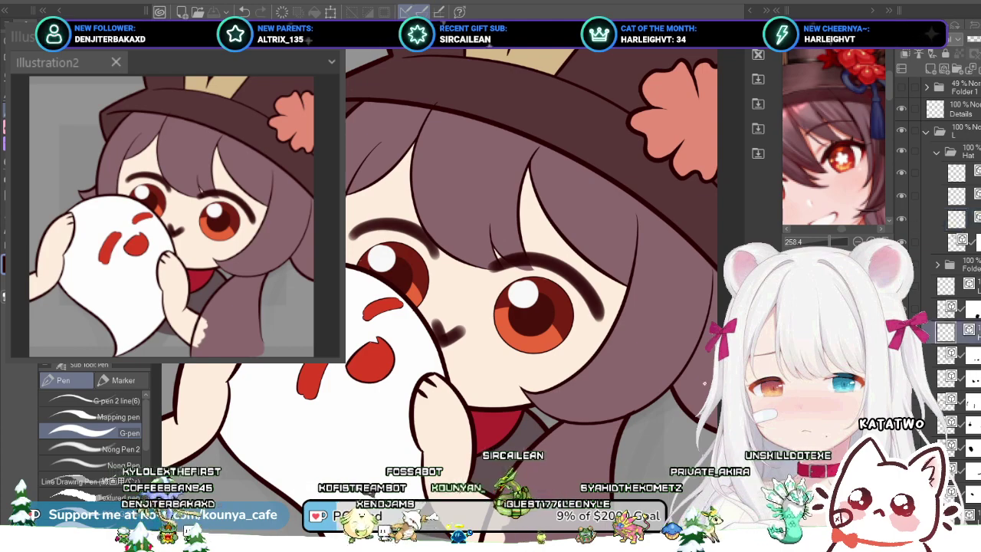
scroll(956, 307, "down", 5)
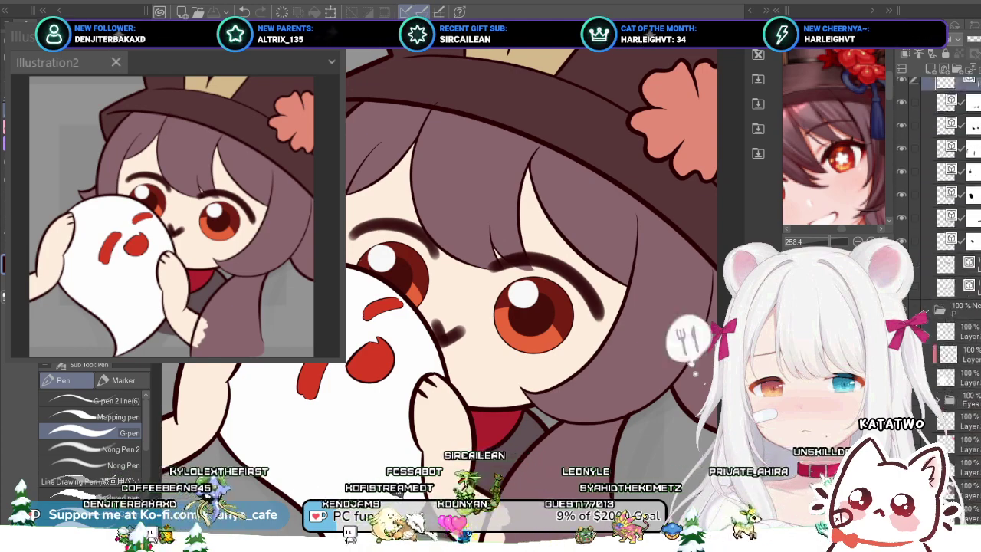
scroll(956, 307, "up", 5)
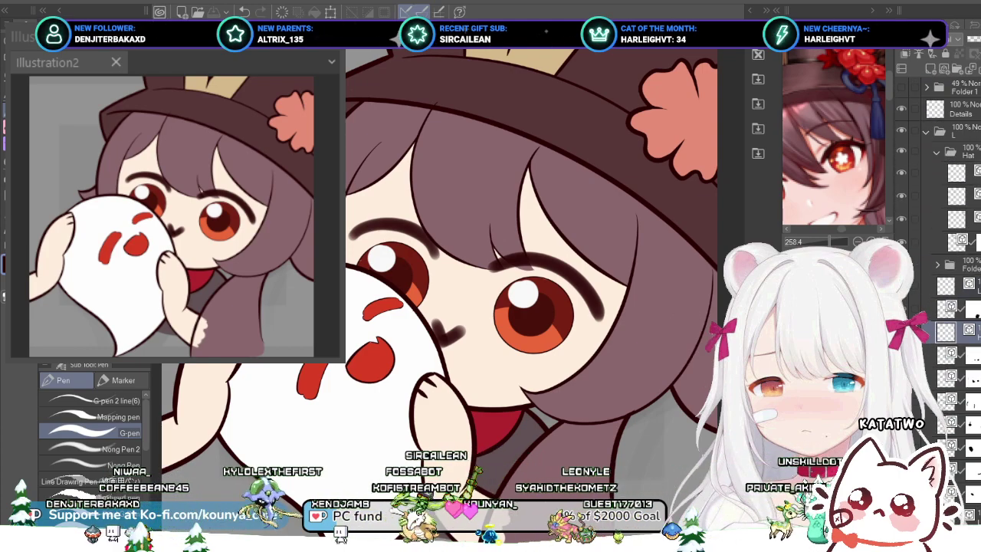
left_click(925, 132)
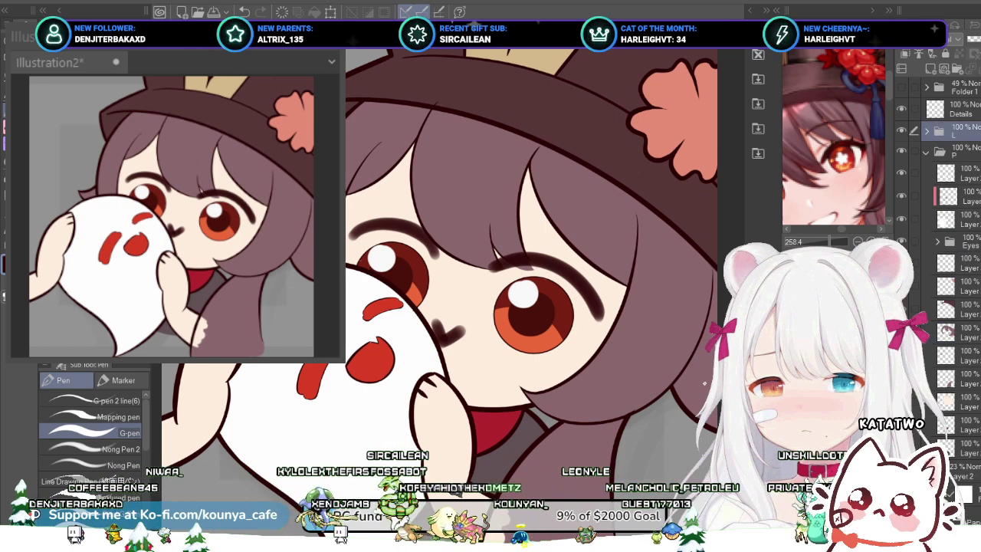
Step: Check how the whole picture reads at thumbnail size and save the illustration
scroll(559, 232, "down", 3)
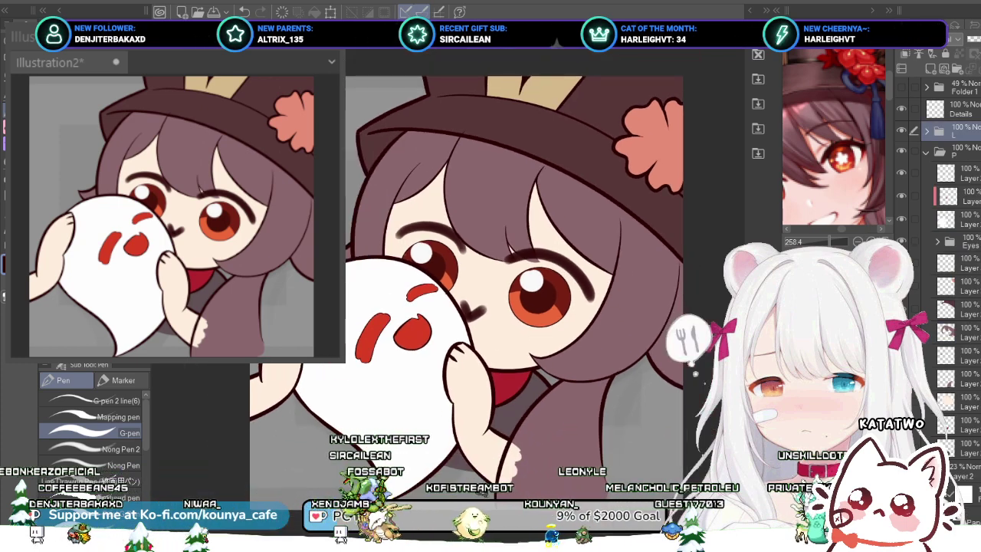
key("ctrl+minus")
key("ctrl+minus")
key("ctrl+minus")
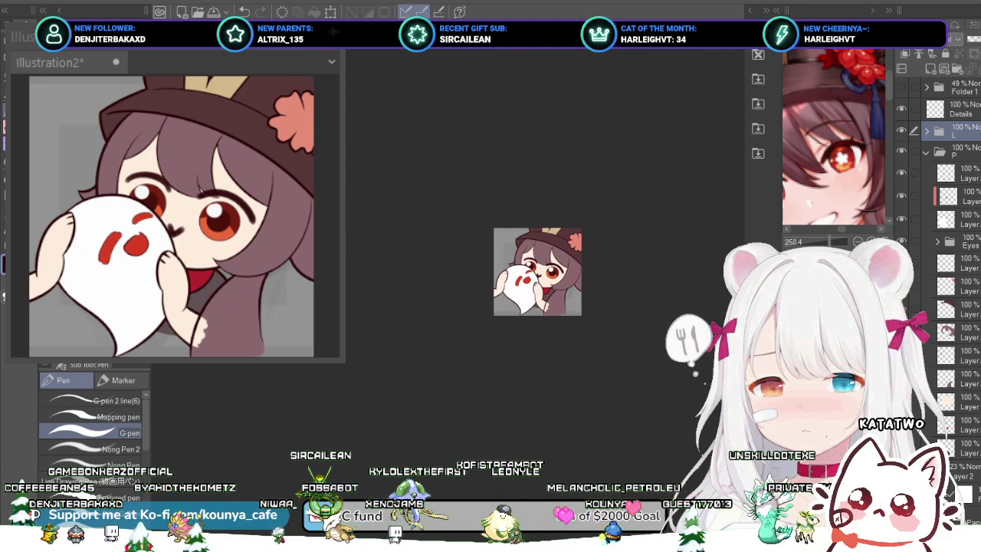
key("ctrl+plus")
key("ctrl+plus")
key("ctrl+plus")
scroll(536, 341, "up", 2)
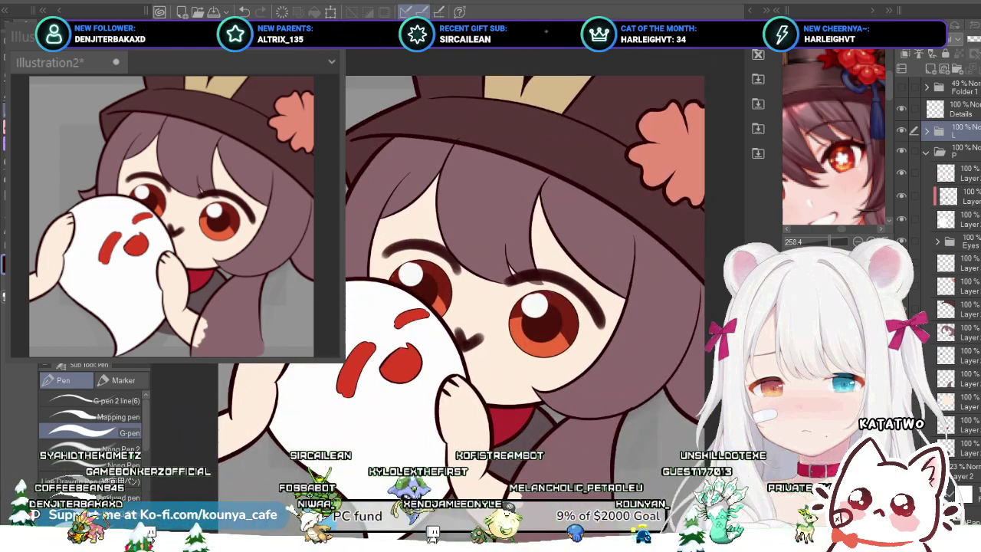
key("ctrl+s")
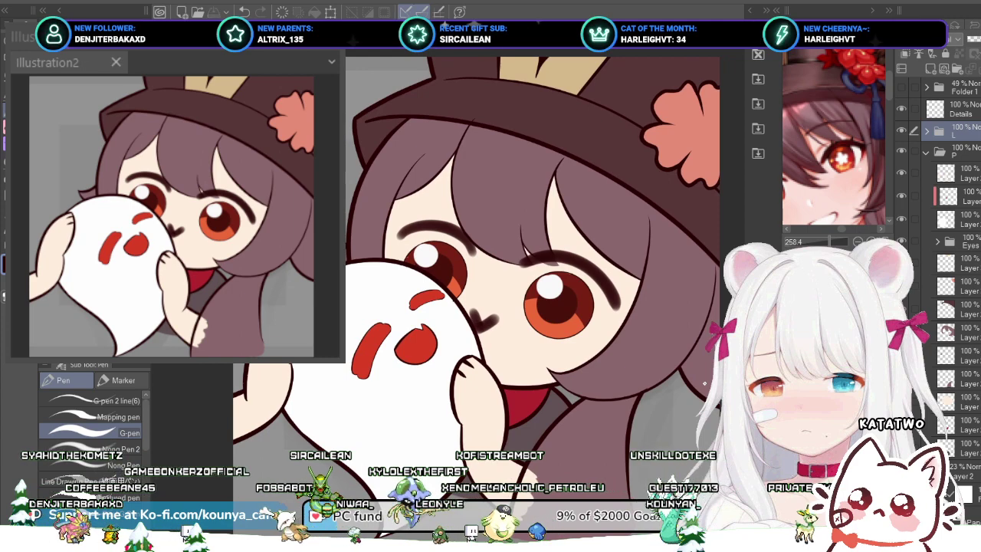
Step: Switch to the emote sketch sheet document and add a new layer at the top of its layer stack
key("ctrl+Tab")
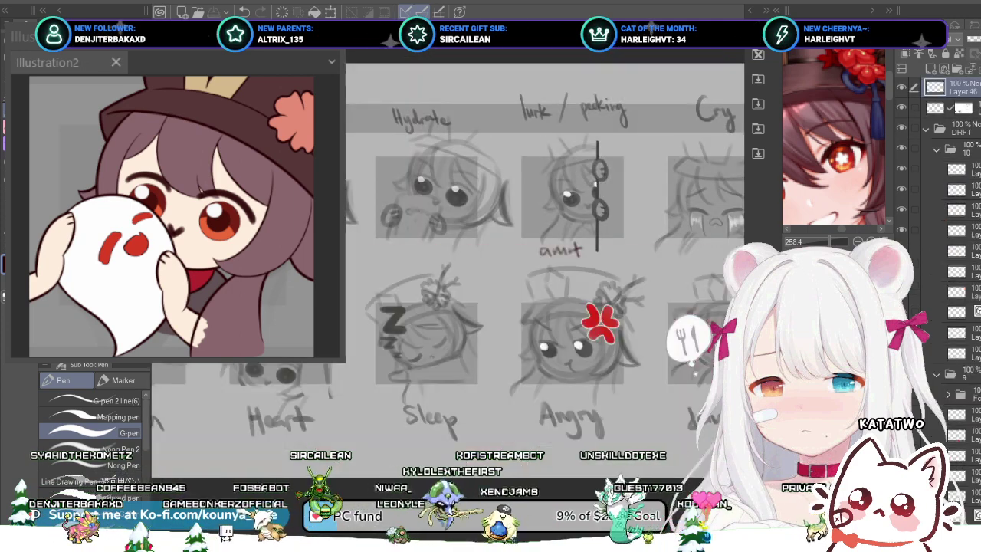
key("ctrl+minus")
left_click_drag(682, 365, 703, 381)
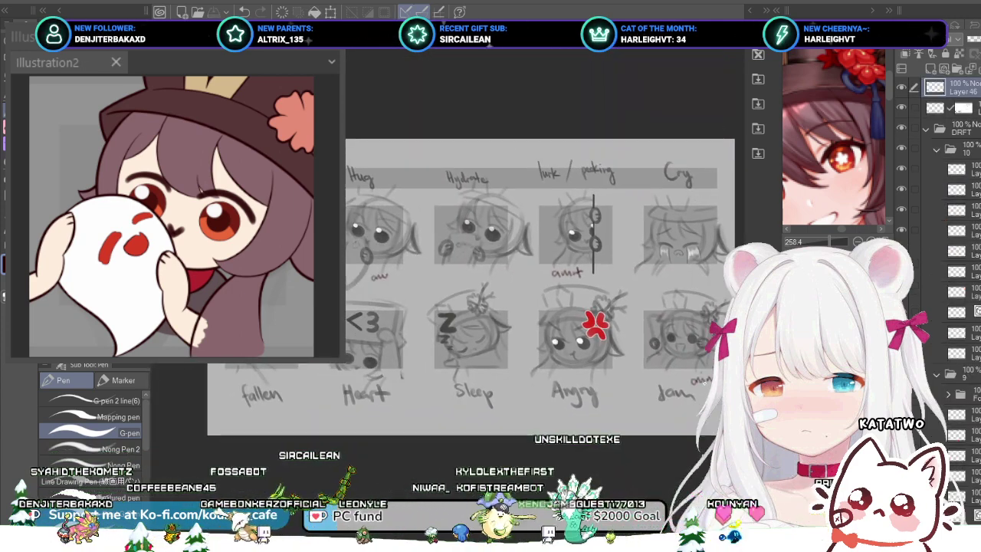
key("ctrl+v")
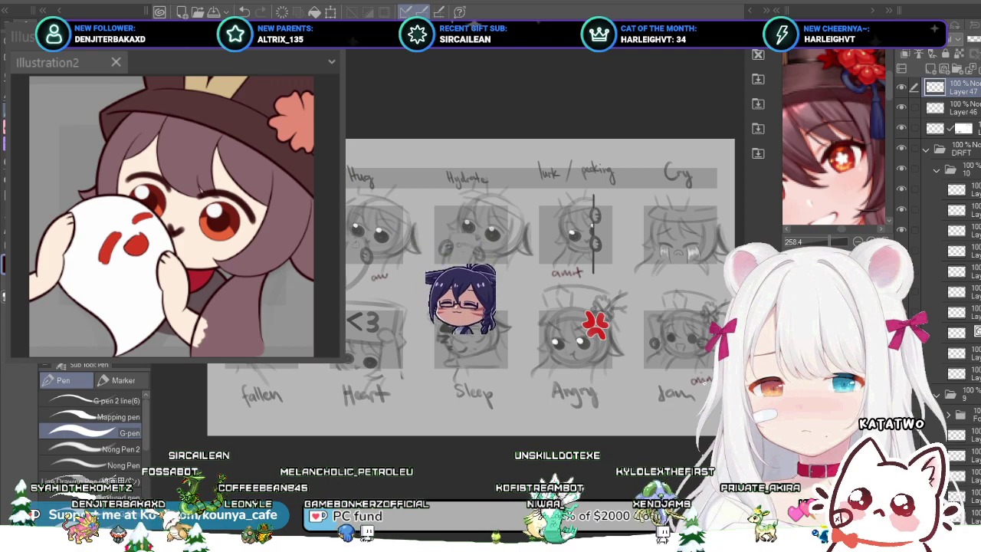
Step: Try a pair of long diagonal pen strokes meeting in a point over the Hug sketch, and undo them
left_click_drag(670, 373, 695, 373)
mouse_move(613, 261)
left_mouse_down()
mouse_move(517, 252)
mouse_move(605, 292)
left_mouse_up()
left_click_drag(346, 232, 405, 288)
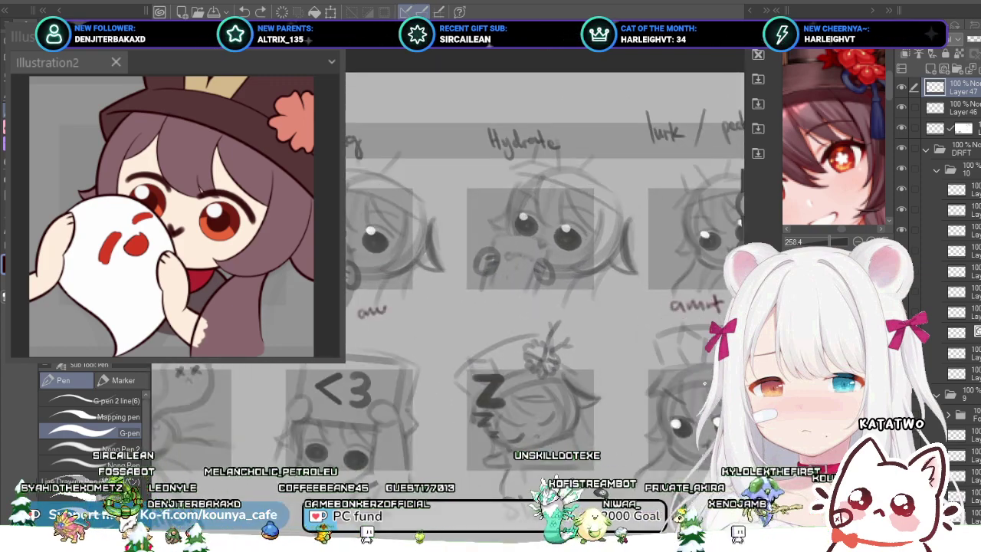
left_click_drag(345, 243, 424, 303)
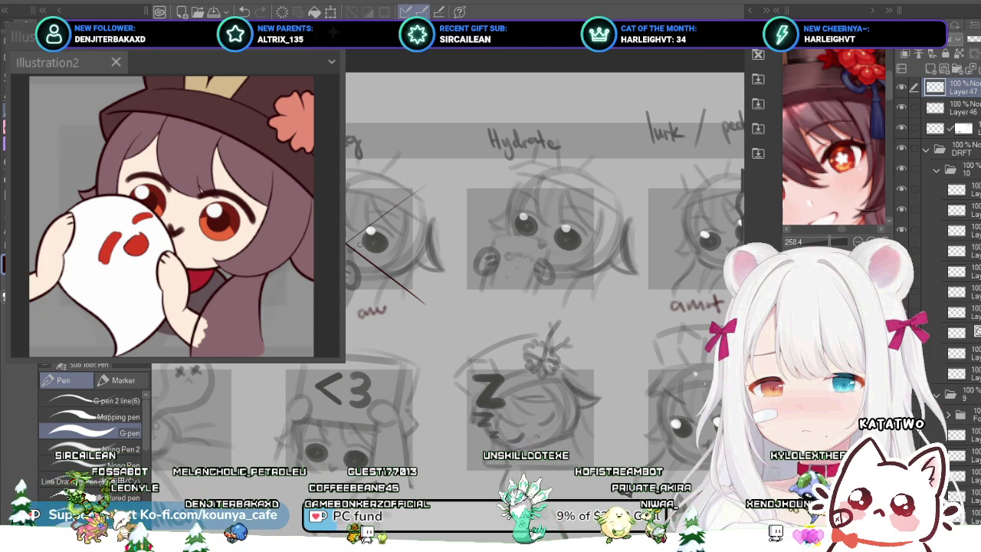
key("ctrl+z")
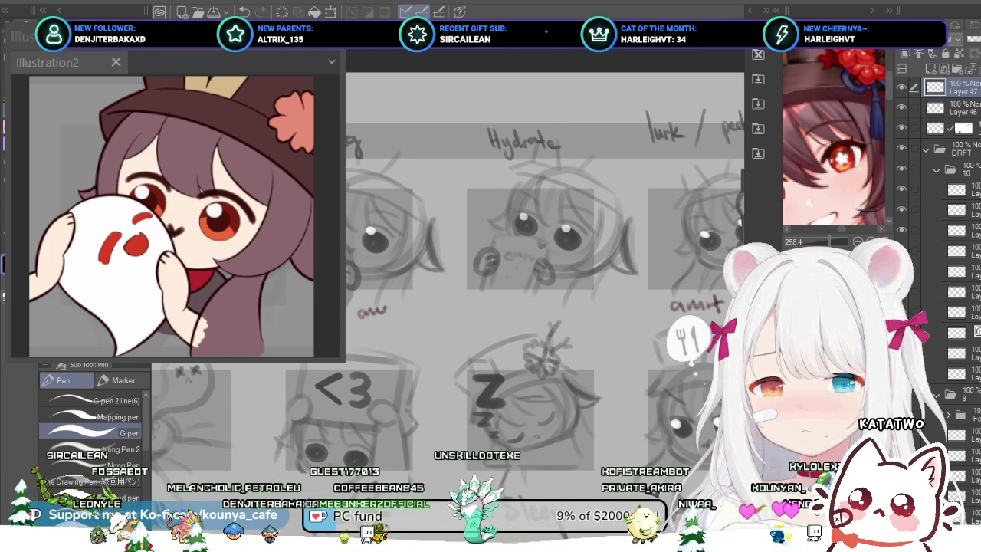
Step: Look over the rough emote sketches on the sheet, including Hug, Hydrate, lurk / peeking, Cry, Heart, Sleep and Angry
scroll(307, 181, "down", 4)
scroll(459, 261, "up", 2)
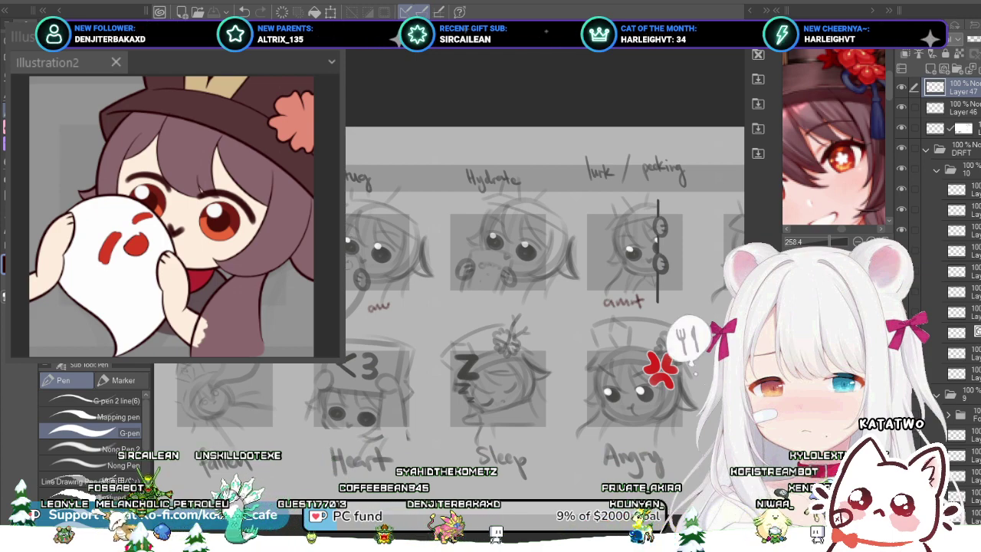
left_click_drag(495, 301, 475, 310)
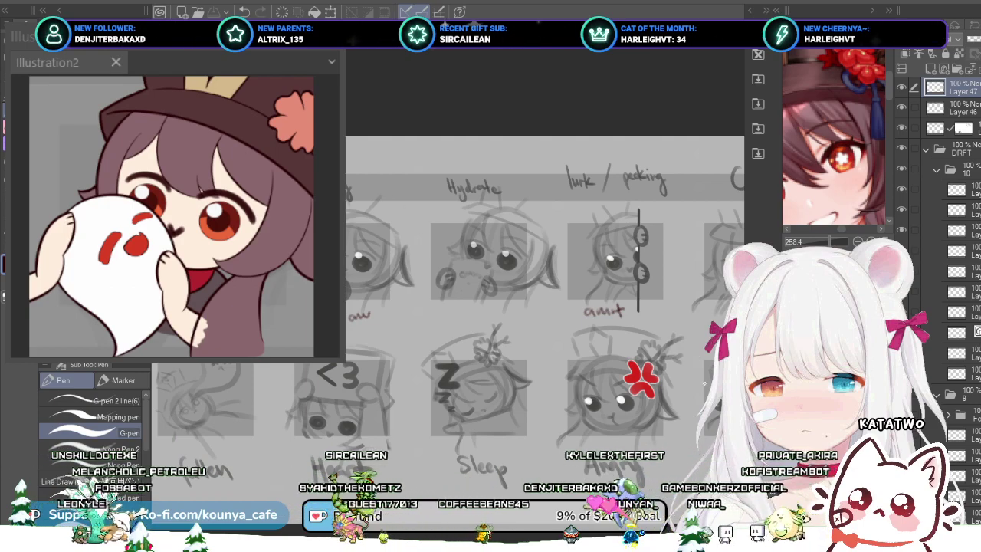
scroll(446, 322, "up", 3)
scroll(441, 307, "down", 3)
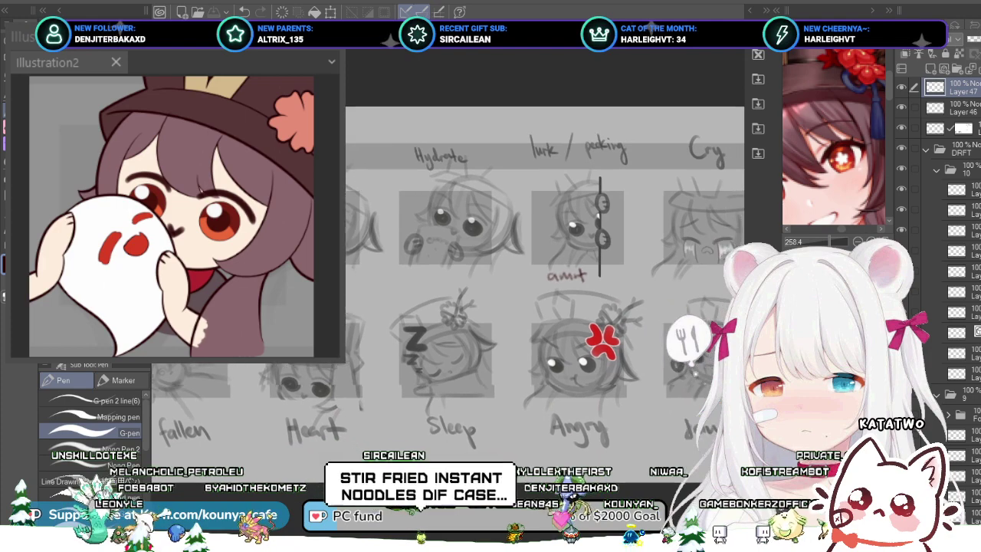
scroll(544, 276, "down", 1)
scroll(544, 276, "down", 1)
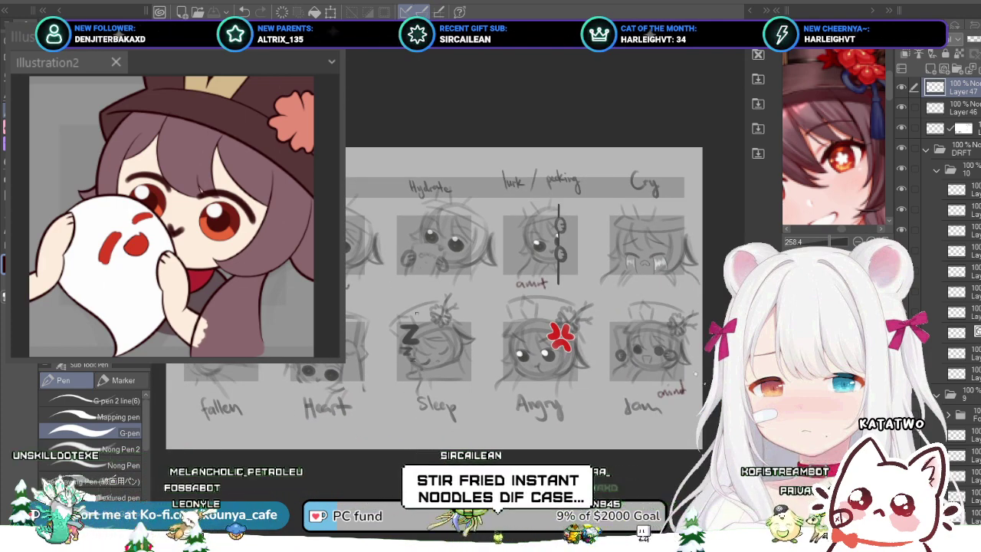
left_click_drag(416, 312, 466, 337)
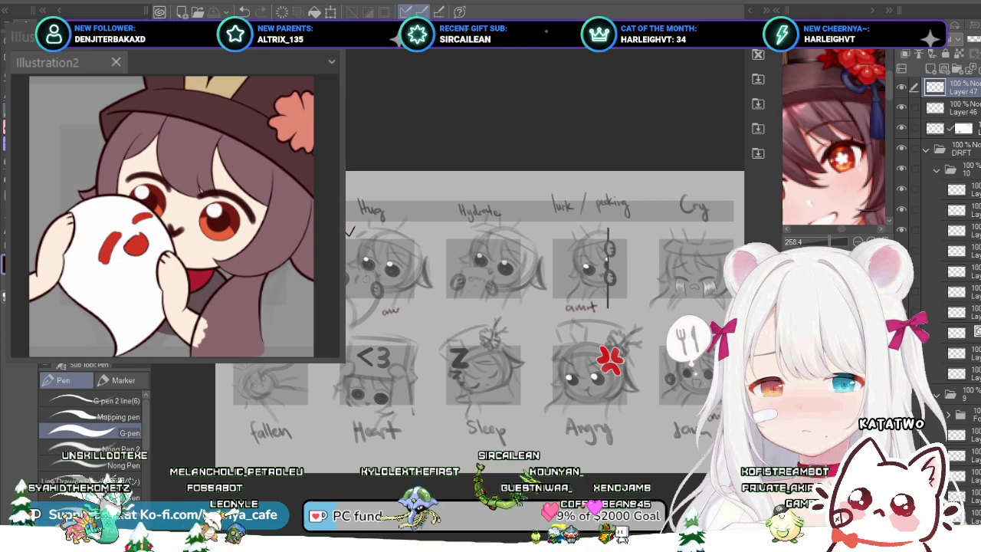
scroll(544, 307, "up", 2)
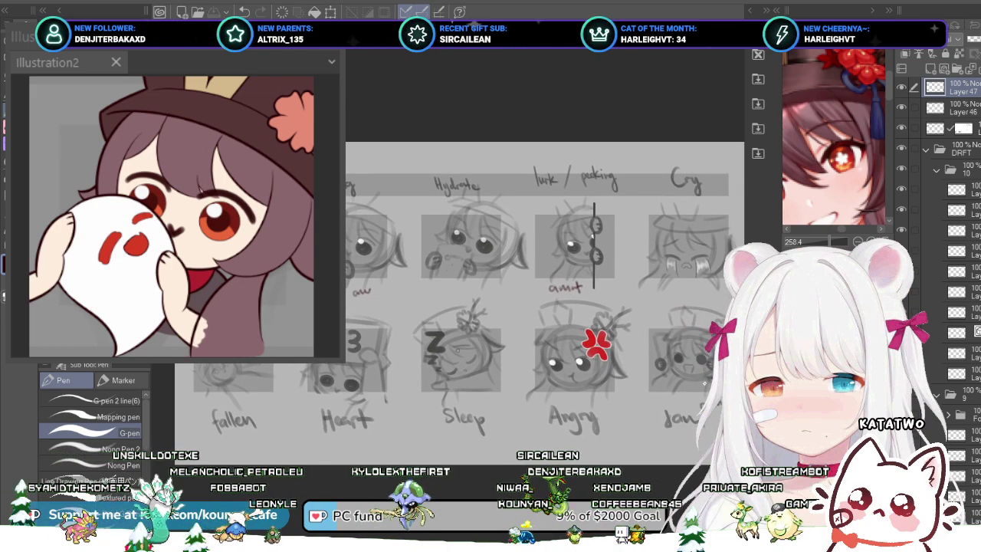
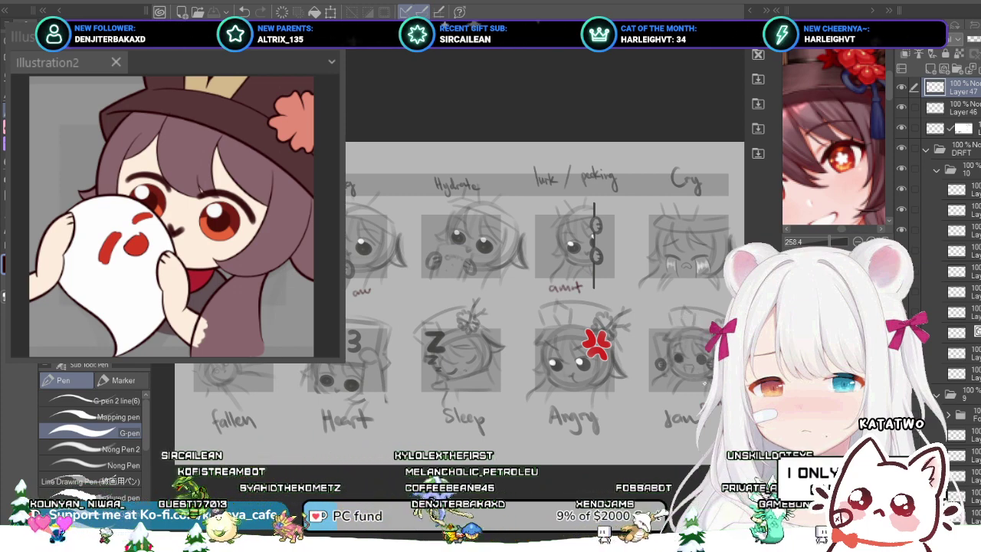
Step: Switch to the document with the pink-haired full-body character and change the reference image to the pink-haired girl in the blue-purple dress
key("ctrl+Tab")
scroll(518, 237, "up", 2)
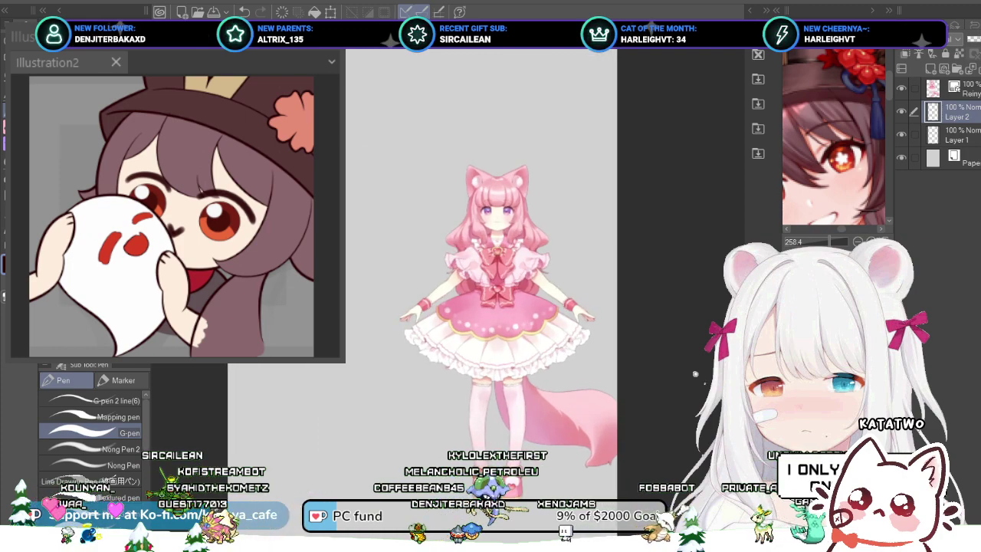
left_click(858, 256)
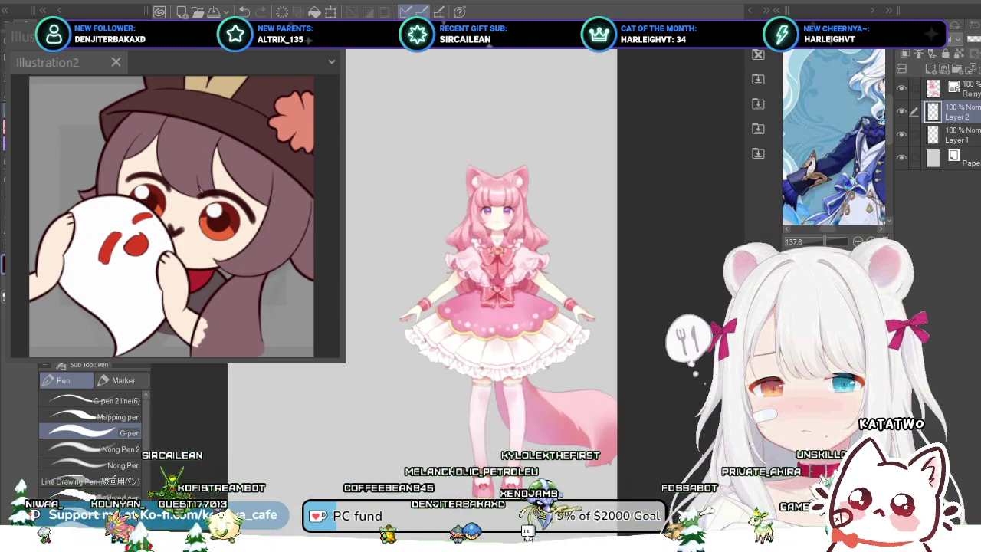
left_click(850, 256)
left_click(850, 256)
left_click(850, 256)
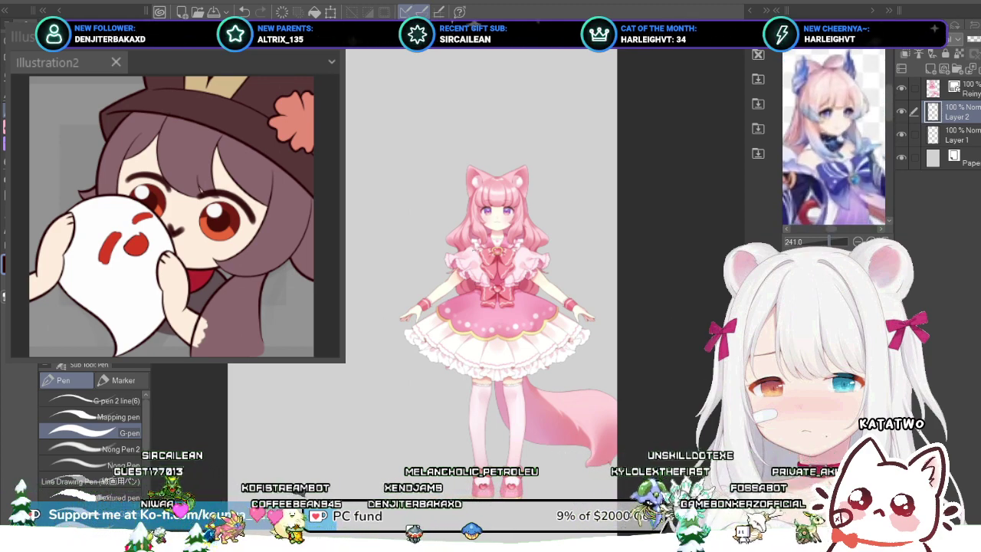
Step: Switch the drawing tool from the Pen group to the Marker group
scroll(482, 256, "down", 2)
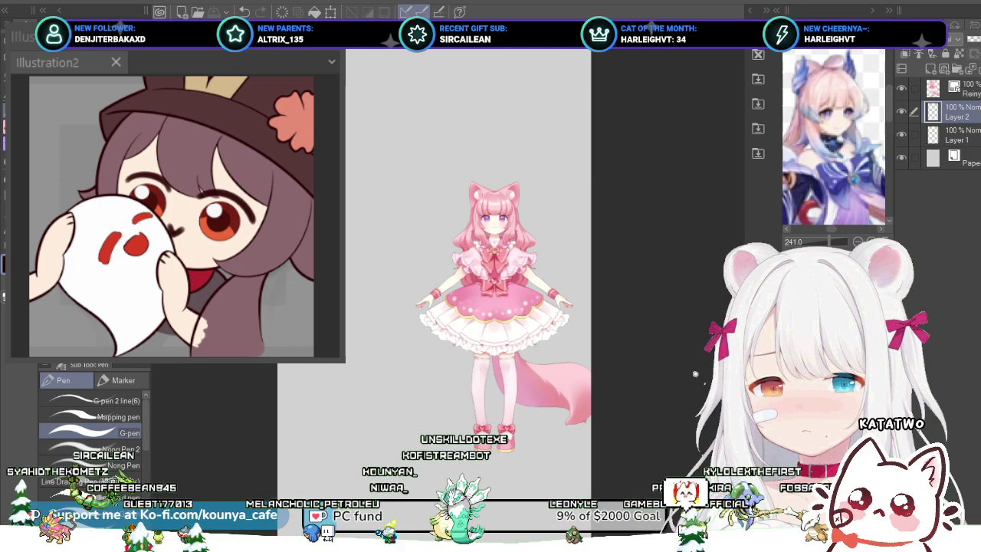
scroll(483, 248, "up", 1)
key("ctrl+minus")
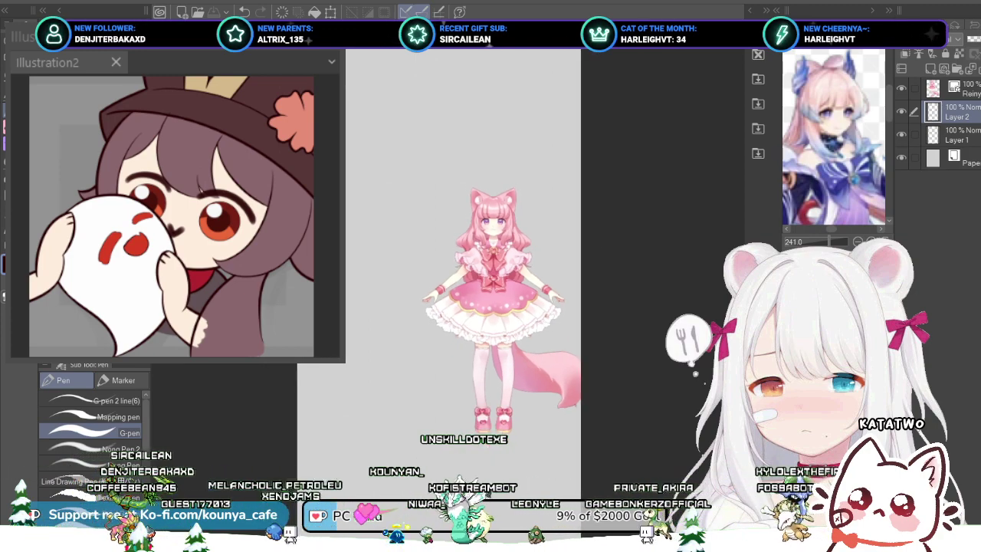
key("p")
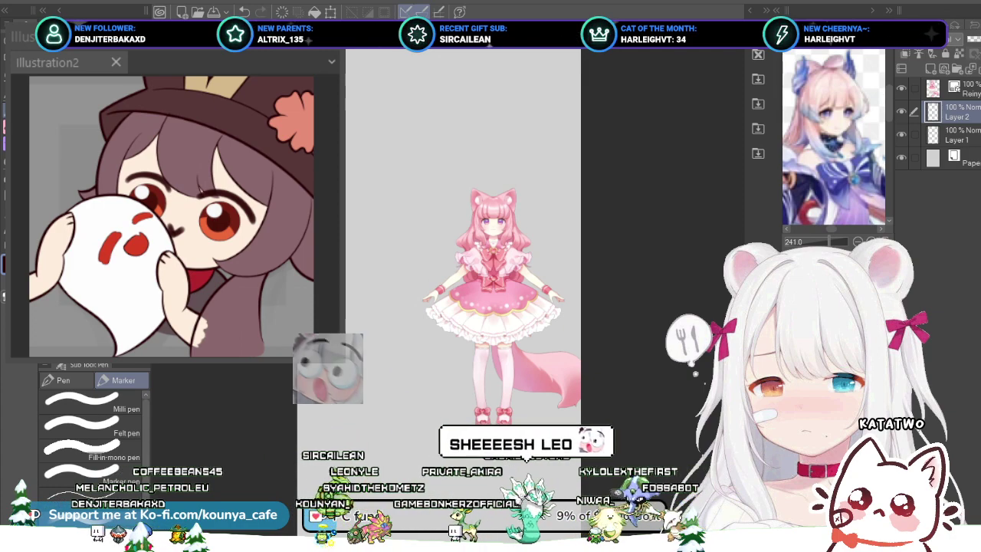
Step: Move Layer 2 and Layer 1 above the full-body character image layer and group both in a new folder
left_click_drag(958, 112, 957, 79)
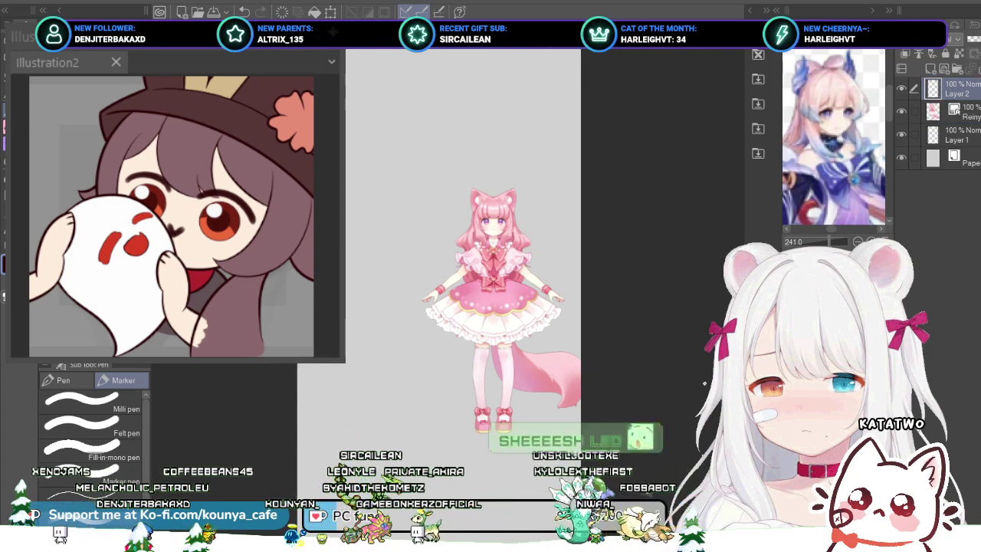
left_click_drag(958, 135, 958, 100)
left_click(958, 89, "shift")
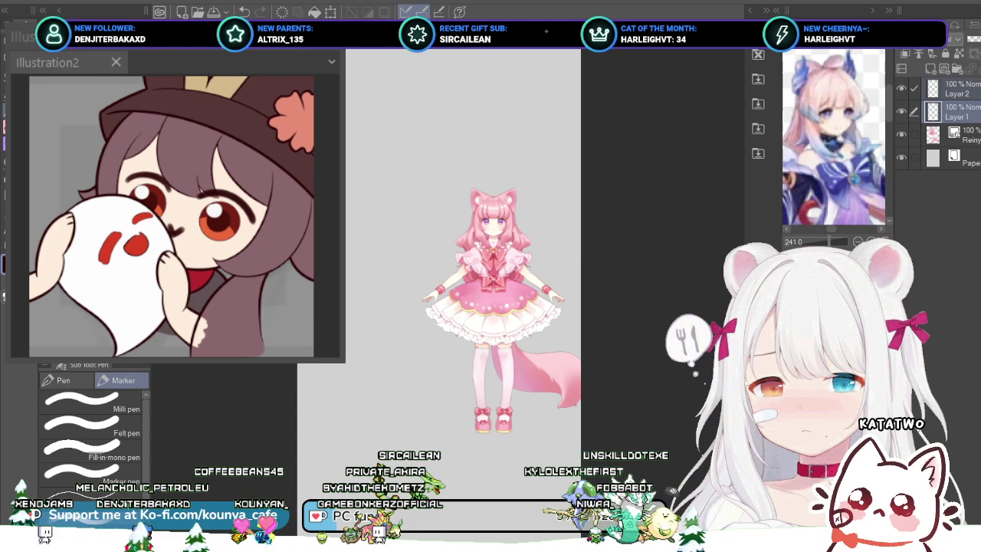
key("ctrl+g")
left_click(962, 109)
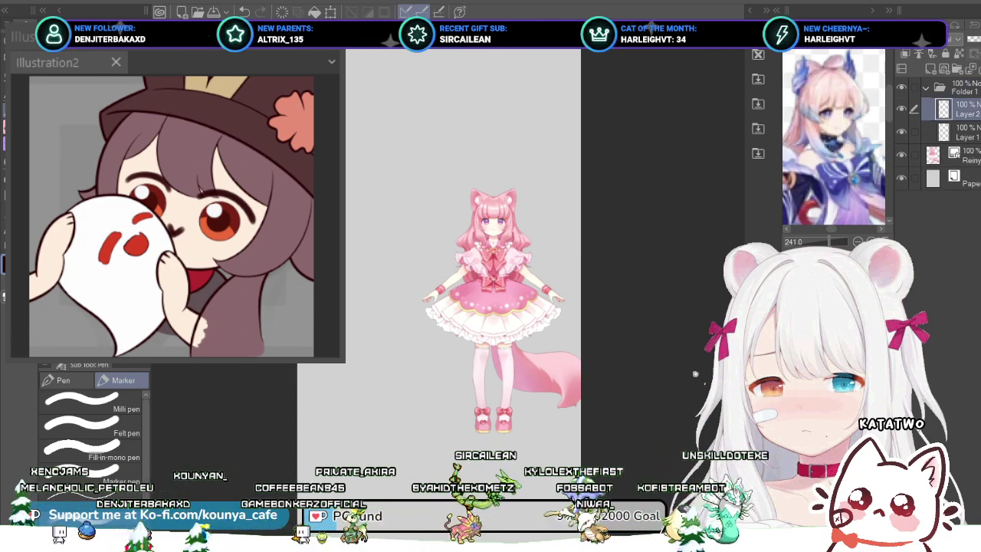
left_click(962, 87)
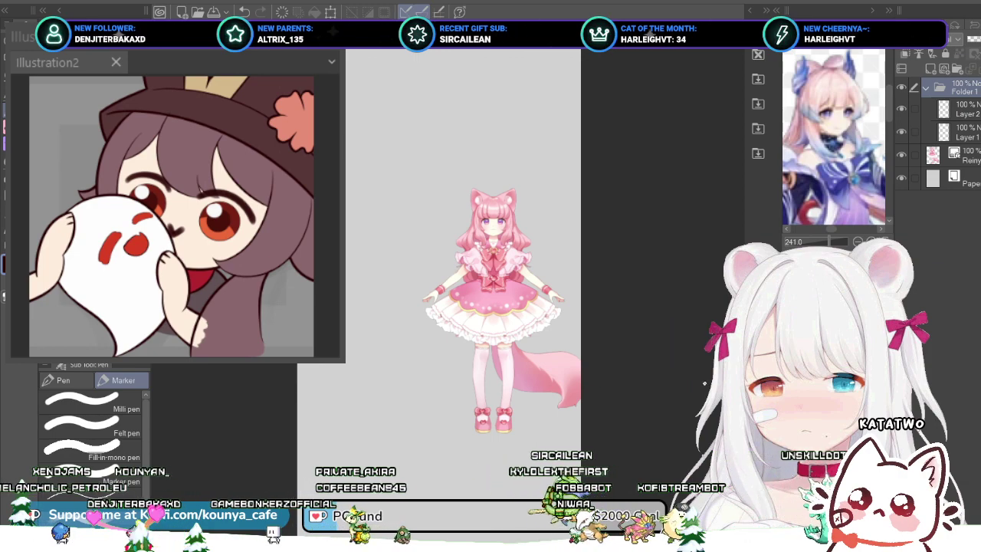
Step: Name the sketch folder DRFT and add a new layer above the character image, grouped in its own folder named L
type("DRFT")
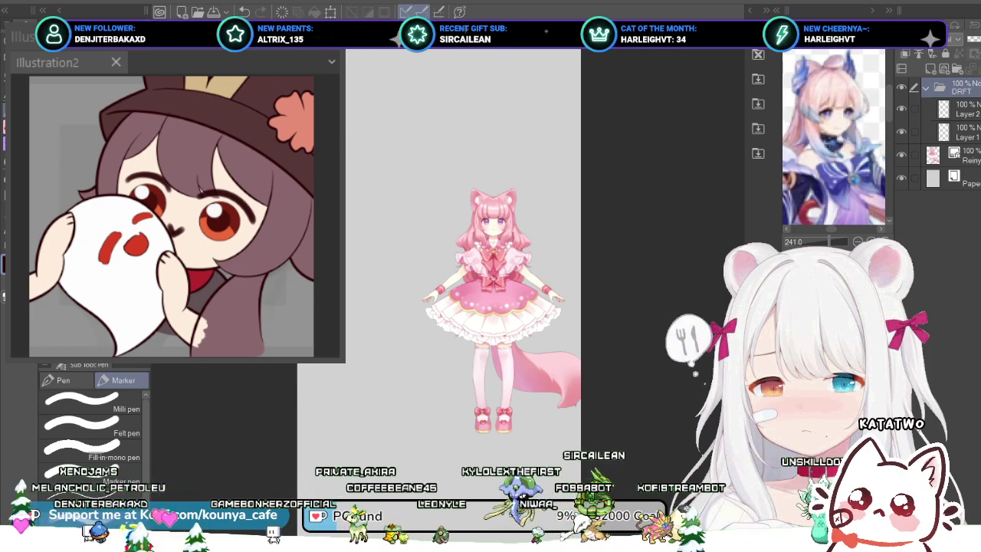
left_click(967, 156)
key("ctrl+shift+n")
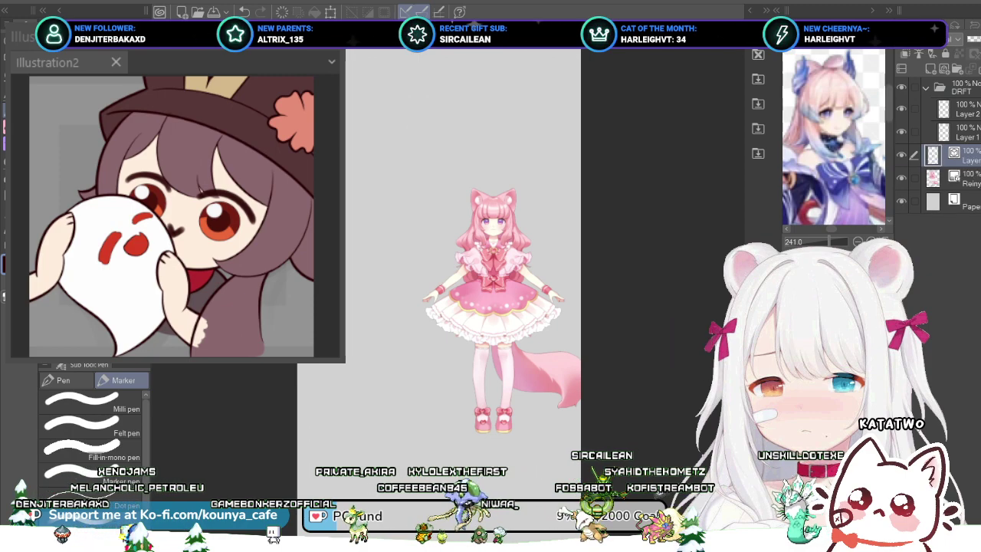
key("ctrl+g")
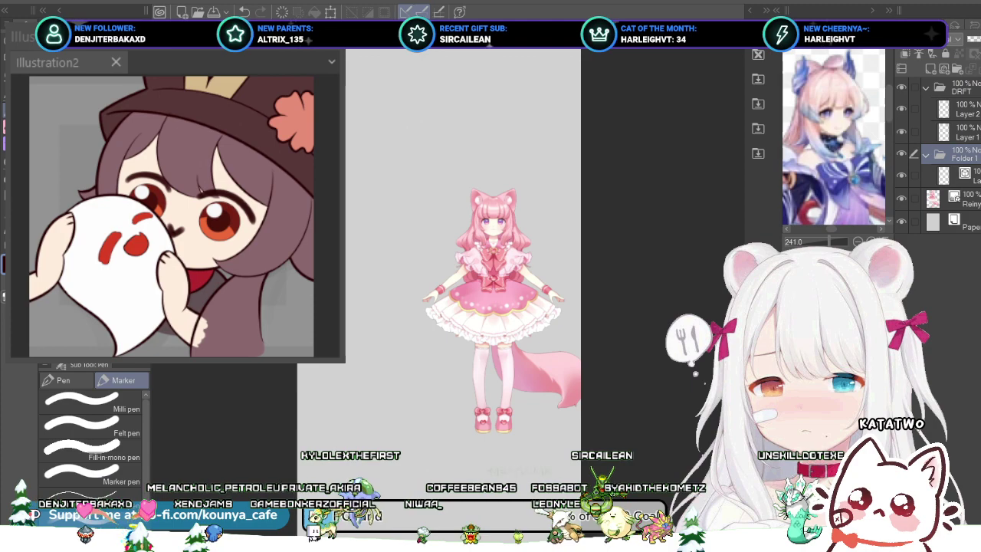
type("L")
key("Return")
Step: Add a new layer directly above the character image in a folder named P, and make Layer 2 the active layer
left_click(969, 200)
key("ctrl+shift+n")
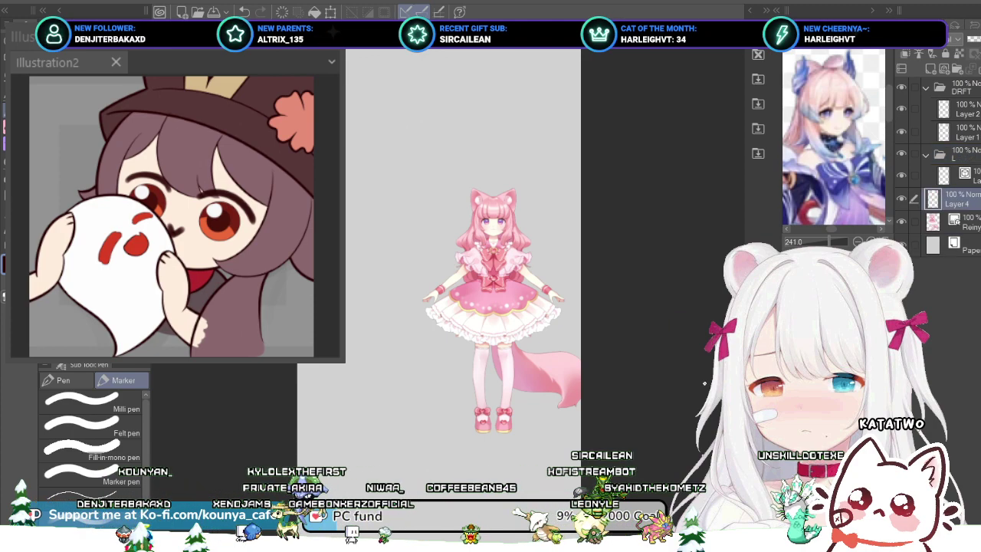
key("ctrl+g")
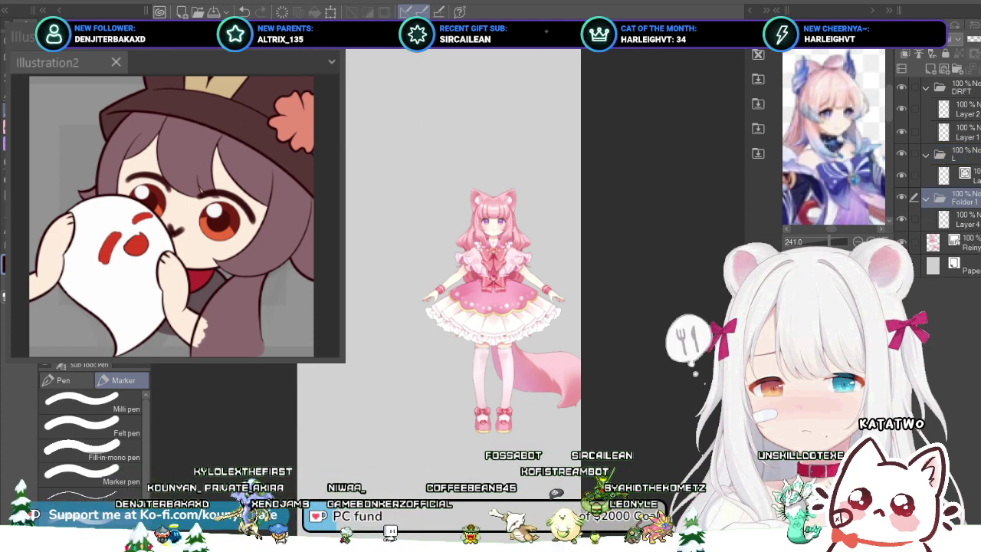
left_click(965, 109)
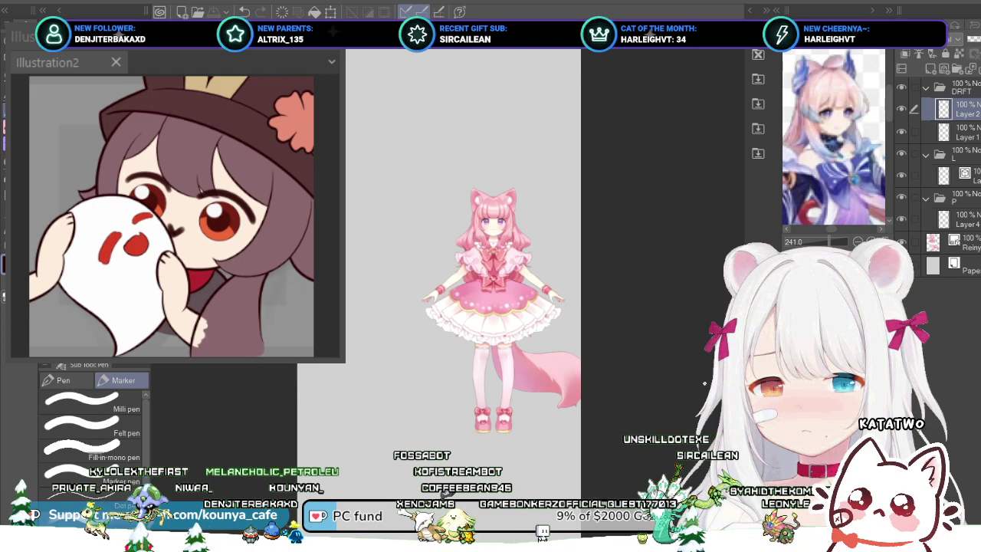
Step: Switch to the ghost-hugging emote's document and add a layer mask to the topmost layer in folder P
key("ctrl+Tab")
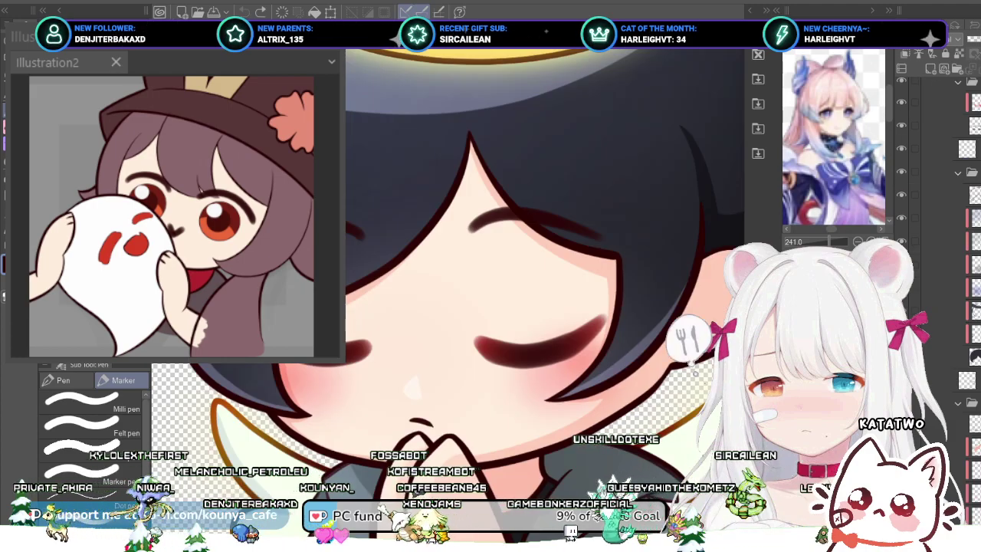
key("ctrl+Tab")
key("ctrl+Tab")
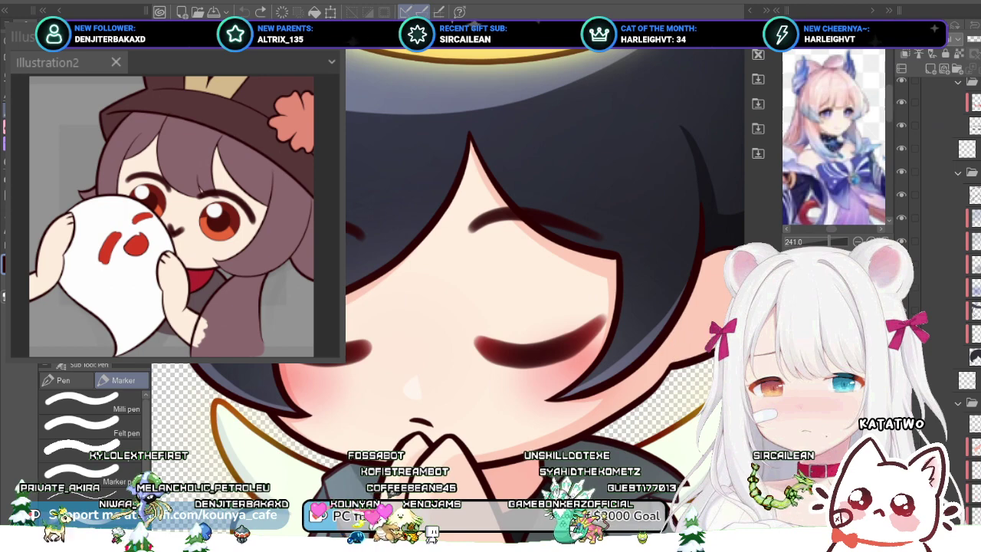
key("ctrl+Tab")
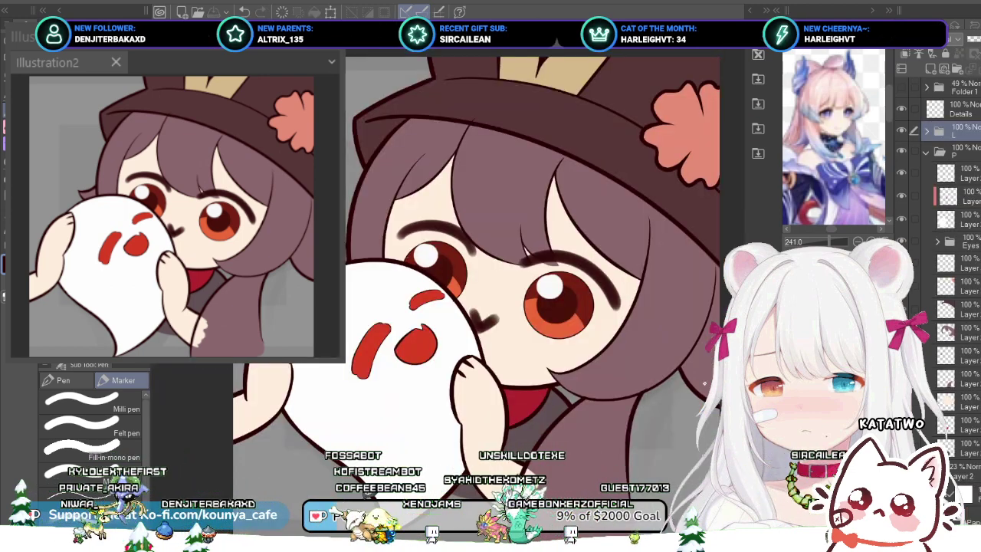
left_click(967, 173)
left_click(963, 131)
left_click(967, 173)
left_click(979, 69)
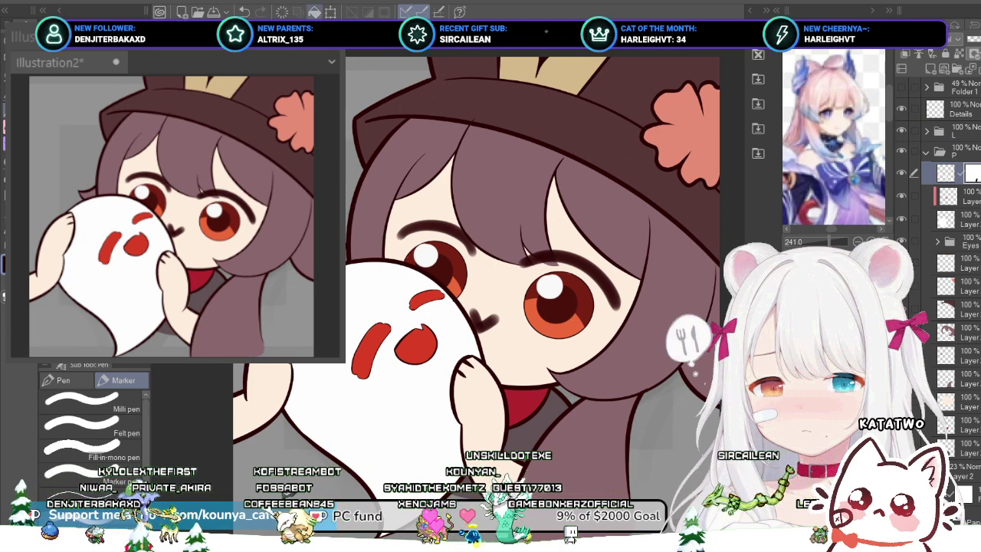
Step: Return to the pink-haired character's document, enlarge the character image and move it toward the canvas's lower right
key("ctrl+Tab")
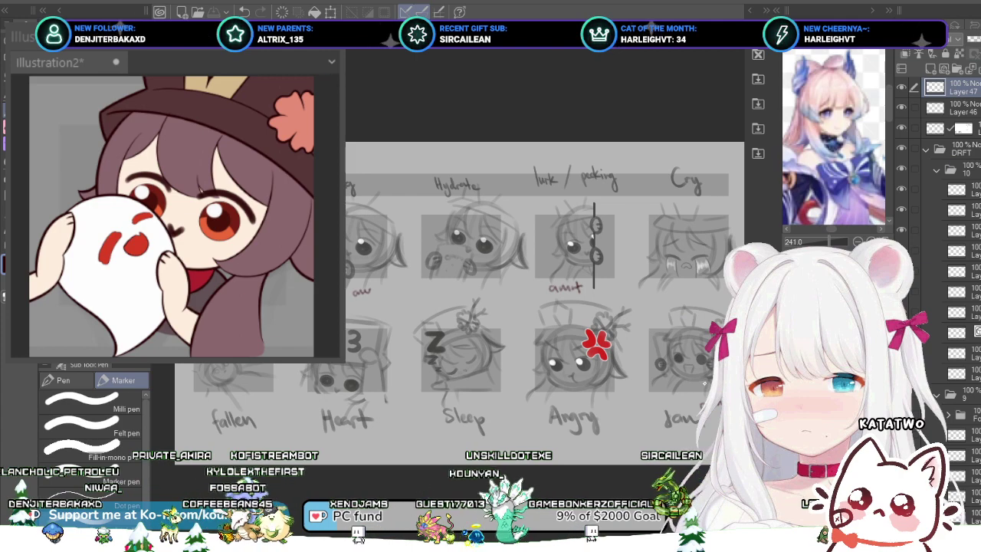
key("ctrl+Tab")
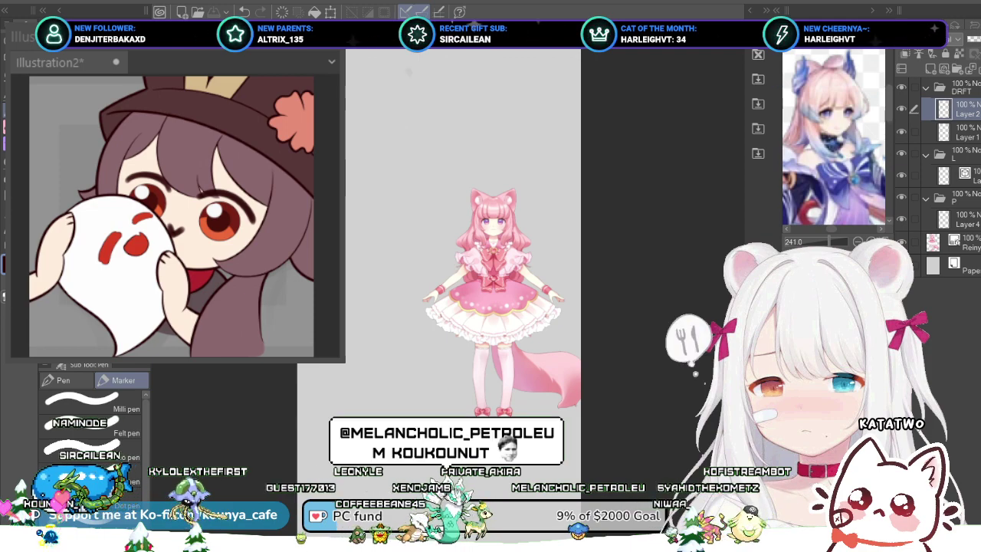
scroll(493, 307, "up", 2)
scroll(493, 307, "up", 1)
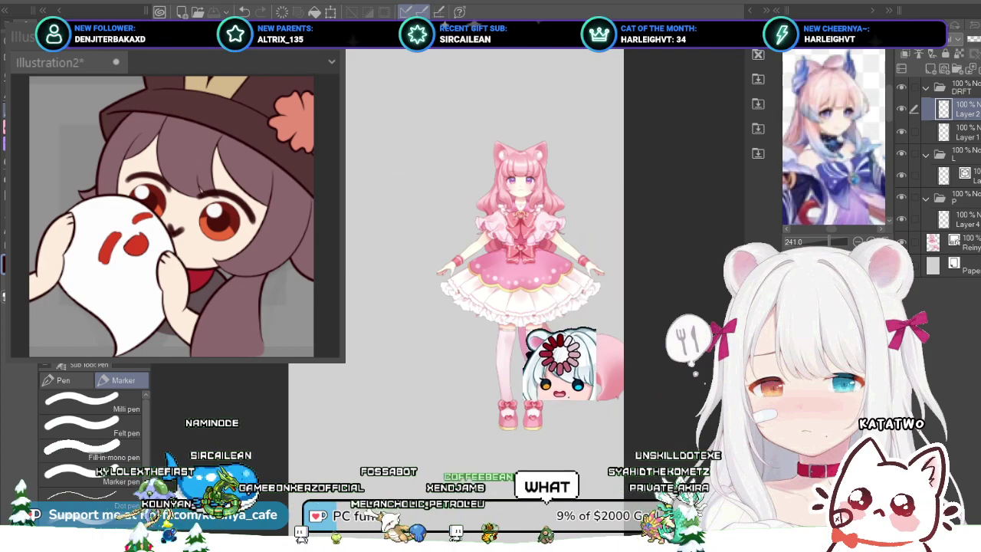
left_click_drag(433, 301, 449, 391)
key("ctrl+t")
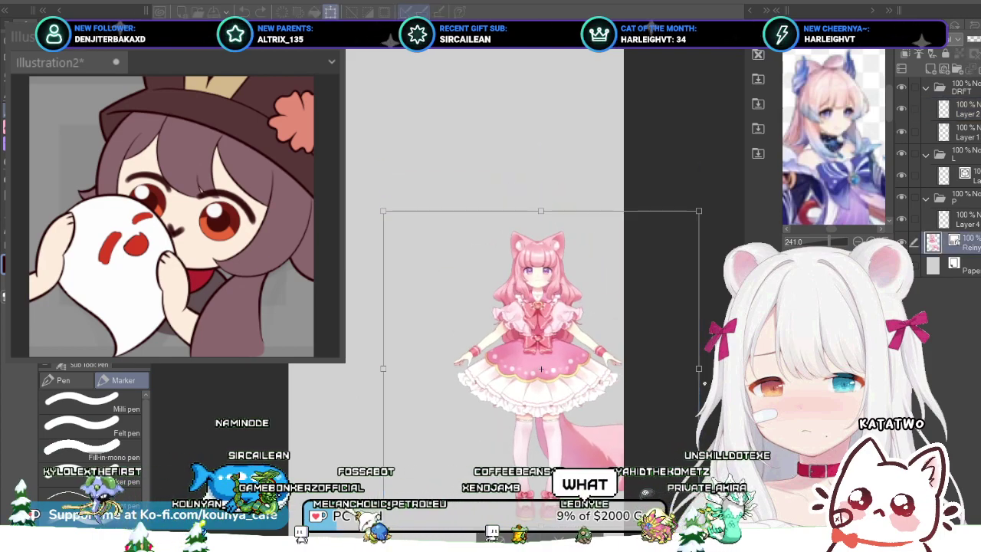
left_click_drag(699, 211, 744, 165)
left_click_drag(540, 329, 559, 397)
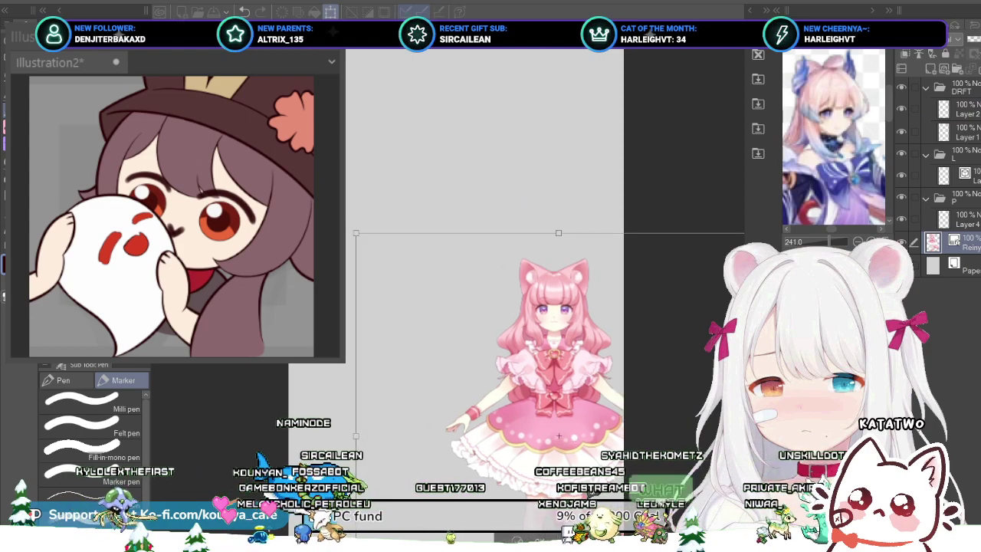
key("Return")
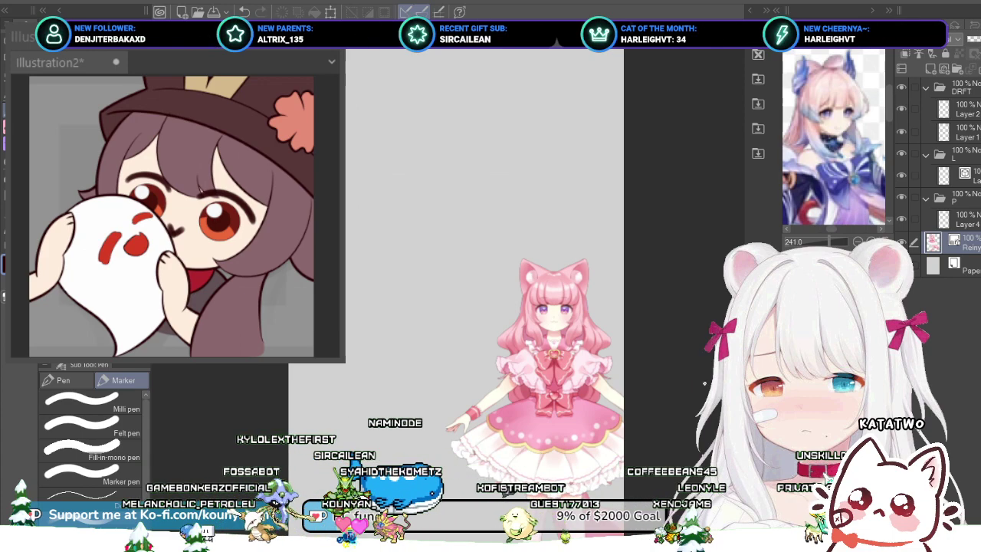
key("ctrl+t")
key("Escape")
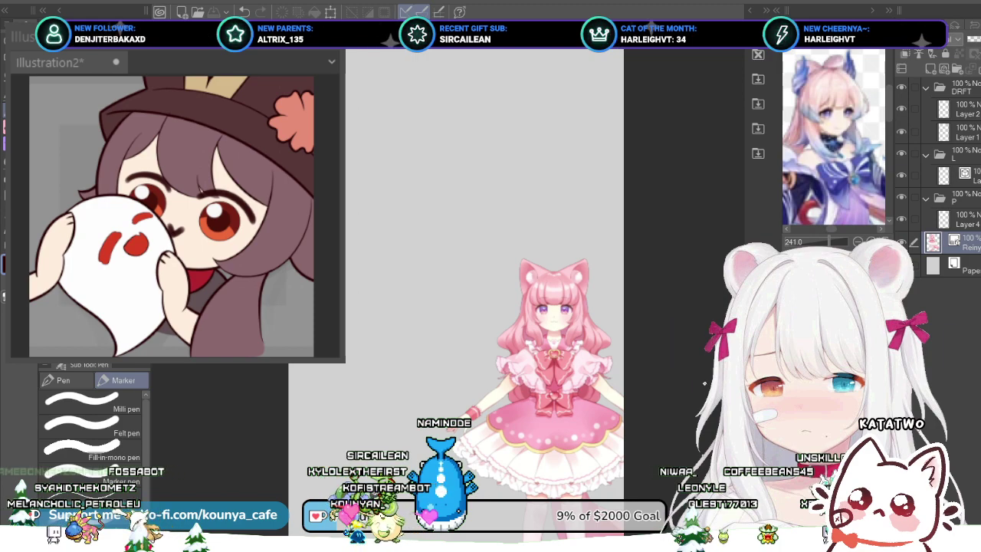
key("ctrl+t")
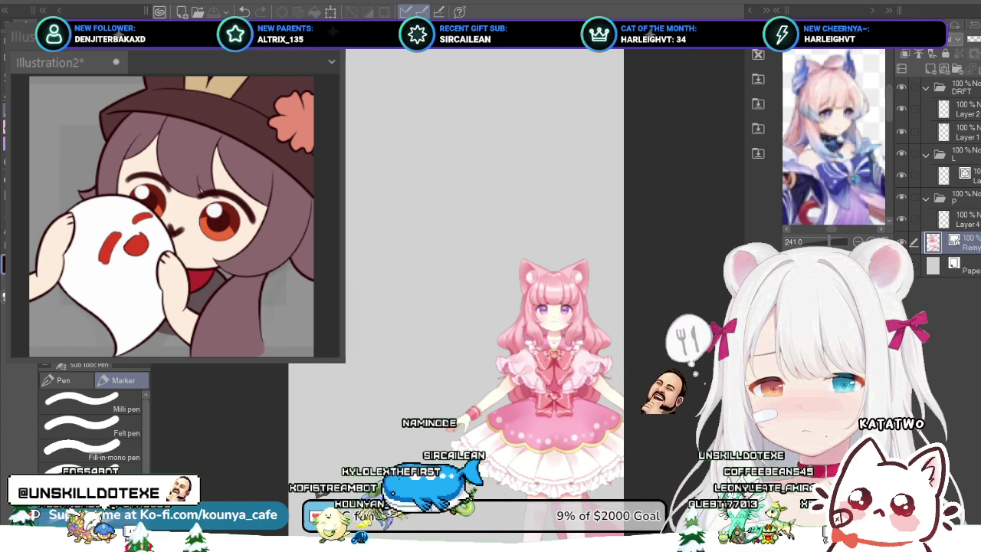
Step: Merge Layer 2 down into Layer 1 inside the DRFT folder
left_click(966, 176)
left_click(965, 133)
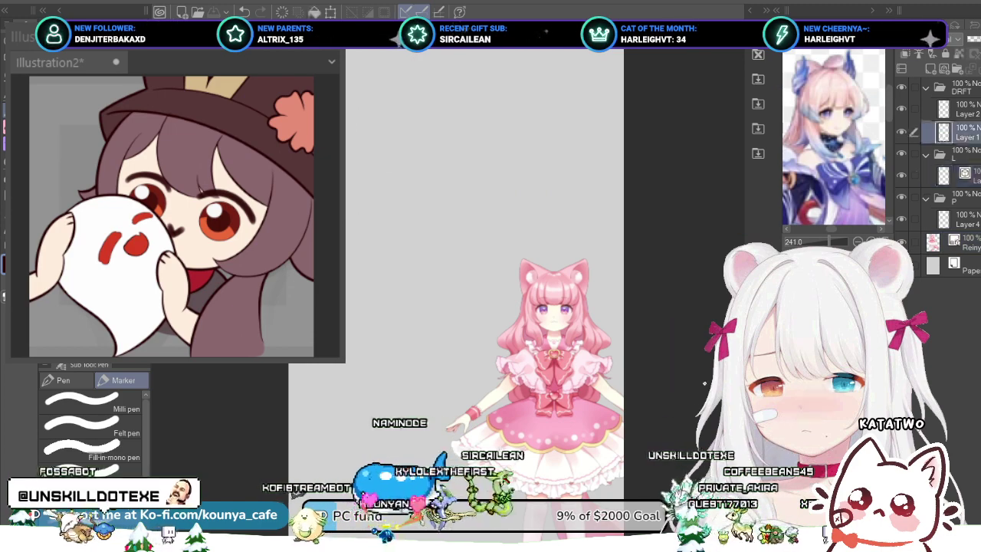
left_click(965, 176)
left_click(965, 132)
left_click(965, 110)
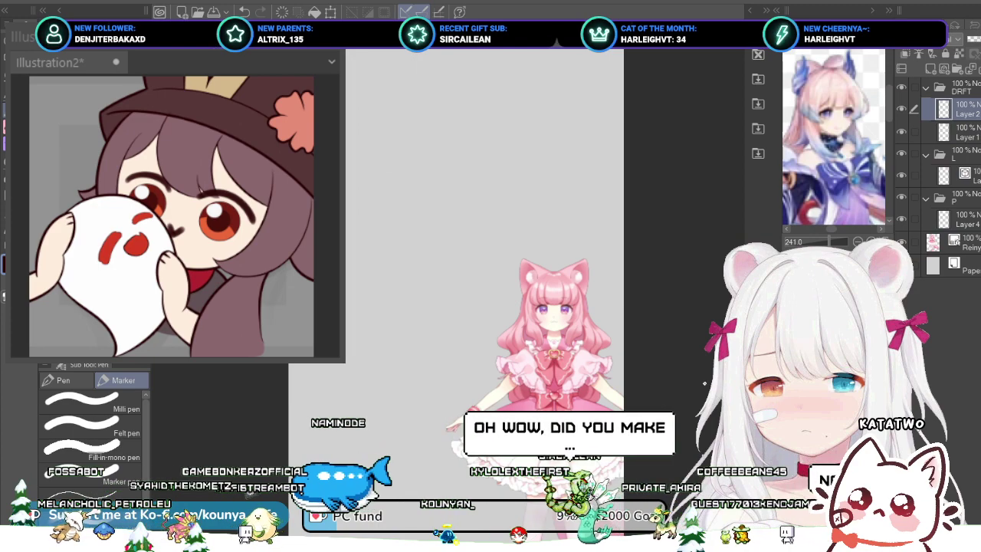
key("ctrl+e")
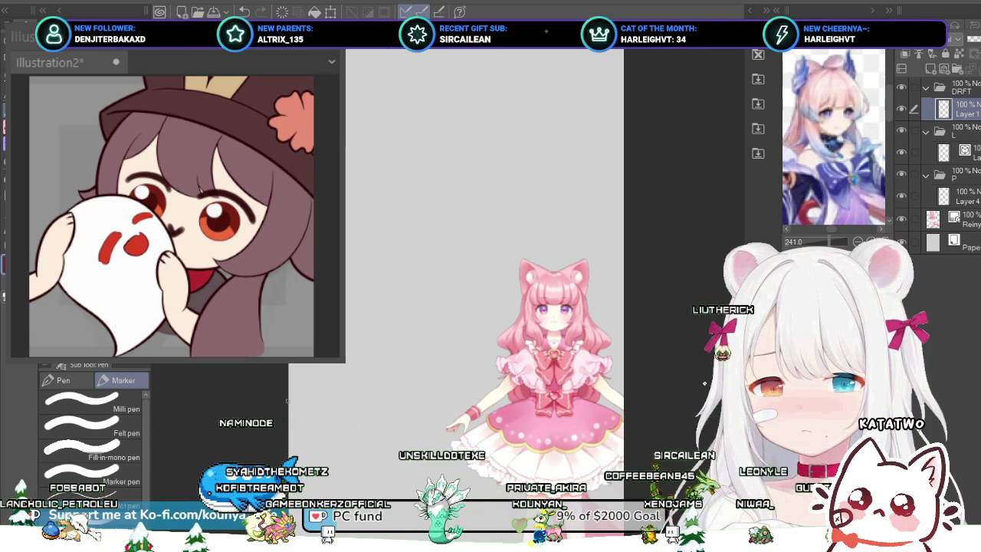
Step: Try sketching a large freehand circle with the Marker on Layer 1 beside the character, and undo each attempt
key("p")
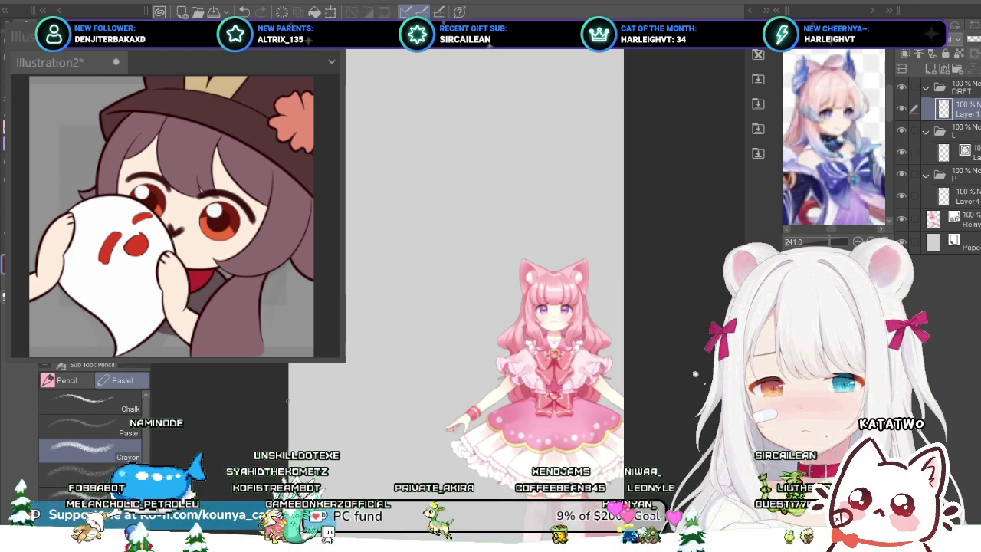
key("p")
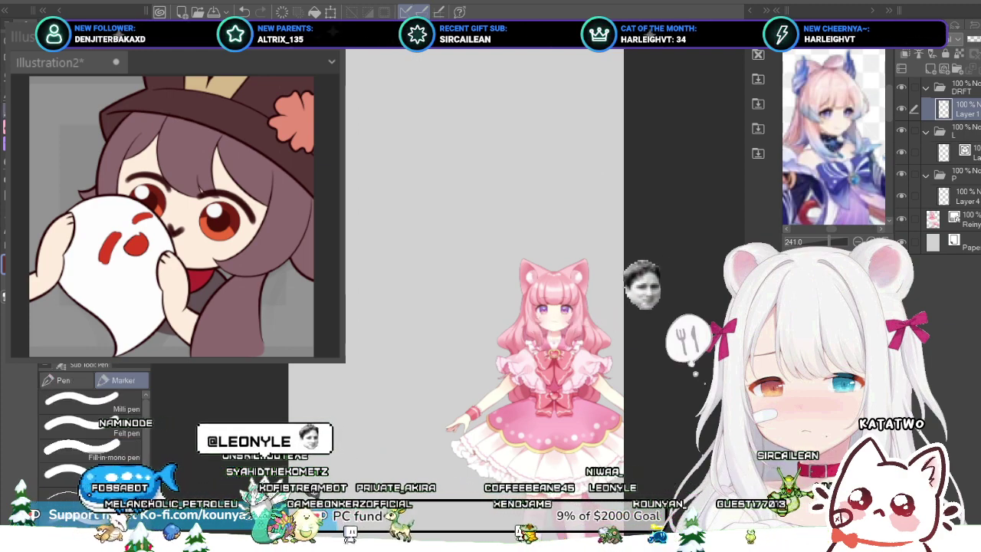
left_click_drag(406, 96, 406, 77)
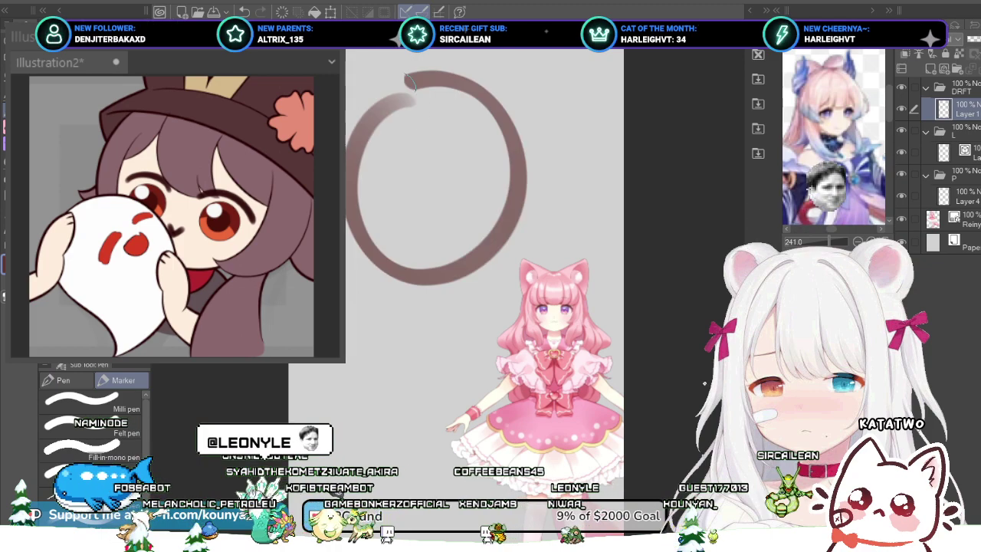
key("ctrl+z")
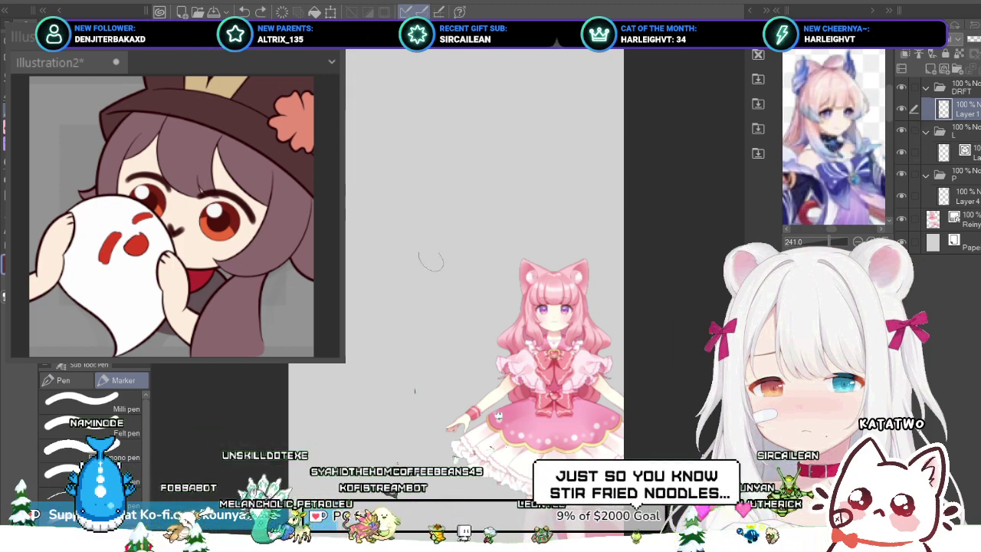
scroll(414, 224, "up", 2)
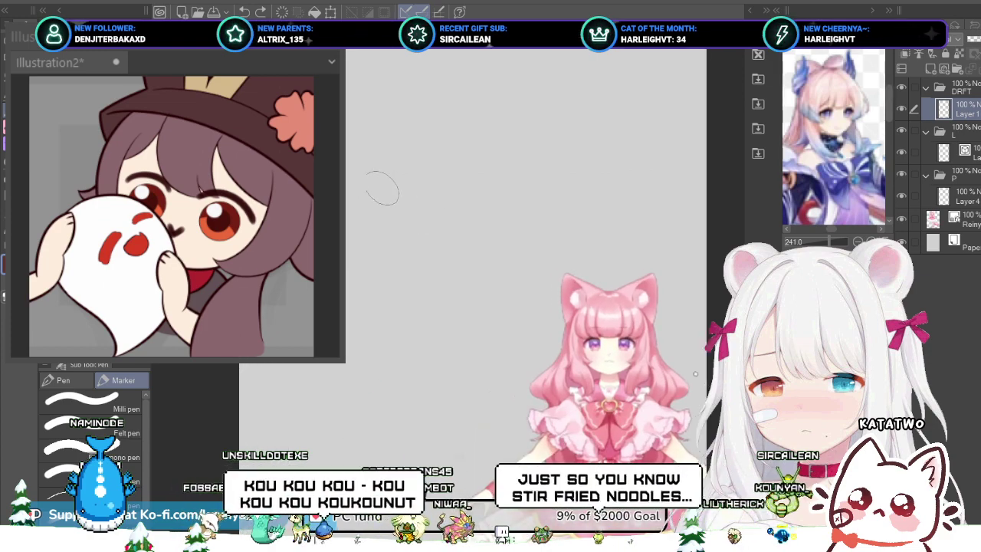
left_click_drag(383, 141, 391, 222)
key("ctrl+z")
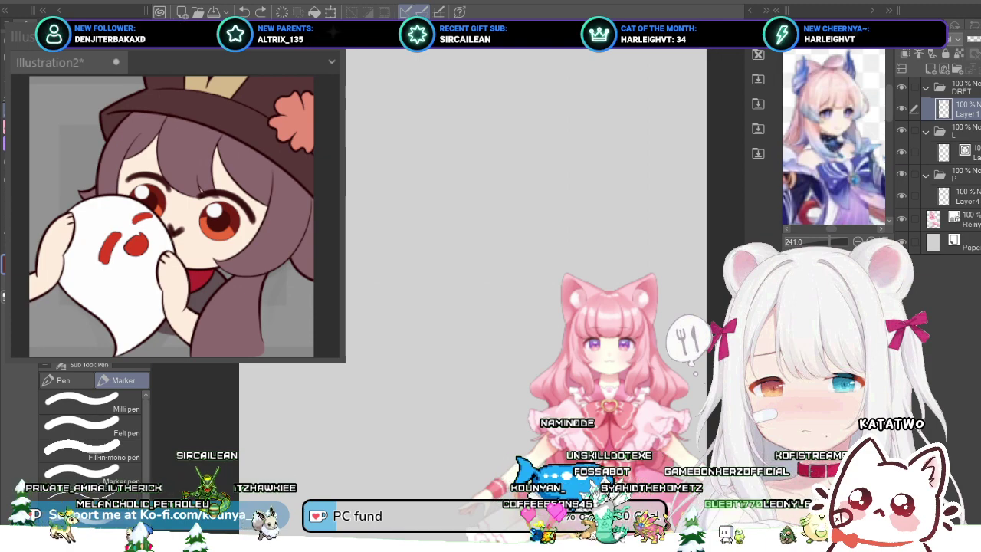
Step: Shift the character image slightly up and to the left on the canvas and enlarge it a little
left_click_drag(697, 406, 695, 374)
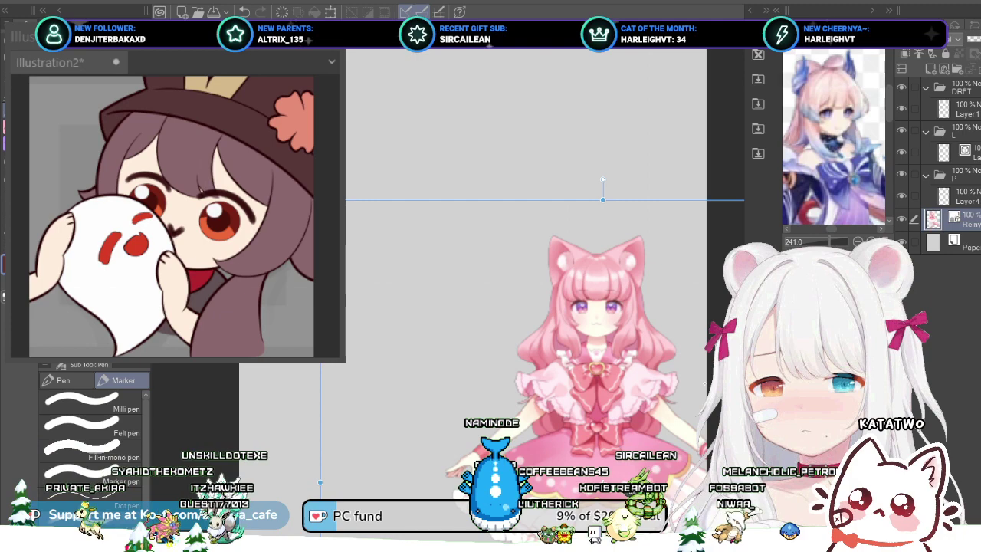
key("ctrl+t")
mouse_move(591, 368)
left_mouse_down()
mouse_move(652, 364)
mouse_move(604, 379)
left_mouse_up()
key("Return")
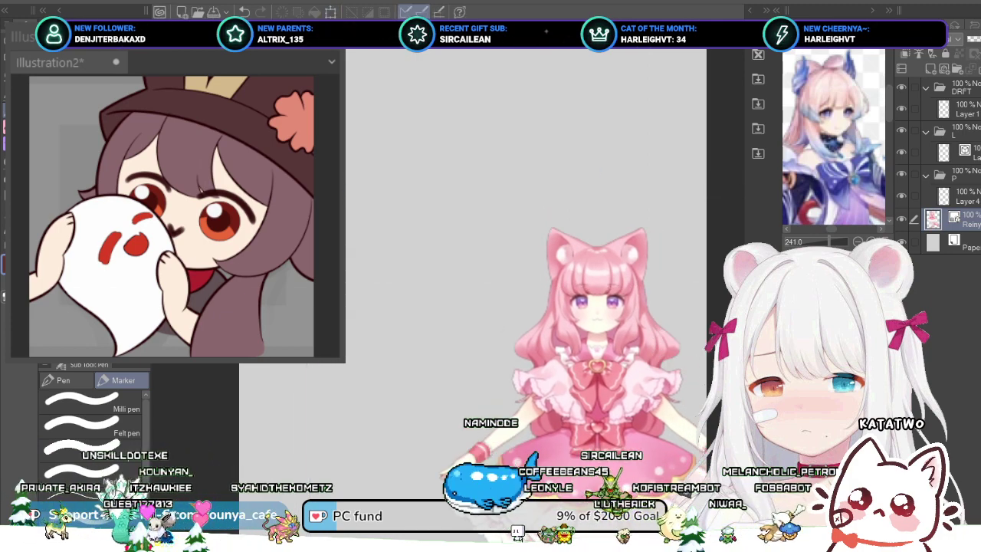
Step: Save the illustration, keeping the character image layer selected
key("ctrl+s")
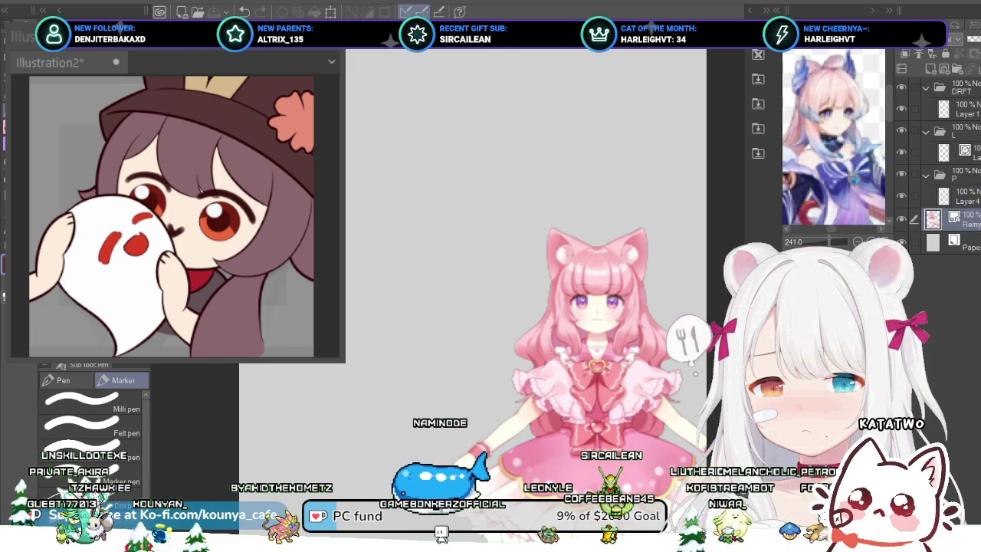
left_click(967, 197)
left_click(965, 174)
left_click(966, 197)
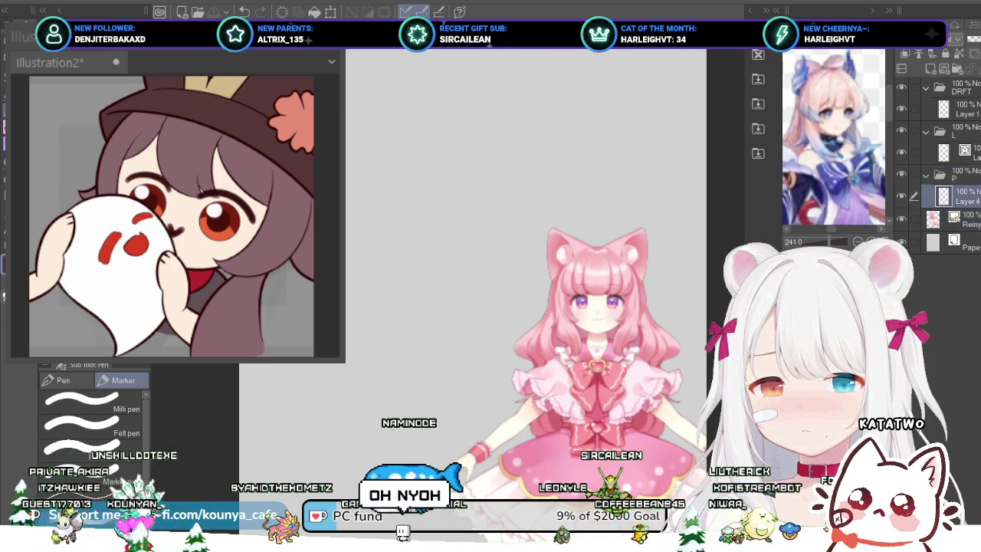
left_click(967, 220)
key("ctrl")
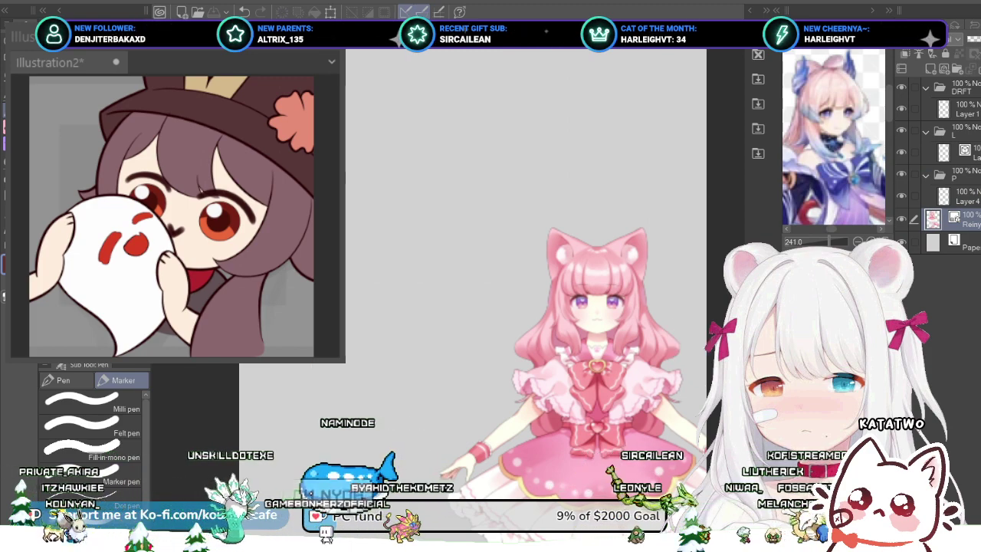
Step: Sketch small rough shapes on Layer 1 of the DRFT folder, along the canvas's left side
left_click(958, 109)
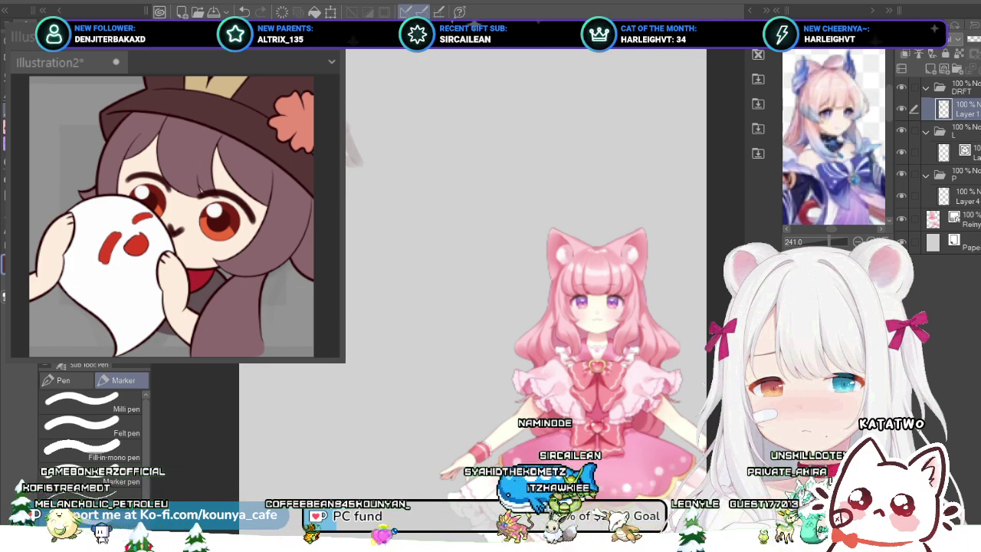
mouse_move(570, 325)
left_mouse_down()
mouse_move(539, 299)
mouse_move(558, 308)
left_mouse_up()
scroll(539, 298, "down", 1)
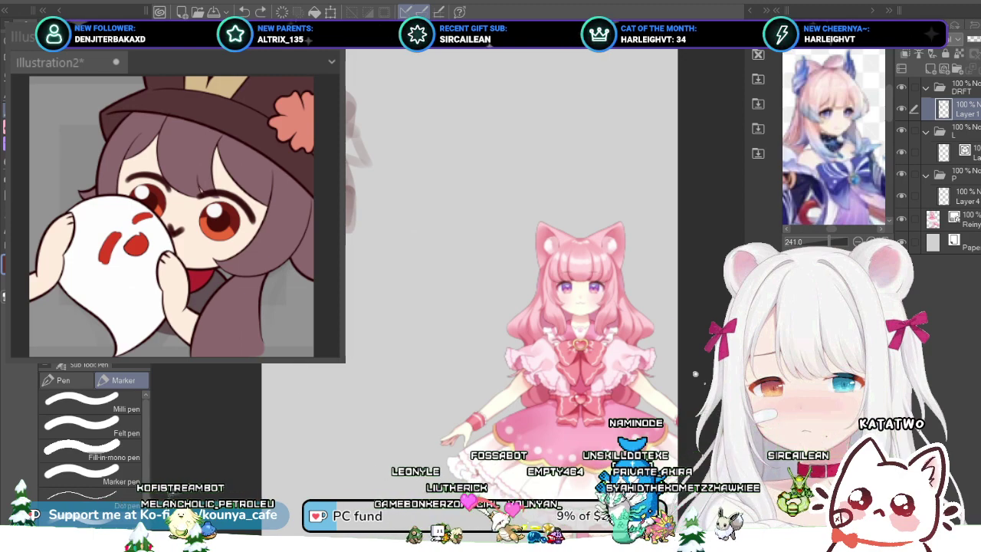
Step: Add a Kokomi layer in the DRFT folder and handwrite the note "head" beside the small leaf-shaped sketch
key("ctrl+shift+n")
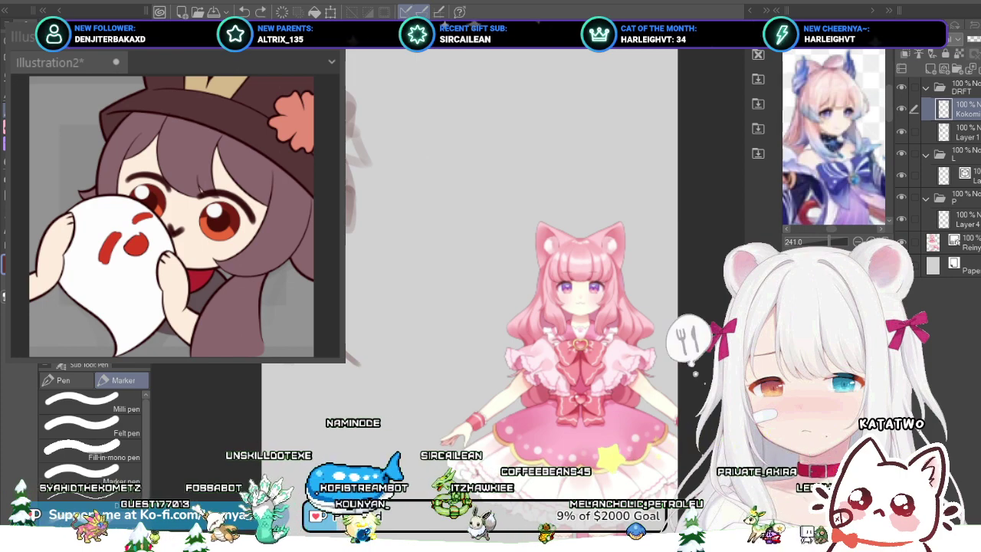
left_click_drag(350, 348, 398, 357)
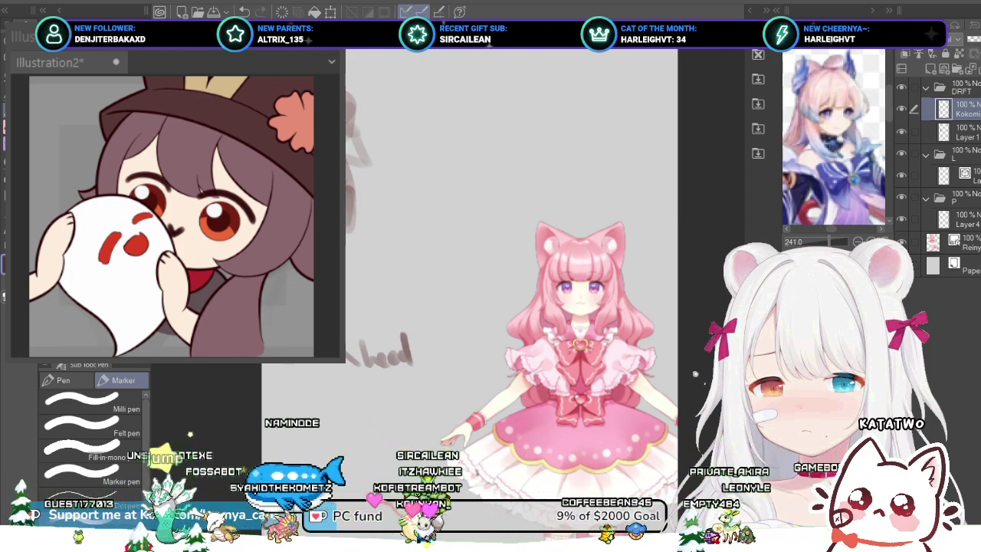
Step: Set the Kokomi reference image's zoom to 111.7 and bring the small sketches on the canvas into view
left_click_drag(829, 241, 830, 241)
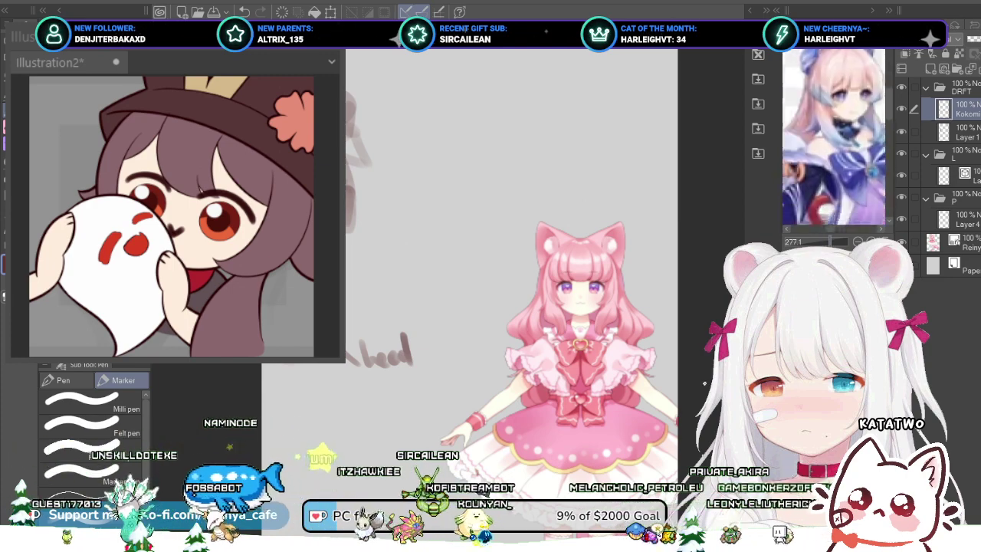
mouse_move(831, 161)
left_mouse_down()
mouse_move(850, 115)
mouse_move(850, 161)
mouse_move(866, 192)
mouse_move(843, 138)
mouse_move(820, 150)
mouse_move(796, 184)
mouse_move(831, 153)
left_mouse_up()
left_click_drag(830, 241, 823, 242)
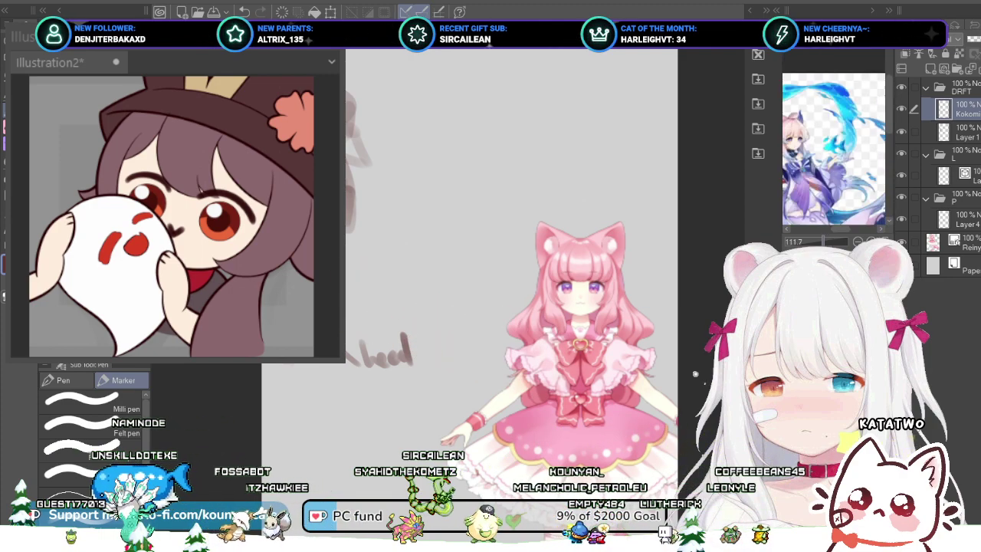
left_click_drag(566, 300, 576, 268)
scroll(576, 268, "down", 1)
left_click_drag(583, 307, 617, 399)
Step: Move Layer 1 out of the DRFT folder and group it into a new folder above
left_click(965, 110)
scroll(606, 314, "down", 1)
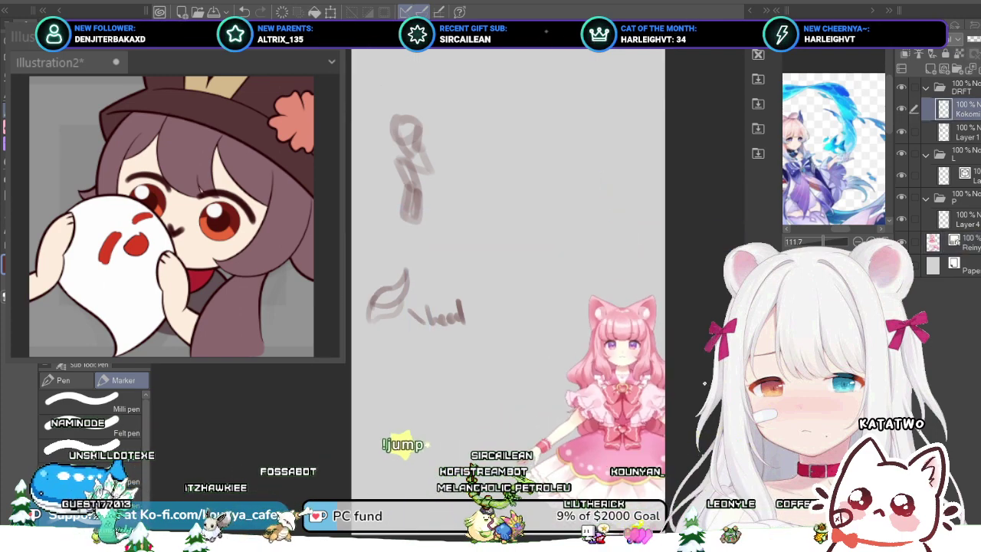
left_click(965, 133)
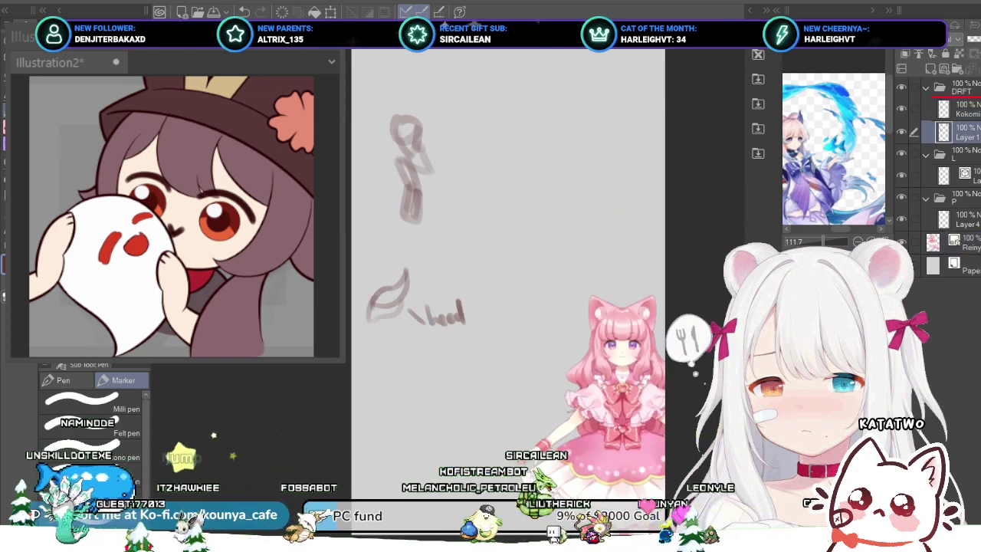
left_click(965, 109)
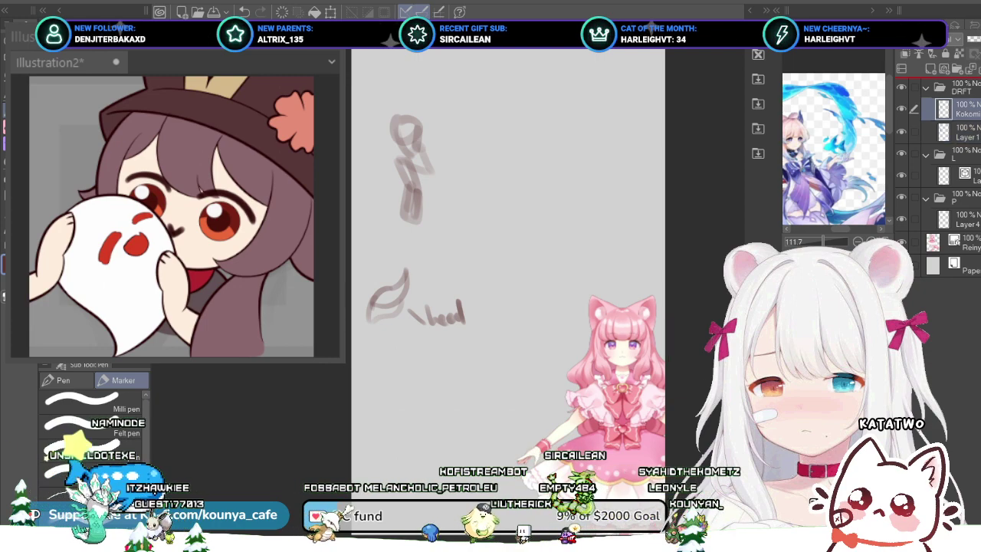
left_click_drag(965, 132, 963, 79)
key("ctrl+g")
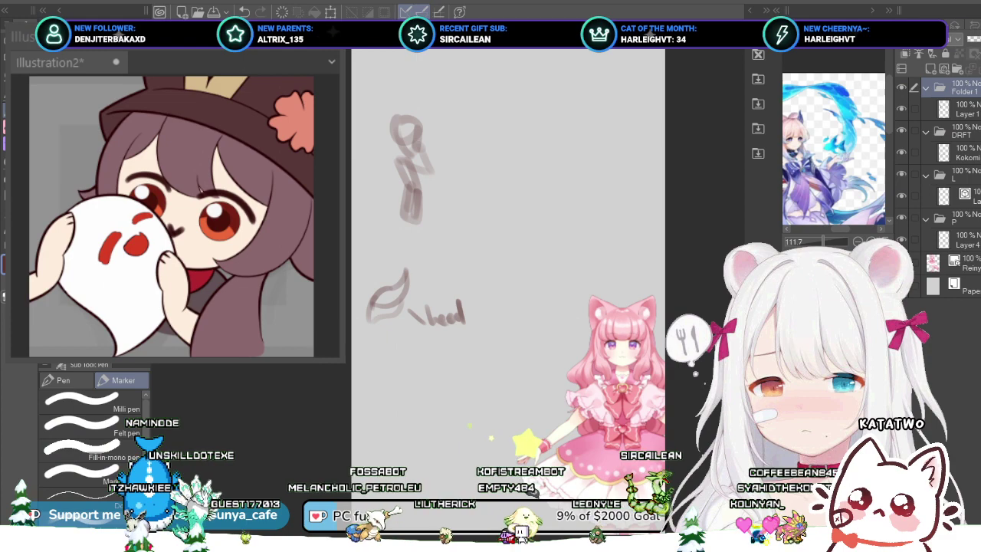
Step: Mark the existing DRFT folder with a purple label colour and rename the new folder DRFt
left_click(962, 131)
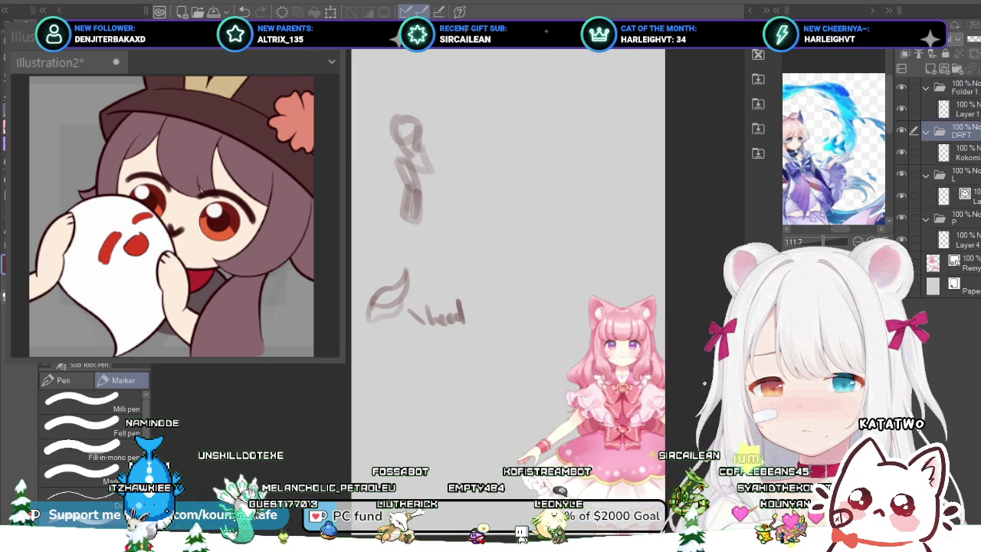
left_click(964, 88)
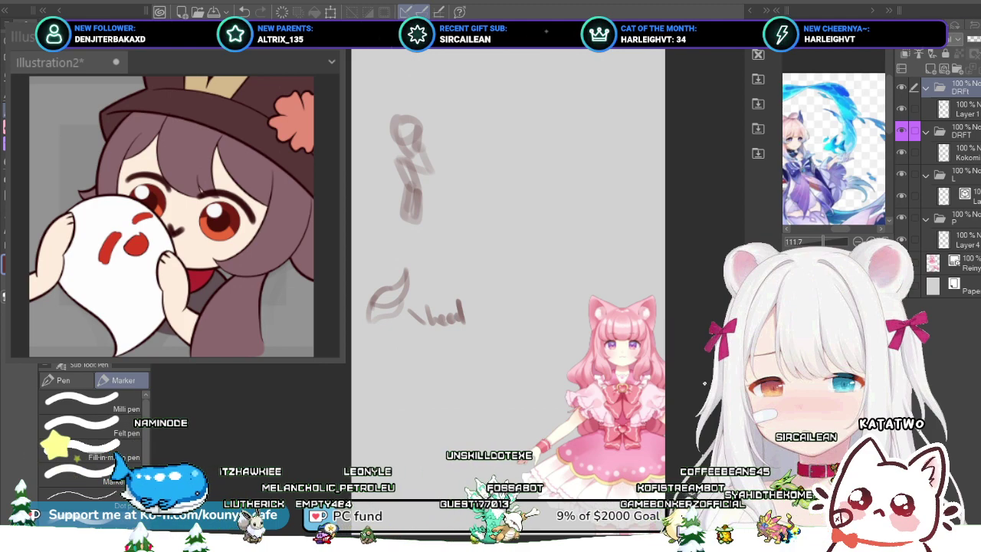
left_click(964, 110)
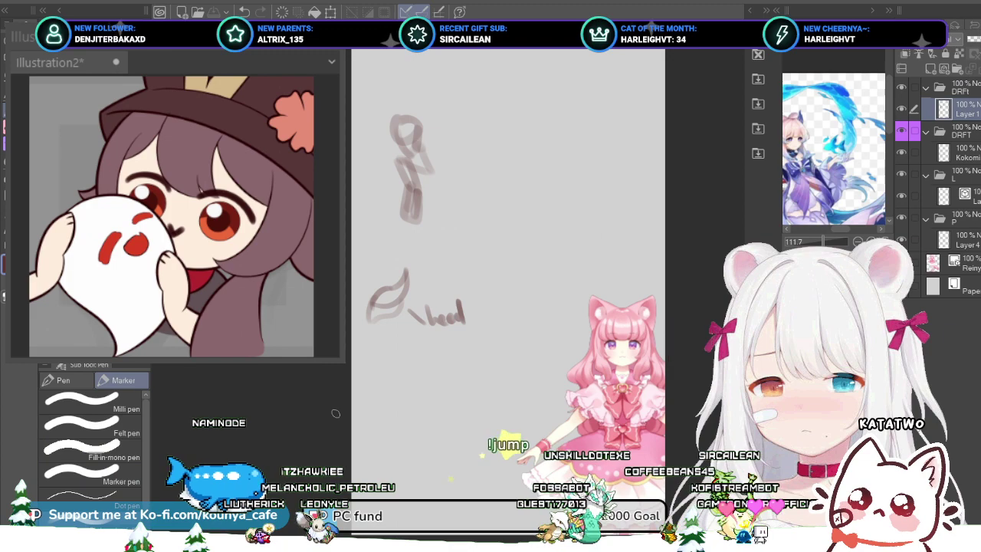
Step: Move the pink-haired character image slightly down and to the left on the canvas, then reselect Layer 1
left_click_drag(506, 261, 497, 276)
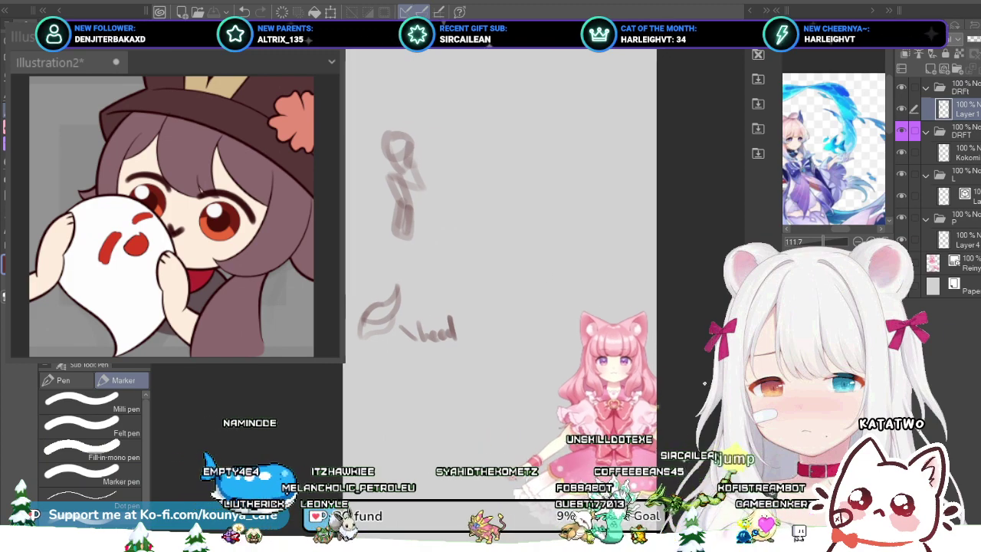
scroll(522, 283, "up", 2)
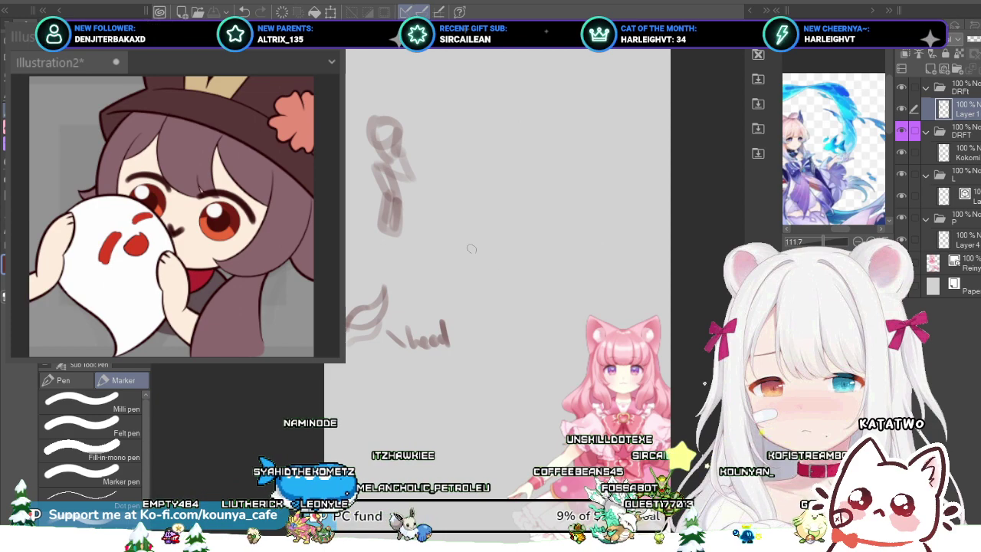
left_click_drag(471, 247, 491, 252)
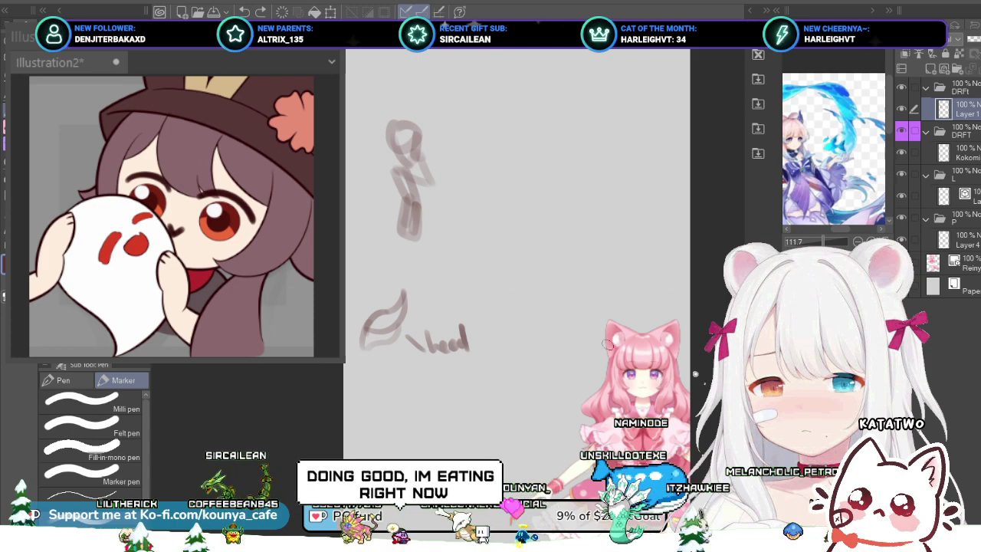
left_click_drag(823, 155, 854, 152)
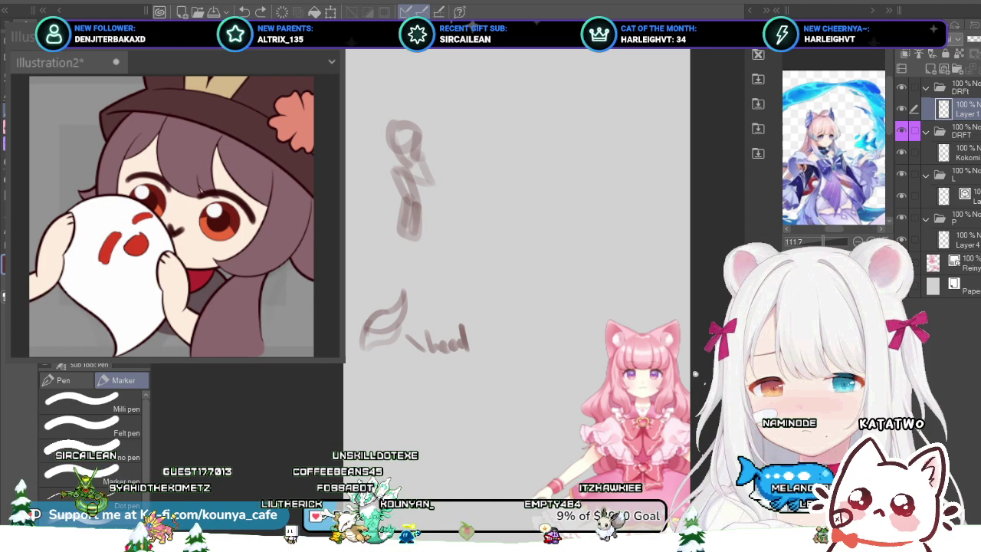
left_click_drag(642, 414, 616, 442)
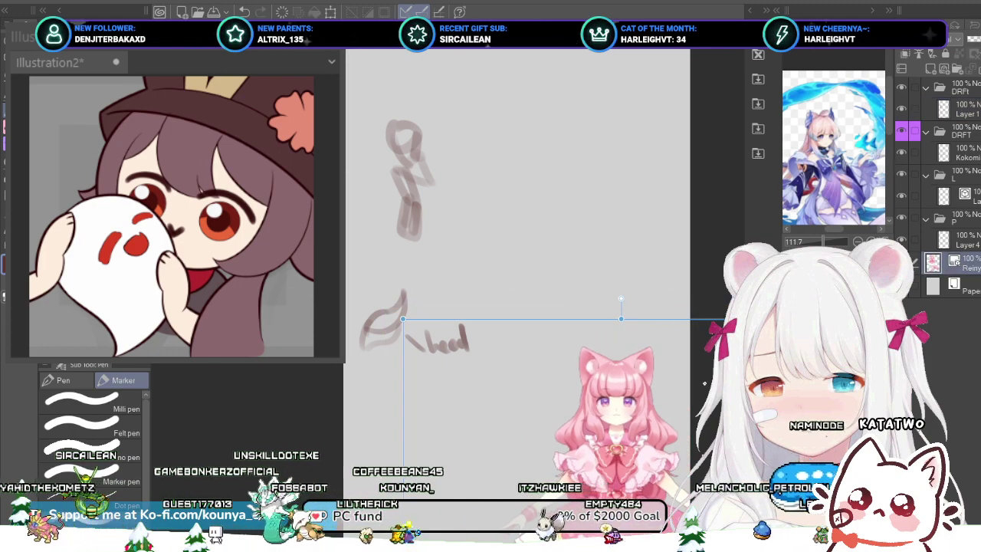
left_click(962, 110)
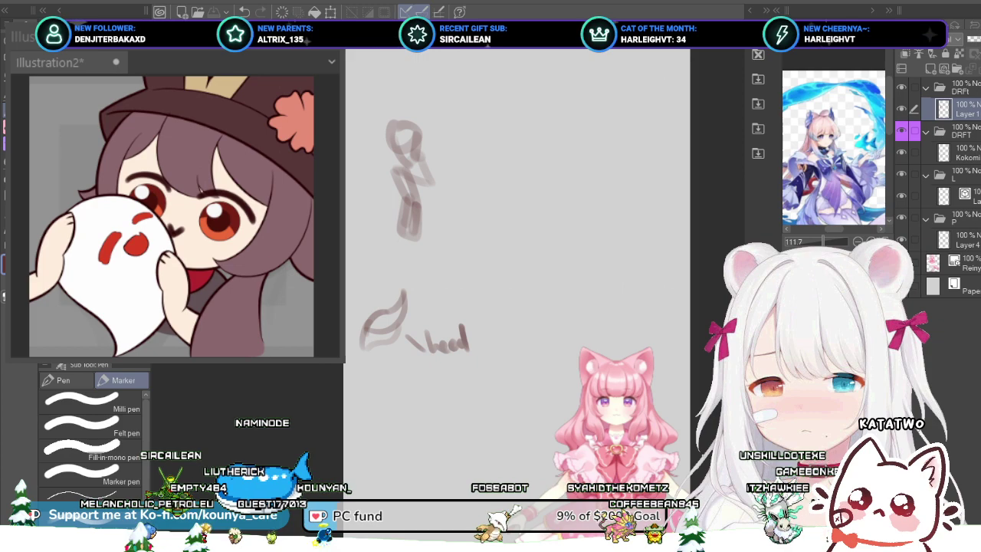
left_click_drag(446, 296, 445, 309)
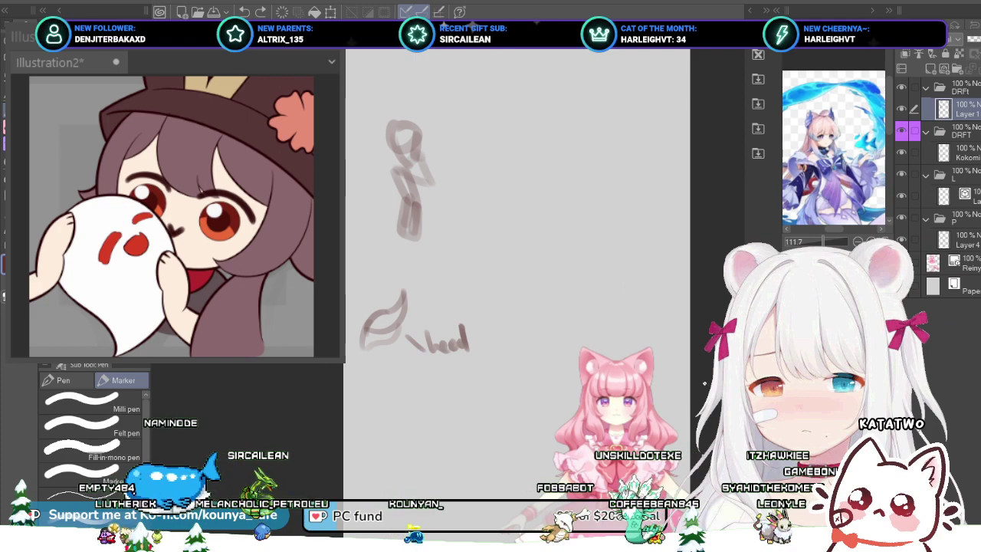
left_click_drag(490, 299, 466, 295)
mouse_move(496, 188)
left_mouse_down()
mouse_move(478, 253)
mouse_move(489, 264)
left_mouse_up()
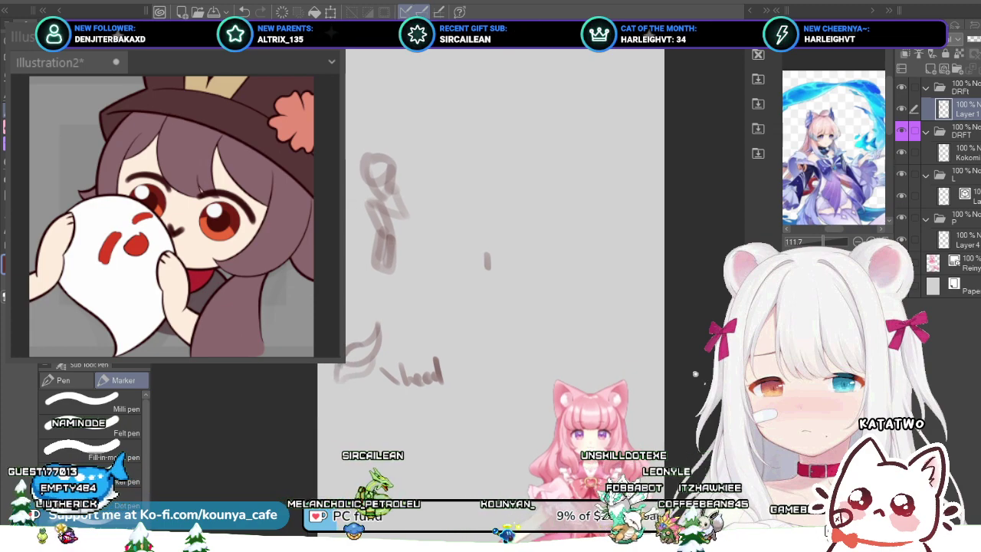
left_click(962, 131)
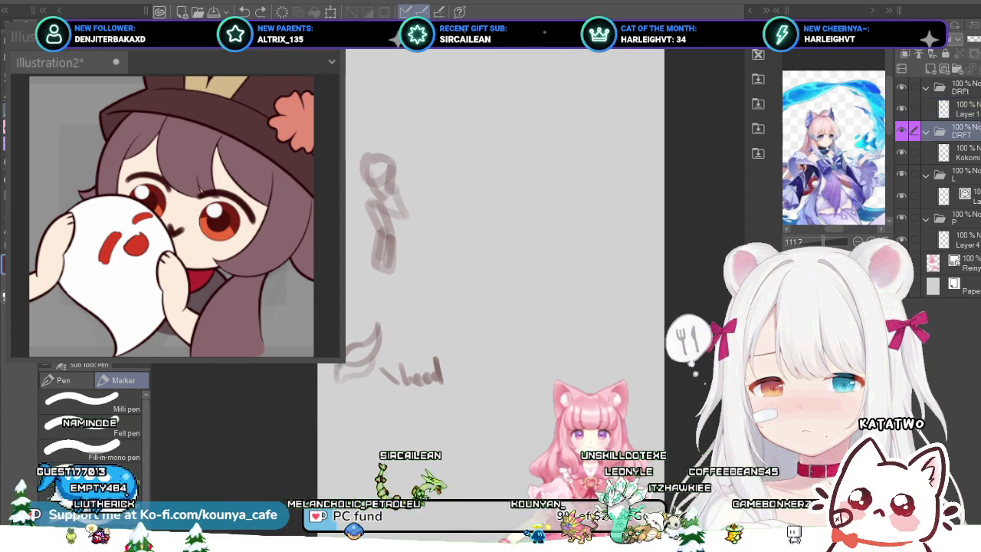
left_click(962, 153)
left_click(963, 131)
left_click(962, 109)
left_click(962, 87)
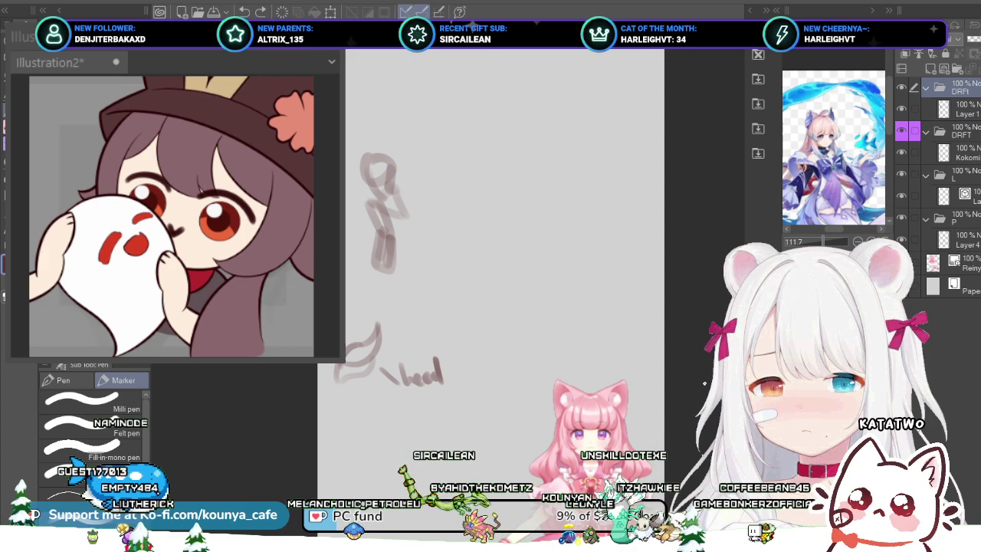
Step: Draw a large rough circle on Layer 1 of the DRFt folder, in the upper middle of the canvas
left_click(962, 109)
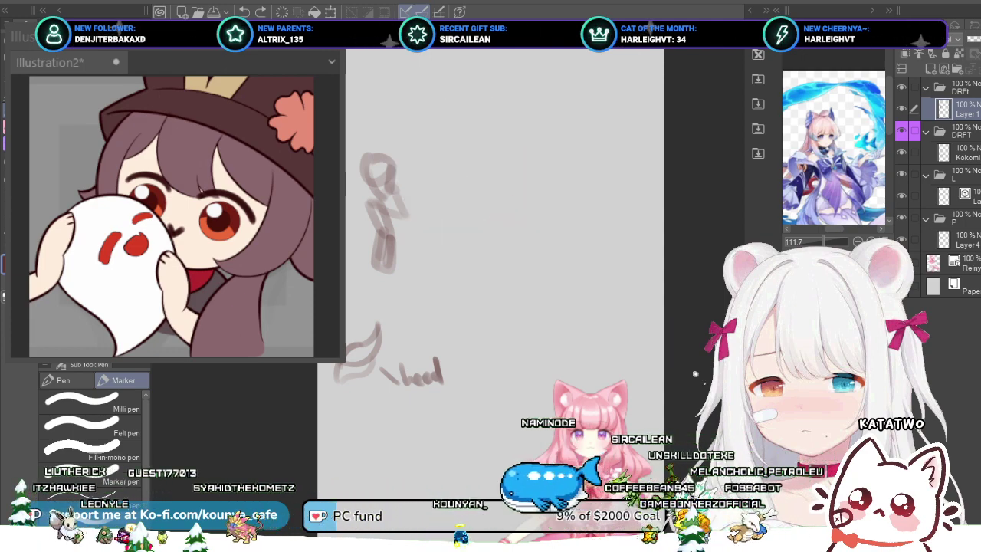
mouse_move(466, 72)
left_mouse_down()
mouse_move(419, 223)
mouse_move(469, 74)
mouse_move(423, 115)
mouse_move(496, 94)
mouse_move(506, 69)
mouse_move(420, 106)
mouse_move(484, 53)
mouse_move(498, 67)
left_mouse_up()
key("ctrl+z")
key("ctrl+z")
key("ctrl+z")
key("ctrl+z")
key("ctrl+z")
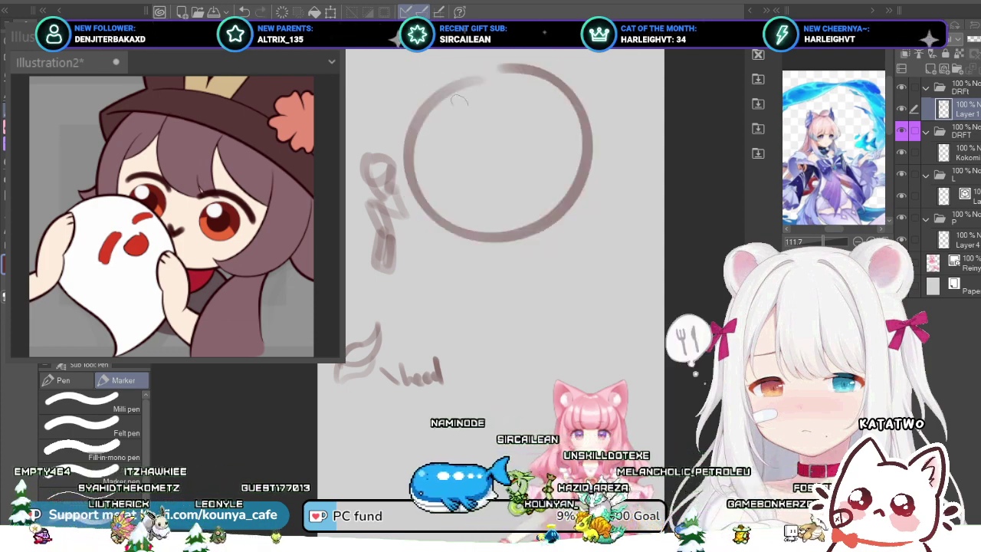
key("ctrl+t")
left_click_drag(619, 157, 619, 175)
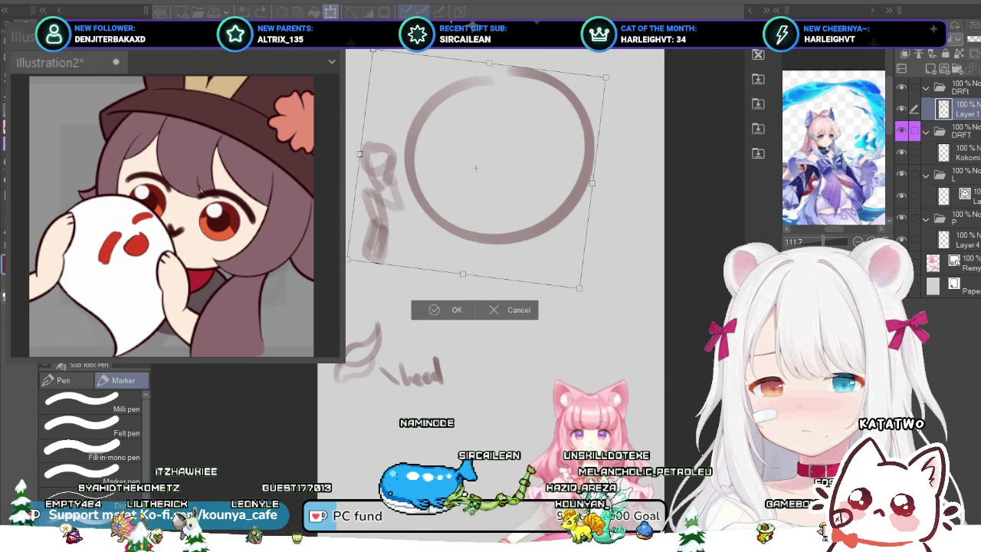
key("Return")
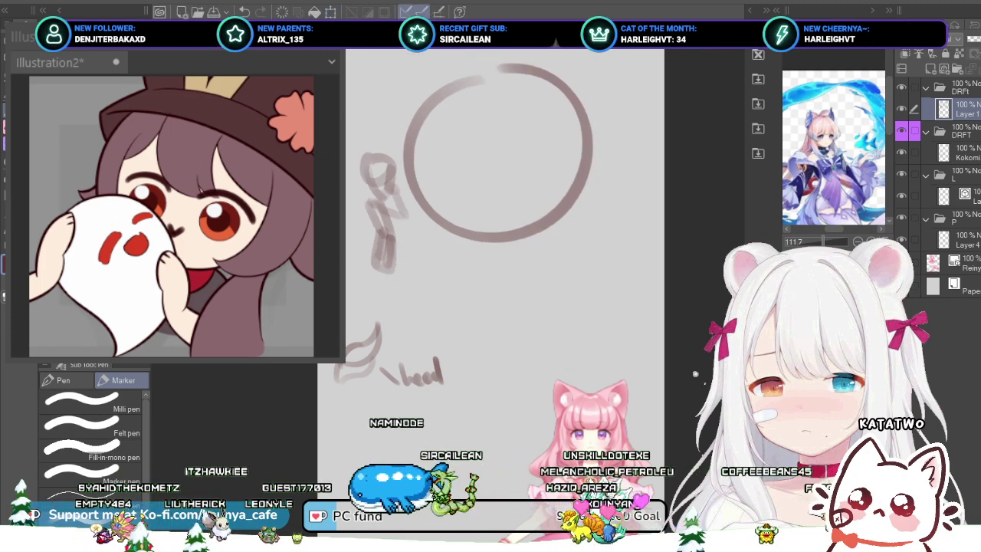
Step: Duplicate the circle sketch's Layer 1 into the purple DRFT folder and hide the original layer
key("alt+bracketleft")
key("alt+bracketleft")
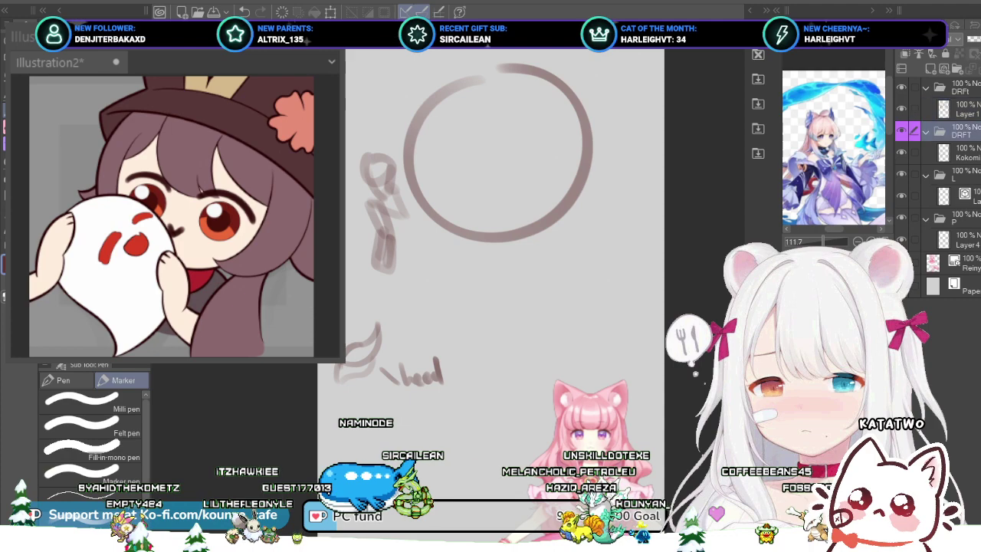
key("alt+bracketright")
key("alt+bracketright")
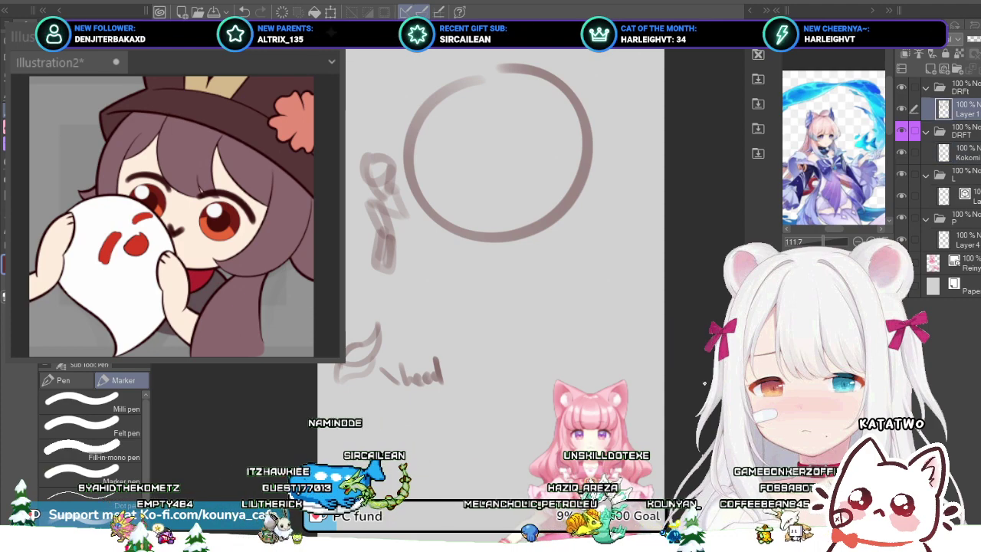
left_click_drag(964, 109, 959, 141)
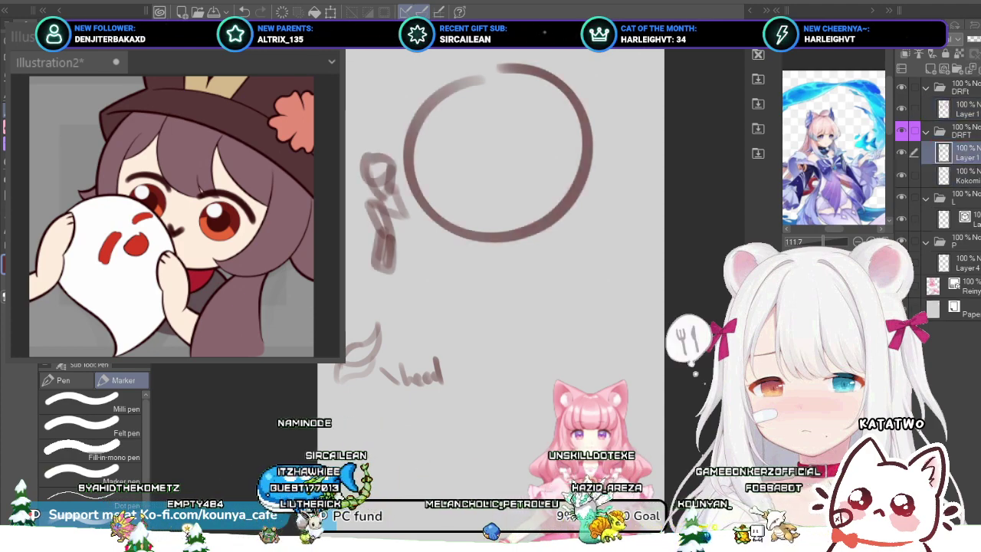
left_click(901, 109)
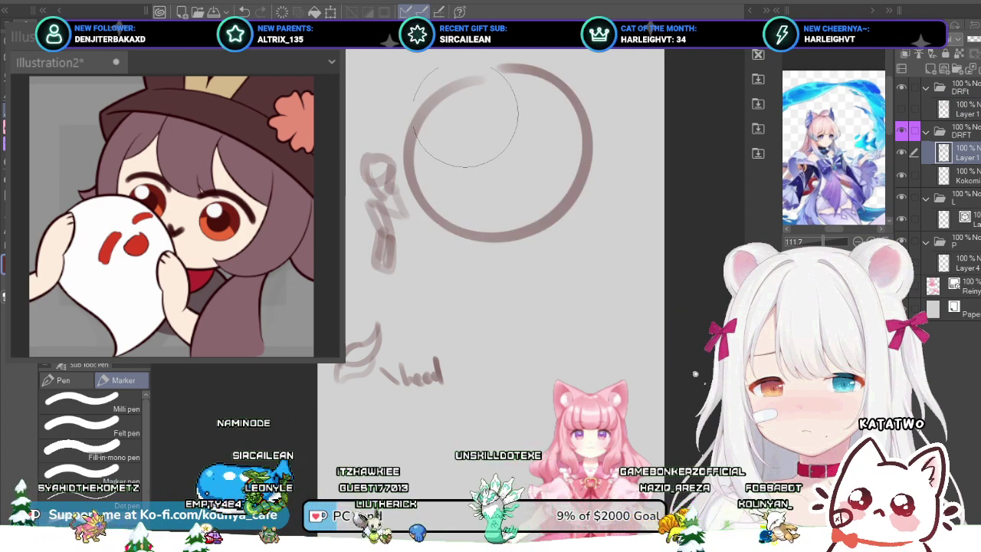
Step: Try a stroke with a large round brush inside the circle and undo it
mouse_move(466, 118)
left_mouse_down()
mouse_move(457, 188)
mouse_move(443, 205)
mouse_move(503, 171)
left_mouse_up()
key("ctrl+z")
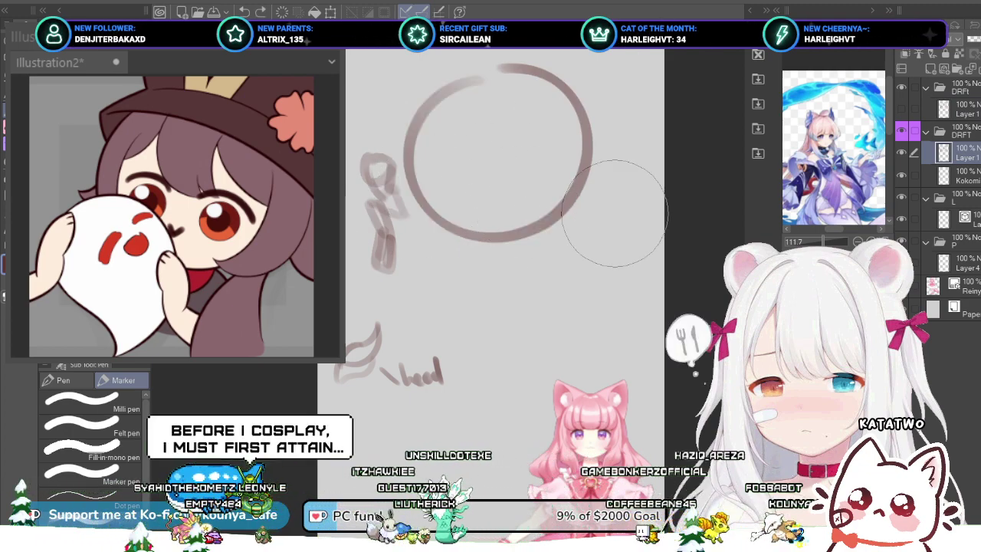
Step: Hide the copied circle layer, restore the original circle on Layer 1 in the DRFt folder, and undo the small scribble beside it
left_click(901, 152)
left_click(964, 109)
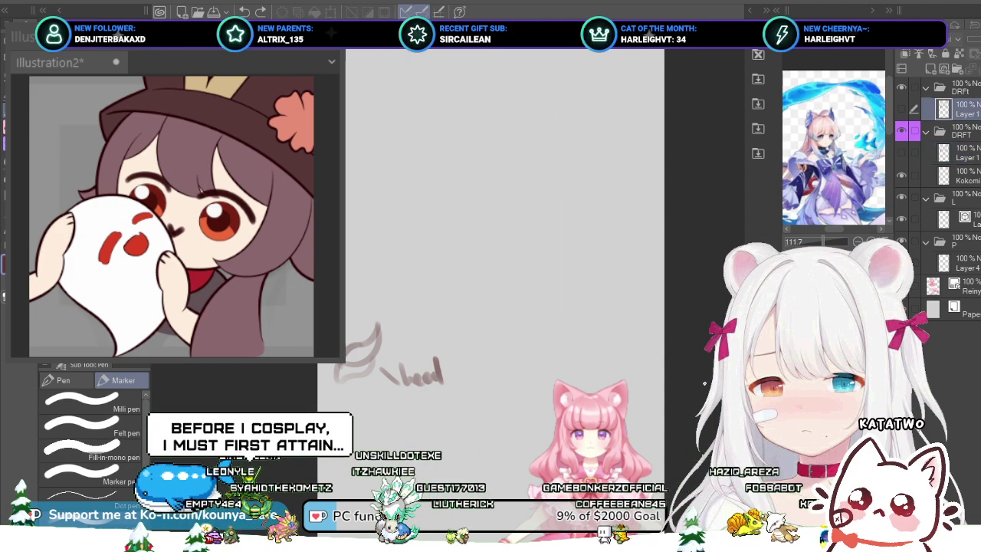
key("ctrl+y")
key("ctrl+y")
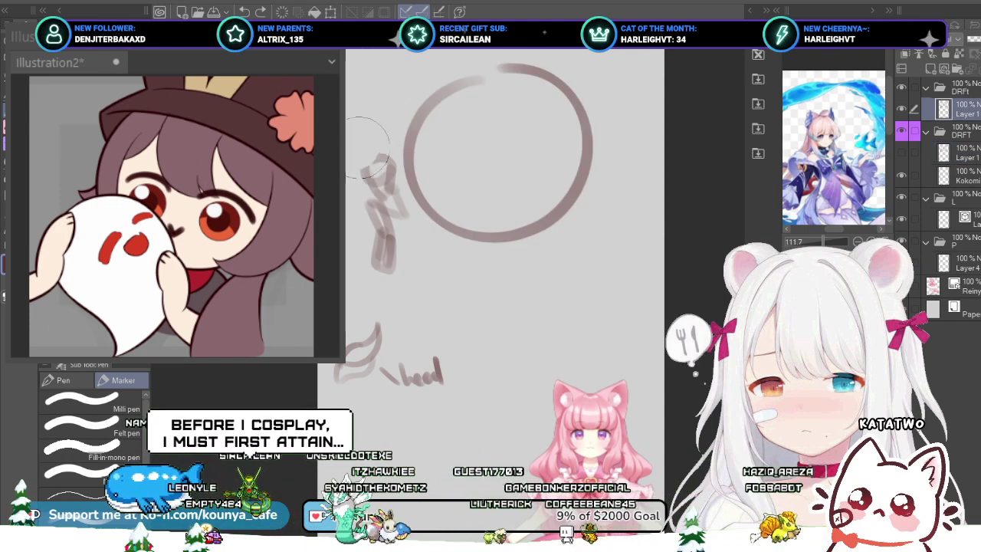
key("ctrl+z")
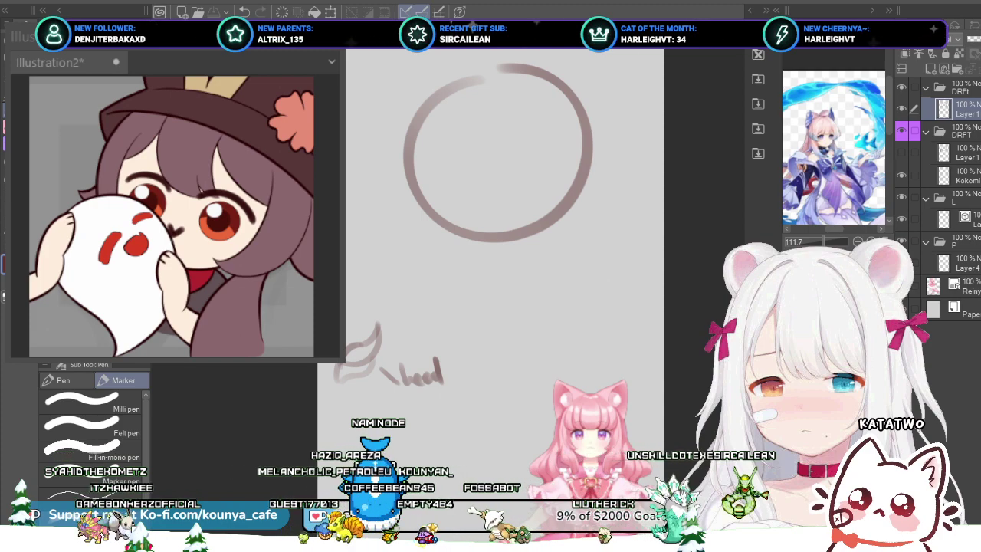
Step: Lower the circle layer's opacity to 52% and add a new layer above it in the DRFt folder
left_click(976, 39)
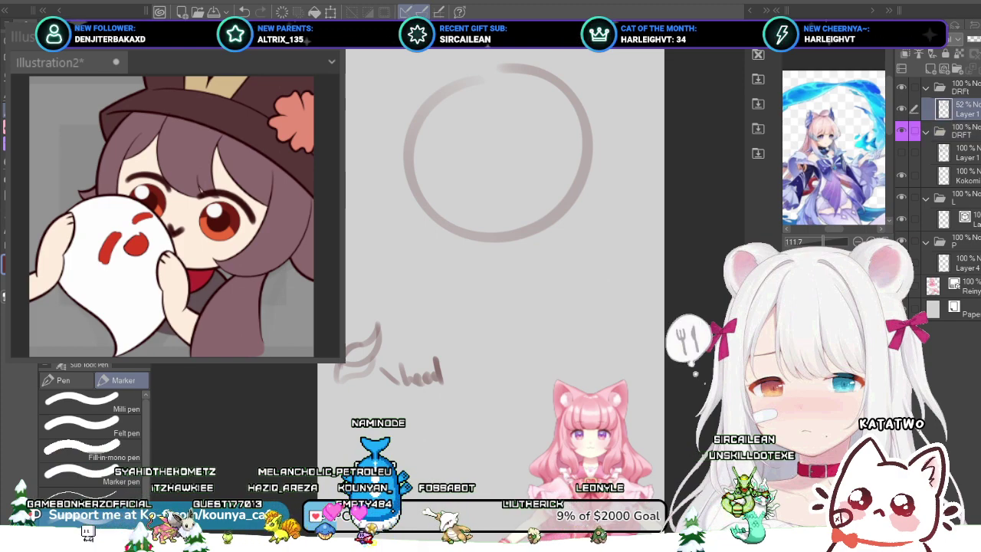
key("ctrl+shift+n")
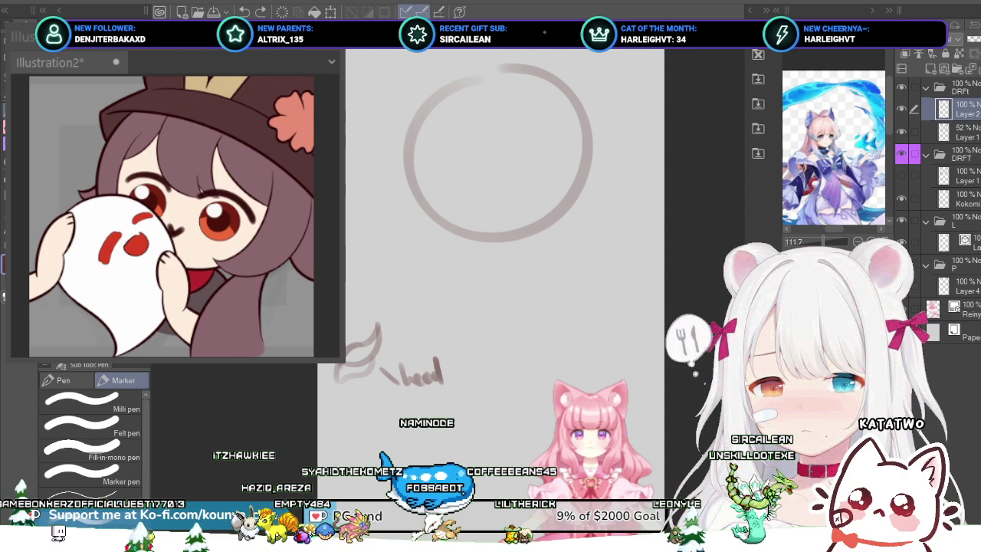
Step: Draw a near-vertical centre guideline from the top of the circle down past its lower edge on Layer 2
left_click_drag(406, 134, 421, 268)
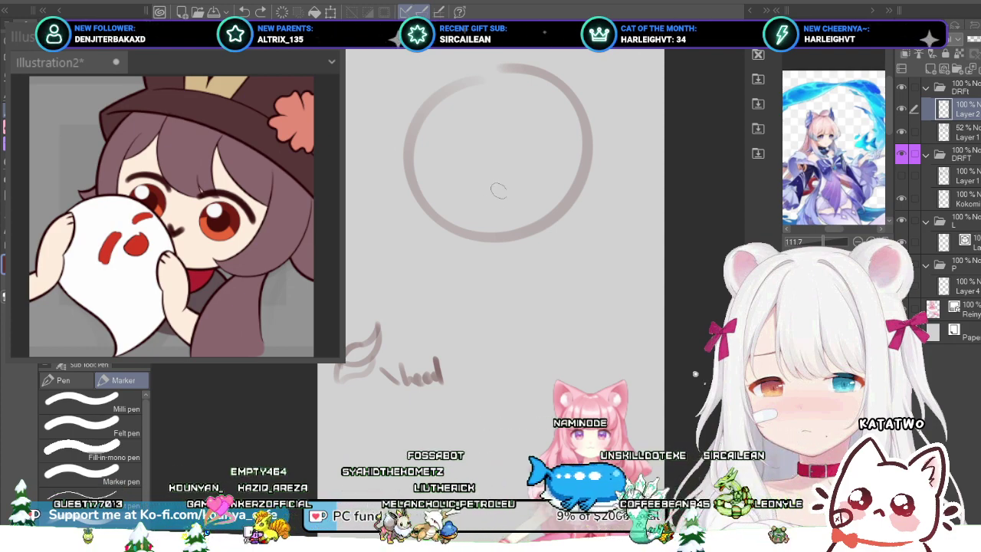
scroll(498, 191, "up", 1)
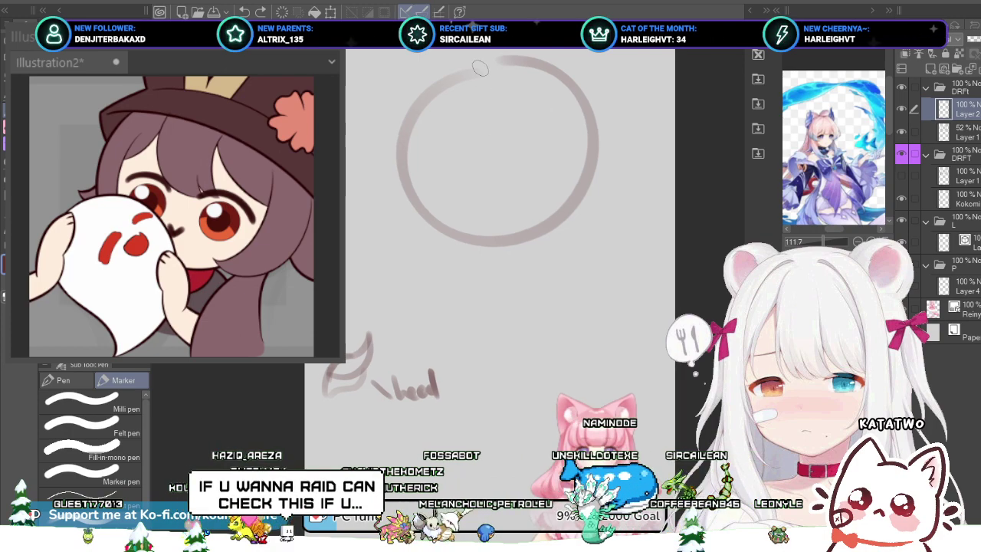
left_click_drag(483, 73, 480, 294)
key("ctrl+z")
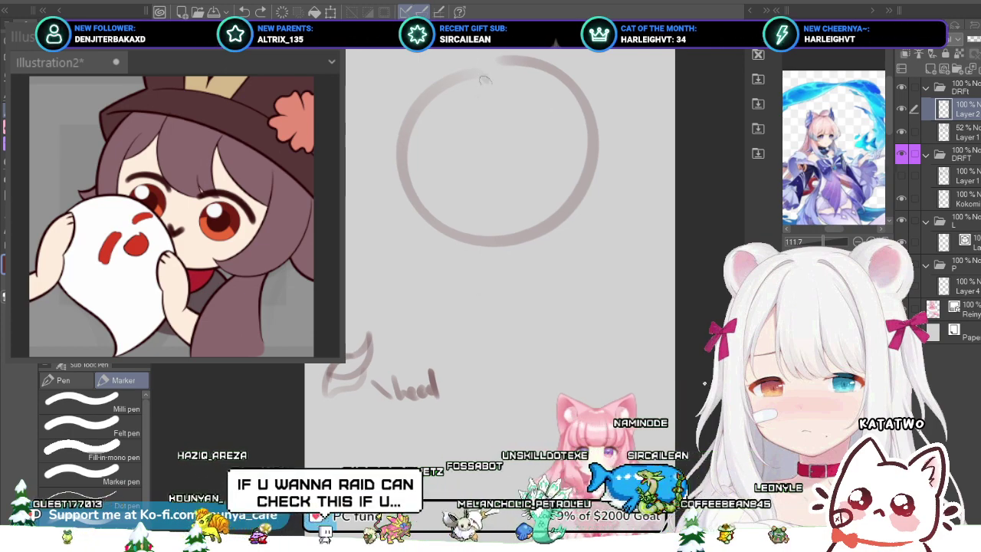
left_click_drag(484, 77, 494, 316)
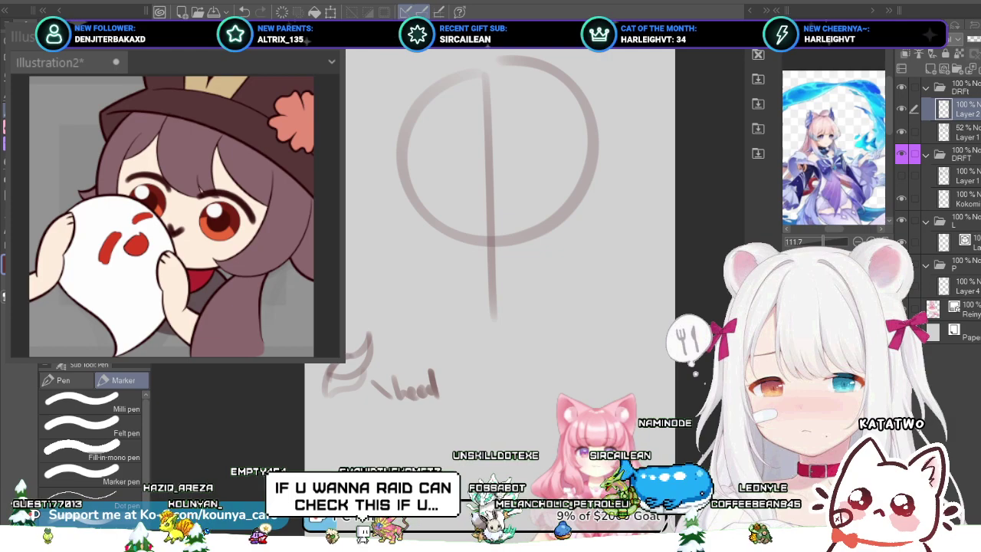
key("ctrl+z")
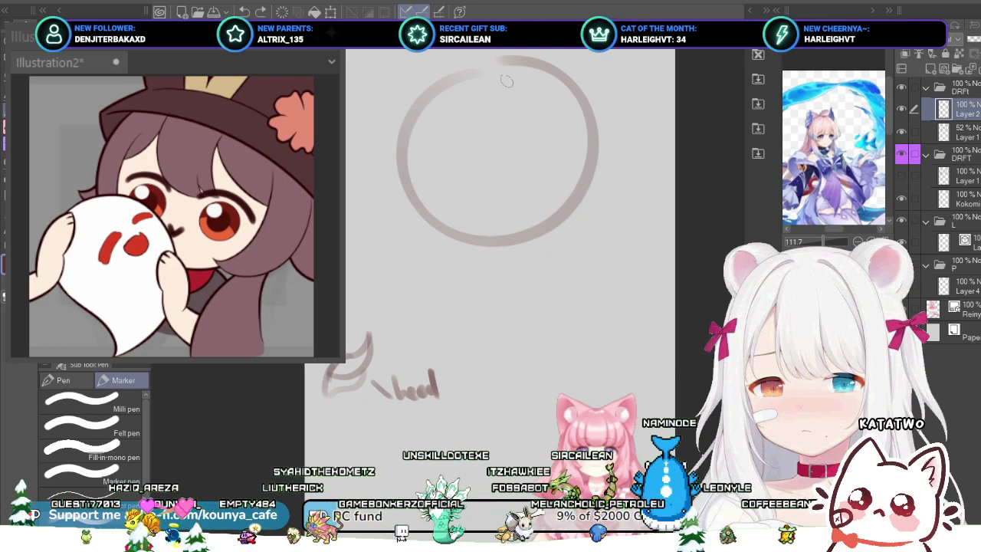
left_click_drag(494, 75, 488, 291)
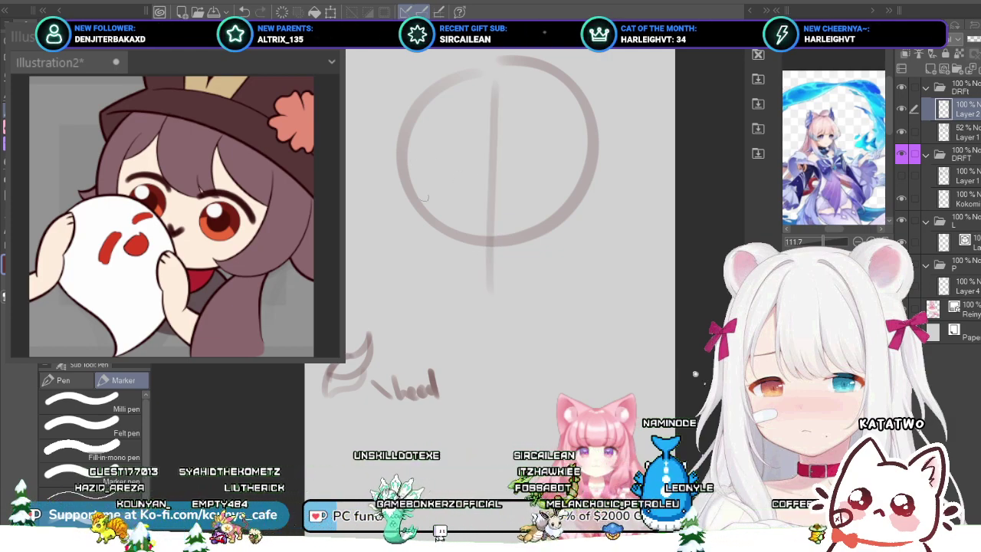
Step: Sketch the left cheek and jaw lines from the circle's left edge down towards the chin, redoing strokes until the shape fits
left_click_drag(397, 128, 429, 272)
key("ctrl+z")
left_click_drag(395, 129, 431, 282)
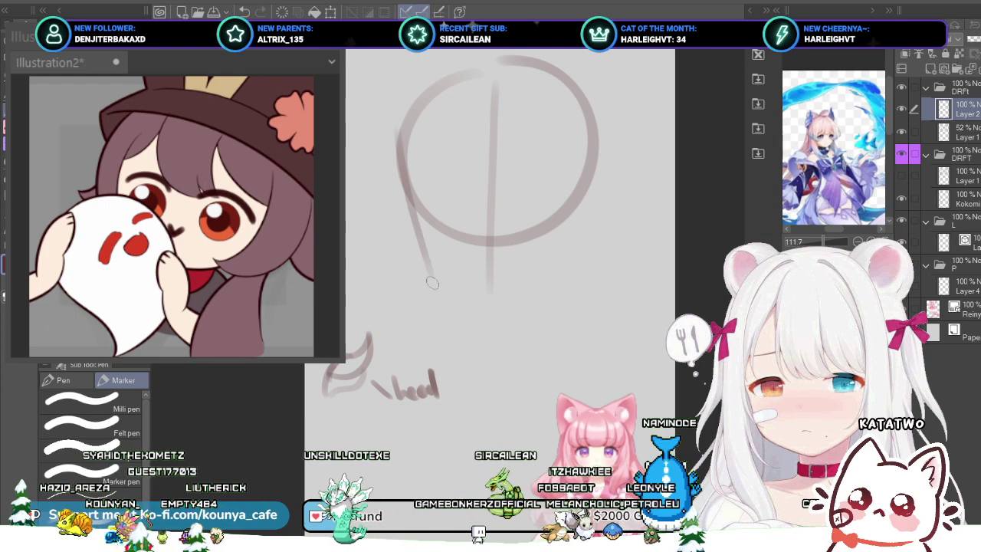
key("ctrl+z")
mouse_move(397, 164)
left_mouse_down()
mouse_move(428, 265)
mouse_move(475, 303)
left_mouse_up()
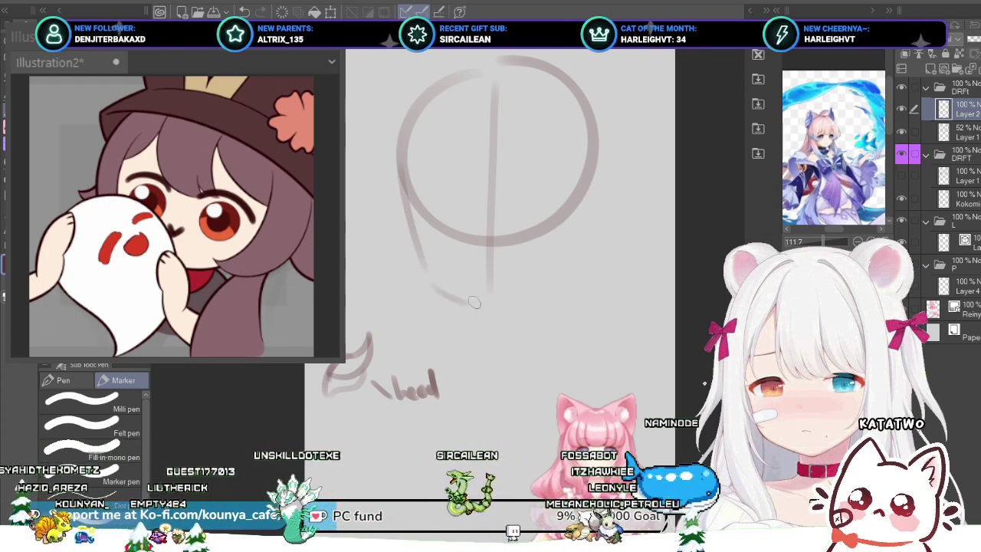
key("ctrl+z")
mouse_move(422, 266)
left_mouse_down()
mouse_move(469, 313)
mouse_move(555, 295)
left_mouse_up()
key("ctrl+z")
key("ctrl+z")
Step: Sketch the right jaw line up from the chin and the right cheek line along the circle's edge, redoing strokes as needed
left_click_drag(497, 316, 573, 270)
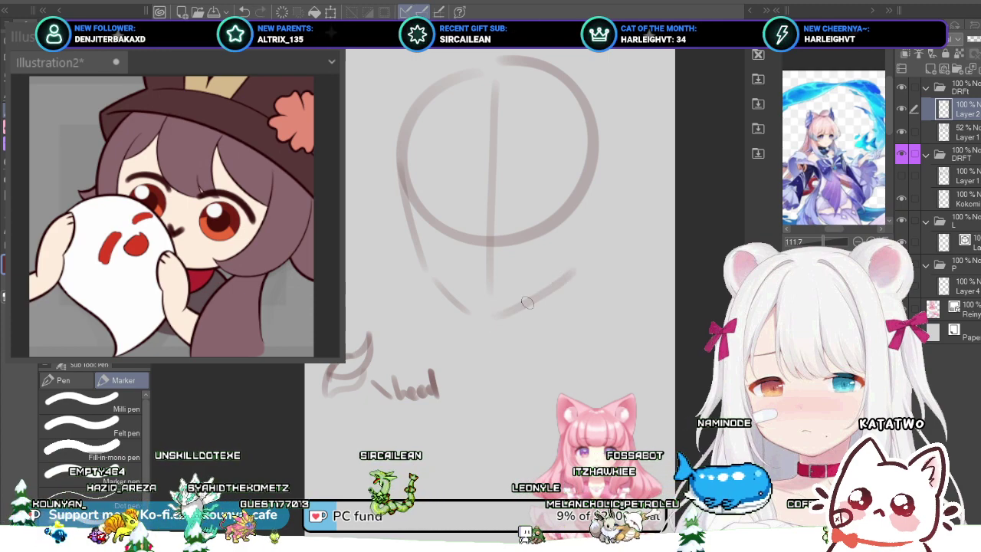
key("ctrl+z")
mouse_move(490, 323)
left_mouse_down()
mouse_move(567, 282)
mouse_move(590, 198)
left_mouse_up()
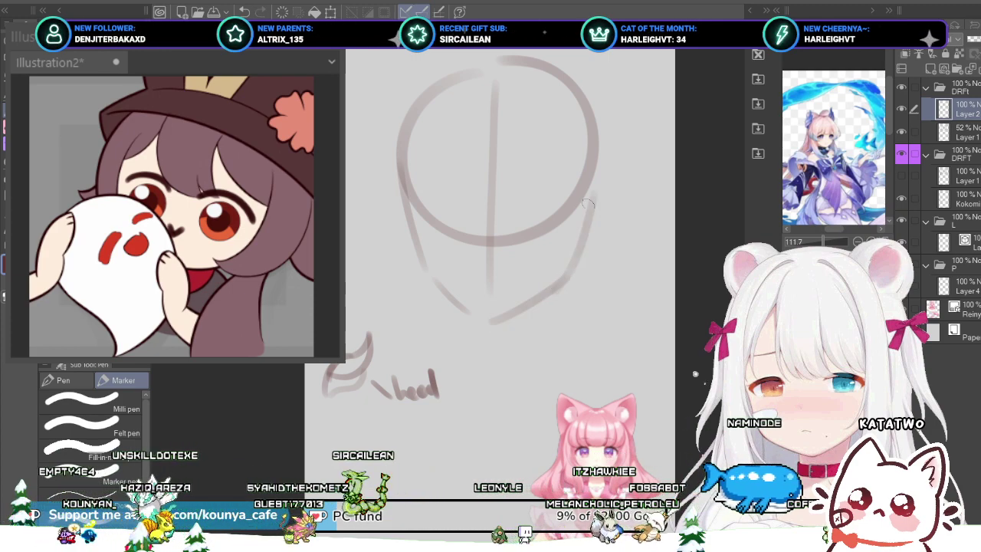
key("ctrl+z")
left_click_drag(597, 163, 565, 281)
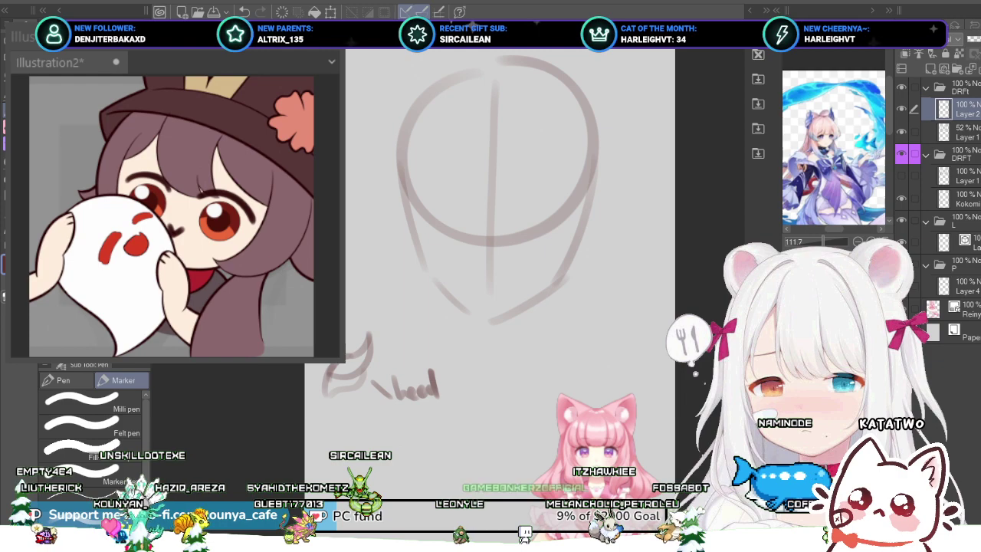
key("ctrl+z")
mouse_move(586, 96)
left_mouse_down()
mouse_move(596, 226)
mouse_move(564, 279)
left_mouse_up()
key("ctrl+z")
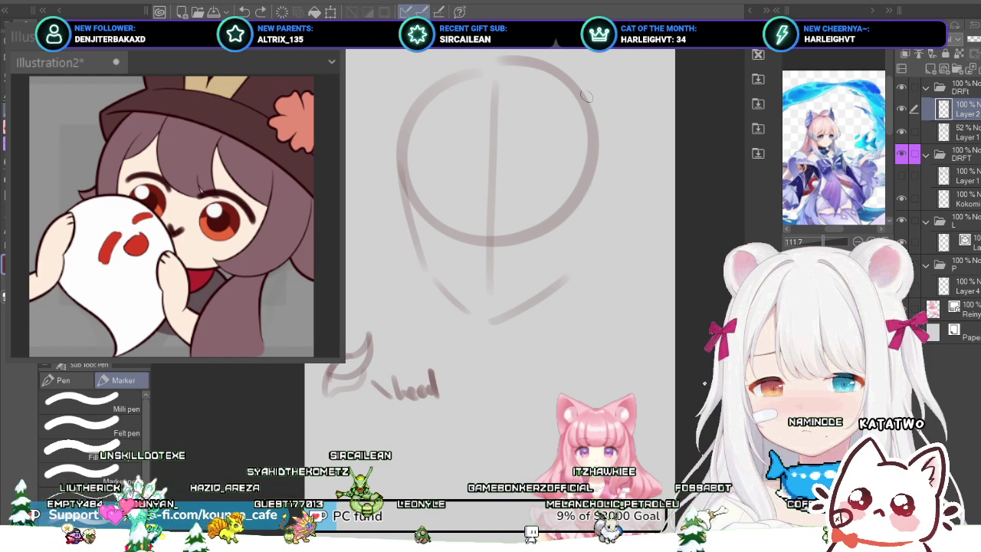
mouse_move(586, 97)
left_mouse_down()
mouse_move(596, 118)
mouse_move(565, 269)
left_mouse_up()
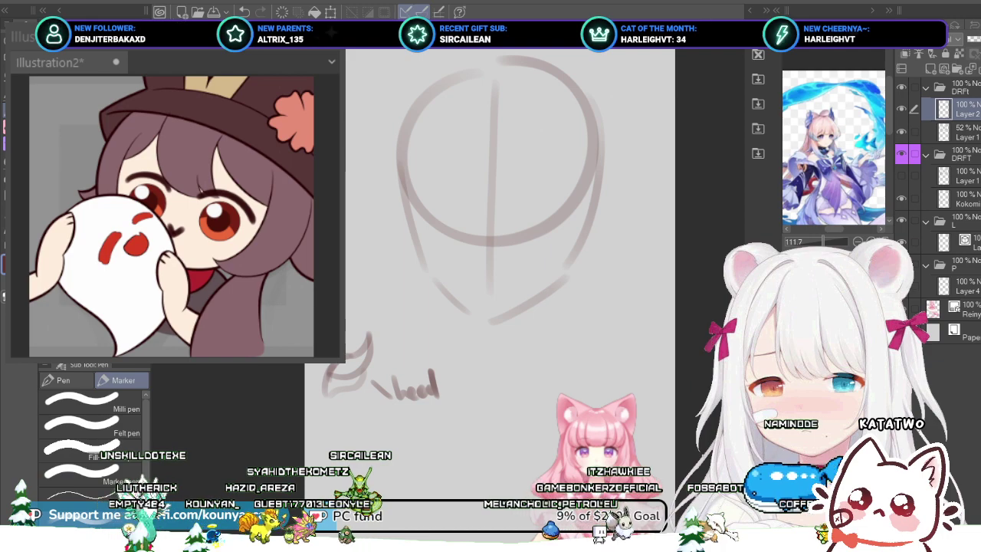
Step: Distort the face guidelines slightly at their lower-left corner and merge them with the circle's layer
key("ctrl+t")
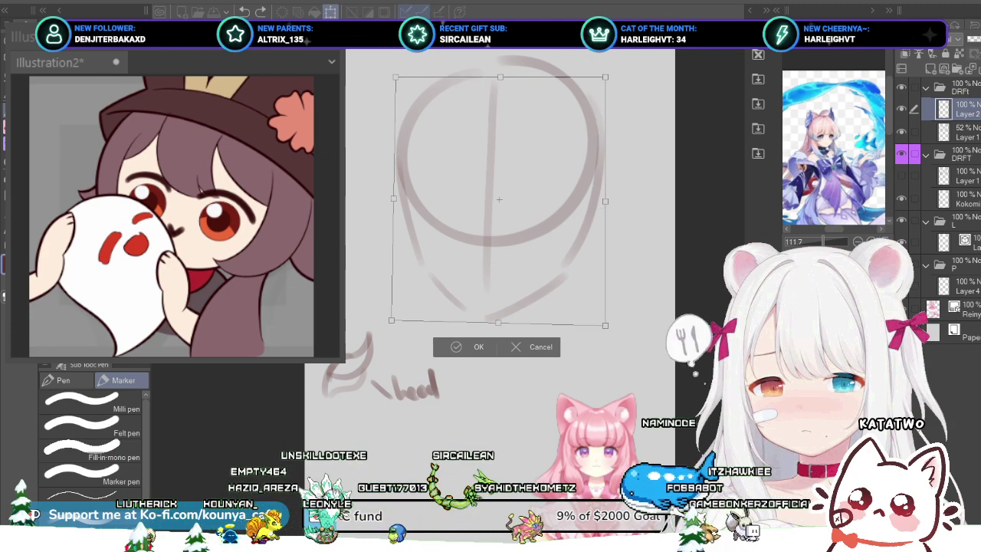
key("Return")
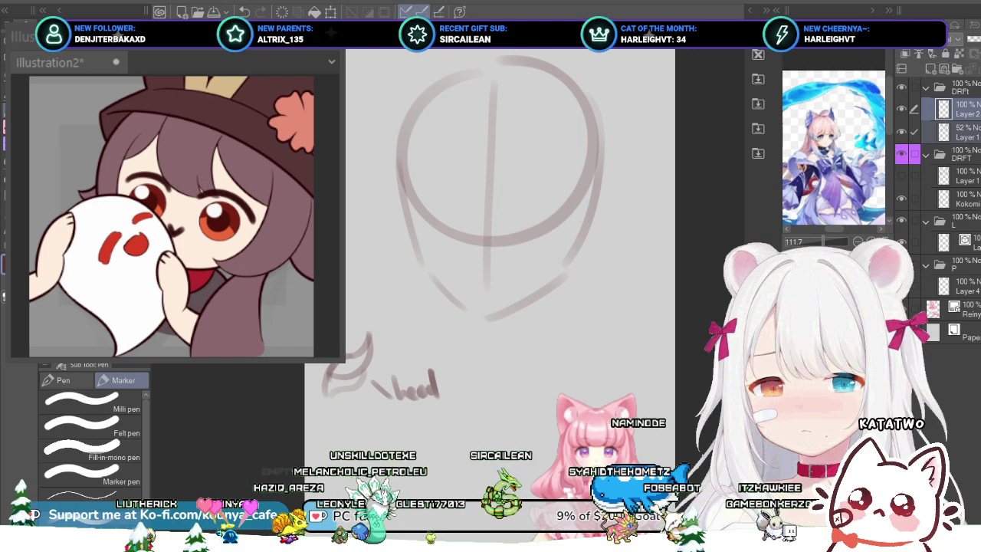
key("alt+shift+e")
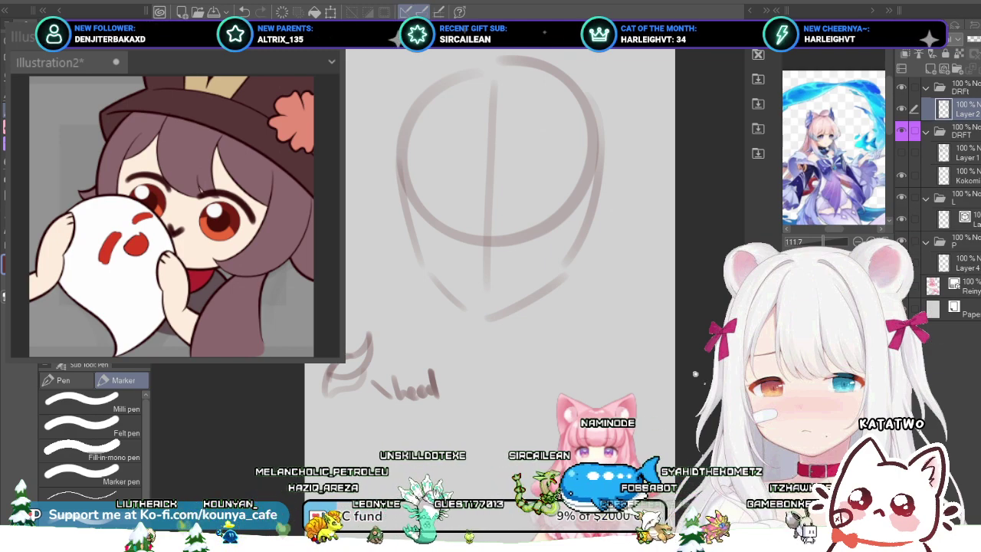
Step: Distort the merged head sketch slightly by adjusting its corners, raising the lower-left one and extending the lower-right one
key("ctrl+t")
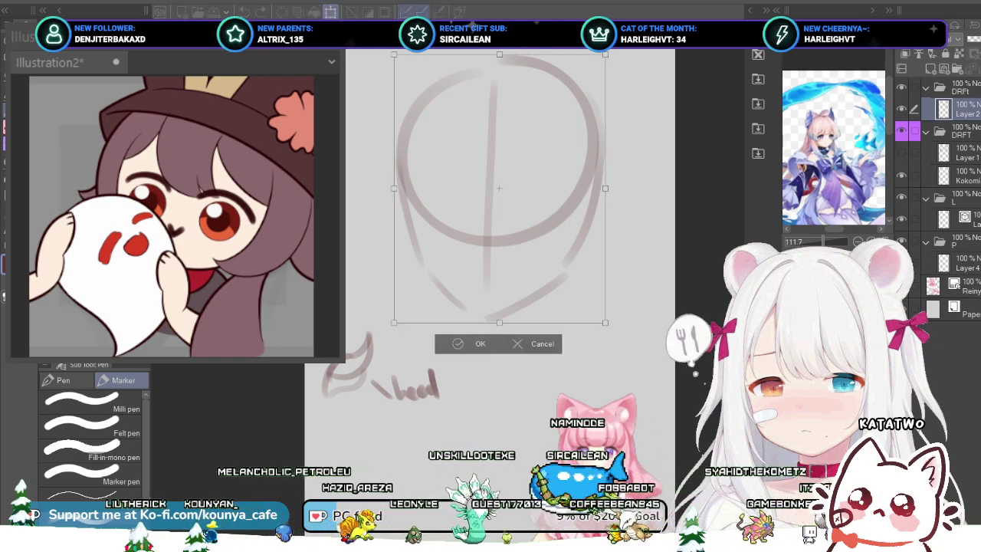
left_click_drag(393, 322, 393, 318)
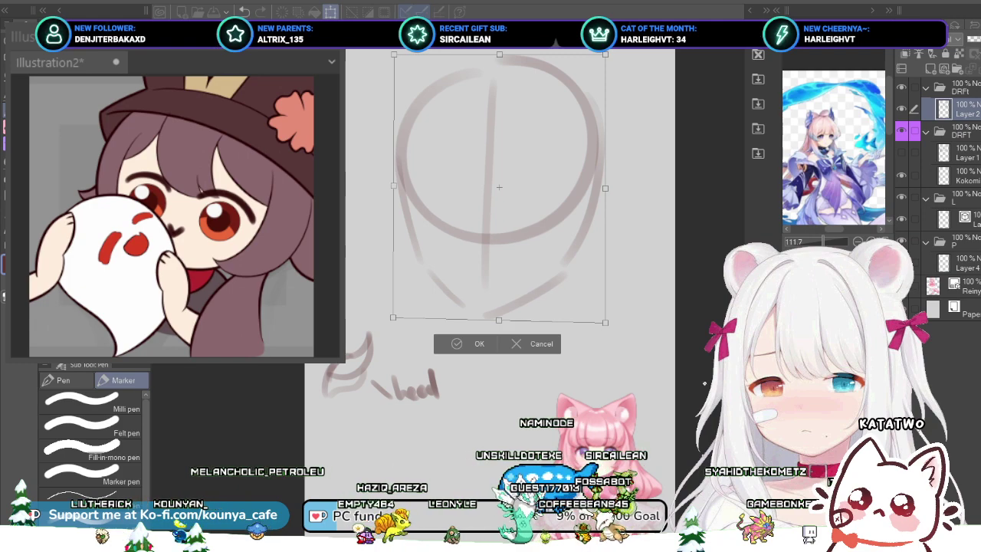
left_click_drag(605, 55, 605, 54)
left_click_drag(393, 55, 393, 57)
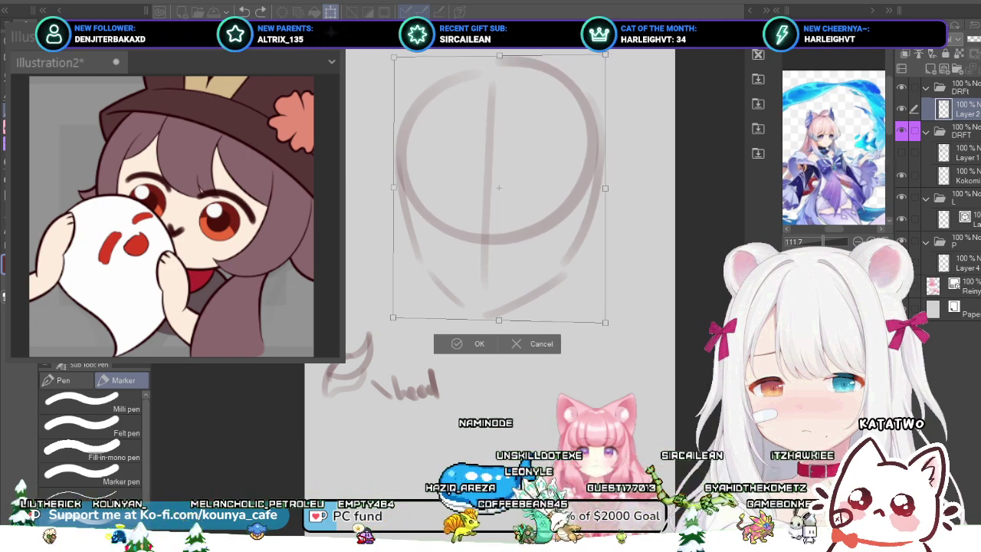
left_click_drag(393, 316, 393, 314)
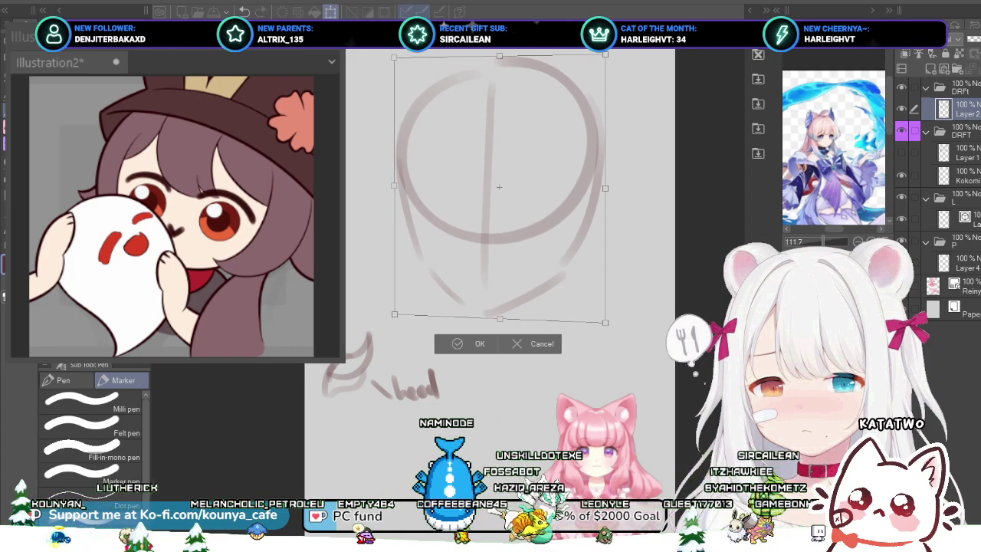
left_click_drag(606, 322, 609, 326)
scroll(606, 324, "down", 3)
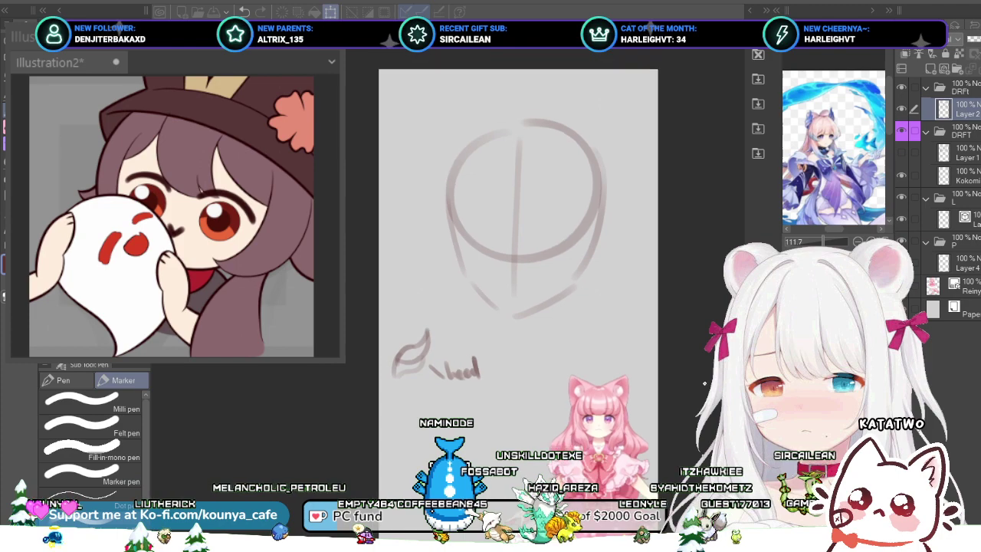
key("Return")
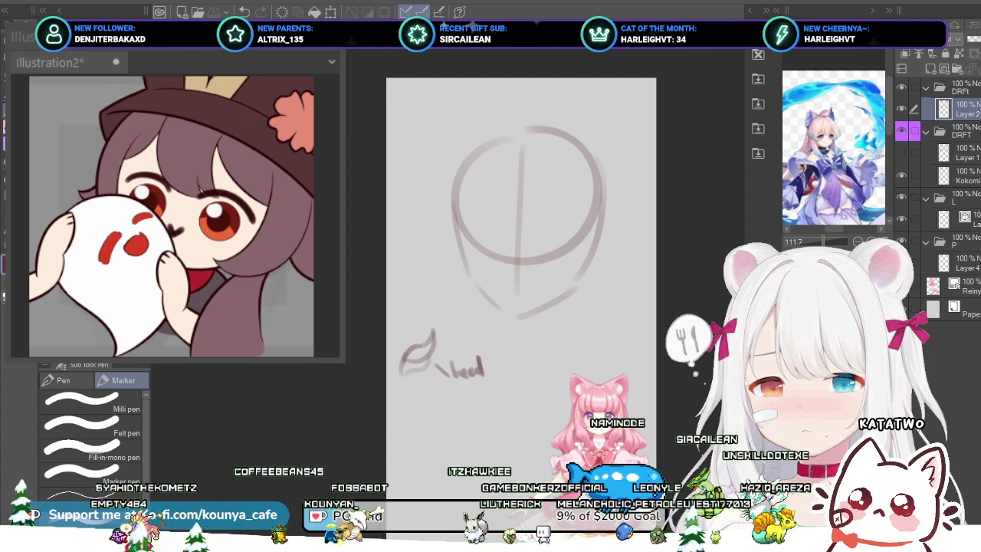
scroll(545, 328, "up", 2)
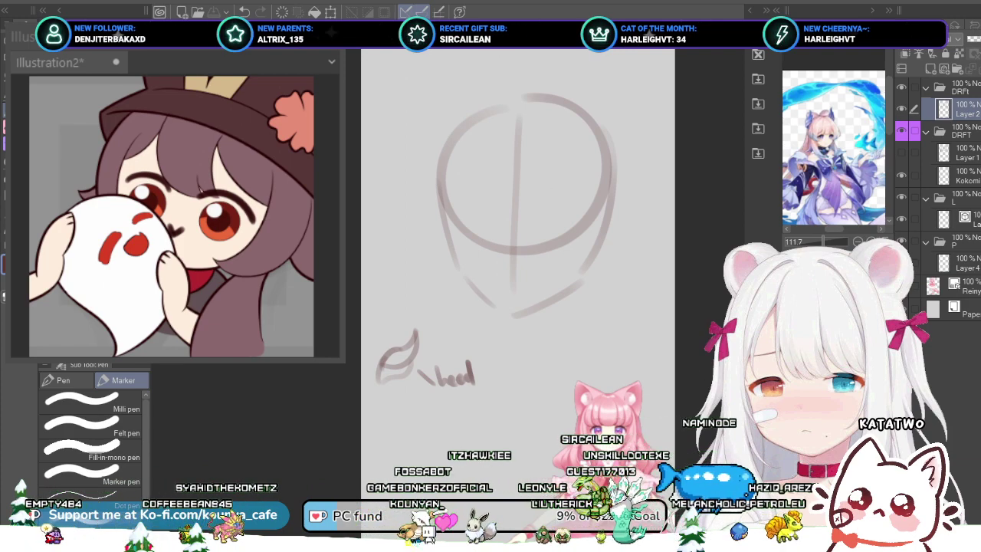
left_click(962, 131)
left_click(964, 153)
left_click(962, 132)
left_click(964, 109)
left_click(962, 132)
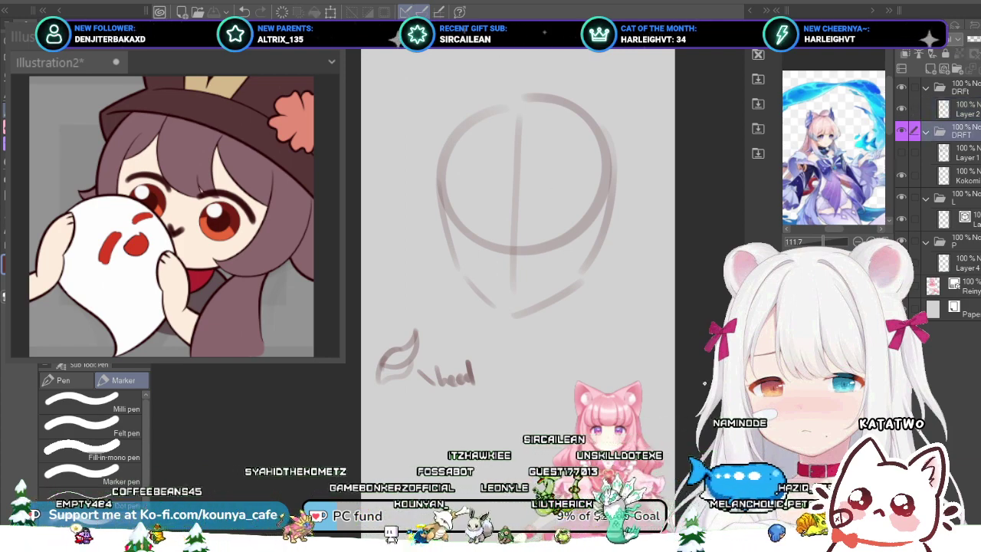
left_click(963, 110)
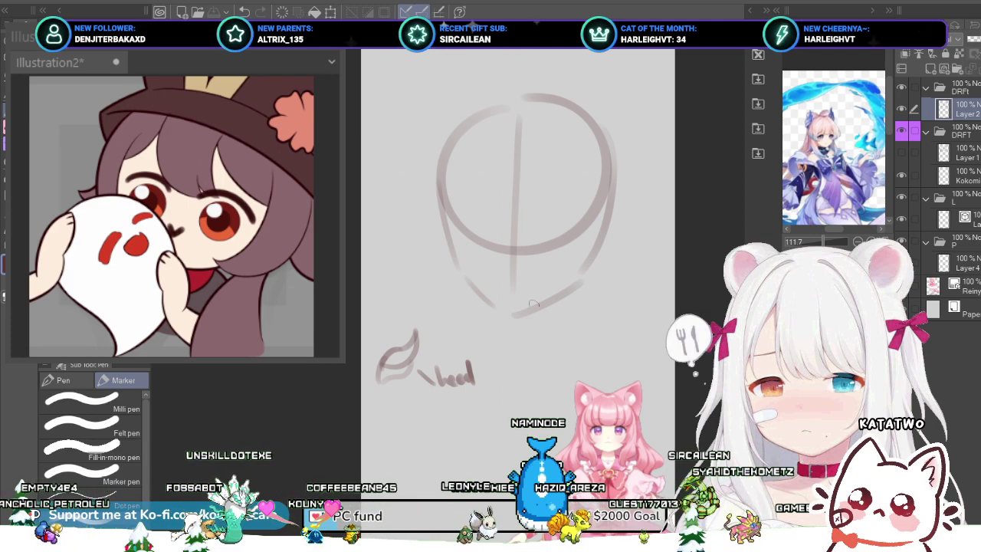
left_click_drag(521, 229, 505, 222)
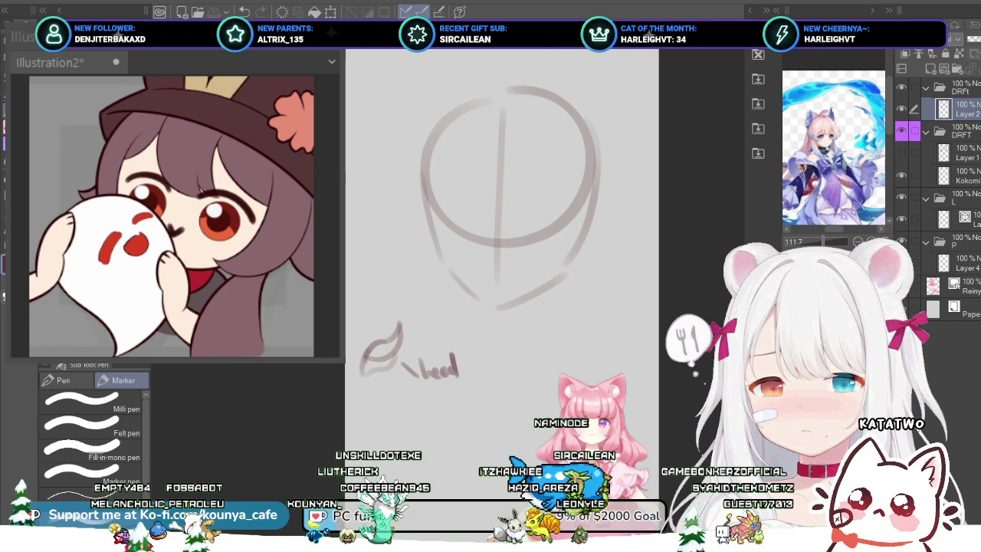
key("ctrl+z")
key("ctrl+y")
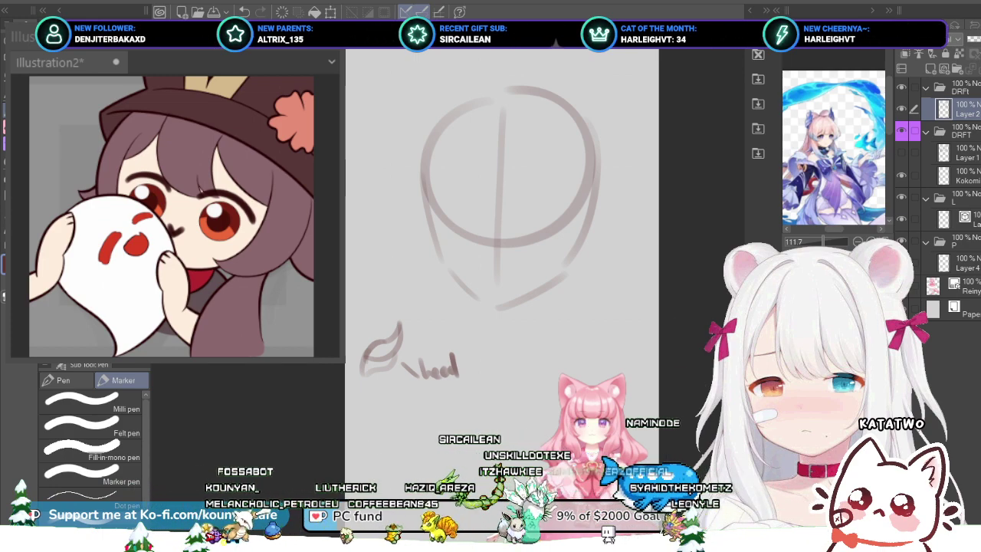
Step: Shift the head sketch slightly up and to the right, and scale it down a little on the canvas
key("ctrl+t")
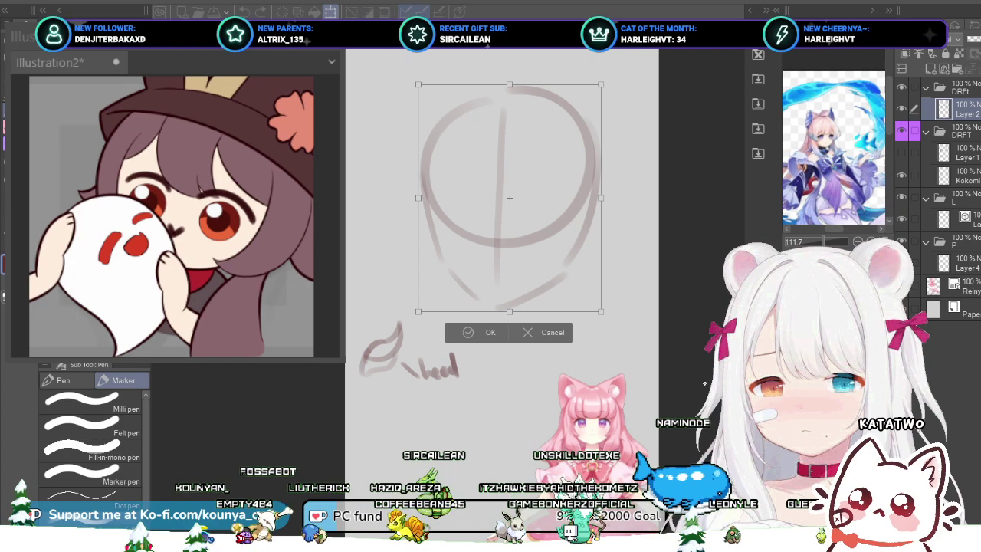
left_click_drag(475, 253, 480, 250)
key("Return")
scroll(479, 251, "down", 1)
key("ctrl+t")
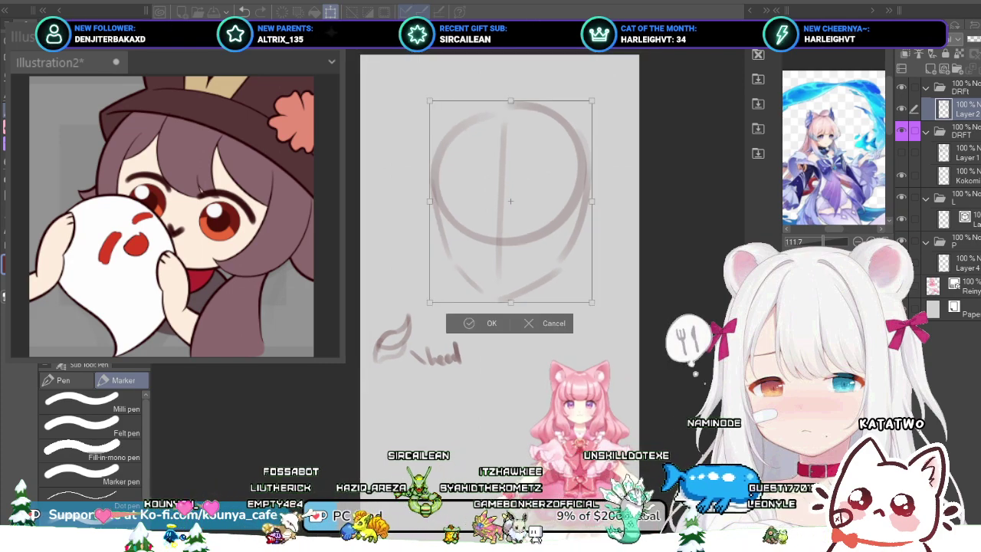
left_click_drag(591, 303, 586, 295)
key("Return")
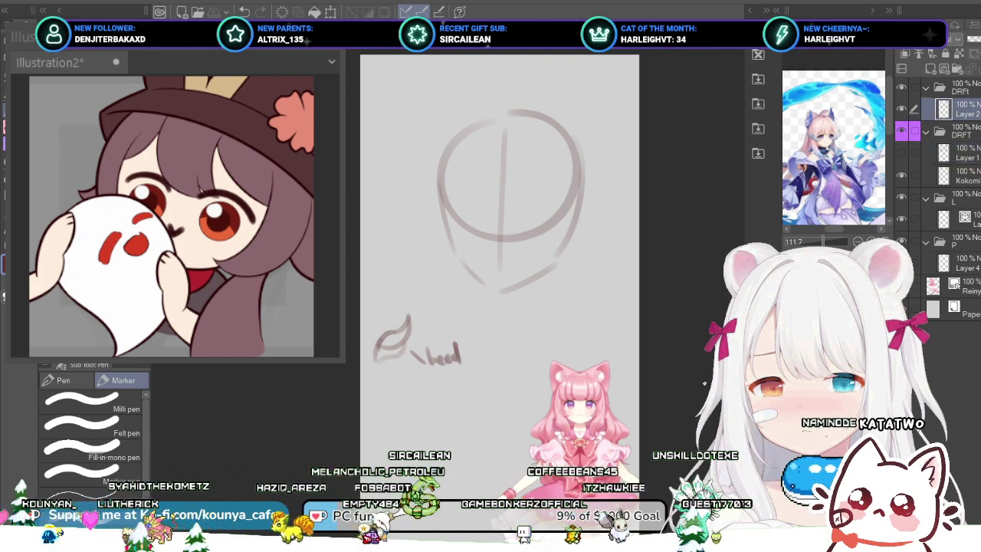
Step: Add a new layer and sketch a short neck stroke below the chin, curving toward the left shoulder
key("ctrl+shift+n")
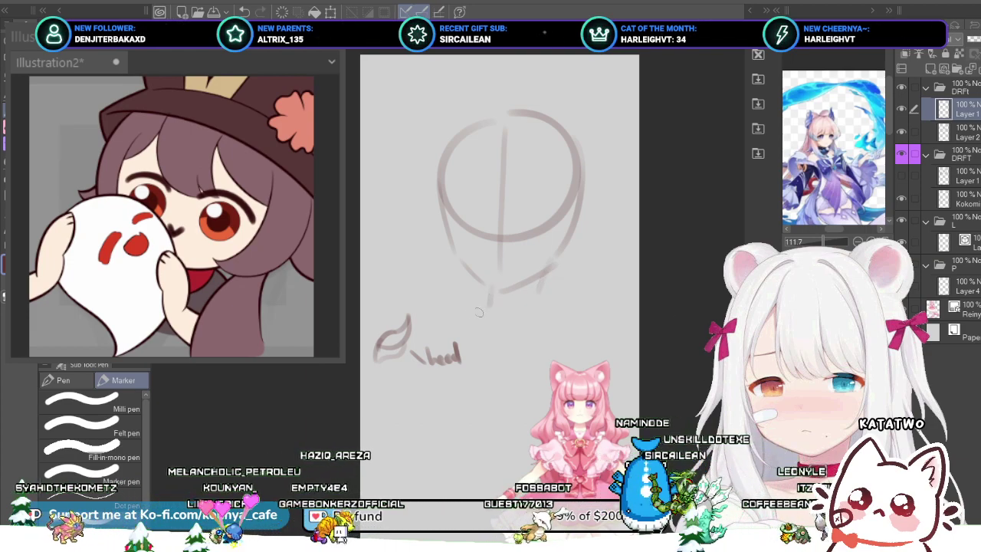
left_click_drag(492, 288, 478, 312)
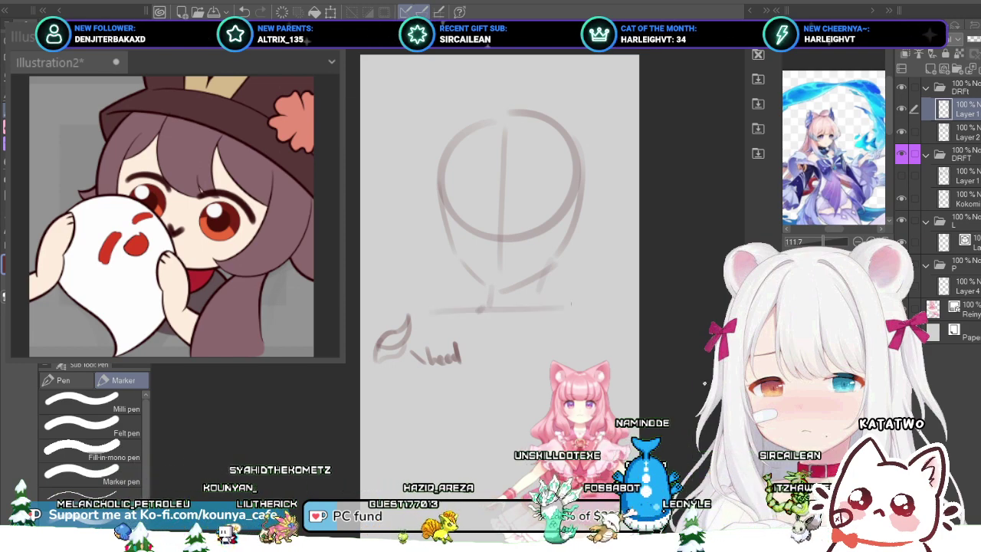
Step: Add another layer below the neck's layer and draw a long shoulder line sloping slightly down to the right, redoing strokes as needed
key("ctrl+shift+n")
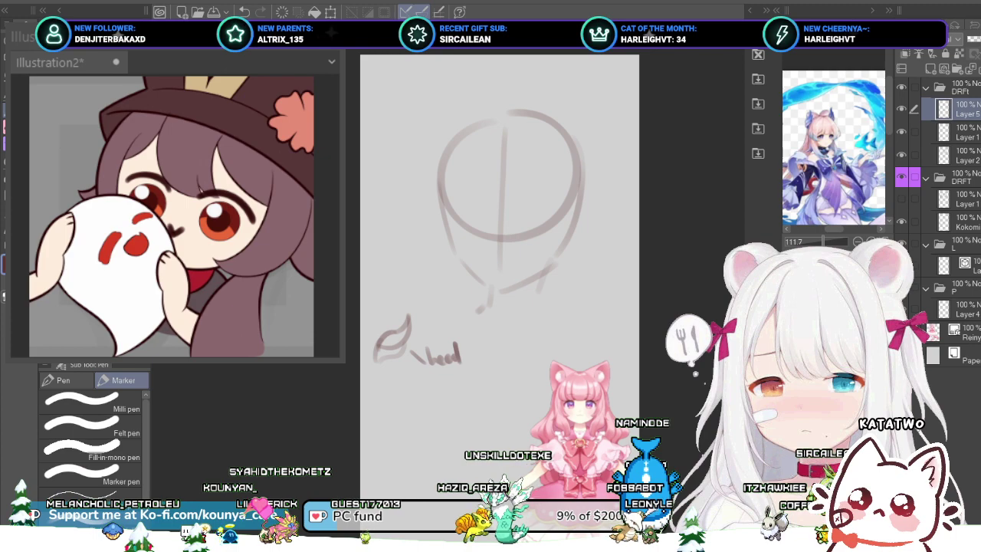
left_click_drag(957, 110, 956, 142)
left_click_drag(508, 272, 469, 253)
scroll(491, 242, "down", 1)
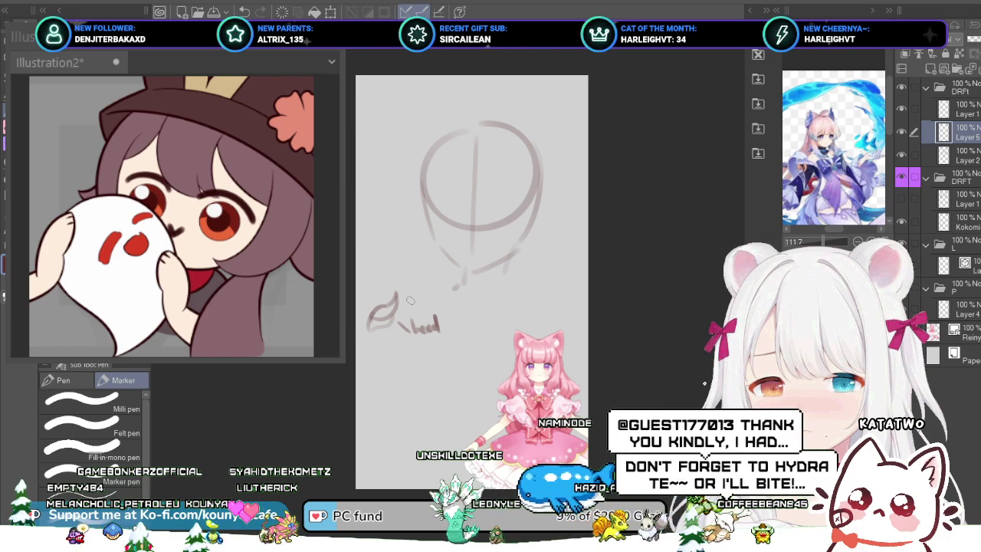
left_click_drag(399, 290, 575, 287)
key("ctrl+z")
left_click_drag(400, 292, 539, 293)
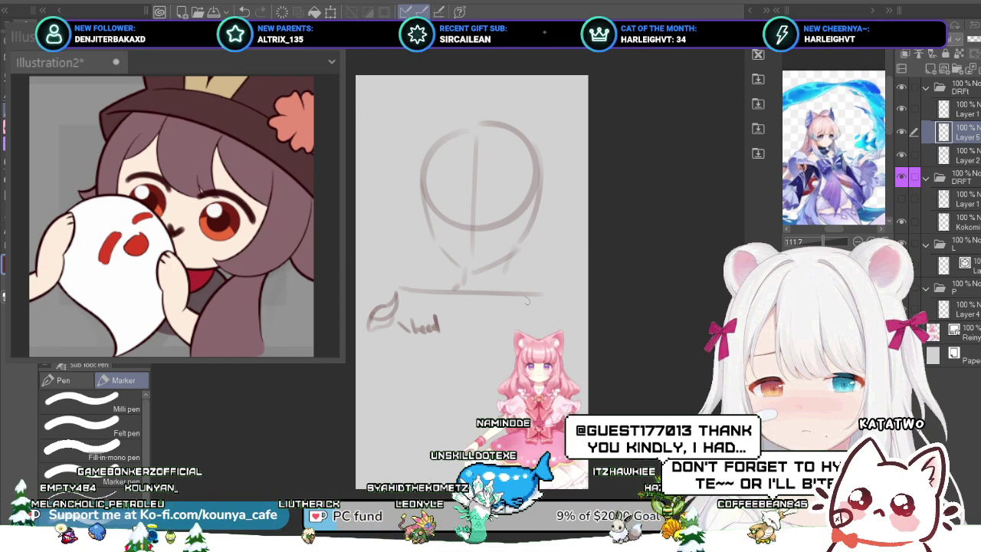
key("ctrl+z")
left_click_drag(429, 287, 569, 299)
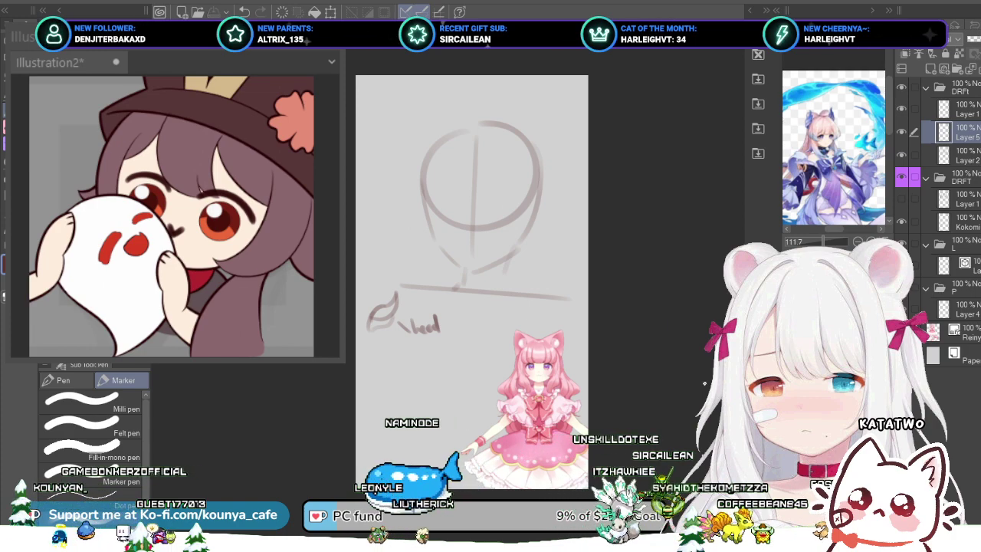
Step: Transform the shoulder line to make it slightly narrower and raise its right end a little
left_click_drag(475, 230, 464, 237)
scroll(485, 282, "up", 1)
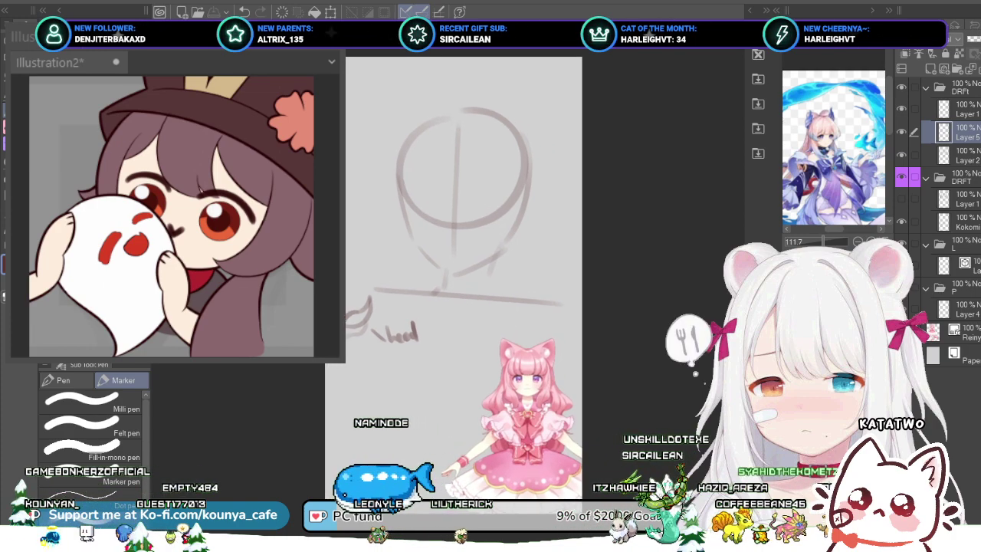
left_click_drag(467, 229, 464, 223)
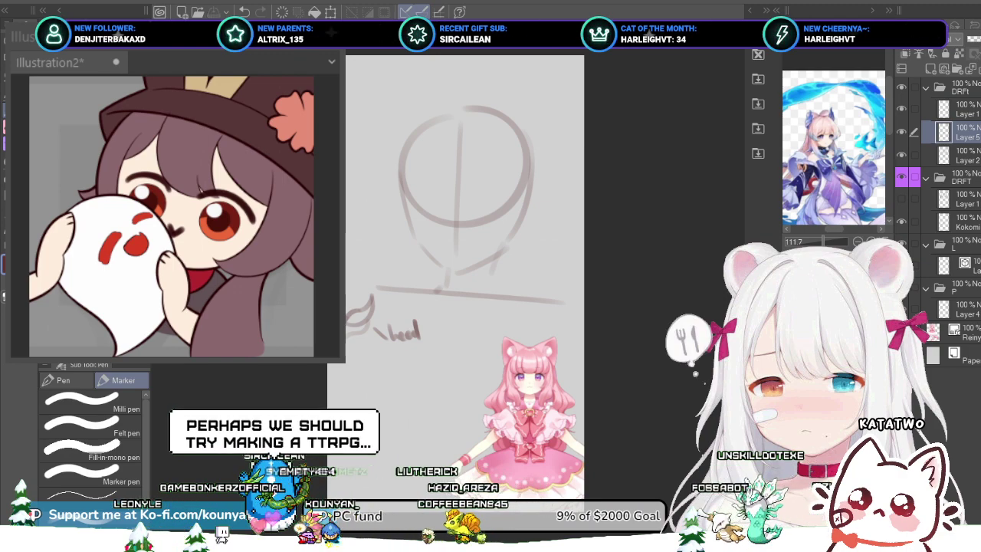
key("ctrl+t")
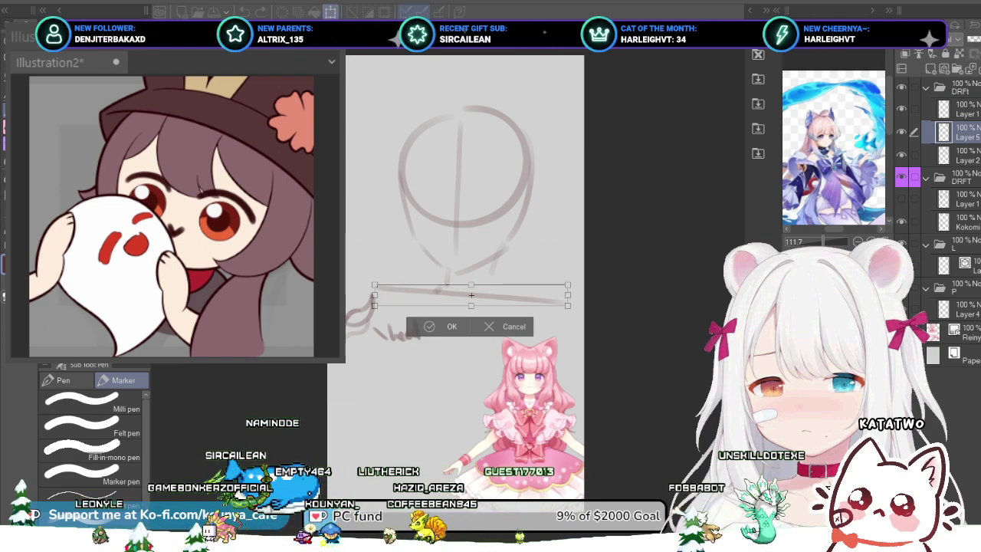
left_click_drag(568, 306, 564, 305)
left_click_drag(471, 295, 468, 295)
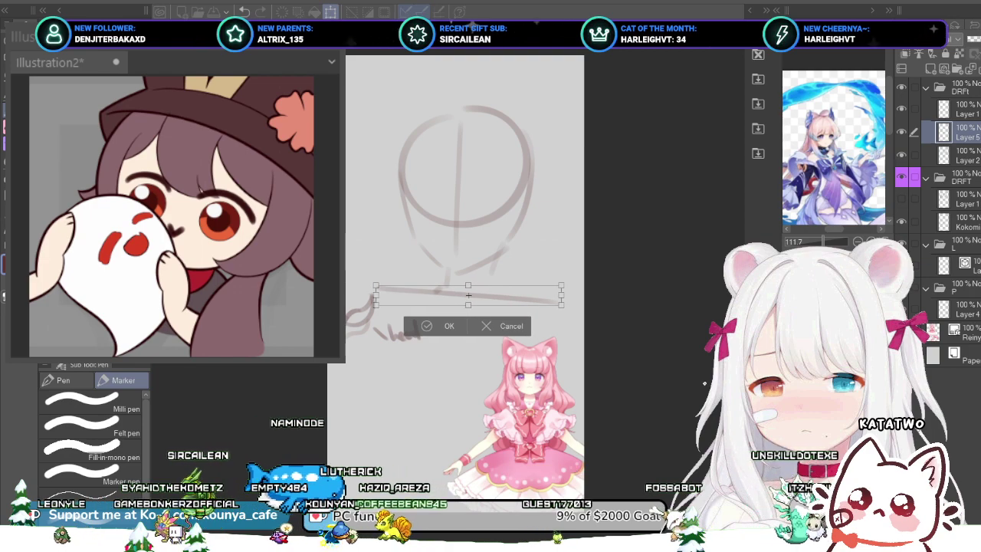
key("Right")
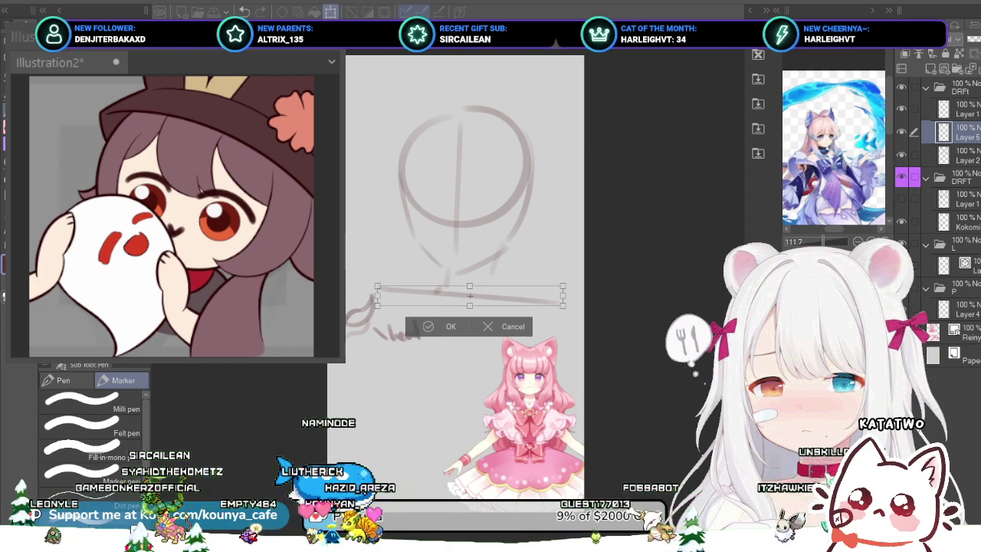
key("Right")
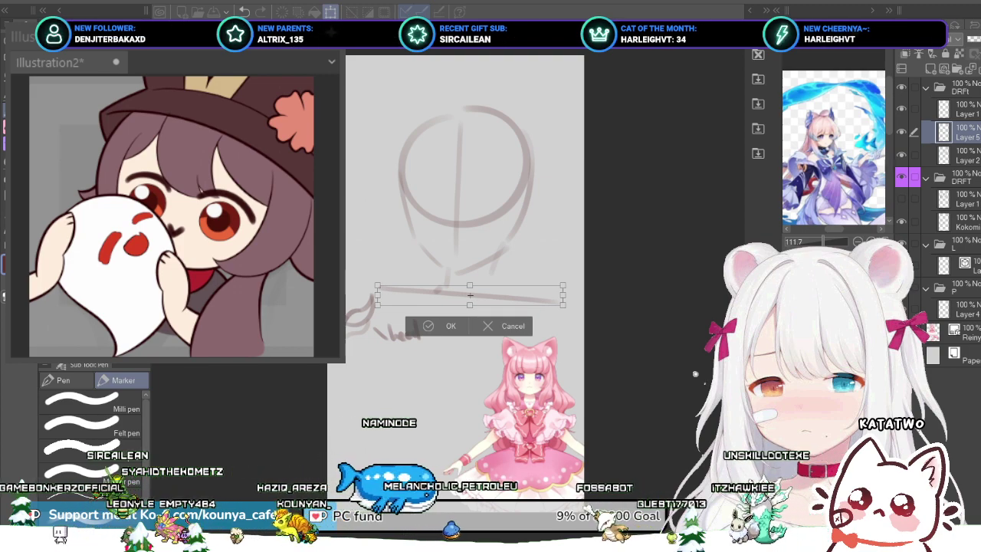
left_click_drag(563, 295, 554, 291)
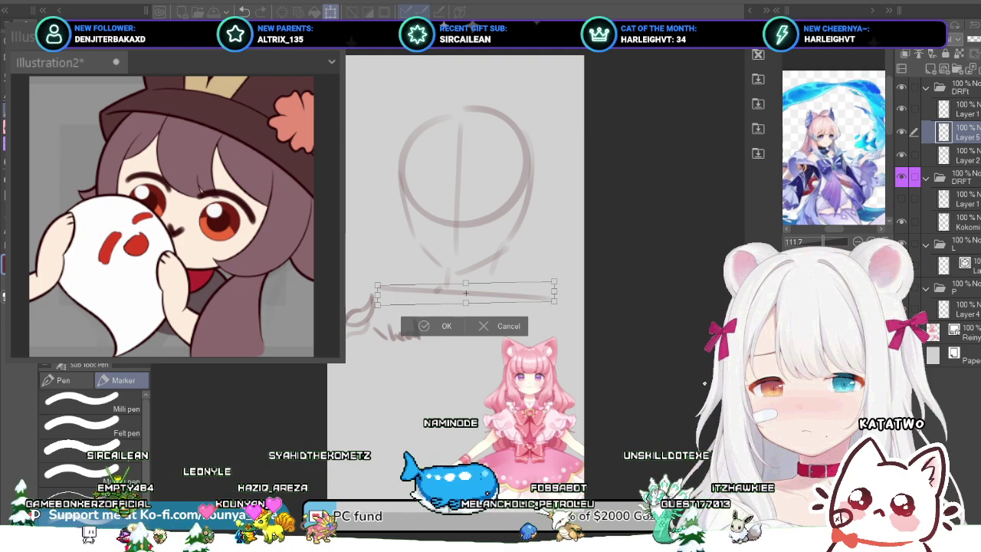
key("Return")
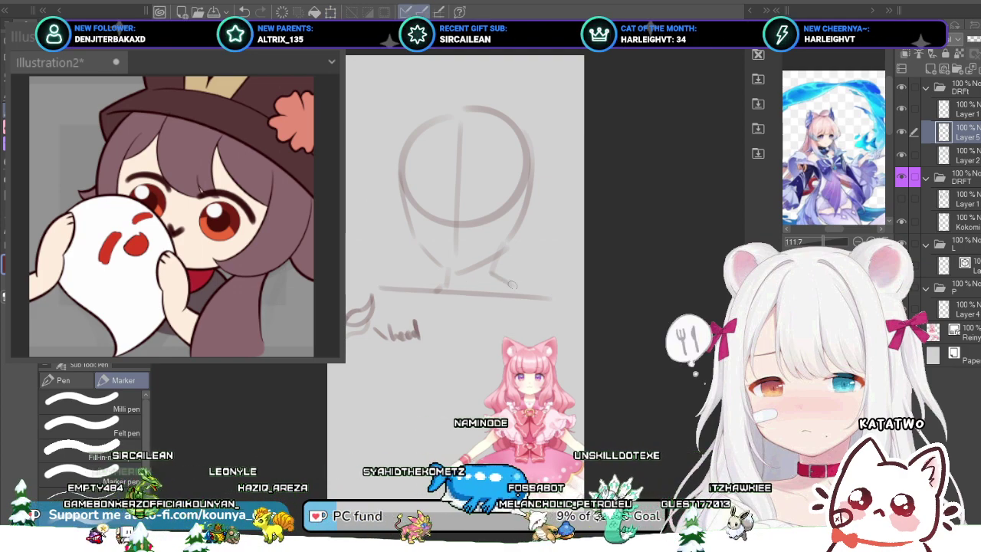
Step: Draw the torso's left side line slanting down and left from the shoulder line, redoing the stroke as needed
key("Delete")
key("ctrl+z")
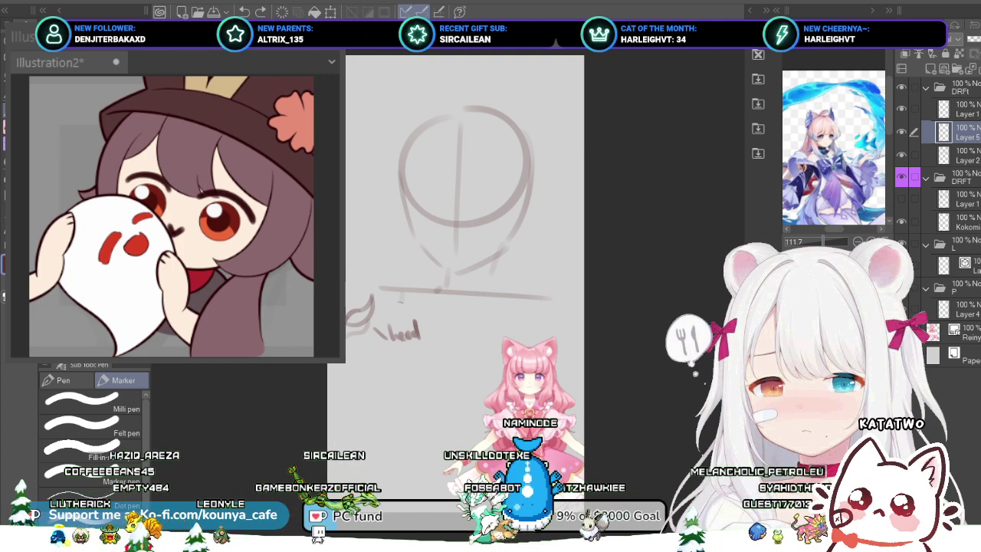
left_click_drag(404, 300, 389, 380)
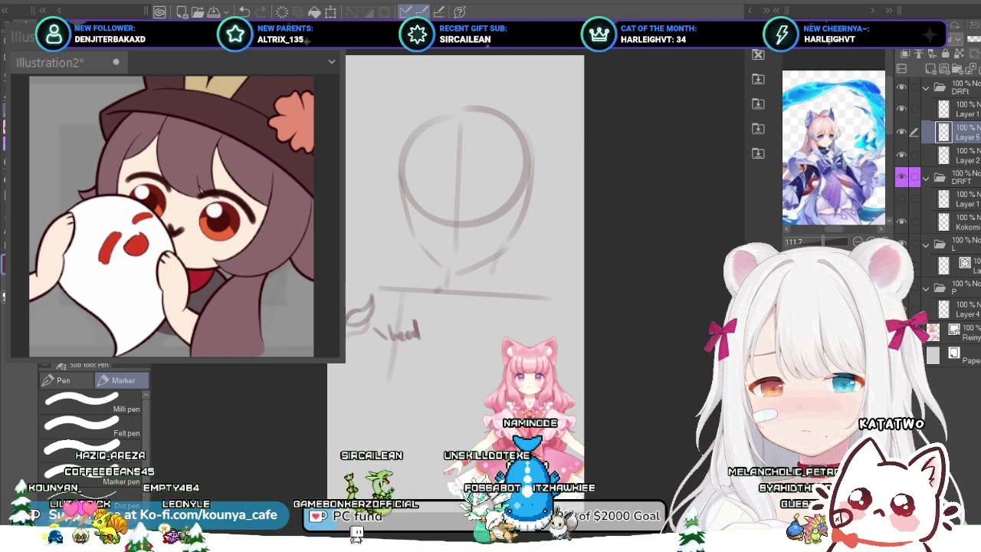
key("ctrl+z")
left_click_drag(406, 293, 385, 434)
key("ctrl+z")
left_click_drag(407, 294, 377, 424)
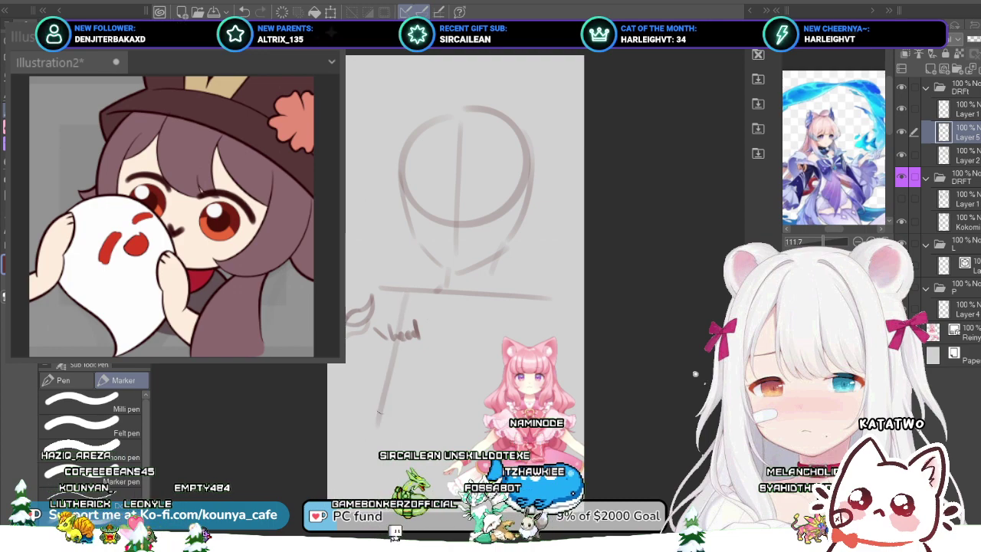
key("ctrl+z")
left_click_drag(402, 294, 376, 434)
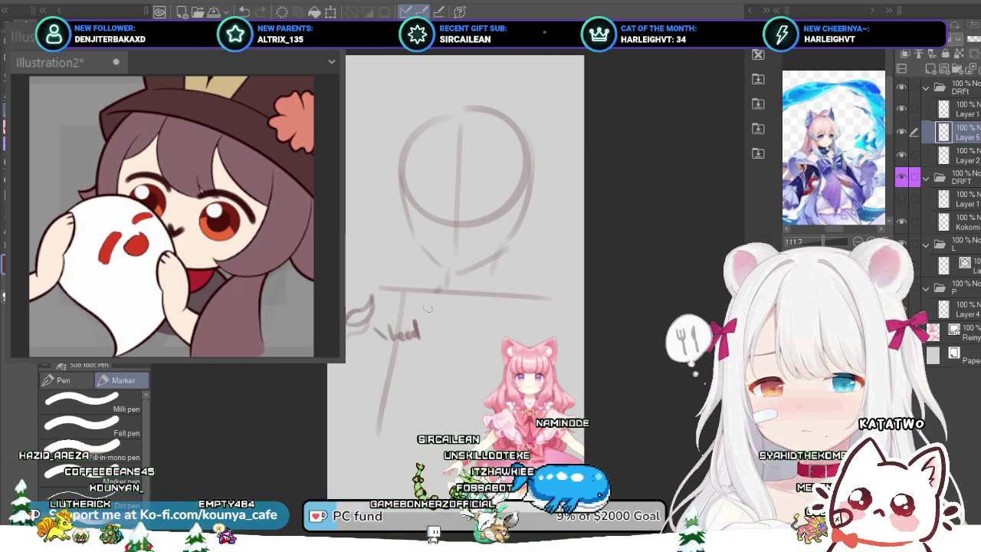
key("ctrl+z")
left_click_drag(405, 330, 378, 423)
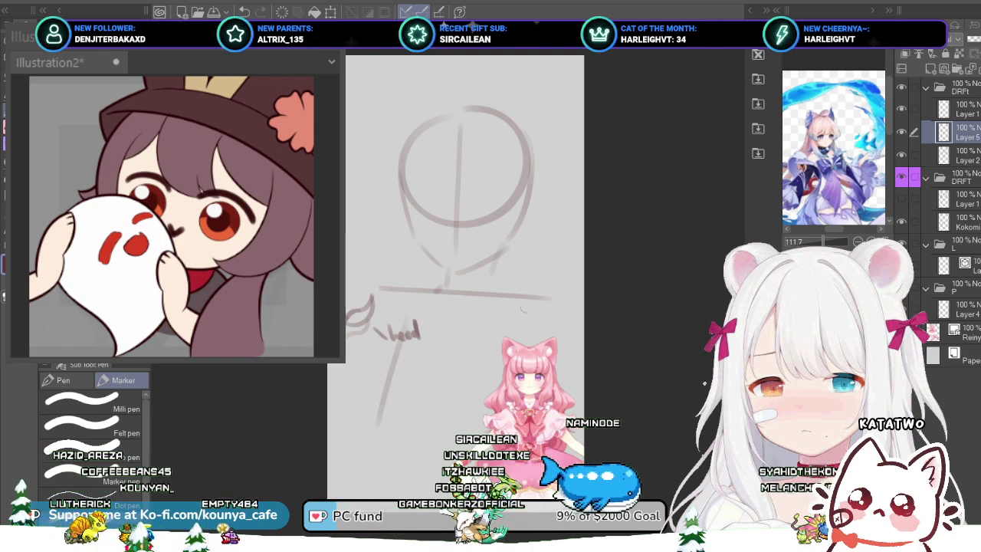
Step: Draw the torso's right side line slanting down and left from the shoulder line, roughly parallel to the left side line
key("ctrl+z")
left_click_drag(530, 306, 494, 415)
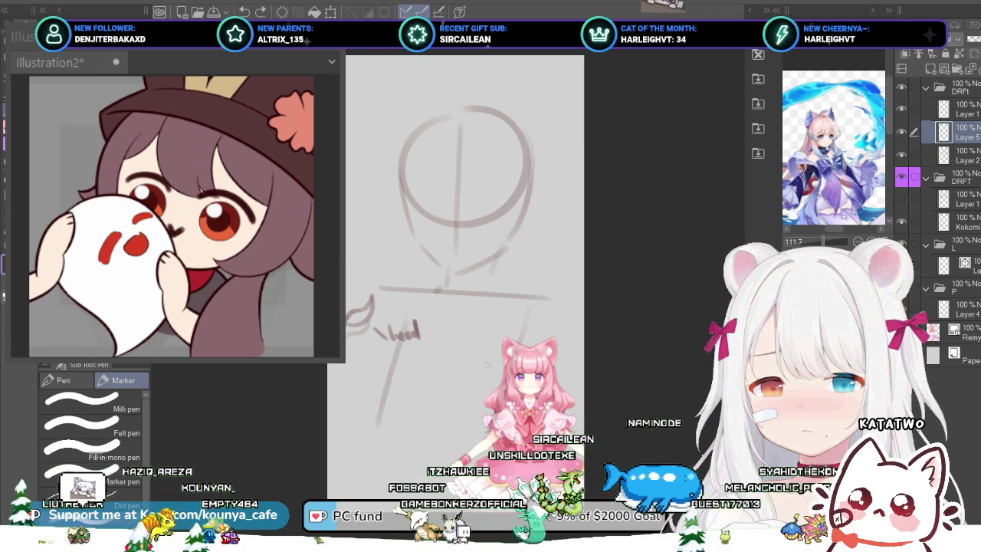
key("ctrl+z")
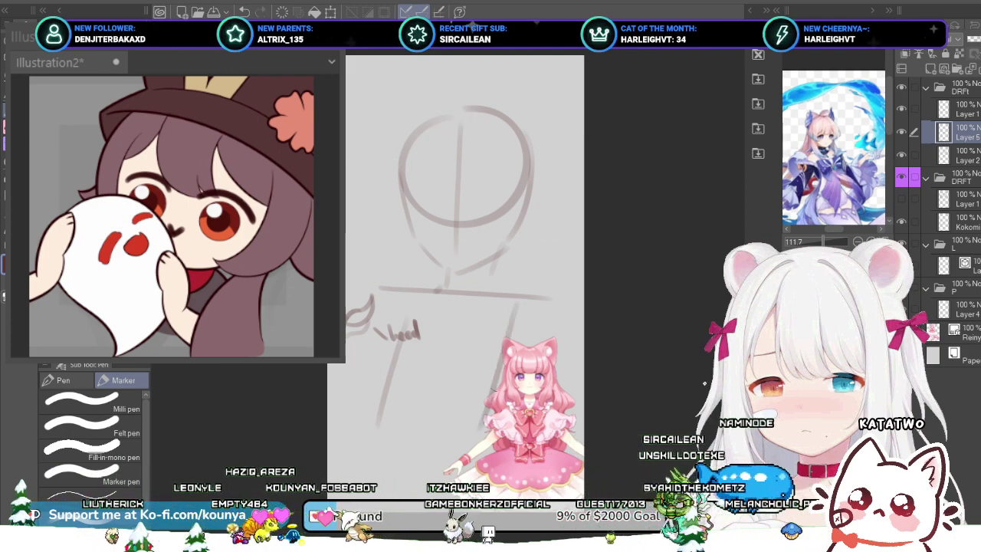
left_click_drag(521, 302, 470, 391)
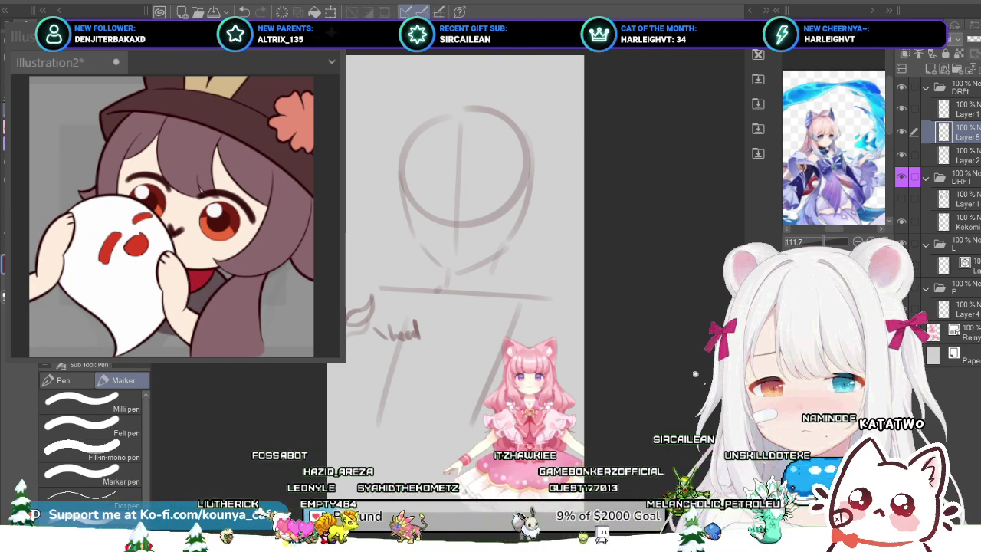
Step: Add a new layer above the shoulder line's layer and redraw both slanted torso side lines on it
key("ctrl+shift+n")
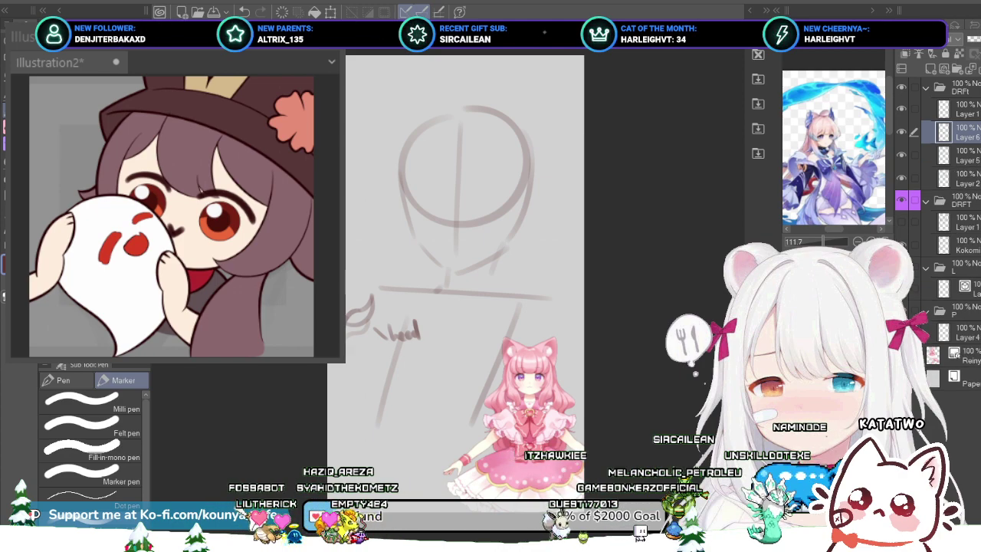
left_click_drag(415, 295, 376, 427)
key("ctrl+z")
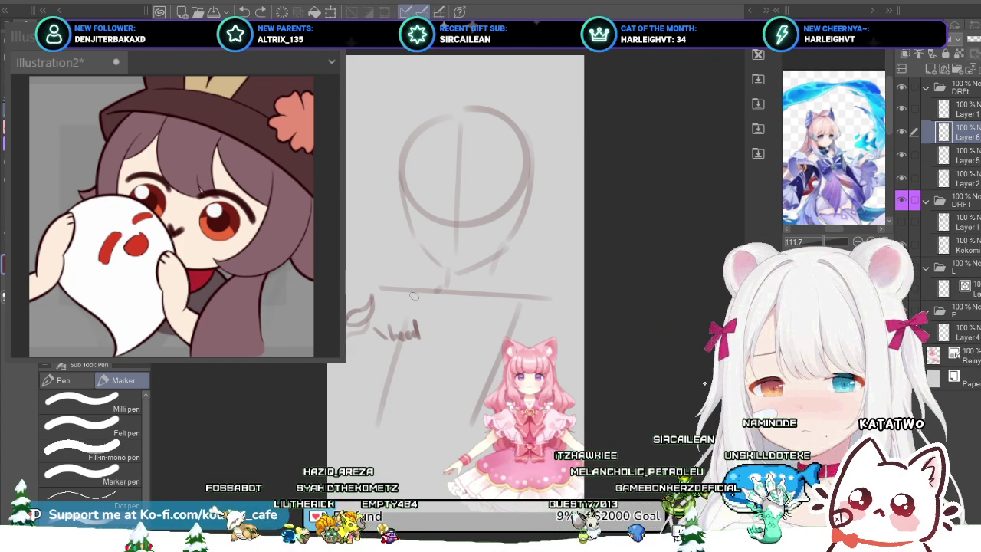
left_click_drag(415, 295, 372, 437)
left_click_drag(515, 320, 473, 439)
key("ctrl+z")
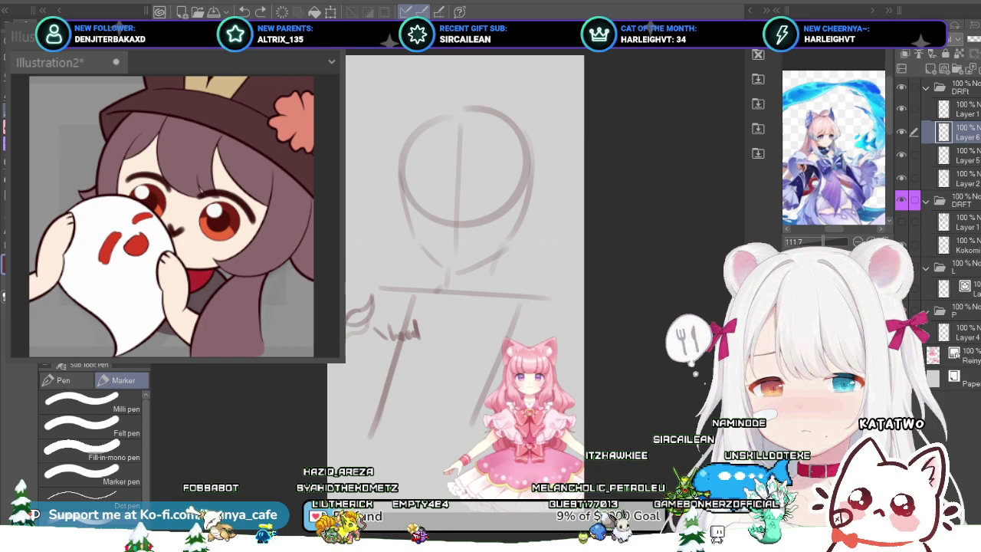
left_click_drag(521, 303, 485, 392)
Step: Erase the earlier torso side lines from Layer 5 with a large eraser, keeping the shoulder line
left_click(965, 109)
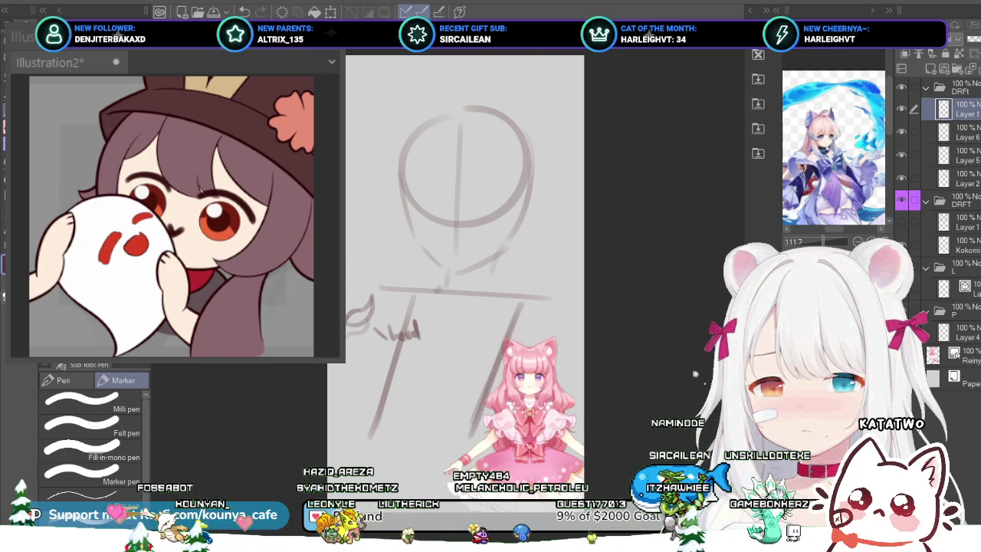
key("alt+bracketleft")
key("alt+bracketleft")
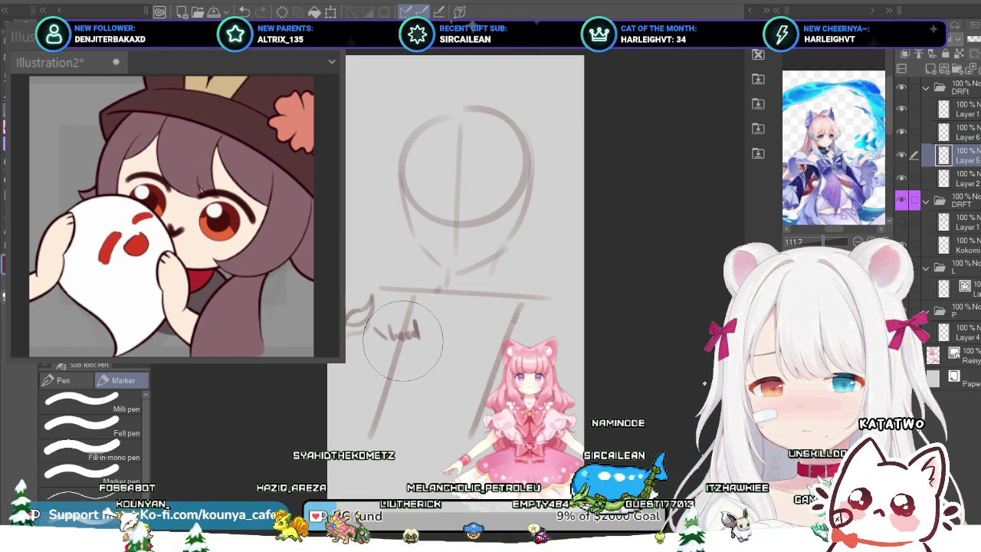
mouse_move(391, 334)
left_mouse_down()
mouse_move(586, 324)
mouse_move(580, 343)
left_mouse_up()
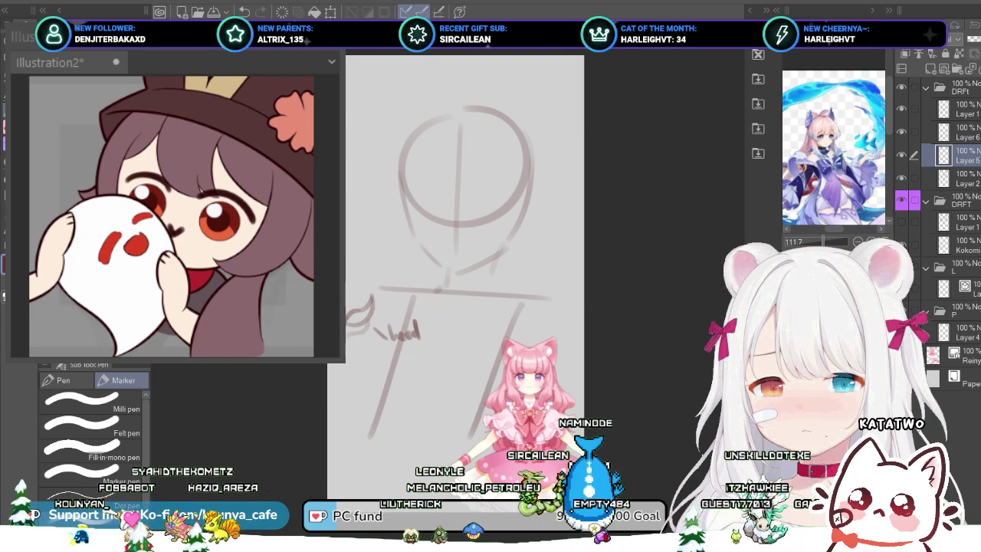
Step: Transform the torso side lines on Layer 6, shifting them slightly left and stretching them downward, and draw a waist line between them
left_click(964, 132)
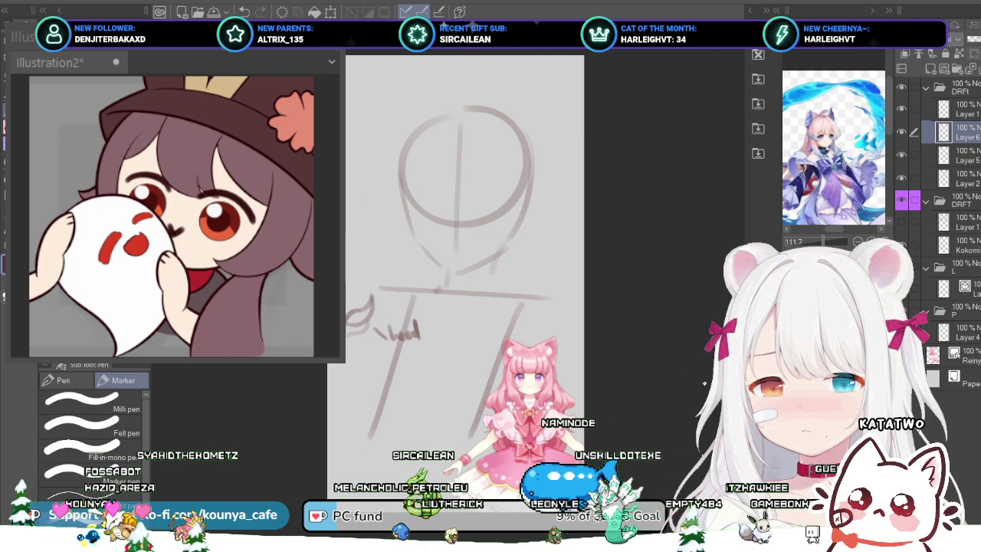
key("ctrl+t")
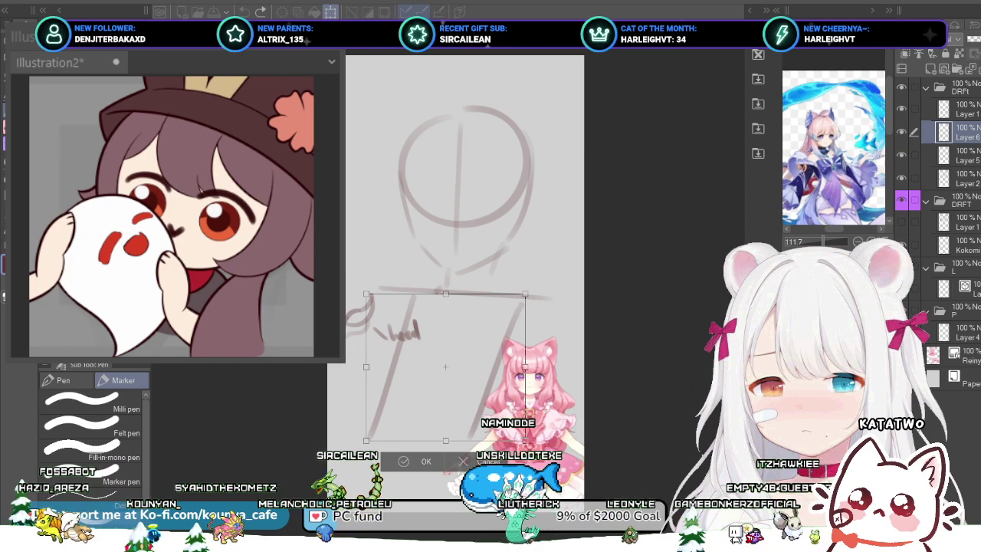
left_click_drag(445, 367, 441, 367)
key("ctrl+z")
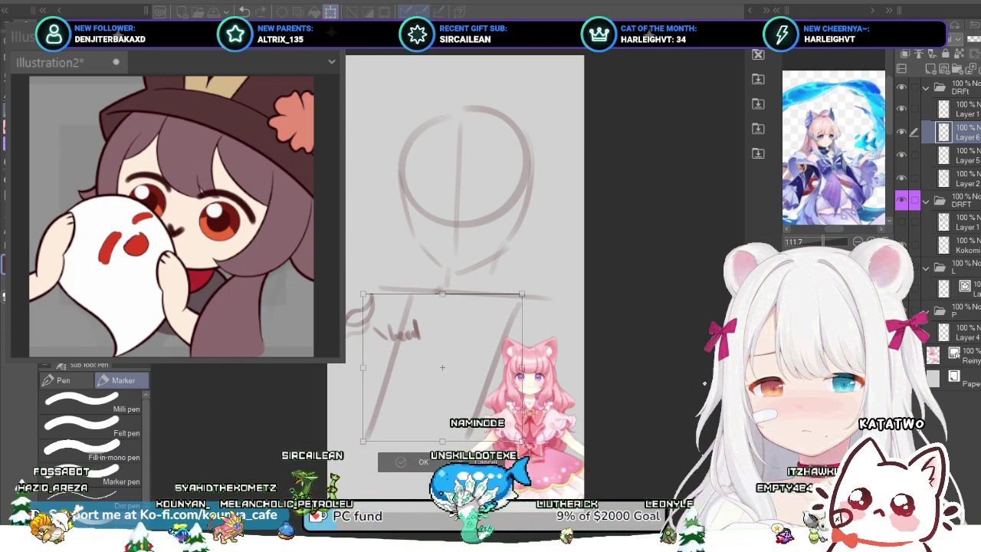
left_click_drag(442, 442, 447, 446)
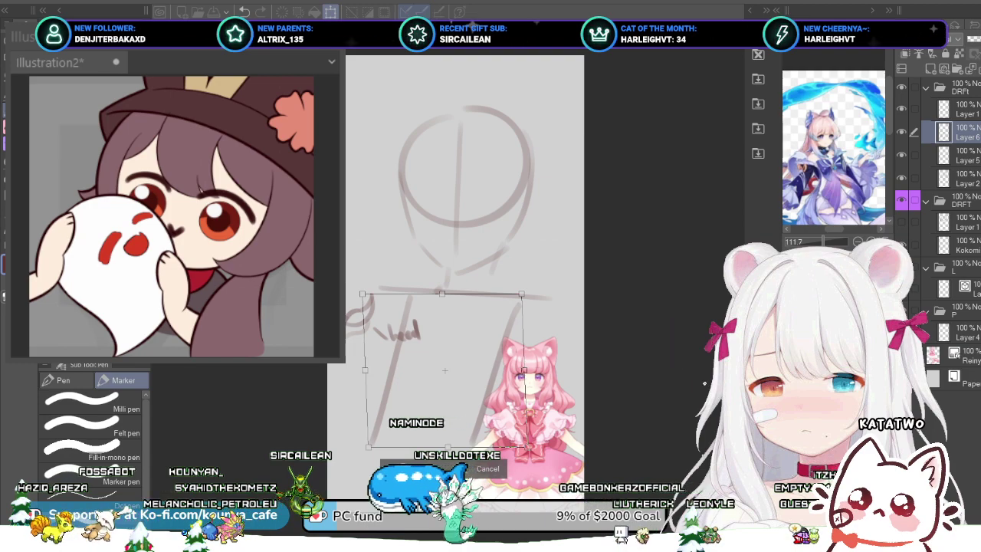
key("Return")
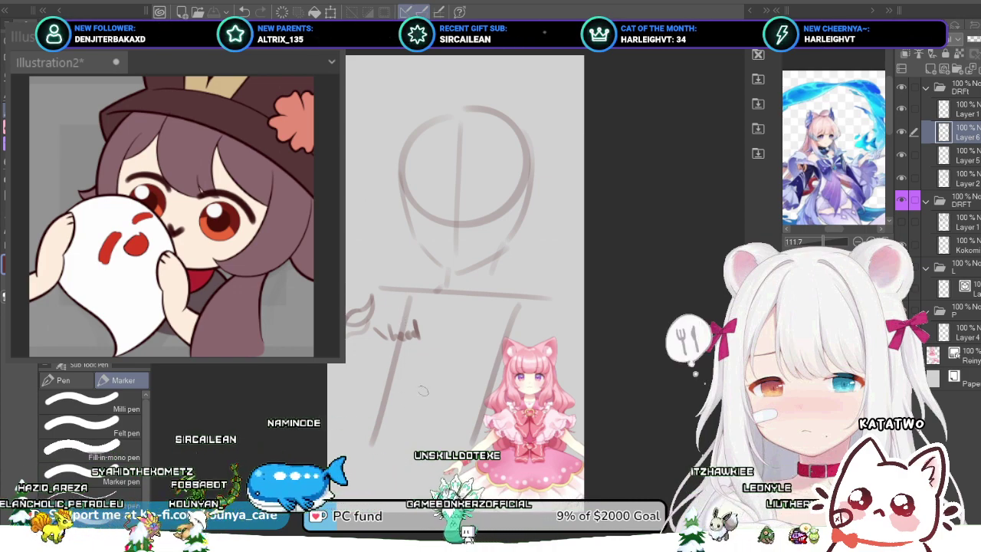
left_click_drag(392, 387, 480, 396)
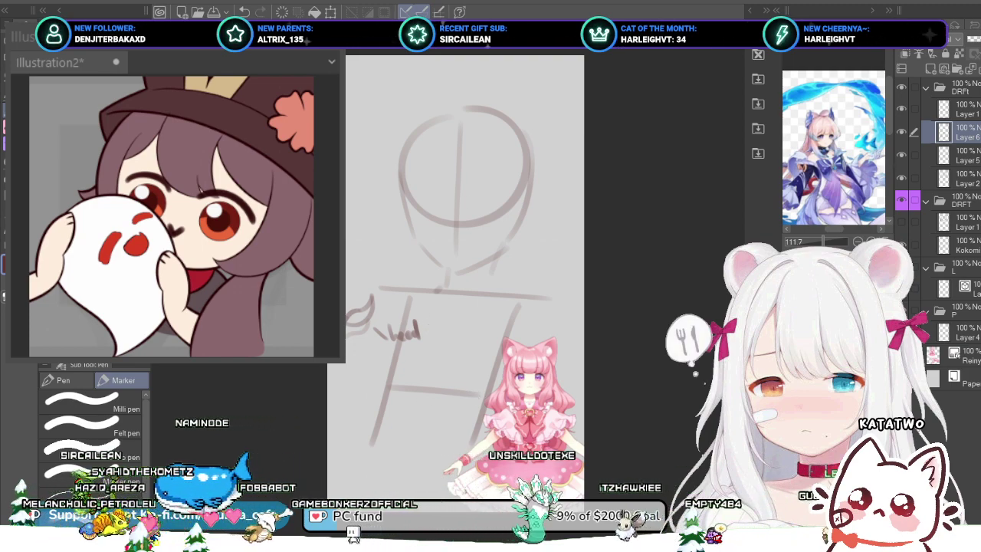
Step: Distort the head construction on Layer 2 by lowering its top edge and pulling the upper-left corner slightly inward
left_click(902, 177)
left_click(902, 178)
left_click(964, 179)
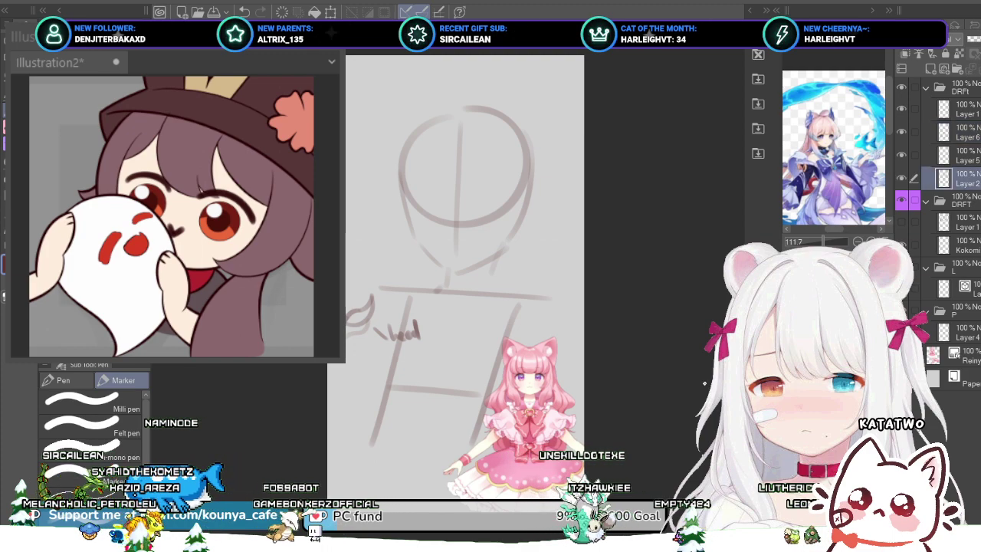
key("ctrl+t")
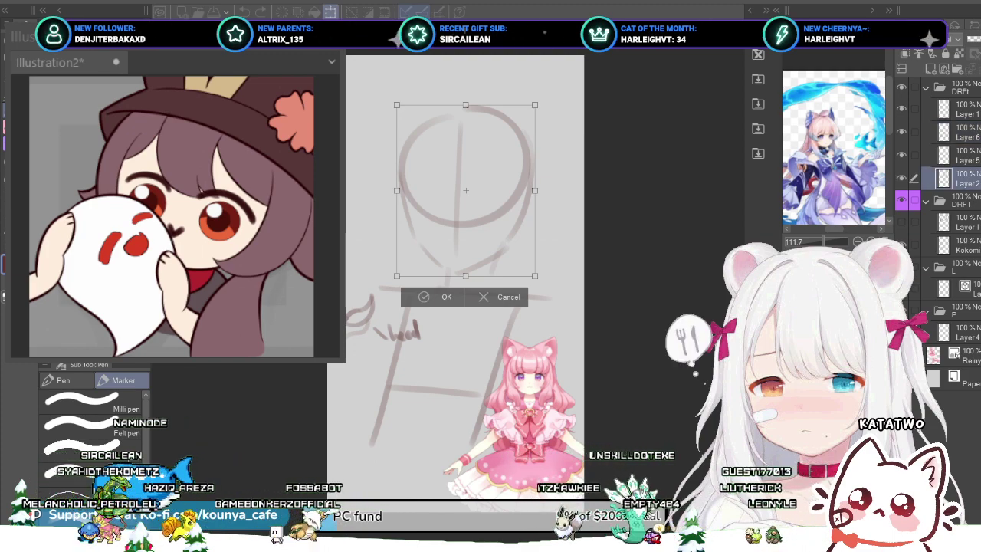
left_click_drag(396, 105, 400, 111)
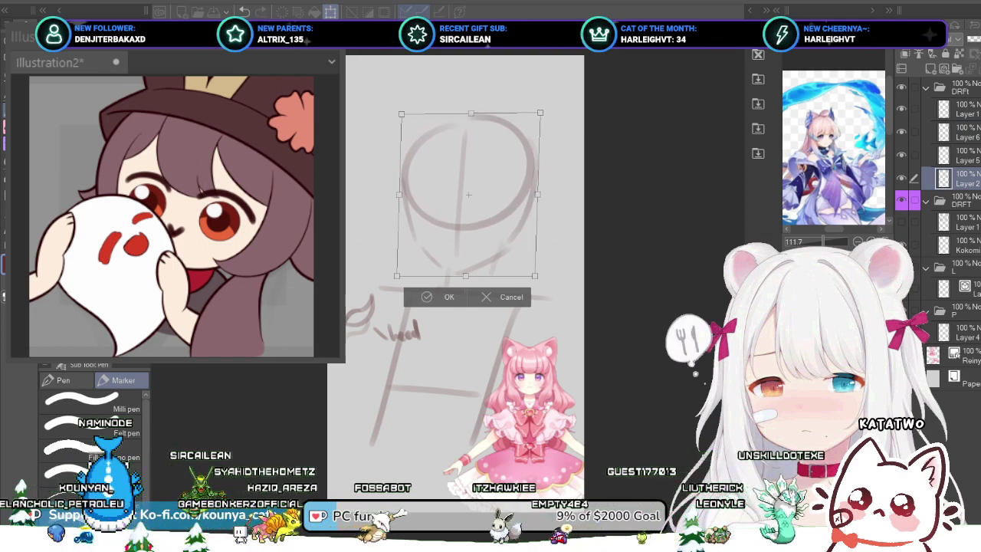
left_click_drag(534, 103, 534, 112)
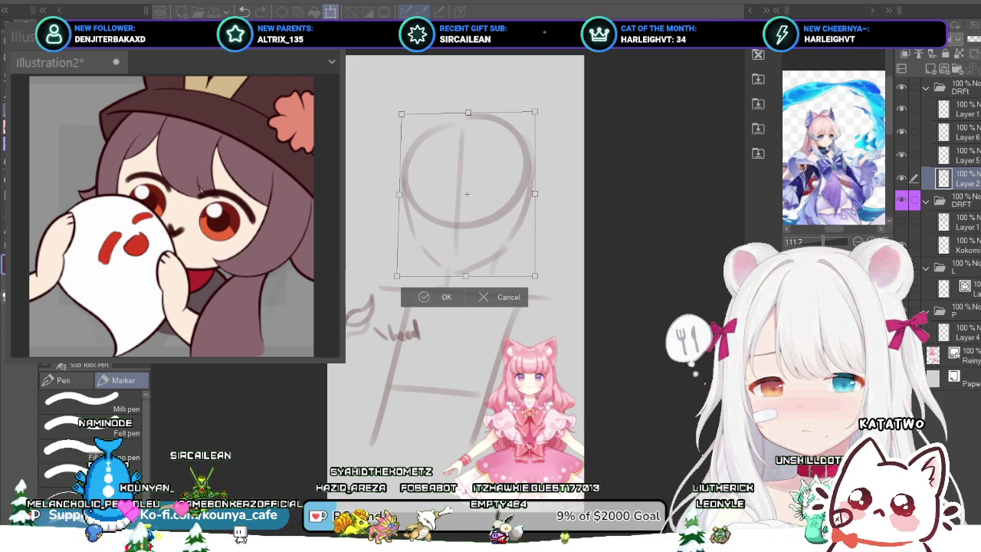
left_click_drag(402, 114, 404, 118)
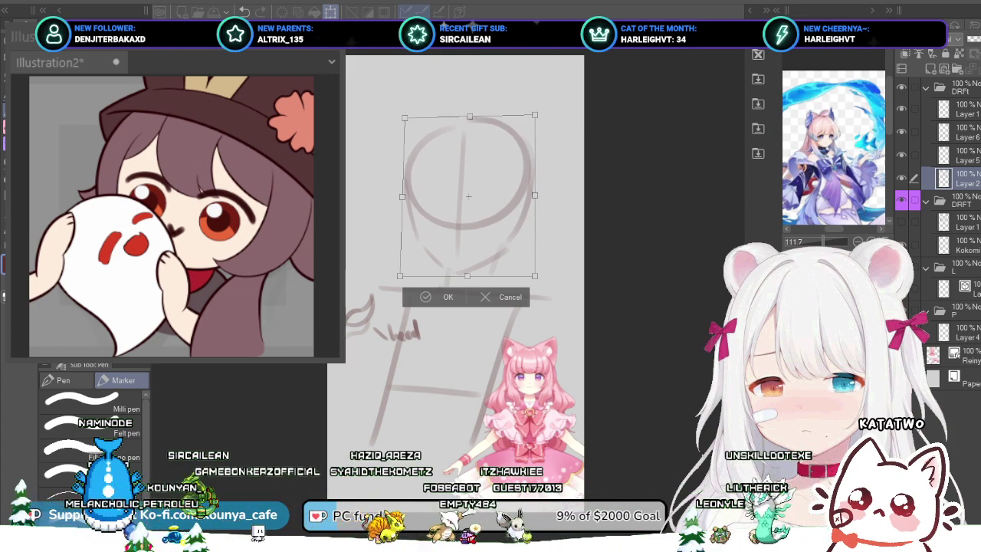
key("Return")
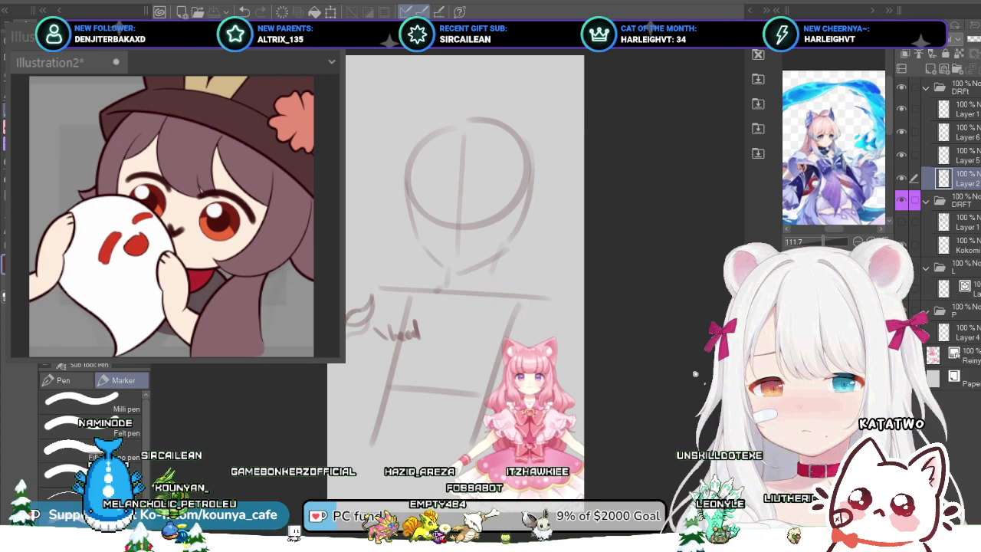
Step: Add a new layer above Layer 6 and draw a small circle at each end of the shoulder line for the shoulder joints
left_click(964, 132)
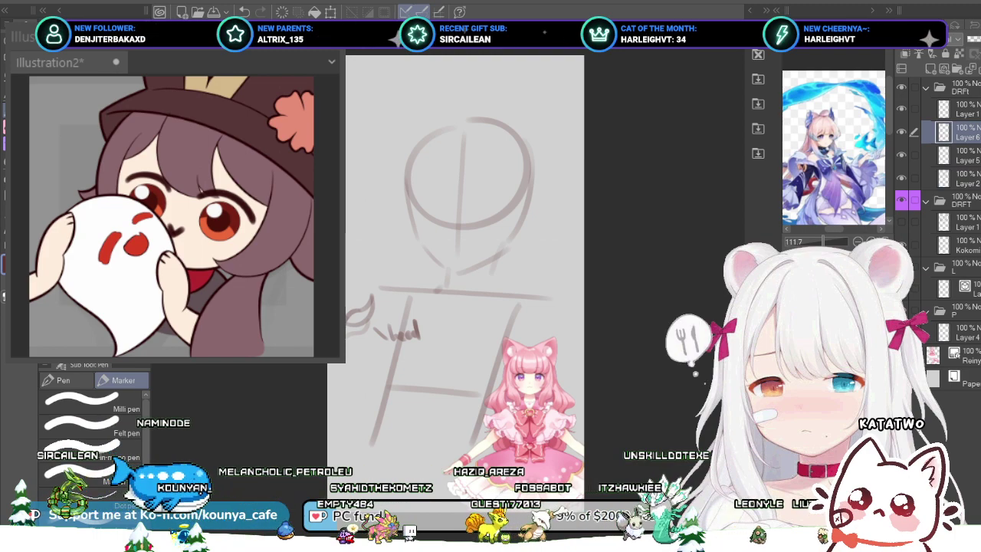
key("ctrl+shift+n")
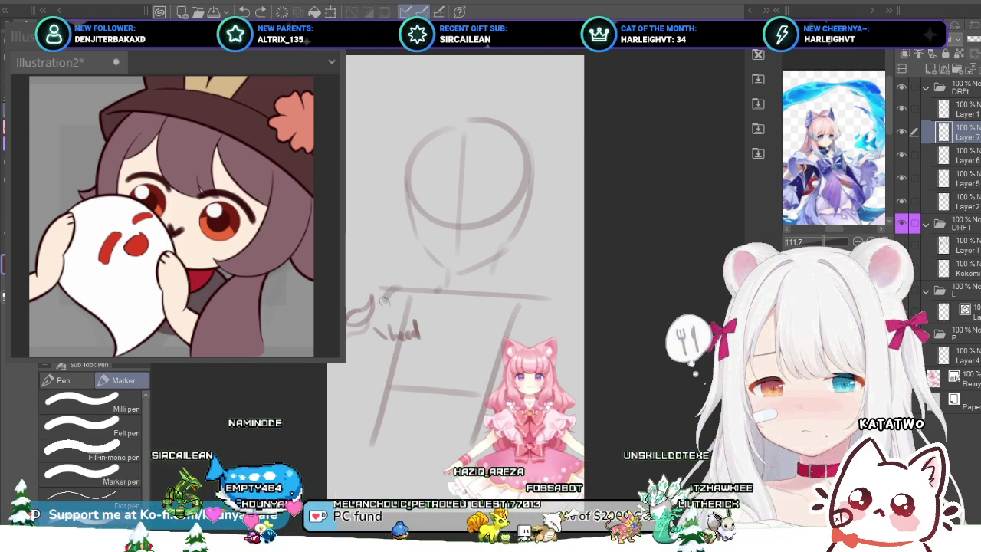
left_click_drag(383, 300, 400, 306)
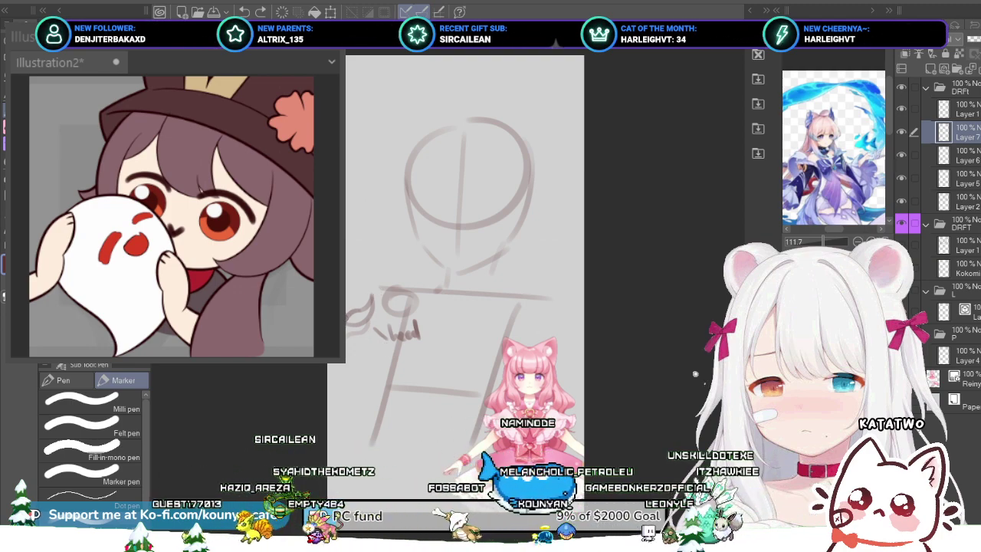
key("ctrl+z")
left_click_drag(509, 321, 521, 297)
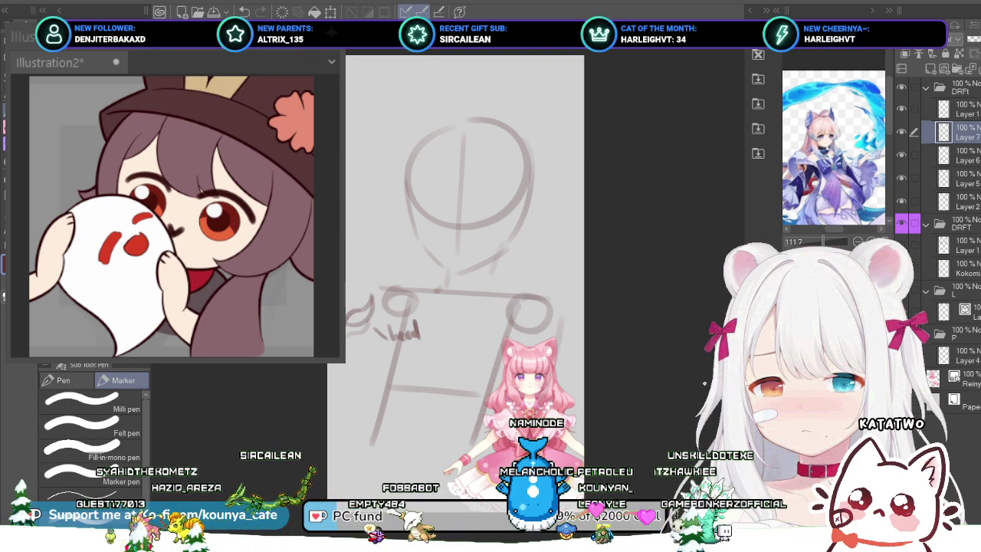
Step: Shrink the pink-haired full-body reference image and move it to the canvas's upper-left corner, beside the head construction
mouse_move(544, 358)
left_mouse_down()
mouse_move(565, 308)
mouse_move(598, 93)
mouse_move(577, 131)
left_mouse_up()
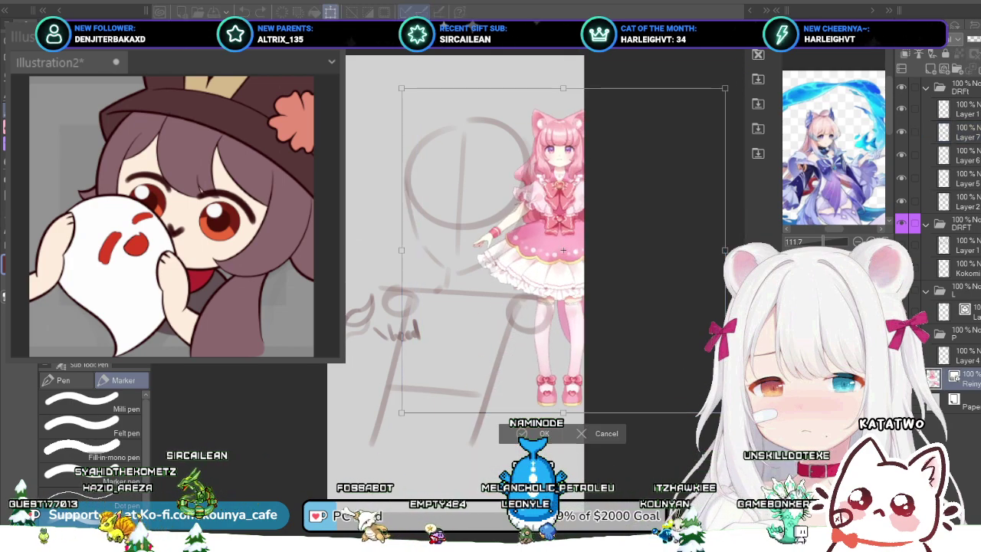
left_click_drag(725, 412, 663, 349)
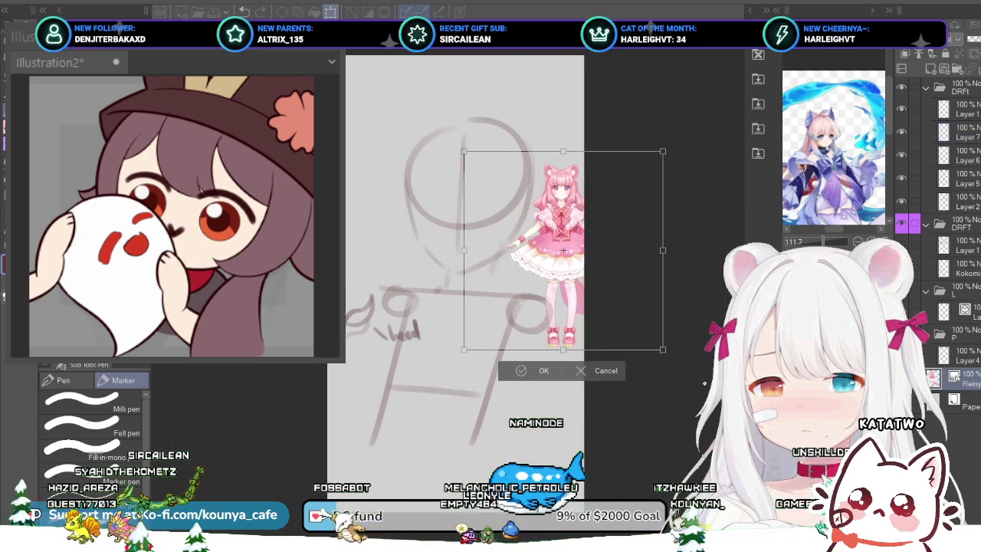
left_click_drag(586, 279, 391, 227)
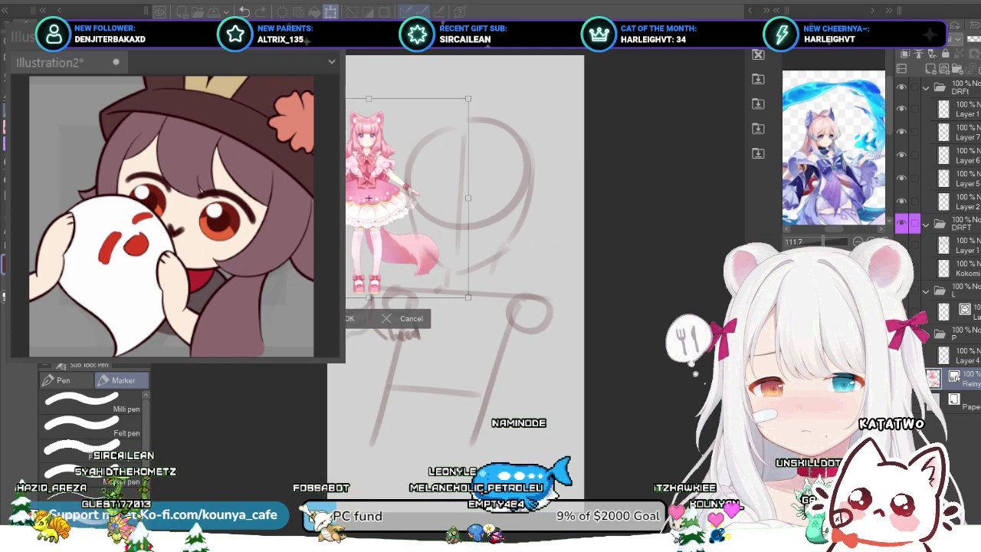
left_click_drag(468, 297, 437, 266)
left_click_drag(394, 230, 383, 172)
key("Return")
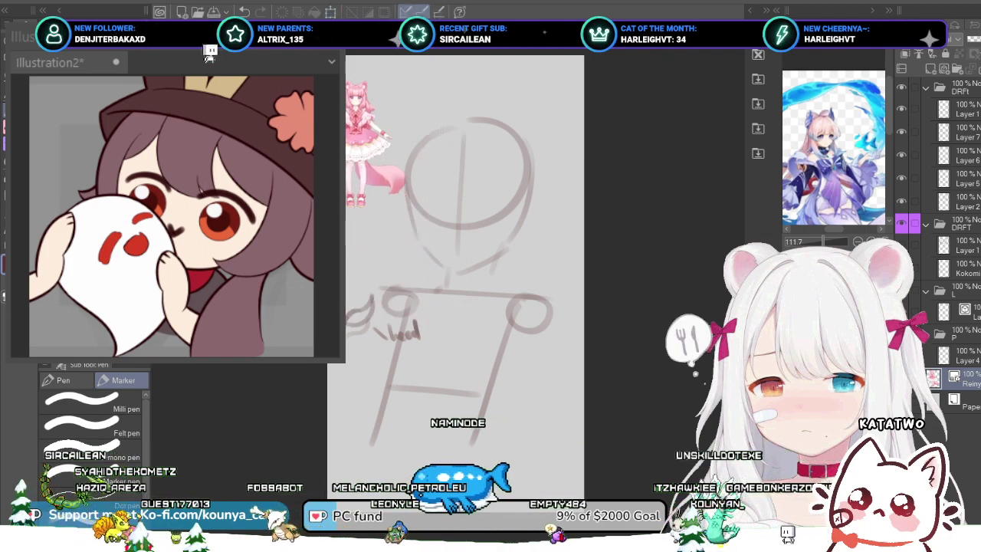
key("ctrl+d")
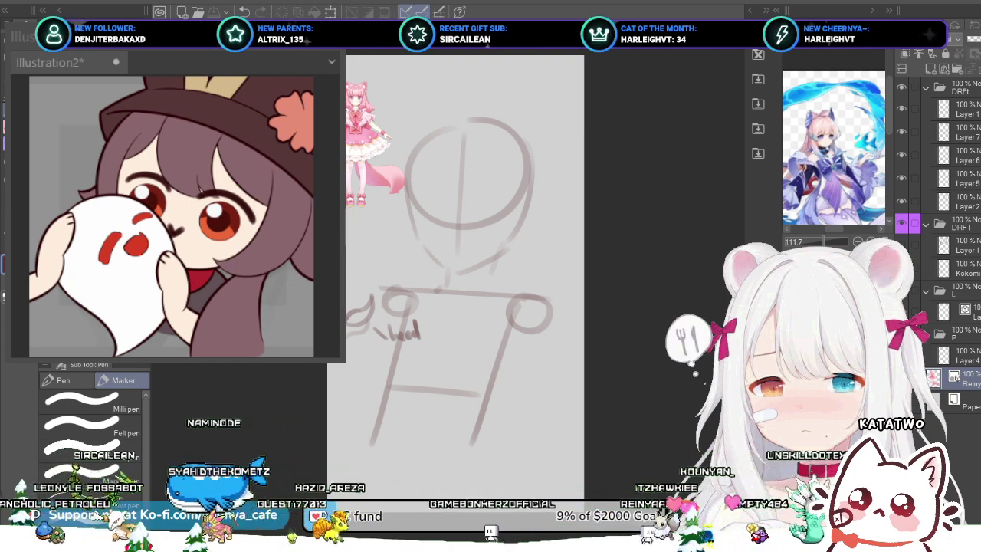
key("ctrl+t")
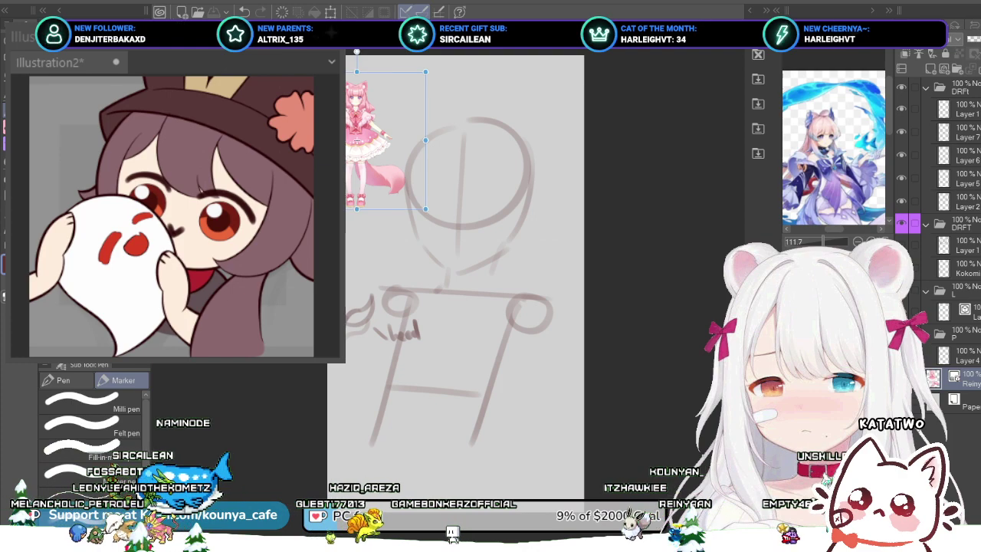
key("Return")
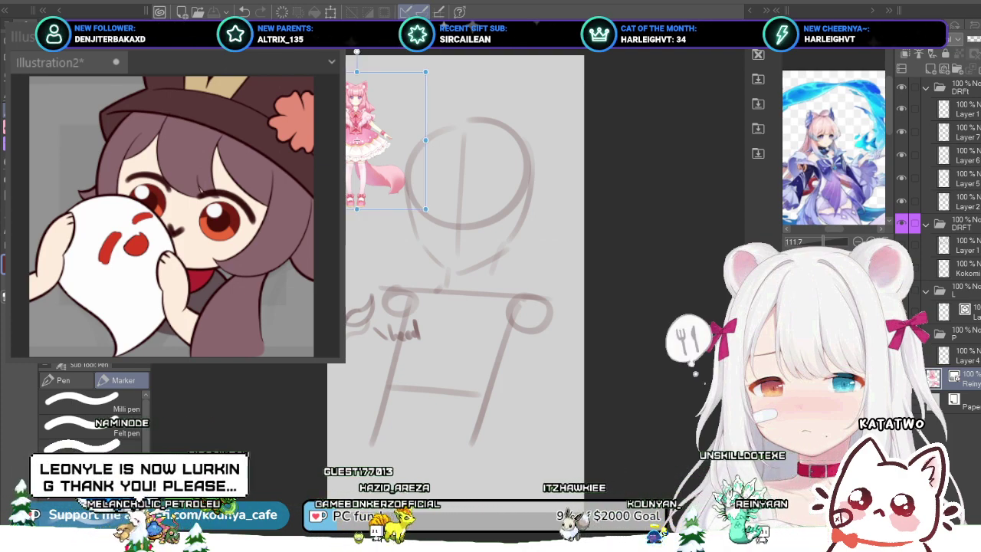
Step: Check which guidelines each sketch layer holds by going through the layers in the DRFt folder
left_click(965, 202)
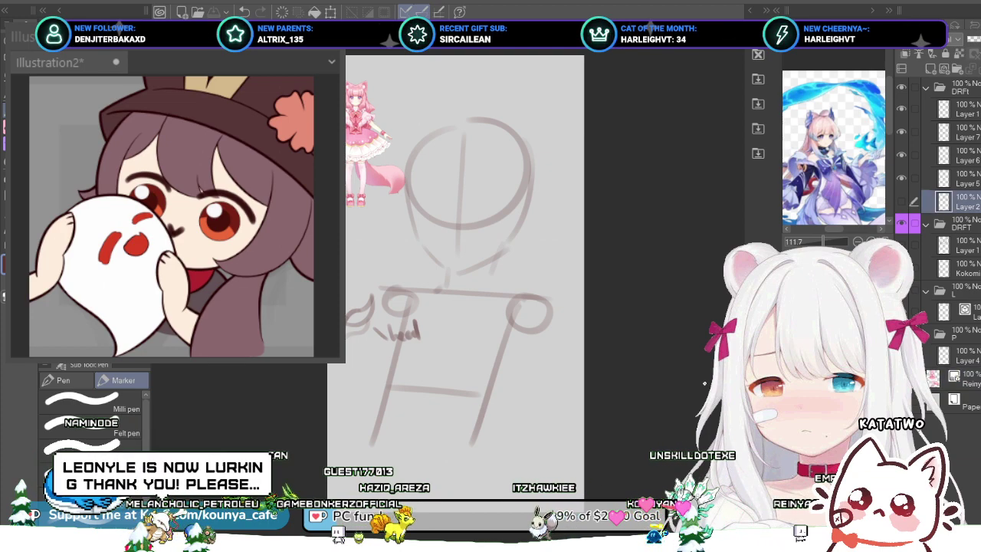
left_click(965, 178)
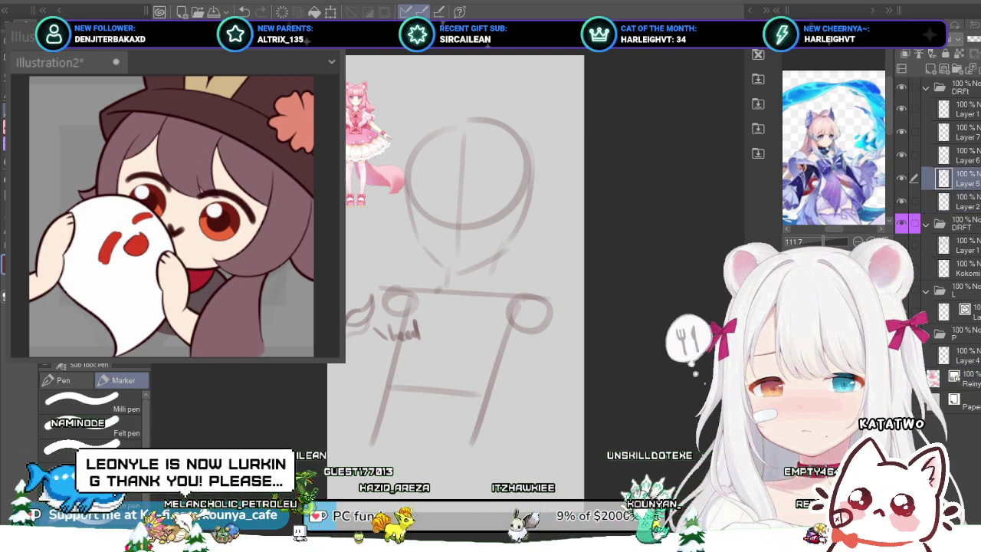
left_click(965, 155)
left_click(965, 178)
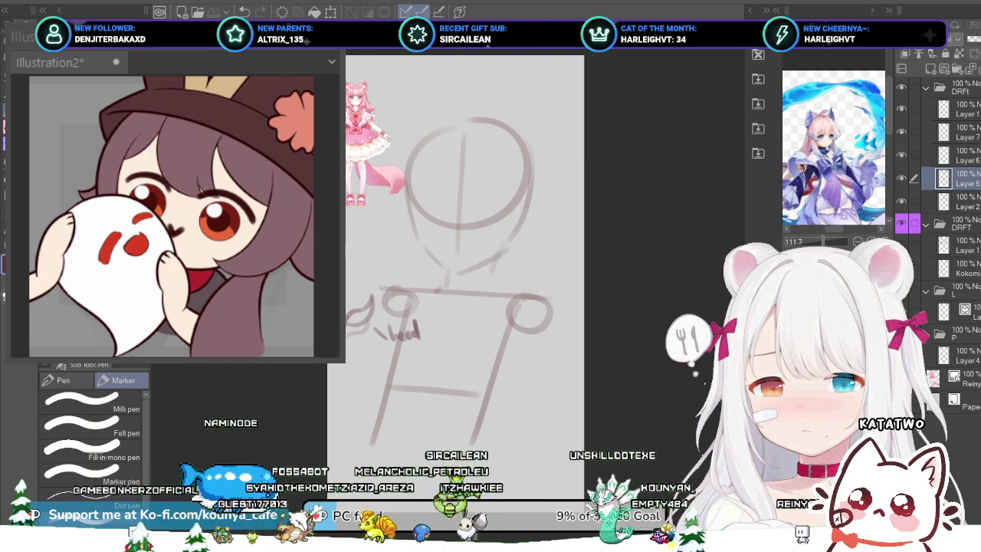
left_click(965, 156)
left_click(965, 133)
left_click(966, 109)
left_click(965, 178)
left_click(965, 155)
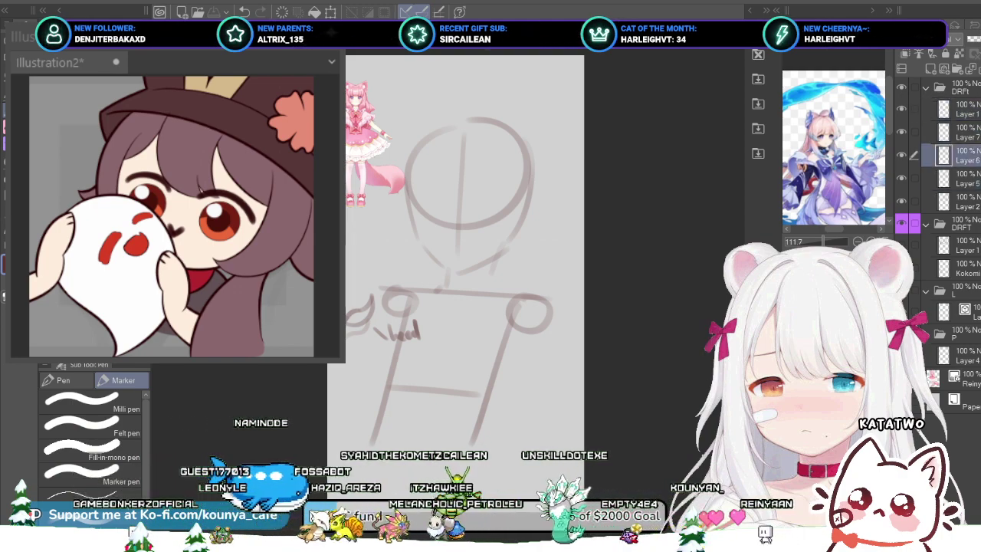
left_click(965, 132)
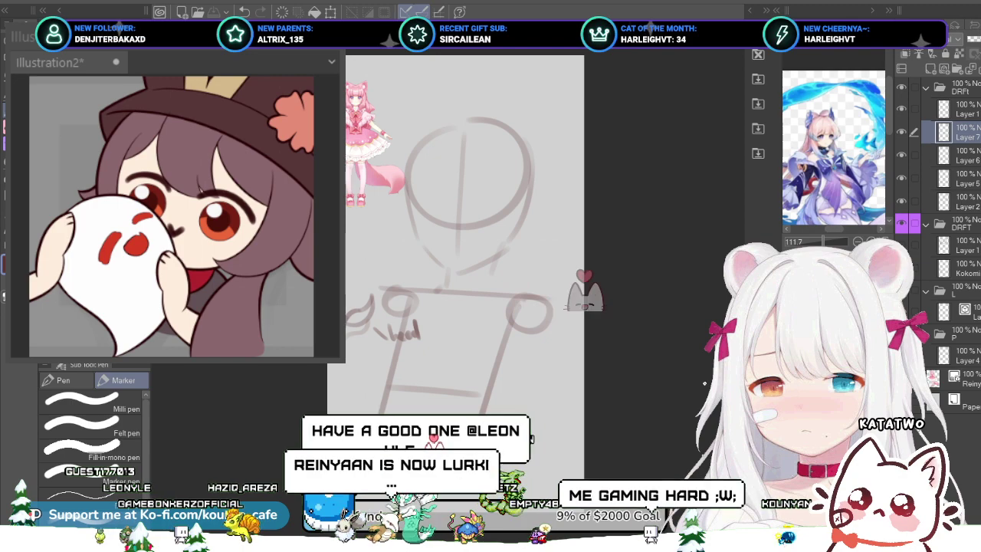
left_click(965, 246)
left_click(966, 202)
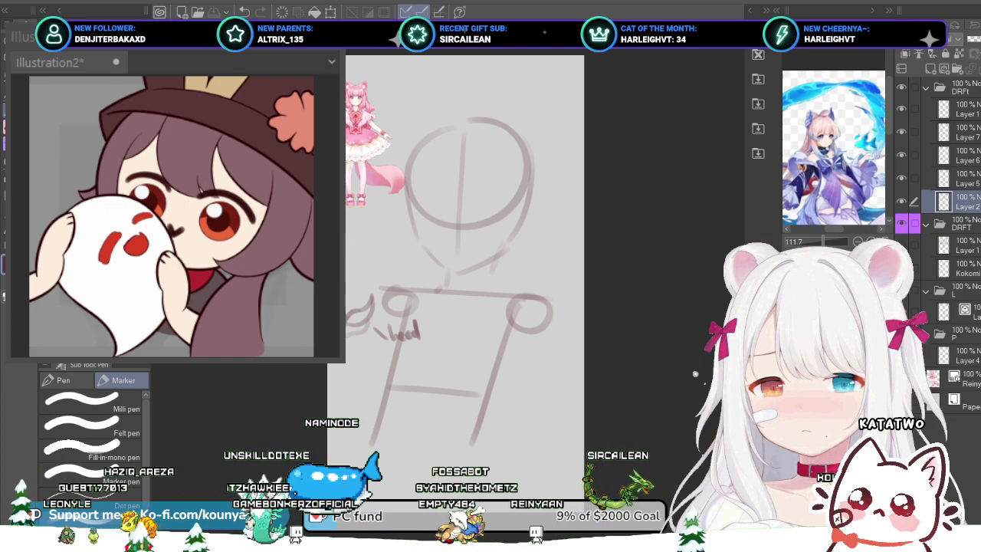
left_click(965, 179)
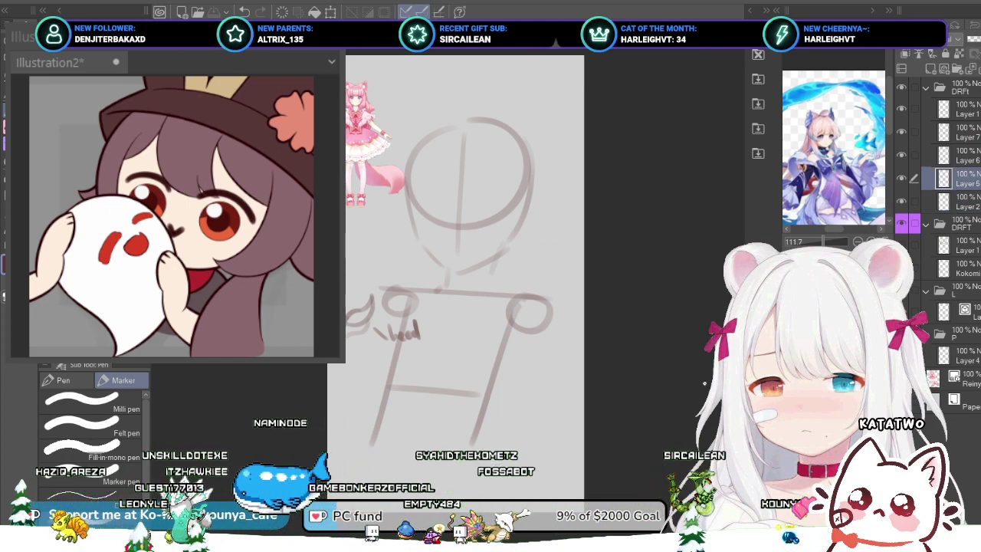
left_click(965, 132)
left_click(965, 109)
left_click(901, 109)
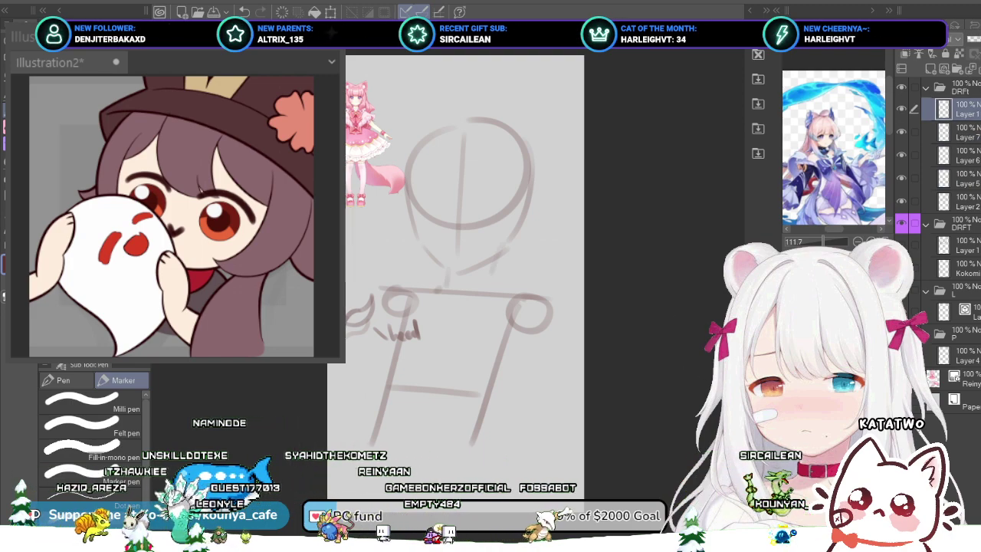
Step: Draw a nearly horizontal hip line on Layer 6 between the lower ends of the two torso side lines
left_click_drag(389, 278, 377, 291)
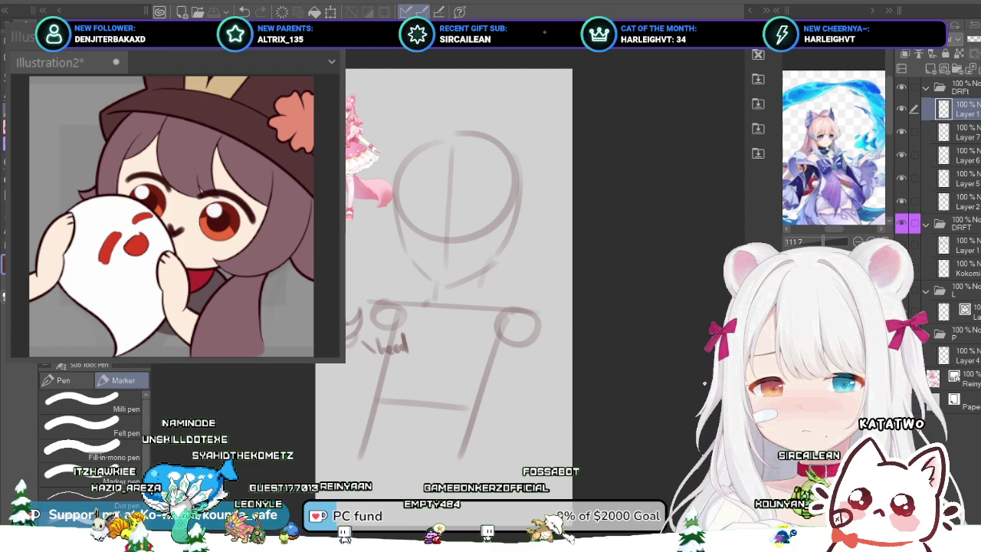
scroll(377, 290, "up", 1)
left_click_drag(454, 287, 466, 282)
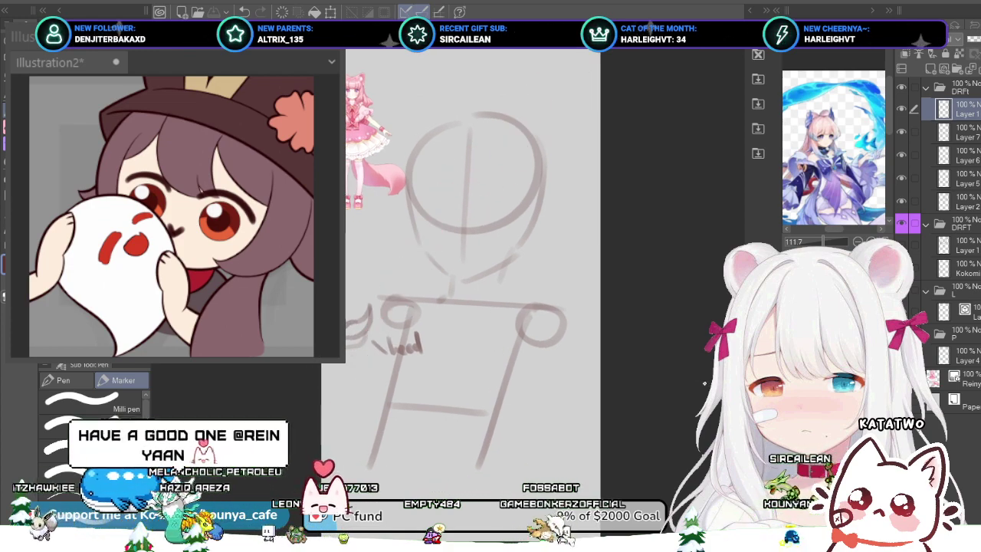
left_click(966, 133)
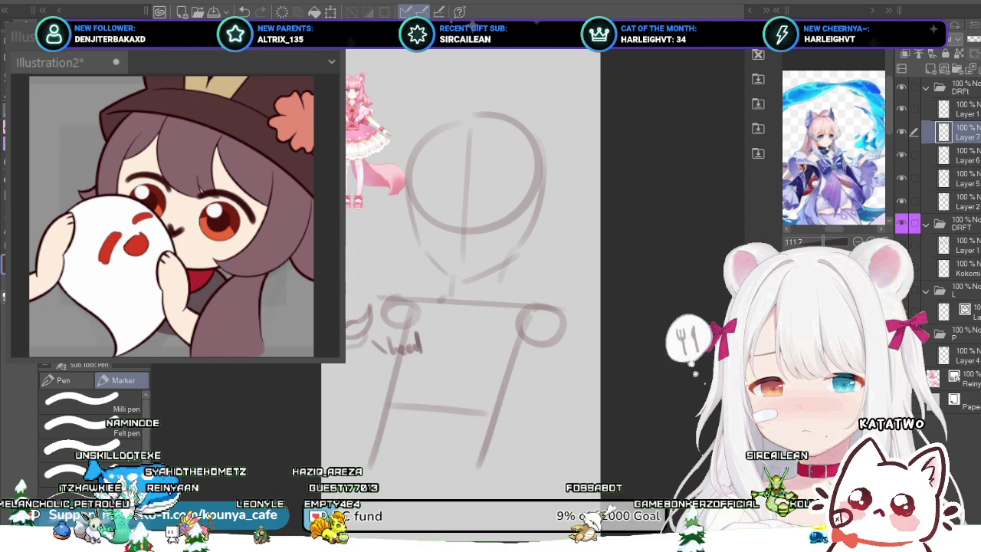
left_click(965, 155)
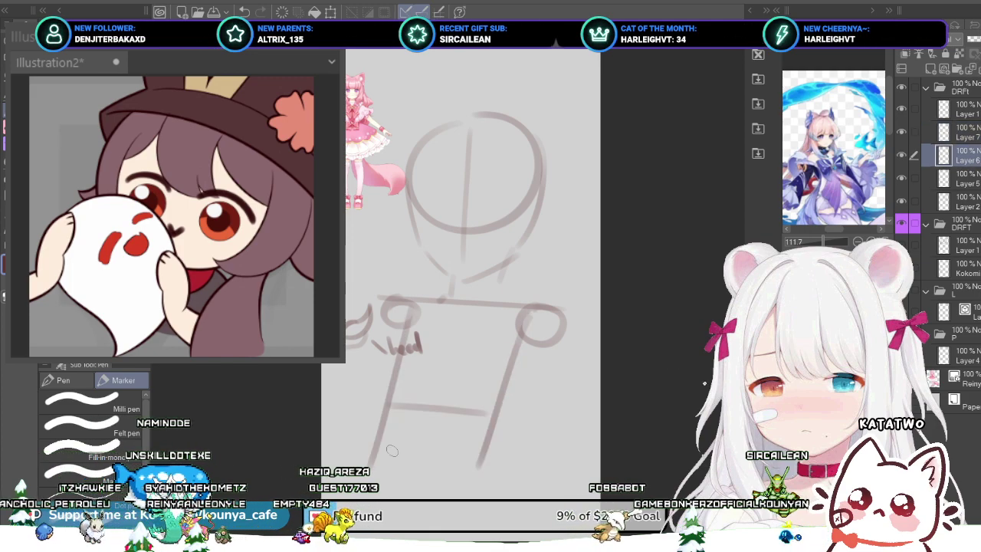
left_click_drag(490, 449, 499, 492)
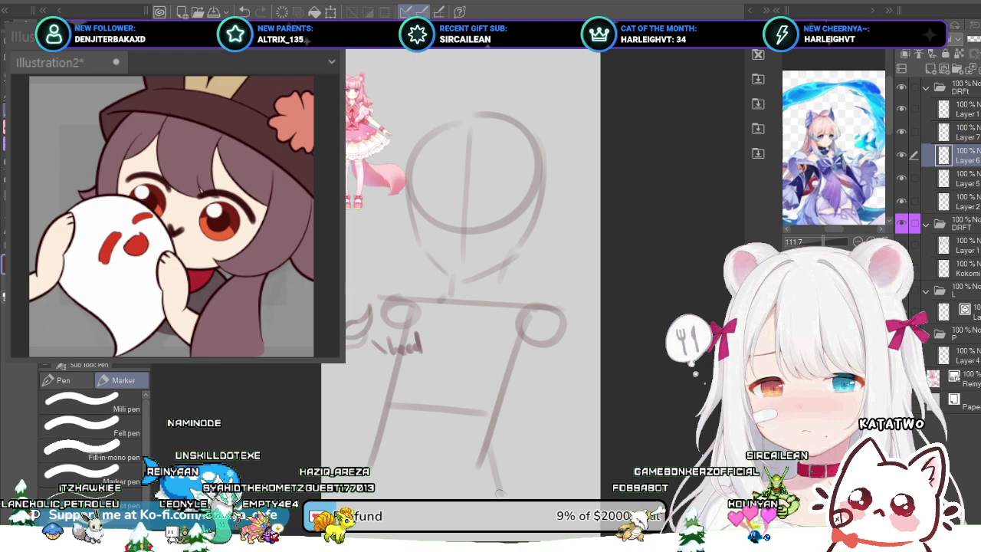
left_click_drag(382, 451, 479, 465)
key("ctrl+z")
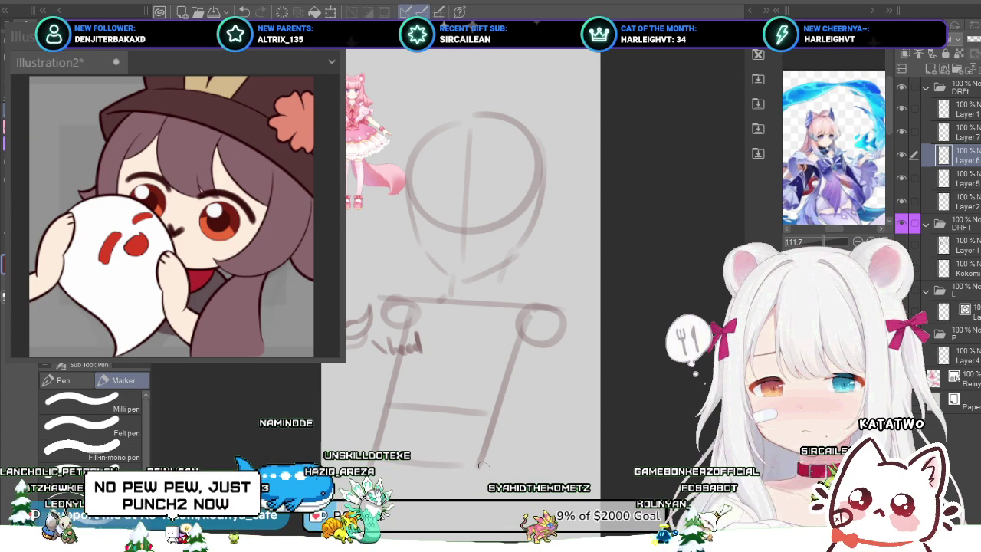
Step: Draw hip side lines flaring outward from the lower torso corners, with another cross line between them below
mouse_move(475, 465)
left_mouse_down()
mouse_move(469, 428)
mouse_move(540, 494)
left_mouse_up()
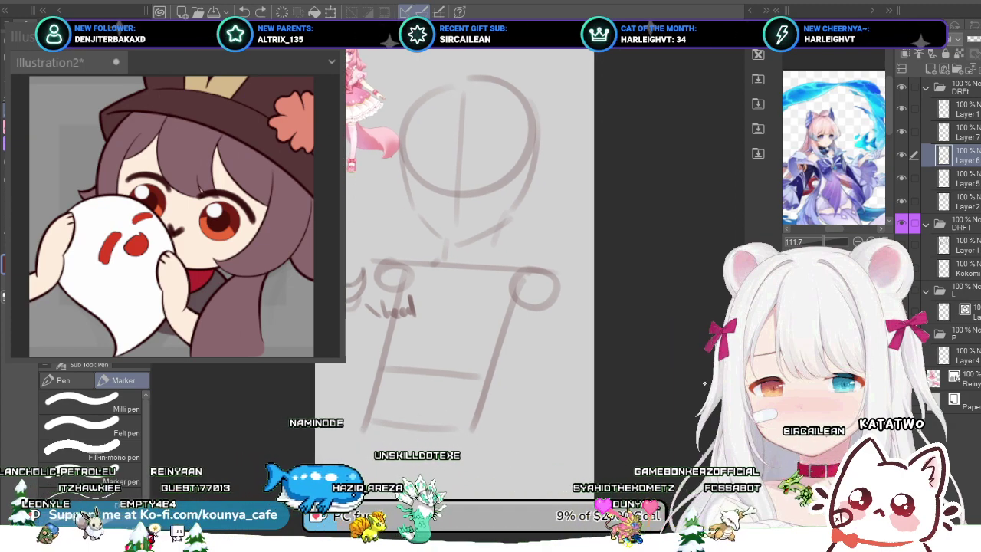
key("ctrl+z")
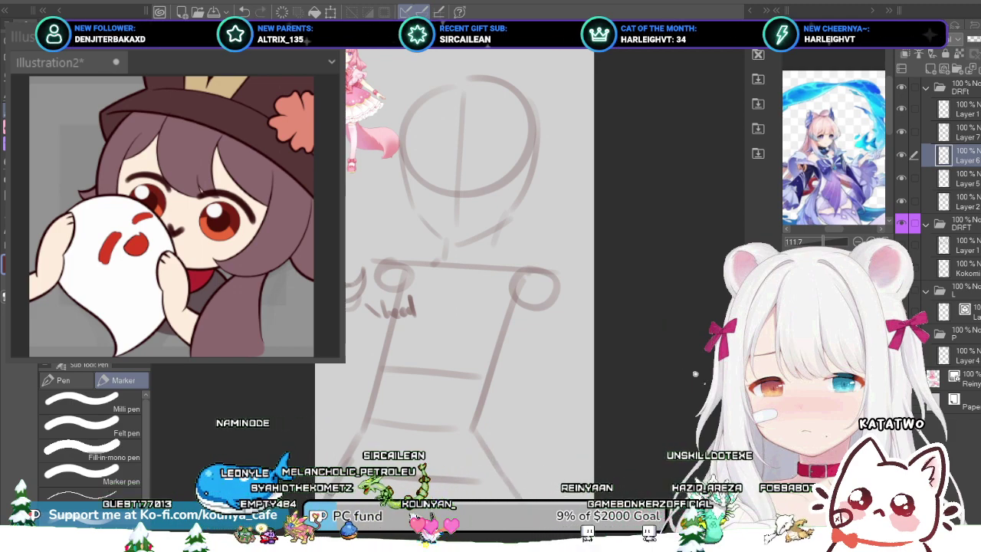
left_click_drag(376, 315, 378, 339)
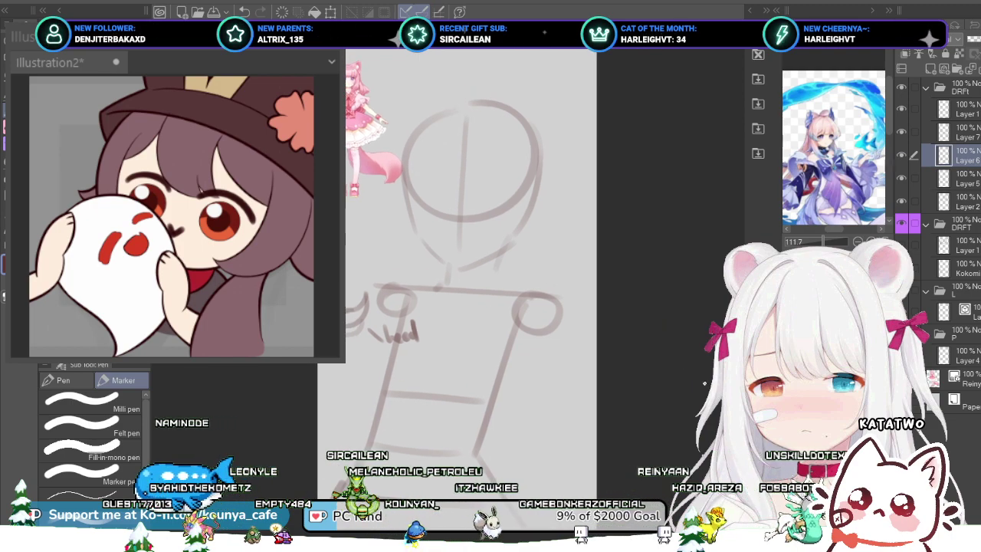
scroll(425, 337, "up", 2)
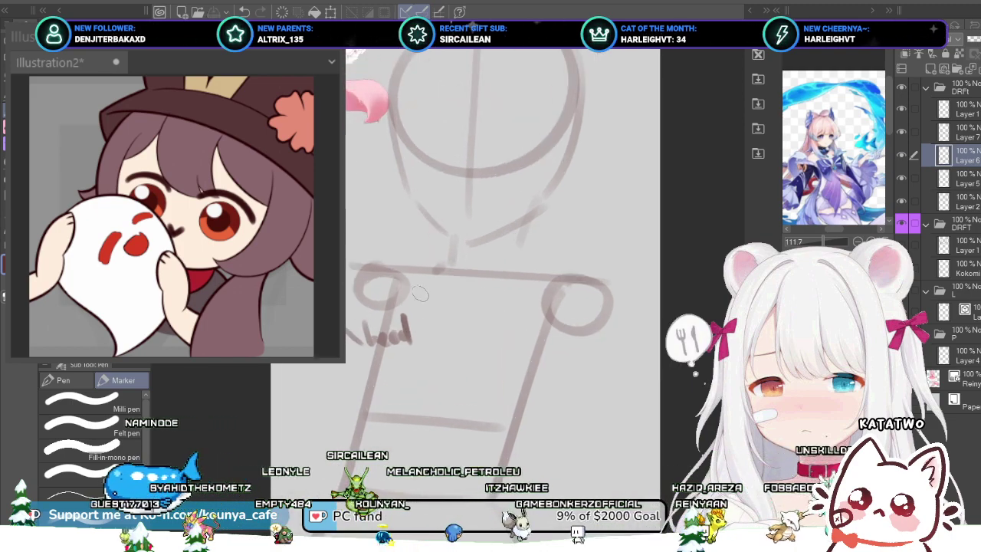
scroll(425, 337, "down", 1)
scroll(454, 321, "up", 1)
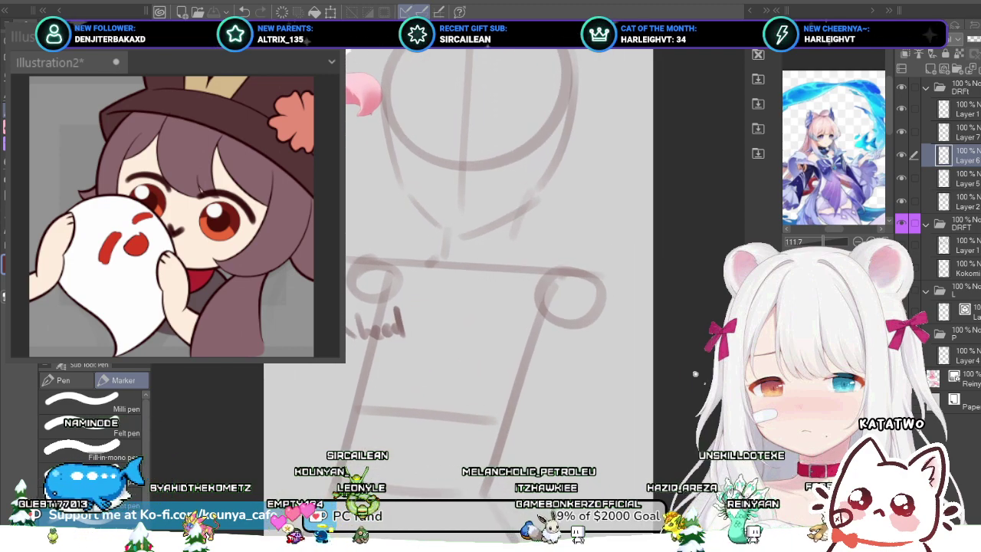
left_click_drag(454, 322, 442, 340)
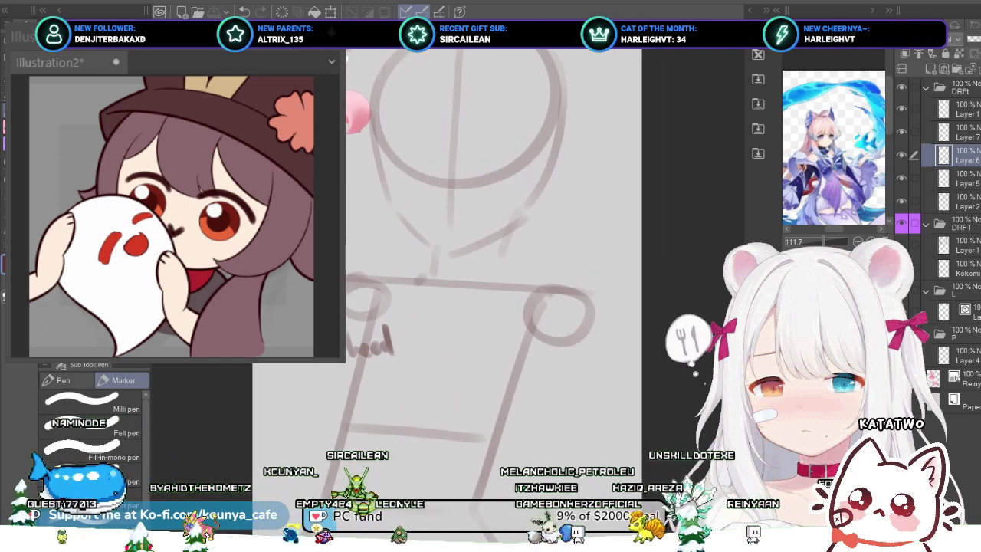
scroll(376, 383, "up", 1)
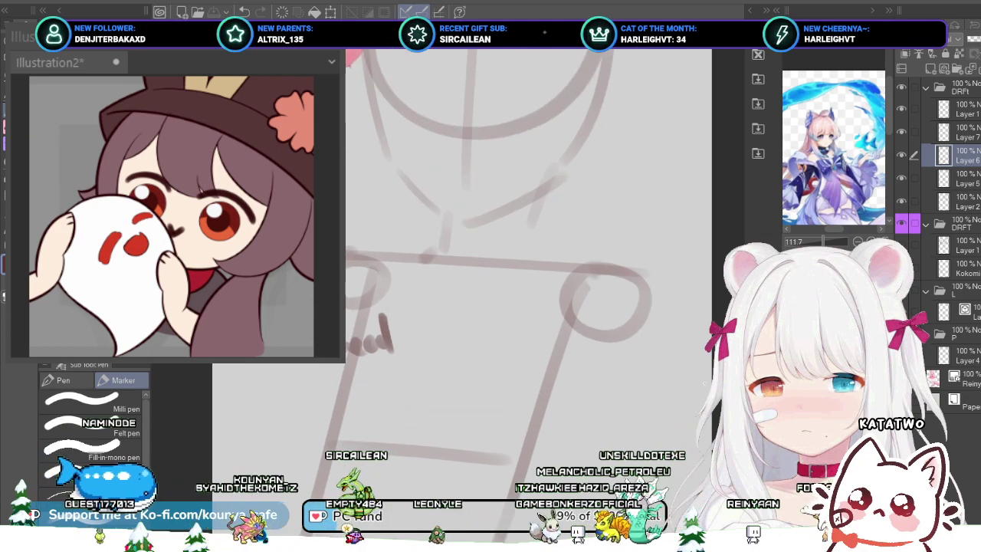
scroll(398, 398, "down", 1)
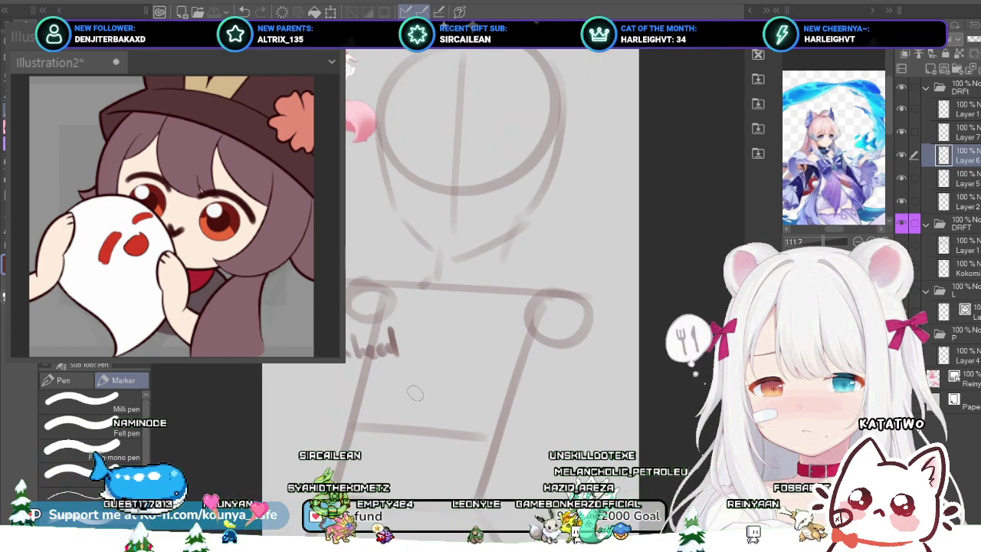
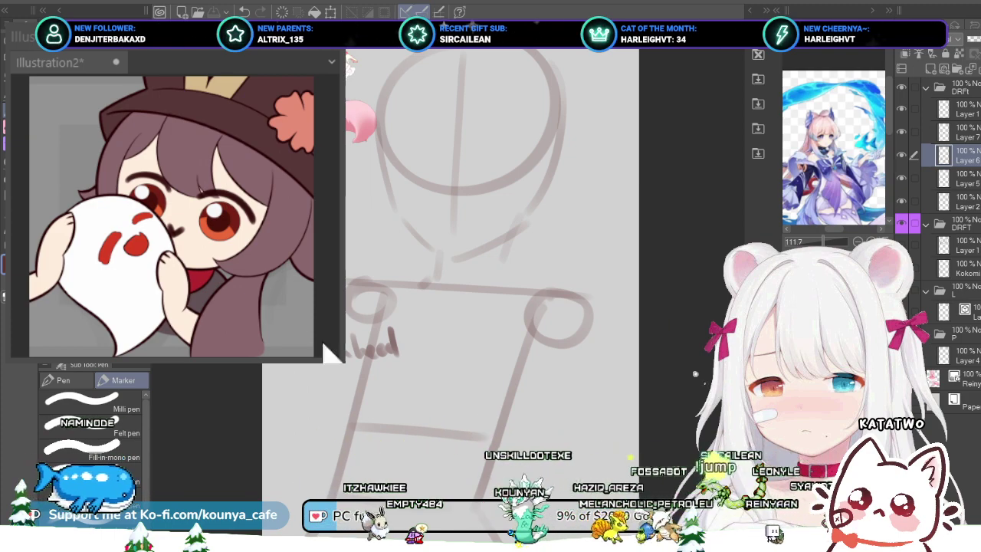
scroll(471, 265, "down", 1)
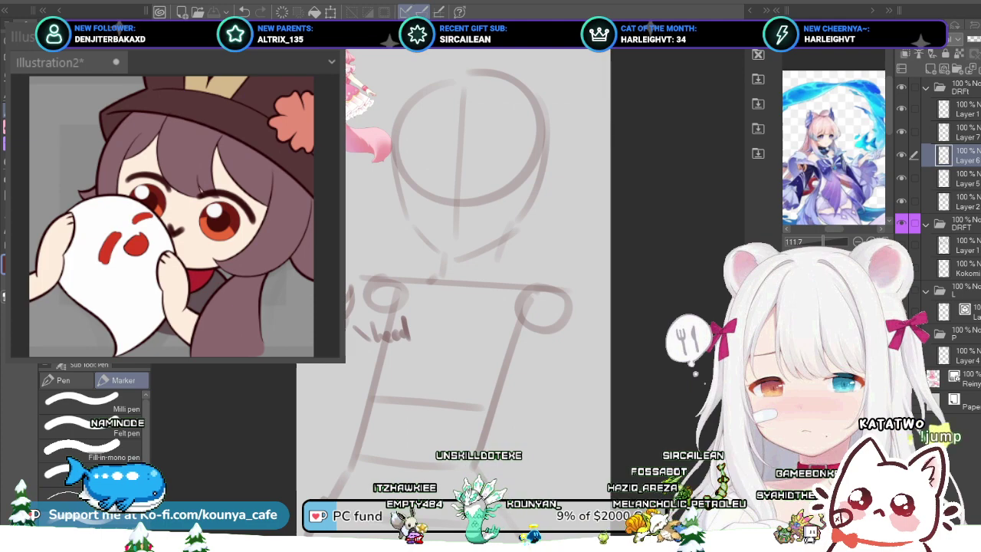
scroll(471, 264, "down", 2)
left_click_drag(496, 246, 478, 274)
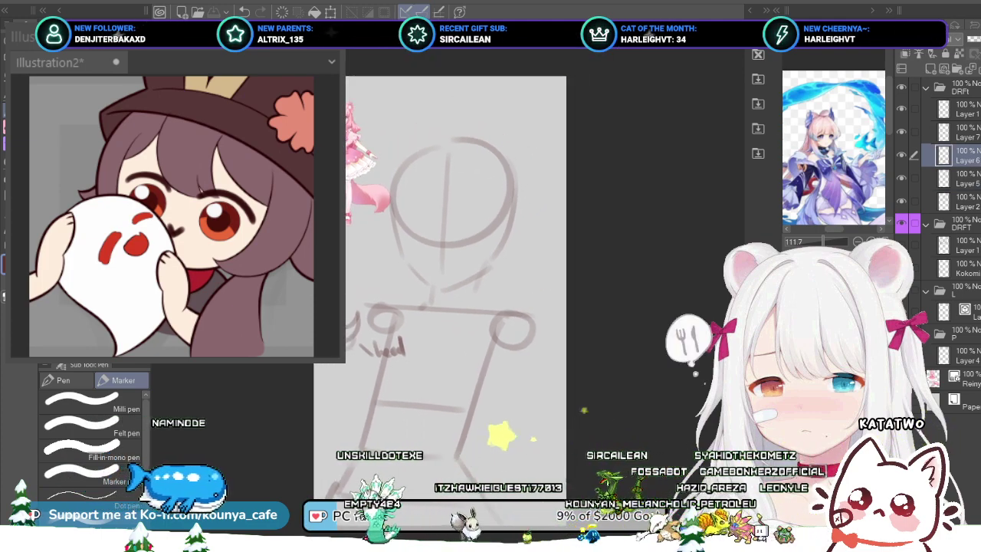
Step: Add a new layer directly above Layer 2 in the DRFt folder and sketch a short curved eye stroke inside the head construction
left_click(967, 178)
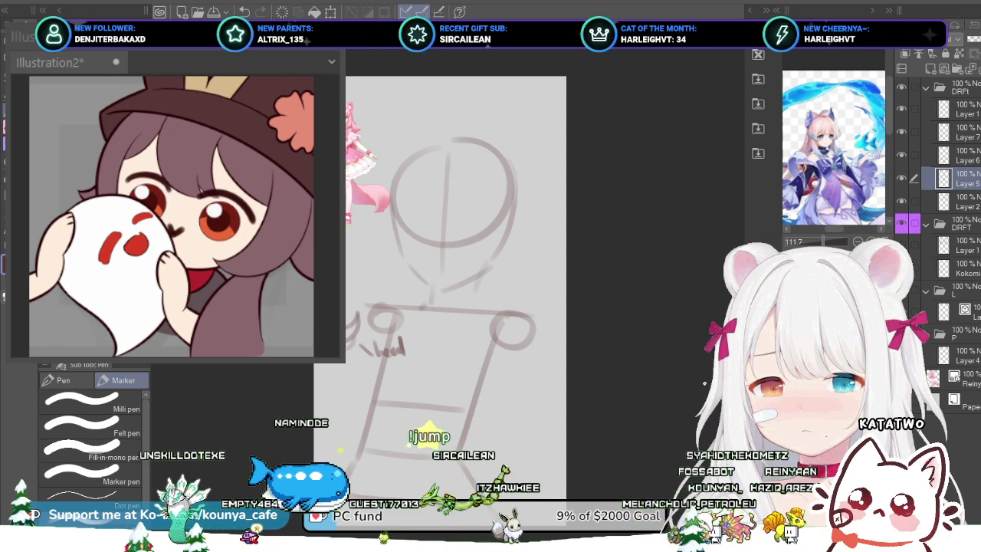
left_click(964, 132)
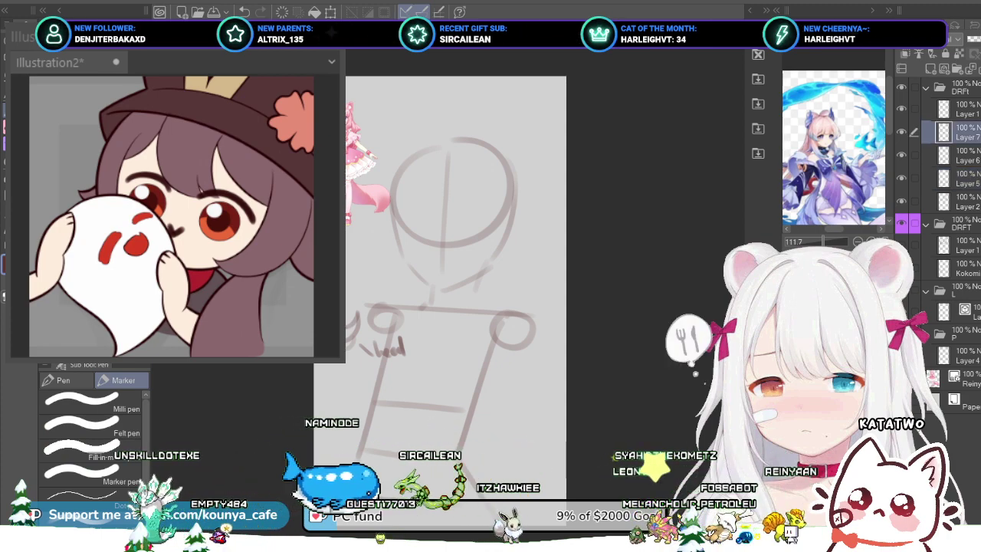
left_click(964, 178)
left_click(901, 177)
left_click(901, 178)
left_click(963, 202)
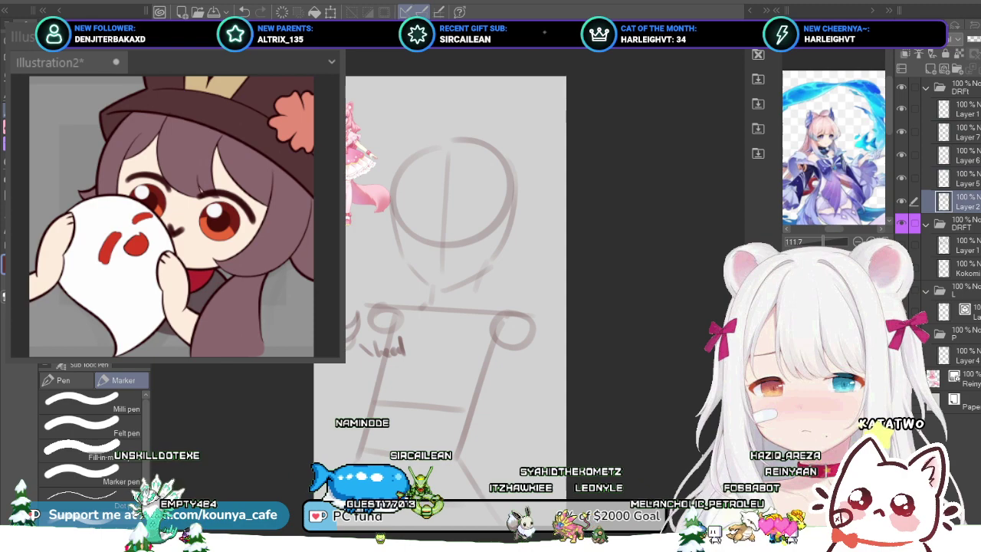
key("ctrl+shift+n")
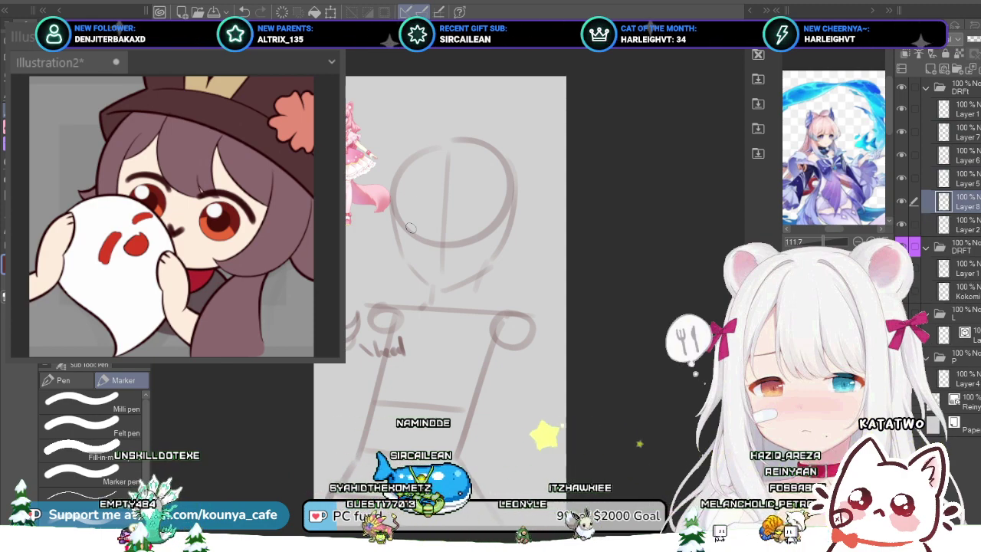
scroll(410, 227, "up", 3)
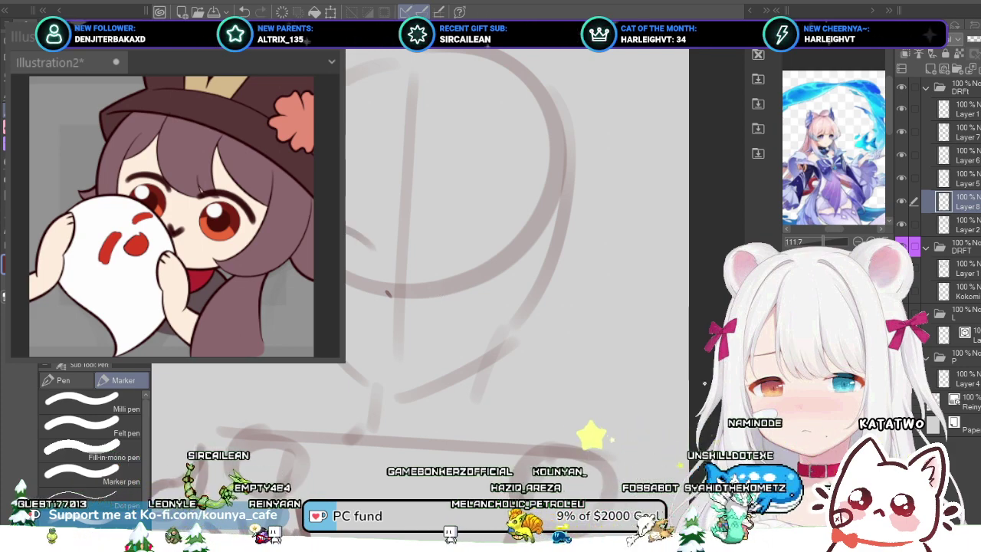
Step: Paste the facial strokes onto a second layer so the eye curve and the small mark beside the centre line sit on separate layers
key("ctrl+v")
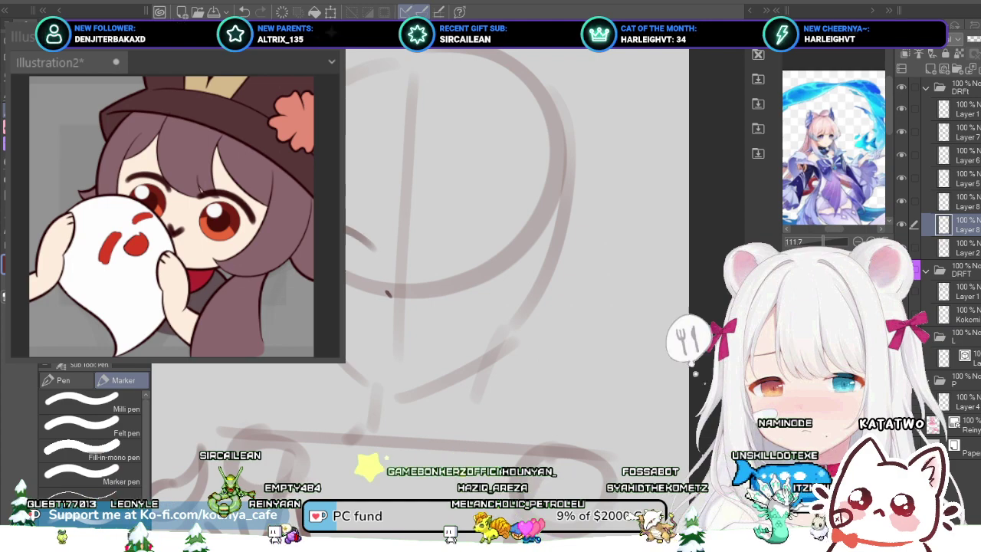
key("bracketleft")
key("bracketleft")
key("bracketleft")
key("bracketleft")
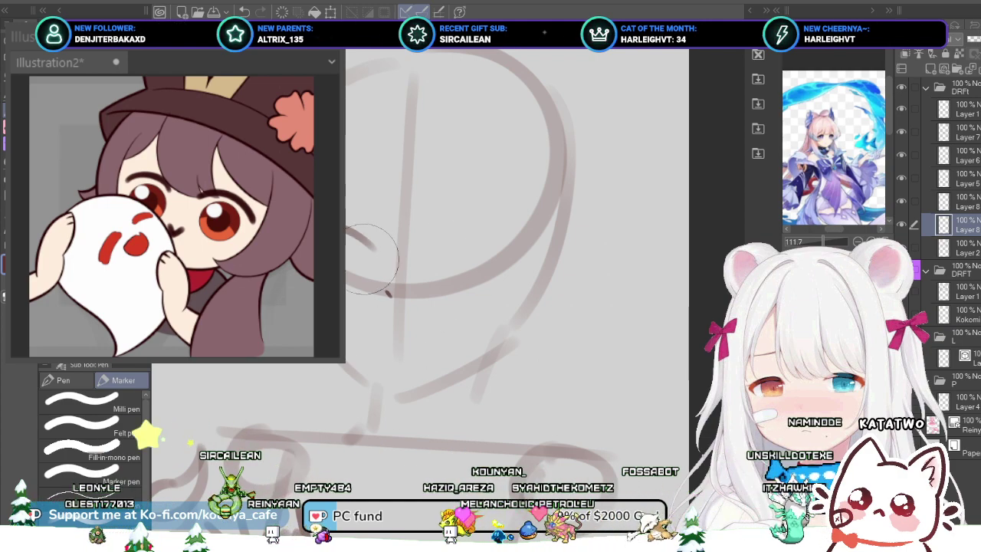
left_click(966, 203)
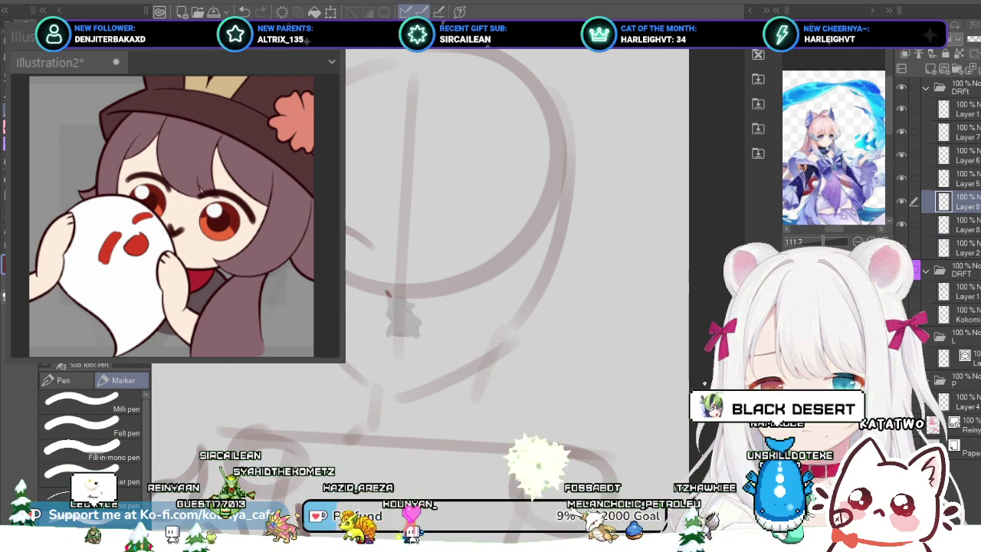
key("alt+[")
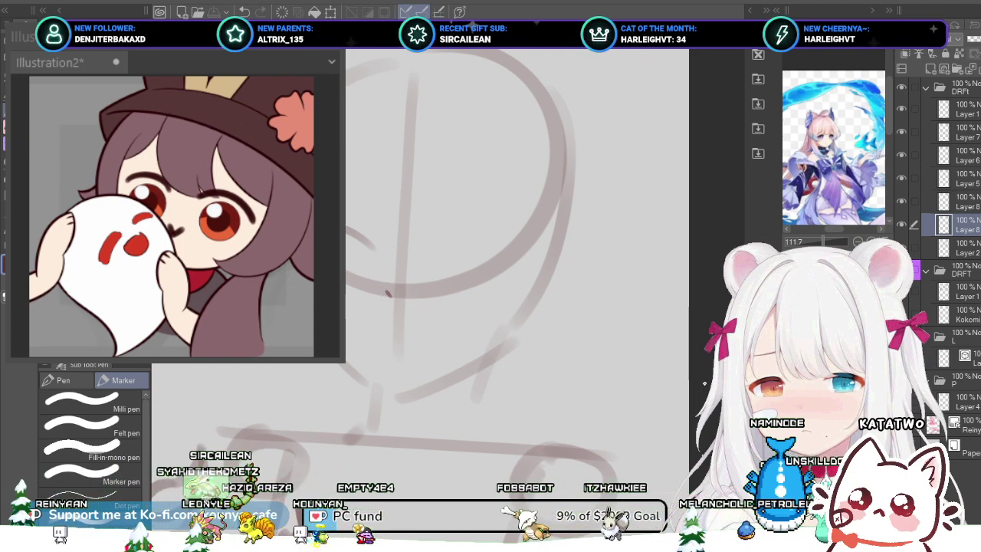
mouse_move(388, 293)
left_mouse_down()
mouse_move(362, 282)
mouse_move(419, 297)
left_mouse_up()
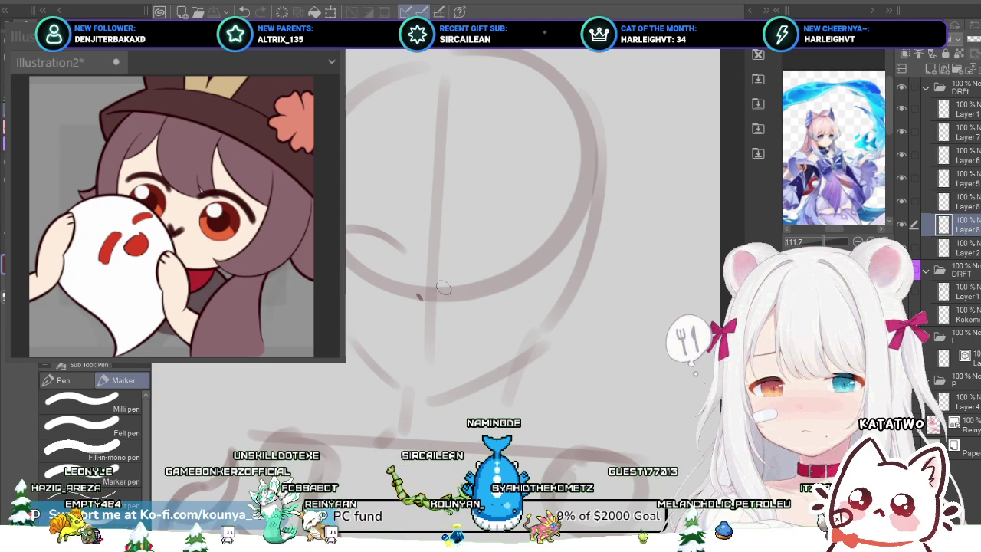
Step: Transform the eye curve on the lower Layer 8, shrinking it slightly and shifting it outward from the face's centre line
left_click(964, 203)
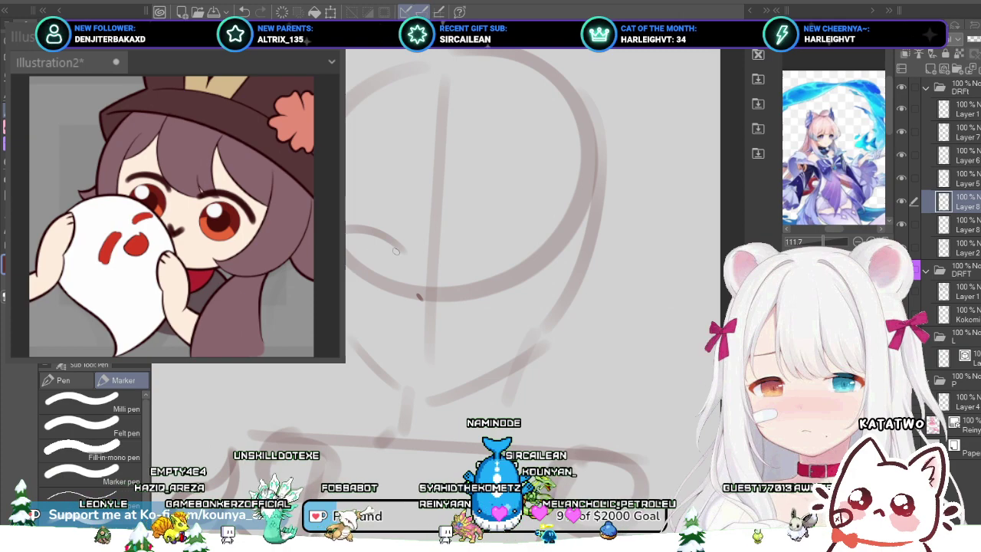
key("ctrl+t")
left_click(469, 323)
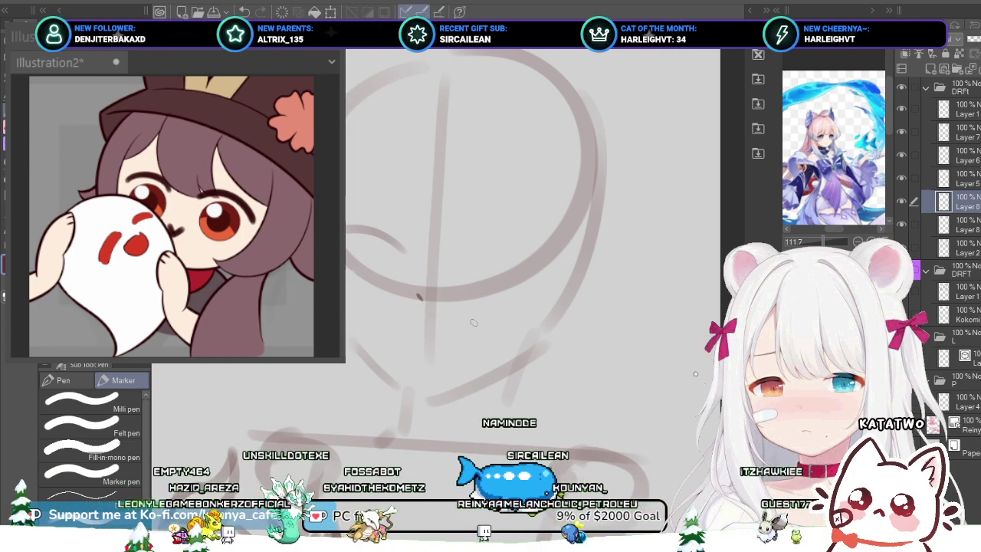
key("ctrl+t")
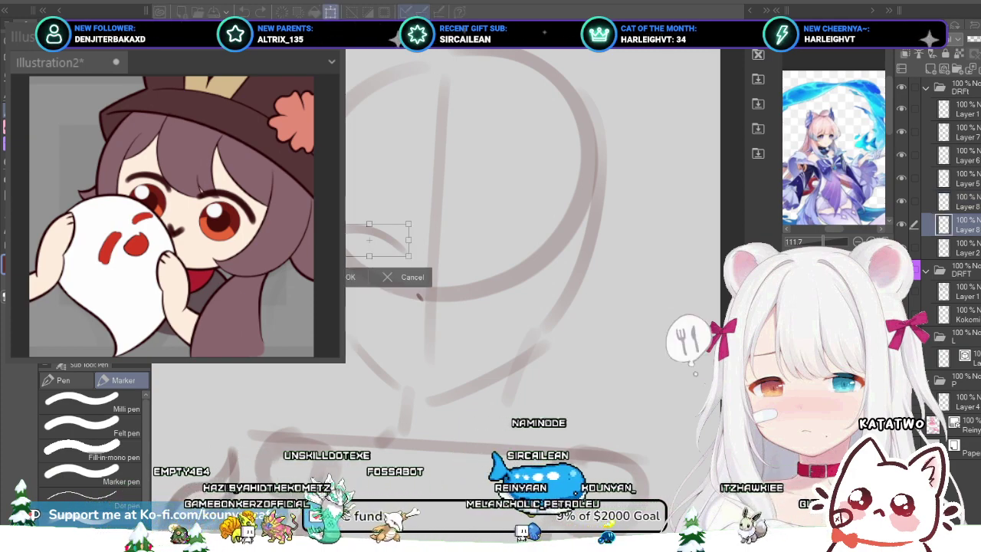
mouse_move(408, 256)
left_mouse_down()
mouse_move(375, 238)
mouse_move(407, 253)
left_mouse_up()
key("Return")
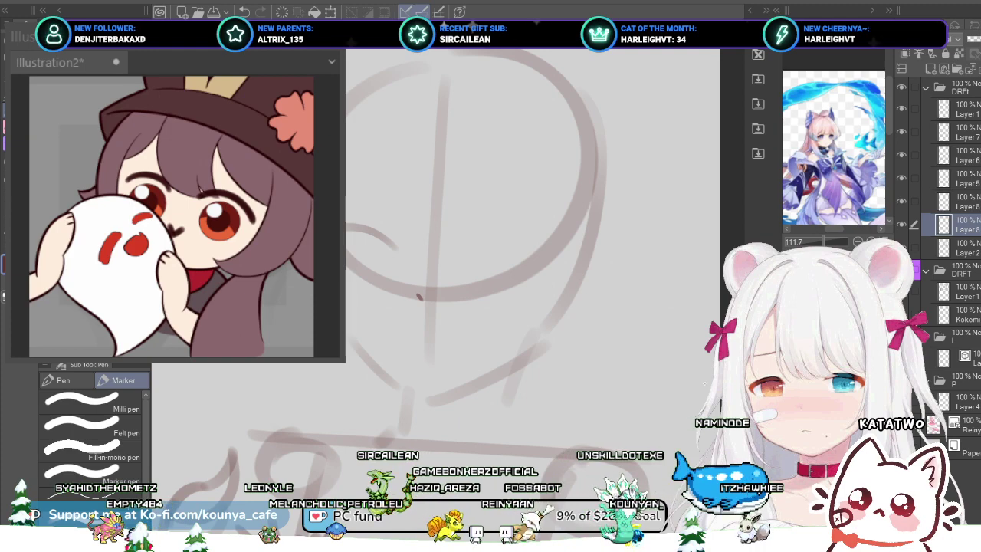
key("ctrl+t")
left_click_drag(381, 237, 379, 238)
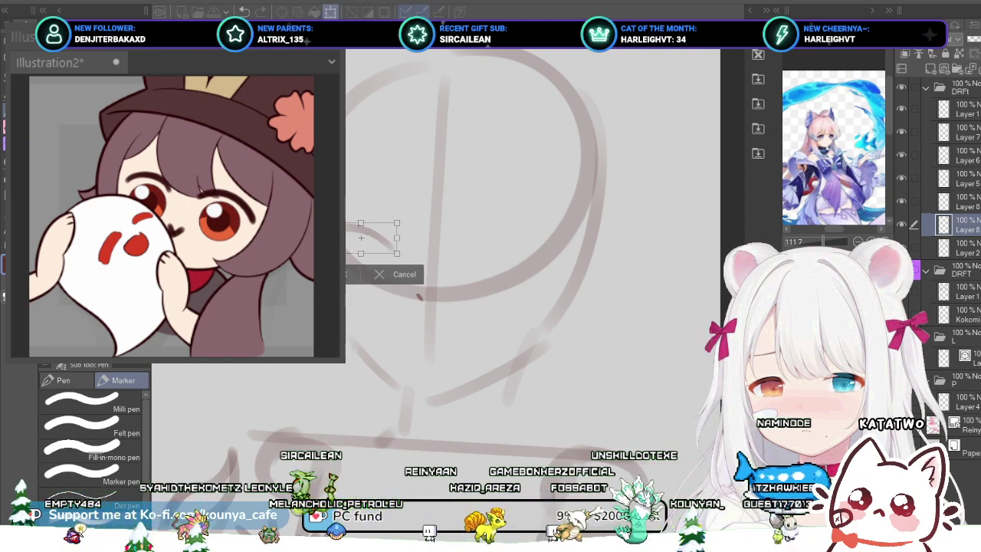
key("Return")
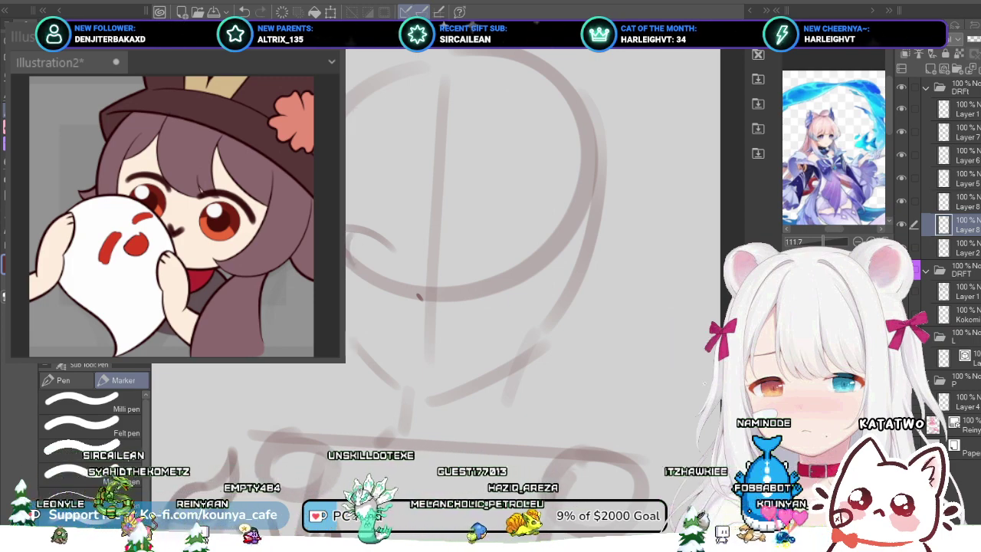
Step: Add a new layer above the eye curve's layer and group the two layers into a folder
key("ctrl+shift+n")
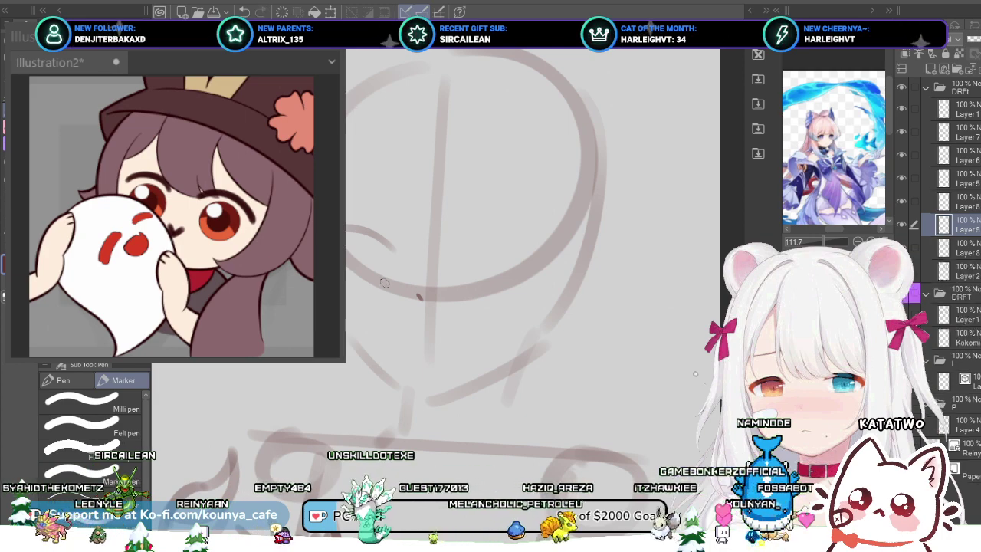
left_click(913, 248)
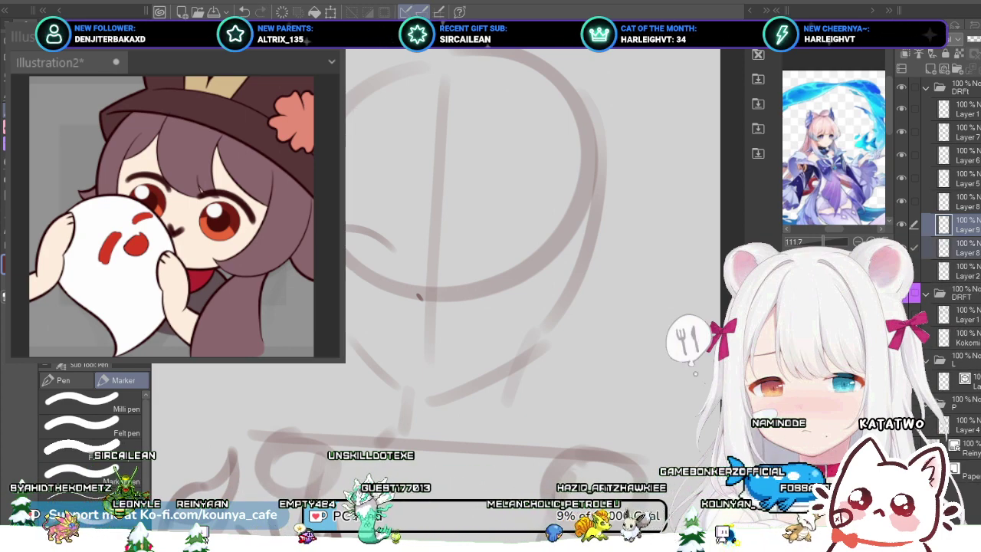
key("ctrl+g")
left_click(968, 245)
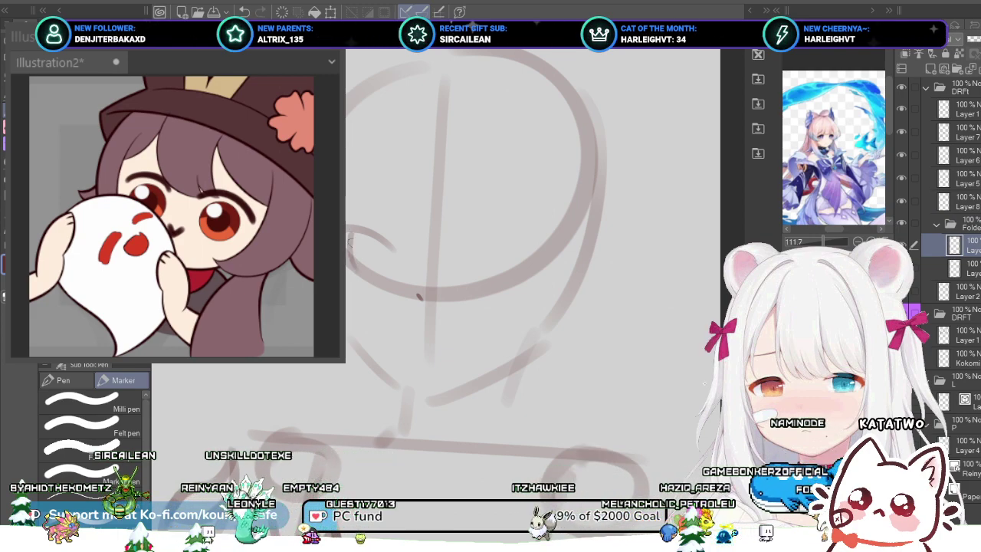
scroll(385, 256, "down", 2)
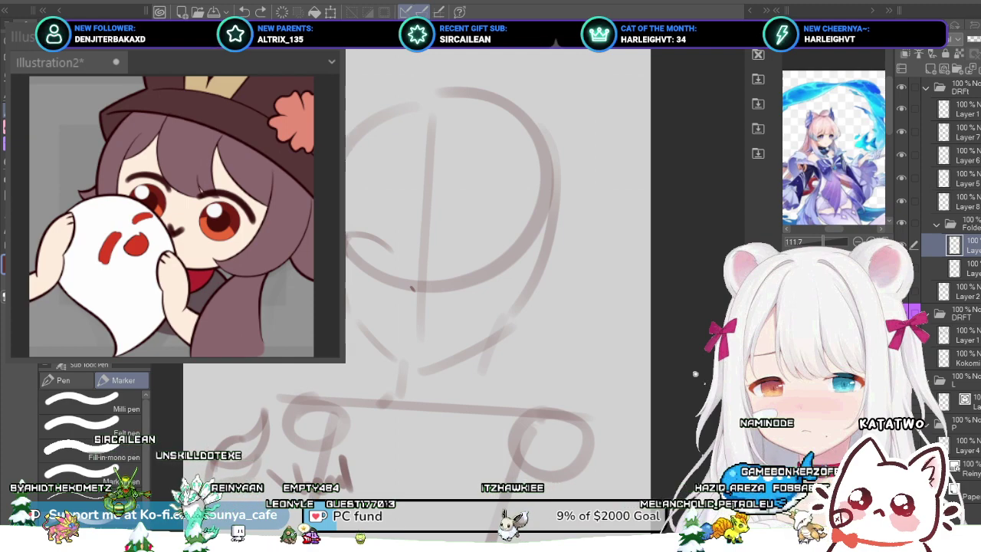
Step: Try to draw a near-horizontal facial guideline across the lower part of the head circle on Layer 2
left_click(965, 291)
left_click(969, 246)
left_click(965, 291)
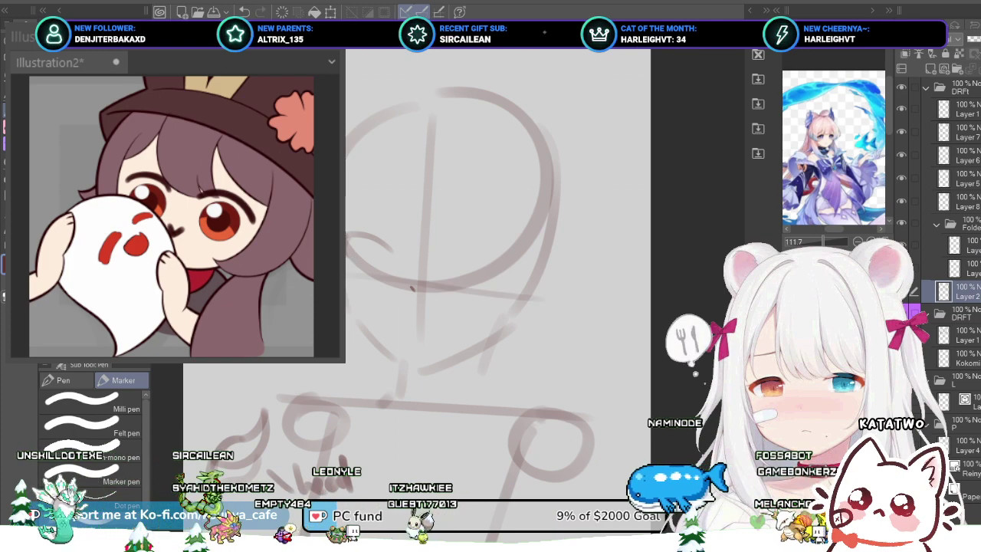
key("ctrl+z")
left_click_drag(346, 277, 524, 288)
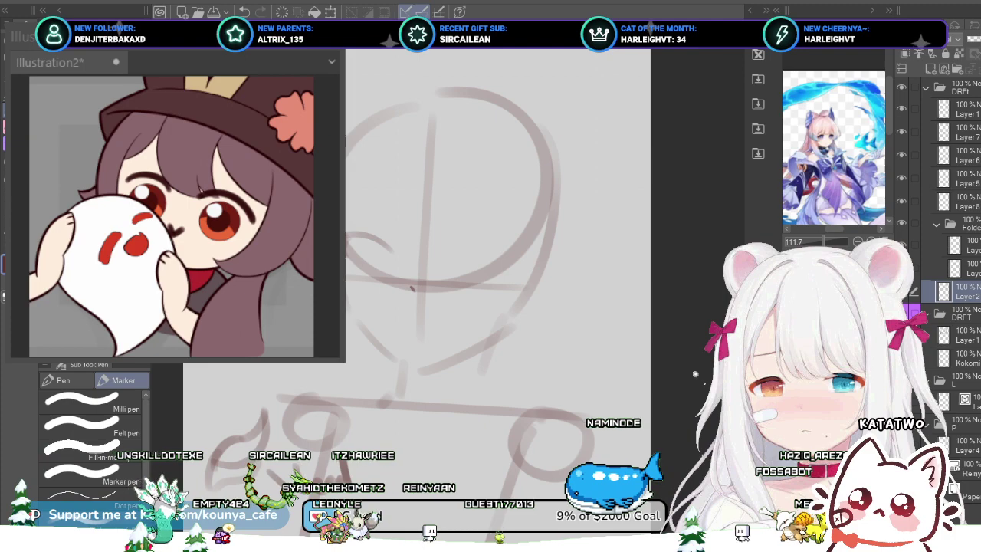
key("ctrl+z")
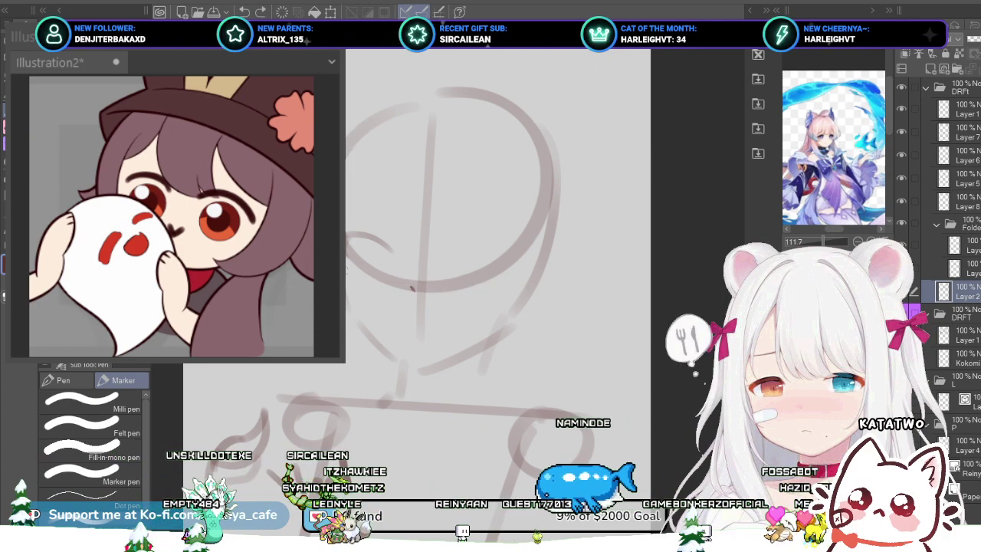
left_click_drag(347, 275, 478, 280)
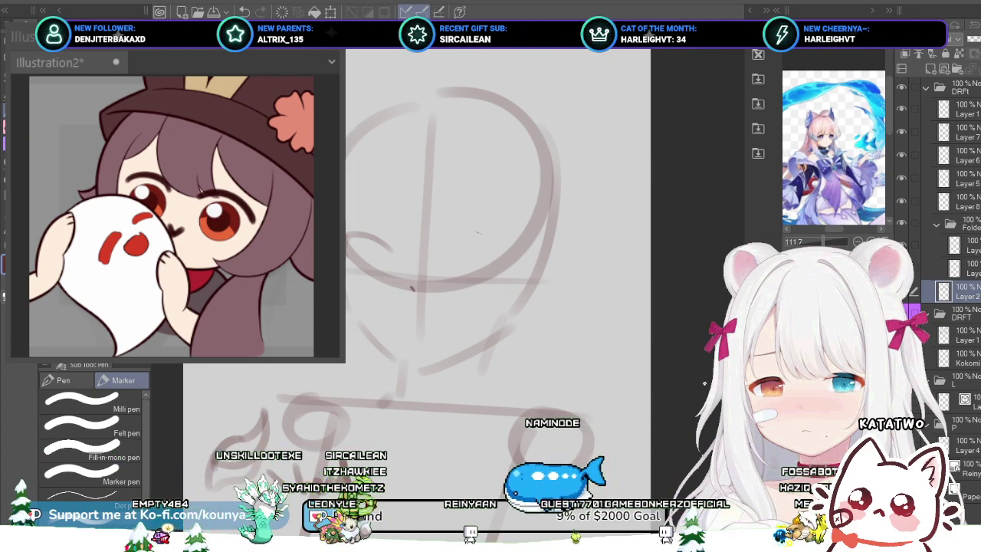
key("ctrl+t")
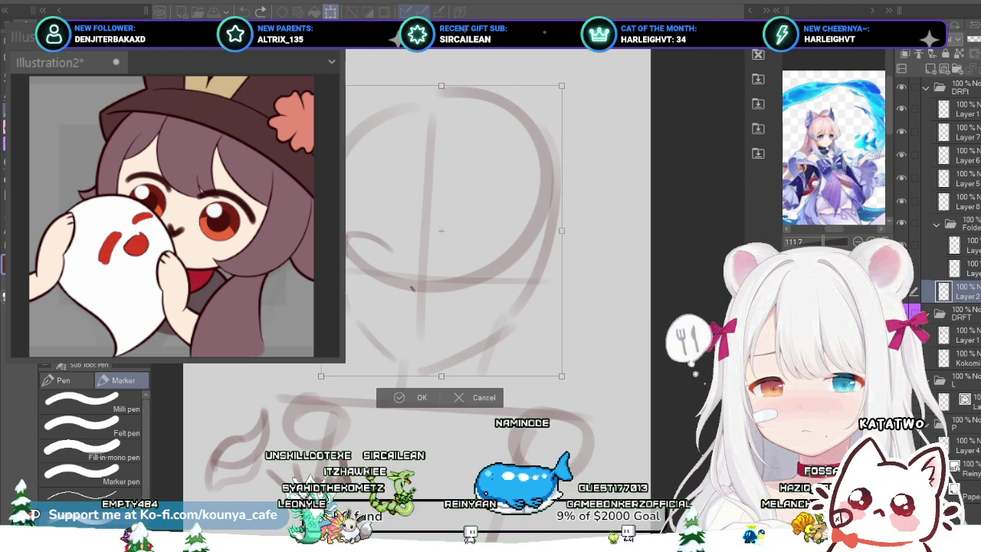
key("Return")
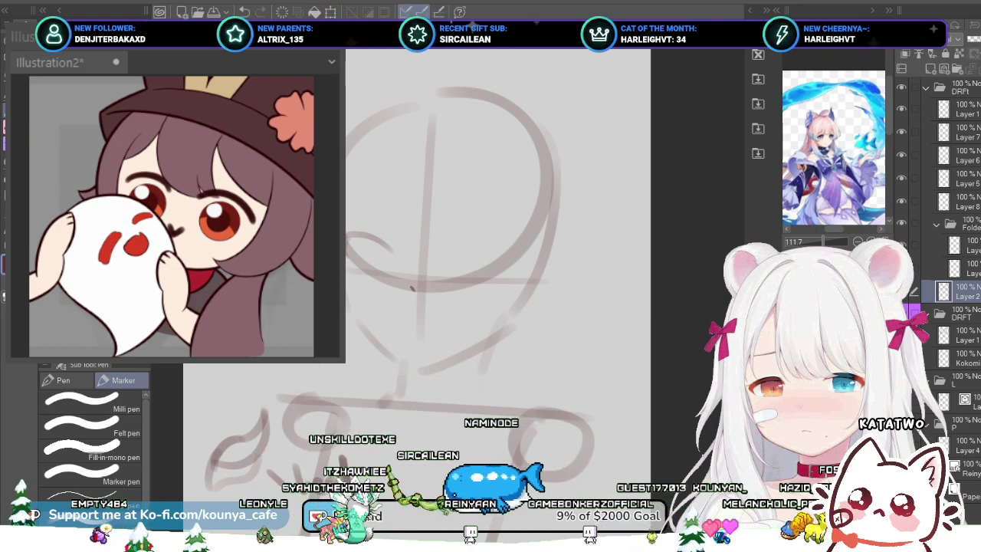
Step: Add a new layer above Layer 2 and draw a gently sloping facial guideline across the lower part of the head circle
key("ctrl+shift+n")
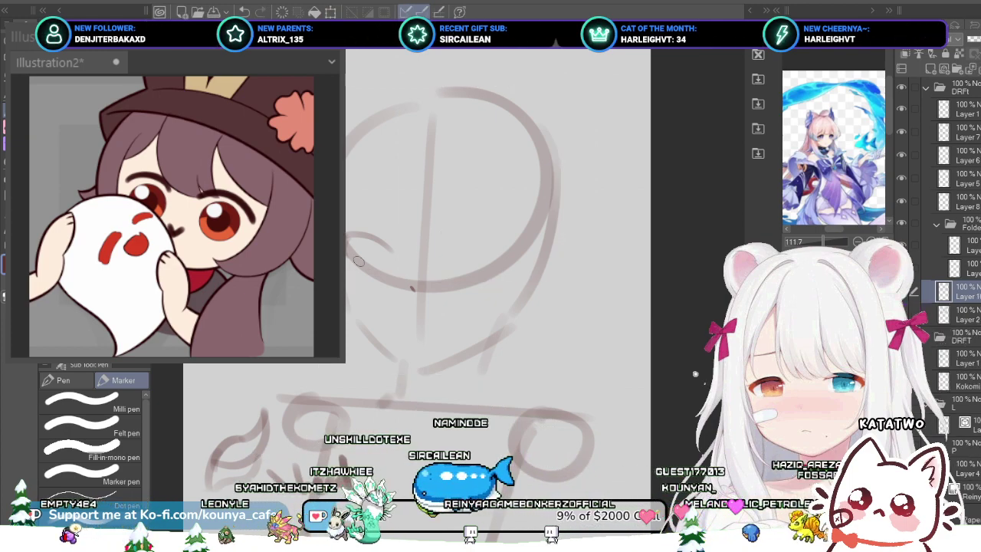
left_click_drag(360, 276, 513, 296)
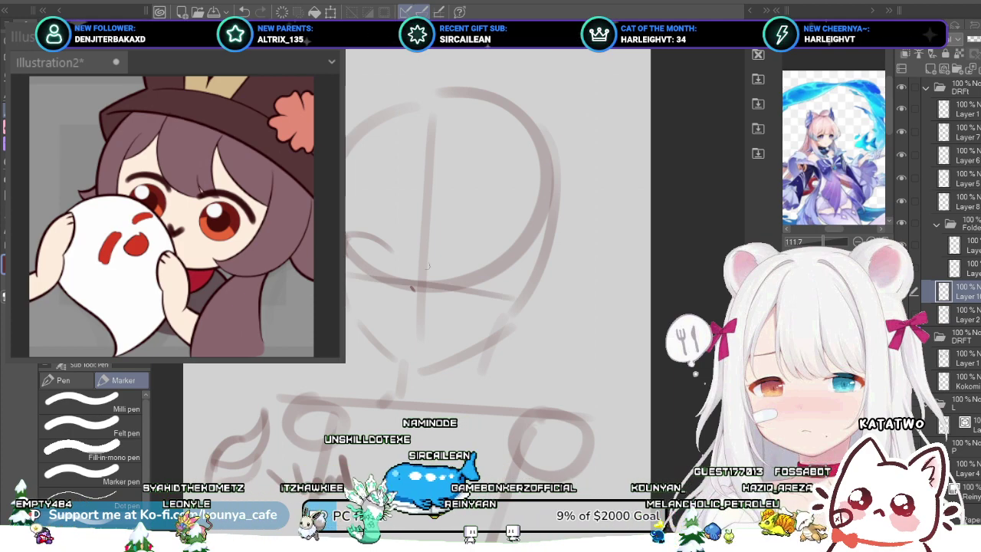
Step: Redraw the sloping facial guideline across the lower part of the head circle and adjust its tilt and position with a transform
key("ctrl+z")
left_click_drag(347, 277, 474, 291)
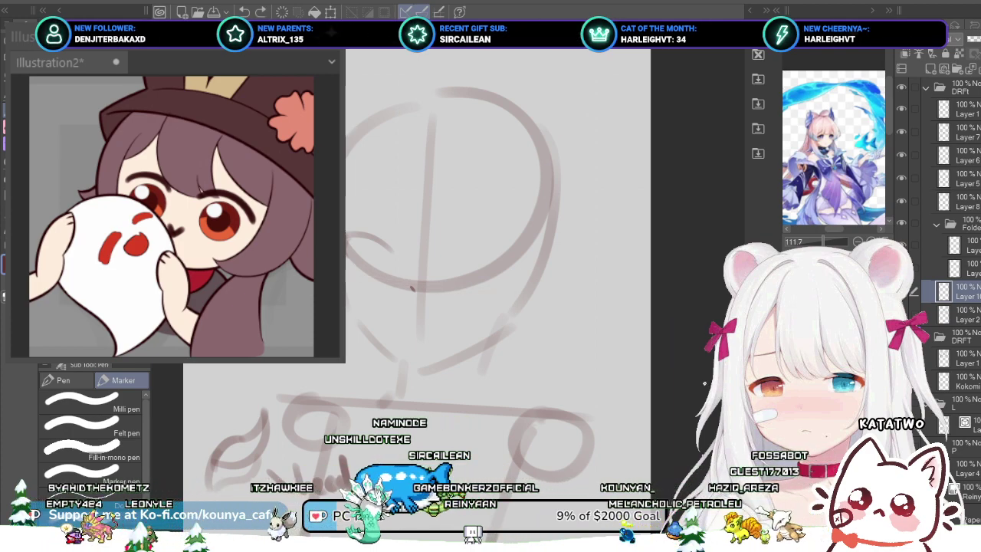
key("ctrl+t")
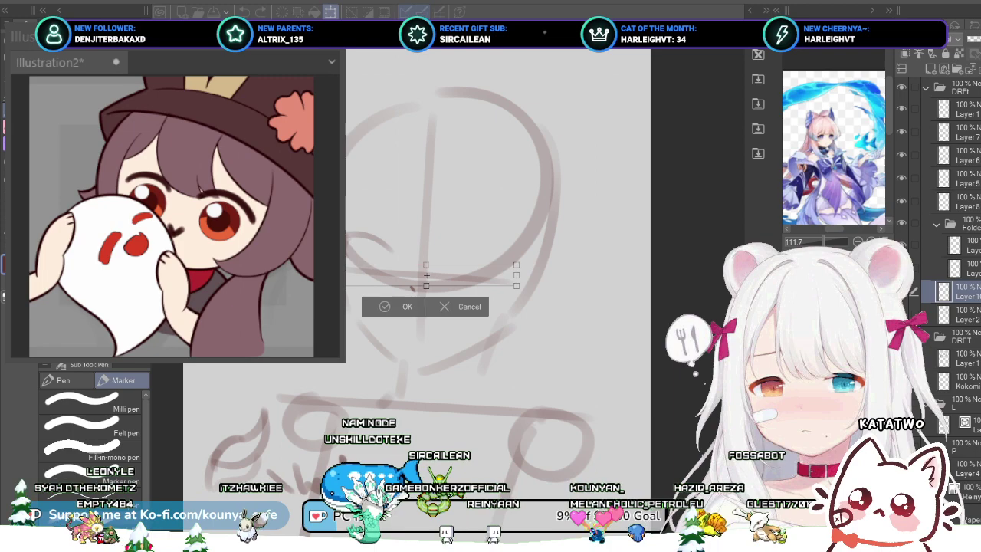
left_click_drag(427, 276, 428, 277)
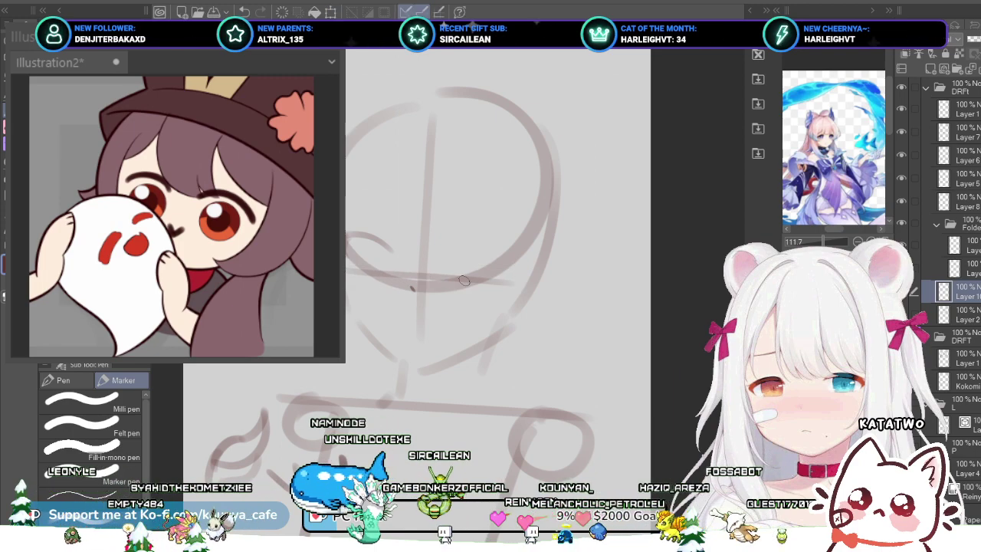
Step: Draw an iris outline and a small pupil beneath the left eye's upper curve, on the upper layer in the eye folder
left_click(970, 246)
scroll(395, 243, "up", 2)
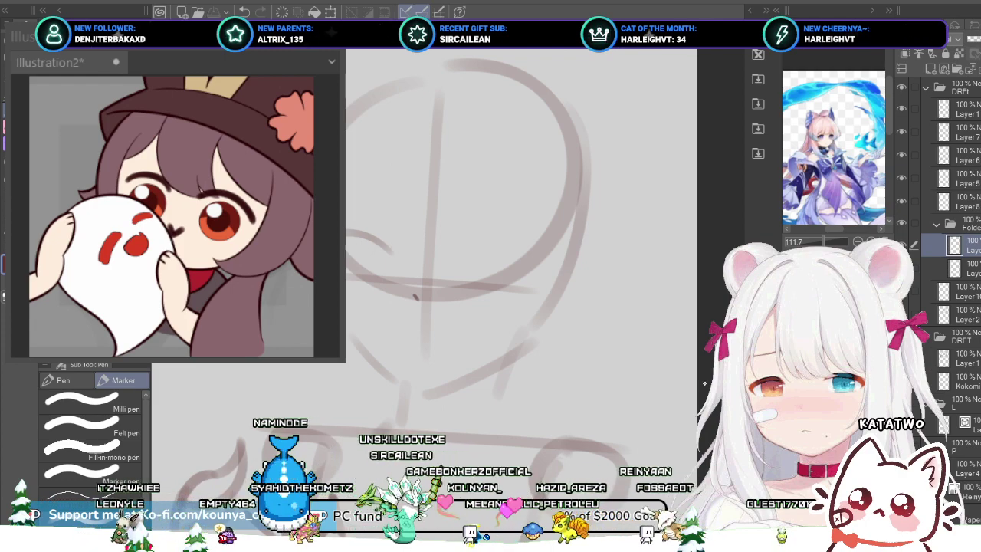
scroll(355, 220, "up", 3)
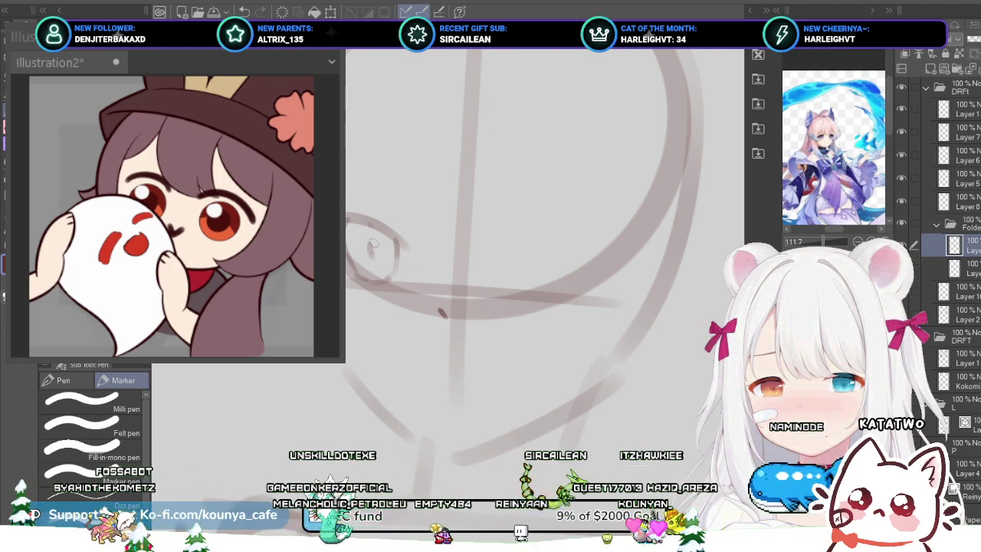
scroll(373, 243, "down", 2)
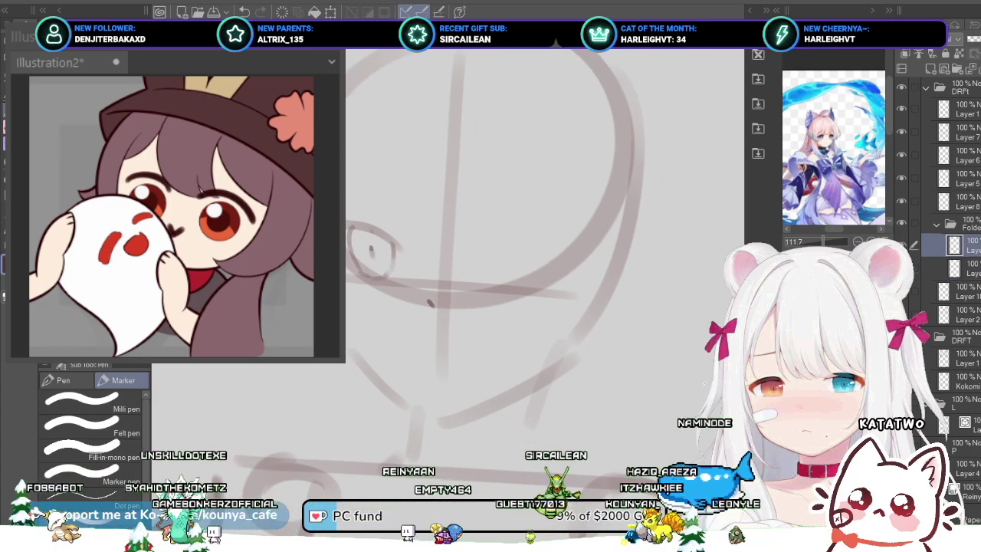
Step: Add a new layer in the eye folder and duplicate the two layers beneath it that hold the left eye sketch
key("ctrl+shift+n")
key("alt+bracketleft")
key("alt+bracketleft")
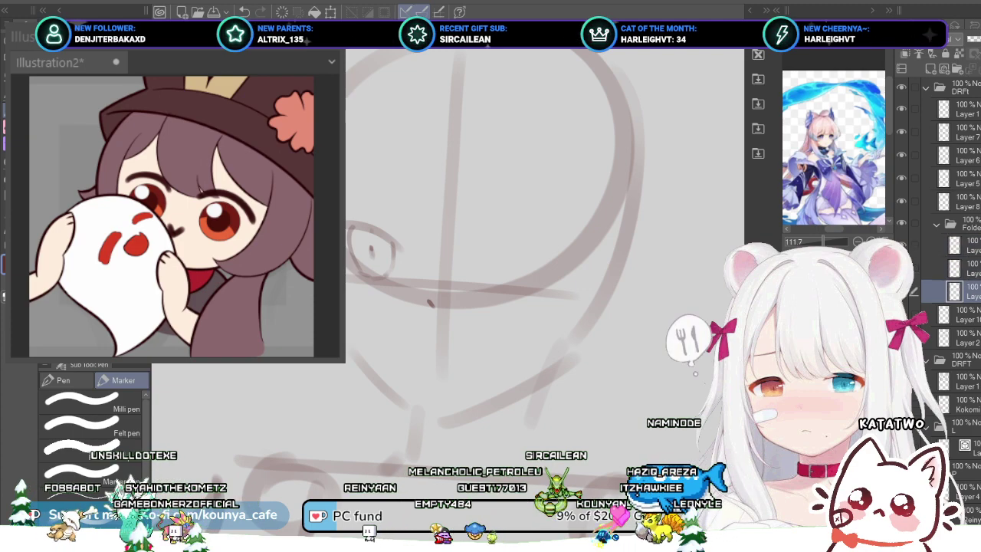
key("alt+bracketright")
key("alt+bracketright")
left_click(970, 268)
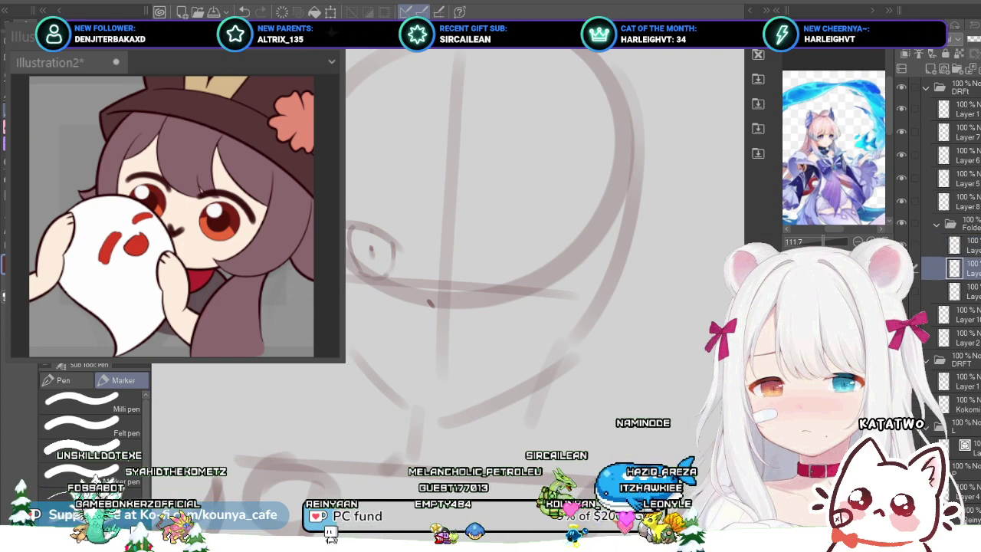
left_click(970, 291)
left_click(969, 268, "ctrl")
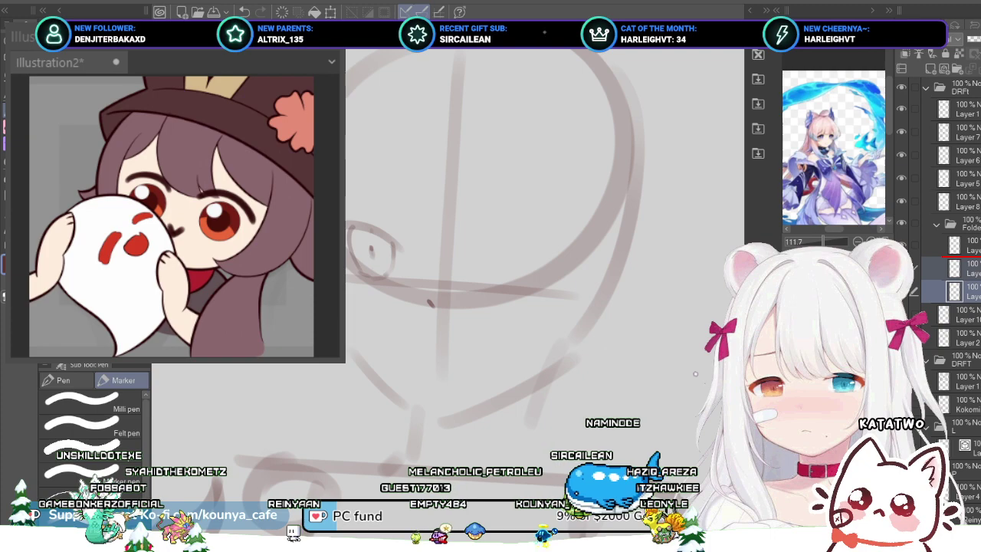
left_click_drag(969, 270, 970, 257)
Step: Flip the duplicated eye horizontally and place it on the right half of the face, tilted to follow the sloping guideline
key("ctrl+t")
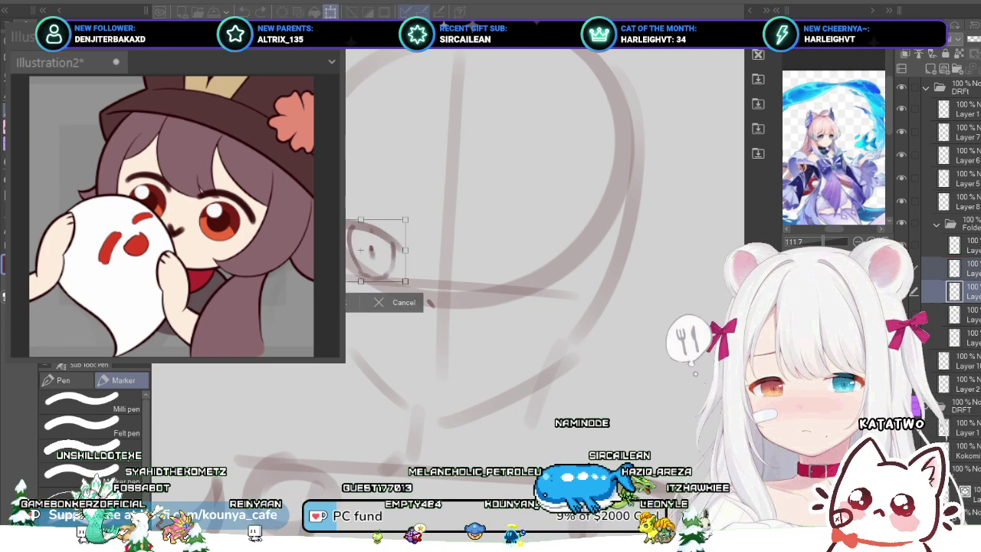
key("h")
left_click_drag(375, 250, 575, 242)
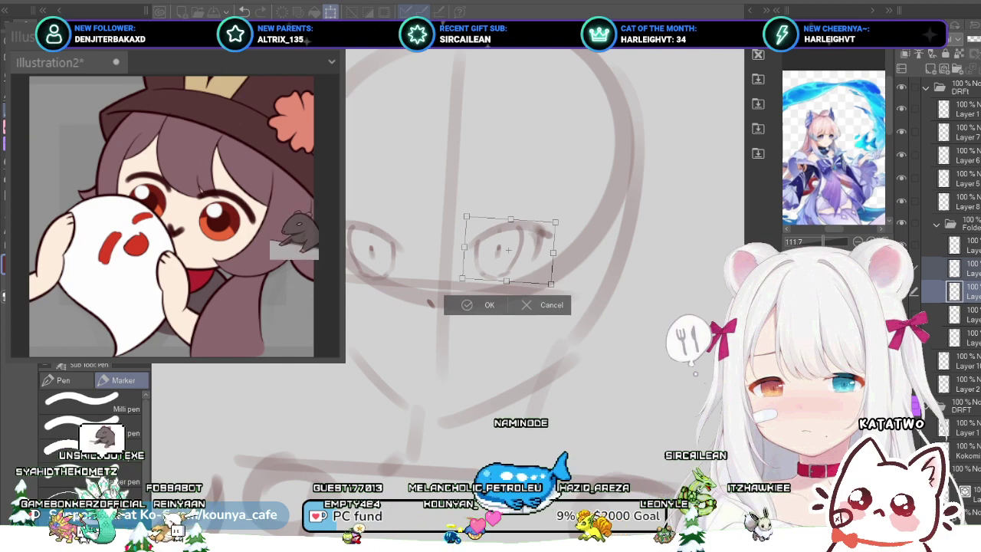
left_click_drag(508, 252, 583, 272)
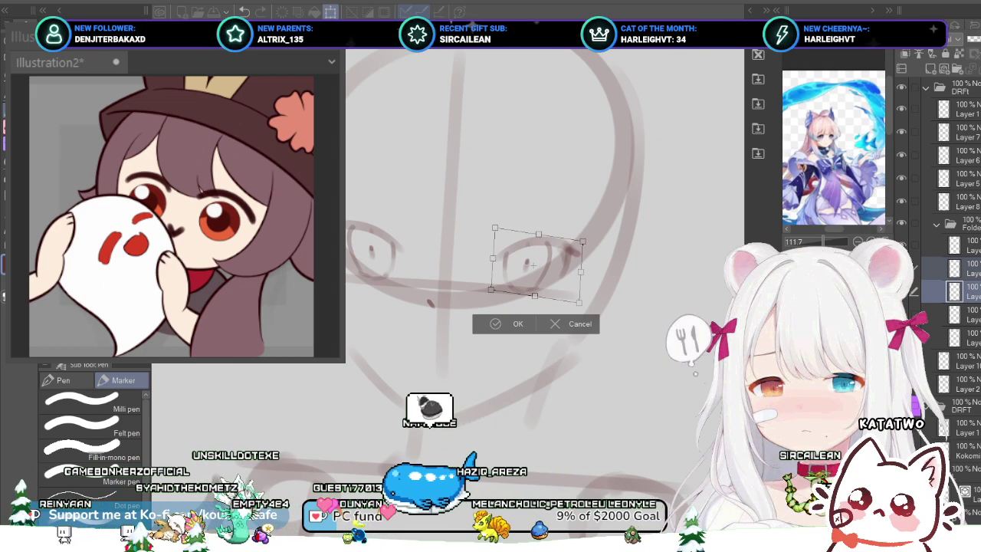
mouse_move(534, 265)
left_mouse_down()
mouse_move(521, 261)
mouse_move(524, 283)
mouse_move(507, 283)
mouse_move(548, 283)
left_mouse_up()
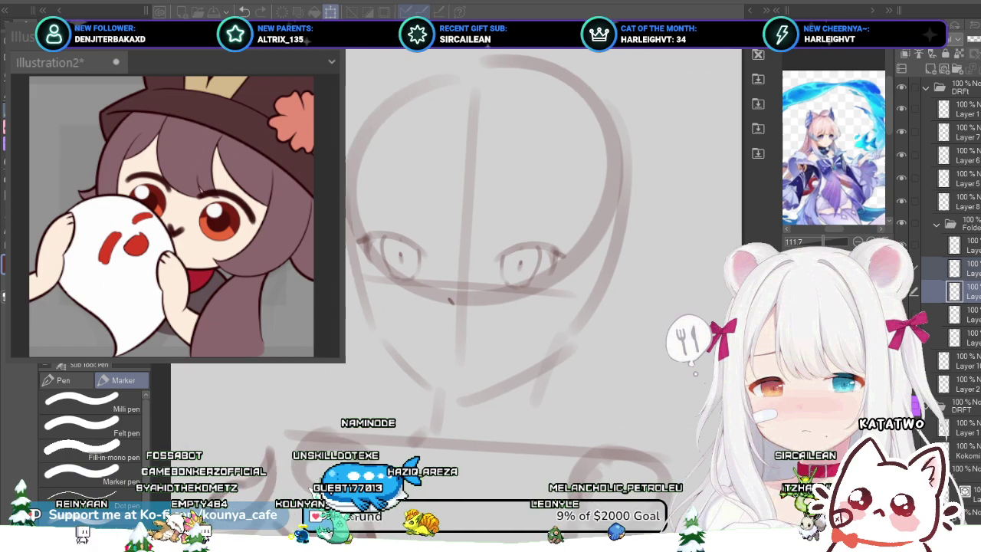
Step: Transform the mirrored right eye again, fine-tuning its width and position against the left eye
key("ctrl+t")
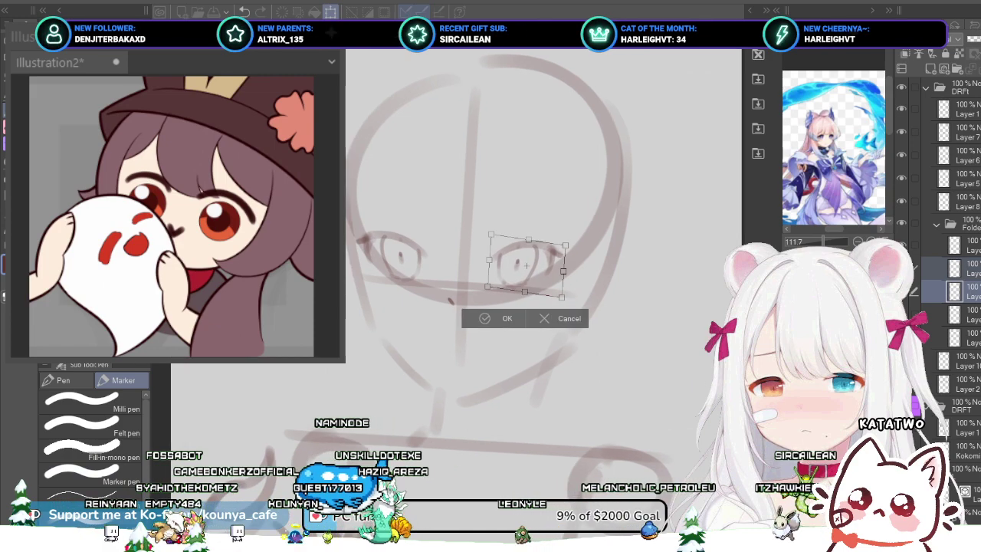
left_click_drag(539, 275, 521, 275)
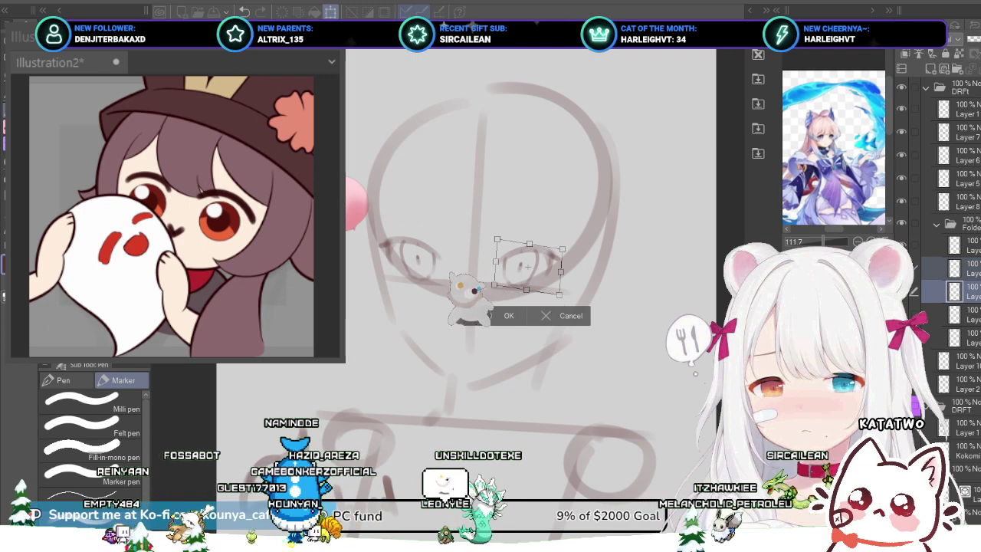
left_click_drag(527, 267, 526, 265)
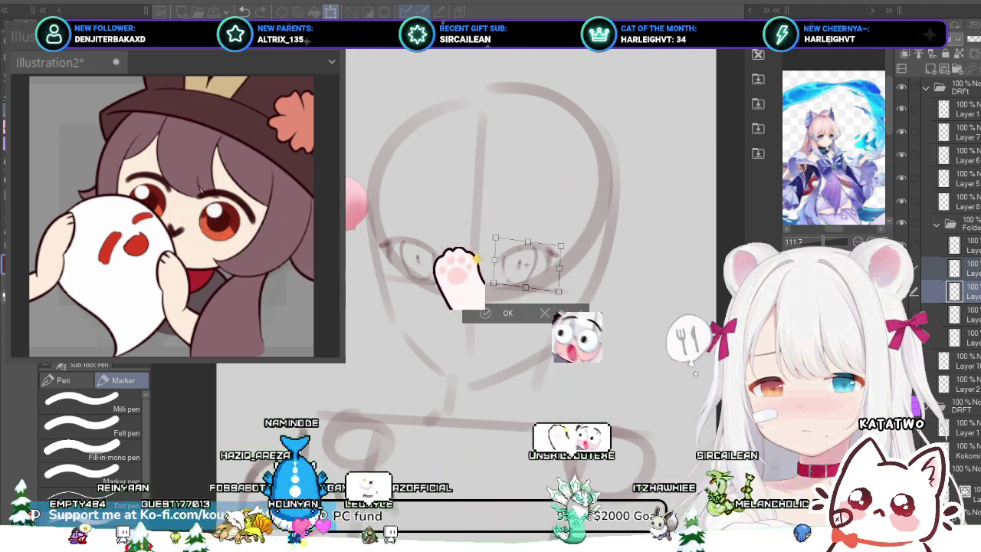
key("Return")
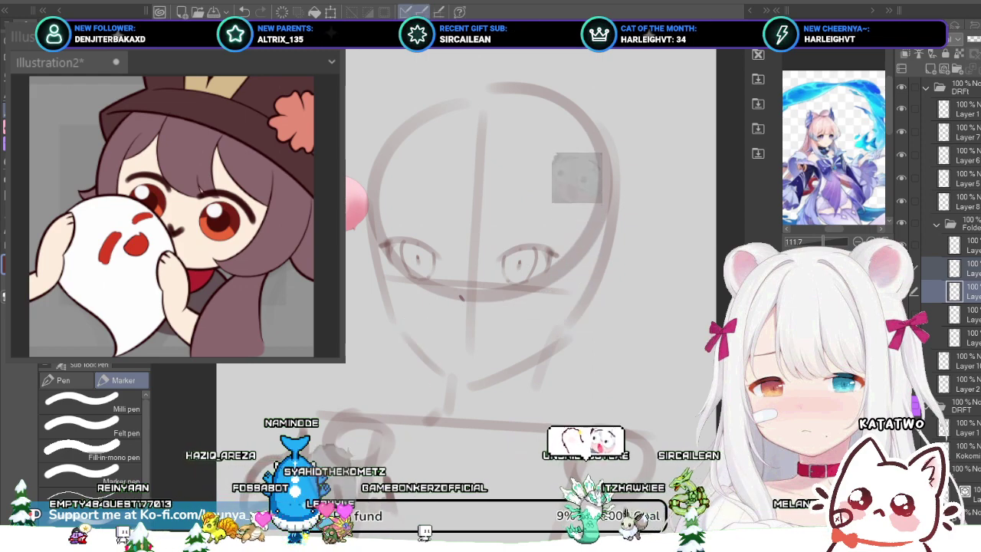
Step: Lower the opacity of the two mirrored eye layers to 37% and merge them into one layer
left_click_drag(979, 39, 977, 39)
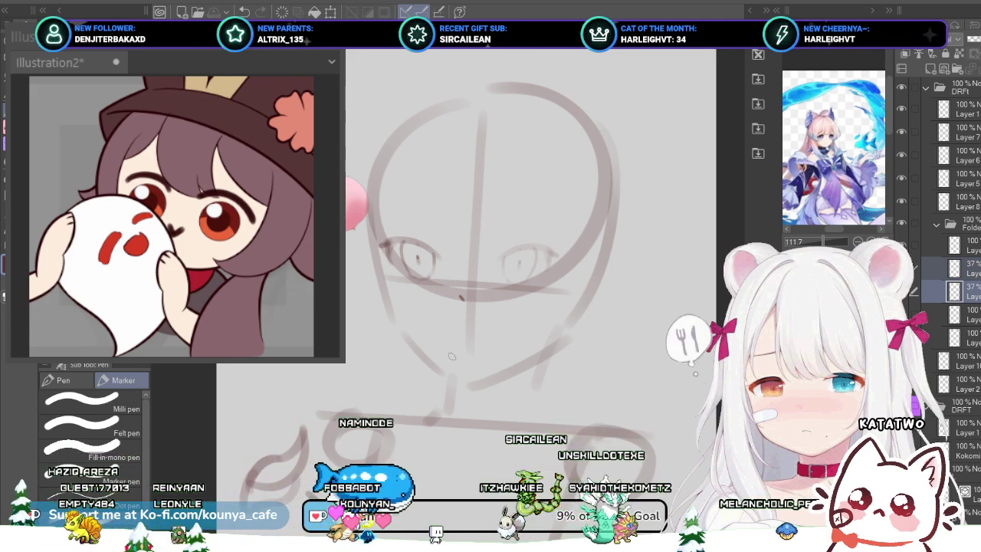
scroll(418, 317, "up", 4)
mouse_move(502, 230)
left_mouse_down()
mouse_move(500, 295)
mouse_move(478, 298)
left_mouse_up()
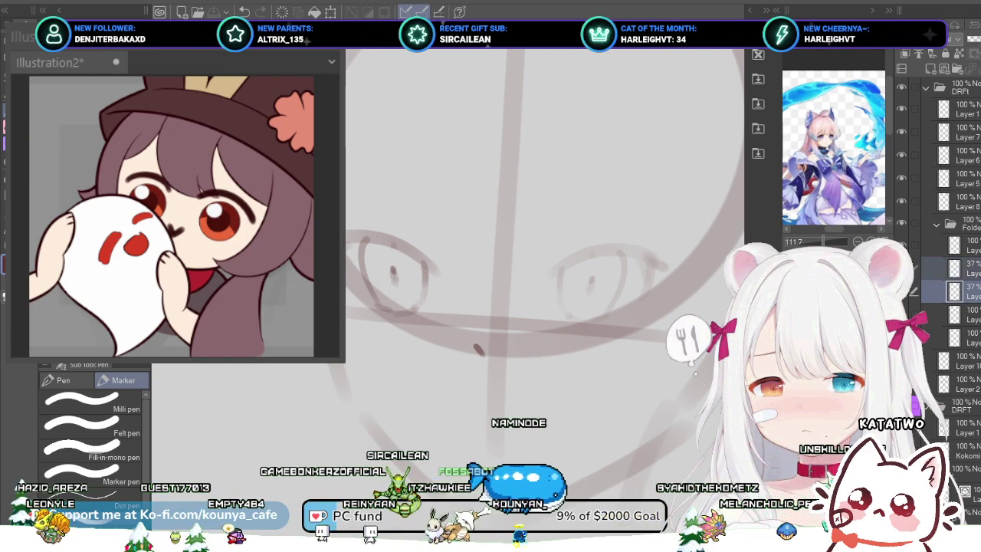
key("alt+shift+e")
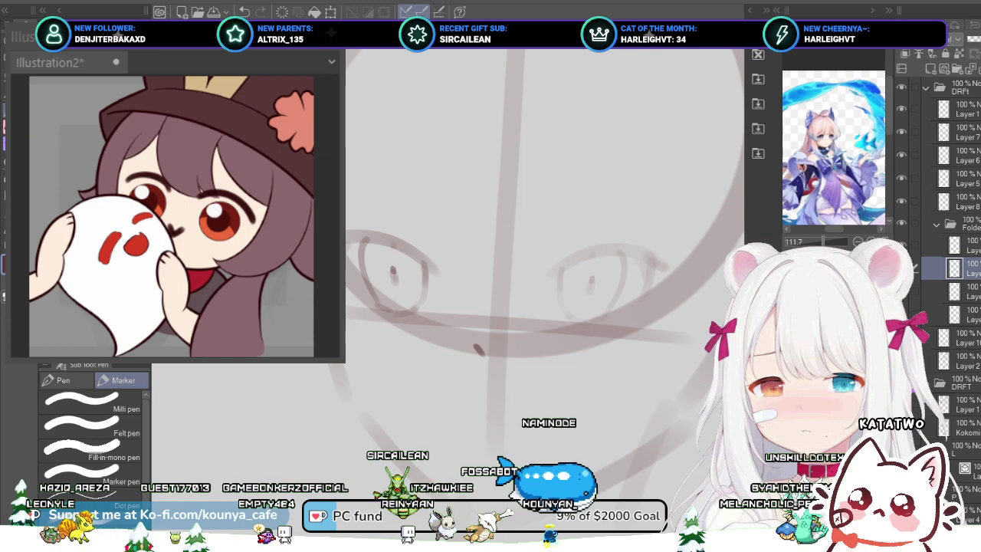
Step: Draw the right eye's arched upper lash line over the faded mirrored eye, on the top layer of the eye folder
left_click(972, 246)
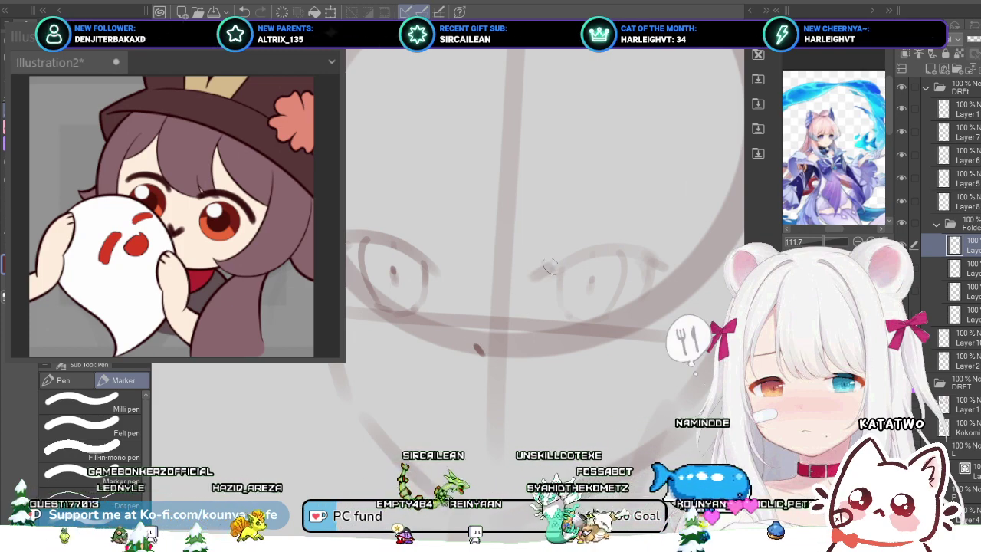
key("ctrl+z")
mouse_move(550, 266)
left_mouse_down()
mouse_move(604, 245)
mouse_move(566, 259)
mouse_move(630, 253)
mouse_move(599, 247)
mouse_move(573, 257)
mouse_move(604, 255)
mouse_move(559, 258)
mouse_move(601, 248)
mouse_move(632, 253)
left_mouse_up()
key("ctrl+z")
key("ctrl+z")
key("ctrl+z")
left_click_drag(558, 259, 648, 260)
key("ctrl+z")
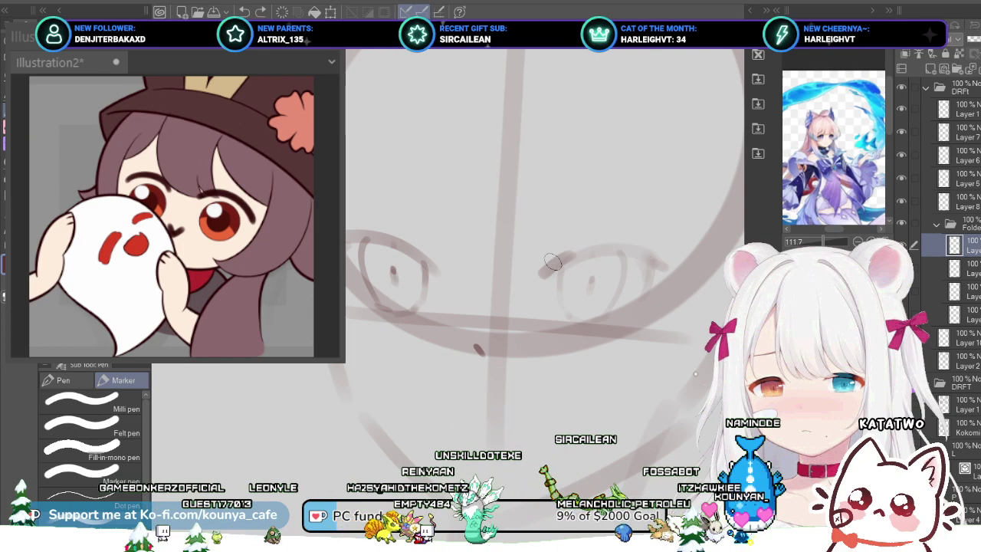
left_click_drag(553, 262, 641, 254)
key("ctrl+z")
left_click_drag(557, 262, 658, 263)
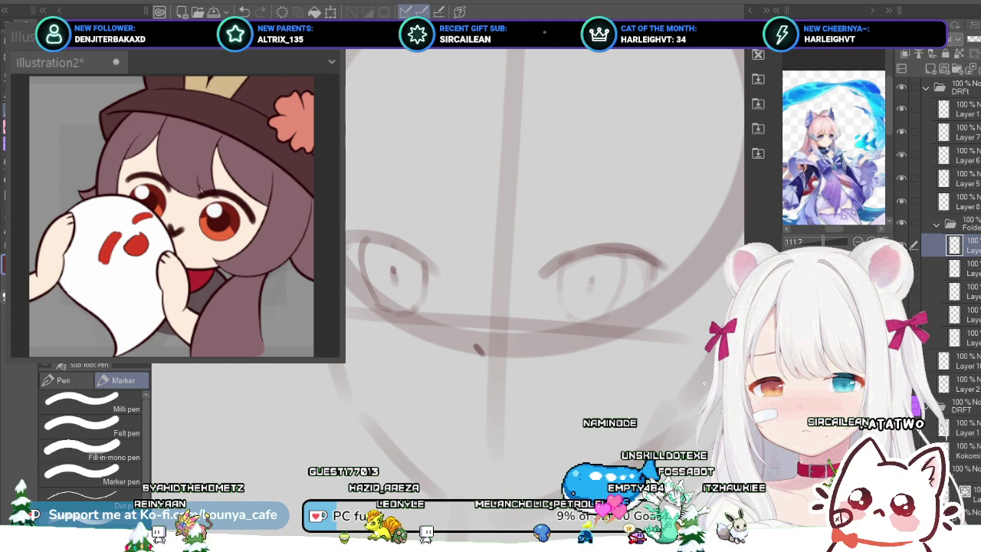
Step: Draw the outer curve of the right iris on a separate layer in the eye folder and stretch it slightly downward
left_click(901, 291)
left_click(900, 291)
left_click_drag(967, 291, 967, 237)
left_click(967, 268)
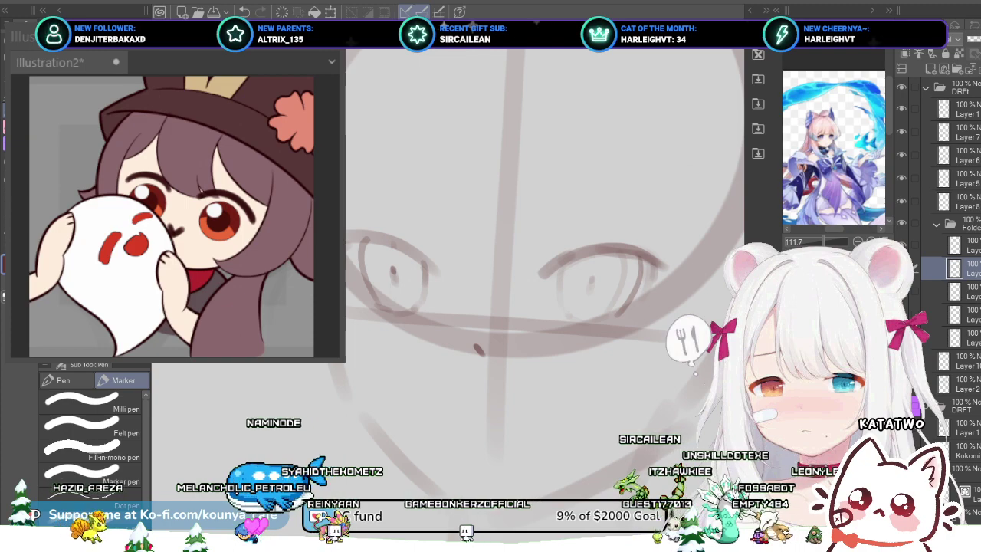
key("ctrl+t")
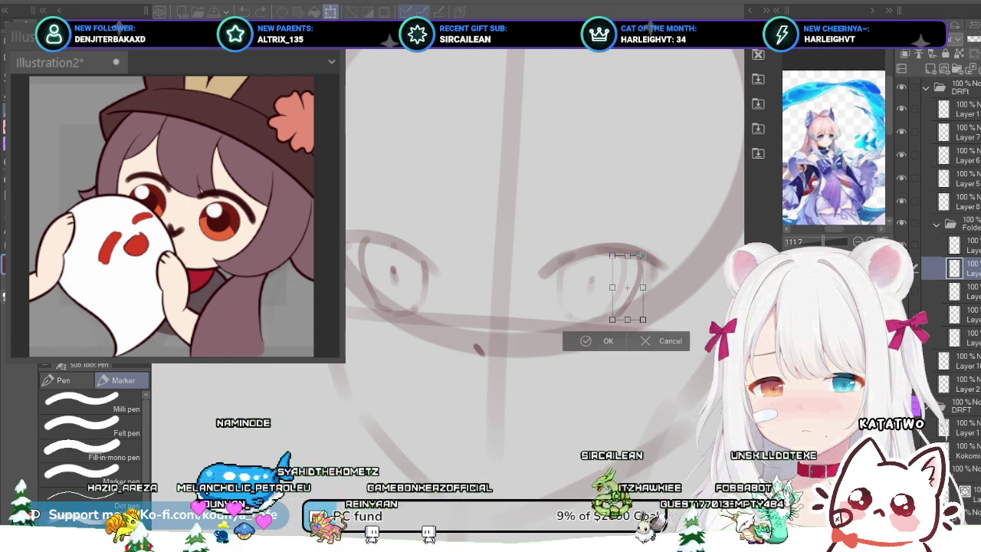
left_click_drag(627, 320, 629, 323)
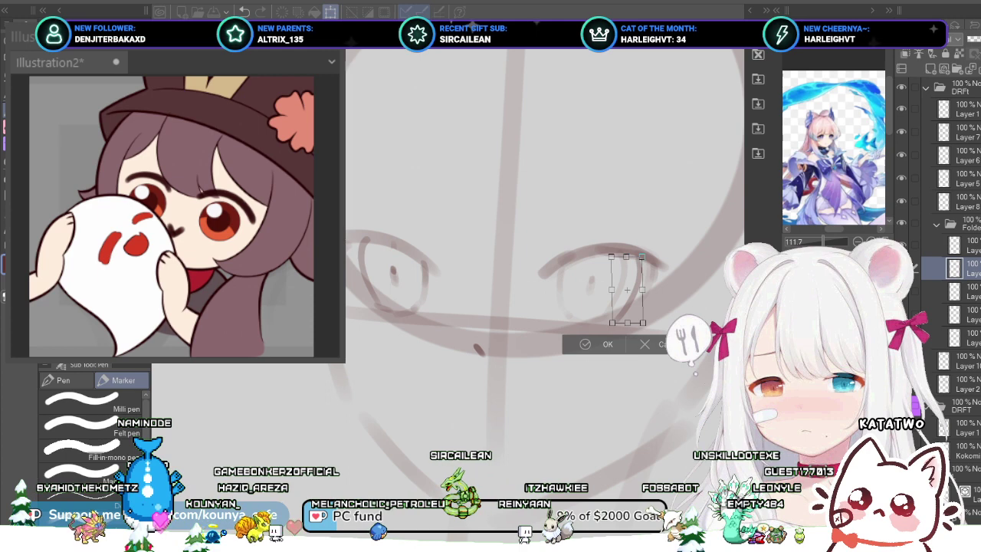
key("Return")
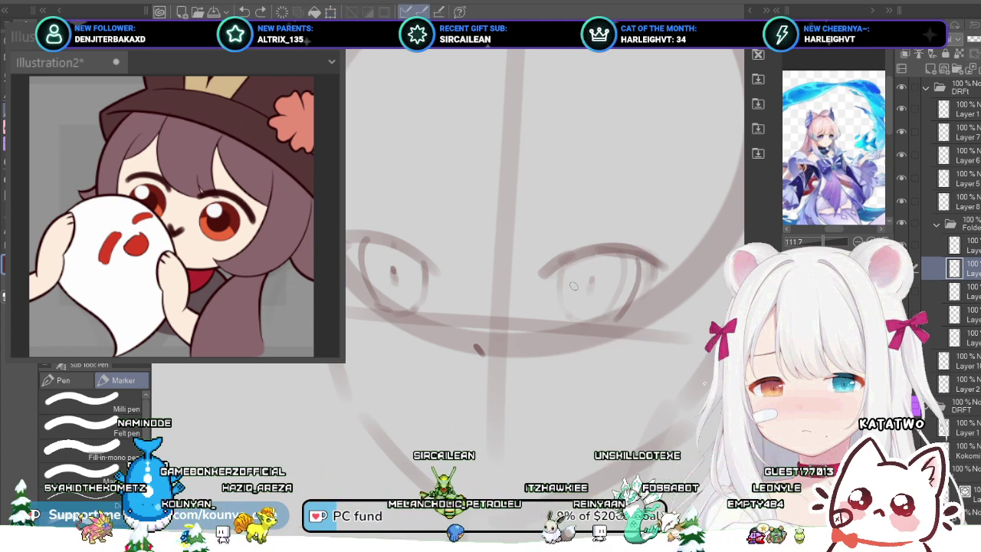
Step: Draw the inner curve of the right iris below the lash line, completing the iris outline
left_click_drag(570, 264, 577, 316)
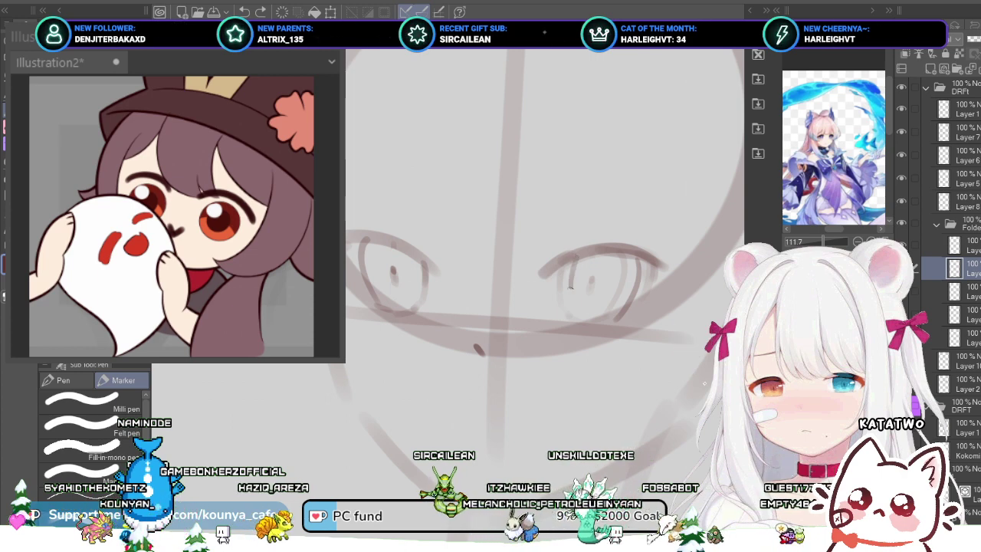
left_click_drag(569, 291, 573, 317)
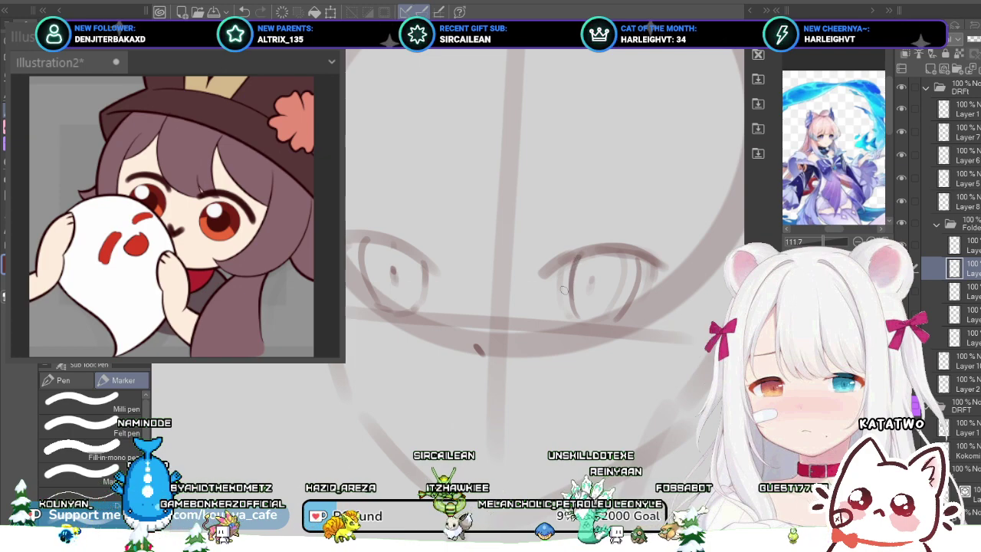
mouse_move(578, 260)
left_mouse_down()
mouse_move(567, 282)
mouse_move(573, 310)
left_mouse_up()
key("ctrl+z")
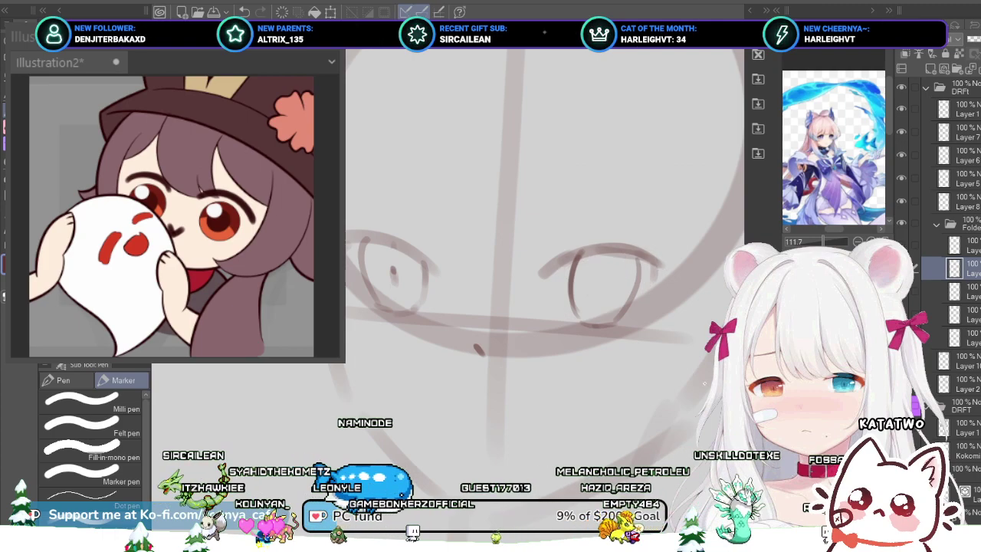
Step: Try to reposition and slightly resize the right iris outline below the lash line
scroll(616, 225, "down", 6)
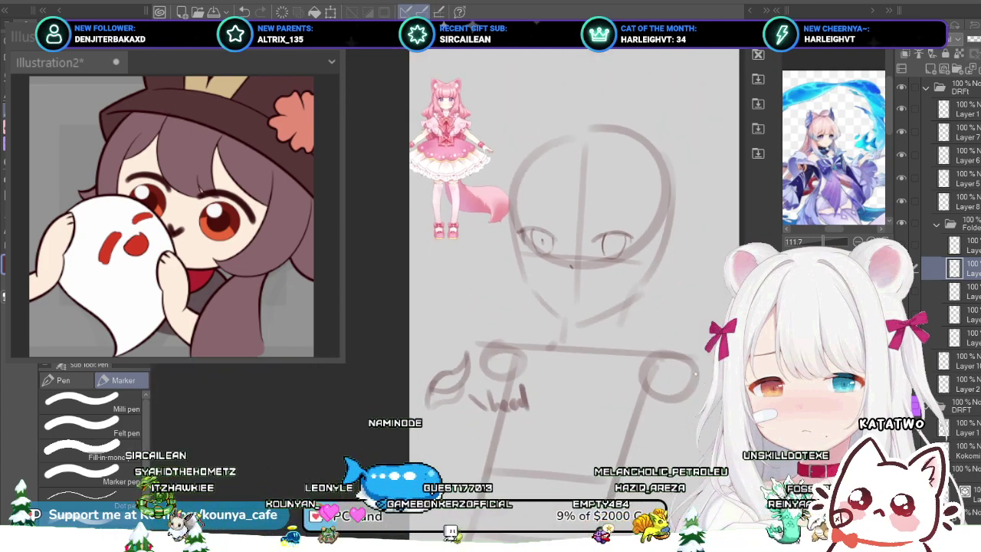
scroll(615, 224, "up", 4)
scroll(613, 230, "up", 2)
left_click_drag(605, 295, 602, 297)
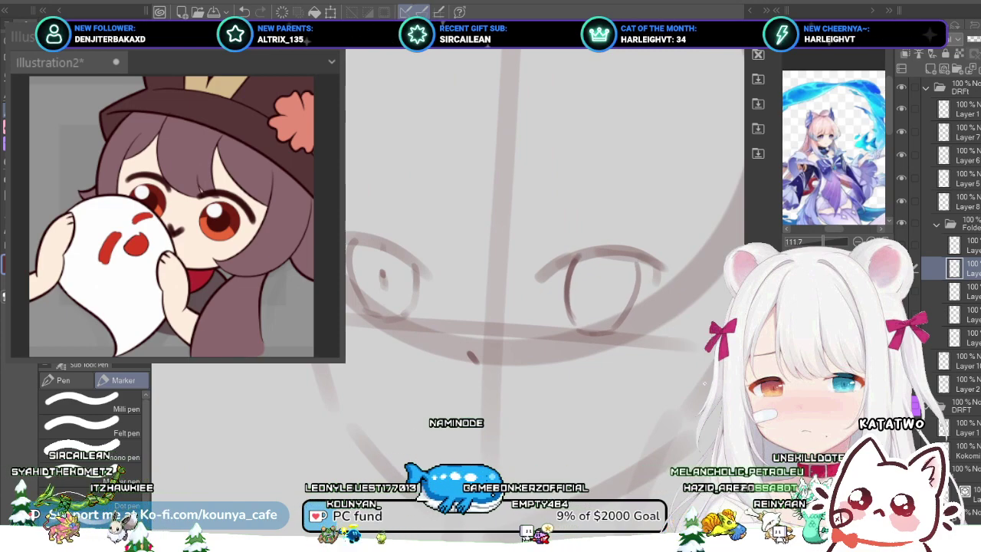
key("ctrl+t")
scroll(675, 246, "down", 2)
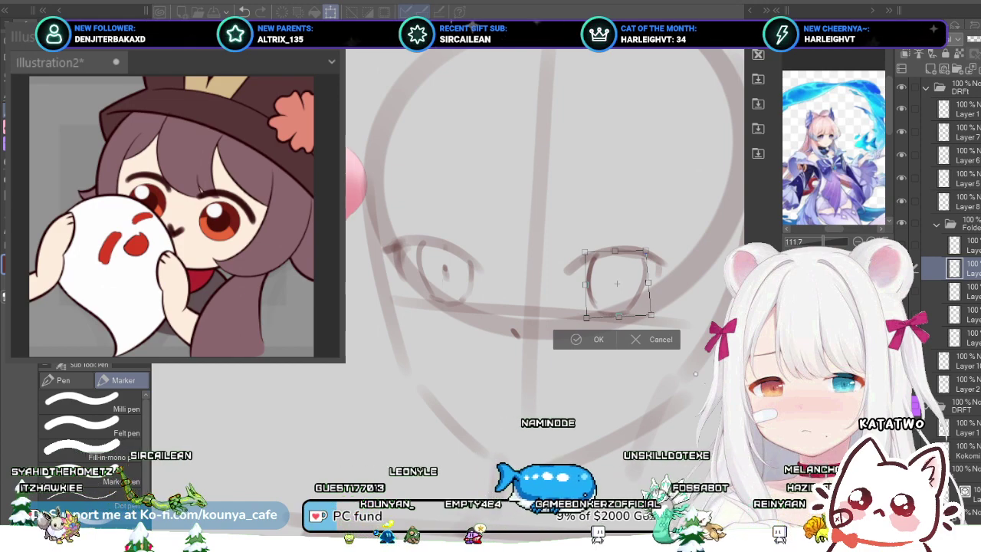
key("Return")
scroll(544, 230, "down", 2)
scroll(566, 245, "down", 1)
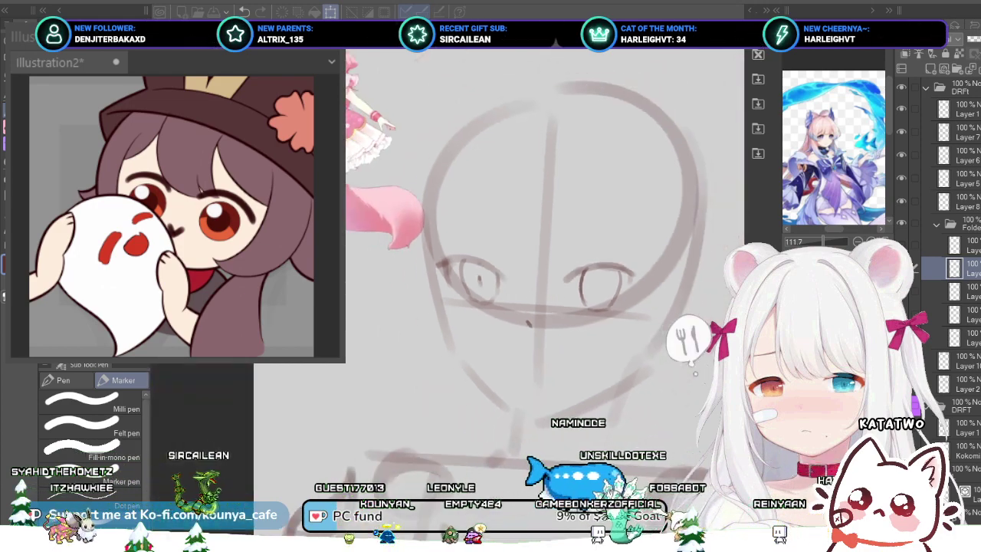
scroll(598, 253, "up", 2)
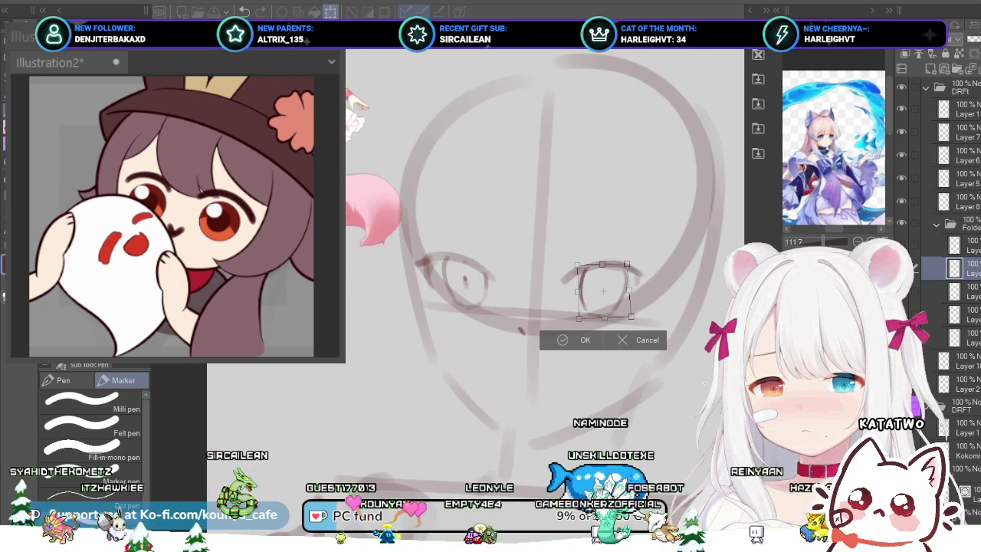
key("Return")
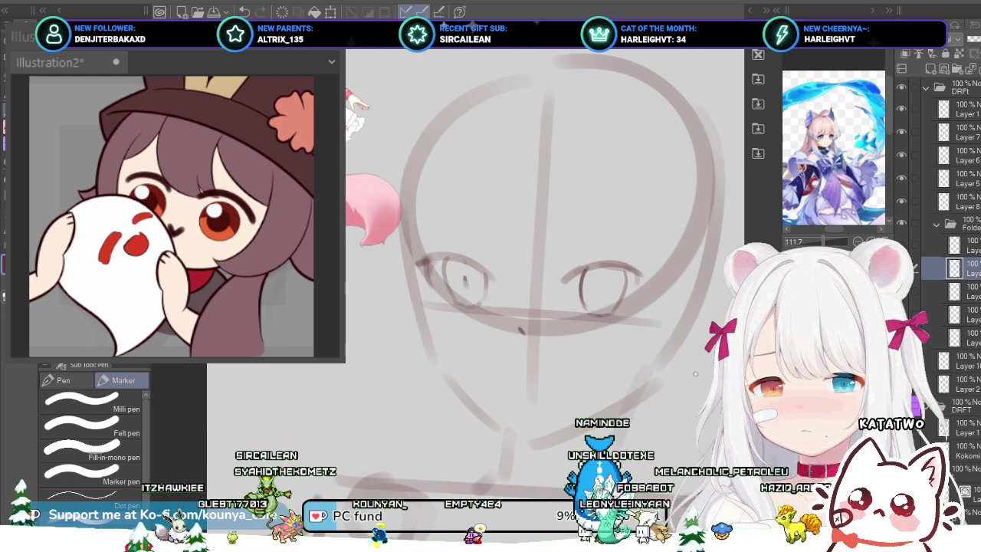
key("ctrl+z")
key("ctrl+z")
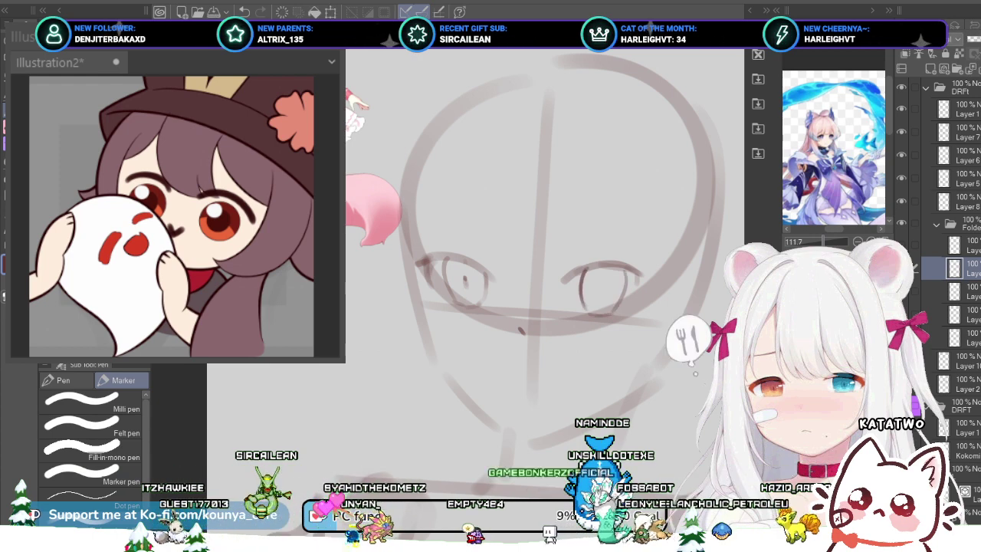
Step: Mark the right eye's pupil with a short vertical stroke in the middle of the iris
scroll(615, 305, "up", 2)
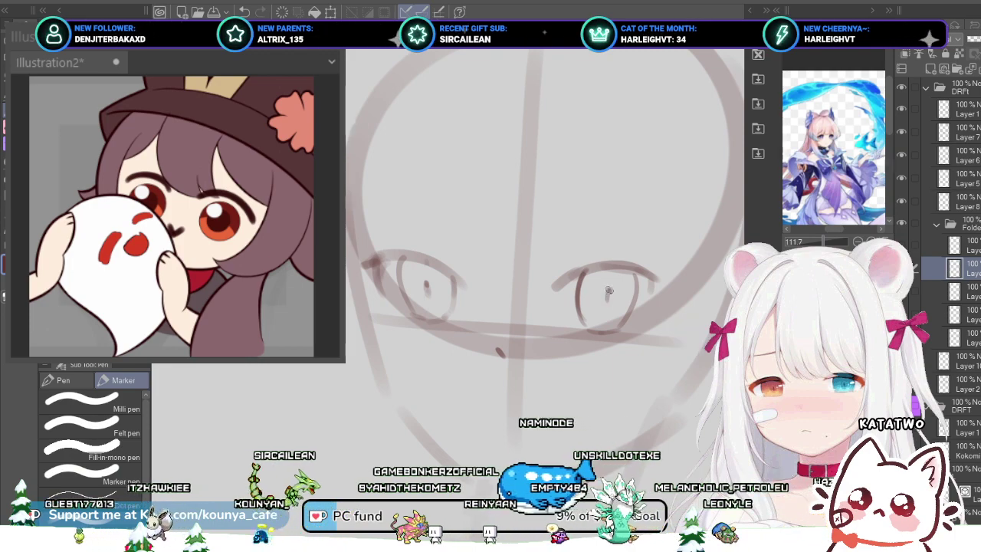
scroll(609, 290, "down", 2)
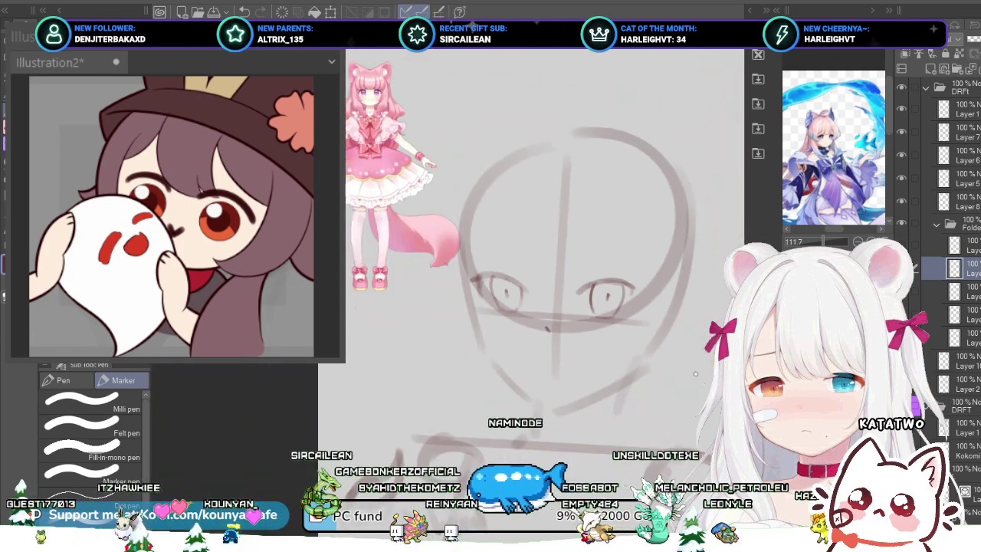
scroll(695, 373, "down", 2)
scroll(590, 268, "up", 2)
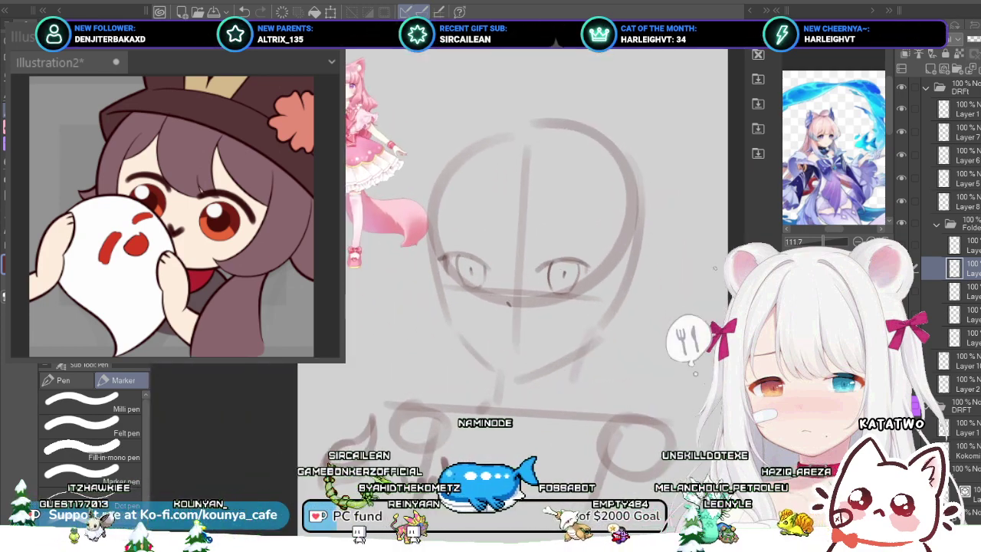
Step: Select the right eye's lash and iris layers together and transform them, narrowing the eye and shifting it slightly toward the face's centre line
left_click(914, 291)
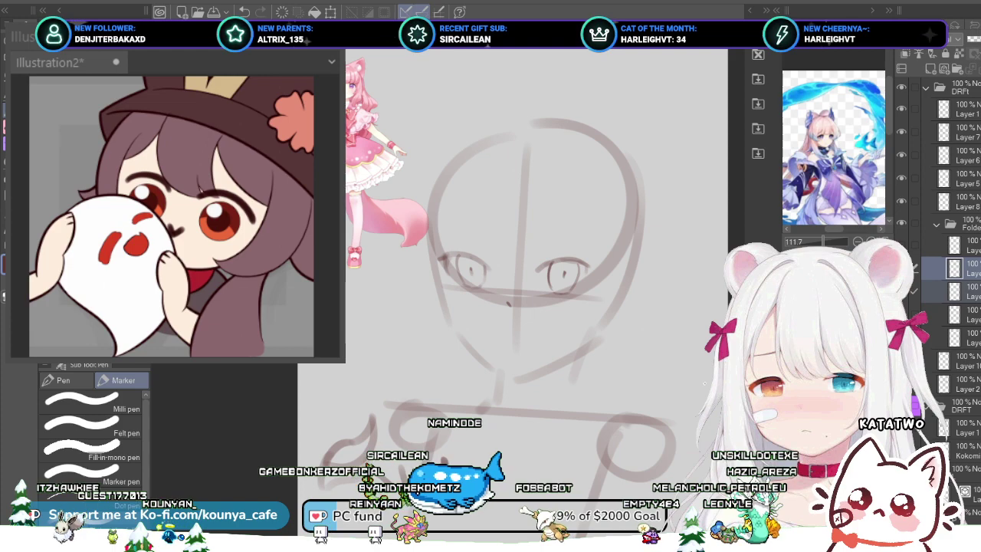
key("ctrl+t")
left_click_drag(593, 258, 595, 252)
scroll(494, 152, "up", 2)
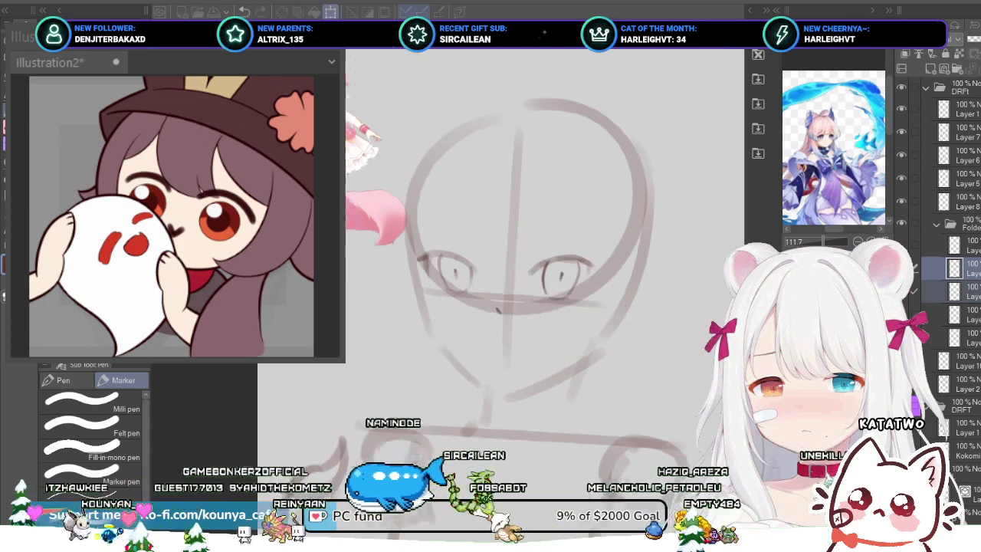
key("ctrl+z")
left_click_drag(610, 274, 613, 273)
left_click_drag(611, 321, 615, 322)
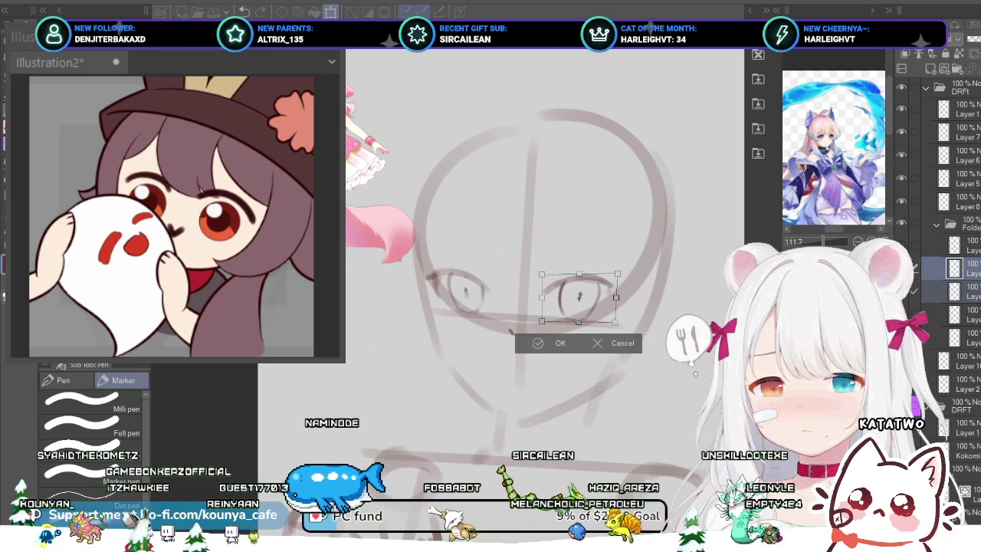
key("ctrl+z")
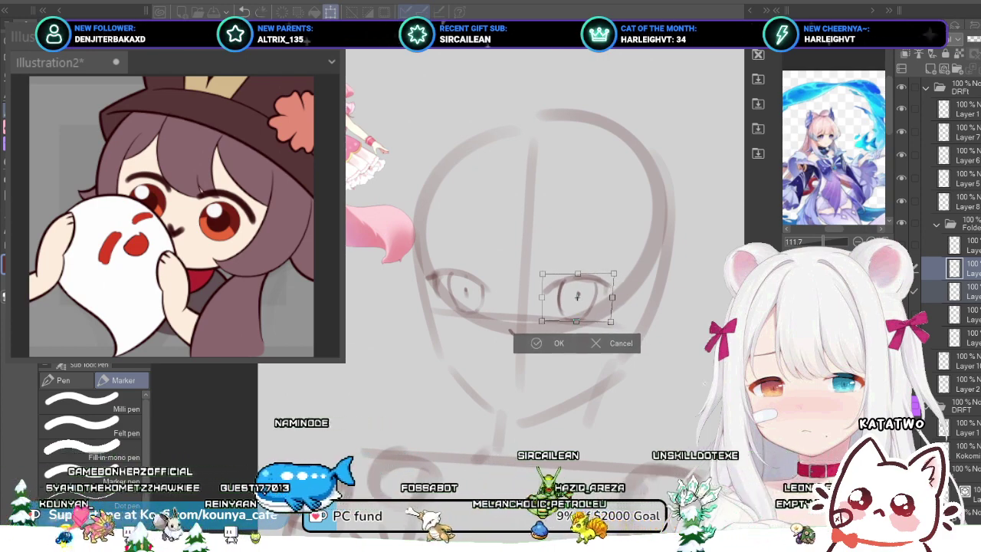
left_click_drag(577, 296, 574, 296)
scroll(580, 316, "down", 3)
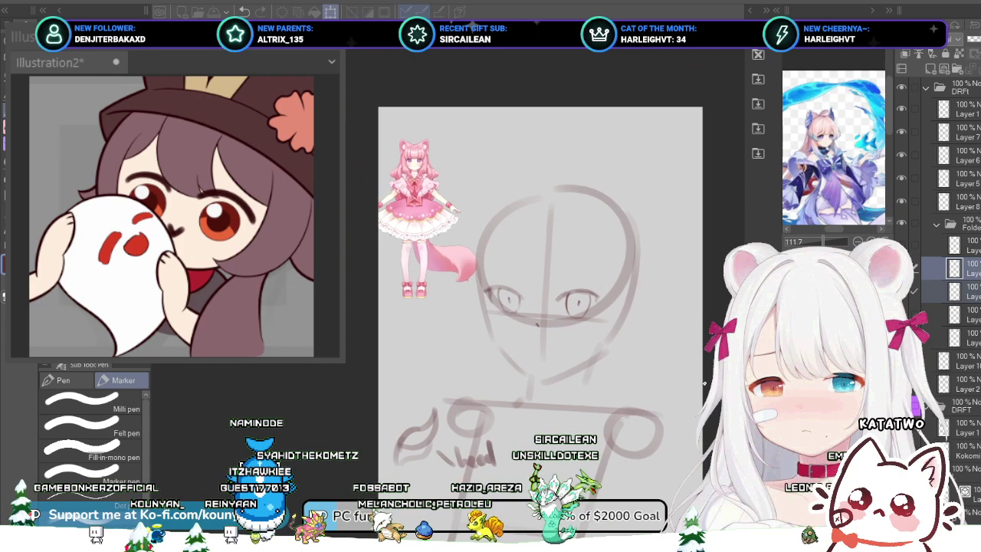
scroll(580, 315, "up", 2)
left_click_drag(577, 299, 577, 301)
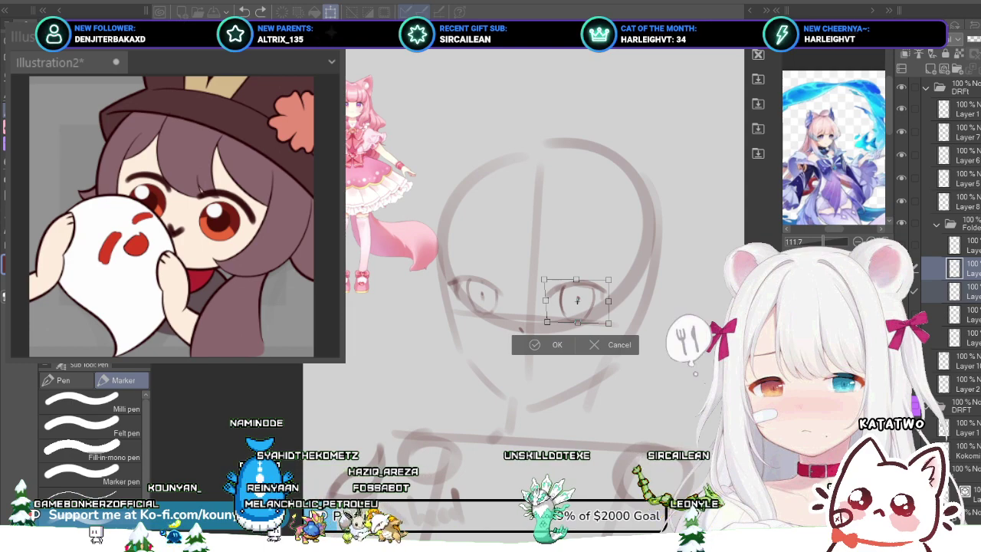
key("Return")
Step: Transform the right eye once more, pulling its lower outer corner slightly downward to balance it with the left eye
scroll(591, 313, "up", 1)
scroll(598, 301, "up", 1)
key("ctrl+t")
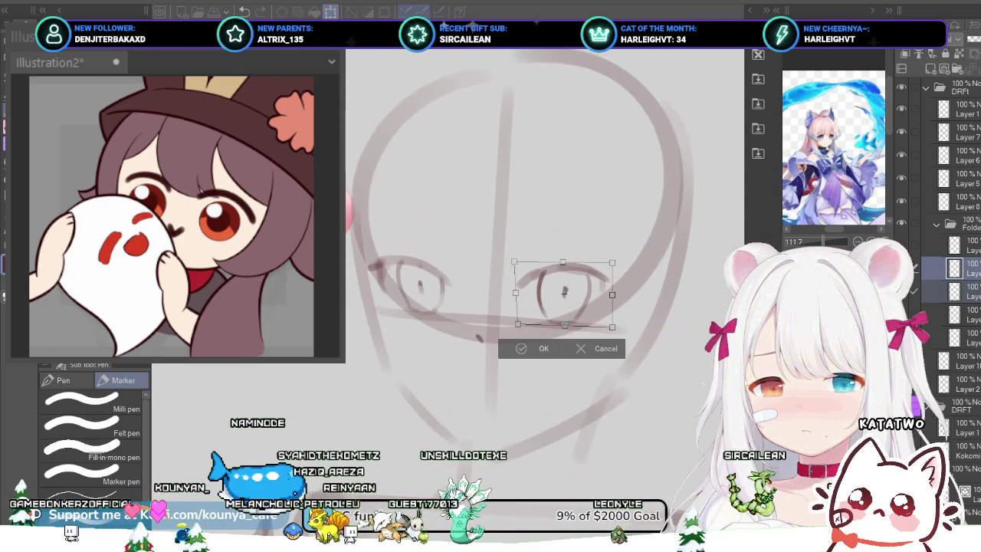
left_click_drag(612, 327, 611, 330)
scroll(611, 317, "down", 1)
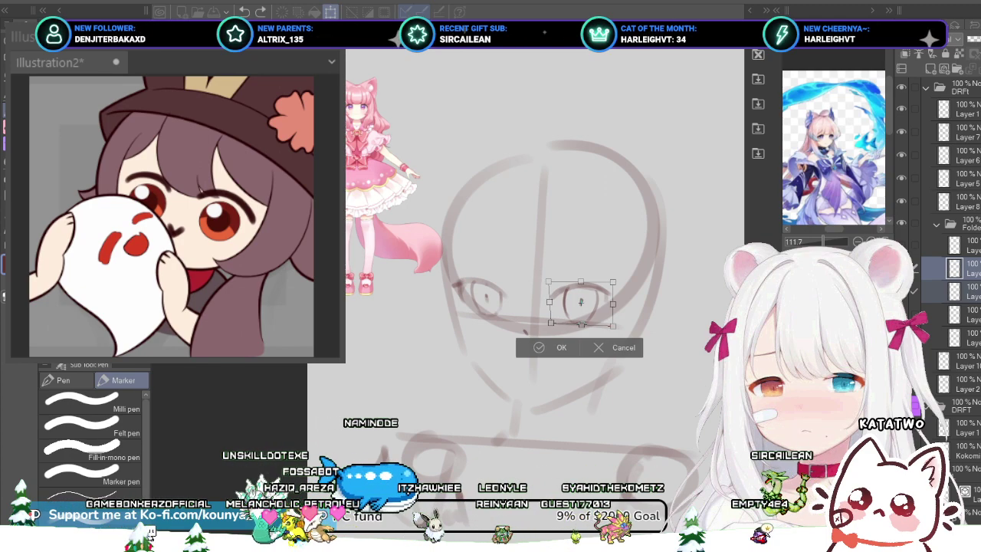
key("Return")
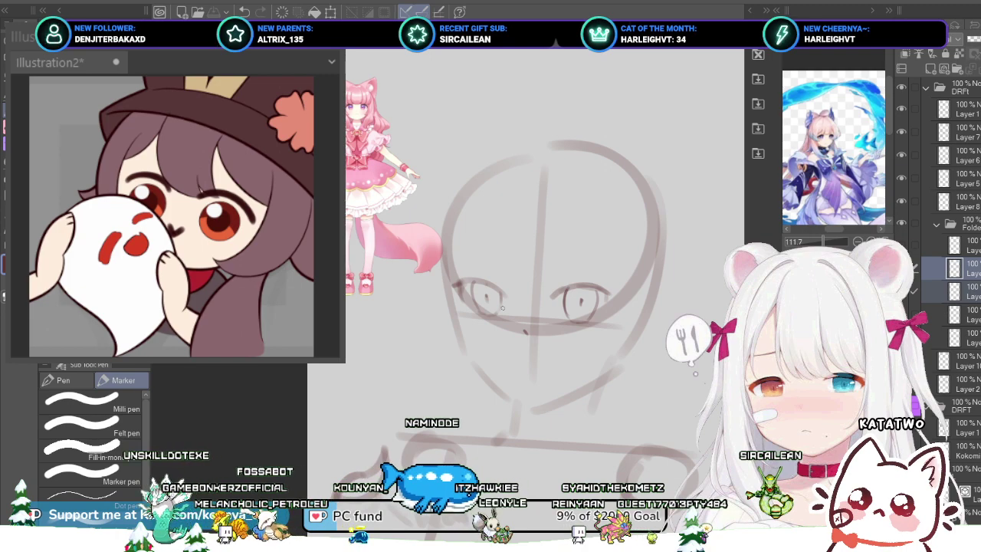
Step: Rename the folder holding the eye layers as Eyes
scroll(502, 308, "down", 5)
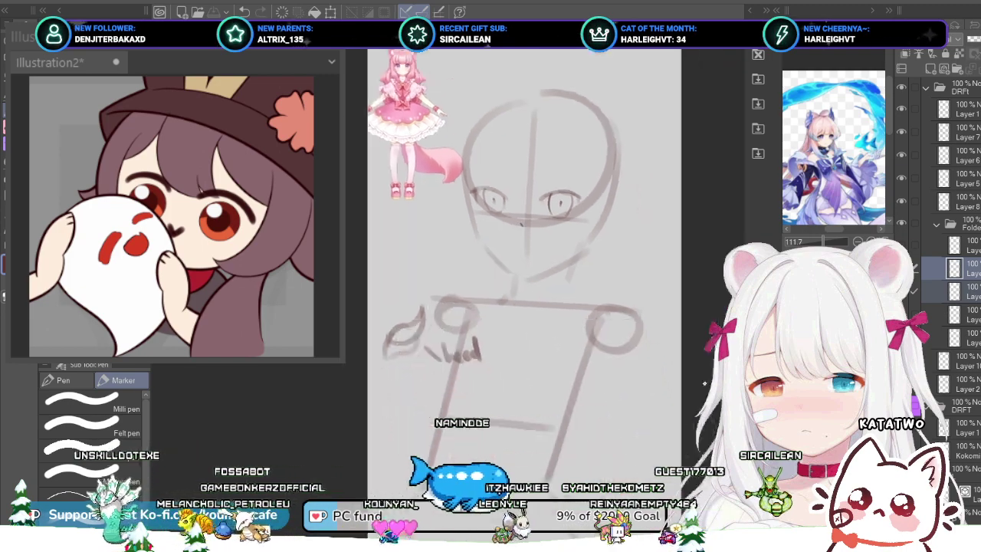
left_click_drag(616, 240, 604, 299)
scroll(601, 250, "up", 3)
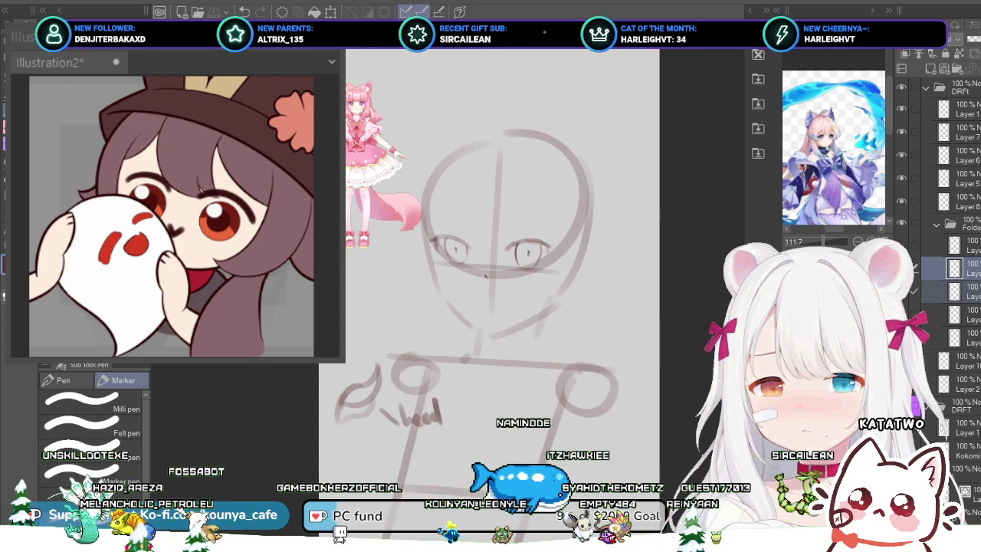
left_click(967, 246)
left_click(967, 224)
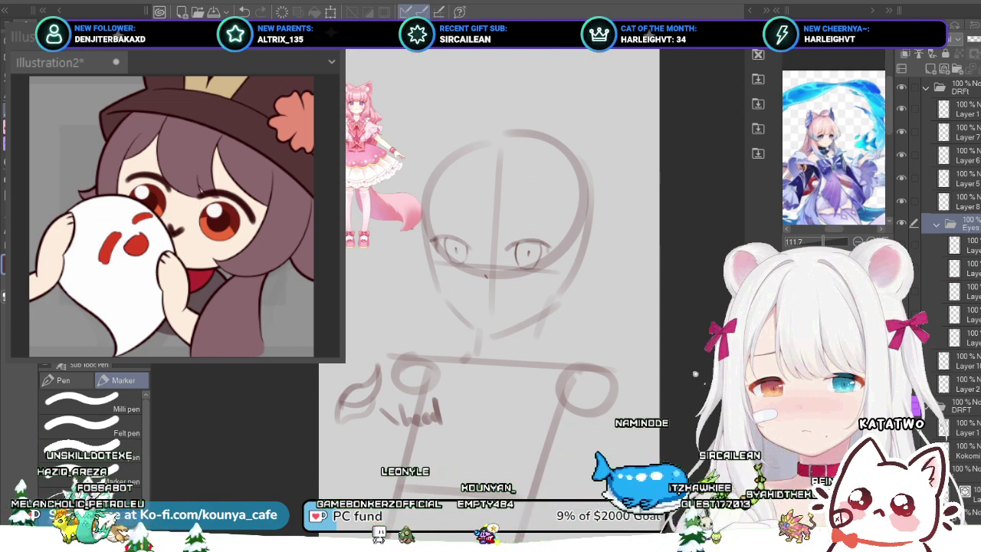
Step: Collapse the Eyes folder, move it to the top of the DRFt folder, and add a new layer above it
left_click(965, 109)
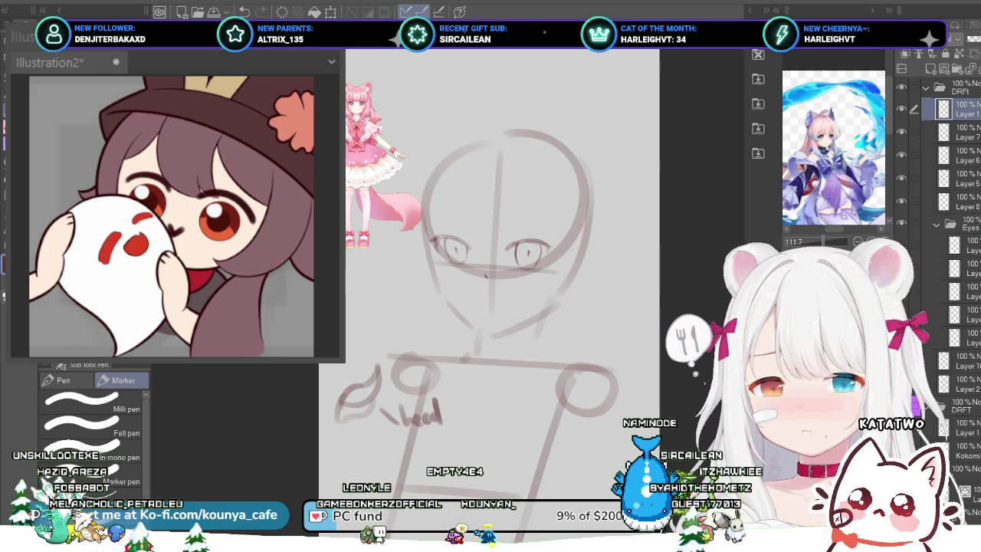
left_click(965, 223)
left_click(936, 224)
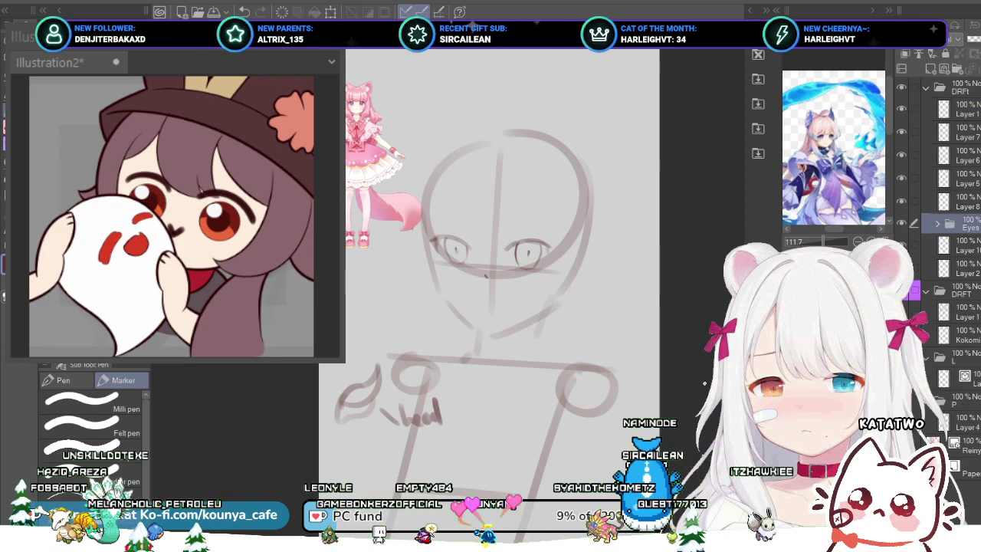
left_click_drag(965, 224, 965, 97)
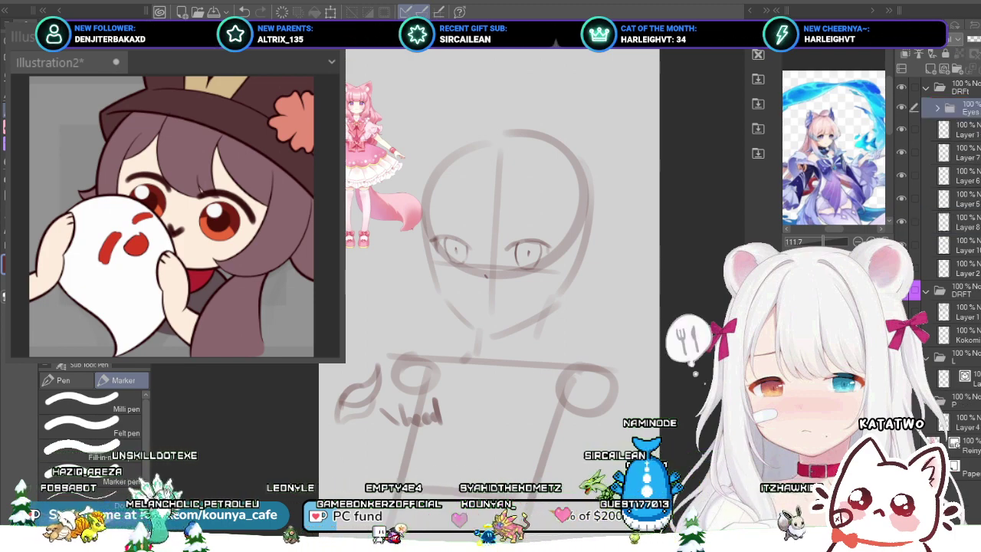
key("ctrl+shift+n")
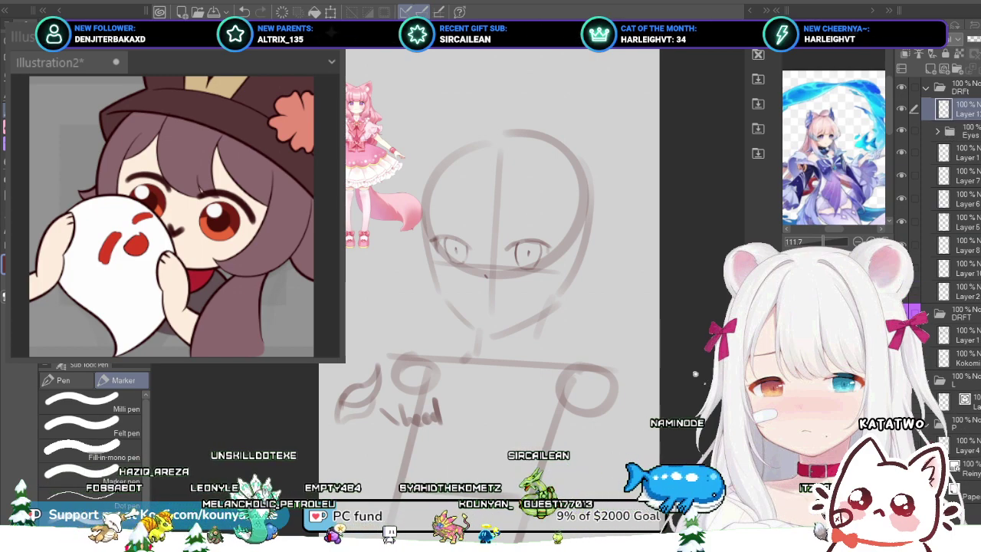
Step: Try a long hair curve sweeping down and outward from the left side of the head
scroll(497, 246, "down", 1)
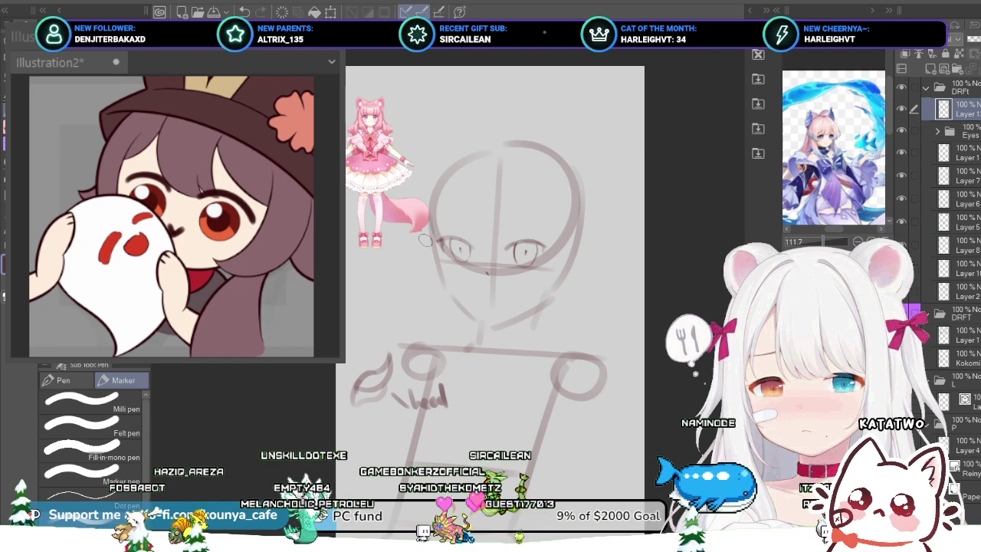
left_click_drag(427, 220, 346, 325)
key("ctrl+z")
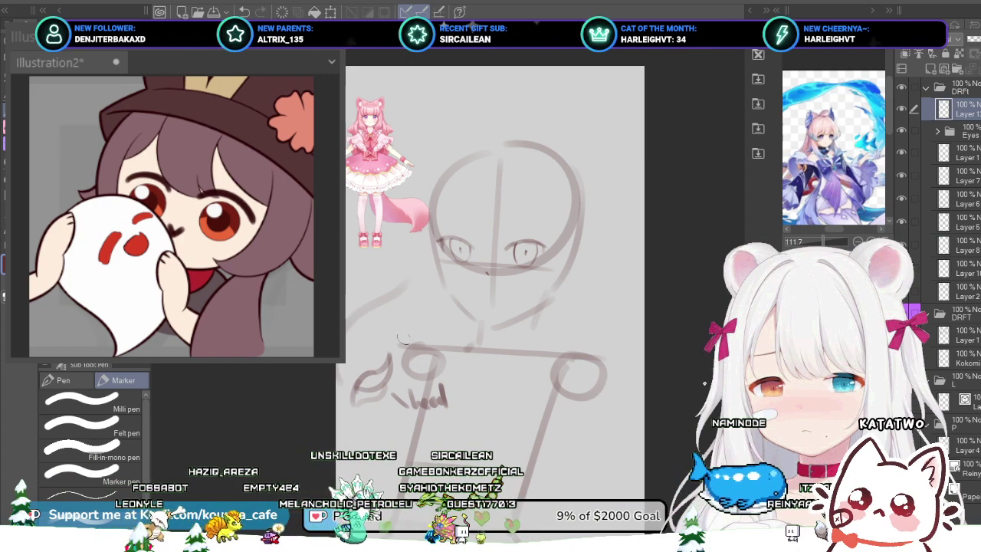
key("ctrl+z")
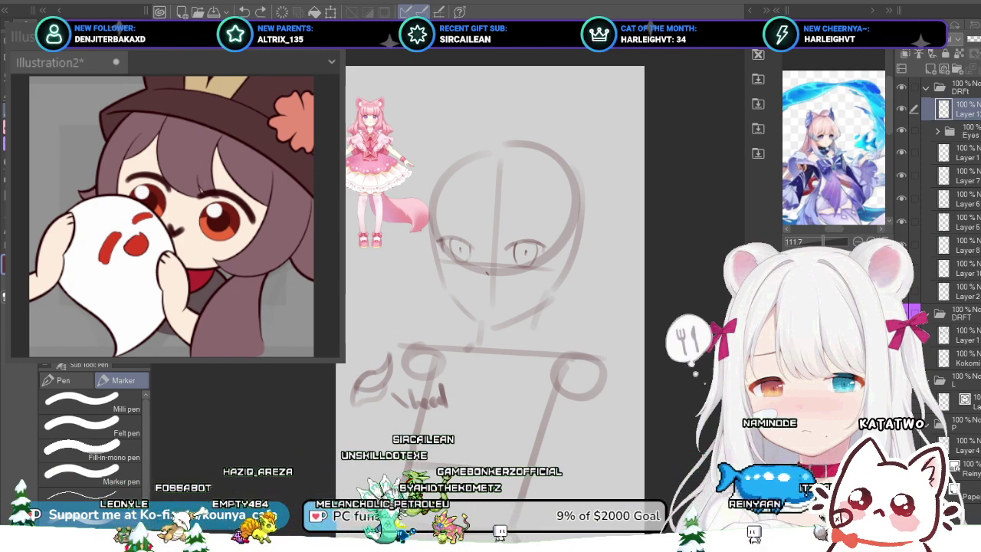
Step: Examine the pink-haired reference figure's hair and silhouette up close against the head sketch
scroll(360, 138, "up", 4)
left_click_drag(512, 366, 512, 447)
scroll(396, 177, "up", 3)
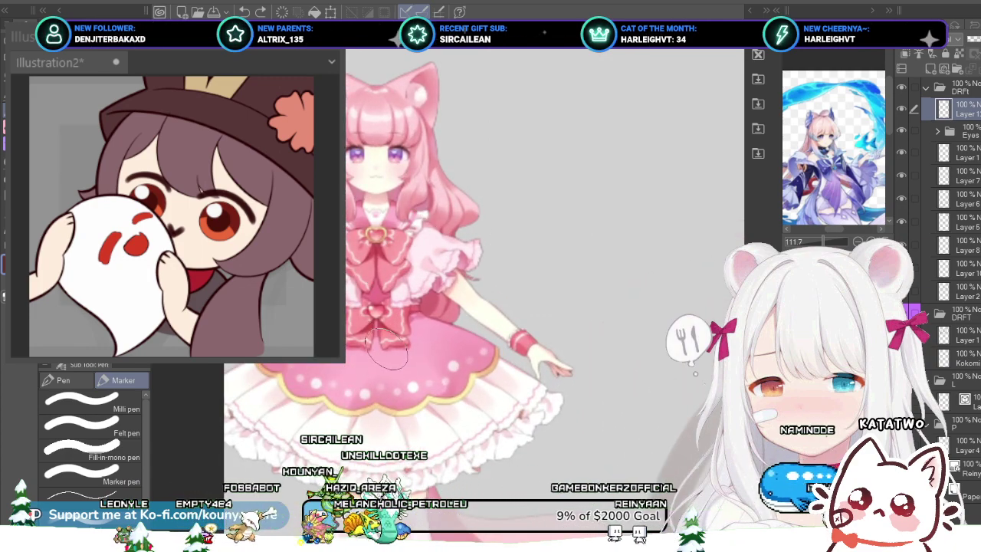
scroll(390, 368, "down", 4)
left_click_drag(575, 372, 512, 230)
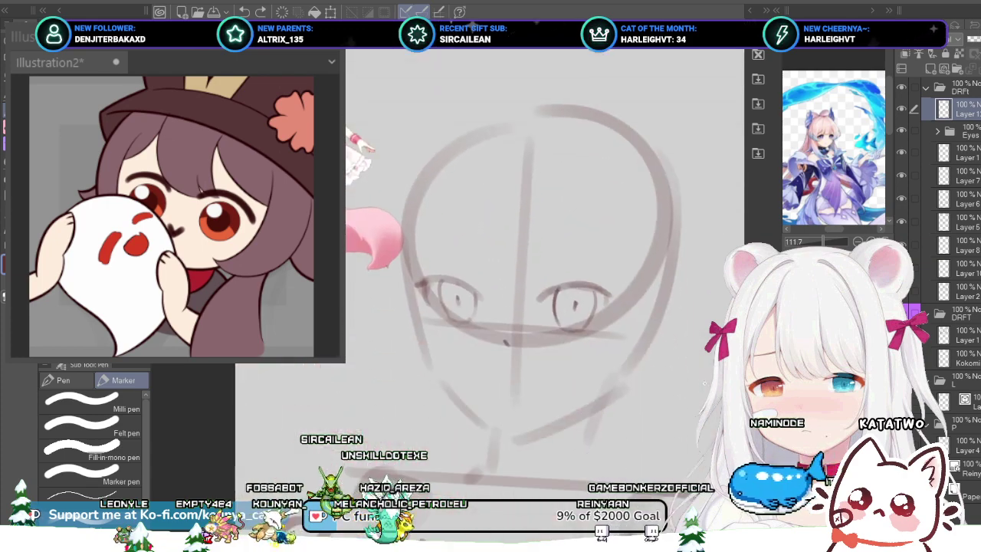
scroll(383, 306, "down", 4)
scroll(399, 367, "up", 1)
scroll(411, 401, "up", 1)
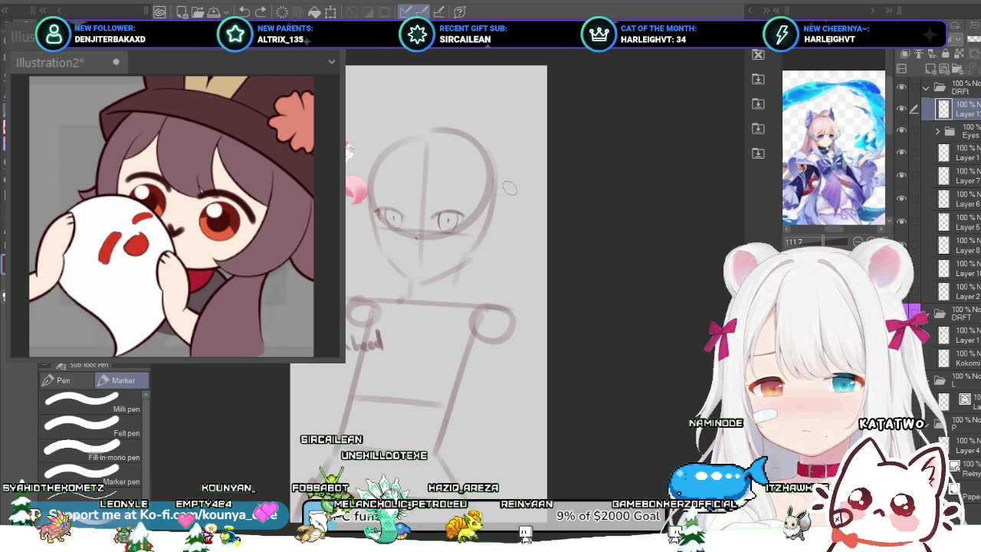
Step: Sketch a long hair curve sweeping down and outward from the right side of the head
mouse_move(502, 190)
left_mouse_down()
mouse_move(513, 256)
mouse_move(531, 274)
left_mouse_up()
key("ctrl+z")
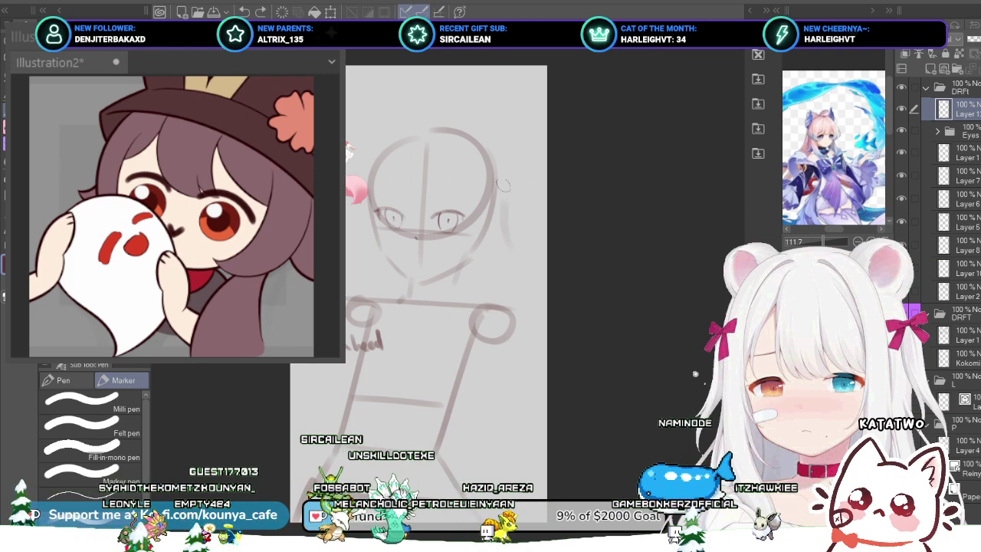
left_click_drag(507, 184, 544, 316)
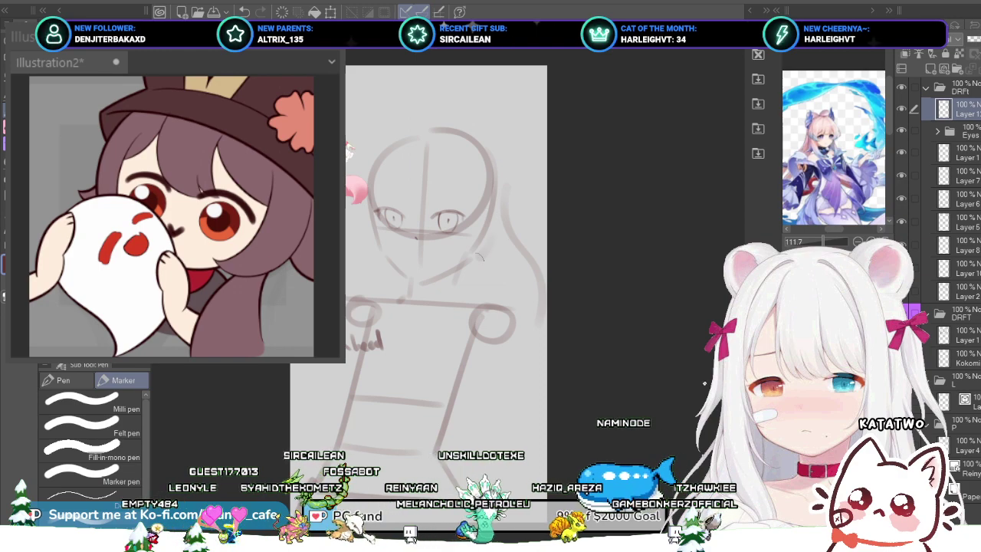
Step: Rough in inner hair strands falling from beside the right cheek over the shoulder line onto the chest
left_click_drag(479, 257, 440, 396)
key("ctrl+z")
left_click_drag(501, 221, 434, 350)
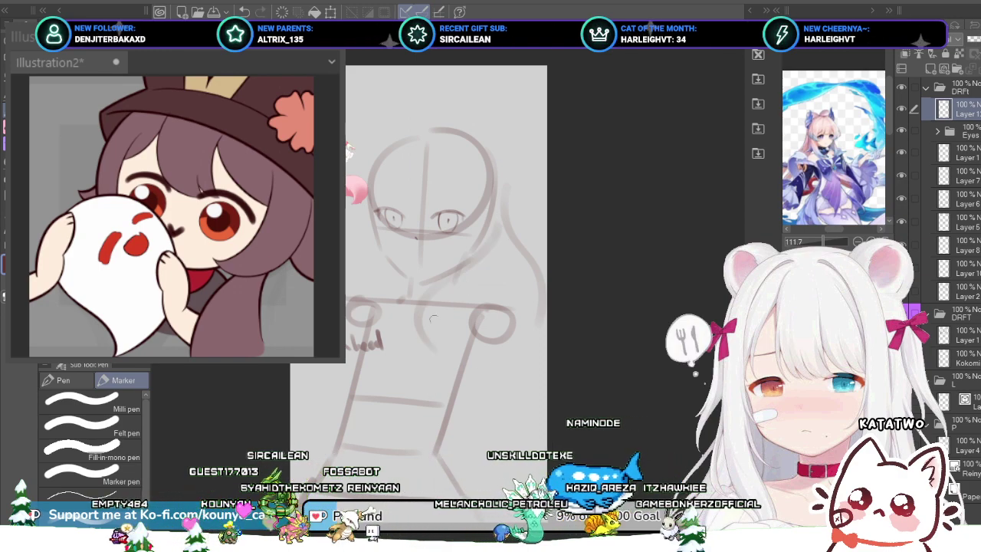
mouse_move(477, 274)
left_mouse_down()
mouse_move(446, 353)
mouse_move(444, 298)
mouse_move(451, 354)
left_mouse_up()
key("ctrl+z")
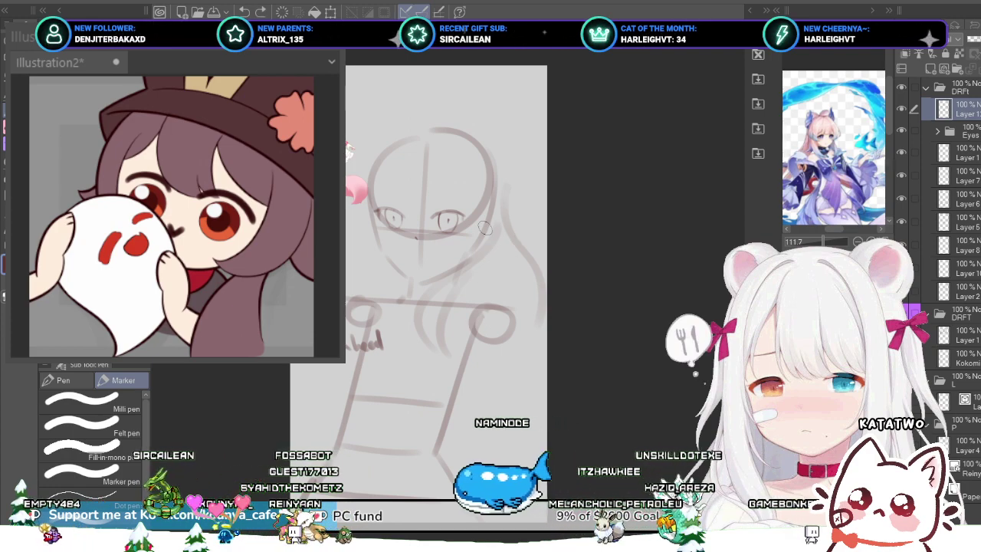
Step: Erase the long outer hair curve beside the head and try a lower curve bulging out past the right shoulder
key("e")
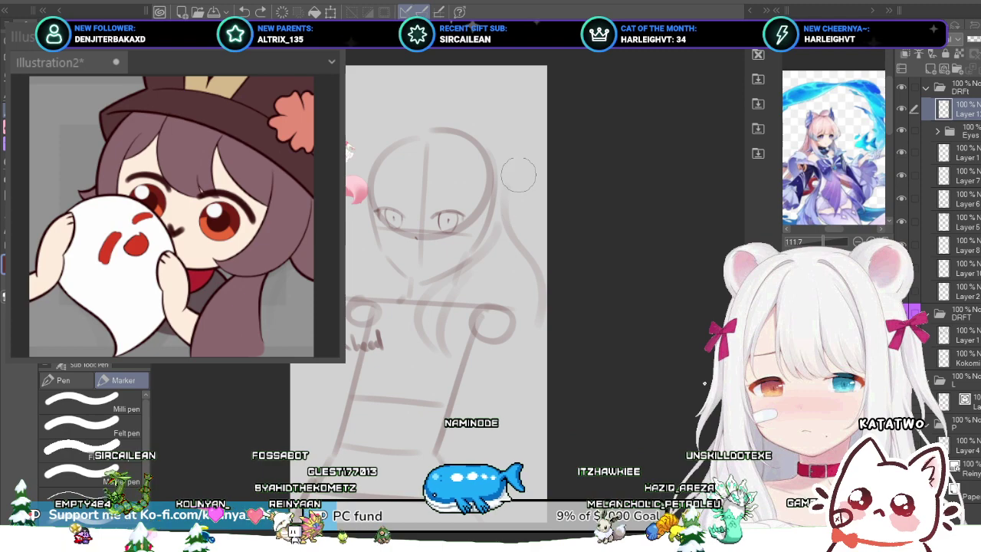
mouse_move(519, 175)
left_mouse_down()
mouse_move(531, 244)
mouse_move(523, 240)
mouse_move(553, 326)
left_mouse_up()
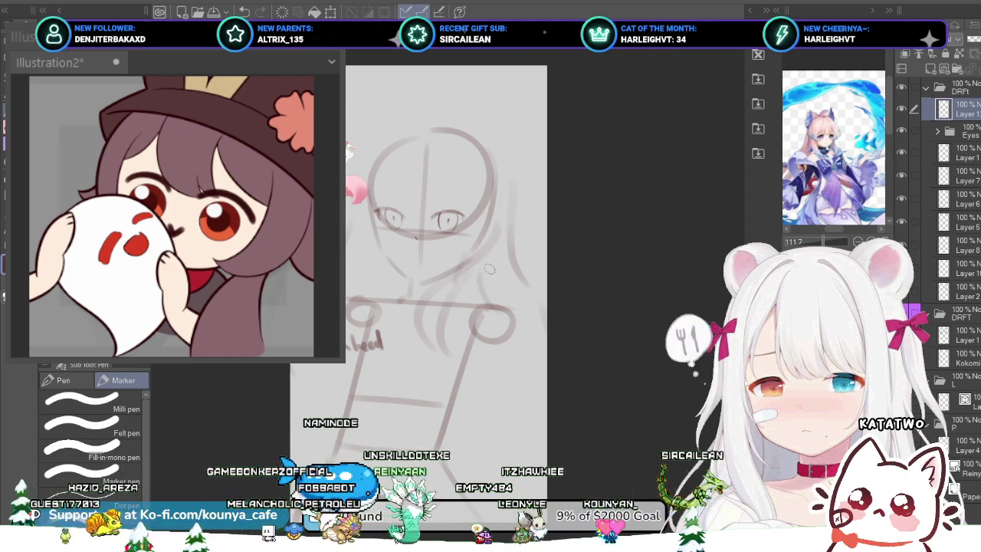
left_click_drag(535, 322, 513, 414)
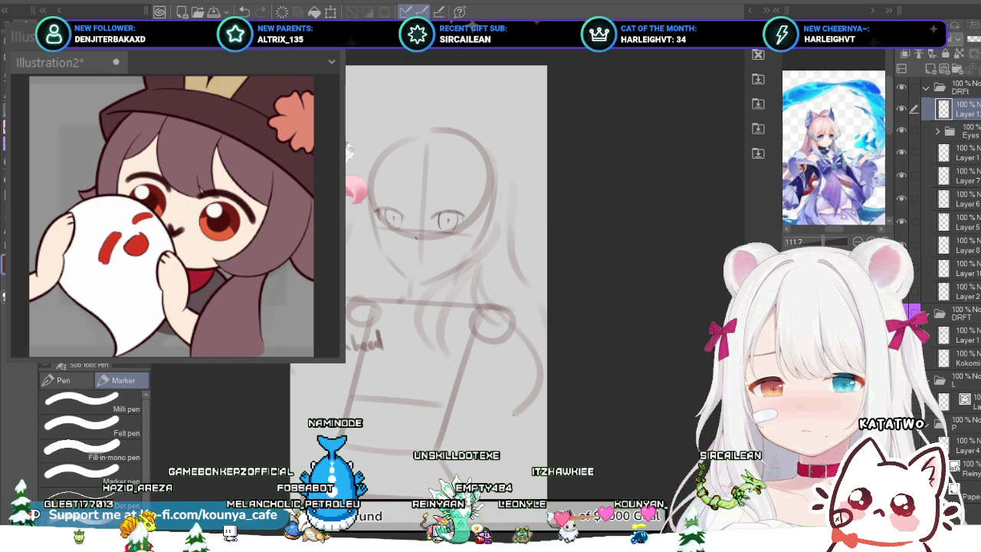
key("ctrl+z")
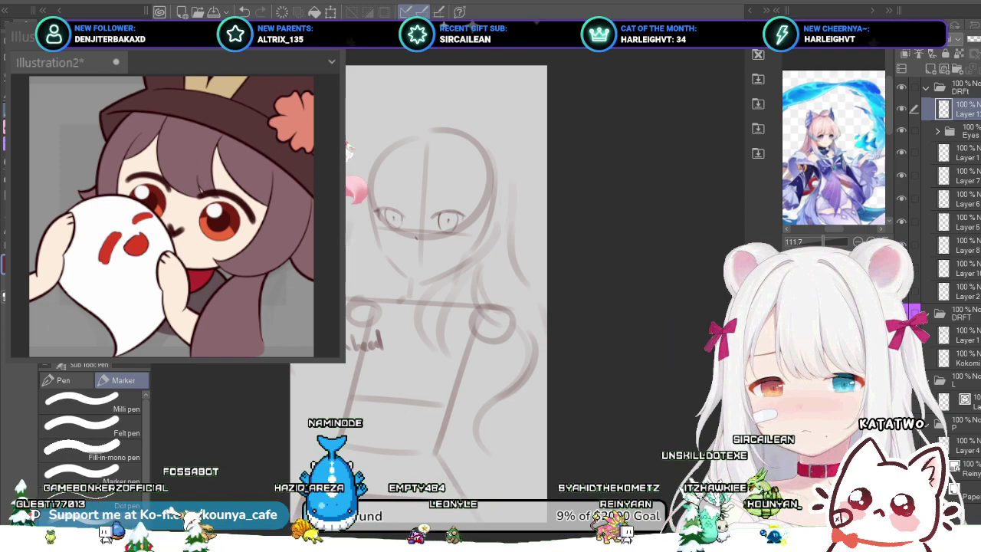
Step: Examine the head sketch and its loose side strands at several magnifications beside the pink-haired reference figure
scroll(417, 222, "up", 4)
left_click_drag(549, 306, 526, 414)
scroll(326, 172, "up", 4)
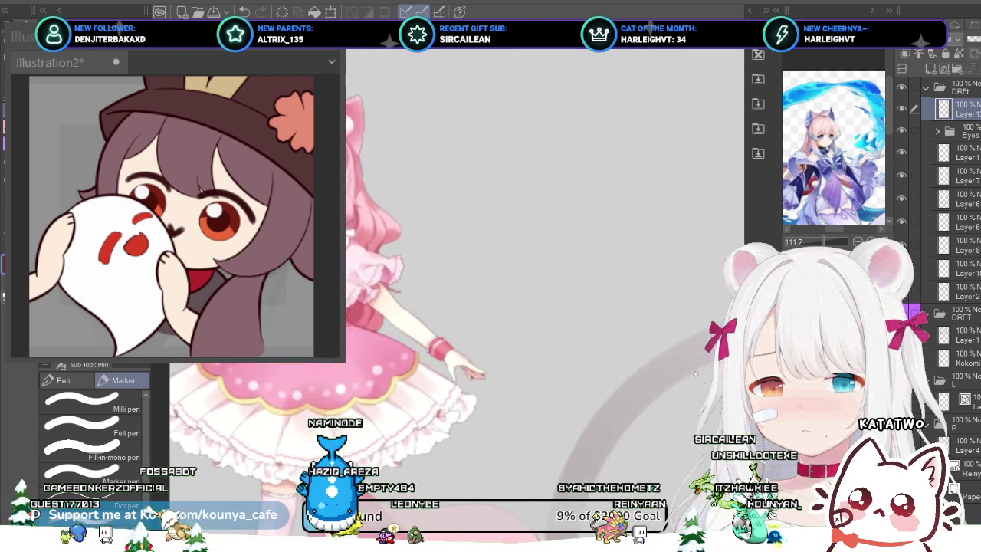
scroll(399, 157, "down", 4)
left_click_drag(505, 326, 427, 252)
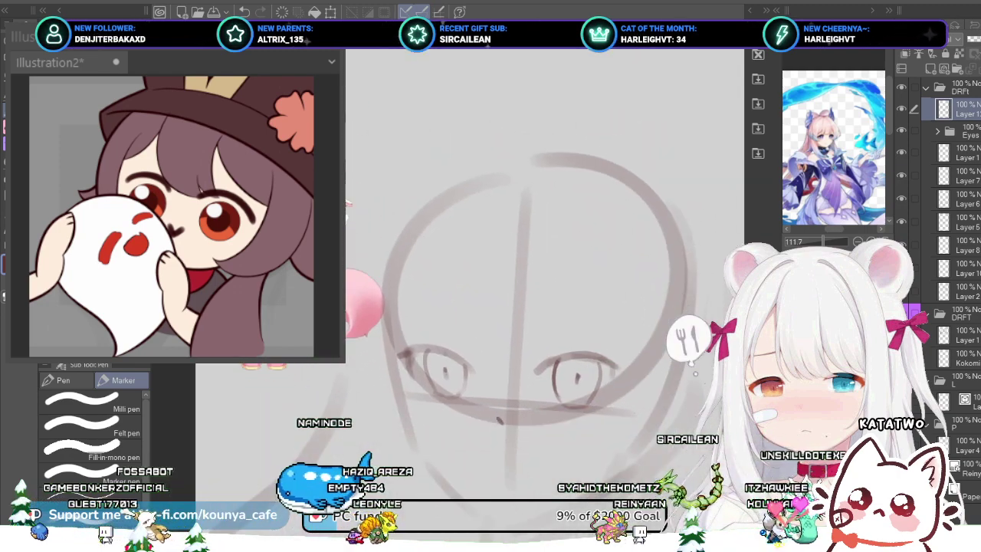
scroll(425, 252, "down", 2)
scroll(487, 439, "down", 2)
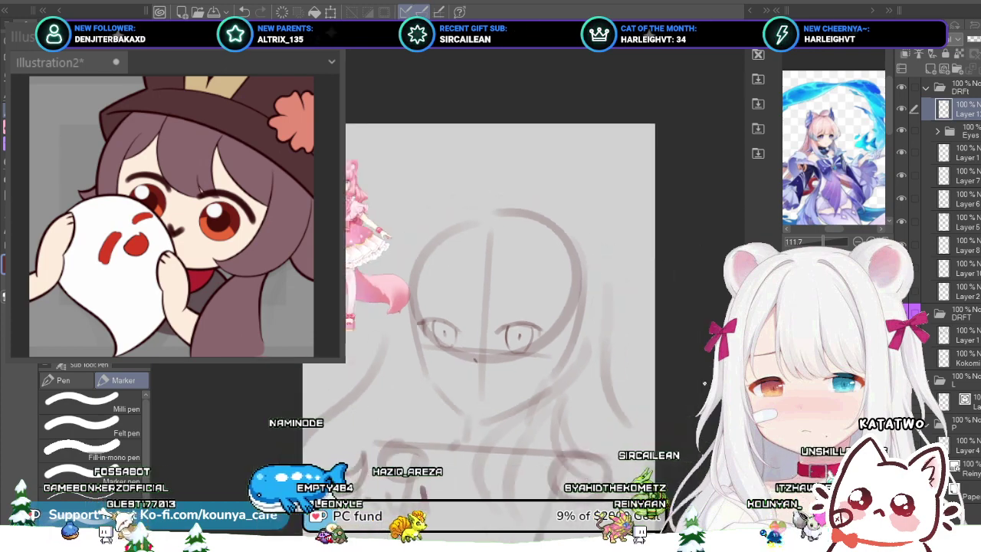
scroll(486, 439, "up", 1)
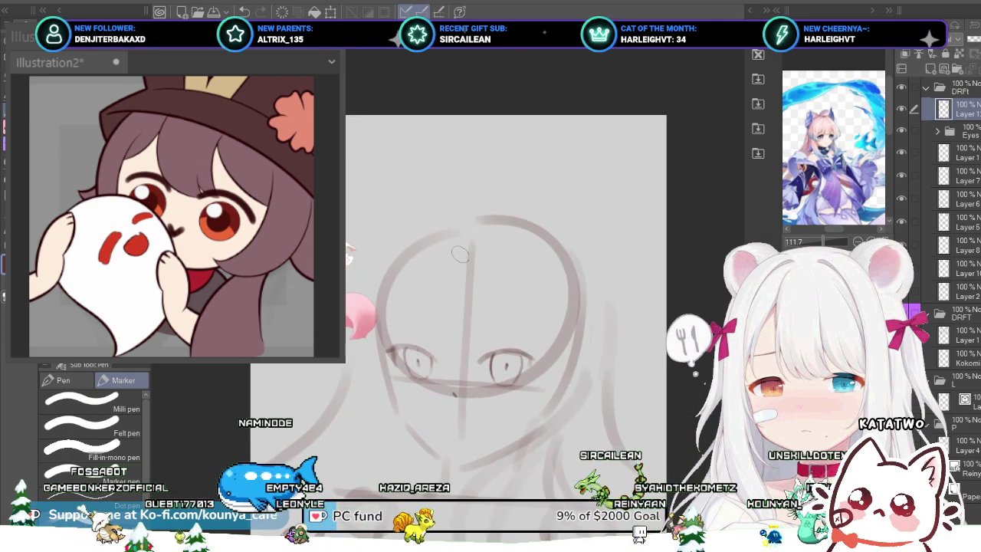
scroll(486, 439, "down", 1)
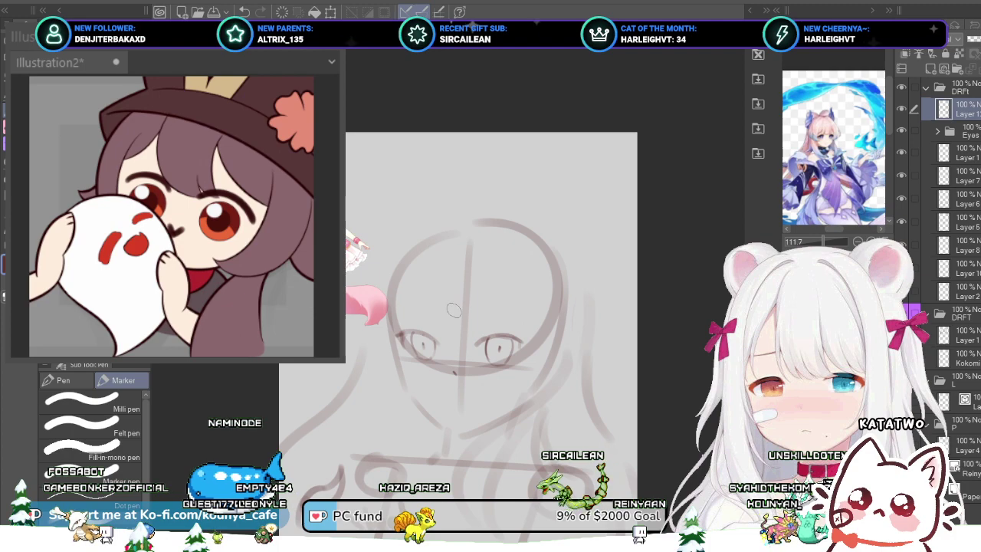
Step: Add a new layer, group it with the hair sketch layer in a folder named Hair, and make its upper layer active
key("ctrl+shift+n")
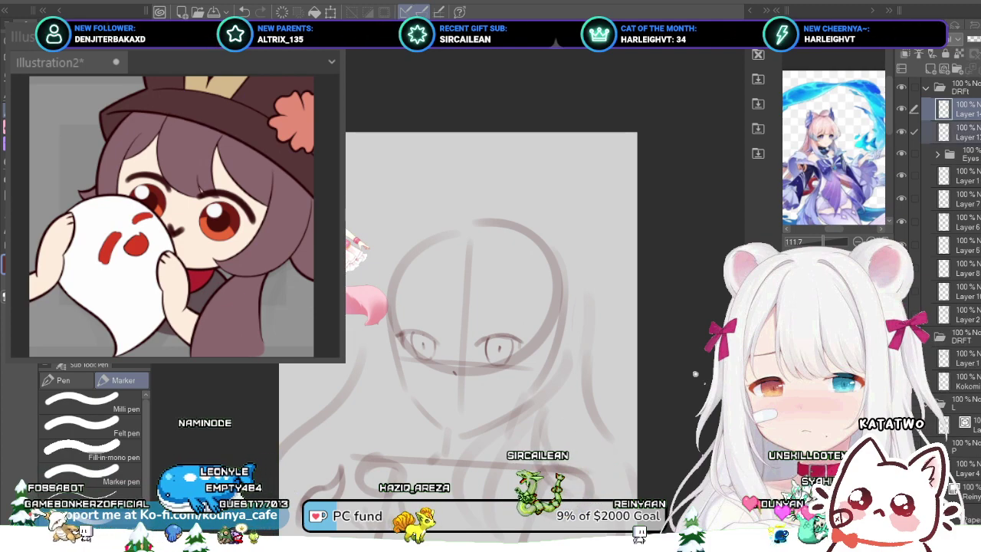
key("ctrl+g")
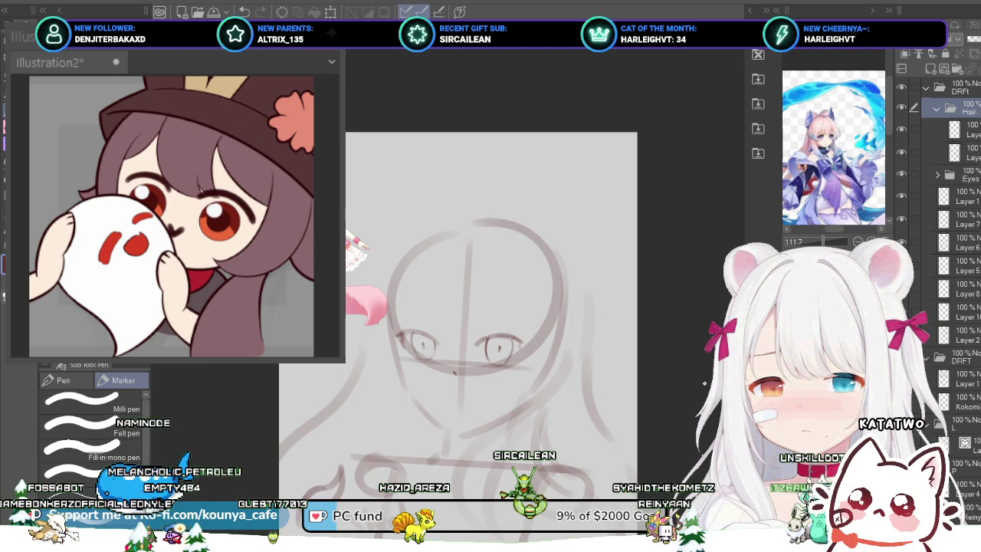
left_click(970, 129)
Step: Sketch the fringe line across the forehead just above the eyes, with a small centre notch and short strand lines near the crown
left_click_drag(419, 226, 380, 302)
key("ctrl+z")
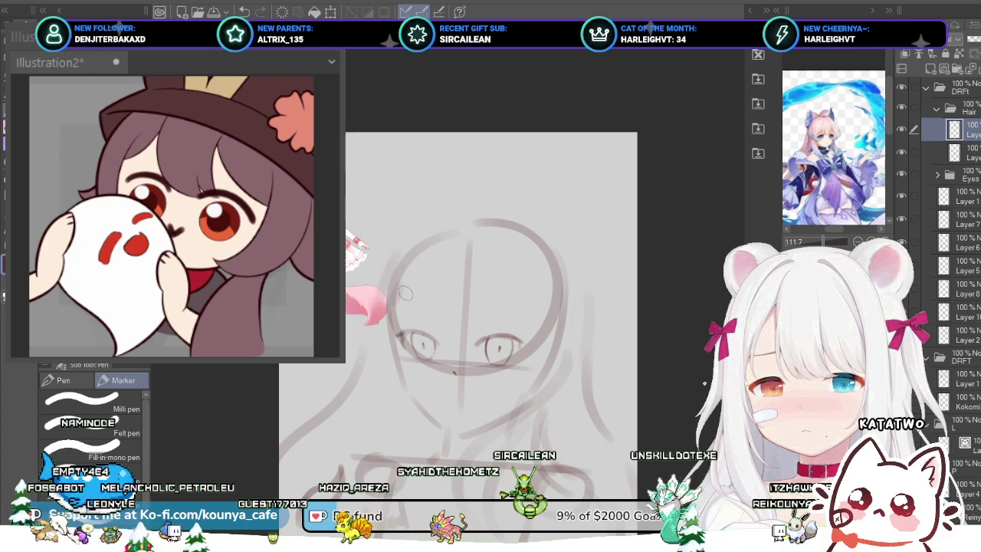
mouse_move(400, 288)
left_mouse_down()
mouse_move(489, 312)
mouse_move(551, 307)
mouse_move(535, 321)
mouse_move(556, 299)
mouse_move(556, 331)
mouse_move(567, 322)
mouse_move(556, 305)
mouse_move(551, 331)
left_mouse_up()
left_click_drag(574, 295, 573, 338)
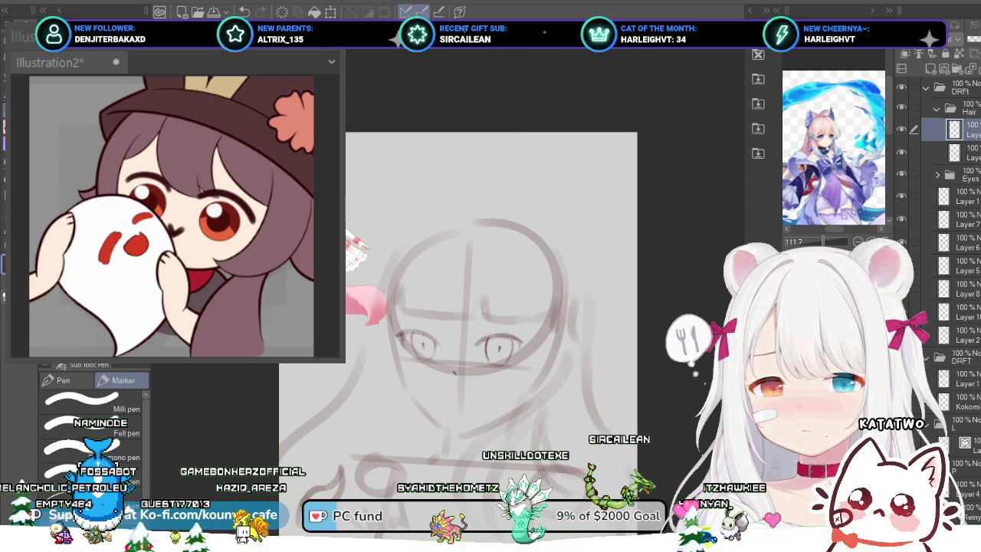
key("ctrl+z")
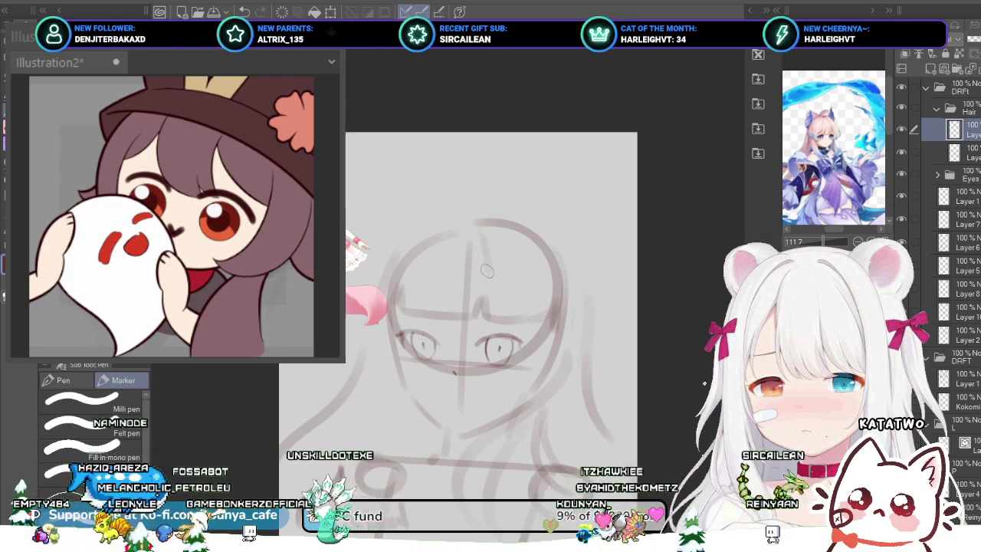
left_click_drag(484, 246, 489, 275)
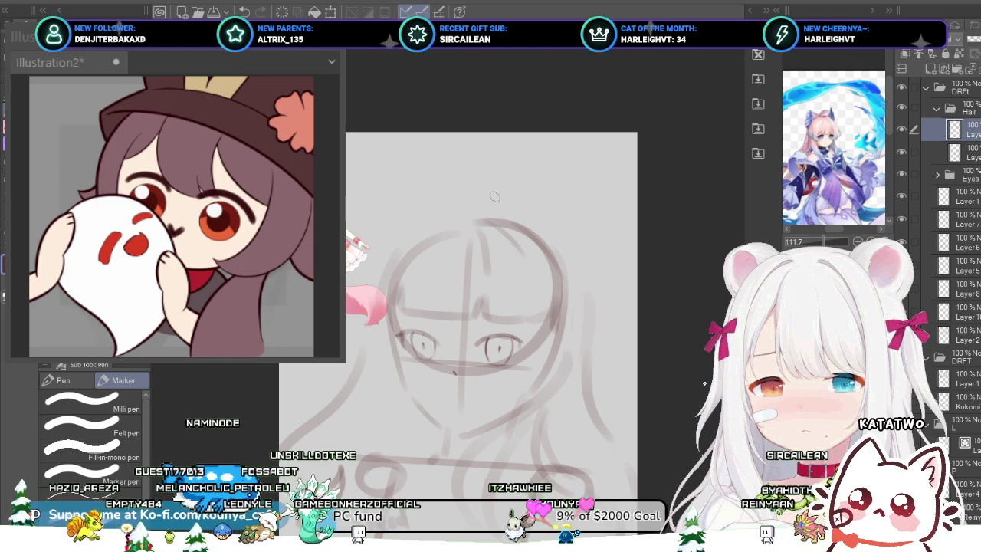
Step: Try several short curves for the outer hair contour above the upper right side of the head
left_click_drag(500, 197, 538, 223)
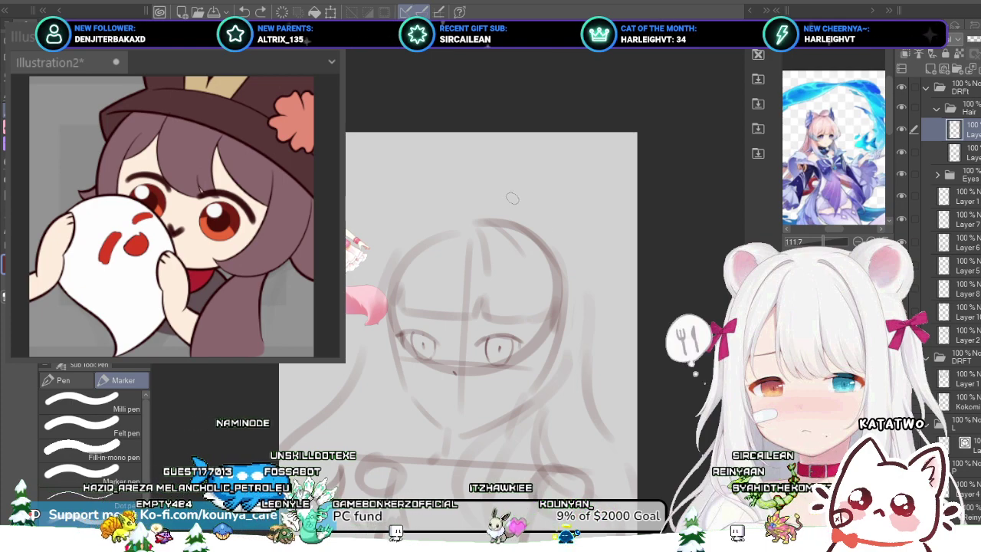
key("ctrl+z")
left_click_drag(547, 215, 573, 257)
key("ctrl+z")
key("ctrl+z")
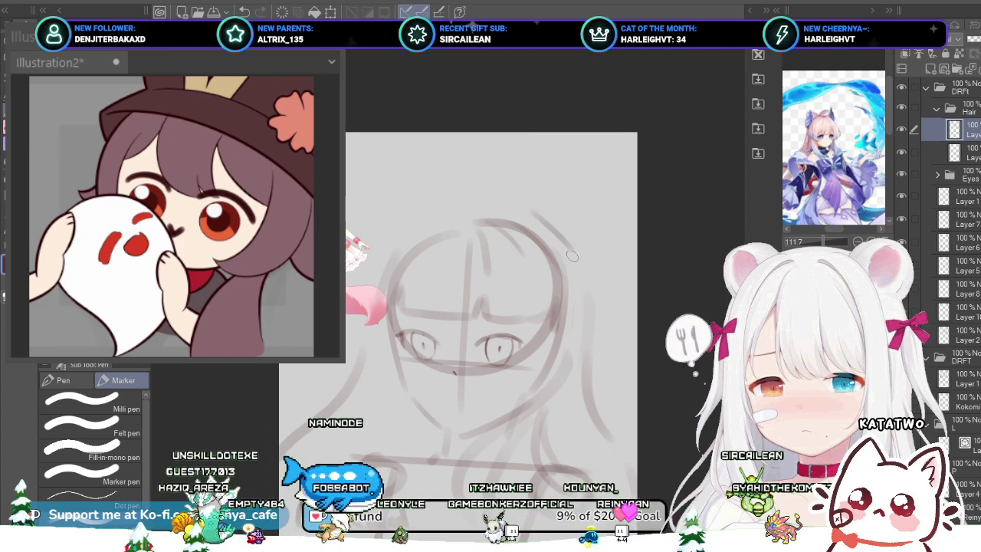
key("ctrl+z")
left_click_drag(524, 204, 575, 258)
key("ctrl+z")
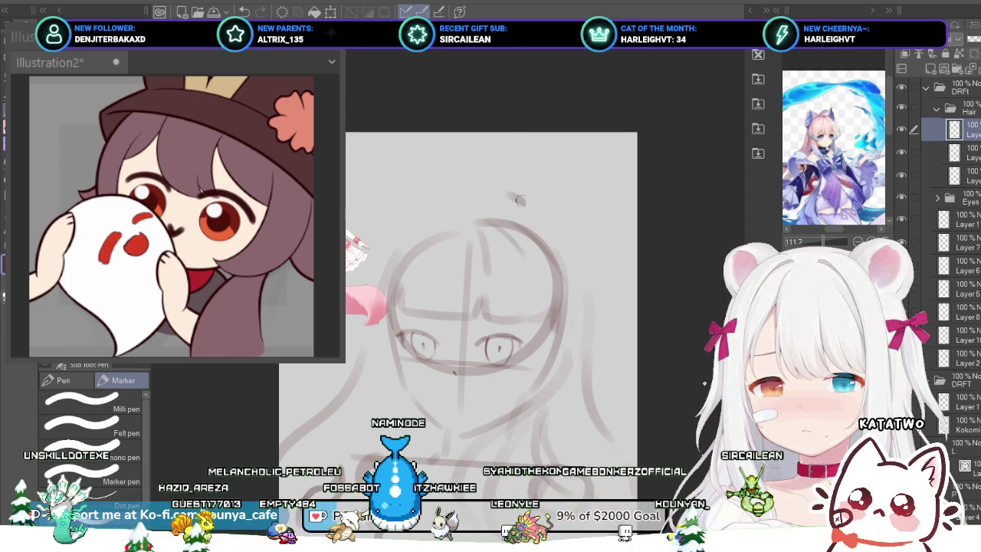
Step: Redraw the outer hair contour over the upper right side of the head on a new layer in the Hair folder
key("ctrl+z")
left_click_drag(523, 202, 570, 249)
key("ctrl+z")
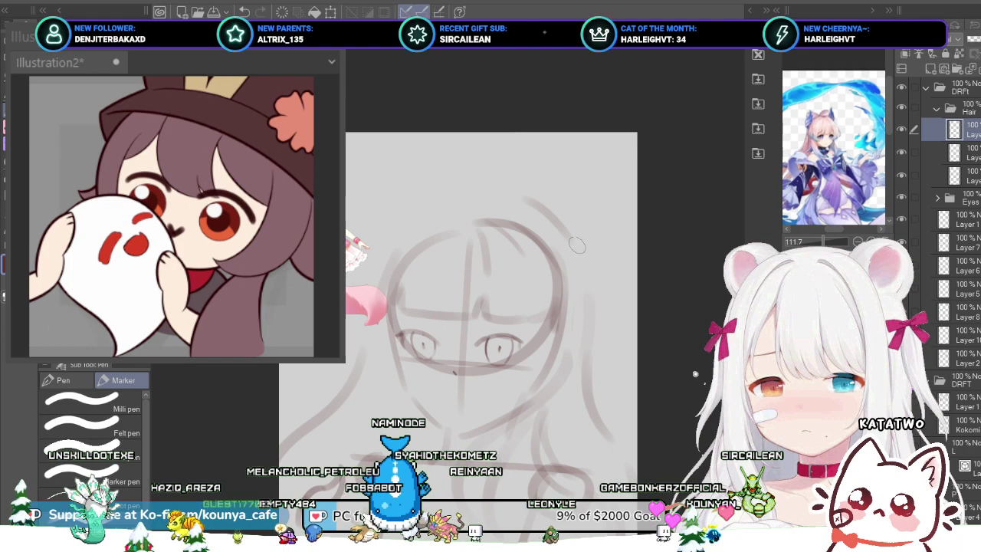
key("ctrl+t")
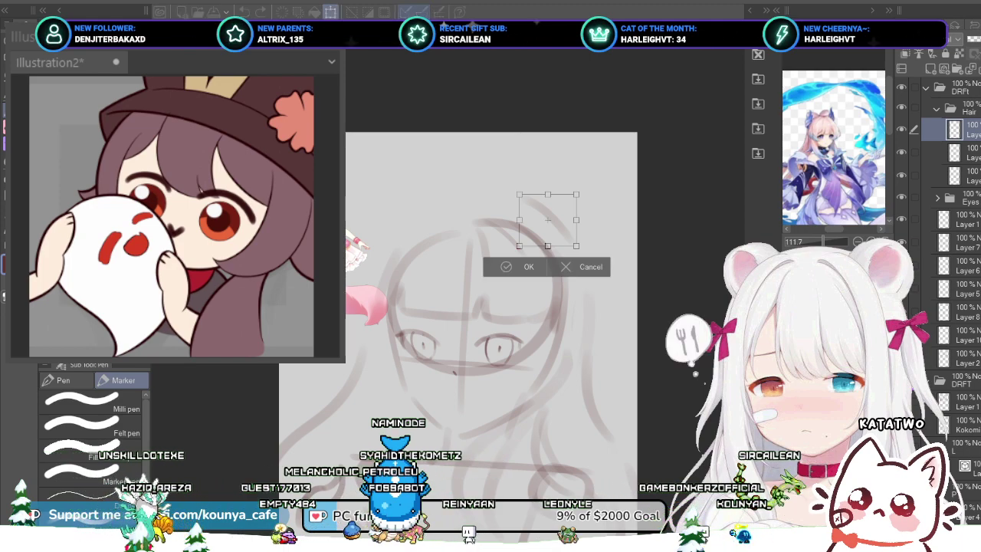
left_click(587, 268)
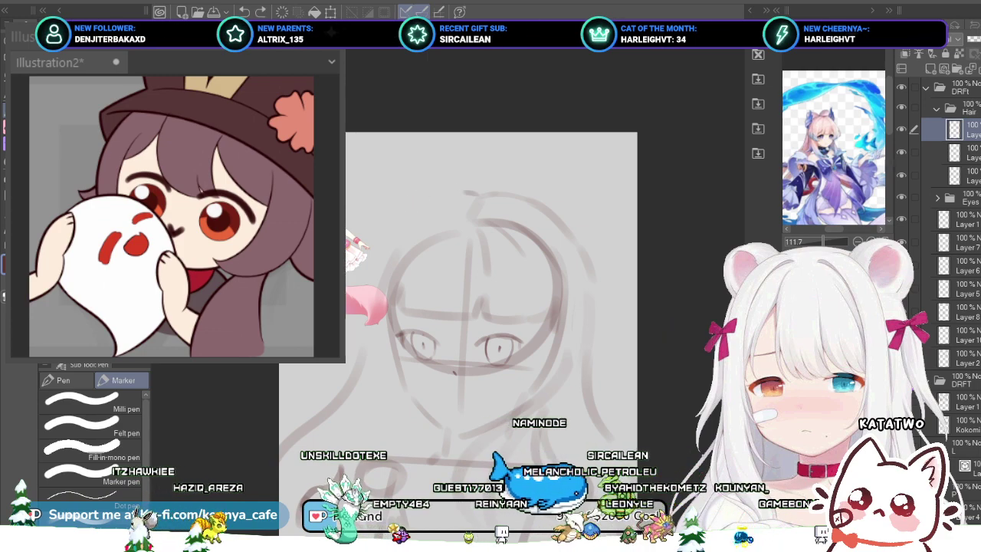
Step: Sketch the matching outer hair contour from the crown's parting down the upper left side of the head
left_click_drag(439, 194, 398, 228)
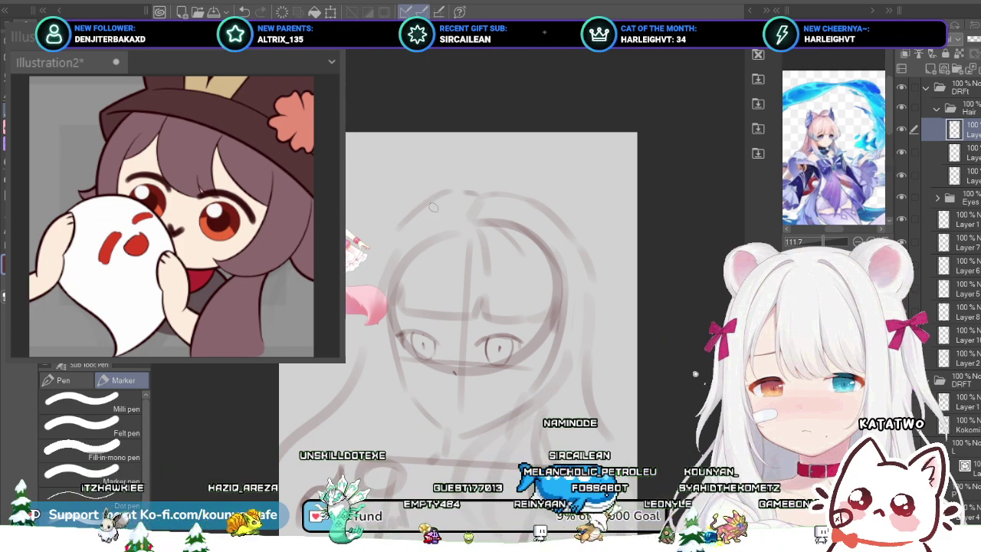
scroll(438, 204, "up", 2)
key("ctrl+z")
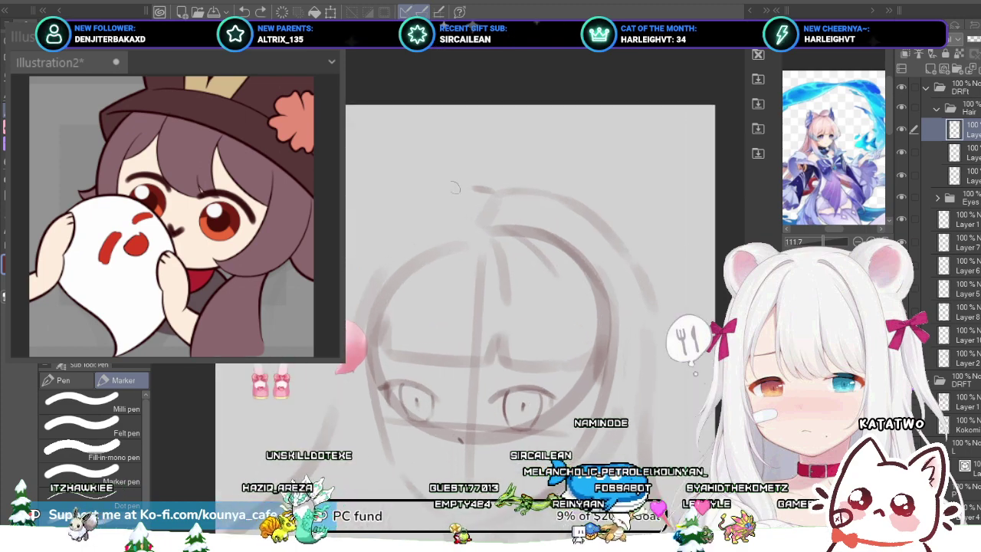
left_click_drag(450, 192, 377, 240)
key("ctrl+z")
mouse_move(449, 194)
left_mouse_down()
mouse_move(416, 209)
mouse_move(418, 235)
mouse_move(374, 240)
left_mouse_up()
key("ctrl+z")
key("ctrl+z")
left_click_drag(465, 186, 372, 252)
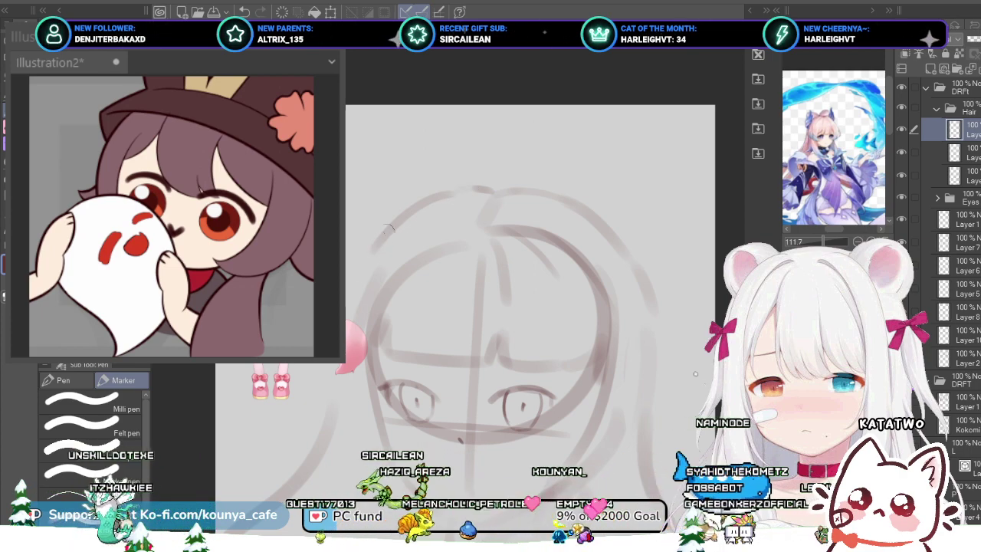
Step: Extend the outer hair contour with a strand angling down and outward along the left side of the head
scroll(381, 249, "down", 2)
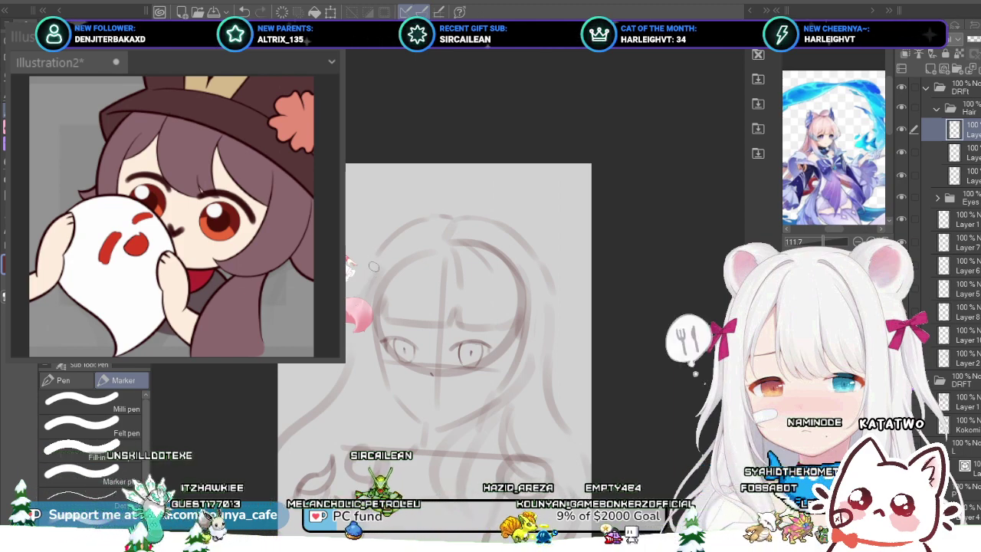
scroll(359, 298, "up", 1)
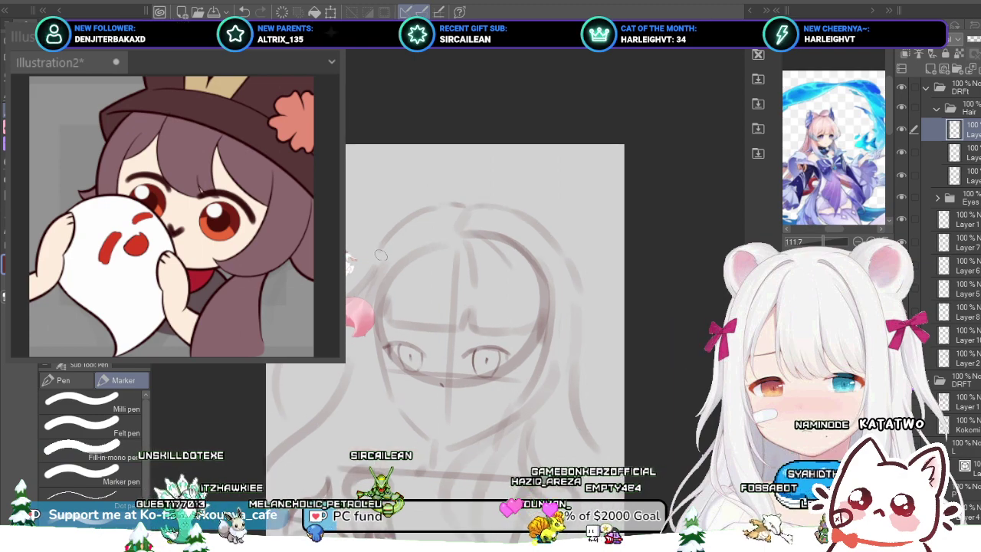
left_click_drag(381, 247, 346, 296)
key("ctrl+z")
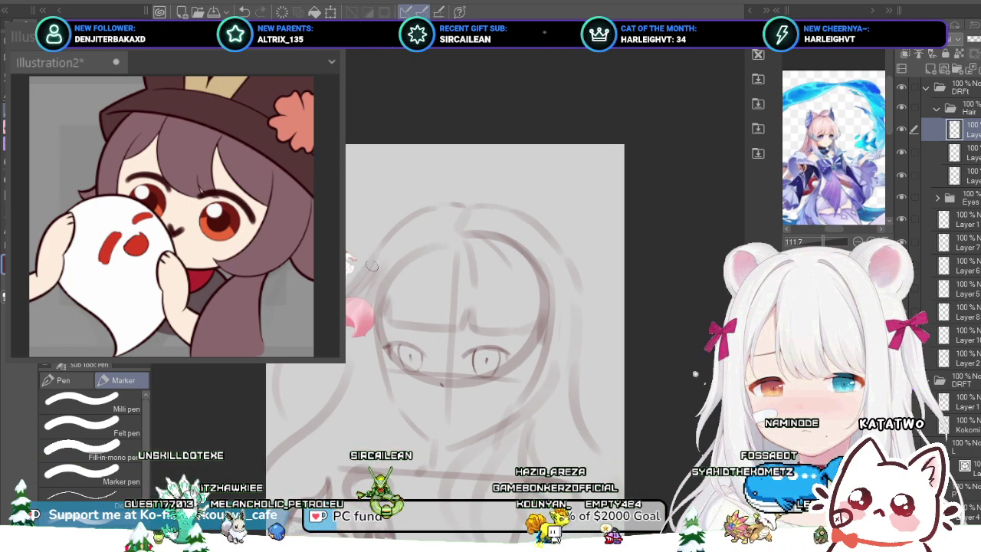
scroll(453, 268, "down", 2)
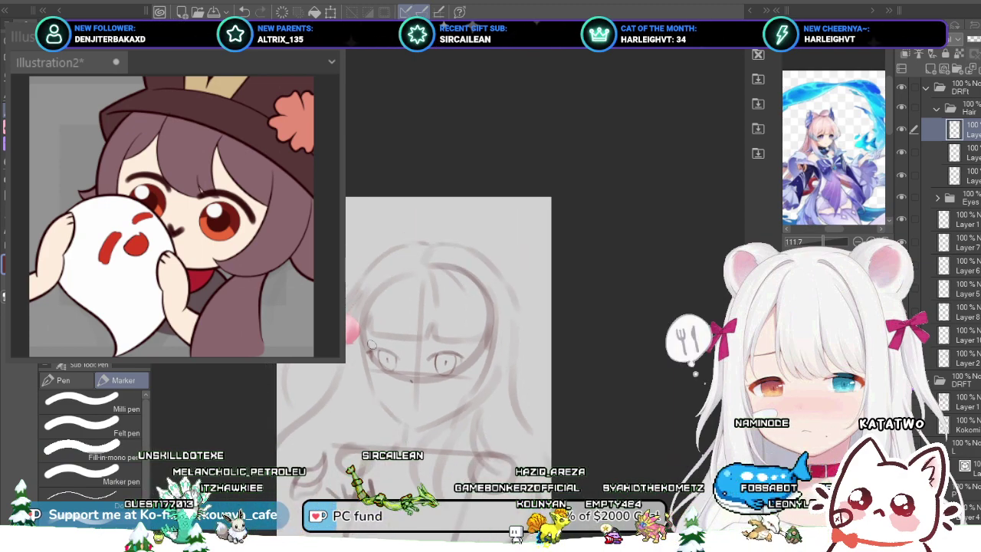
scroll(458, 265, "up", 2)
left_click_drag(460, 307, 502, 267)
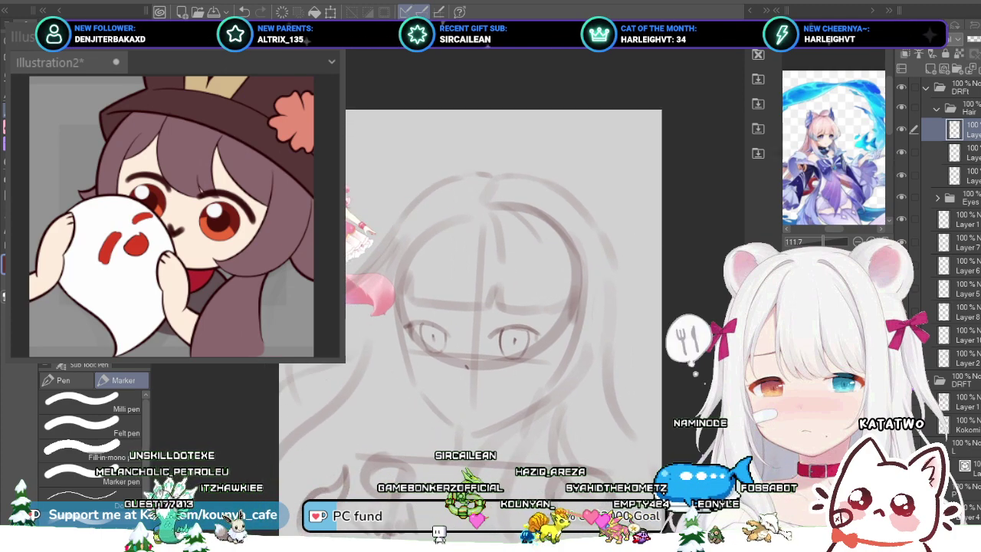
left_click_drag(583, 319, 540, 308)
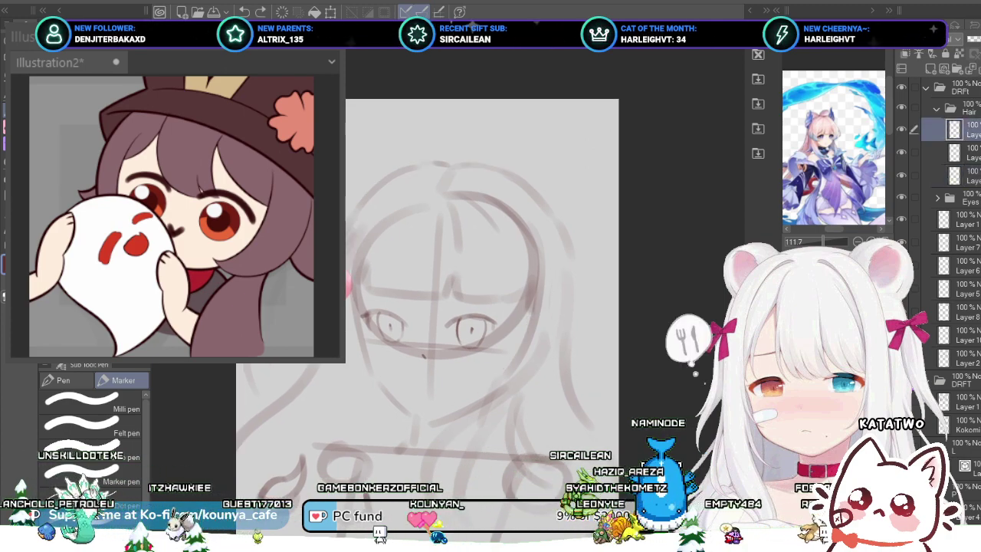
Step: On the lowest Hair folder layer, add loose strands down the lower right side and a second contour line over the crown's right
left_click(966, 175)
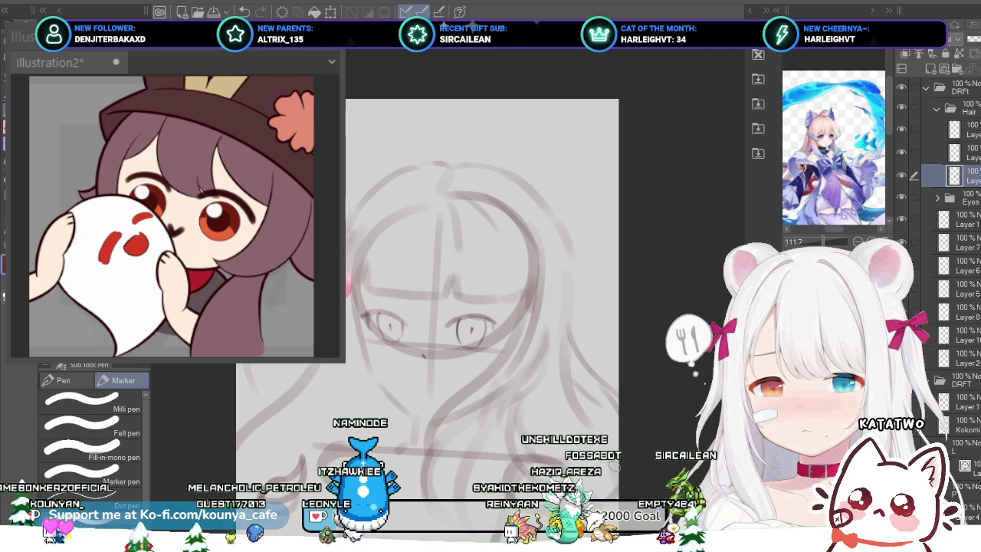
left_click_drag(615, 465, 591, 396)
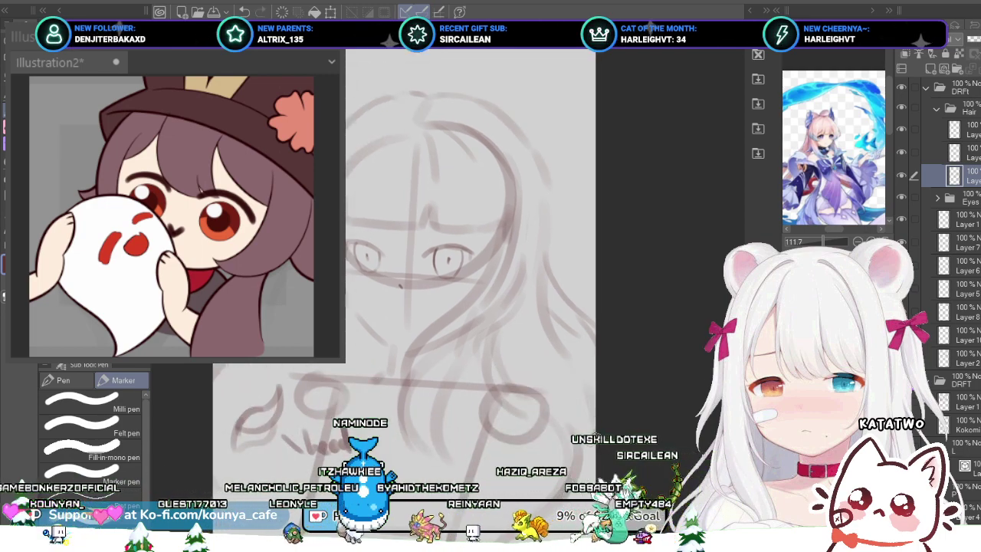
scroll(586, 390, "down", 1)
scroll(553, 223, "up", 1)
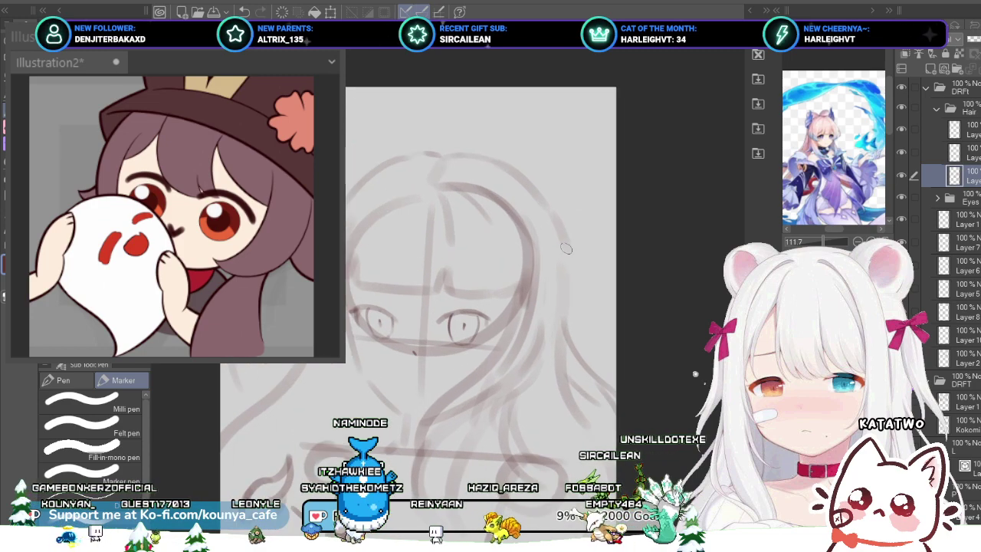
scroll(487, 192, "up", 3)
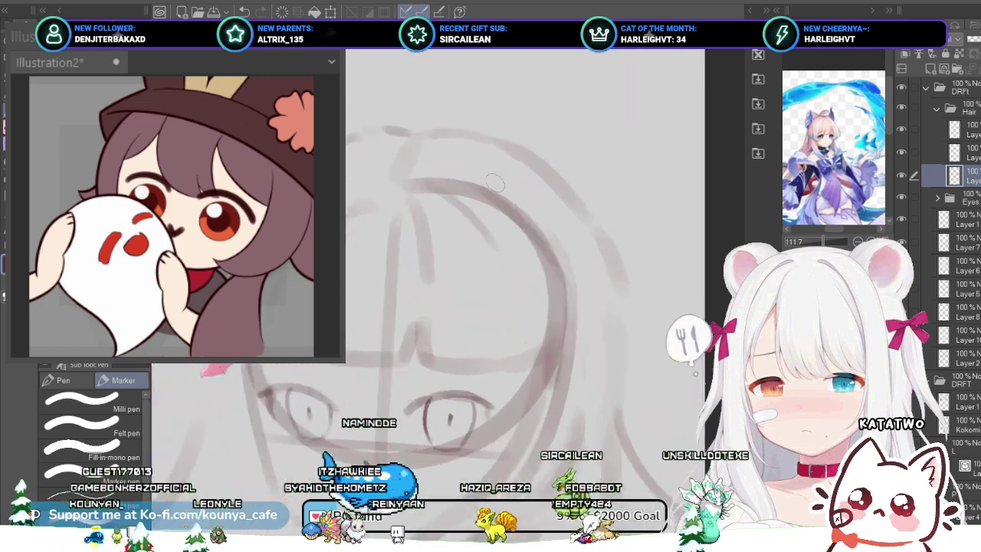
scroll(426, 160, "down", 2)
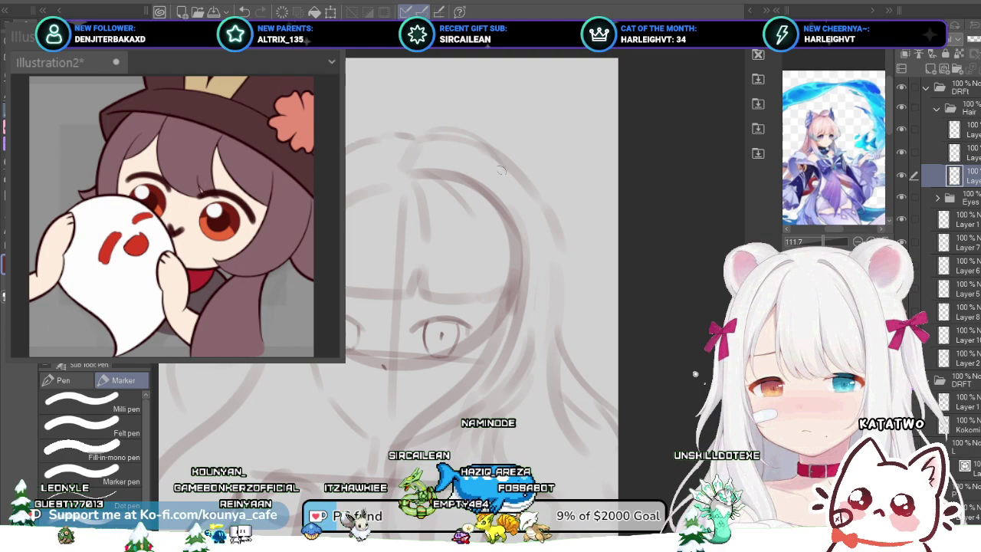
scroll(457, 148, "down", 2)
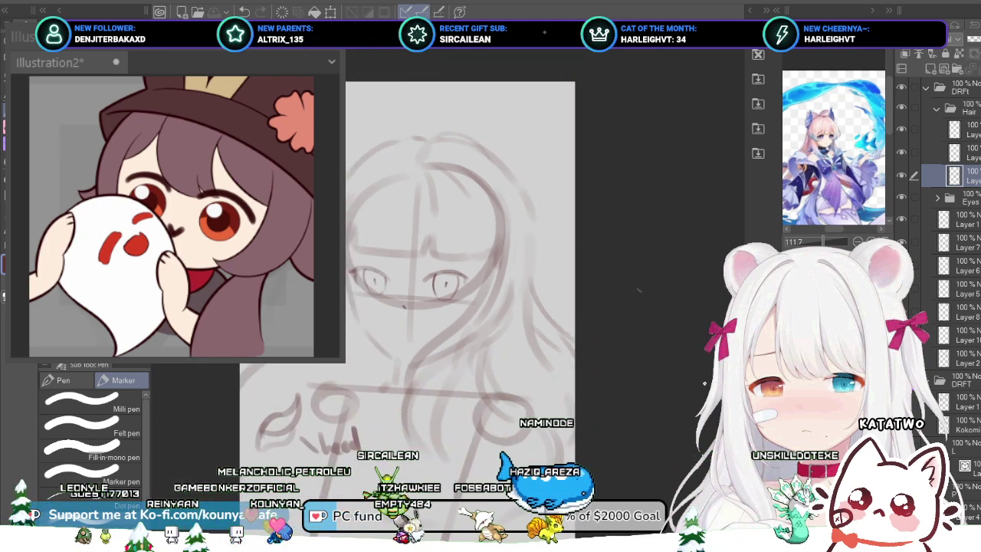
scroll(350, 274, "up", 2)
Step: Erase the lower body of the pink-haired reference picture on its own layer, keeping only the head and shoulders
left_click(967, 153)
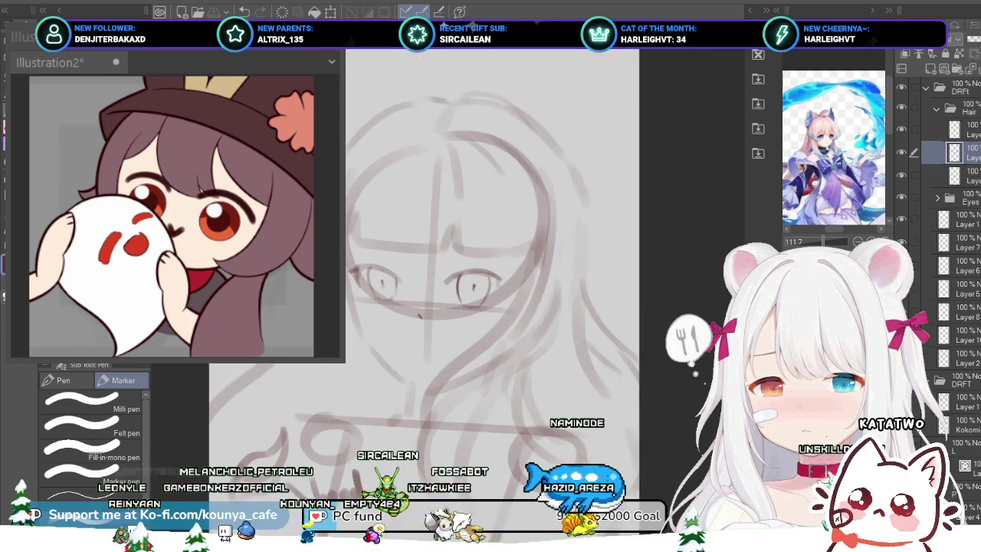
left_click(967, 176)
left_click(967, 152)
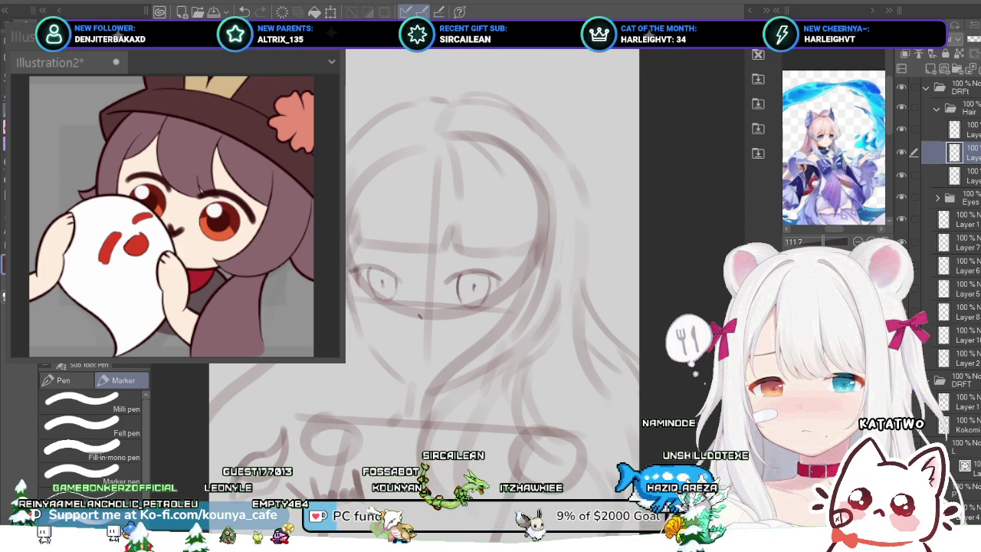
scroll(289, 121, "up", 2)
left_click_drag(314, 306, 470, 375)
left_click(376, 383, "ctrl")
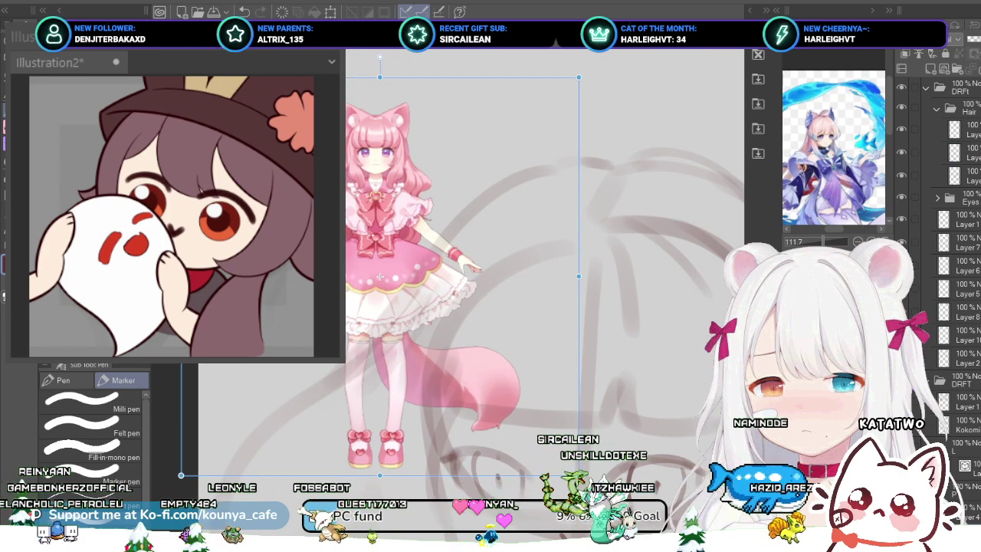
key("Return")
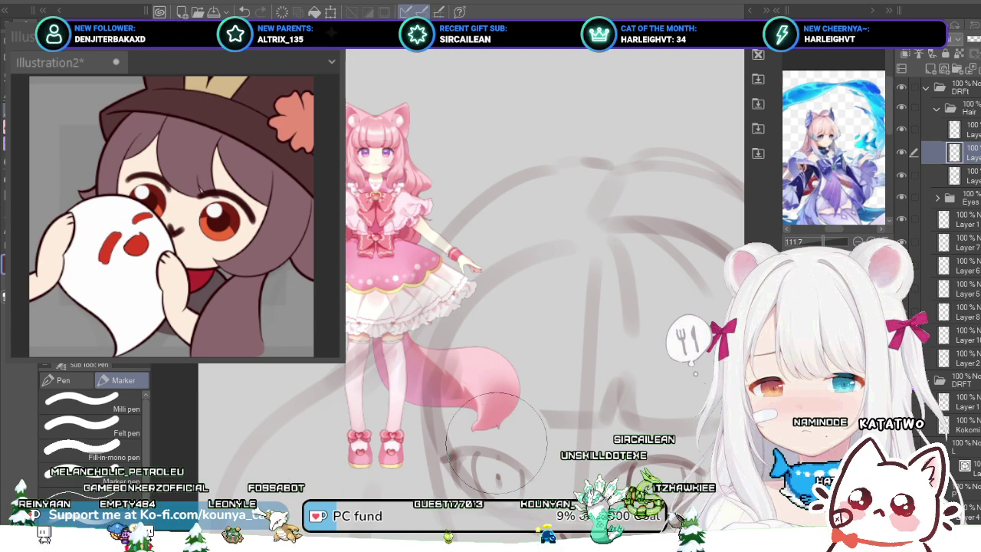
left_click(964, 535)
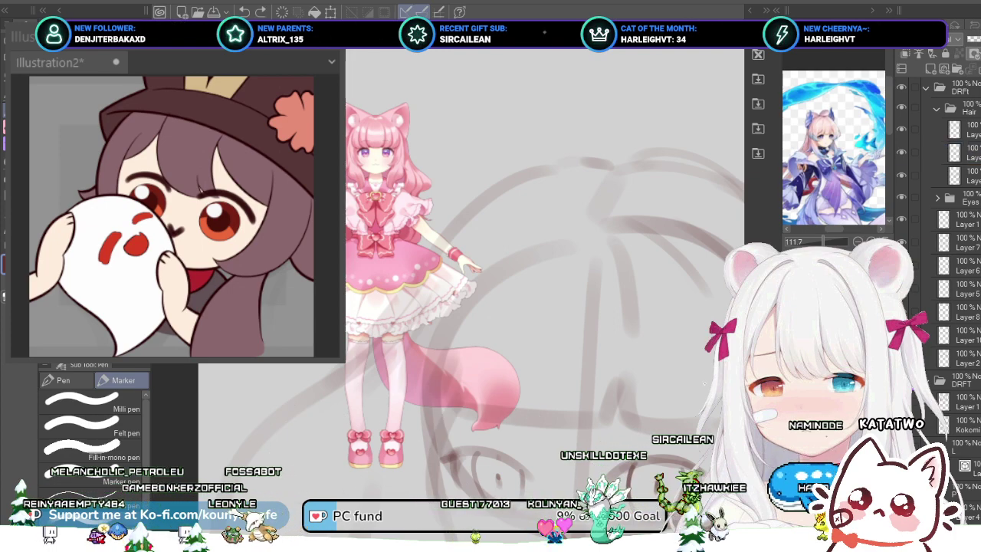
left_click_drag(283, 425, 422, 433)
mouse_move(538, 358)
left_mouse_down()
mouse_move(288, 327)
mouse_move(538, 328)
left_mouse_up()
left_click_drag(349, 298, 579, 302)
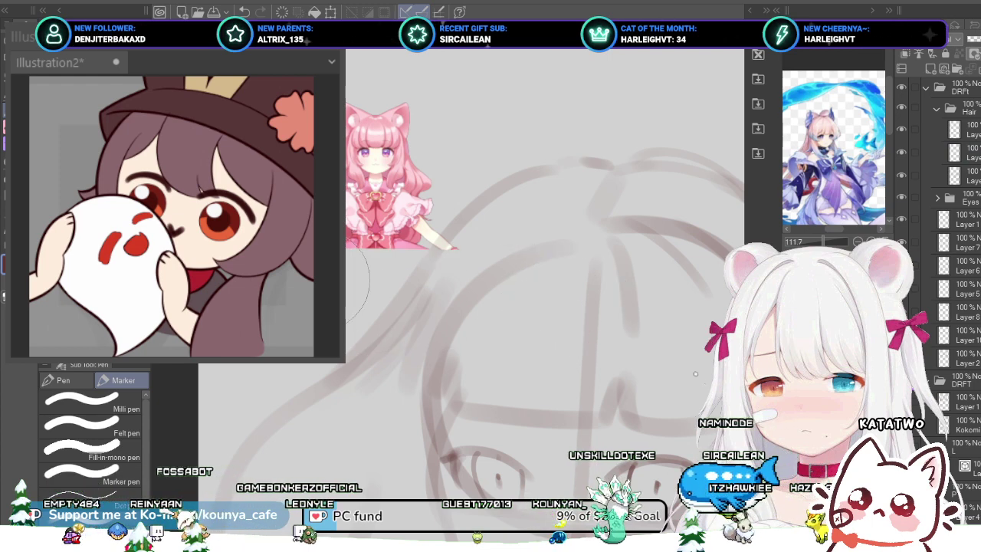
mouse_move(349, 259)
left_mouse_down()
mouse_move(524, 247)
mouse_move(551, 259)
left_mouse_up()
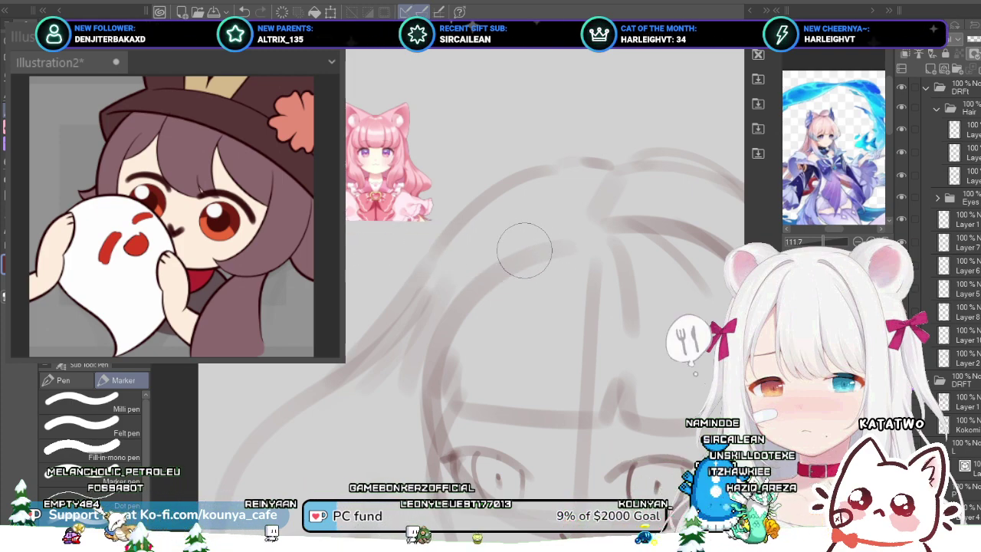
Step: Enlarge the cropped pink-haired reference picture and place it in the upper left corner of the canvas
scroll(515, 247, "down", 3)
key("ctrl+t")
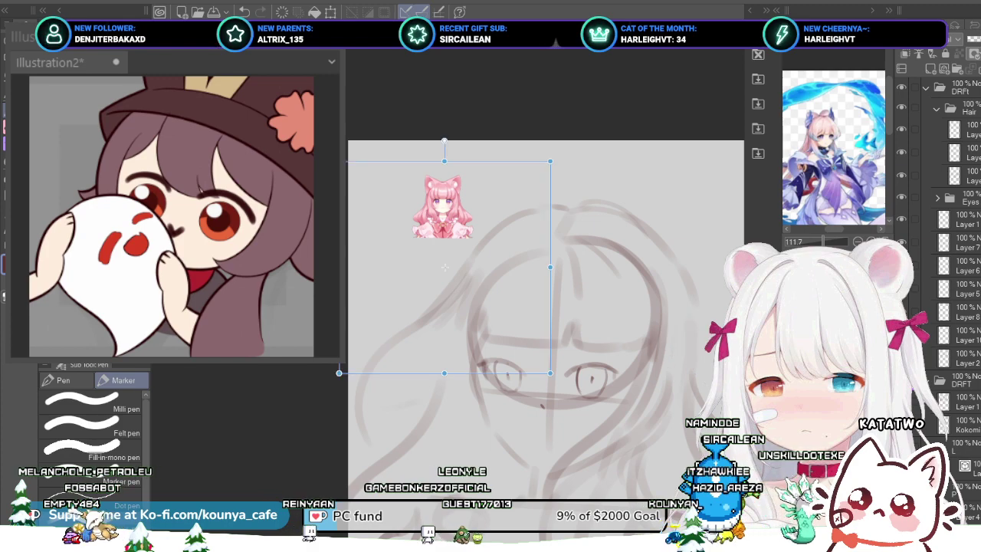
left_click_drag(573, 380, 716, 514)
left_click_drag(457, 271, 441, 356)
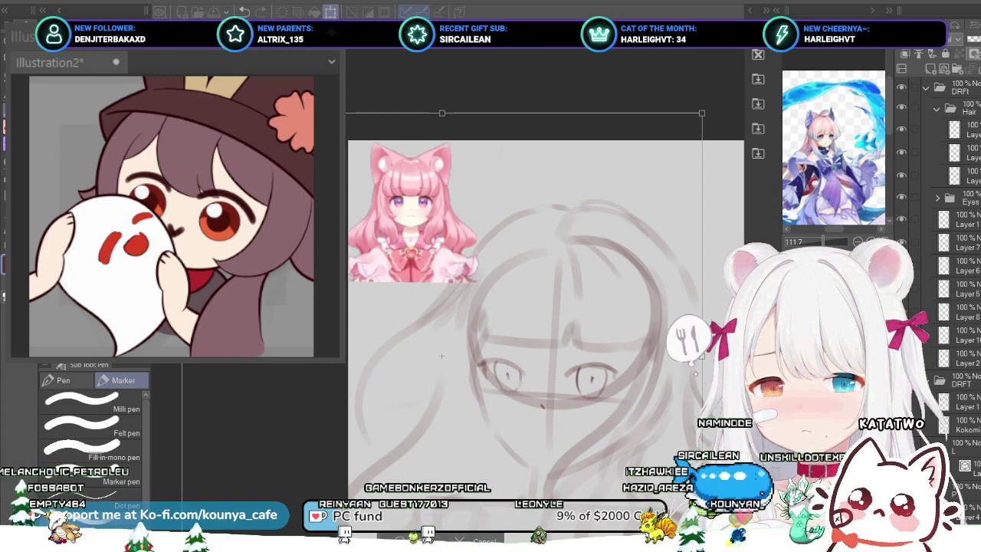
left_click_drag(701, 113, 706, 121)
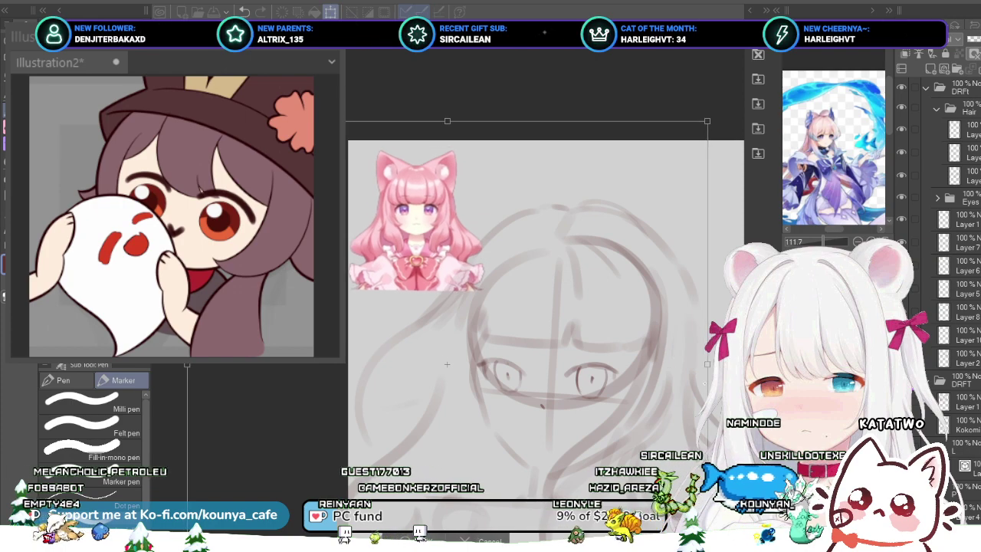
key("Return")
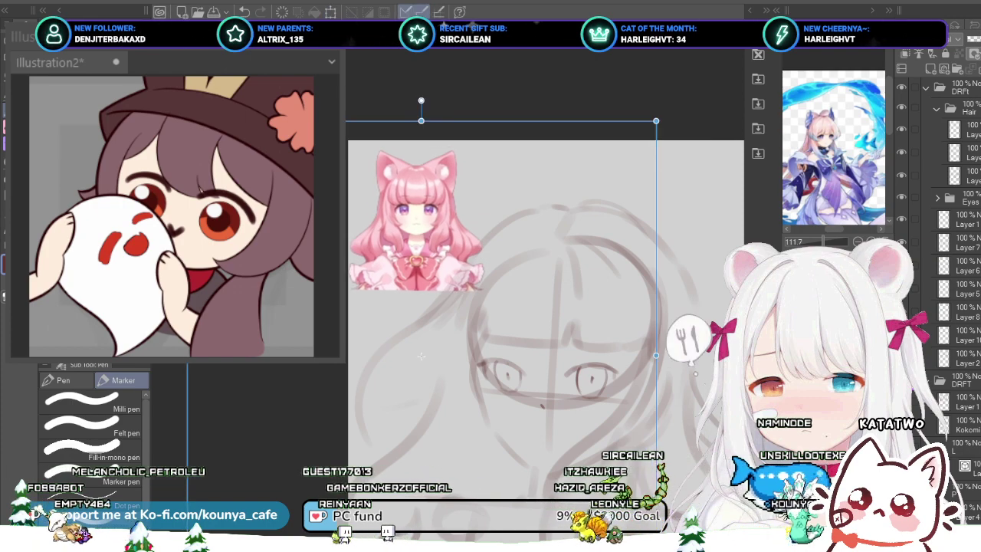
key("Return")
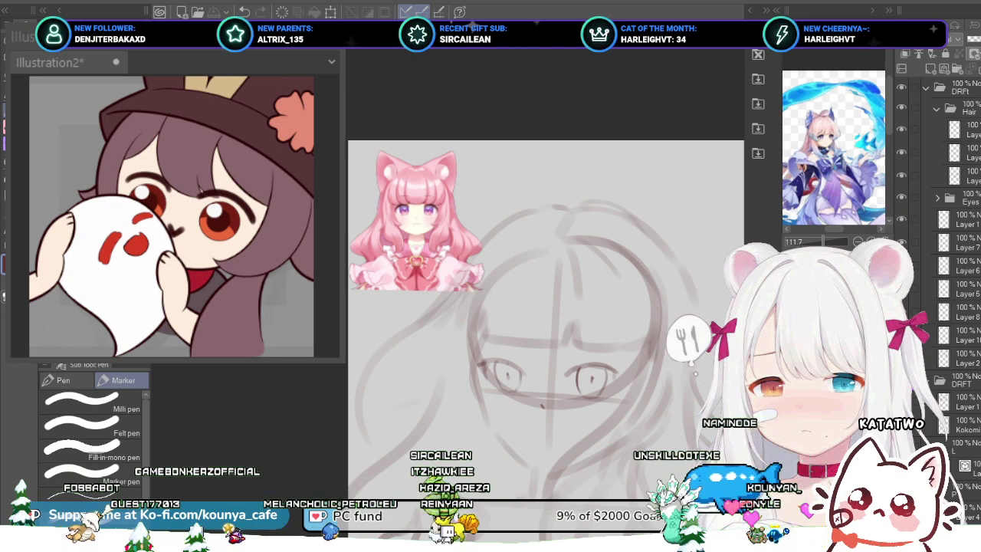
Step: Examine which hair strokes each layer in the Hair folder holds and make the middle layer active
left_click(969, 175)
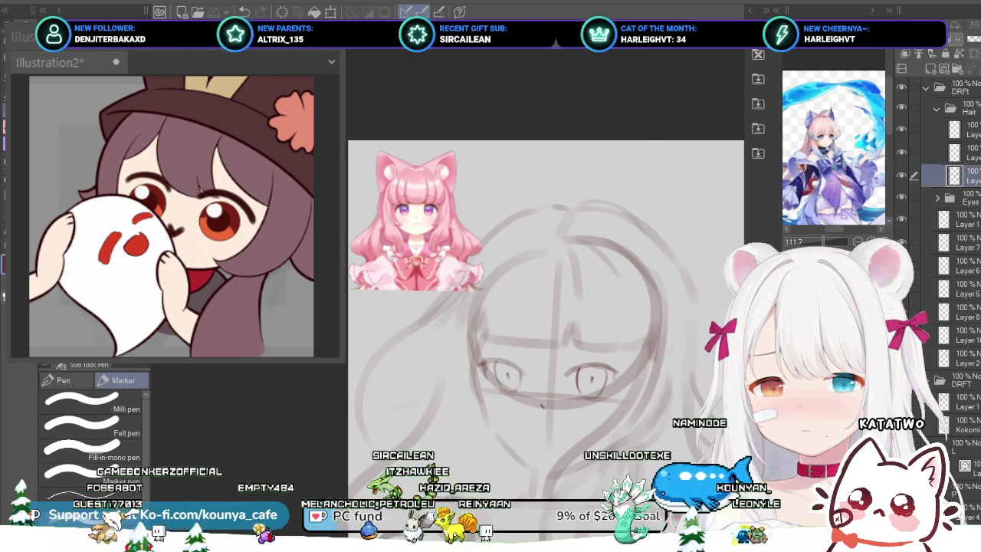
left_click(967, 219)
left_click(968, 197)
left_click(970, 129)
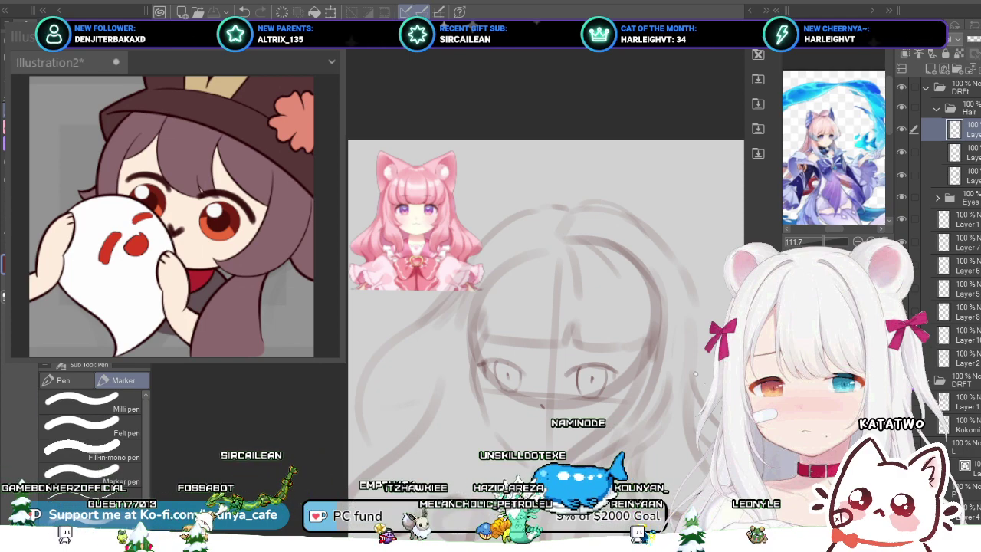
left_click_drag(567, 321, 502, 306)
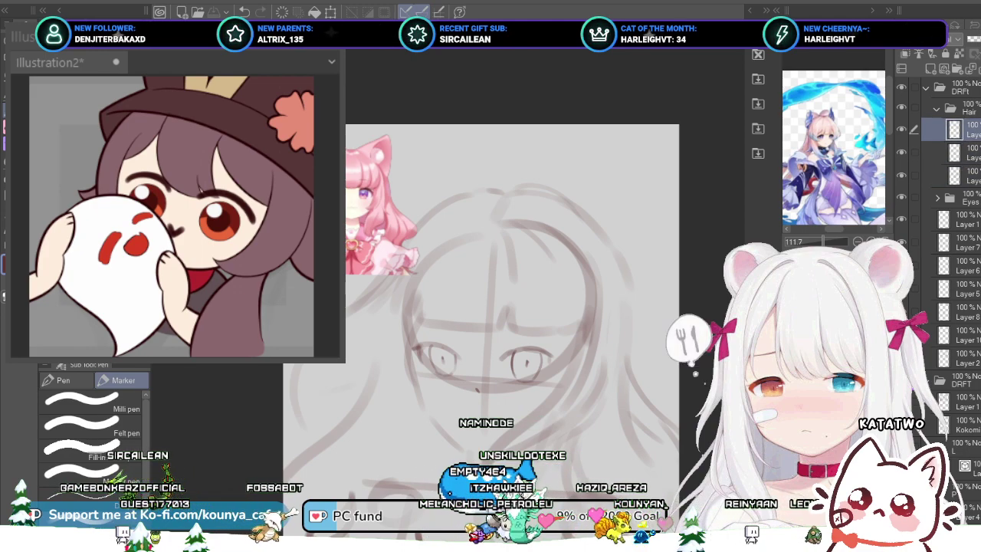
left_click(970, 153)
left_click(970, 129)
left_click(970, 152)
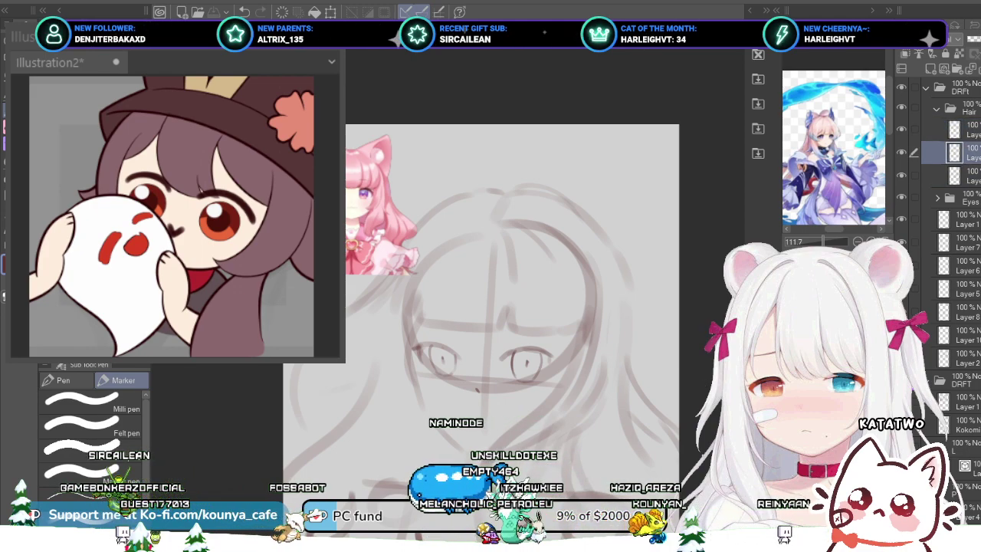
left_click(970, 176)
left_click(970, 129)
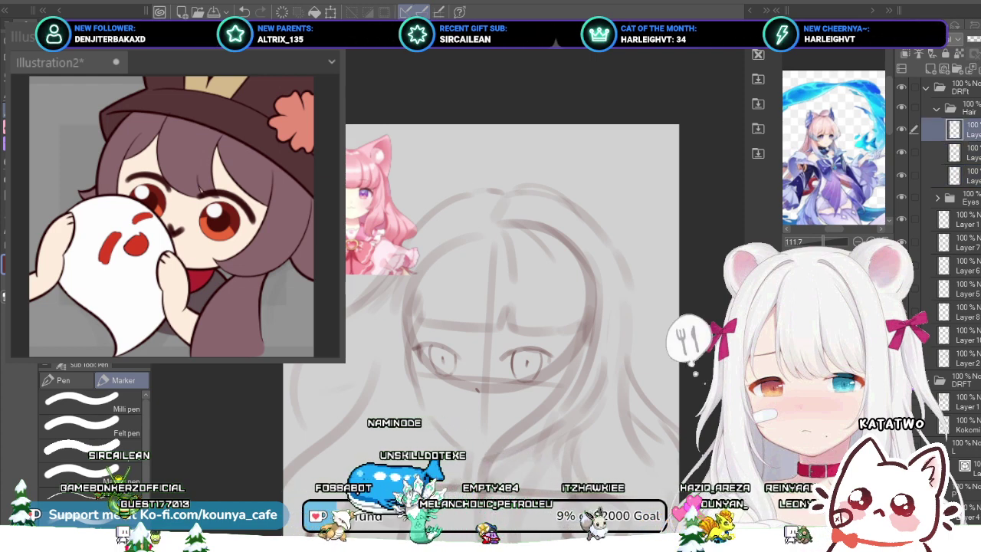
left_click(970, 152)
left_click(970, 130)
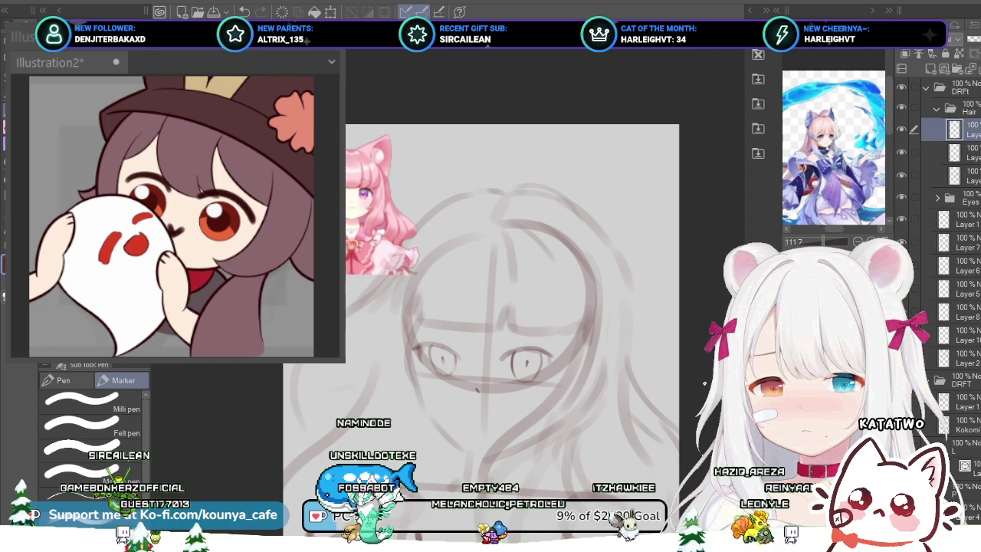
left_click(901, 130)
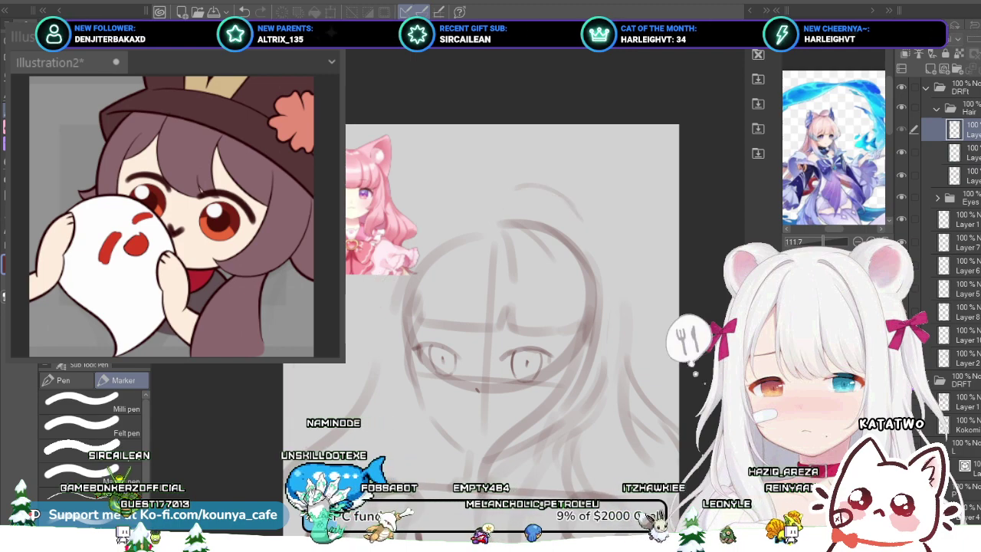
left_click(901, 129)
left_click(970, 152)
left_click(901, 152)
left_click(900, 152)
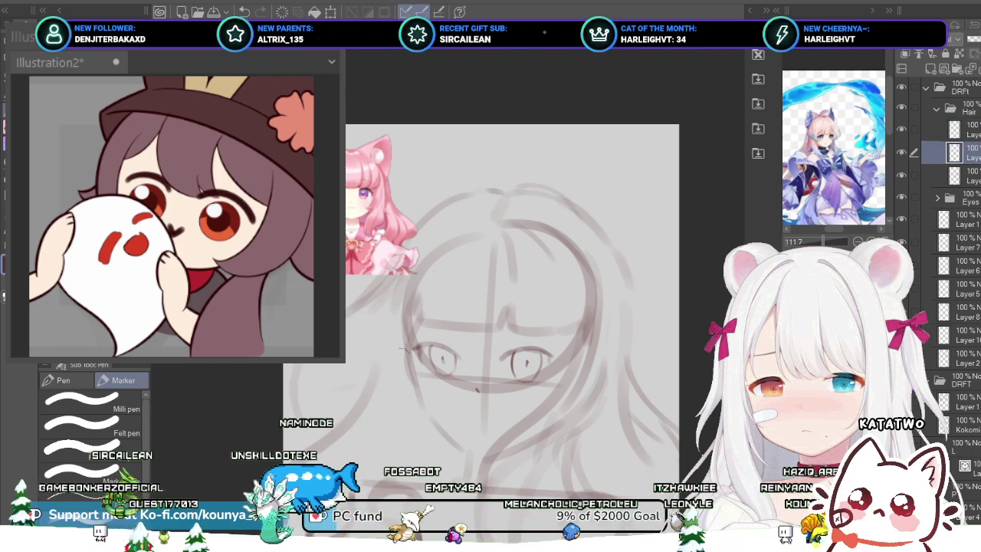
Step: Sketch a hair strand curving down beside the left side of the face on the middle Hair layer, redoing the first stroke
scroll(399, 325, "up", 1)
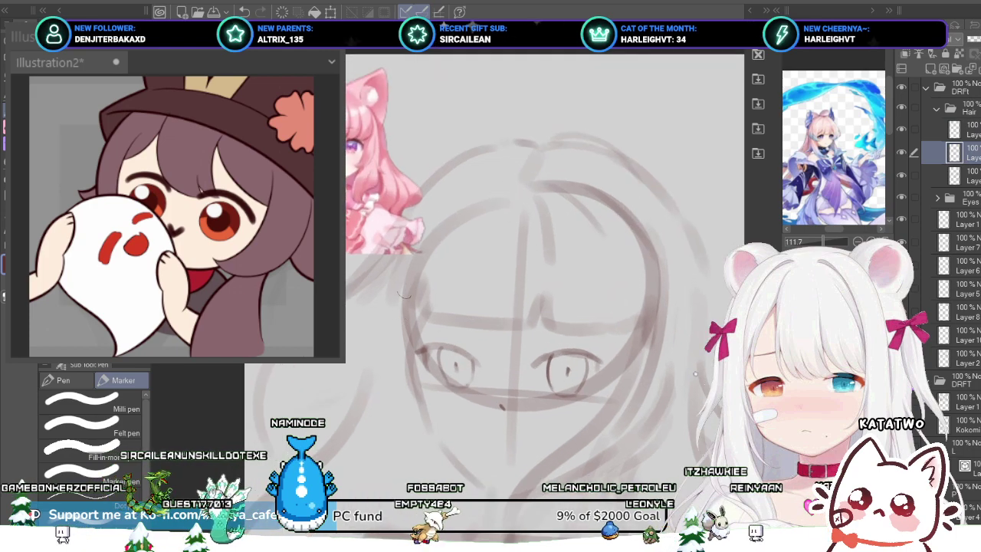
left_click_drag(406, 287, 366, 407)
key("ctrl+z")
left_click_drag(406, 286, 366, 409)
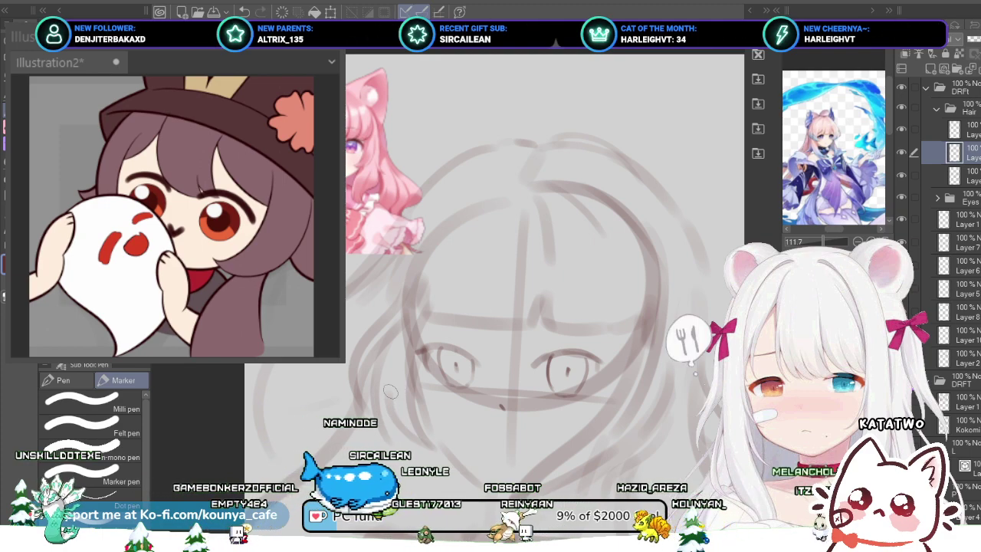
scroll(404, 307, "down", 5)
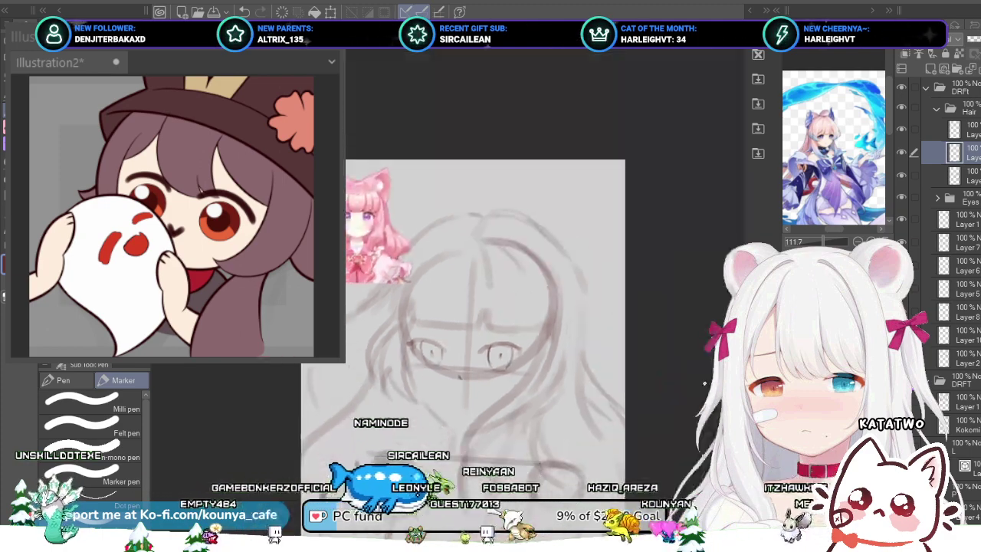
Step: Add further side strands past the left cheek and extend them down toward the left shoulder
scroll(400, 376, "up", 4)
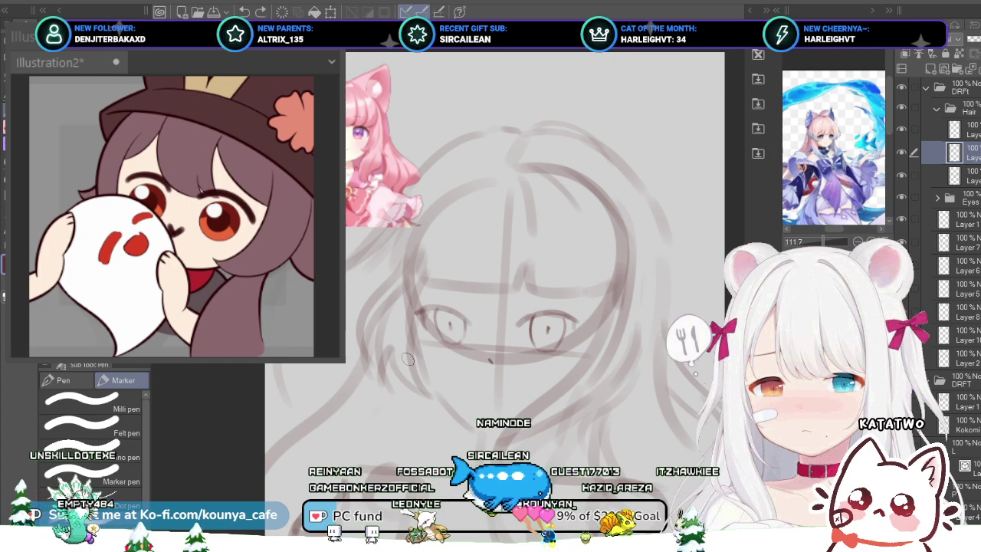
scroll(404, 372, "down", 2)
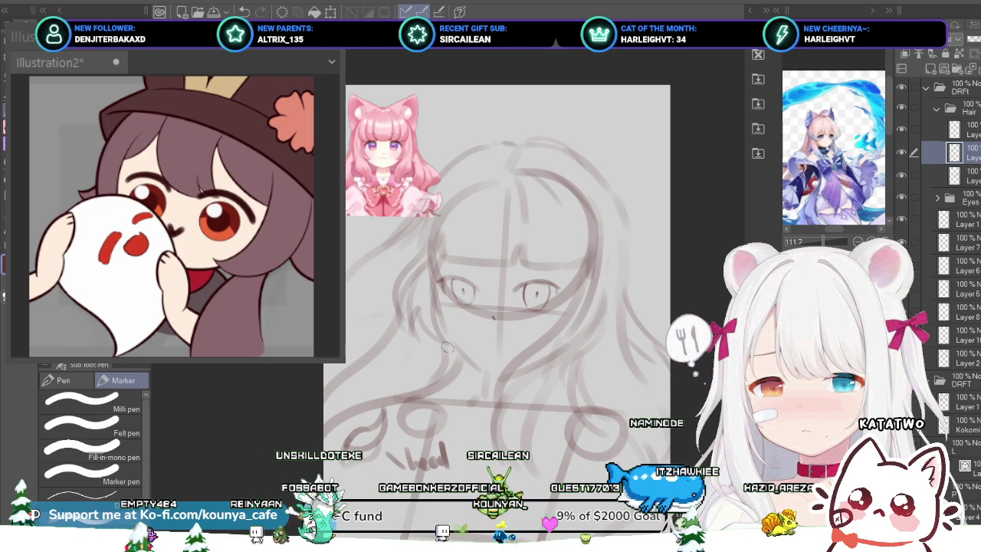
scroll(443, 385, "up", 1)
scroll(423, 404, "up", 1)
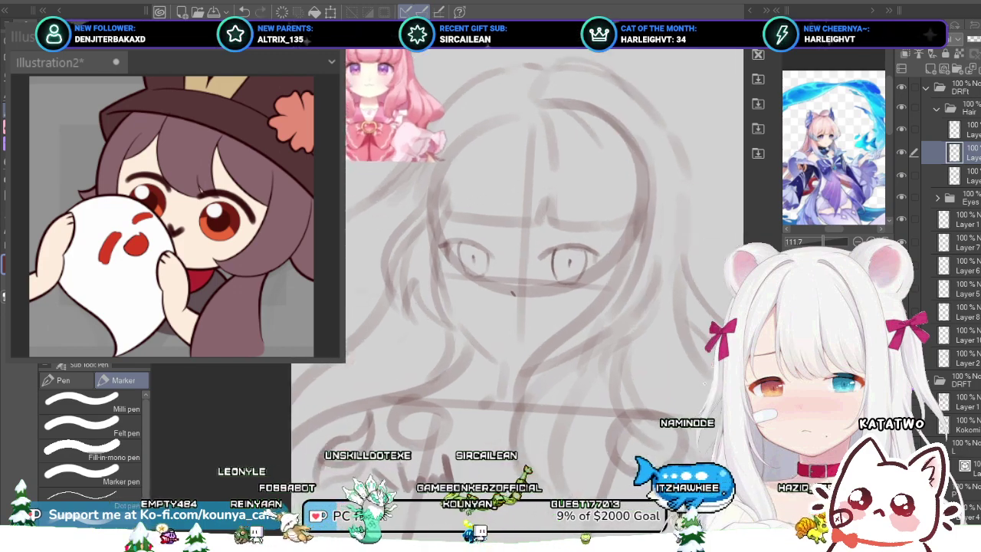
scroll(398, 423, "down", 1)
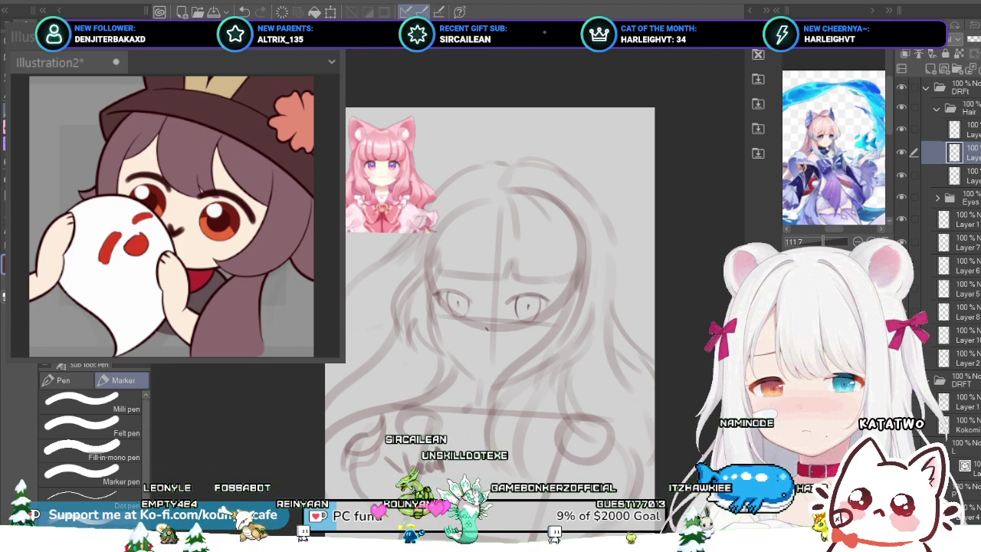
scroll(596, 245, "down", 1)
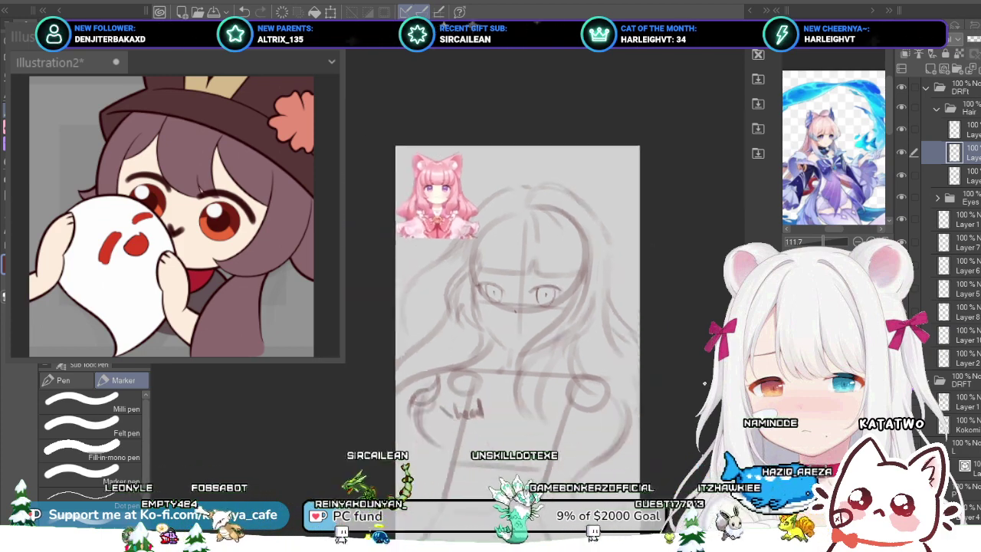
scroll(592, 286, "up", 1)
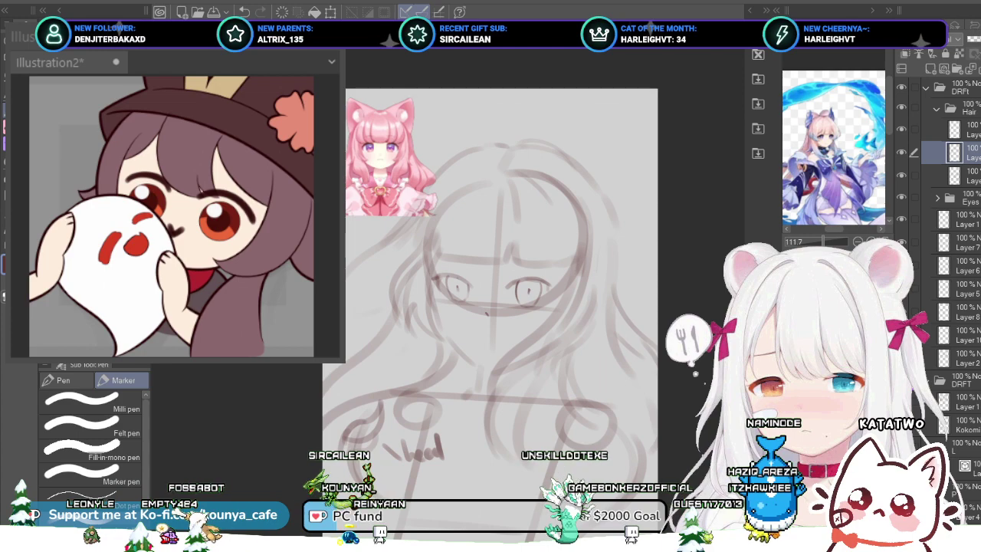
Step: Add a new layer at the top of the Hair folder and sketch a pointed animal ear on the head's right side
left_click(972, 129)
left_click(930, 69)
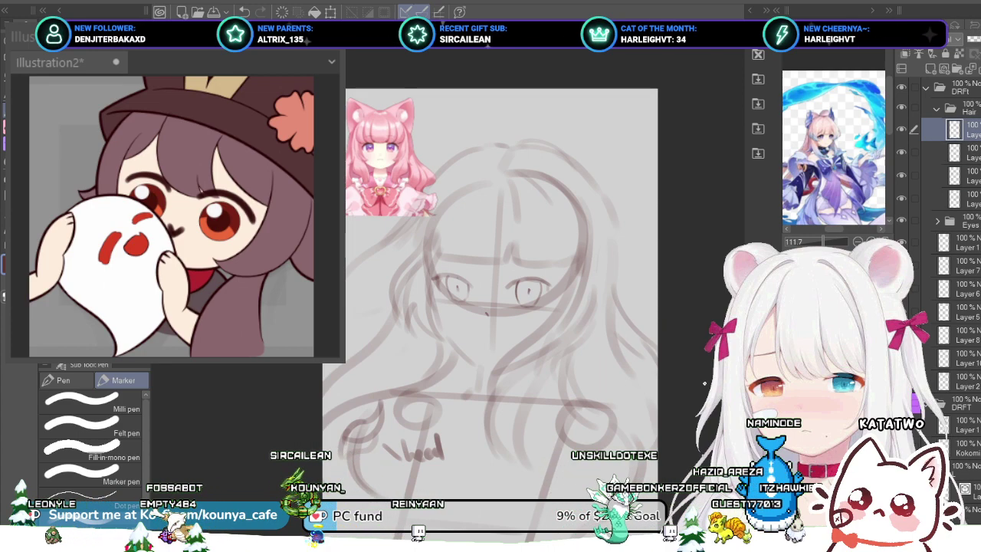
scroll(557, 162, "up", 1)
mouse_move(557, 162)
left_mouse_down()
mouse_move(539, 201)
mouse_move(585, 149)
left_mouse_up()
key("ctrl+z")
mouse_move(550, 177)
left_mouse_down()
mouse_move(614, 143)
mouse_move(642, 143)
left_mouse_up()
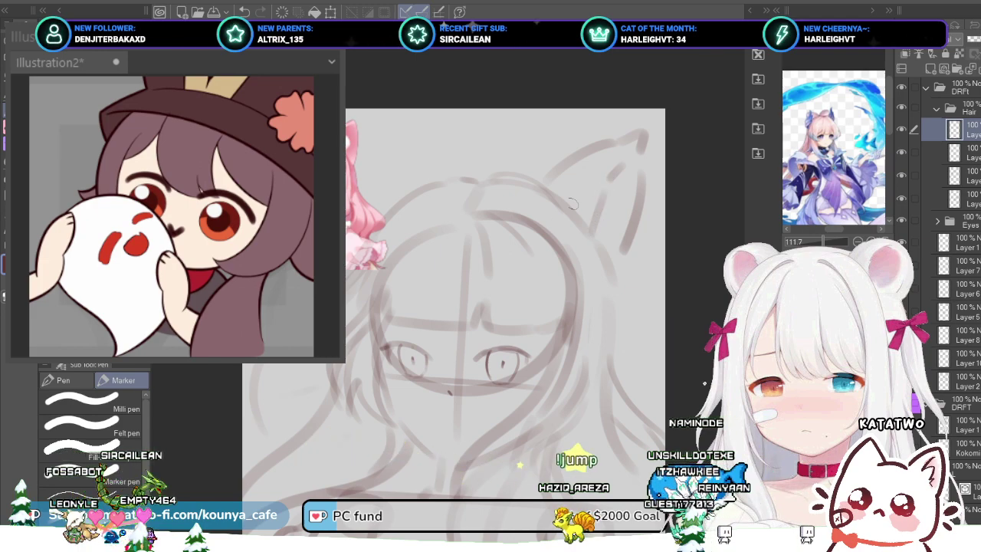
left_click_drag(549, 181, 533, 189)
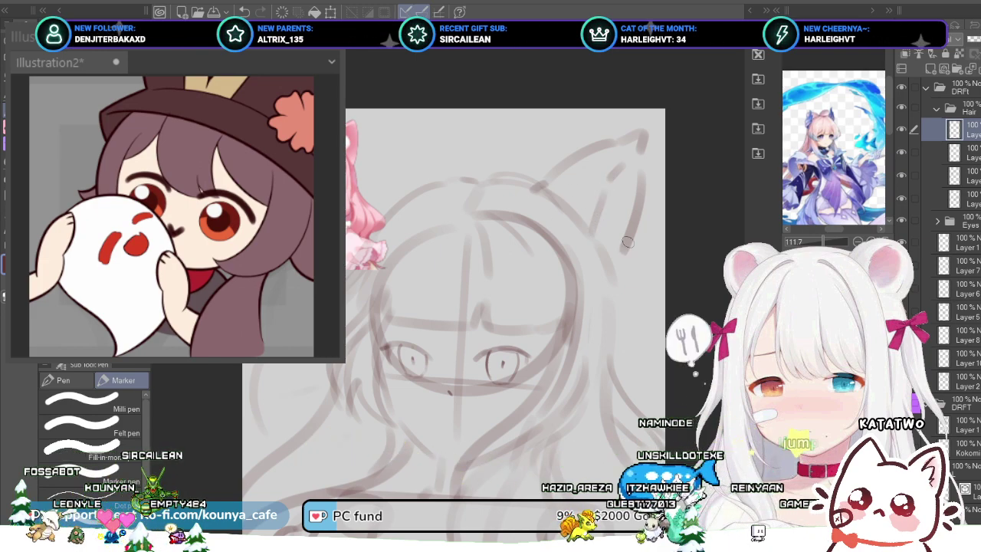
Step: Rotate the right ear sketch slightly clockwise and nudge it into place against the head
key("ctrl+t")
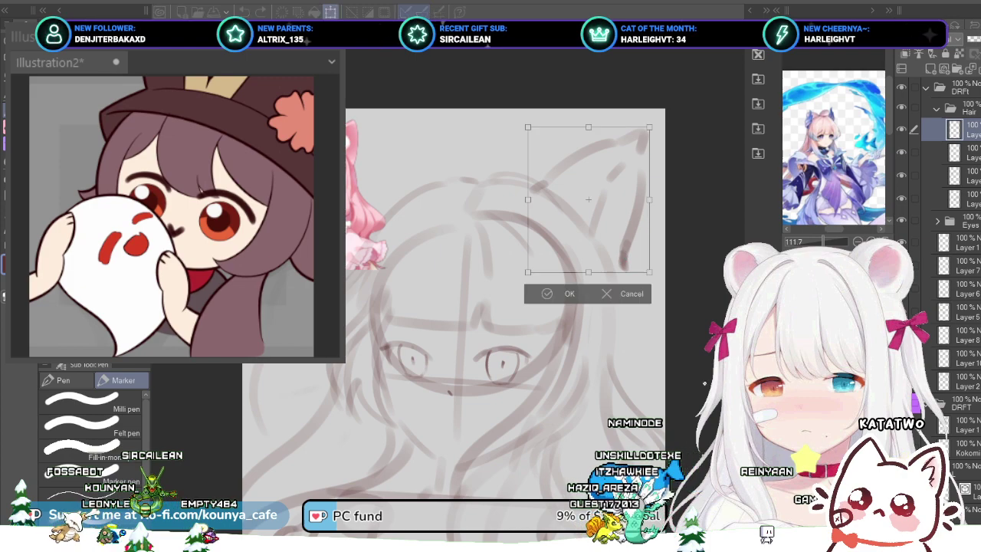
left_click_drag(586, 206, 589, 200)
left_click_drag(667, 251, 663, 258)
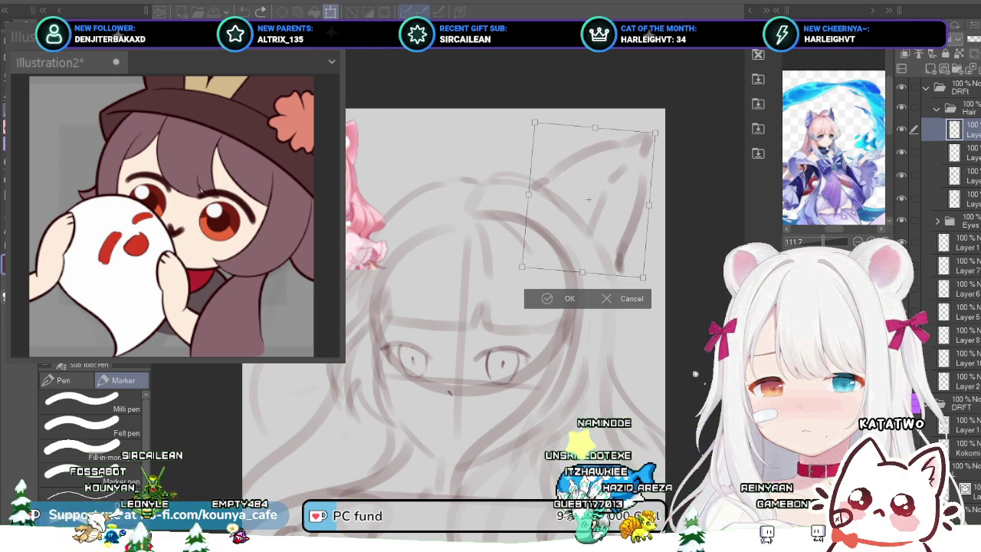
scroll(662, 257, "down", 2)
left_click_drag(658, 168, 655, 171)
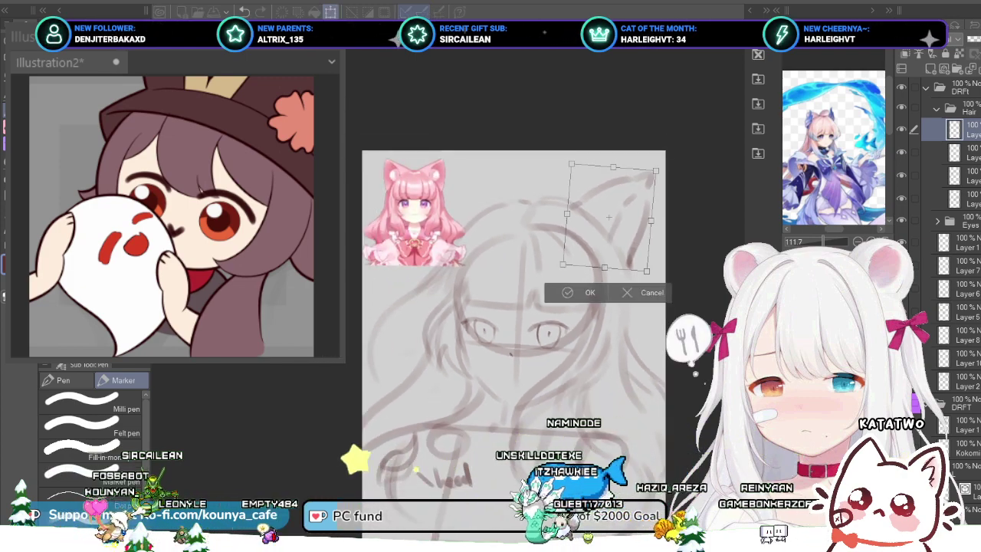
left_click_drag(665, 252, 663, 255)
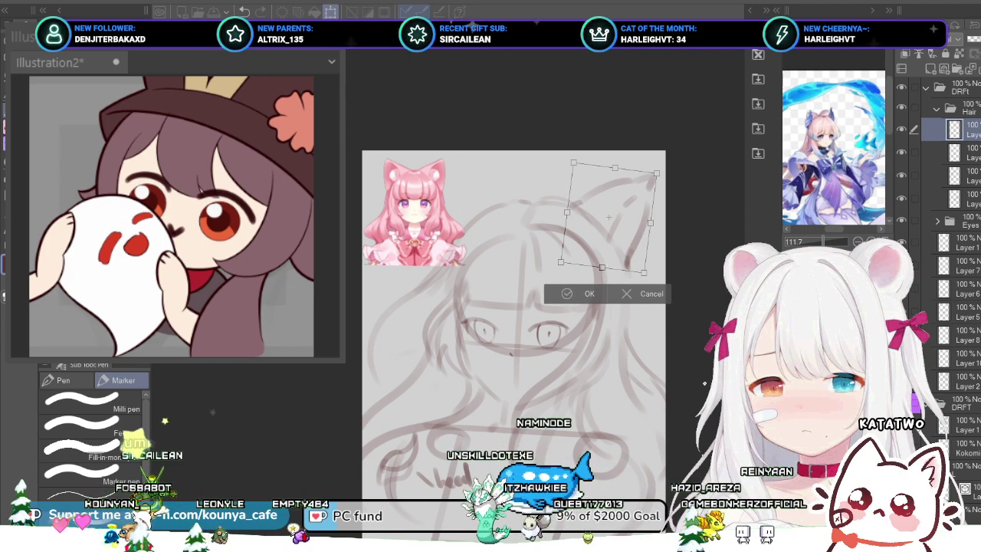
left_click_drag(609, 218, 609, 216)
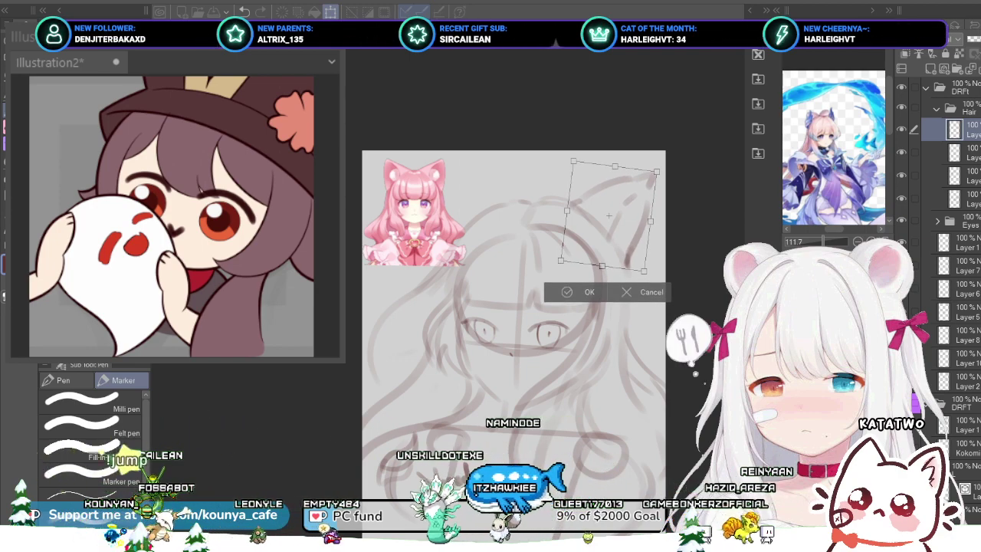
key("Return")
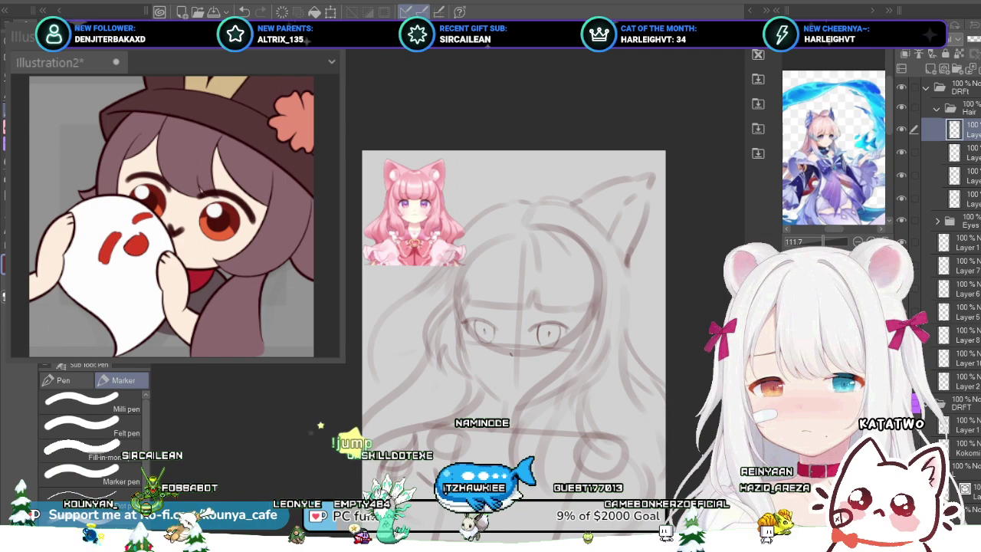
Step: Sketch the matching pointed ear on the head's left side, redoing the first inner-edge stroke
scroll(465, 247, "up", 3)
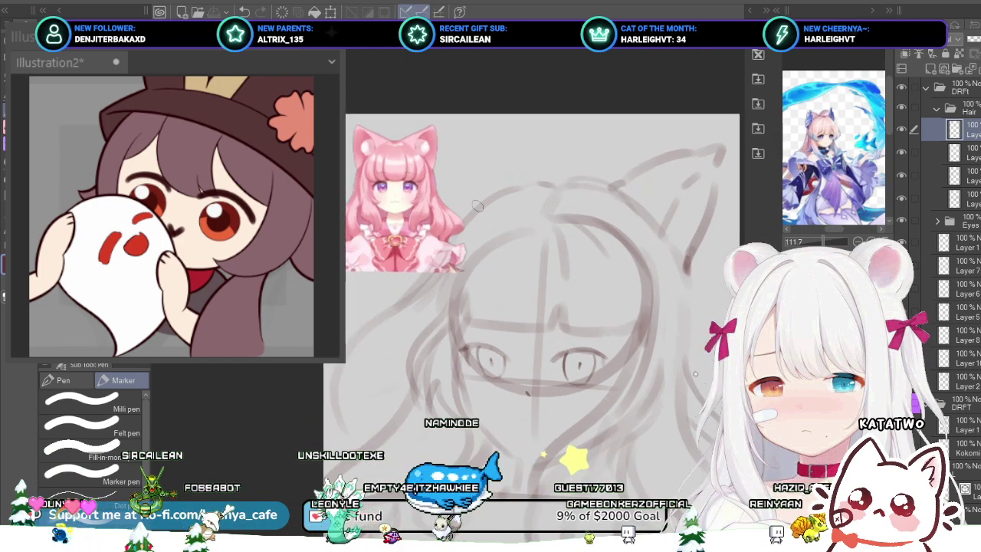
left_click_drag(453, 147, 486, 189)
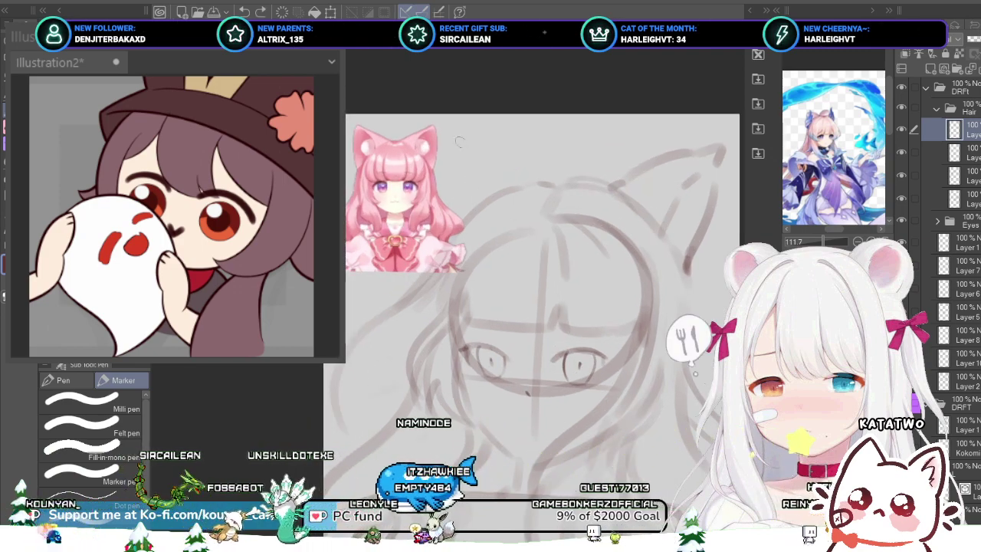
key("ctrl+z")
key("ctrl+minus")
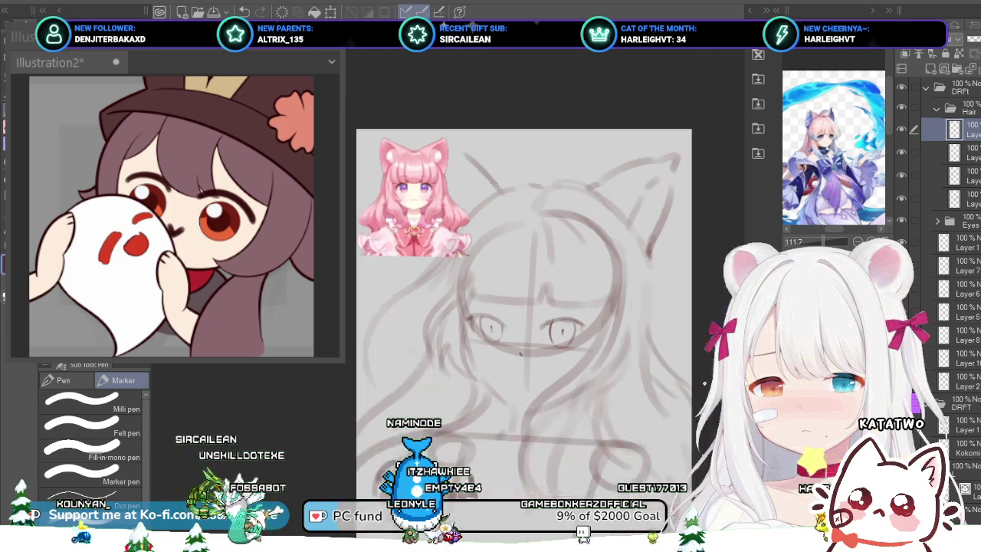
left_click_drag(453, 131, 486, 175)
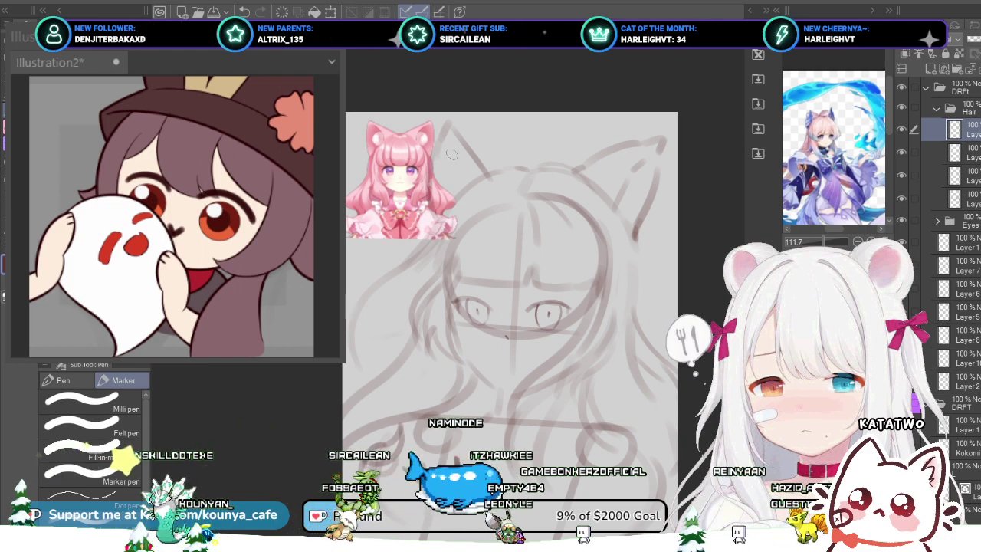
scroll(451, 144, "up", 2)
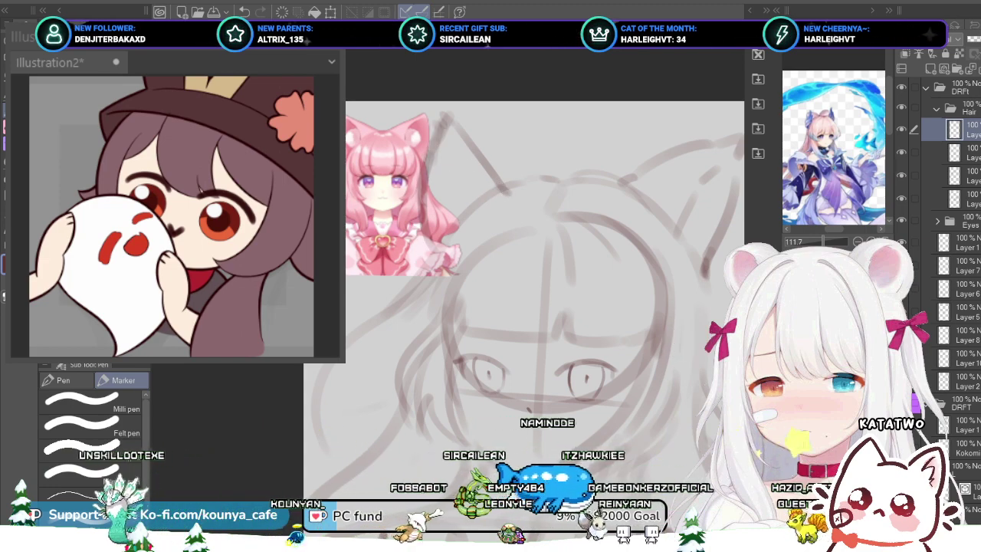
scroll(477, 209, "down", 2)
scroll(477, 211, "up", 1)
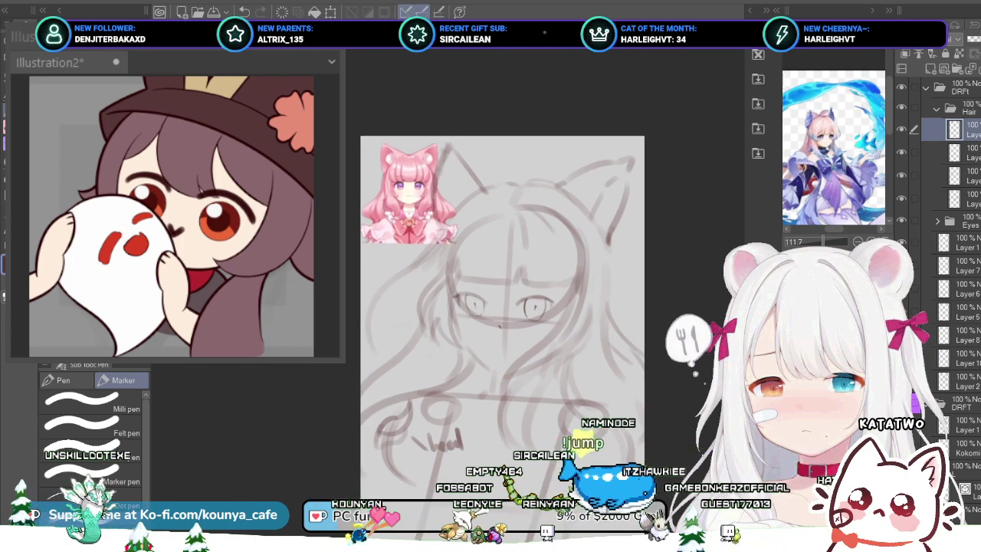
left_click_drag(468, 210, 459, 187)
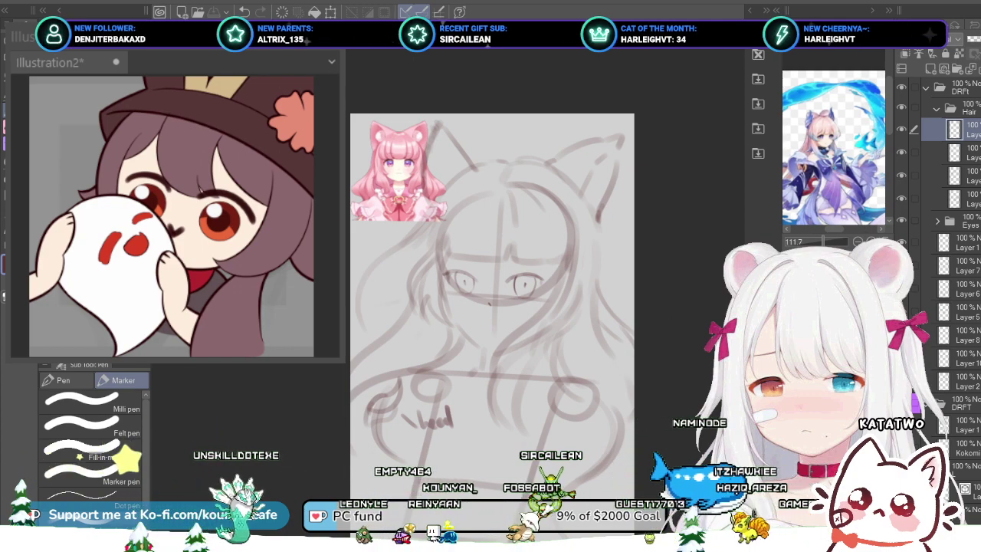
Step: Scale the layer holding both ears down slightly so the pair sits closer to the head
scroll(832, 137, "up", 4)
scroll(833, 147, "up", 2)
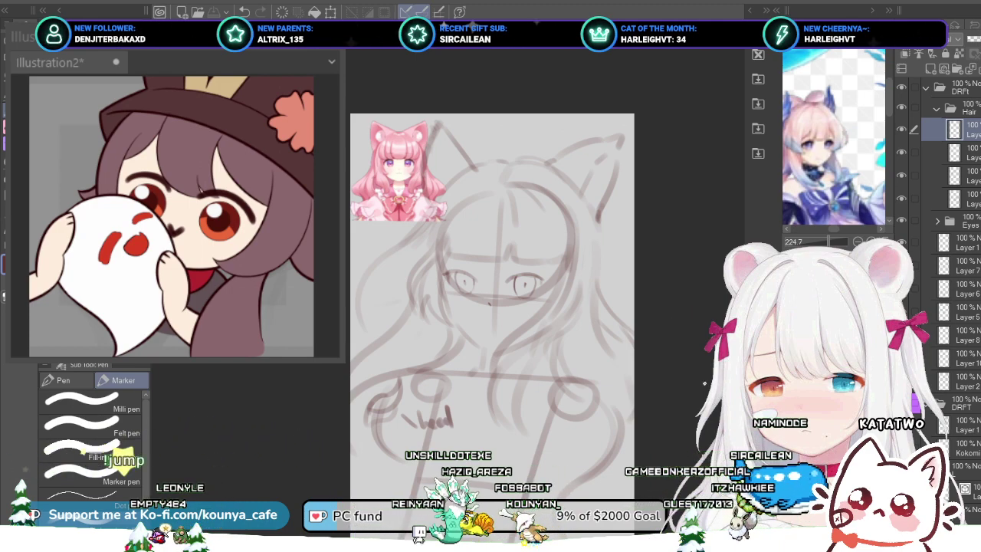
left_click(970, 153)
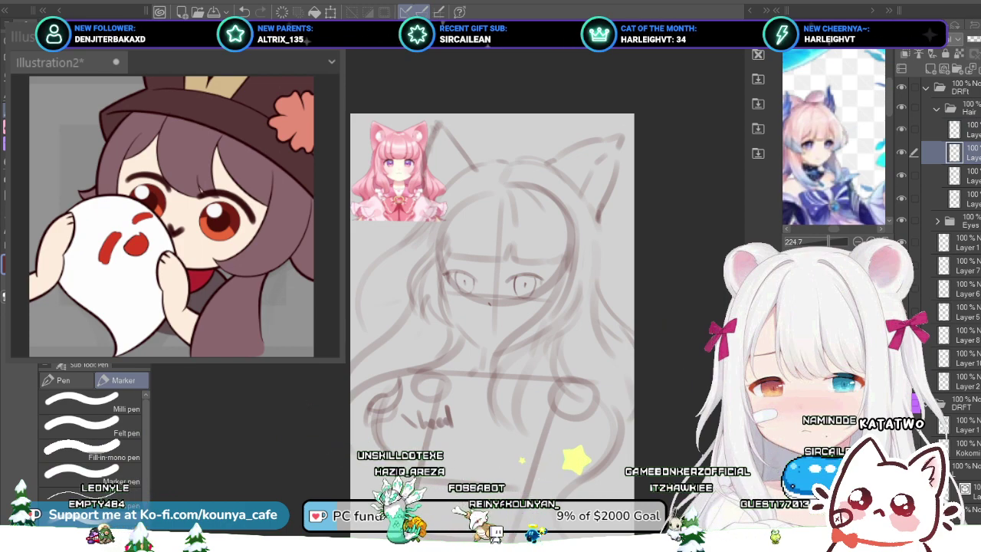
key("ctrl+t")
key("Escape")
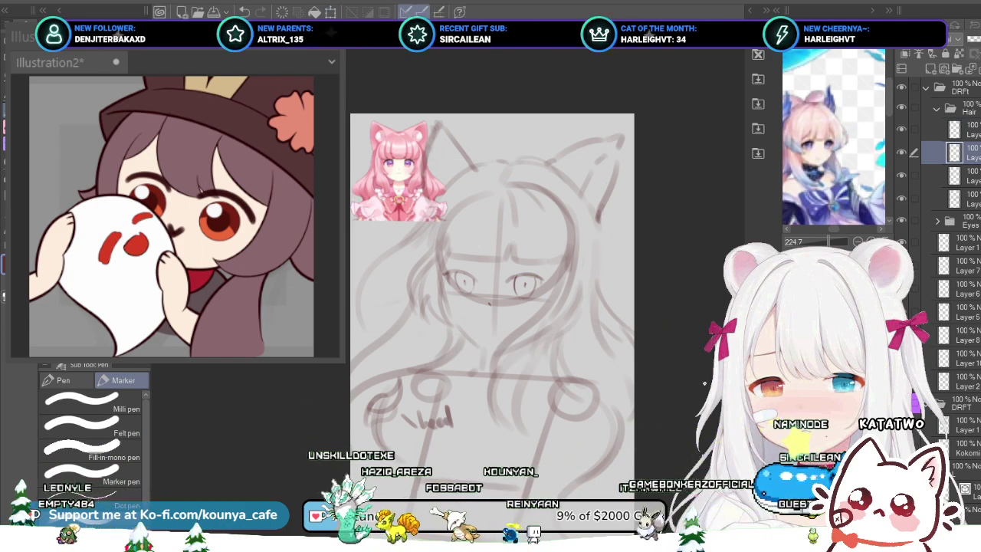
left_click(970, 129)
key("ctrl+t")
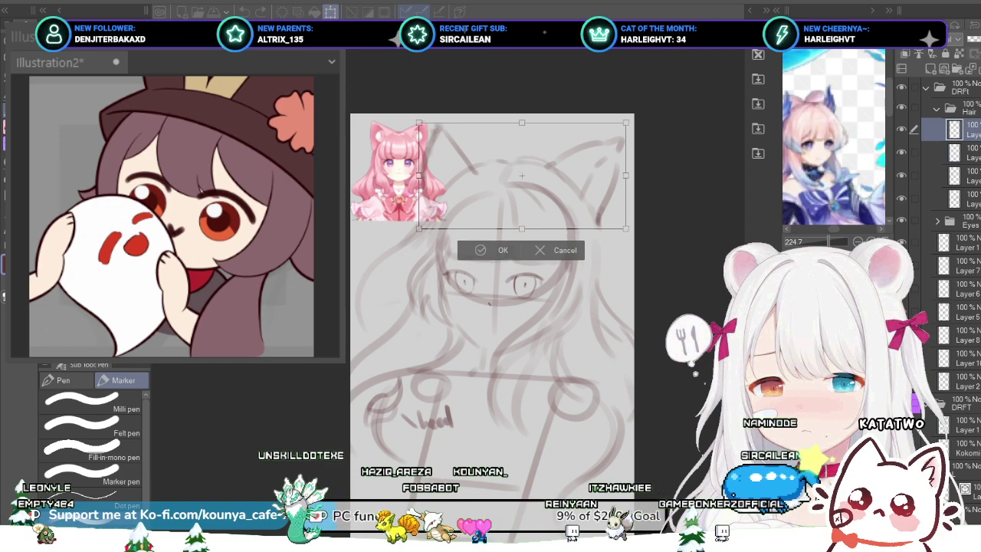
left_click_drag(567, 176, 568, 178)
left_click_drag(628, 177, 620, 180)
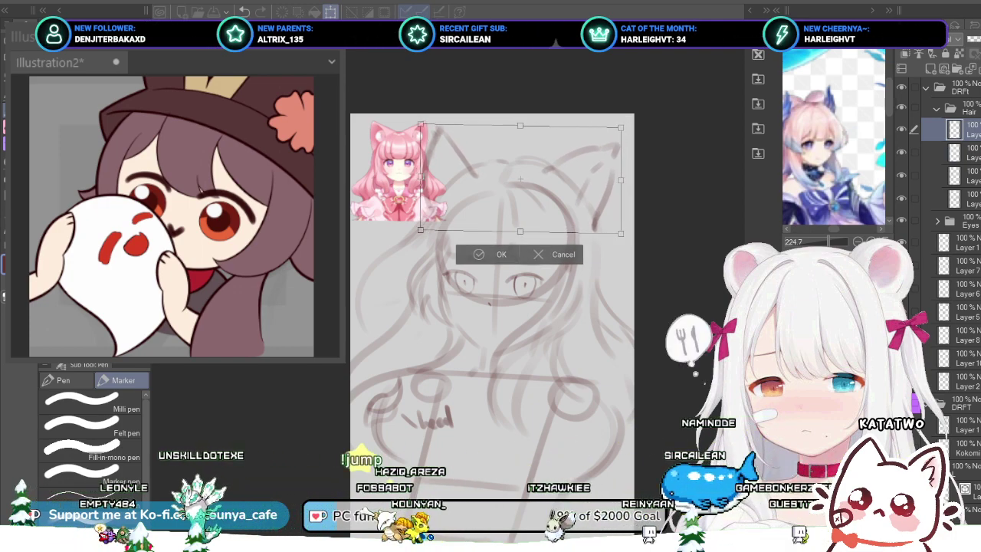
key("Return")
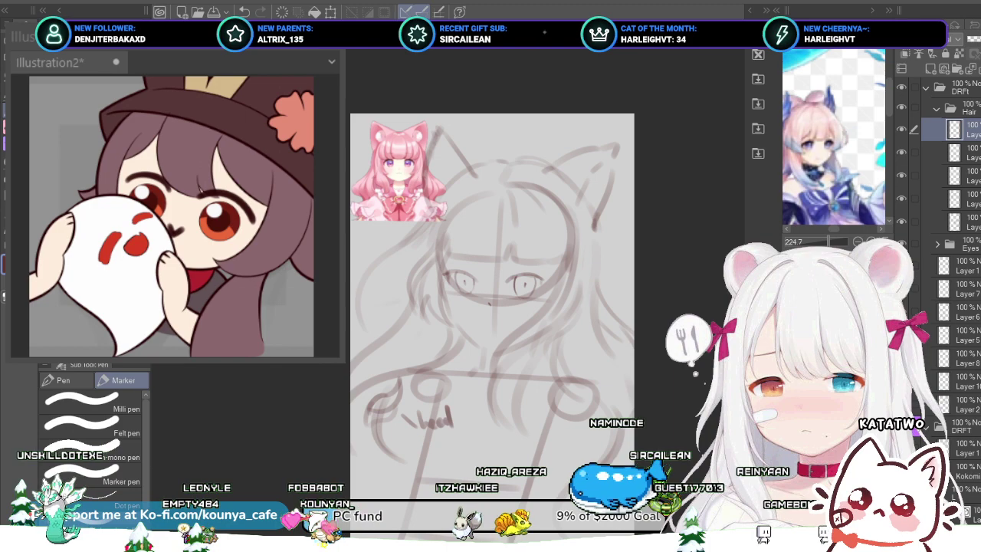
Step: Examine the head and hair ornaments in the Kokomi reference up close
scroll(833, 136, "down", 1)
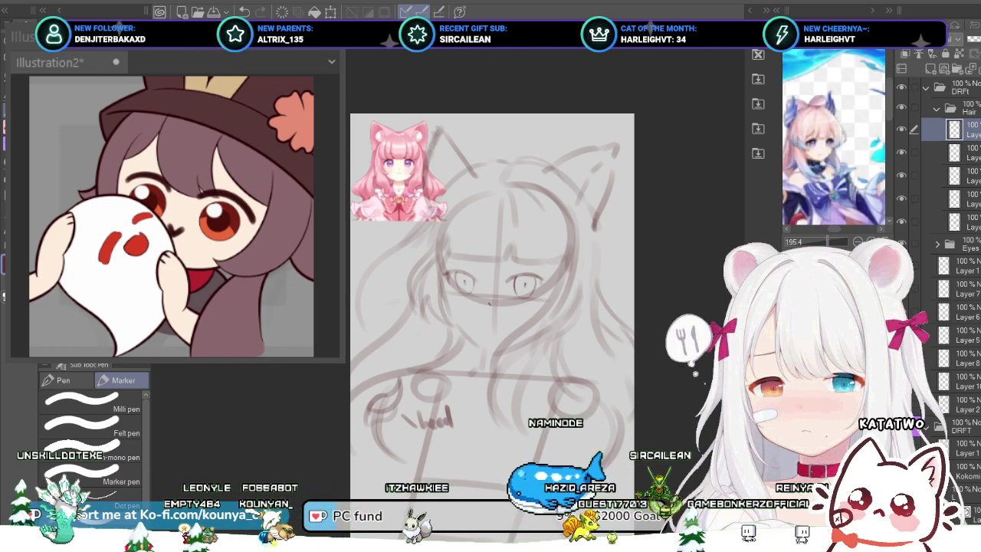
scroll(833, 138, "up", 1)
scroll(833, 137, "up", 3)
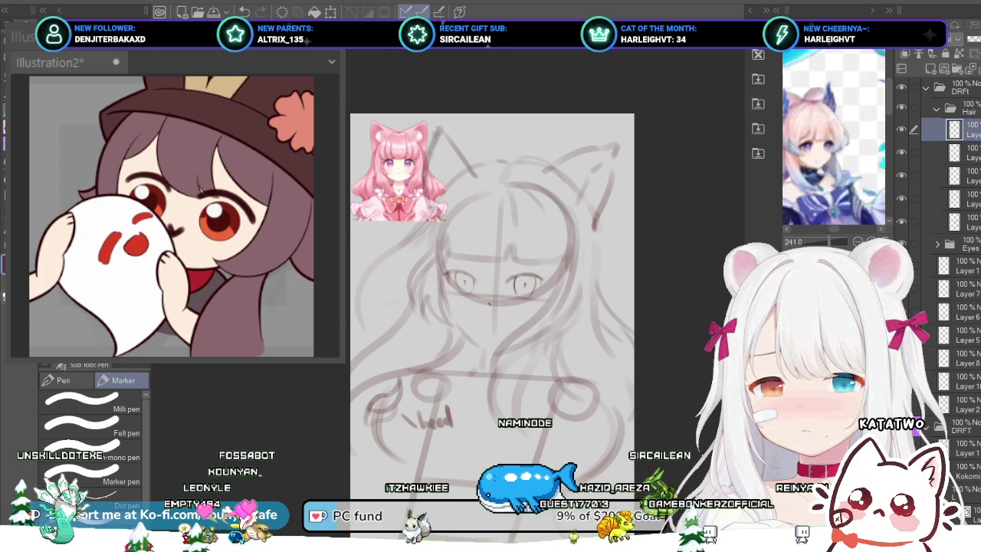
scroll(834, 138, "down", 2)
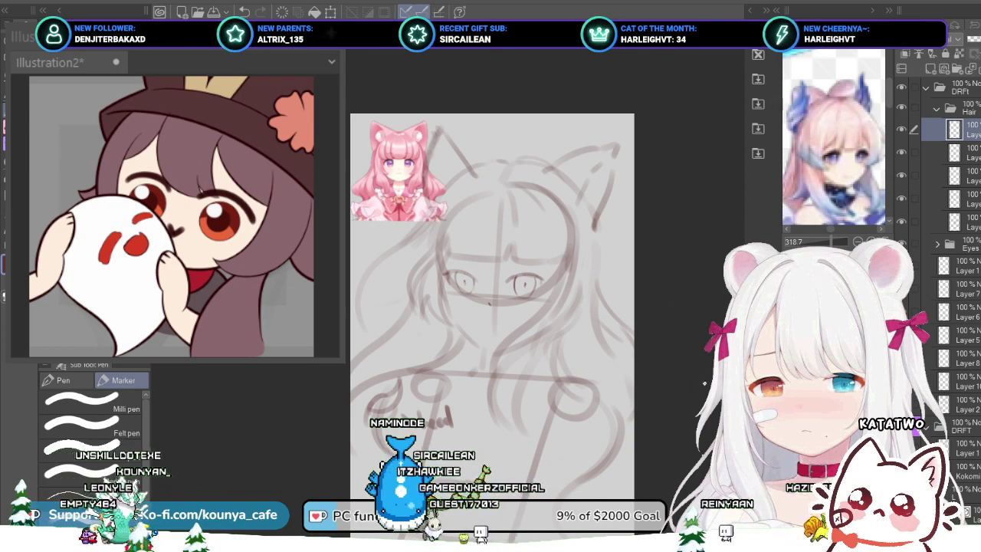
scroll(596, 200, "up", 2)
scroll(464, 171, "up", 1)
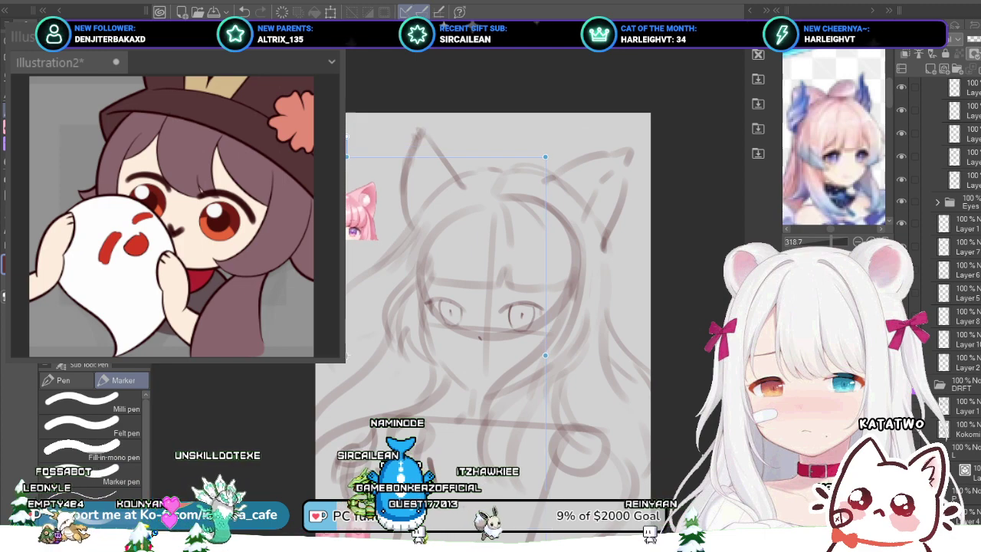
Step: Shrink the pink-haired reference picture and move it further left, clear of the left ear
key("ctrl+t")
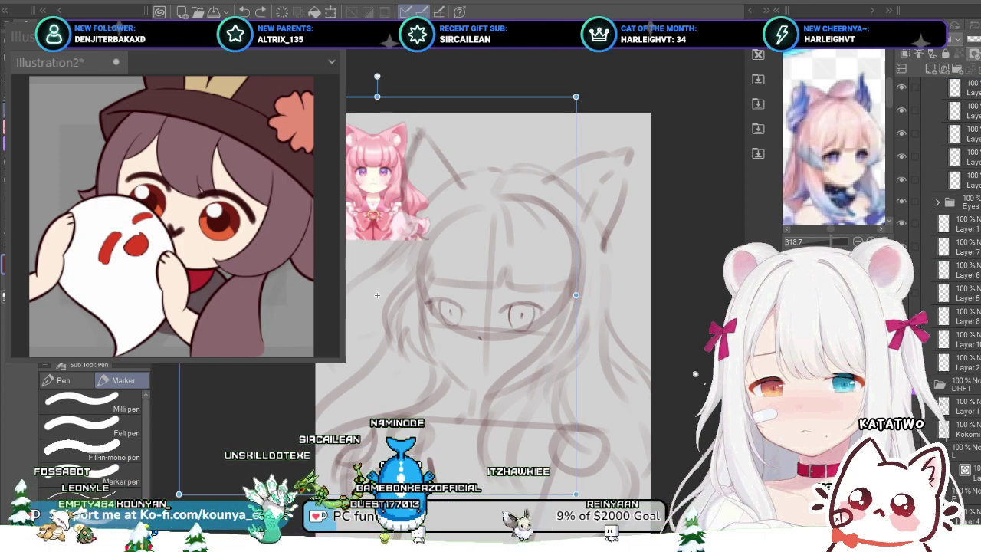
key("ctrl+t")
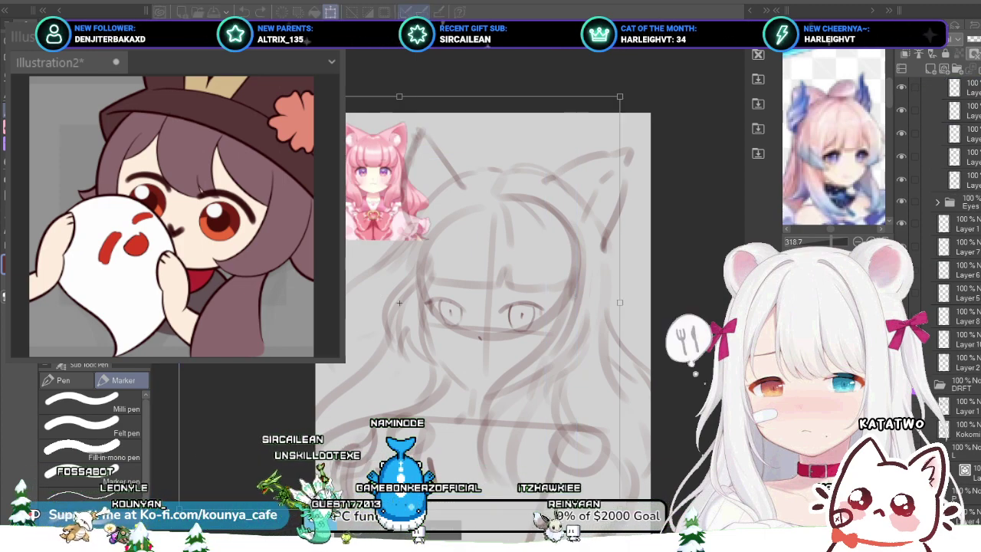
left_click_drag(620, 96, 581, 133)
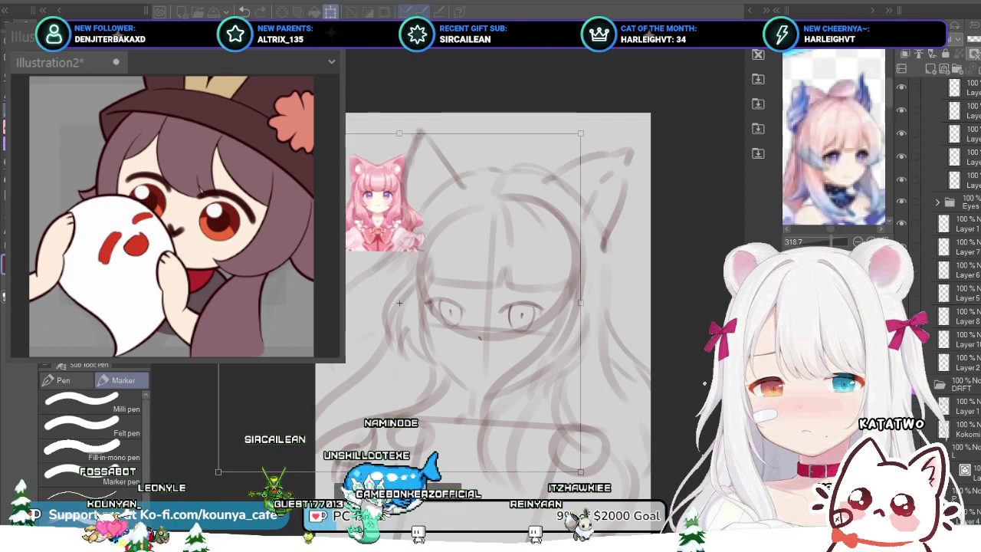
left_click_drag(383, 207, 359, 211)
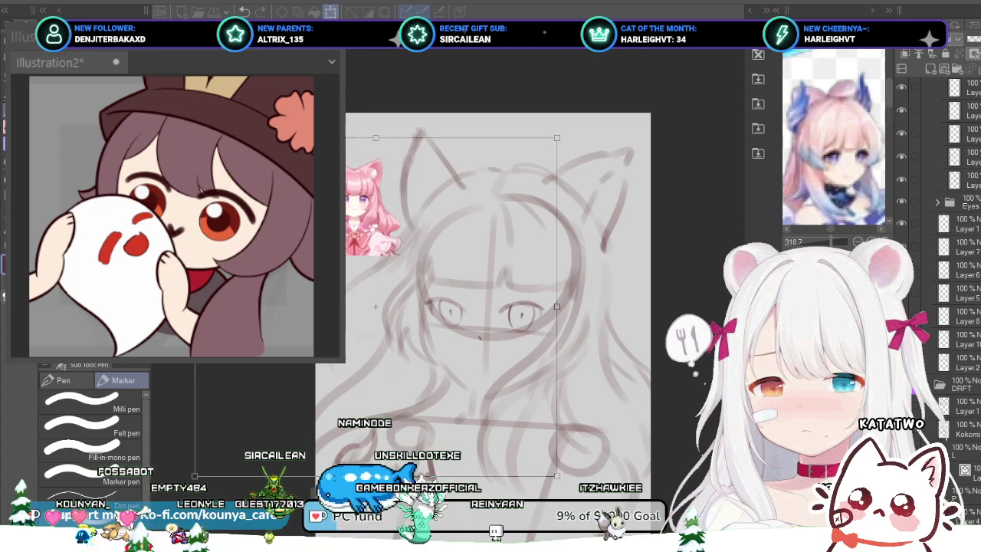
key("Return")
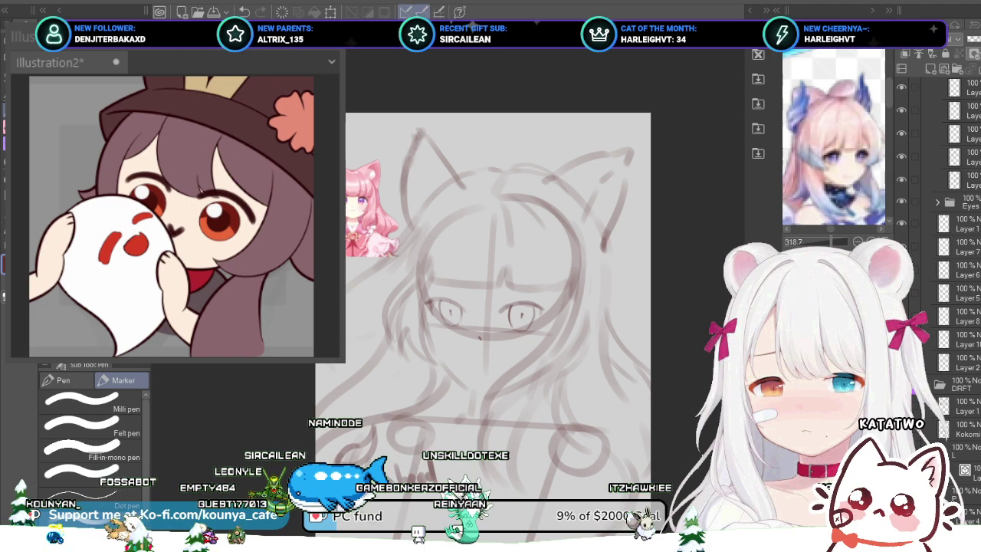
Step: Show the hidden top layer in the Hair folder and sketch the wing-like ornament beside the head's left ear
scroll(950, 253, "up", 1)
left_click(966, 129)
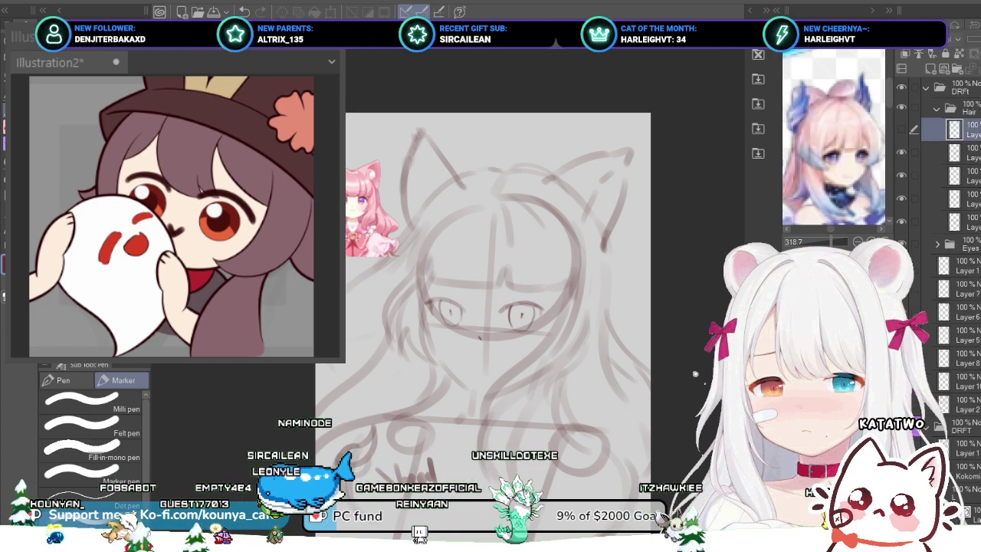
left_click(901, 130)
scroll(483, 284, "up", 1)
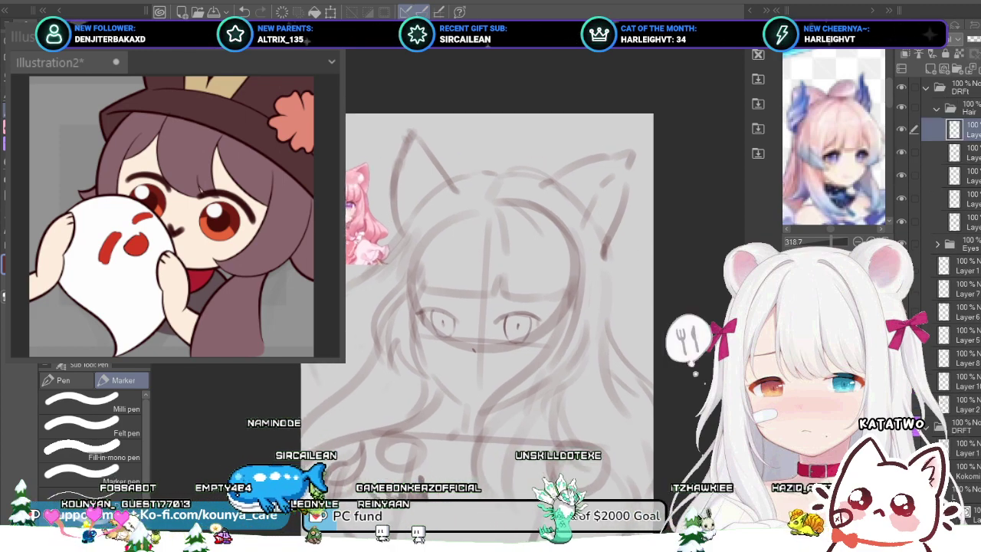
left_click_drag(482, 283, 476, 285)
left_click_drag(372, 170, 390, 207)
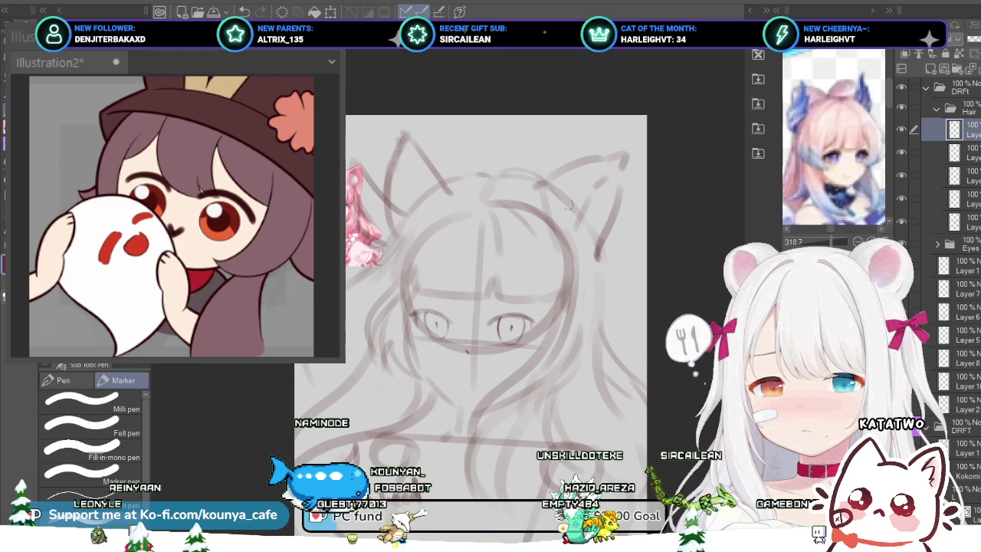
Step: Sketch the matching fin-shaped head ornament across the base of the right ear, redoing strokes that miss the shape
mouse_move(548, 175)
left_mouse_down()
mouse_move(612, 243)
mouse_move(614, 232)
mouse_move(616, 262)
left_mouse_up()
key("ctrl+z")
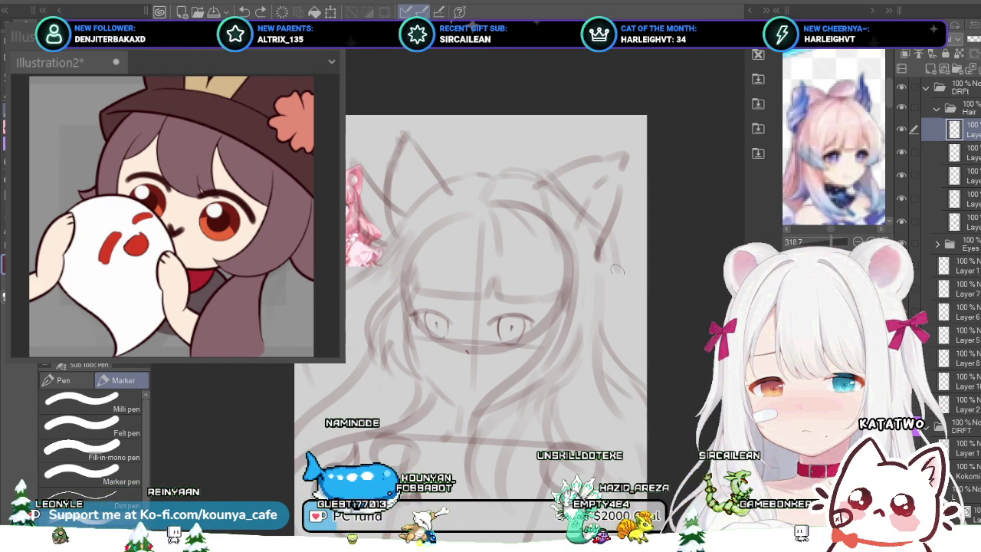
left_click_drag(551, 246, 609, 274)
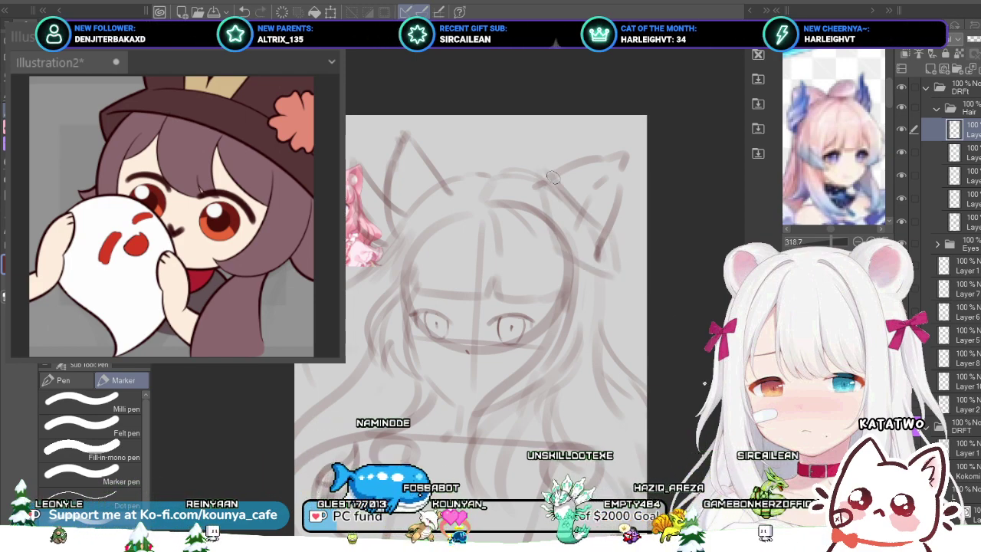
mouse_move(538, 165)
left_mouse_down()
mouse_move(556, 192)
mouse_move(583, 215)
left_mouse_up()
key("ctrl+z")
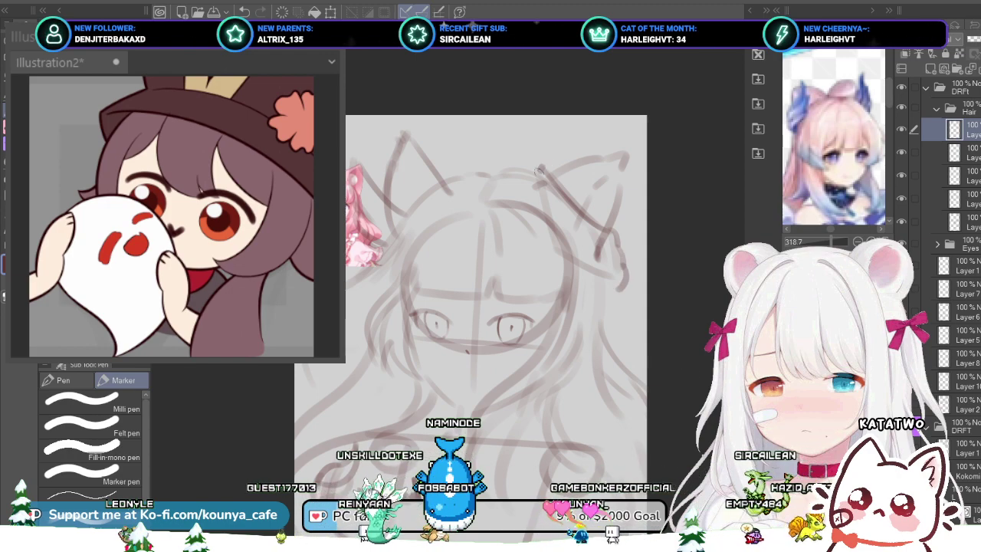
left_click_drag(544, 200, 553, 231)
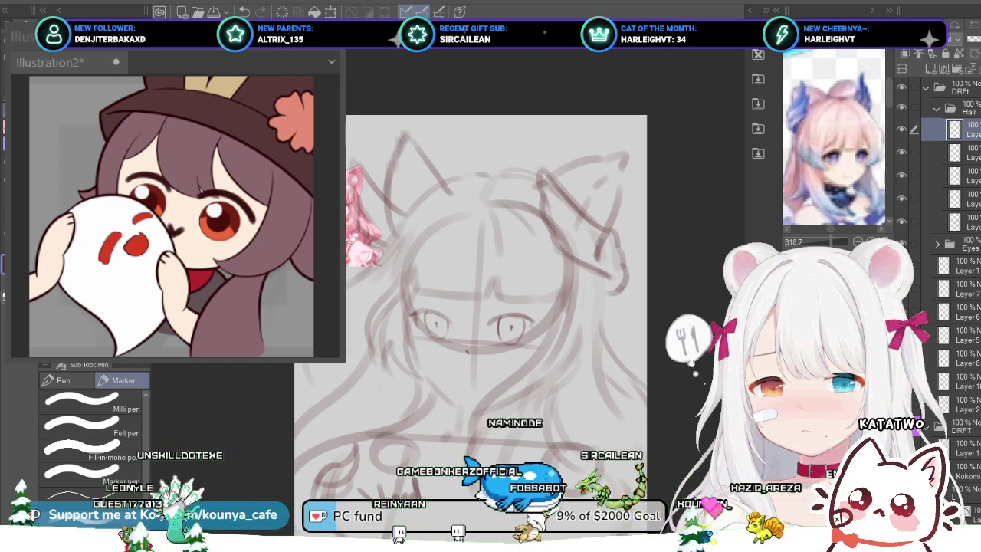
Step: Scale the pink-haired reference picture down and place it lower, below the left head ornament, and save the file
left_click_drag(368, 238, 380, 190)
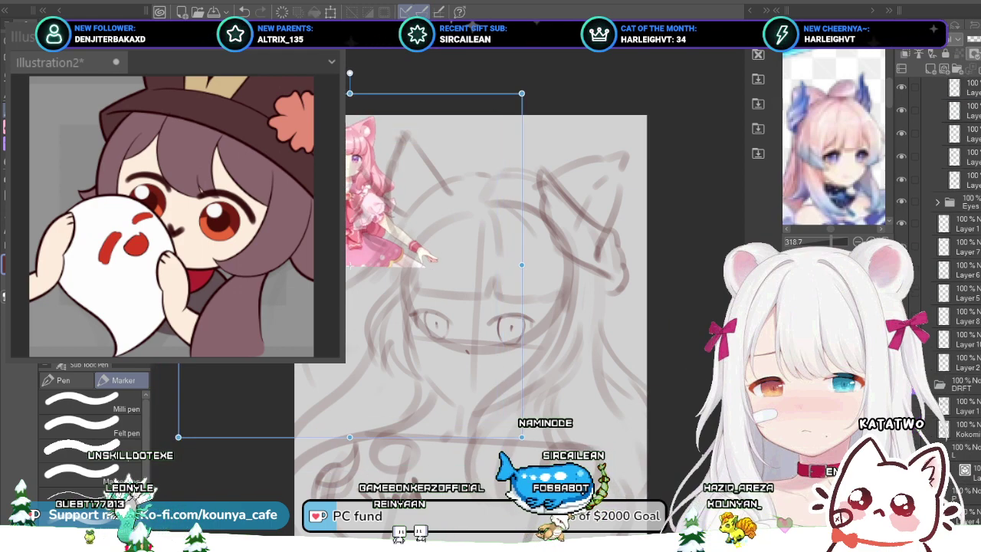
key("ctrl+z")
key("ctrl+t")
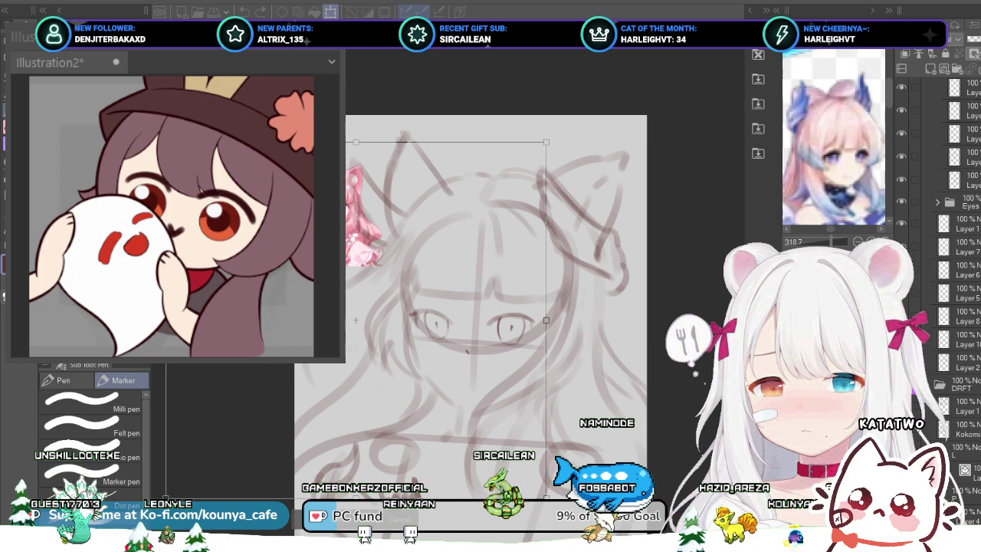
left_click_drag(546, 499, 501, 455)
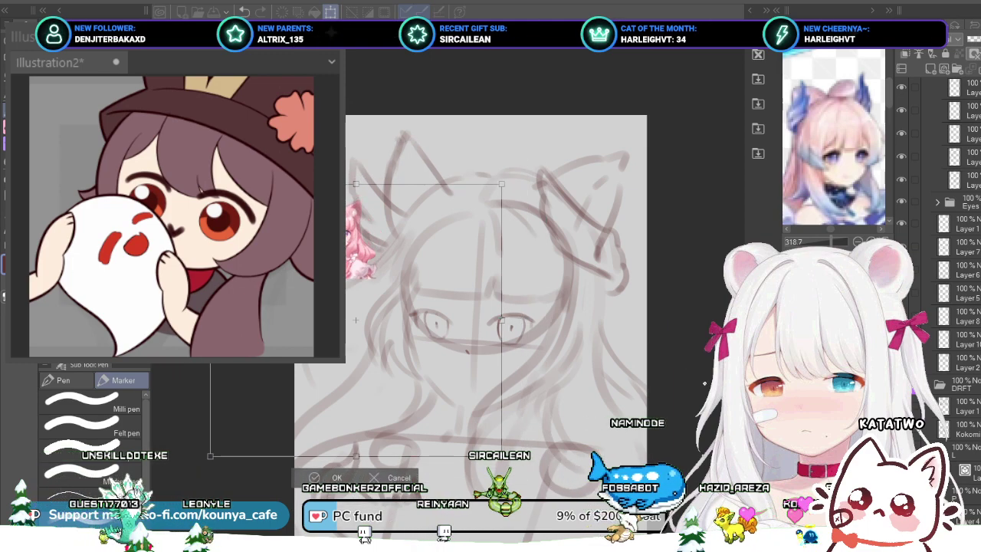
left_click_drag(368, 253, 364, 279)
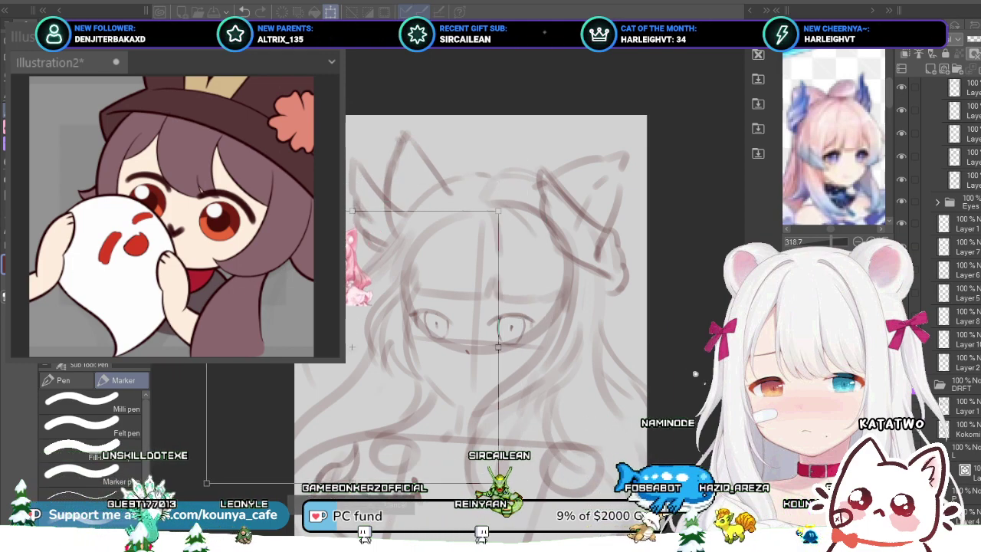
key("Return")
key("ctrl+s")
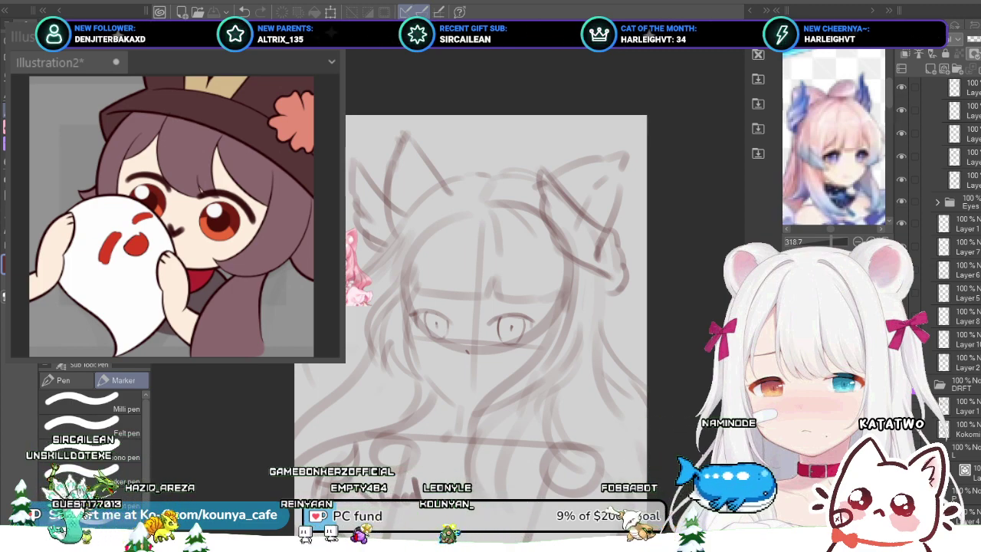
Step: Examine the whole sketch at a smaller view and check its bounds with the canvas size settings
scroll(460, 276, "down", 2)
key("ctrl+t")
key("Escape")
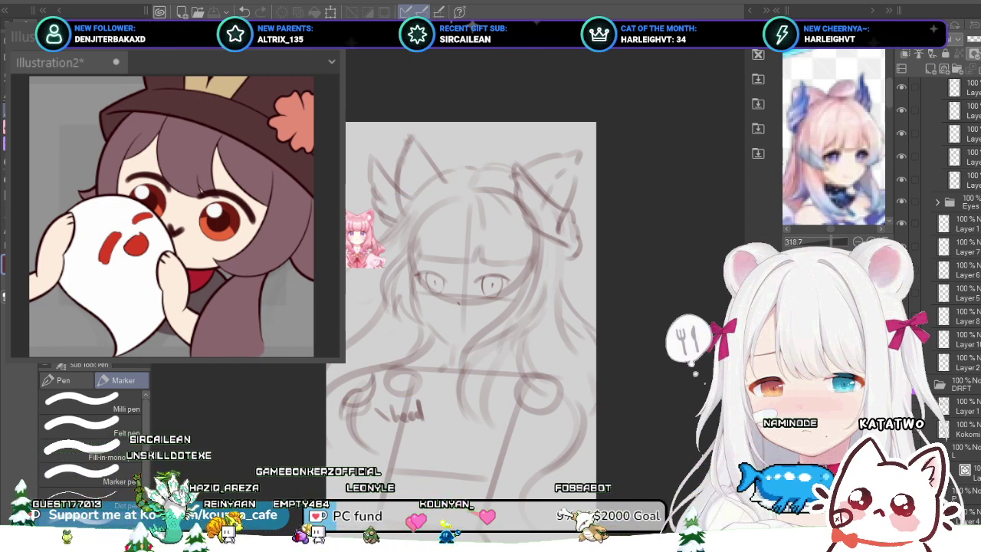
scroll(406, 257, "down", 2)
left_click_drag(452, 306, 457, 278)
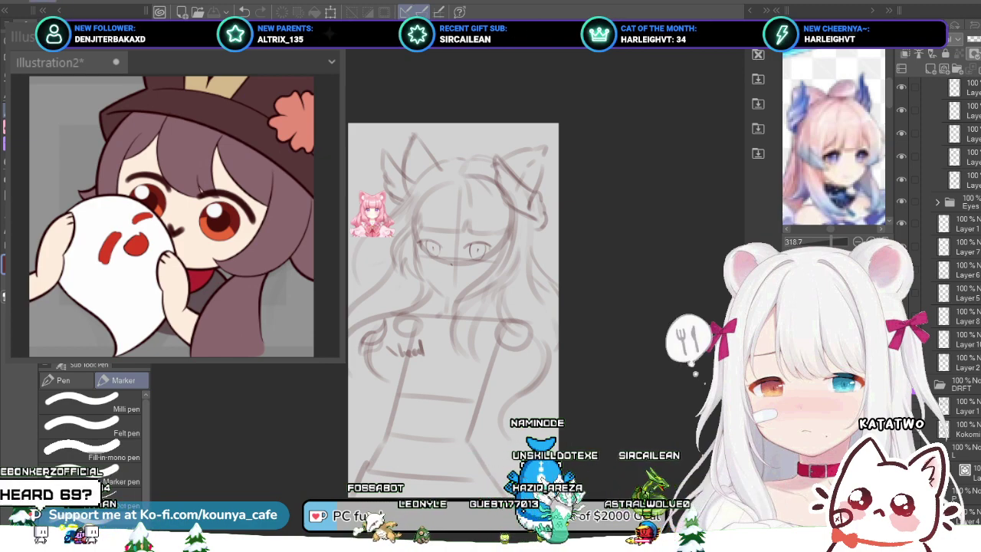
key("ctrl+t")
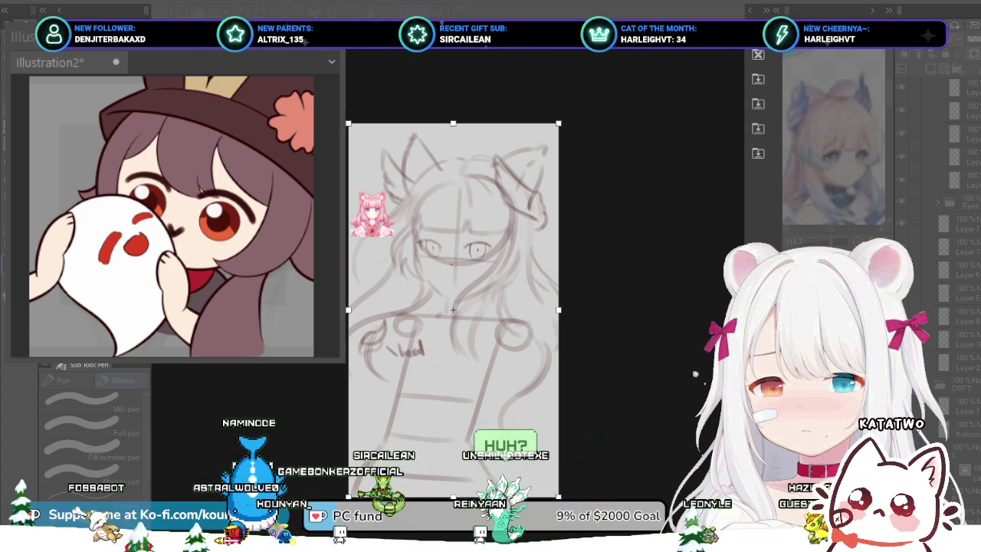
key("Return")
Step: Add a layer above the Hair folder and handwrite 9:16 and 3:2 along the canvas top, shifting 9:16 slightly left
scroll(468, 127, "up", 3)
scroll(954, 176, "up", 2)
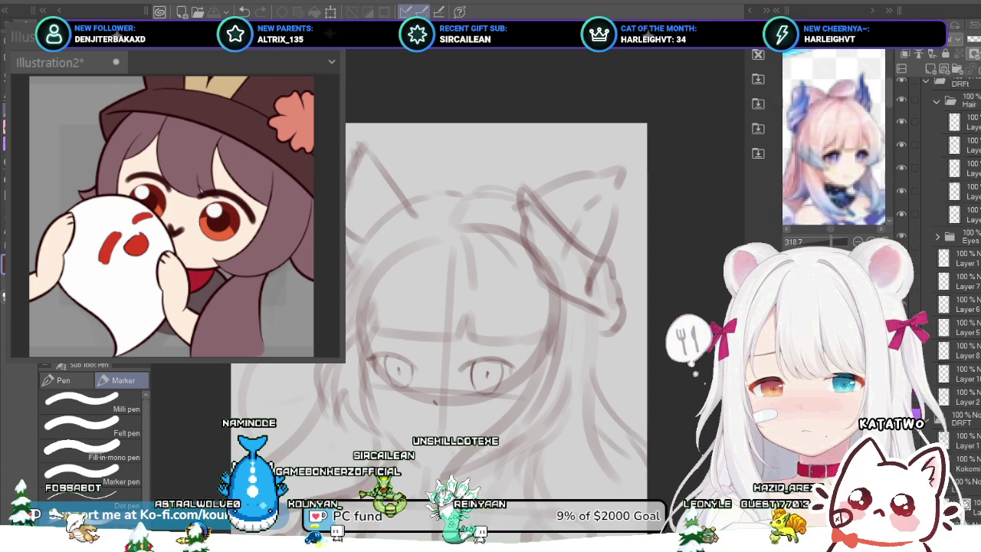
left_click(961, 87)
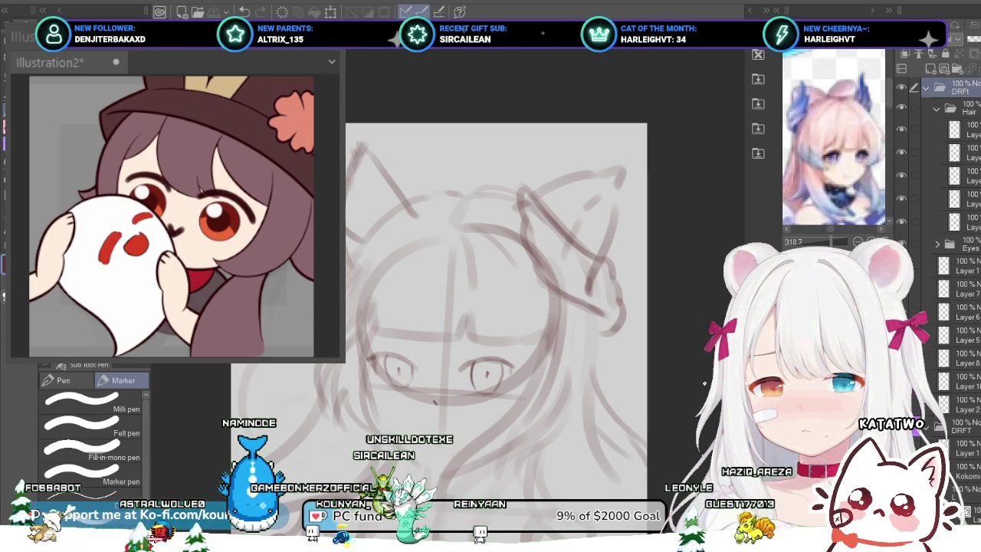
key("ctrl+shift+n")
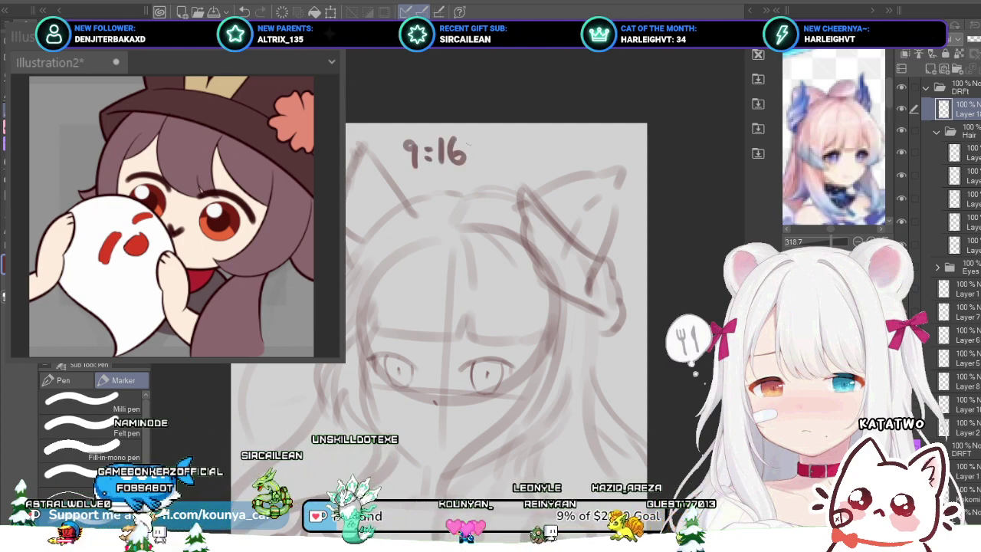
key("ctrl+t")
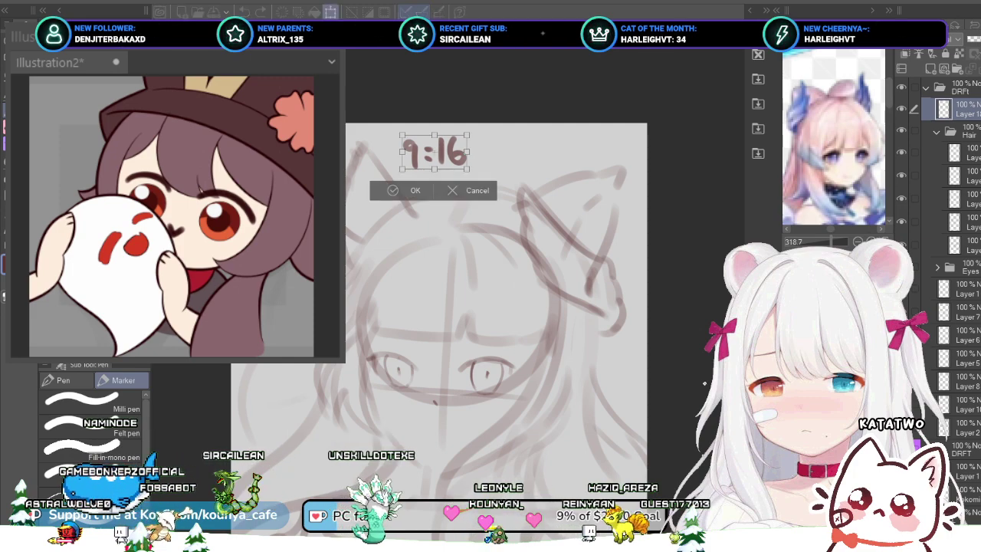
left_click_drag(435, 153, 408, 158)
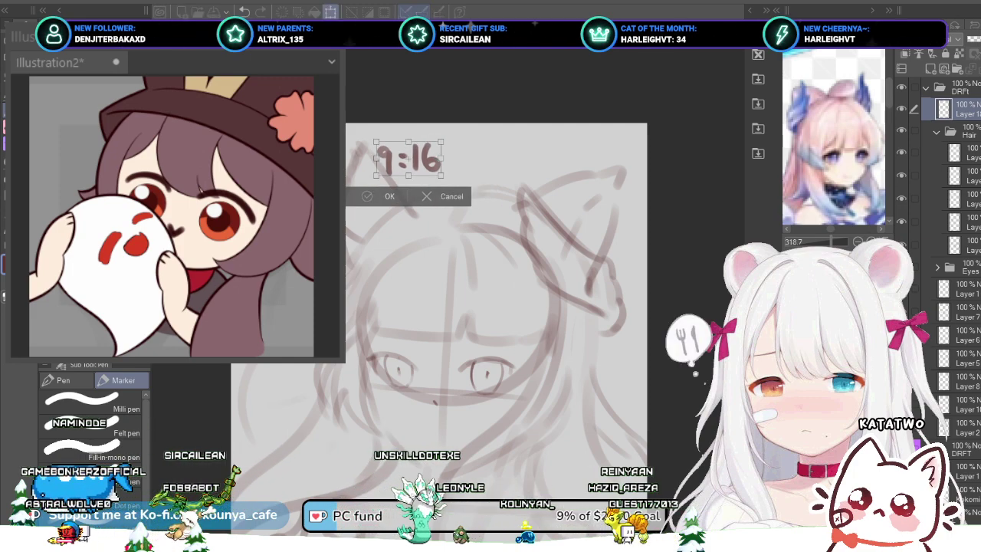
key("Return")
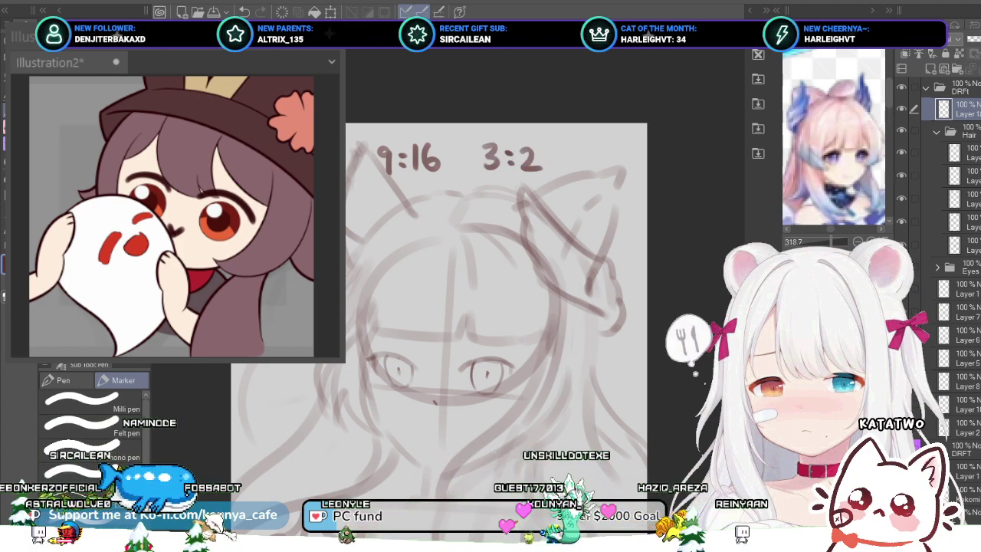
scroll(502, 158, "down", 3)
left_click_drag(501, 158, 490, 129)
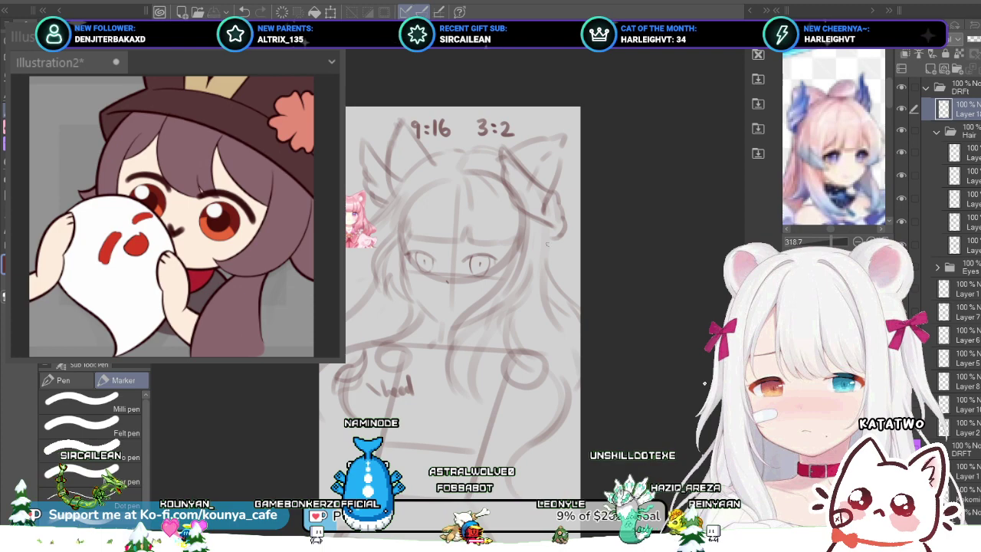
mouse_move(562, 242)
left_mouse_down()
mouse_move(544, 237)
mouse_move(579, 327)
left_mouse_up()
scroll(533, 268, "up", 2)
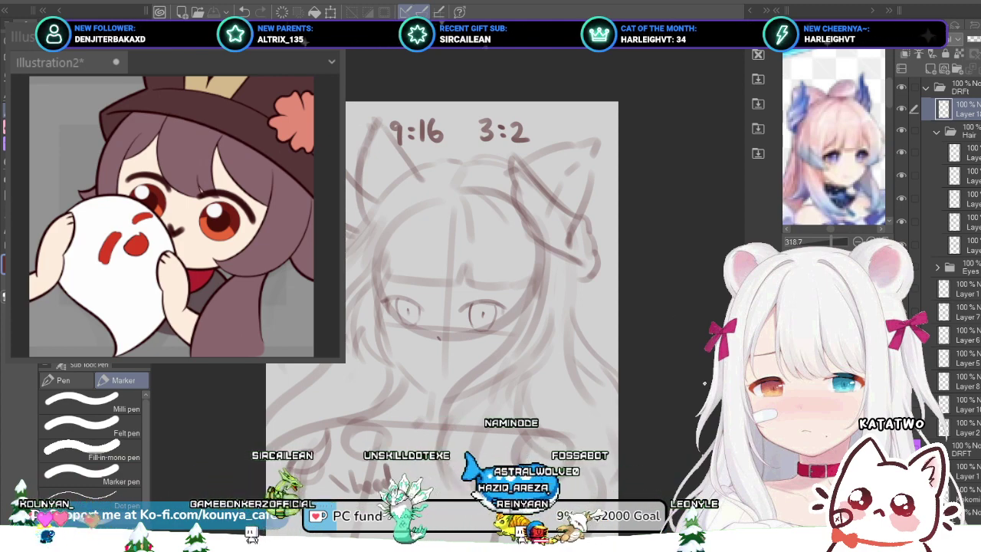
left_click_drag(603, 218, 623, 220)
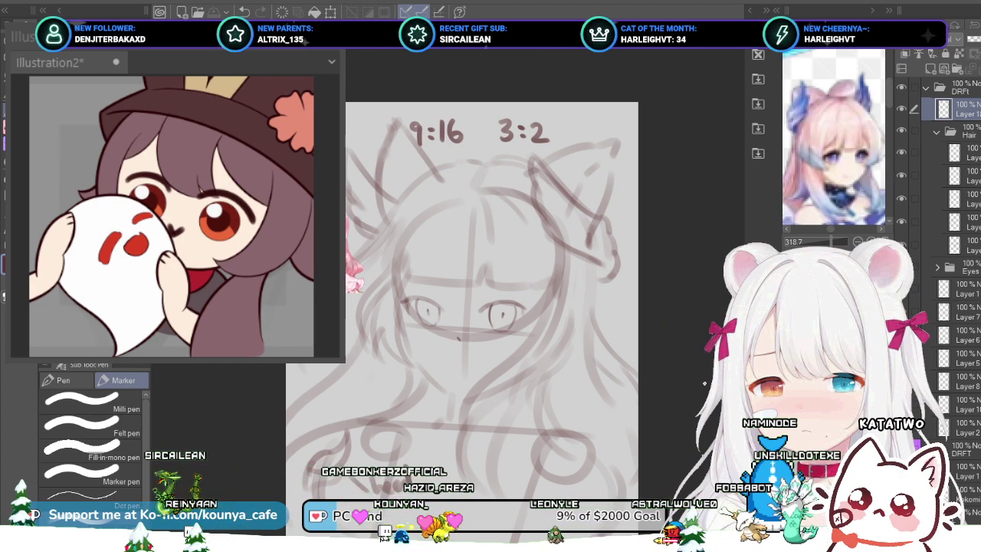
left_click(969, 153)
left_click(969, 131)
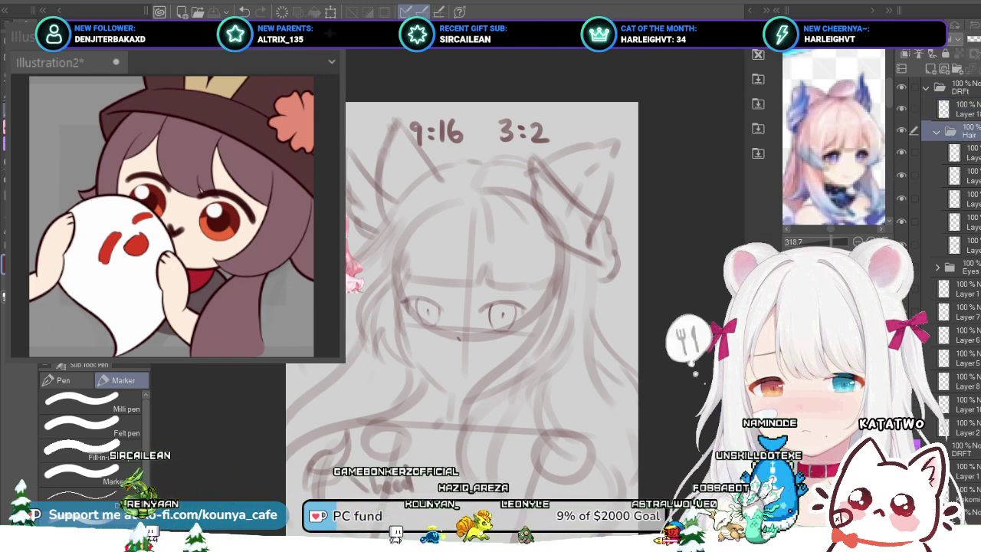
left_click(969, 153)
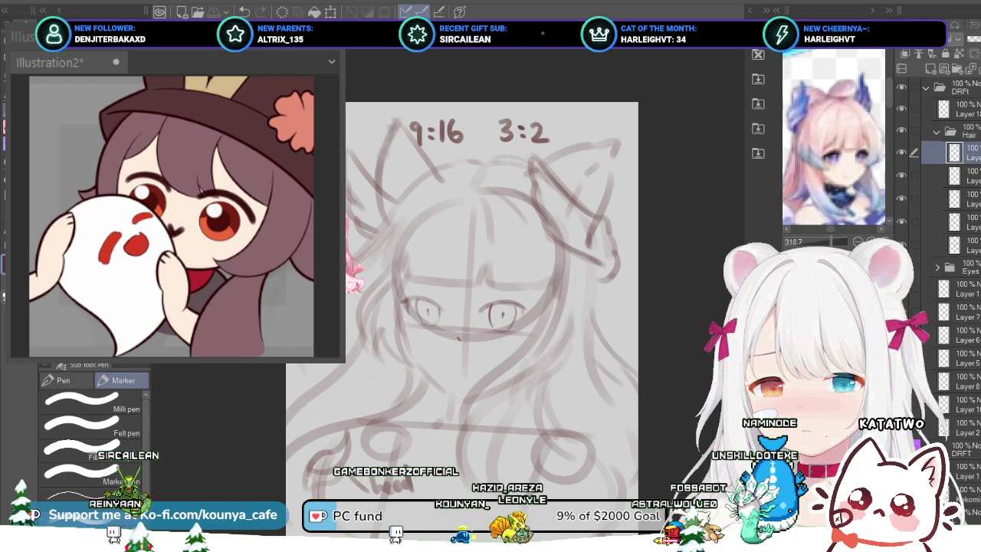
left_click(969, 131)
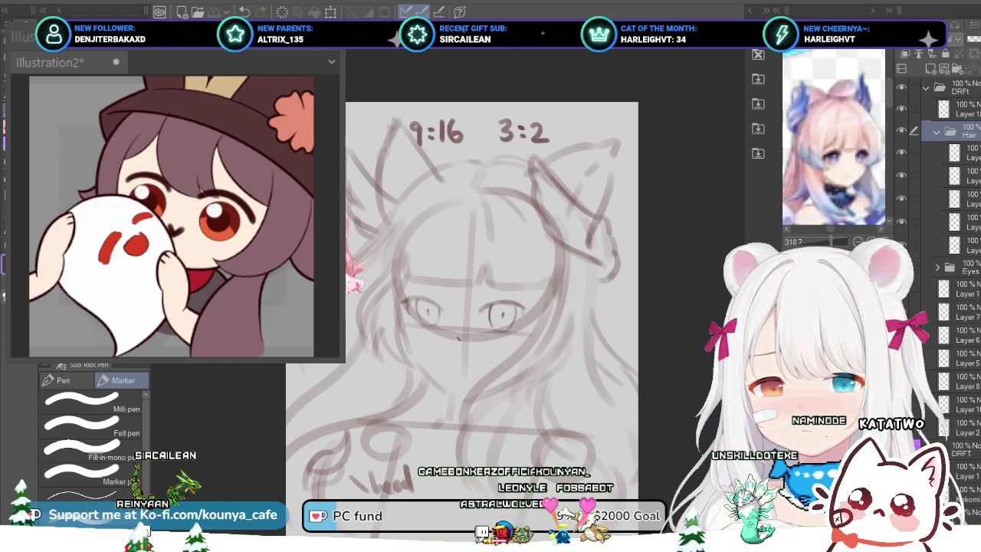
left_click(966, 109)
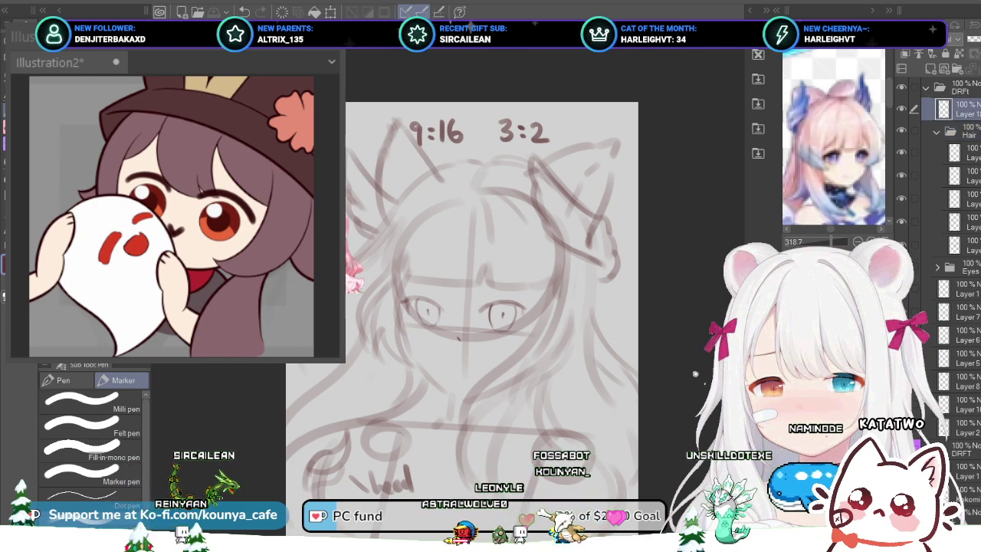
Step: Check the canvas size settings against the noted ratios and close them without changes
scroll(576, 236, "down", 1)
left_click_drag(576, 235, 576, 180)
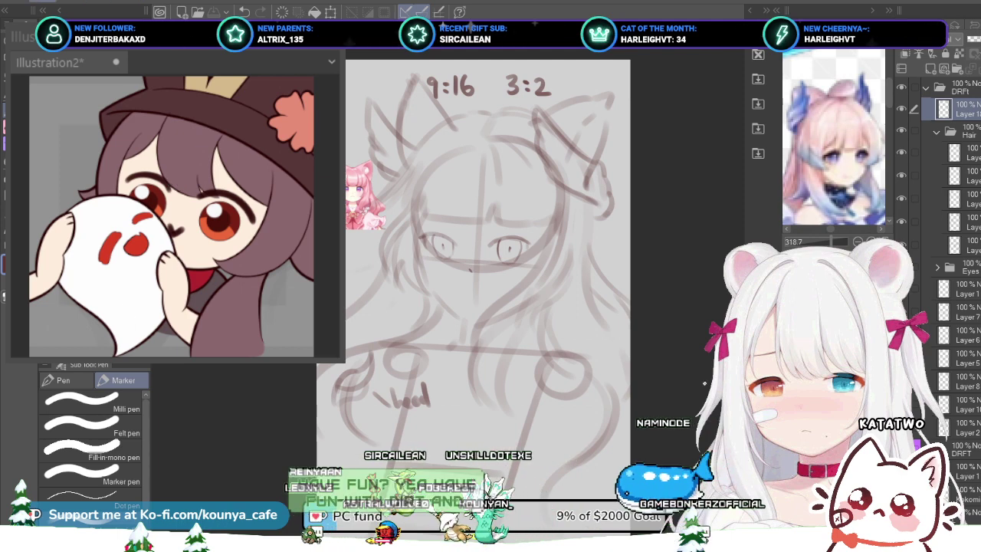
key("ctrl+alt+c")
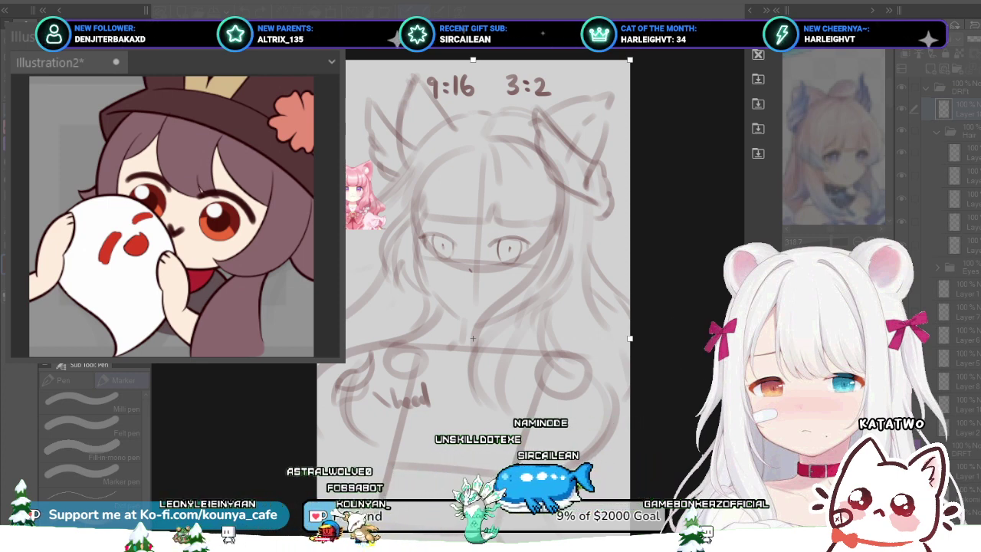
key("Escape")
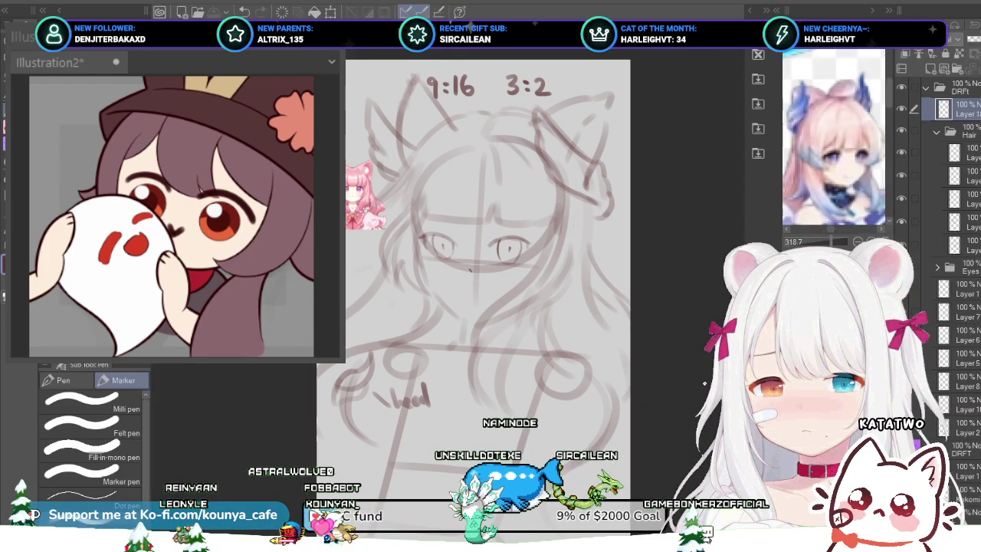
Step: Handwrite the pixel dimensions 2160 × 3840 across the forehead area below the 9:16 and 3:2 notes
scroll(461, 154, "up", 3)
left_click_drag(554, 107, 578, 268)
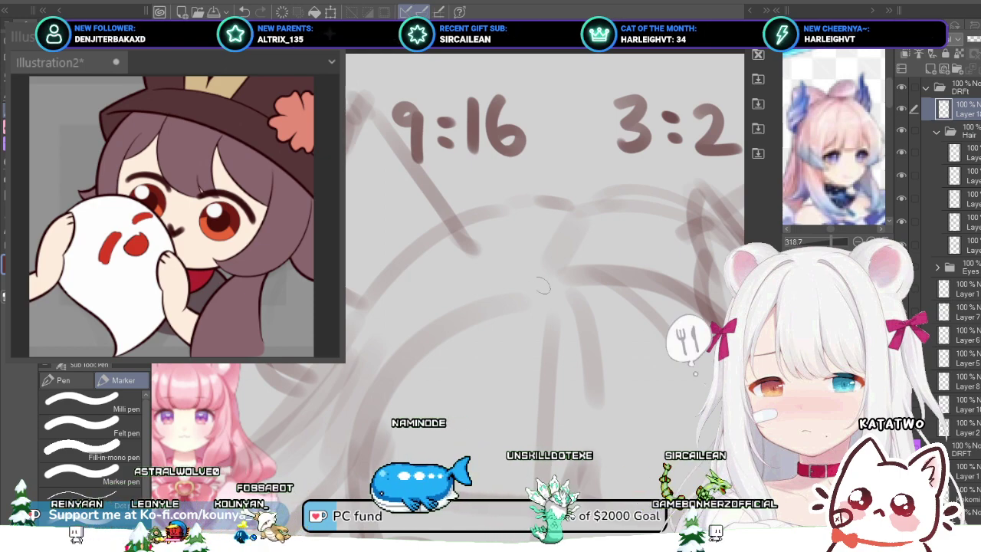
left_click_drag(511, 290, 495, 304)
mouse_move(544, 271)
left_mouse_down()
mouse_move(556, 304)
mouse_move(533, 271)
mouse_move(553, 290)
mouse_move(562, 278)
mouse_move(612, 304)
left_mouse_up()
key("ctrl+z")
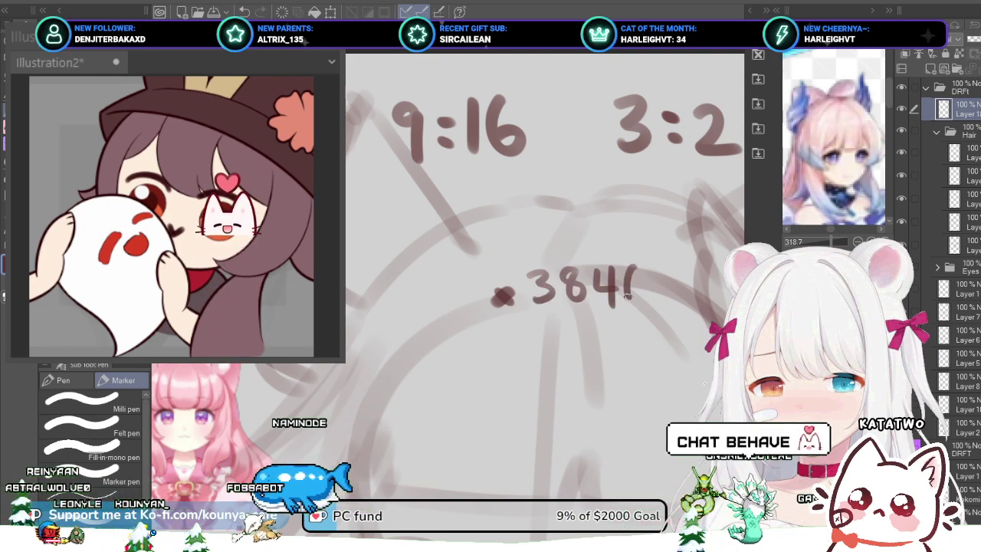
left_click_drag(637, 266, 636, 268)
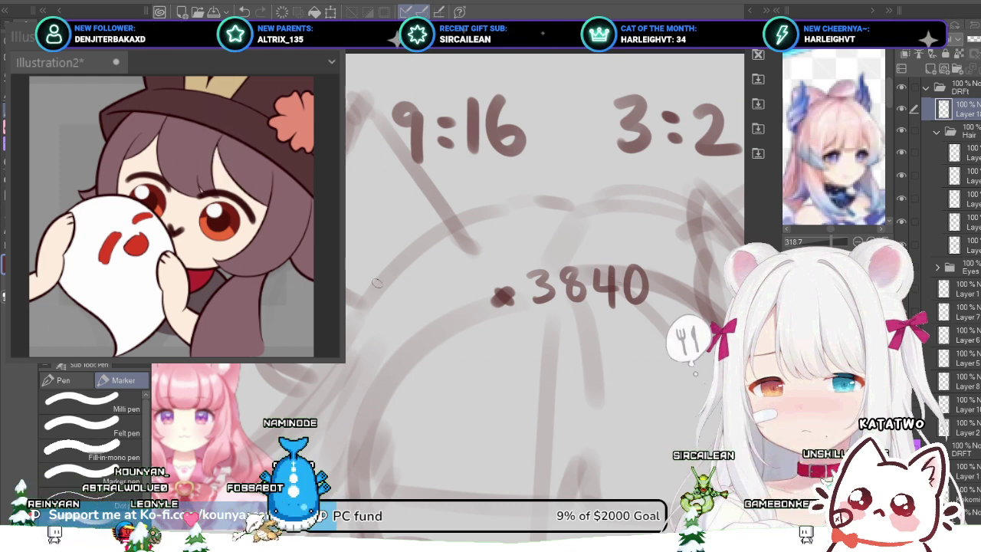
left_click_drag(375, 280, 394, 306)
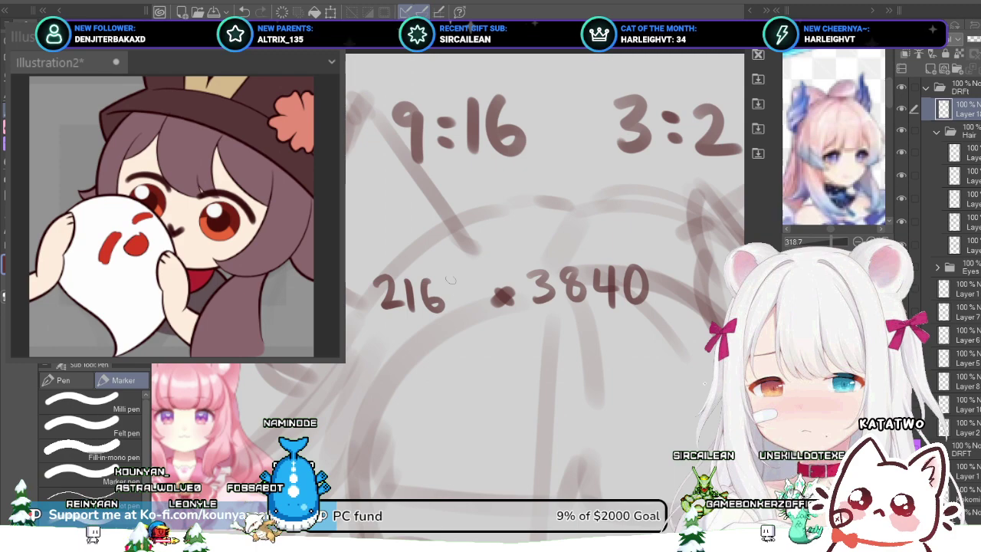
scroll(475, 284, "down", 3)
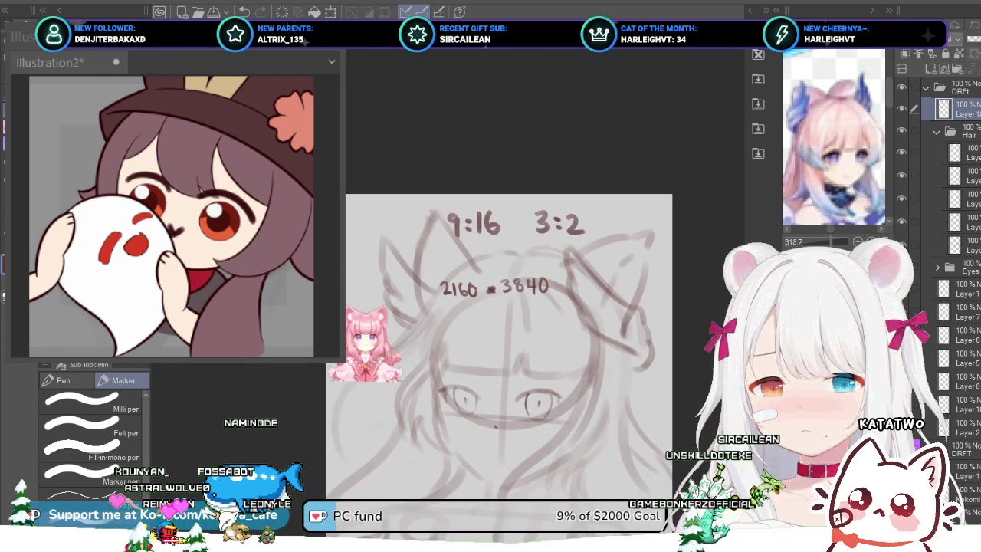
Step: Lasso the 2160 × 3840 note, scale it down slightly and move it up to sit just below the ratio notes
scroll(480, 295, "up", 2)
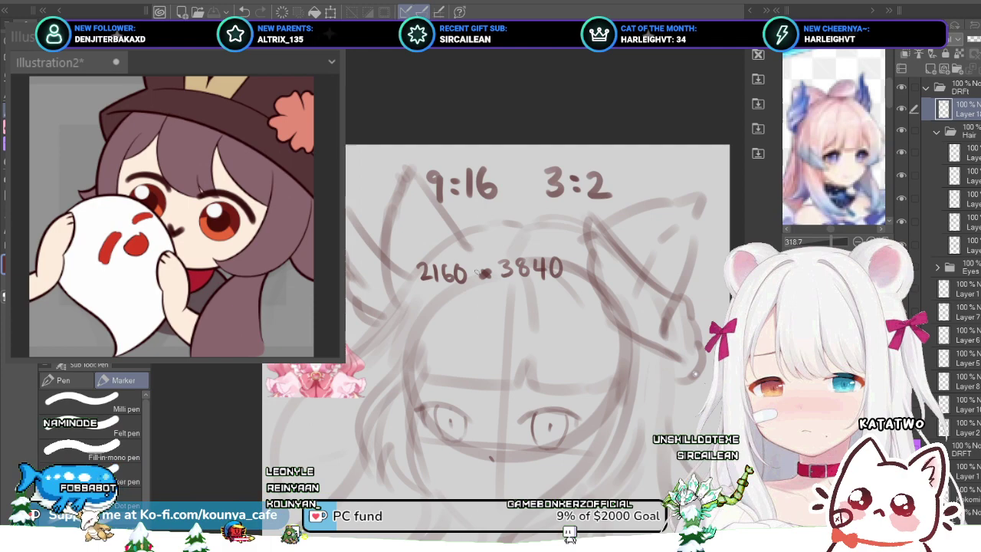
key("m")
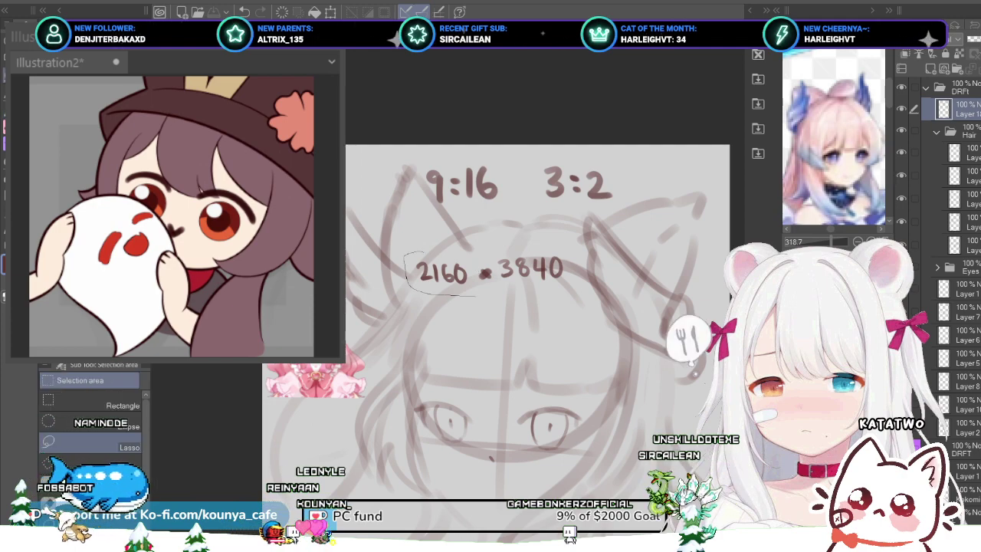
mouse_move(475, 296)
left_mouse_down()
mouse_move(579, 285)
mouse_move(490, 246)
mouse_move(422, 253)
left_mouse_up()
key("ctrl+t")
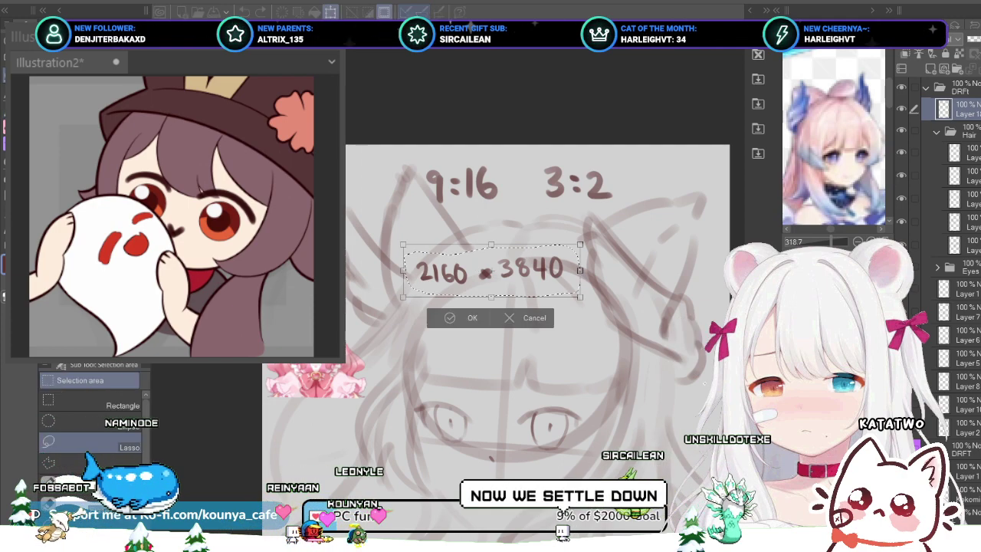
left_click_drag(492, 270, 496, 245)
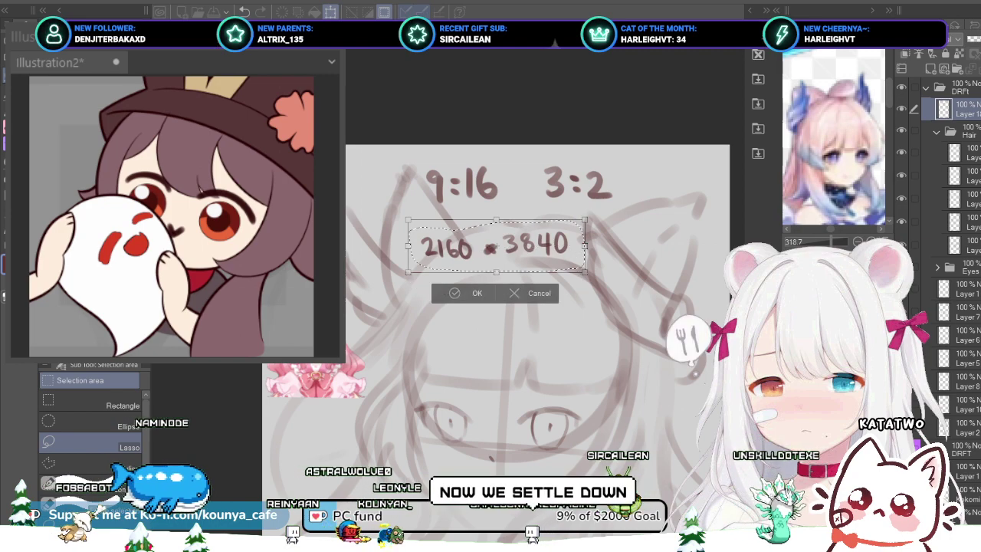
left_click_drag(584, 272, 569, 267)
left_click_drag(490, 245, 496, 241)
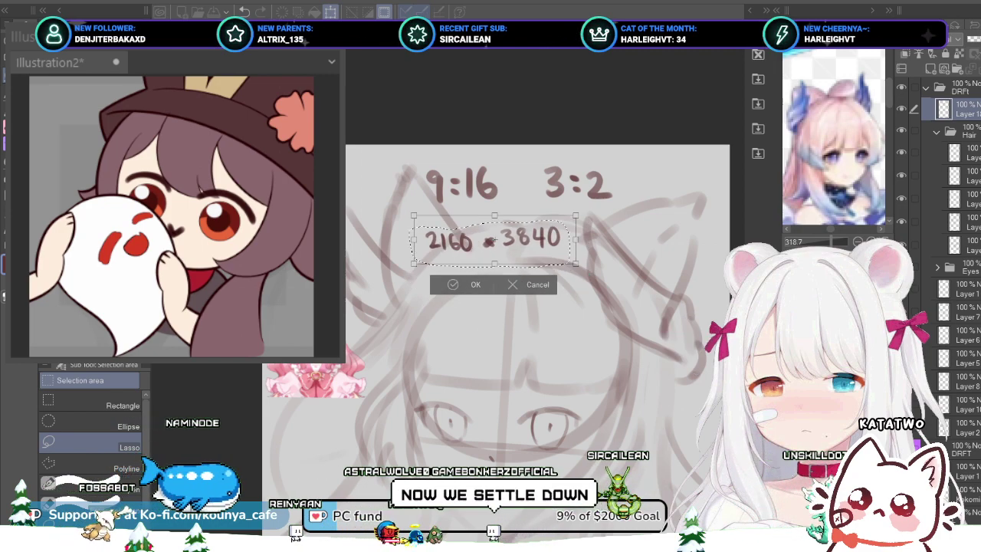
key("Return")
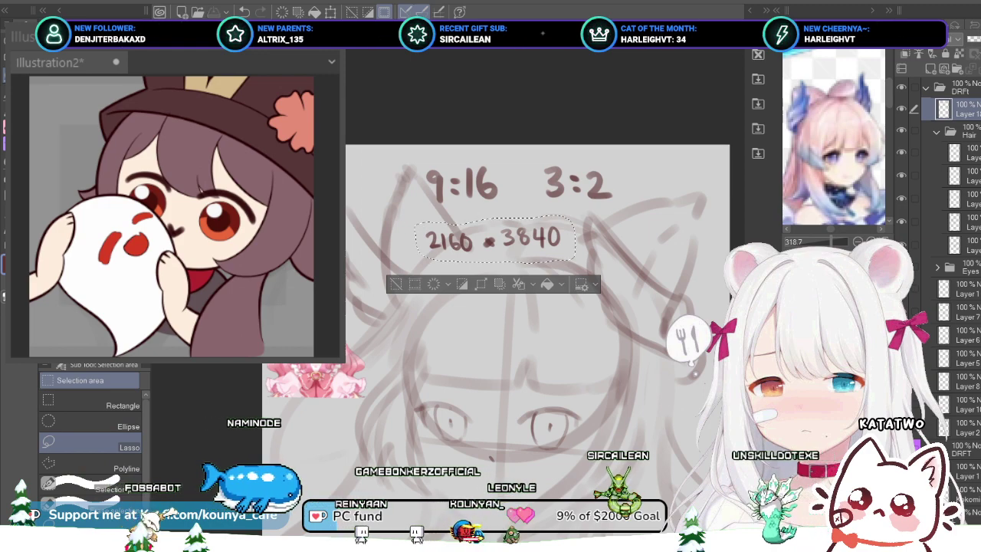
mouse_move(490, 345)
left_mouse_down()
mouse_move(500, 358)
mouse_move(485, 327)
left_mouse_up()
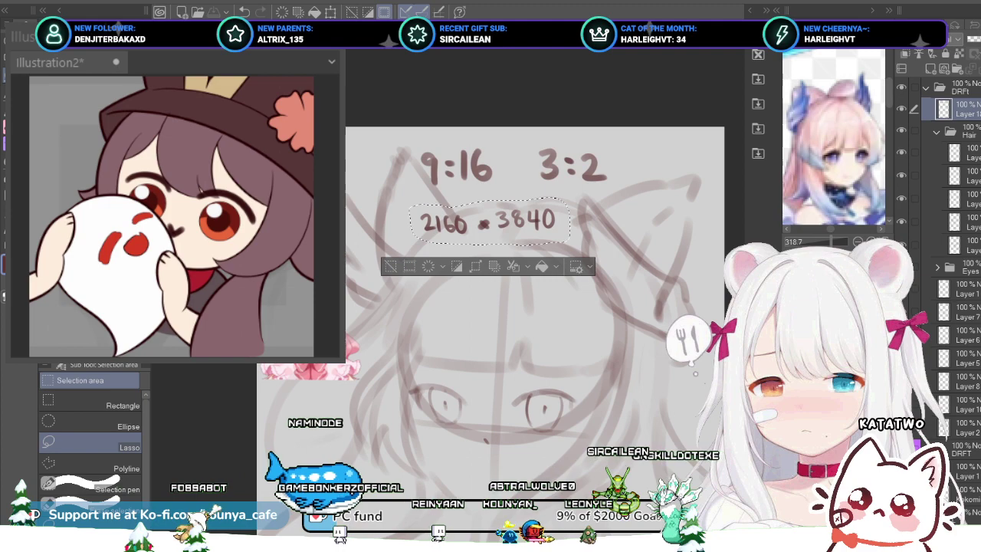
Step: Lasso the handwritten "9:16 3:2" note, shrink it slightly, move it down just above "2160 × 3840", and clear the selection
key("ctrl+d")
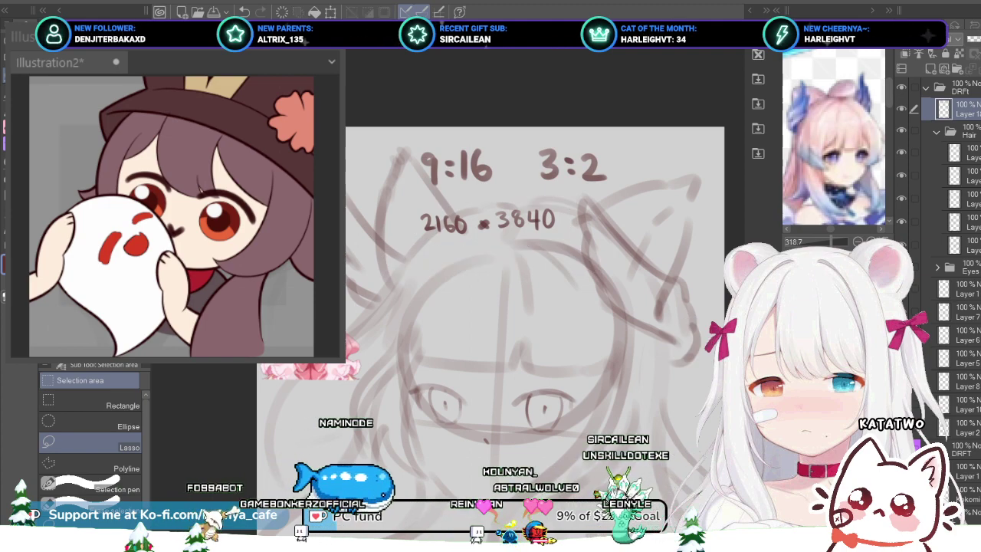
scroll(536, 161, "up", 2)
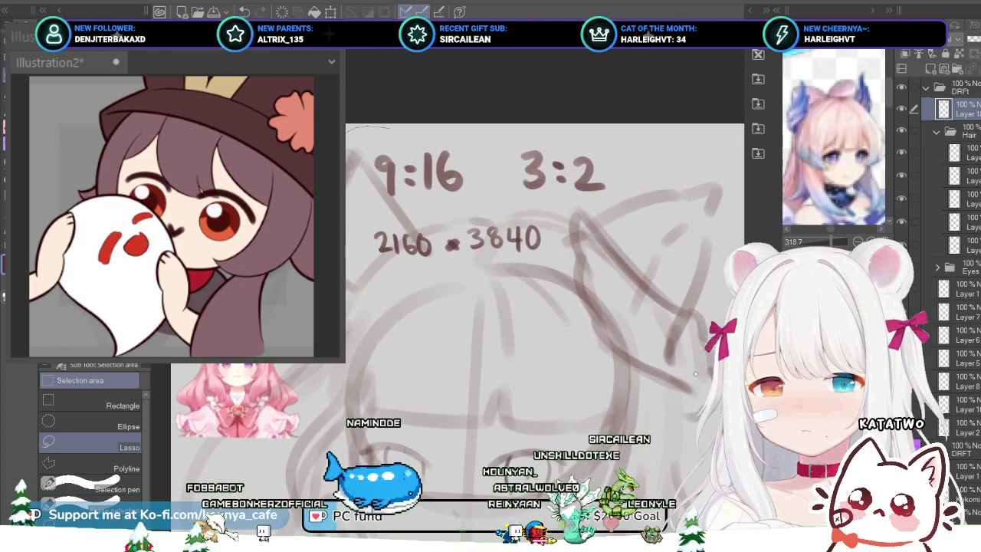
left_click_drag(379, 222, 456, 205)
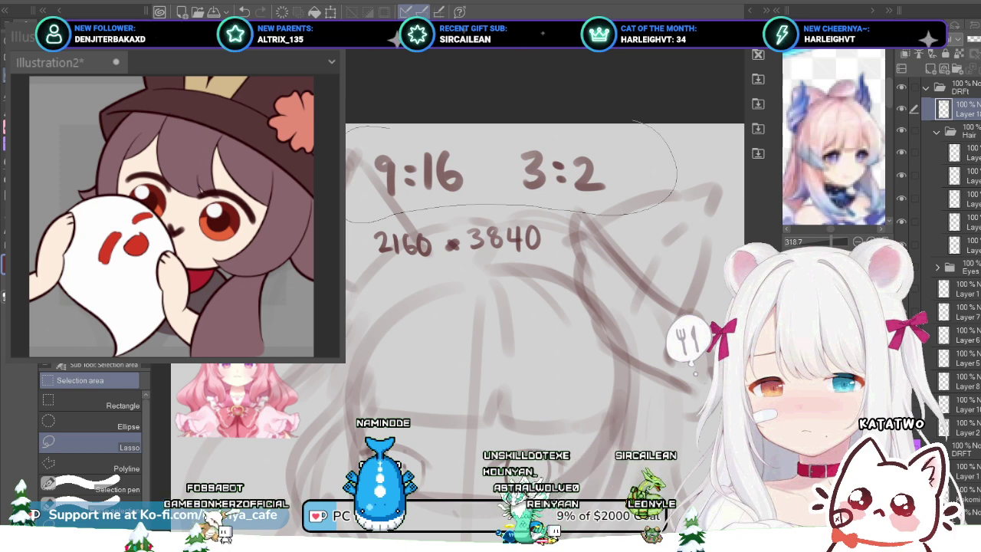
left_click_drag(391, 117, 349, 125)
key("ctrl+t")
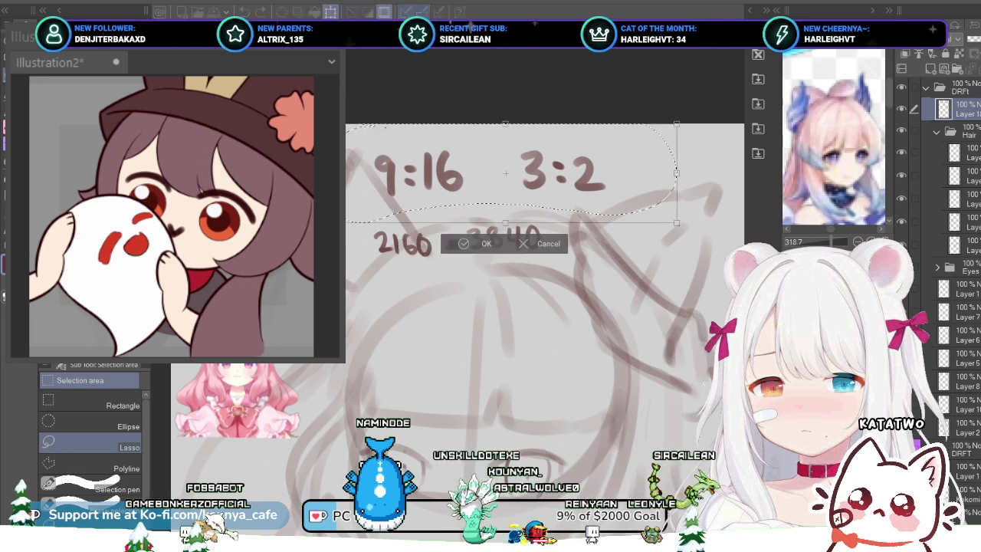
mouse_move(503, 222)
left_mouse_down()
mouse_move(498, 241)
mouse_move(487, 233)
left_mouse_up()
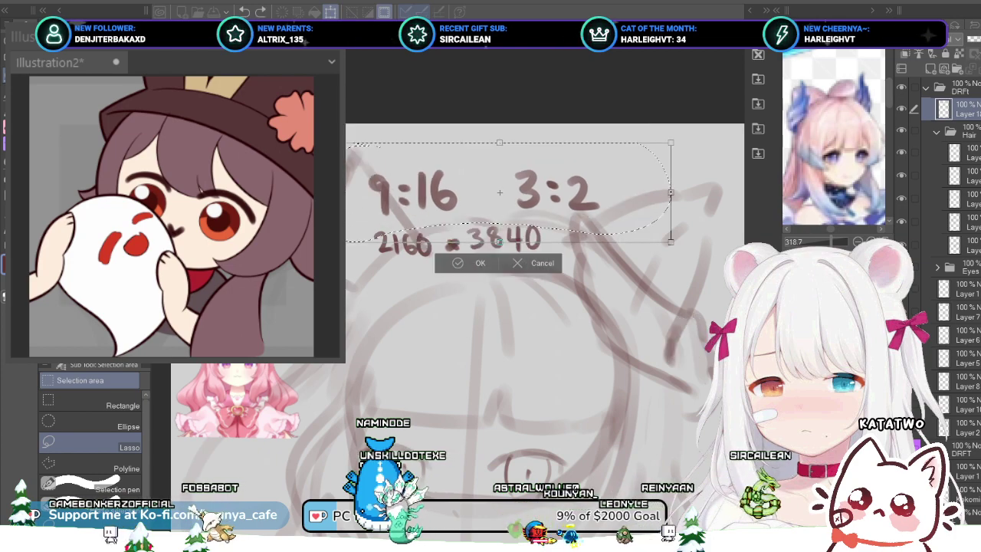
left_click_drag(648, 235, 635, 234)
left_click_drag(487, 189, 487, 192)
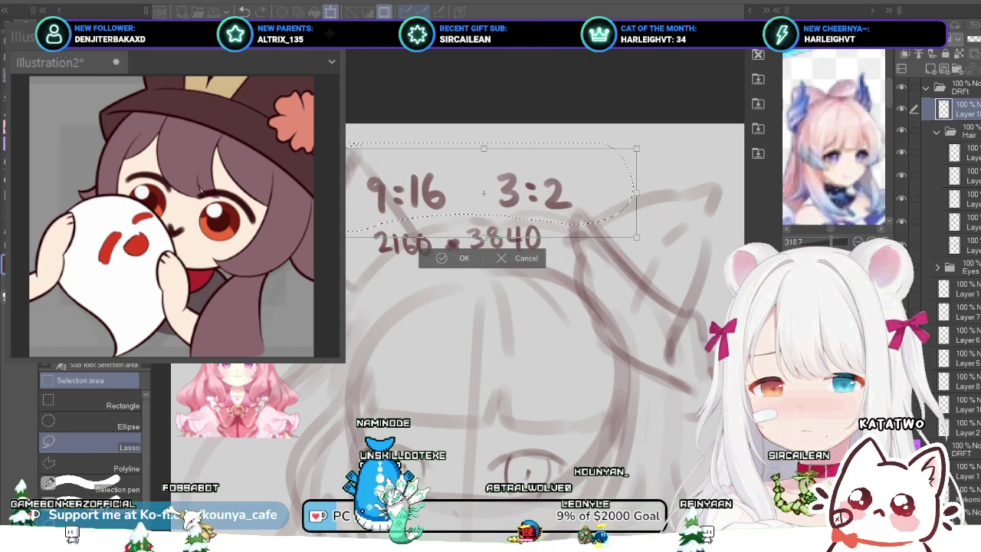
key("Return")
scroll(490, 221, "down", 1)
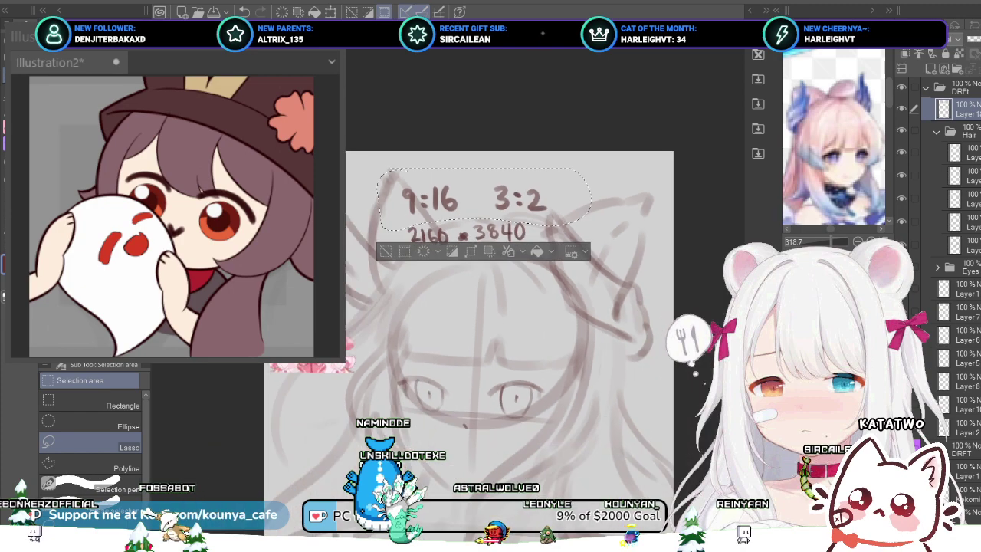
key("ctrl+d")
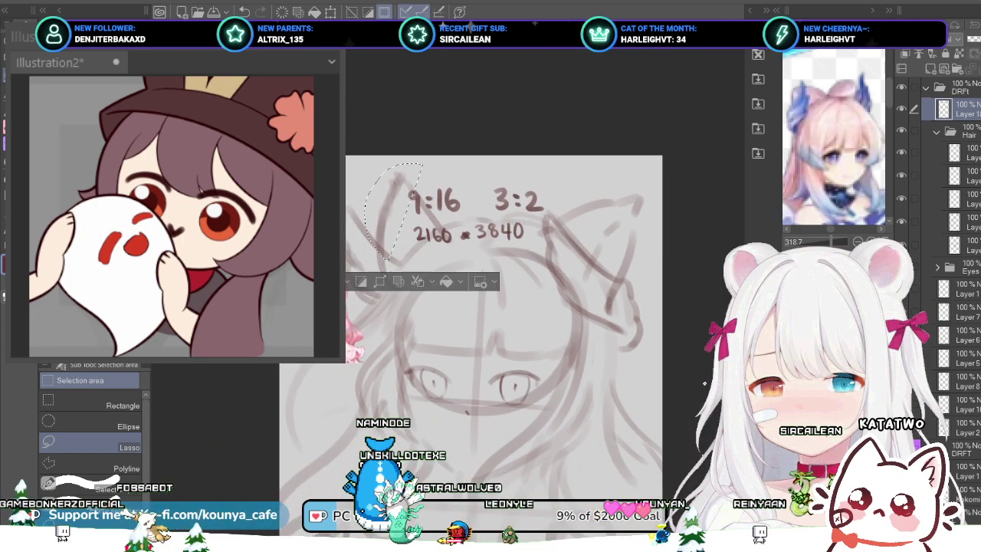
scroll(469, 322, "down", 4)
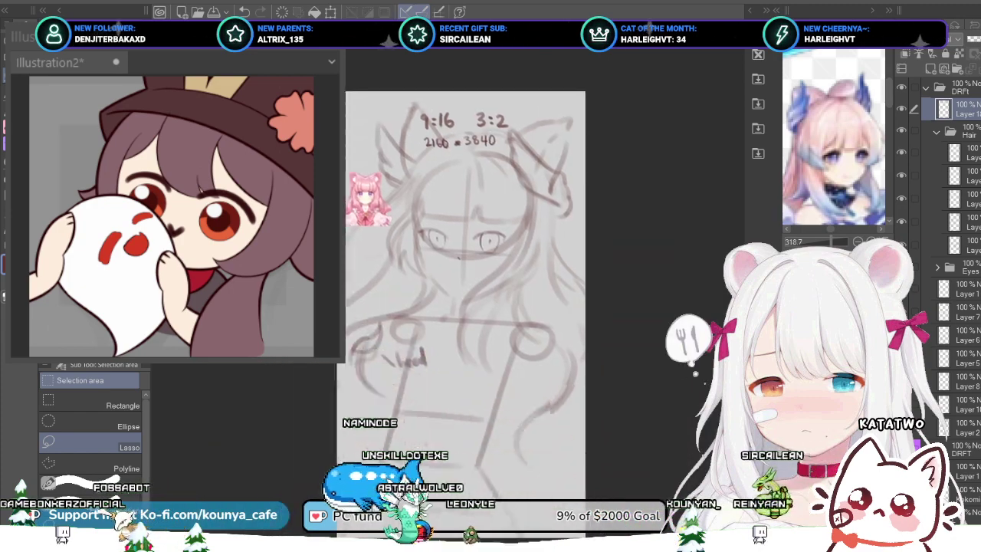
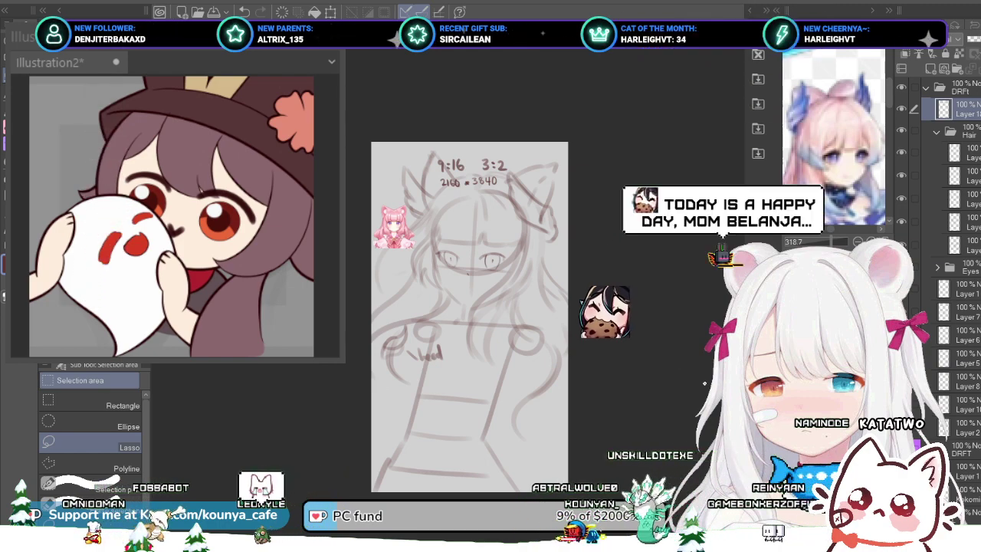
Step: Create a blank portrait canvas in 3:2 proportion and draw a dark brown-red rectangular border just inside its edges
key("Return")
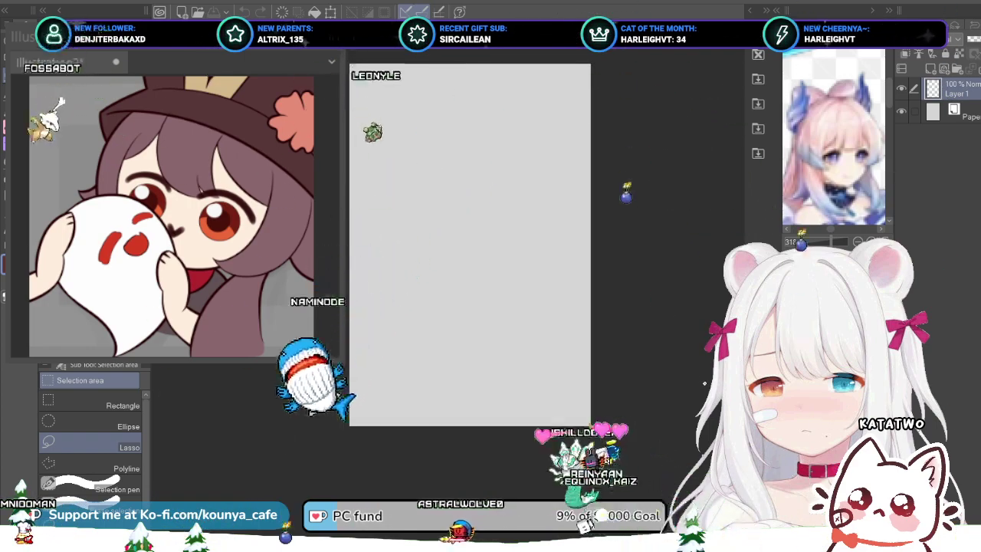
key("p")
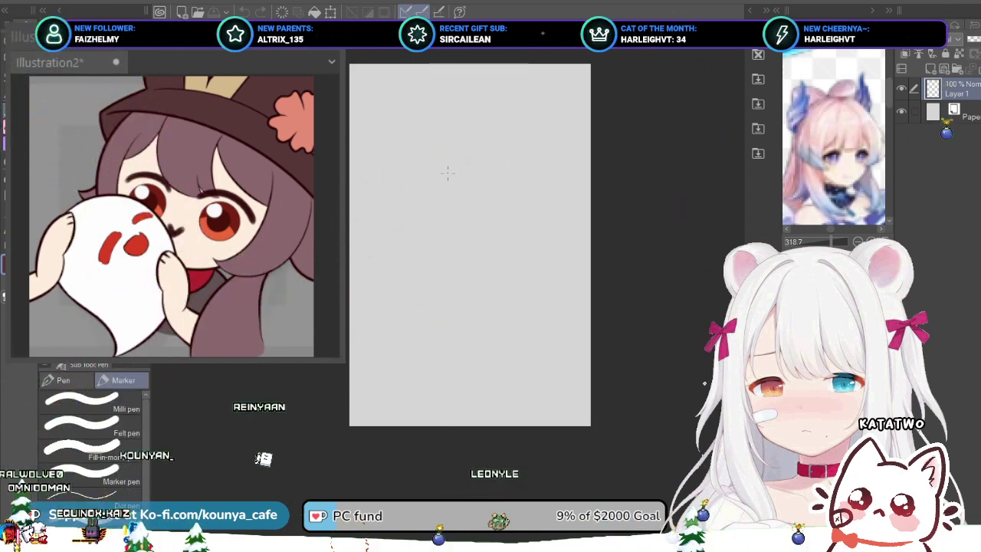
scroll(448, 173, "up", 2)
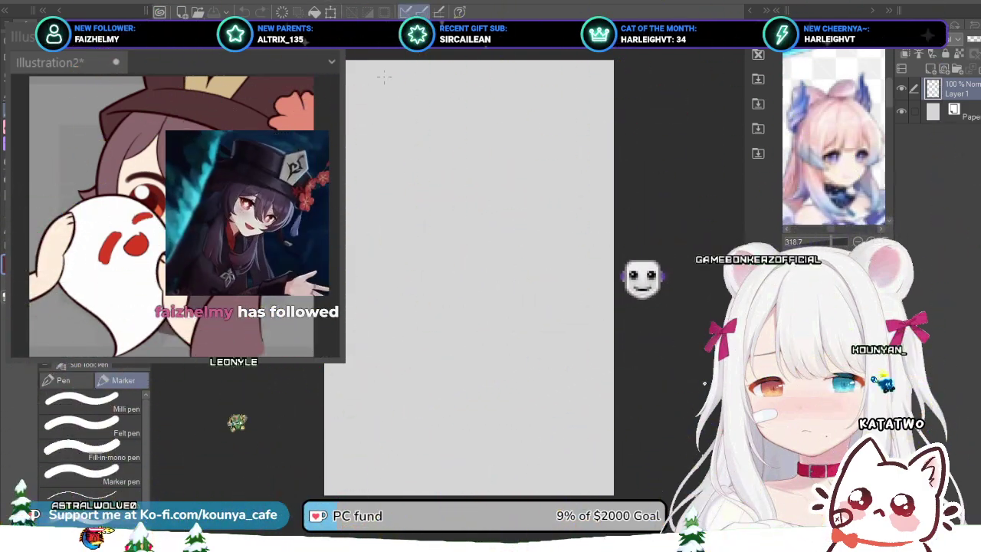
scroll(384, 77, "up", 1)
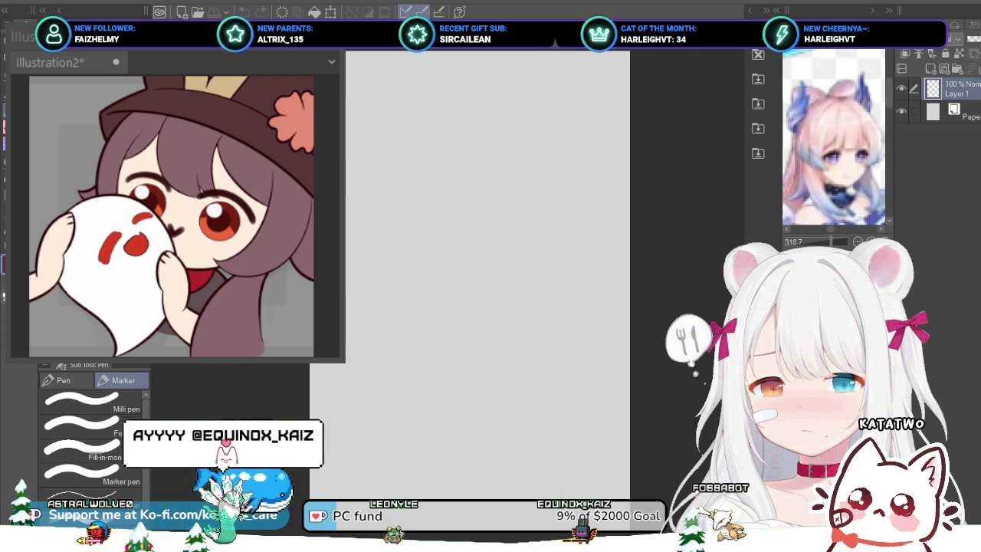
left_click_drag(490, 276, 485, 276)
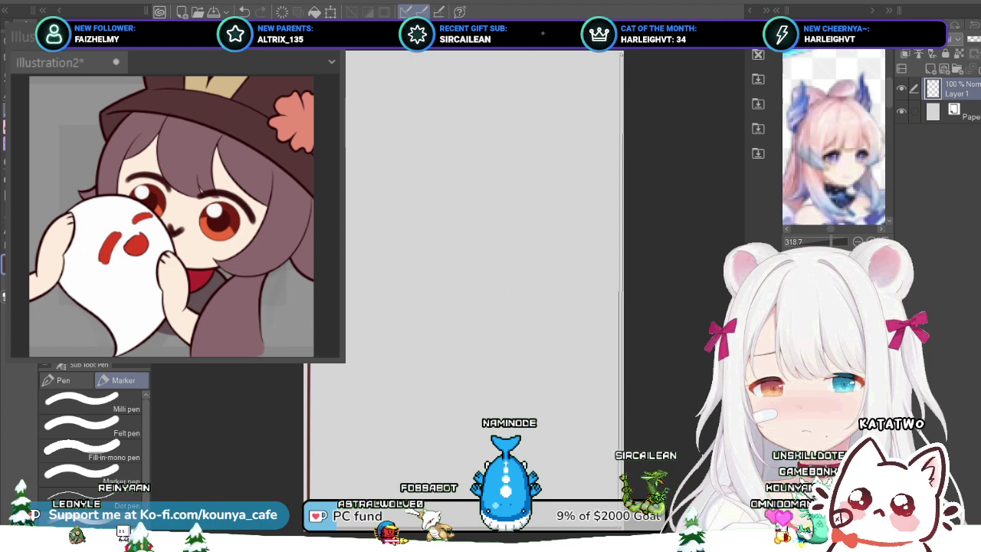
key("ctrl+z")
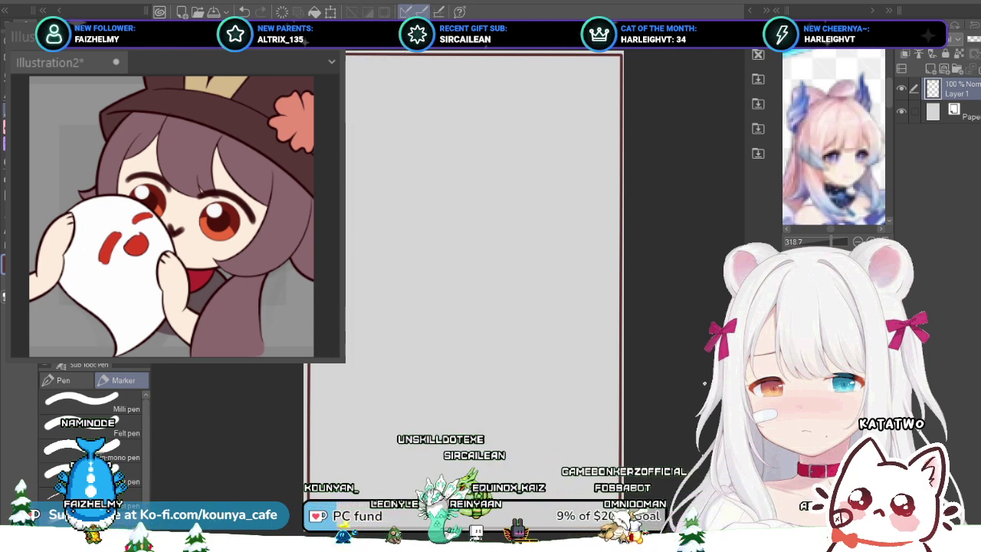
Step: Transform the border layer to nudge the frame slightly sideways within the blank canvas
key("ctrl+t")
left_click_drag(465, 289, 462, 290)
key("ctrl+z")
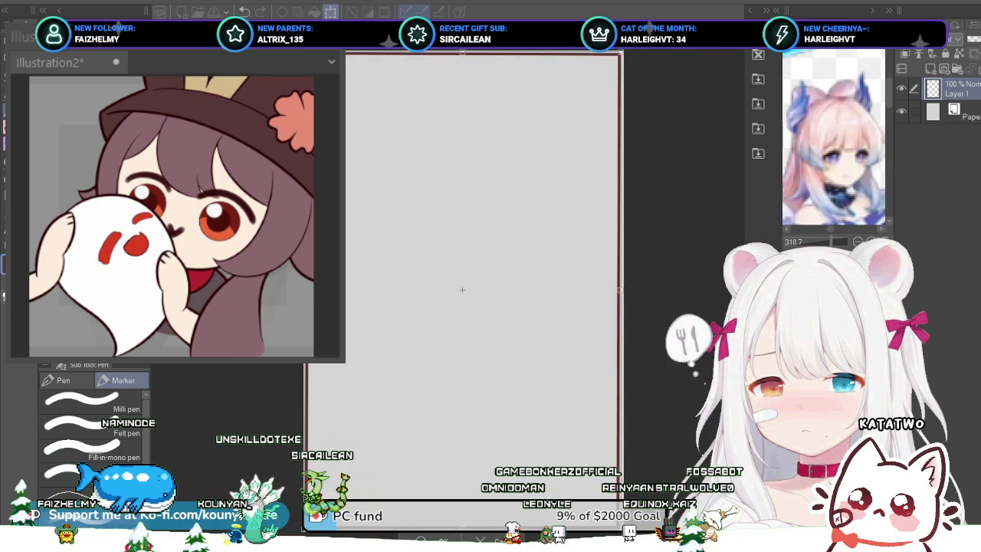
key("Return")
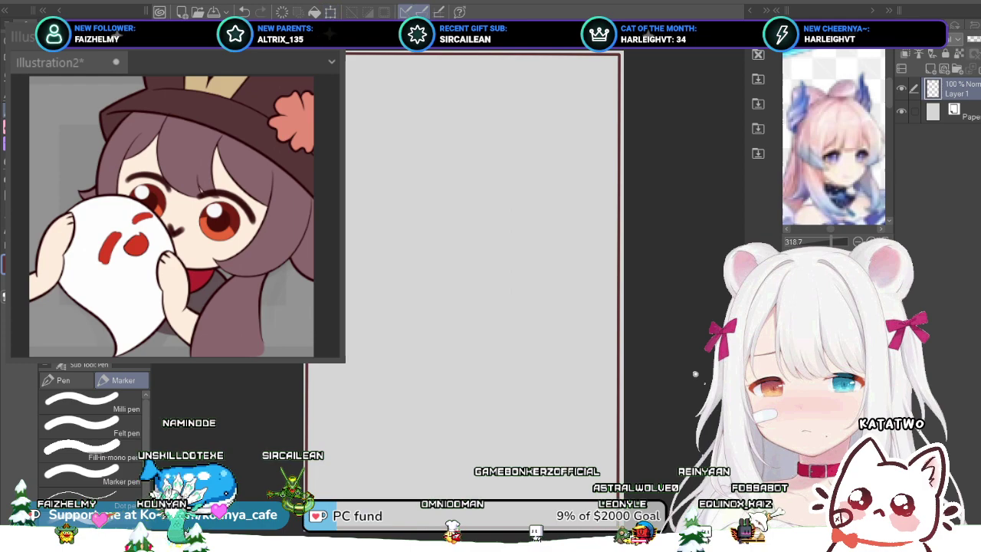
Step: Switch to the character sketch document and paste the border frame as a new layer above the notes layer
key("ctrl+Tab")
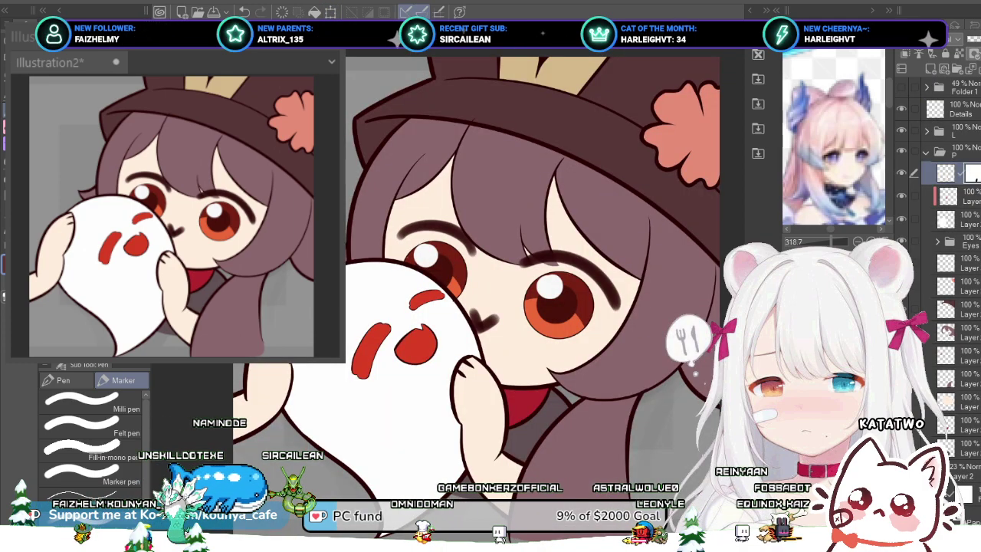
key("ctrl+Tab")
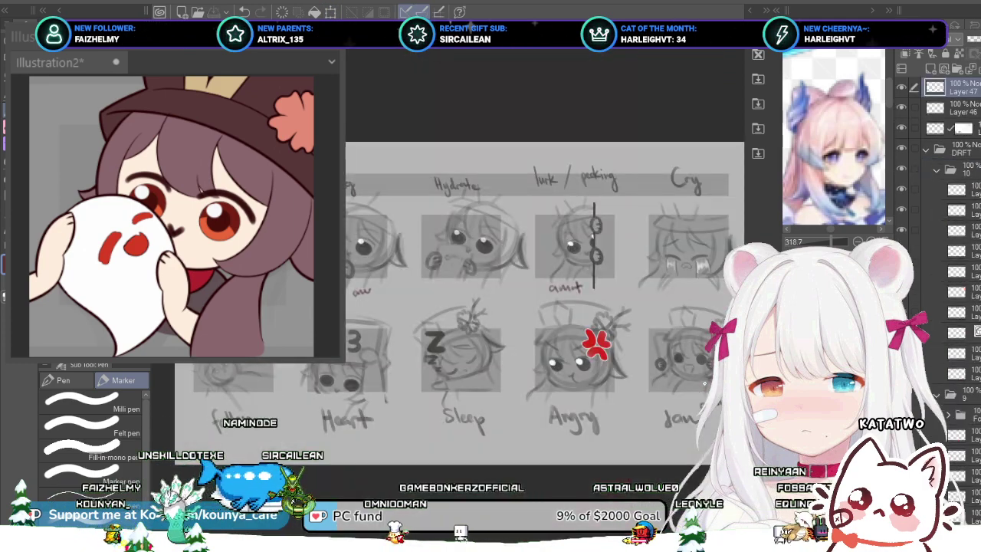
key("ctrl+Tab")
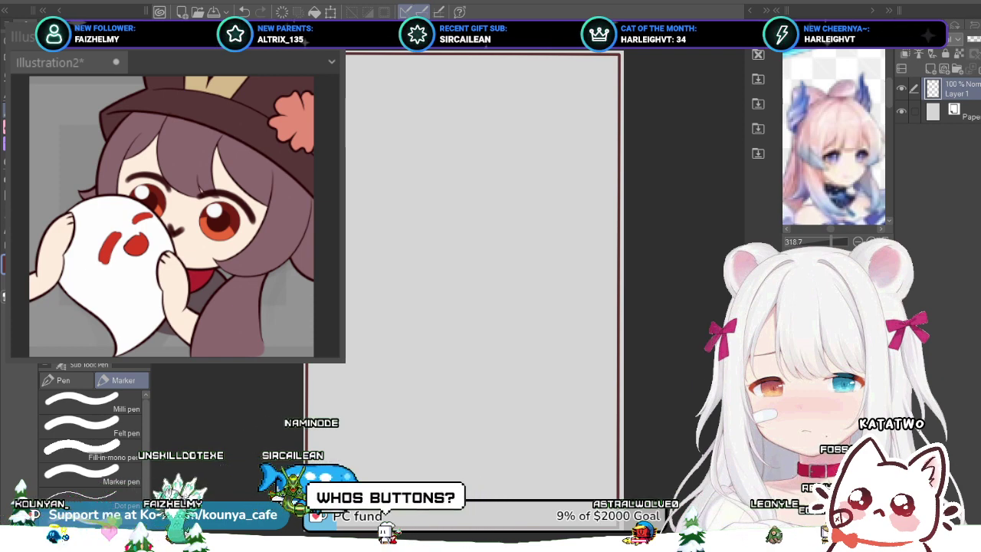
key("ctrl+Tab")
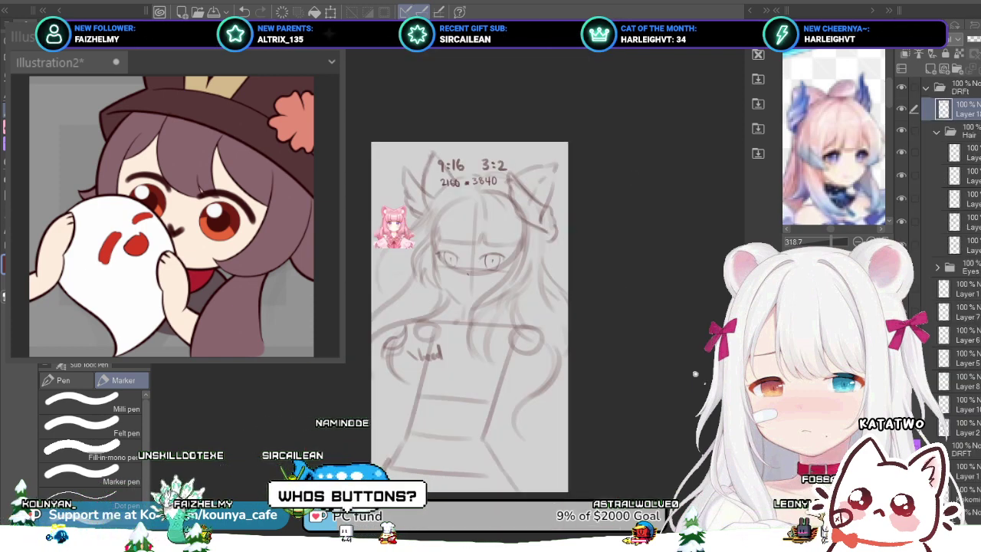
key("ctrl+v")
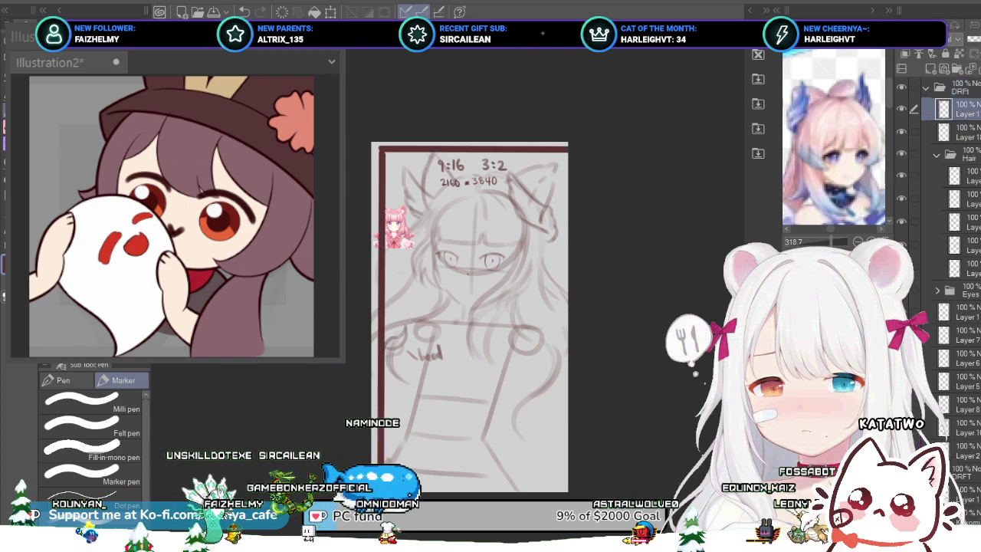
Step: Scale the pasted frame down proportionally to the sketch canvas's width and align it with the canvas's upper edge
key("ctrl+t")
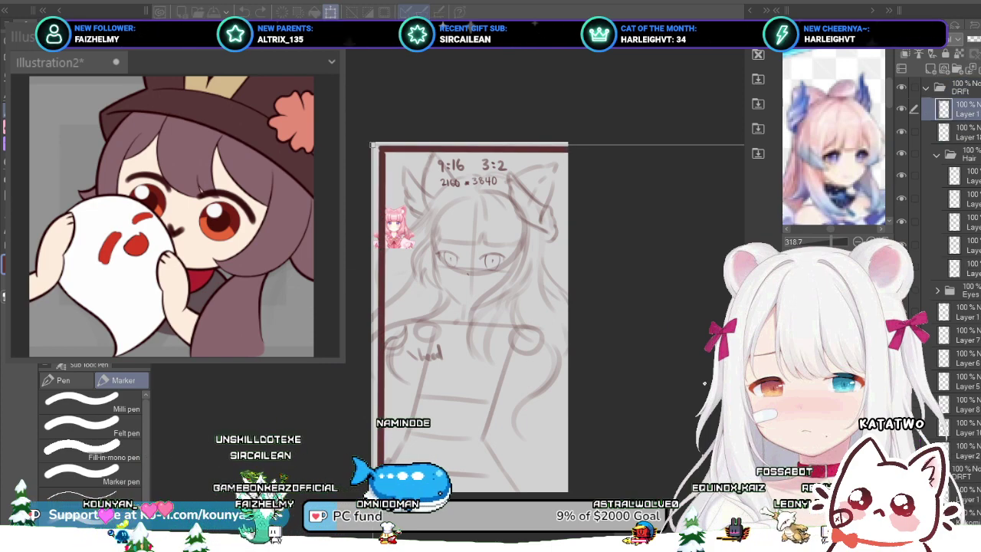
left_click_drag(373, 144, 502, 340)
left_click_drag(559, 427, 582, 461)
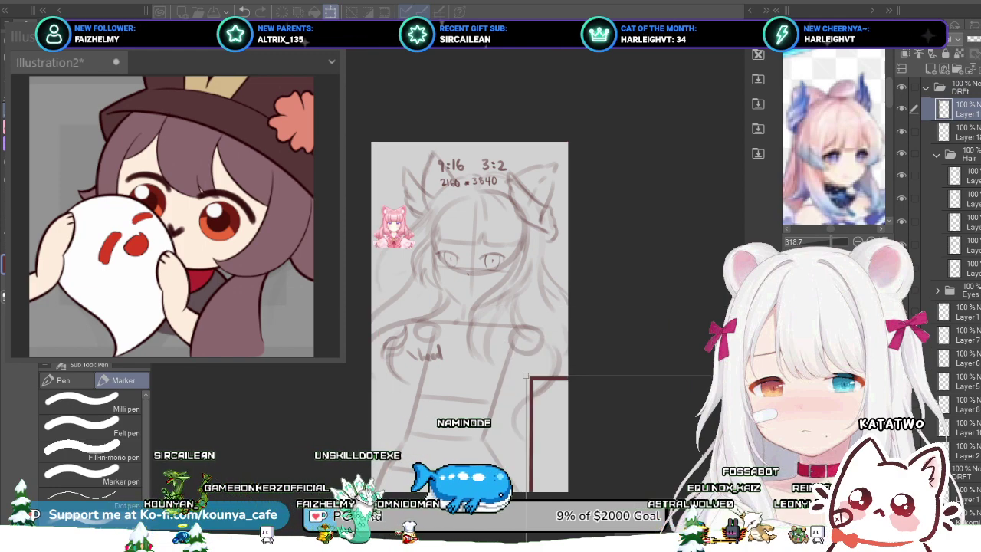
left_click_drag(392, 320, 421, 227)
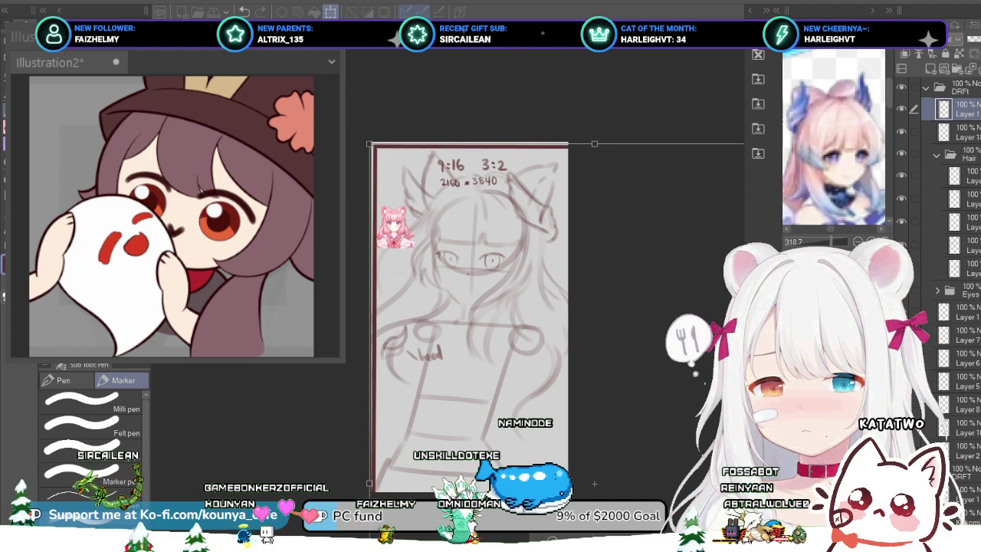
left_click_drag(490, 291, 405, 187)
scroll(442, 223, "down", 2)
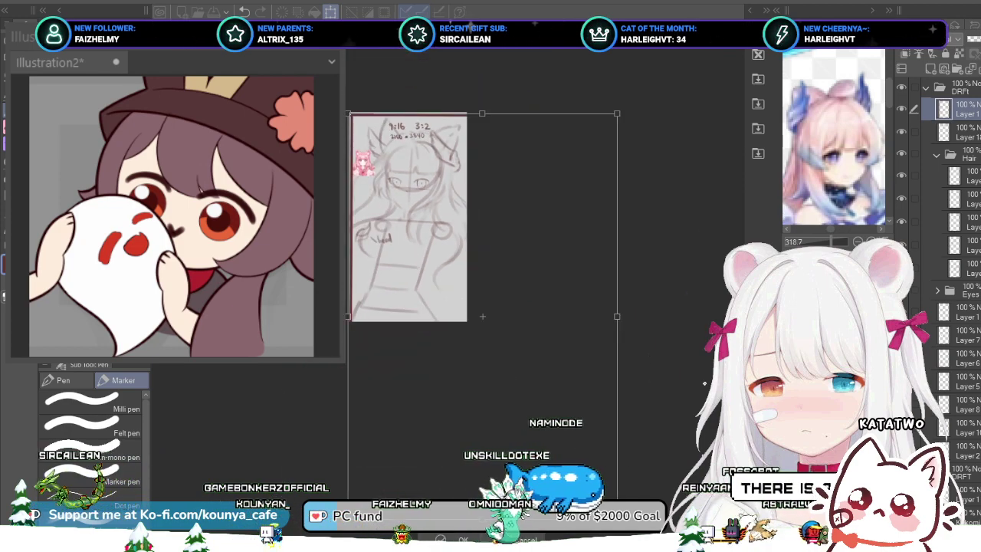
left_click_drag(617, 521, 466, 290)
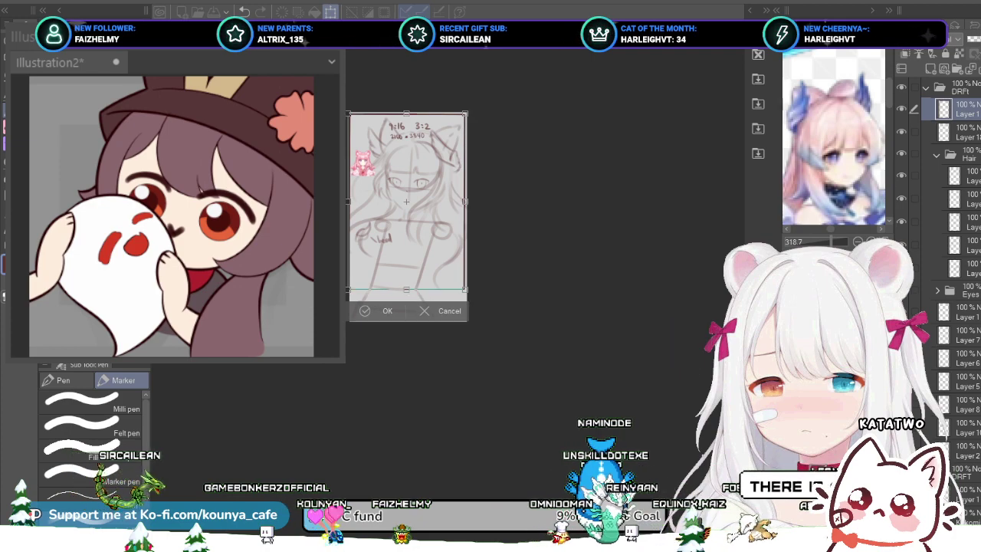
scroll(433, 231, "up", 4)
left_click_drag(371, 141, 424, 193)
key("ctrl+minus")
key("ctrl+t")
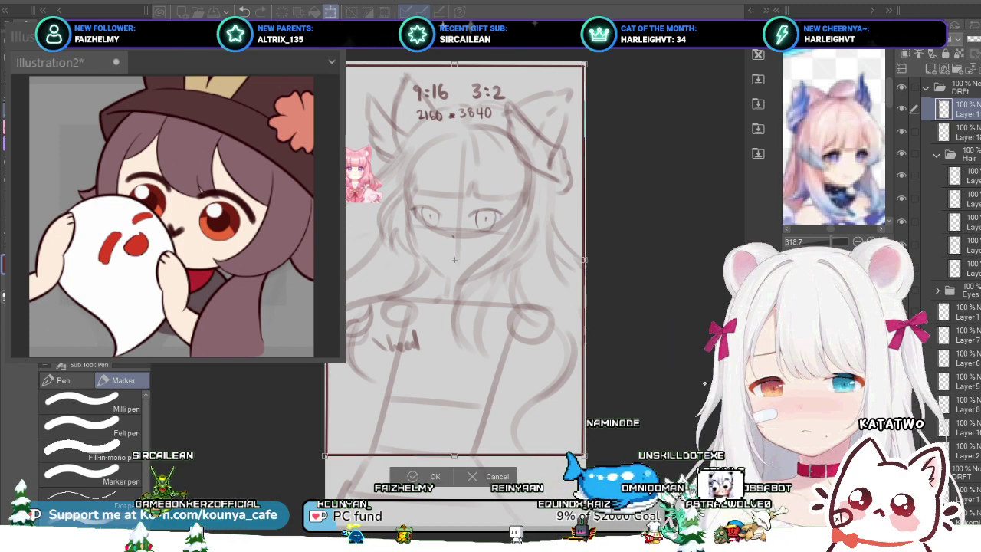
key("Return")
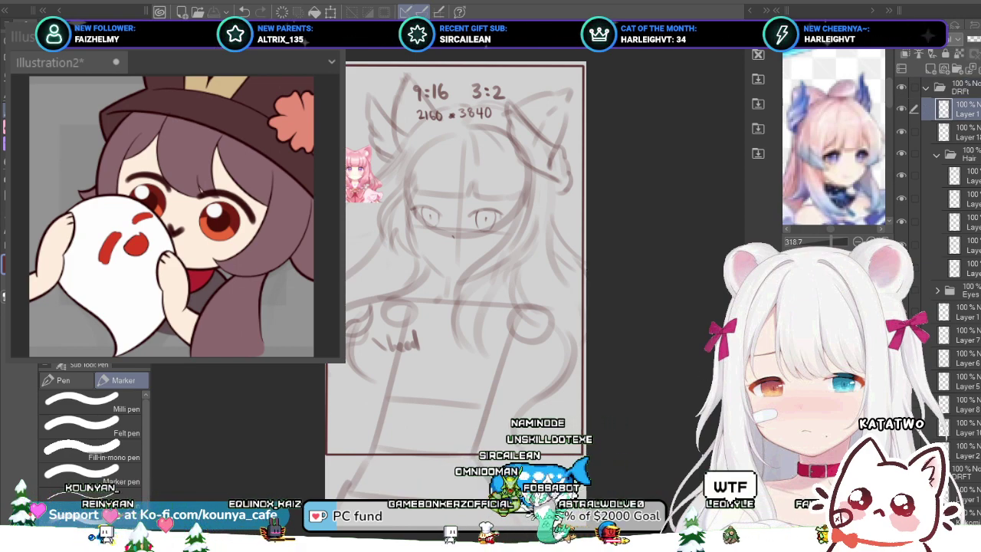
Step: Lower the opacity of the handwritten notes layer to 51%, and make the topmost layer in the Hair folder active
left_click(965, 133)
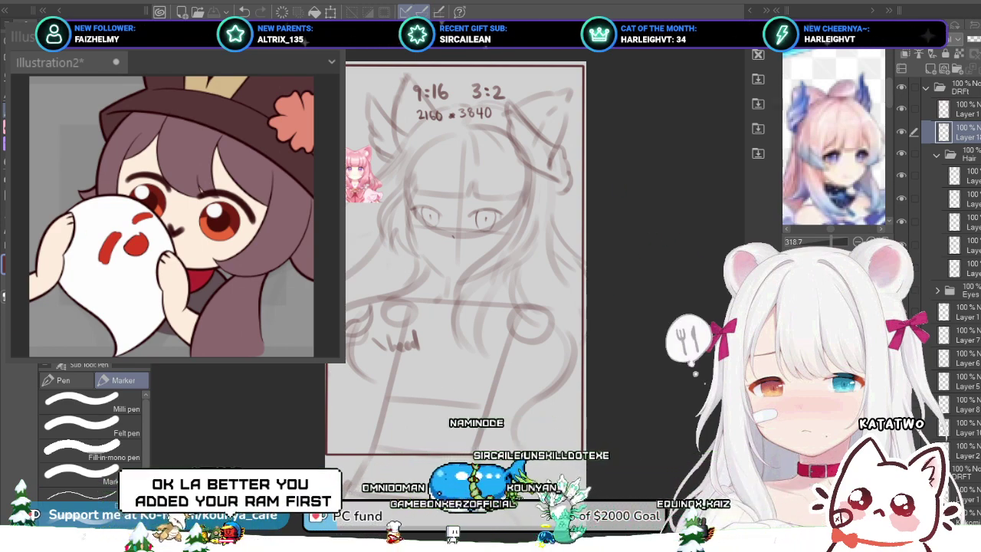
left_click_drag(461, 392, 467, 384)
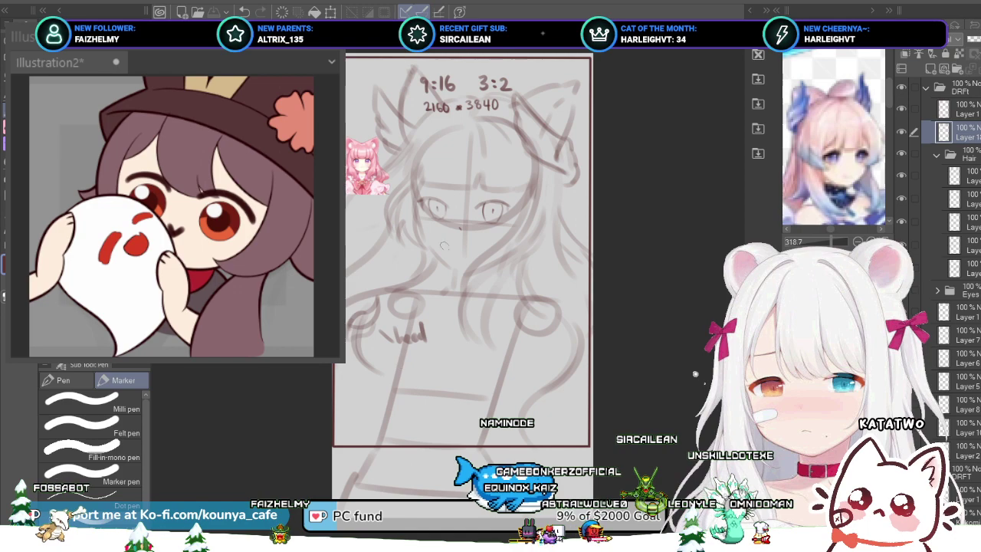
scroll(443, 171, "up", 2)
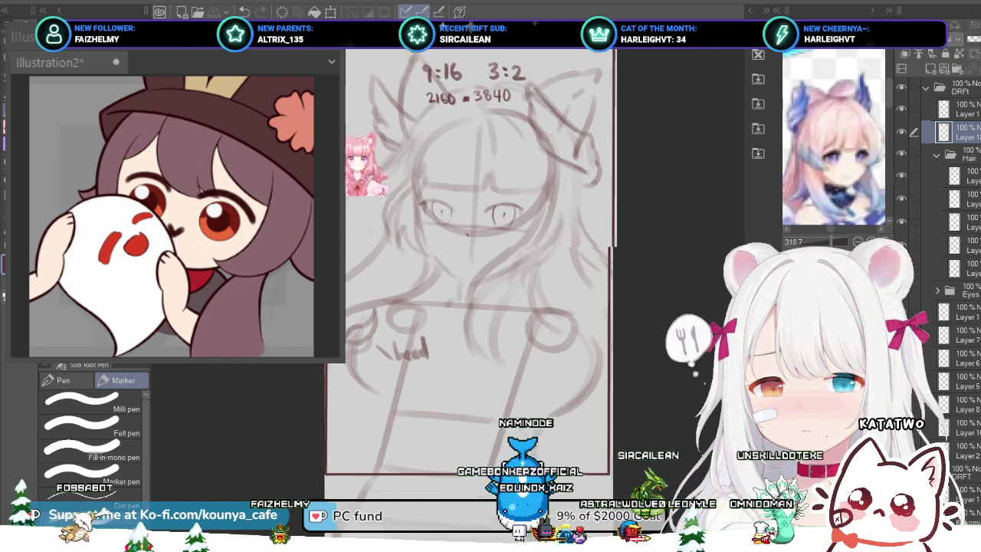
left_click_drag(472, 239, 483, 266)
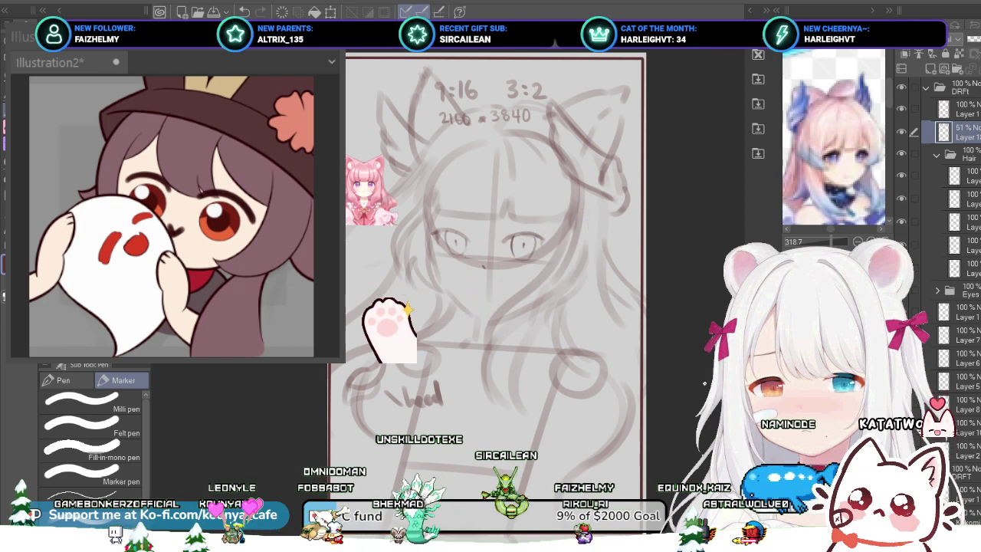
left_click(970, 176)
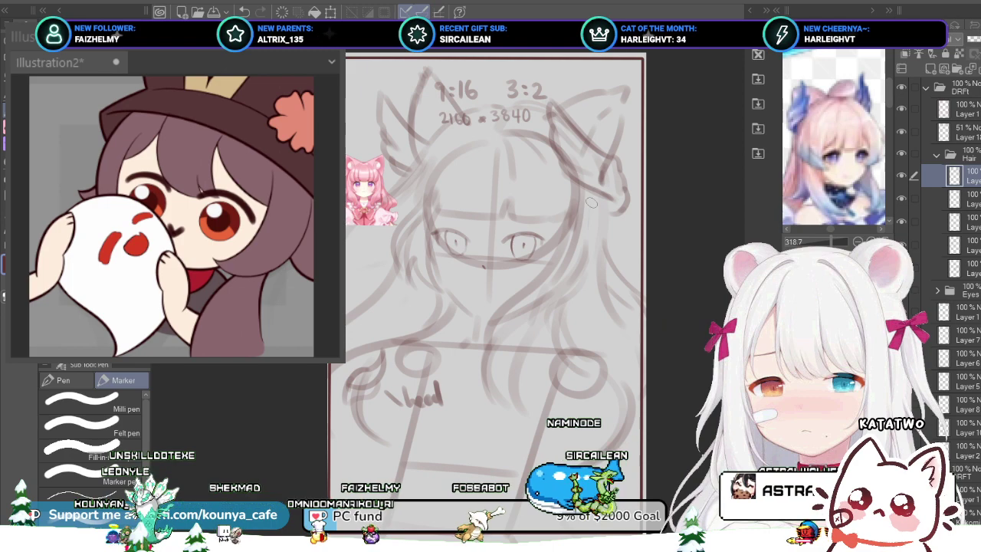
Step: Examine the sketch's head, ears and hair at different scales, and the collar and bow area of the character reference
left_click_drag(490, 291, 483, 278)
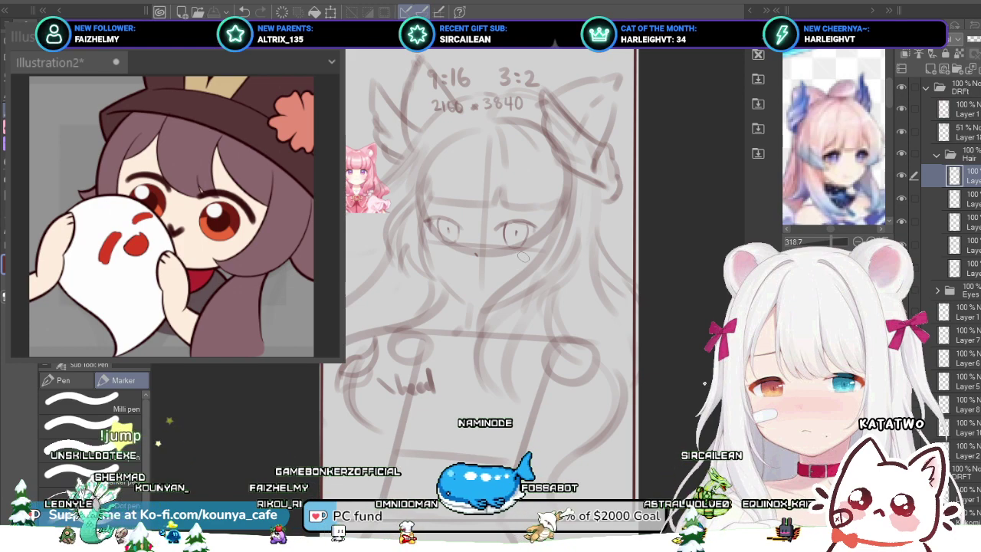
scroll(592, 140, "up", 3)
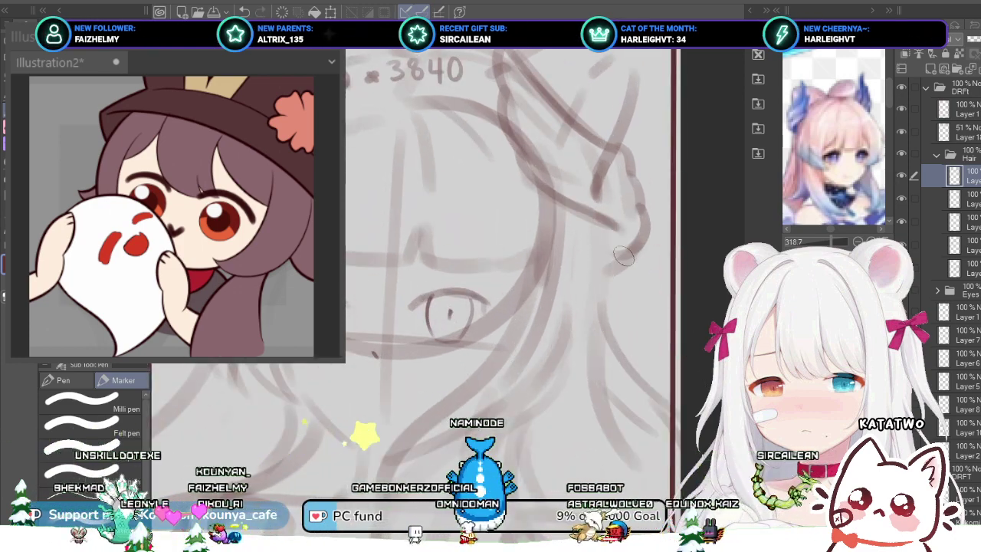
scroll(613, 249, "down", 3)
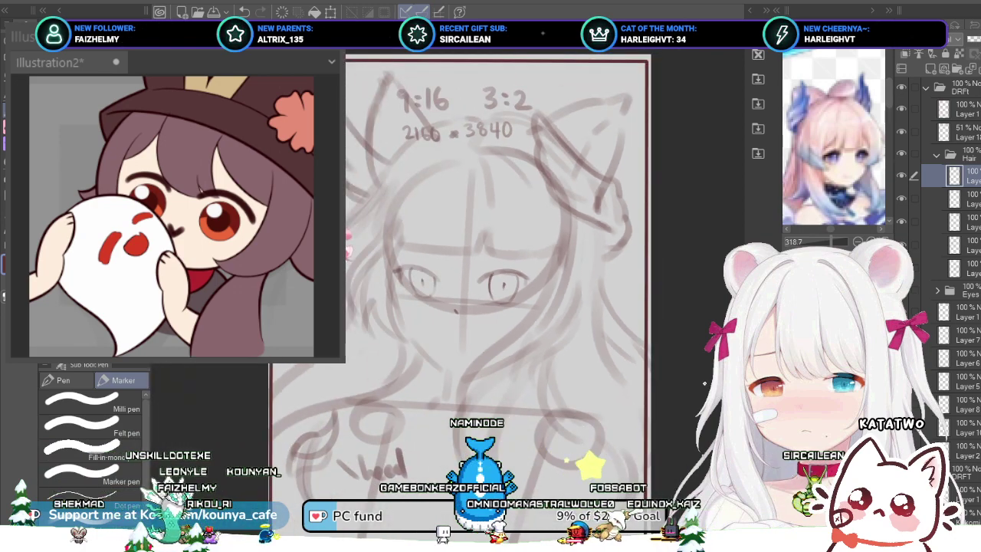
scroll(381, 203, "up", 2)
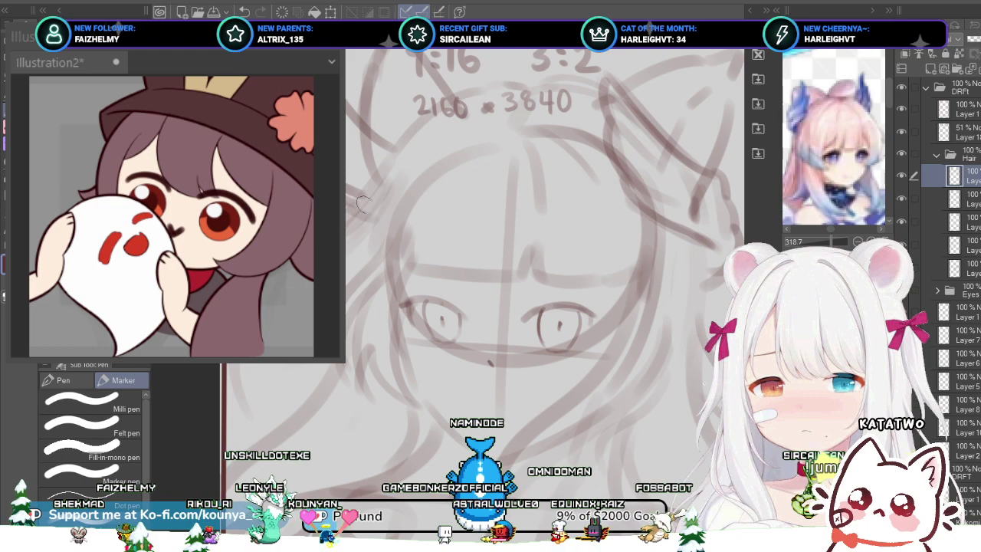
scroll(381, 205, "down", 2)
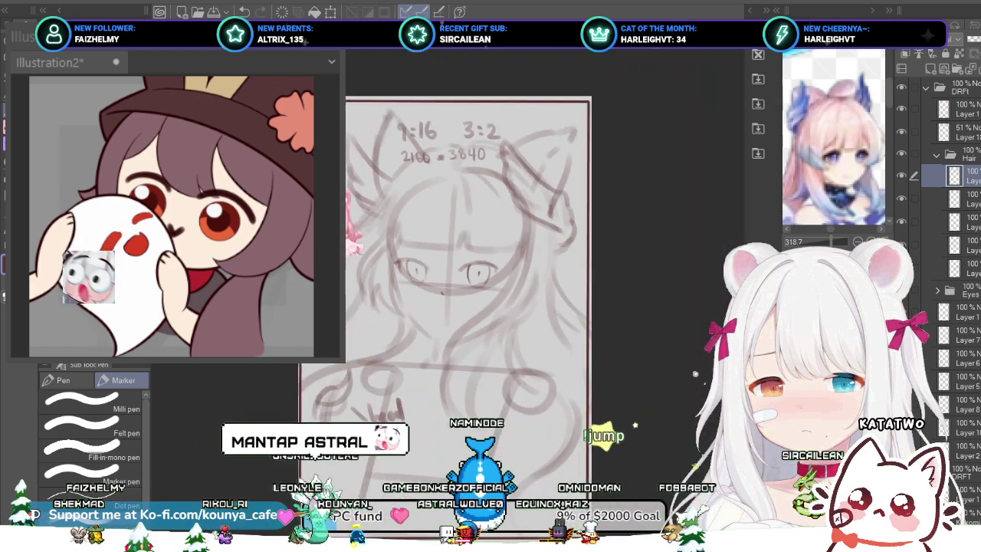
scroll(486, 230, "up", 1)
left_click_drag(486, 230, 452, 192)
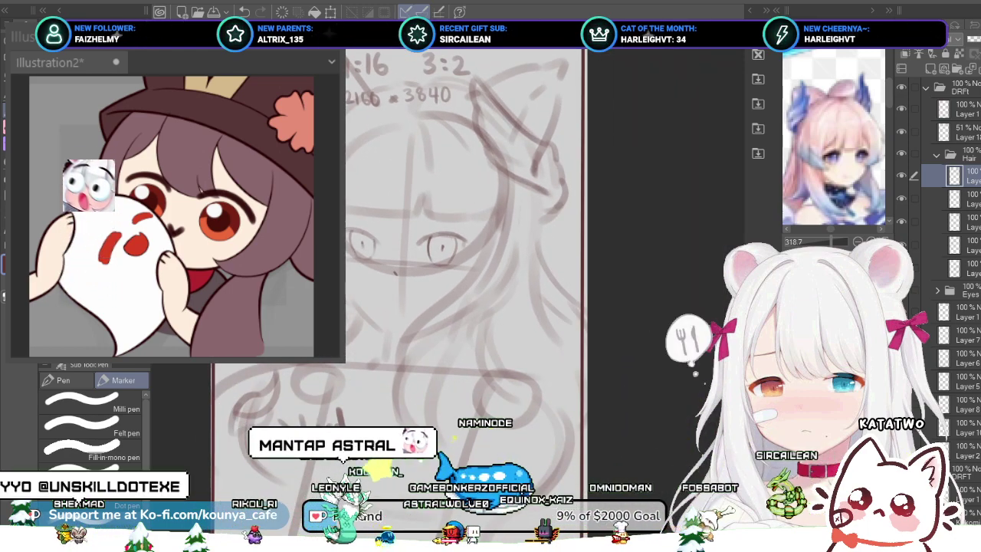
left_click_drag(839, 184, 835, 149)
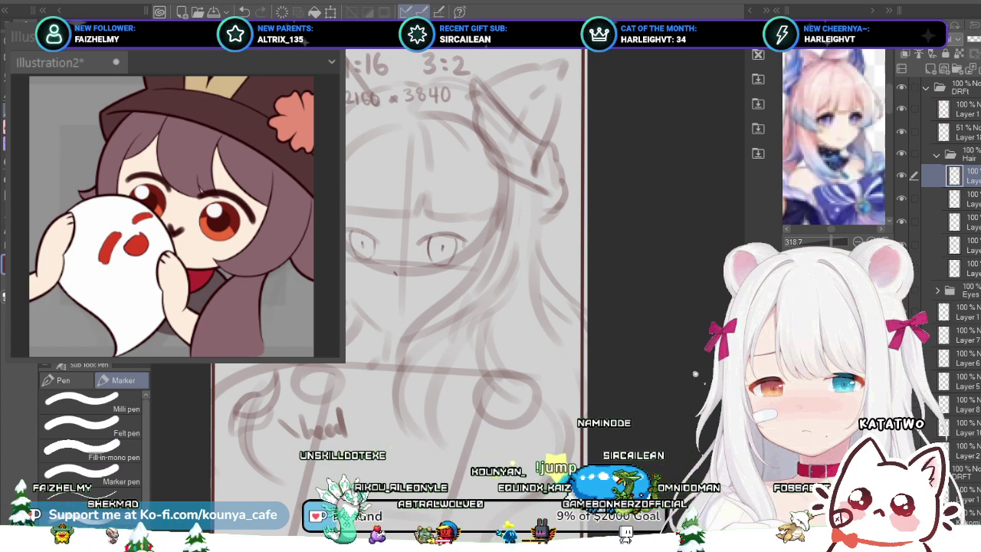
Step: Add a new blank layer at the top of the Hair folder, beneath the handwritten notes layer
left_click(967, 154)
left_click(967, 132)
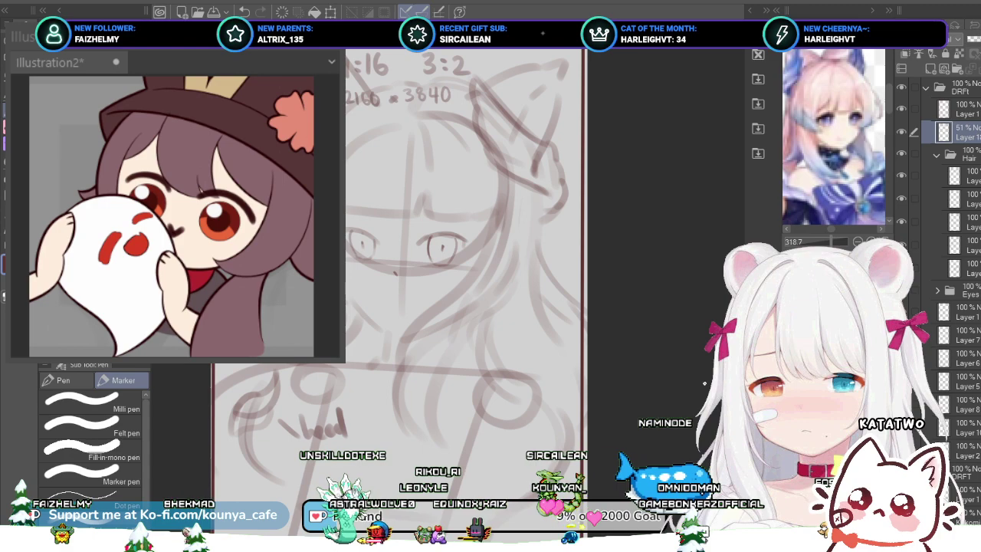
key("alt+bracketleft")
key("ctrl+shift+n")
key("ctrl+g")
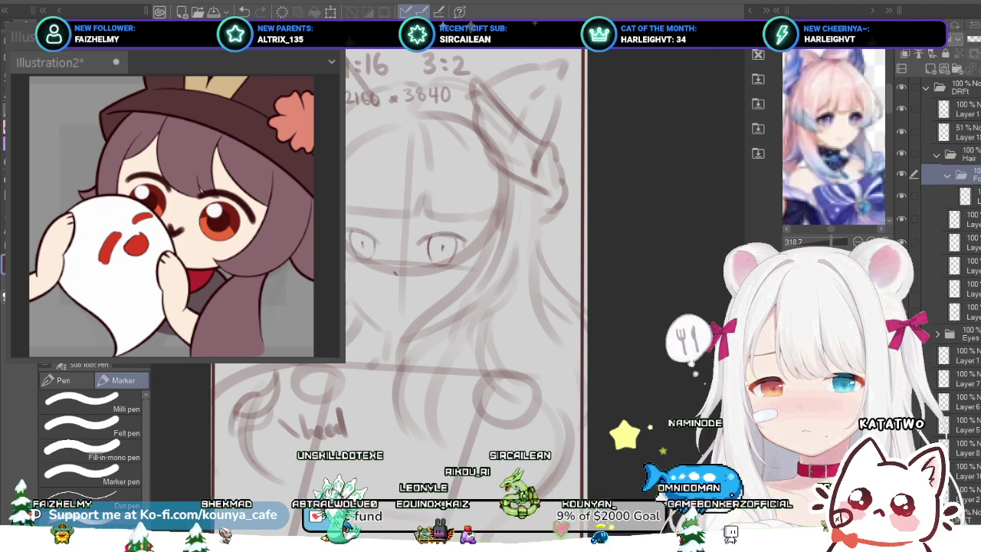
key("alt+bracketleft")
key("ctrl+z")
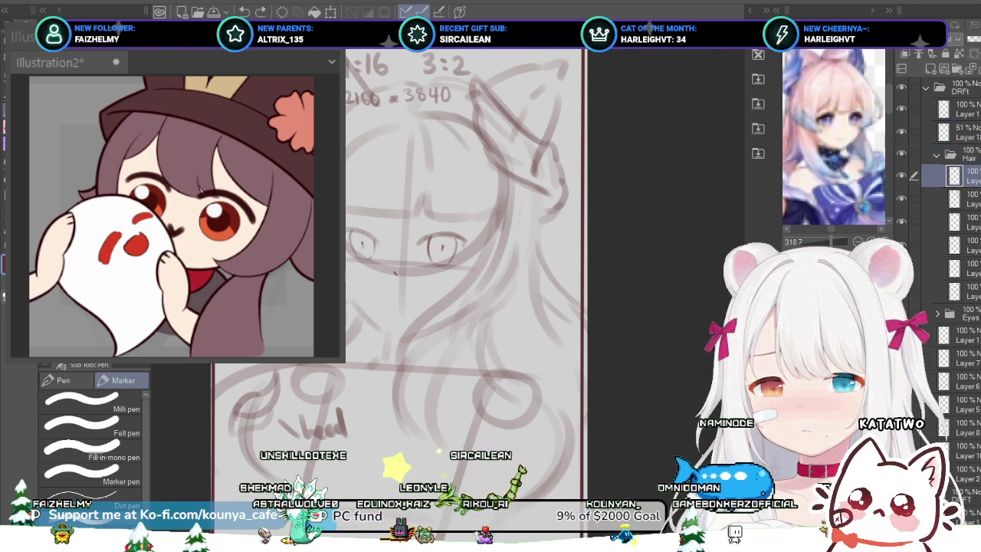
Step: Group the new layer into its own folder placed directly above the Hair folder, and make the layer inside it active
key("ctrl+g")
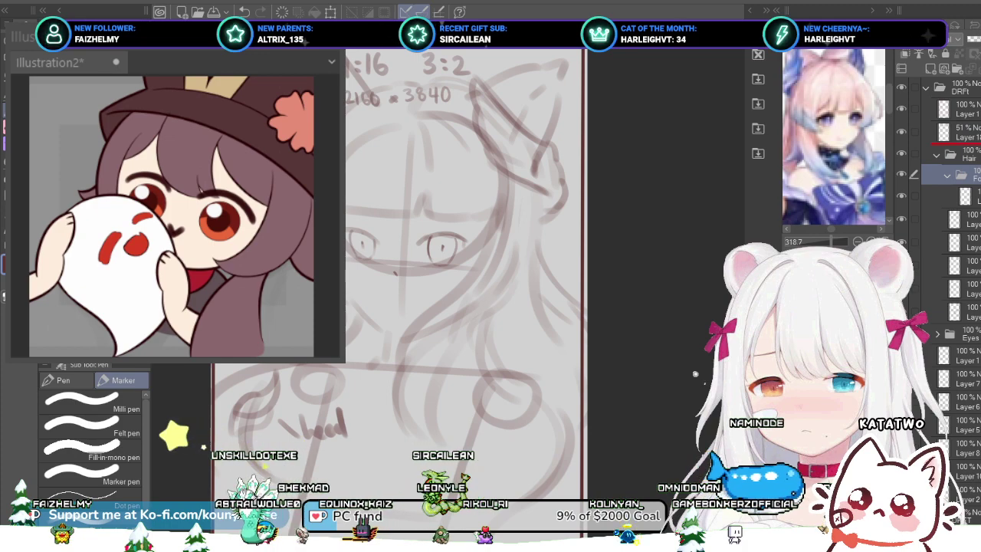
left_click_drag(967, 176, 966, 146)
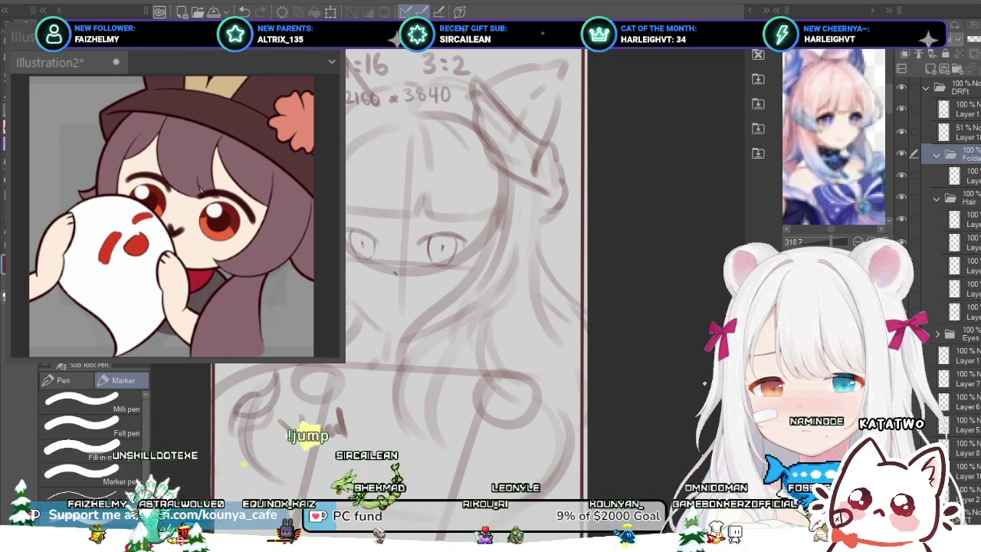
left_click(936, 155)
left_click(935, 155)
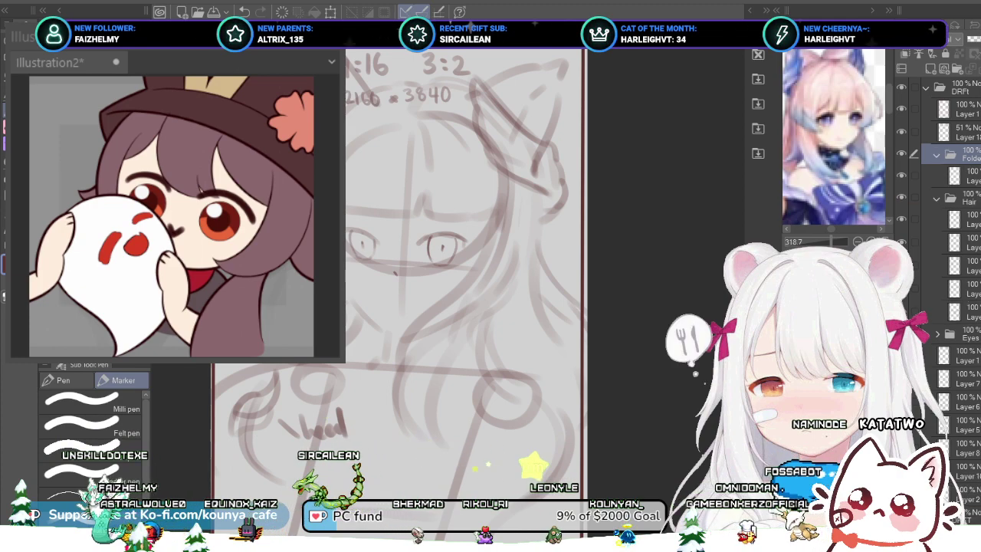
left_click(960, 175)
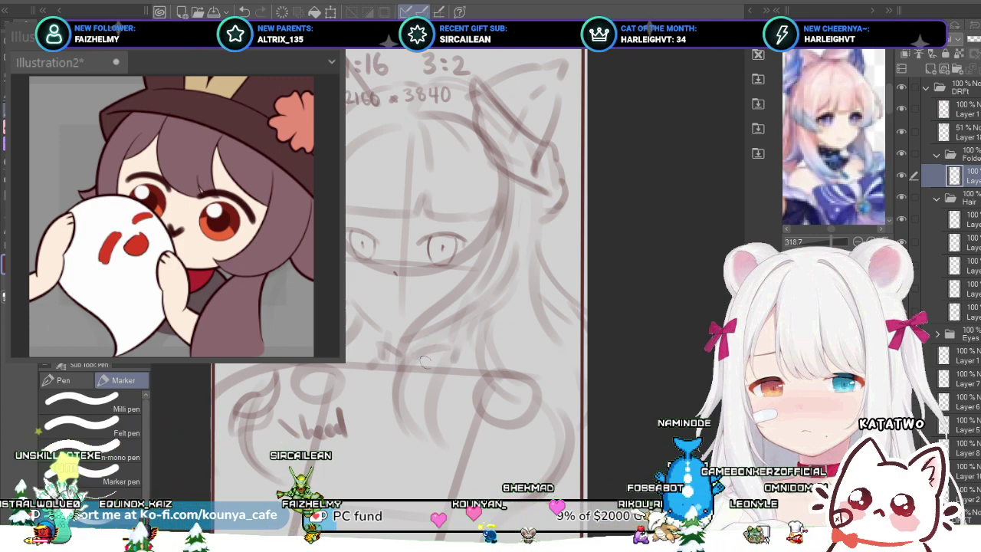
Step: Sketch the first rough strokes of a collar bow at the base of the neck and nudge them slightly upward
key("ctrl+t")
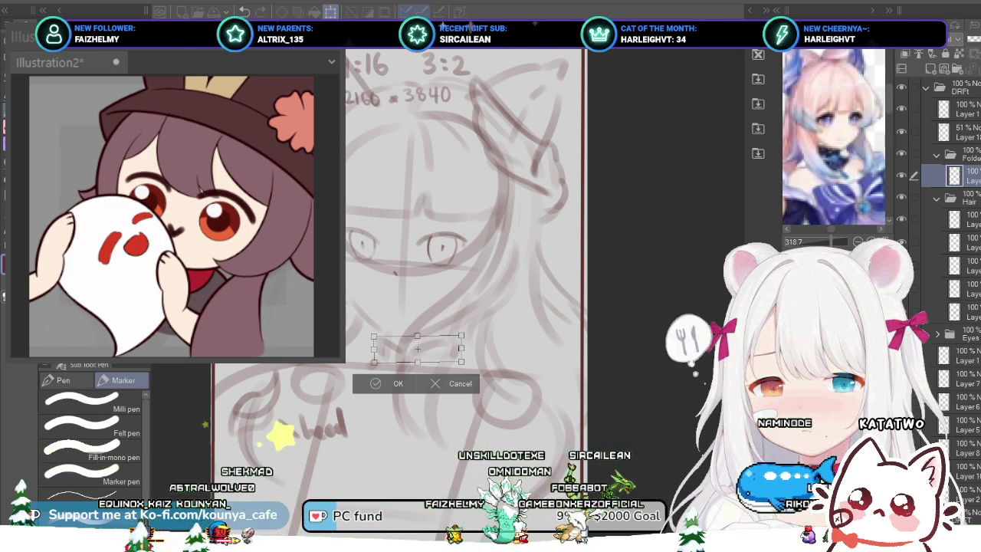
key("Return")
scroll(401, 320, "up", 4)
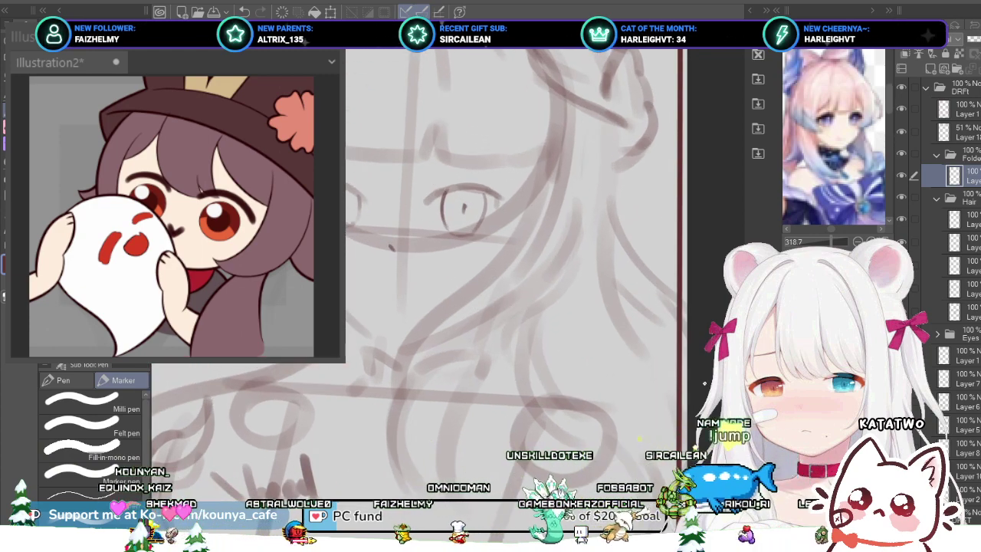
scroll(488, 309, "up", 2)
key("ctrl+t")
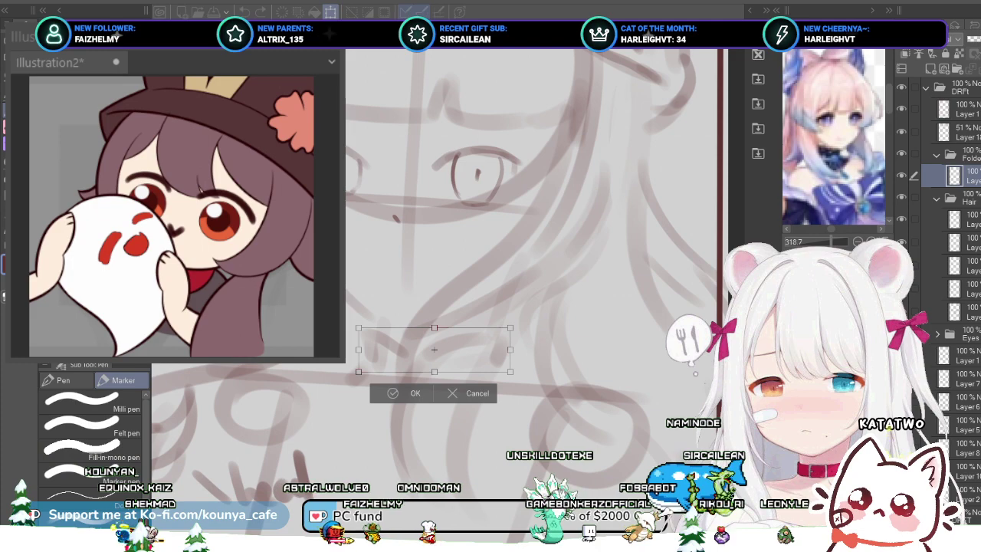
left_click_drag(434, 350, 433, 347)
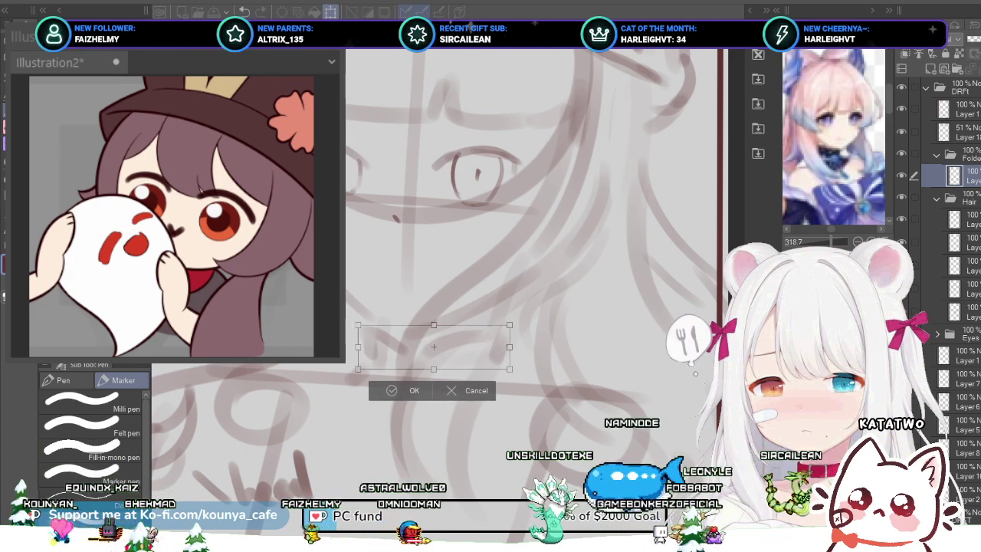
key("Return")
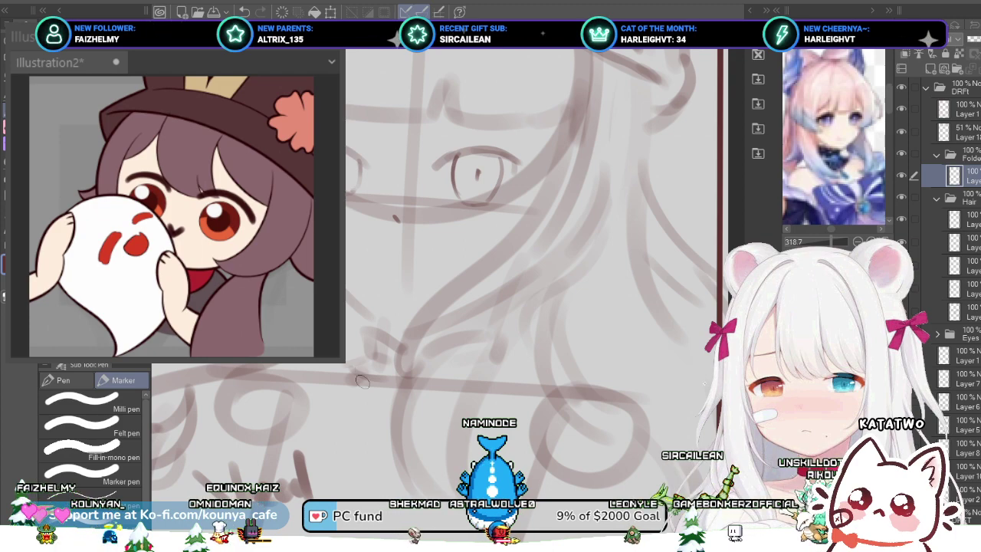
Step: Undo the last bow stroke and rough in the bow's knot and ribbon edges over the collar line
key("ctrl+z")
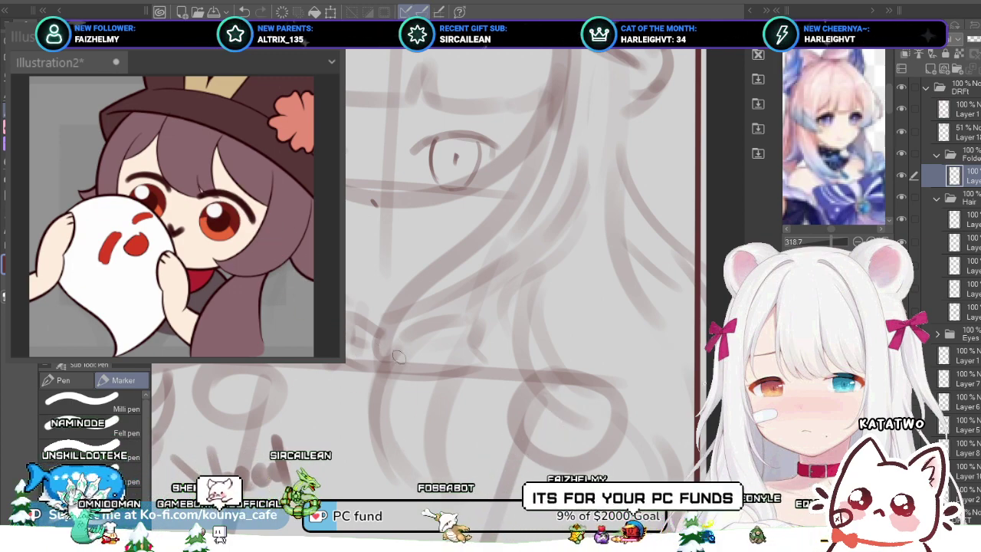
scroll(400, 335, "down", 3)
left_click_drag(402, 333, 432, 368)
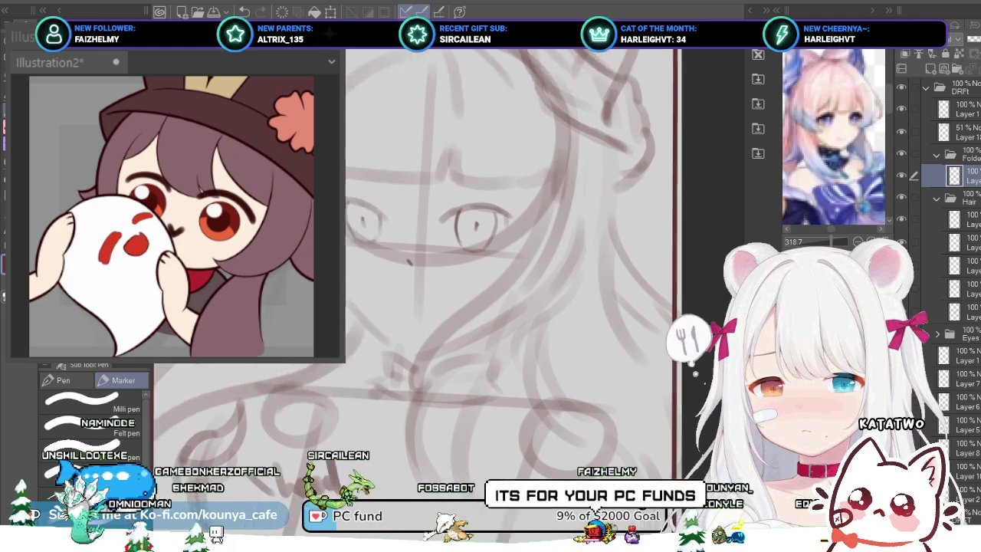
scroll(429, 394, "up", 3)
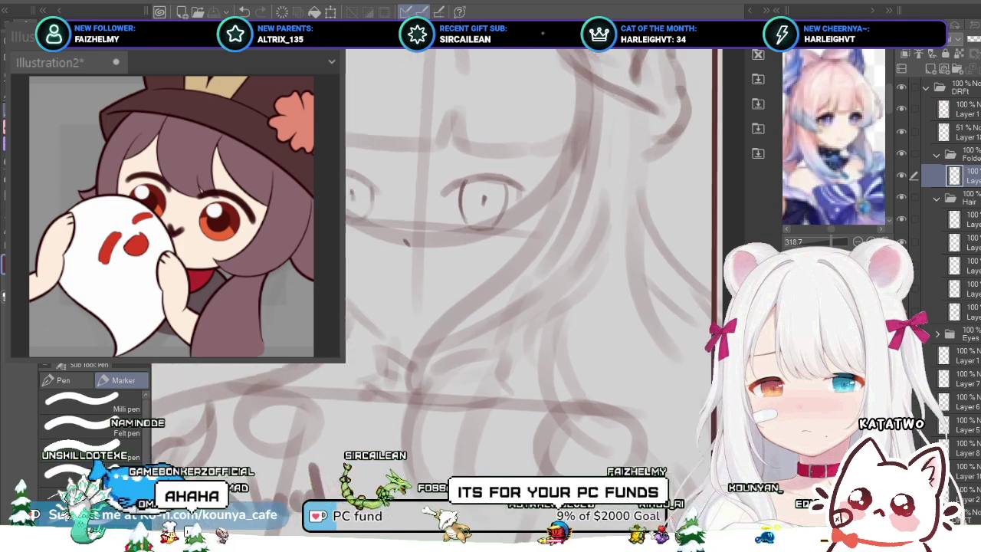
left_click_drag(441, 380, 434, 371)
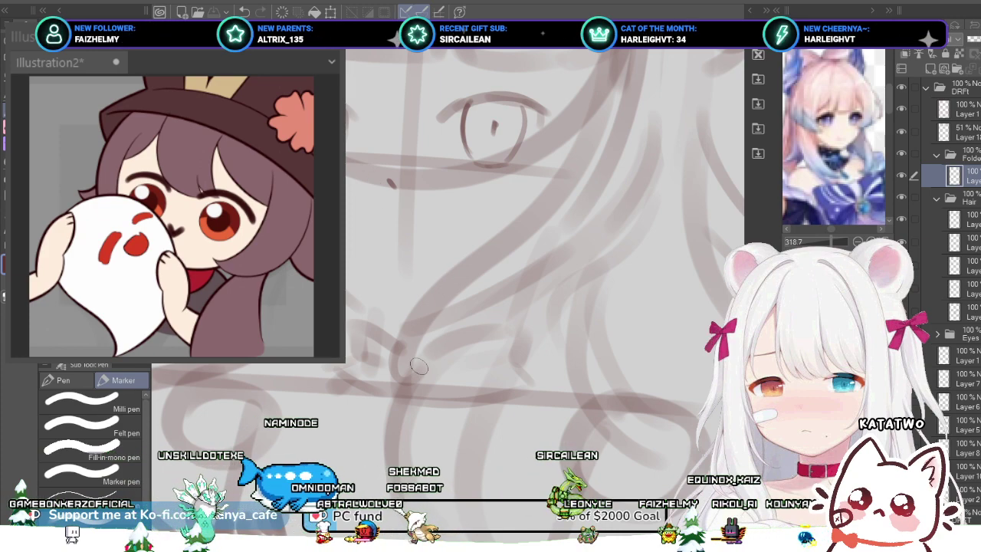
scroll(413, 354, "down", 2)
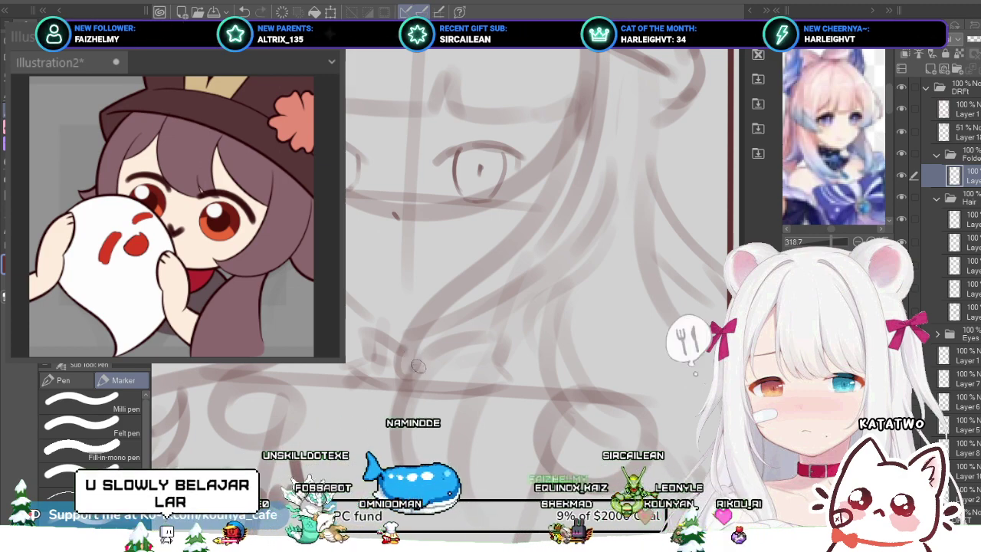
Step: Refine the loops and knot of the rough bow at the neck, checking it against the whole sketch
scroll(406, 354, "down", 2)
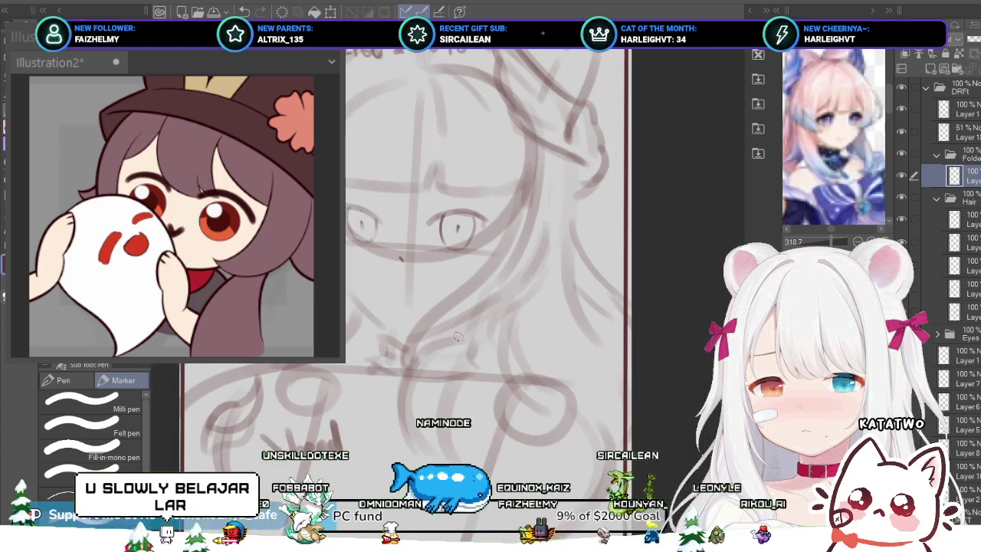
scroll(408, 355, "up", 2)
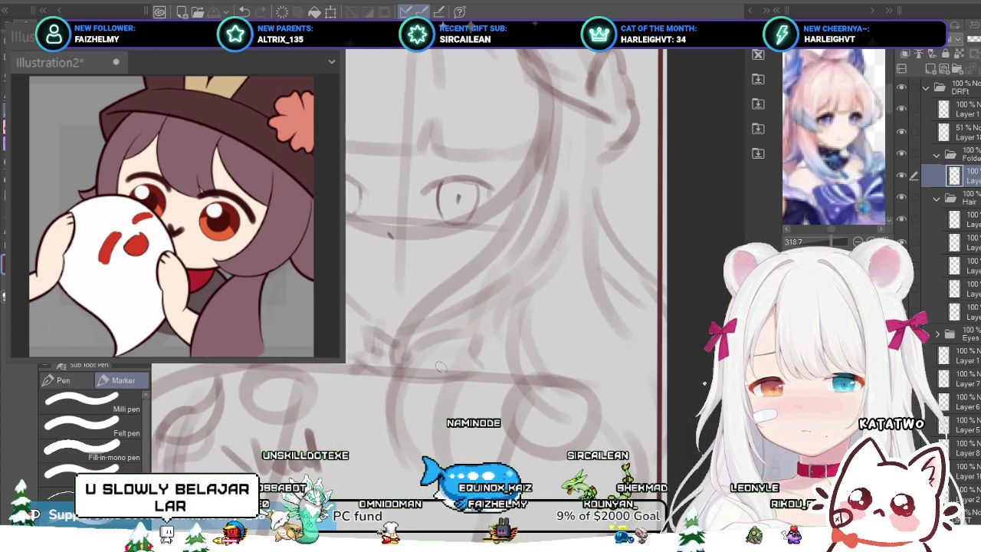
scroll(362, 363, "down", 2)
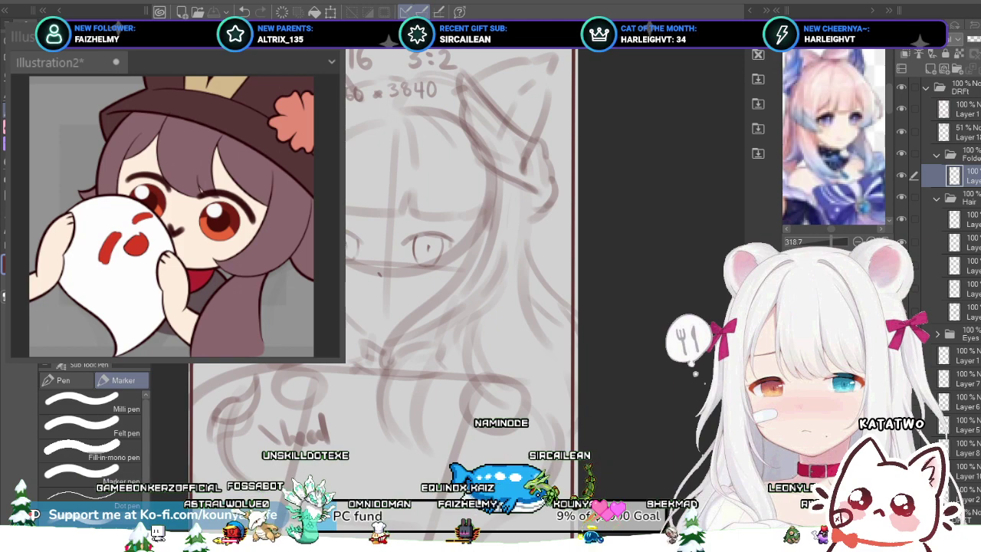
left_click_drag(346, 378, 362, 339)
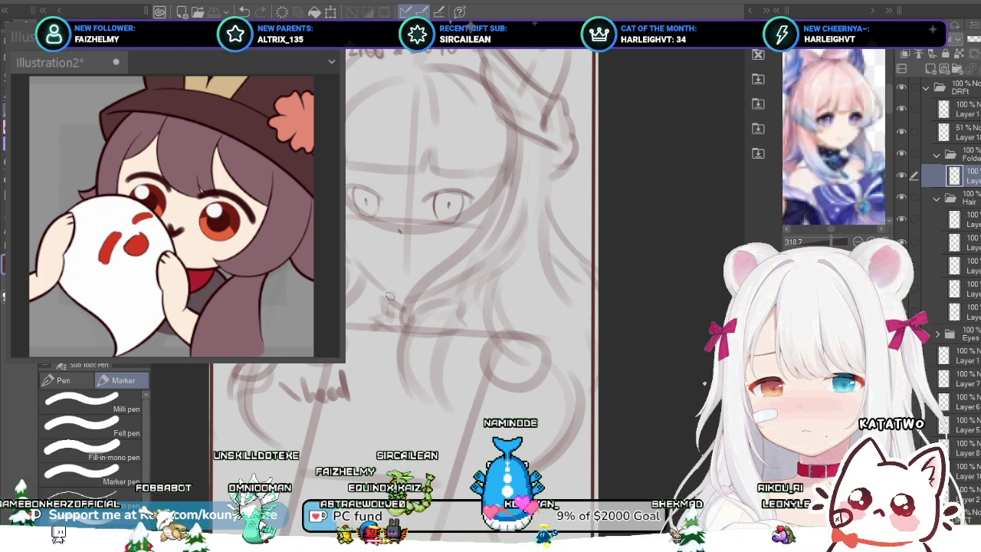
scroll(443, 219, "up", 2)
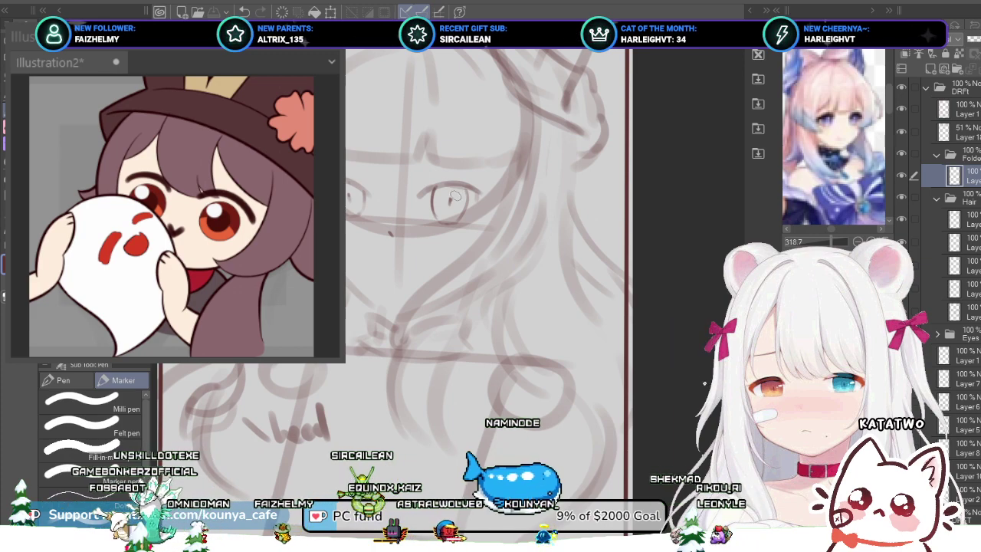
scroll(455, 196, "down", 1)
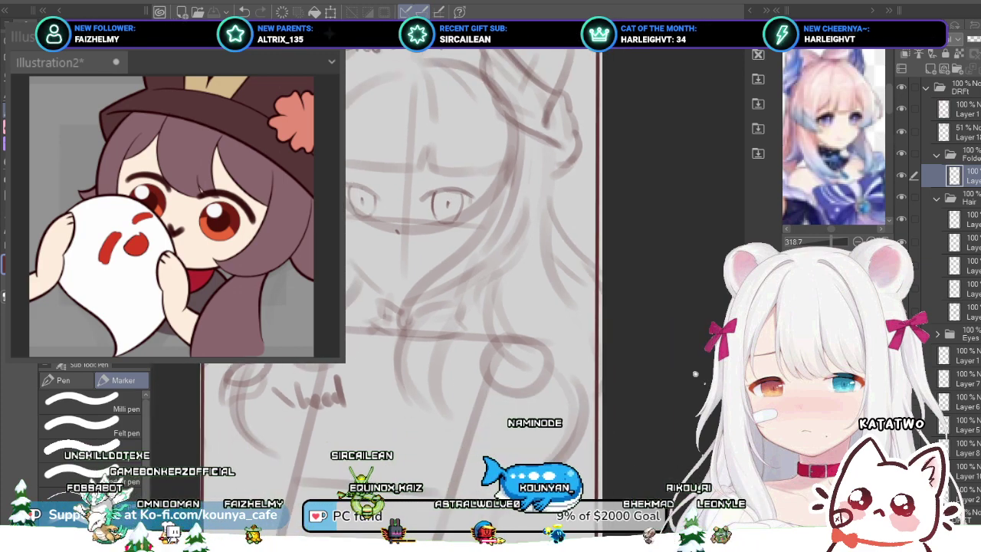
scroll(402, 297, "up", 2)
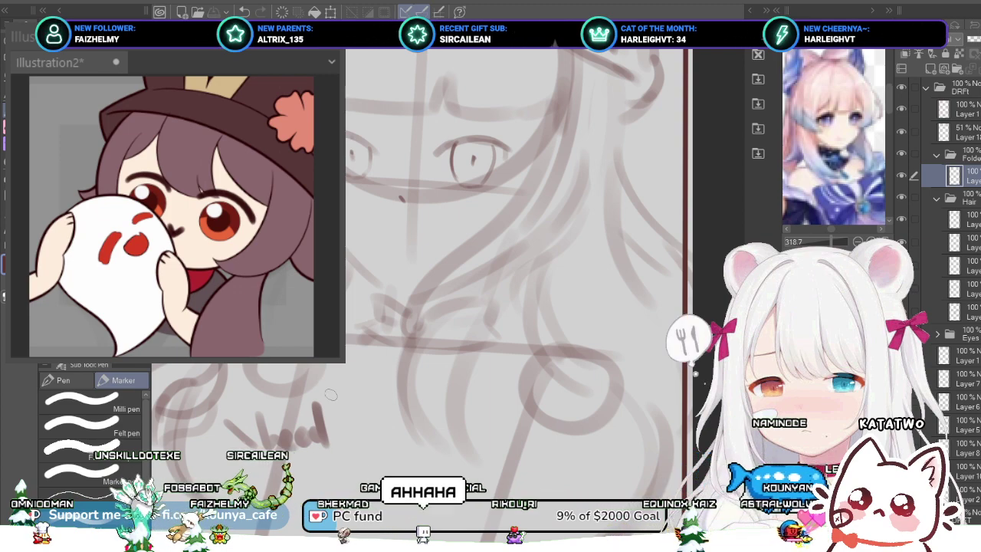
Step: Add another layer above the bow layer in the same folder and sketch curved chest contours below the shoulder line
scroll(361, 404, "down", 3)
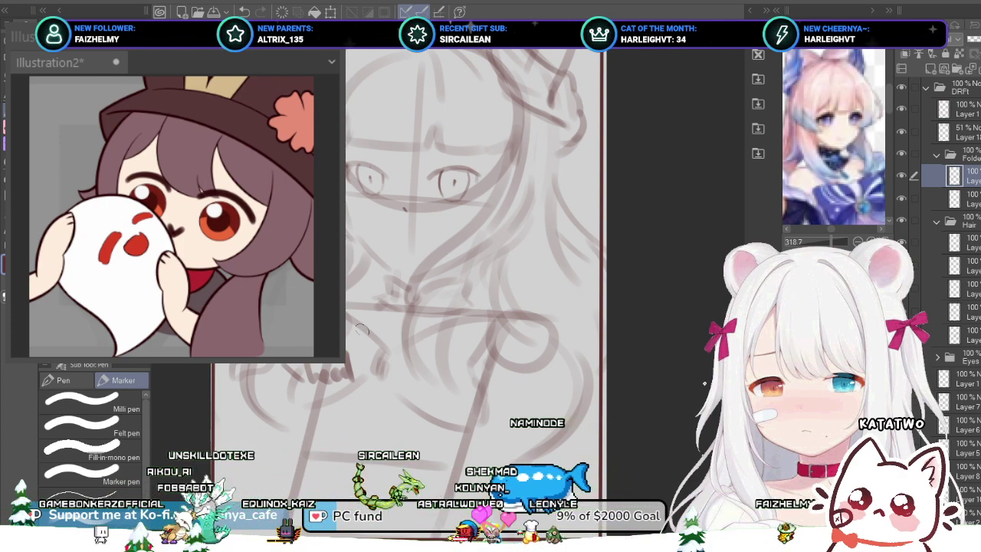
left_click_drag(362, 330, 371, 337)
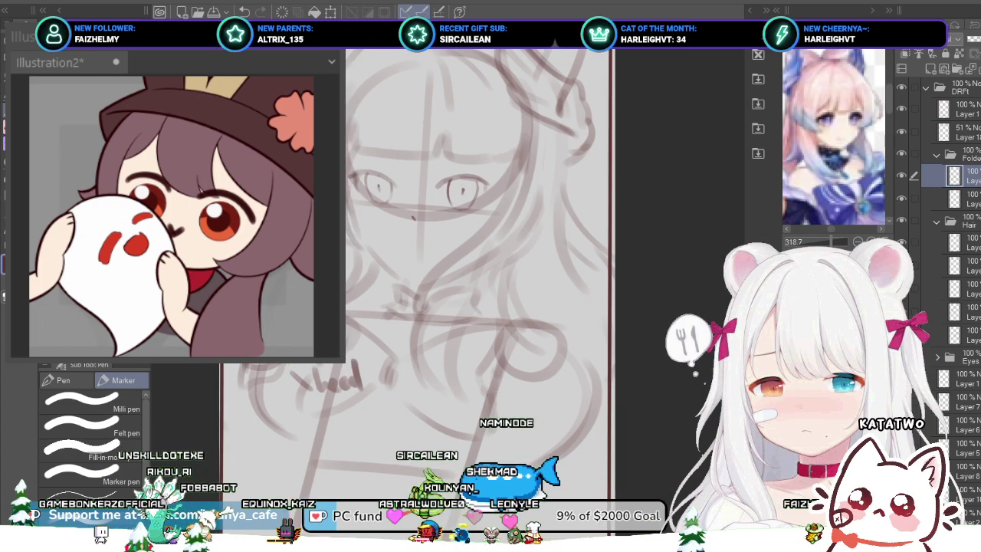
scroll(466, 335, "down", 2)
mouse_move(460, 337)
left_mouse_down()
mouse_move(462, 312)
mouse_move(439, 316)
mouse_move(450, 309)
left_mouse_up()
scroll(439, 317, "up", 1)
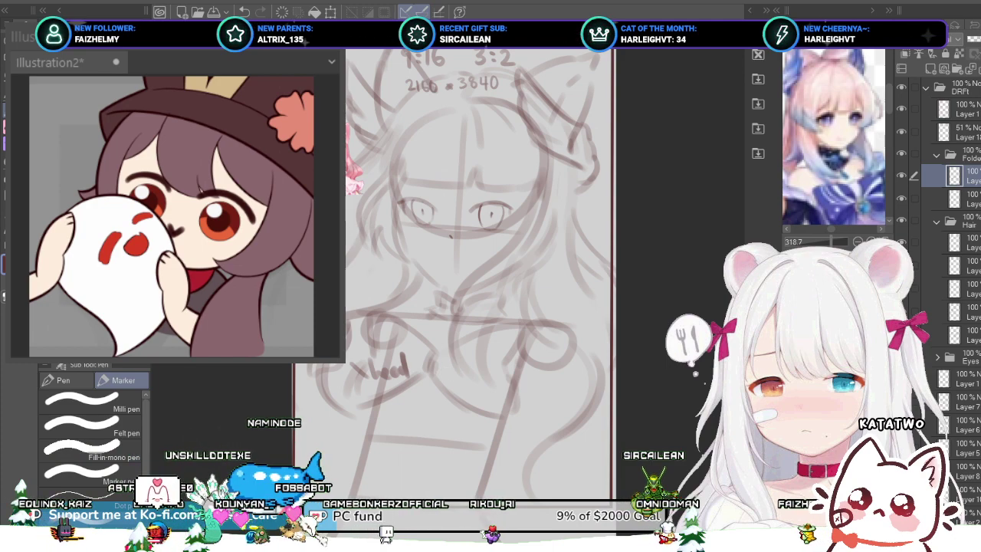
Step: Reduce the reference image's magnification to 119.8 to view the character's full outfit
left_click_drag(841, 166, 820, 133)
left_click_drag(830, 241, 825, 241)
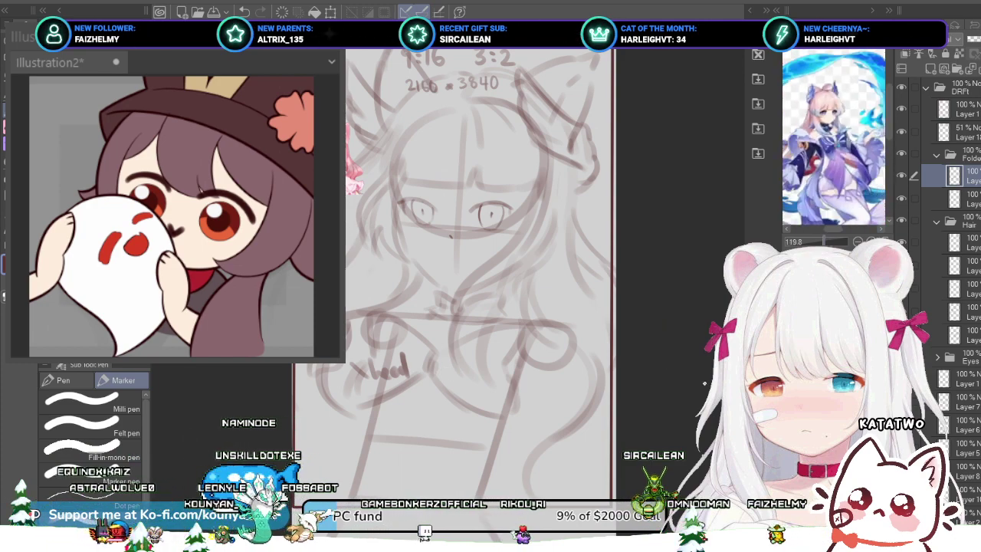
Step: Enlarge the reference image to 147.7 and sketch a round brooch with a small bow beneath it at the centre of the chest
left_click_drag(838, 145, 827, 141)
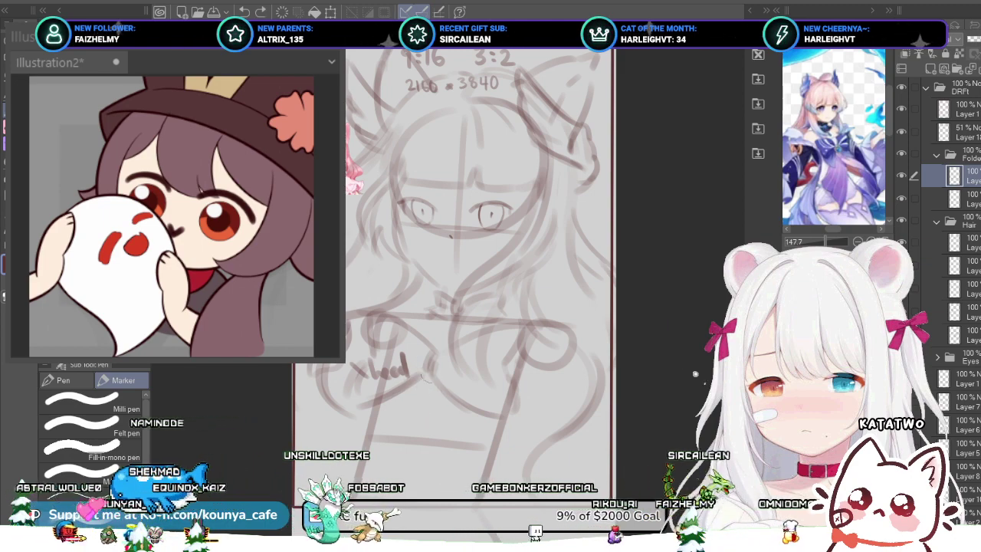
mouse_move(423, 386)
left_mouse_down()
mouse_move(435, 410)
mouse_move(432, 382)
left_mouse_up()
key("ctrl+z")
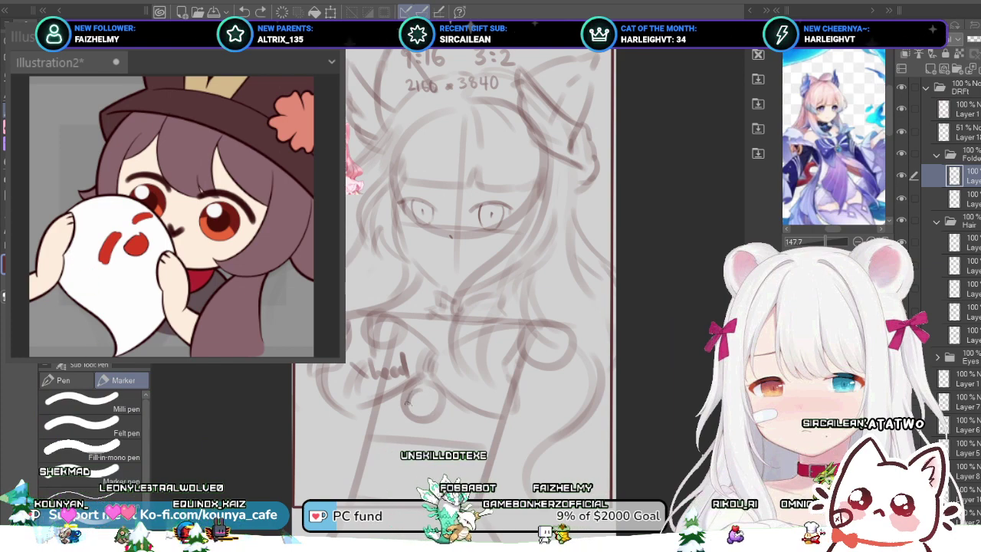
left_click_drag(408, 402, 419, 400)
scroll(412, 414, "up", 2)
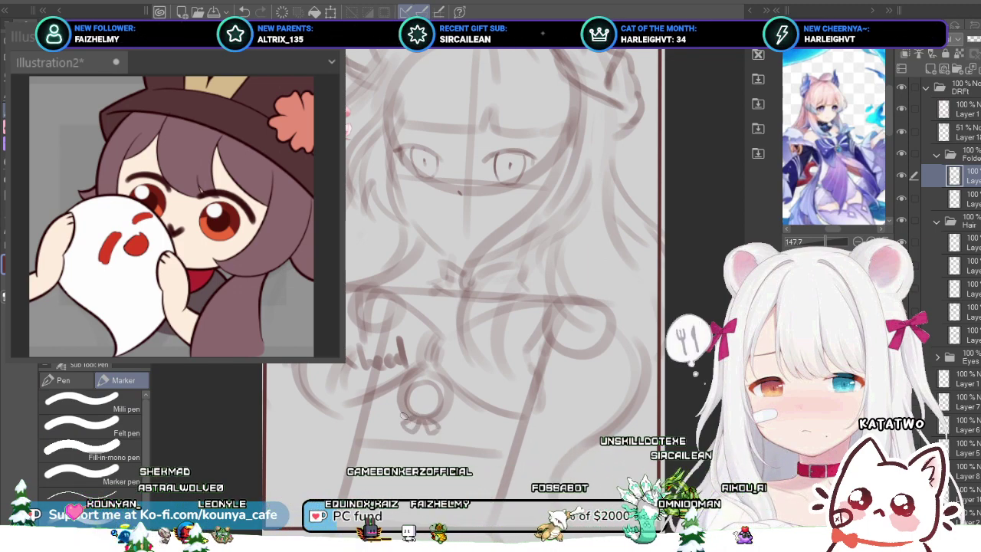
Step: Add small round beads above and beside the brooch's ring, checking them against the whole sketch
scroll(407, 400, "up", 1)
scroll(452, 360, "up", 1)
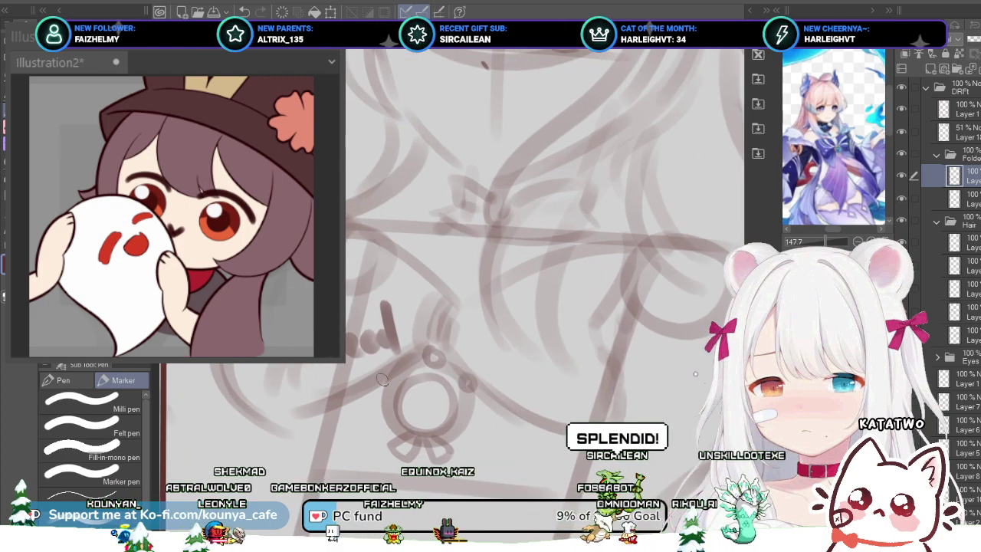
scroll(457, 395, "down", 3)
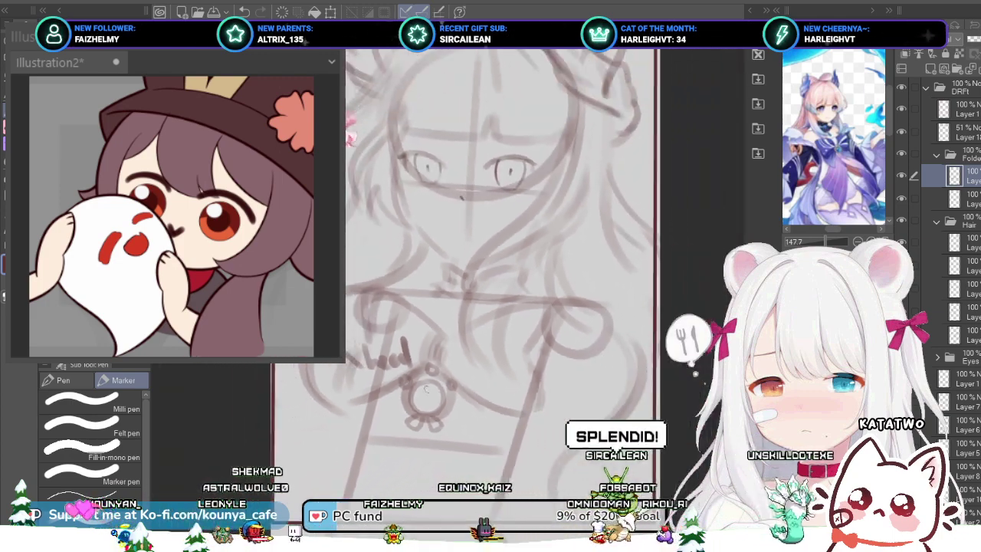
scroll(455, 396, "down", 2)
scroll(455, 395, "up", 3)
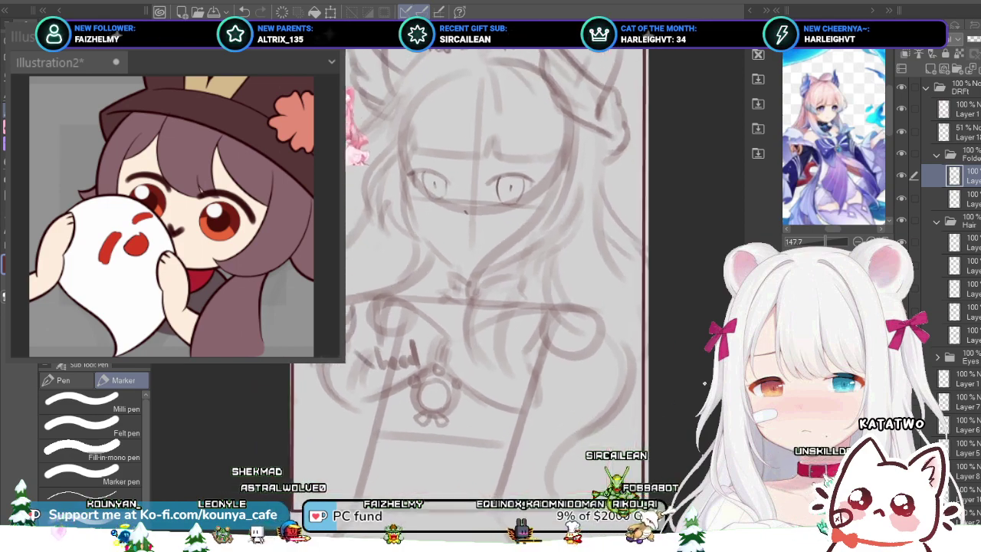
Step: Draw a swirl of curved lines inside the brooch's ring
scroll(439, 399, "up", 3)
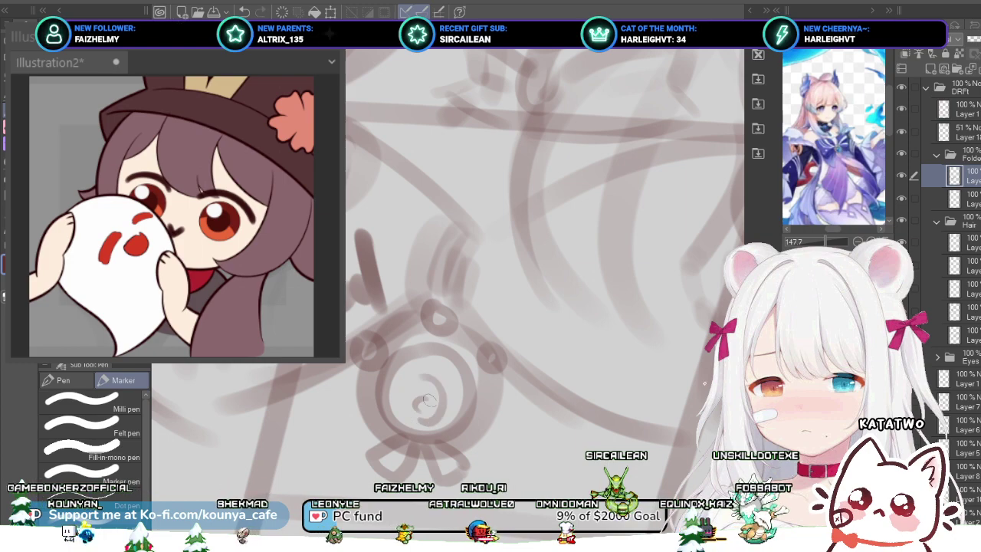
left_click_drag(426, 403, 418, 373)
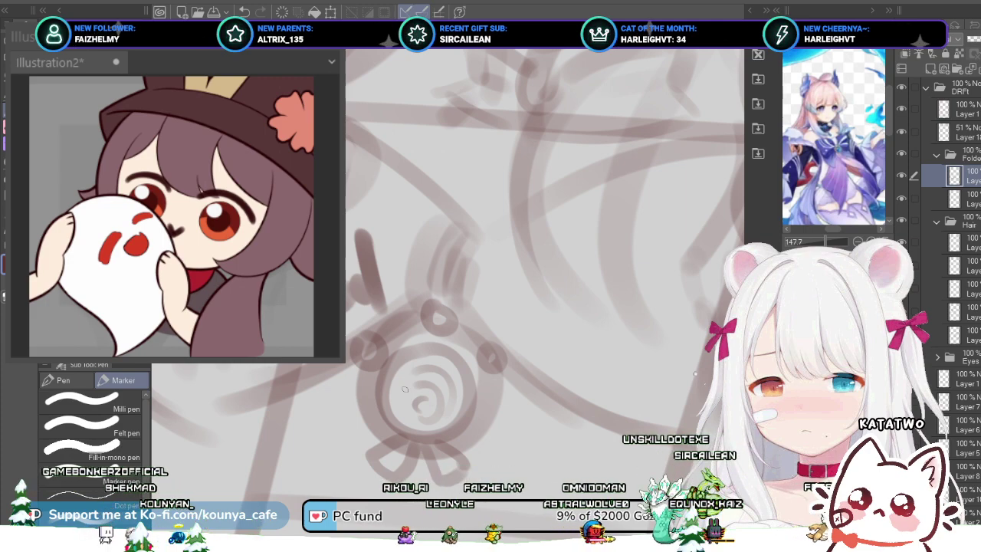
left_click(405, 391)
scroll(416, 403, "down", 5)
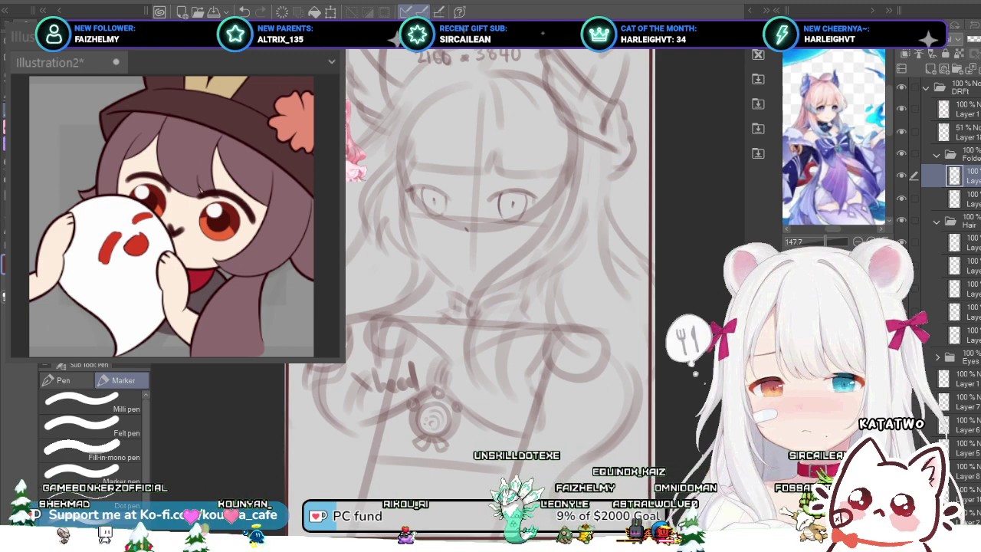
Step: Add a new layer above the chest and brooch layer in the same folder
scroll(497, 327, "up", 2)
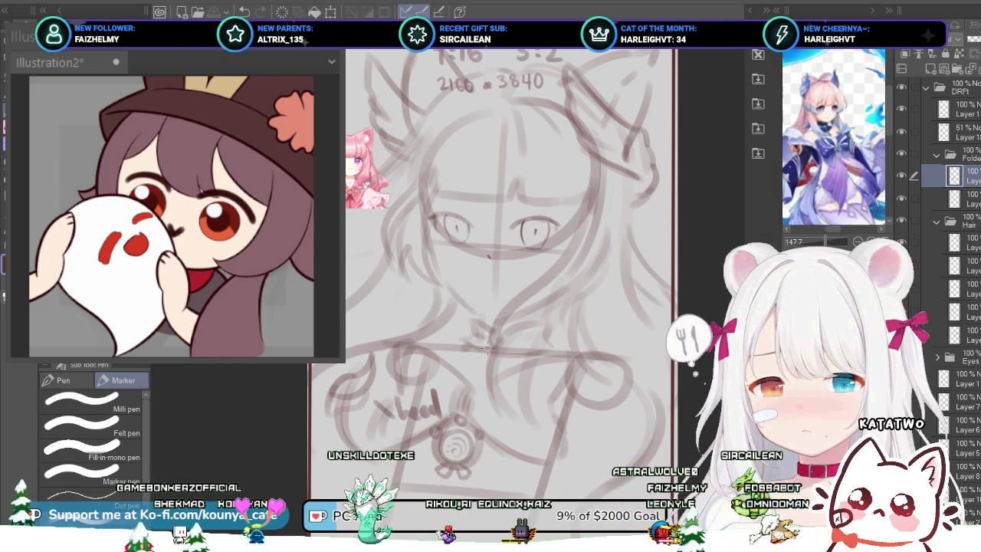
scroll(469, 304, "up", 2)
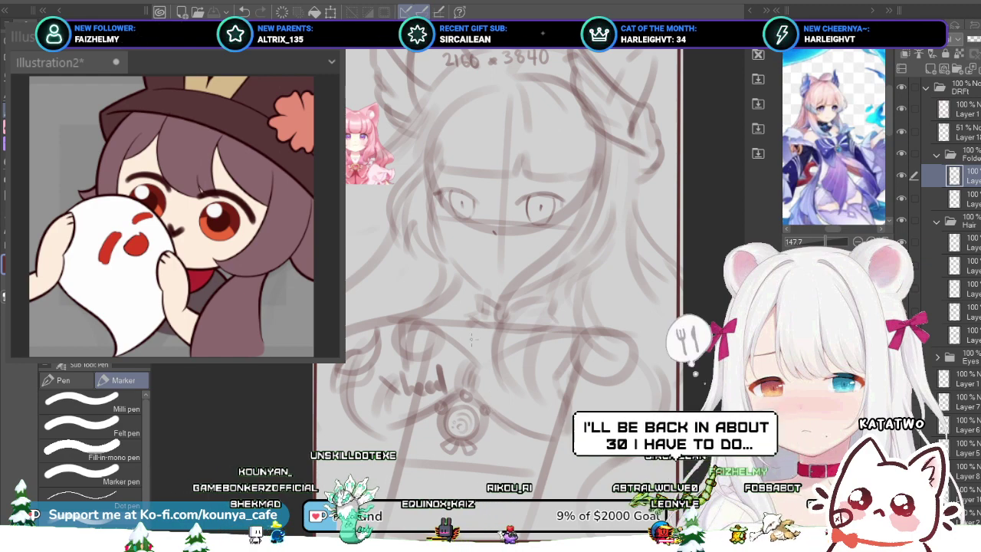
left_click_drag(492, 413, 475, 411)
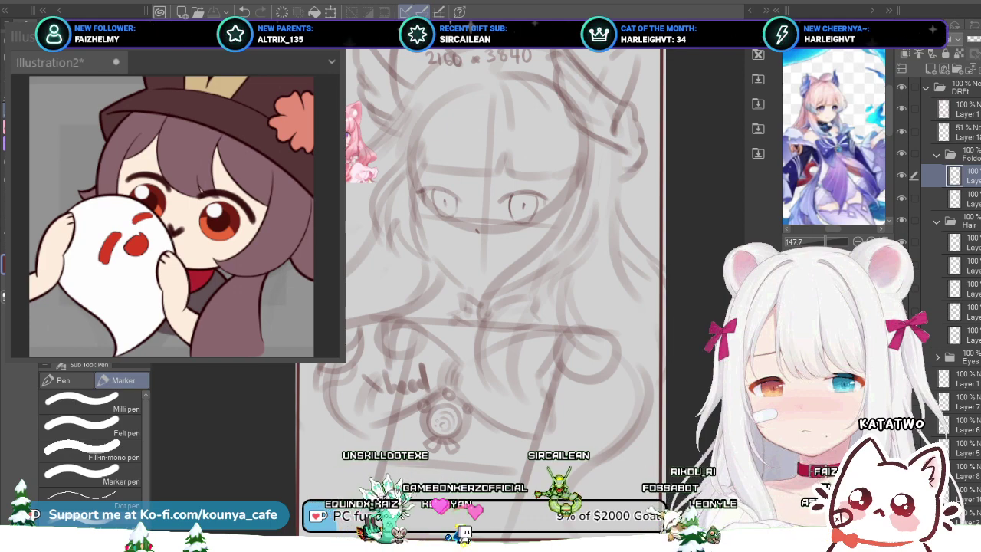
left_click_drag(644, 173, 656, 182)
scroll(498, 276, "up", 1)
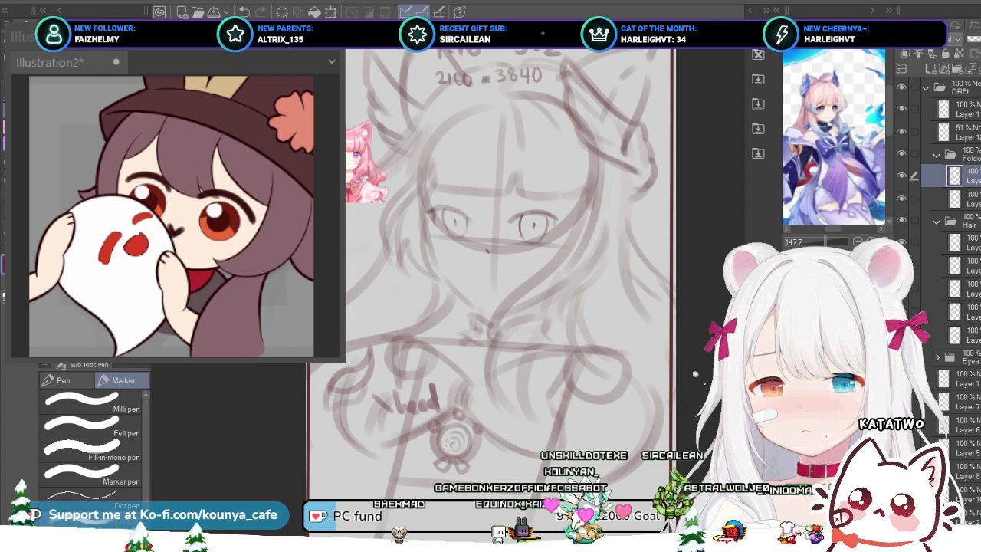
key("ctrl+shift+n")
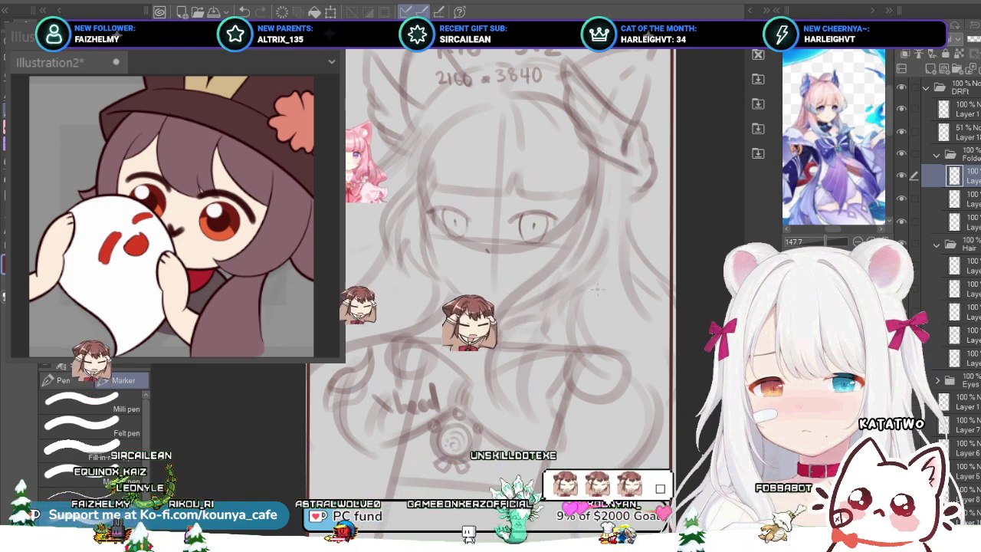
scroll(533, 317, "up", 1)
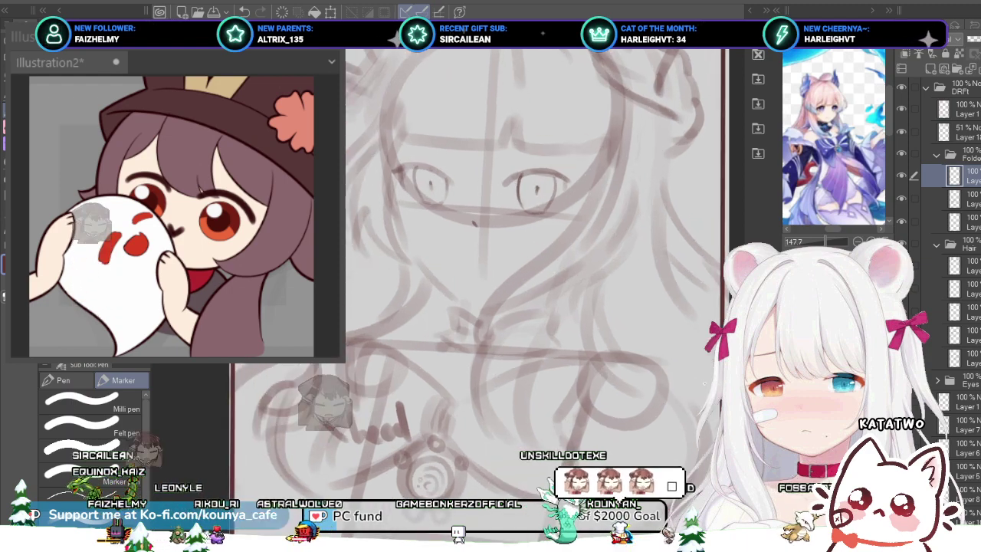
scroll(502, 348, "down", 1)
left_click_drag(502, 349, 501, 314)
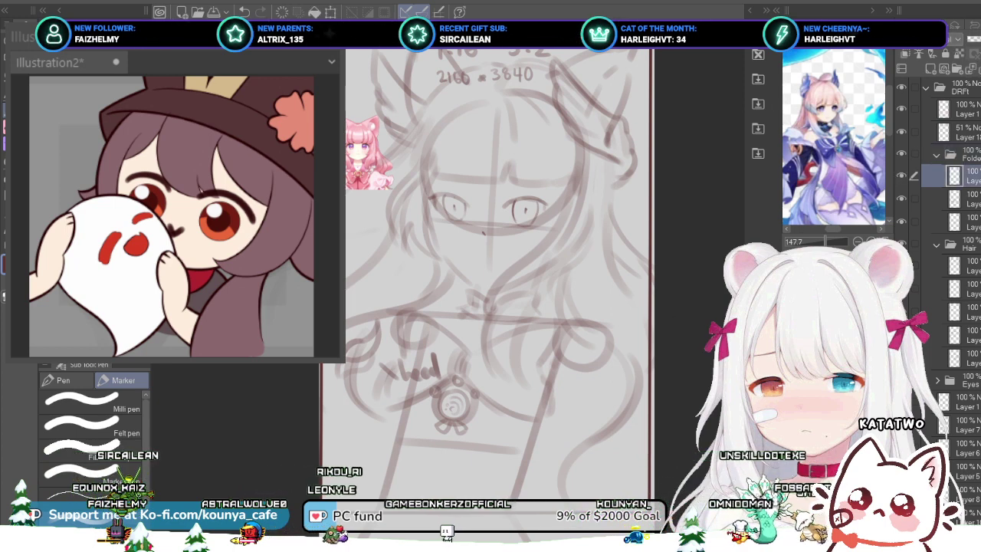
left_click(900, 198)
key("ctrl+y")
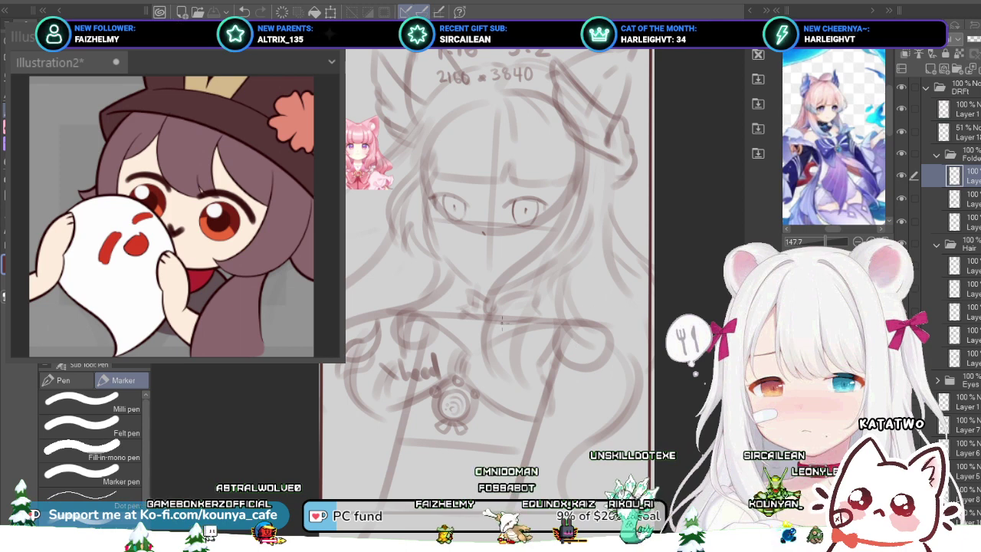
scroll(502, 322, "up", 1)
left_click_drag(496, 393, 487, 367)
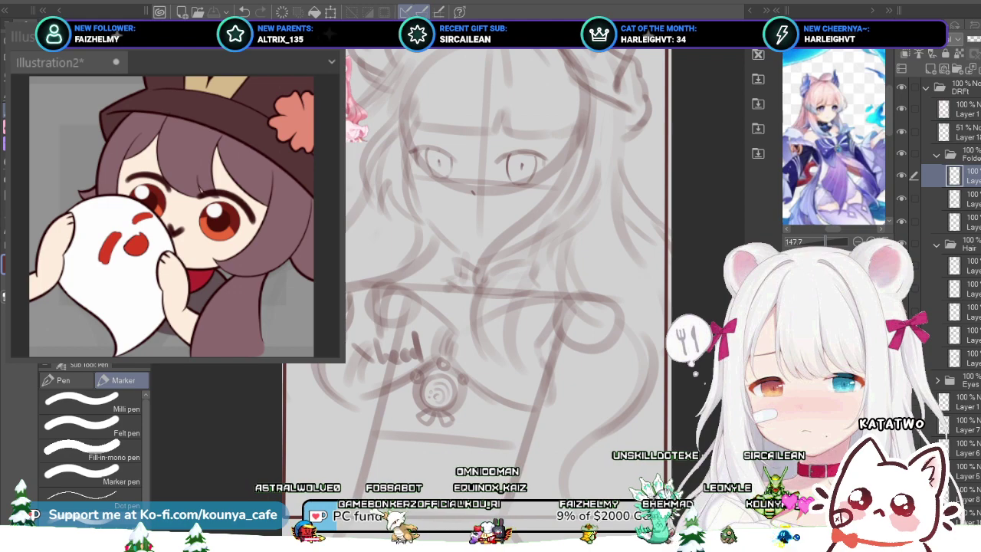
Step: Shift the chest and brooch layer slightly toward the left side of the canvas, and reselect the new layer above it
scroll(578, 273, "down", 1)
key("ctrl+z")
key("ctrl+z")
key("ctrl+z")
key("ctrl+z")
key("ctrl+z")
key("ctrl+z")
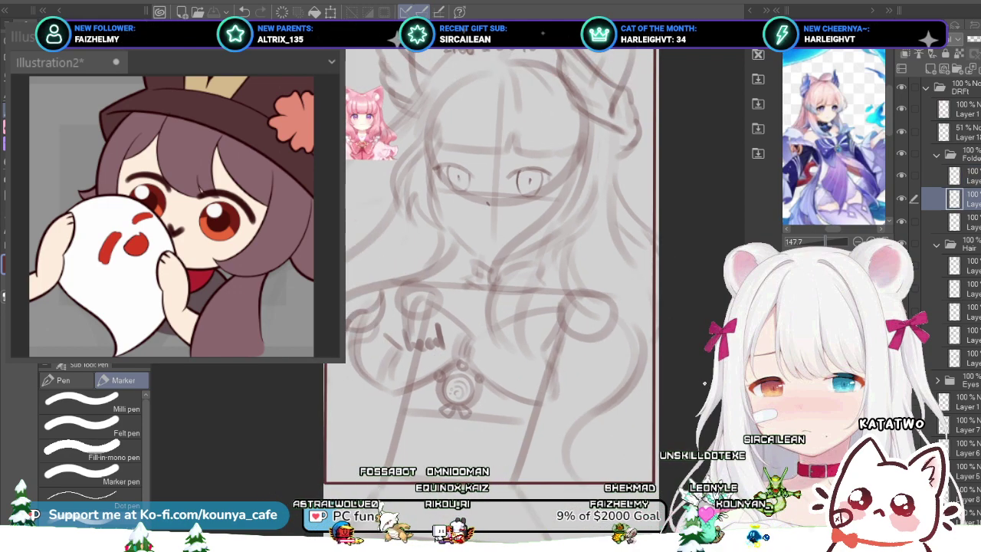
key("ctrl+z")
key("ctrl+z")
key("ctrl+z")
key("ctrl+z")
key("ctrl+z")
key("ctrl+z")
key("ctrl+z")
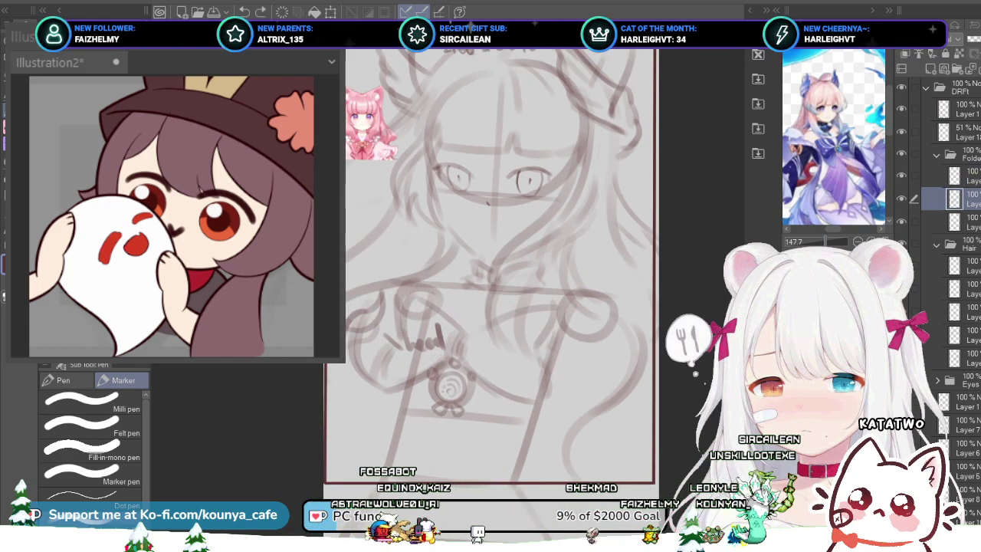
left_click_drag(695, 373, 693, 371)
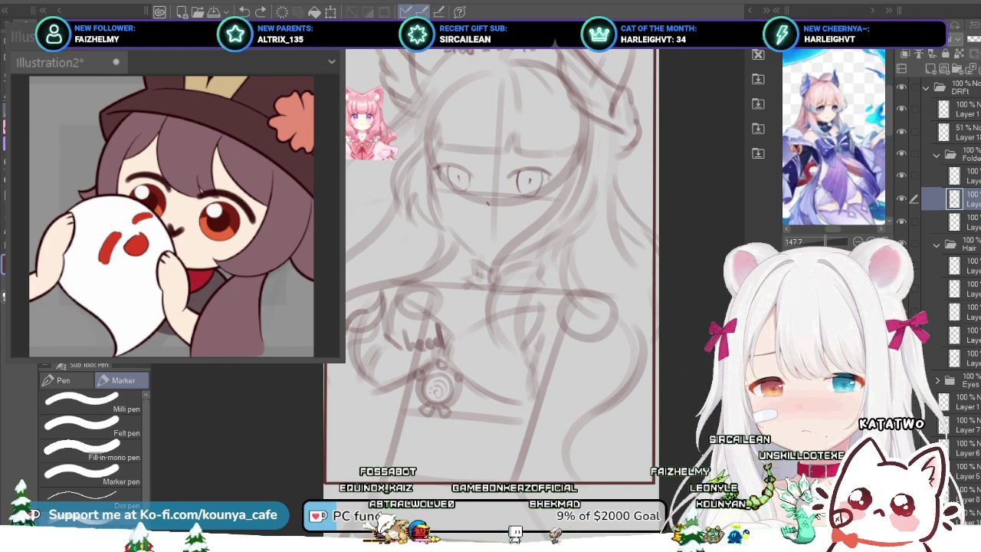
key("ctrl+z")
key("ctrl+z")
key("ctrl+z")
key("ctrl+z")
key("ctrl+z")
key("ctrl+z")
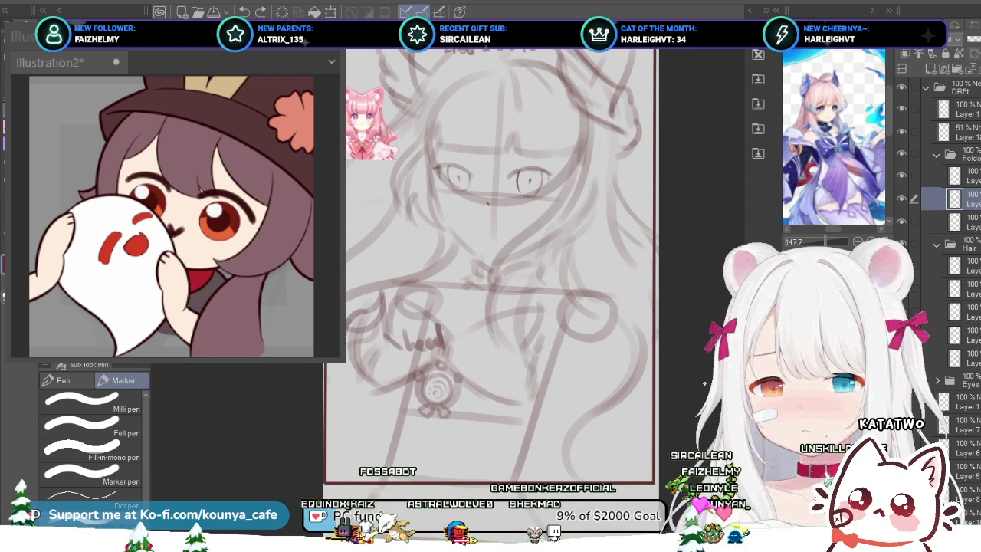
left_click_drag(694, 373, 695, 373)
key("ctrl+y")
key("ctrl+y")
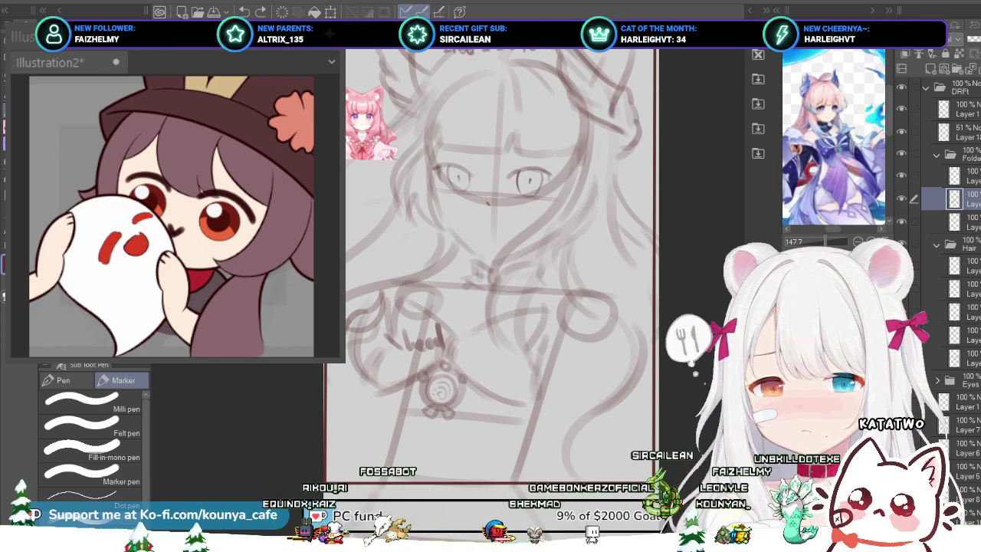
left_click(970, 176)
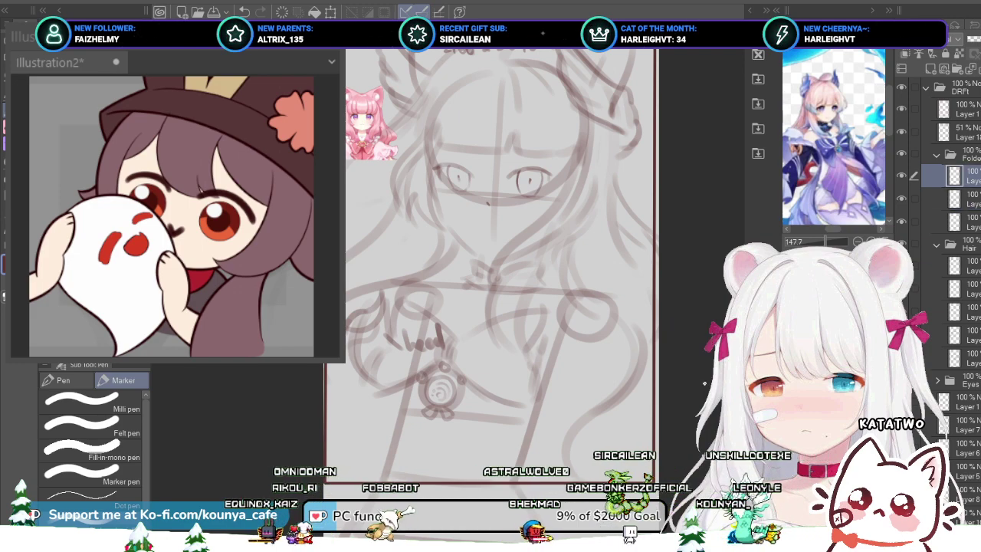
Step: Widen the canvas on both sides to leave extra room around the framed character sketch
key("ctrl+minus")
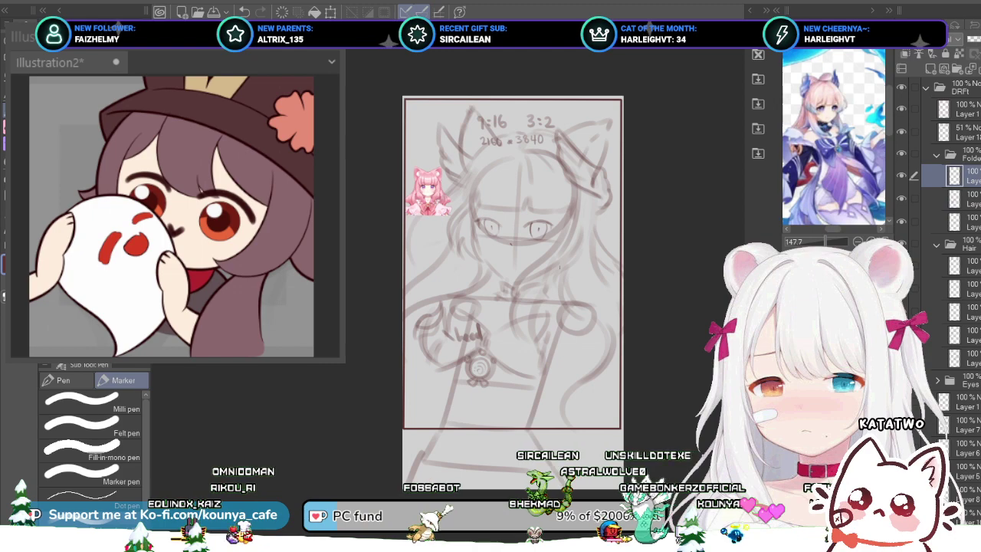
left_click_drag(398, 176, 364, 180)
scroll(518, 345, "up", 1)
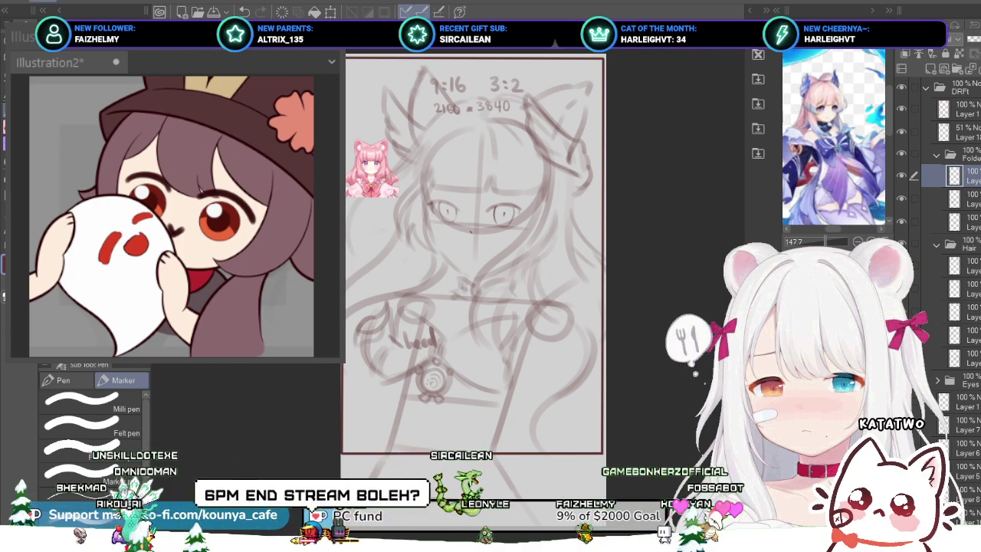
key("ctrl+t")
left_click_drag(341, 289, 269, 290)
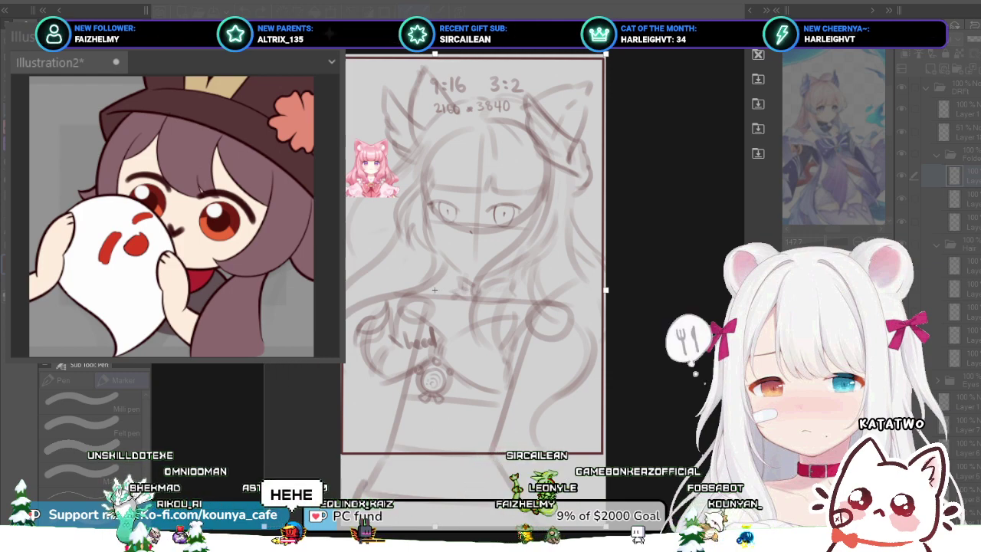
left_click_drag(606, 289, 685, 290)
key("Return")
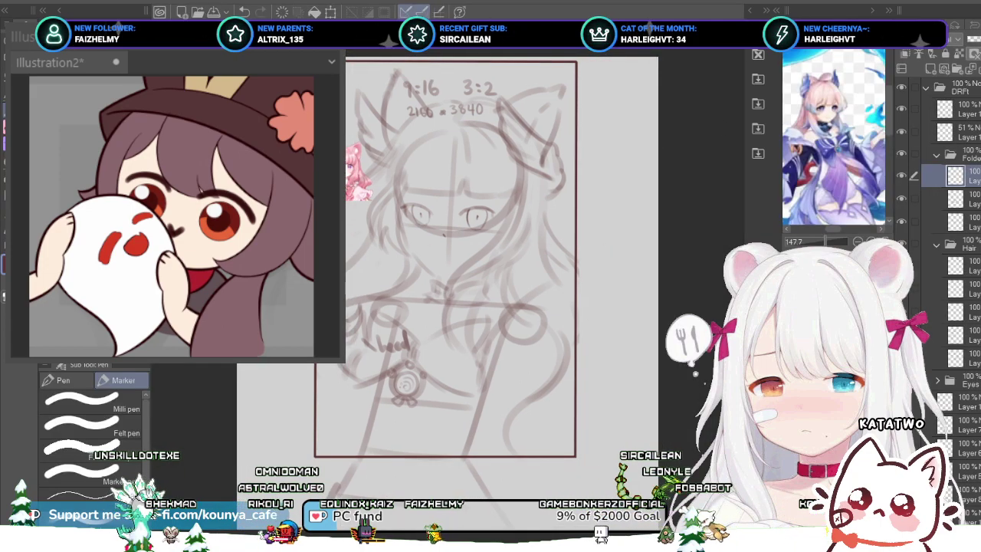
Step: Enlarge the border frame downward and outward on both sides of the character, and lower its layer opacity to 11%
left_click(967, 110)
key("ctrl+t")
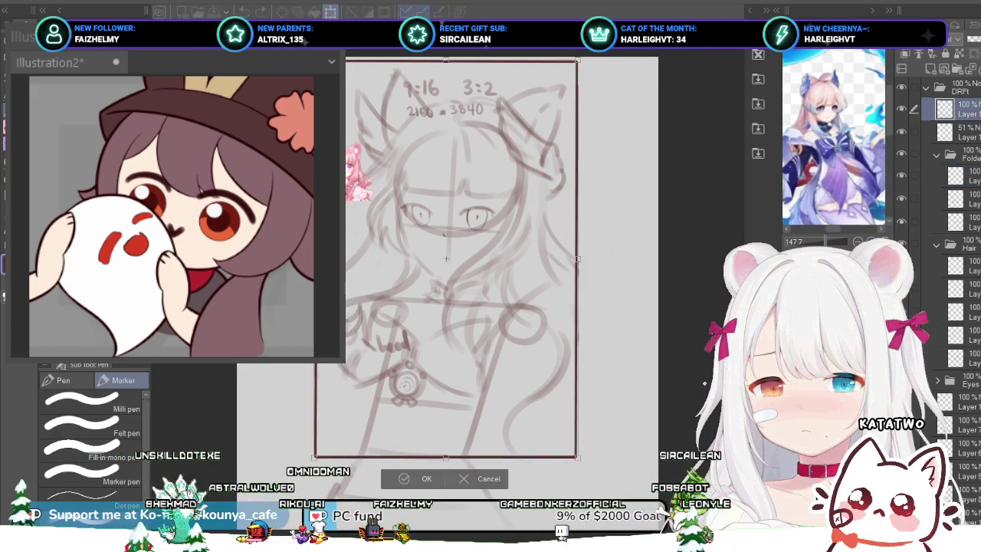
left_click_drag(577, 457, 621, 524)
key("ctrl+z")
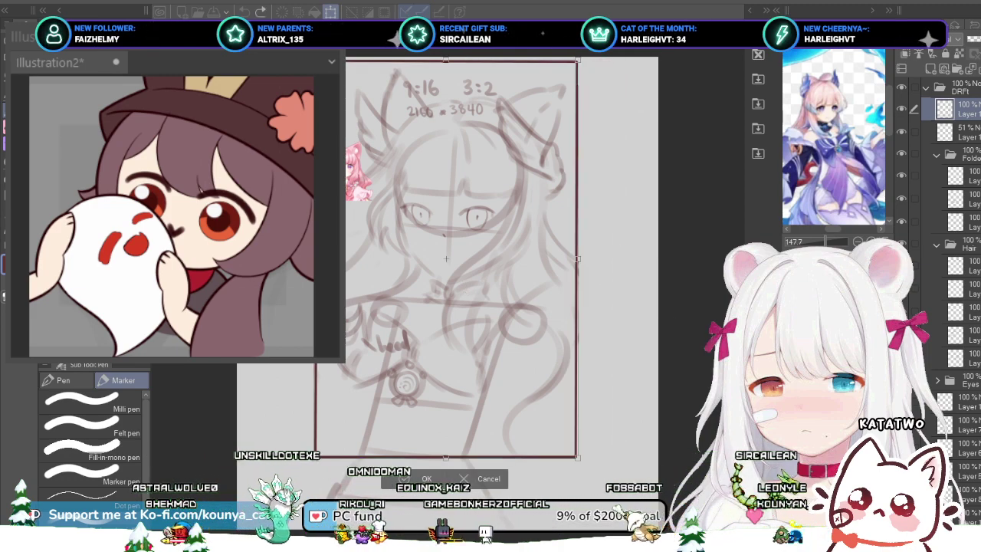
left_click_drag(576, 457, 590, 477)
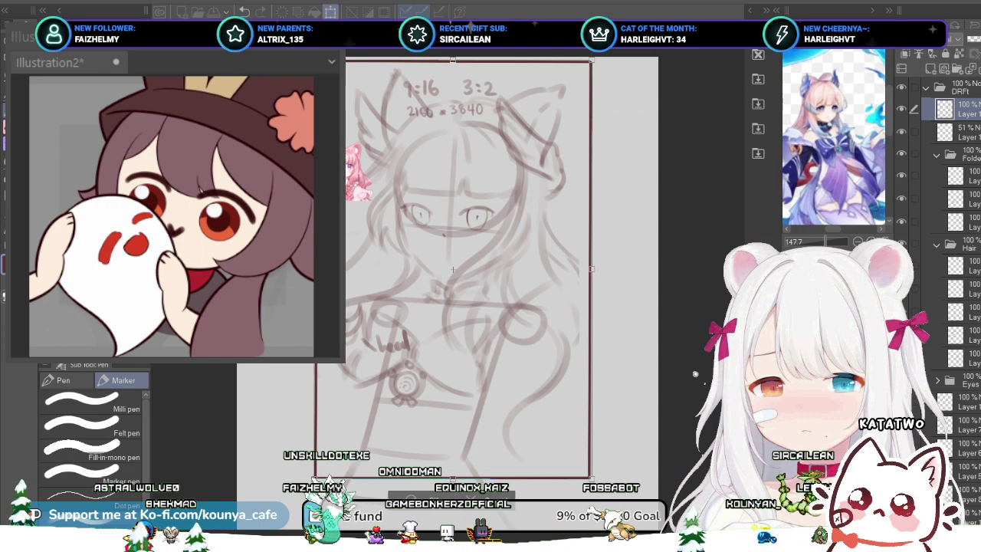
left_click_drag(315, 478, 298, 504)
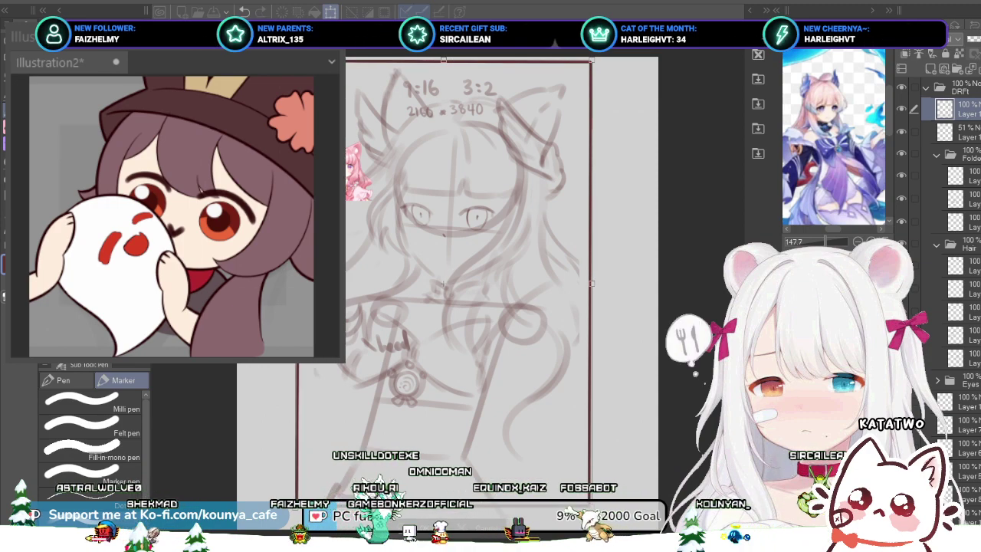
left_click_drag(590, 507, 601, 523)
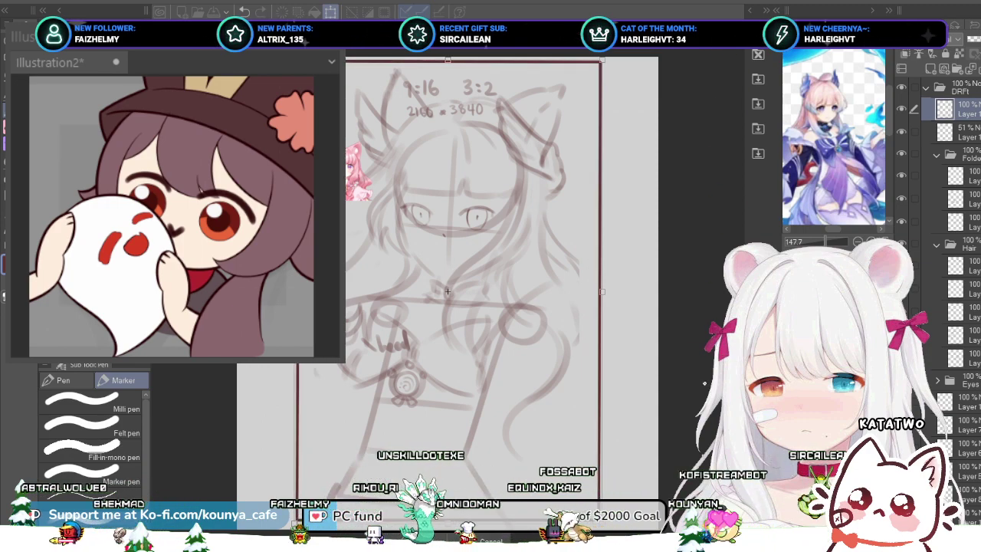
left_click_drag(294, 523, 287, 530)
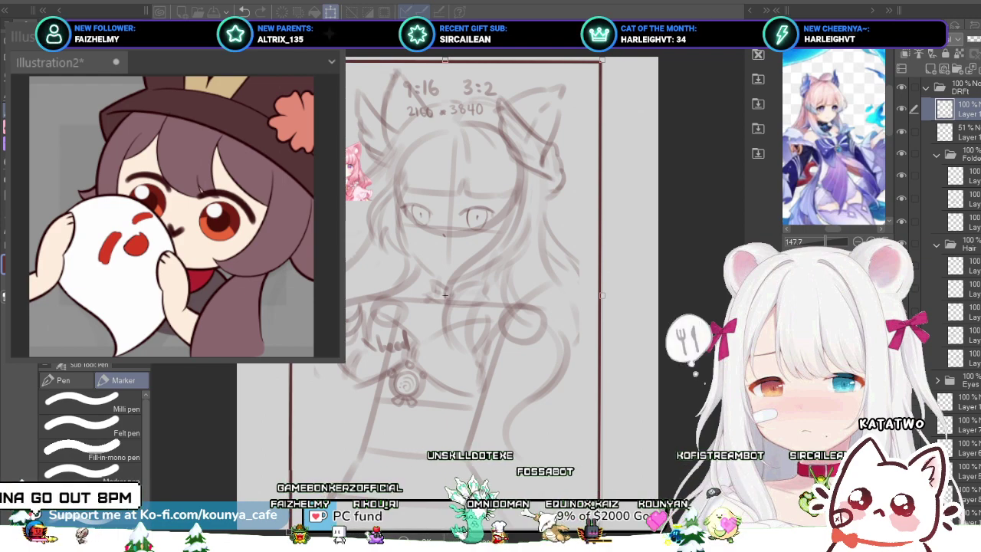
left_click_drag(445, 295, 452, 289)
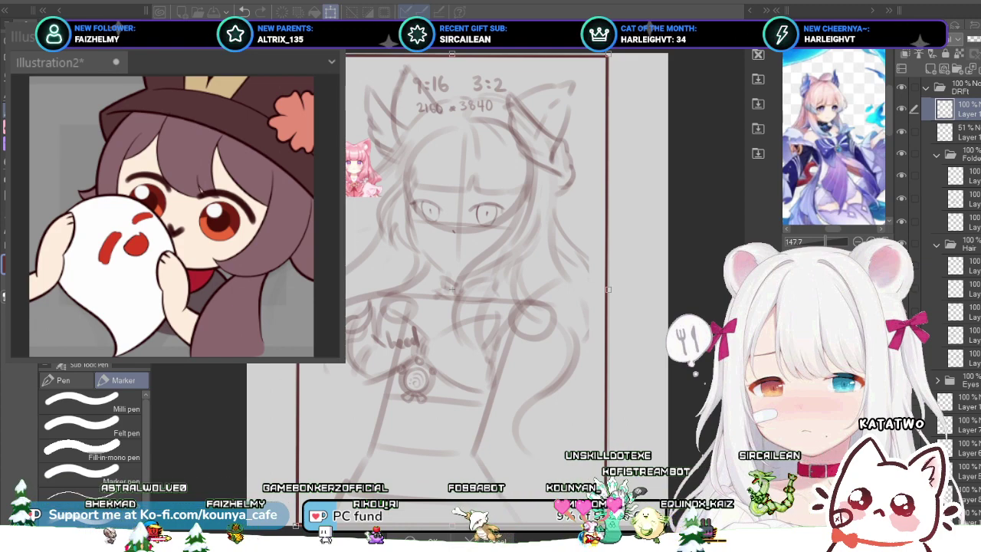
key("Return")
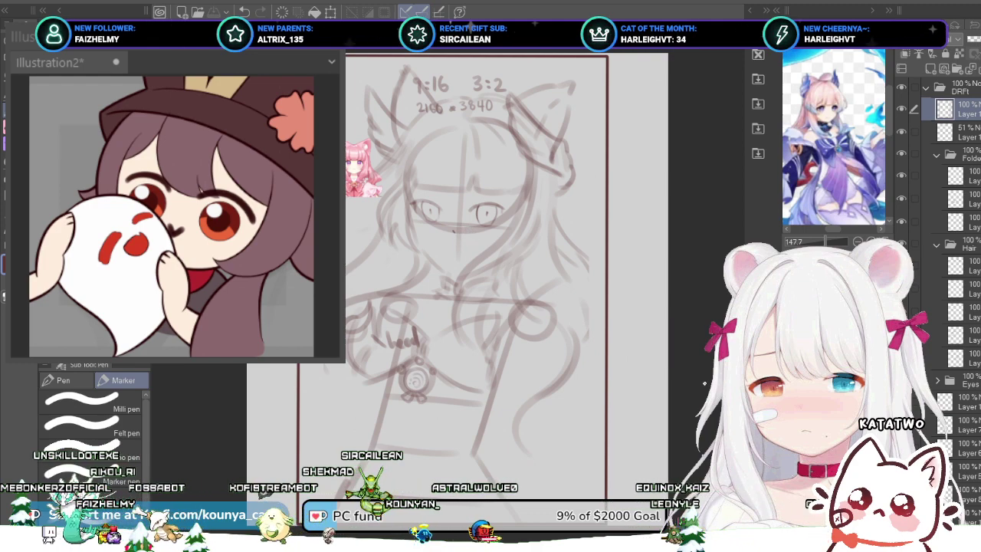
left_click_drag(980, 39, 970, 40)
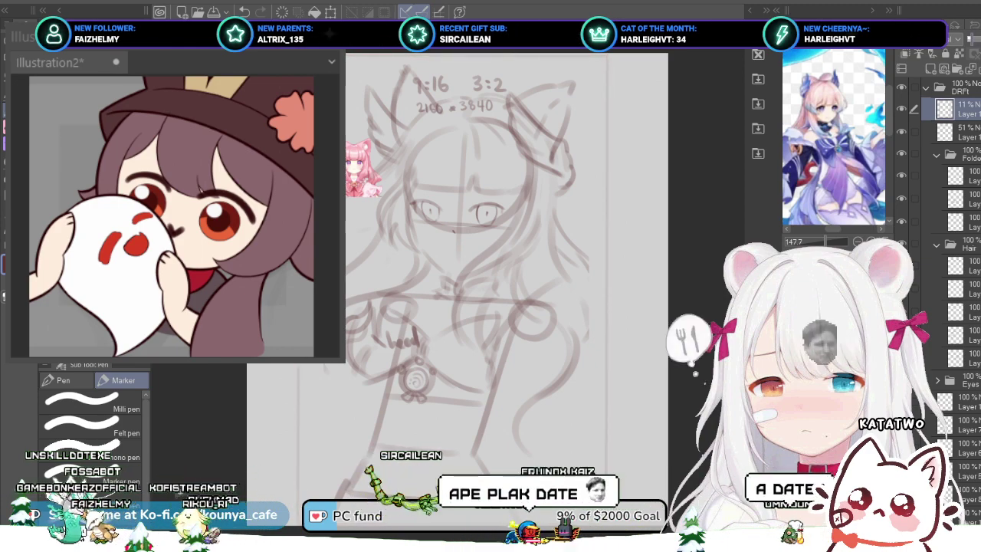
Step: On the top layer of the outfit folder, draw a large curve bulging outward beside the right-hand hair, undoing the unwanted extra strokes
left_click(971, 176)
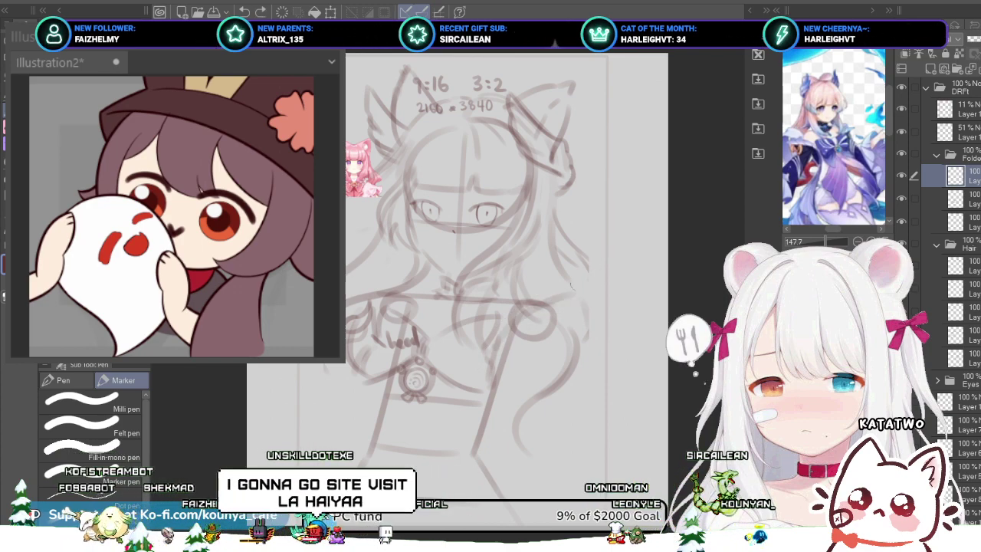
left_click_drag(571, 191, 605, 263)
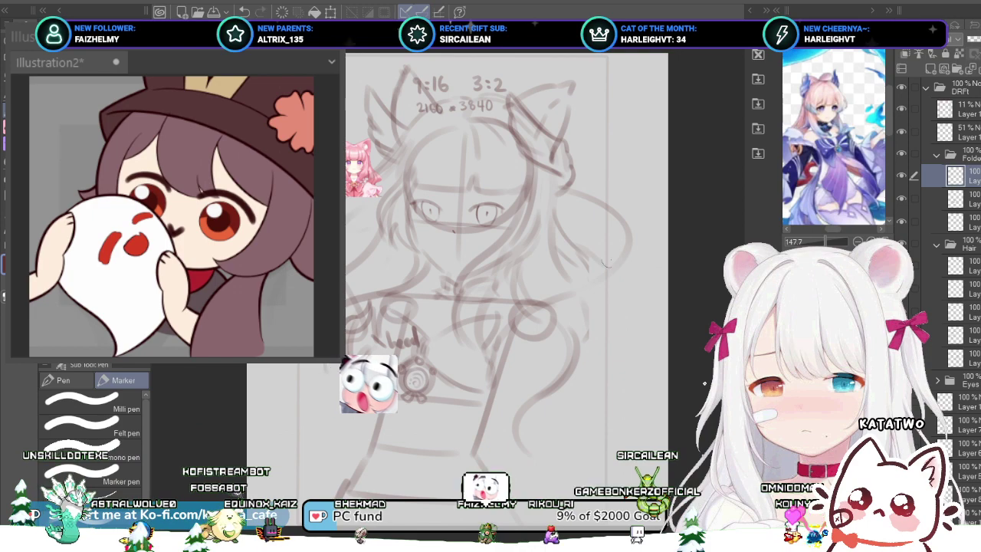
left_click_drag(611, 203, 646, 271)
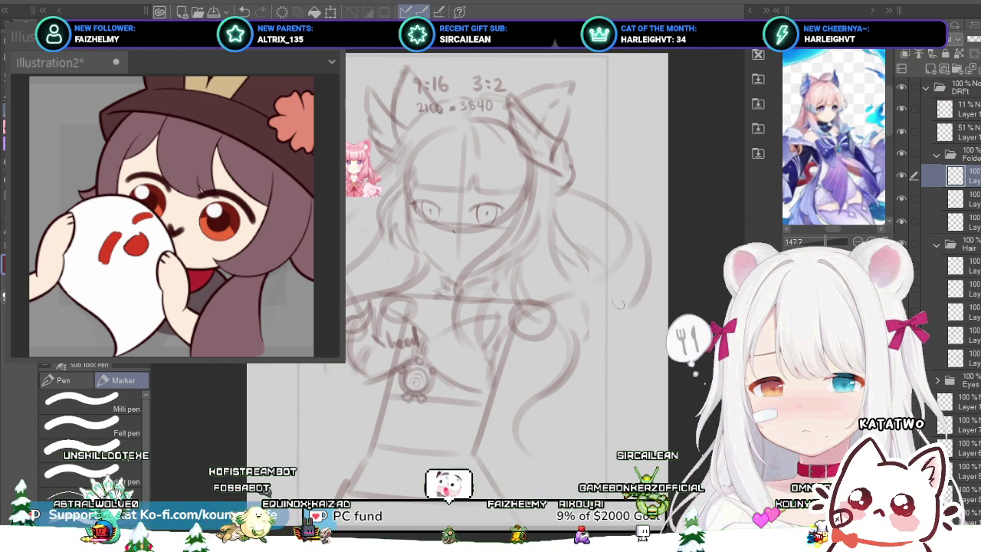
key("ctrl+z")
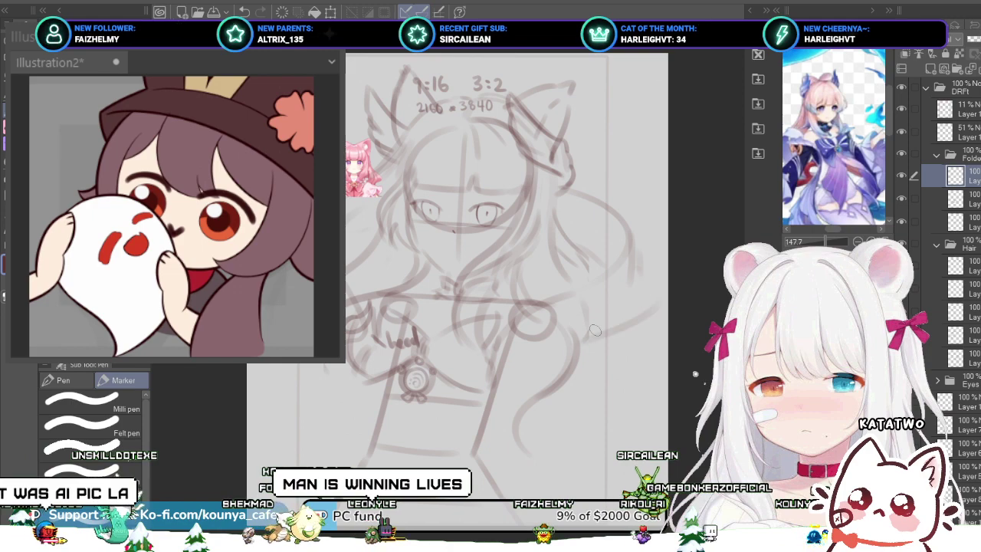
key("ctrl+z")
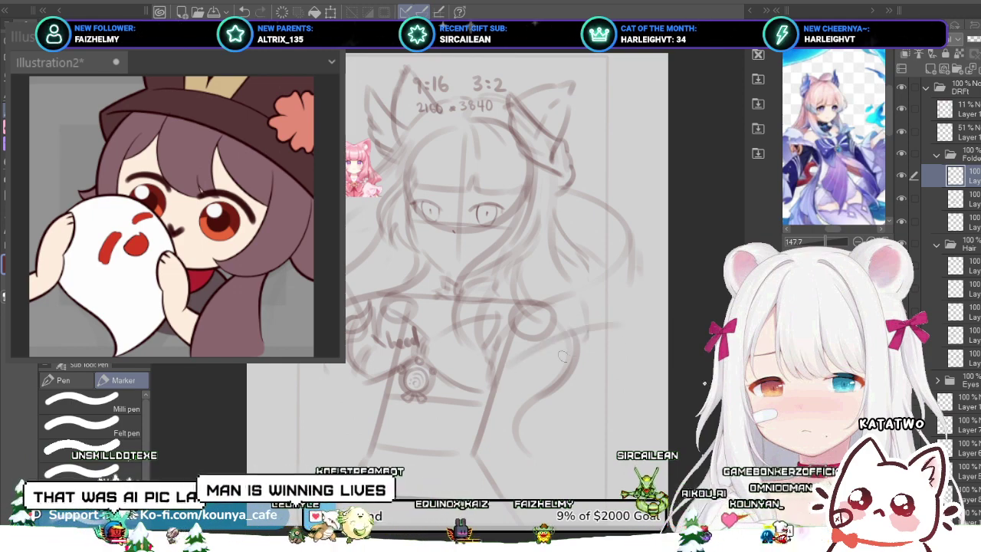
key("ctrl+z")
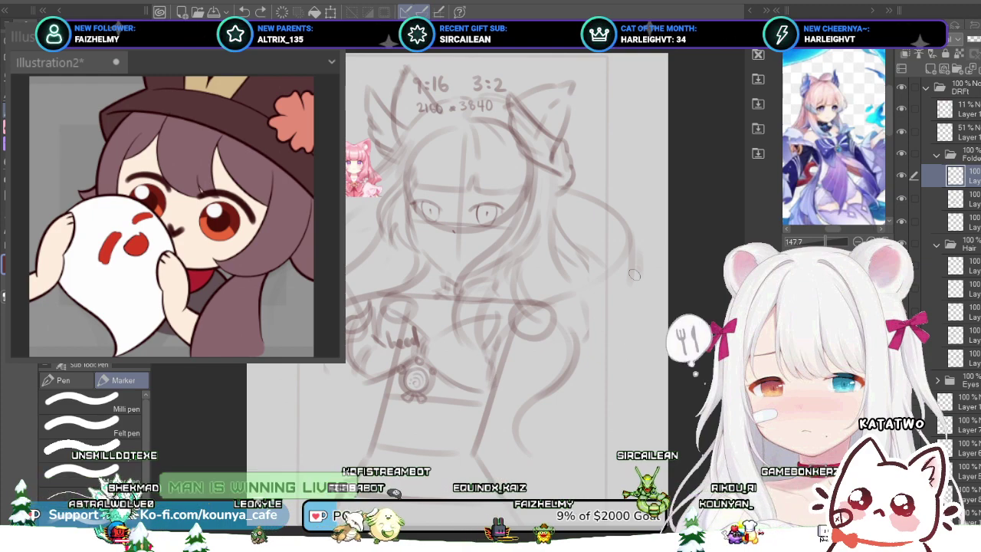
Step: Draw the lower sweep beneath the large curve, running from its outer end back toward the waist and redoing unsatisfactory strokes
mouse_move(634, 274)
left_mouse_down()
mouse_move(610, 334)
mouse_move(506, 407)
left_mouse_up()
key("ctrl+z")
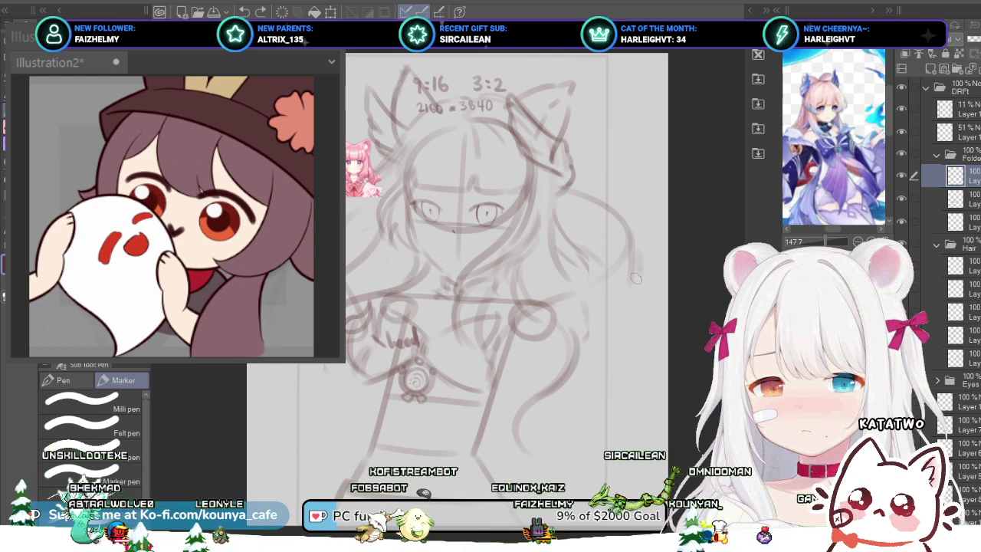
left_click_drag(637, 276, 494, 383)
key("ctrl+z")
left_click_drag(644, 299, 524, 377)
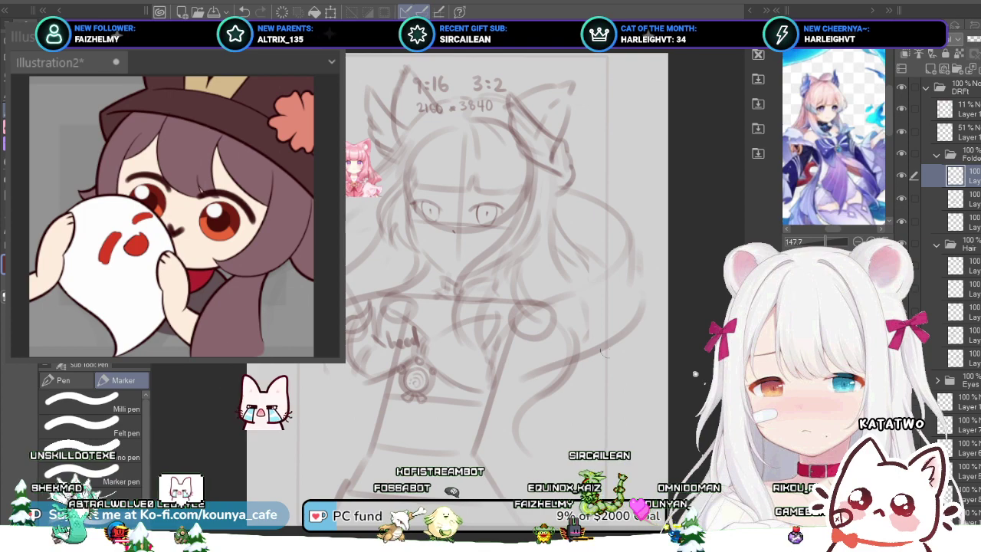
key("ctrl+z")
left_click_drag(644, 317, 494, 388)
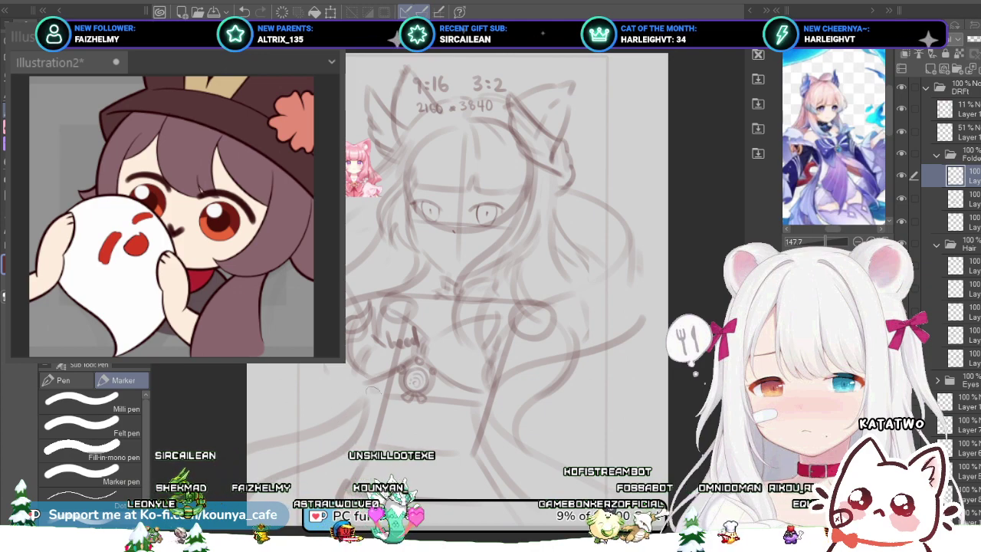
Step: Add a new layer at the top of the outfit folder and select the third layer in that folder
scroll(412, 344, "up", 2)
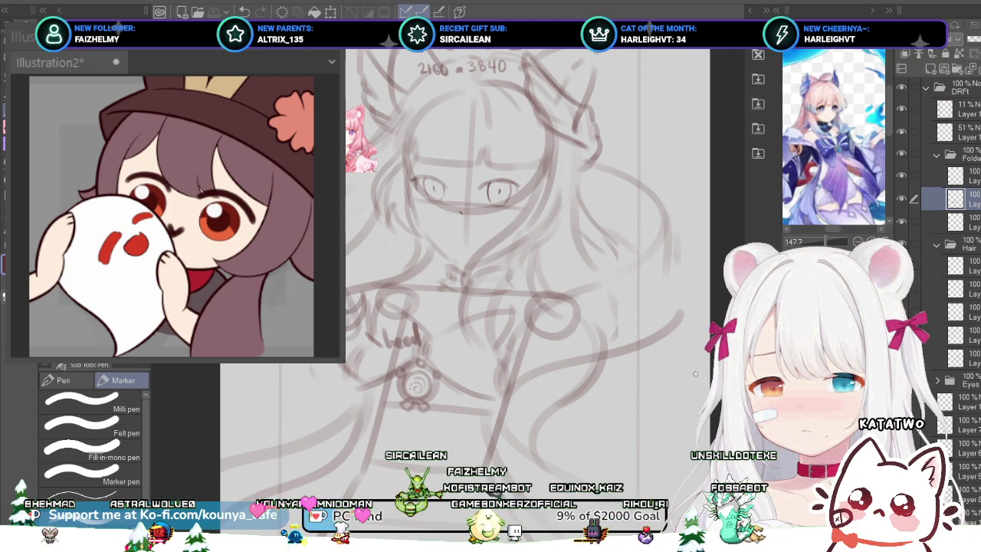
left_click(969, 266)
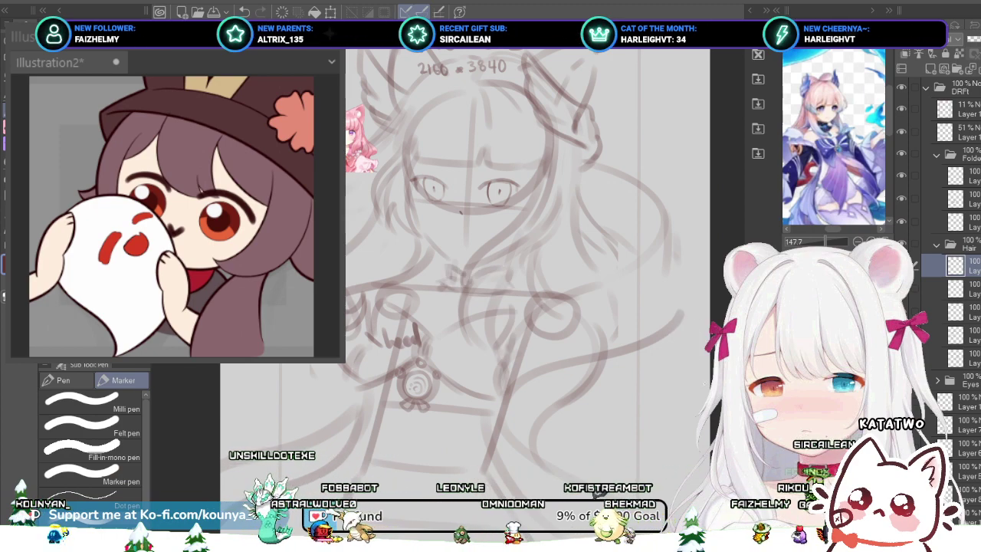
left_click(965, 176)
key("ctrl+shift+n")
mouse_move(381, 400)
left_mouse_down()
mouse_move(351, 336)
mouse_move(376, 320)
left_mouse_up()
left_click(965, 222)
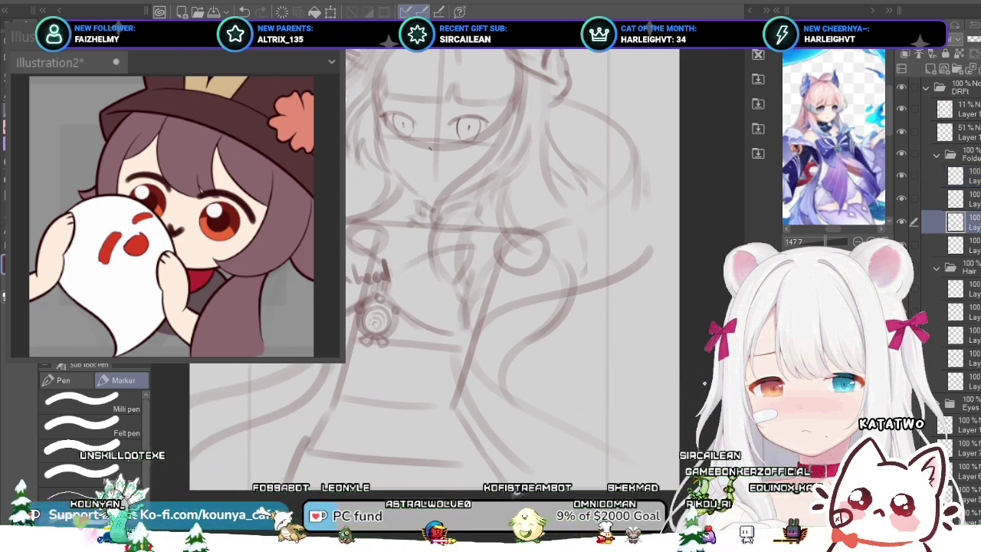
Step: Rough in the abdomen and navel below the brooch on the folder's top layer, toggling that layer's visibility to check it
left_click(954, 175)
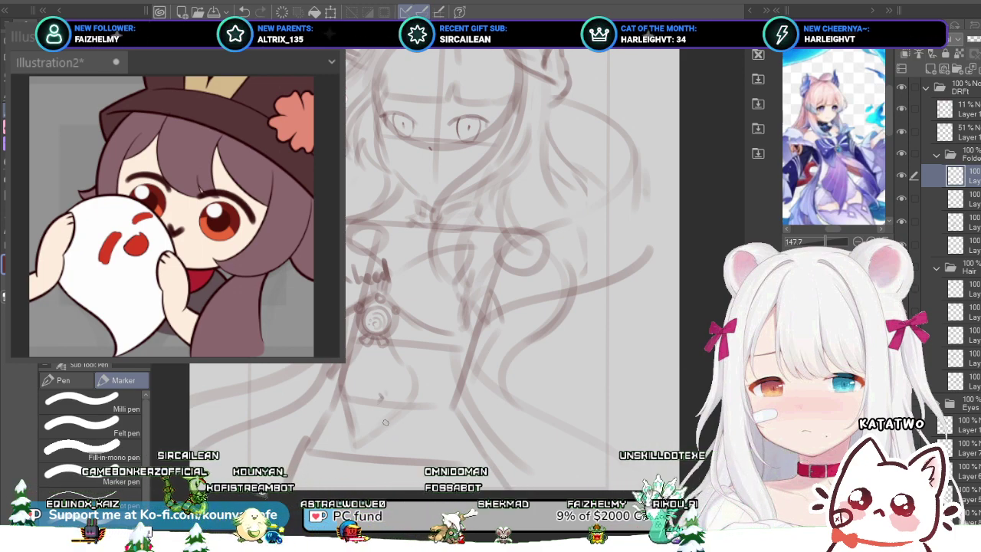
scroll(401, 372, "down", 4)
scroll(430, 319, "up", 3)
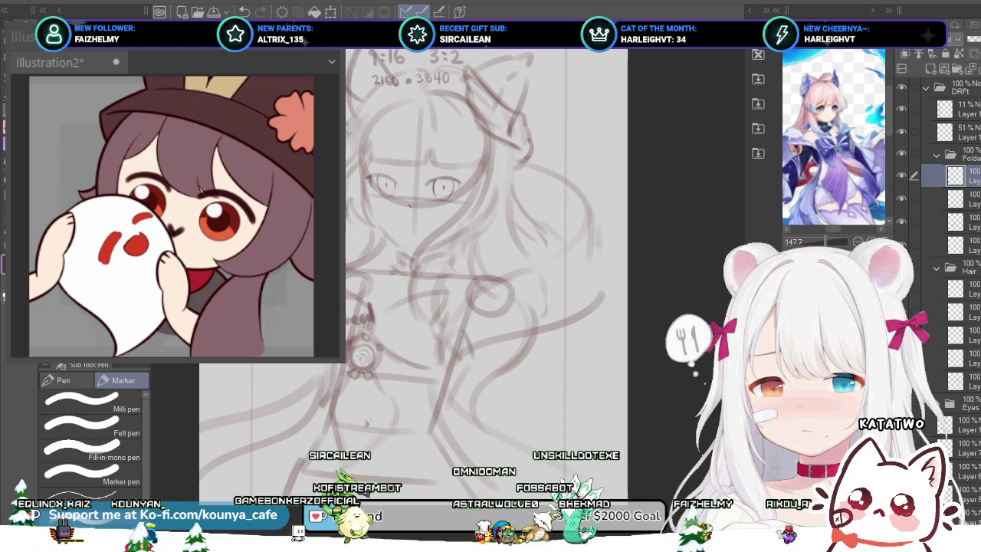
scroll(346, 349, "up", 5)
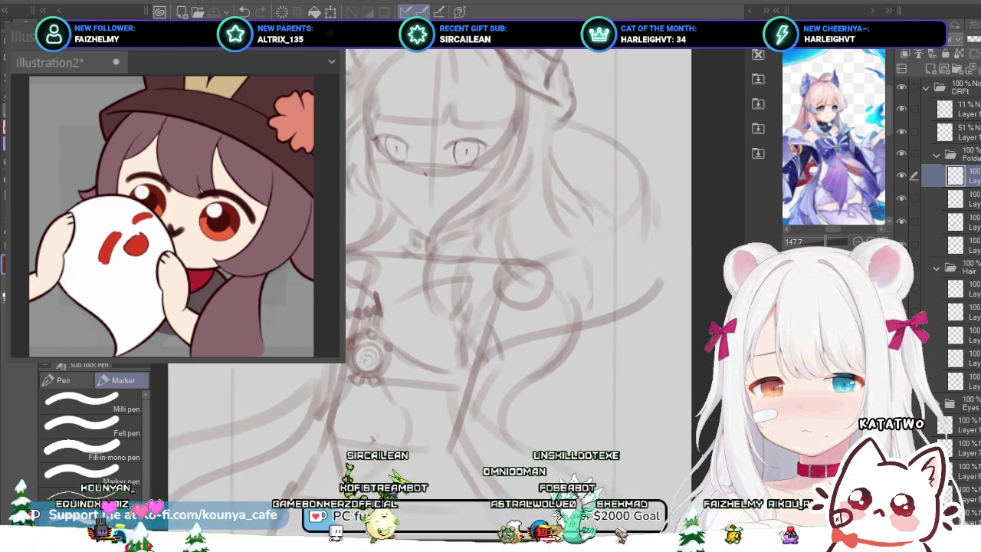
scroll(385, 399, "down", 2)
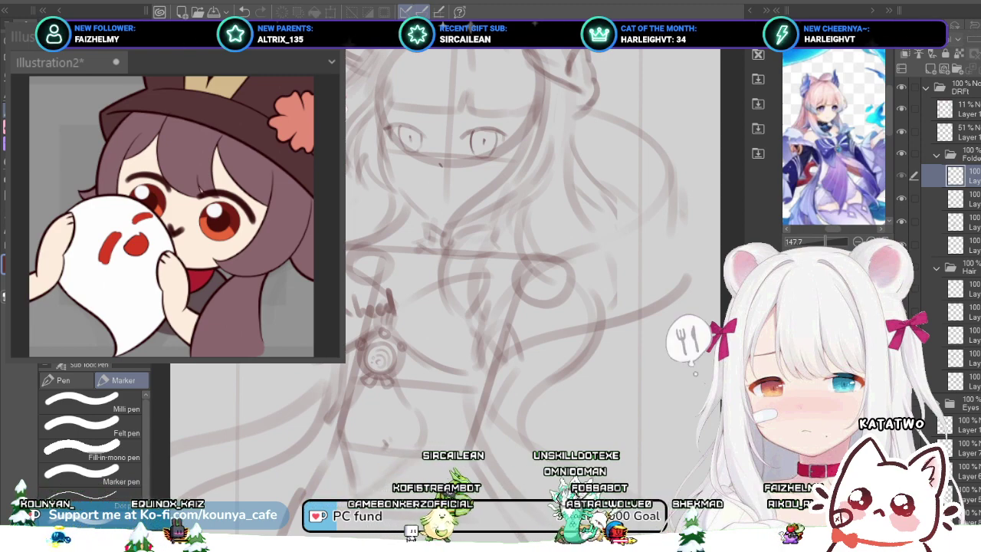
left_click(901, 177)
left_click(901, 176)
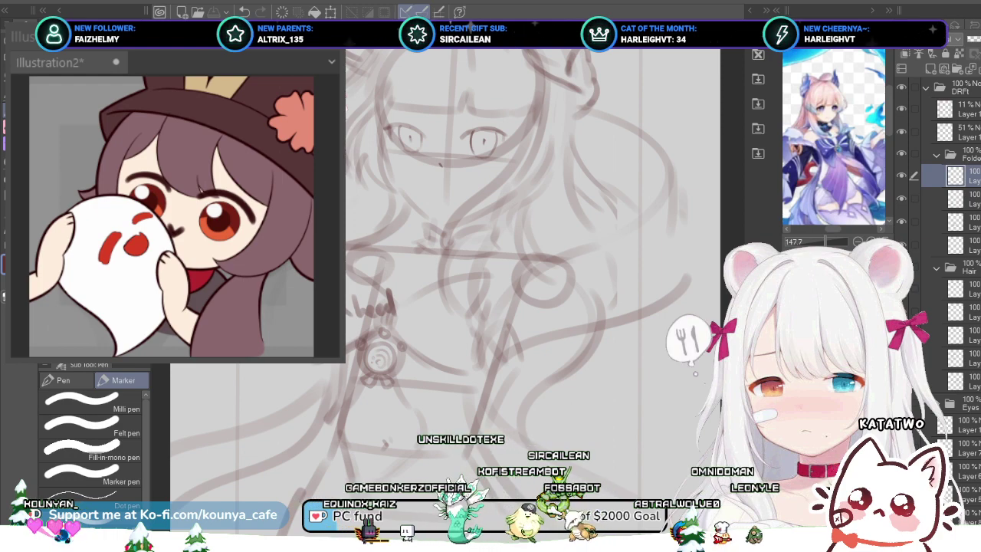
Step: Add another layer at the top of the outfit folder and sketch flaring garment lines spreading from the brooch down across the hips
key("ctrl+shift+n")
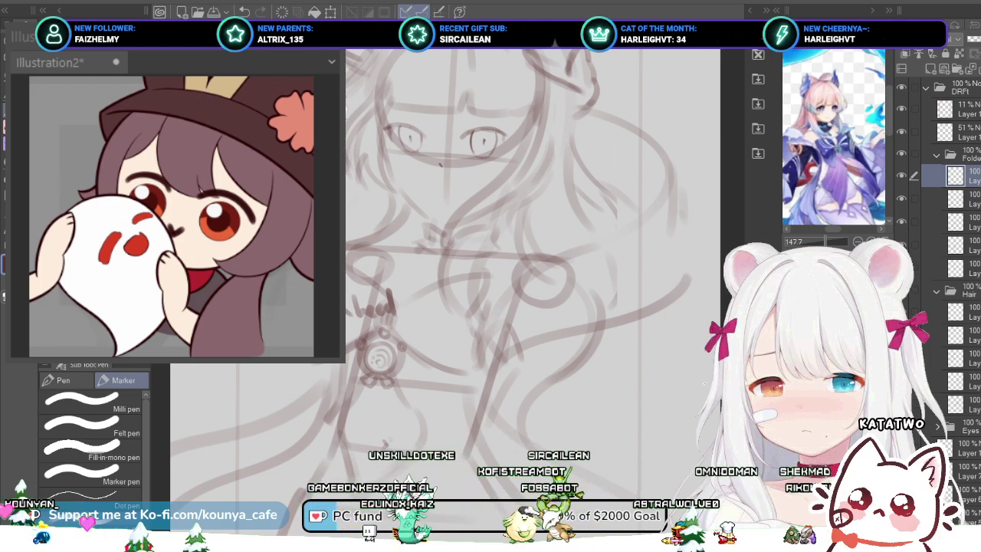
scroll(303, 330, "down", 5)
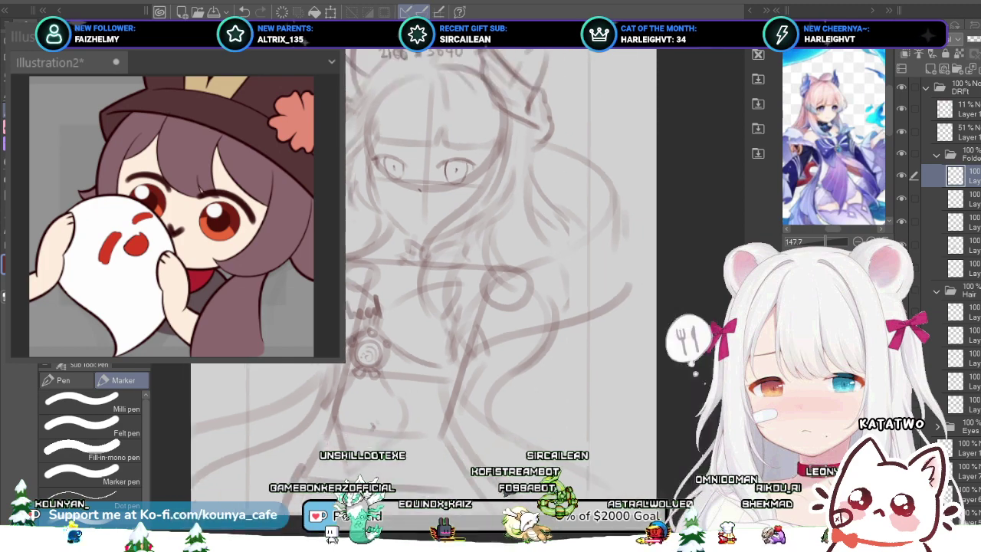
key("ctrl+plus")
key("ctrl+plus")
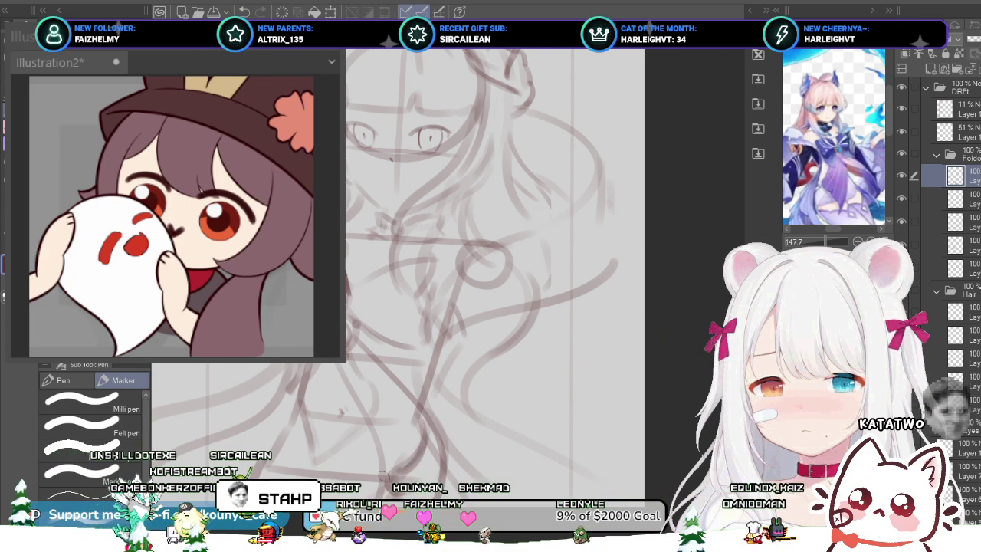
left_click_drag(329, 391, 384, 395)
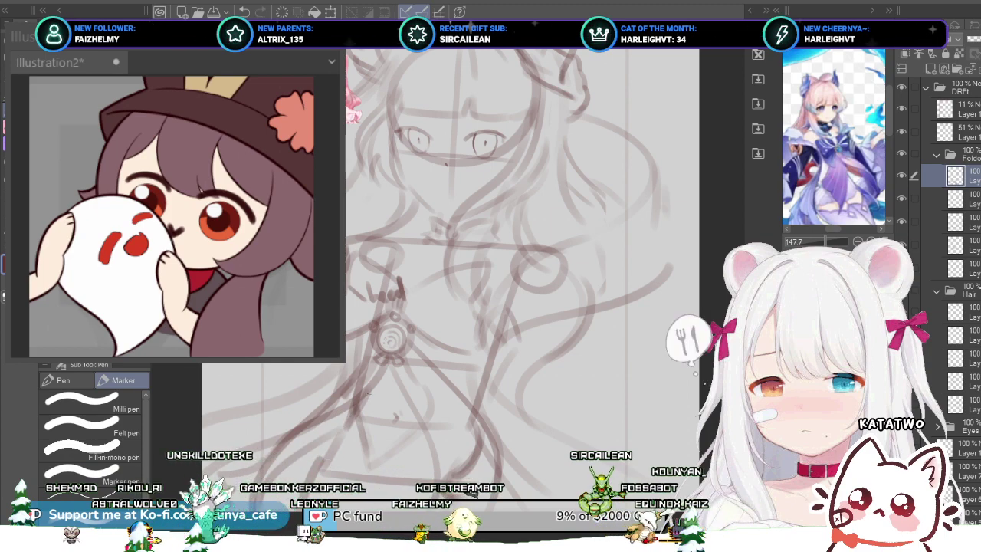
scroll(382, 355, "down", 2)
scroll(481, 366, "up", 2)
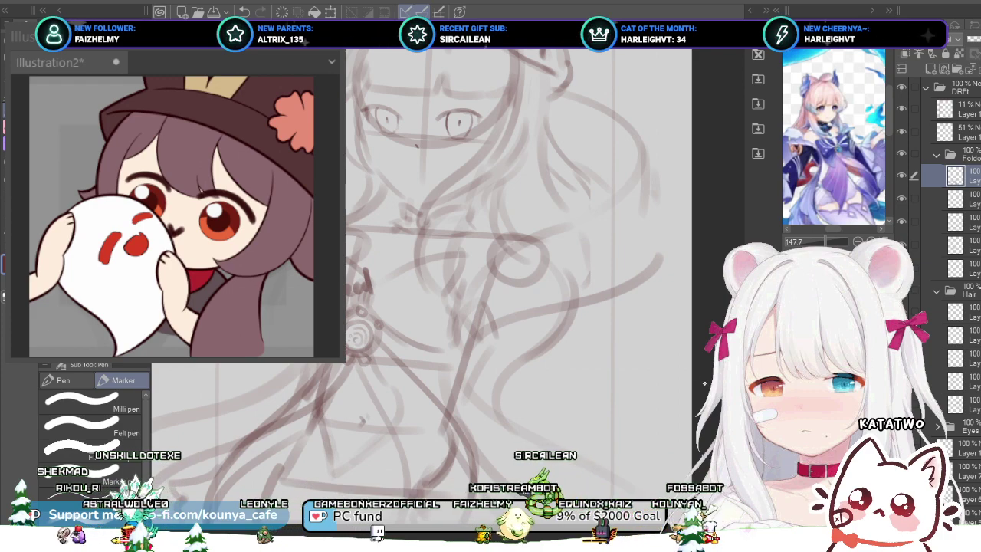
left_click_drag(365, 380, 390, 433)
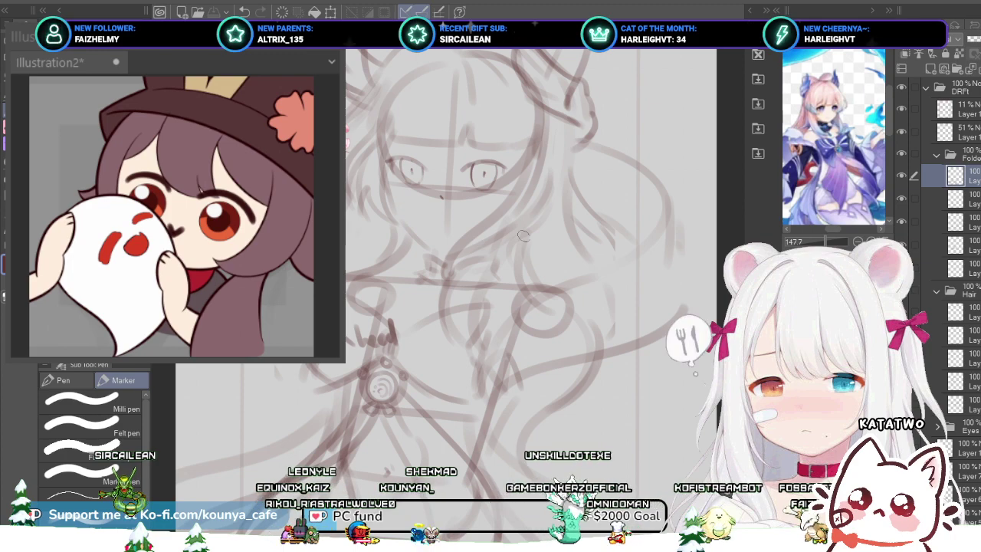
scroll(513, 188, "up", 1)
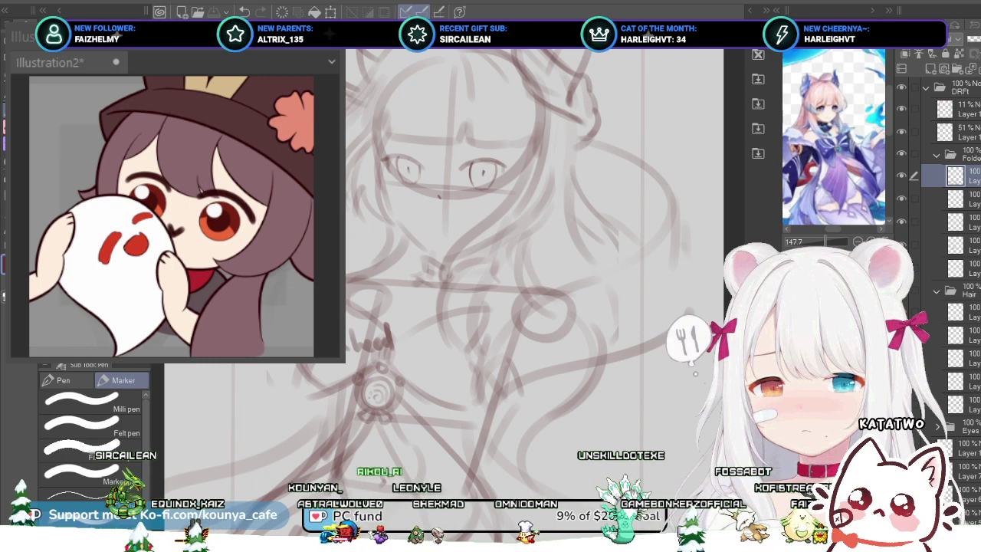
left_click_drag(610, 181, 626, 206)
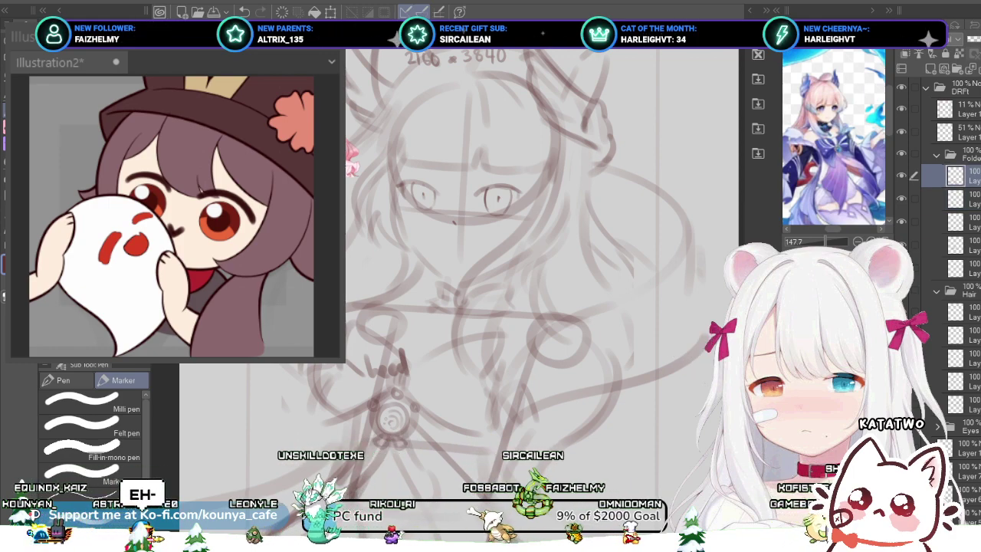
scroll(460, 295, "down", 3)
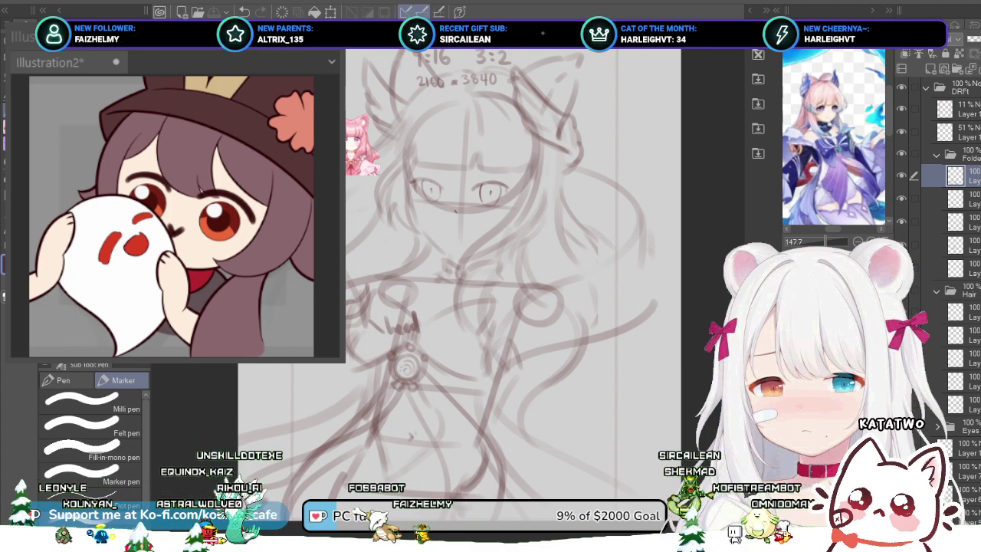
Step: Undo the last two changes and return to the top layer of the outfit folder
key("ctrl+z")
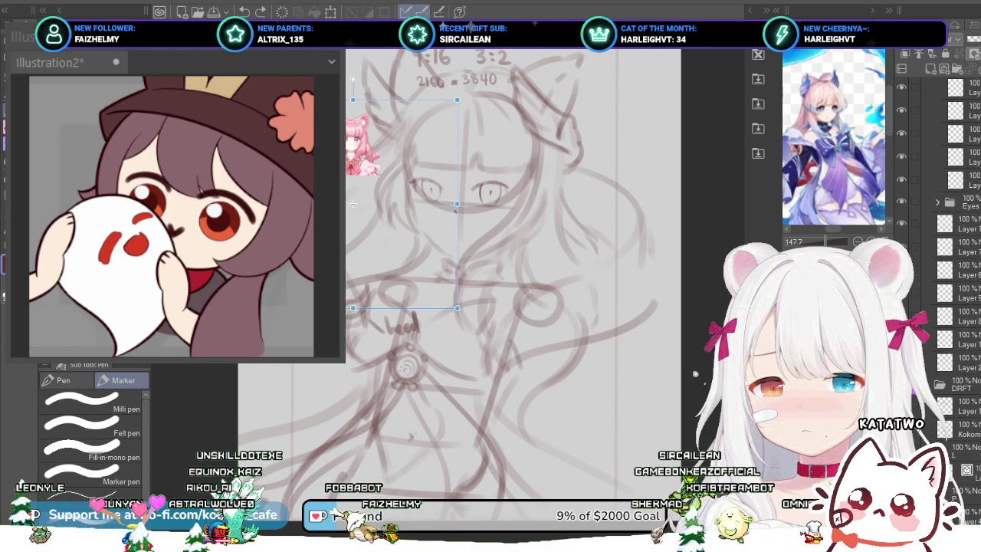
key("ctrl+z")
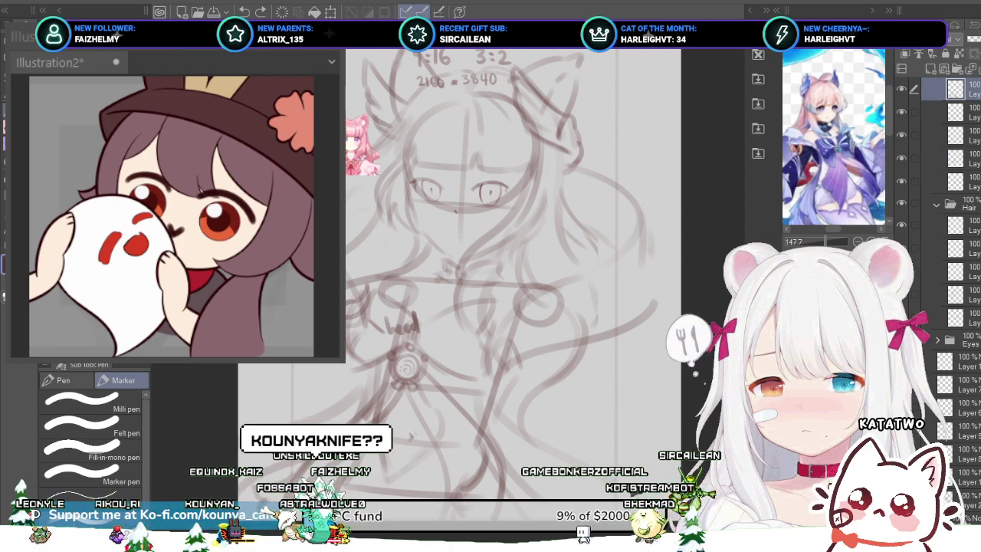
scroll(950, 168, "up", 1)
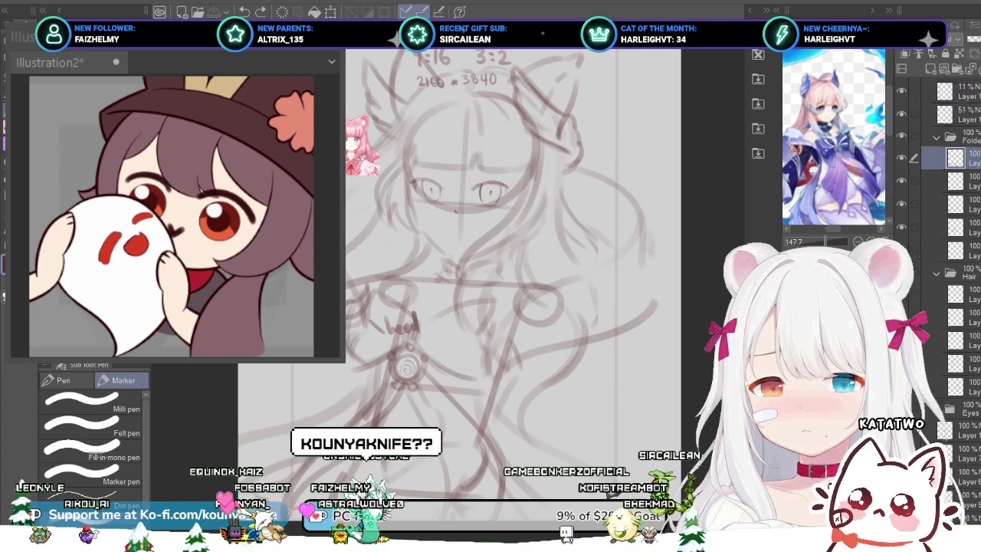
scroll(950, 230, "up", 1)
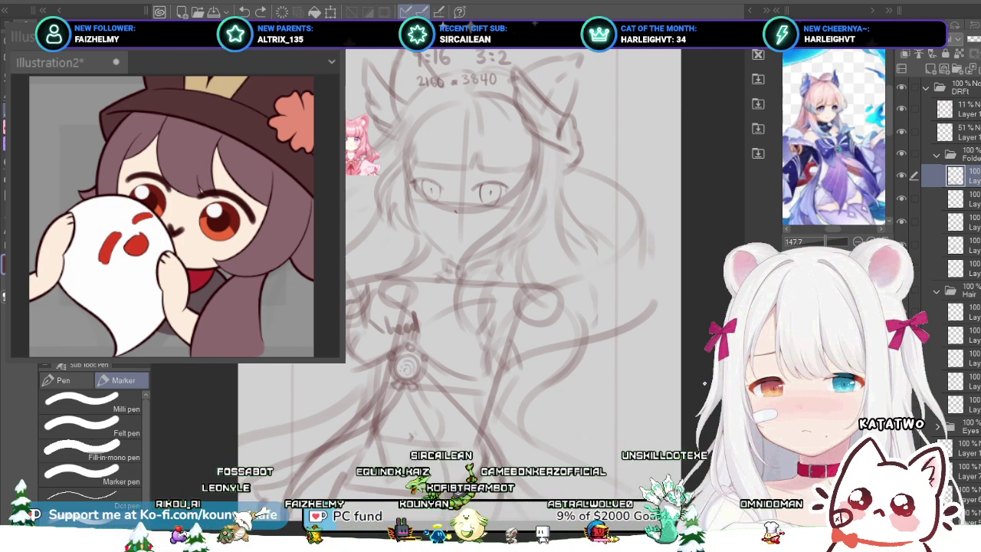
scroll(566, 268, "down", 3)
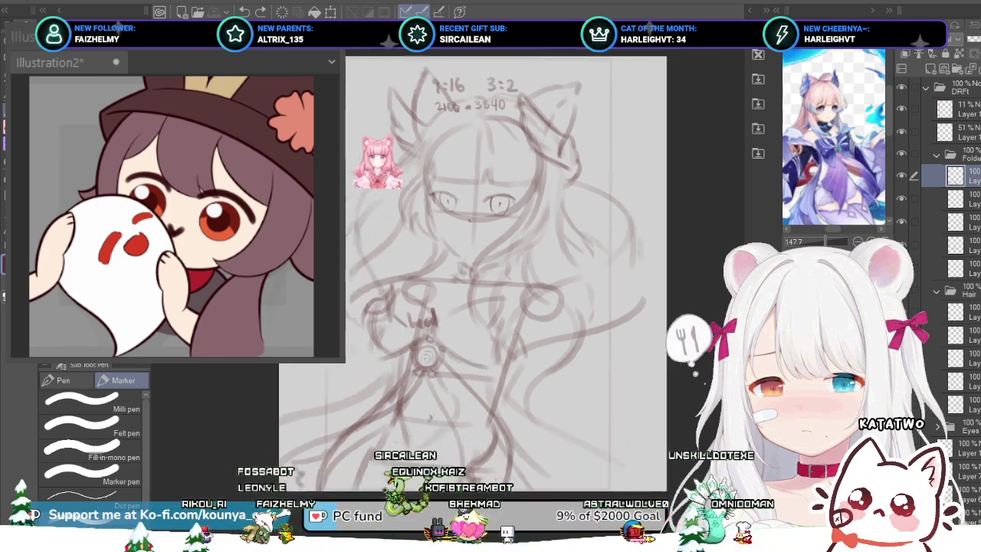
scroll(566, 268, "up", 2)
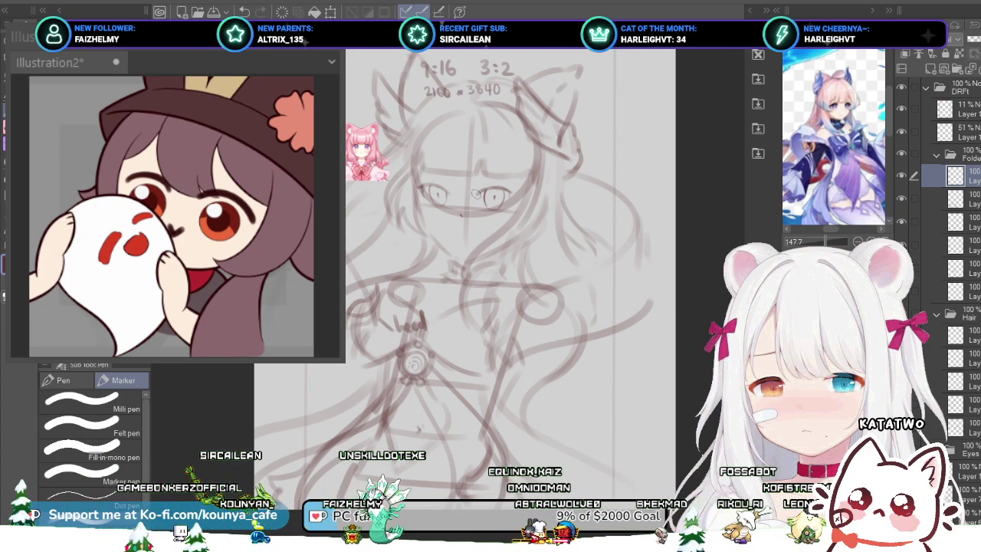
Step: Sketch the hanging tails below the neck bow on the outfit folder's bottom layer, enlarging the reference image for comparison
scroll(481, 236, "up", 2)
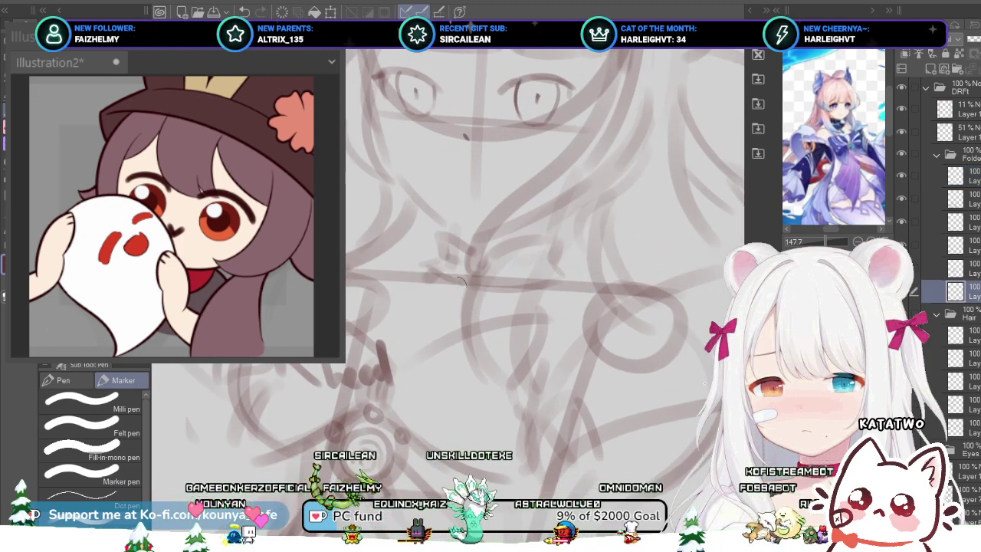
left_click_drag(437, 303, 465, 283)
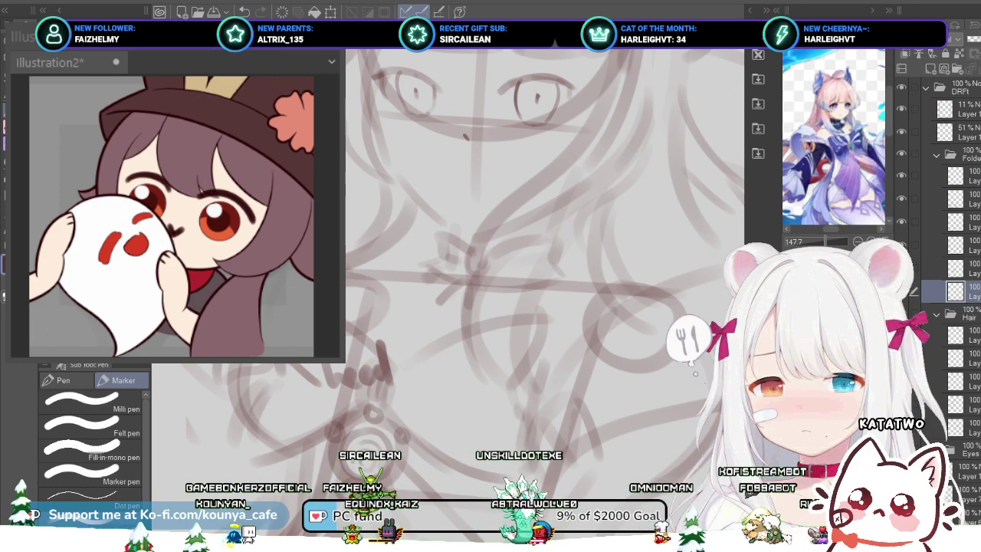
scroll(838, 126, "up", 6)
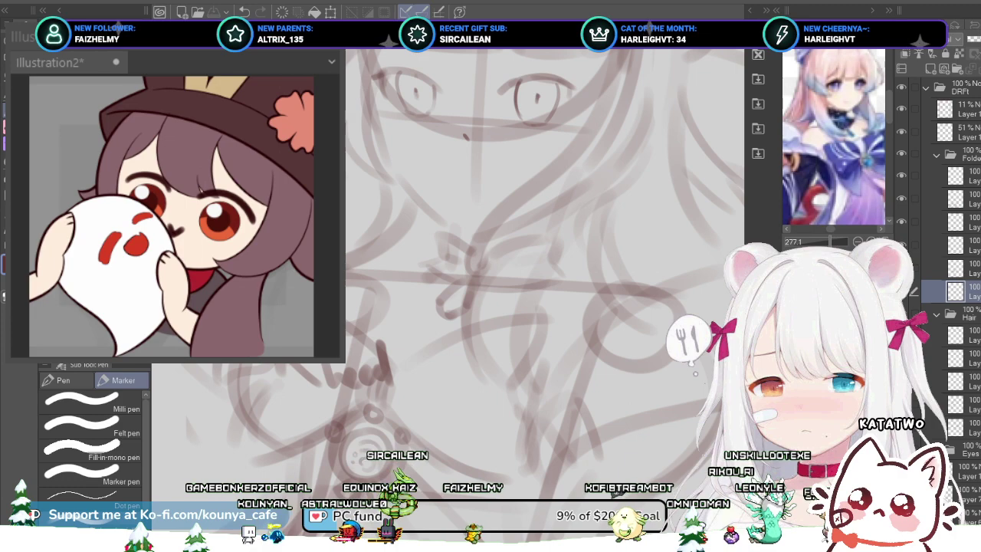
scroll(490, 283, "down", 3)
scroll(490, 283, "up", 2)
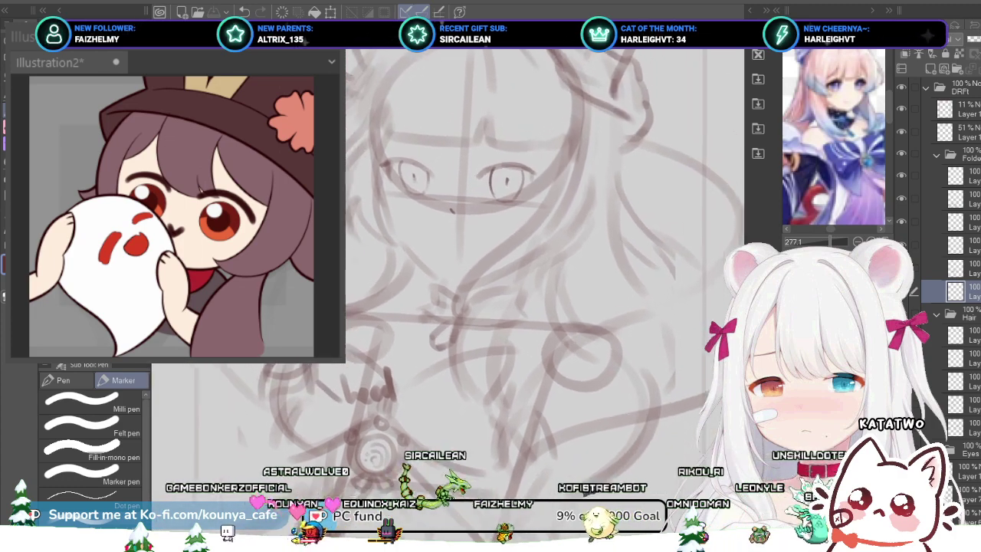
scroll(465, 294, "up", 2)
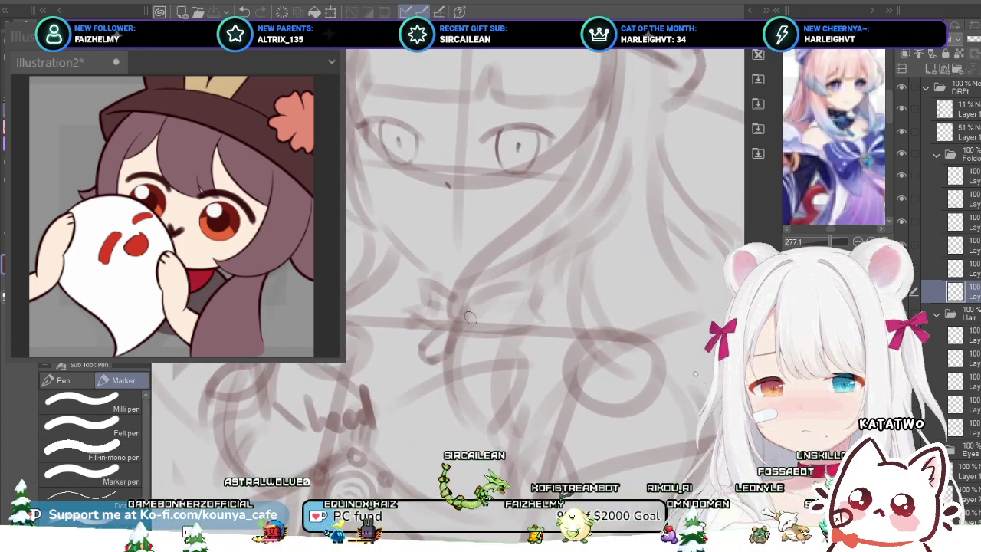
left_click_drag(342, 406, 335, 397)
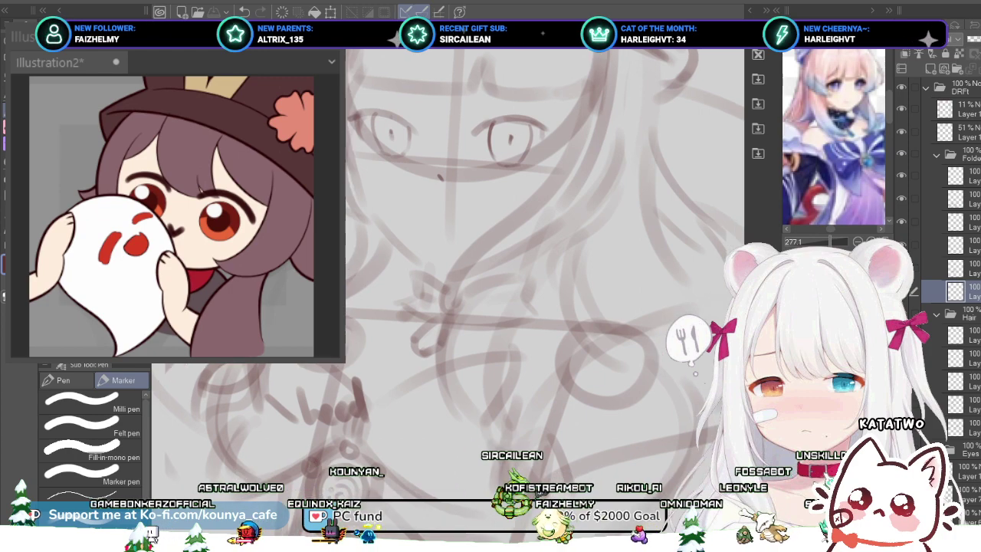
scroll(448, 345, "down", 1)
scroll(430, 406, "down", 1)
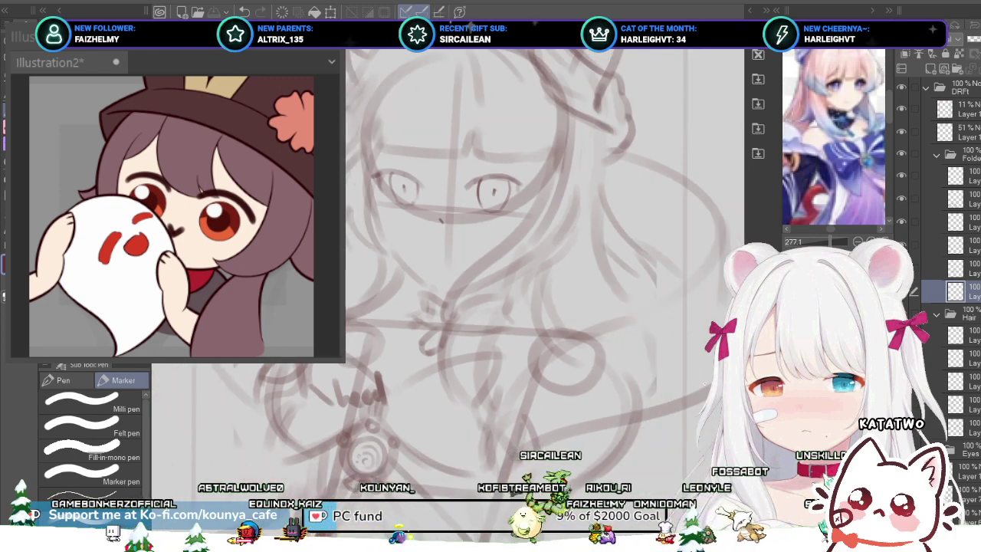
scroll(468, 322, "up", 3)
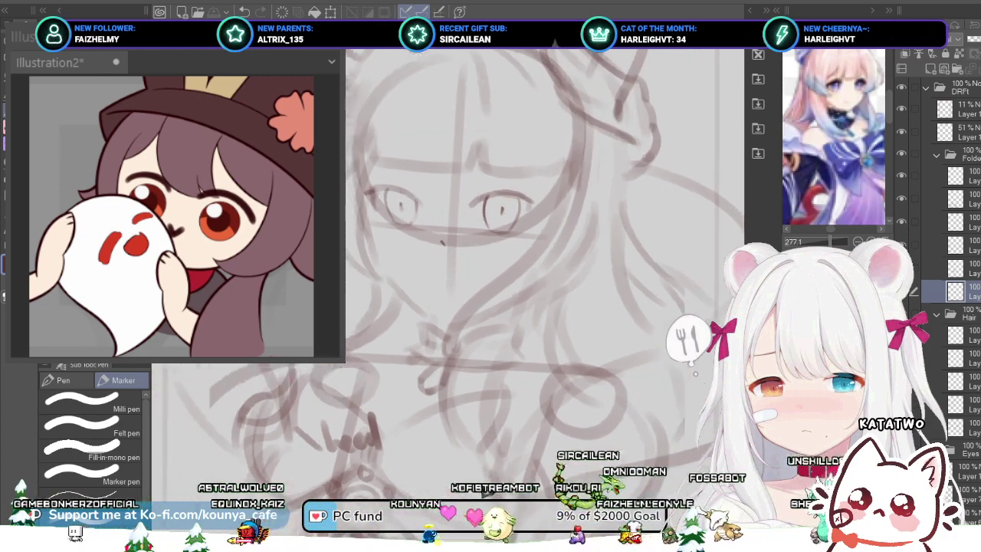
Step: Check the content of the outfit folder's top layer by toggling its visibility
left_click(972, 177)
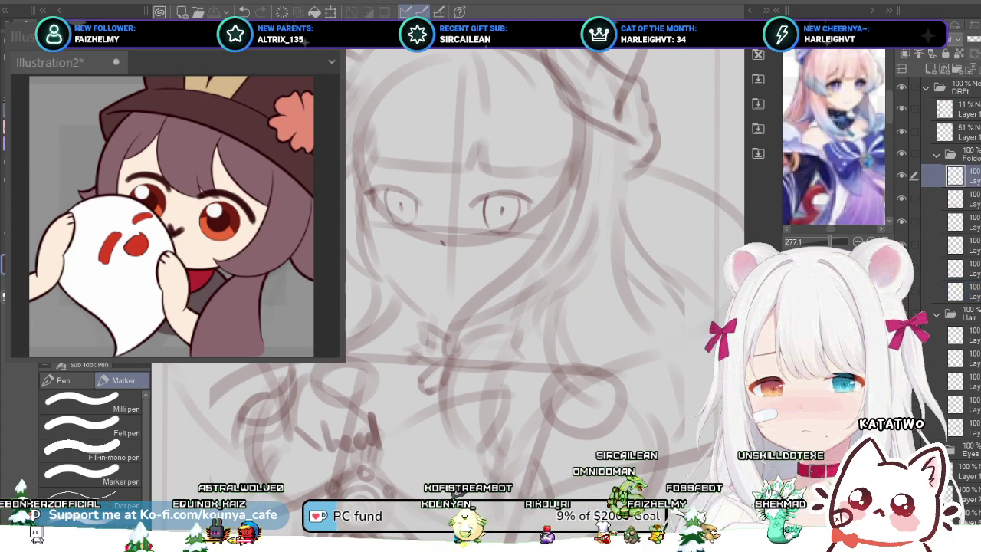
left_click(901, 175)
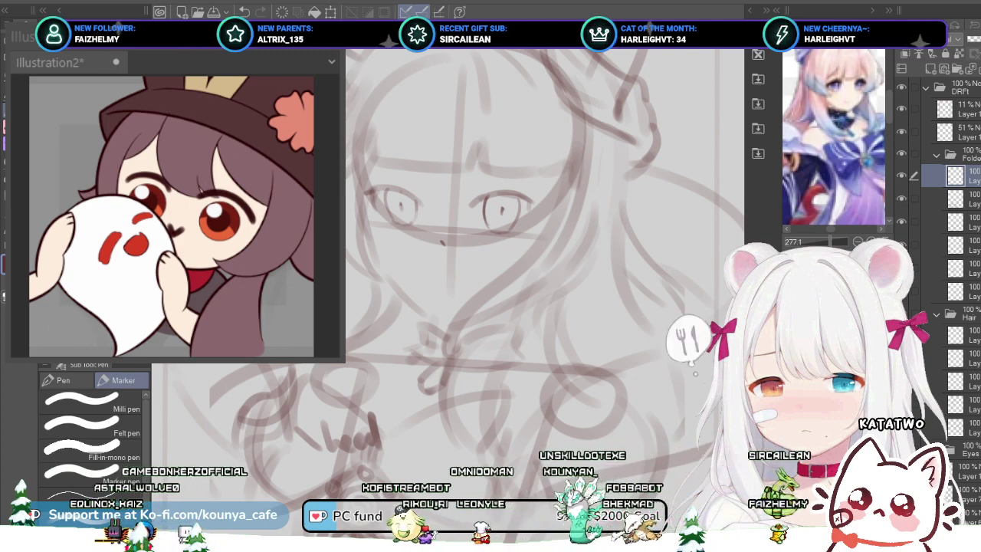
left_click(967, 530)
left_click(967, 151)
Step: Identify the iris layer in the Eyes folder by toggling its visibility and checking its transform bounds
scroll(958, 268, "down", 3)
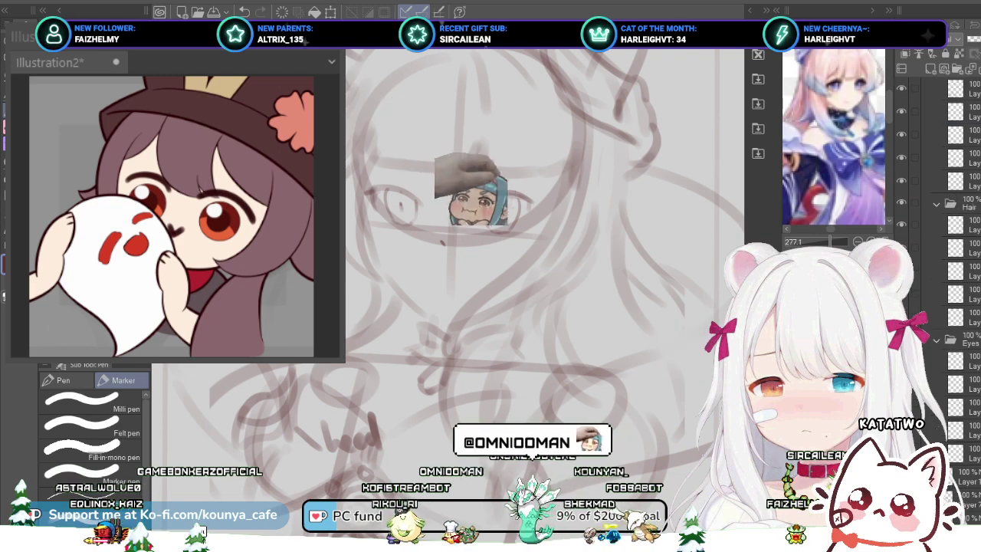
left_click(967, 430)
key("Delete")
left_click(901, 429)
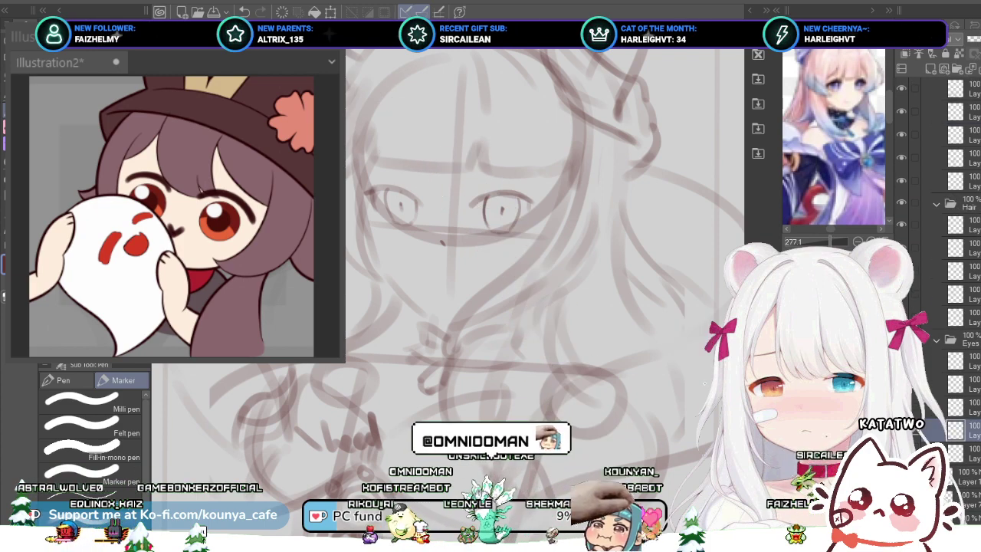
left_click(901, 429)
left_click(901, 430)
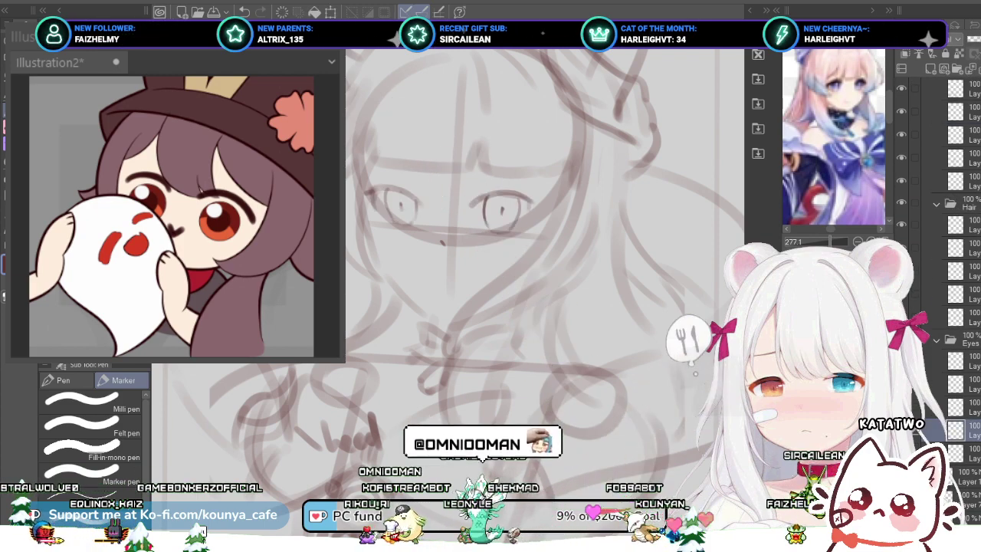
key("ctrl+t")
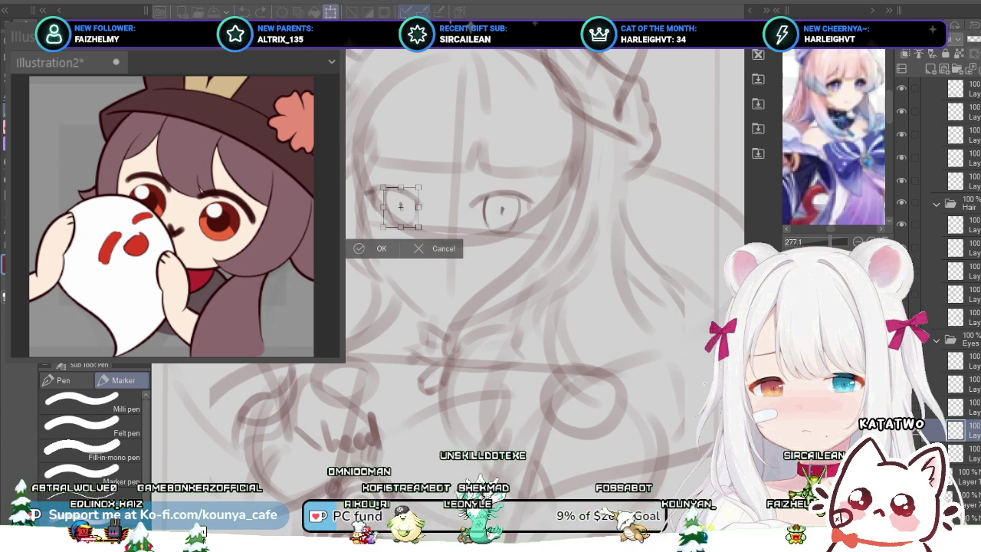
key("Return")
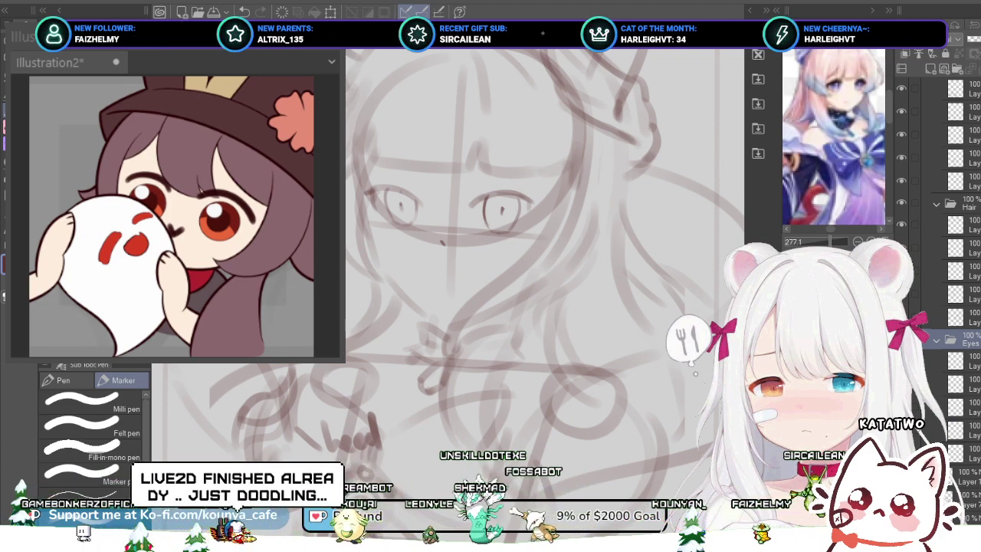
Step: Add a new layer, move it above the outfit folder, group it in a details folder and select it for drawing
scroll(574, 237, "down", 3)
left_click_drag(574, 238, 537, 237)
scroll(949, 268, "up", 3)
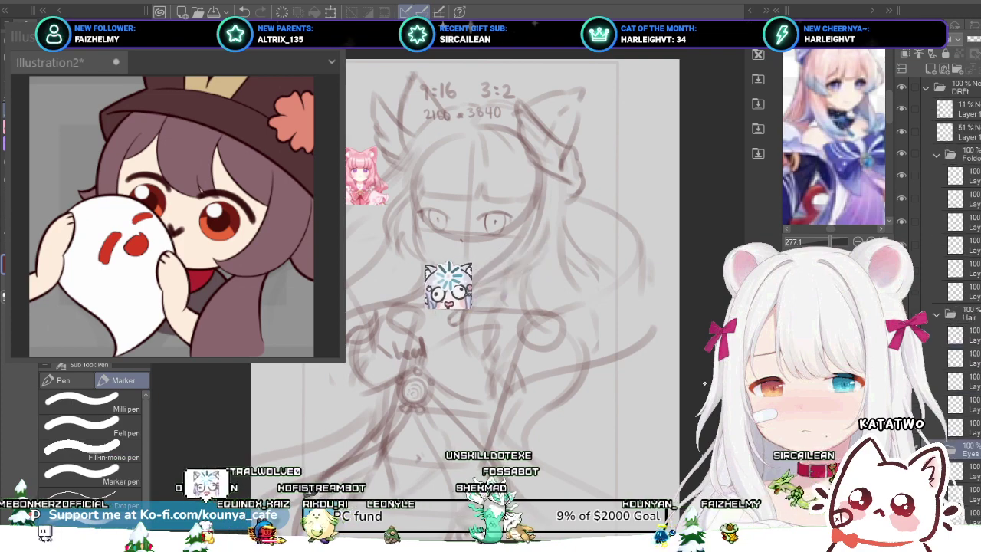
left_click(967, 110)
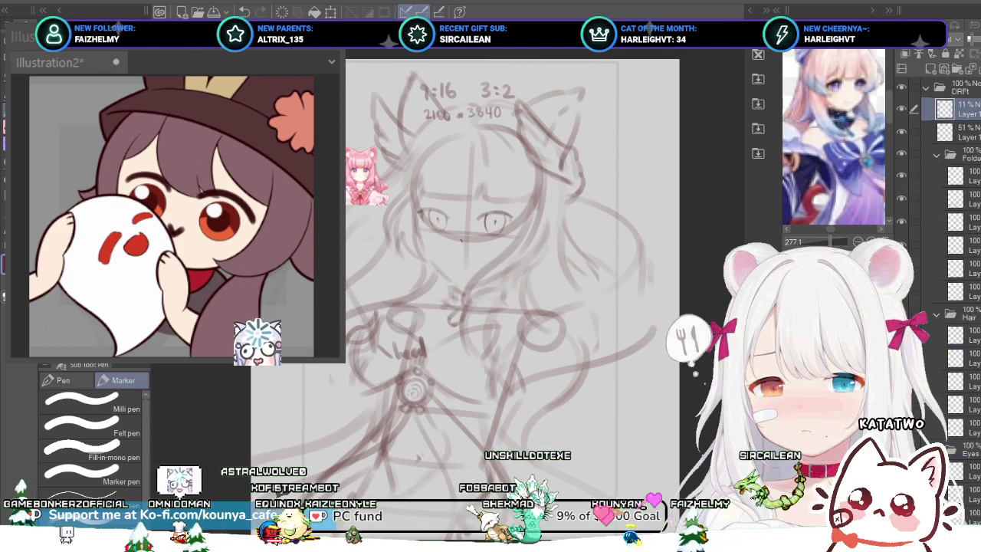
left_click(967, 155)
left_click(930, 69)
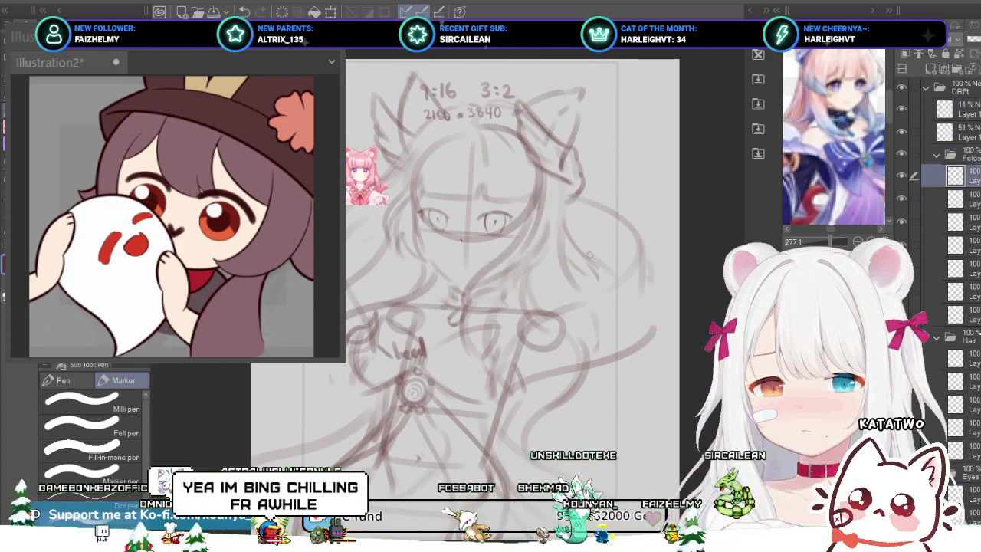
left_click_drag(966, 176, 967, 146)
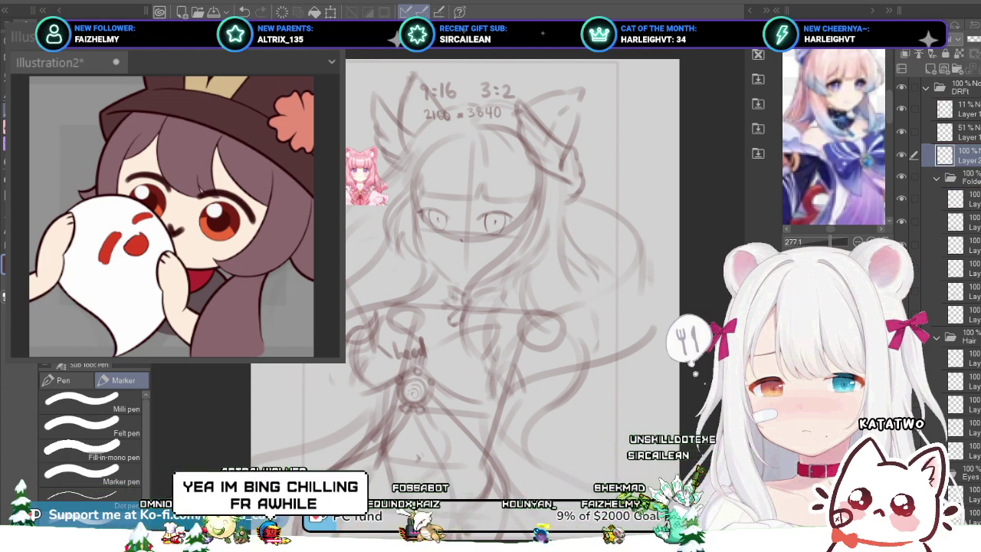
key("ctrl+g")
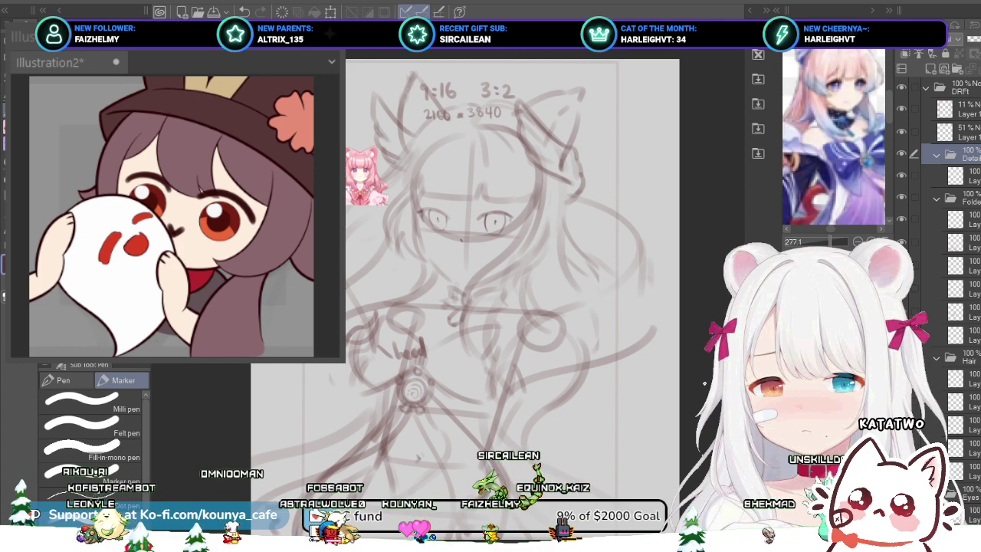
left_click(967, 198)
left_click(967, 176)
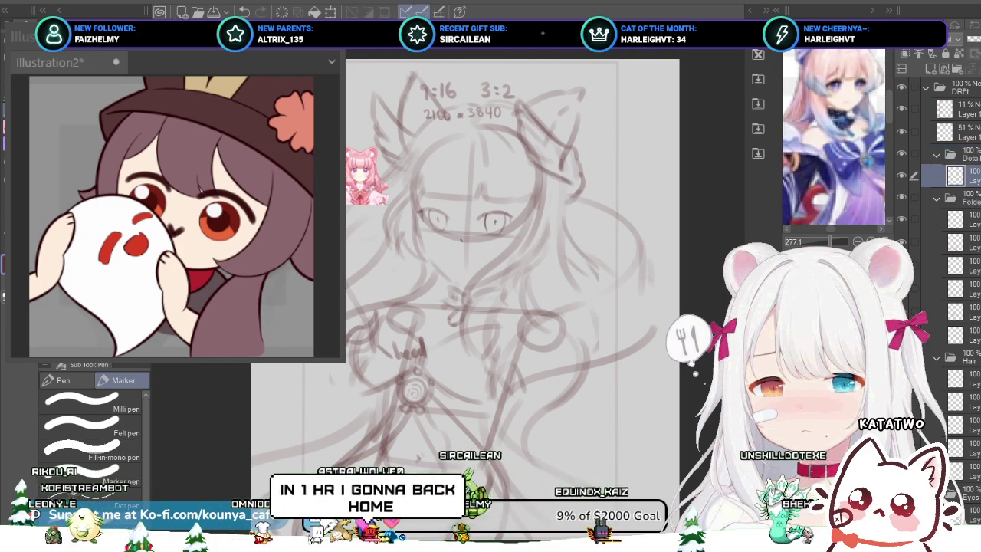
Step: Sketch flower-like floating accents and small scattered droplets around the figure on the details layer
scroll(527, 144, "up", 2)
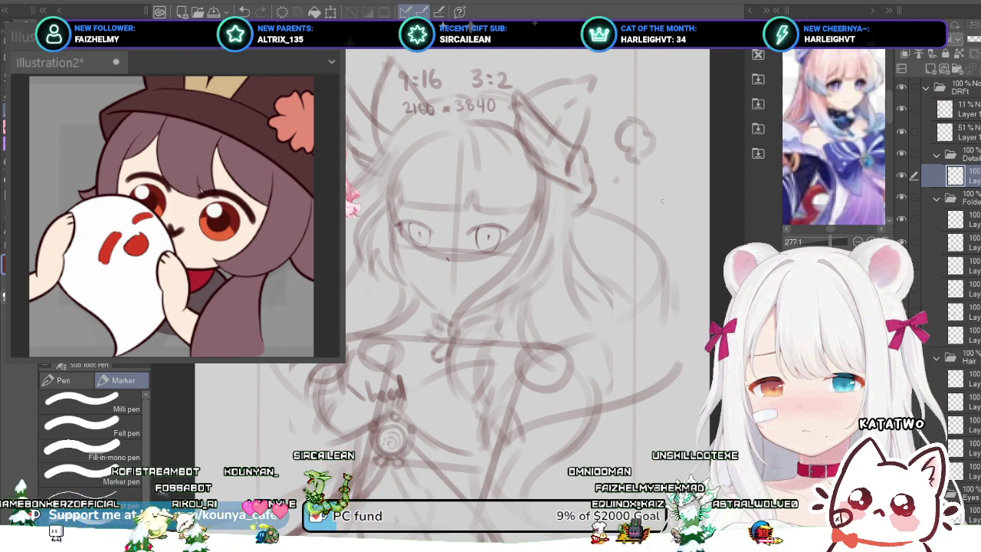
scroll(609, 326, "down", 2)
left_click_drag(625, 380, 633, 337)
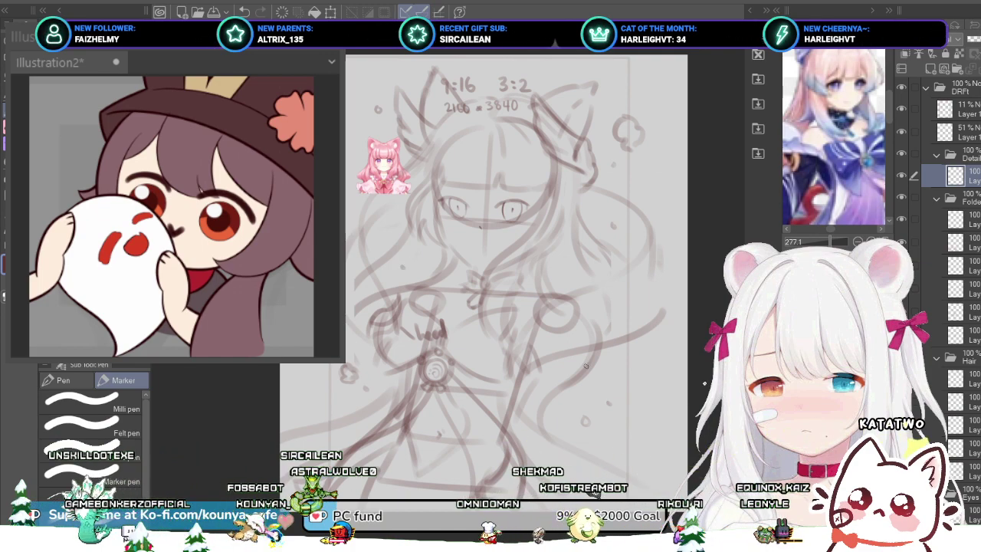
Step: Refine the floating accent beside the ear with inner strokes, undoing an unsatisfactory one, and touch up the scattered droplets
scroll(659, 131, "up", 3)
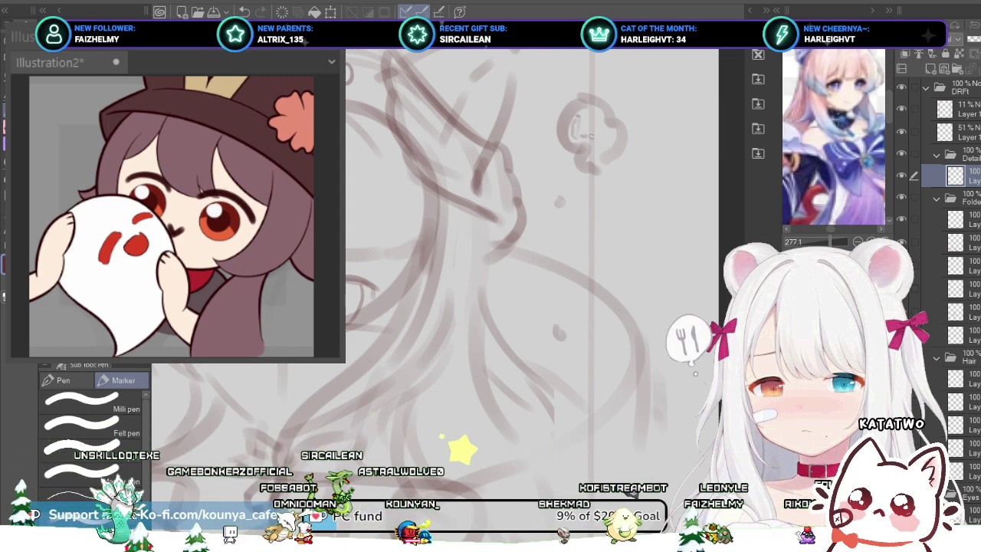
key("ctrl+z")
scroll(596, 116, "down", 5)
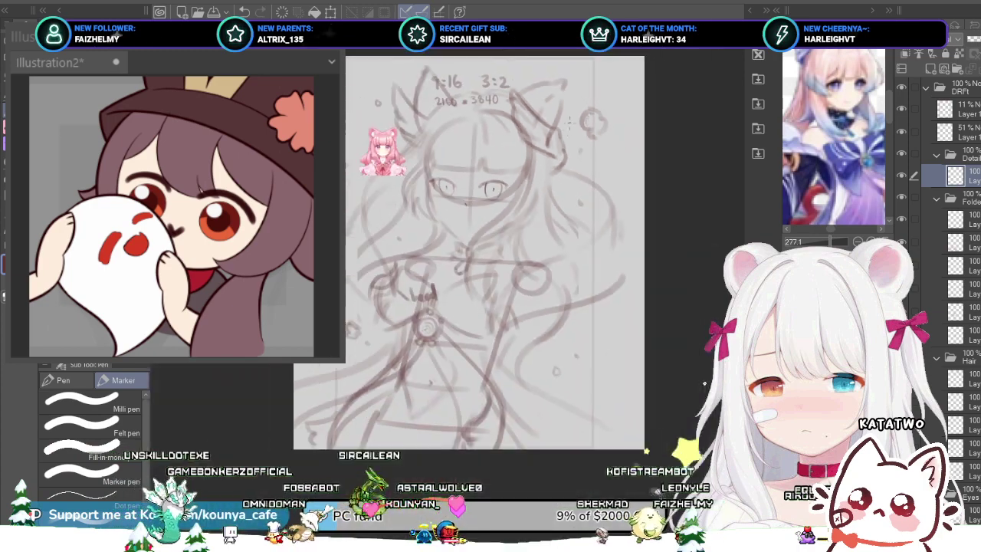
scroll(490, 134, "up", 2)
mouse_move(377, 173)
left_mouse_down()
mouse_move(443, 153)
mouse_move(435, 157)
left_mouse_up()
scroll(443, 154, "down", 2)
scroll(434, 157, "up", 1)
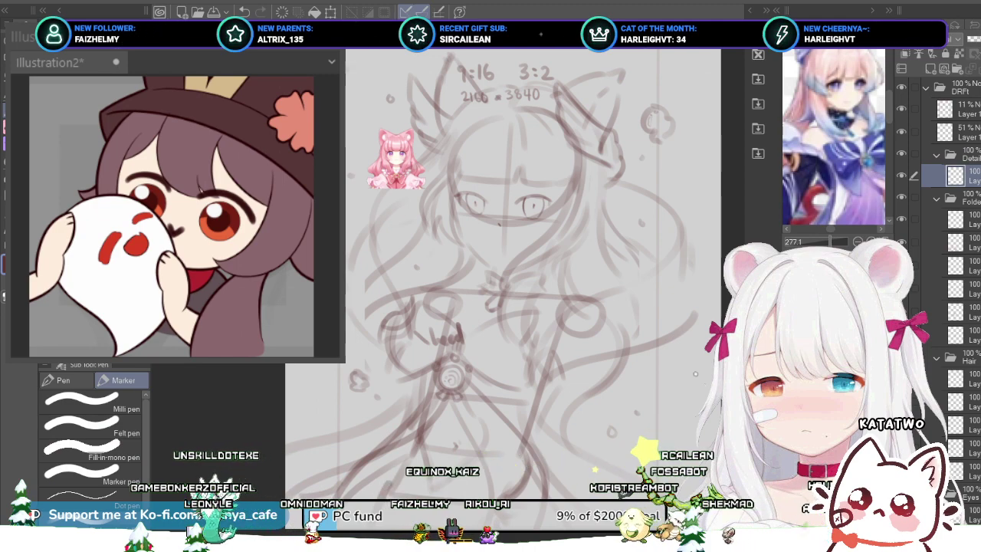
left_click_drag(512, 351, 496, 335)
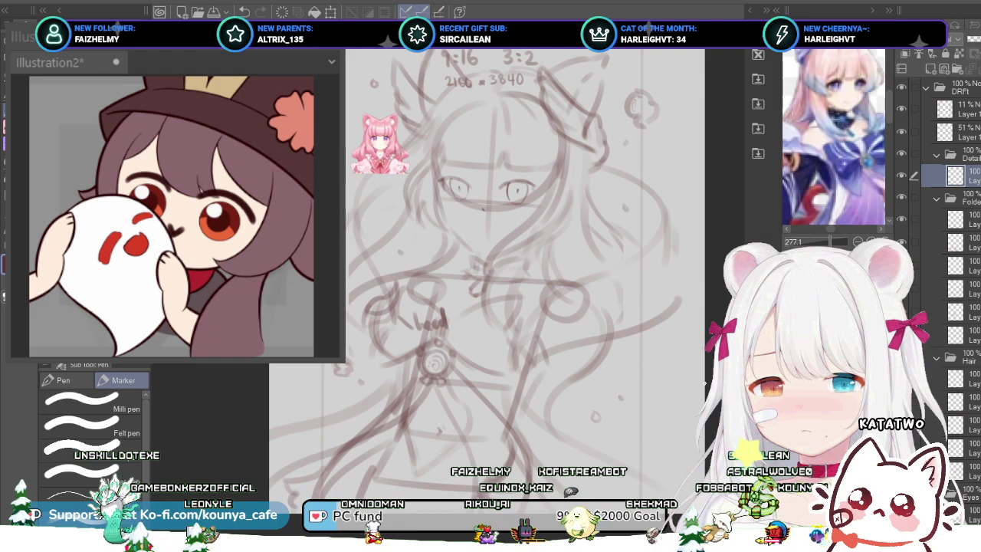
left_click(954, 312)
left_click_drag(435, 361, 427, 373)
key("ctrl+z")
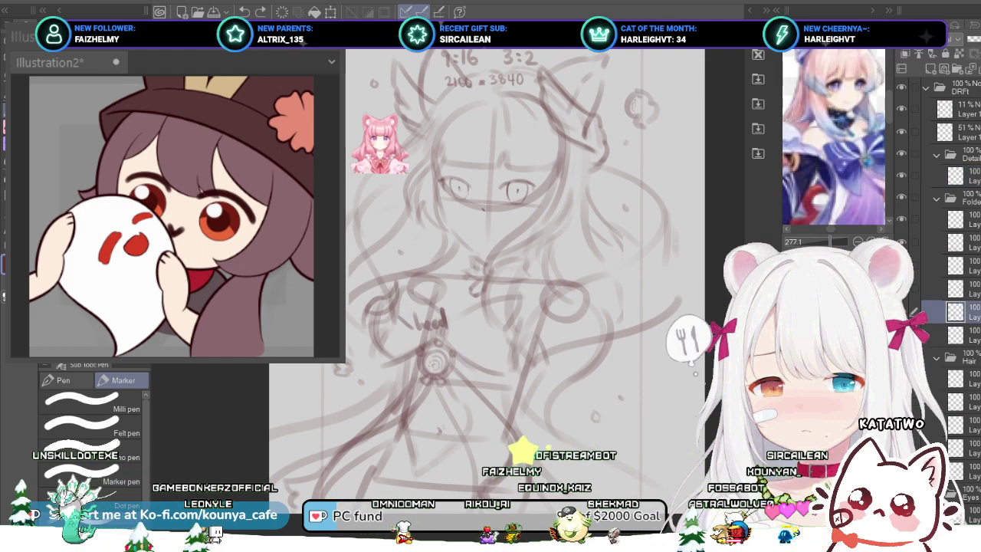
Step: Step through the layers in the outfit folder to find the right one and add a new layer above it
left_click(967, 177)
left_click(967, 199)
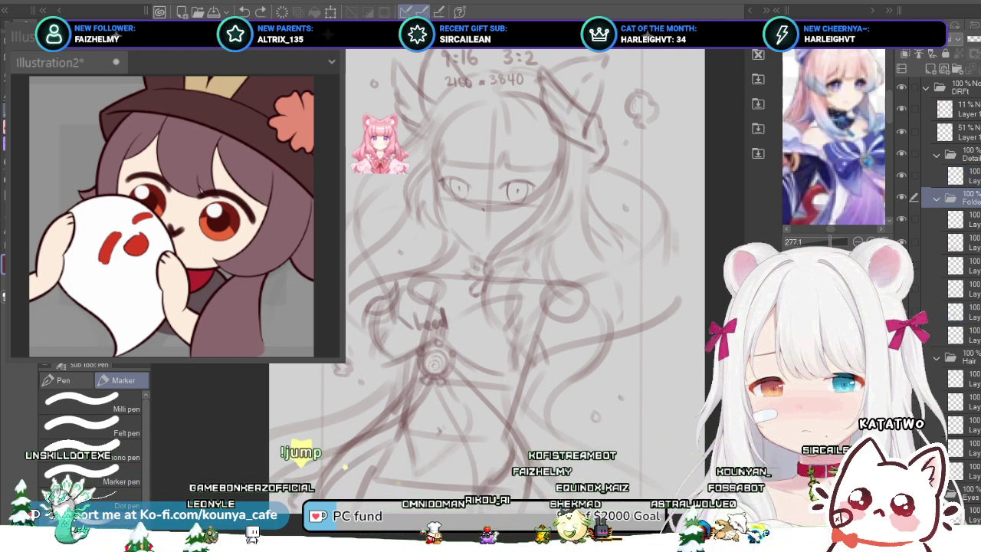
left_click_drag(966, 335, 958, 205)
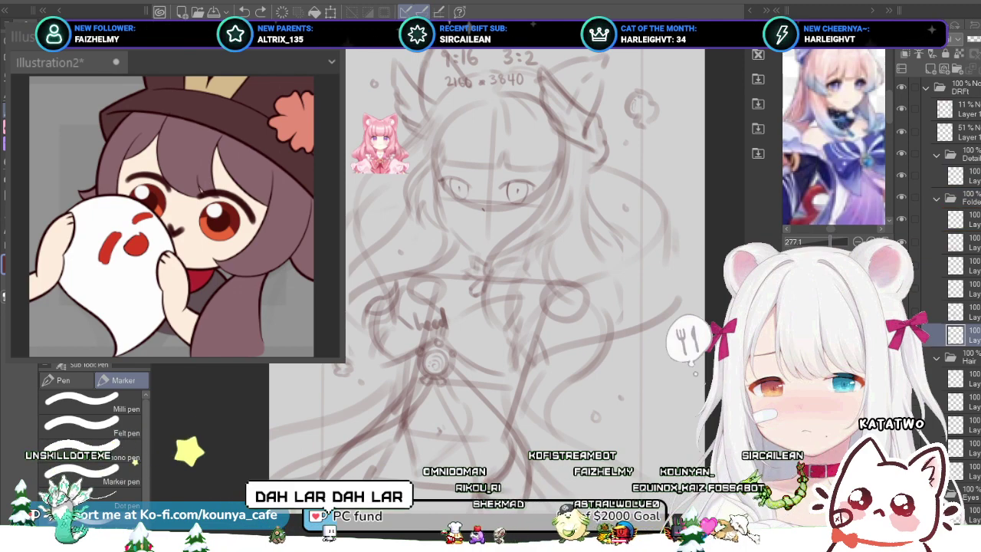
left_click(966, 312)
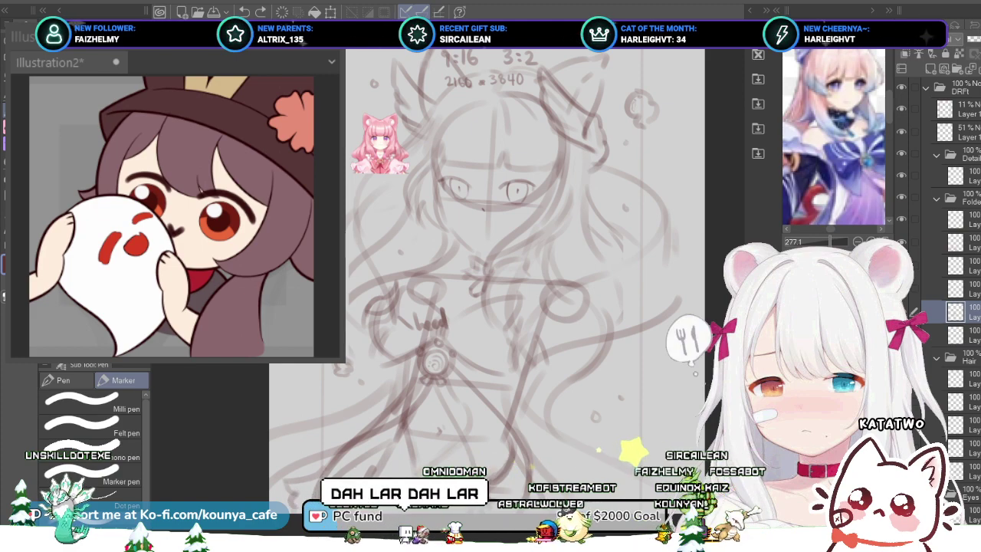
scroll(536, 482, "up", 2)
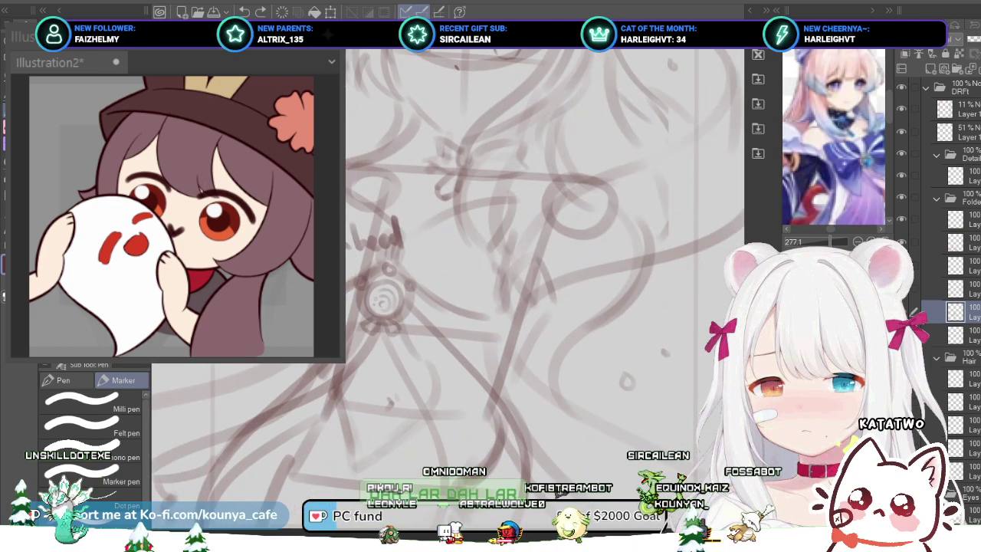
left_click(967, 266)
left_click(967, 312)
left_click(967, 266)
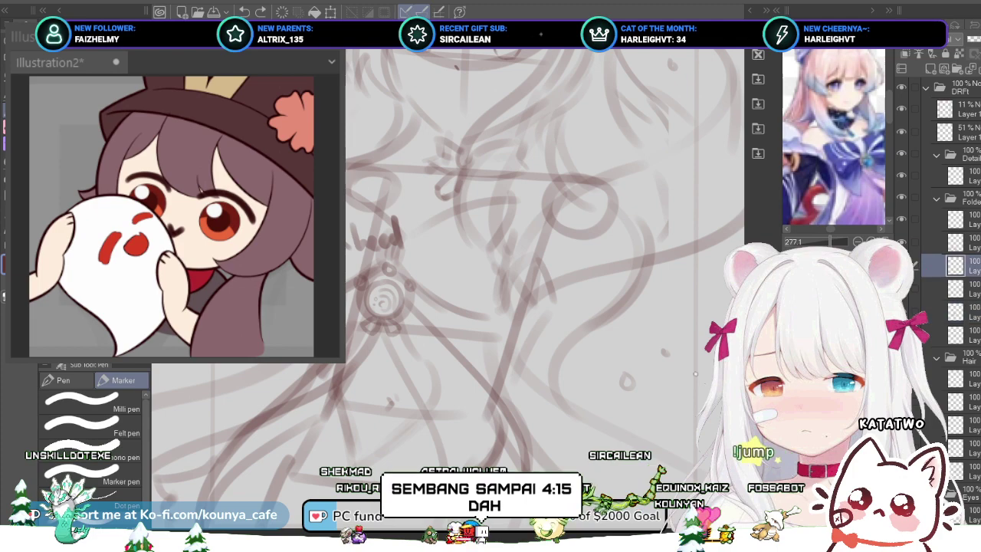
left_click(966, 311)
left_click(967, 266)
key("ctrl+shift+n")
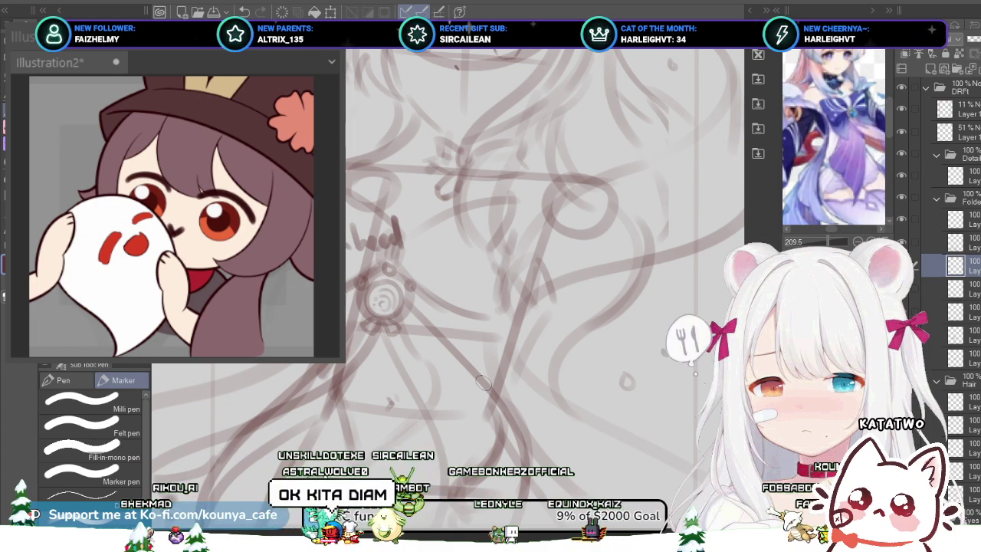
Step: Sketch a small bow on the skirt's upper edge beside the hip on the new layer
left_click_drag(381, 299, 363, 288)
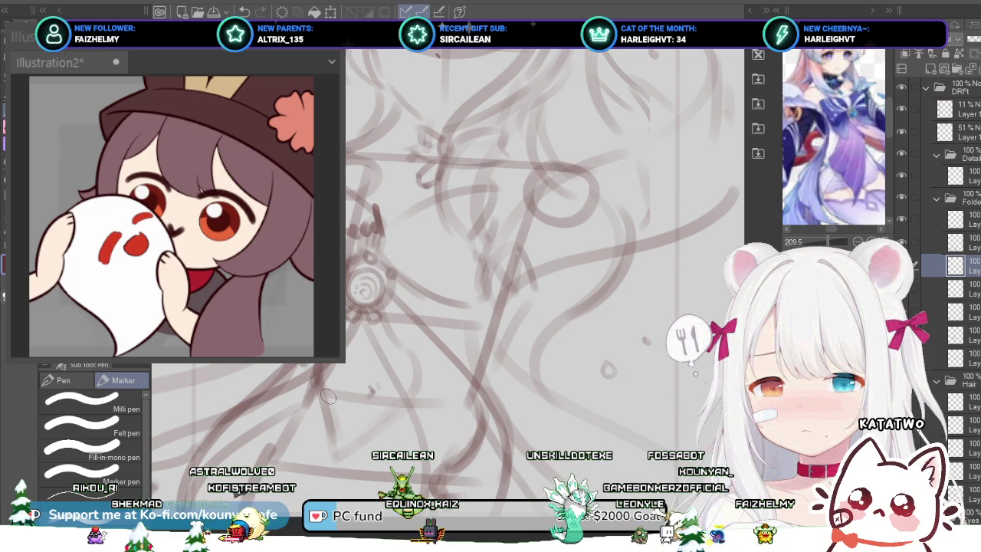
scroll(563, 325, "down", 2)
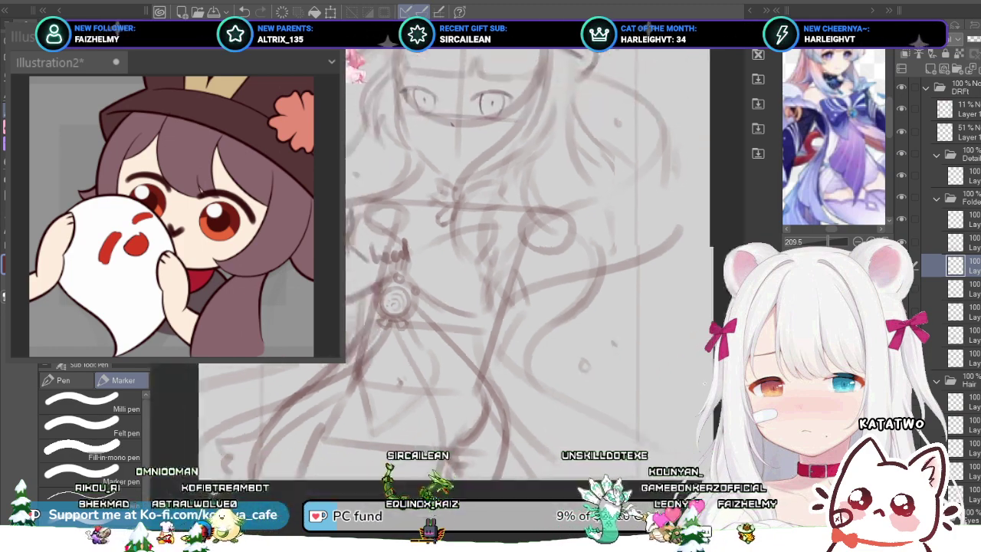
left_click_drag(529, 337, 472, 347)
scroll(473, 347, "up", 2)
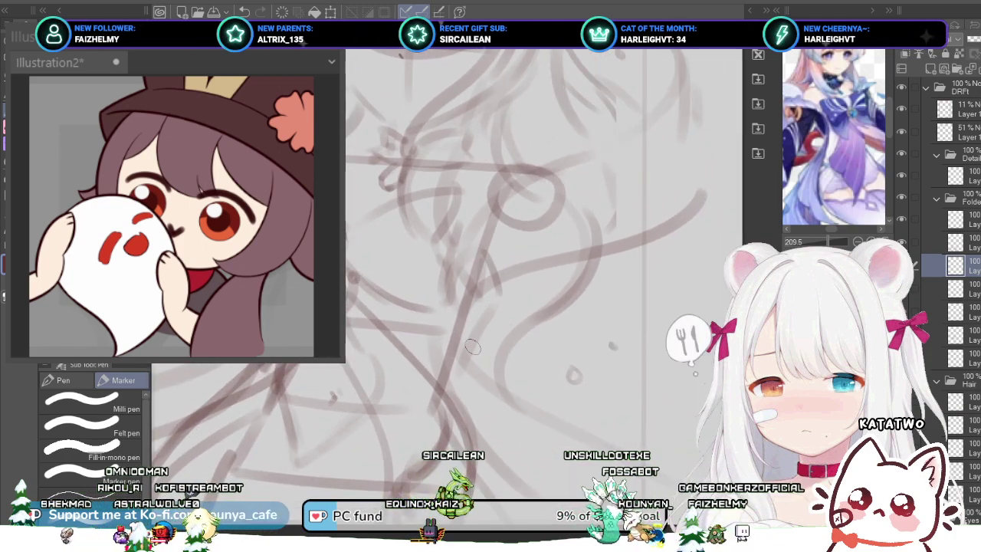
left_click_drag(393, 372, 439, 390)
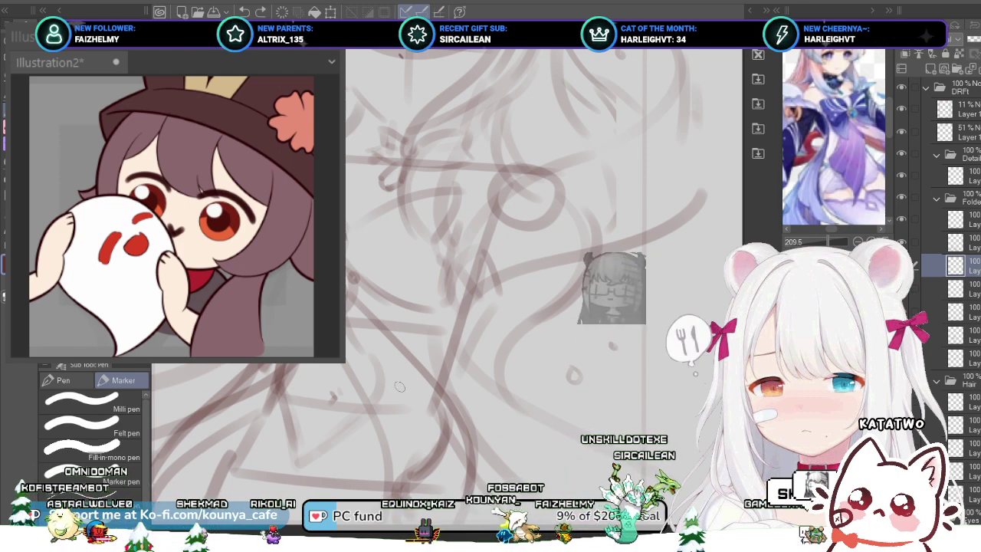
scroll(401, 391, "up", 1)
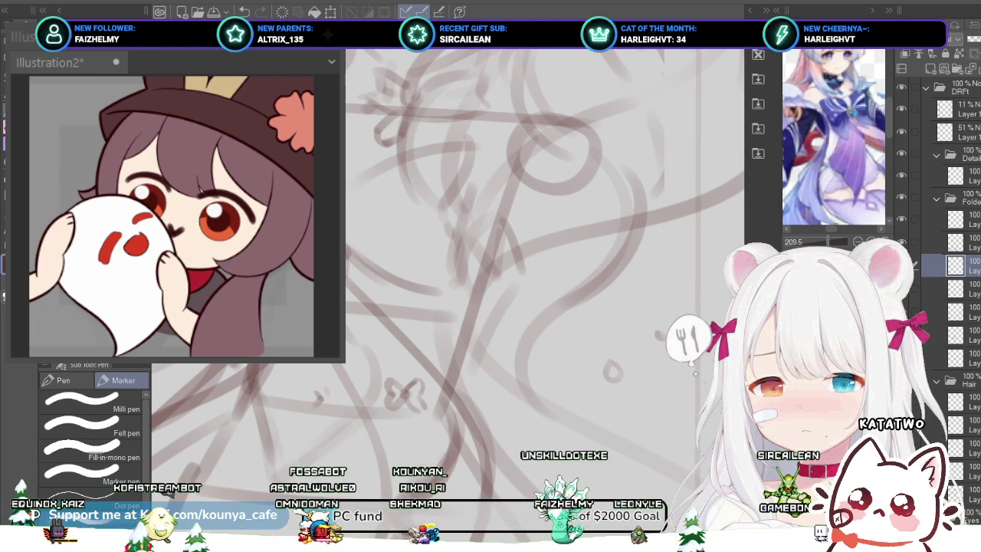
Step: Nudge the small bow sideways with a transform and sketch a short string of beads from it to the hip line
key("ctrl+t")
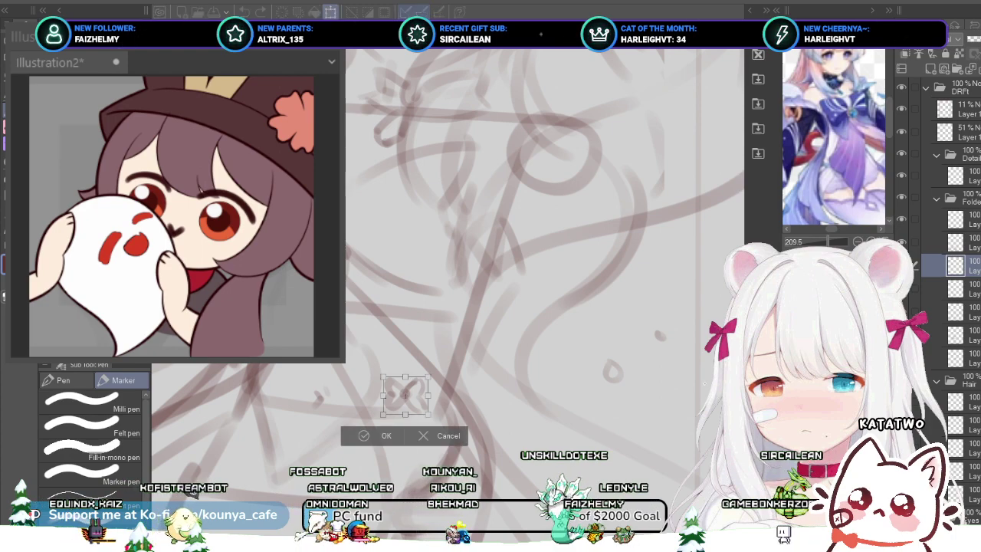
scroll(415, 403, "up", 2)
left_click_drag(403, 392, 391, 395)
key("Return")
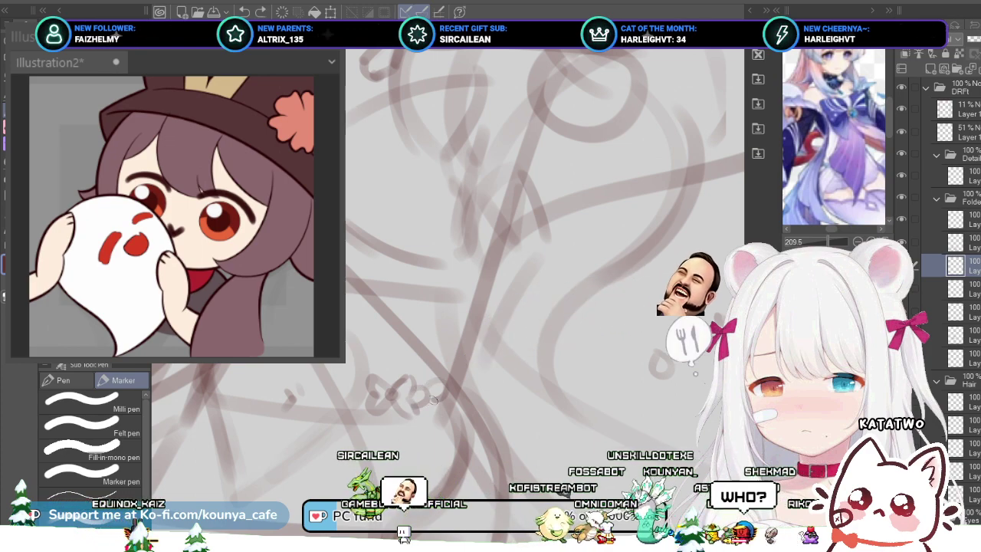
left_click_drag(450, 385, 466, 392)
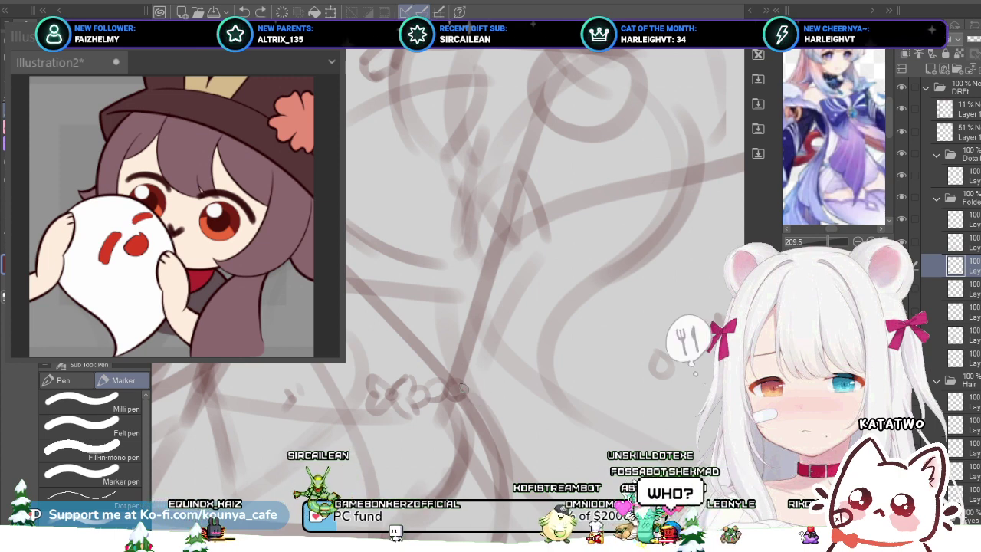
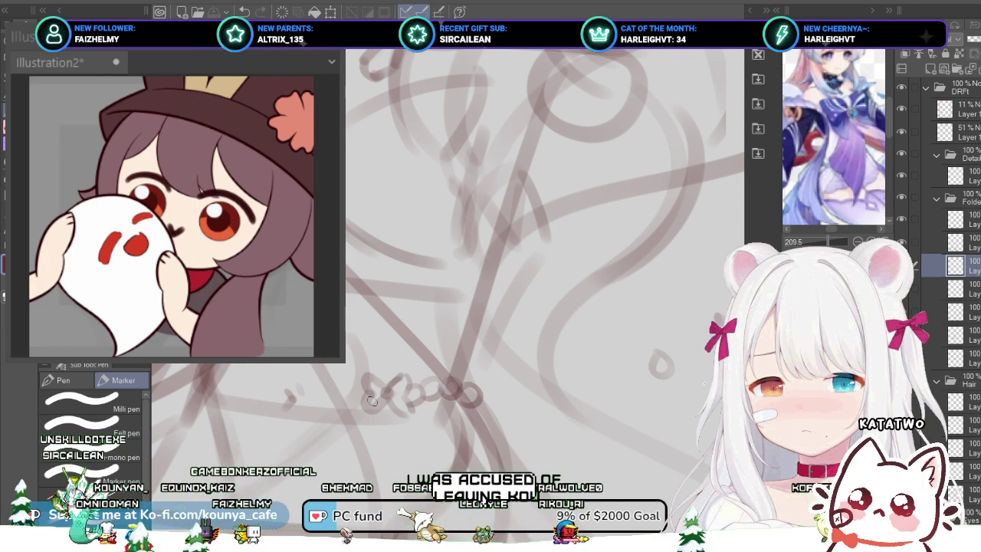
scroll(371, 400, "down", 5)
scroll(371, 401, "up", 1)
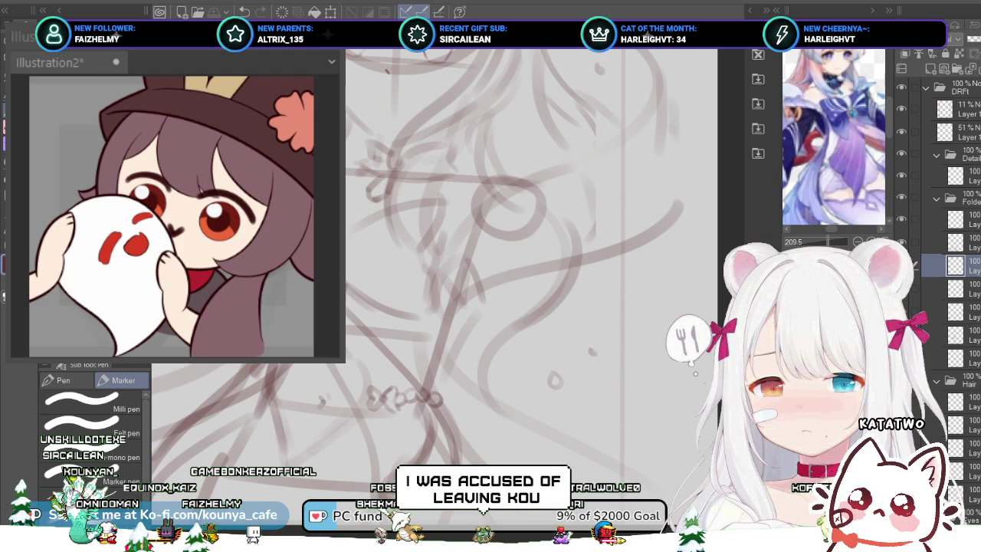
Step: Select the outfit layer beneath the small bow's layer and examine the waist, chest and face of the sketch
left_click(964, 289)
left_click(964, 266)
left_click(964, 288)
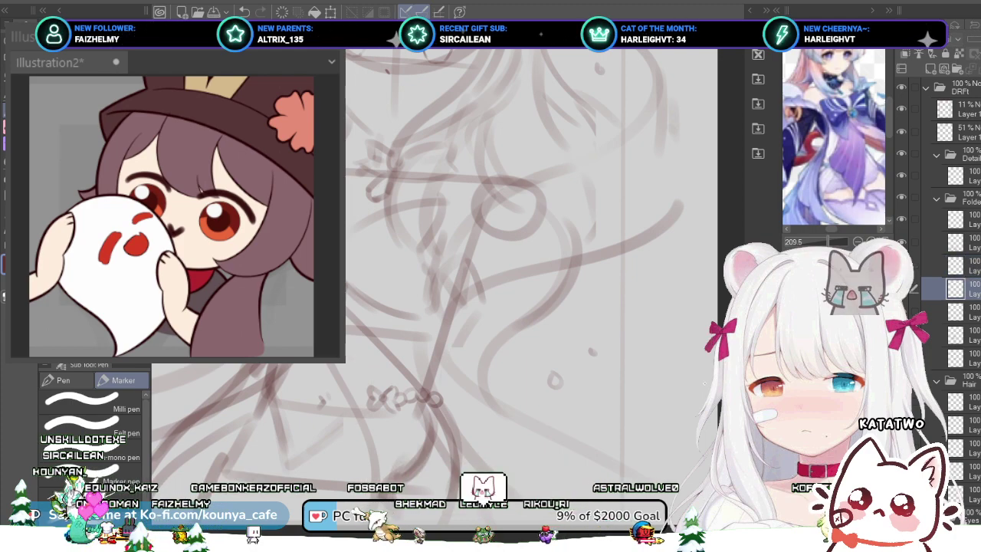
scroll(419, 346, "up", 2)
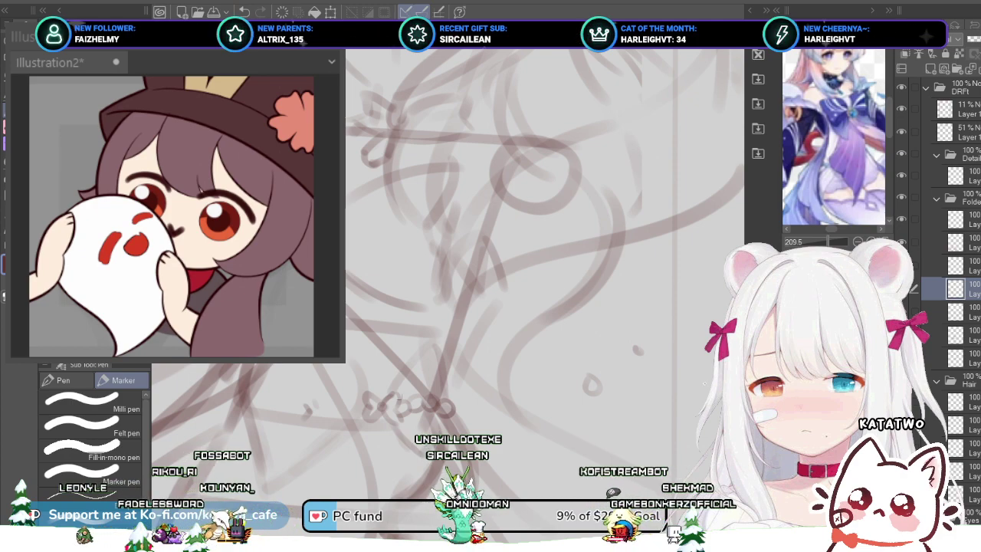
left_click_drag(367, 435, 346, 457)
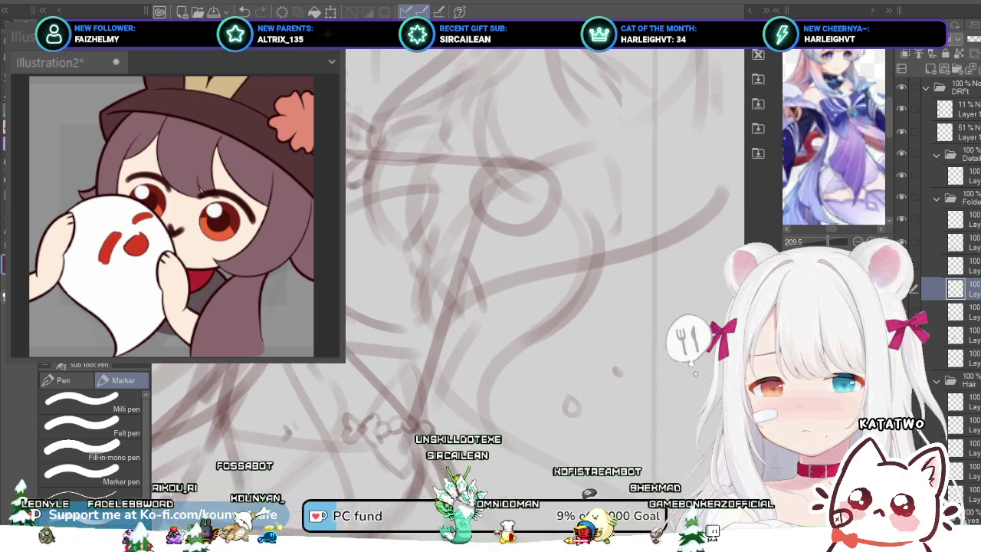
mouse_move(459, 230)
left_mouse_down()
mouse_move(518, 268)
mouse_move(516, 312)
left_mouse_up()
scroll(448, 252, "down", 2)
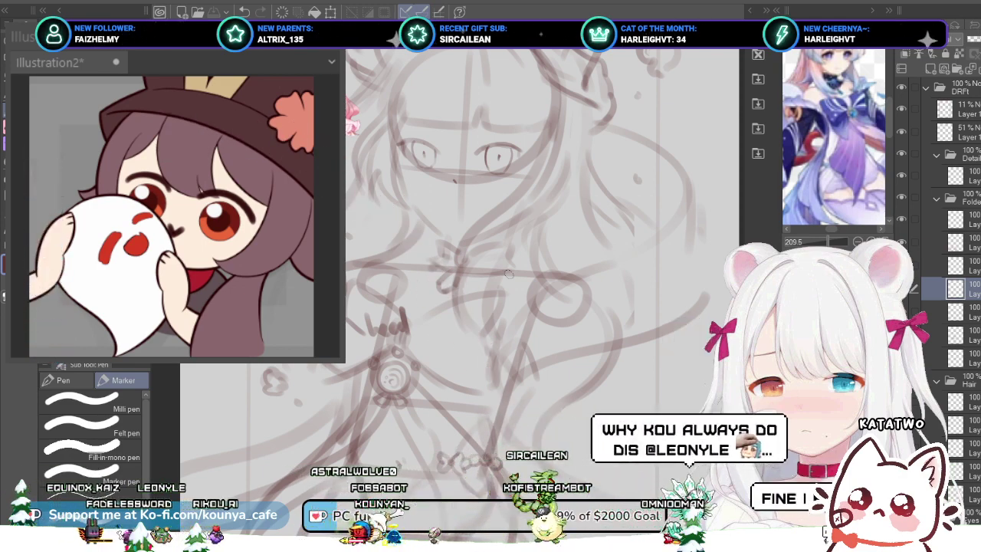
left_click_drag(481, 329, 517, 347)
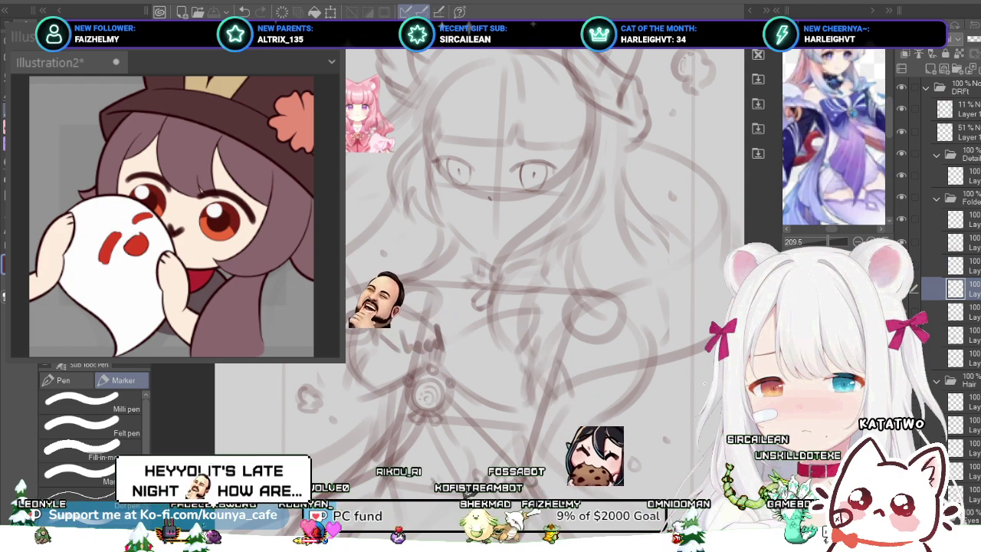
Step: Identify the outfit layer holding the swirl ornament and its ribbons by toggling its visibility, and select it
left_click(966, 219)
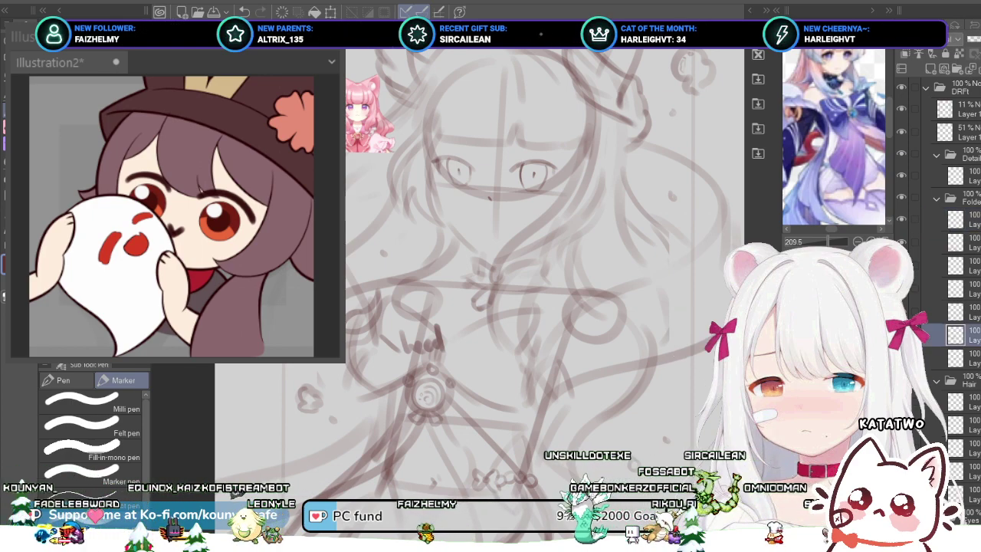
left_click(965, 219)
key("Delete")
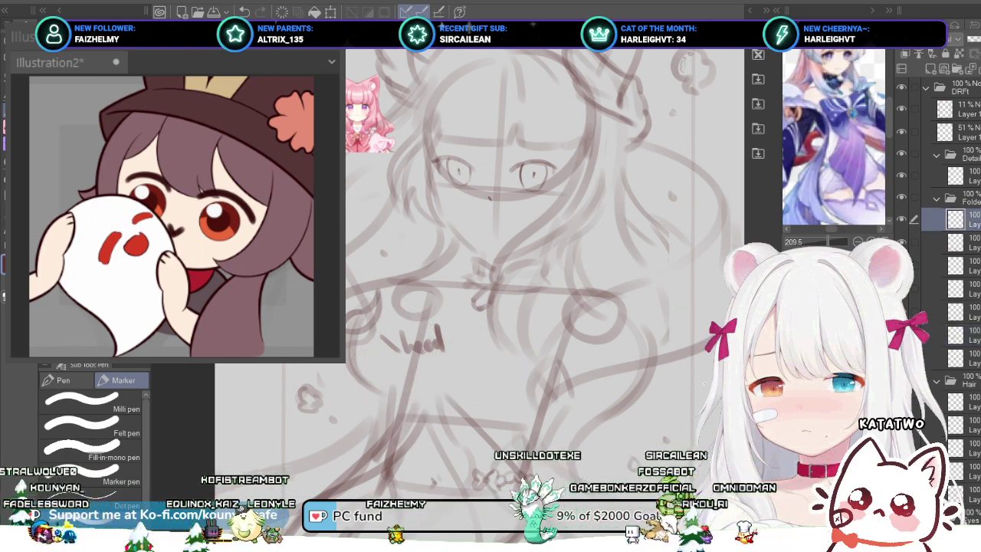
left_click(901, 335)
left_click(965, 334)
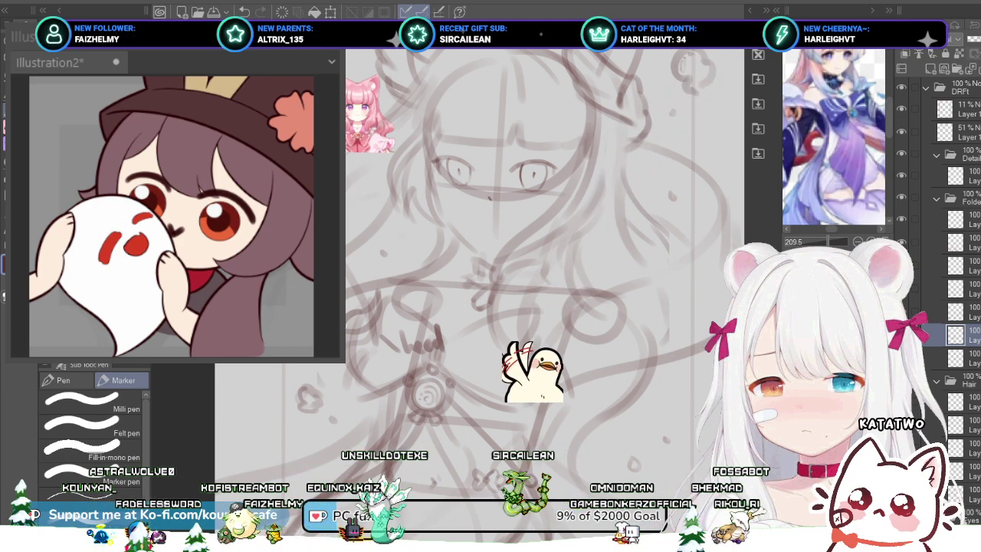
Step: Undo the shift of the swirl ornament and sketch wide ribbon loops spreading from it across the torso
scroll(478, 360, "up", 2)
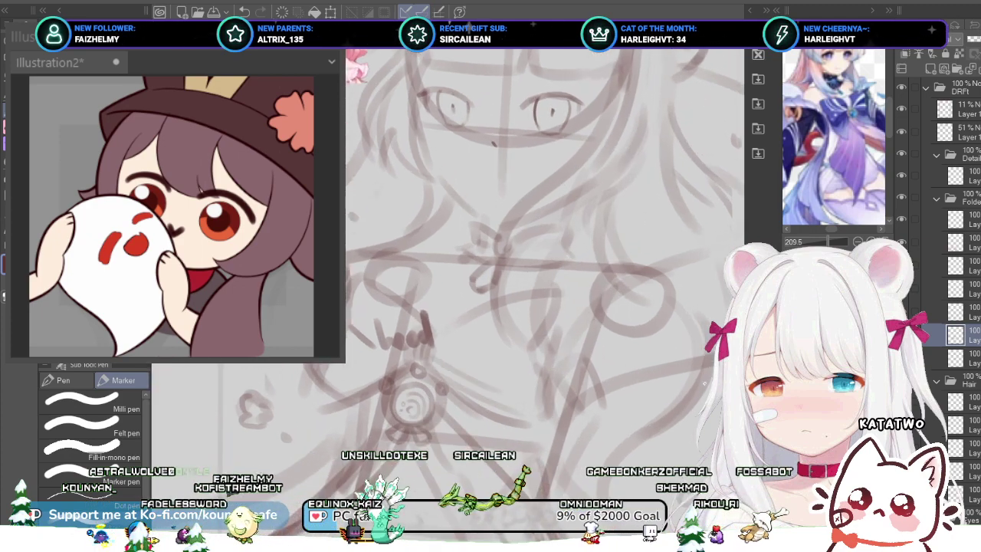
key("ctrl+z")
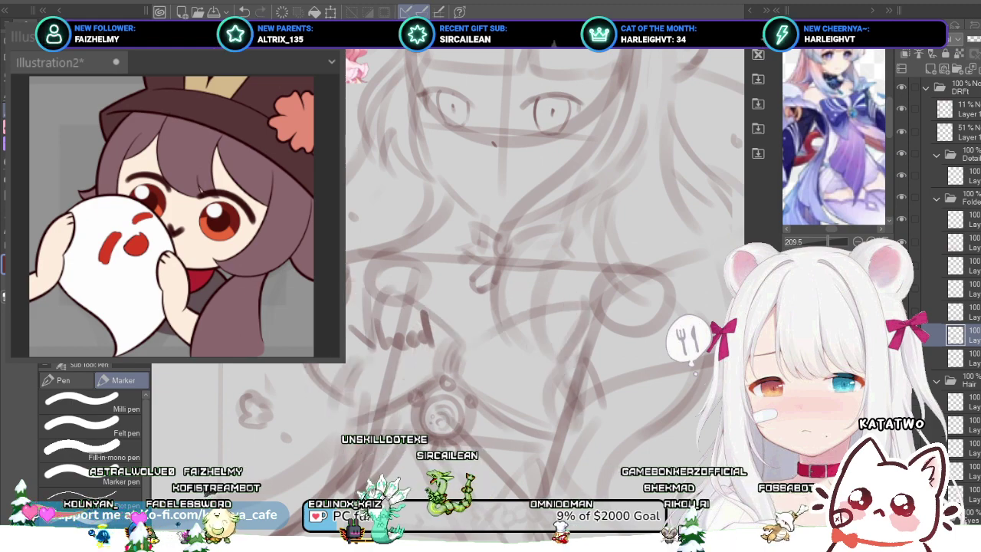
key("ctrl+z")
left_click_drag(422, 349, 432, 347)
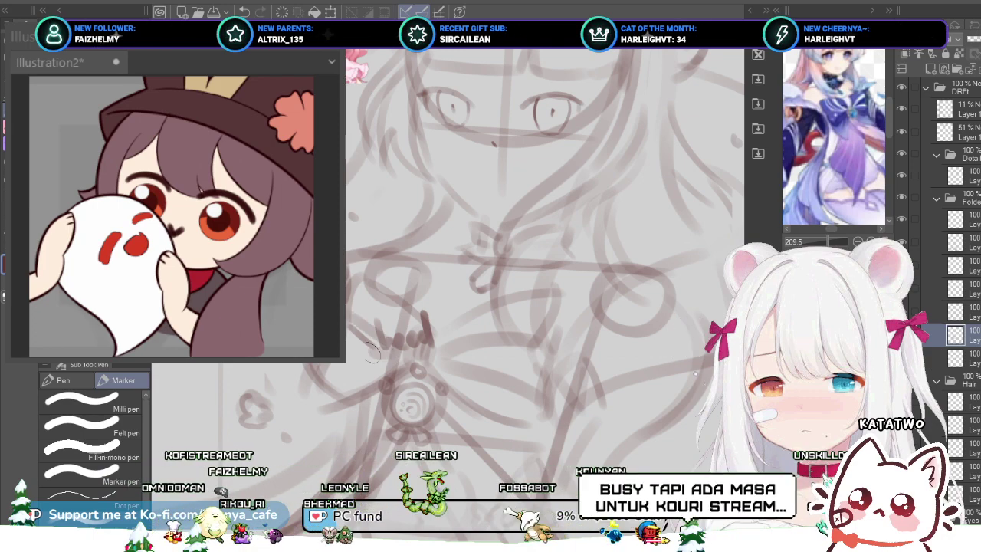
scroll(372, 352, "down", 1)
Step: Examine the ribbon loops against the whole figure and select the neighbouring layer at the bottom of the outfit folder
left_click_drag(373, 352, 344, 368)
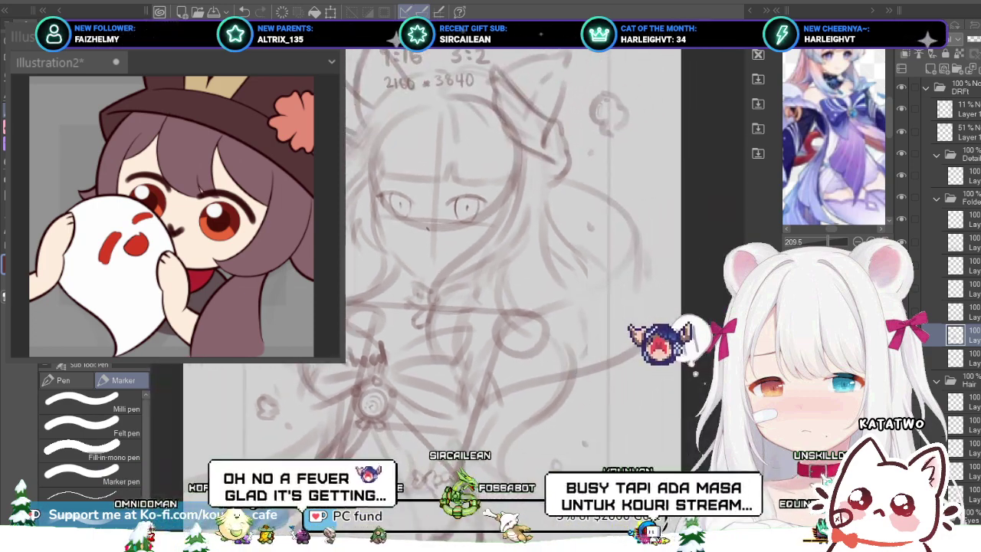
key("ctrl+z")
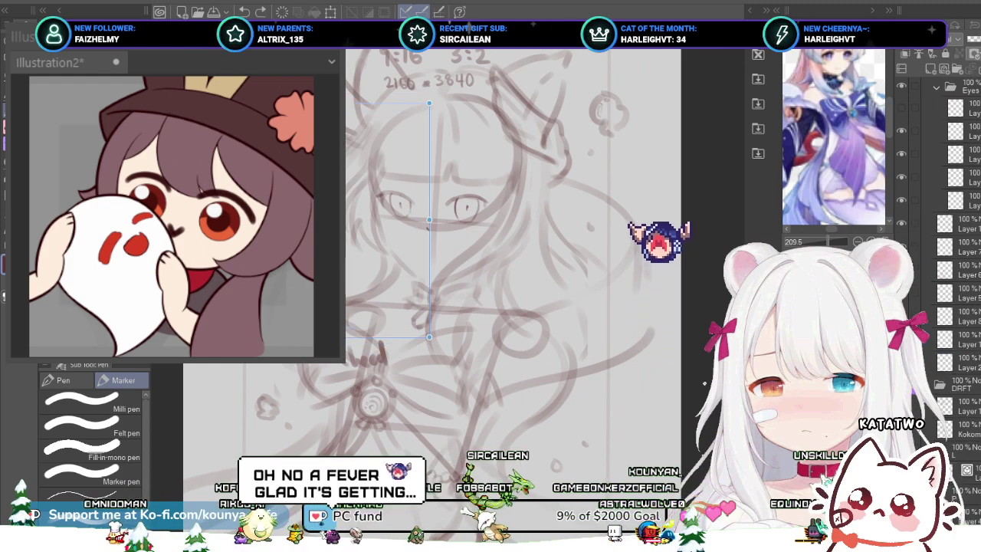
key("ctrl+z")
scroll(358, 368, "up", 2)
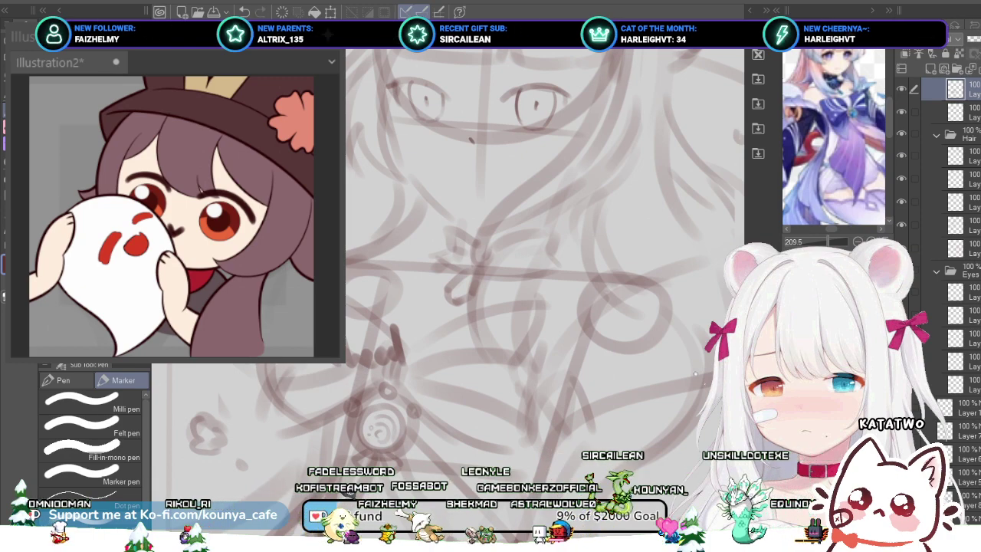
scroll(425, 343, "down", 2)
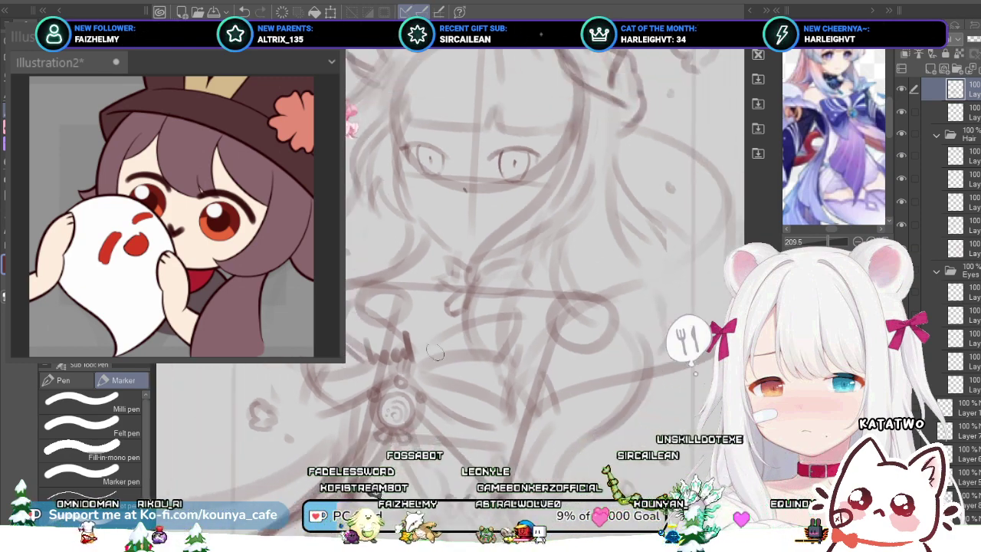
scroll(428, 340, "down", 3)
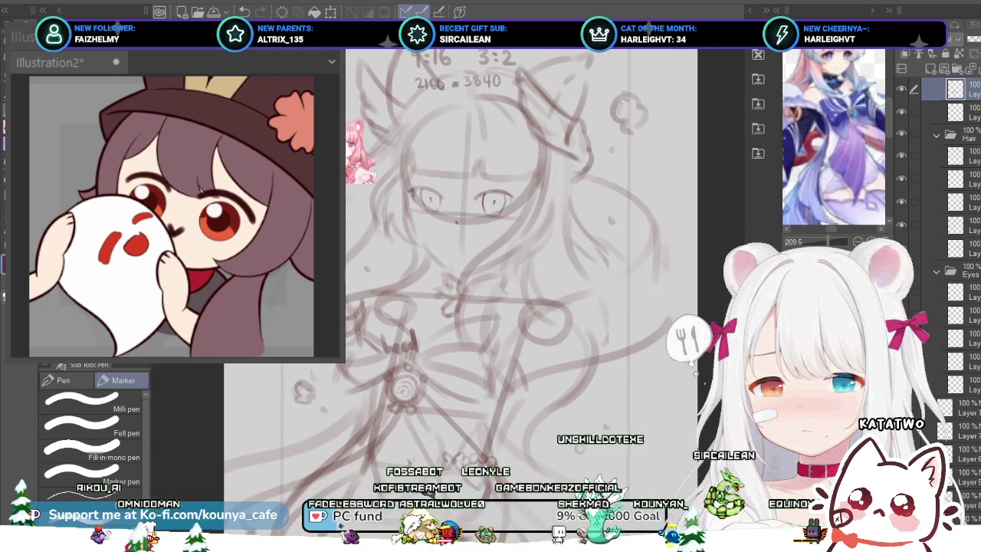
scroll(469, 268, "up", 3)
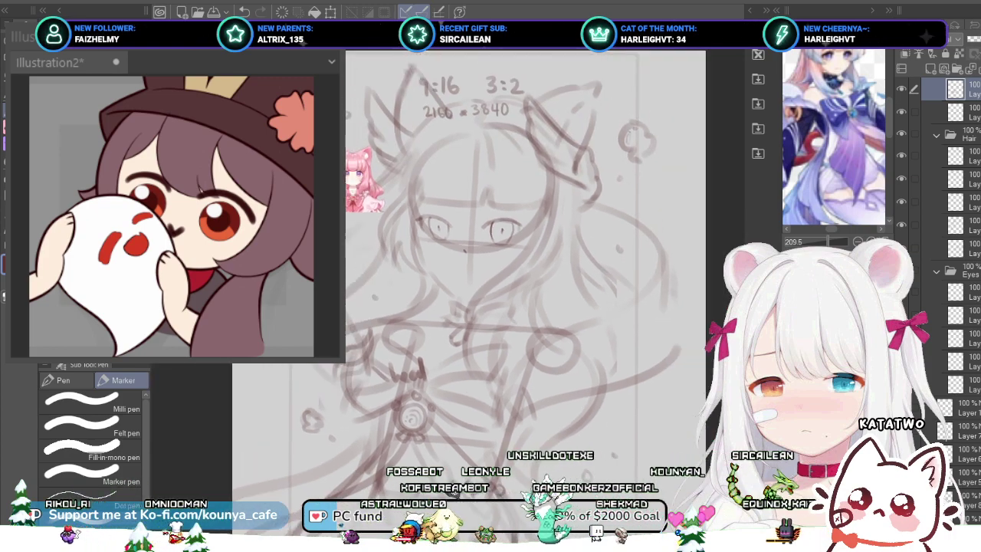
left_click_drag(490, 201, 499, 202)
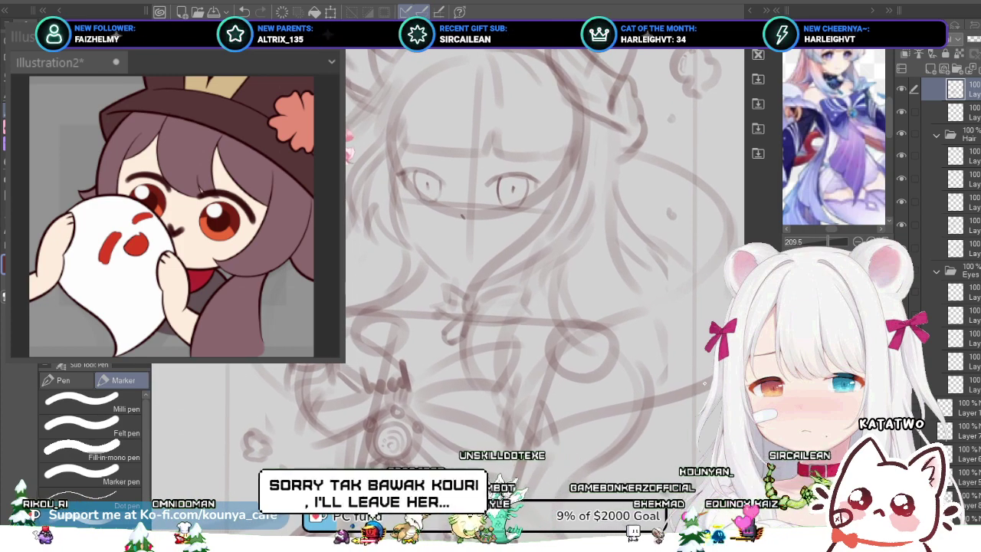
left_click(967, 113)
left_click(967, 90)
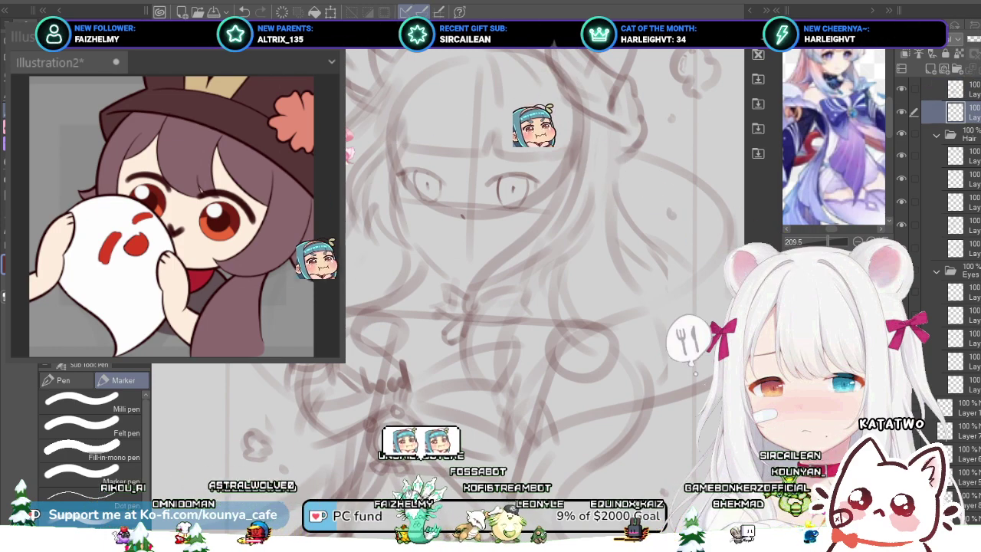
Step: Examine the ribbon loops and face against the whole figure while stepping through the layers of the outfit folder
scroll(441, 331, "down", 3)
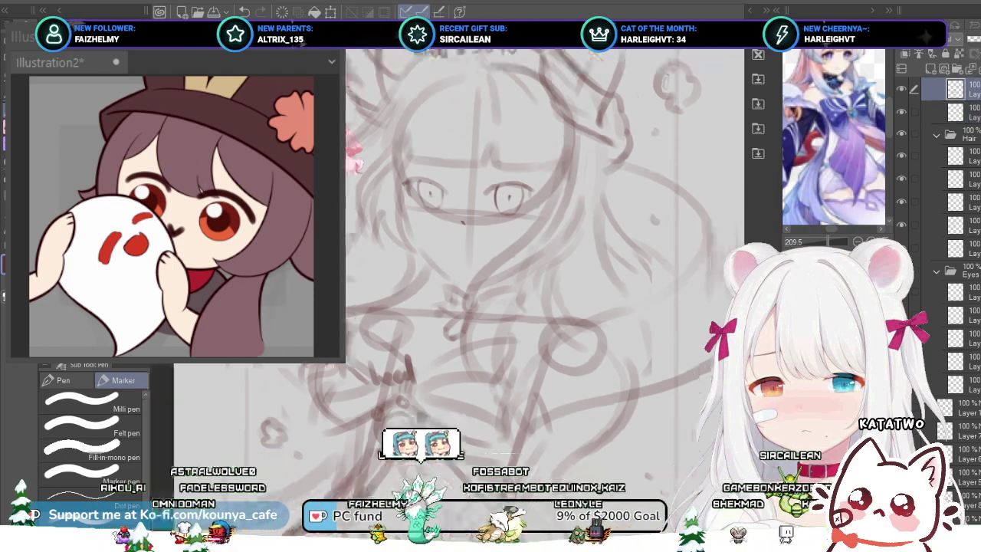
left_click_drag(482, 270, 485, 283)
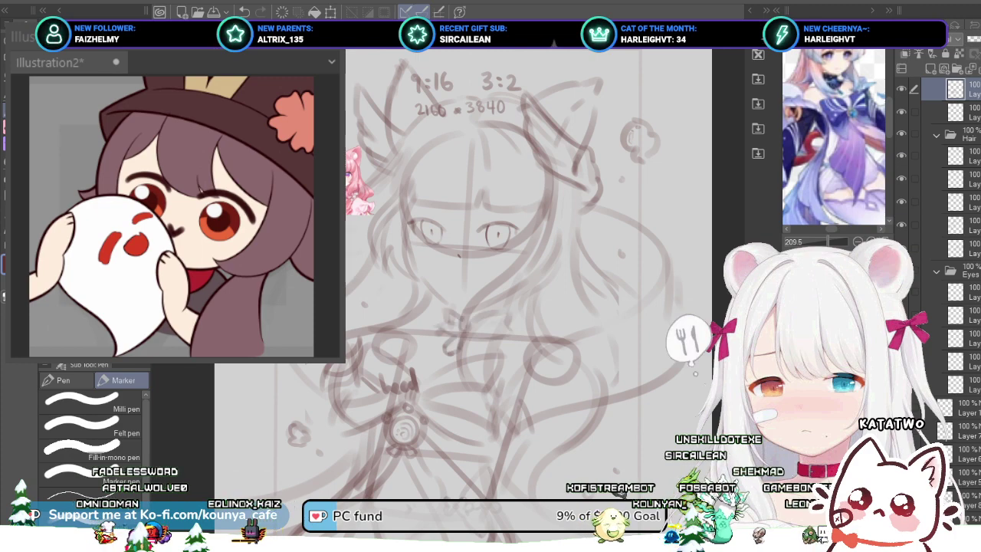
scroll(950, 299, "up", 3)
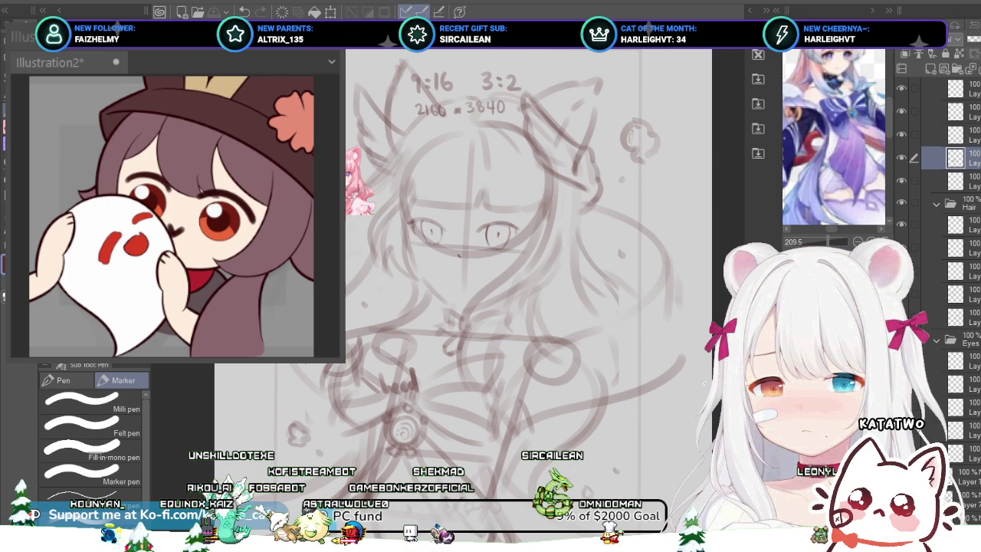
left_click(971, 135)
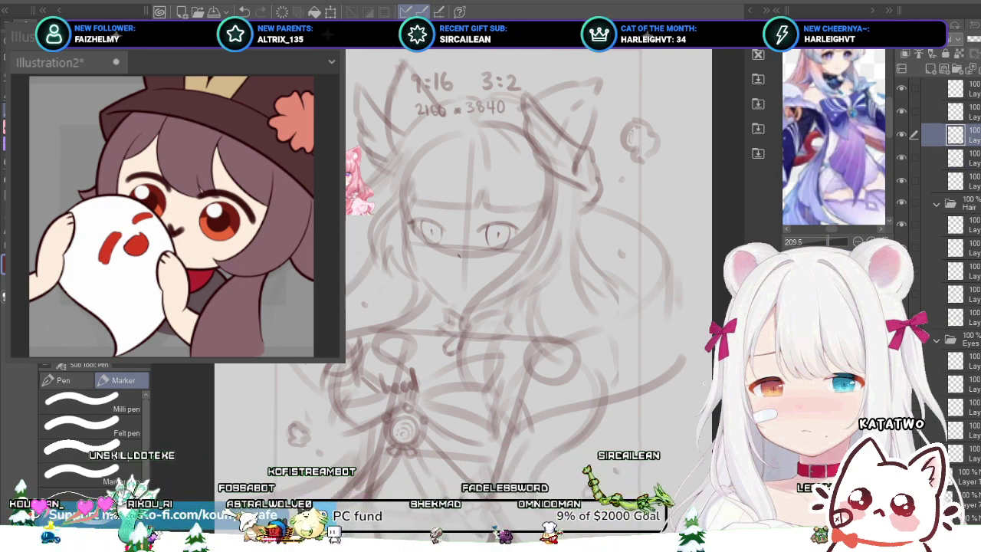
left_click(972, 112)
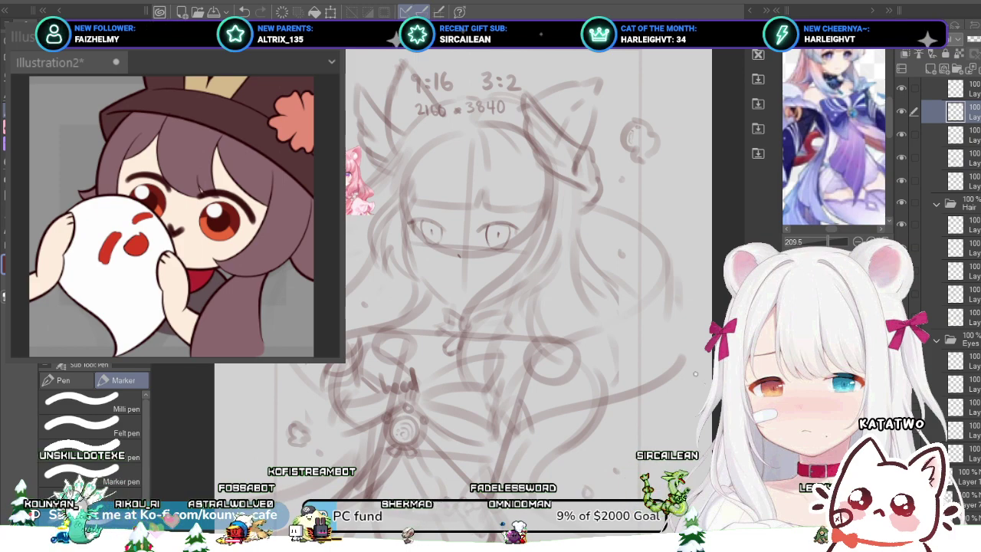
scroll(432, 355, "up", 3)
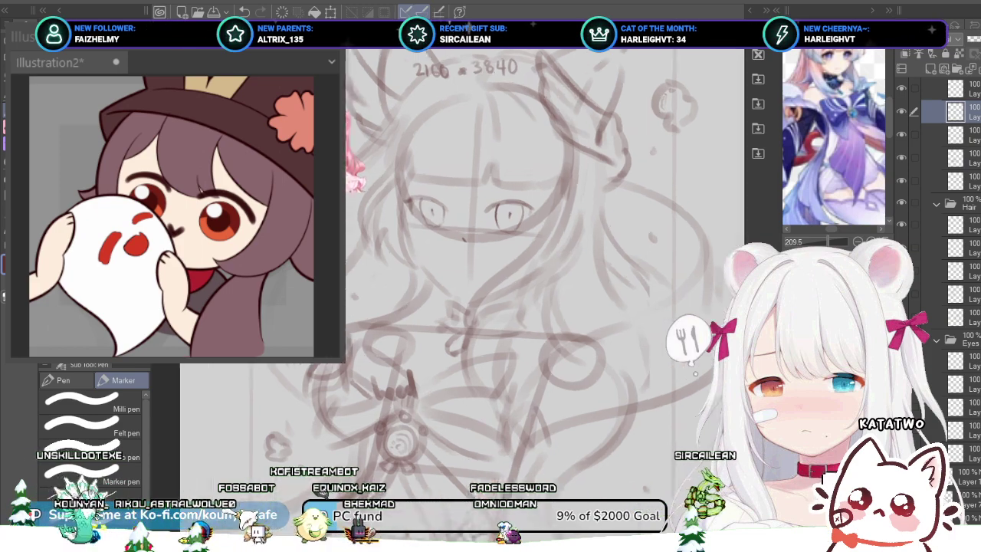
left_click(971, 500)
left_click(972, 112)
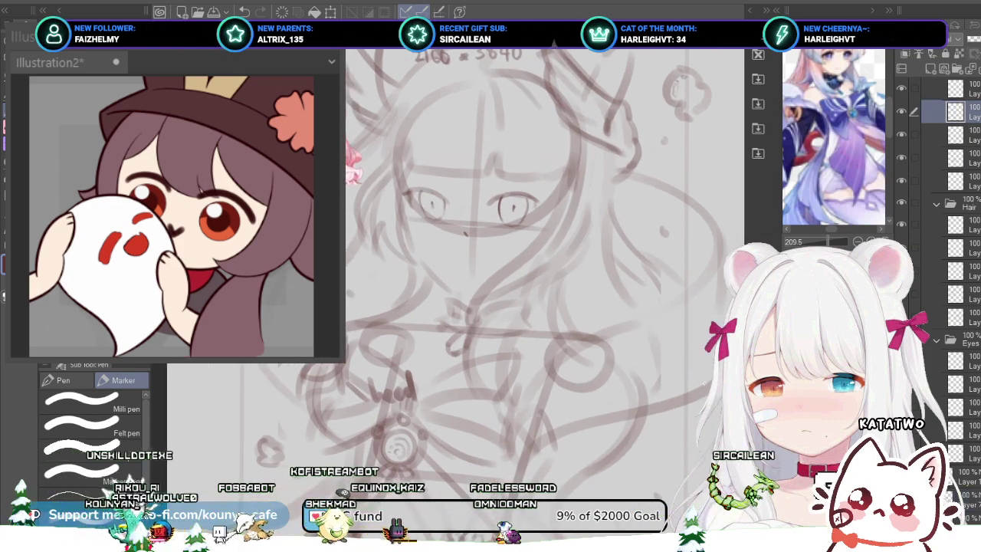
Step: Try shifting the line across the shoulders upward, undo the shift, and select Layer 2 below the Eyes folder
scroll(966, 460, "down", 2)
left_click(968, 472)
scroll(968, 471, "down", 2)
scroll(967, 436, "down", 1)
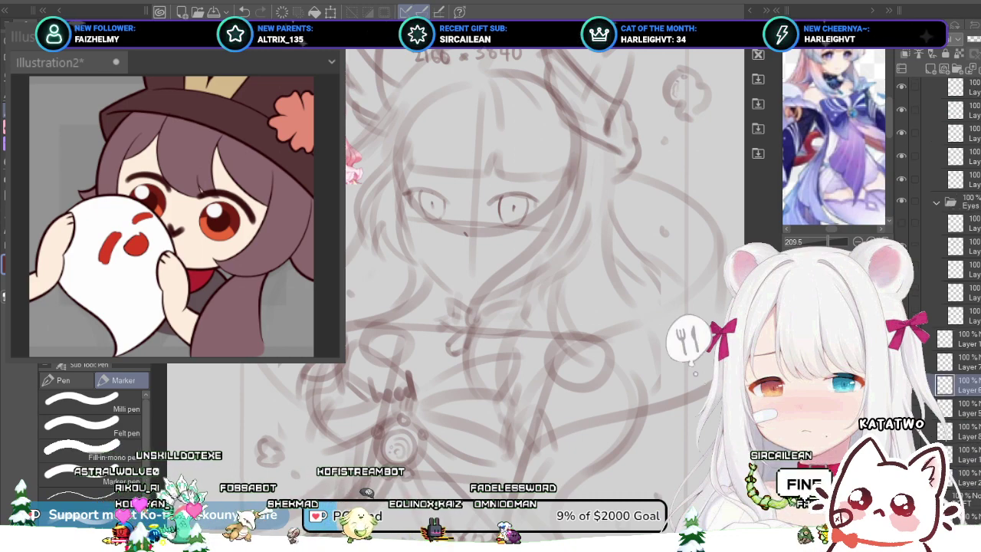
left_click_drag(430, 324, 431, 313)
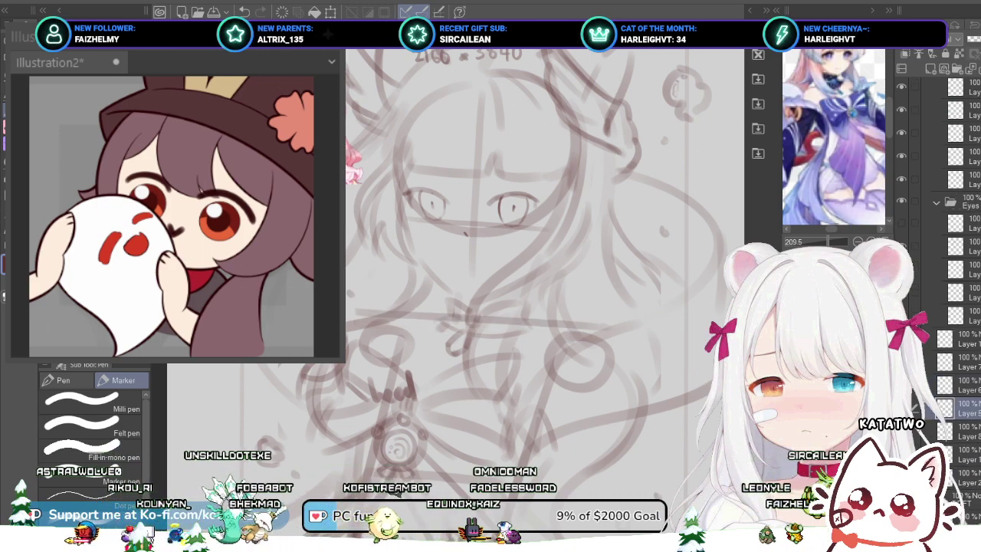
key("ctrl+z")
left_click(969, 407)
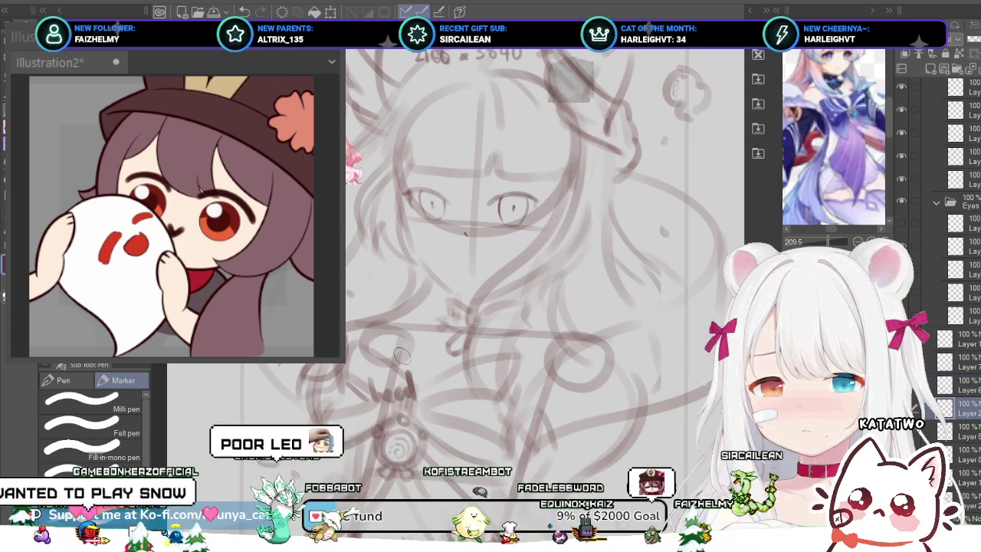
Step: Examine the hand and torso against the whole figure and select the outfit layer third above the Hair folder
scroll(395, 348, "up", 2)
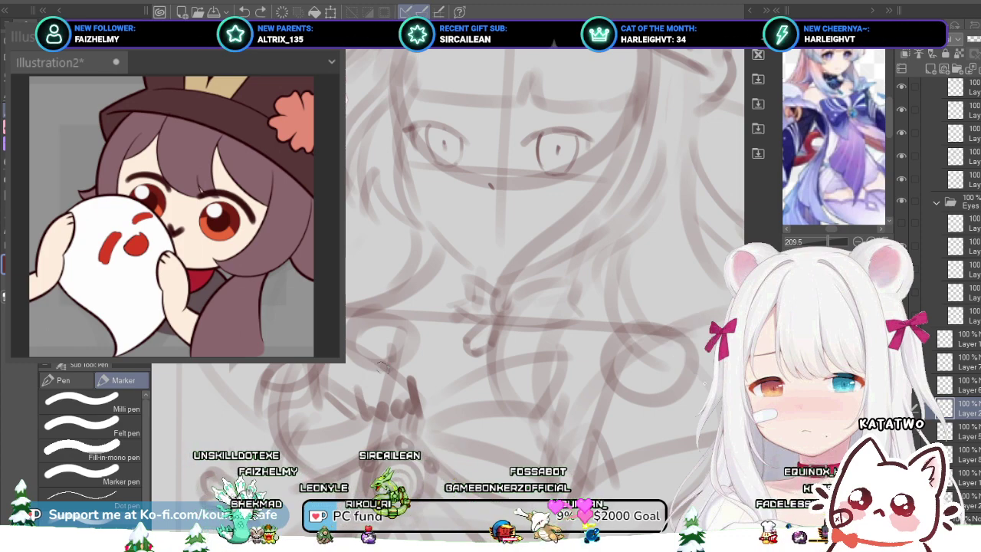
scroll(384, 363, "down", 3)
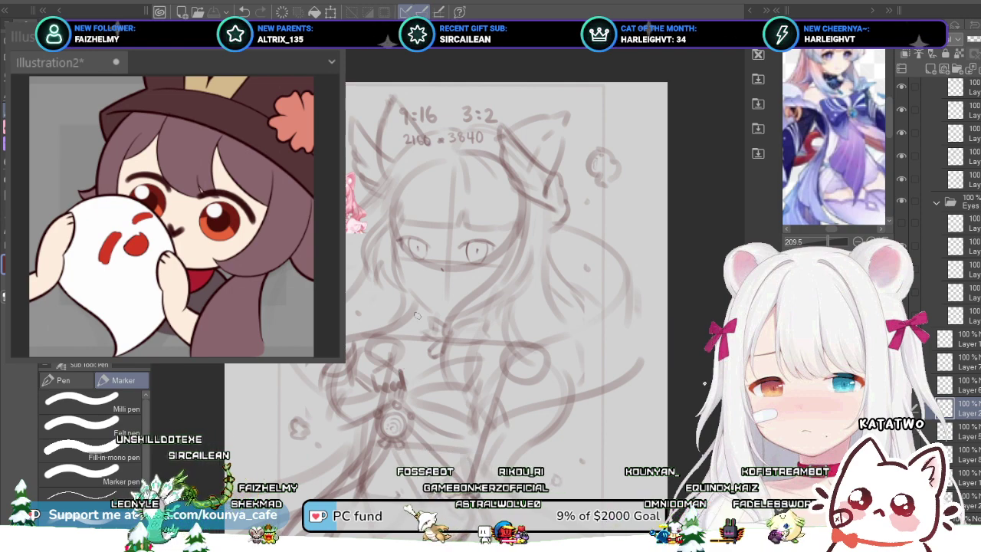
scroll(449, 322, "up", 1)
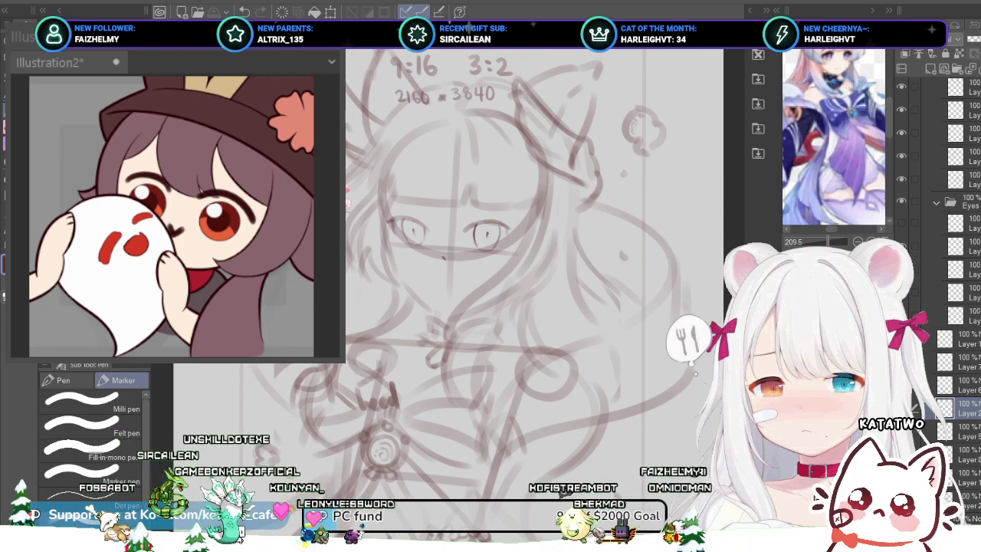
scroll(950, 291, "up", 2)
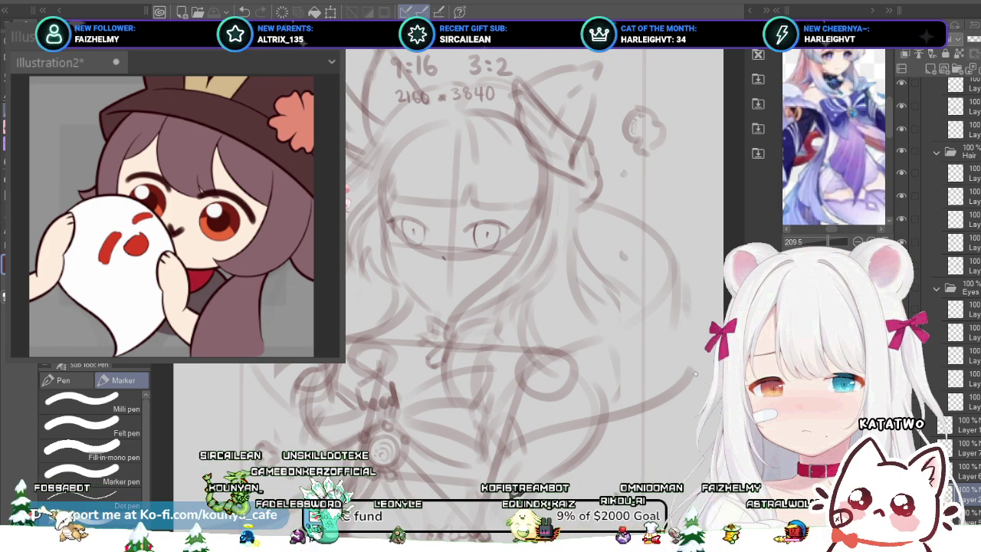
left_click(968, 288)
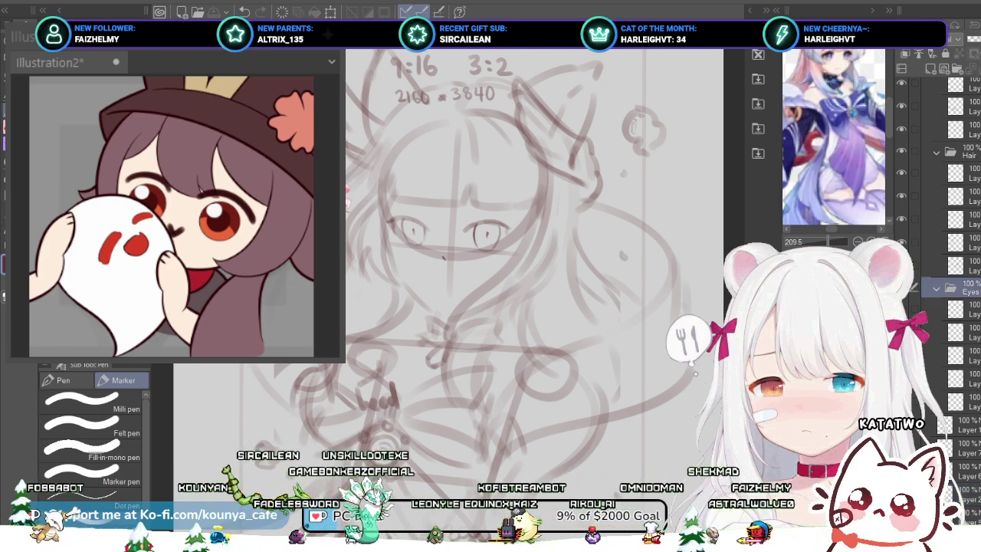
left_click(969, 310)
left_click(968, 288)
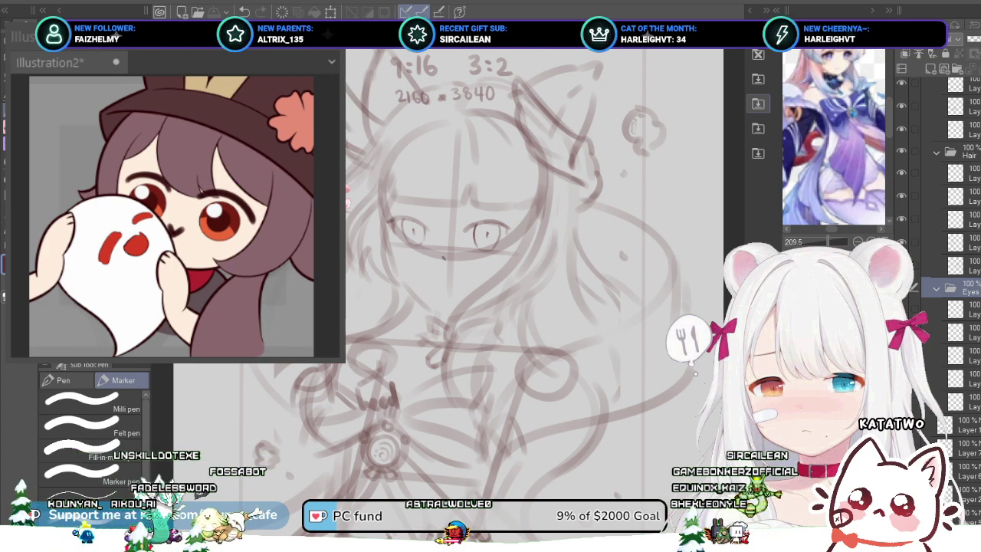
left_click(967, 85)
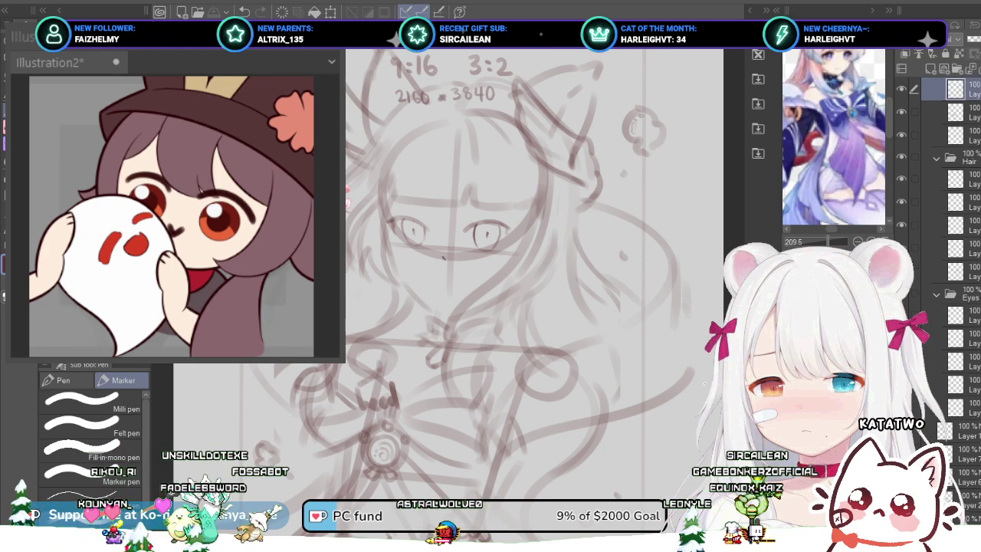
left_click(967, 294)
left_click(967, 89)
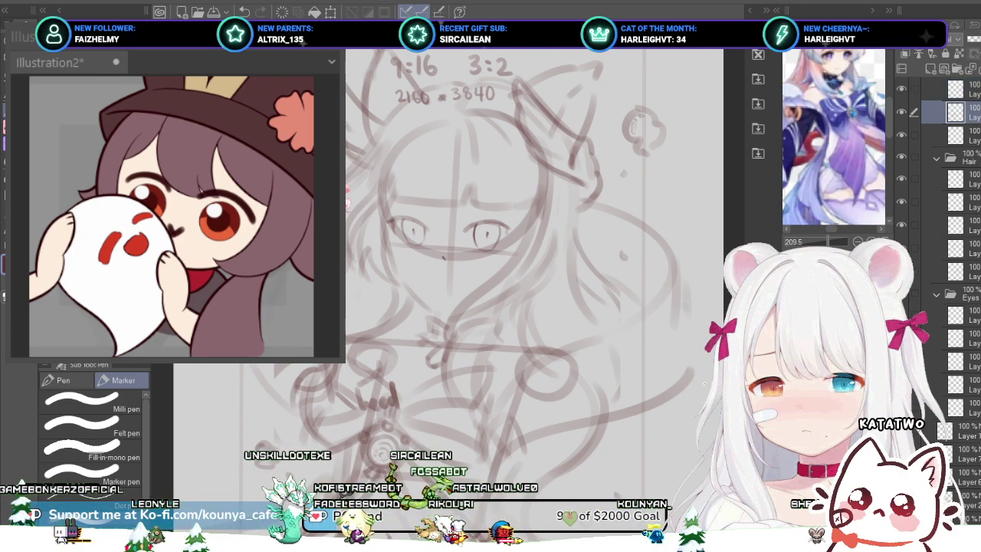
Step: Check what the selected outfit layer contributes to the sketch by hiding it and showing it again
mouse_move(506, 268)
left_mouse_down()
mouse_move(482, 207)
mouse_move(534, 267)
left_mouse_up()
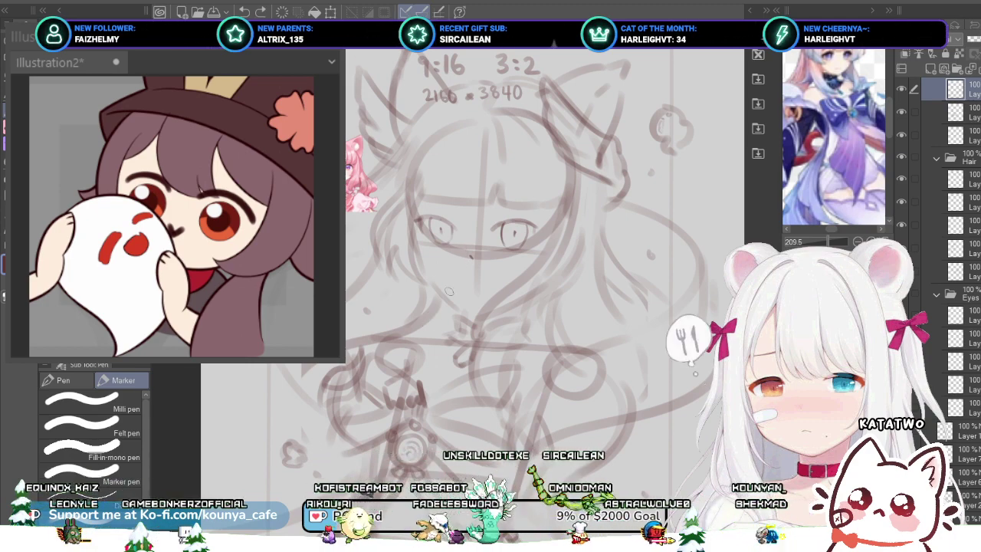
left_click_drag(471, 256, 490, 265)
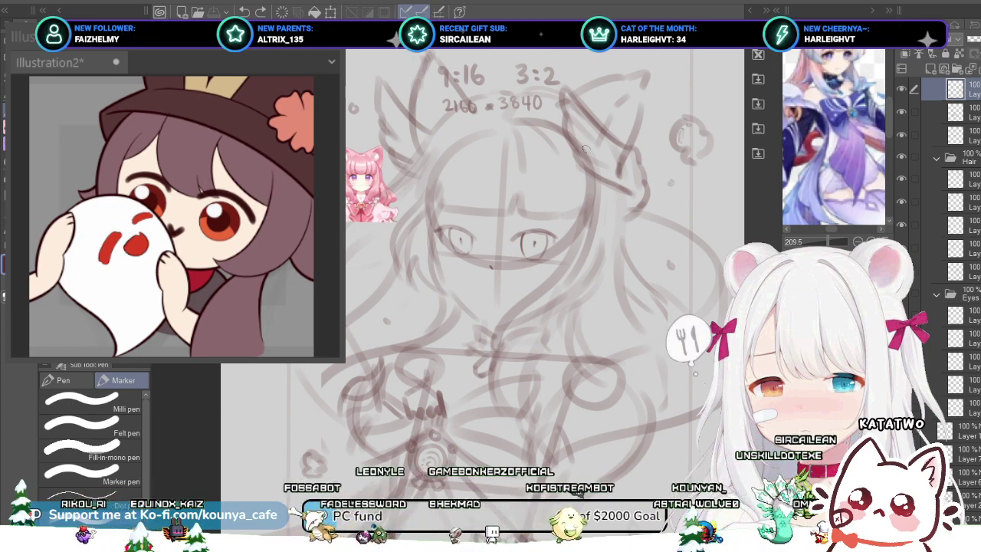
scroll(586, 148, "up", 2)
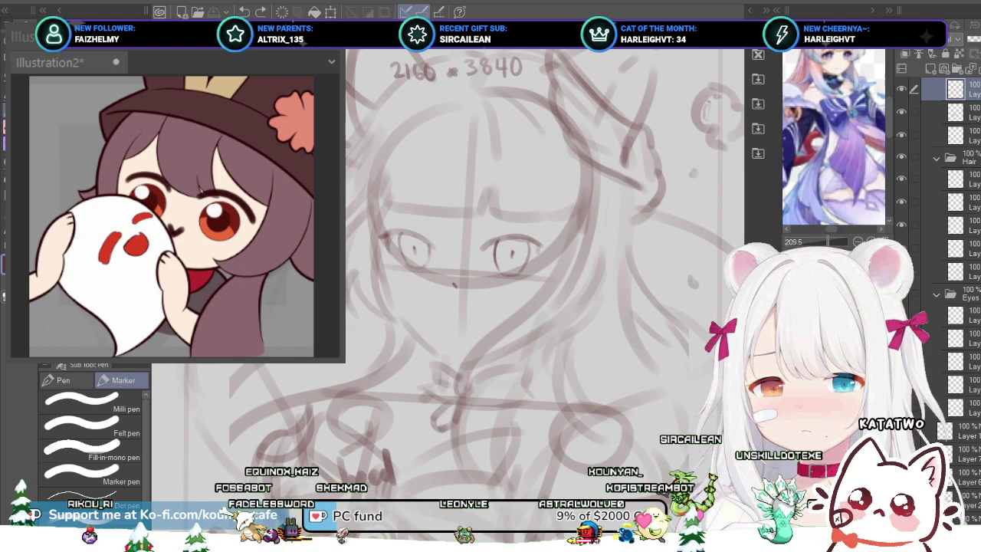
left_click(967, 112)
left_click(967, 90)
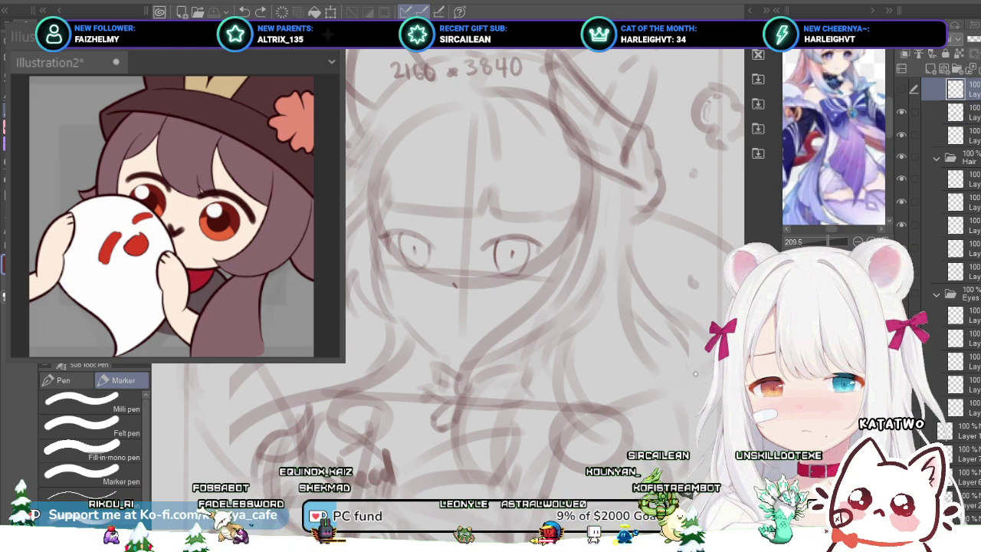
key("ctrl+z")
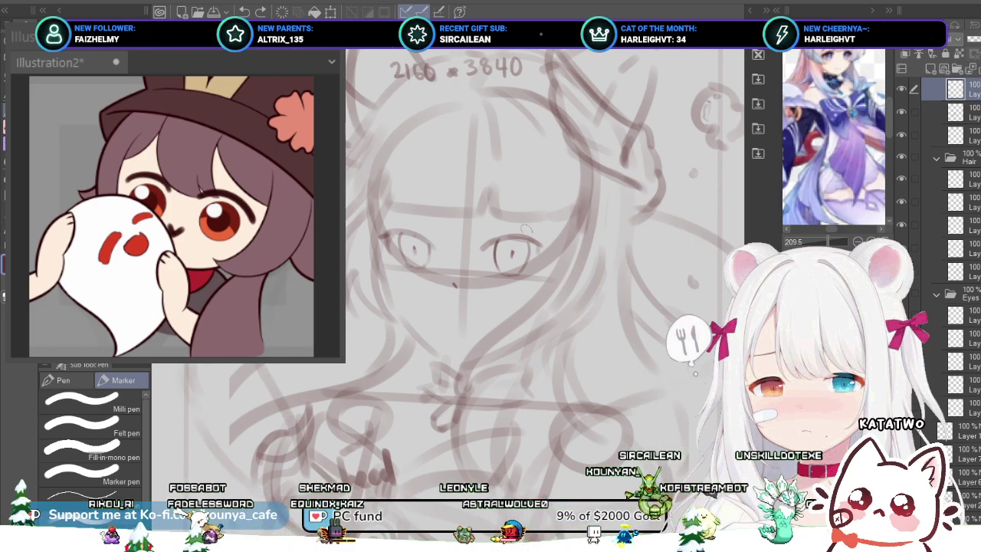
Step: Review the whole figure and its layer folders, and select Layer 2 among the layers below the Eyes folder
scroll(525, 228, "down", 2)
left_click_drag(525, 229, 505, 198)
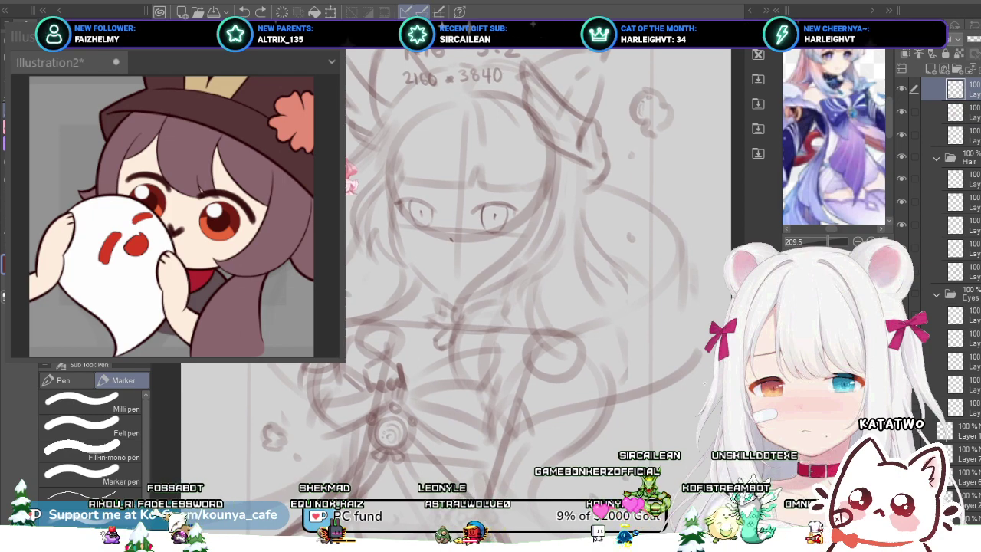
scroll(950, 230, "up", 3)
scroll(495, 225, "down", 5)
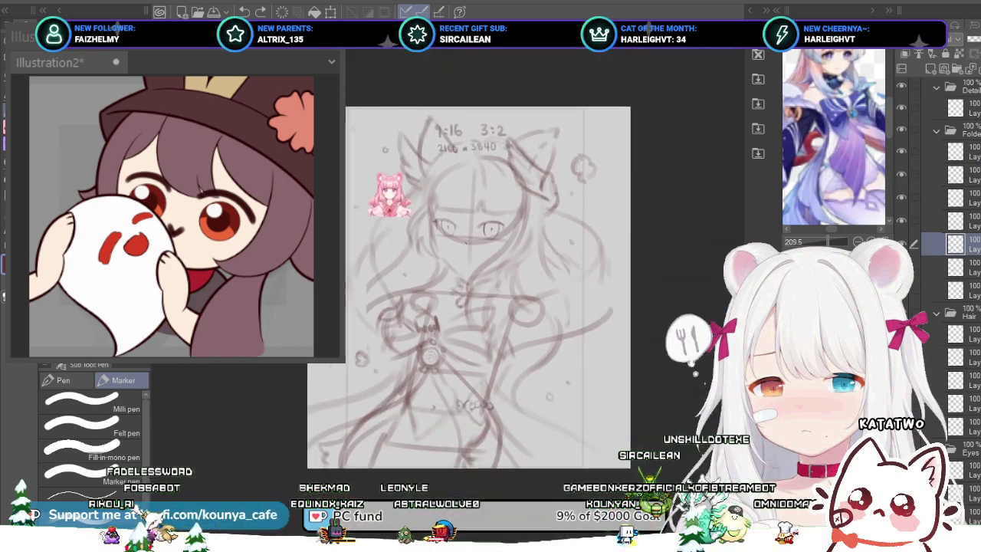
scroll(495, 225, "up", 2)
scroll(490, 279, "up", 1)
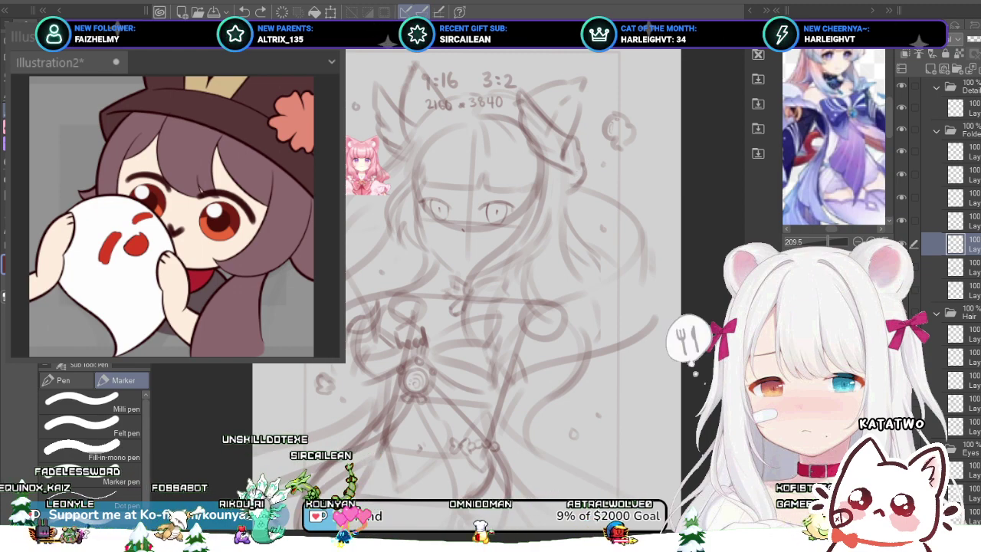
scroll(950, 306, "down", 5)
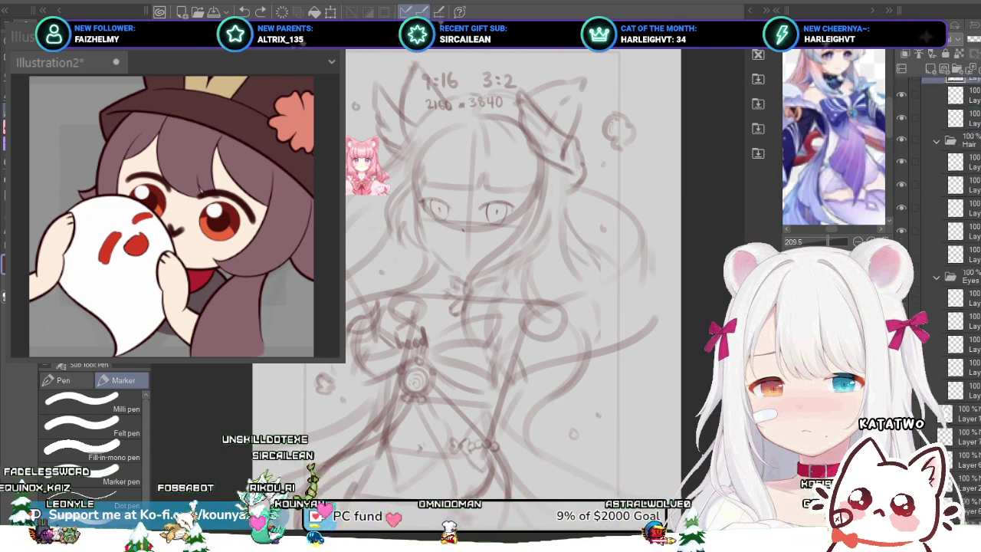
scroll(950, 230, "up", 1)
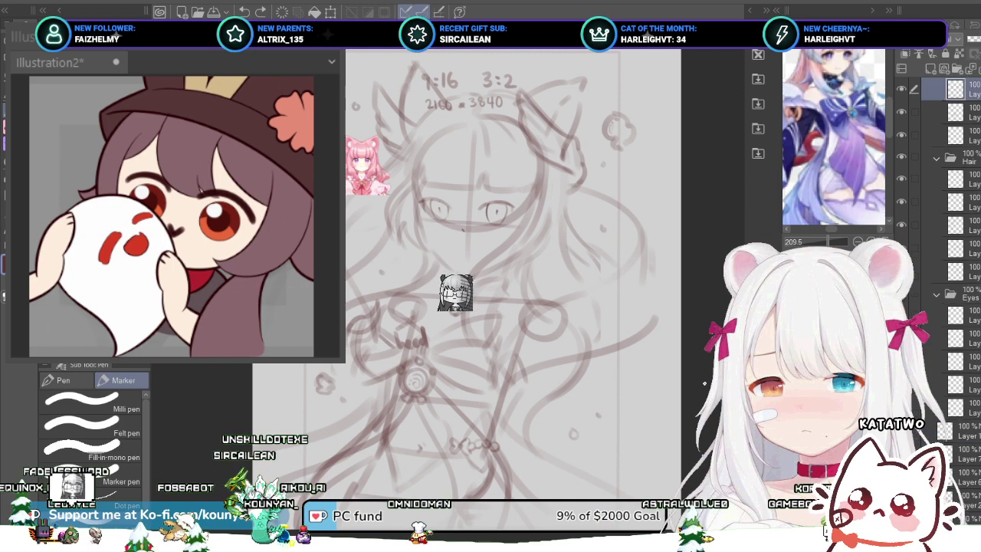
left_click(967, 431)
left_click(967, 454)
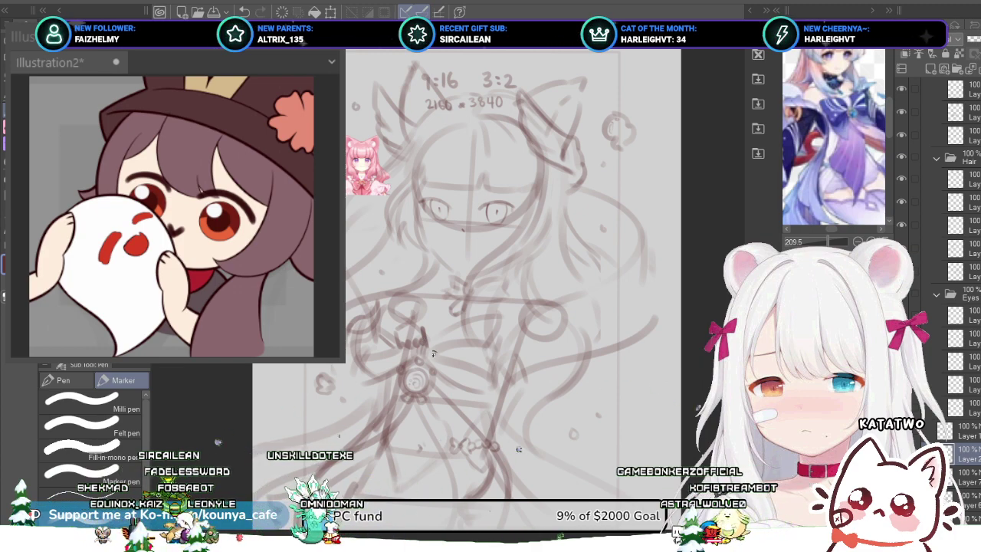
Step: Transform the Layer 2 strokes beside the chest and raised hand, moving them slightly down and tilting them a little
scroll(399, 288, "up", 2)
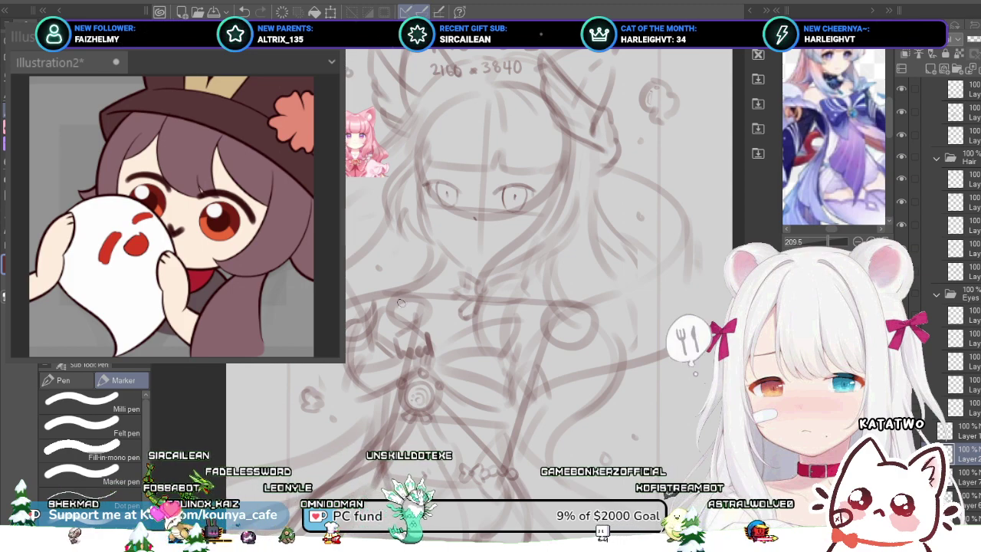
scroll(403, 295, "down", 2)
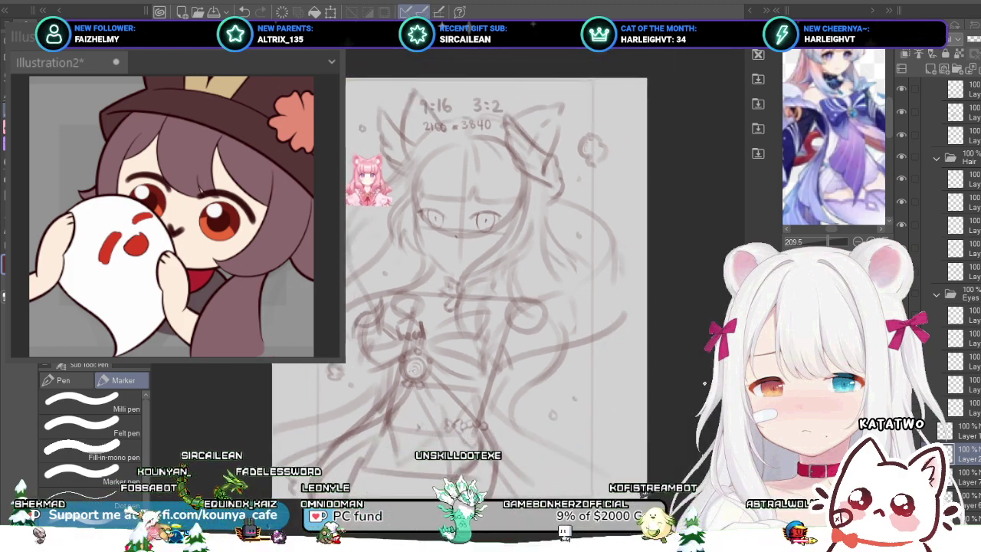
scroll(390, 298, "up", 1)
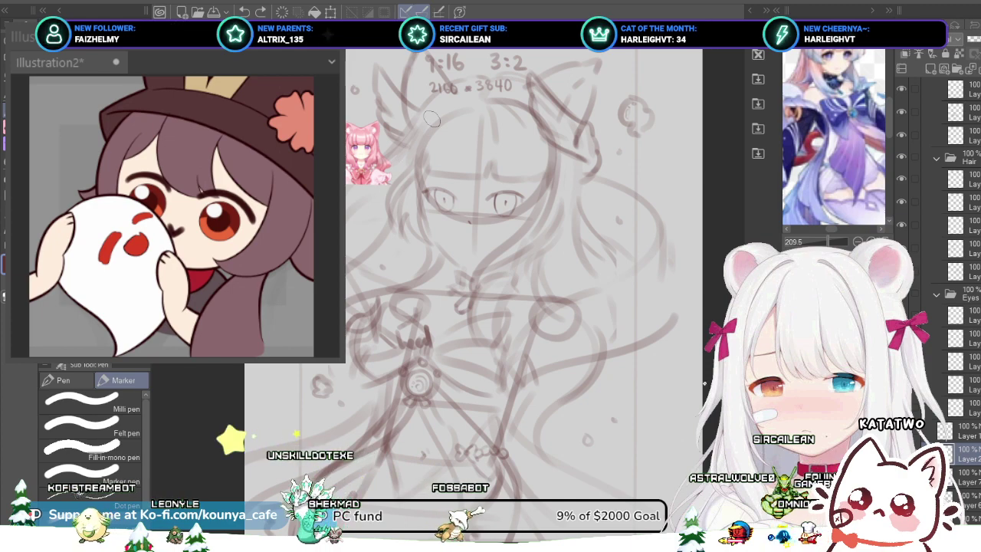
key("ctrl+t")
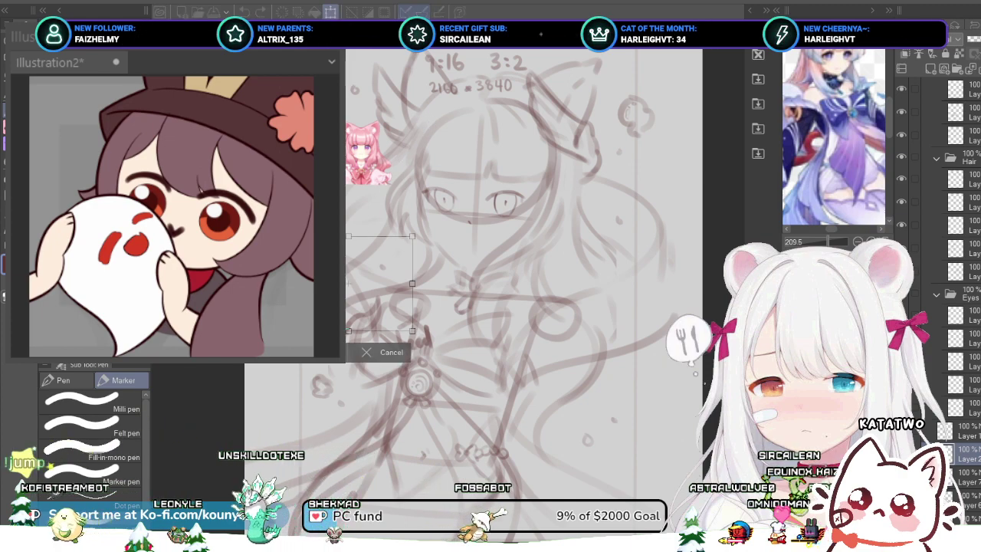
left_click_drag(379, 284, 378, 293)
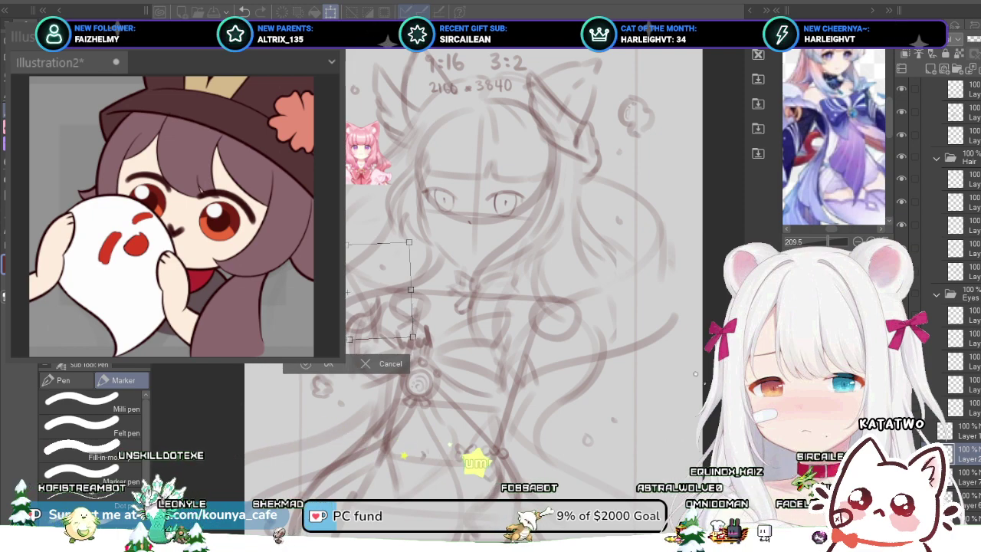
key("Return")
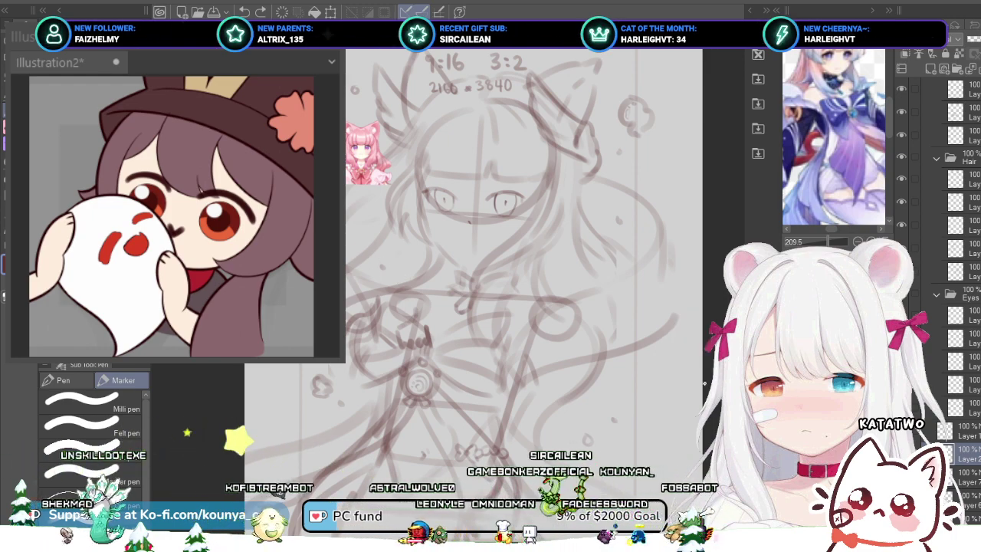
Step: Transform the Layer 2 strokes by the raised hand once more, nudging them down toward the torso and adjusting their upper edge
key("ctrl+t")
left_click_drag(384, 307, 395, 314)
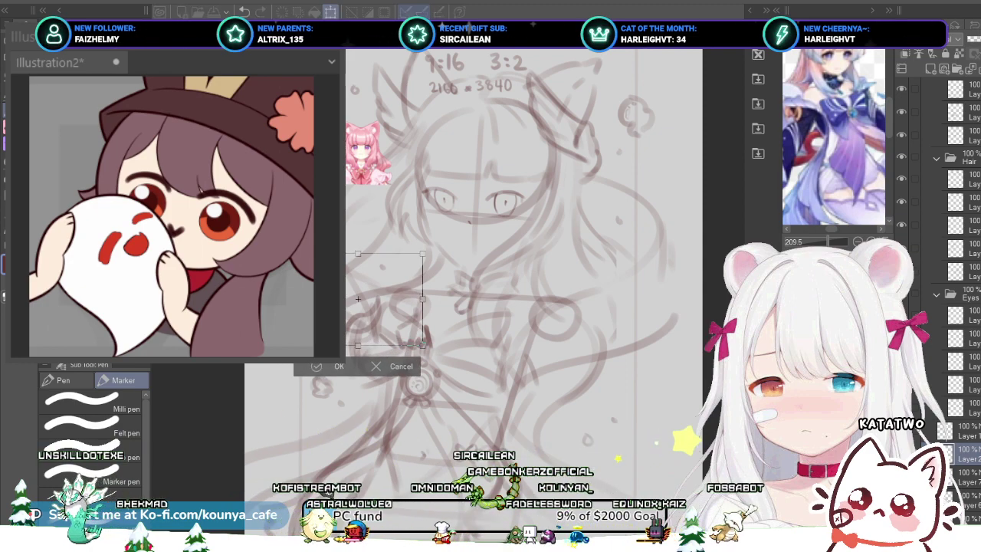
left_click_drag(423, 254, 424, 260)
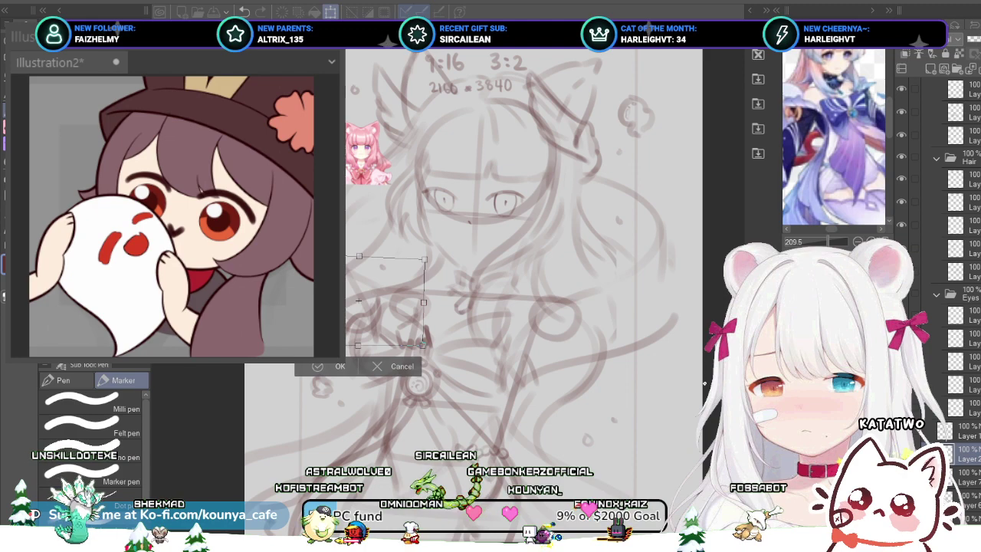
key("Return")
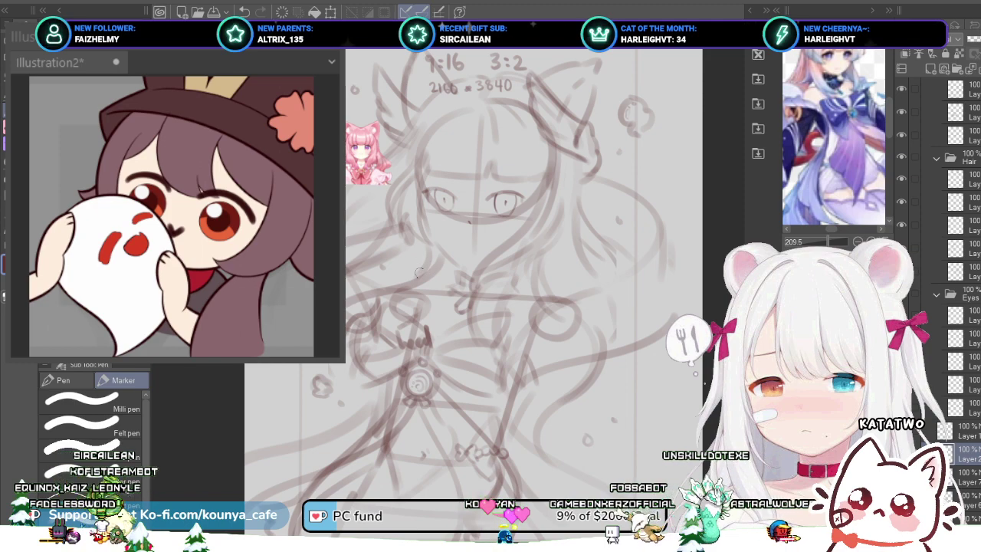
Step: Check the whole figure and select the layer directly below the transformed Layer 2 for sketching the lowered arm
scroll(442, 218, "up", 1)
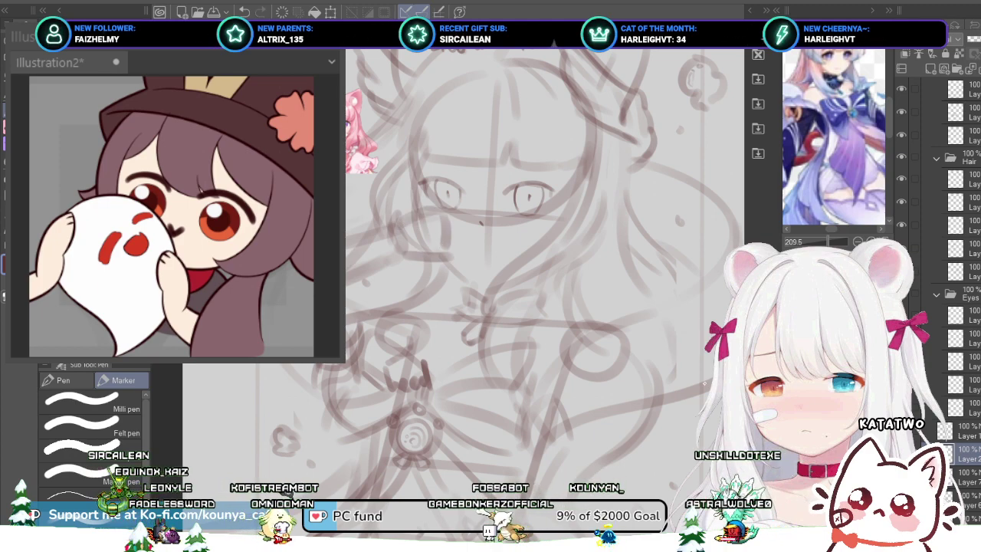
scroll(437, 258, "down", 5)
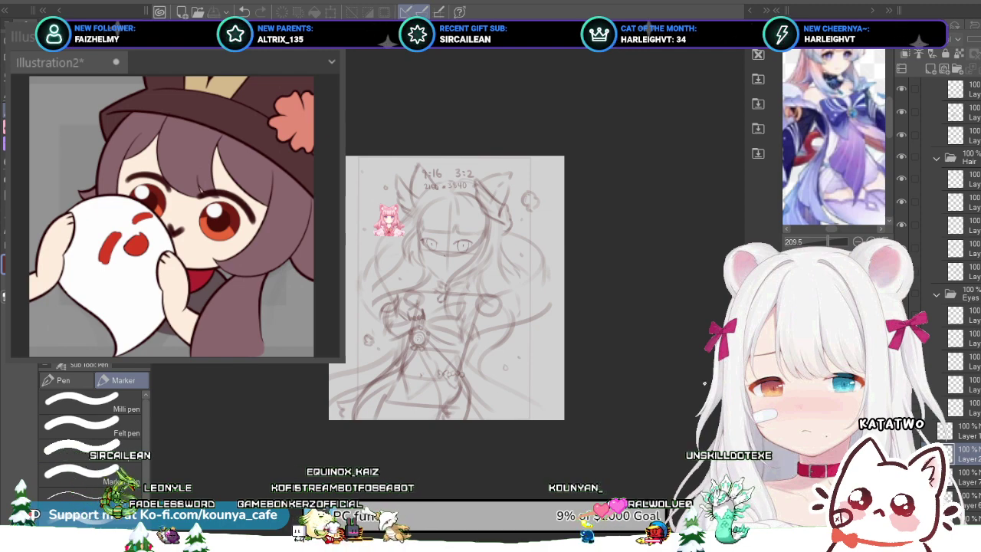
scroll(497, 315, "up", 2)
left_click(967, 477)
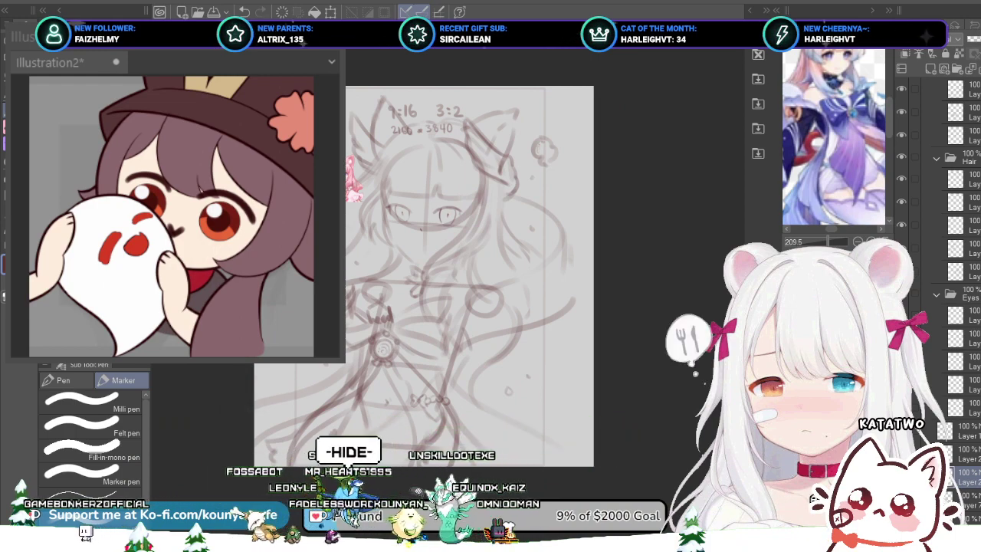
scroll(464, 322, "up", 3)
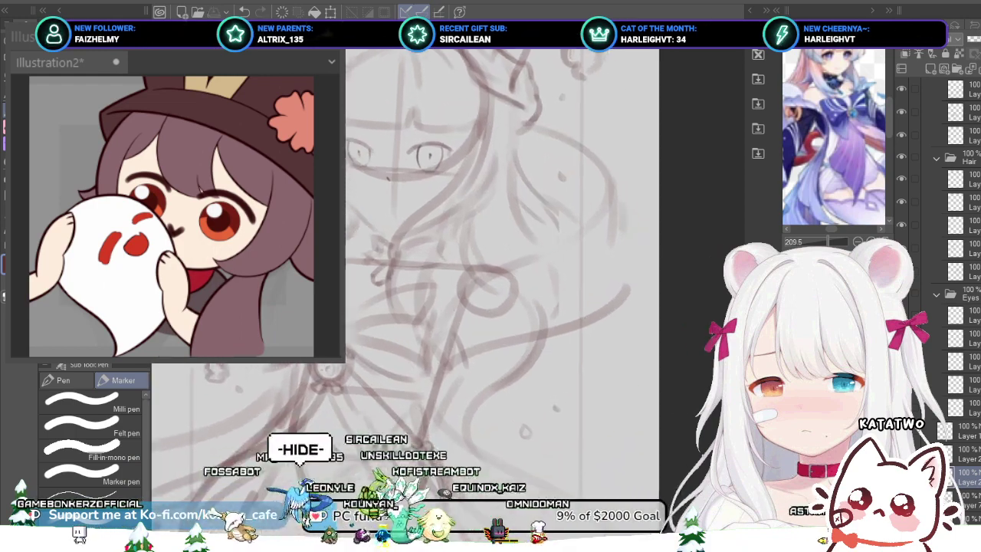
left_click(958, 136)
left_click(966, 478)
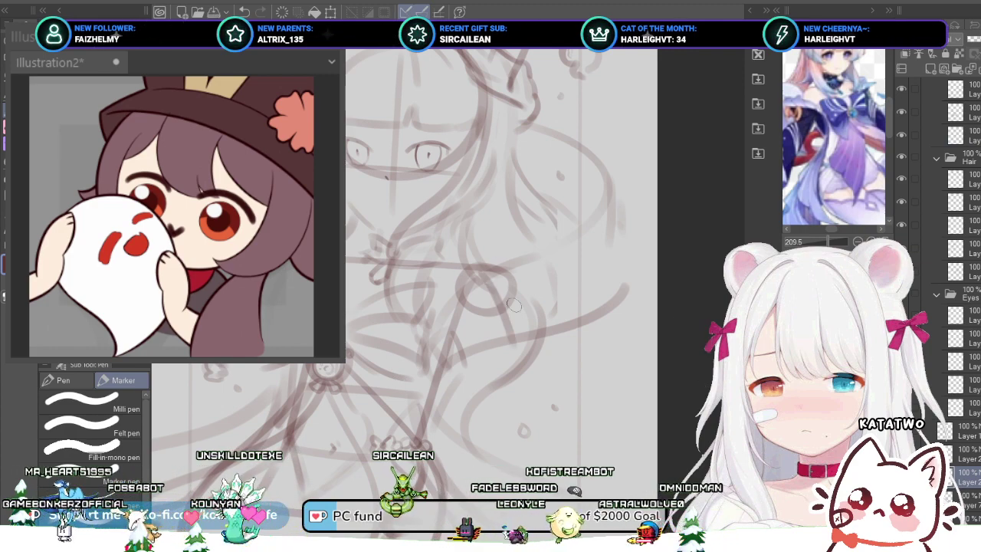
left_click_drag(494, 283, 522, 347)
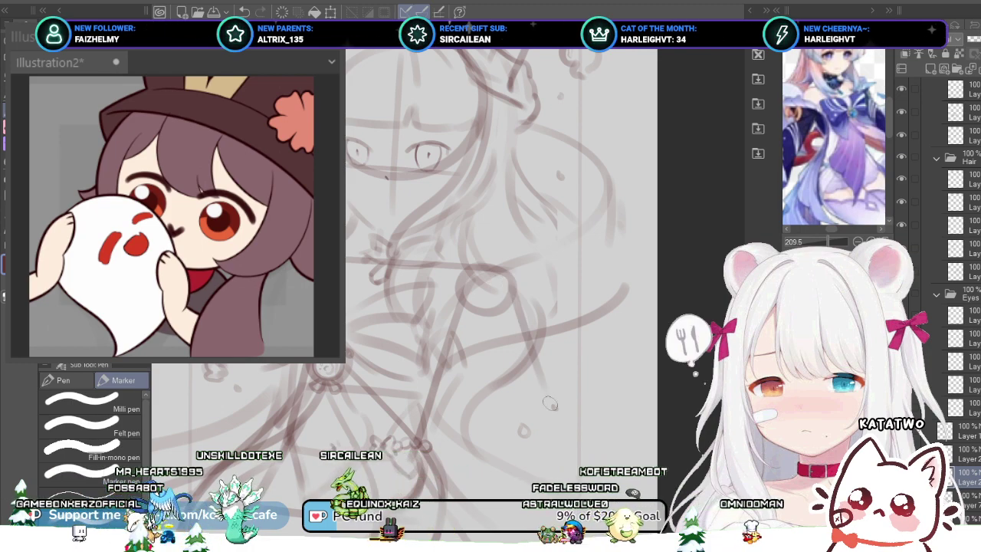
left_click_drag(497, 294, 542, 438)
key("ctrl+z")
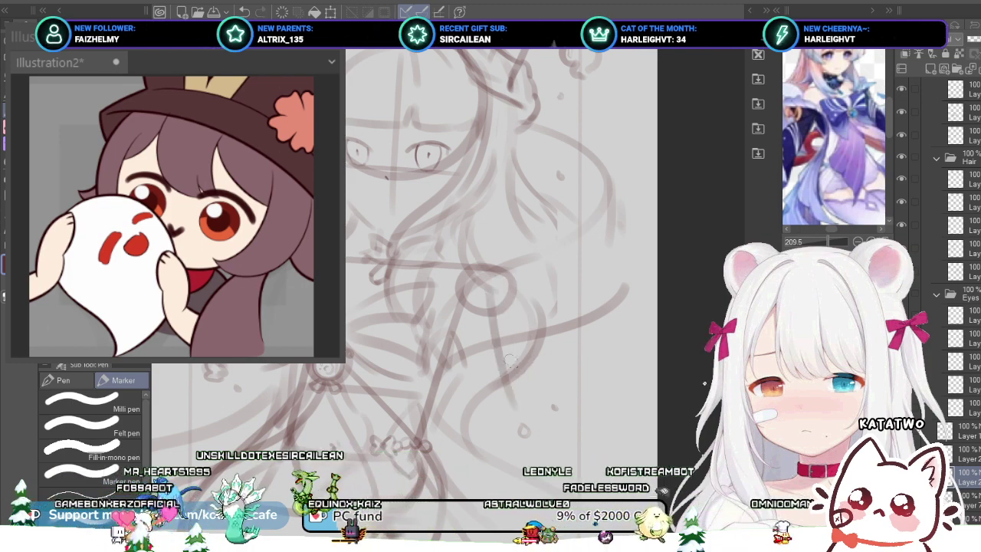
key("ctrl+z")
Step: Draw a straight guide line from the shoulder circle down the lowered arm, ending in a small elbow joint circle
left_click_drag(490, 304, 521, 422)
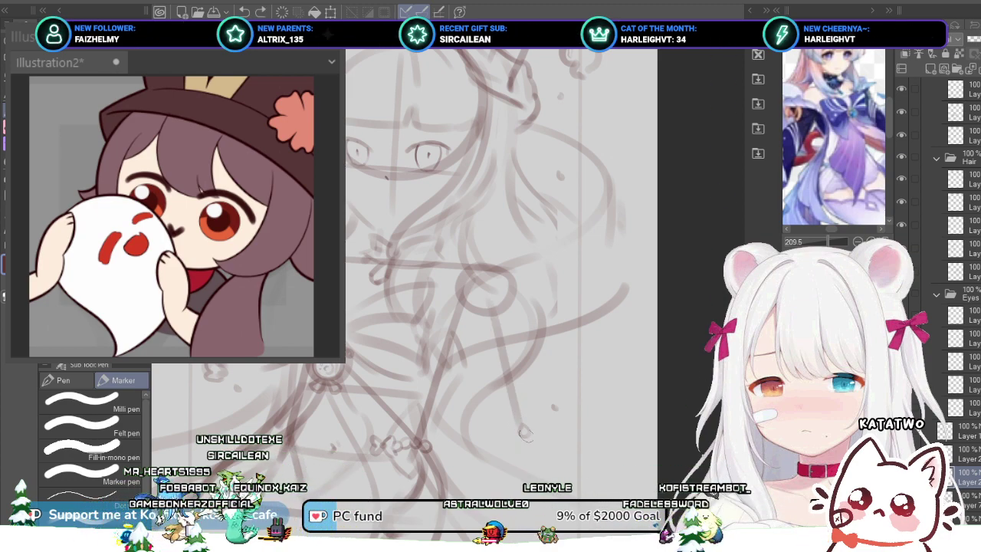
scroll(524, 431, "down", 2)
left_click_drag(524, 431, 528, 369)
scroll(528, 369, "up", 1)
key("ctrl+z")
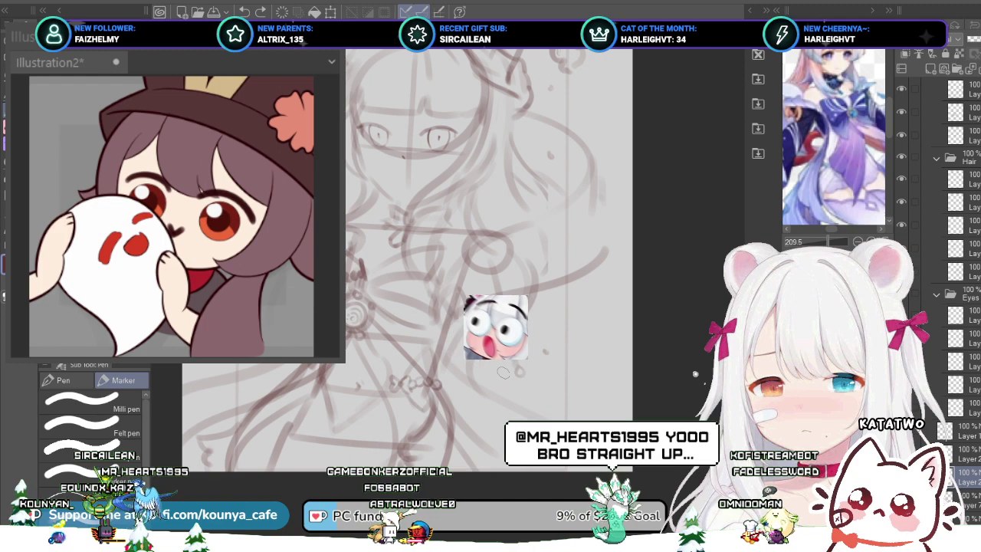
key("ctrl+plus")
key("ctrl+plus")
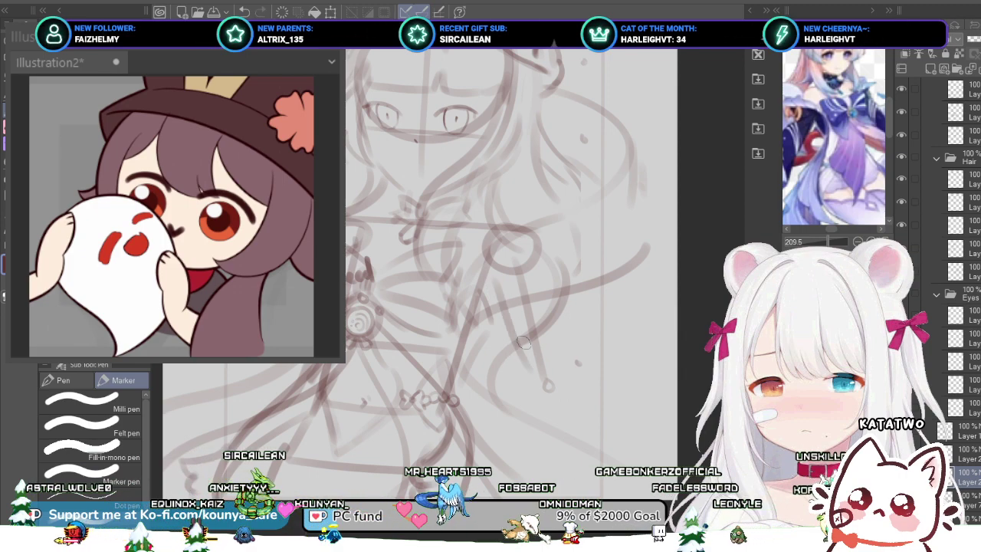
Step: Sketch the lowered arm's outlines on both sides of its guide line and extend the strokes below the elbow
key("ctrl+z")
left_click_drag(495, 281, 530, 373)
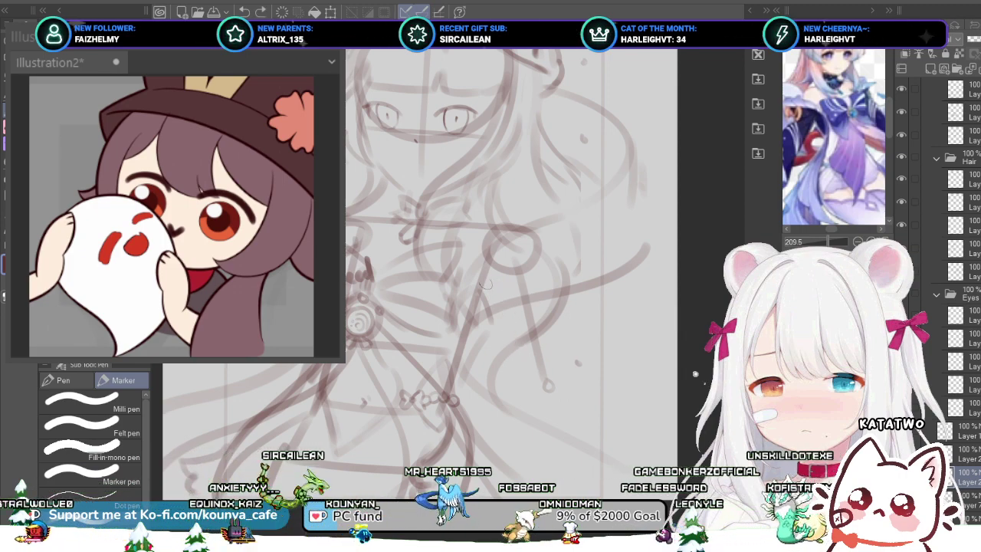
left_click_drag(485, 285, 519, 356)
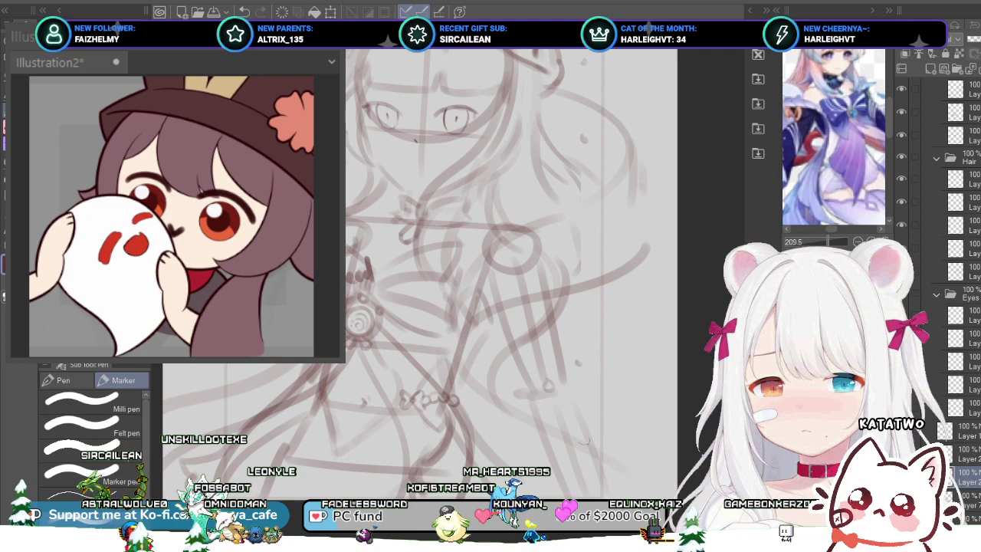
scroll(525, 363, "down", 2)
left_click_drag(525, 363, 559, 424)
scroll(528, 363, "up", 1)
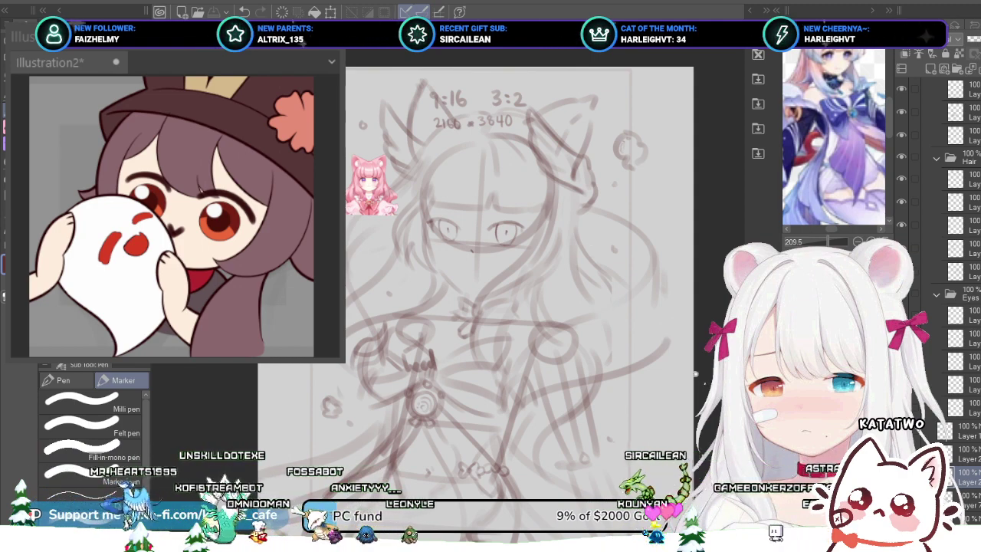
Step: Add a new layer directly above the lowest sketch layer, over the DRFT folder
scroll(347, 236, "up", 2)
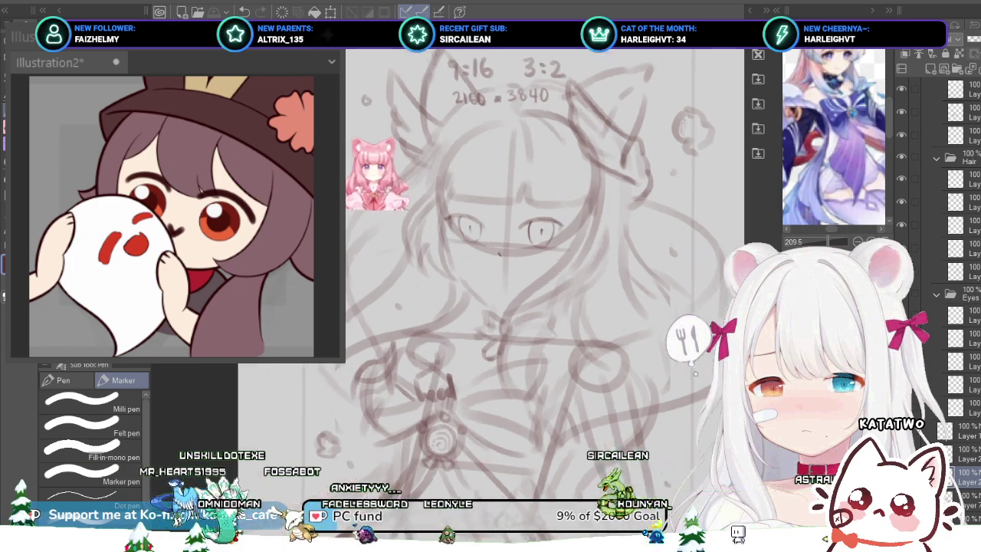
scroll(346, 244, "down", 1)
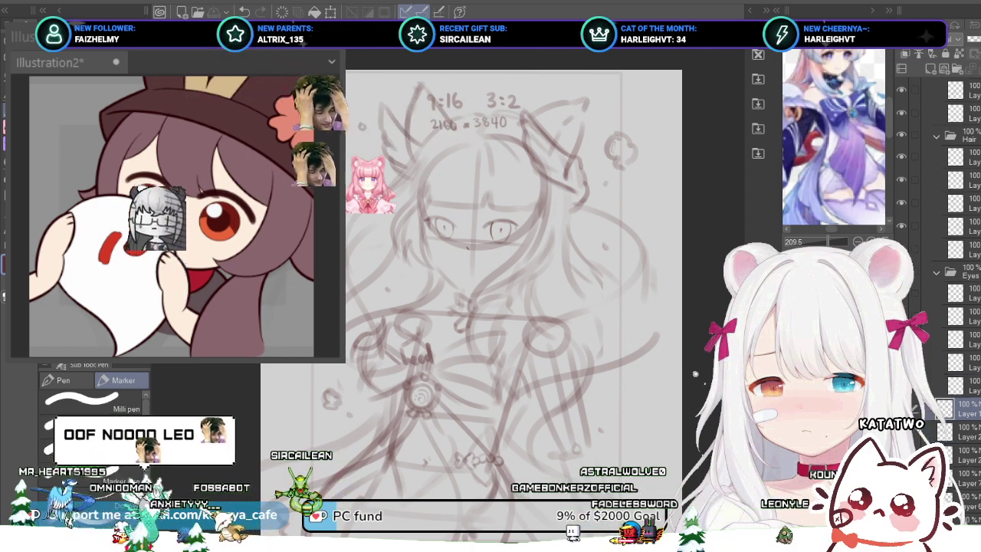
scroll(950, 307, "down", 6)
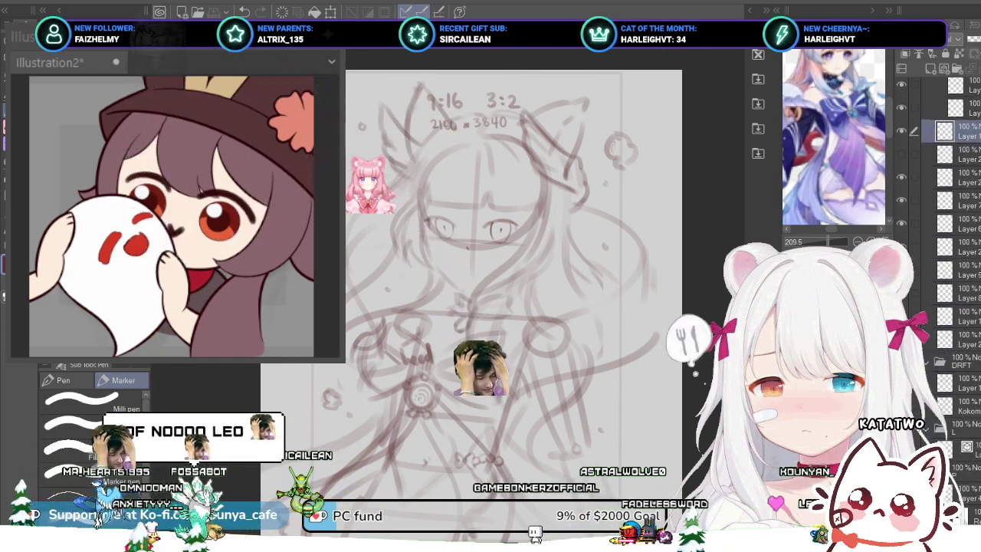
scroll(950, 306, "up", 1)
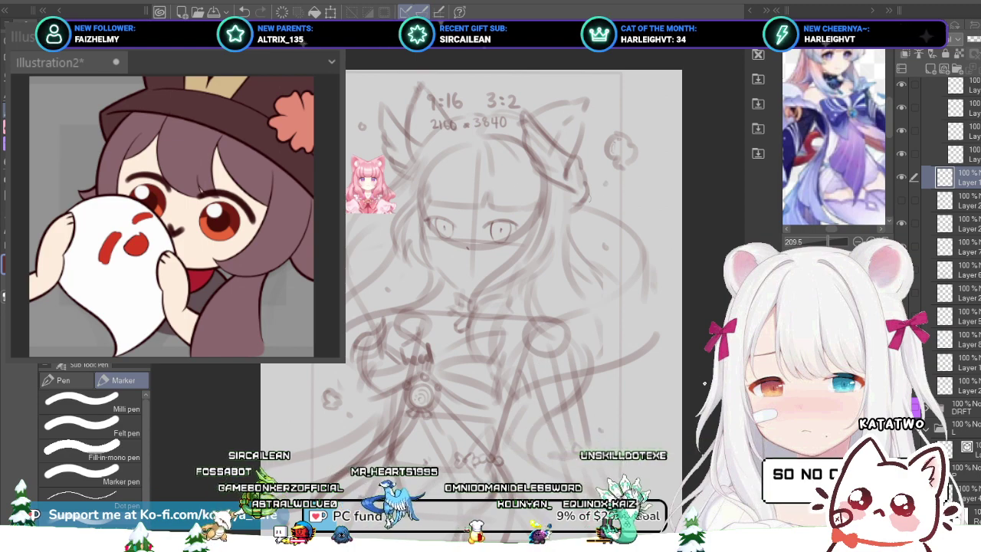
scroll(548, 215, "up", 3)
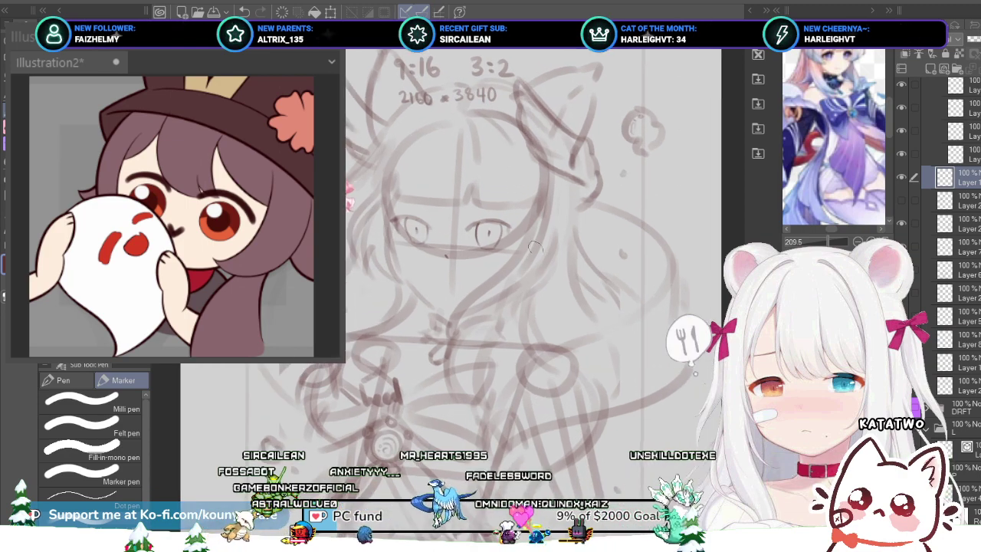
left_click_drag(618, 244, 648, 247)
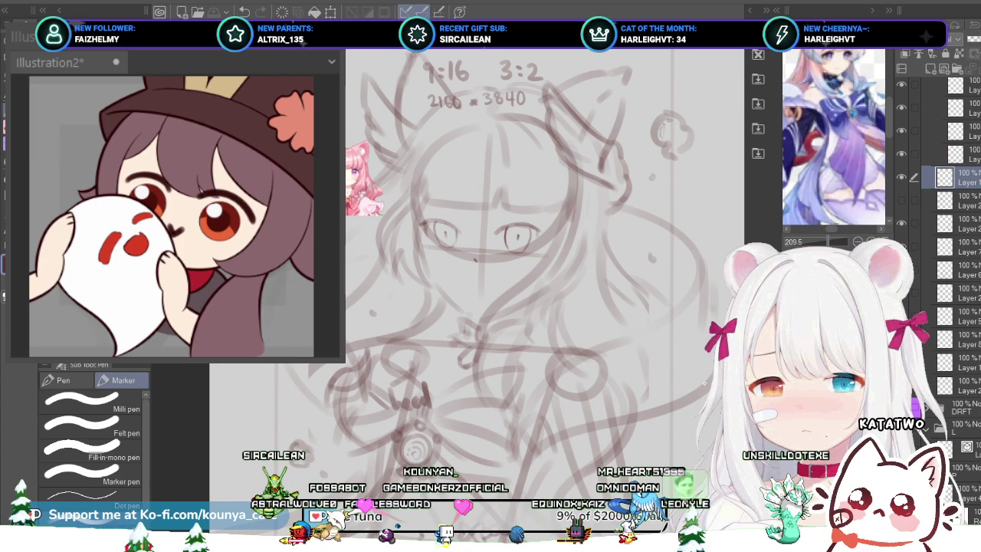
left_click(966, 386)
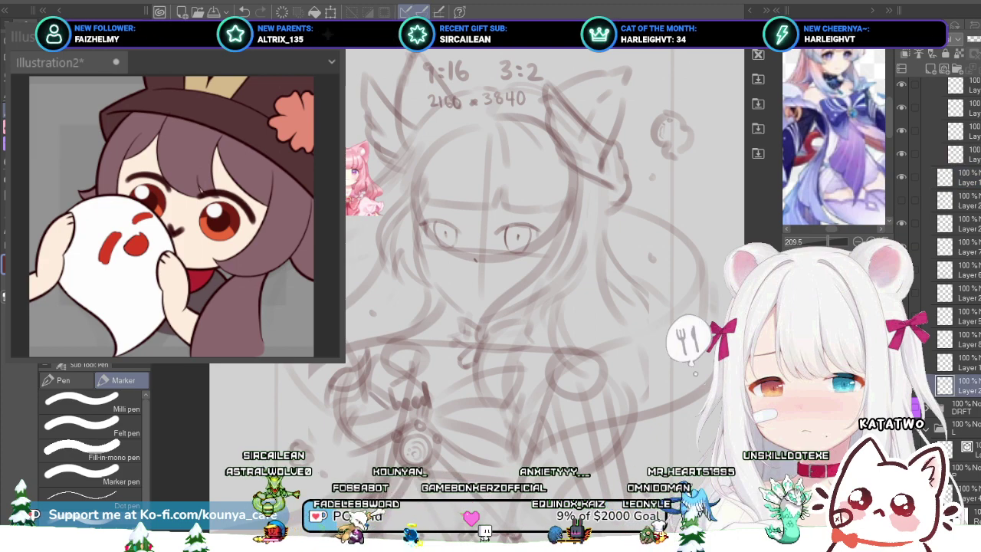
key("ctrl+shift+n")
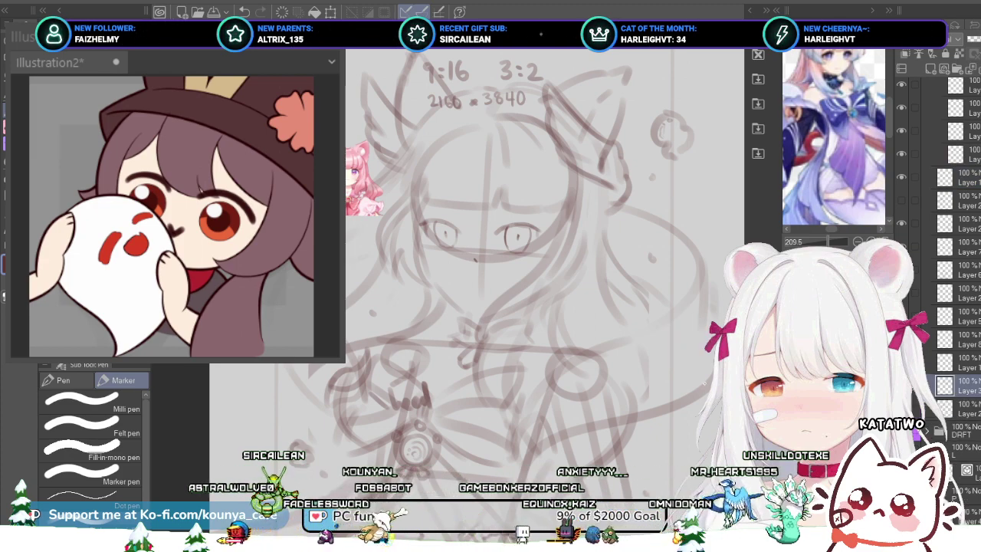
Step: Reduce the brush size and sketch a thin, slightly smiling mouth line below the nose
scroll(461, 278, "up", 3)
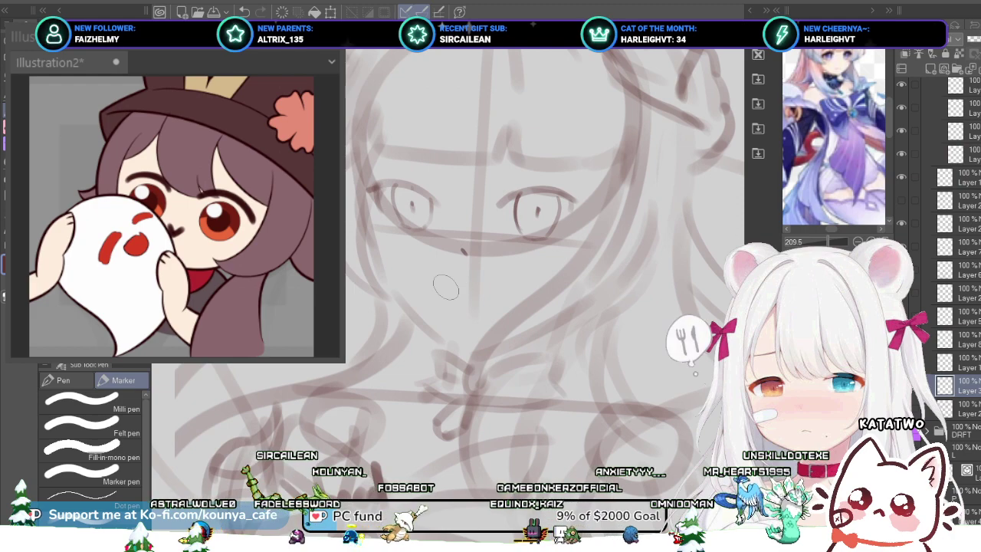
key("bracketleft")
key("bracketleft")
key("bracketleft")
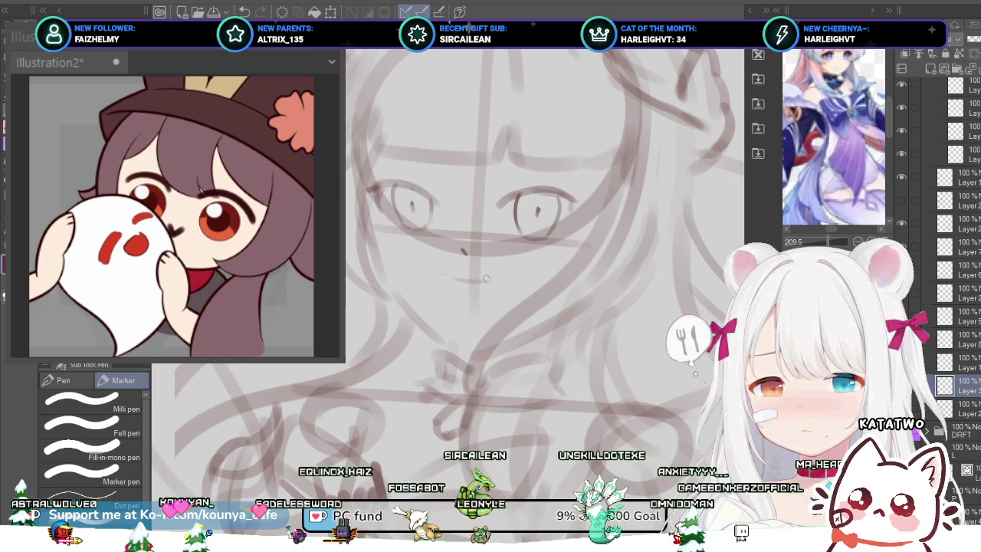
left_click_drag(499, 277, 463, 280)
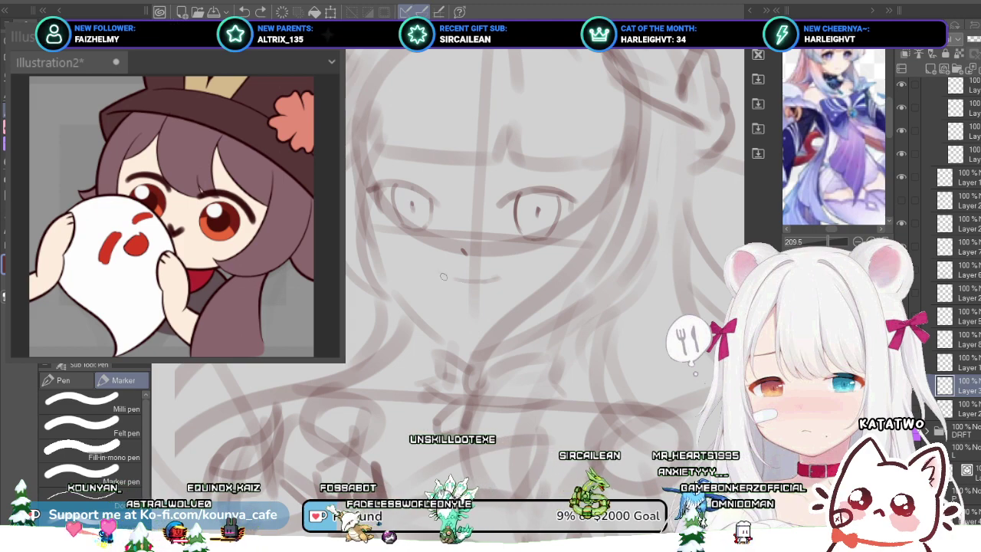
Step: Sketch two small V-shaped fangs, one near each end of the mouth line
scroll(443, 276, "up", 2)
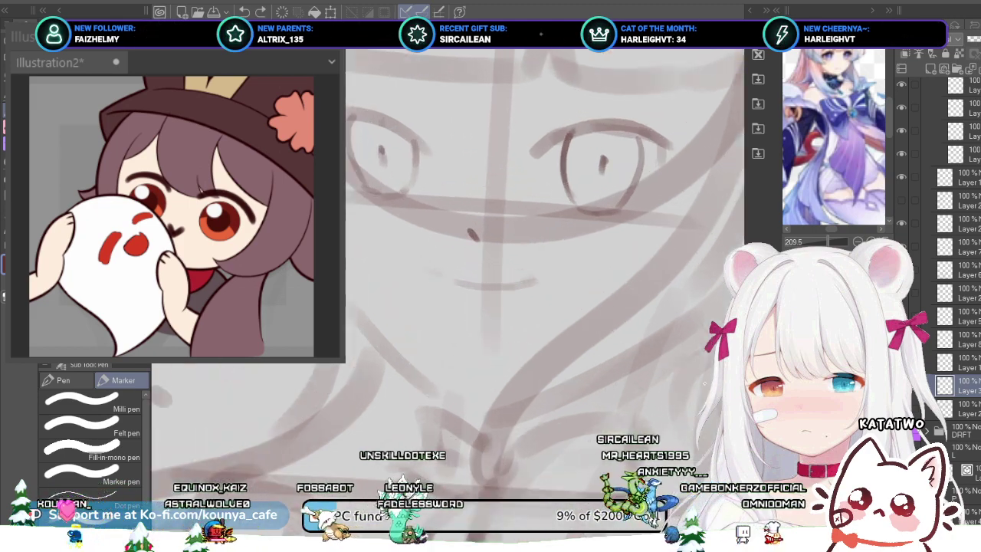
scroll(447, 272, "up", 1)
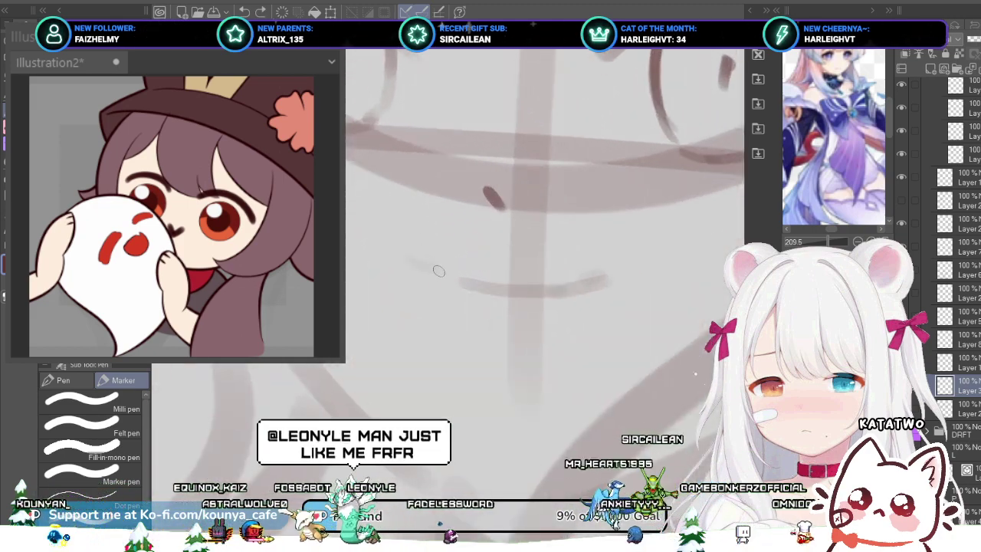
mouse_move(414, 263)
left_mouse_down()
mouse_move(435, 267)
mouse_move(434, 277)
left_mouse_up()
key("ctrl+z")
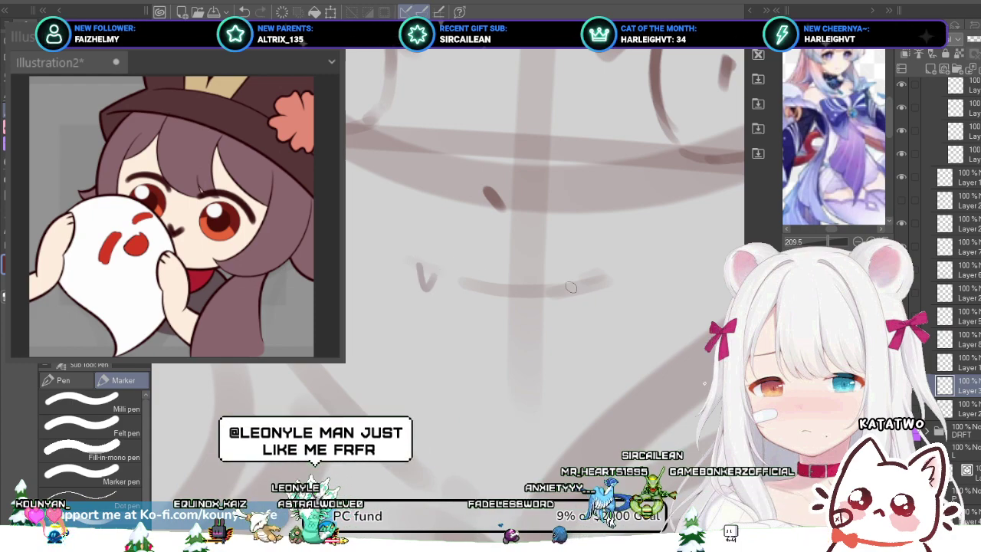
left_click_drag(567, 286, 586, 284)
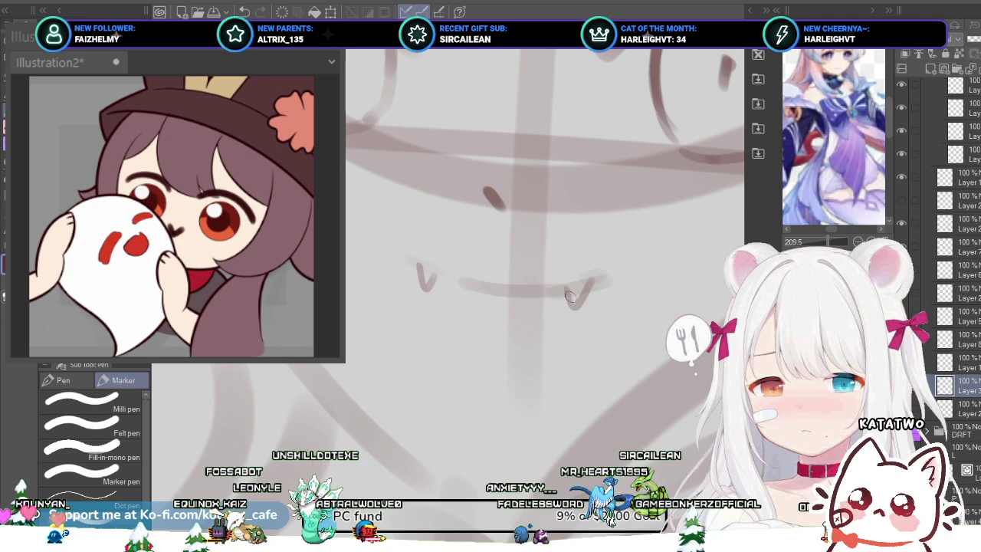
Step: Draw the open mouth's lower curve from one fang to the other, redoing the stroke that rises to the mouth corner
scroll(588, 283, "down", 5)
scroll(527, 287, "up", 5)
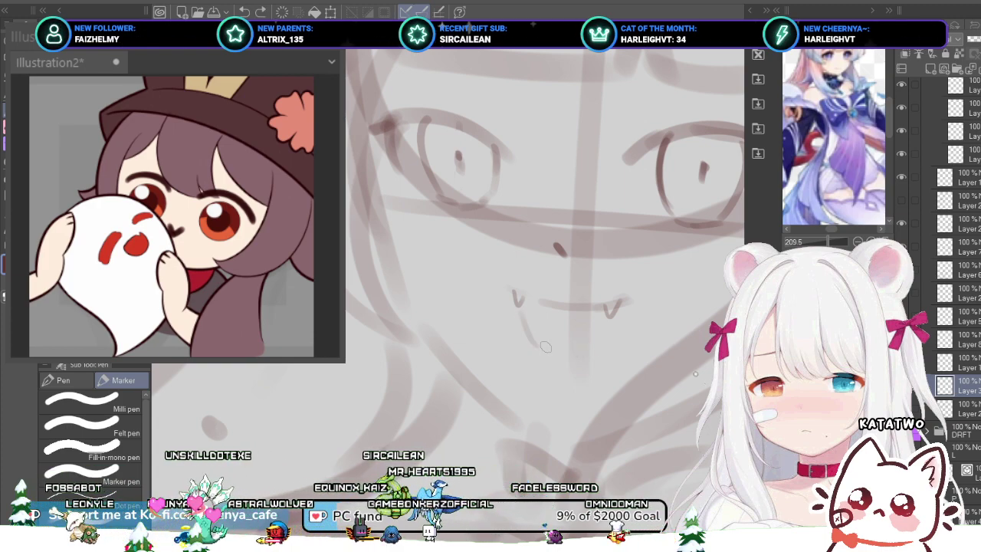
left_click_drag(534, 340, 607, 330)
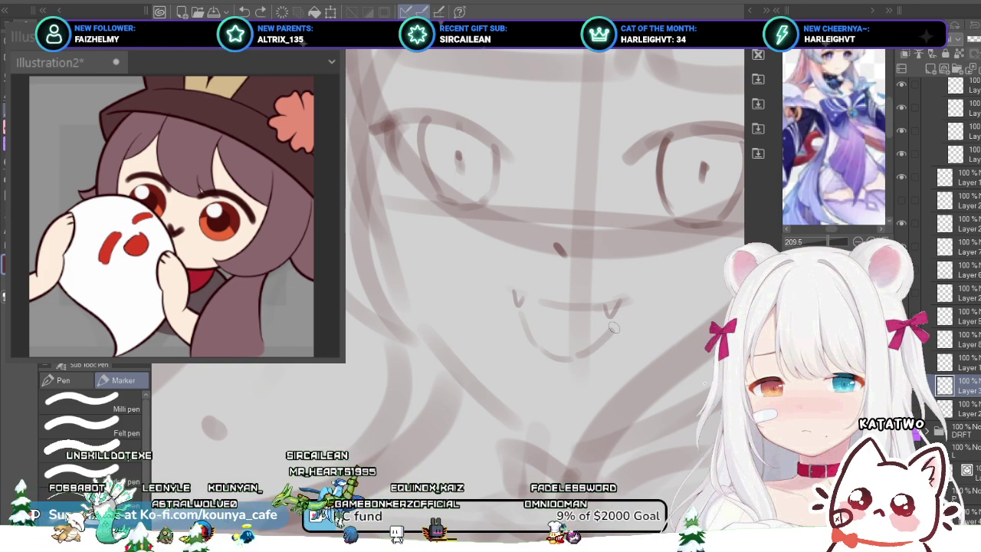
key("ctrl+z")
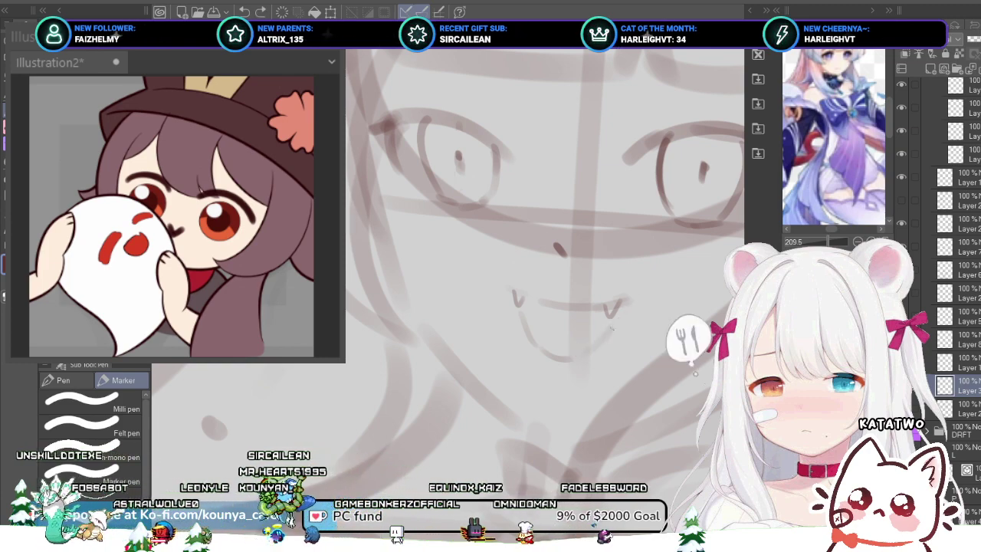
left_click_drag(587, 349, 626, 313)
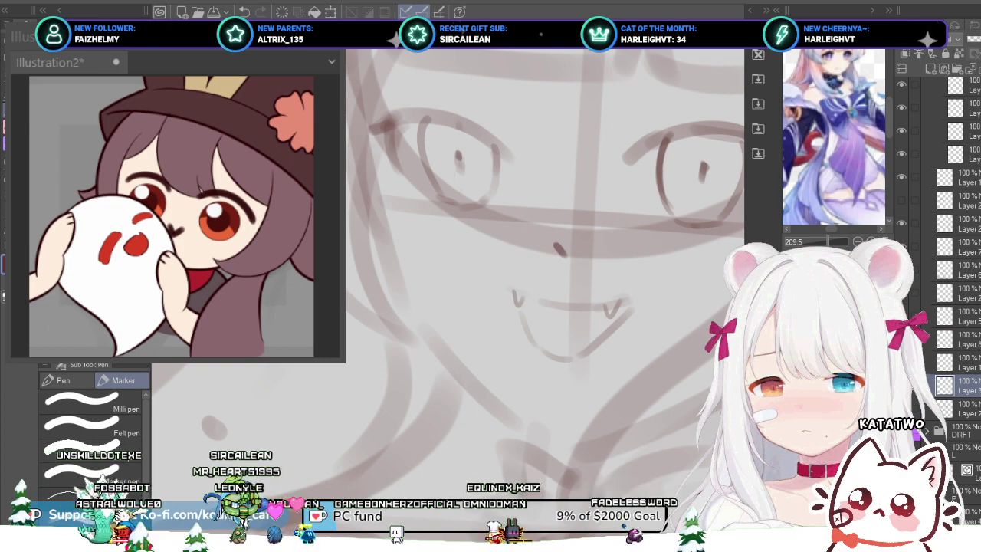
Step: Undo the last mouth stroke and redraw it rising from the mouth's bottom curve to the right corner
scroll(472, 256, "down", 3)
scroll(553, 265, "up", 4)
key("ctrl+z")
left_click_drag(496, 336, 548, 275)
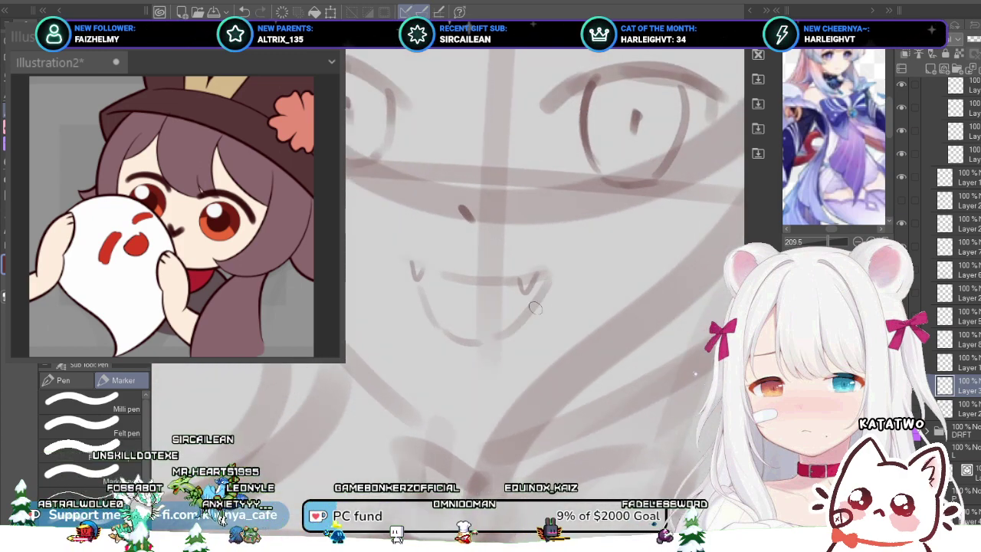
scroll(535, 306, "down", 3)
scroll(486, 283, "up", 2)
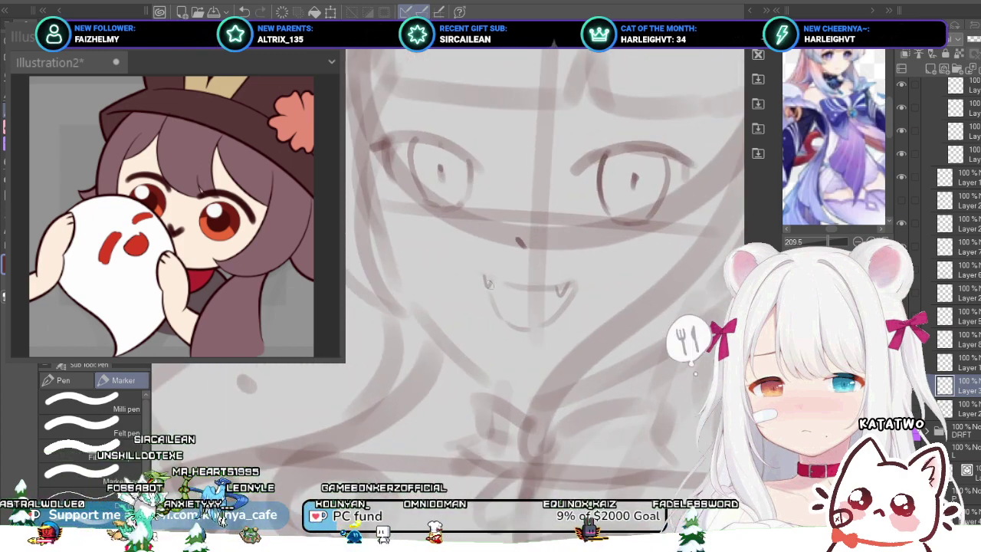
Step: Reduce the eraser size and erase the left fang of the mouth
scroll(500, 232, "up", 3)
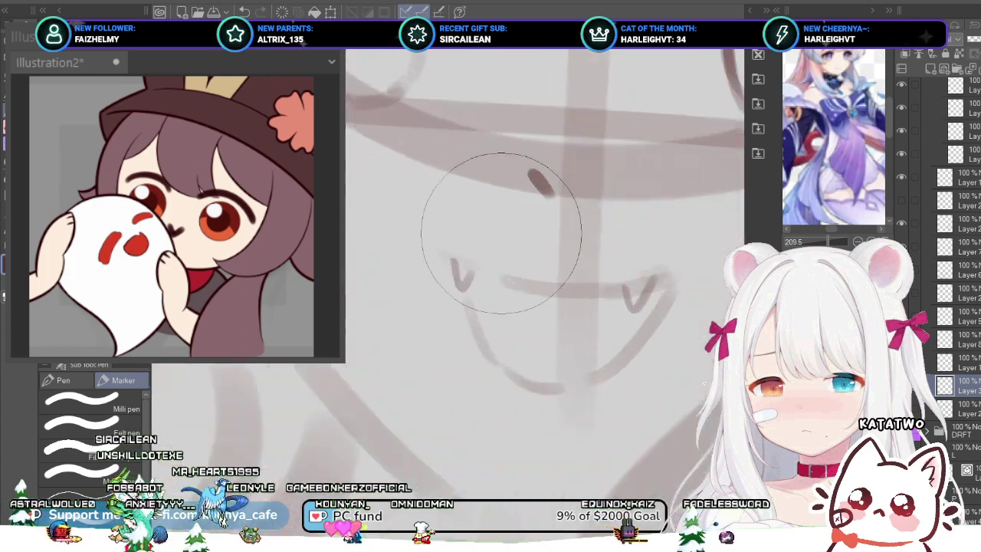
key("bracketleft")
key("bracketleft")
key("bracketleft")
key("bracketleft")
key("bracketleft")
left_click_drag(455, 276, 464, 278)
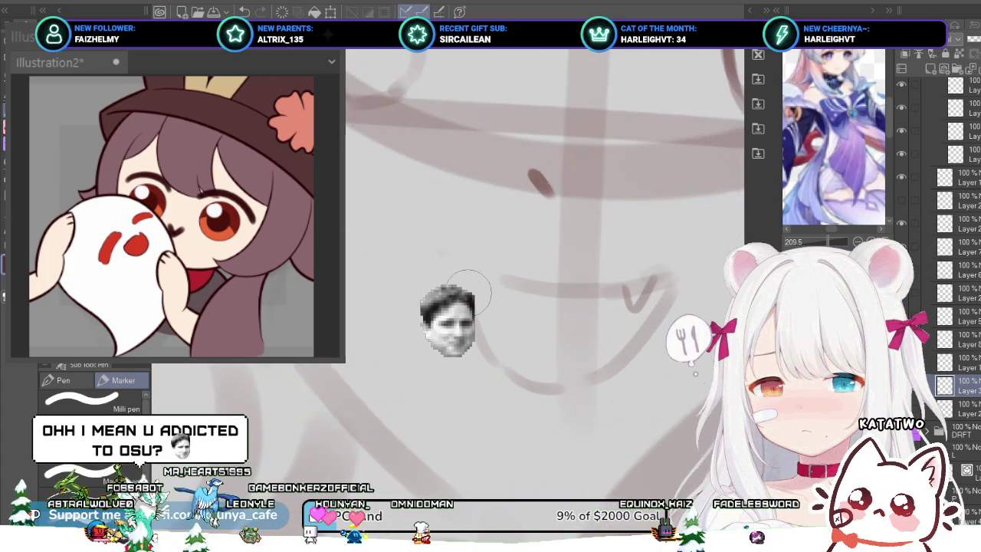
Step: Redraw the left fang as a small V hanging from the left end of the mouth line
scroll(483, 289, "down", 1)
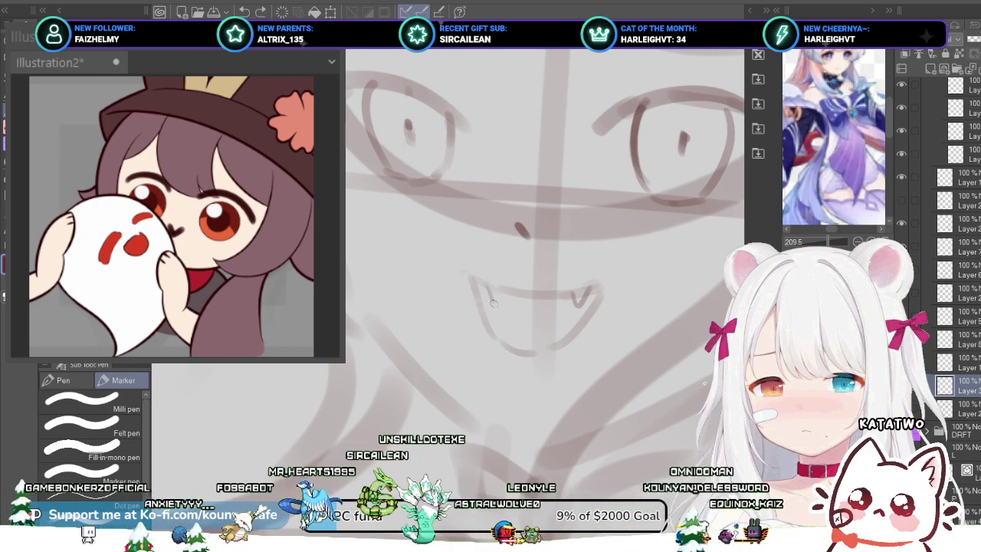
left_click_drag(501, 289, 497, 301)
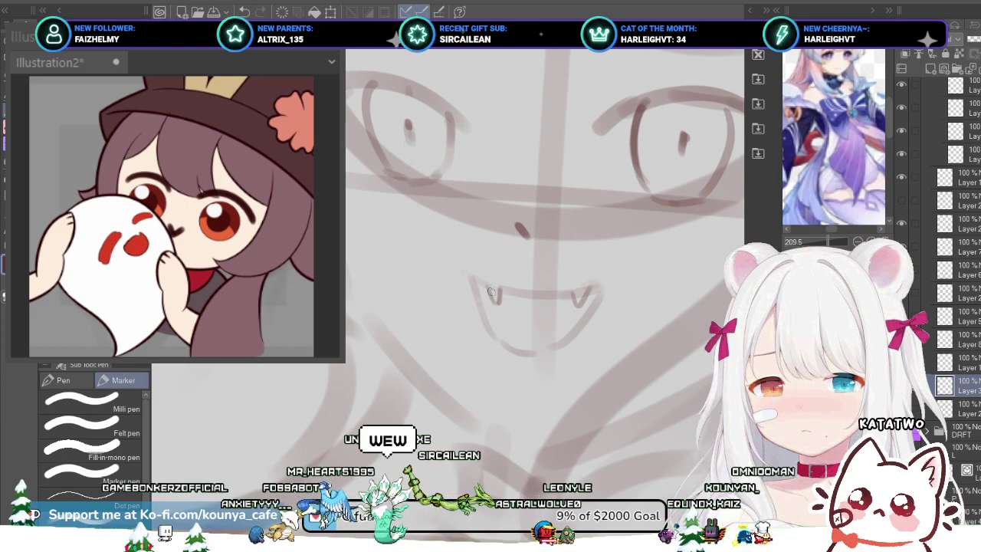
scroll(500, 286, "down", 3)
scroll(389, 329, "down", 2)
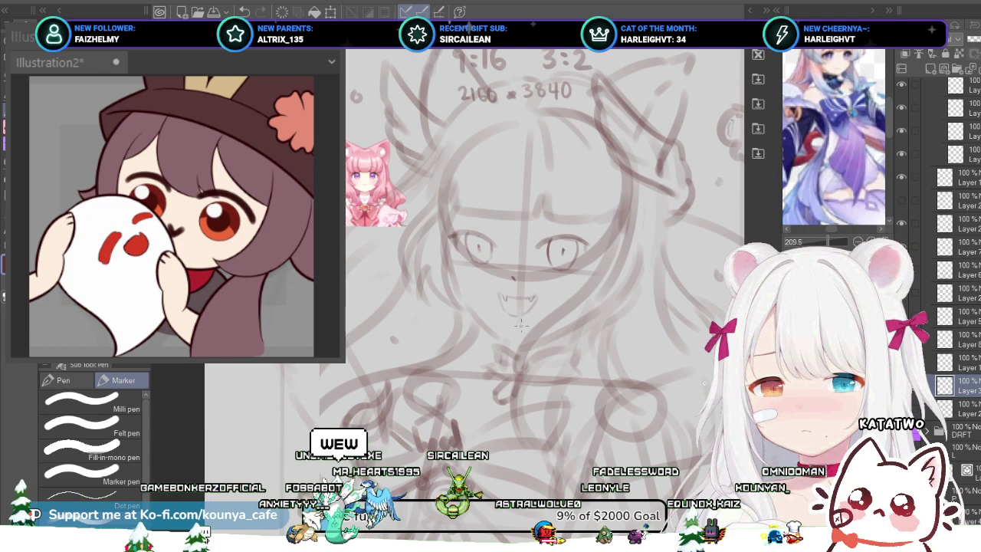
Step: Examine the fanged mouth against the whole face and upper body of the sketch
scroll(383, 337, "up", 2)
scroll(517, 307, "up", 1)
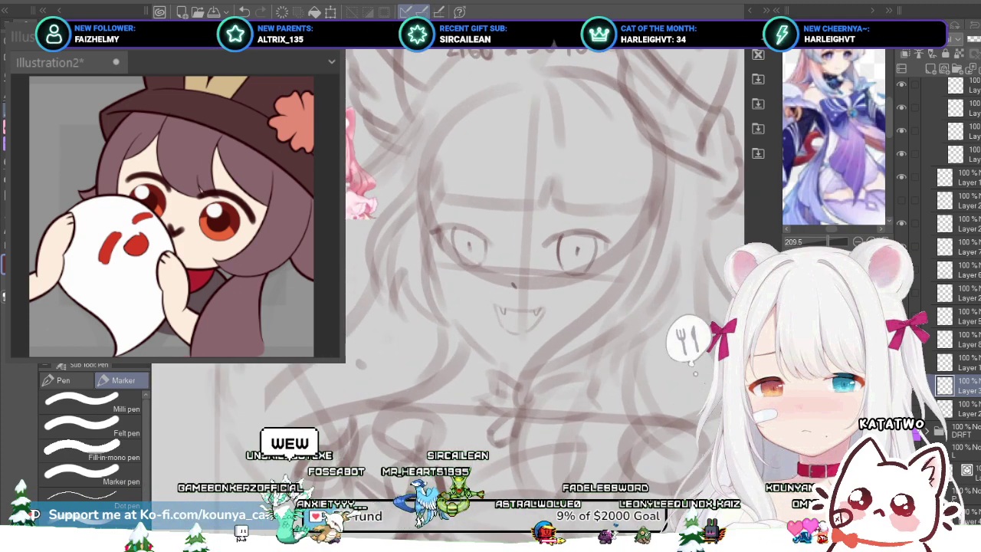
scroll(521, 291, "down", 2)
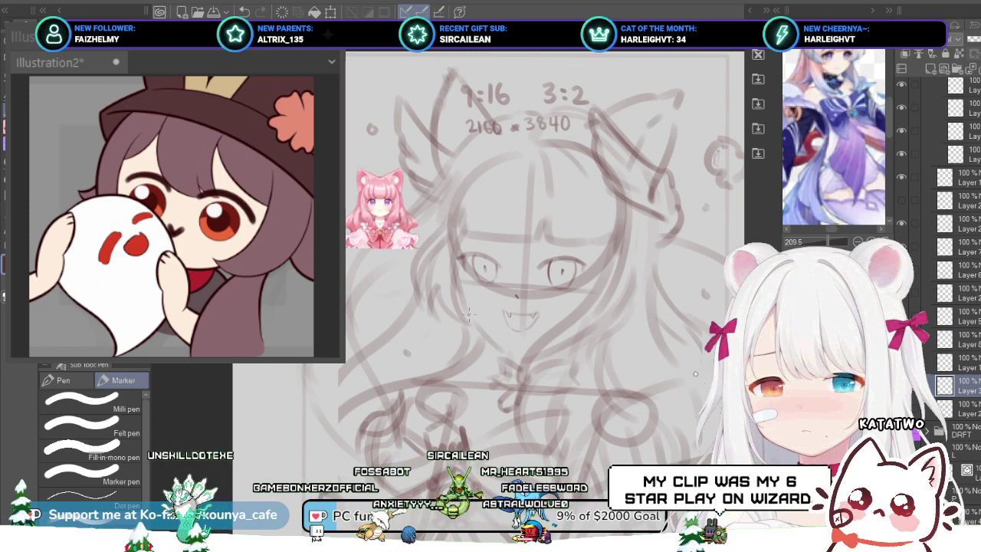
left_click_drag(529, 291, 517, 294)
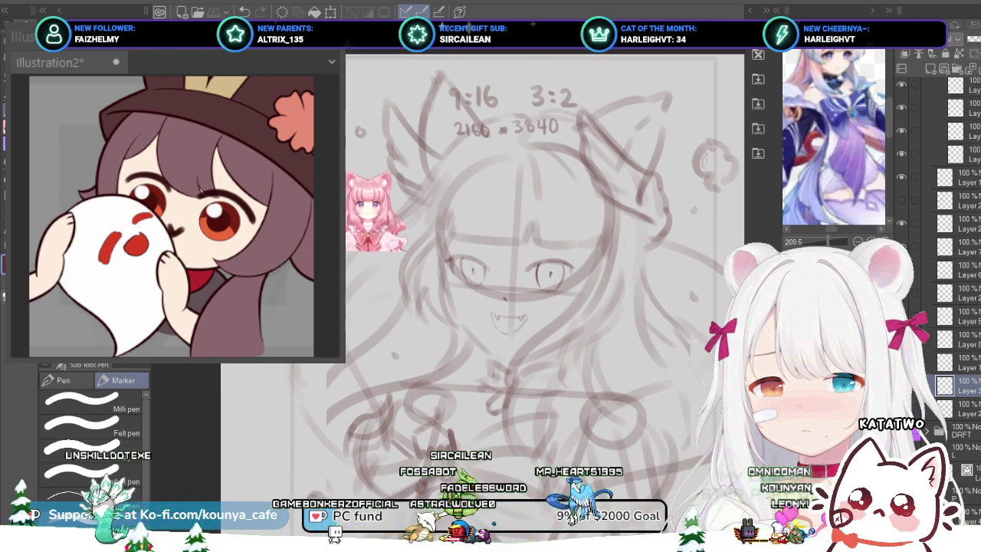
left_click_drag(577, 344, 569, 341)
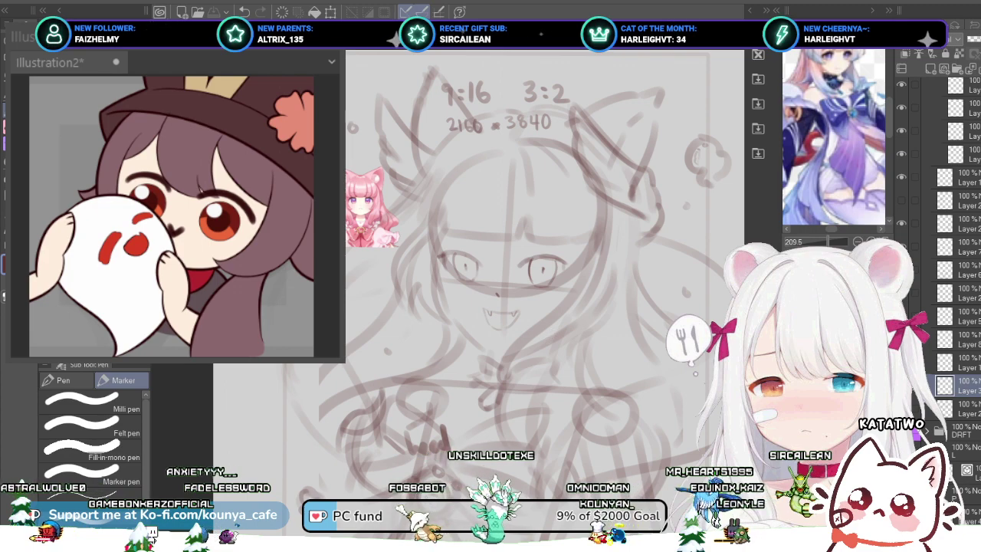
scroll(598, 299, "up", 2)
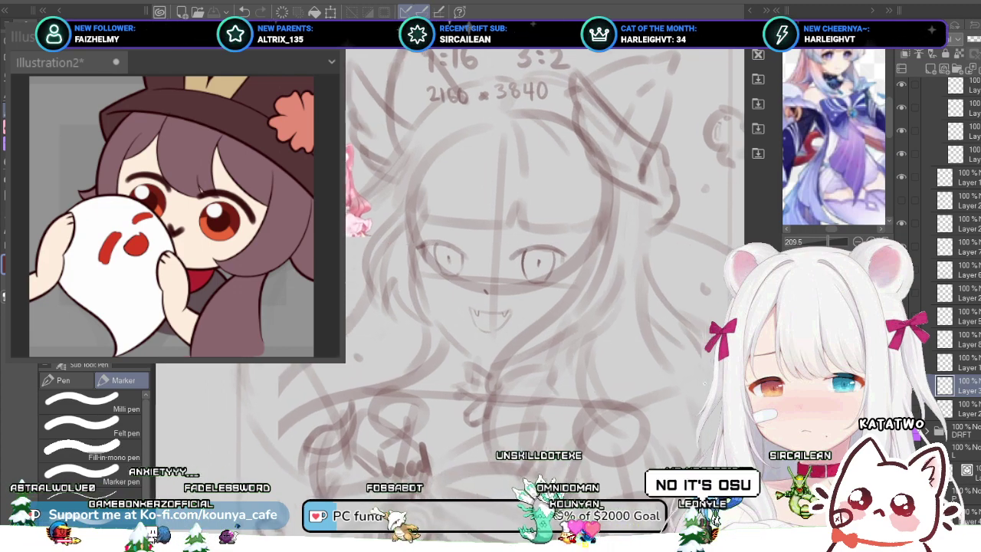
scroll(490, 318, "down", 5)
scroll(398, 347, "up", 2)
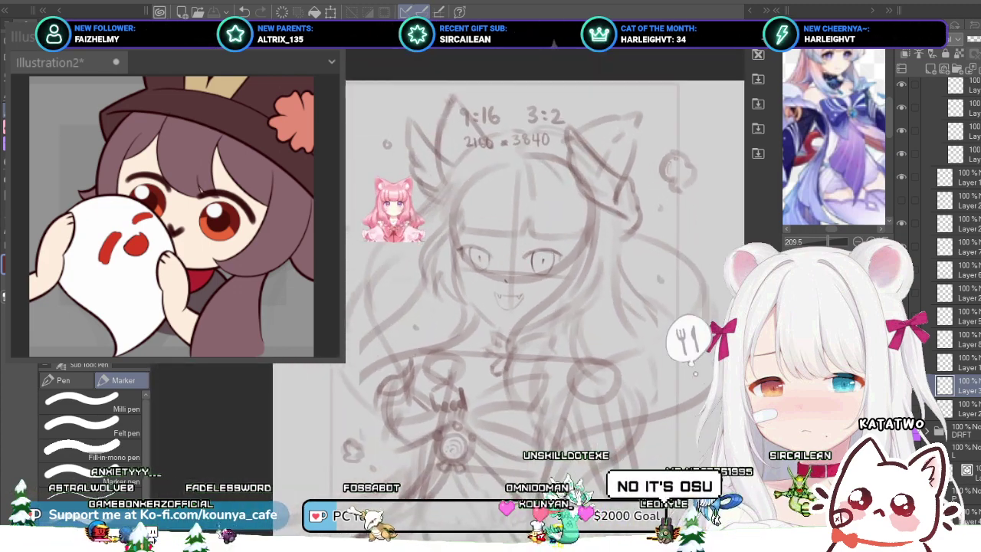
Step: Select the layer directly above the Eyes folder by picking it from the sketch around the mouth
left_click(509, 295, "ctrl+shift")
left_click(510, 279, "ctrl+shift")
left_click(509, 295, "ctrl+shift")
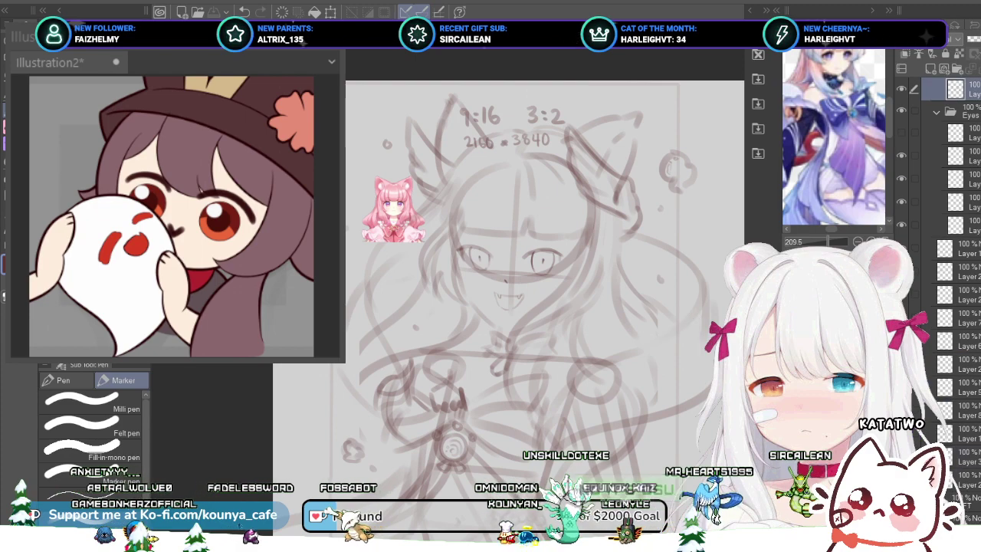
scroll(417, 292, "down", 2)
scroll(411, 316, "up", 2)
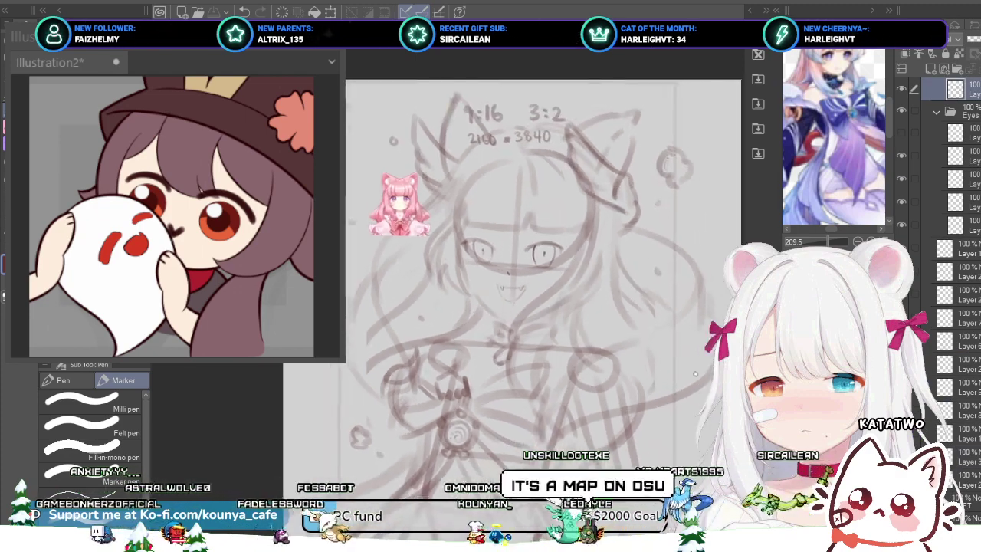
left_click_drag(526, 230, 511, 337)
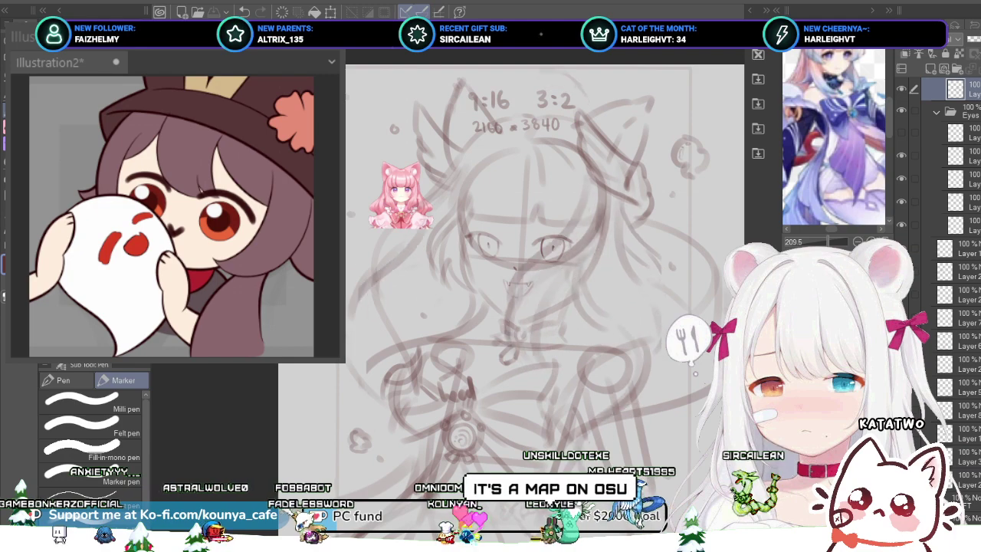
key("ctrl+z")
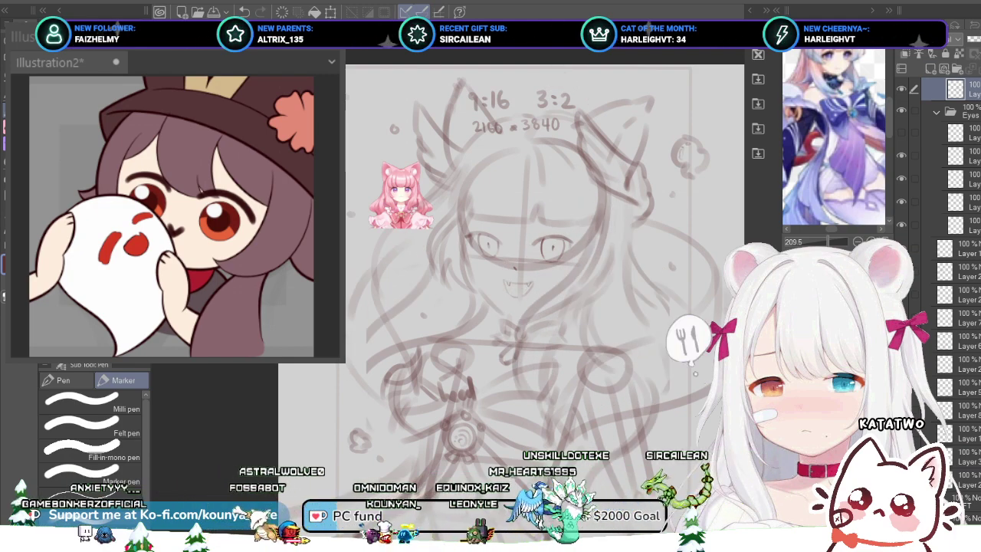
Step: Enlarge the pink-haired reference image and move it outward past the sketch's left side
scroll(371, 245, "down", 2)
scroll(460, 322, "up", 2)
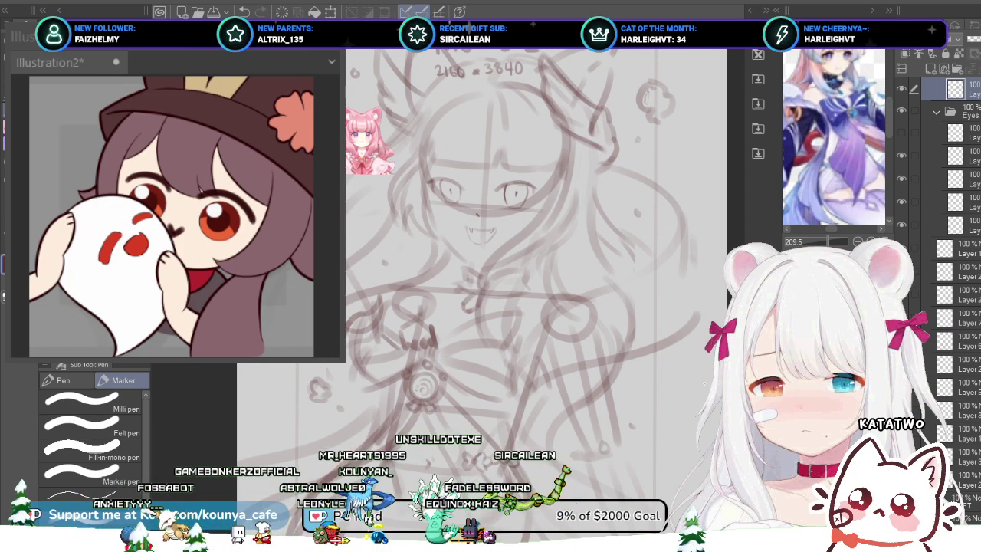
left_click(370, 146, "ctrl")
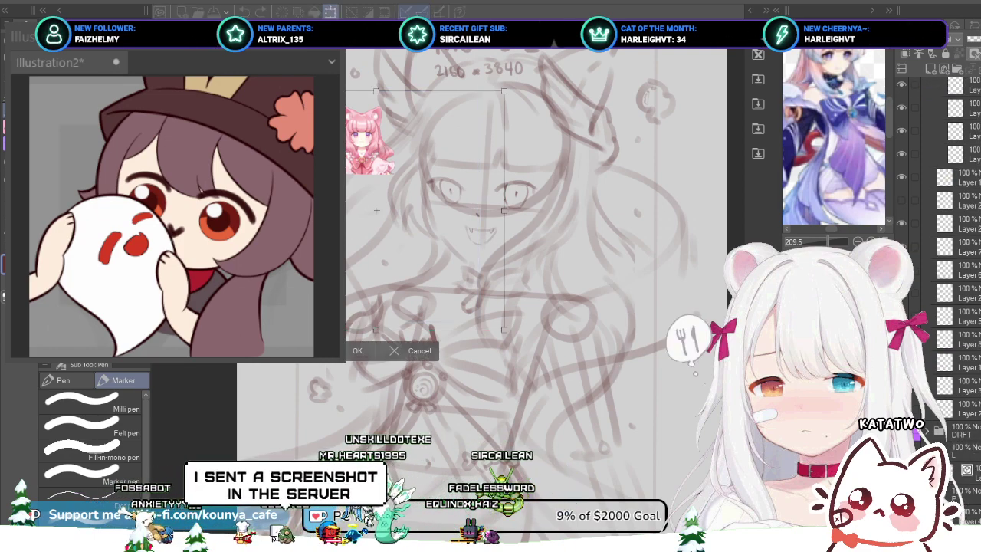
left_click_drag(503, 330, 563, 387)
left_click_drag(490, 306, 448, 370)
left_click_drag(520, 452, 507, 438)
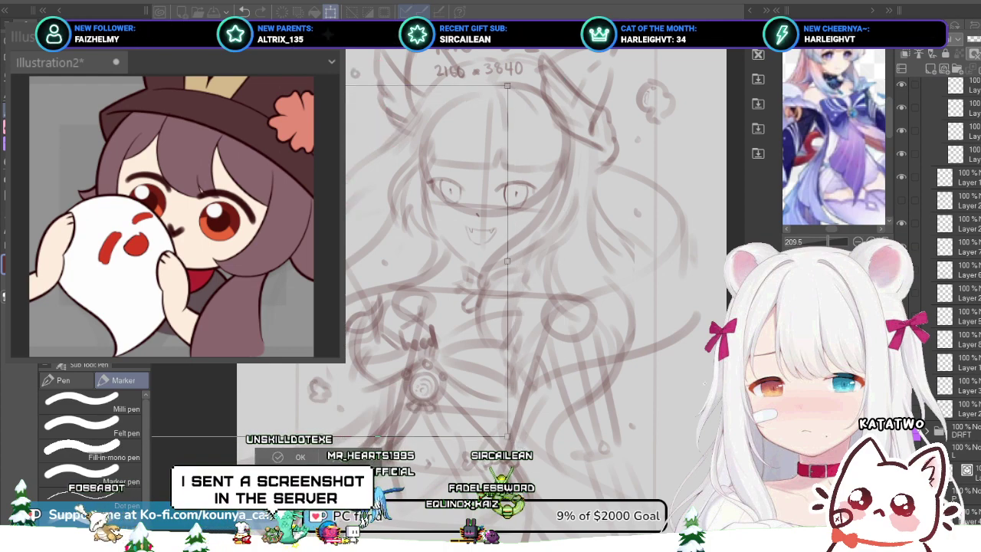
key("Return")
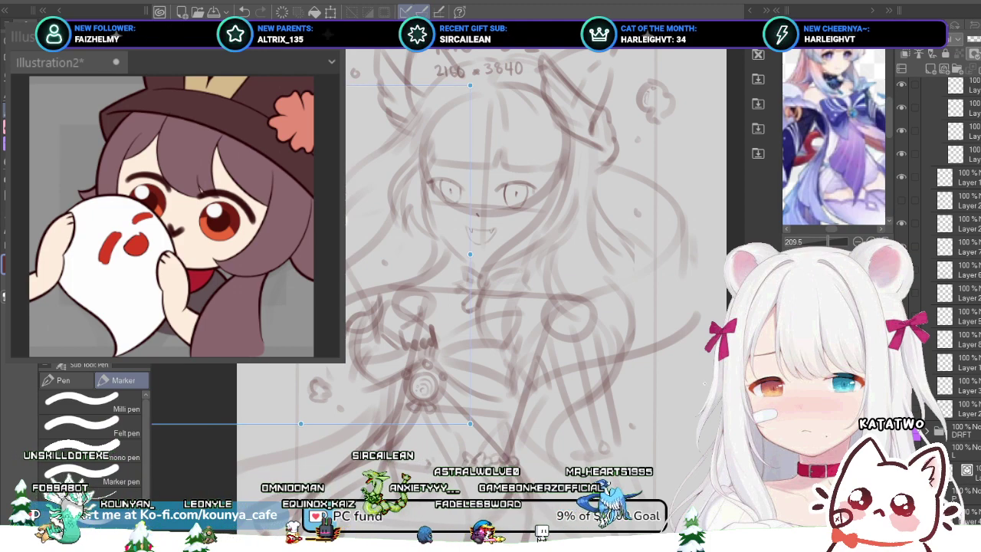
key("Return")
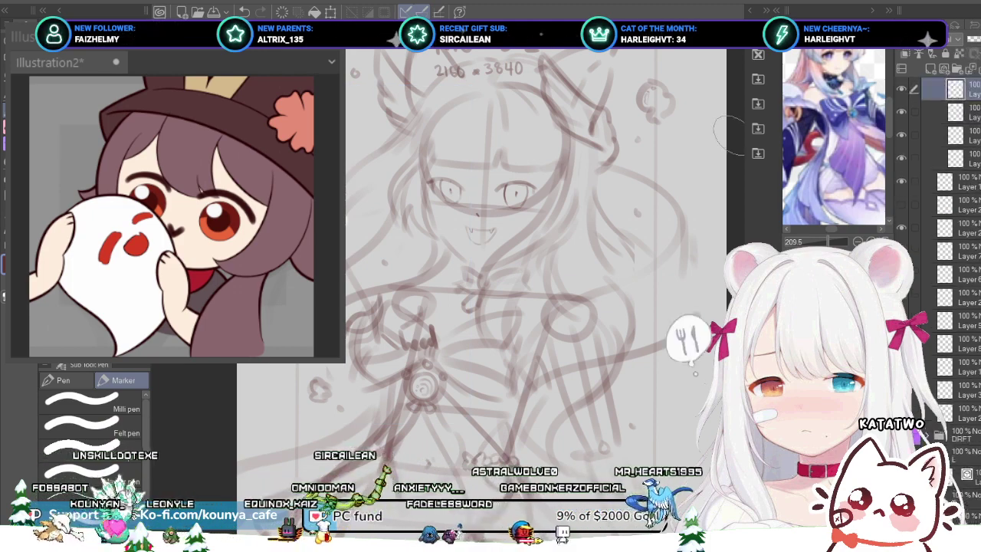
Step: Make the layer directly above the Eyes folder active again
scroll(954, 154, "up", 2)
left_click(958, 89)
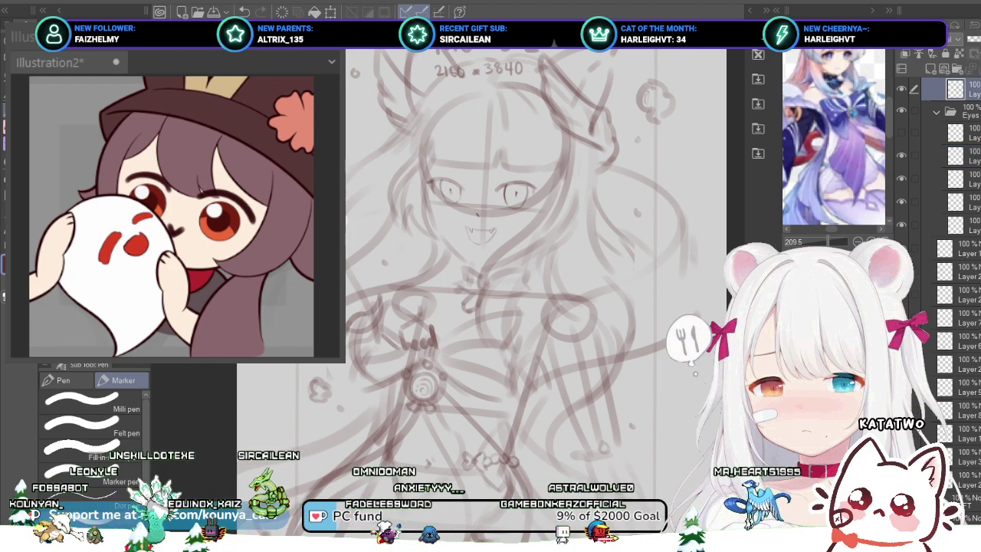
scroll(490, 276, "right", 1)
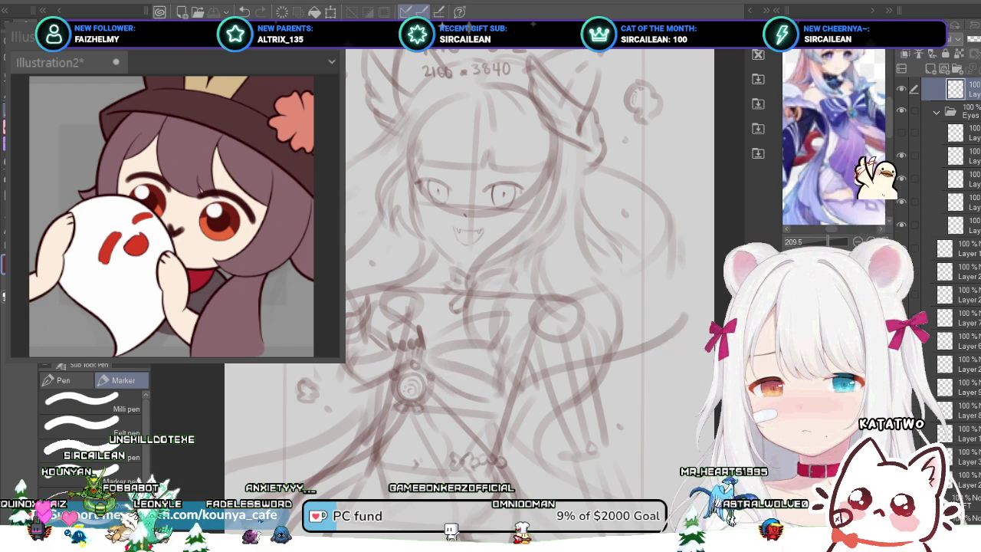
left_click_drag(464, 375, 449, 381)
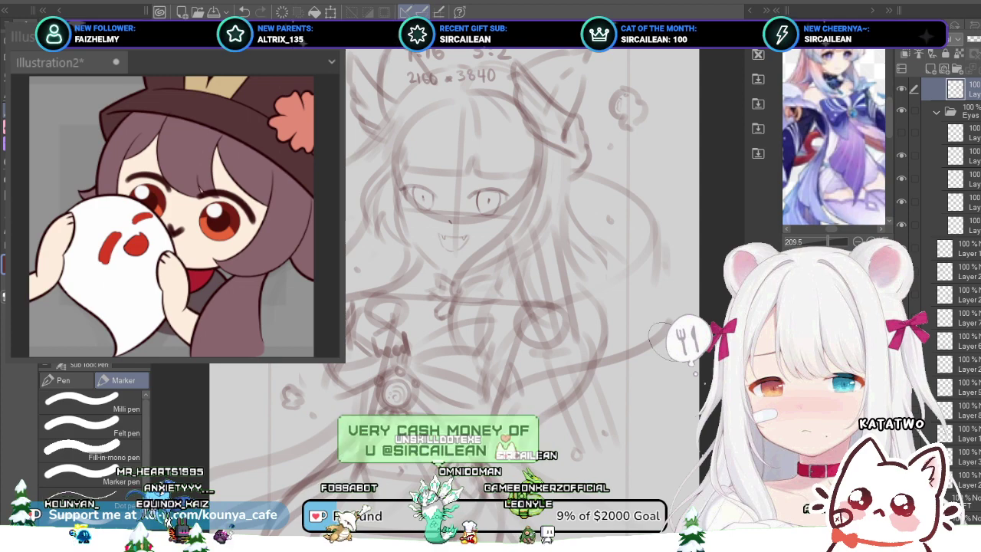
Step: Delete the hidden top layer inside the Eyes folder and reselect the layer directly above that folder
left_click(968, 112)
left_click(969, 89)
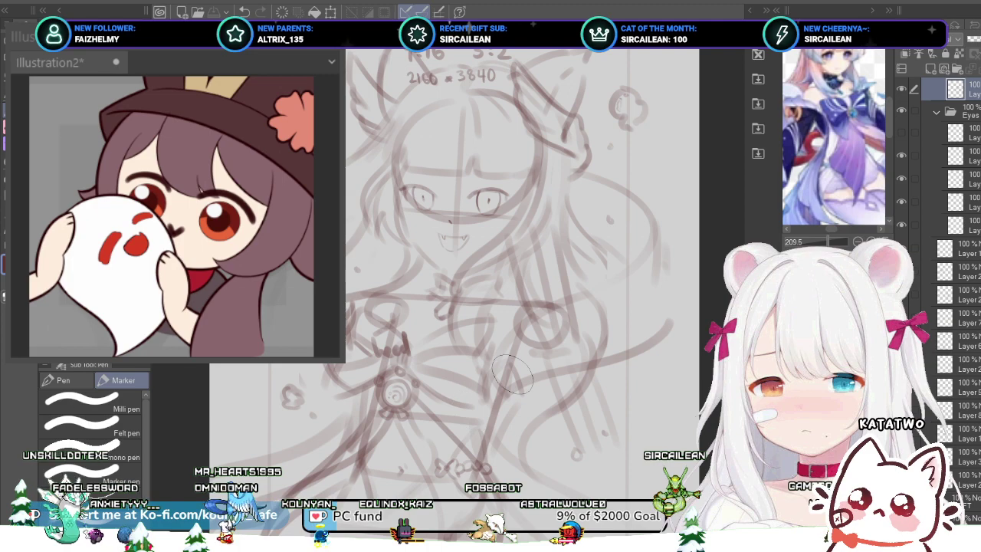
left_click(967, 133)
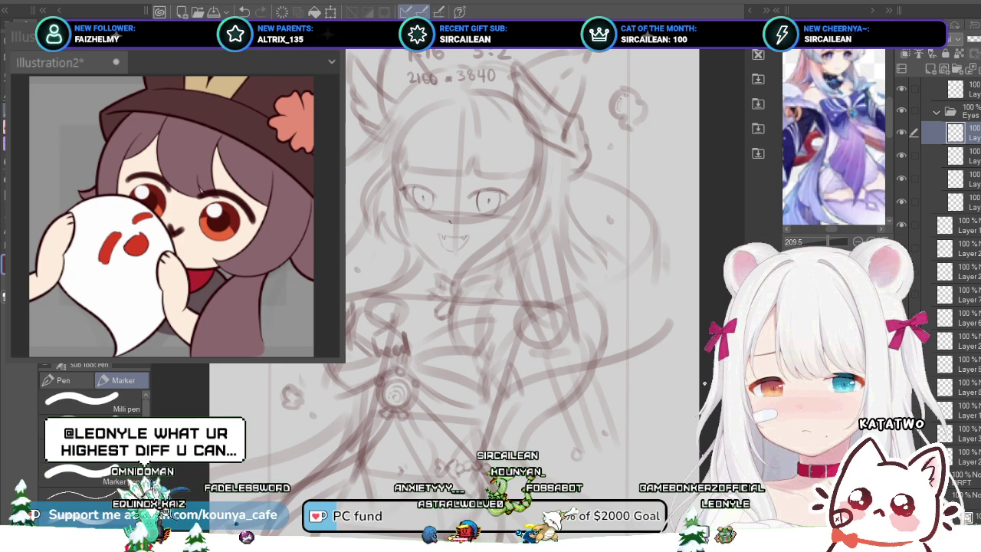
key("ctrl+z")
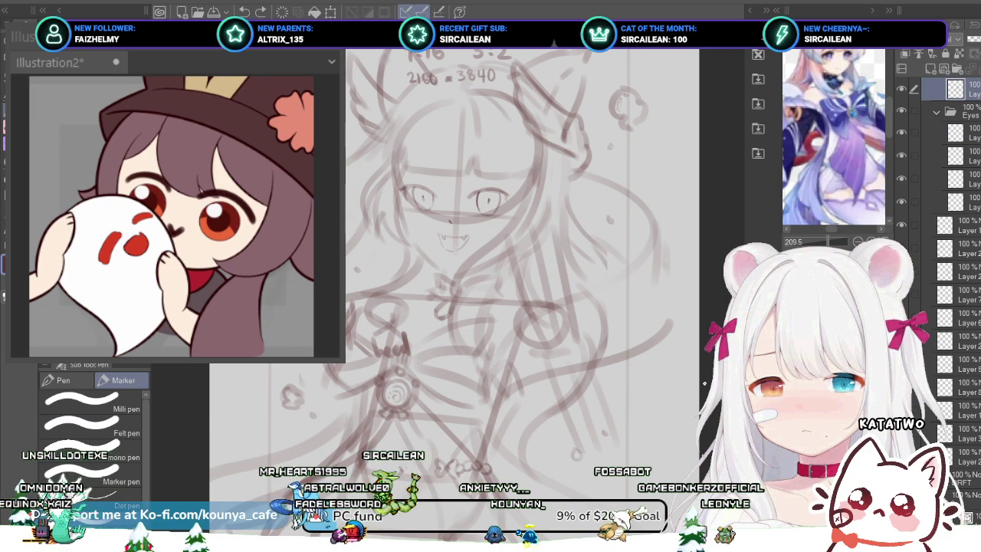
Step: Reselect the enlarged reference image, adjust its position beside the figure, and return to the Pen tool
left_click_drag(475, 230, 459, 229)
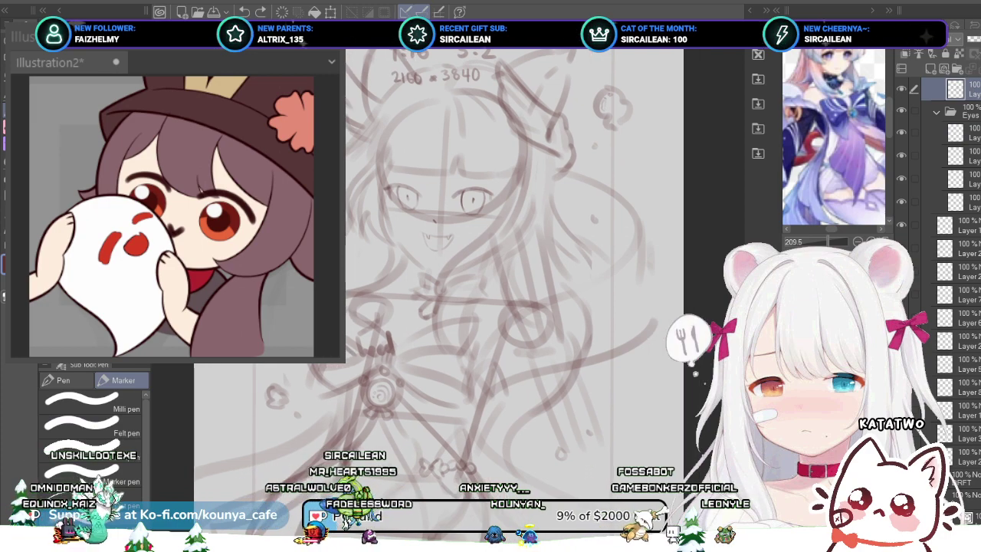
scroll(308, 320, "up", 2)
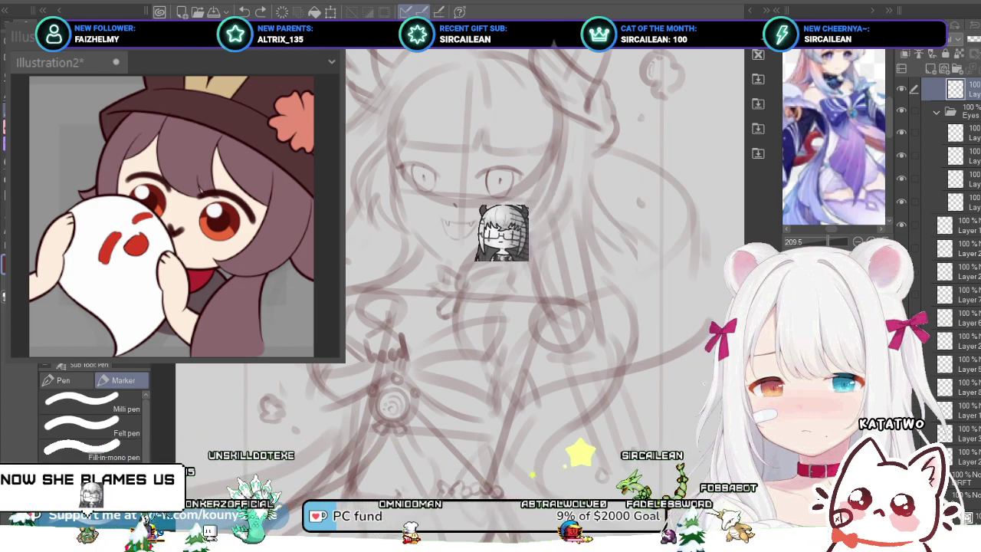
left_click(695, 373, "ctrl")
left_click_drag(266, 244, 249, 251)
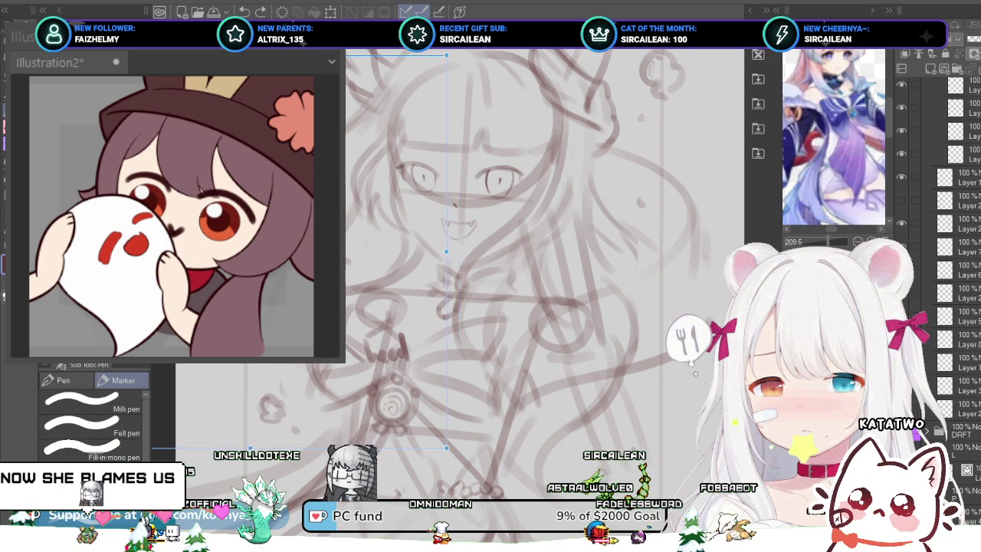
key("ctrl+t")
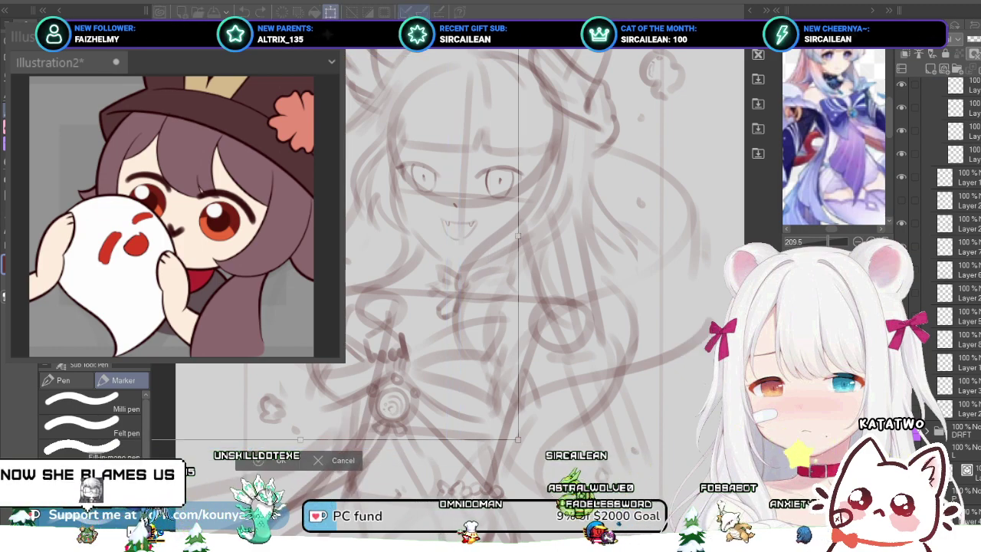
key("Escape")
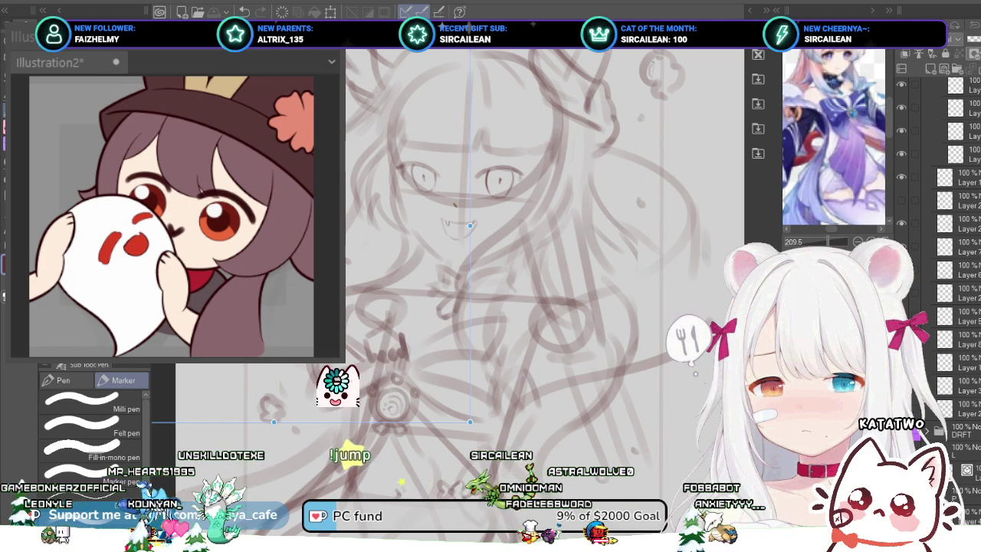
key("p")
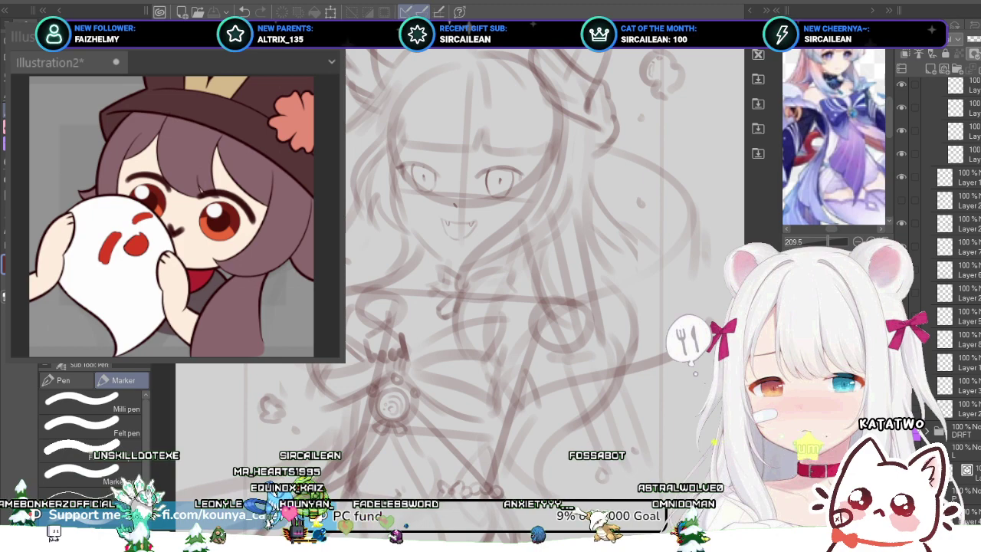
left_click_drag(470, 225, 455, 228)
key("ctrl+t")
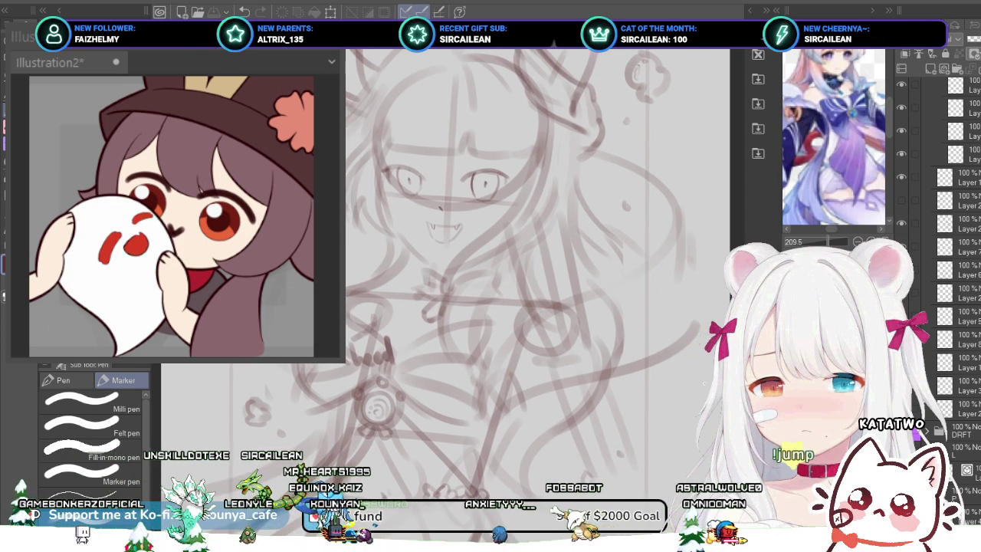
key("Return")
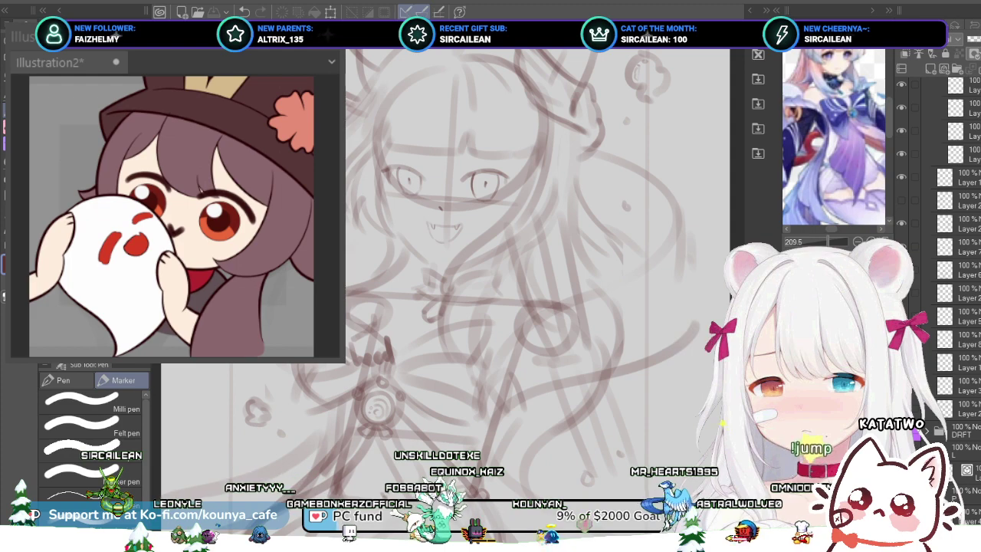
key("ctrl+t")
key("Return")
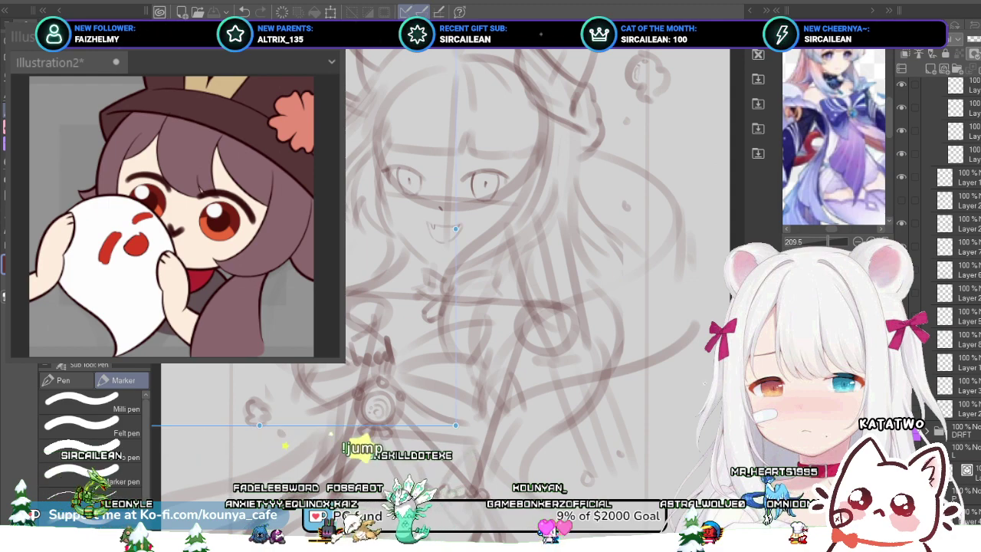
Step: Select the layer directly above the Eyes folder as the active drawing layer
scroll(954, 192, "up", 3)
left_click(954, 89)
scroll(954, 192, "down", 3)
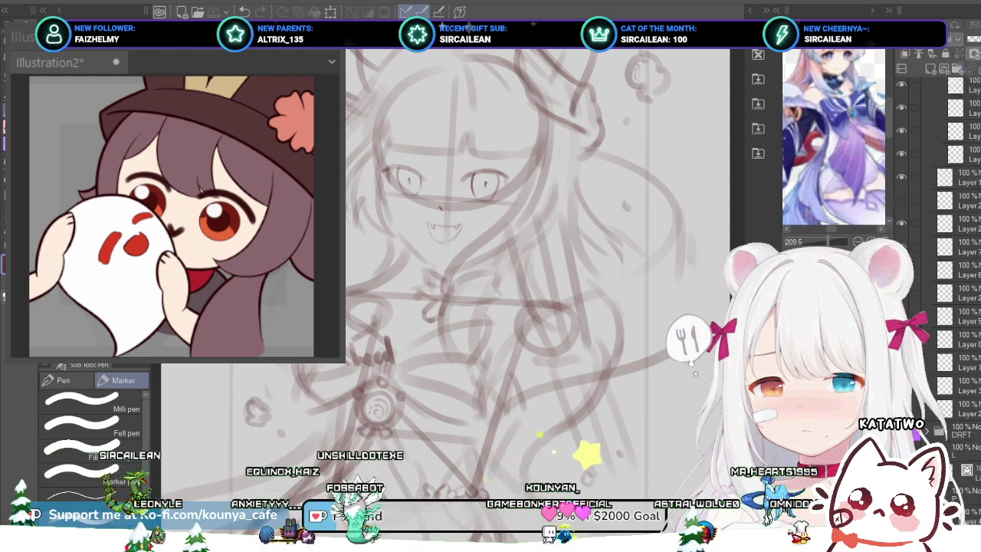
scroll(956, 292, "up", 3)
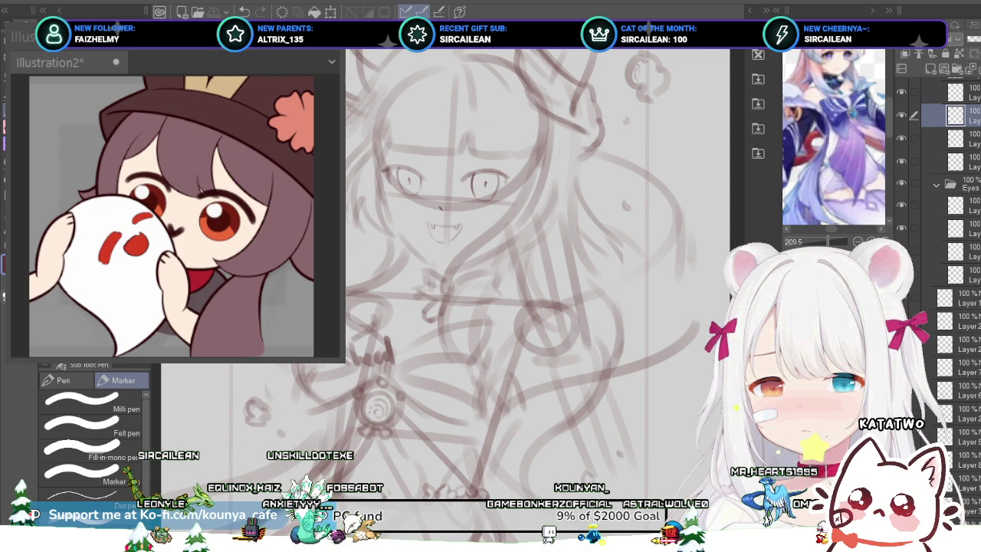
left_click(966, 161)
left_click(967, 116)
left_click(967, 161)
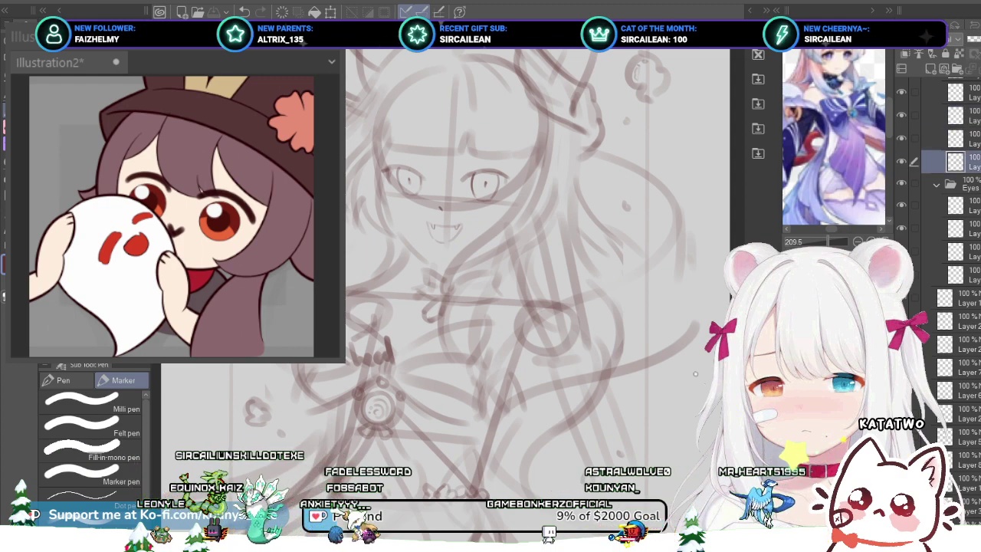
Step: Draw a long hair strand curving down and inward past the small flower beside the figure's left-hand waist, redoing it until it fits
scroll(344, 251, "down", 1)
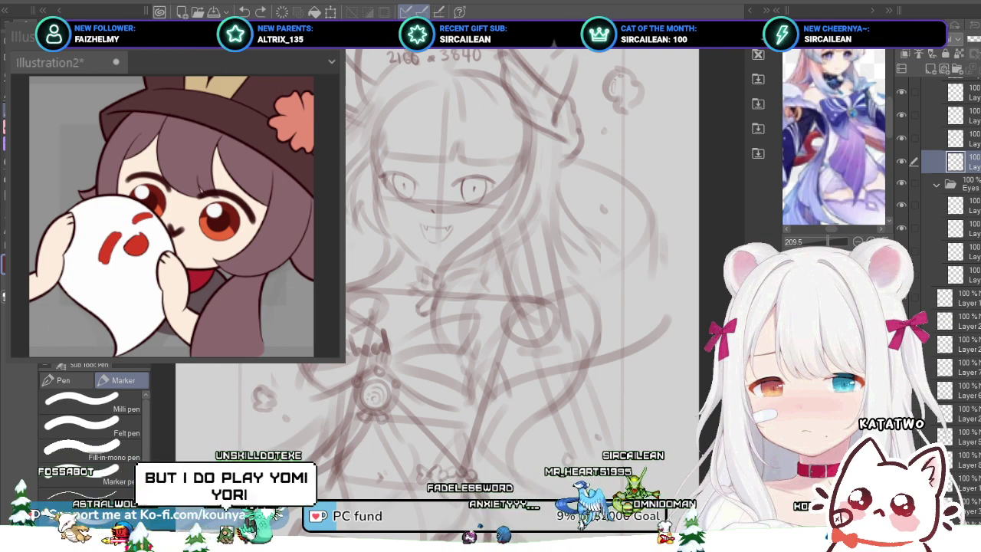
key("ctrl+z")
left_click_drag(223, 364, 243, 397)
key("ctrl+z")
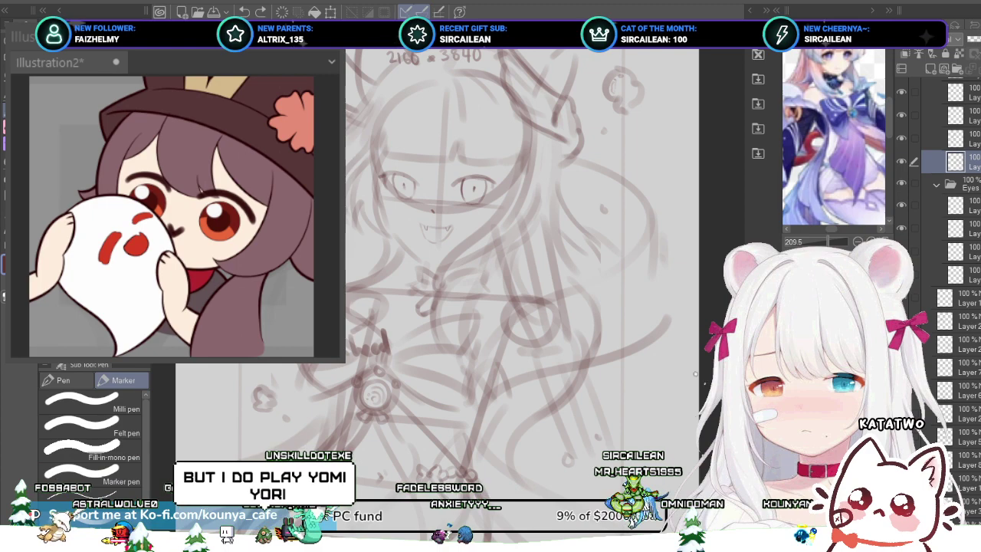
left_click_drag(215, 364, 237, 410)
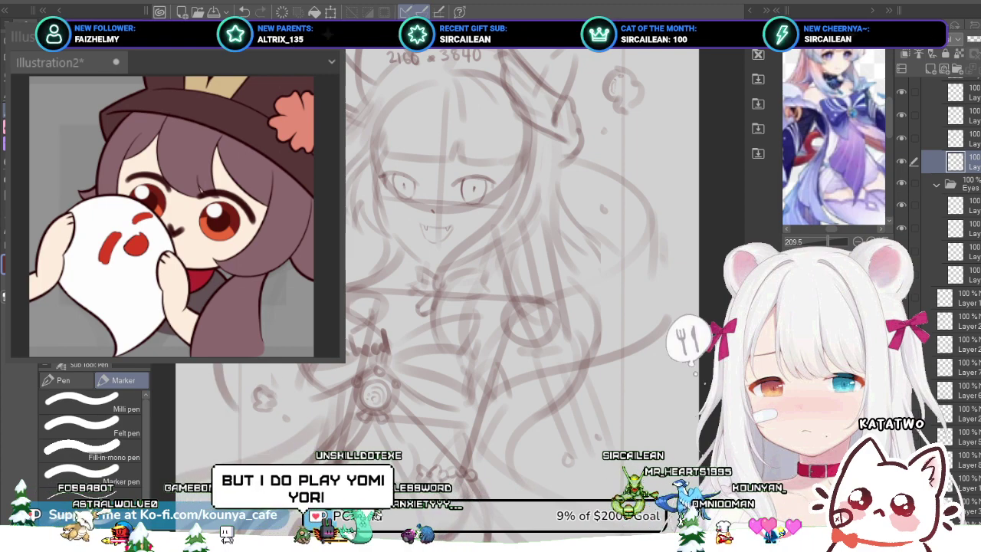
left_click_drag(437, 291, 426, 300)
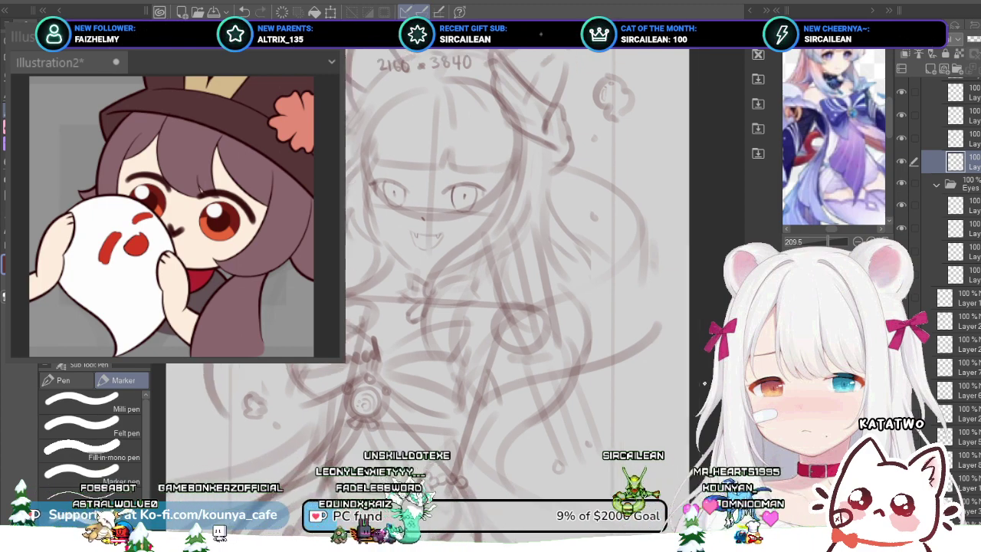
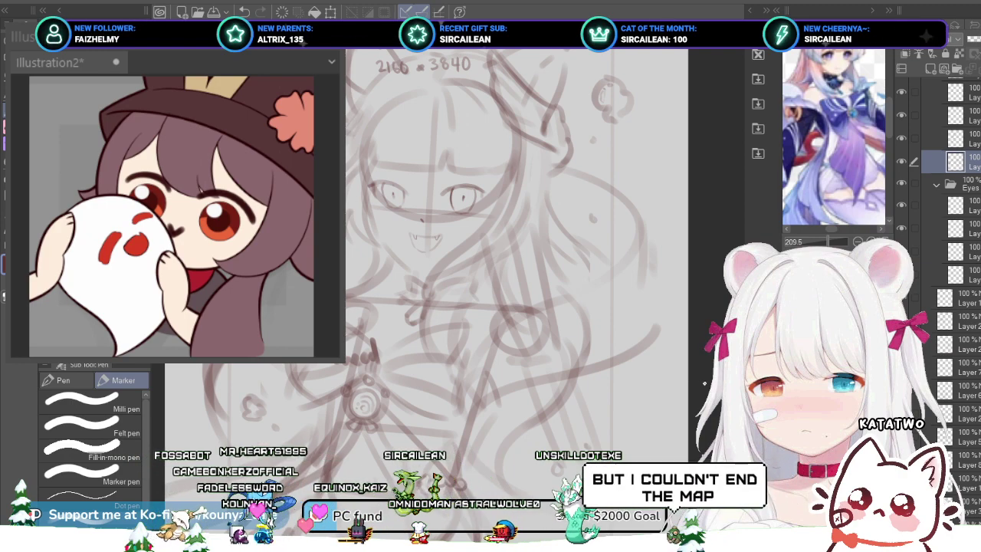
left_click_drag(469, 230, 459, 240)
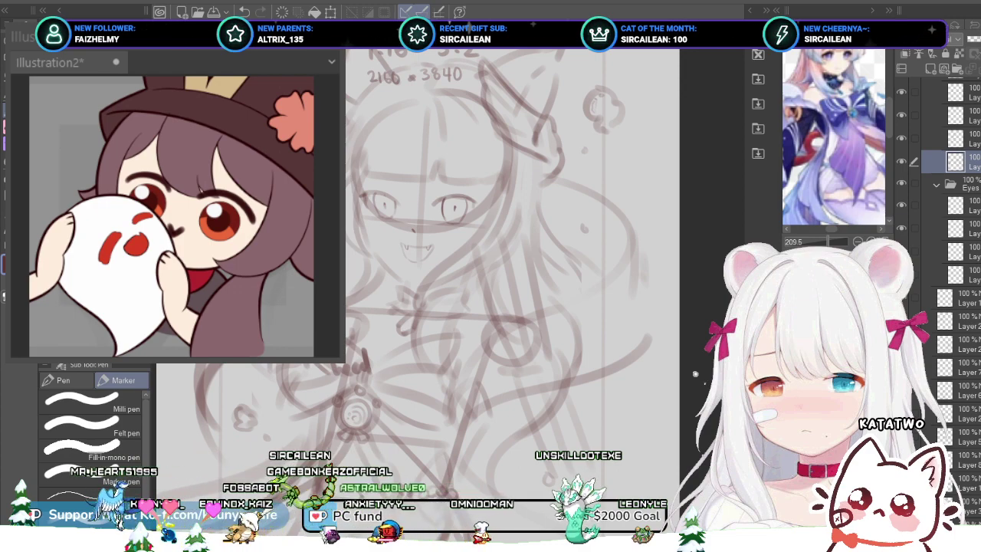
Step: Examine the hair curves on both sides of the figure at several magnifications
scroll(506, 260, "up", 2)
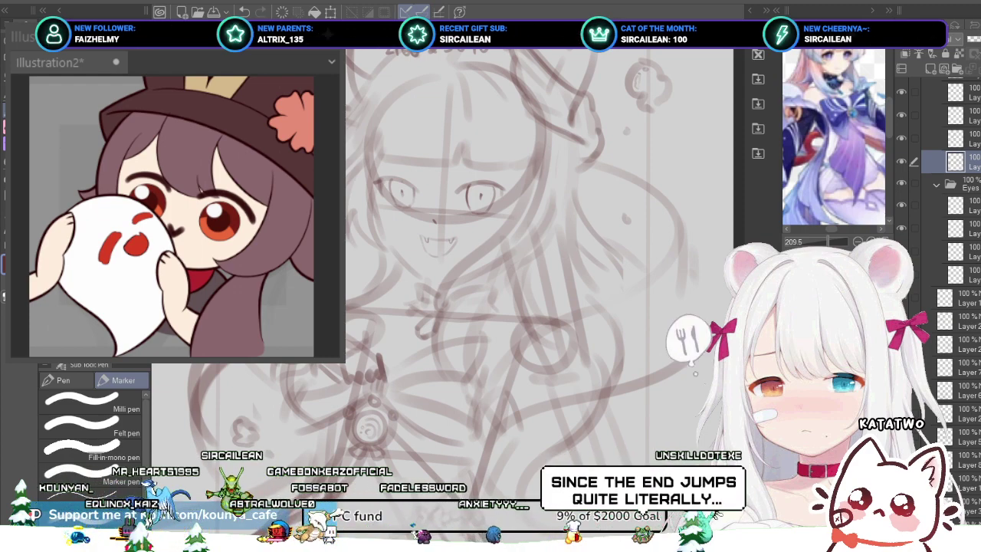
left_click_drag(490, 261, 476, 264)
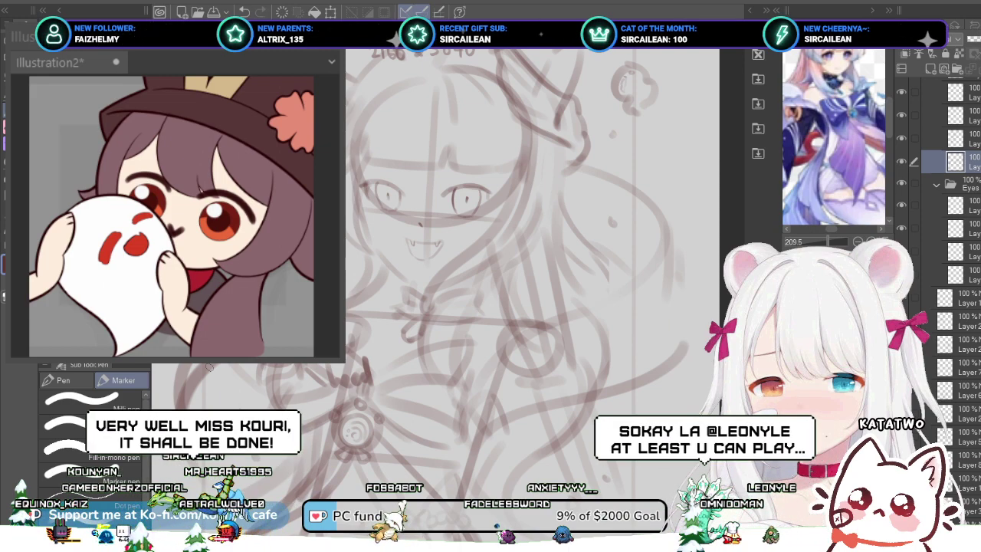
scroll(209, 367, "down", 1)
scroll(209, 367, "up", 2)
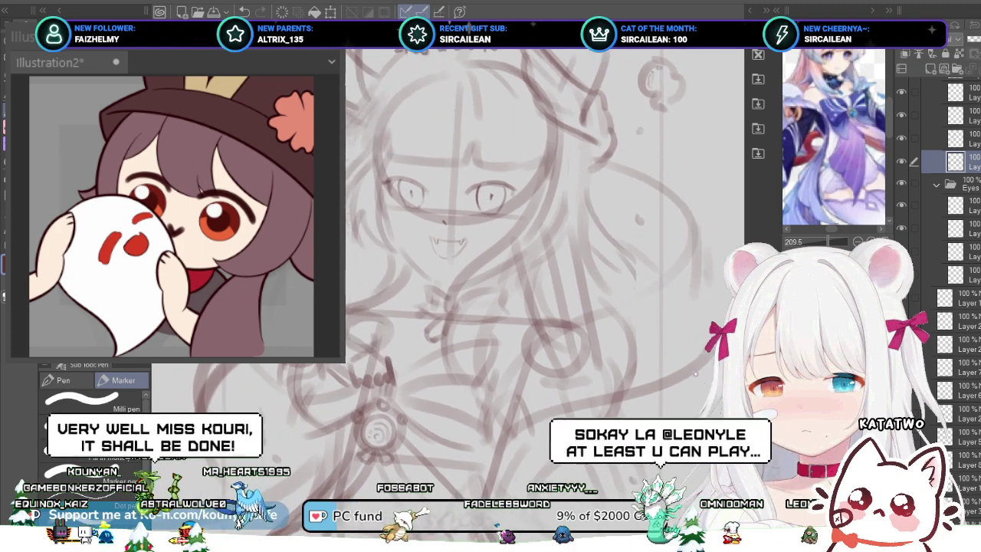
left_click_drag(224, 398, 229, 398)
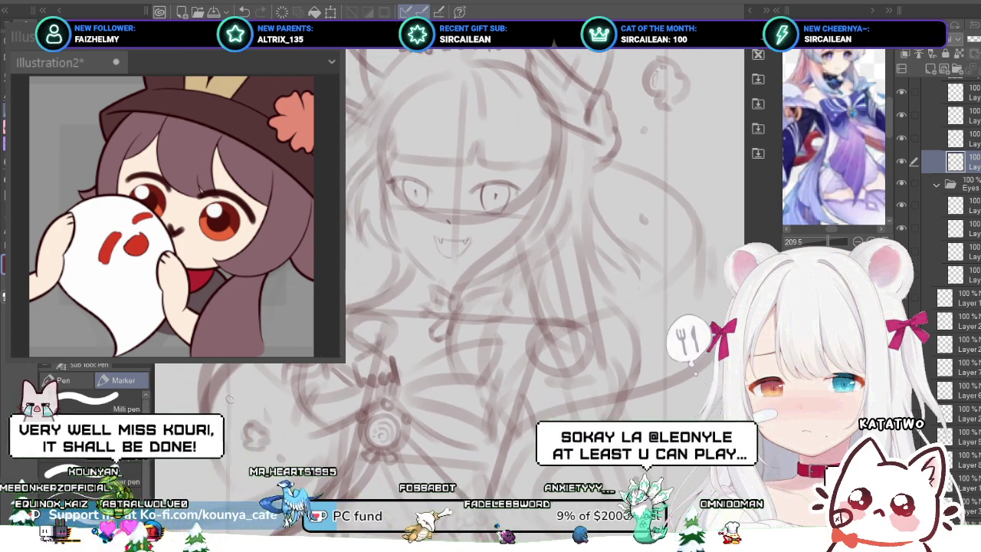
left_click_drag(229, 398, 231, 405)
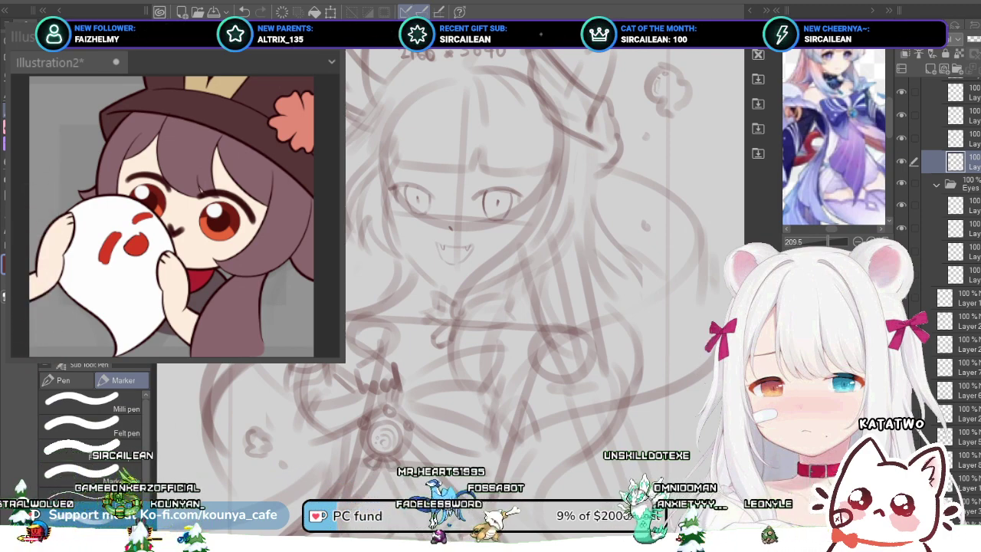
left_click_drag(709, 382, 695, 374)
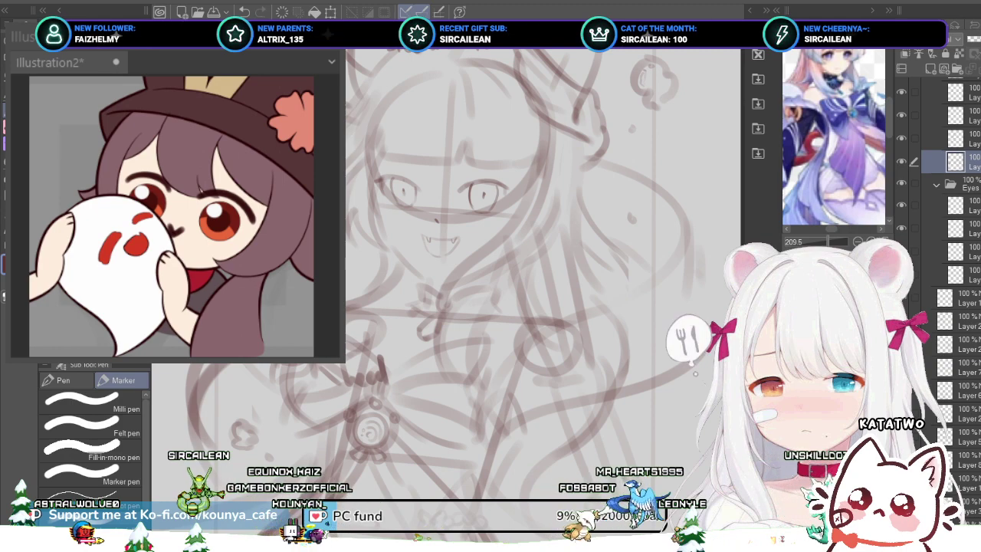
scroll(487, 219, "down", 2)
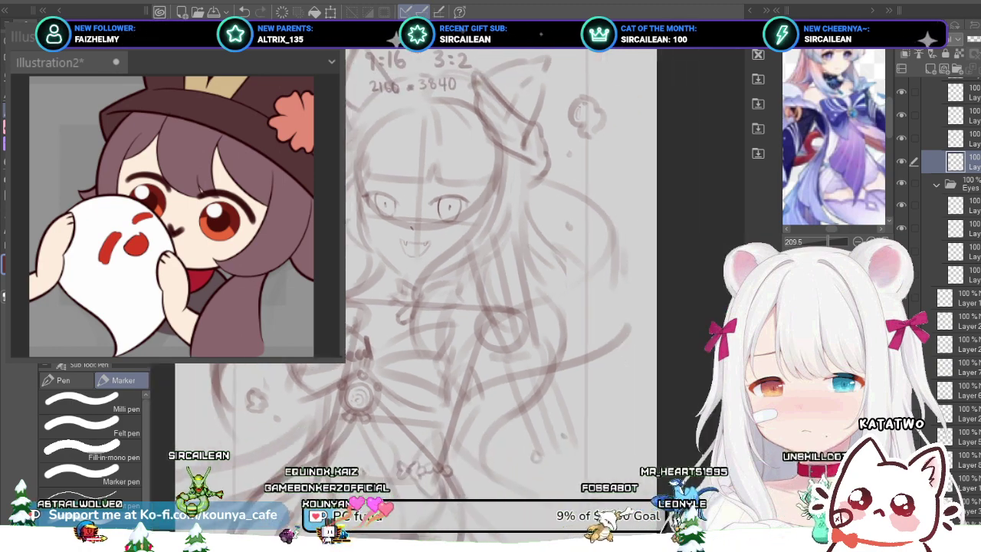
scroll(546, 263, "up", 1)
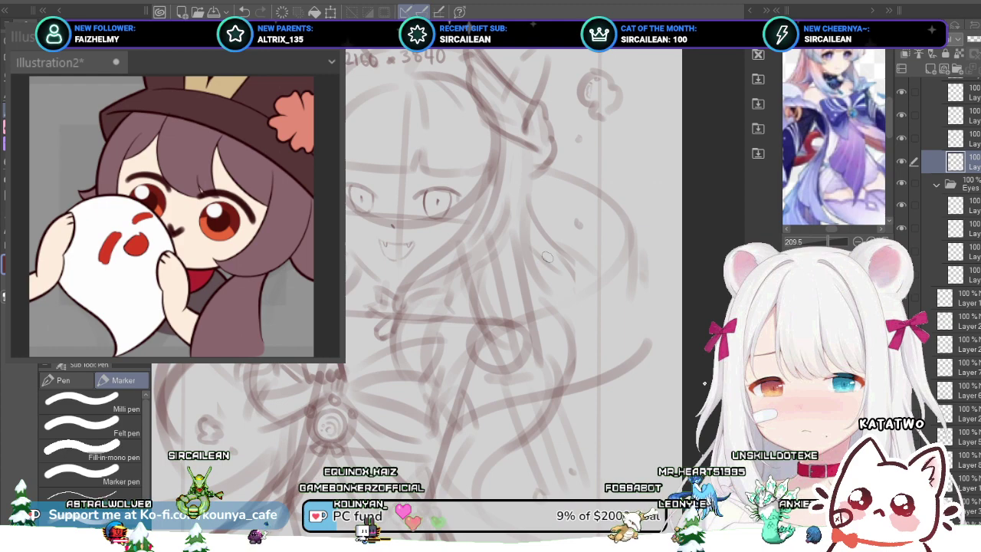
Step: Try a downward hair stroke below the right-hand shoulder on the bottom layer of the Hair folder, and undo it
key("ctrl+z")
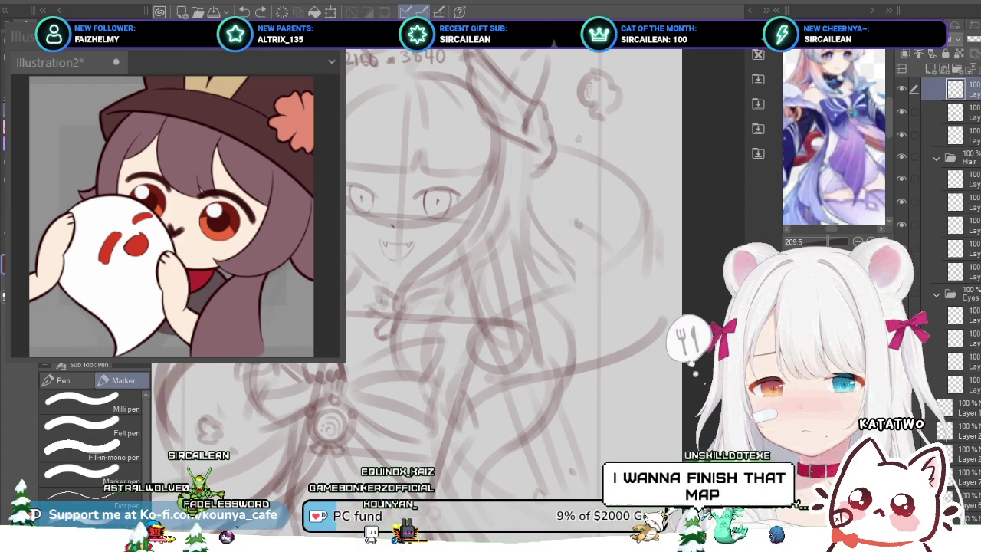
left_click(956, 271)
key("ctrl+z")
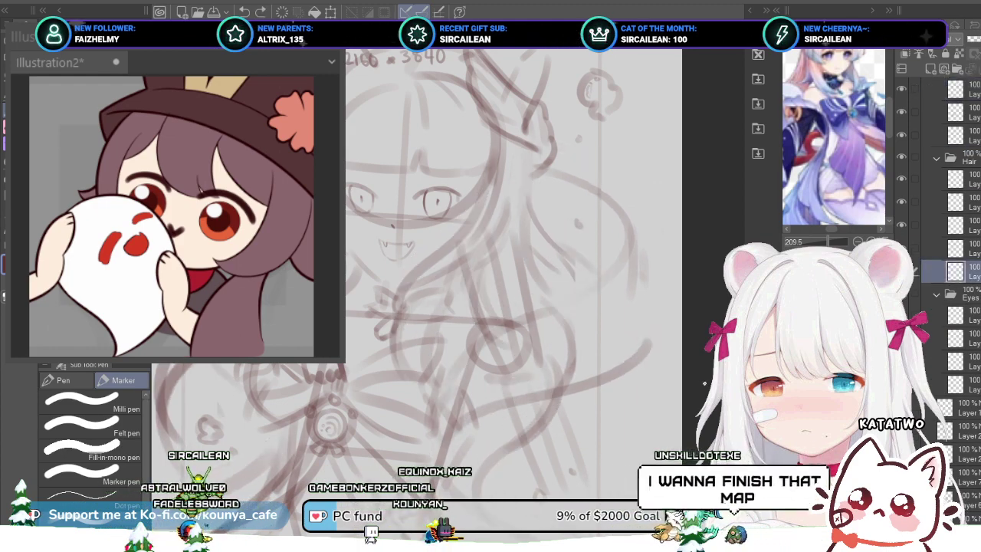
left_click_drag(552, 270, 565, 363)
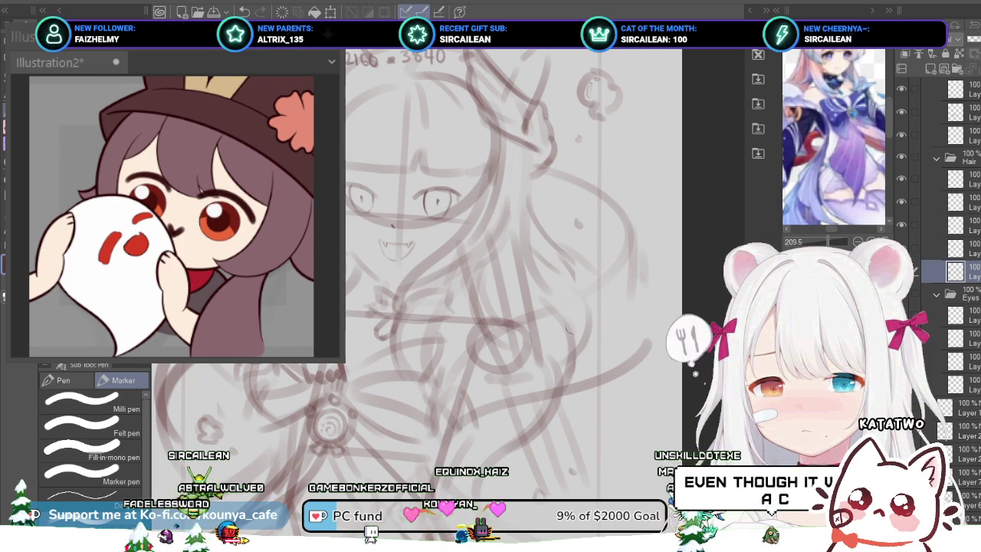
key("ctrl+z")
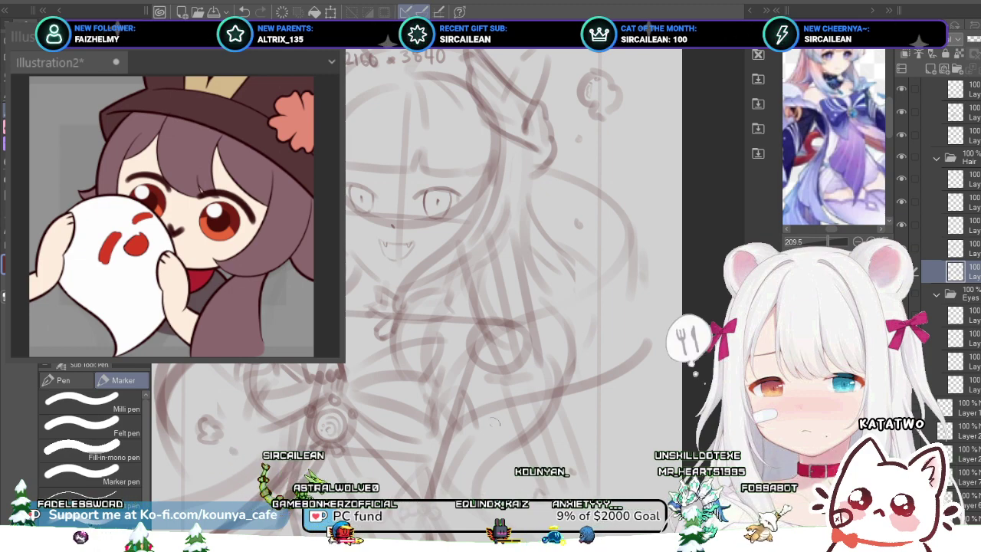
Step: Try several sweeping hair strokes from beside the waist ornament out to the left canvas edge, and undo them
scroll(509, 377, "down", 1)
left_click_drag(312, 397, 323, 375)
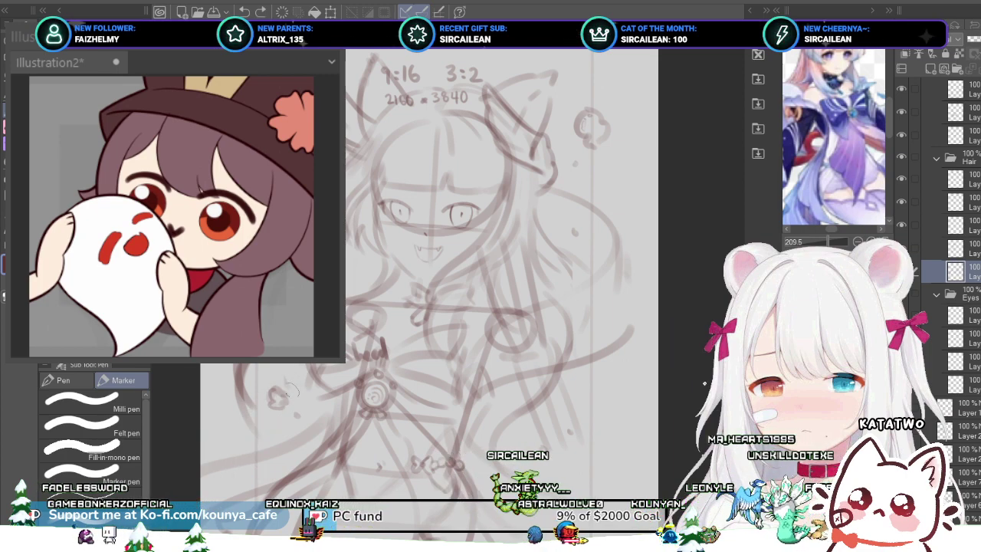
key("ctrl+z")
mouse_move(306, 393)
left_mouse_down()
mouse_move(282, 426)
mouse_move(203, 421)
left_mouse_up()
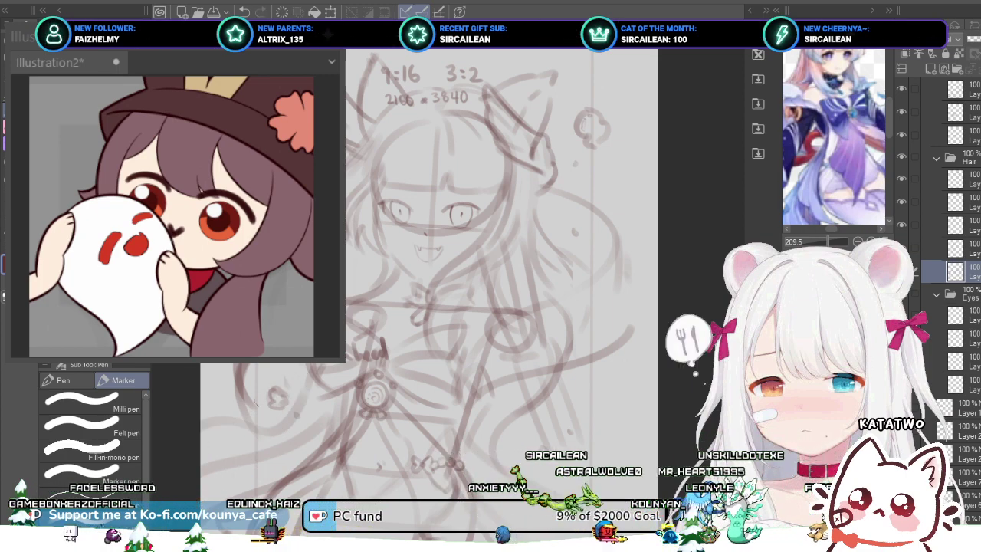
key("ctrl+z")
mouse_move(316, 384)
left_mouse_down()
mouse_move(268, 418)
mouse_move(202, 421)
left_mouse_up()
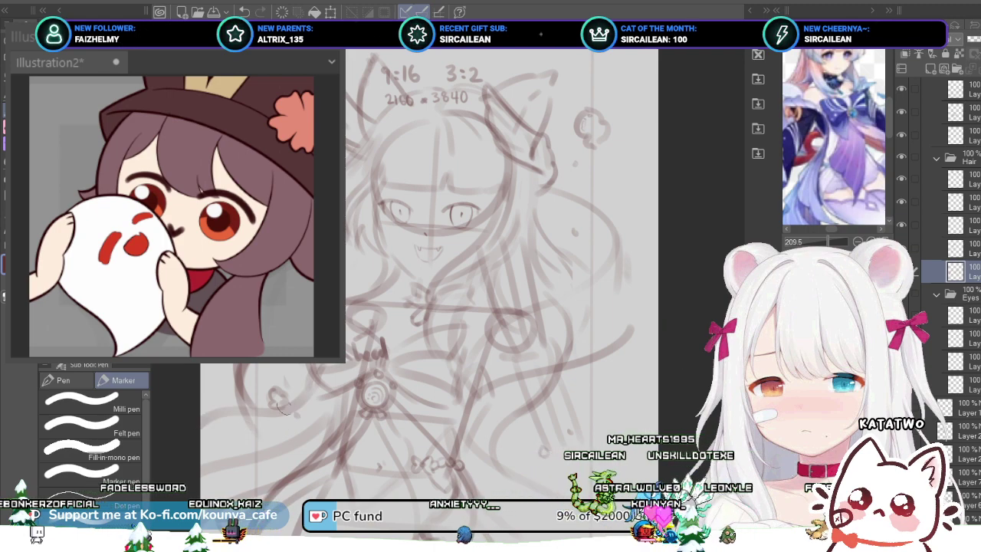
key("ctrl+z")
left_click_drag(302, 375, 203, 429)
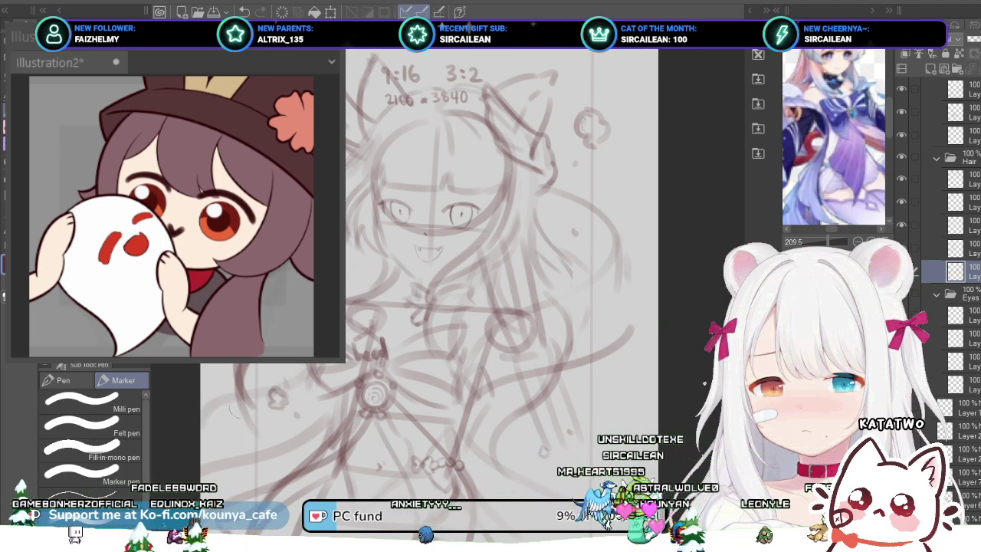
left_click_drag(327, 396, 204, 422)
key("ctrl+z")
left_click_drag(329, 407, 202, 435)
key("ctrl+z")
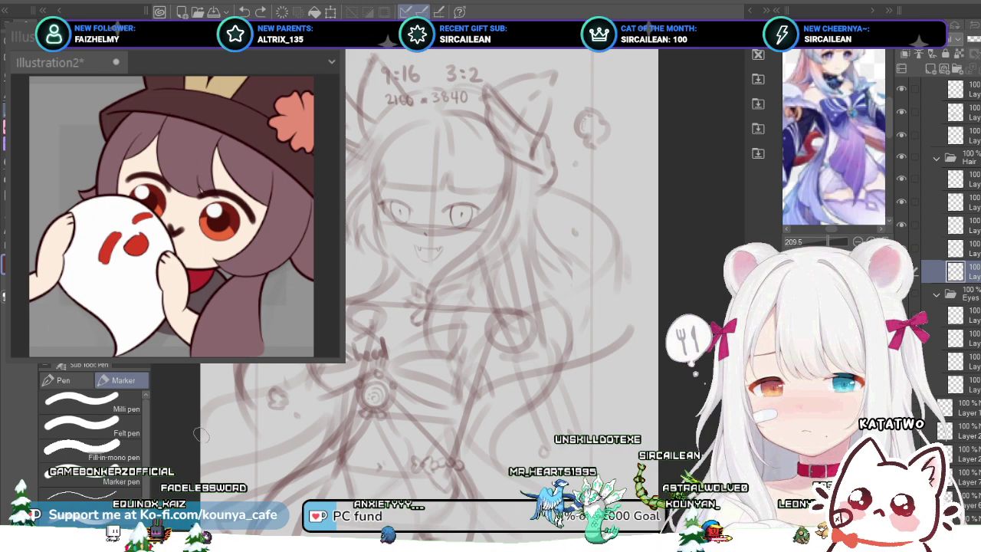
mouse_move(330, 403)
left_mouse_down()
mouse_move(246, 426)
mouse_move(329, 407)
left_mouse_up()
key("ctrl+z")
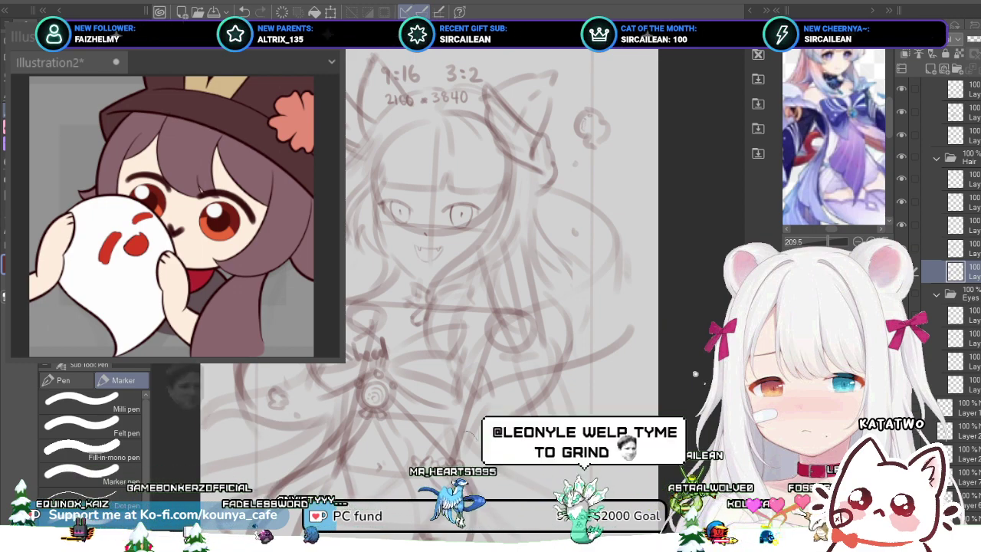
key("ctrl+z")
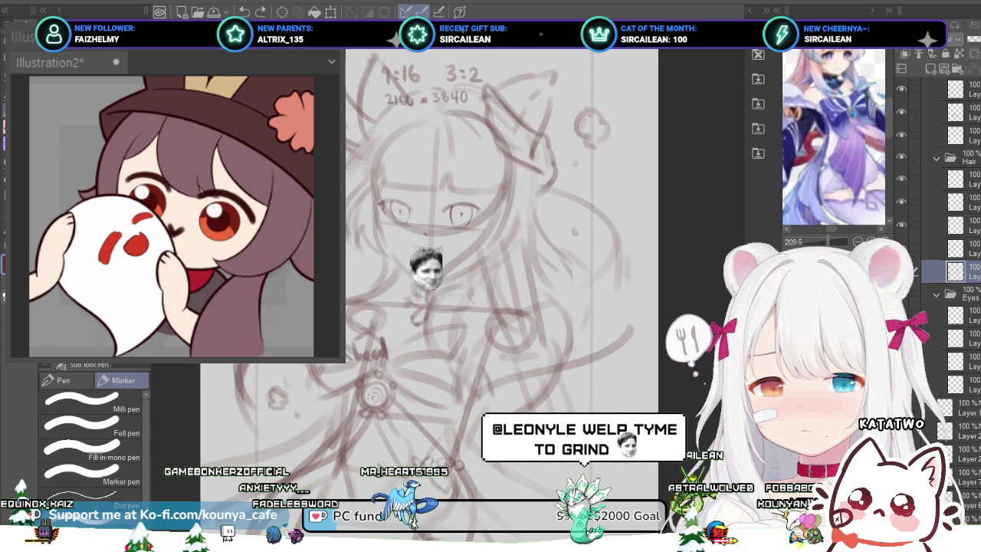
Step: Add a new layer above the Hair folder's bottom layer and draw a wavy strand from the left canvas edge toward the waist
key("ctrl+shift+n")
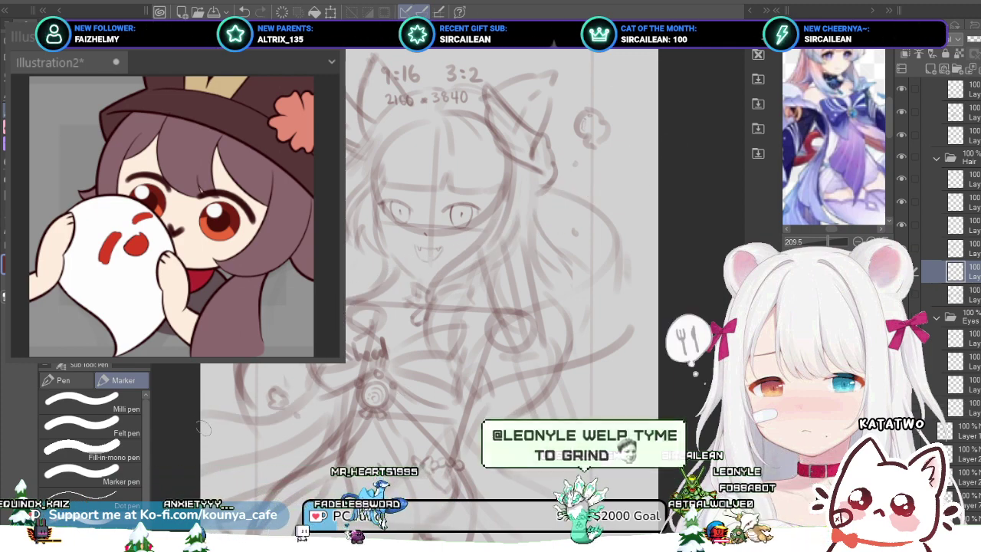
left_click_drag(203, 428, 307, 440)
key("ctrl+z")
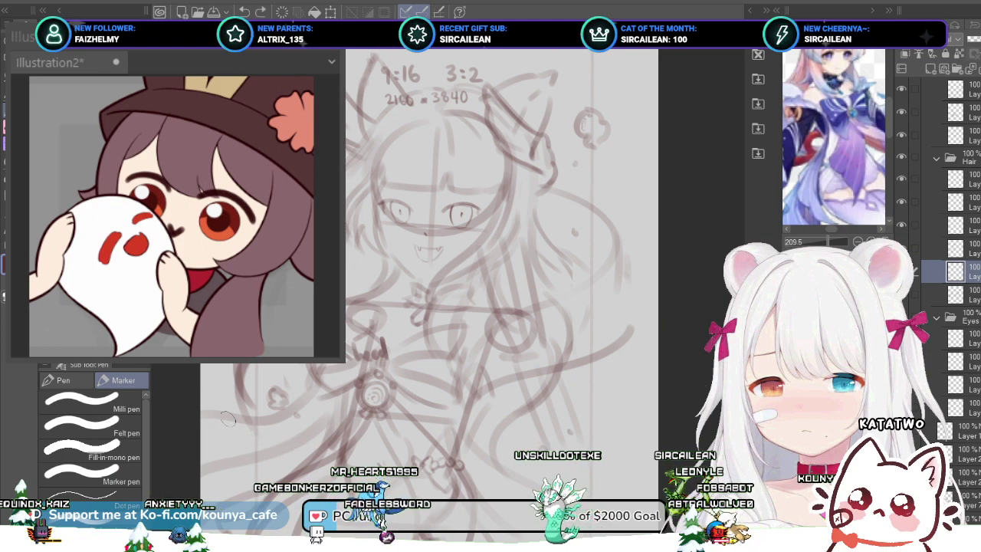
left_click_drag(228, 419, 327, 419)
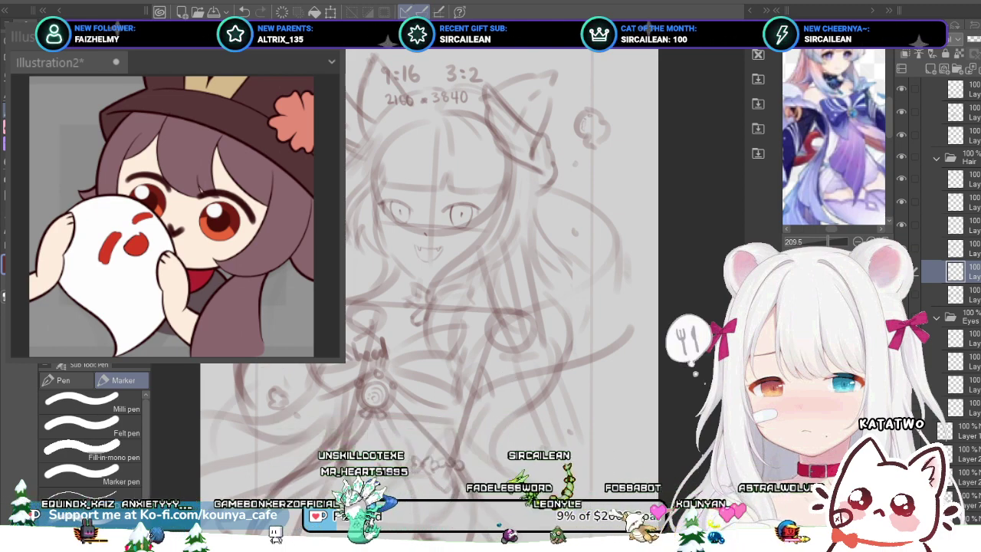
key("ctrl+z")
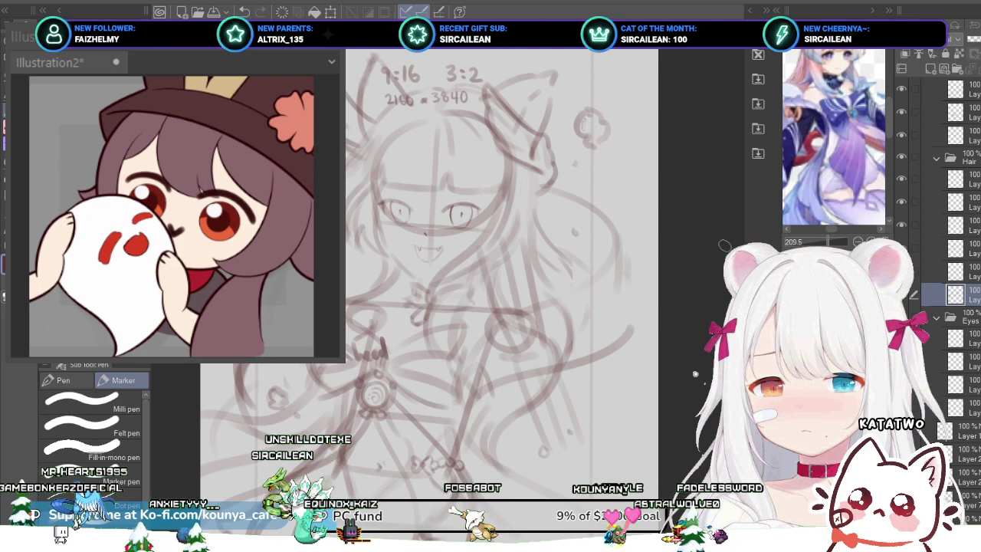
left_click(971, 272)
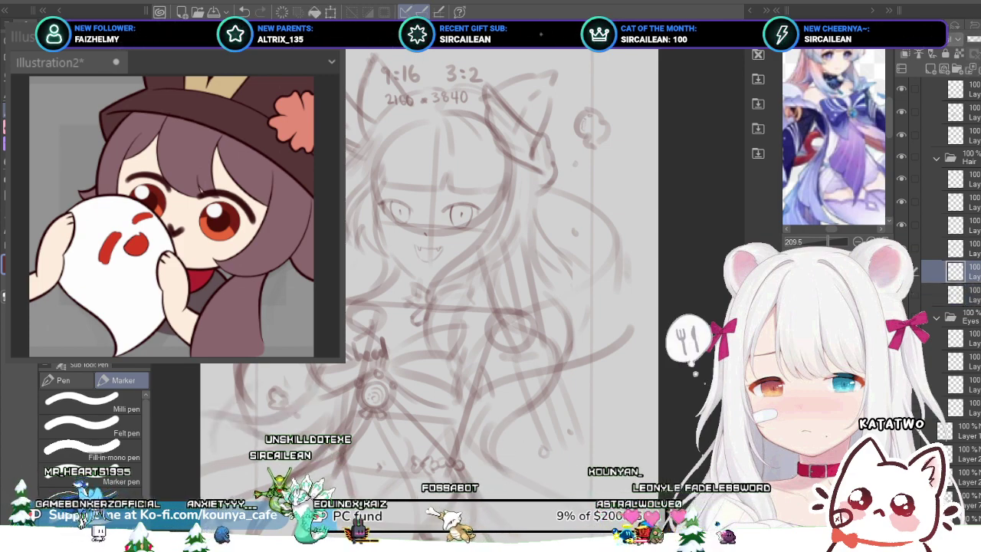
Step: Extend the wavy hair strands beside the figure's lower body, working between the Hair folder's two bottom layers
key("alt+bracketleft")
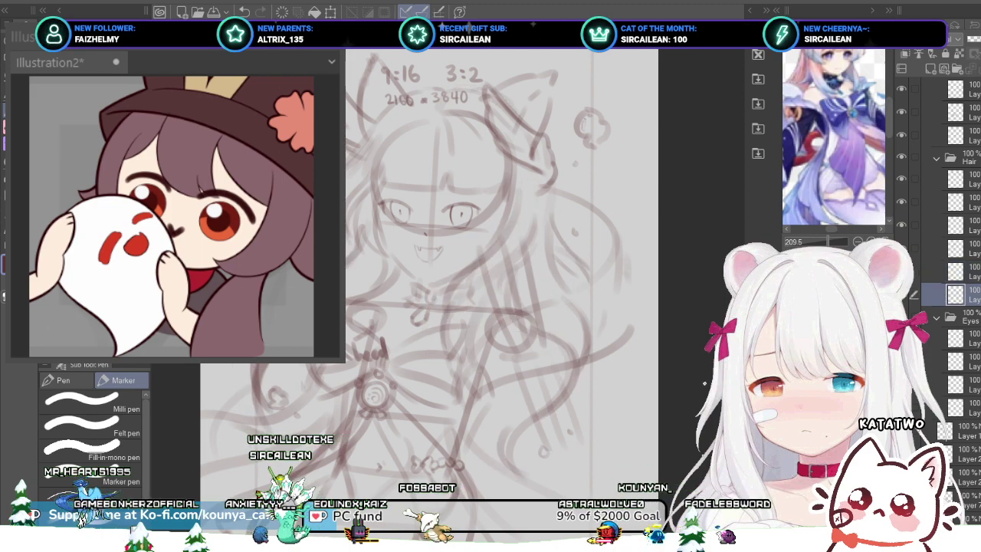
key("alt+bracketright")
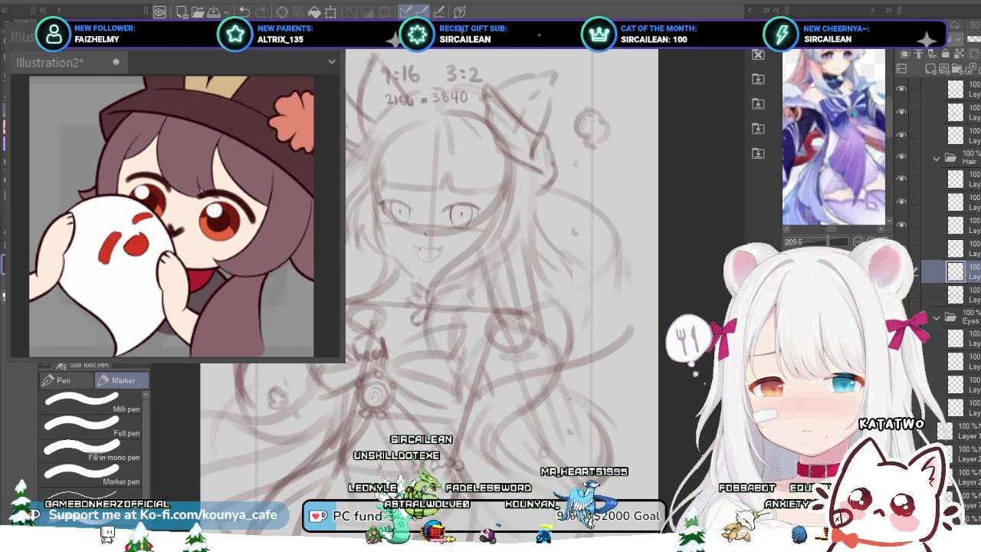
scroll(457, 318, "down", 3)
scroll(456, 310, "up", 3)
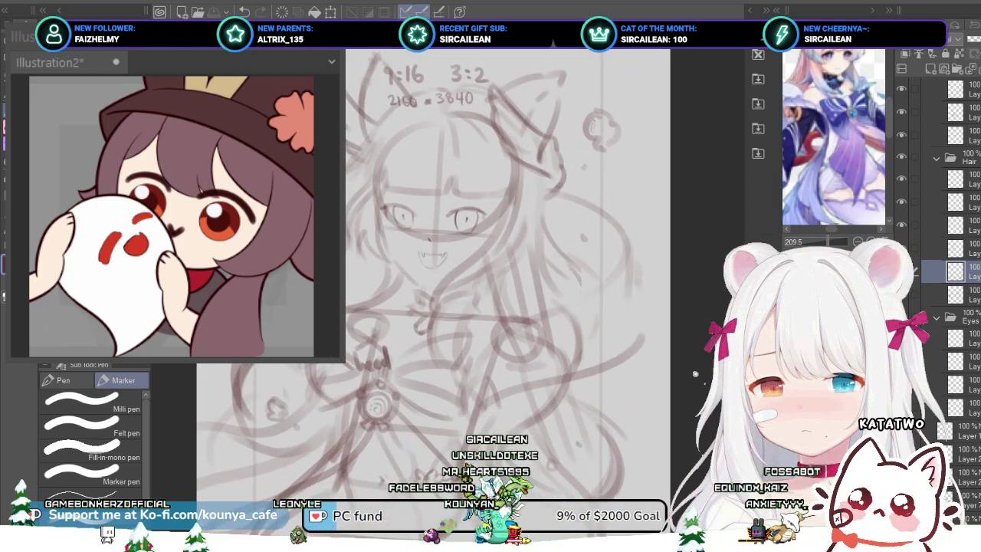
scroll(498, 291, "up", 2)
Step: Add a new layer at the top of the Eyes folder
left_click(967, 361)
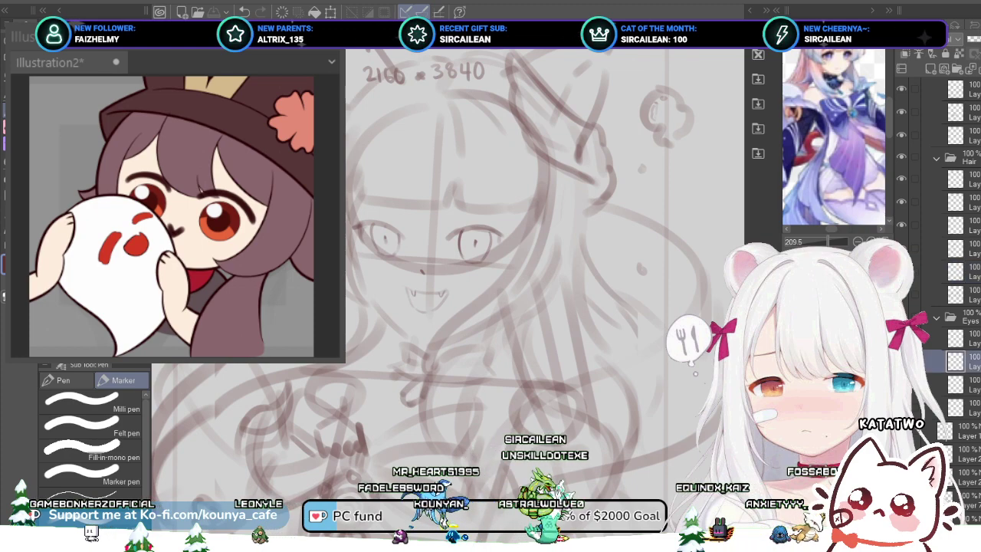
left_click(967, 271)
left_click(966, 338)
left_click(967, 362)
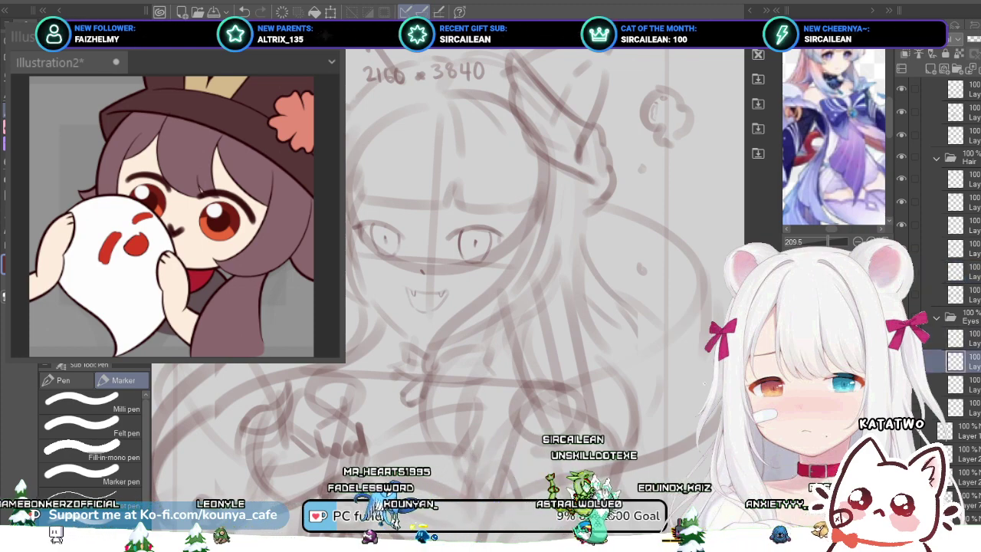
left_click(967, 338)
key("ctrl+shift+n")
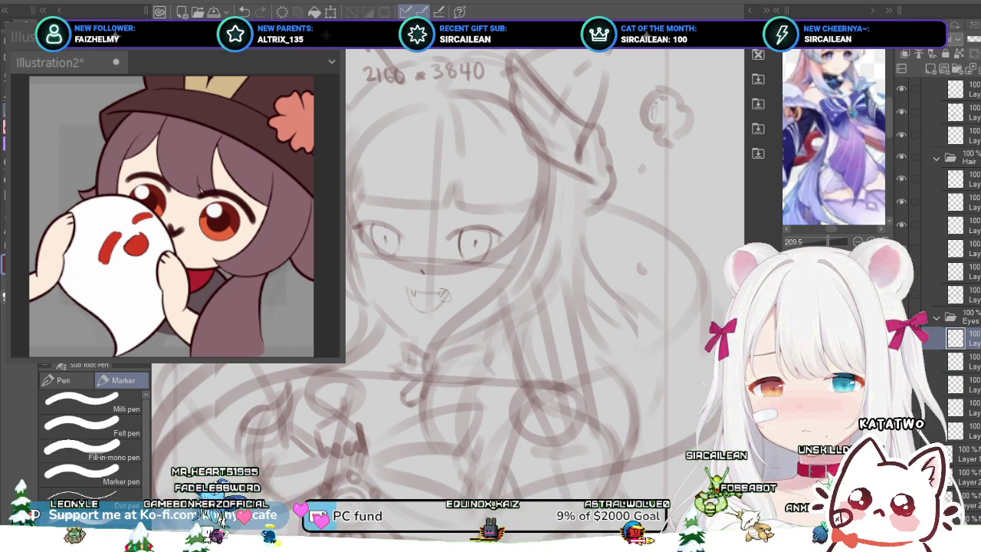
Step: Sketch the arched outline of the right-hand eyebrow and a short angled stroke for the inner end of the left-hand eyebrow
scroll(444, 295, "up", 3)
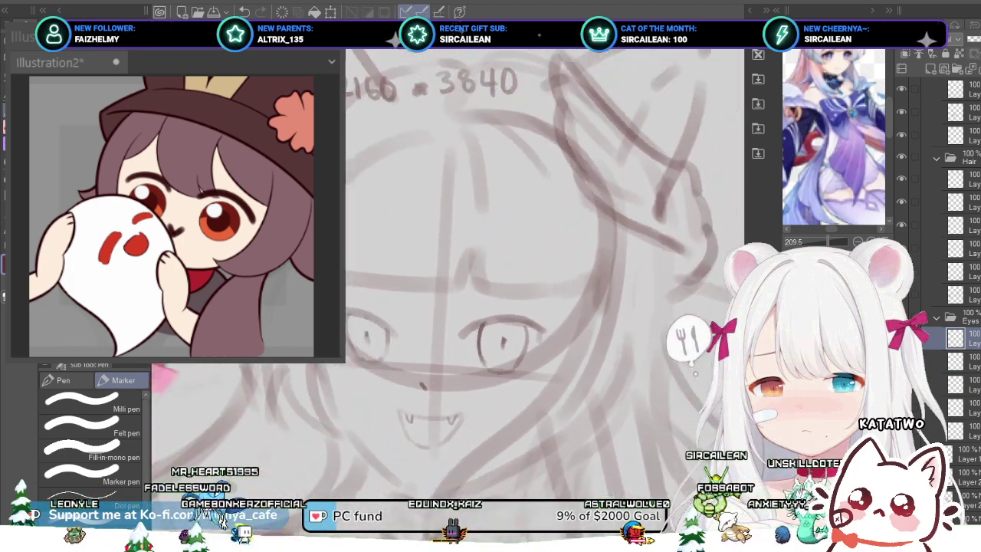
scroll(460, 302, "down", 2)
scroll(459, 303, "up", 3)
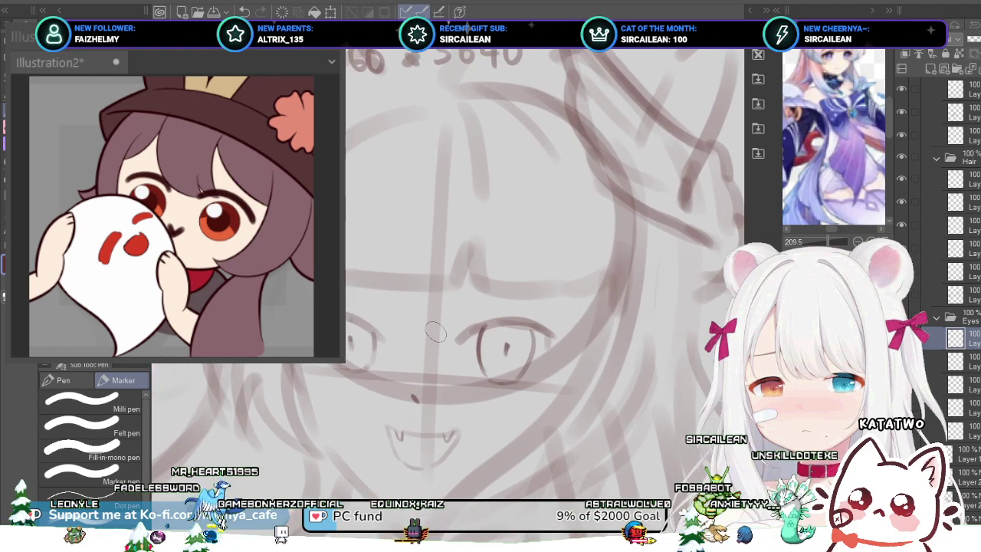
left_click_drag(435, 332, 437, 290)
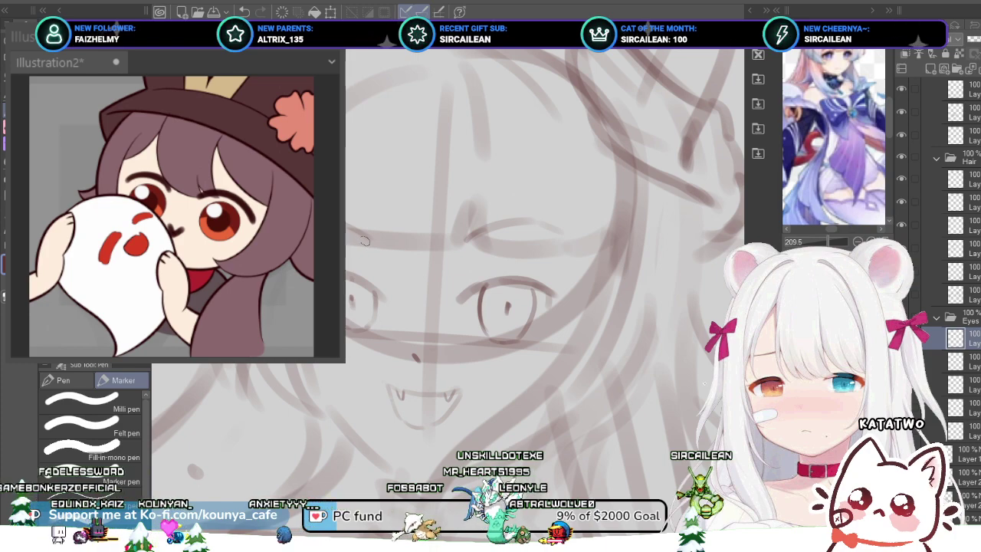
left_click_drag(352, 229, 367, 238)
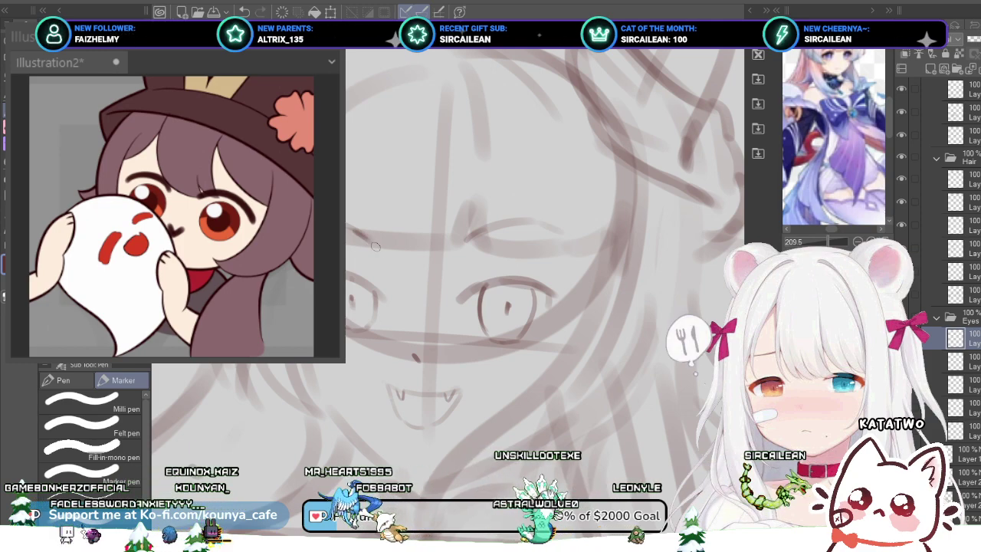
scroll(375, 246, "down", 2)
scroll(383, 243, "up", 2)
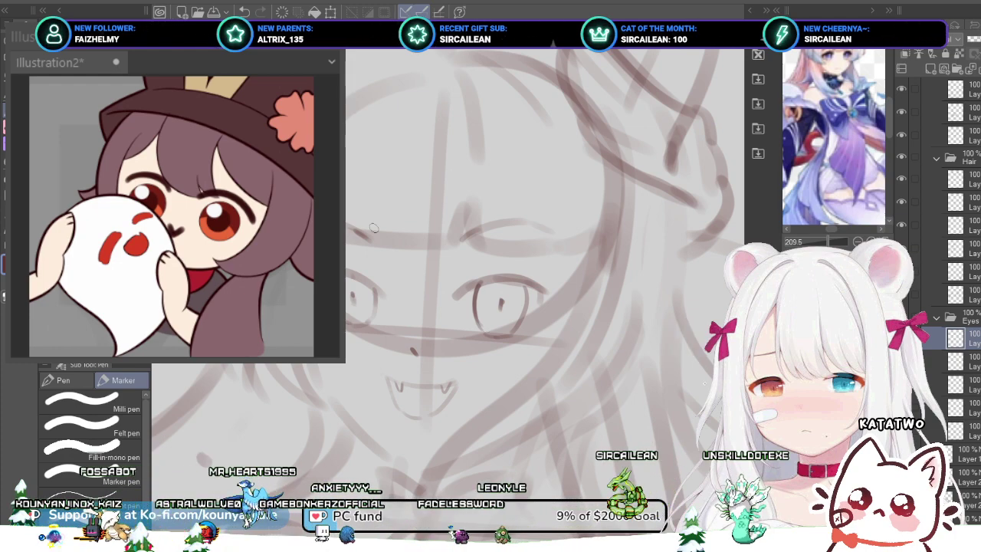
Step: Refine the right-hand eyebrow's tail and draw a thin eyelid crease above the right-hand eye
left_click_drag(485, 328, 484, 336)
scroll(369, 253, "up", 1)
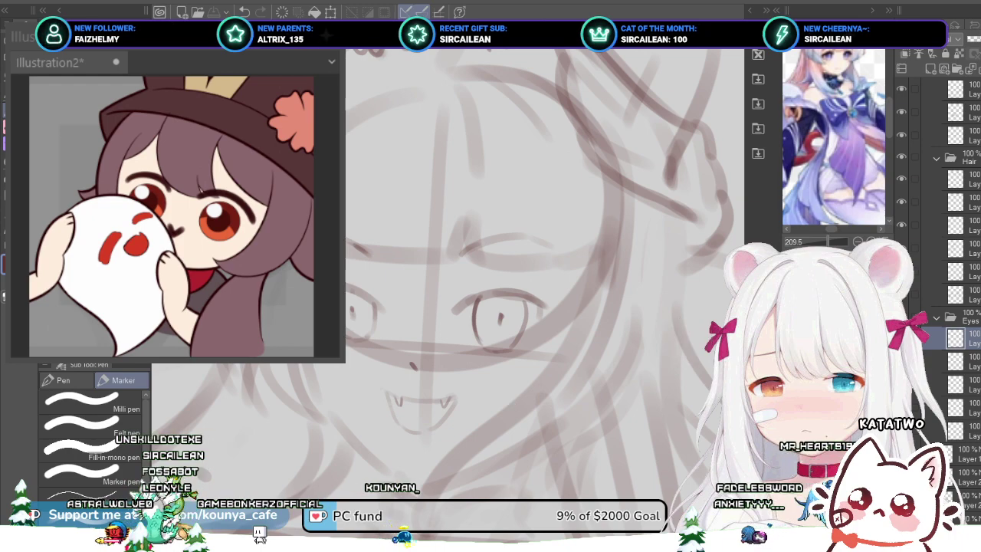
left_click_drag(511, 402, 495, 425)
scroll(527, 201, "up", 1)
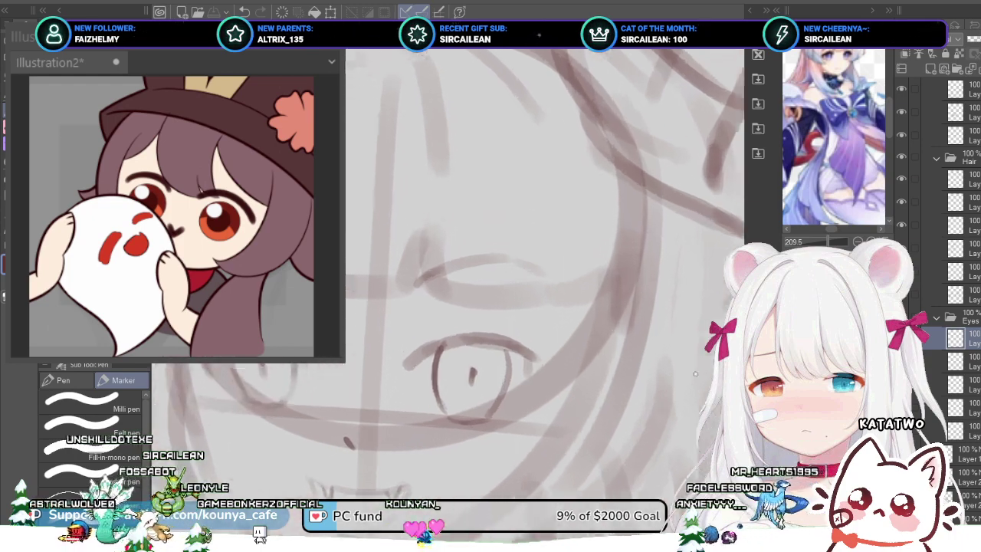
scroll(518, 195, "down", 1)
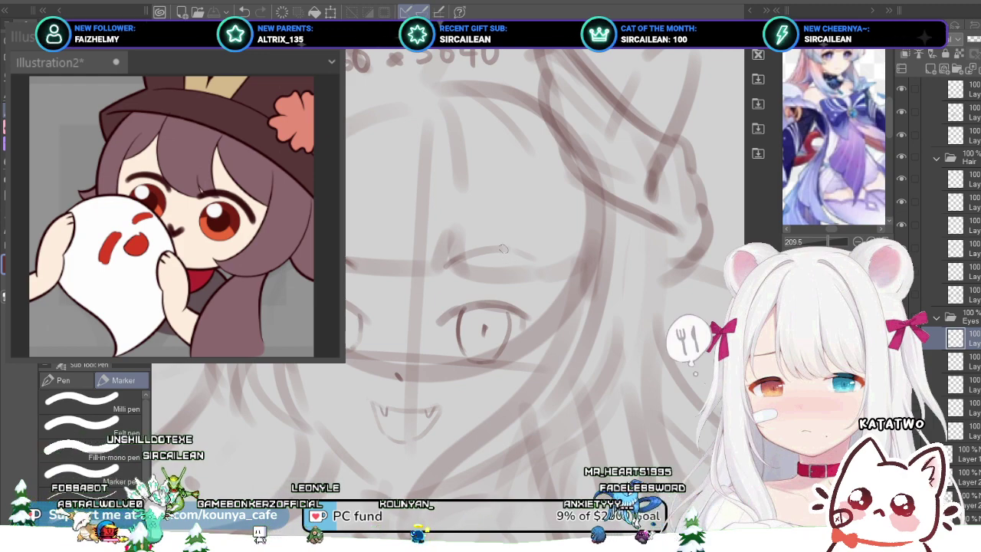
scroll(527, 255, "up", 2)
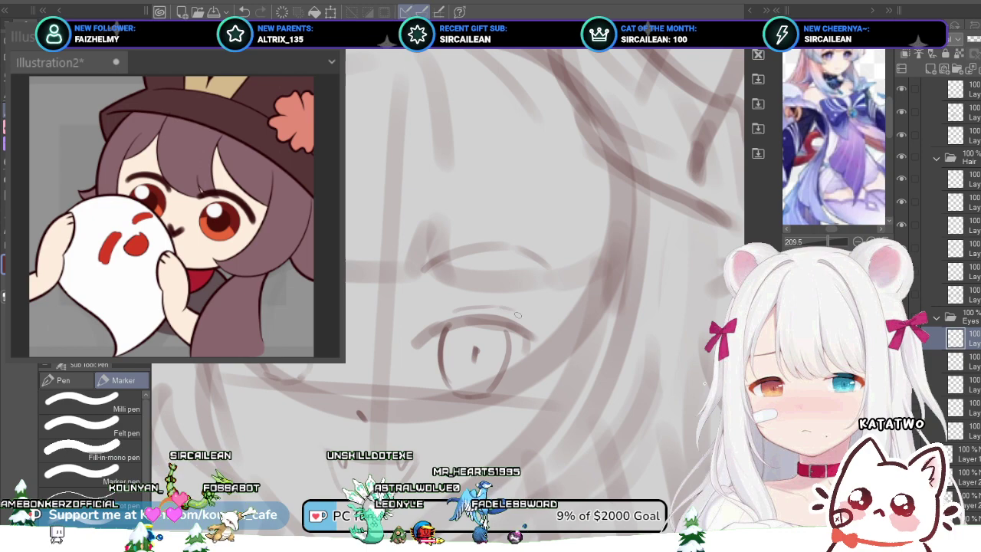
scroll(295, 308, "down", 2)
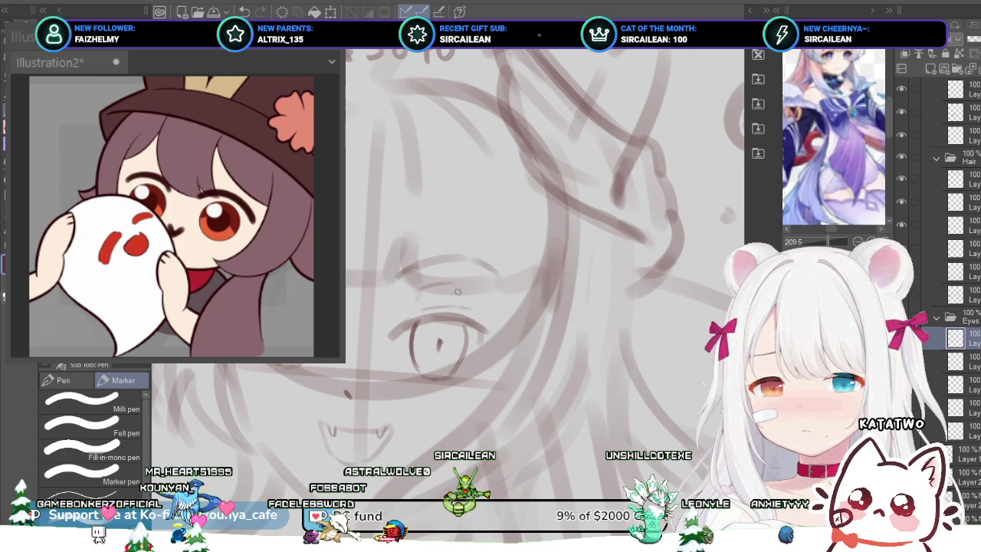
Step: Shade in the right-hand eyebrow and add an eyelid crease above the left-hand eye
scroll(458, 298, "down", 4)
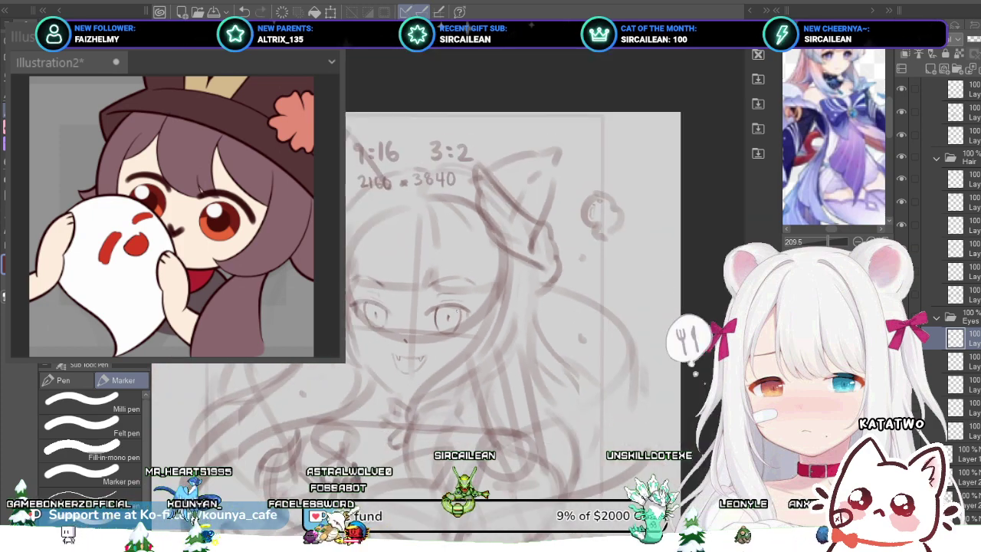
scroll(459, 306, "up", 3)
left_click_drag(459, 306, 490, 278)
scroll(460, 299, "down", 2)
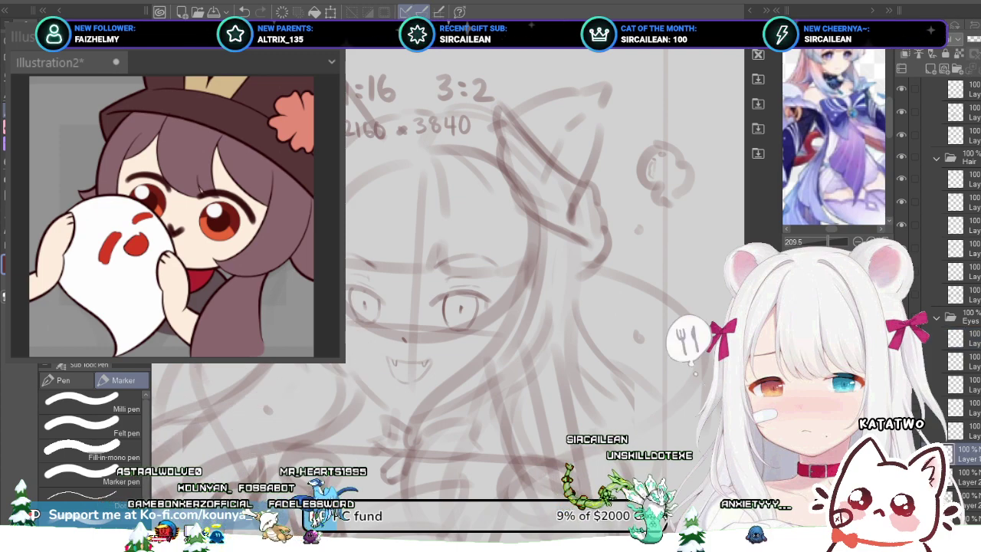
Step: Add another layer to the Eyes folder, move it up the stack, and activate the folder's topmost layer
scroll(915, 402, "down", 3)
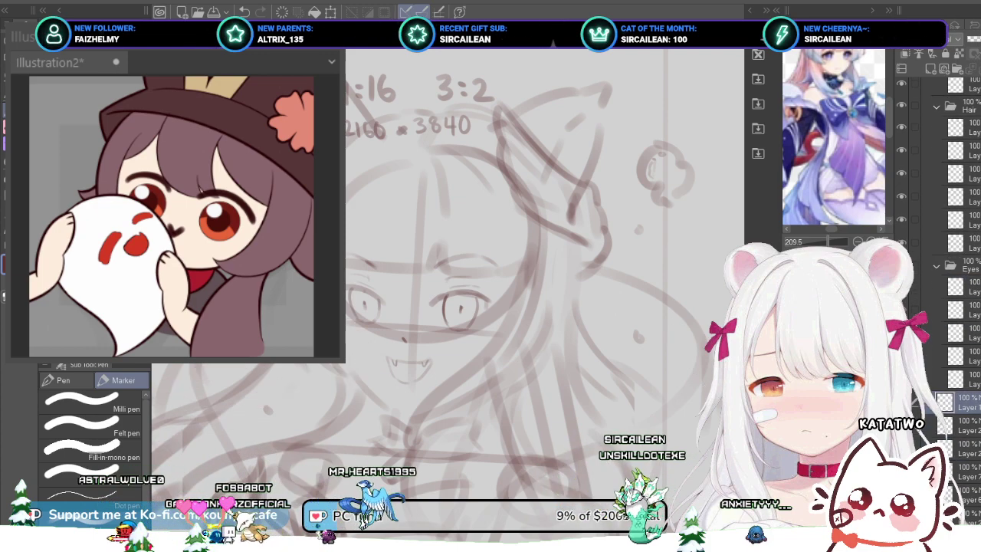
left_click(967, 379)
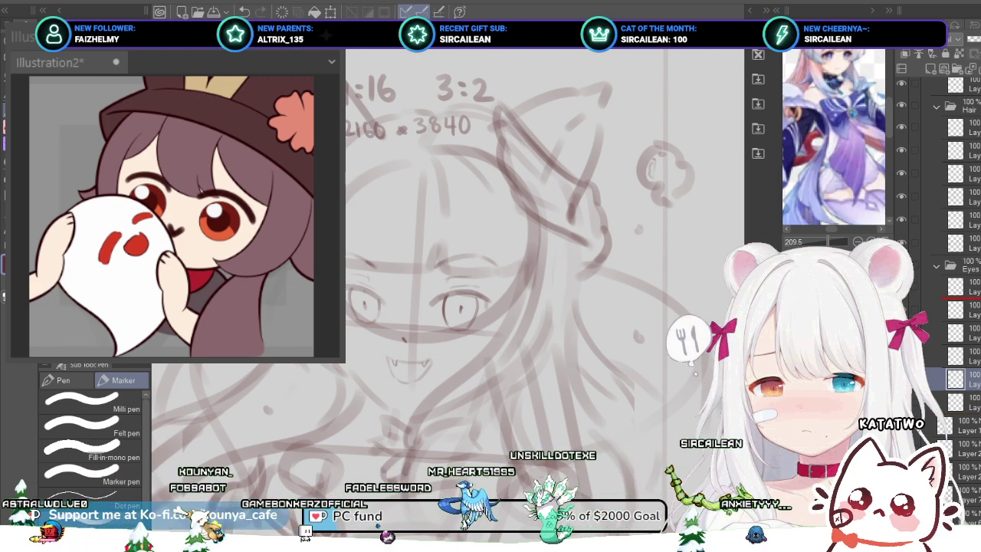
left_click(916, 309)
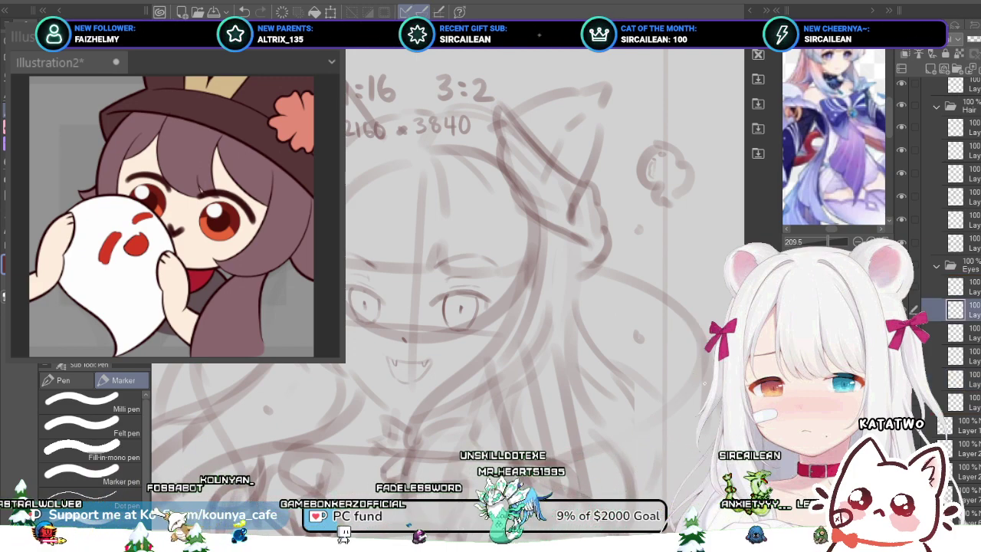
left_click(913, 286)
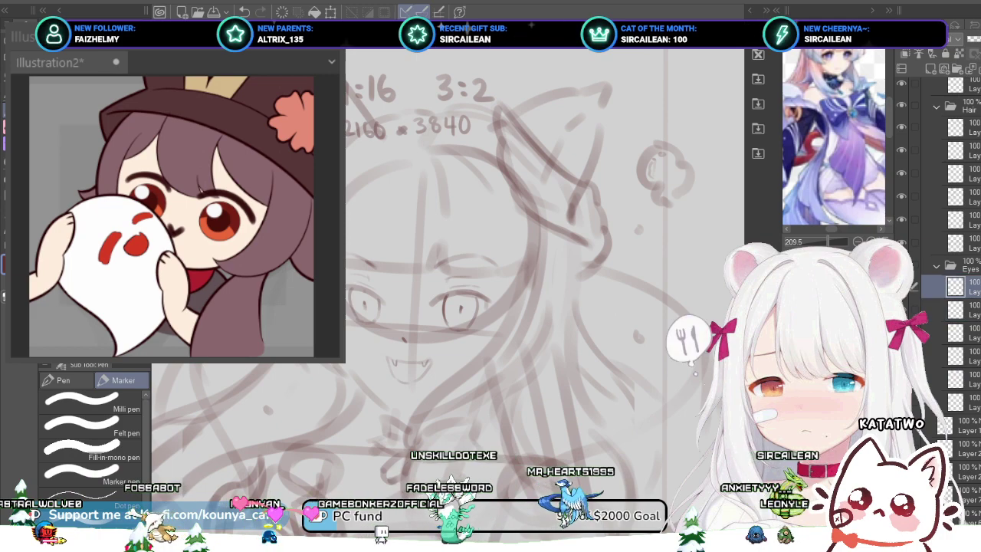
Step: Paint soft blush patches on both cheeks and adjust them with a free transform
scroll(400, 362, "up", 2)
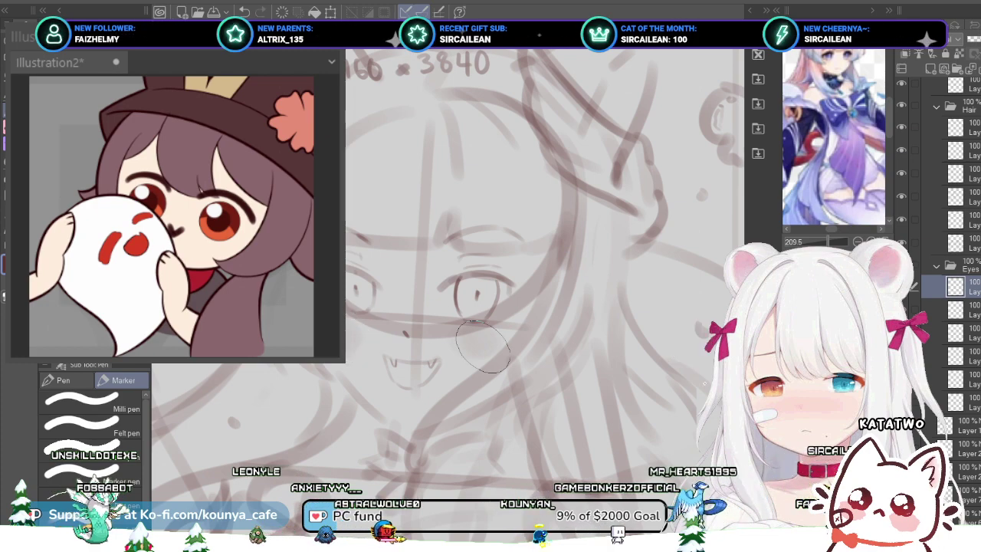
key("ctrl+t")
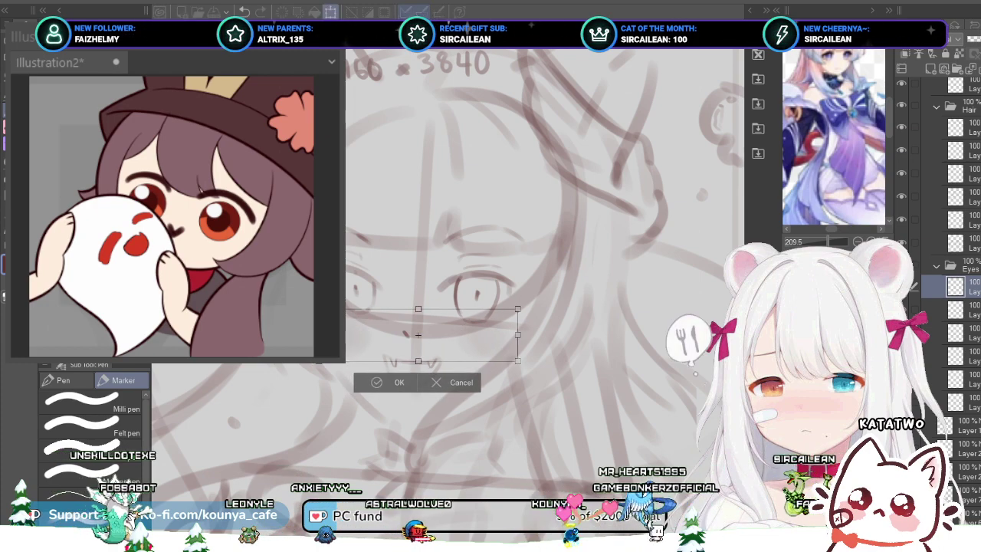
key("Return")
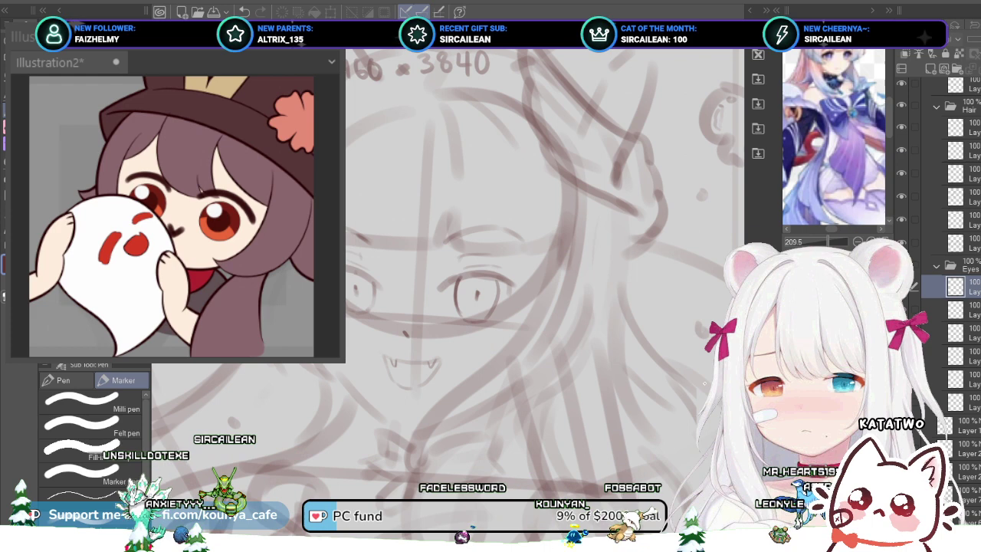
scroll(354, 366, "up", 2)
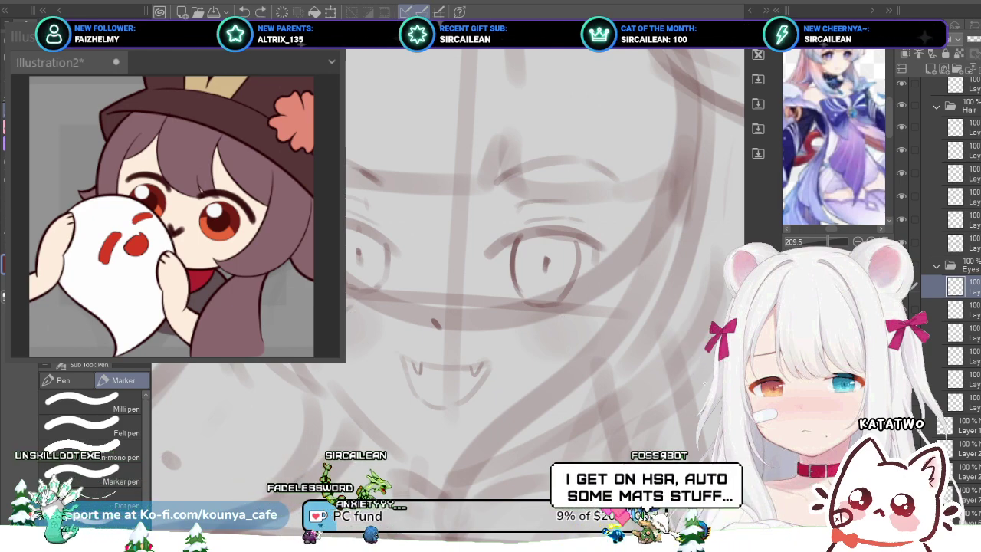
Step: Examine the blushing face together with the torso and hair at several magnifications
scroll(572, 314, "down", 4)
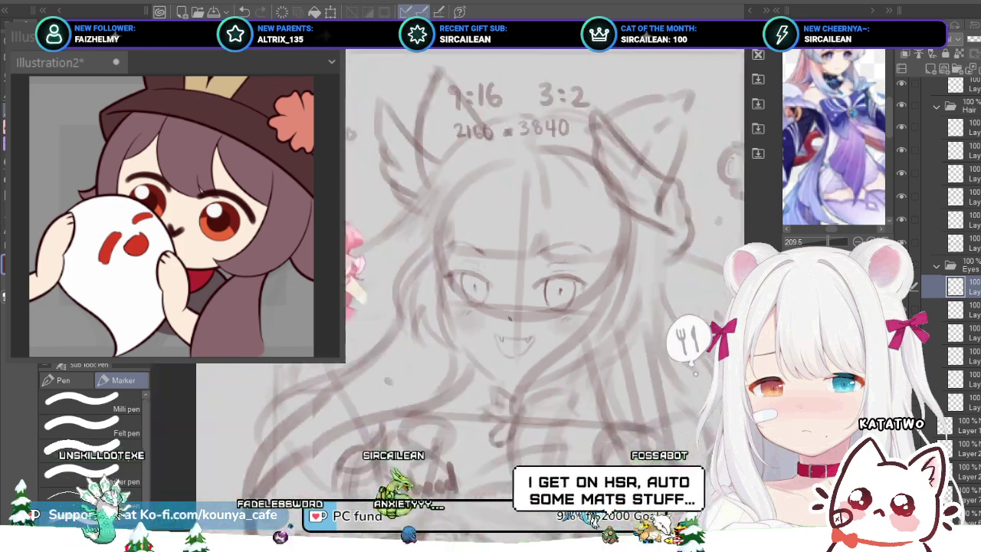
scroll(541, 230, "down", 3)
scroll(567, 230, "up", 2)
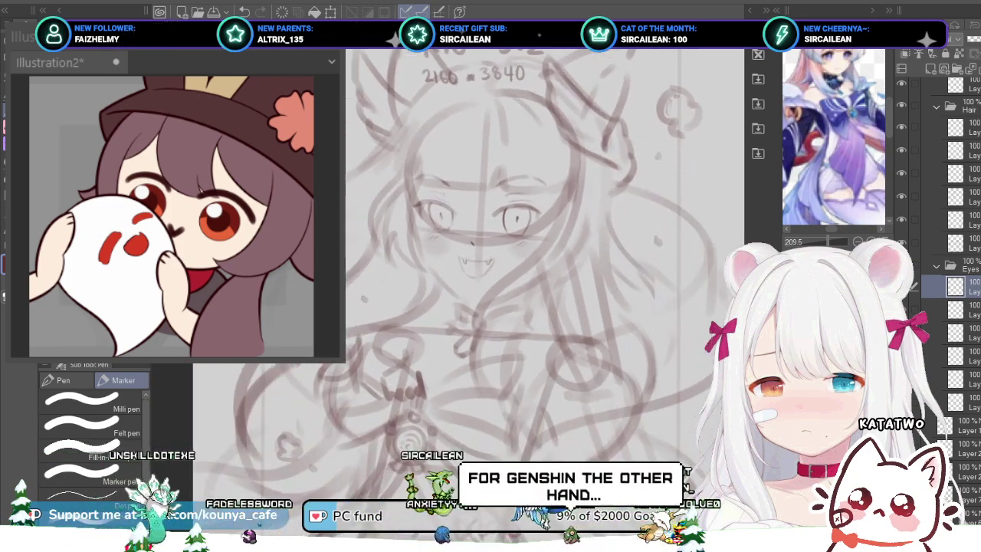
scroll(551, 191, "down", 3)
scroll(605, 191, "up", 3)
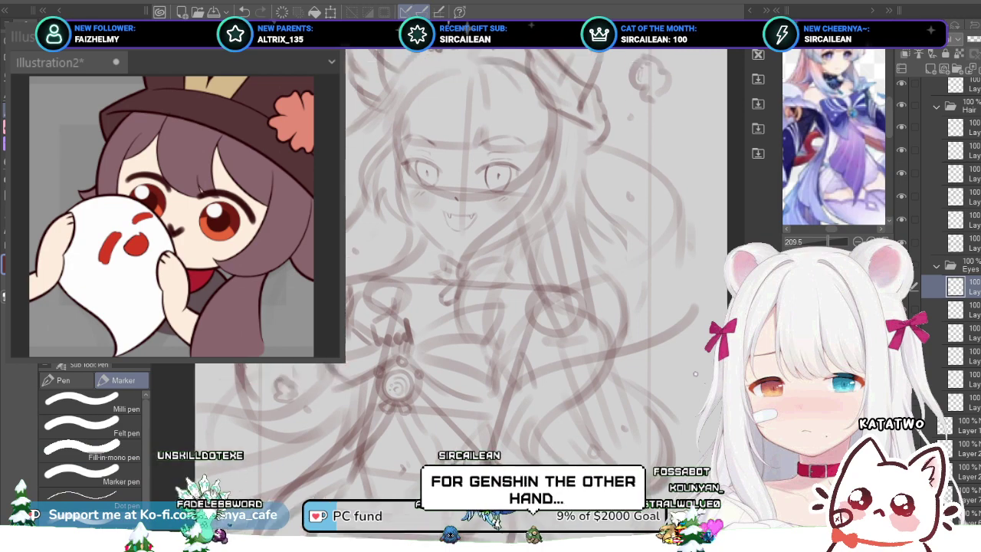
left_click_drag(531, 196, 534, 237)
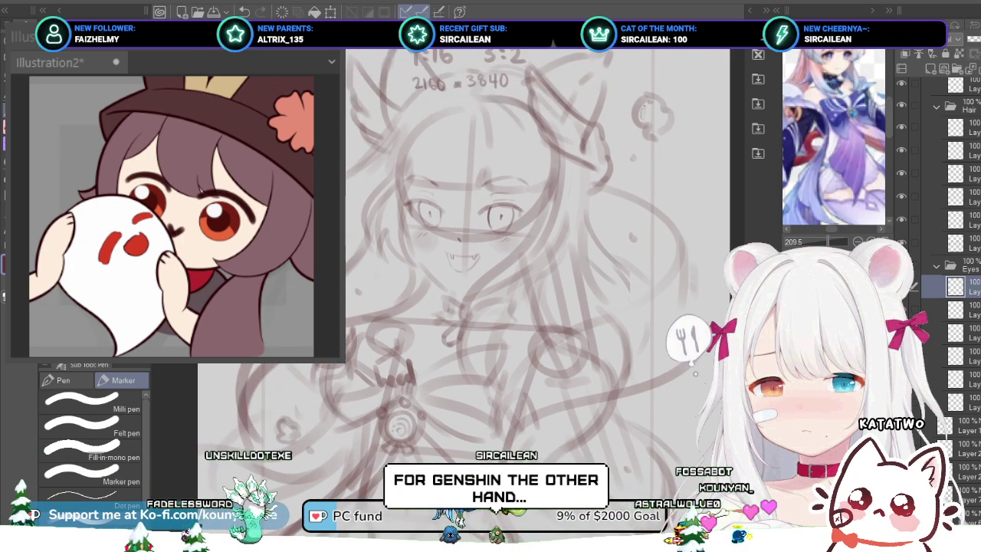
Step: Bring the reference character's head and upper body into view and compare them with the whole figure sketch
left_click_drag(836, 111, 837, 154)
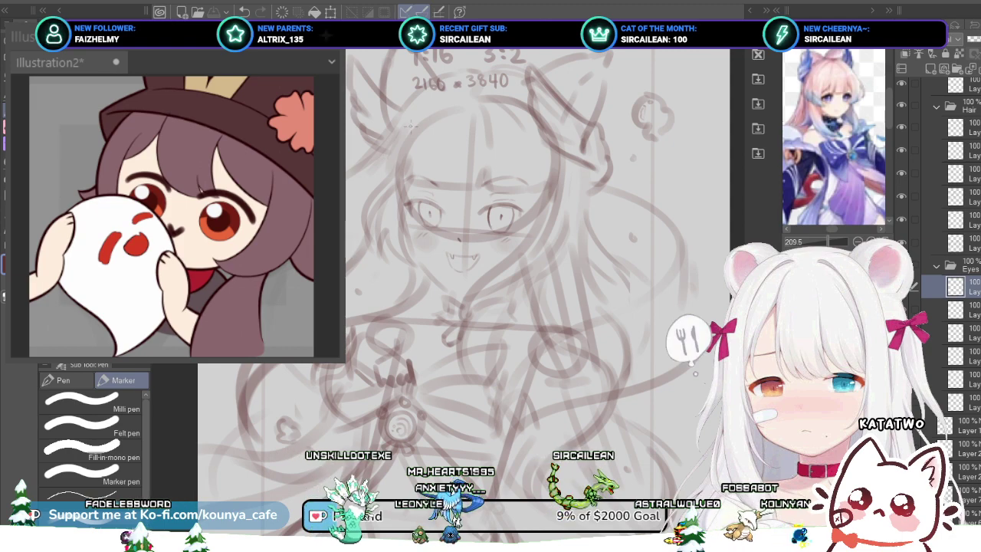
scroll(395, 215, "down", 1)
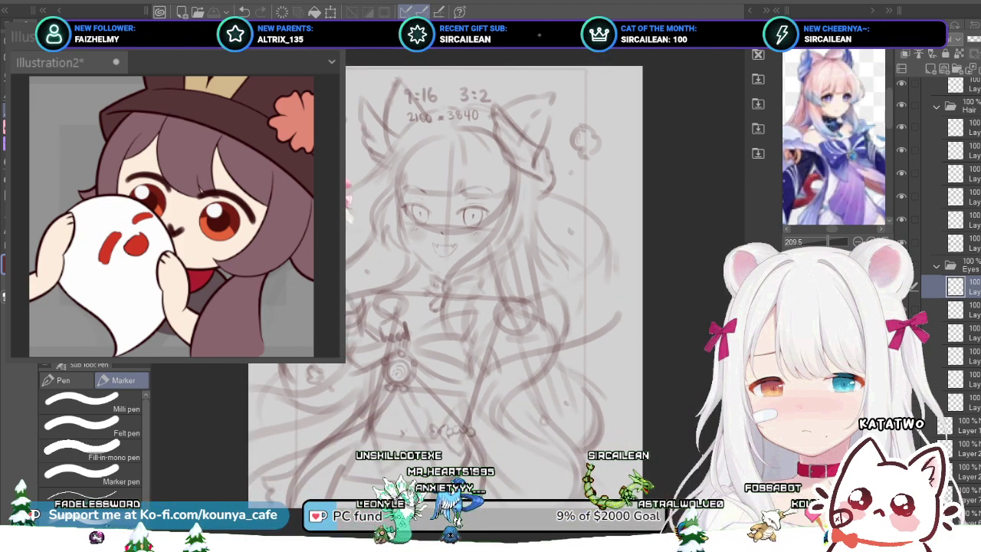
left_click_drag(445, 230, 434, 236)
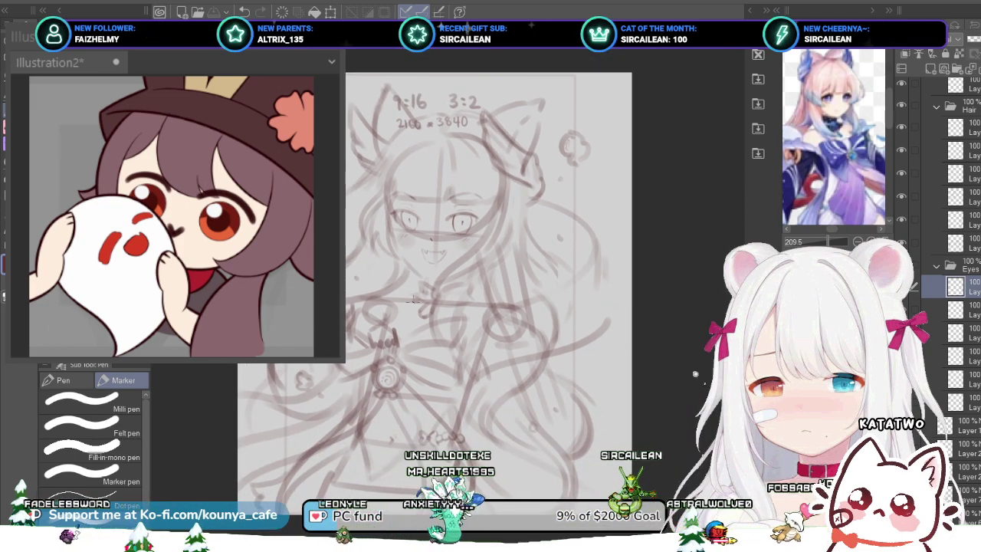
scroll(403, 310, "up", 2)
left_click_drag(403, 311, 413, 304)
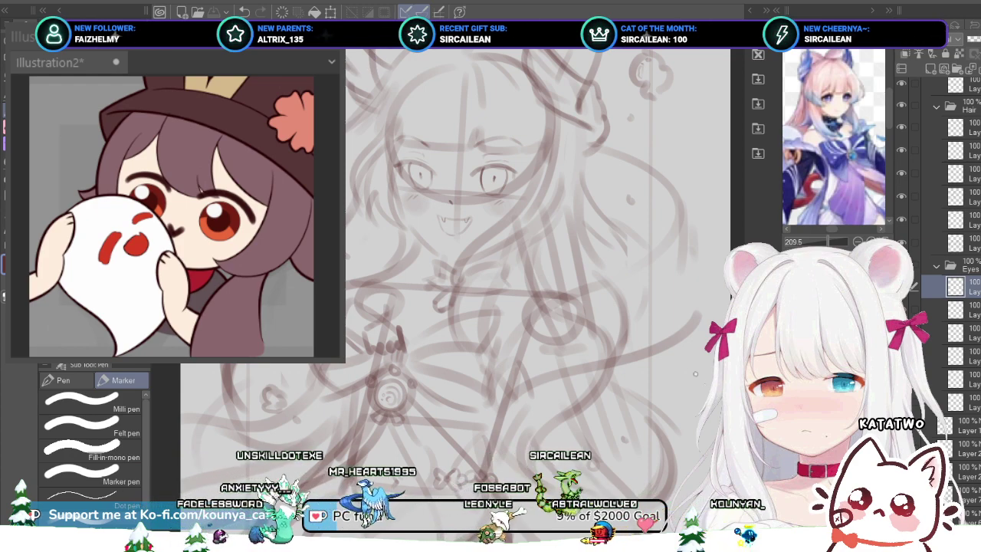
scroll(605, 308, "up", 3)
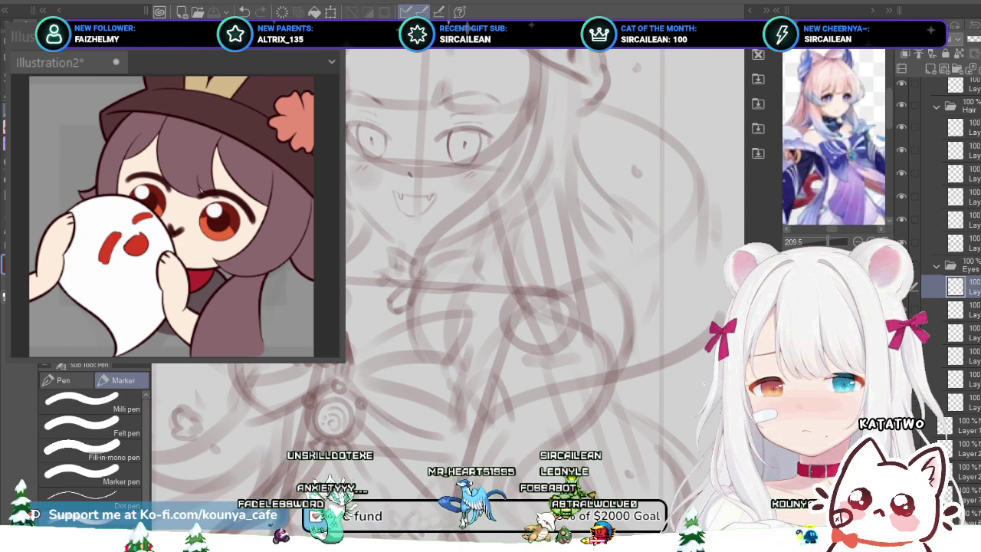
scroll(664, 180, "down", 2)
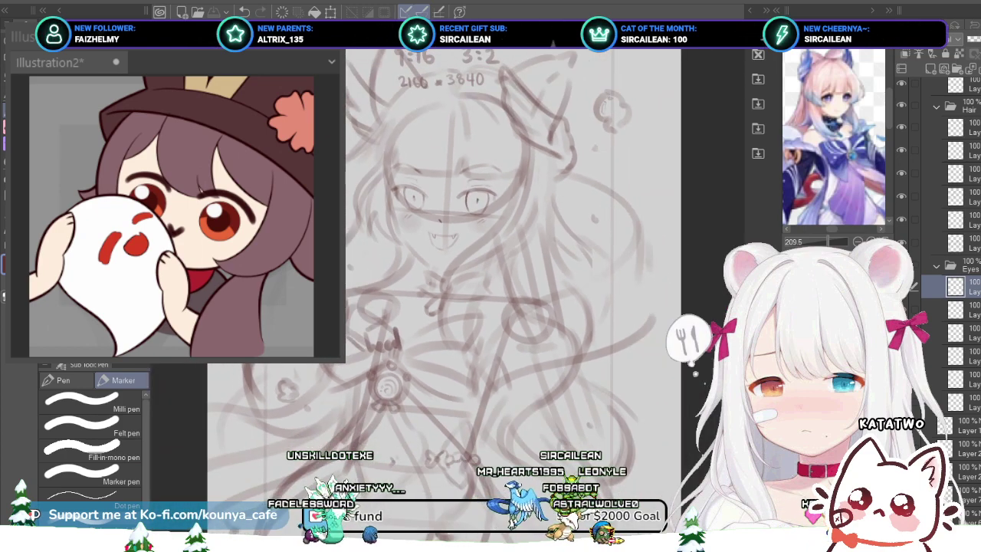
scroll(570, 182, "down", 2)
scroll(570, 182, "up", 2)
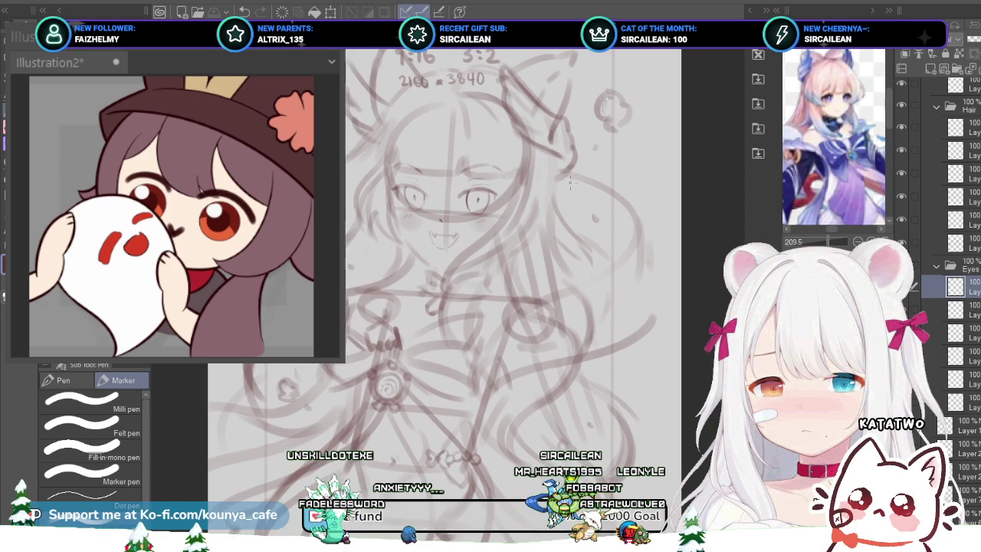